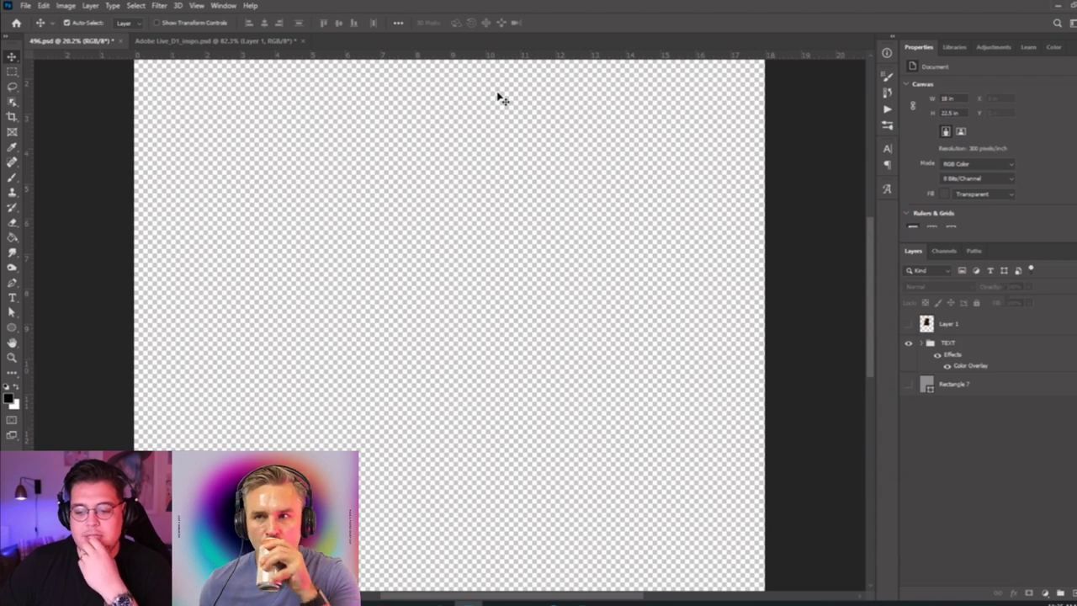
Switch to the browser and look through the posters in the artist's Instagram profile grid.
key("alt+Tab")
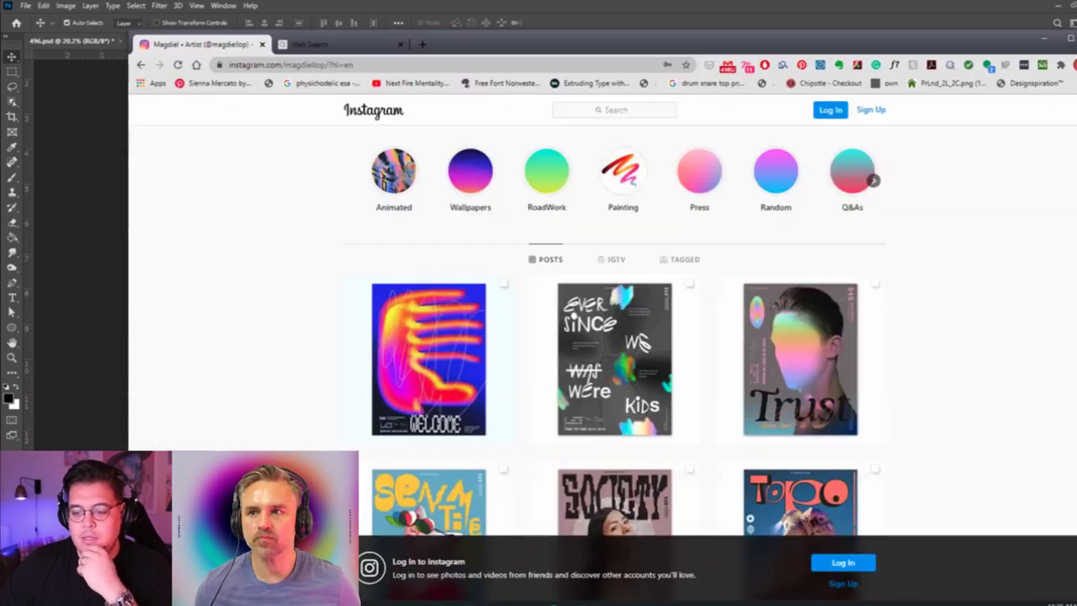
scroll(606, 240, "down", 3)
scroll(610, 269, "up", 5)
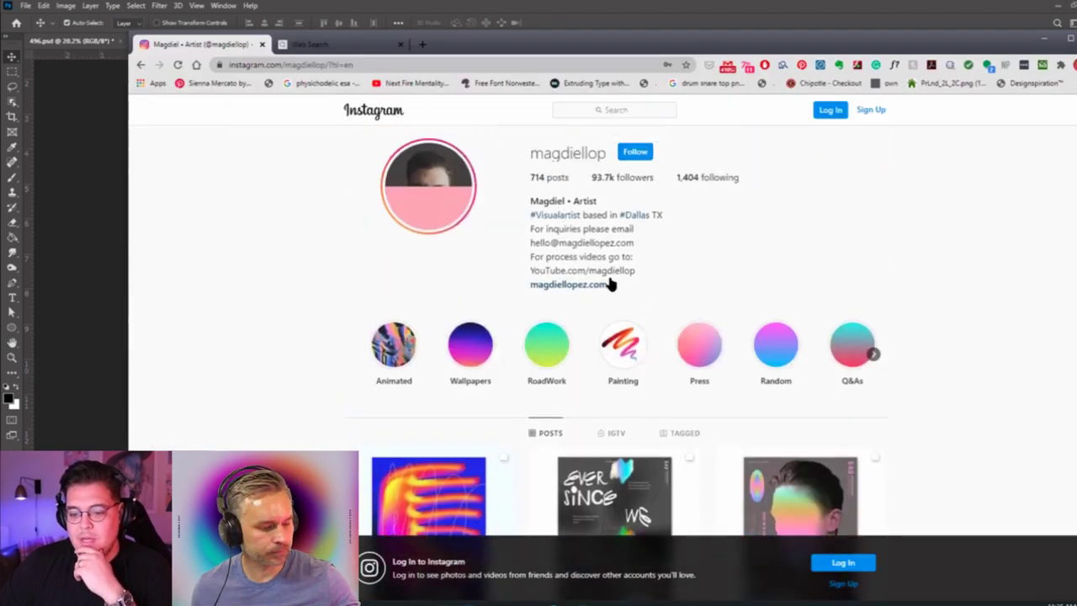
scroll(609, 284, "down", 3)
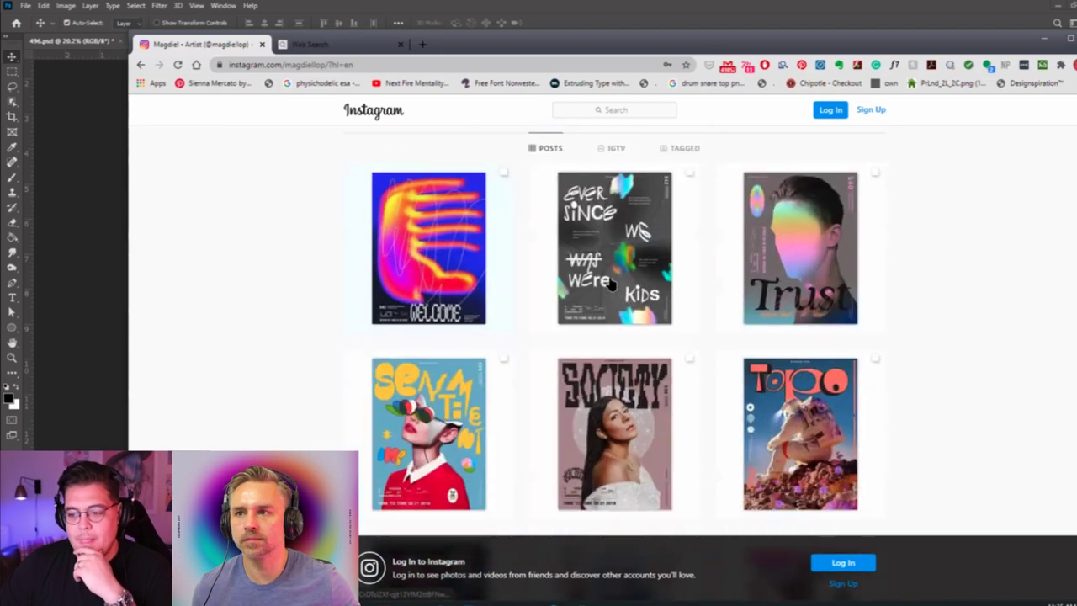
scroll(612, 285, "down", 3)
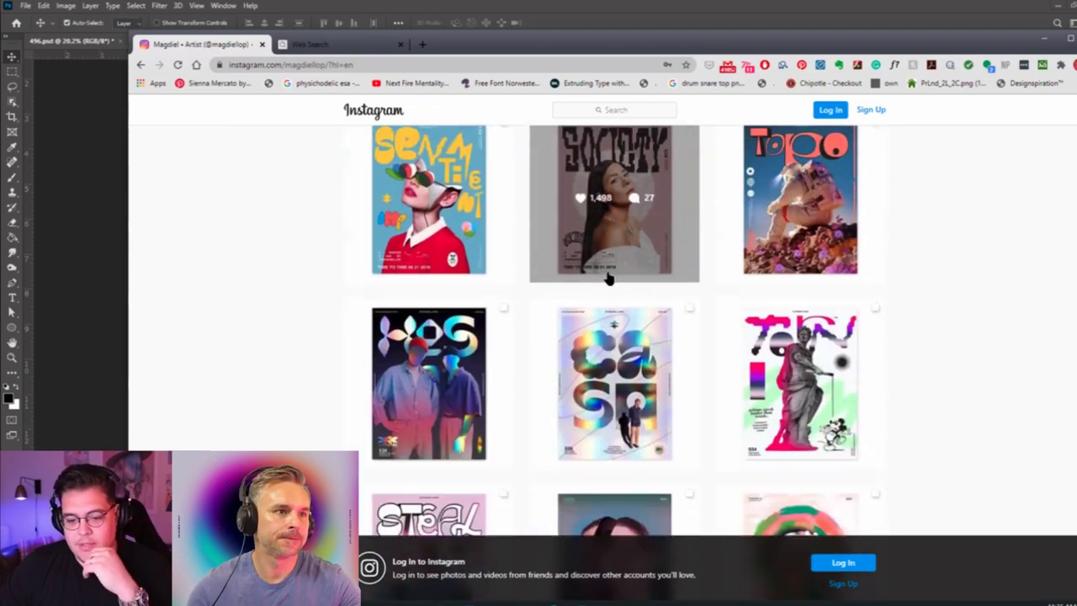
scroll(609, 279, "down", 1)
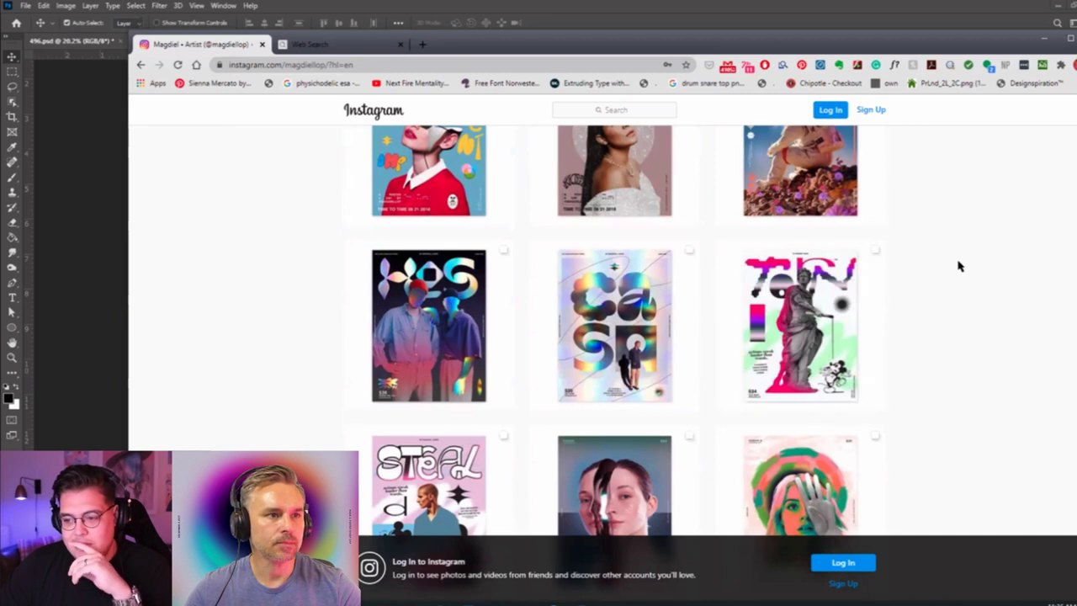
scroll(958, 266, "down", 2)
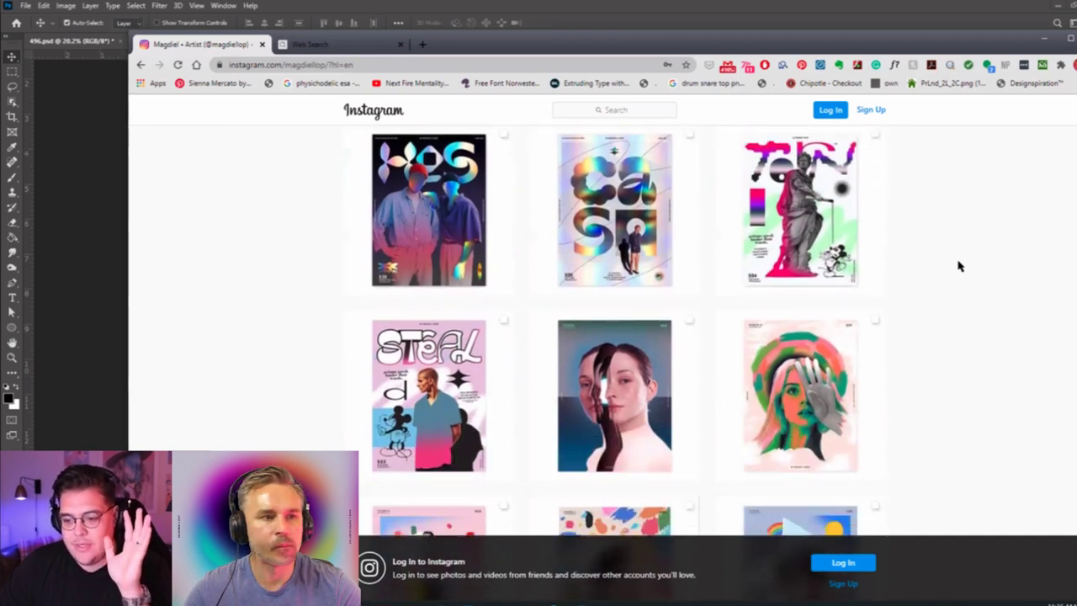
scroll(958, 266, "down", 2)
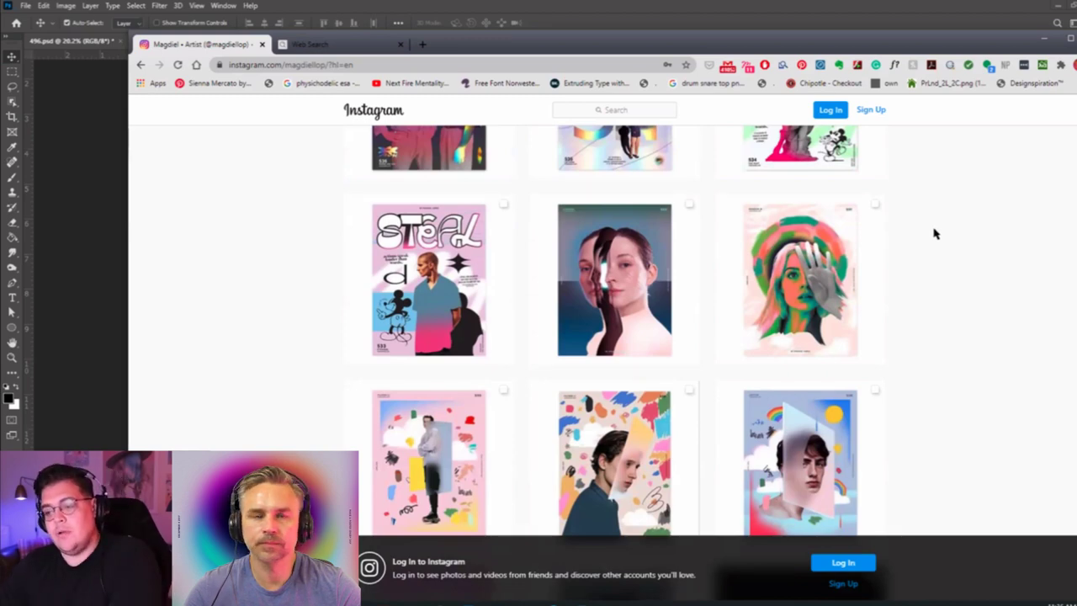
Open the STEAL poster post and continue to Instagram with the saved account.
left_click(427, 244)
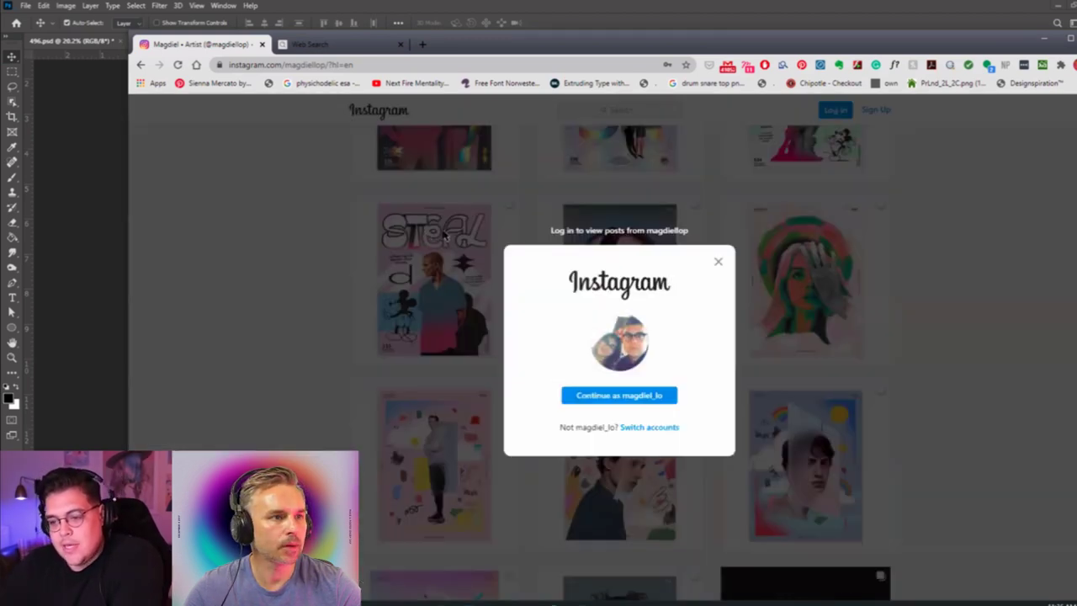
left_click(718, 262)
left_click(652, 360)
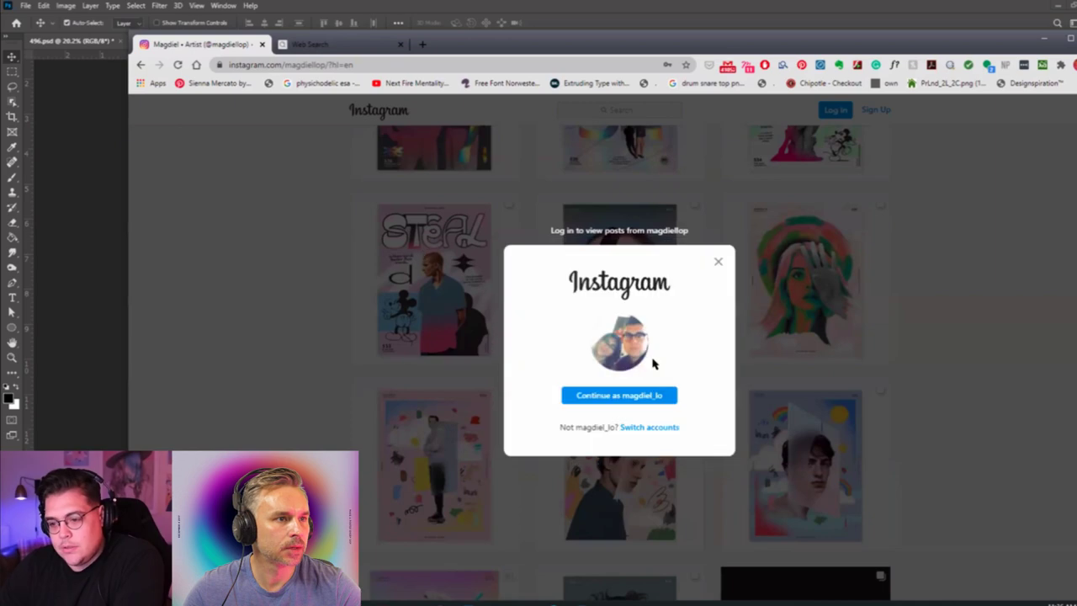
left_click(626, 396)
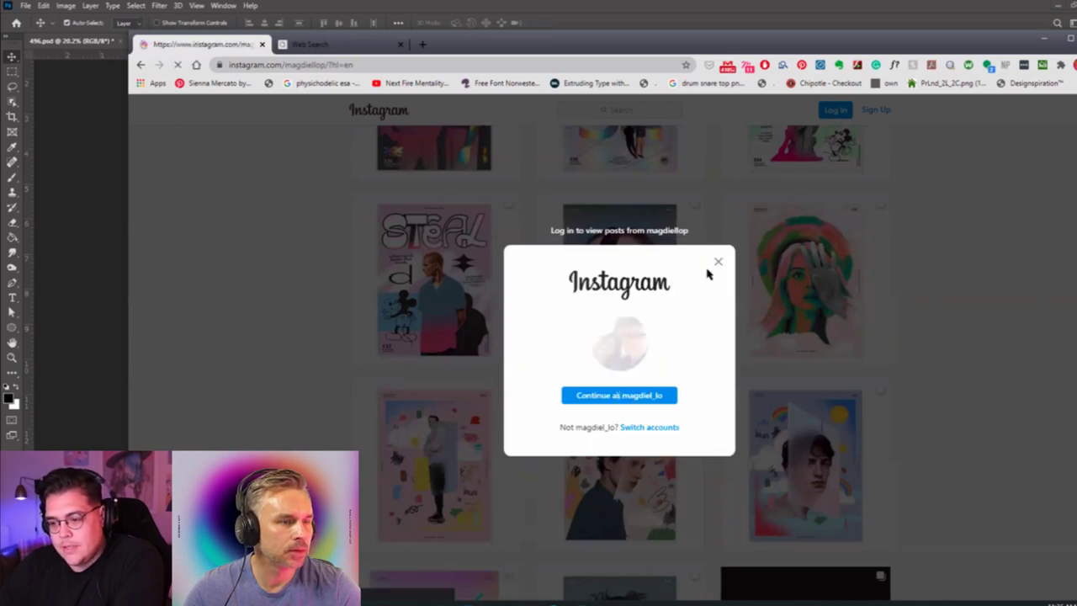
View the STEAL poster post up close and return to the profile grid.
scroll(522, 286, "down", 10)
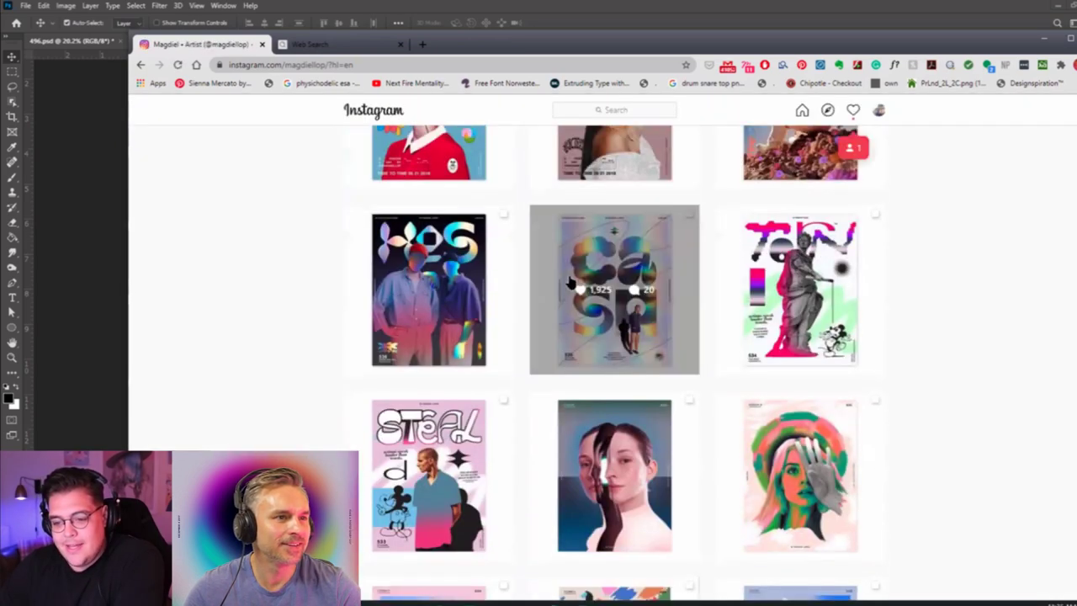
scroll(515, 307, "down", 1)
left_click(464, 286)
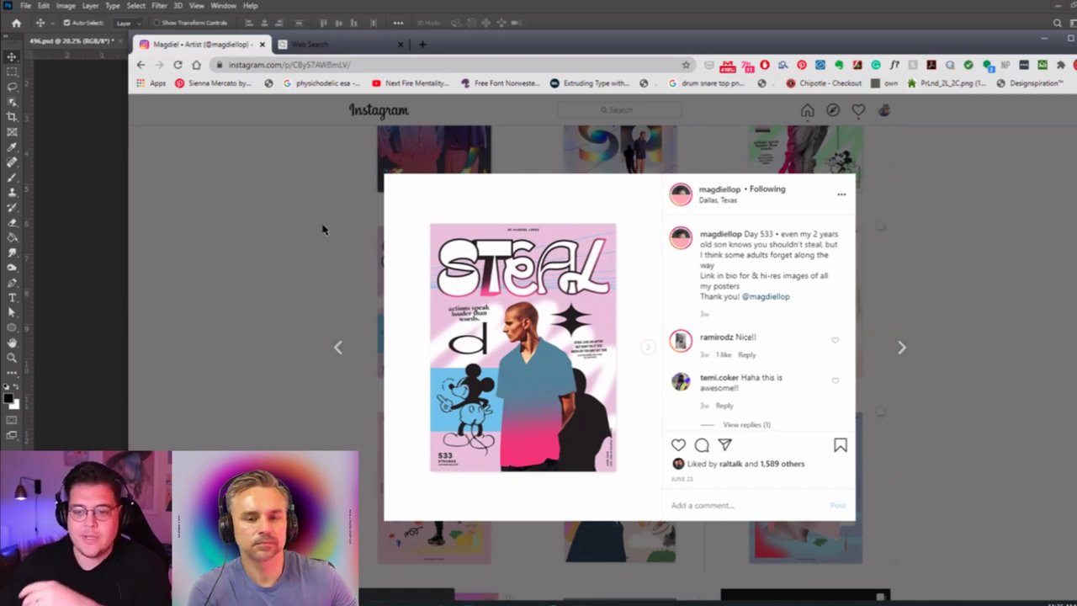
left_click(251, 216)
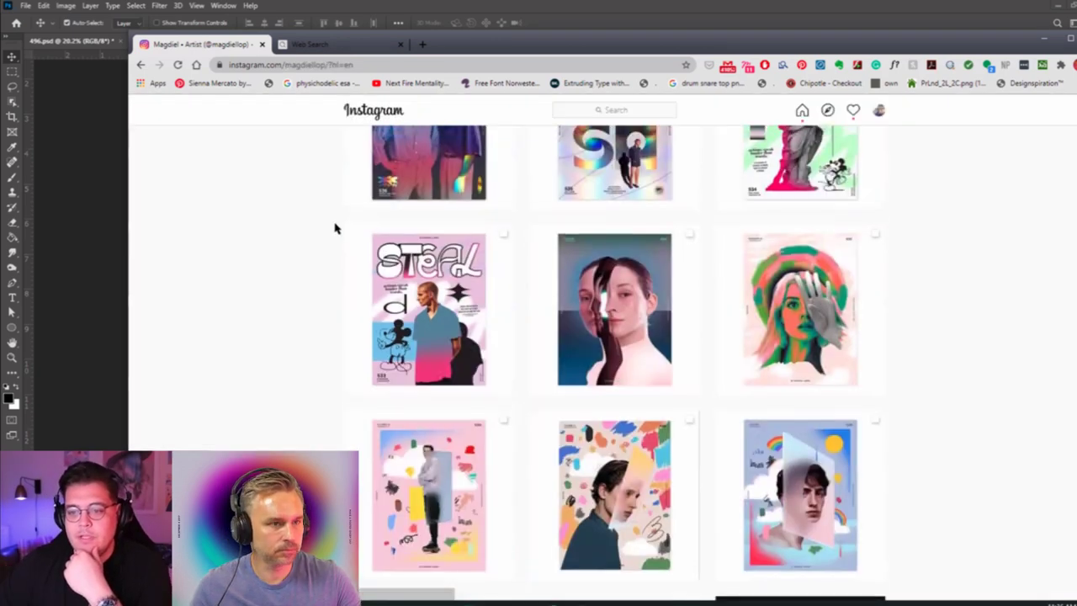
View the holographic poster with two men and the TOPO astronaut poster, closing each post.
scroll(337, 228, "up", 3)
left_click(461, 310)
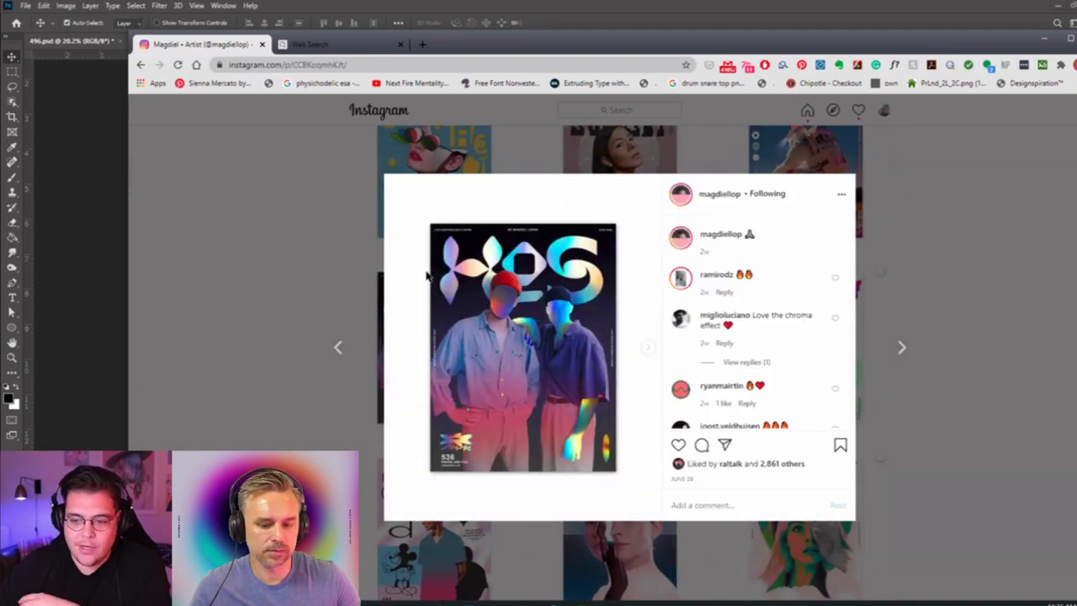
left_click(294, 239)
left_click(762, 206)
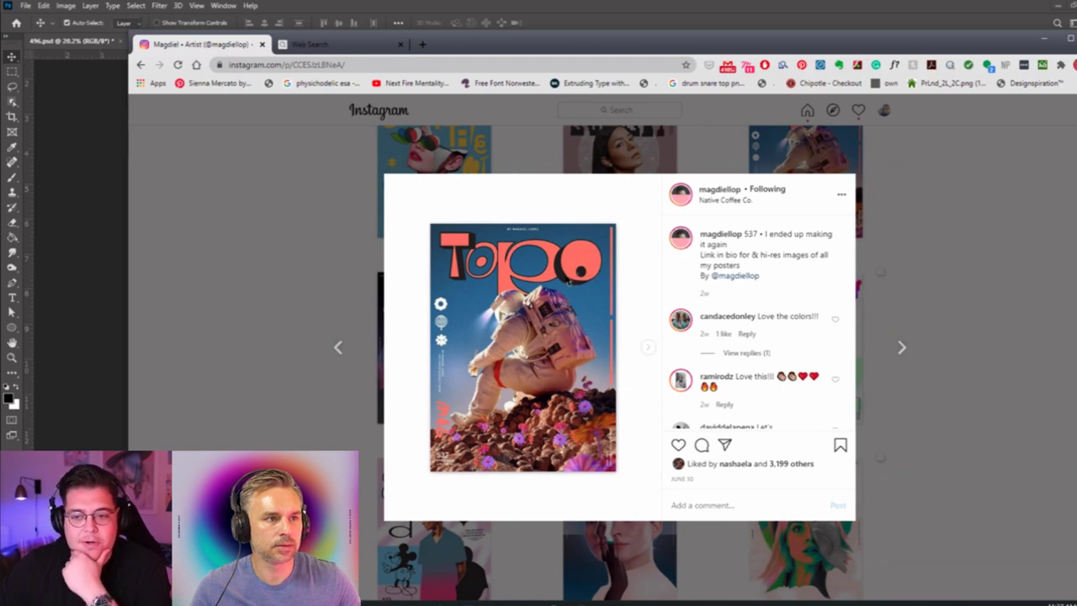
left_click(314, 291)
Look over the most recent posters at the start of the profile grid.
scroll(463, 358, "up", 10)
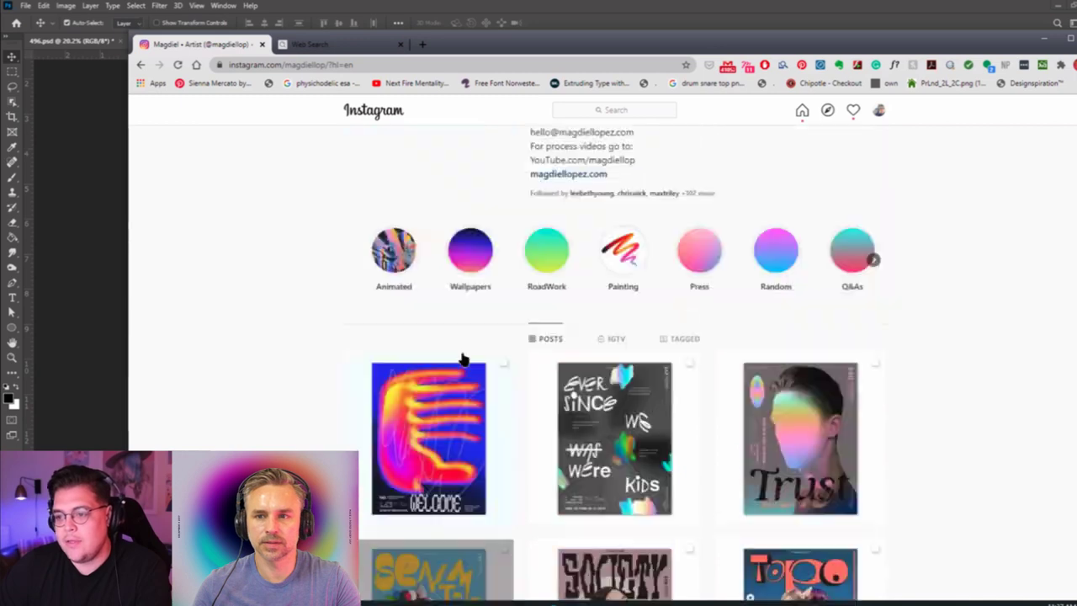
scroll(462, 359, "down", 5)
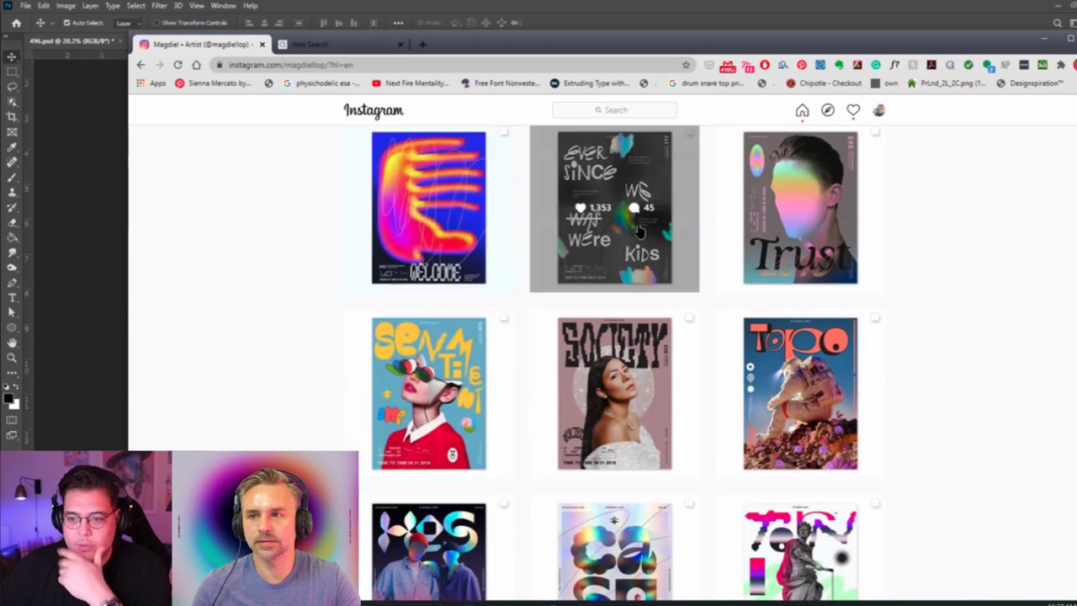
scroll(432, 404, "down", 2)
scroll(433, 405, "down", 1)
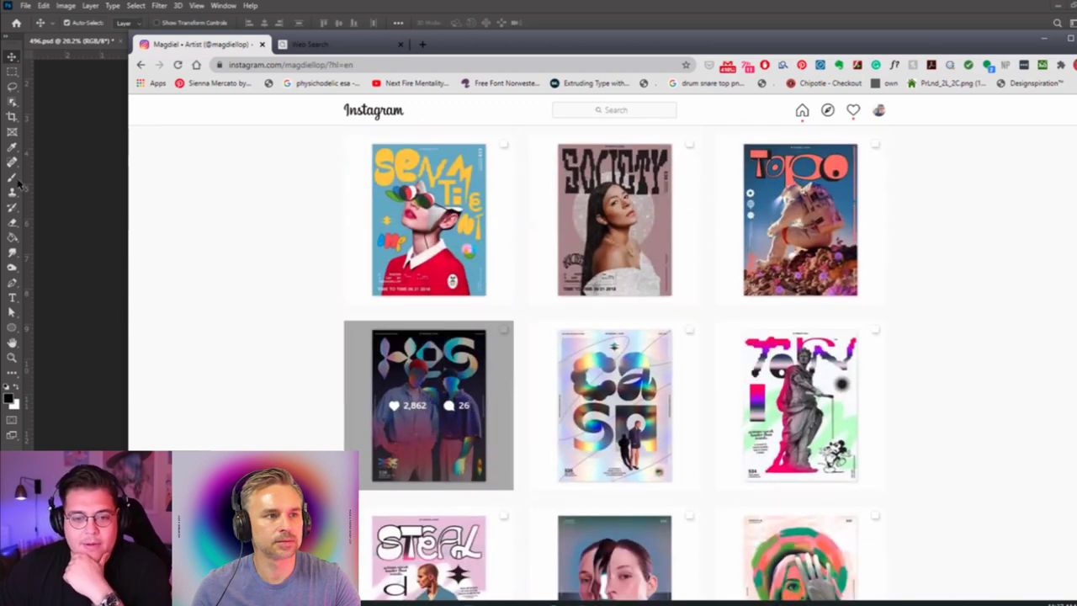
Switch back to Photoshop and show the grey Rectangle 7 background layer on the poster canvas.
left_click(118, 185)
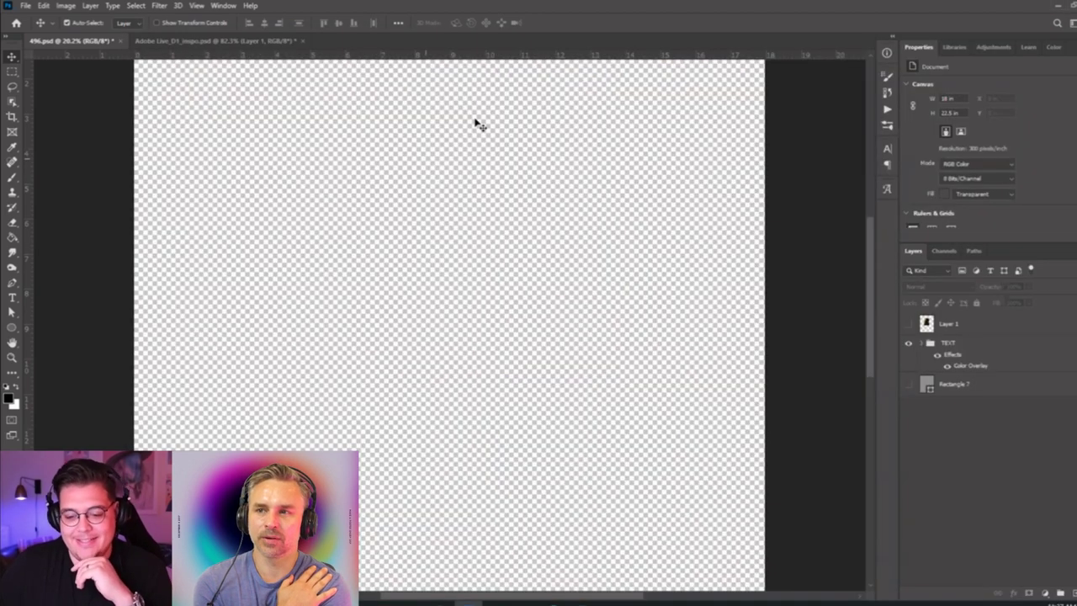
scroll(480, 193, "up", 5)
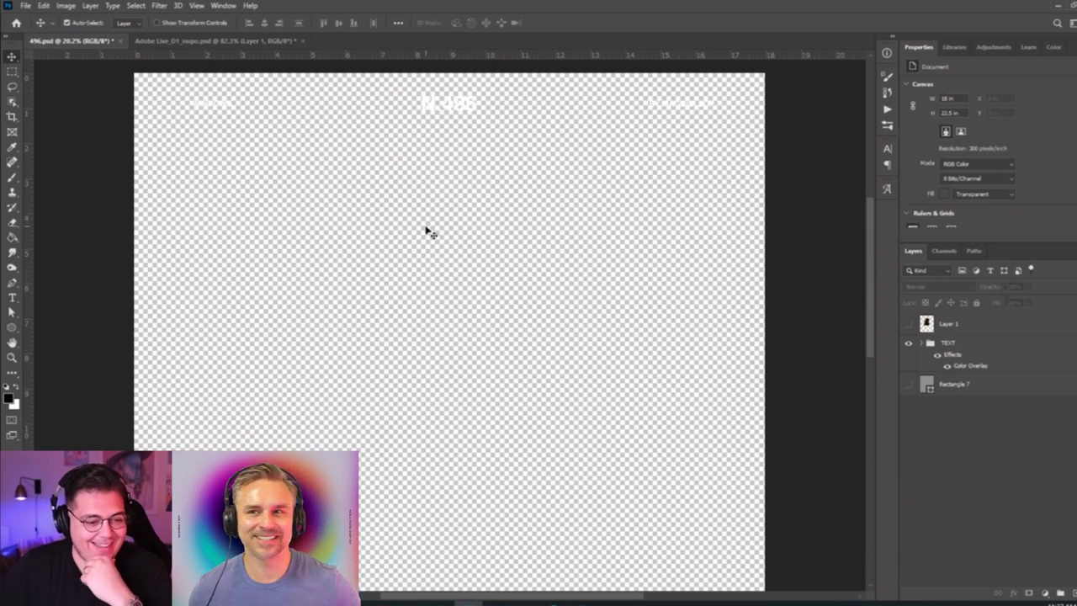
scroll(261, 221, "up", 3)
scroll(262, 220, "down", 3)
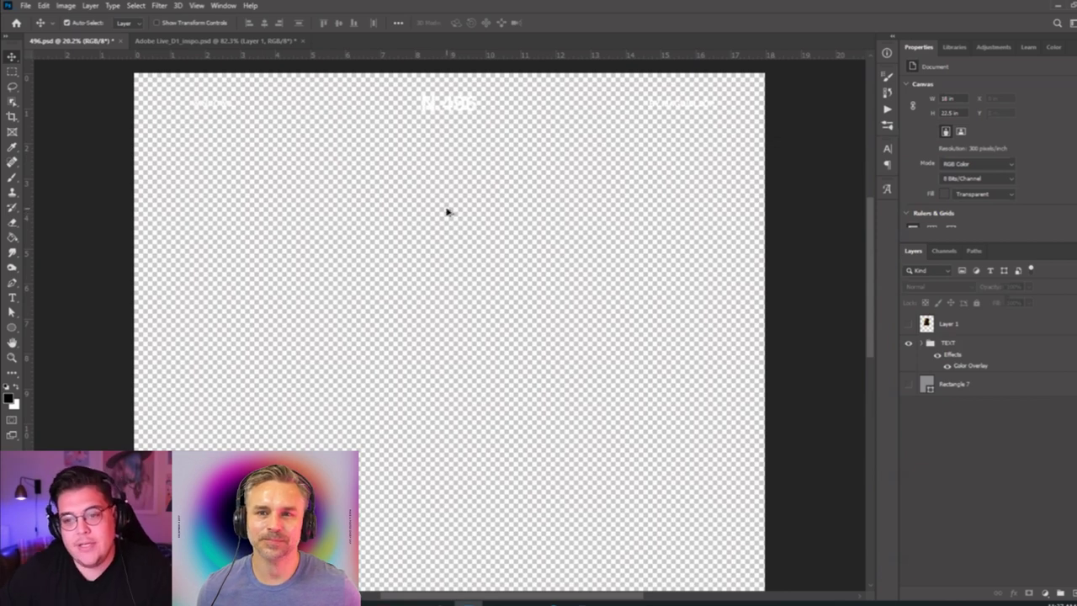
scroll(446, 215, "down", 3)
left_click_drag(519, 197, 495, 209)
scroll(496, 213, "down", 1)
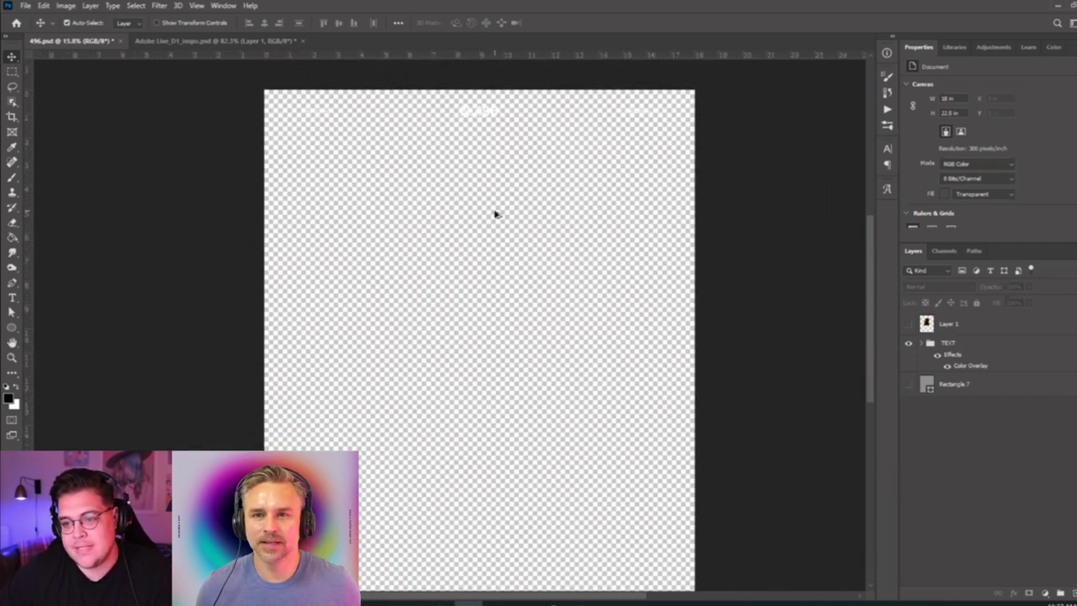
left_click_drag(526, 267, 527, 254)
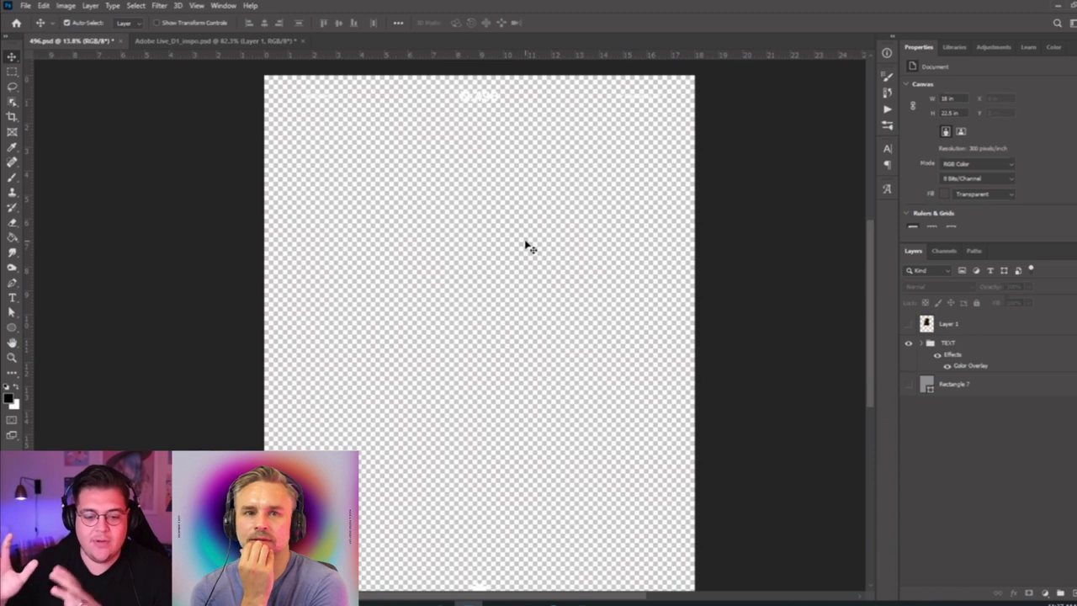
key("ctrl+minus")
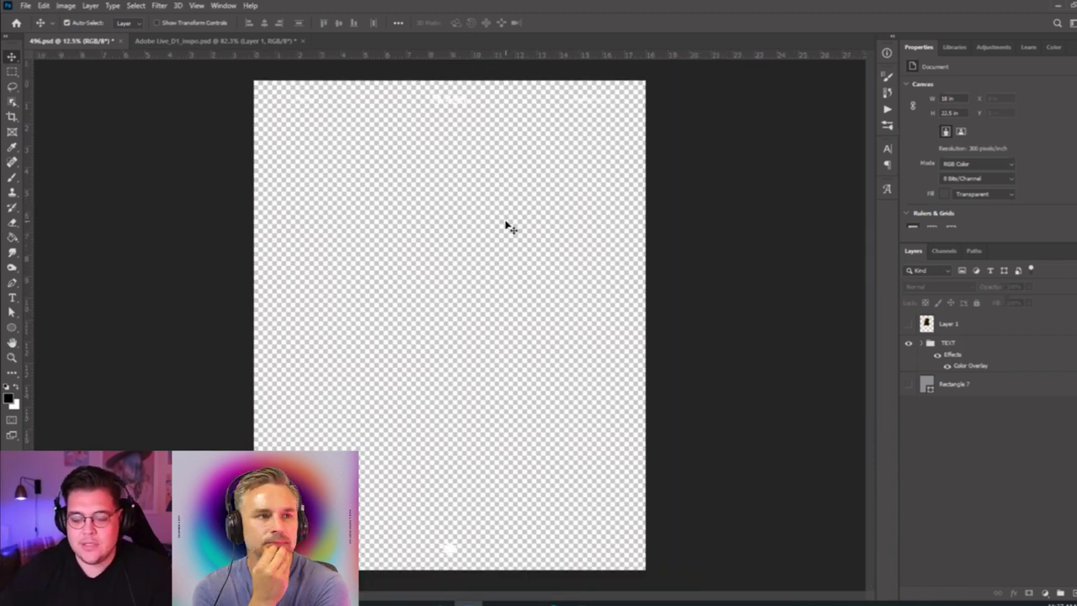
left_click(909, 385)
Change the poster number in the header text to N.544.
left_click_drag(447, 98, 471, 98)
double_click(451, 101)
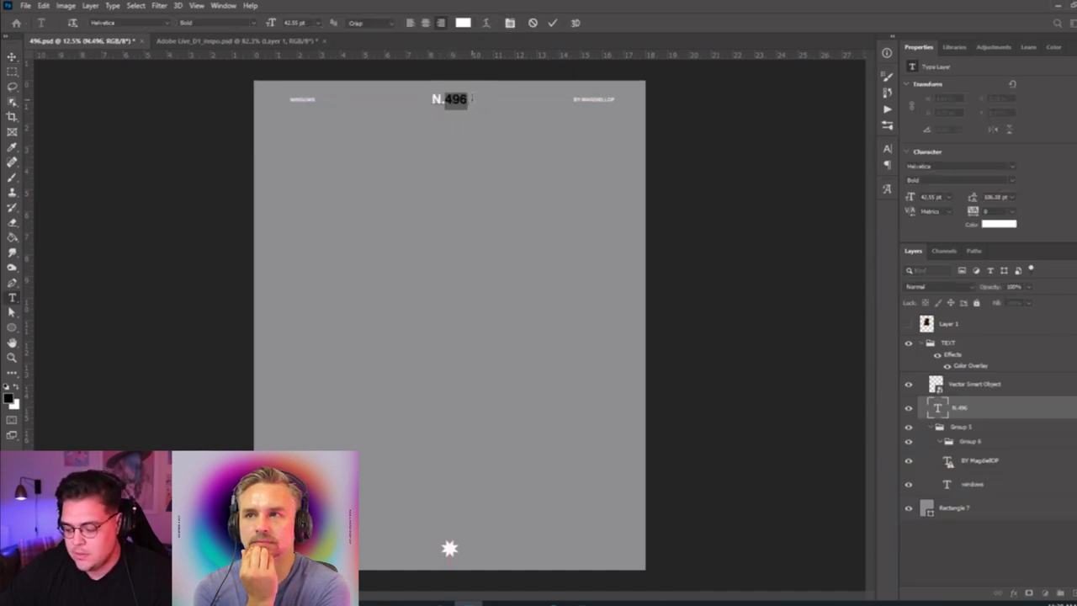
type("5")
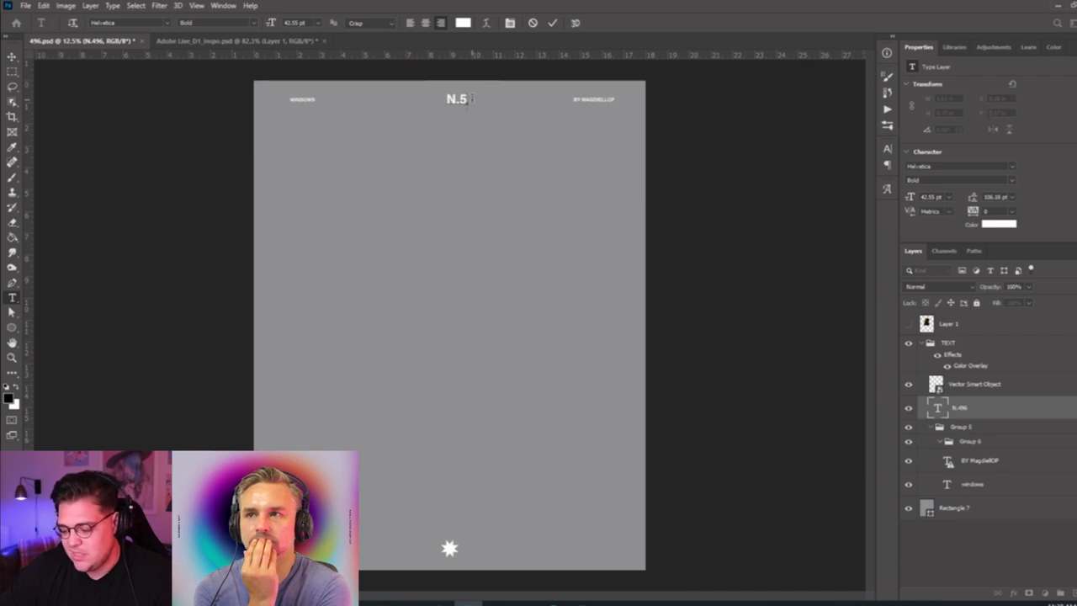
type("44")
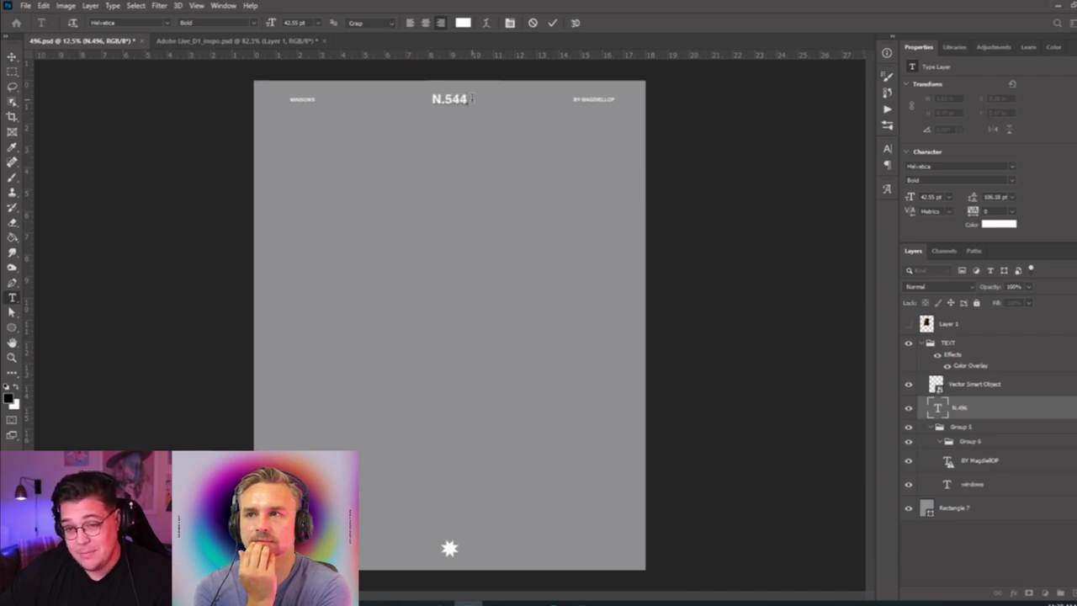
left_click(12, 56)
Center the N.544 text horizontally on the whole canvas and clear the selection.
key("ctrl+a")
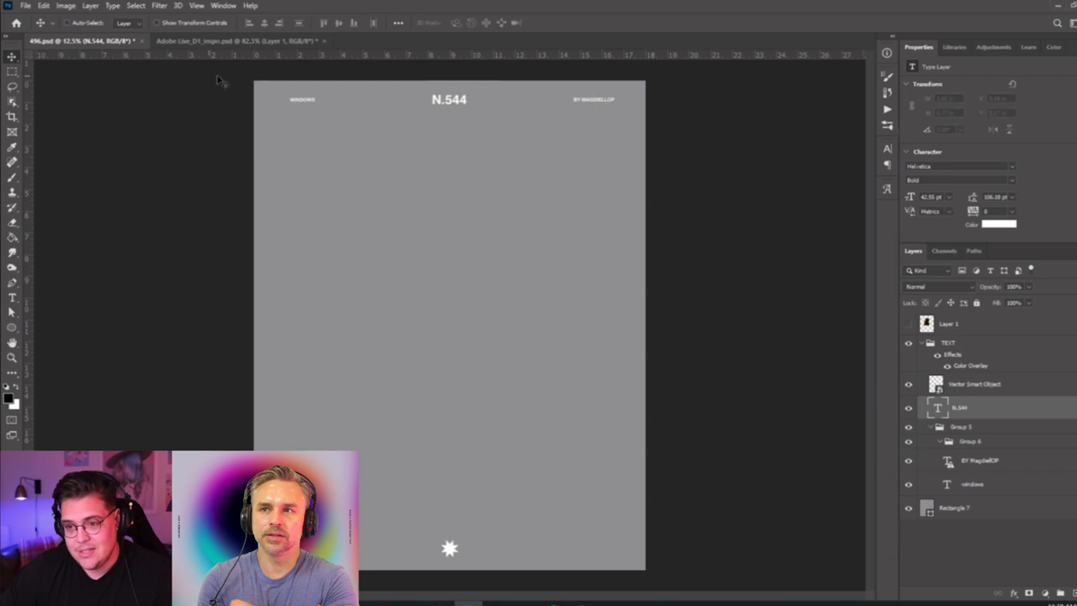
left_click(264, 23)
key("ctrl+d")
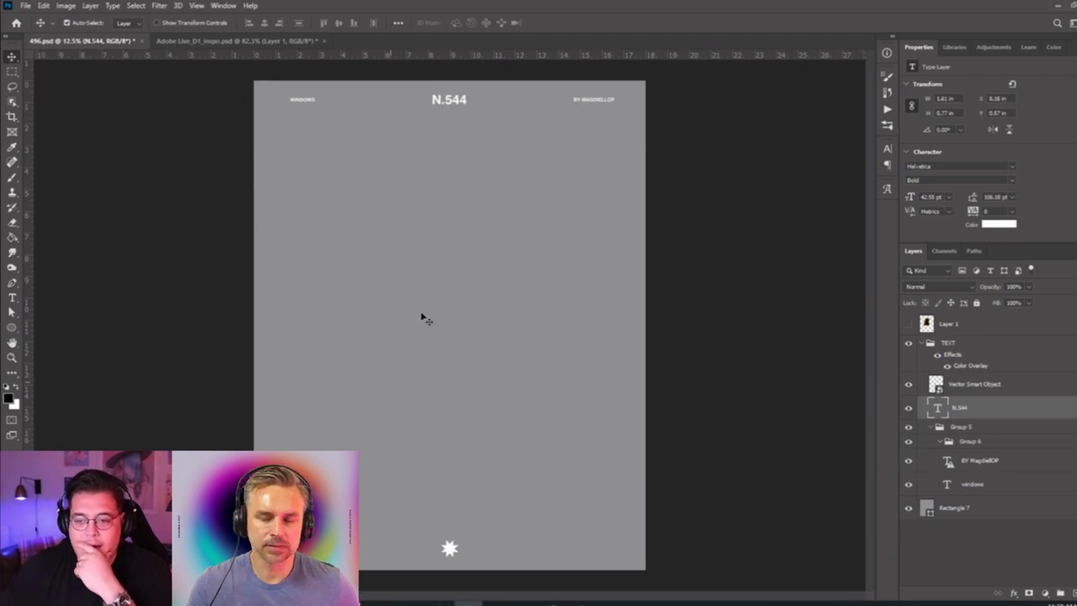
Switch to the browser, examine the SOCIETY poster's small text at 175% page zoom, and close the post.
key("alt+Tab")
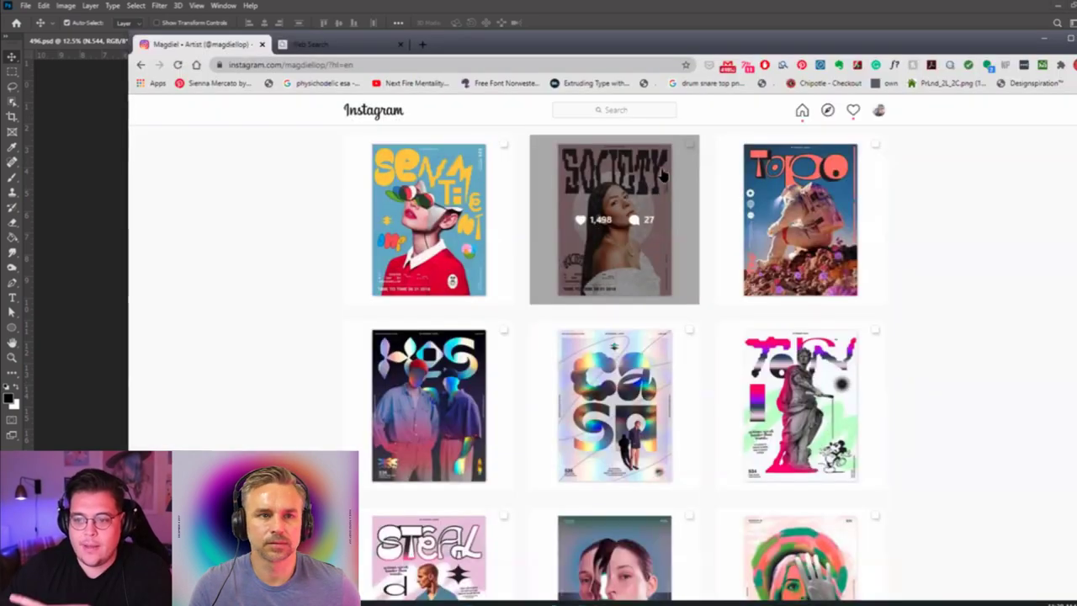
left_click(640, 178)
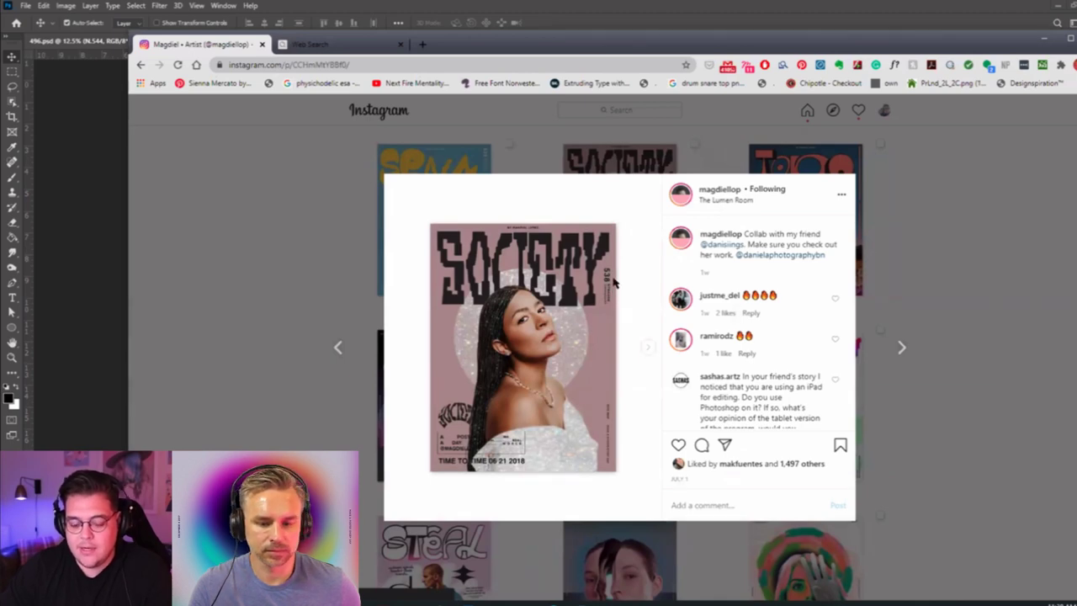
key("ctrl+plus")
key("ctrl+plus")
key("ctrl+plus")
key("ctrl+plus")
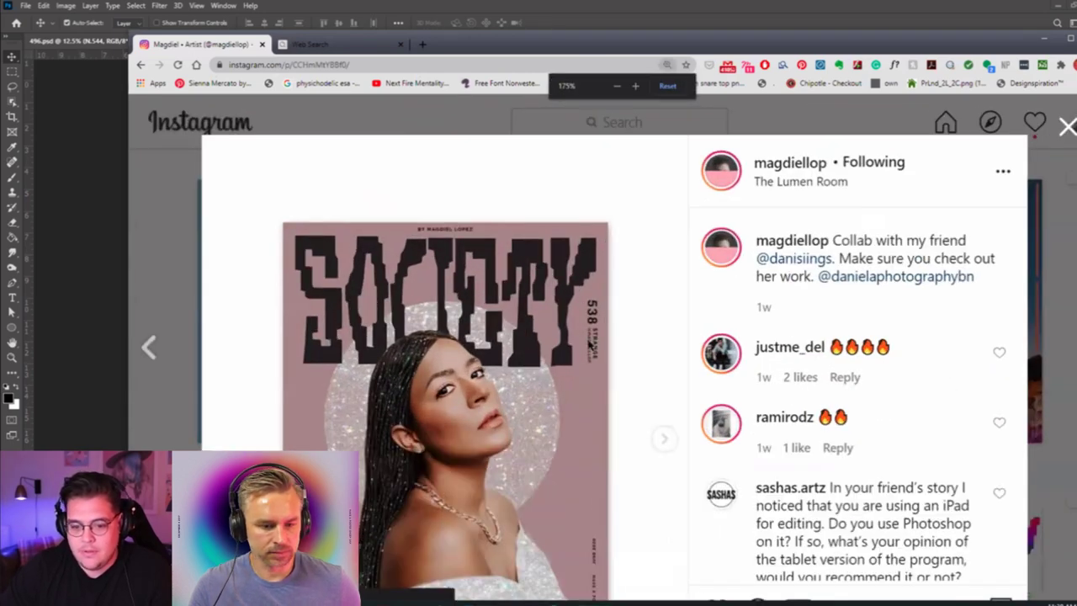
scroll(595, 334, "down", 3)
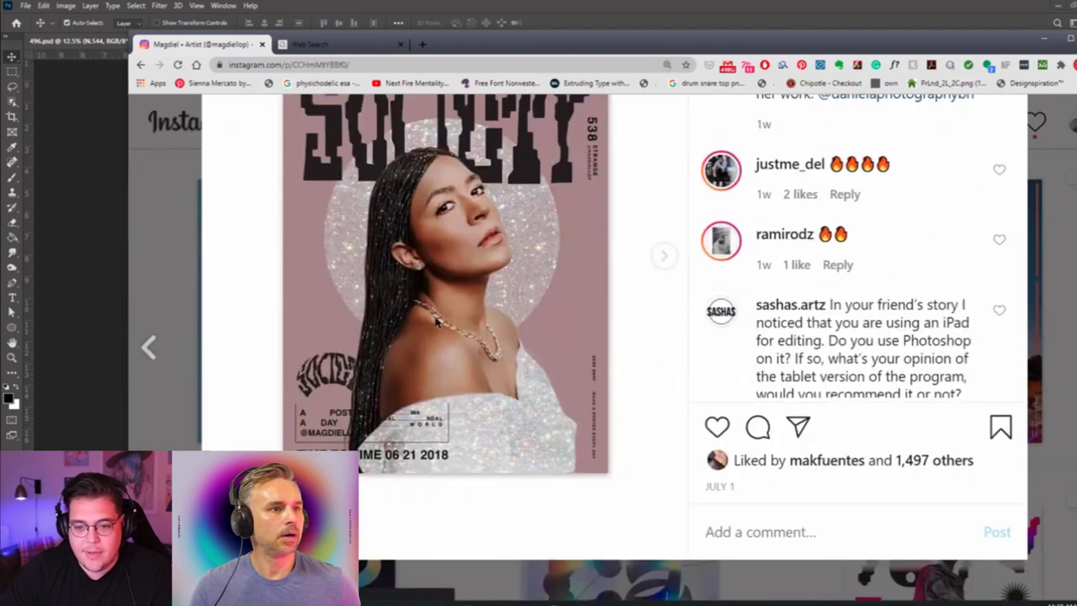
scroll(307, 348, "up", 1)
scroll(309, 345, "down", 1)
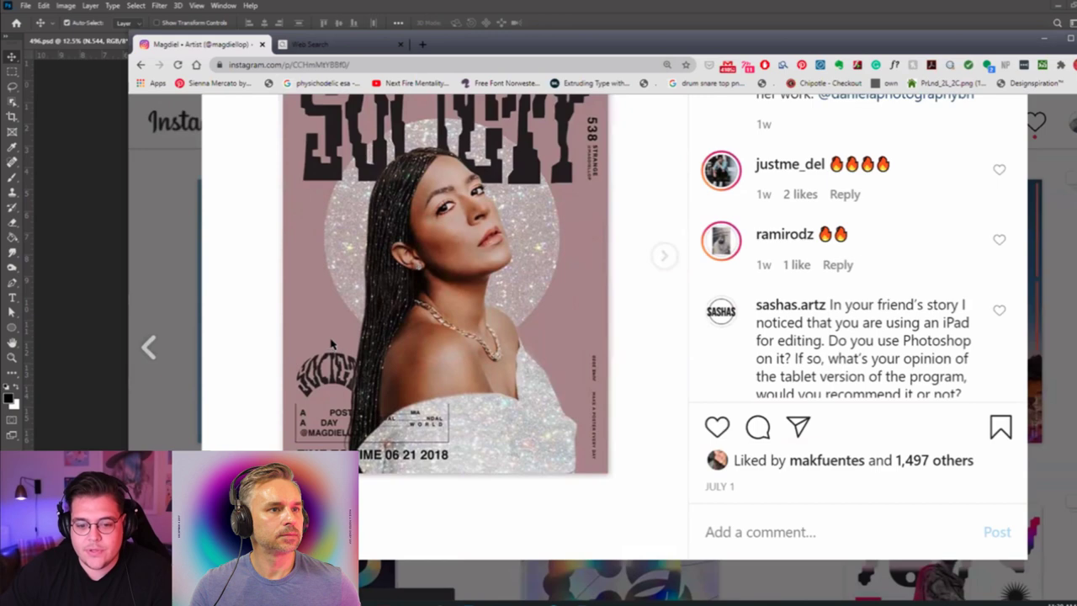
left_click(163, 241)
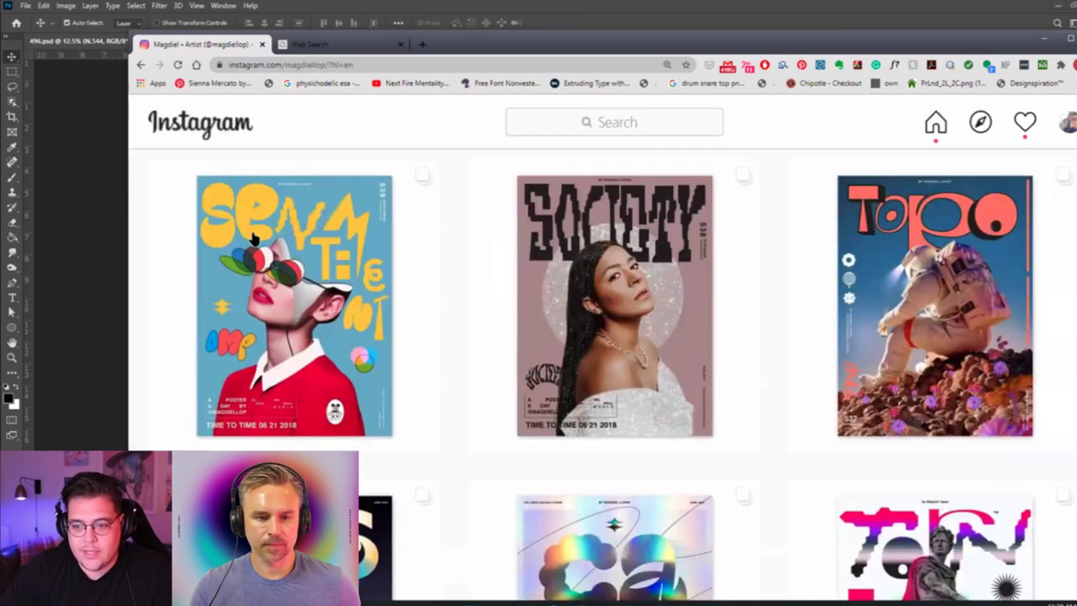
Look through the older posters in the Instagram grid, examine the small edge text on the 532 Strange poster, and close the post.
scroll(370, 245, "down", 4)
scroll(358, 247, "down", 3)
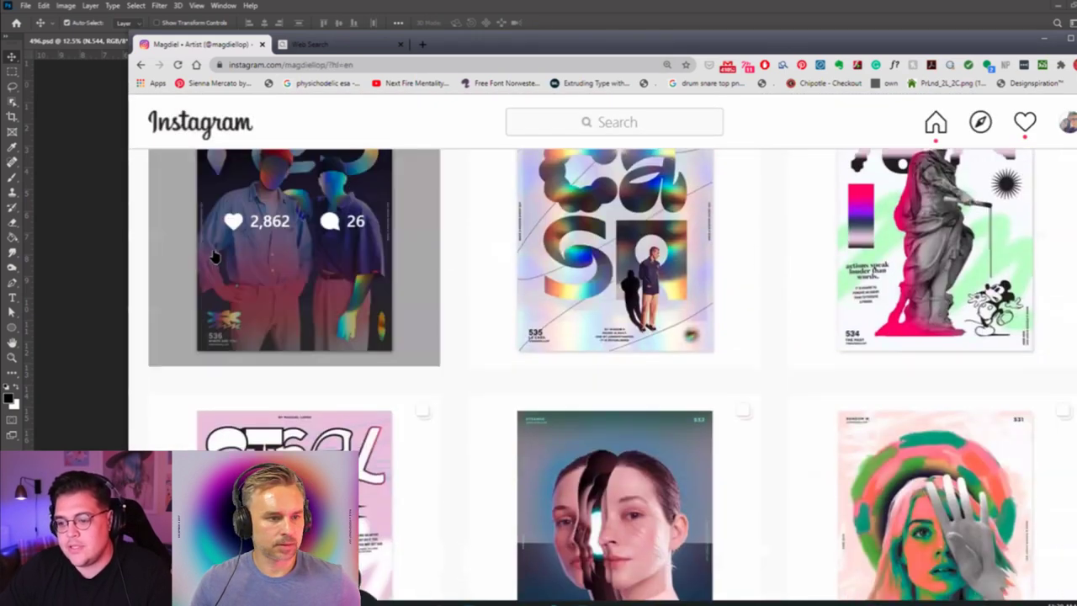
scroll(406, 247, "down", 5)
scroll(408, 252, "up", 3)
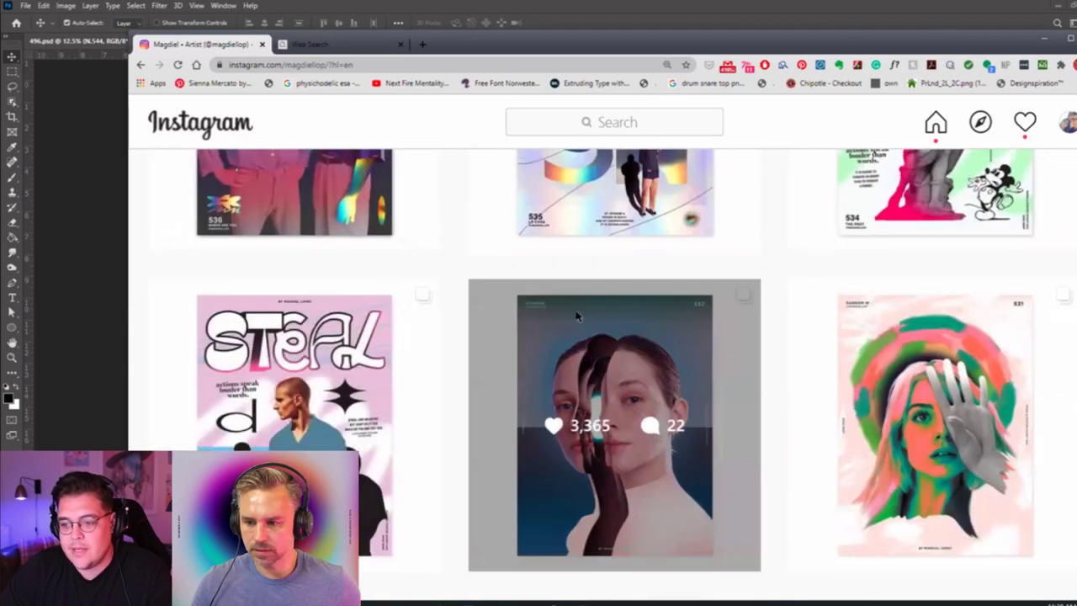
left_click(502, 296)
scroll(451, 232, "down", 1)
scroll(450, 232, "down", 1)
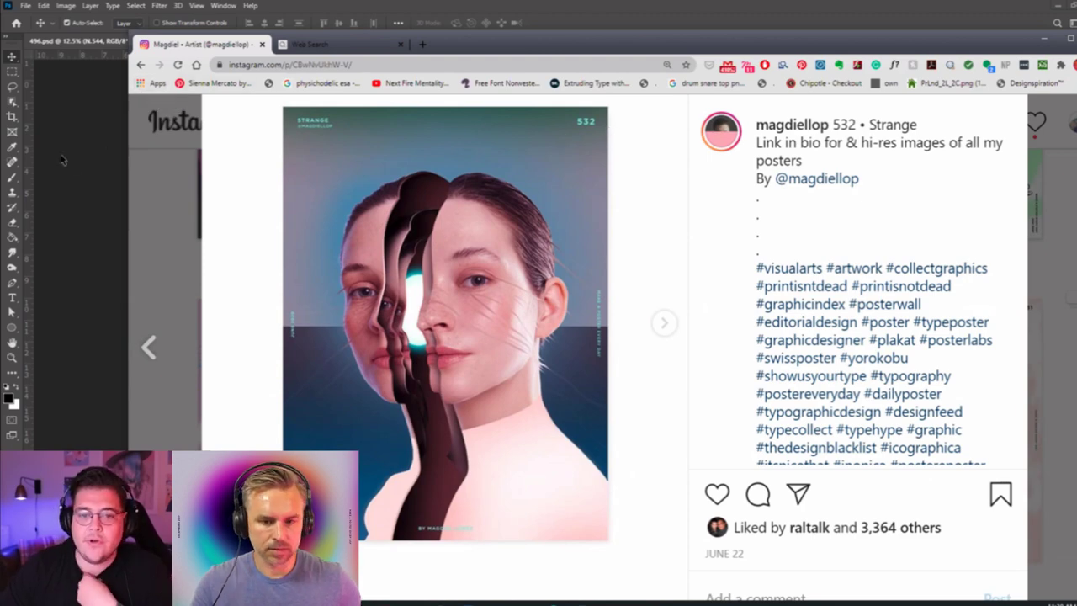
left_click(184, 165)
Examine the text placement on the pink poster with coloured doodles, close the post, and switch back to Photoshop.
scroll(297, 229, "down", 5)
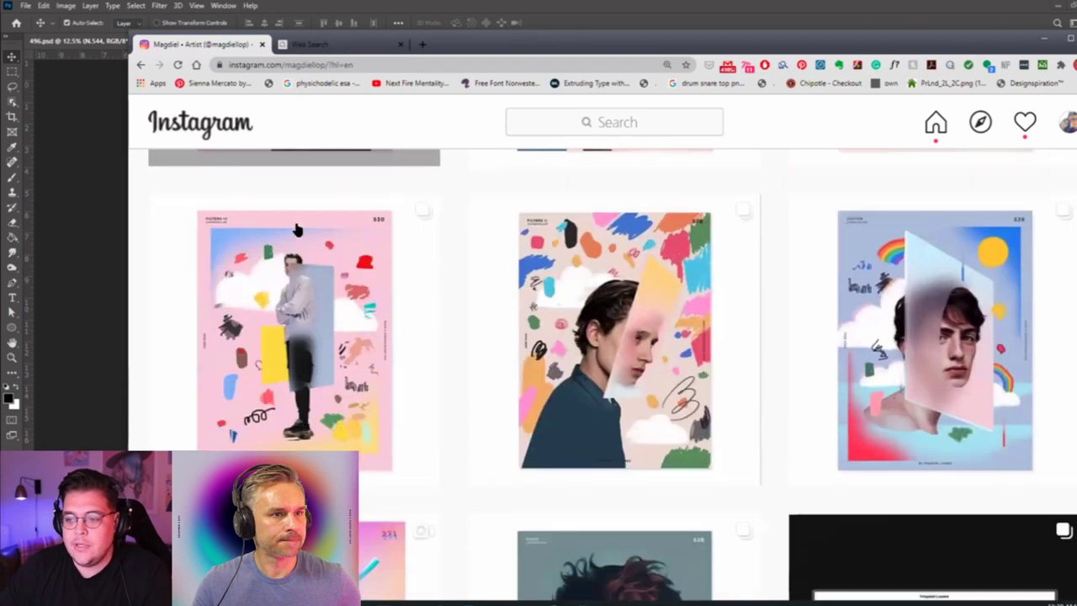
left_click(295, 232)
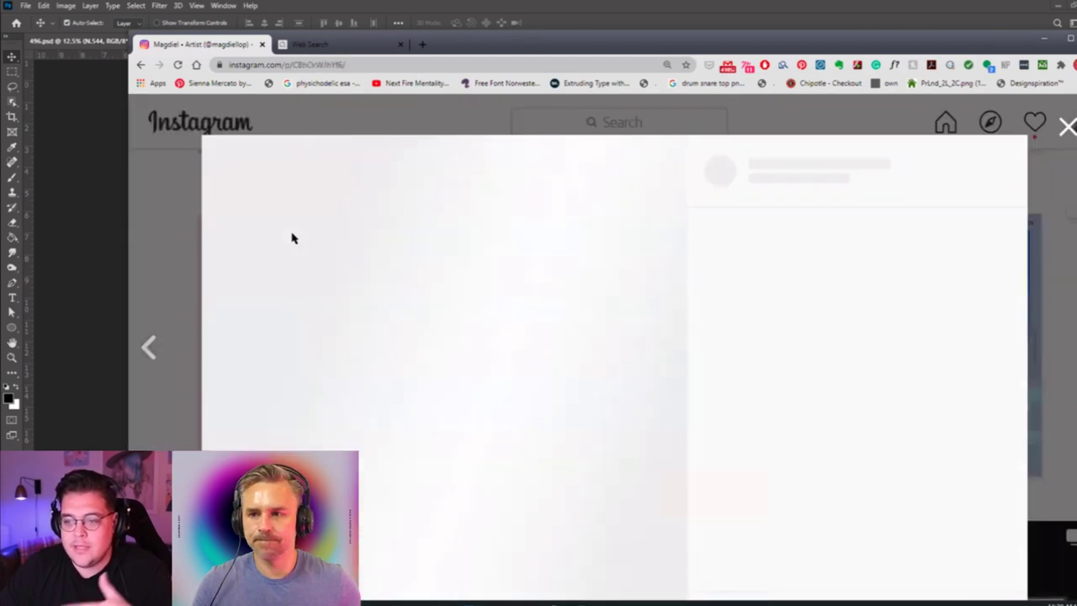
scroll(642, 288, "down", 3)
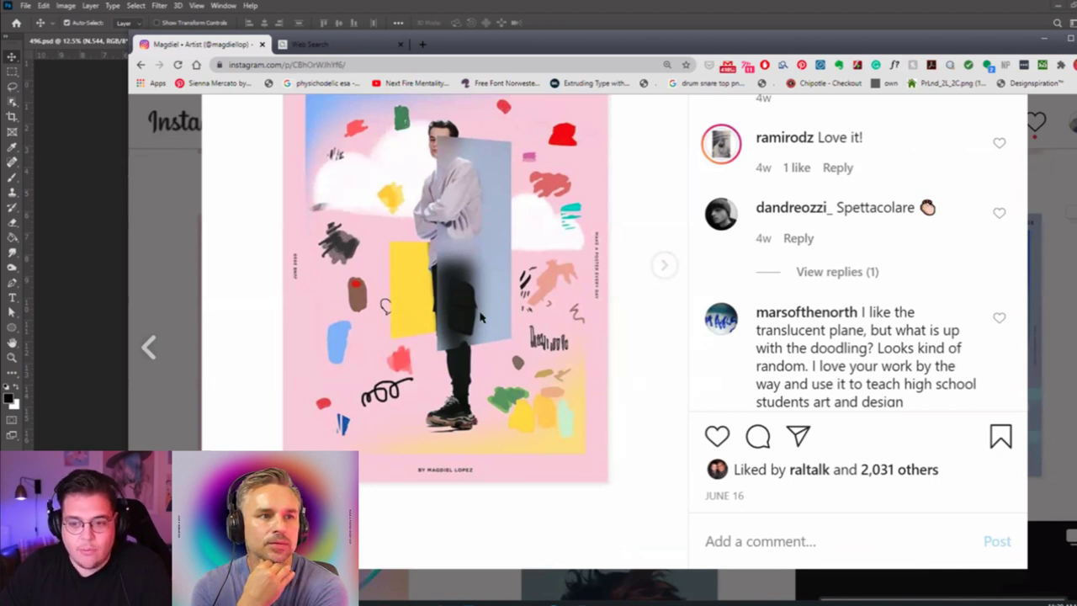
left_click(194, 222)
left_click(96, 221)
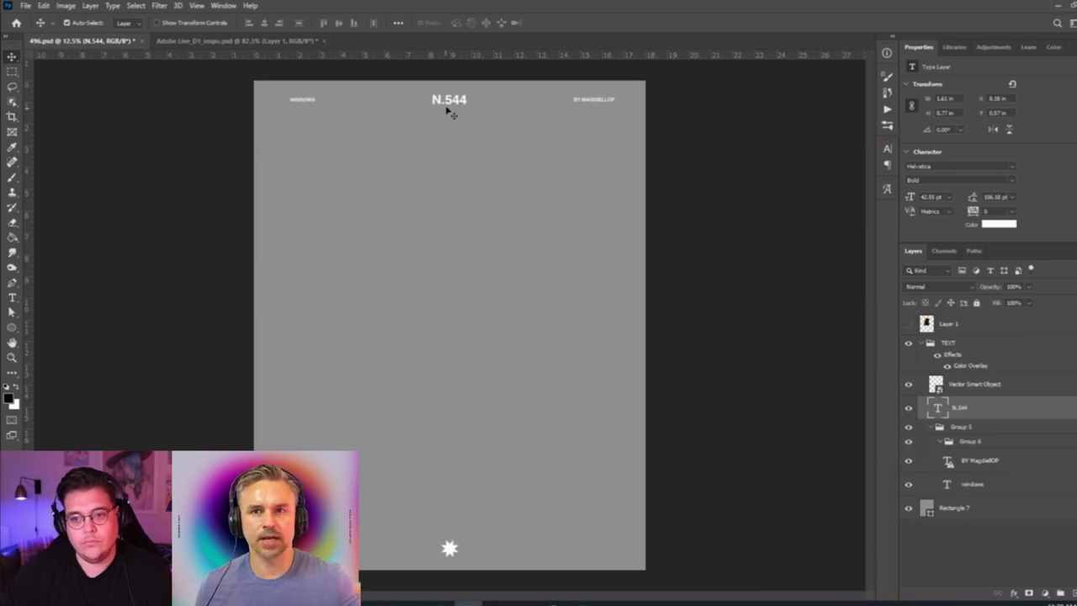
Move the N.544 text directly below the small WINDOWS label, aligned with its left edge.
left_click_drag(450, 113, 304, 100)
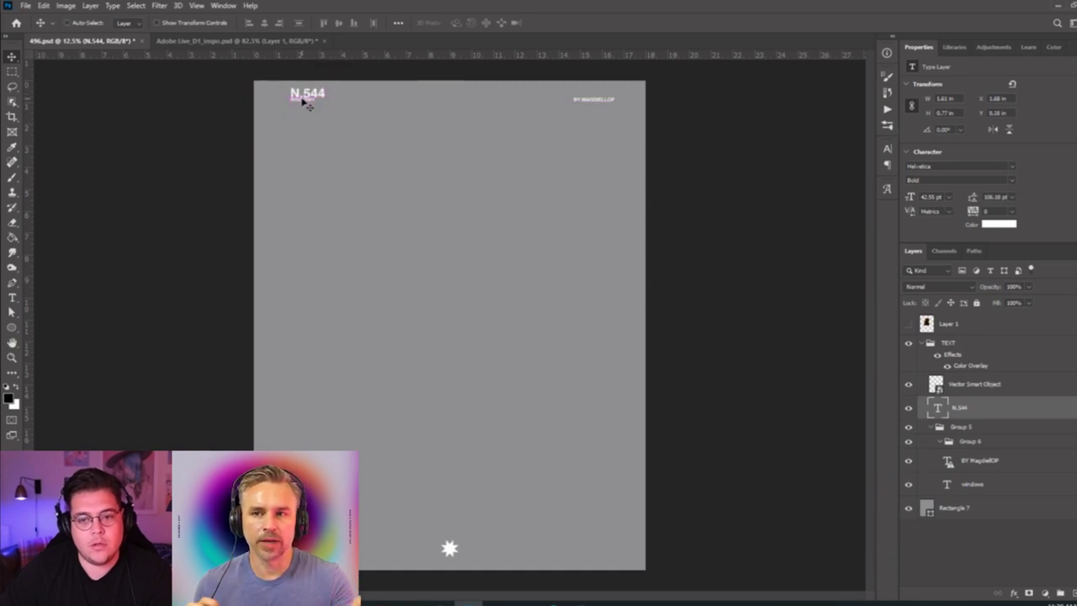
key("ctrl+z")
key("ctrl+z")
key("ctrl+z")
left_click_drag(446, 98, 304, 111)
Start saving the document as a new file and name it poster_template.psdt.
key("ctrl+shift+s")
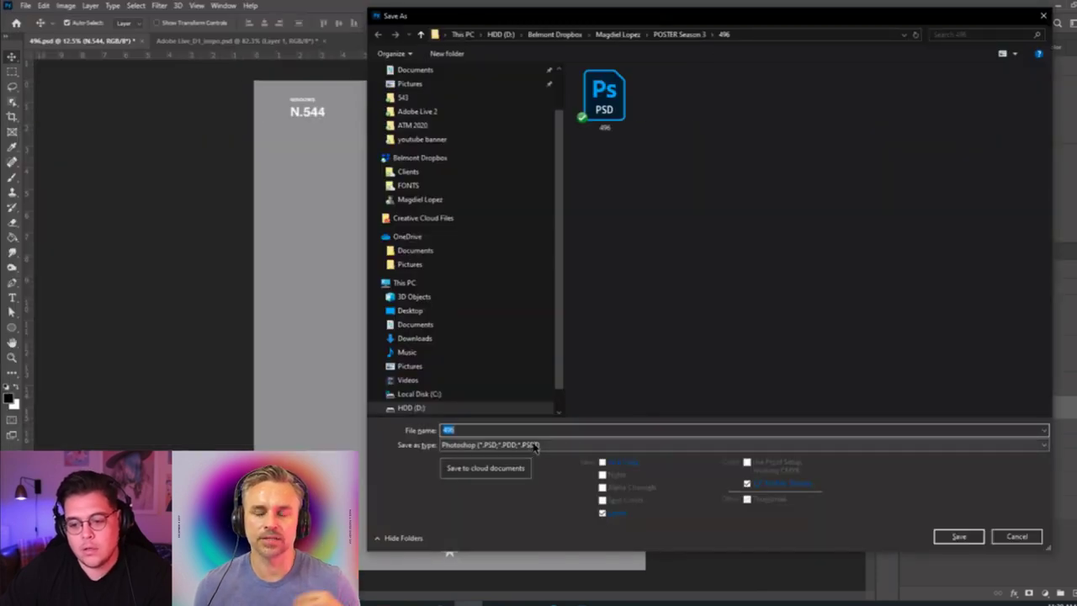
left_click(535, 445)
left_click(414, 475)
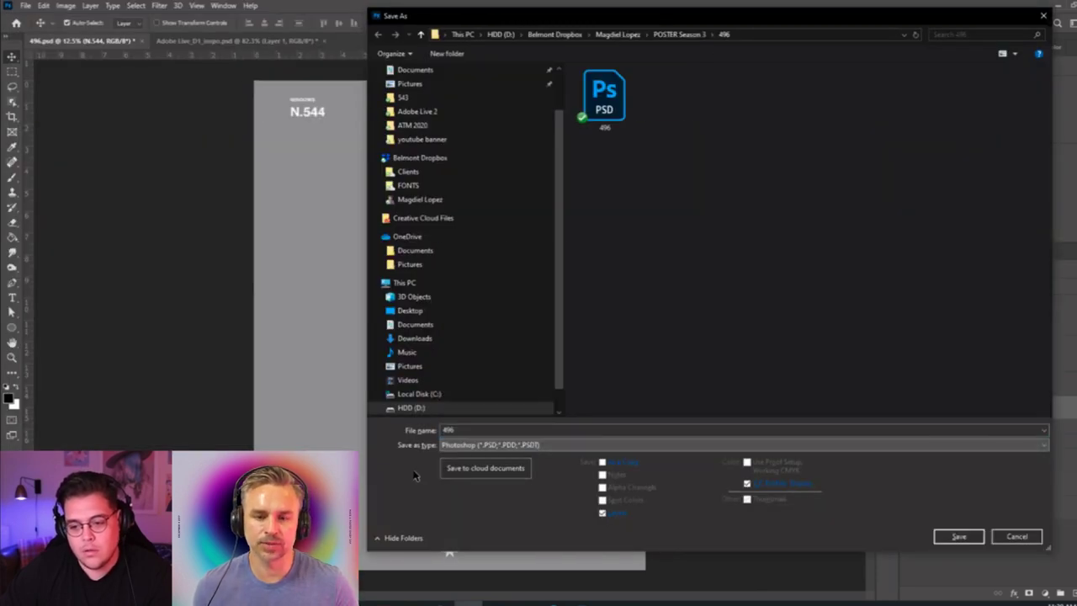
double_click(487, 430)
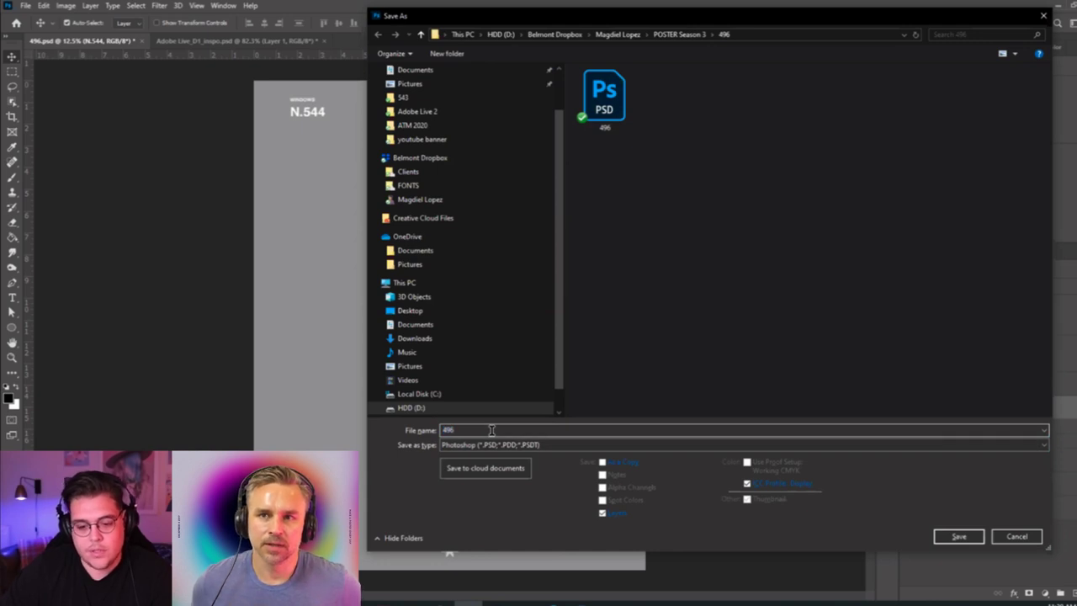
type("poster template.psd")
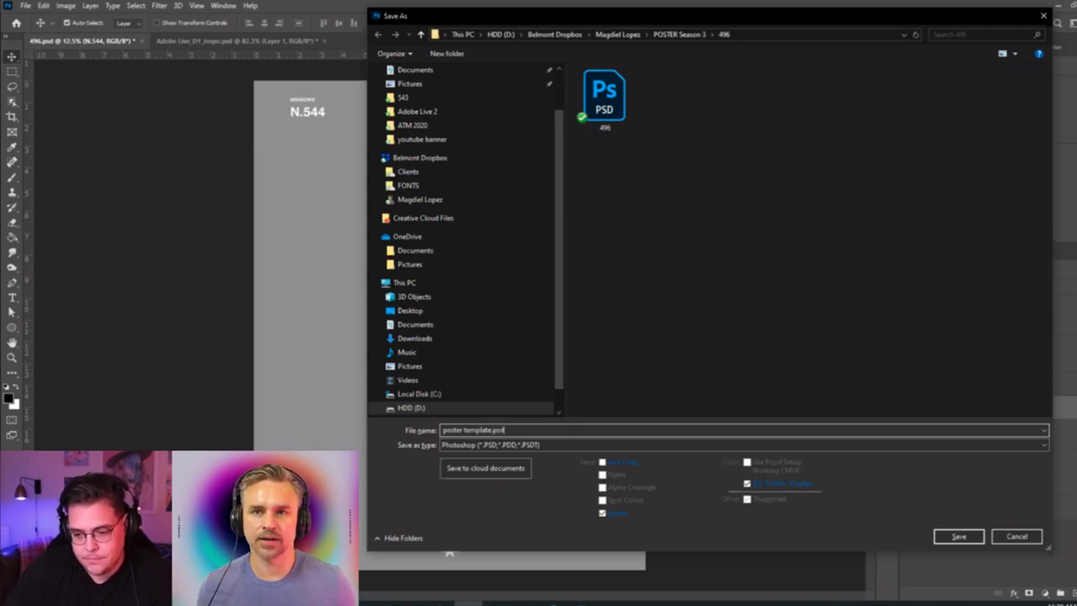
type("t")
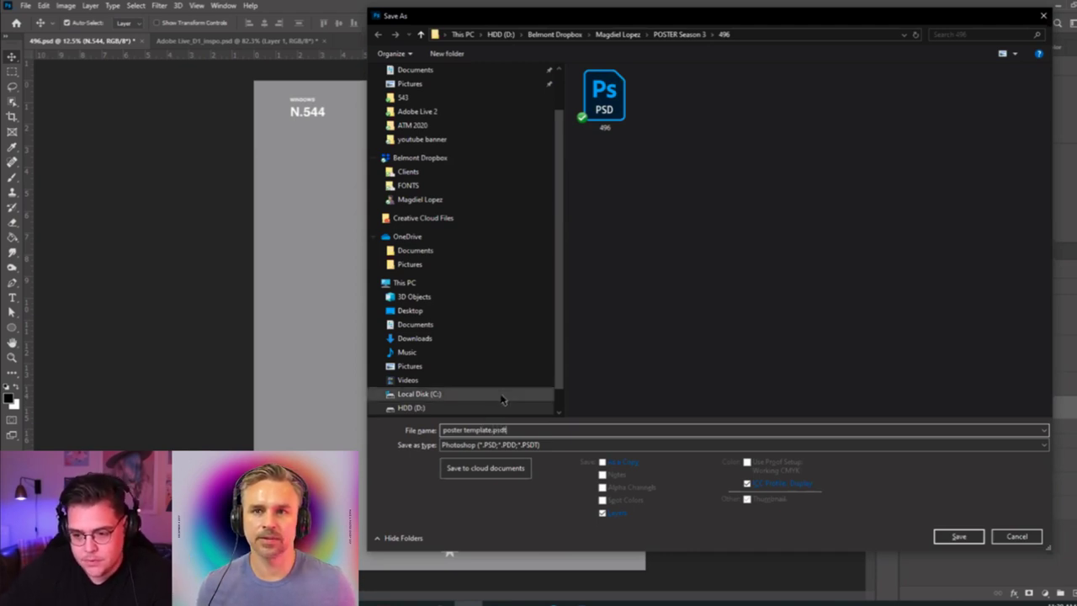
left_click(465, 431)
key("BackSpace")
type("_")
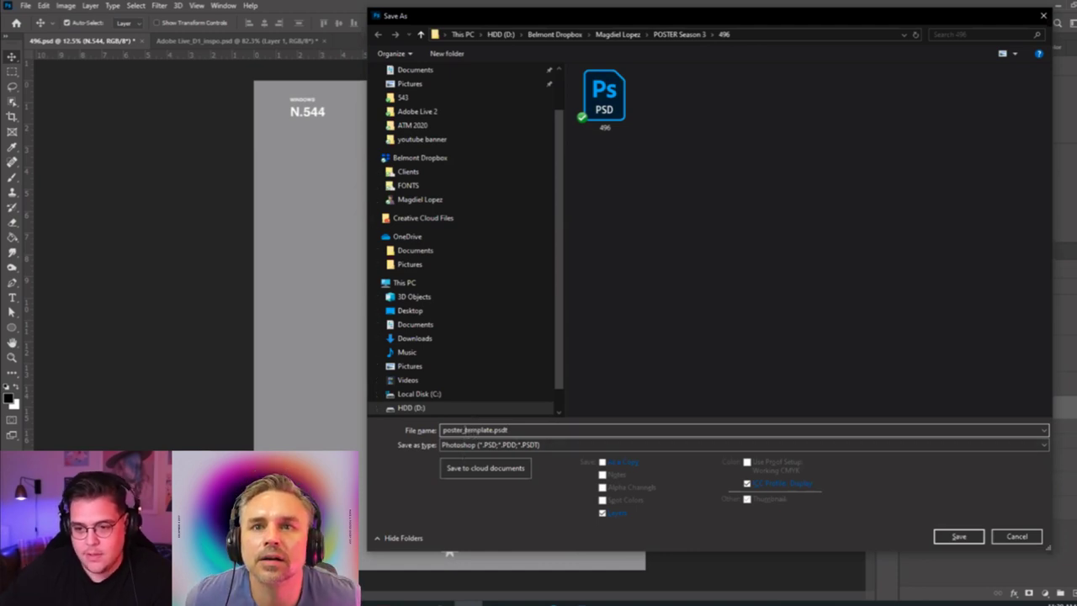
Choose the Desktop as the destination and save the template with Maximize Compatibility on.
scroll(450, 261, "up", 2)
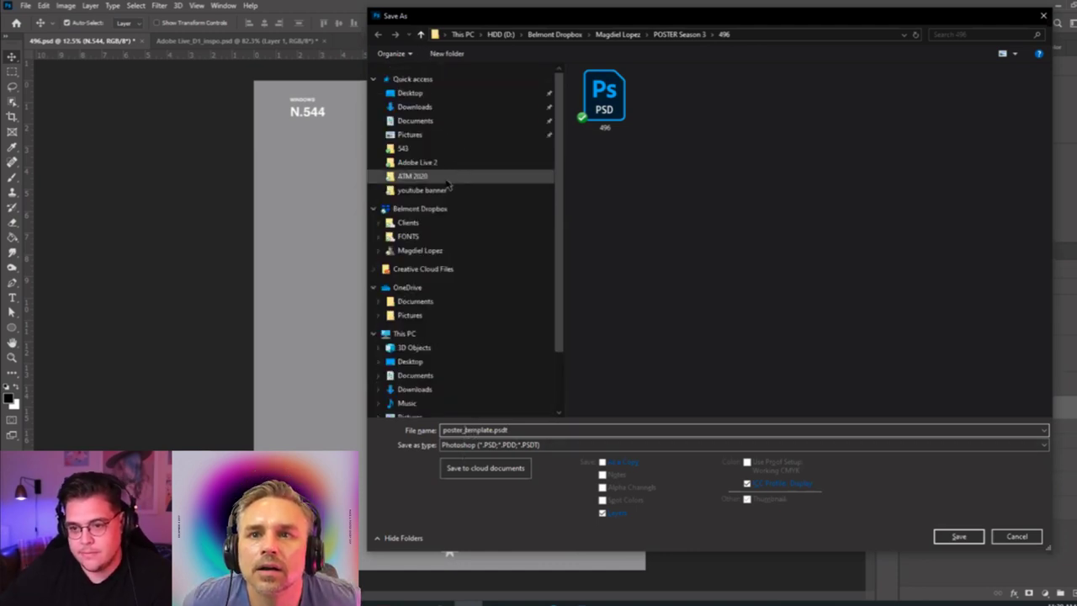
left_click(419, 94)
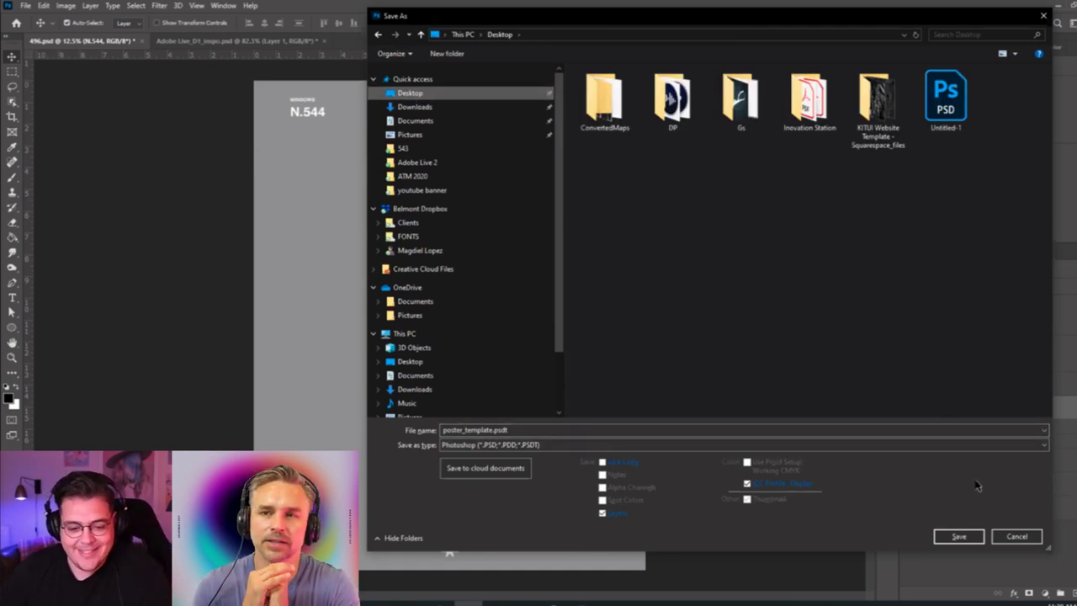
left_click(959, 536)
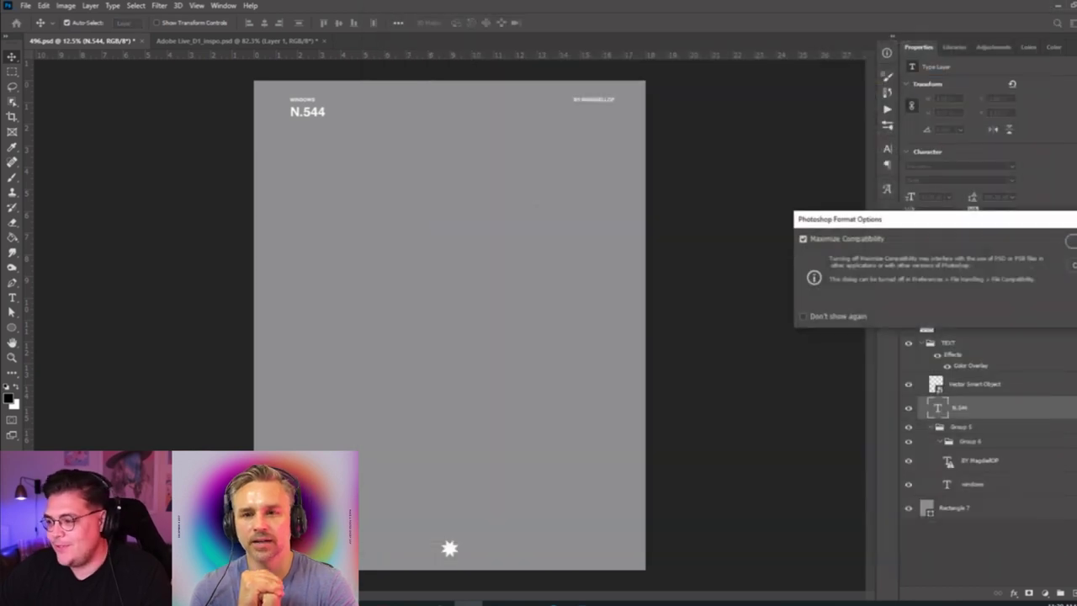
key("Return")
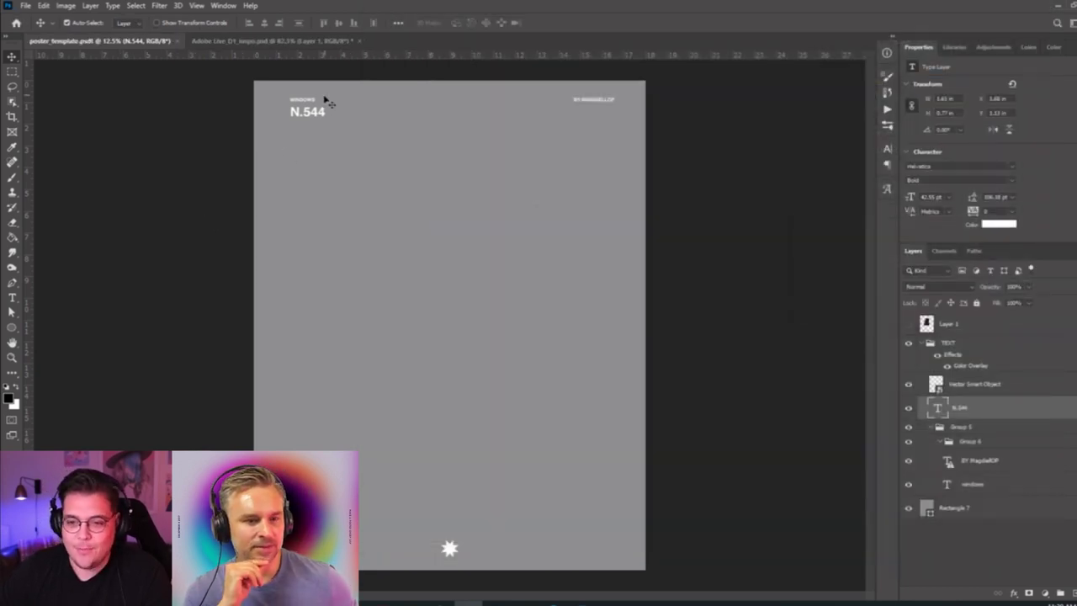
Move the N.544 text back to the horizontal centre of the header, level with the WINDOWS label and the byline.
left_click_drag(319, 118, 463, 107)
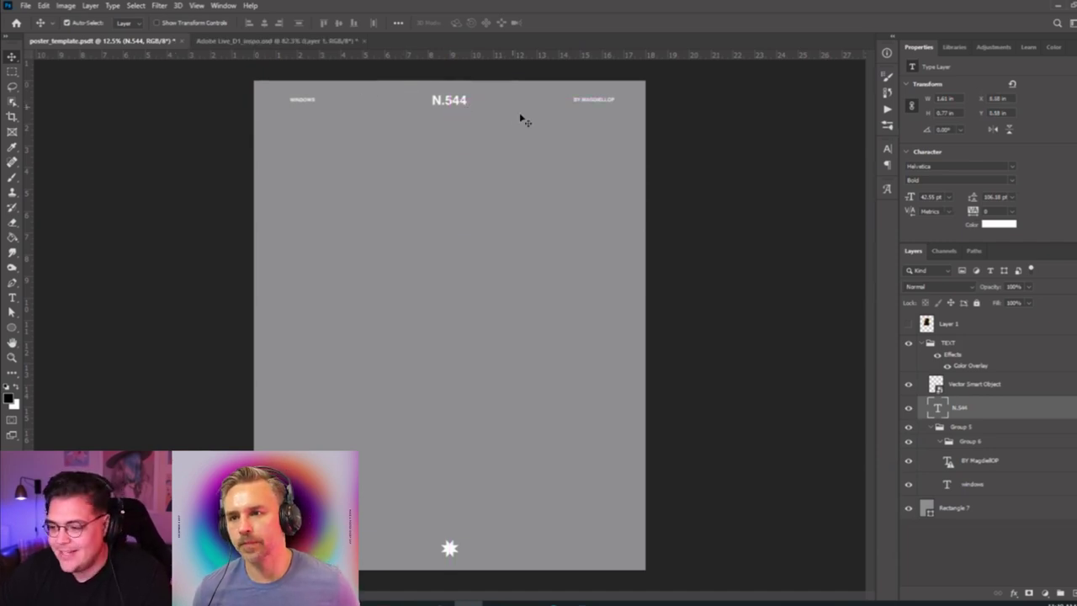
Switch to the Adobe Live_D1_inspo.psd document and nudge the yellow portrait photo up to the board's top edge.
left_click(239, 45)
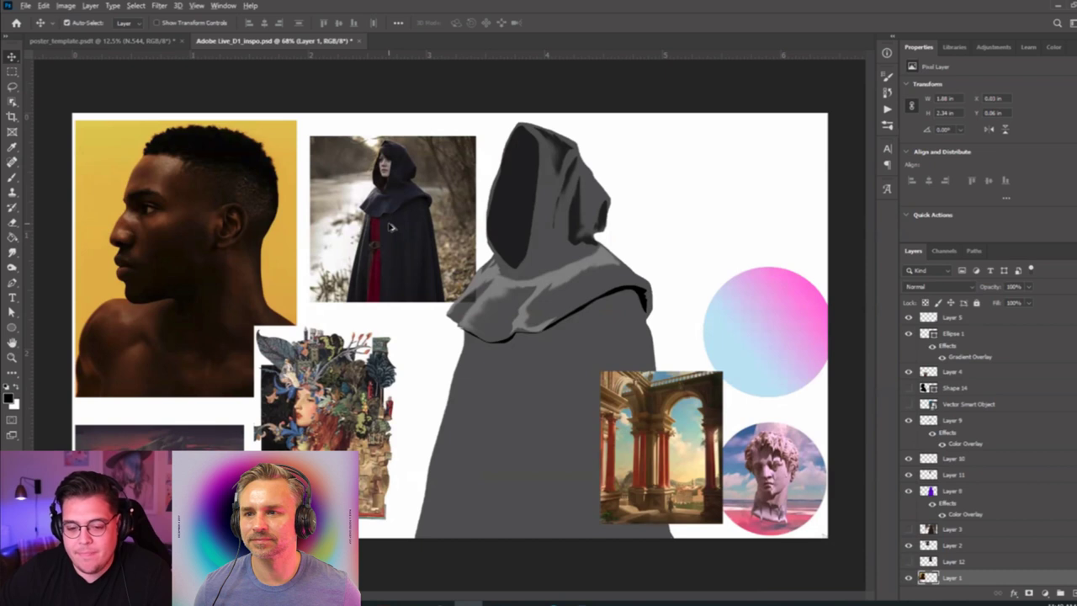
scroll(391, 226, "up", 1)
scroll(387, 227, "down", 1)
left_click_drag(183, 201, 161, 190)
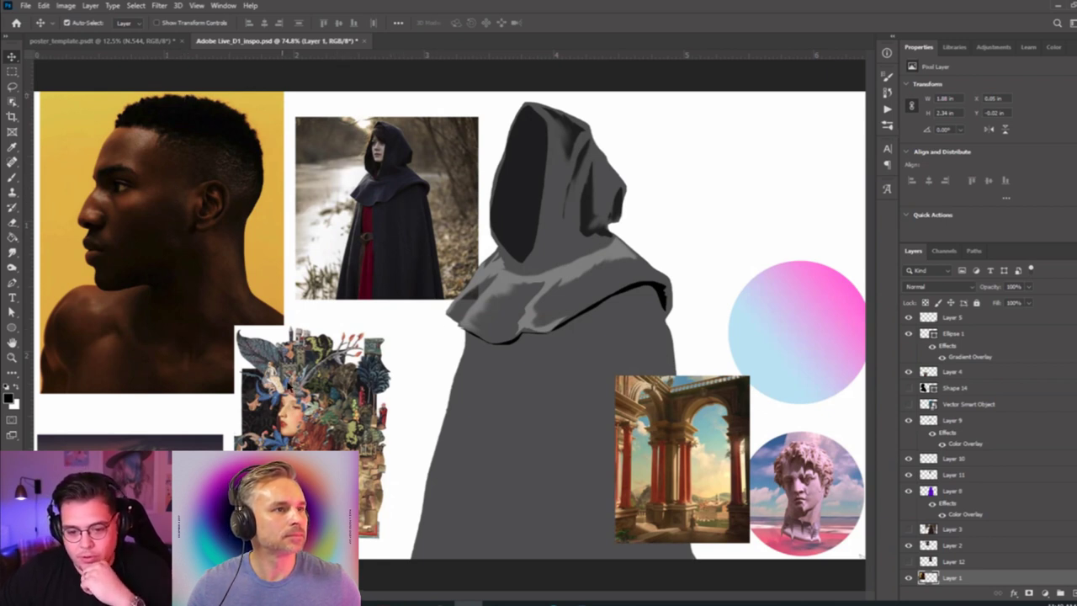
Examine the red Adobe Stock landscape and the botanical portrait collage up close on the inspiration board.
left_click(109, 514)
scroll(109, 514, "up", 8)
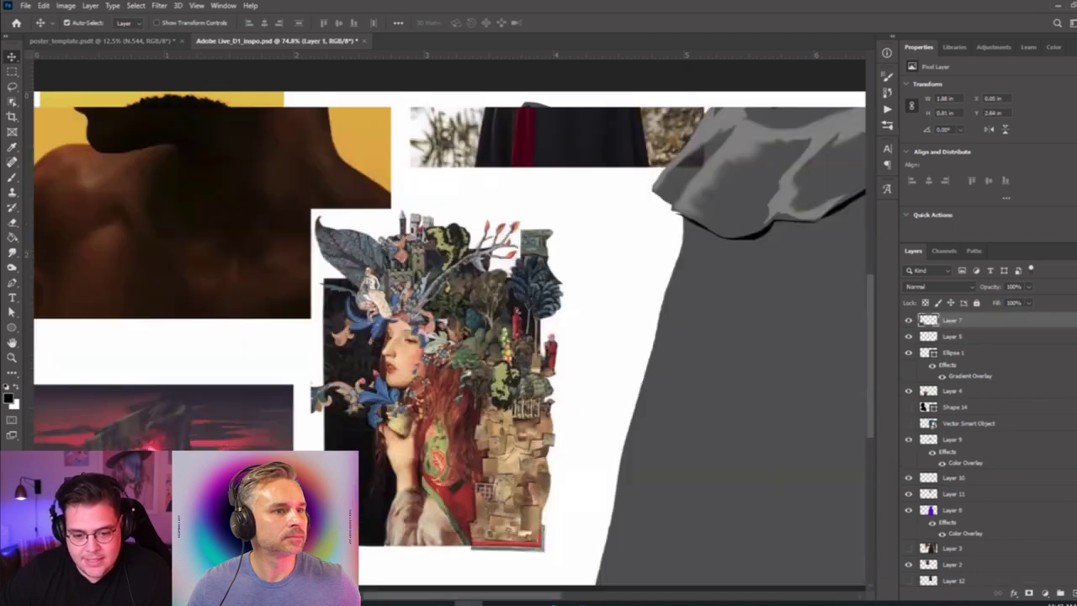
left_click_drag(110, 514, 238, 461)
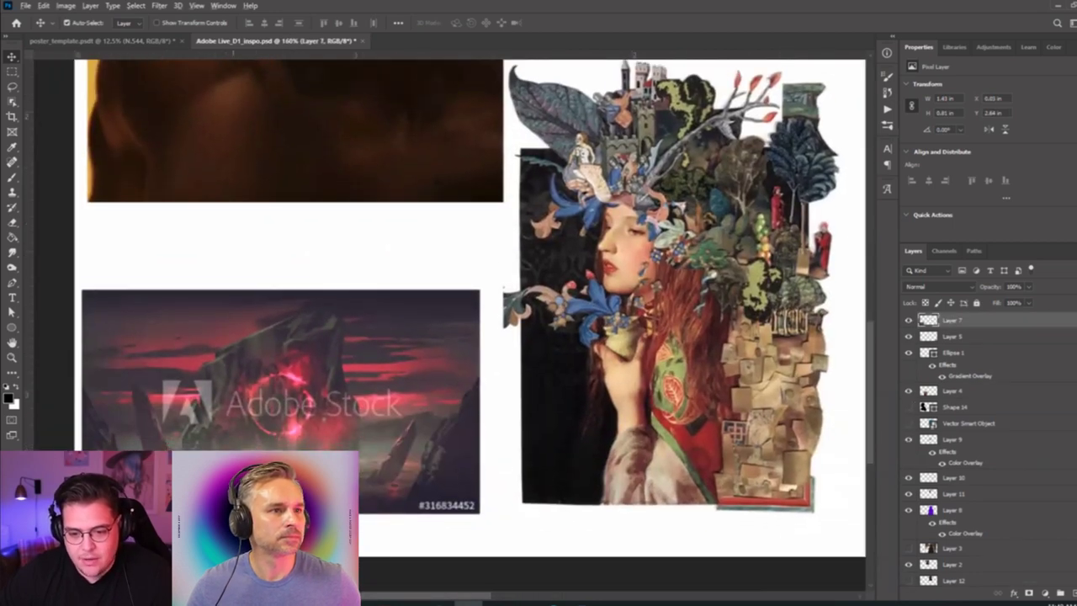
scroll(271, 482, "up", 3)
scroll(271, 481, "down", 1)
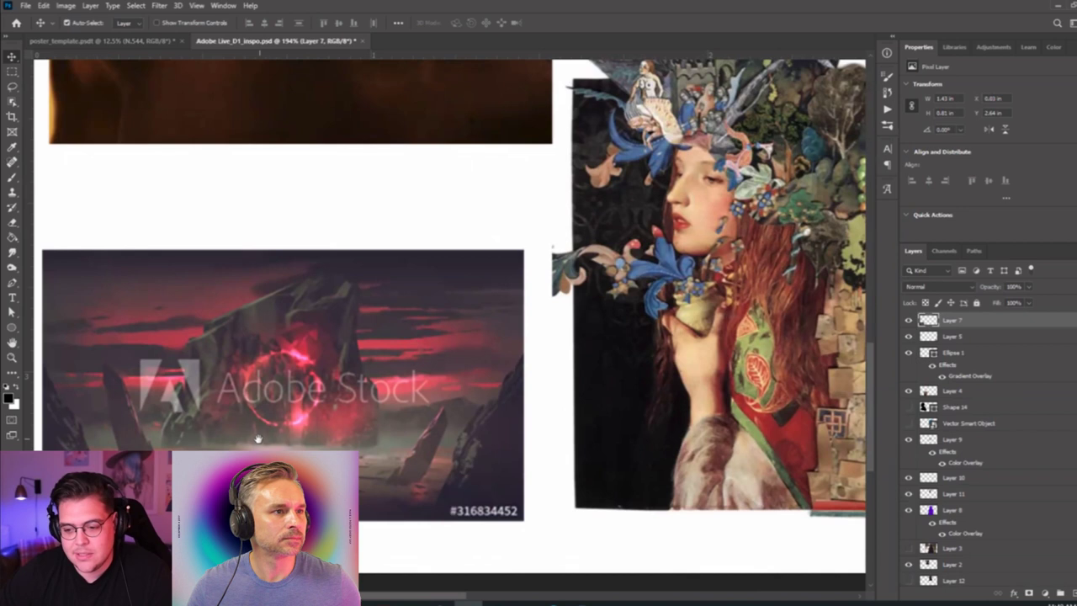
left_click_drag(254, 441, 360, 337)
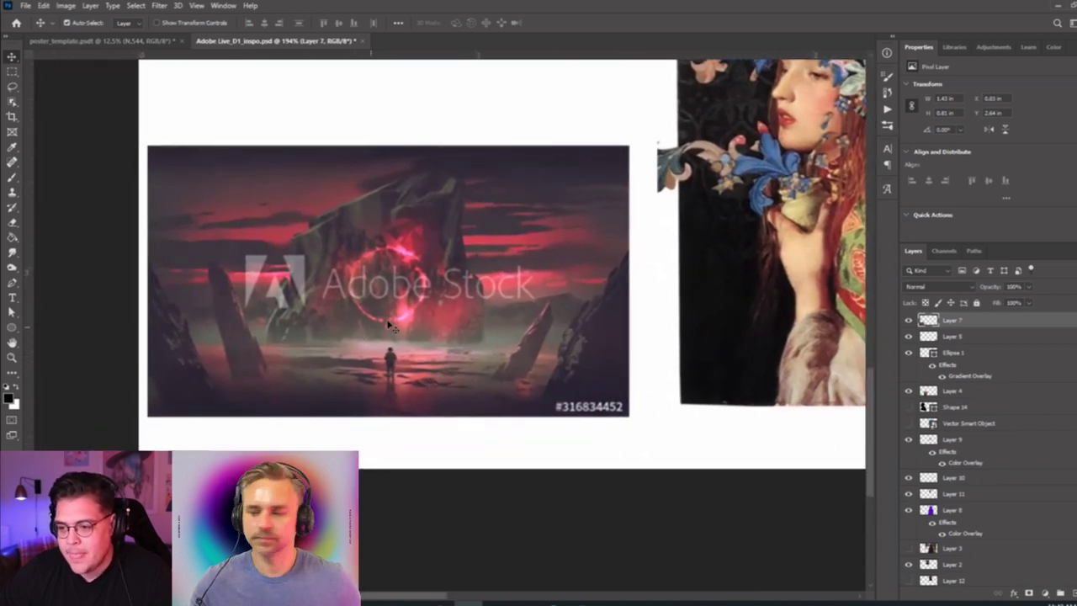
left_click_drag(406, 178, 258, 255)
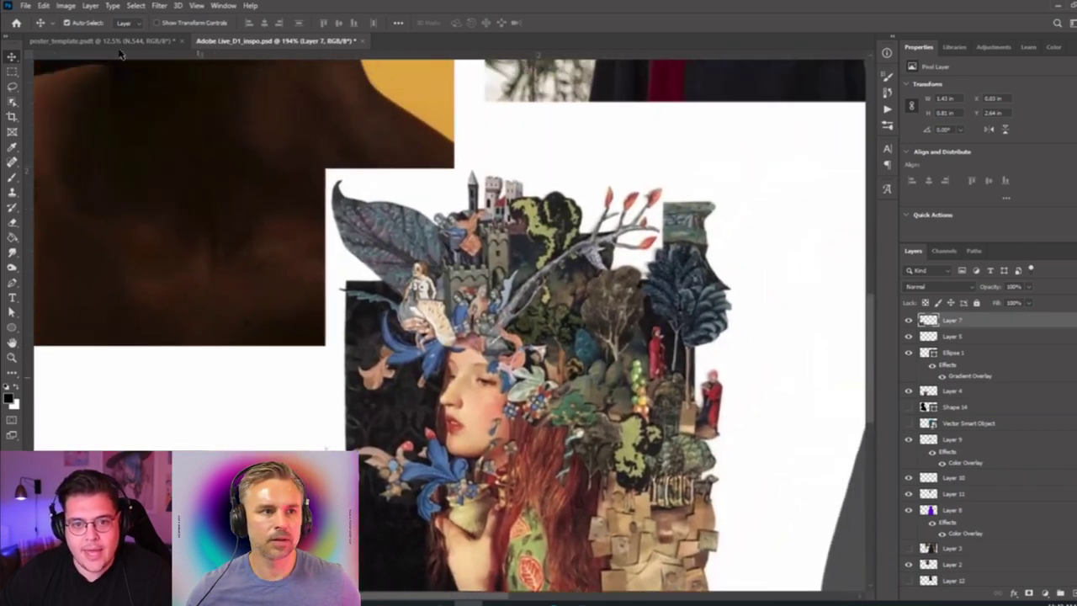
Return to poster_template.psdt, show the Layer 1 portrait photo, and center it horizontally on the poster.
left_click(119, 43)
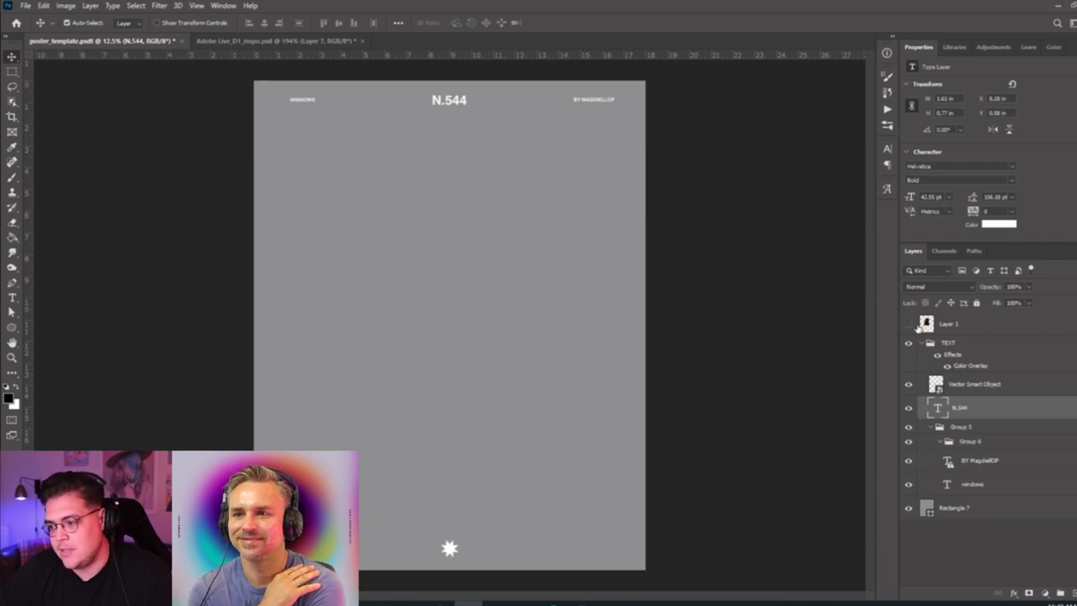
left_click(909, 324)
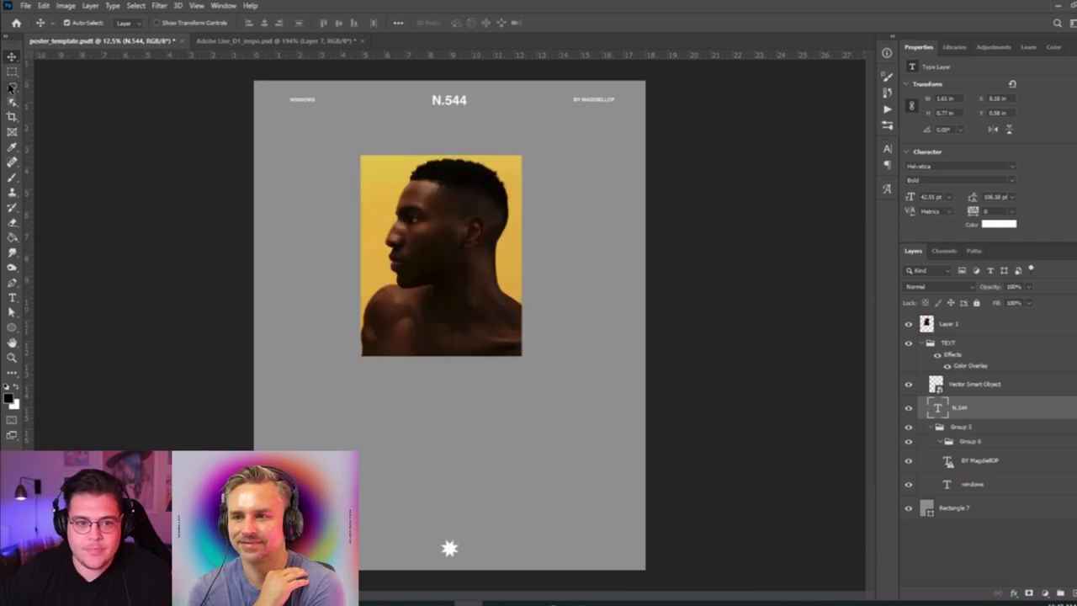
left_click(12, 71)
left_click(12, 102)
left_click(10, 58)
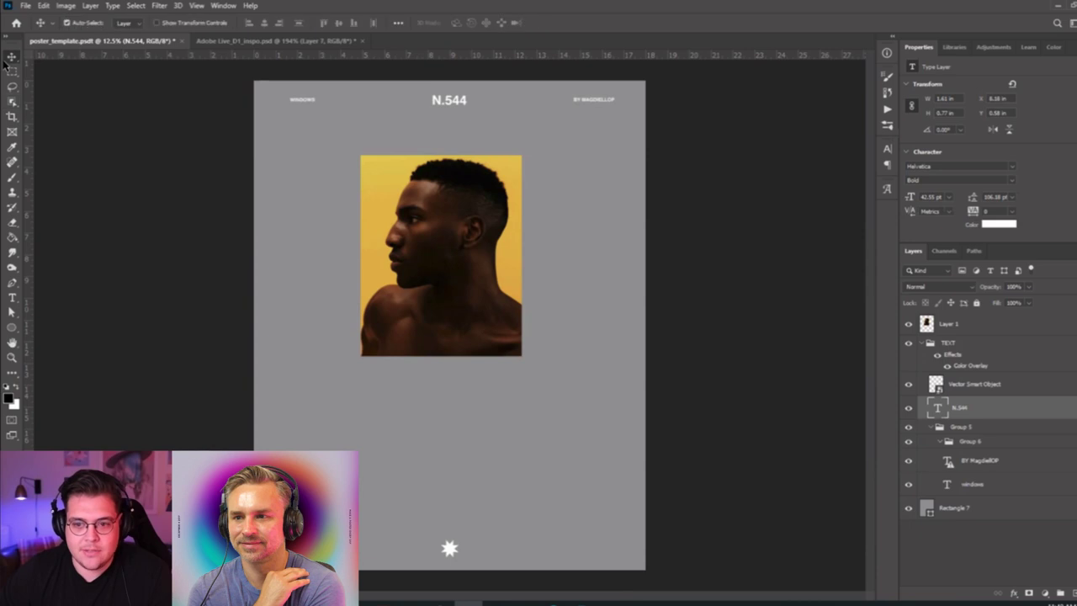
left_click_drag(451, 234, 453, 254)
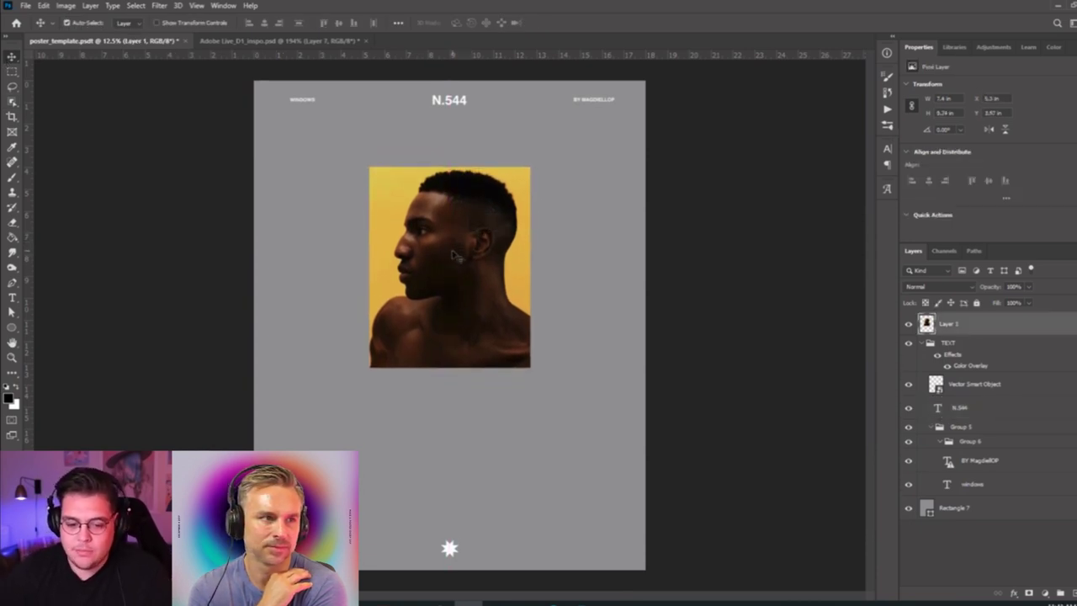
With the Pen tool in Shape mode, start tracing the man's outline from the shoulder up the back of the neck.
scroll(422, 303, "up", 5)
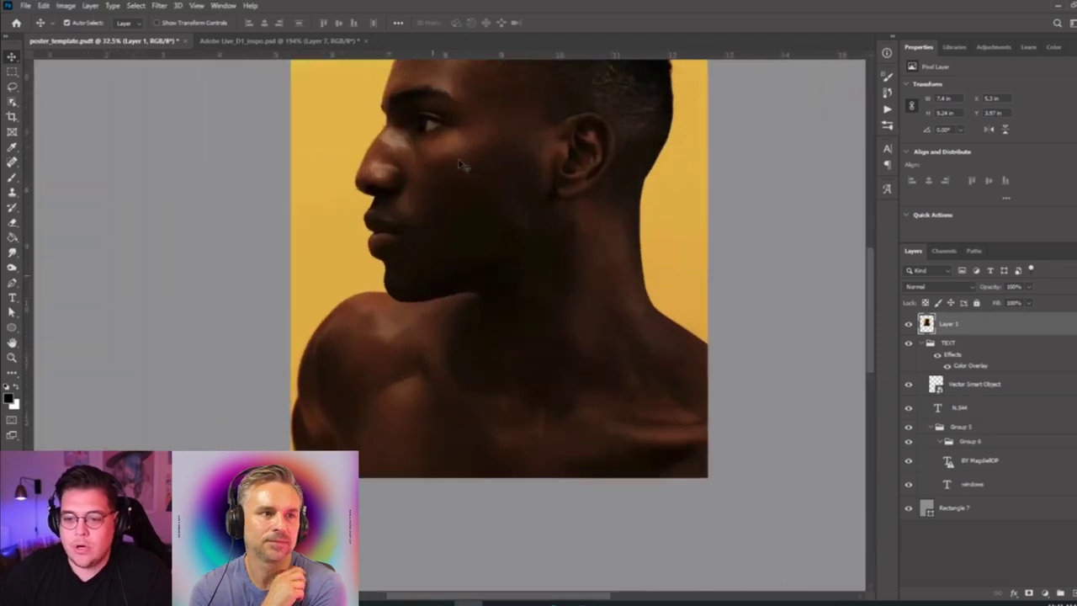
scroll(427, 212, "right", 2)
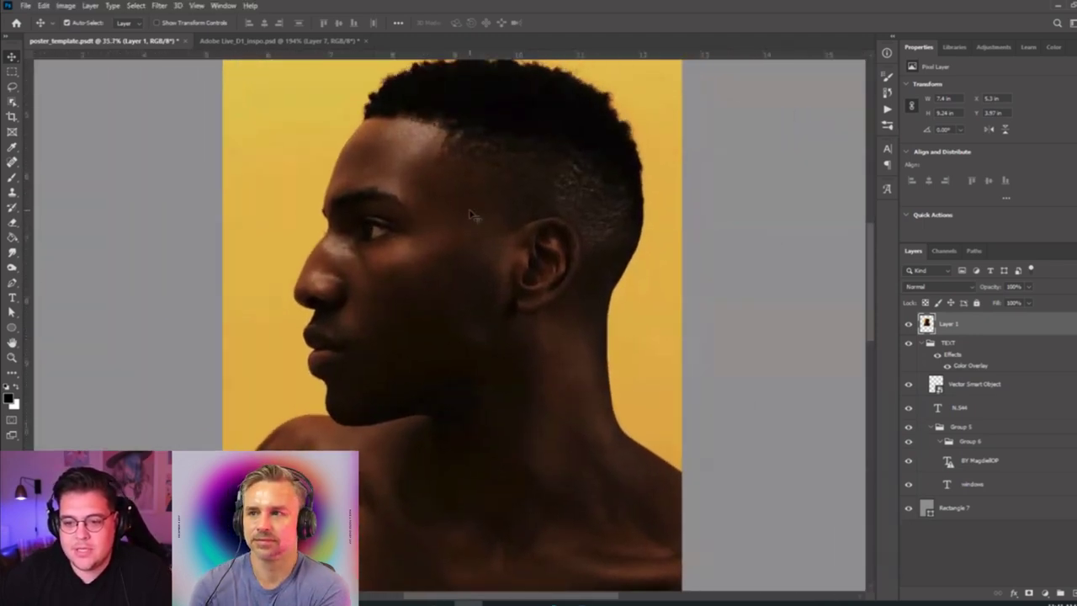
left_click(11, 283)
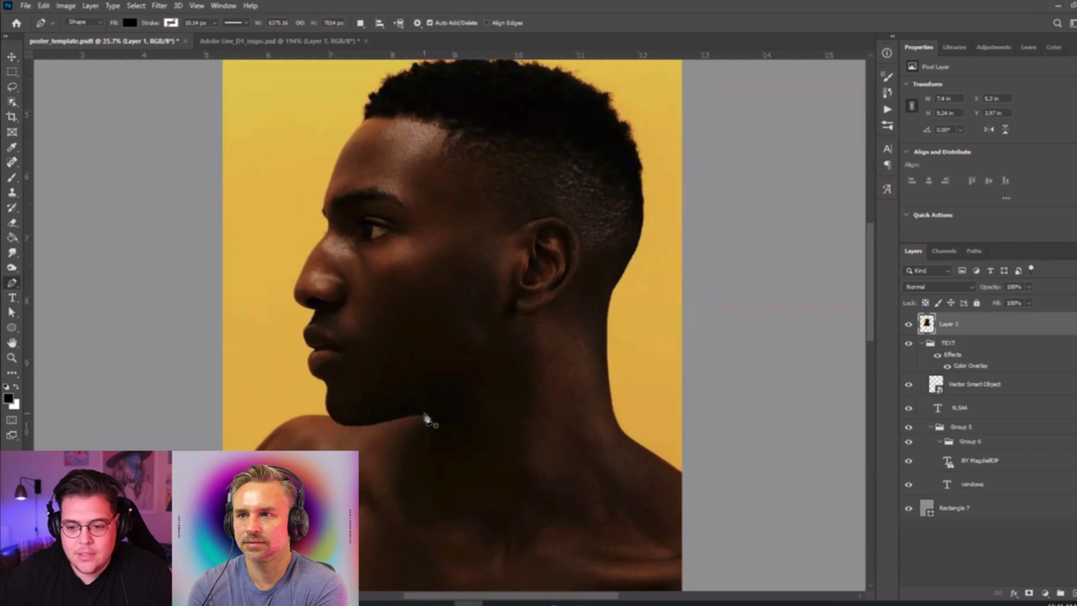
scroll(610, 393, "up", 2)
left_click_drag(617, 423, 513, 371)
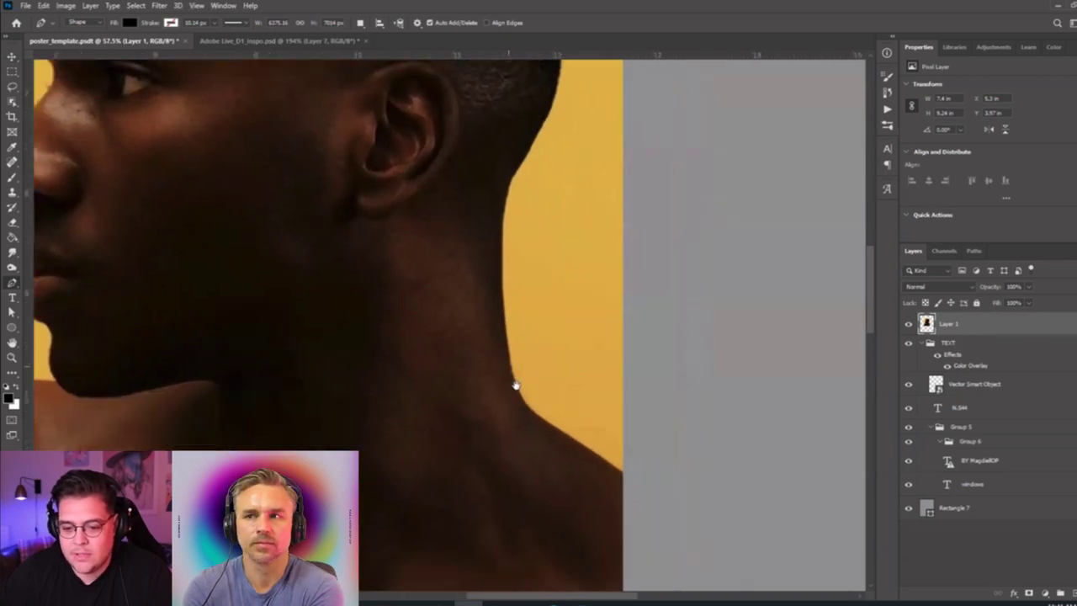
left_click(560, 431)
left_click_drag(512, 375, 505, 335)
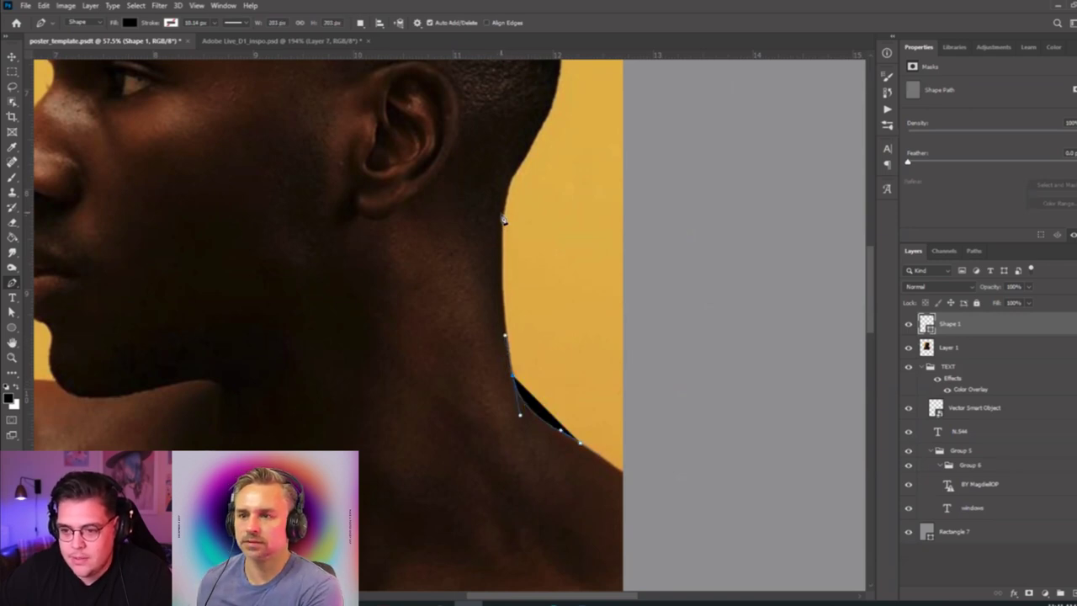
left_click_drag(504, 206, 509, 176)
left_click_drag(523, 160, 497, 357)
Continue the pen path from the nape around the back of the head, up to where the textured hair begins.
scroll(496, 363, "up", 6)
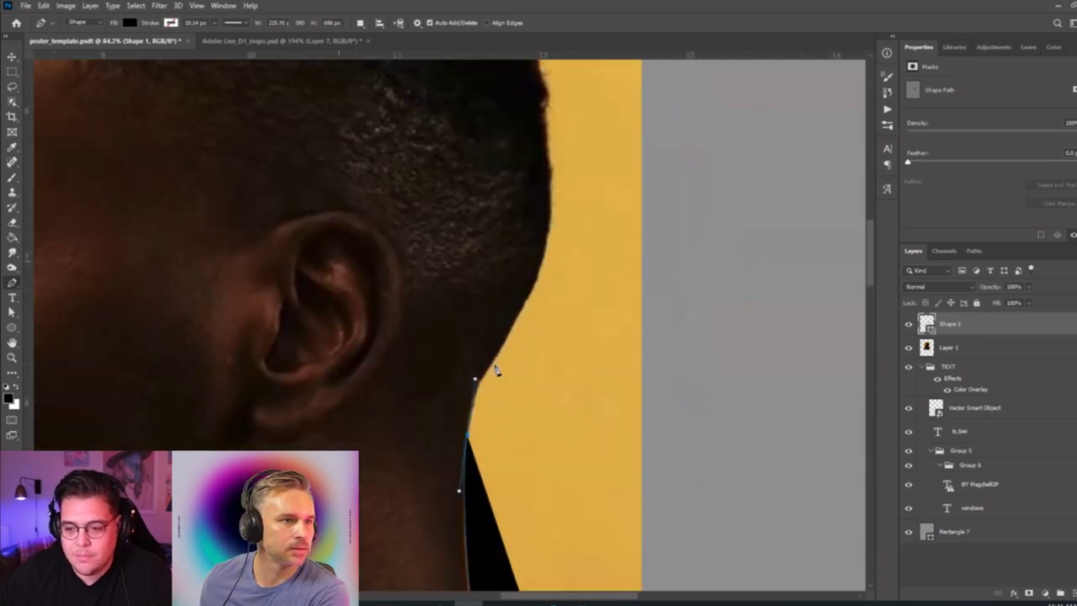
left_click(517, 318)
scroll(558, 426, "up", 3)
scroll(563, 370, "up", 2)
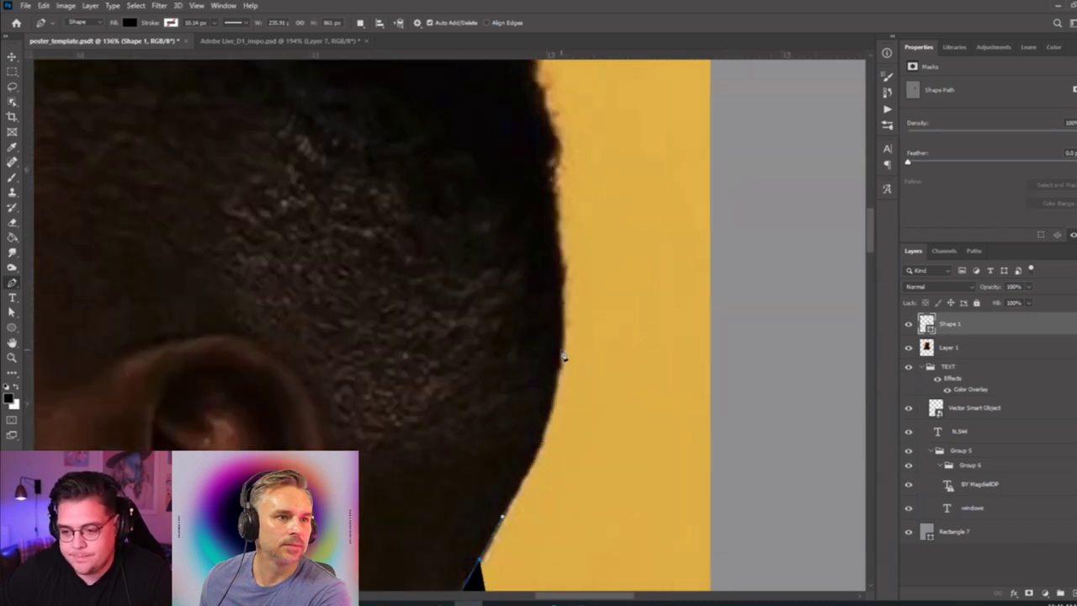
left_click_drag(561, 349, 561, 270)
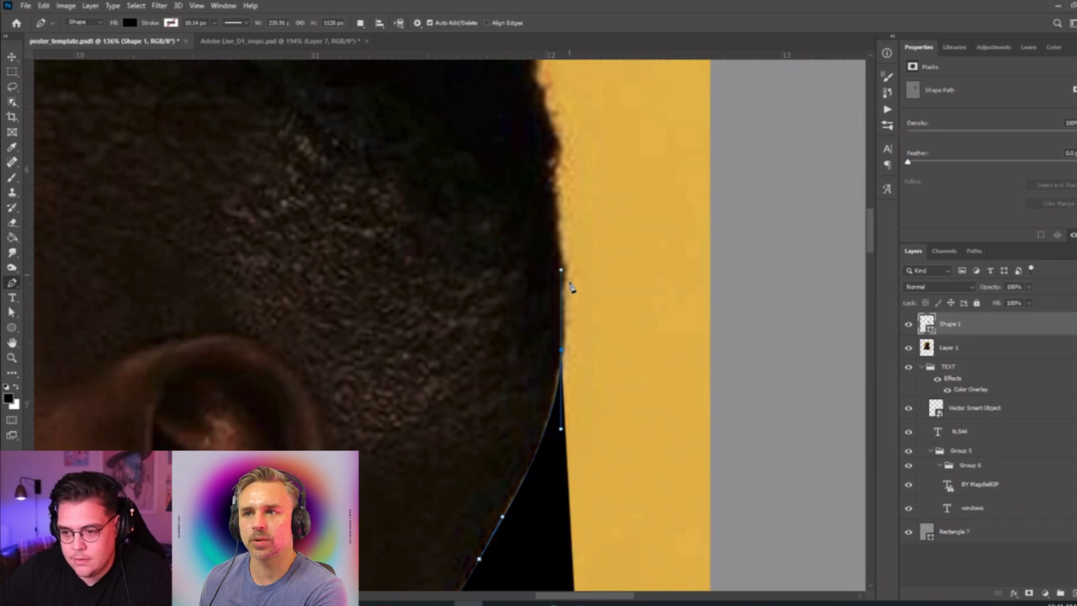
left_click_drag(556, 225, 549, 179)
Trace the jagged hair edge up the back of the head towards the crown with small, closely spaced anchor points.
left_click(553, 169)
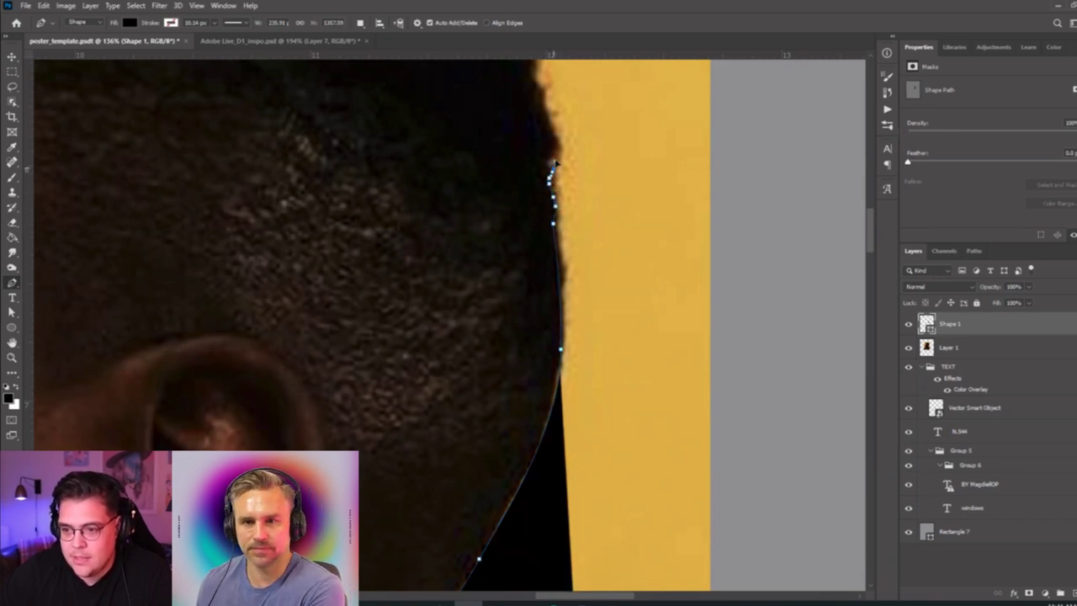
left_click(555, 157)
left_click(555, 147)
left_click(550, 135)
left_click_drag(550, 117, 577, 247)
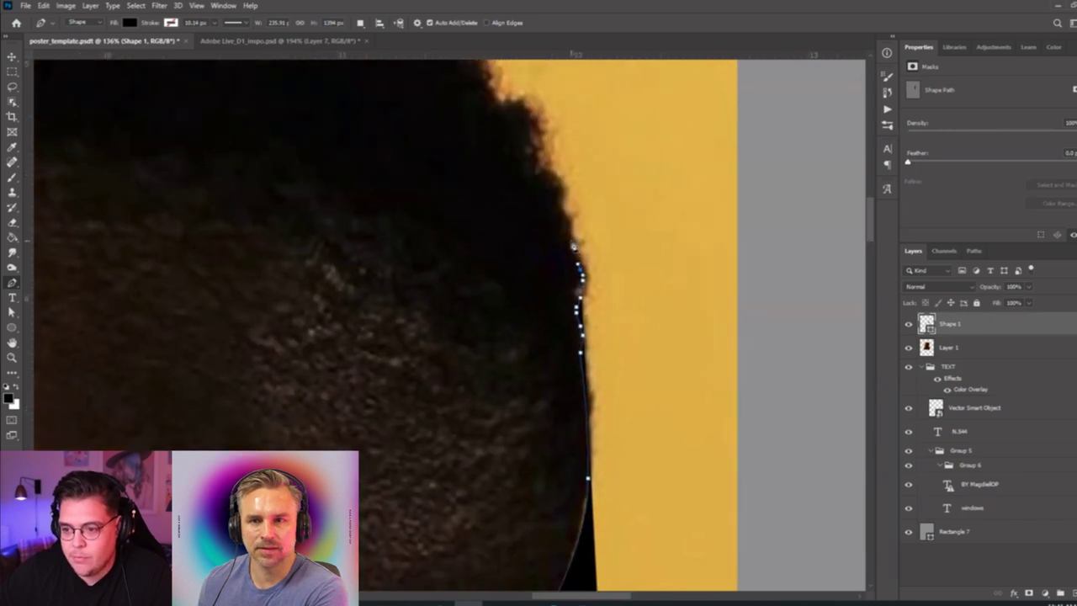
left_click(570, 241)
left_click(568, 229)
left_click(567, 221)
left_click(563, 212)
mouse_move(560, 201)
left_mouse_down()
mouse_move(536, 169)
mouse_move(560, 256)
mouse_move(637, 366)
mouse_move(615, 318)
mouse_move(590, 314)
mouse_move(580, 278)
mouse_move(557, 266)
mouse_move(552, 247)
mouse_move(601, 314)
mouse_move(589, 263)
mouse_move(572, 268)
mouse_move(530, 230)
mouse_move(493, 225)
mouse_move(452, 185)
mouse_move(402, 163)
mouse_move(379, 176)
mouse_move(331, 155)
left_mouse_up()
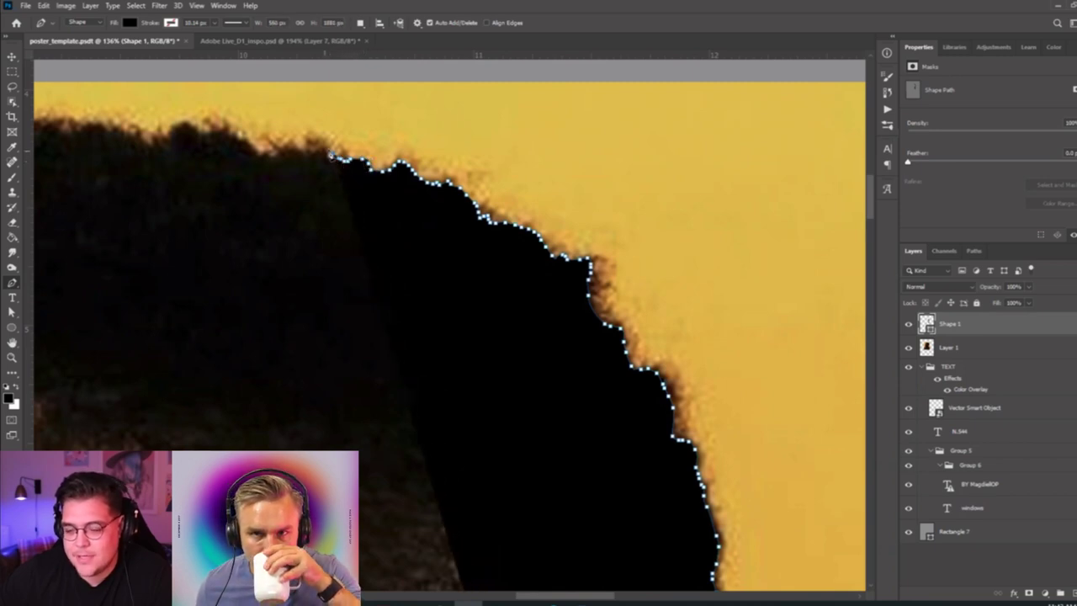
Trace the uneven hair edge across the top of the head towards the forehead with closely spaced points.
left_click_drag(324, 210, 456, 286)
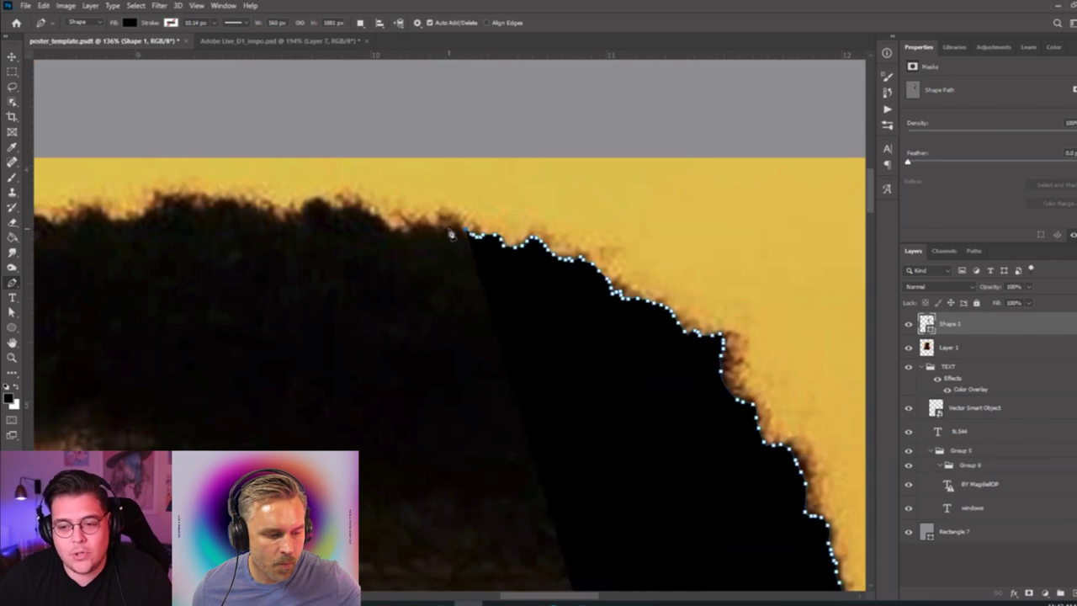
mouse_move(446, 232)
left_mouse_down()
mouse_move(394, 235)
mouse_move(355, 199)
mouse_move(350, 215)
mouse_move(319, 200)
mouse_move(301, 221)
mouse_move(293, 215)
mouse_move(362, 225)
mouse_move(373, 237)
mouse_move(369, 220)
mouse_move(358, 235)
mouse_move(337, 218)
mouse_move(252, 219)
mouse_move(210, 239)
mouse_move(153, 229)
mouse_move(251, 224)
mouse_move(165, 224)
mouse_move(157, 255)
mouse_move(131, 250)
mouse_move(118, 267)
mouse_move(74, 275)
mouse_move(271, 240)
left_mouse_up()
left_click(356, 198)
left_click(305, 209)
left_click(302, 211)
left_click(241, 218)
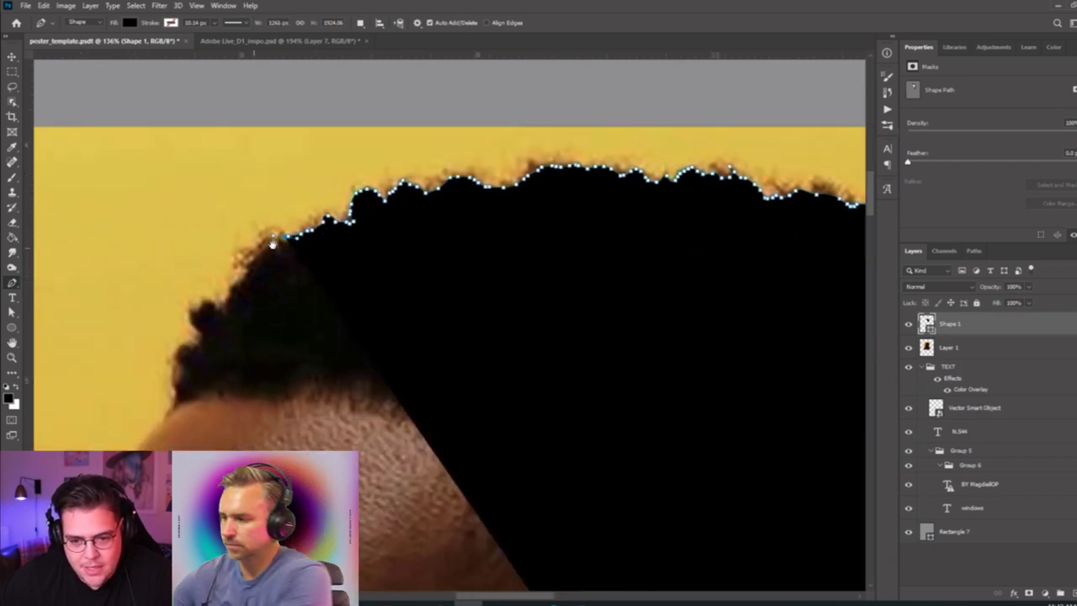
Follow the front tufts of hair down to the point where the hairline meets the forehead.
mouse_move(352, 249)
left_mouse_down()
mouse_move(316, 294)
mouse_move(285, 302)
mouse_move(296, 333)
mouse_move(269, 359)
left_mouse_up()
left_click(269, 364)
left_click(269, 368)
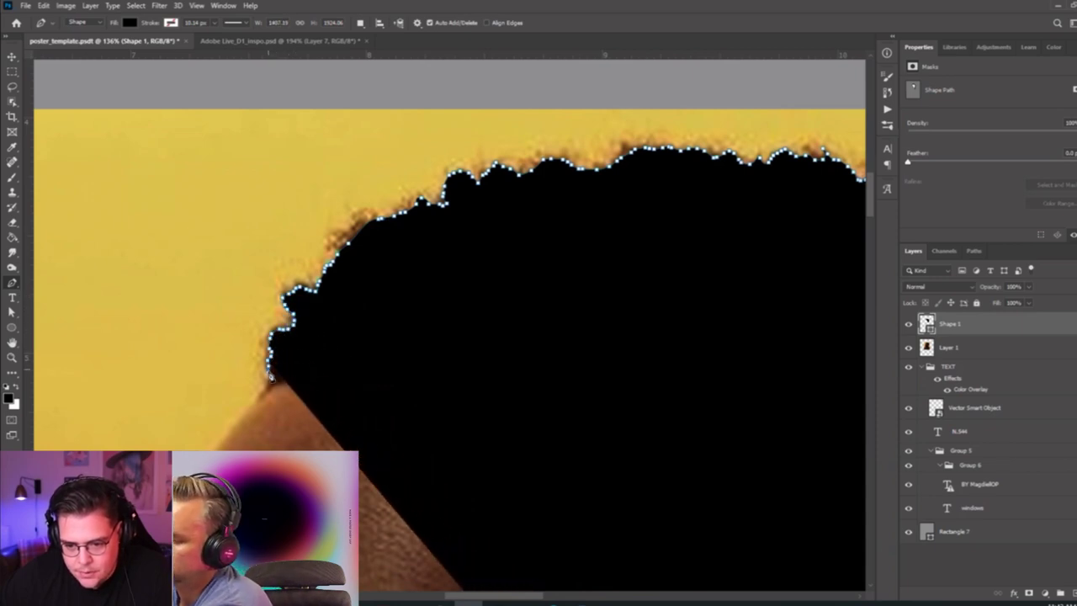
left_click(269, 374)
left_click(268, 379)
left_click(269, 383)
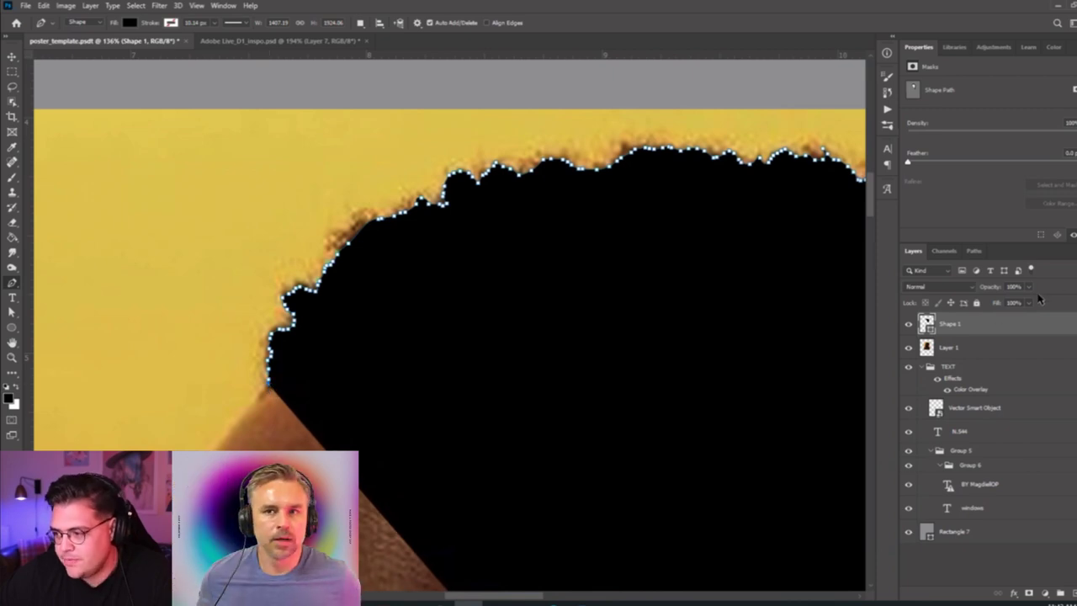
Set the outline shape layer's opacity to 0% and continue the path in a smooth curve down the forehead.
left_click_drag(1029, 290, 895, 317)
left_click_drag(83, 423, 454, 207)
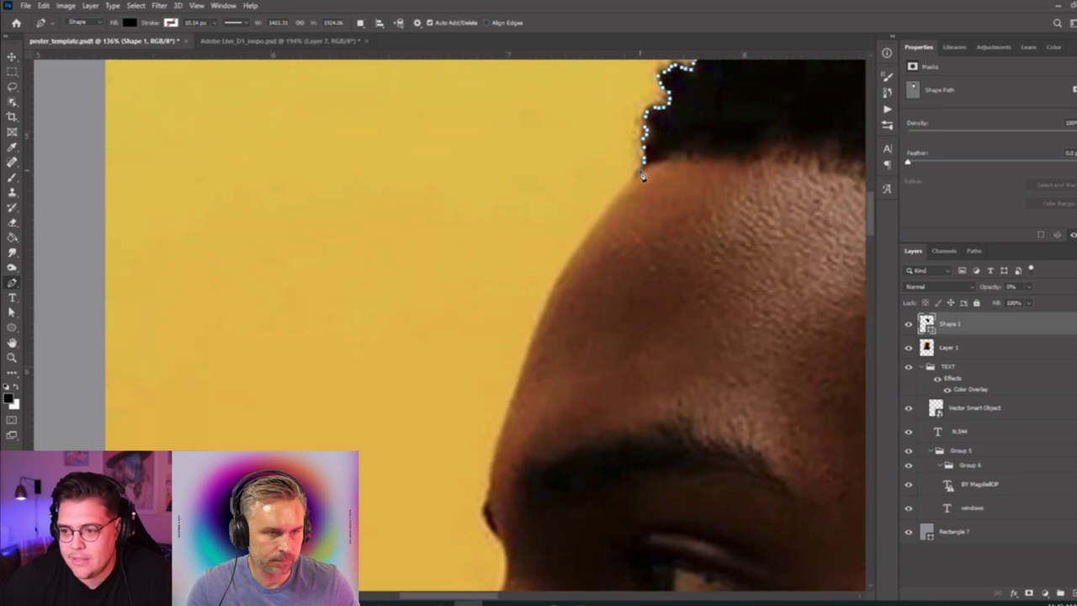
left_click_drag(543, 300, 549, 255)
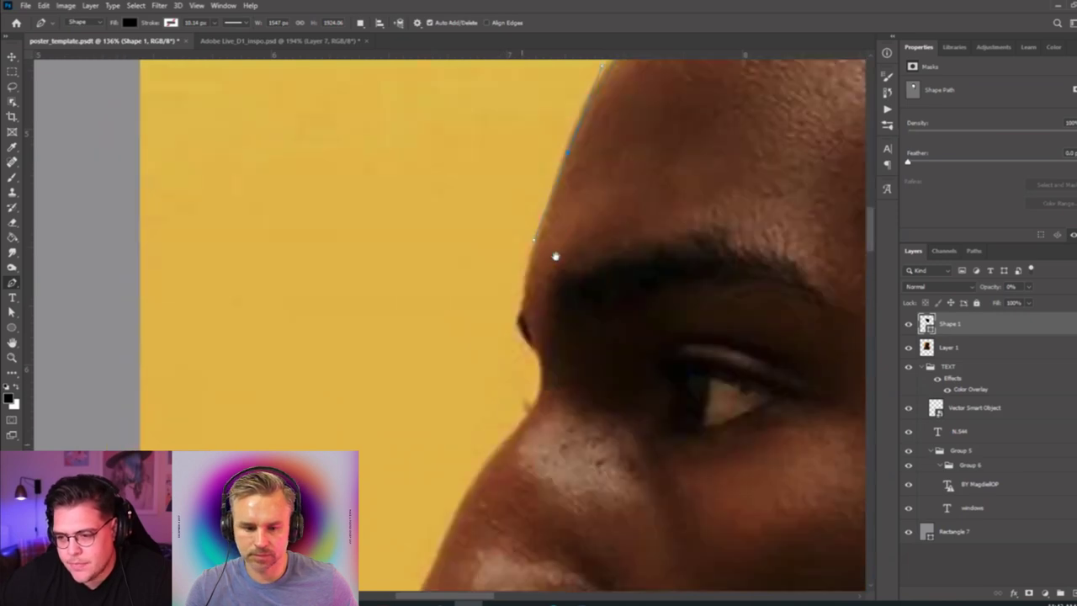
Trace the protruding brow, the eye socket and the eyelash tip to the bridge of the nose, undoing a misplaced point.
left_click_drag(524, 301, 516, 326)
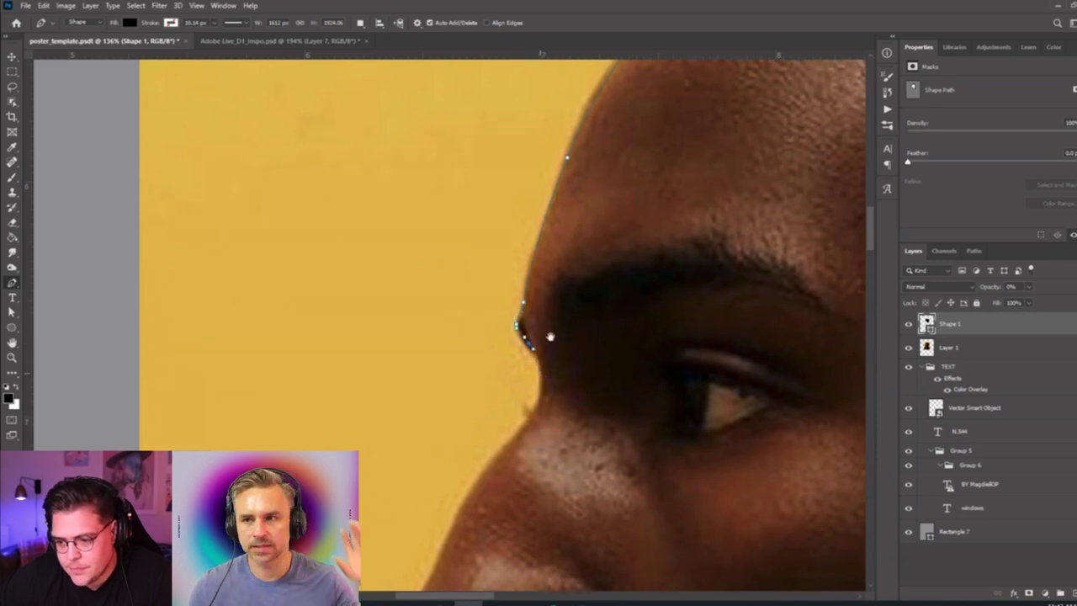
left_click_drag(543, 380, 572, 286)
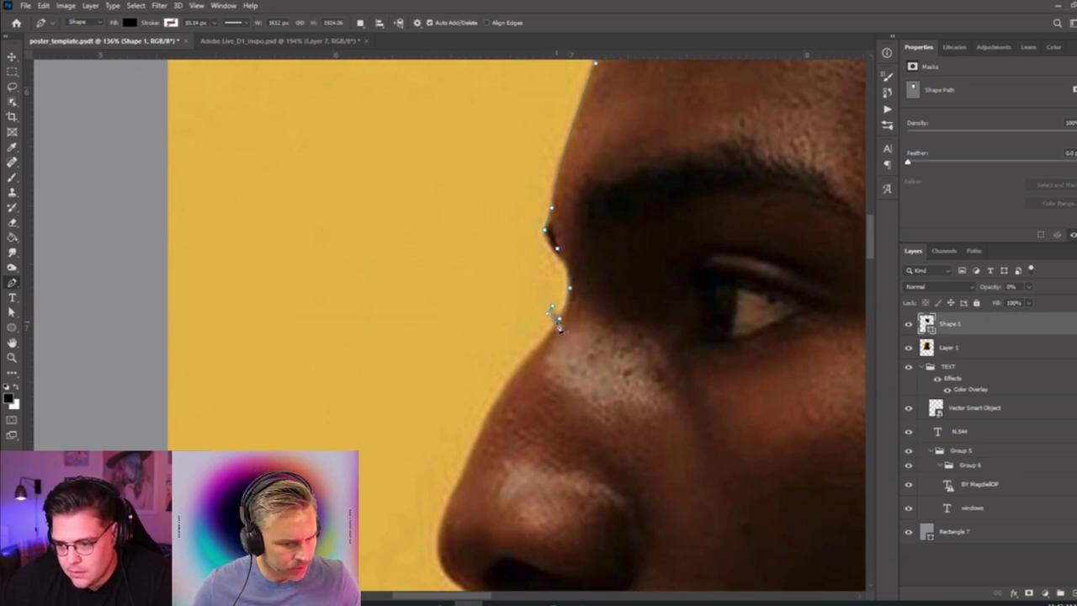
scroll(556, 278, "down", 3)
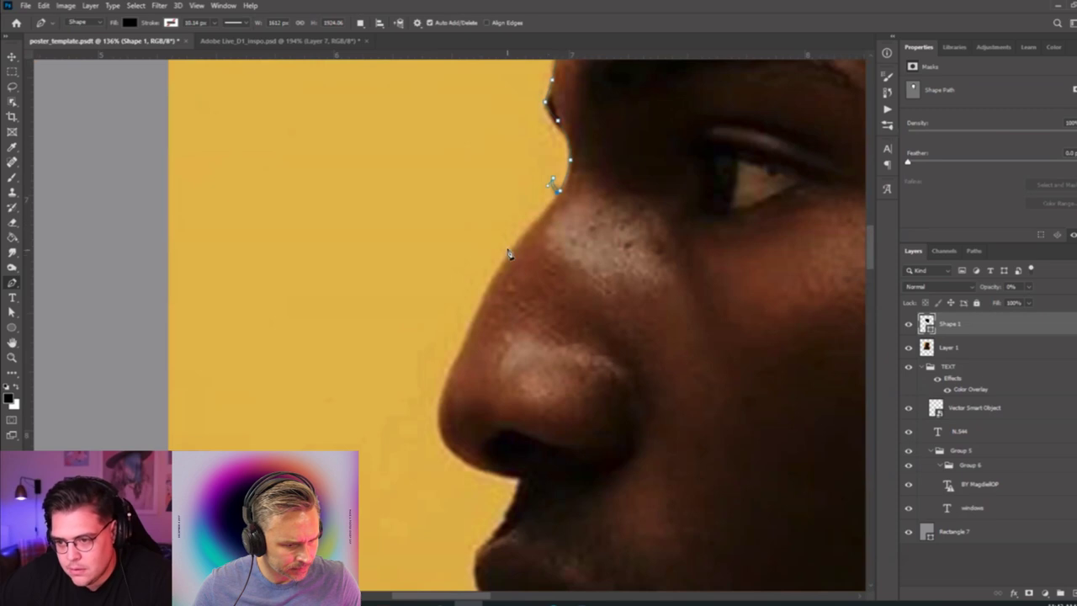
key("ctrl+z")
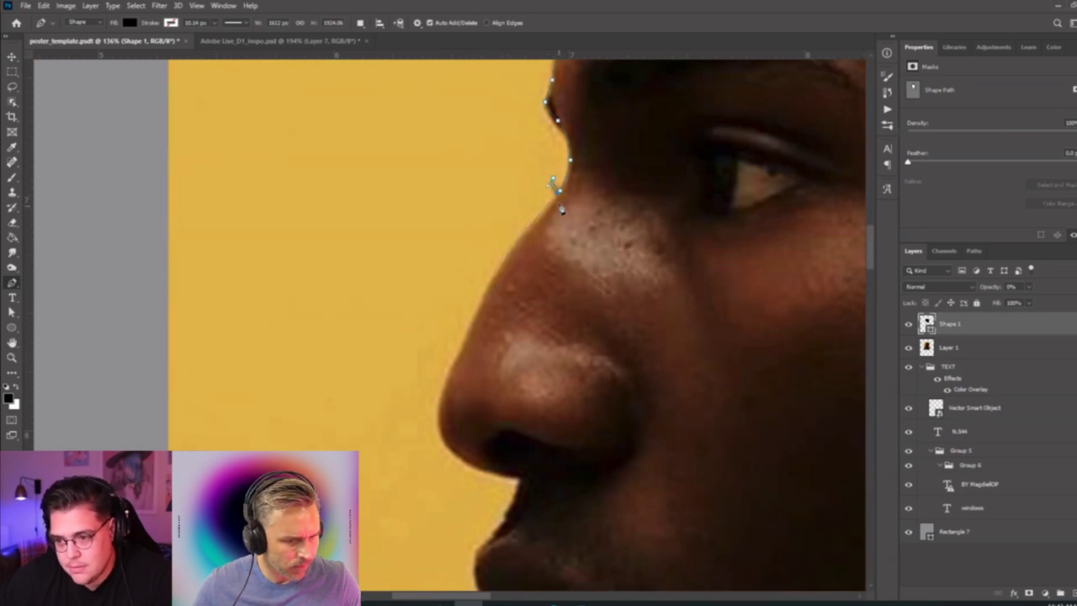
scroll(557, 200, "up", 3)
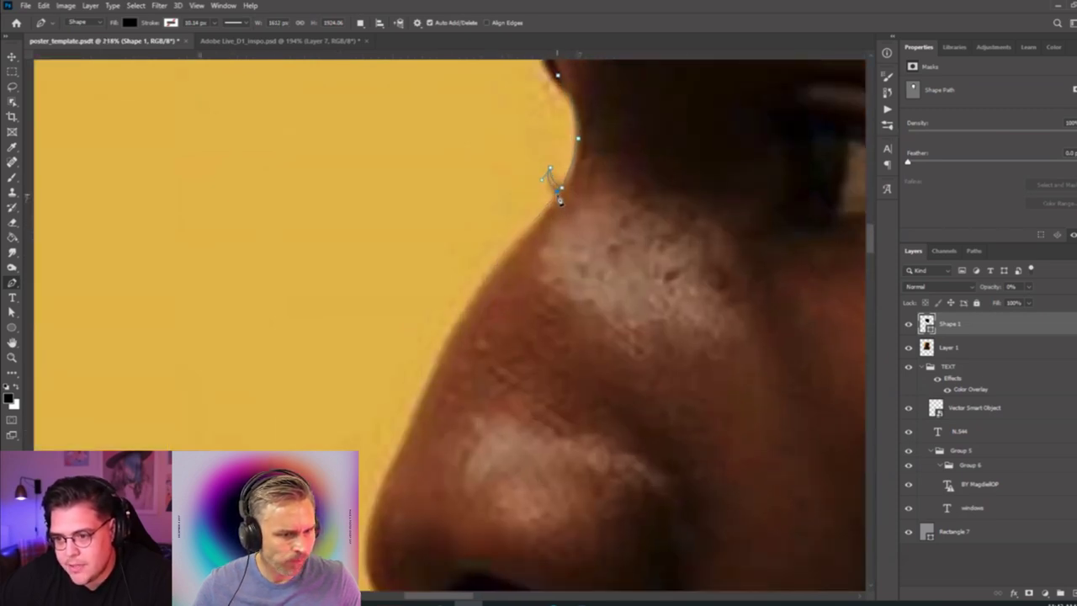
Trace the nose from its bridge around the tip and along the underside to the corner above the upper lip.
left_click_drag(442, 328, 468, 278)
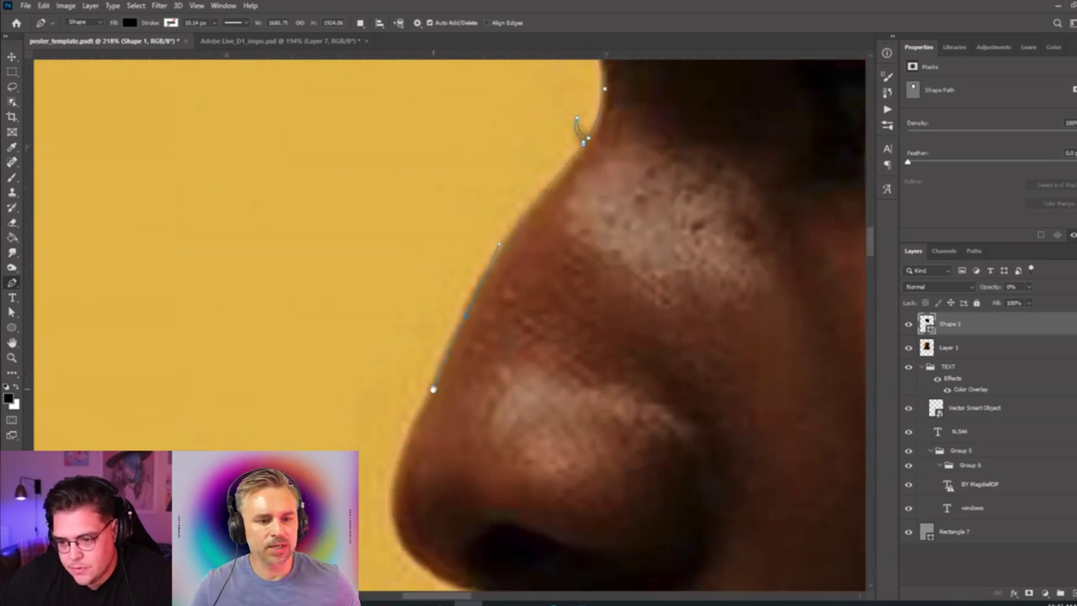
left_click_drag(427, 428, 481, 267)
left_click_drag(452, 312, 446, 337)
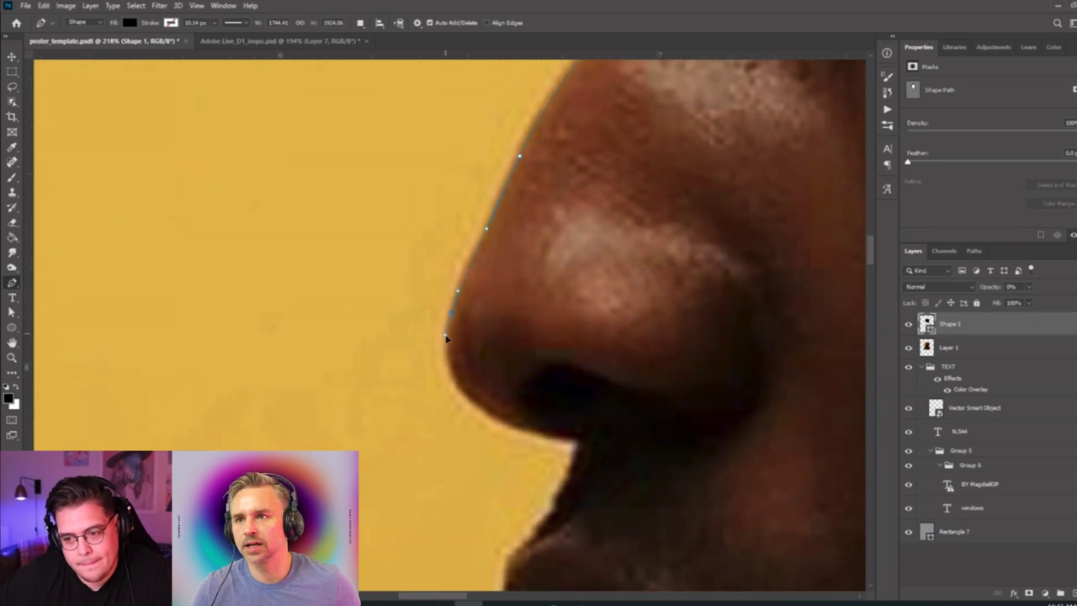
left_click_drag(500, 418, 555, 438)
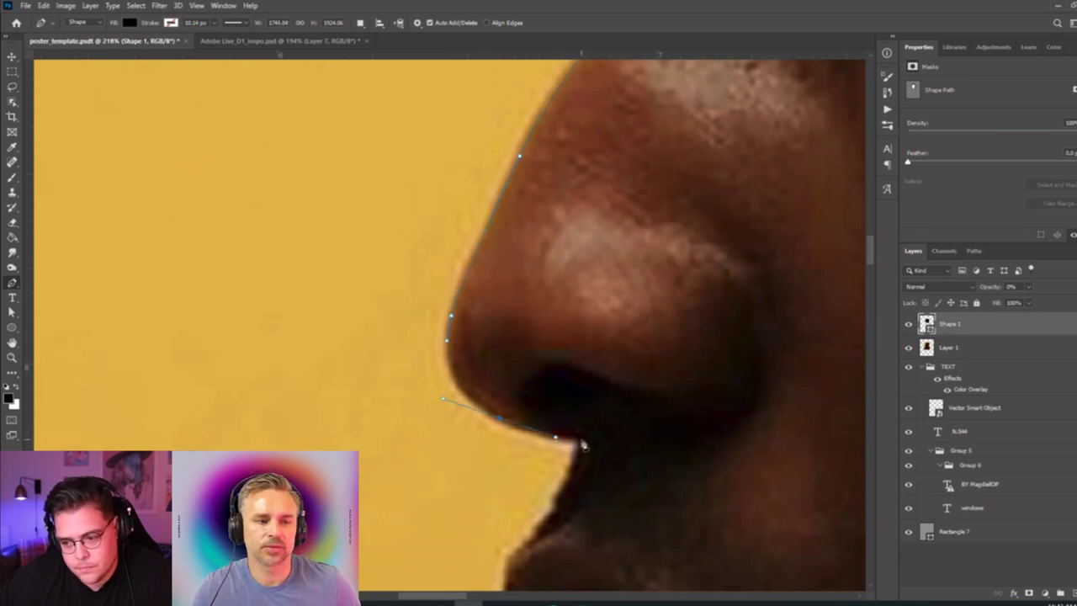
left_click(582, 445)
Continue the path around the upper and lower lips to the hollow above the chin.
left_click_drag(581, 454, 594, 223)
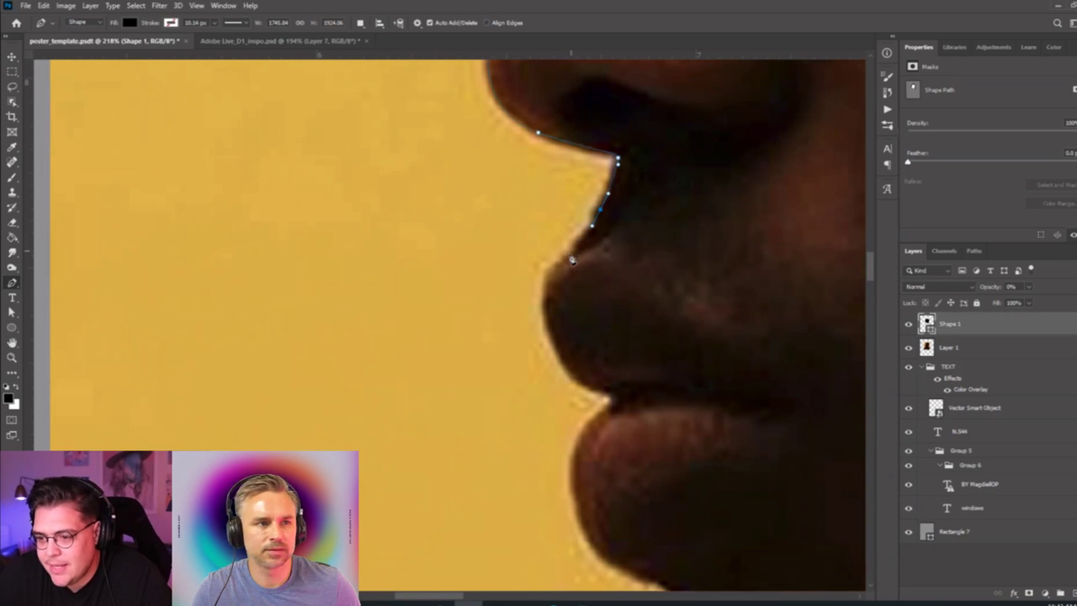
left_click(545, 296)
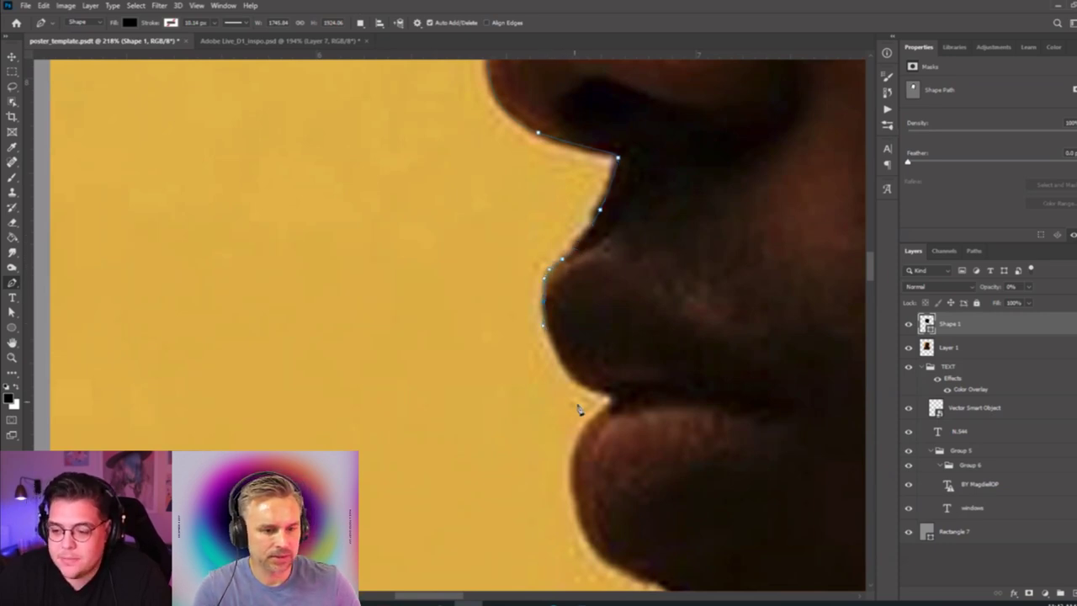
left_click_drag(594, 390, 672, 253)
left_click_drag(619, 308, 617, 358)
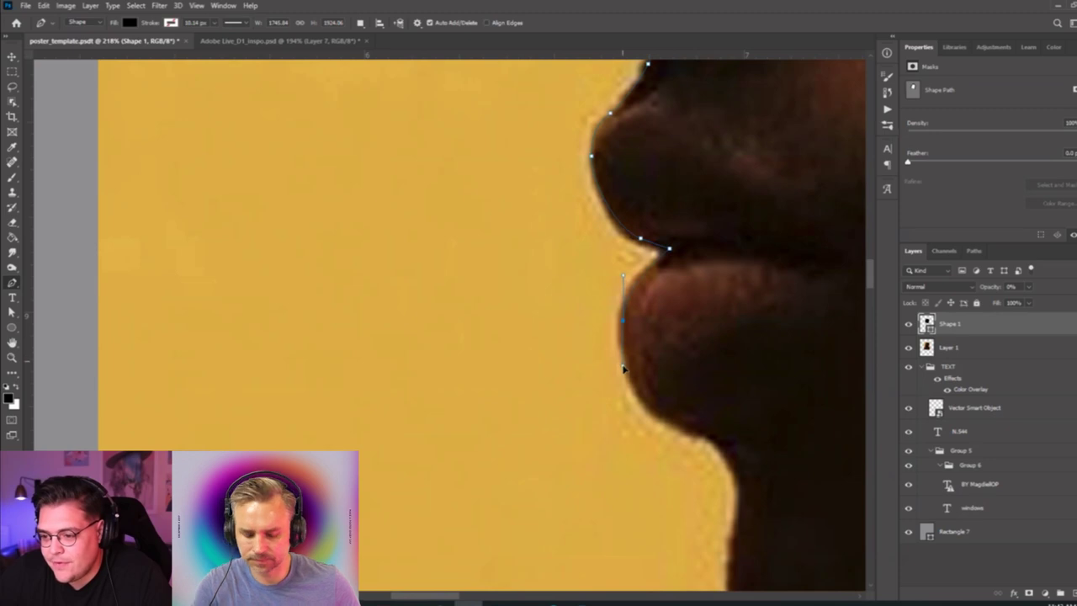
left_click_drag(696, 434, 722, 441)
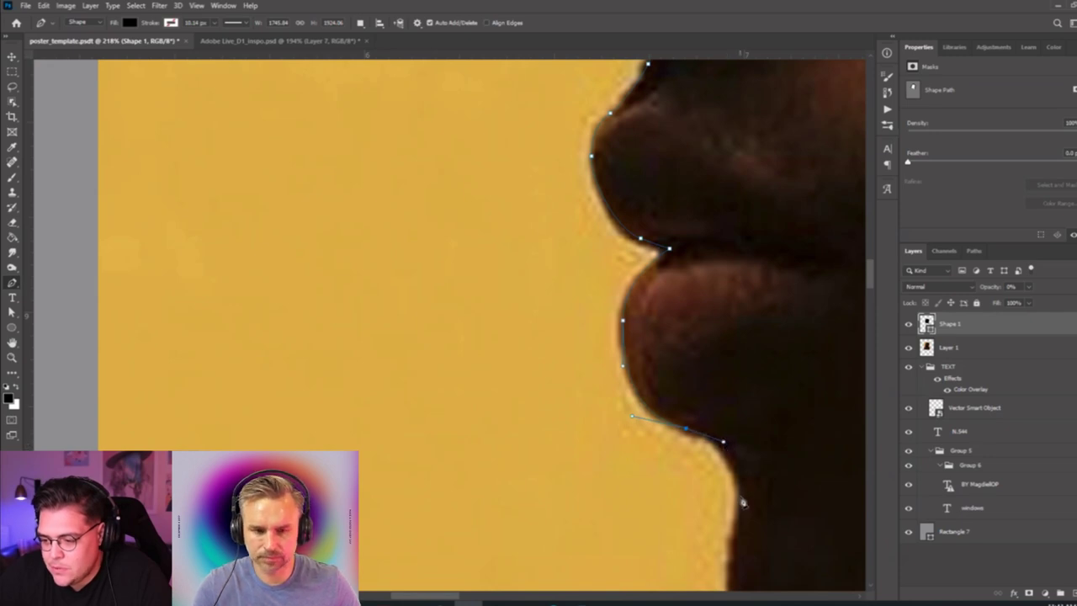
left_click_drag(739, 500, 407, 201)
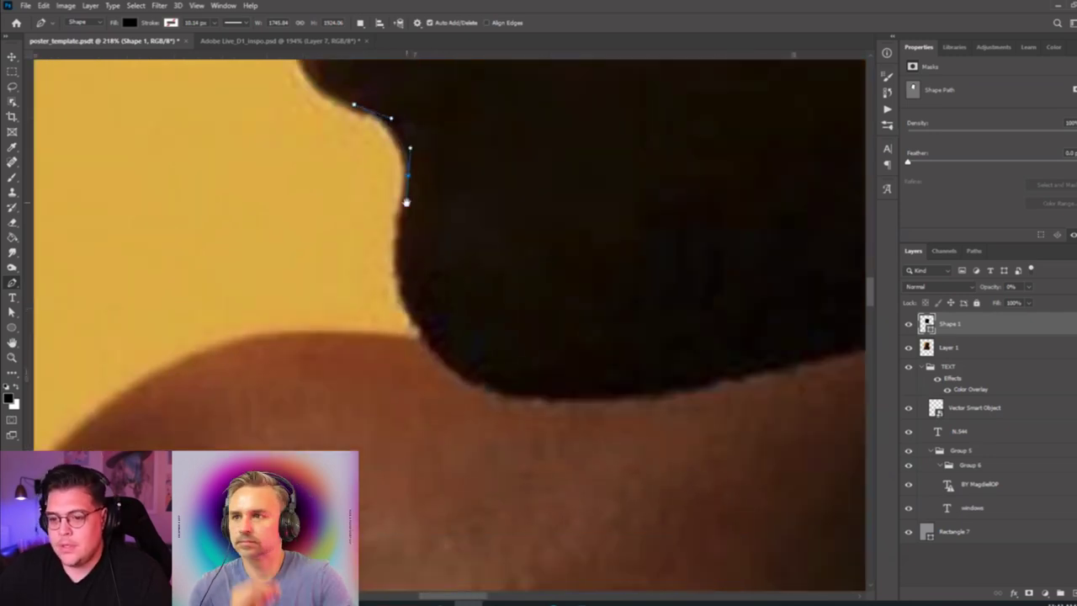
Continue the path around the chin, along the jawline above the shoulder, and down the front of the neck.
scroll(373, 393, "down", 4)
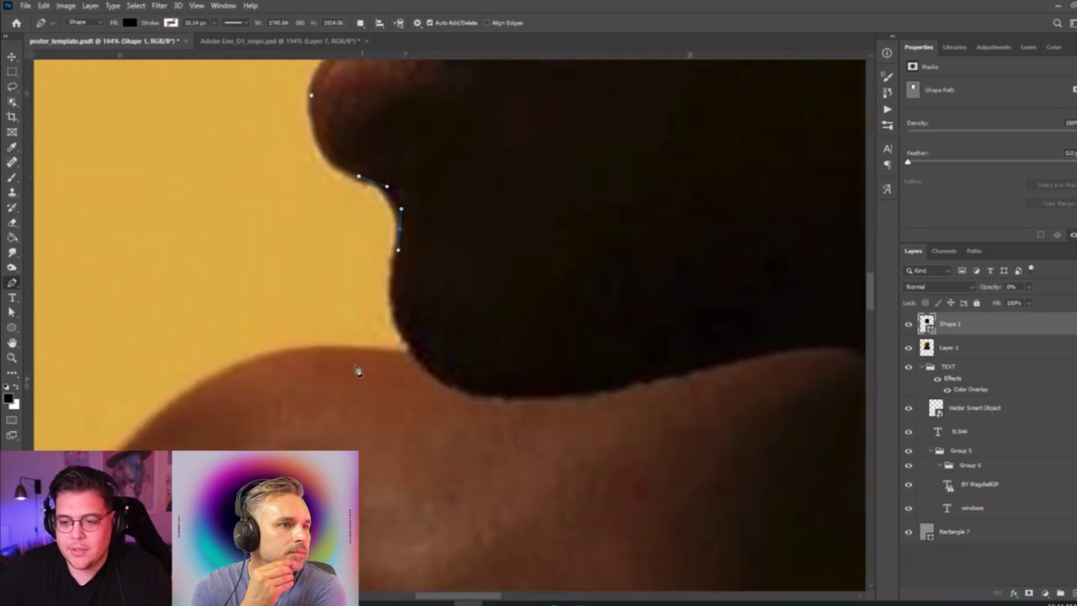
left_click_drag(425, 378, 472, 406)
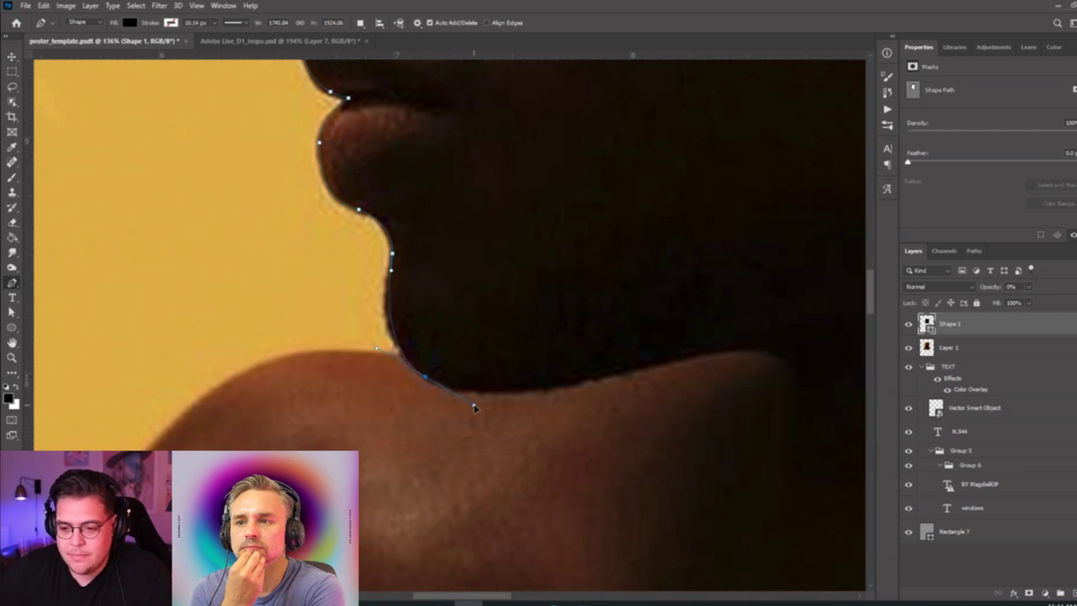
left_click_drag(600, 377, 670, 362)
left_click_drag(764, 351, 804, 363)
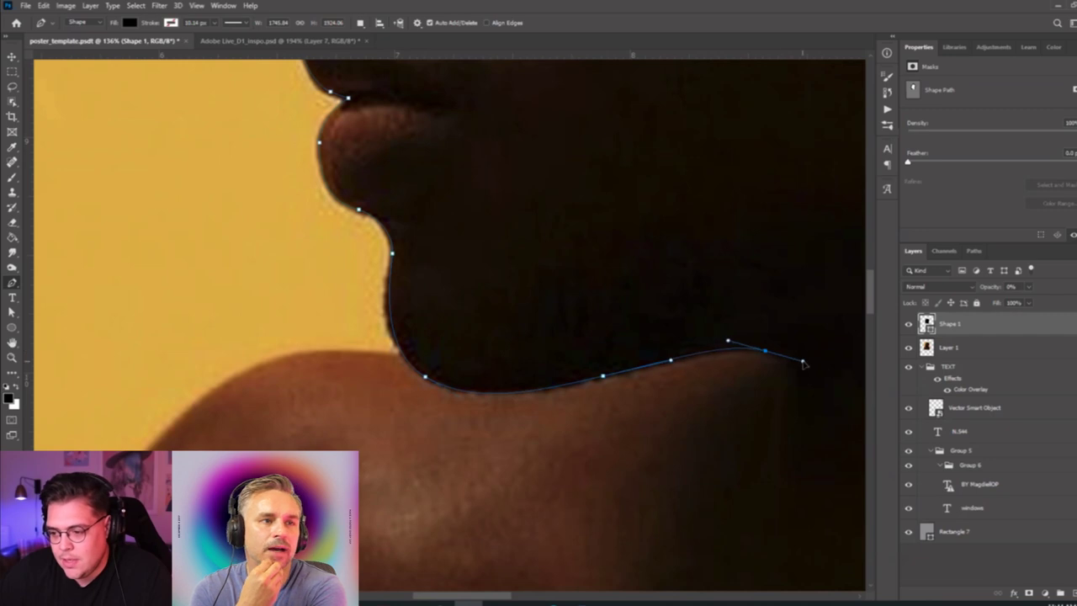
scroll(596, 272, "down", 5)
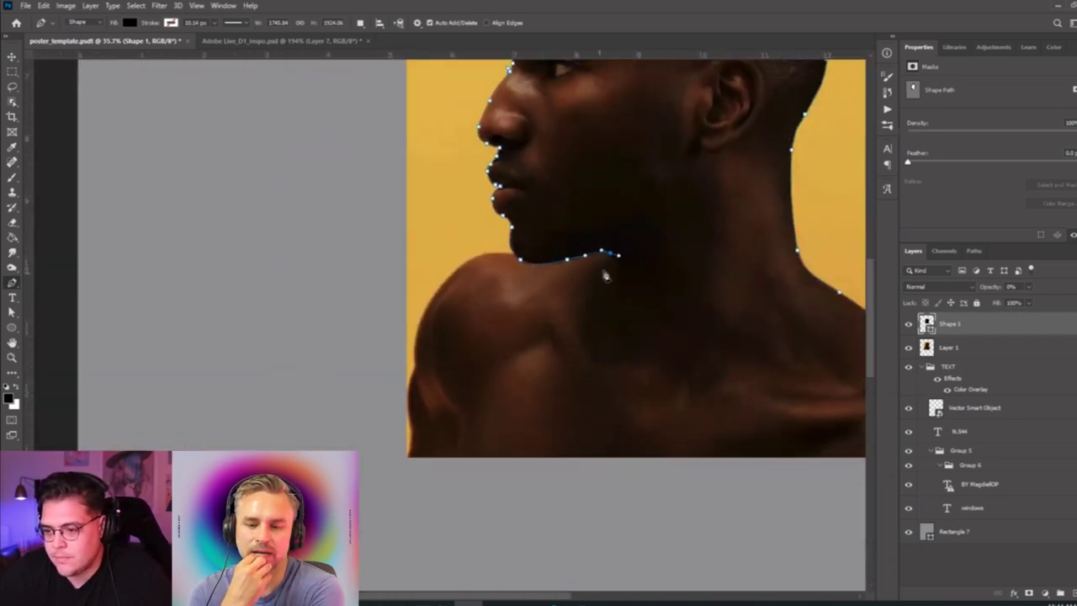
left_click_drag(615, 269, 534, 335)
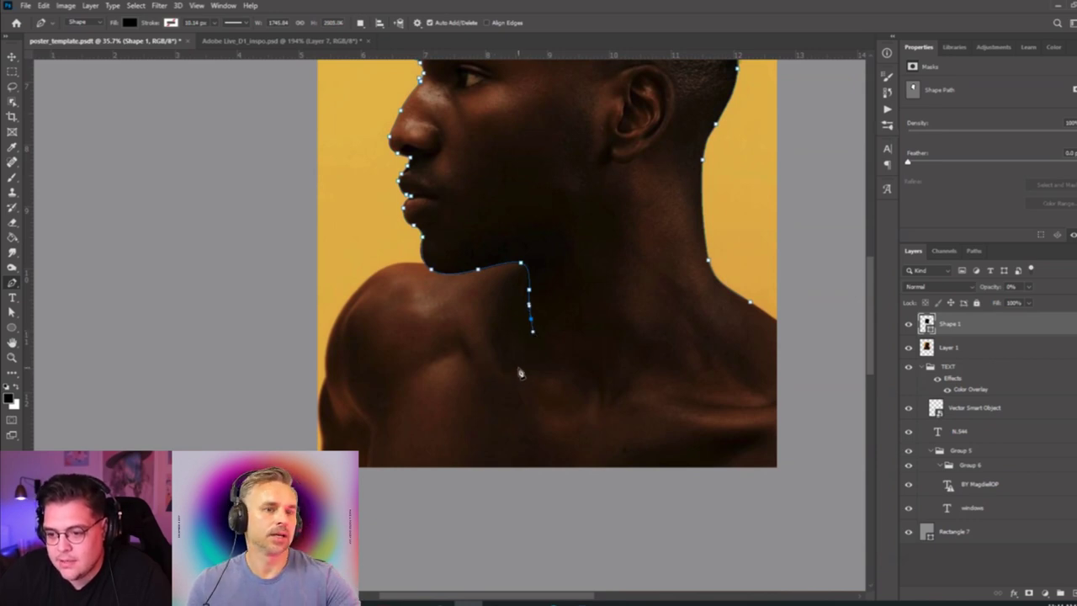
Carry the path loosely across the chest and around outside the photo, undoing misplaced points, and close it at the back of the neck.
left_click_drag(434, 413, 385, 451)
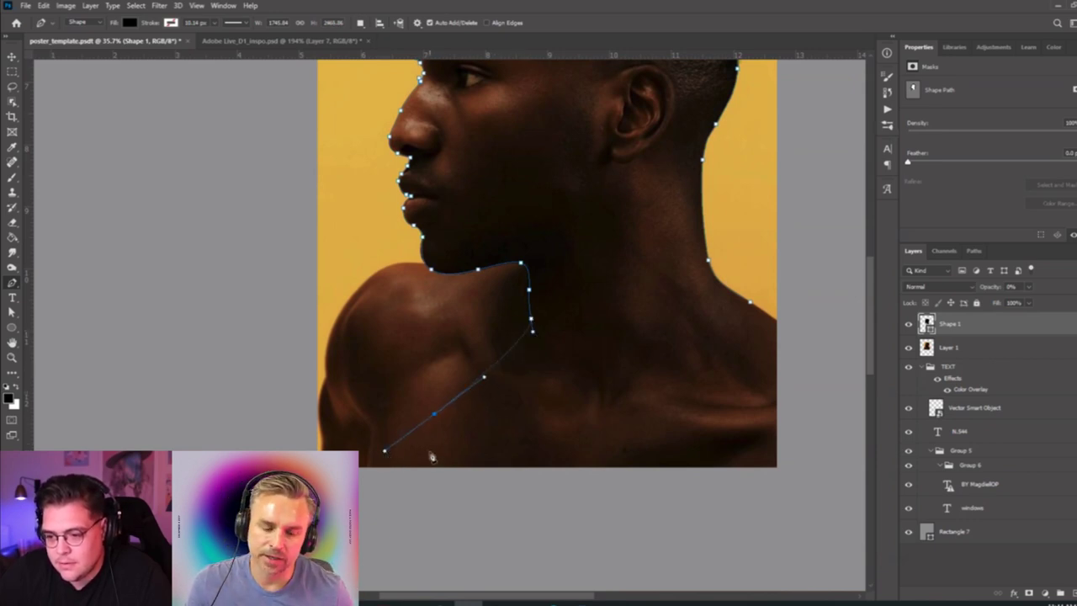
key("ctrl+z")
left_click_drag(428, 390, 366, 415)
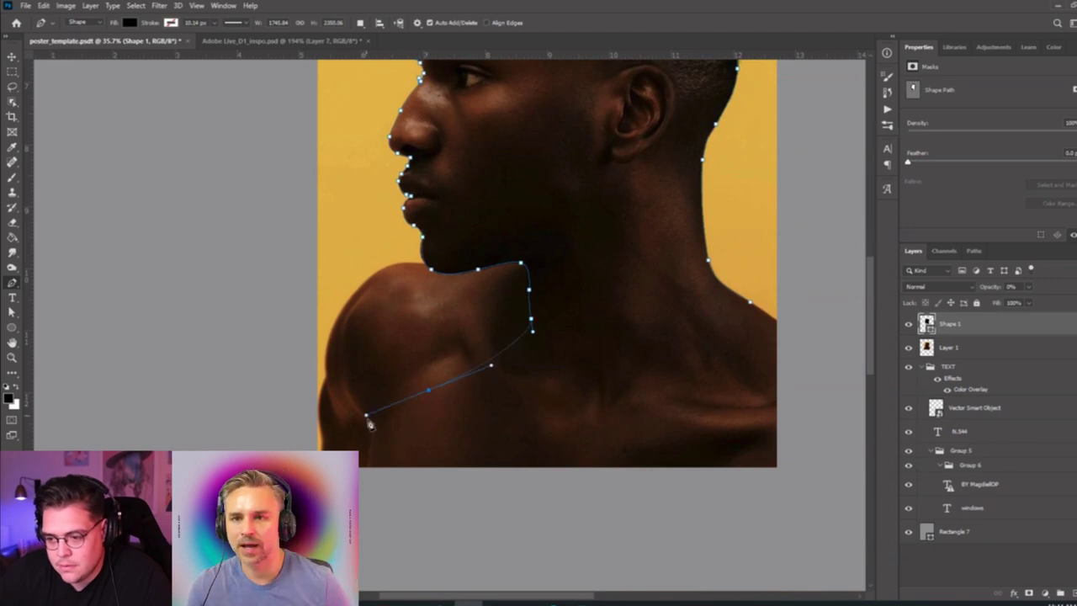
left_click_drag(788, 499, 841, 369)
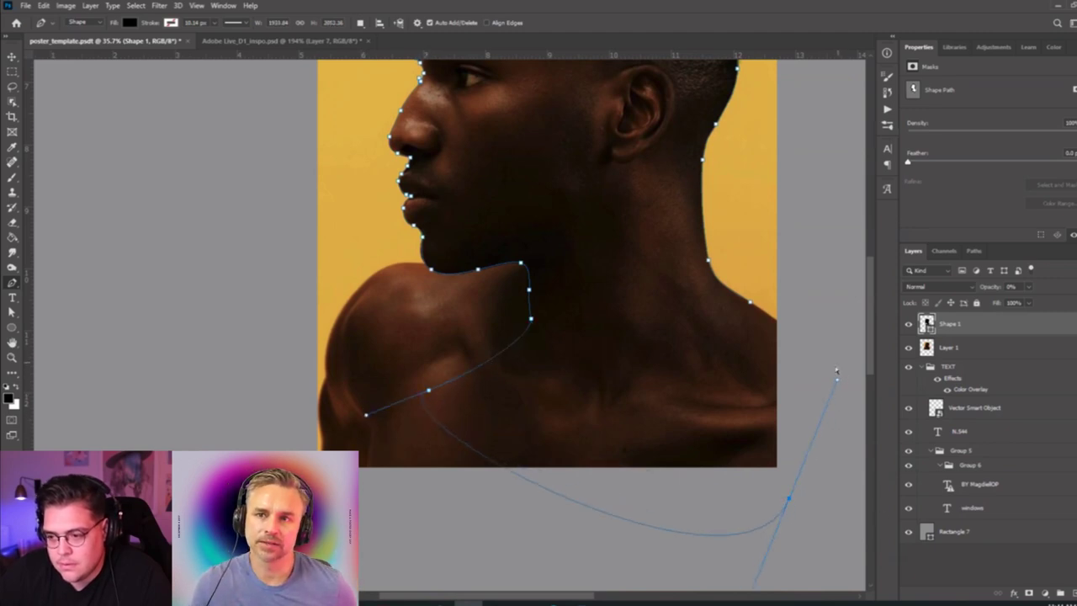
key("ctrl+z")
left_click_drag(620, 533, 756, 493)
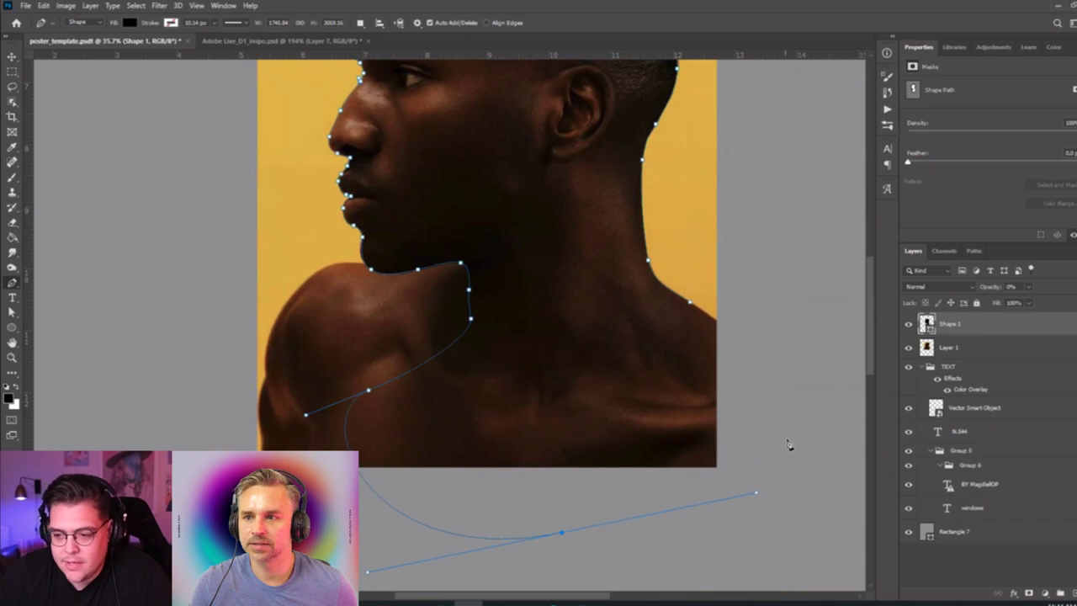
left_click_drag(788, 444, 766, 366)
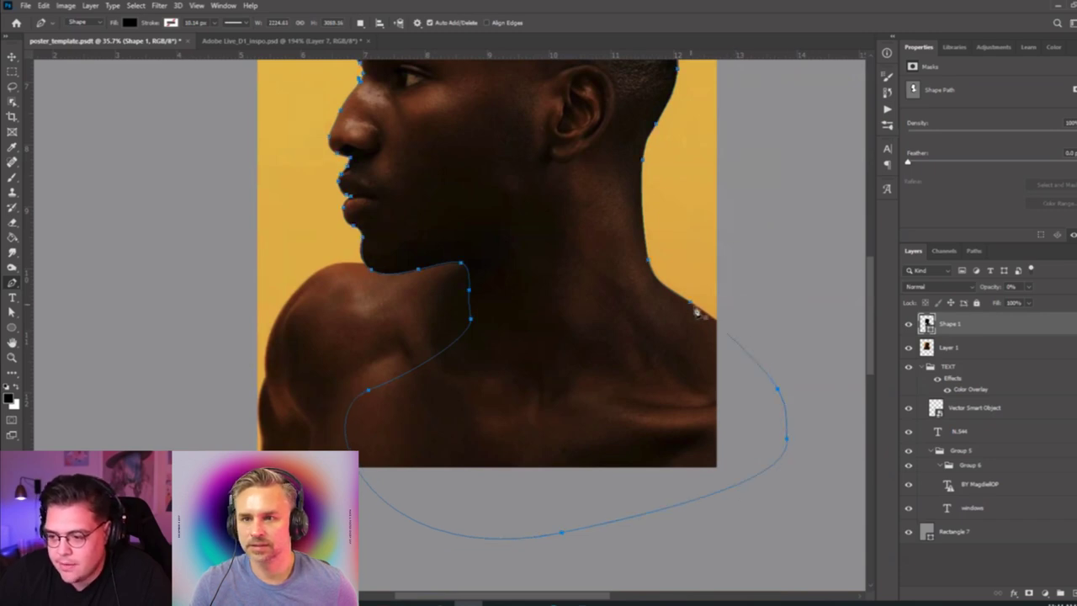
Clip the portrait layer to the outline shape placed beneath it and set the shape's opacity to 100%.
scroll(401, 380, "down", 2)
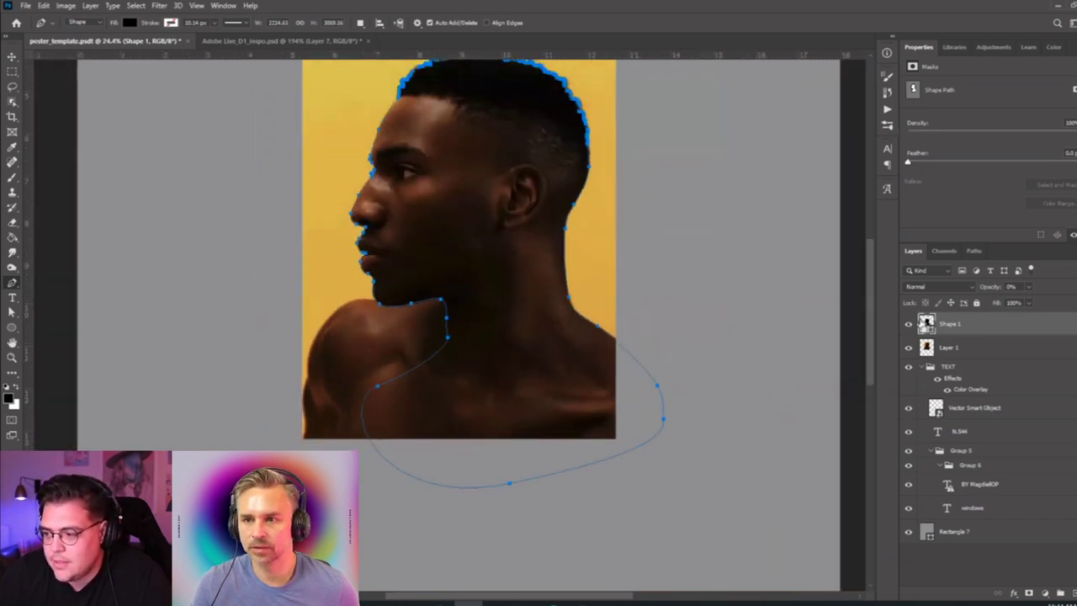
left_click_drag(987, 334, 970, 350)
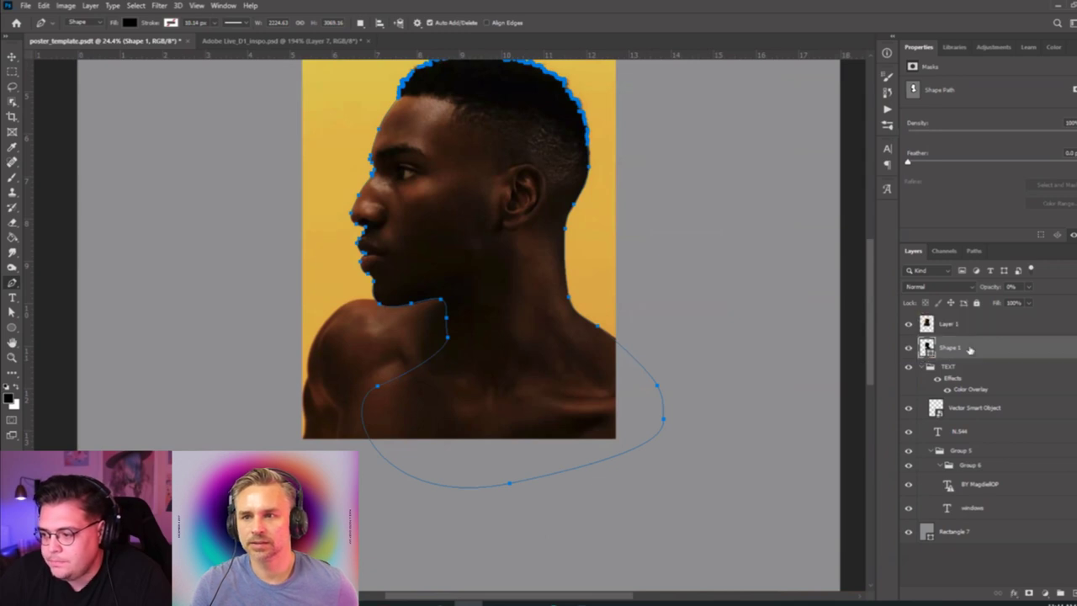
left_click(958, 335, "alt")
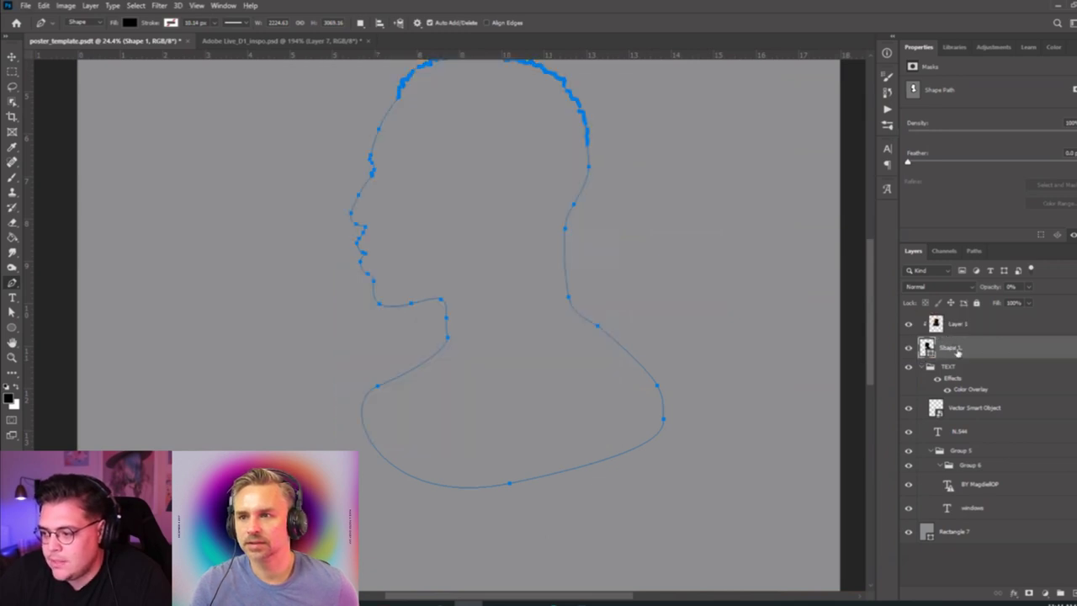
left_click(1029, 287)
left_click_drag(1028, 303, 1076, 303)
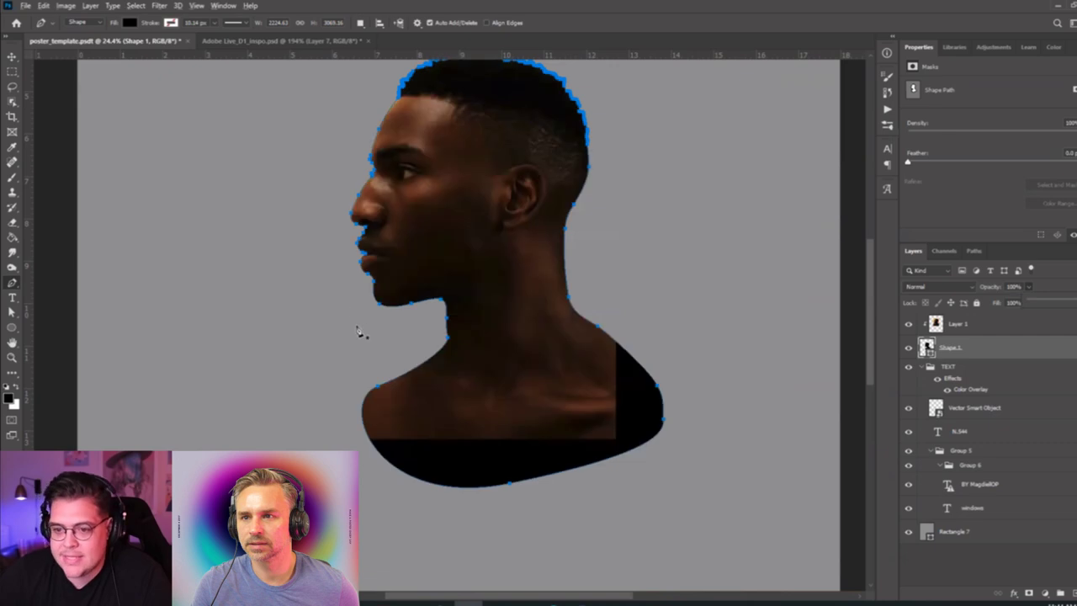
Examine the cutout on the whole poster and check its edges closely around the brow, eyelash and nose.
scroll(359, 328, "down", 1)
left_click(12, 57)
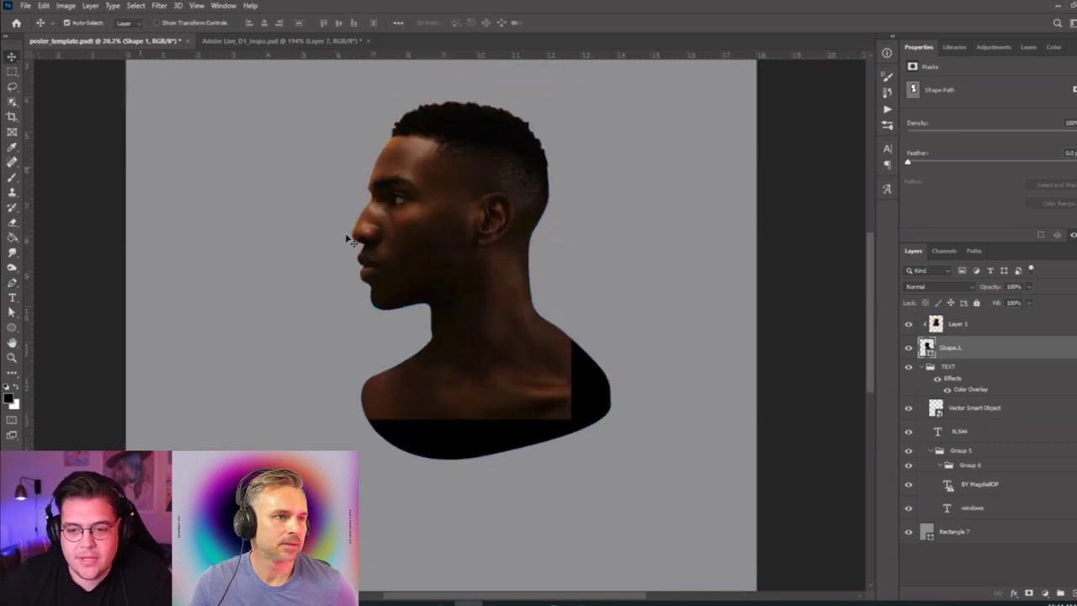
scroll(481, 270, "down", 2)
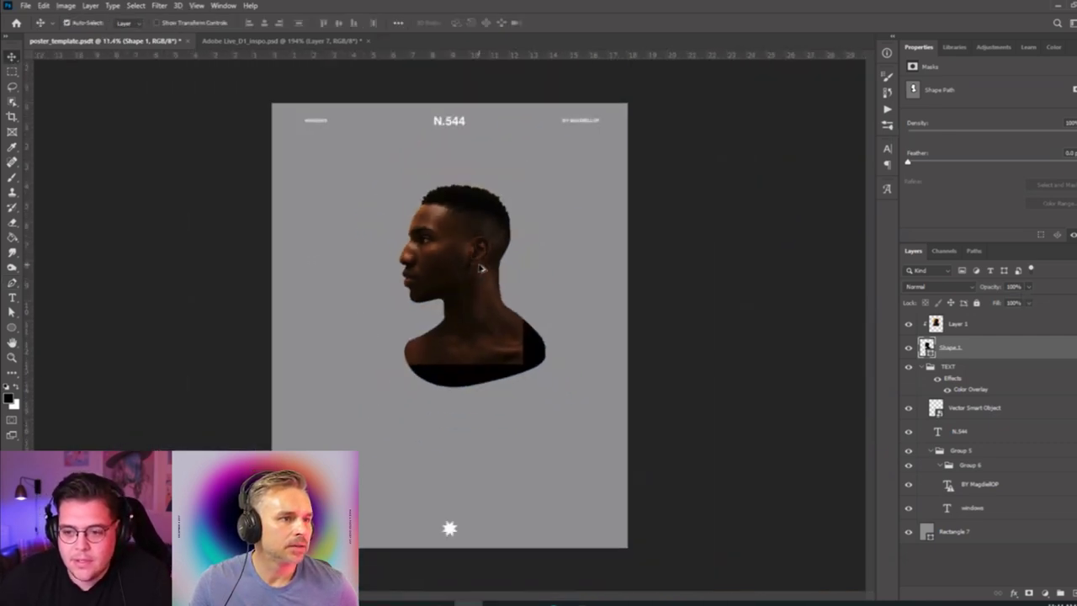
scroll(427, 264, "up", 1)
scroll(427, 264, "up", 5)
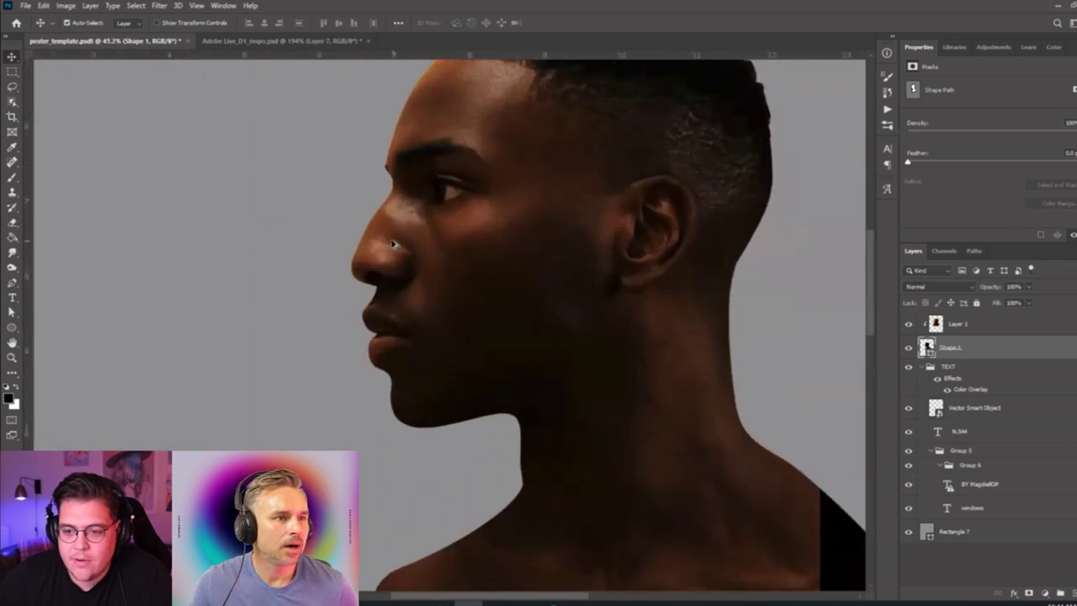
scroll(421, 254, "up", 2)
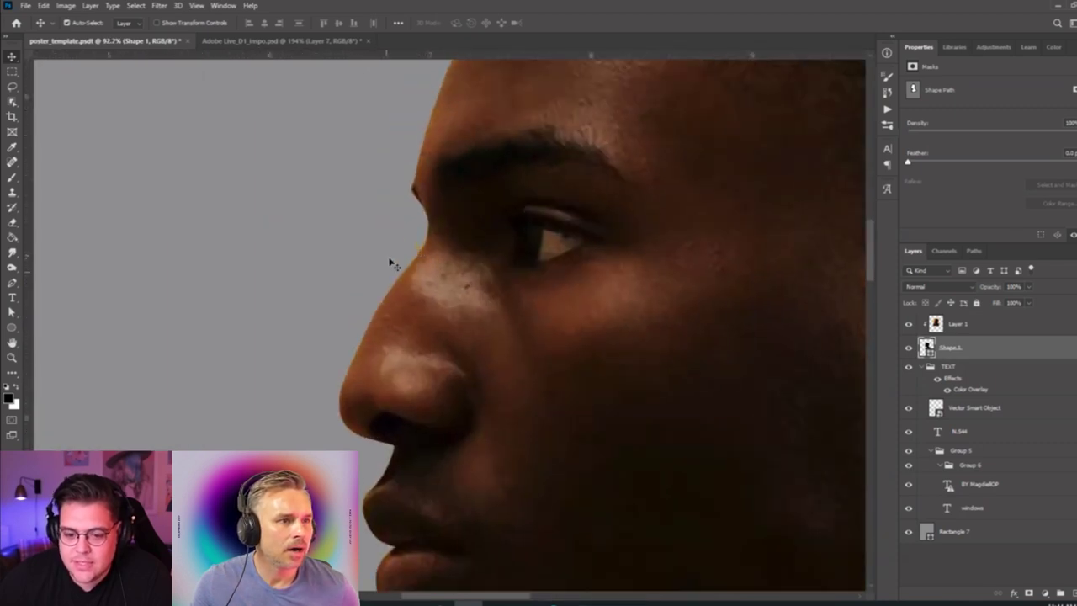
scroll(505, 320, "up", 8)
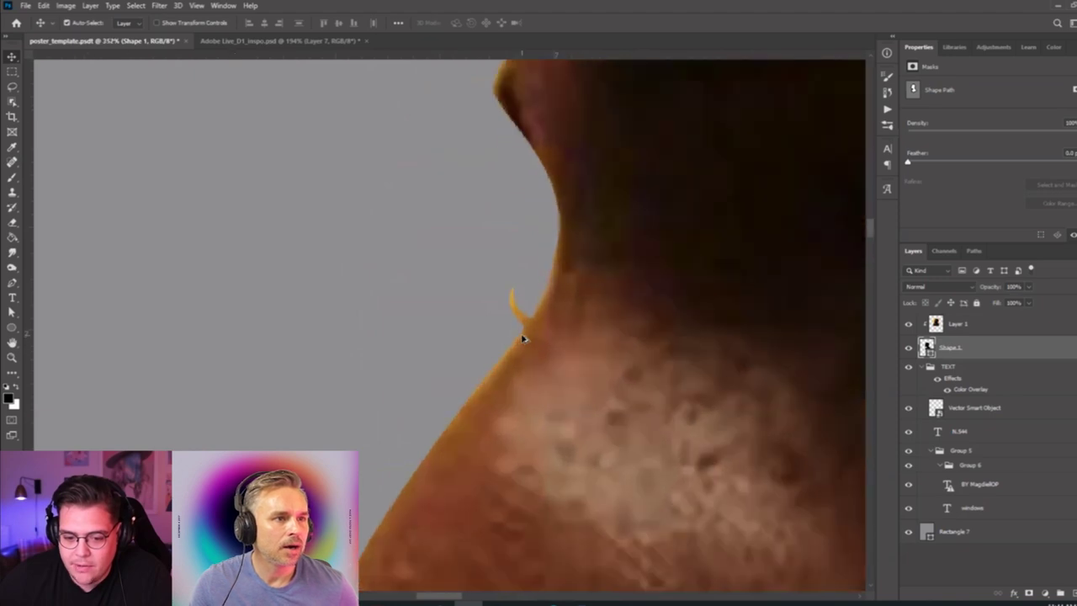
scroll(553, 323, "down", 8)
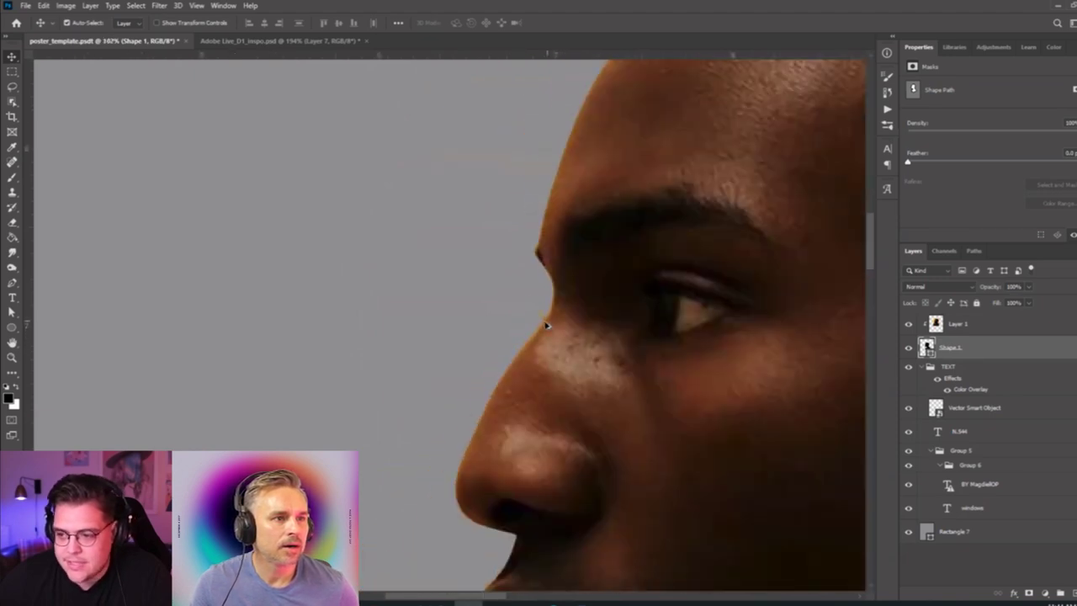
scroll(538, 331, "down", 5)
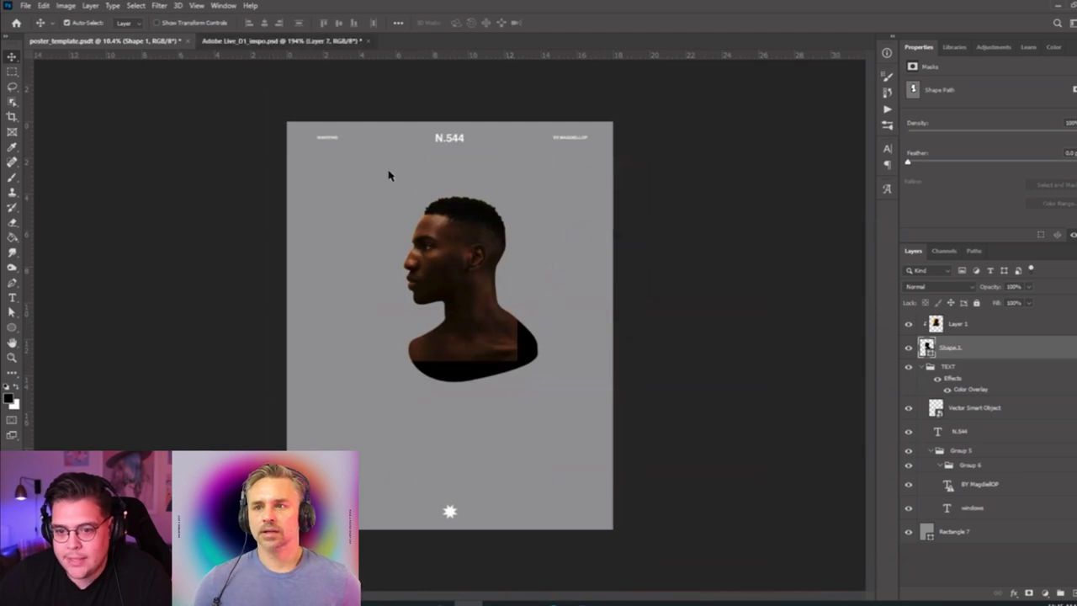
Switch to Adobe Live_D1_inspo.psd, show the hidden enlarged hooded-cloak photo layer and shift it over the portrait.
left_click(264, 42)
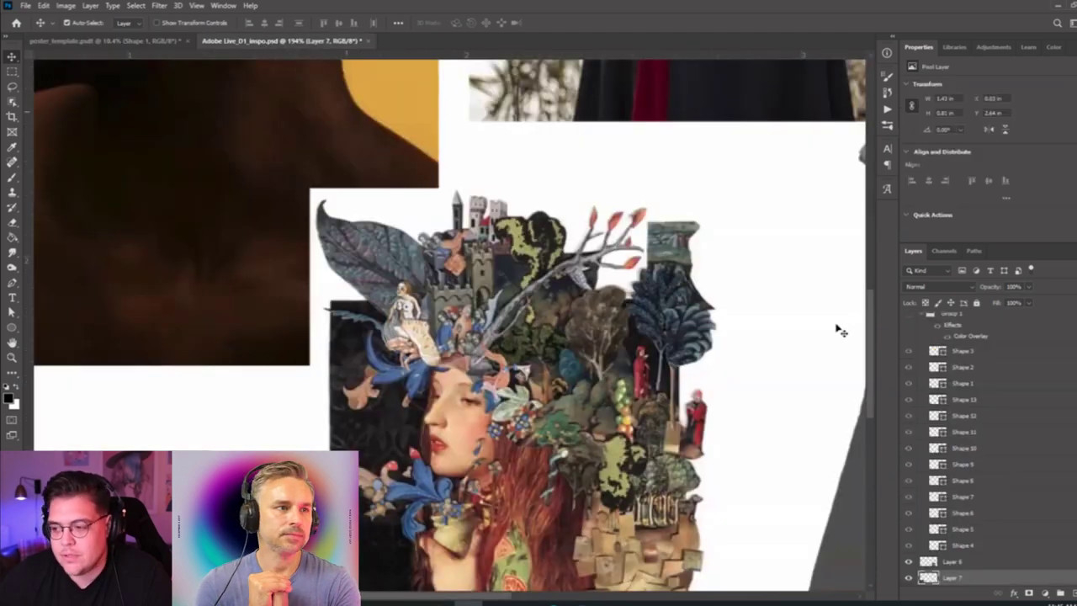
scroll(668, 430, "down", 2)
left_click_drag(668, 429, 587, 580)
left_click(669, 324)
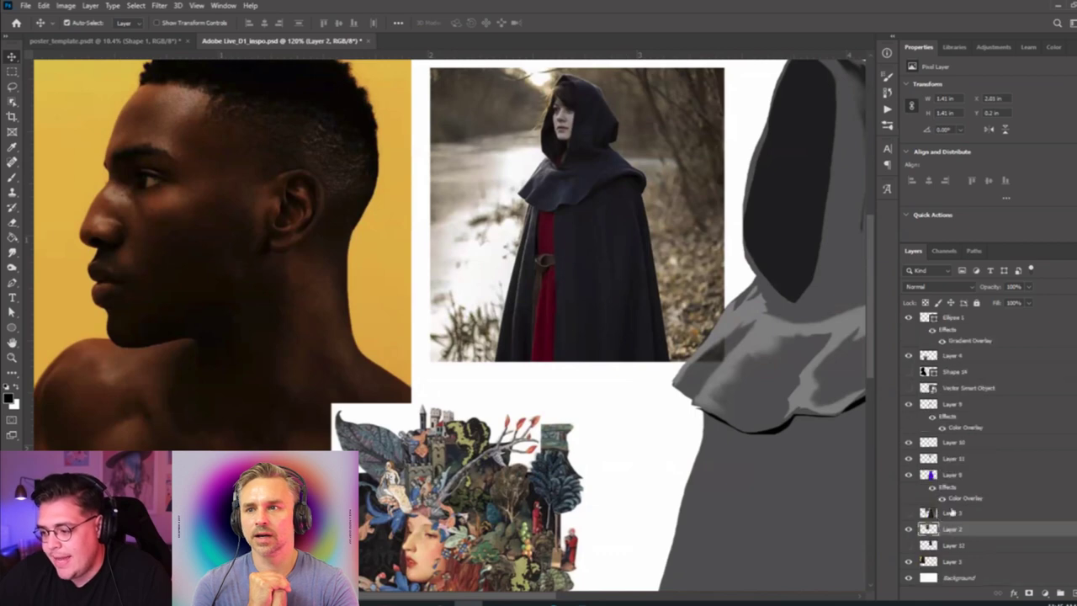
left_click(909, 513)
left_click_drag(516, 114, 192, 114)
Float the inspiration document, copy the hooded-cloak photo into the poster with color conversion accepted, and put the floating window away.
left_click_drag(242, 44, 486, 73)
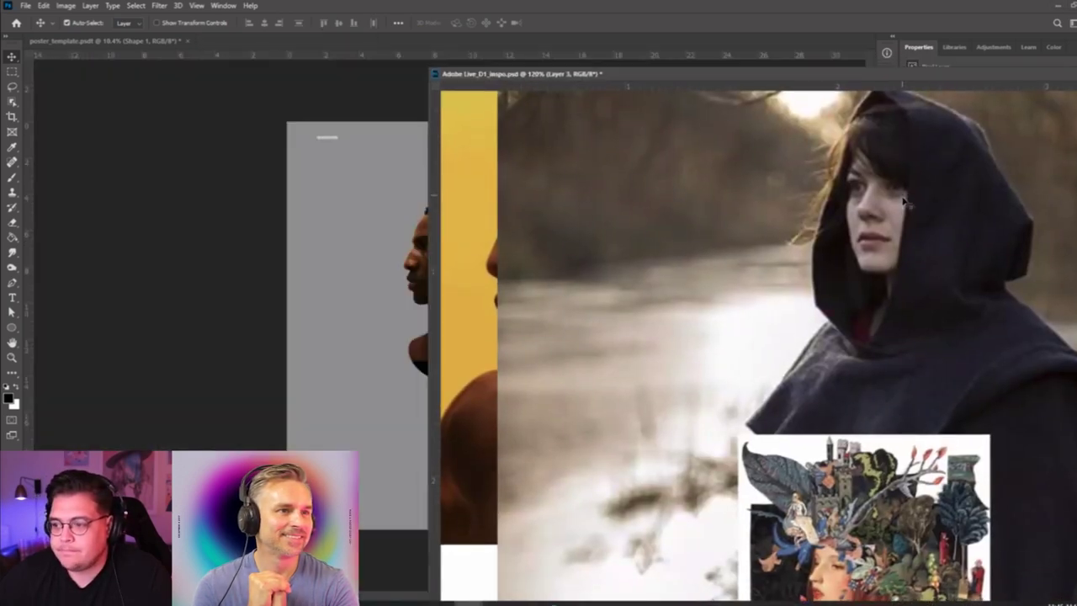
left_click_drag(907, 203, 338, 265)
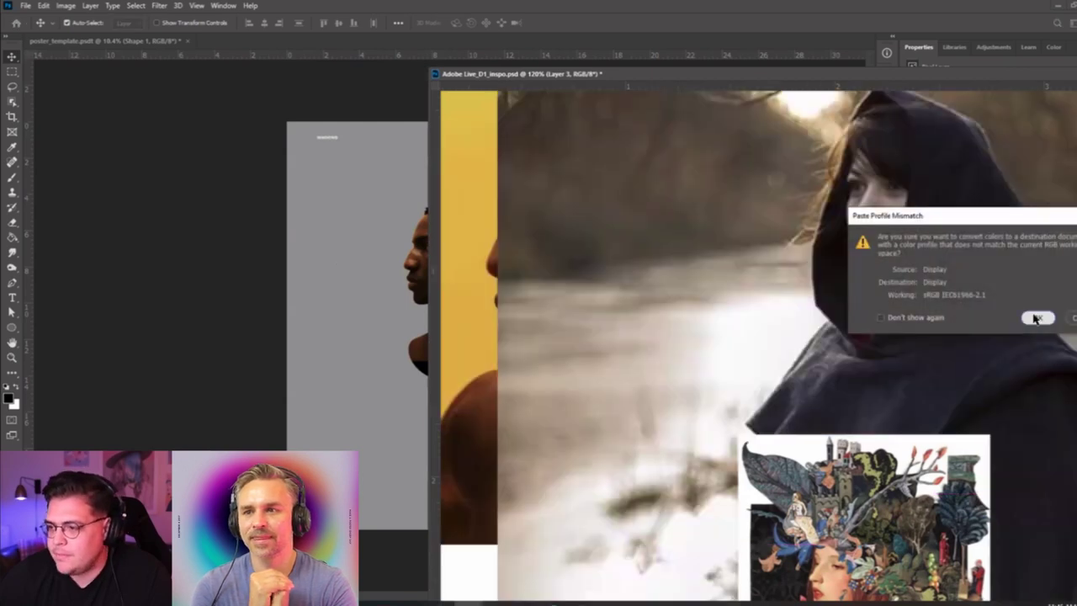
left_click(1036, 317)
left_click_drag(972, 94, 952, 98)
left_click(1039, 91)
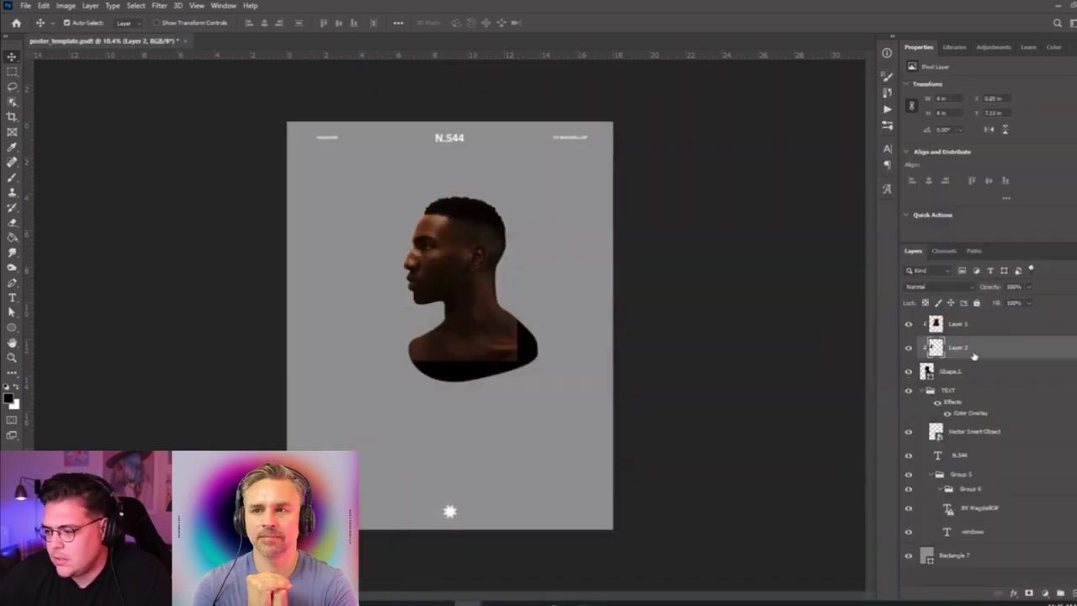
Bring the hooded-cloak photo layer to the top of the layer stack, unclipped from the outline shape.
left_click_drag(986, 350, 992, 325)
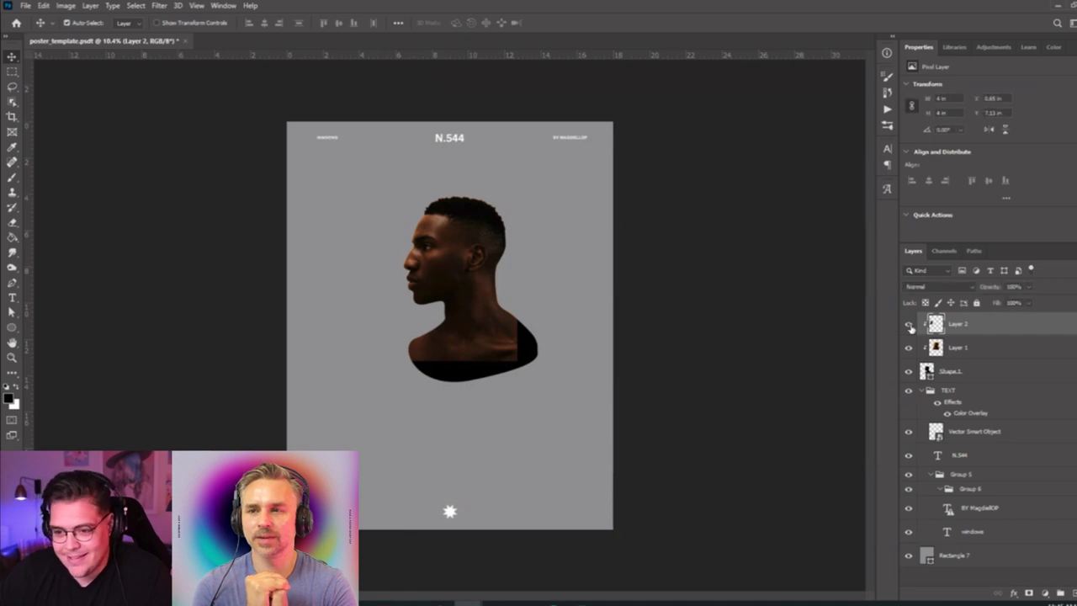
key("ctrl+shift+bracketleft")
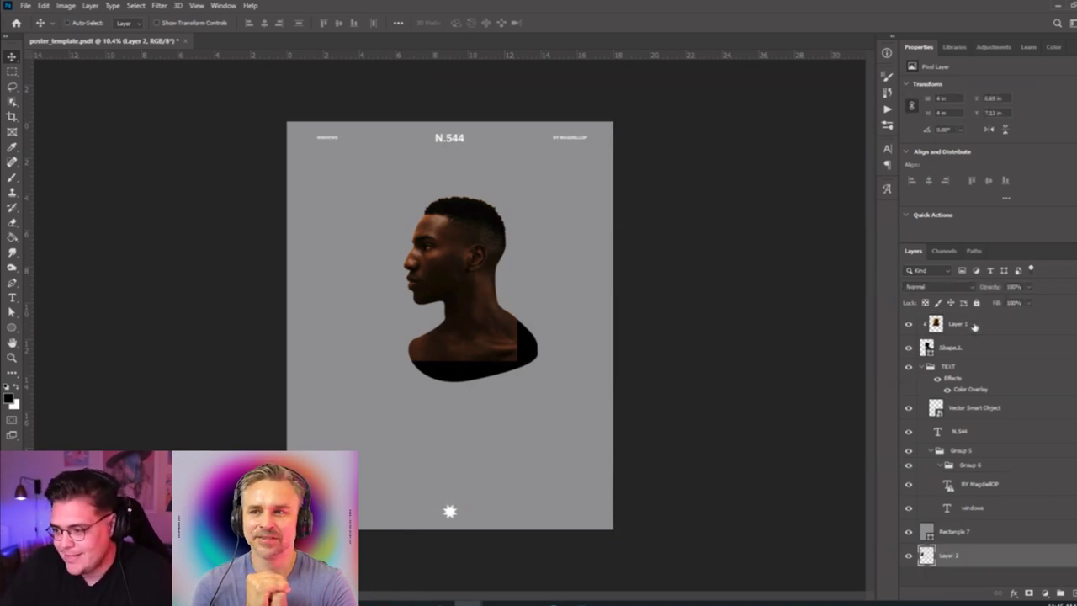
key("ctrl+bracketright")
key("ctrl+shift+bracketright")
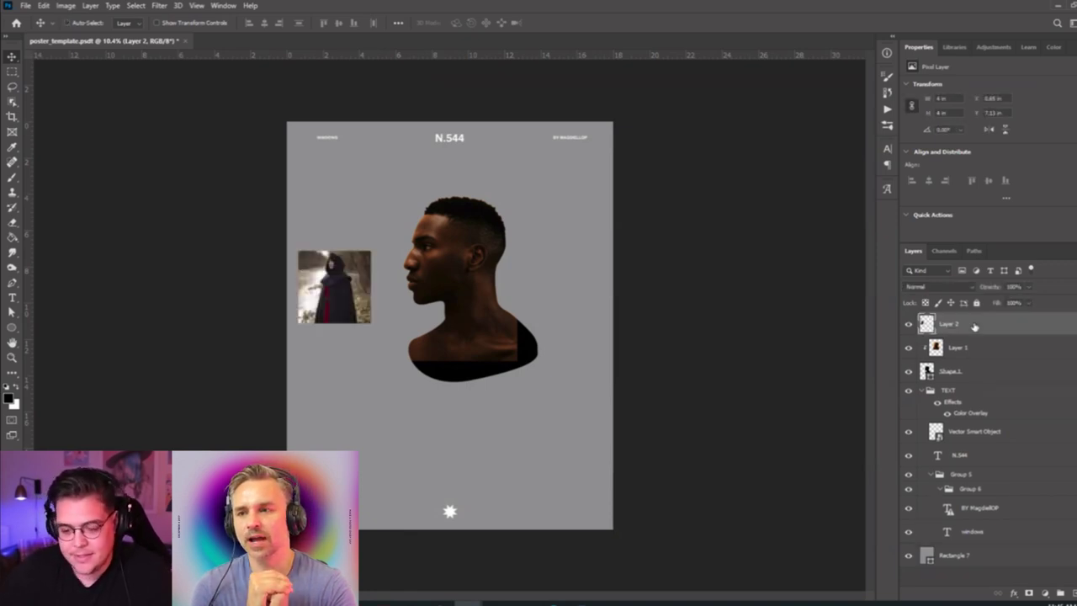
Scale the hooded-cloak photo up to about 23 in square and position it over the portrait on the poster.
key("ctrl+t")
left_click_drag(370, 323, 730, 529)
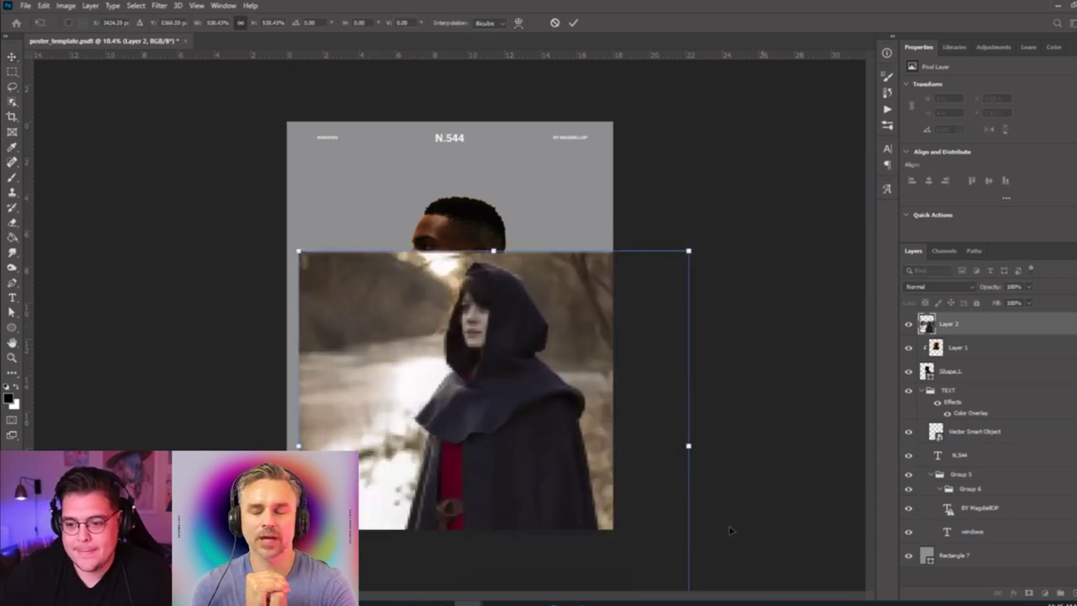
left_click_drag(598, 471, 571, 416)
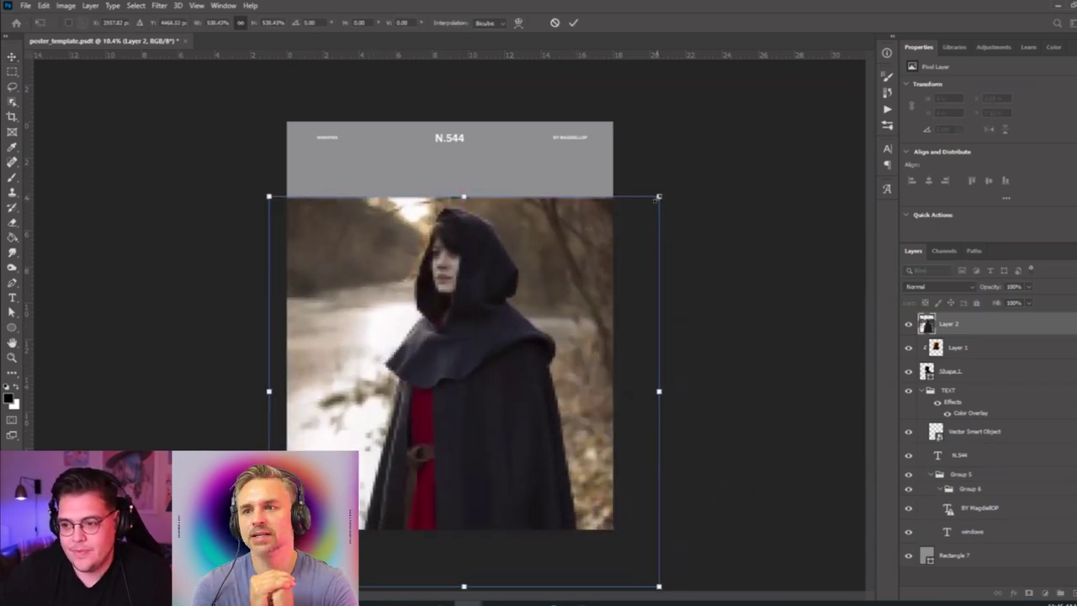
left_click_drag(659, 196, 680, 169)
key("Return")
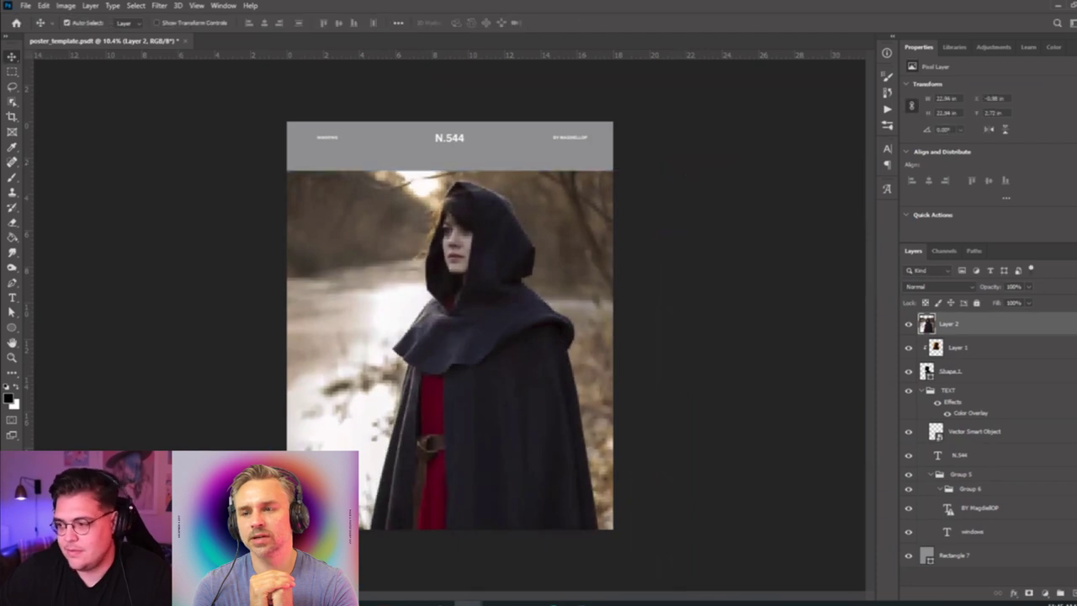
Make the hooded-cloak photo strongly translucent and shift it so the hood lines up with the portrait's head.
left_click(1028, 288)
left_click(1000, 301)
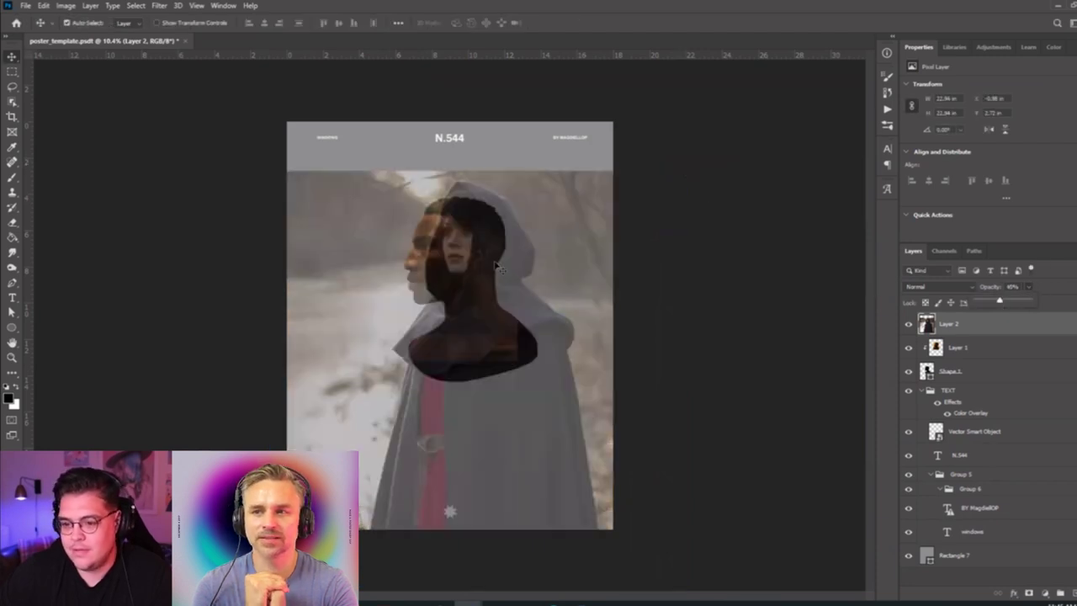
left_click_drag(559, 257, 550, 273)
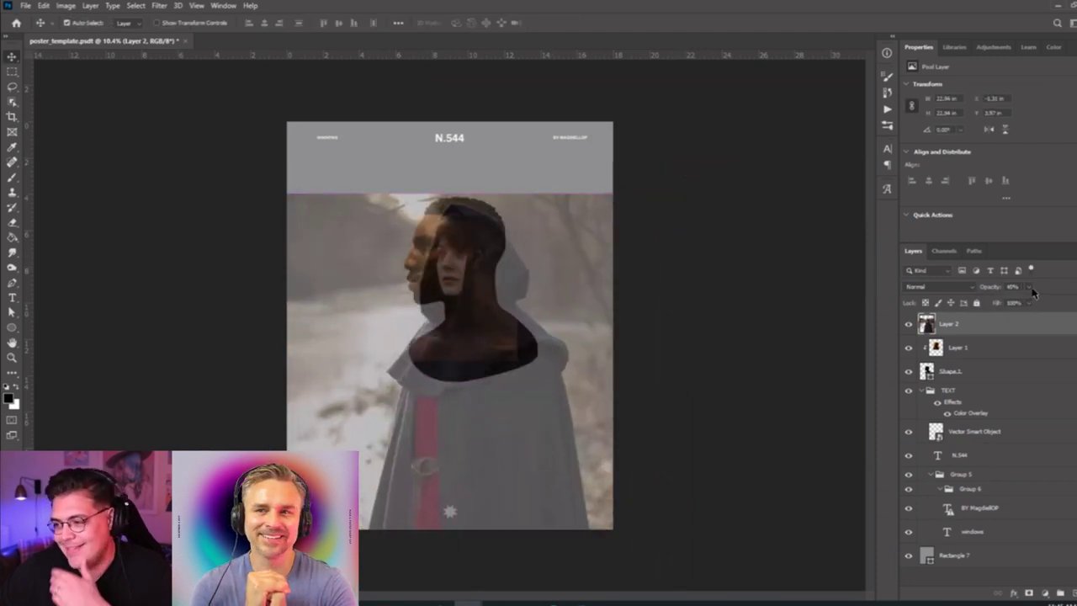
left_click(1028, 287)
left_click_drag(1023, 302, 1020, 303)
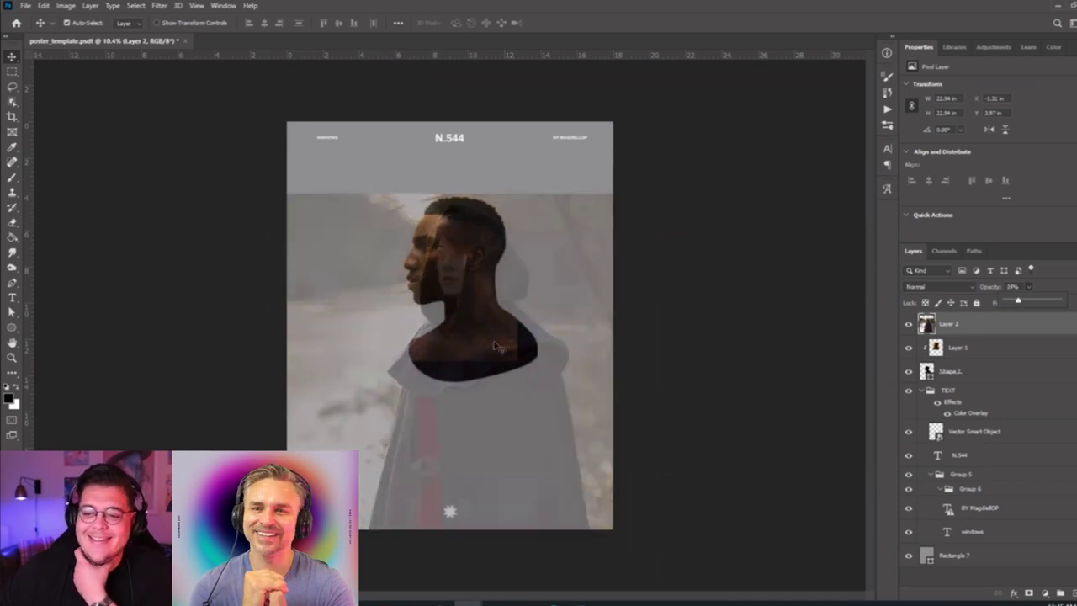
Nudge the hooded-cloak photo slightly upward on the poster and raise its opacity to 43%.
left_click_drag(498, 342, 498, 333)
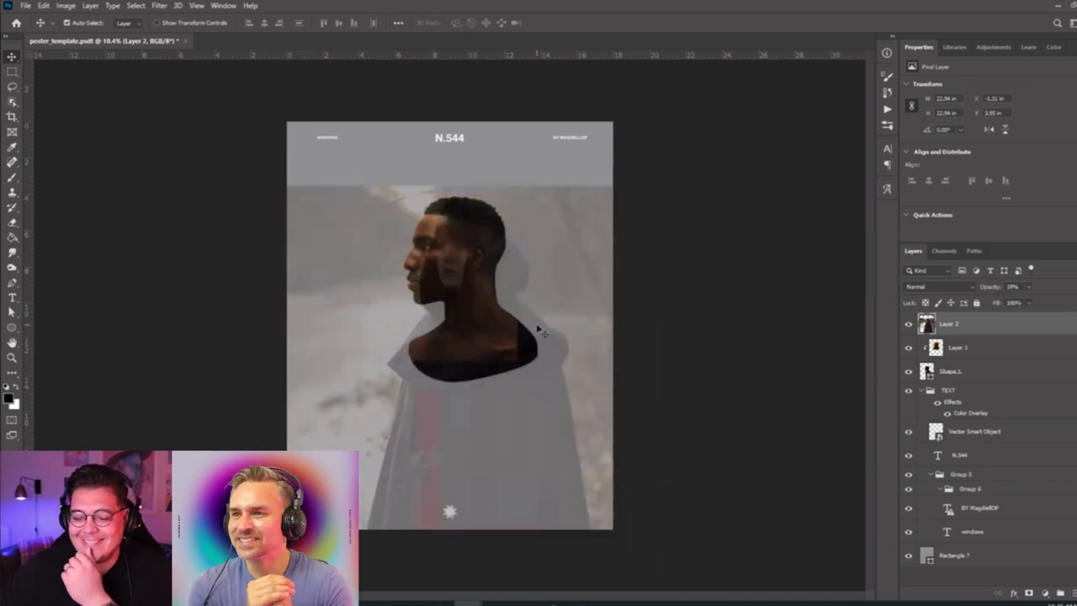
left_click(1028, 287)
left_click_drag(1035, 303, 1036, 304)
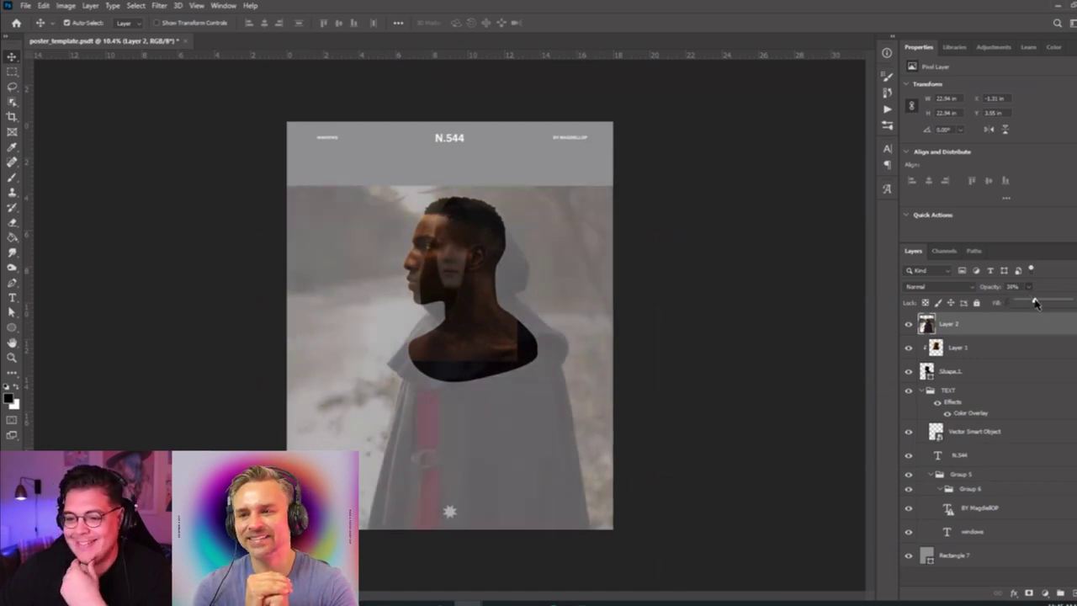
Scale the hooded-cloak photo up to about 23.7 in square and position it so the cloak's collar surrounds the portrait's shoulders.
key("ctrl+t")
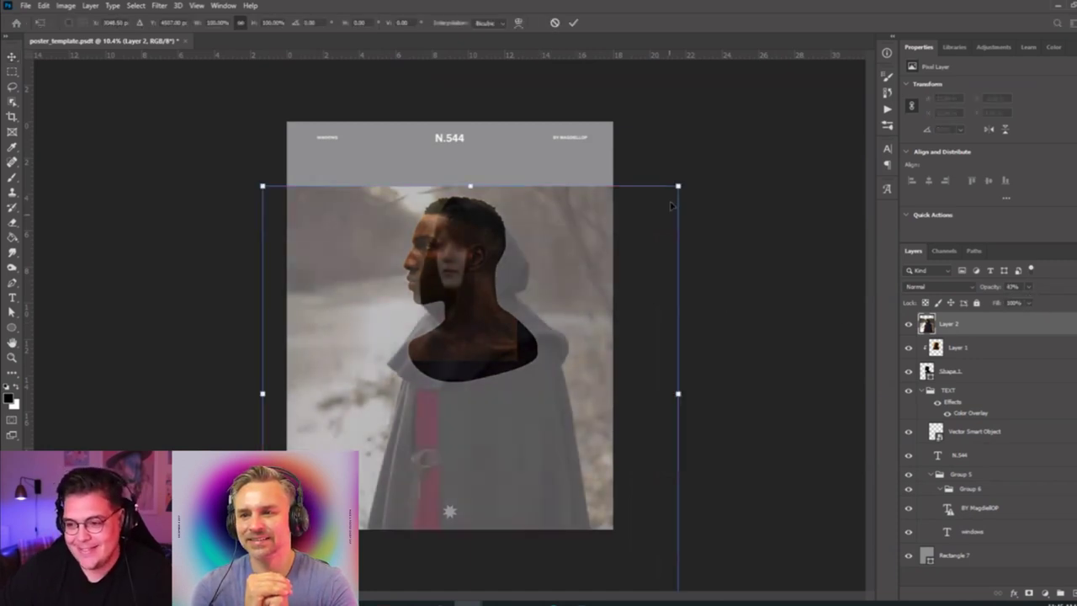
left_click_drag(678, 186, 703, 161)
left_click_drag(607, 254, 594, 268)
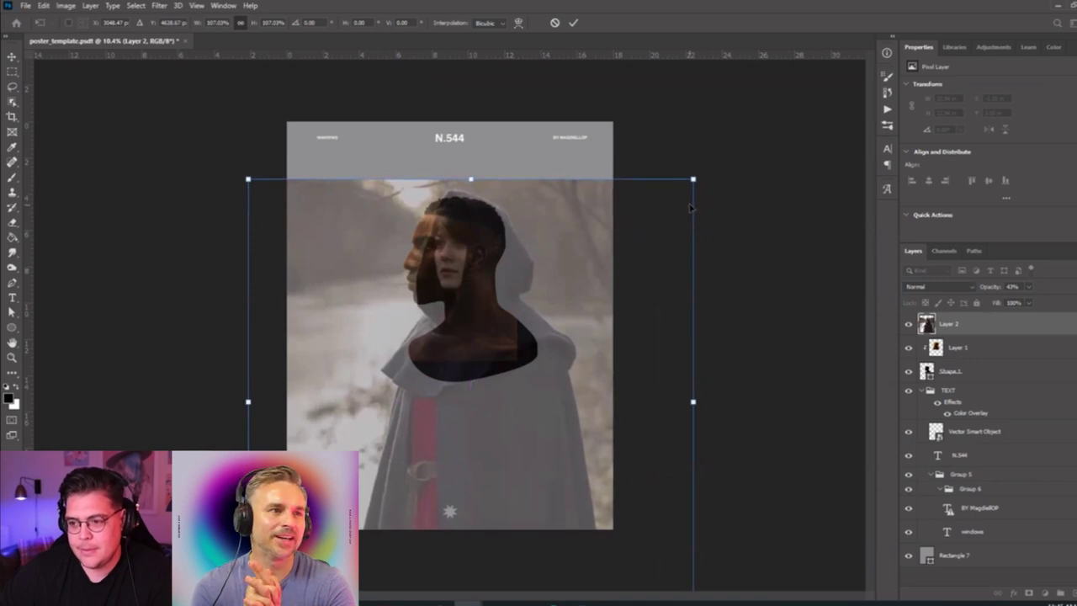
left_click_drag(692, 179, 678, 187)
left_click_drag(627, 245, 612, 256)
key("Return")
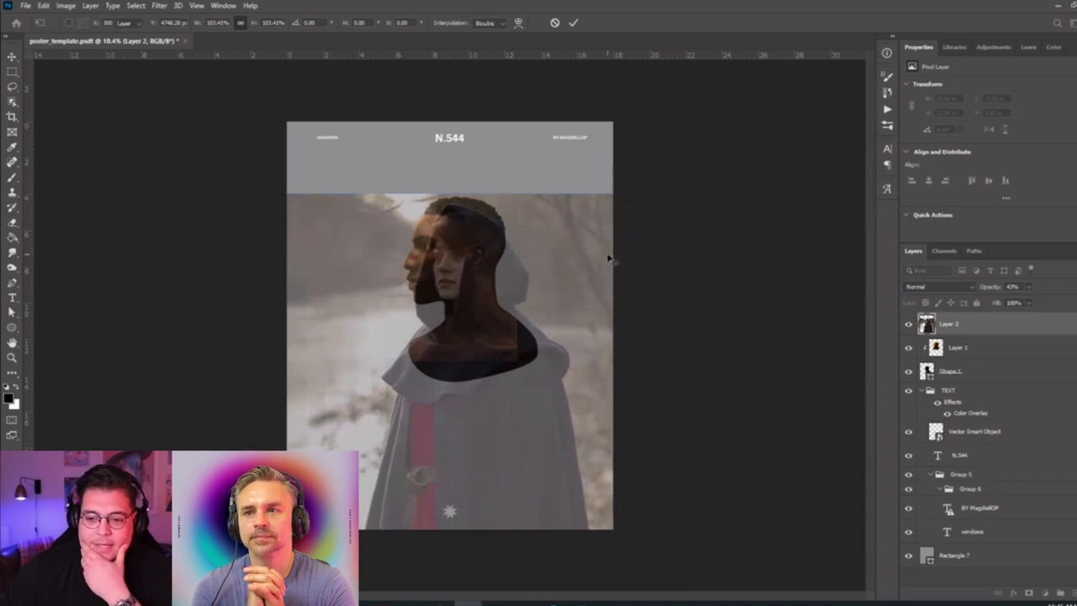
key("Return")
left_click_drag(536, 272, 573, 288)
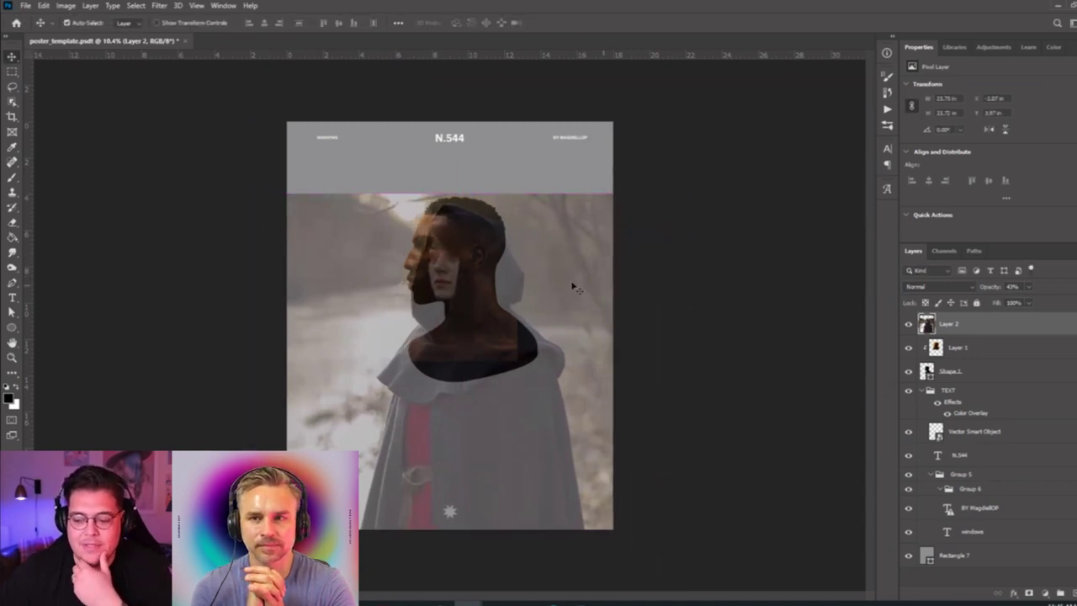
Hide the hooded-cloak photo and examine the portrait cutout's edges along the hair, back of the head and neck.
left_click(909, 324)
scroll(387, 258, "up", 8)
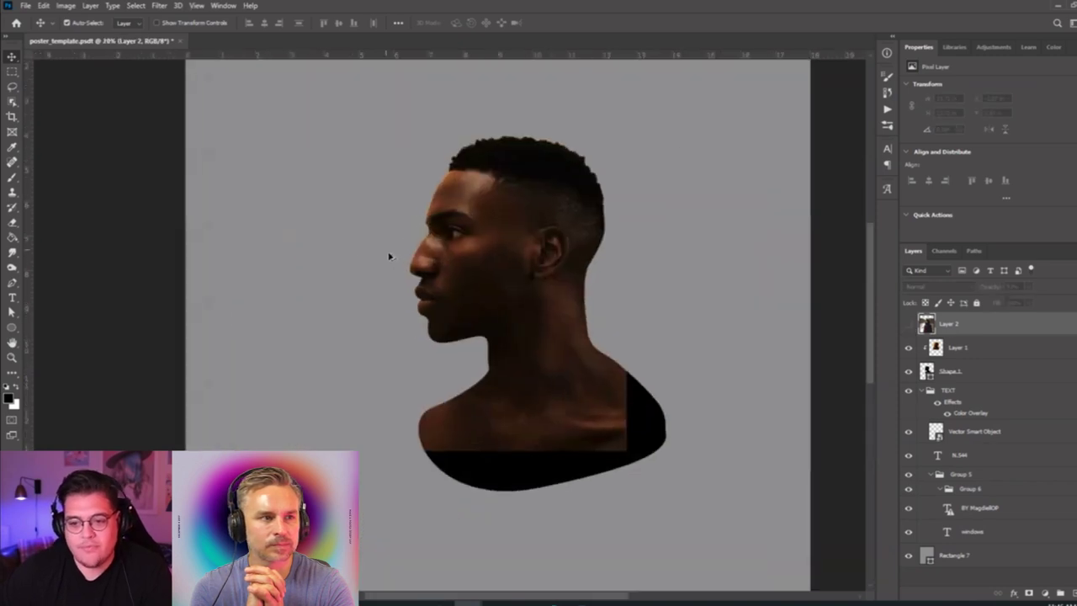
scroll(469, 247, "up", 4)
left_click_drag(572, 221, 117, 122)
left_click_drag(723, 291, 229, 233)
left_click_drag(521, 244, 348, 396)
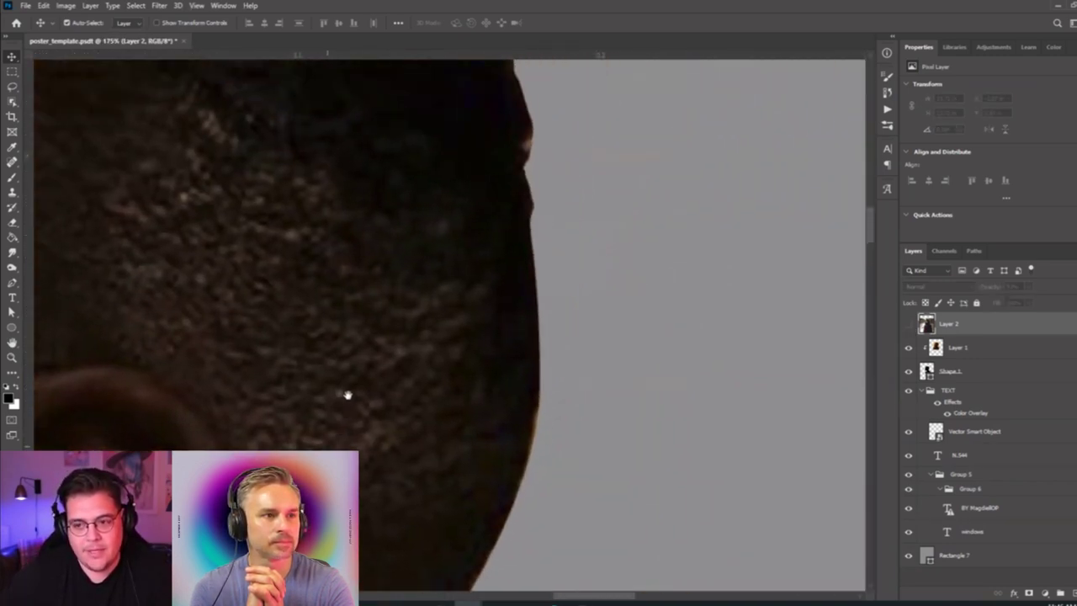
scroll(350, 399, "down", 5)
left_click_drag(358, 337, 497, 385)
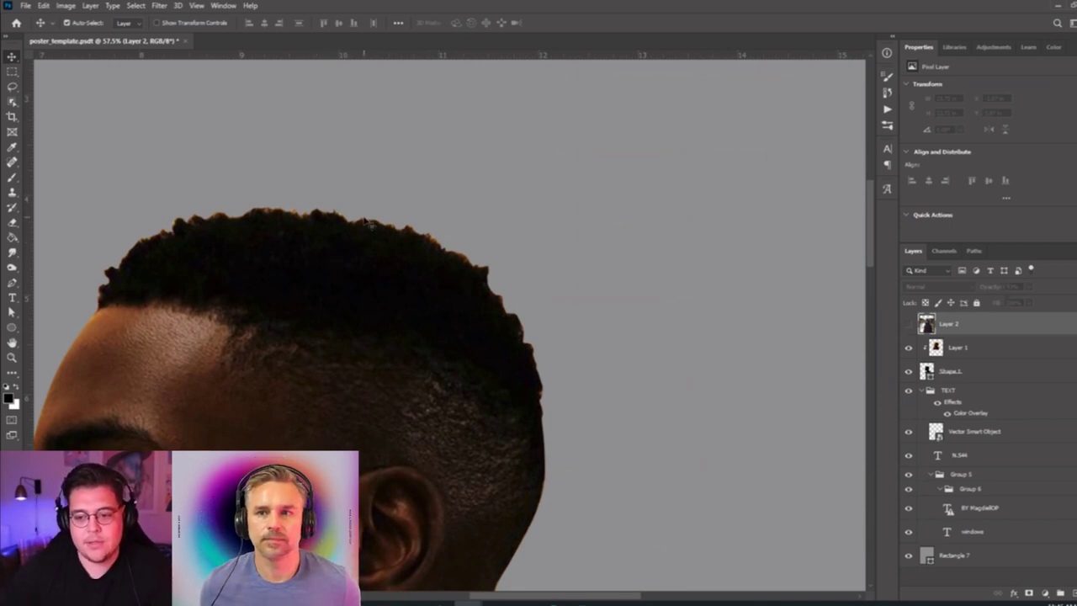
scroll(420, 221, "down", 5)
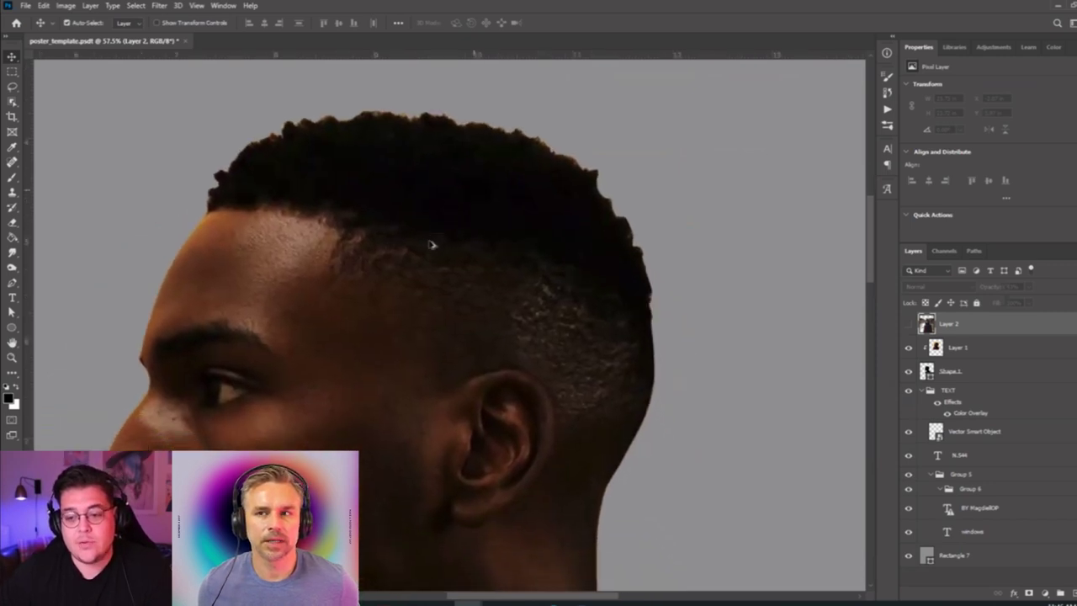
scroll(427, 250, "down", 2)
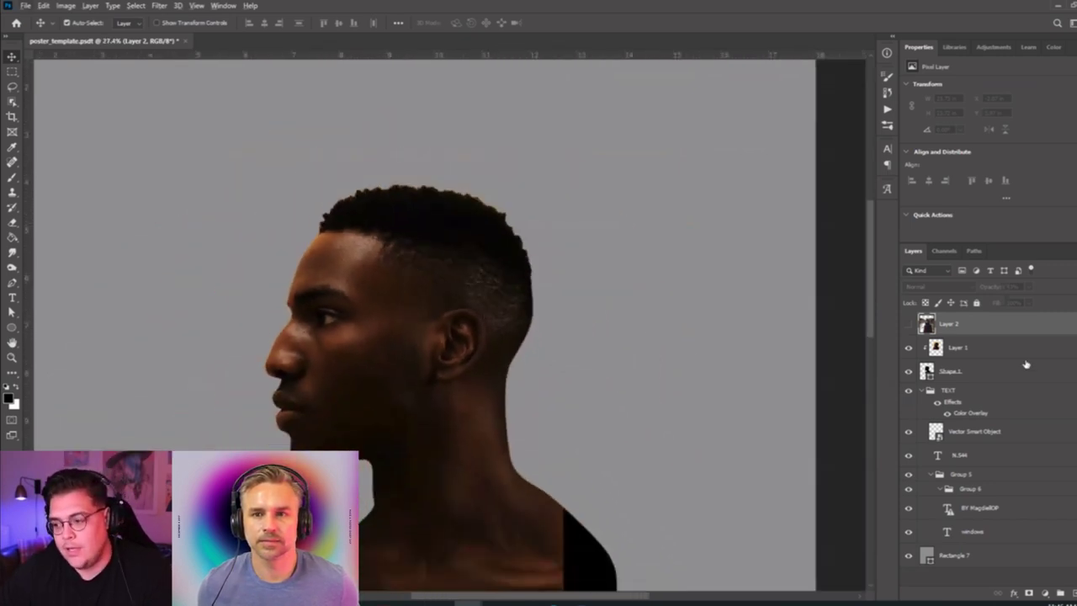
Toggle the hooded-cloak photo's visibility to compare the portrait cutout with the cloak overlay, leaving the photo shown.
left_click(908, 324)
scroll(576, 340, "down", 2)
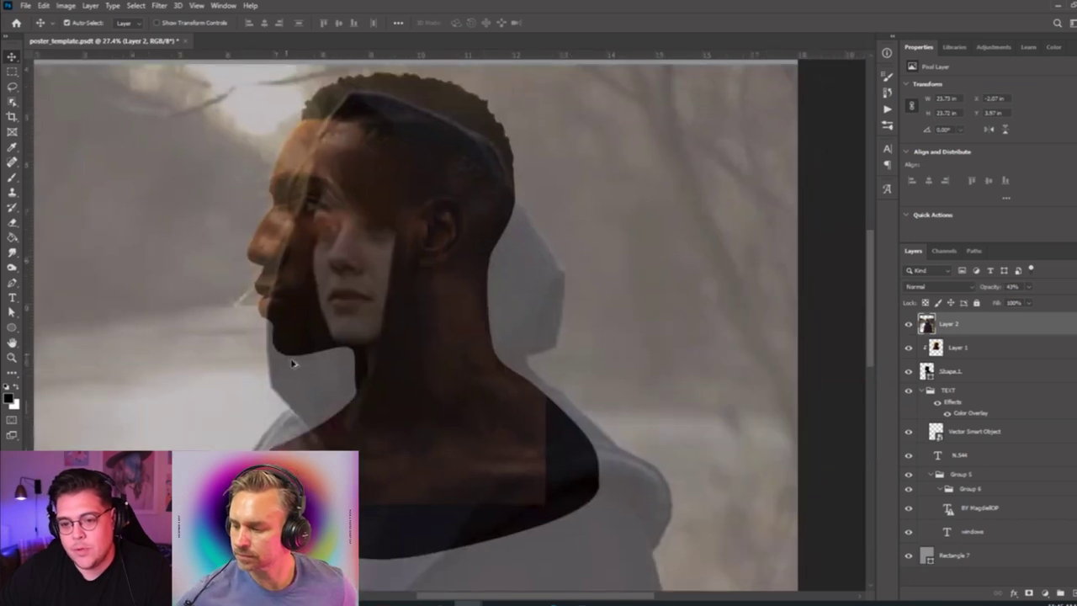
scroll(295, 364, "down", 2)
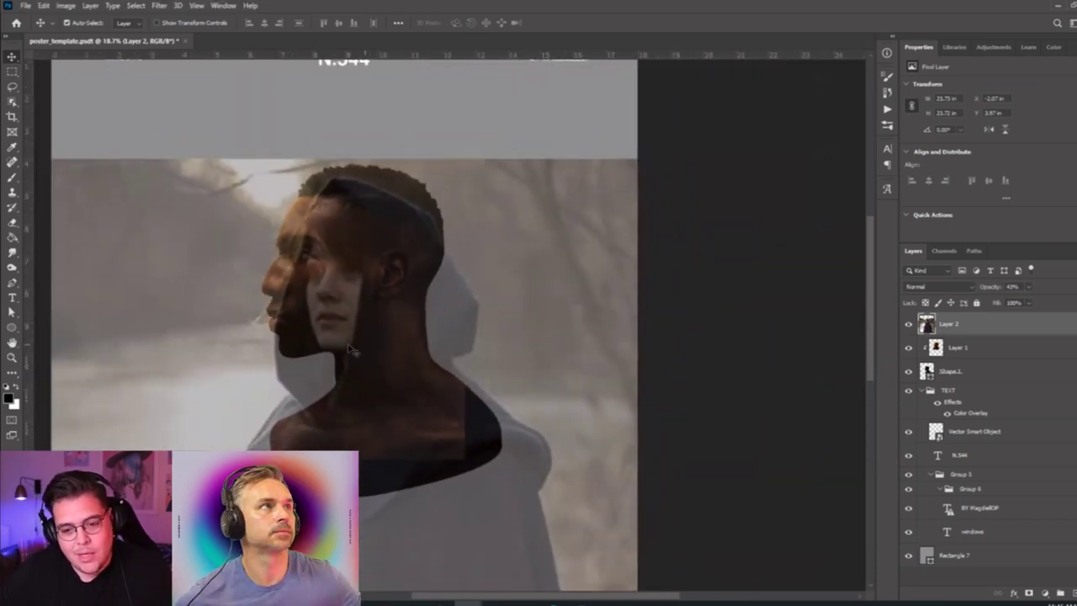
left_click(907, 325)
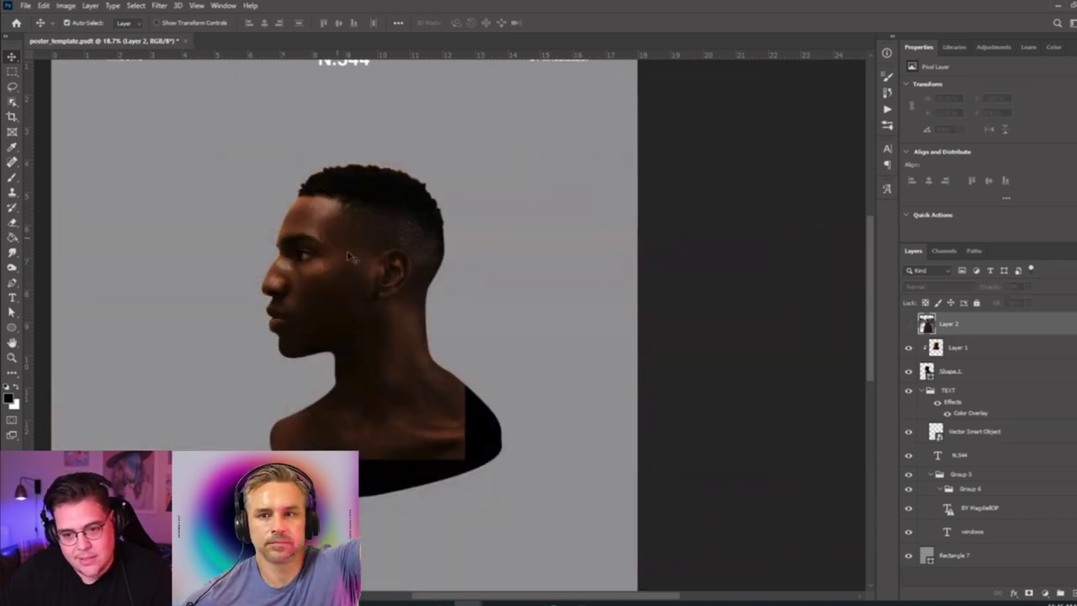
scroll(495, 414, "down", 5)
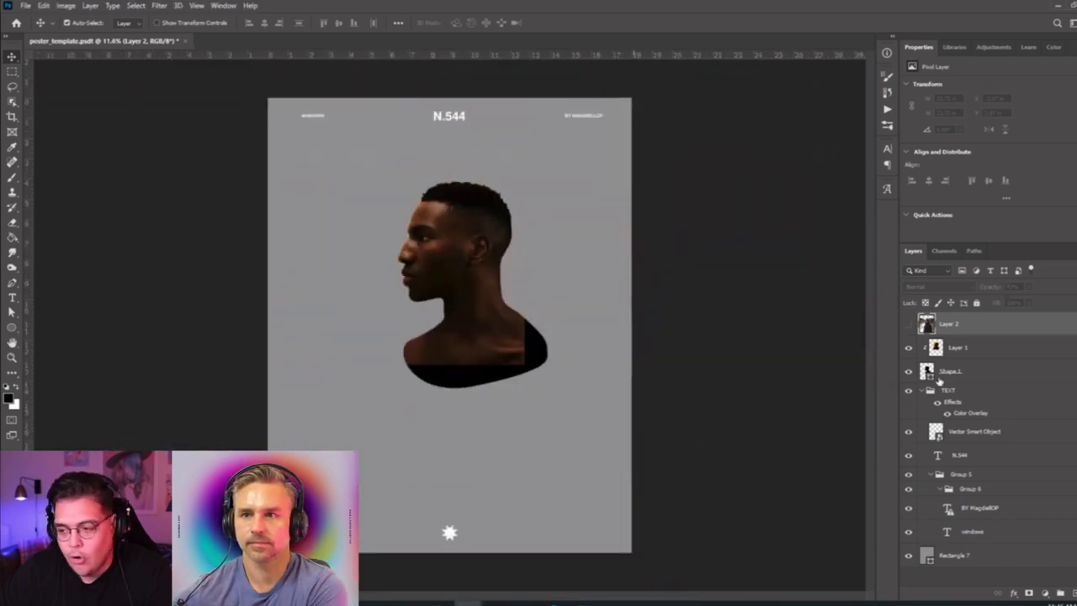
left_click(909, 324)
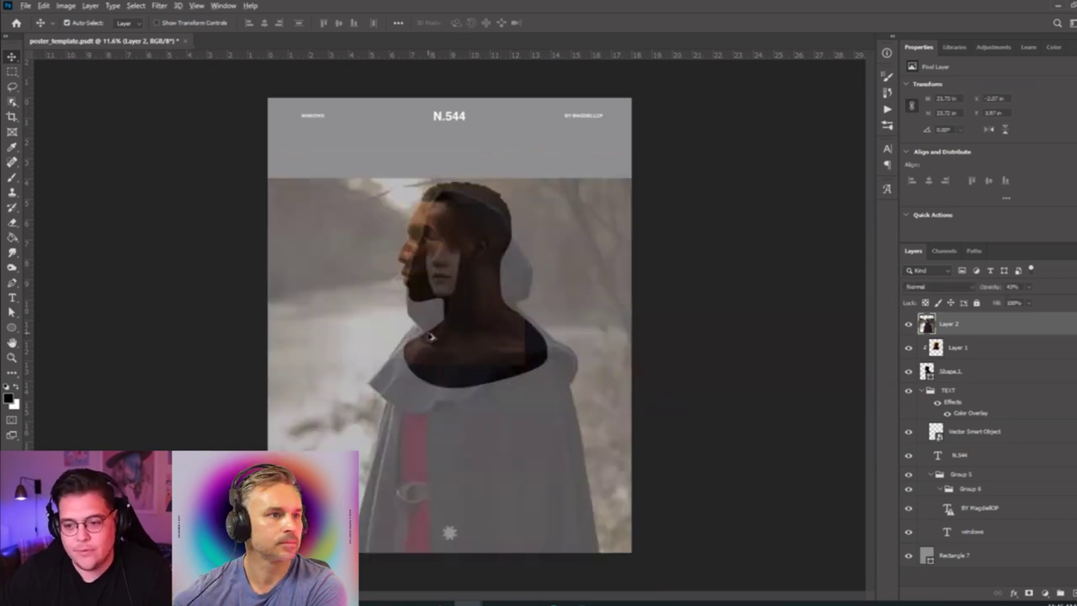
scroll(429, 336, "up", 2)
left_click_drag(397, 392, 392, 394)
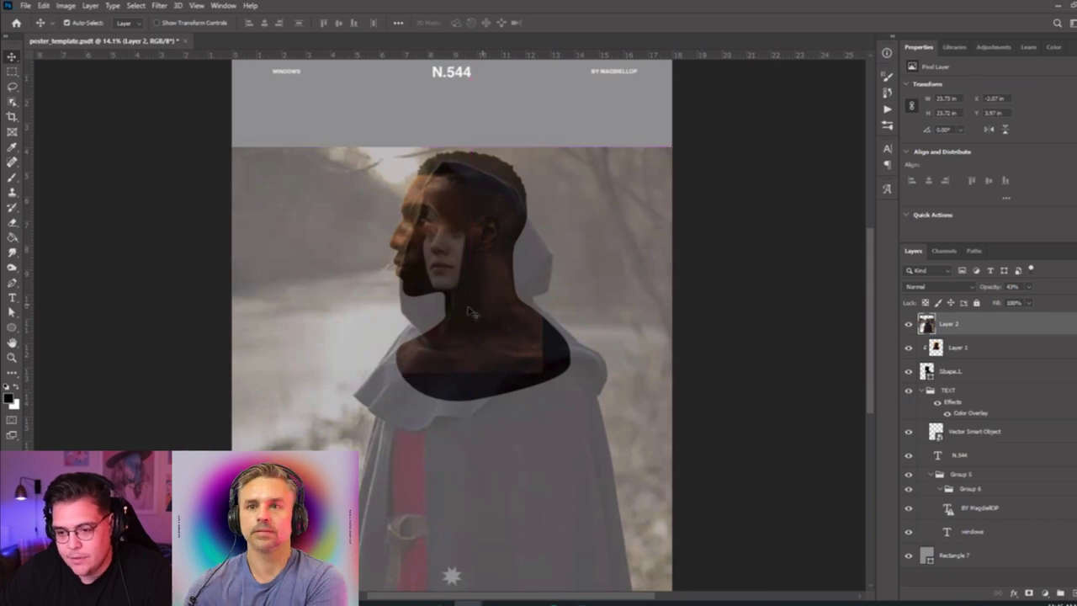
Start a Pen tool shape at the front of the portrait's neck and trace the cloak's left shoulder around the collar's outer corner.
left_click(12, 283)
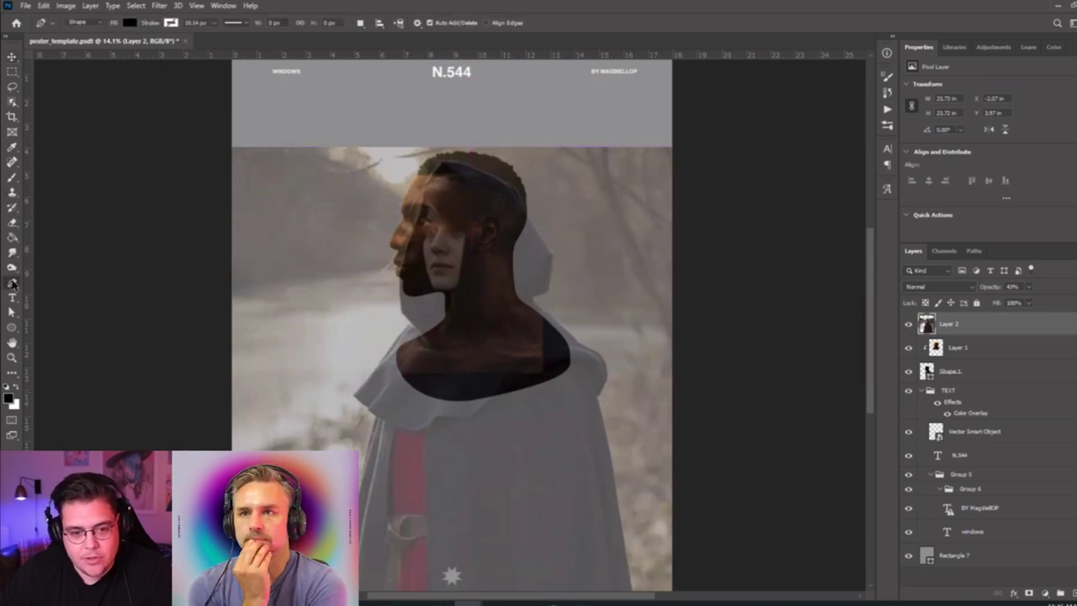
scroll(387, 377, "up", 5)
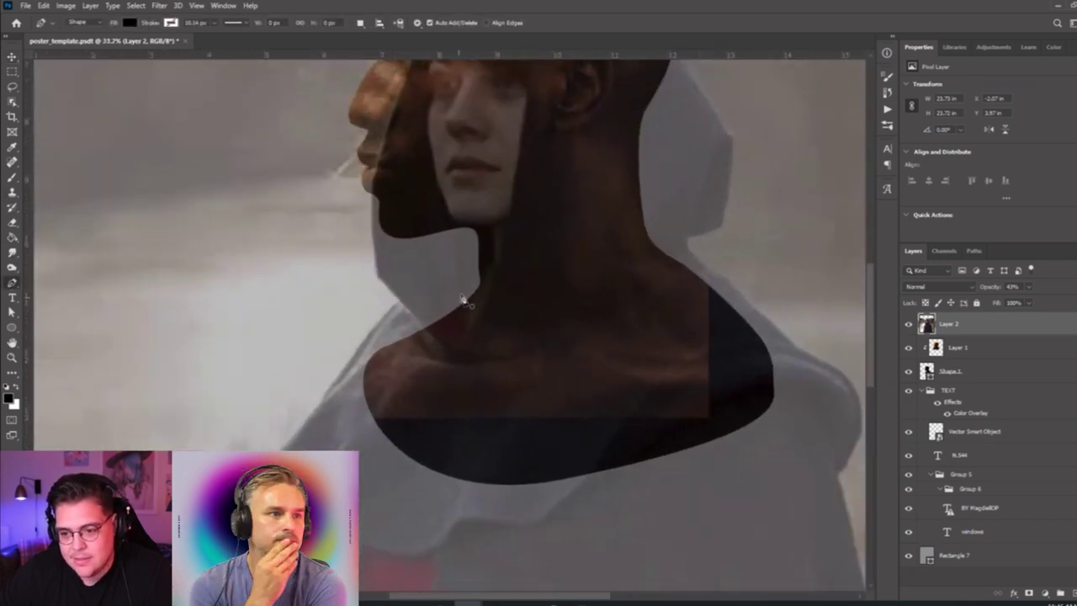
left_click_drag(483, 275, 505, 263)
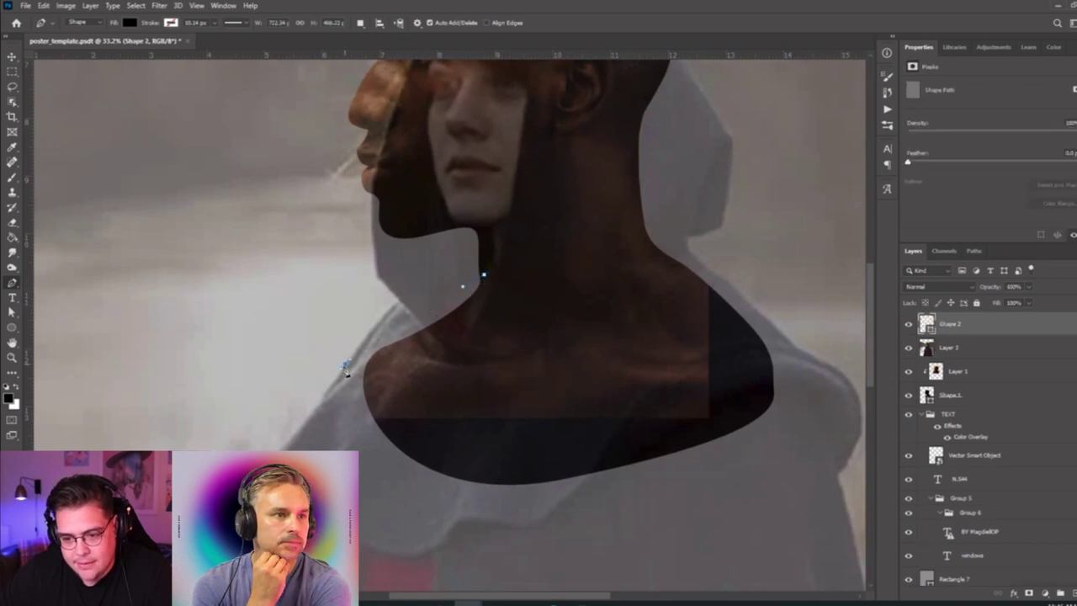
left_click_drag(349, 368, 335, 389)
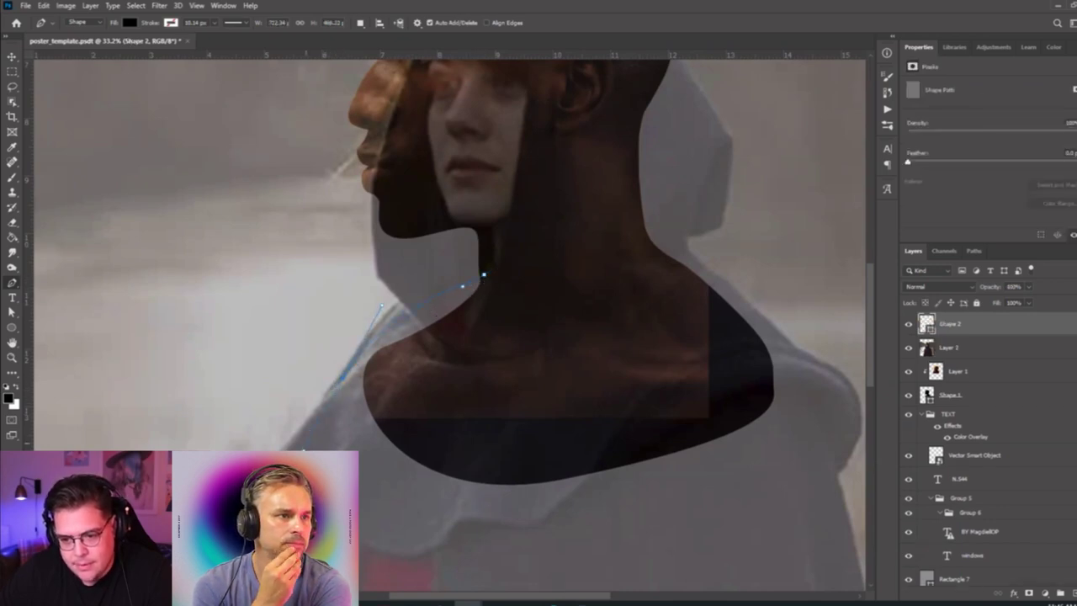
left_click_drag(299, 446, 269, 480)
scroll(282, 512, "up", 3)
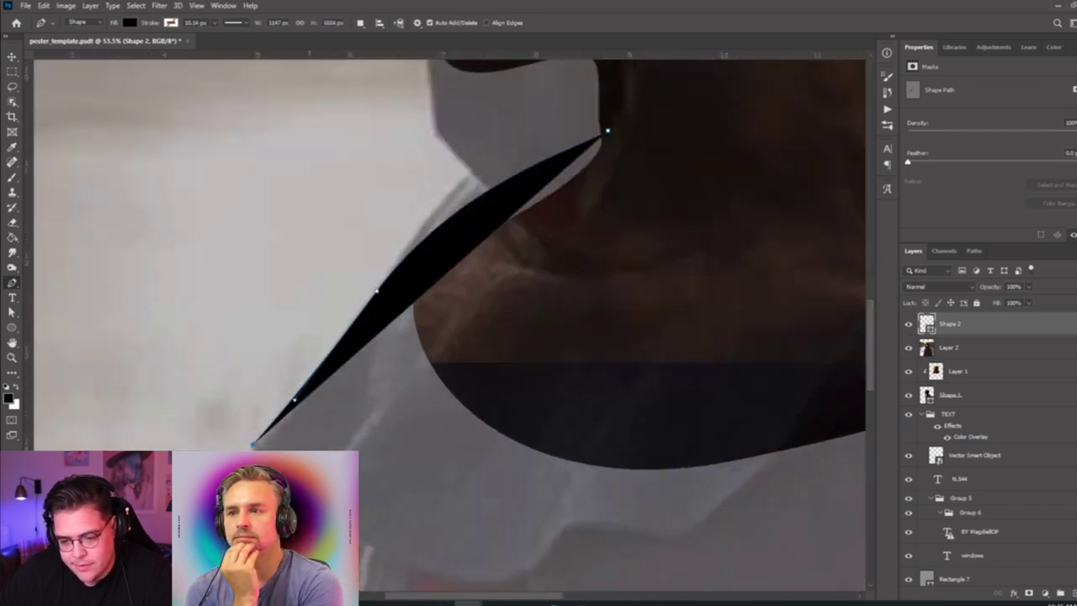
left_click(284, 477)
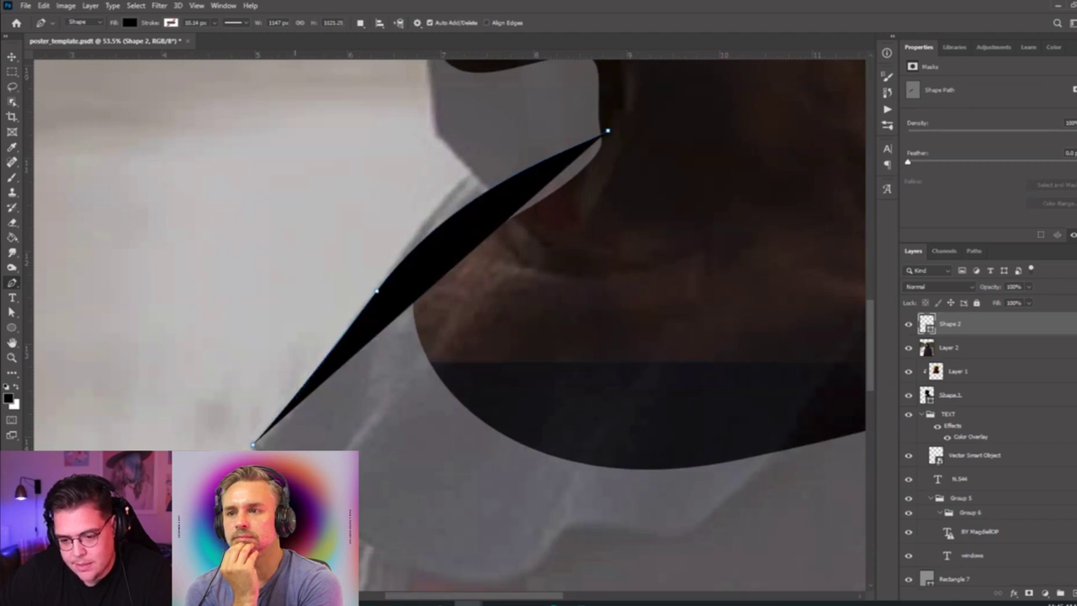
left_click_drag(296, 481, 315, 506)
left_click(309, 498)
left_click_drag(377, 485, 311, 270)
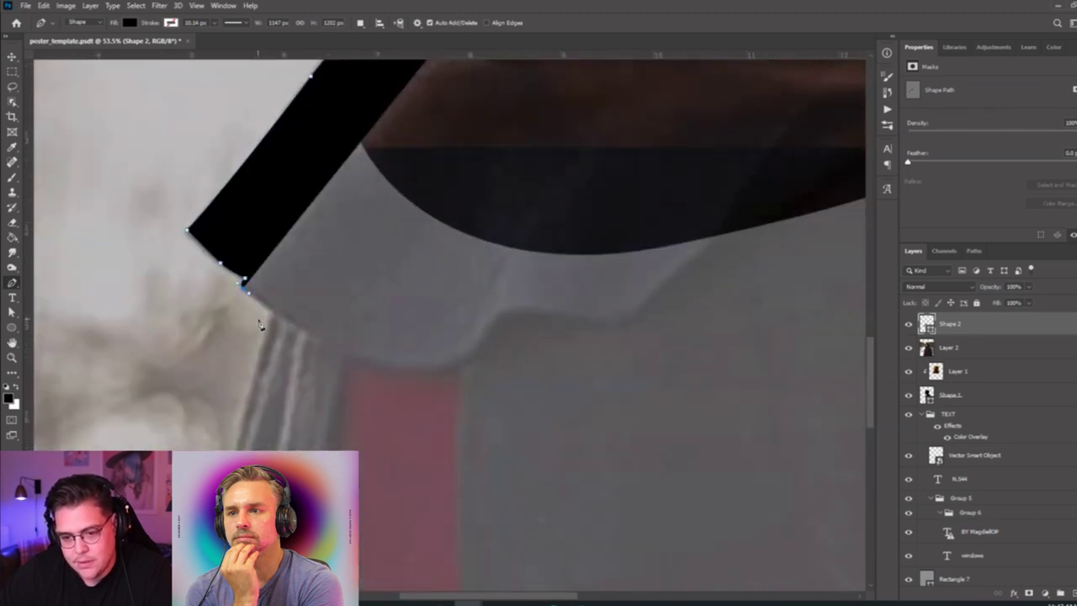
Continue the pen path from under the collar down the cloak's left edge to just below the poster.
left_click(271, 314)
left_click_drag(241, 475, 504, 148)
left_click_drag(461, 267, 445, 334)
left_click_drag(427, 494, 465, 224)
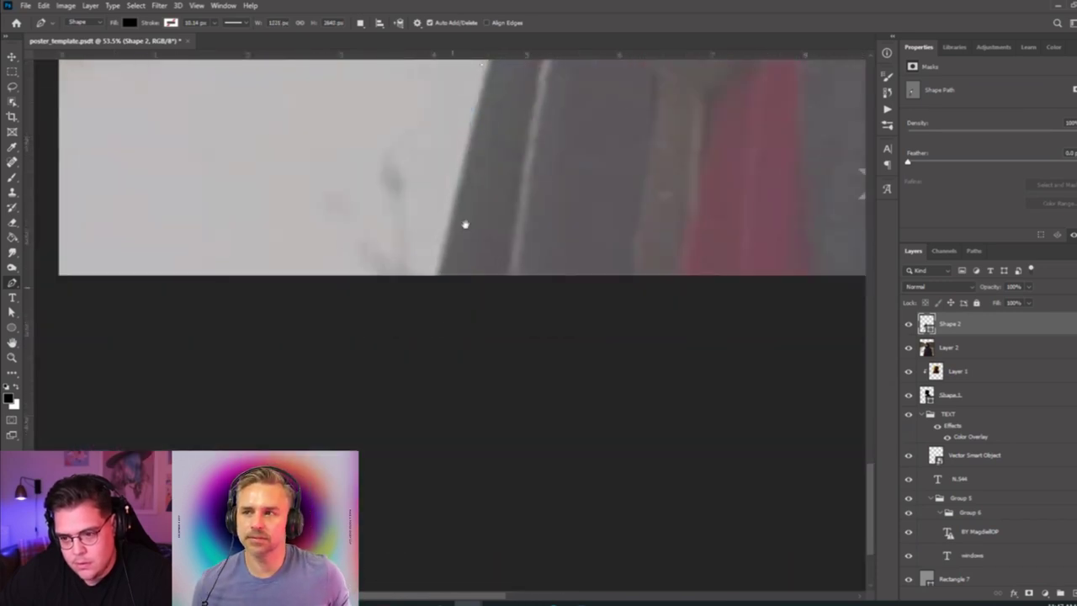
left_click_drag(417, 340, 396, 425)
scroll(401, 426, "down", 6)
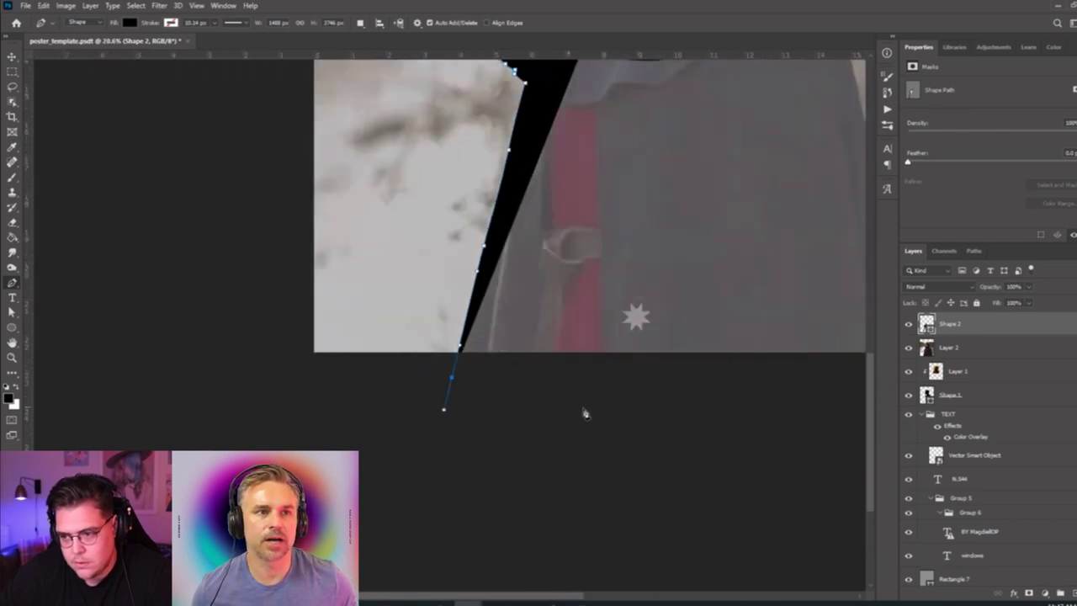
Carry the pen path beneath the poster and up the cloak's right edge to the underside of the collar.
left_click_drag(652, 428, 374, 435)
left_click(566, 416)
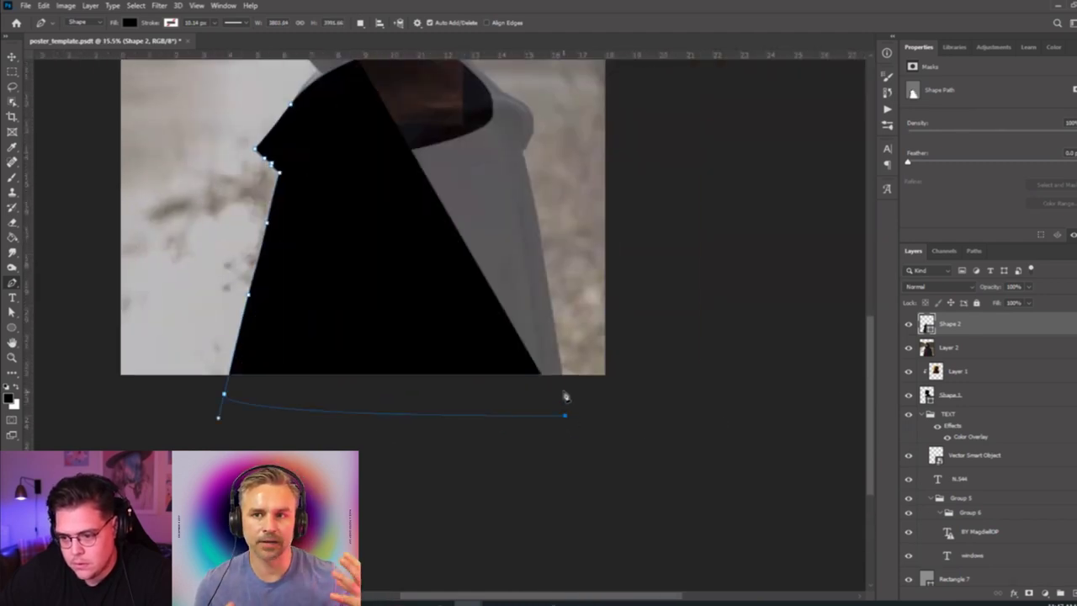
left_click(565, 387)
scroll(566, 381, "up", 8)
scroll(567, 383, "up", 1)
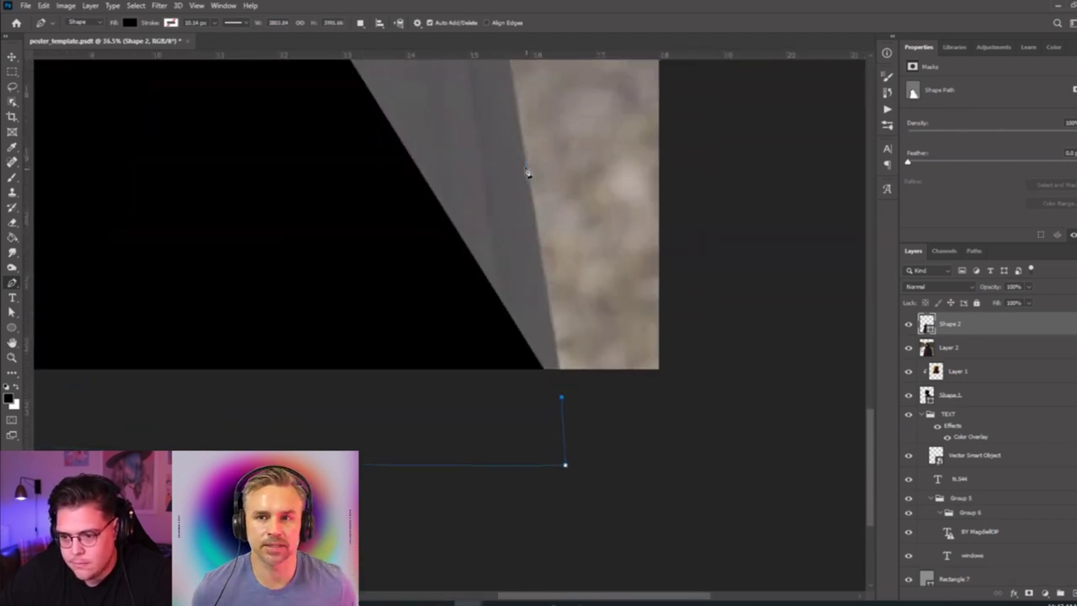
left_click_drag(514, 79, 577, 403)
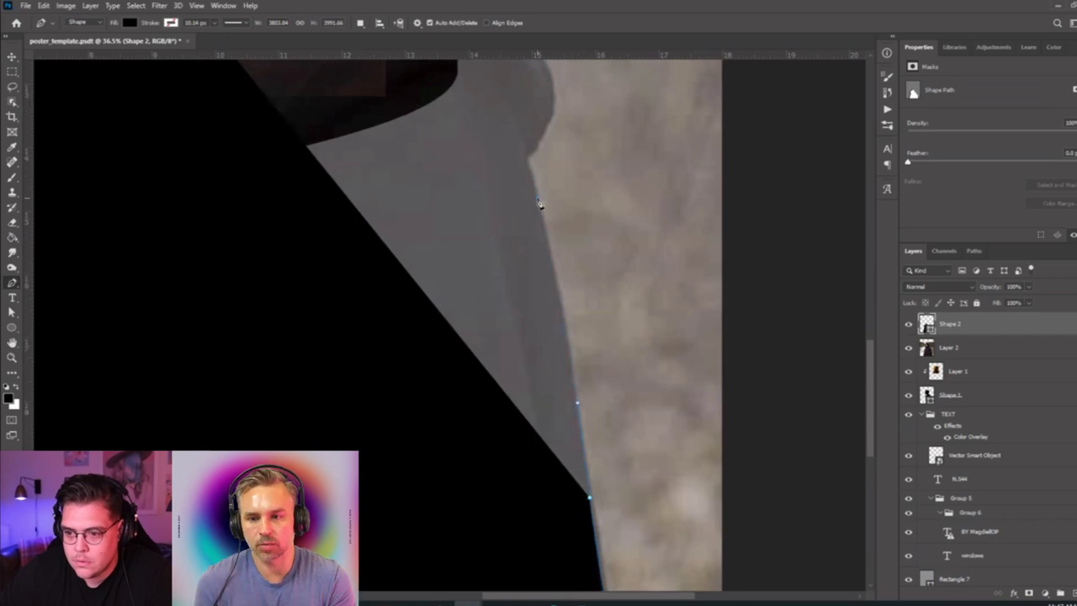
left_click_drag(539, 203, 529, 164)
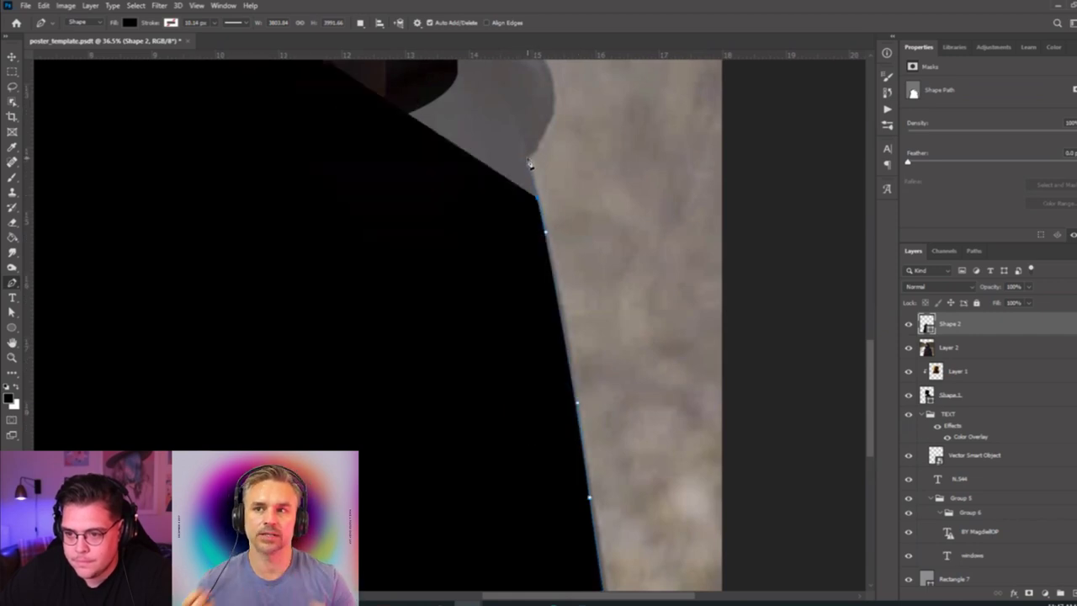
left_click(527, 158)
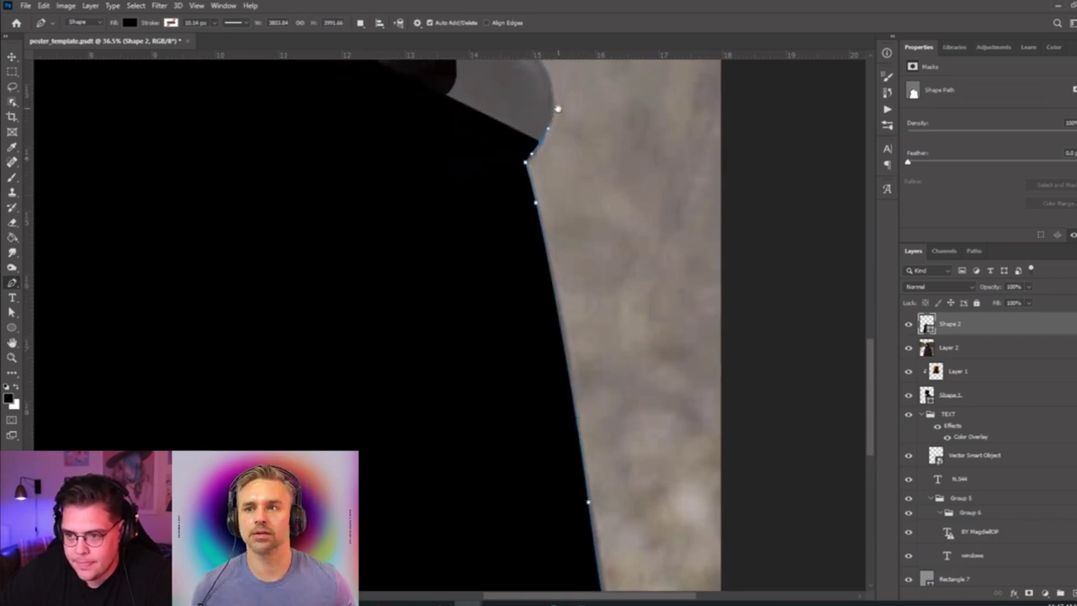
Trace the collar's right shoulder and curve across the neck, closing the cloak shape at its starting point.
scroll(538, 193, "up", 3)
scroll(539, 193, "right", 1)
scroll(505, 289, "down", 3)
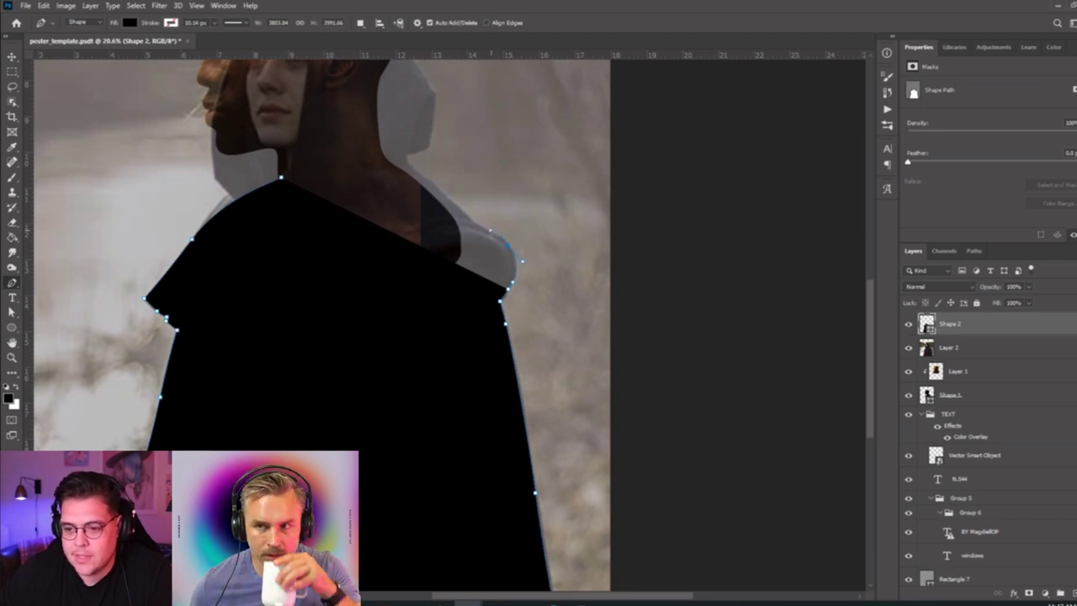
left_click(489, 230)
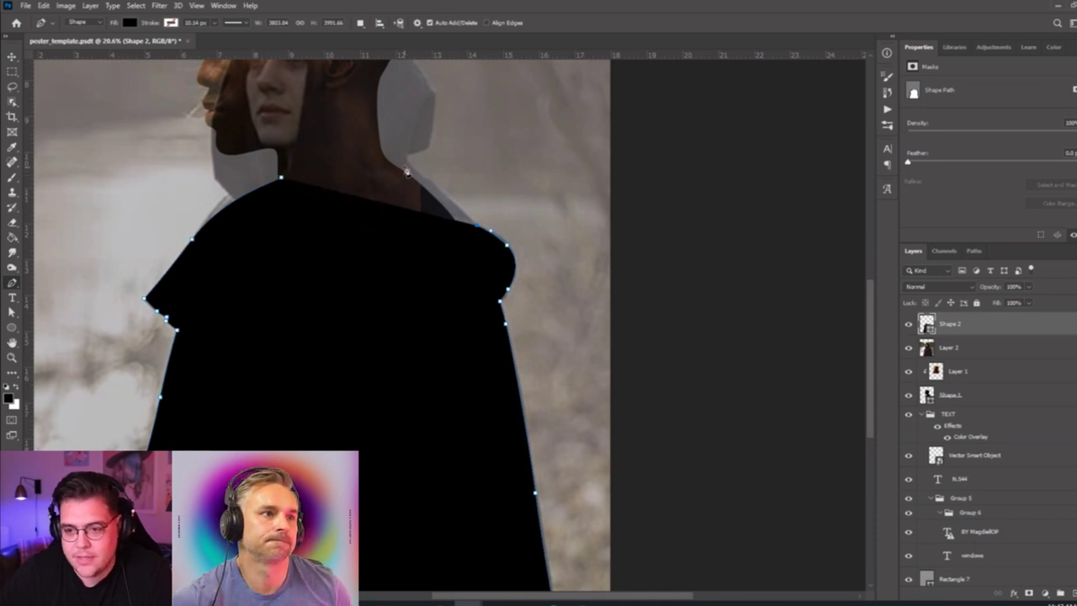
left_click_drag(404, 163, 370, 148)
left_click_drag(324, 148, 294, 162)
left_click(281, 177)
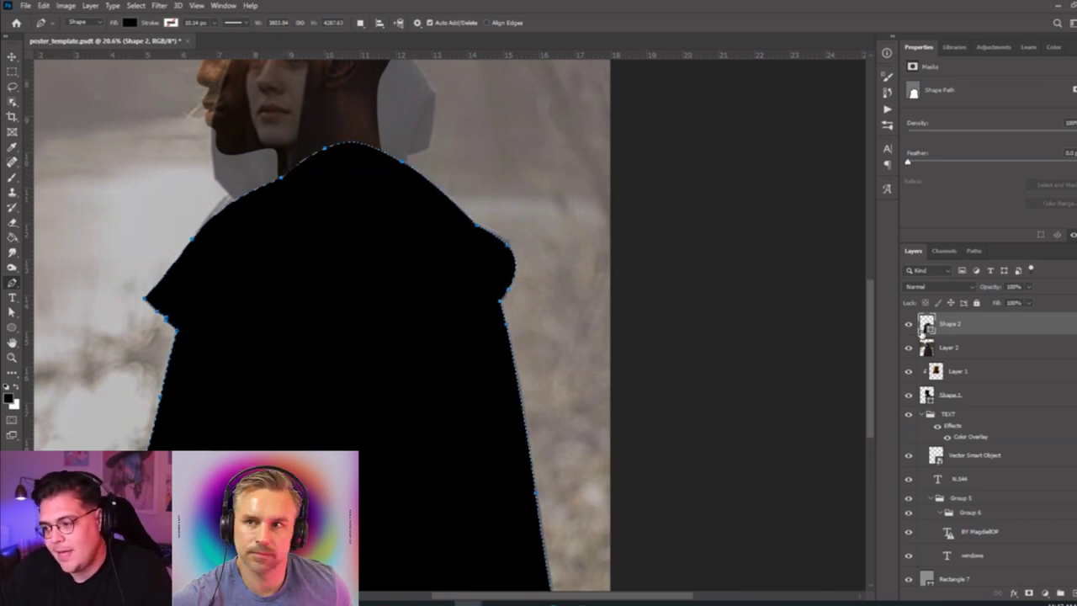
Load the cloak shape's outline as a selection and hide the black shape layer.
left_click(927, 325, "ctrl")
left_click(908, 324)
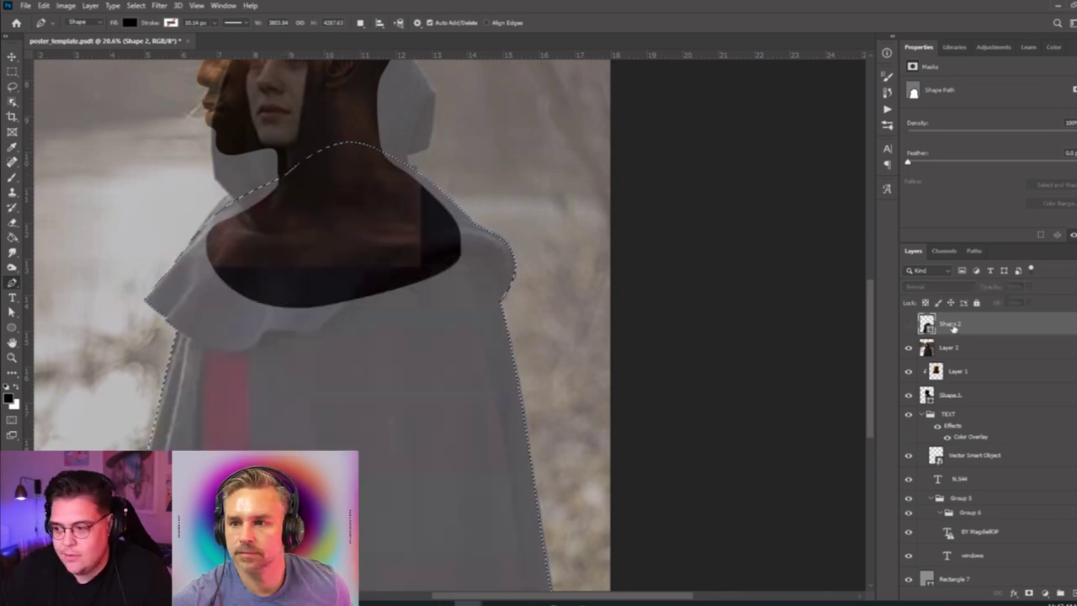
Clear the selection, then clip the cloak photo to the cloak shape placed beneath it and show the shape.
key("ctrl+d")
left_click_drag(962, 329, 968, 354)
left_click(920, 330, "alt")
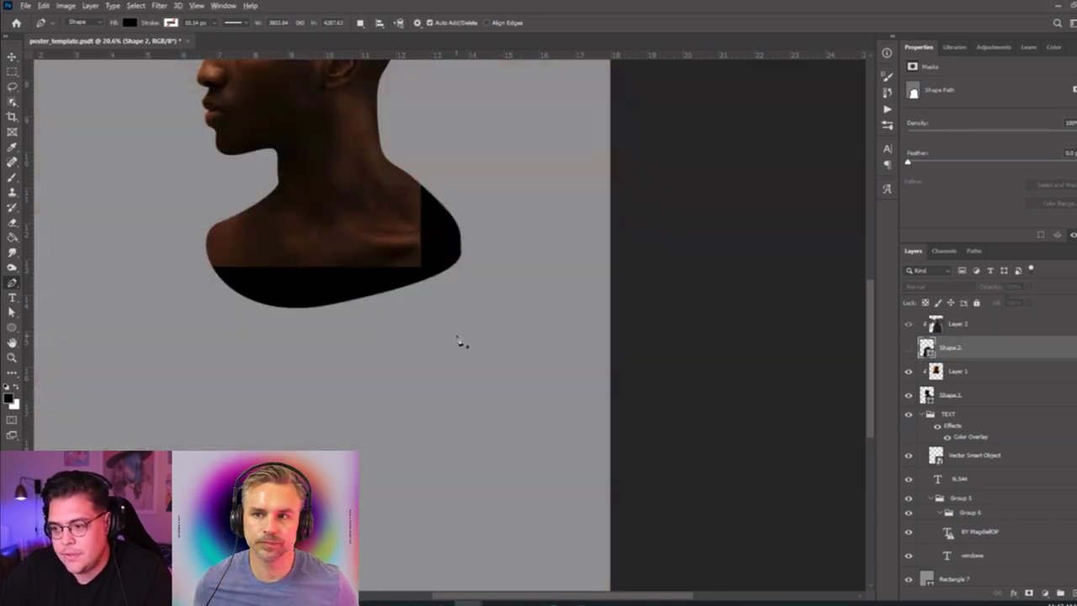
key("ctrl+0")
left_click(908, 346)
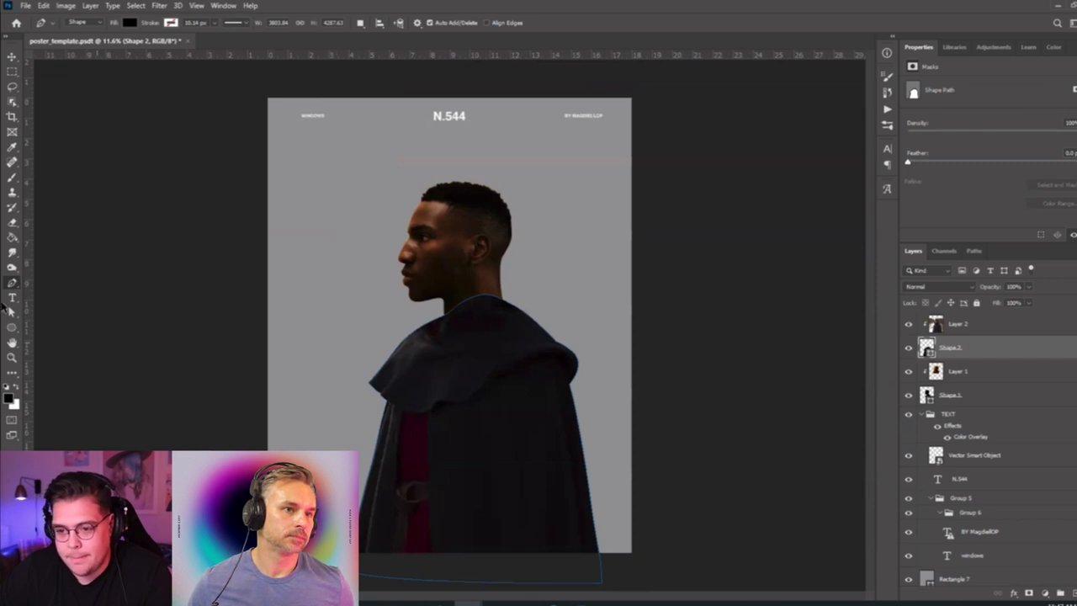
left_click(14, 57)
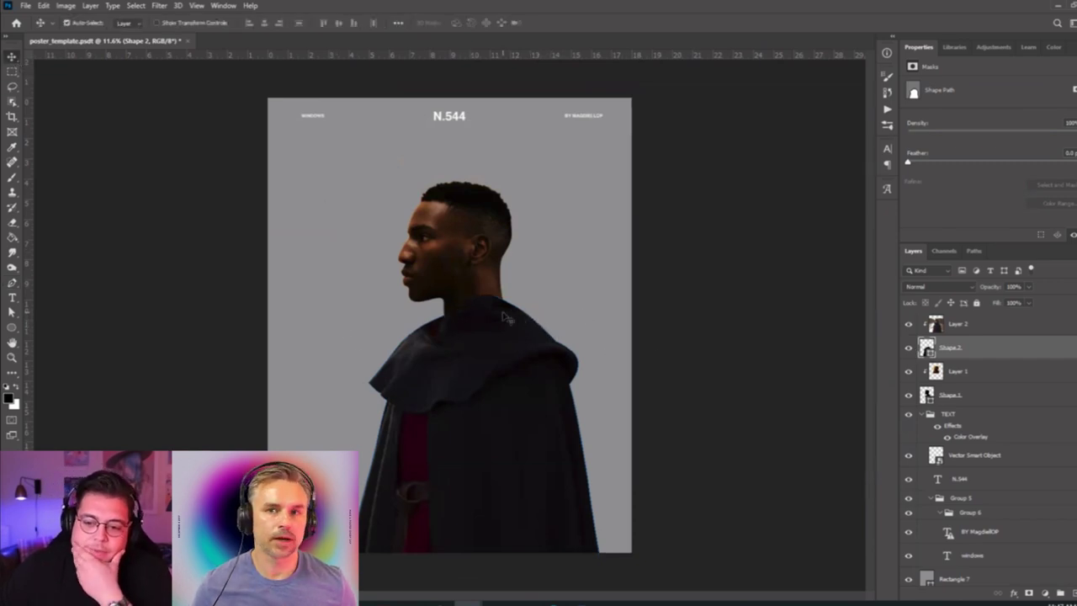
left_click(485, 372)
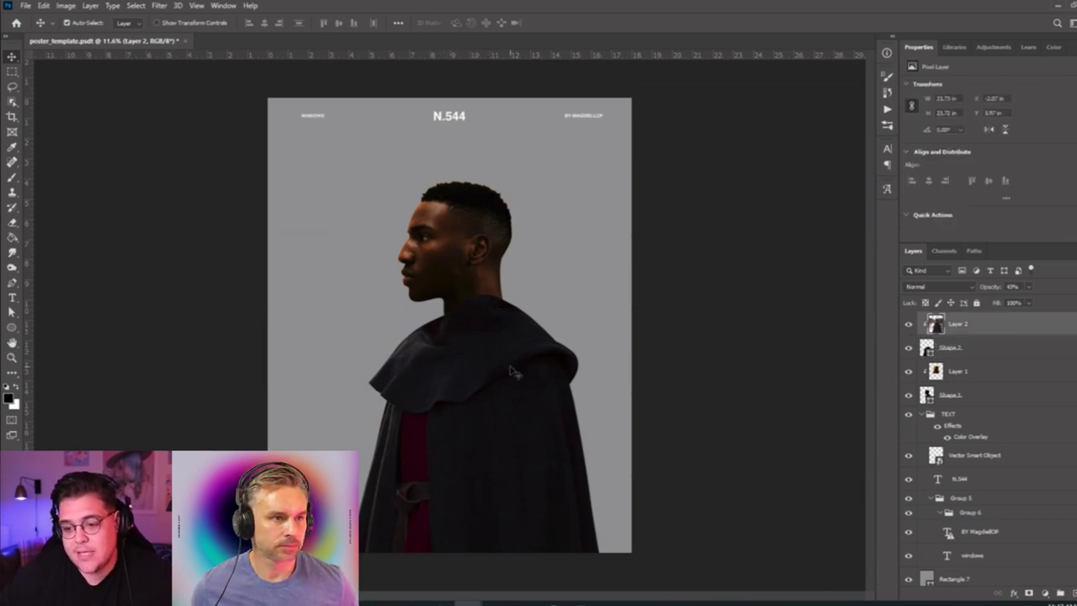
left_click(974, 347)
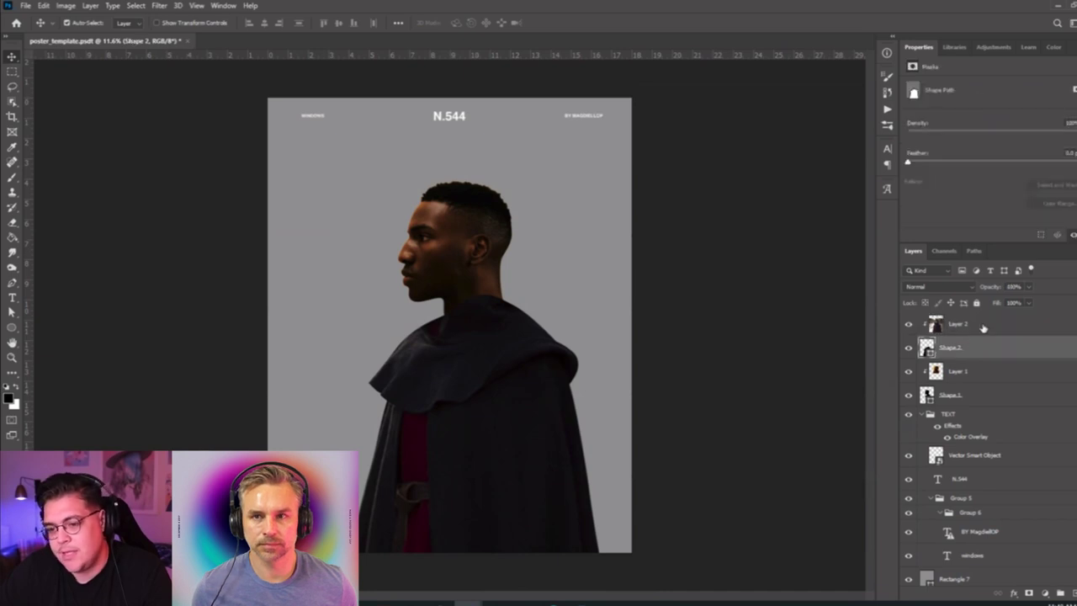
left_click(981, 328)
left_click(973, 347)
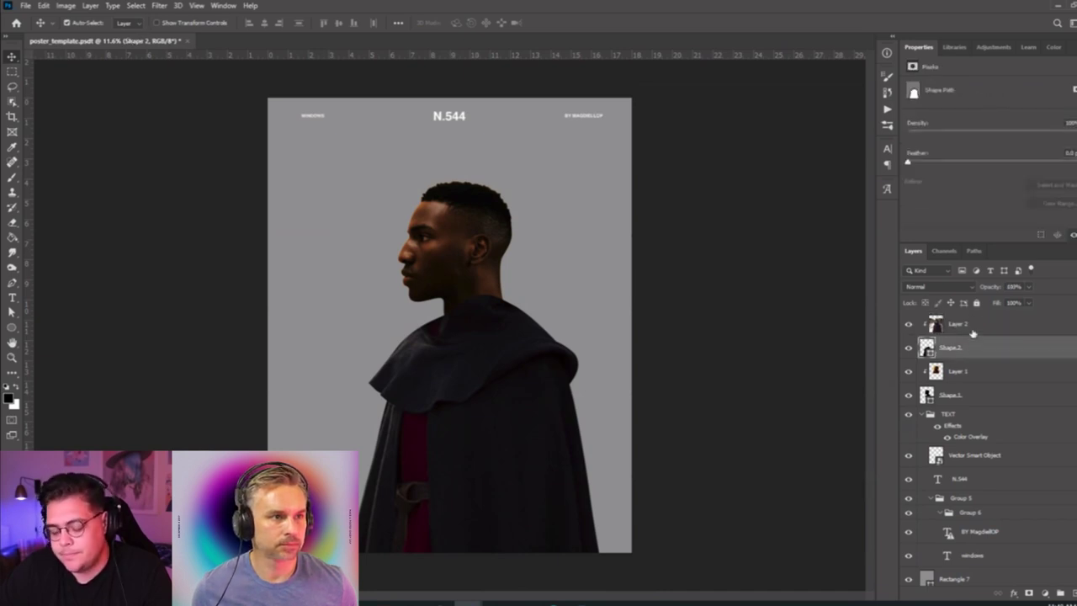
key("t")
left_click(434, 367)
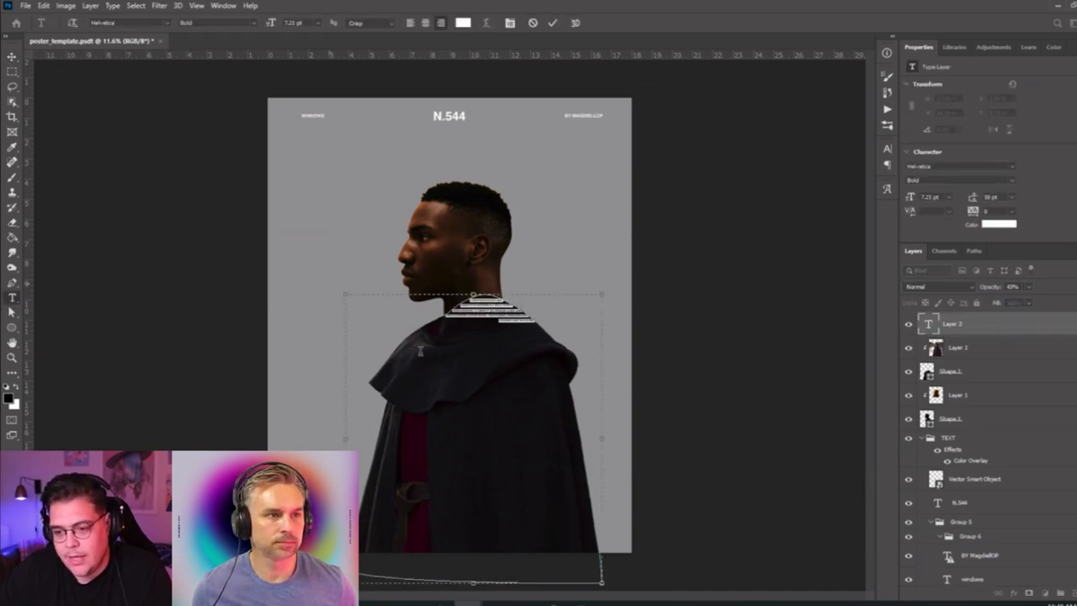
key("BackSpace")
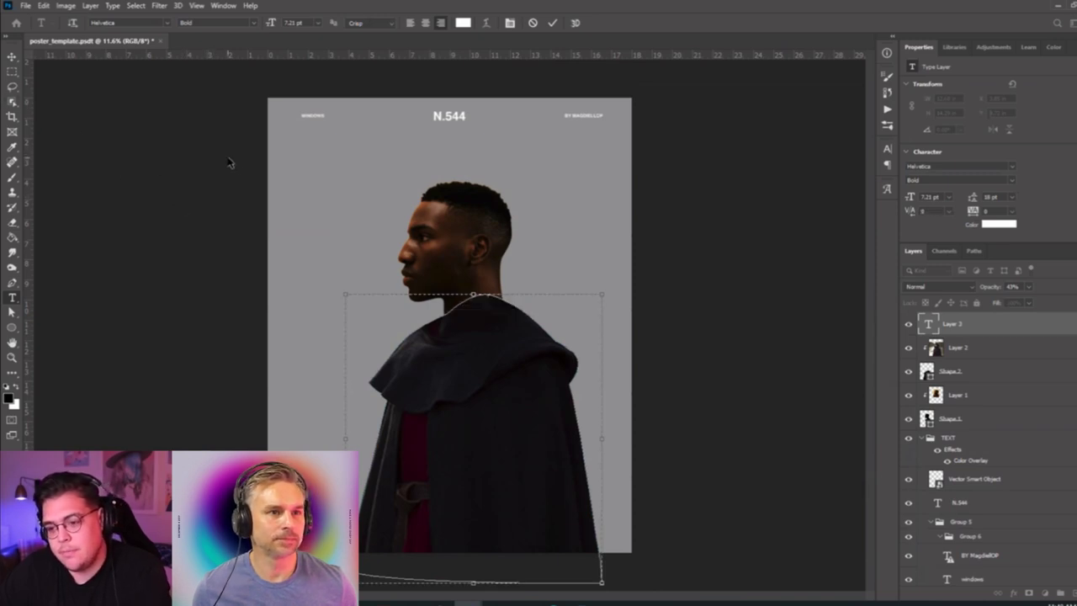
left_click(12, 57)
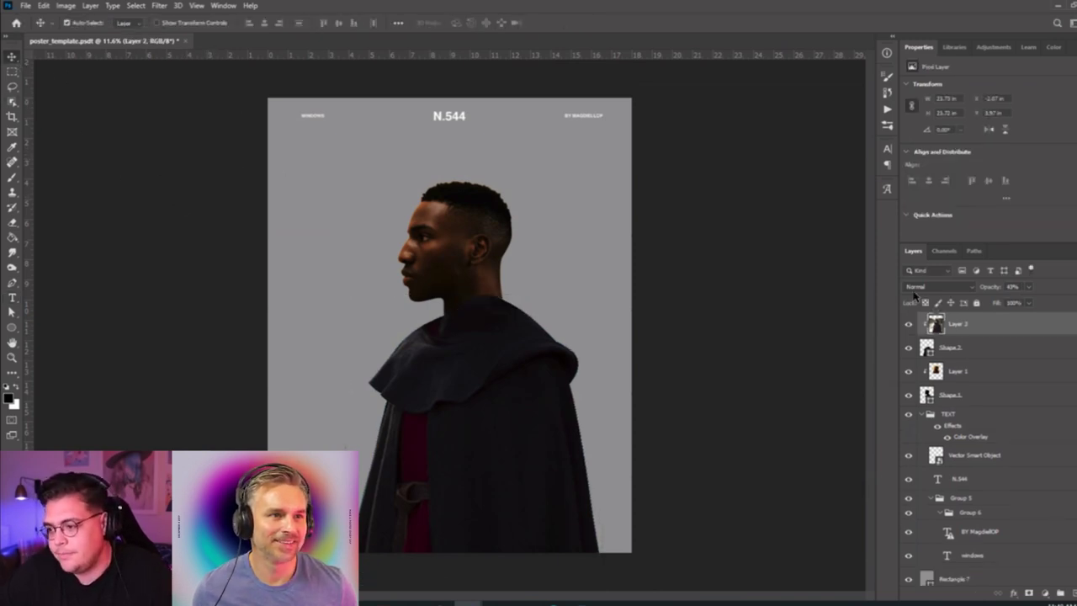
Scale the cloak photo and its shape together to about 25 in wide and align the collar with the neck.
left_click(976, 351, "shift")
key("ctrl+t")
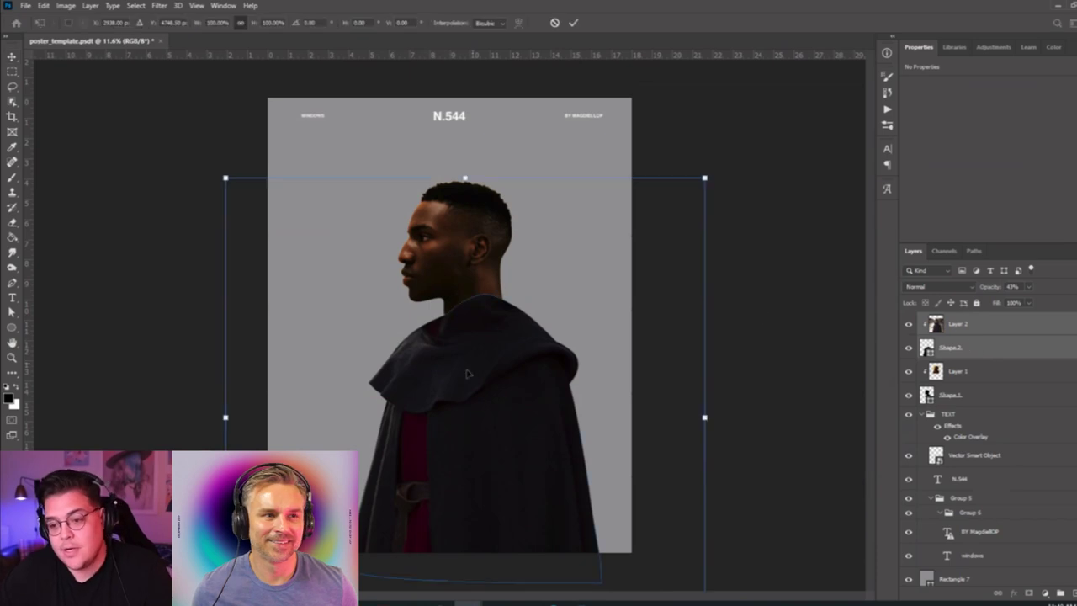
left_click_drag(468, 373, 468, 378)
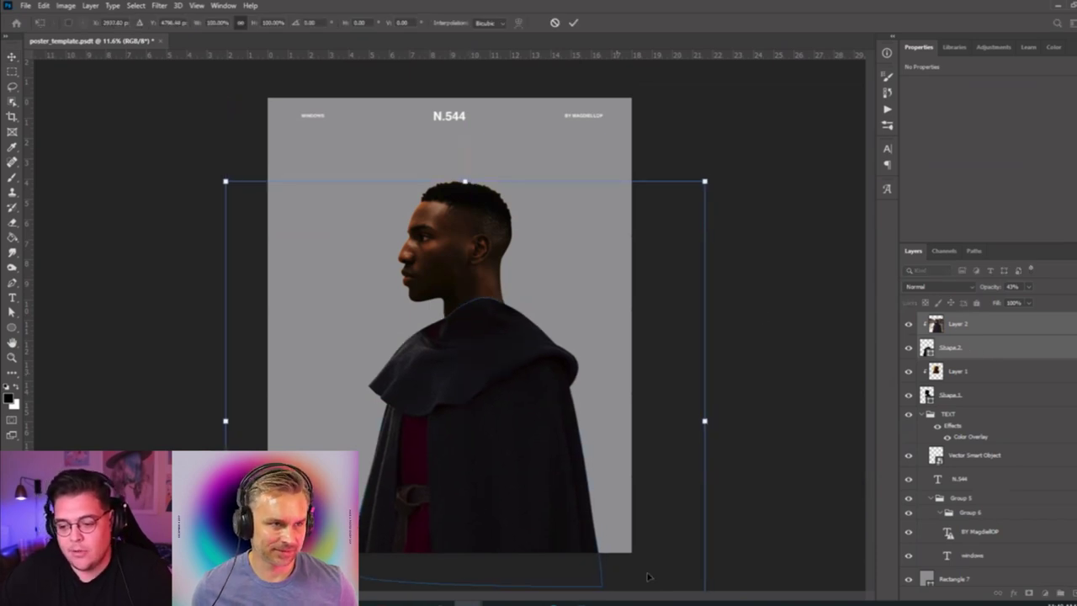
key("ctrl+minus")
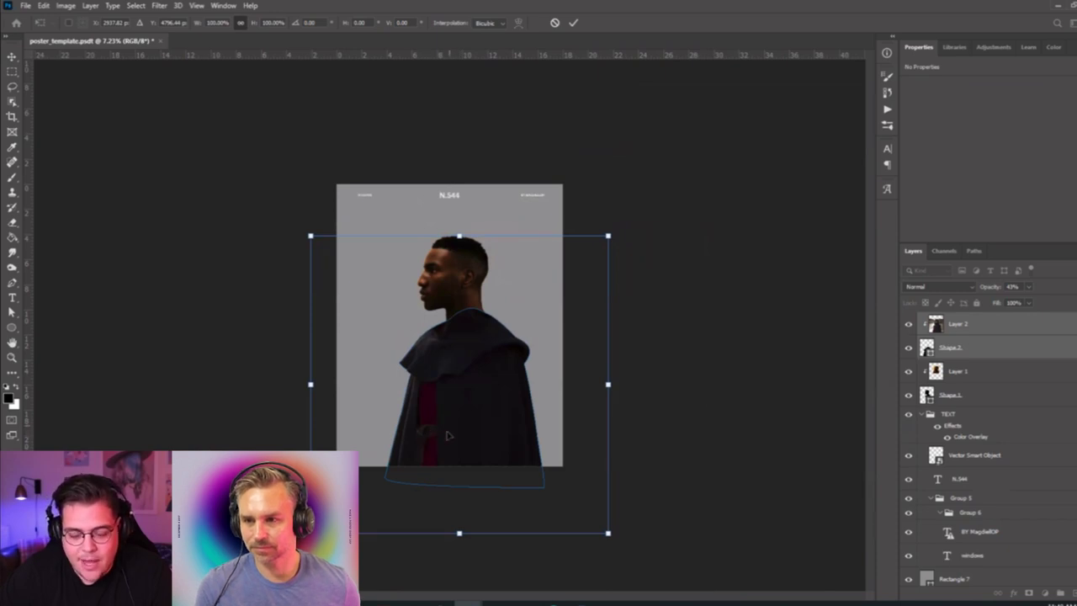
left_click_drag(608, 533, 624, 549)
left_click_drag(497, 450, 490, 444)
key("Return")
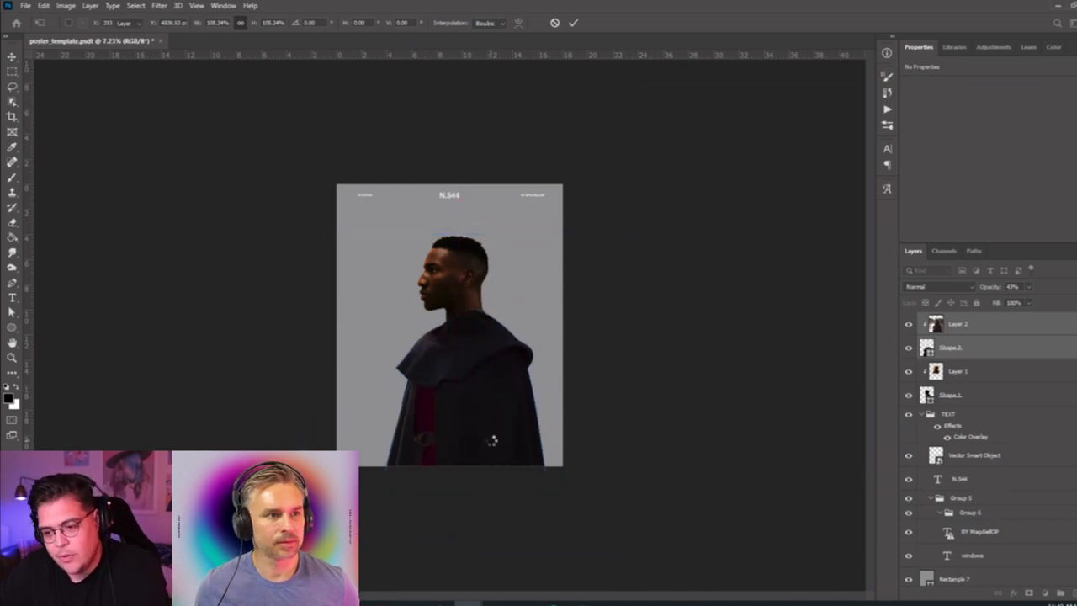
Select the head and cloak photos with their shapes and move the whole figure slightly up and left on the poster.
left_click(613, 348)
scroll(458, 370, "up", 2)
scroll(459, 372, "up", 1)
left_click(458, 368)
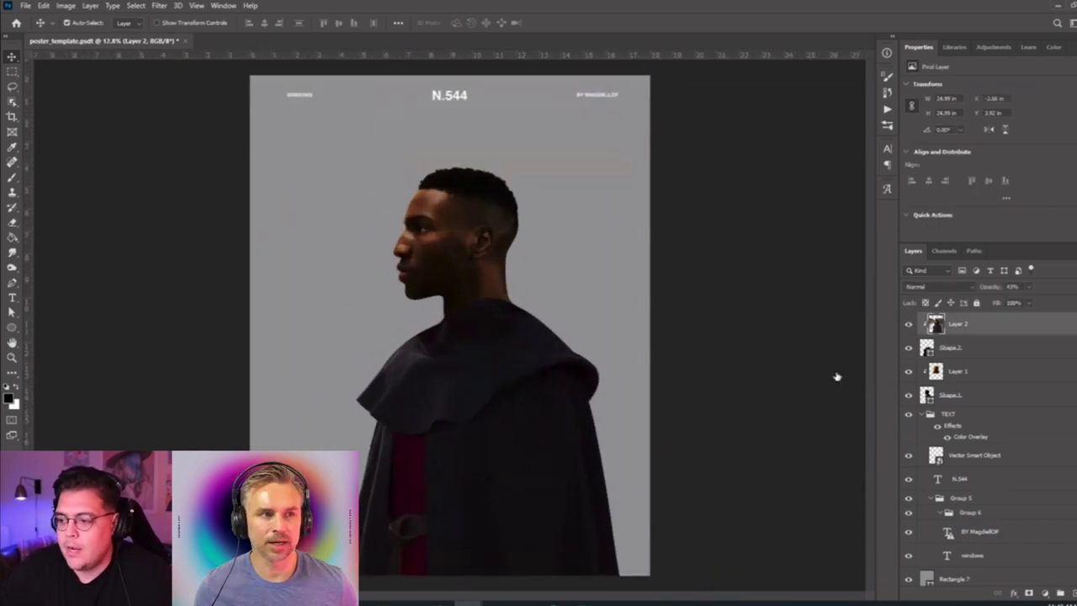
left_click(981, 399, "shift")
left_click_drag(448, 313, 424, 303)
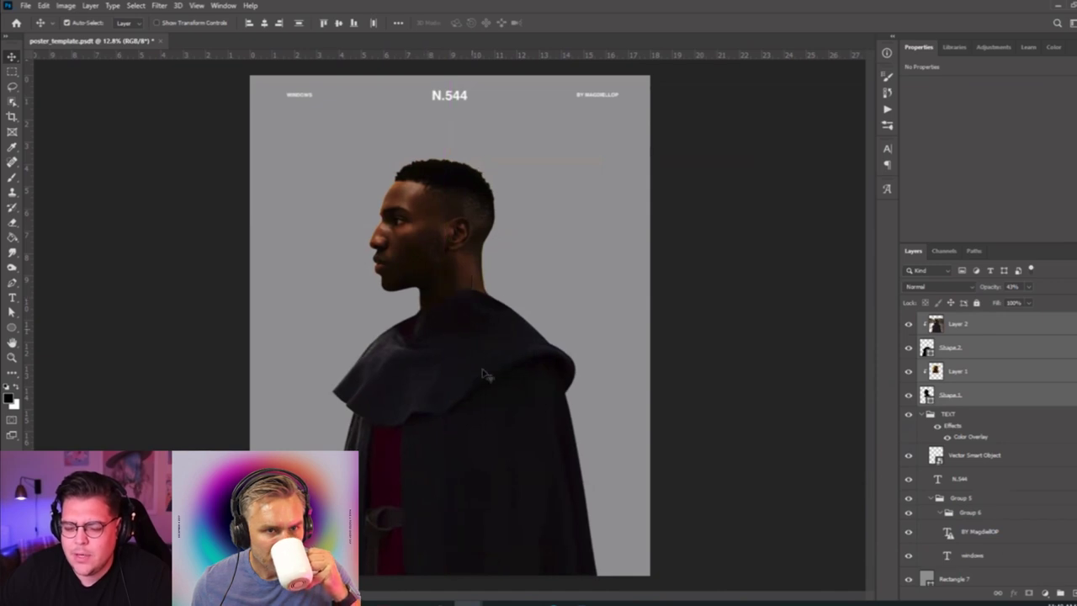
Examine the composition of the cloaked figure on the poster at small and large sizes.
scroll(476, 378, "down", 2)
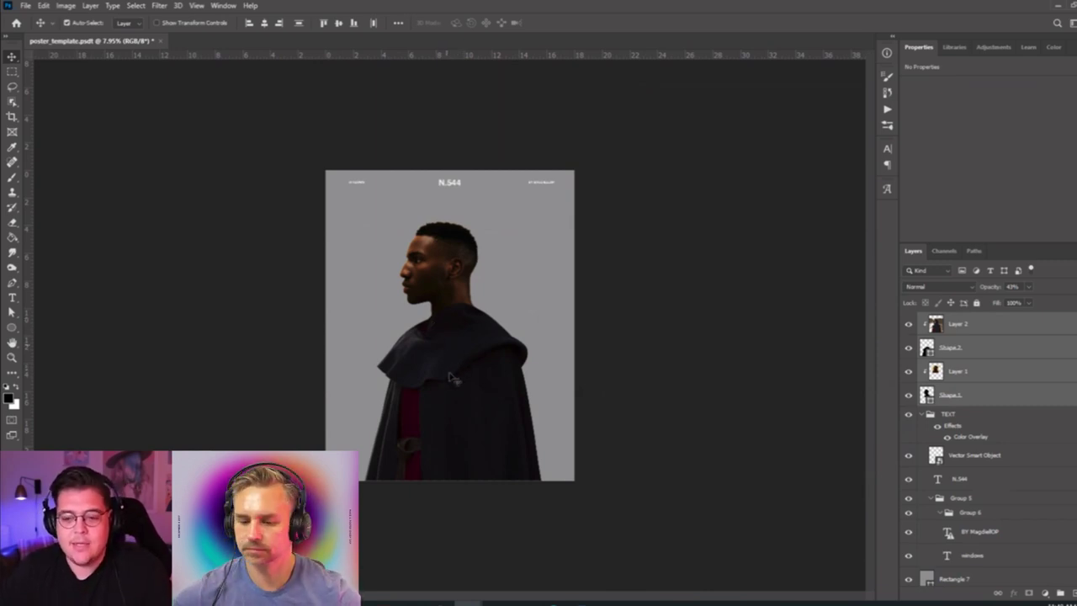
scroll(446, 394, "down", 4)
scroll(446, 394, "up", 1)
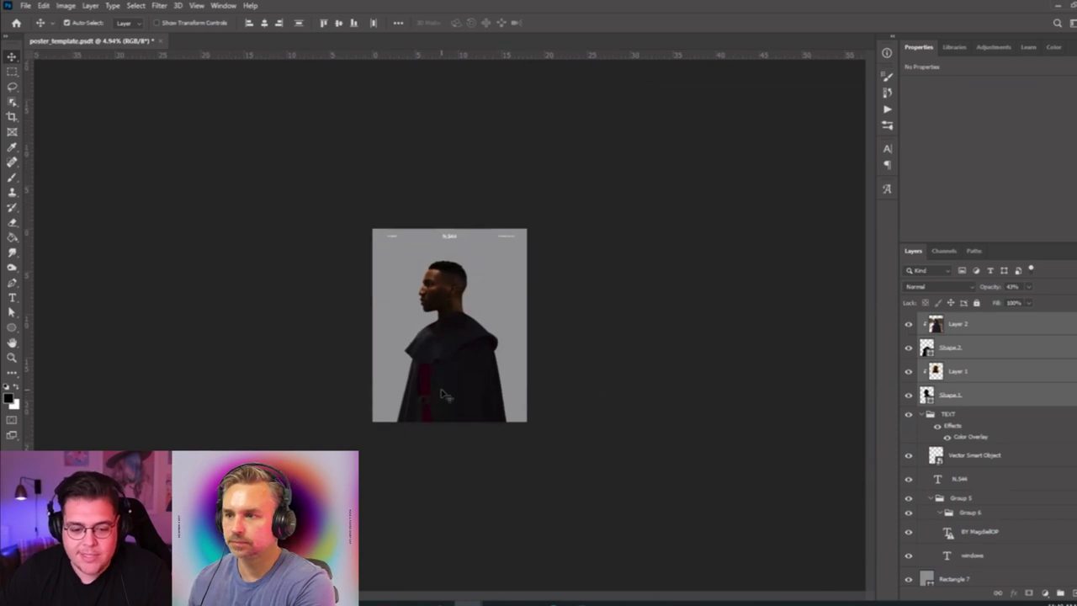
scroll(443, 394, "down", 2)
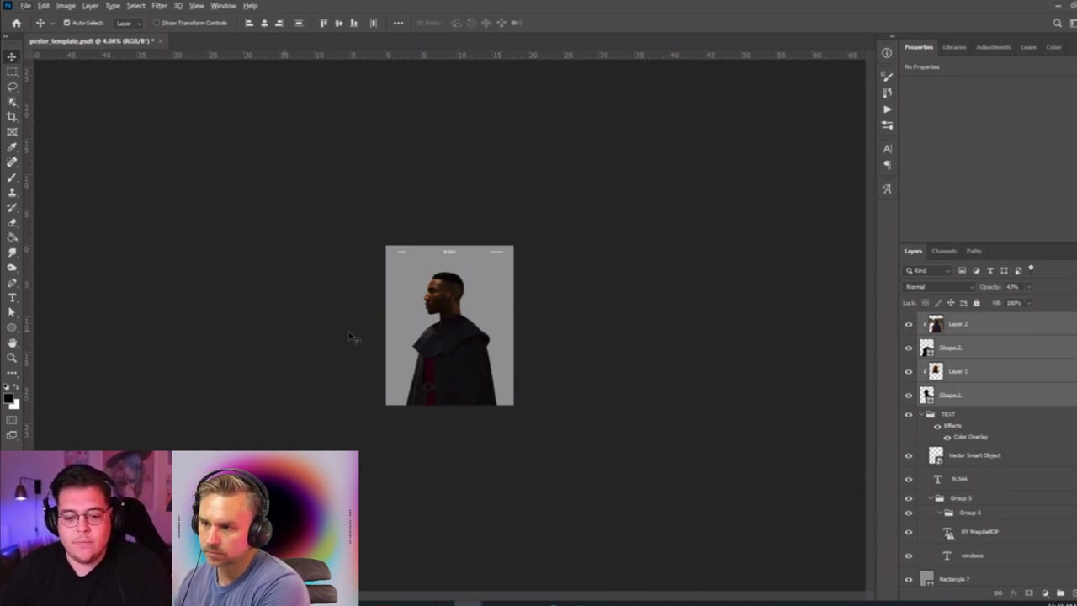
scroll(490, 377, "up", 8)
scroll(490, 376, "down", 4)
scroll(490, 377, "up", 2)
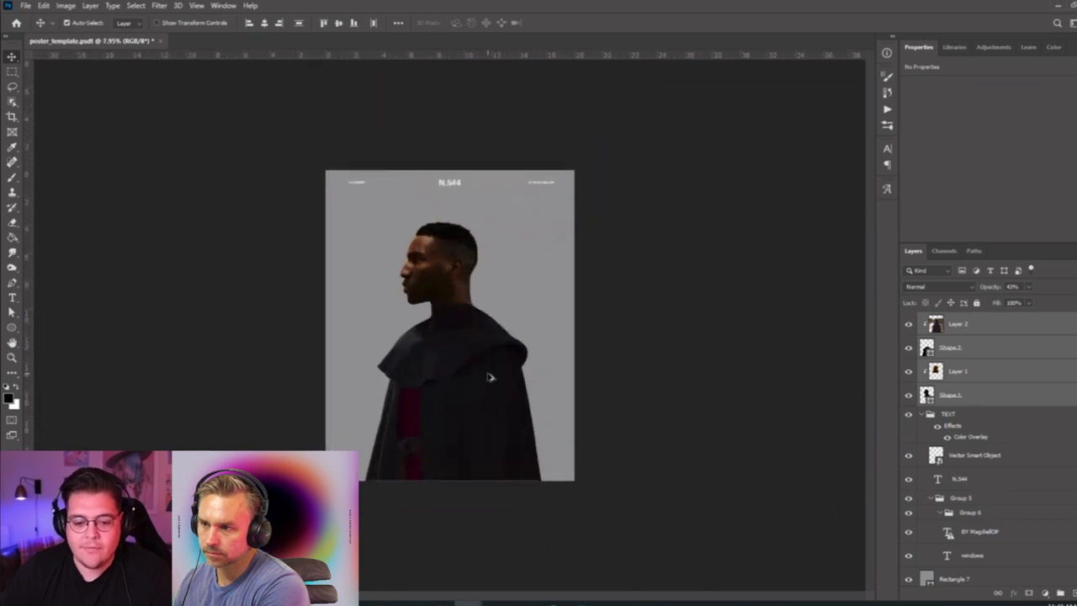
scroll(490, 377, "down", 2)
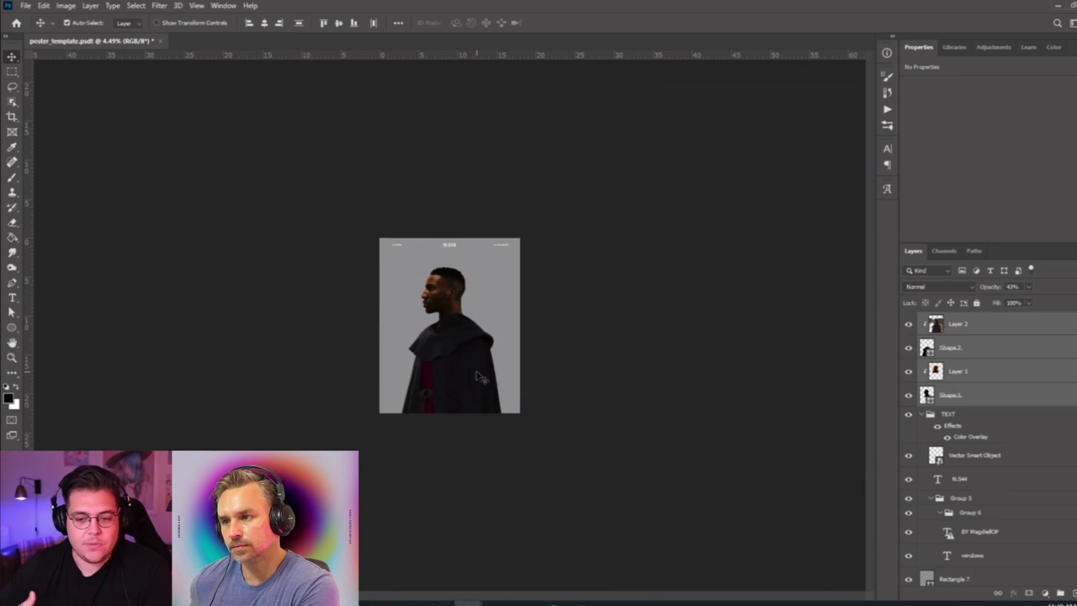
scroll(419, 366, "up", 10)
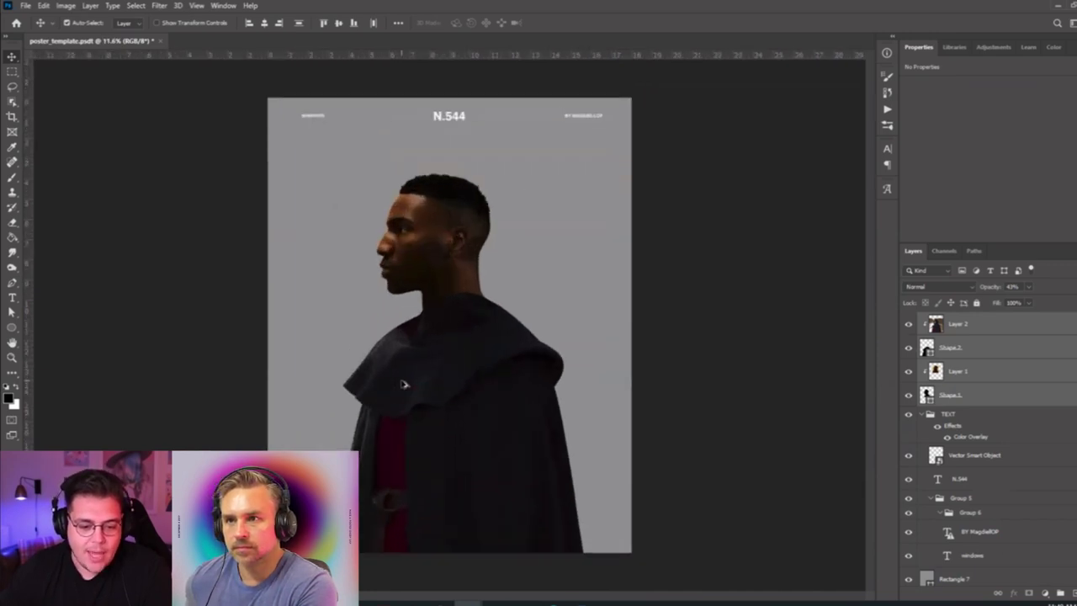
scroll(404, 385, "up", 1)
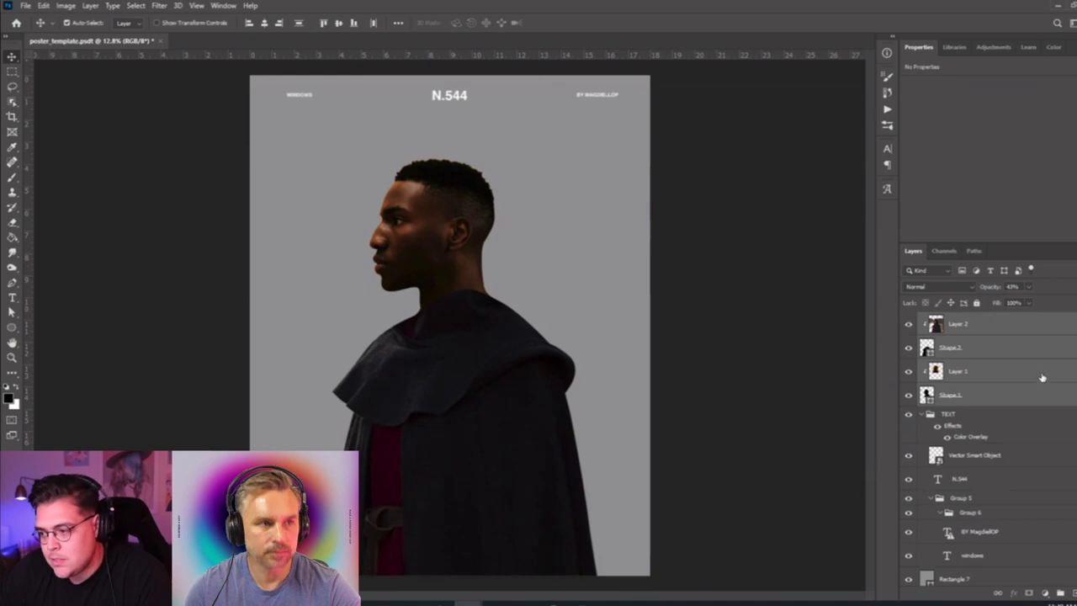
Rename the cloak shape layer to Cape and the head shape layer to GUY.
left_click(1020, 349)
left_click(986, 377)
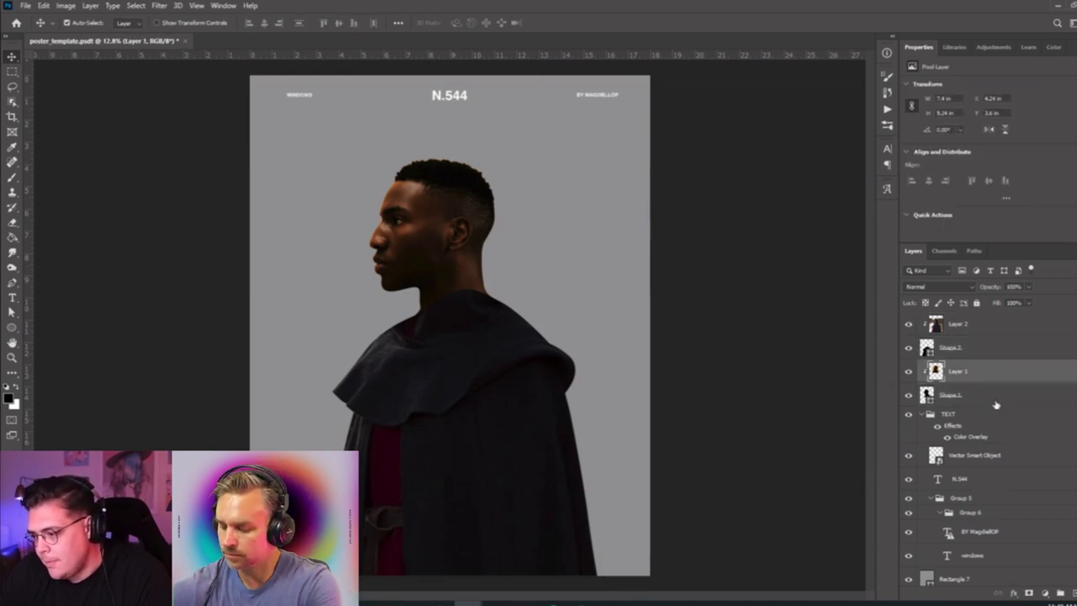
left_click(990, 350)
double_click(961, 348)
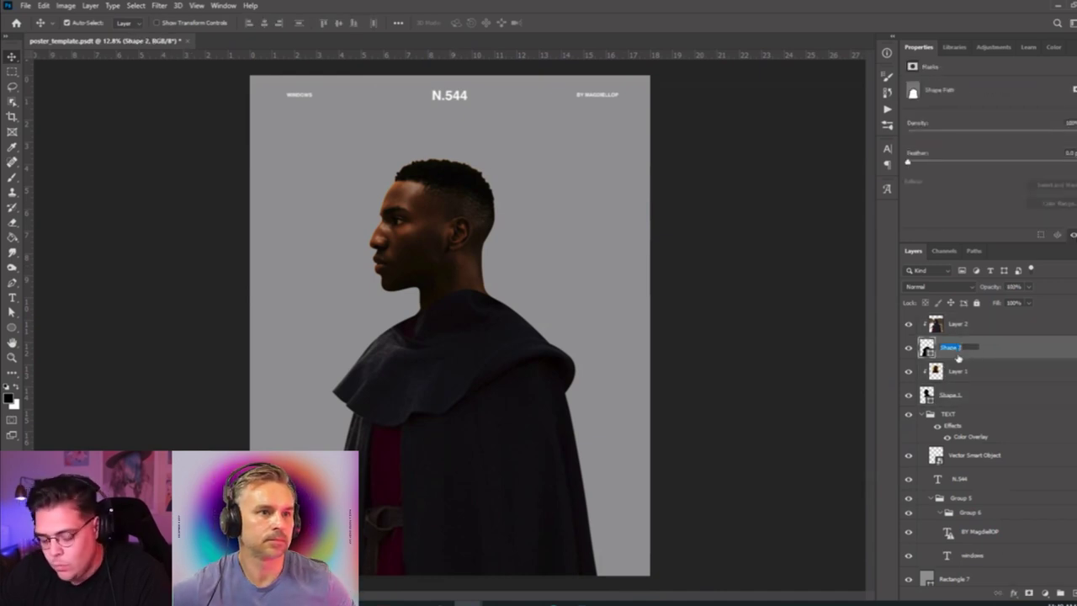
type("Cape")
key("Return")
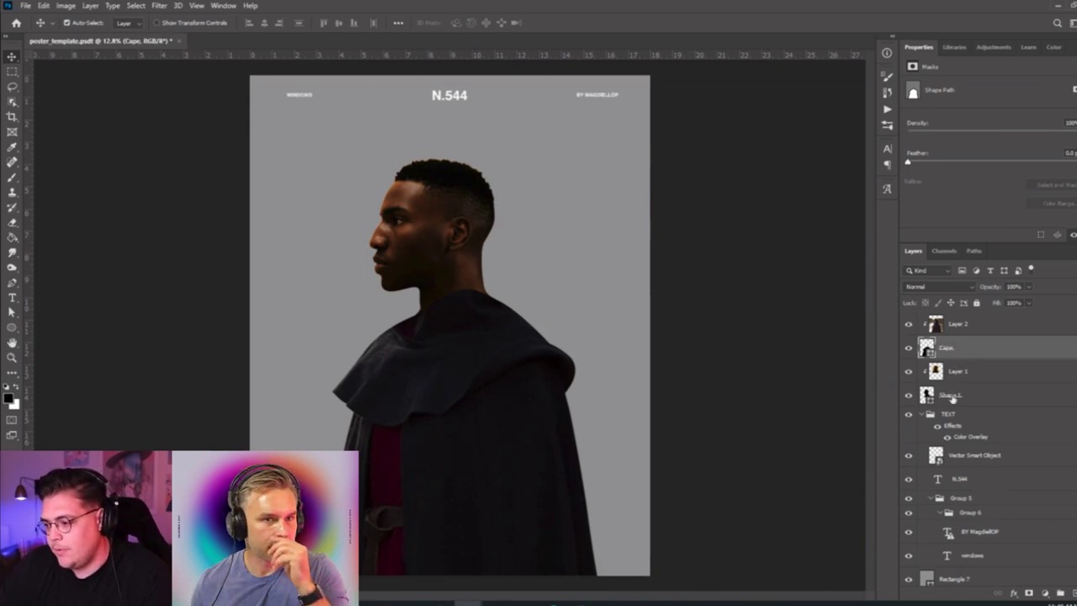
double_click(951, 394)
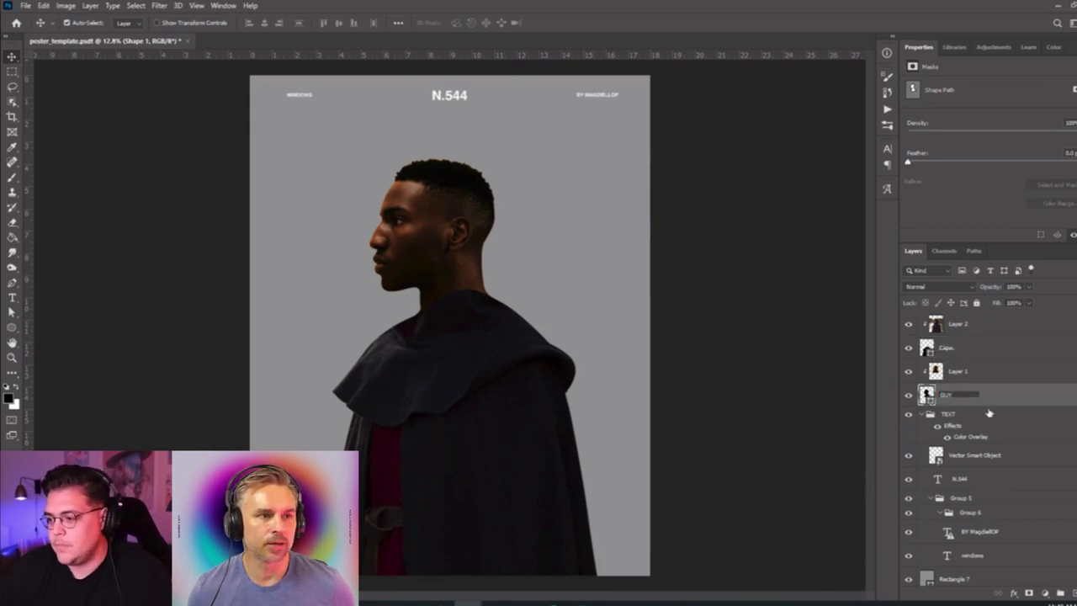
key("Return")
Add a Curves adjustment clipped above the head photo and pull the curve's lower part down to darken the head.
scroll(449, 410, "down", 1)
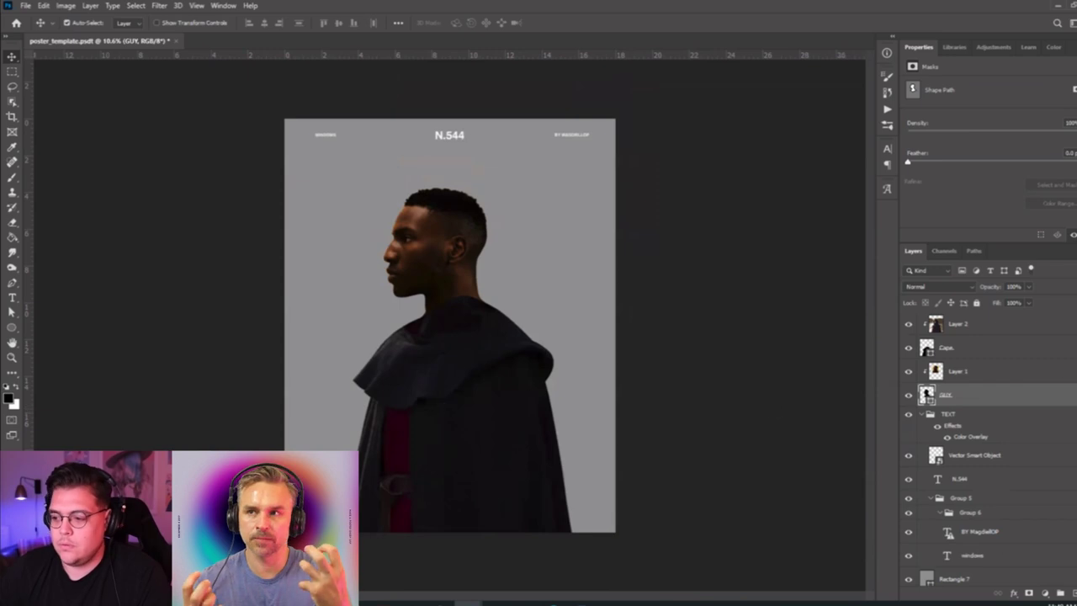
left_click(980, 380)
left_click(977, 400)
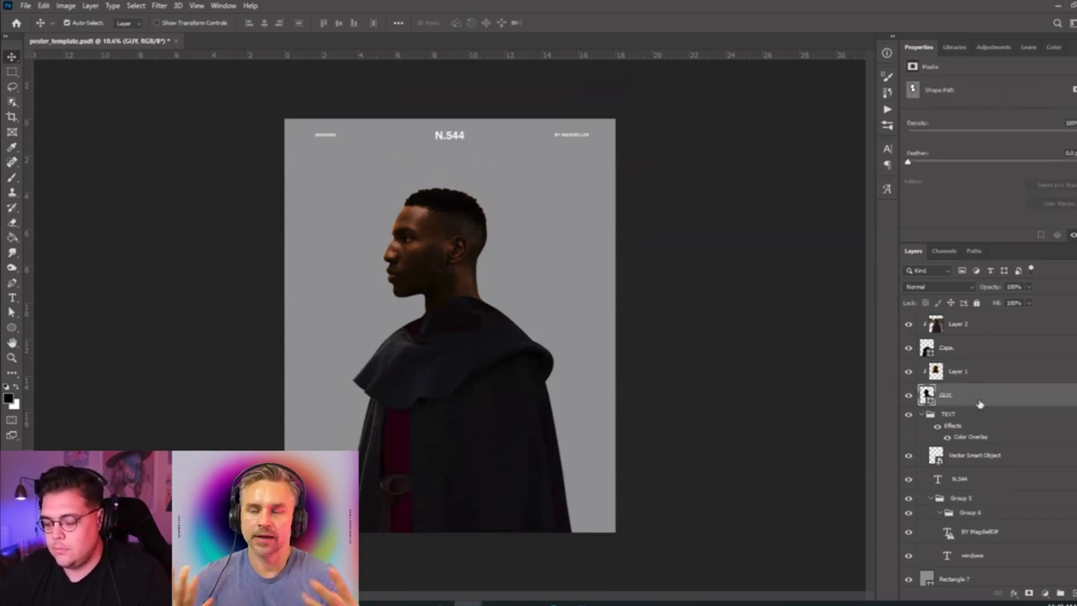
left_click(1044, 594)
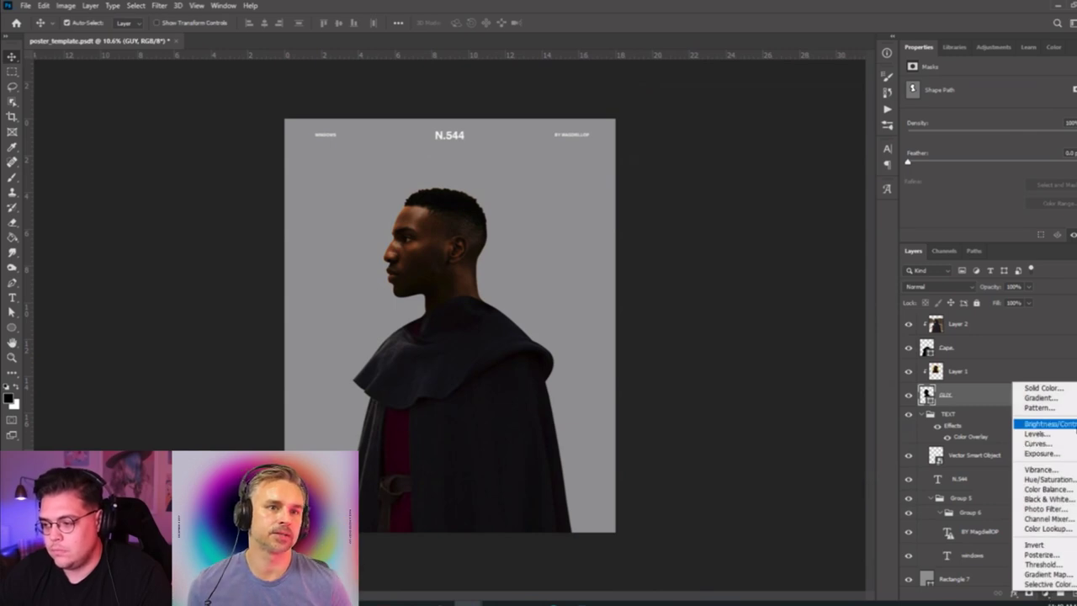
left_click(1073, 446)
left_click_drag(991, 397, 987, 362)
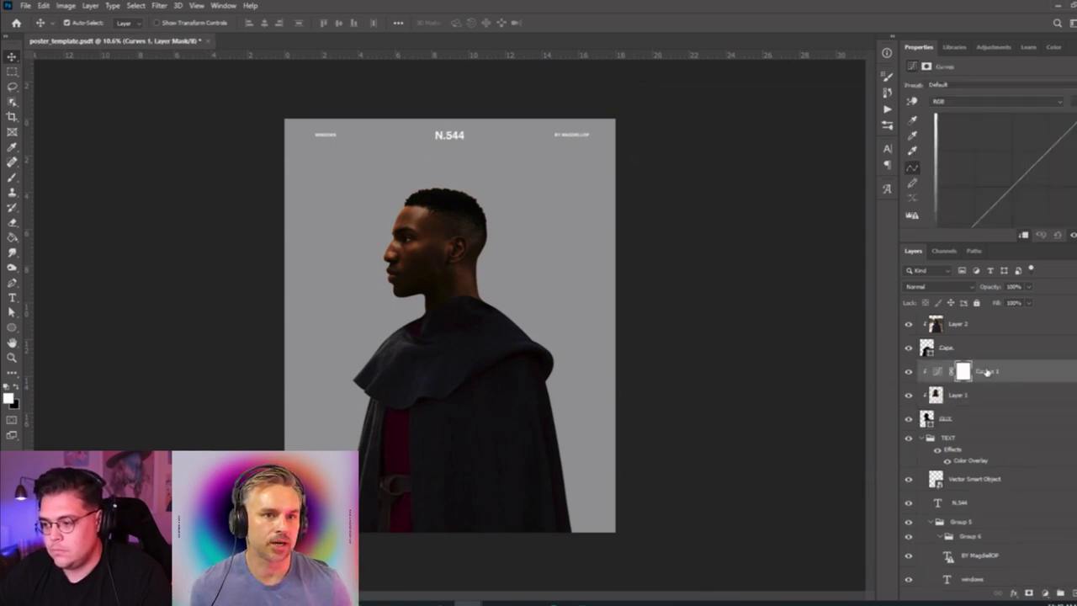
left_click_drag(1016, 186, 1034, 204)
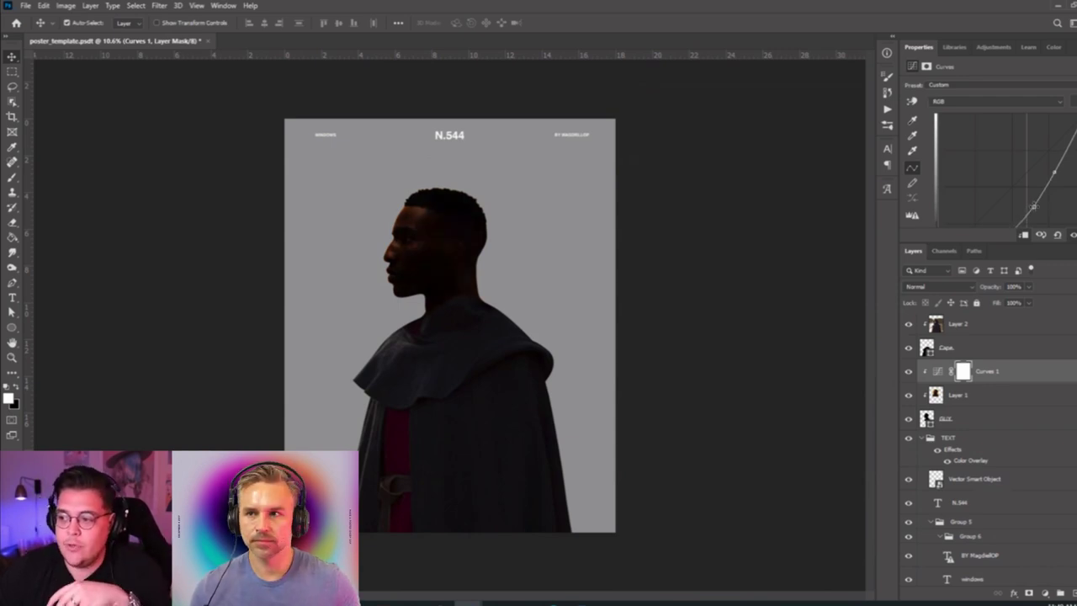
left_click_drag(1033, 207, 1035, 204)
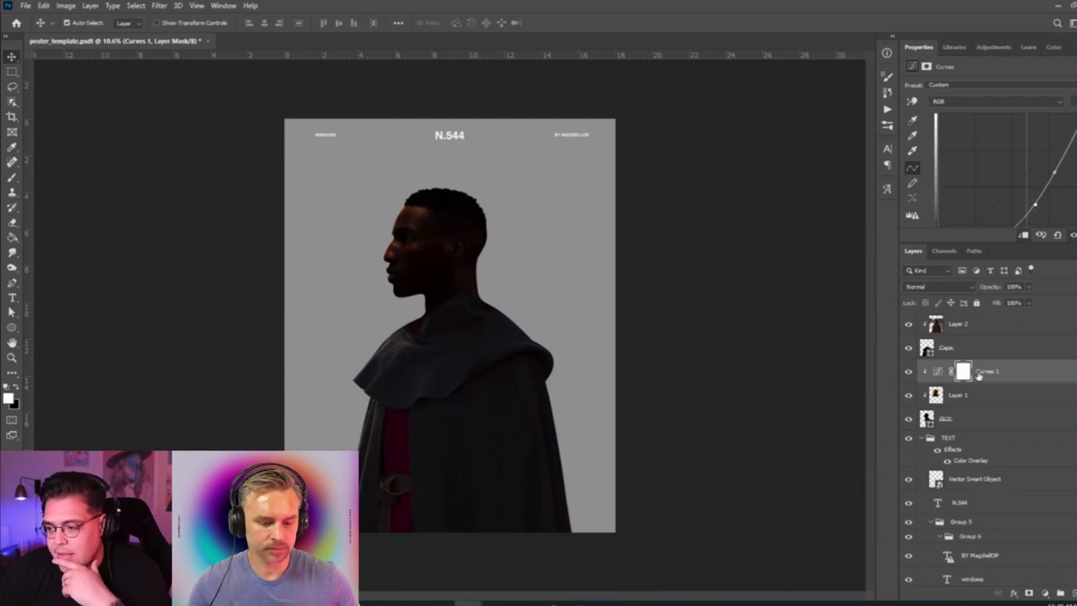
Duplicate the head's Curves adjustment above the cloak photo, clipped to the Cape shape, and open the copy's curve for editing.
left_click(1019, 371)
left_click_drag(1014, 373, 1008, 319)
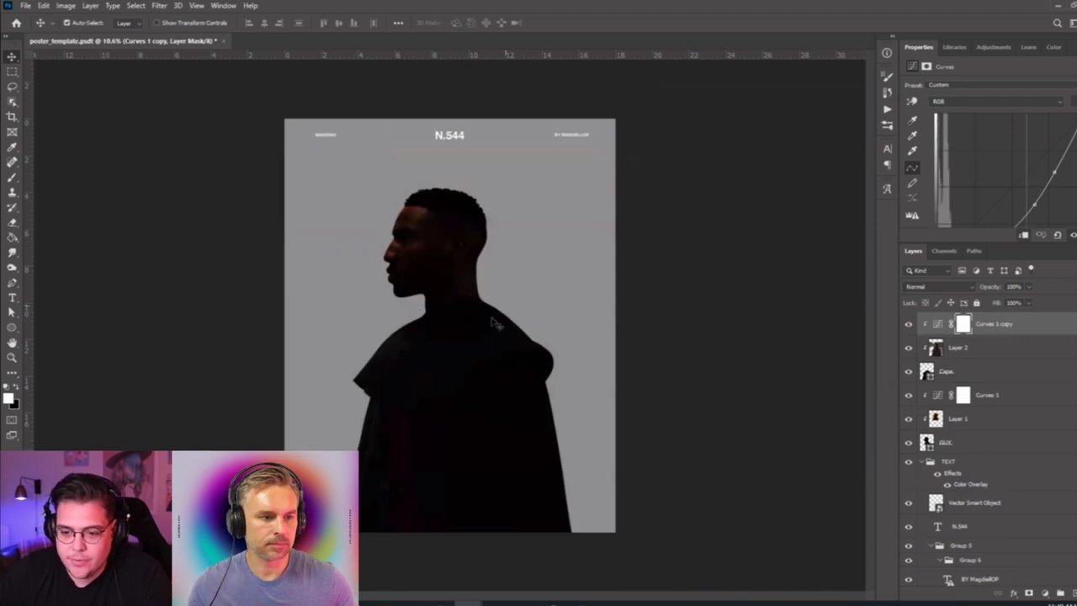
scroll(416, 361, "down", 2)
scroll(416, 362, "up", 3)
scroll(415, 362, "up", 1)
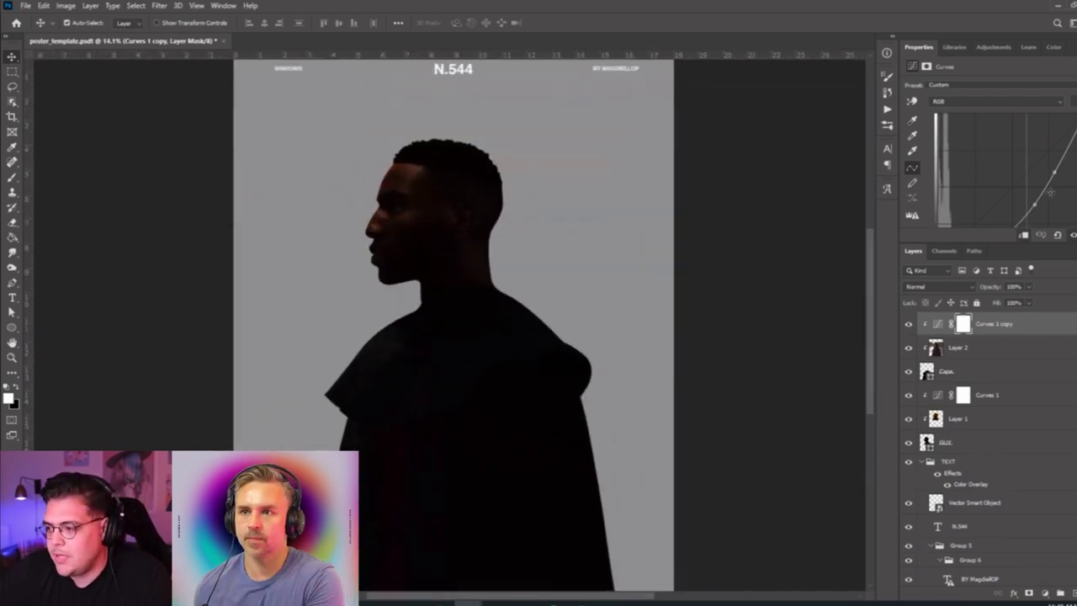
left_click(939, 325)
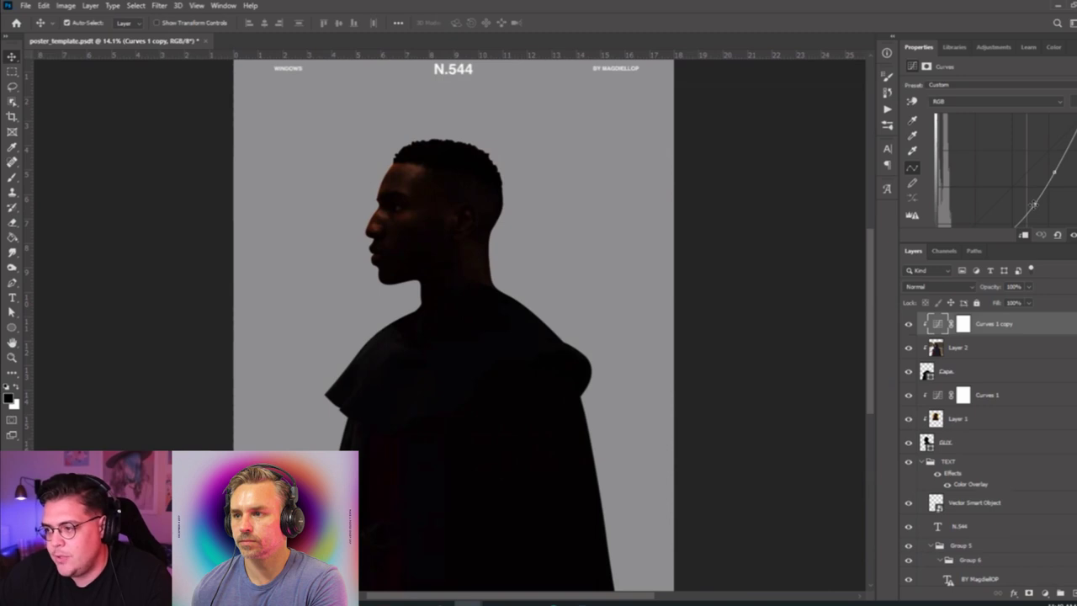
Reshape the curve of the cloak's Curves adjustment, raising its lower part to lighten the cloak.
left_click_drag(1034, 203, 1056, 172)
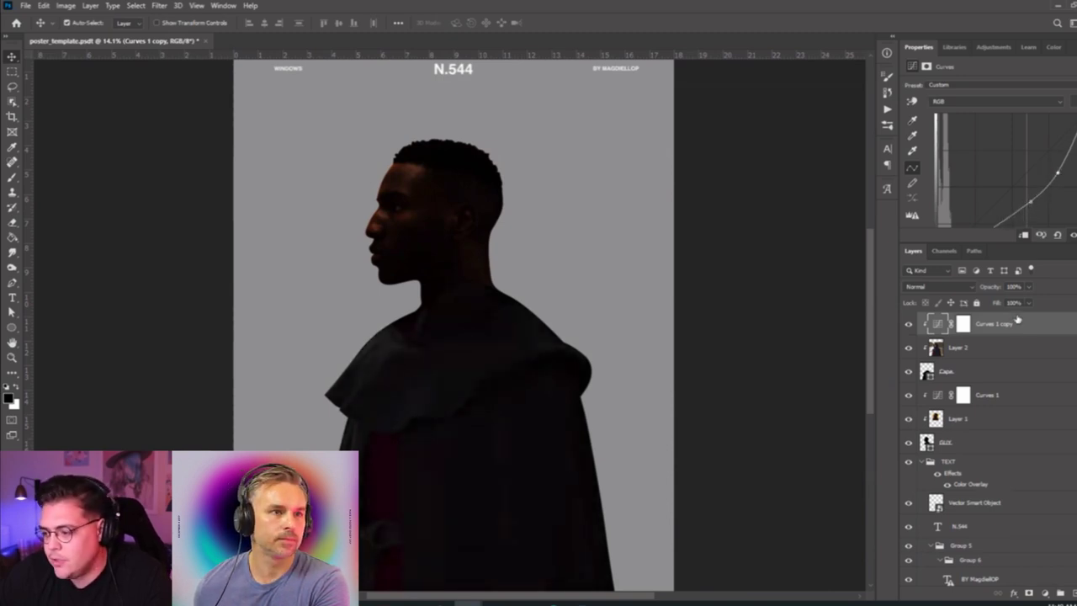
Try a Levels adjustment above all layers with input levels 21, 2.00 and 234, hide it and delete it.
left_click(1045, 592)
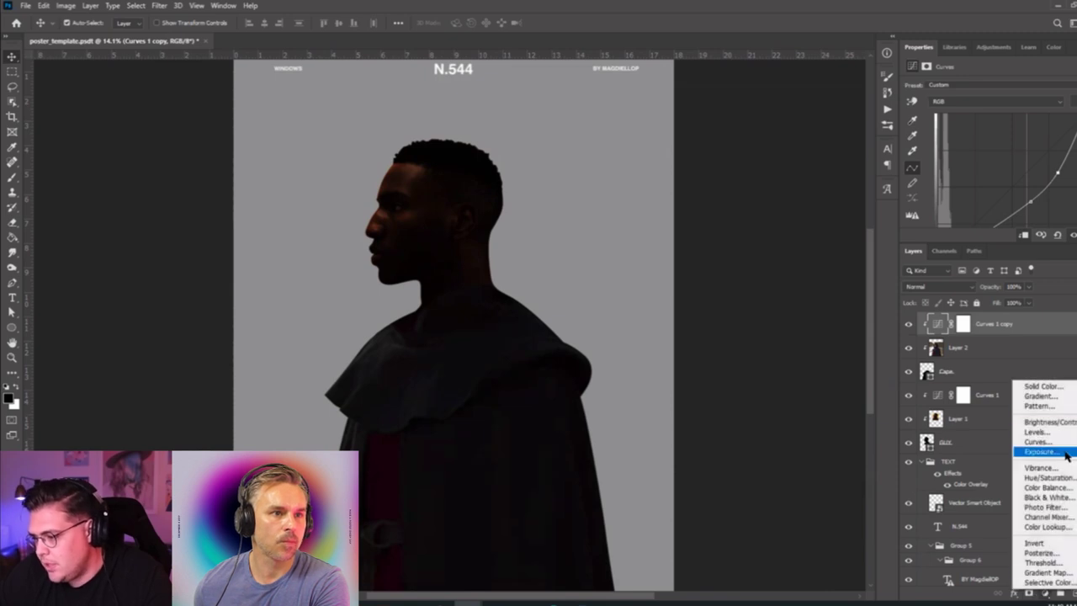
left_click(1036, 432)
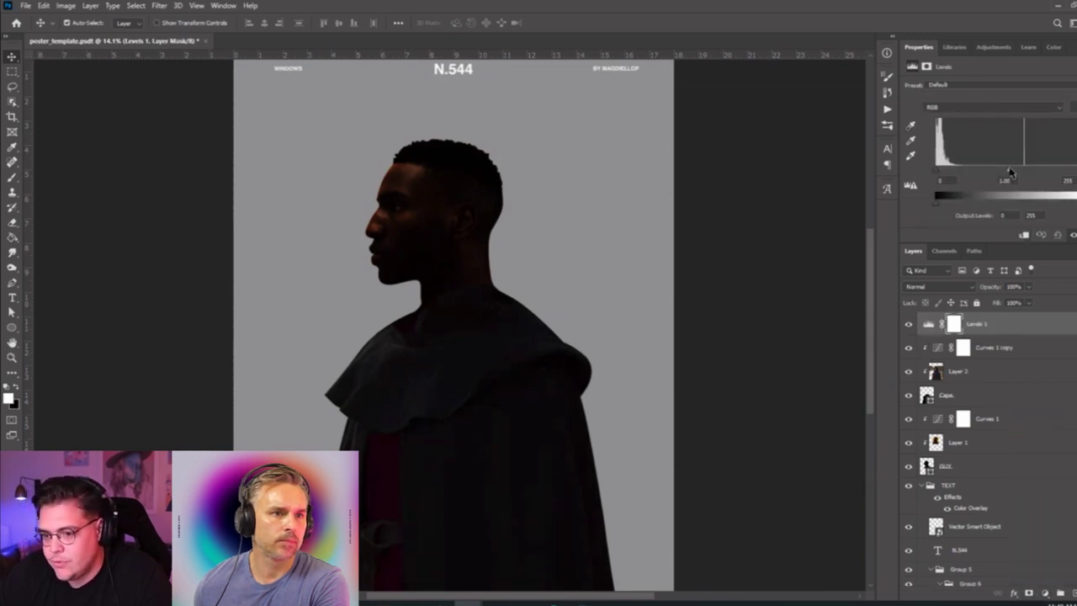
left_click_drag(1010, 172, 1001, 172)
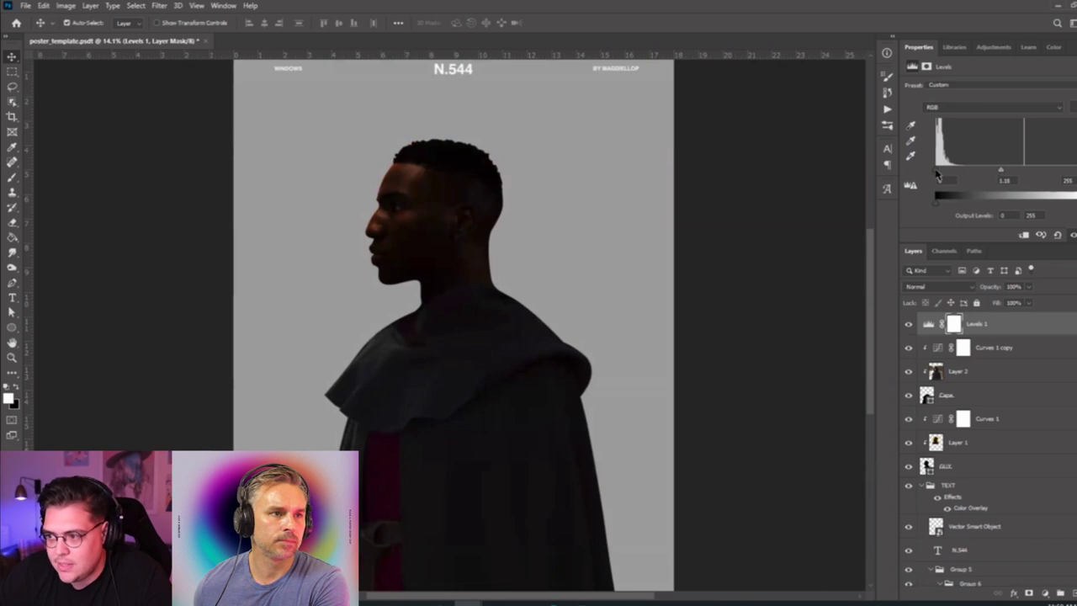
mouse_move(937, 175)
left_mouse_down()
mouse_move(966, 173)
mouse_move(944, 173)
left_mouse_up()
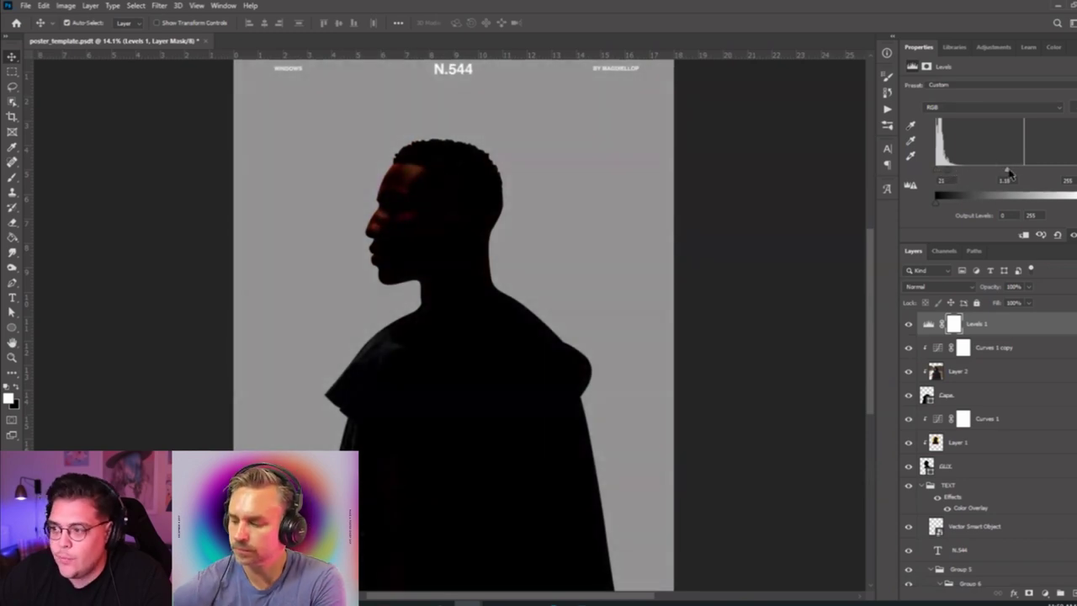
left_click_drag(1009, 173, 983, 171)
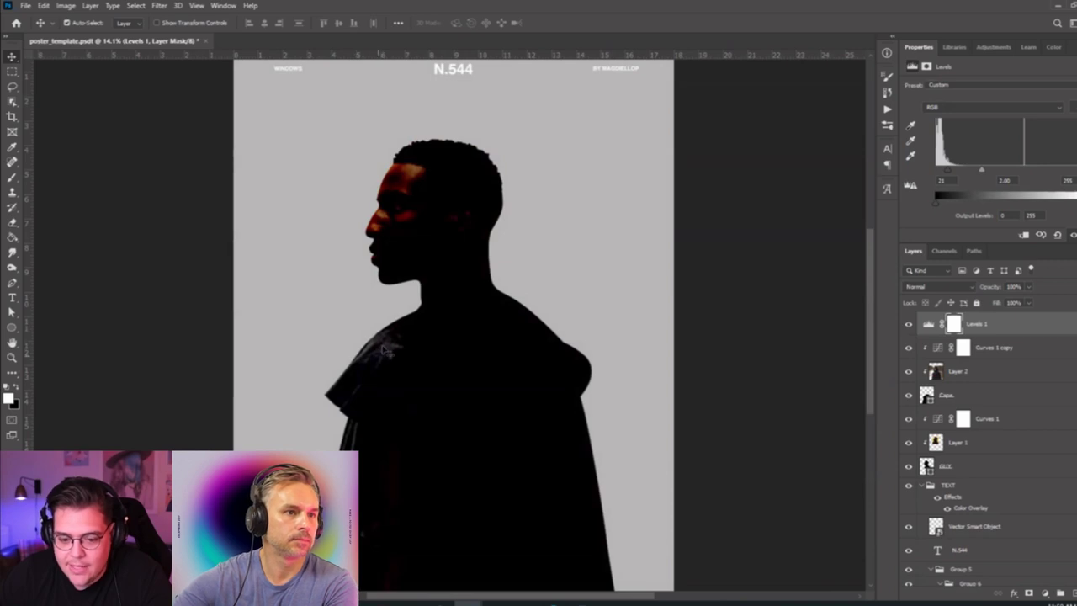
left_click_drag(1074, 173, 1070, 174)
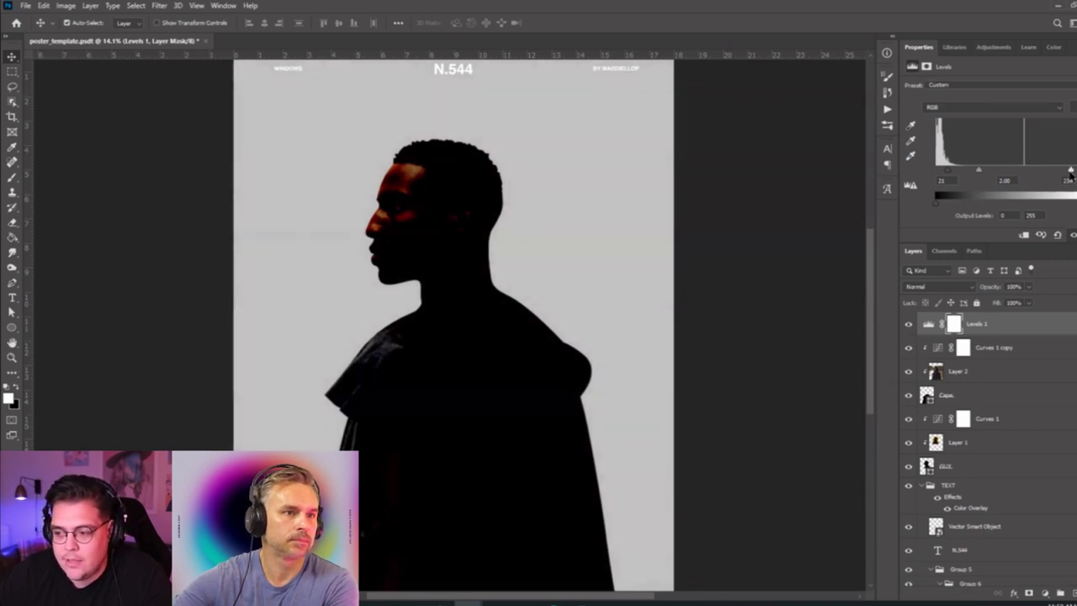
left_click(907, 324)
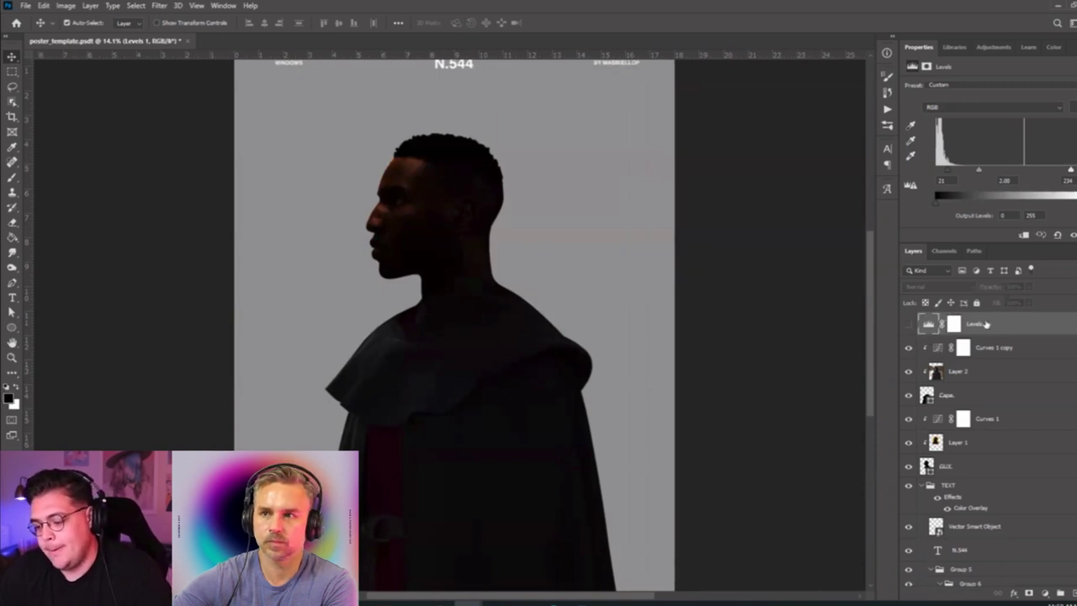
key("Delete")
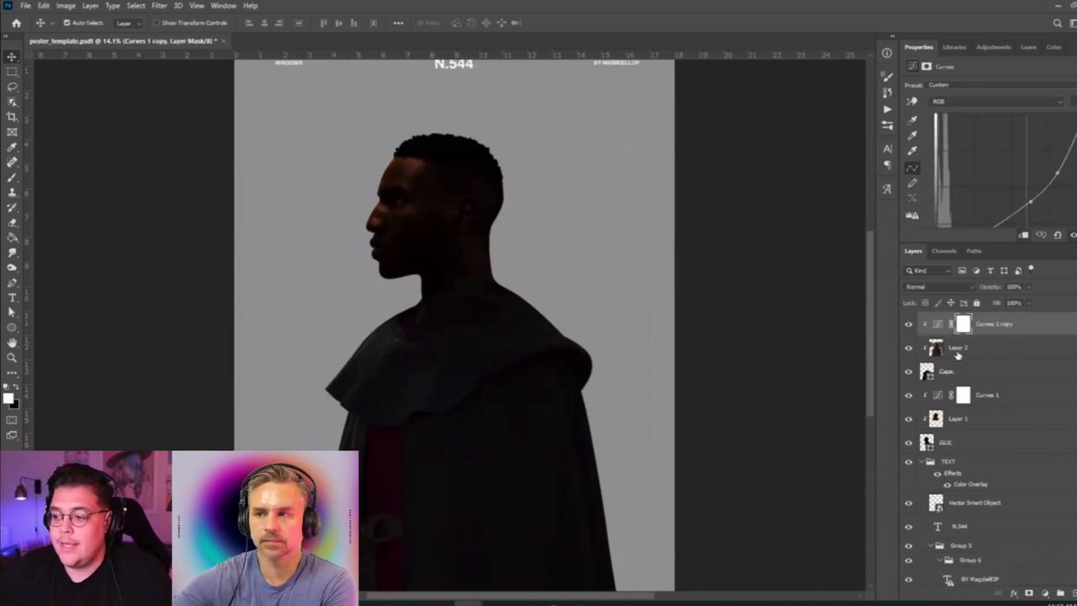
Apply the Oil Paint filter to the cloak photo, Layer 2, with Stylization 10.0.
left_click(957, 348)
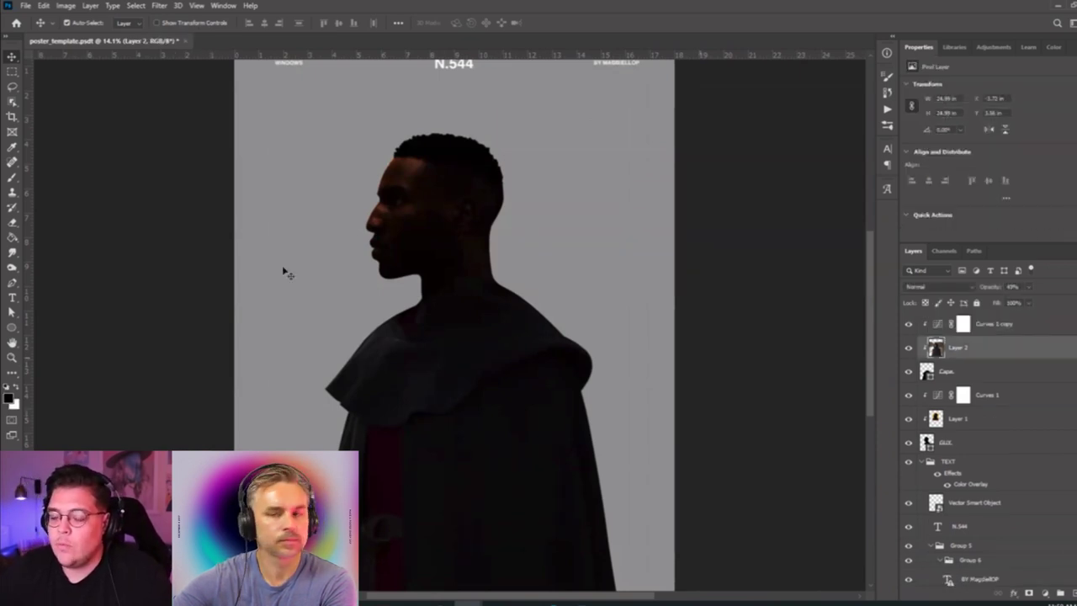
left_click(161, 6)
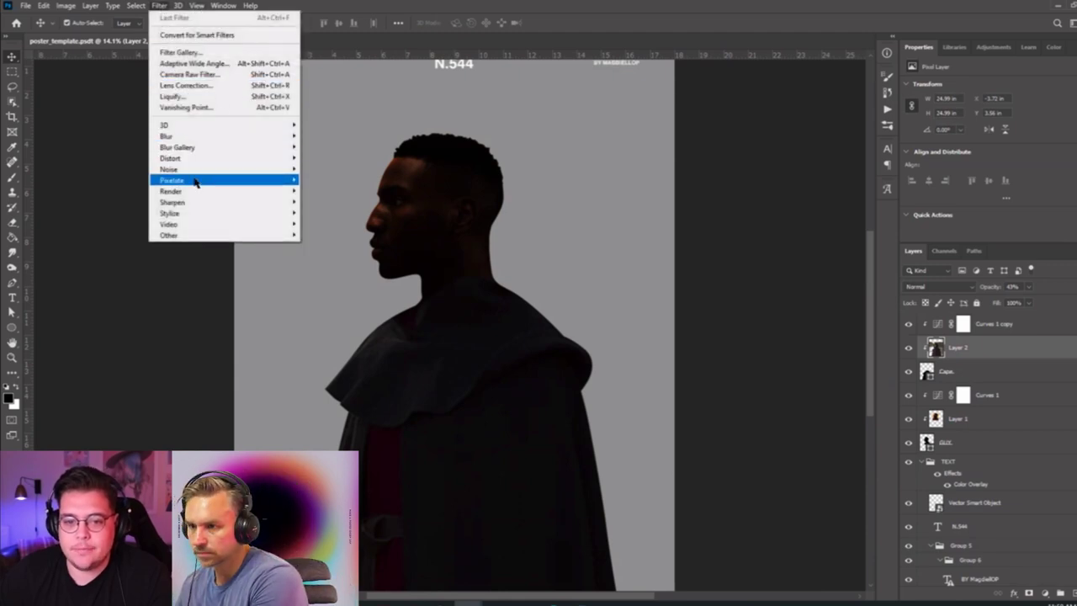
mouse_move(221, 213)
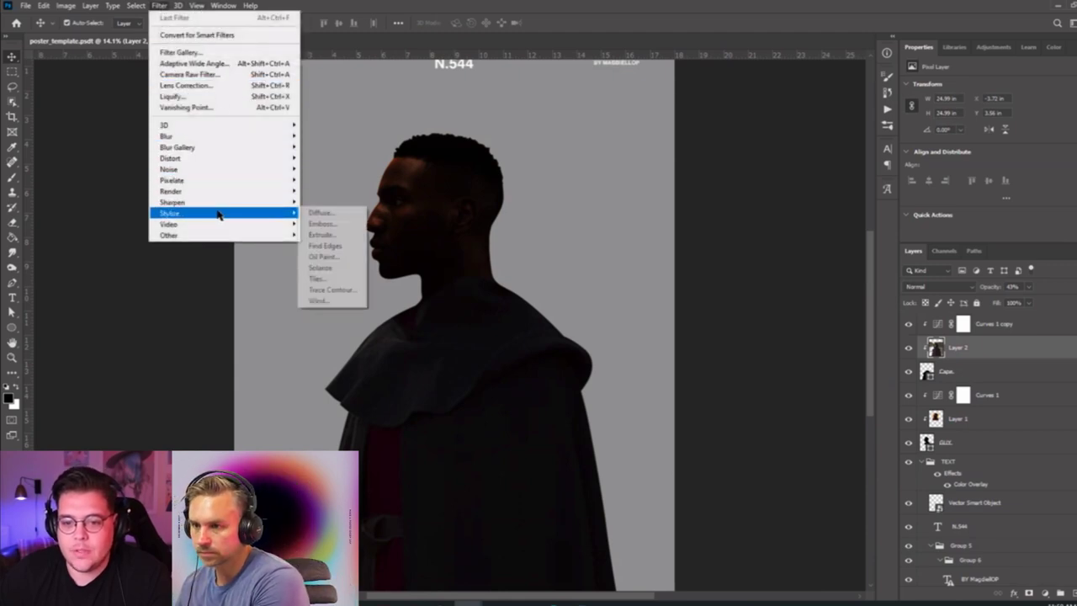
left_click(331, 261)
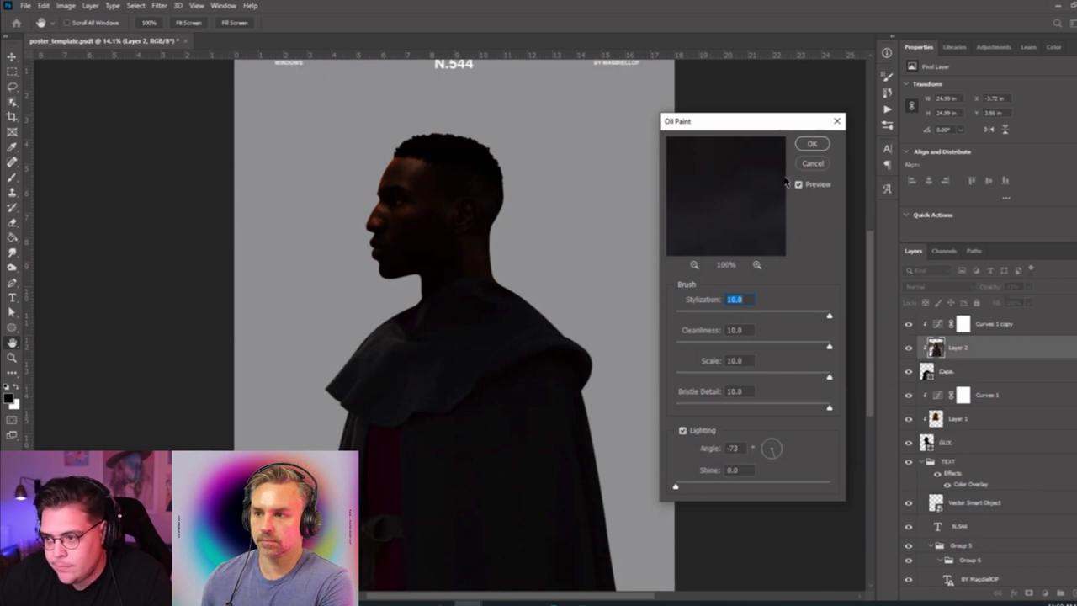
left_click(744, 317)
left_click(724, 316)
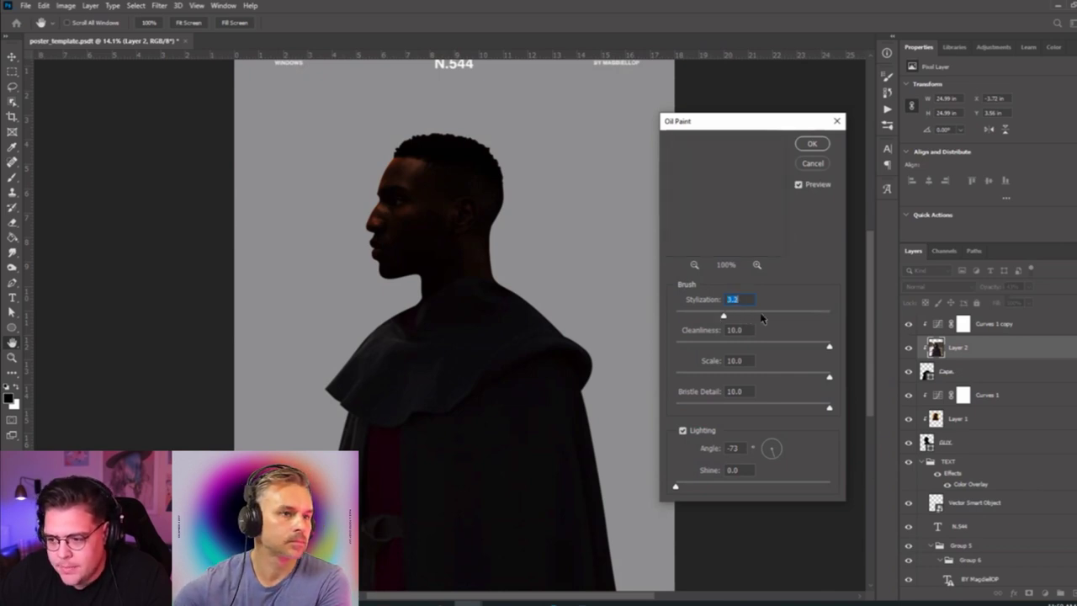
left_click(836, 315)
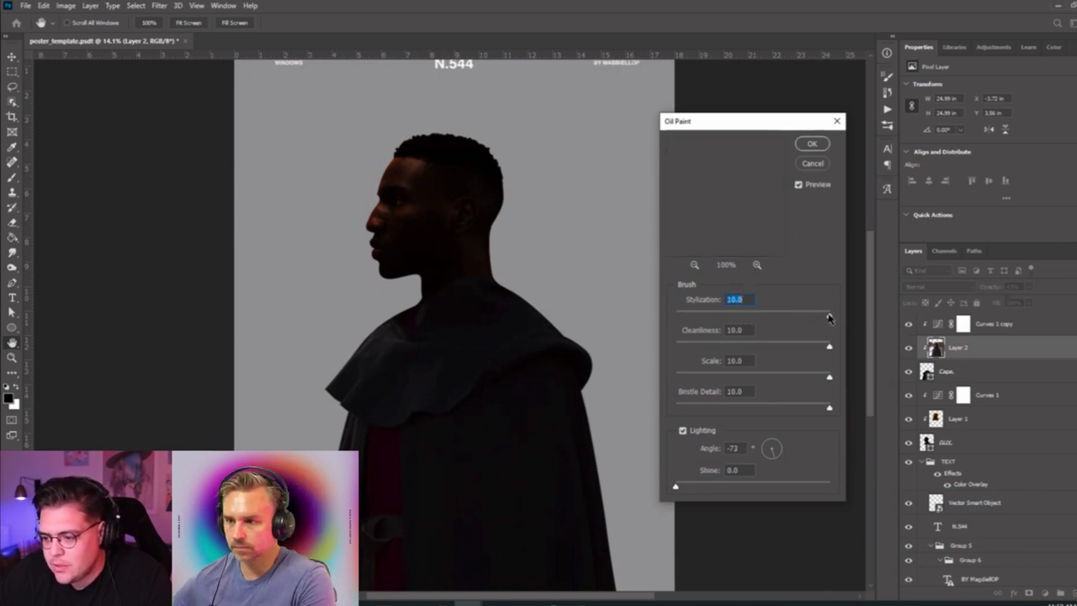
left_click(813, 144)
key("v")
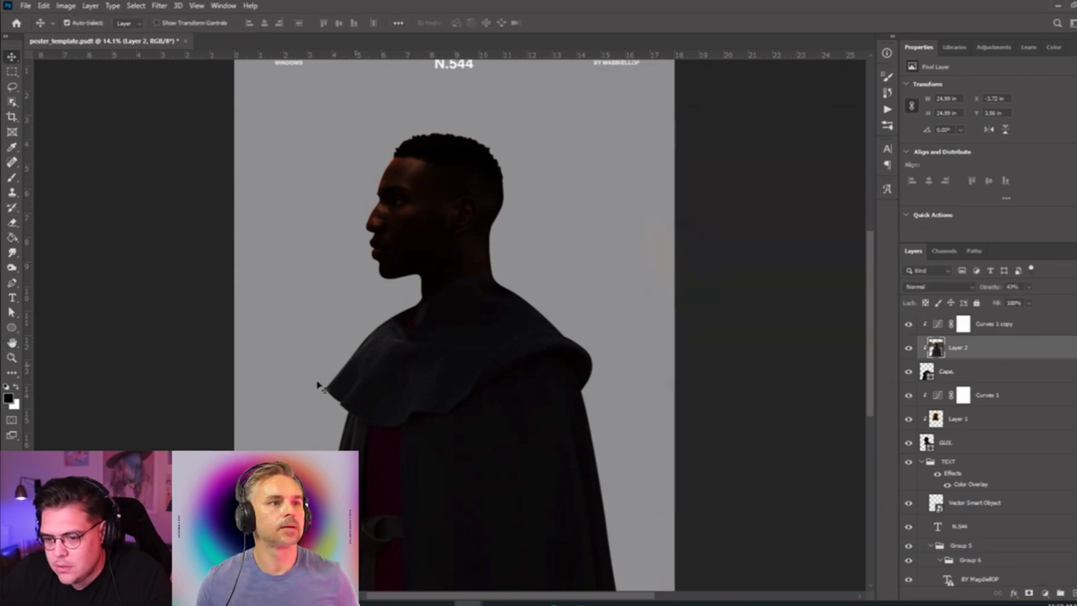
Inspect the cloak up close and reapply the last filter to the cloak photo.
scroll(324, 387, "up", 3)
scroll(337, 389, "up", 2)
scroll(452, 369, "down", 2)
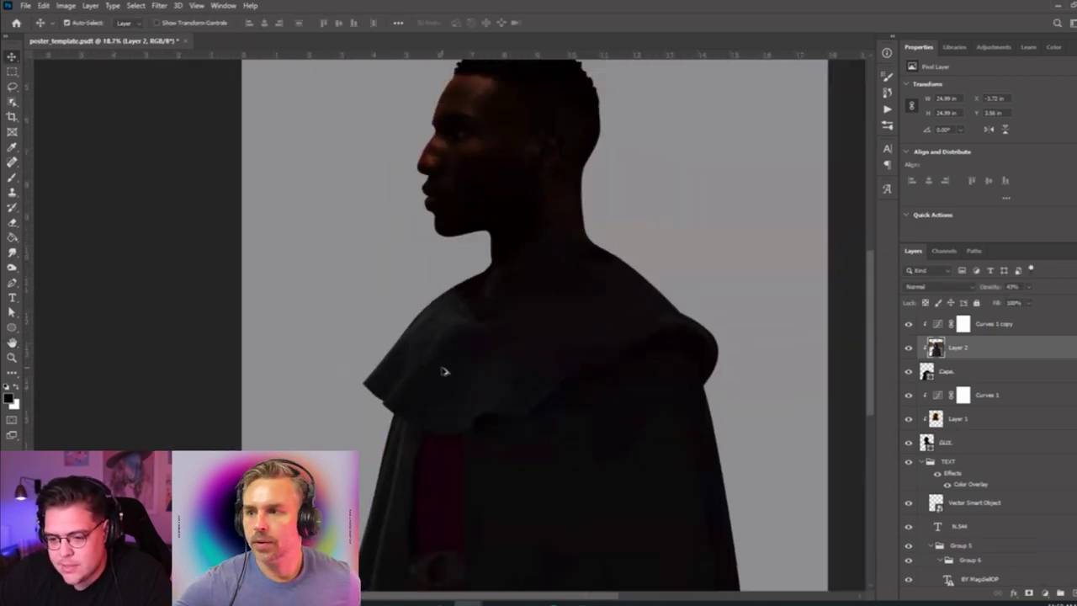
left_click(159, 5)
left_click(171, 17)
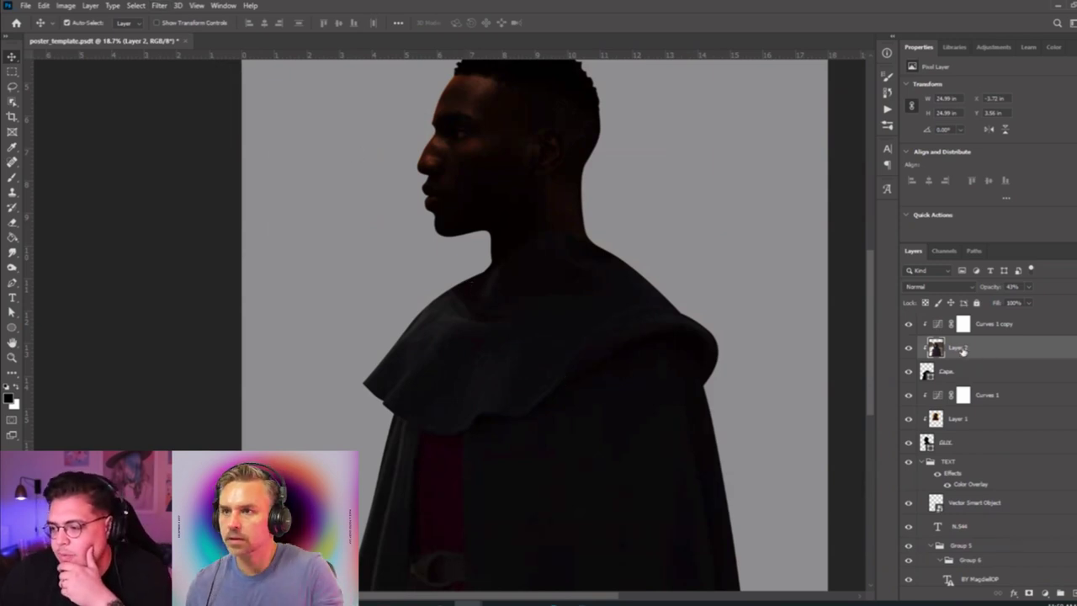
Darken the cloak with its Curves adjustment, lowering the middle curve point to about input 156, output 87.
left_click(949, 320)
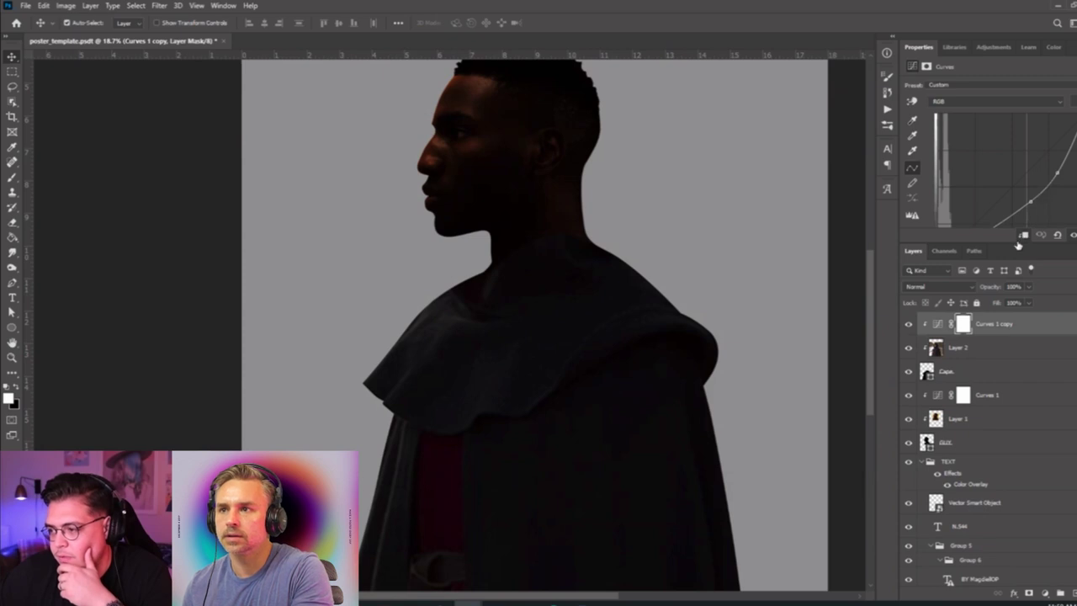
left_click_drag(1013, 243, 1013, 329)
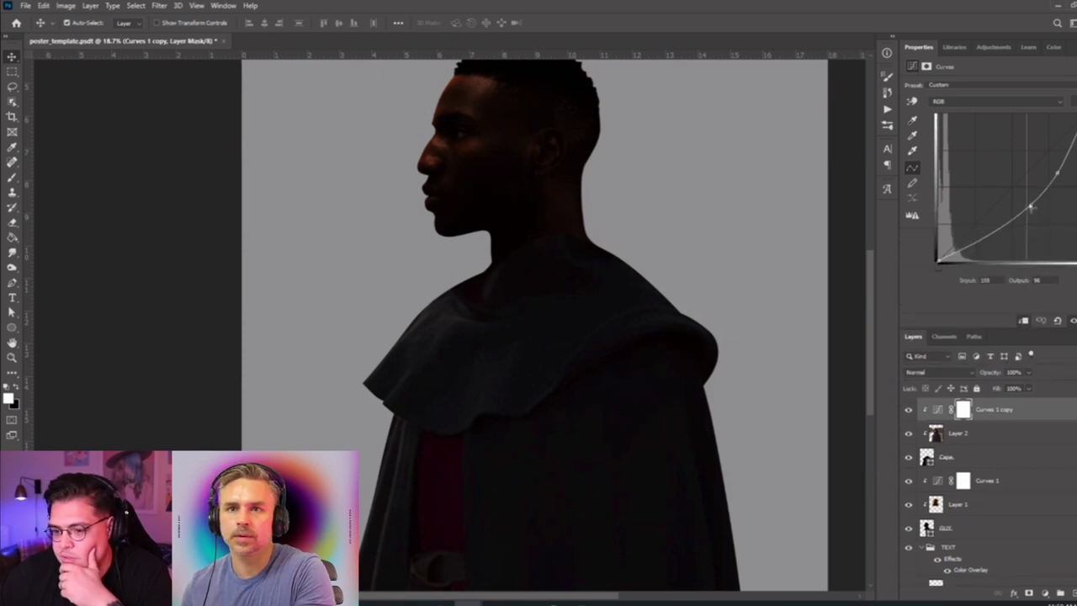
left_click_drag(1030, 207, 1030, 209)
left_click_drag(1059, 172, 1056, 173)
left_click_drag(1029, 209, 1030, 210)
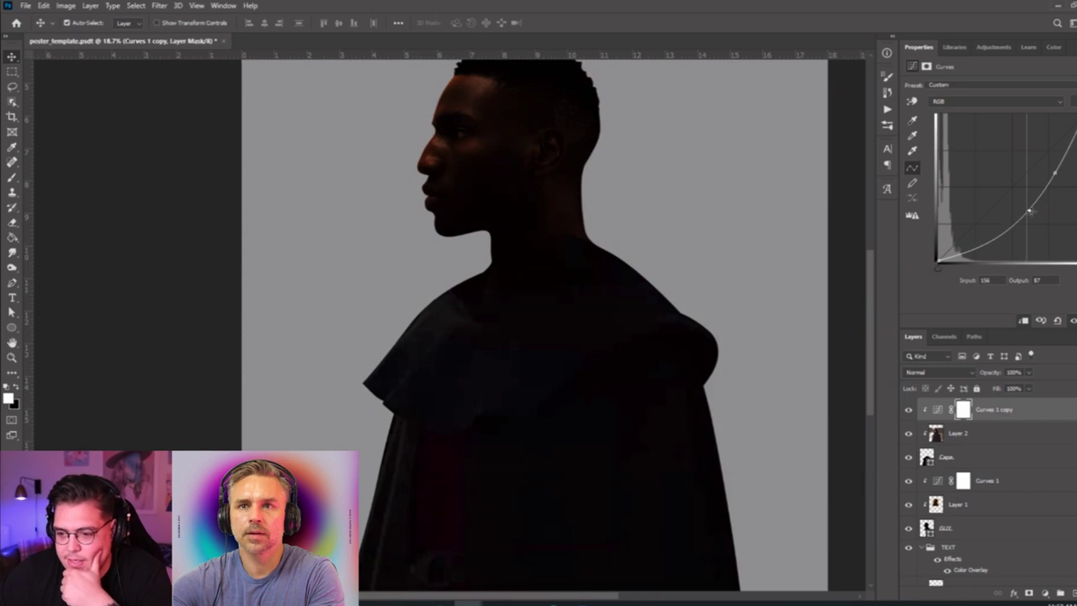
Add a Hue/Saturation adjustment clipped above the head's Curves layer and set Saturation to -62.
scroll(398, 402, "down", 3)
scroll(397, 402, "up", 2)
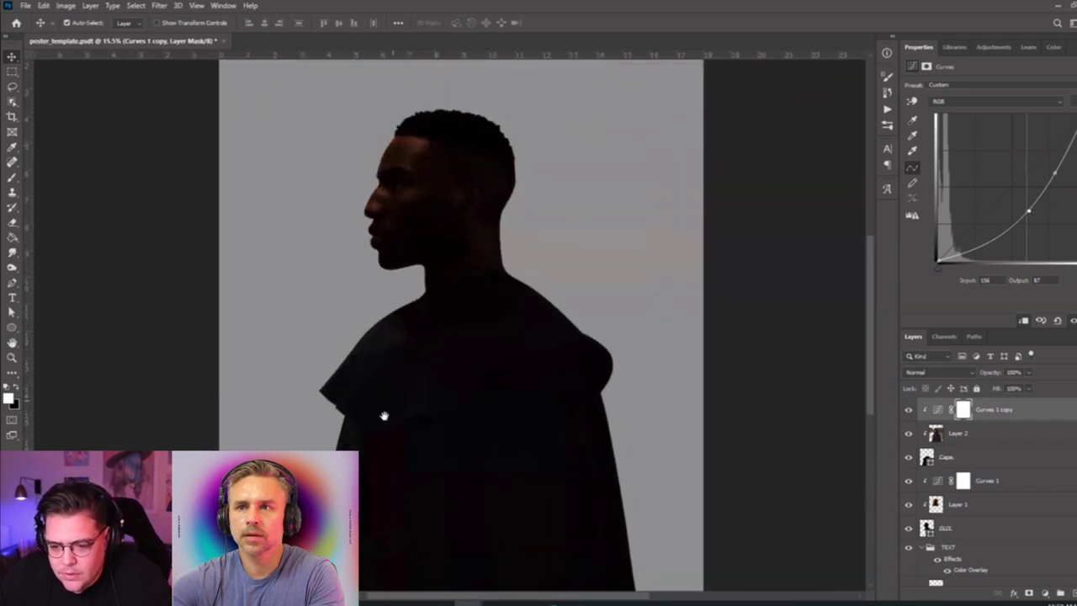
left_click_drag(384, 415, 392, 384)
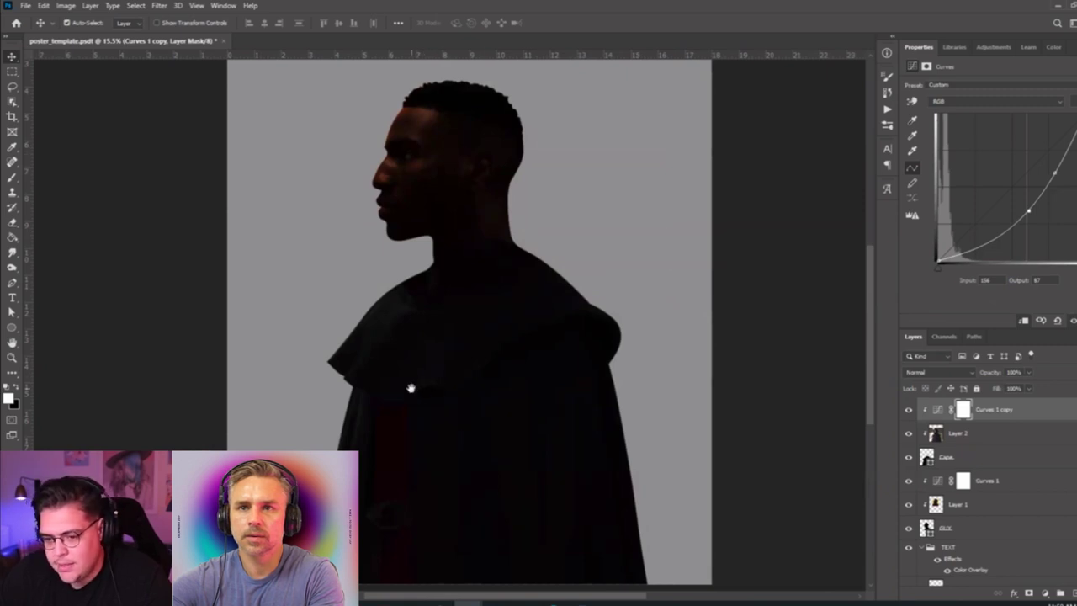
left_click_drag(411, 388, 416, 369)
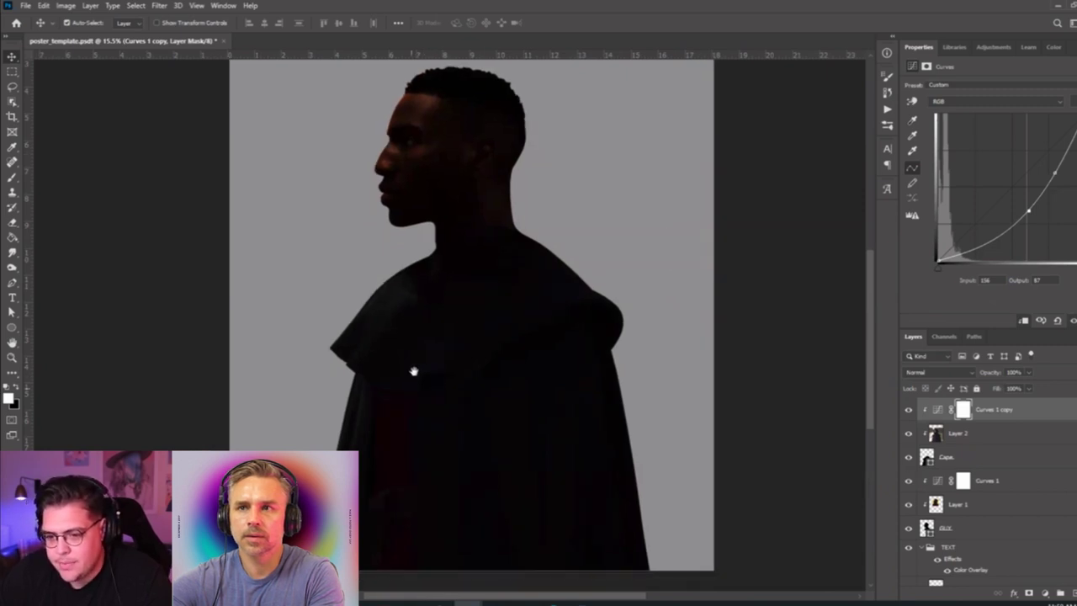
left_click(1000, 488)
left_click(1042, 593)
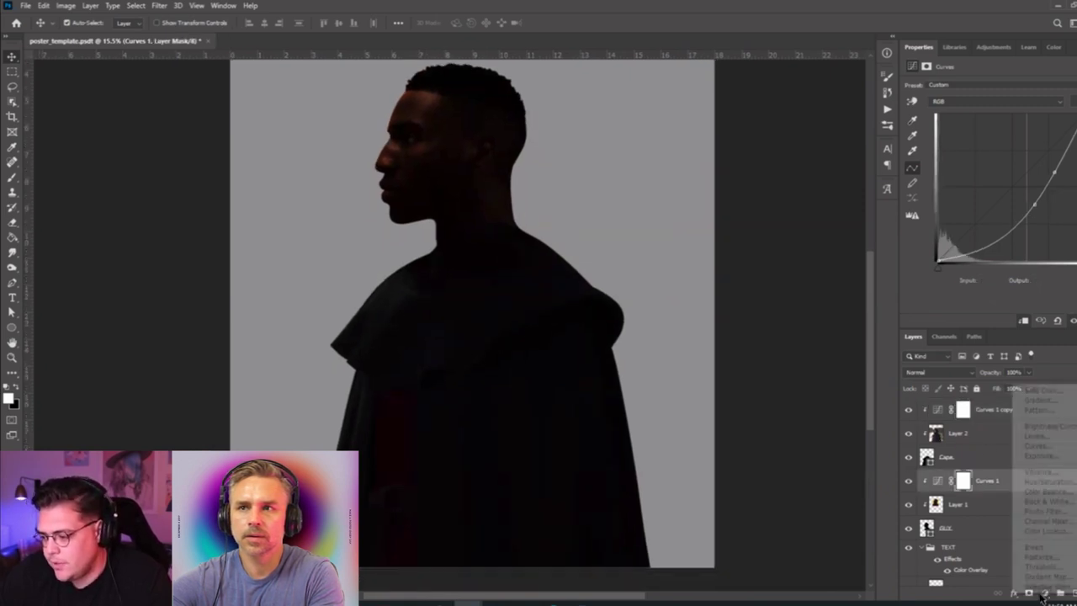
left_click(1064, 488)
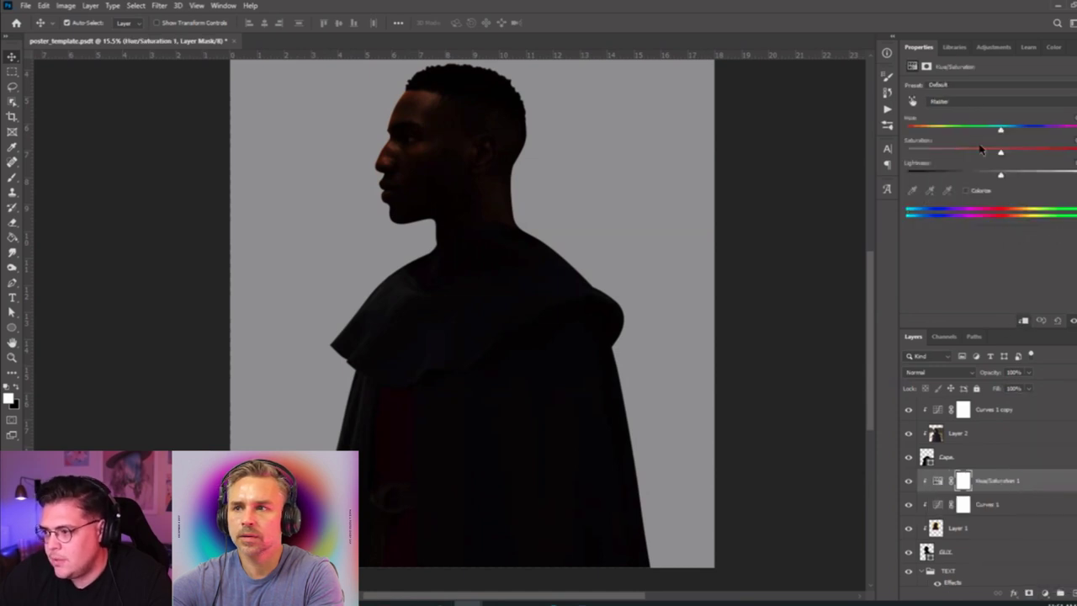
left_click_drag(981, 148, 954, 158)
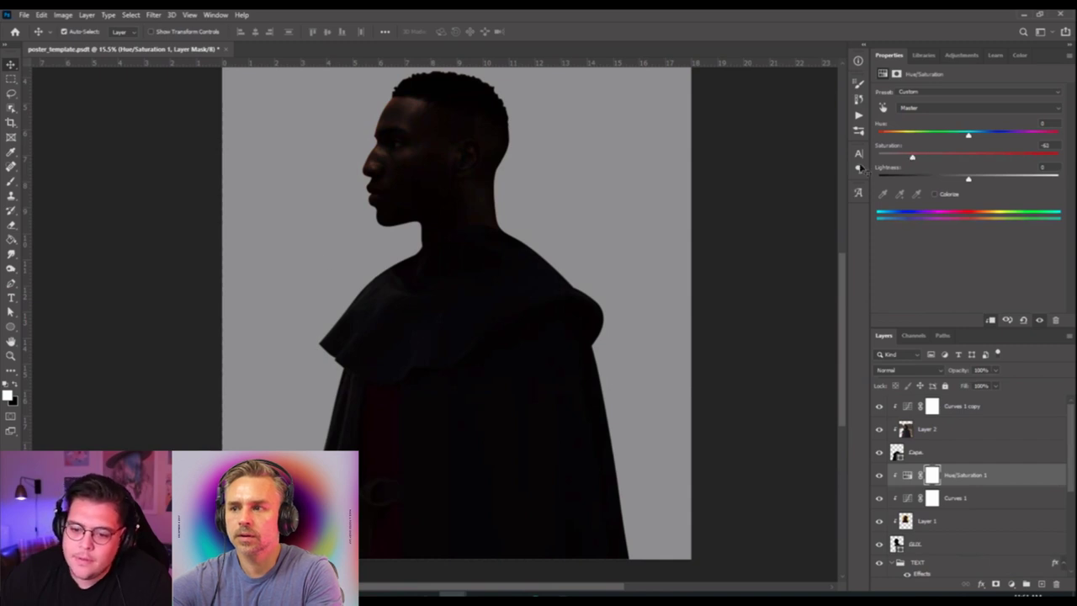
Inspect the figure at different sizes, and add an empty layer above the cloak photo, clipped to the Cape shape.
scroll(326, 269, "down", 2)
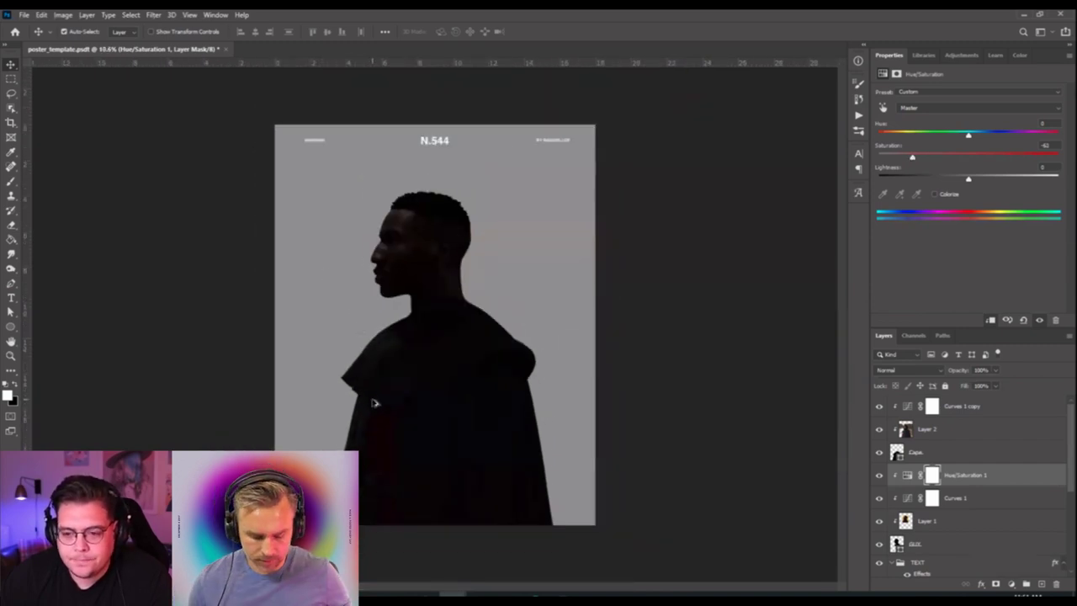
scroll(374, 403, "up", 2)
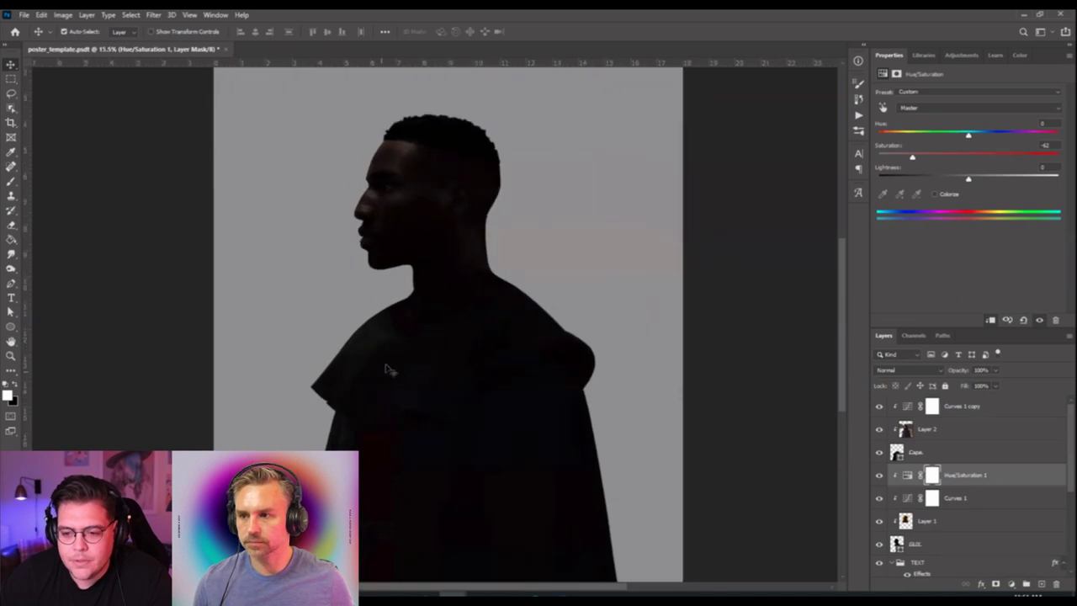
scroll(379, 397, "up", 3)
scroll(387, 394, "down", 2)
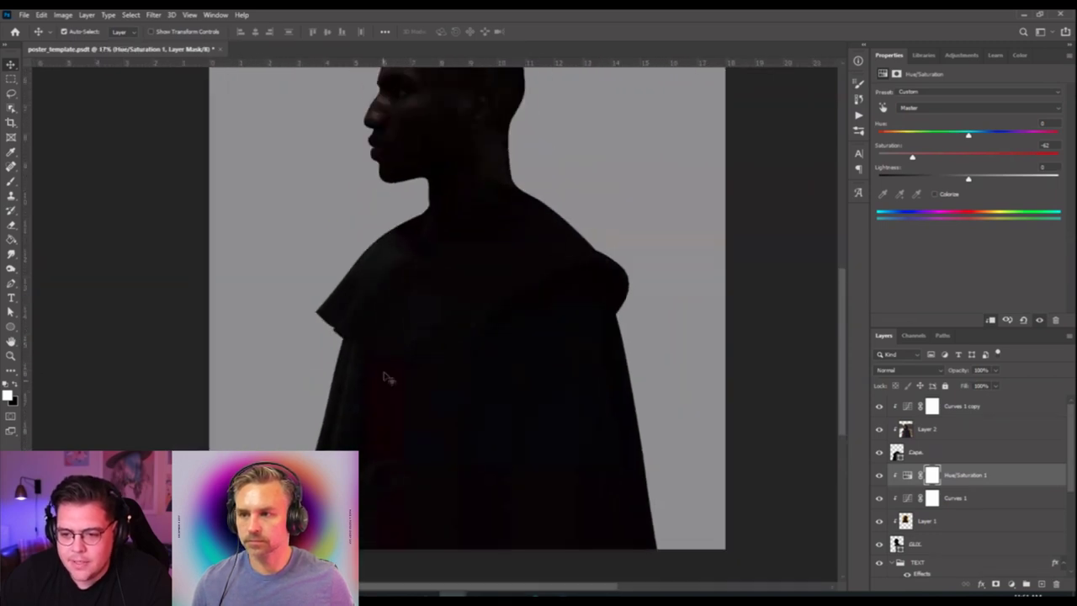
left_click_drag(383, 337, 378, 382)
left_click_drag(406, 477, 409, 366)
left_click(1011, 430)
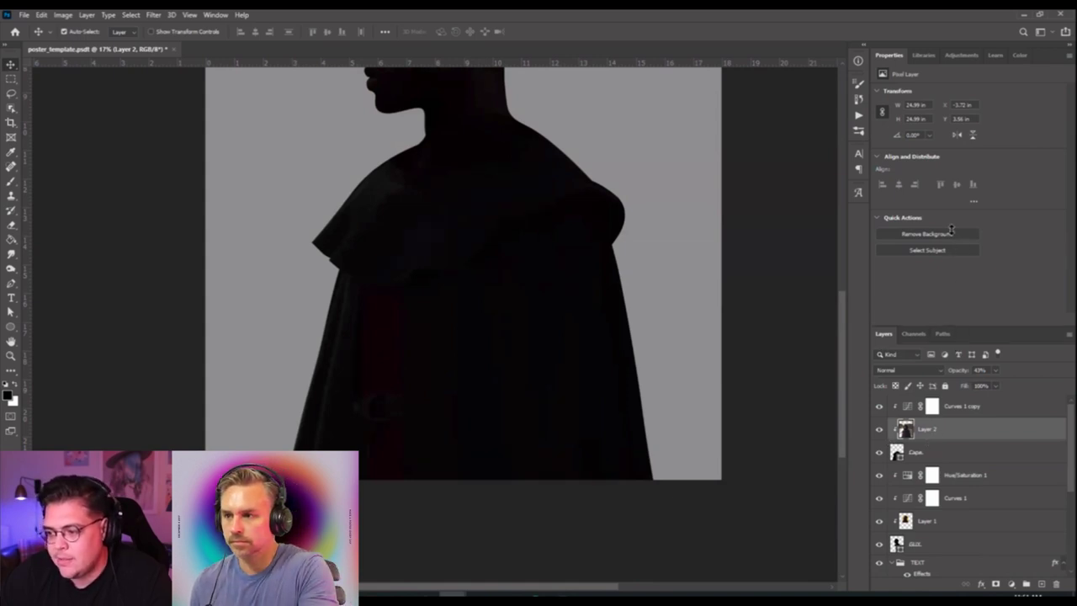
left_click_drag(952, 230, 931, 105)
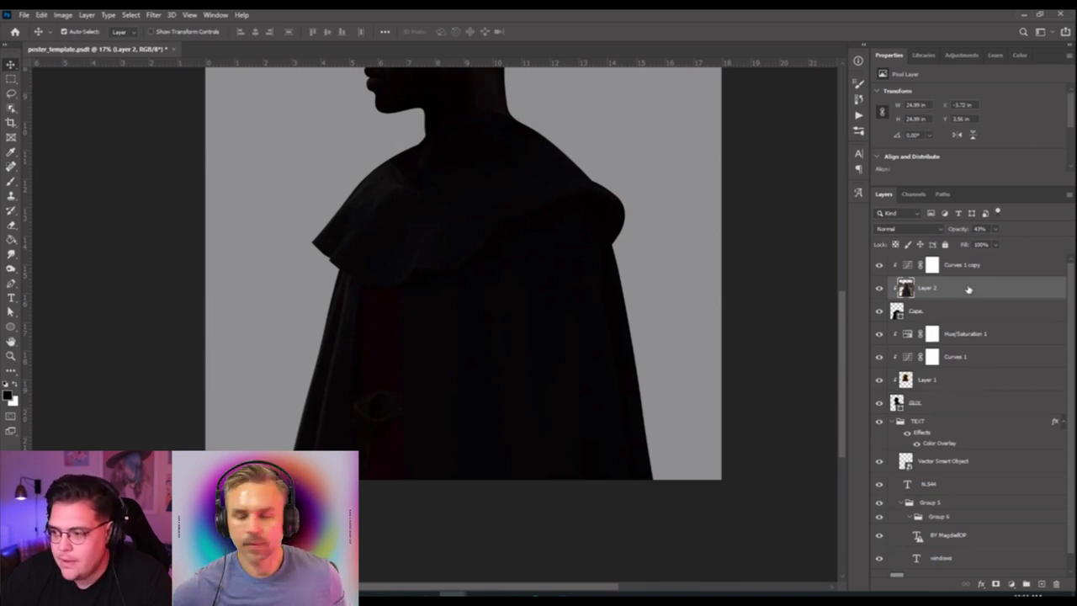
left_click_drag(303, 269, 301, 307)
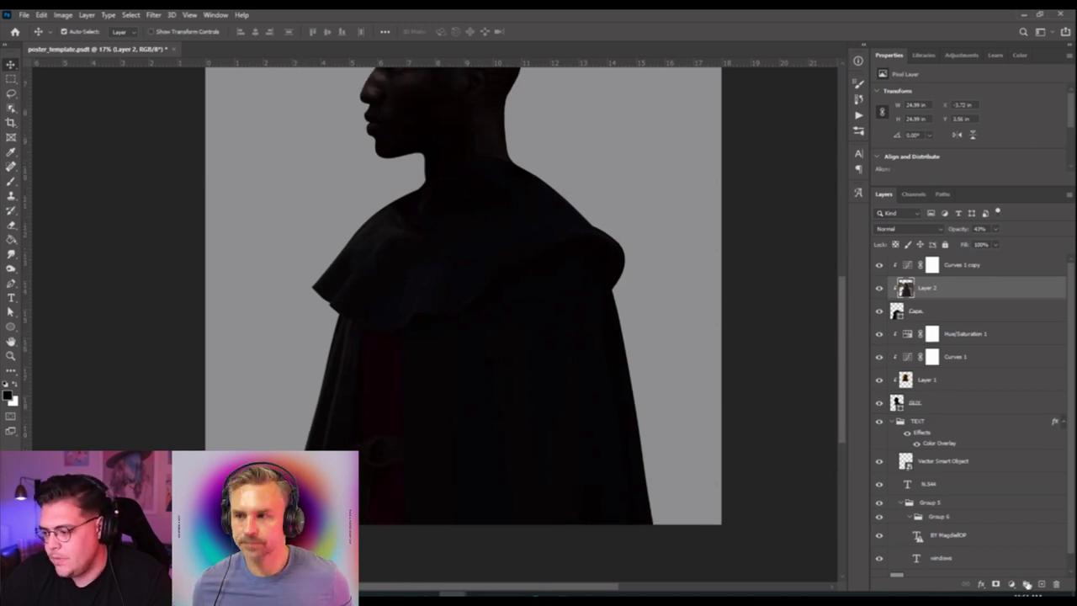
left_click(1041, 583)
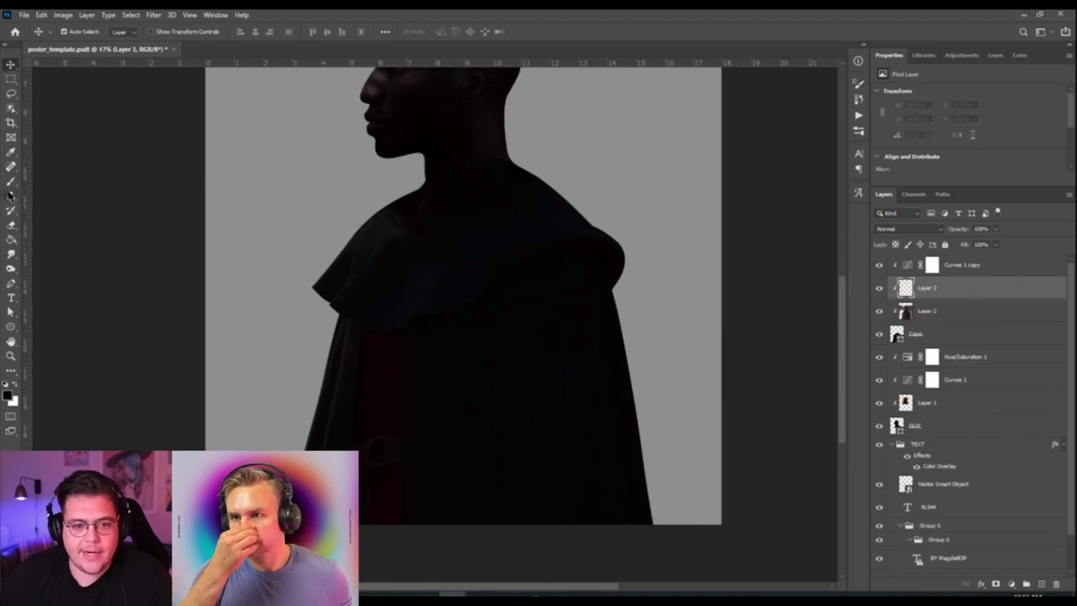
Choose the Soft Round brush from the General Brushes for painting on the layer clipped to the cloak.
key("b")
left_click_drag(425, 341, 544, 336)
left_click(82, 30)
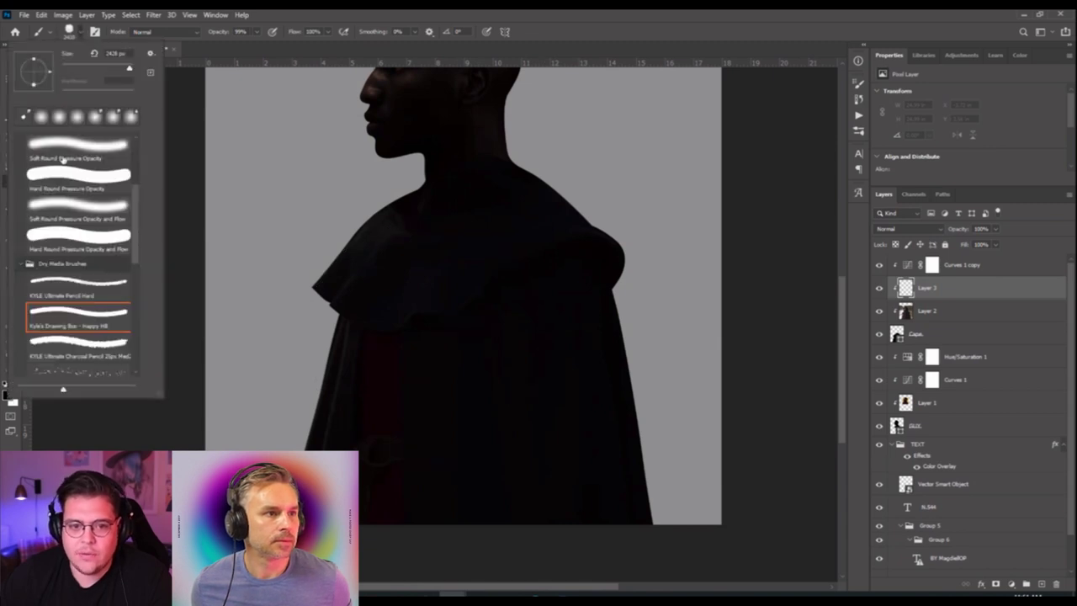
scroll(69, 166, "up", 3)
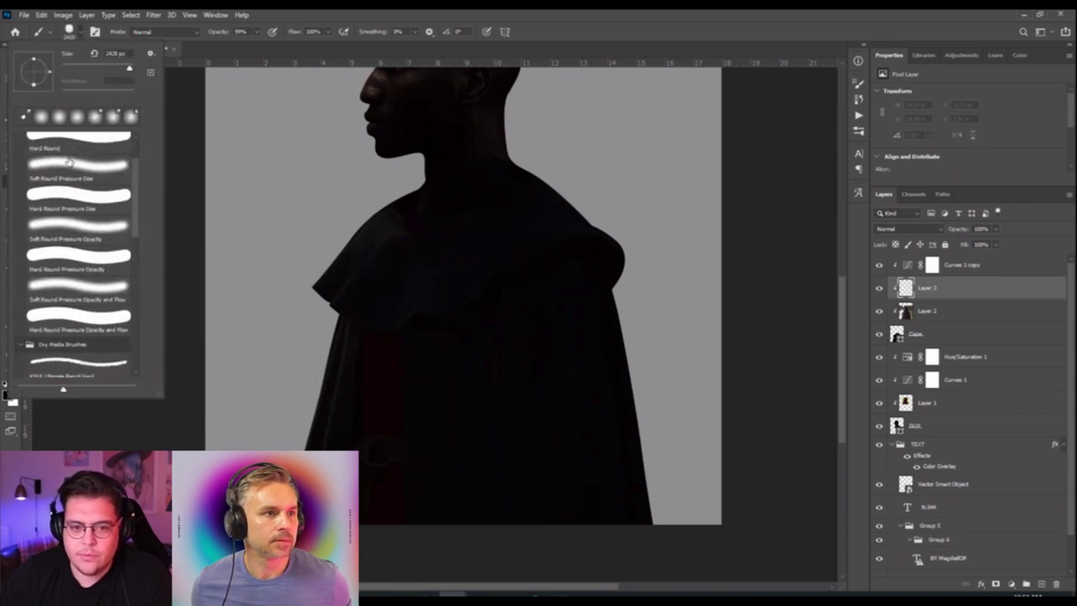
left_click(69, 164)
scroll(70, 173, "up", 2)
double_click(69, 165)
scroll(392, 329, "up", 5)
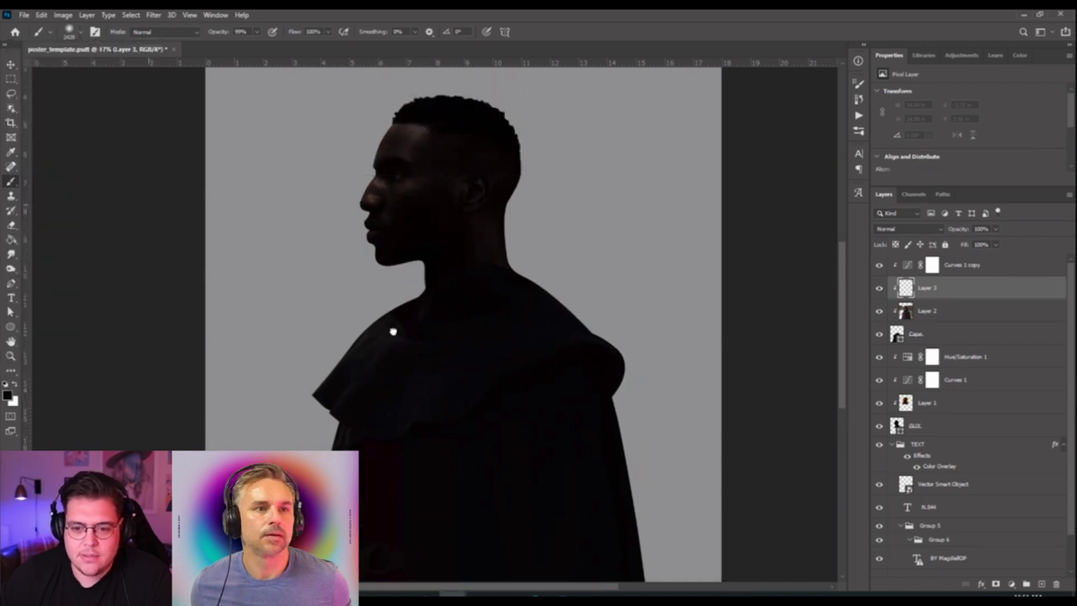
Paint black over the lower part of the cloak on the clipped layer with the large soft brush.
scroll(394, 409, "down", 2)
scroll(393, 409, "down", 4)
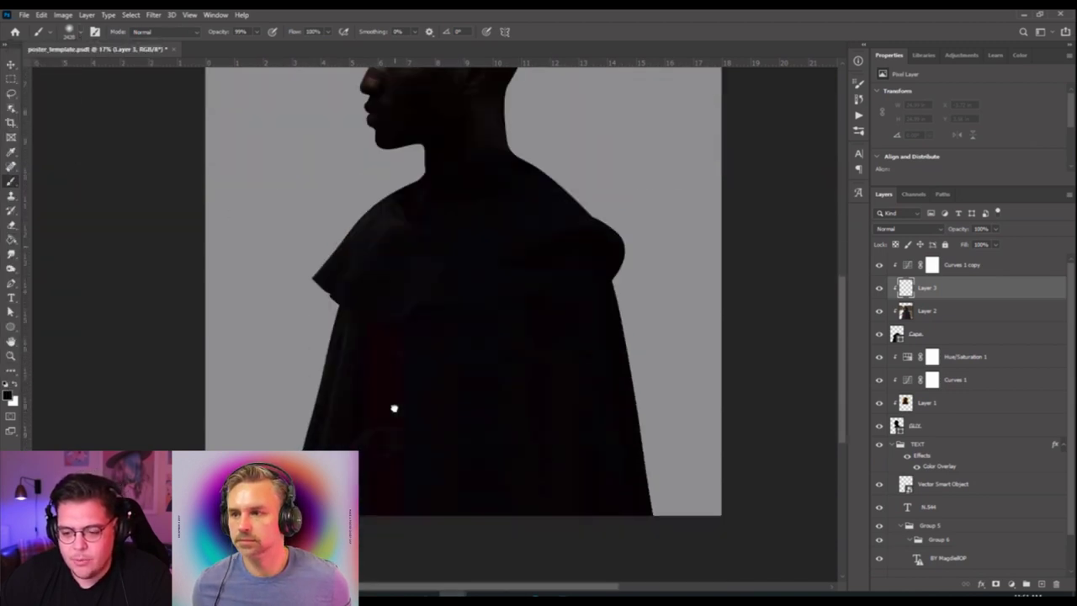
right_click(416, 418)
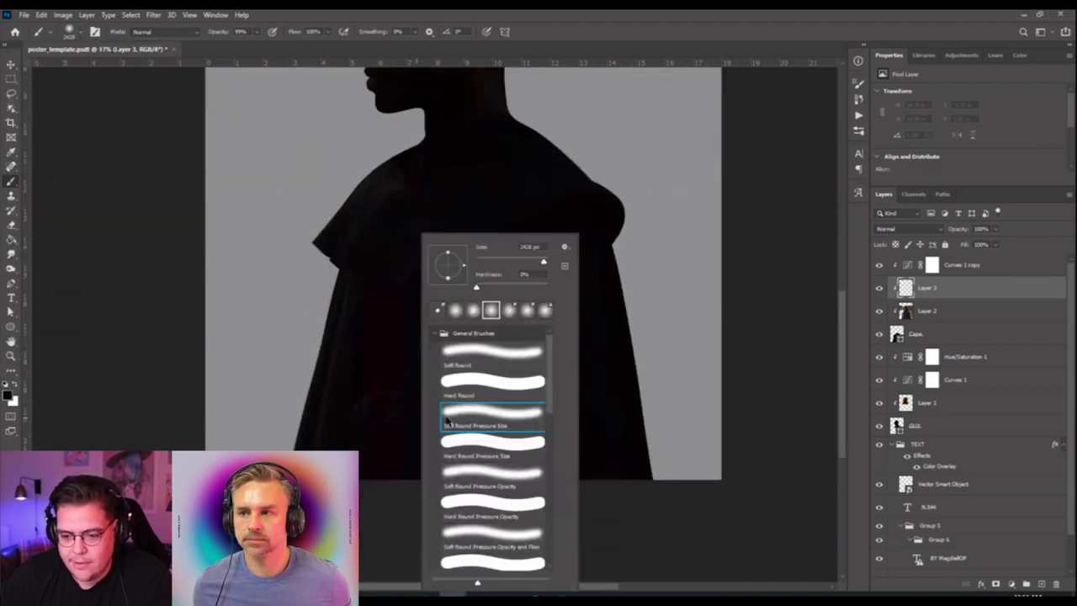
left_click(409, 370)
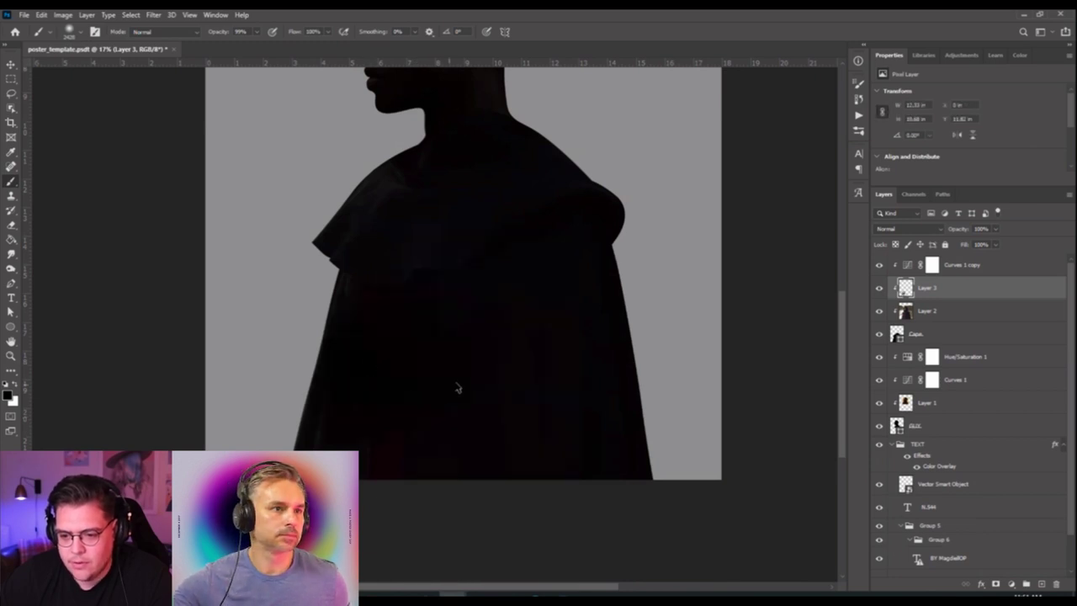
left_click(505, 377)
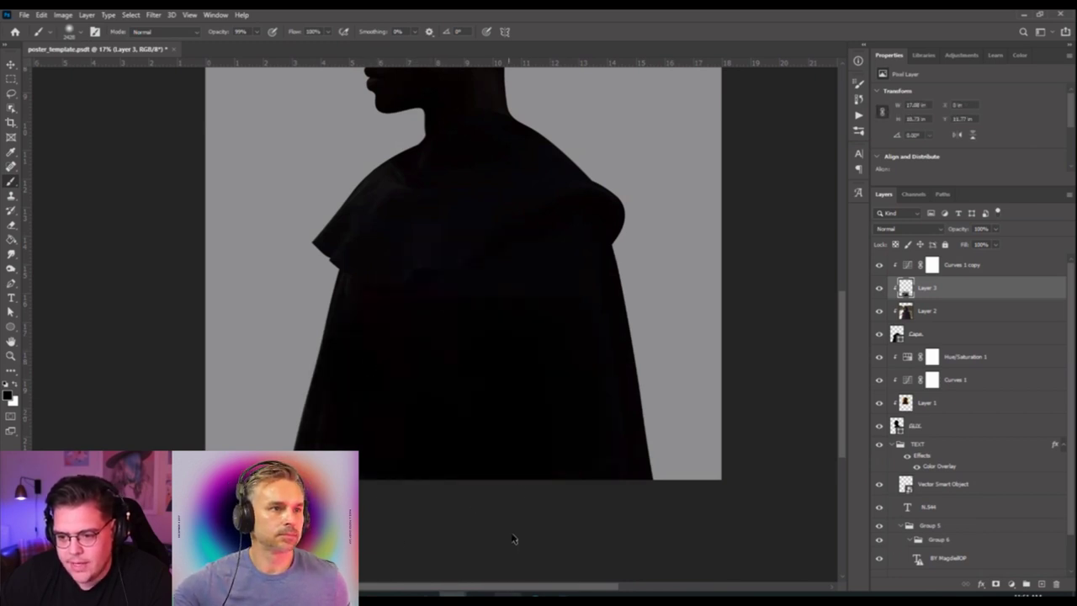
left_click(582, 533)
mouse_move(443, 370)
left_mouse_down()
mouse_move(450, 428)
mouse_move(525, 473)
mouse_move(514, 469)
left_mouse_up()
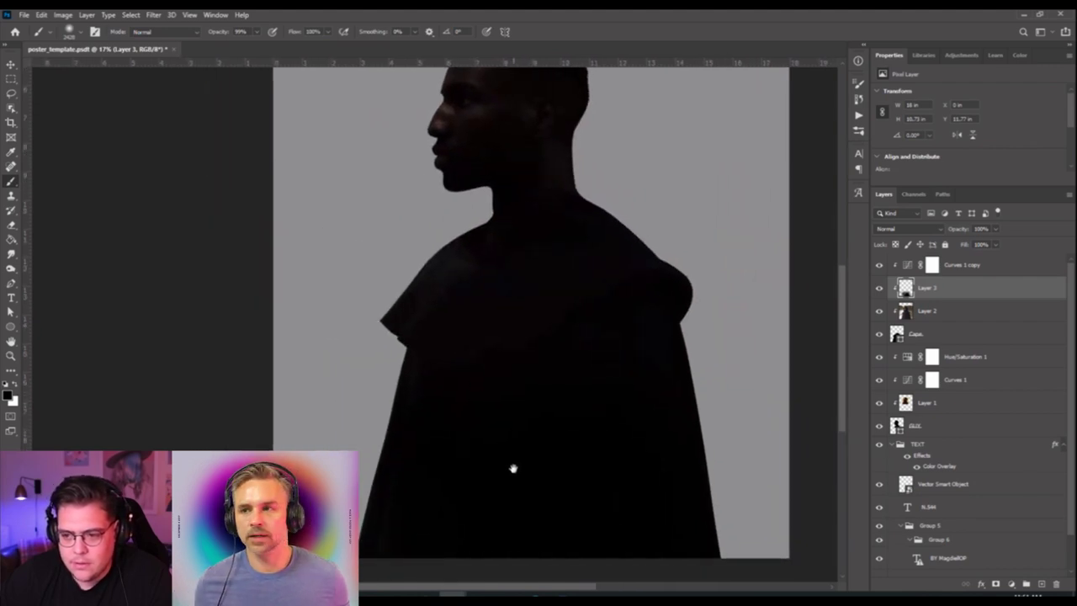
Check the head and shoulders, and undo the black painting on the cloak together with its layer.
left_click(10, 65)
left_click_drag(618, 236, 595, 310)
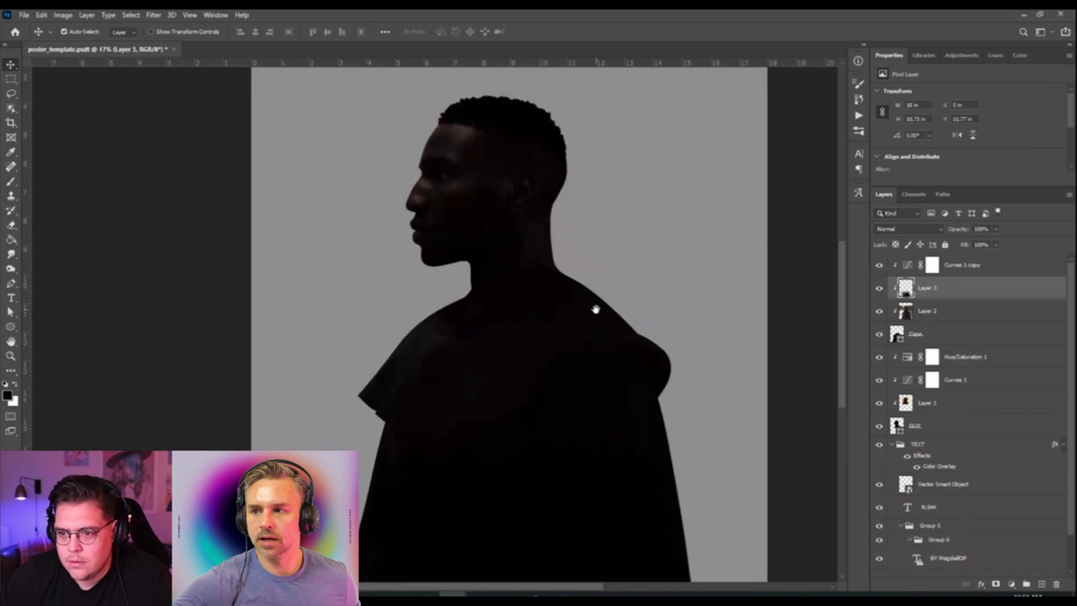
left_click(496, 236)
left_click_drag(419, 339, 412, 257)
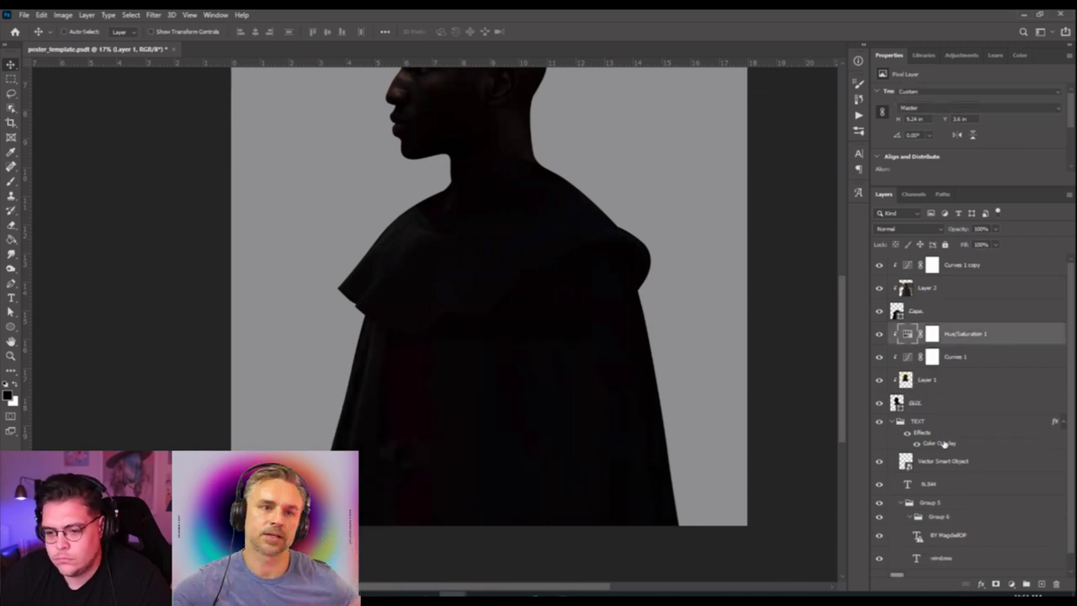
key("ctrl+z")
Paint soft black over the lower cloak on a new clipped layer and place it directly above the cloak photo.
left_click(945, 385)
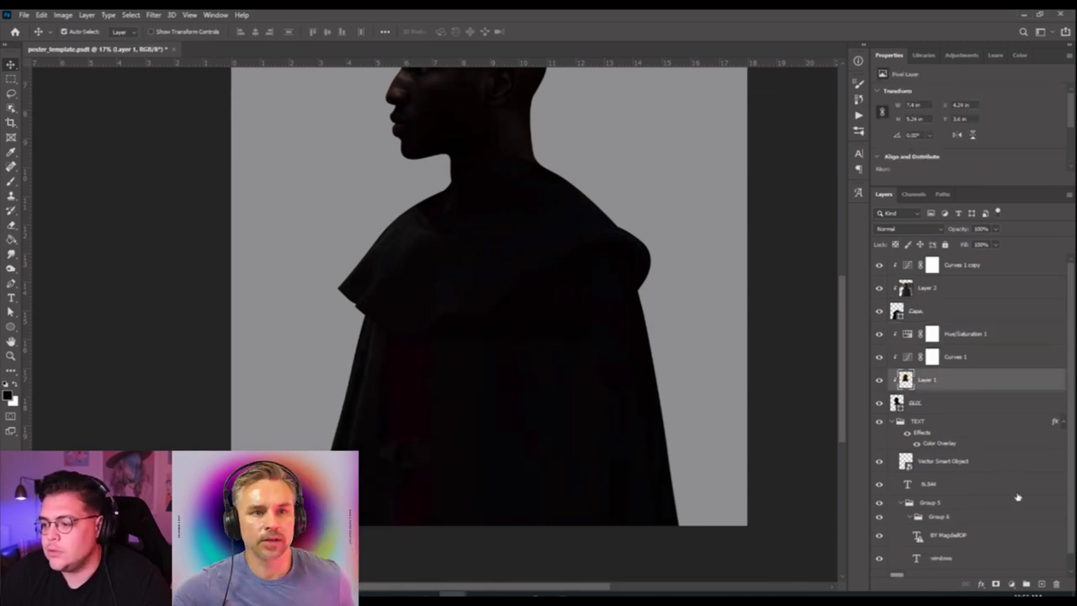
left_click(1041, 582)
left_click(11, 181)
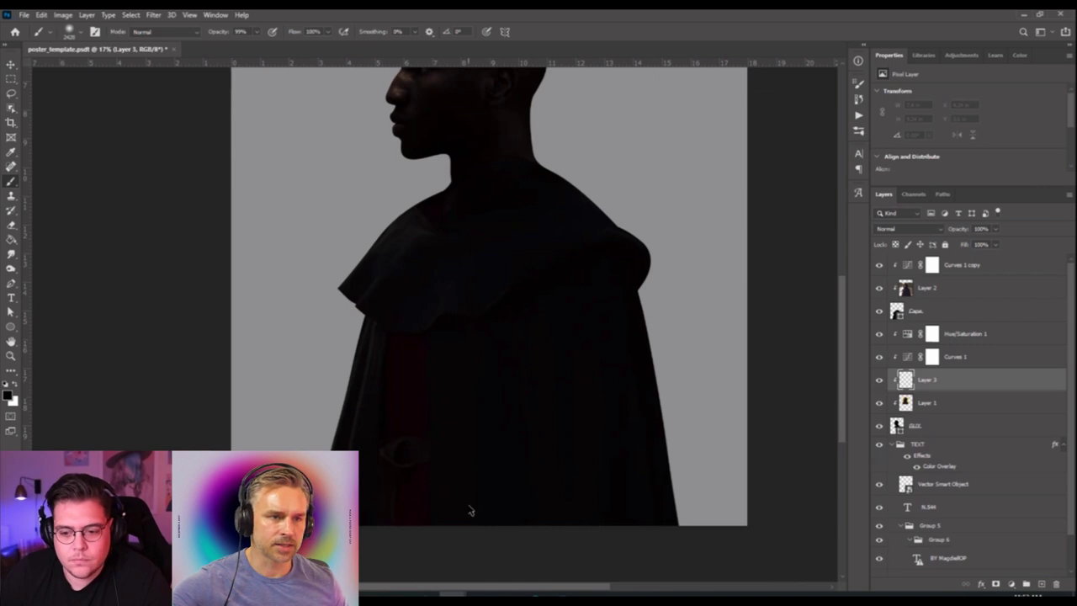
mouse_move(471, 510)
left_mouse_down()
mouse_move(459, 467)
mouse_move(438, 467)
left_mouse_up()
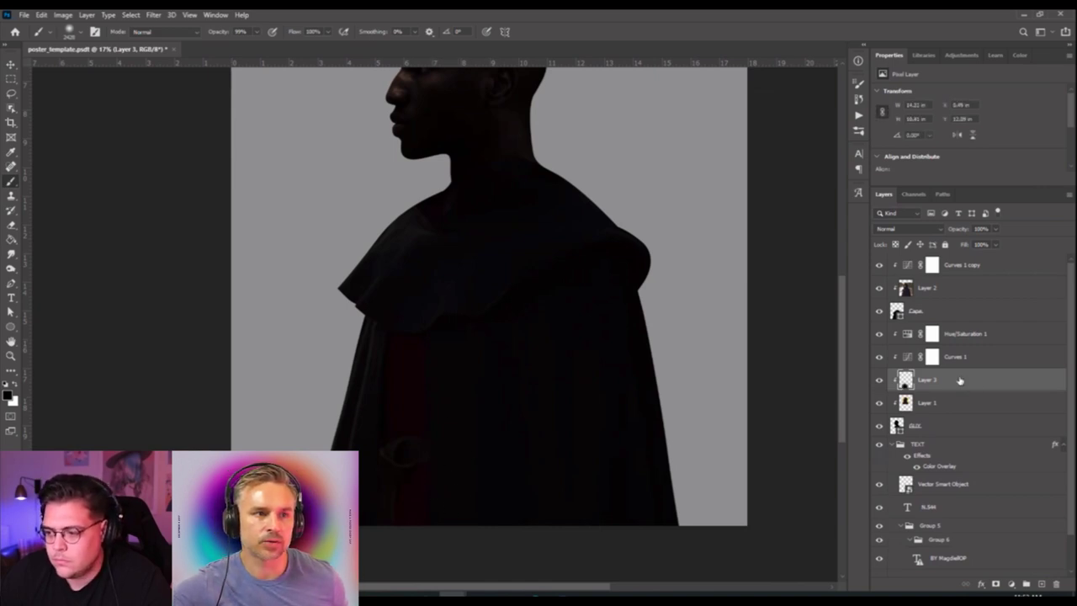
left_click_drag(957, 384, 946, 283)
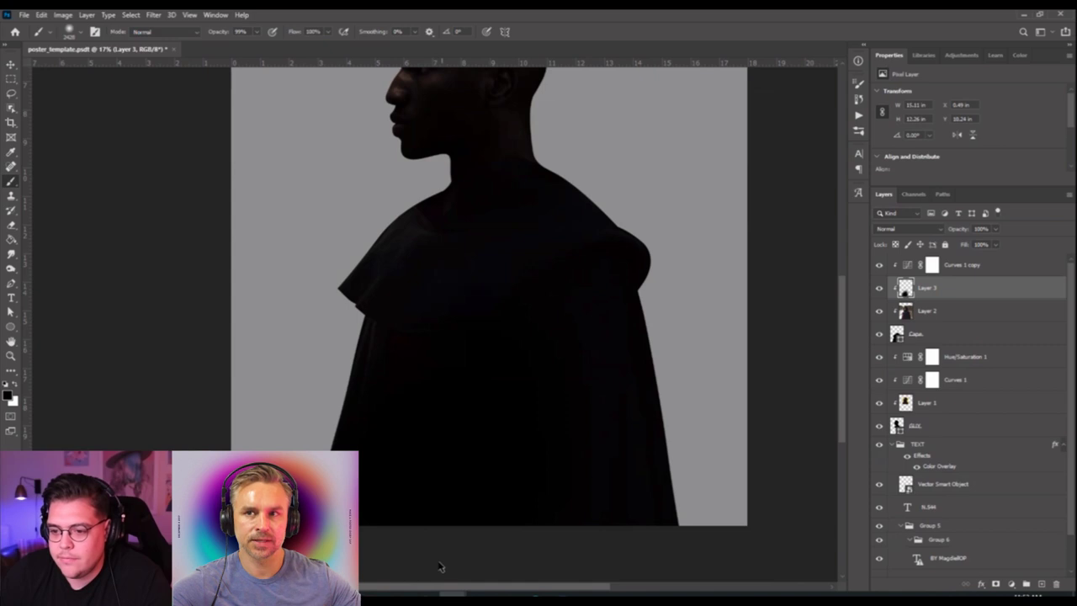
left_click(10, 225)
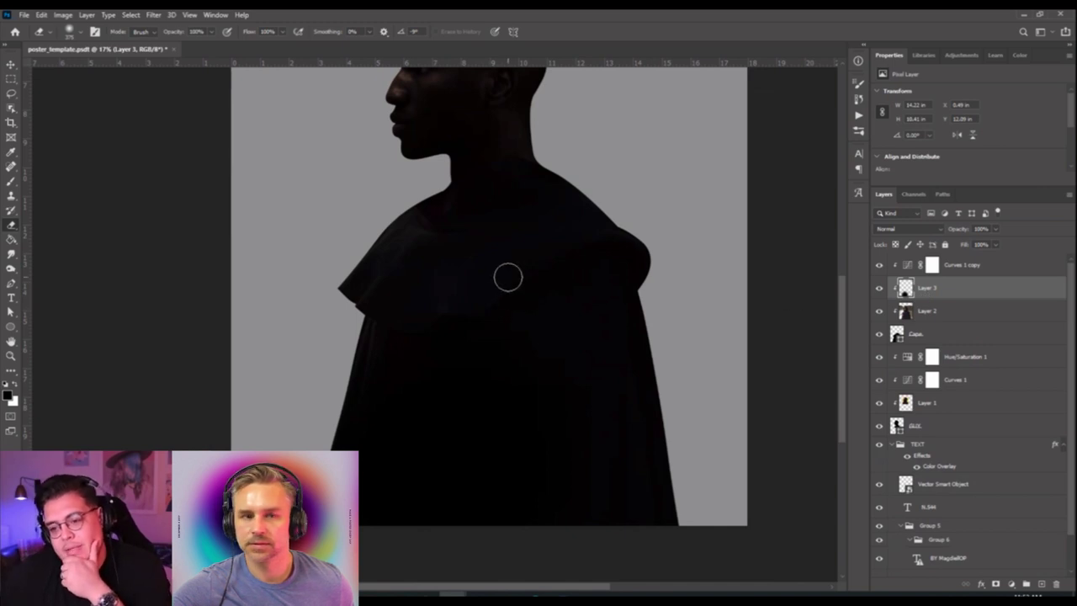
Try a Color Balance adjustment clipped above the cloak photo and delete it.
left_click(953, 313)
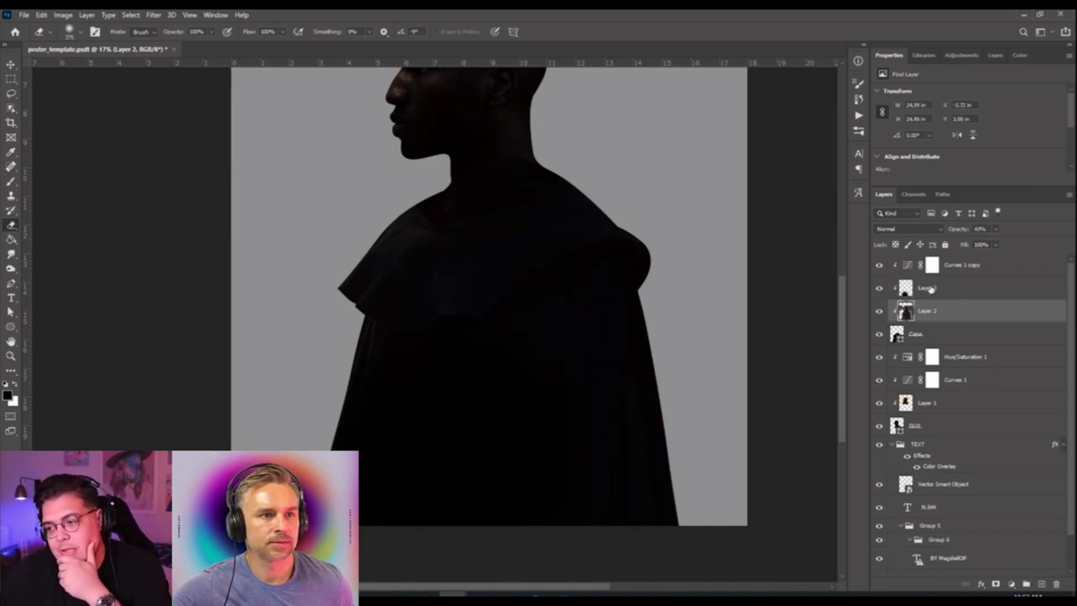
left_click(1010, 584)
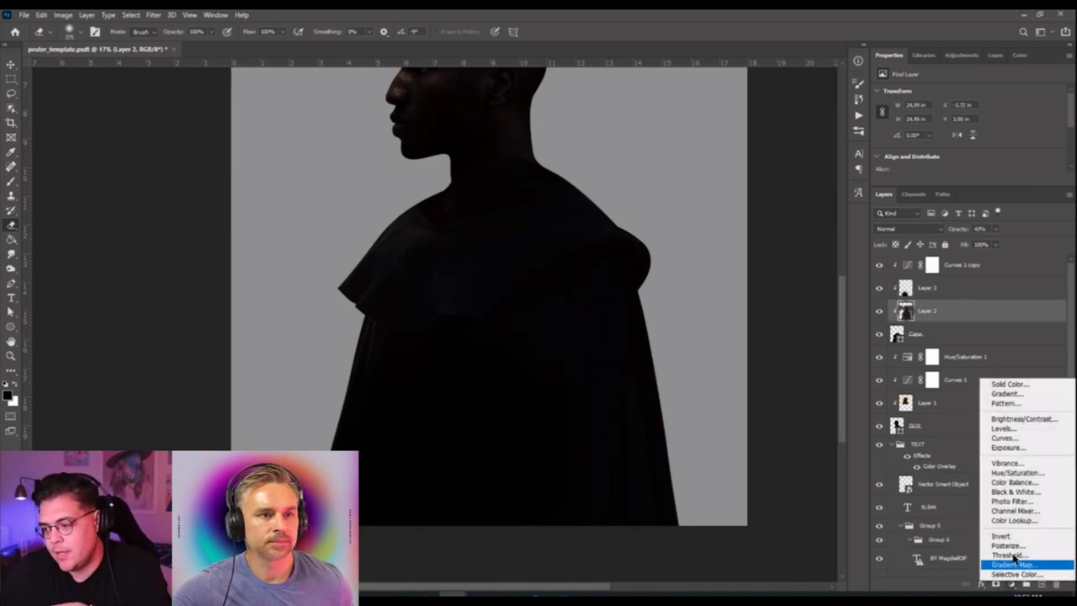
left_click(1028, 483)
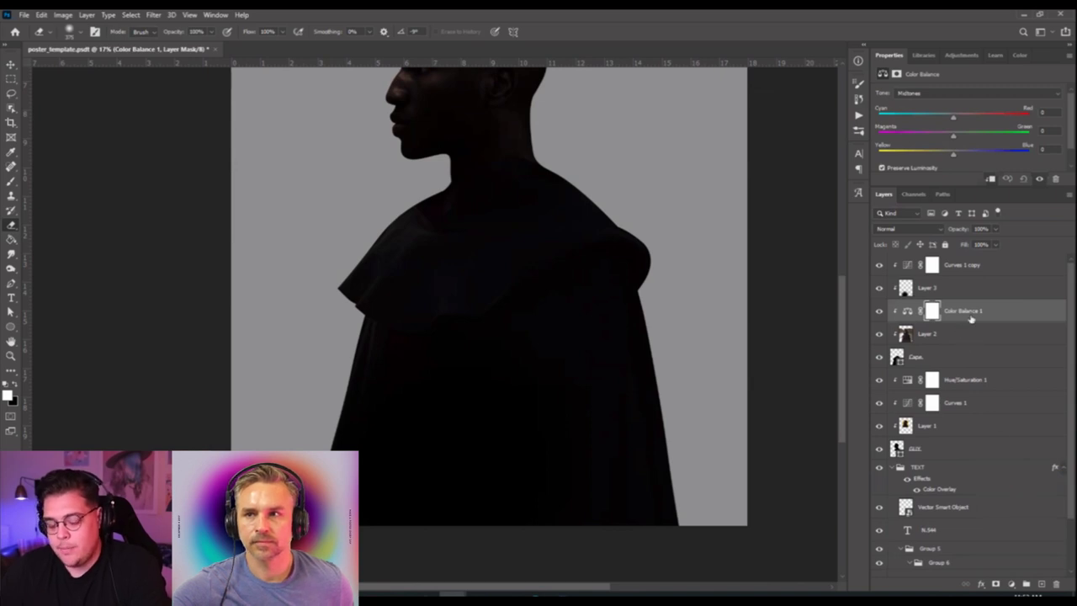
key("Delete")
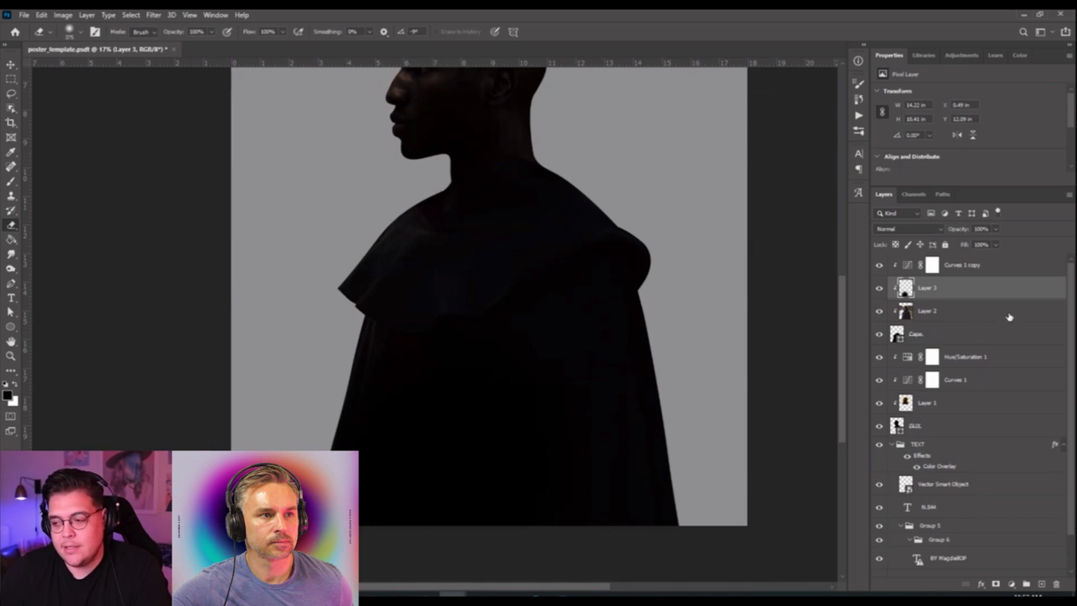
Add a clipped Brightness/Contrast adjustment below the cloak's Curves layer, with Brightness 37 and Contrast 13.
left_click(931, 266)
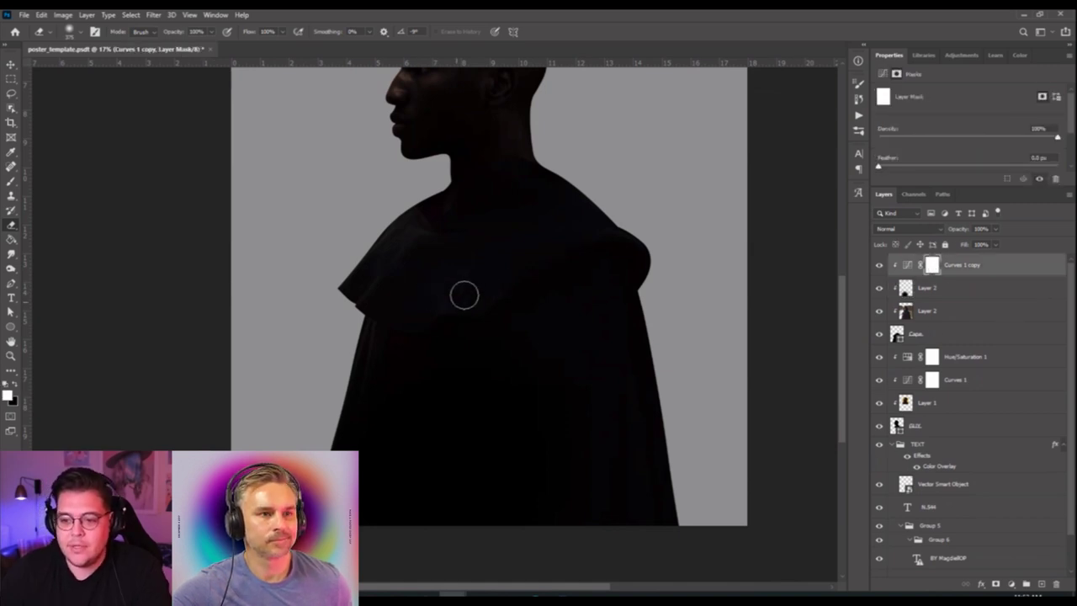
left_click(993, 584)
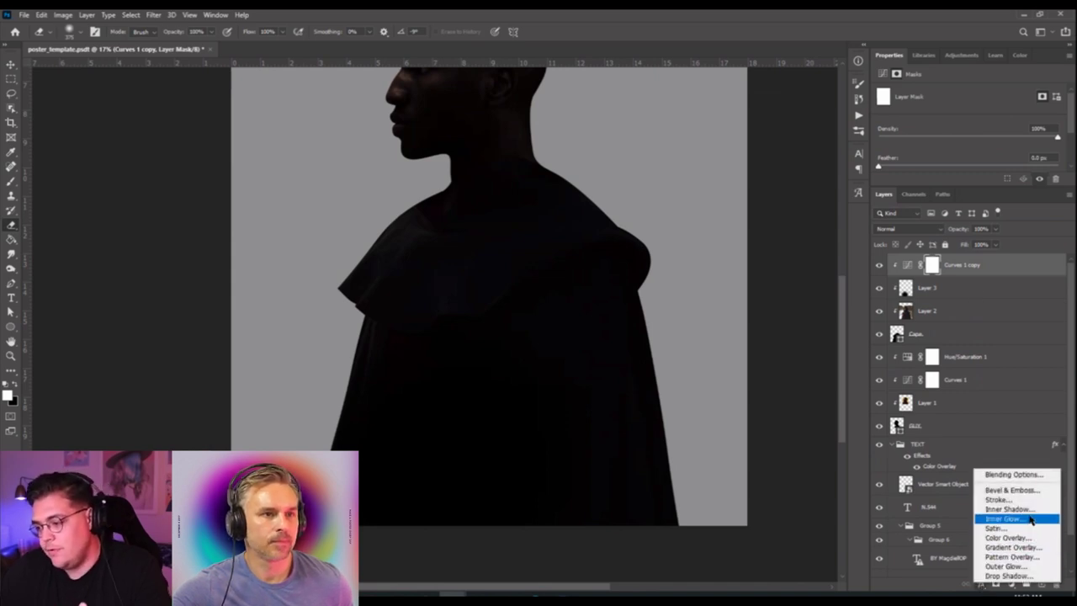
left_click(1016, 586)
left_click(1015, 586)
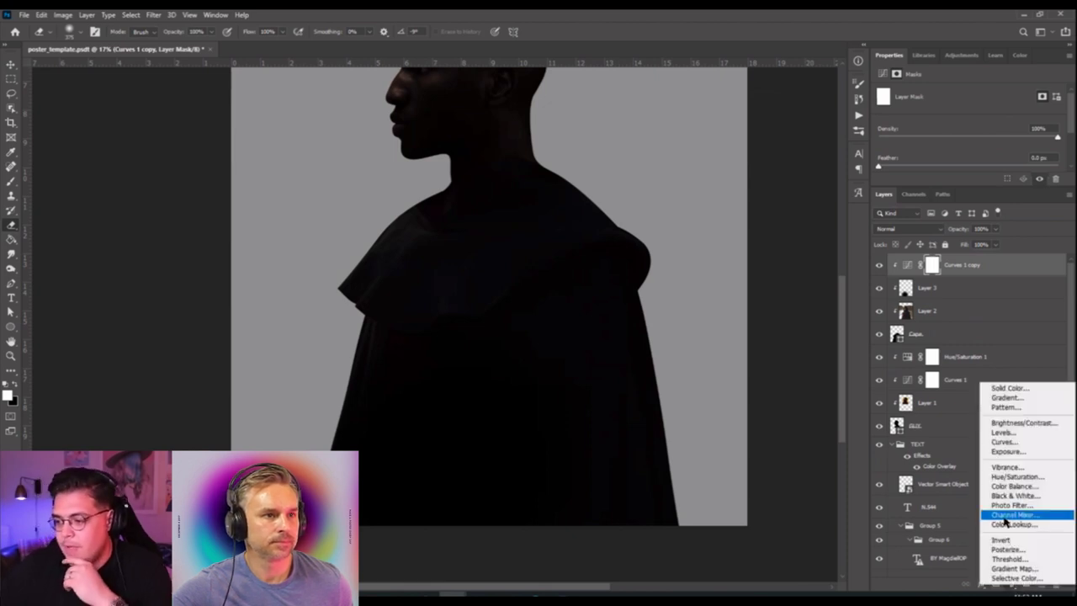
left_click(1057, 425)
left_click_drag(981, 263, 979, 297)
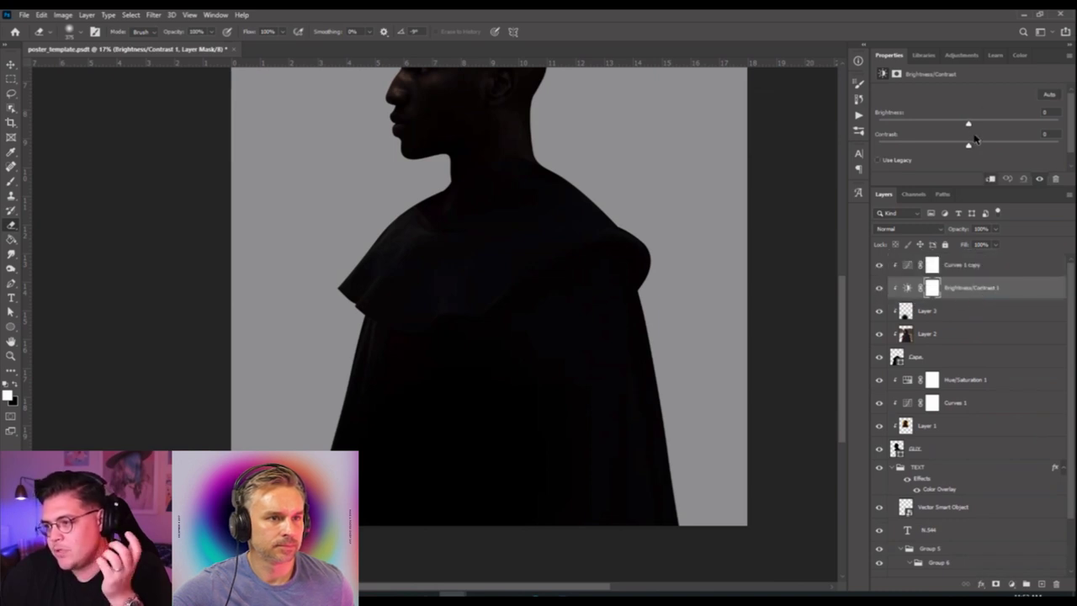
mouse_move(979, 148)
left_mouse_down()
mouse_move(991, 149)
mouse_move(980, 149)
left_mouse_up()
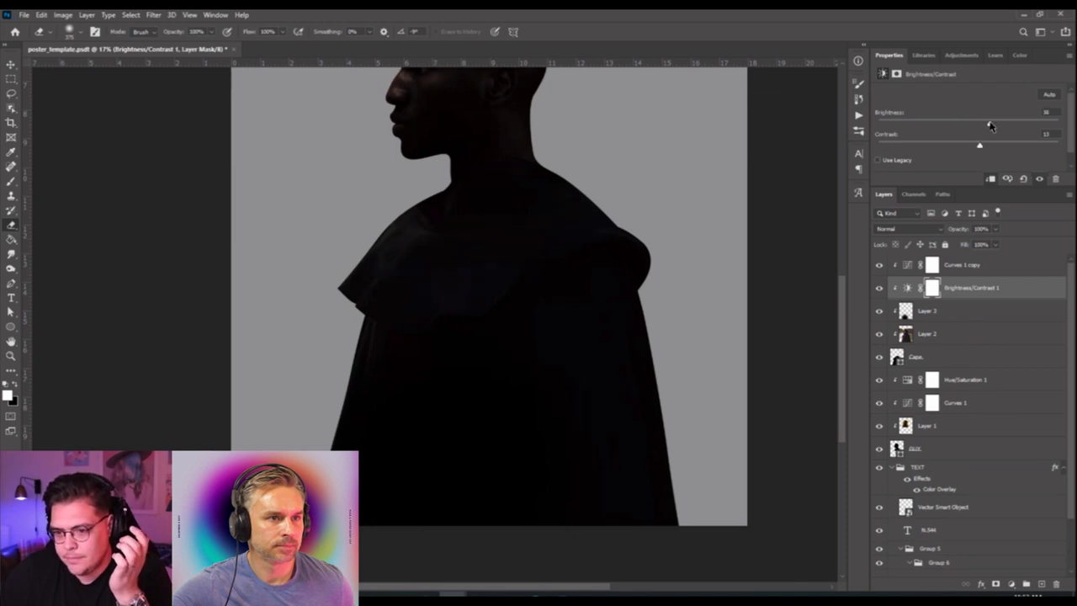
scroll(337, 236, "up", 3)
scroll(344, 252, "down", 2)
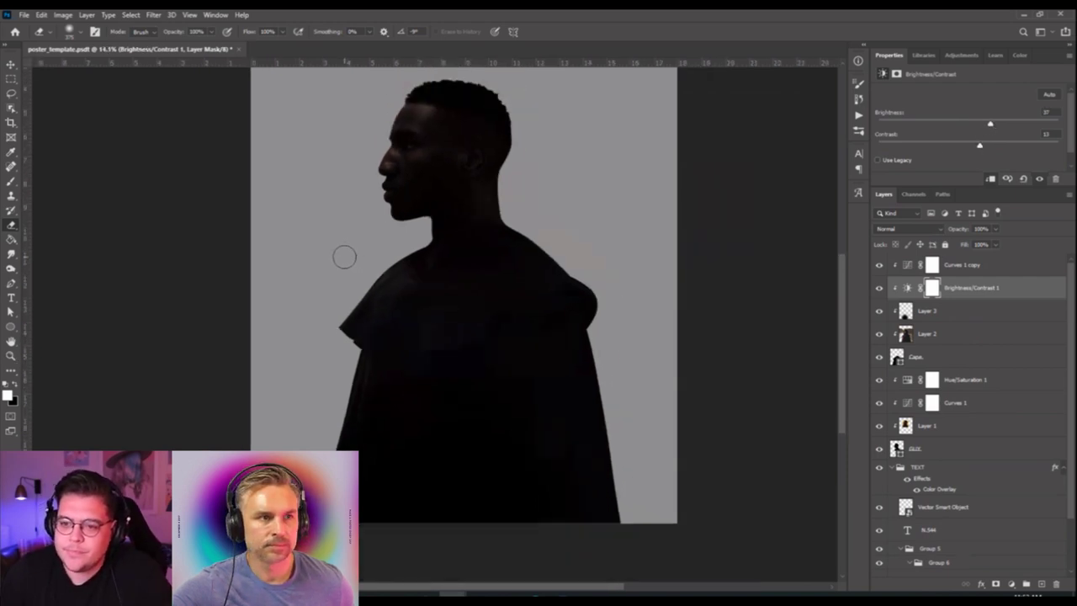
Select the head photo layer for a close-up edit of the face.
scroll(344, 257, "up", 2)
key("v")
left_click(402, 174)
scroll(397, 207, "up", 5)
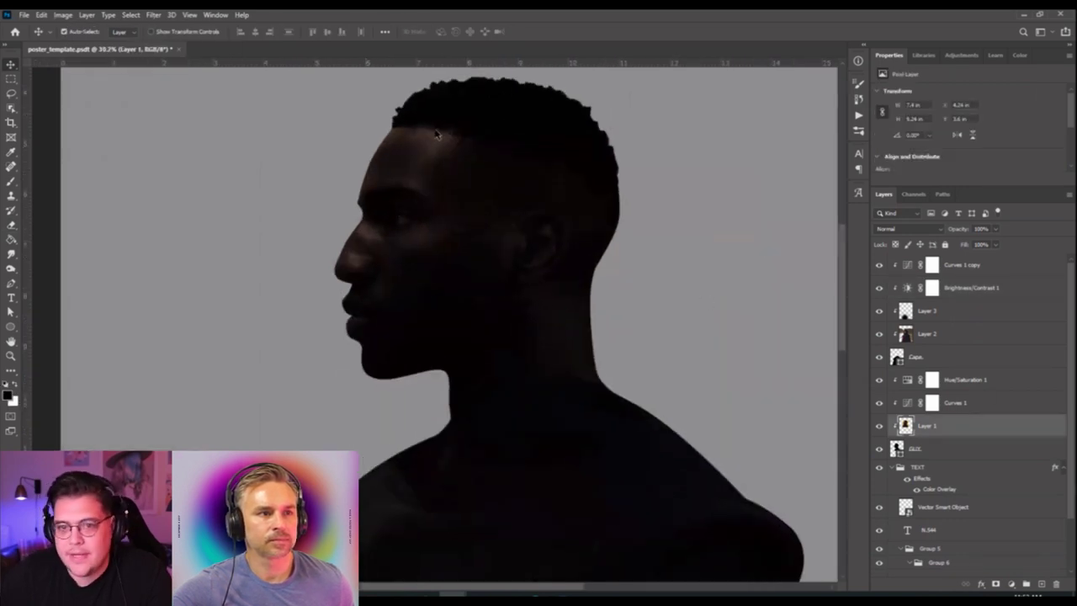
left_click(148, 16)
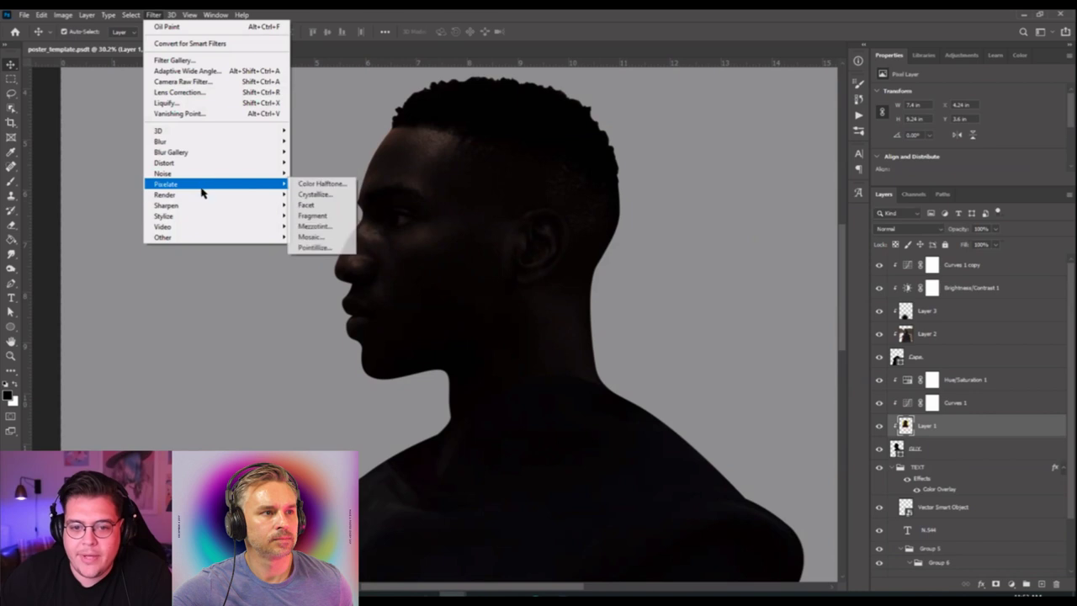
mouse_move(269, 215)
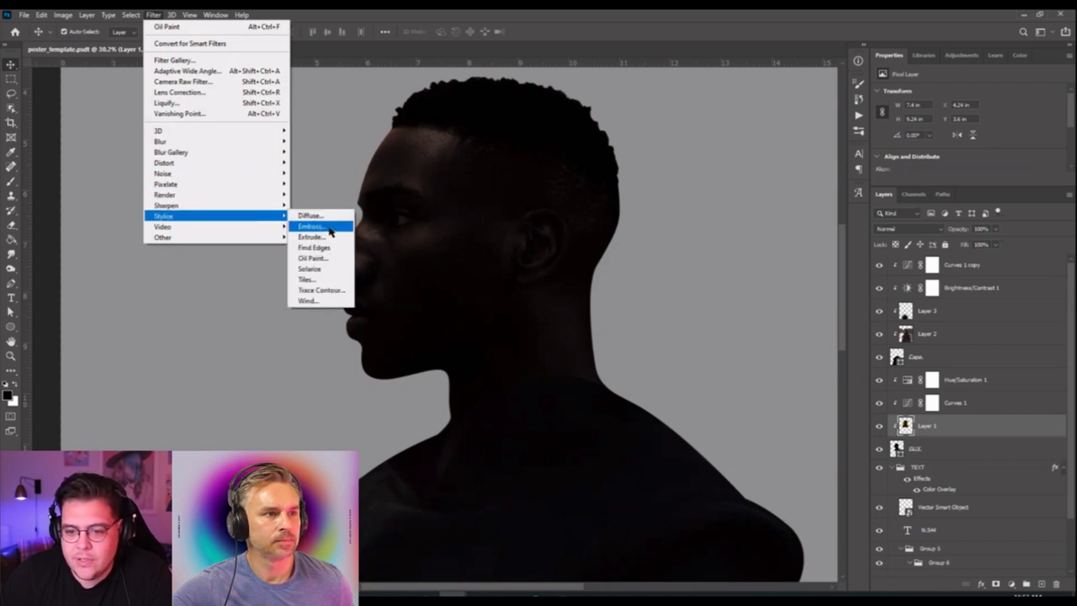
left_click(326, 258)
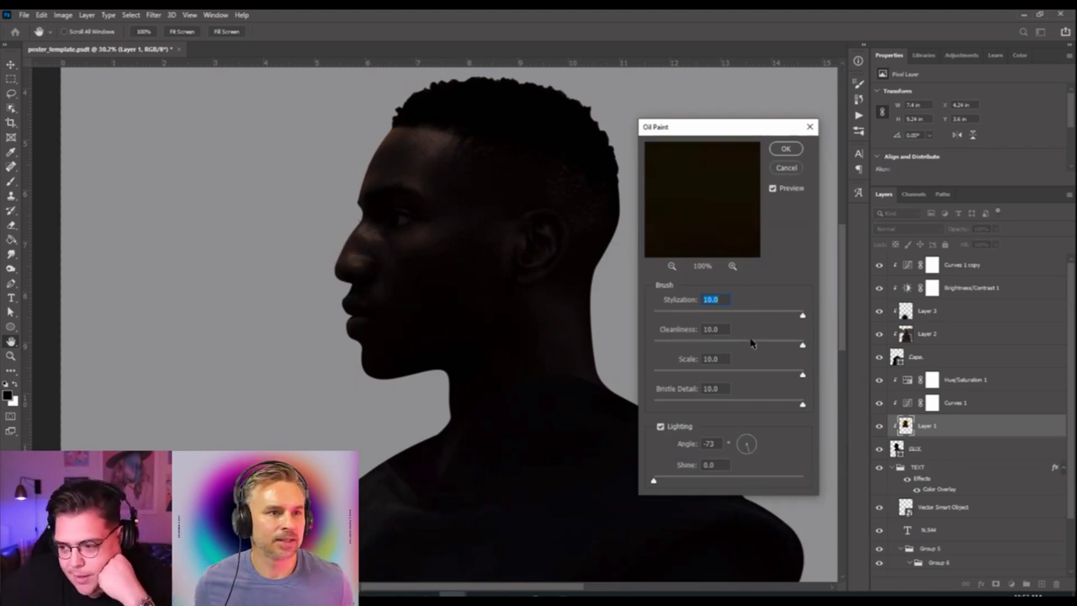
left_click_drag(718, 344, 761, 317)
left_click(721, 314)
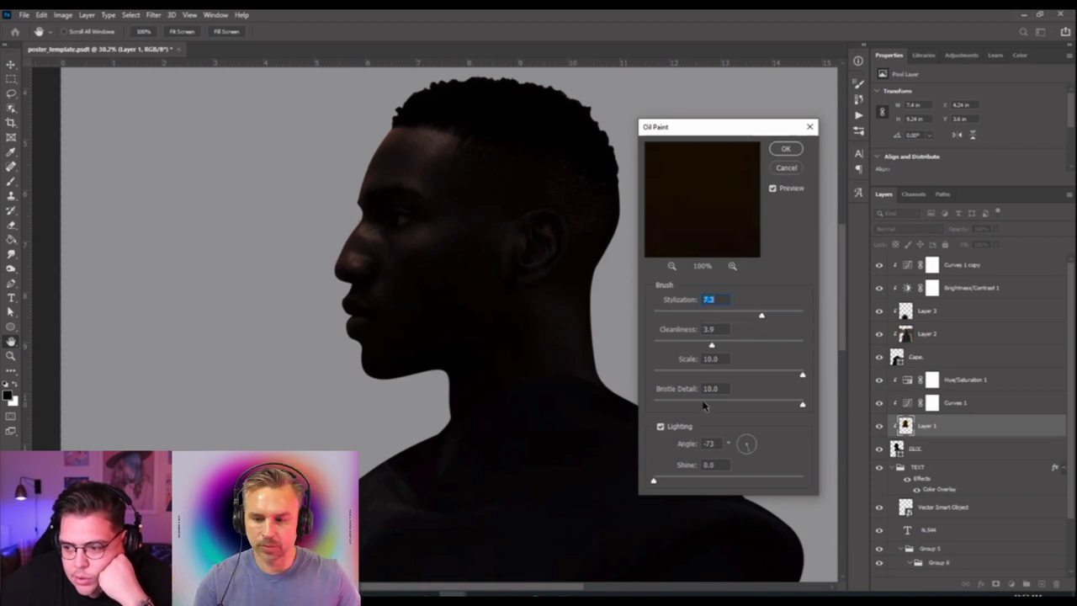
left_click(150, 17)
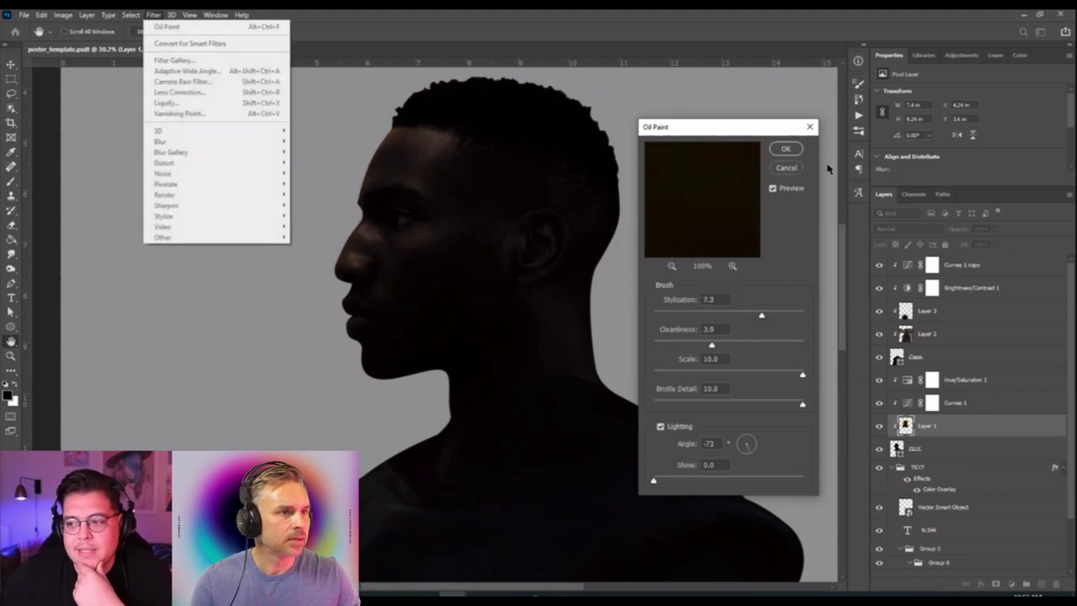
left_click(810, 127)
Start an Oil Paint filter on the head photo with Scale 2.7 and Stylization 10.0.
left_click(153, 15)
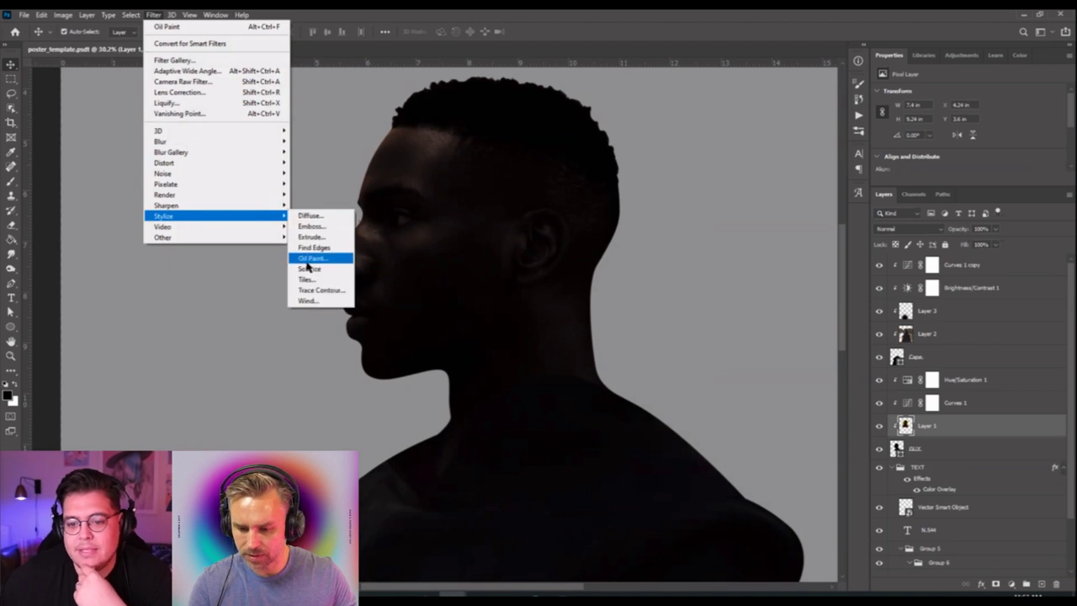
left_click(310, 258)
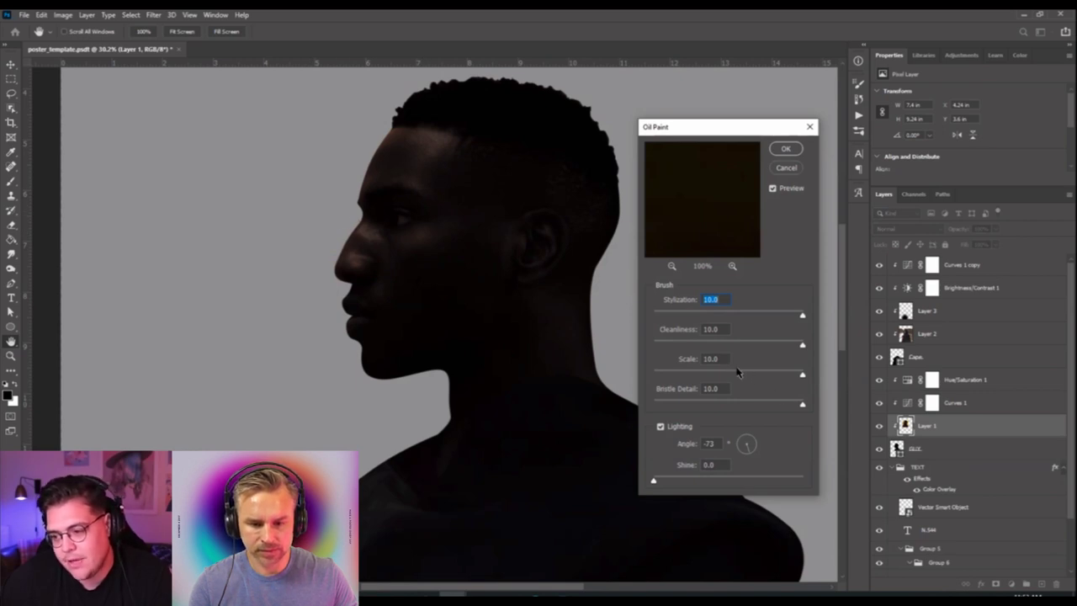
left_click_drag(737, 372, 712, 376)
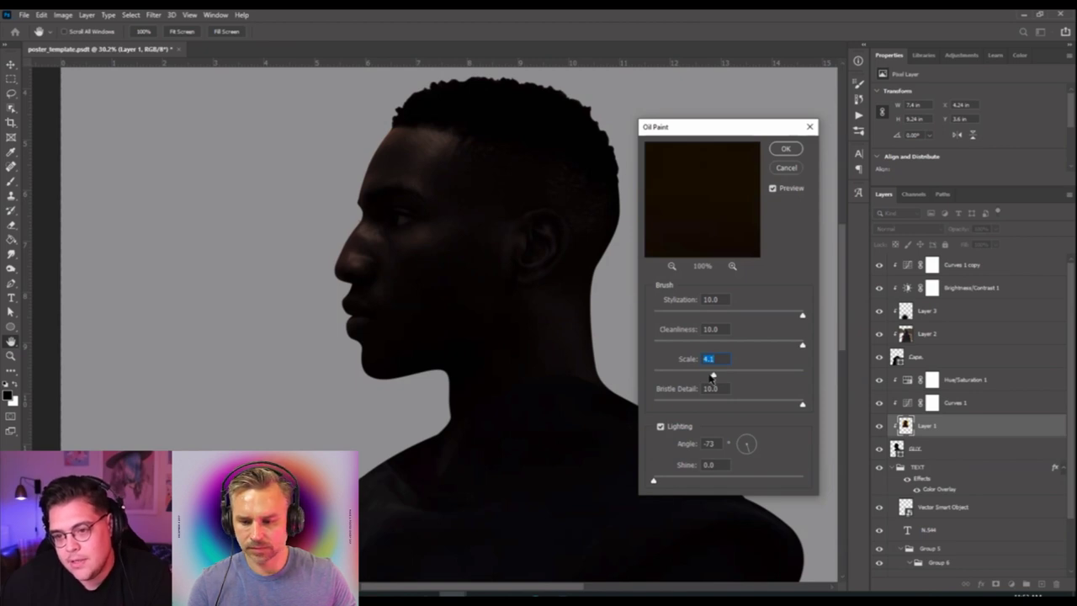
left_click_drag(714, 377, 700, 378)
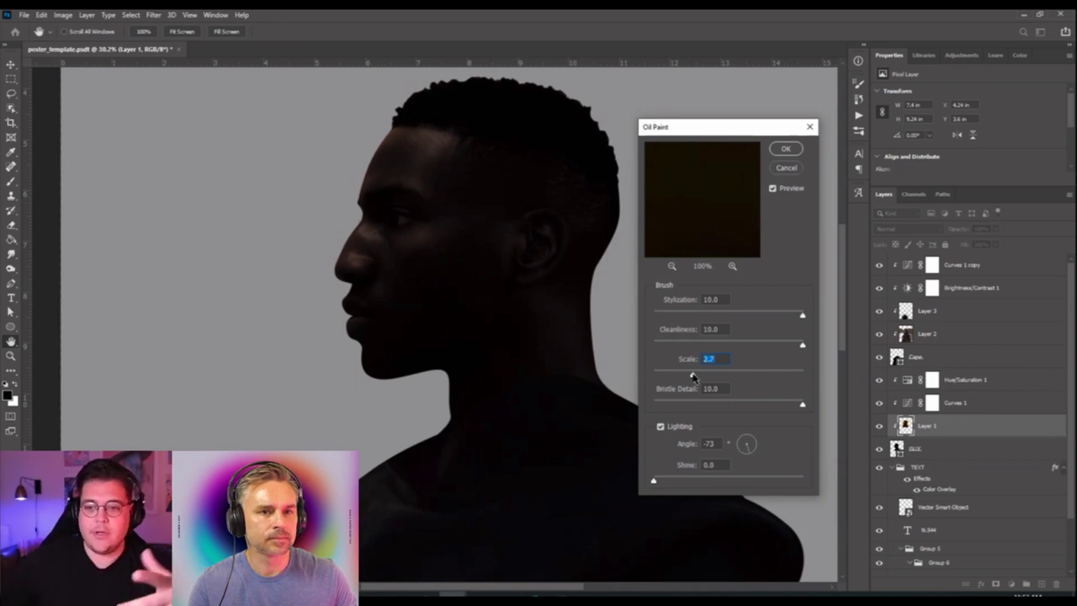
left_click(712, 316)
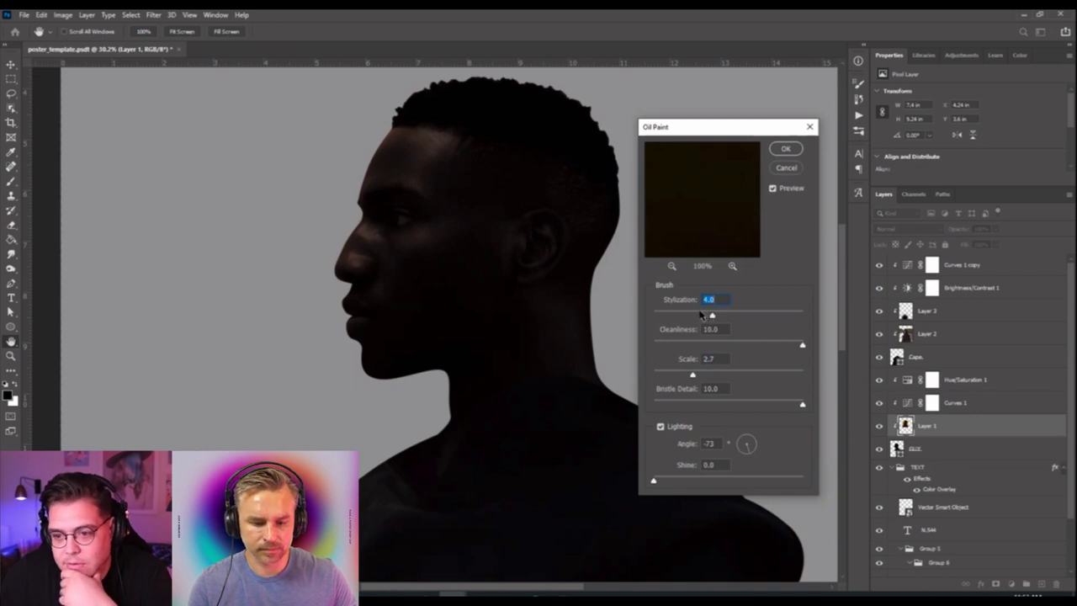
left_click_drag(749, 316, 815, 316)
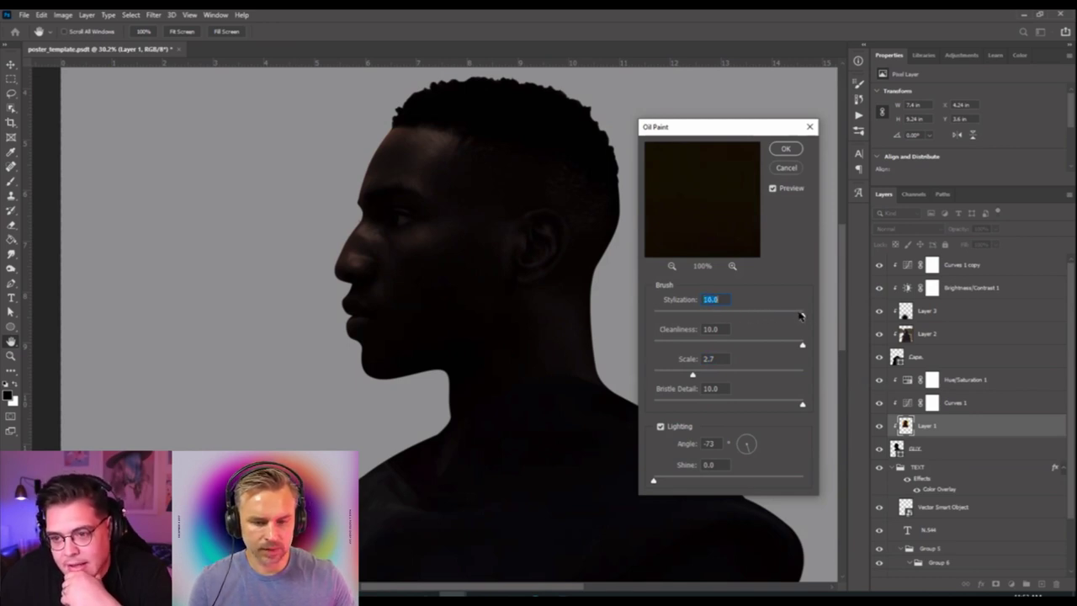
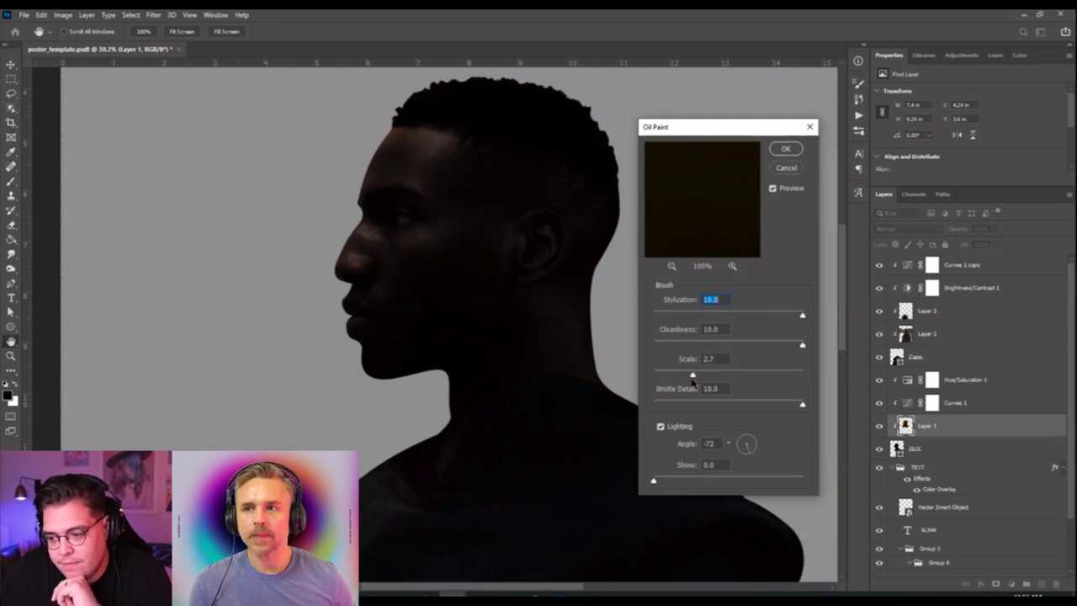
Apply the Oil Paint filter to the head photo with Scale 7.1 and Cleanliness 7.8.
left_click_drag(693, 375, 732, 376)
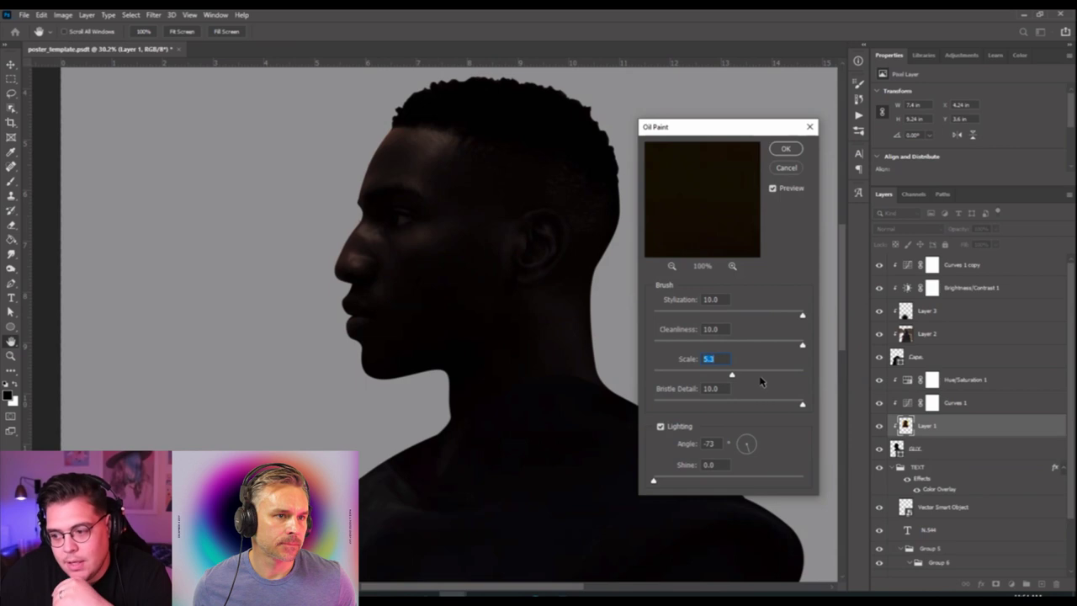
left_click(760, 382)
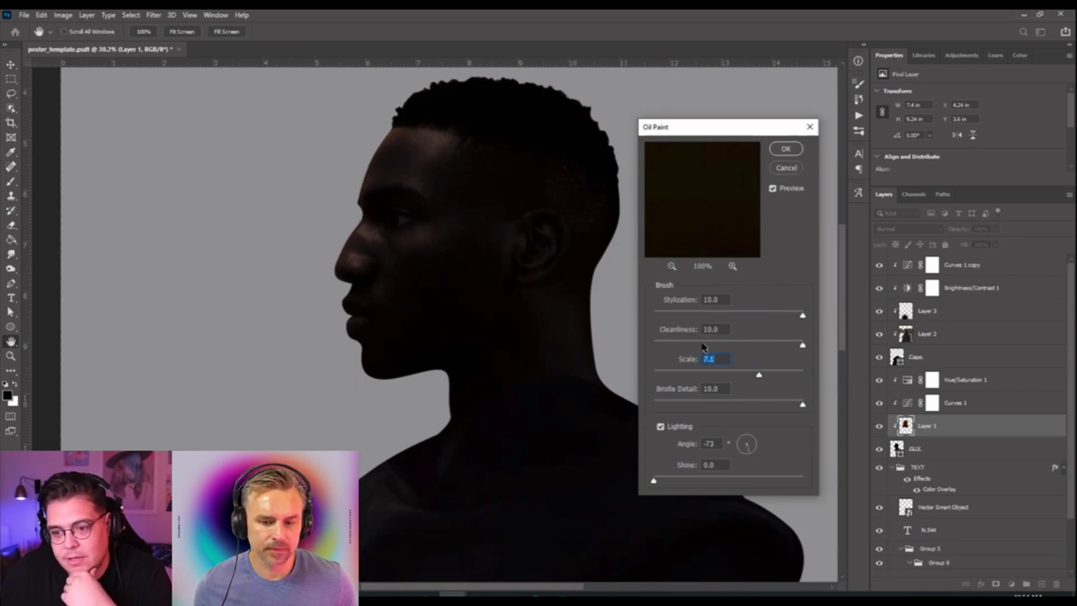
left_click(694, 345)
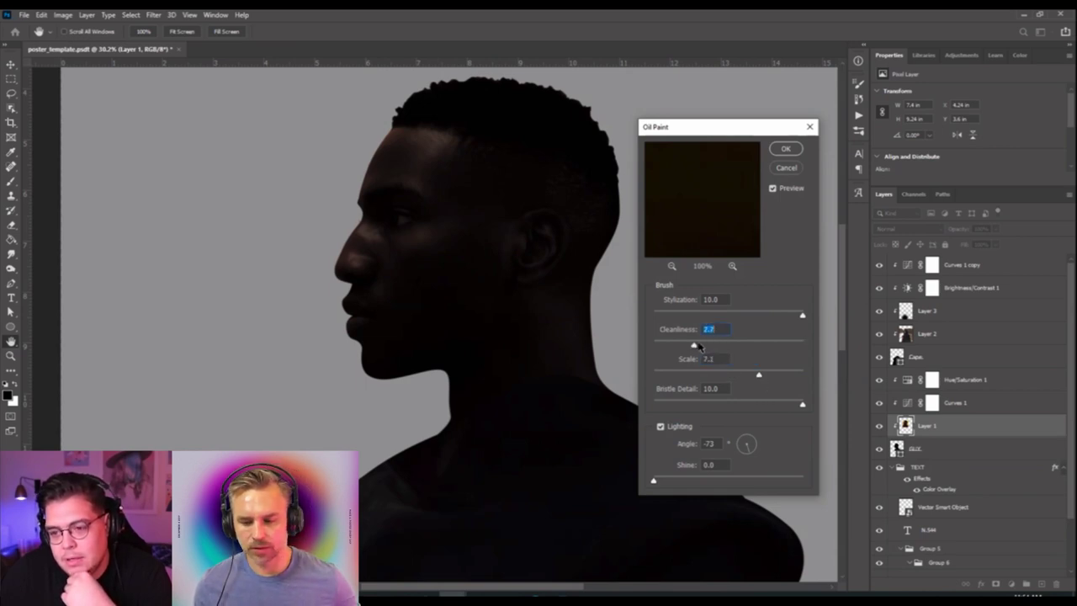
left_click(759, 346)
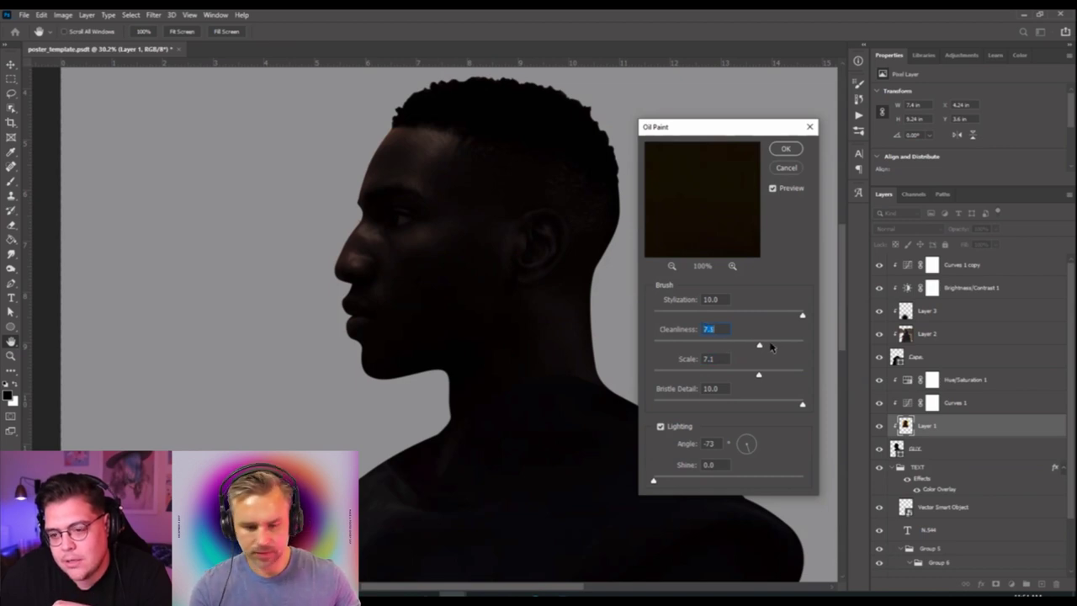
left_click(791, 150)
Add a new empty layer directly beneath the cloak's base shape layer and ready the Pen tool in Shape mode.
key("ctrl+0")
key("v")
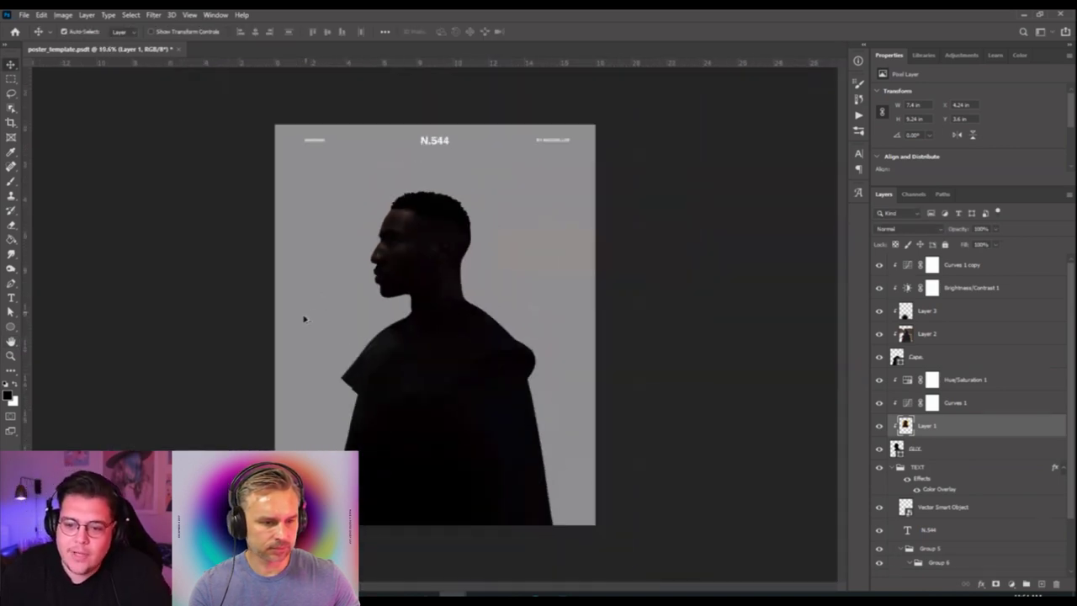
scroll(314, 328, "up", 5)
scroll(314, 328, "down", 2)
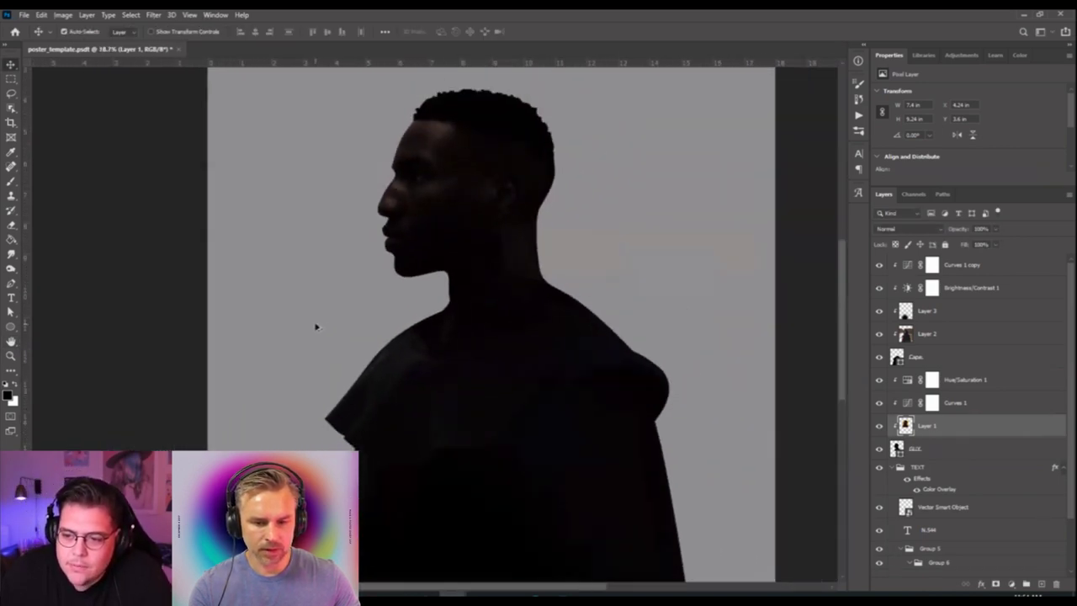
left_click(11, 284)
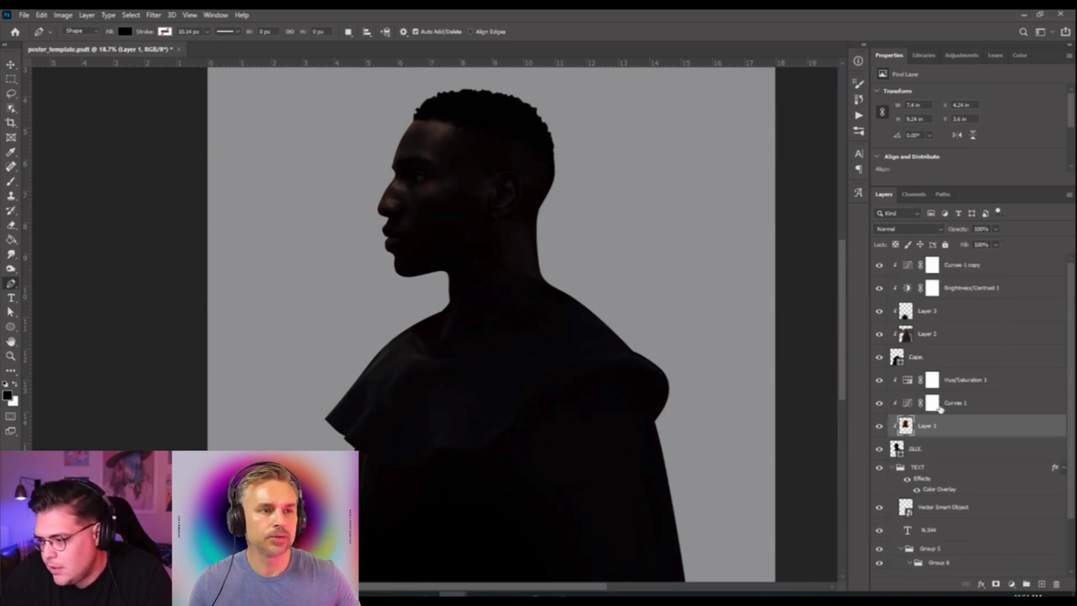
left_click(963, 360)
left_click(1043, 584)
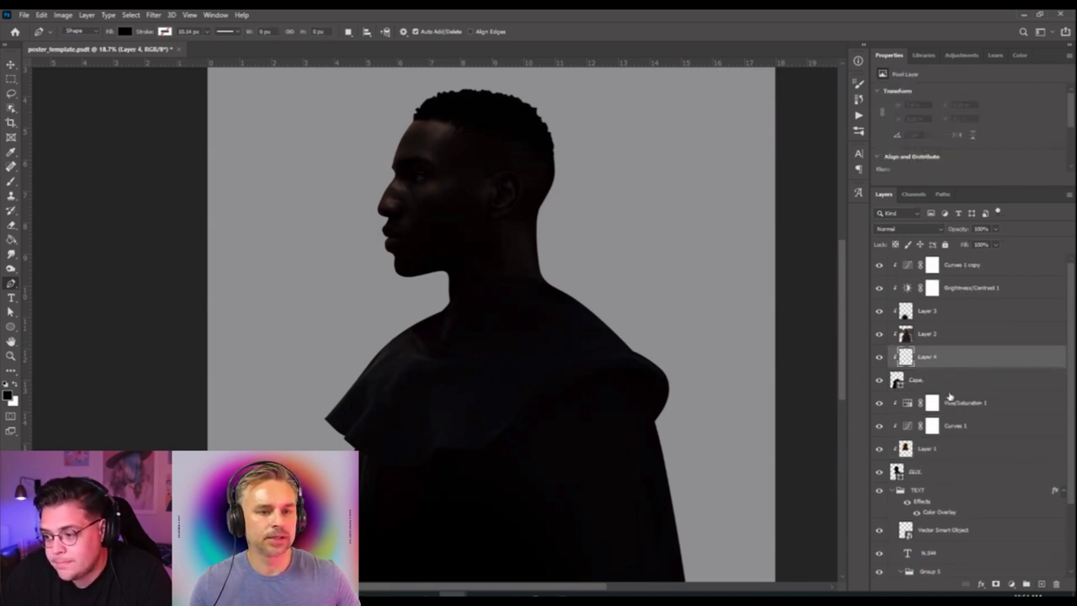
left_click_drag(948, 363, 950, 384)
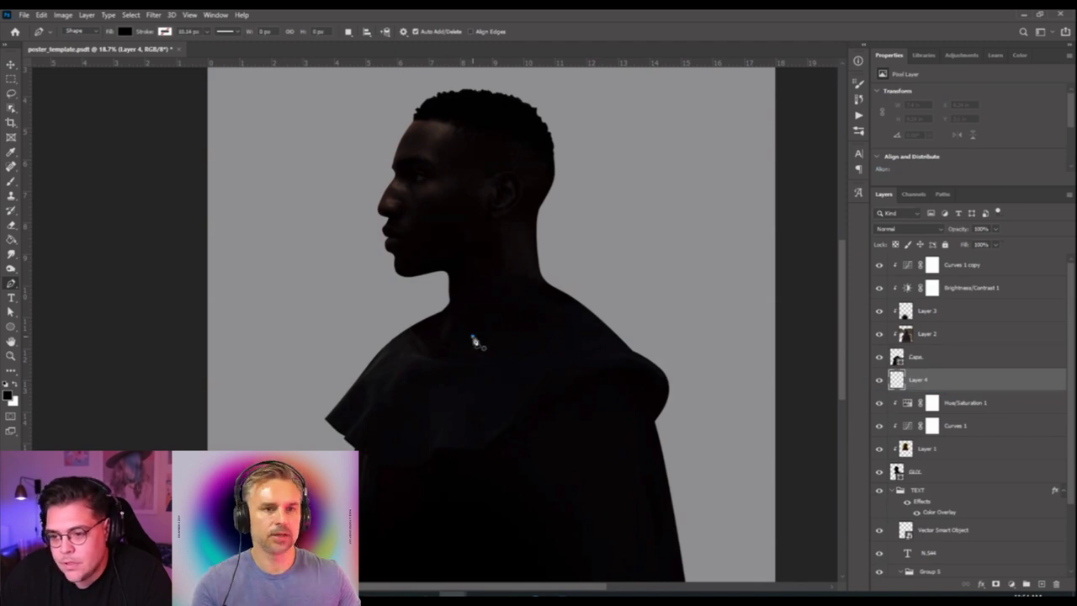
Start a black hood shape with a curved lower edge from the base of the throat to the back shoulder edge.
left_click(472, 337)
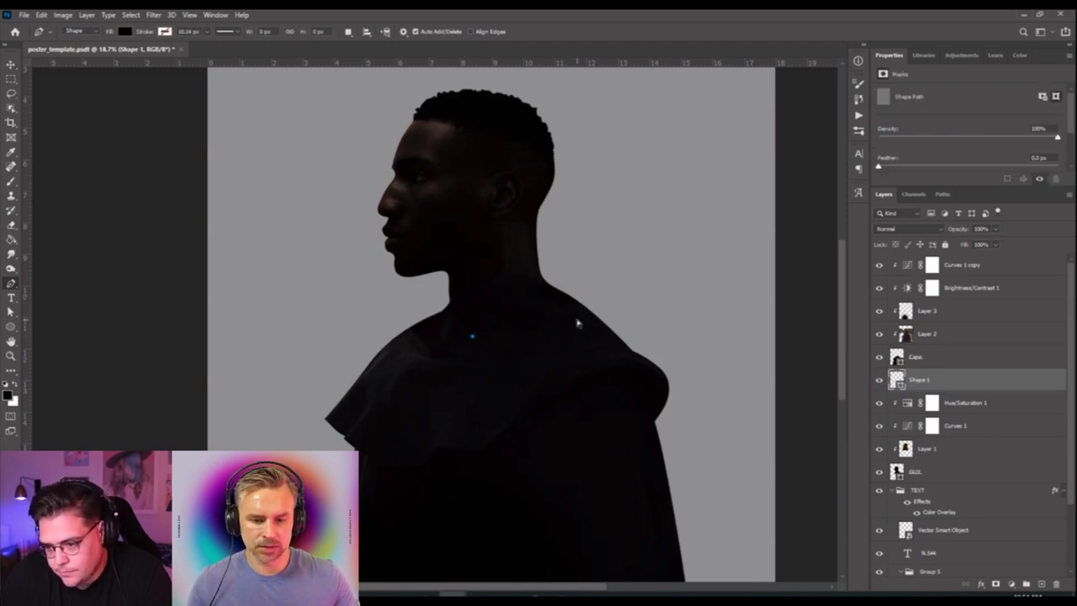
key("ctrl+z")
left_click_drag(469, 337, 496, 337)
left_click_drag(592, 319, 610, 308)
left_click(616, 306)
key("ctrl+z")
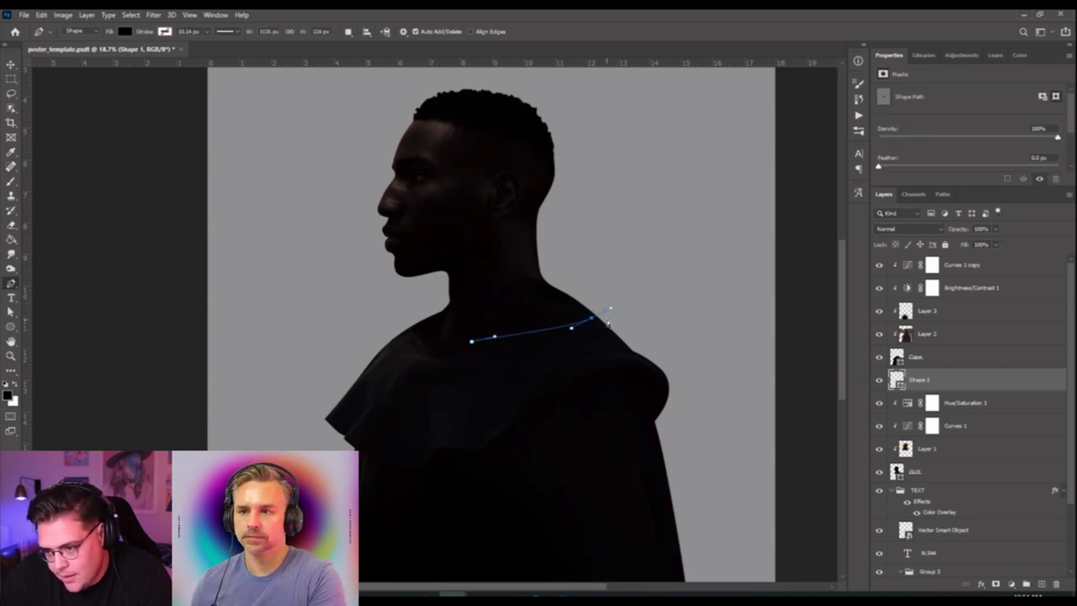
key("ctrl+z")
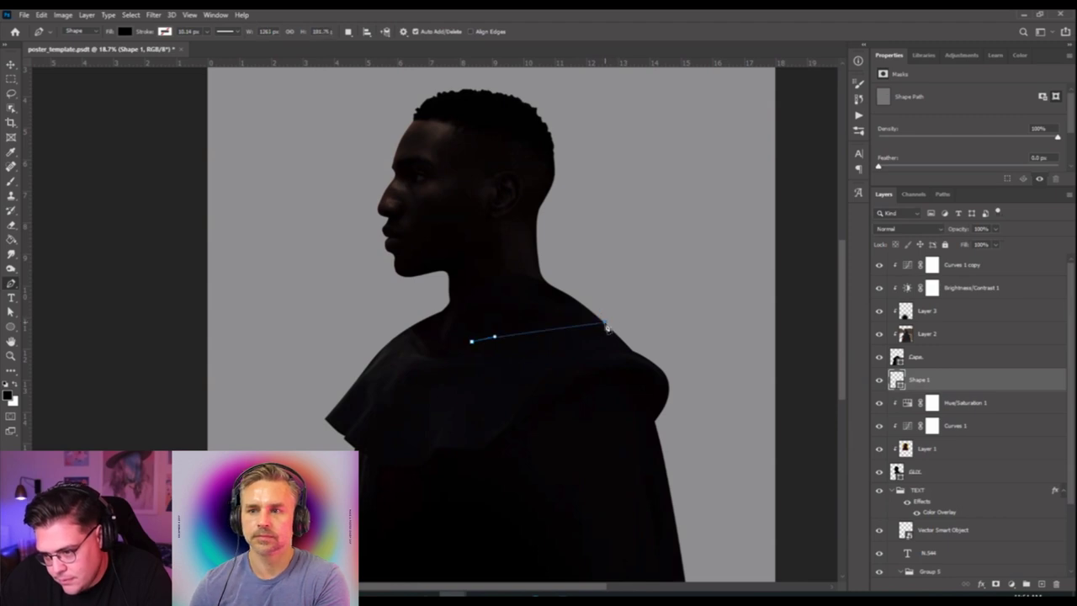
key("ctrl+shift+z")
Continue the hood outline up behind the neck, down across it to the throat, and close the black shape at the chest.
left_click(616, 309)
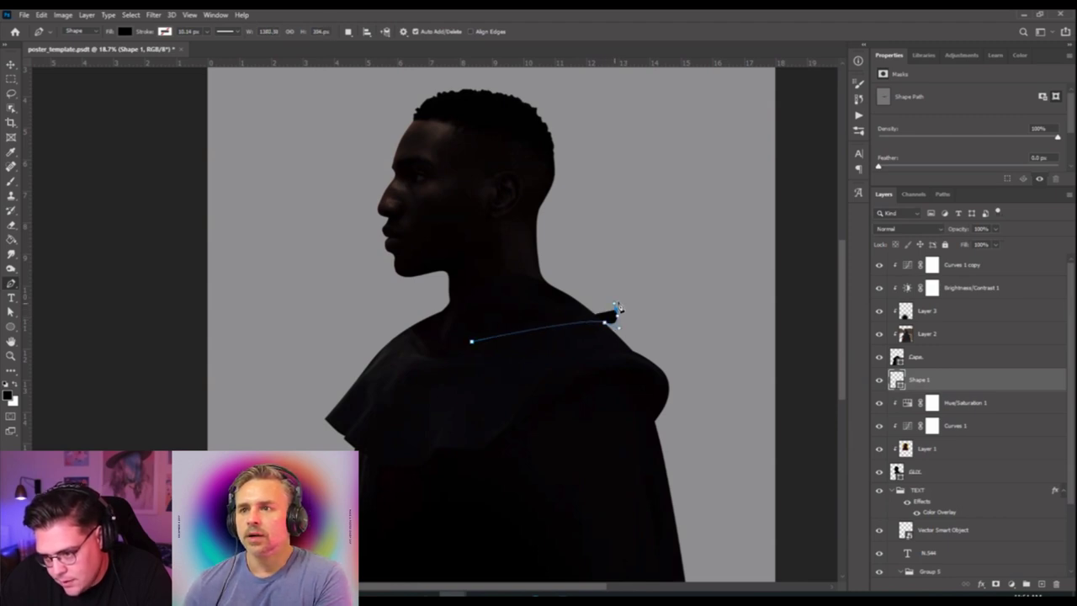
left_click(630, 267)
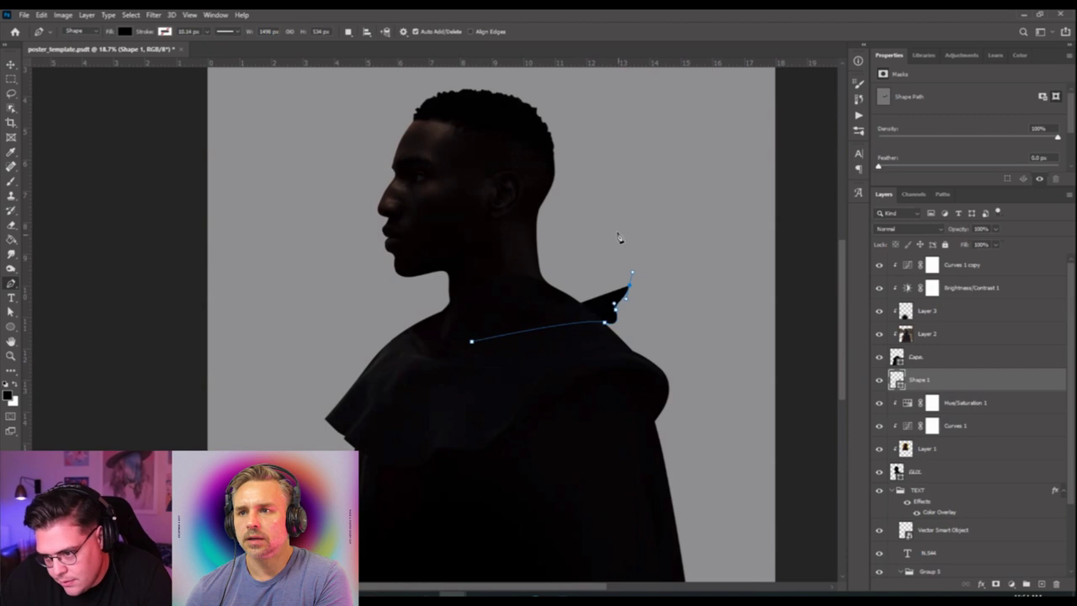
left_click_drag(616, 232, 601, 226)
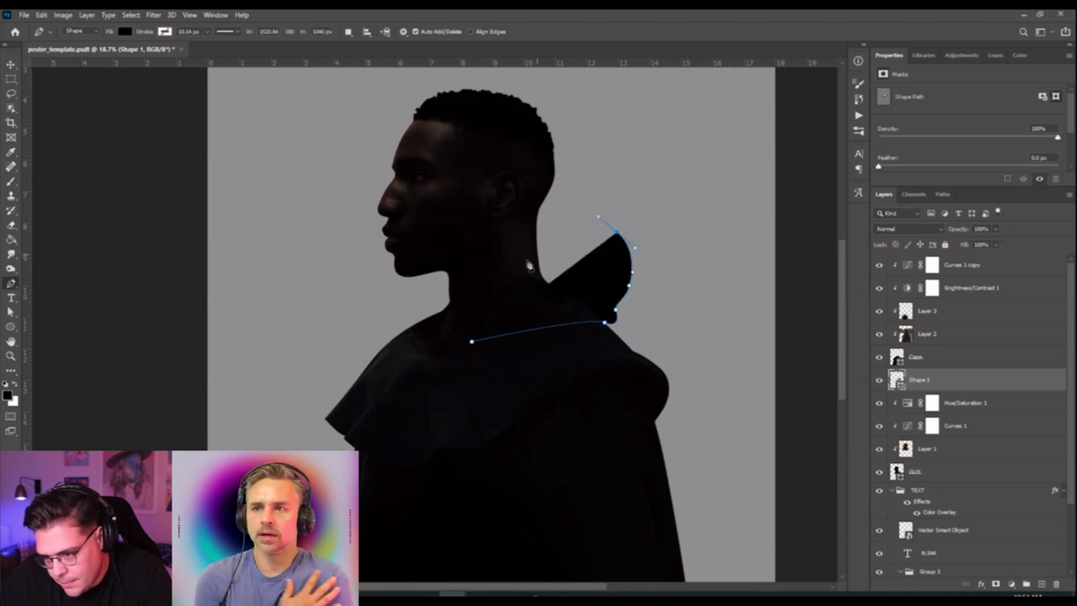
left_click_drag(494, 278, 561, 256)
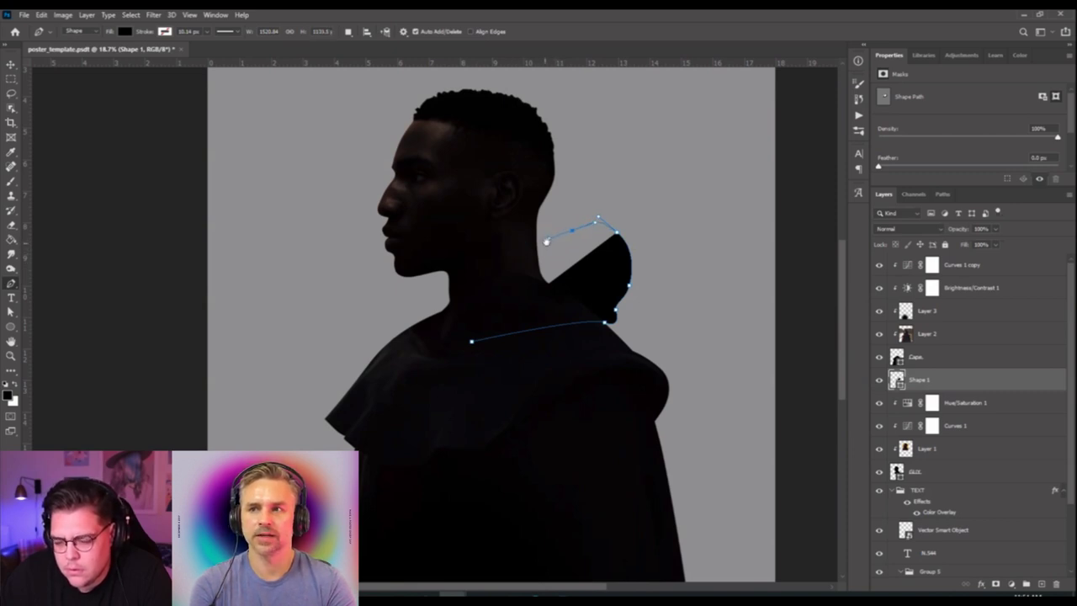
left_click_drag(466, 283, 474, 378)
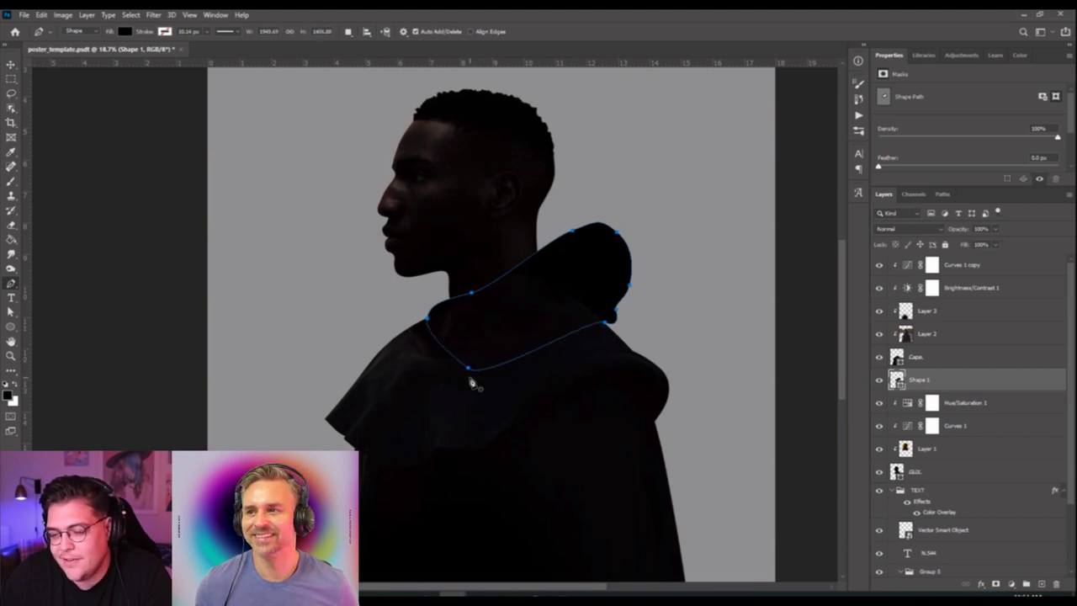
Move the hood shape to the top of the layer stack, in front of the cloak and its adjustments.
left_click(11, 65)
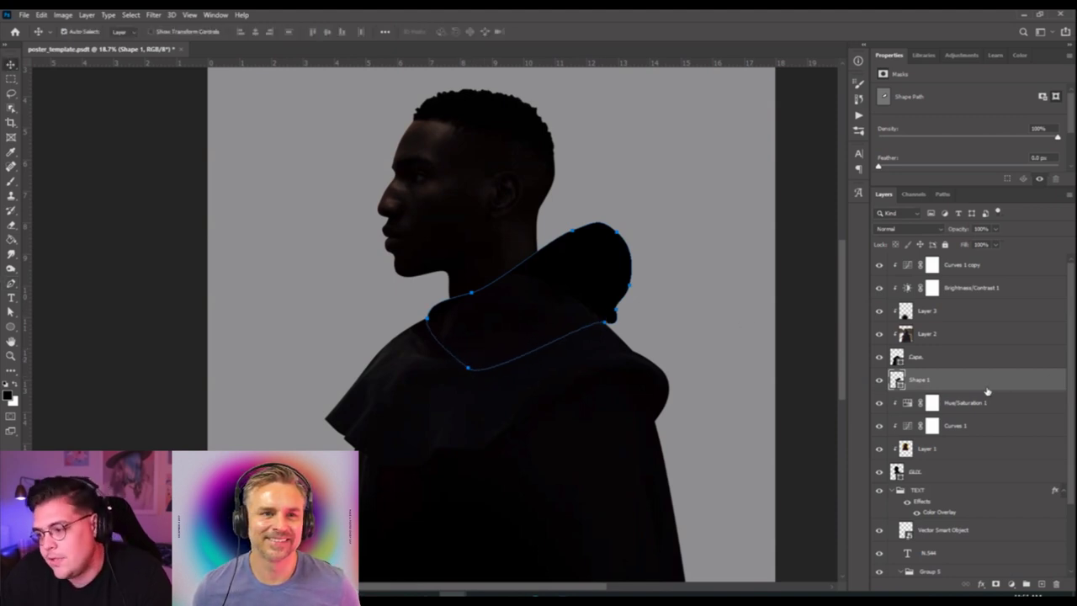
left_click_drag(987, 391, 973, 255)
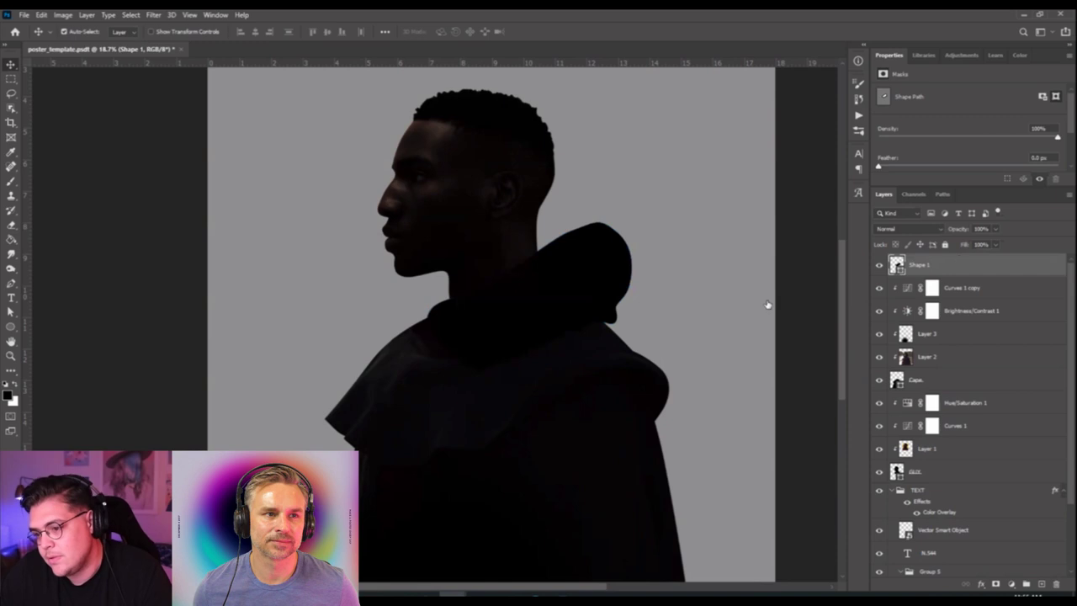
scroll(481, 366, "down", 5)
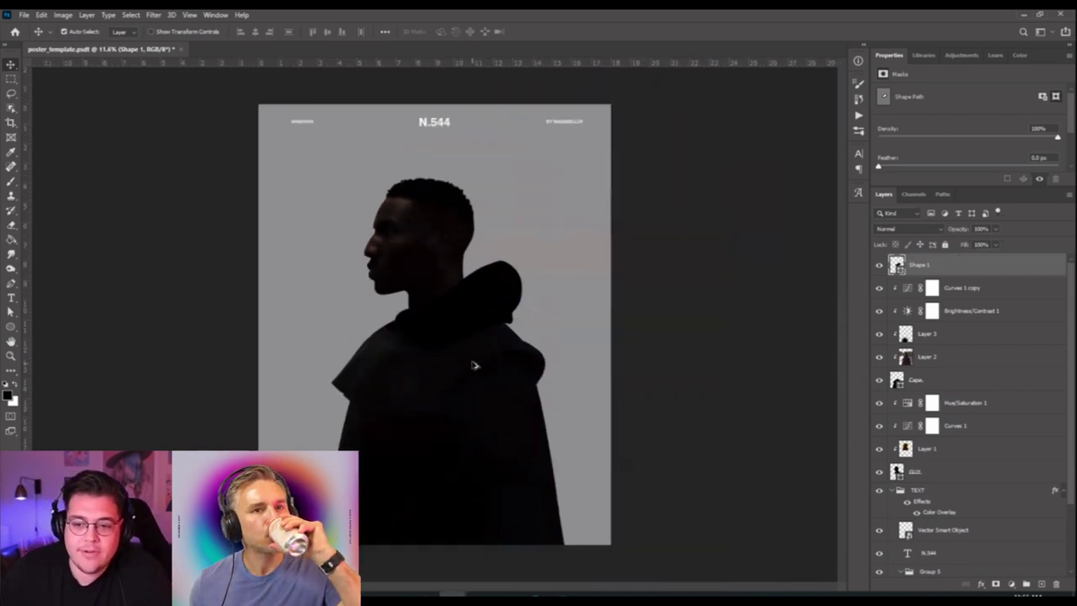
scroll(474, 367, "up", 2)
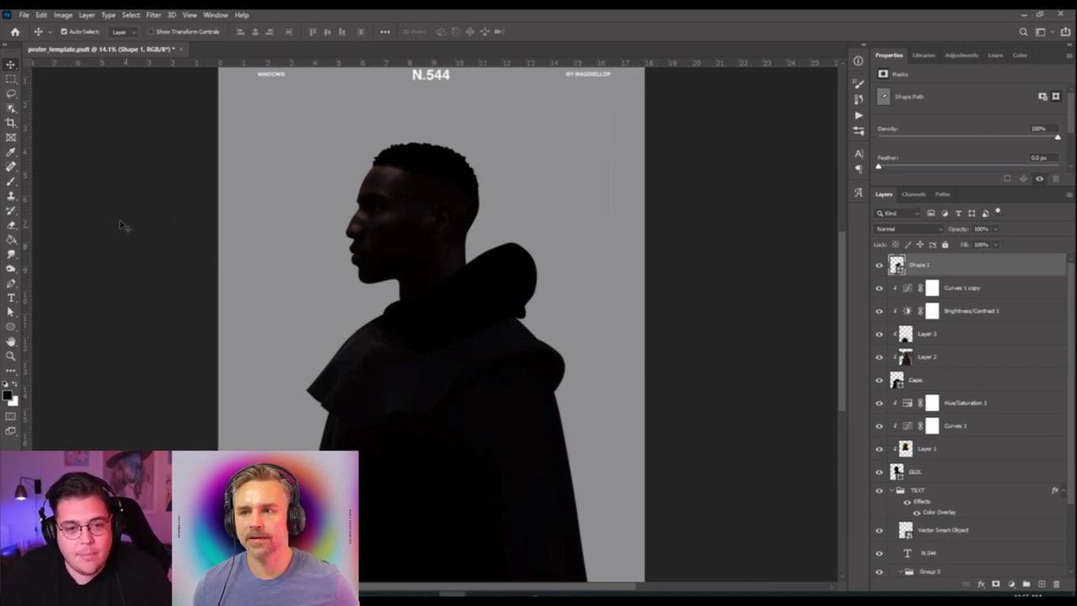
Scale the hood shape up proportionally to about 105%.
left_click(11, 224)
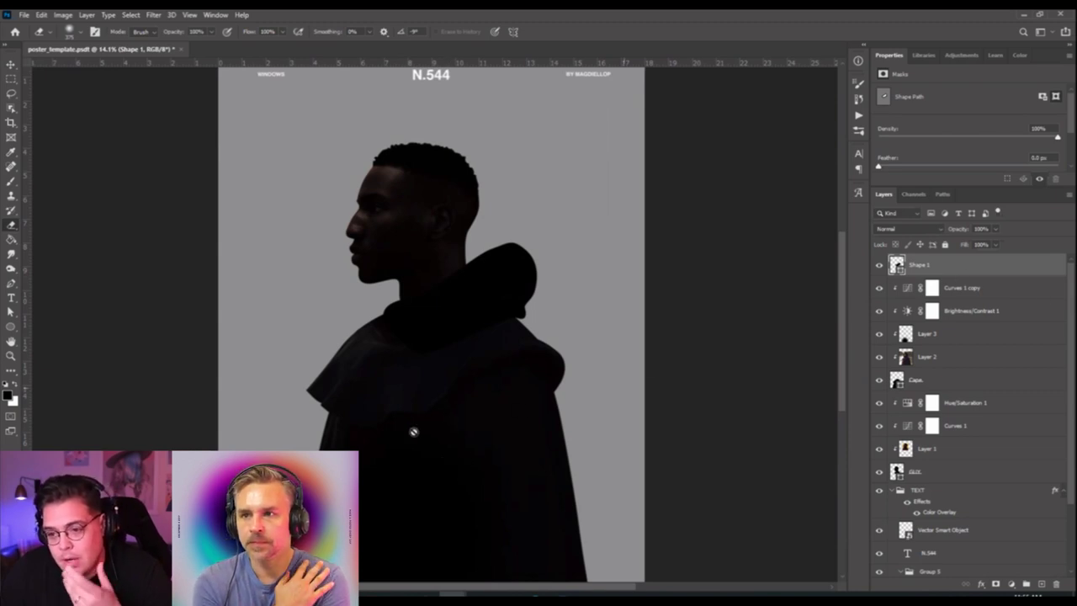
key("ctrl+t")
left_click_drag(535, 241, 542, 238)
mouse_move(522, 276)
left_mouse_down()
mouse_move(528, 245)
mouse_move(520, 280)
left_mouse_up()
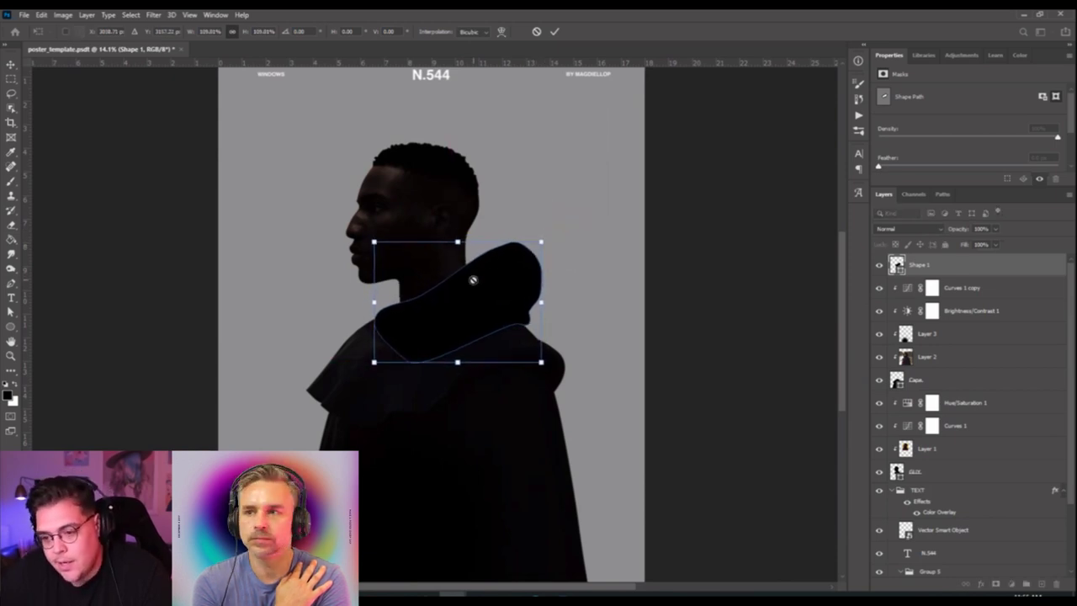
key("Return")
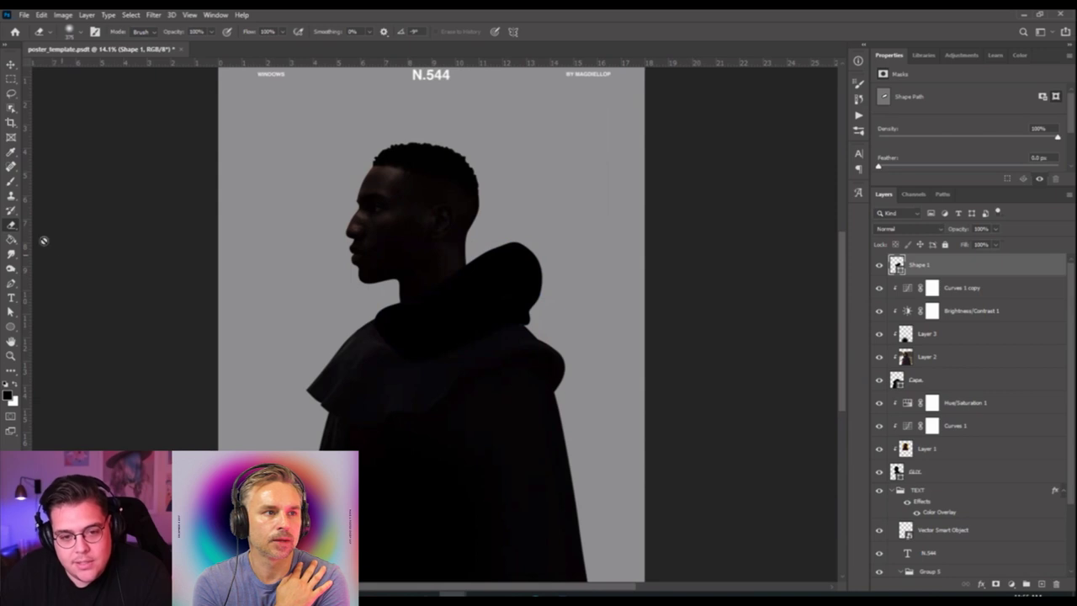
Adjust the path curve at the hood's upper back edge with Direct Selection.
left_click(11, 311)
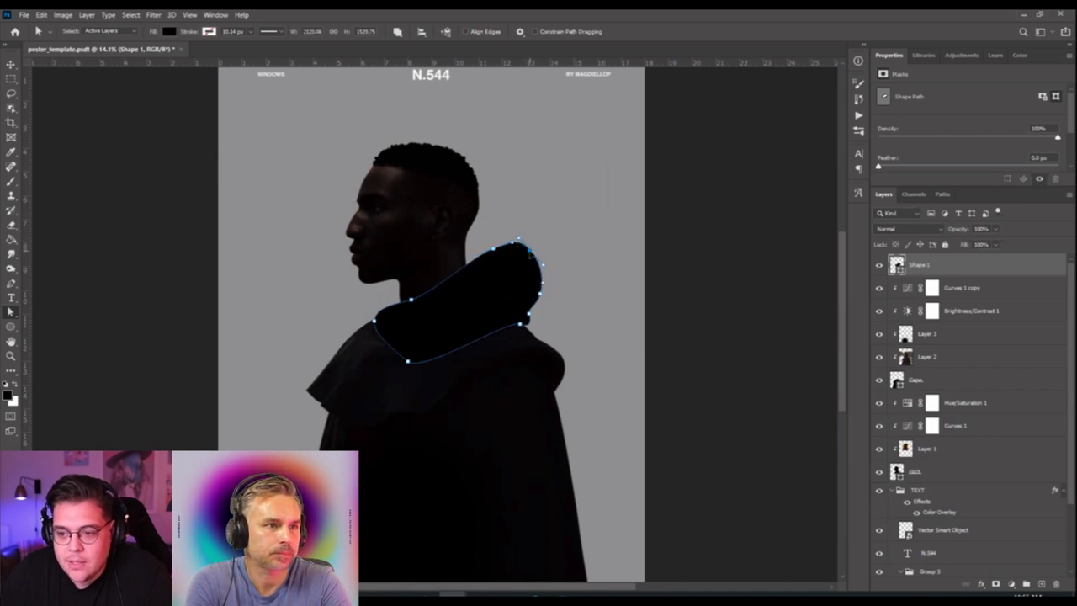
left_click(555, 243)
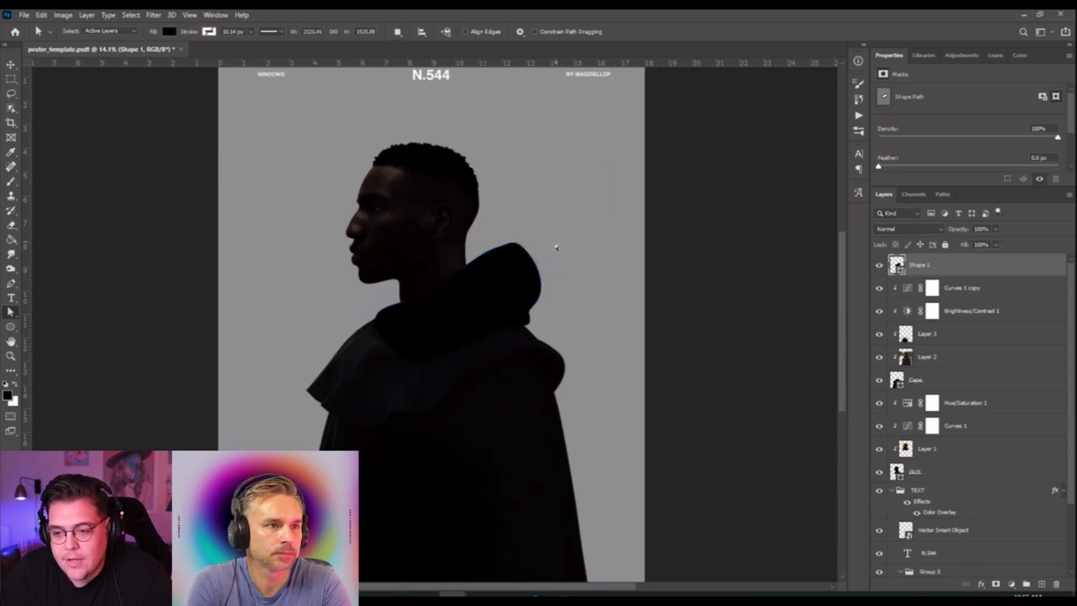
left_click(487, 287)
left_click(11, 64)
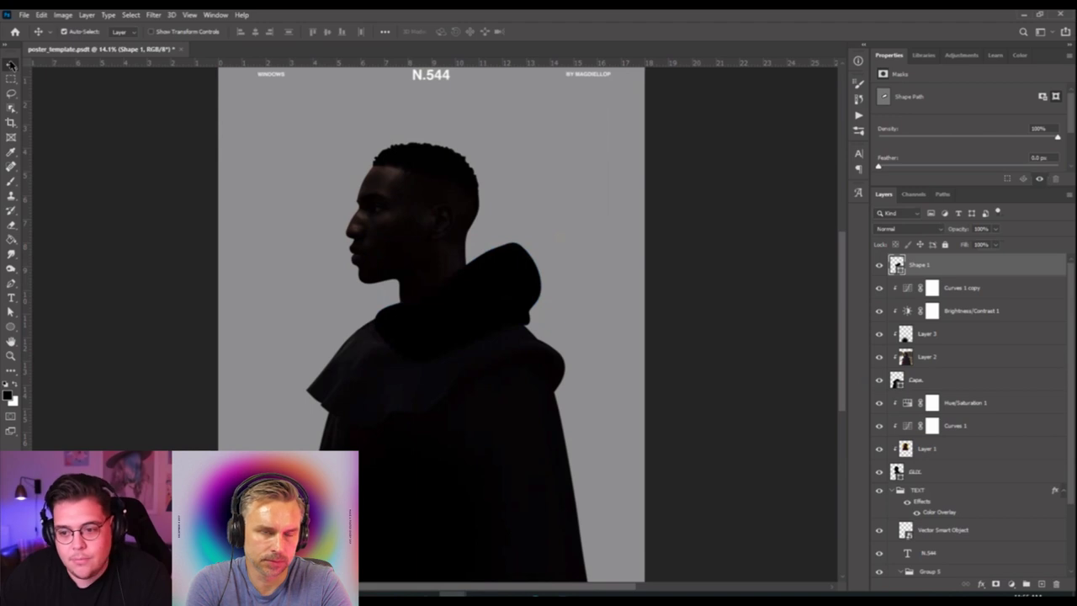
Reshape the hood's neckline by bending the curve at its throat-side anchor into a deeper dip behind the neck.
scroll(453, 354, "up", 1)
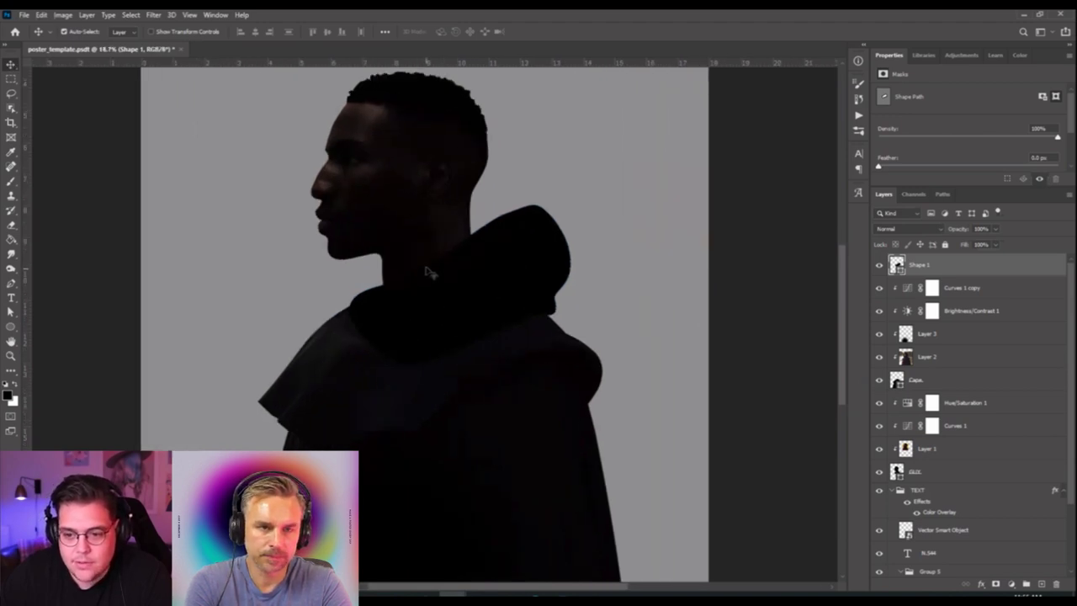
key("a")
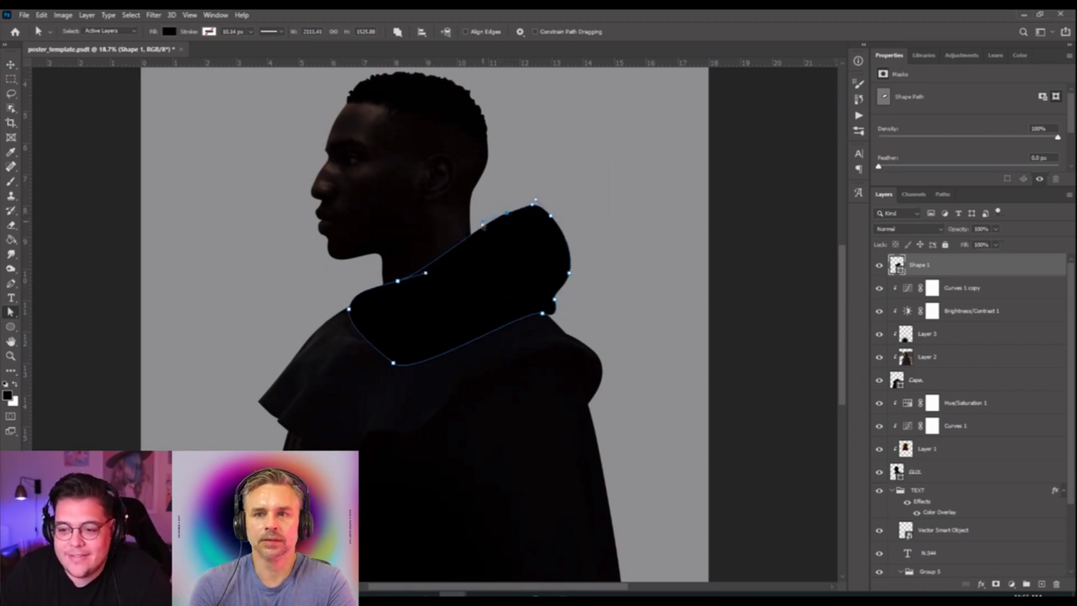
left_click_drag(427, 277, 402, 283)
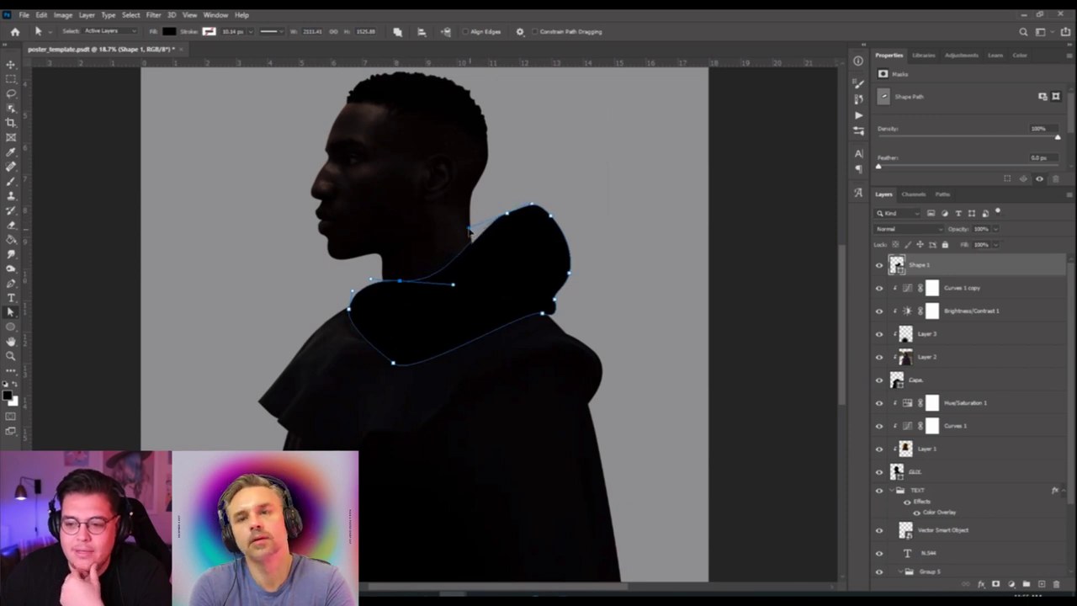
left_click(611, 281)
scroll(391, 402, "down", 3)
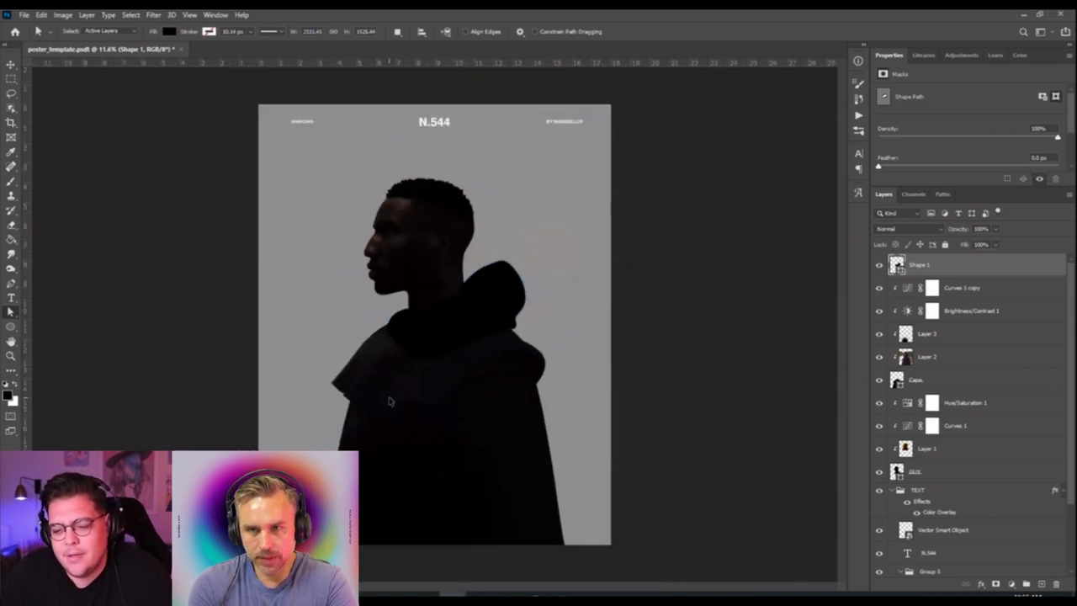
Round out the hood shape's front edge by pulling the front anchor's curve handle down toward the front shoulder.
scroll(403, 342, "up", 1)
left_click(390, 334)
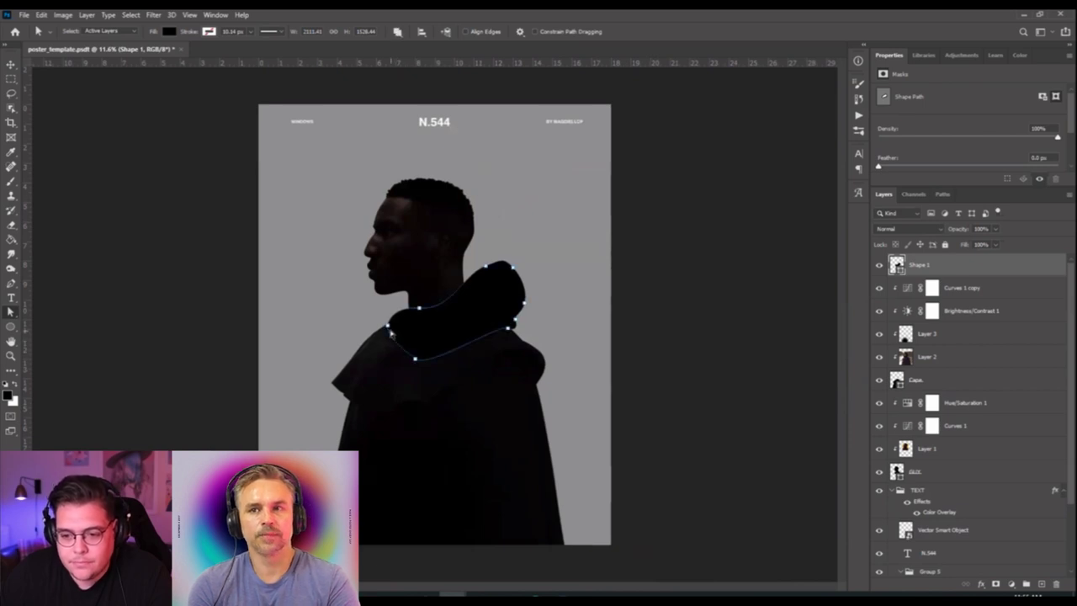
left_click_drag(387, 339, 374, 347)
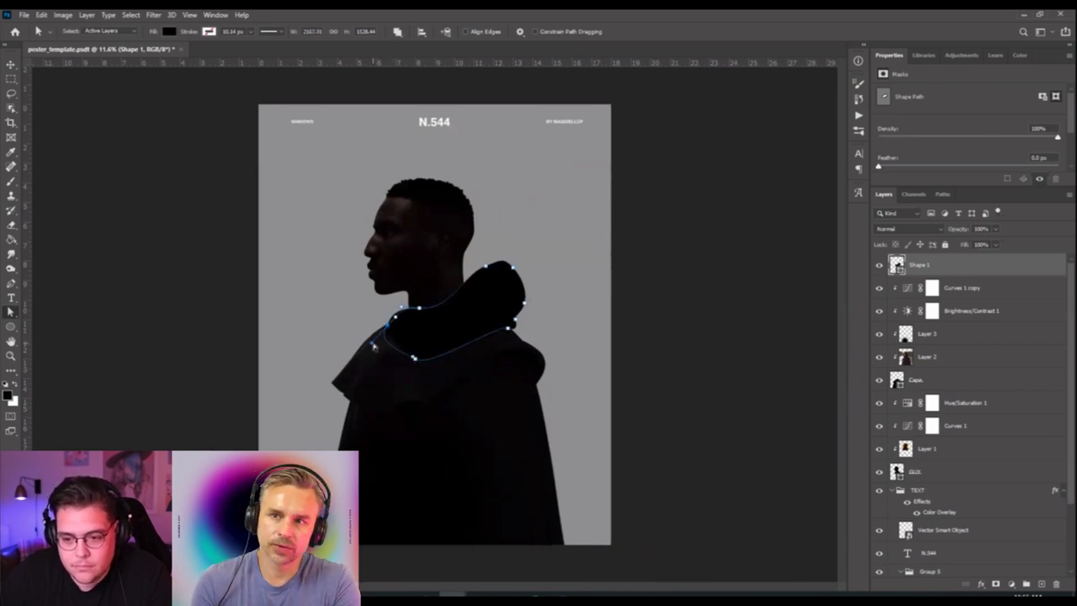
left_click(627, 323)
scroll(463, 386, "down", 3)
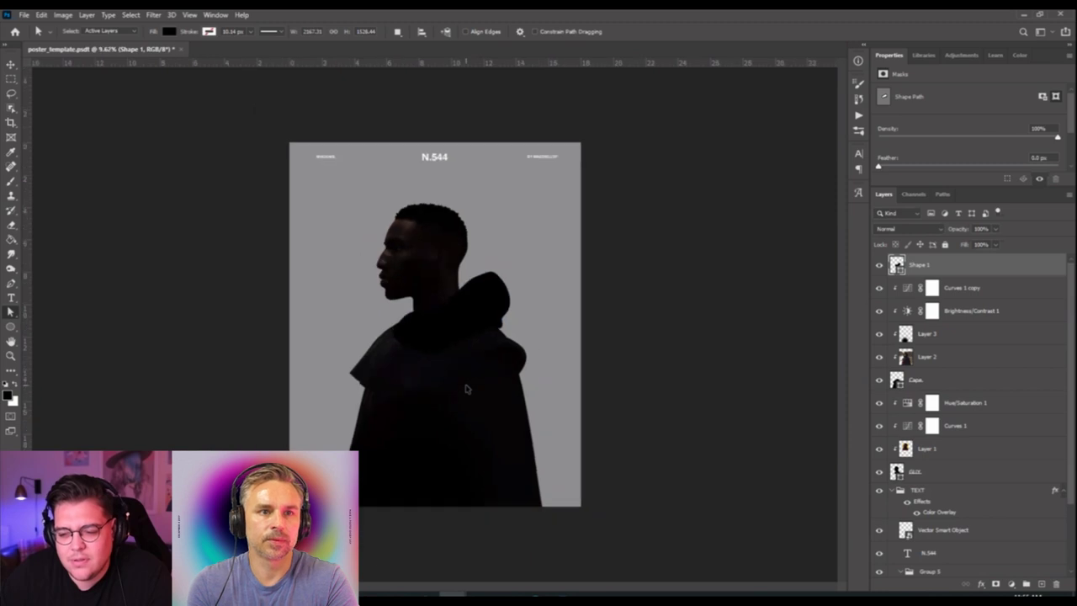
scroll(464, 386, "up", 3)
left_click(406, 327)
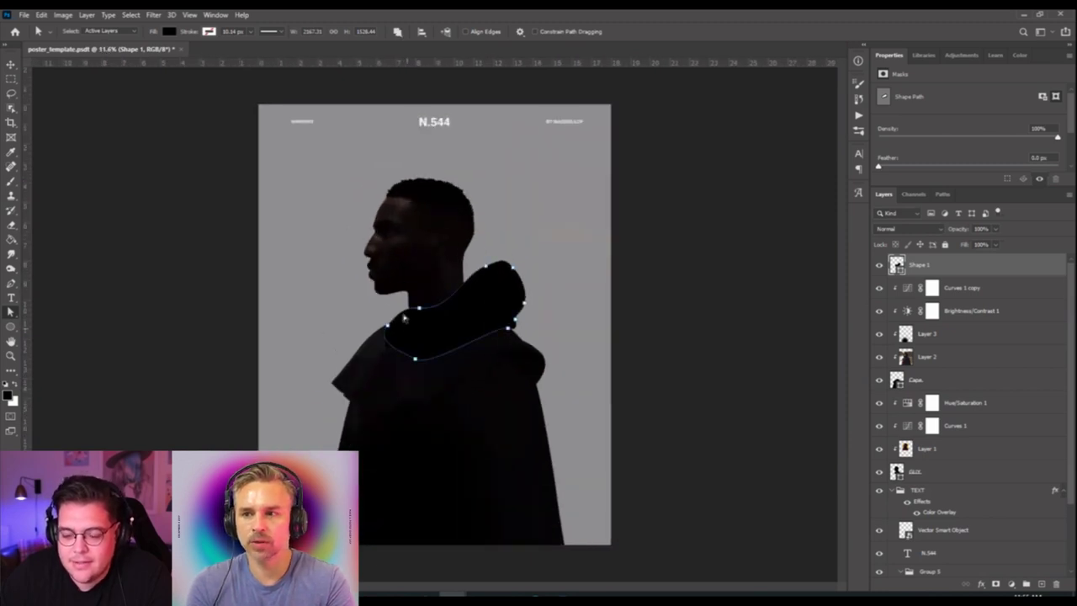
Paint soft black brush strokes on Layer 3 over the cloak's upper chest, just below the hood.
key("v")
left_click(447, 273)
left_click(433, 380)
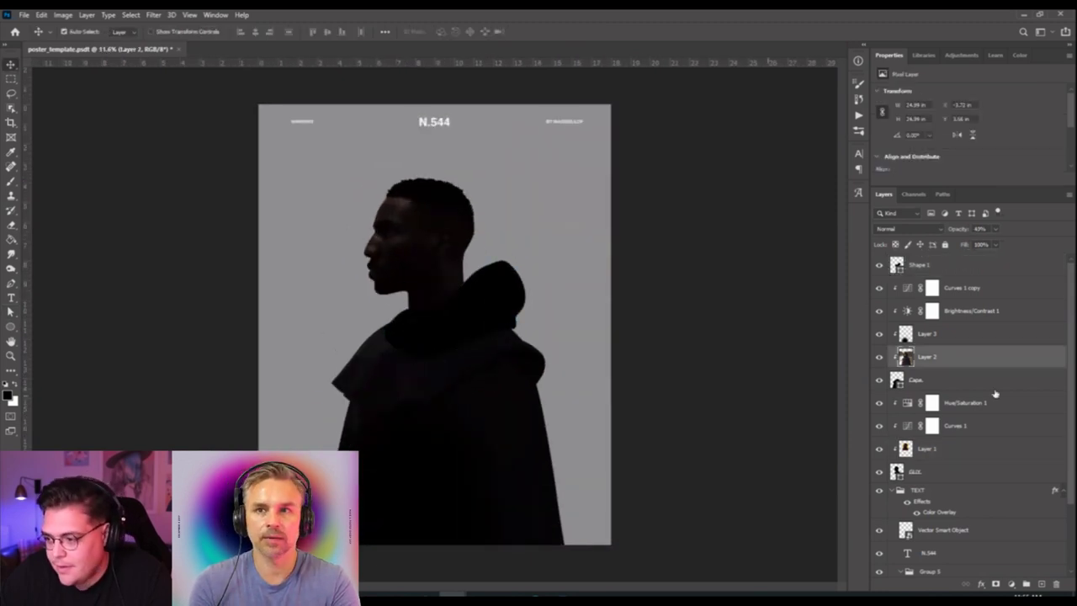
left_click(965, 334)
left_click(14, 183)
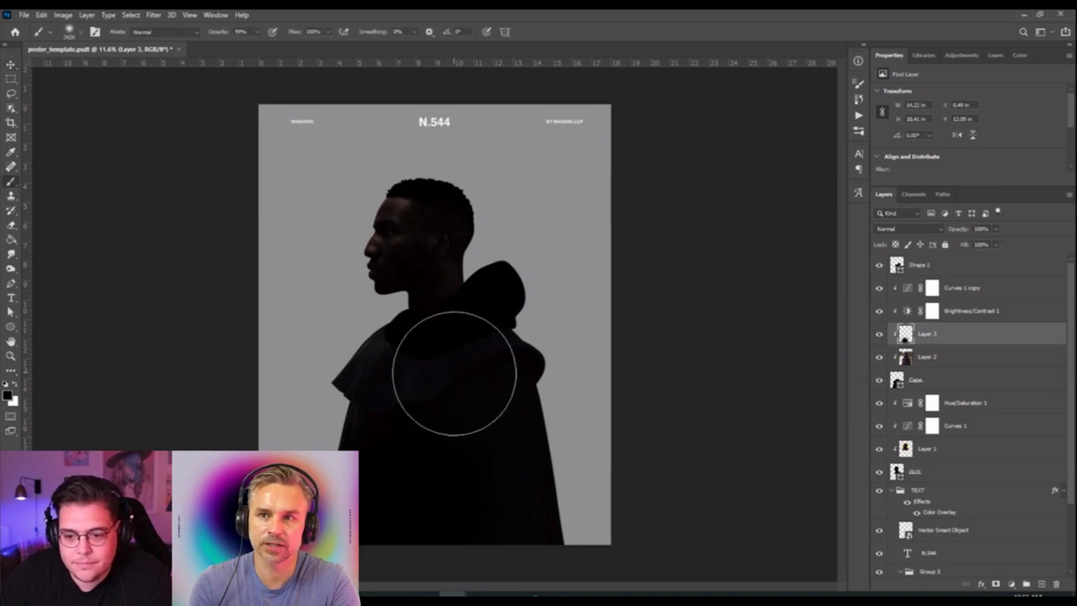
mouse_move(433, 368)
left_mouse_down()
mouse_move(461, 346)
mouse_move(418, 355)
mouse_move(489, 333)
left_mouse_up()
left_click(405, 348)
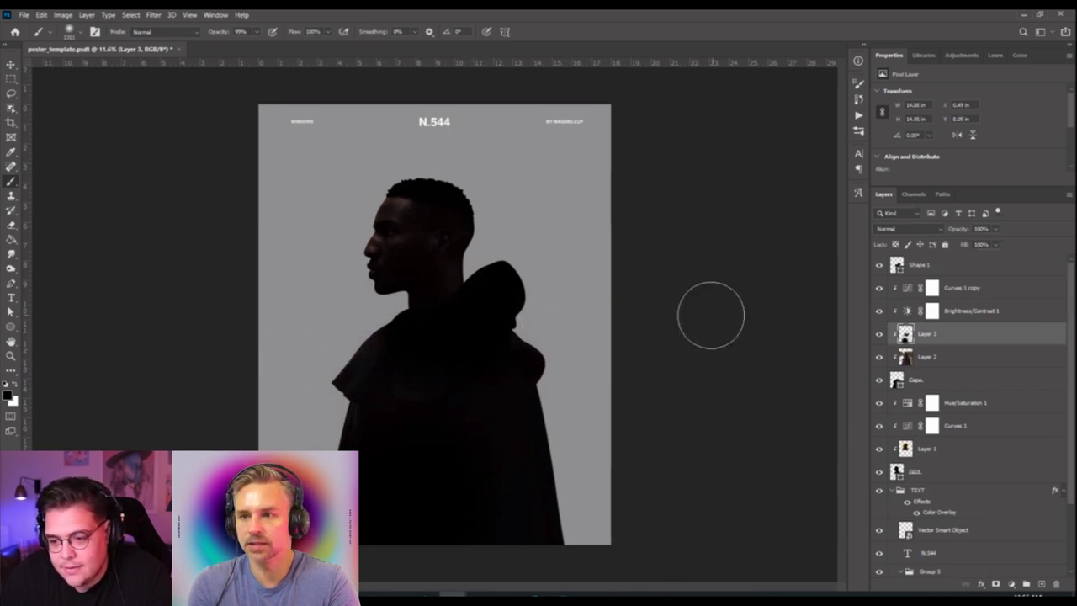
Add a new layer above the portrait's Layer 1 and paint soft black shading over the lower neck.
left_click(941, 385)
left_click(934, 448)
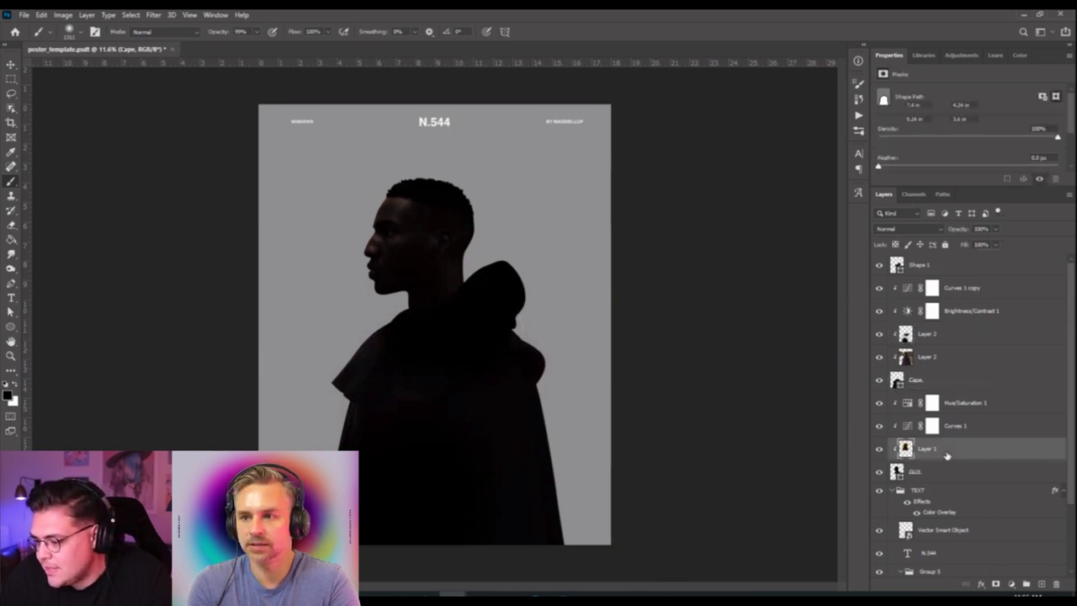
left_click(1041, 584)
mouse_move(451, 315)
left_mouse_down()
mouse_move(420, 330)
mouse_move(453, 322)
left_mouse_up()
scroll(395, 322, "up", 4)
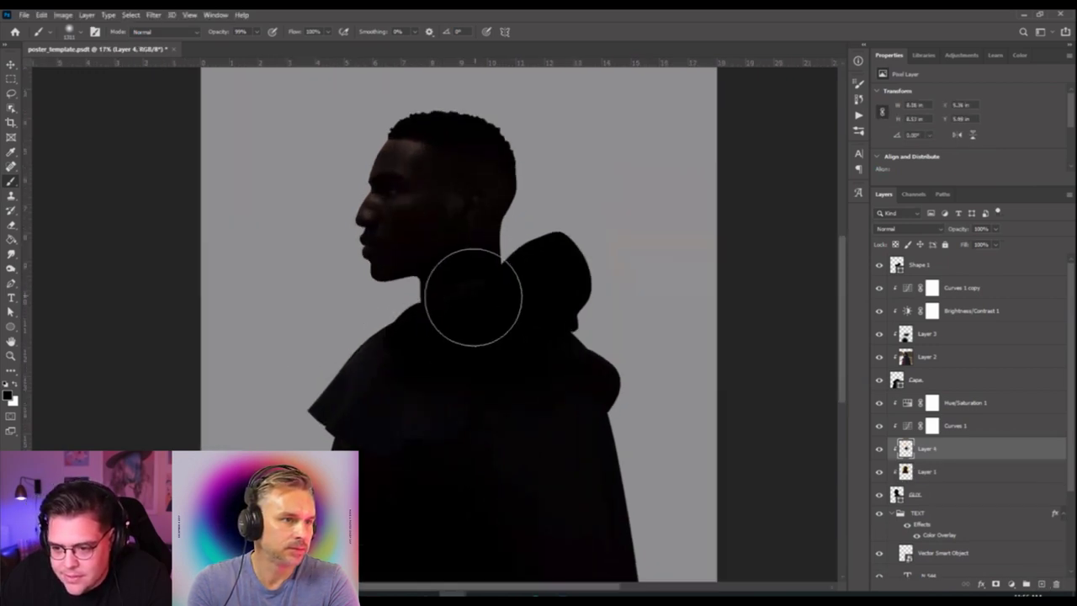
scroll(436, 349, "up", 1)
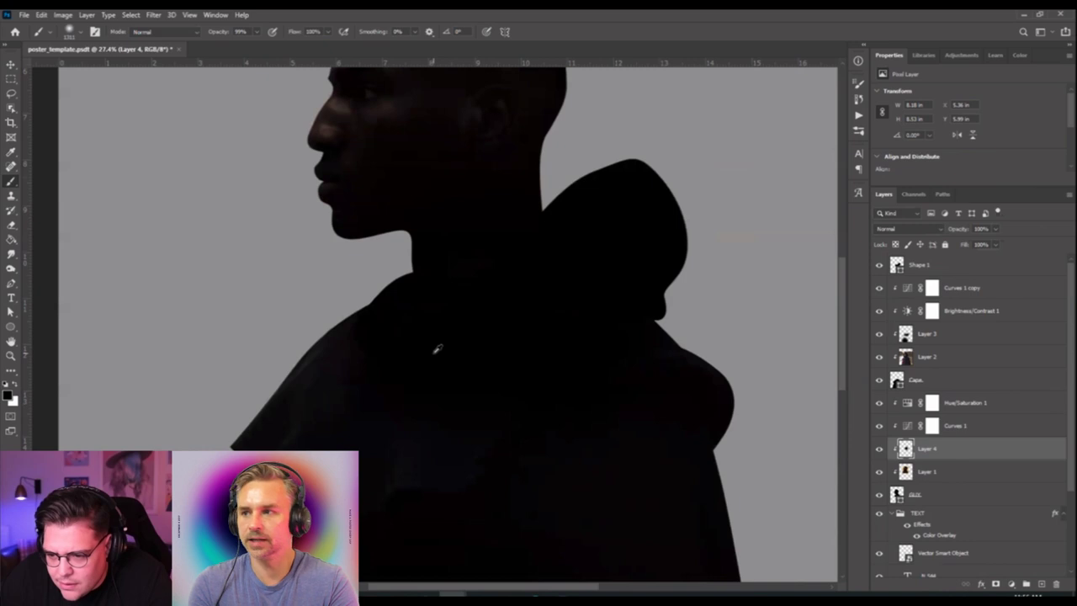
Darken the collar, front shoulder and chest of the cloak on Layer 3 with smaller soft black strokes.
left_click(941, 336)
key("ctrl+z")
mouse_move(495, 272)
left_mouse_down()
mouse_move(466, 286)
mouse_move(410, 288)
left_mouse_up()
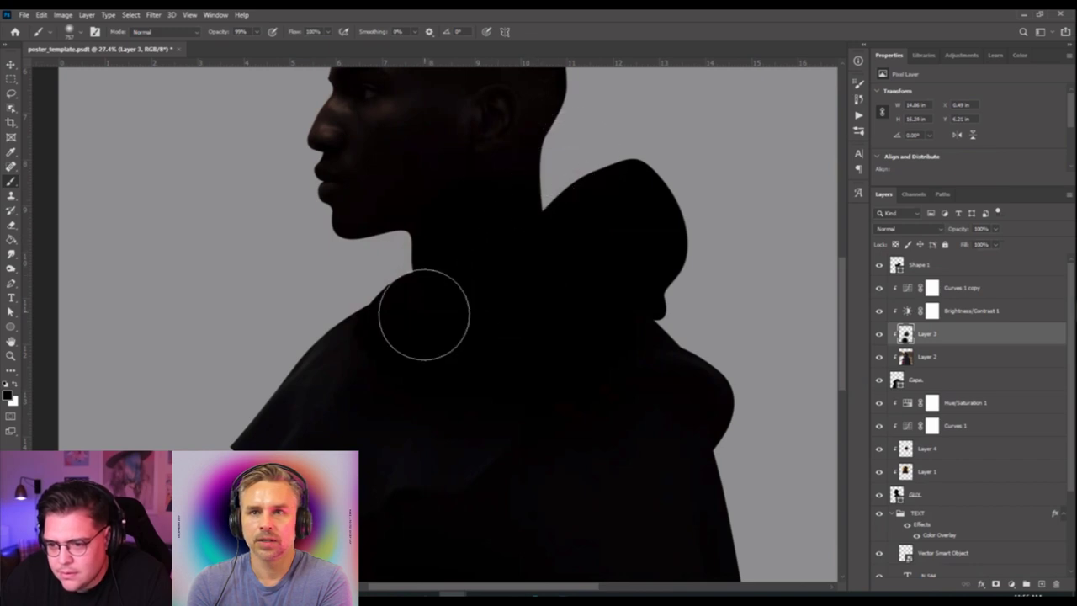
scroll(425, 317, "down", 2)
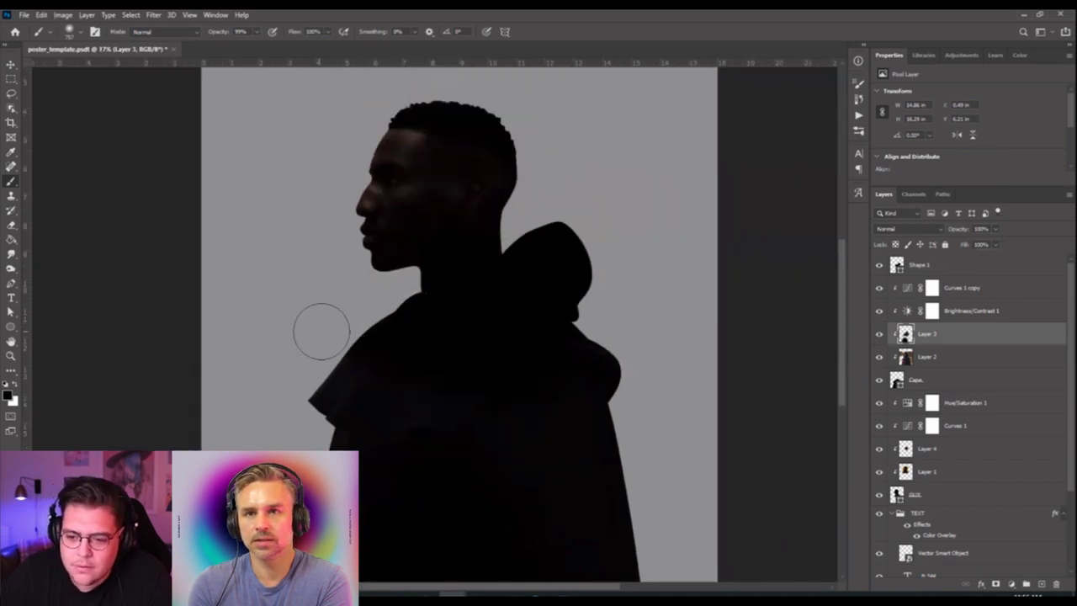
mouse_move(343, 351)
left_mouse_down()
mouse_move(486, 343)
mouse_move(344, 361)
left_mouse_up()
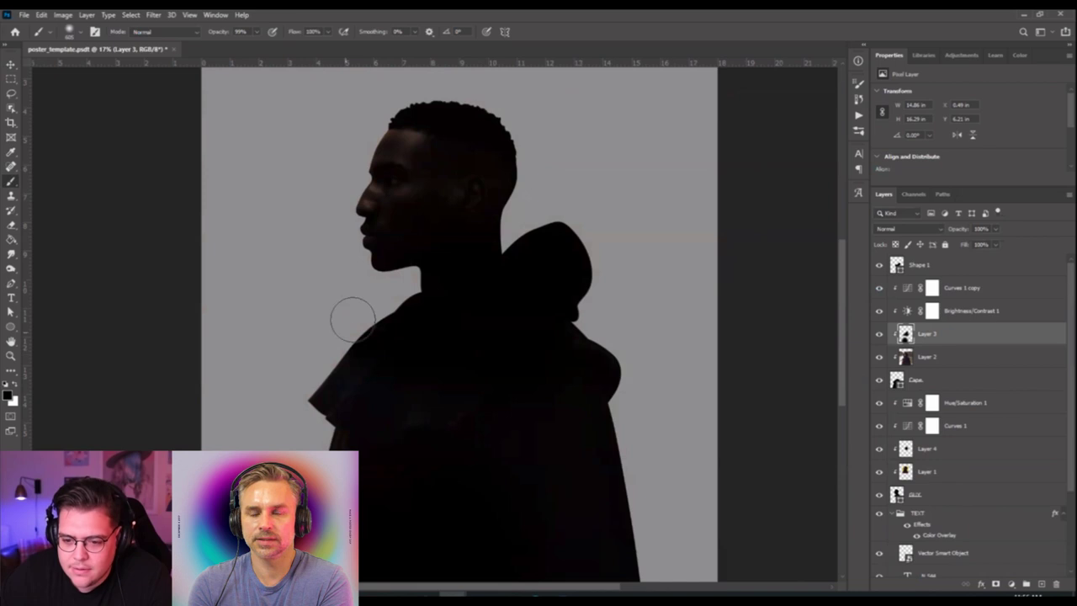
mouse_move(574, 316)
left_mouse_down()
mouse_move(602, 376)
mouse_move(468, 379)
left_mouse_up()
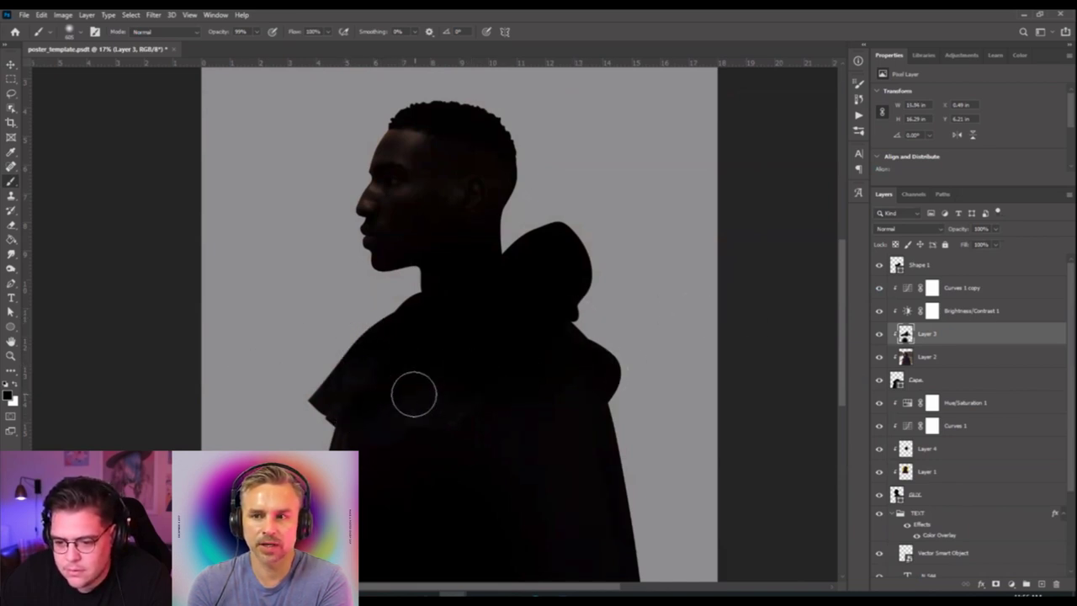
scroll(386, 416, "down", 1)
scroll(387, 416, "down", 5)
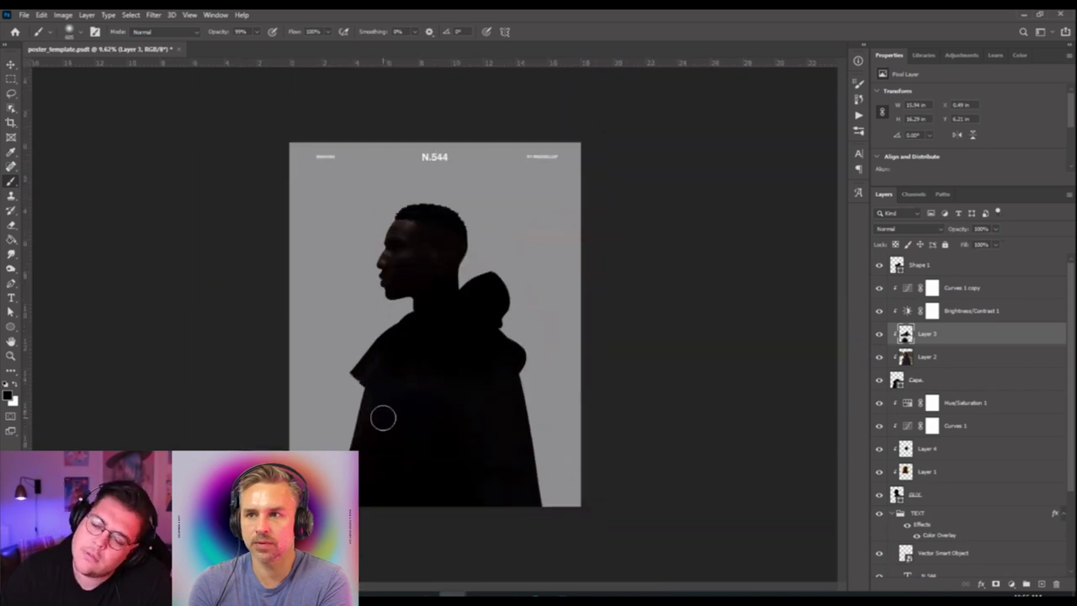
scroll(386, 414, "up", 2)
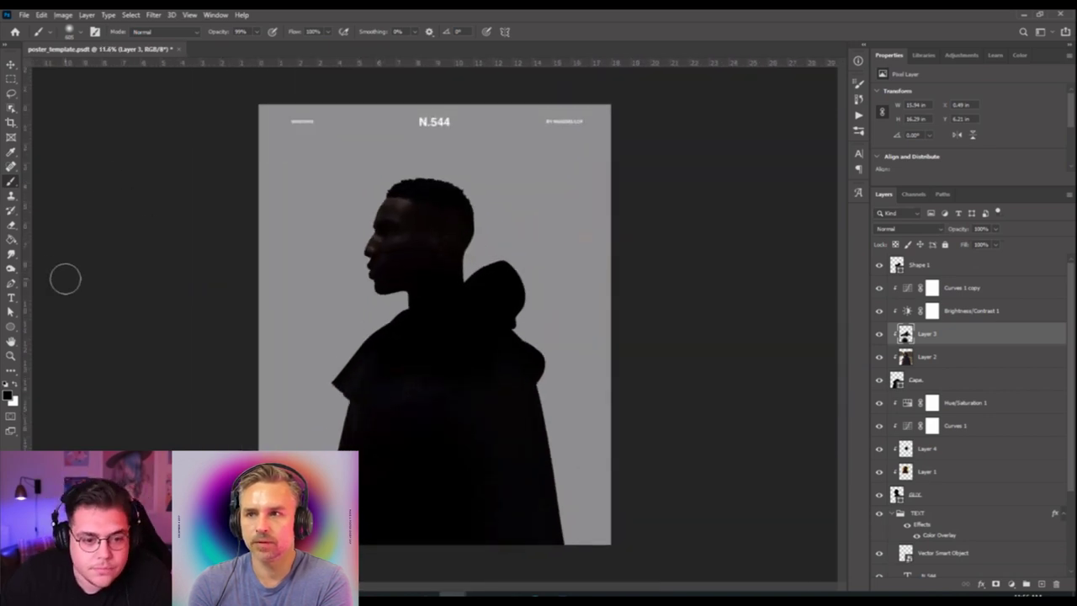
Adjust the hood shape's upper-edge anchor behind the neck with Direct Selection, shifting it closer to the nape.
left_click(11, 313)
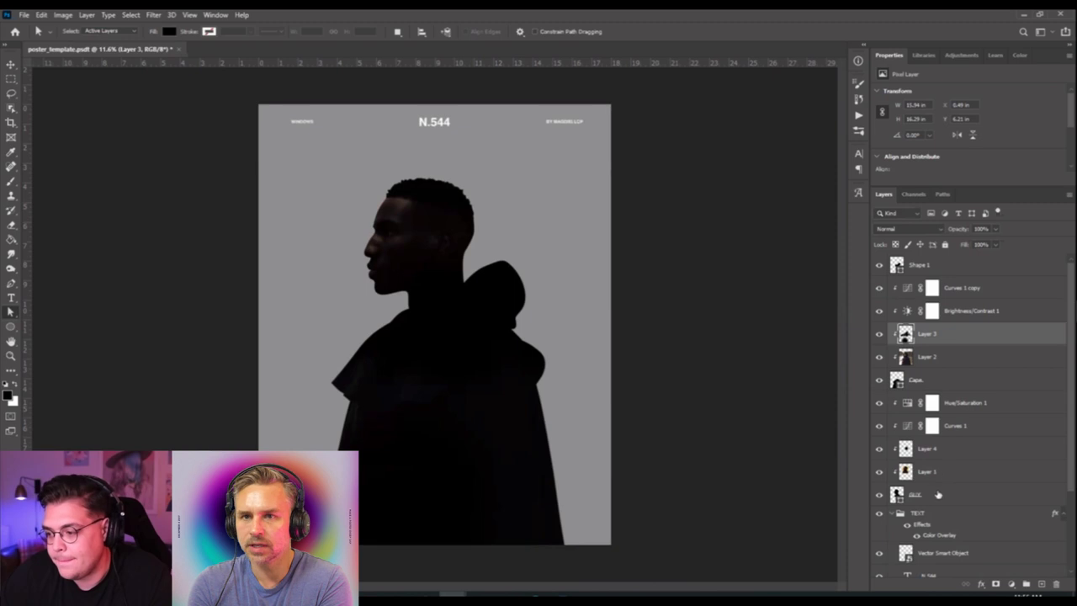
left_click(939, 495)
scroll(936, 488, "down", 2)
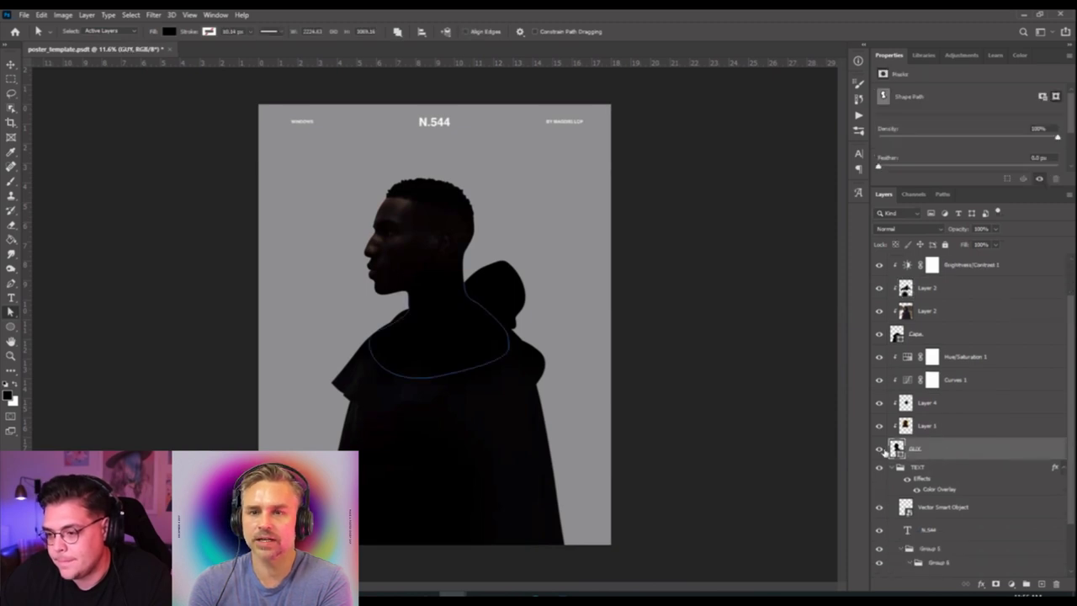
scroll(904, 421, "up", 2)
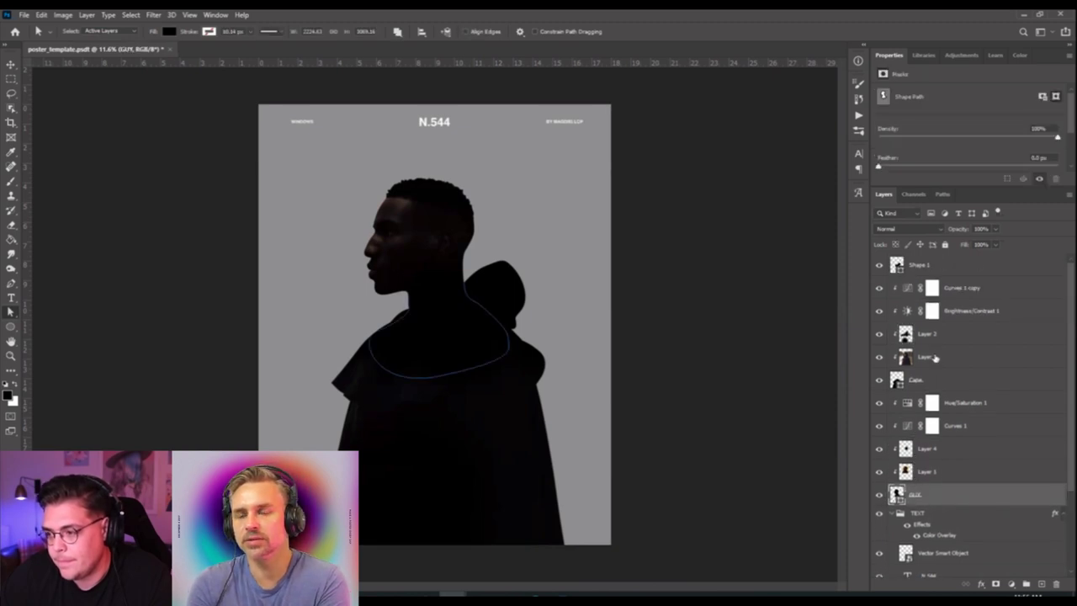
left_click(921, 266)
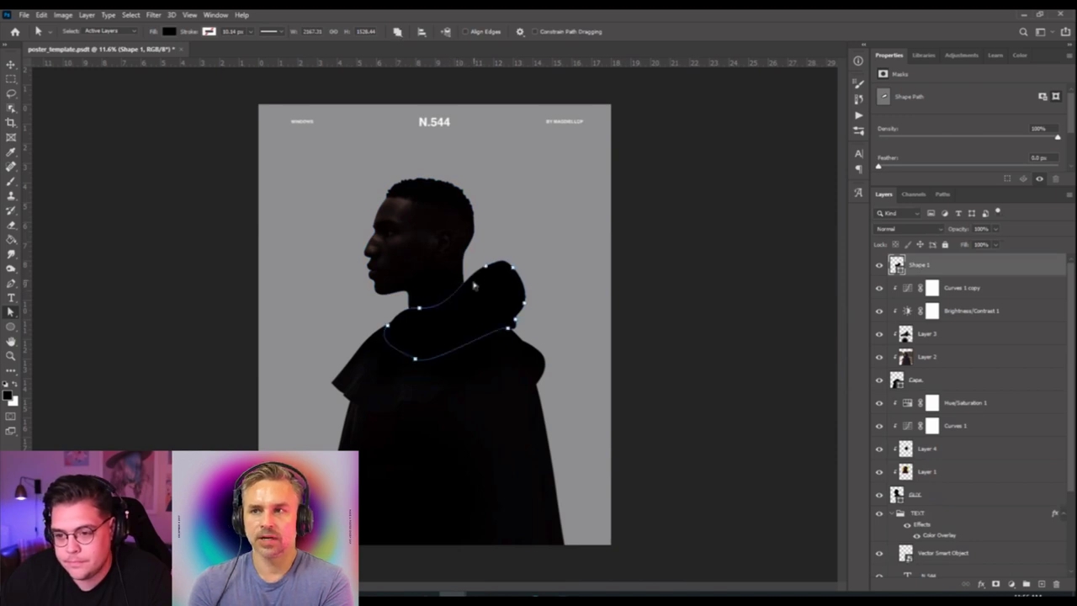
left_click_drag(482, 267, 492, 263)
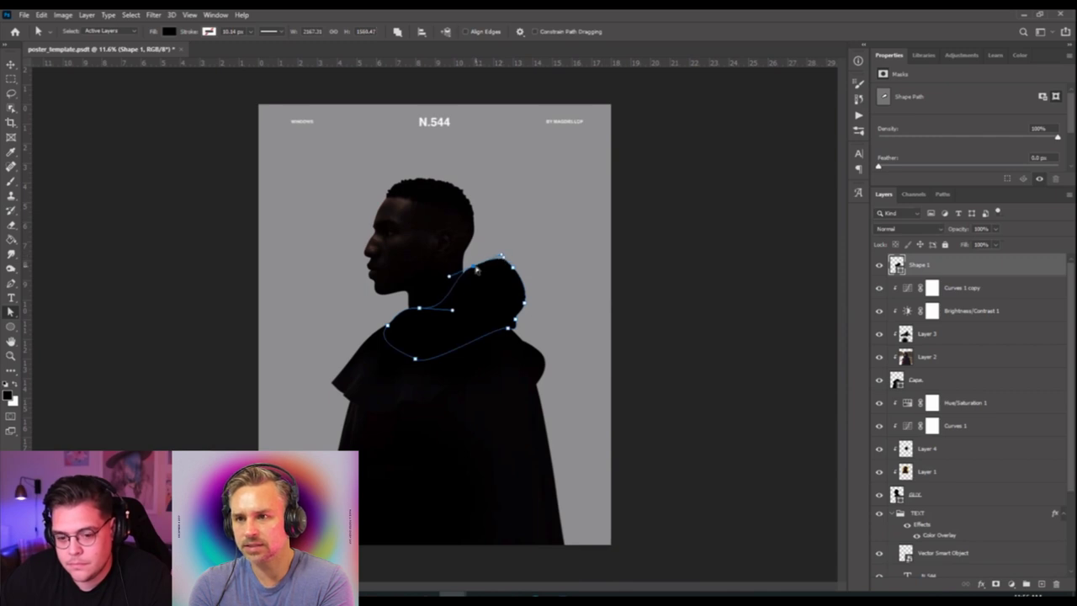
left_click(665, 250)
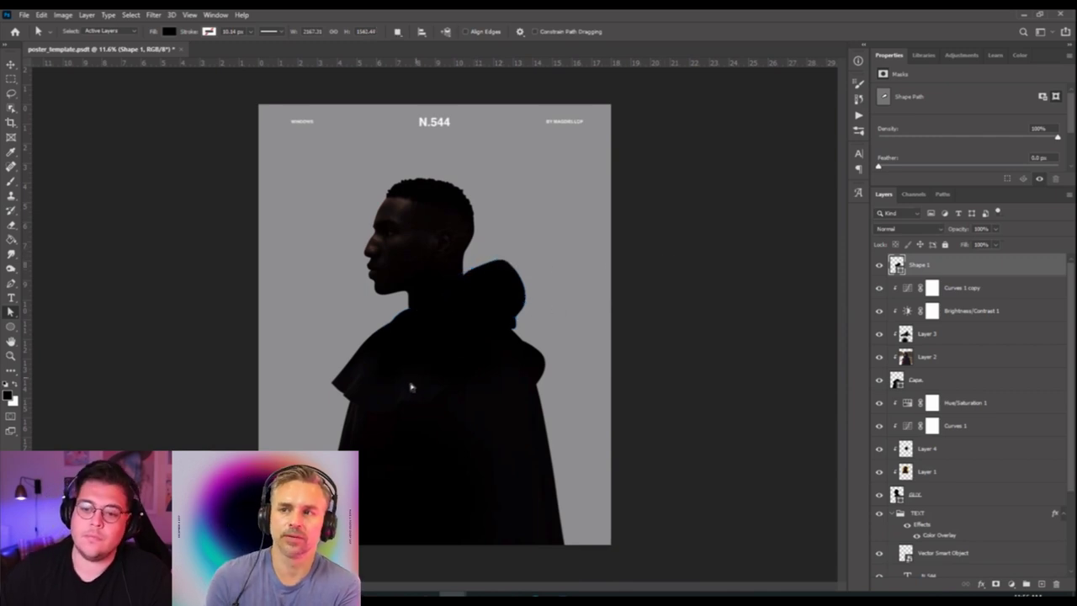
scroll(463, 357, "down", 2)
scroll(464, 357, "up", 3)
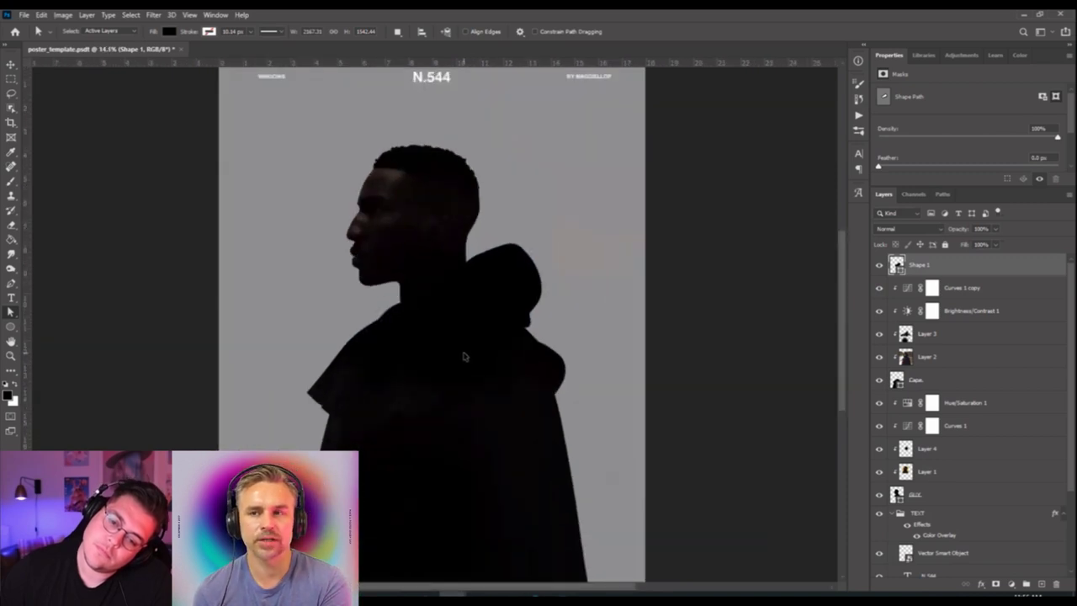
scroll(464, 357, "down", 1)
left_click(465, 347)
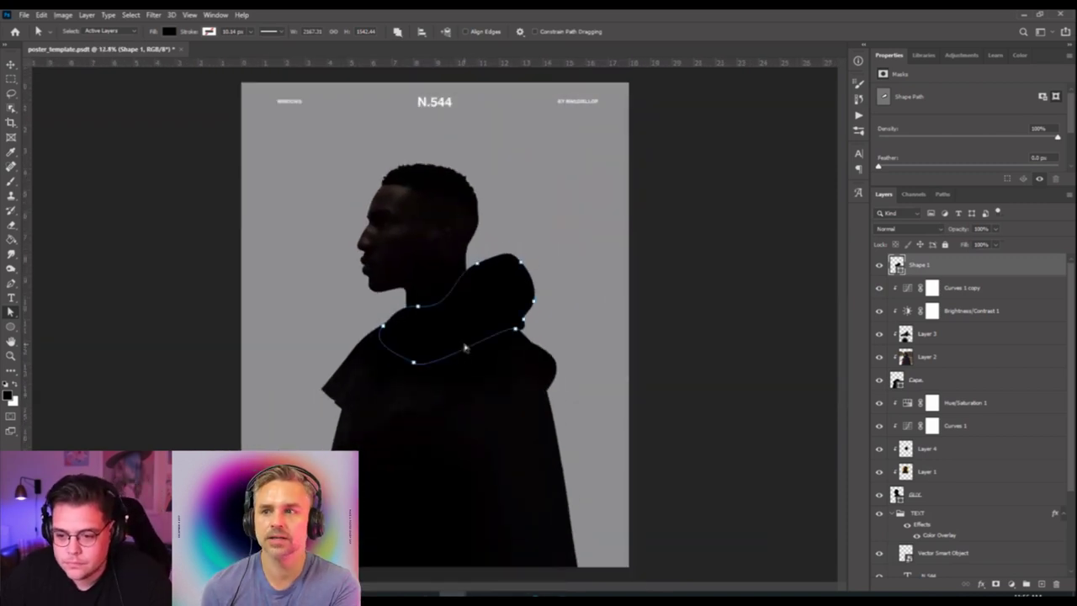
left_click(475, 374)
Erase parts of the black paint on Layer 3 over the cloak's chest and front shoulder with a large soft eraser.
left_click(955, 335)
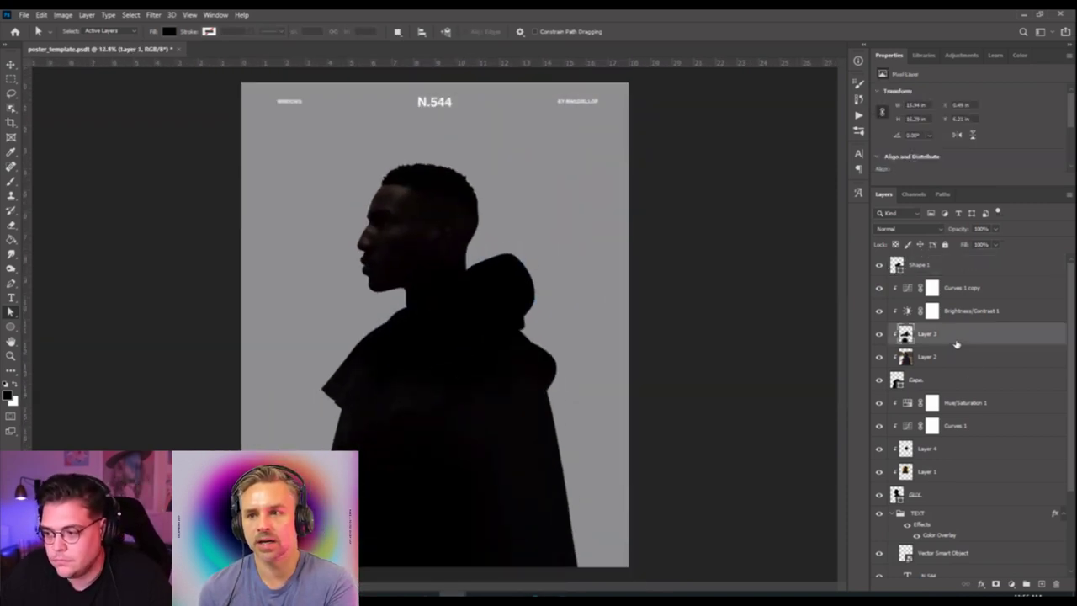
left_click(11, 225)
left_click_drag(464, 357, 487, 360)
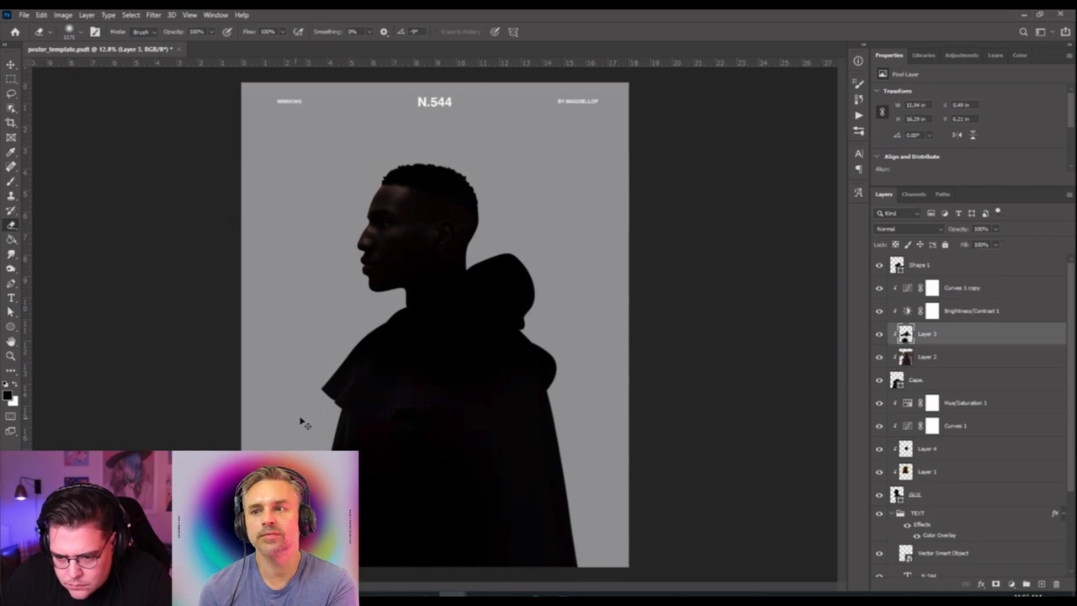
mouse_move(381, 421)
left_mouse_down()
mouse_move(437, 420)
mouse_move(469, 403)
left_mouse_up()
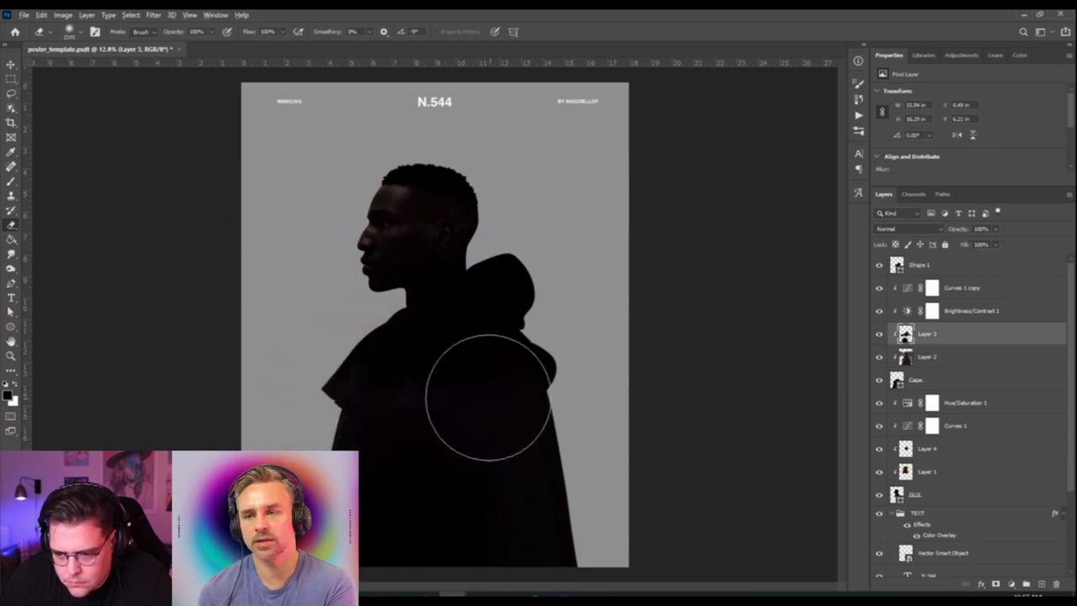
scroll(469, 403, "up", 2)
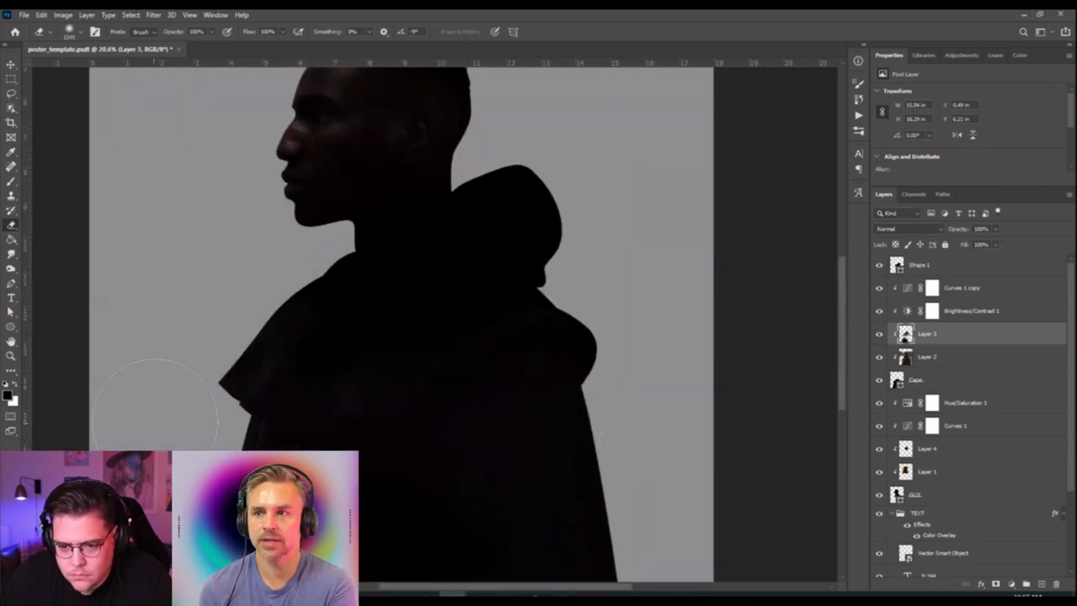
left_click_drag(193, 348, 118, 380)
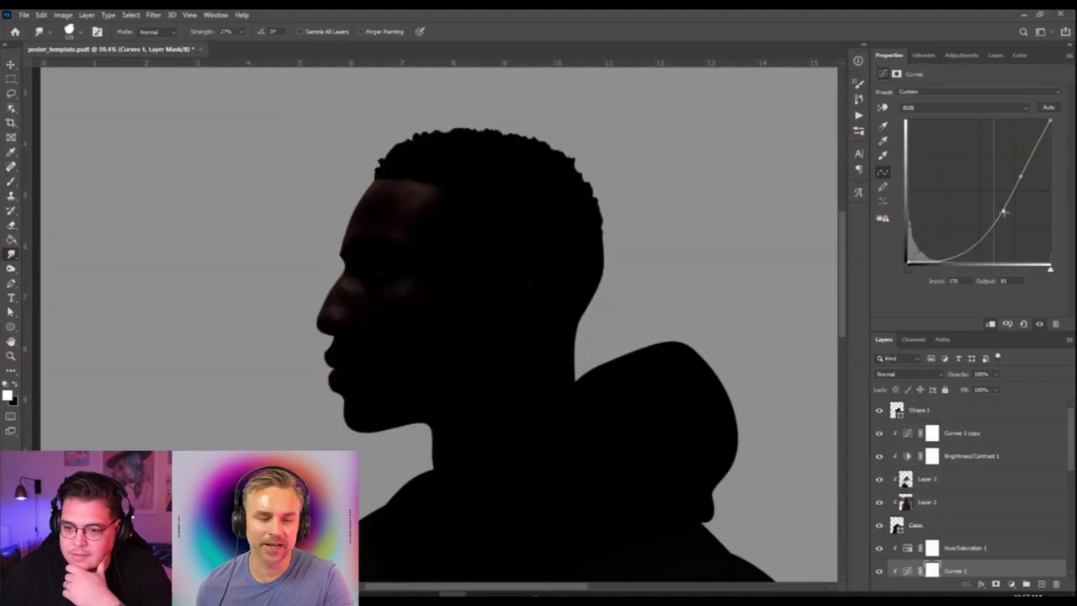
Reshape the head's Curves 1 adjustment by moving a curve point to input about 208, output 156.
left_click_drag(1002, 213, 1026, 175)
scroll(377, 312, "down", 5)
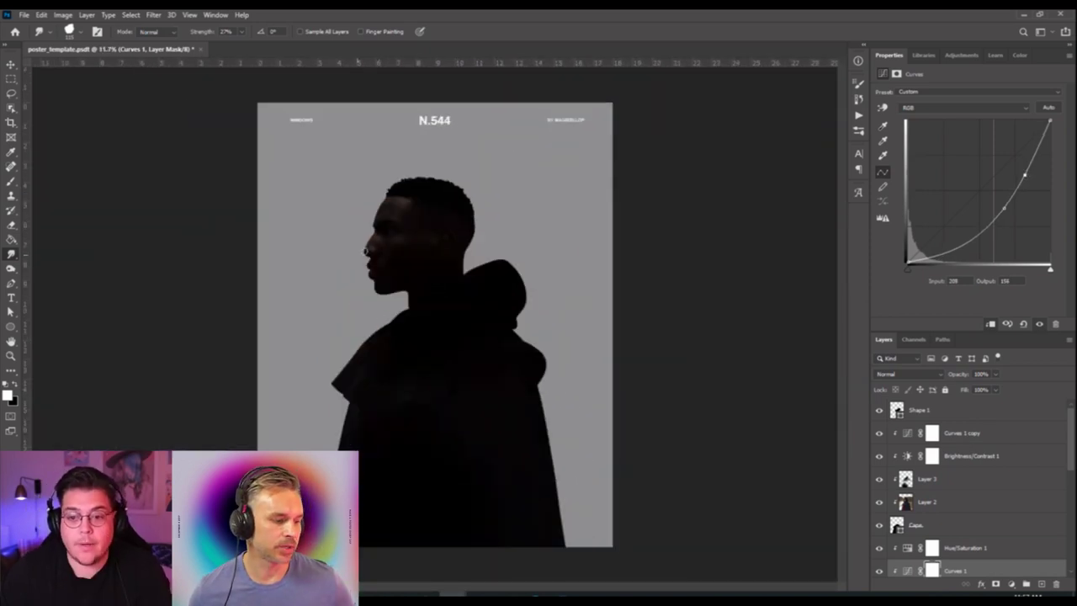
scroll(365, 252, "up", 3)
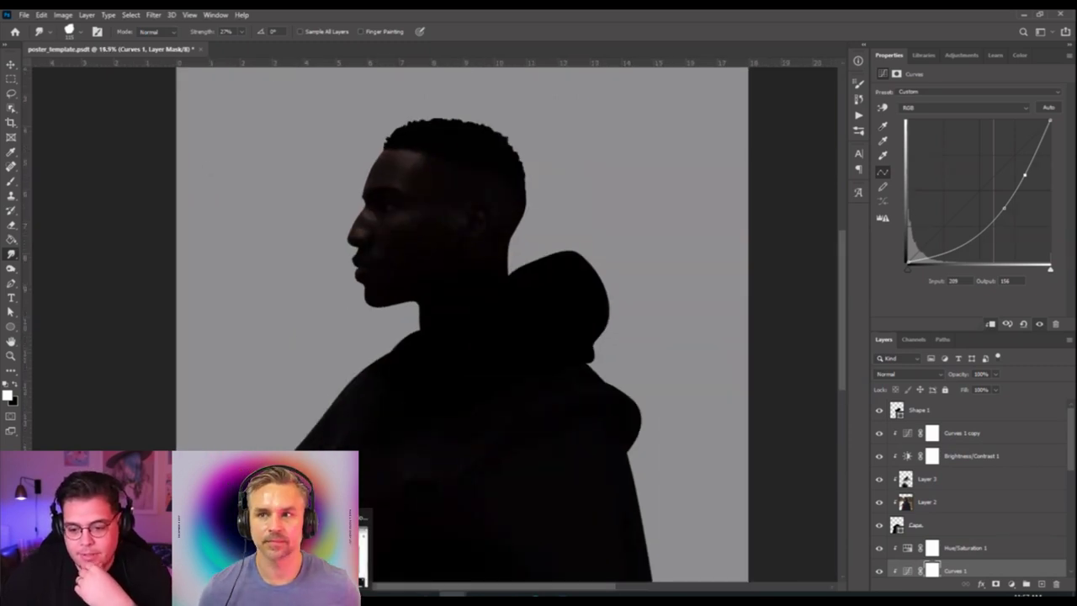
Switch to the Chrome browser window and open a new tab.
left_click(332, 551)
scroll(483, 380, "down", 5)
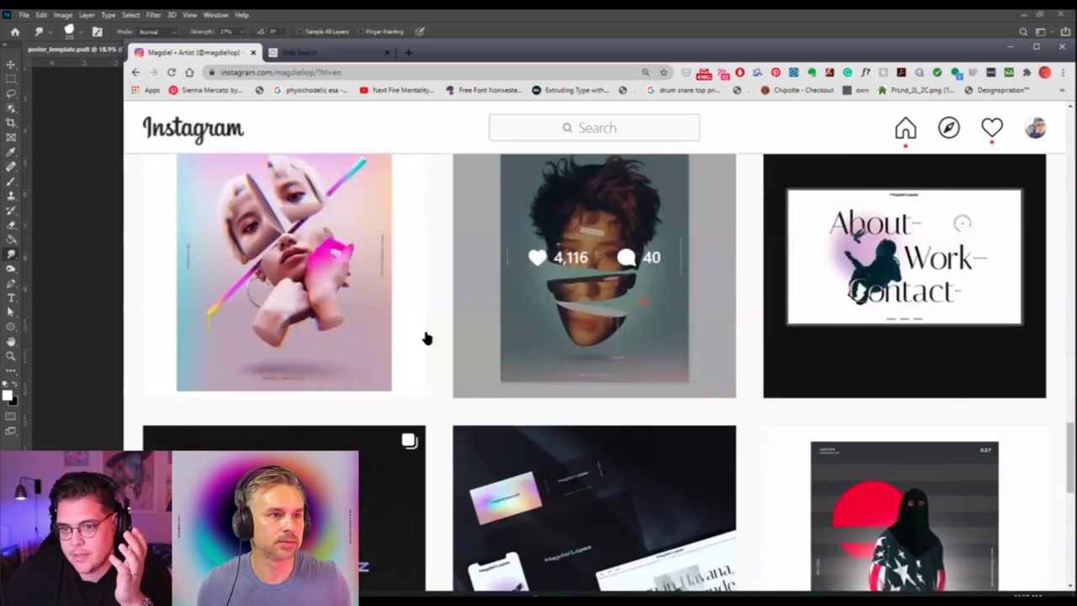
left_click(408, 52)
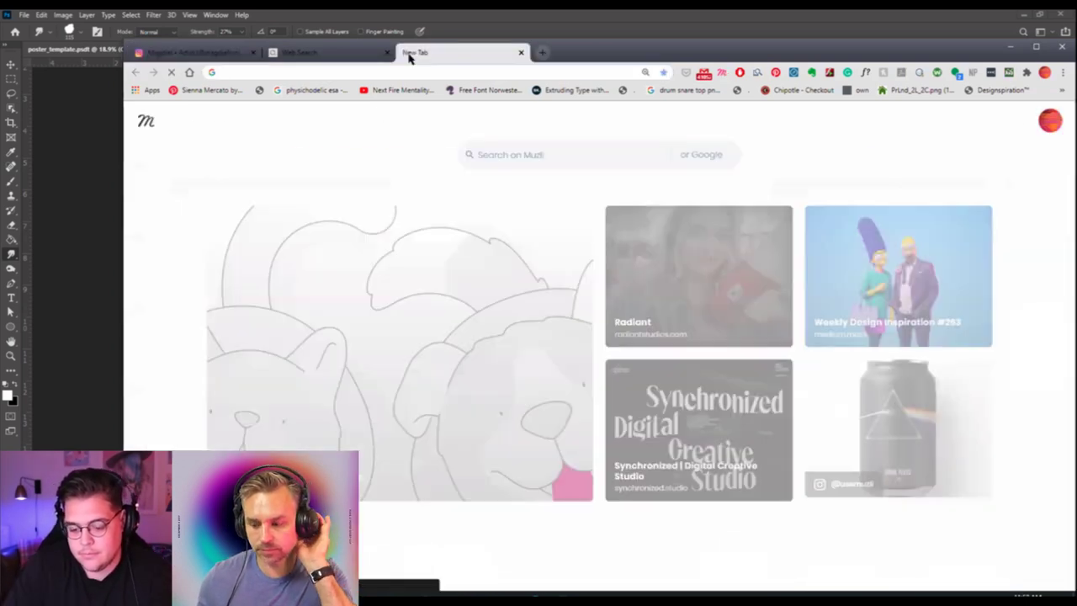
type("water")
key("BackSpace")
key("BackSpace")
key("BackSpace")
key("BackSpace")
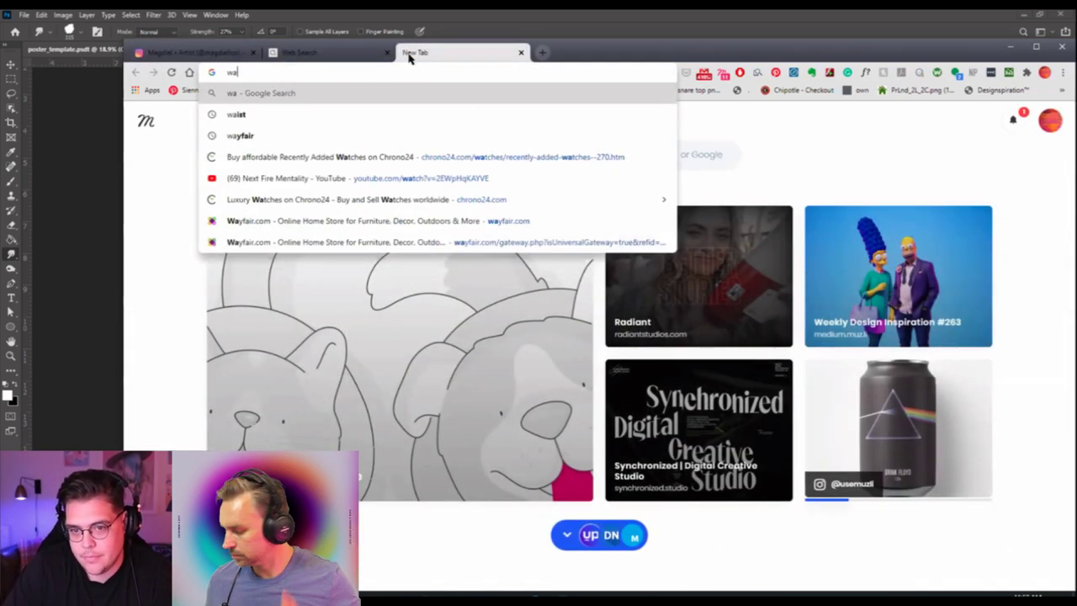
key("BackSpace")
key("BackSpace")
Search the web for "painting" and show the image results.
type("paintin")
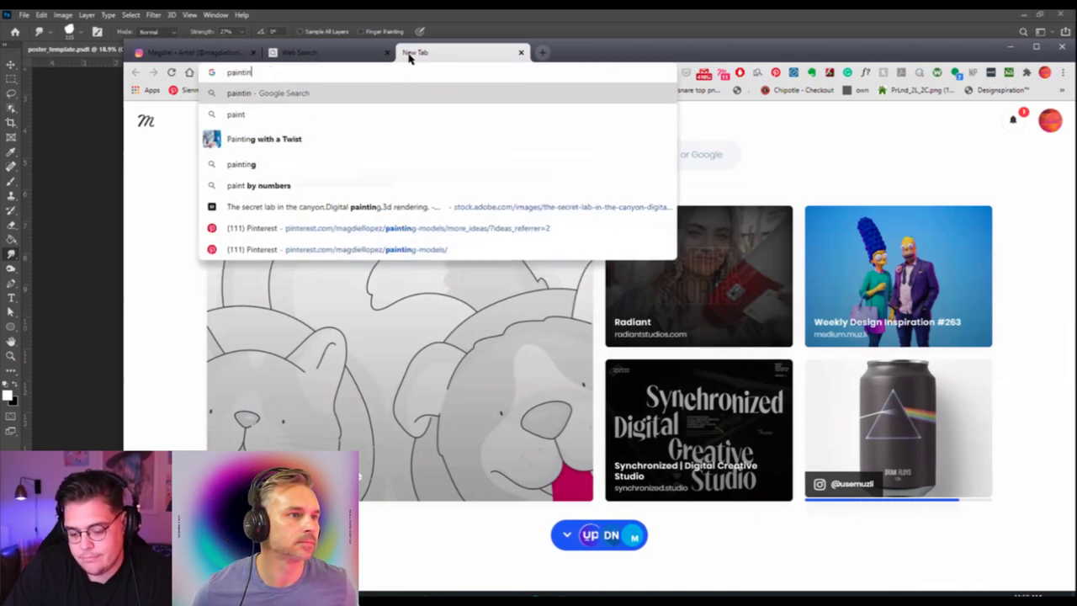
type("g")
key("Return")
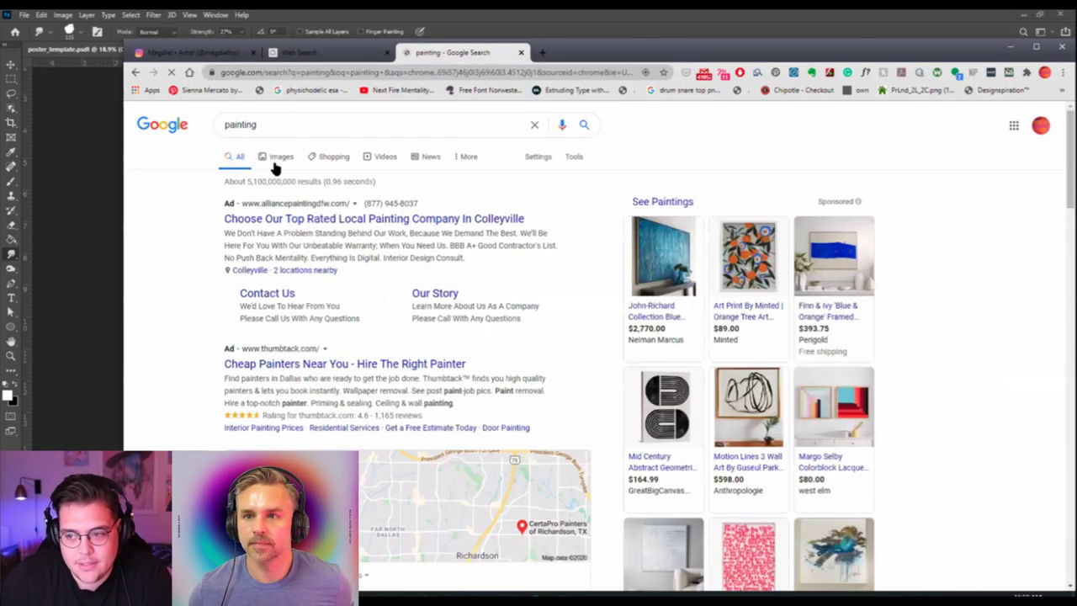
left_click(276, 164)
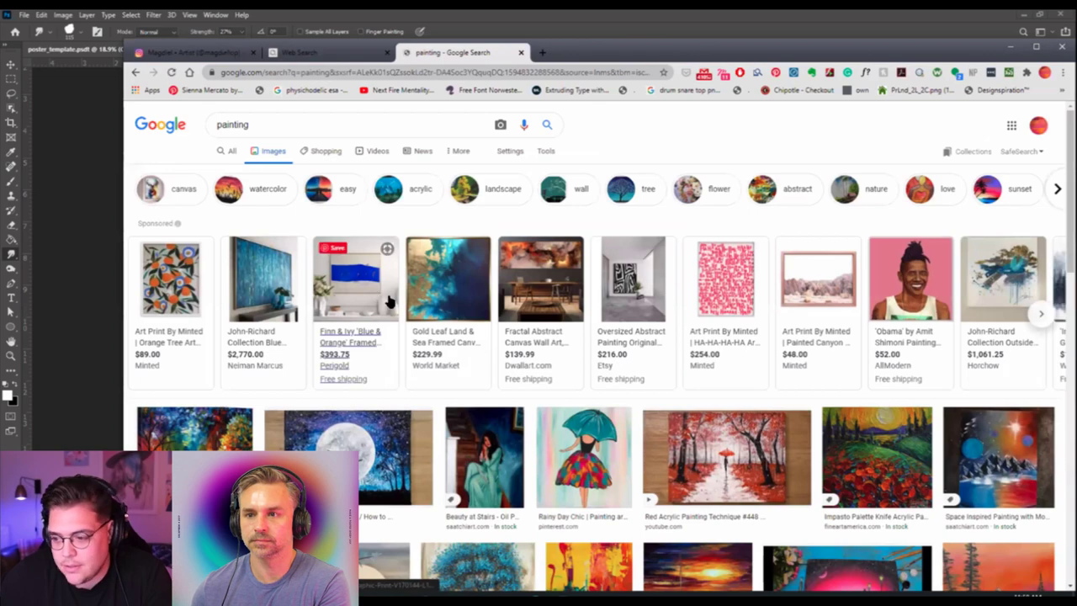
Refine the image search to "abstract painting".
scroll(387, 299, "down", 5)
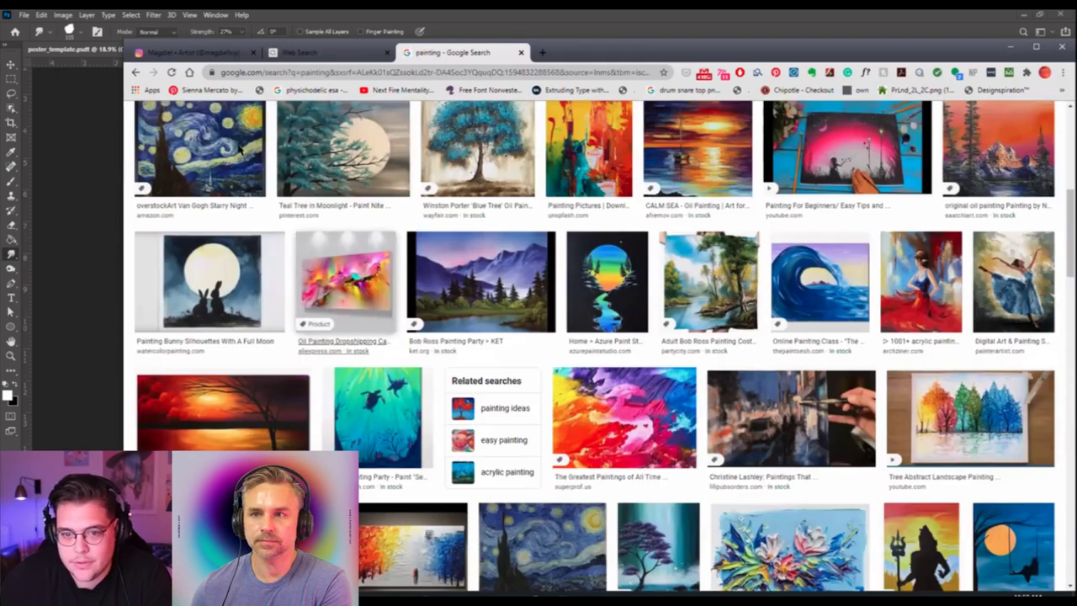
scroll(241, 149, "up", 5)
left_click(218, 124)
type("abs")
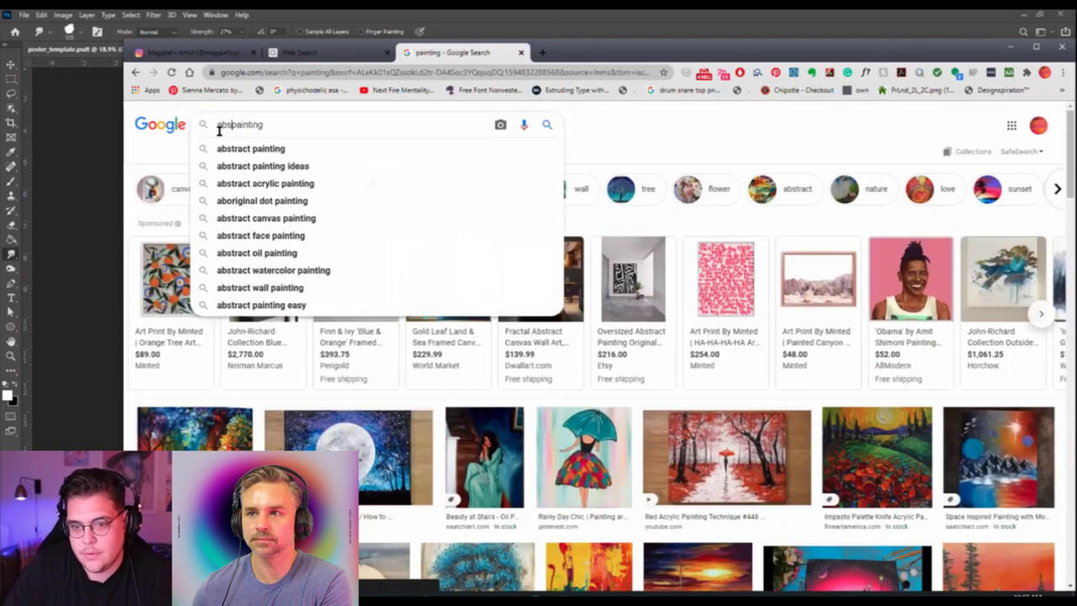
type("t")
key("Down")
key("Return")
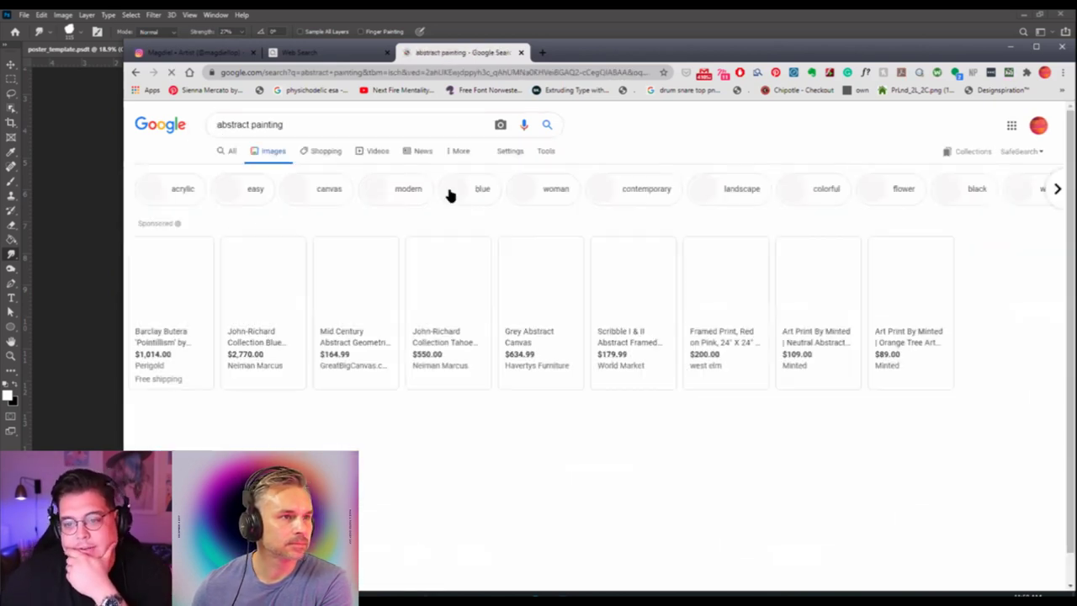
Browse the abstract painting results and open the preview of the red, blue and orange fluid painting from Fine Art America.
scroll(402, 408, "down", 2)
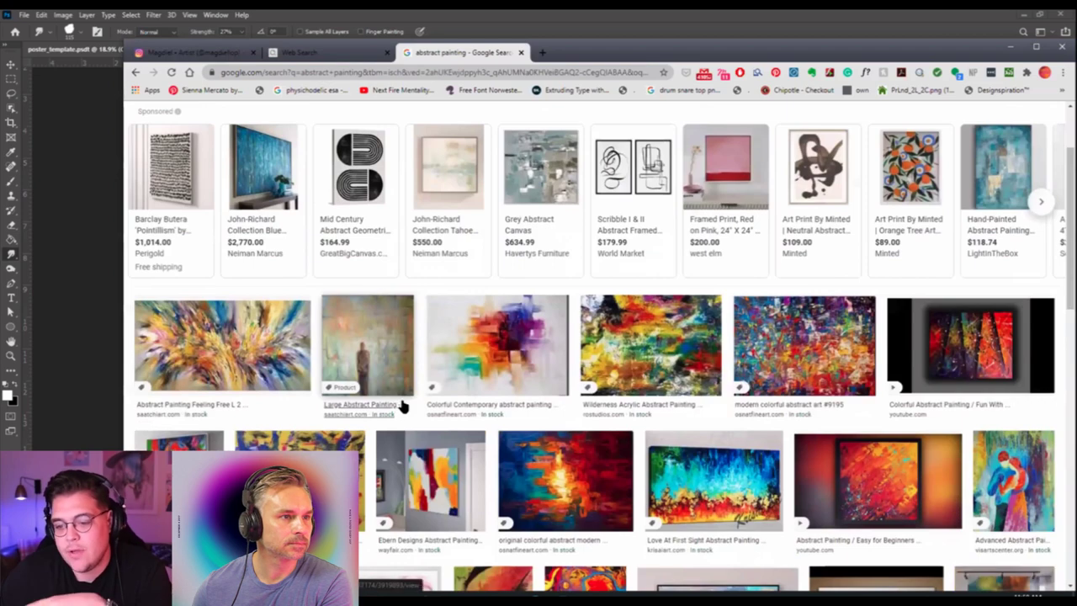
scroll(402, 408, "down", 2)
scroll(402, 407, "down", 4)
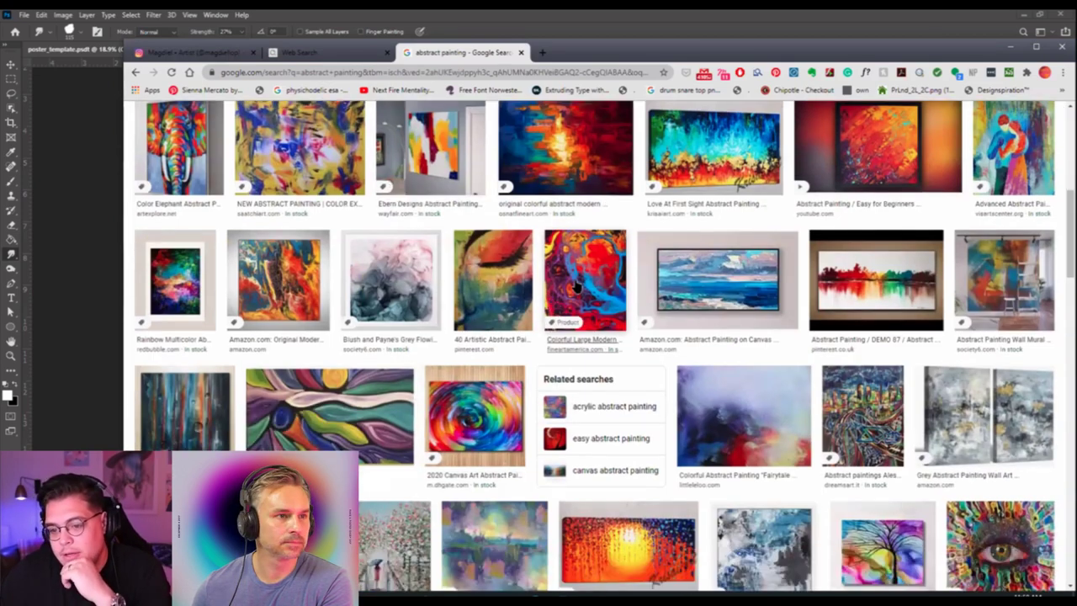
left_click(577, 286)
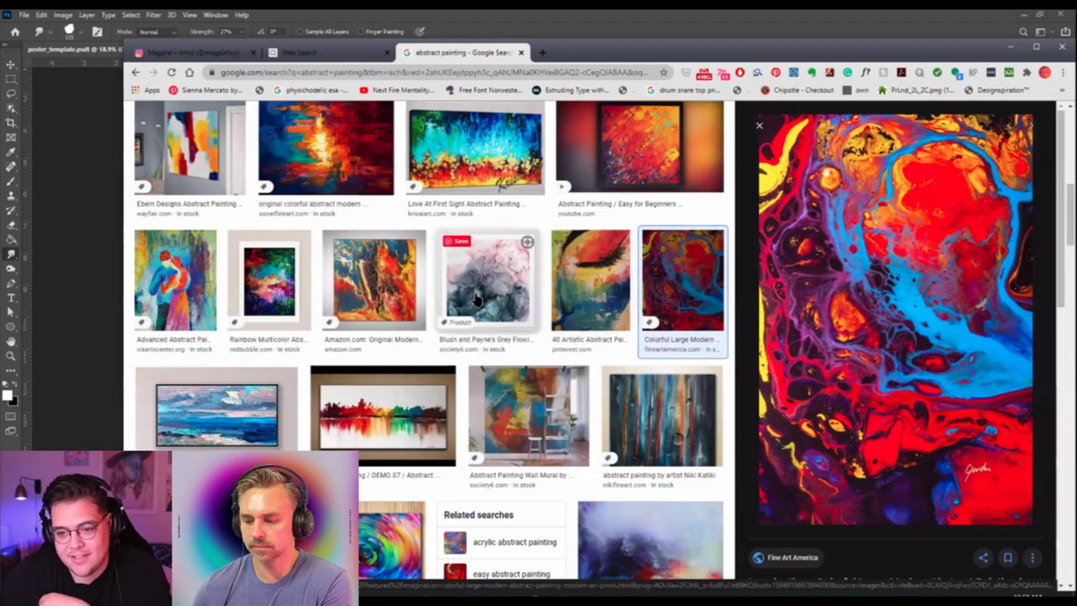
Look through more abstract painting results, then copy the previewed fluid painting image.
scroll(485, 320, "down", 2)
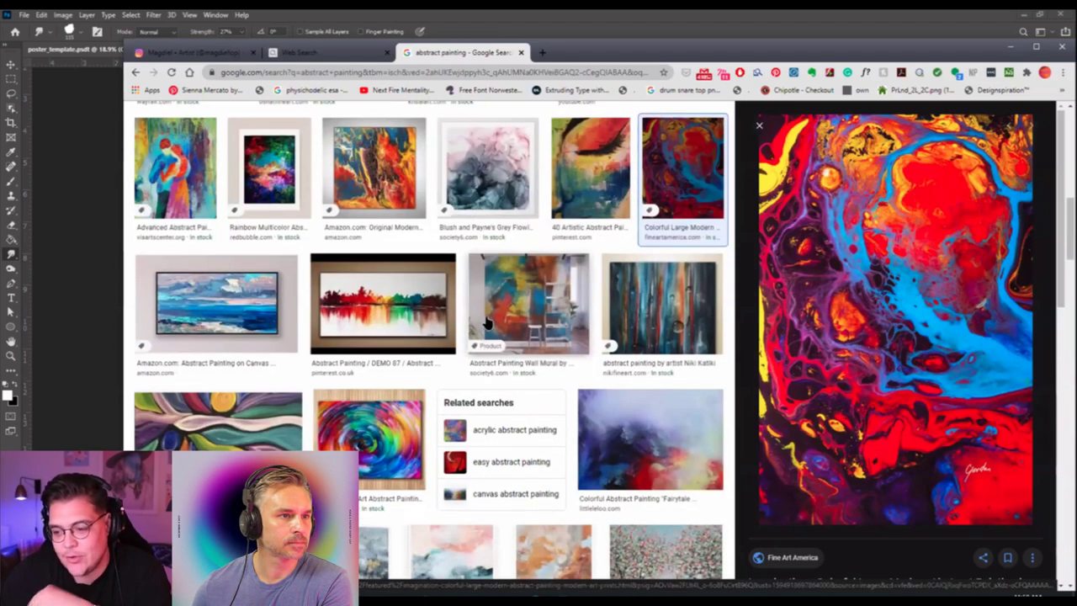
scroll(485, 320, "down", 3)
scroll(491, 328, "down", 3)
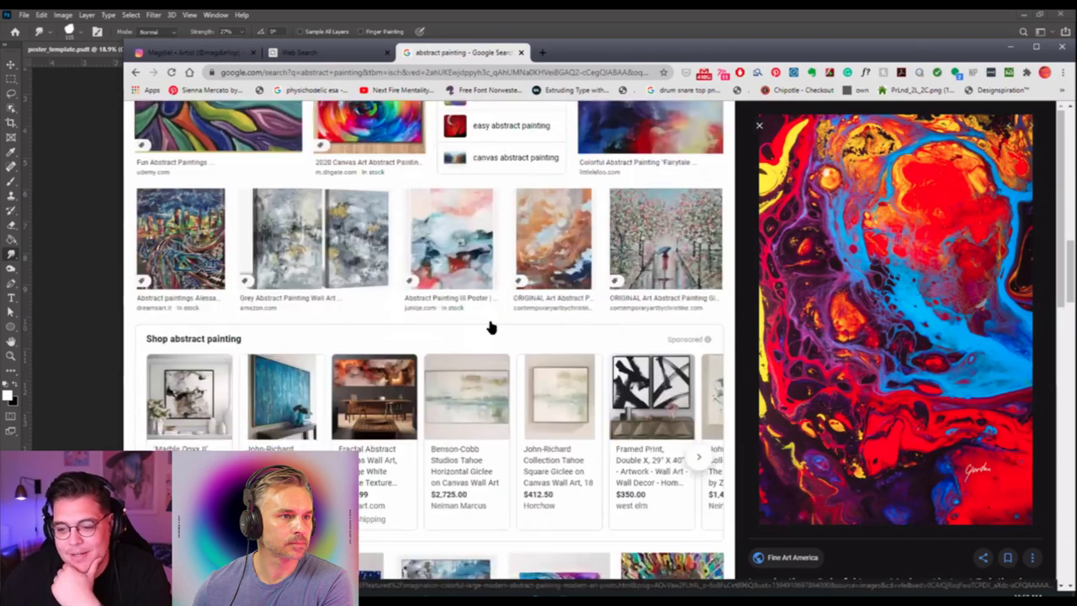
scroll(491, 328, "down", 6)
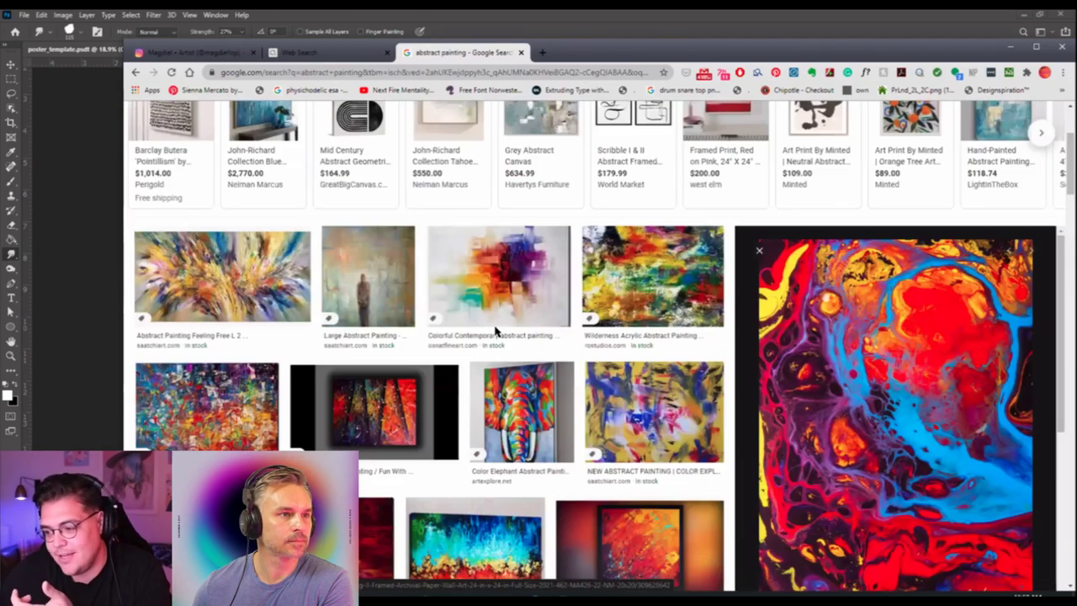
scroll(497, 332, "up", 3)
scroll(541, 344, "down", 3)
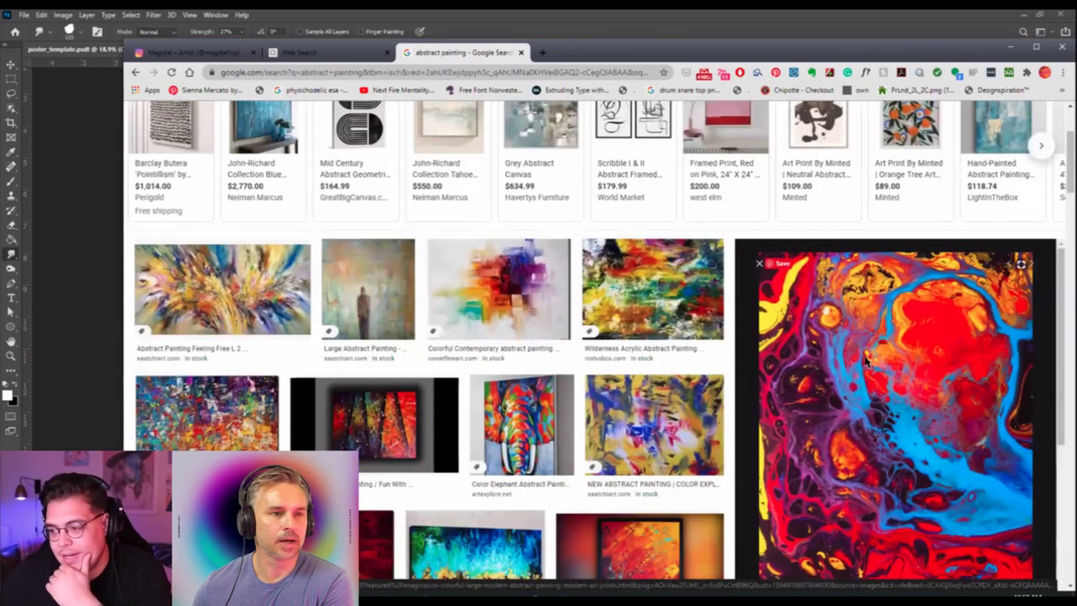
right_click(867, 359)
left_click(917, 223)
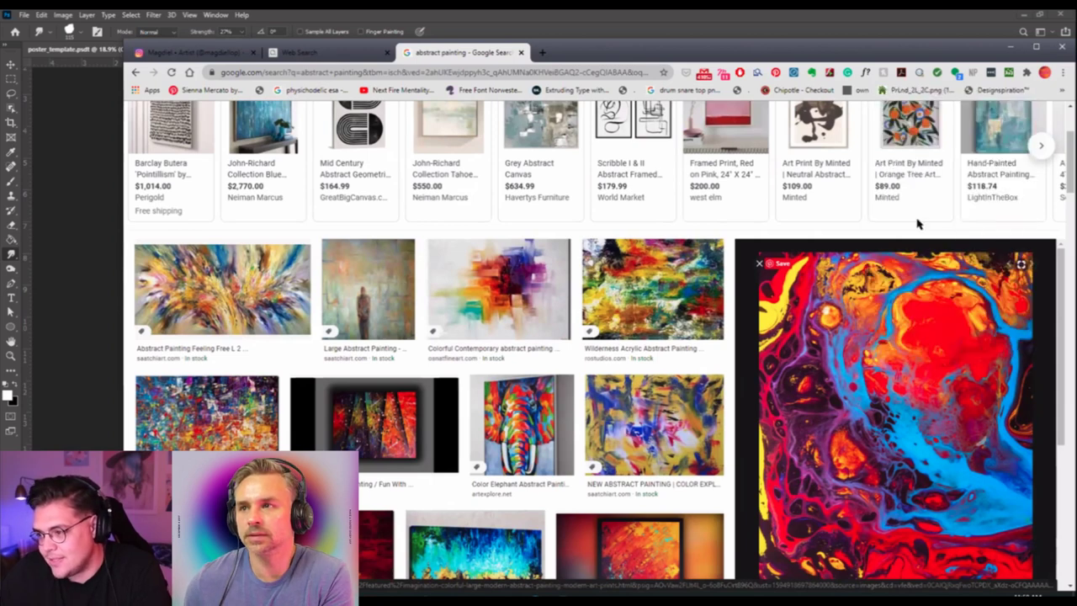
Switch back to Photoshop, paste the painting above the hood shape and enlarge it over the portrait to about 10.46 × 15.69 in.
key("alt+Tab")
key("ctrl+v")
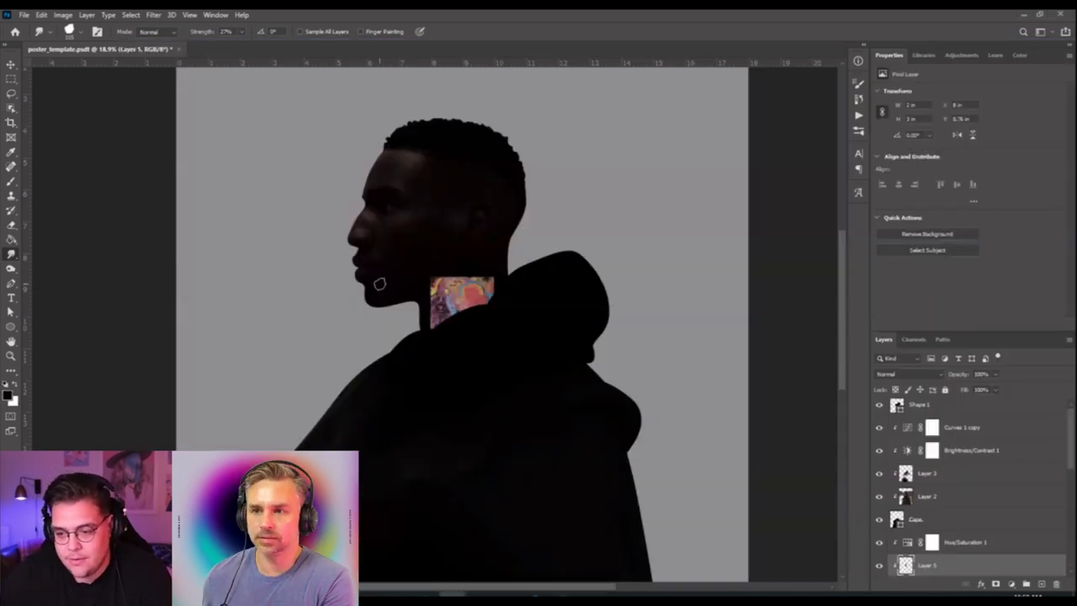
key("ctrl+t")
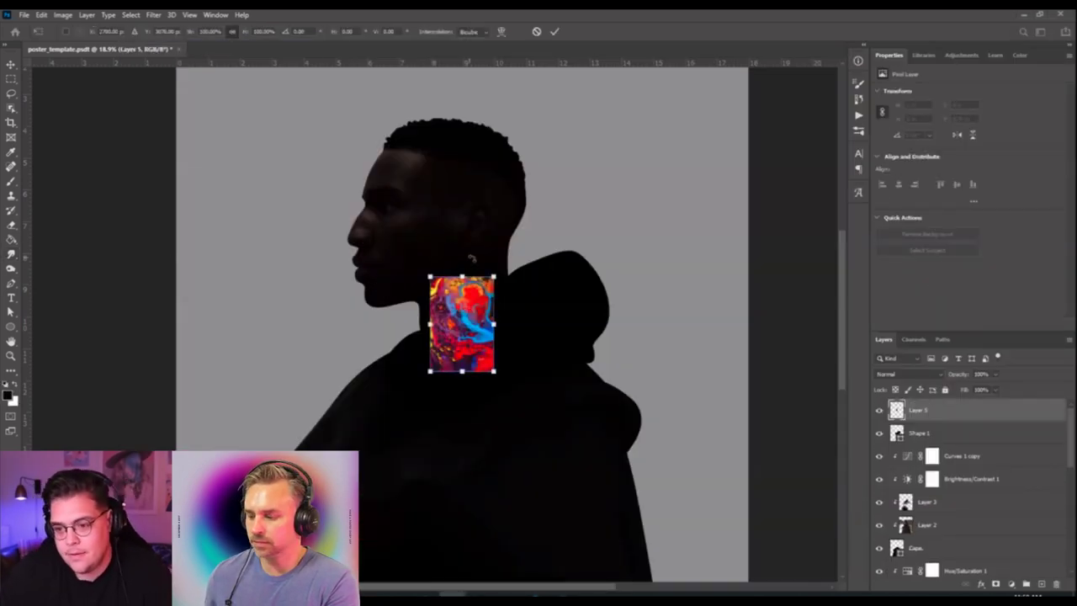
mouse_move(494, 276)
left_mouse_down()
mouse_move(622, 157)
mouse_move(713, 100)
mouse_move(698, 95)
left_mouse_up()
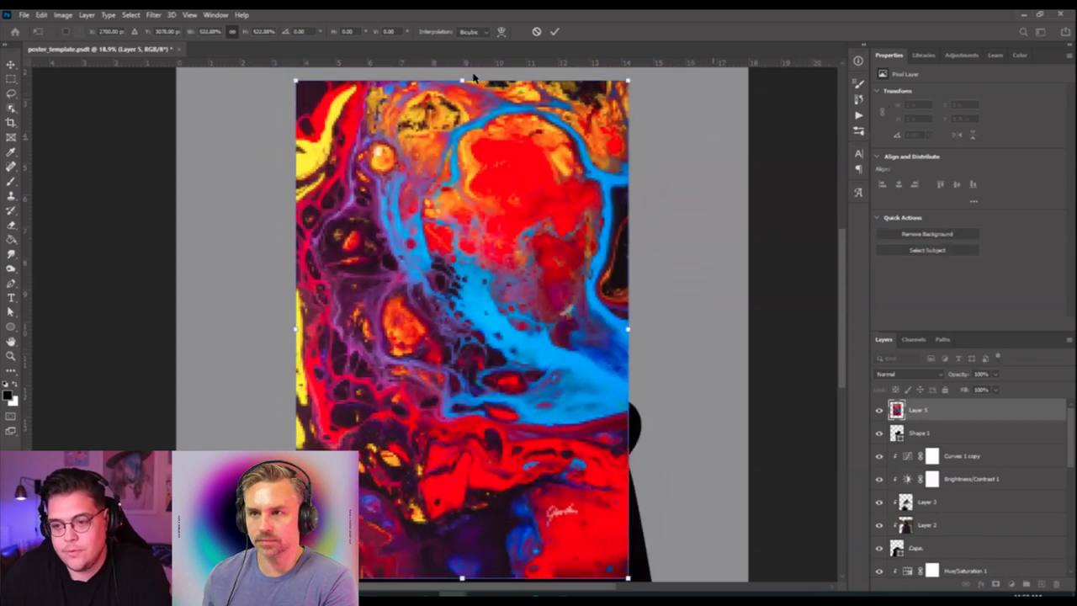
key("Return")
Apply the Oil Paint filter to the pasted painting on Layer 5 with Cleanliness 10.0 and Scale 10.0.
left_click(157, 15)
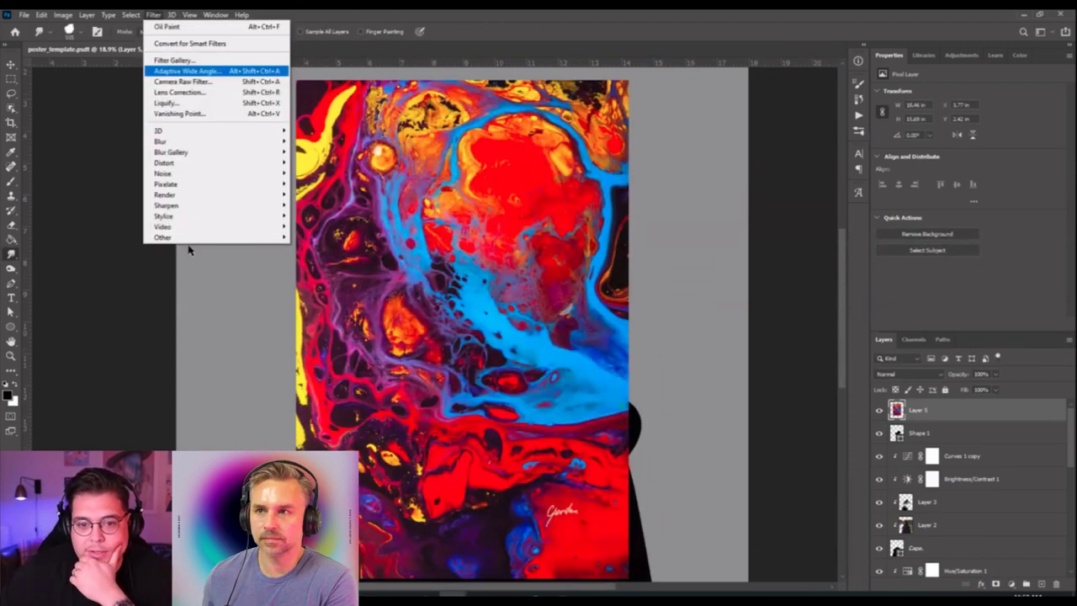
mouse_move(233, 216)
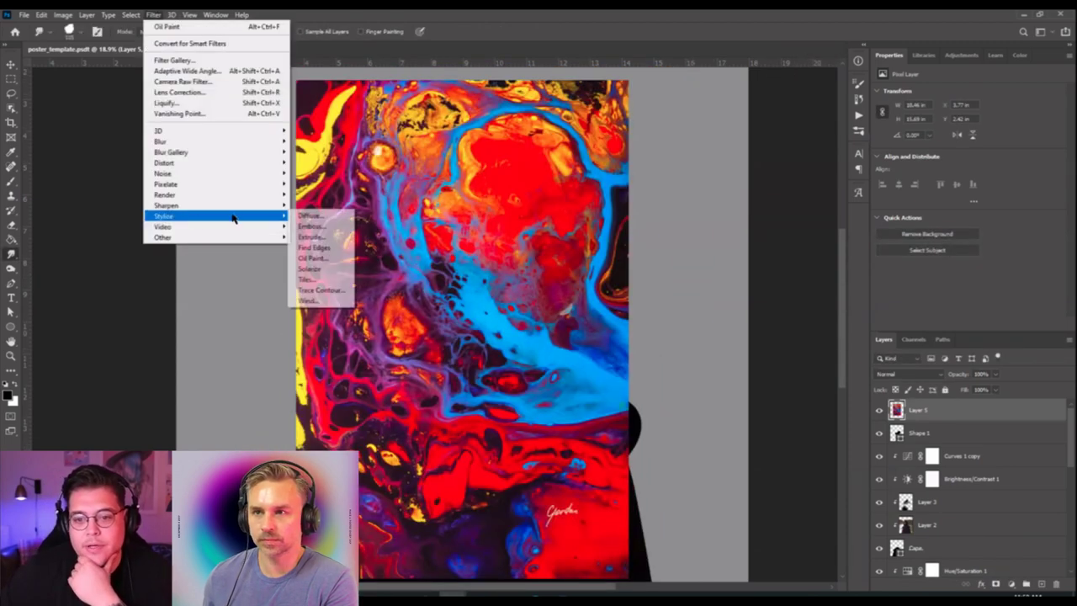
left_click(327, 258)
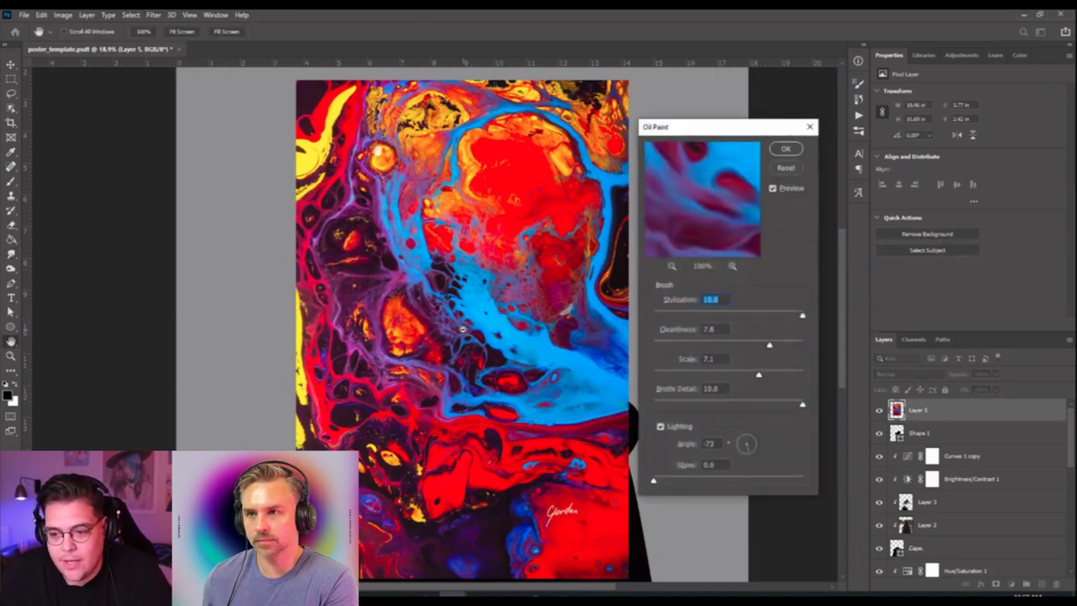
left_click_drag(768, 345, 820, 349)
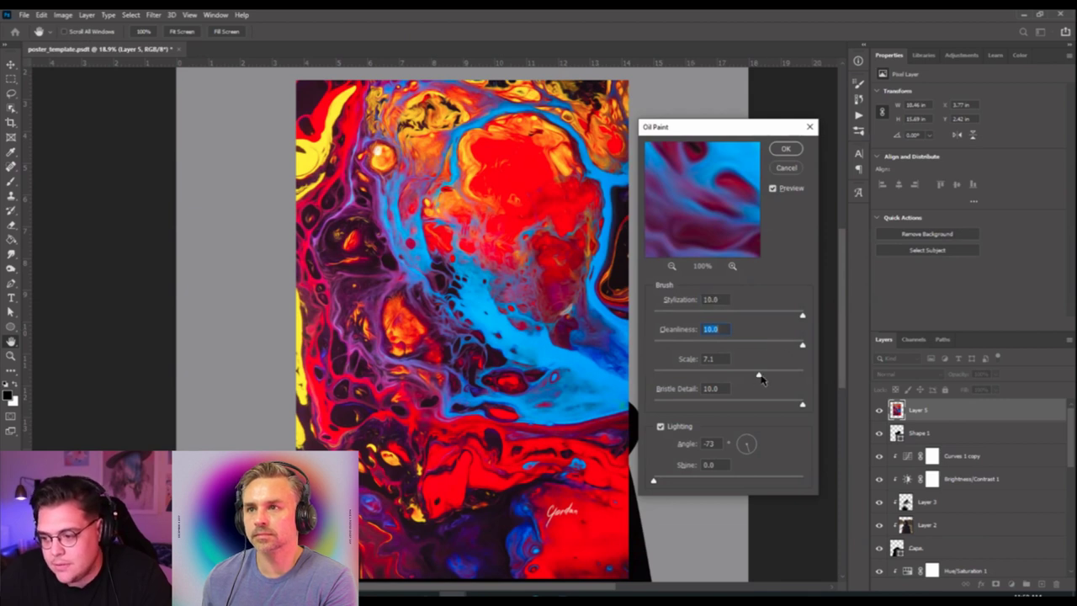
left_click_drag(759, 375, 829, 379)
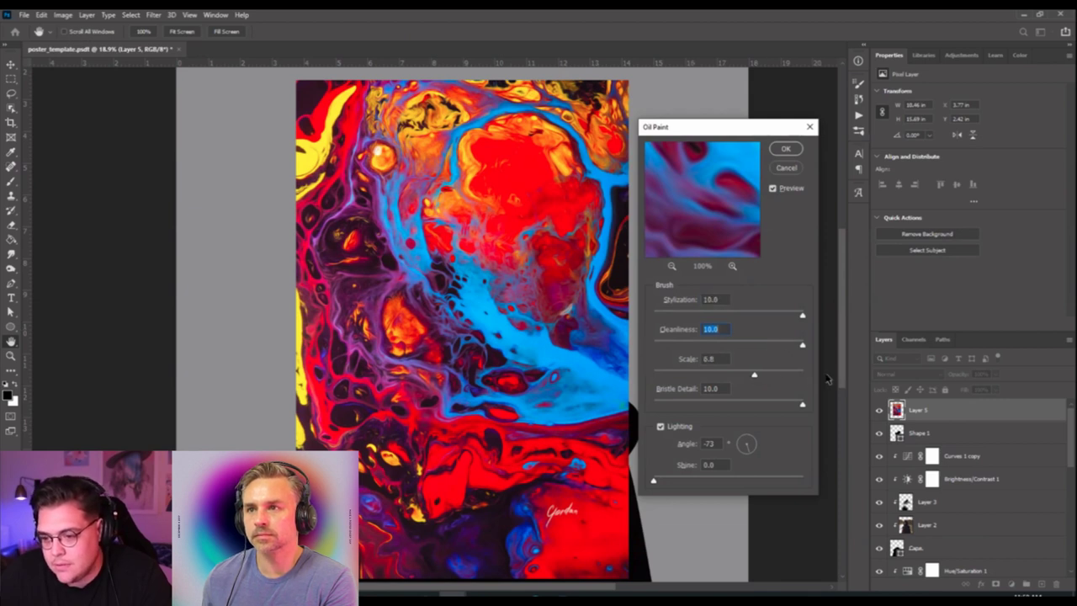
left_click(785, 149)
Examine the oil paint texture on Layer 5 up close across the orange, purple and blue areas.
scroll(526, 206, "up", 5)
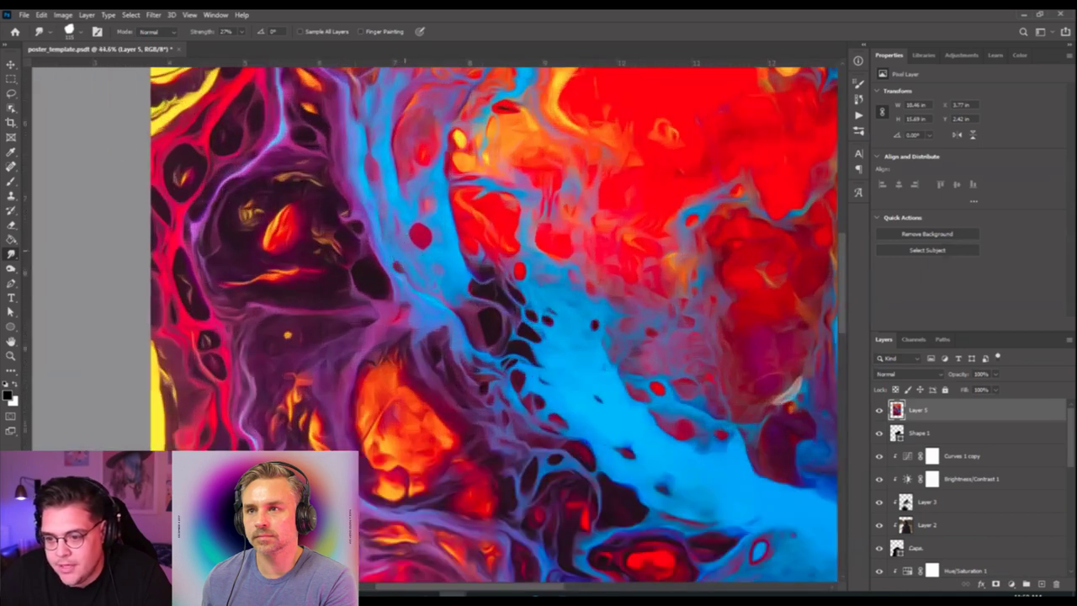
scroll(501, 284, "up", 4)
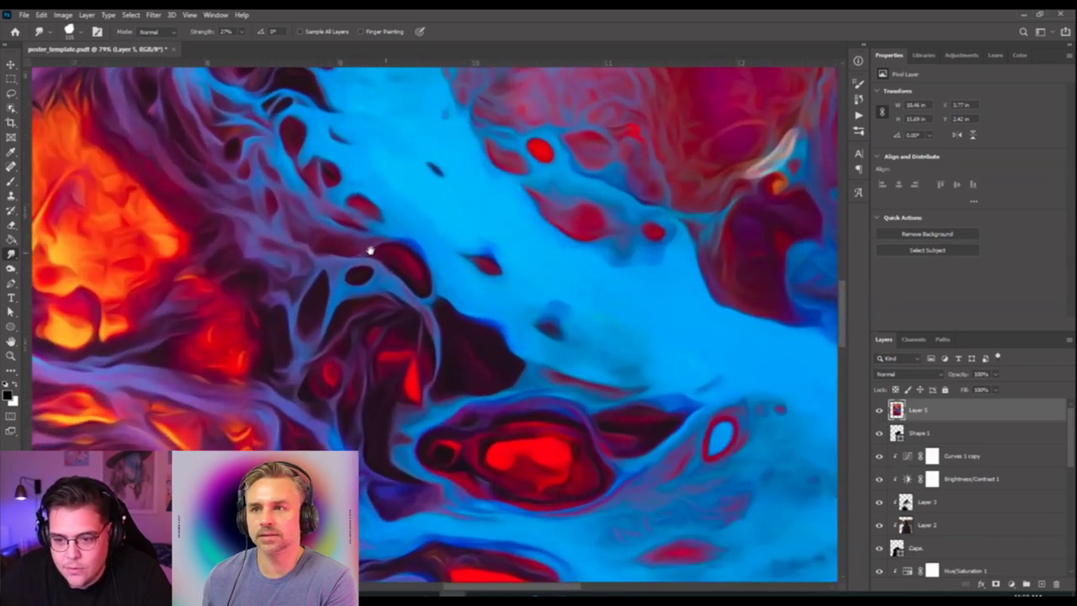
left_click_drag(371, 251, 574, 284)
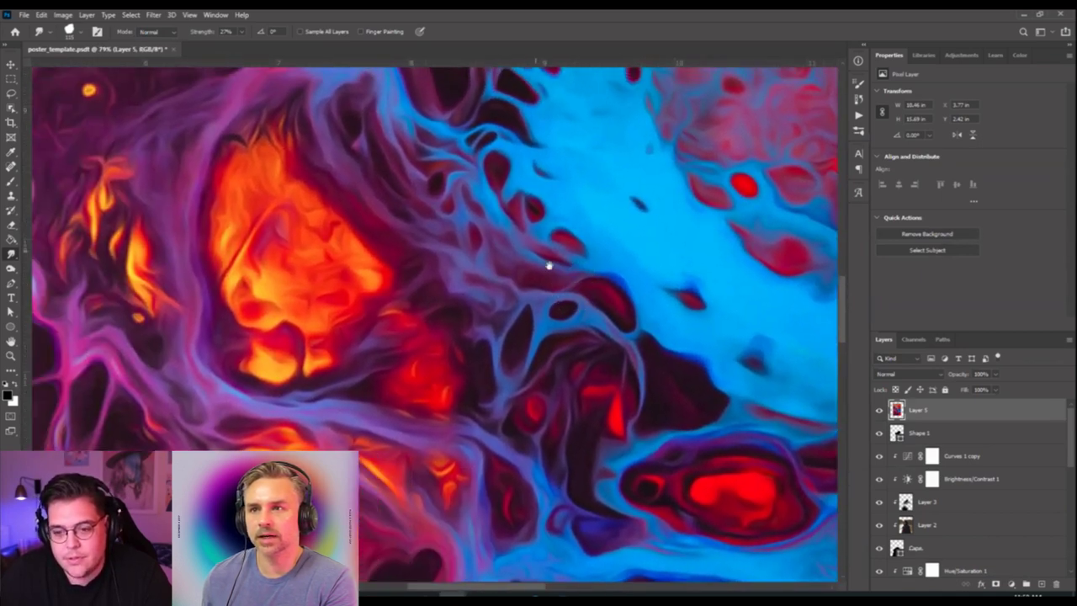
left_click_drag(514, 243, 516, 376)
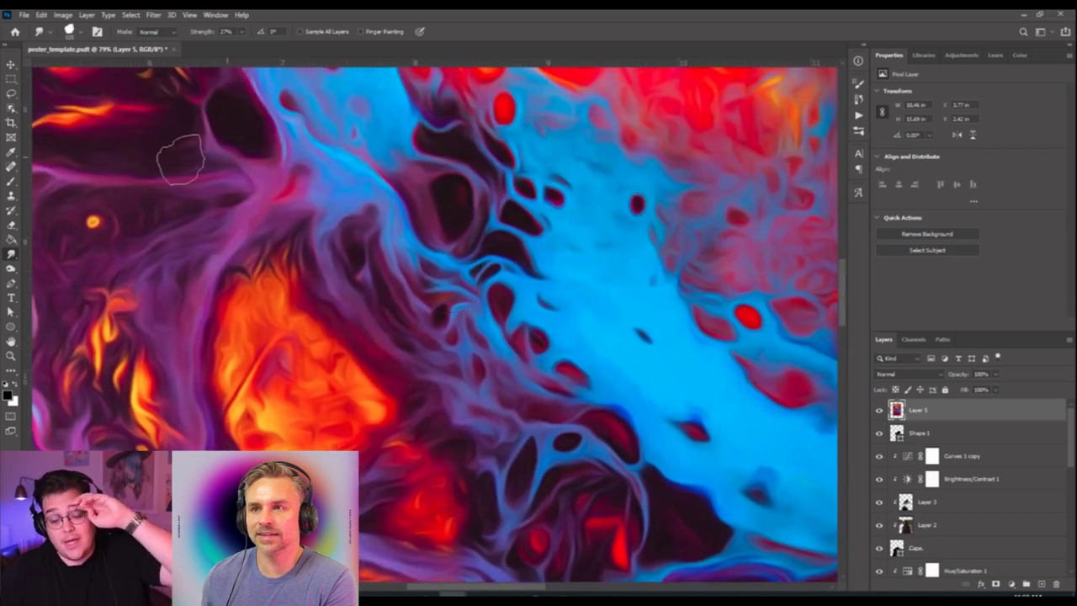
left_click(153, 14)
key("Escape")
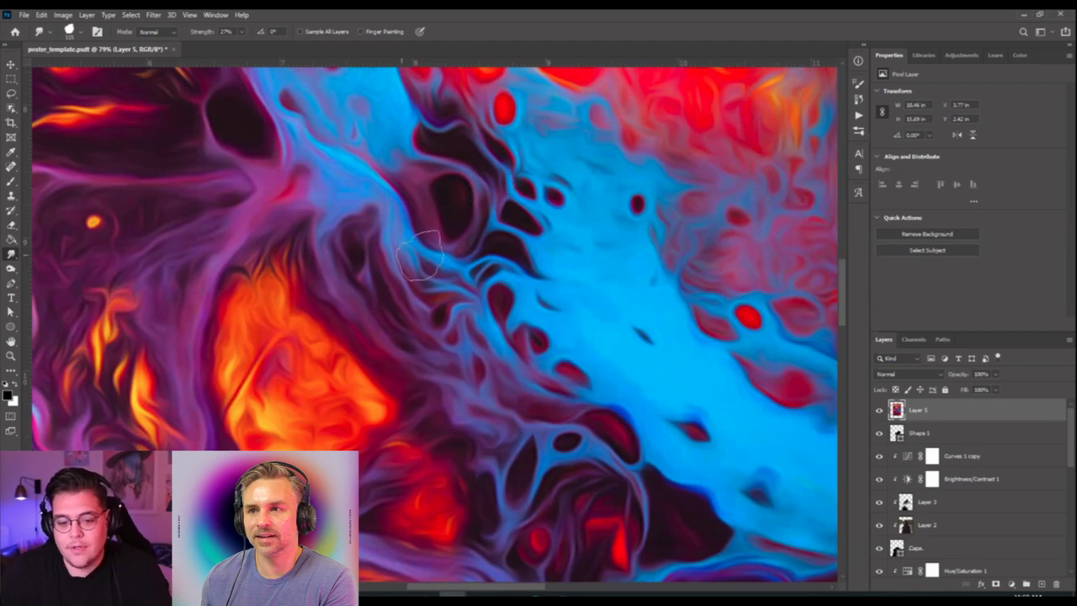
scroll(408, 271, "down", 1)
scroll(409, 271, "down", 7)
left_click_drag(507, 195, 485, 278)
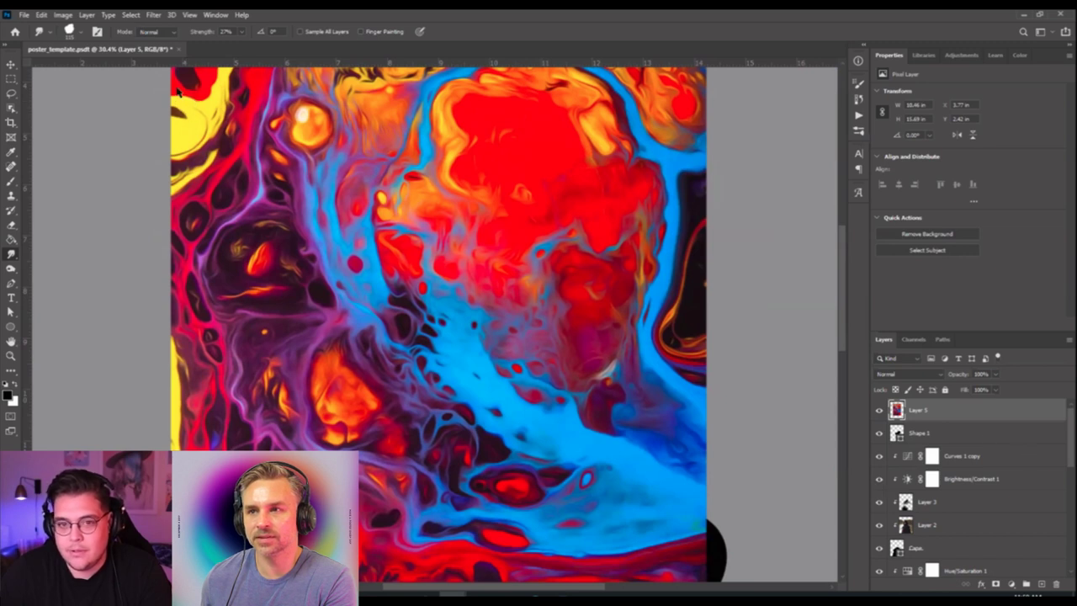
Hide the abstract painting on Layer 5 and review the whole poster.
left_click(876, 411)
scroll(377, 346, "down", 3)
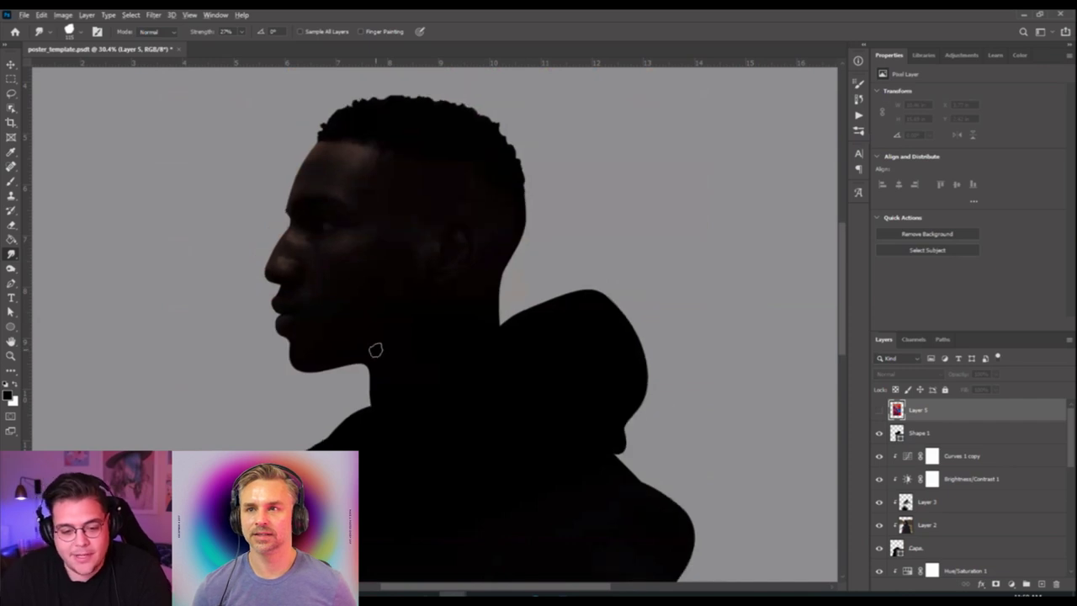
scroll(475, 313, "down", 3)
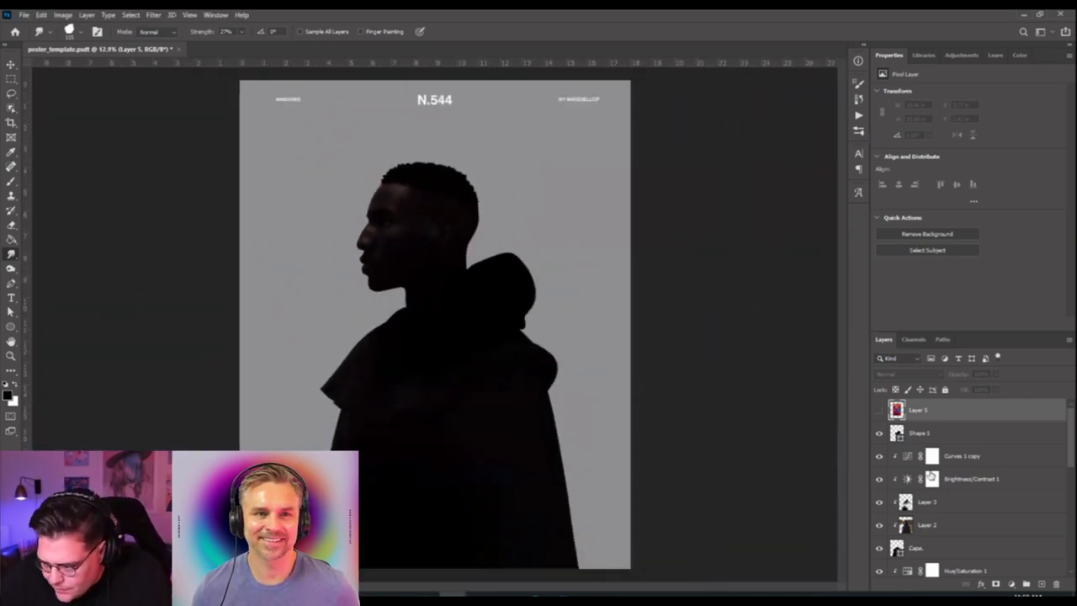
Set the Brightness/Contrast 1 adjustment's brightness to 25 and check the cloaked figure.
left_click(928, 505)
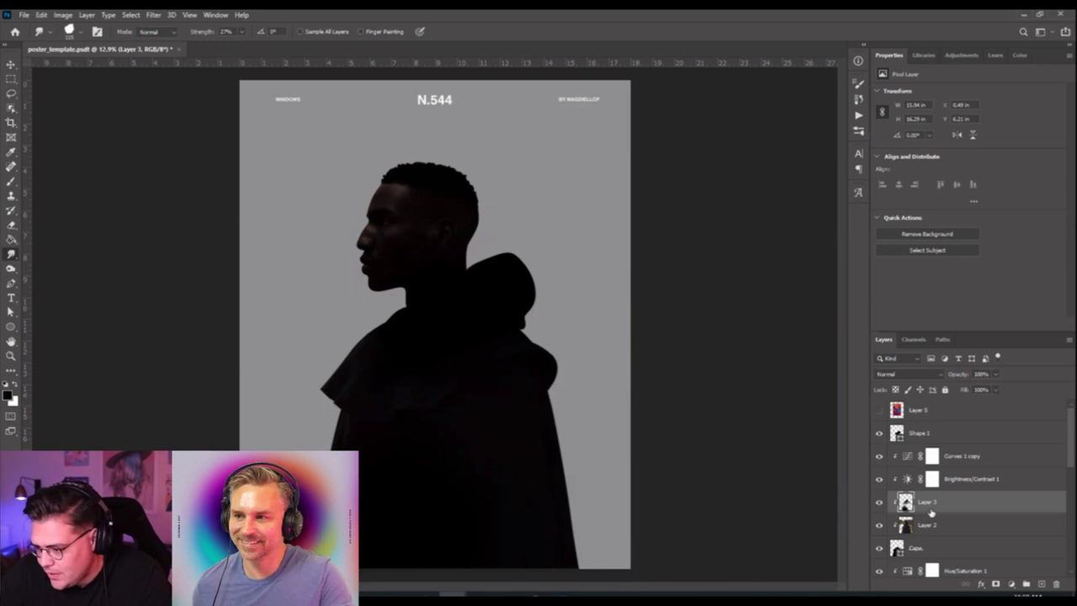
left_click(967, 481)
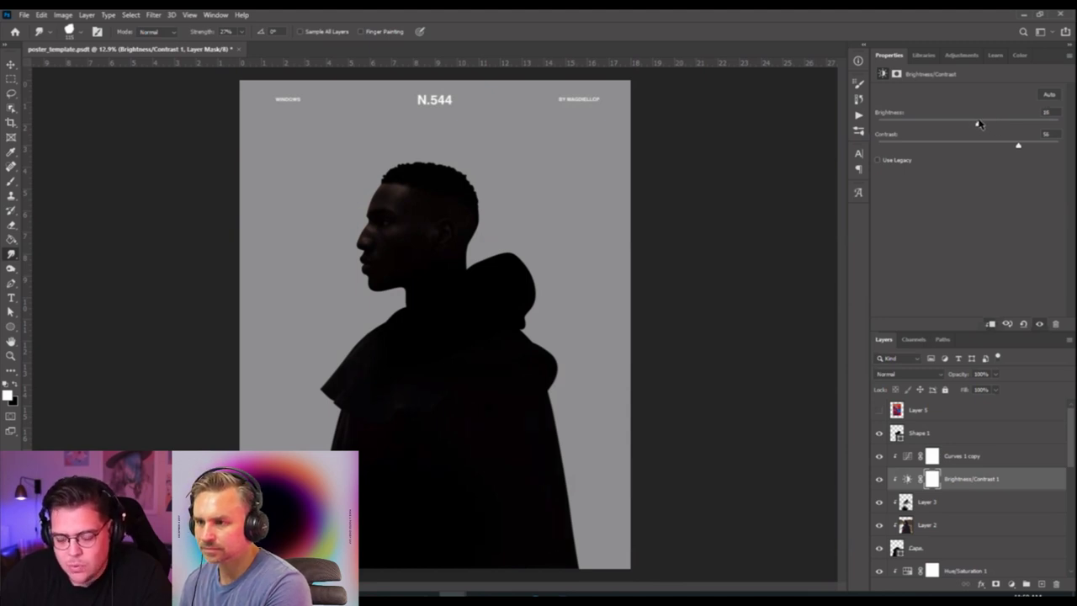
scroll(173, 376, "down", 3)
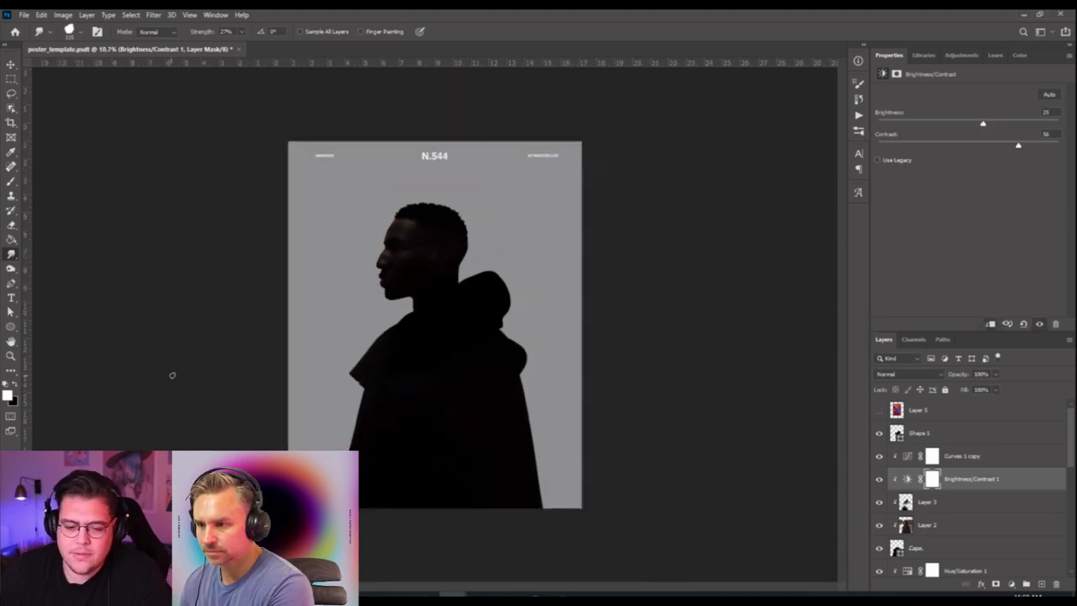
scroll(368, 384, "up", 3)
scroll(379, 393, "down", 2)
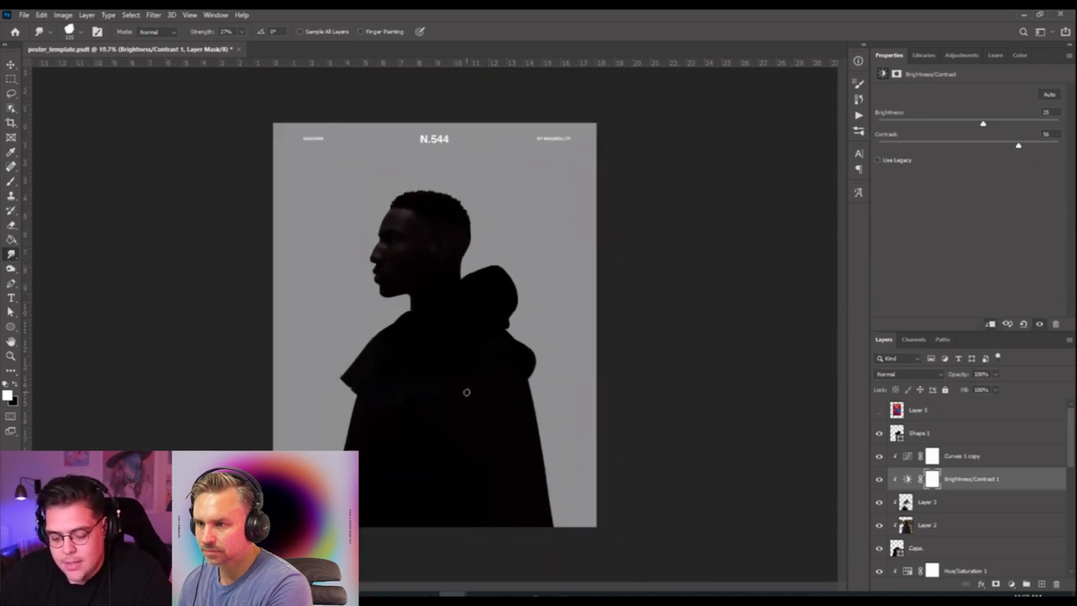
Select the grey background rectangle and set the Brush tool's foreground color to dark blue #023162.
key("v")
left_click(586, 346)
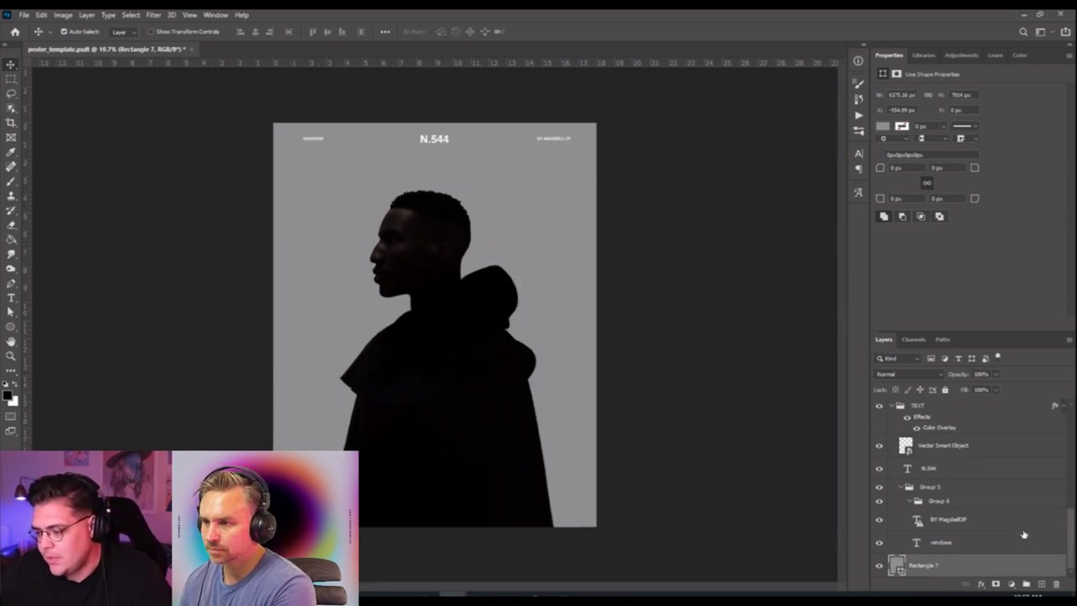
left_click(12, 180)
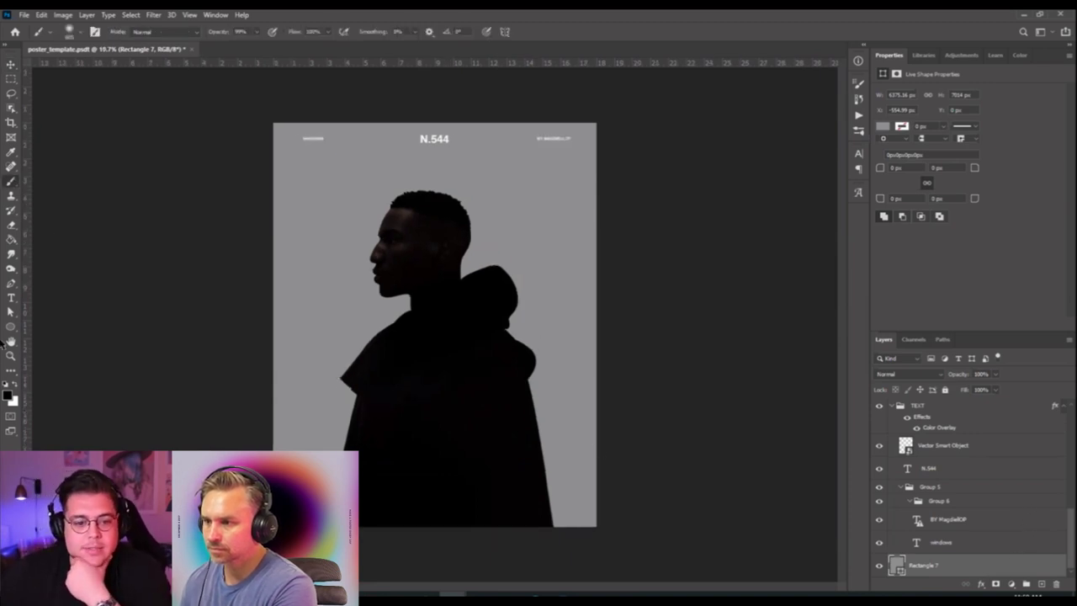
left_click(10, 397)
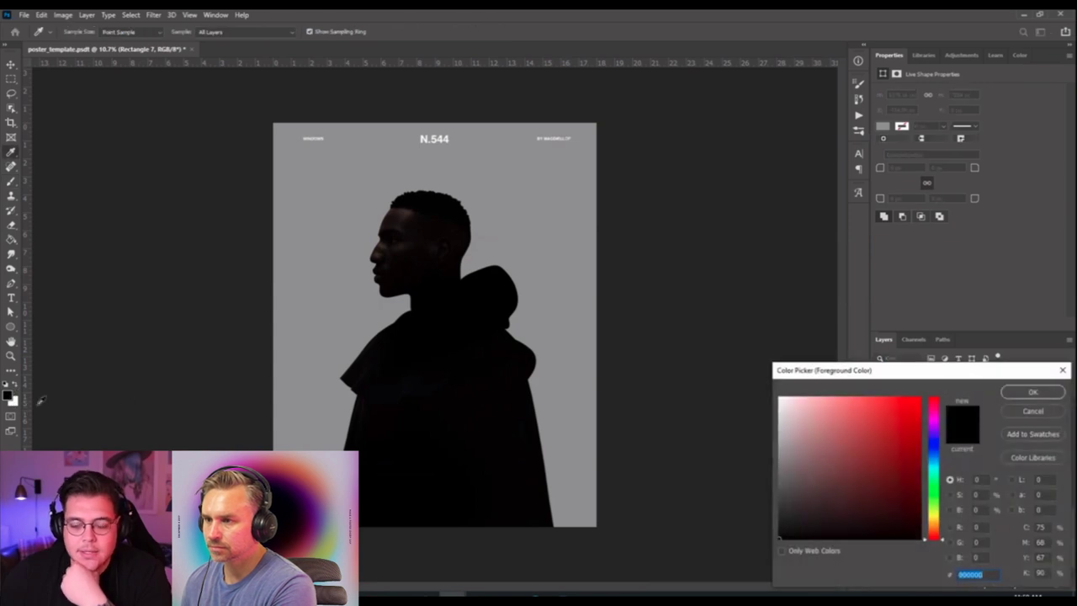
mouse_move(898, 431)
left_mouse_down()
mouse_move(899, 450)
mouse_move(932, 425)
mouse_move(909, 420)
mouse_move(913, 438)
left_mouse_up()
left_click(907, 415)
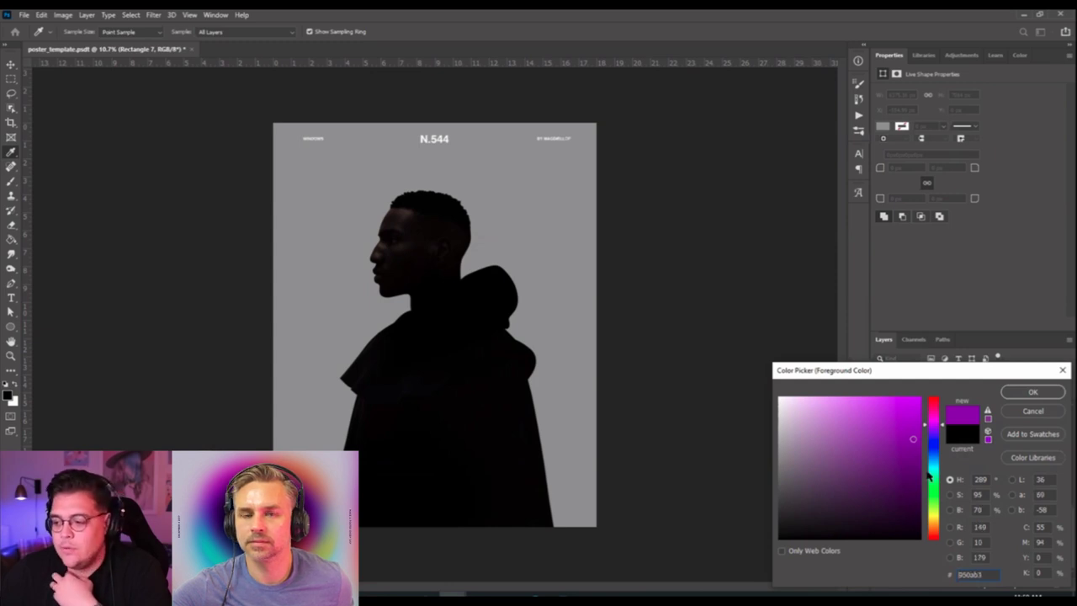
left_click_drag(930, 461, 919, 484)
left_click(1017, 394)
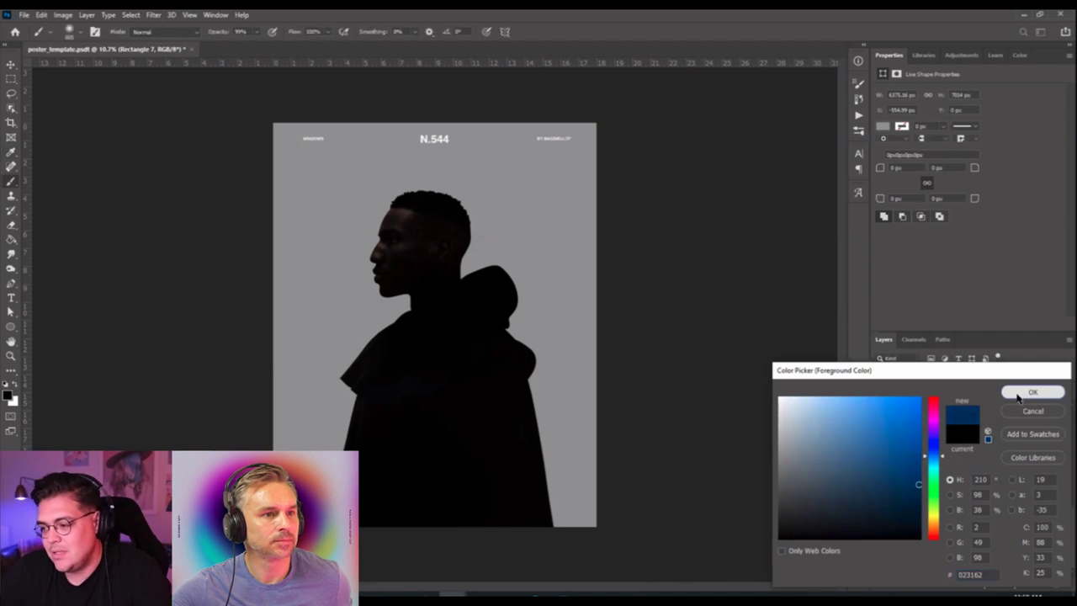
left_click(1019, 393)
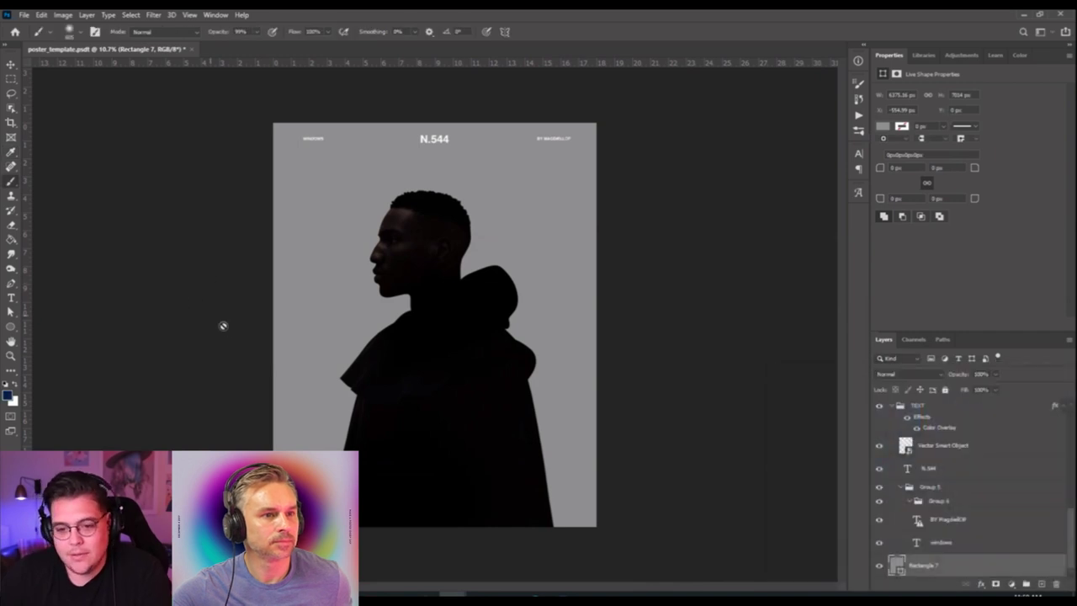
Add a new layer above the background rectangle and paint a wide, soft dark blue area over the poster's lower two thirds.
left_click(1042, 583)
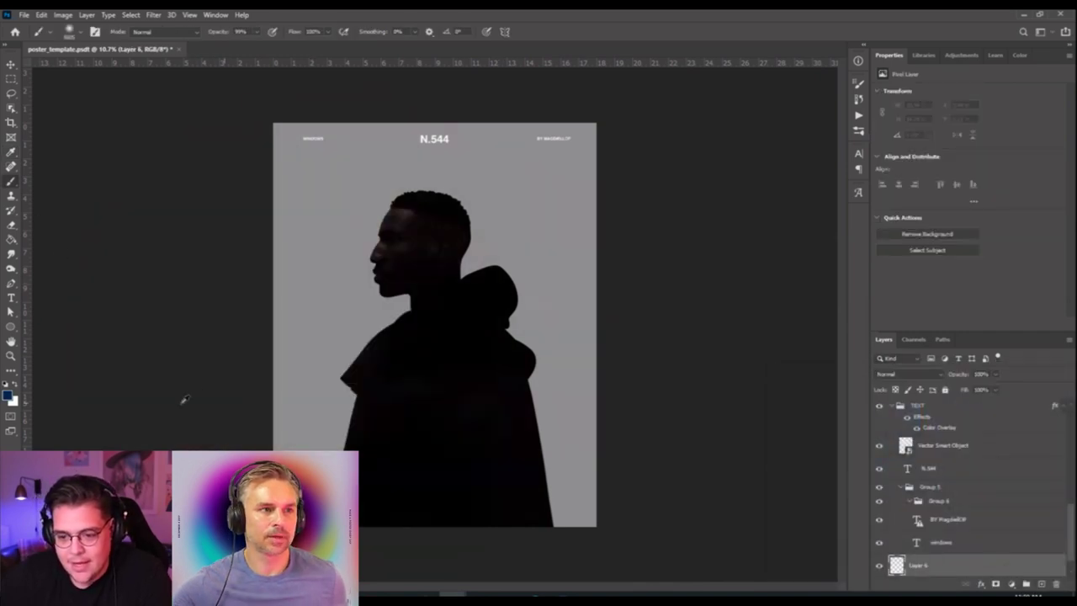
mouse_move(182, 401)
left_mouse_down()
mouse_move(697, 390)
mouse_move(415, 468)
mouse_move(571, 560)
mouse_move(614, 496)
mouse_move(648, 391)
left_mouse_up()
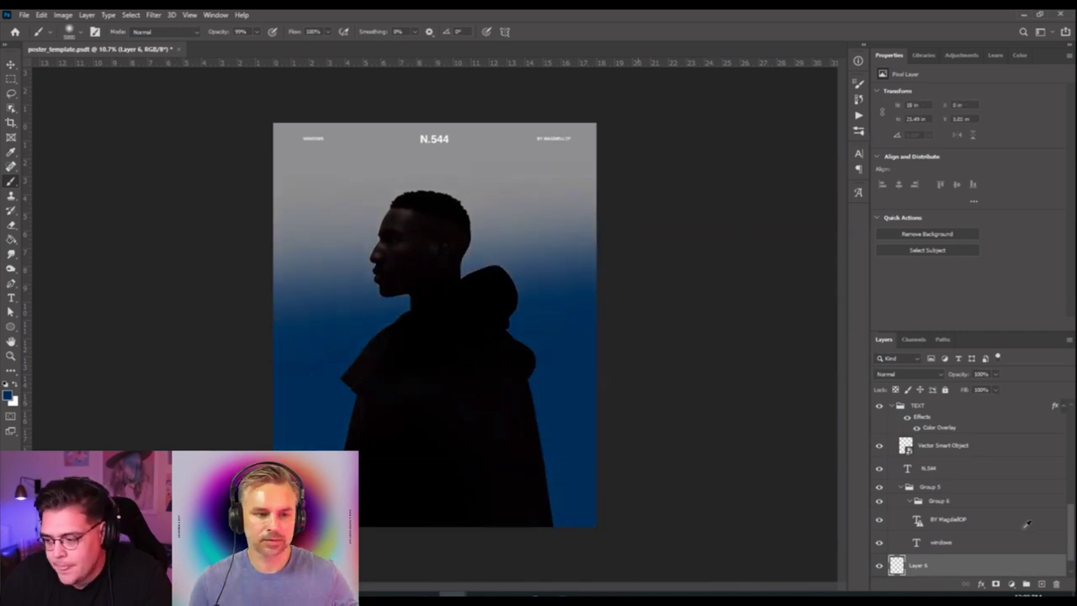
left_click(984, 585)
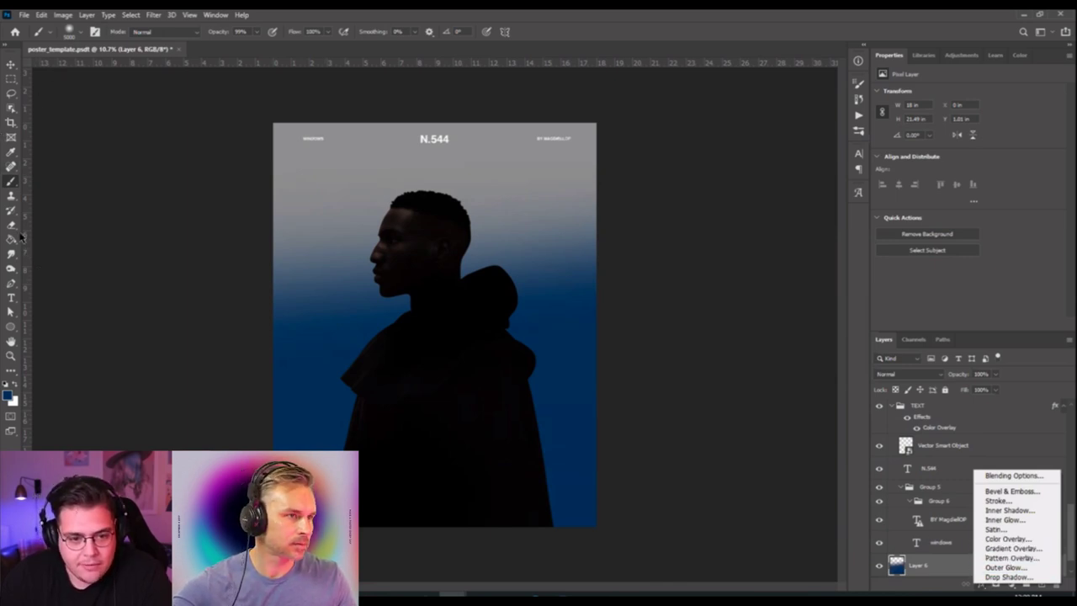
left_click(444, 434)
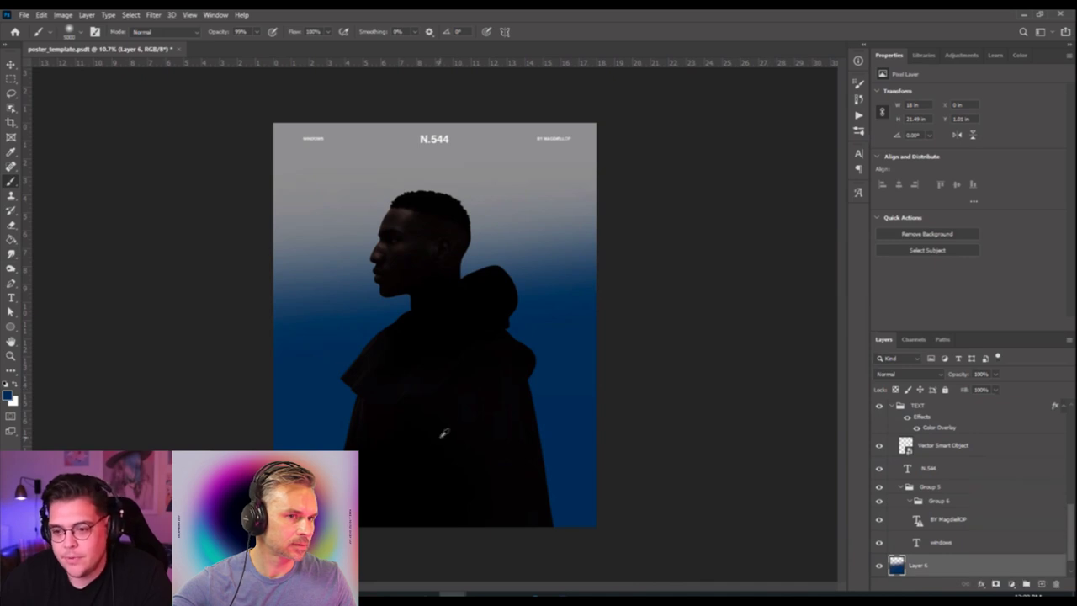
scroll(447, 438, "down", 2)
scroll(448, 438, "up", 2)
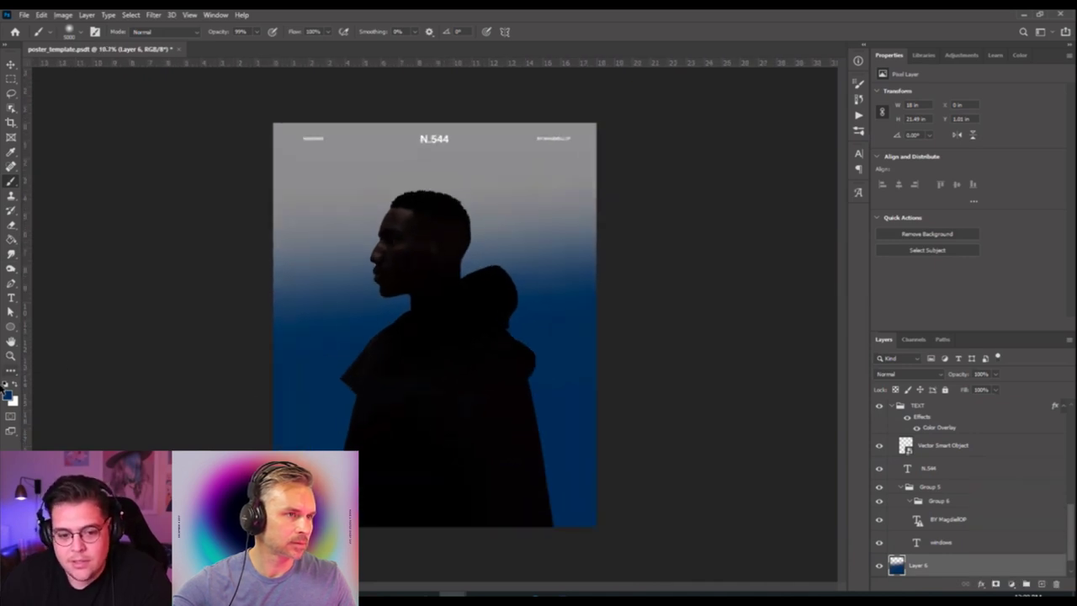
Change the brush's foreground color to purple #900da3.
left_click(8, 395)
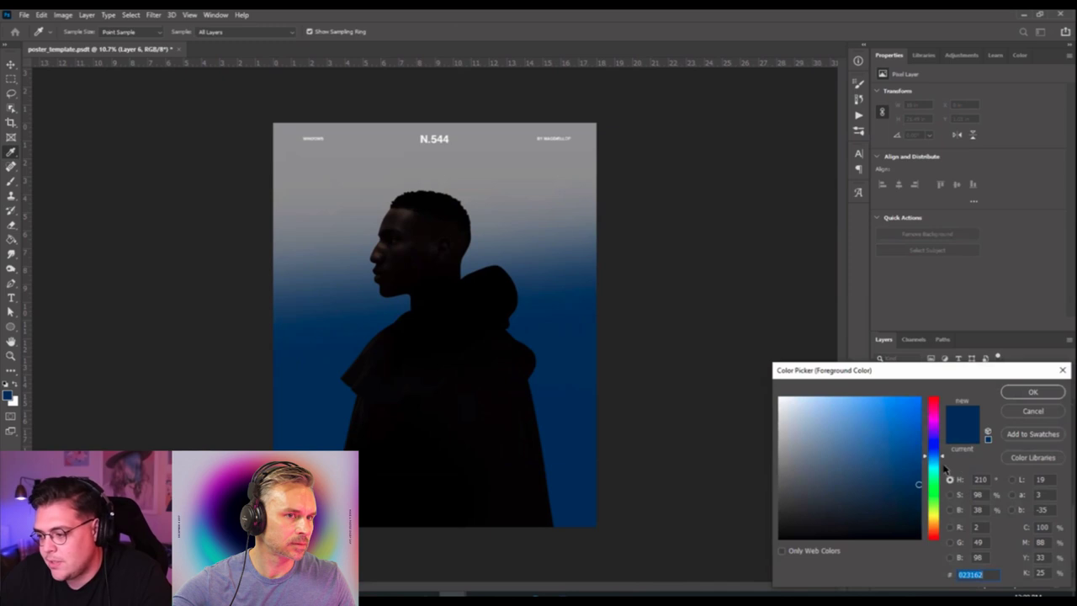
left_click_drag(936, 465, 936, 429)
mouse_move(918, 485)
left_mouse_down()
mouse_move(897, 479)
mouse_move(934, 425)
left_mouse_up()
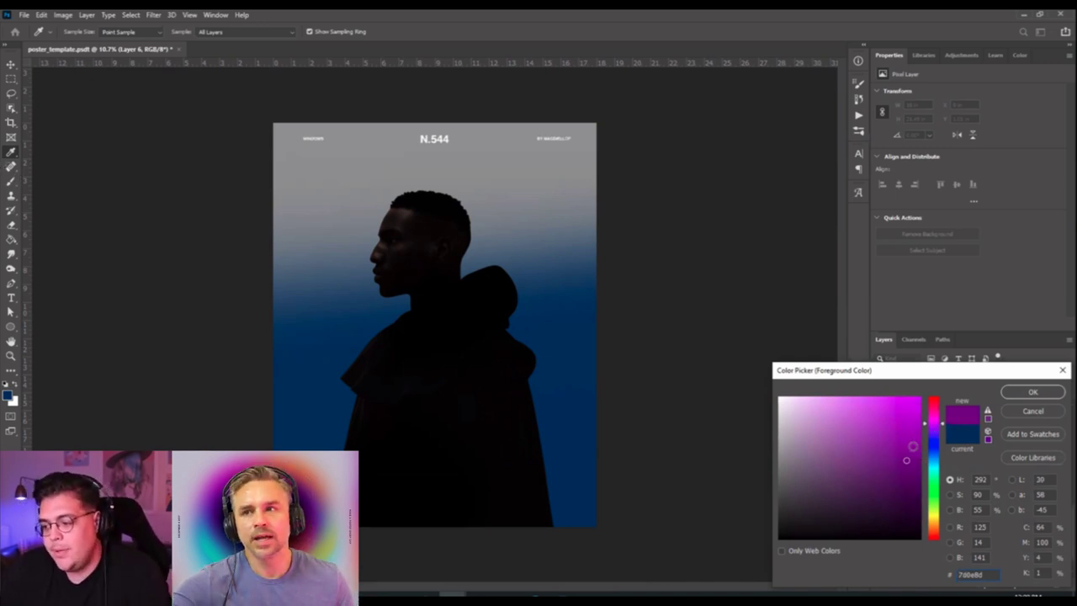
left_click_drag(907, 459, 907, 447)
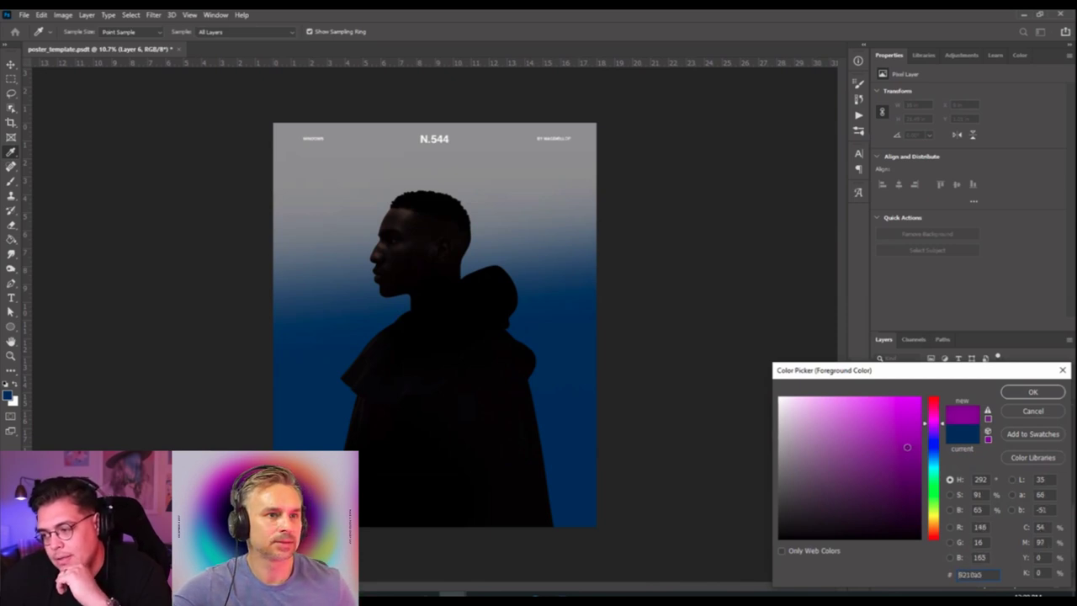
left_click(1031, 393)
Add a new layer above the blue one and paint soft purple across the lower half of the background.
left_click(1028, 585)
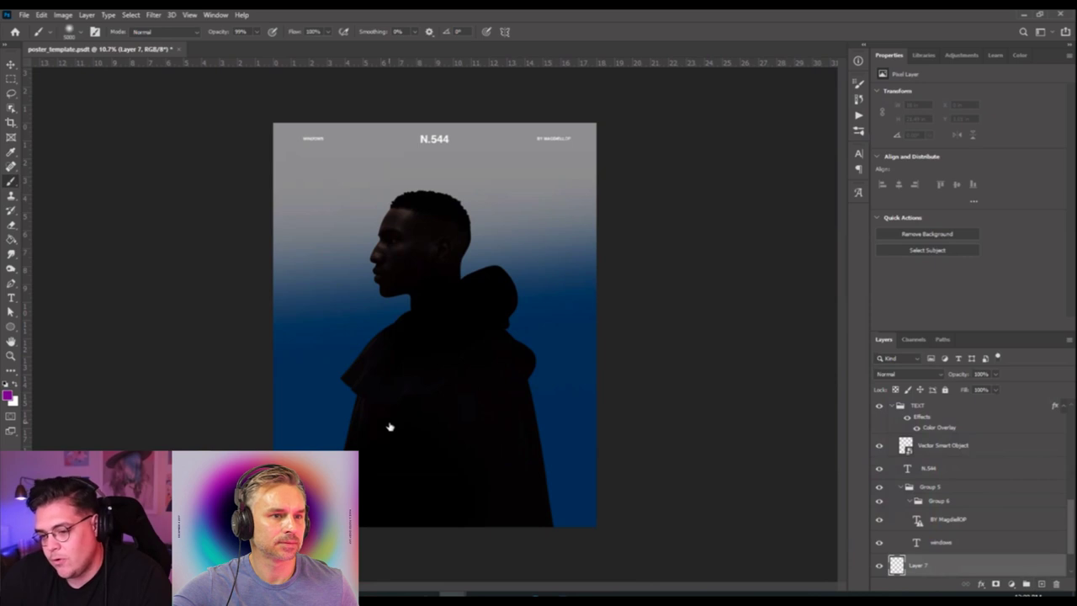
key("ctrl+minus")
left_click(711, 382)
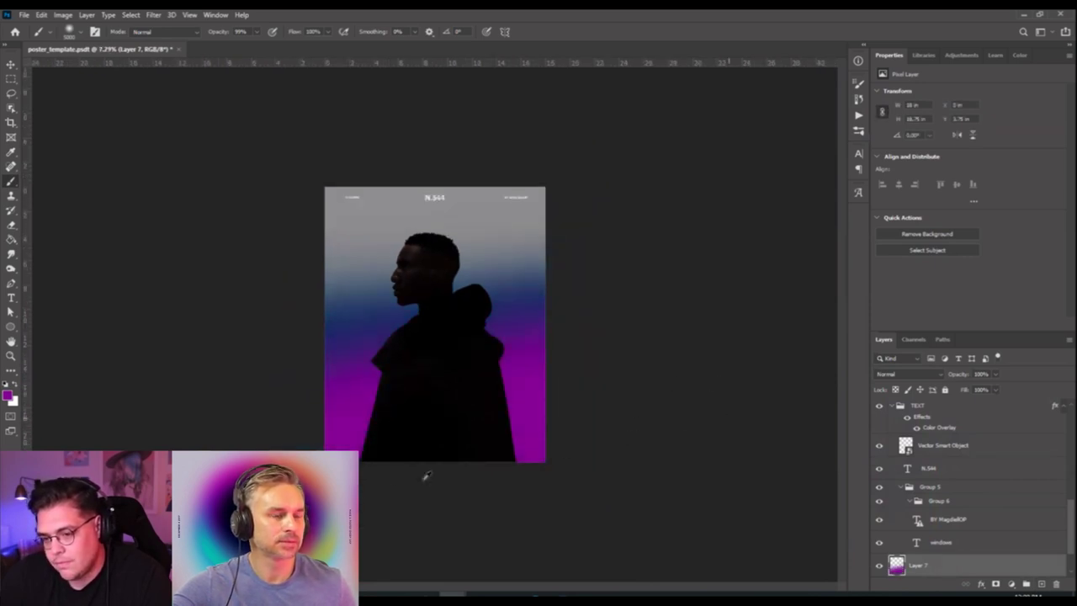
key("ctrl+plus")
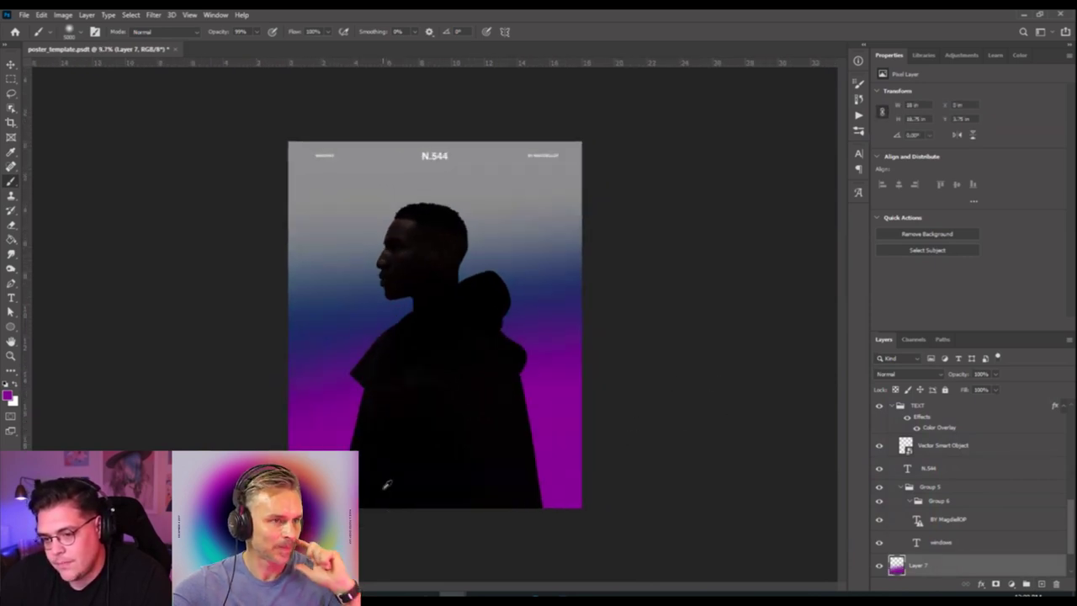
Choose an orange foreground color and paint it softly along the poster's bottom edge on a new layer.
left_click(8, 395)
left_click_drag(930, 523, 933, 527)
mouse_move(906, 438)
left_mouse_down()
mouse_move(913, 419)
mouse_move(894, 432)
left_mouse_up()
left_click(1033, 392)
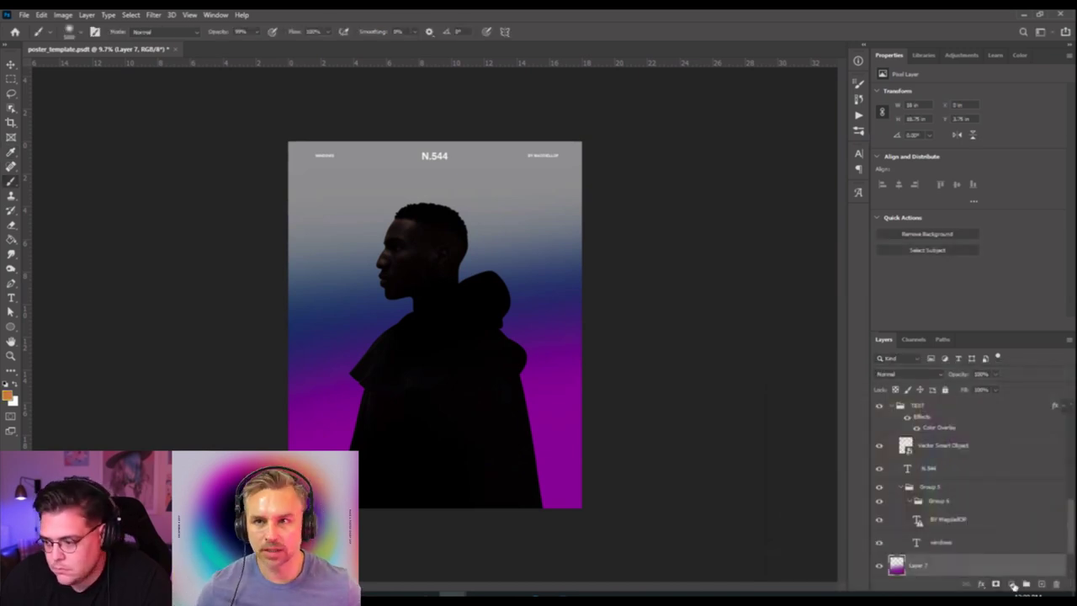
left_click(1025, 582)
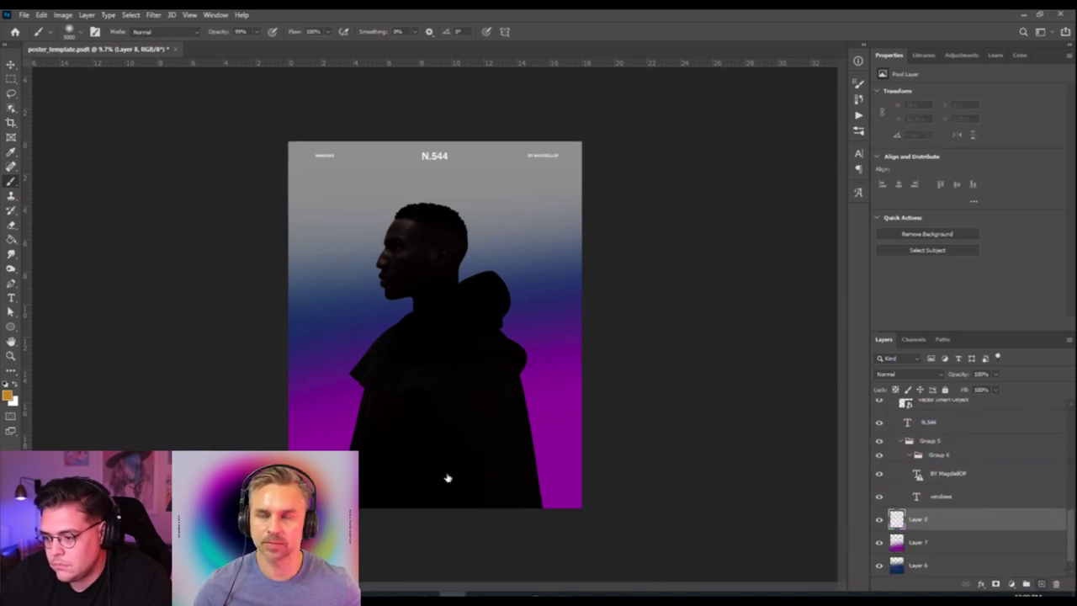
left_click(819, 498)
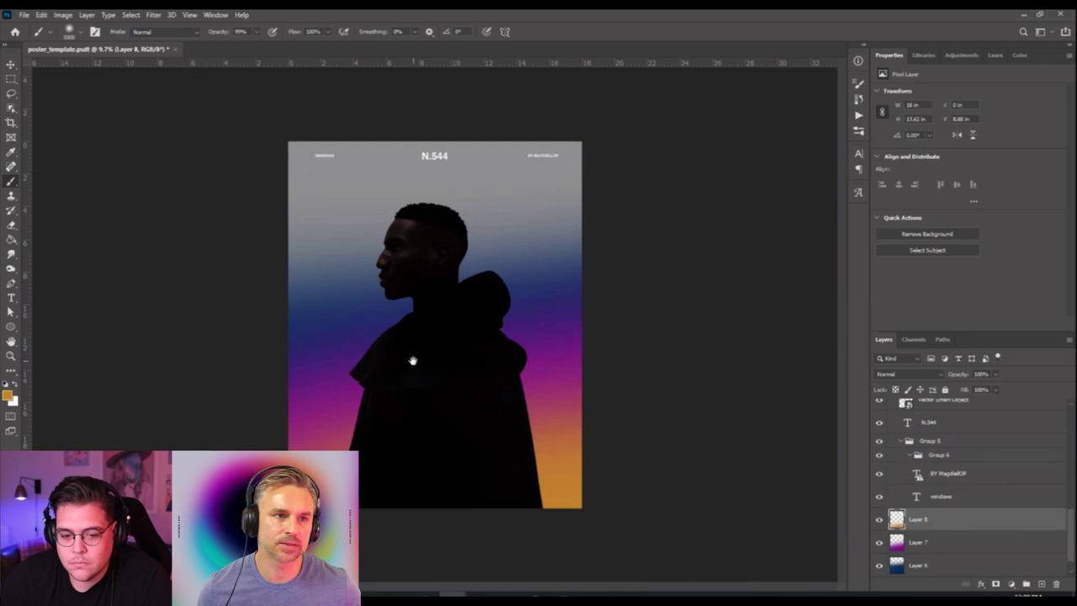
Paint soft white glows on a new layer at the background's bottom corners and along both side edges.
left_click(14, 382)
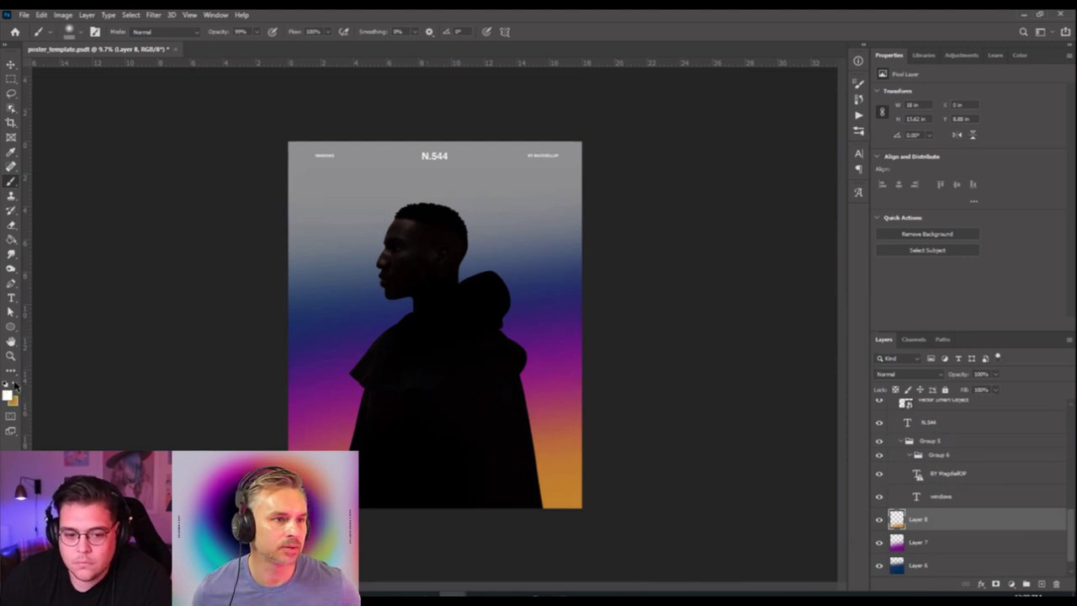
scroll(344, 404, "down", 3)
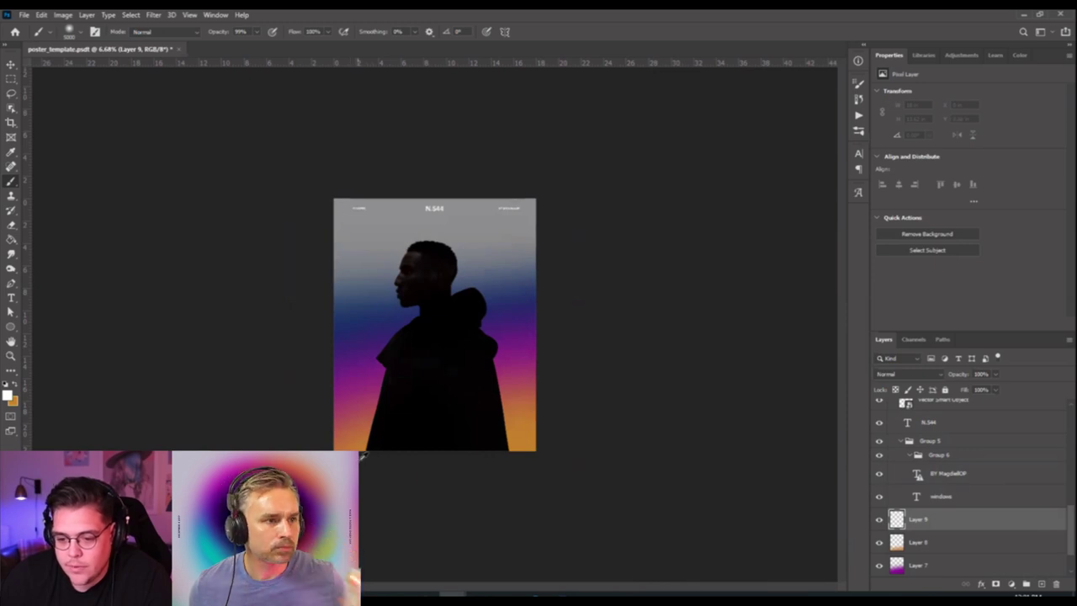
mouse_move(389, 396)
left_mouse_down()
mouse_move(315, 413)
mouse_move(337, 410)
left_mouse_up()
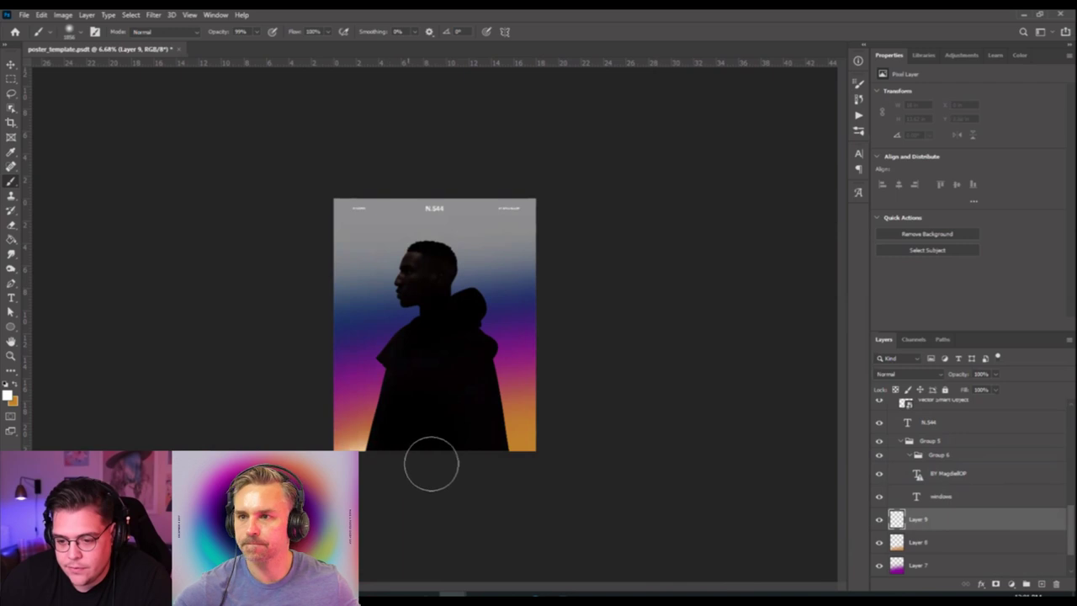
left_click_drag(493, 454, 526, 459)
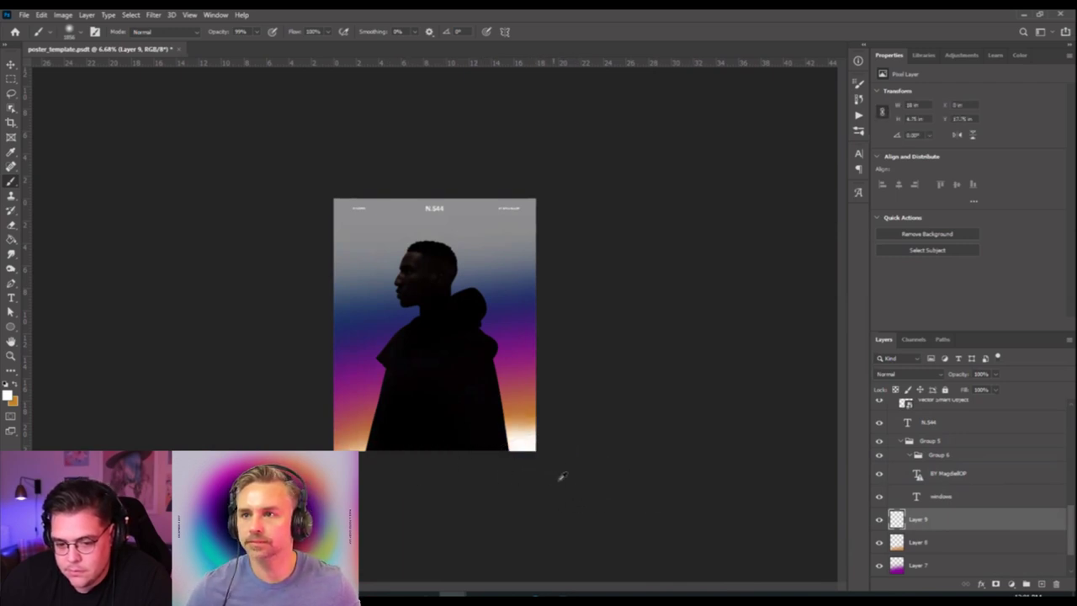
mouse_move(512, 442)
left_mouse_down()
mouse_move(533, 440)
mouse_move(522, 448)
left_mouse_up()
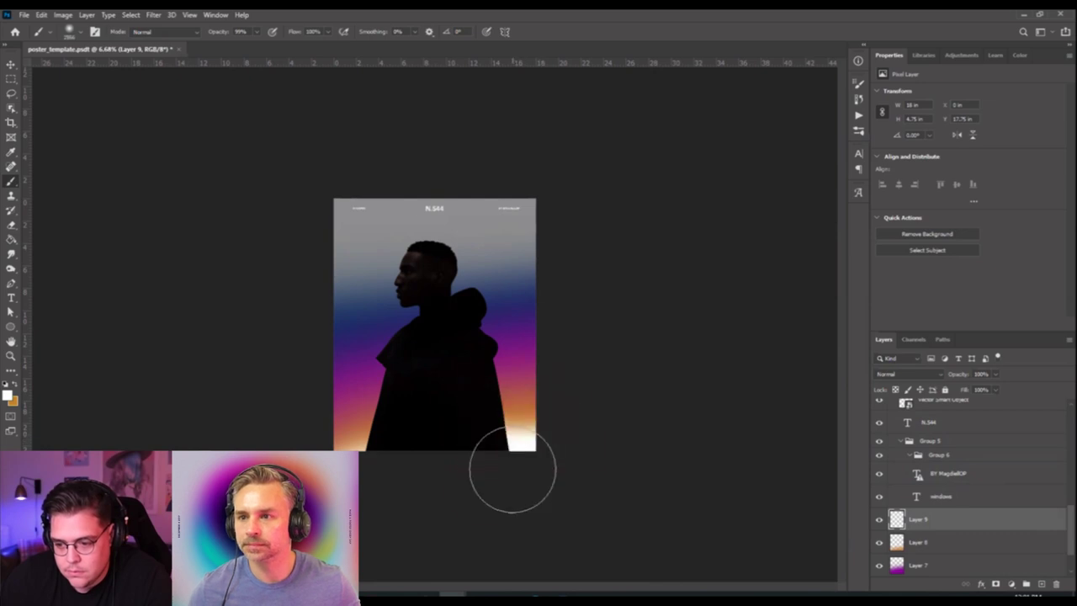
left_click(513, 469)
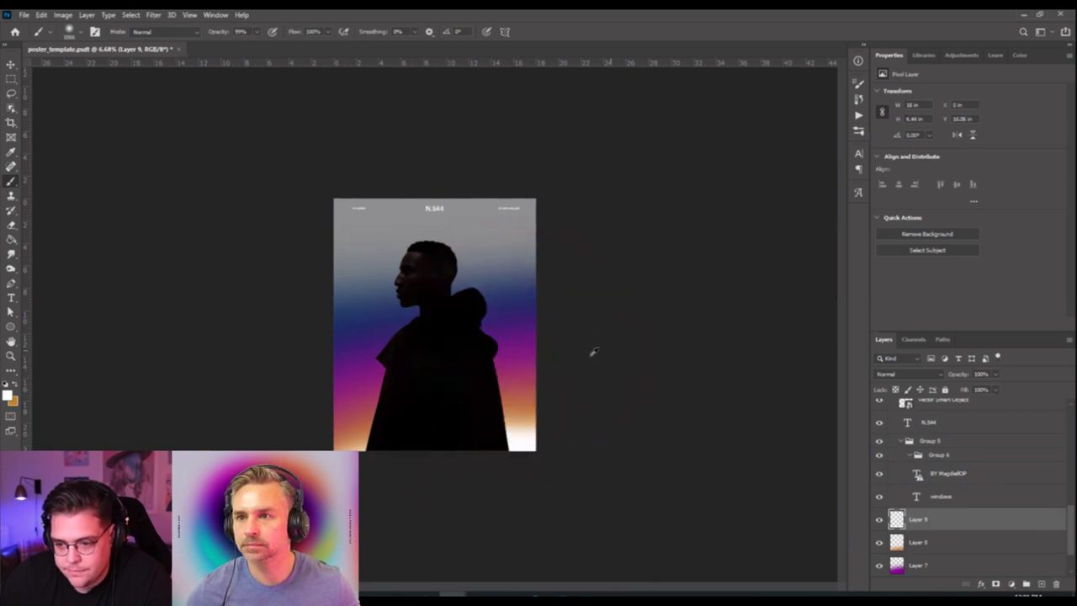
left_click_drag(610, 328, 619, 419)
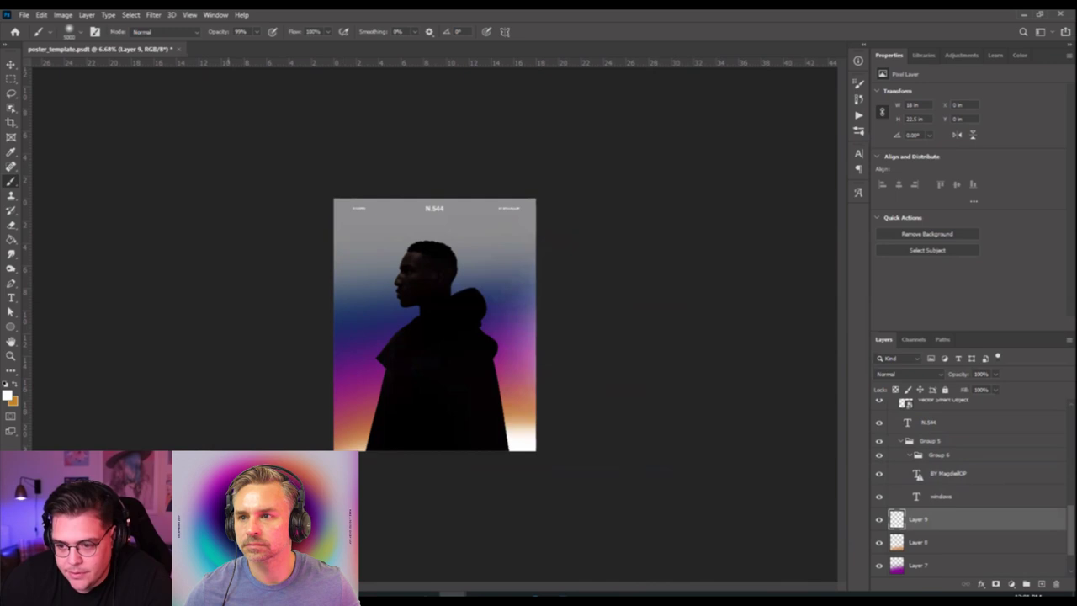
left_click(271, 412)
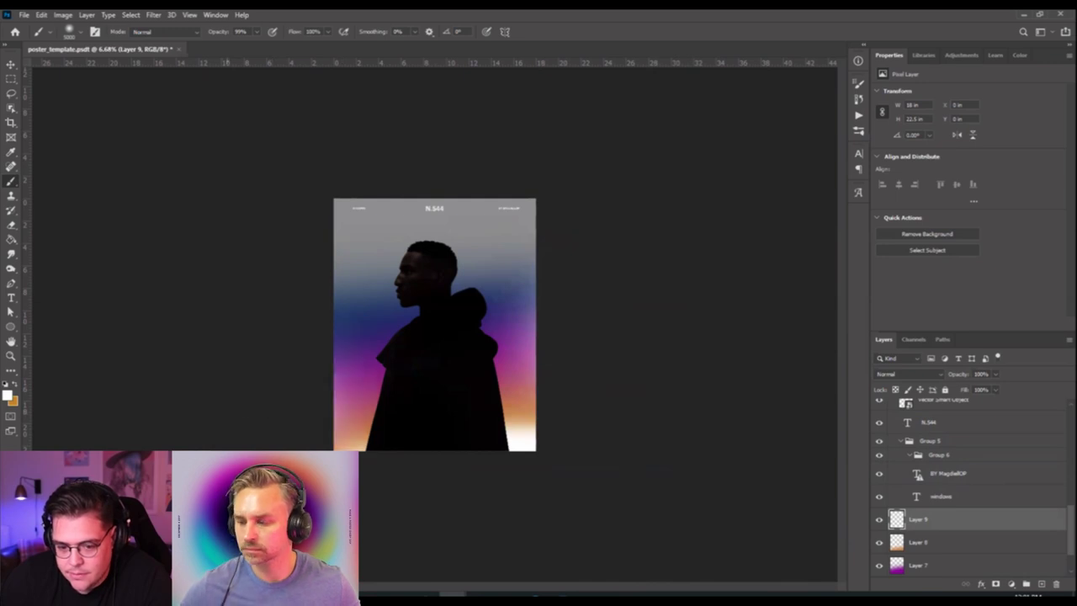
left_click(264, 441)
left_click(256, 446)
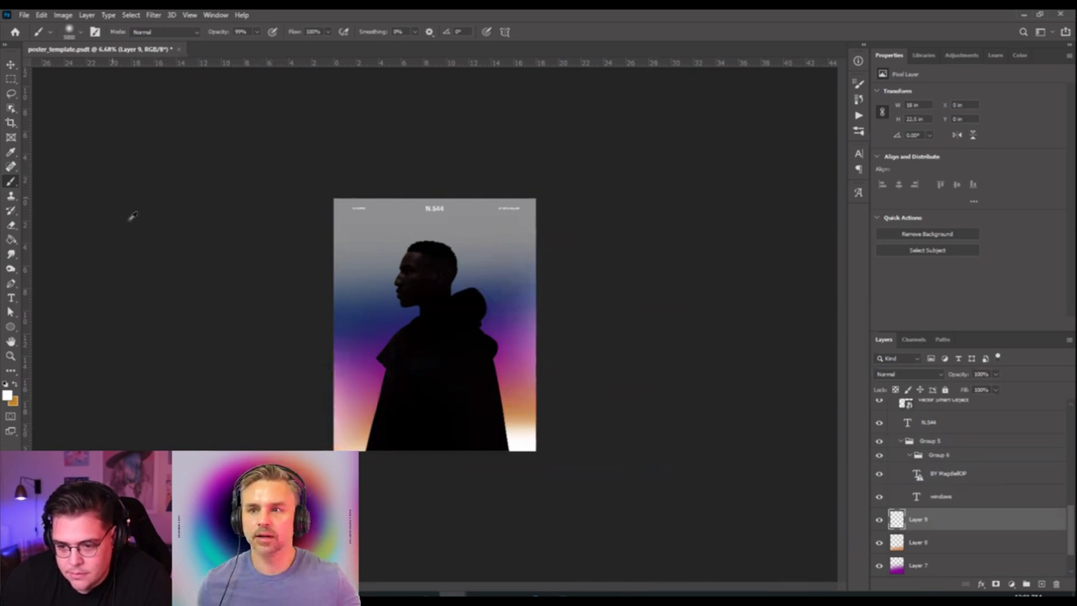
key("ctrl+z")
key("ctrl+z")
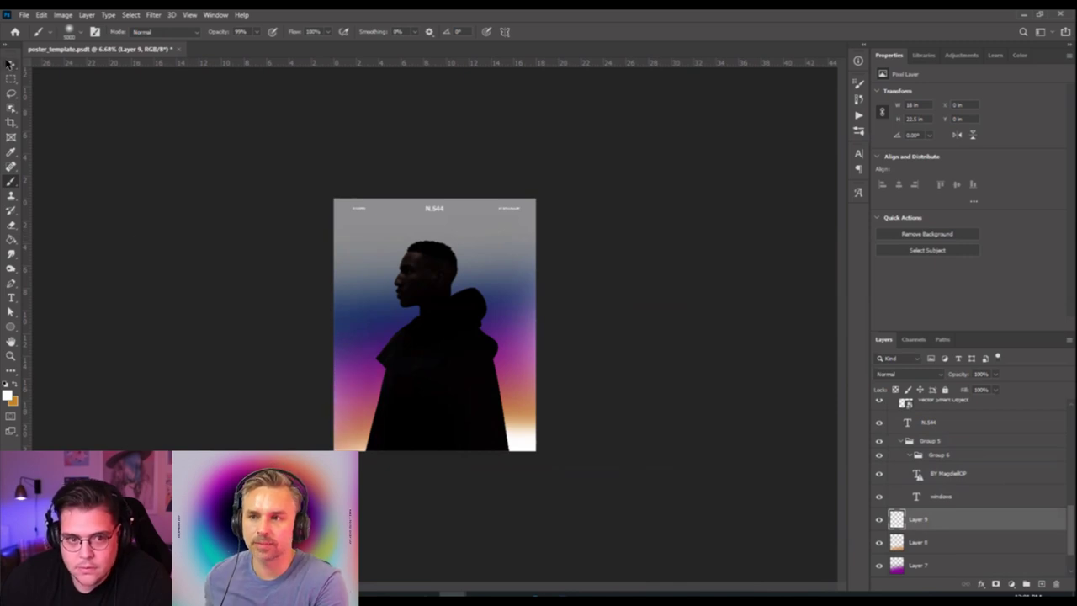
Examine the painted color gradient behind the cloaked figure up close and across the whole poster.
left_click(11, 64)
key("ctrl+plus")
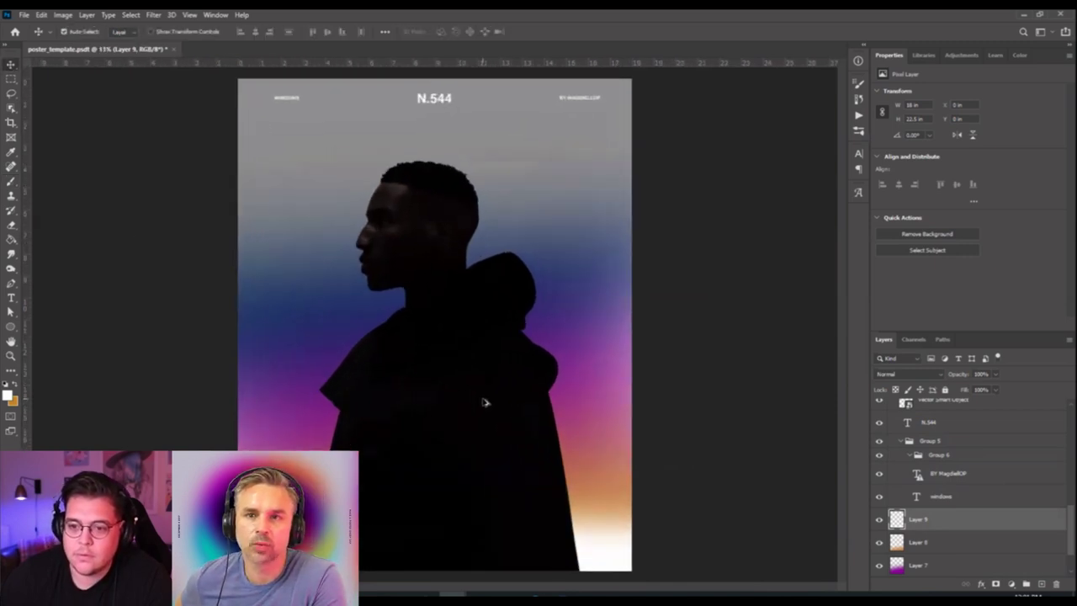
scroll(447, 373, "up", 2)
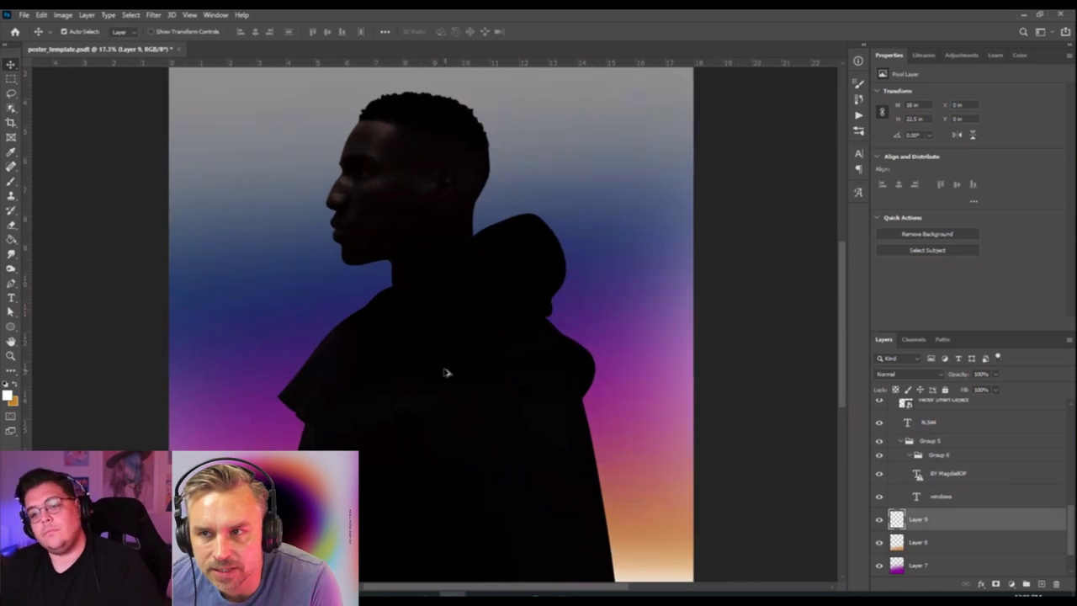
scroll(447, 372, "down", 3)
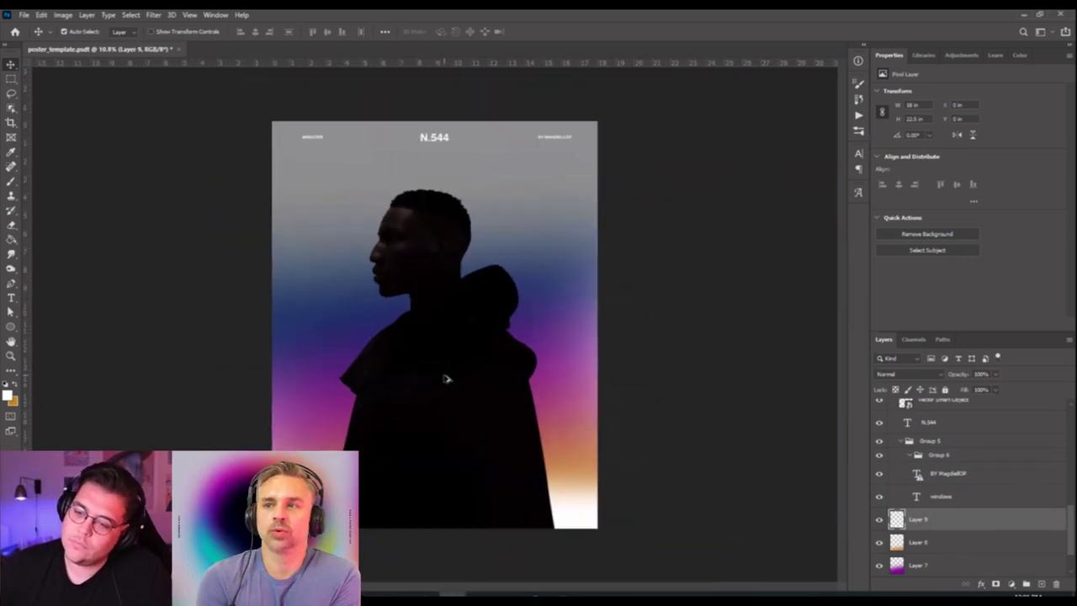
scroll(446, 379, "up", 2)
scroll(446, 379, "down", 1)
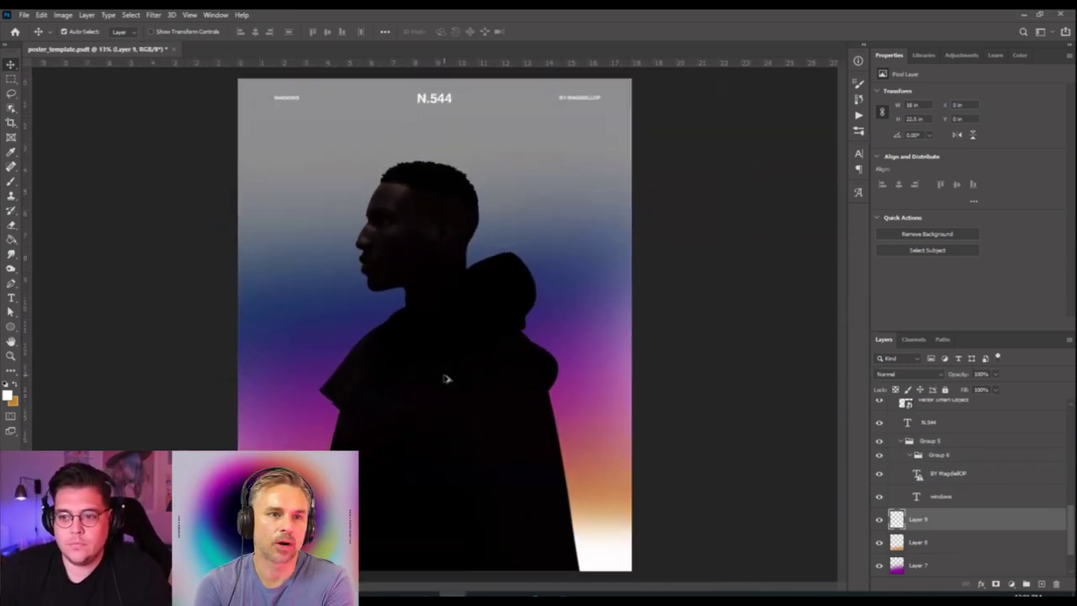
scroll(933, 490, "up", 3)
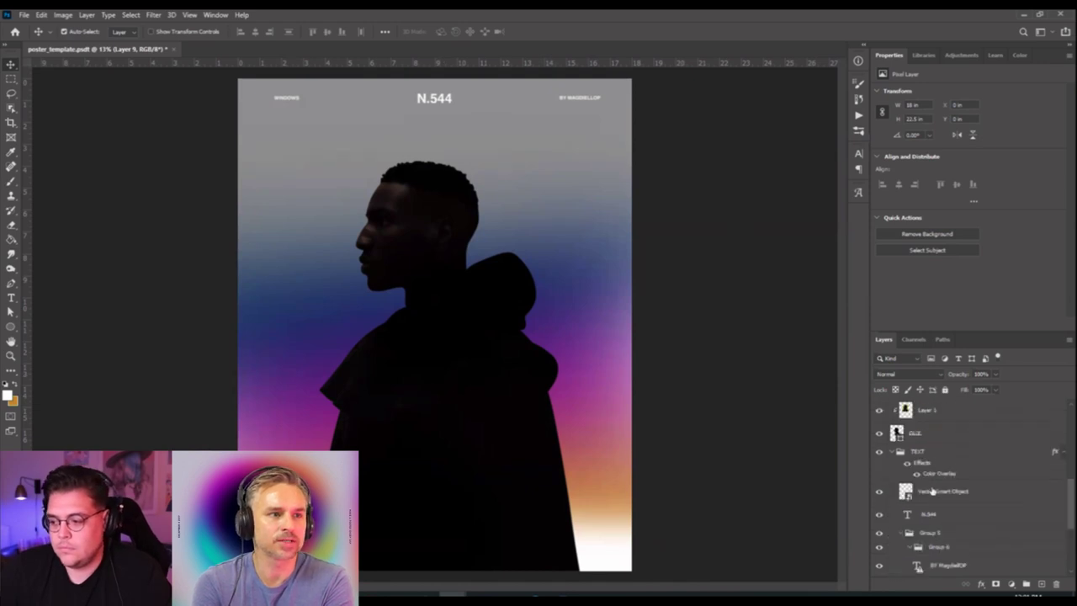
Move the white star in the TEXT group from the poster's bottom edge to just below the N.544 title.
left_click(923, 437)
left_click(924, 454)
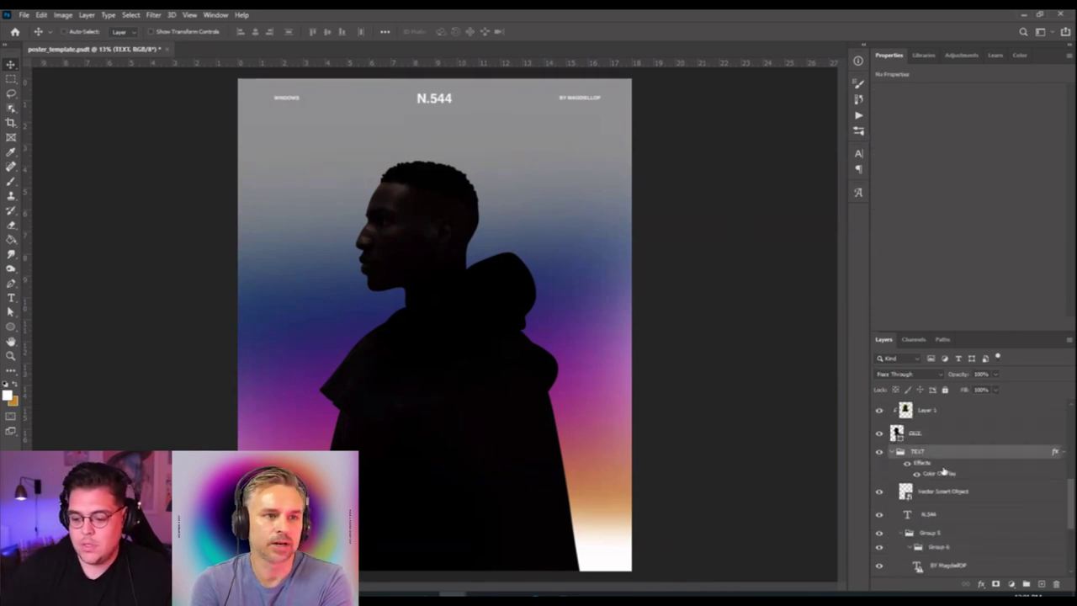
scroll(943, 472, "down", 2)
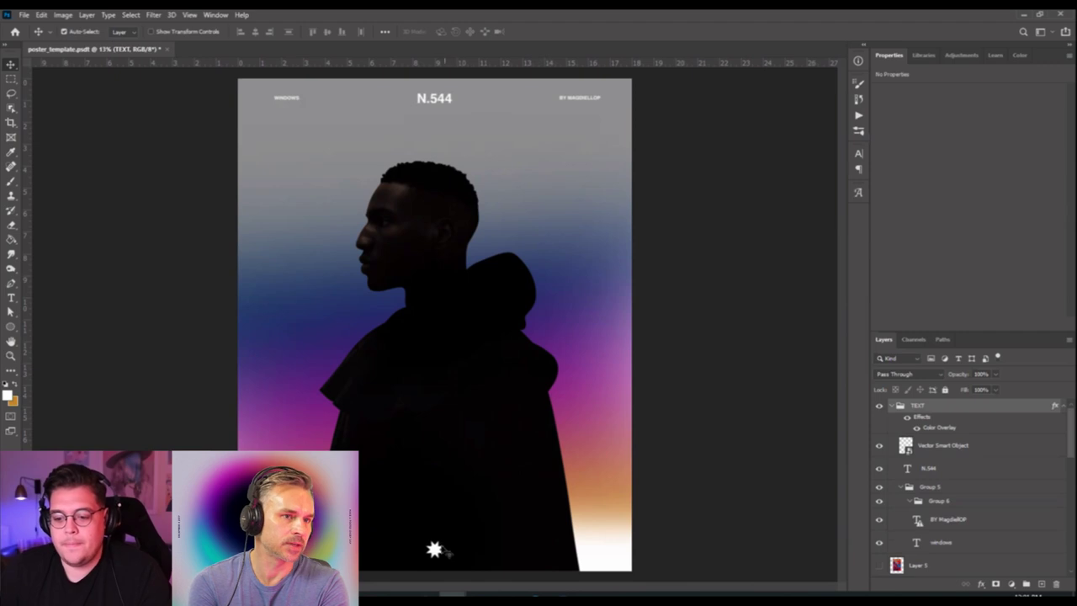
left_click_drag(434, 549, 435, 173)
scroll(438, 373, "up", 3)
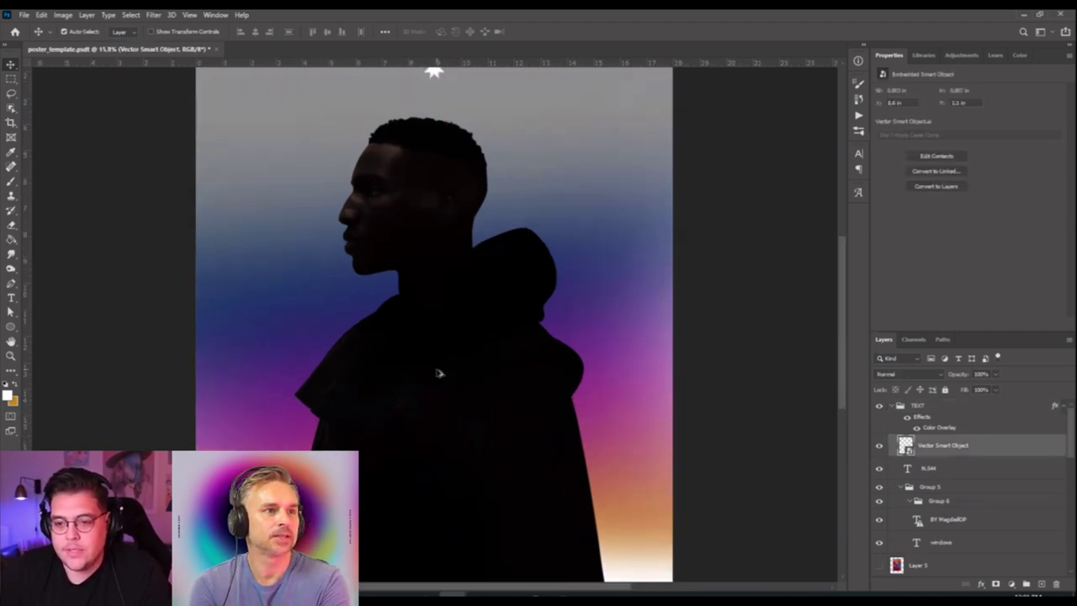
scroll(437, 373, "down", 2)
scroll(423, 429, "down", 2)
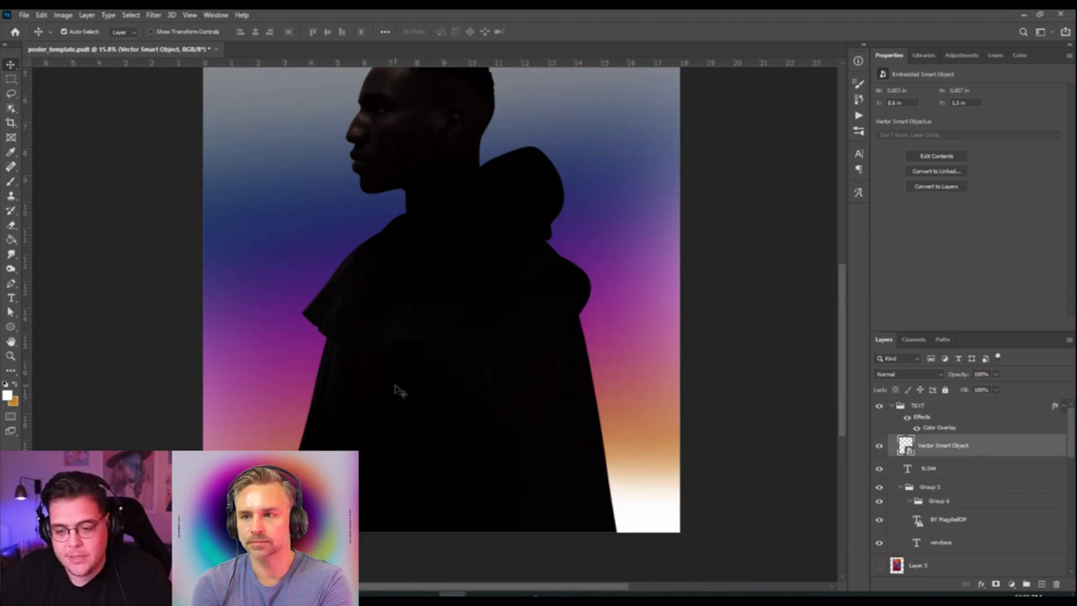
left_click_drag(390, 365, 400, 381)
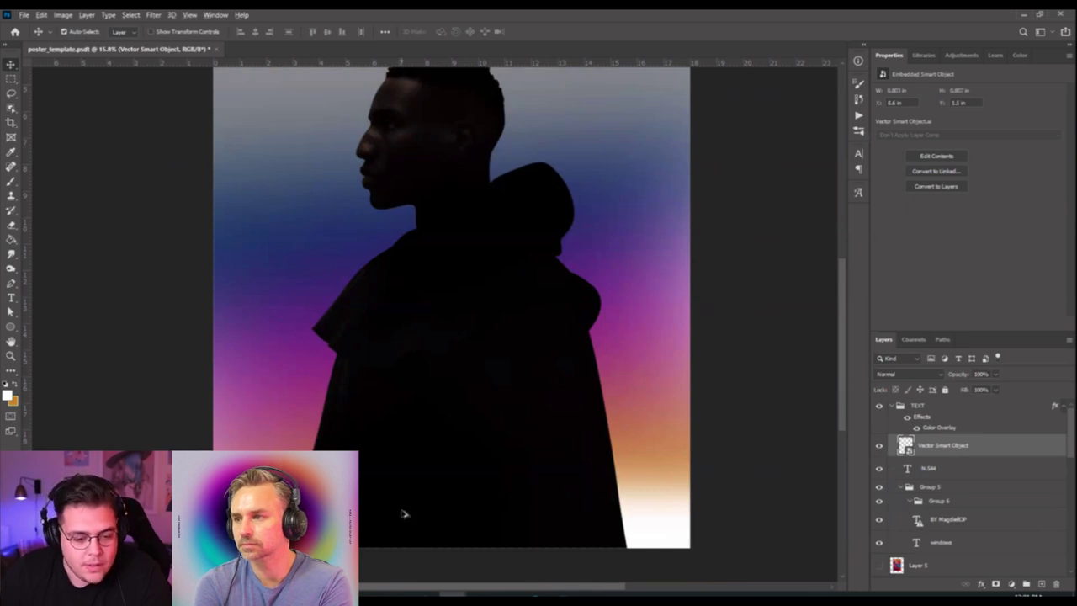
scroll(403, 505, "up", 1)
left_click_drag(435, 451, 505, 394)
left_click_drag(543, 340, 554, 428)
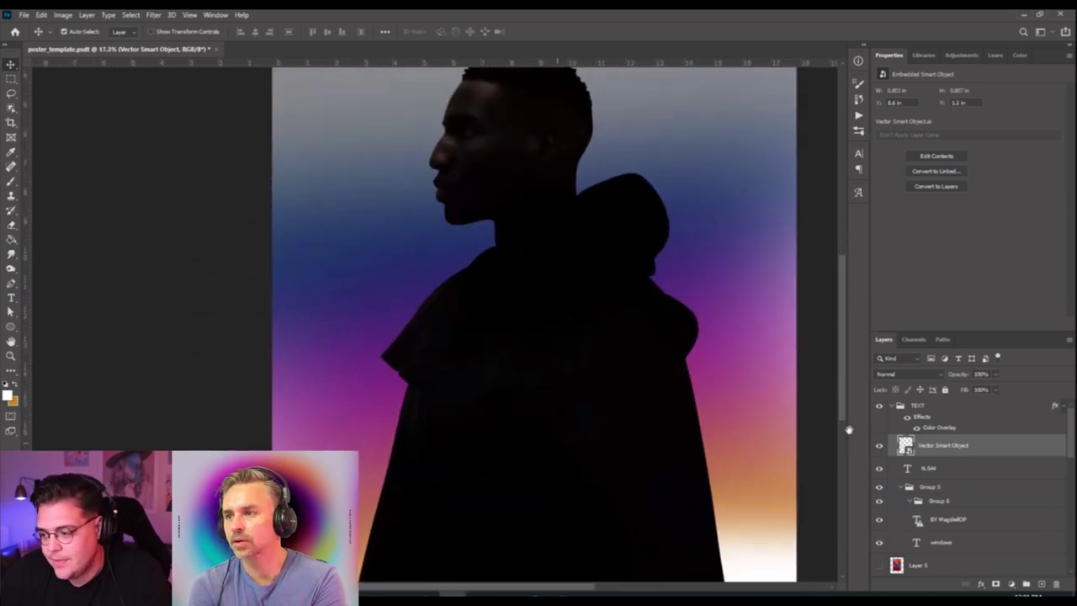
Group all portrait and cloak layers, from Curves 1 copy down to the head cutout, and name the group GUY.
left_click(894, 406)
left_click_drag(978, 335, 961, 136)
left_click(951, 355)
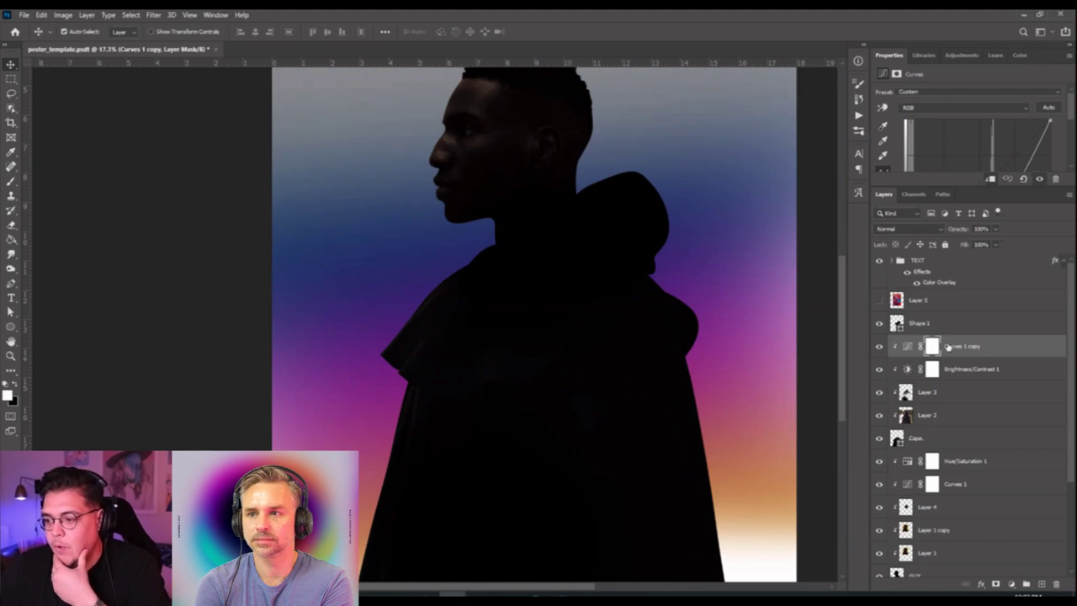
scroll(946, 349, "down", 3)
left_click(943, 453, "shift")
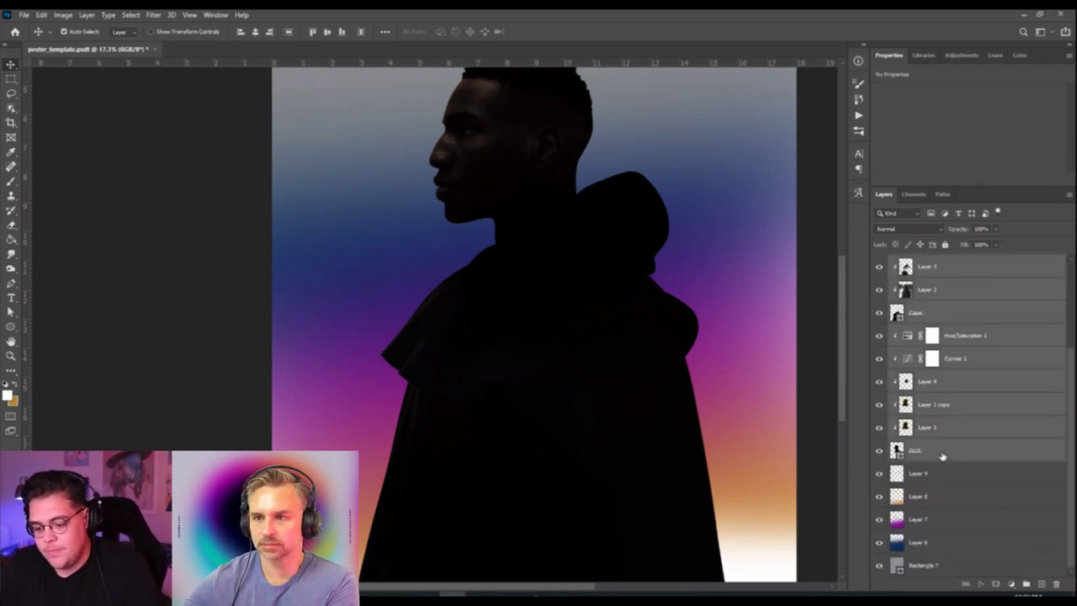
key("ctrl+g")
double_click(921, 341)
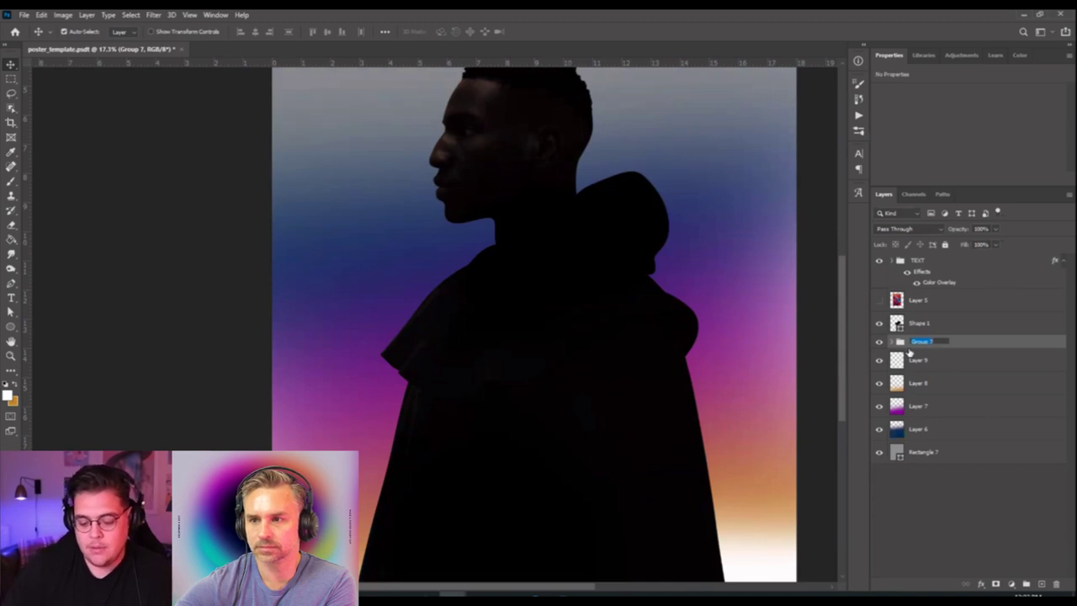
type("GUY")
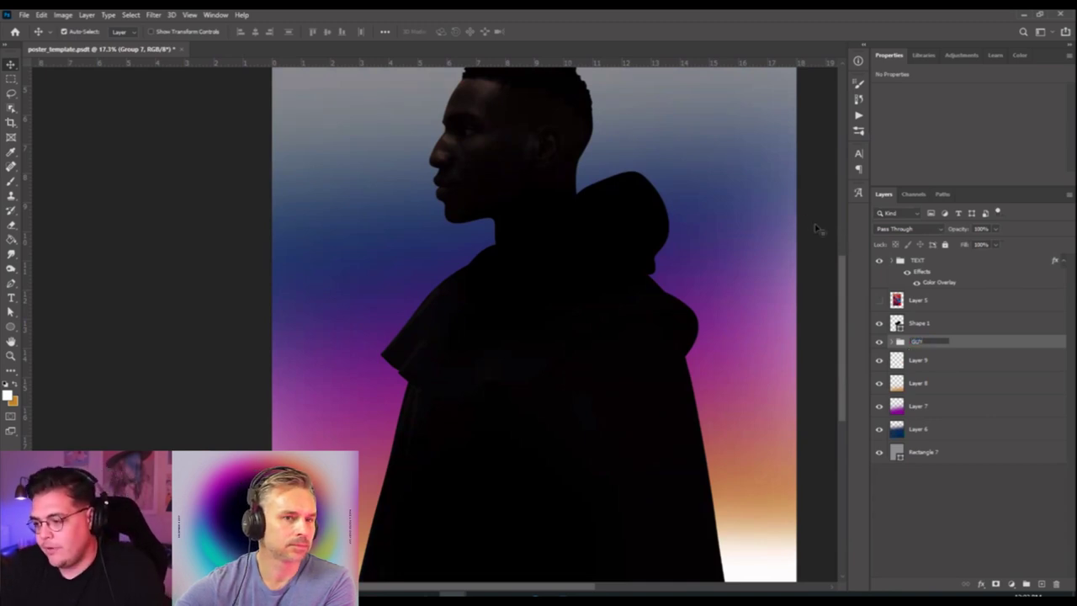
Group the background layers from Layer 9 down to Rectangle 7 and name the group BG.
left_click(935, 360)
left_click(922, 454, "ctrl")
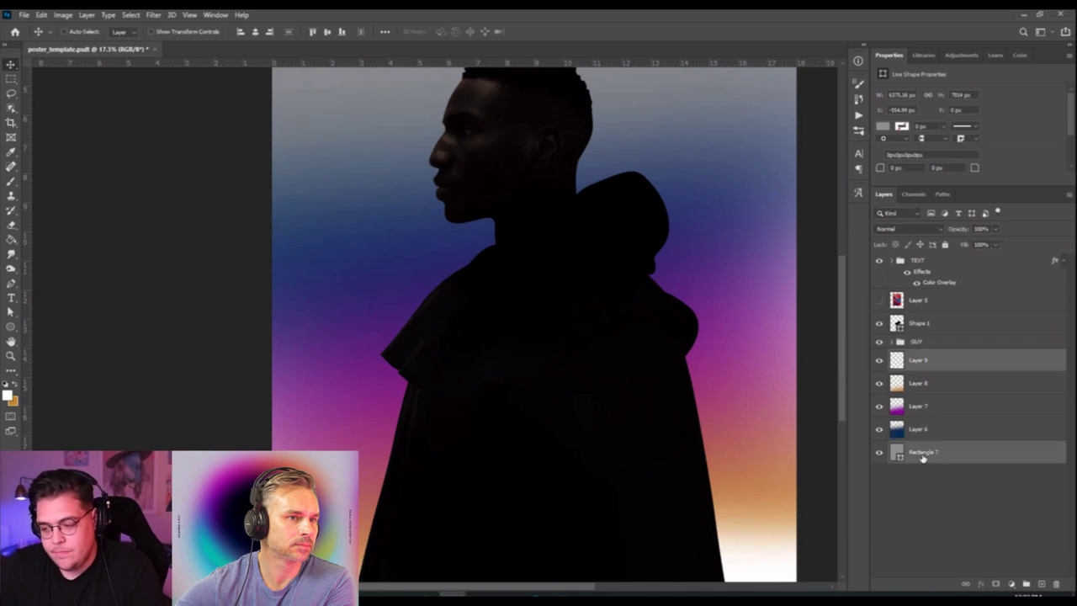
key("ctrl+g")
key("ctrl+z")
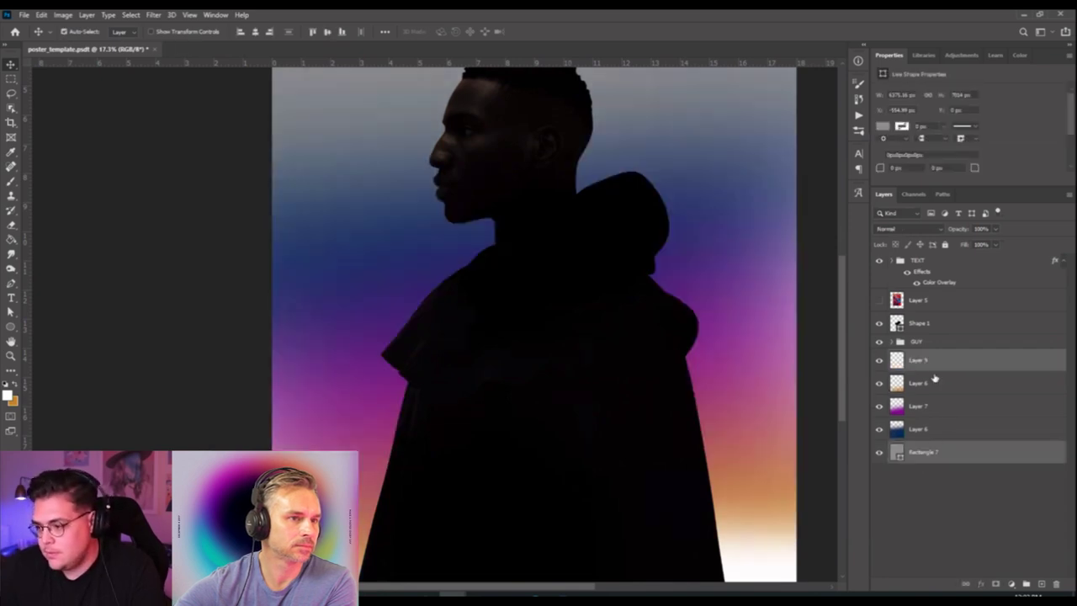
key("ctrl+z")
left_click(939, 456, "ctrl")
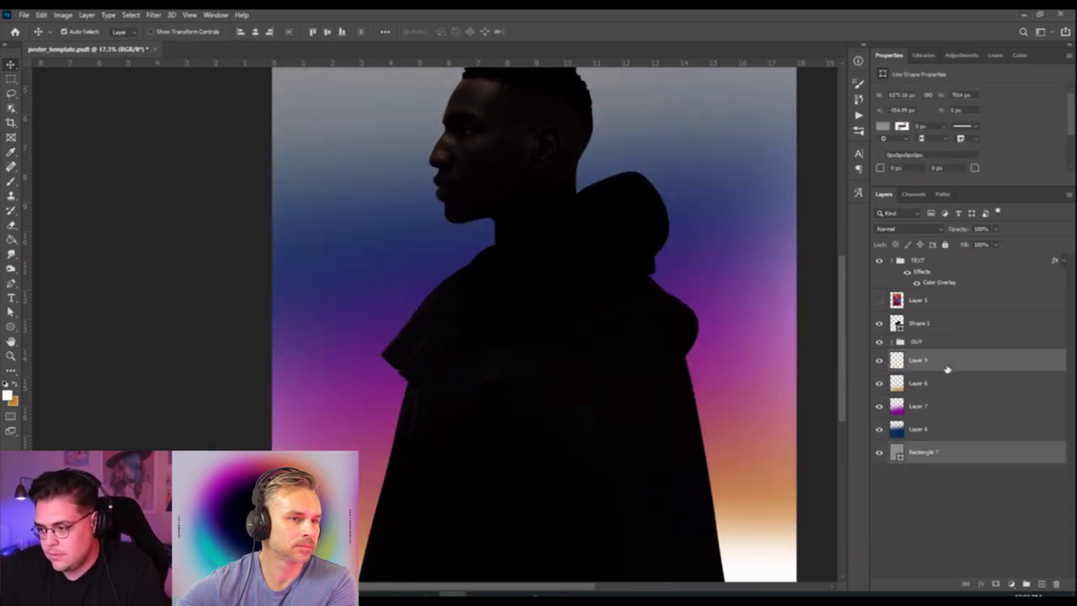
left_click(940, 452, "ctrl")
left_click(940, 452, "shift")
key("ctrl+g")
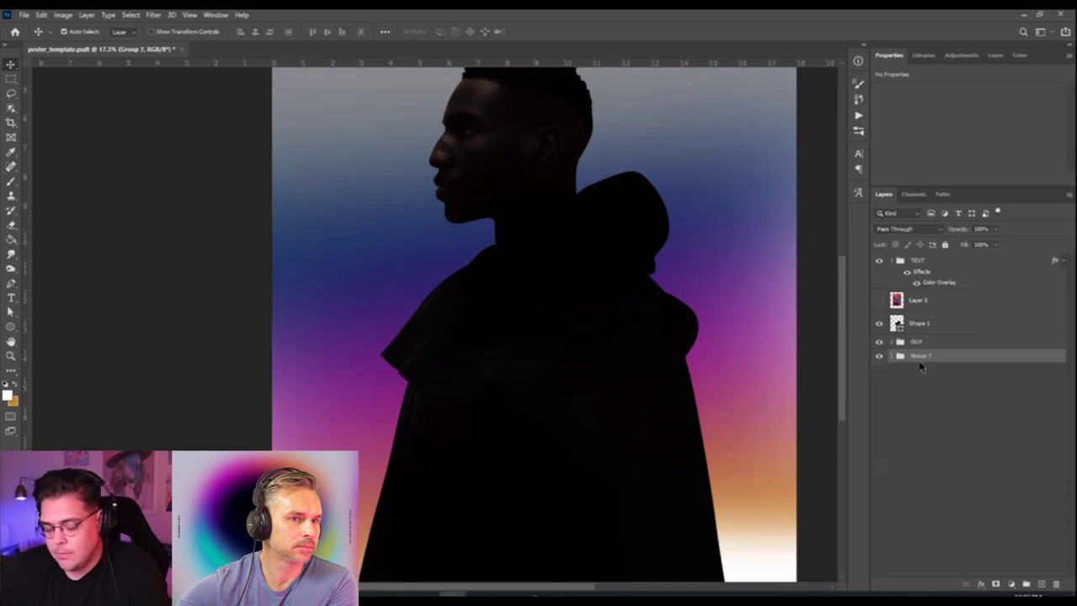
type("G")
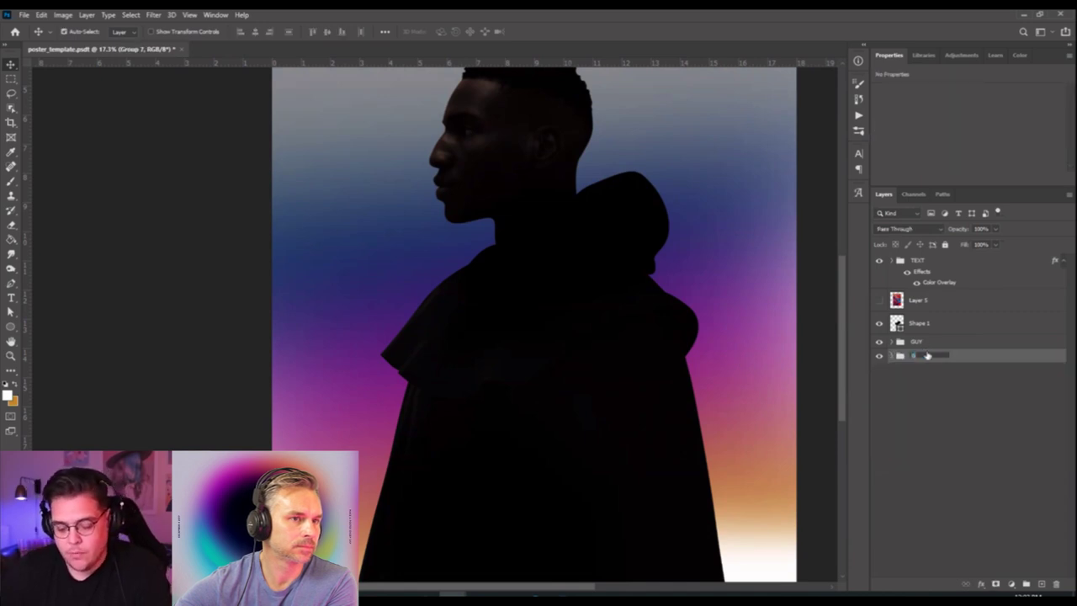
left_click(925, 384)
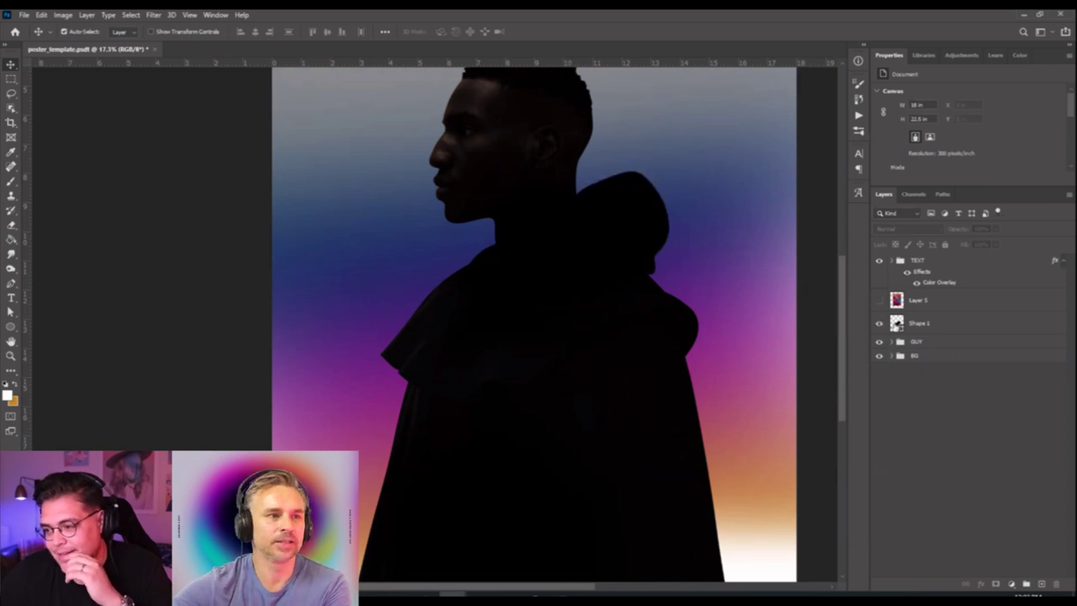
Delete the Shape 1 layer above the GUY group.
left_click(898, 325)
key("Delete")
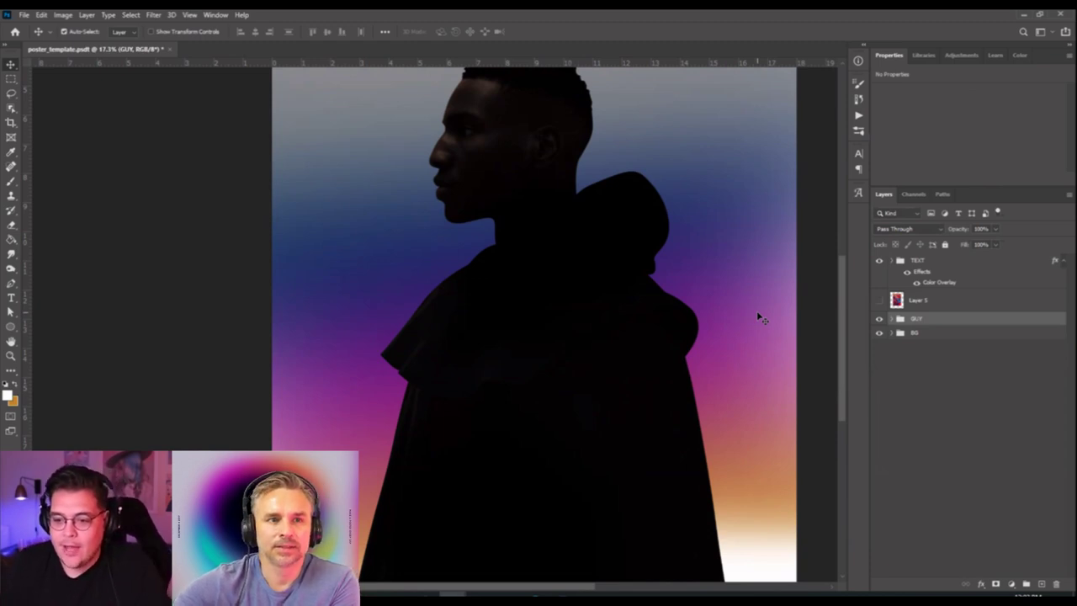
Examine the whole poster composition and the cloaked figure's dark areas up close.
scroll(455, 376, "down", 3)
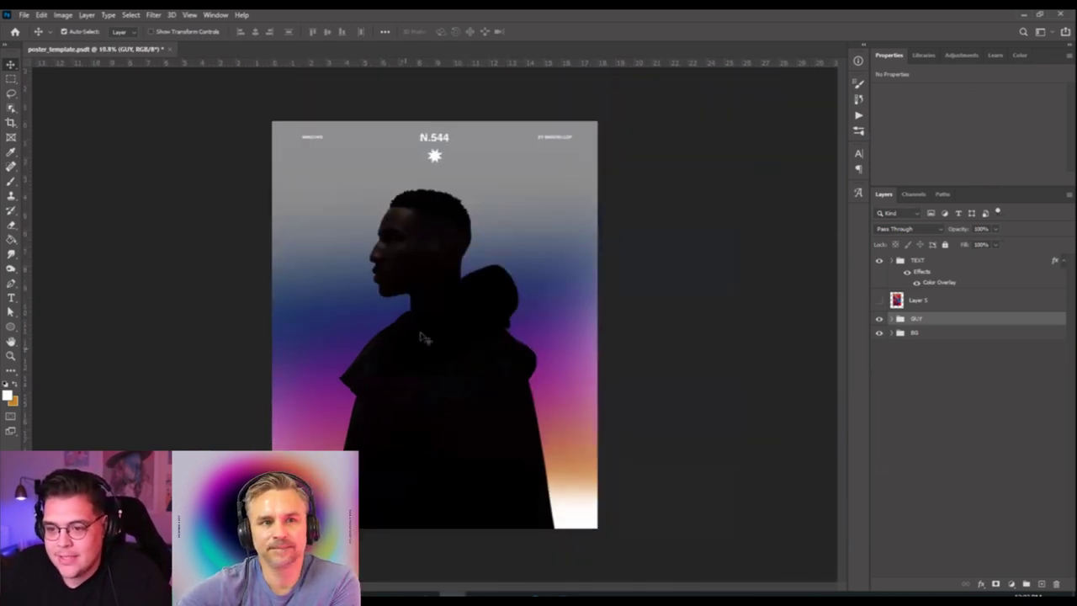
scroll(318, 368, "up", 3)
left_click_drag(376, 375, 383, 328)
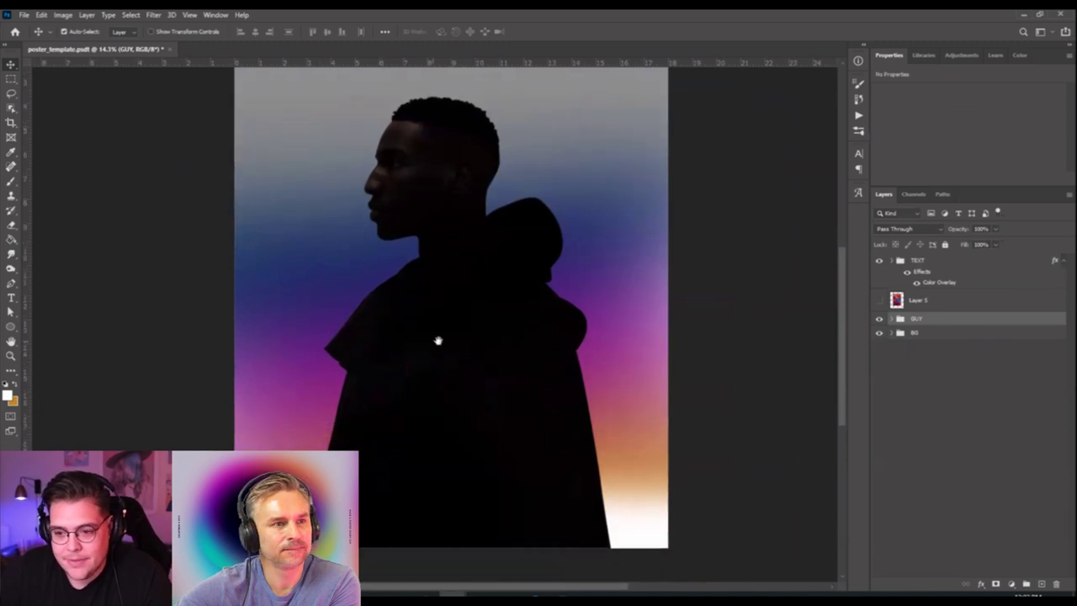
left_click_drag(437, 378, 491, 352)
scroll(493, 353, "up", 2)
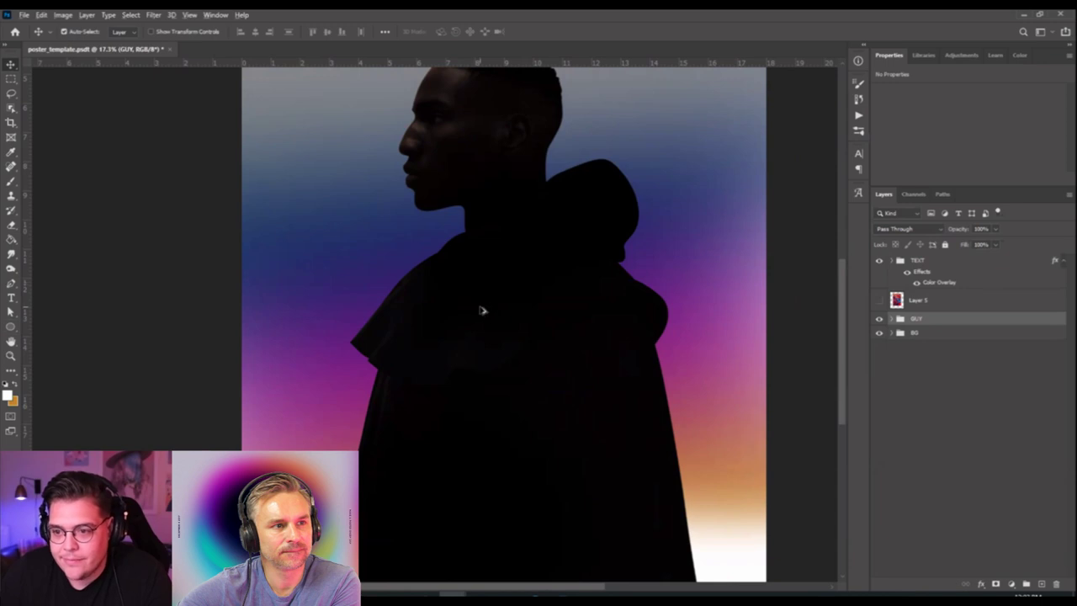
scroll(480, 308, "down", 2)
scroll(481, 311, "up", 1)
scroll(484, 311, "down", 1)
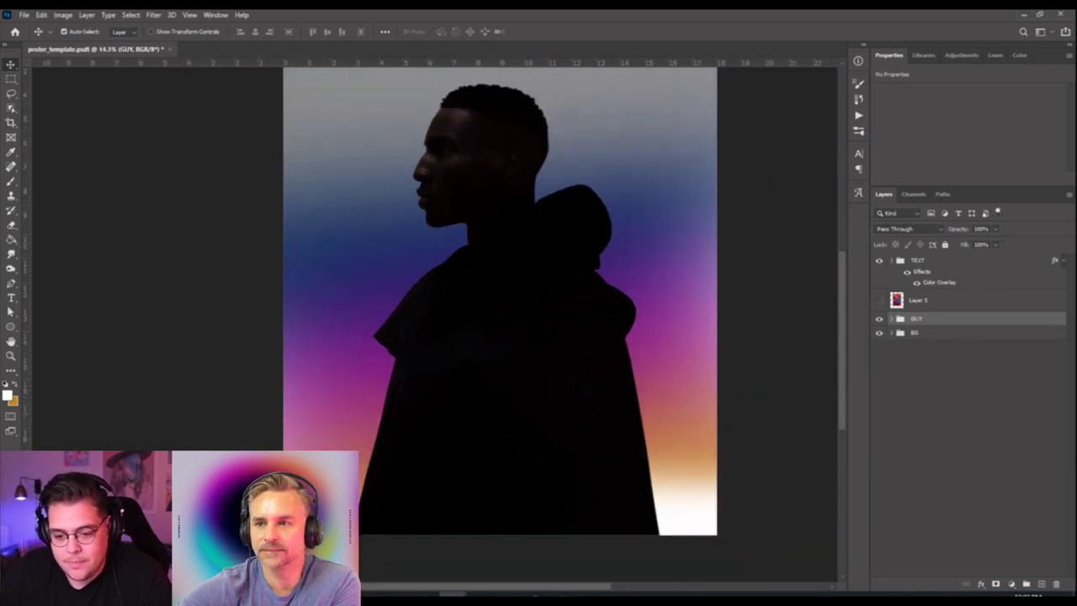
mouse_move(347, 599)
left_click(347, 557)
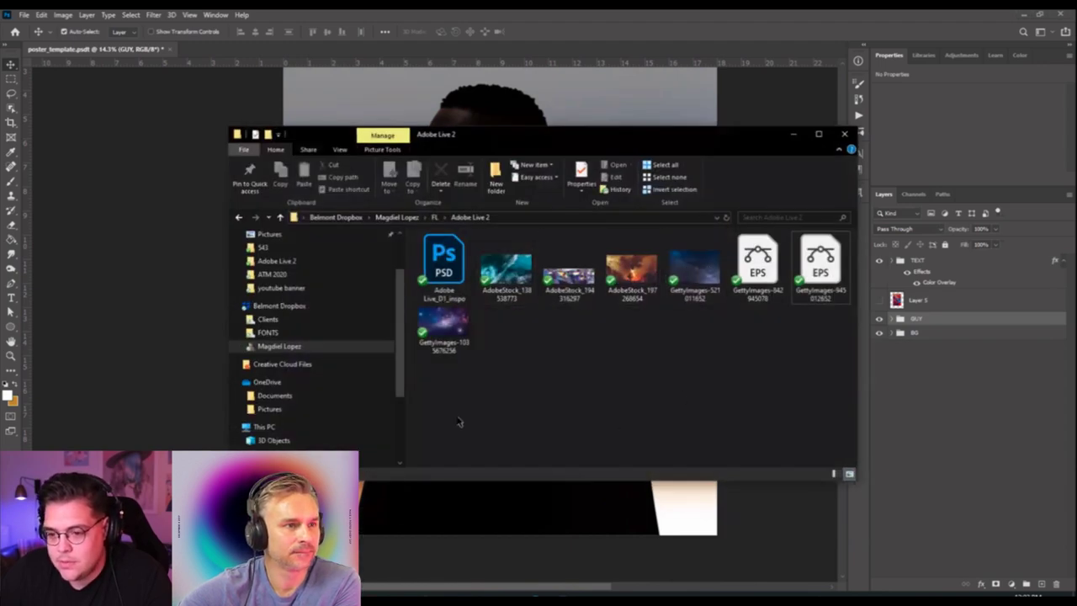
left_click(450, 335)
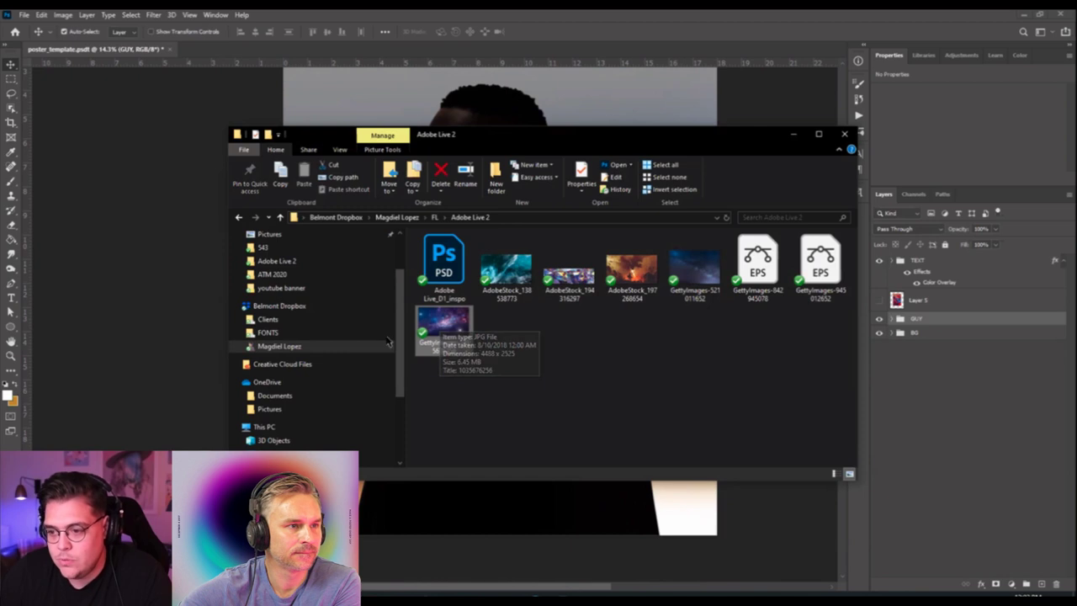
left_click_drag(445, 333, 450, 463)
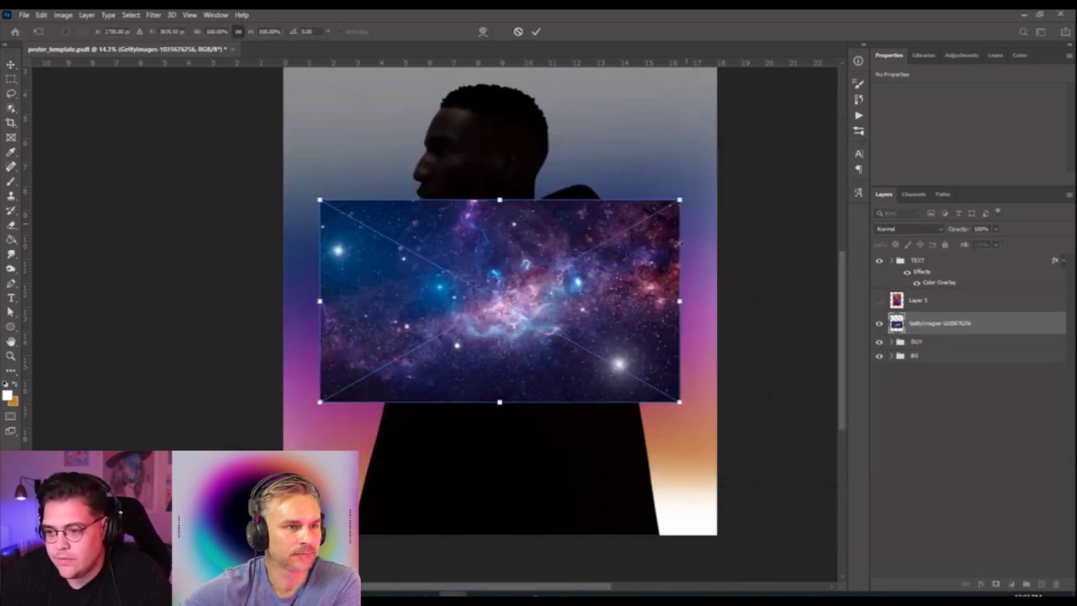
left_click_drag(680, 200, 790, 108)
left_click_drag(718, 204, 714, 157)
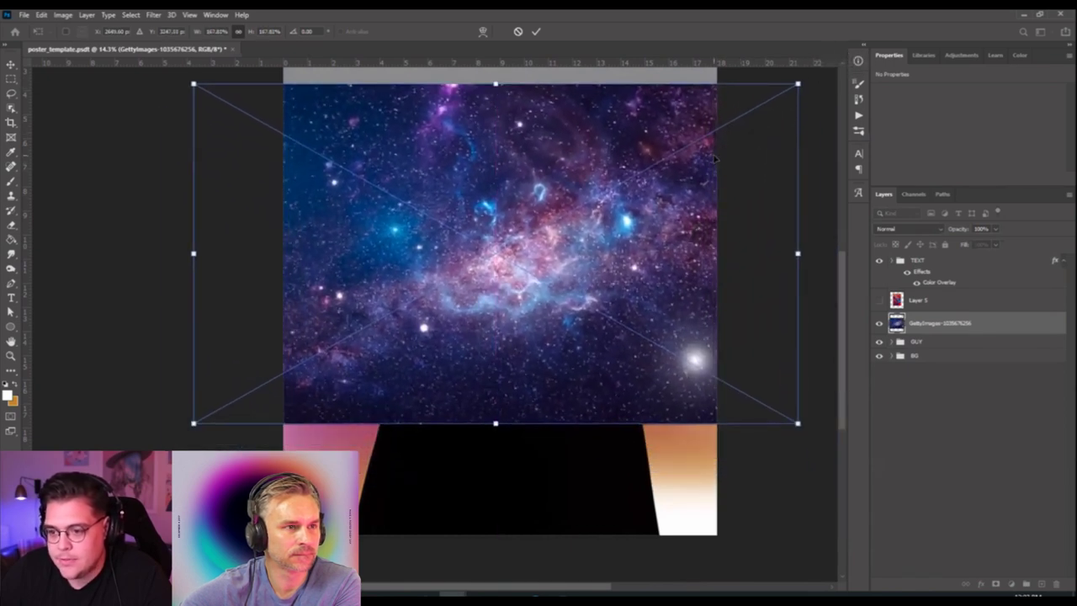
key("Return")
Clip the galaxy image to the GUY group and blend it as Hard Light at 63% opacity.
left_click(948, 330, "alt")
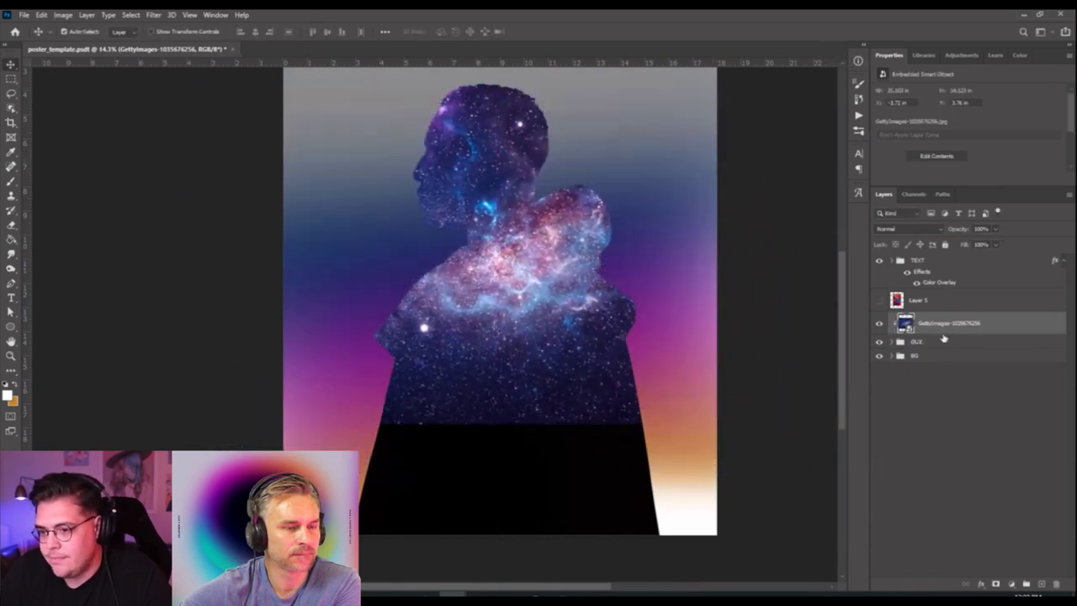
left_click(923, 229)
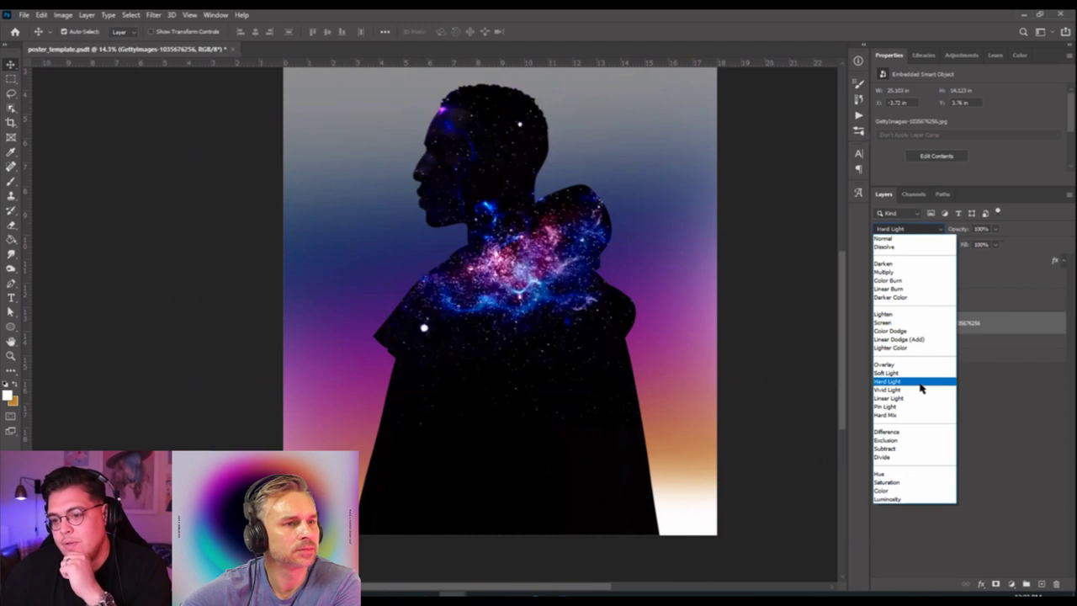
left_click(920, 383)
left_click(996, 231)
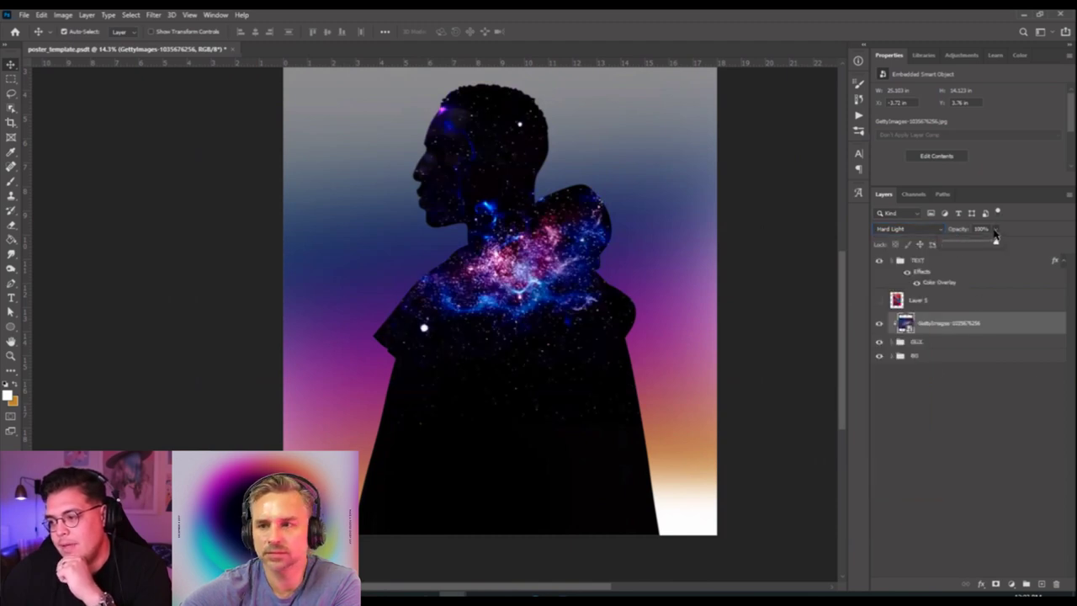
left_click_drag(986, 242, 966, 245)
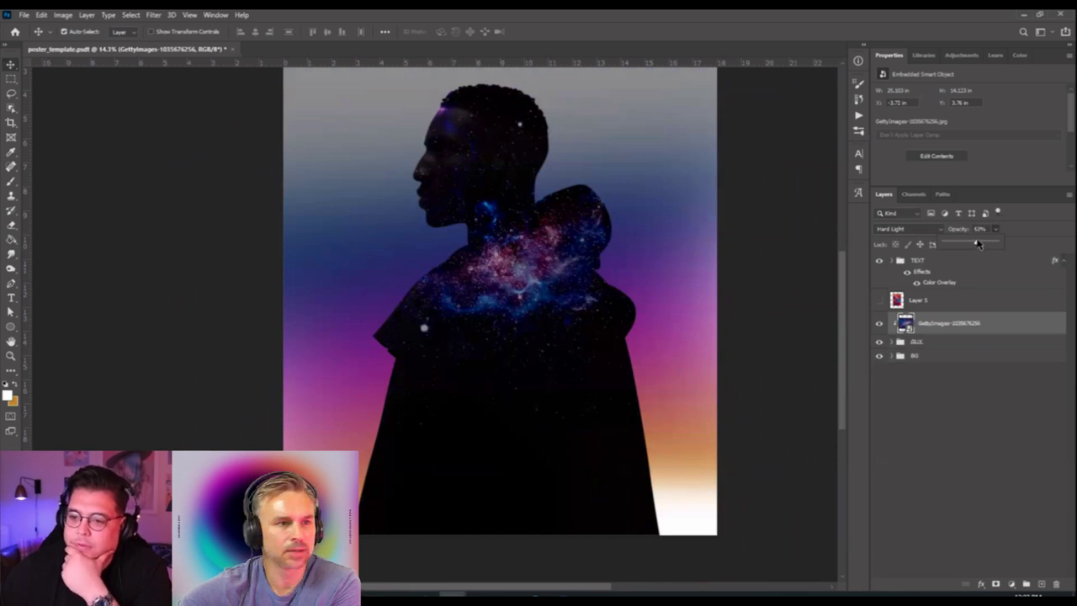
Hide the galaxy image and place the night-sky photo GettyImages-521011652 above it, rotated 90 degrees over the figure.
left_click(880, 323)
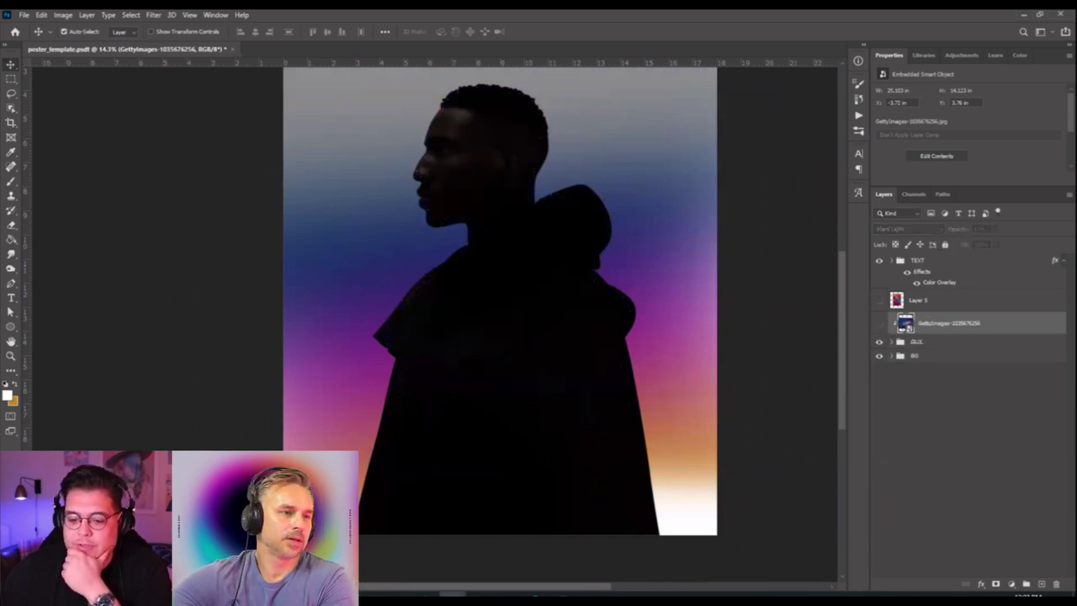
left_click(311, 598)
left_click(370, 553)
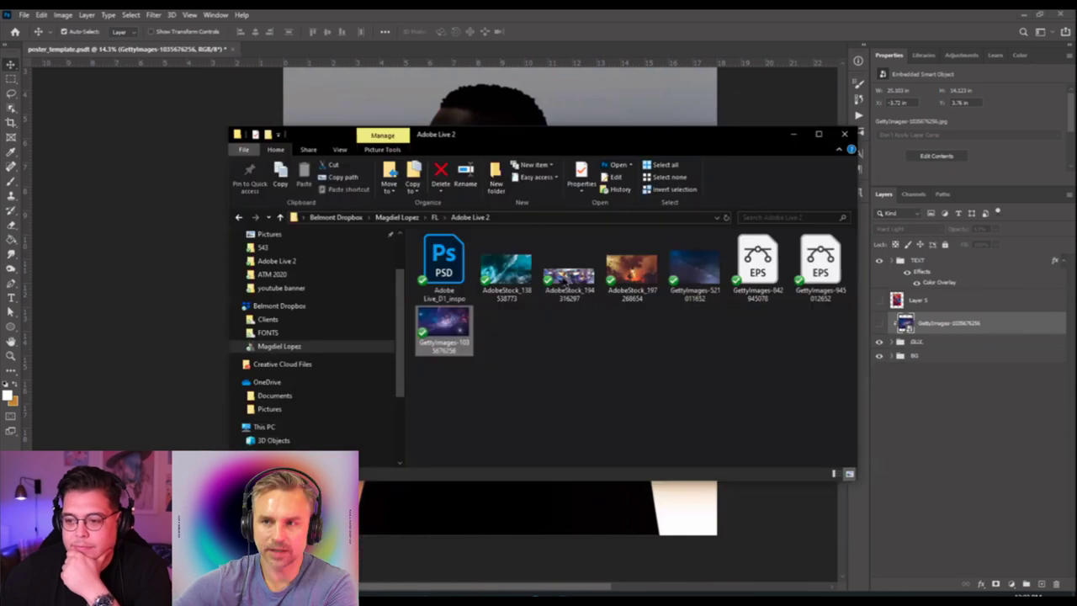
left_click_drag(695, 268, 555, 116)
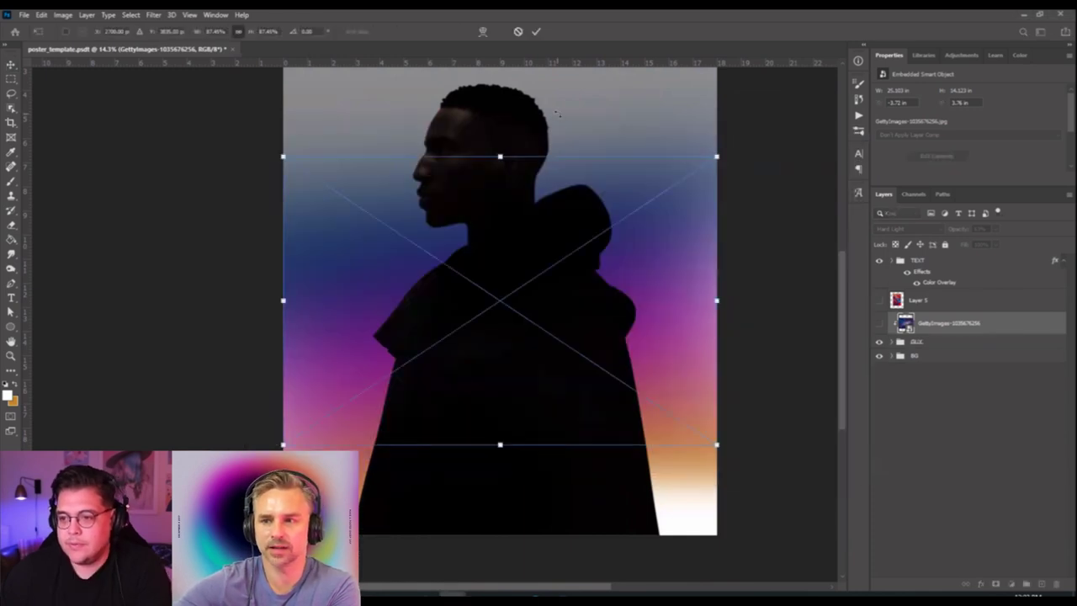
left_click_drag(646, 216, 663, 126)
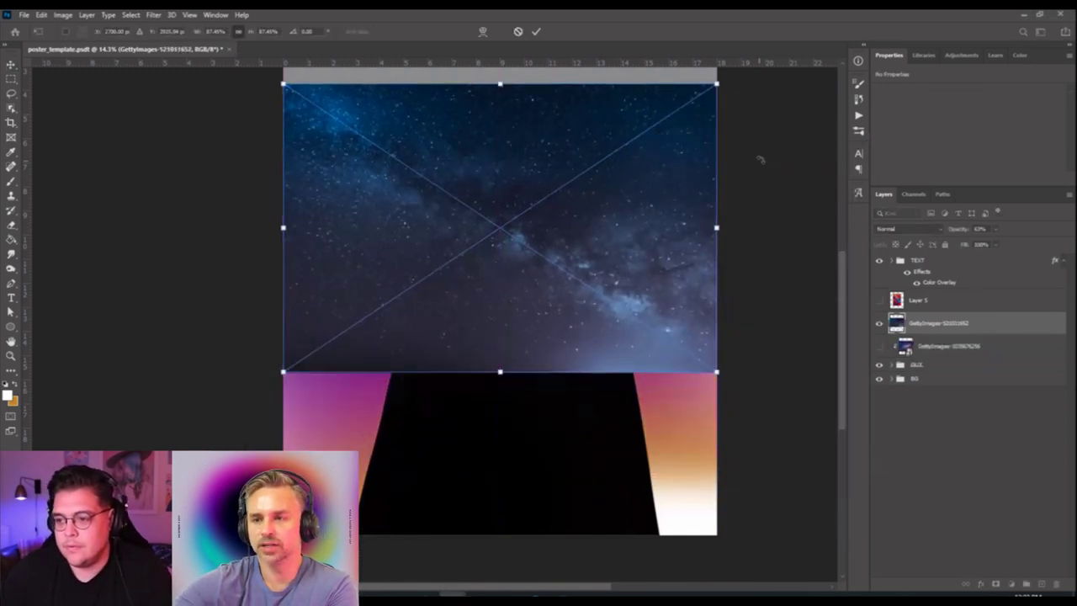
left_click_drag(761, 165, 551, 488)
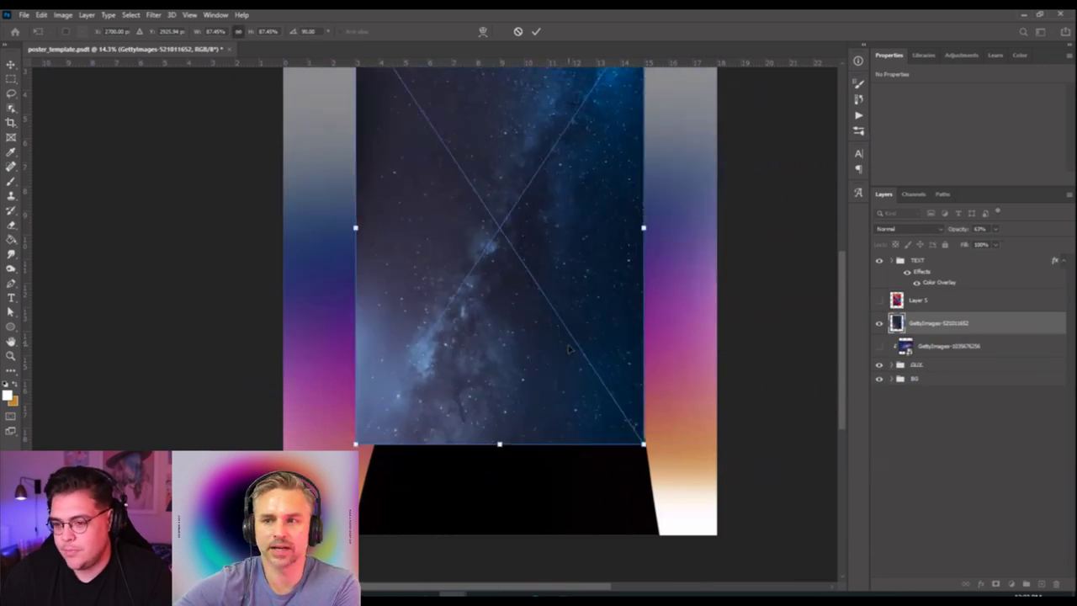
key("Return")
Blend the placed night-sky image as Lighten and clip it to the GUY group.
left_click(908, 228)
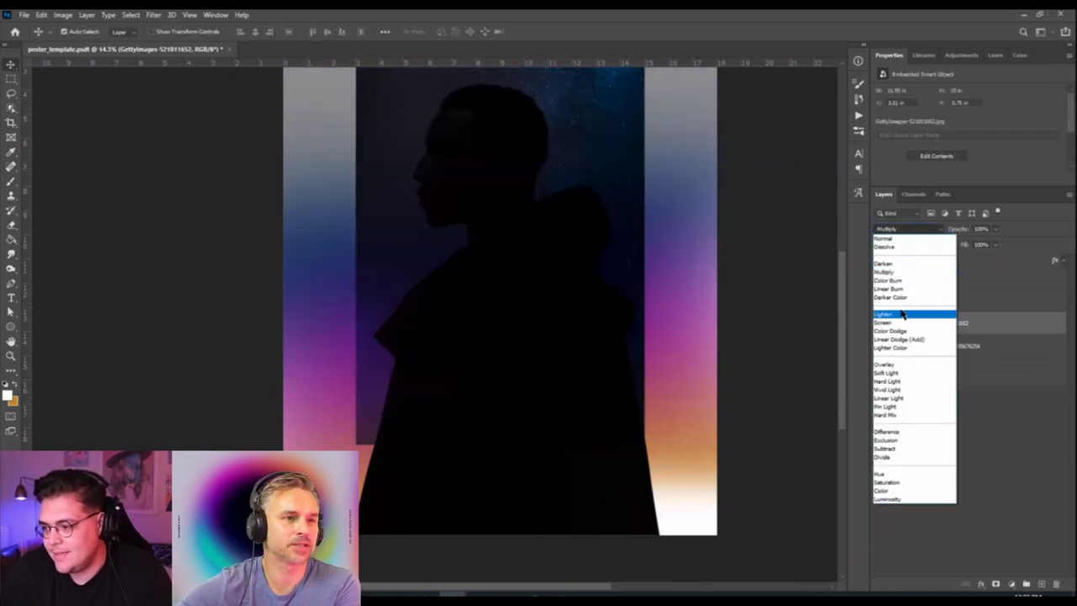
left_click(902, 314)
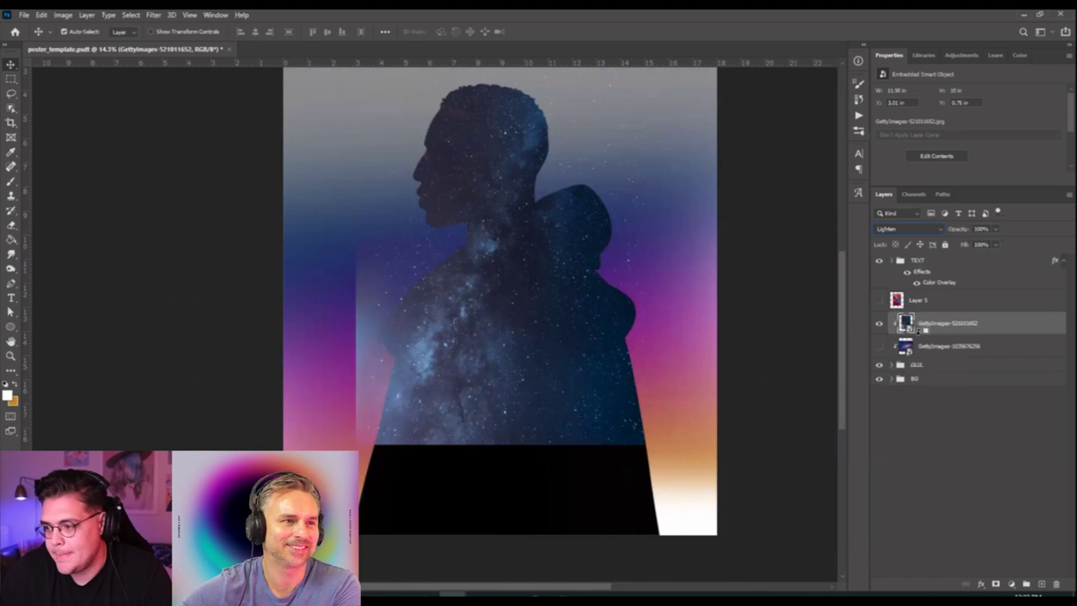
left_click(920, 332, "alt")
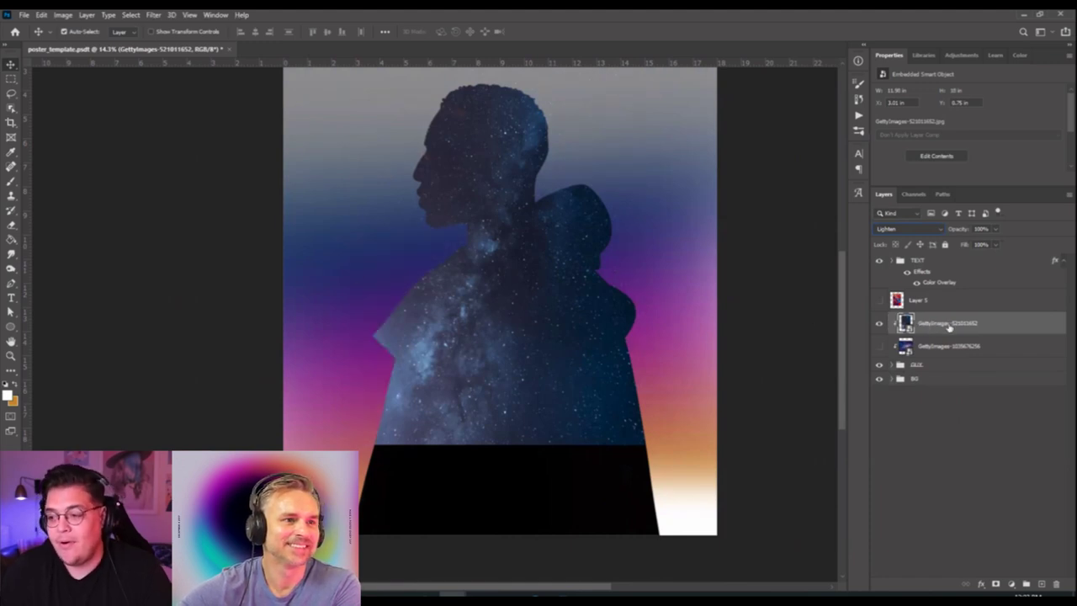
Darken the night-sky image with a Curves adjustment, bending the curve downward with an upper point at input 204, output 162.
left_click(53, 16)
left_click(963, 330)
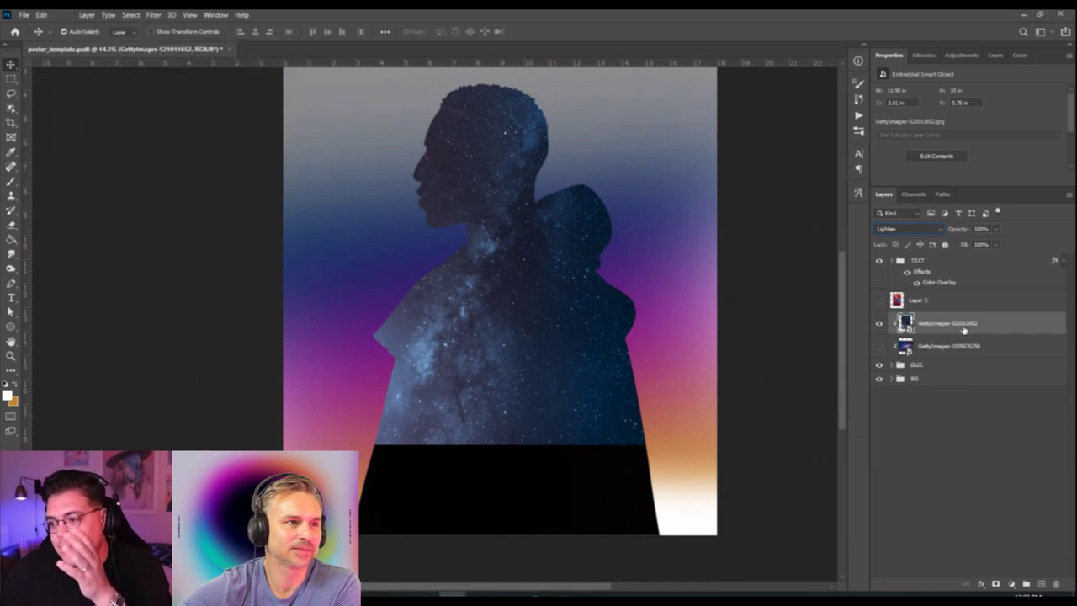
left_click(63, 14)
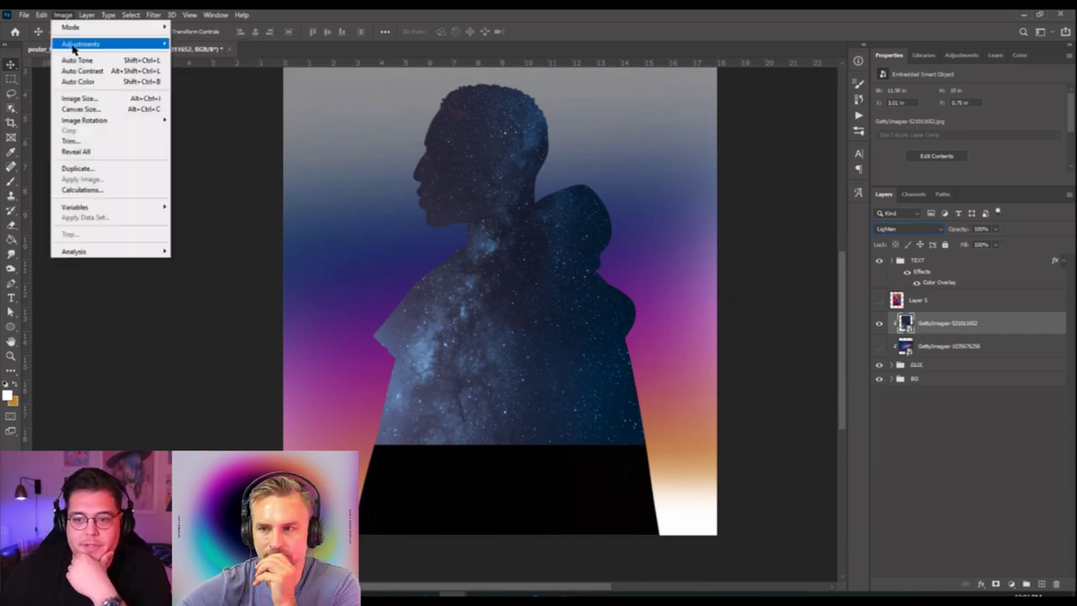
mouse_move(84, 49)
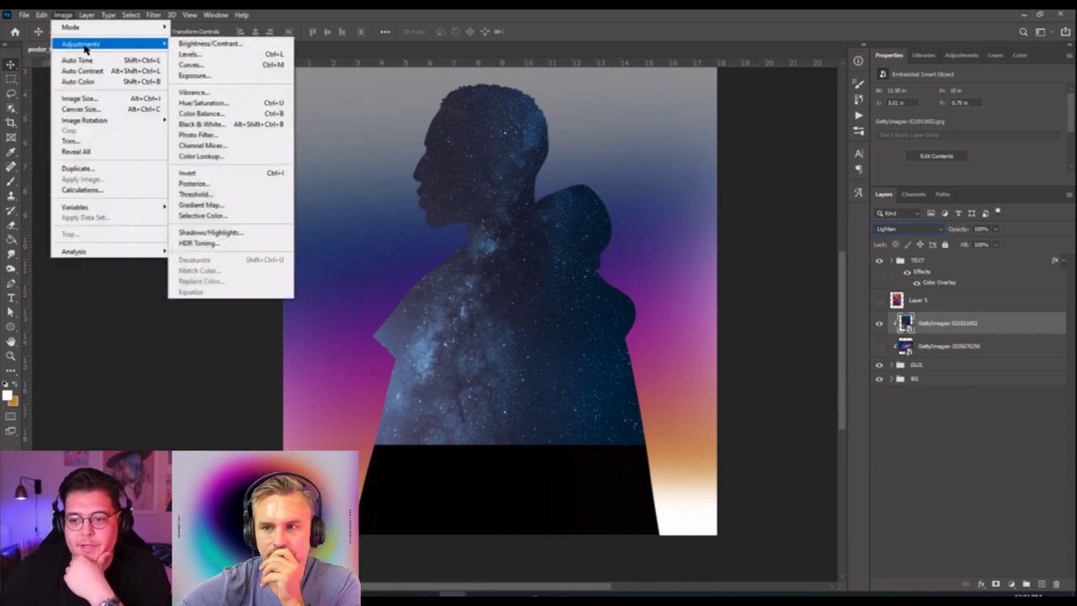
left_click(195, 65)
left_click_drag(440, 108, 848, 159)
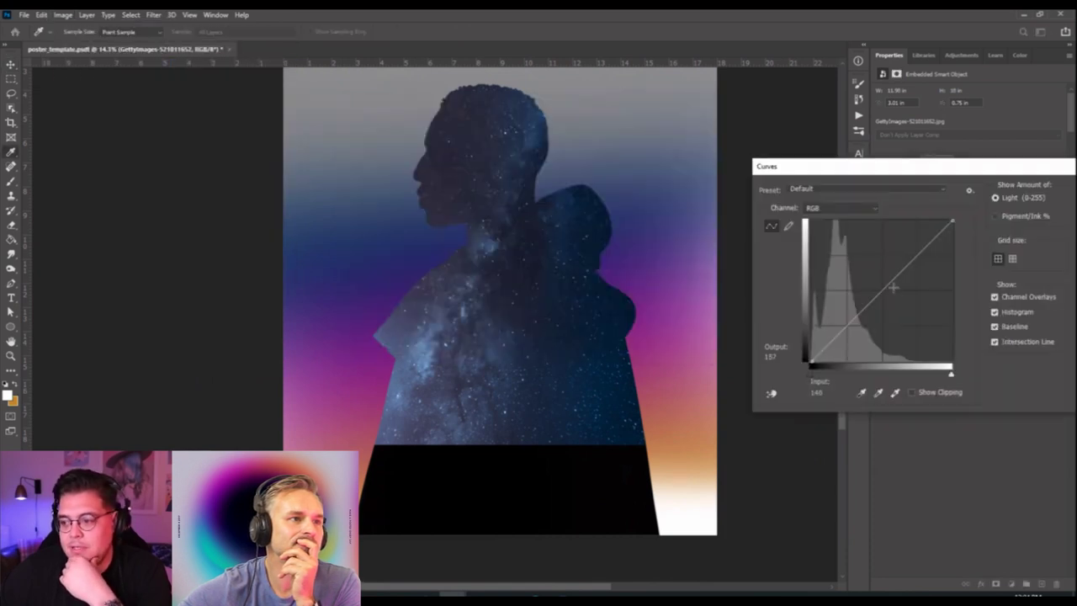
left_click_drag(899, 272, 924, 274)
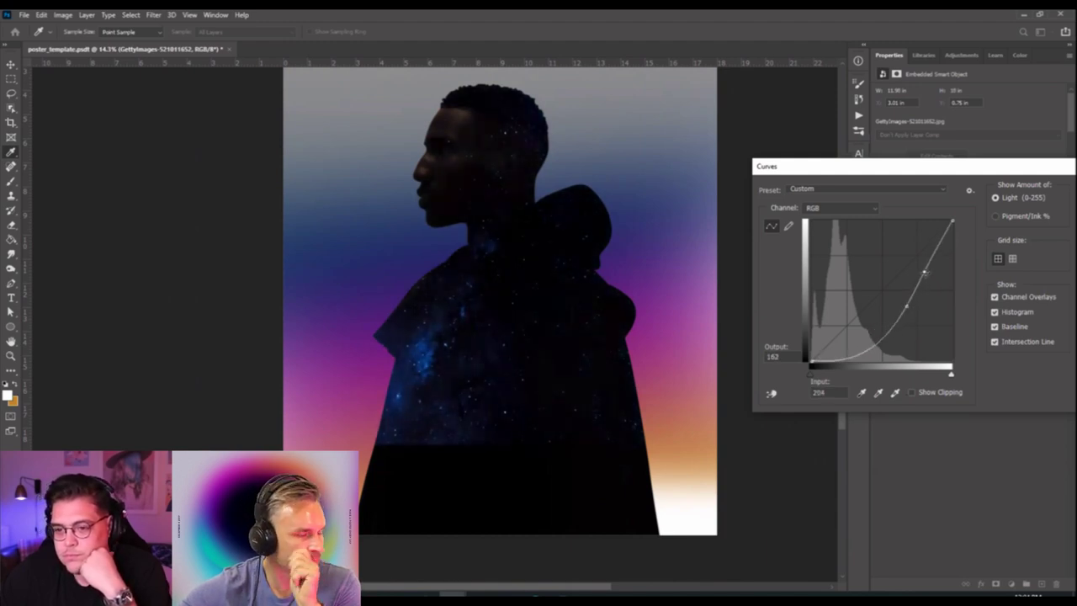
left_click_drag(919, 171, 759, 158)
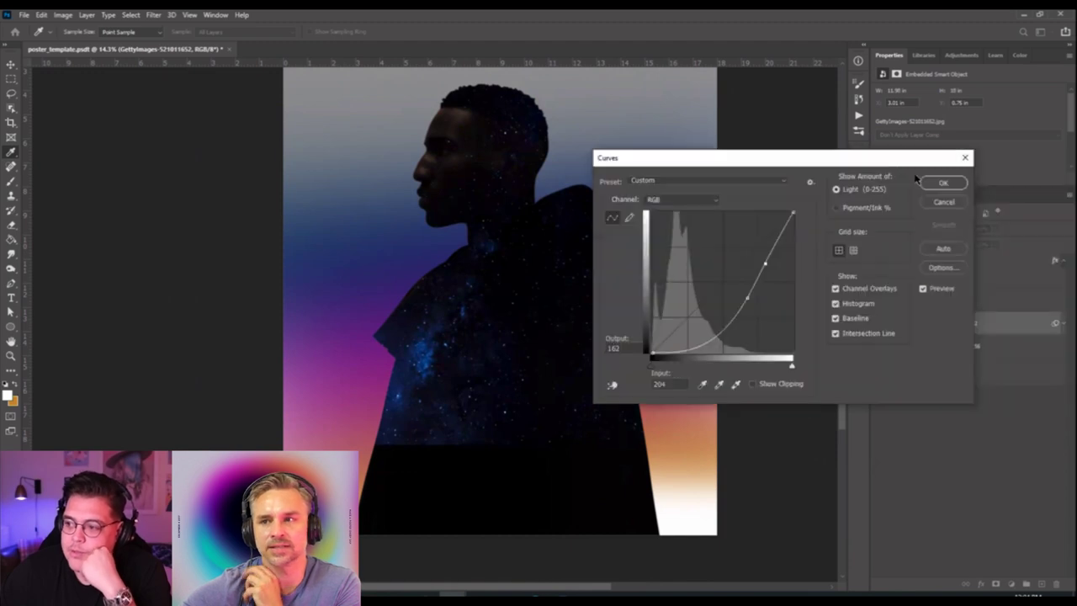
left_click(945, 182)
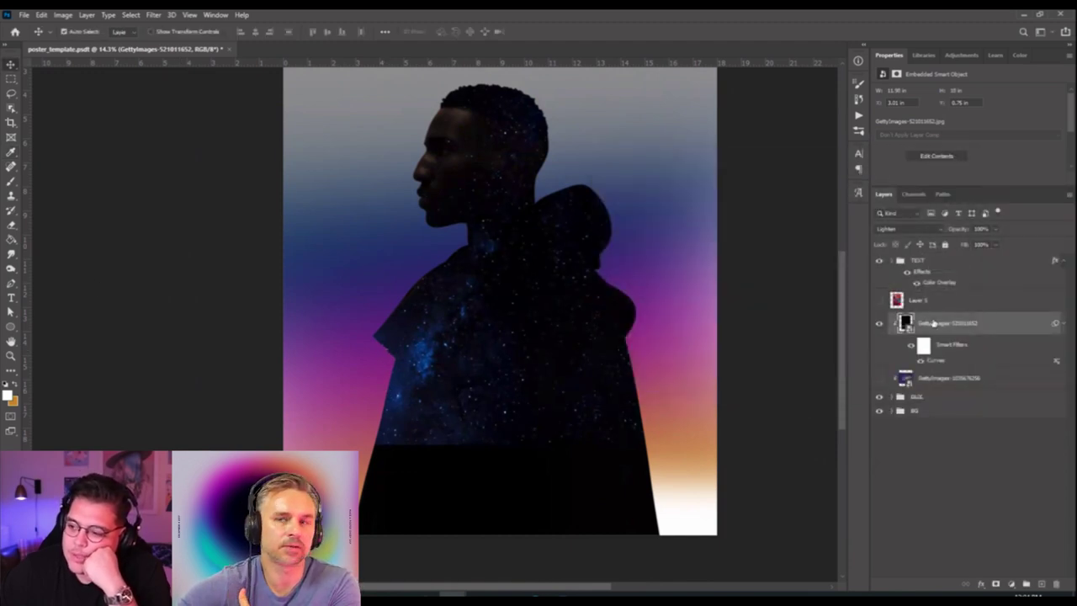
Add a layer mask to the night-sky image and fade the bright stars at the cloak's front with a large, soft Eraser at 0% hardness.
left_click(997, 584)
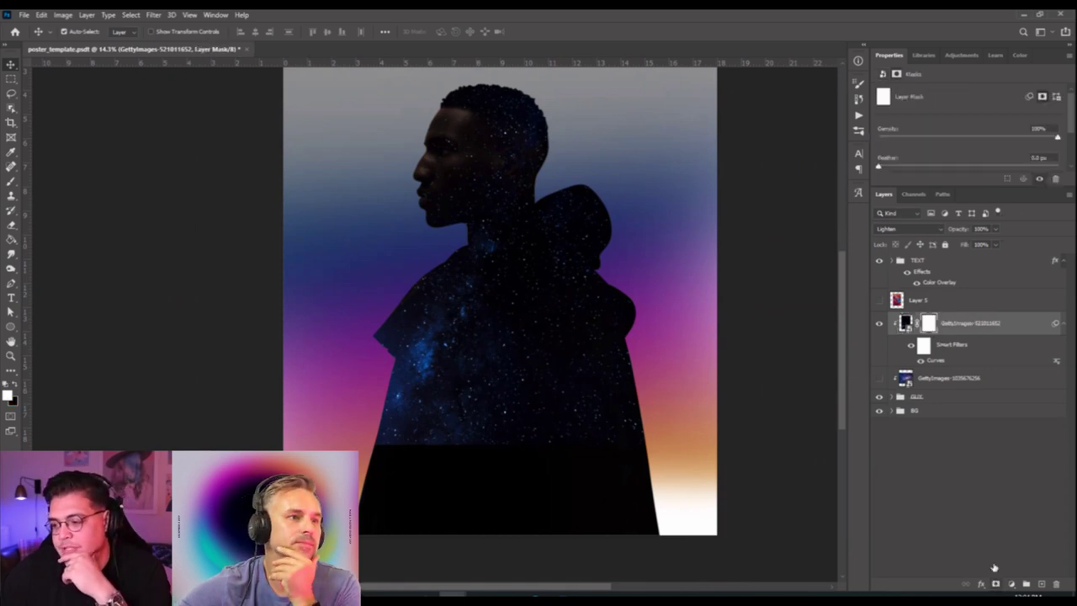
left_click(10, 225)
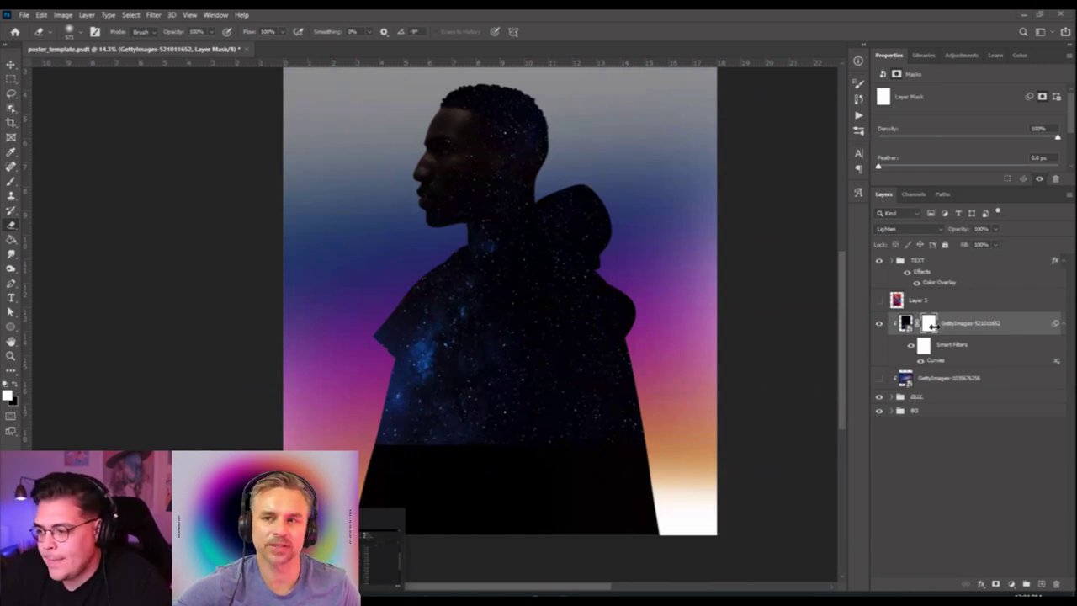
left_click_drag(367, 352, 469, 313)
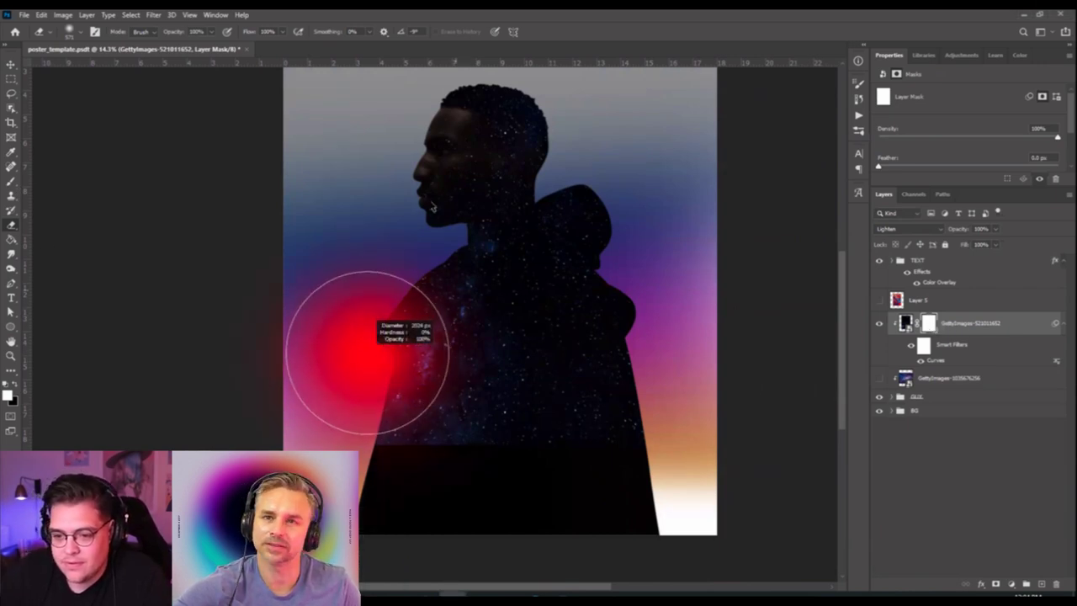
left_click_drag(434, 207, 434, 204)
mouse_move(364, 322)
left_mouse_down()
mouse_move(335, 368)
mouse_move(320, 368)
mouse_move(336, 374)
mouse_move(373, 346)
left_mouse_up()
left_click_drag(375, 354, 354, 440)
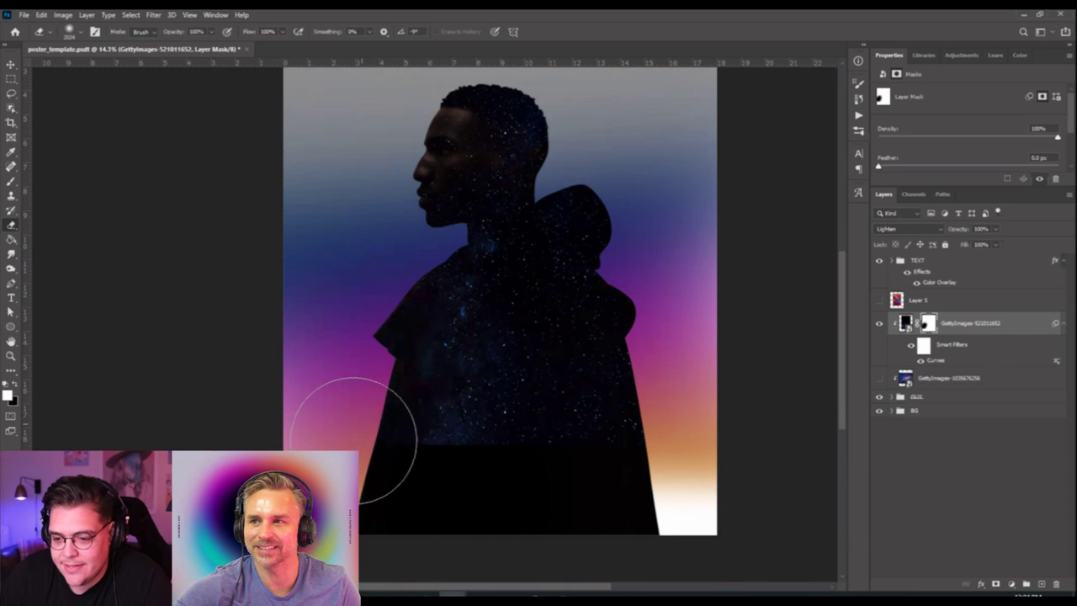
Erase more of the night-sky mask to soften the image's hard lower edge and the stars along the hood and back of the cloak.
left_click_drag(382, 290, 326, 310)
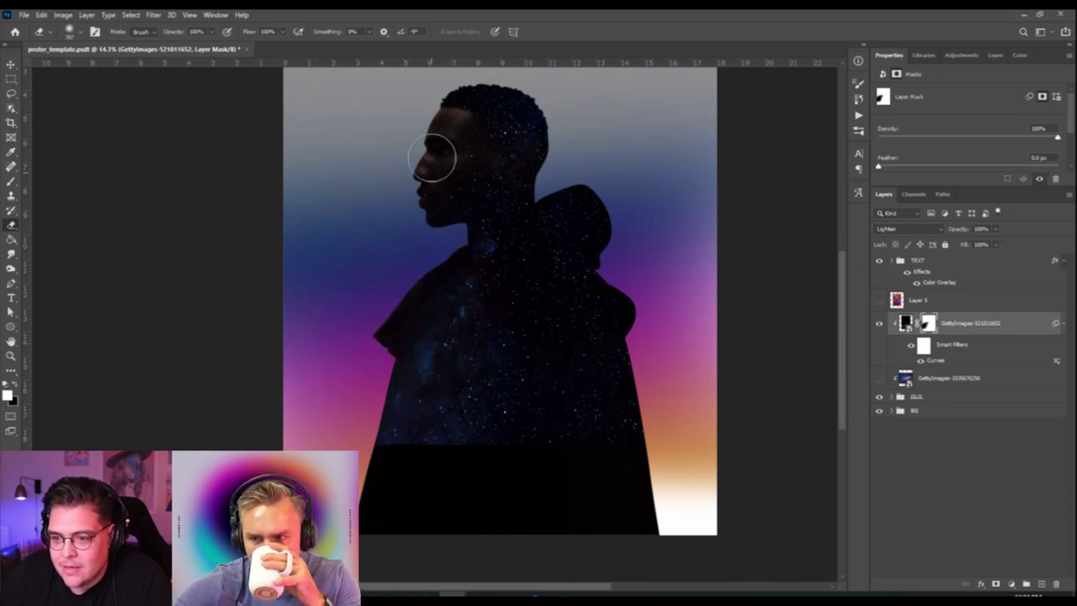
left_click_drag(648, 320, 660, 285)
left_click(631, 220)
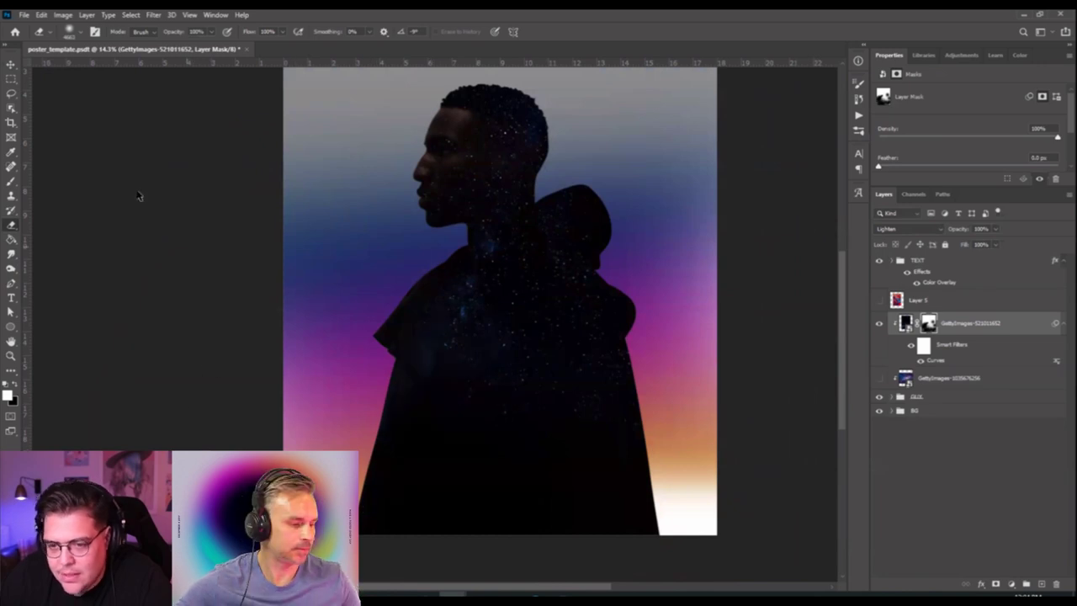
left_click(10, 65)
Place the fire illustration AdobeStock_197268654 from the Adobe Live 2 folder above the night-sky layer, scaled to about 198% with the walking figure inside the poster.
key("ctrl+0")
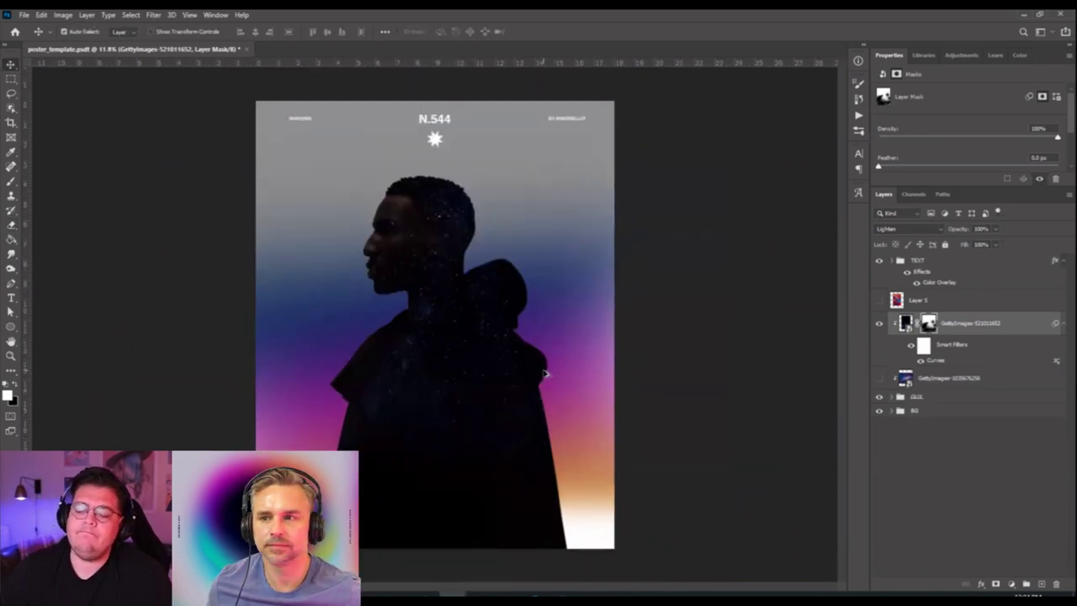
scroll(407, 409, "down", 2)
scroll(409, 408, "up", 2)
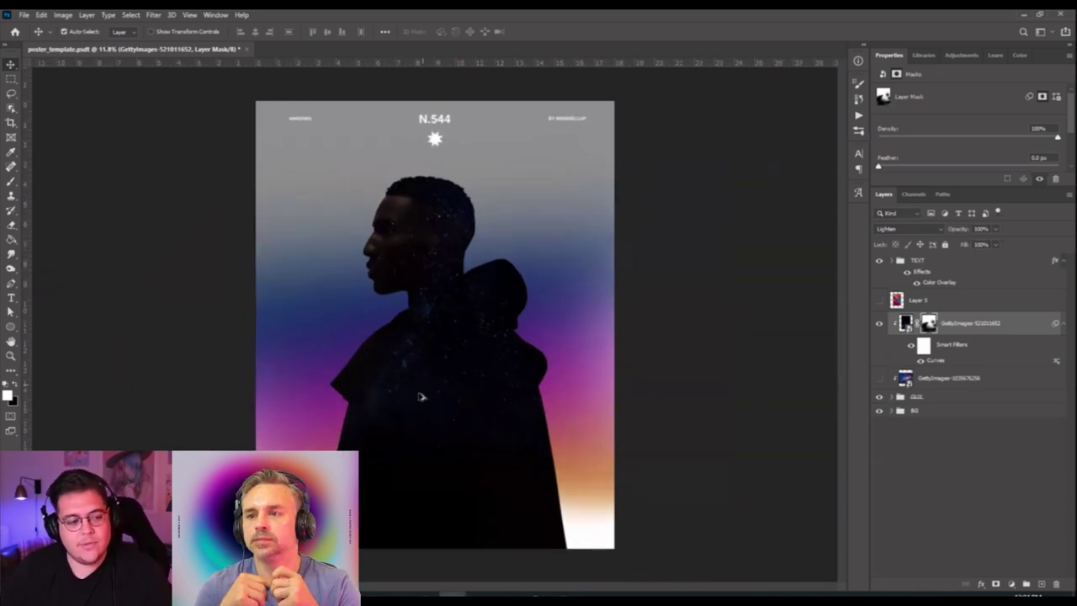
scroll(472, 345, "up", 3)
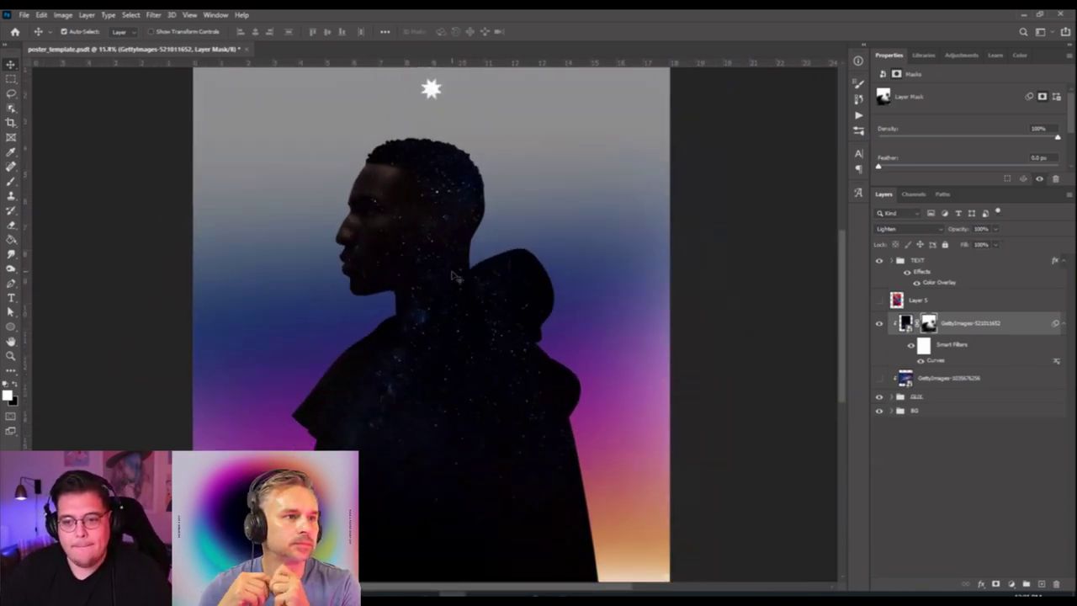
scroll(435, 339, "down", 3)
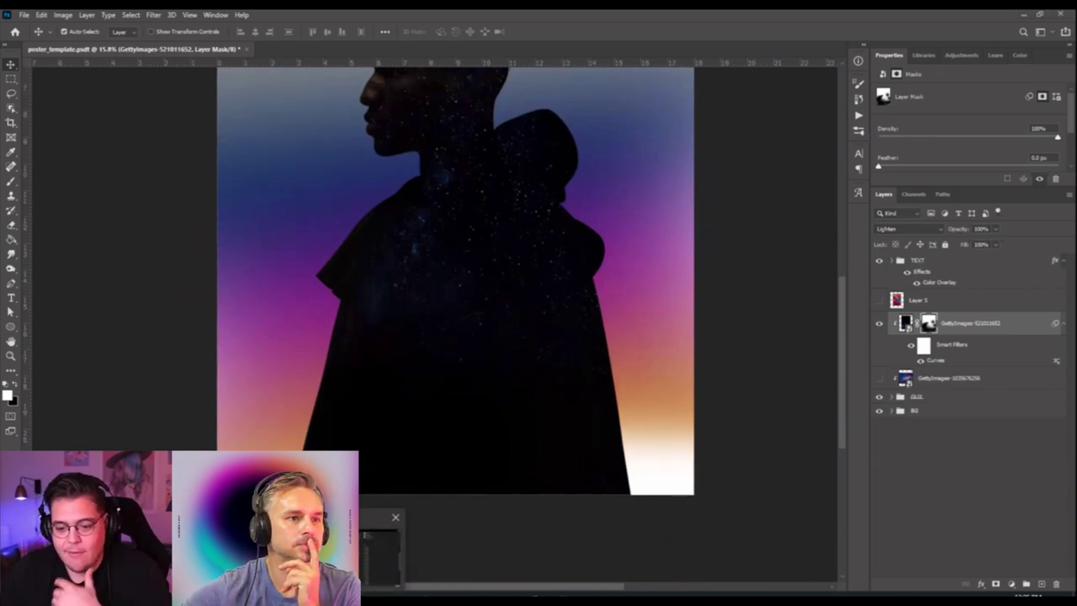
left_click(353, 568)
left_click(638, 289)
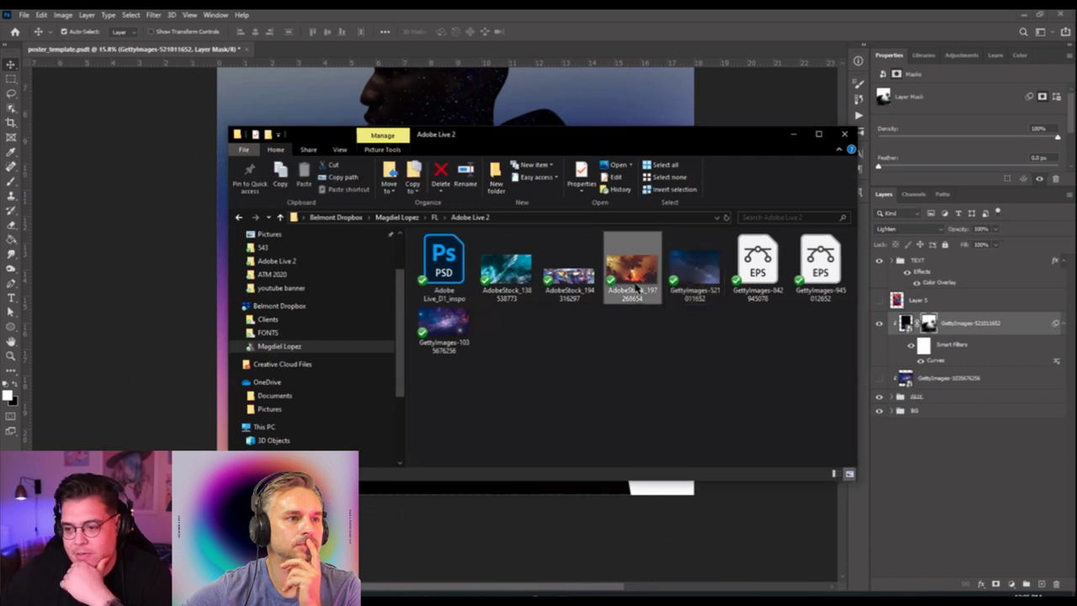
left_click_drag(629, 276, 501, 492)
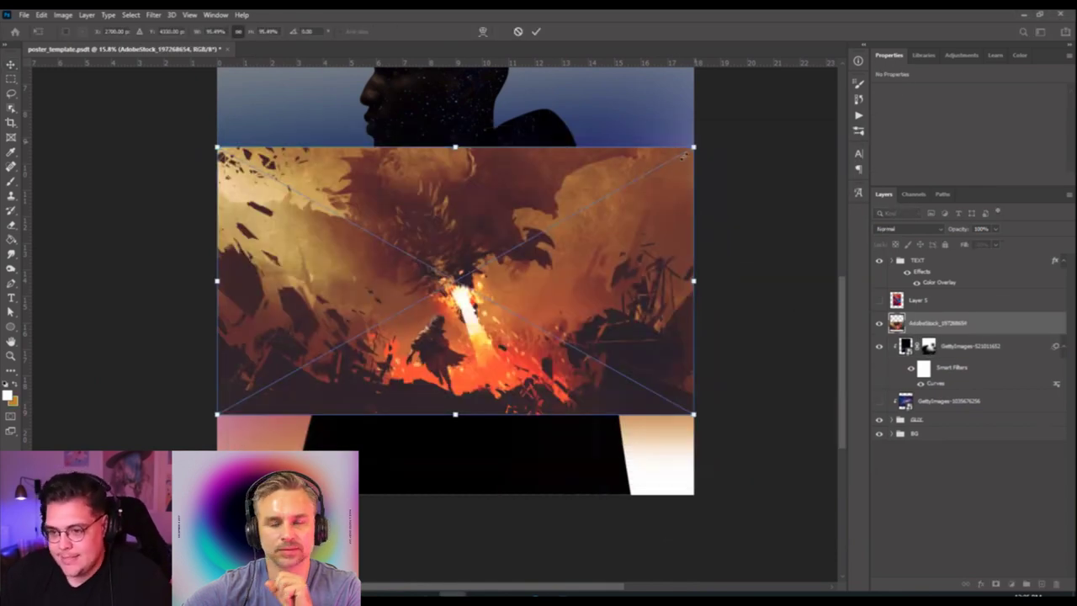
left_click_drag(696, 142, 852, 58)
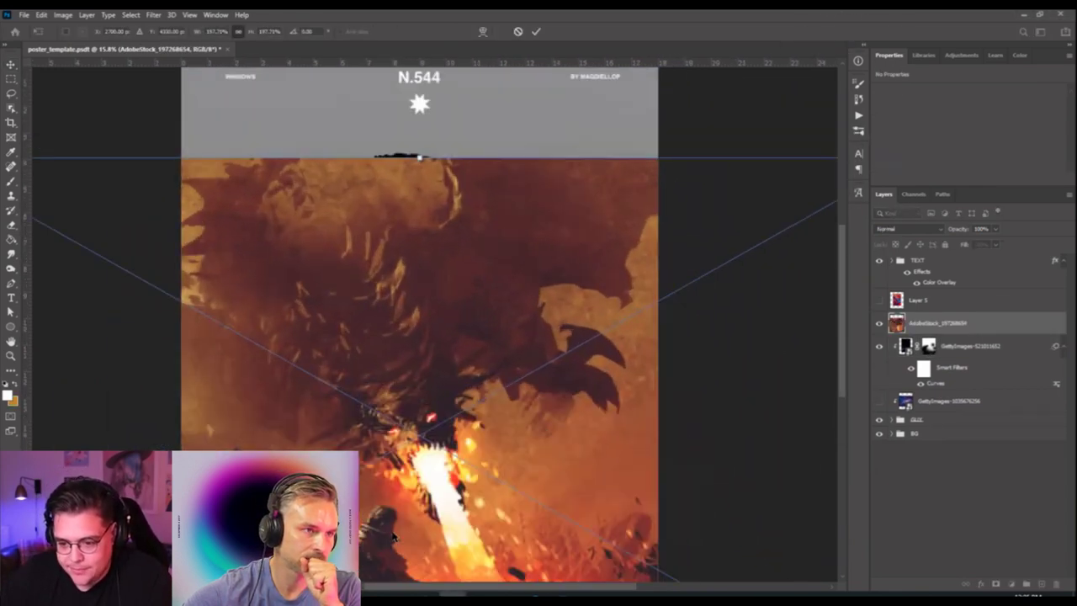
left_click_drag(393, 536, 426, 470)
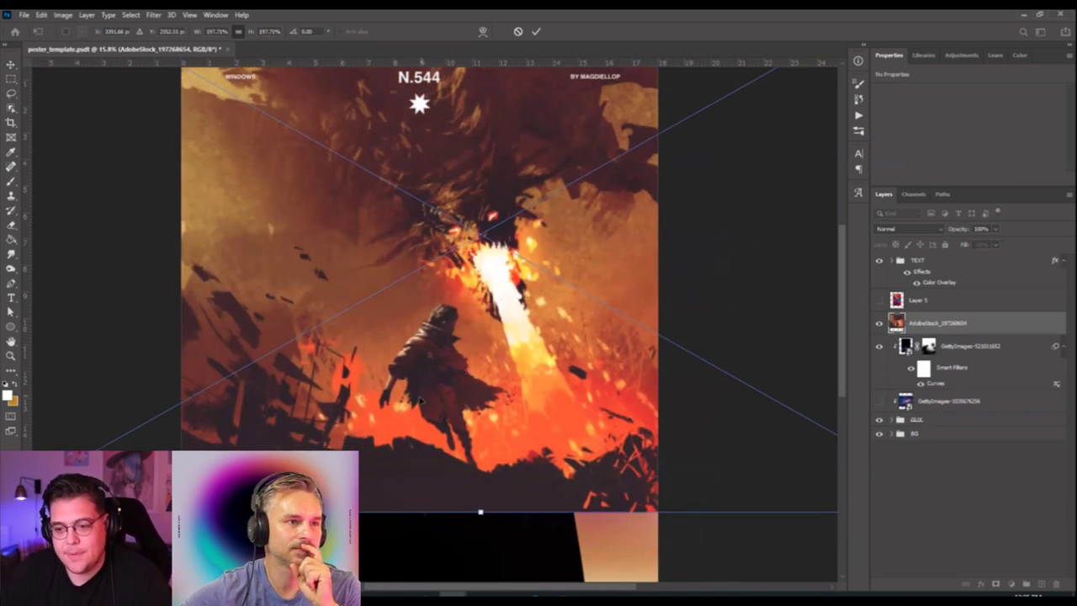
key("Return")
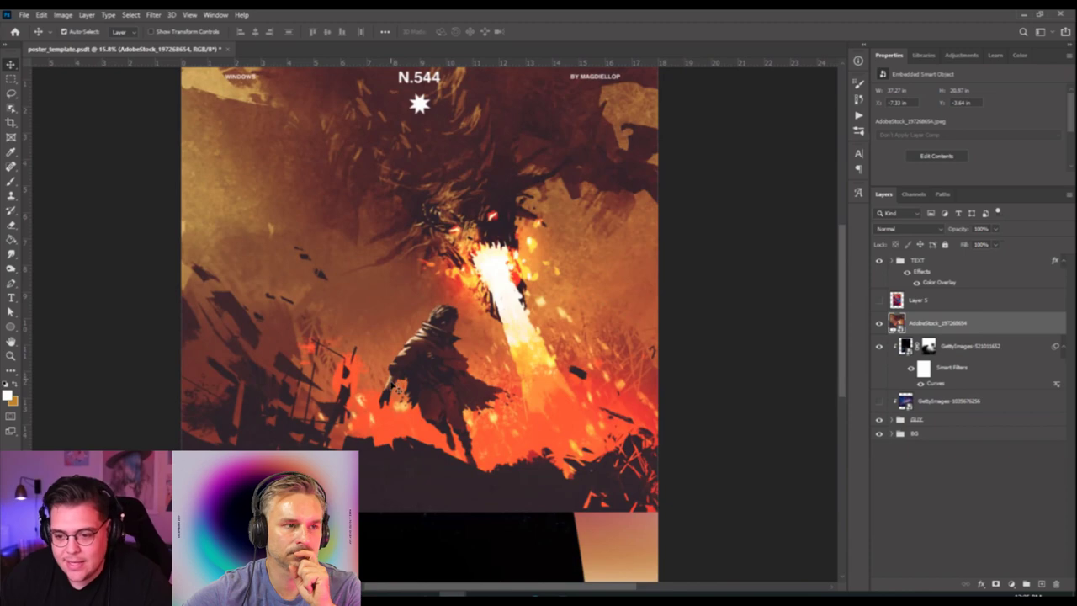
mouse_move(432, 387)
left_mouse_down()
mouse_move(429, 379)
mouse_move(424, 390)
left_mouse_up()
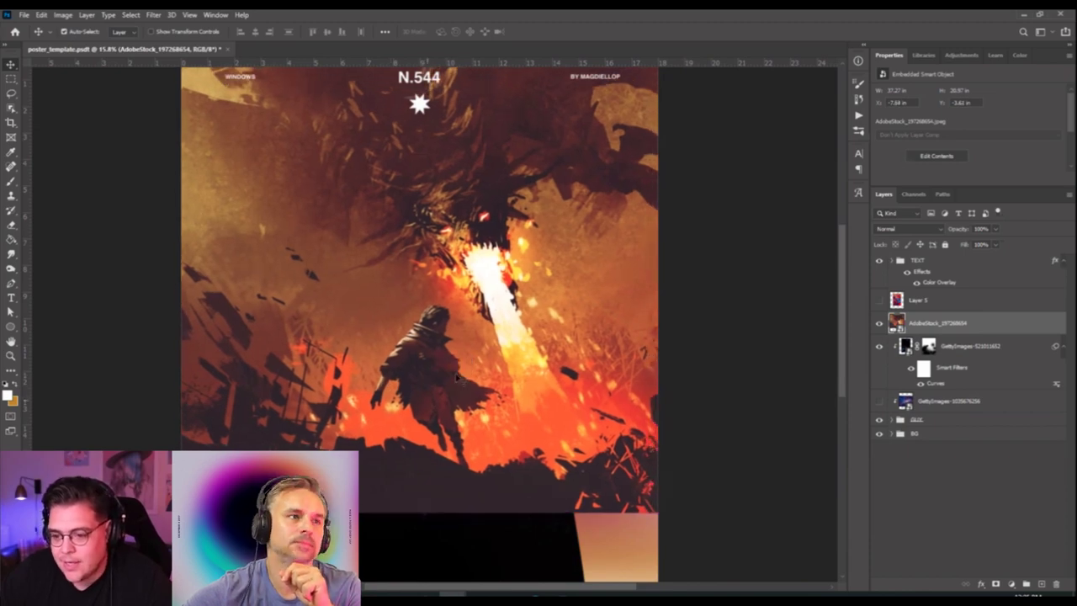
Start a Pen shape around the walking figure in the fire illustration, tracing its rear foot.
scroll(429, 455, "up", 5)
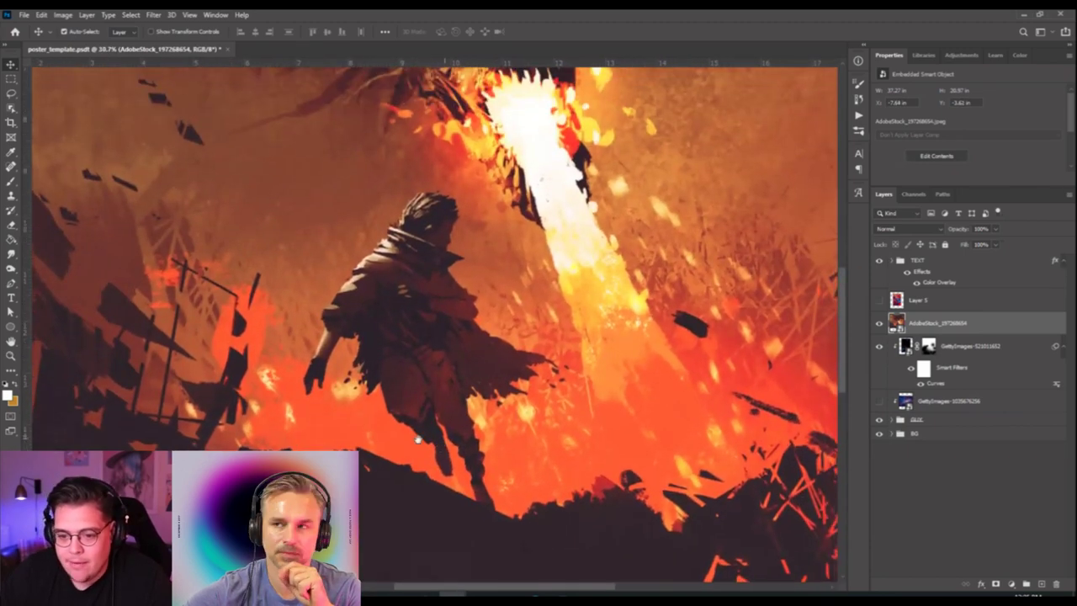
left_click(11, 283)
scroll(408, 440, "up", 4)
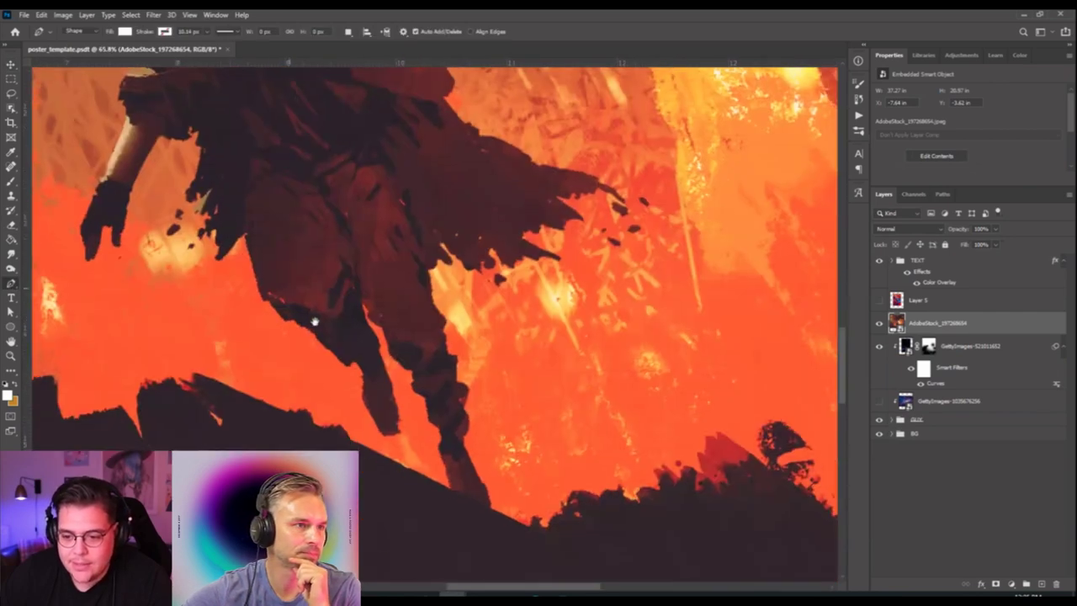
left_click(364, 378)
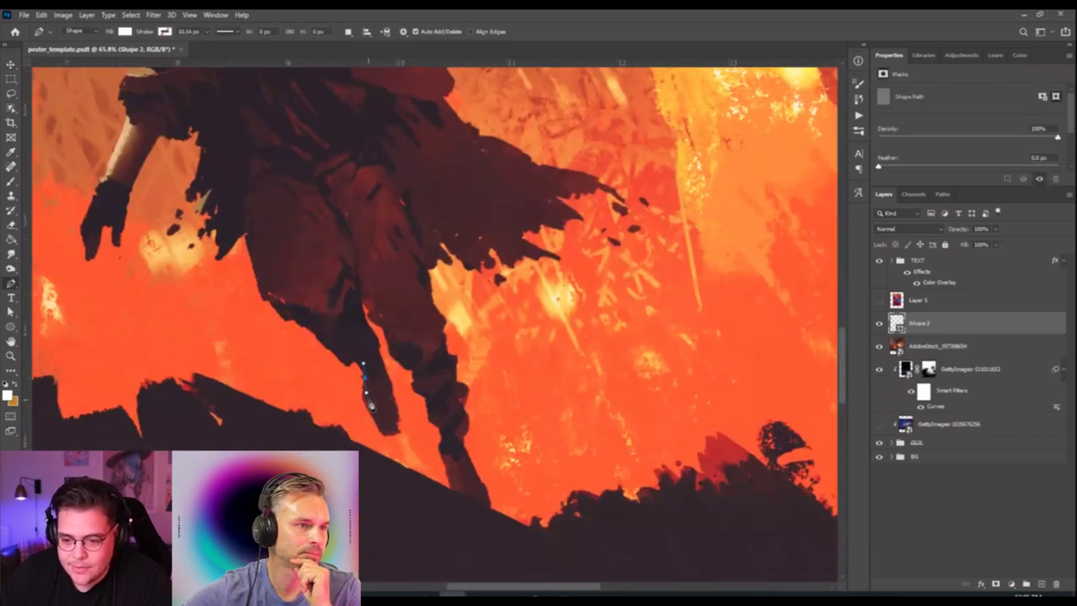
left_click_drag(379, 430, 399, 431)
left_click(393, 399)
left_click(389, 382)
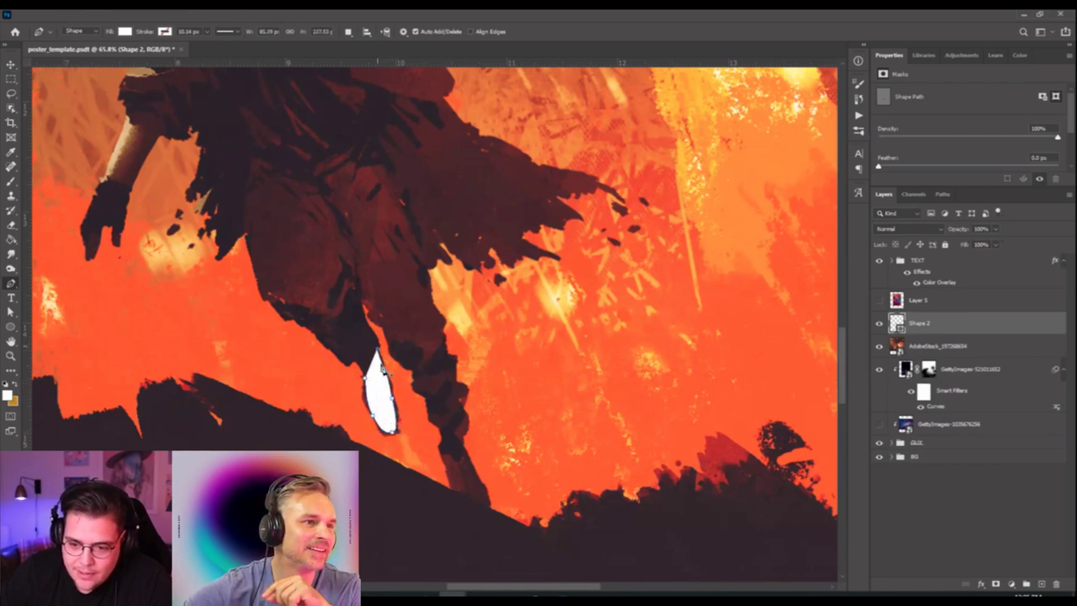
Continue the shape up the rear leg to the gap between the legs and down the front leg's inner edge to the calf.
scroll(384, 370, "up", 4, "alt")
left_click_drag(374, 304, 351, 266)
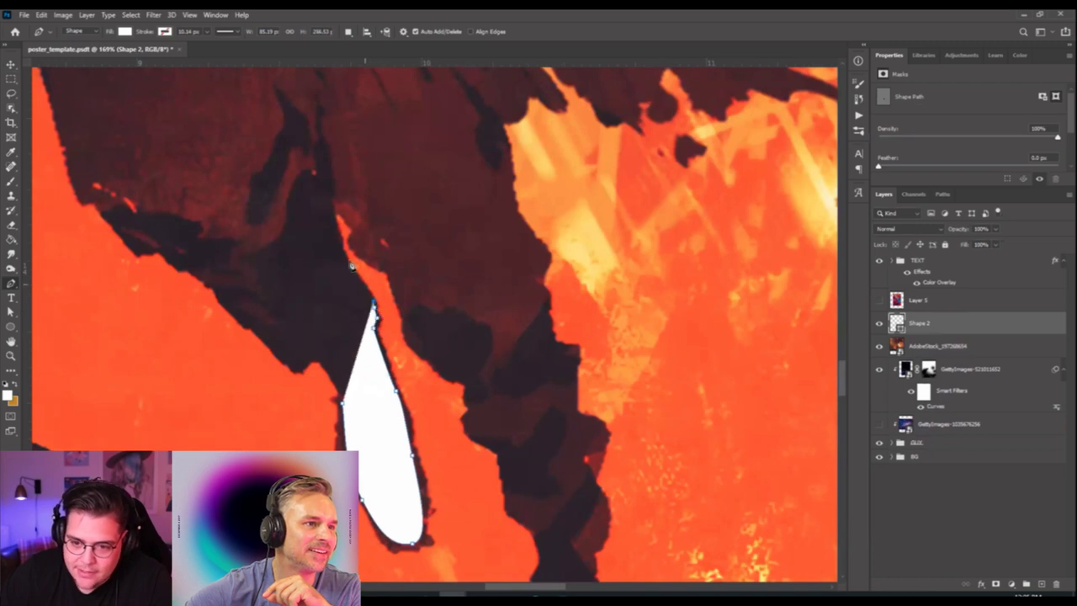
left_click_drag(335, 210, 466, 436)
left_click(467, 384)
left_click(466, 399)
left_click(469, 411)
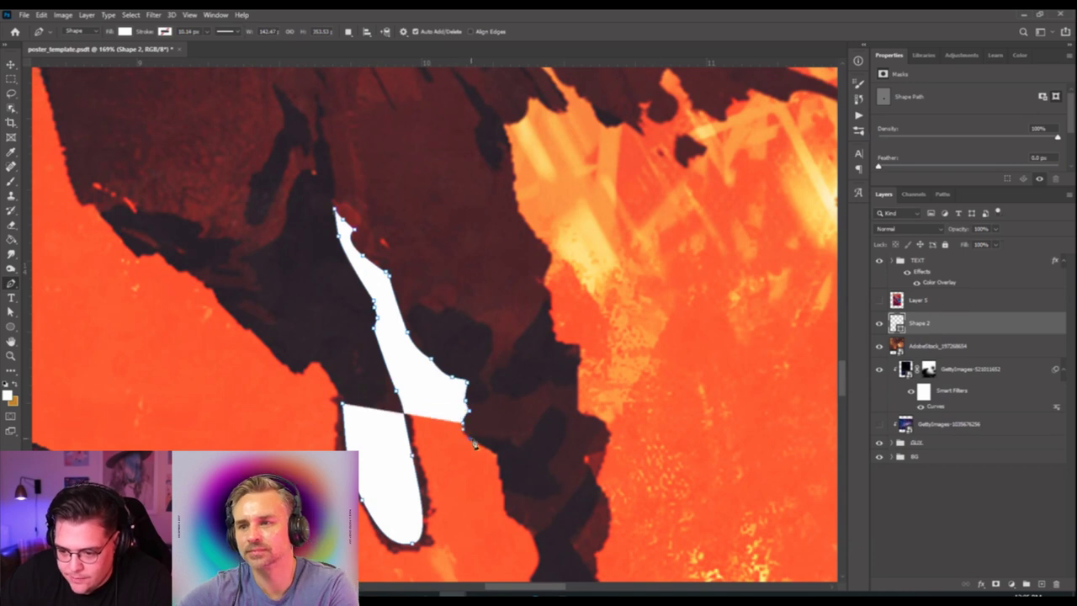
Continue the Pen shape down the front leg's inner edge from the calf and curve it around the sole of the front foot.
left_click(470, 439)
left_click(498, 452)
left_click_drag(512, 474, 520, 395)
left_click(529, 374)
left_click(540, 446)
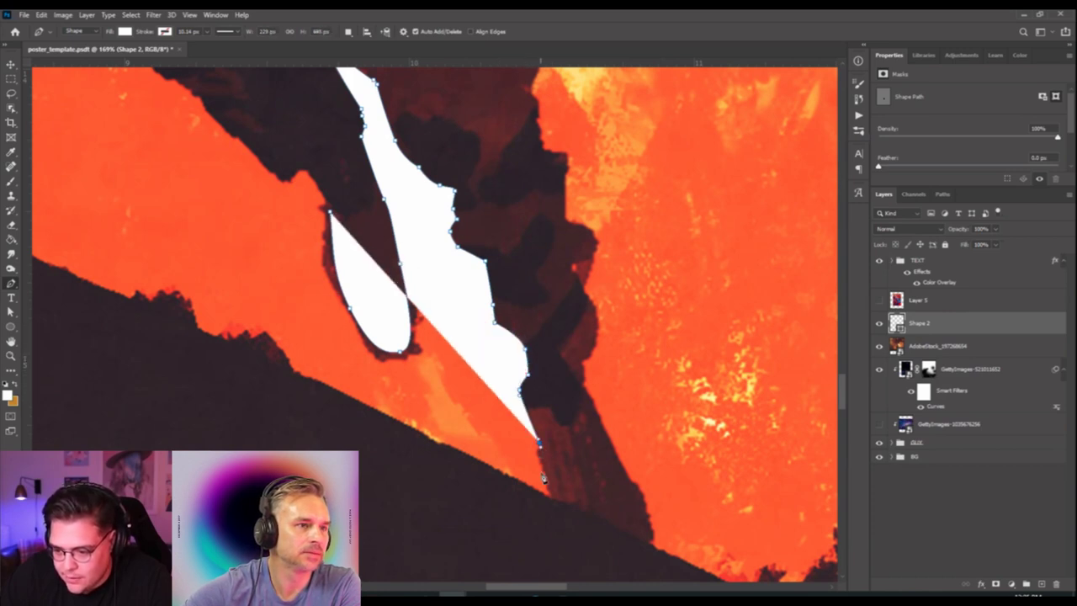
left_click_drag(610, 548, 652, 553)
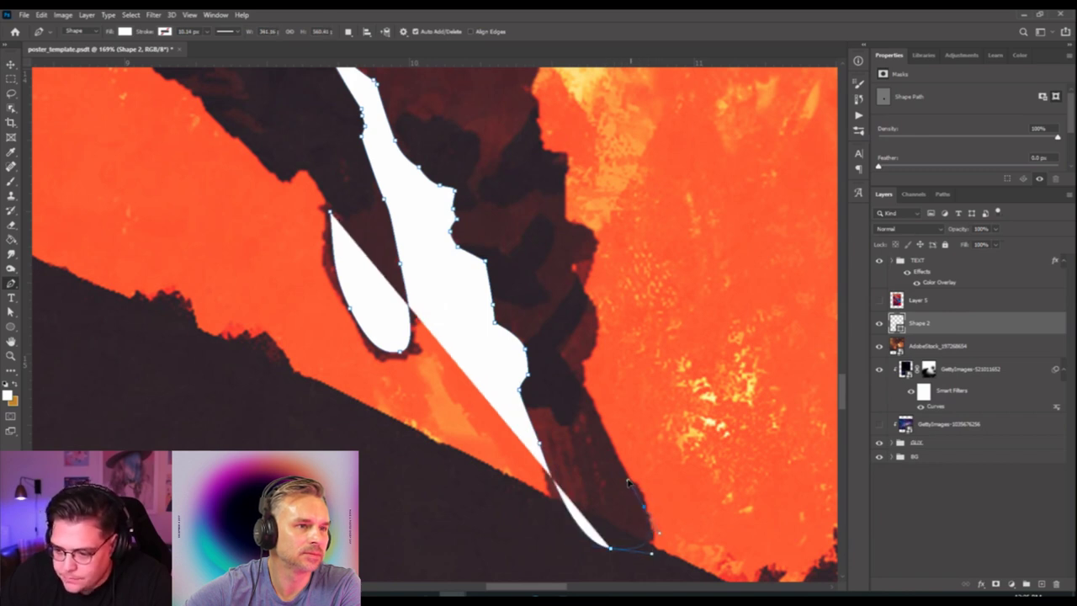
Trace the front foot's outer edge up past the ankle and around the bulges of the lower leg.
left_click(627, 480)
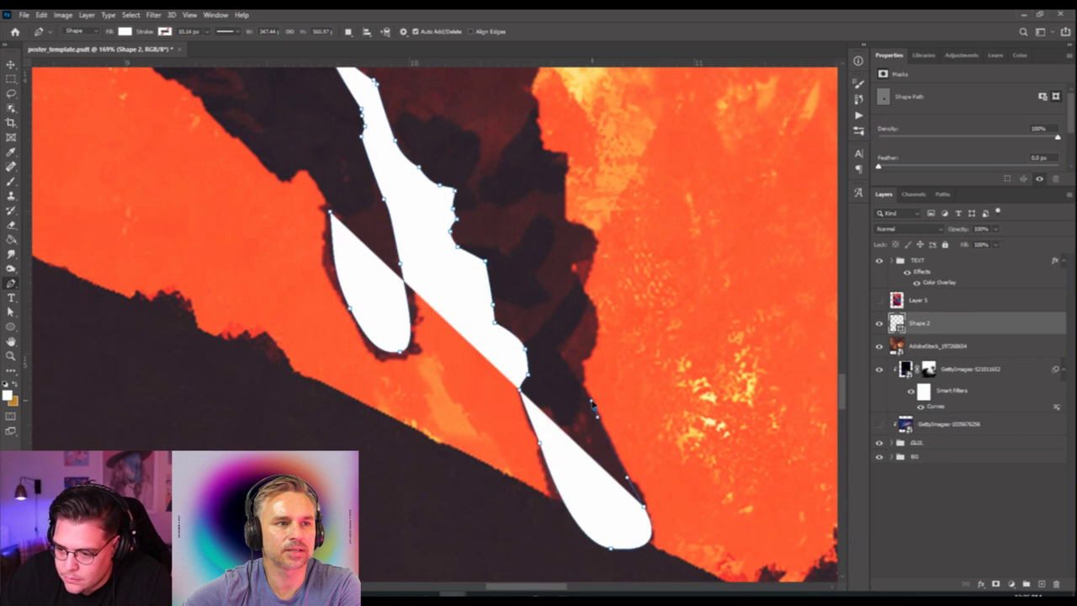
left_click(594, 409)
left_click(581, 387)
left_click(581, 366)
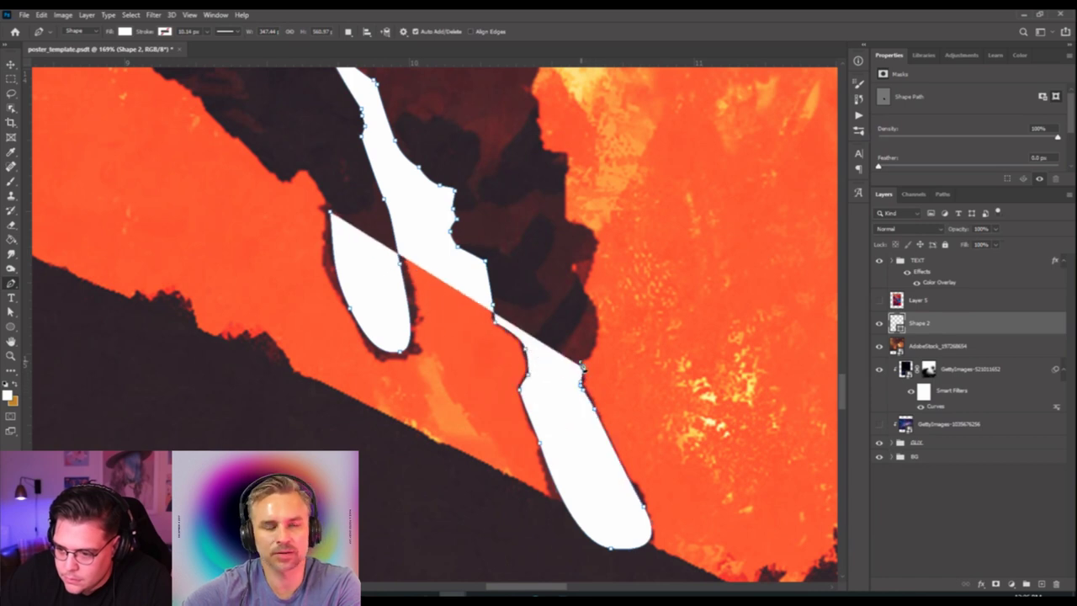
left_click_drag(580, 361, 594, 350)
left_click(595, 320)
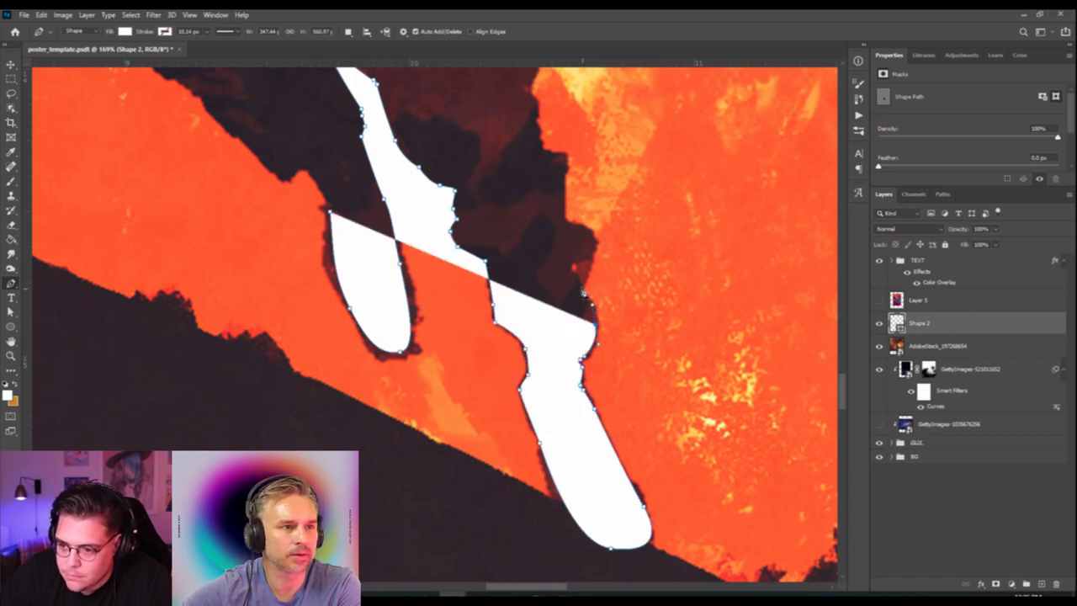
left_click(584, 294)
left_click(575, 275)
left_click(573, 270)
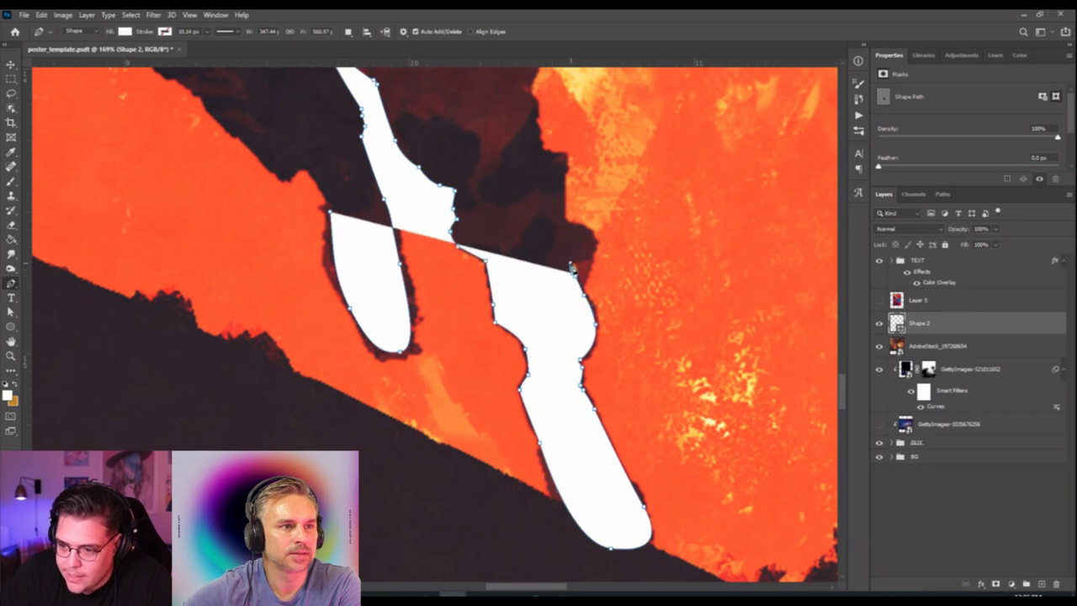
left_click(572, 265)
left_click_drag(576, 261, 579, 259)
left_click(588, 228)
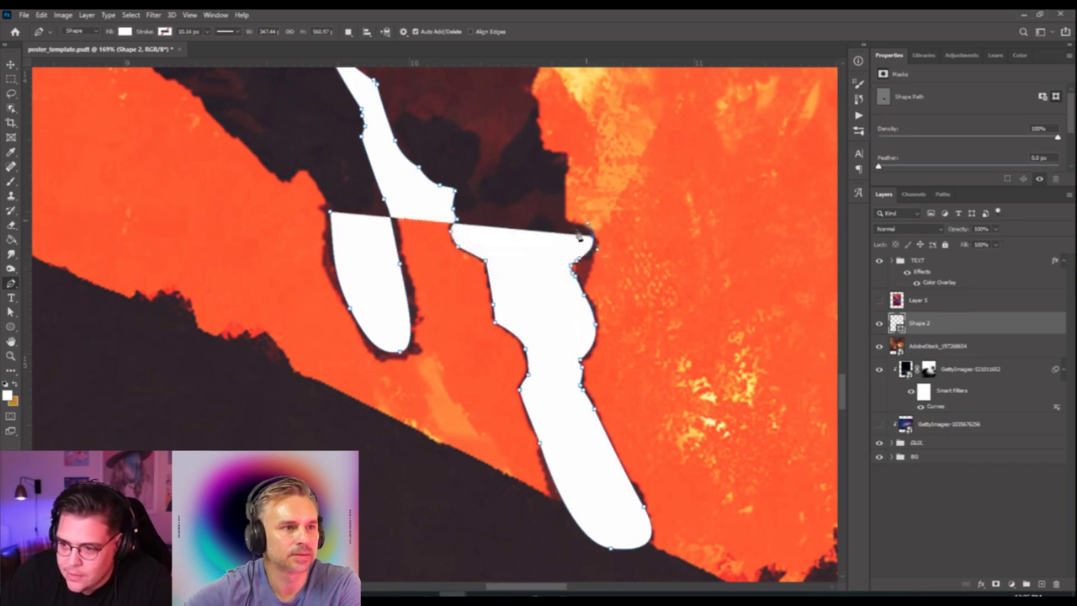
Continue the shape up the front leg's outer edge from the calf to where the leg meets the cloak's hem.
left_click(567, 215)
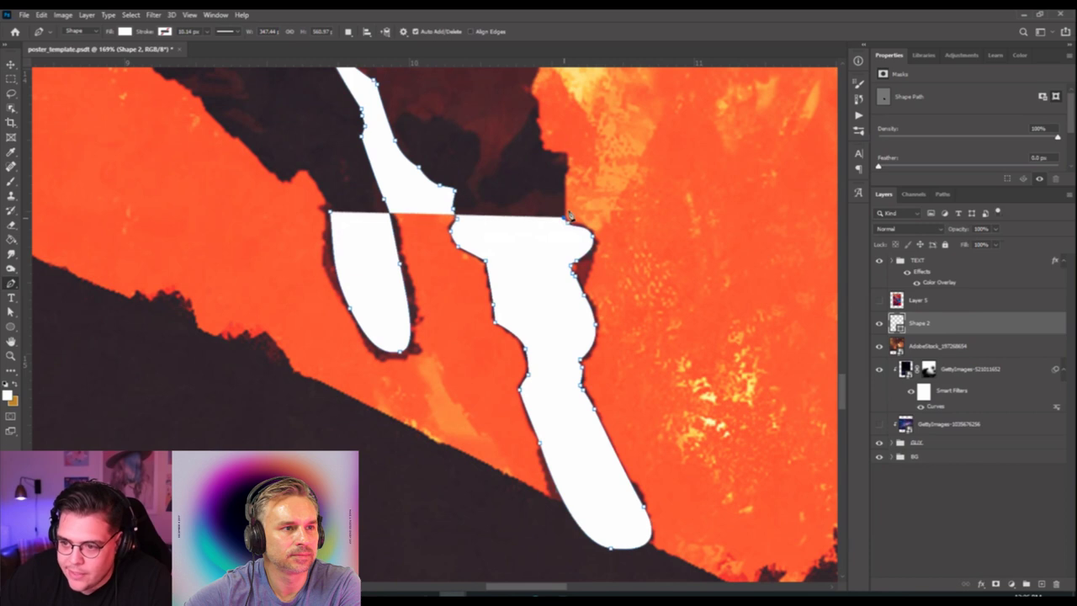
left_click(564, 163)
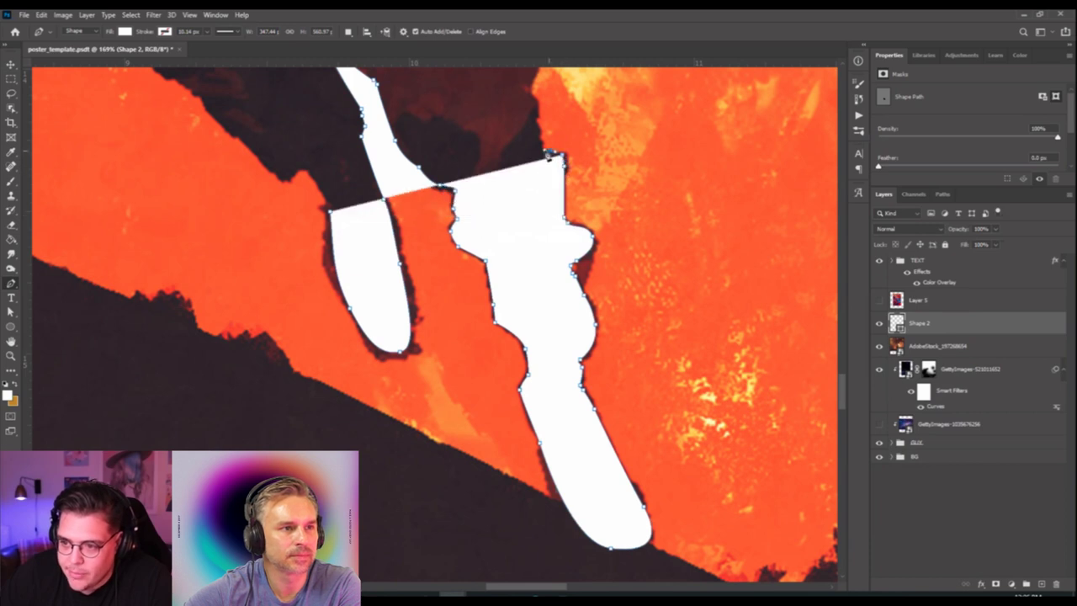
left_click(541, 143)
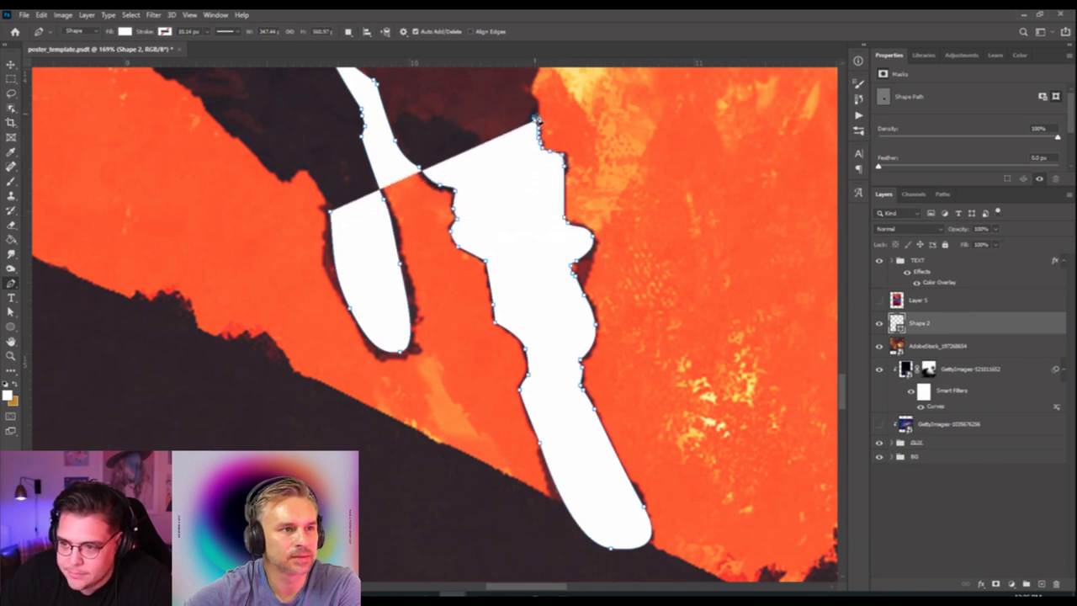
left_click(540, 119)
left_click(533, 95)
left_click_drag(530, 101, 474, 389)
left_click(470, 370)
left_click(455, 337)
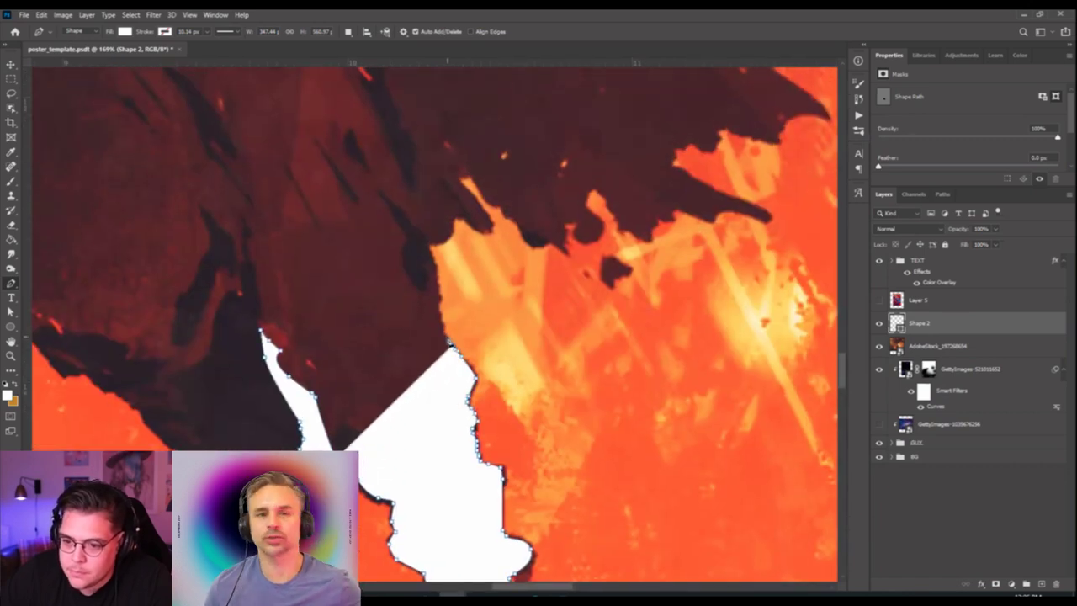
left_click(442, 322)
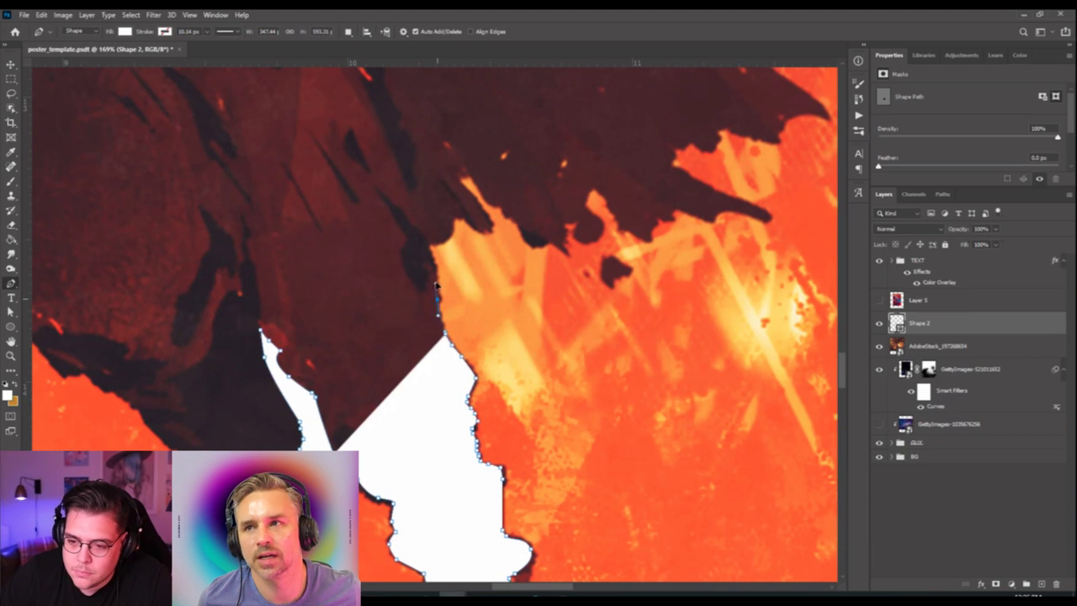
left_click_drag(436, 284, 435, 275)
left_click(428, 246)
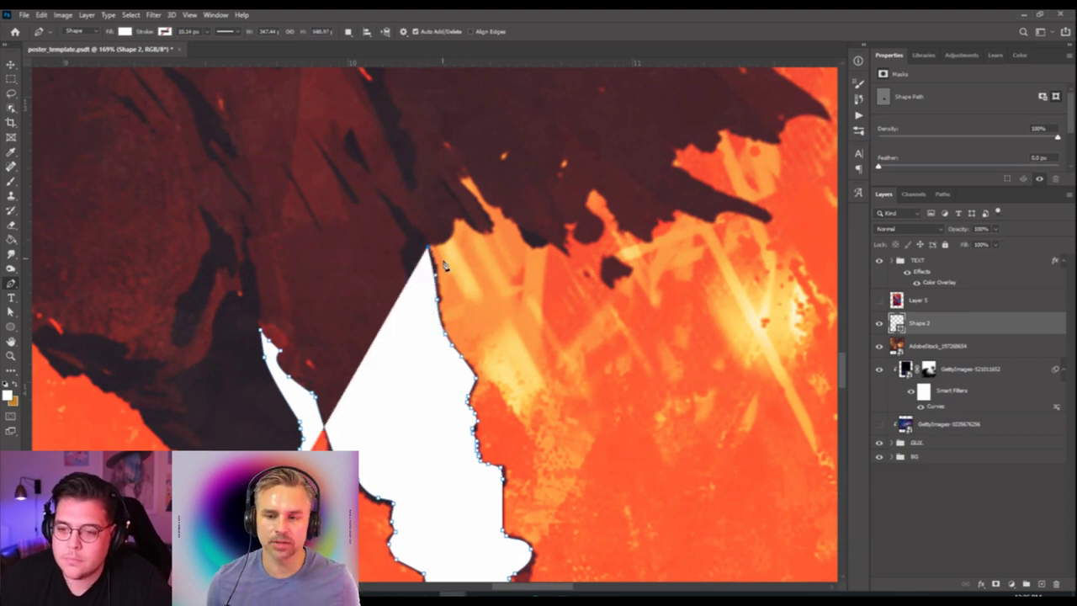
Trace the first small torn strip of the cloak's hem, the narrow gap beside it and the edge down to the next point.
left_click(454, 216)
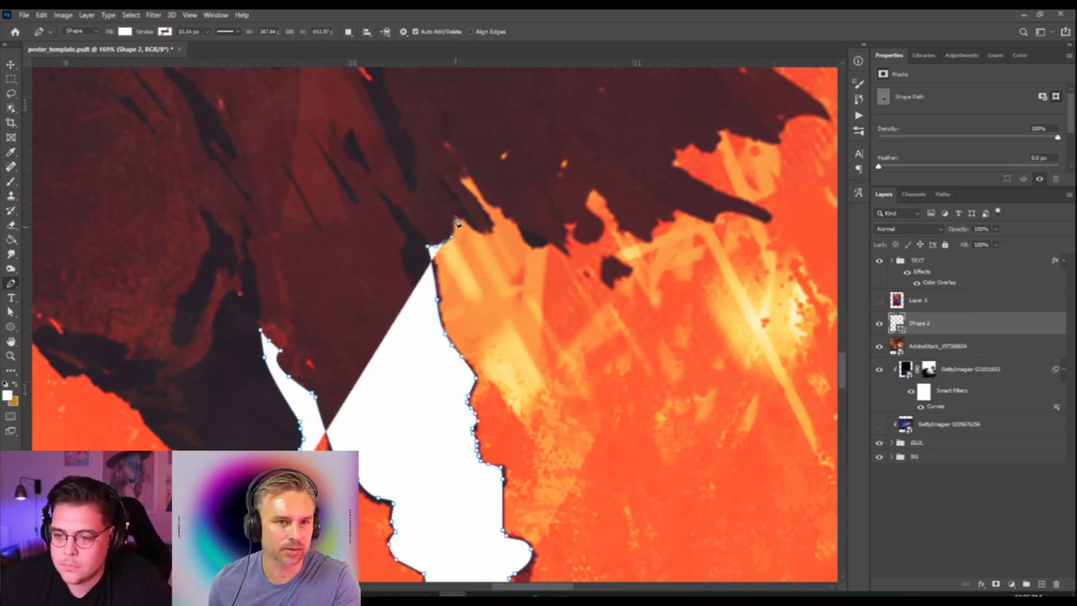
left_click(490, 223)
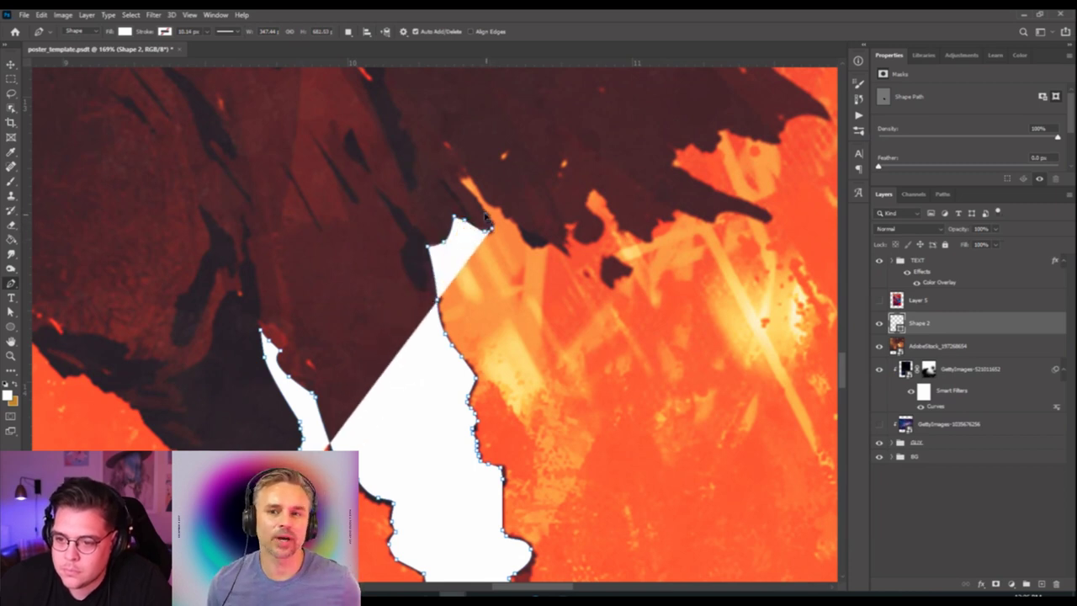
left_click(464, 182)
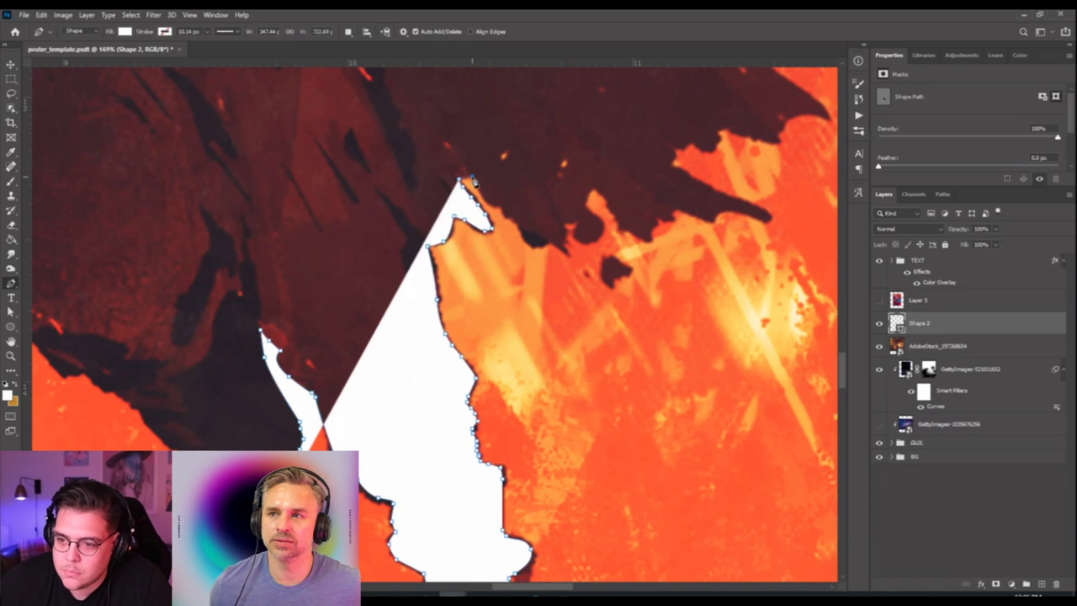
left_click(472, 177)
left_click(494, 205)
left_click(506, 209)
left_click_drag(544, 239, 555, 243)
left_click_drag(558, 243, 565, 247)
Follow the small notches in the torn hem up to the peak of the flame-colored gap.
left_click(564, 244)
left_click(567, 226)
left_click(563, 217)
left_click(573, 216)
left_click(578, 222)
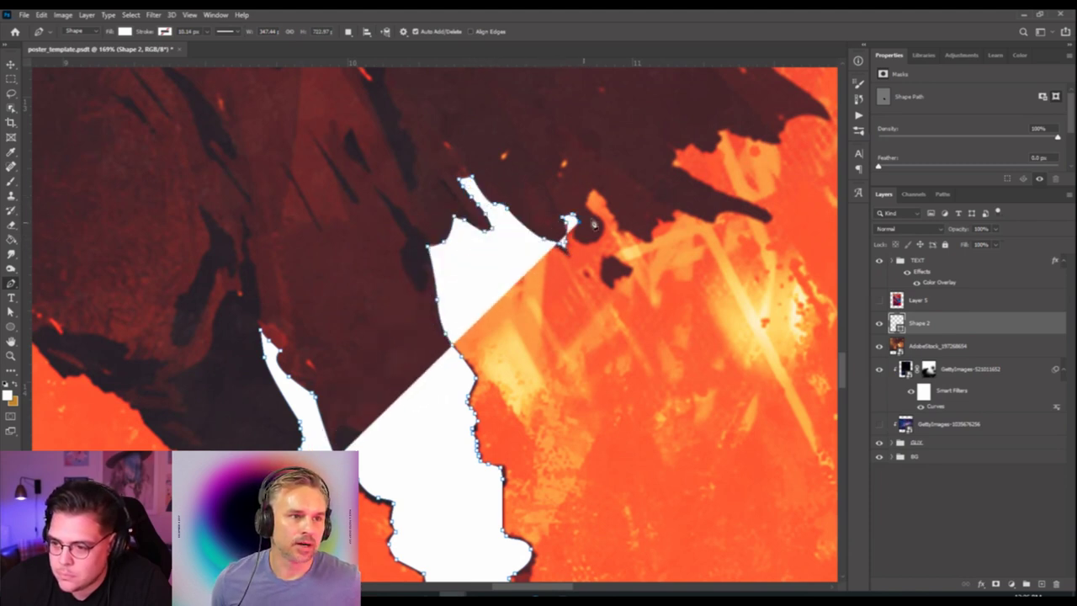
left_click(588, 204)
Continue the shape along the underside of the hem's long torn strip to its pointed tip.
left_click(620, 202)
left_click(634, 211)
left_click(663, 211)
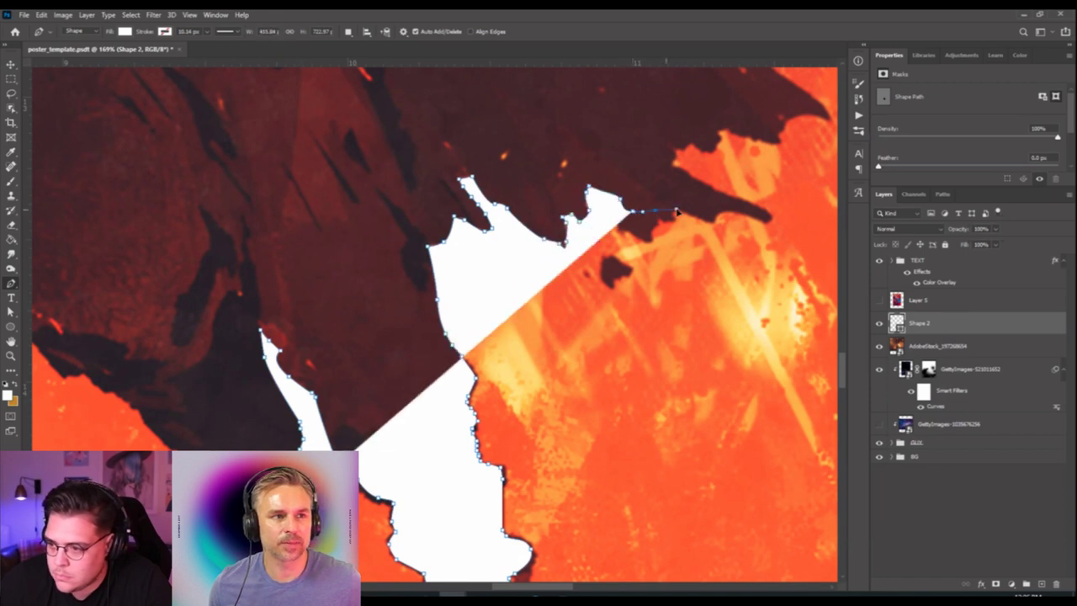
left_click(687, 209)
left_click(695, 207)
left_click(736, 210)
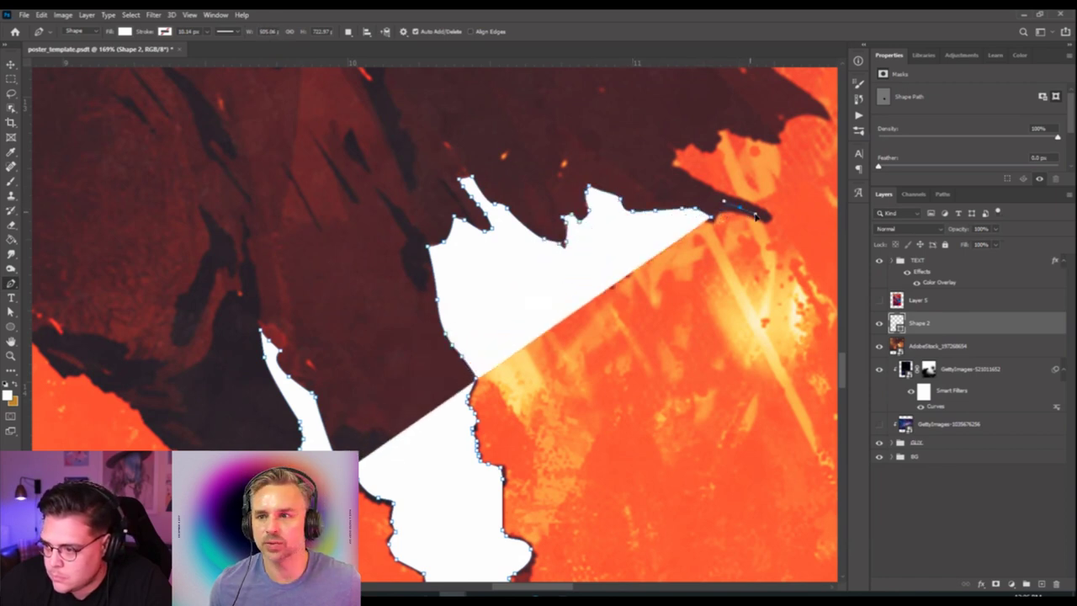
left_click(764, 218)
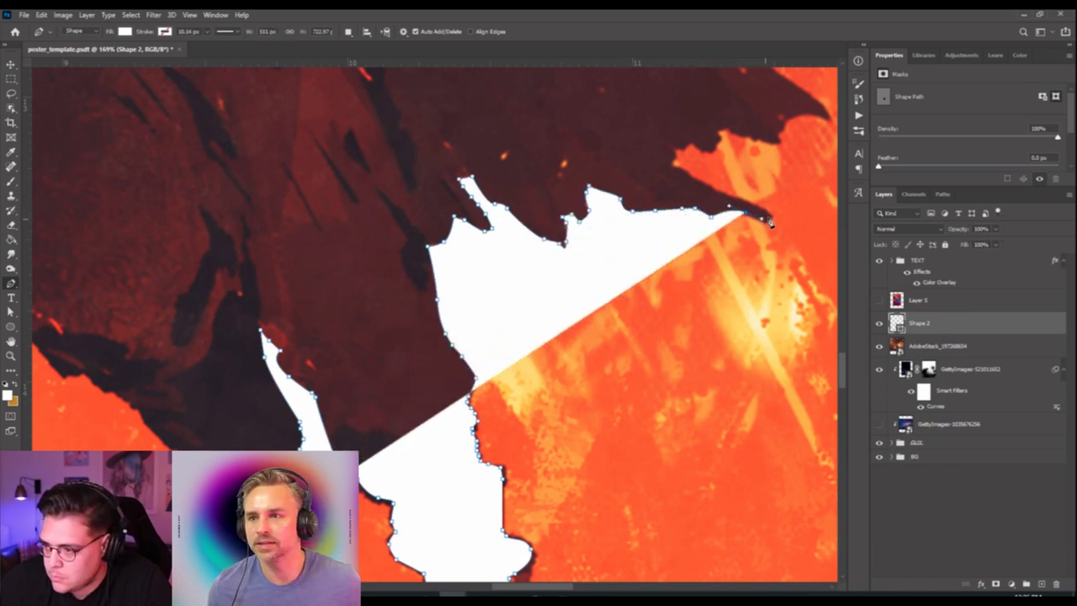
Trace back along the strip's upper edge and around the jagged notch above it with closely spaced anchors.
left_click_drag(672, 168, 671, 165)
left_click(670, 163)
left_click(673, 148)
left_click(682, 145)
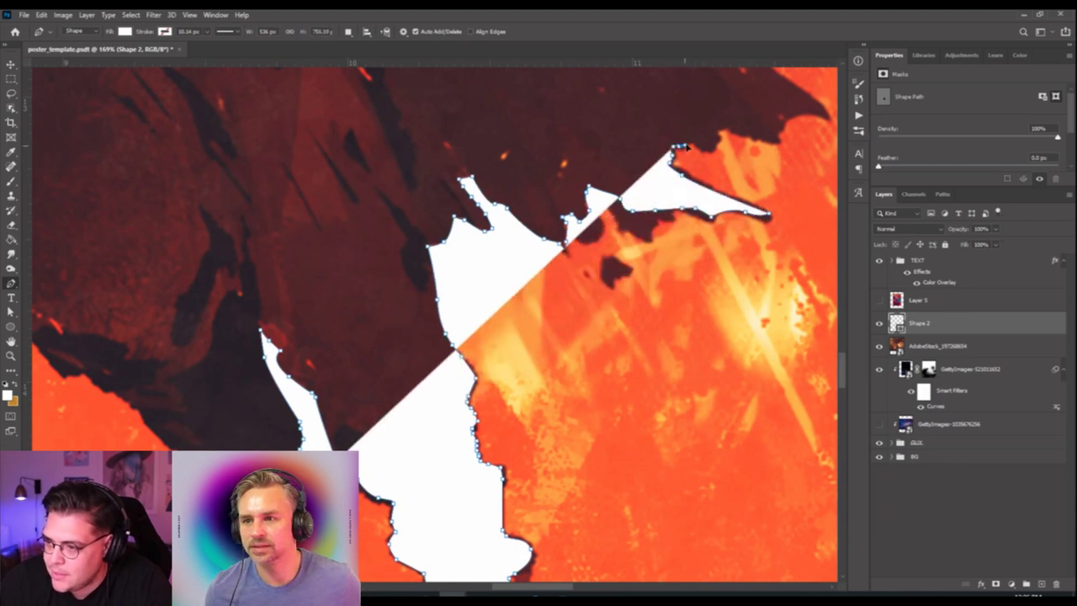
left_click(691, 139)
left_click(699, 146)
left_click(710, 147)
left_click(714, 142)
left_click(715, 136)
left_click(723, 129)
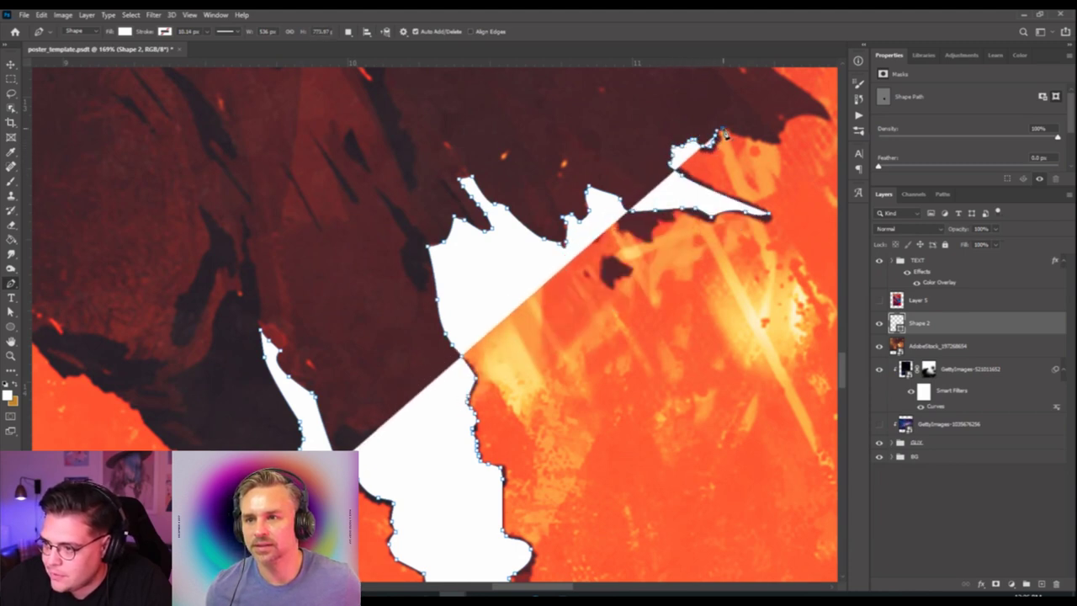
Continue the shape around the cloak's next pointed tip and back along its upper edge to the inner corner.
left_click(739, 125)
left_click(774, 137)
left_click_drag(799, 108, 606, 489)
left_click(827, 116)
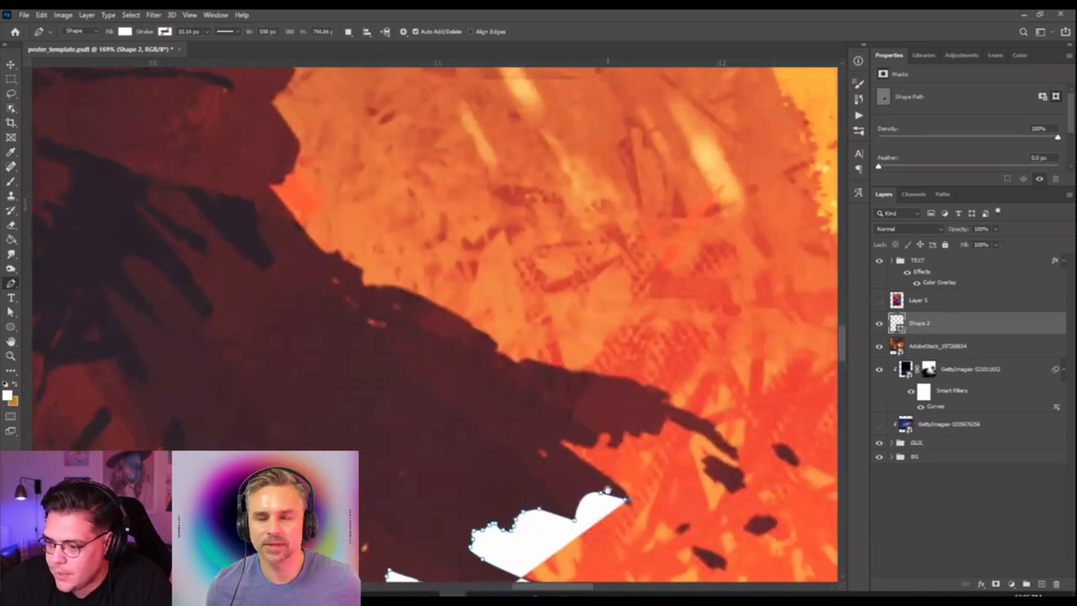
left_click(566, 438)
left_click(580, 436)
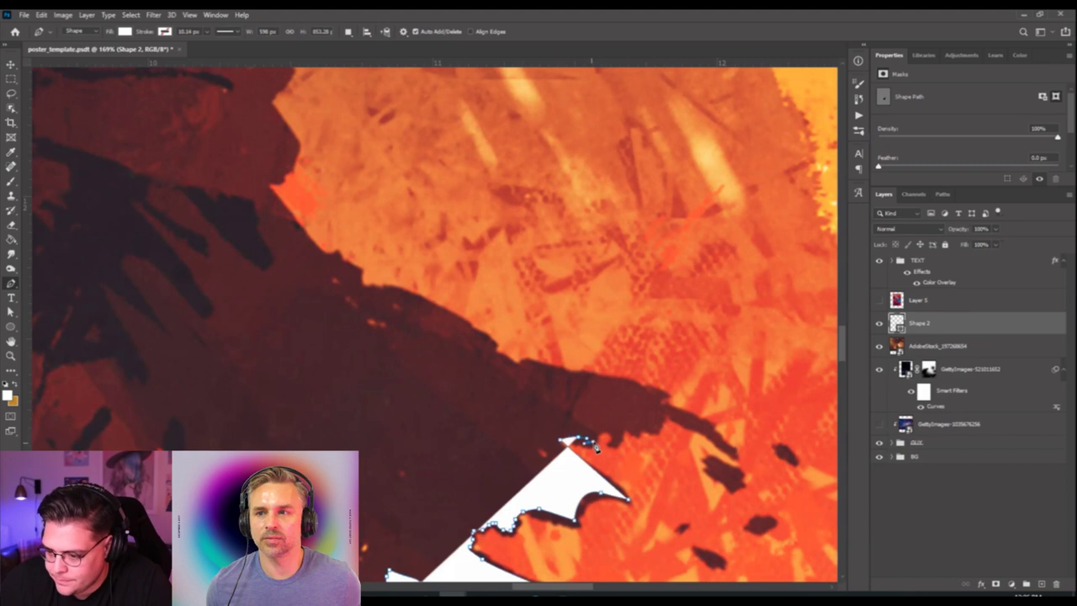
left_click(588, 441)
key("ctrl+z")
key("ctrl+z")
key("ctrl+z")
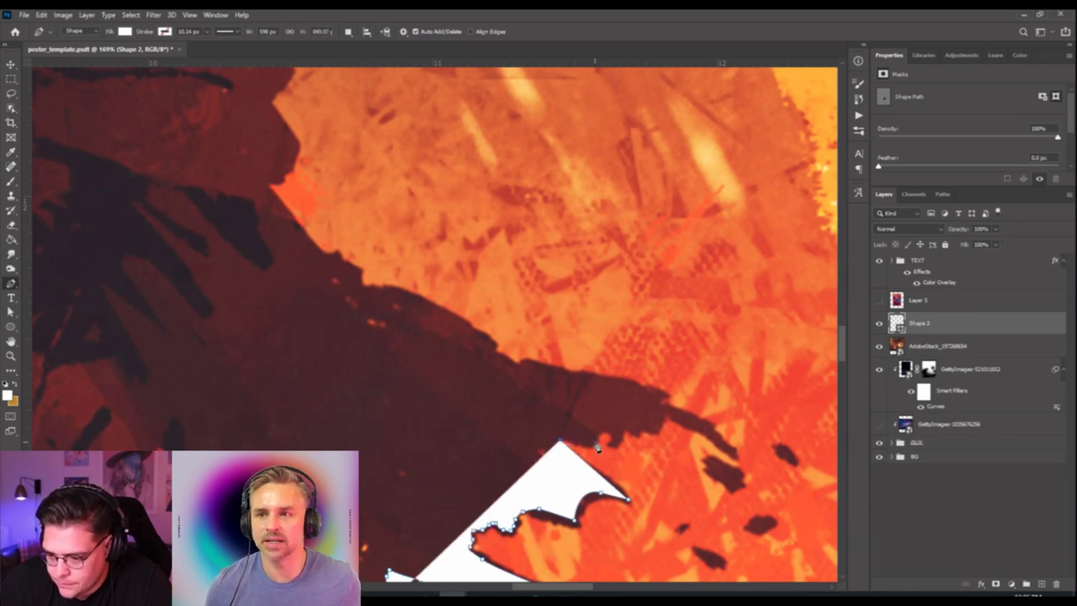
Trace the ragged lower edge of the cloak's uppermost torn strip out to its narrow end.
left_click(598, 436)
left_click(609, 430)
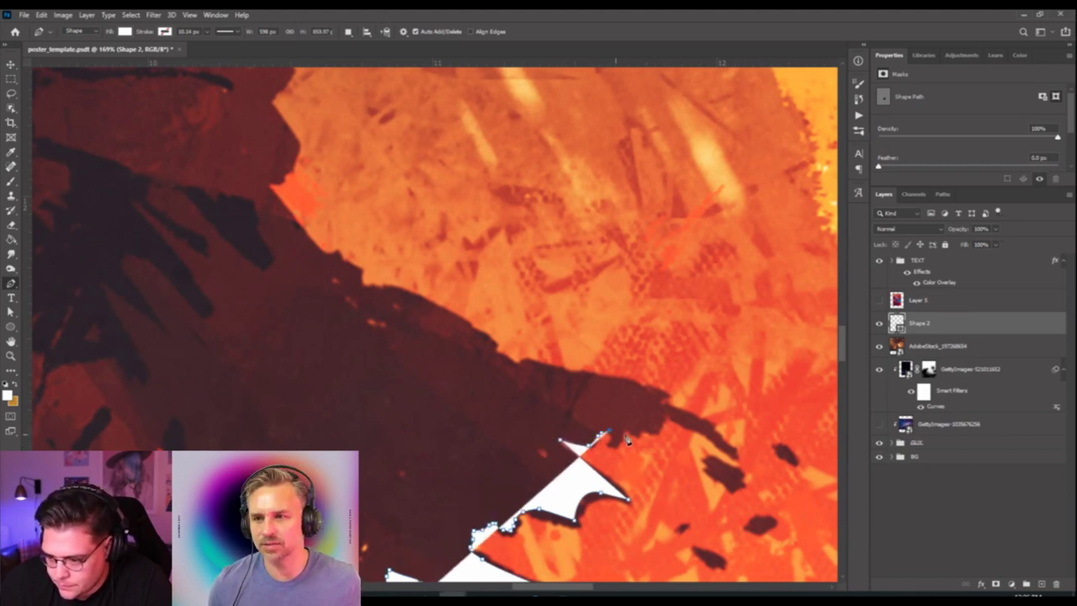
left_click(625, 432)
left_click(641, 436)
left_click(642, 430)
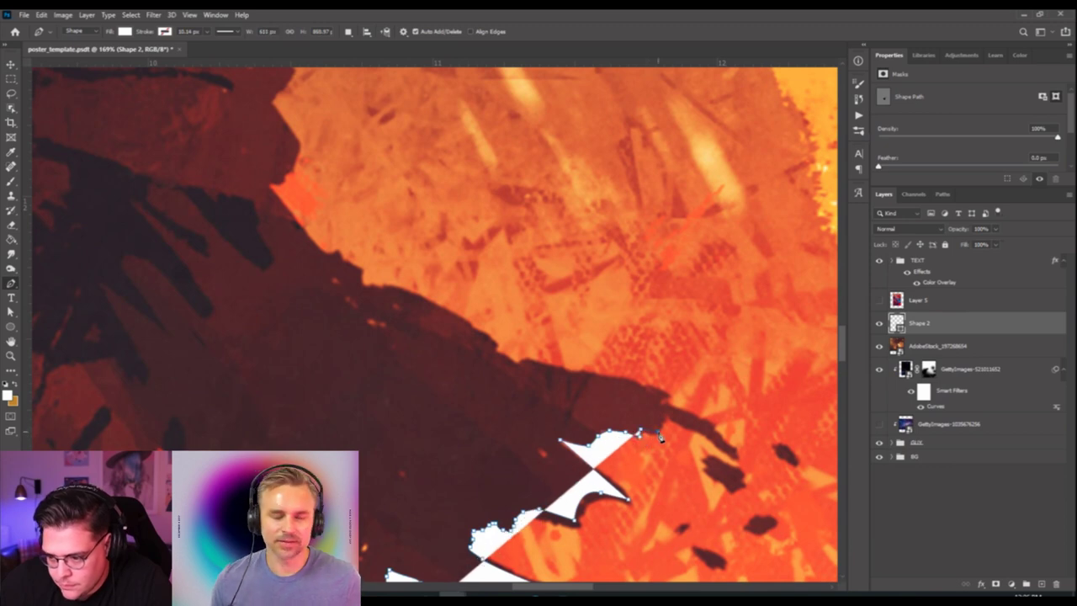
left_click(657, 431)
left_click(663, 416)
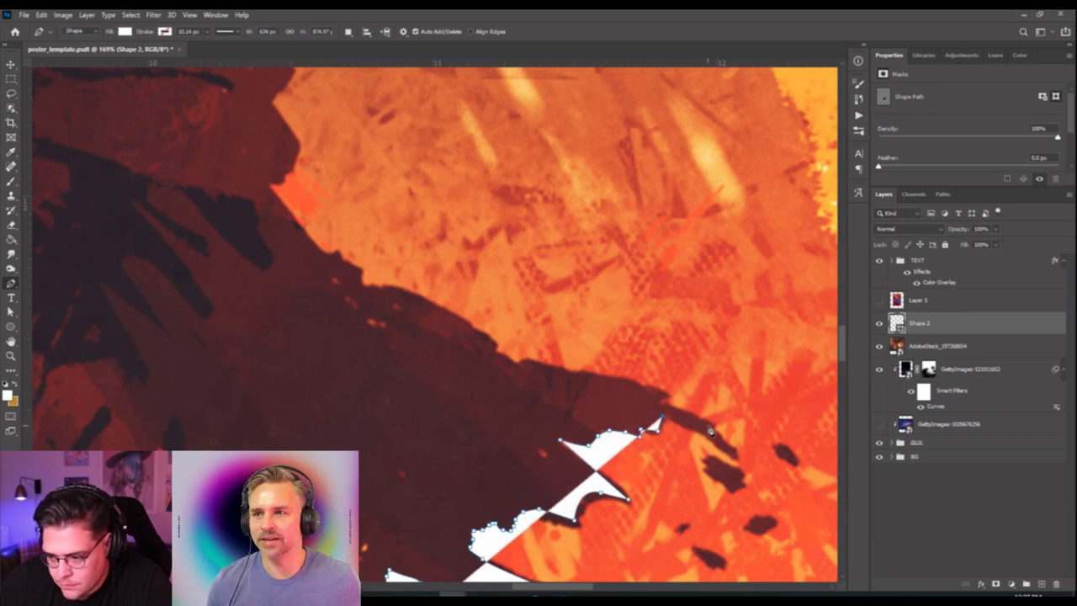
left_click(706, 422)
Return the shape around the uppermost strip's small notch and along its top edge to the dip in the cloak's back.
left_click_drag(660, 403, 660, 403)
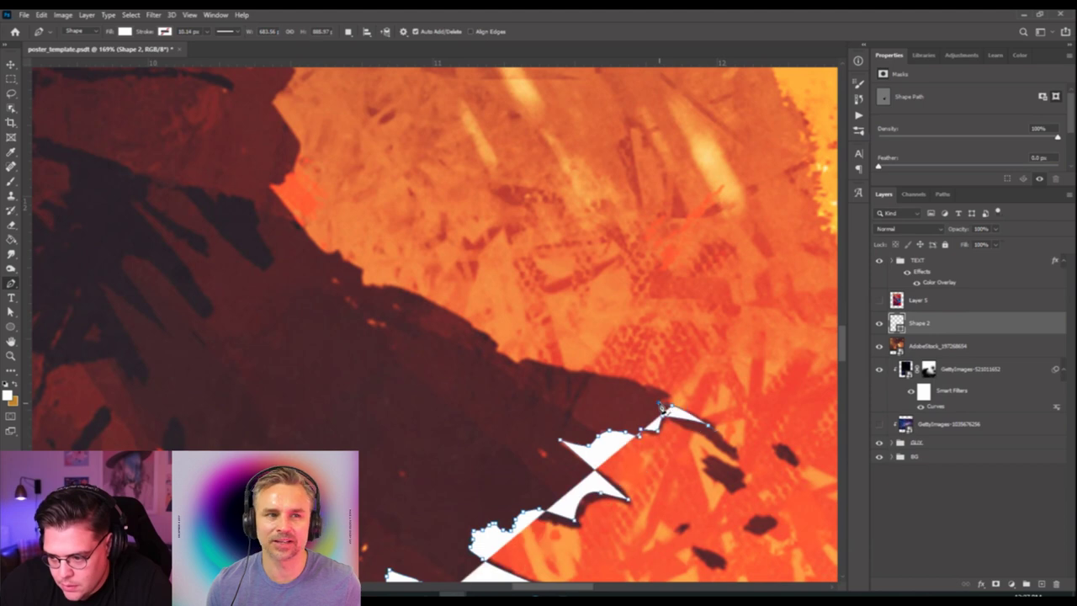
left_click(659, 402)
left_click(664, 398)
left_click(669, 395)
left_click(634, 388)
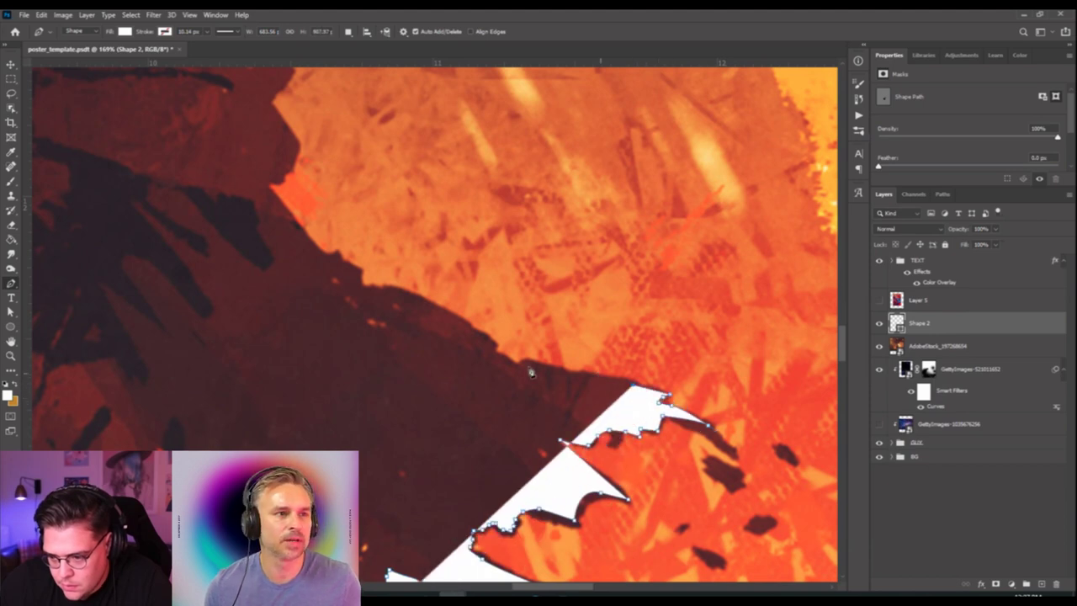
left_click(529, 363)
left_click(517, 360)
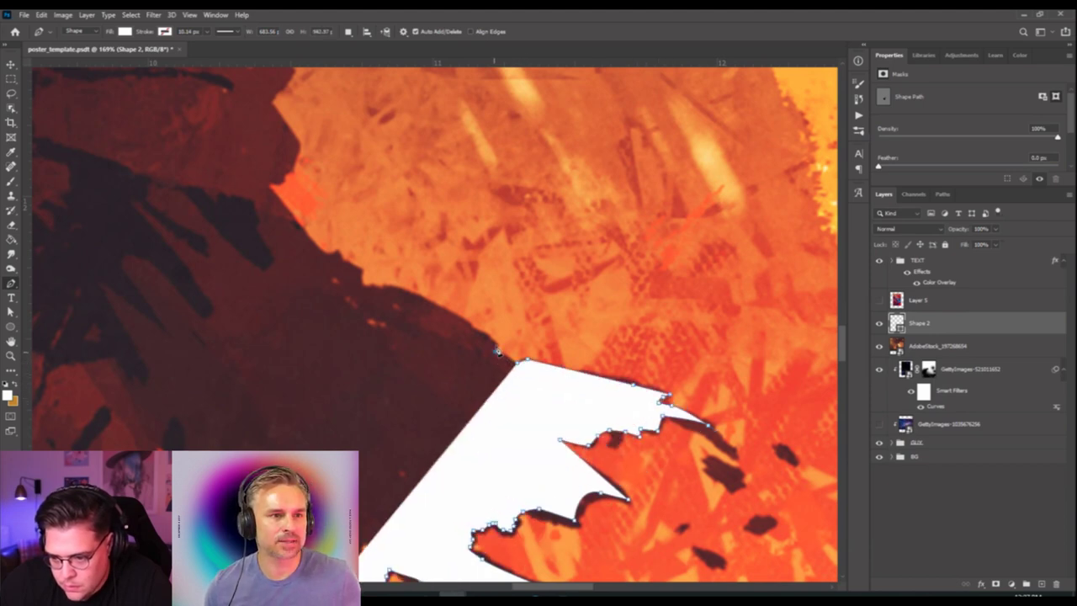
Continue the shape up the cloak's sloping back edge, following the small steps in its outline.
left_click(495, 346)
left_click(383, 288)
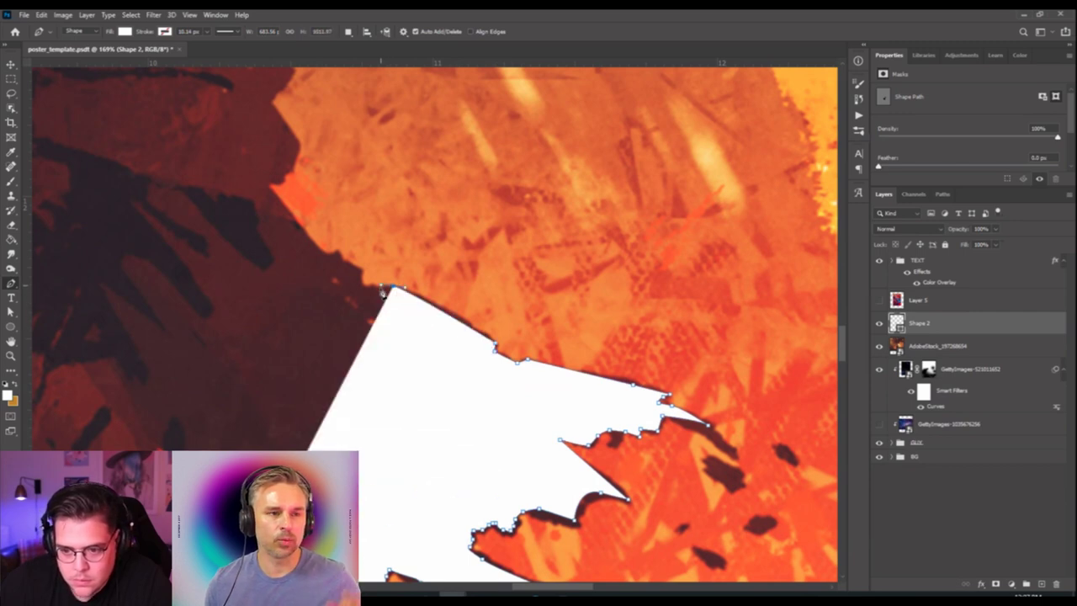
left_click(379, 288)
left_click(372, 288)
left_click(365, 287)
left_click(362, 273)
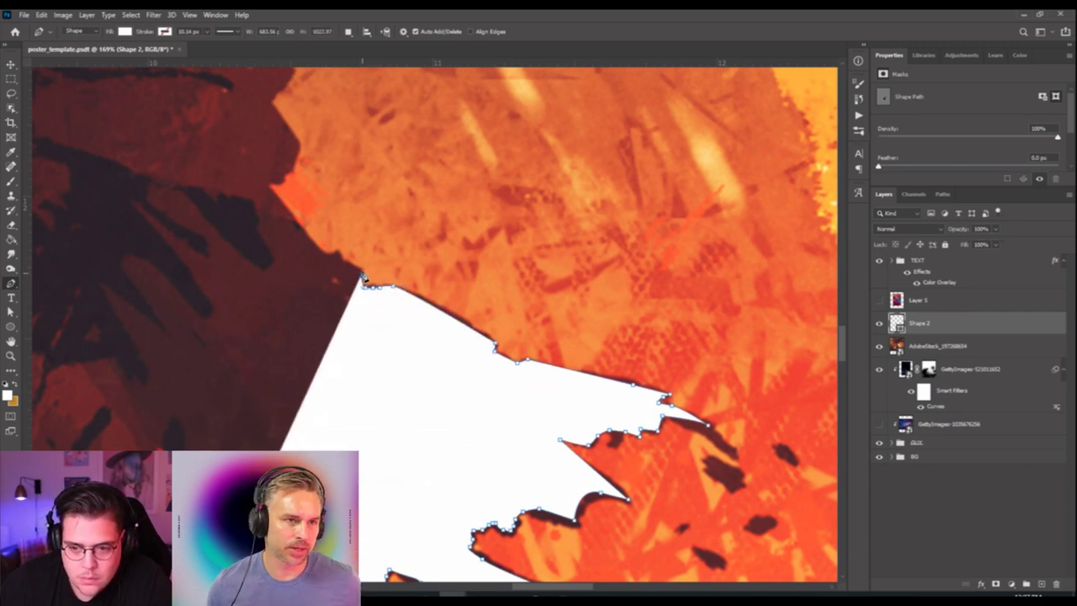
left_click(341, 264)
left_click(336, 252)
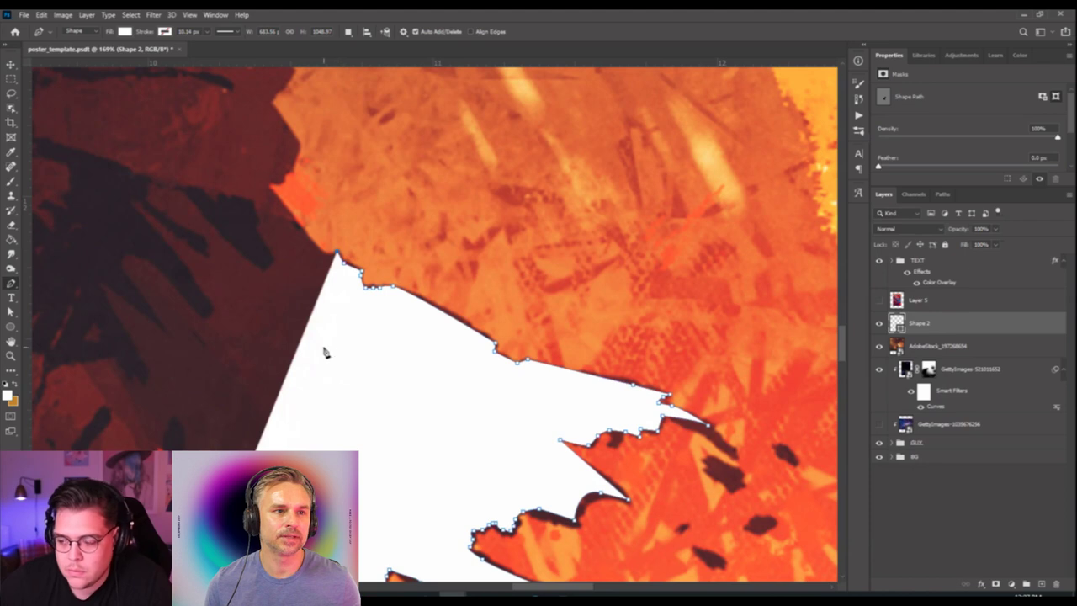
Continue the shape up the cloak's edge from the small peak, around the shallow notch and onto the next pointed corner.
left_click(322, 254)
left_click(269, 188)
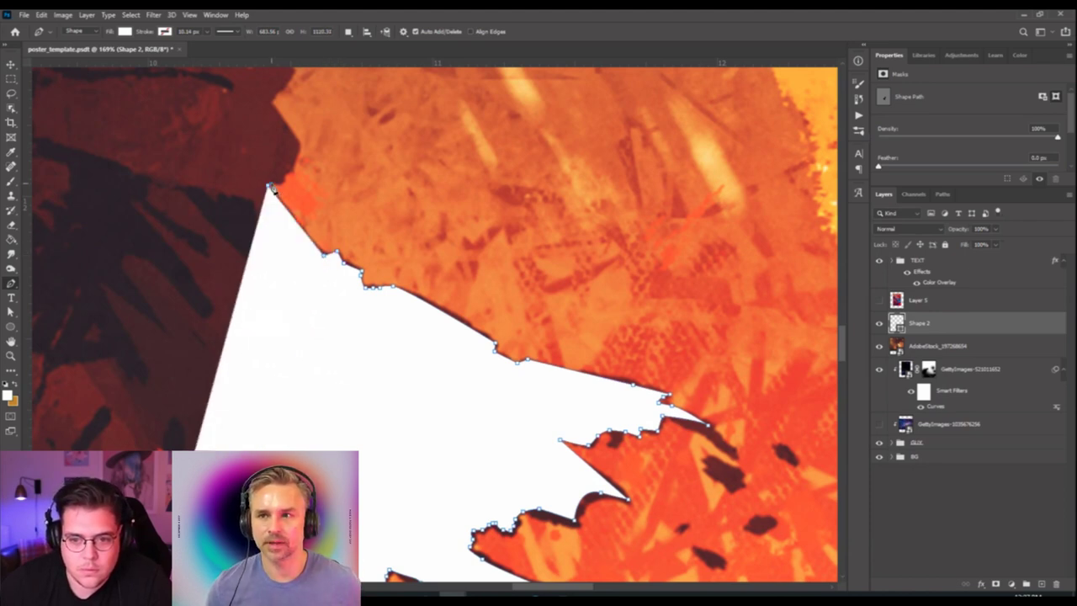
left_click(283, 175)
left_click(294, 168)
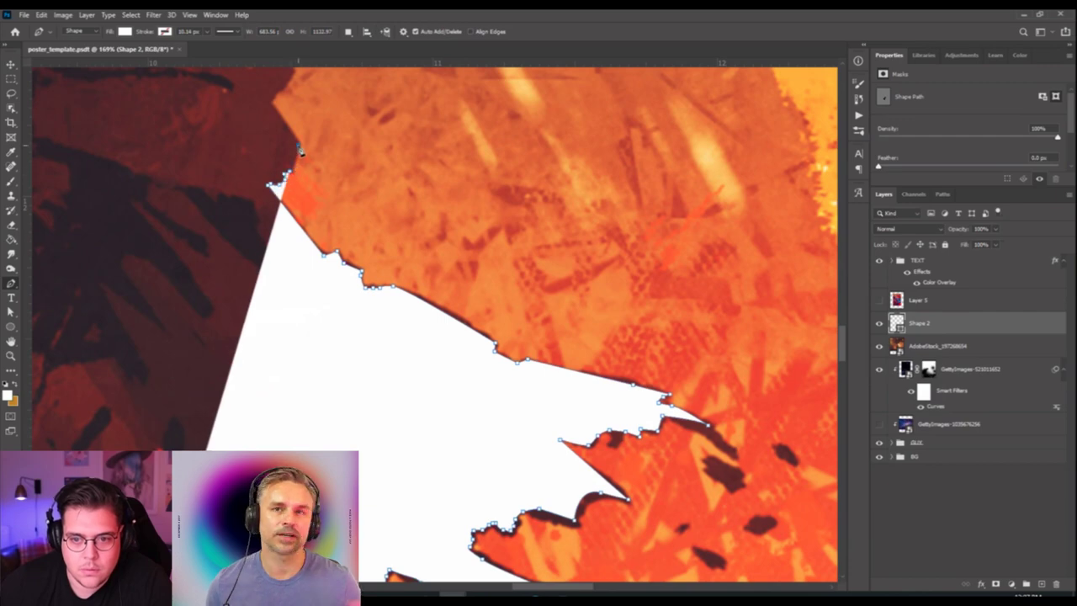
left_click_drag(300, 150, 388, 420)
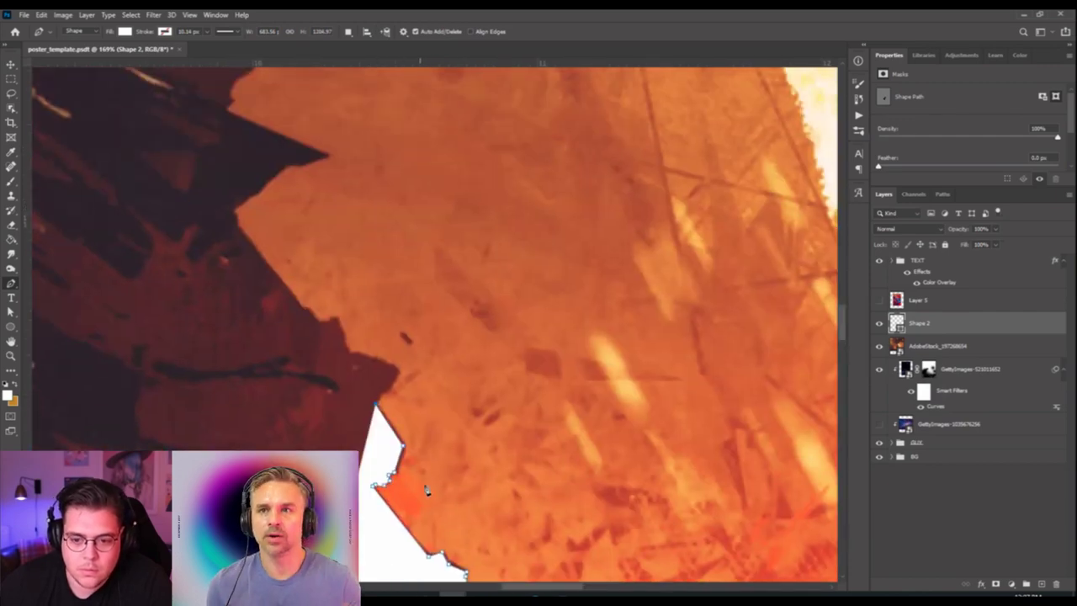
scroll(427, 490, "down", 3)
scroll(407, 452, "up", 3)
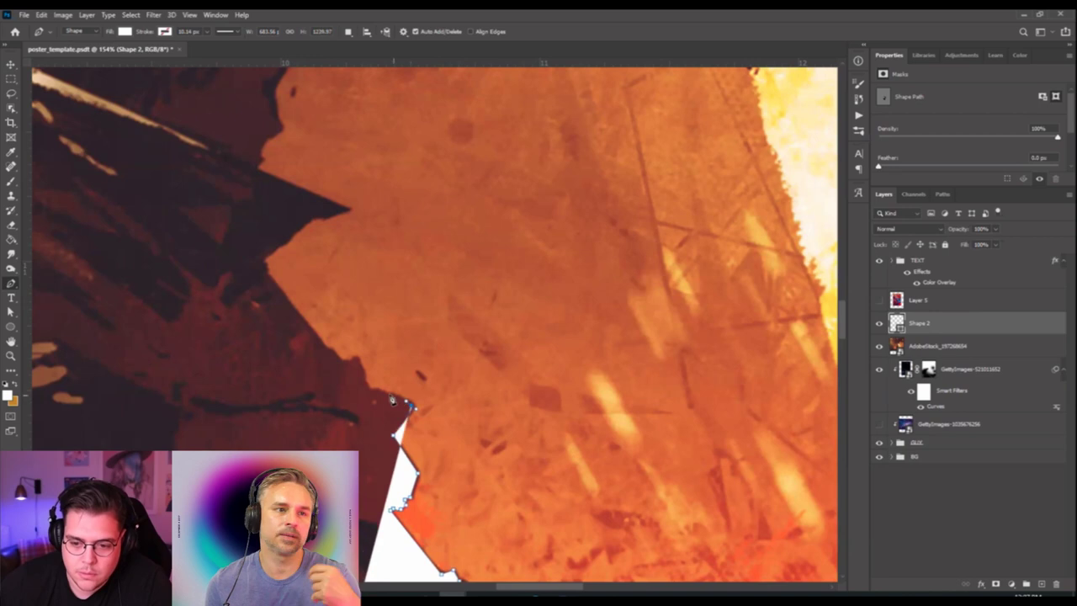
Trace past the small steps in the cloak's edge and up to the inner corner beneath the pointed collar.
left_click(358, 363)
left_click(345, 361)
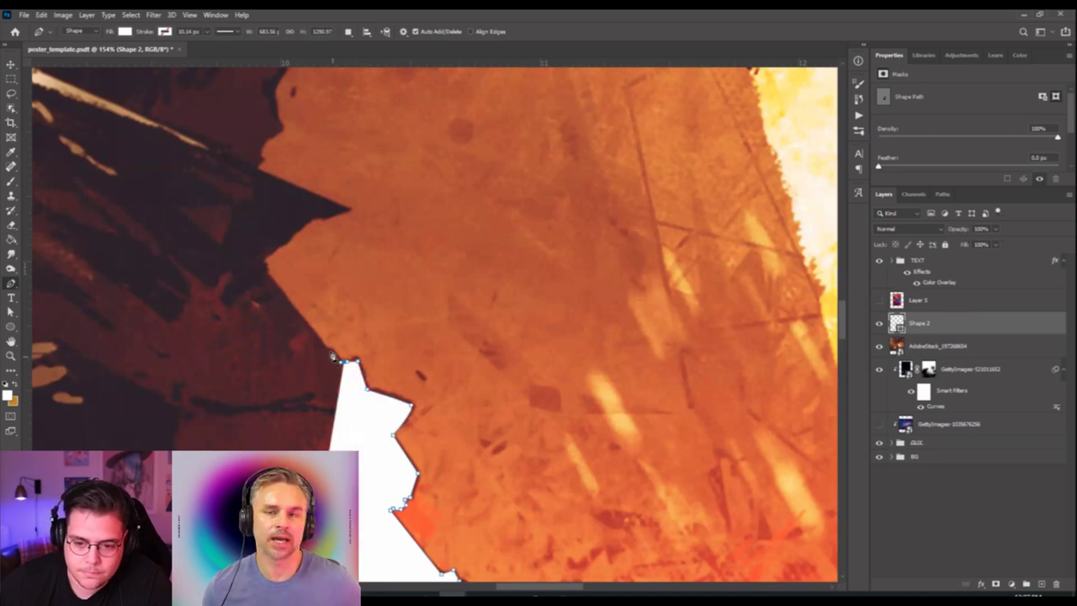
left_click(327, 352)
left_click_drag(385, 482, 434, 515)
left_click(373, 437)
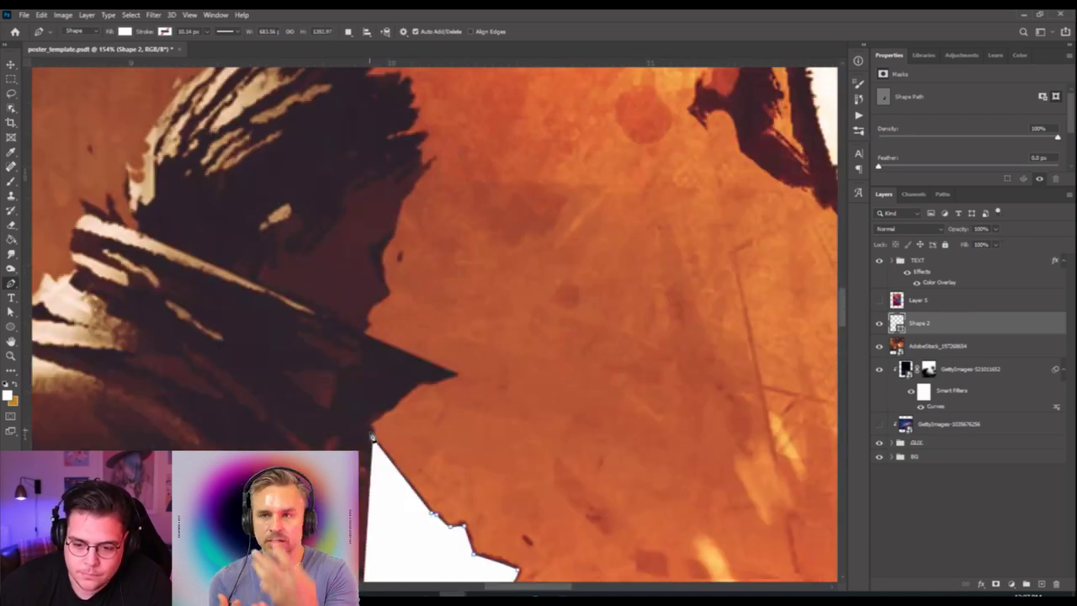
Extend the shape around the collar's sharp tip and back along its upper edge to where it meets the face.
left_click_drag(368, 425, 377, 417)
left_click(420, 385)
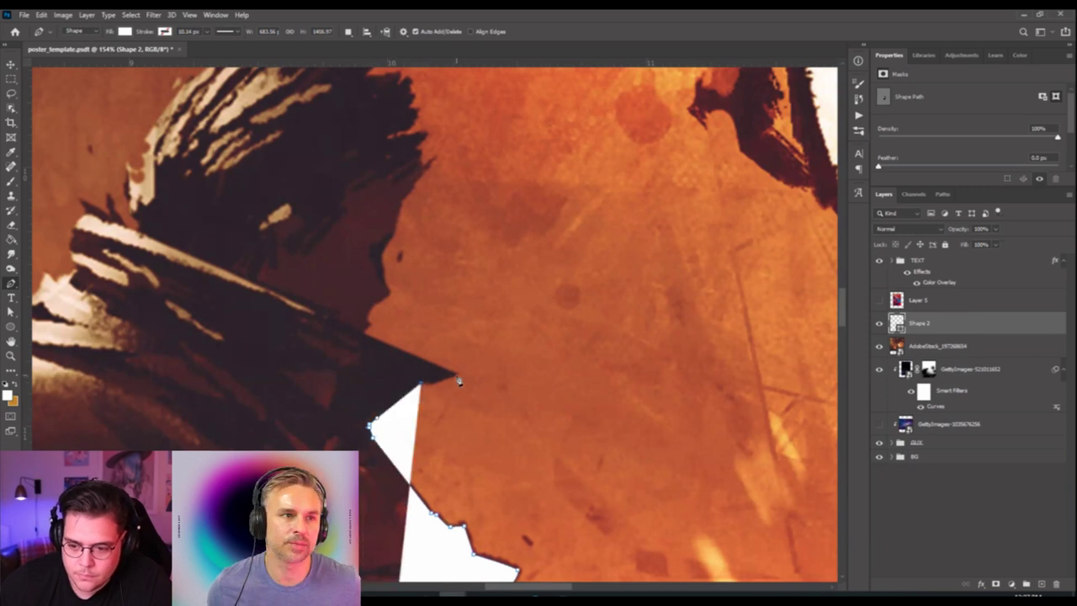
left_click(455, 376)
left_click(365, 338)
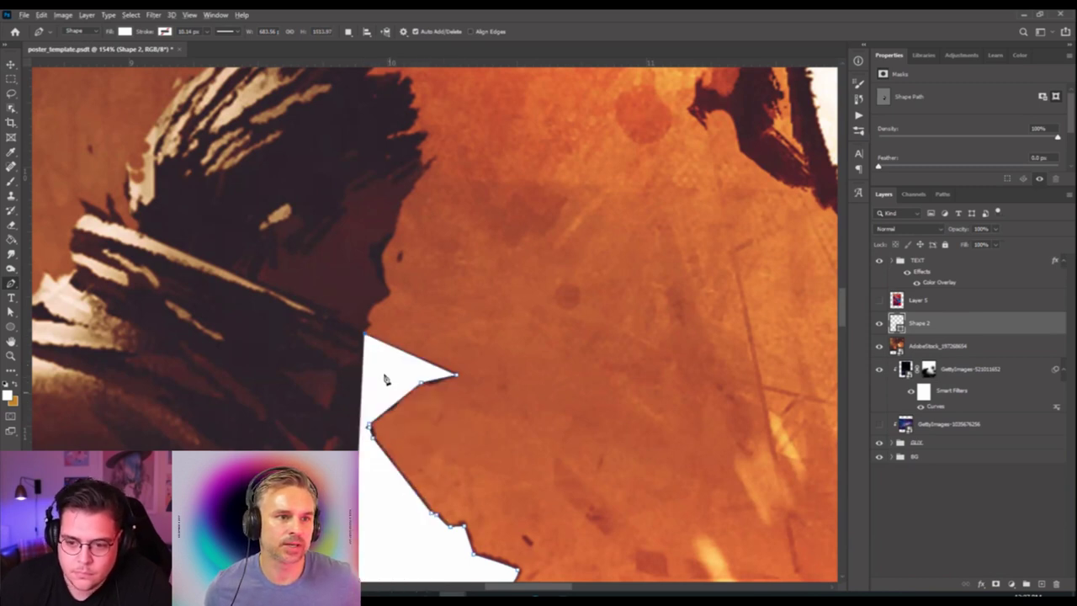
Trace the figure's face profile from the collar around the chin and nose to the hollow at the eye.
scroll(357, 362, "up", 5)
left_click_drag(346, 359, 423, 468)
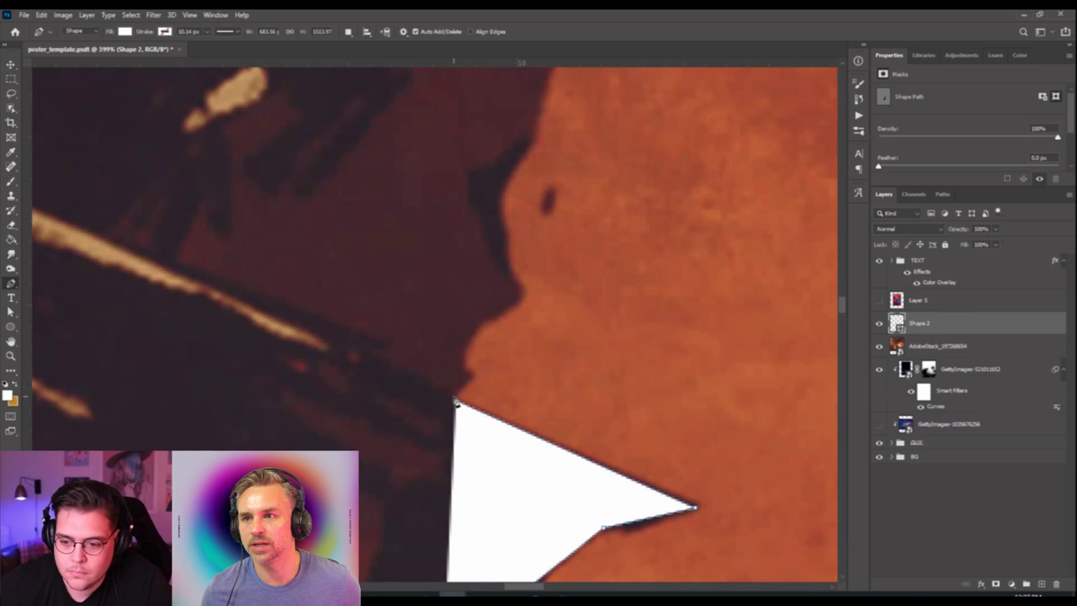
left_click(454, 399)
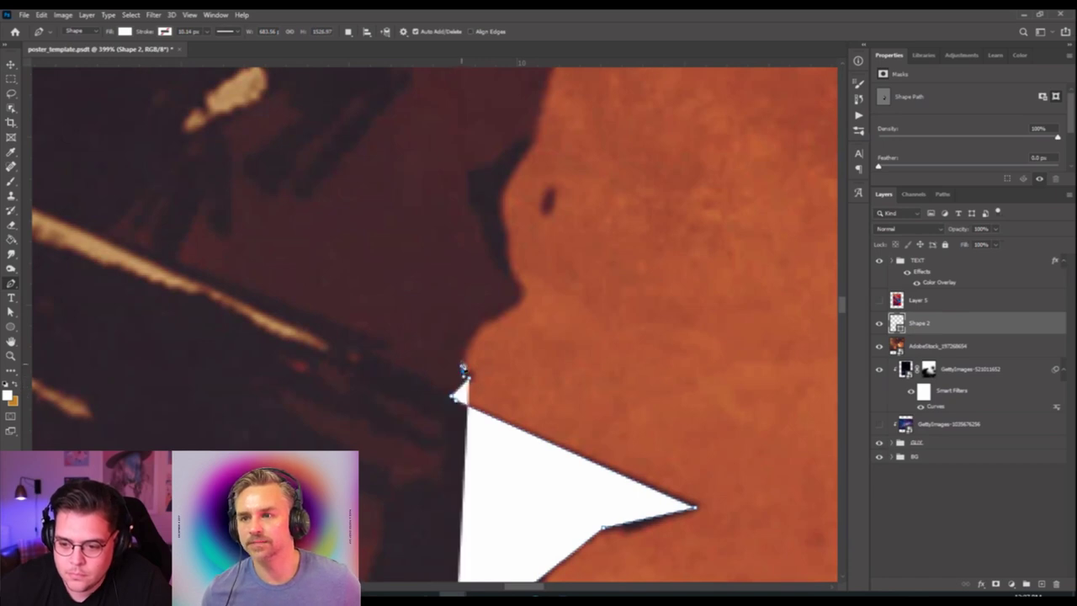
left_click(462, 371)
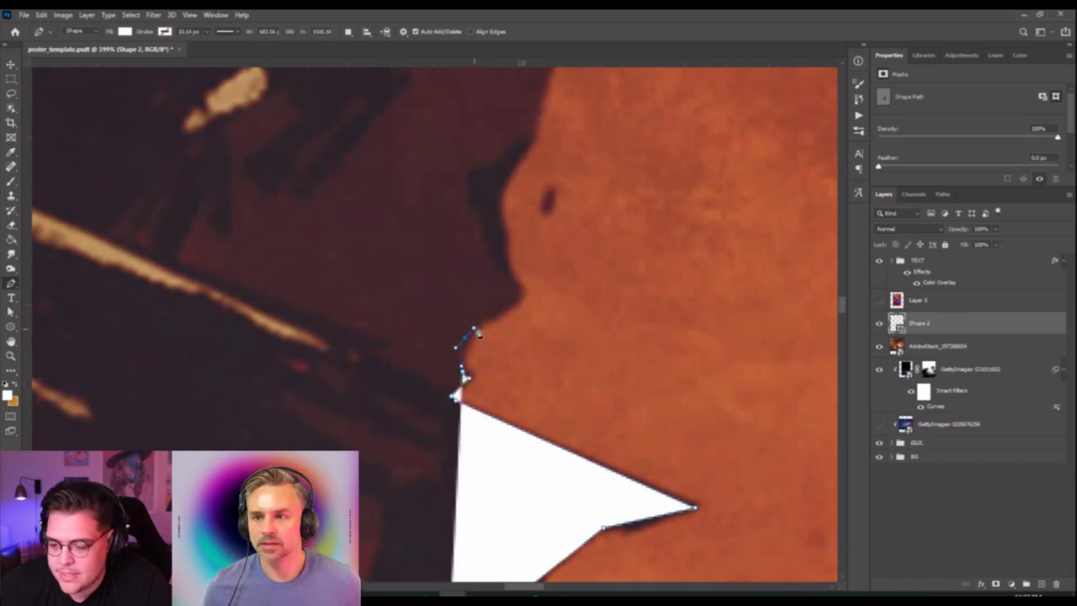
left_click(477, 318)
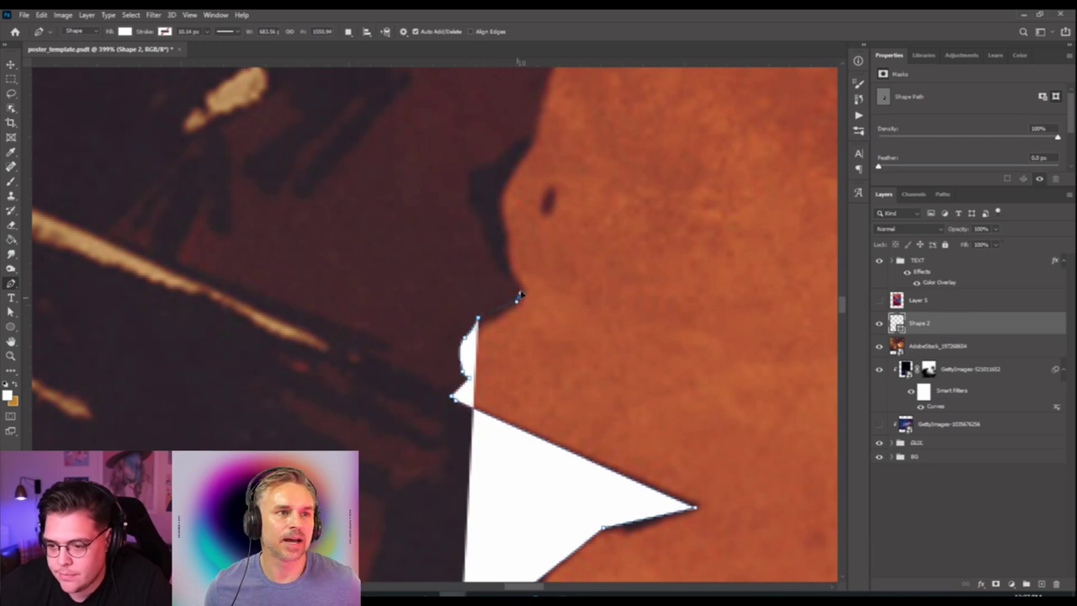
left_click(519, 292)
left_click_drag(501, 247, 468, 414)
left_click(498, 198)
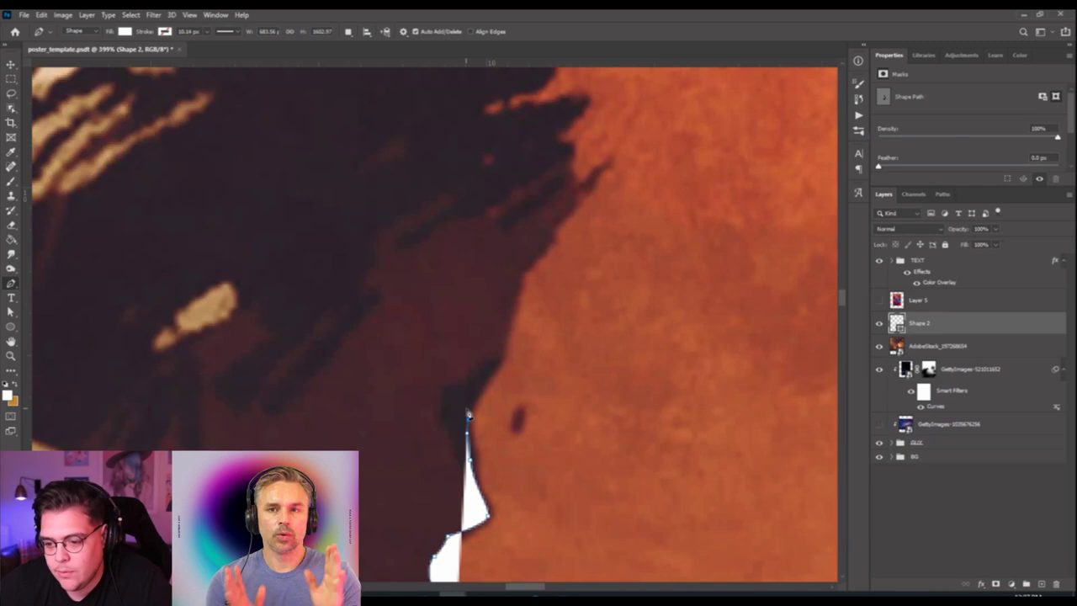
Continue the shape up the forehead and around the first dark strands at the front of the hair.
left_click_drag(508, 337, 507, 336)
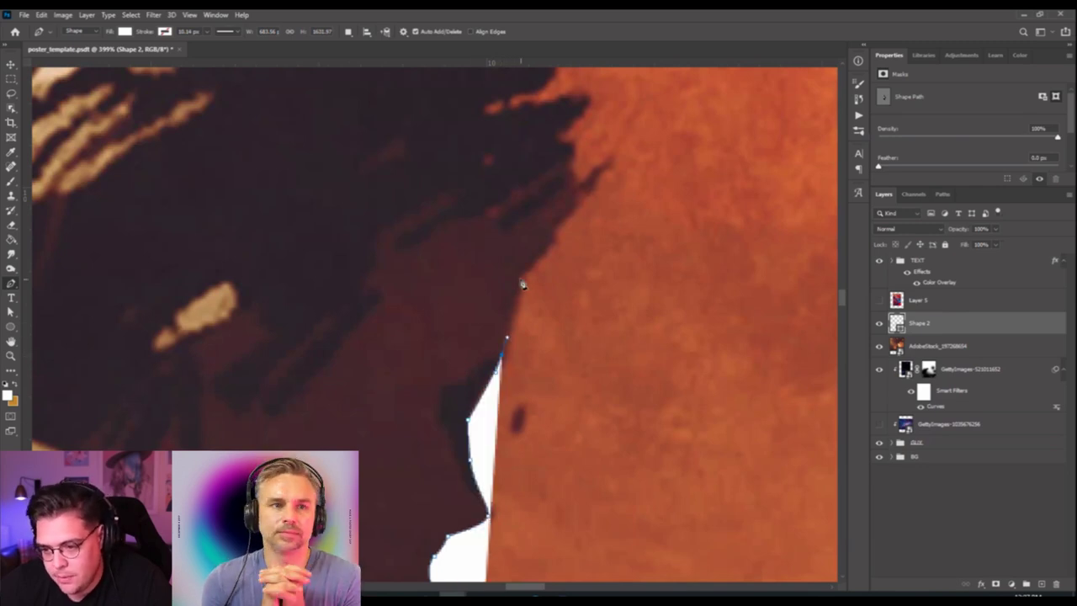
left_click_drag(521, 280, 525, 269)
left_click_drag(566, 215, 496, 486)
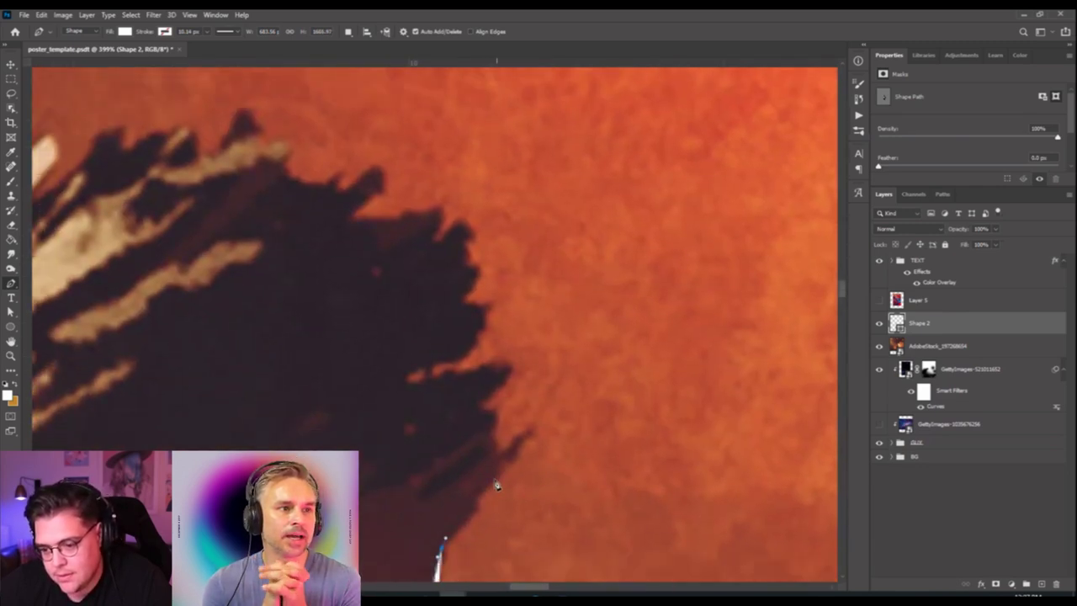
left_click(500, 463)
left_click(488, 416)
left_click(476, 406)
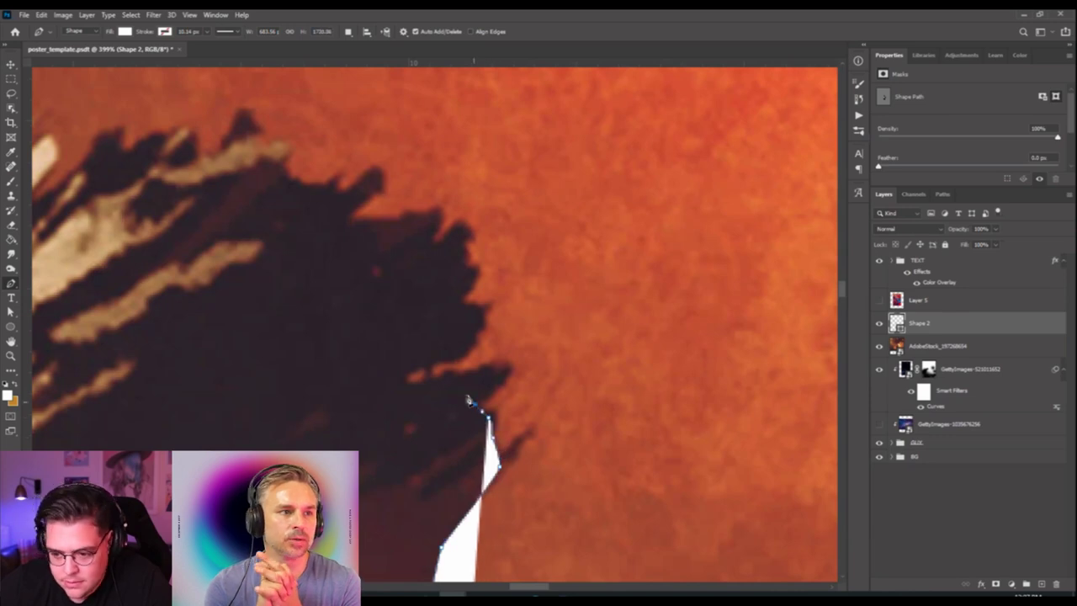
Curve the shape over the front of the hair to the top of the head, cutting inside the ragged tufts.
left_click_drag(461, 383, 517, 436)
left_click(515, 429)
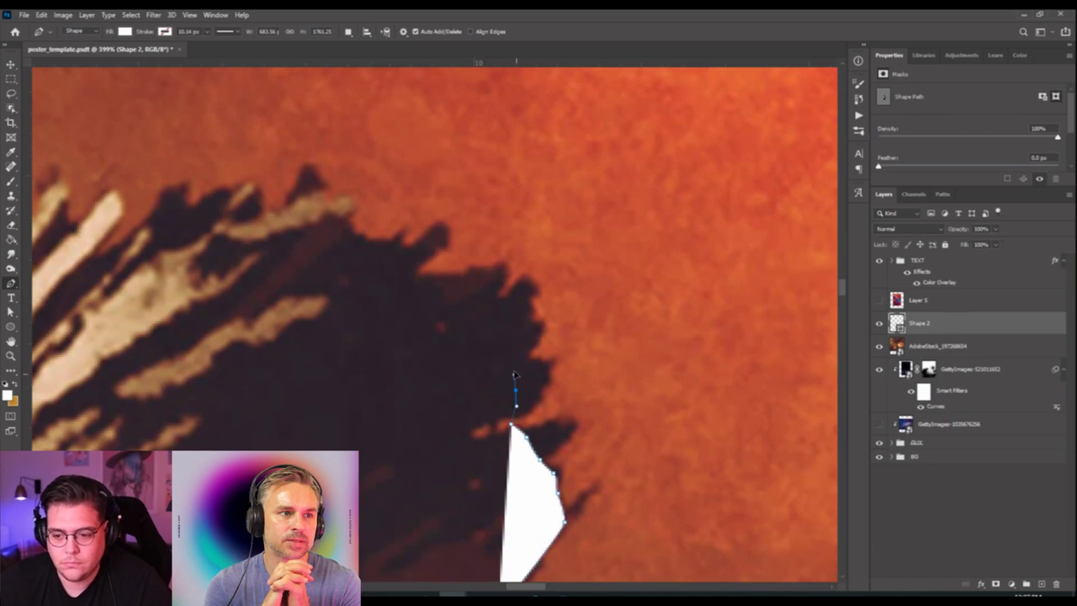
left_click(507, 364)
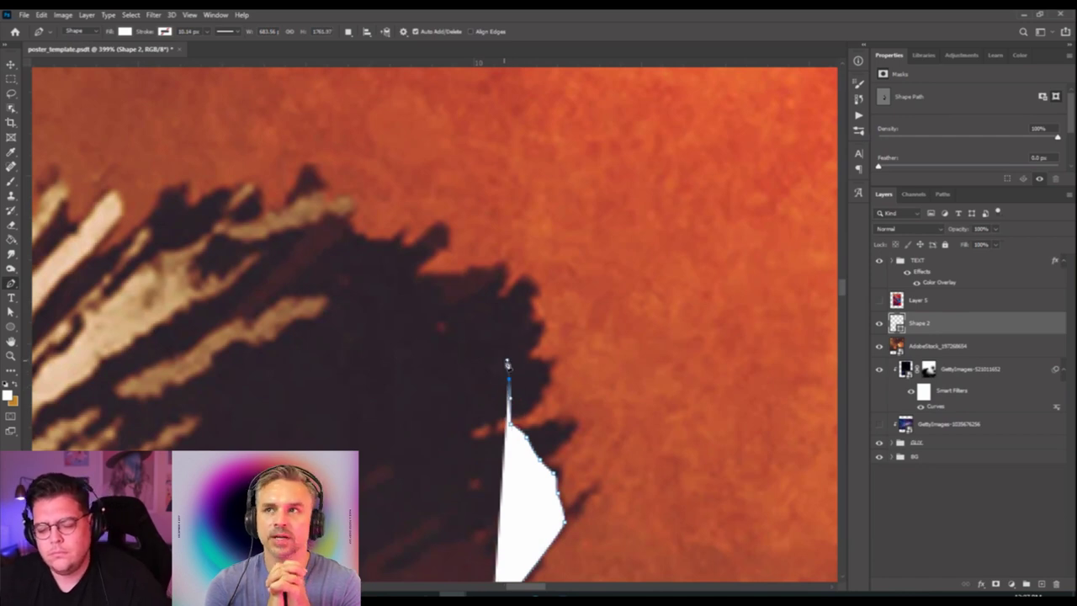
left_click_drag(417, 276, 362, 245)
left_click(406, 268)
left_click_drag(329, 234, 285, 223)
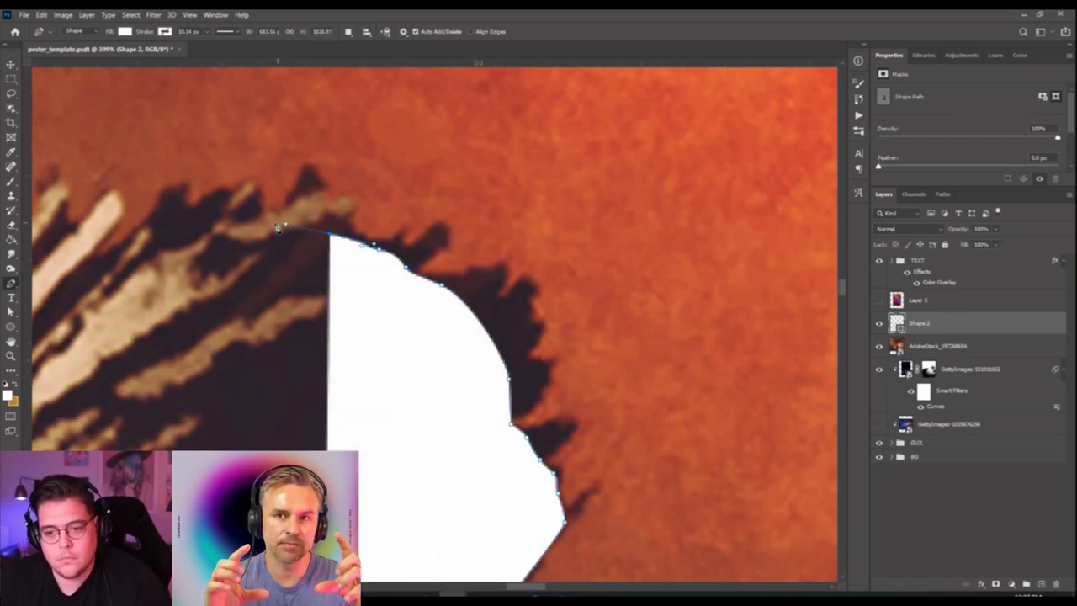
Trace across the crown inside the dark tufts, dipping into the gap and rounding the light strand beyond it.
left_click(229, 217)
left_click(165, 219)
left_click(139, 225)
left_click(120, 218)
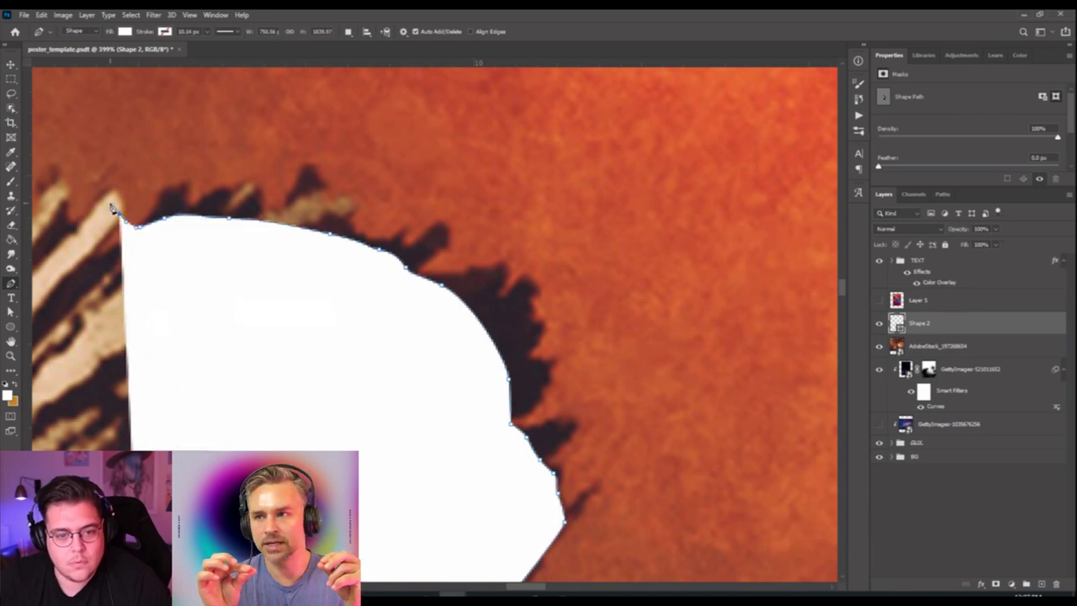
left_click_drag(99, 203, 86, 207)
left_click_drag(75, 221, 425, 237)
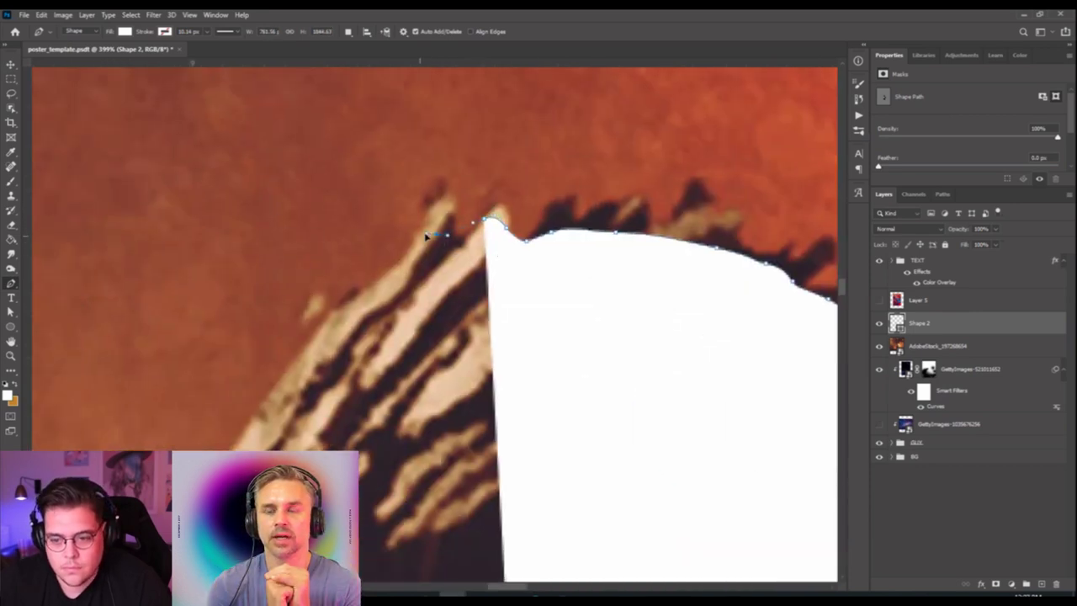
Curve the shape down the back of the head along the light outer strands of hair.
left_click(427, 236)
left_click(392, 258)
left_click_drag(308, 340, 285, 363)
left_click_drag(260, 408, 282, 301)
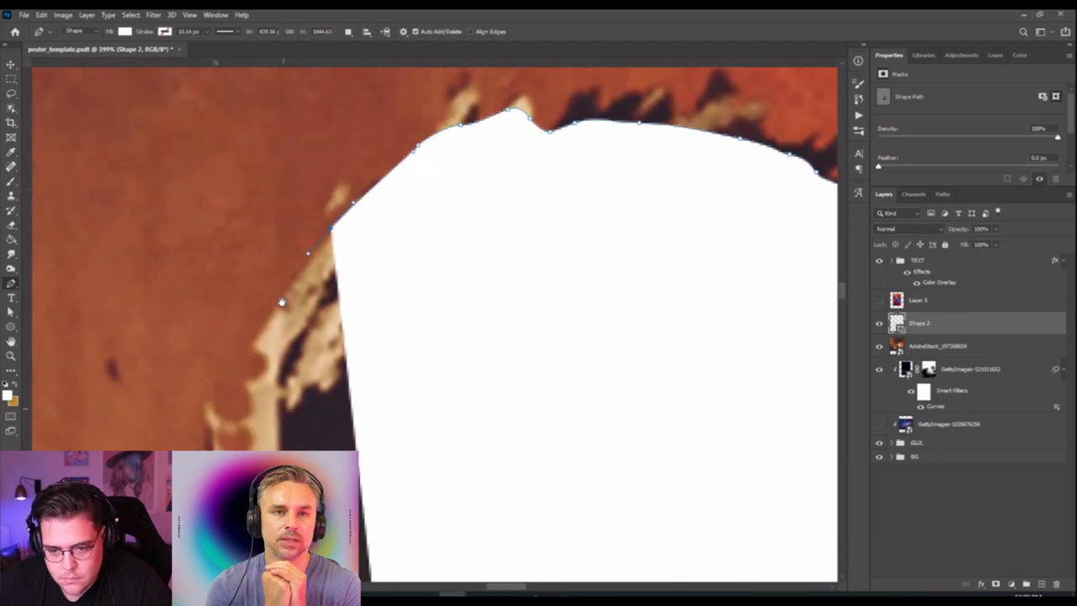
left_click_drag(259, 345, 255, 362)
Trace the hair's lower back edge and the nape down to the top of the striped scarf.
left_click_drag(254, 408, 201, 254)
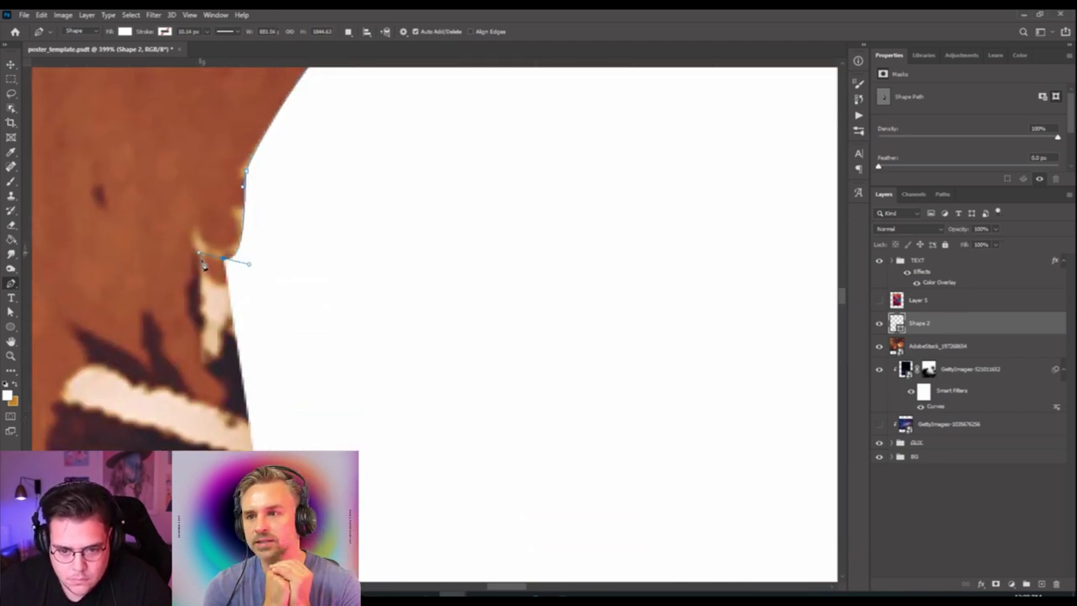
left_click(202, 260)
left_click_drag(199, 341, 205, 360)
left_click(211, 373)
left_click_drag(223, 410, 222, 420)
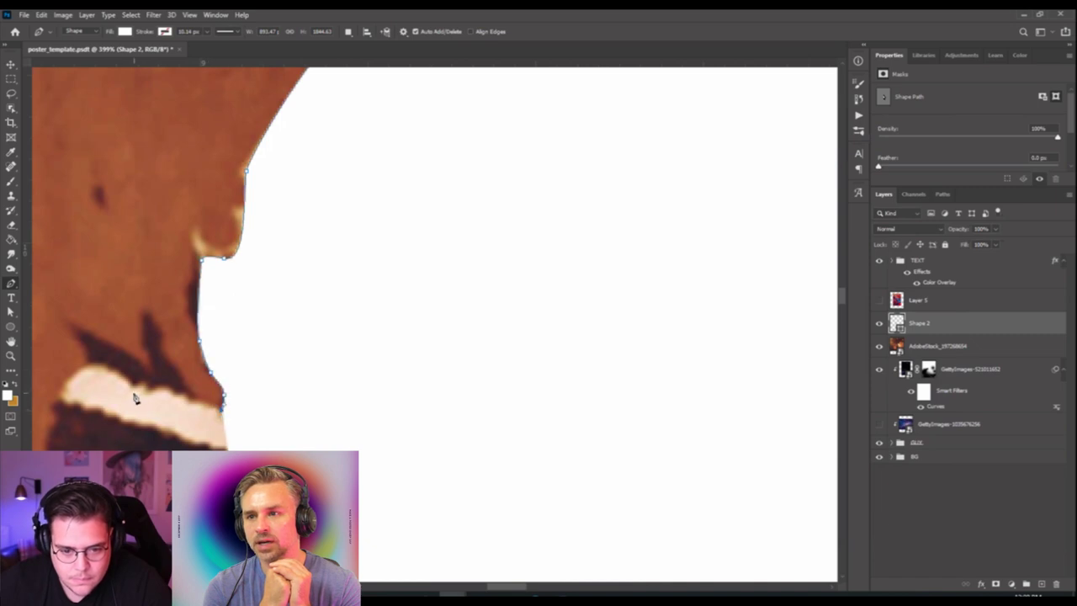
Outline the scarf's rounded upper fold and follow its back edge down to the first light pointed tip.
left_click_drag(136, 384, 344, 346)
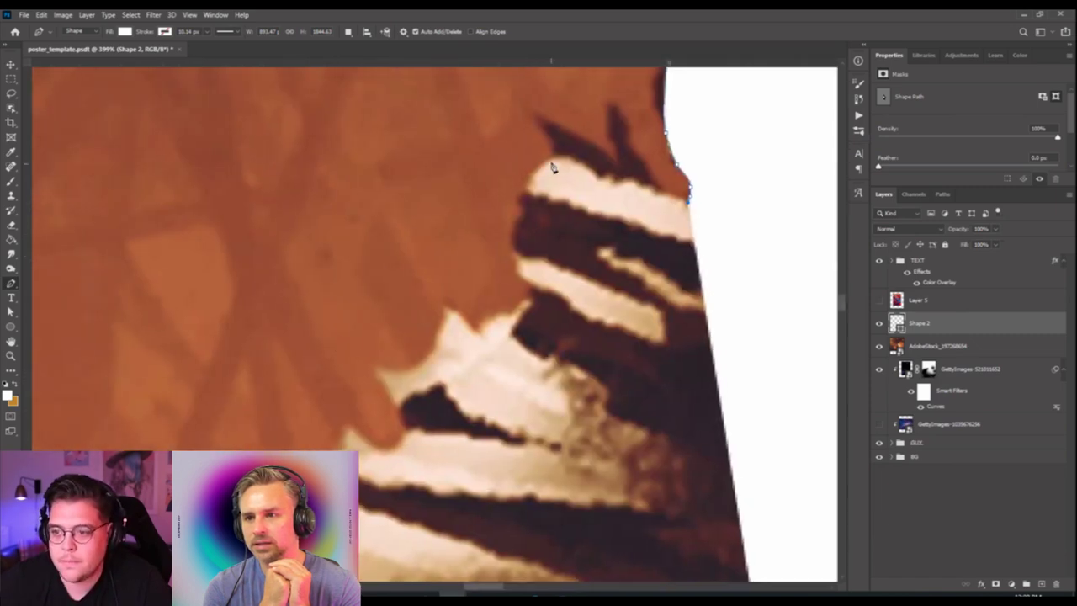
left_click_drag(552, 161, 531, 187)
left_click_drag(527, 211, 505, 330)
left_click(517, 247)
left_click(478, 340)
left_click(450, 316)
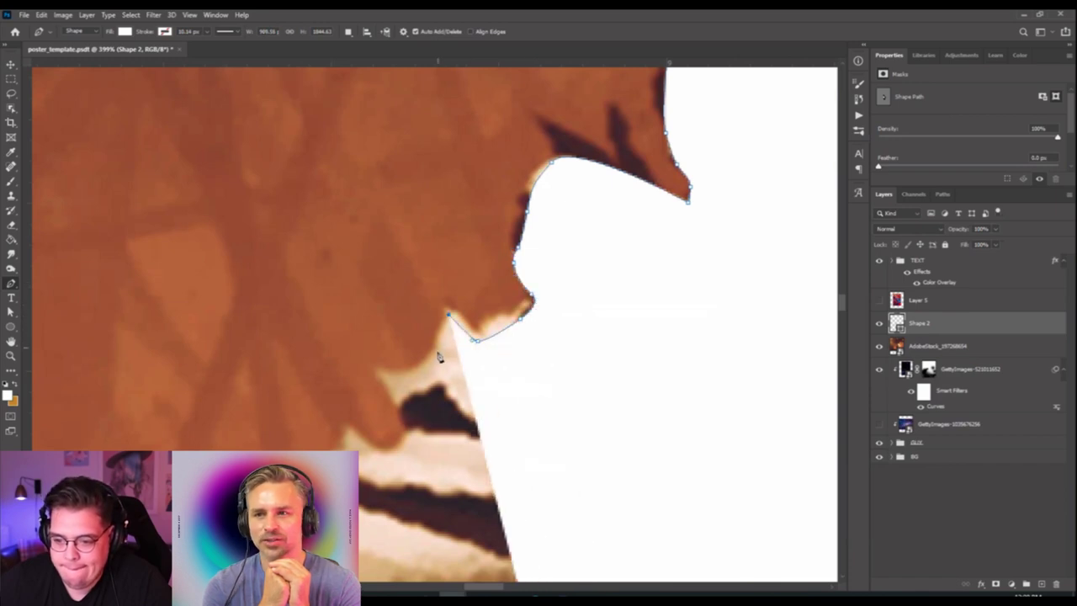
Continue the shape around the scarf's next pointed scraps and the dark fold down to the light shoulder edge.
left_click_drag(436, 357, 390, 375)
left_click(376, 369)
left_click_drag(407, 424, 398, 344)
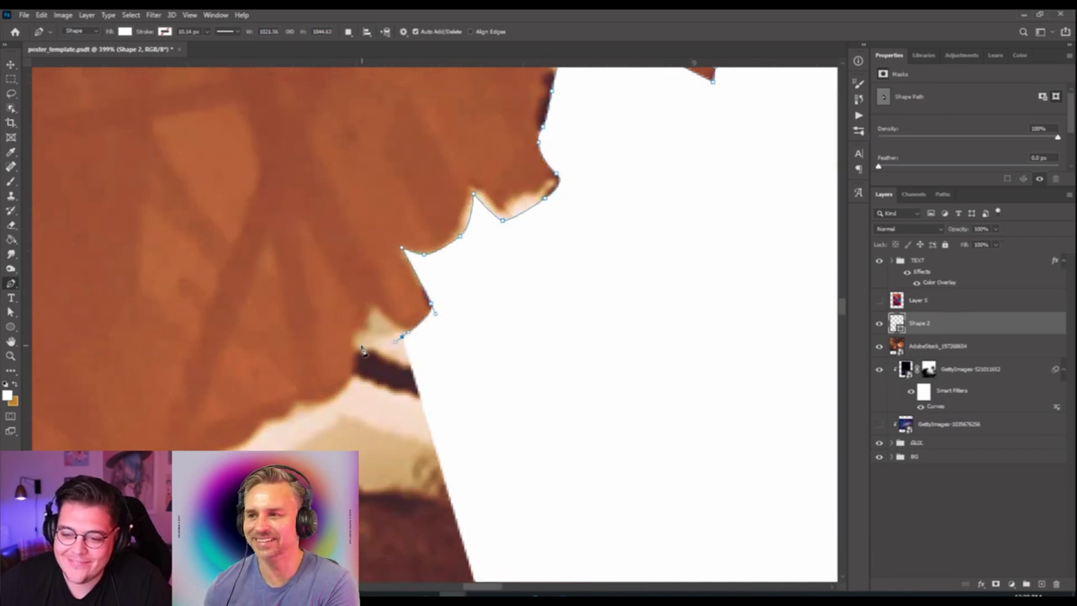
left_click(362, 345)
left_click(358, 357)
left_click(353, 376)
left_click_drag(350, 384, 349, 391)
Trace the light upper edge of the shoulder down past its small steps to the dark fold.
left_click_drag(314, 421, 558, 296)
left_click(547, 298)
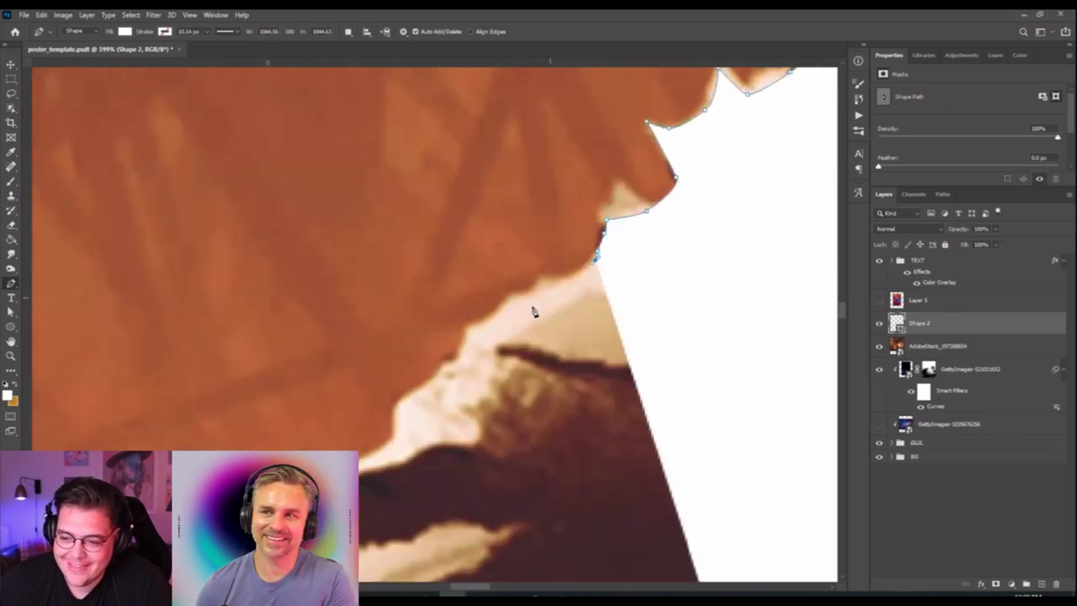
left_click_drag(467, 352, 460, 362)
left_click(430, 388)
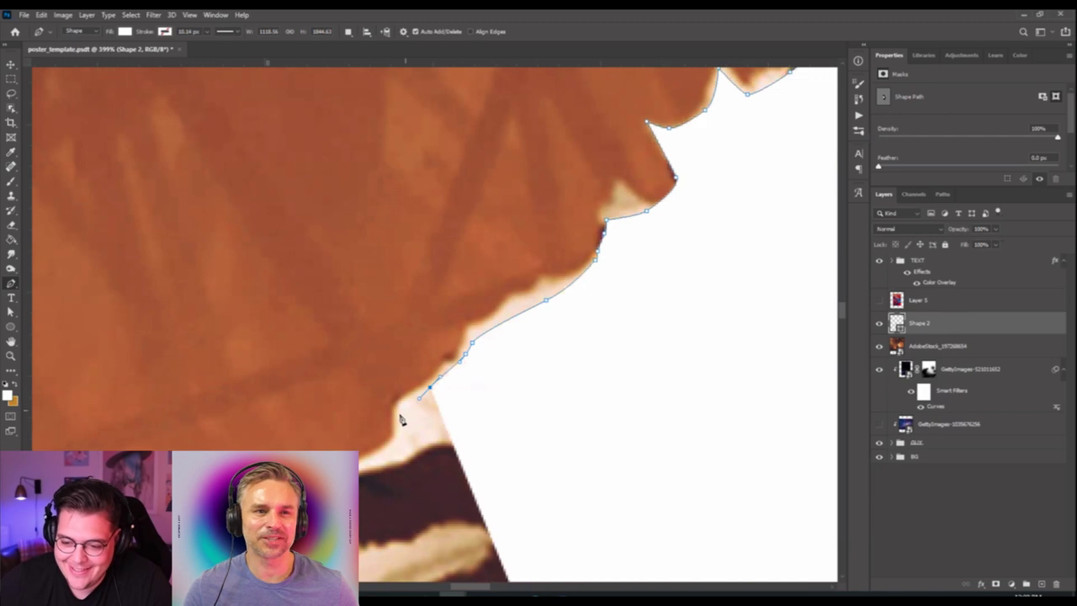
left_click(405, 413)
left_click(396, 417)
left_click_drag(388, 450, 378, 456)
left_click(335, 473)
Continue the shape along the dark fold and curve around the light cloth patch below it to its lower end.
left_click_drag(315, 525, 371, 225)
left_click_drag(376, 271, 371, 282)
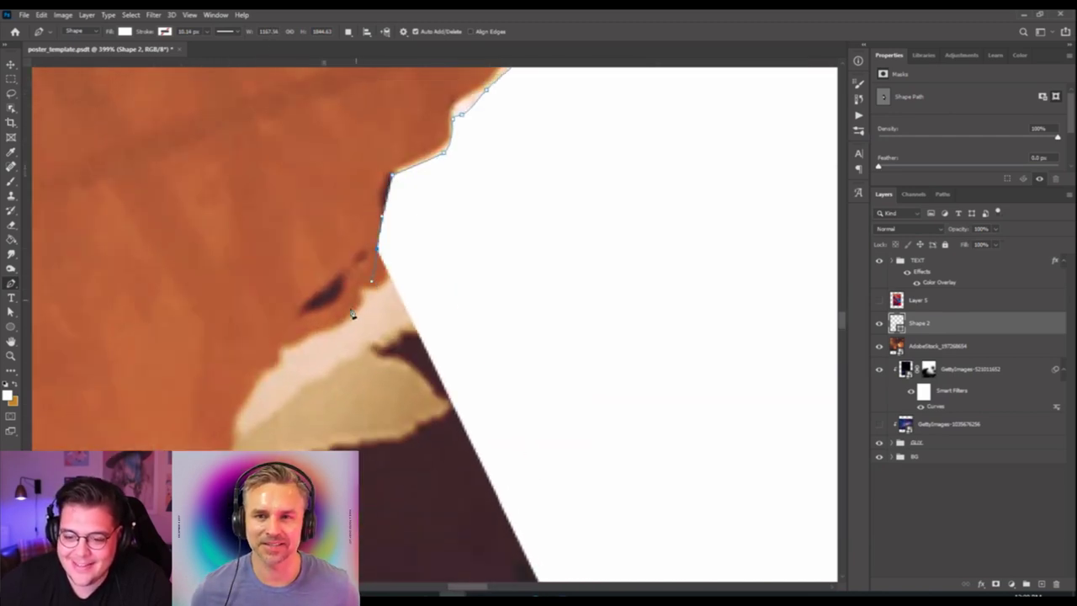
left_click(246, 417)
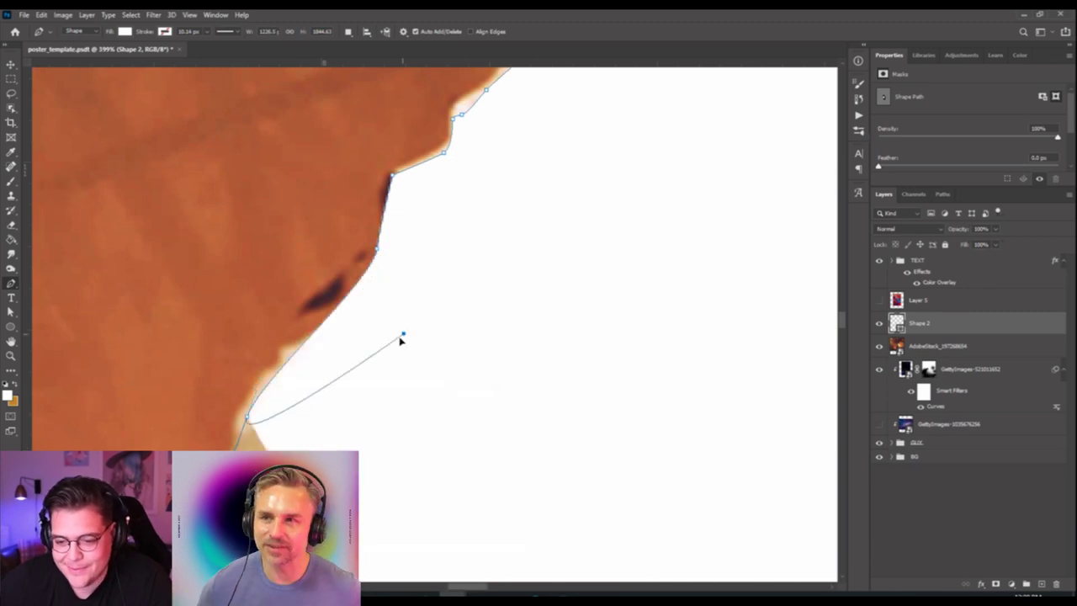
left_click_drag(482, 262, 535, 246)
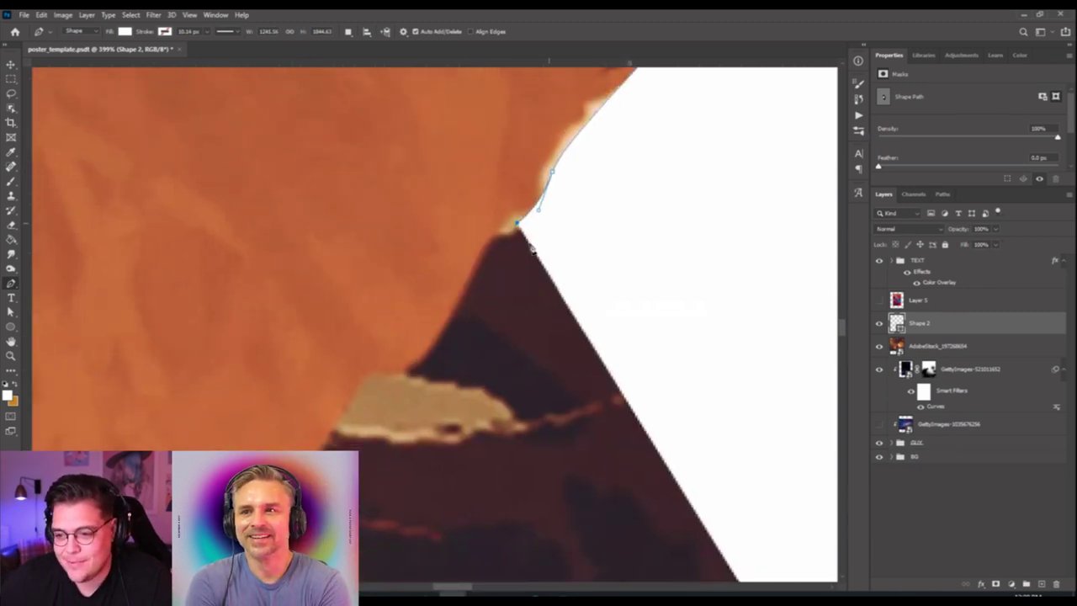
Trace the cloak's back edge past the small beige patch and the dark protruding corner into the notch beneath it.
left_click_drag(445, 335, 419, 377)
left_click(403, 377)
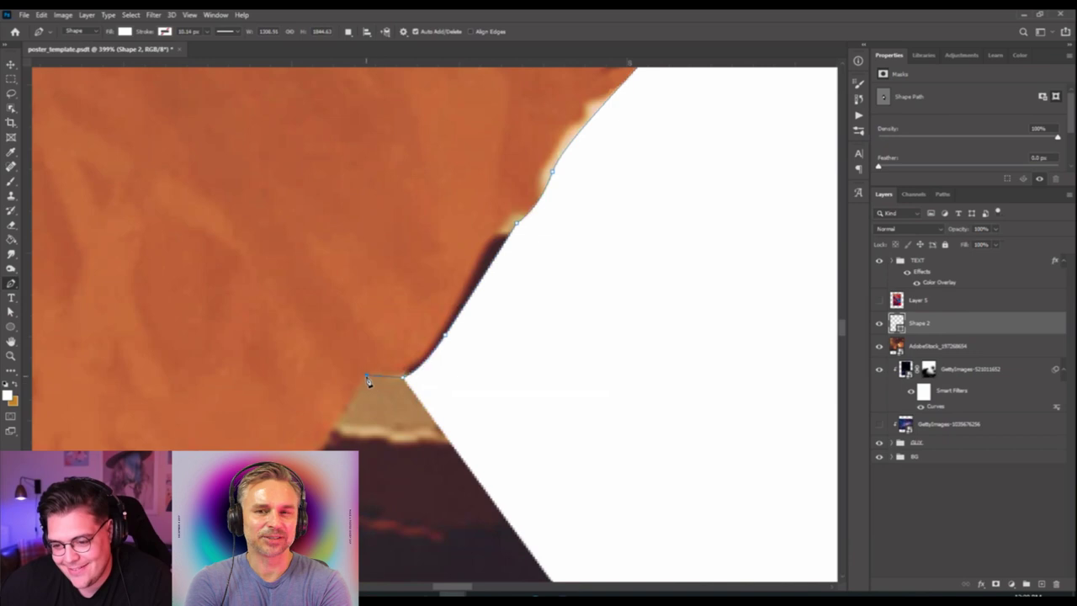
left_click(367, 374)
left_click_drag(342, 438, 374, 196)
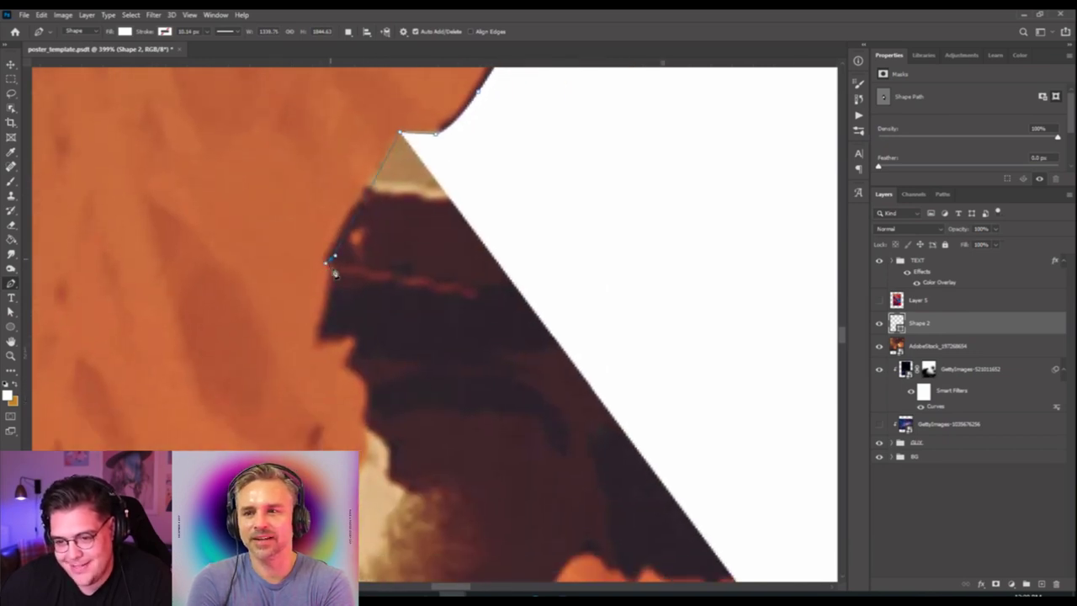
left_click(329, 262)
left_click(321, 337)
left_click(354, 337)
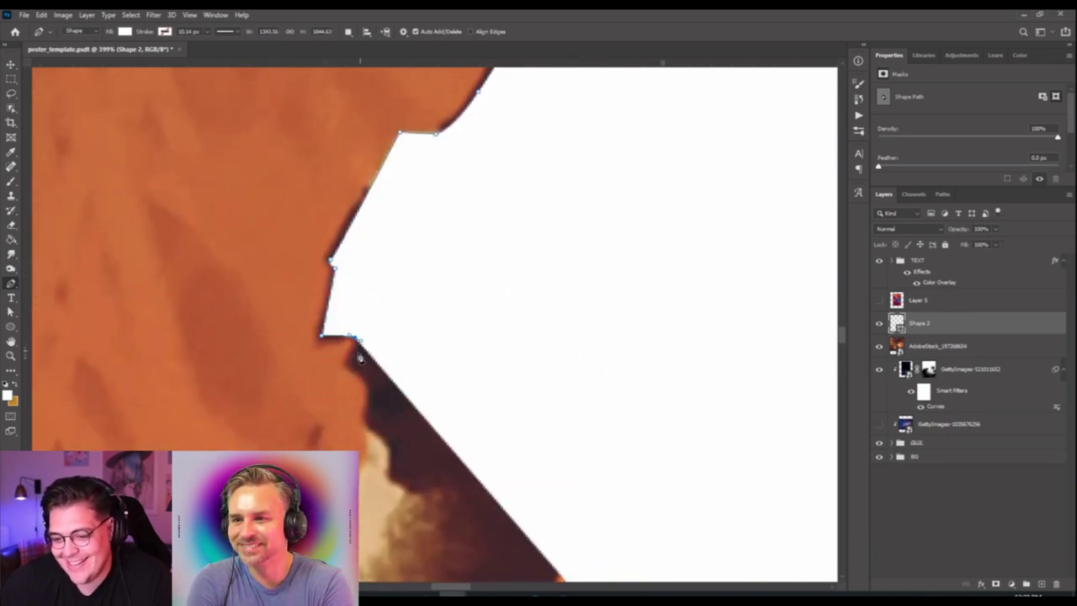
Trace the front edge from the notch over the dark protruding bump down to the top of the light sleeve.
left_click(345, 363)
left_click_drag(377, 386, 316, 279)
left_click_drag(302, 315, 298, 326)
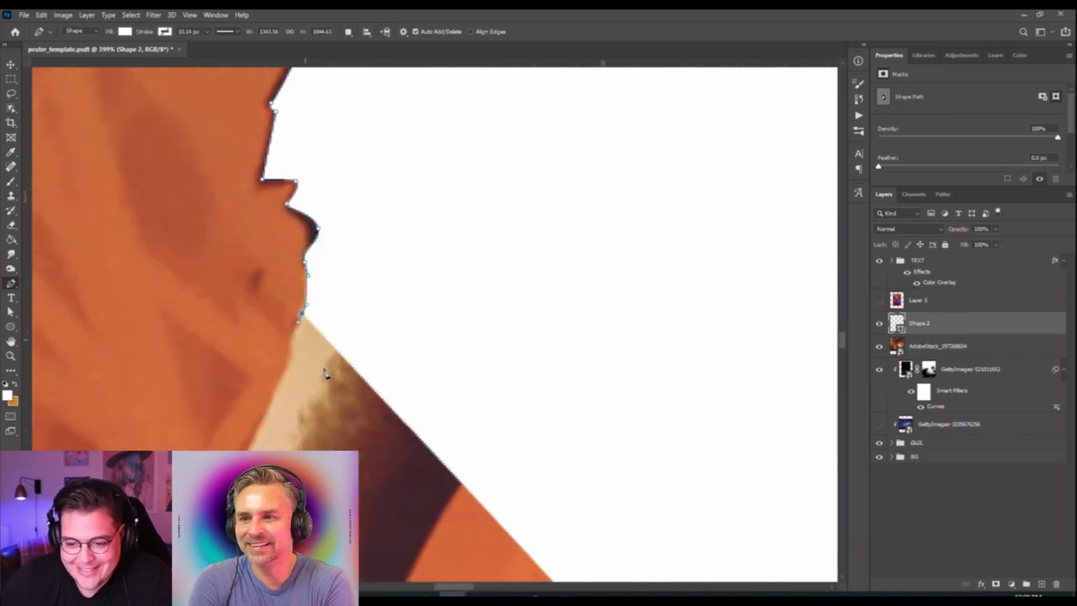
Continue the shape down the light sleeve edge, past the wrist and along the outer side of the dark hand.
scroll(329, 372, "down", 4)
left_click_drag(364, 294, 411, 37)
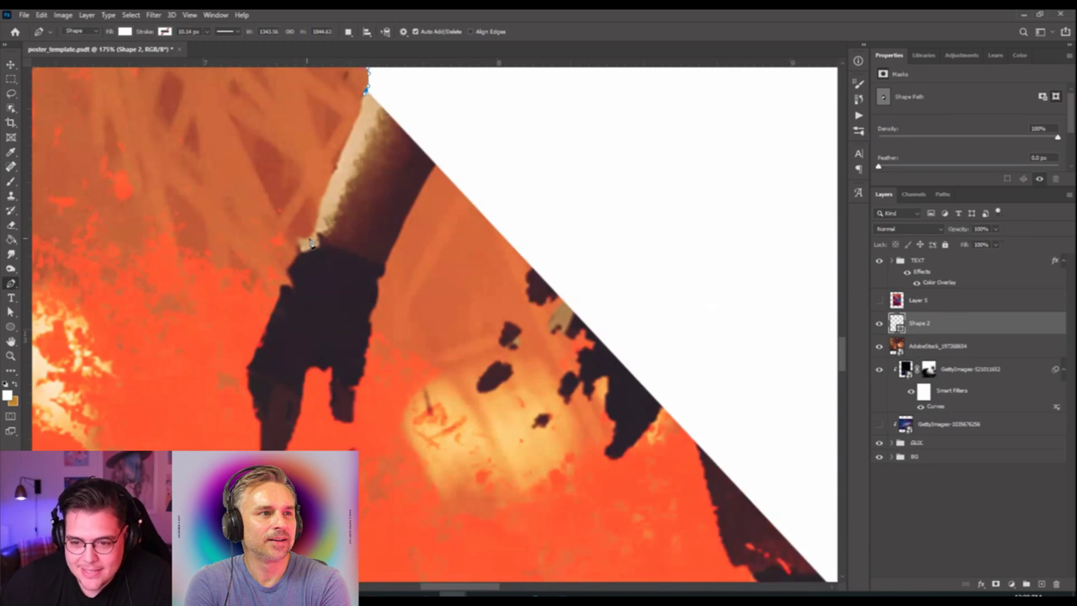
left_click_drag(310, 249, 292, 287)
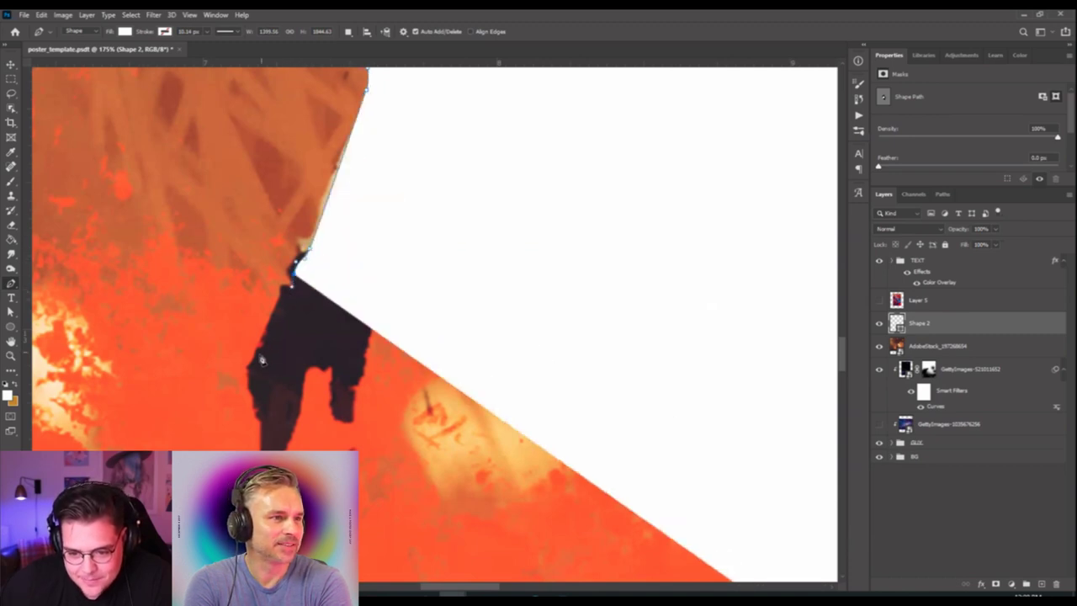
left_click(252, 372)
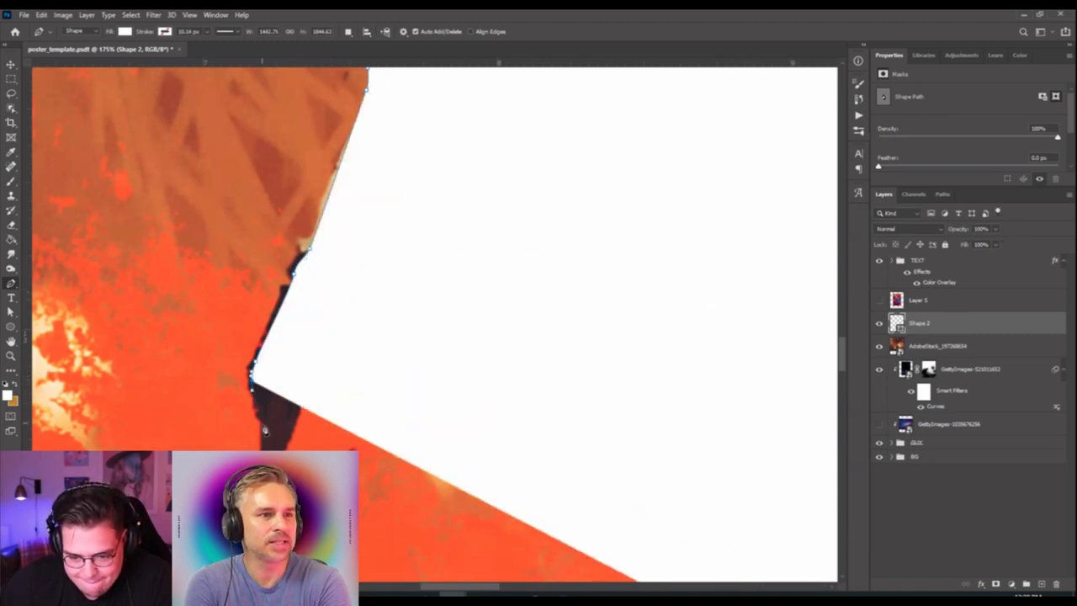
left_click(261, 425)
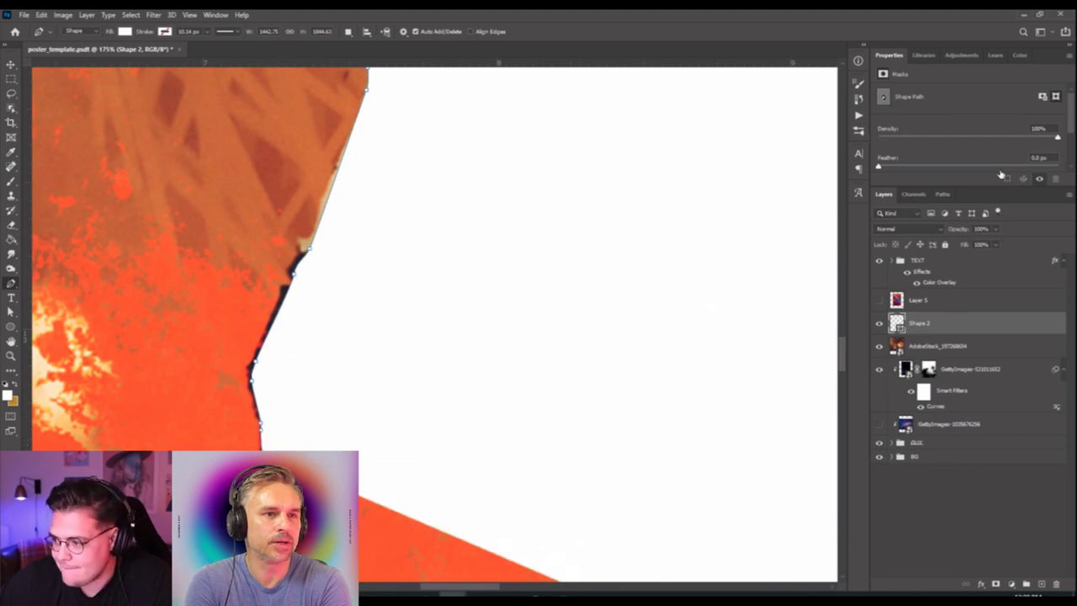
Set the shape layer's opacity to 0% so the figure beneath can be traced.
left_click(996, 231)
left_click_drag(997, 244, 944, 243)
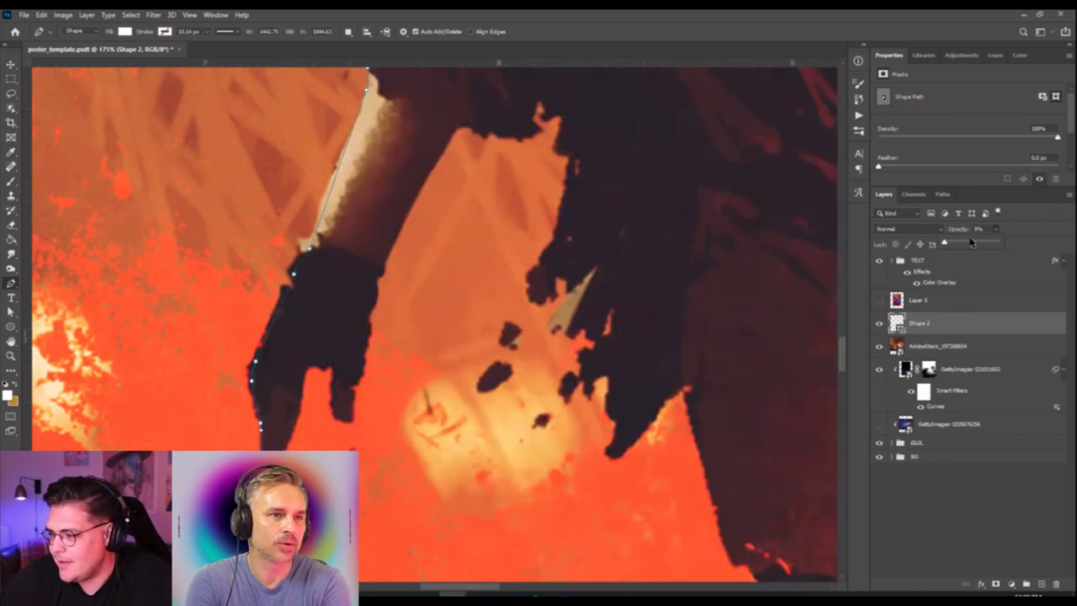
left_click(1022, 223)
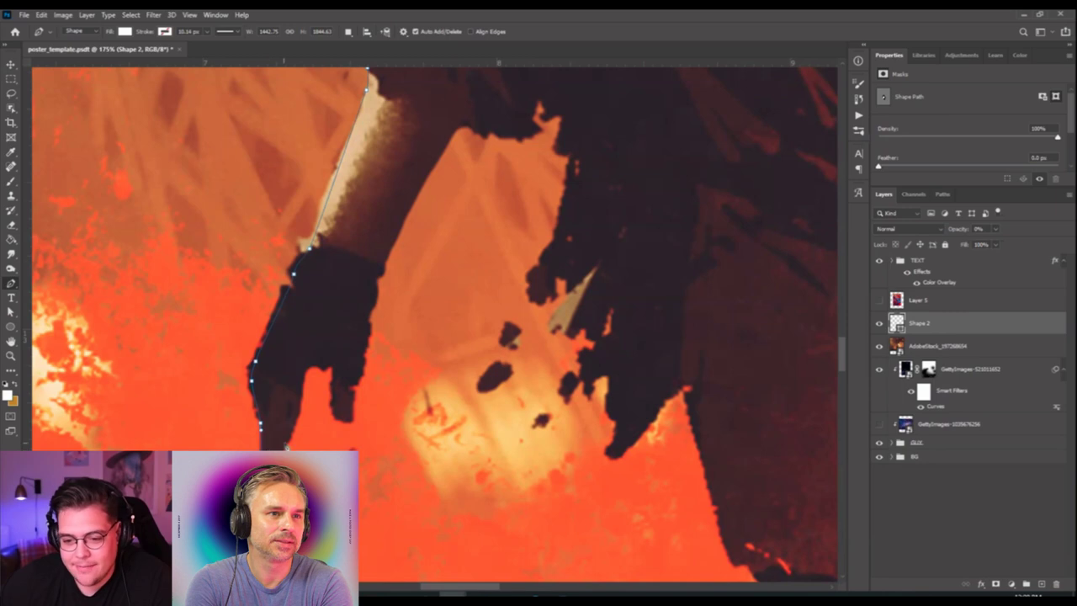
Trace around the tip of the hand's longest finger and up its inner side.
scroll(287, 446, "up", 5)
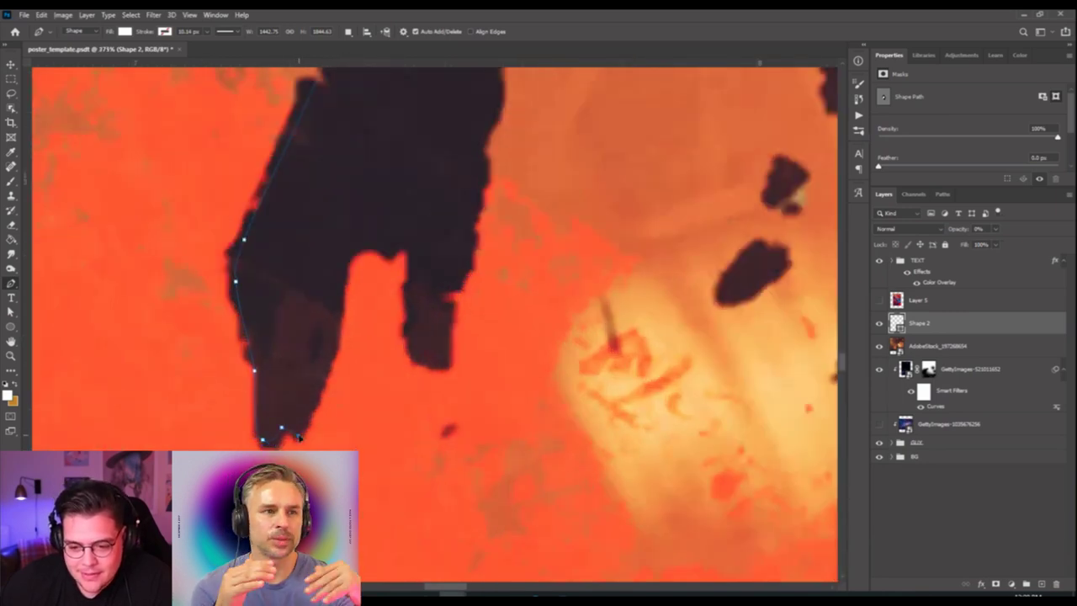
left_click(334, 358)
left_click(339, 313)
left_click(345, 266)
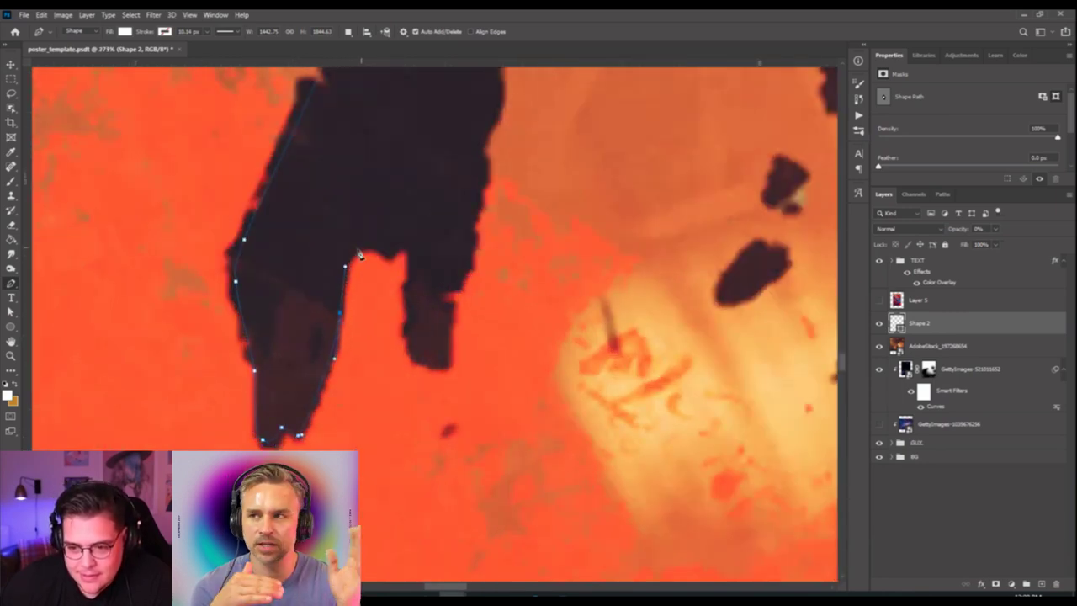
Continue the shape across the gap between the fingers and down around the short finger's tip.
left_click(357, 250)
left_click(386, 255)
left_click(392, 255)
left_click(404, 246)
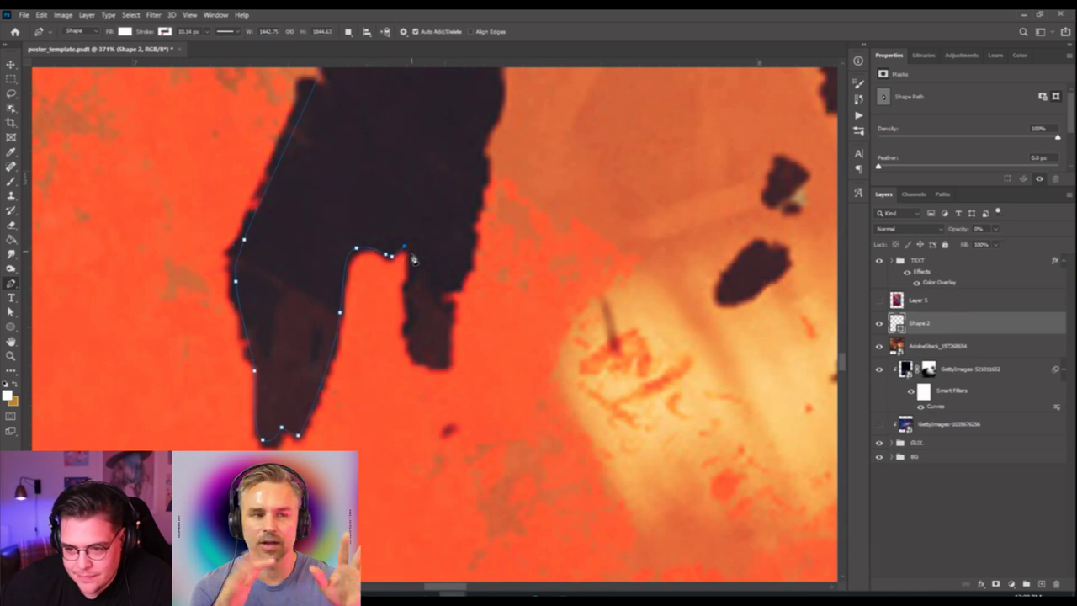
left_click(410, 262)
left_click(407, 283)
left_click(406, 295)
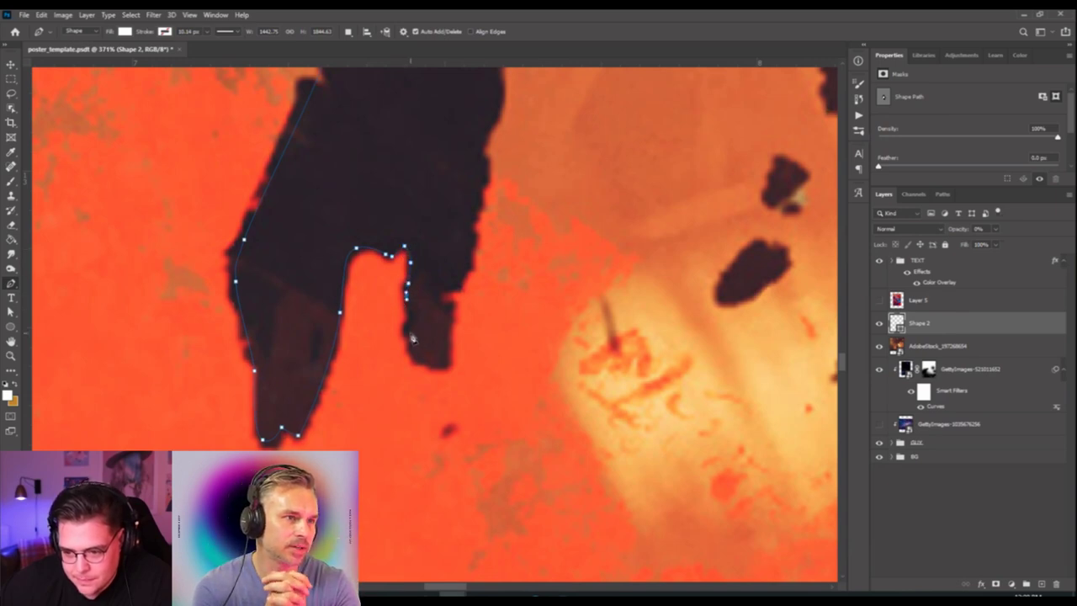
left_click(405, 339)
left_click(419, 360)
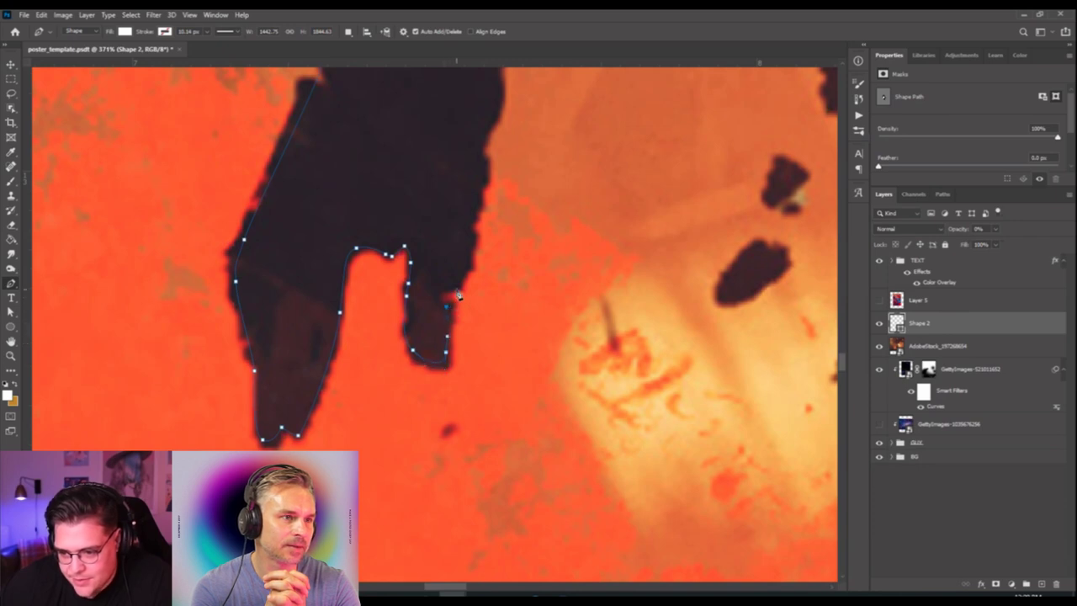
Undo the stray new shape and continue the outline up the short finger and the hand's inner edge to the wrist.
key("Return")
left_click(470, 244)
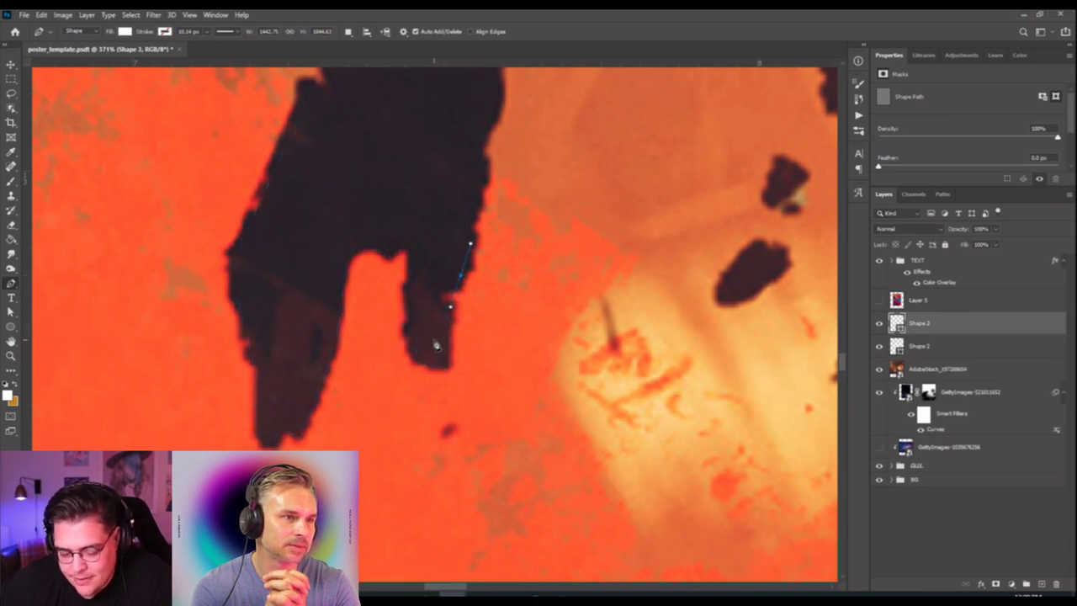
key("ctrl+z")
left_click(457, 286)
left_click(470, 249)
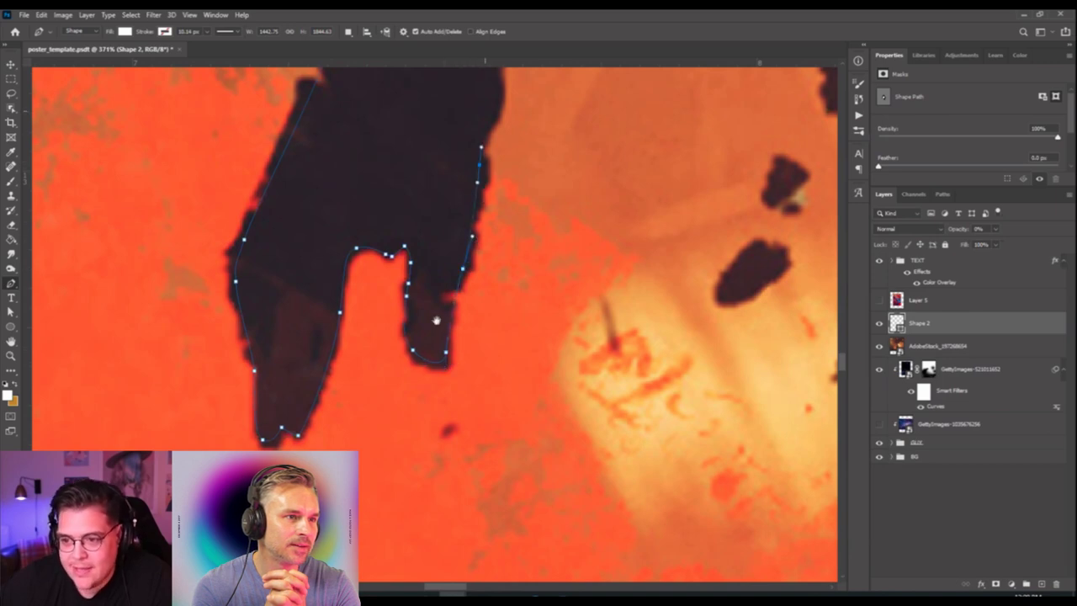
scroll(436, 320, "up", 4)
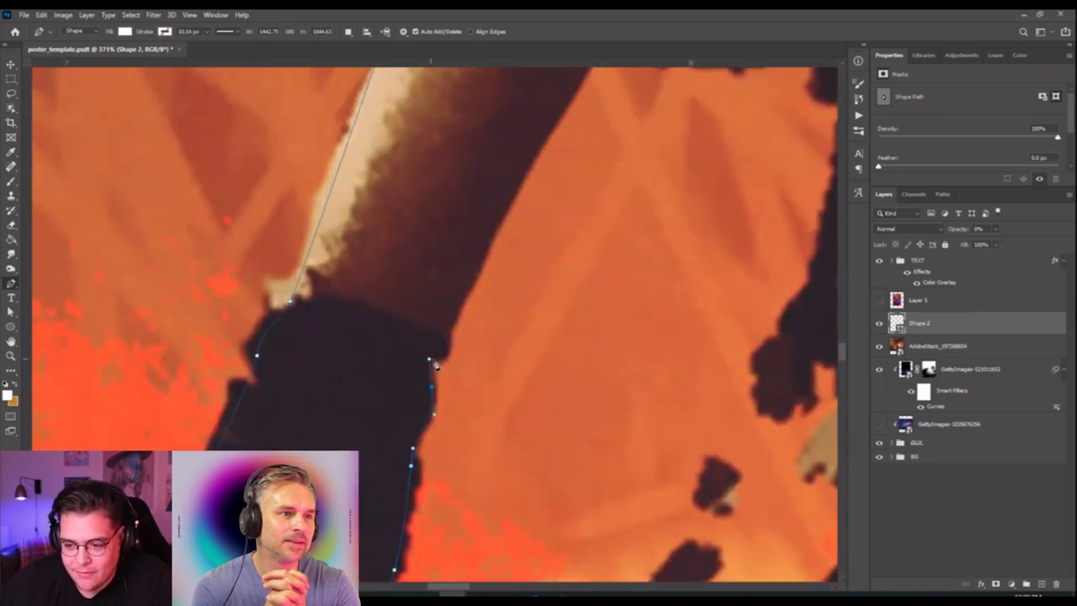
left_click_drag(443, 341, 442, 420)
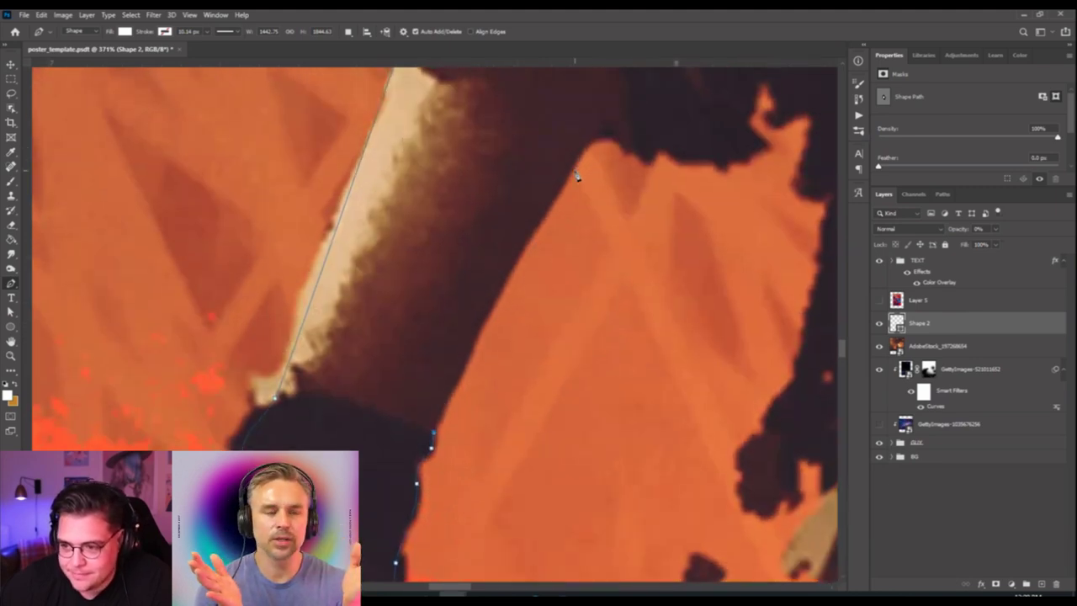
Curve the shape up the forearm's inner edge to the armpit and over the first bumps of the cloak's ragged hem.
mouse_move(574, 171)
left_mouse_down()
mouse_move(629, 105)
mouse_move(582, 149)
mouse_move(622, 146)
mouse_move(649, 160)
left_mouse_up()
left_click(600, 133)
left_click(627, 151)
left_click(637, 157)
left_click(665, 148)
left_click(697, 160)
left_click(709, 158)
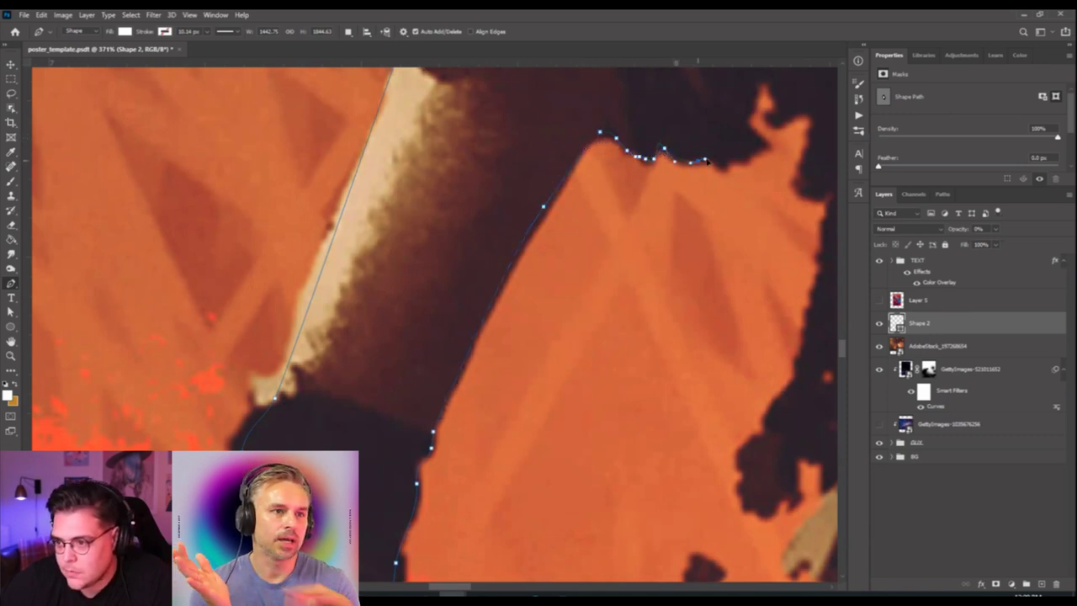
Trace the remaining ragged hem and go up the near side of the narrow orange notch to its tip.
left_click(716, 163)
left_click(726, 162)
left_click(736, 157)
left_click(744, 157)
left_click_drag(751, 151, 612, 266)
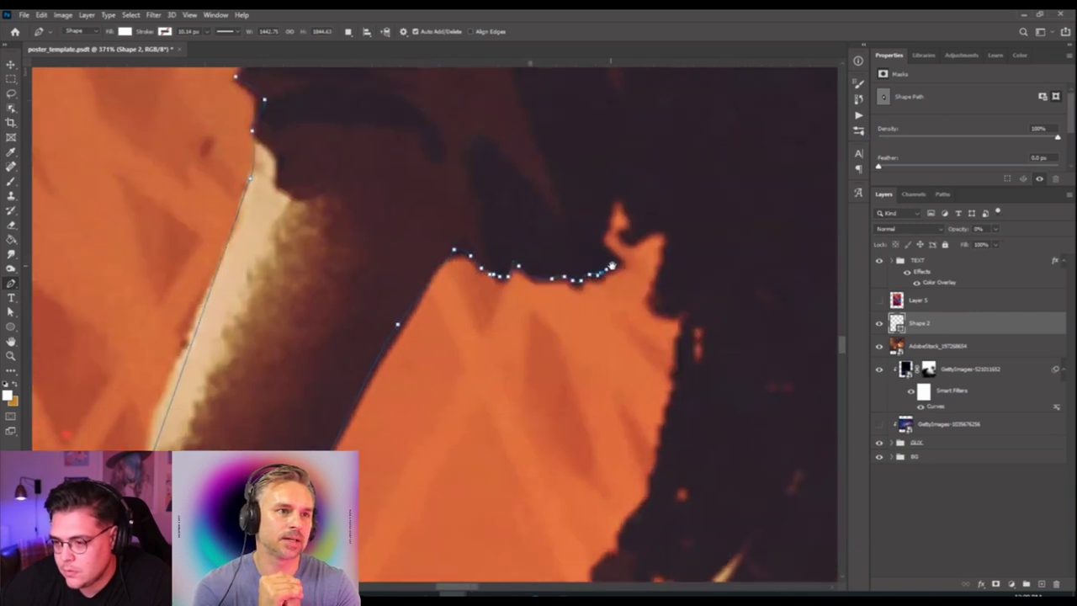
left_click(601, 231)
left_click(606, 220)
left_click(614, 200)
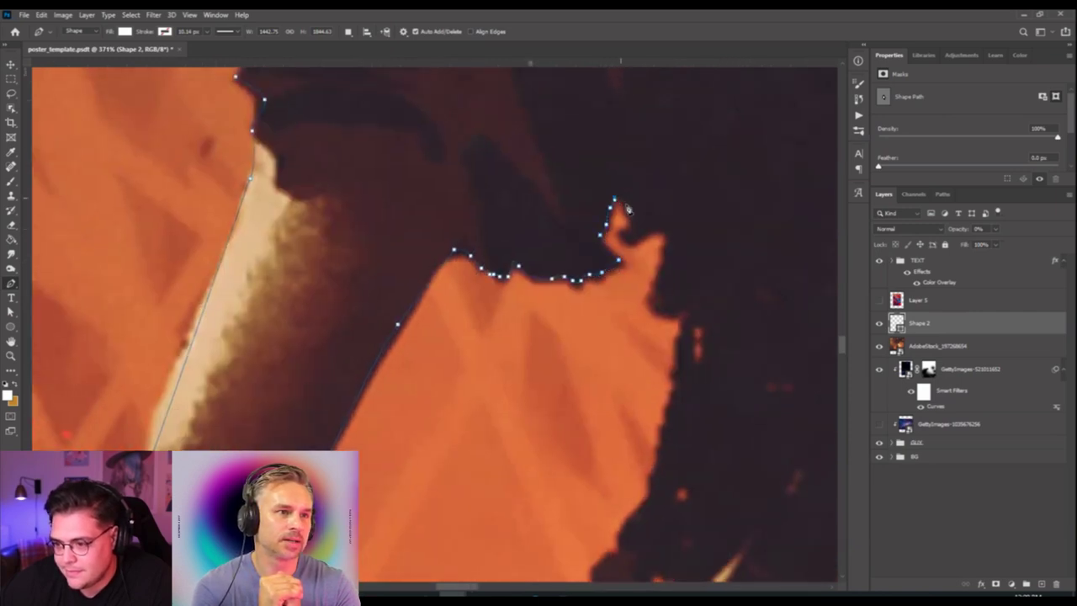
Trace down the far side of the orange notch and around the neighboring orange peak.
left_click(625, 207)
left_click(631, 223)
left_click(630, 237)
left_click(637, 233)
left_click(652, 227)
left_click(666, 229)
left_click(667, 244)
left_click(653, 274)
left_click(658, 303)
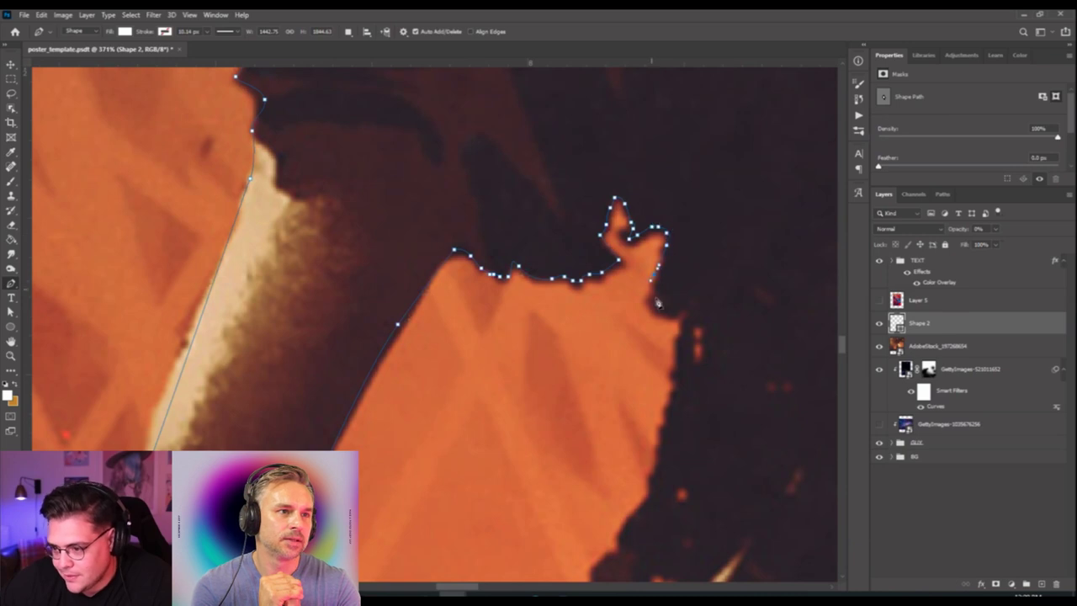
Continue the shape around the small orange corner and curve it down the cloak's long dark edge.
left_click(669, 310)
left_click(679, 307)
left_click(688, 301)
left_click_drag(690, 314, 685, 326)
left_click_drag(665, 409, 561, 236)
left_click(561, 234)
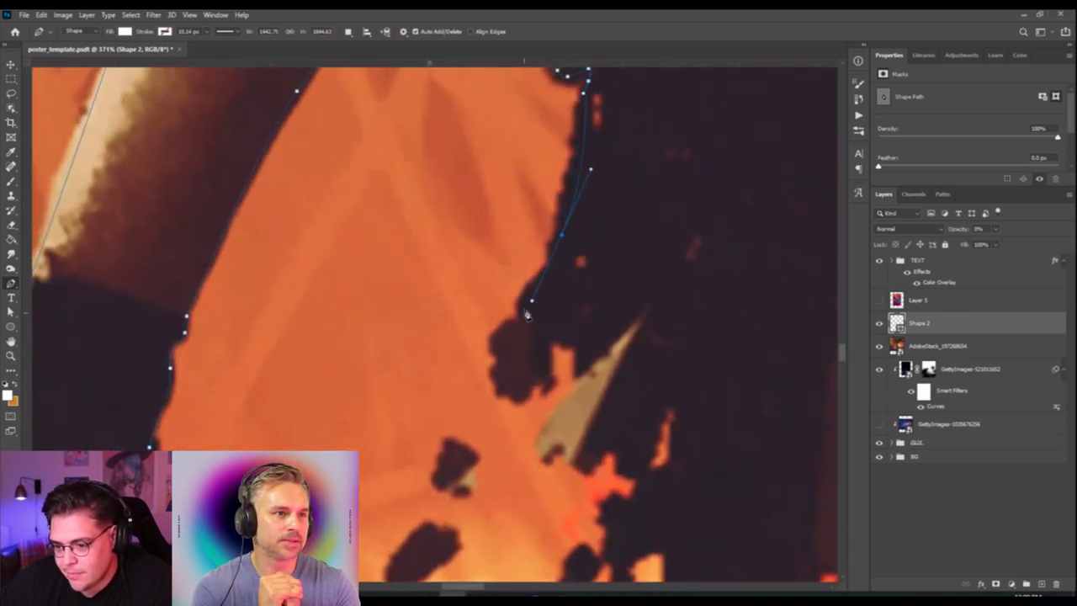
Trace around the rounded dark scrap at the cloak's edge and the small square orange notch beside it.
left_click(518, 326)
left_click(505, 357)
left_click(497, 383)
left_click(502, 386)
left_click(513, 383)
left_click(523, 379)
left_click(547, 358)
left_click(555, 341)
left_click(568, 343)
left_click(577, 353)
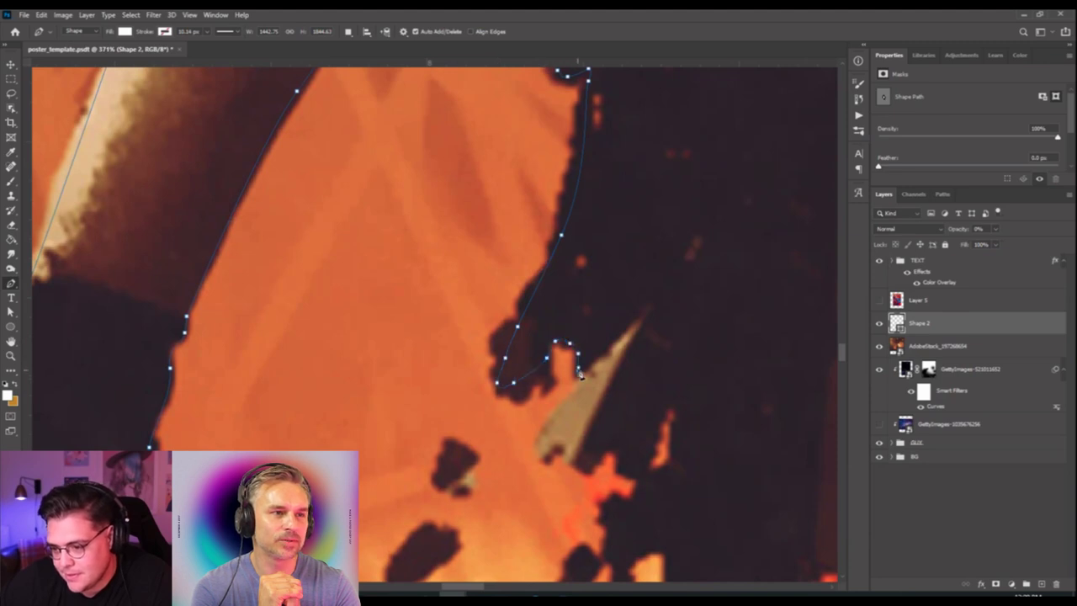
Continue the shape around the beige scrap's lower end and down the jagged cloak edge beneath it.
scroll(564, 425, "down", 4)
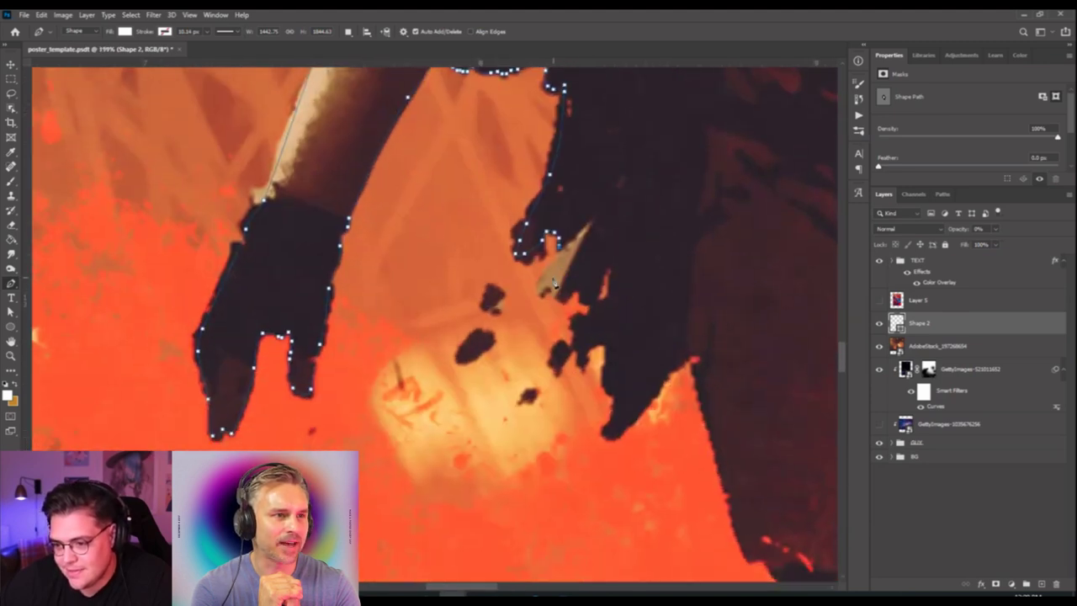
left_click_drag(557, 296, 561, 301)
left_click(558, 299)
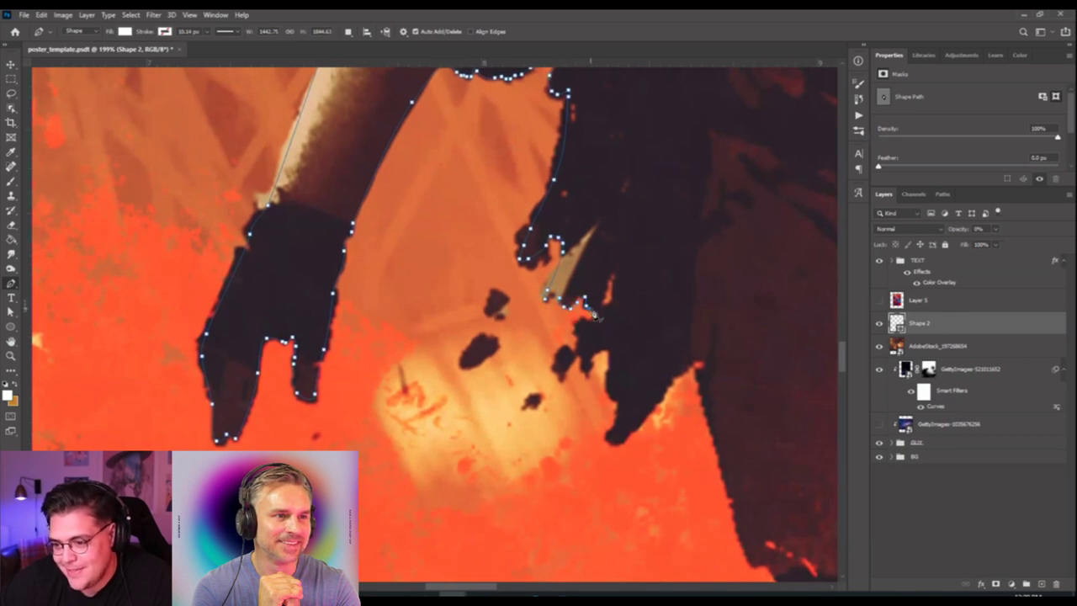
left_click(595, 319)
left_click(589, 325)
left_click(583, 329)
left_click(580, 351)
left_click(583, 361)
left_click(587, 371)
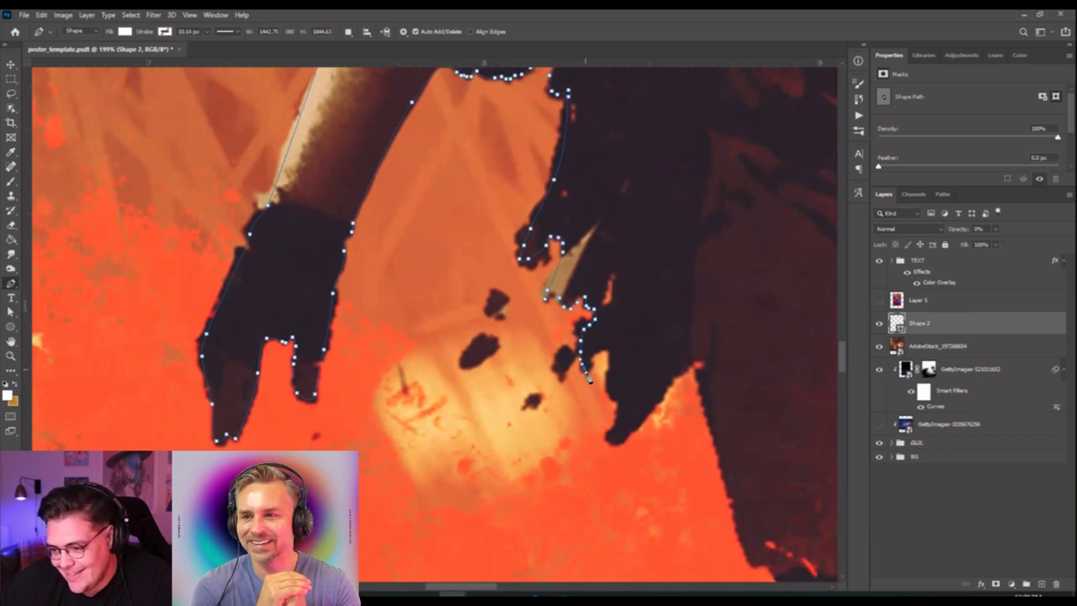
Trace the yellow notch down to the cloak's lowest pointed tip and back up to the corner beside the leg.
left_click_drag(605, 347, 617, 344)
left_click(606, 347)
left_click(613, 364)
left_click(616, 386)
left_click(620, 408)
left_click(613, 429)
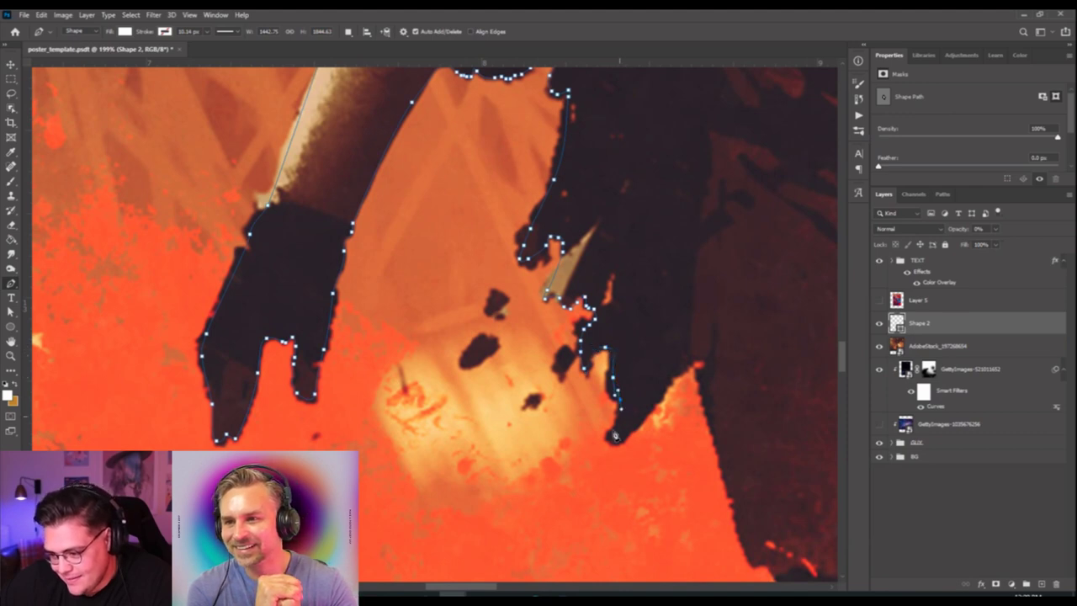
left_click(608, 436)
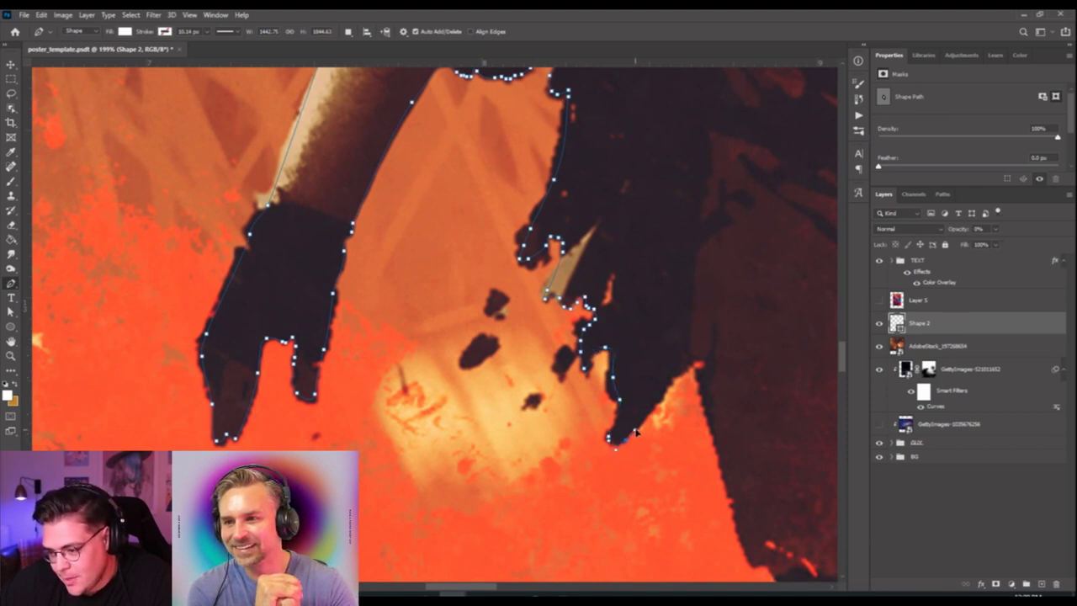
left_click(677, 372)
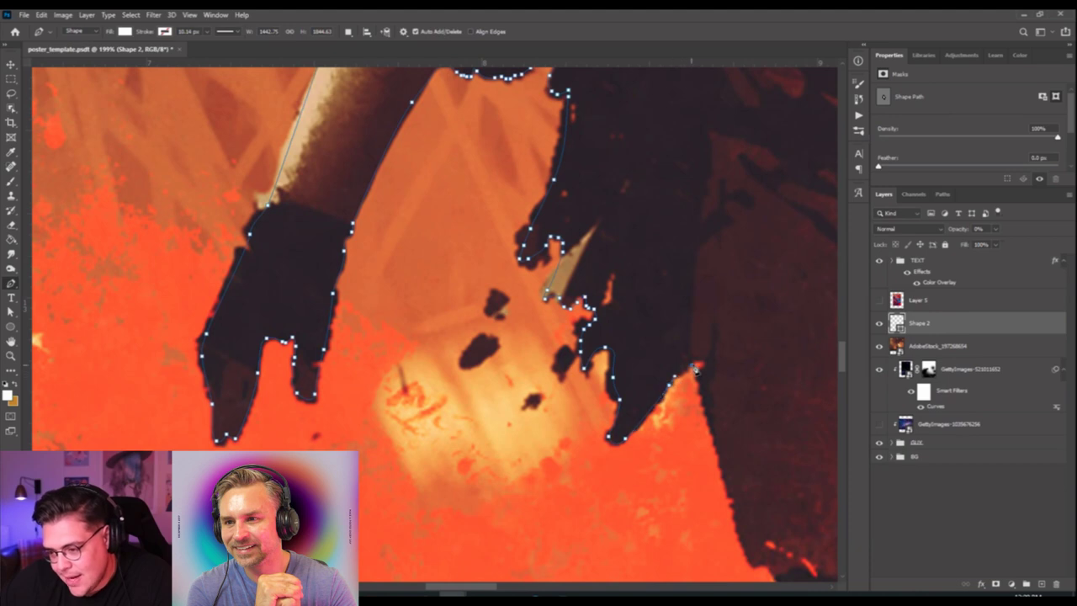
Trace the front edge of the leg down to the dark corner near the red flecks.
left_click_drag(735, 443, 565, 331)
left_click_drag(570, 409, 573, 431)
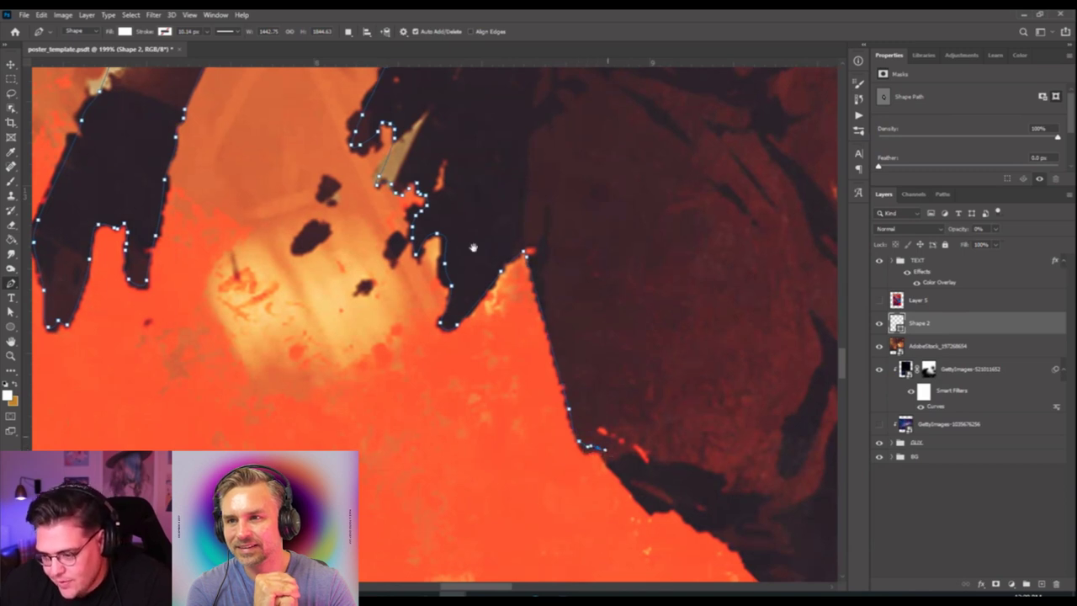
left_click_drag(598, 455, 461, 195)
Trace the ragged underside of the leg down to the lower leg and close the figure's outline.
left_click_drag(492, 259, 522, 261)
left_click(502, 268)
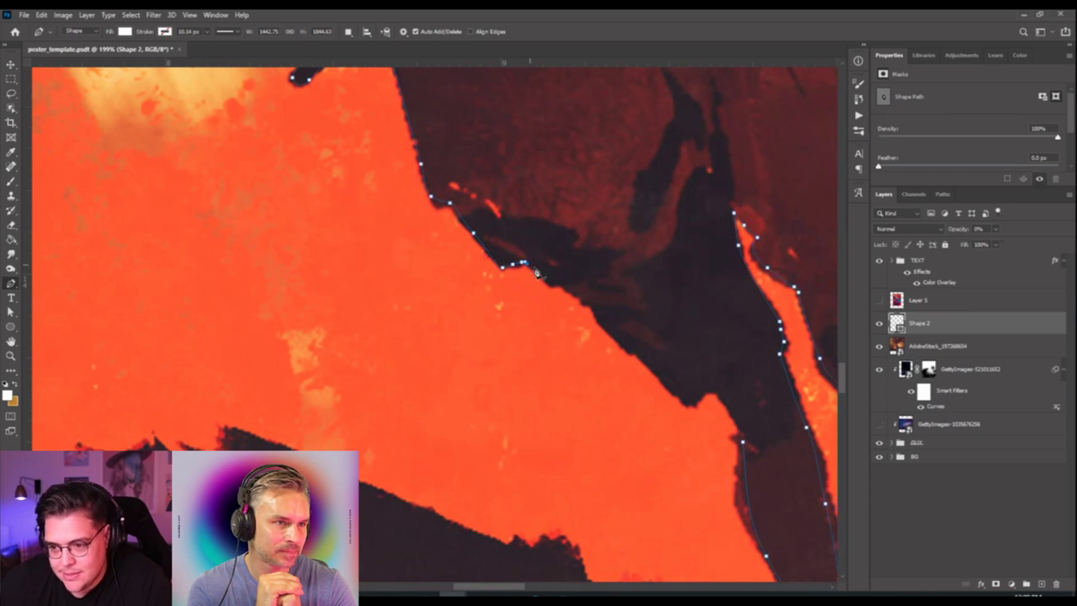
left_click_drag(566, 288, 601, 319)
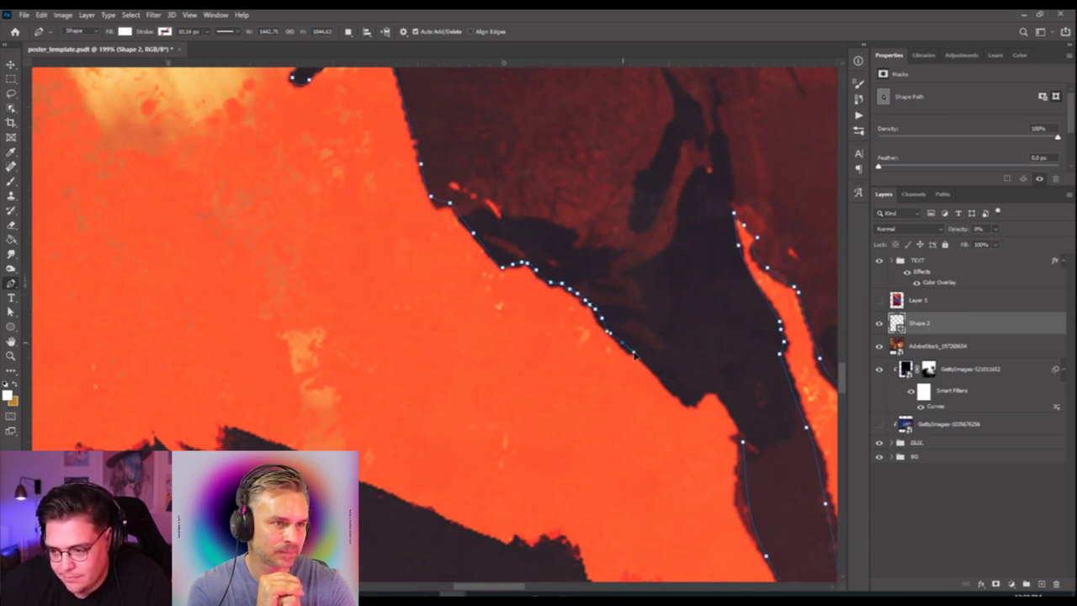
mouse_move(641, 360)
left_mouse_down()
mouse_move(696, 406)
mouse_move(721, 397)
mouse_move(714, 297)
left_mouse_up()
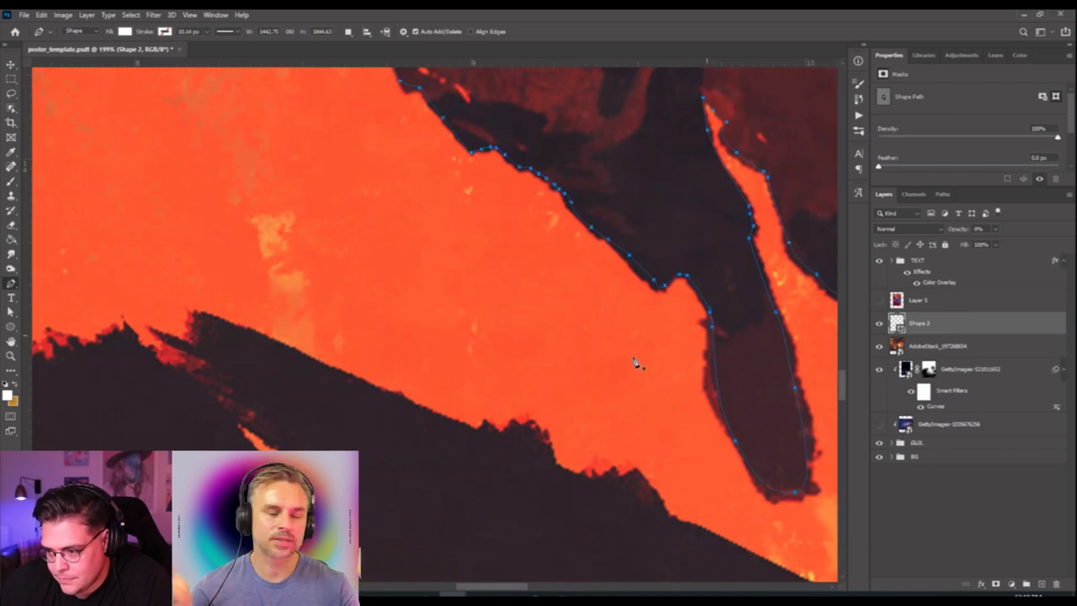
Load the traced shape as a selection and add it as a layer mask to the AdobeStock_197268654 fire illustration layer.
scroll(640, 370, "down", 5)
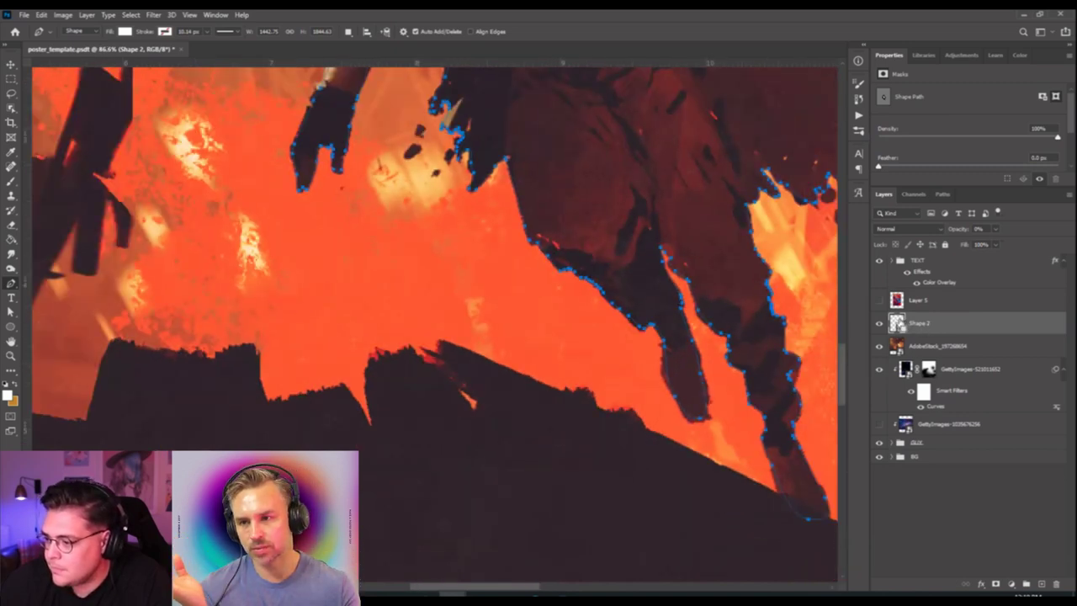
left_click(897, 323, "ctrl")
left_click(917, 345)
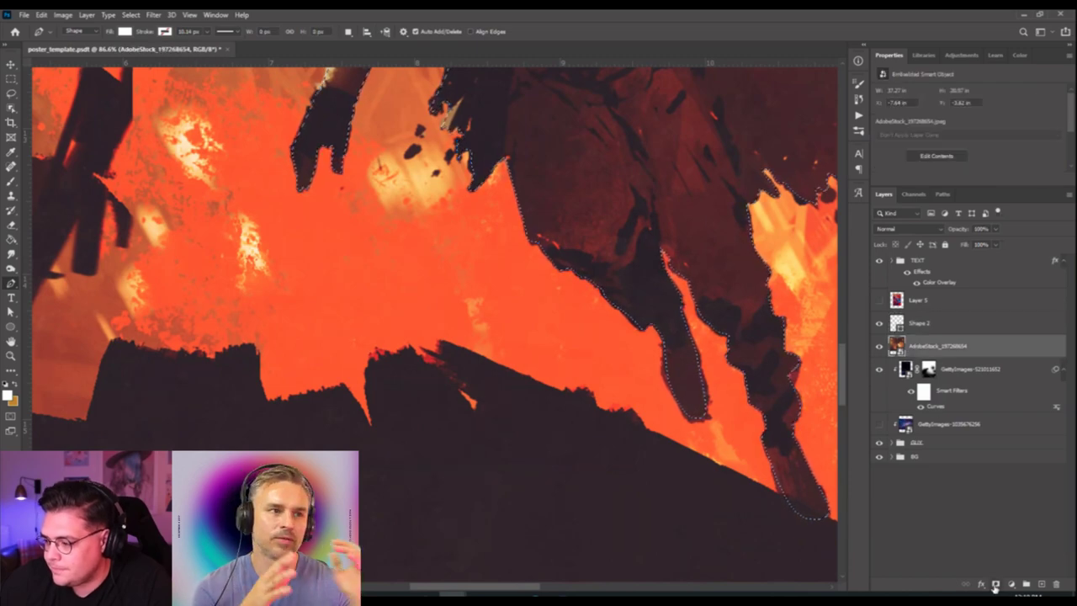
left_click(995, 583)
scroll(584, 421, "down", 8)
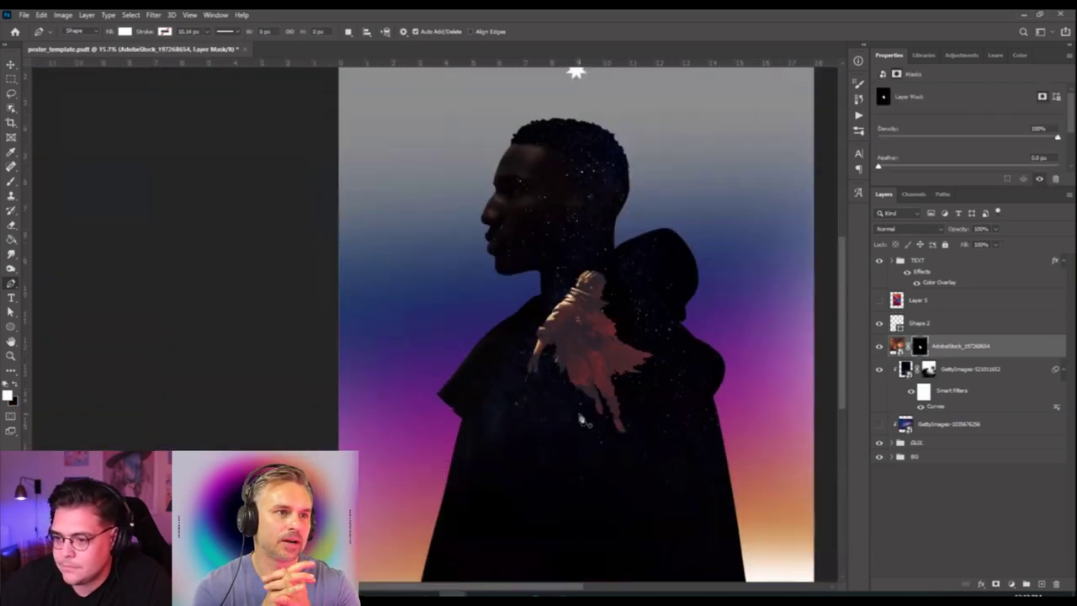
Hide the traced Shape 2 layer.
key("v")
left_click_drag(579, 336, 585, 375)
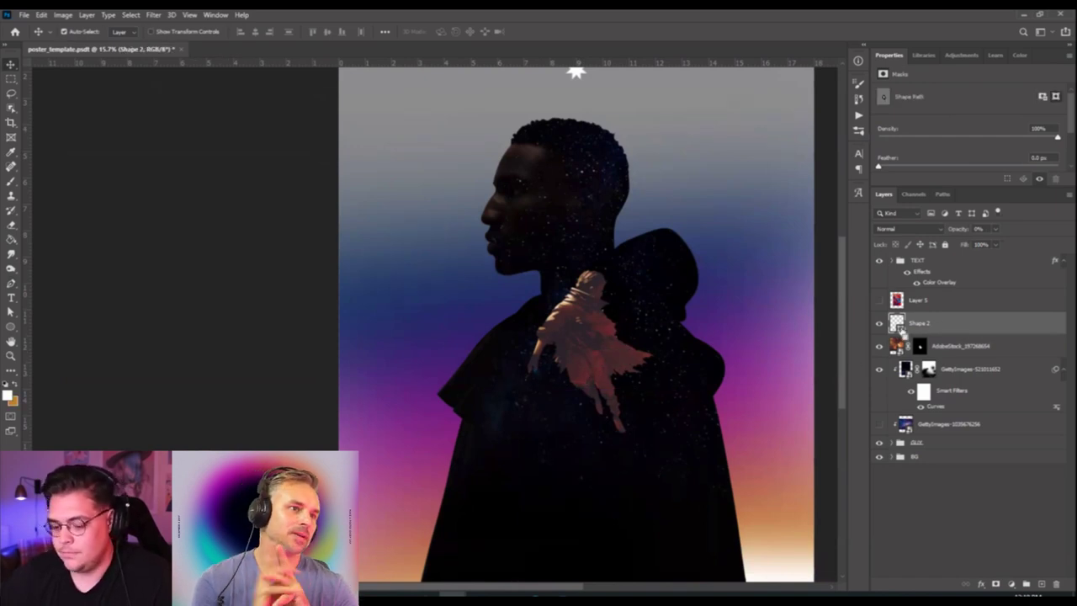
key("ctrl+t")
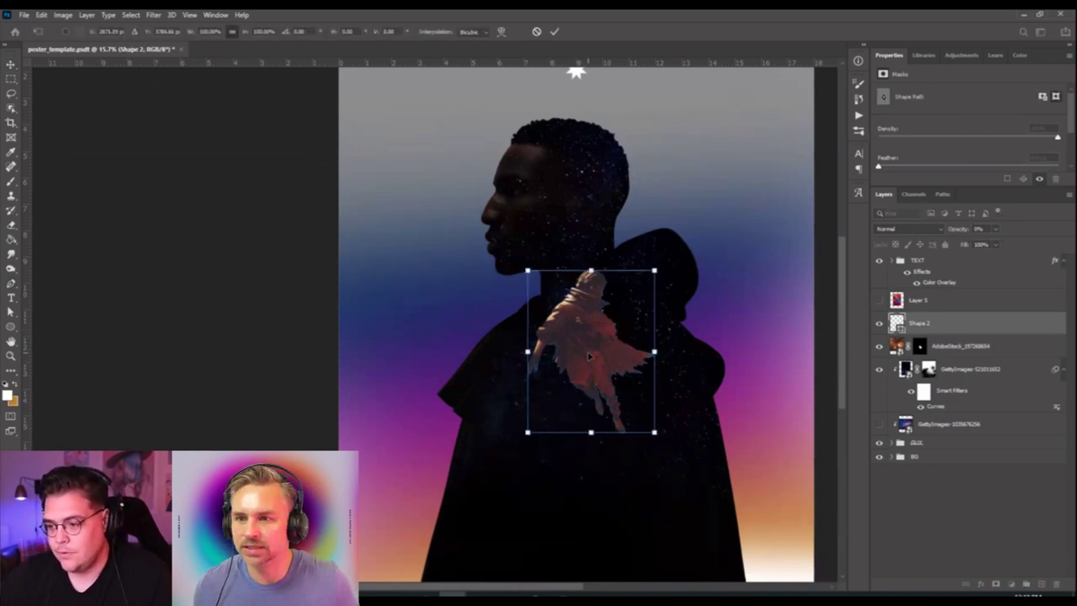
key("Return")
left_click(879, 324)
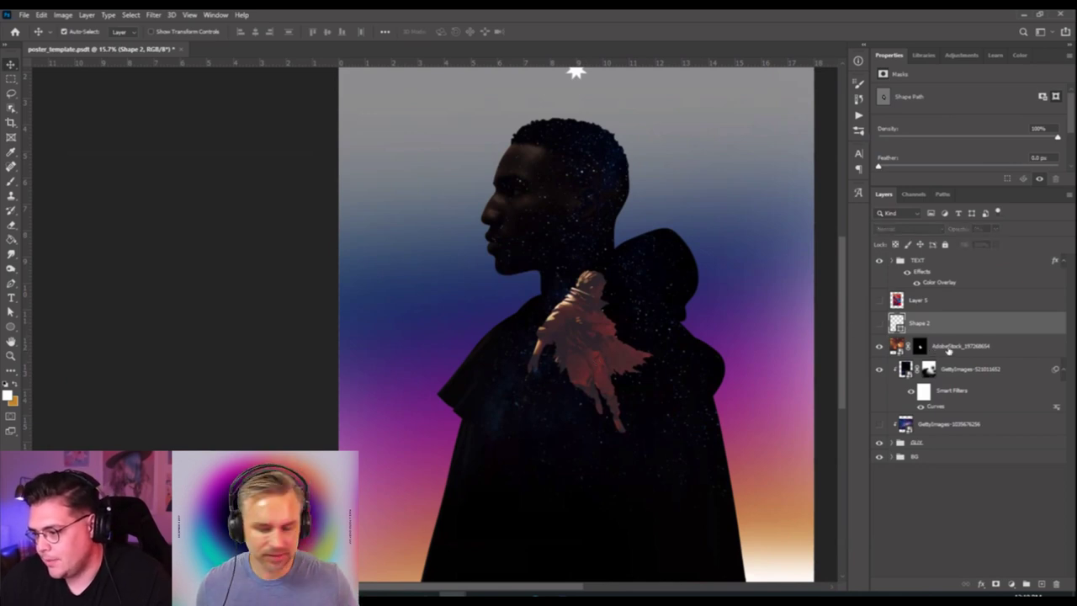
left_click(959, 346)
key("ctrl+t")
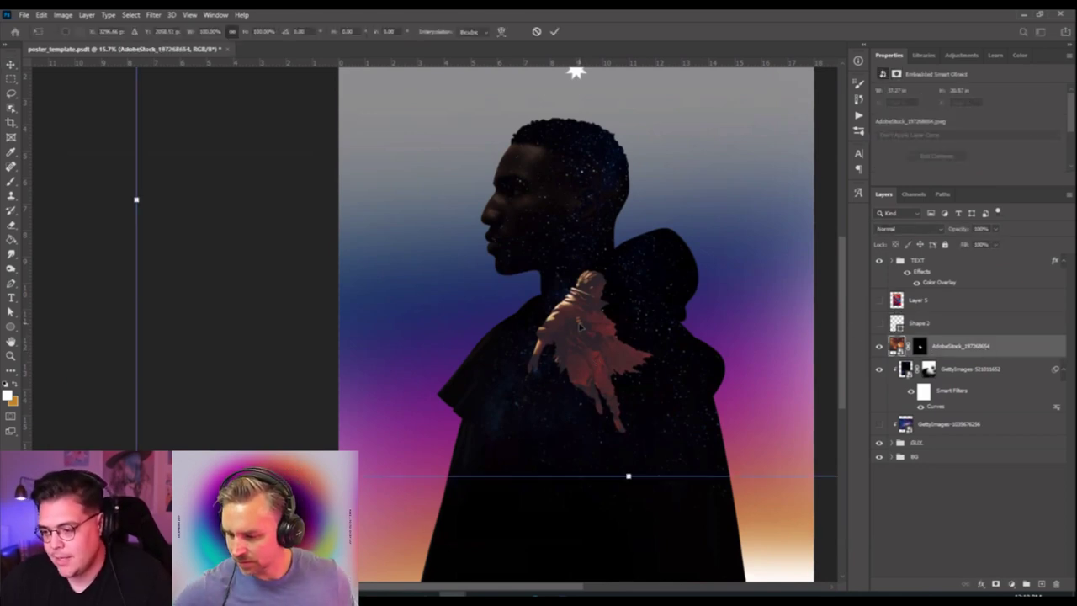
key("Return")
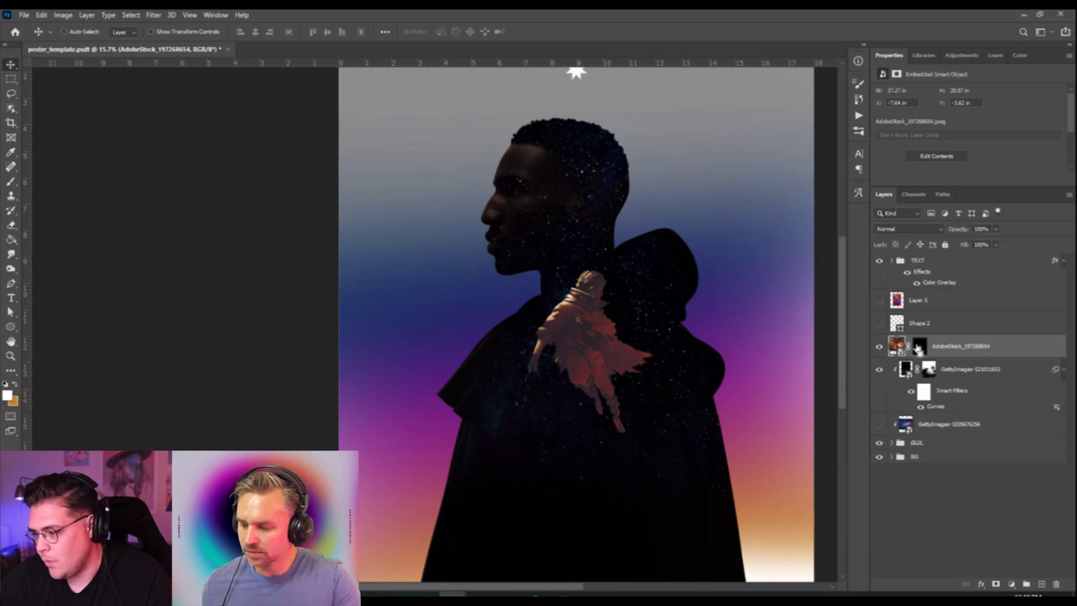
Load the fire illustration's mask as a selection, copy the figure to a new layer, and hide the AdobeStock_197268654 layer.
left_click(920, 347, "ctrl")
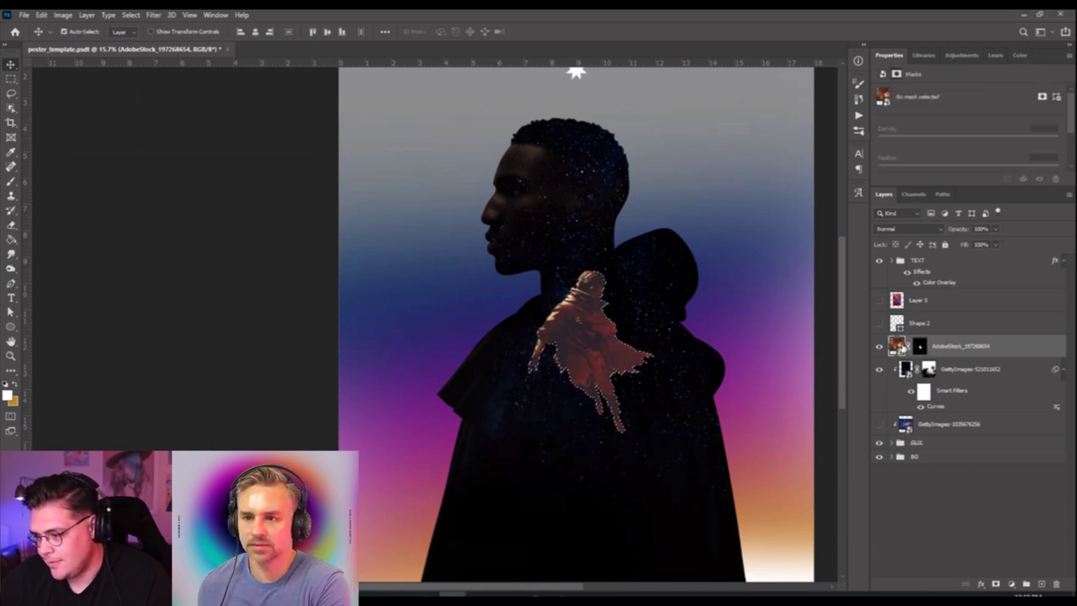
left_click(901, 349)
key("ctrl+j")
left_click(880, 369)
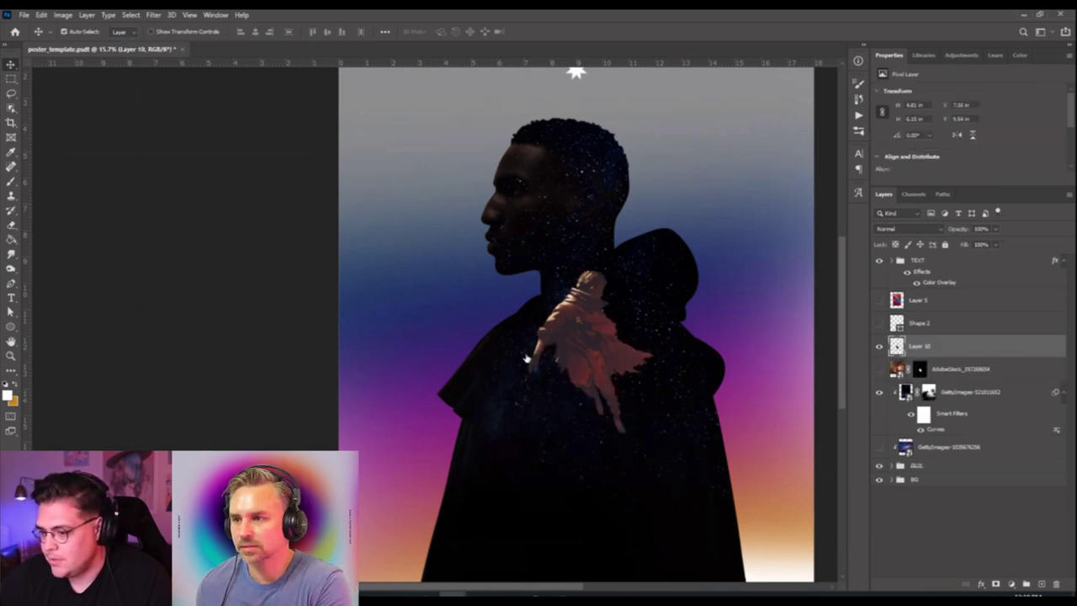
Send the hidden AdobeStock_197268654 layer to the bottom of the stack and clip the copied figure layer to the cloak.
left_click_drag(940, 368, 948, 465)
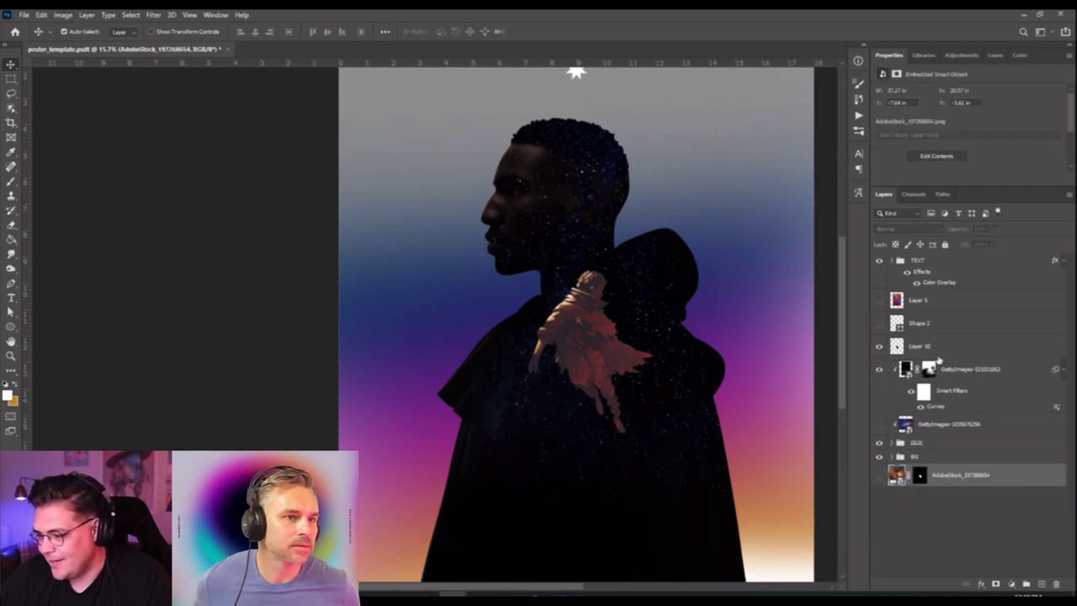
left_click(942, 351, "alt")
key("ctrl+alt+g")
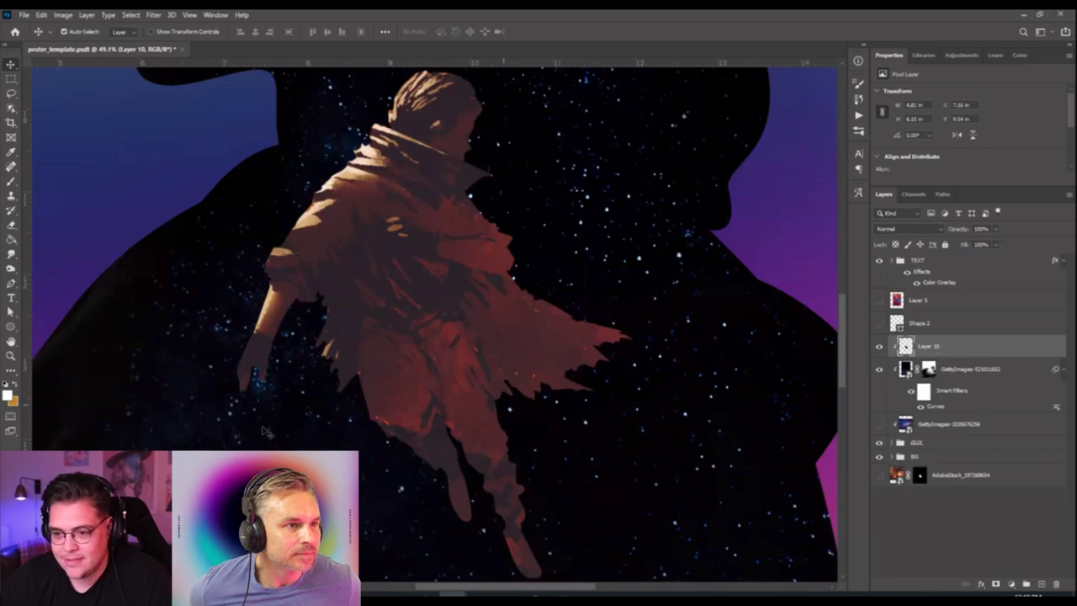
Try the figure lower on the cloak and undo the move, leaving the cloak group collapsed.
scroll(265, 431, "down", 3)
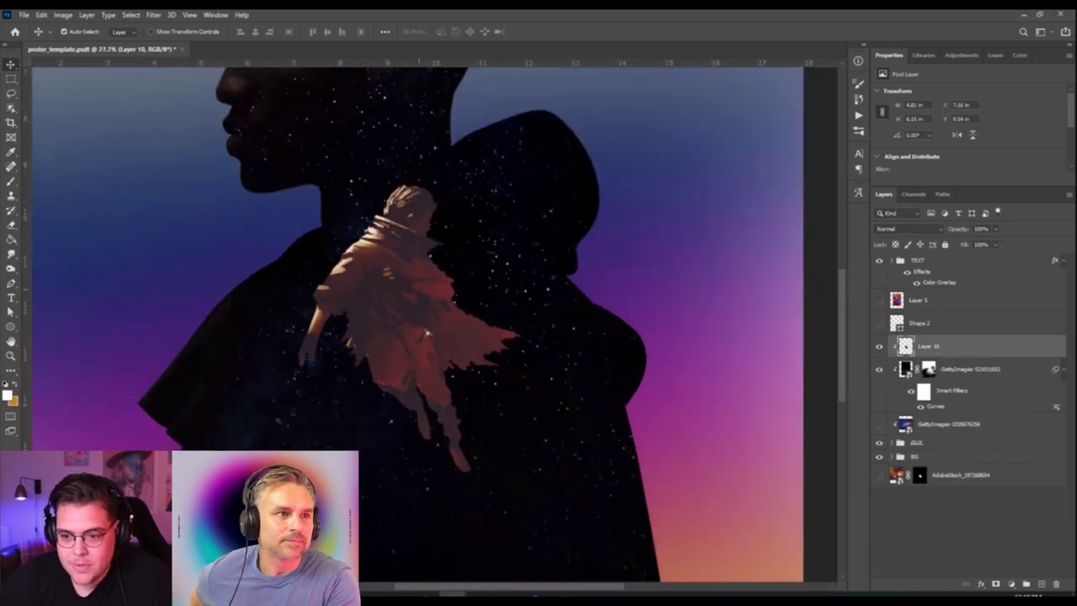
left_click_drag(419, 293, 429, 430)
left_click_drag(467, 450, 447, 199)
scroll(415, 285, "down", 3)
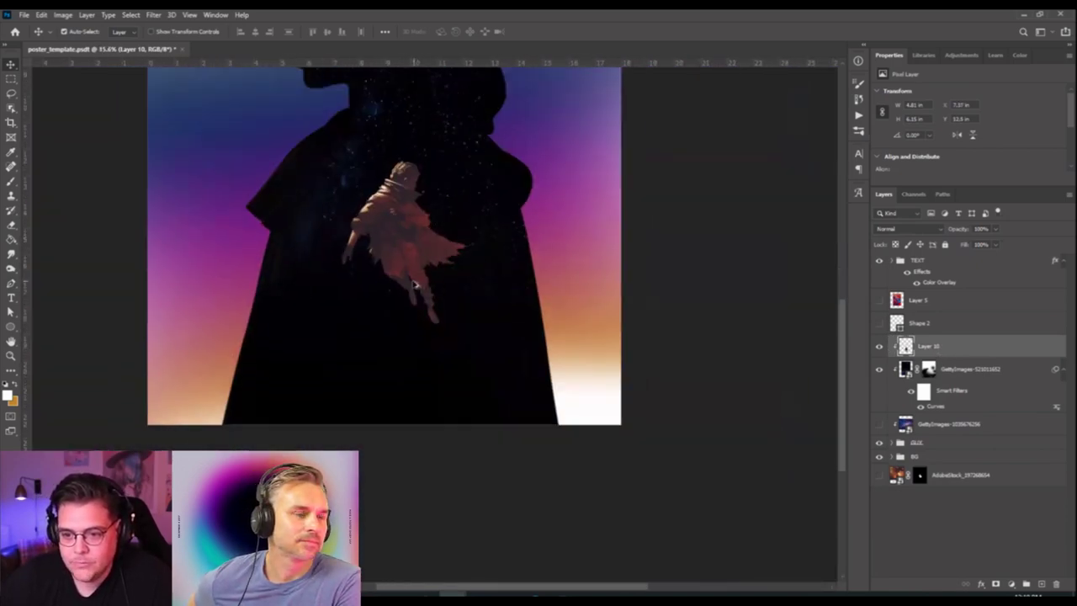
scroll(414, 285, "down", 1)
left_click(434, 418)
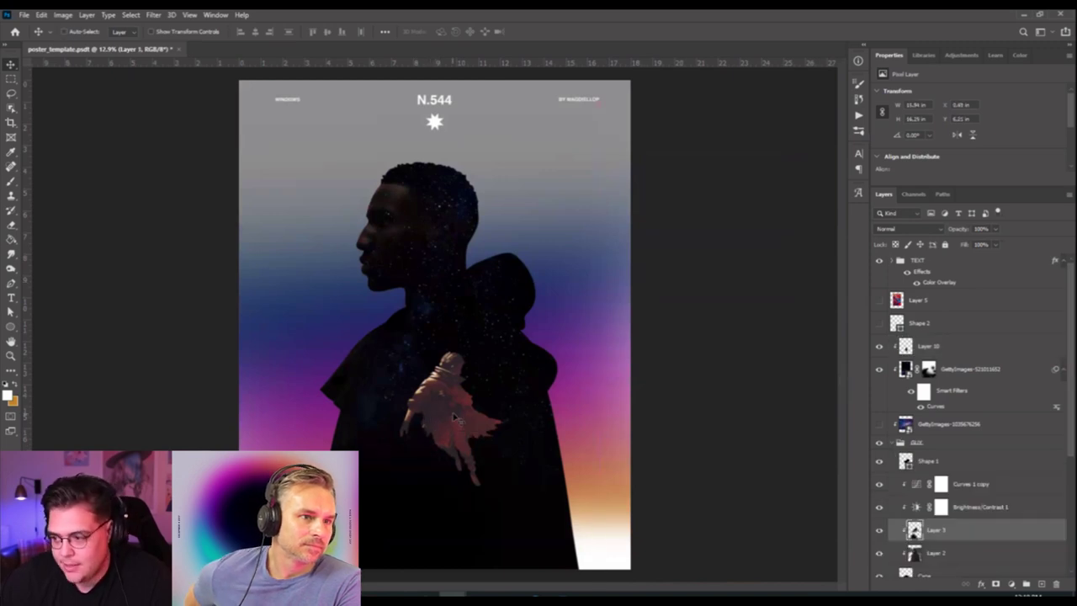
left_click(929, 346)
key("ctrl+z")
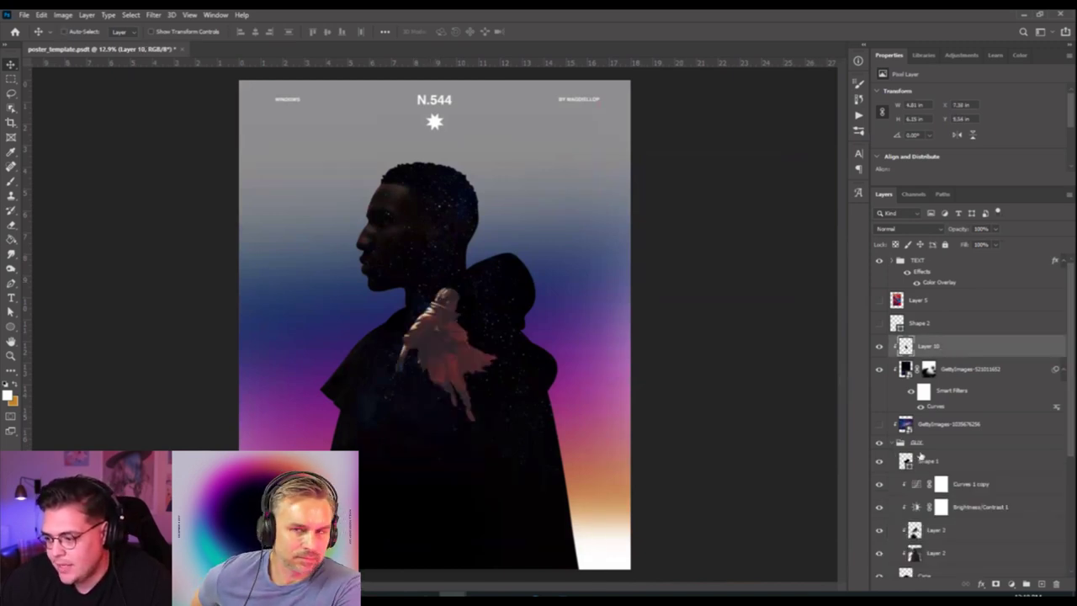
left_click(896, 444)
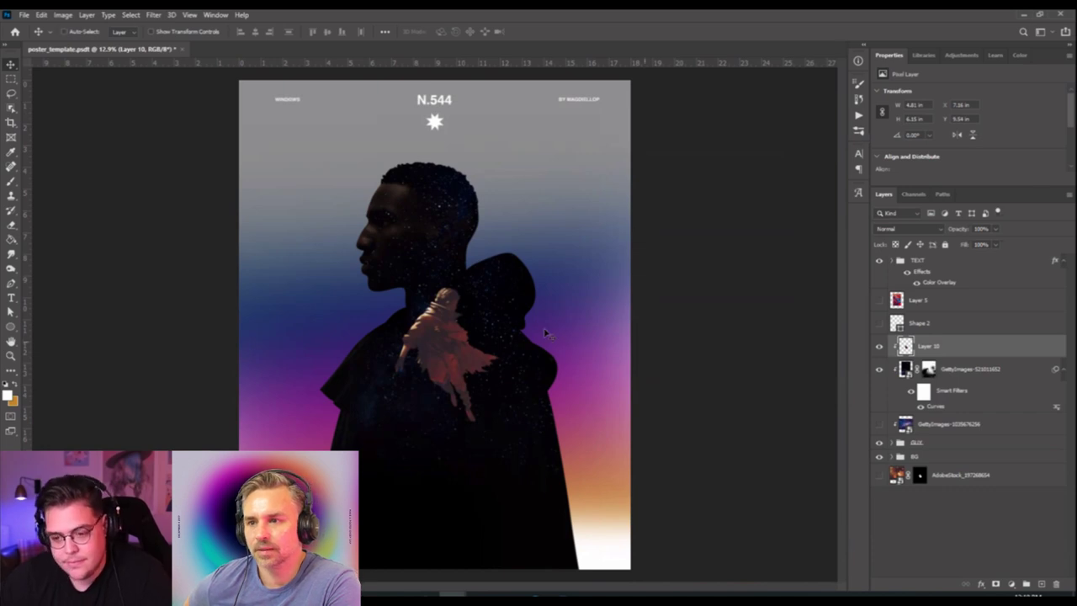
Scale the figure down to about 48% and place it in the middle of the lower cloak.
key("ctrl+t")
left_click_drag(495, 290, 475, 429)
scroll(444, 523, "up", 3)
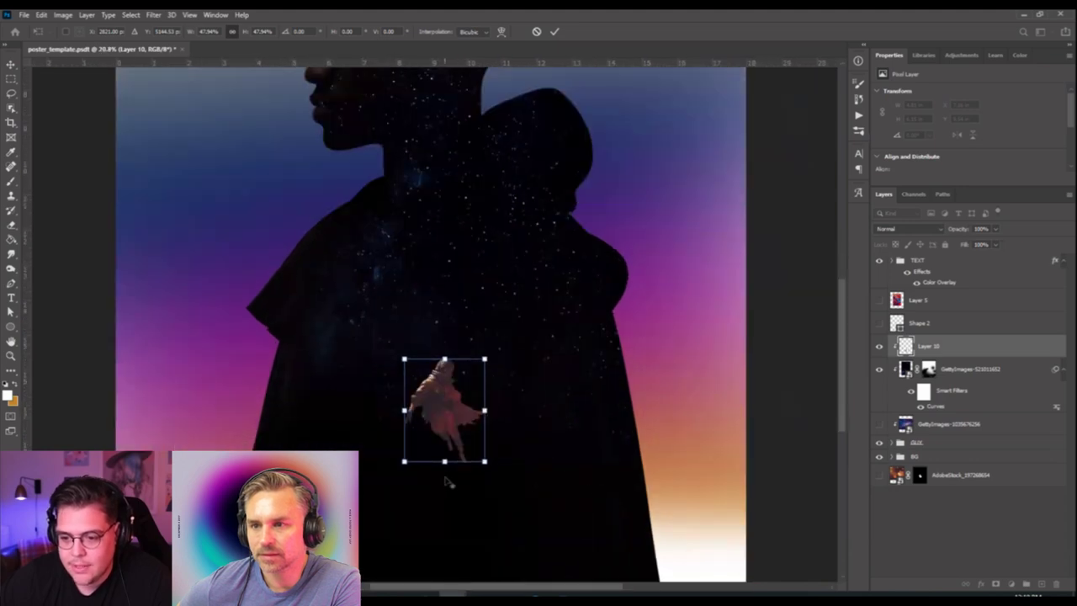
left_click_drag(449, 432, 498, 373)
key("Return")
key("ctrl+t")
key("Return")
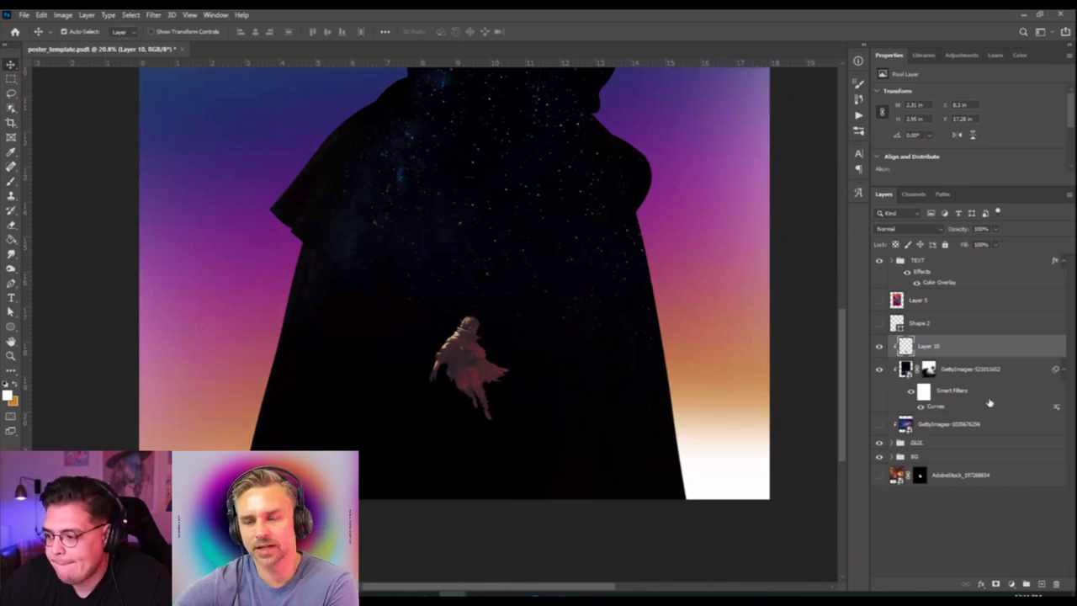
left_click(964, 429)
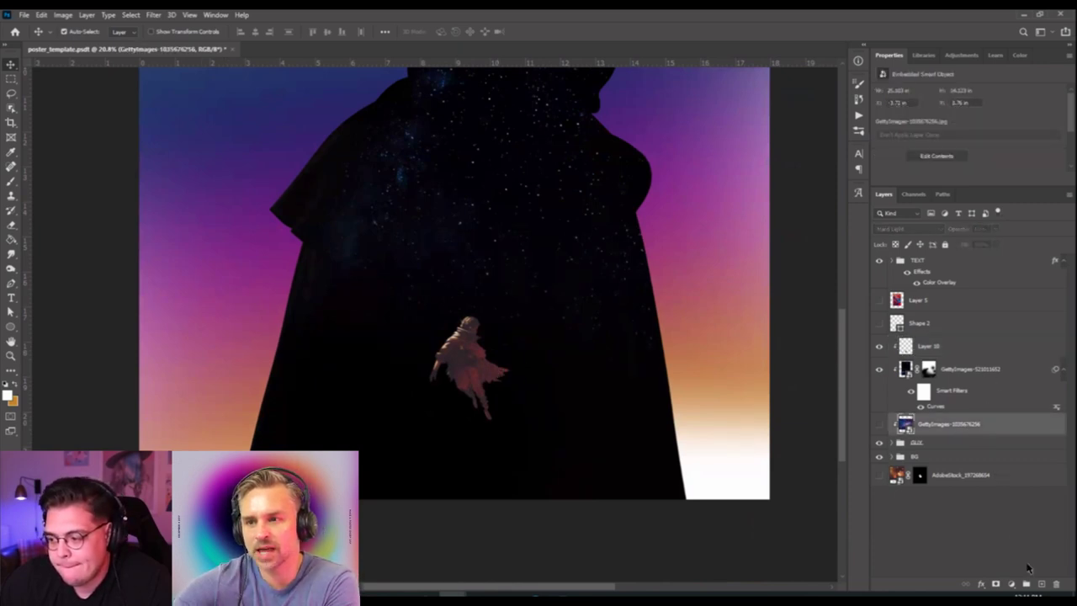
left_click(1040, 583)
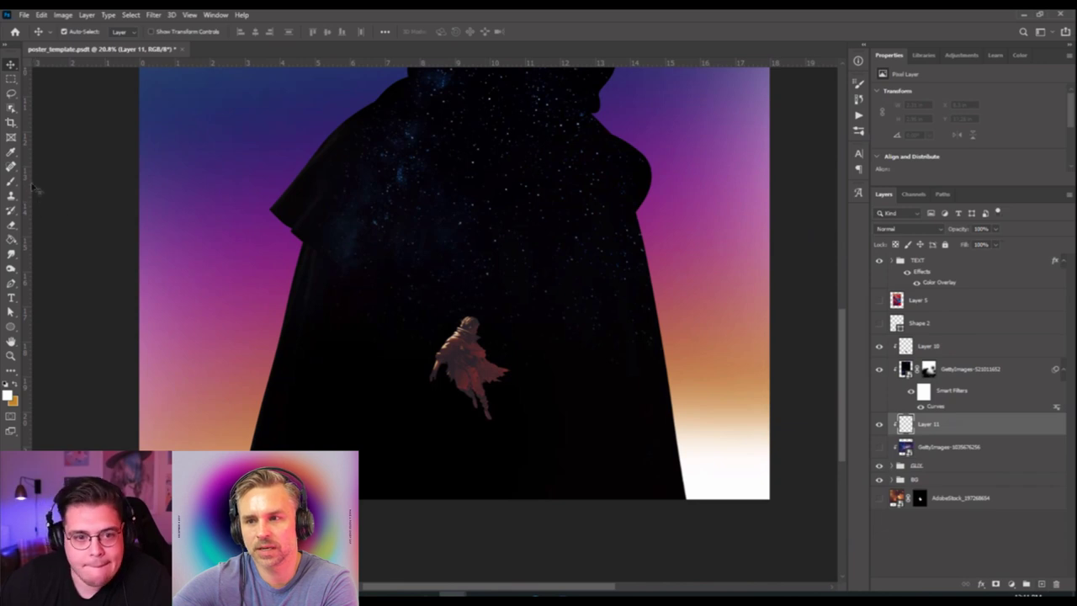
left_click(11, 94)
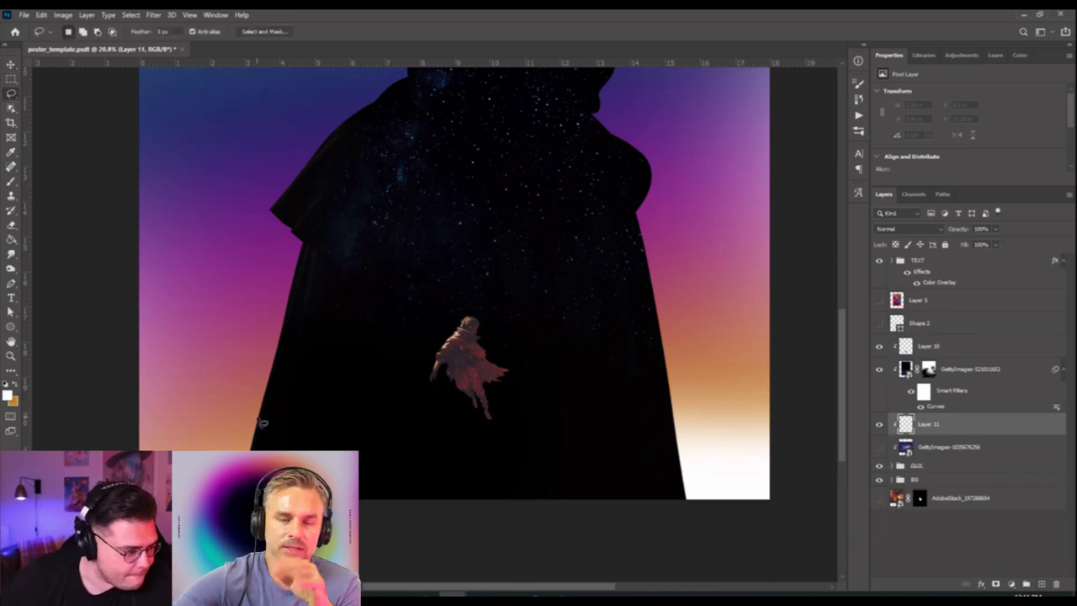
scroll(399, 432, "up", 2)
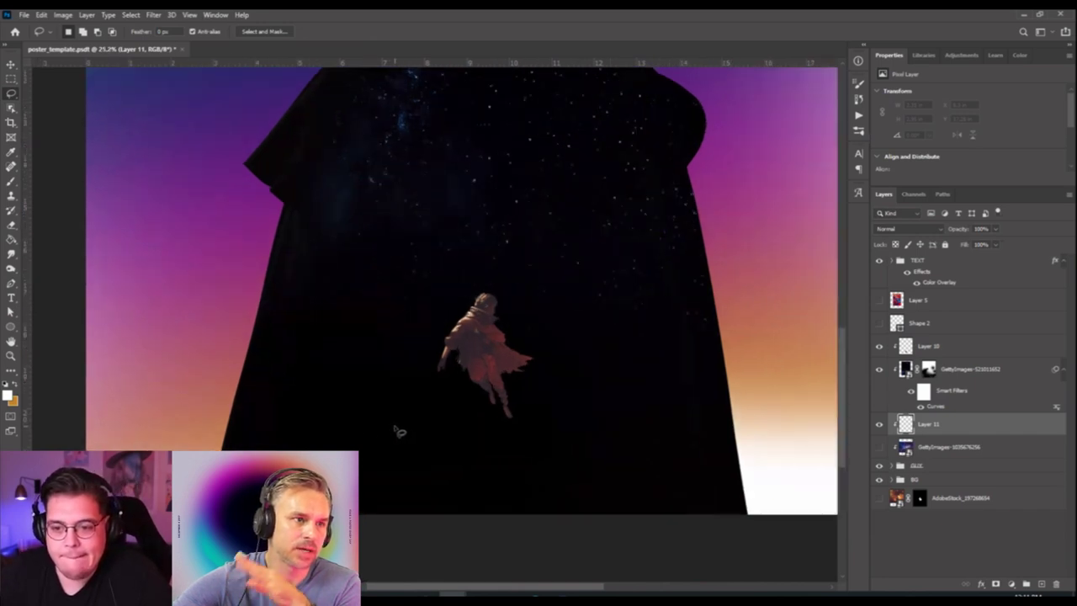
scroll(403, 429, "down", 1)
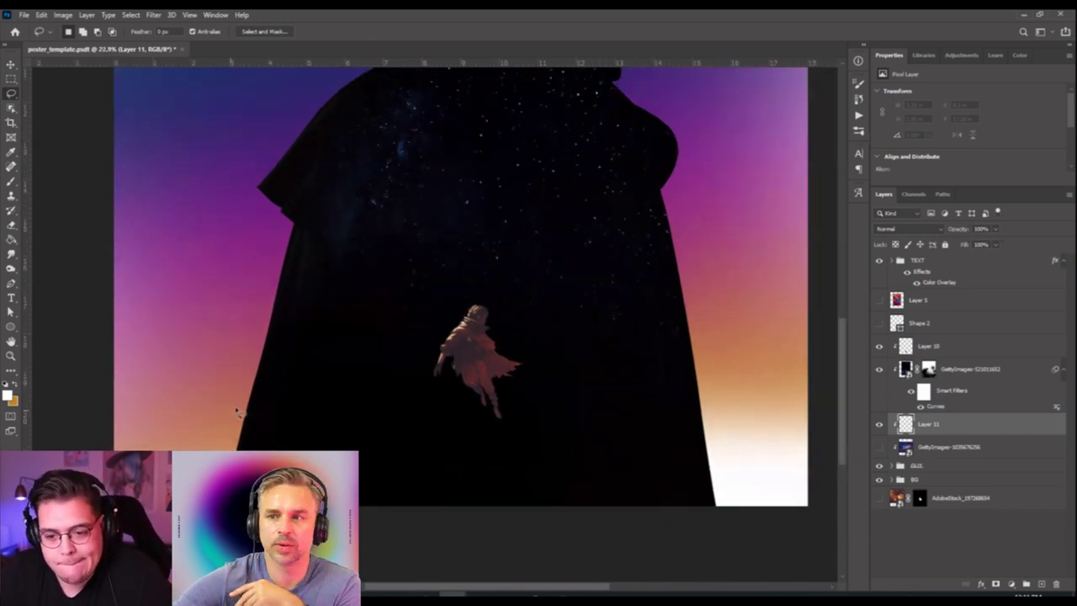
key("alt+v")
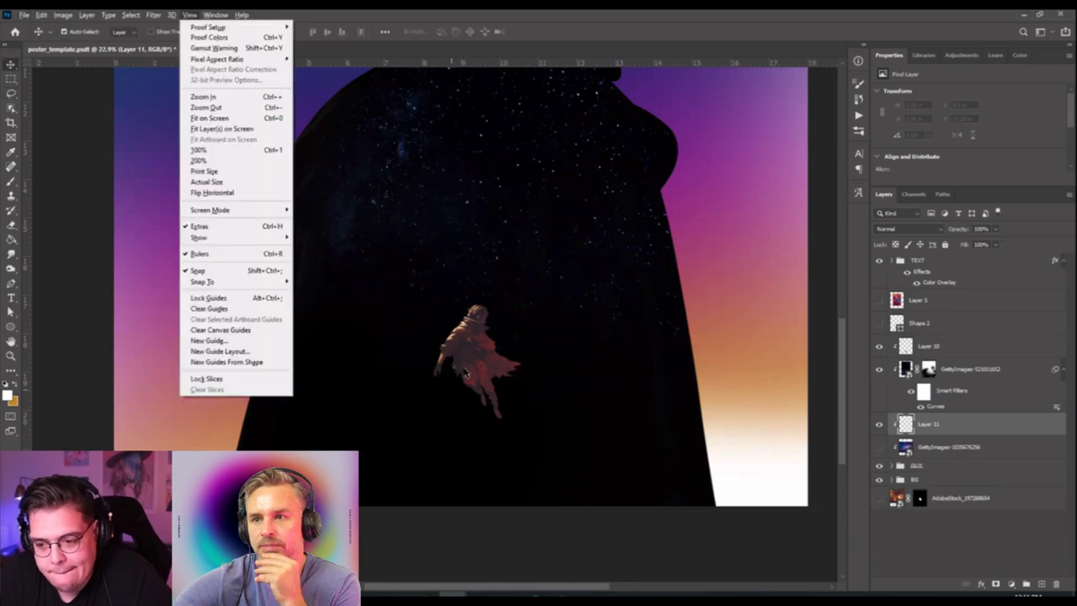
key("Escape")
key("v")
left_click(468, 371)
key("ctrl+t")
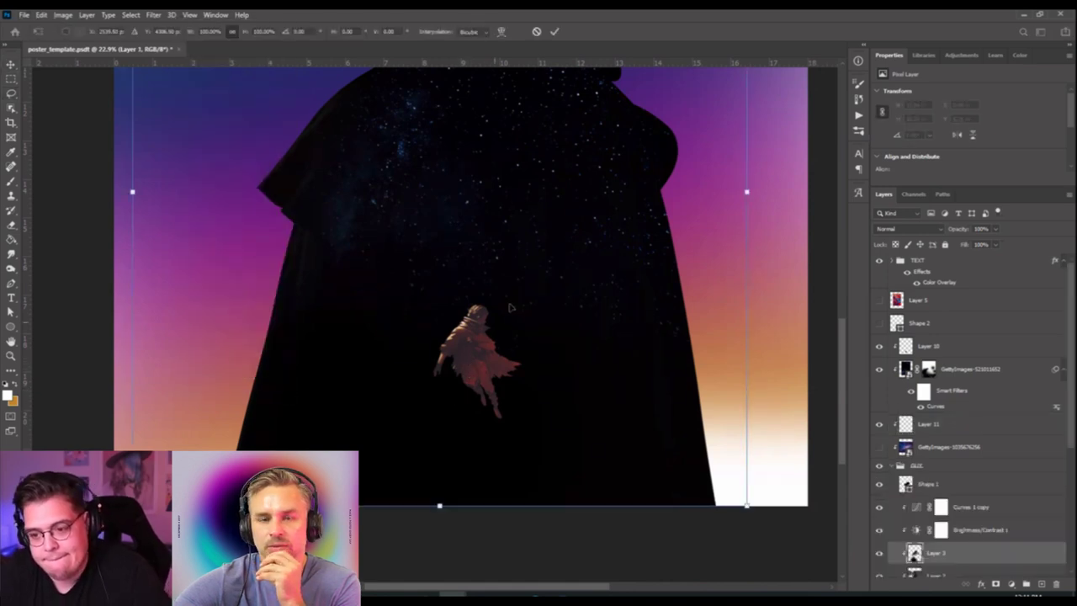
key("Return")
key("l")
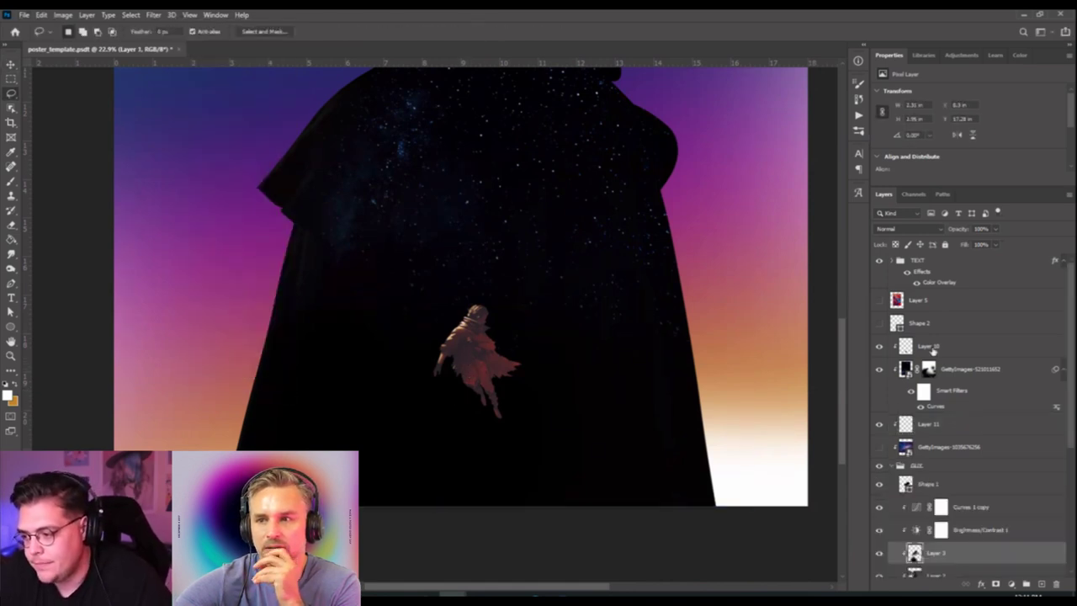
Give the figure's Layer 10 a yellow label and scale the figure down to about 1.79 by 2.29 in.
left_click(931, 352)
right_click(933, 352)
left_click(833, 512)
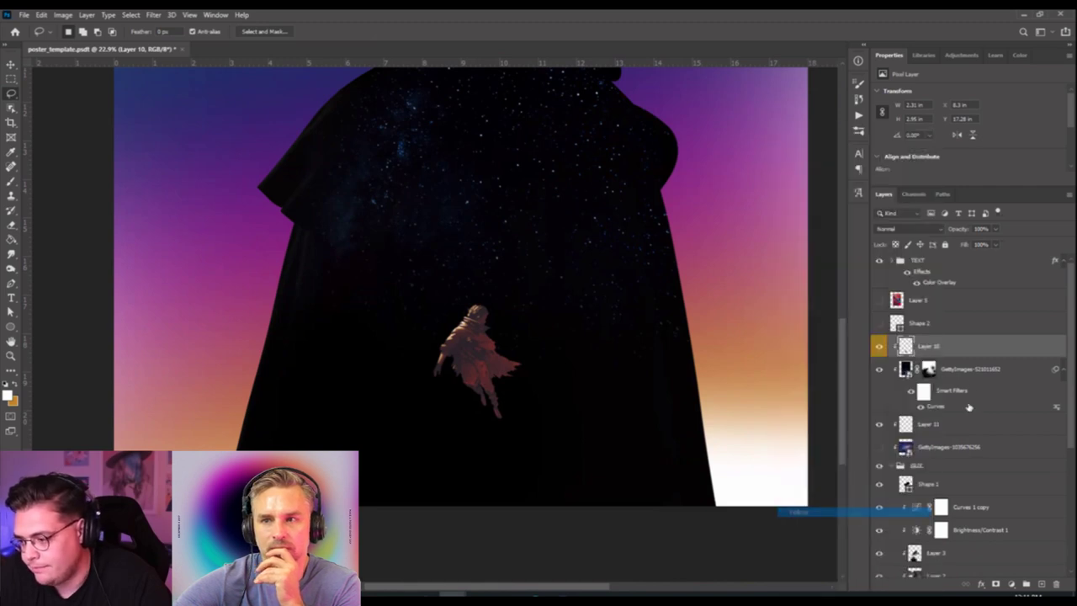
key("ctrl+t")
left_click_drag(522, 308, 515, 319)
key("Return")
key("l")
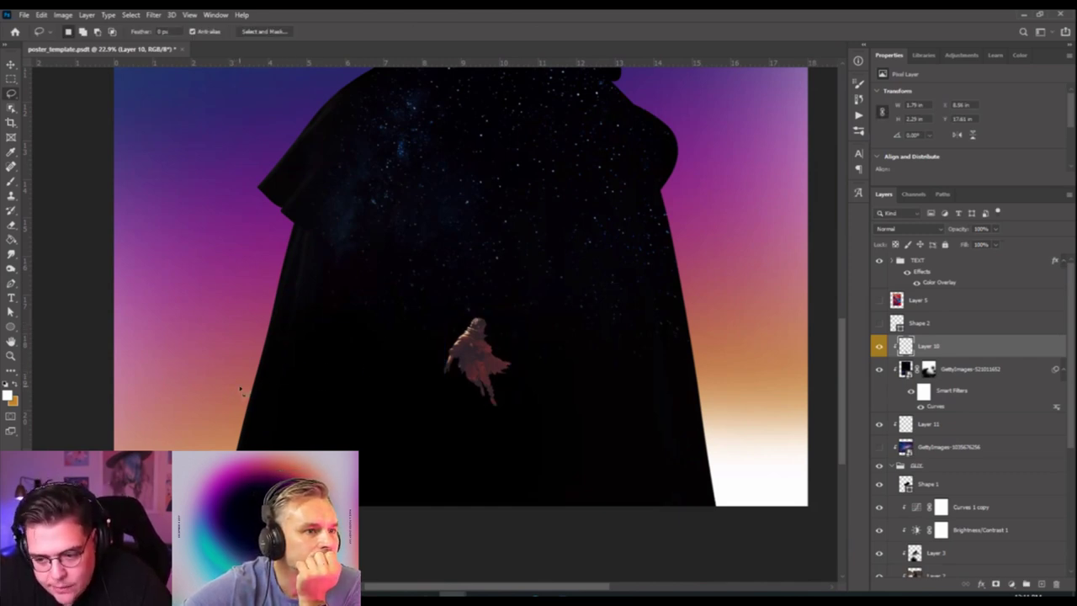
Lasso an area across the cloak with a hilly lower edge behind the figure, and add an empty layer beneath the figure for brushing.
mouse_move(255, 377)
left_mouse_down()
mouse_move(345, 375)
mouse_move(395, 354)
mouse_move(471, 367)
mouse_move(569, 358)
mouse_move(732, 401)
mouse_move(713, 126)
mouse_move(364, 97)
mouse_move(208, 322)
mouse_move(252, 371)
left_mouse_up()
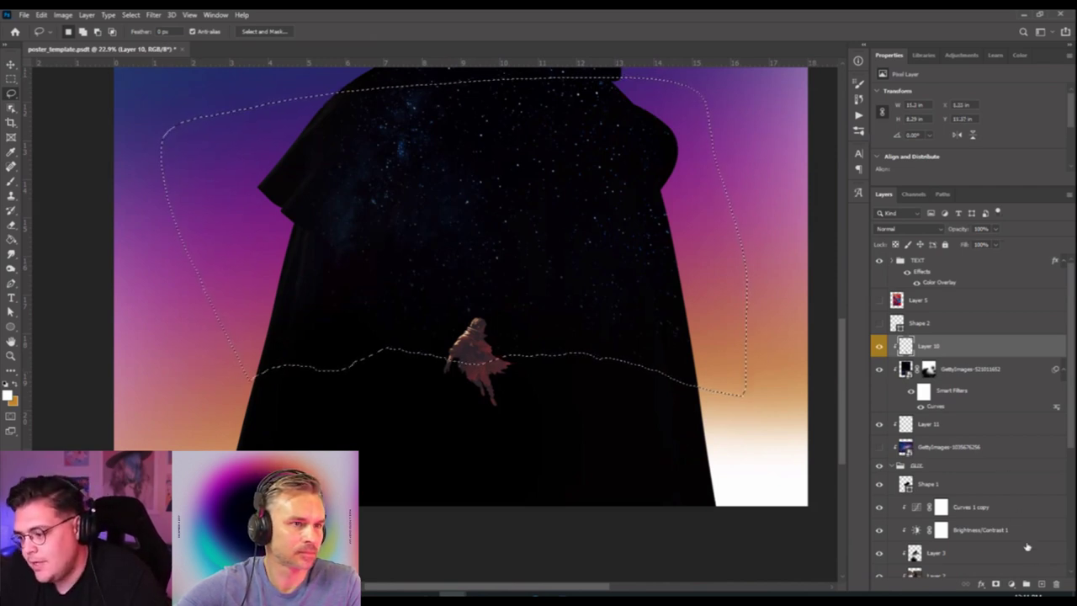
left_click(1041, 584)
left_click_drag(968, 354, 968, 380)
left_click(11, 180)
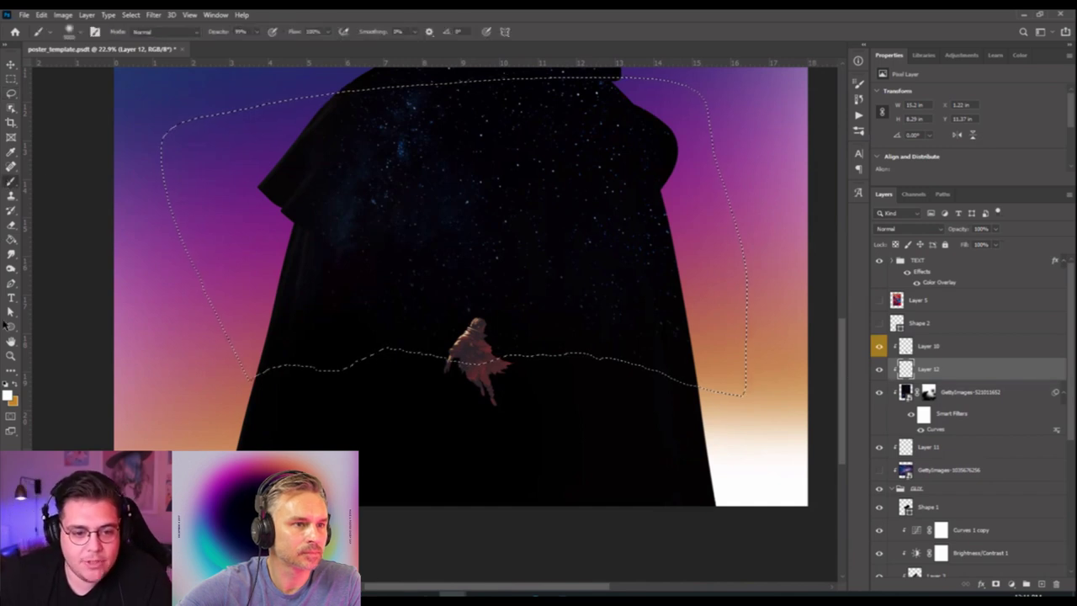
Try brushing a soft white glow along the hilly edge inside the selection.
left_click(8, 394)
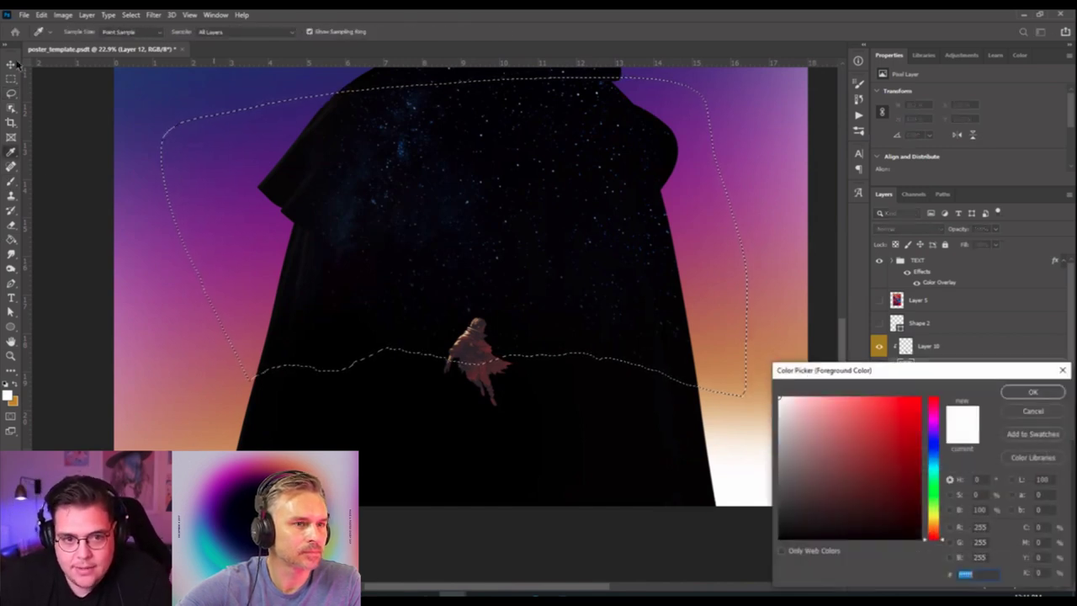
left_click(1033, 412)
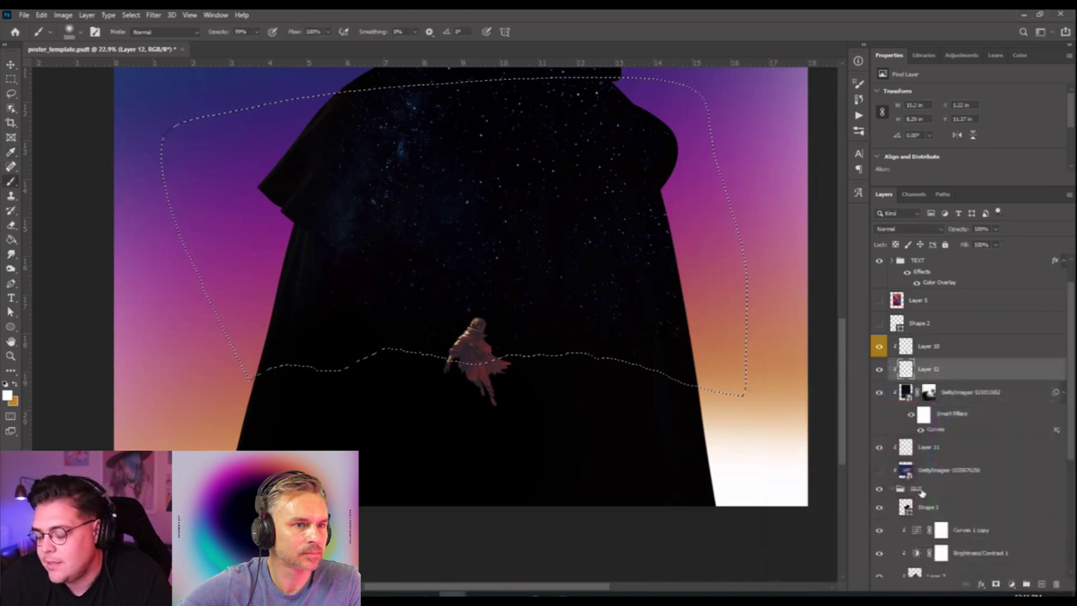
scroll(920, 492, "down", 3)
scroll(922, 493, "up", 5)
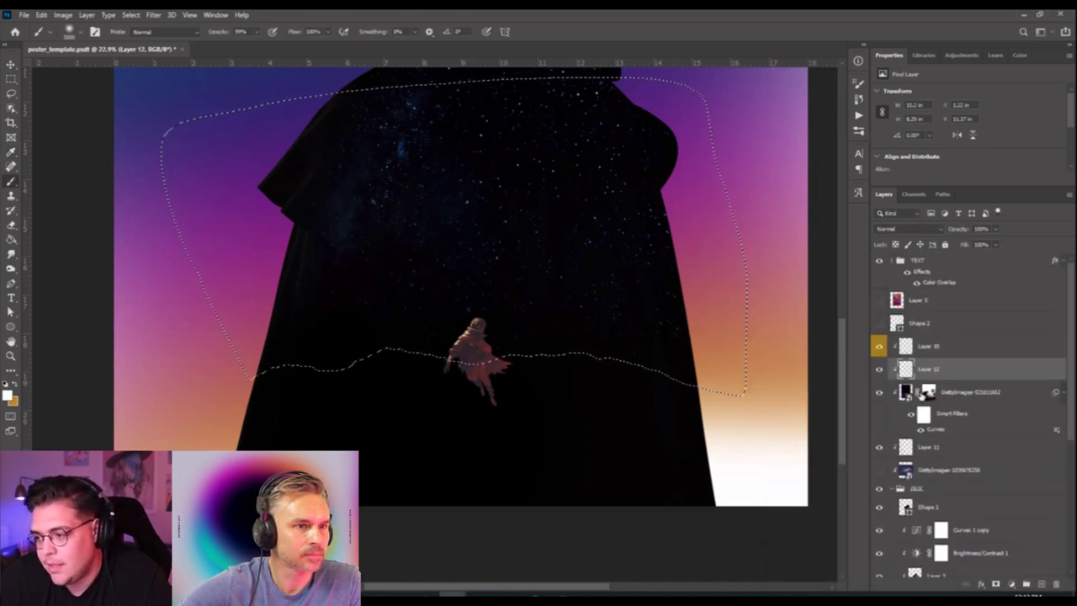
mouse_move(580, 313)
left_mouse_down()
mouse_move(457, 354)
mouse_move(356, 365)
mouse_move(629, 398)
left_mouse_up()
key("ctrl+z")
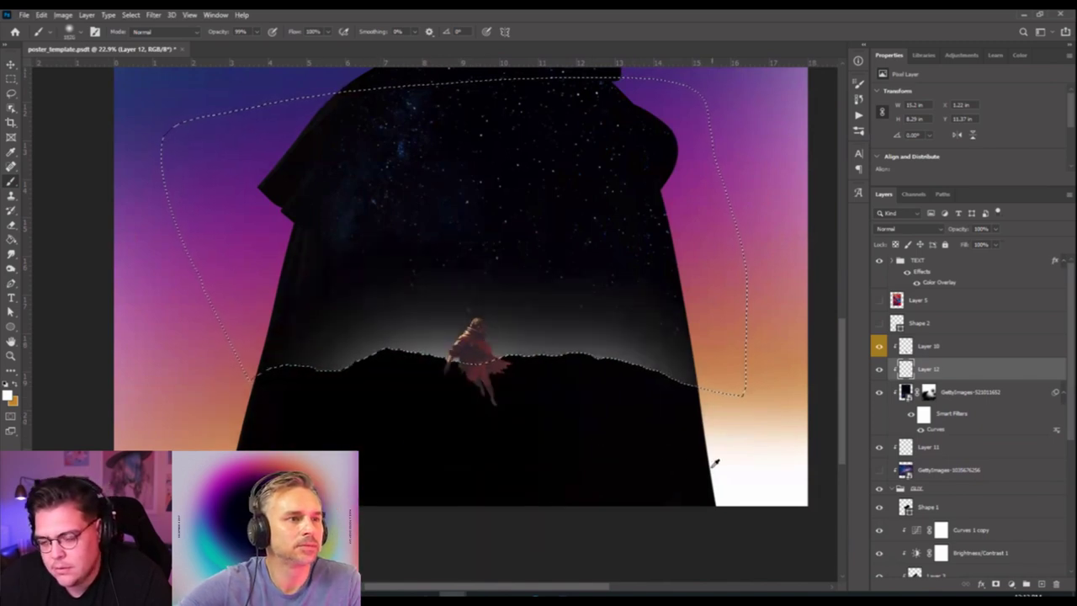
Sample the background gradient's dark blue (2e3676) as the foreground color and brush it as a glow above the hilly edge.
left_click(8, 395)
left_click(933, 453)
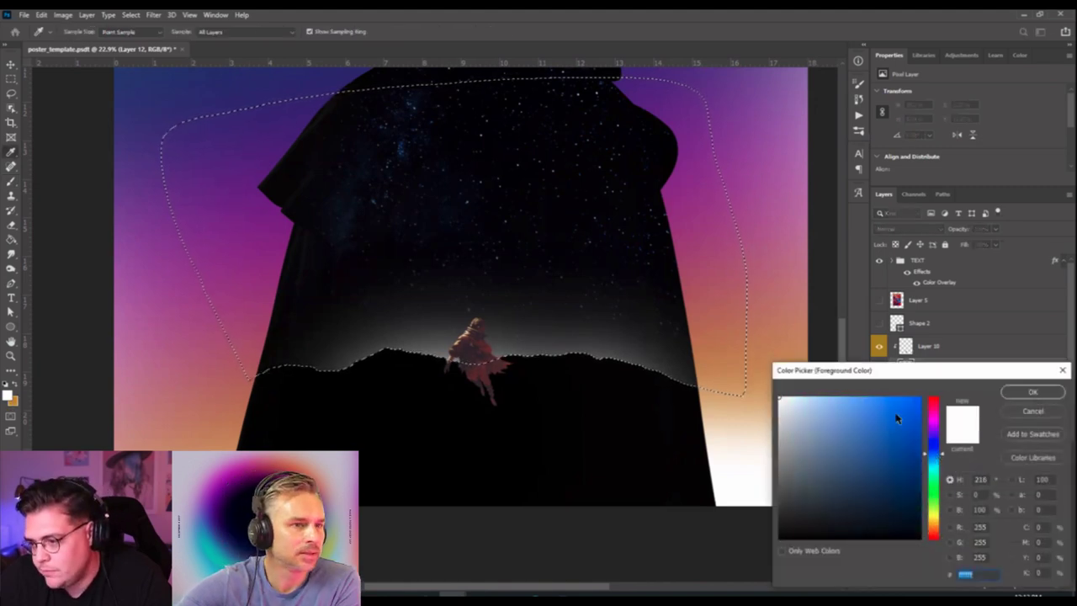
left_click(178, 92)
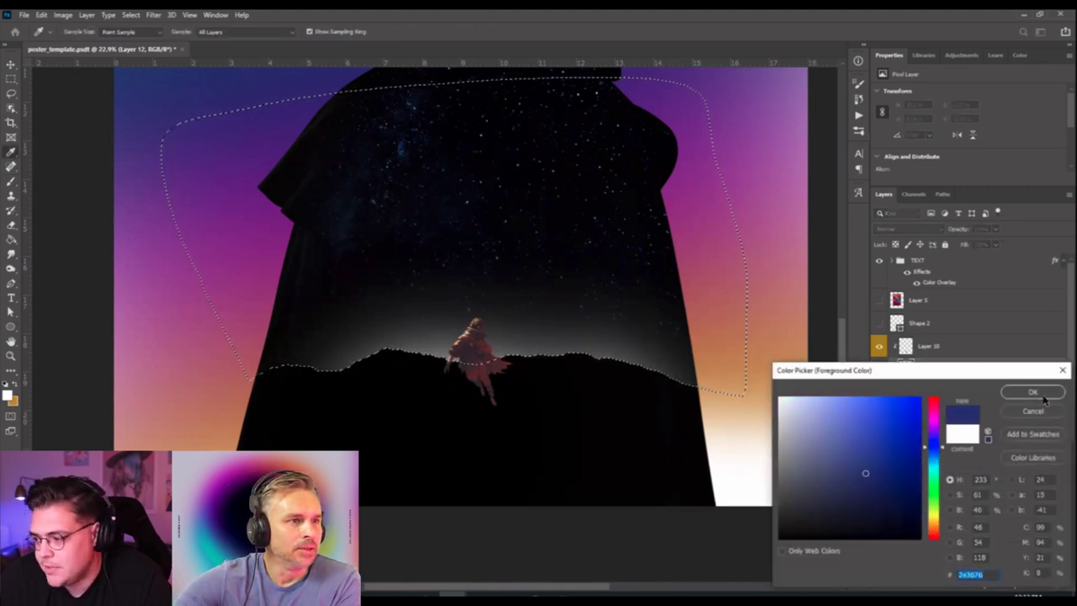
key("Return")
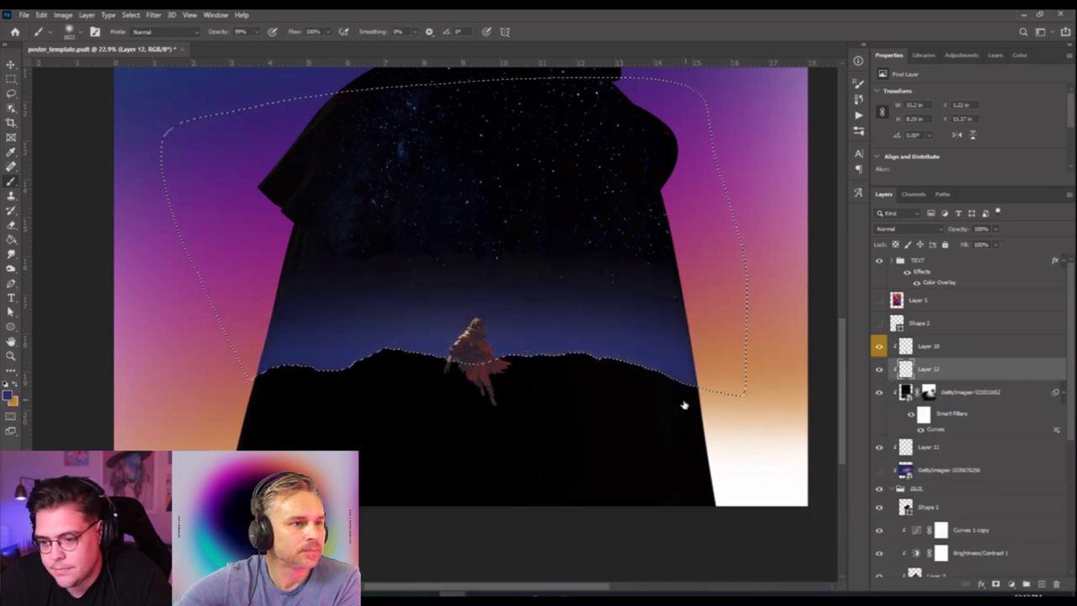
Sample the background gradient's pinkish magenta (a14186) as the foreground color and brush it as a glow above the hilly edge.
left_click(7, 392)
left_click(190, 308)
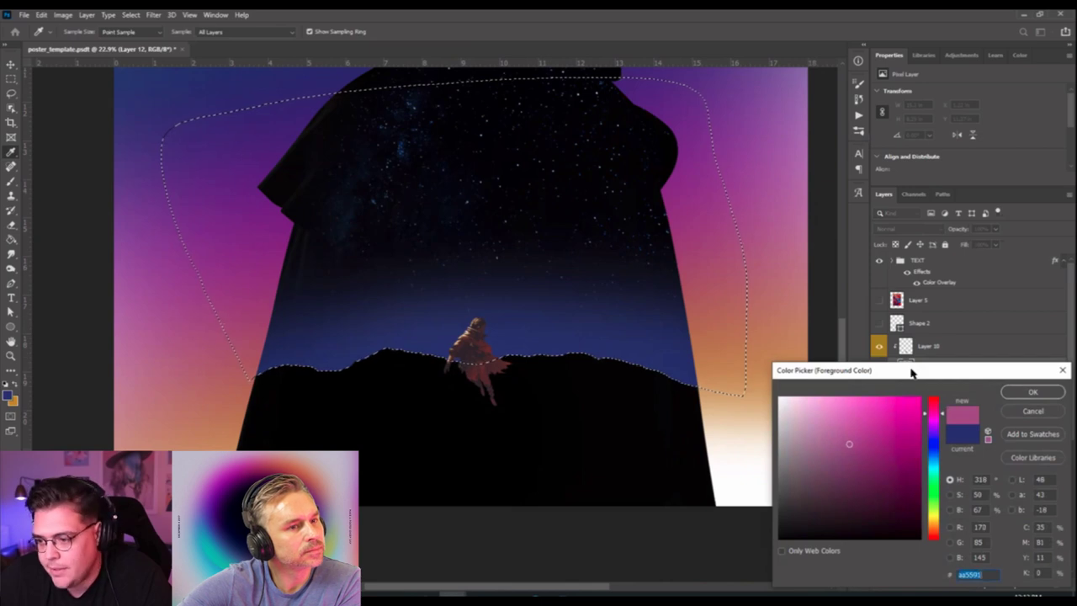
key("Return")
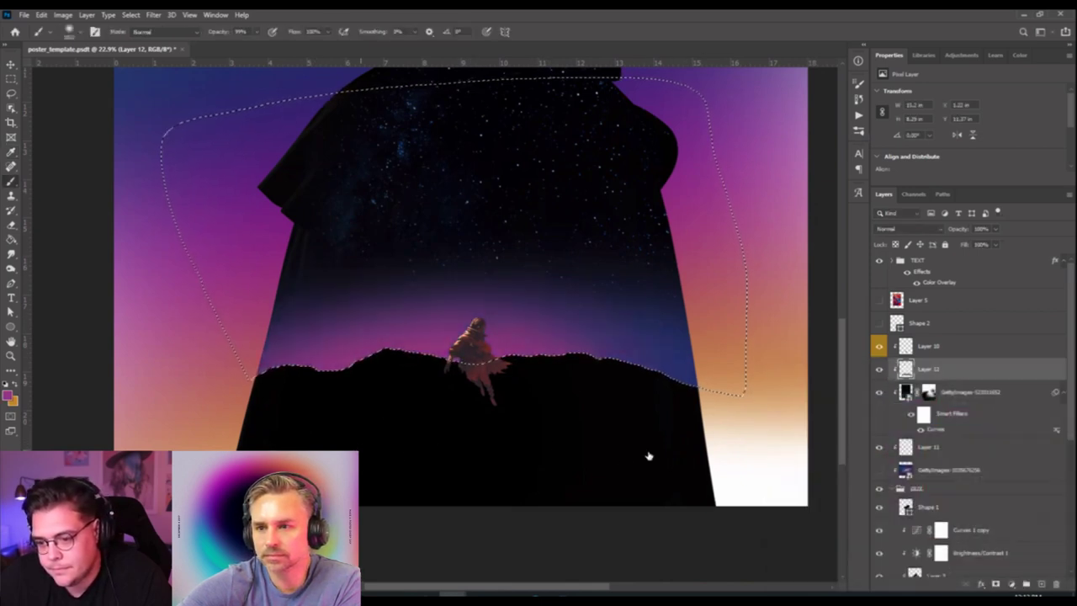
Sample the background's orange, brighten it to e49558, and brush it as a smaller glow around the figure at the ridge.
left_click(10, 398)
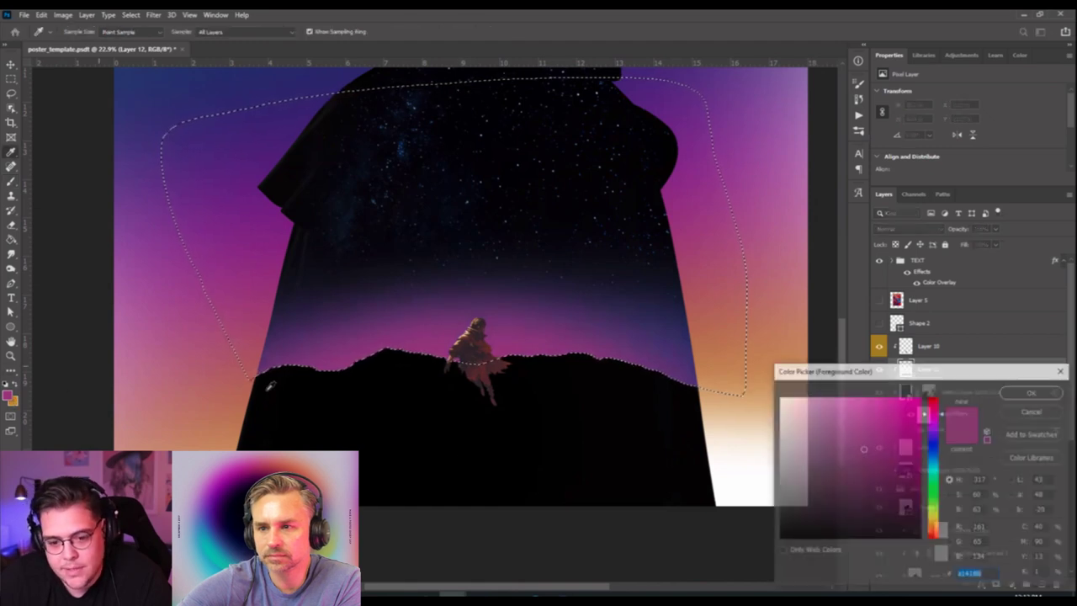
left_click(234, 433)
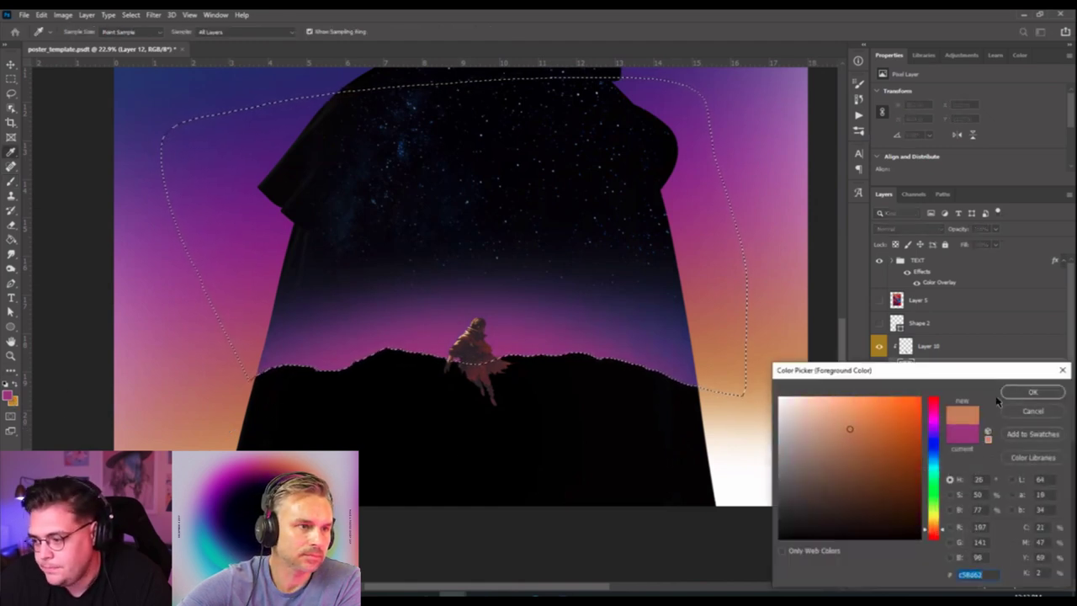
left_click_drag(838, 422, 867, 412)
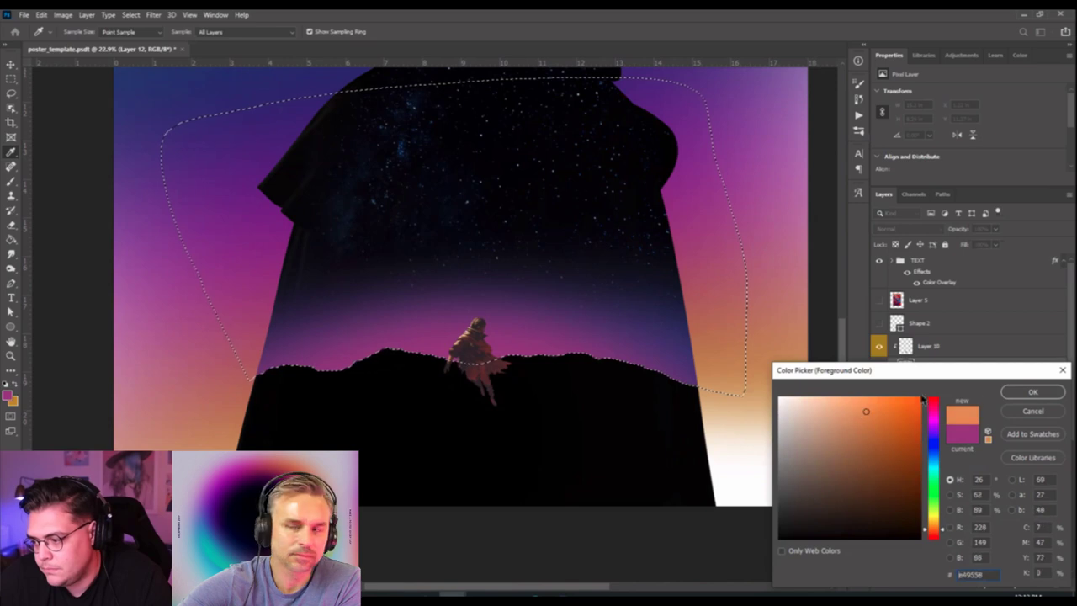
left_click(1032, 392)
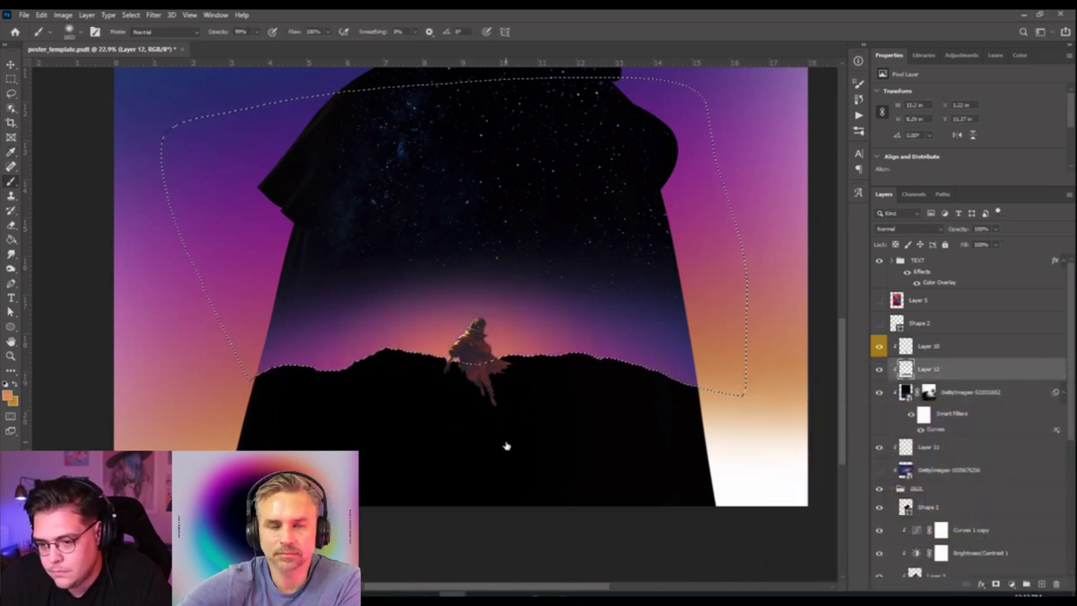
Brush a small soft white glow along the ridge directly behind the figure, and deselect the lassoed area.
key("d")
key("x")
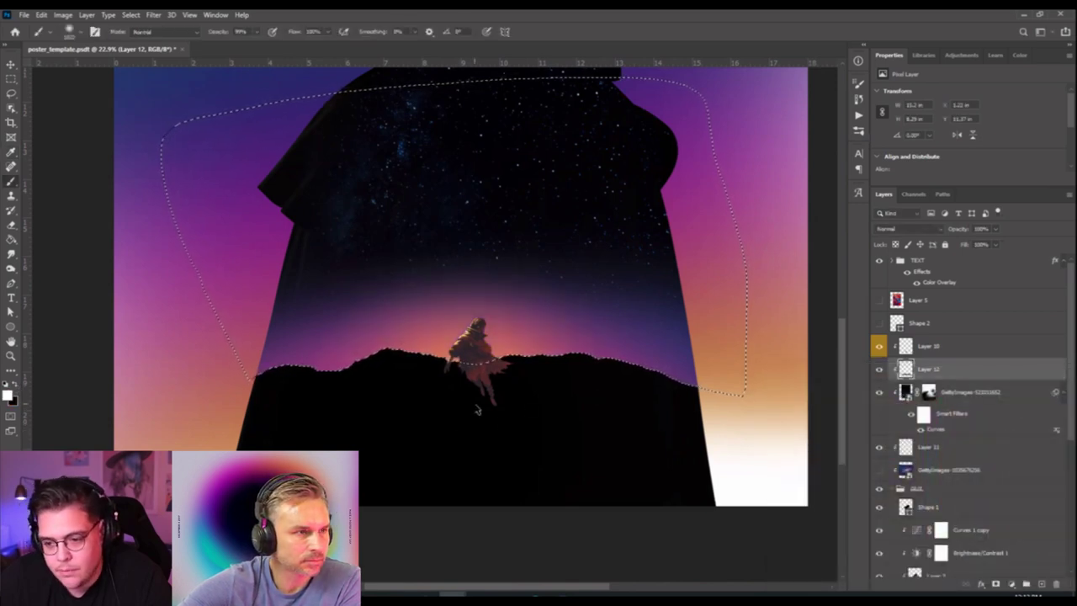
left_click_drag(520, 410, 450, 413)
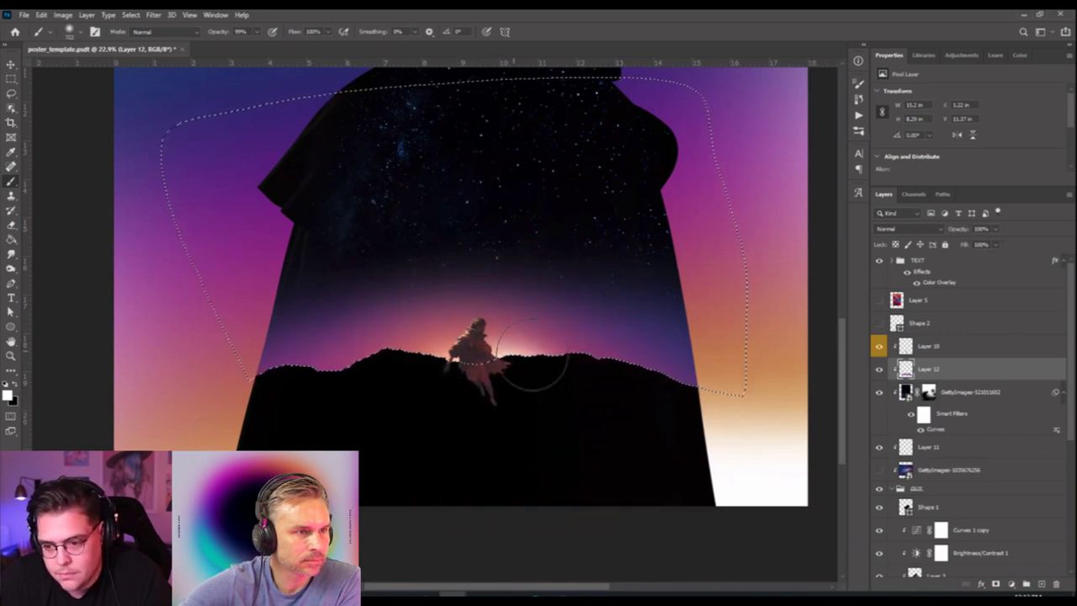
key("x")
key("ctrl+d")
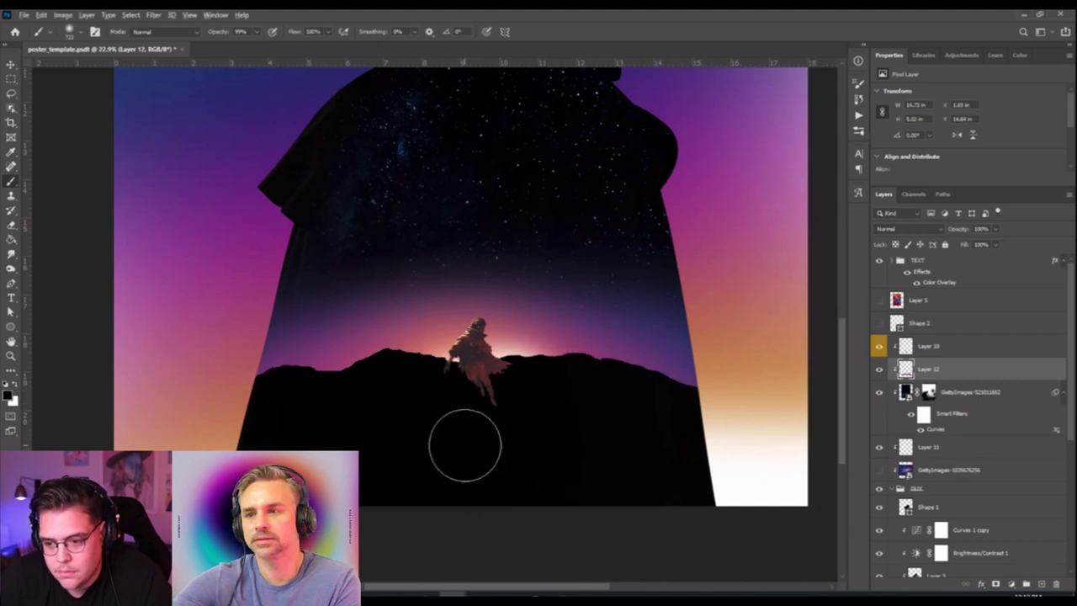
Try to grab the figure on the canvas, and fully lock the portrait's Layer 3.
scroll(464, 445, "down", 2)
key("v")
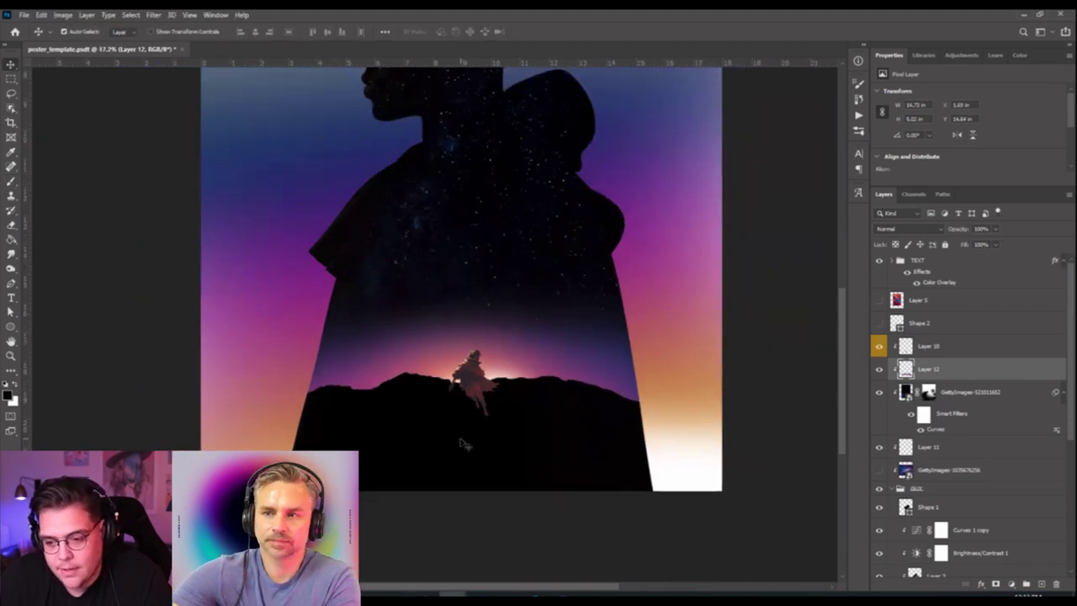
left_click(473, 391)
left_click(477, 382)
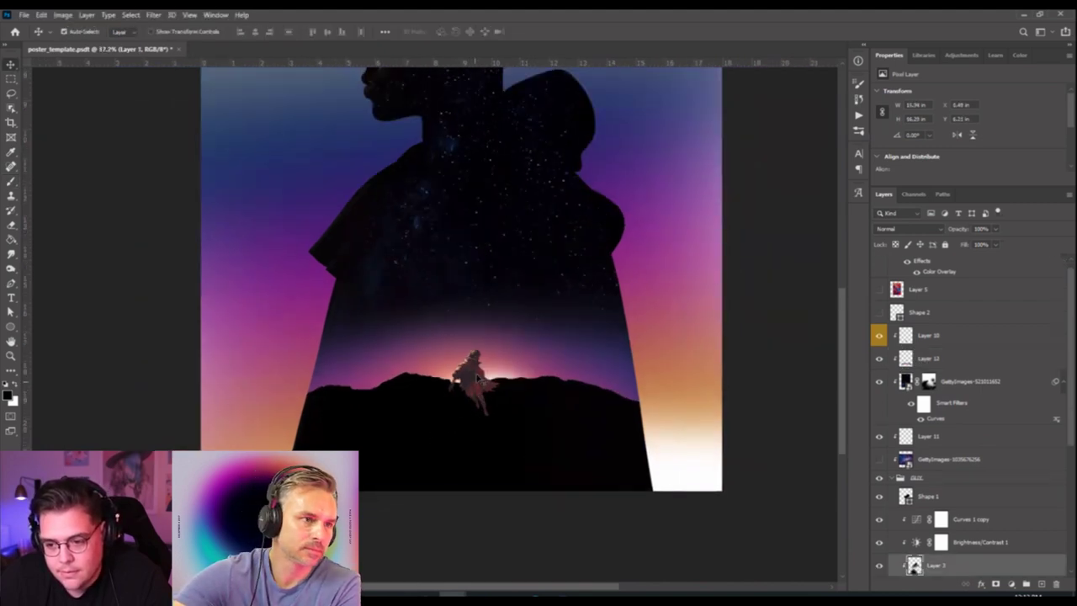
left_click(965, 337)
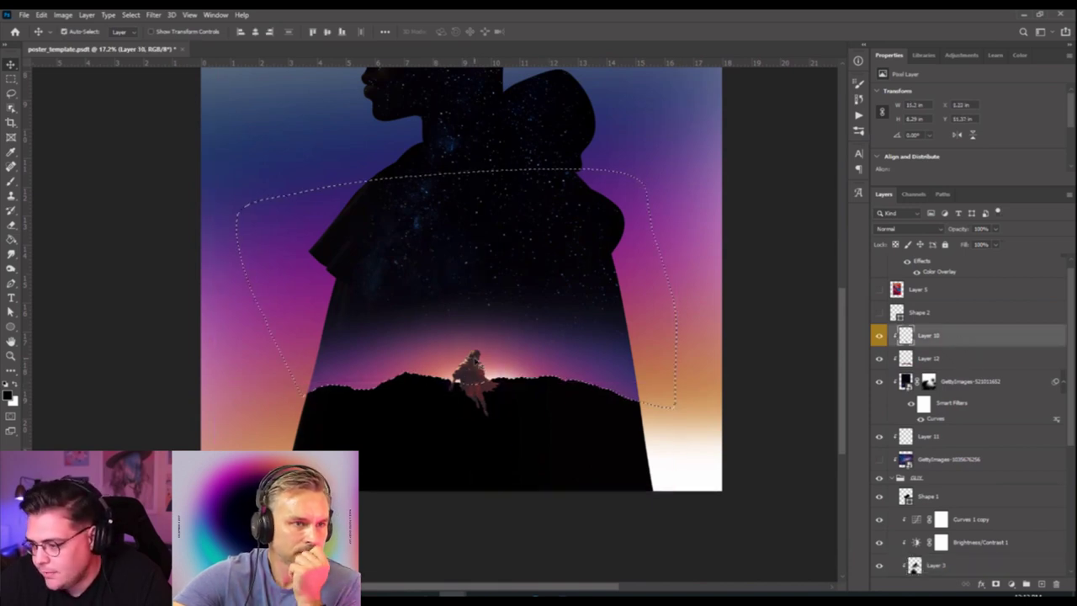
key("ctrl+d")
left_click_drag(476, 364, 477, 360)
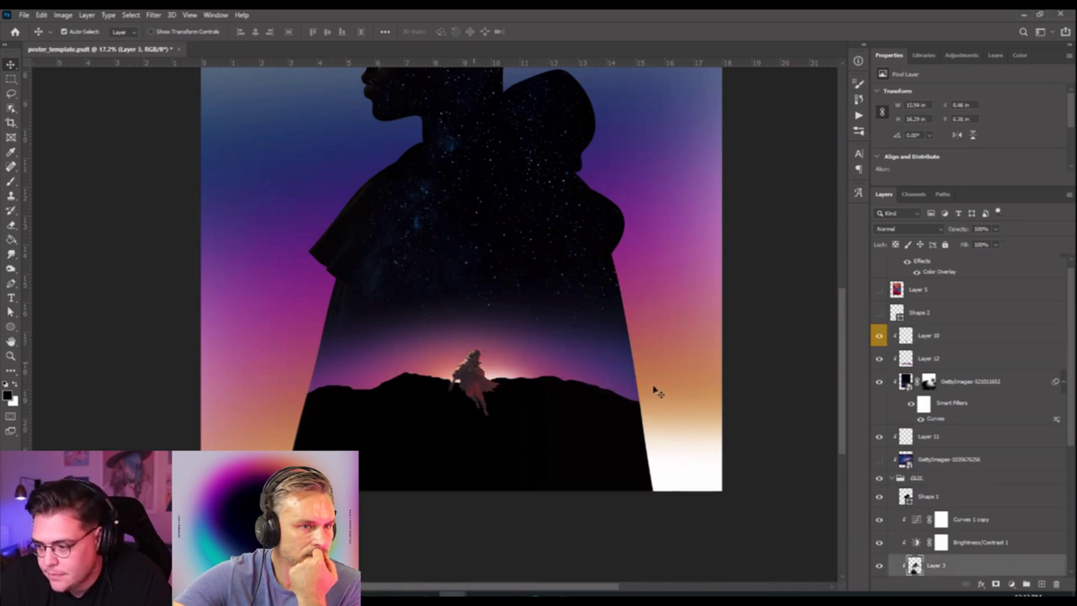
left_click(946, 244)
Move the Layer 10 figure down about 0.4 in with Free Transform so it overlaps the hill ridge.
left_click(918, 359)
left_click(927, 339)
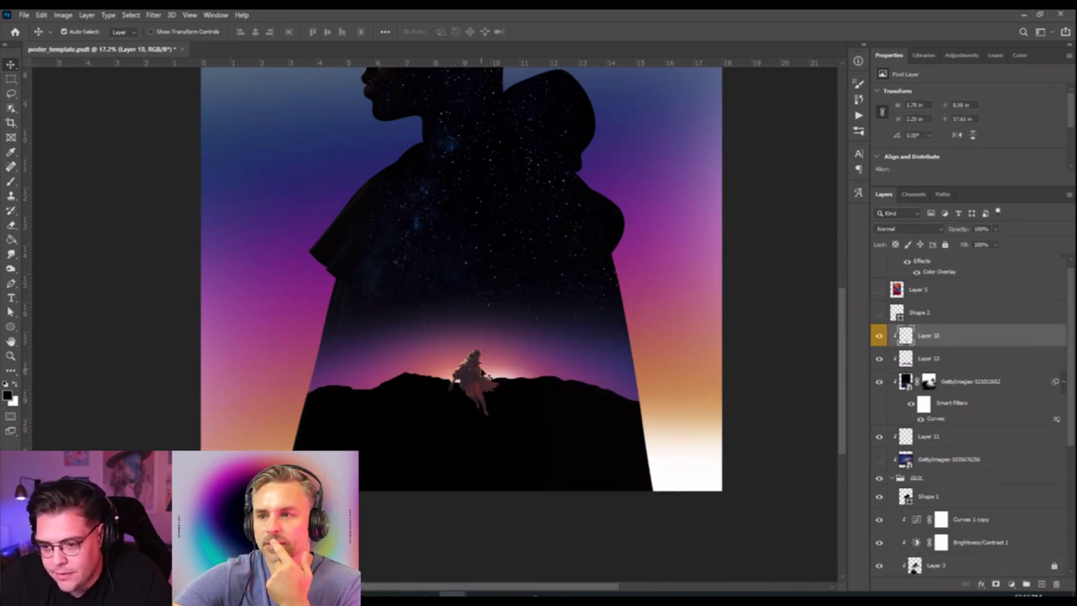
left_click_drag(478, 376, 480, 377)
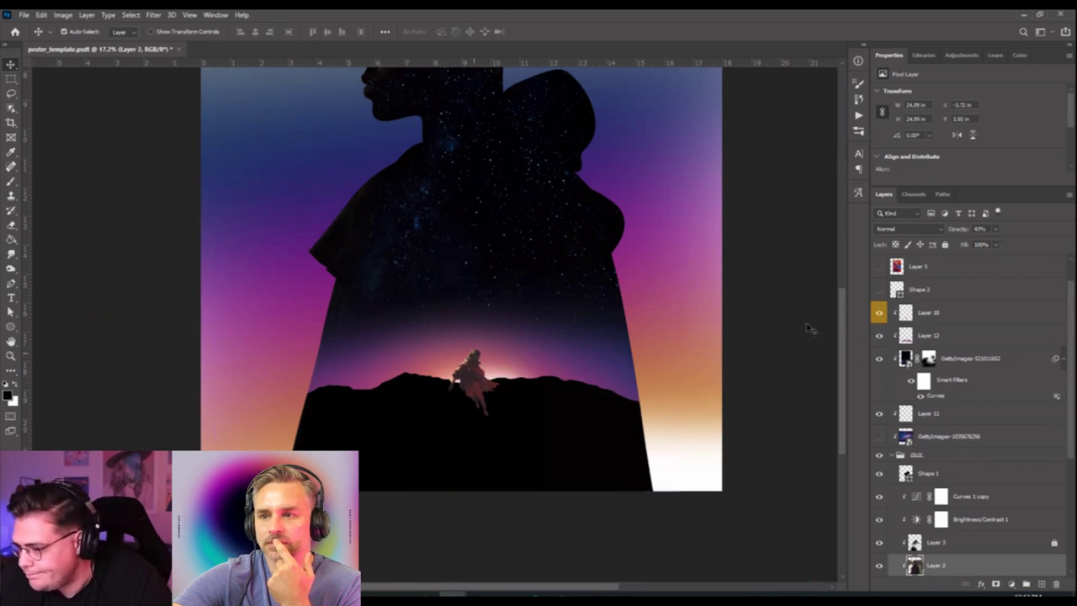
left_click(879, 313)
left_click(879, 313)
left_click(902, 317)
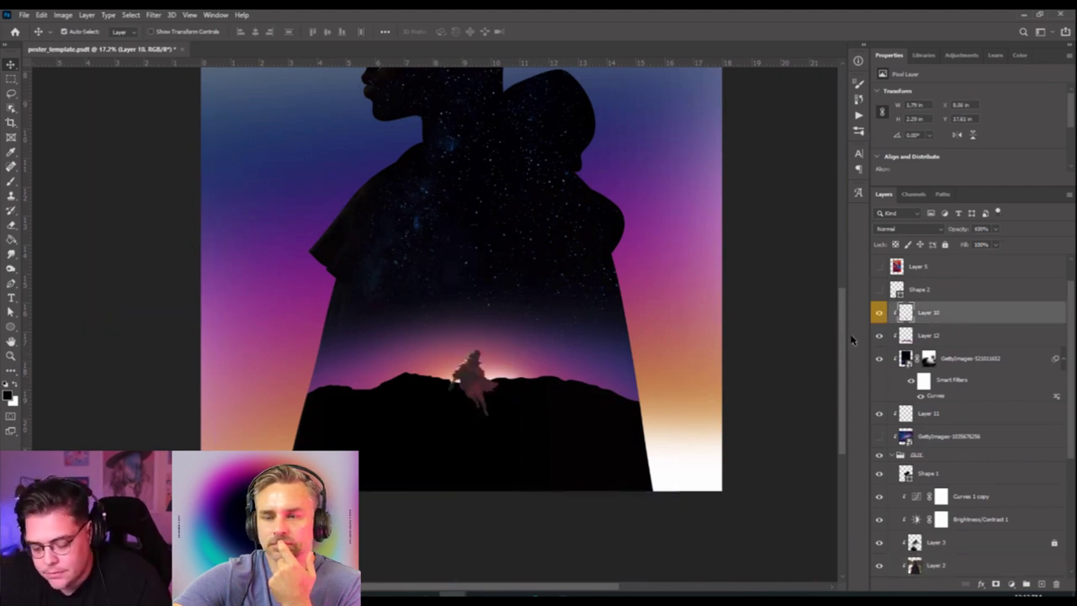
key("ctrl+t")
scroll(475, 379, "up", 3)
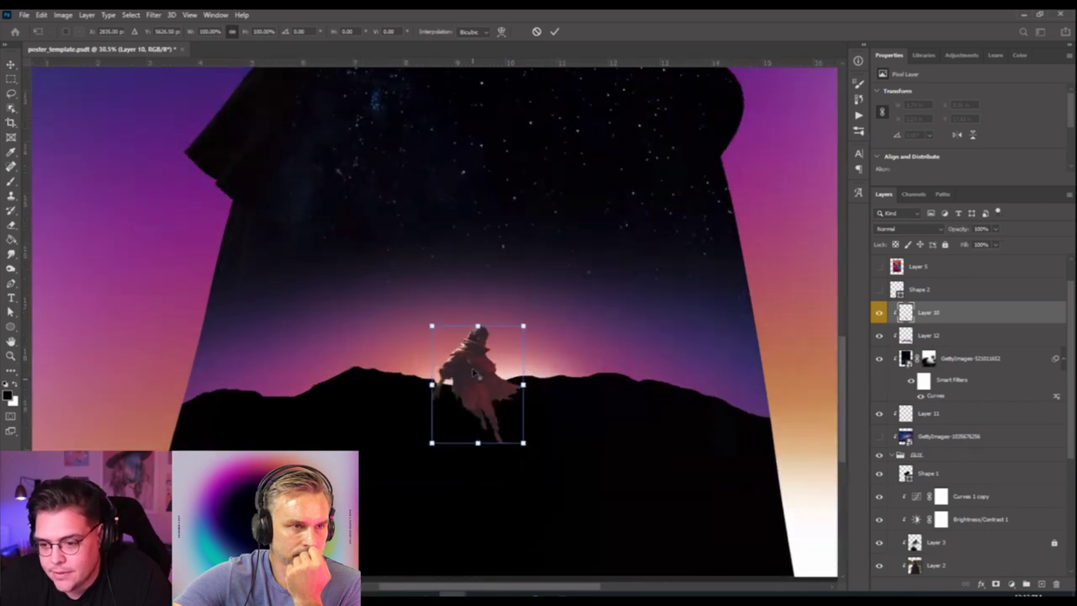
left_click_drag(477, 376, 480, 394)
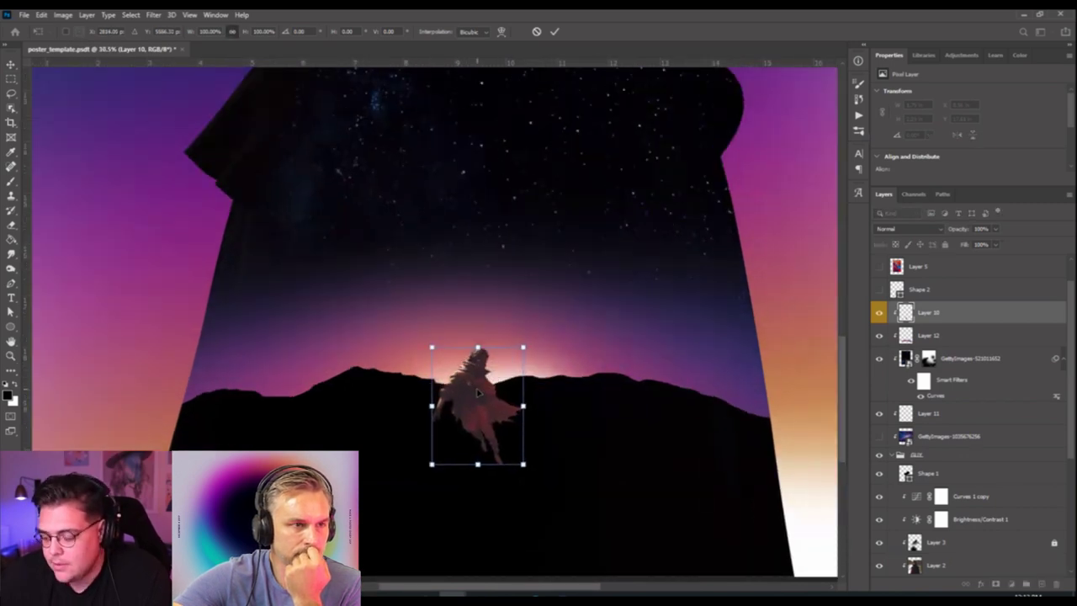
key("Return")
left_click_drag(948, 319, 935, 335)
key("ctrl+z")
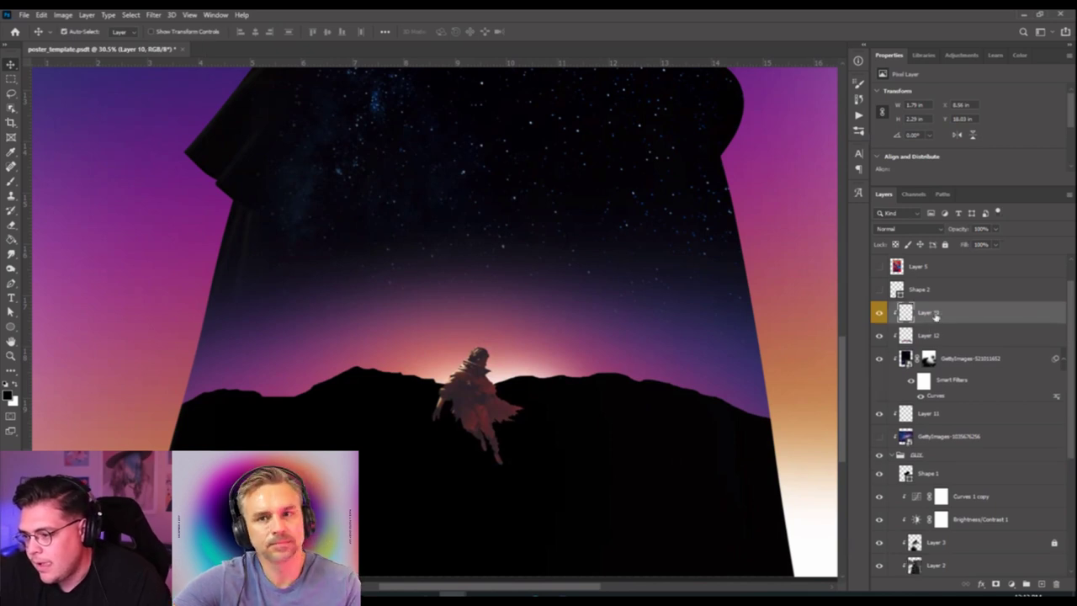
Darken the Layer 10 figure with a two-point RGB Curves adjustment that pulls down the midtones.
left_click(154, 16)
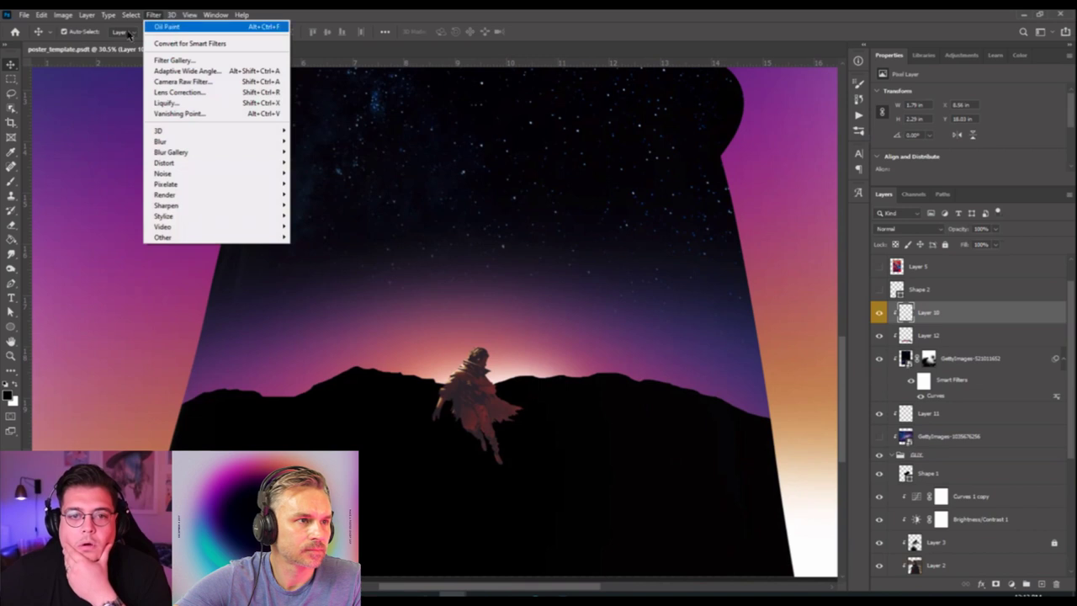
left_click(64, 16)
left_click(64, 16)
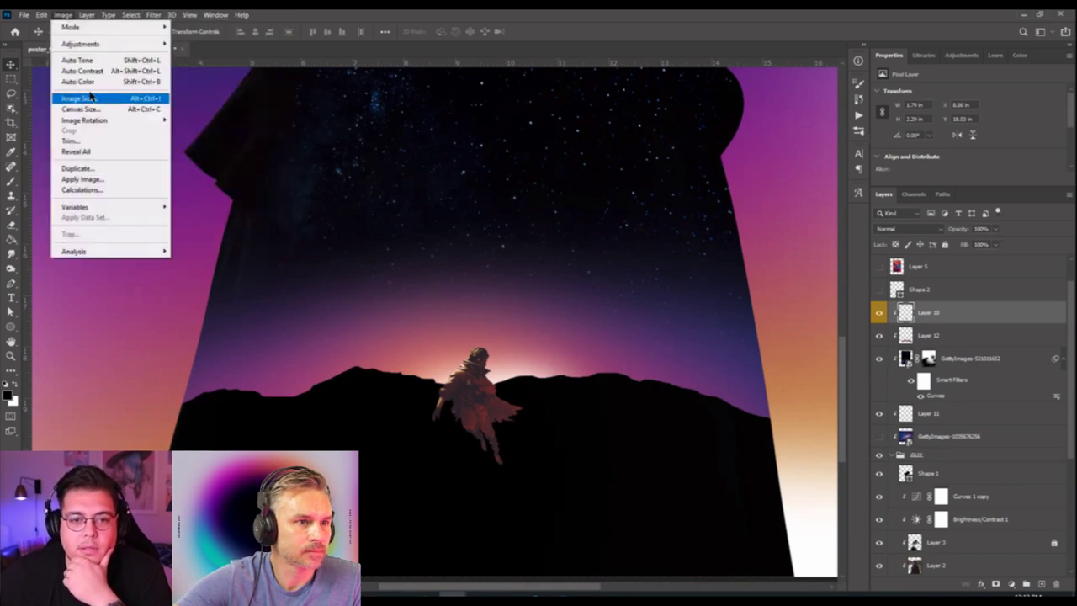
mouse_move(93, 49)
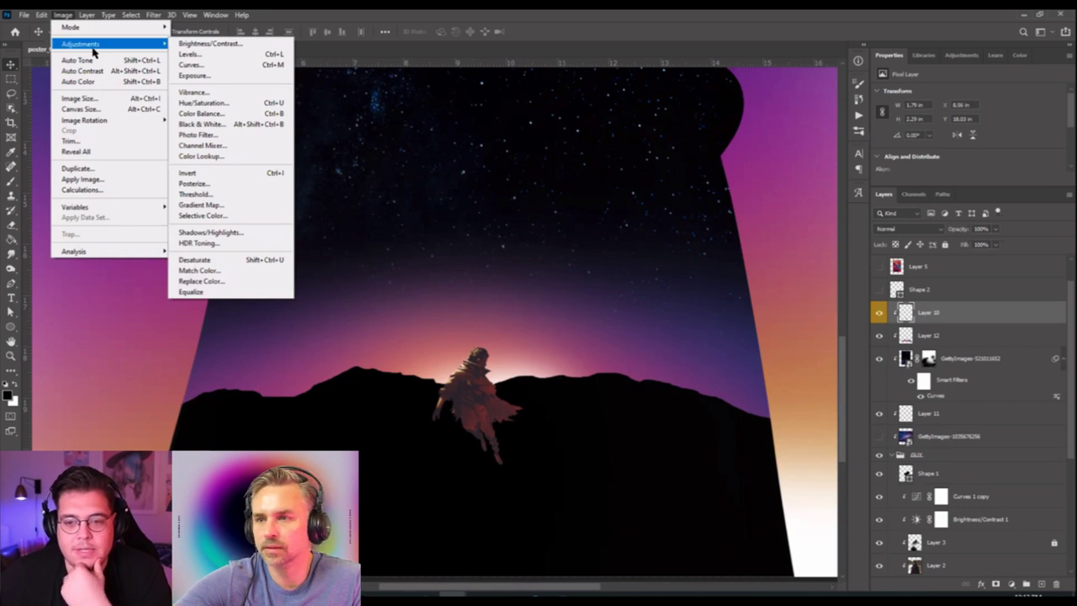
left_click(202, 65)
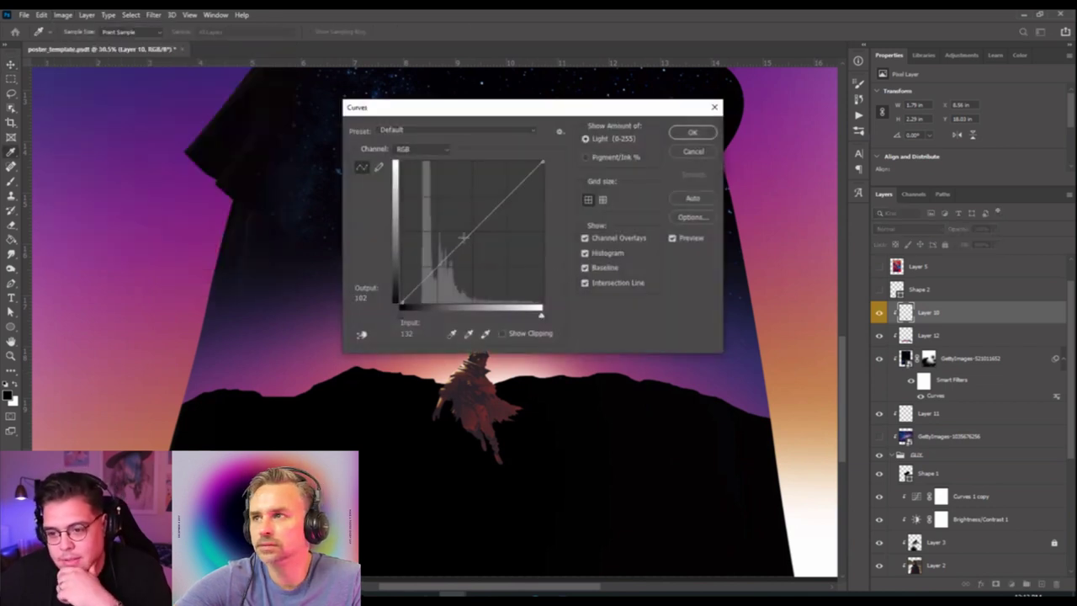
left_click_drag(462, 238, 480, 252)
left_click(503, 229)
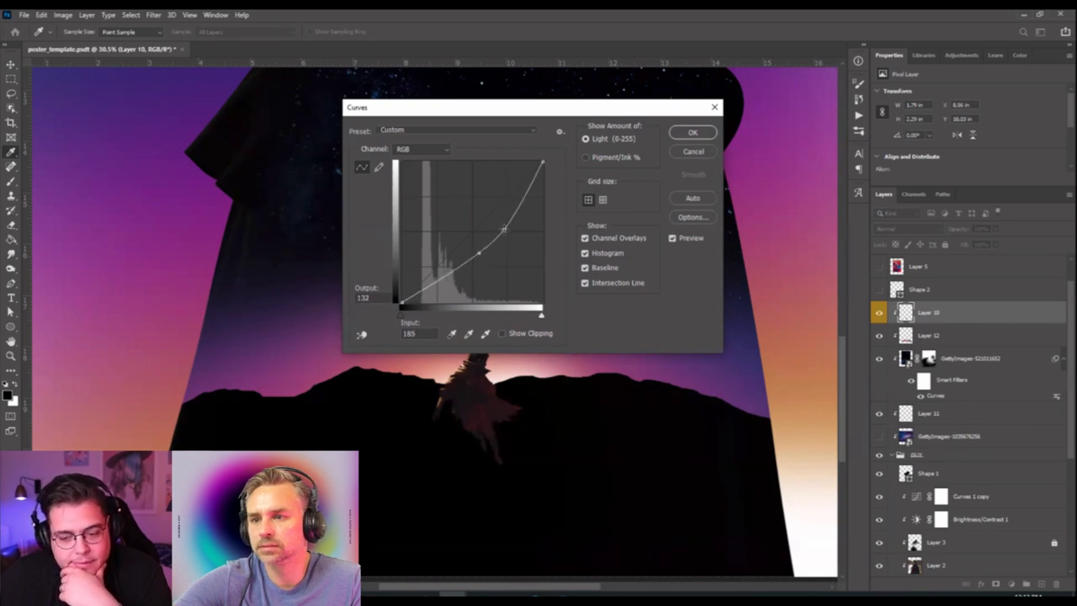
left_click_drag(503, 229, 500, 225)
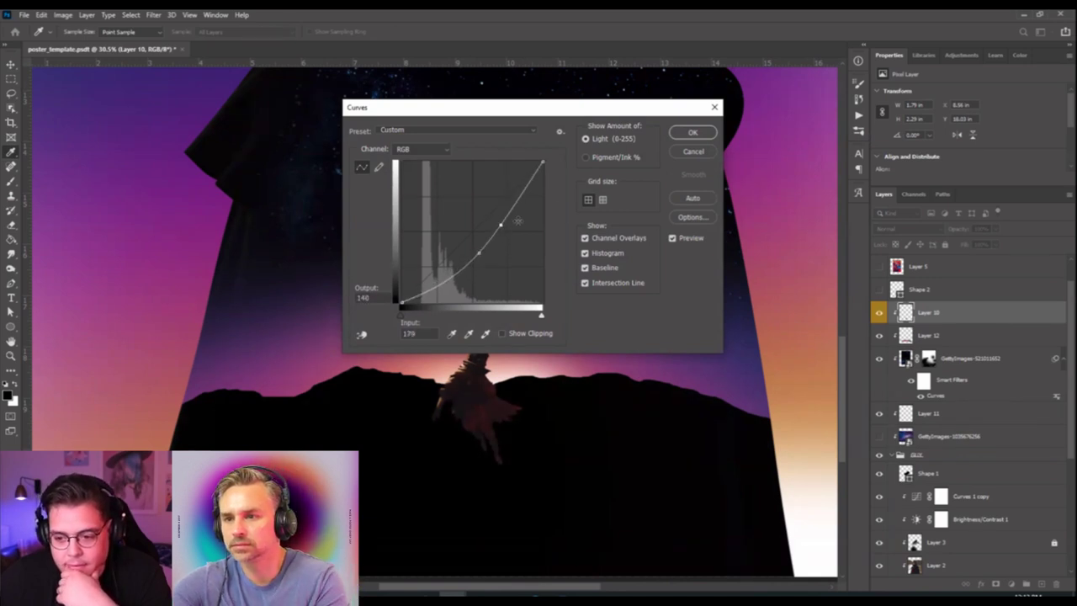
left_click(708, 140)
Shift the figure's hue toward purple and reduce its saturation with Hue/Saturation.
left_click(63, 15)
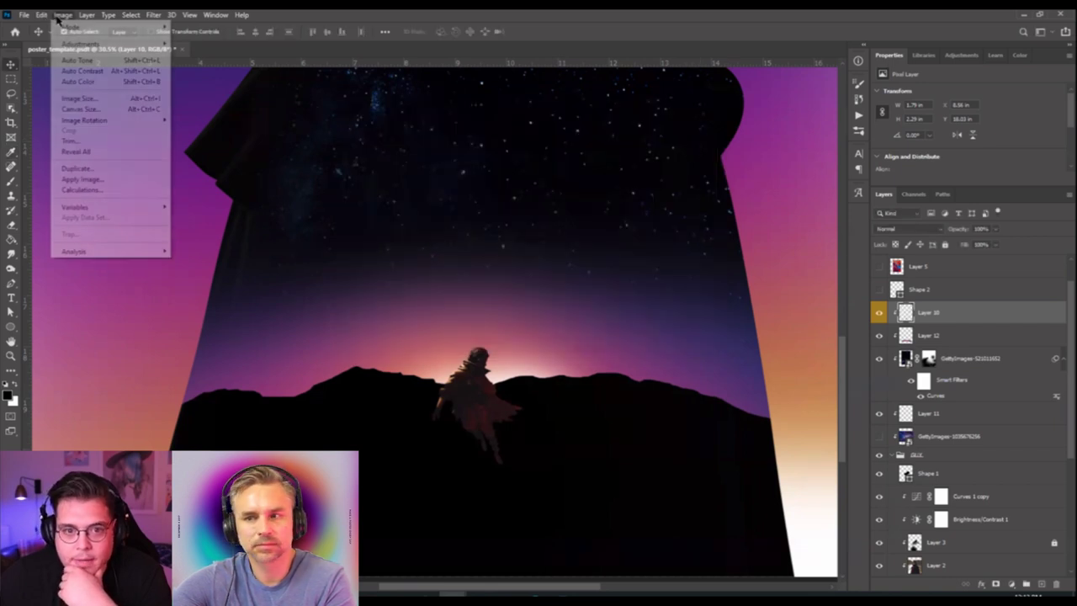
mouse_move(92, 46)
left_click(202, 106)
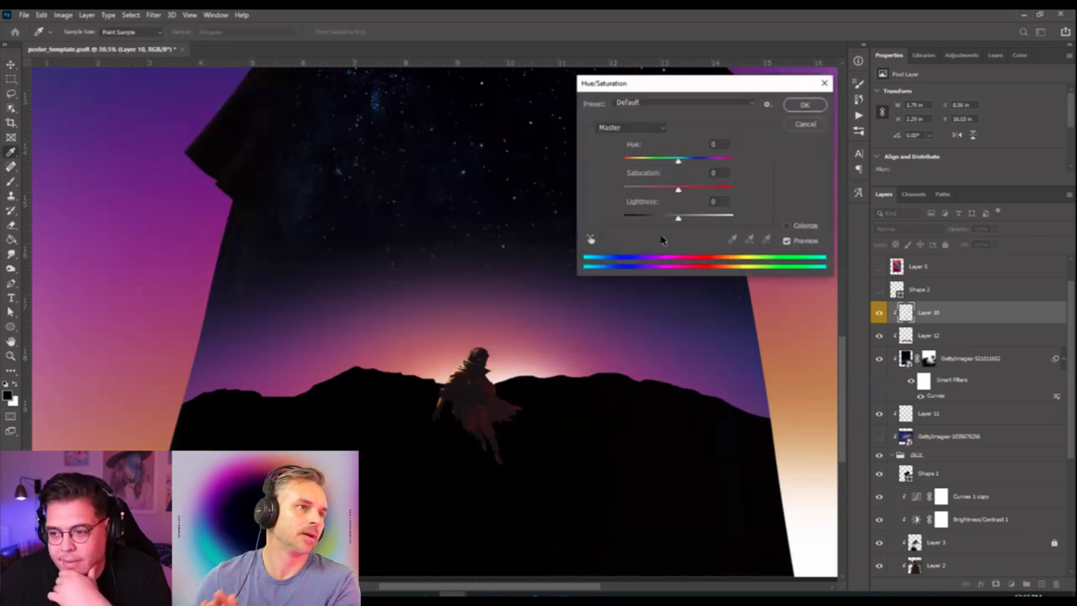
left_click(656, 162)
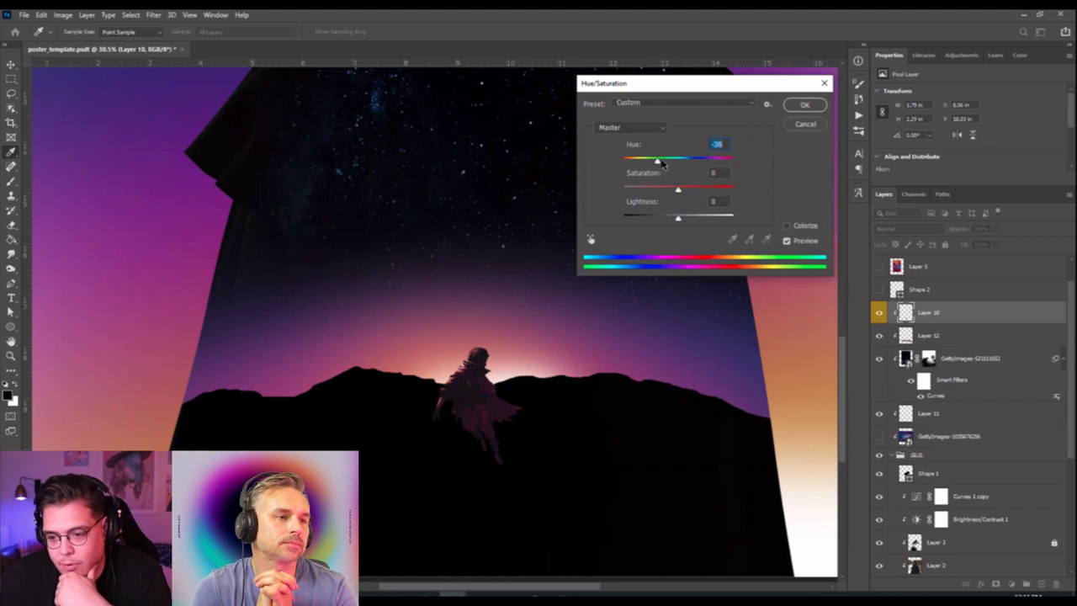
left_click_drag(661, 164, 664, 193)
left_click(791, 108)
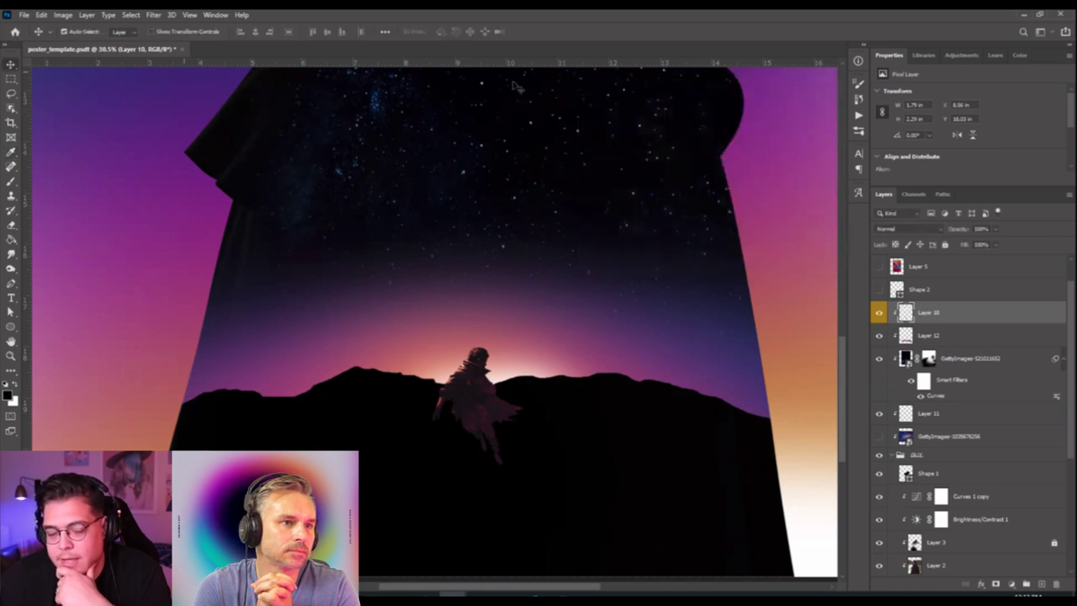
Darken the figure to a near silhouette with a second Curves adjustment, mapping input 122 to output 60.
left_click(63, 14)
mouse_move(71, 44)
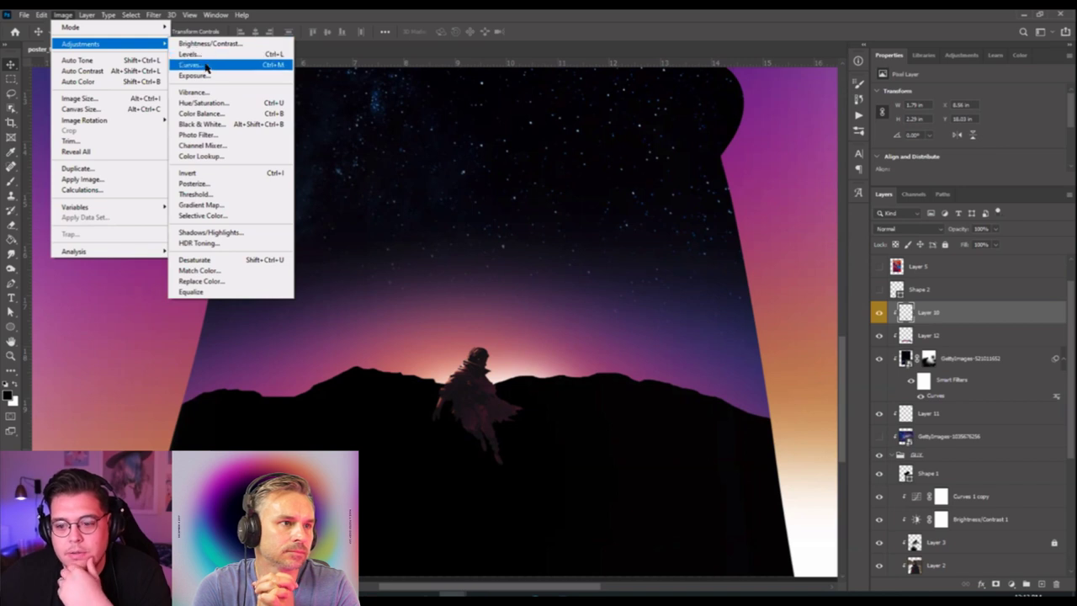
left_click(205, 66)
left_click_drag(455, 255, 468, 268)
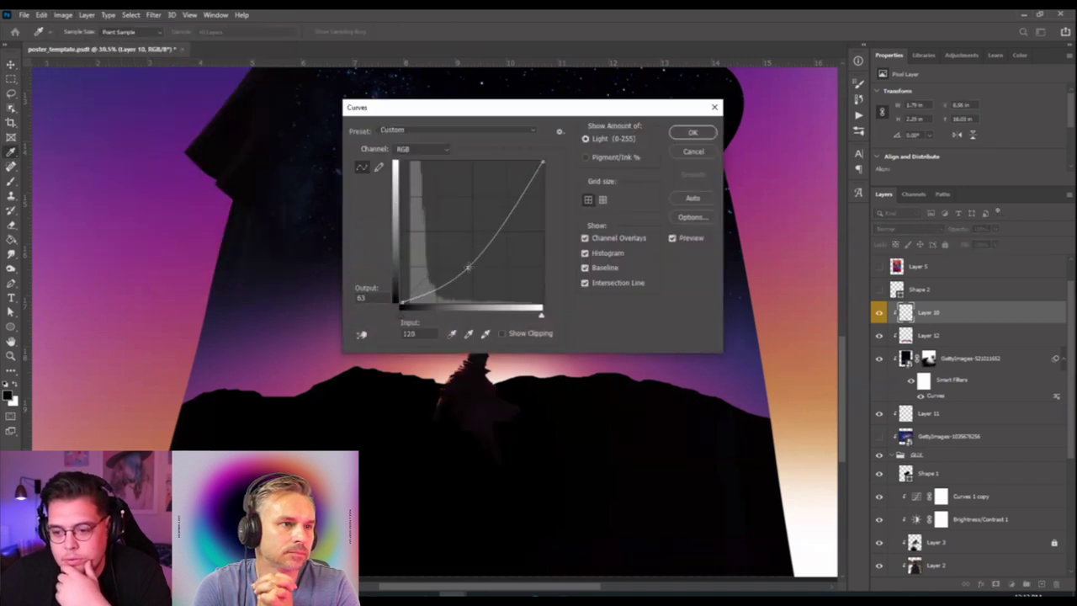
left_click(692, 132)
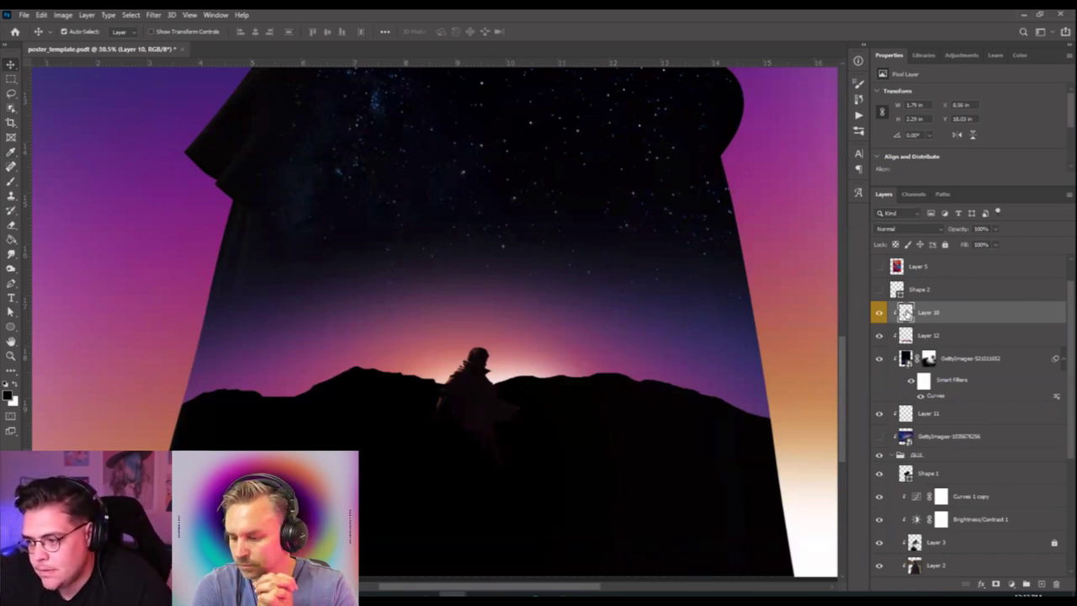
left_click(152, 14)
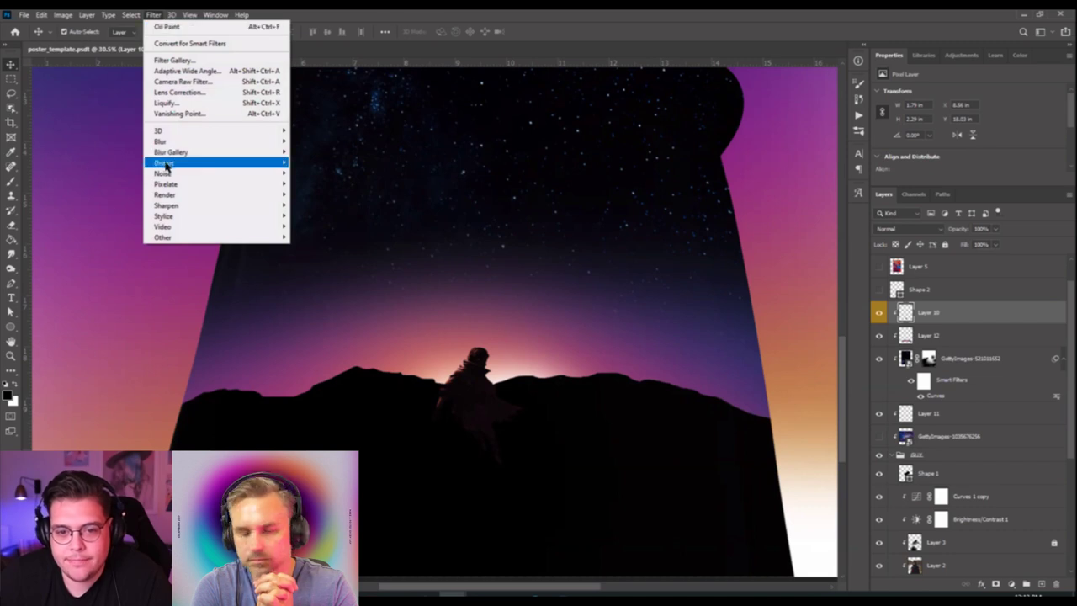
mouse_move(173, 143)
left_click(462, 228)
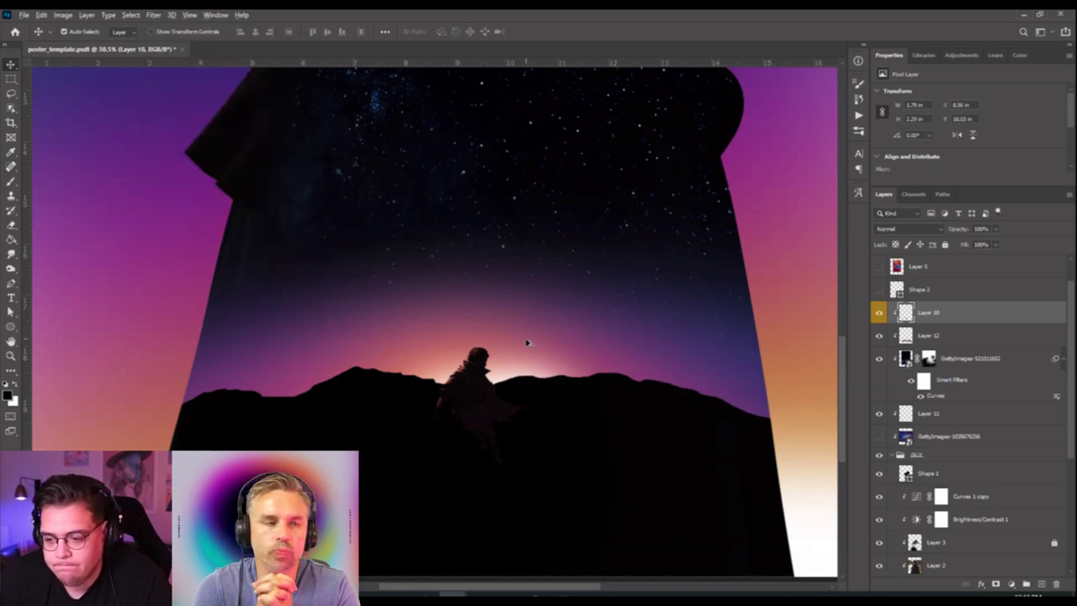
scroll(528, 342, "down", 5)
left_click(567, 407)
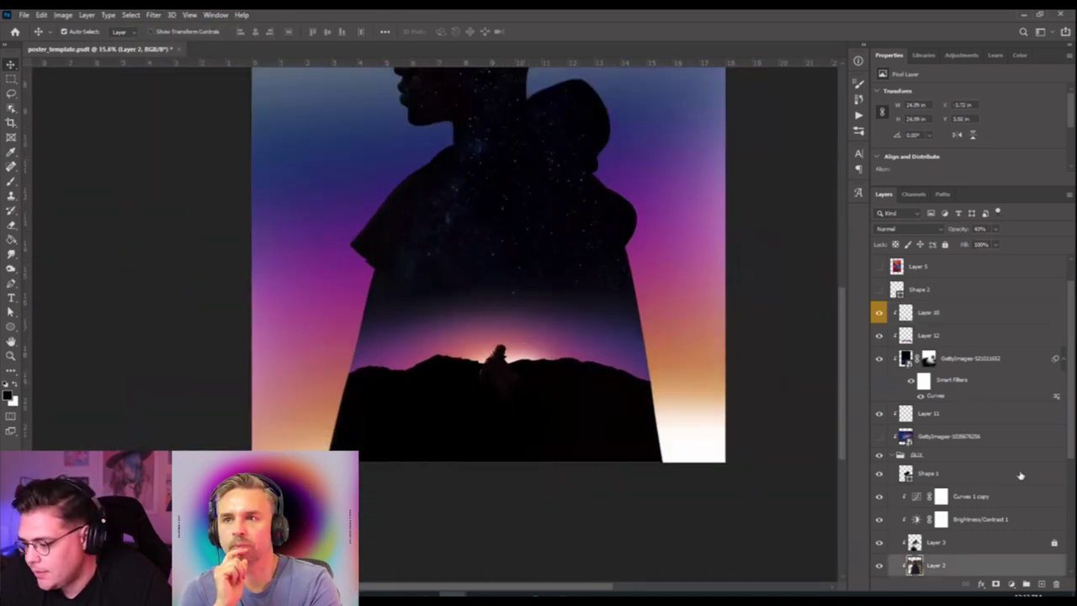
Add a new empty clipped layer between Layer 12 and the GettyImages-521011652 starry image.
scroll(950, 538, "up", 2)
left_click(961, 398)
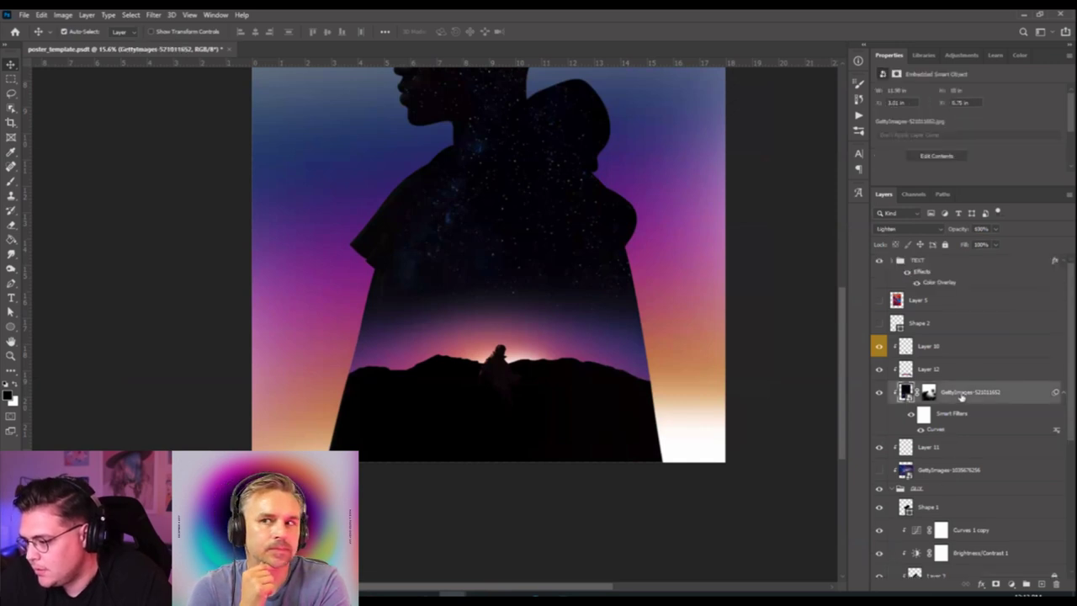
left_click(972, 372)
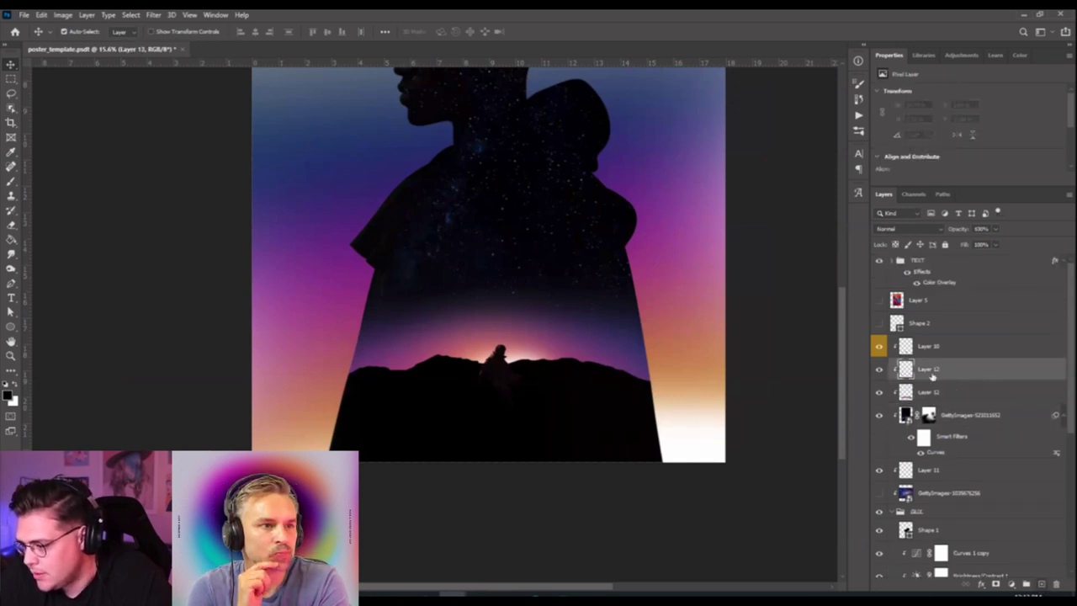
left_click(1041, 584)
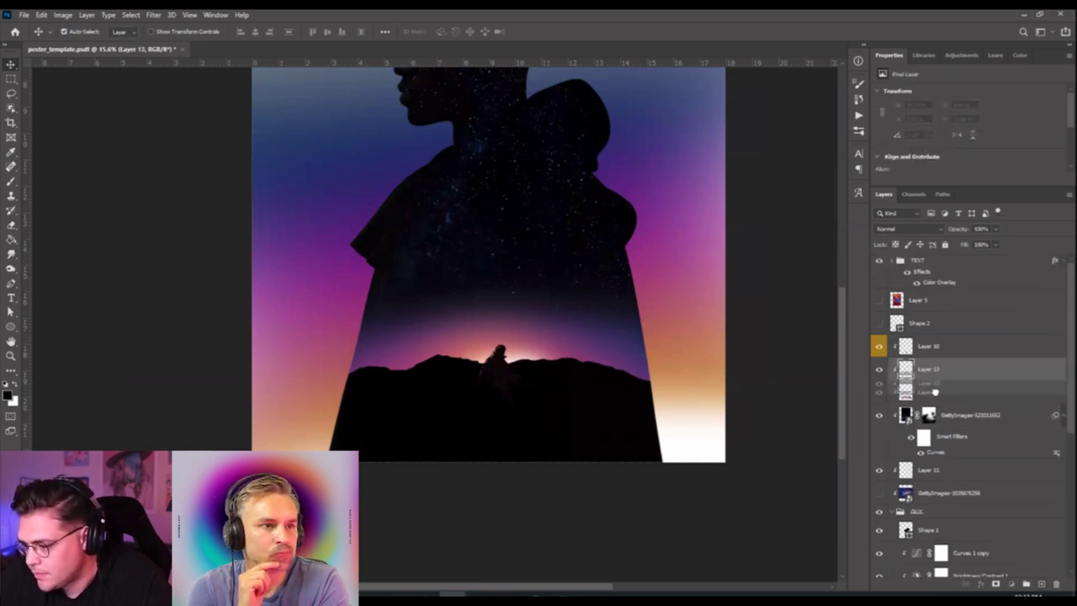
Brush a soft white glow about 5.3 in tall across the bottom of the hills on the new layer.
left_click(11, 180)
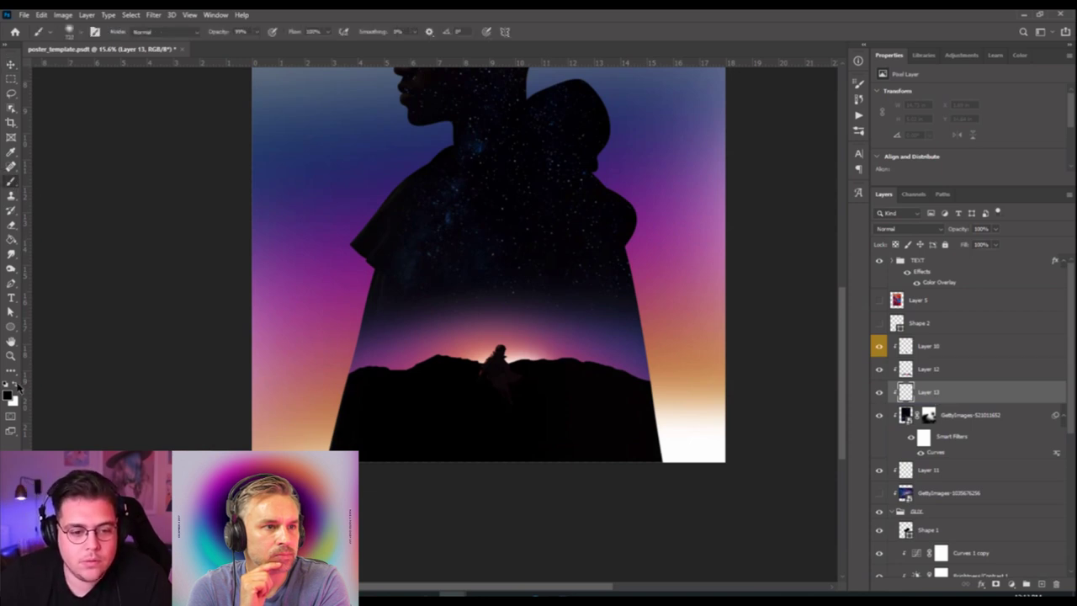
left_click(16, 384)
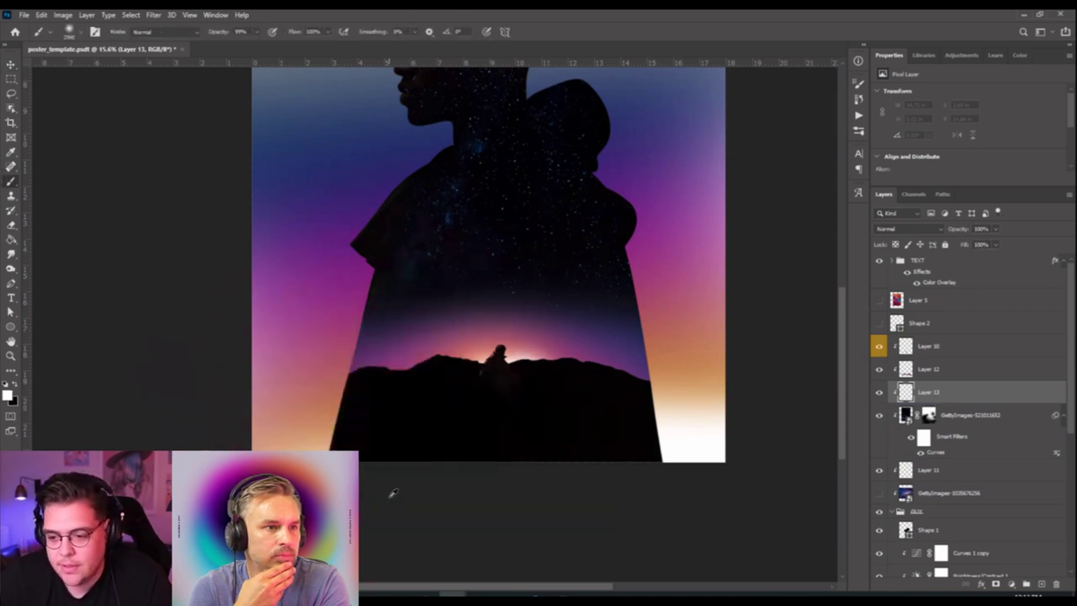
left_click_drag(393, 493, 678, 507)
key("ctrl+z")
left_click_drag(395, 550, 719, 539)
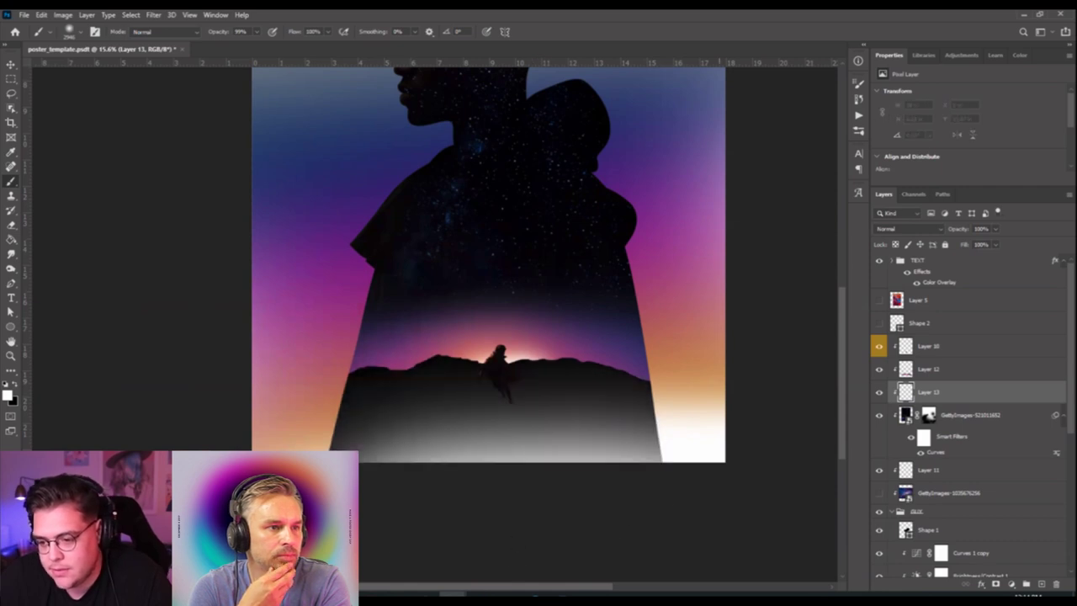
Apply the Oil Paint filter to the Layer 10 figure with Stylization, Cleanliness, Scale and Bristle Detail at 10.0 and lighting angle -73.
scroll(509, 468, "up", 3)
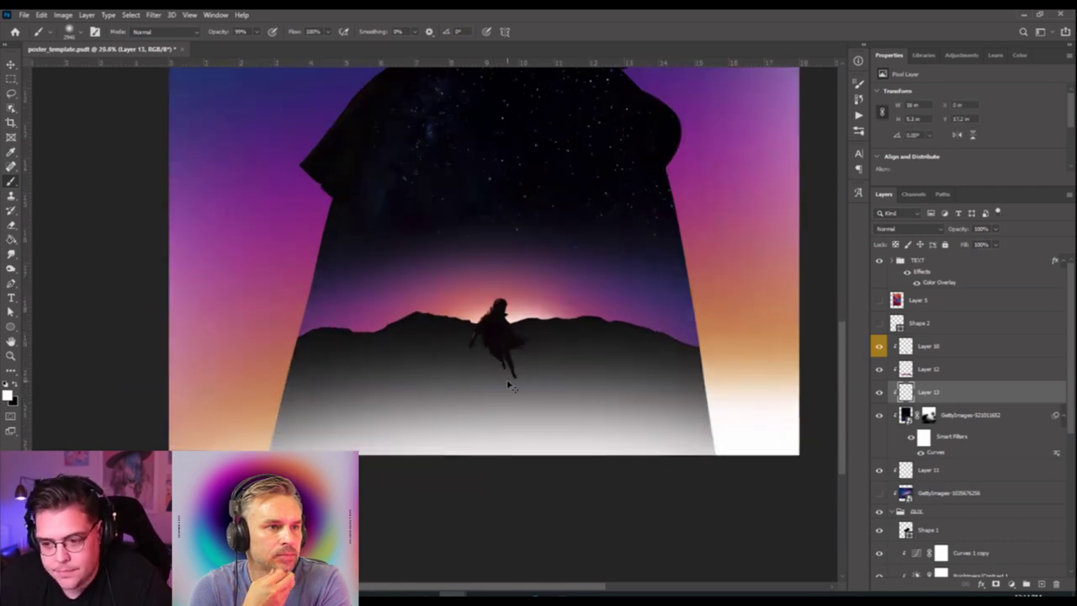
key("v")
scroll(484, 356, "up", 9)
left_click(654, 330)
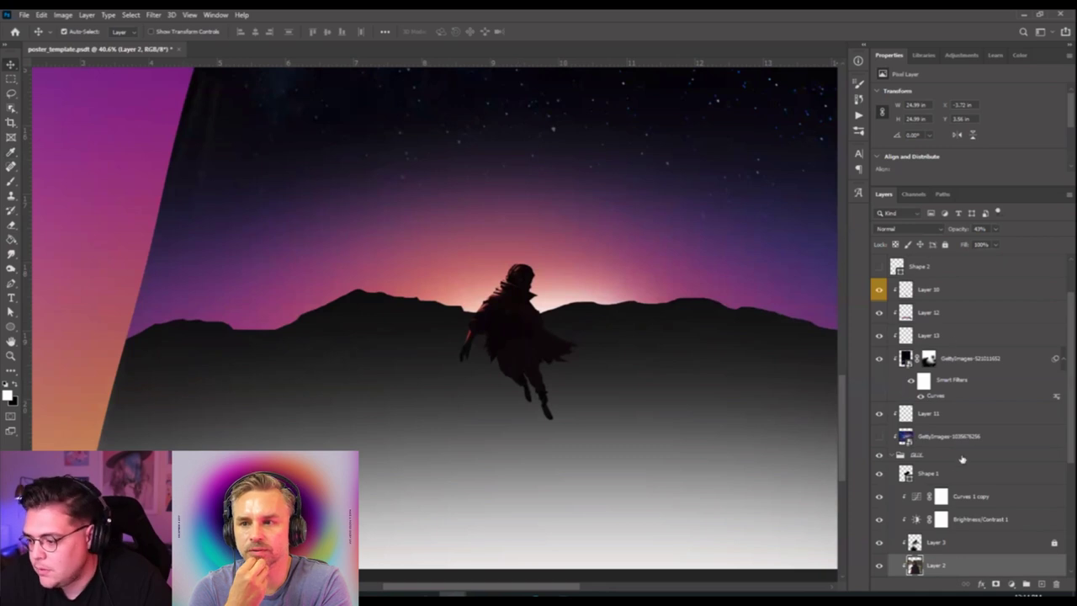
scroll(955, 475, "down", 5)
scroll(944, 430, "up", 4)
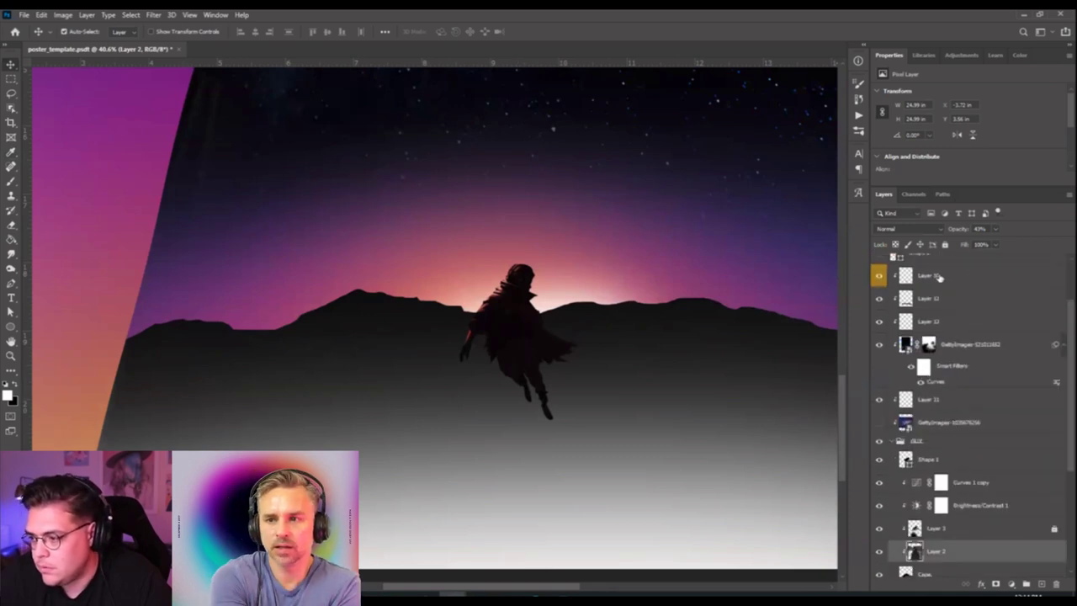
left_click(939, 278)
left_click(153, 14)
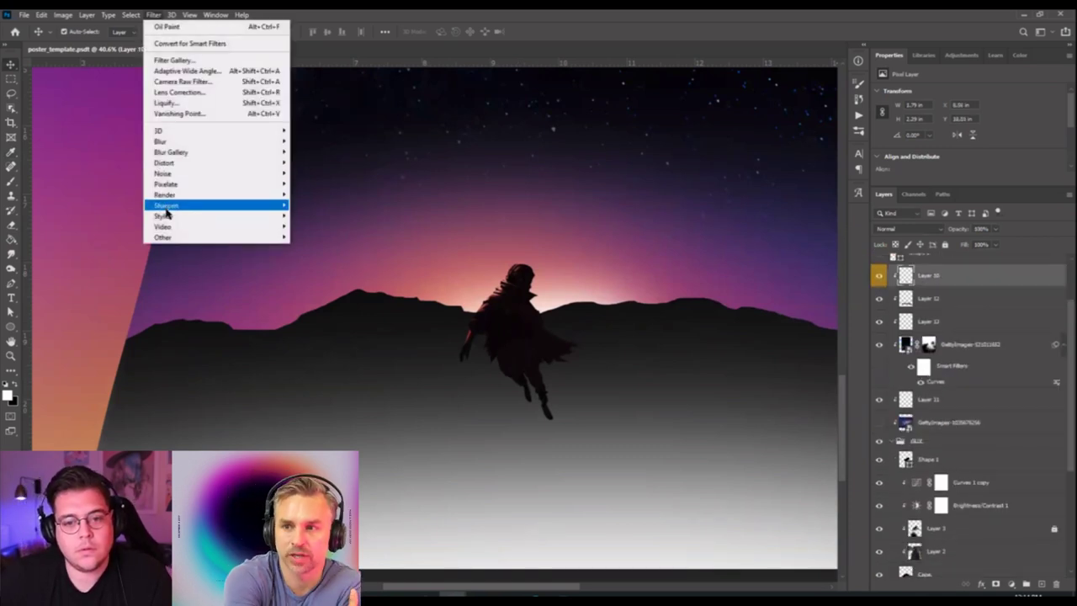
mouse_move(173, 219)
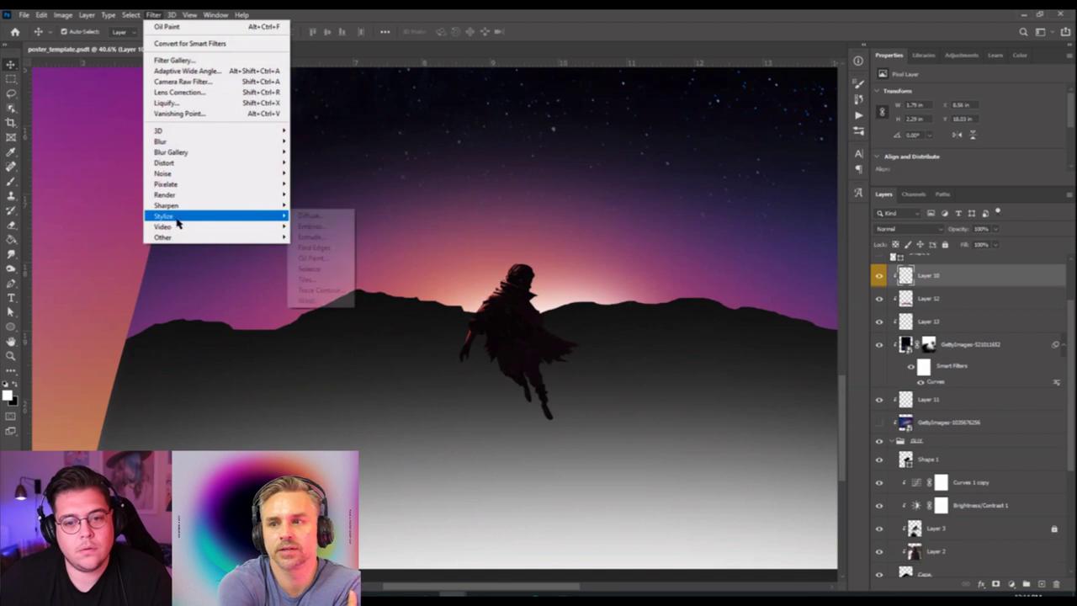
left_click(330, 262)
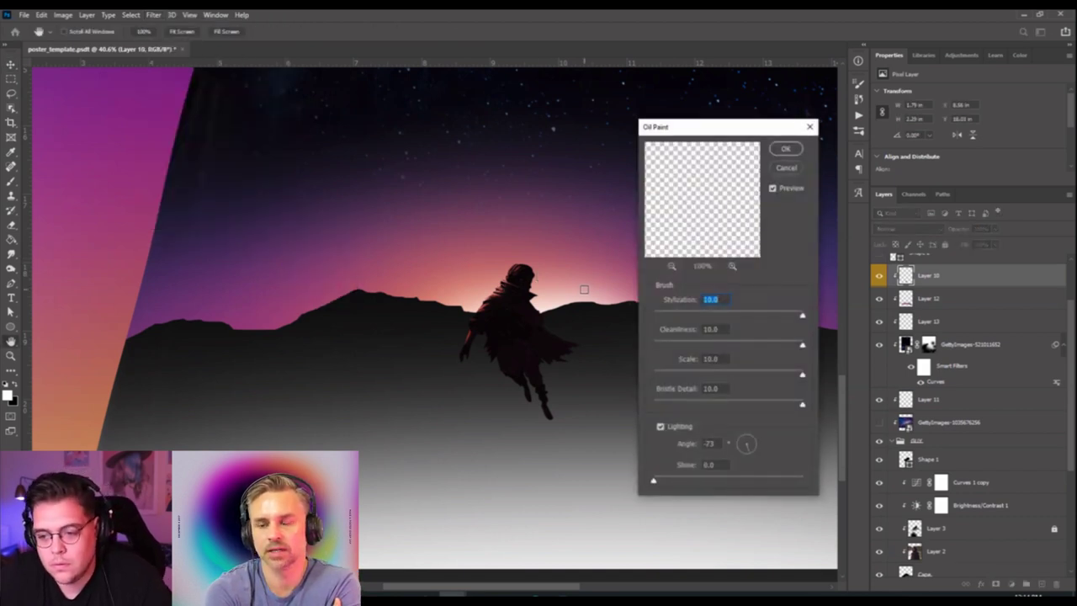
left_click(785, 149)
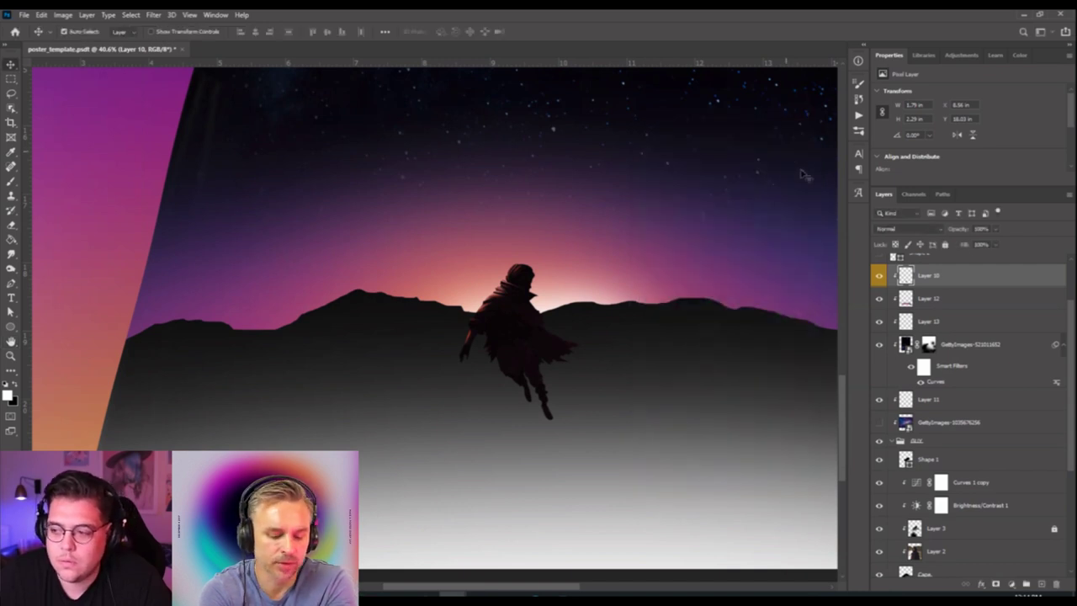
Lock Layer 2 and the Cape layer completely so they cannot be moved on the canvas.
scroll(521, 378, "down", 3)
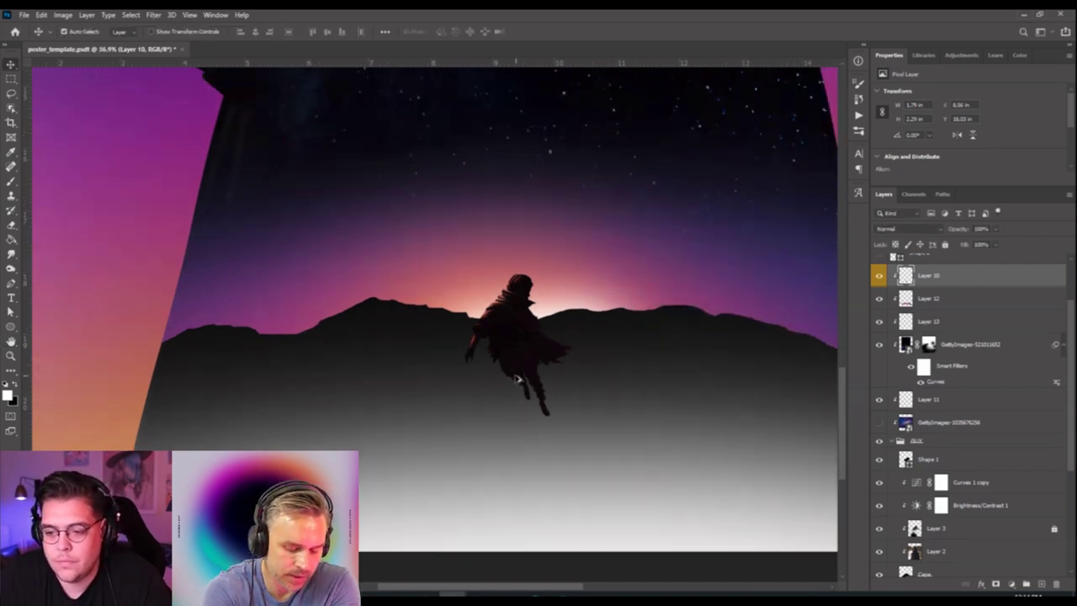
scroll(514, 377, "up", 1)
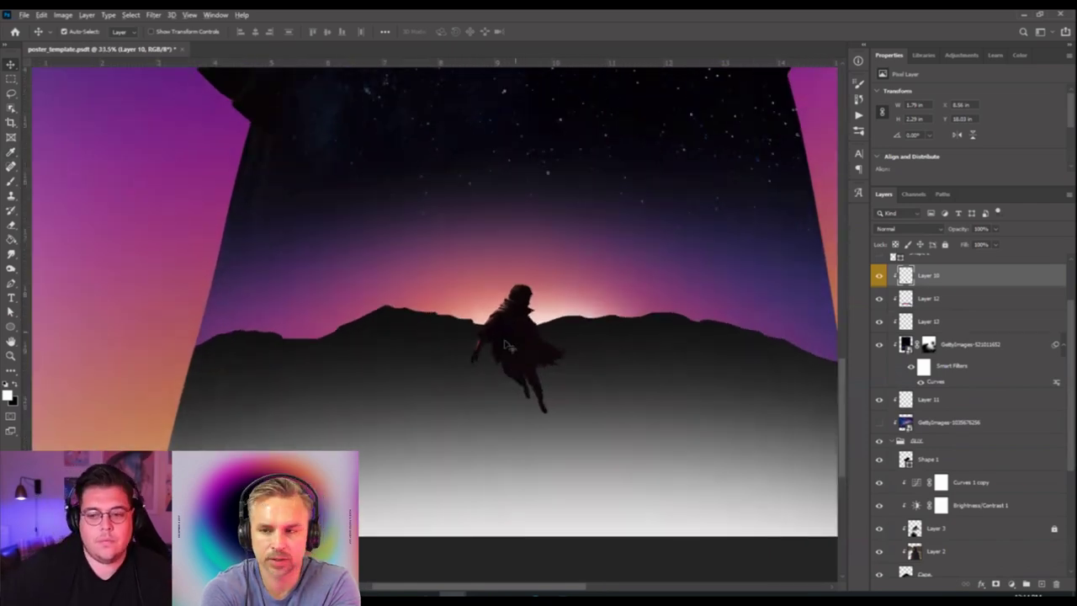
scroll(510, 345, "up", 2)
scroll(513, 345, "down", 3)
left_click_drag(558, 452, 605, 491)
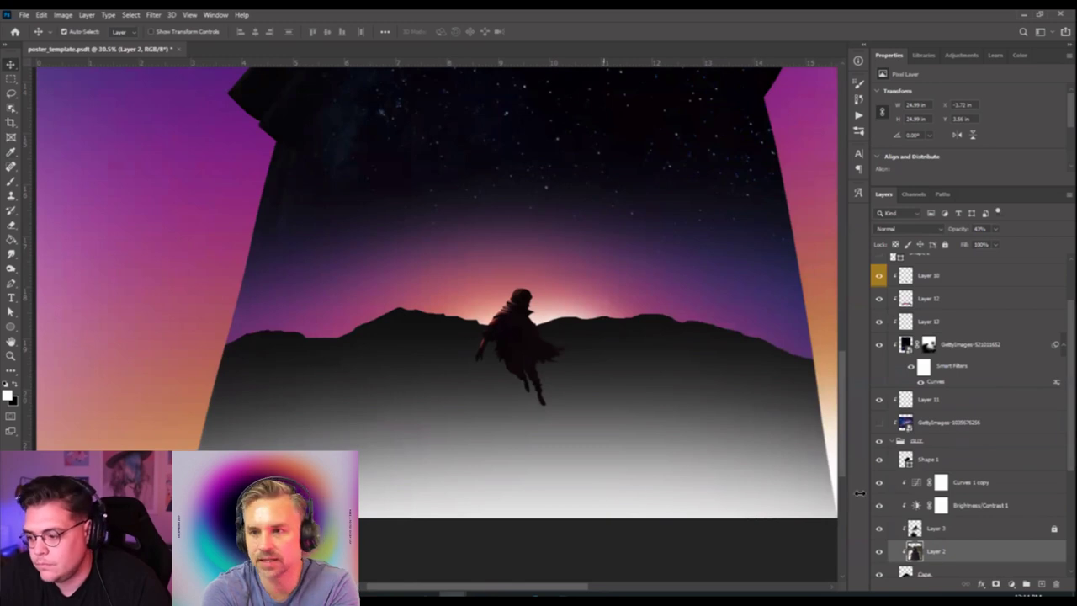
left_click(944, 245)
left_click_drag(702, 392, 707, 426)
key("ctrl+z")
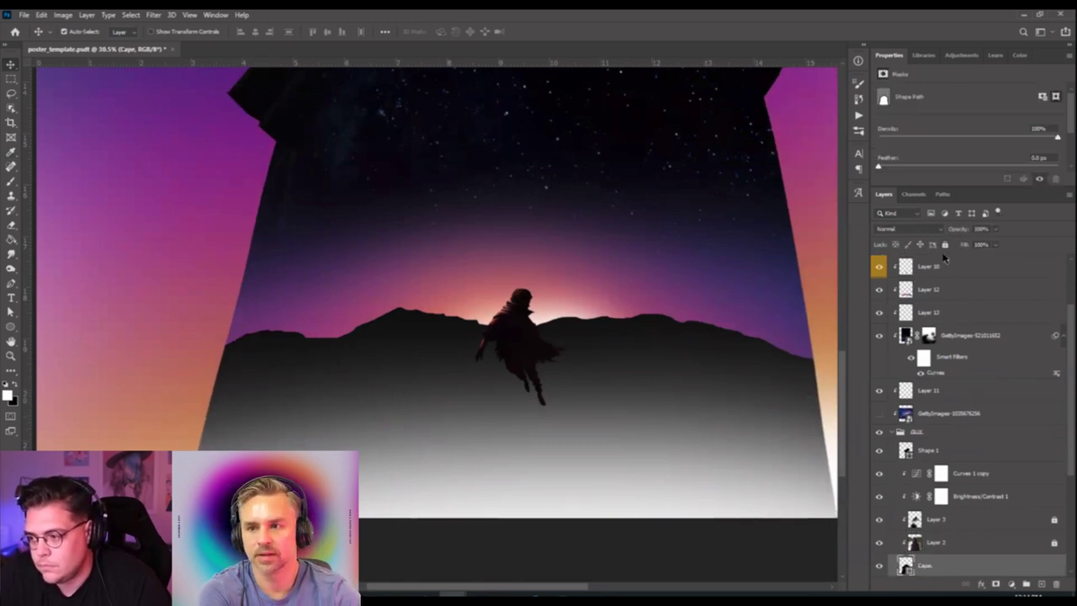
left_click(944, 245)
Check which layer holds the white glow over the hills by toggling layer visibility, and select Layer 13.
scroll(932, 313, "up", 2)
left_click(923, 379)
left_click(697, 451)
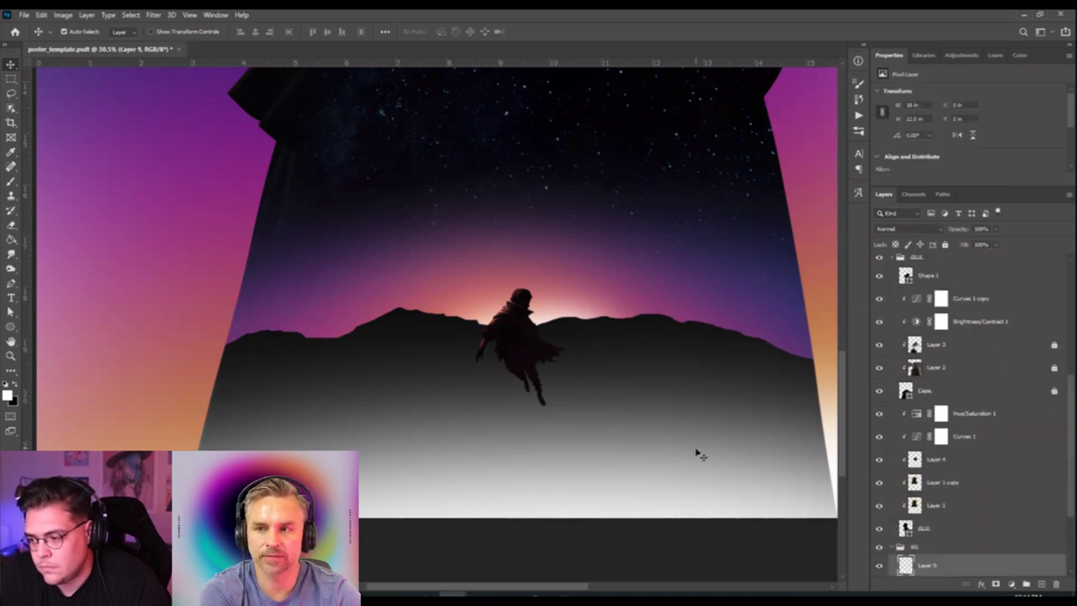
left_click(880, 565)
left_click(880, 565)
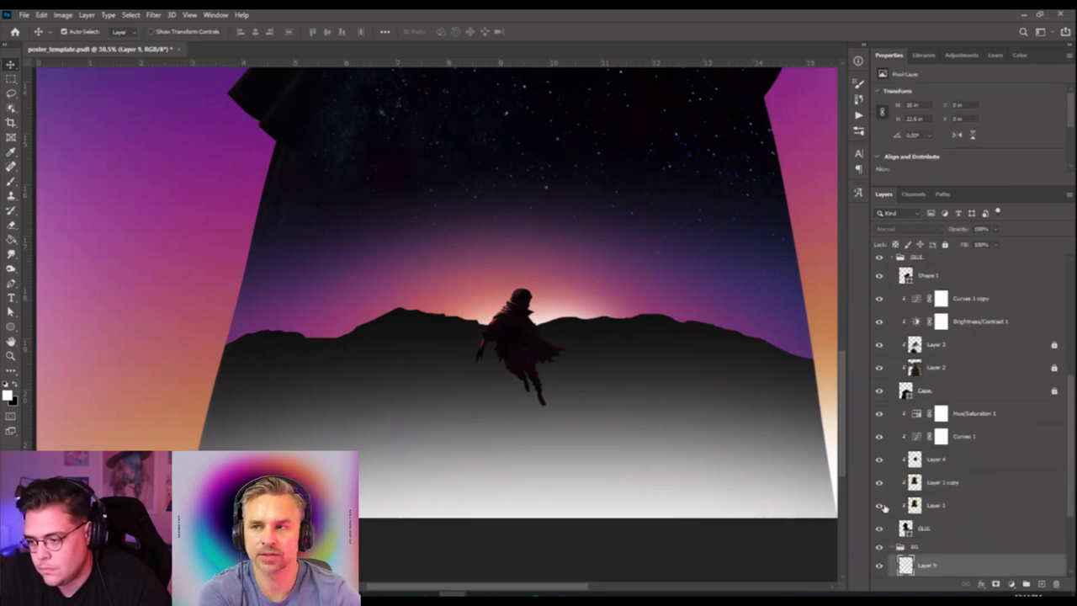
scroll(919, 477, "up", 5)
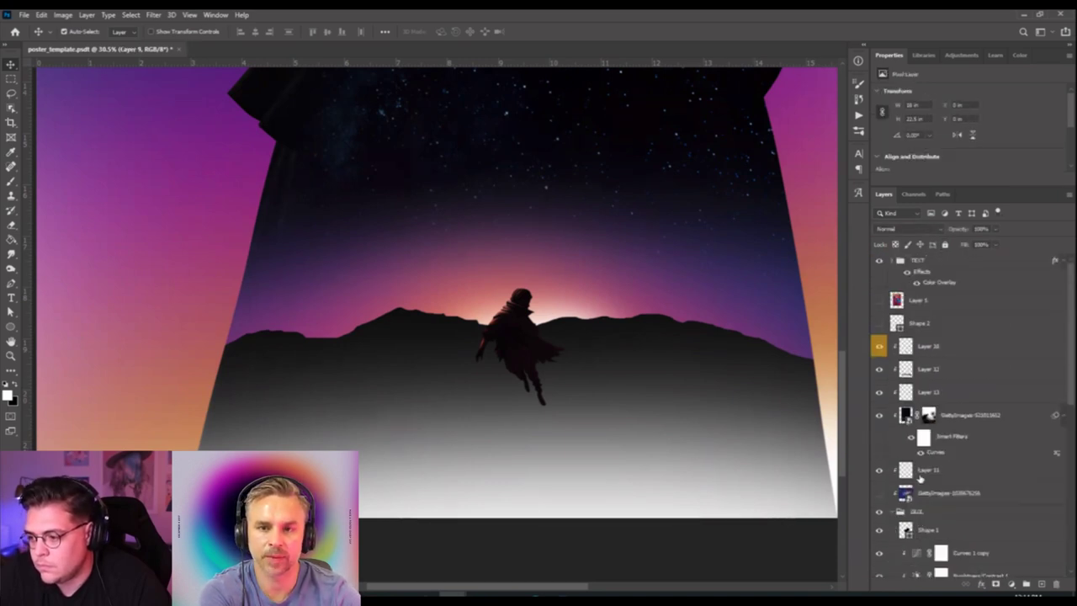
left_click(920, 392)
left_click(879, 392)
left_click(879, 392)
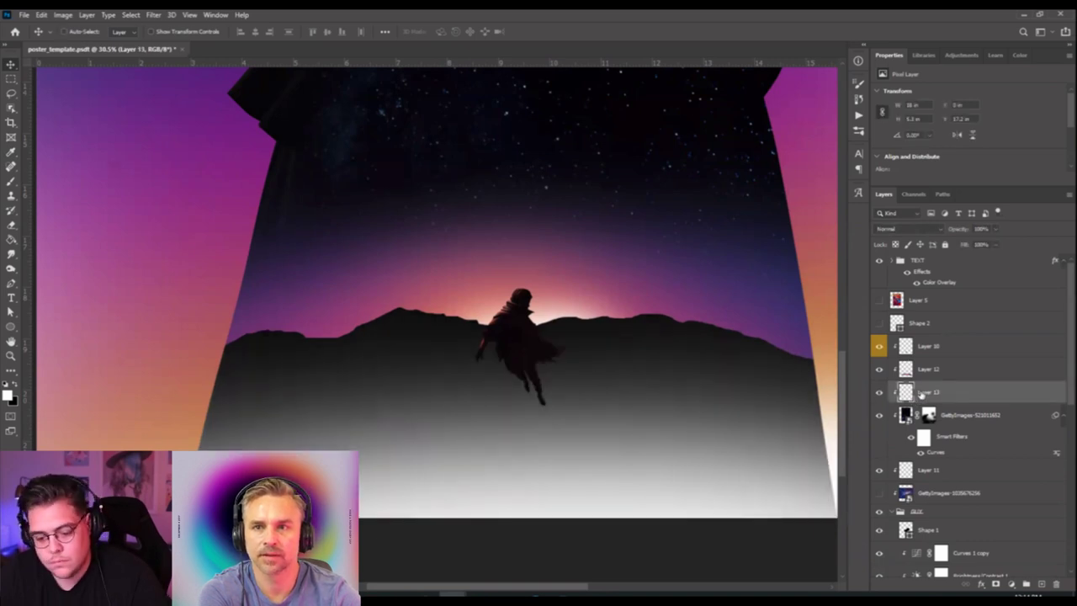
Squash Layer 13's white glow vertically with Free Transform to about 4.47 in tall at the poster's bottom edge.
key("ctrl+t")
left_click_drag(498, 247, 499, 305)
left_click_drag(645, 358, 650, 410)
left_click_drag(497, 352, 496, 289)
key("Return")
Add a Color Overlay at 100% opacity to Layer 13 in muted pink #995574, sampled from the sunset glow.
scroll(475, 345, "down", 2)
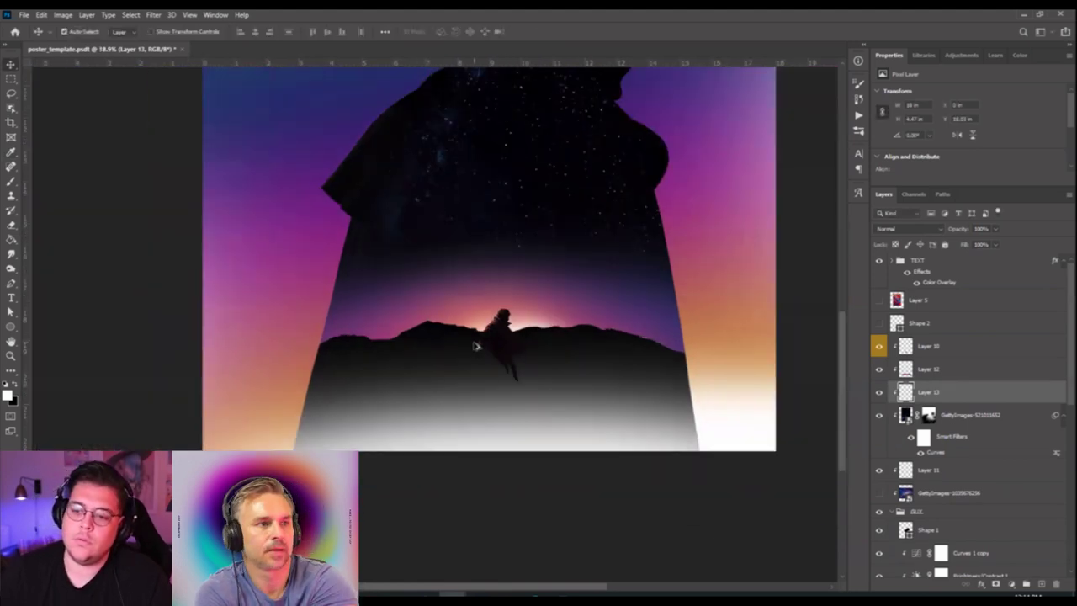
scroll(474, 353, "down", 1)
left_click(548, 409)
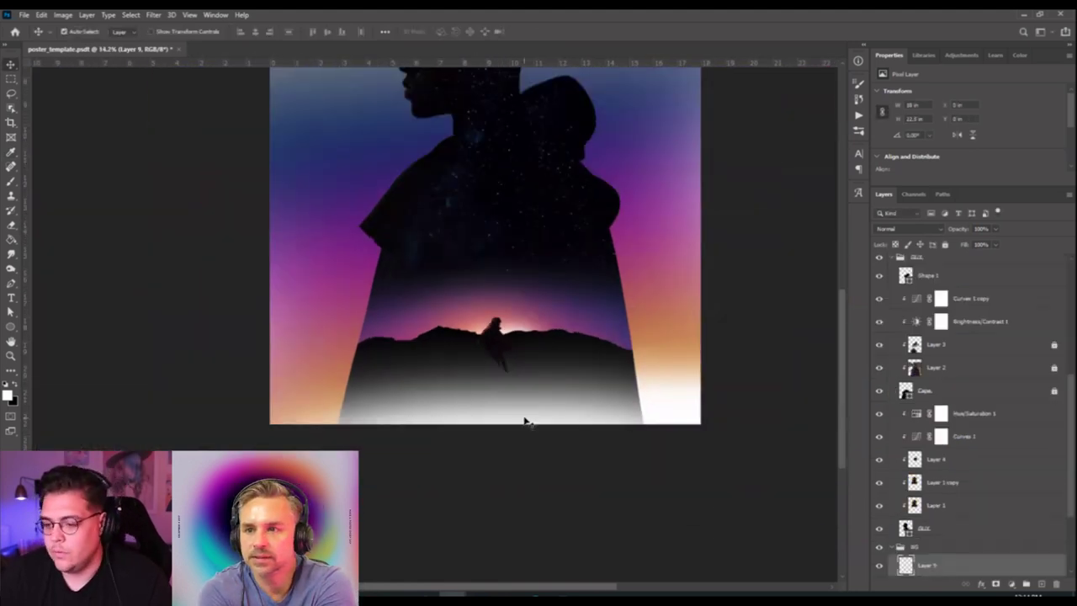
scroll(991, 335, "up", 5)
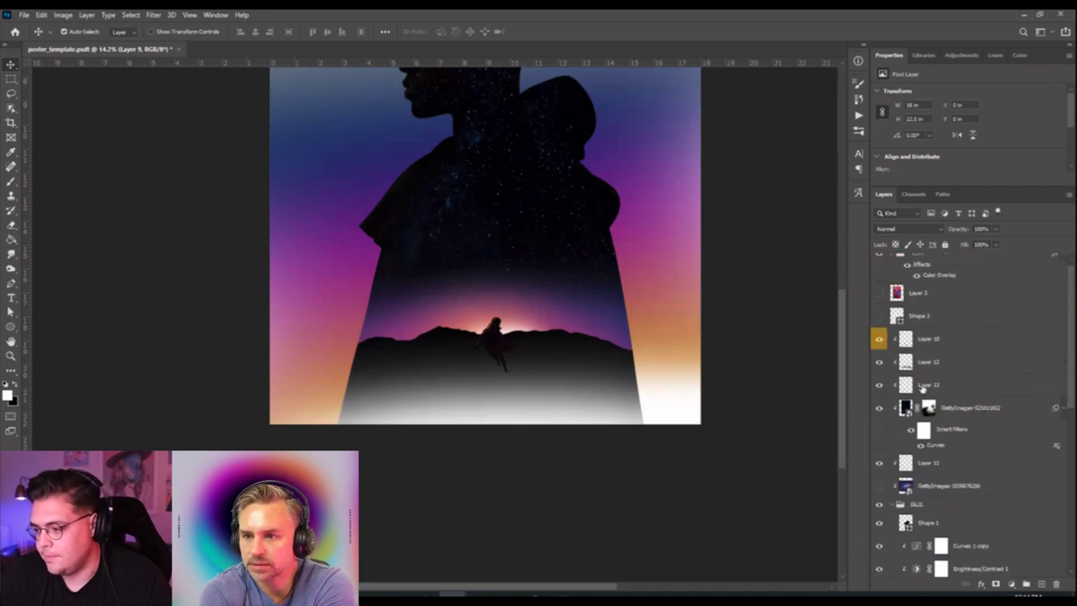
left_click(922, 387)
left_click(982, 584)
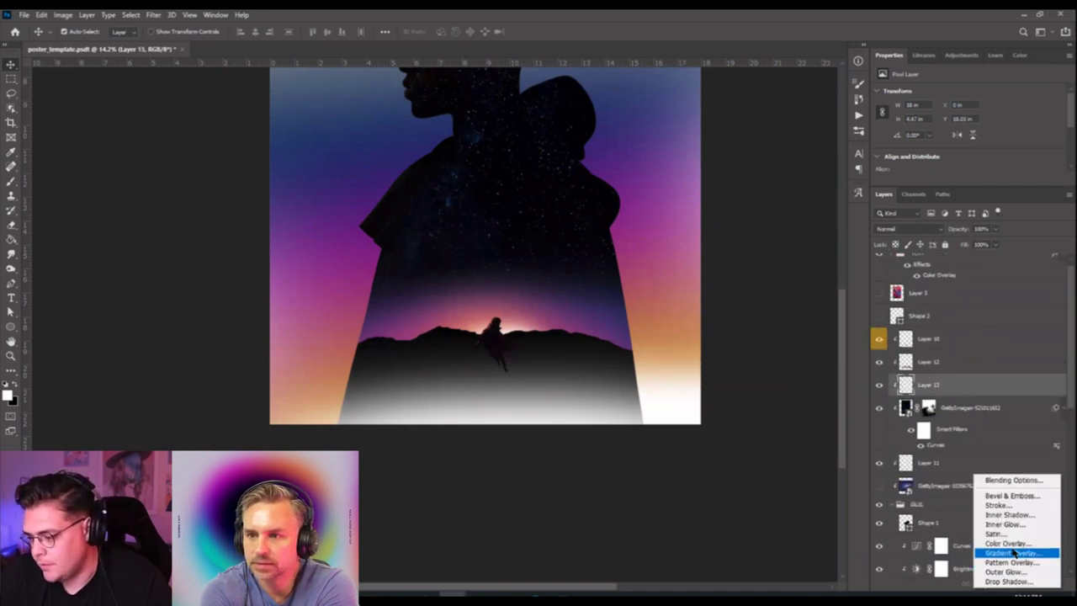
left_click(762, 478)
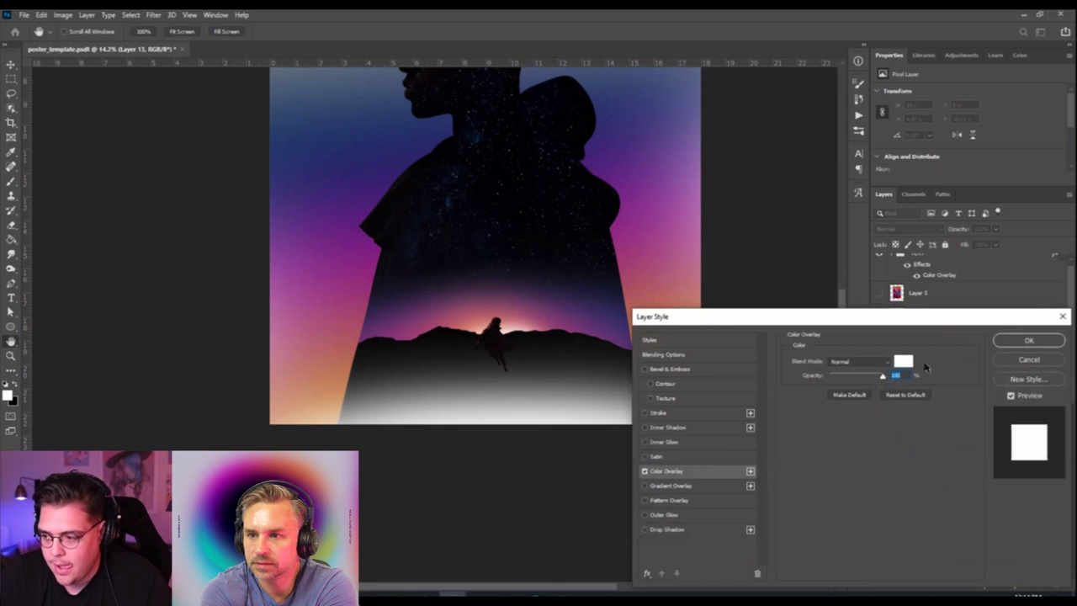
left_click(903, 361)
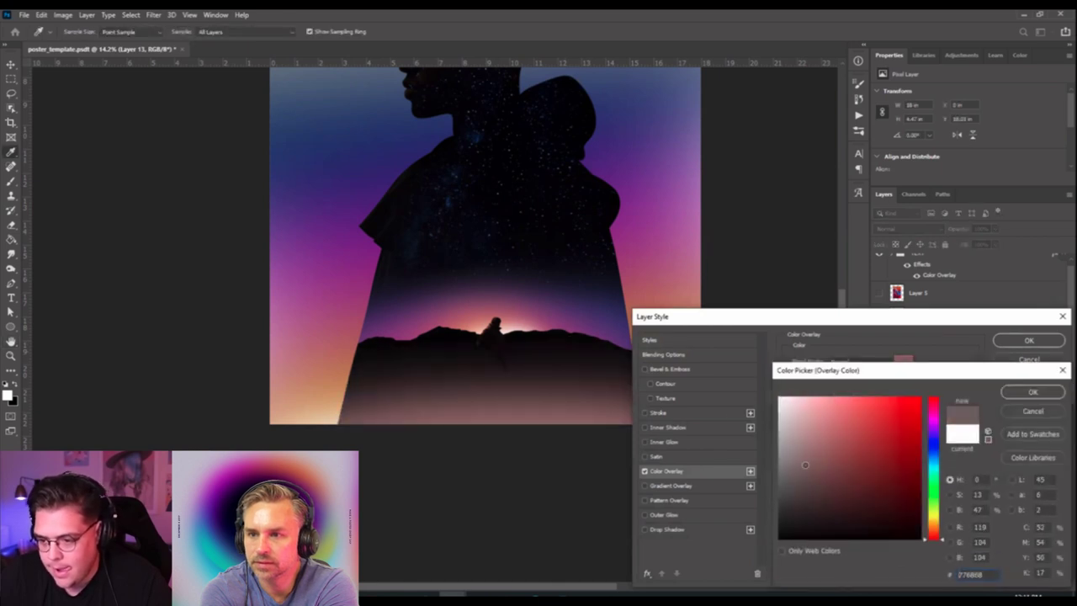
mouse_move(805, 465)
left_mouse_down()
mouse_move(817, 479)
mouse_move(784, 466)
mouse_move(718, 499)
mouse_move(825, 459)
mouse_move(799, 453)
left_mouse_up()
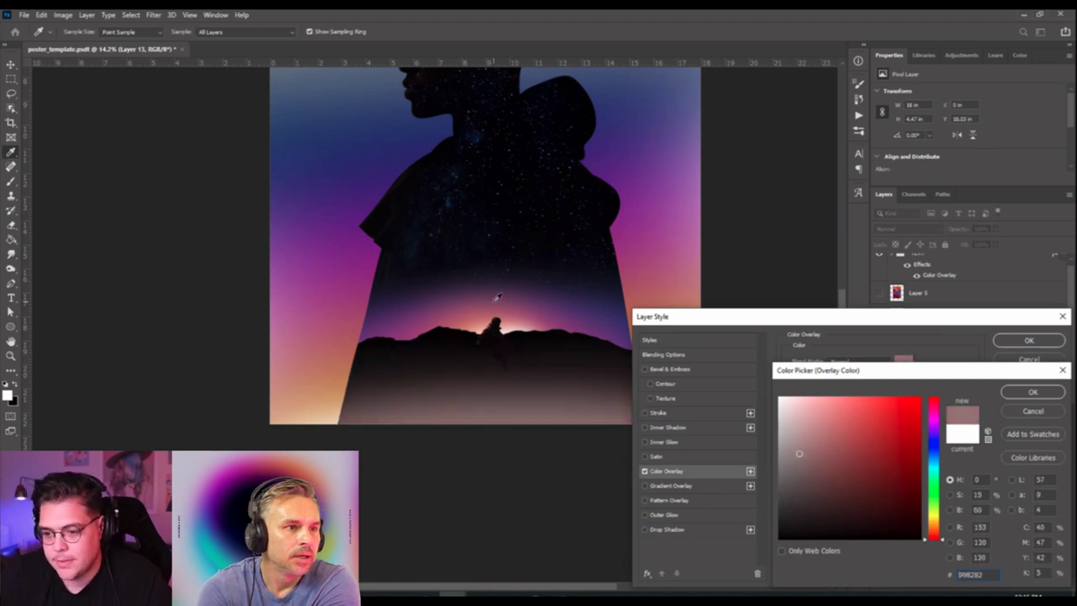
left_click(518, 316)
left_click(521, 317)
left_click(519, 308)
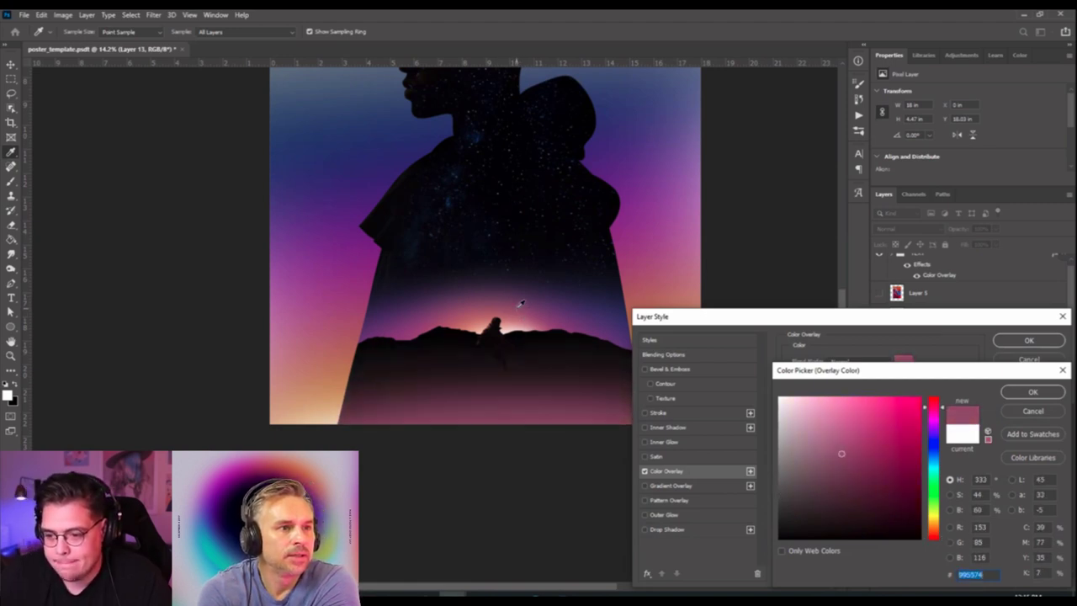
left_click(1032, 391)
left_click(1028, 340)
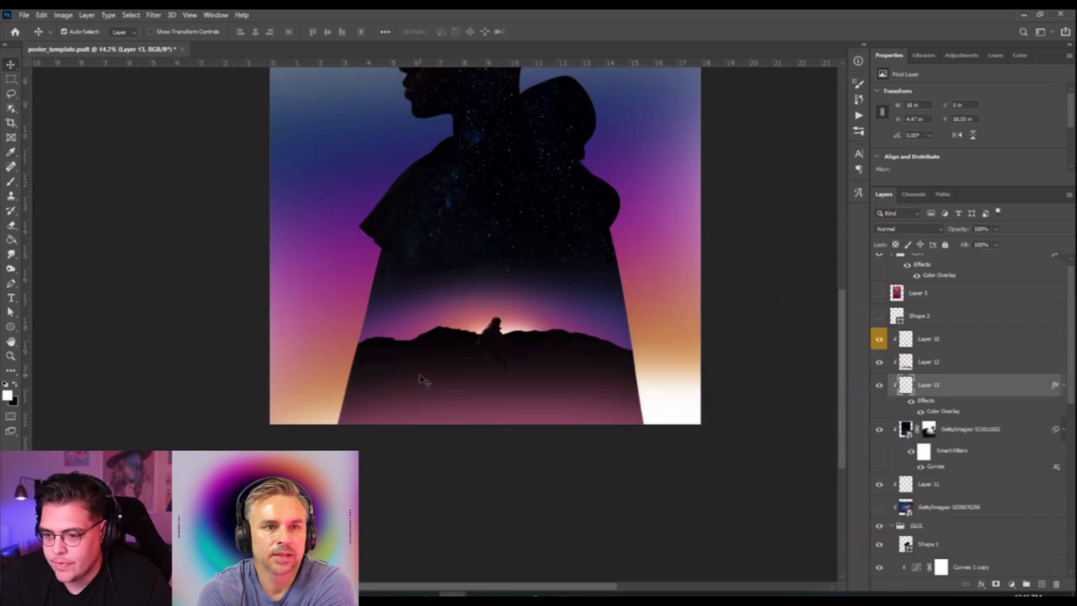
Brush a soft white horizontal band about 16 in wide across the hills behind the figure on a new layer above Layer 13.
scroll(422, 382, "up", 3)
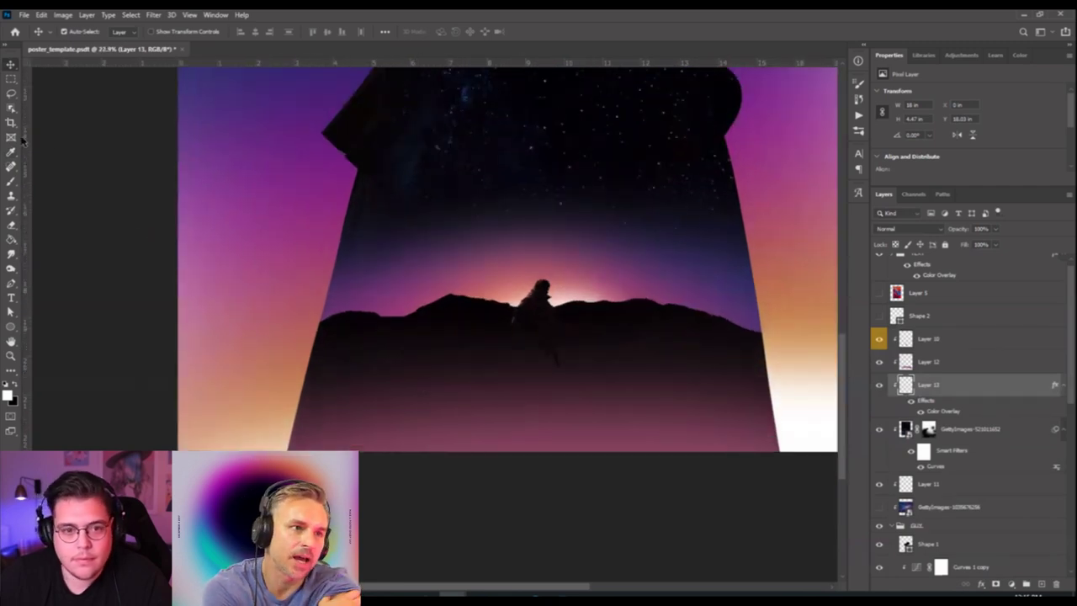
left_click(11, 182)
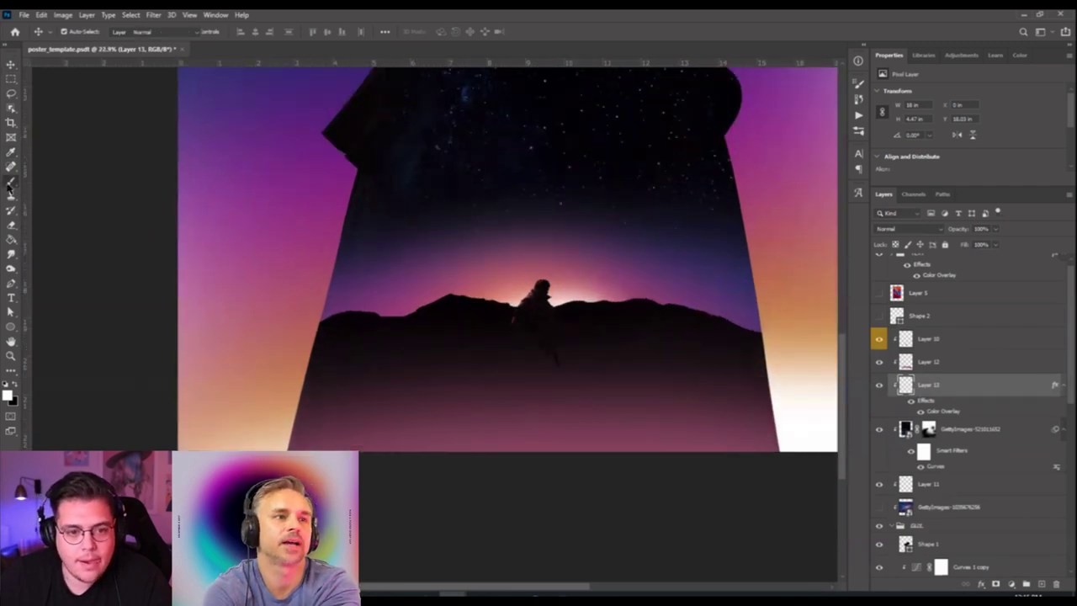
left_click(1043, 583)
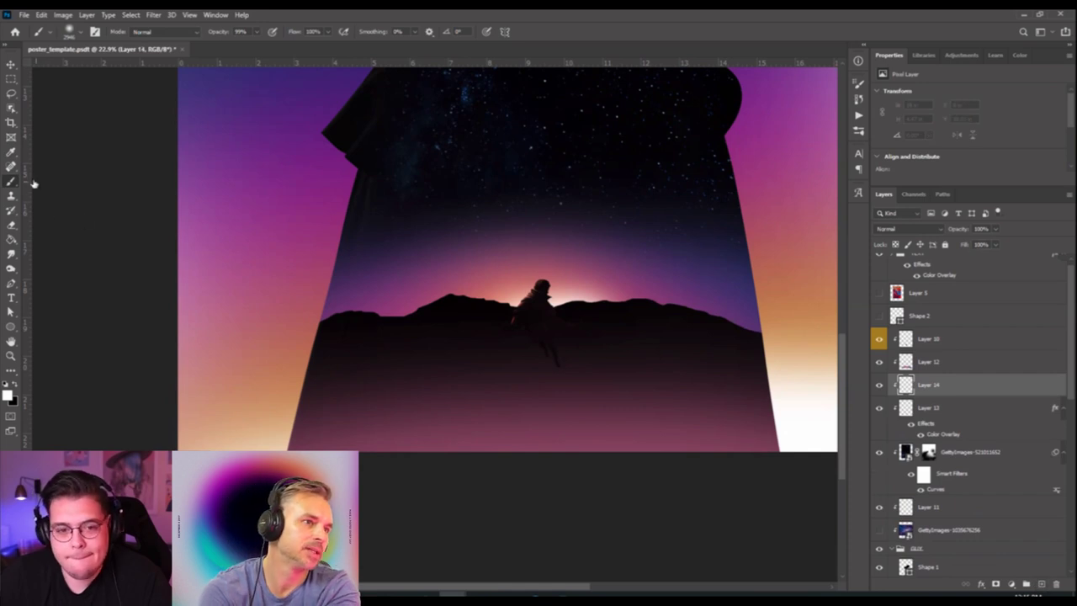
mouse_move(466, 373)
left_mouse_down()
mouse_move(296, 385)
mouse_move(356, 375)
mouse_move(354, 319)
mouse_move(525, 362)
mouse_move(797, 363)
left_mouse_up()
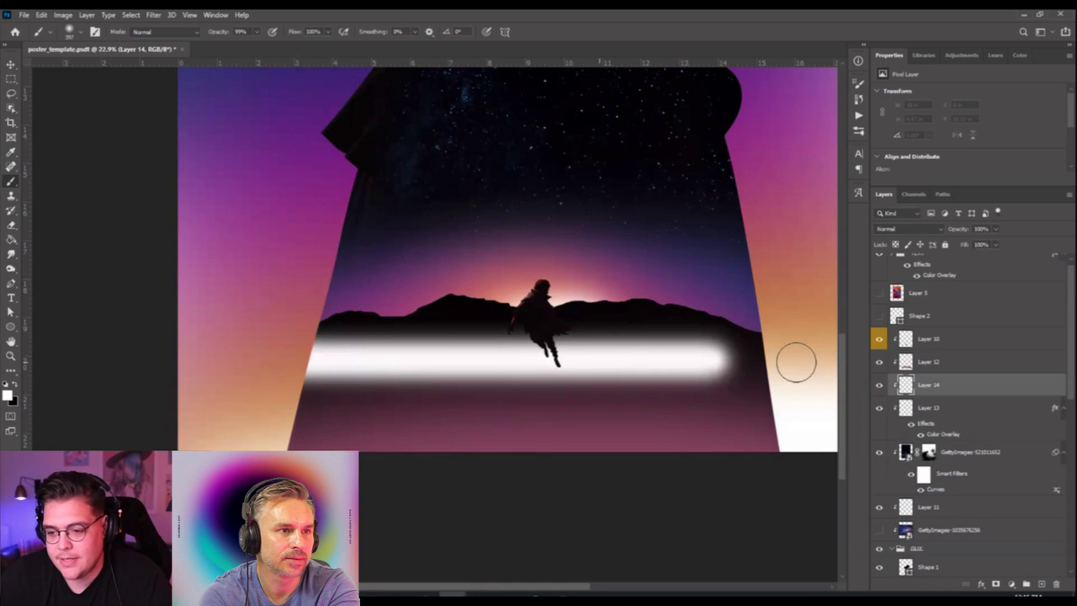
scroll(751, 365, "right", 5)
scroll(179, 377, "down", 1)
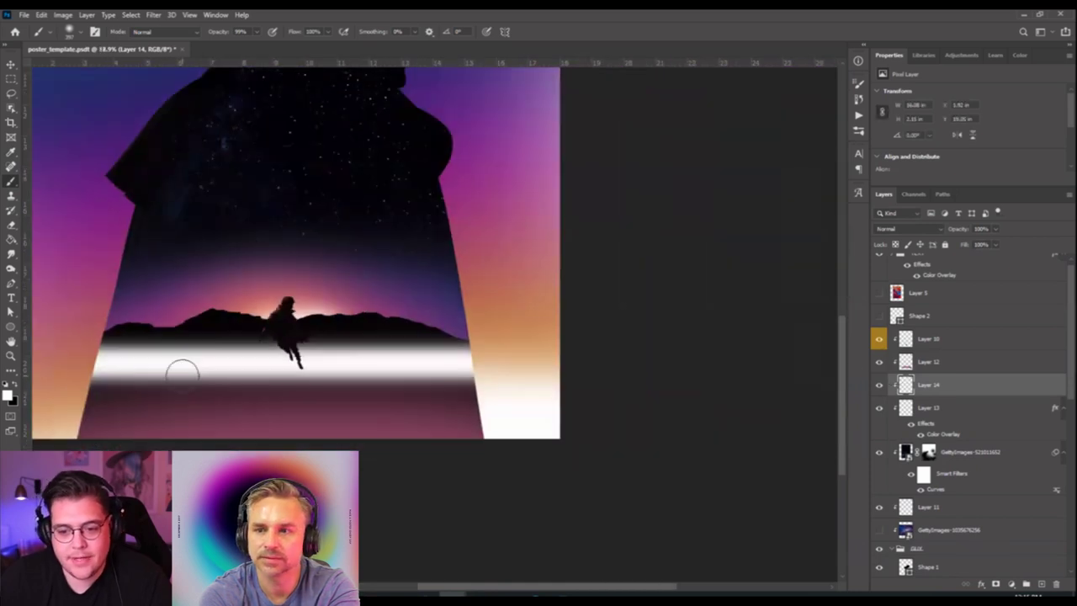
Delete the lower half of Layer 14's white band with a rectangular marquee selection to leave a hard bottom edge.
left_click(11, 79)
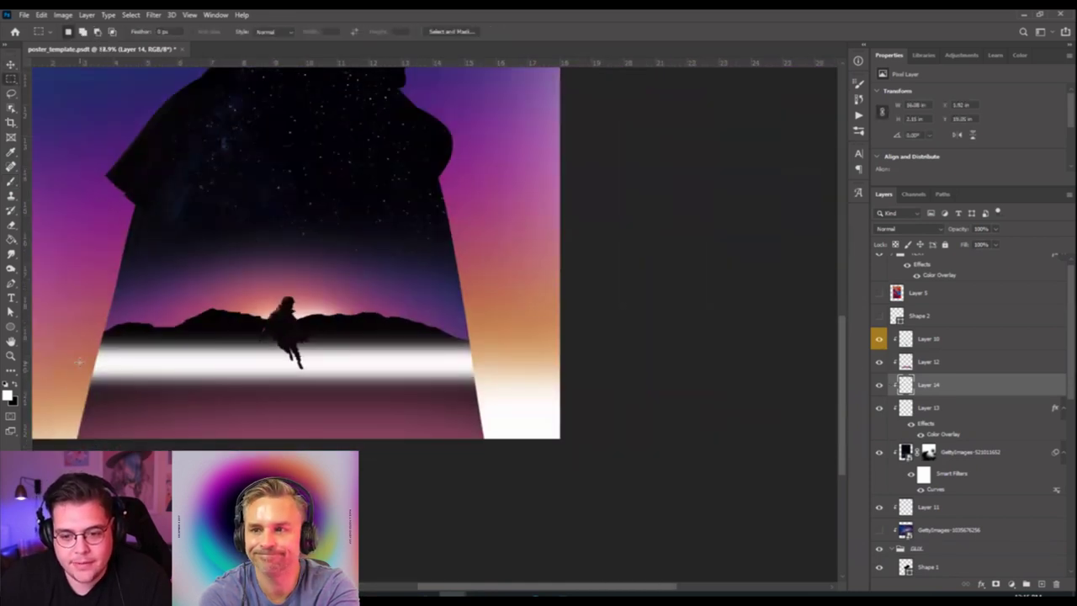
left_click_drag(78, 361, 737, 487)
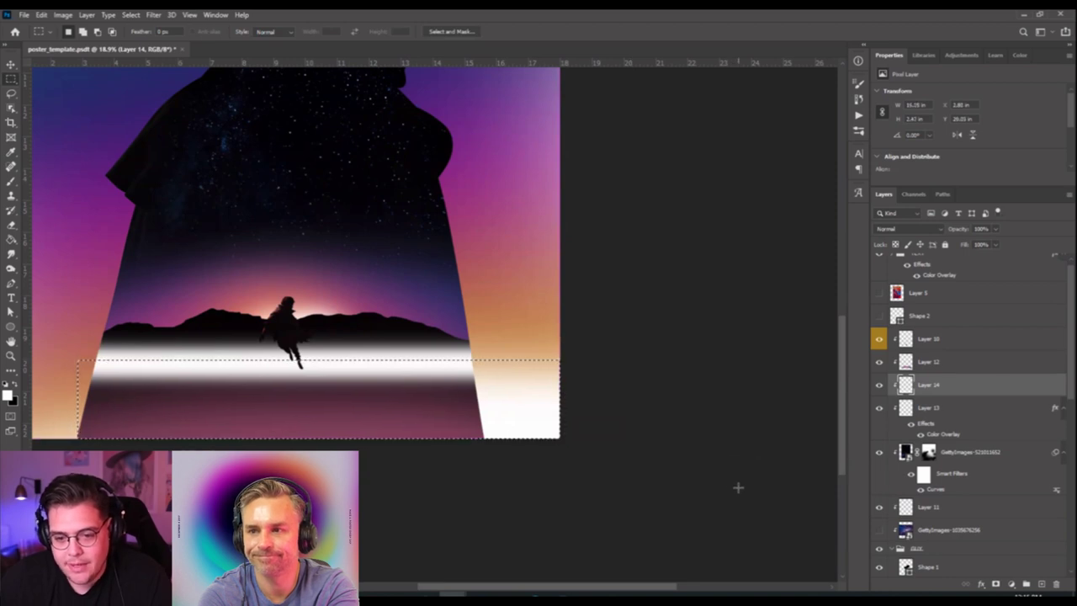
key("Delete")
key("ctrl+d")
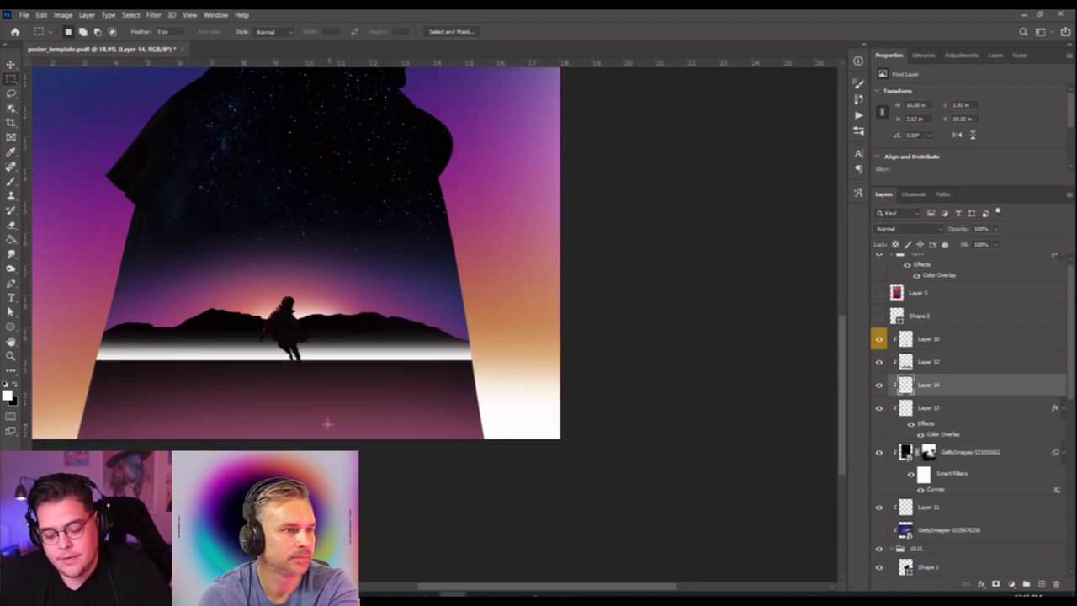
Stretch Layer 14's remaining white band vertically with Free Transform to about 5.11 in tall, ending near the figure's feet.
key("ctrl+t")
left_click_drag(304, 328, 304, 109)
left_click_drag(329, 210, 341, 326)
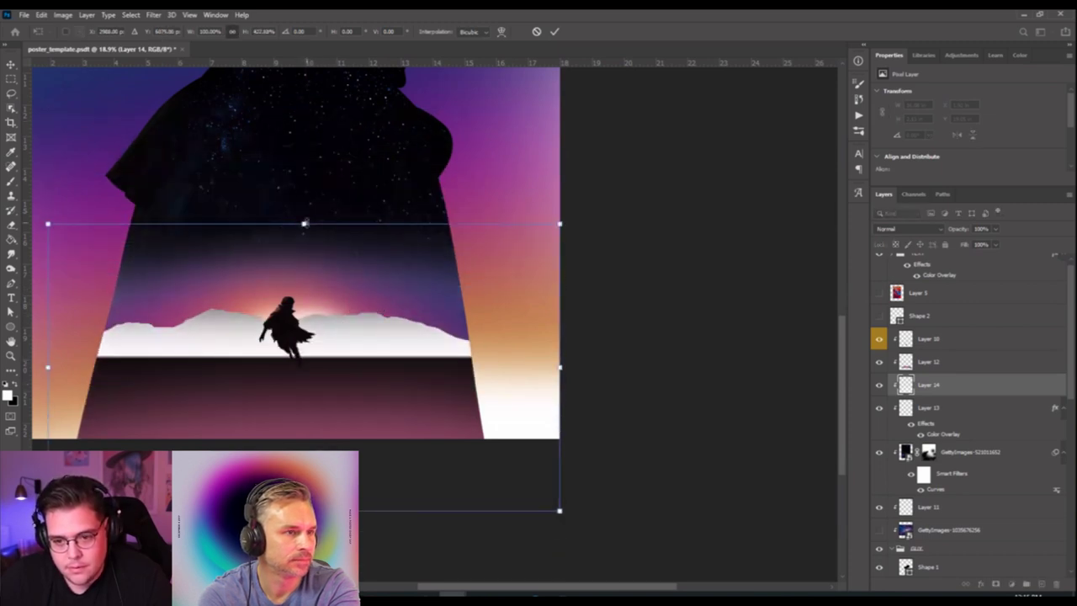
left_click_drag(305, 223, 317, 345)
left_click_drag(331, 405, 343, 315)
key("Return")
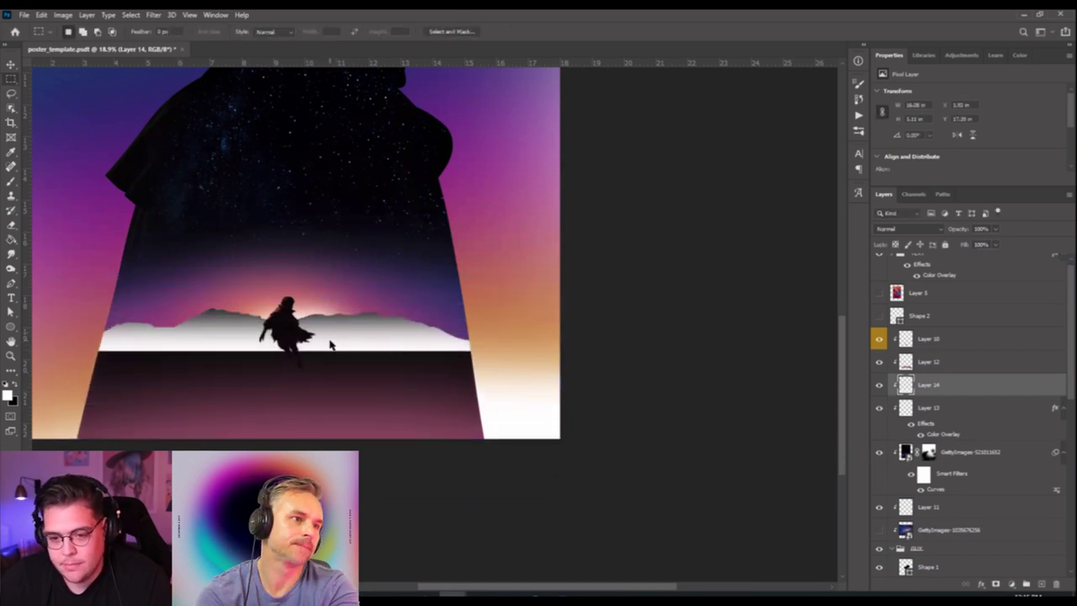
Raise the black hills on Layer 12 by about 1 in with Free Transform.
left_click(953, 370)
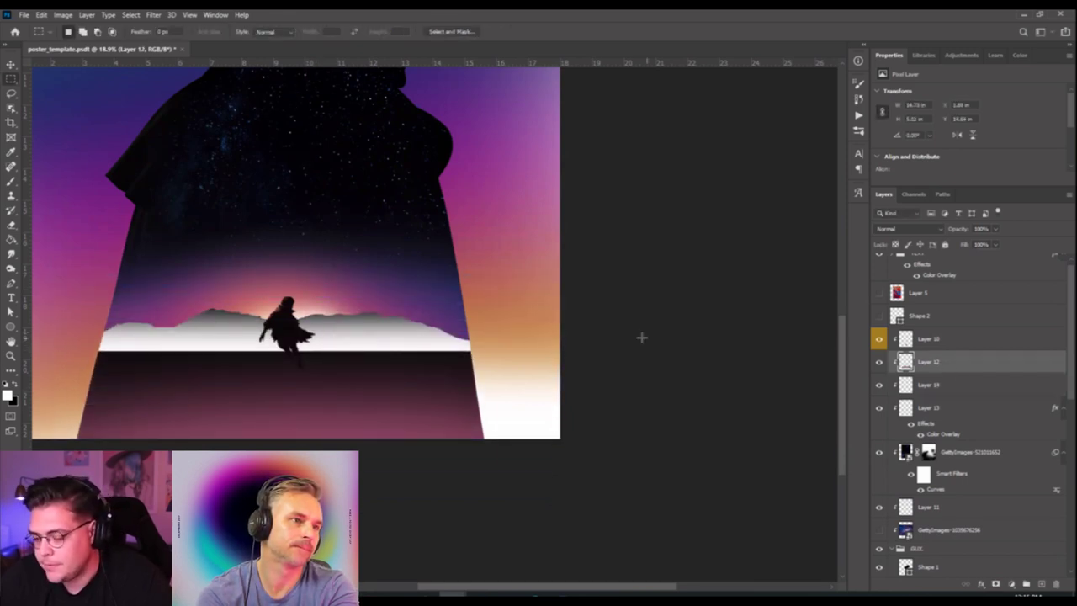
key("ctrl+t")
left_click_drag(386, 288, 388, 265)
key("Return")
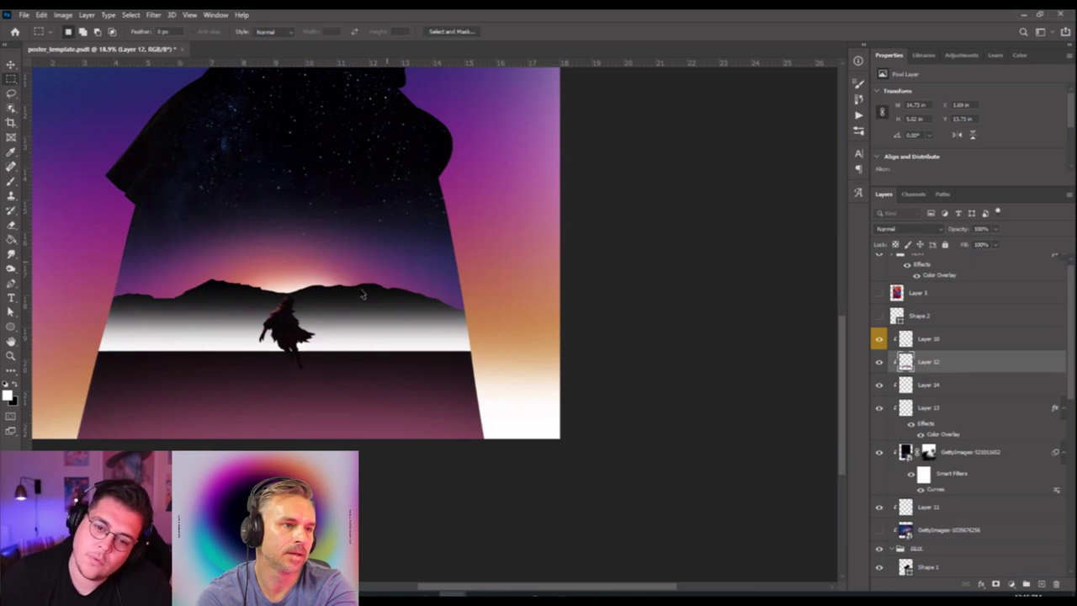
Check which layers hold the white and pink bands by toggling Layers 13 and 14, and select Layer 14.
key("x")
key("v")
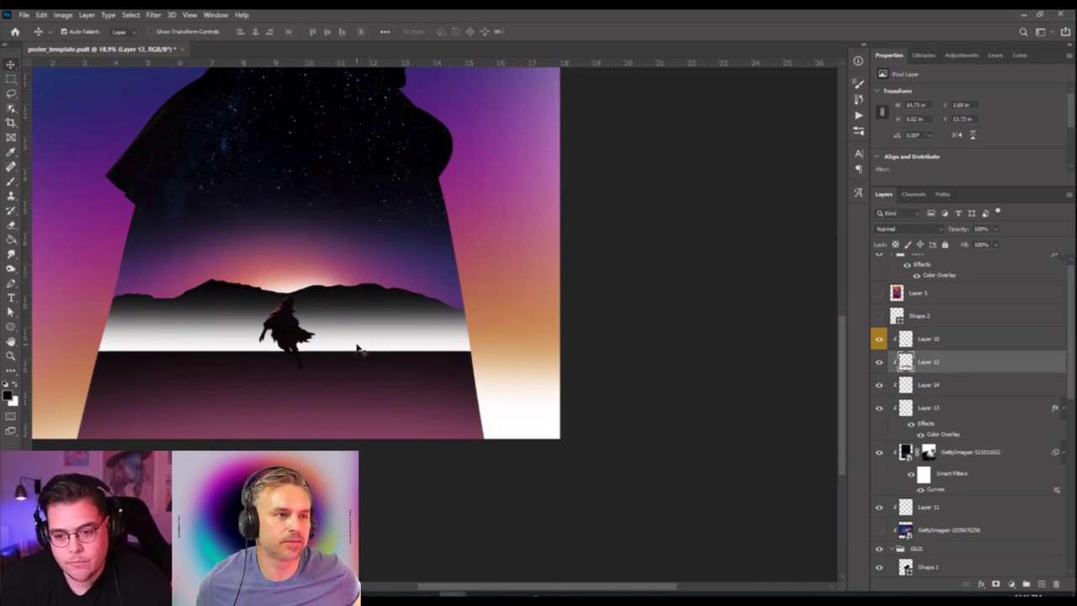
left_click(359, 352)
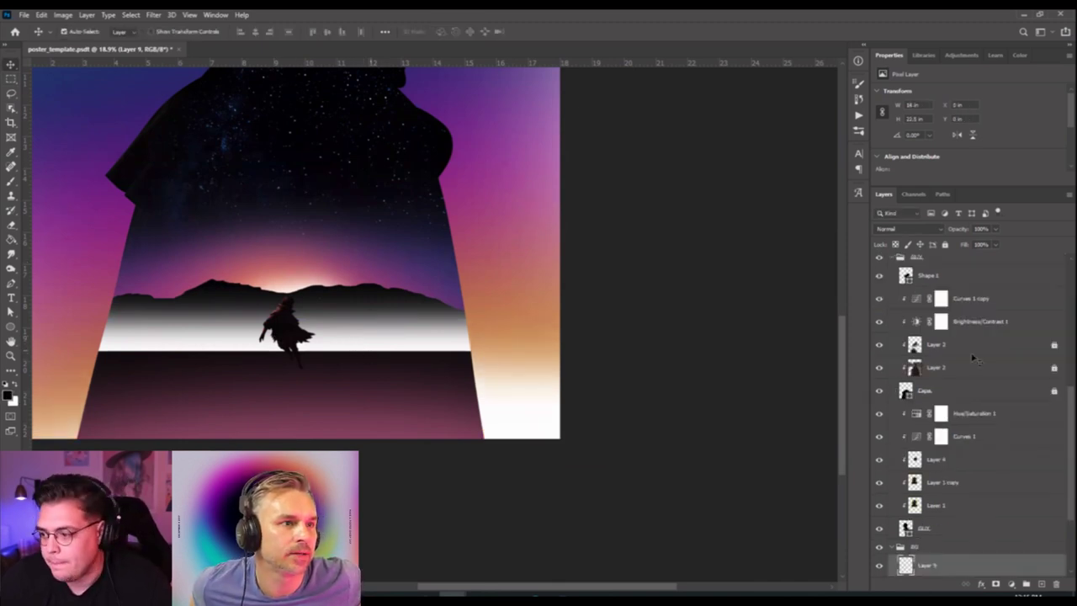
scroll(982, 376, "up", 5)
scroll(982, 376, "up", 5)
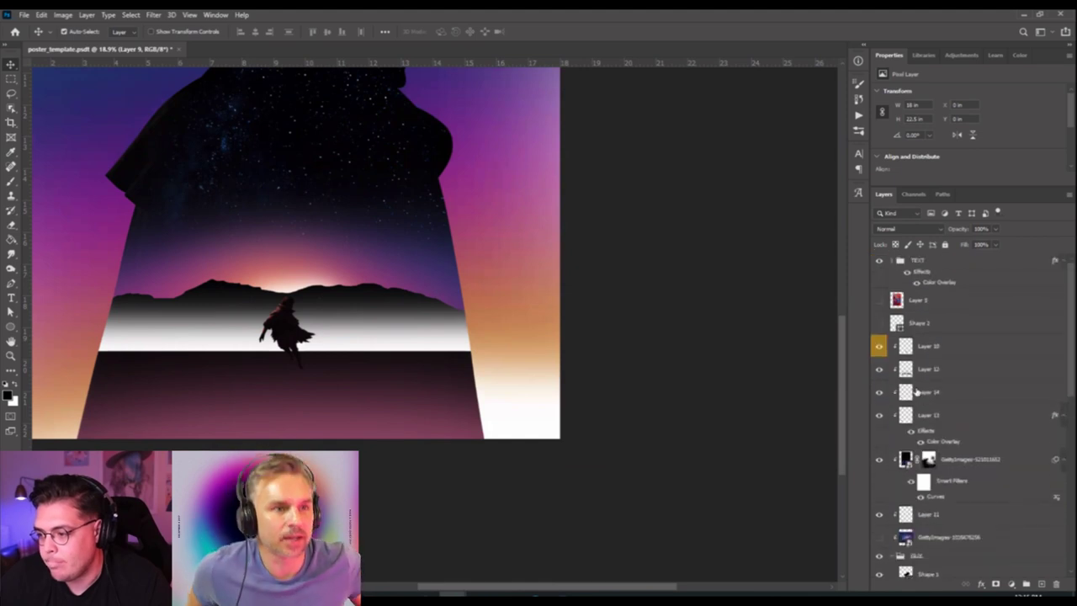
left_click(960, 392)
left_click(942, 417)
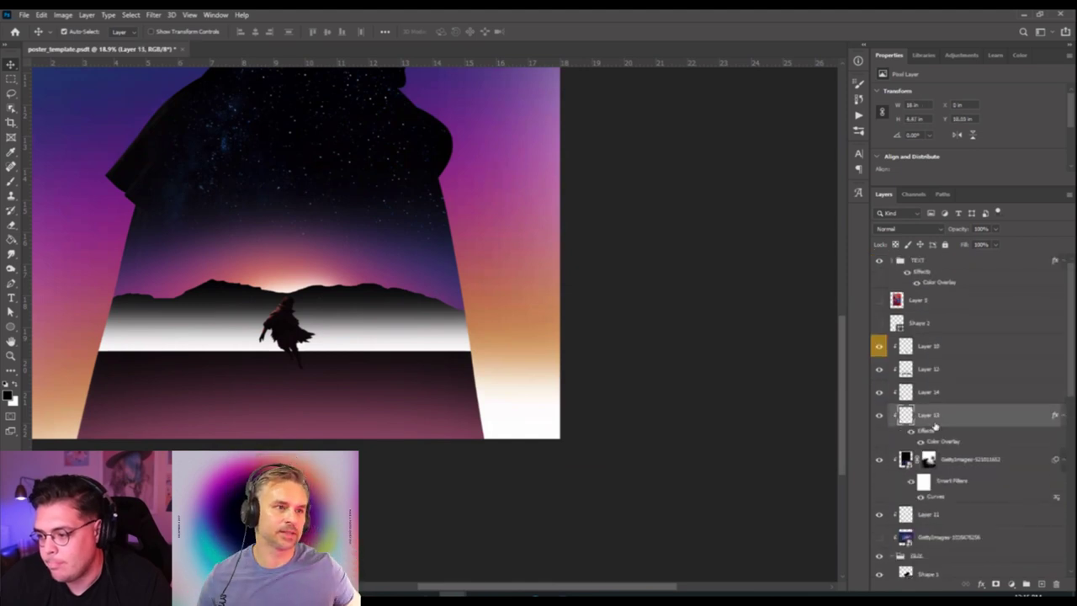
left_click(880, 393)
left_click(880, 393)
left_click(879, 415)
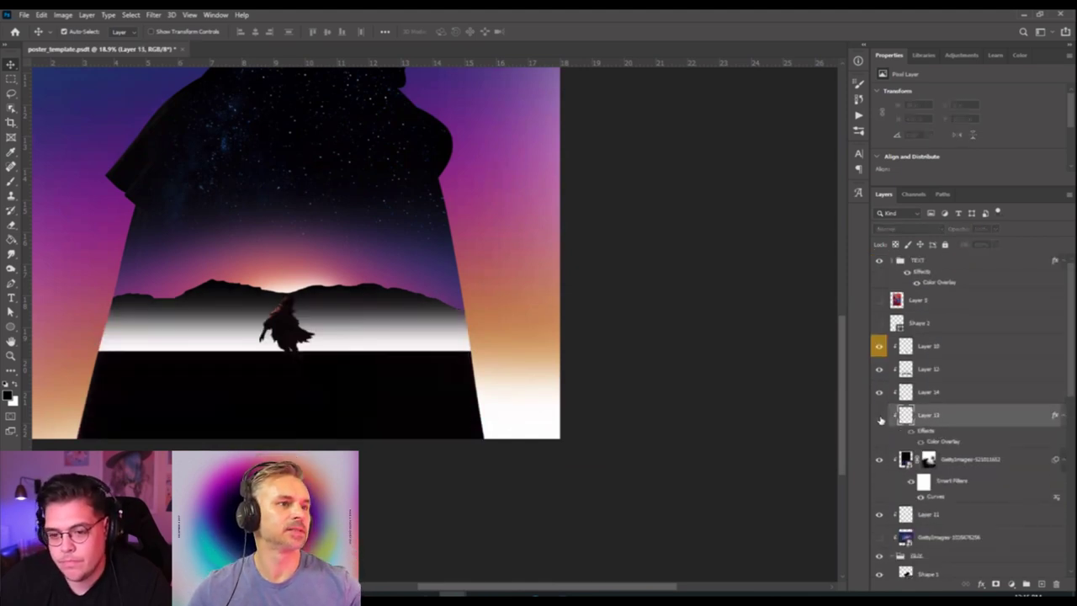
left_click(879, 416)
left_click(926, 395)
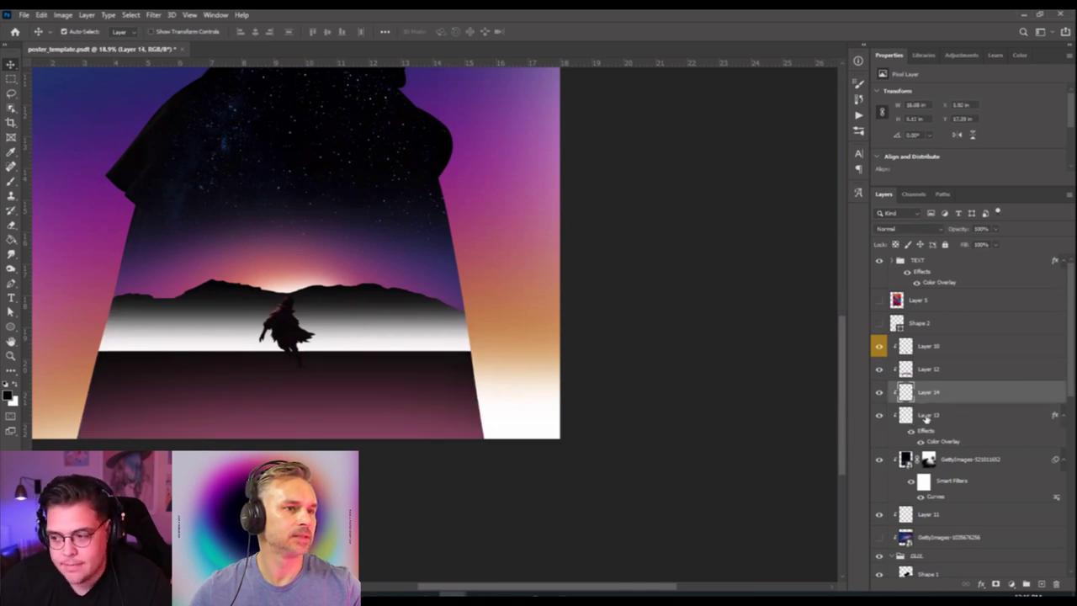
left_click(880, 393)
left_click(880, 393)
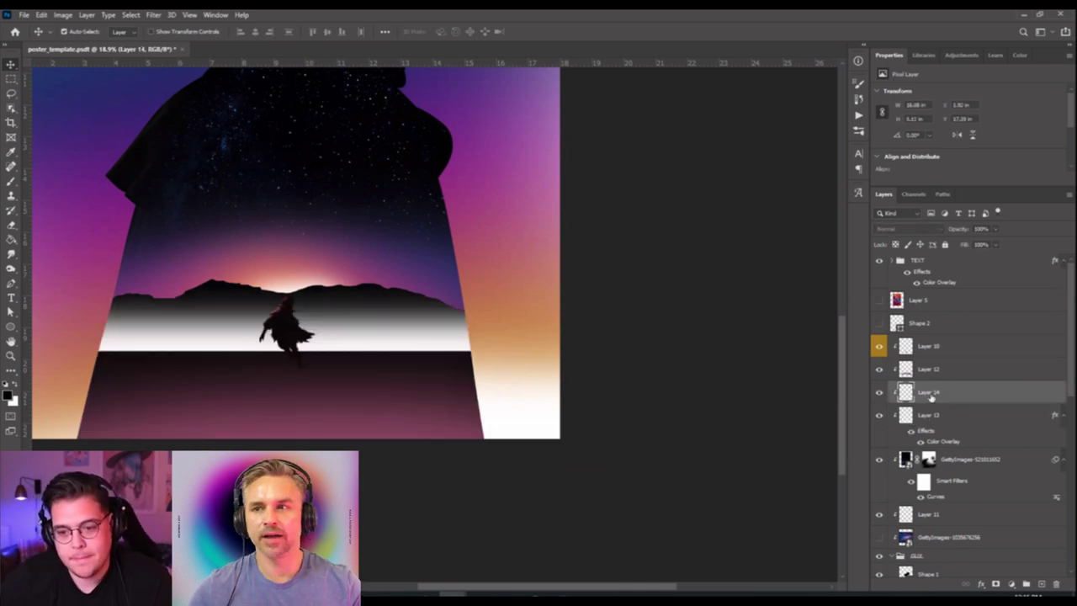
Add a Color Overlay to Layer 14 in dark gray #474747.
left_click(980, 583)
left_click(1000, 543)
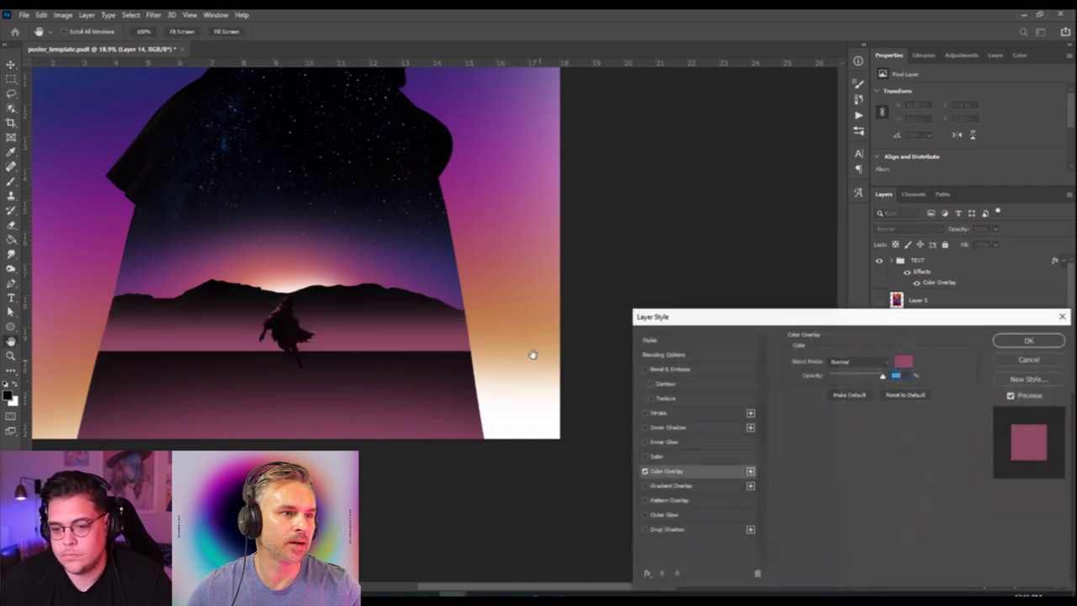
left_click(903, 361)
left_click(438, 287)
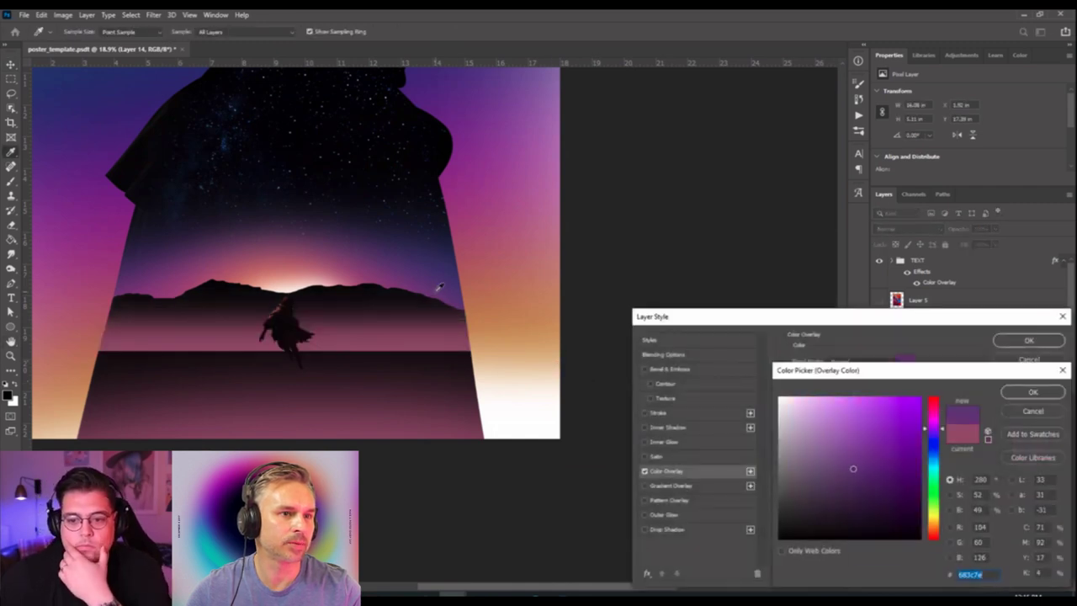
left_click(450, 288)
mouse_move(887, 444)
left_mouse_down()
mouse_move(896, 434)
mouse_move(897, 473)
mouse_move(873, 444)
mouse_move(828, 437)
mouse_move(779, 485)
mouse_move(826, 479)
mouse_move(778, 499)
left_mouse_up()
left_click(1030, 393)
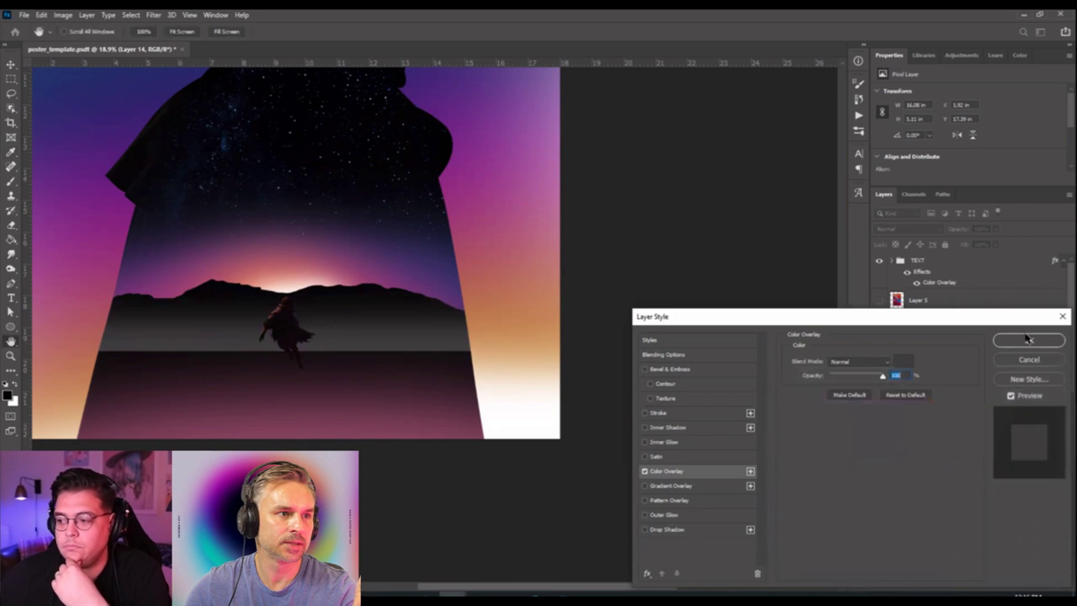
left_click(1027, 339)
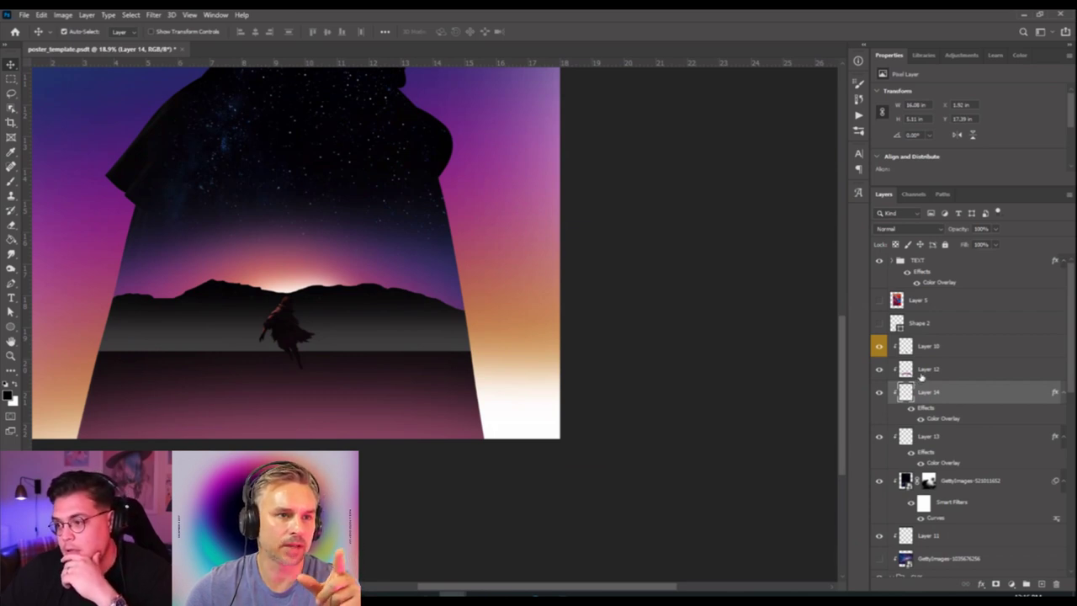
Set the layer thumbnails to show Layer Bounds.
left_click(1068, 195)
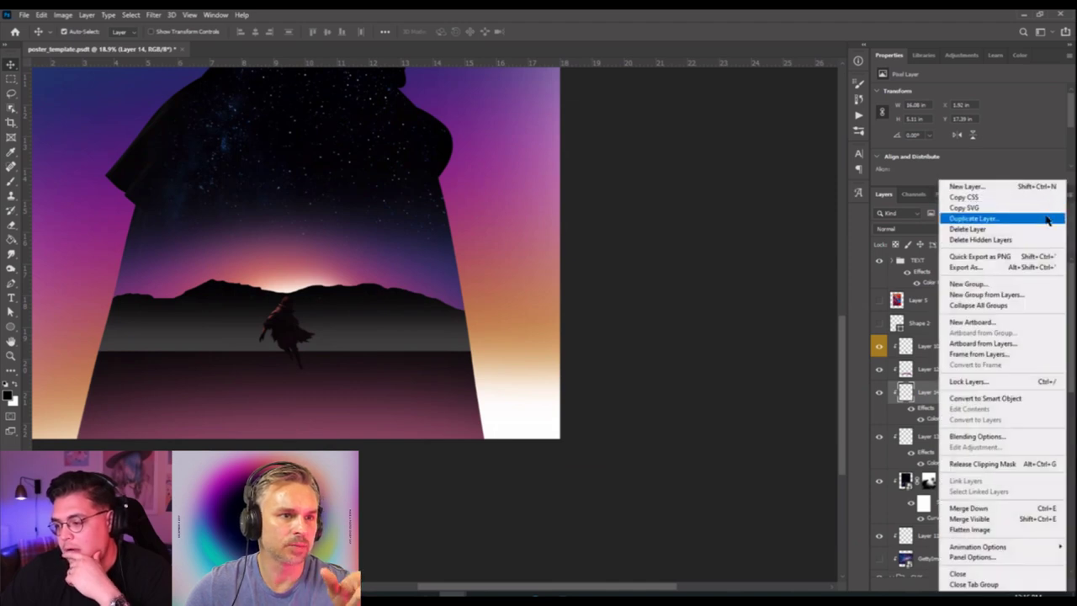
left_click(985, 557)
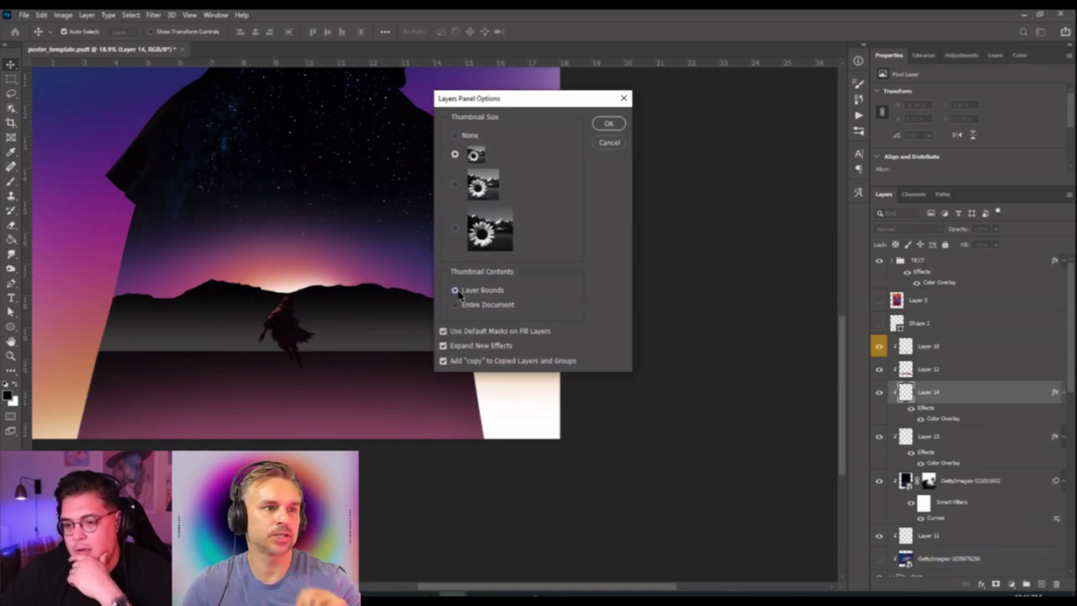
left_click(609, 123)
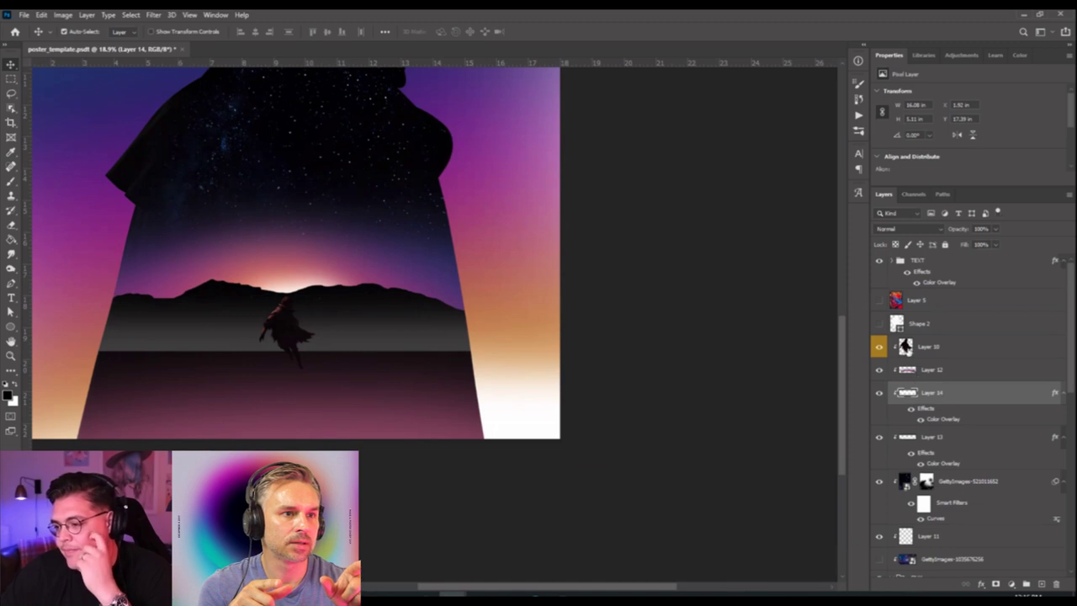
Toggle Layer 10's visibility to check its contents against the figure in the scene.
left_click(906, 346)
left_click(878, 347)
left_click(879, 347)
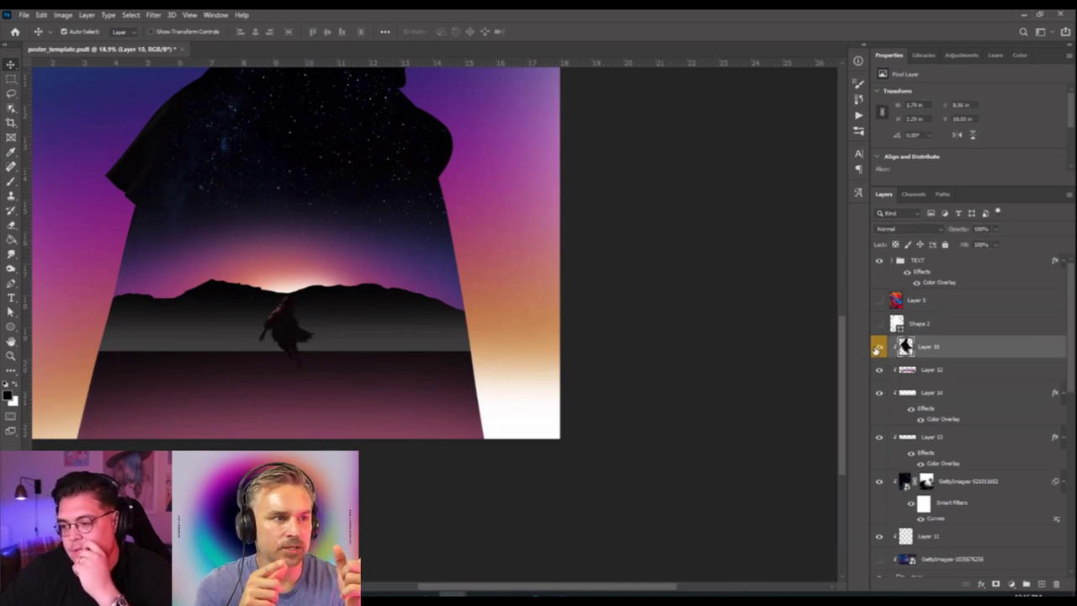
left_click(877, 347)
left_click(878, 348)
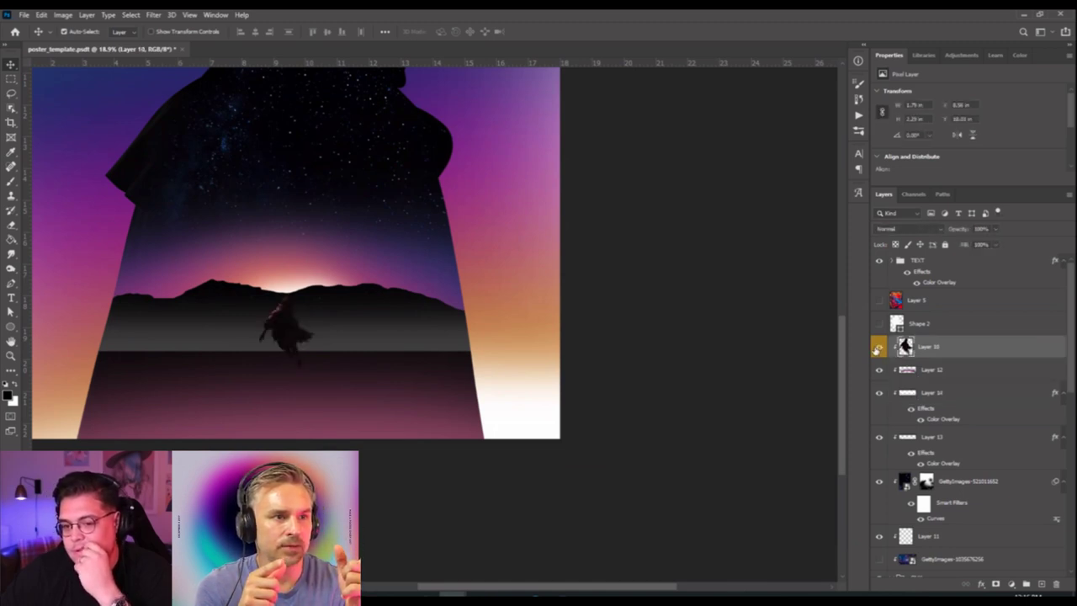
left_click(328, 349)
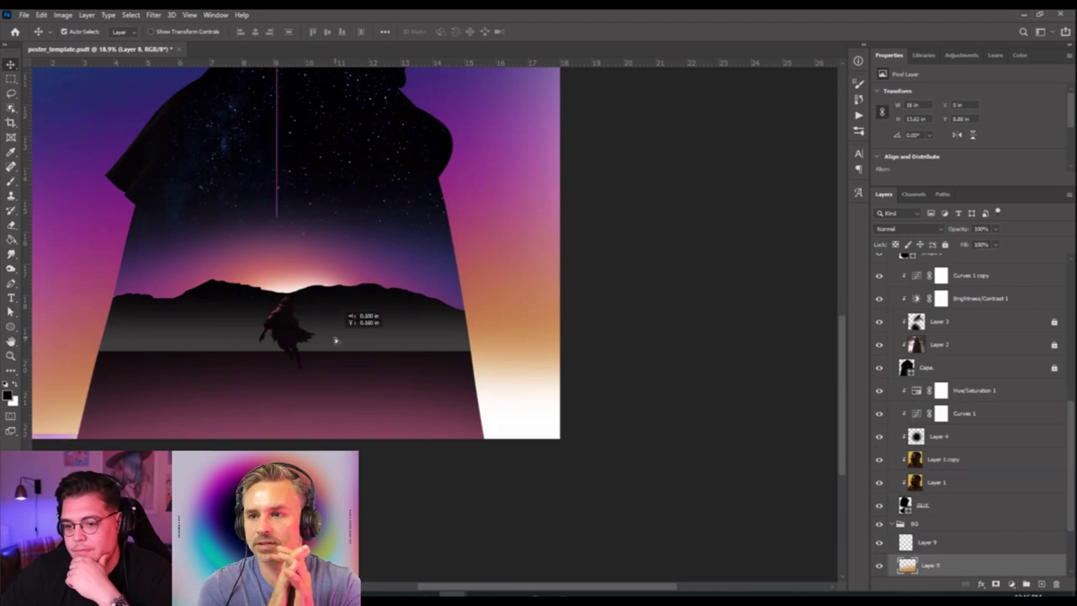
Move Layer 14's gray mist band up about 0.7 in with Free Transform.
scroll(949, 381, "up", 8)
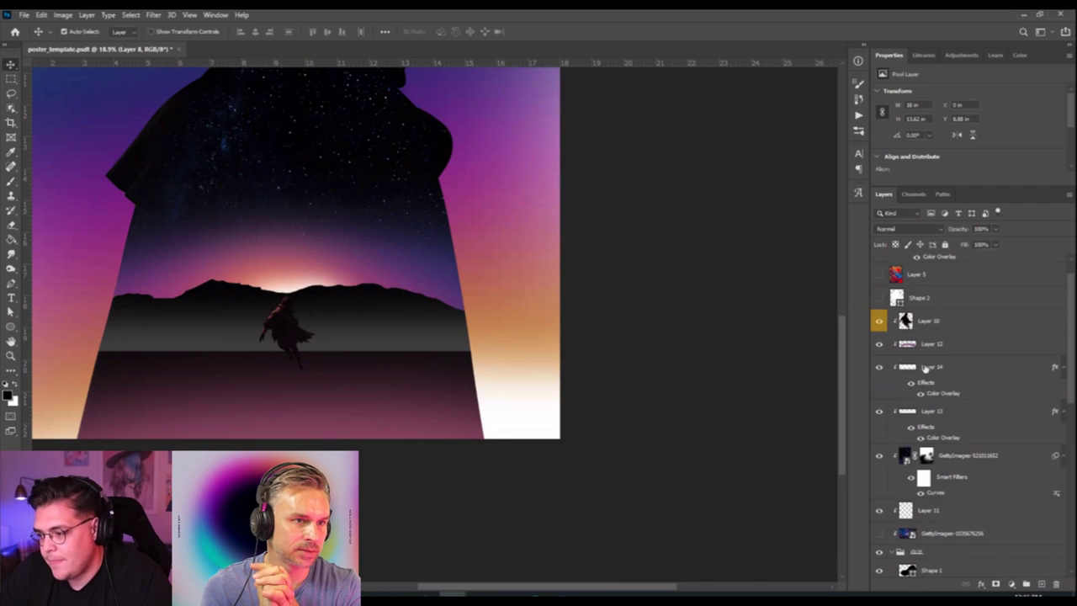
left_click(925, 369)
key("ctrl+t")
left_click_drag(328, 338, 329, 314)
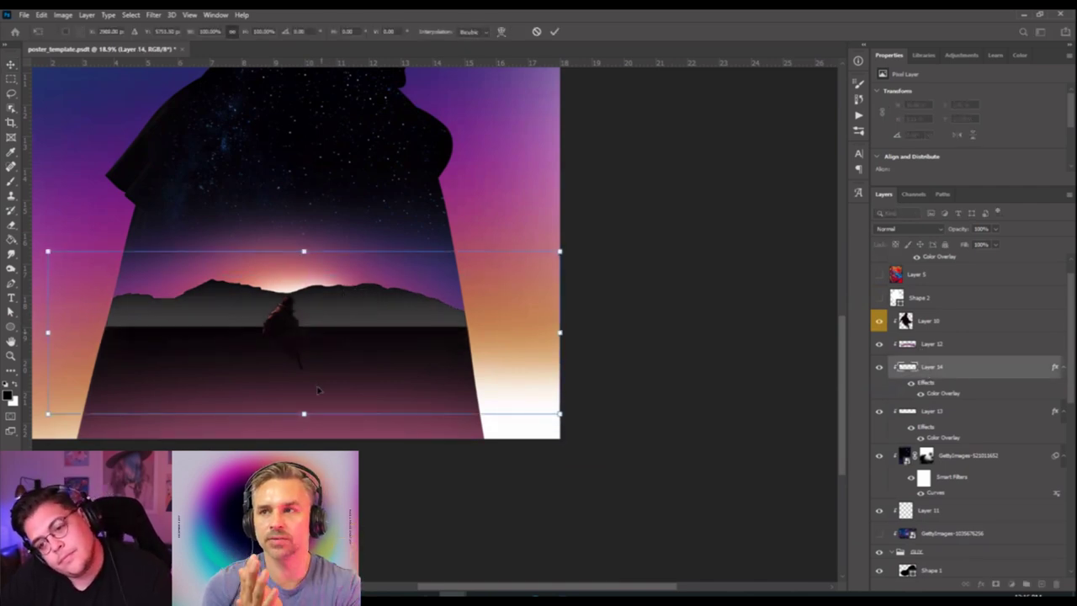
key("Return")
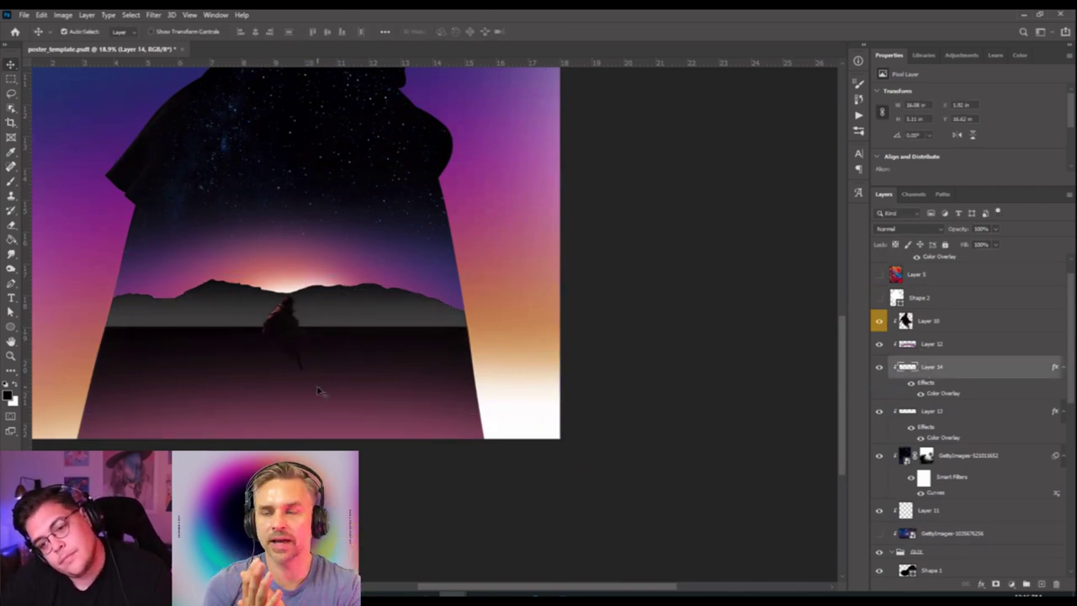
Change Layer 14's Color Overlay to dark teal blue #0e2936.
double_click(941, 396)
left_click(904, 361)
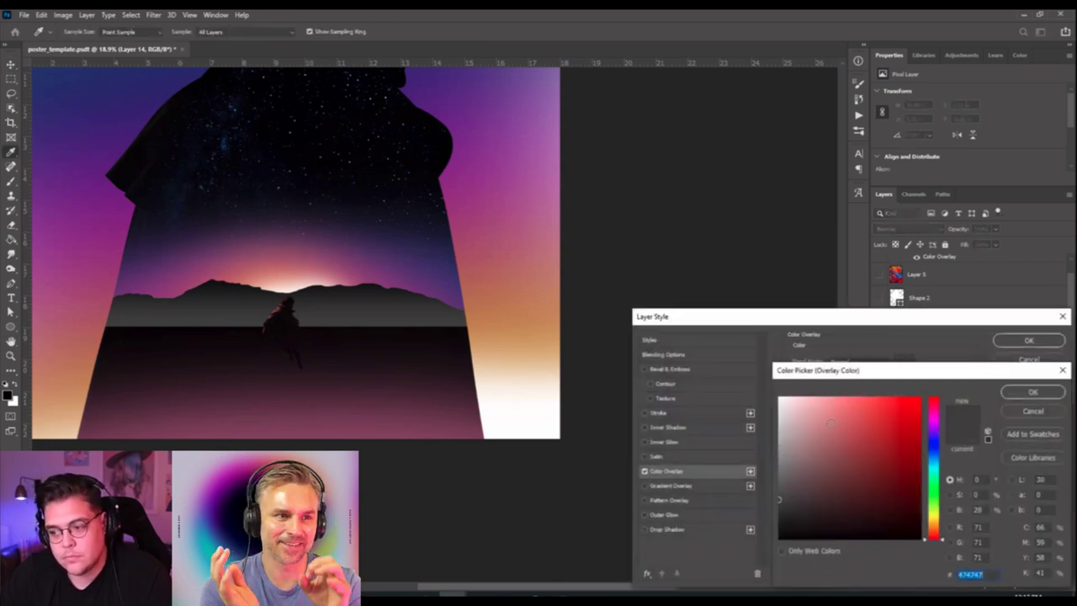
mouse_move(789, 474)
left_mouse_down()
mouse_move(807, 519)
mouse_move(778, 524)
left_mouse_up()
left_click(823, 499)
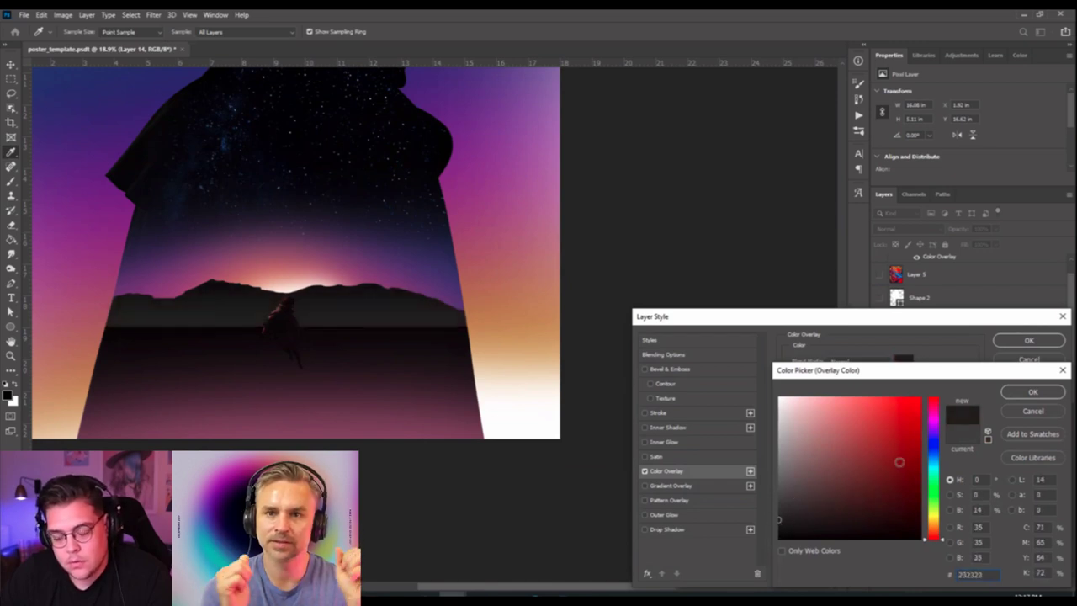
left_click(931, 462)
mouse_move(883, 502)
left_mouse_down()
mouse_move(901, 516)
mouse_move(880, 519)
mouse_move(883, 509)
left_mouse_up()
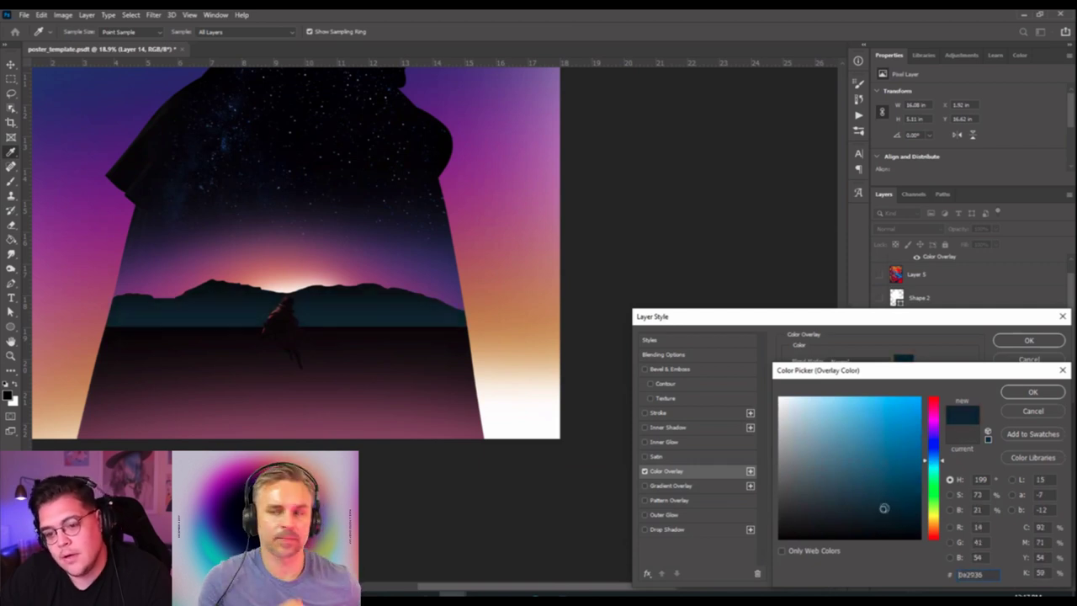
left_click(1033, 392)
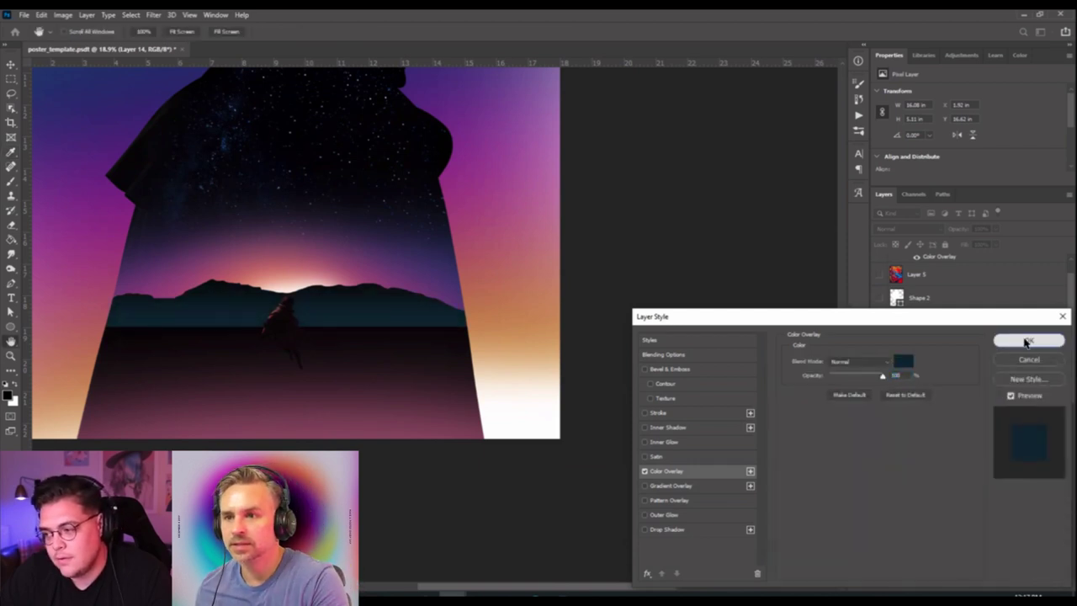
key("v")
left_click(1028, 340)
Examine the whole poster and the teal mist around the figure and hills at several zoom levels.
key("ctrl+0")
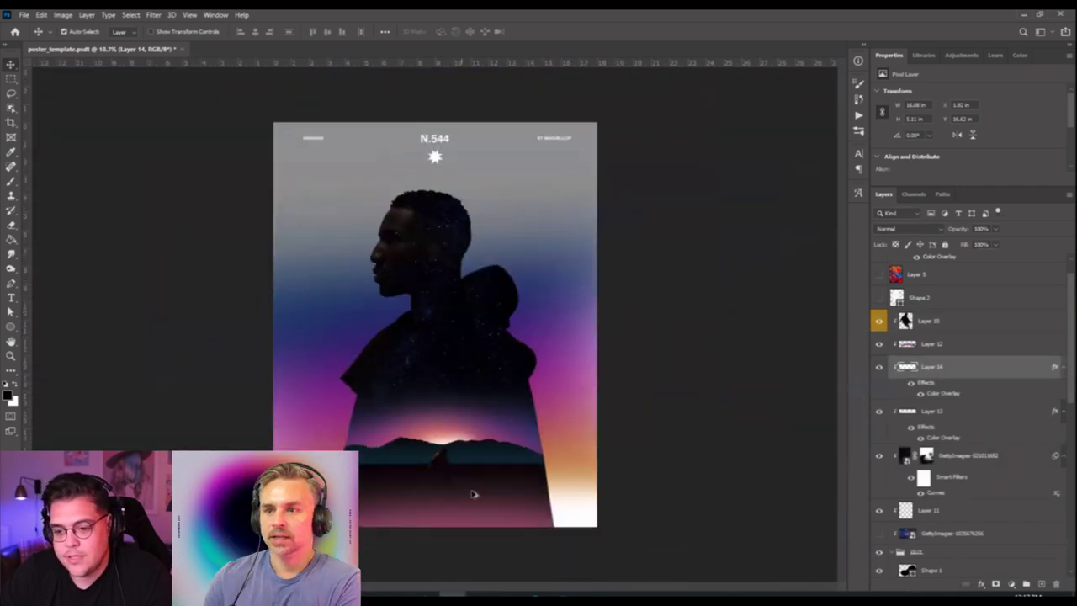
scroll(452, 493, "up", 5)
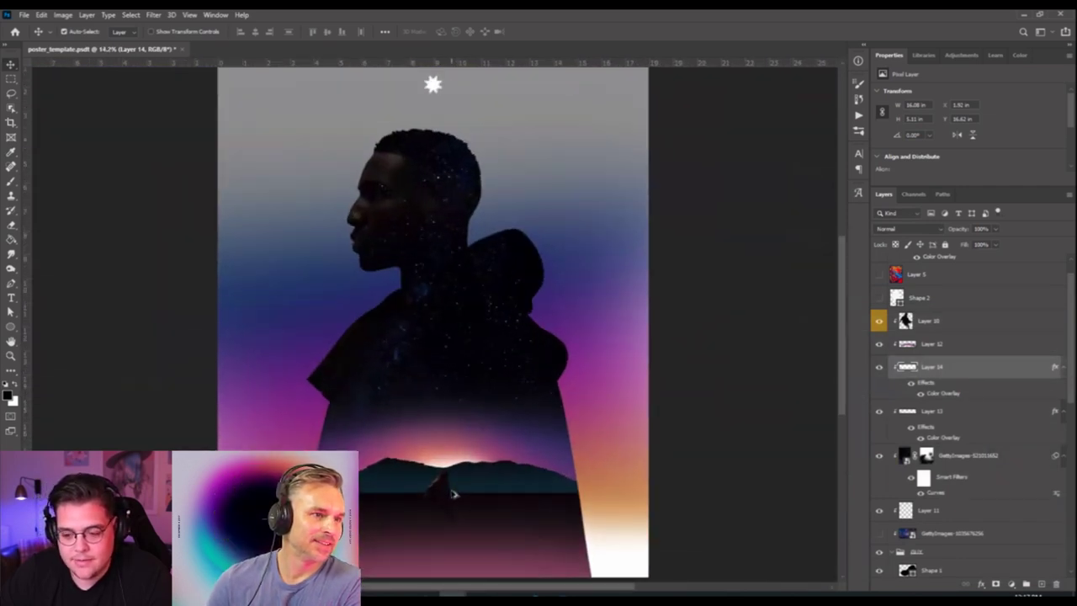
scroll(453, 493, "down", 2)
scroll(453, 493, "up", 6)
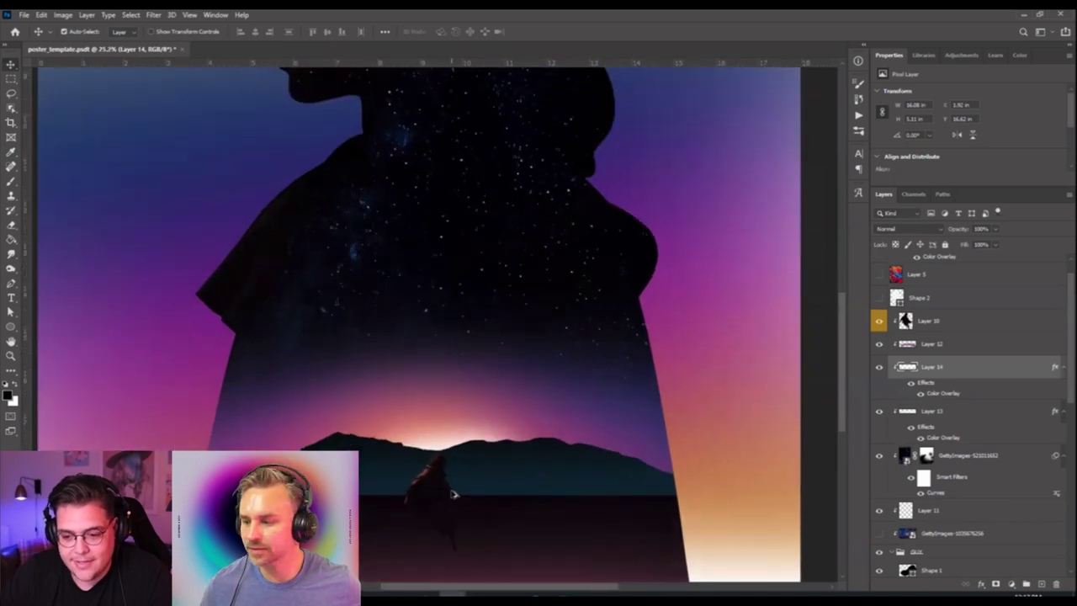
scroll(453, 493, "down", 3)
left_click_drag(450, 454, 449, 415)
scroll(449, 415, "down", 1)
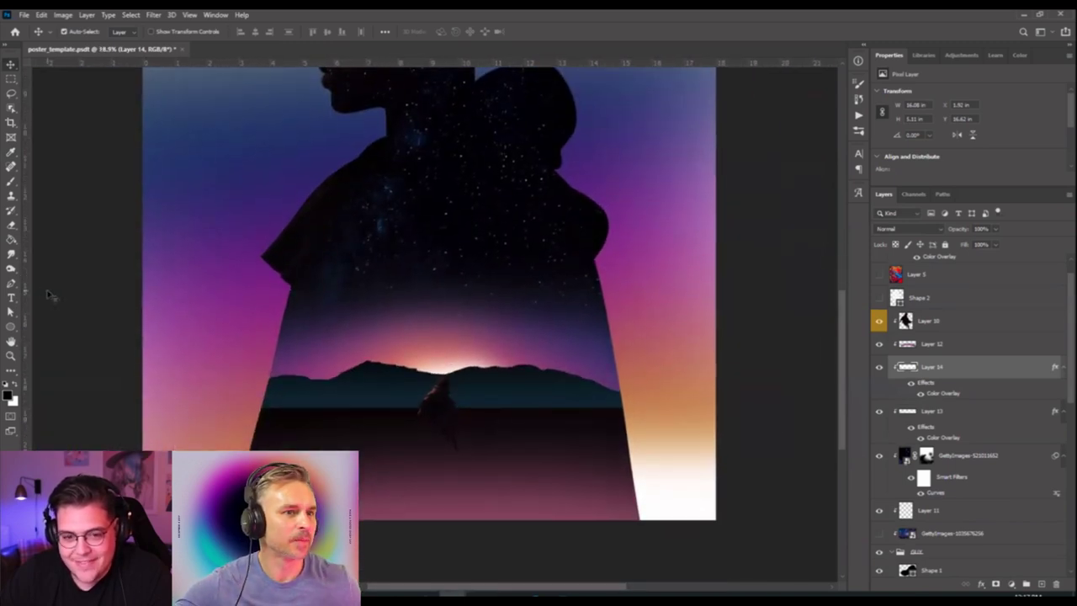
Draw a black rectangle about 4189 × 1472 px over the ground below the hills and center it across the cloak.
left_click(12, 324)
right_click(11, 325)
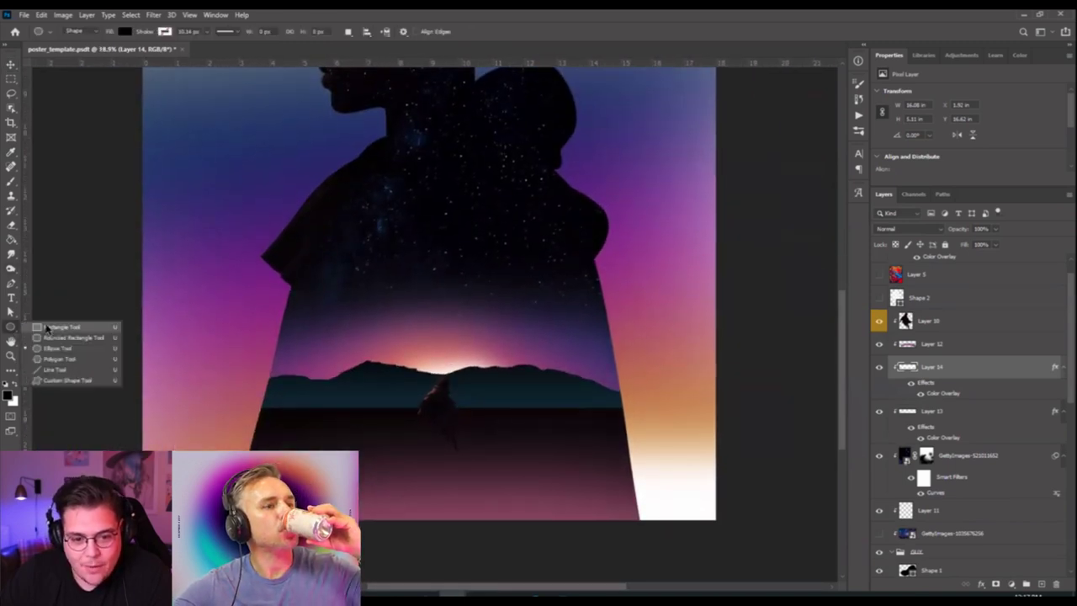
left_click(51, 326)
left_click_drag(255, 407, 700, 557)
key("ctrl+t")
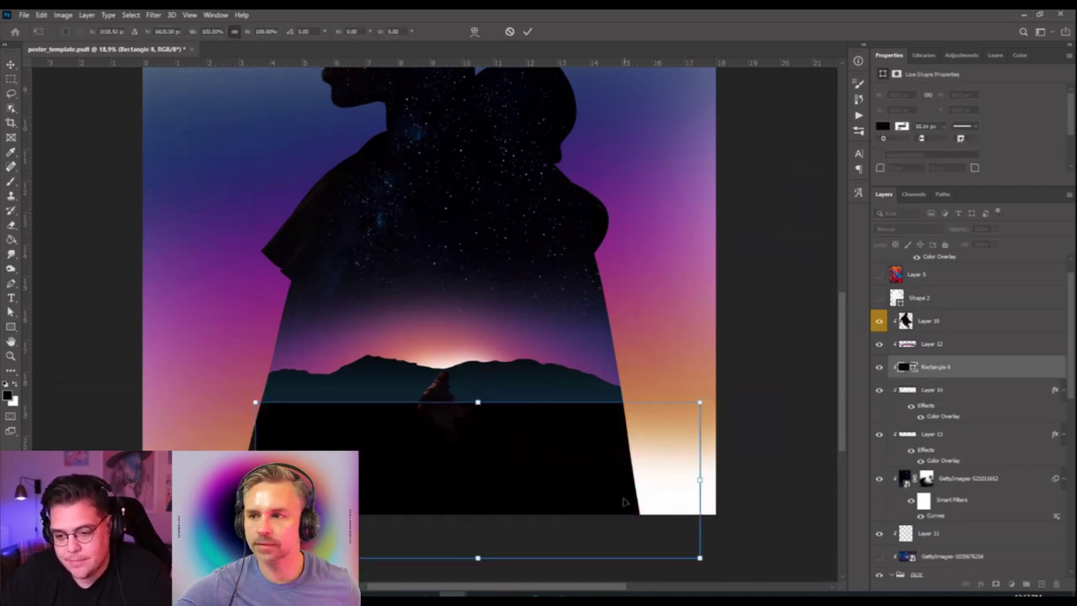
left_click_drag(626, 459, 563, 482)
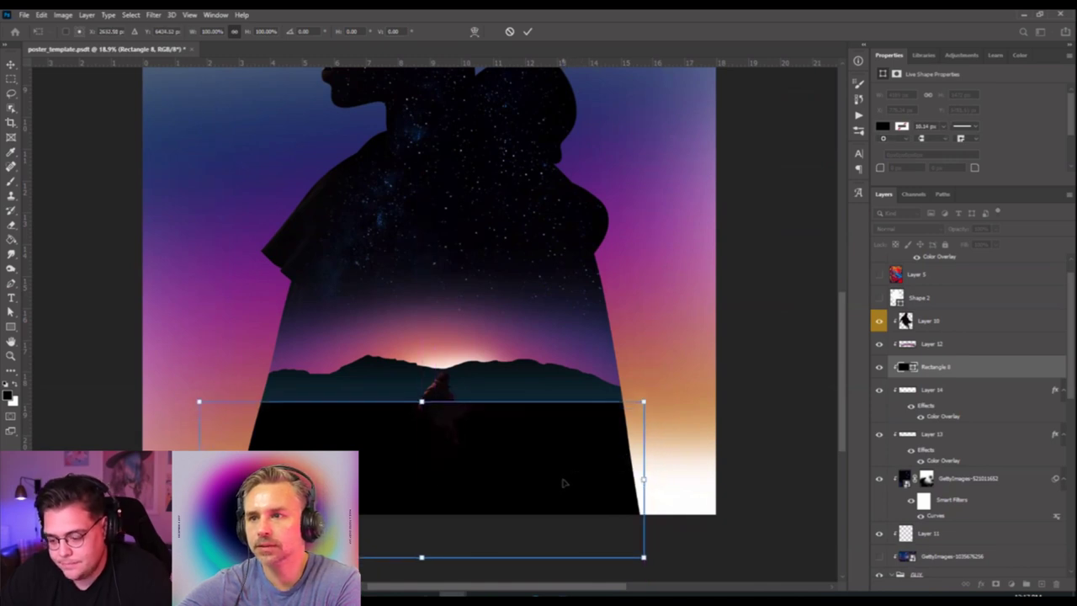
key("Return")
Change the ground rectangle's fill color to white.
double_click(914, 367)
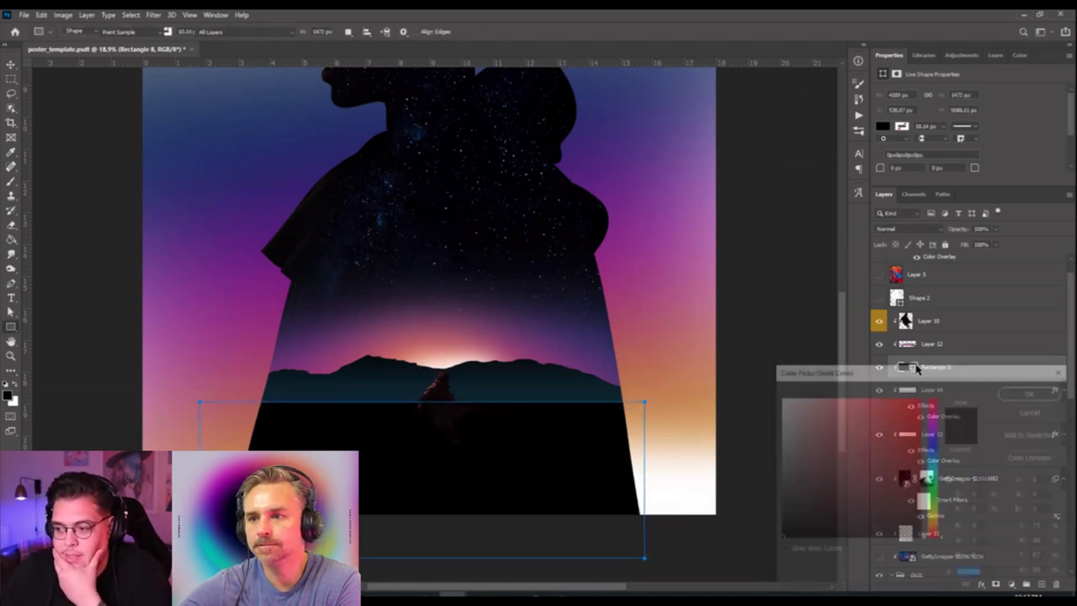
left_click_drag(805, 426, 759, 387)
left_click(1018, 395)
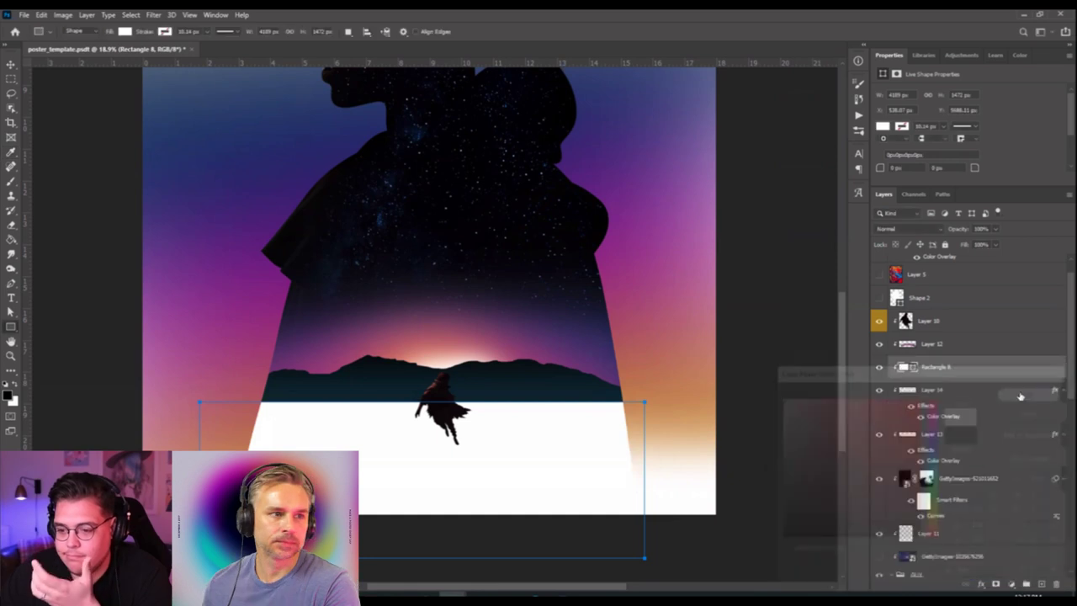
left_click(11, 65)
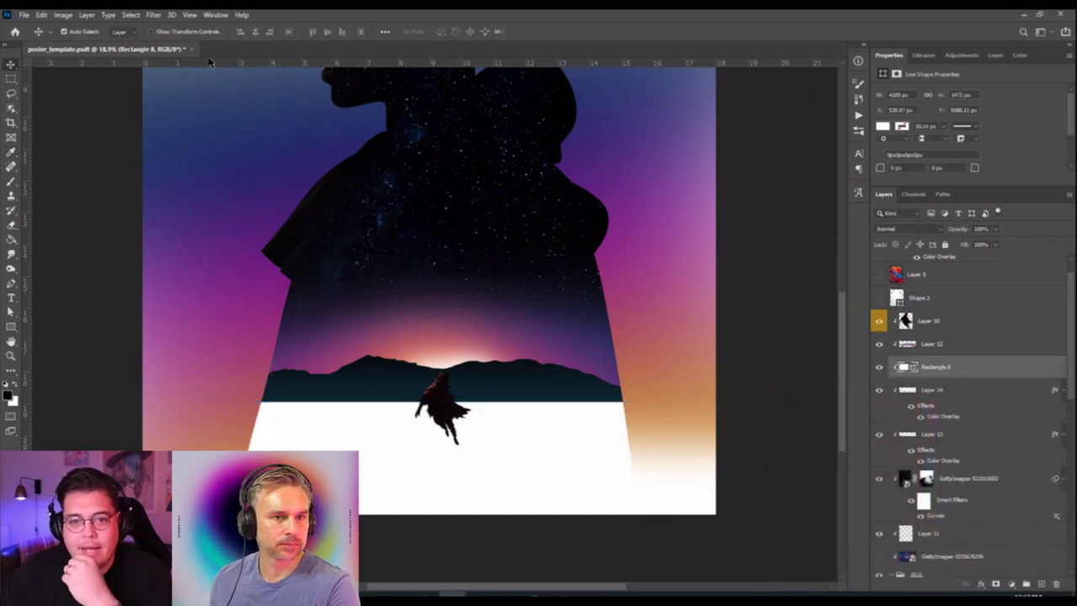
Copy the red Adobe Stock landscape from Adobe Live_D1_inspo.psd and paste it into the poster, accepting the color conversion.
left_click(580, 423)
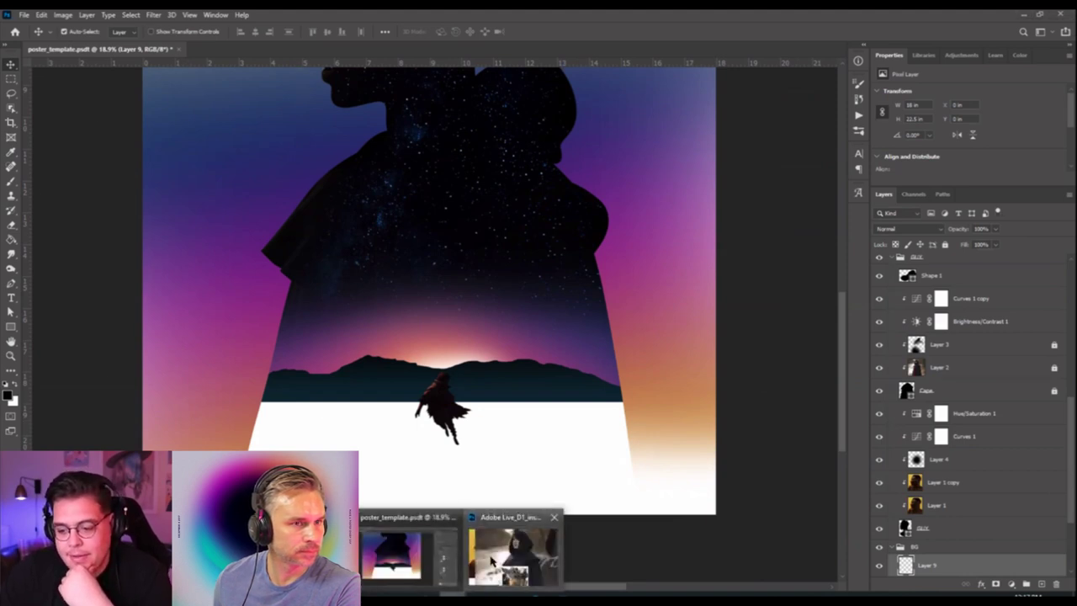
left_click(443, 534)
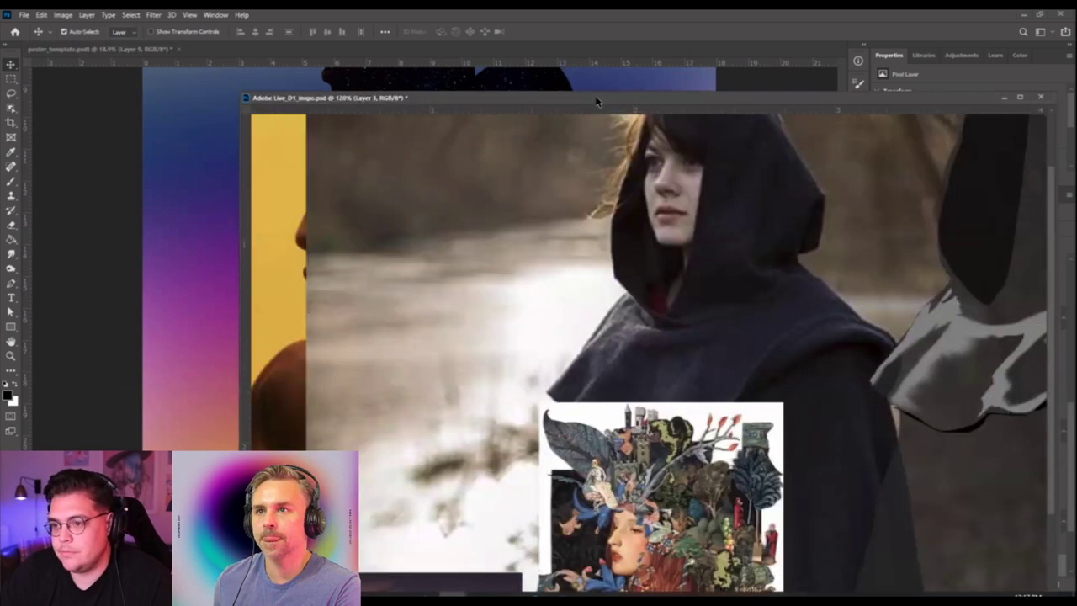
left_click_drag(595, 100, 519, 49)
scroll(505, 202, "down", 4)
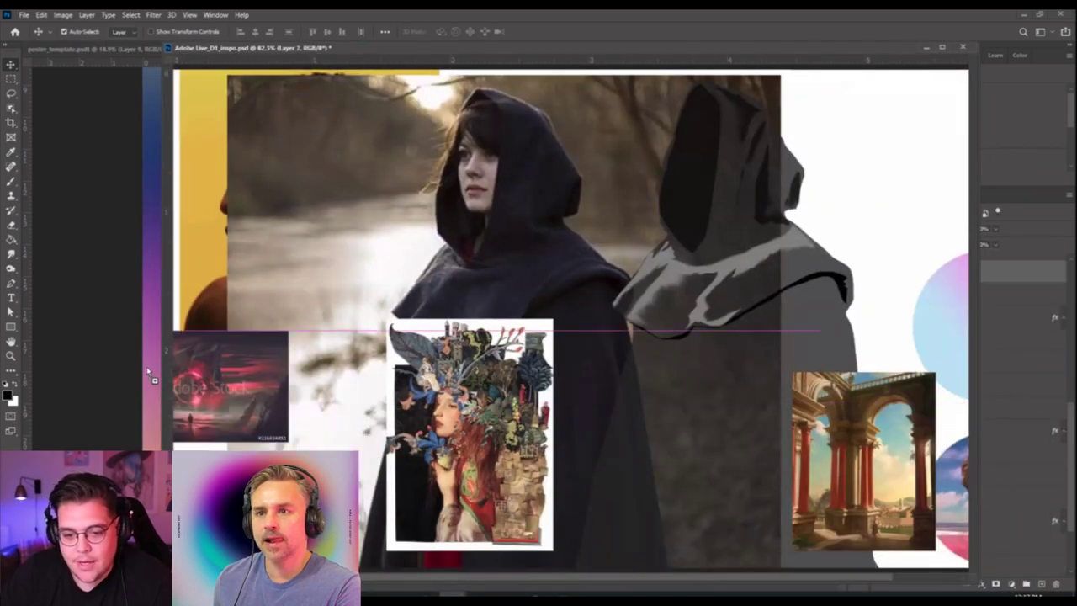
key("ctrl+v")
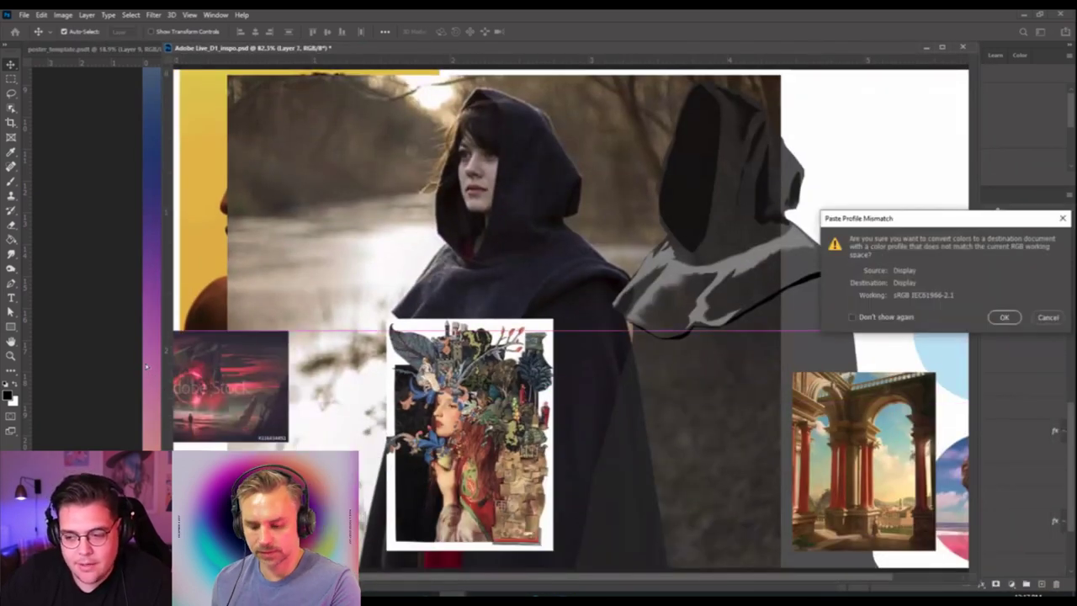
left_click(1007, 317)
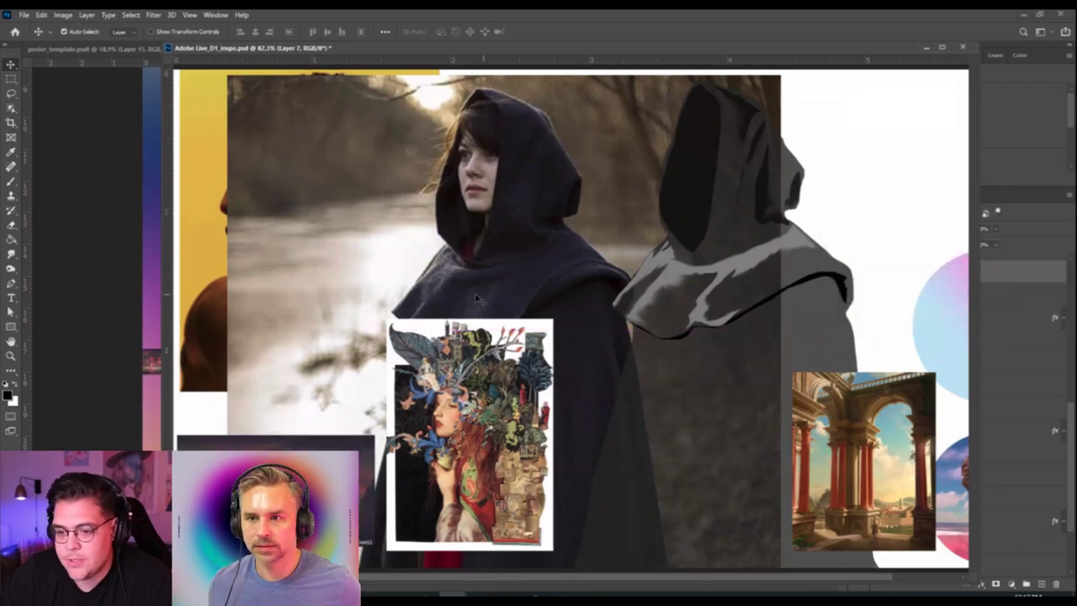
left_click(926, 48)
Scale the pasted landscape to about 16.27 in wide over the lower poster and bring it to the top of the layer stack.
left_click_drag(150, 366, 544, 341)
key("ctrl+t")
key("Return")
key("ctrl+shift+bracketright")
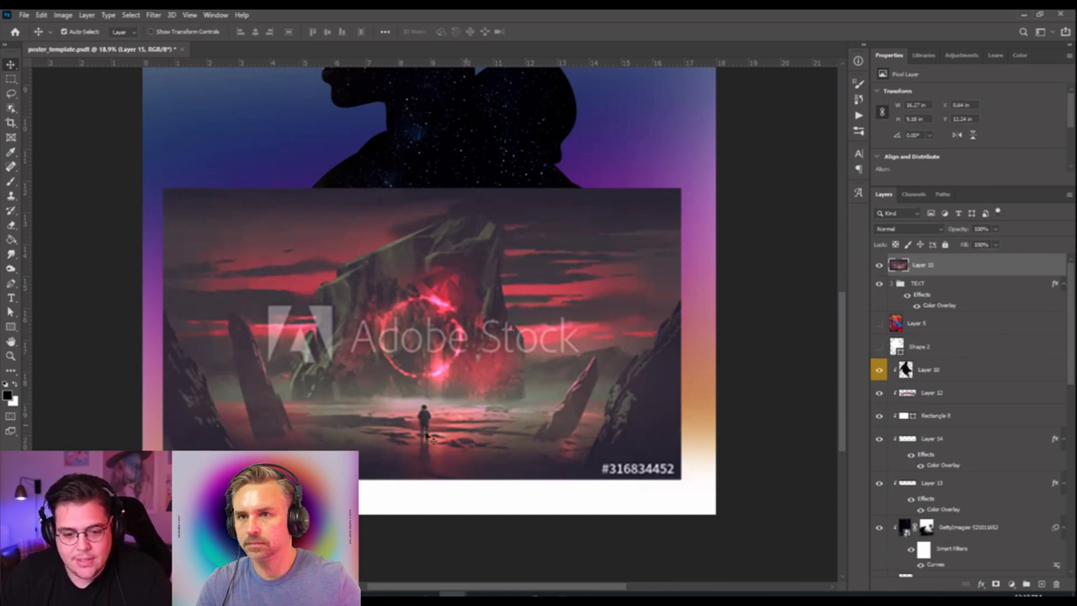
Enlarge the landscape reference to about 23.68 in wide and align its small person with the poster's figure, checking by toggling its visibility.
left_click_drag(455, 406, 475, 429)
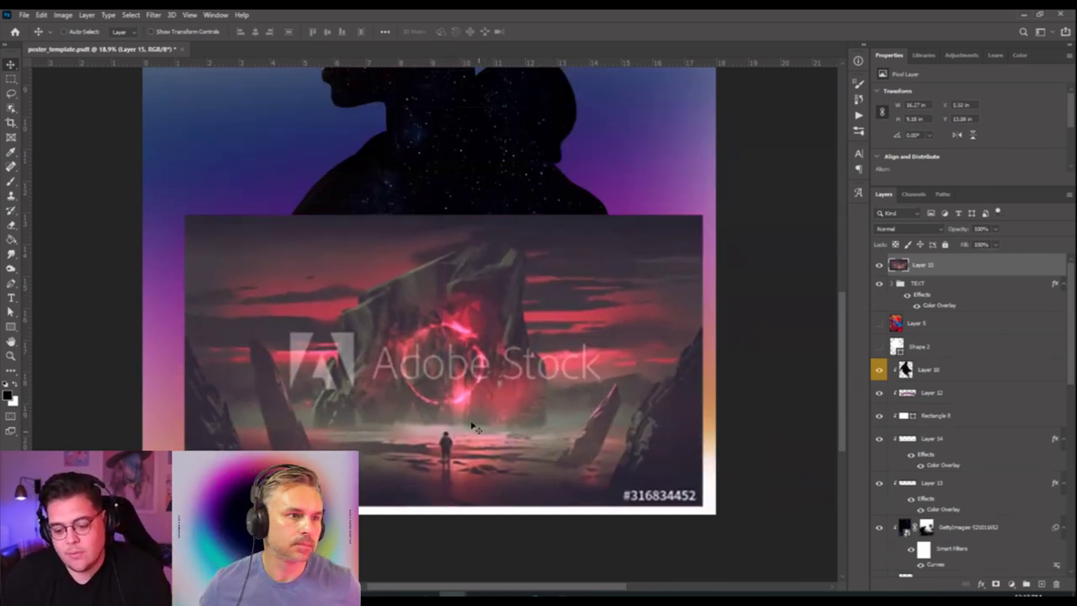
key("ctrl+t")
left_click_drag(702, 214, 772, 175)
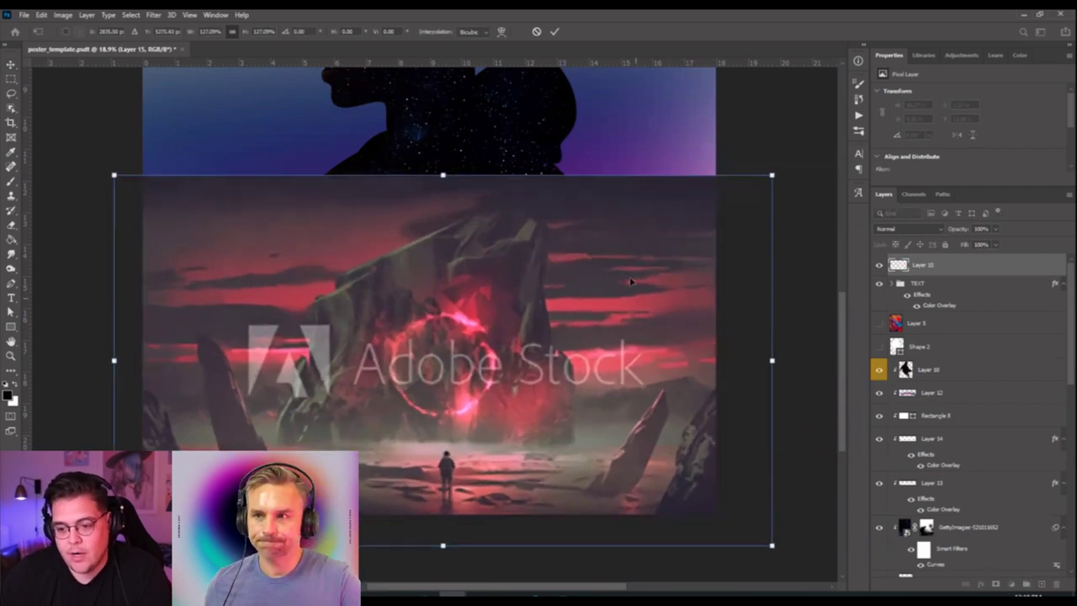
left_click_drag(631, 282, 640, 260)
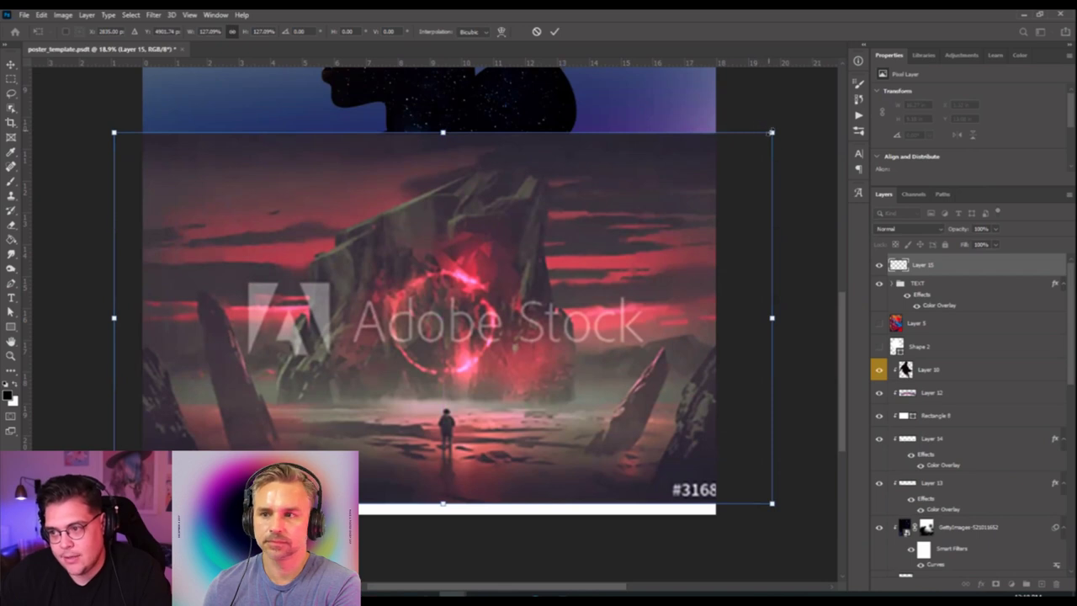
left_click_drag(771, 132, 820, 103)
left_click_drag(723, 252, 718, 215)
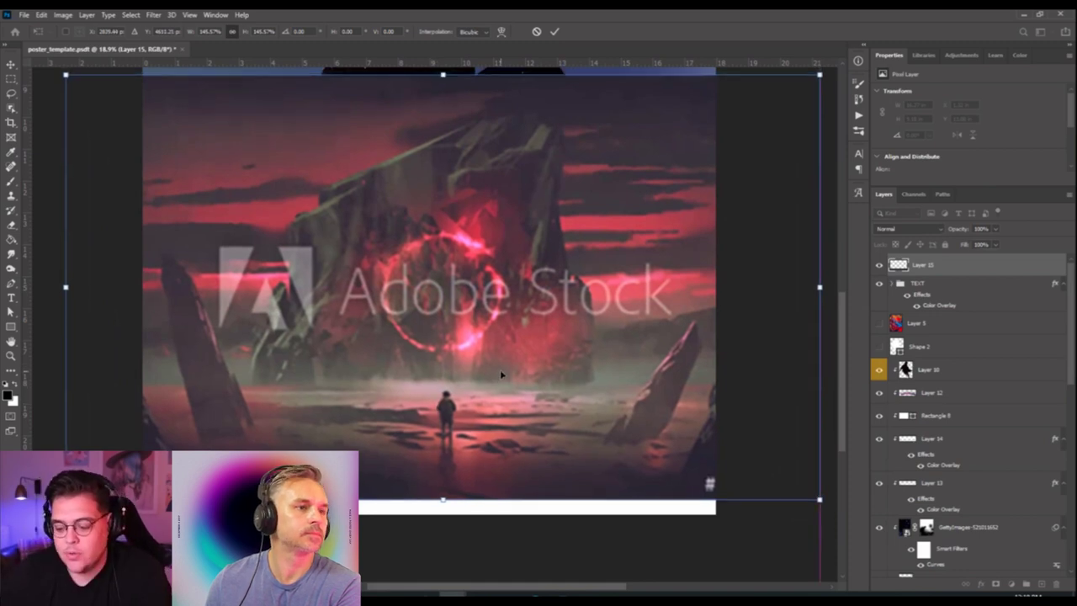
key("Return")
left_click_drag(499, 372, 522, 394)
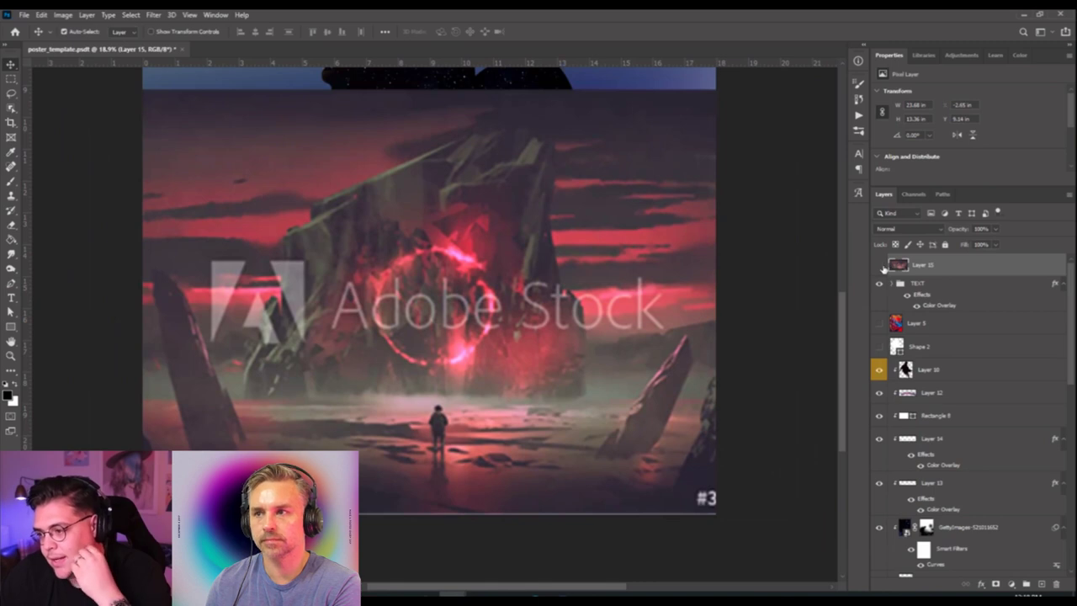
left_click(880, 265)
left_click(879, 266)
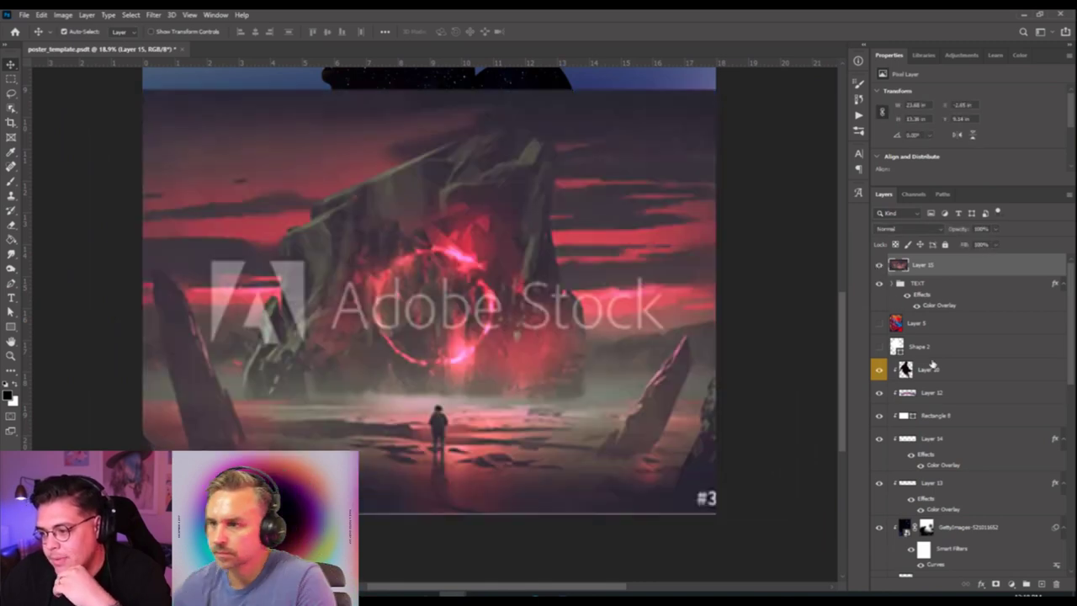
Create a new layer and place it directly beneath Layer 10 in the clipped stack.
left_click(927, 367)
left_click(1042, 586)
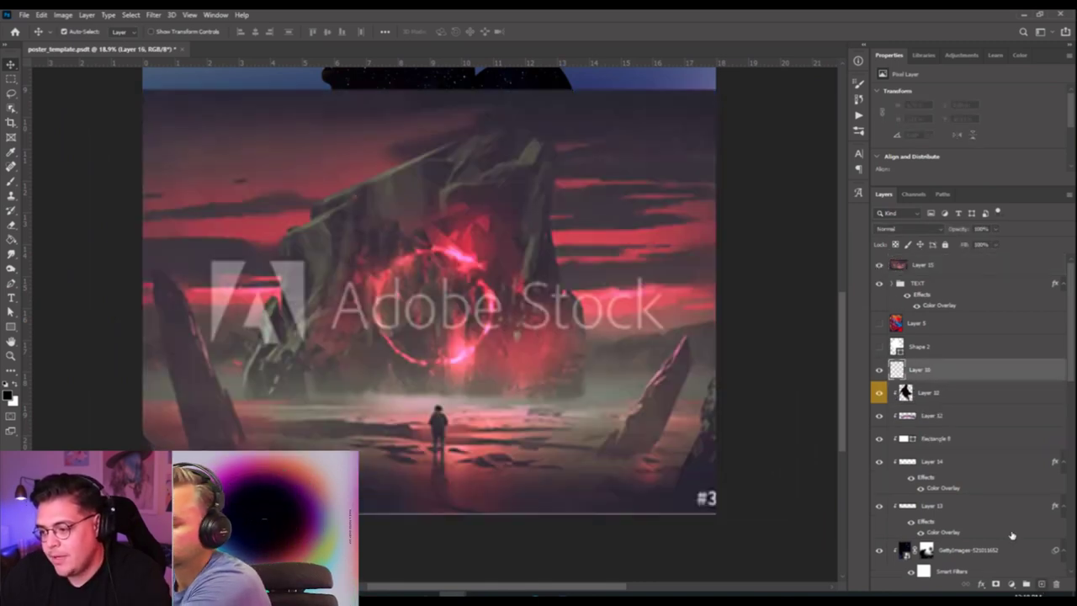
left_click_drag(952, 377, 952, 400)
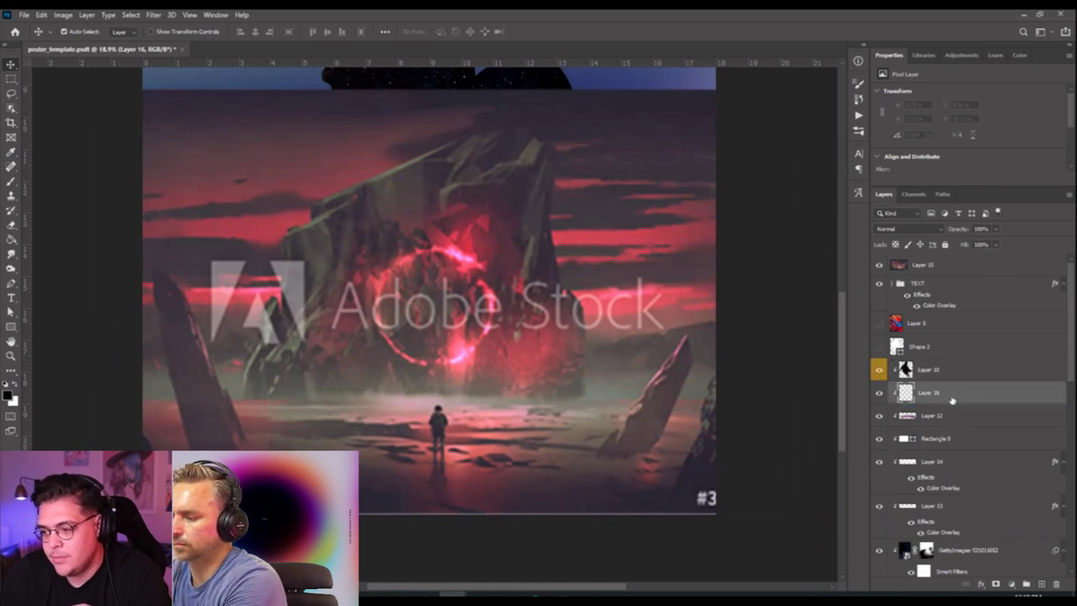
Trace a jagged lasso selection about 12.75 in wide around the dark ground band crossing behind the small person.
left_click(11, 97)
scroll(252, 438, "up", 5)
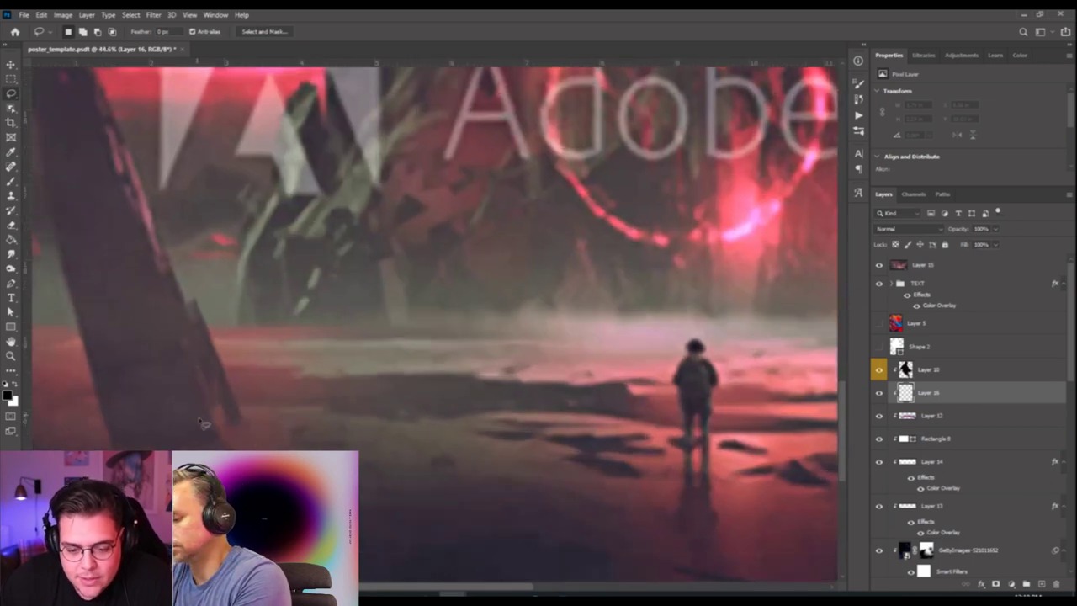
mouse_move(193, 409)
left_mouse_down()
mouse_move(629, 415)
mouse_move(734, 429)
mouse_move(454, 441)
left_mouse_up()
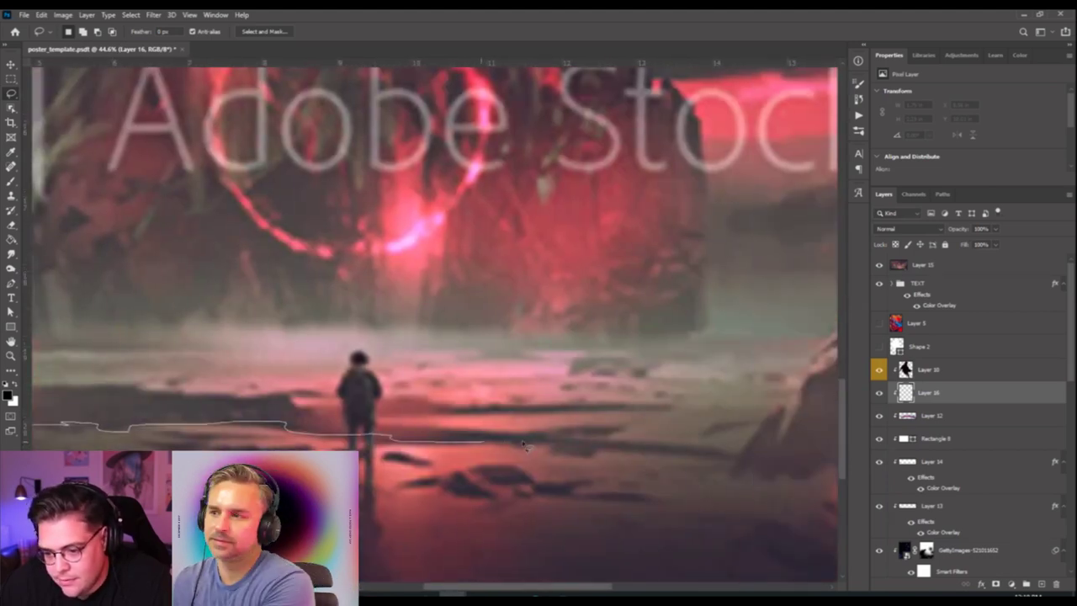
mouse_move(523, 446)
left_mouse_down()
mouse_move(543, 457)
mouse_move(734, 463)
mouse_move(600, 444)
mouse_move(648, 438)
mouse_move(370, 427)
left_mouse_up()
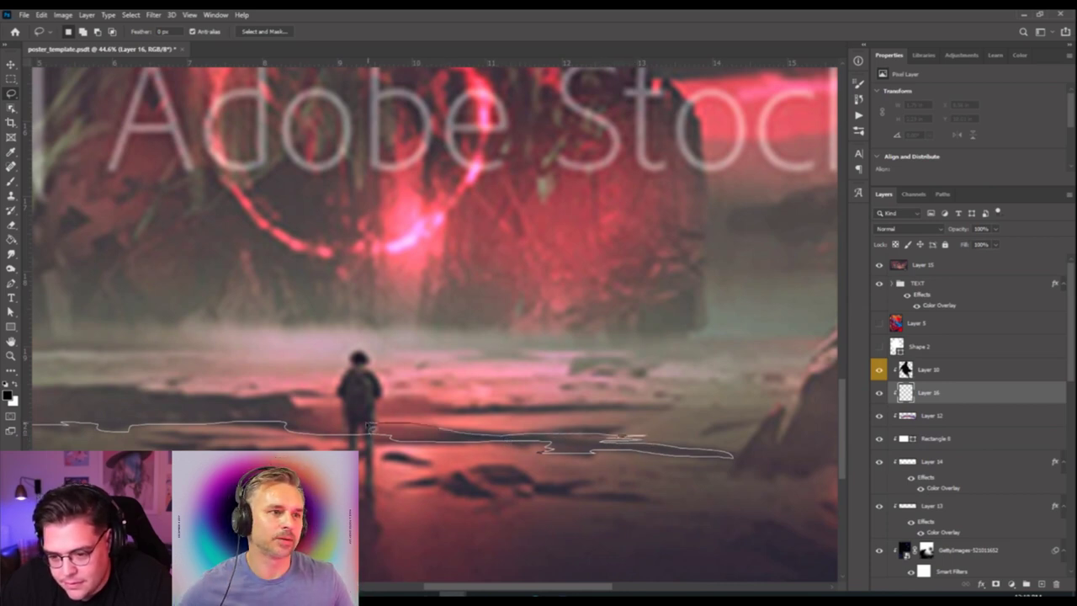
left_click_drag(479, 424, 688, 414)
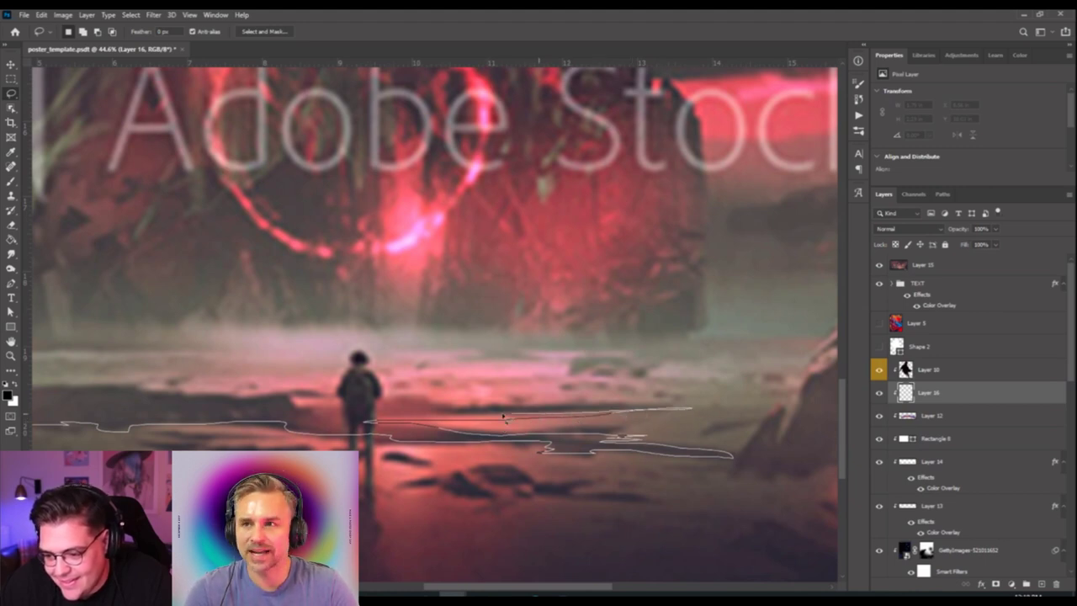
left_click_drag(496, 409, 356, 402)
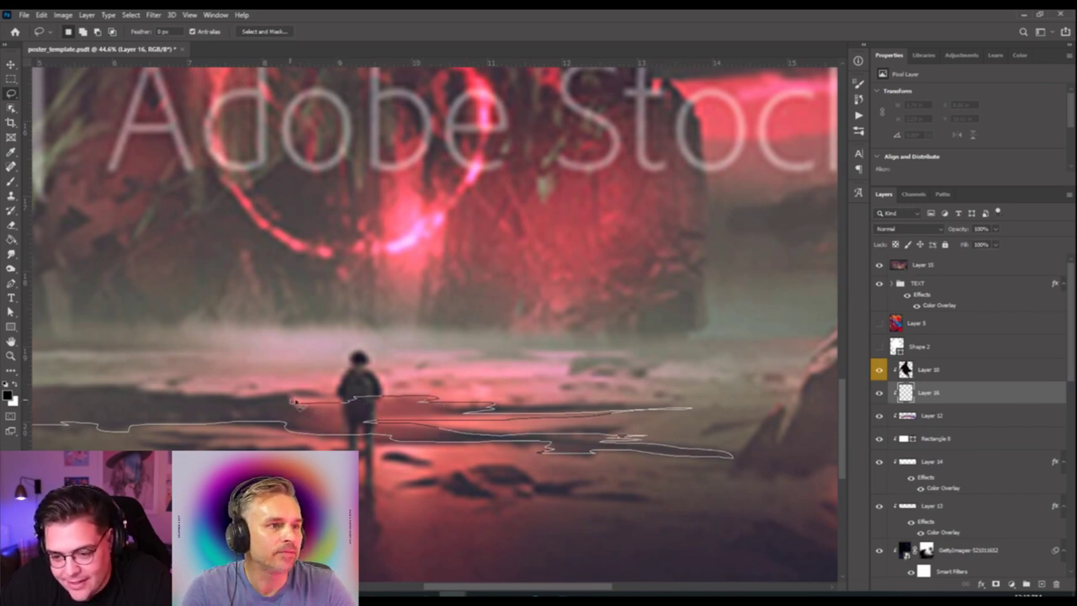
mouse_move(310, 395)
left_mouse_down()
mouse_move(183, 395)
mouse_move(426, 387)
mouse_move(402, 391)
left_mouse_up()
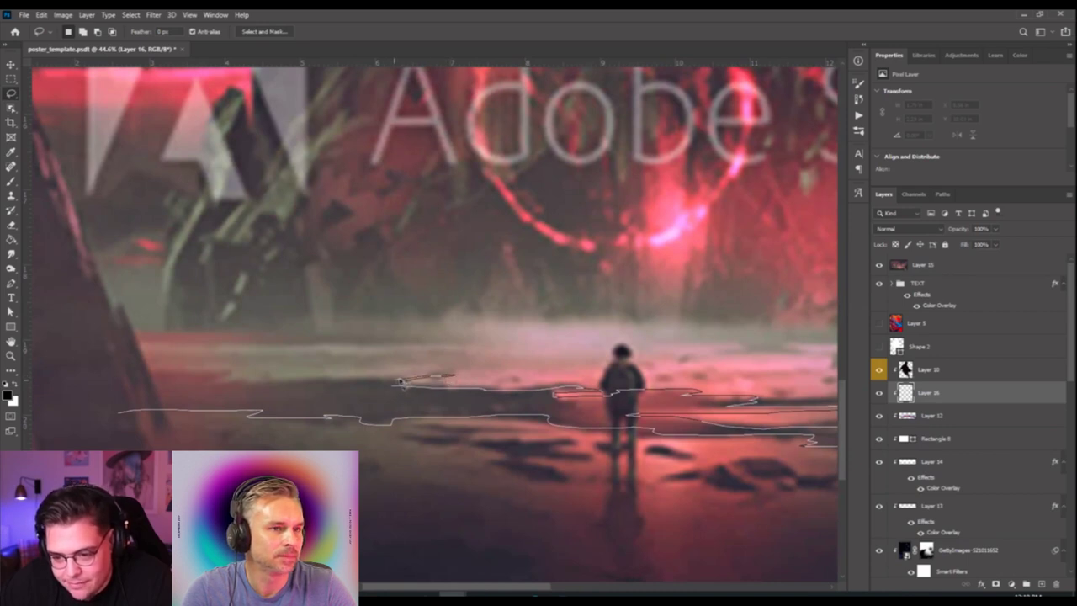
mouse_move(403, 377)
left_mouse_down()
mouse_move(42, 378)
mouse_move(71, 406)
mouse_move(55, 409)
mouse_move(123, 414)
left_mouse_up()
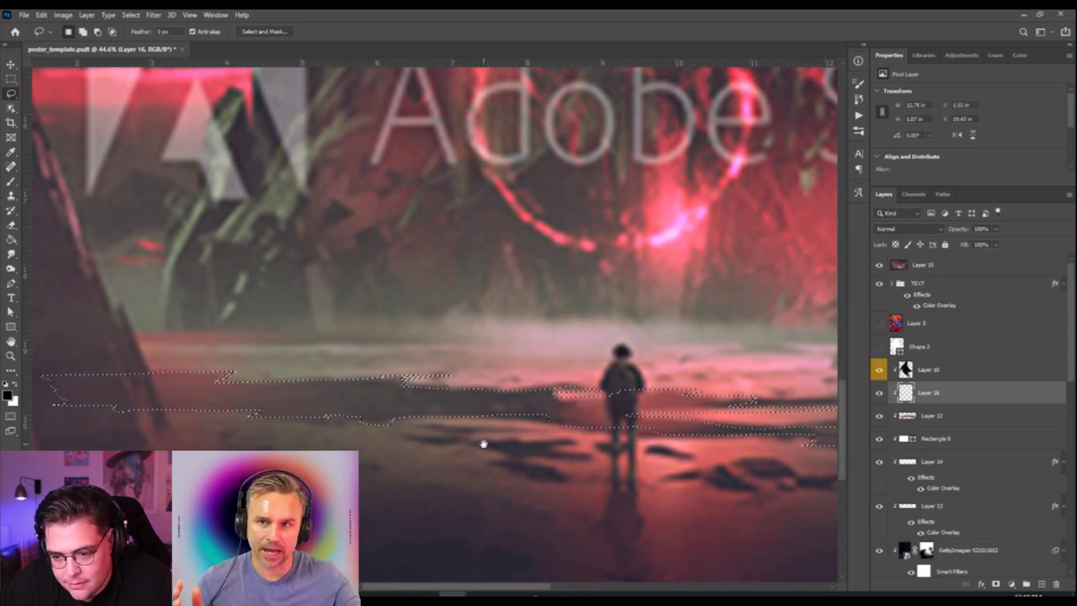
Add the small dark rock patches on both sides of the person's feet to the lasso selection.
left_click_drag(484, 443, 363, 387)
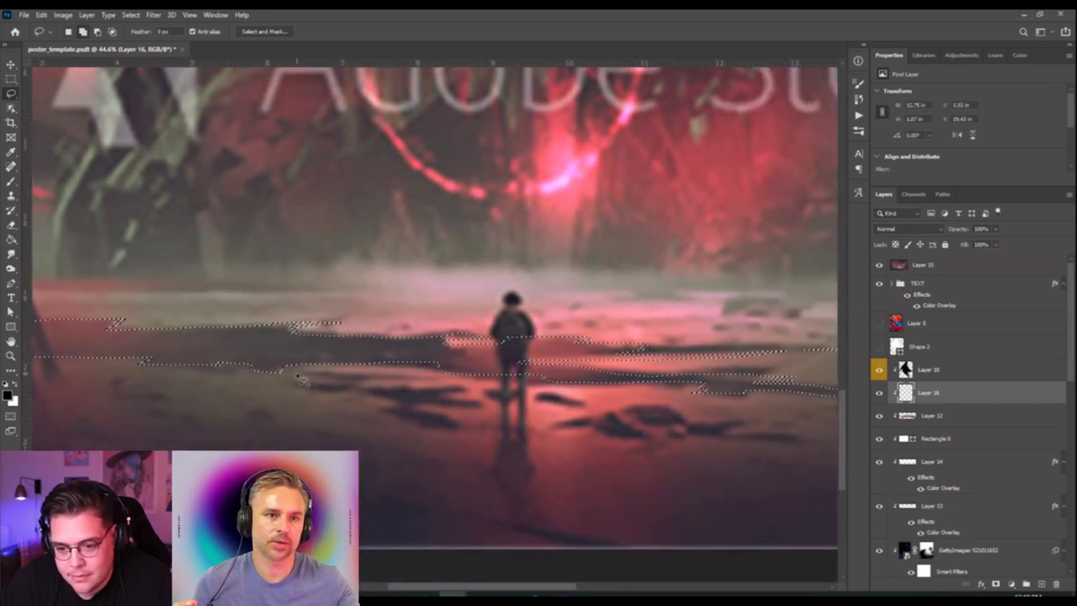
mouse_move(297, 374)
left_mouse_down()
mouse_move(442, 380)
mouse_move(344, 390)
mouse_move(295, 381)
left_mouse_up()
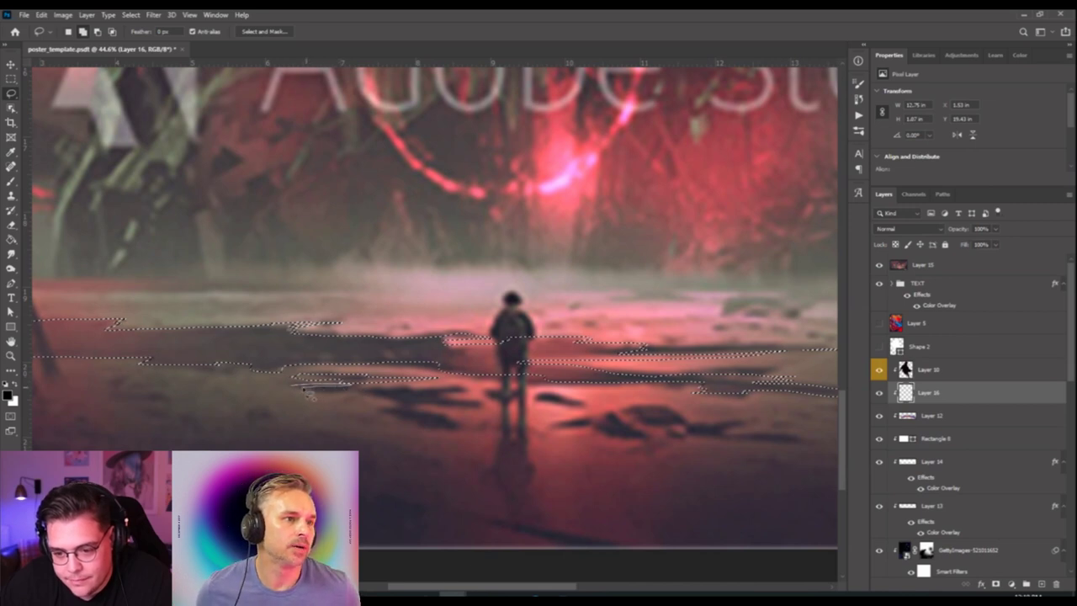
key("ctrl+d")
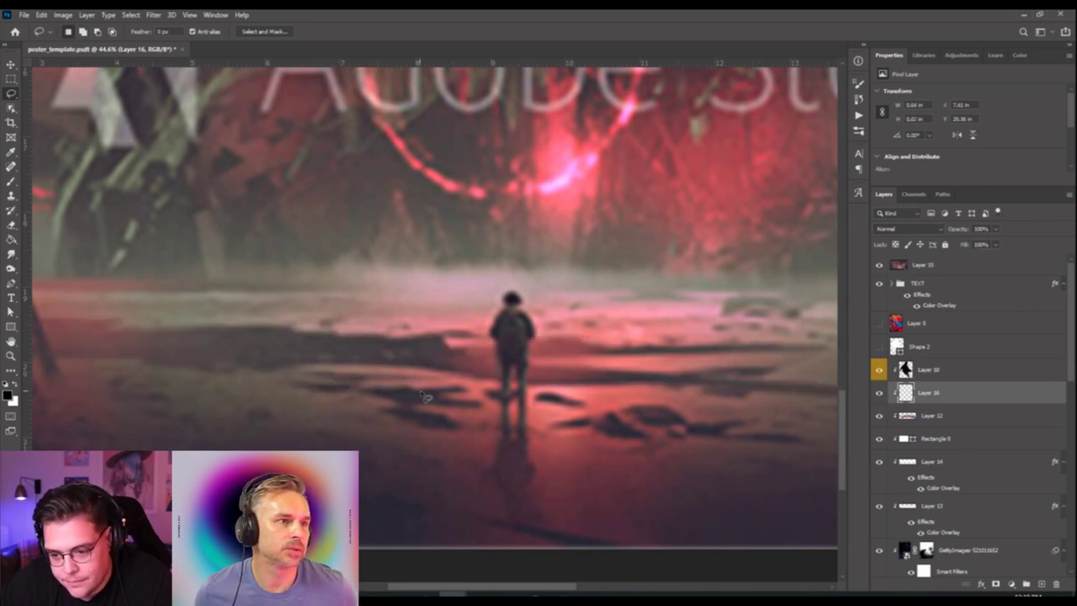
key("ctrl+z")
mouse_move(363, 389)
left_mouse_down()
mouse_move(468, 390)
mouse_move(443, 397)
mouse_move(489, 403)
mouse_move(401, 409)
mouse_move(362, 392)
mouse_move(403, 419)
mouse_move(459, 425)
mouse_move(378, 412)
left_mouse_up()
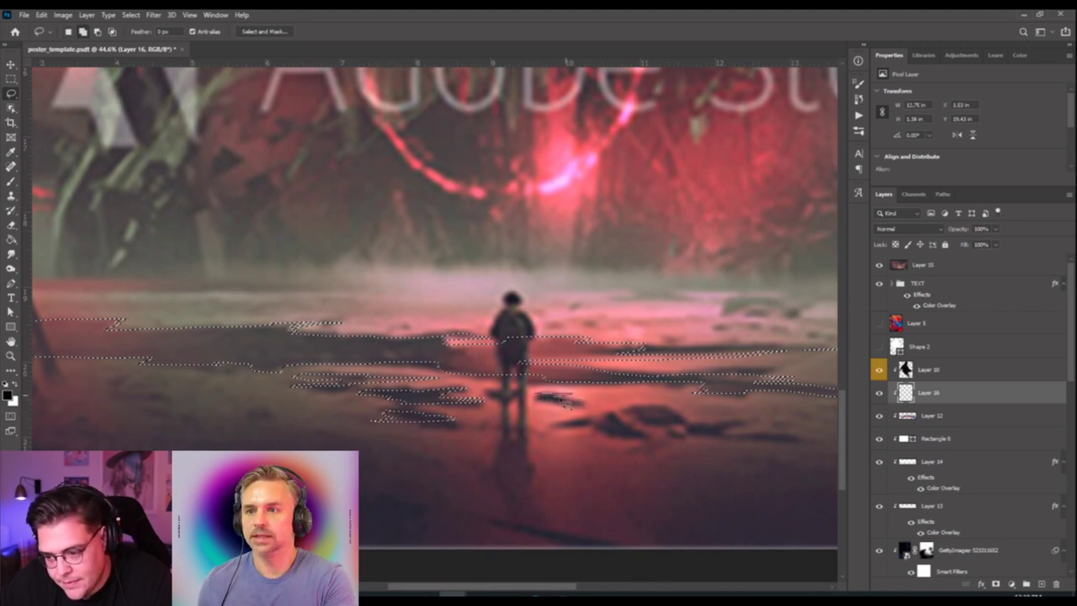
mouse_move(589, 410)
left_mouse_down()
mouse_move(522, 404)
mouse_move(618, 421)
mouse_move(548, 422)
mouse_move(597, 429)
mouse_move(612, 419)
mouse_move(650, 439)
mouse_move(545, 425)
left_mouse_up()
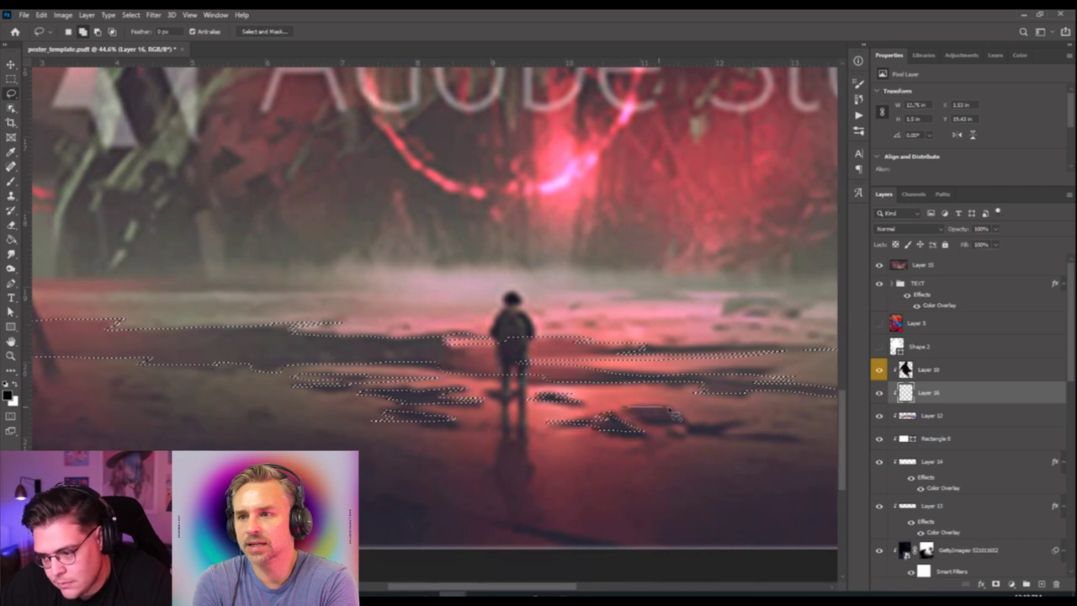
mouse_move(688, 426)
left_mouse_down()
mouse_move(629, 412)
mouse_move(806, 436)
mouse_move(703, 443)
mouse_move(688, 427)
left_mouse_up()
Add the large dark foreground areas in the landscape's lower left and lower right corners to the lasso selection.
mouse_move(690, 299)
left_mouse_down()
mouse_move(596, 291)
mouse_move(624, 208)
mouse_move(692, 289)
mouse_move(740, 271)
left_mouse_up()
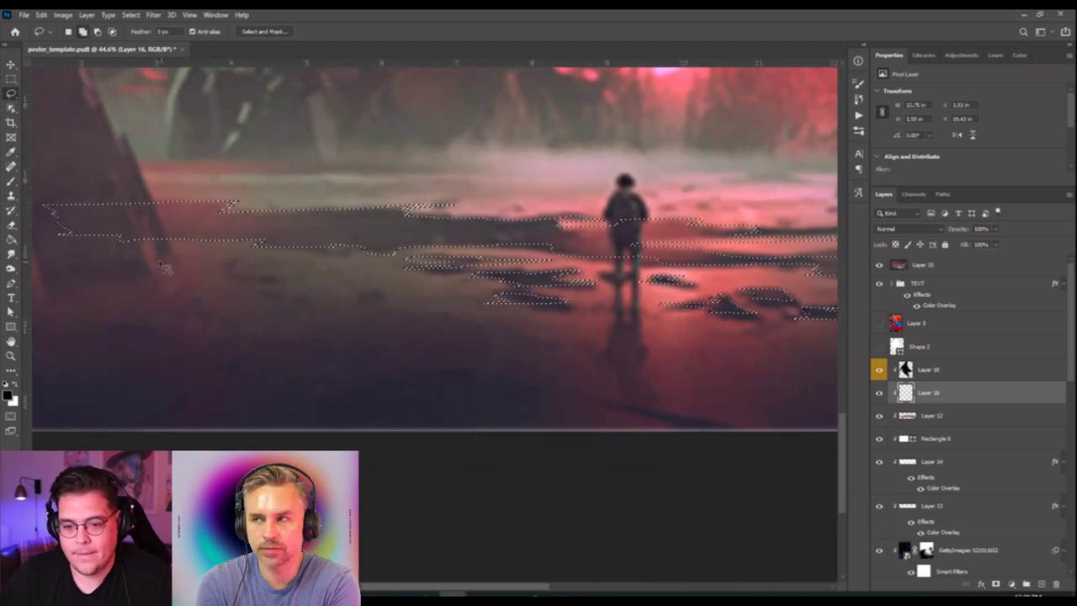
mouse_move(122, 261)
left_mouse_down()
mouse_move(250, 274)
mouse_move(286, 297)
mouse_move(577, 340)
mouse_move(542, 370)
mouse_move(640, 408)
mouse_move(801, 446)
mouse_move(457, 508)
mouse_move(88, 505)
left_mouse_up()
mouse_move(51, 454)
left_mouse_down()
mouse_move(35, 308)
mouse_move(122, 262)
left_mouse_up()
scroll(370, 335, "down", 1)
scroll(370, 335, "down", 1)
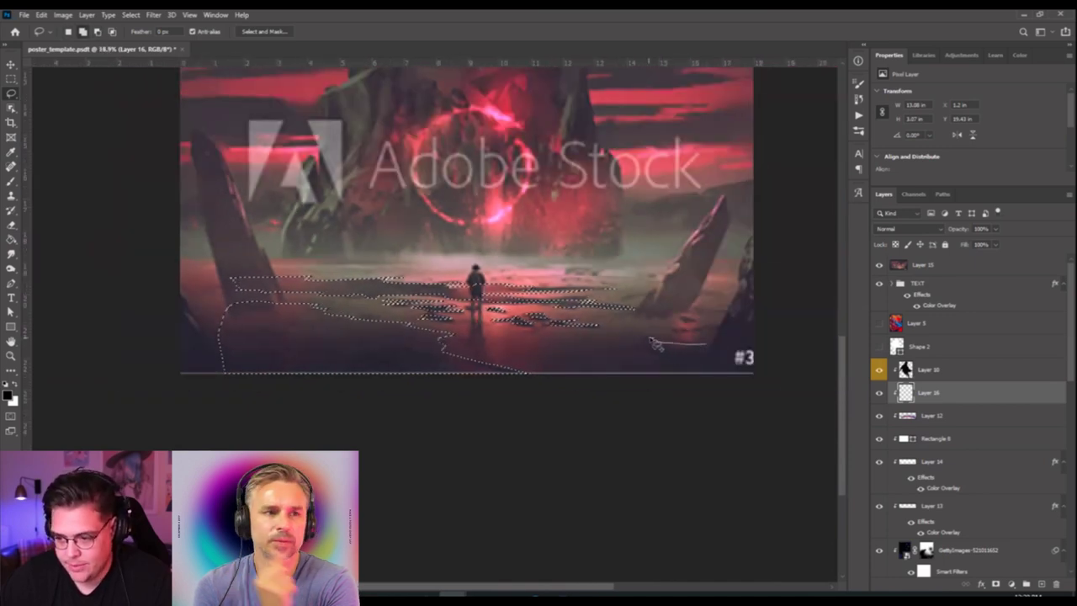
mouse_move(653, 342)
left_mouse_down()
mouse_move(581, 342)
mouse_move(601, 351)
mouse_move(532, 364)
mouse_move(581, 379)
mouse_move(812, 390)
mouse_move(799, 350)
mouse_move(746, 354)
left_mouse_up()
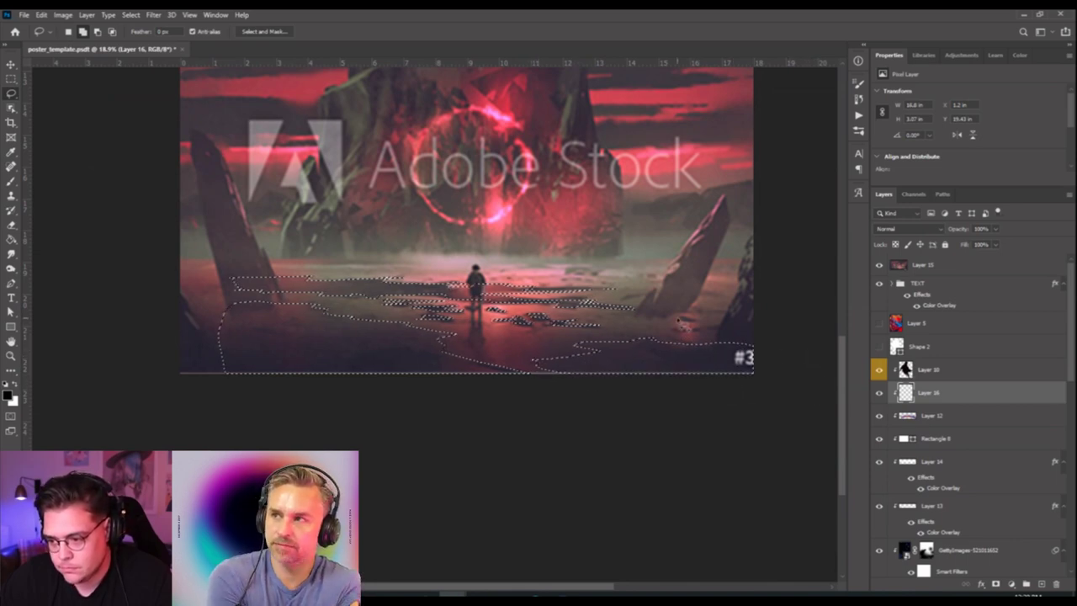
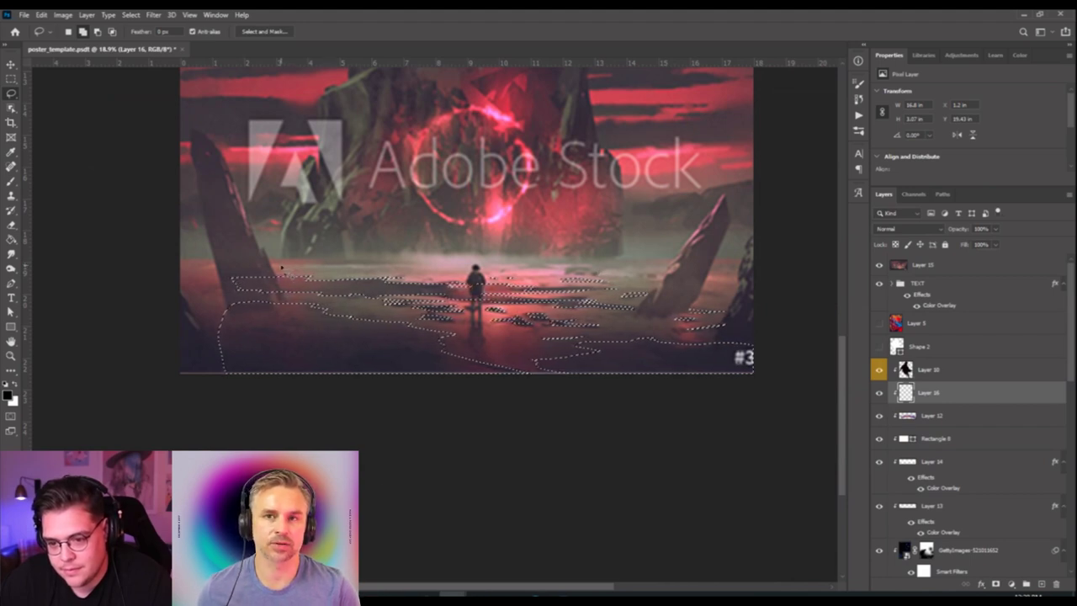
Add thin jagged strips along the horizon on both sides of the small person to the lasso selection.
mouse_move(255, 260)
left_mouse_down()
mouse_move(422, 263)
mouse_move(222, 266)
left_mouse_up()
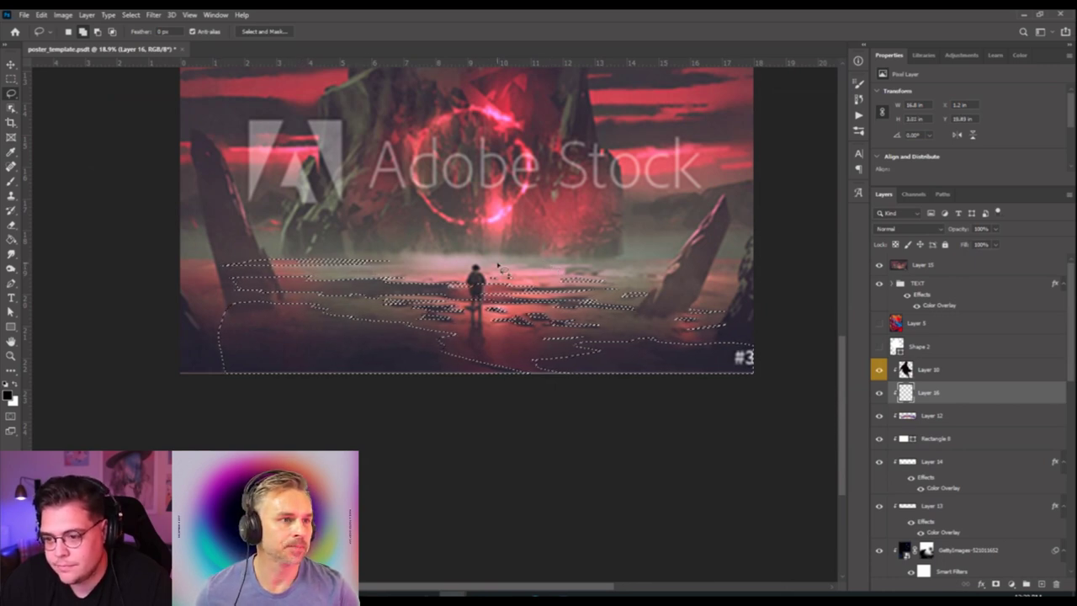
mouse_move(490, 263)
left_mouse_down()
mouse_move(773, 262)
mouse_move(614, 271)
left_mouse_up()
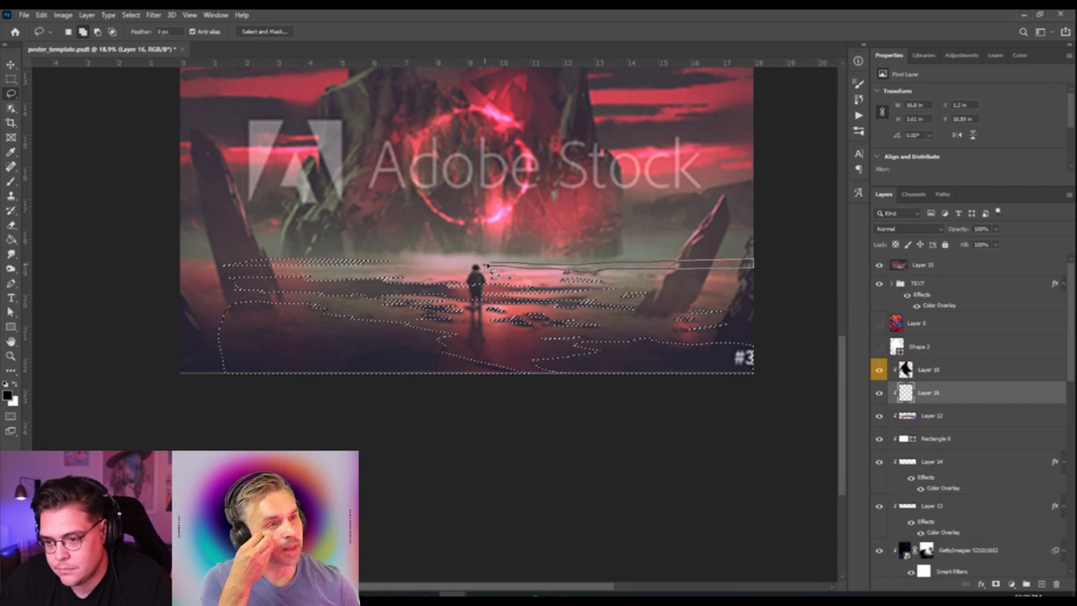
left_click_drag(487, 267, 489, 265)
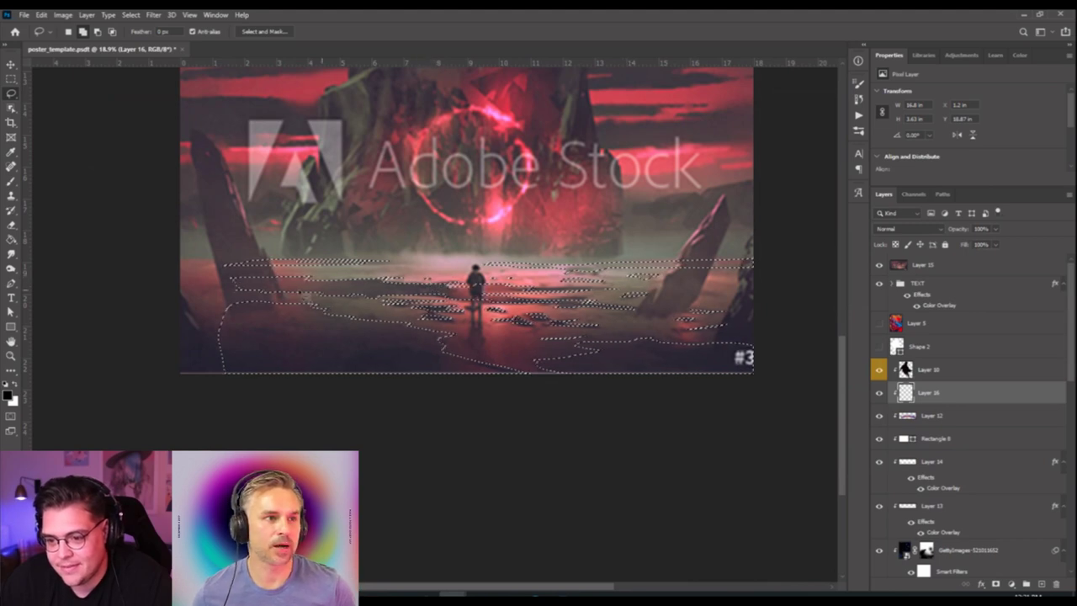
Fill the selected ground areas with black on Layer 16 and hide the Layer 15 reference image.
scroll(303, 295, "down", 3)
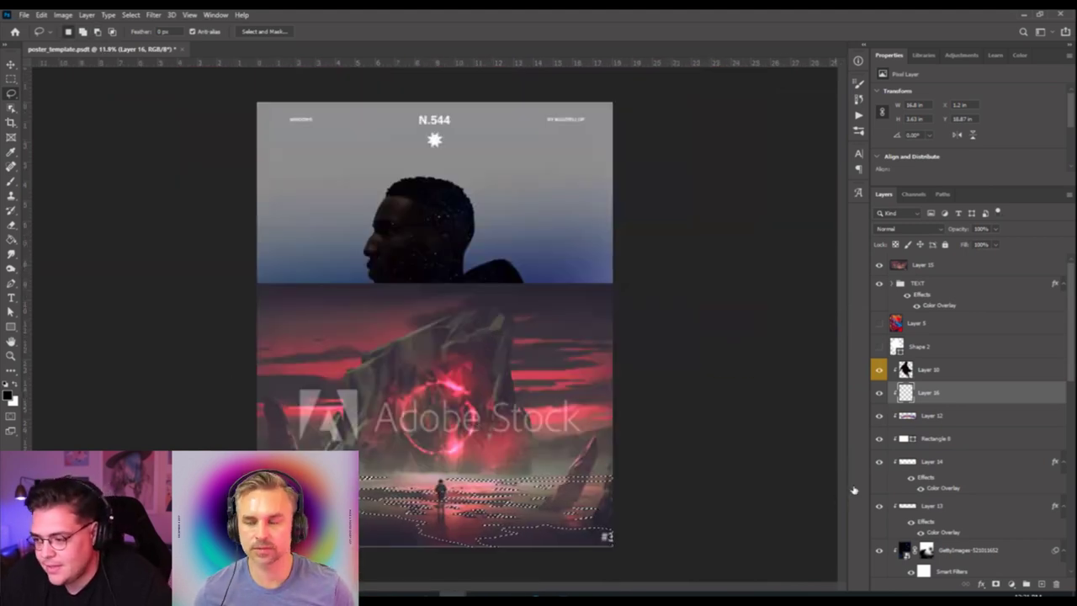
left_click(11, 239)
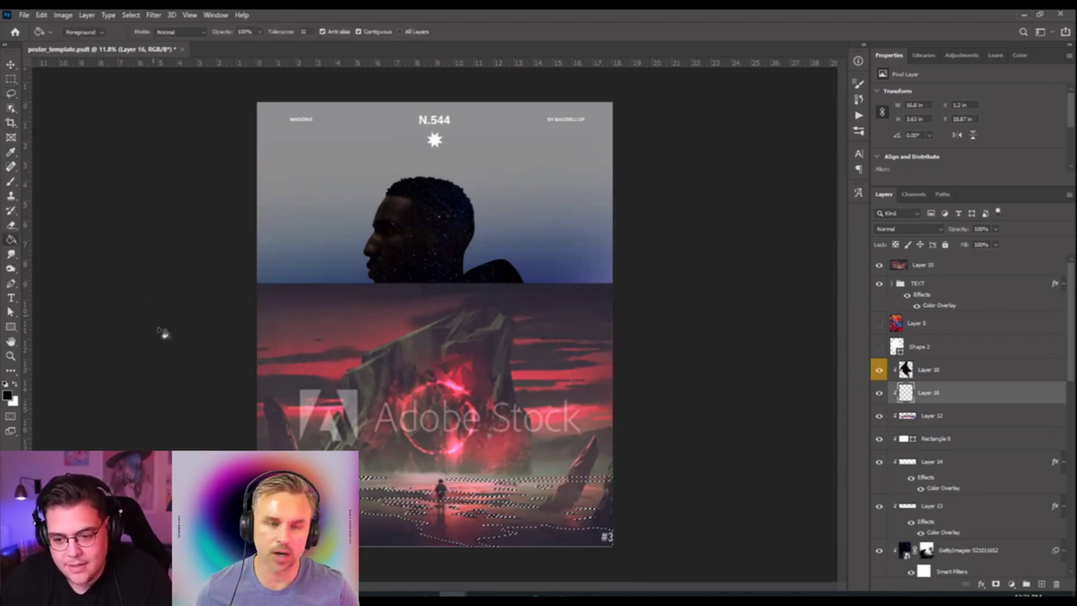
left_click(312, 508)
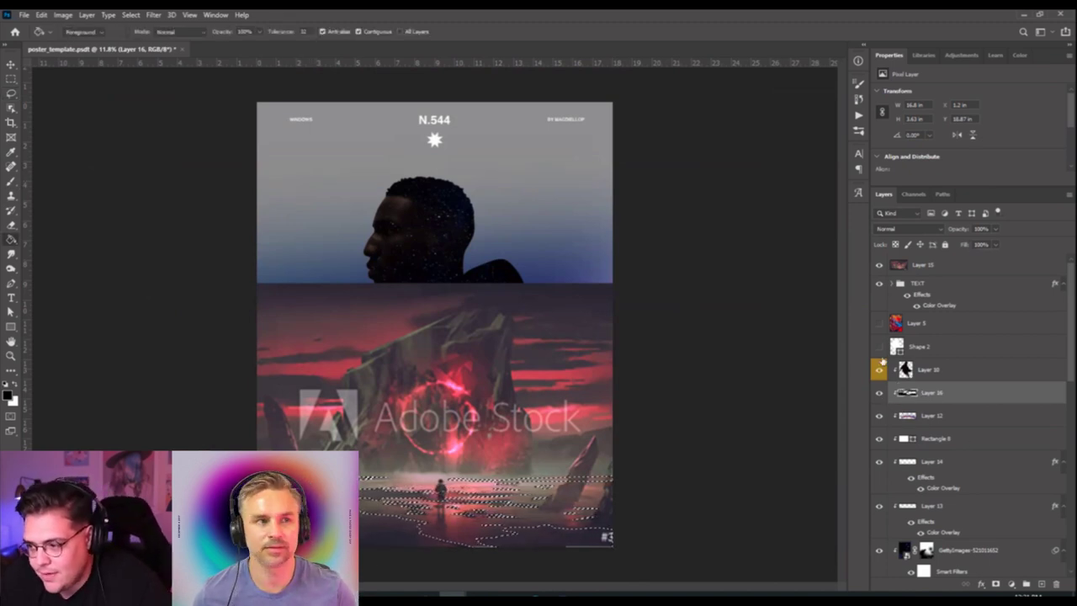
left_click(879, 265)
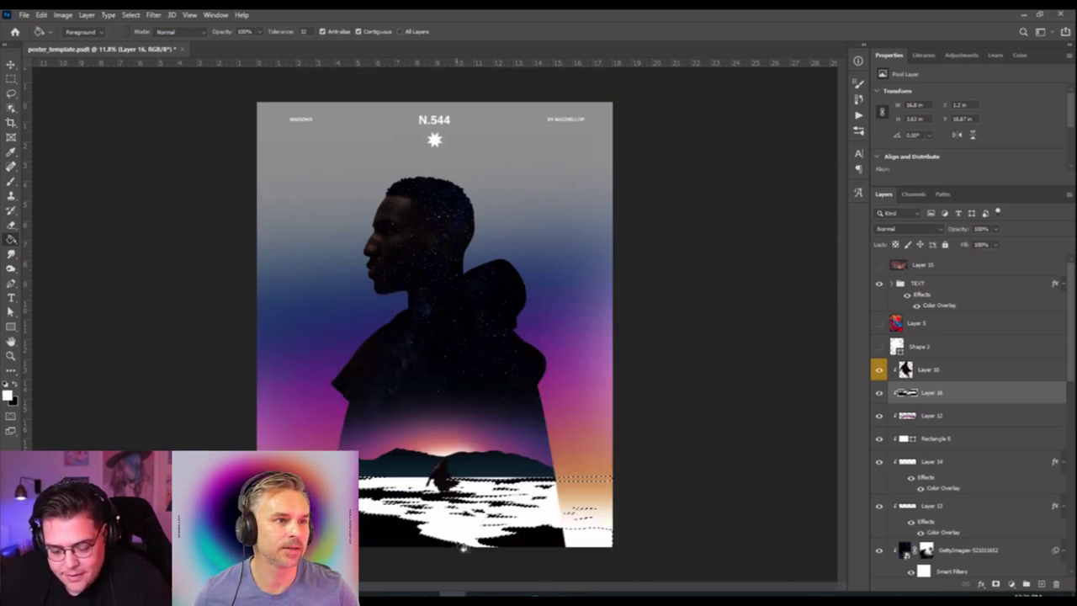
Deselect the traced ground areas.
scroll(465, 551, "up", 3)
key("v")
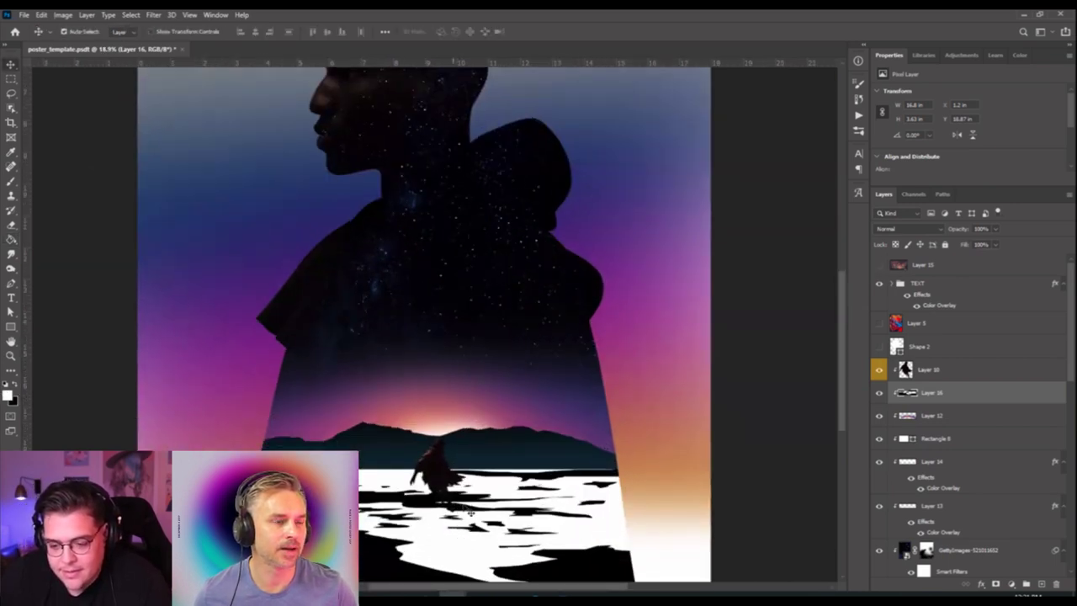
scroll(455, 530, "down", 3)
left_click(569, 482)
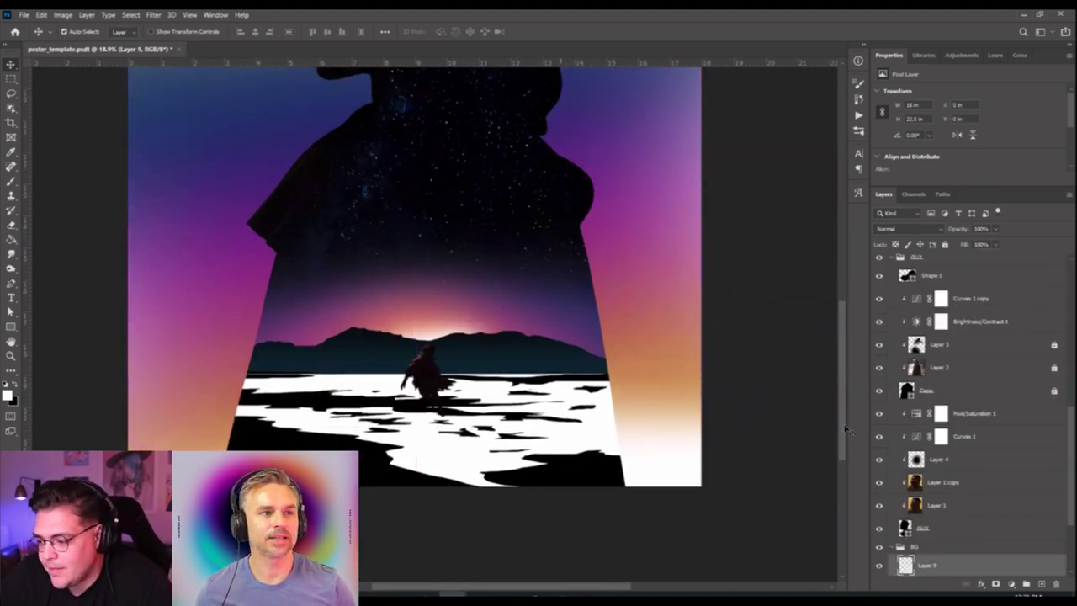
key("ctrl+z")
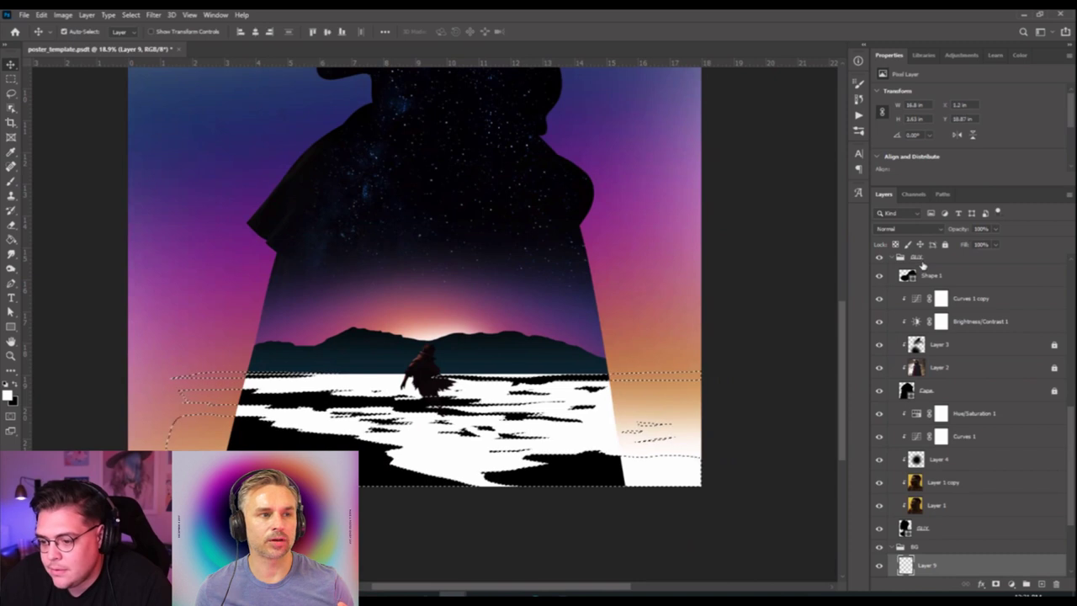
key("ctrl+d")
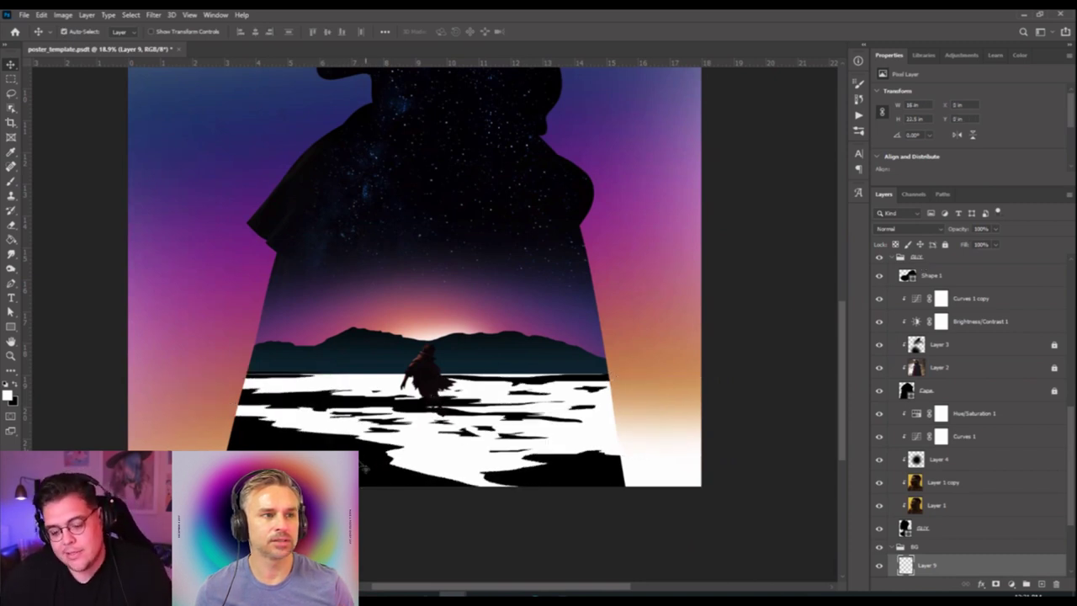
key("ctrl+t")
key("ctrl+0")
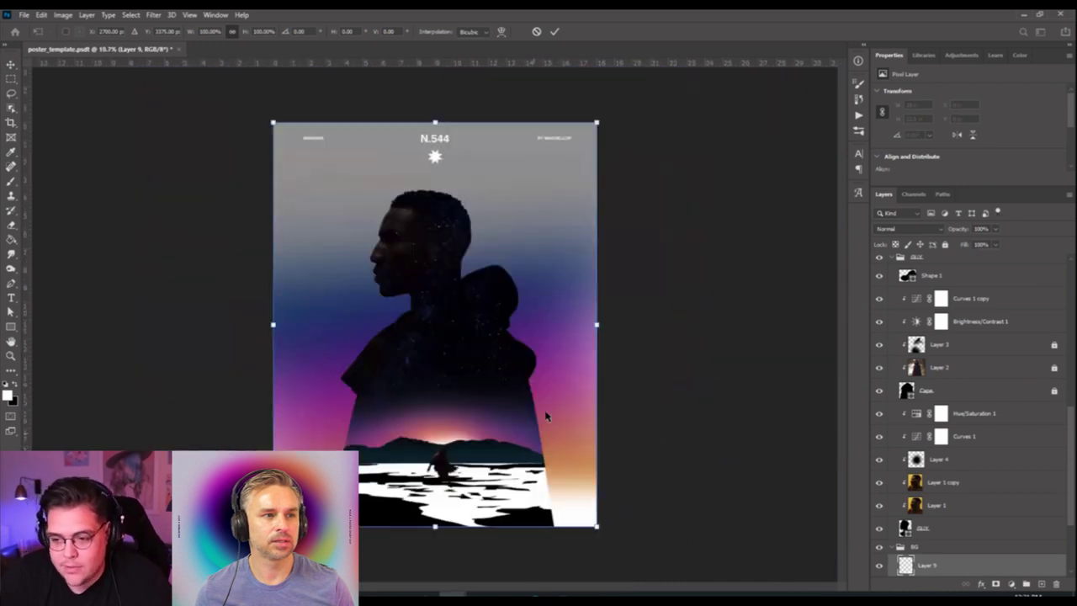
key("alt+space")
Collapse the GUY and BG groups and lock the GUY group.
left_click(949, 393)
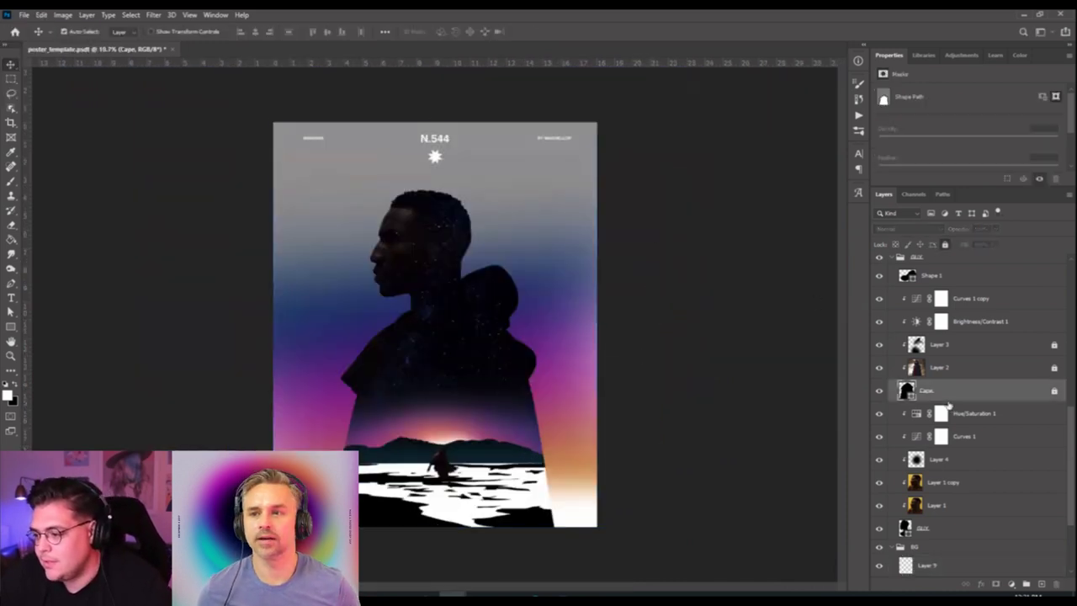
scroll(946, 406, "up", 3)
left_click(894, 373)
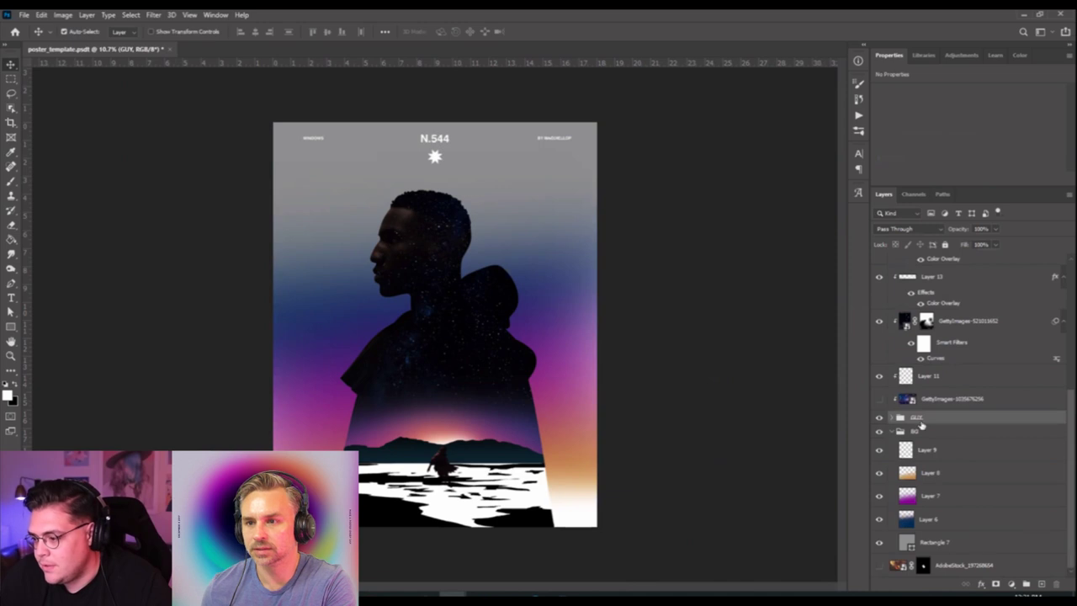
left_click(893, 431)
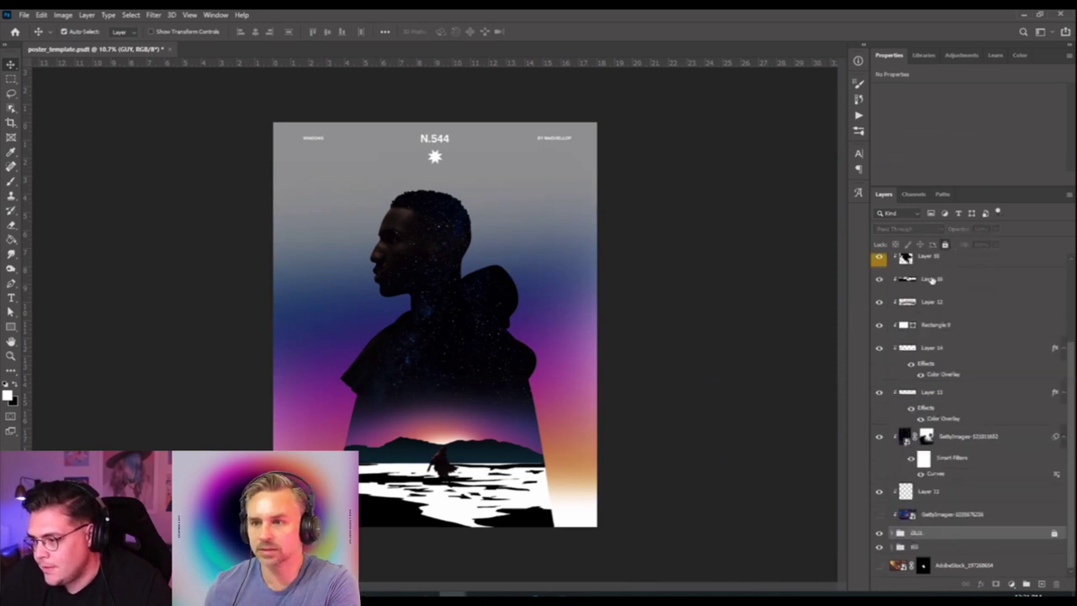
Scale Layer 16's black ground shapes up to about 104.9% and reposition them below the hills inside the cape.
scroll(920, 349, "up", 2)
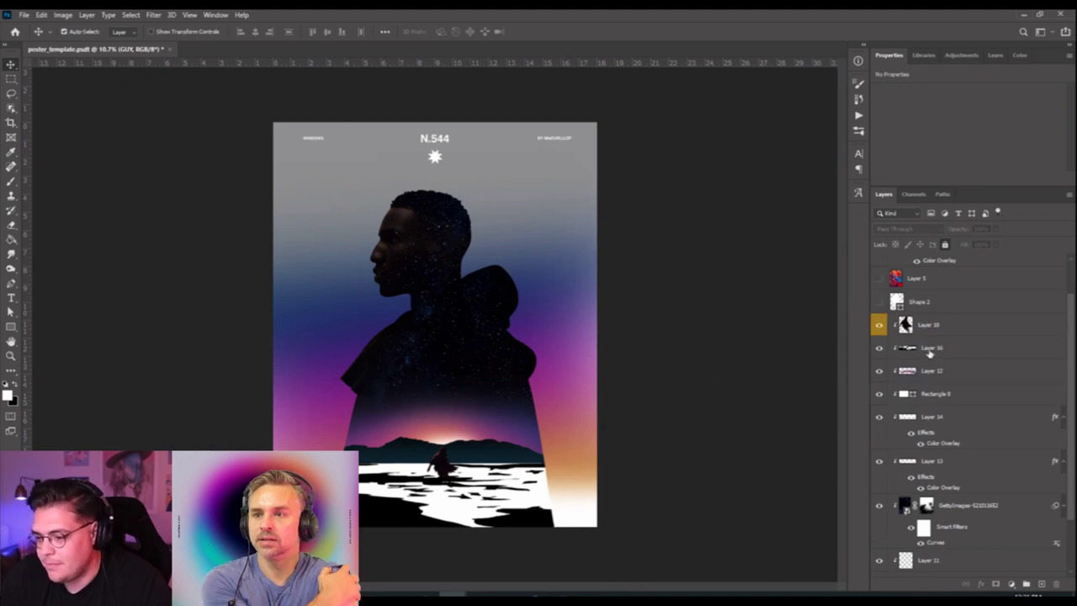
left_click(930, 349)
key("ctrl+t")
left_click_drag(563, 477, 610, 452)
left_click_drag(446, 480, 439, 484)
scroll(438, 491, "up", 3)
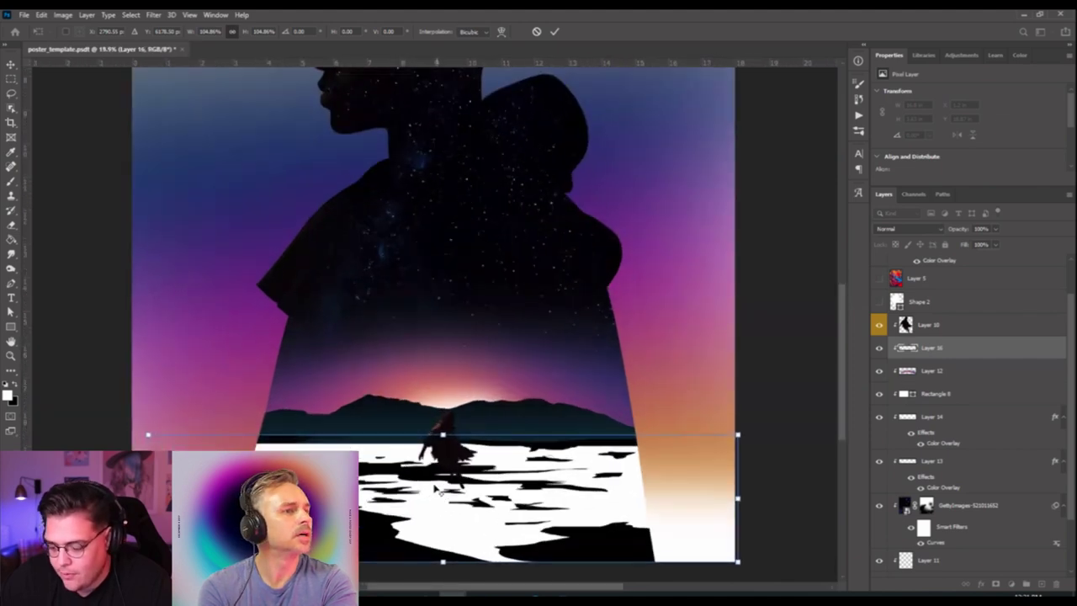
key("Return")
Distort Layer 16's ground shapes by pulling their upper-left corner slightly inward and down, making the layer about 17.52 in wide.
scroll(372, 484, "up", 3)
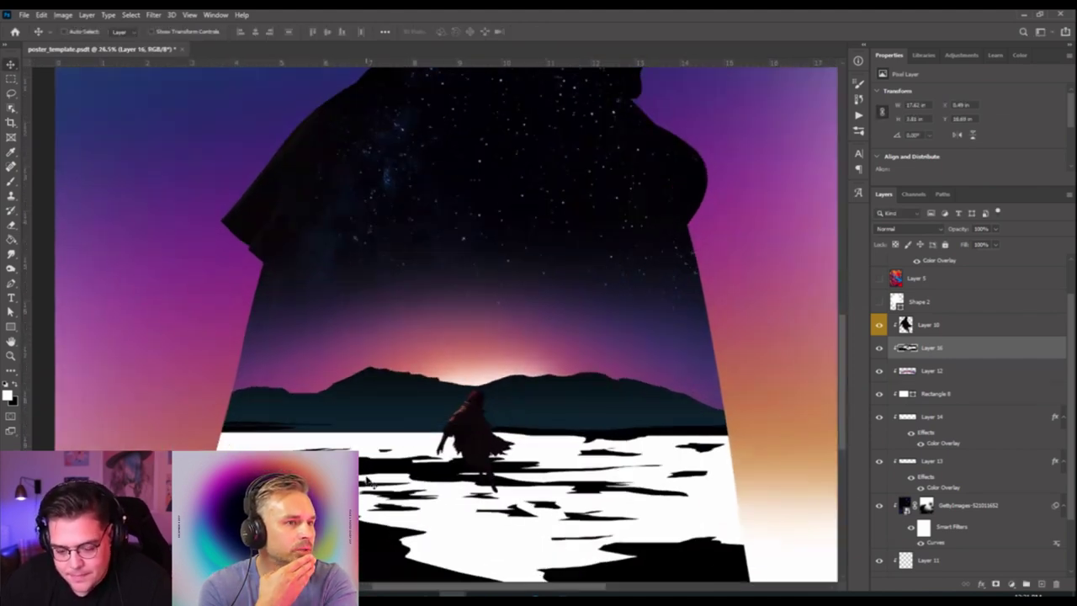
key("ctrl+t")
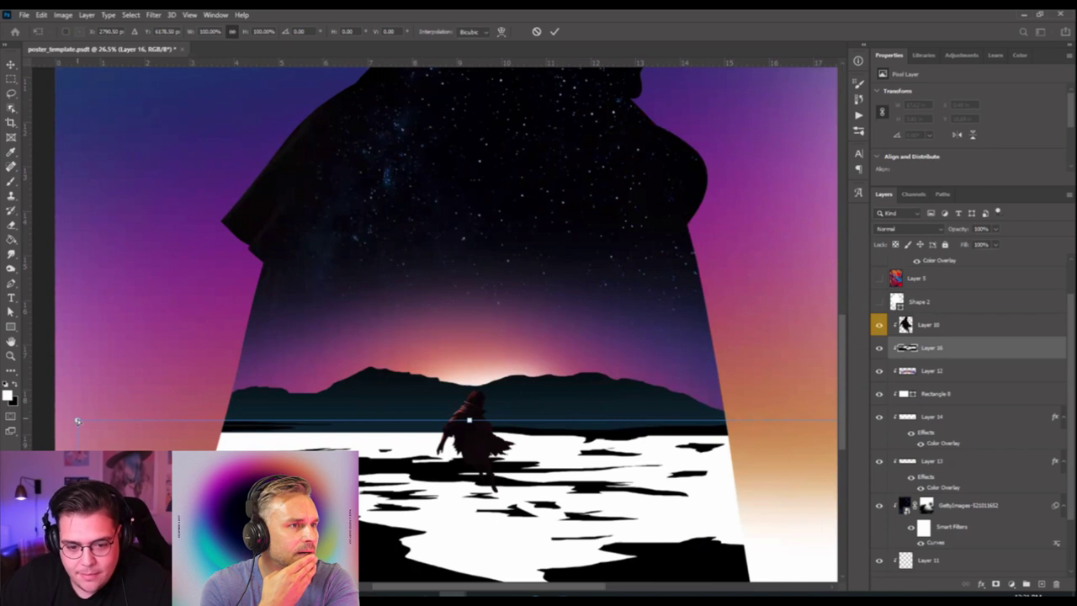
left_click_drag(77, 420, 88, 427)
key("Return")
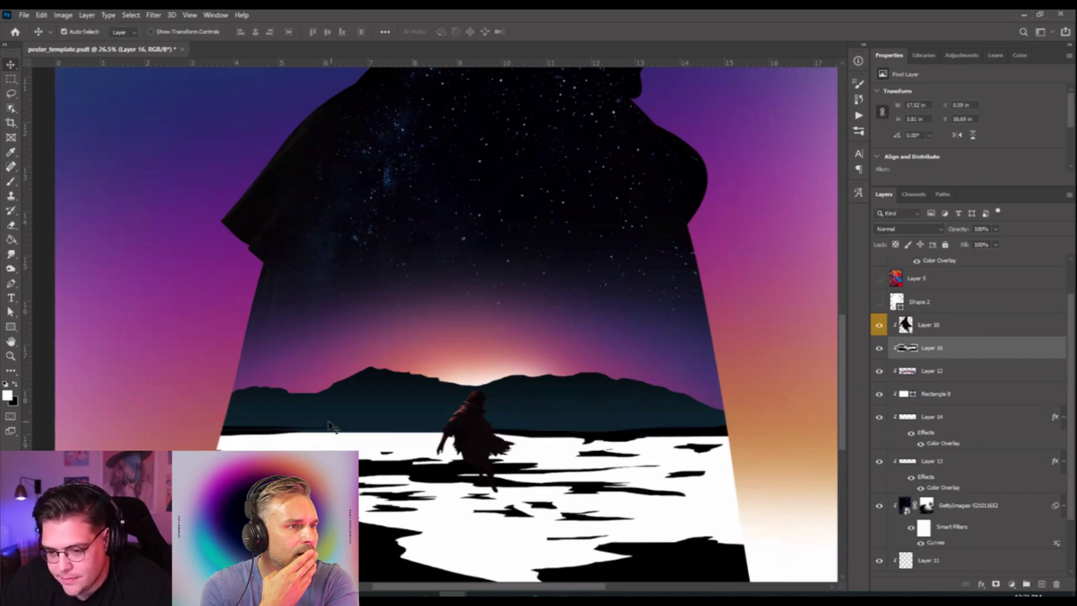
left_click(345, 434)
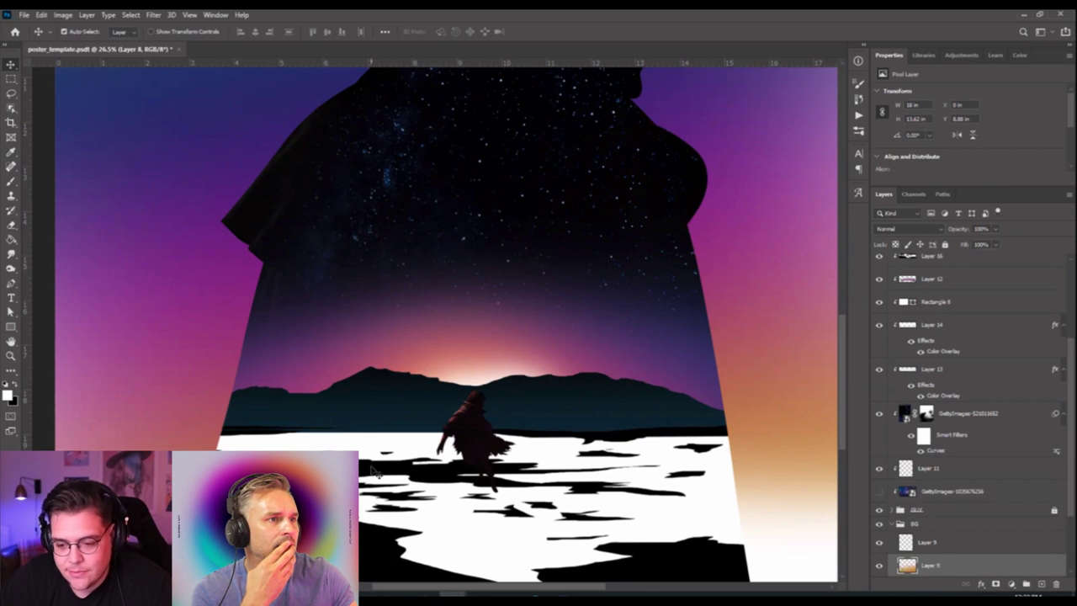
left_click_drag(373, 473, 370, 480)
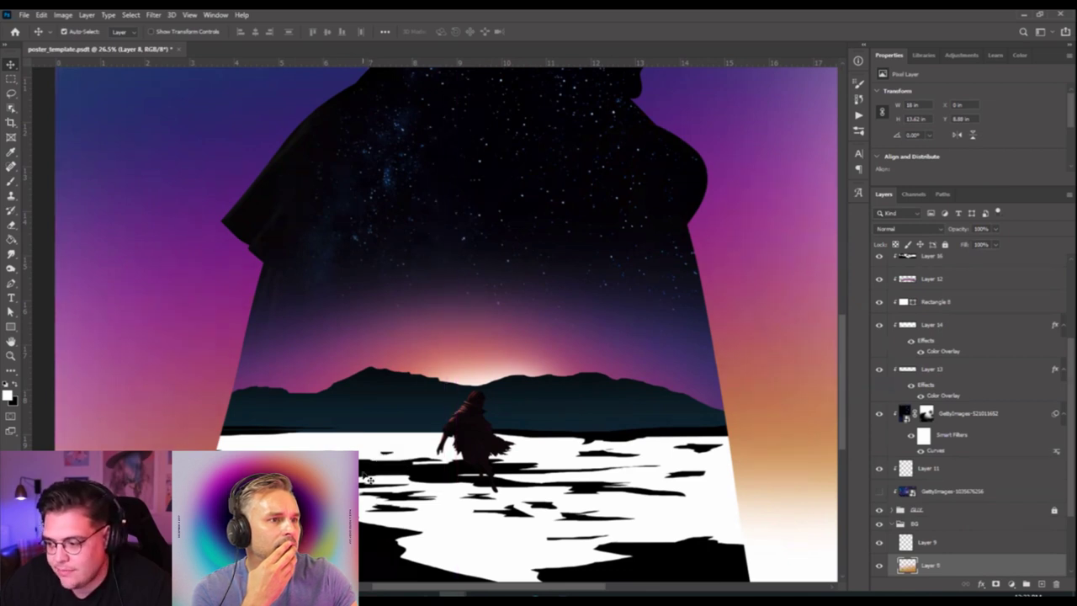
scroll(949, 407, "up", 3)
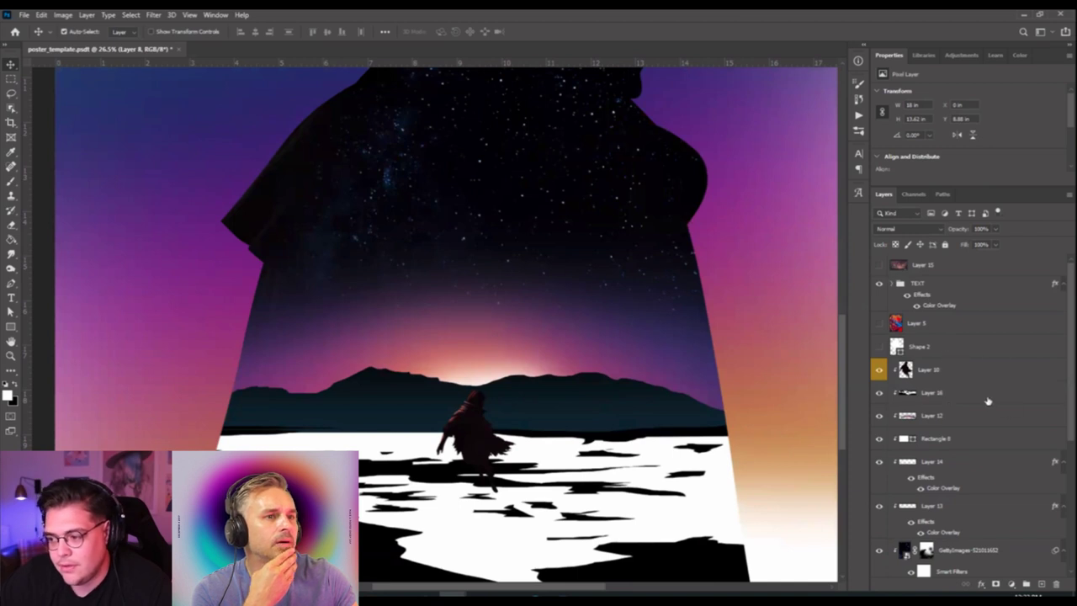
left_click(987, 401)
left_click_drag(617, 444, 565, 461)
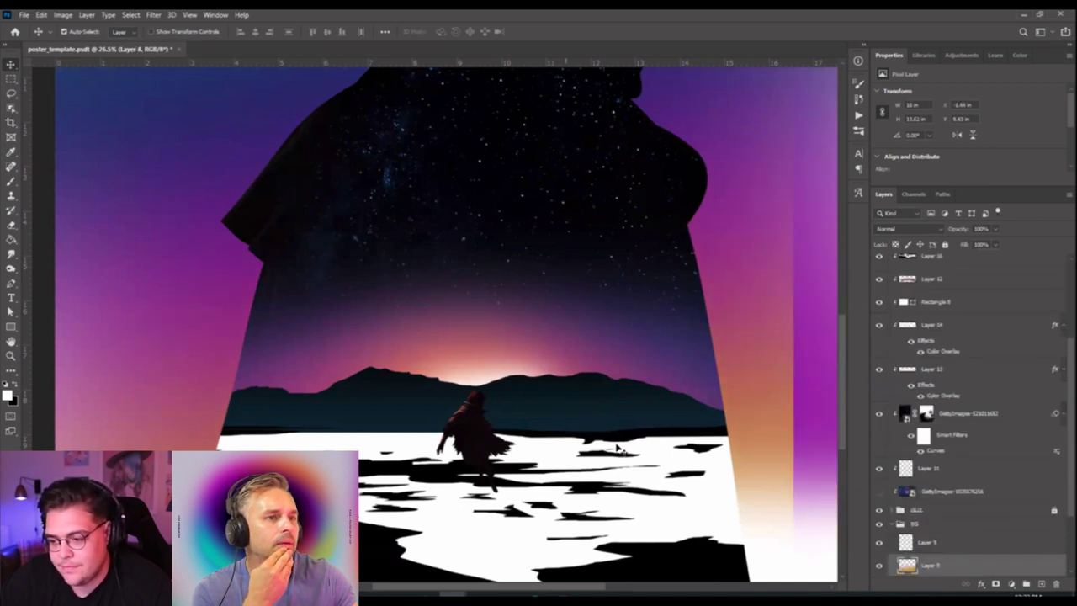
key("ctrl+z")
scroll(645, 440, "down", 2)
left_click_drag(642, 437, 622, 446)
key("ctrl+z")
Unlock the GUY group and the Layer 3, Layer 2 and Cape layers inside it.
scroll(888, 400, "up", 3)
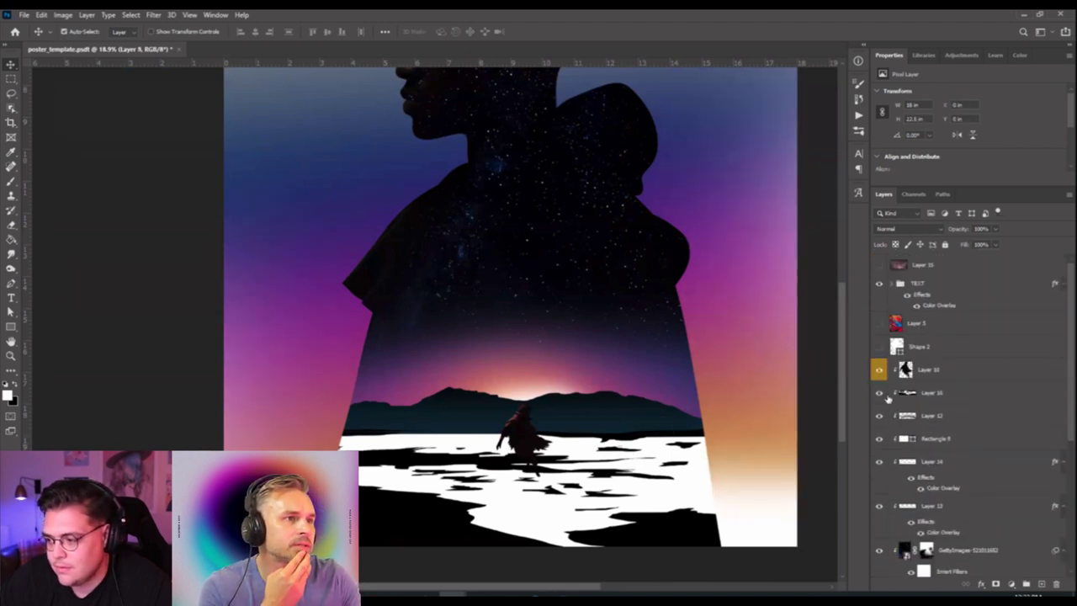
scroll(889, 404, "down", 4)
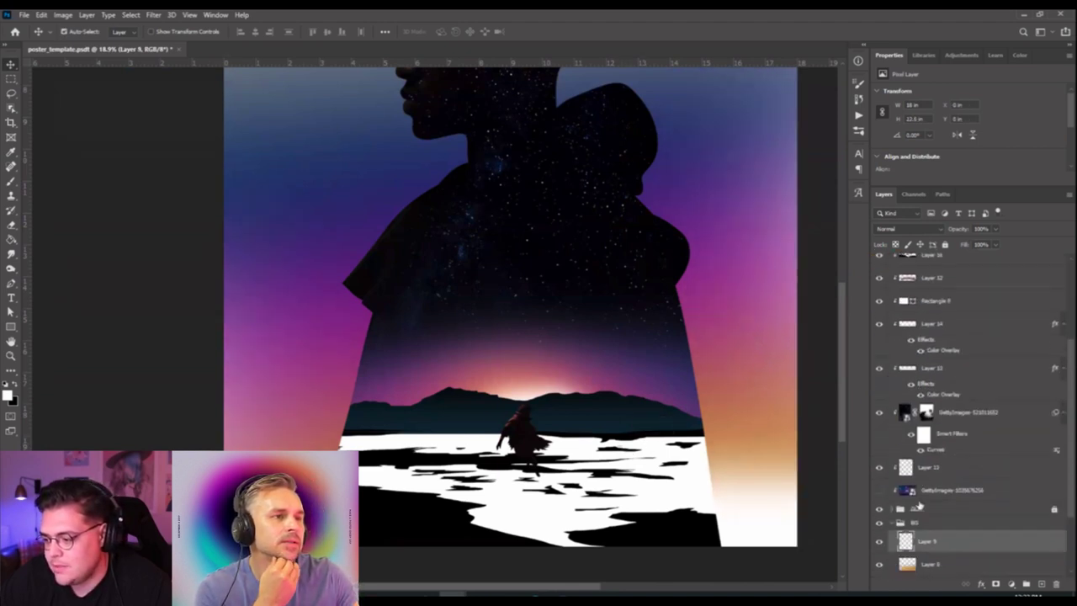
left_click(1018, 516)
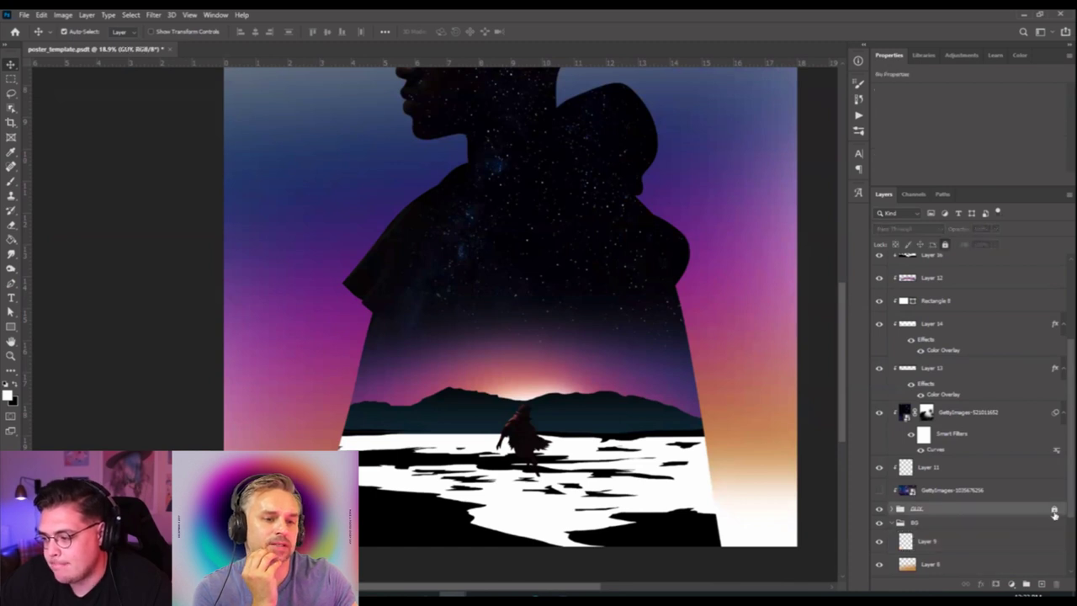
left_click(1054, 511)
left_click(891, 510)
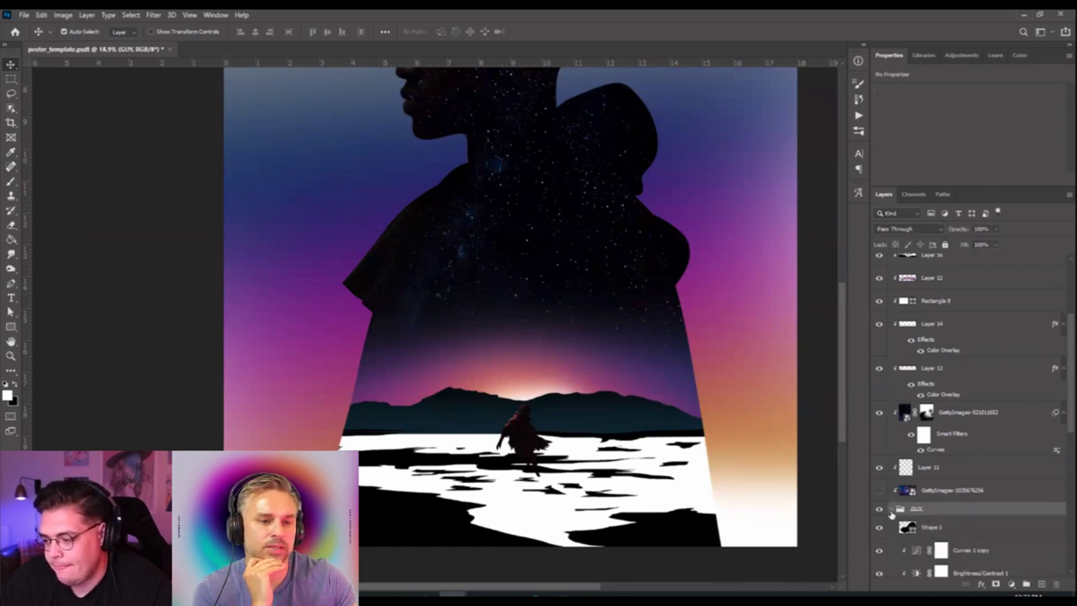
scroll(896, 513, "down", 5)
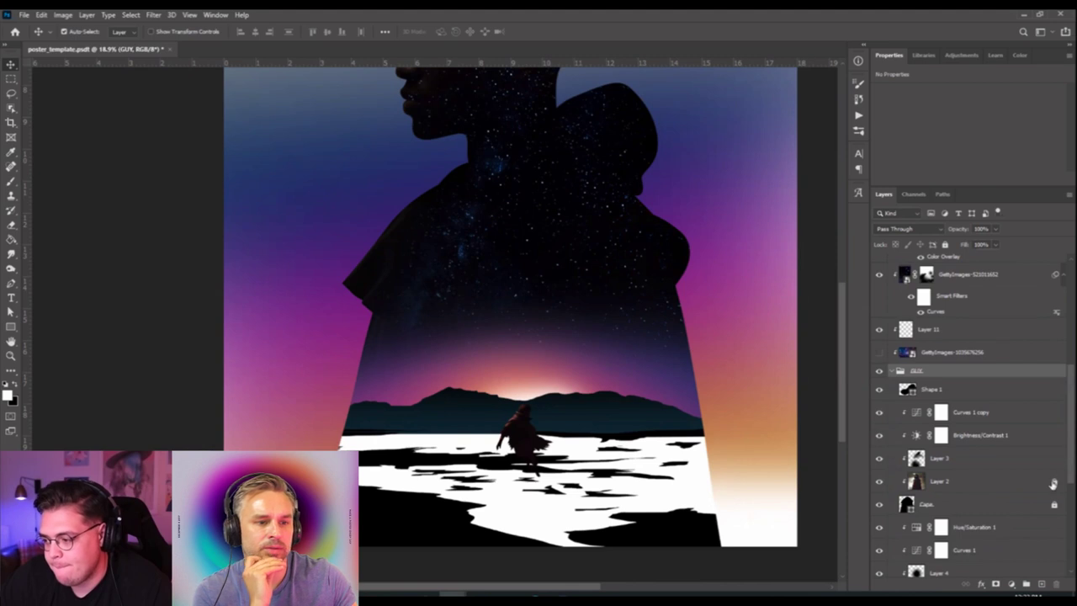
scroll(1059, 506, "down", 8)
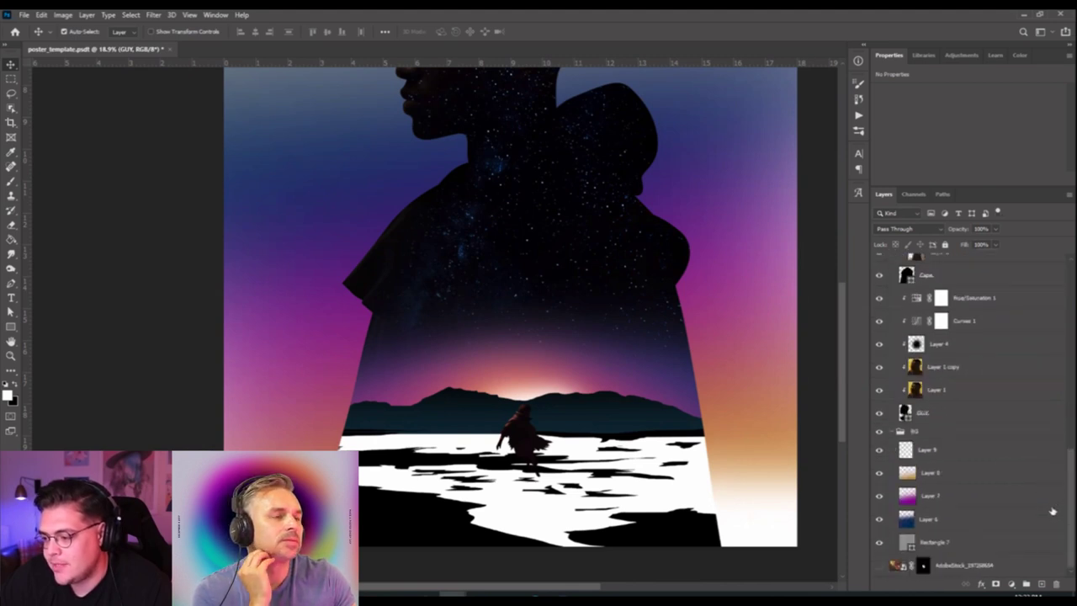
Move Layer 10's small cloaked figure straight down so it stands lower on the white ground in front of the hills.
scroll(1052, 511, "up", 10)
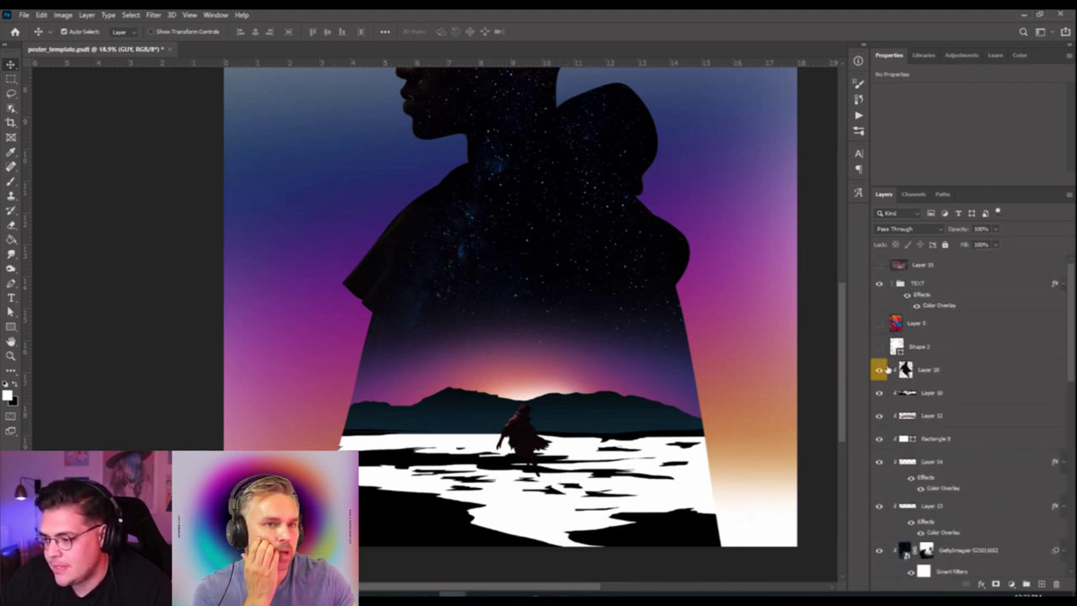
left_click(932, 401)
scroll(504, 463, "down", 3)
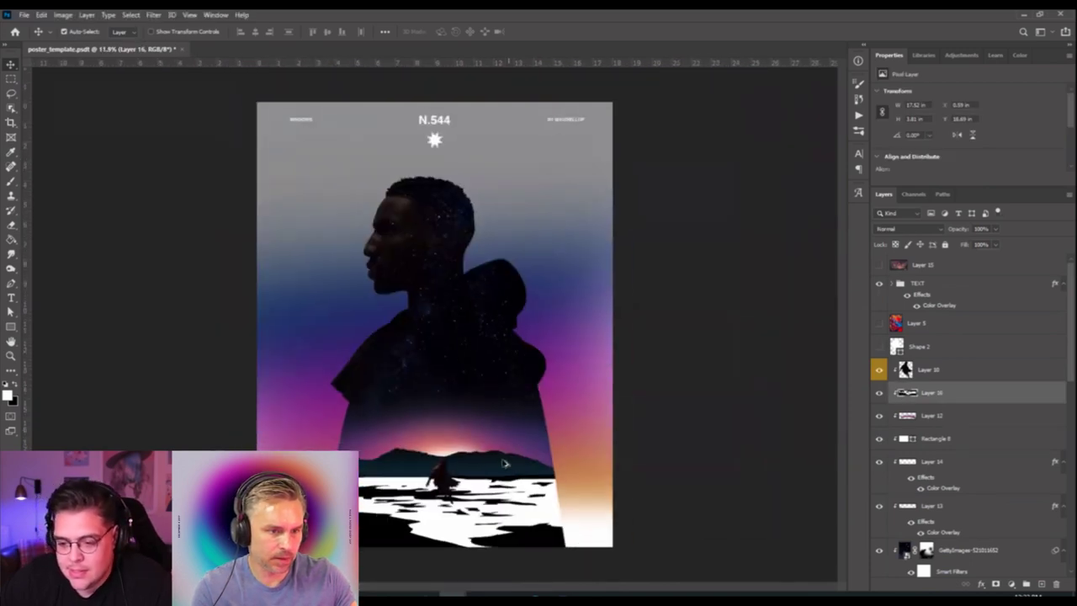
scroll(454, 502, "up", 2)
scroll(454, 502, "down", 3)
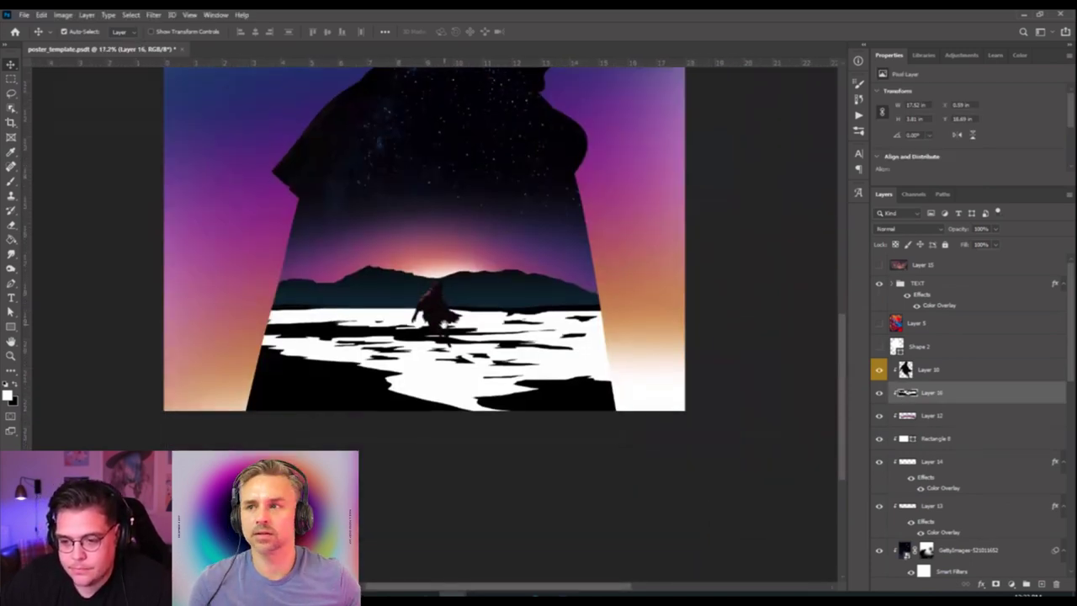
left_click(435, 312)
left_click(437, 306)
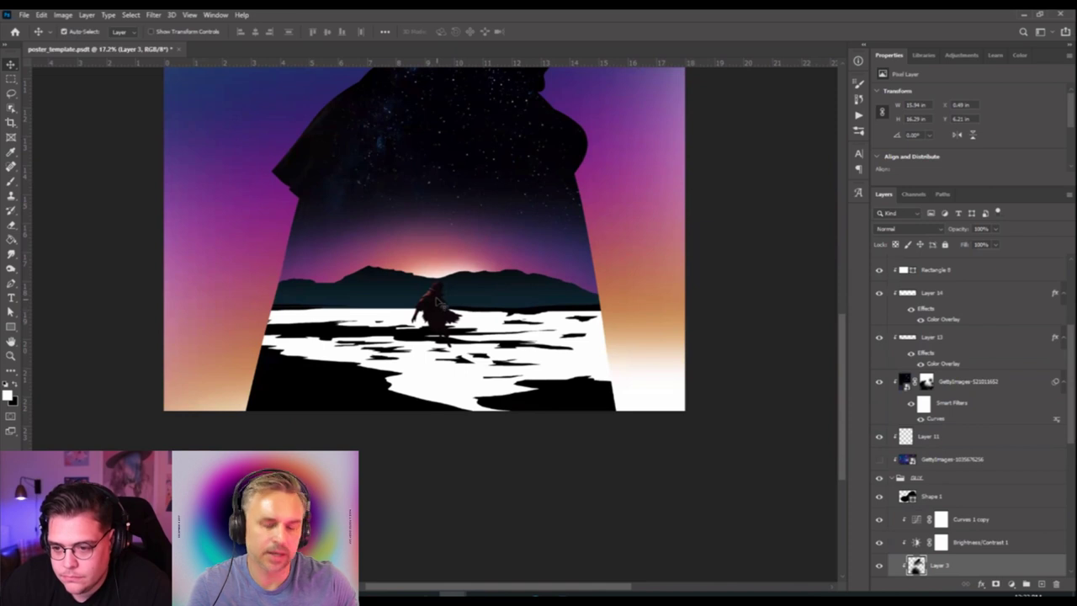
scroll(935, 385, "up", 5)
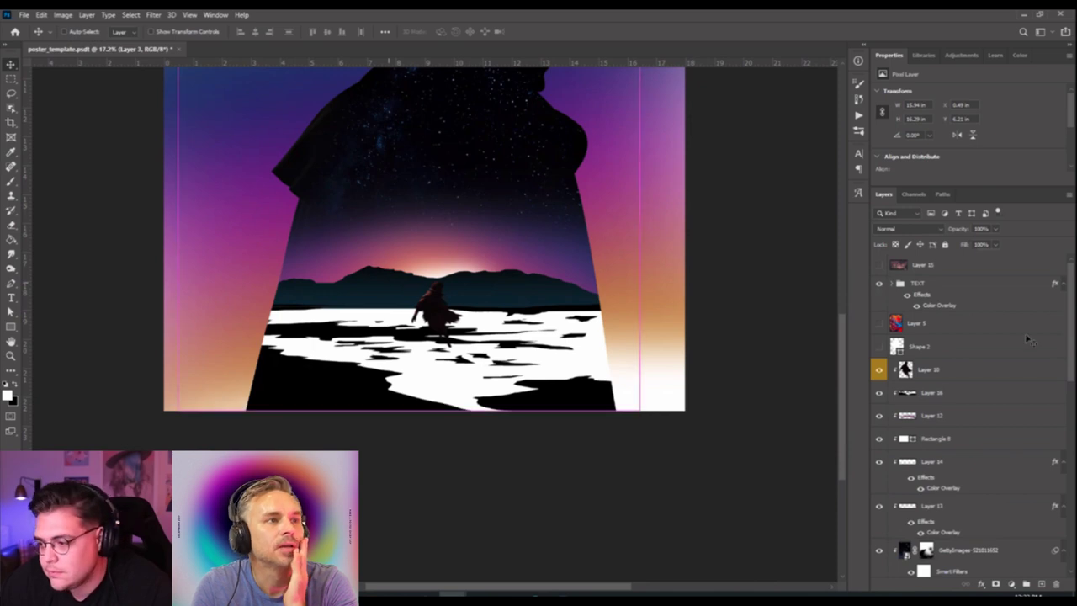
left_click(954, 370)
key("ctrl+t")
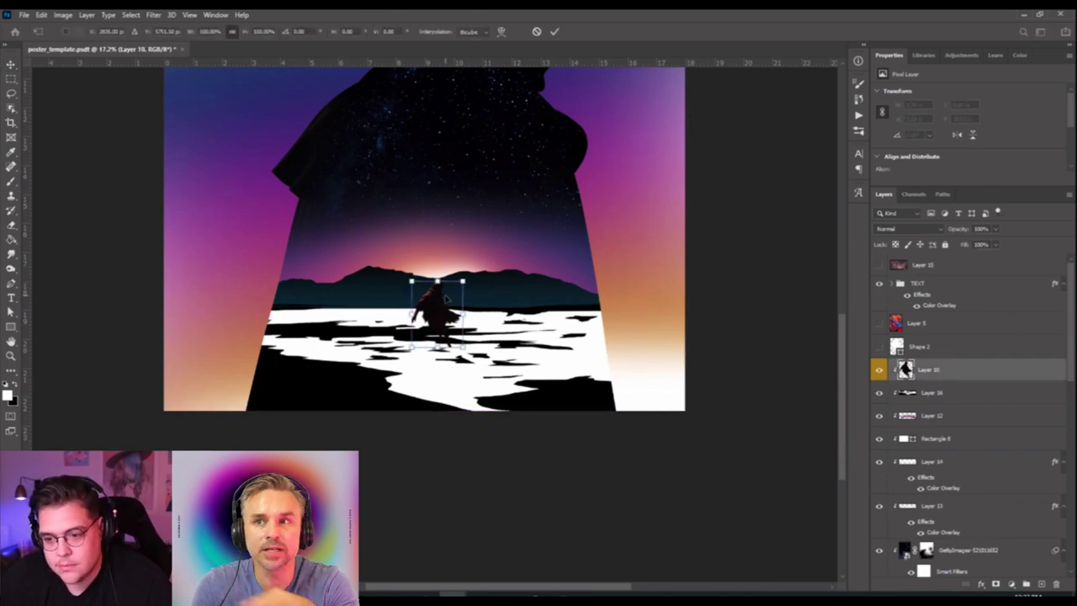
left_click_drag(448, 299, 448, 317)
key("Return")
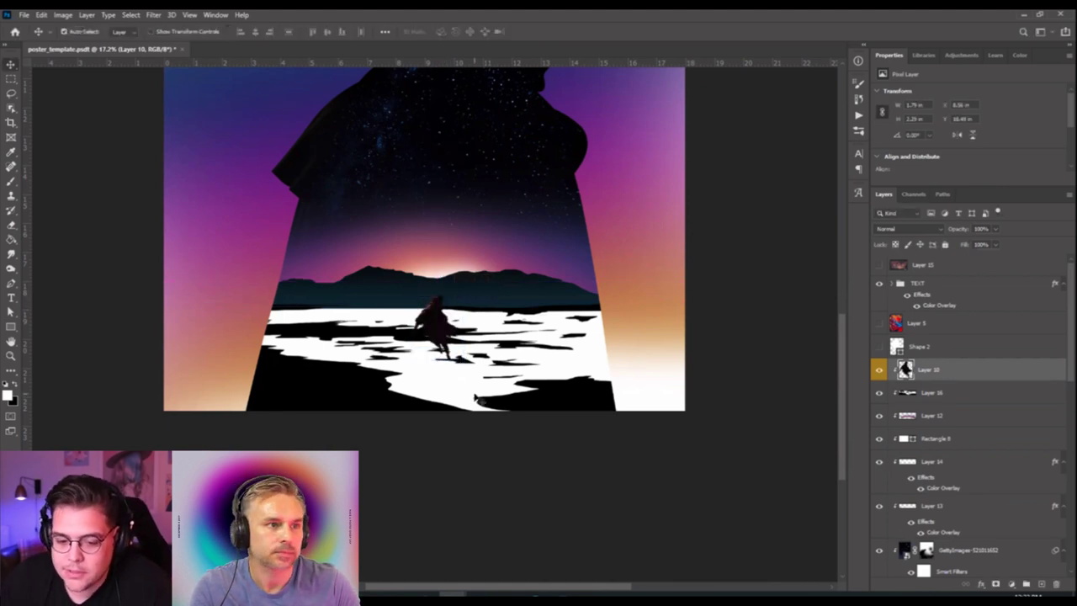
Select Layer 16's black ground shapes and lock the layer's transparent pixels.
scroll(437, 386, "up", 4)
scroll(436, 386, "down", 2)
left_click(442, 385)
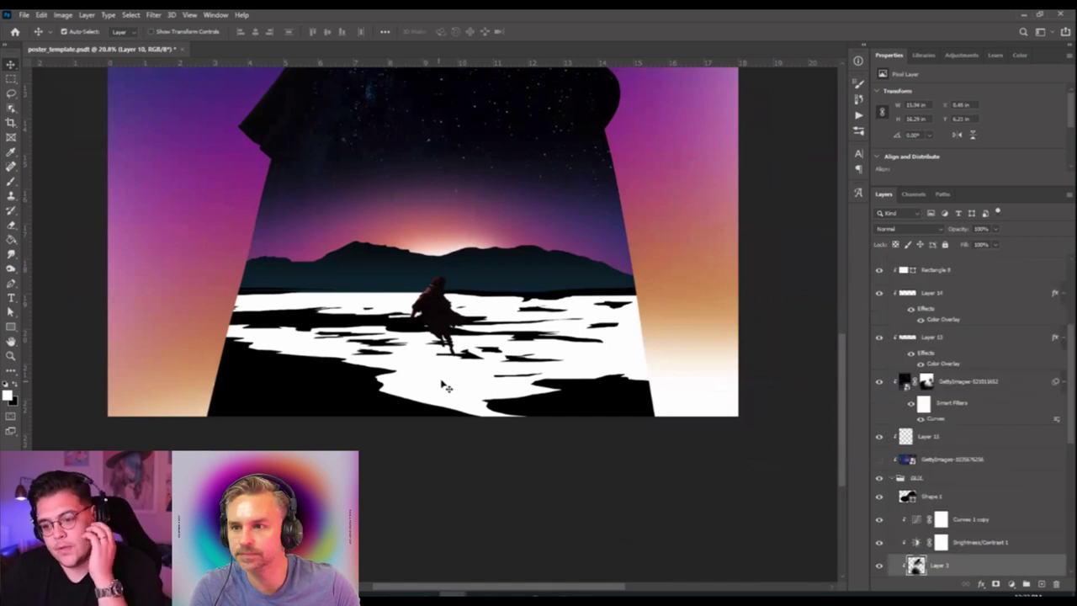
left_click(571, 399)
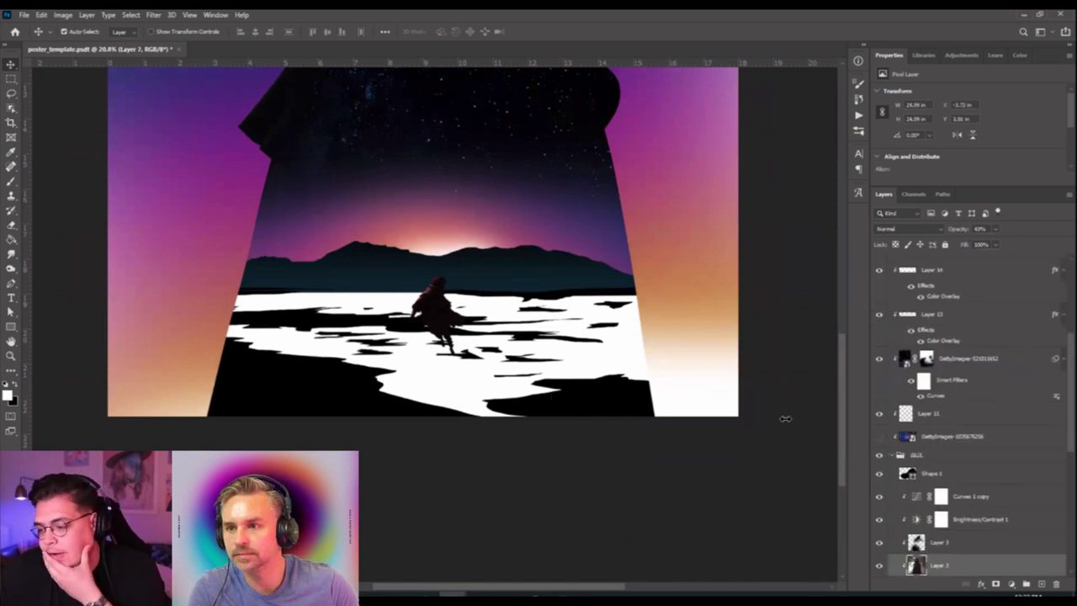
scroll(1010, 374, "up", 5)
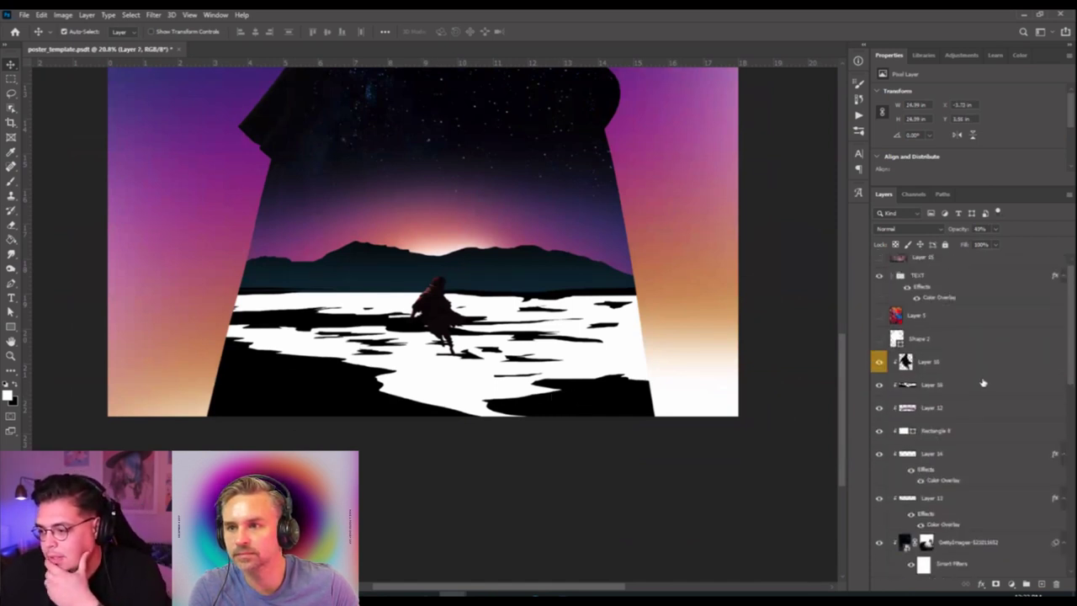
left_click(928, 387)
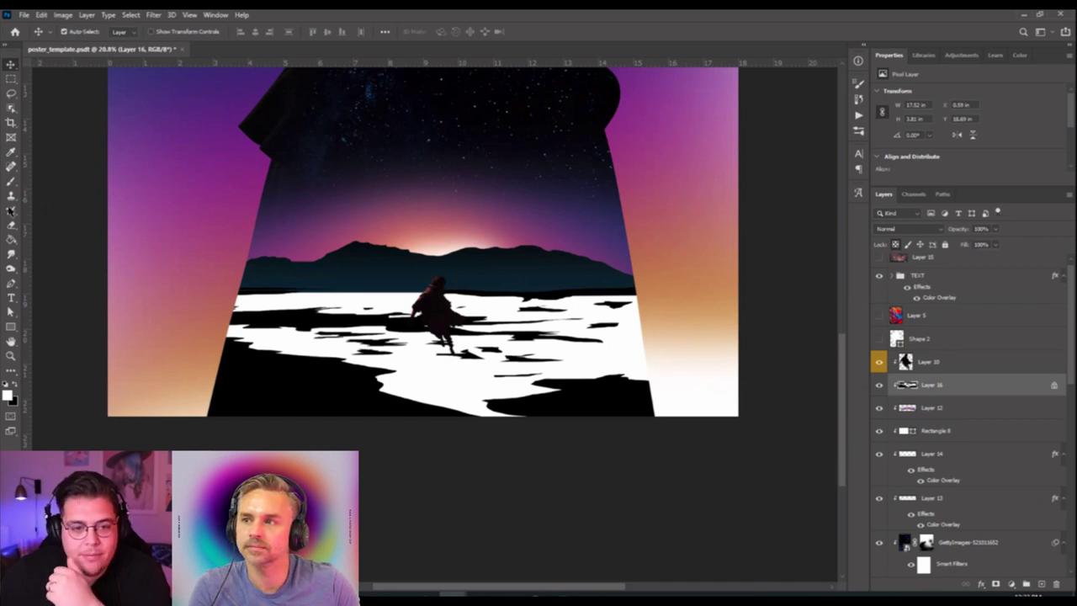
Brush dark teal #0d2632 sampled from the hills onto Layer 16's distant ground shapes, and choose a less saturated dark blue for painting.
left_click(8, 393)
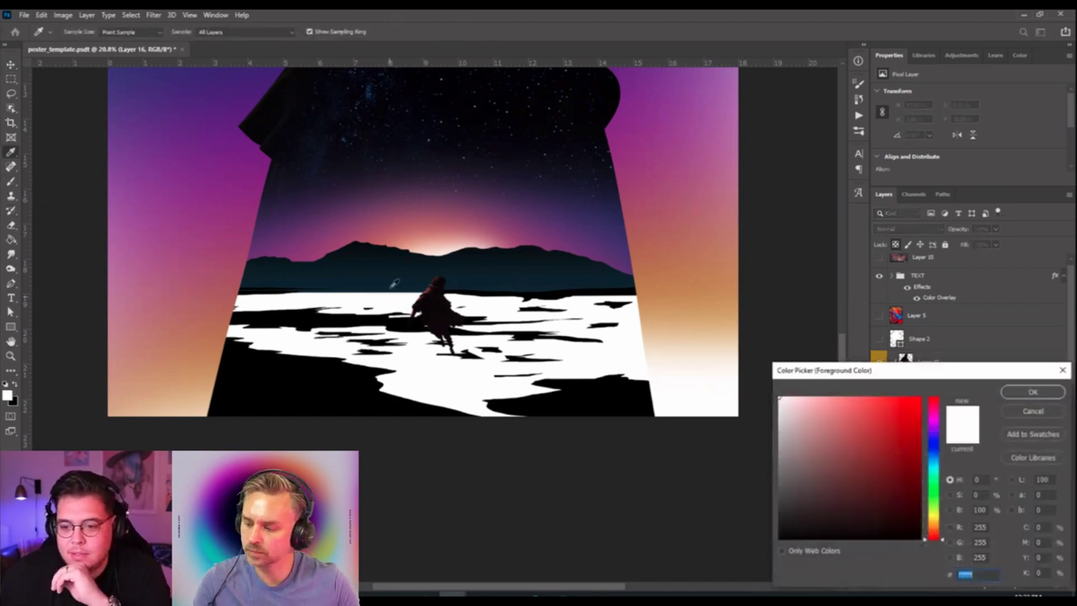
key("Return")
key("b")
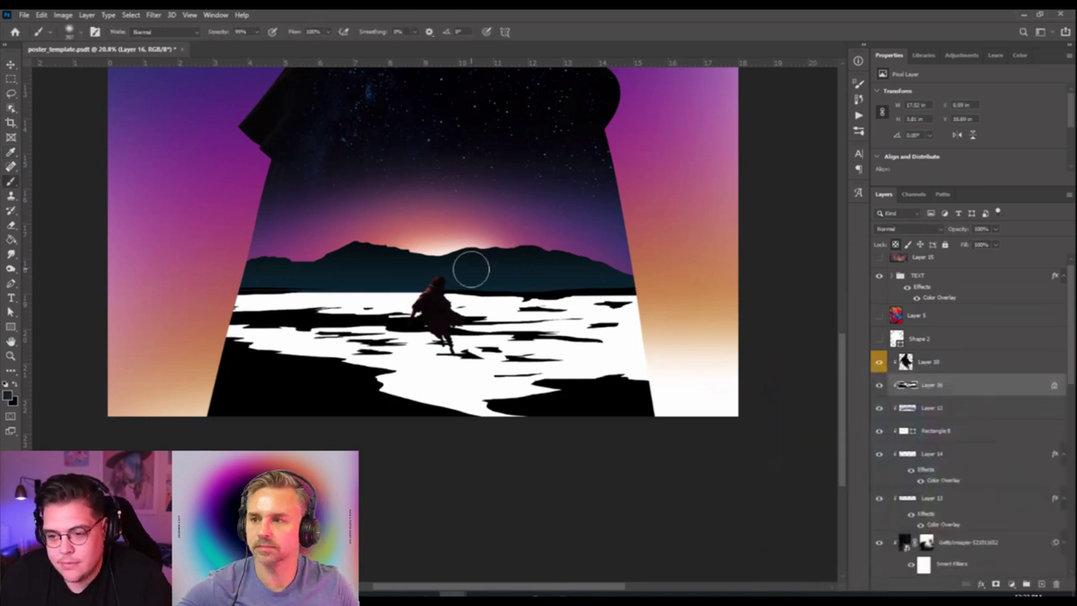
left_click_drag(469, 269, 514, 272)
left_click(7, 393)
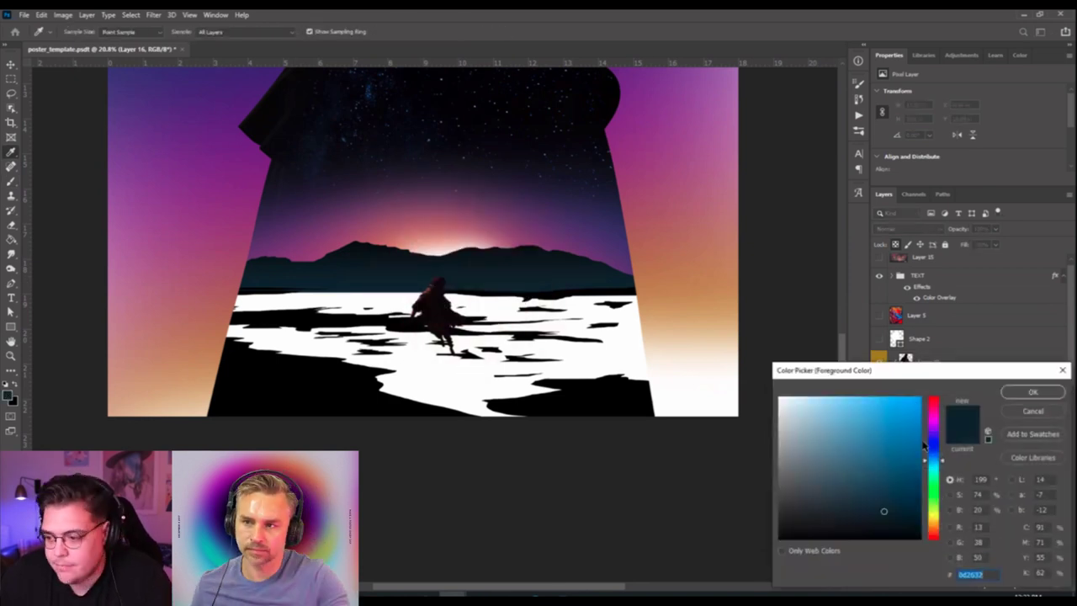
left_click(847, 515)
left_click(1056, 393)
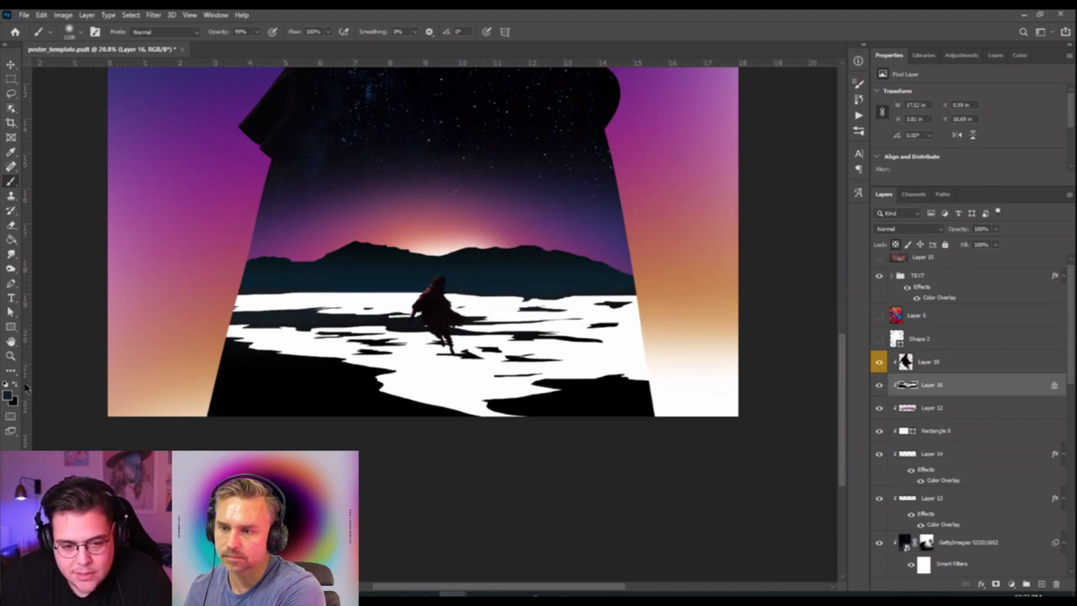
Set the foreground color to dark reddish brown #2e1d1d and brush it softly over Layer 16's nearer ground shapes.
left_click(9, 395)
left_click(933, 408)
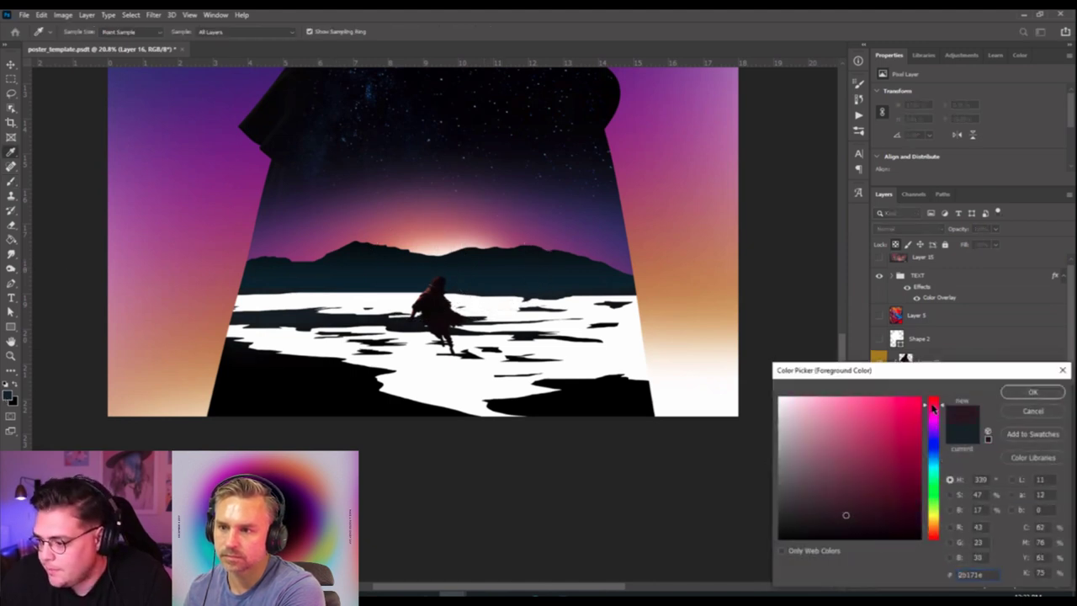
mouse_move(889, 416)
left_mouse_down()
mouse_move(849, 510)
mouse_move(832, 513)
left_mouse_up()
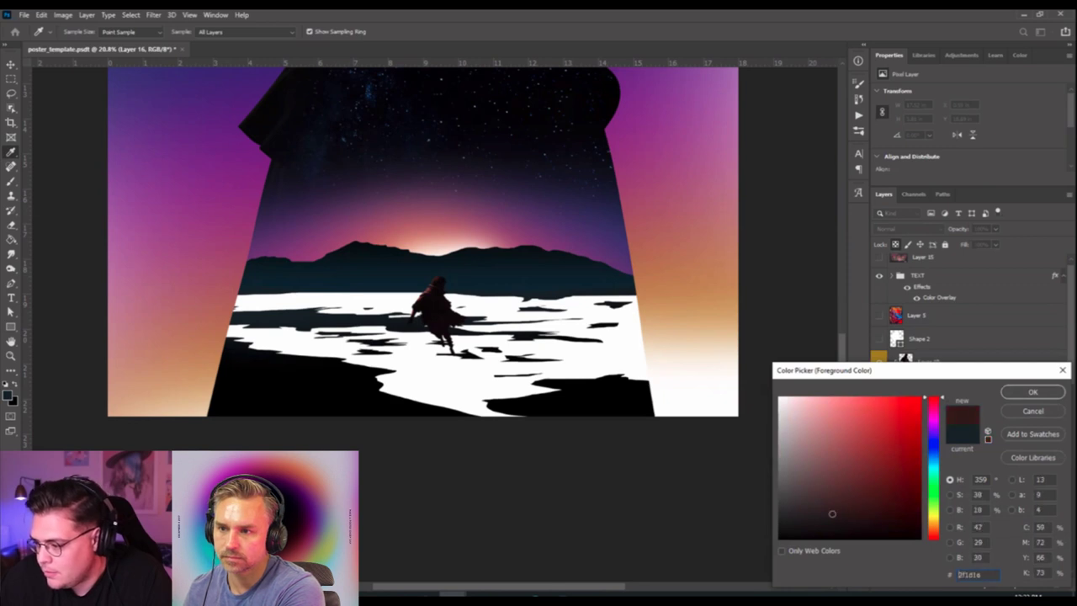
left_click(1022, 391)
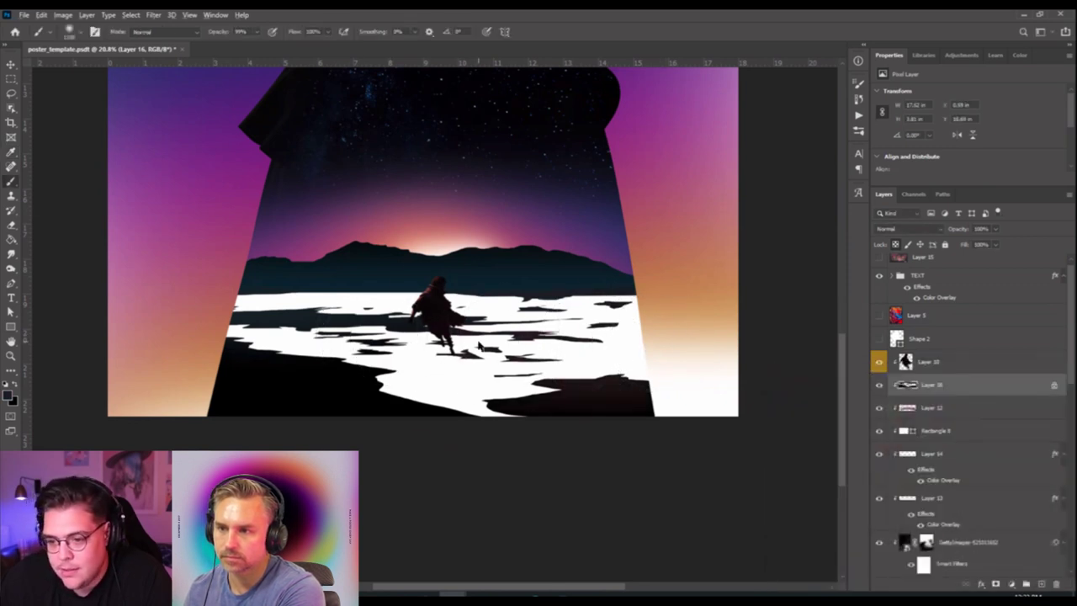
mouse_move(479, 346)
left_mouse_down()
mouse_move(393, 343)
mouse_move(375, 332)
mouse_move(239, 337)
mouse_move(456, 360)
left_mouse_up()
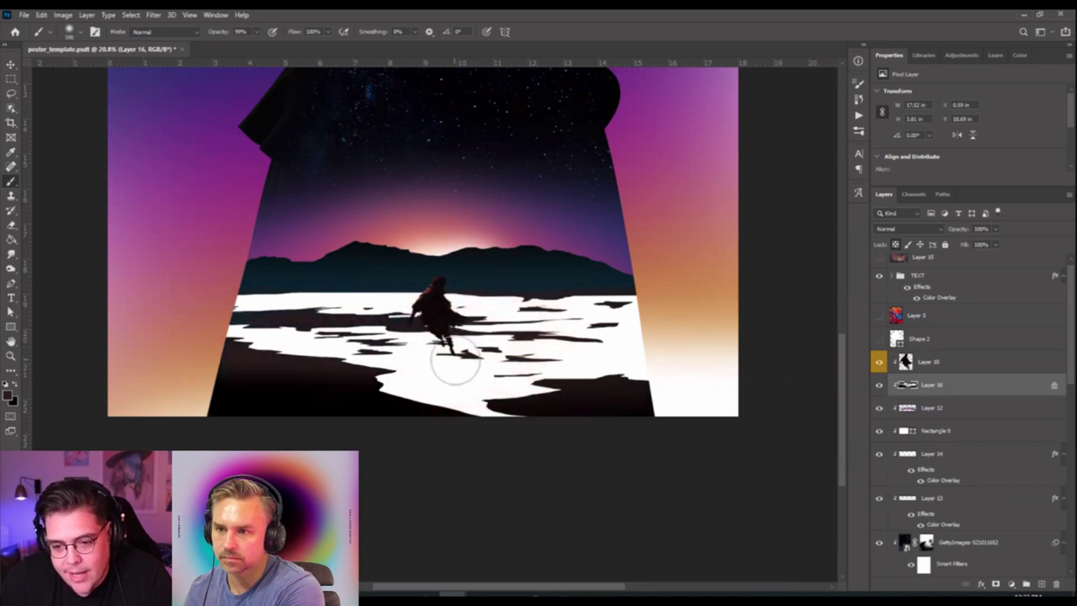
left_click_drag(537, 365, 551, 371)
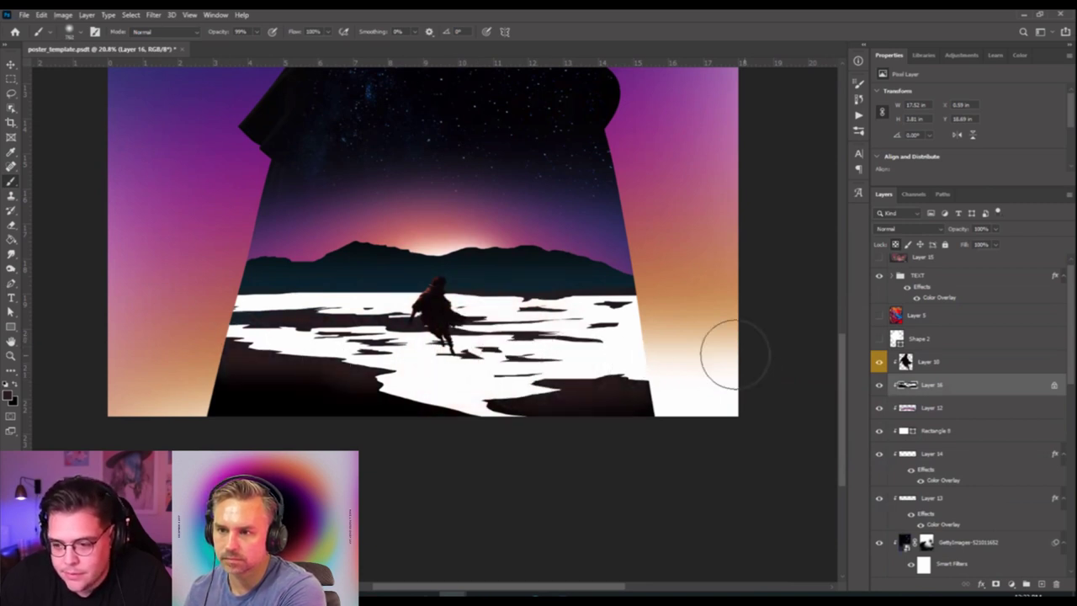
Examine the recolored ground shapes up close and within the whole poster.
scroll(235, 393, "up", 1)
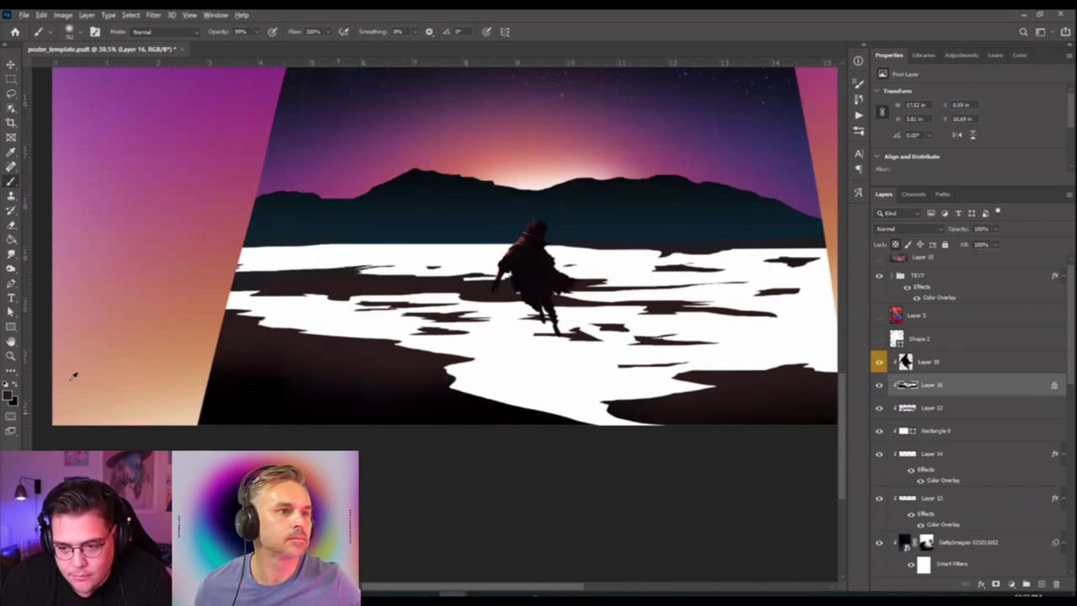
scroll(476, 409, "down", 3)
scroll(555, 406, "up", 2)
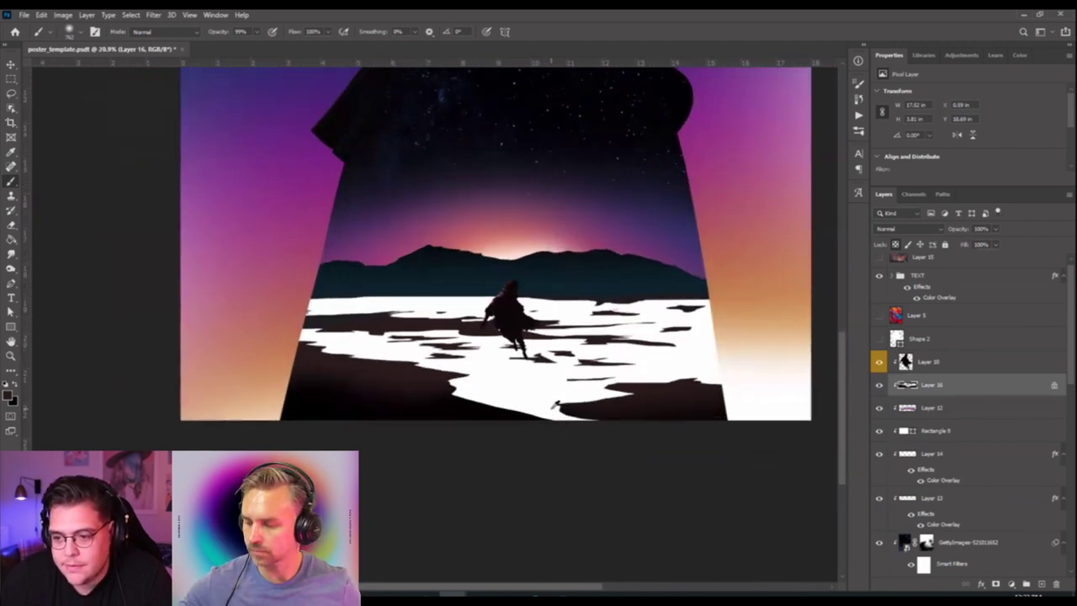
scroll(505, 311, "down", 1)
scroll(685, 313, "up", 2)
scroll(559, 338, "down", 1)
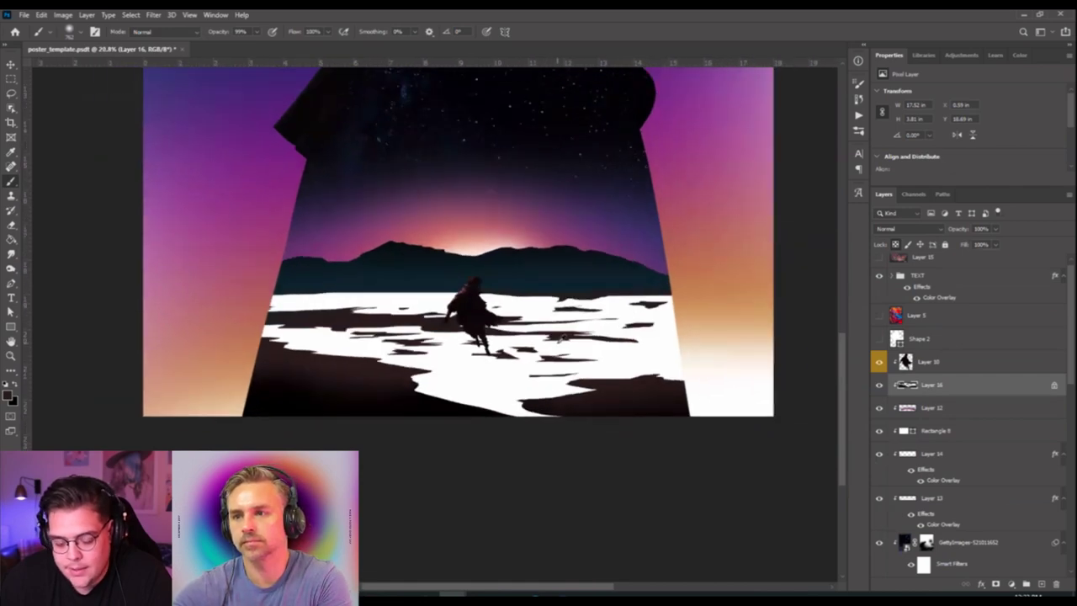
key("v")
scroll(444, 313, "down", 1)
scroll(441, 302, "down", 3)
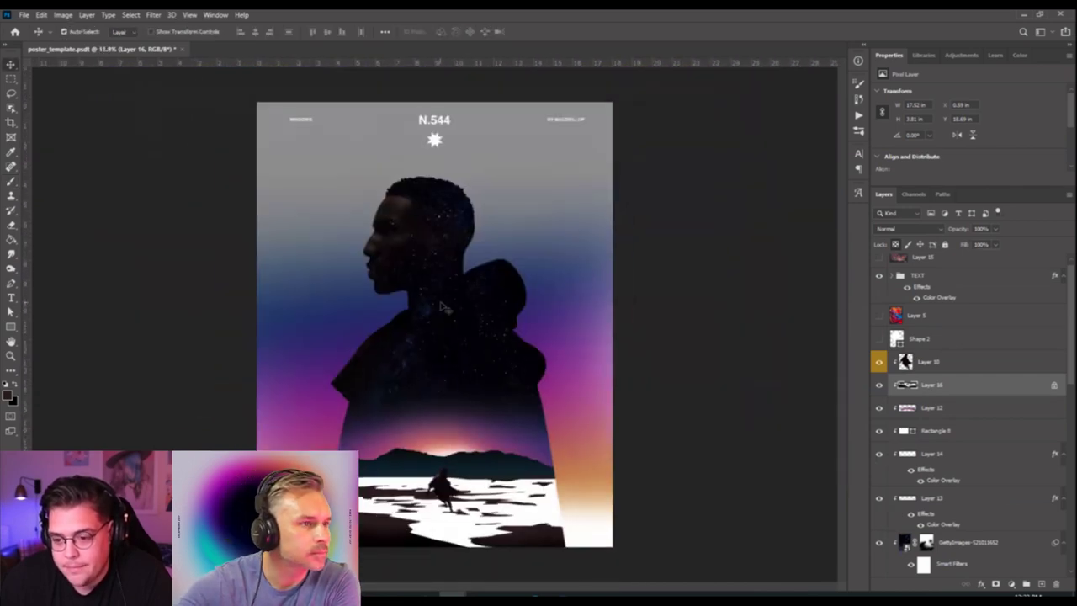
scroll(436, 312, "up", 2)
left_click_drag(409, 371, 384, 248)
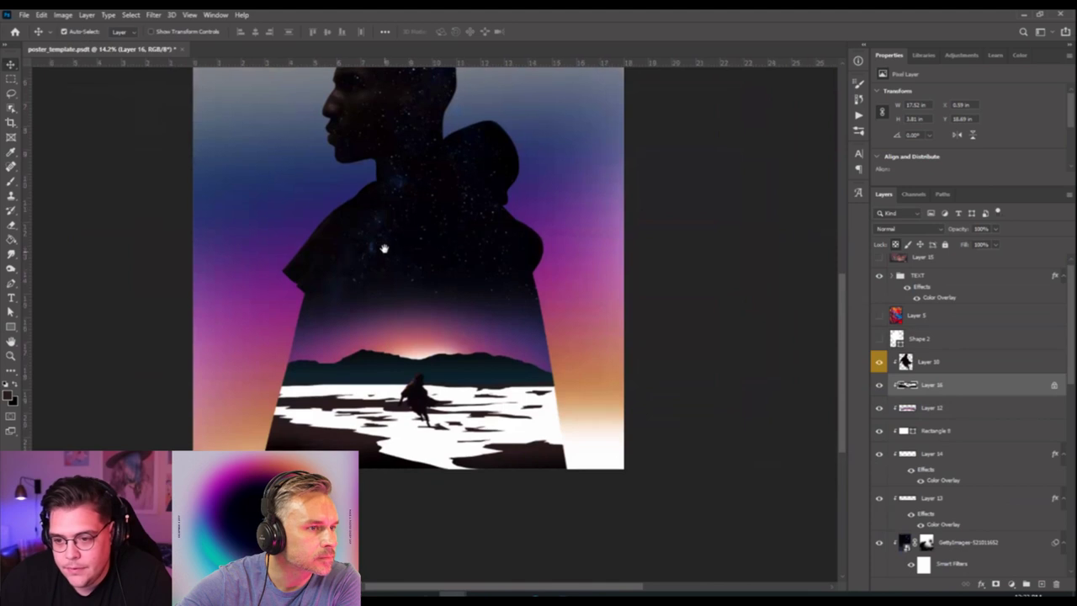
Duplicate the GettyImages-521011652 star photo and Layer 12, and place both copies unclipped above Shape 2.
left_click(473, 360)
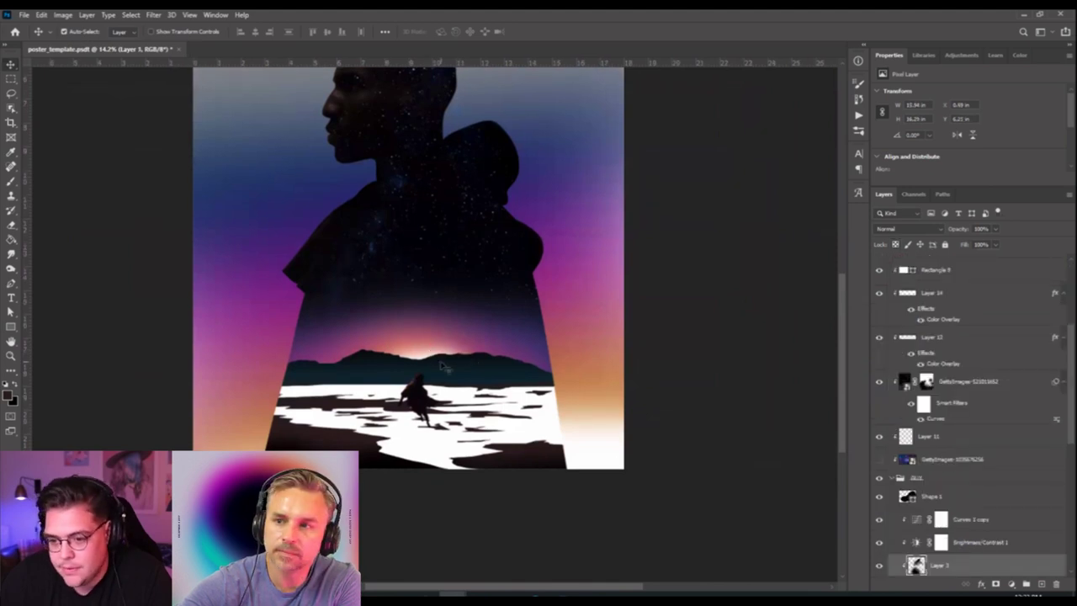
scroll(938, 455, "up", 5)
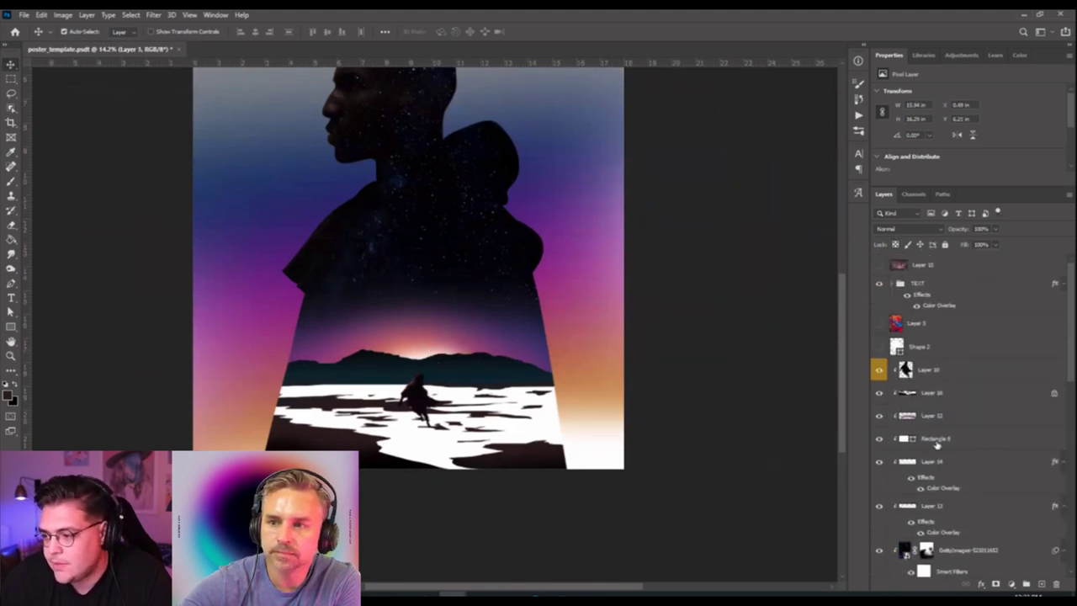
left_click(930, 421)
scroll(942, 429, "down", 1)
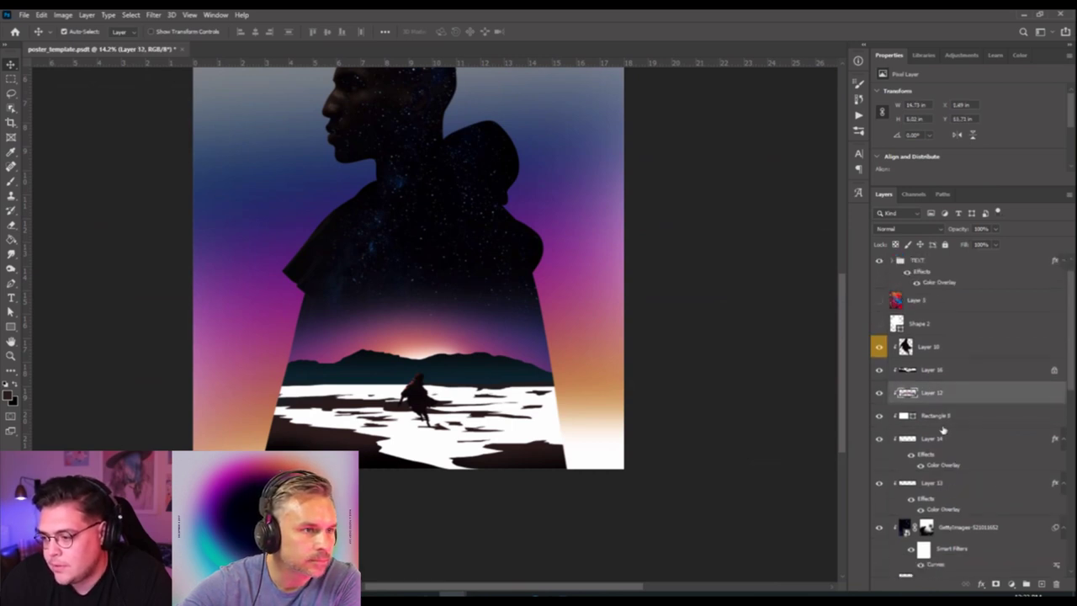
left_click_drag(966, 533, 966, 415)
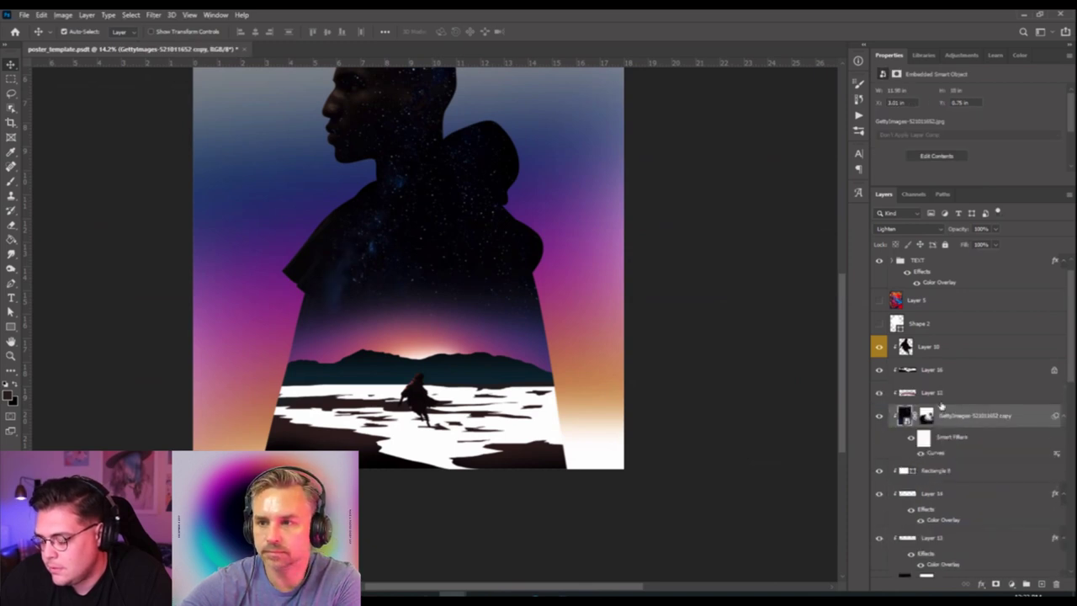
left_click(943, 397)
left_click_drag(984, 399, 963, 335)
left_click_drag(942, 441, 965, 337)
left_click(958, 326, "shift")
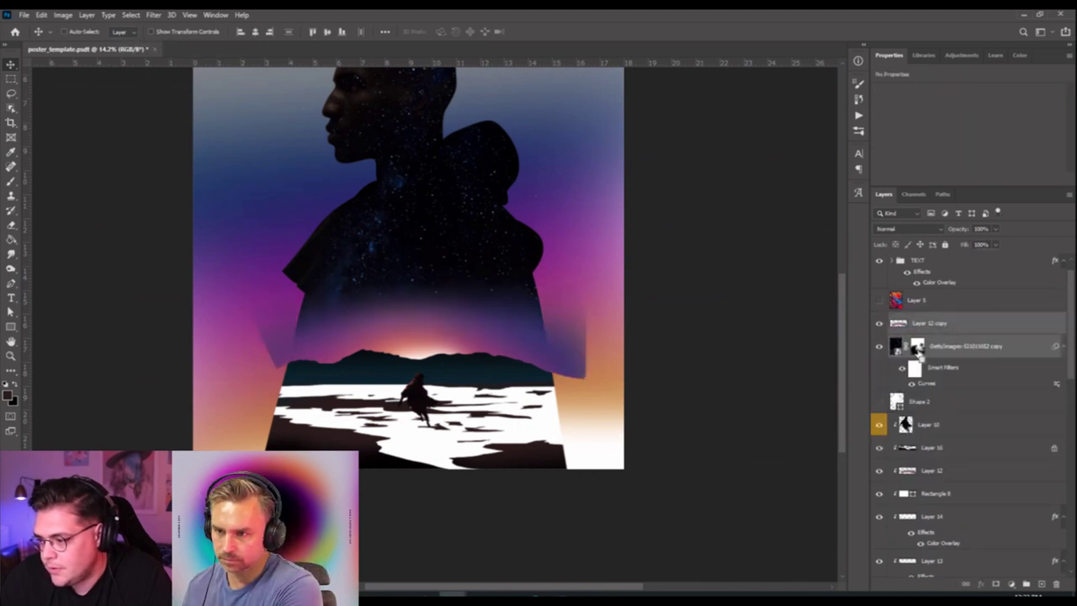
Disable the layer mask on the star photo copy and merge that copy with Layer 12 copy.
left_click(919, 352, "ctrl")
key("ctrl+d")
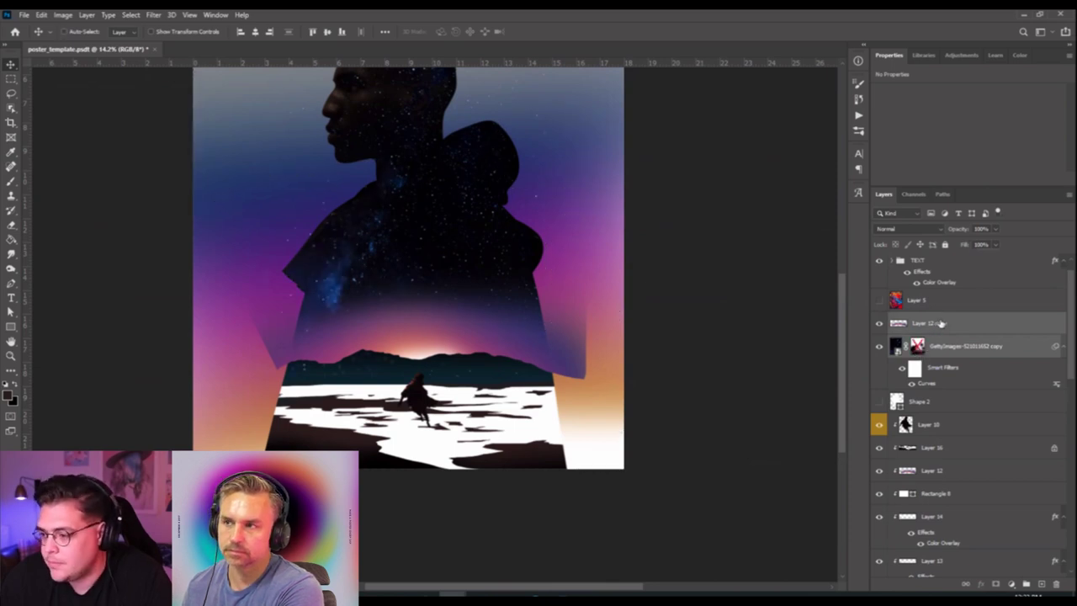
key("ctrl+e")
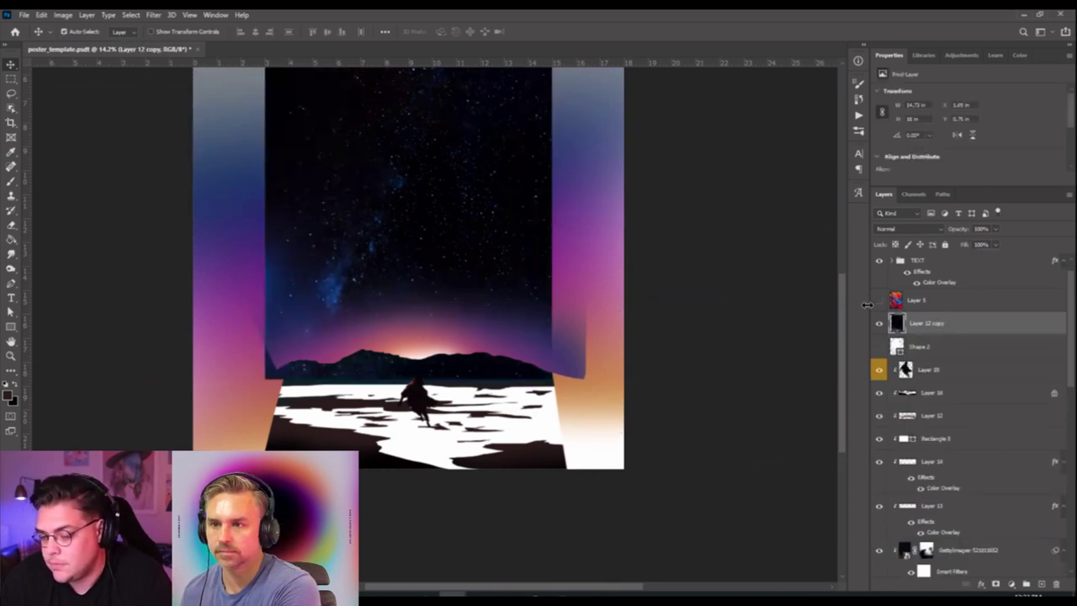
Flip Layer 12 copy vertically and place it with its upper edge along the base of the mountains.
key("ctrl+t")
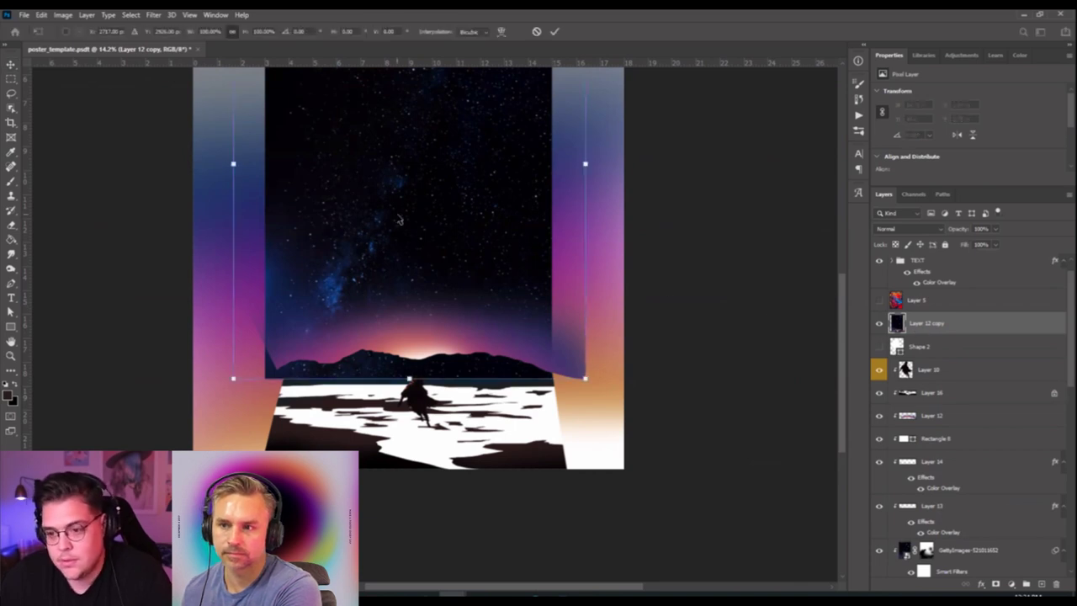
right_click(398, 216)
left_click(443, 404)
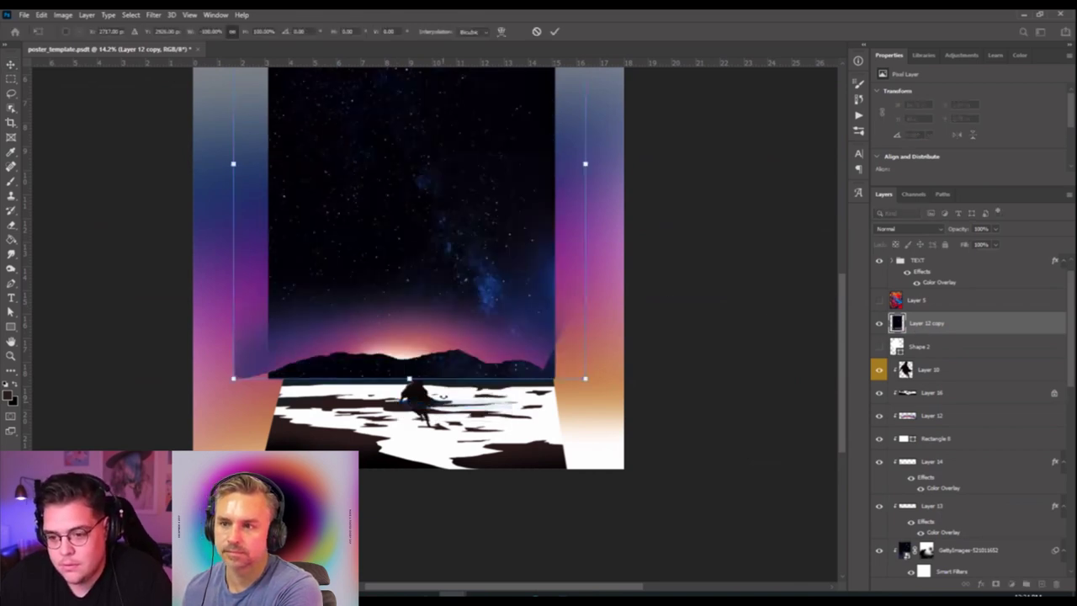
key("ctrl+z")
right_click(455, 328)
left_click(468, 524)
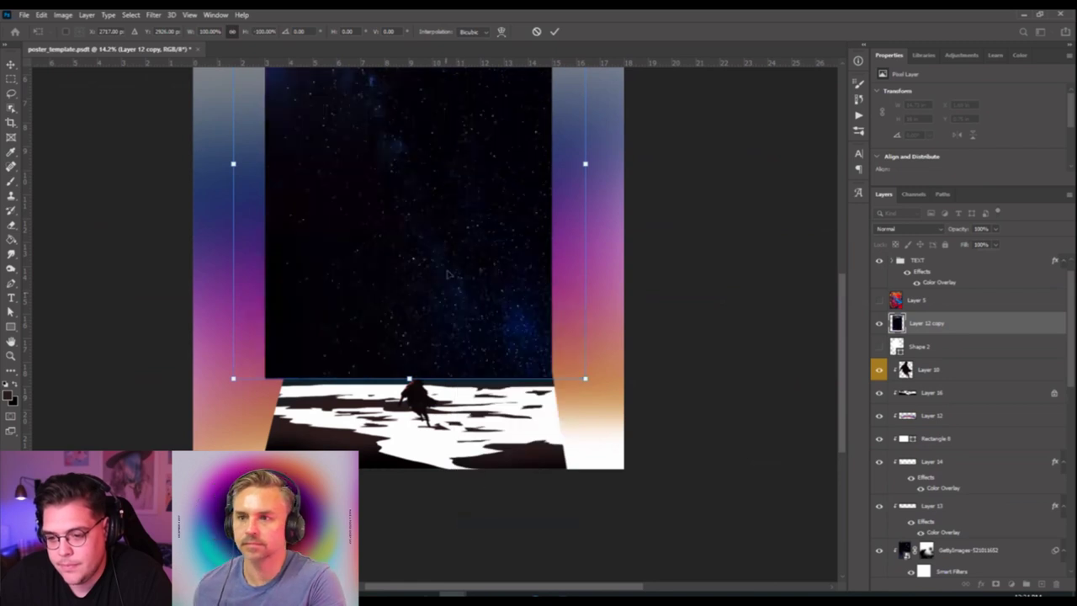
left_click_drag(446, 371, 452, 547)
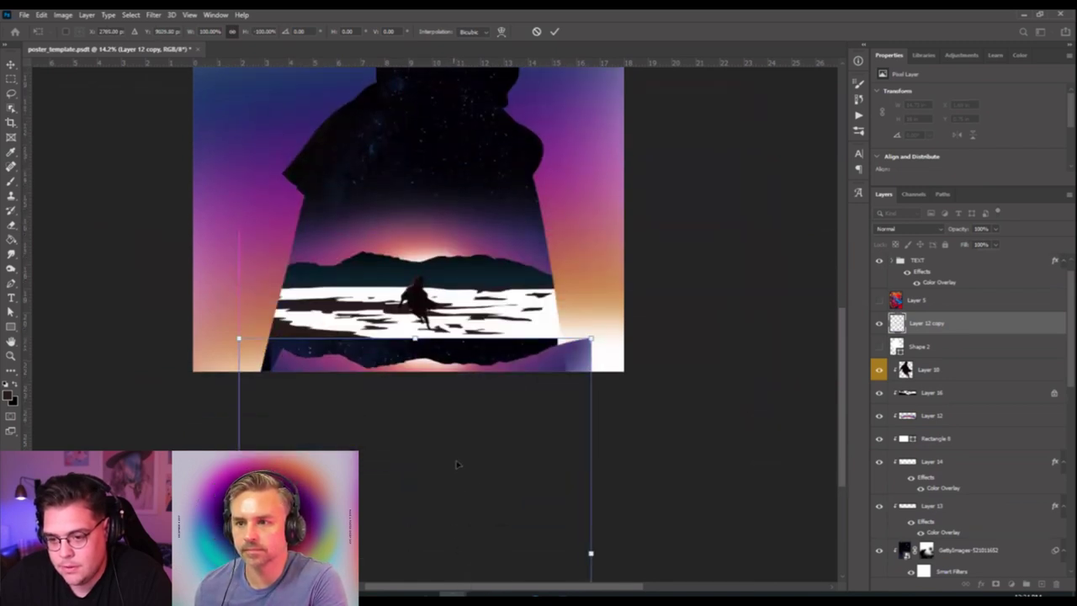
left_click_drag(486, 373, 491, 305)
key("Return")
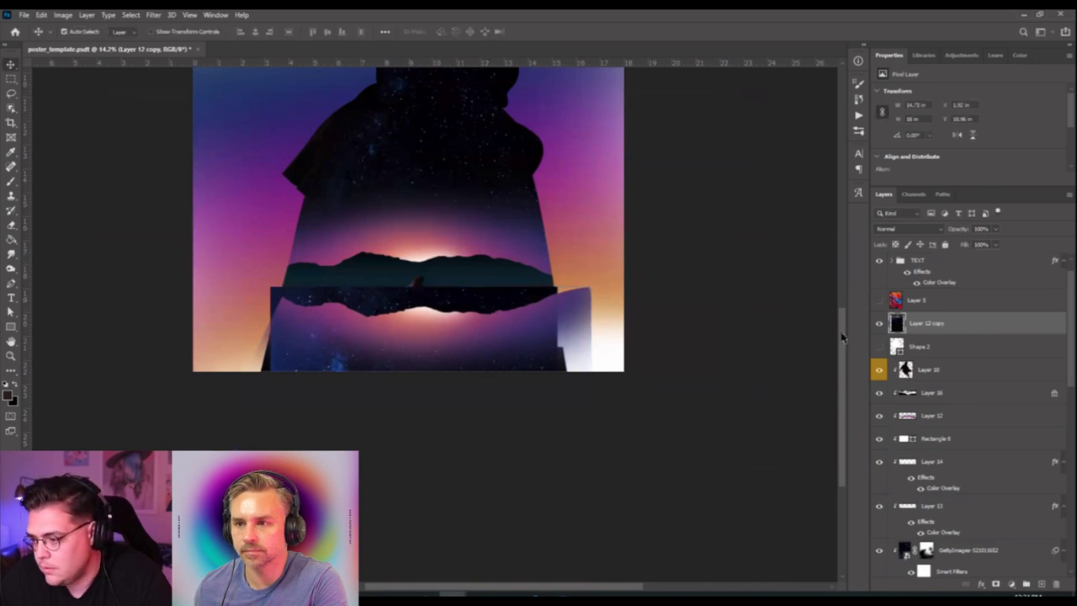
Move Layer 12 copy directly beneath Layer 12 as a clipped layer, so the mirrored sky fills the water.
scroll(919, 347, "down", 1)
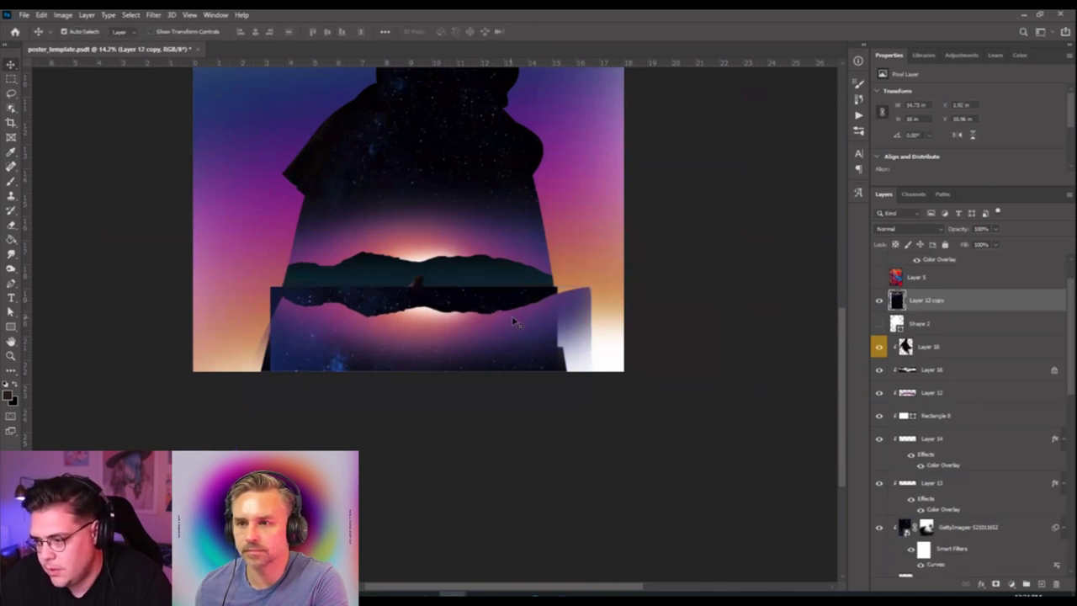
left_click_drag(959, 308, 930, 407)
key("ctrl+t")
key("ctrl+0")
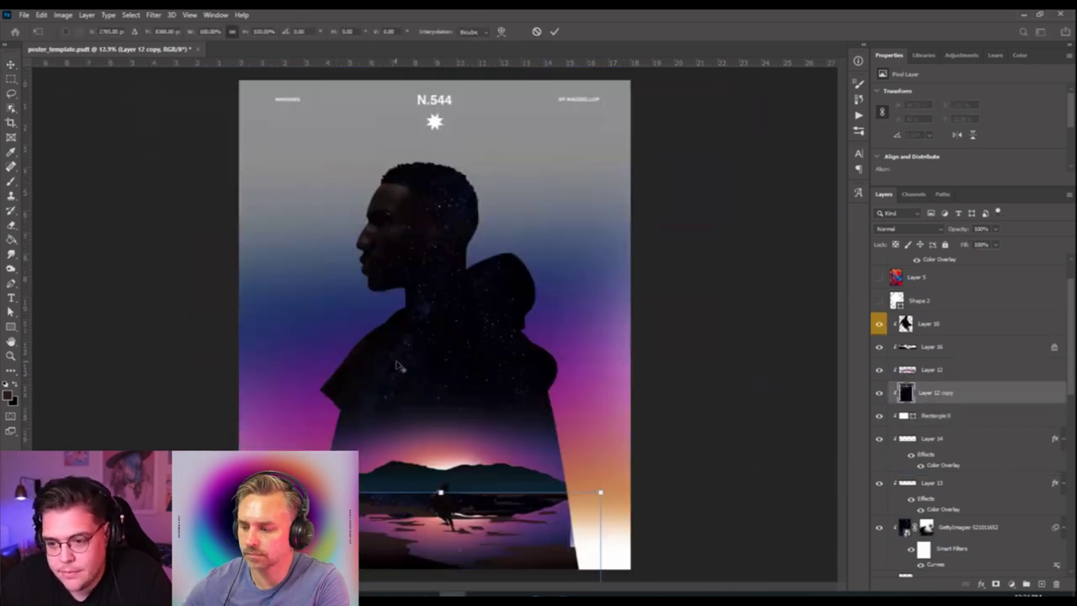
key("Return")
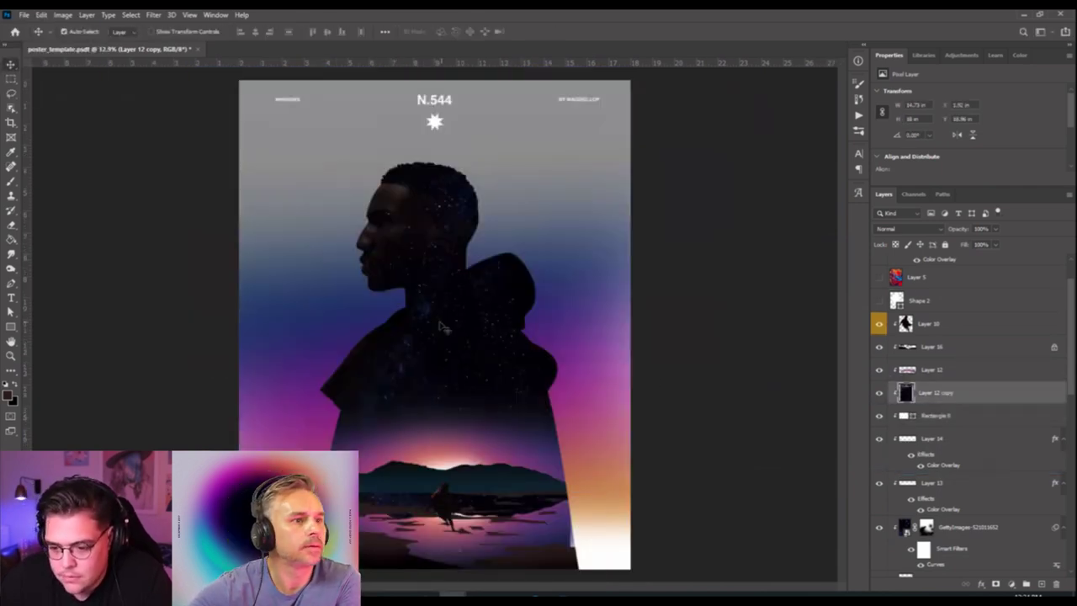
Duplicate Layer 14 beneath Layer 13 and flip the mountain copy vertically, placing it below the original mountains.
left_click(401, 488)
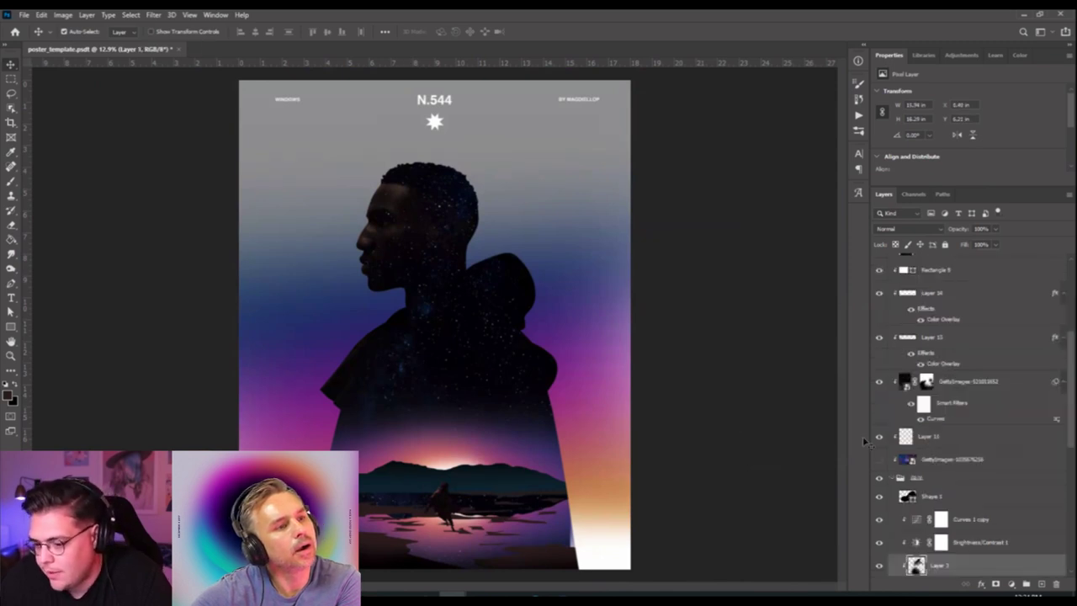
scroll(974, 428, "up", 5)
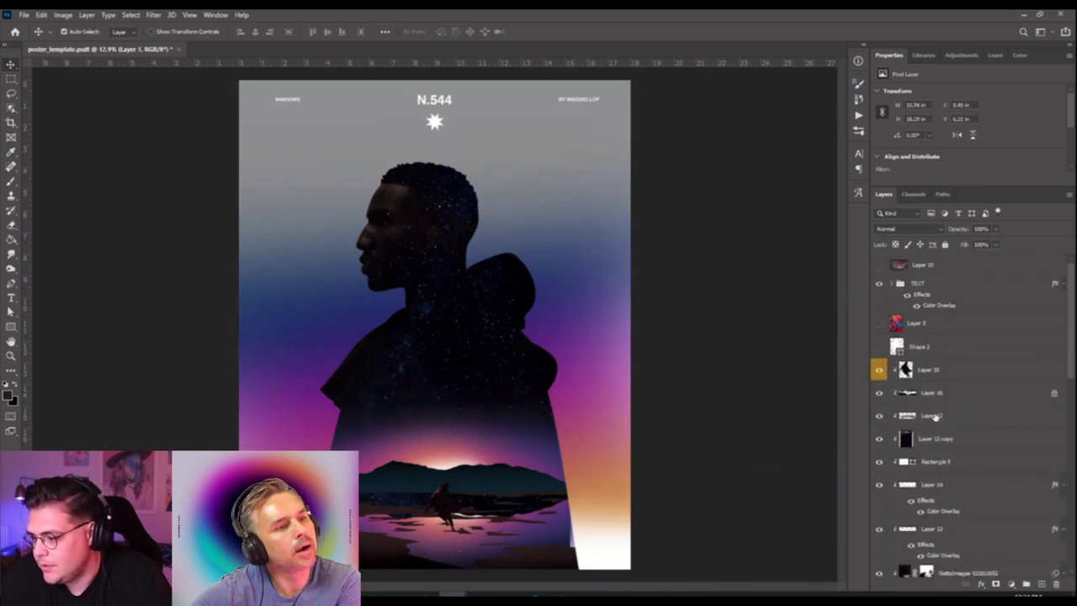
left_click(929, 484)
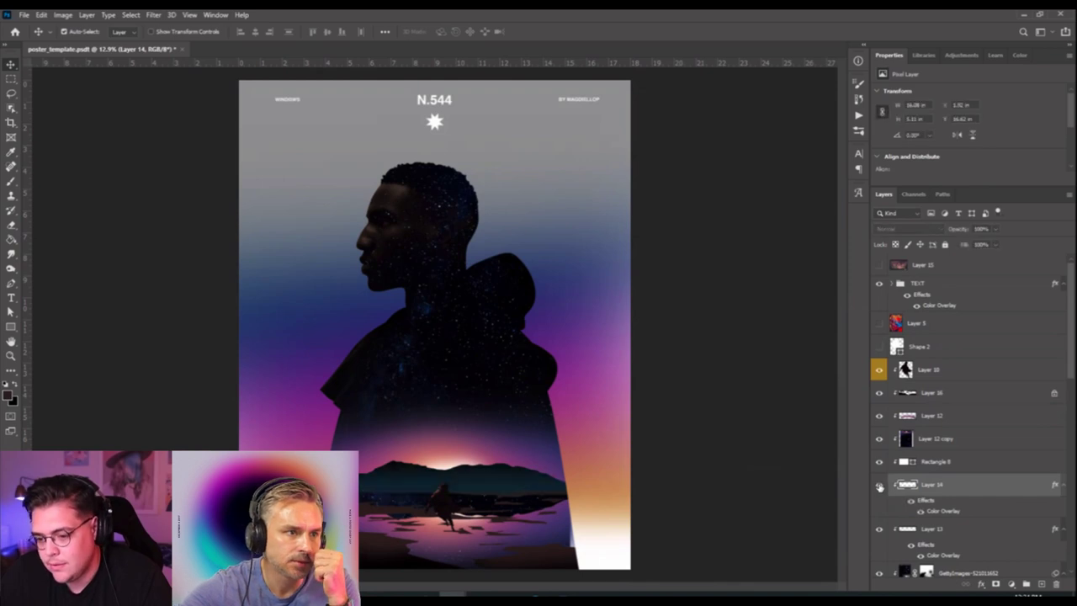
scroll(965, 493, "down", 3)
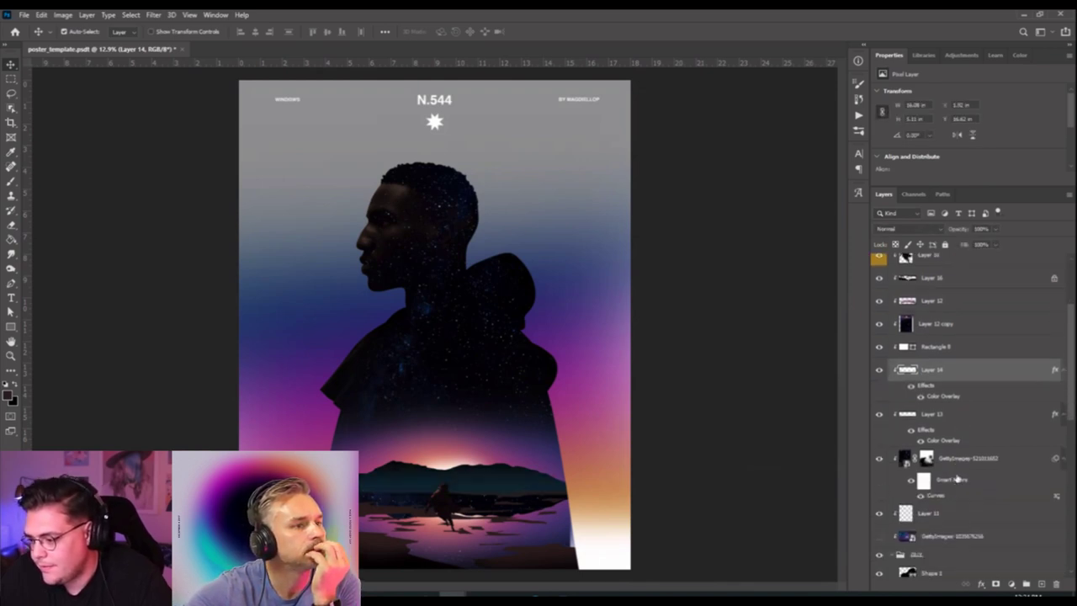
left_click_drag(955, 376, 951, 450)
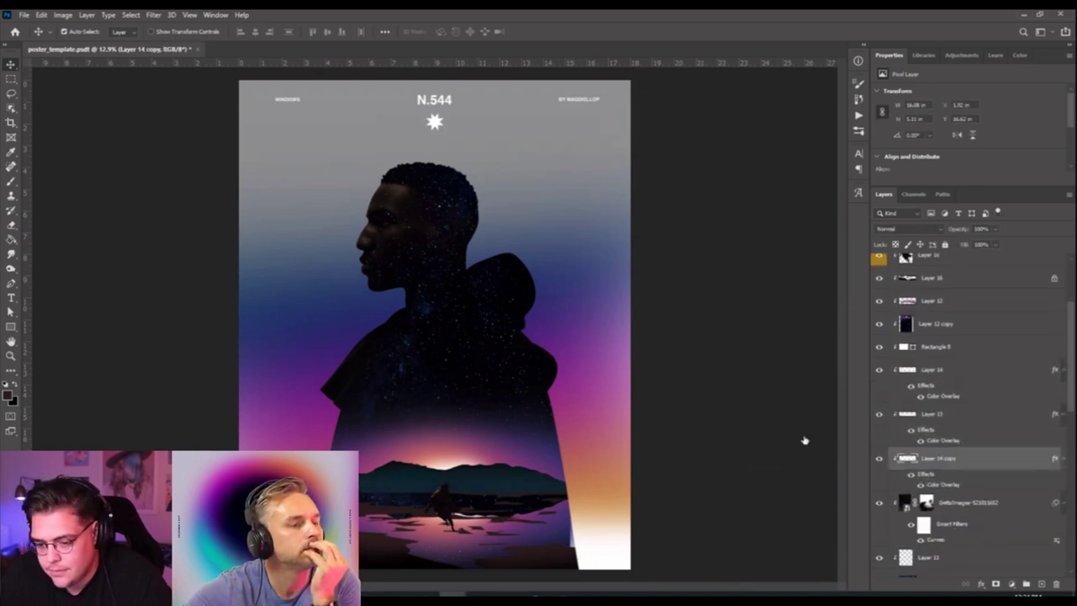
key("ctrl+t")
right_click(469, 486)
left_click(510, 476)
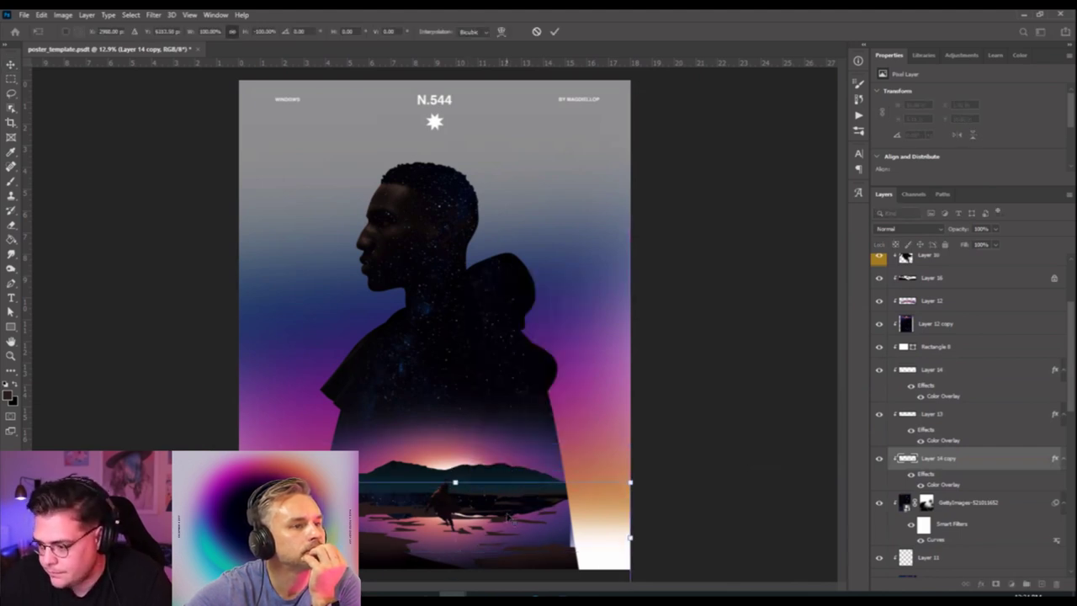
key("Return")
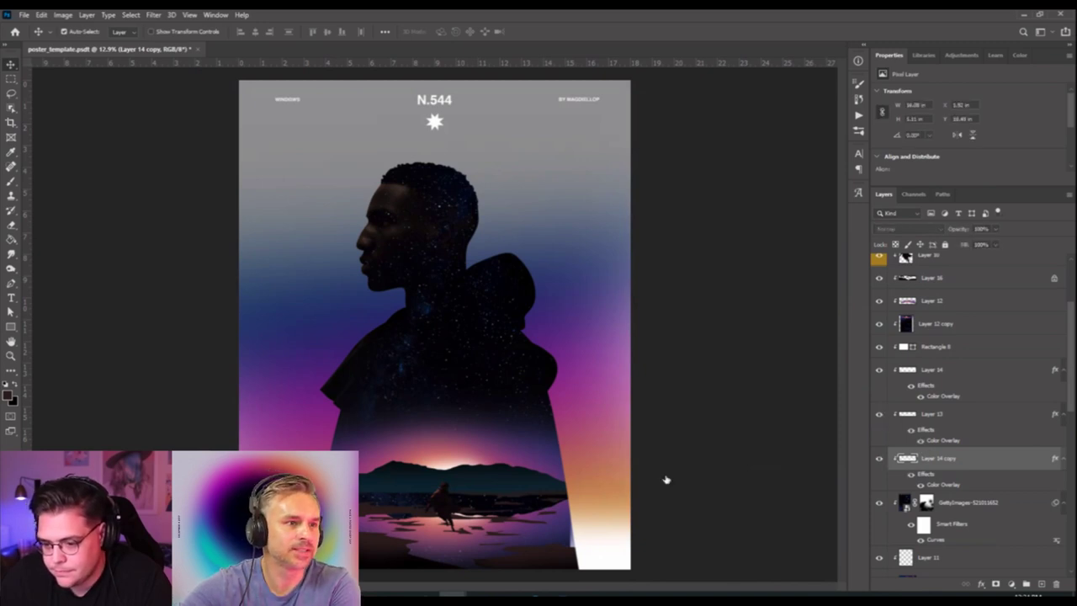
Move Layer 14 copy above Layer 12 copy and raise the flipped mountains to meet the base of the original range.
scroll(365, 507, "up", 4)
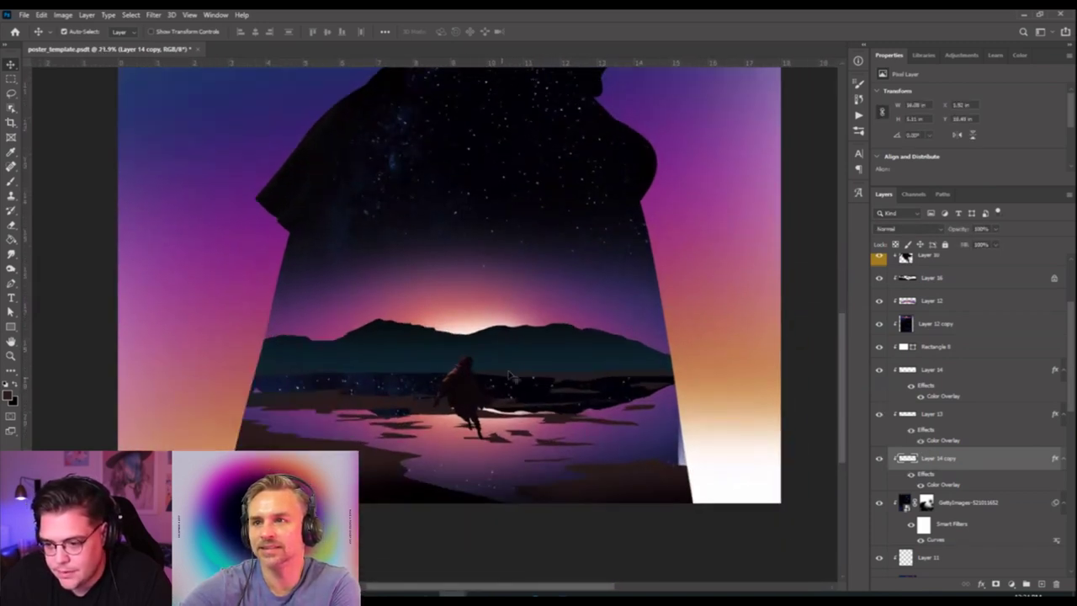
left_click(519, 366)
scroll(878, 443, "up", 5)
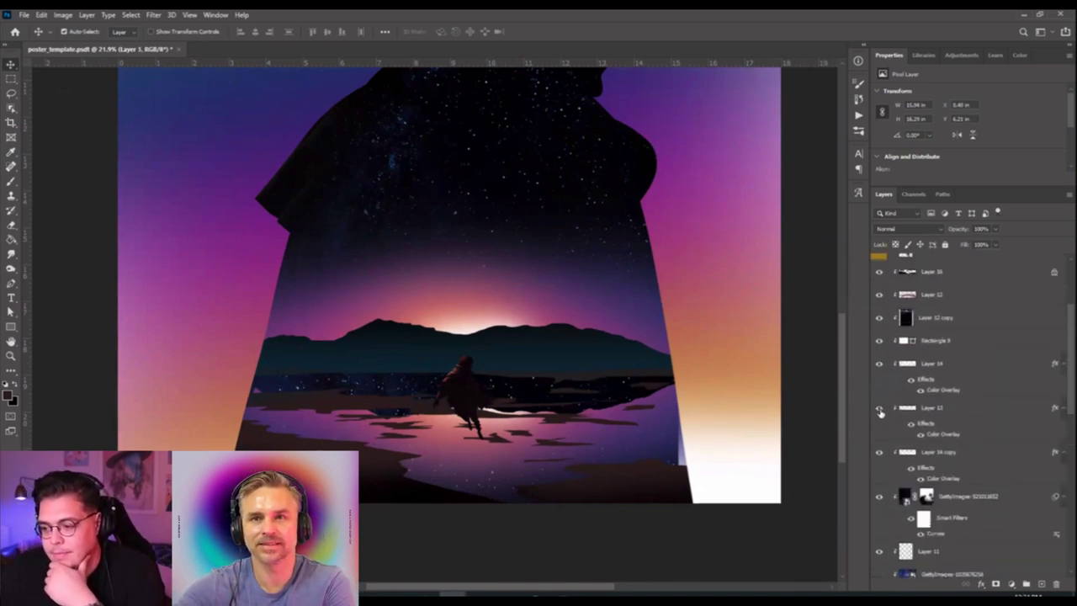
left_click(880, 455)
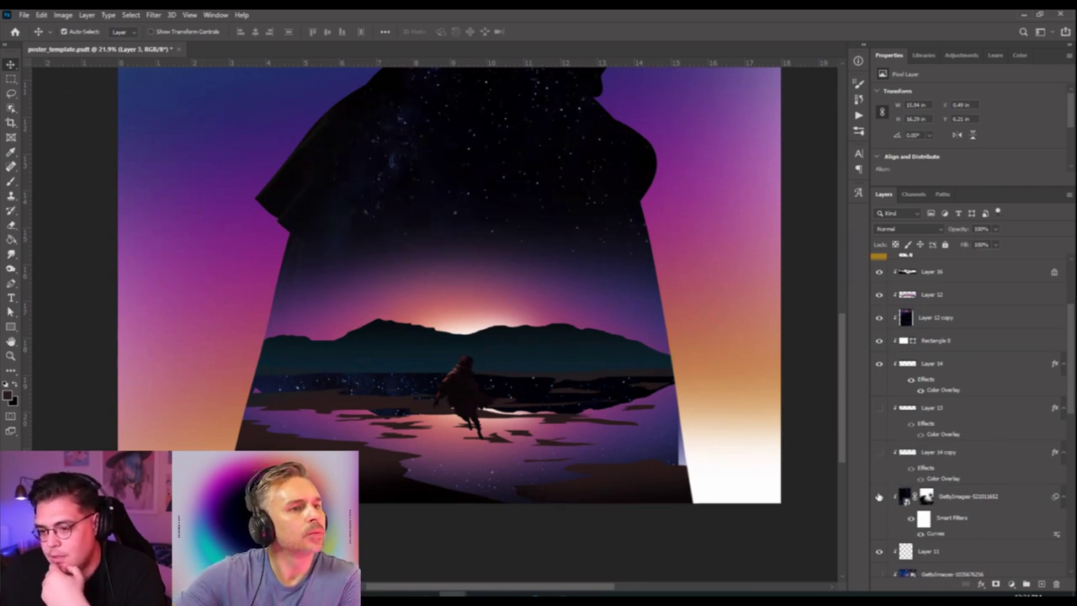
scroll(571, 448, "down", 1)
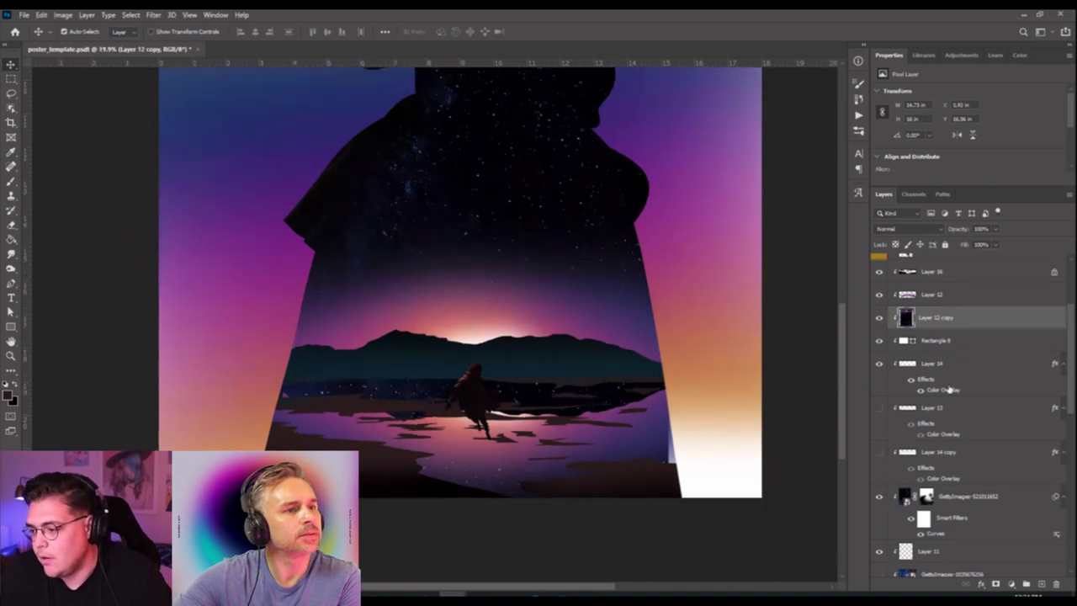
left_click(879, 408)
left_click_drag(944, 455, 933, 311)
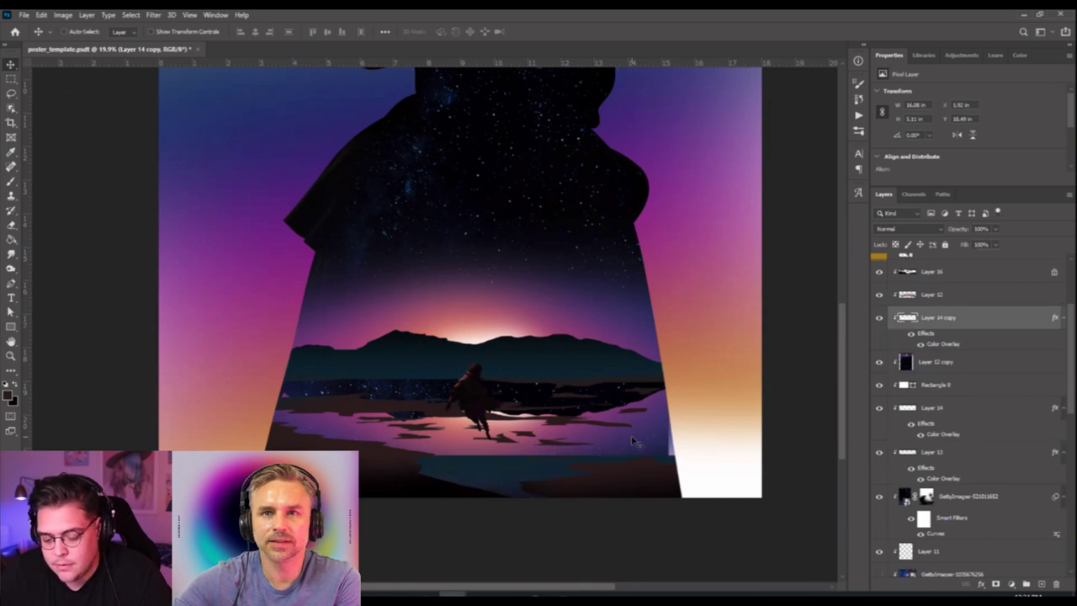
key("ctrl+t")
left_click_drag(547, 472, 547, 395)
key("Return")
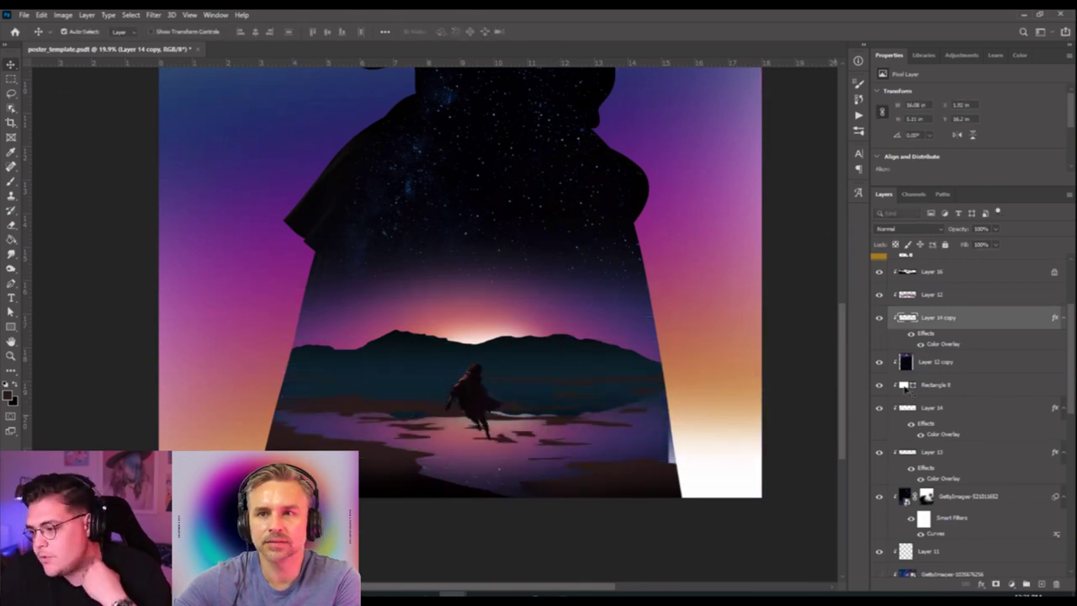
Merge Layer 14 copy with Layer 12 copy and set the merged reflection's opacity to 67%.
left_click(935, 368)
left_click(937, 327, "shift")
key("ctrl+e")
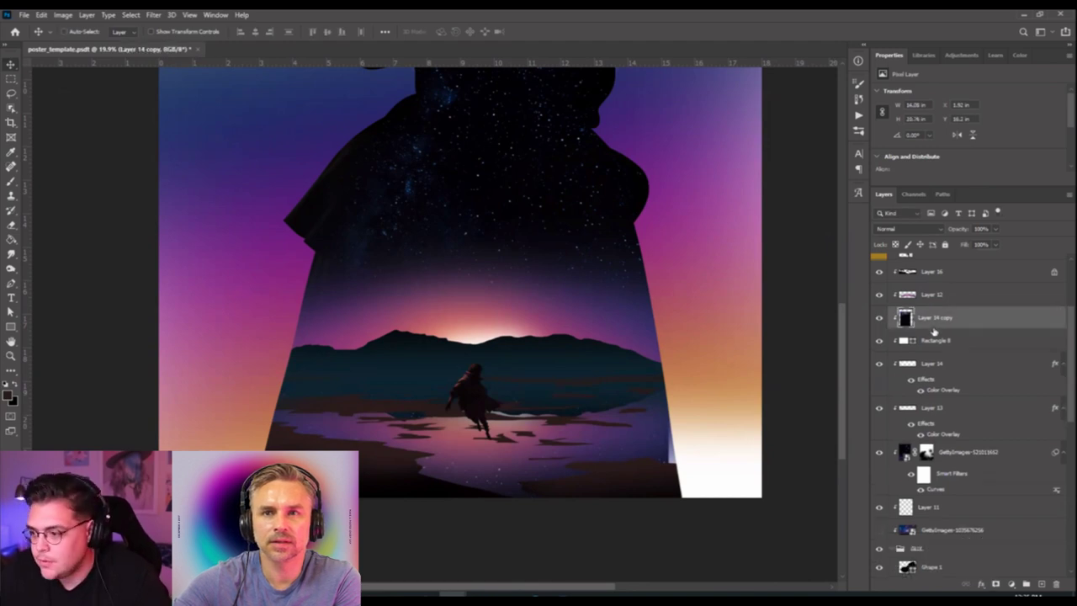
left_click(996, 229)
left_click_drag(995, 244, 977, 244)
Distort the merged reflection into a trapezoid by spreading both lower corners outward, and shift it slightly down.
key("ctrl+t")
scroll(608, 499, "down", 5)
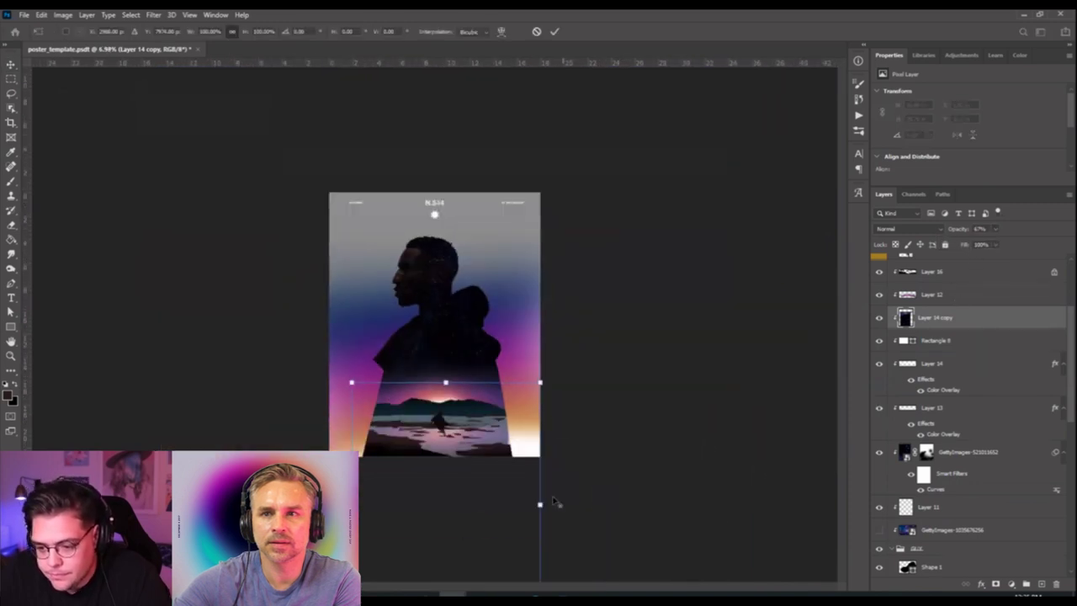
scroll(503, 511, "down", 3)
left_click_drag(496, 498, 540, 484)
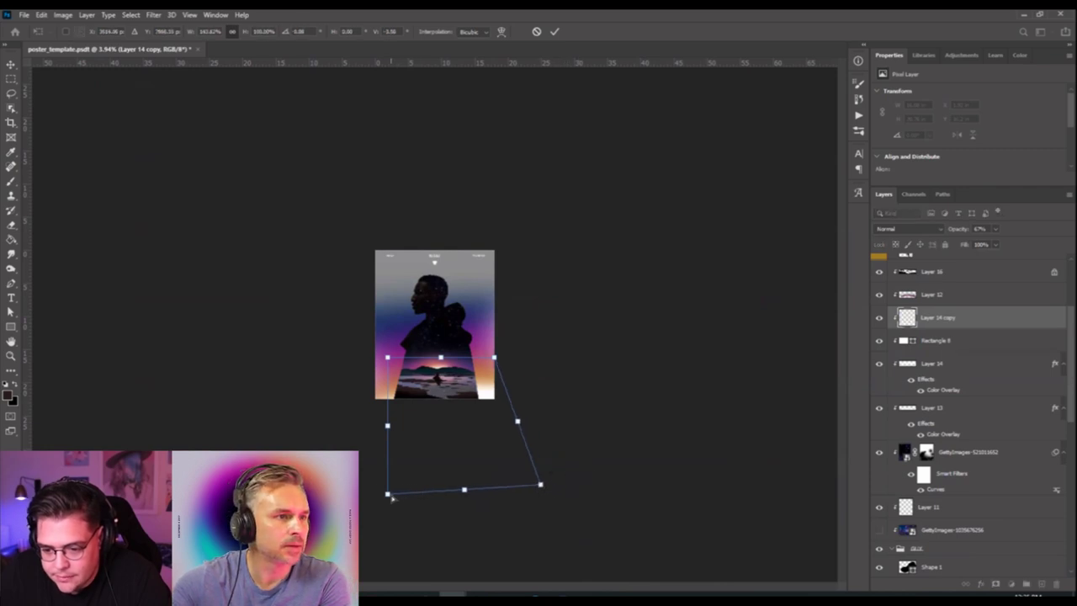
left_click_drag(392, 498, 348, 492)
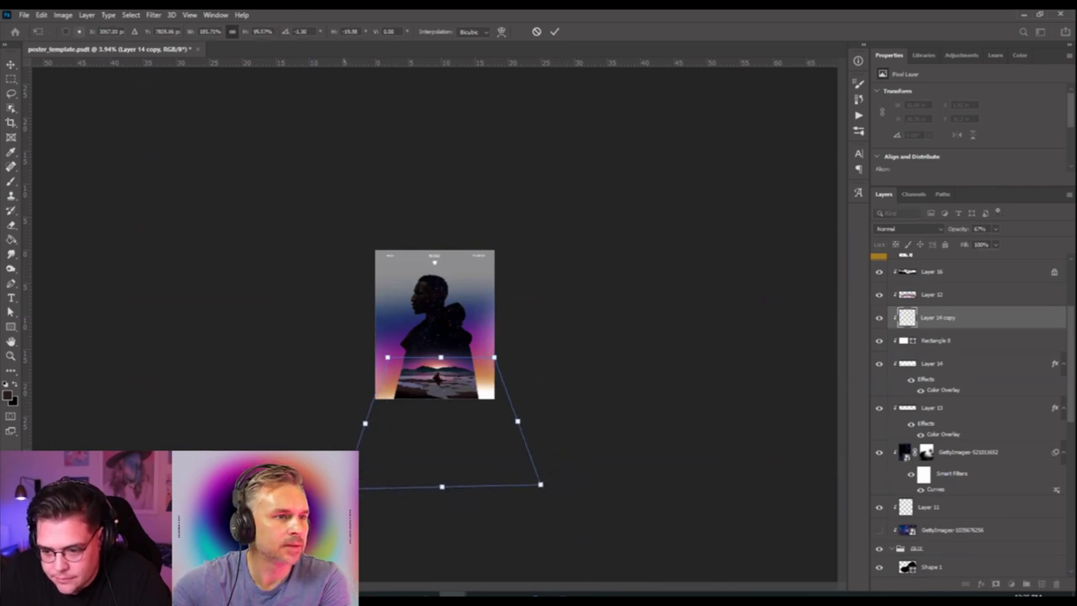
left_click_drag(441, 440, 439, 446)
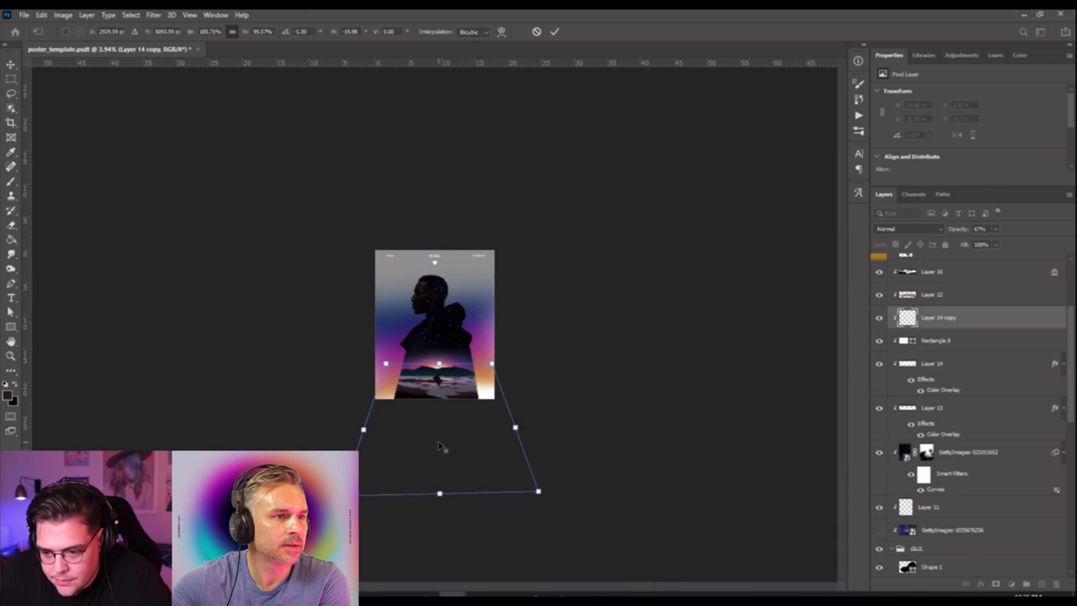
key("ctrl+0")
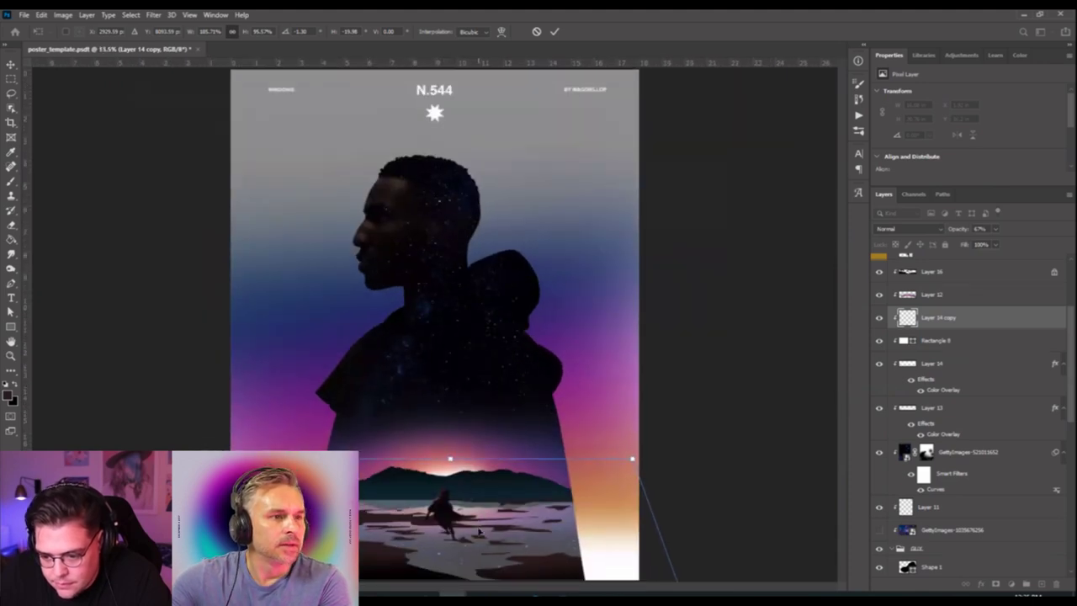
Enlarge the distorted reflection to about 227% width and 141% height, with its upper part under the mountains.
left_click_drag(480, 531, 440, 594)
scroll(483, 560, "down", 4)
left_click_drag(445, 514, 443, 504)
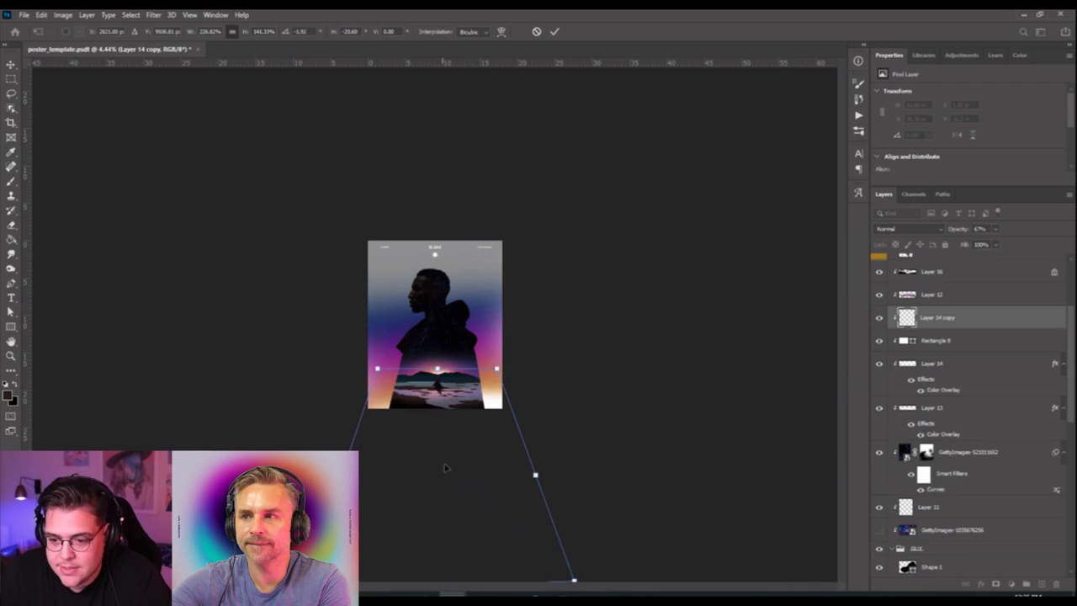
key("ctrl+plus")
key("ctrl+plus")
key("ctrl+plus")
key("ctrl+plus")
key("ctrl+plus")
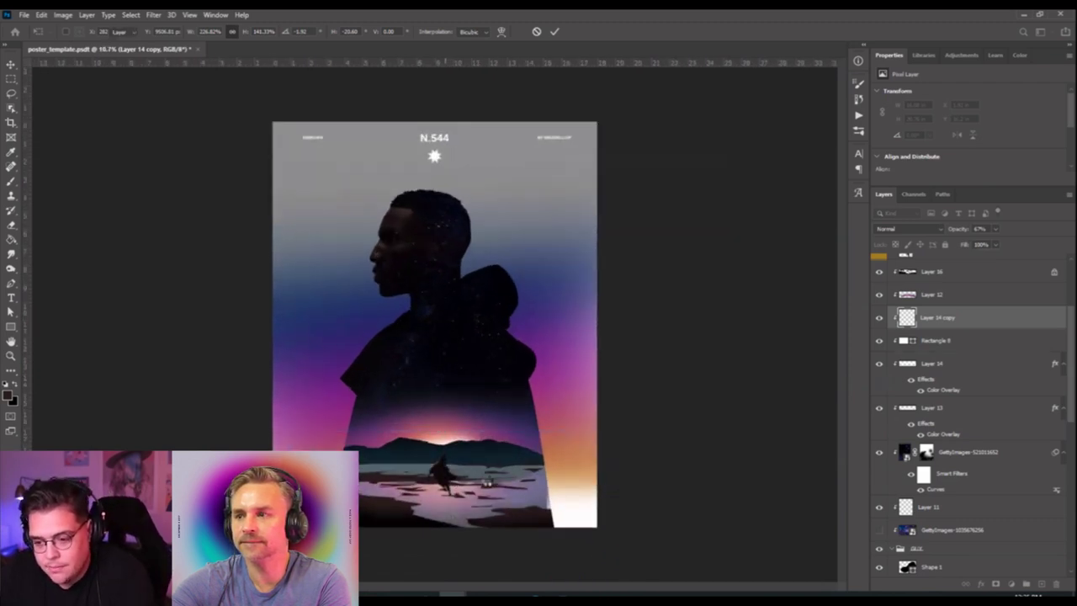
key("Return")
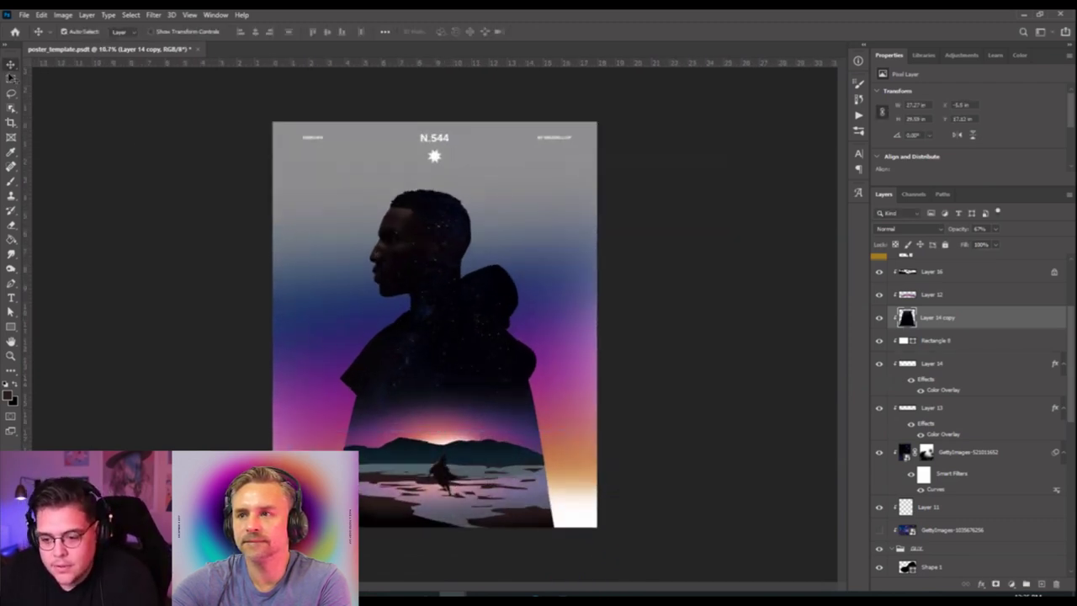
Set the opacity of the merged Layer 14 copy to 100%.
scroll(461, 473, "up", 4)
left_click_drag(465, 454, 445, 348)
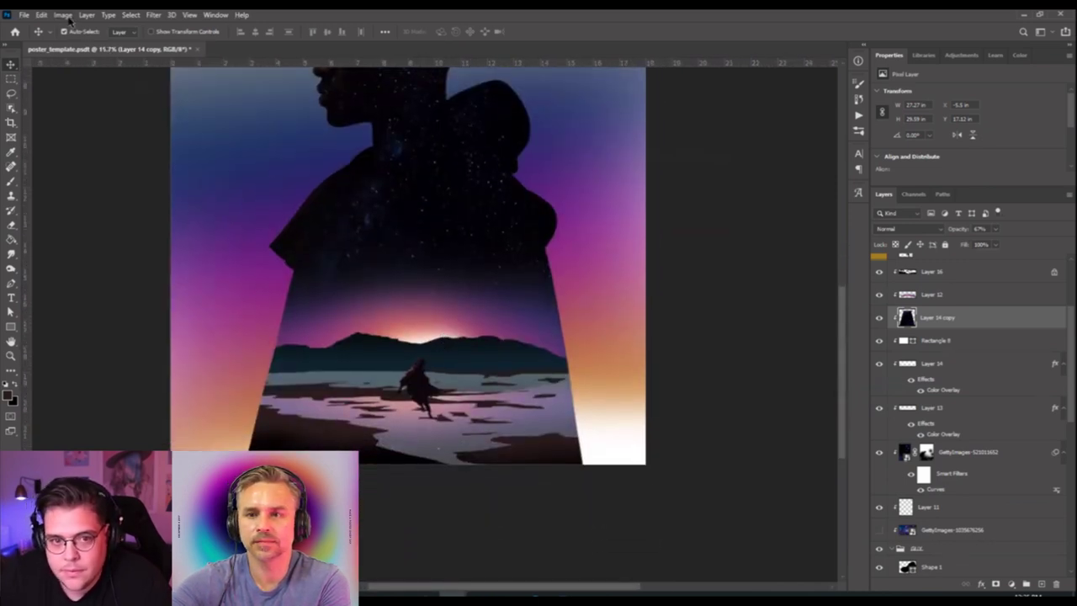
left_click(63, 16)
left_click(971, 316)
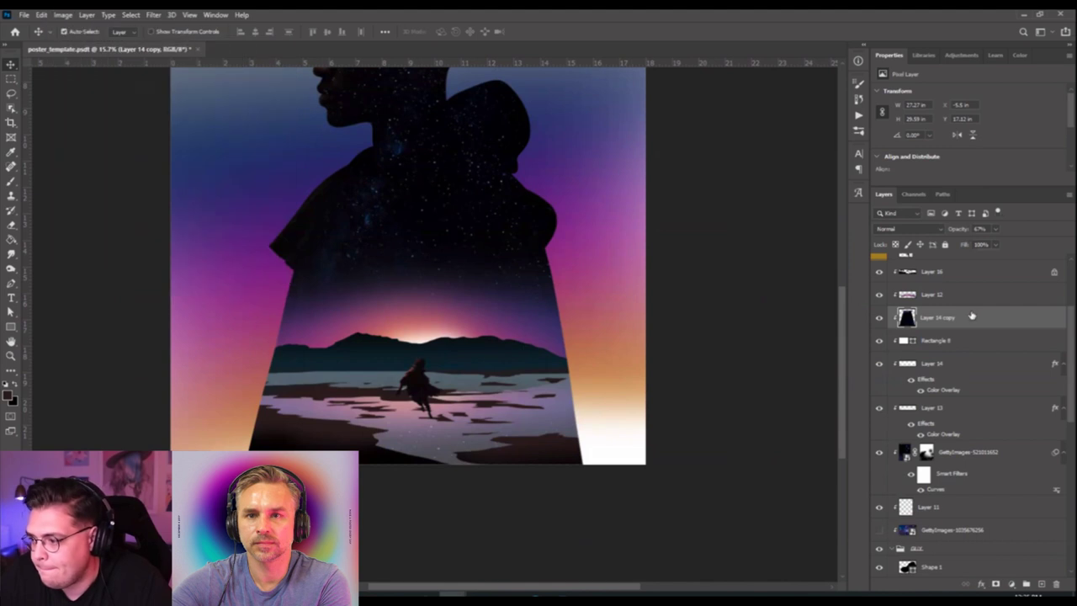
left_click(995, 230)
left_click_drag(996, 241, 1020, 242)
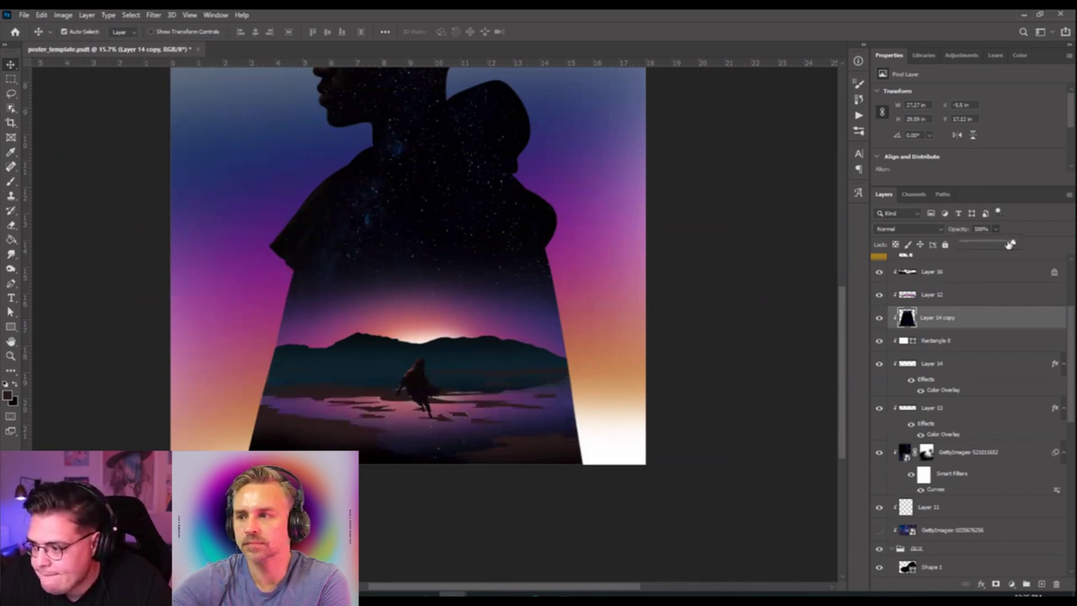
Add a new layer above Layer 14 copy, set the brush color to white, and load the water rectangle's outline as a selection.
left_click(1042, 584)
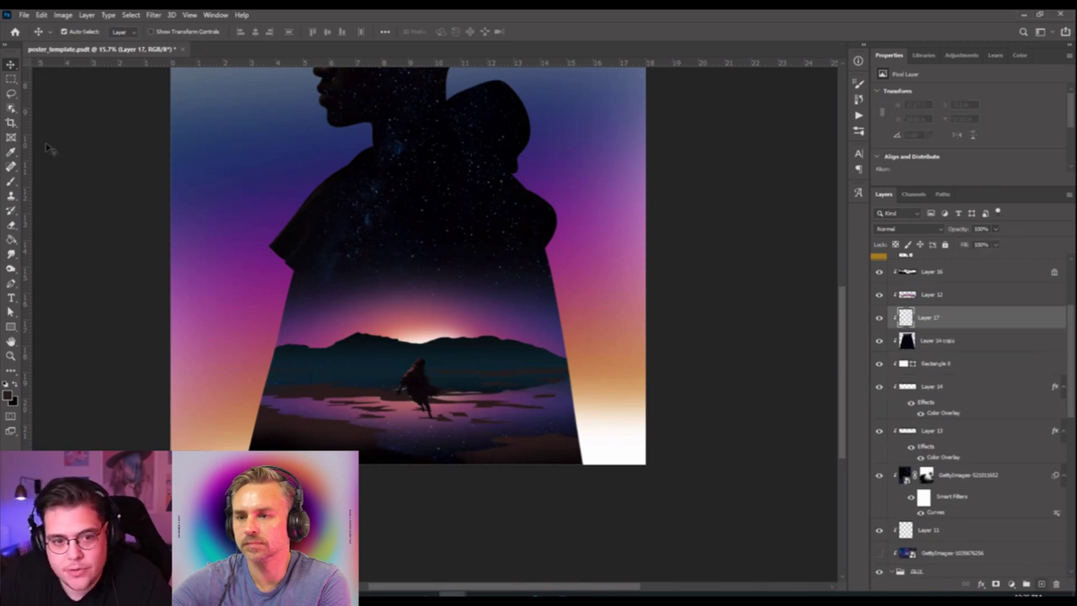
left_click(12, 180)
left_click(13, 382)
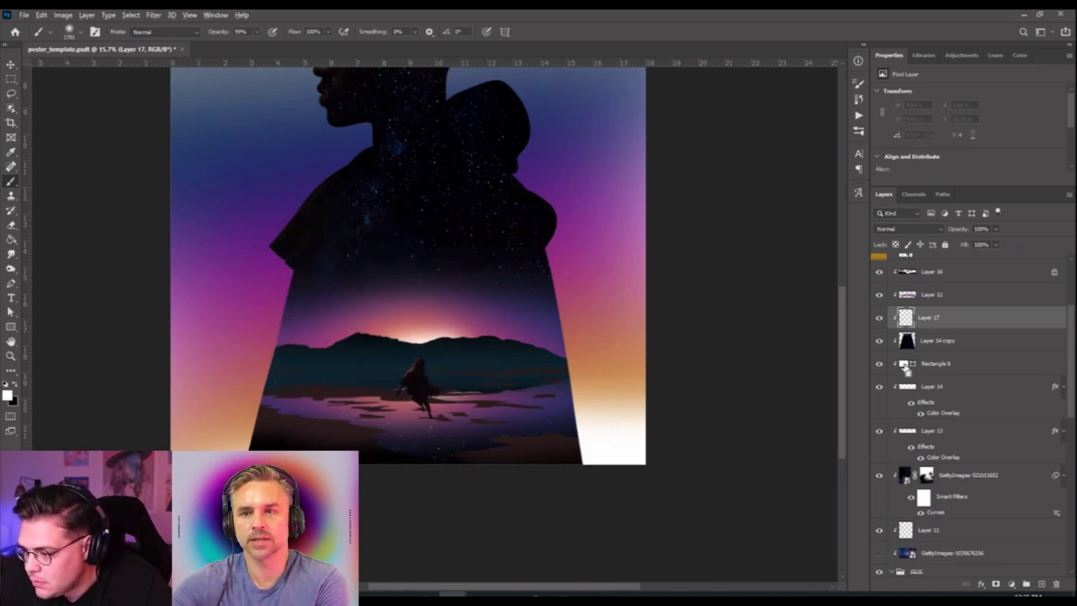
left_click(905, 365, "ctrl")
Paint soft white haze along the water's horizon and lower edges on Layer 17 inside the selection, and deselect.
left_click_drag(408, 291, 360, 297)
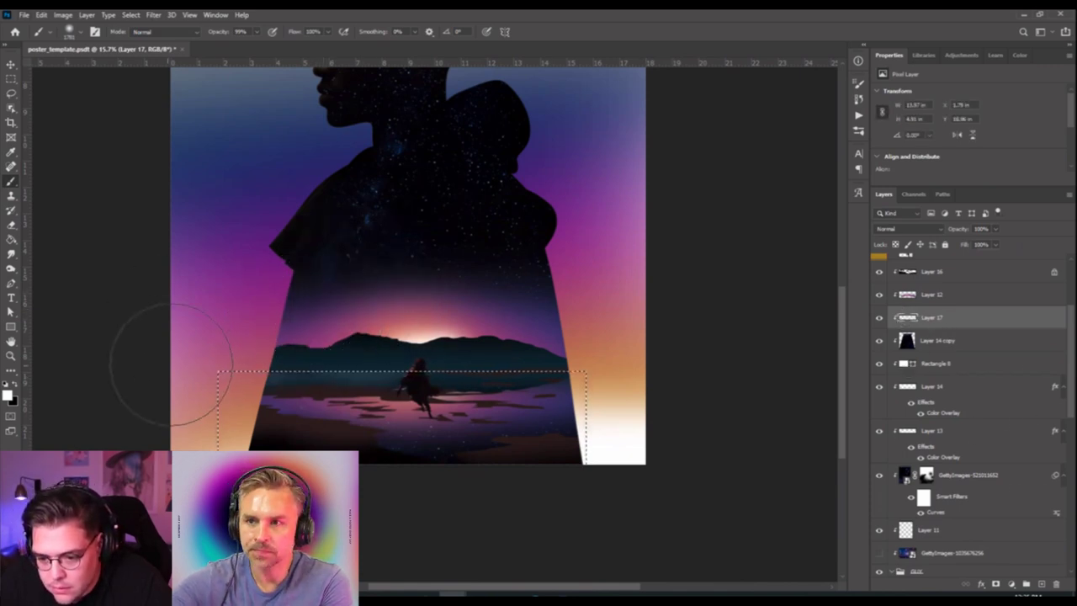
left_click_drag(400, 312, 324, 325)
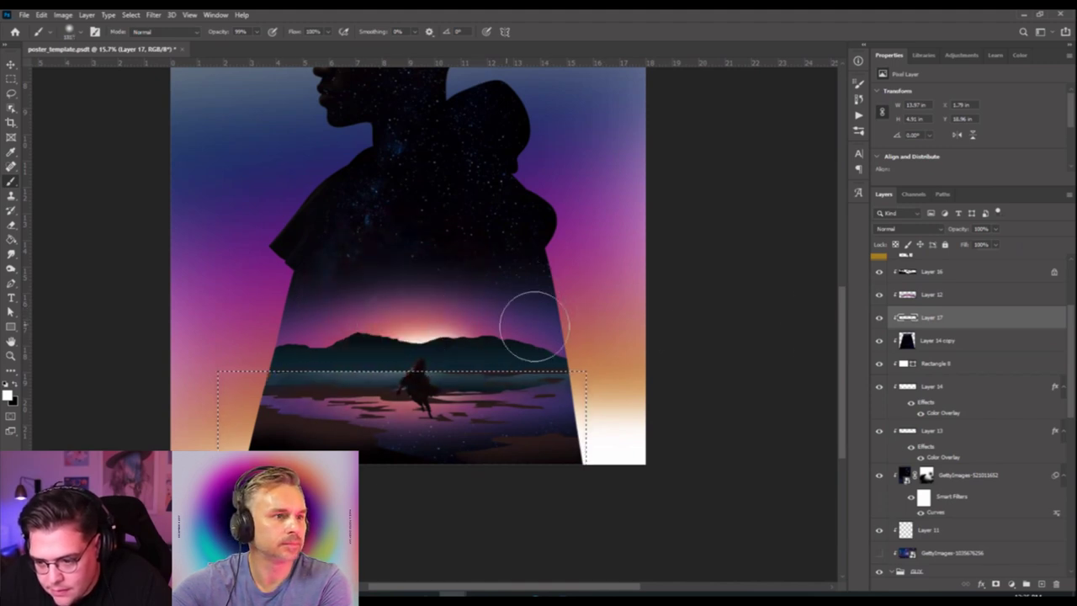
left_click_drag(547, 381, 583, 379)
left_click(618, 471)
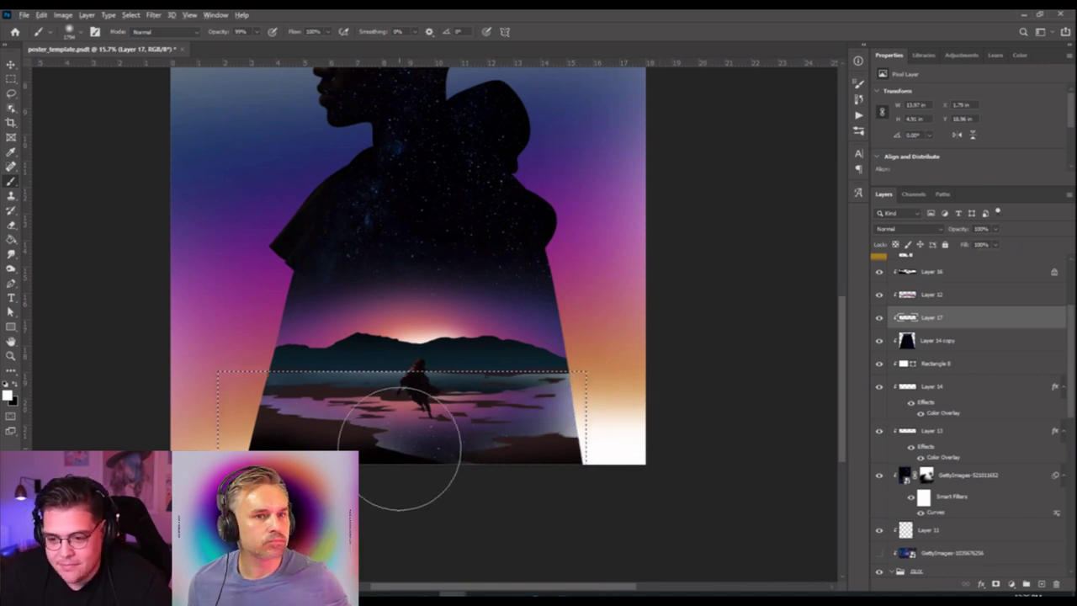
scroll(398, 446, "up", 1)
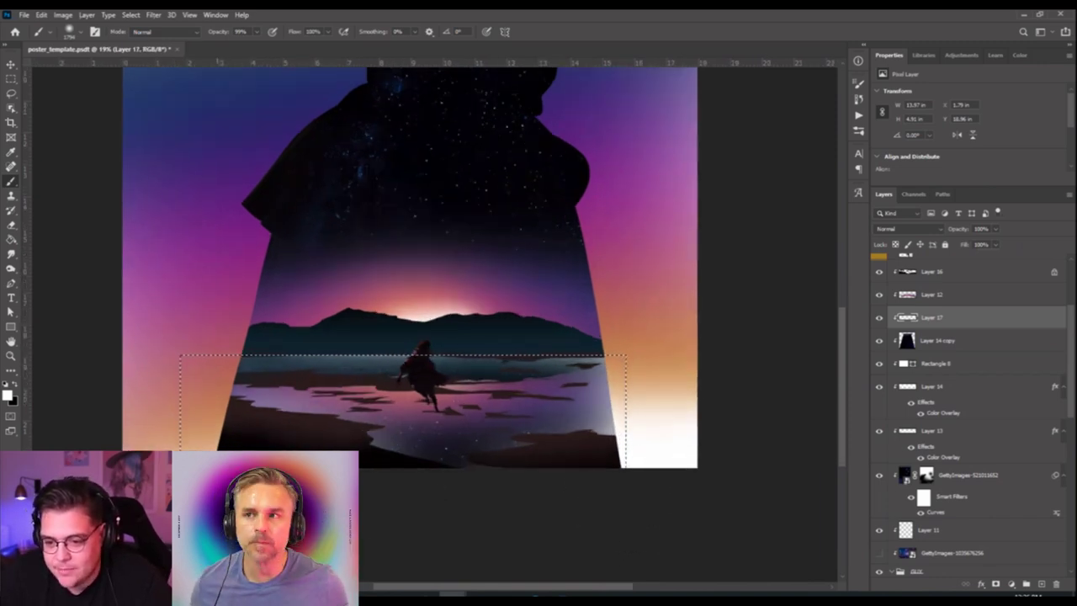
key("ctrl+d")
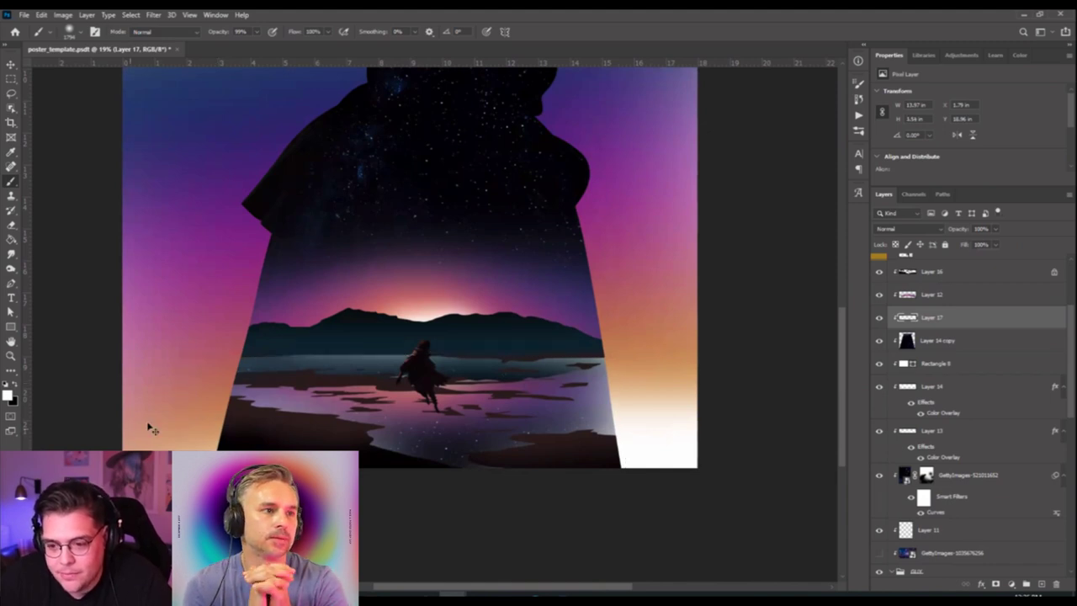
scroll(191, 424, "down", 1)
key("ctrl+z")
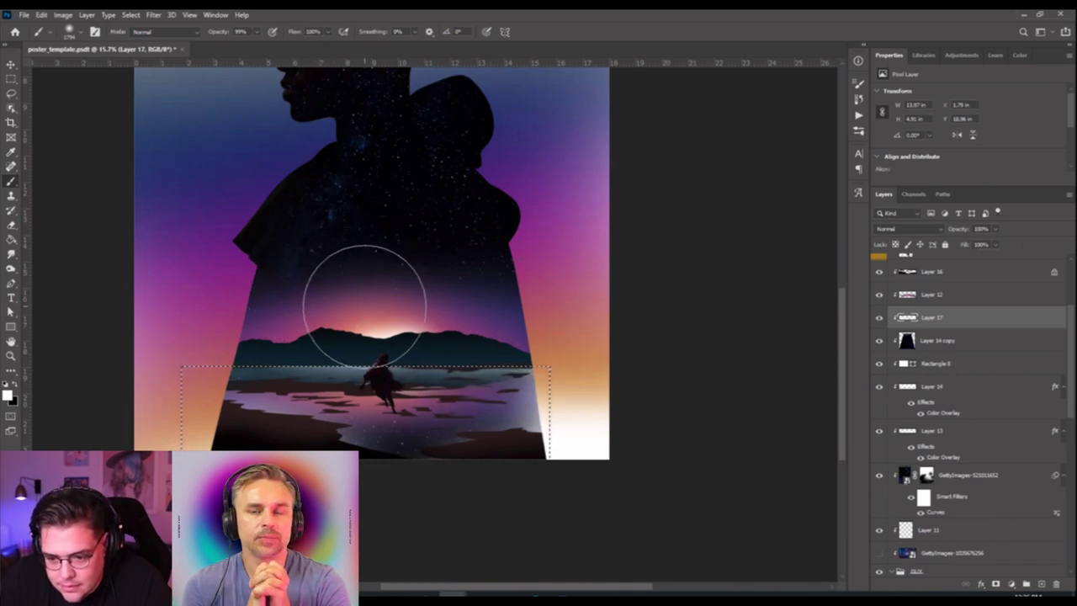
left_click_drag(397, 397, 351, 397)
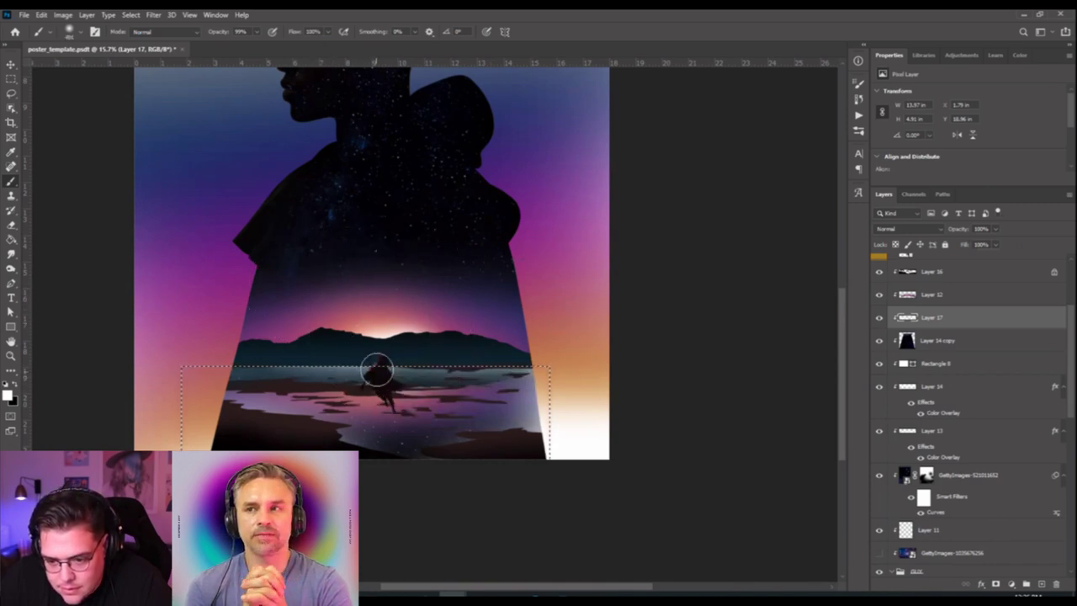
key("ctrl+d")
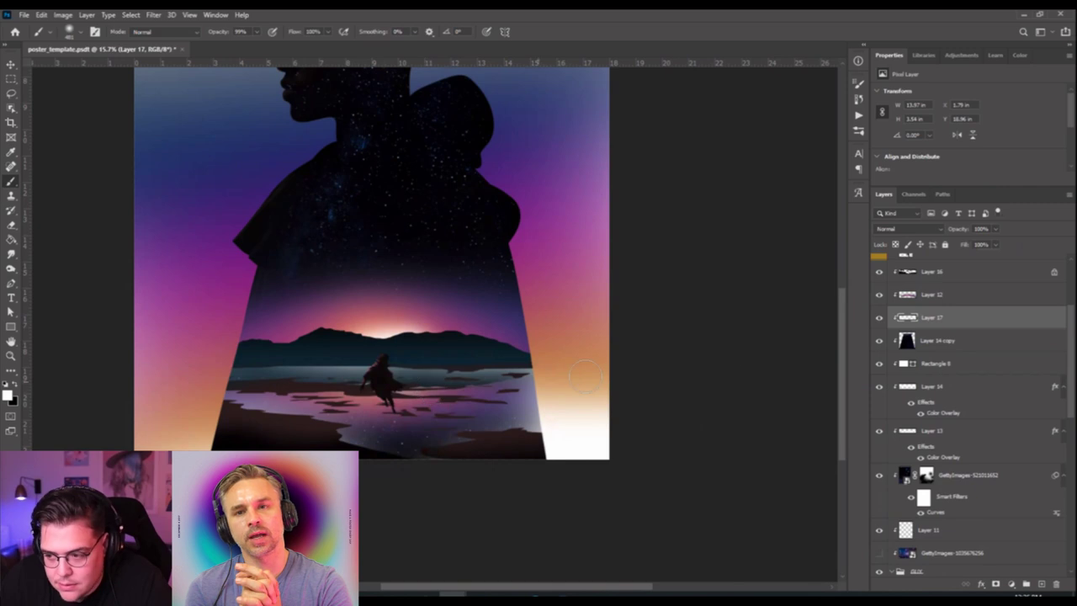
Darken the ground shapes on Layer 16 with Curves by lowering the midtones to output 110 at input 141.
left_click(932, 273)
left_click(879, 272)
left_click(880, 272)
left_click(880, 272)
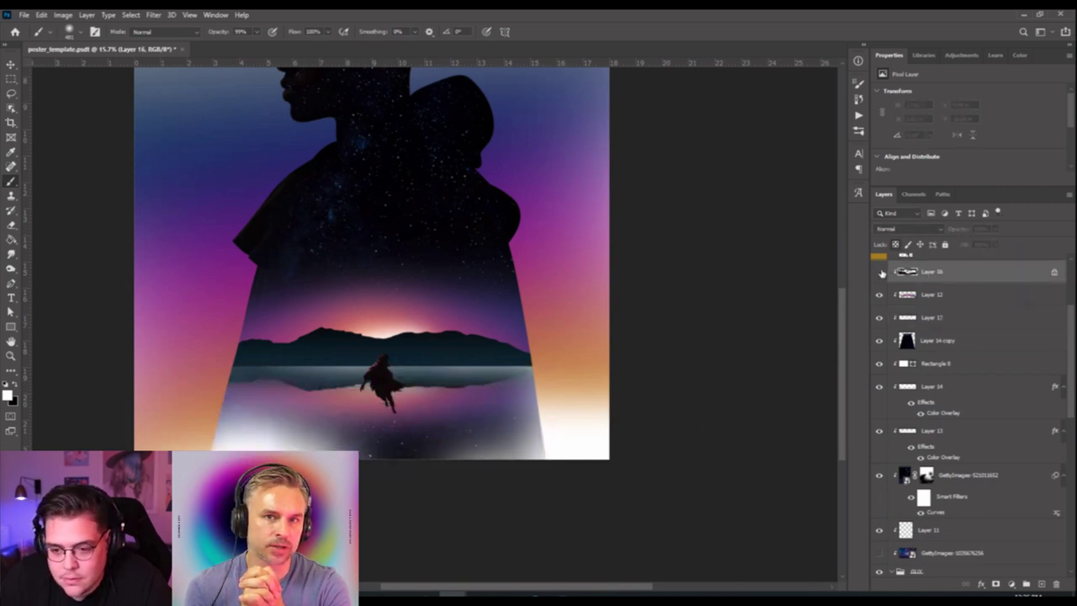
left_click(879, 272)
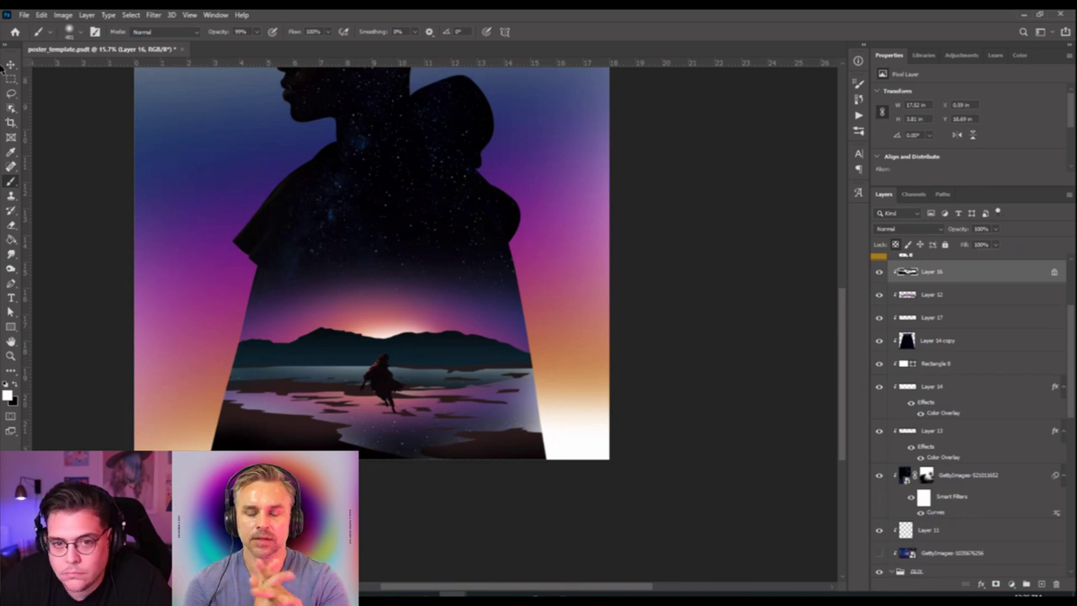
left_click(63, 15)
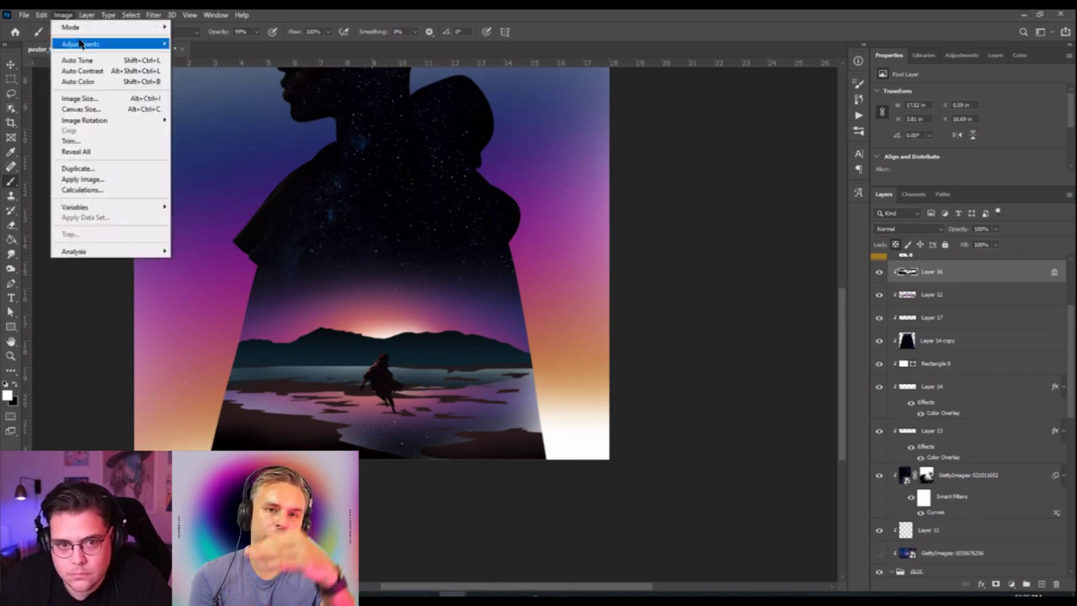
mouse_move(126, 44)
left_click(192, 65)
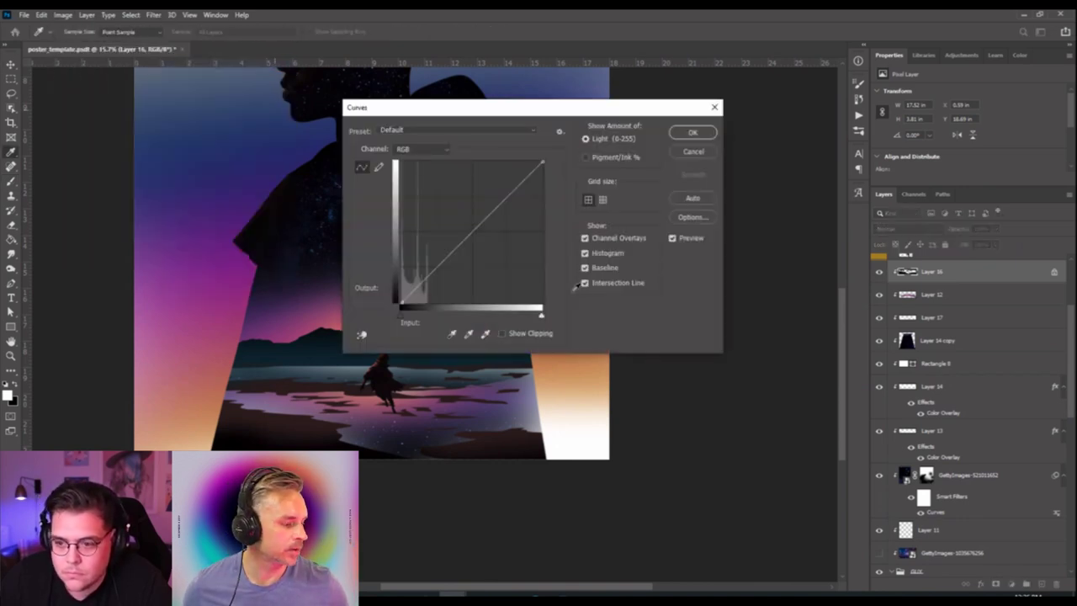
left_click_drag(477, 225, 480, 242)
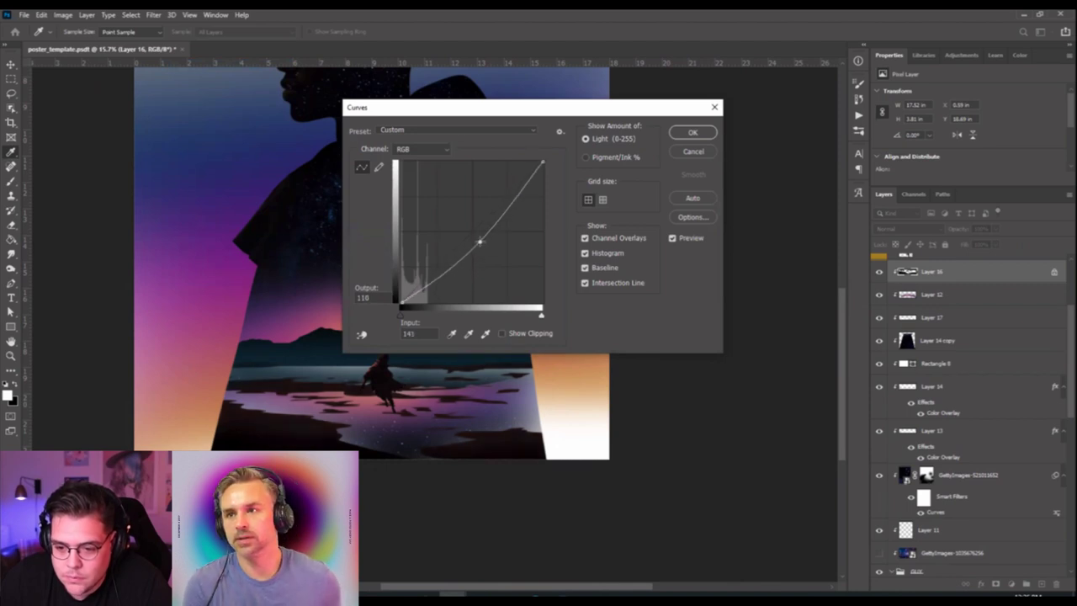
left_click(685, 133)
key("b")
scroll(396, 358, "up", 5)
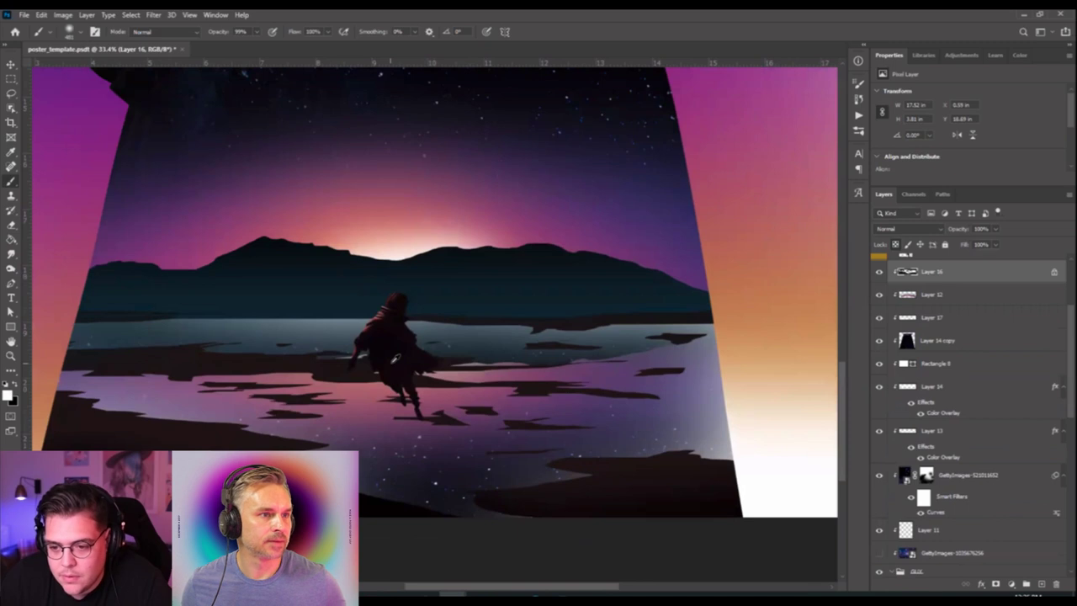
key("v")
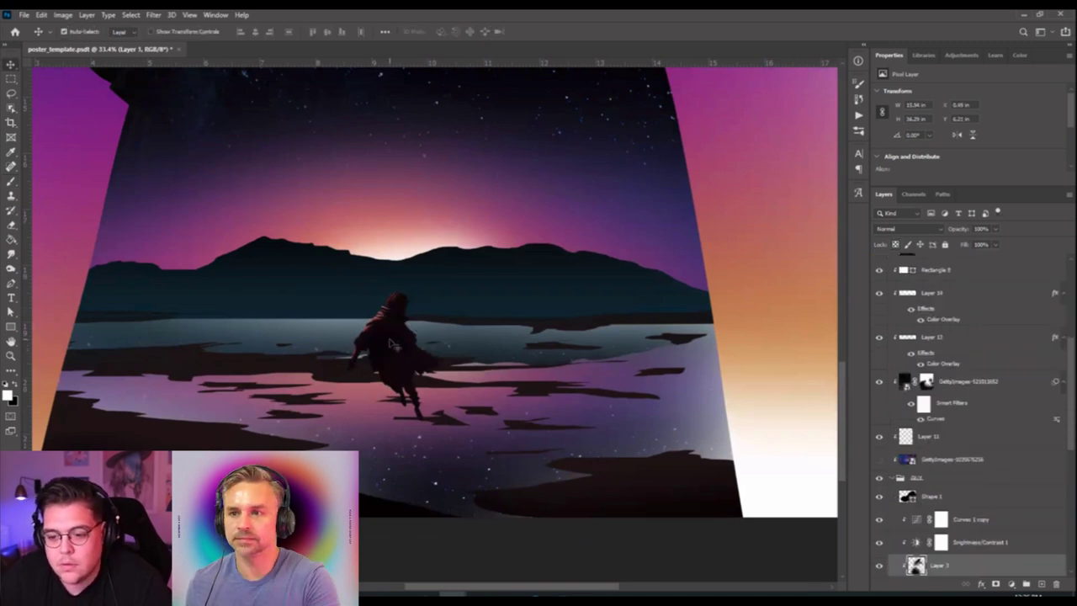
key("ctrl+t")
key("Return")
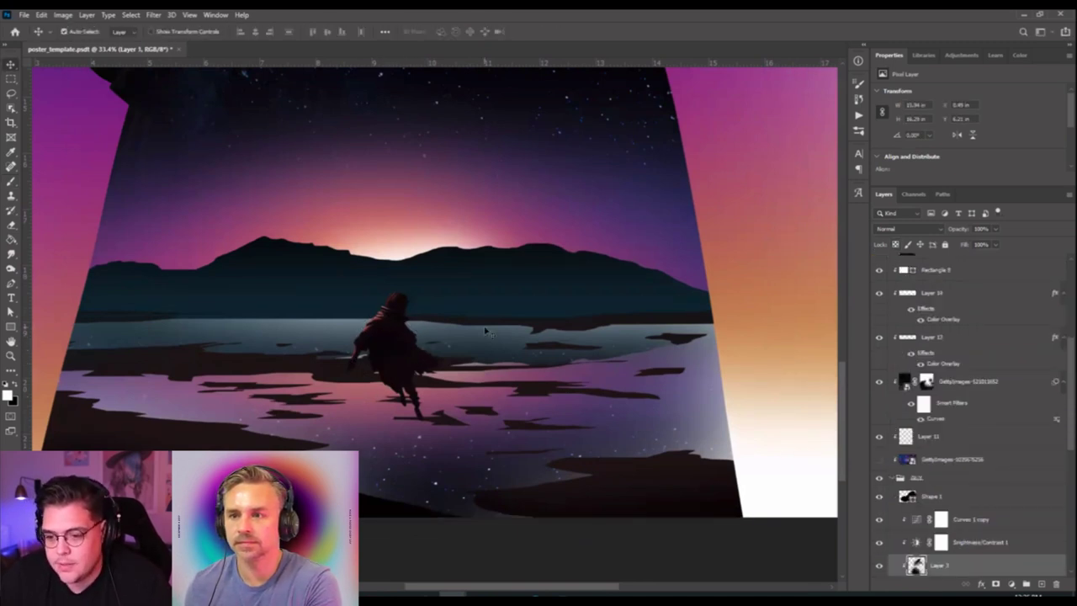
Darken the ground shapes on Layer 16 further with Hue/Saturation, setting Lightness to -46.
scroll(968, 370, "up", 5)
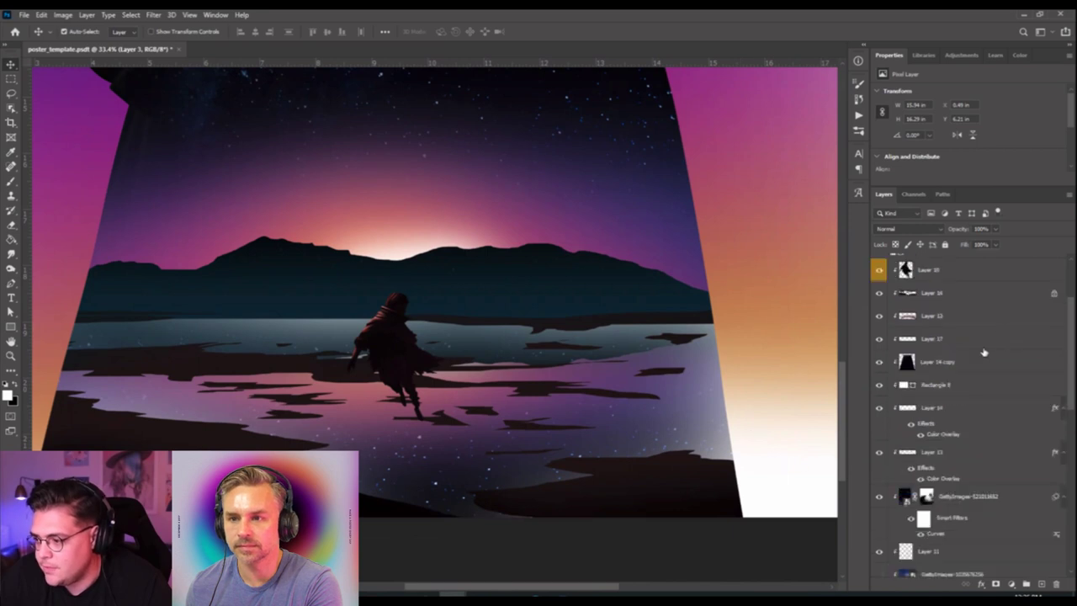
left_click(923, 396)
left_click(63, 15)
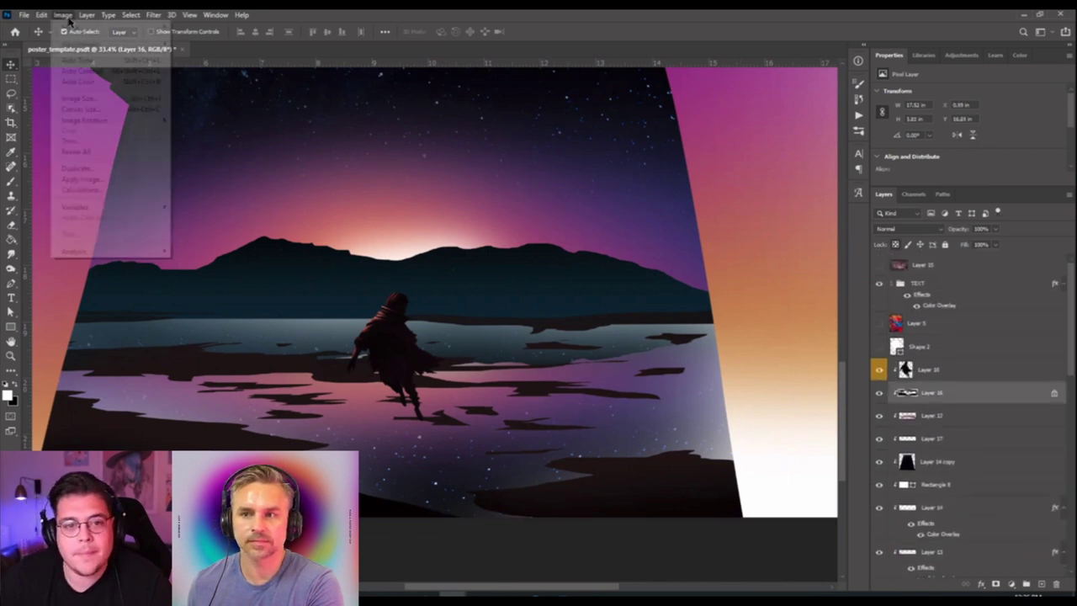
mouse_move(101, 46)
left_click(197, 102)
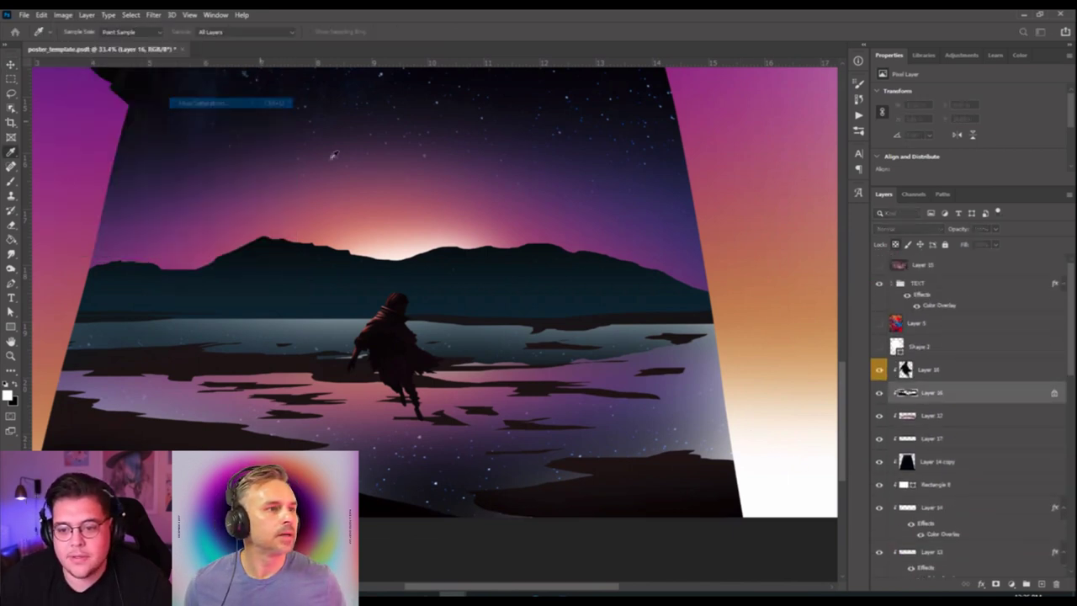
left_click(654, 218)
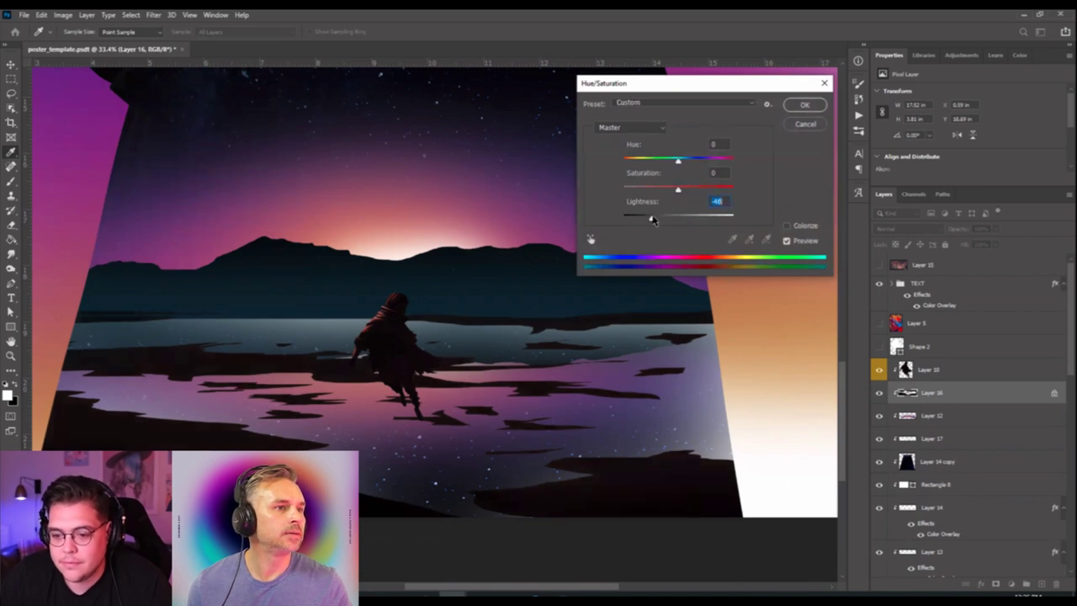
left_click_drag(653, 219, 655, 220)
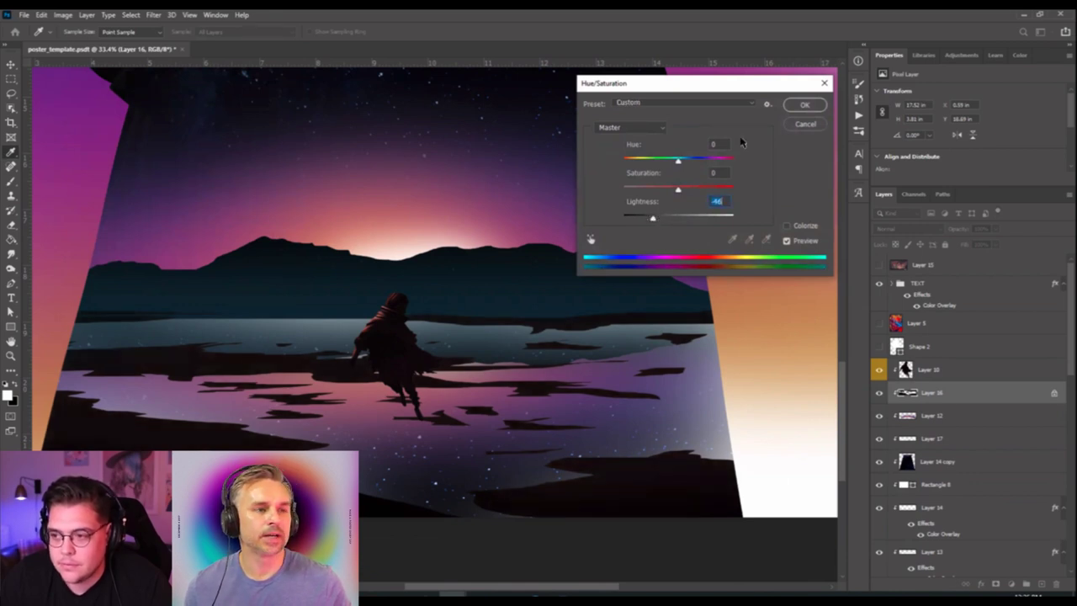
left_click(805, 104)
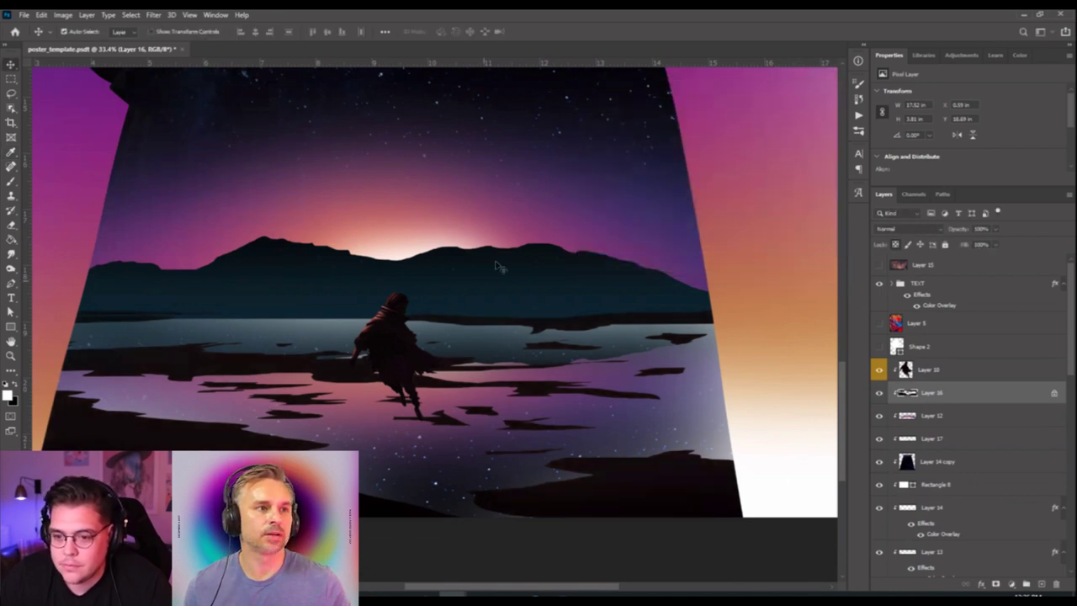
Adjust the small running figure on Layer 10 slightly with Free Transform.
left_click(542, 343)
scroll(894, 341, "up", 4)
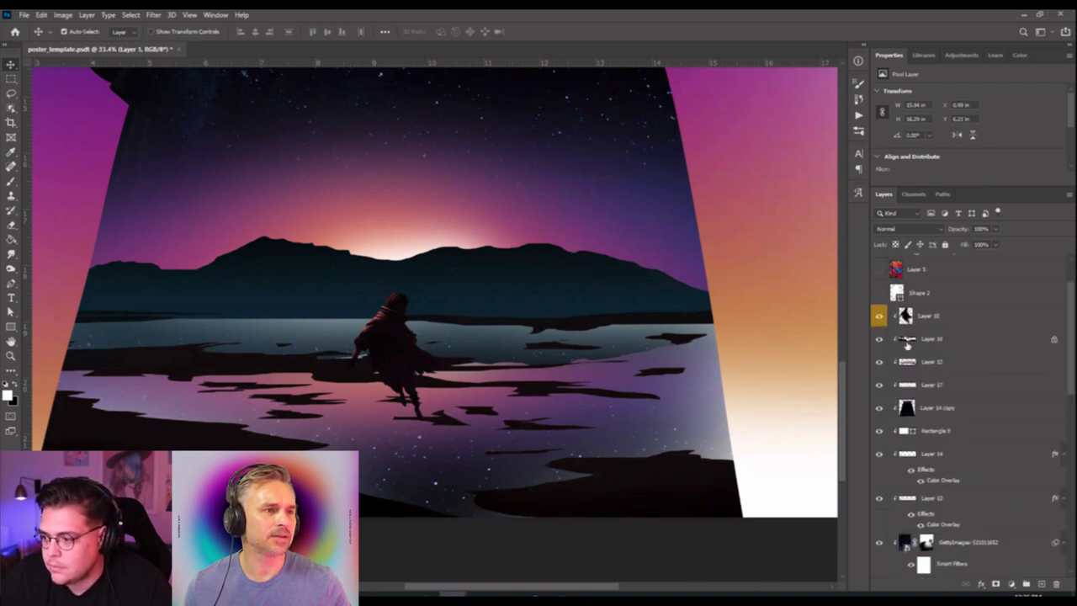
left_click(932, 317)
key("ctrl+t")
left_click_drag(376, 327, 377, 329)
key("Return")
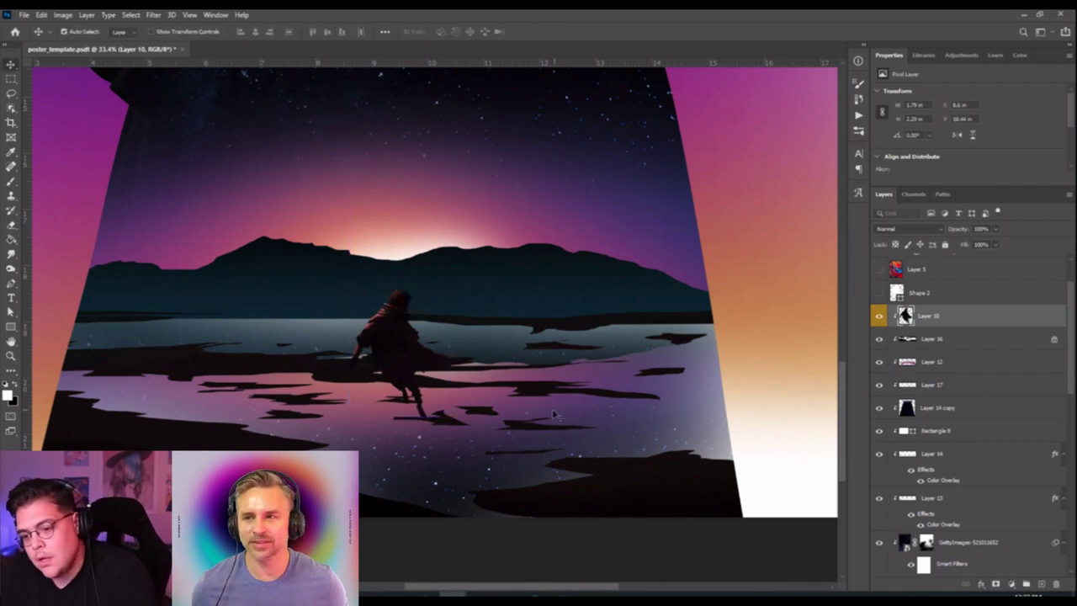
Add a layer beneath the figure's layer and dab one soft white brush glow behind the figure's head and shoulders.
key("ctrl+shift+alt+n")
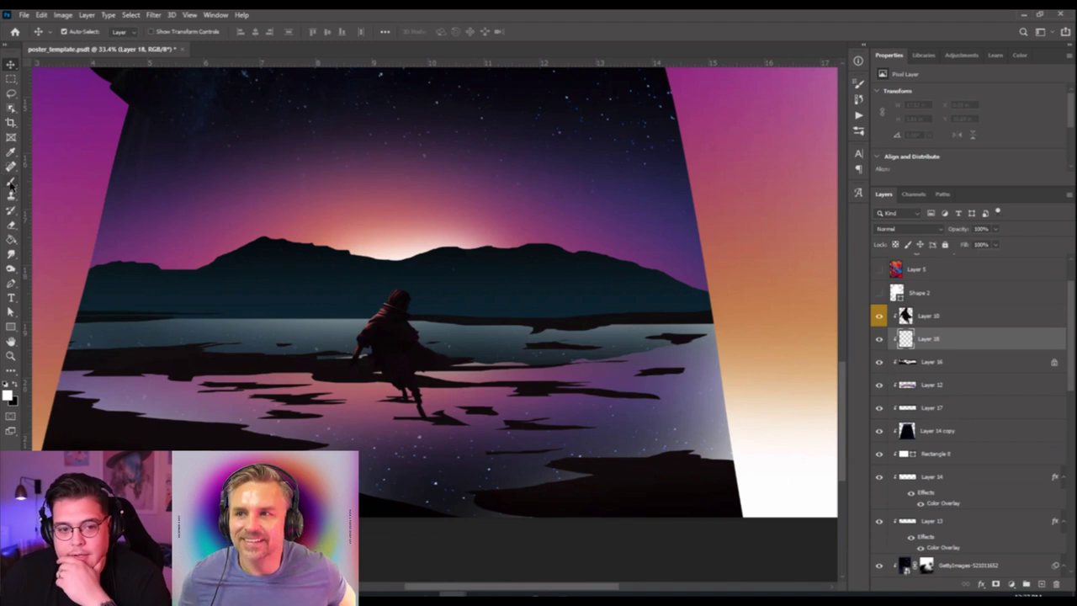
left_click(11, 180)
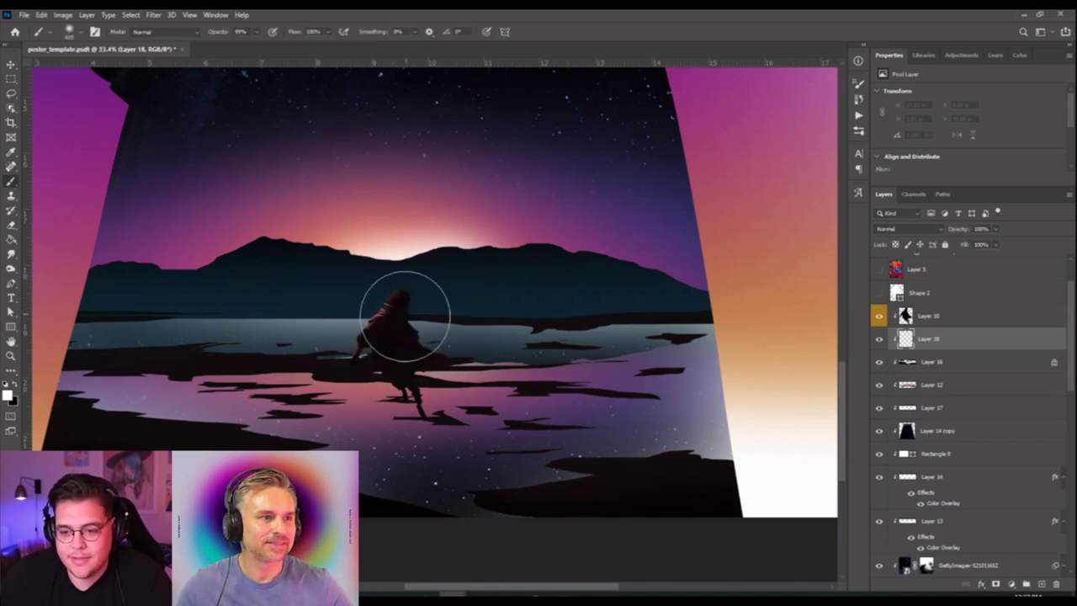
left_click(399, 304)
scroll(227, 319, "down", 1)
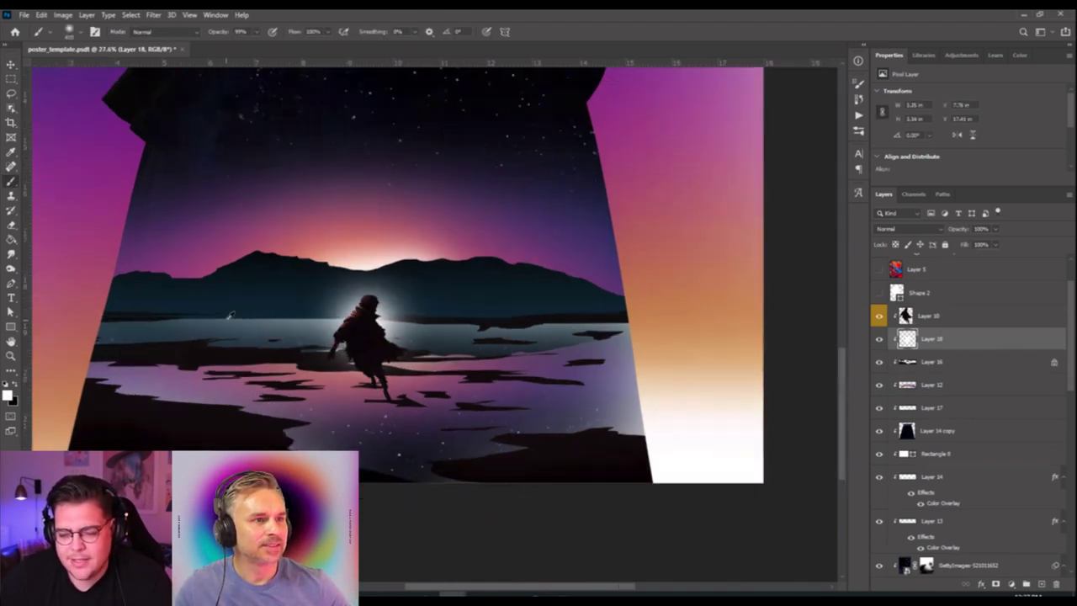
scroll(230, 315, "down", 2)
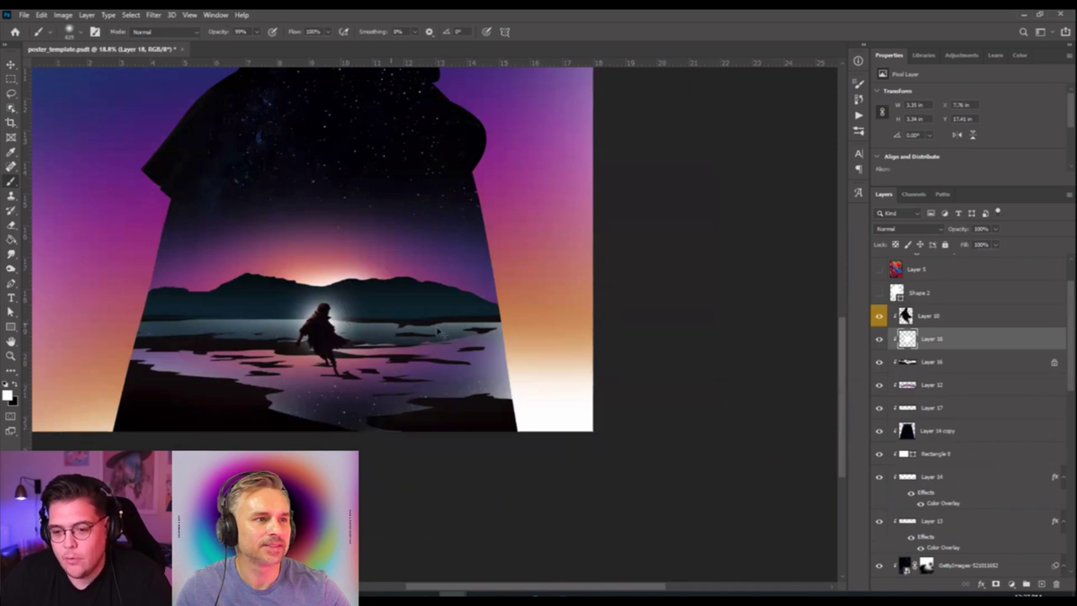
Stretch the white glow horizontally on both sides of the figure to about 12 in wide.
key("ctrl+t")
left_click_drag(375, 270, 511, 269)
key("Return")
key("b")
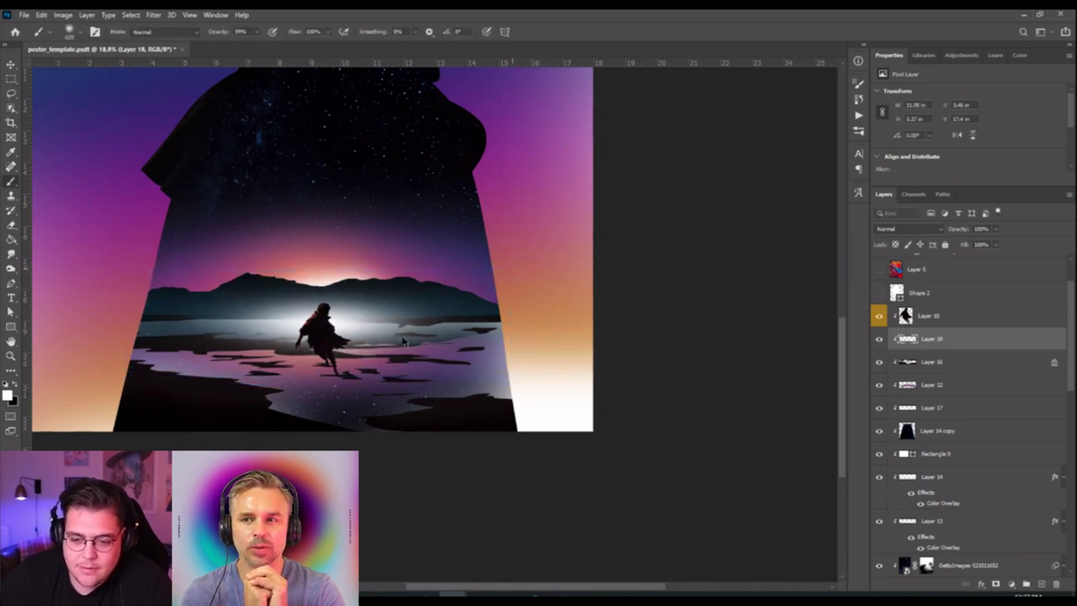
scroll(320, 371, "up", 2)
scroll(320, 370, "down", 2)
scroll(317, 371, "up", 1)
Duplicate the small running figure's layer, placing the copy directly beneath the original.
key("v")
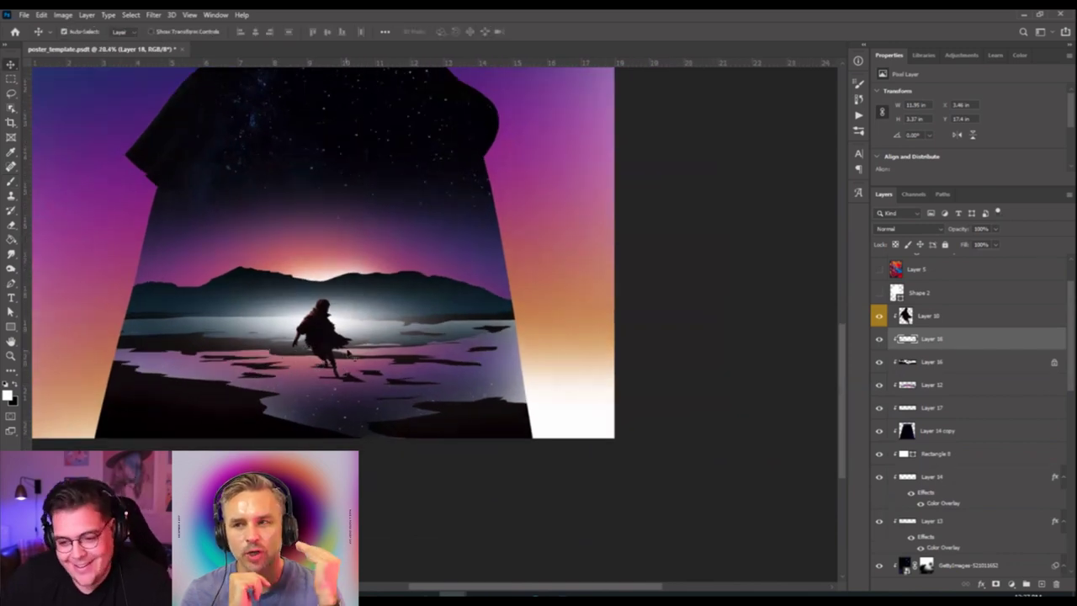
left_click(337, 344)
scroll(970, 365, "up", 4)
scroll(968, 363, "up", 3)
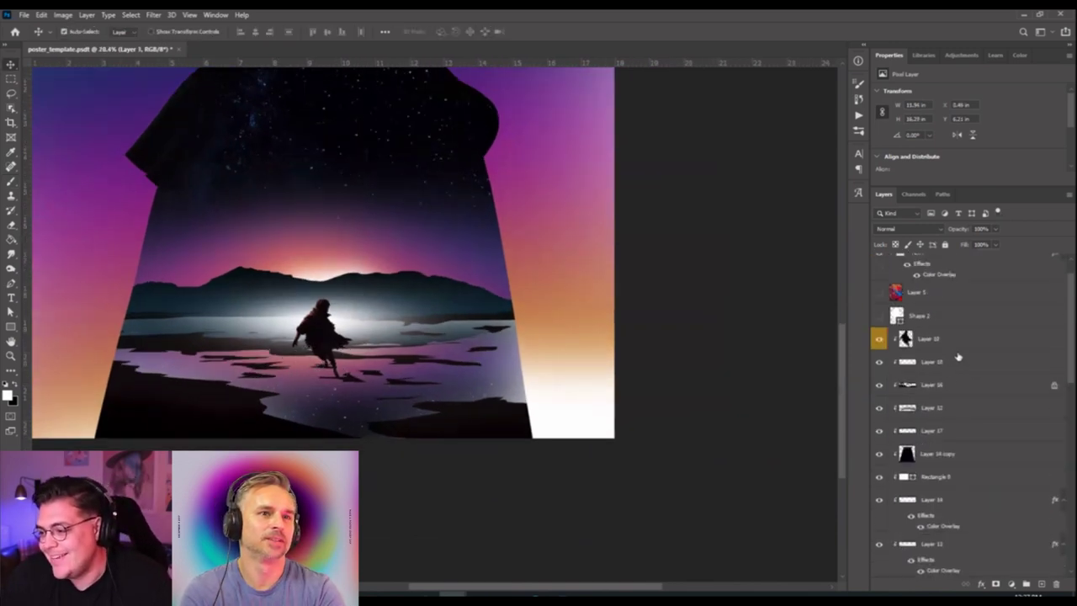
left_click(962, 347)
left_click_drag(978, 346, 977, 351)
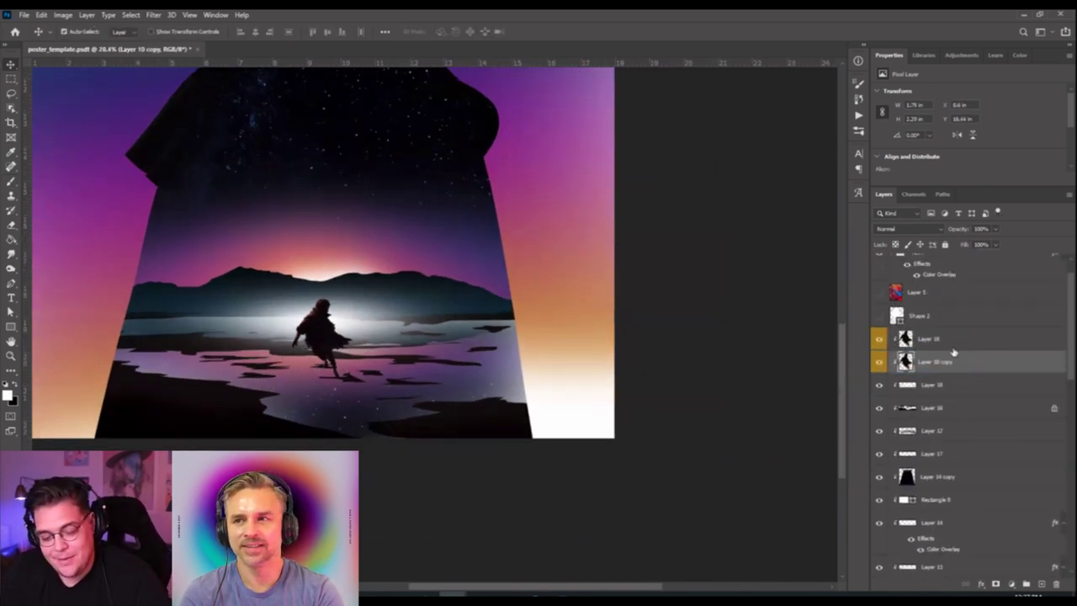
Flip the figure copy vertically and move it down below the figure's feet as a water reflection.
key("ctrl+t")
right_click(301, 331)
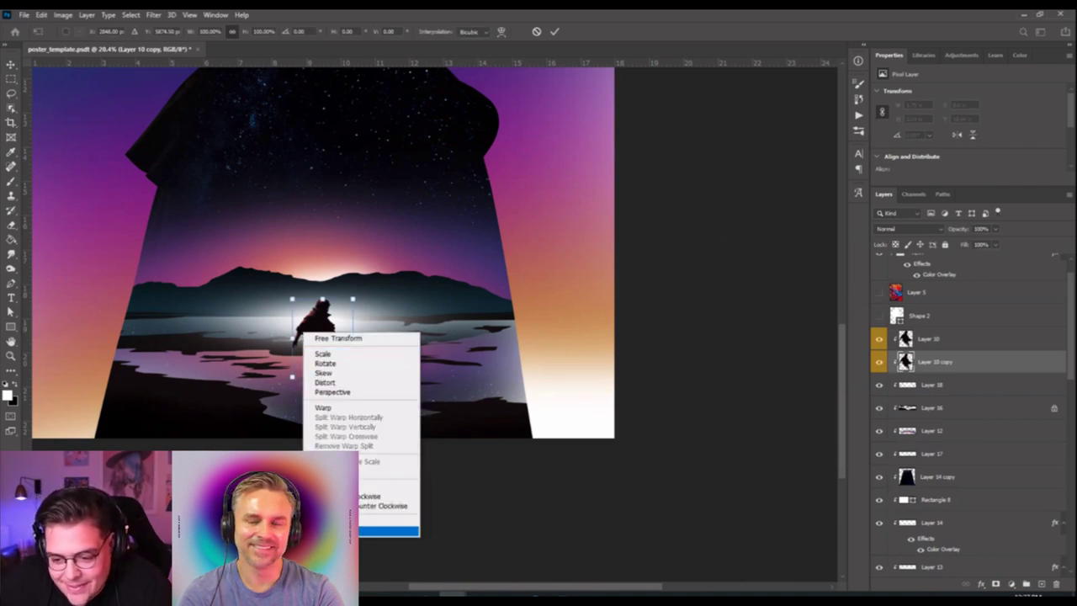
left_click(370, 530)
left_click_drag(329, 360, 334, 427)
key("Return")
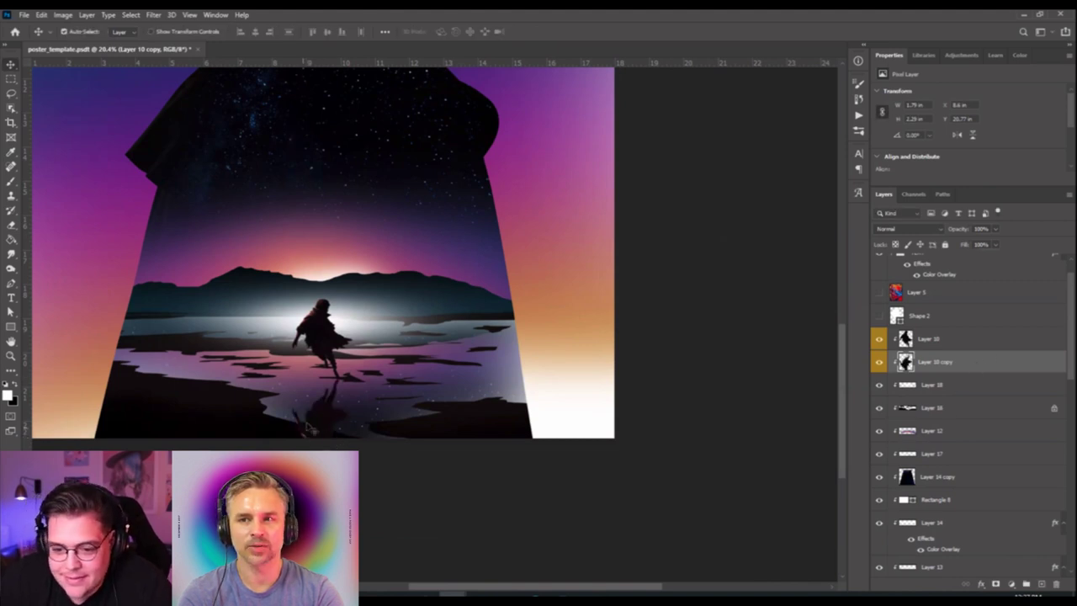
Add a layer mask to the reflection and fade its lower end with a soft, smaller Eraser brush.
scroll(324, 362, "down", 3)
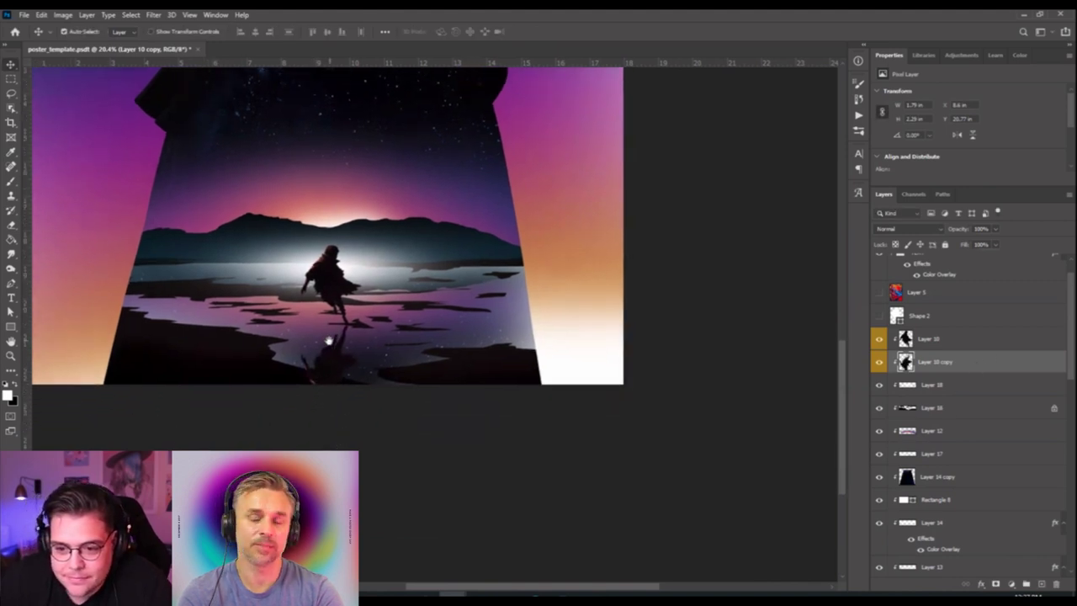
left_click(11, 223)
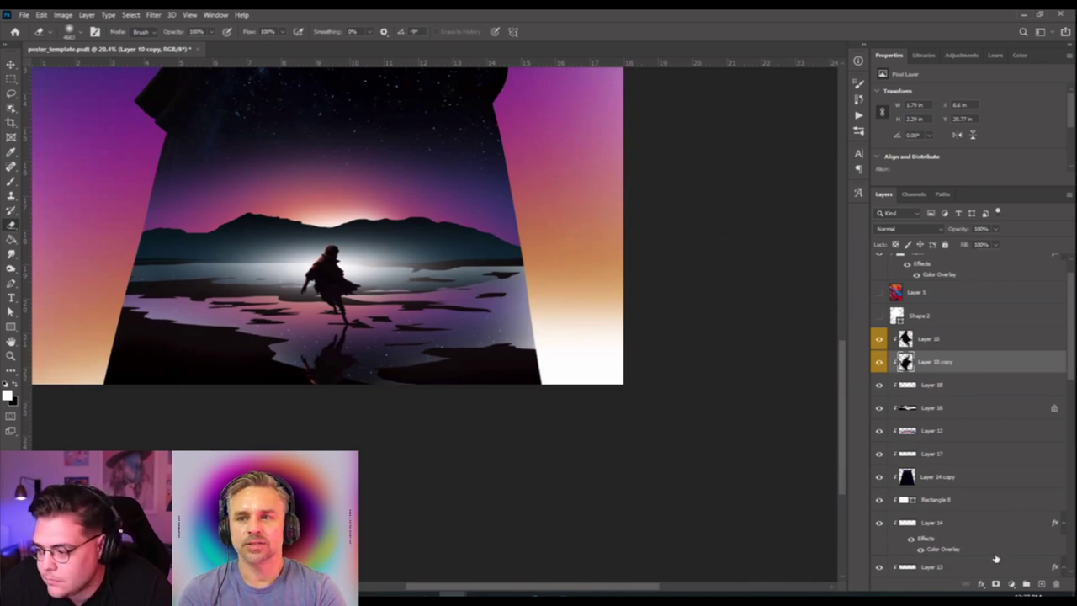
left_click(995, 584)
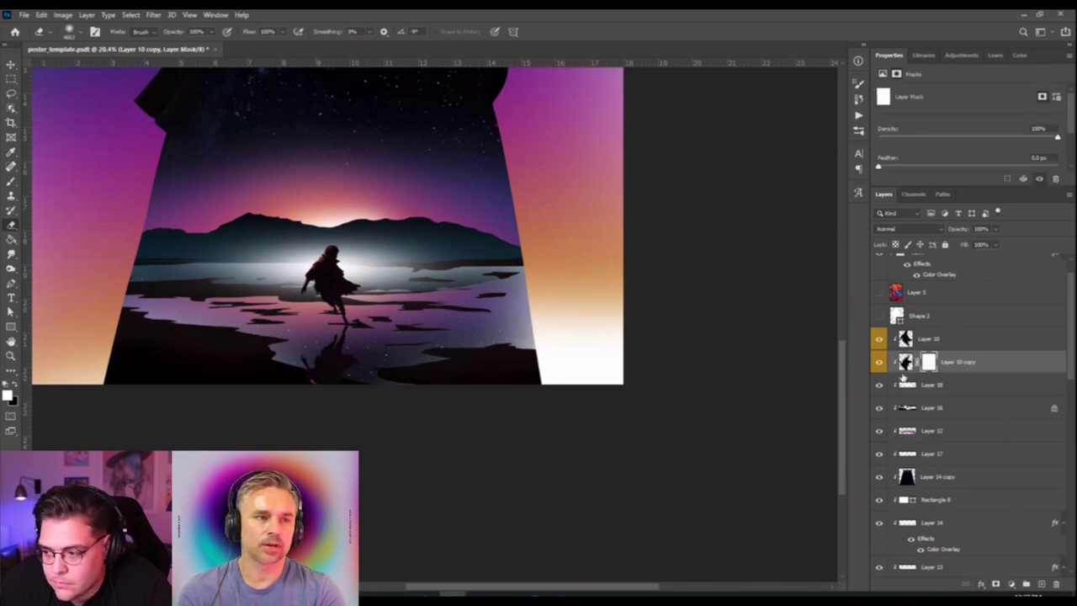
mouse_move(338, 353)
left_mouse_down()
mouse_move(160, 354)
mouse_move(359, 403)
mouse_move(438, 387)
left_mouse_up()
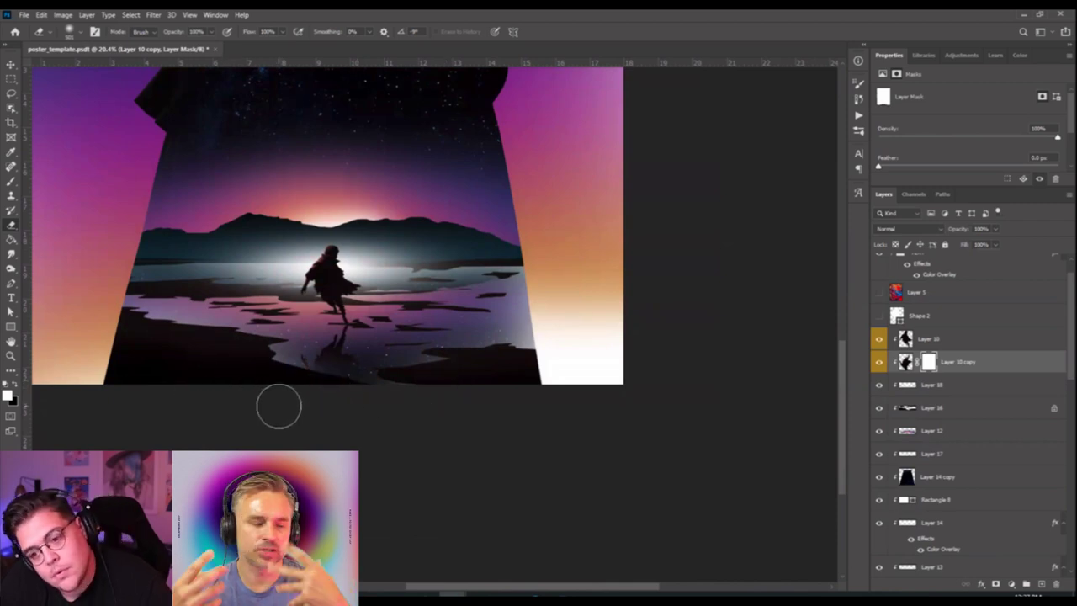
right_click(321, 368, "alt")
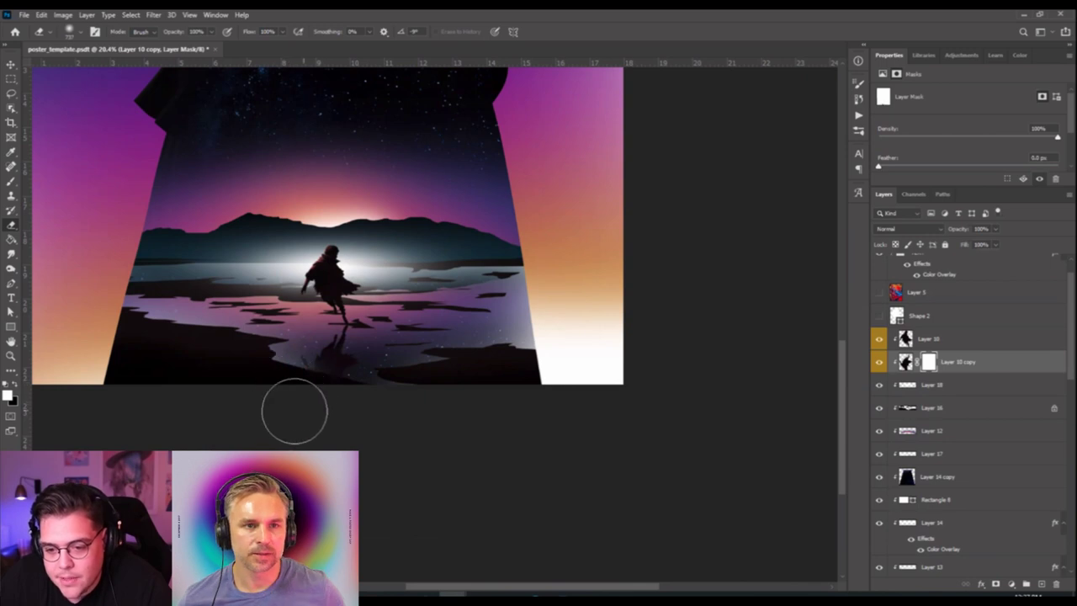
scroll(285, 406, "up", 2)
scroll(272, 391, "down", 2)
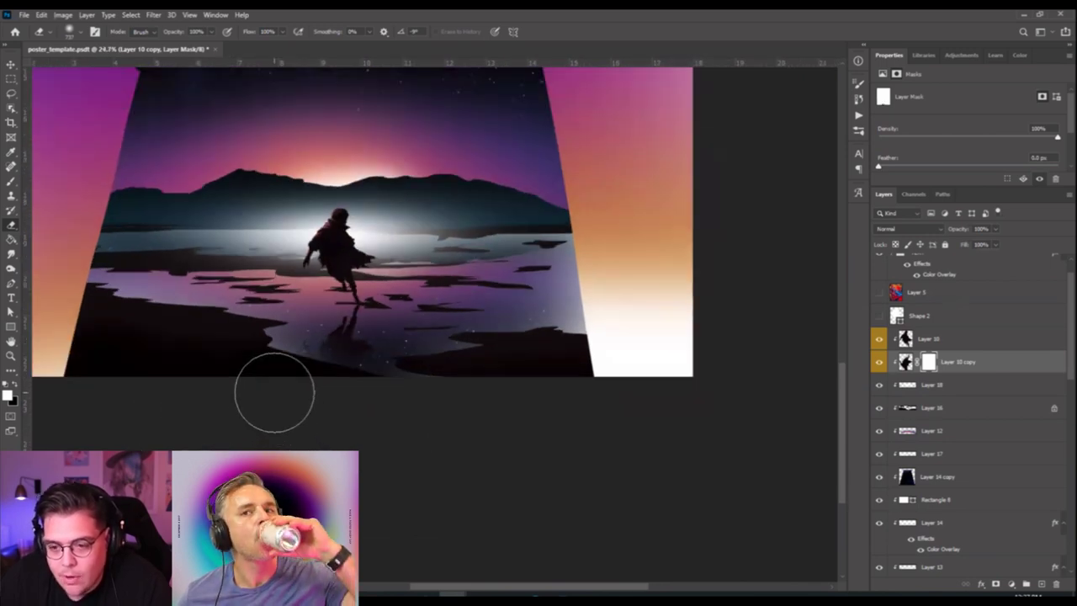
scroll(274, 394, "up", 1)
key("v")
scroll(274, 400, "down", 2)
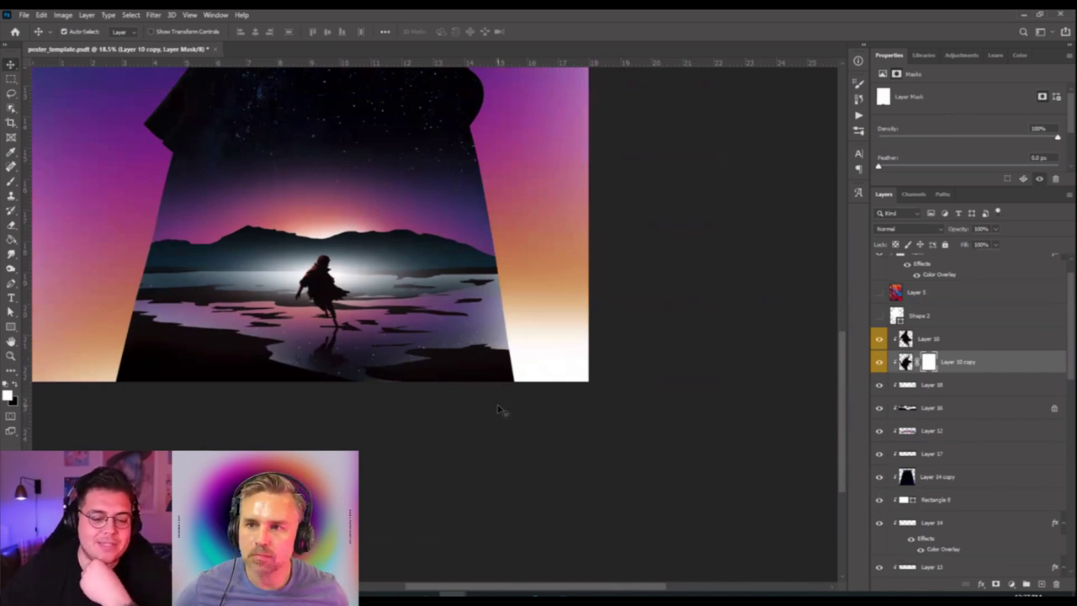
Identify the white glow layer by toggling its visibility, and lower its upper edge with Free Transform to about 2.76 in high.
left_click(368, 277)
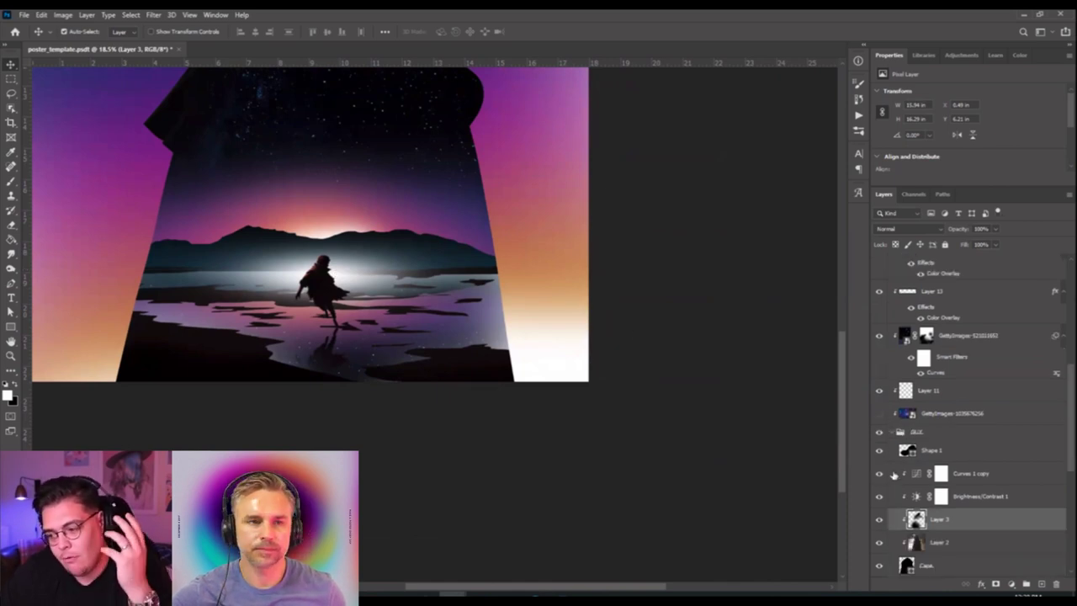
scroll(892, 467, "down", 1)
scroll(894, 354, "up", 2)
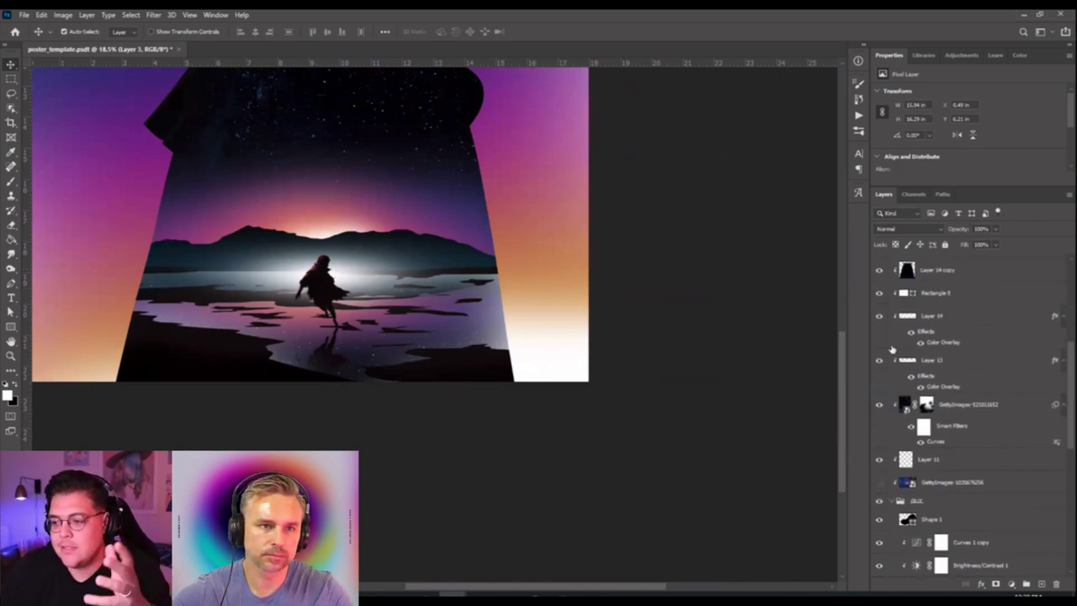
left_click(879, 317)
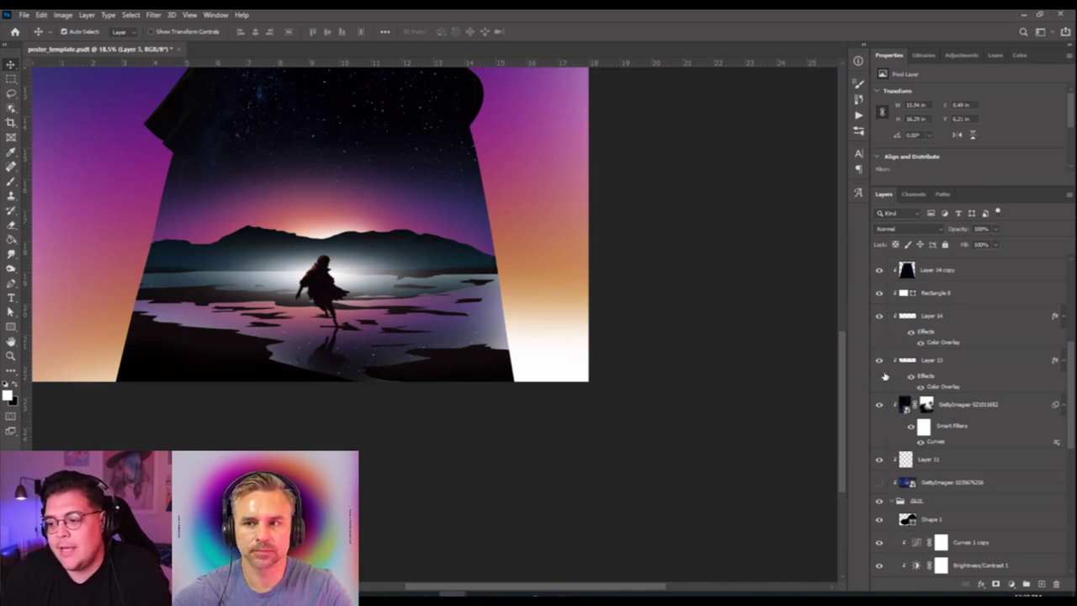
scroll(884, 377, "up", 6)
left_click(879, 316)
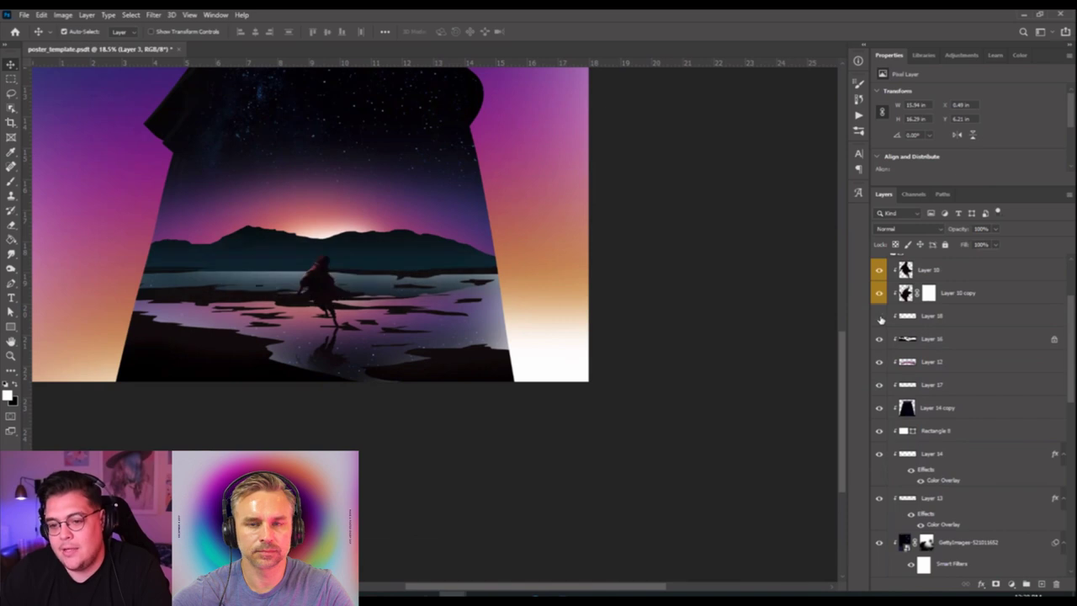
left_click(880, 316)
left_click(909, 324)
key("ctrl+t")
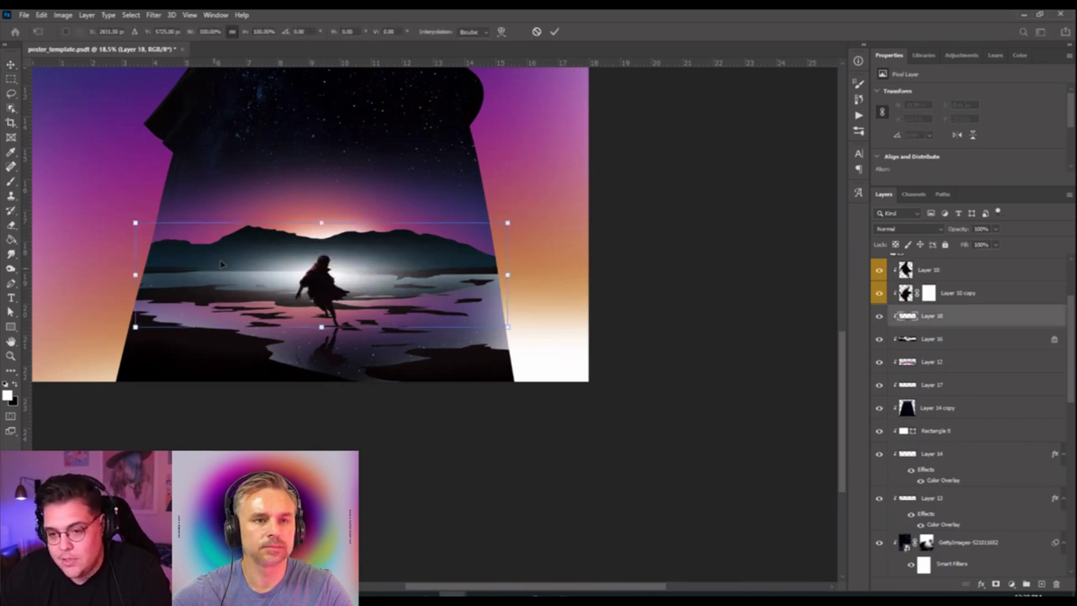
left_click_drag(324, 223, 329, 234)
key("Return")
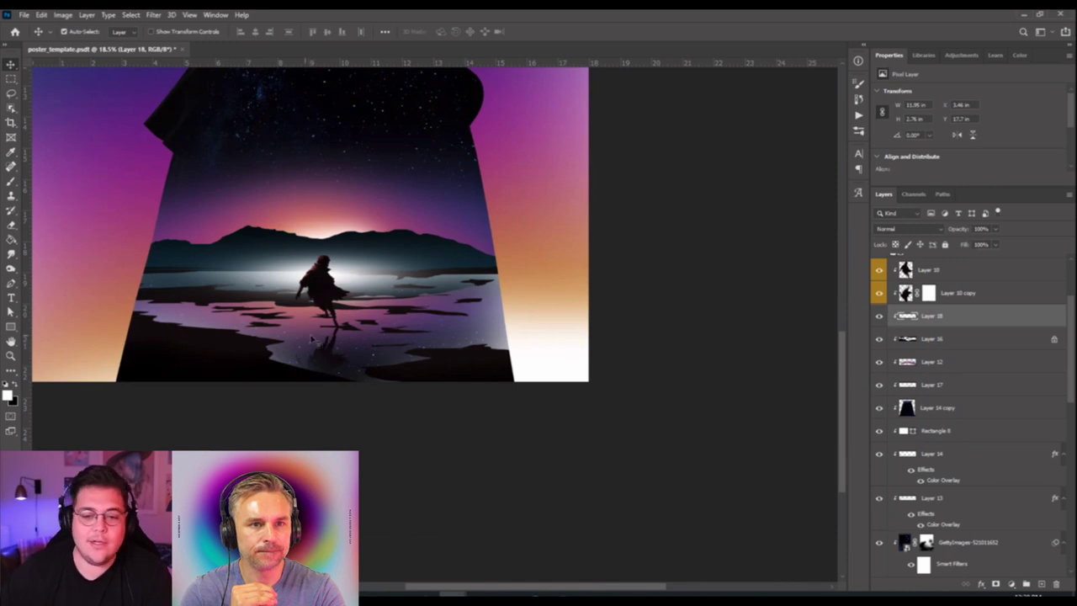
Apply a Color Overlay in muted green #71ac73 to the glow layer behind the figure, with Normal blend mode.
scroll(311, 340, "up", 3)
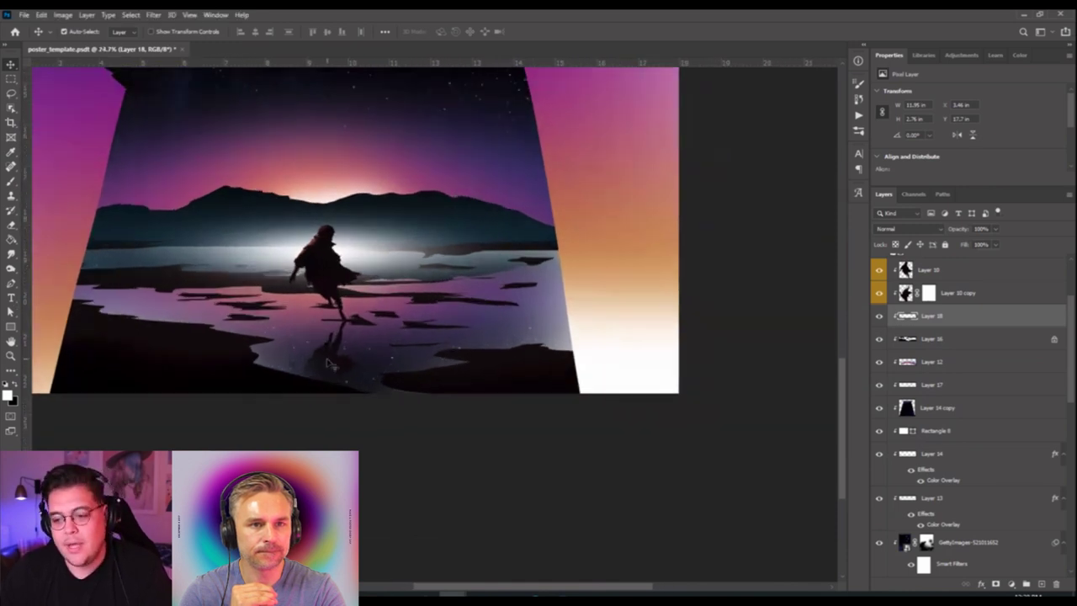
scroll(330, 363, "down", 3)
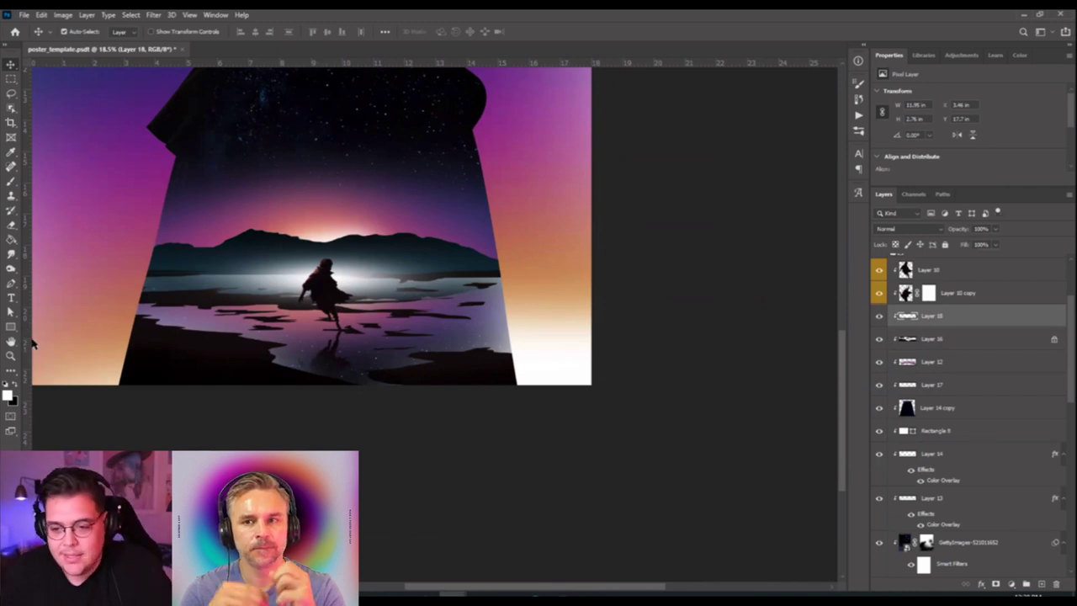
left_click(981, 584)
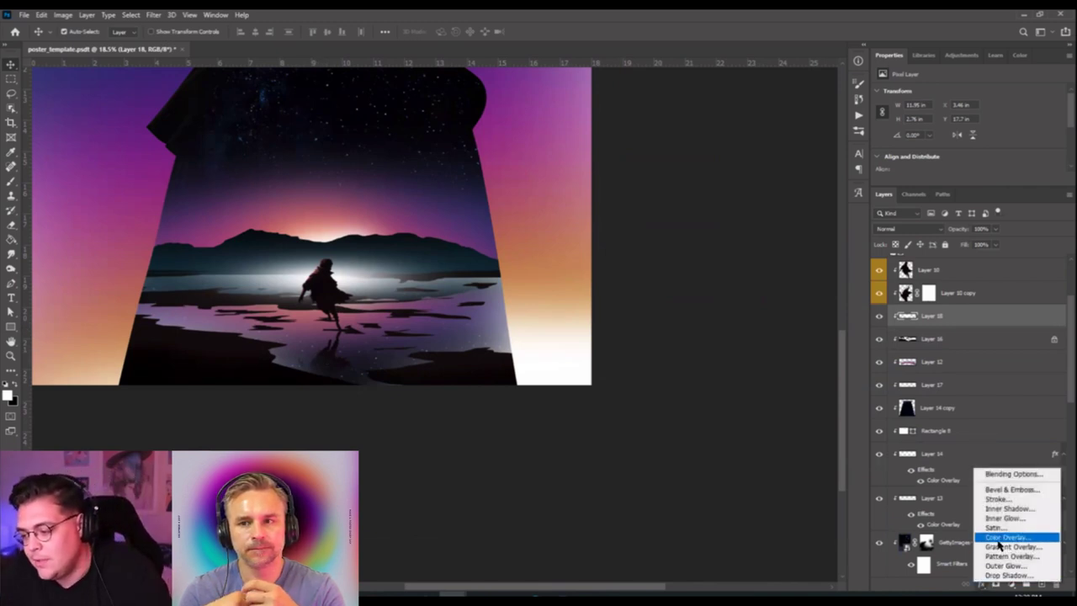
left_click(993, 538)
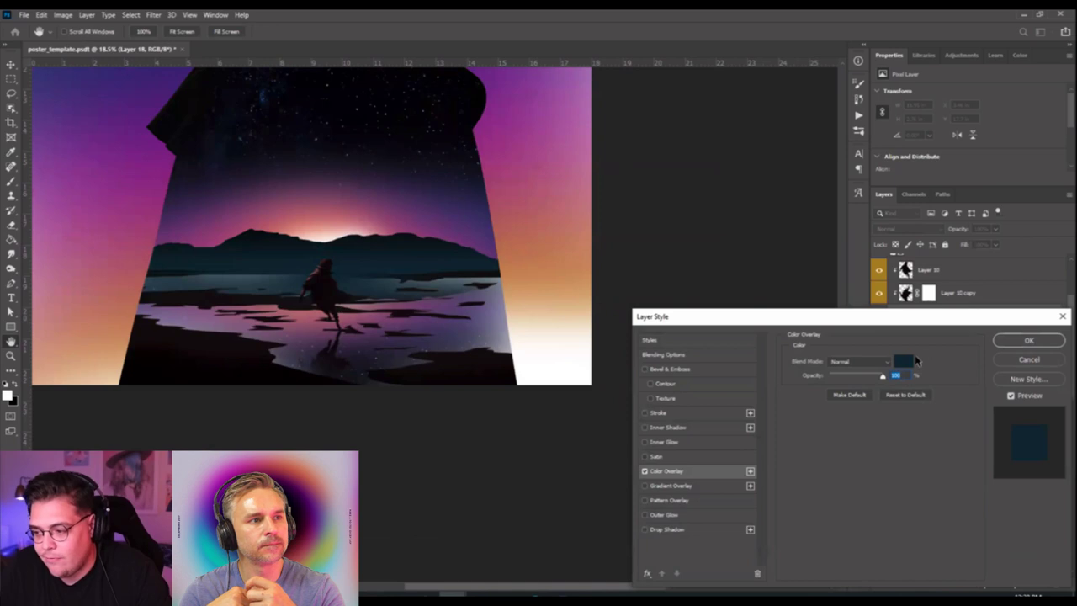
left_click(903, 360)
left_click(850, 402)
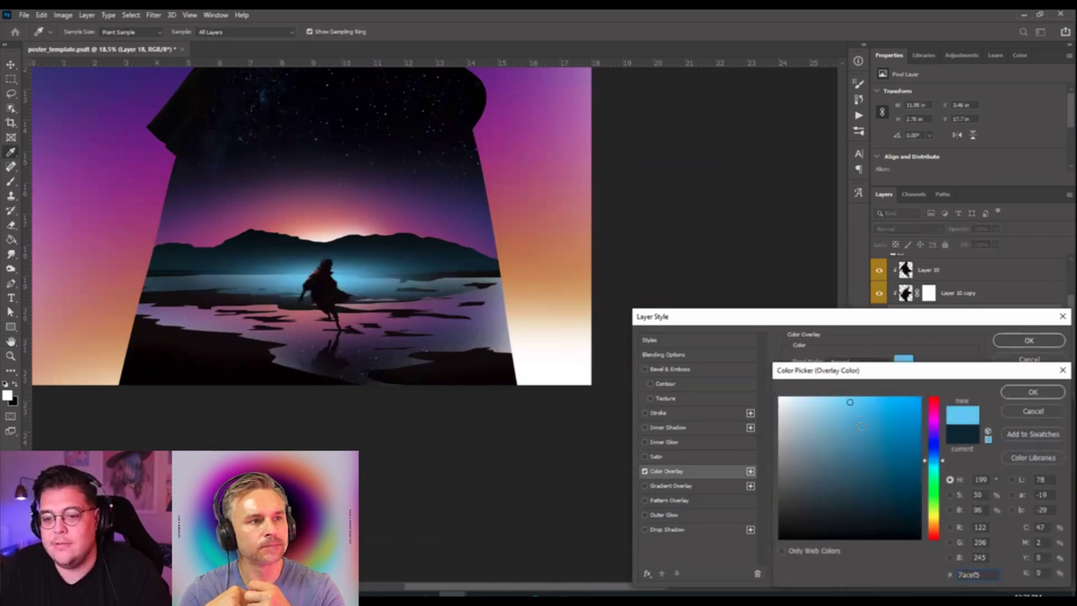
left_click_drag(943, 502, 941, 496)
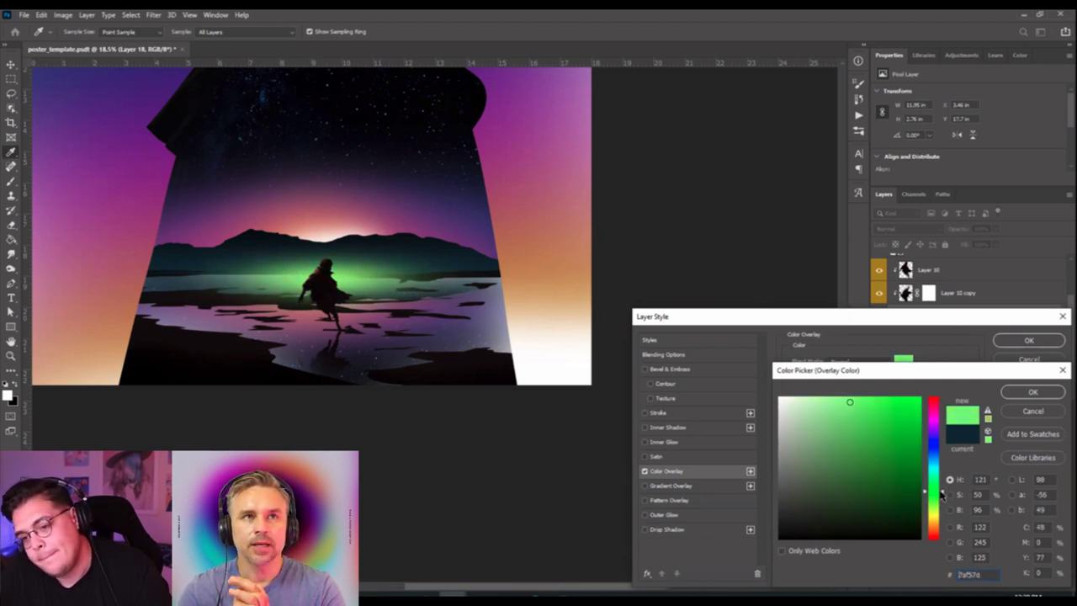
mouse_move(896, 450)
left_mouse_down()
mouse_move(867, 425)
mouse_move(826, 451)
mouse_move(826, 442)
left_mouse_up()
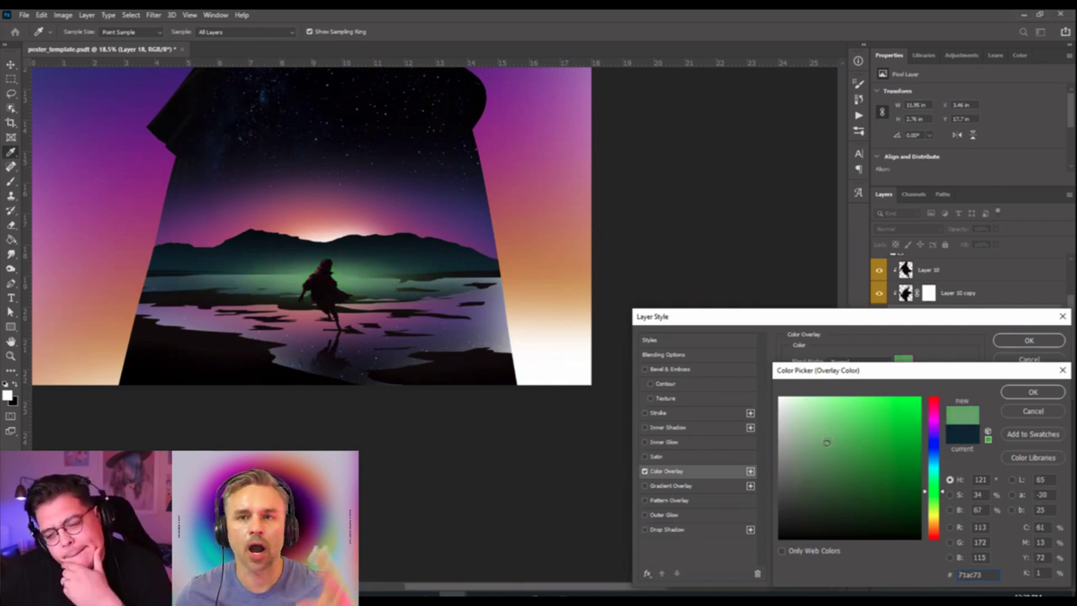
left_click(1015, 397)
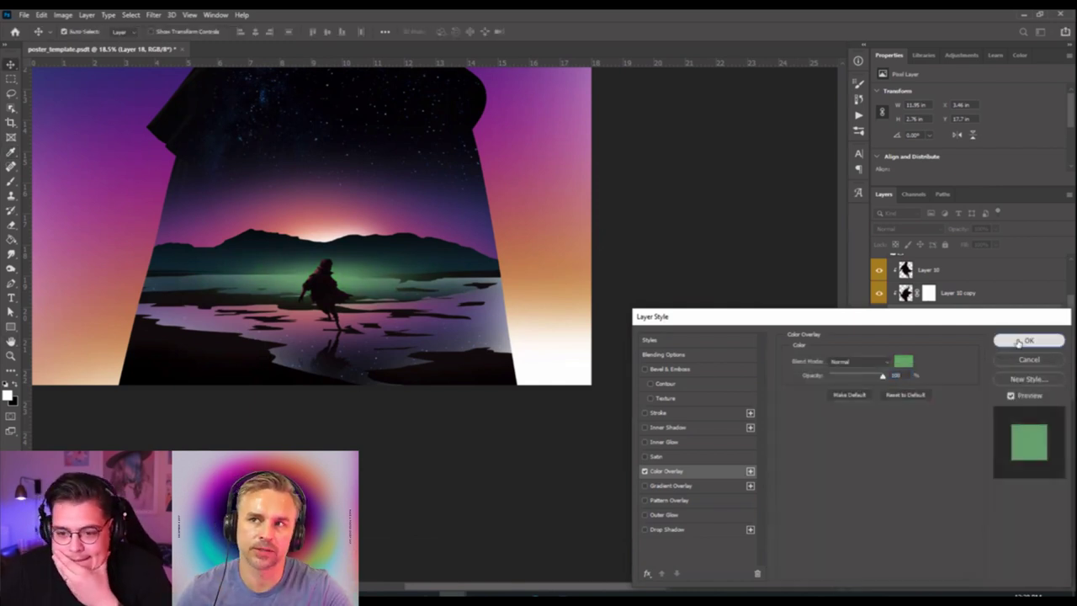
left_click(1021, 341)
Examine the whole poster and the green glow around the running figure.
left_click(223, 359)
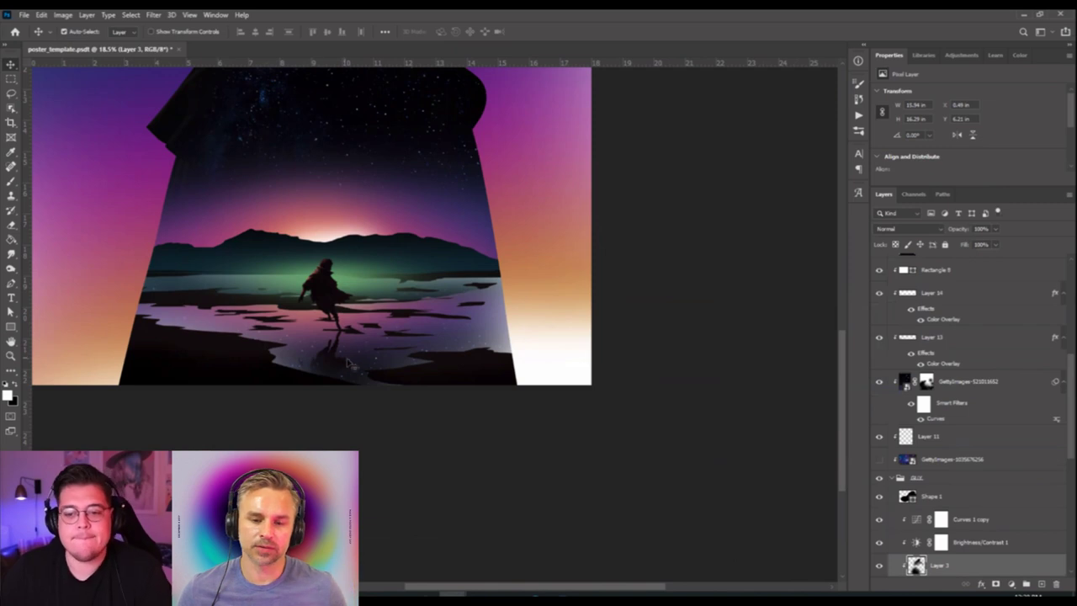
scroll(373, 382, "down", 6)
scroll(368, 402, "down", 1)
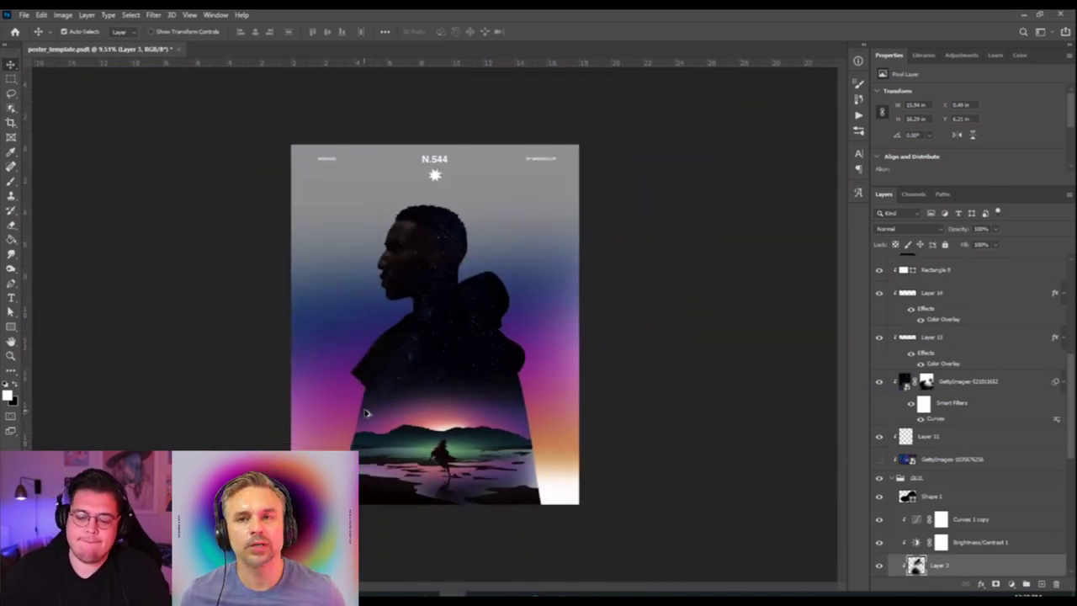
scroll(430, 479, "up", 2)
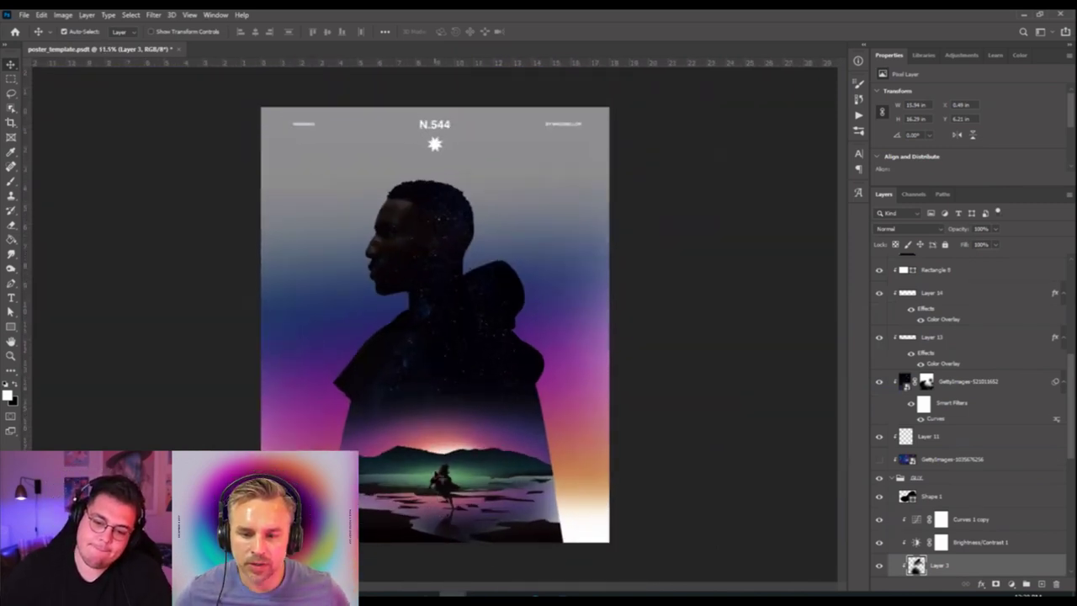
scroll(459, 476, "up", 4)
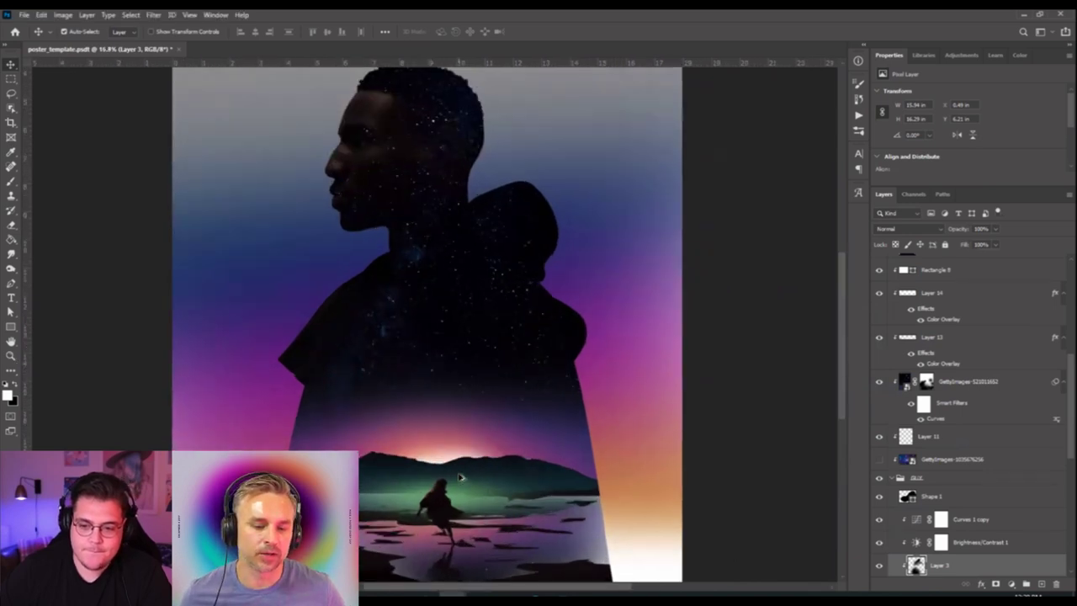
scroll(460, 477, "down", 3)
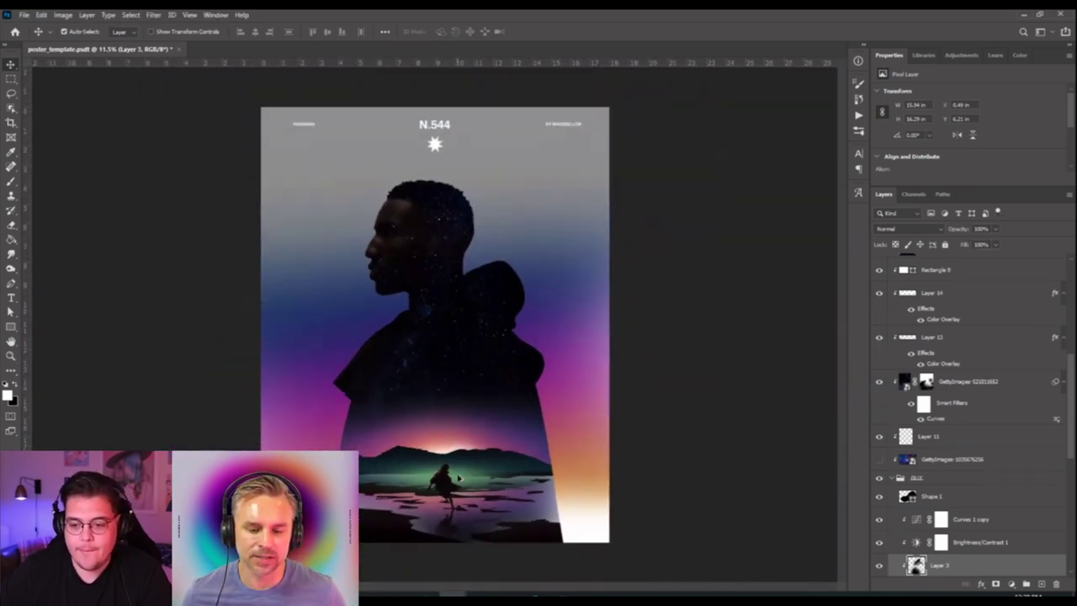
scroll(460, 478, "up", 1)
Add a new empty layer directly above the masked GettyImages starfield layer.
scroll(998, 461, "up", 4)
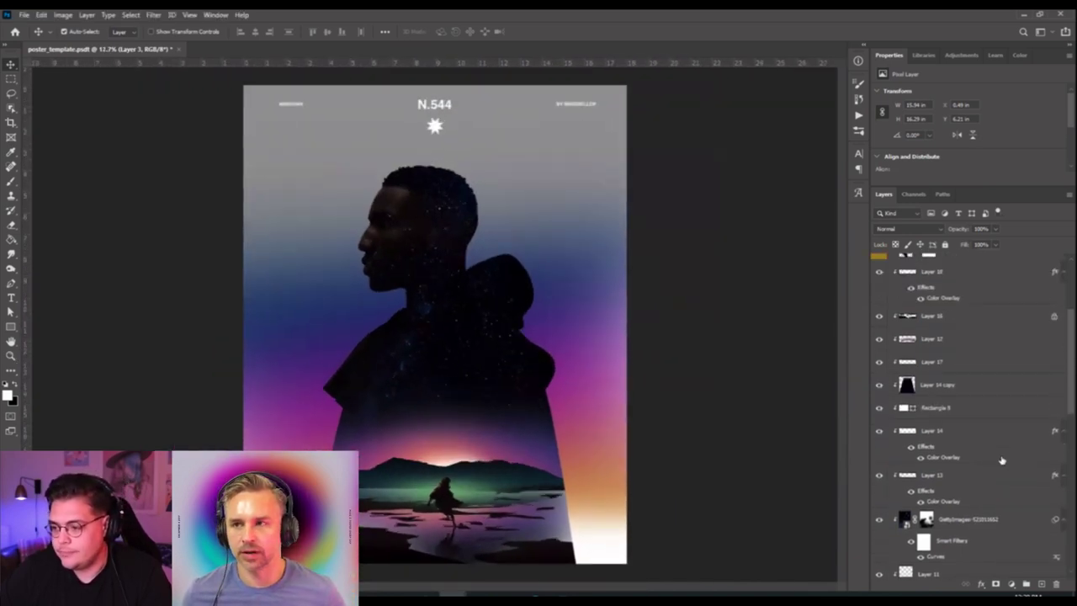
scroll(998, 461, "down", 1)
left_click(973, 419)
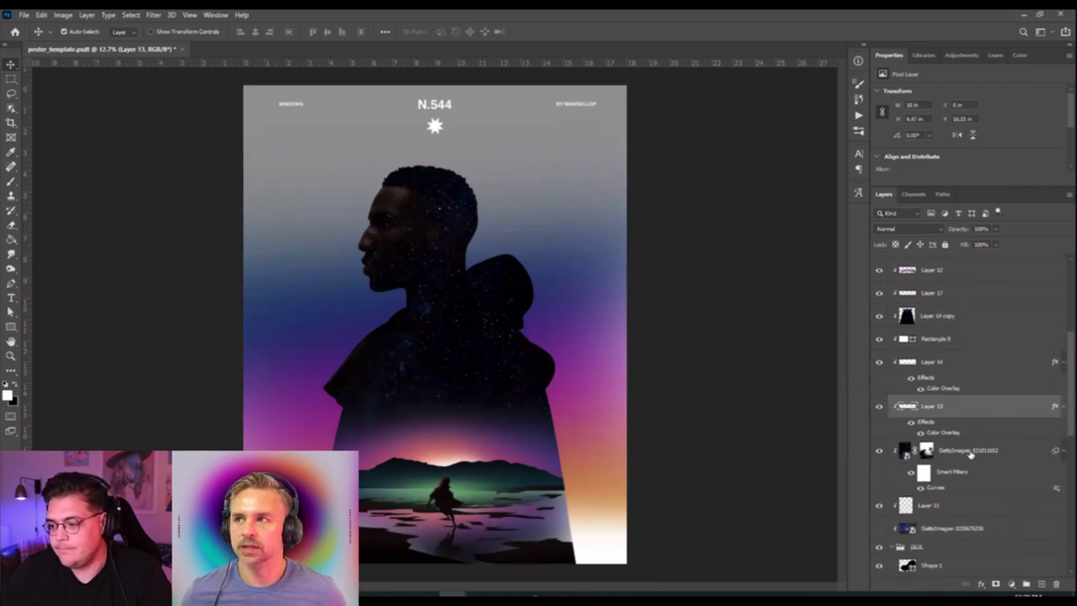
left_click(970, 452)
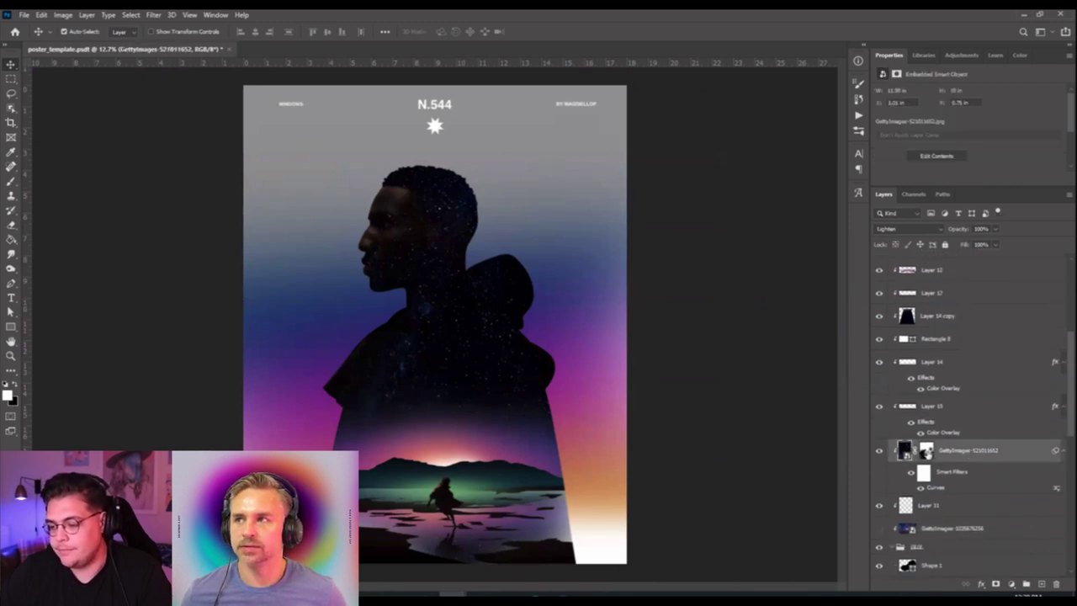
left_click(1043, 584)
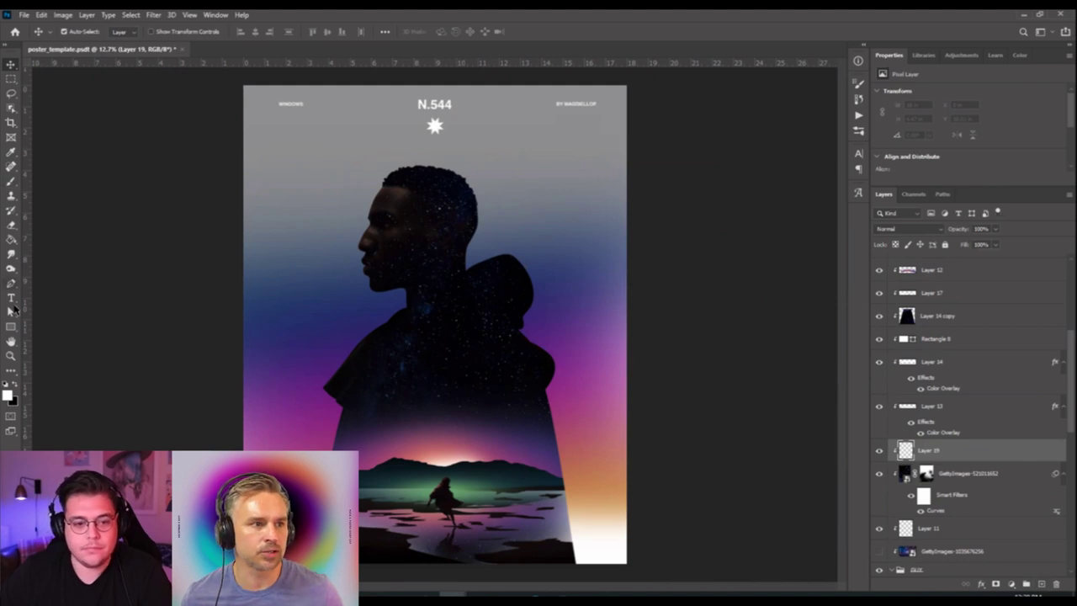
Undo the empty layer, draw a white circle about 2095 px wide over the sunset, and shift it slightly left.
key("ctrl+z")
left_click(11, 326)
left_click(54, 345)
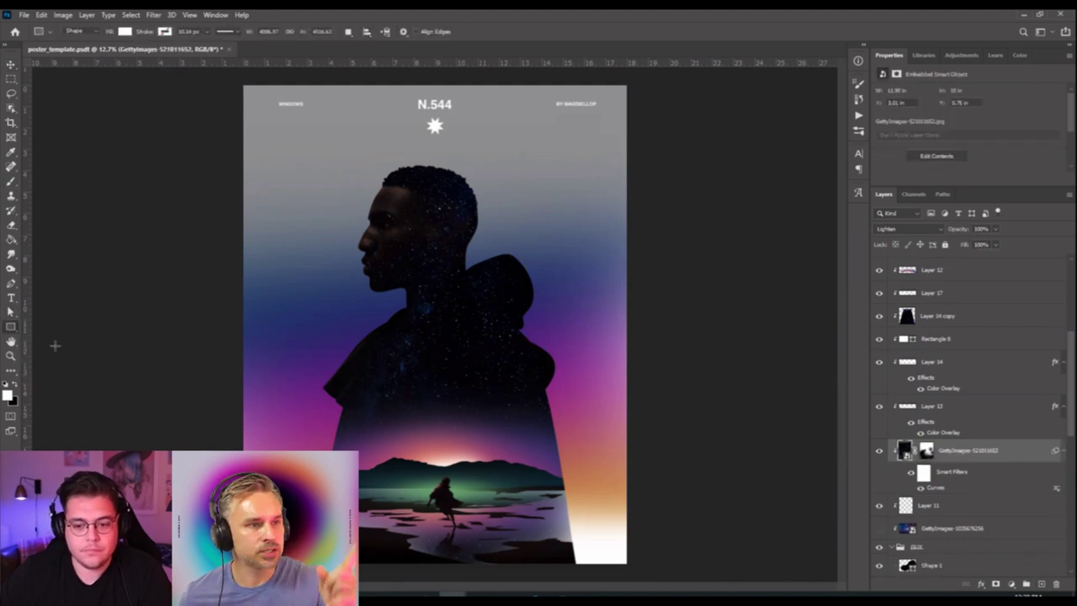
left_click_drag(379, 370, 570, 519)
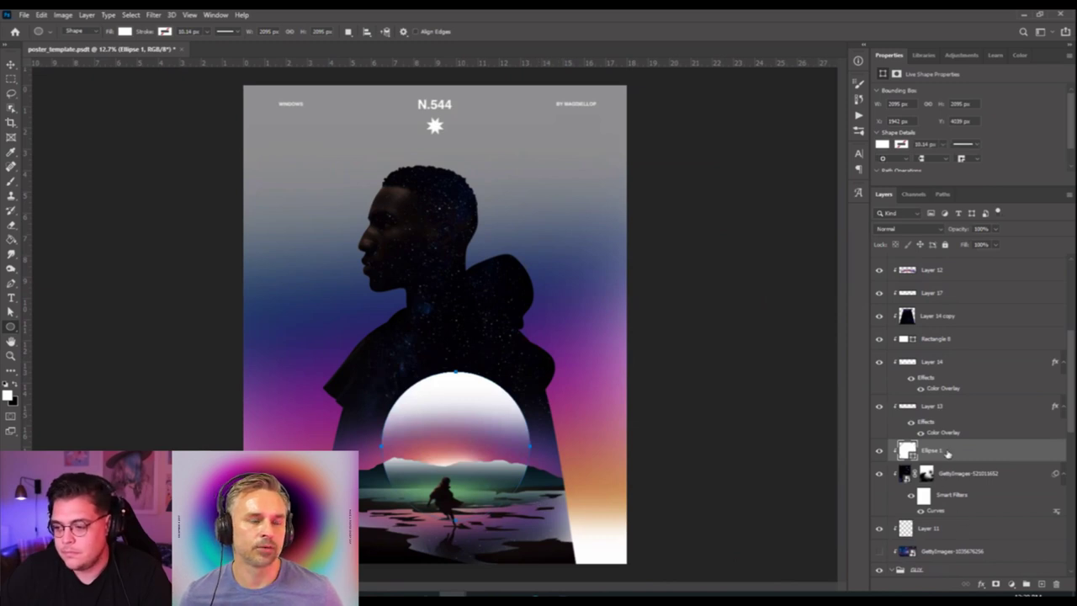
key("ctrl+t")
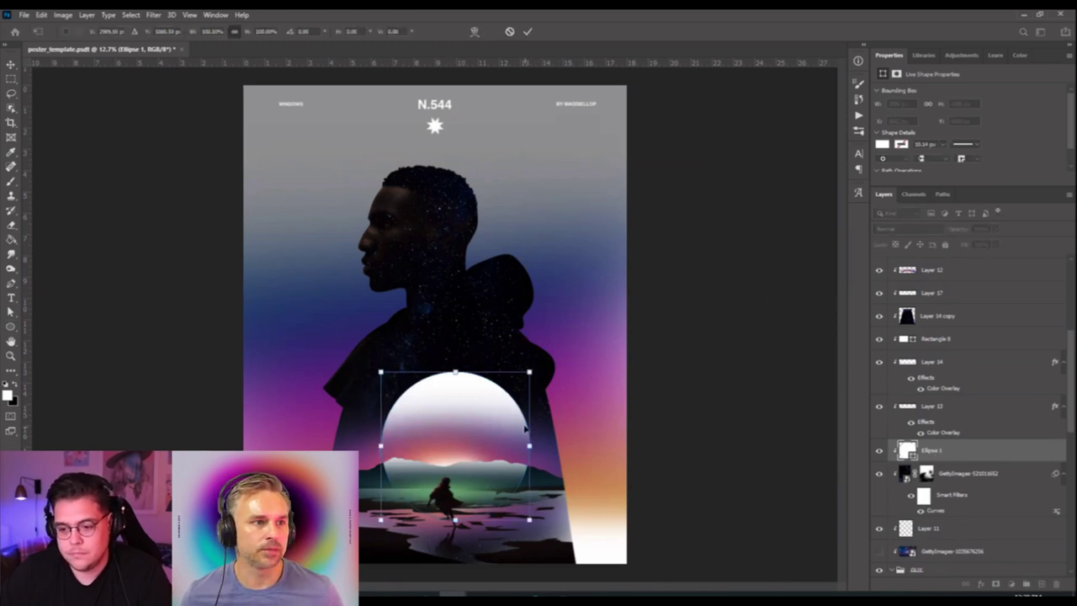
left_click_drag(521, 418, 510, 419)
key("Return")
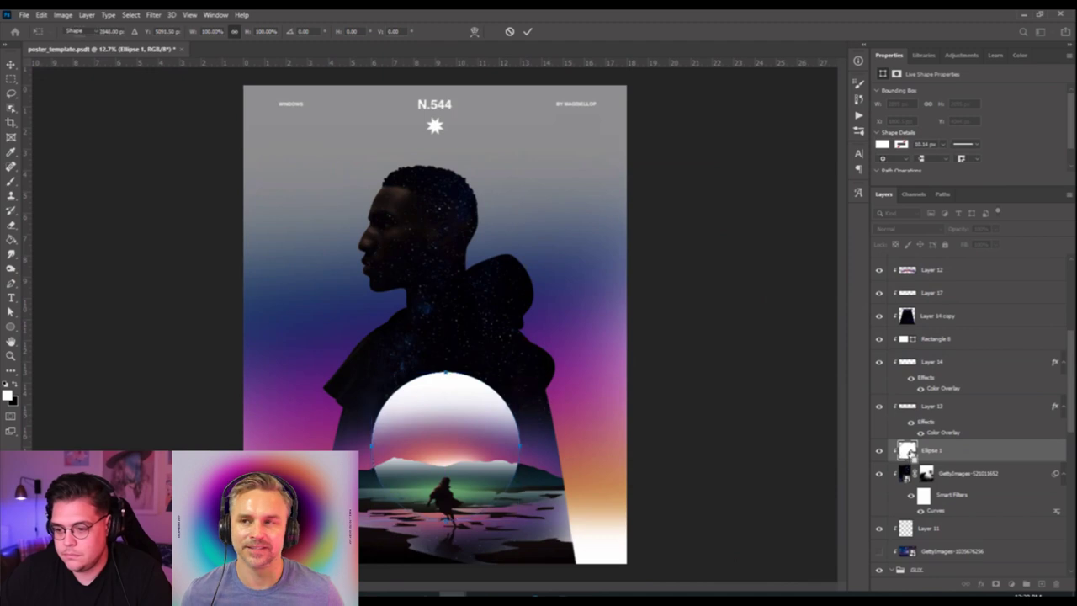
Load the circle's outline as a selection, hide the ellipse shape, and add an empty layer above it.
left_click(907, 450, "ctrl")
left_click(879, 450)
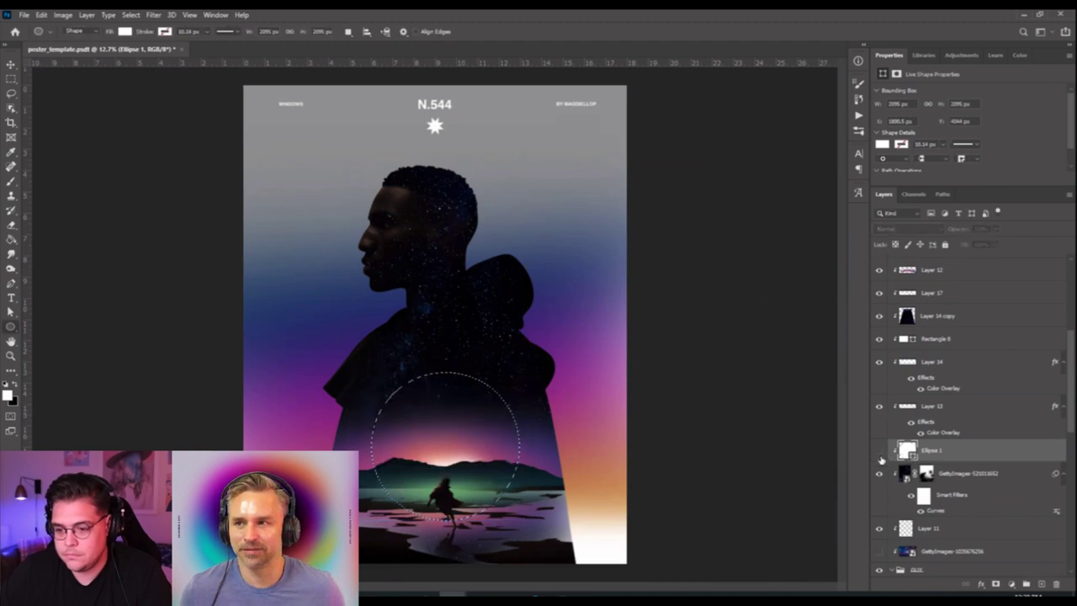
left_click(1042, 584)
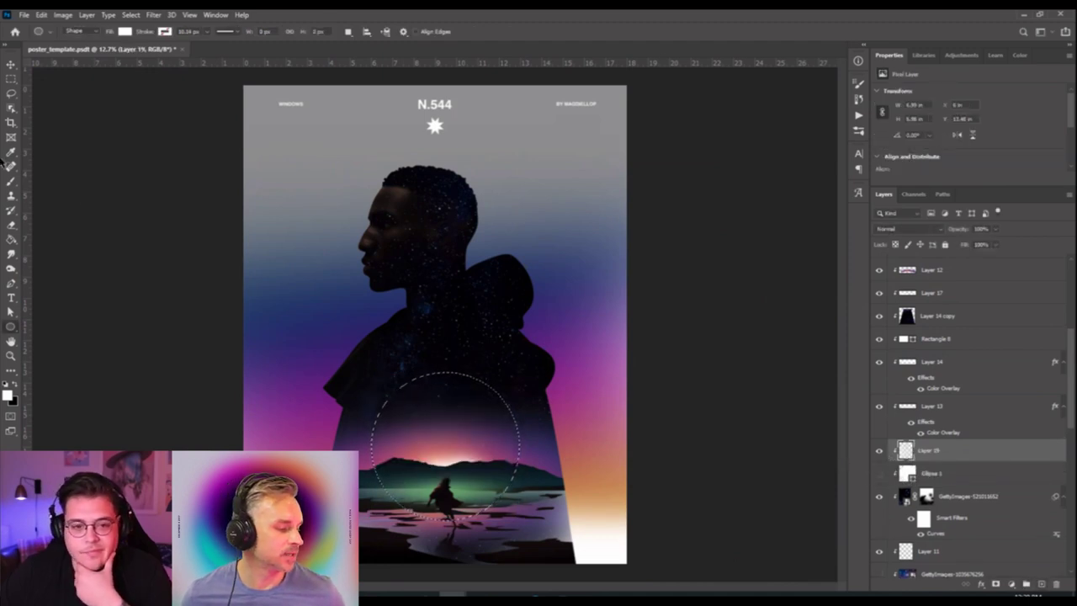
Paint soft white along the upper edge inside the circular selection, fading toward the horizon like a planet, and clear the selection.
key("b")
mouse_move(387, 367)
left_mouse_down()
mouse_move(461, 353)
mouse_move(408, 341)
mouse_move(388, 356)
mouse_move(643, 339)
left_mouse_up()
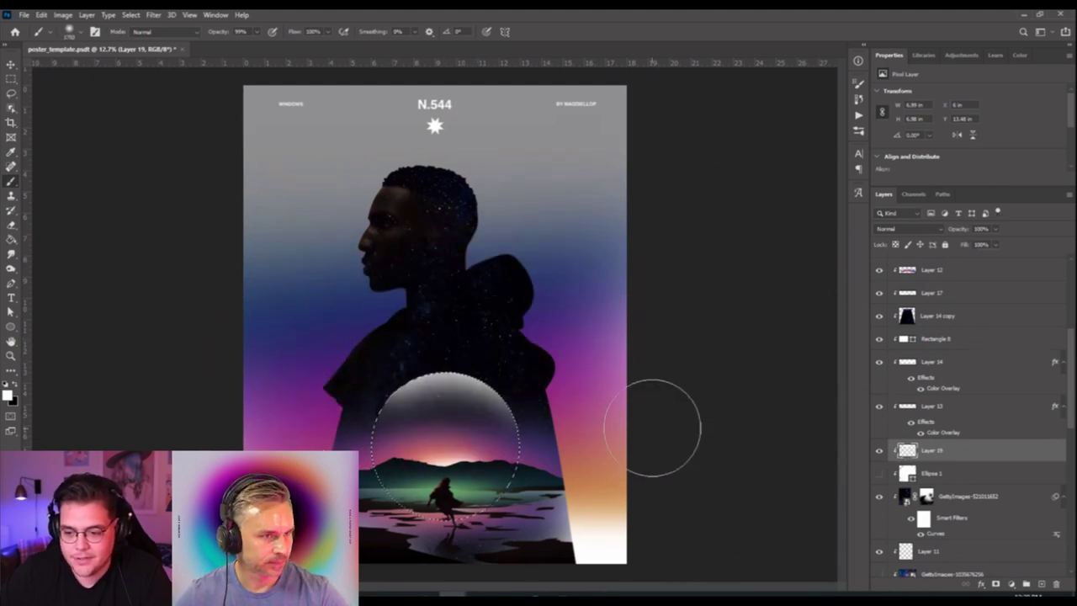
scroll(406, 513, "up", 2)
scroll(405, 514, "up", 1)
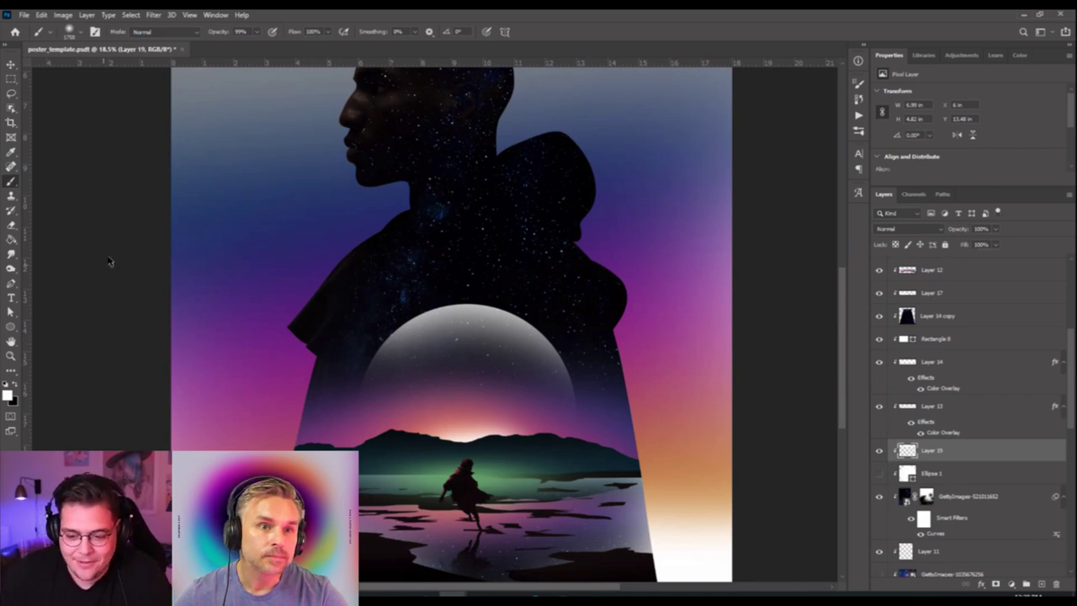
scroll(487, 465, "up", 2)
key("v")
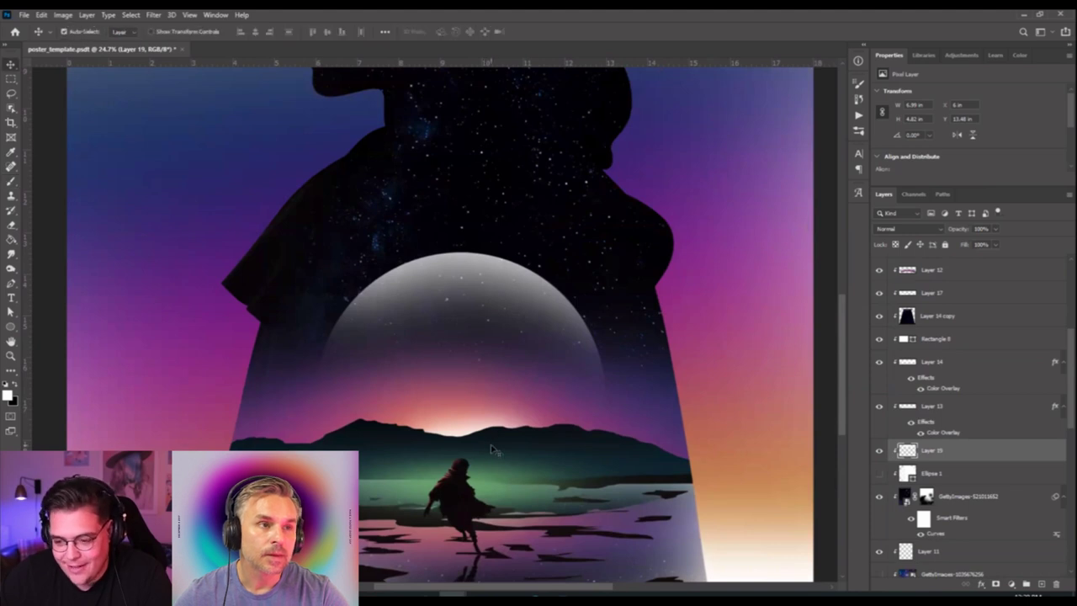
Apply a Color Overlay to the planet layer in dark green #467258, sampled from the landscape, with Normal blend mode.
left_click(880, 452)
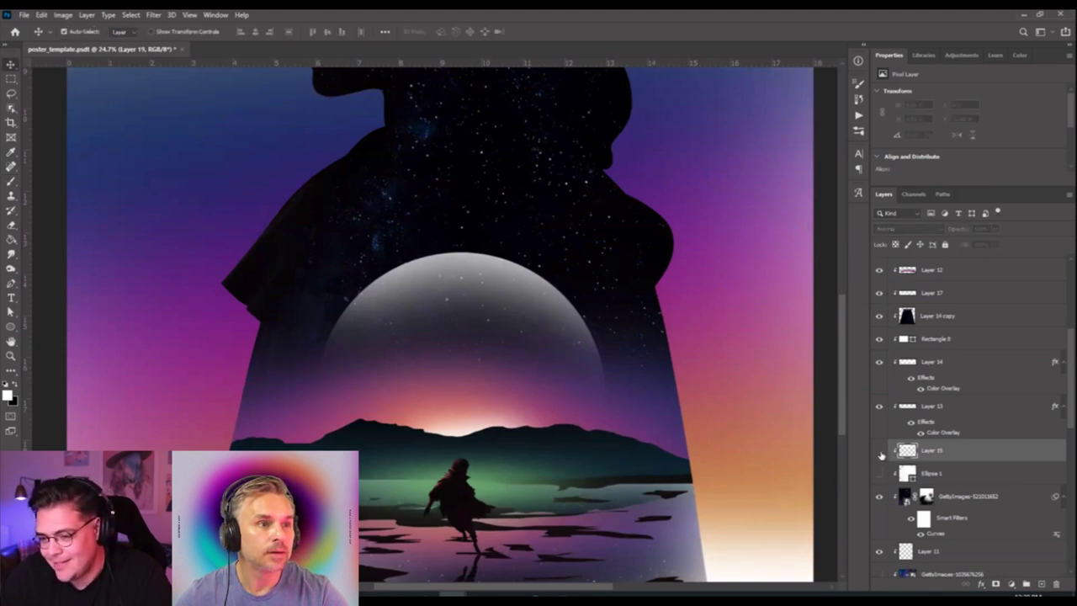
left_click(880, 452)
left_click(982, 586)
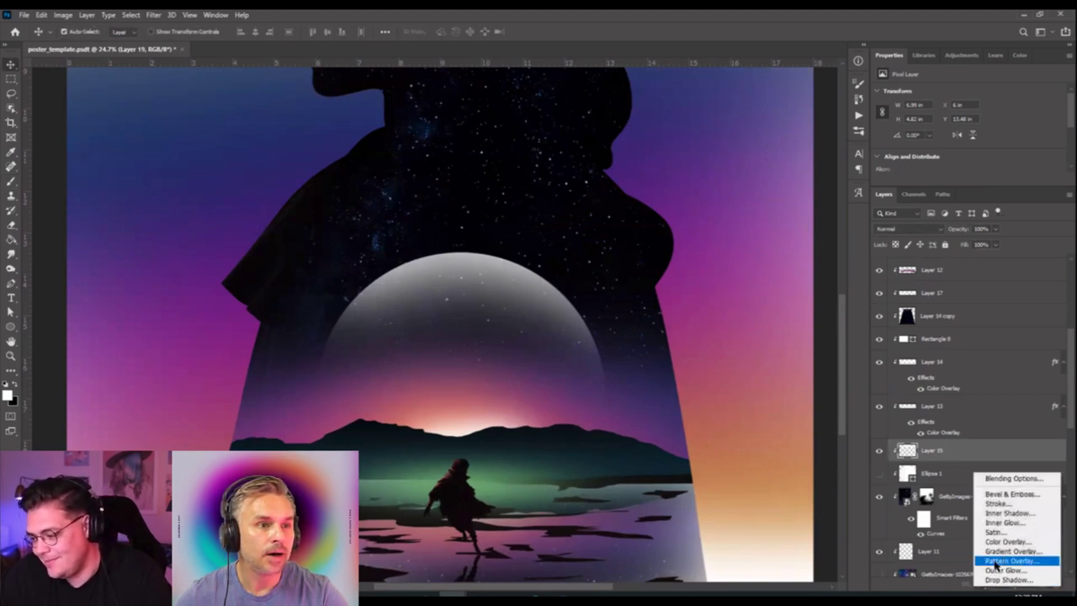
left_click(997, 542)
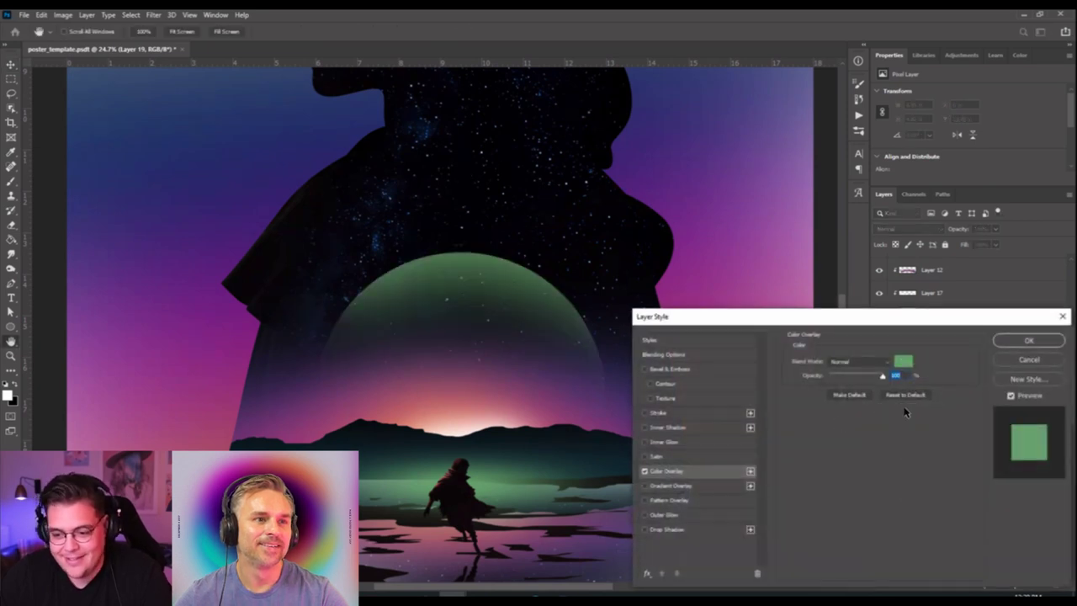
left_click(903, 361)
left_click_drag(936, 516, 942, 528)
mouse_move(901, 459)
left_mouse_down()
mouse_move(896, 418)
mouse_move(897, 434)
mouse_move(877, 416)
mouse_move(868, 482)
mouse_move(866, 452)
mouse_move(827, 409)
mouse_move(881, 416)
mouse_move(881, 405)
left_mouse_up()
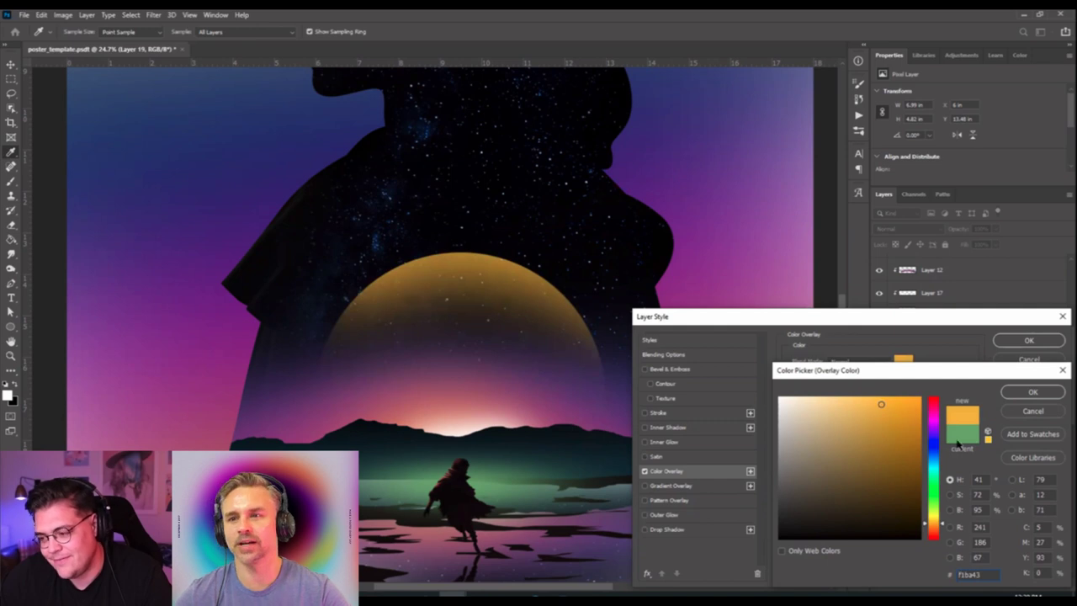
left_click_drag(935, 469, 933, 510)
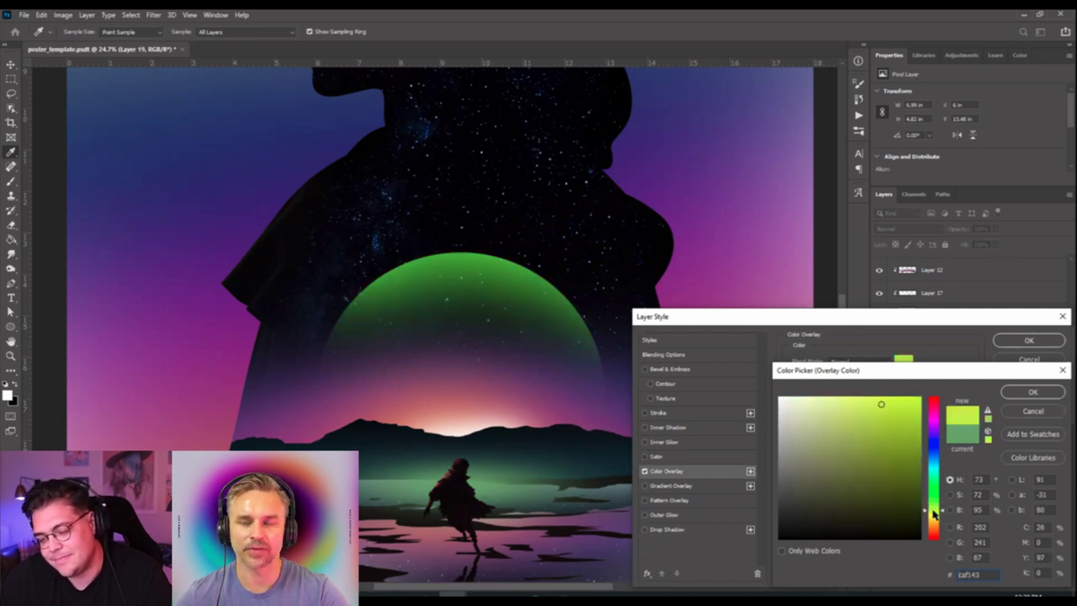
left_click(518, 464)
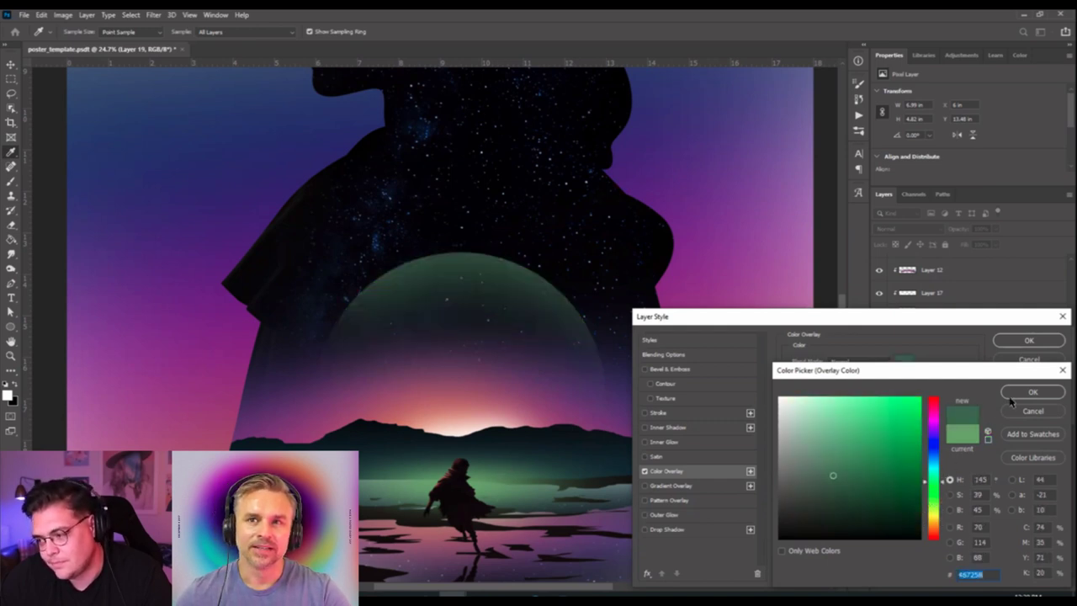
left_click(1032, 392)
left_click(1029, 341)
Compare the poster with and without the green planet, and leave the planet layer hidden.
scroll(532, 417, "down", 5)
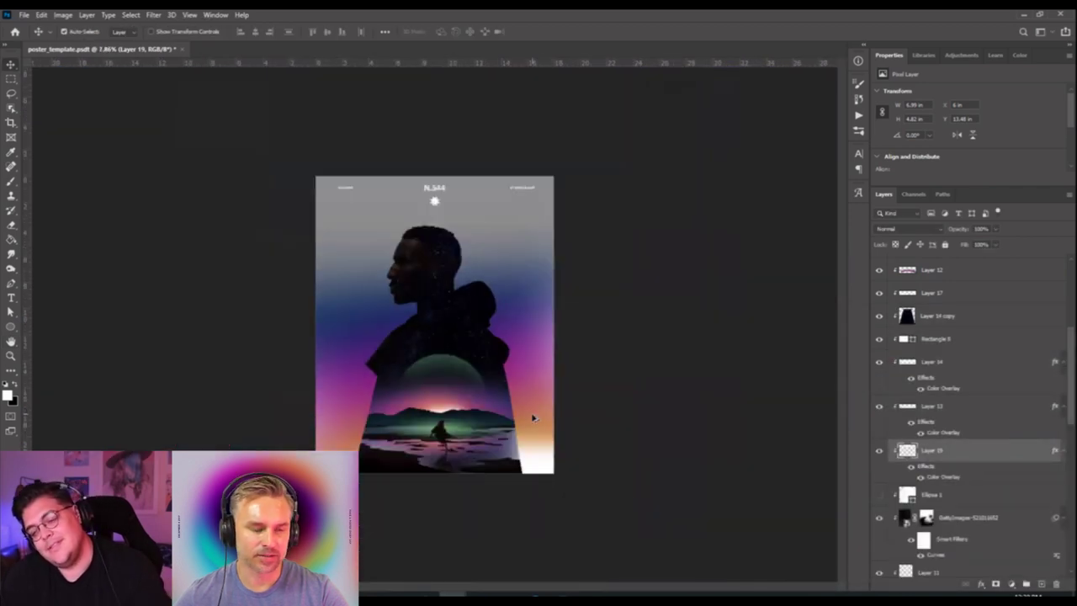
scroll(521, 417, "up", 3)
scroll(522, 418, "down", 1)
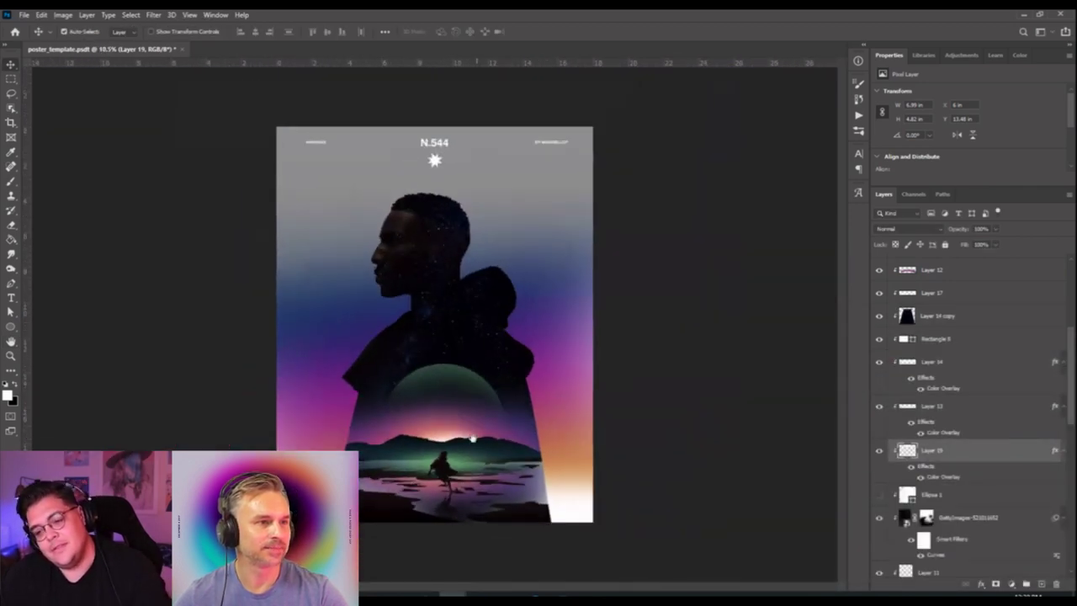
scroll(429, 449, "up", 3)
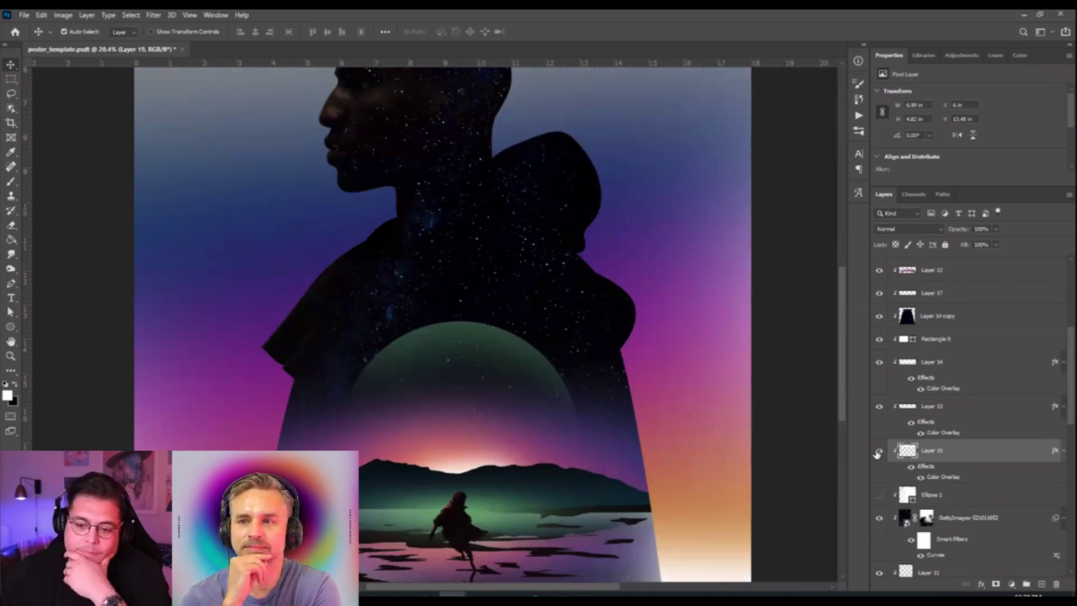
scroll(463, 491, "down", 3)
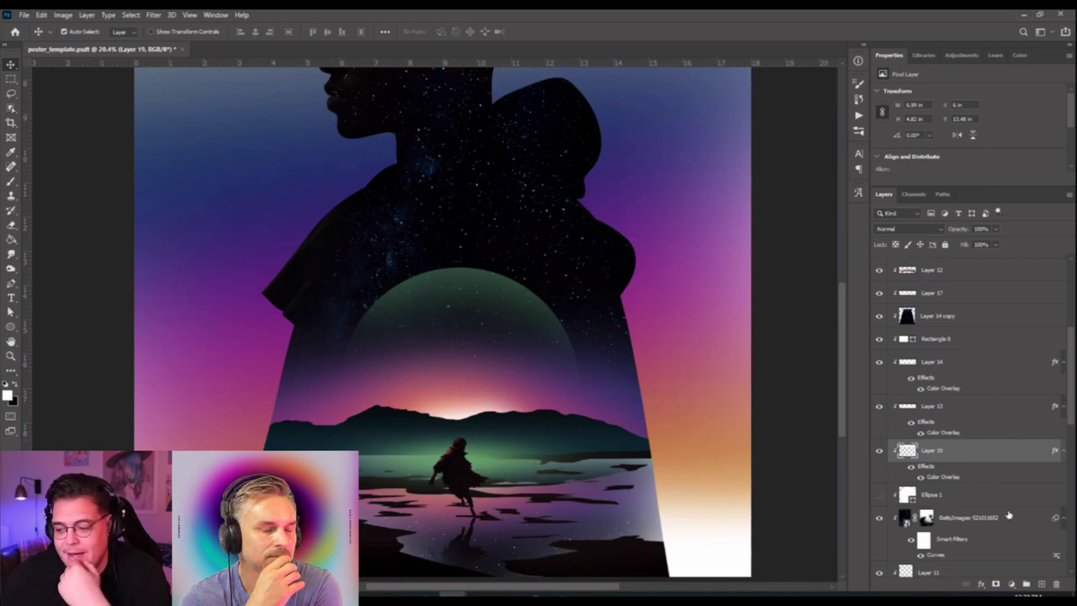
left_click(879, 453)
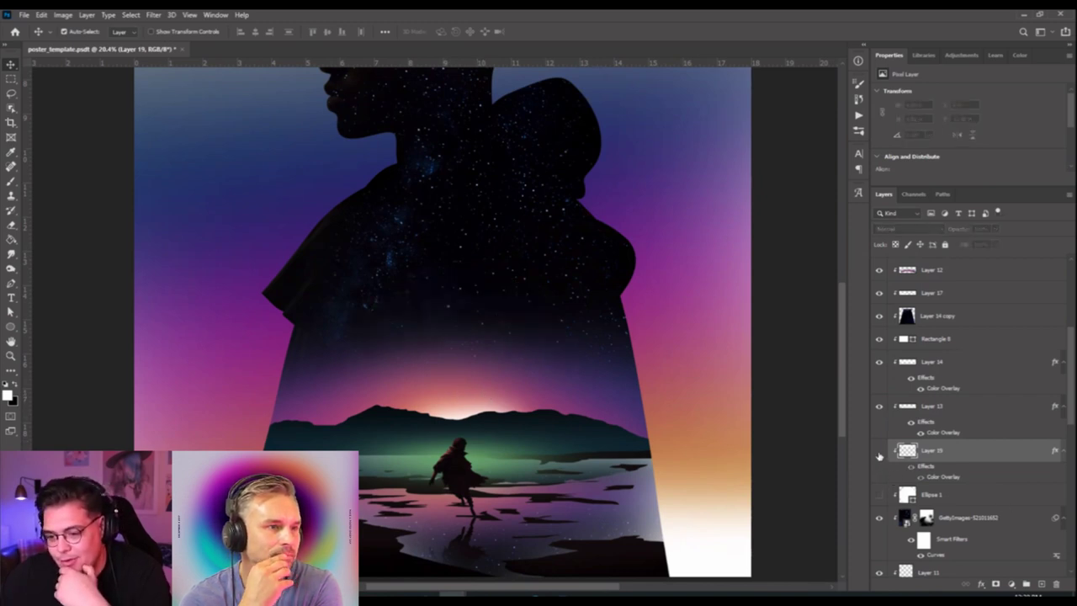
left_click(880, 452)
left_click(879, 453)
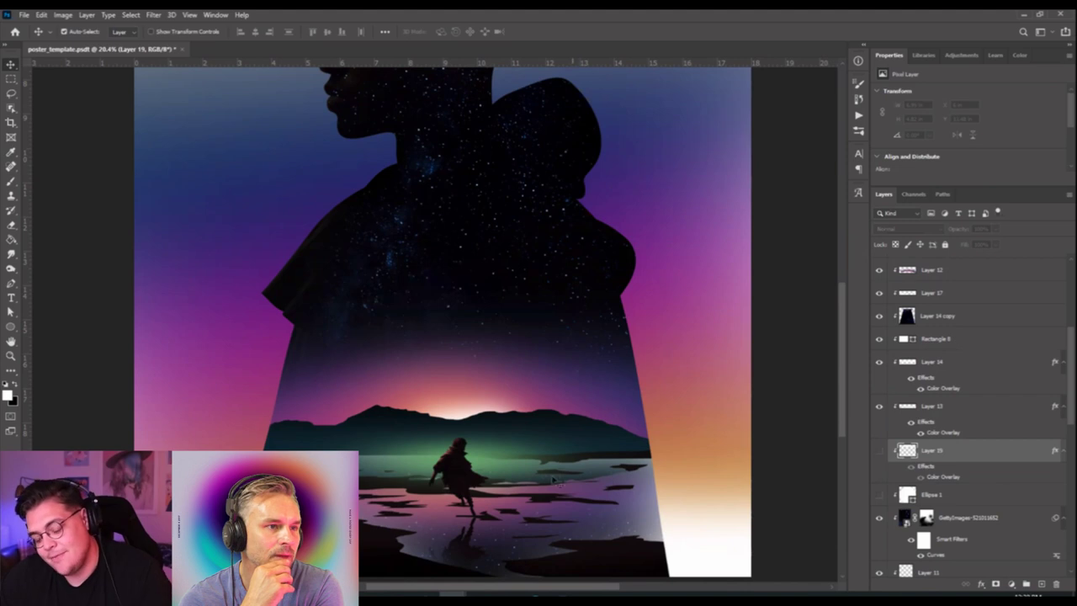
Examine the whole poster and the sunset water scene with the running figure inside the silhouette.
scroll(555, 481, "down", 5)
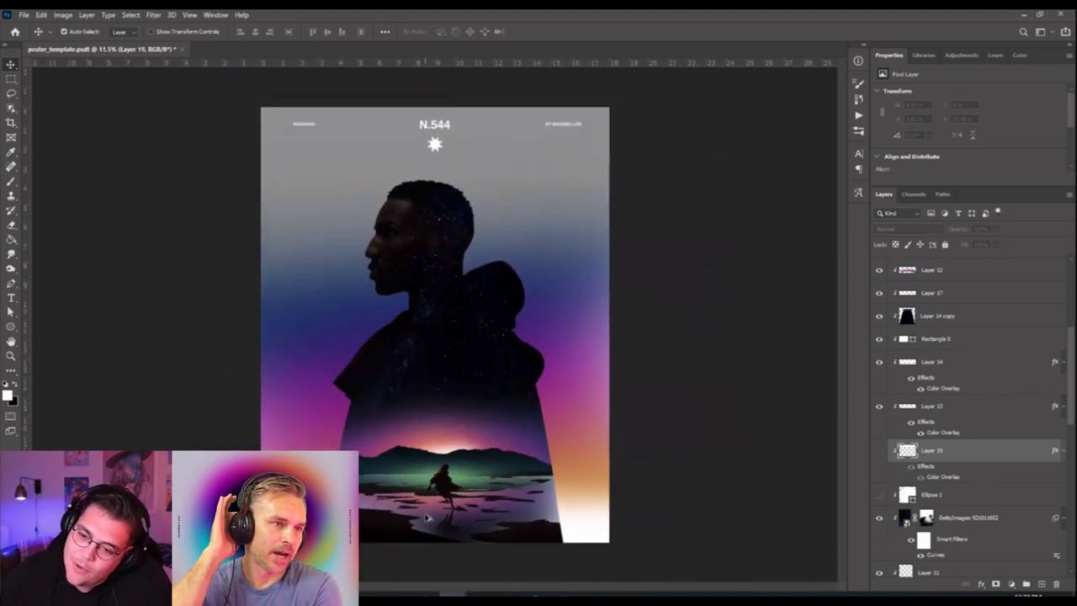
scroll(425, 517, "up", 1)
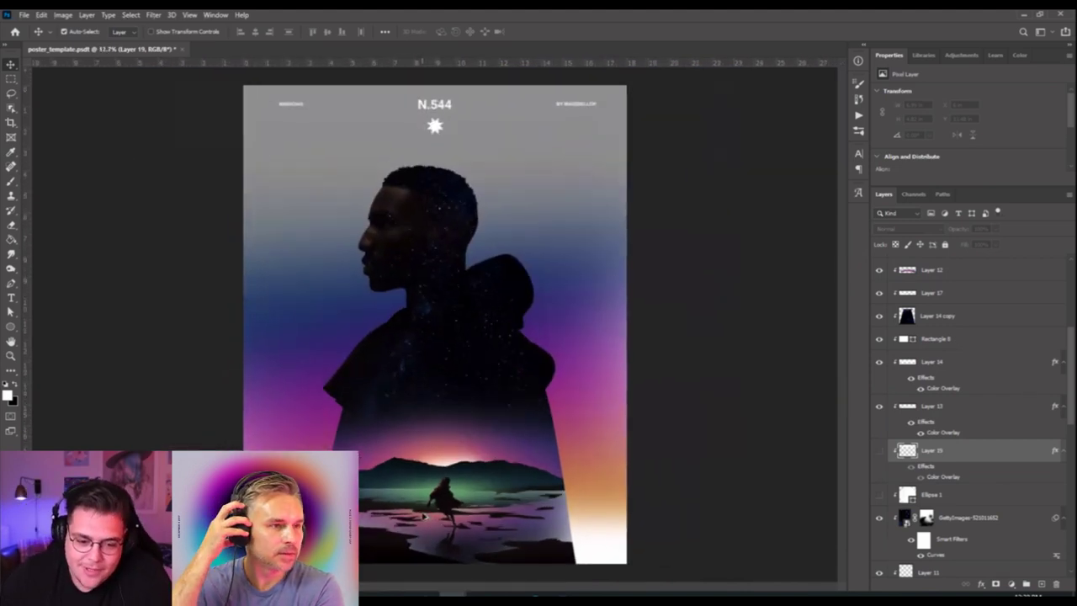
left_click(473, 502)
scroll(471, 499, "up", 2)
scroll(472, 499, "up", 2)
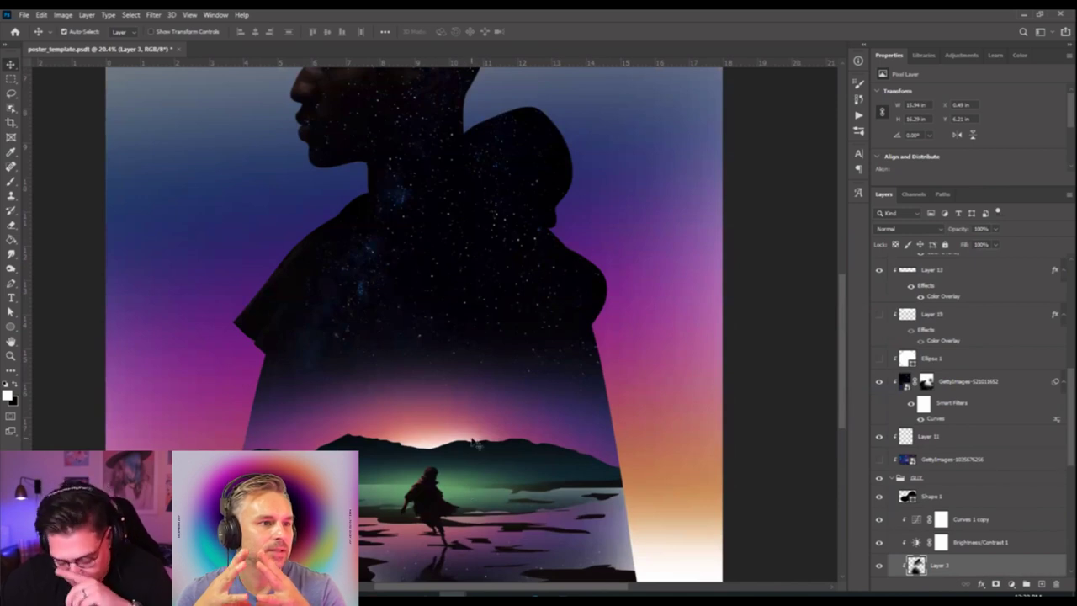
scroll(463, 505, "up", 1)
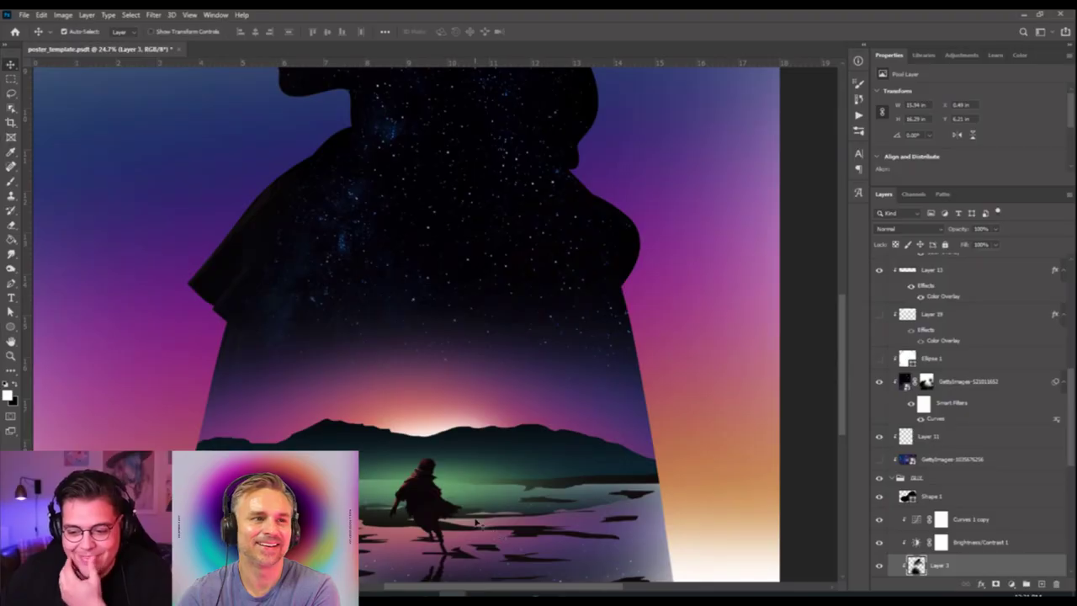
scroll(459, 538, "down", 3)
scroll(459, 538, "down", 1)
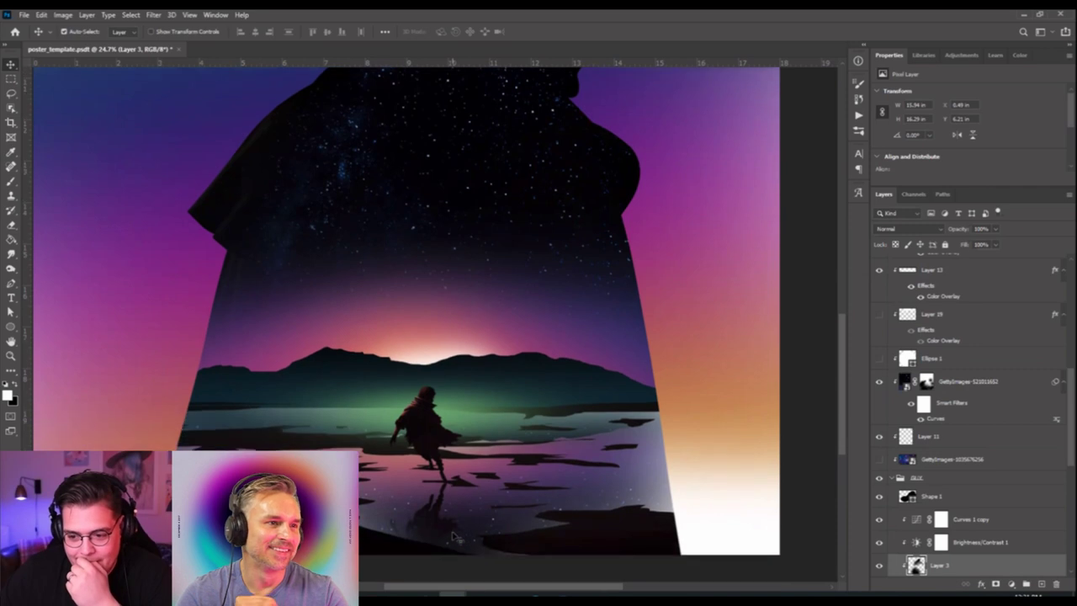
scroll(547, 429, "down", 1)
scroll(545, 430, "down", 3)
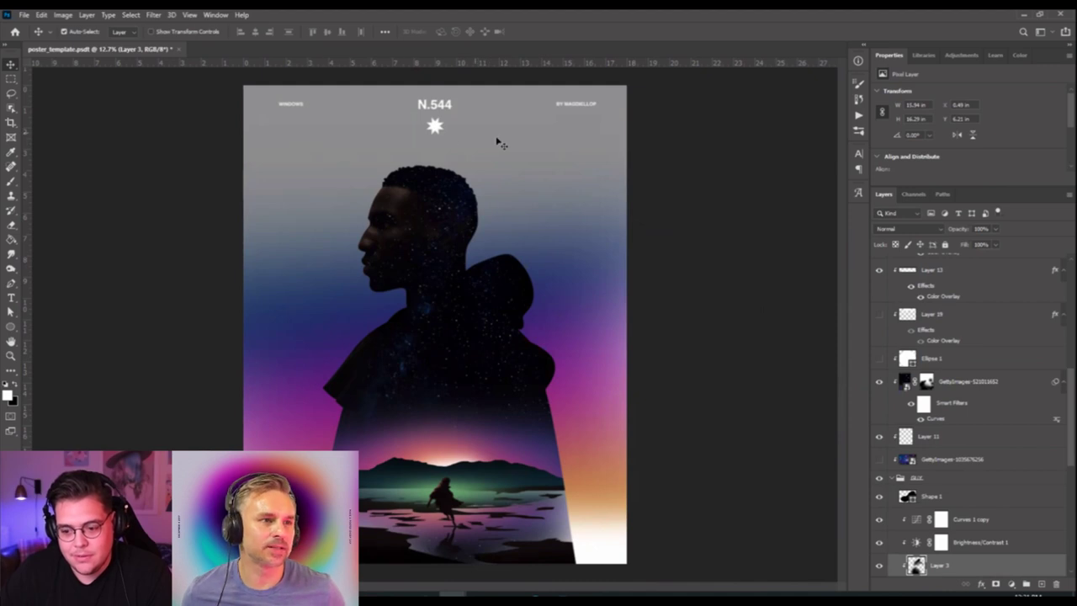
scroll(467, 508, "up", 1)
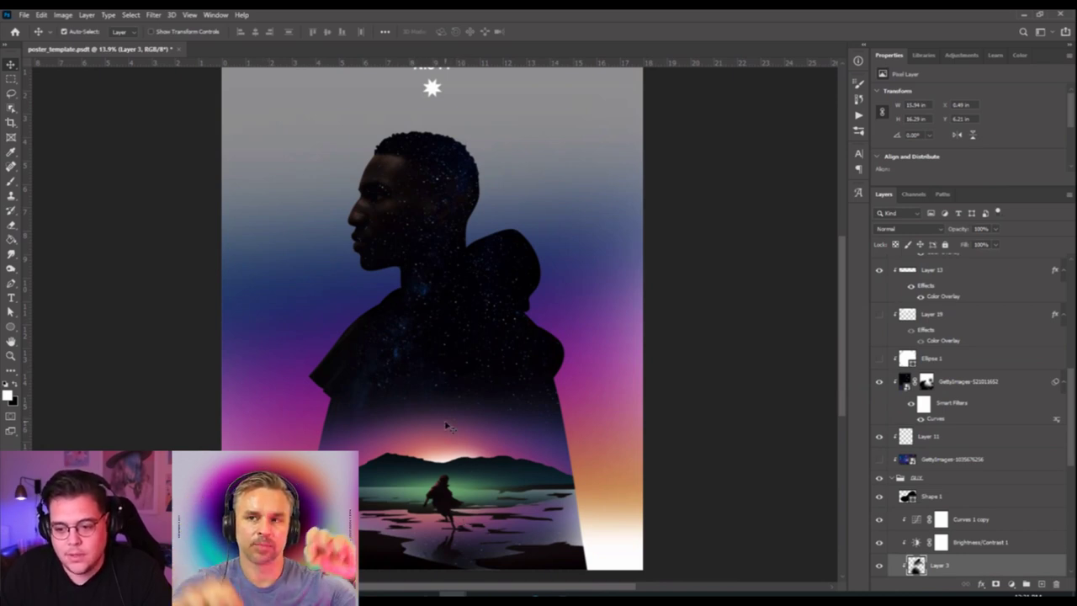
scroll(453, 482, "down", 1)
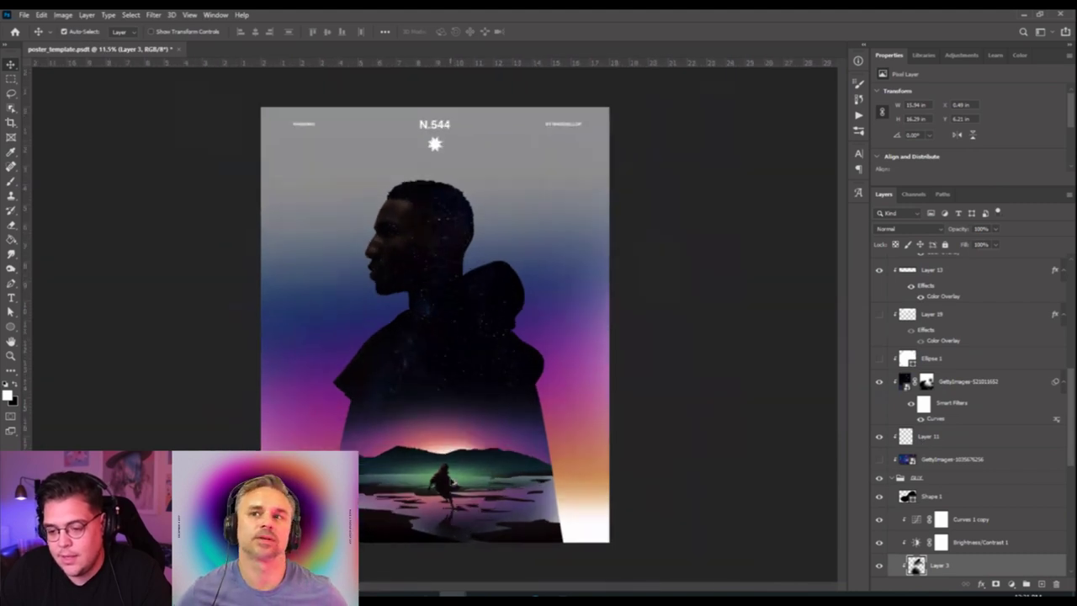
scroll(453, 482, "up", 3)
scroll(453, 481, "up", 2)
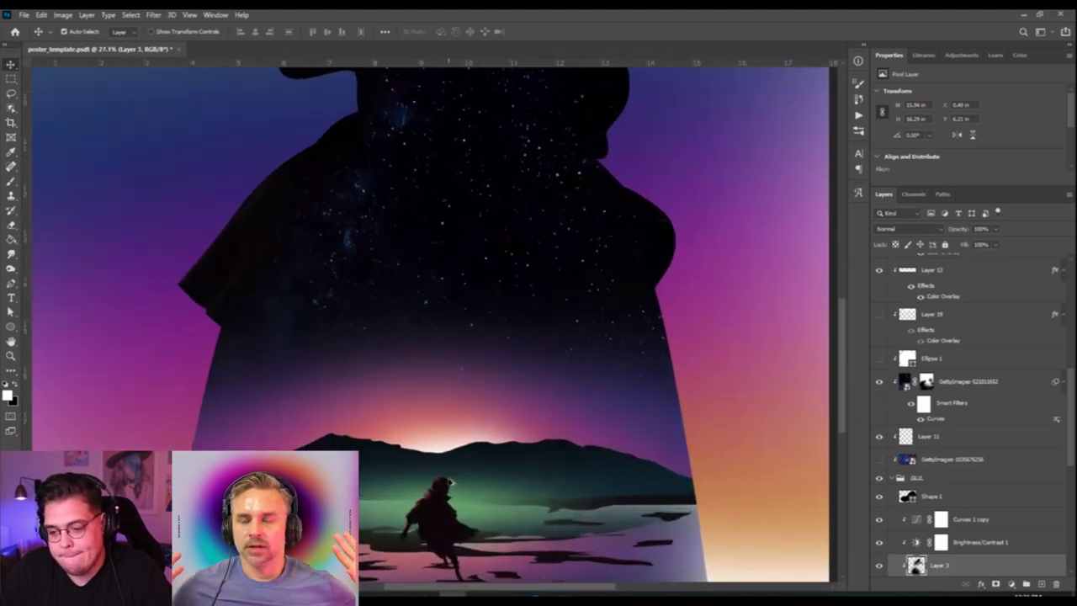
scroll(451, 483, "down", 2)
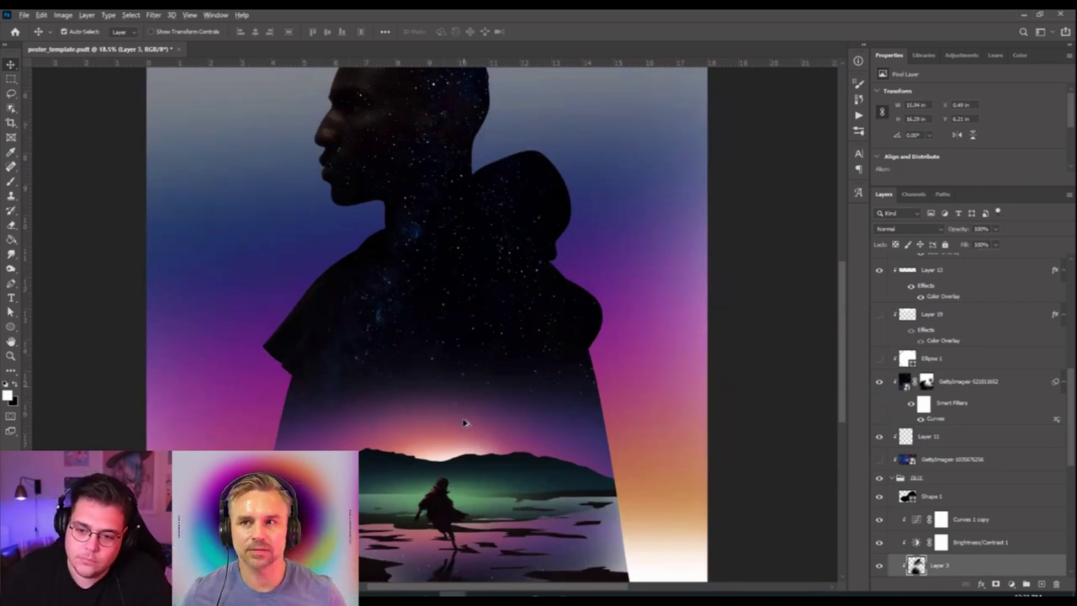
scroll(463, 413, "down", 1)
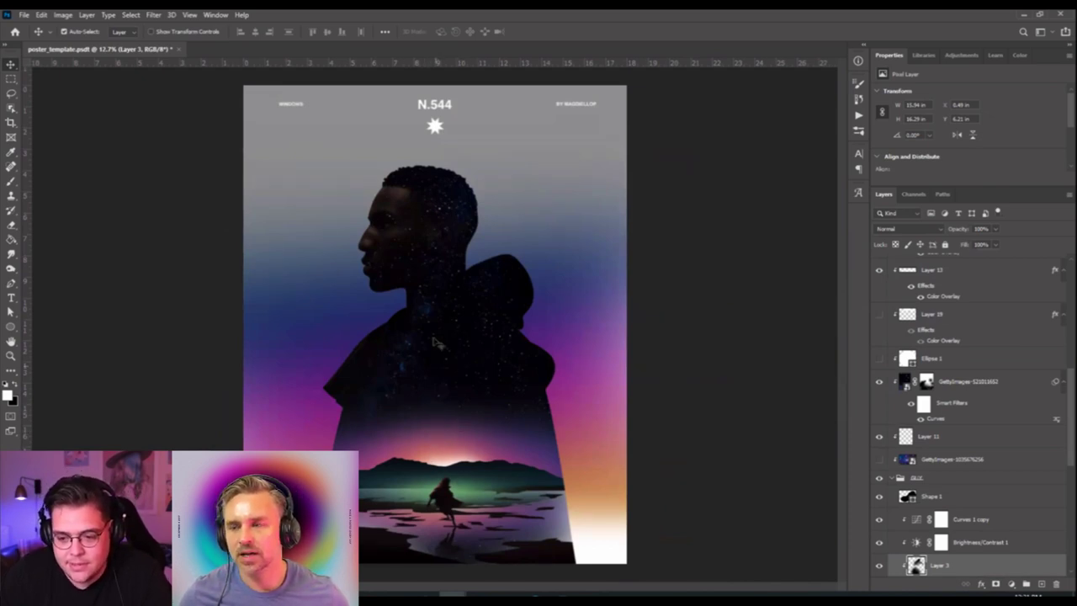
scroll(450, 363, "up", 1)
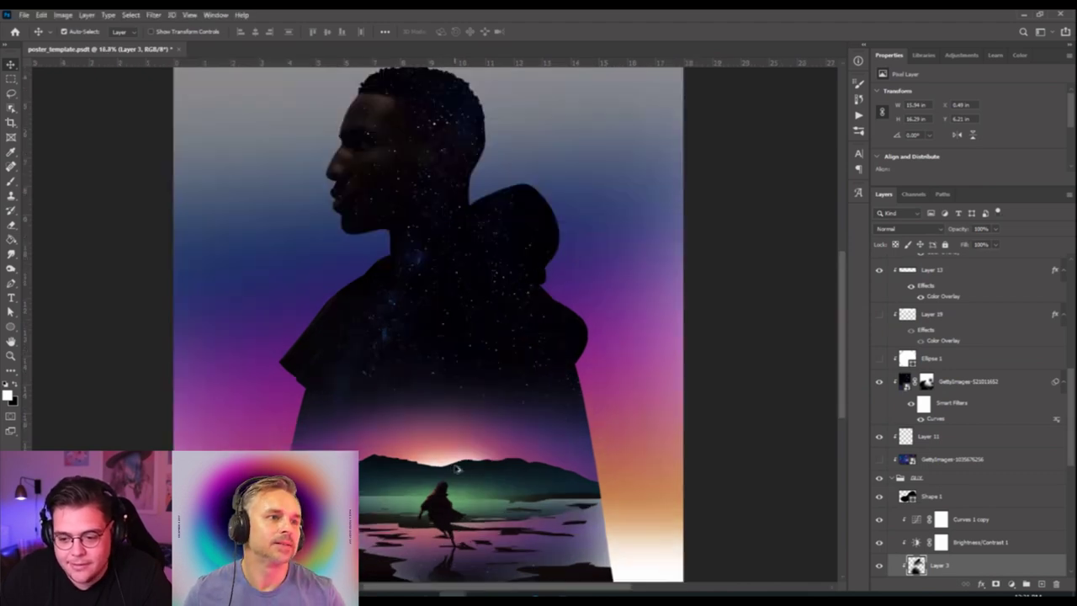
scroll(470, 498, "down", 1)
scroll(469, 497, "up", 5)
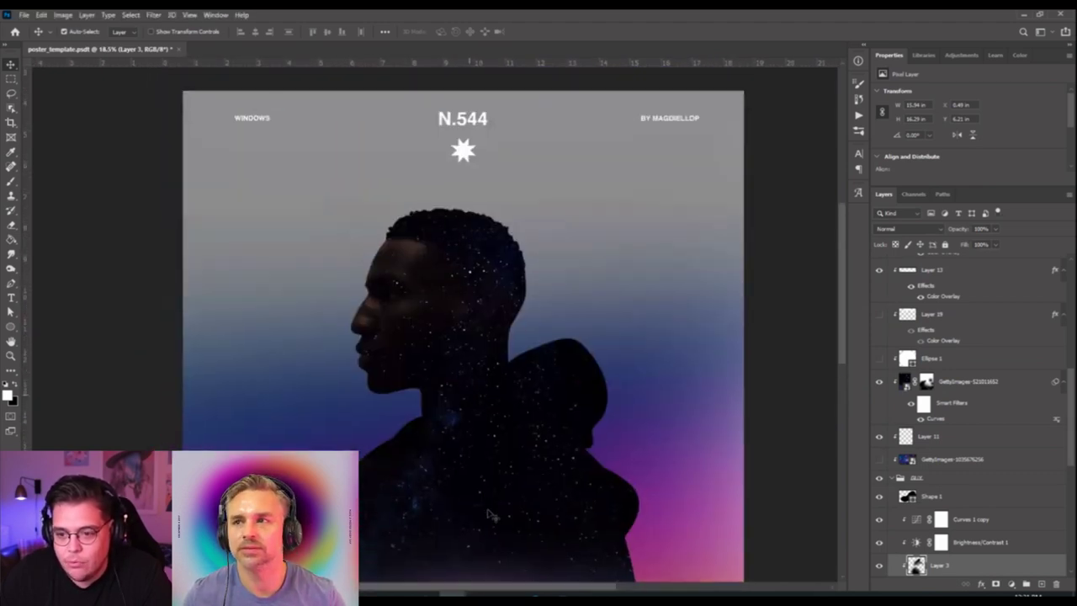
Draw a white square about 297 px wide, bring it to the front, and place it in the open space facing the profile.
left_click(10, 327)
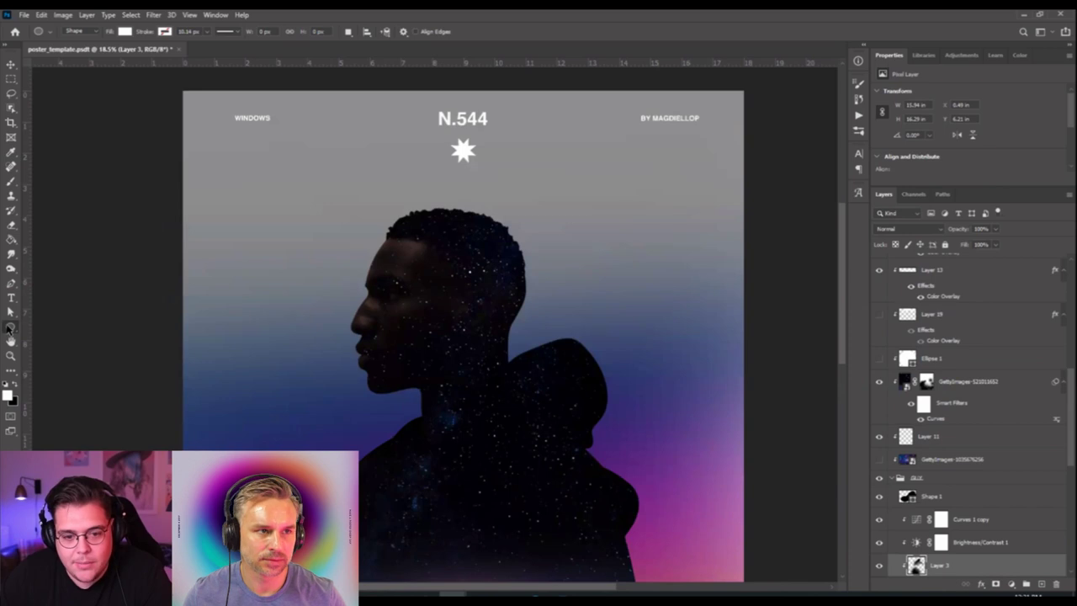
left_click(64, 328)
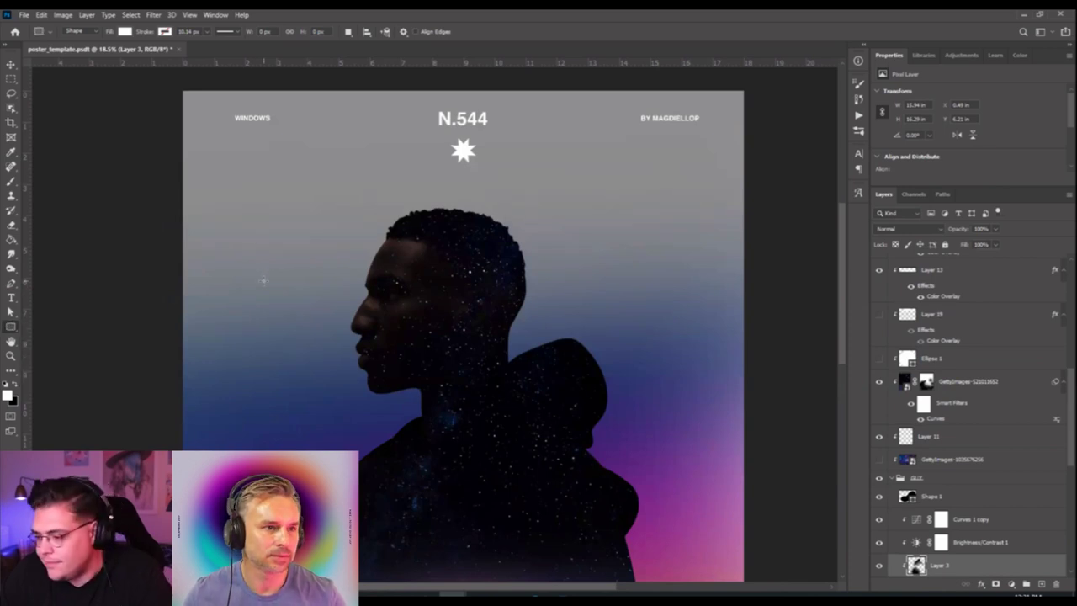
left_click_drag(258, 280, 300, 310)
left_click(11, 66)
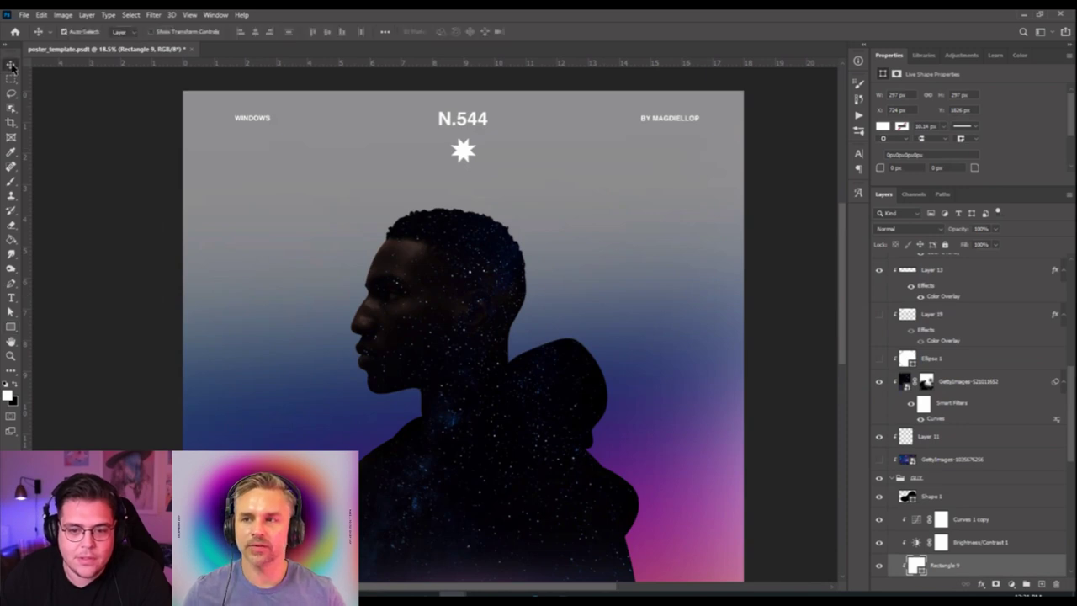
key("ctrl+shift+bracketright")
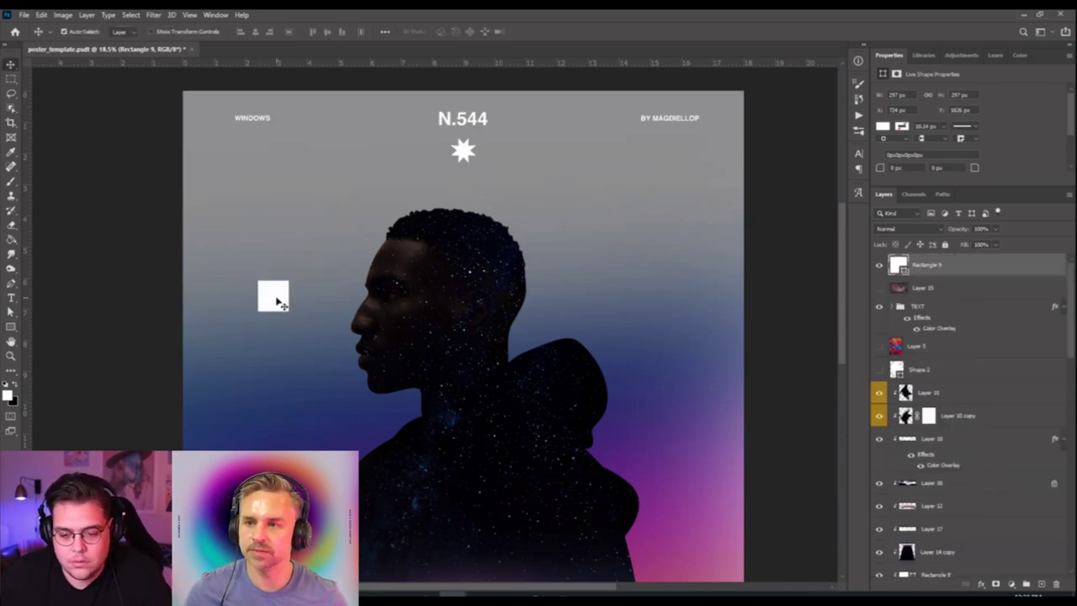
left_click_drag(280, 302, 268, 318)
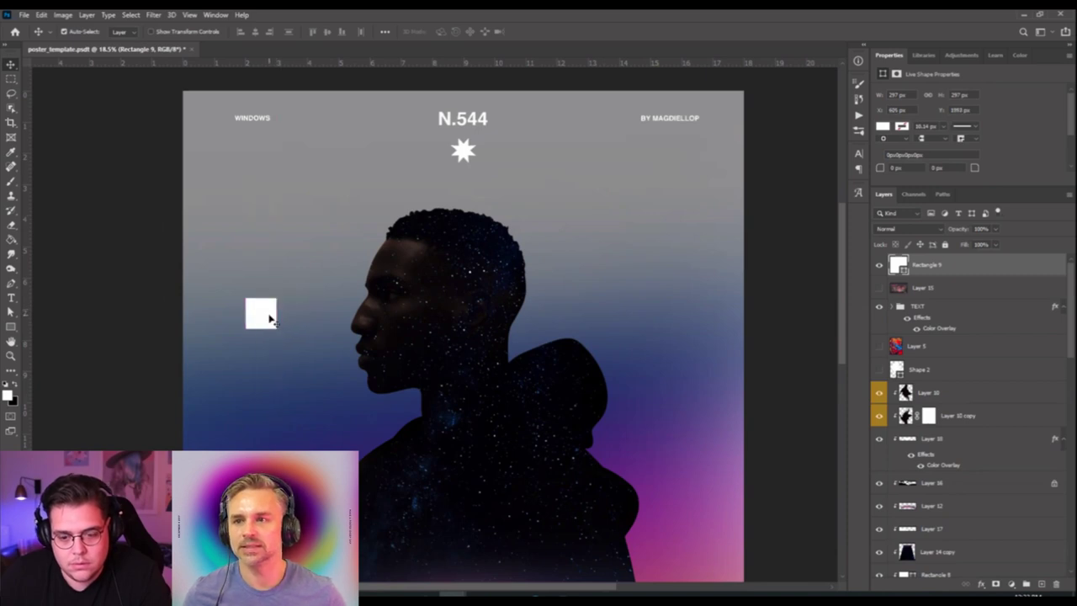
Rotate the white square to a slight tilt in front of the face.
key("ctrl+t")
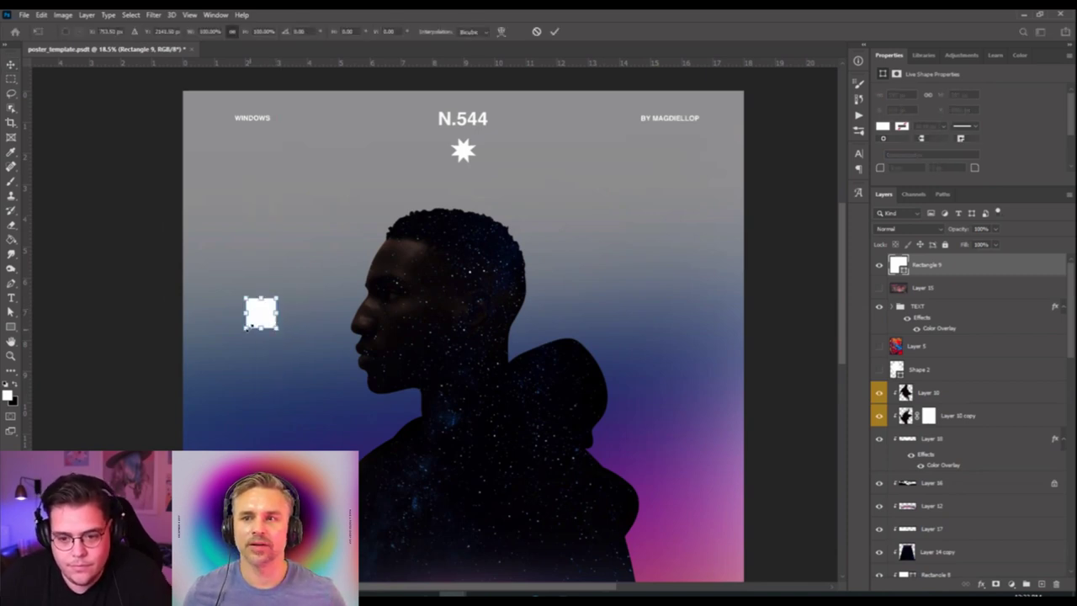
left_click_drag(282, 303, 285, 272)
key("Return")
Rearrange the poster header by moving the star beside the author credit and stacking N.544 under WINDOWS at the poster's left margin.
scroll(300, 278, "down", 2)
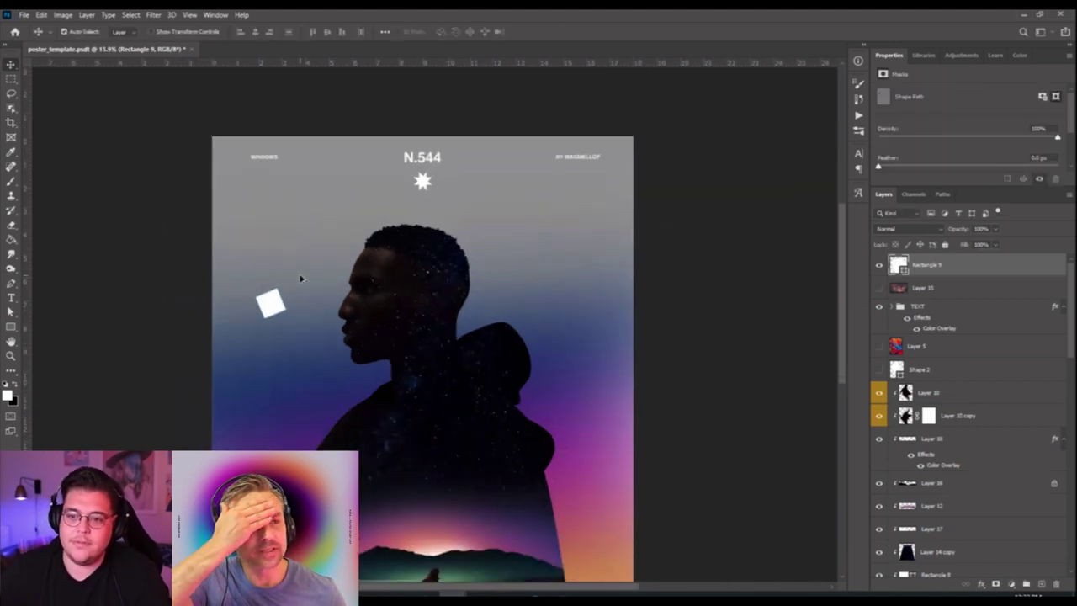
left_click_drag(425, 183, 528, 160)
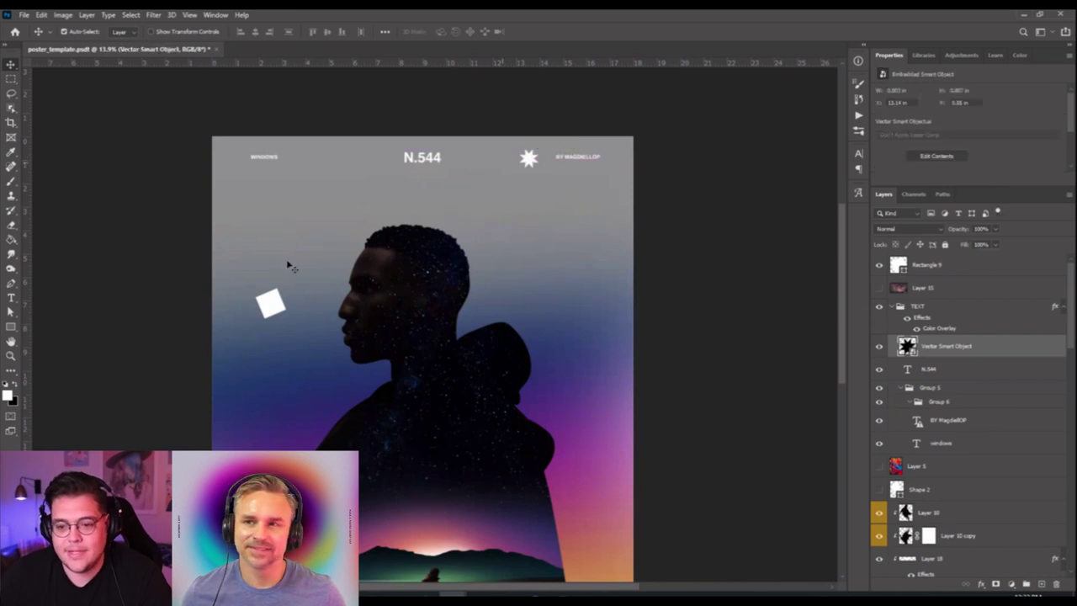
left_click(271, 297)
key("ctrl+t")
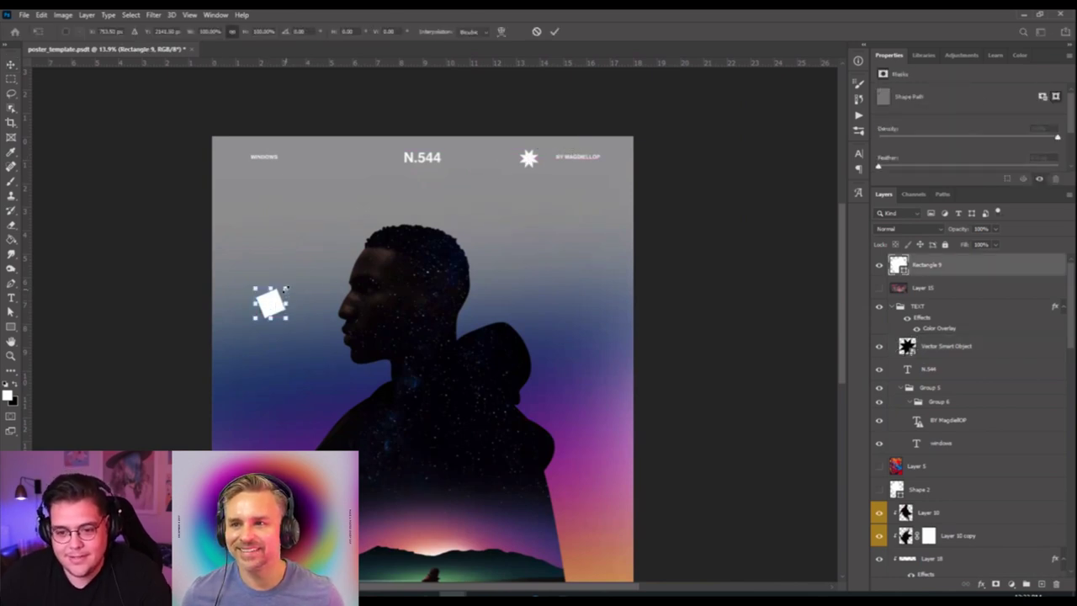
left_click_drag(286, 288, 251, 154)
key("Return")
left_click(419, 167)
left_click(269, 158, "shift")
Duplicate the tilted square above the head and behind the hood, giving the copies different tilts.
left_click_drag(415, 189, 562, 305)
left_click(430, 174)
key("ctrl+t")
key("Return")
left_click(452, 185)
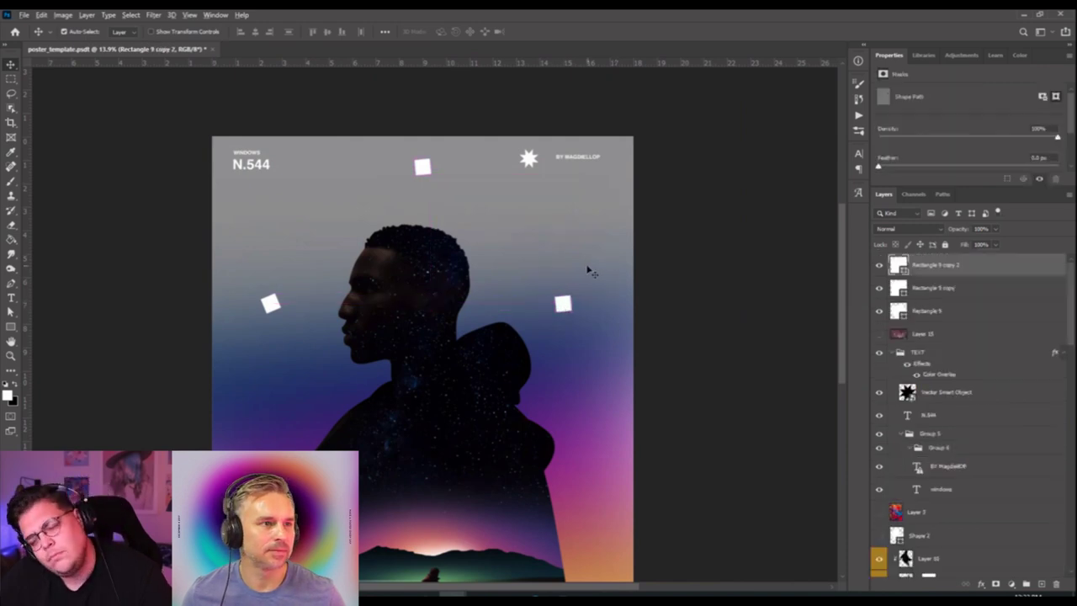
Select all three white squares around the figure and shift them slightly down together.
scroll(475, 336, "down", 5)
scroll(476, 337, "up", 3)
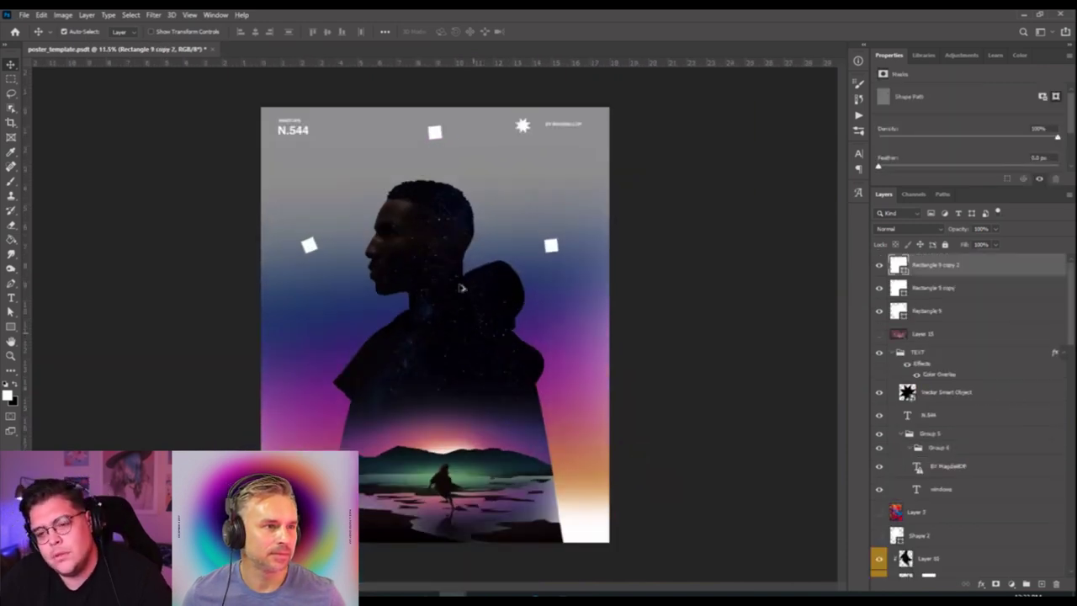
left_click(435, 135)
left_click(308, 246, "shift")
left_click(552, 246, "shift")
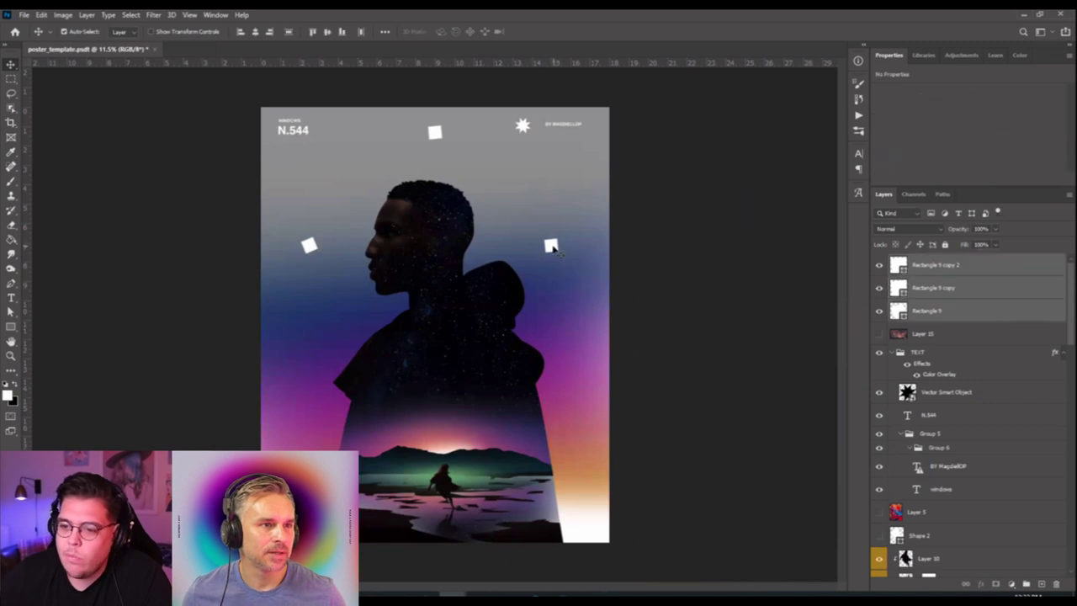
left_click_drag(552, 247, 553, 248)
Delete the white star and move the author credit closer to the poster's right edge.
left_click_drag(522, 126, 284, 523)
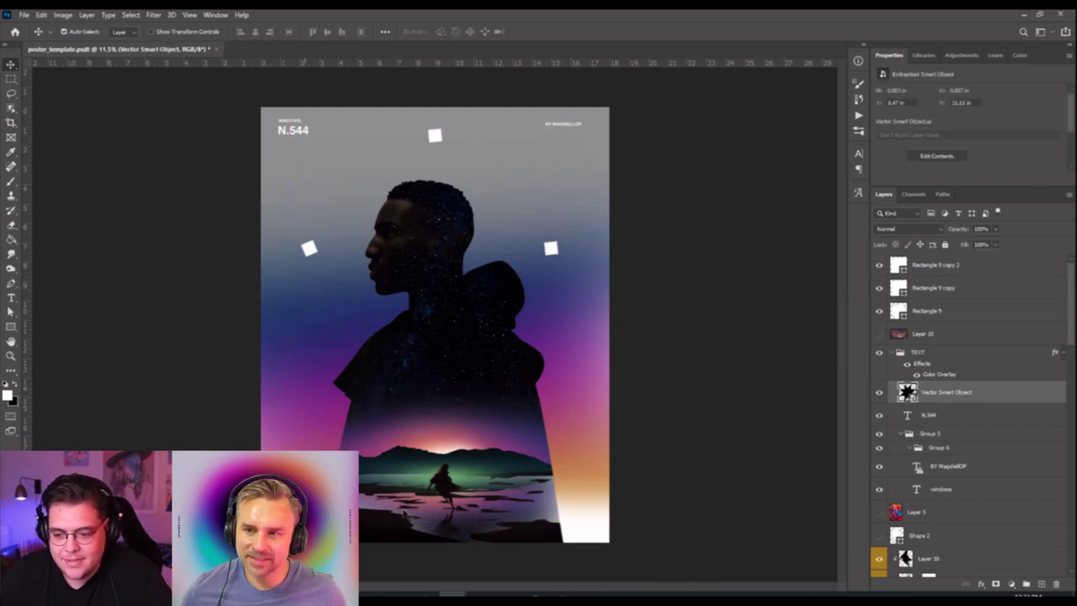
key("Delete")
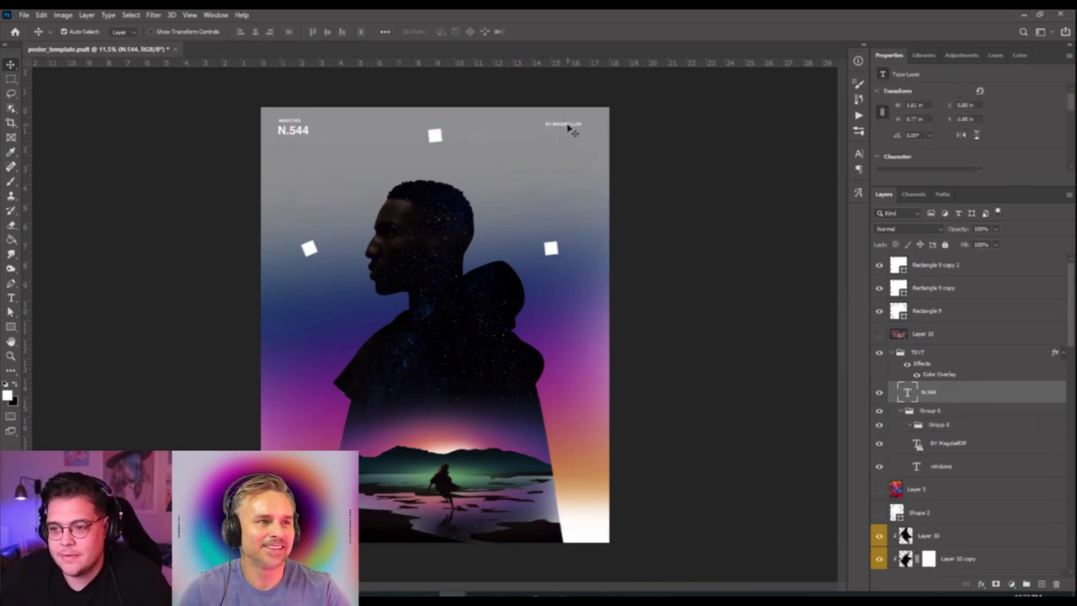
left_click_drag(569, 127, 577, 126)
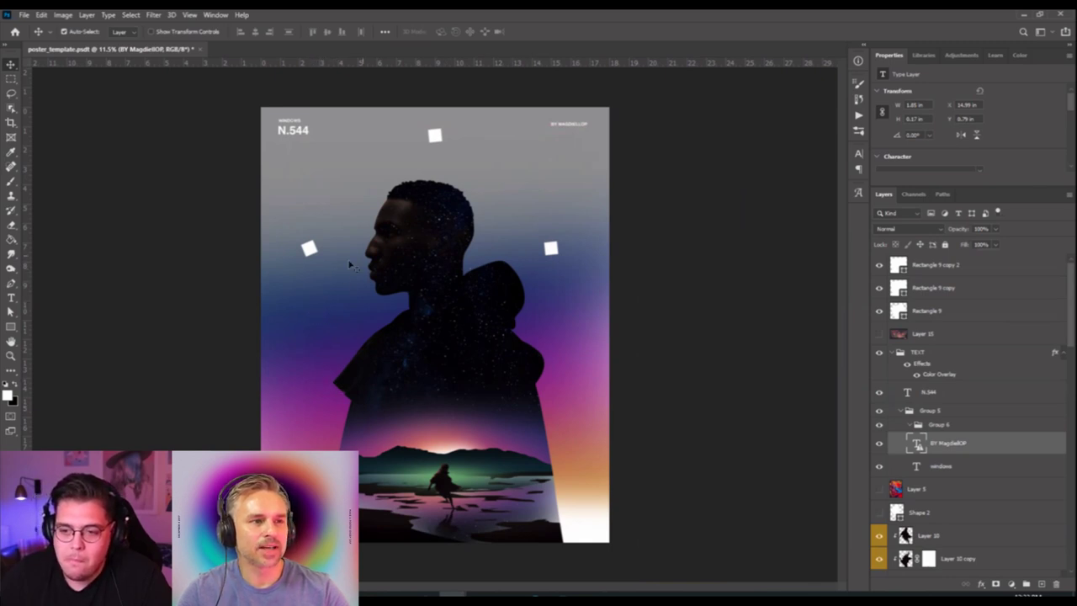
scroll(467, 265, "up", 1)
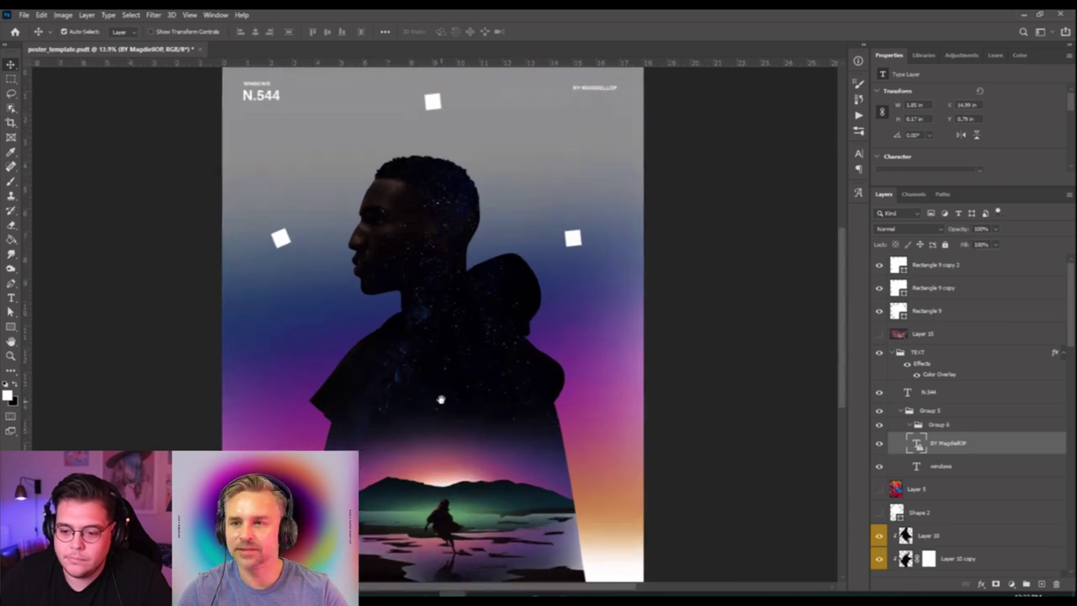
left_click_drag(440, 399, 435, 343)
scroll(440, 409, "up", 1)
left_click_drag(440, 409, 437, 339)
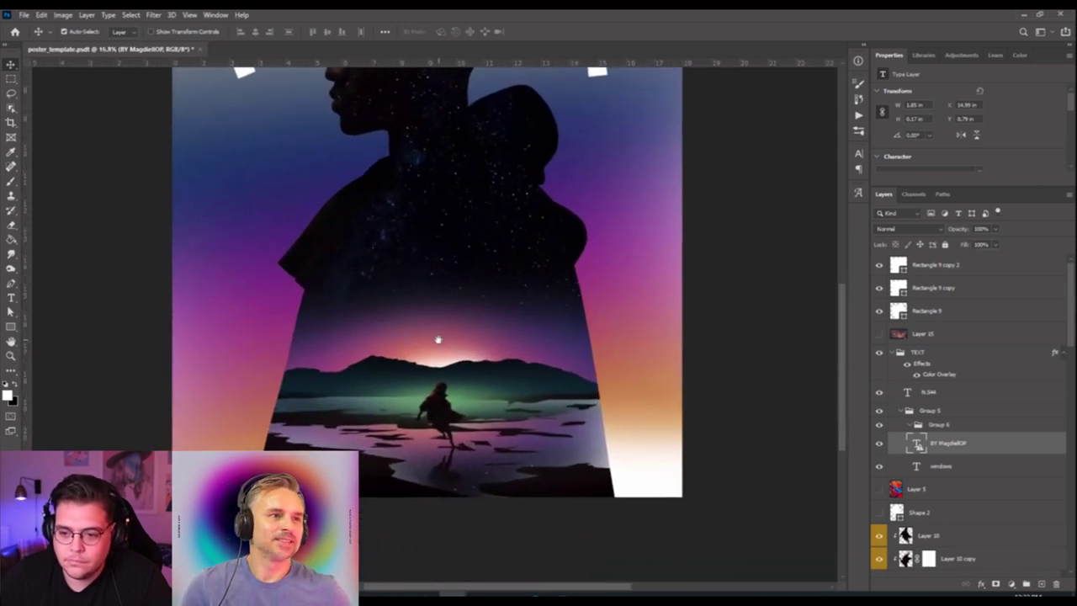
scroll(435, 371, "down", 1)
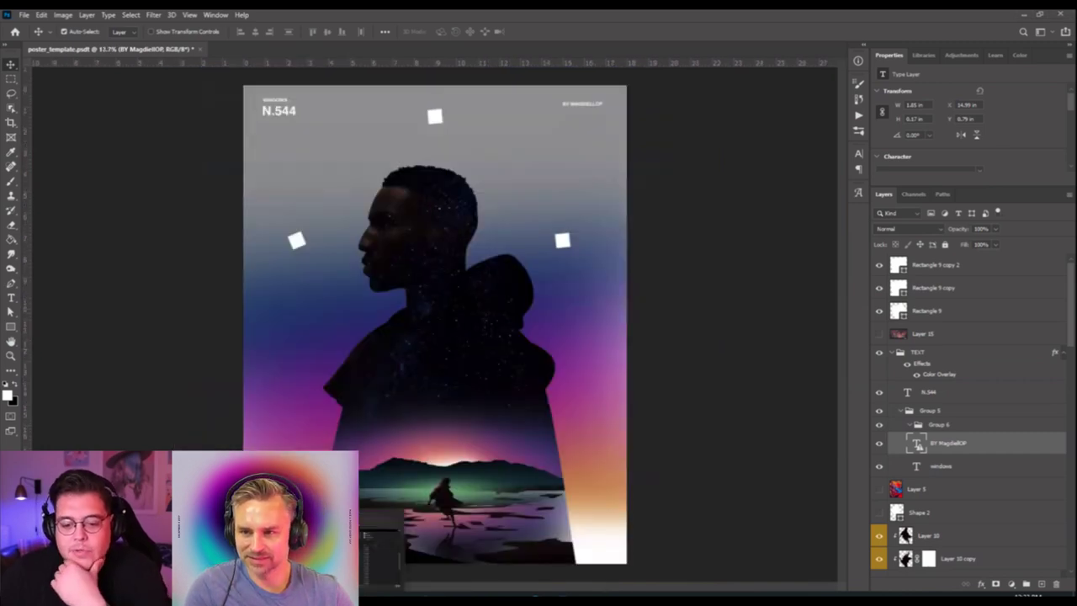
Place the crystal image AdobeStock_194316297 from the Adobe Live 2 folder into the poster and bring it to the front.
left_click(347, 594)
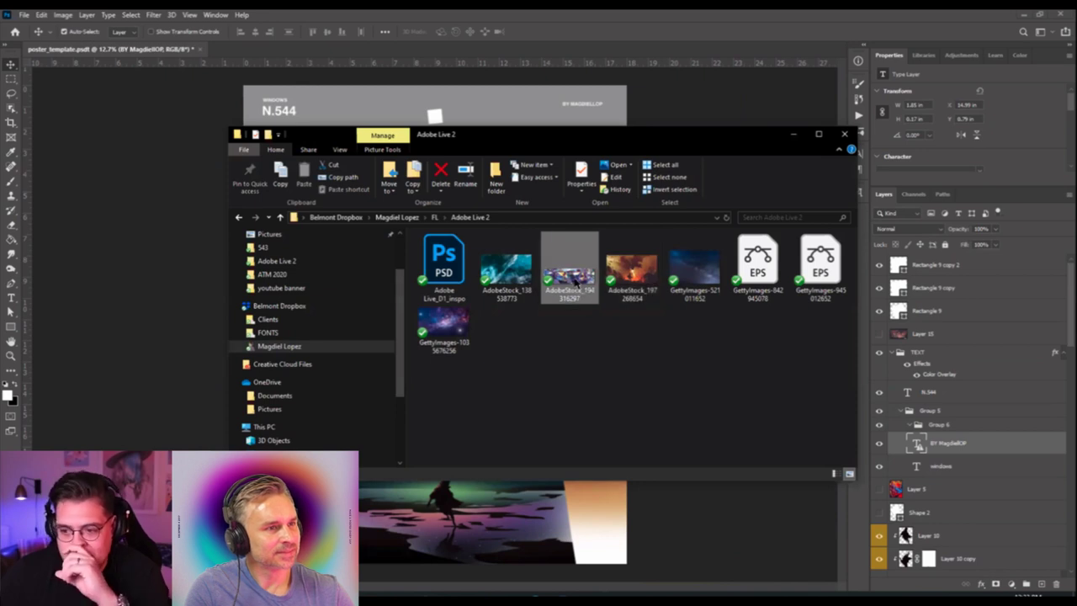
left_click_drag(575, 283, 602, 506)
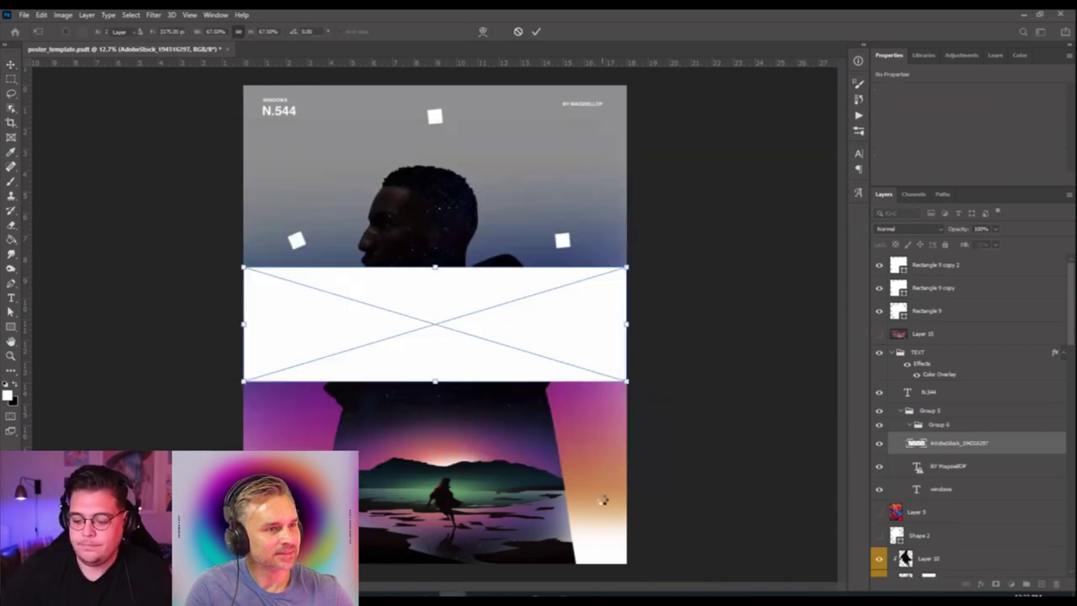
key("Return")
key("ctrl+shift+bracketright")
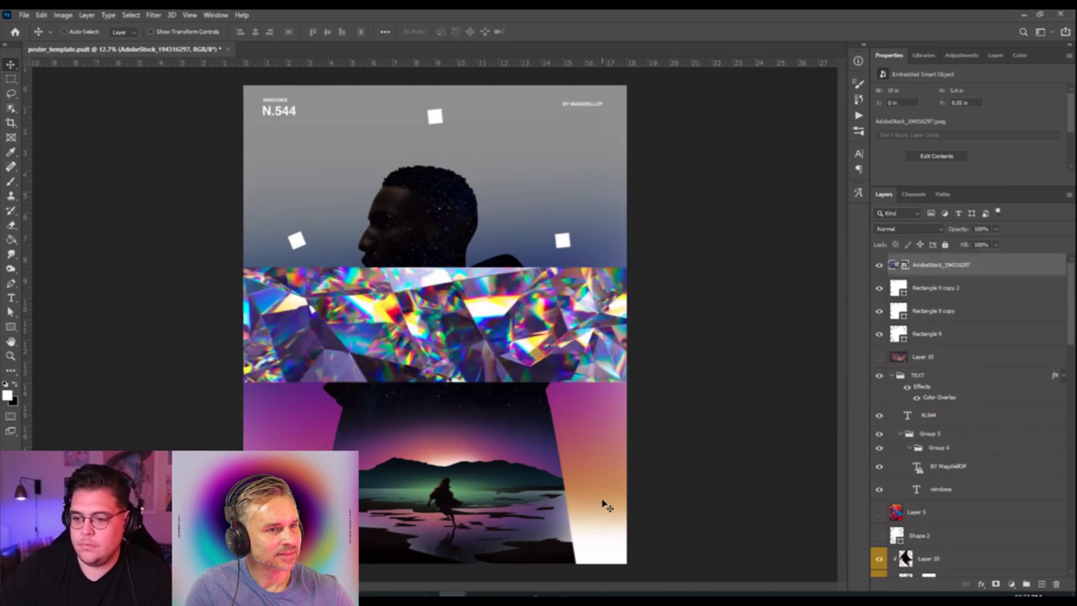
Rotate the crystal image 90° and enlarge it to about 160% so that it covers the figure.
key("ctrl+t")
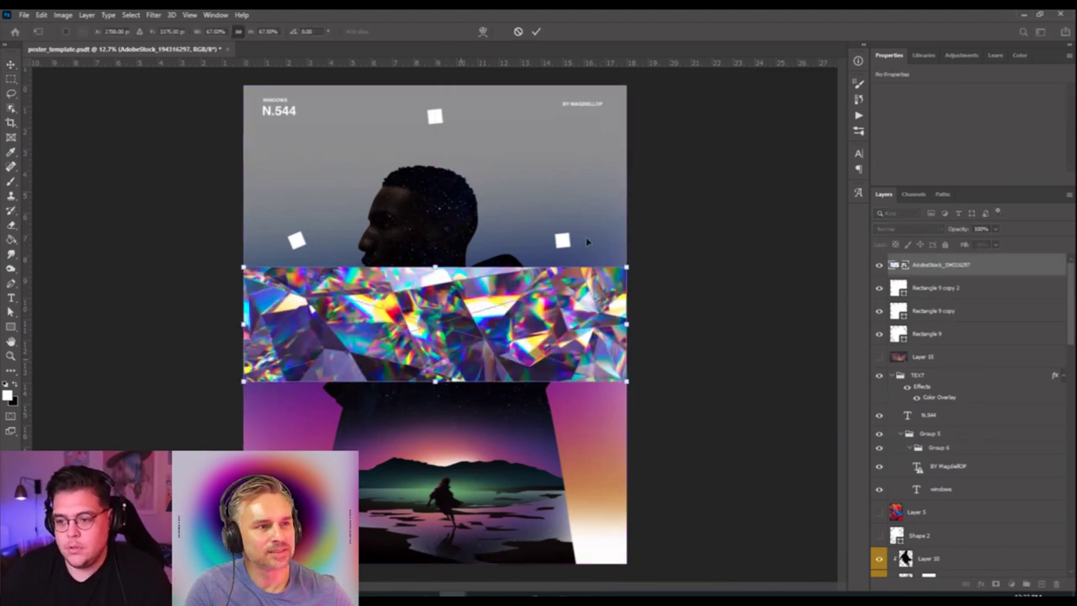
left_click_drag(626, 257, 510, 510)
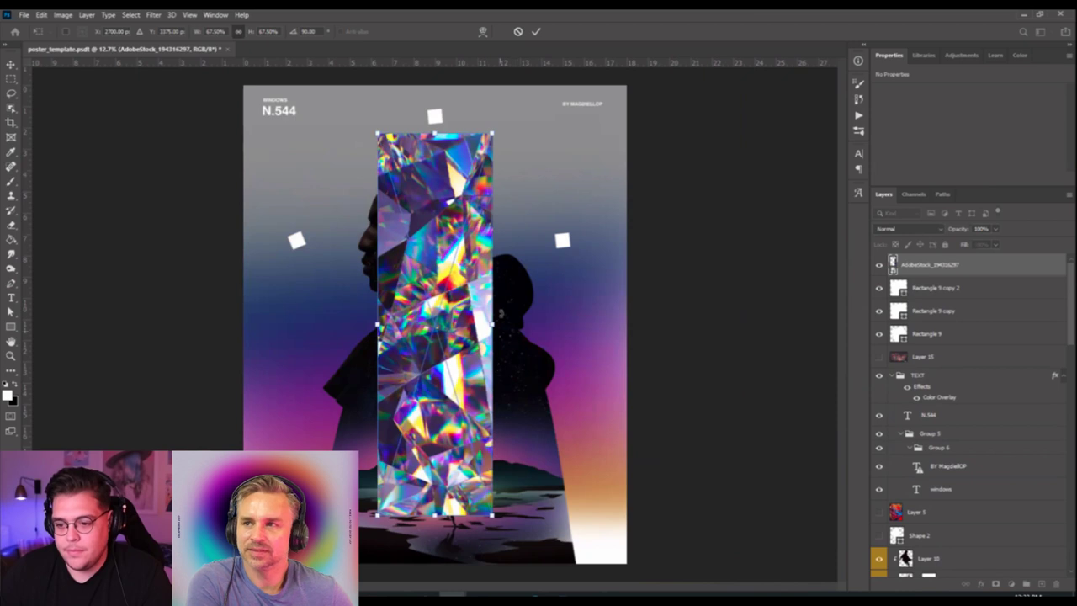
left_click_drag(507, 327, 573, 310)
key("Return")
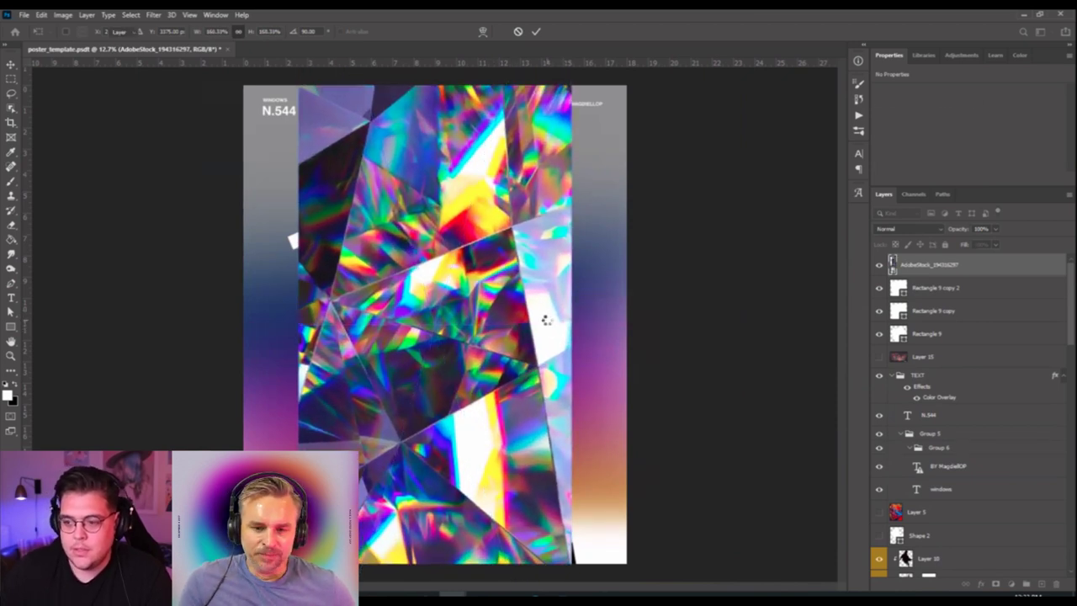
Move the crystal image layer directly above Layer 10 and clip it to the figure's silhouette.
left_click_drag(952, 269, 945, 554)
scroll(943, 539, "down", 3)
left_click(949, 535)
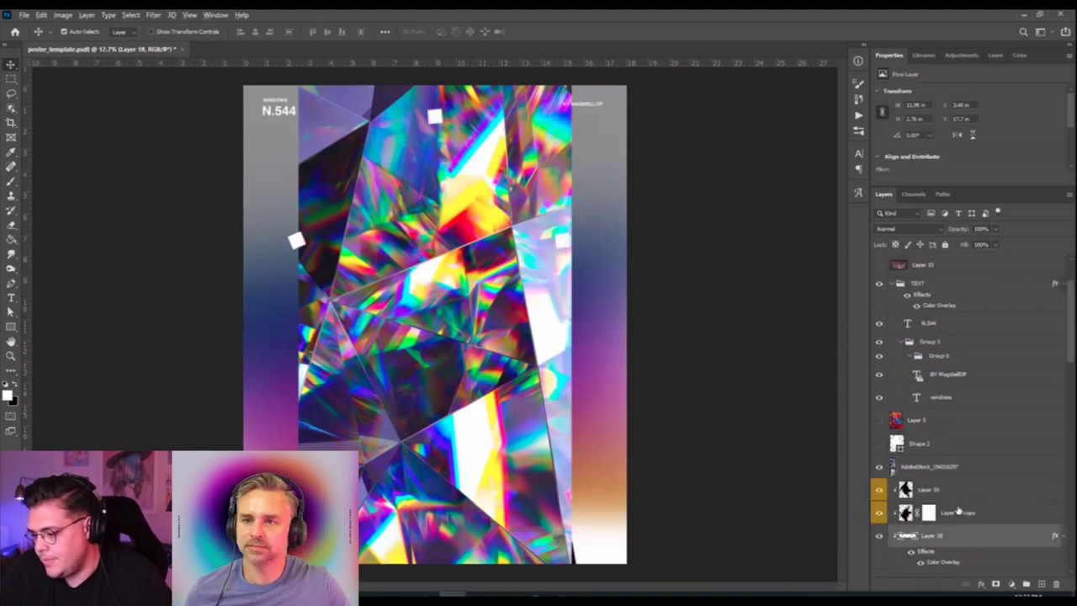
left_click(960, 477, "alt")
left_click(961, 472)
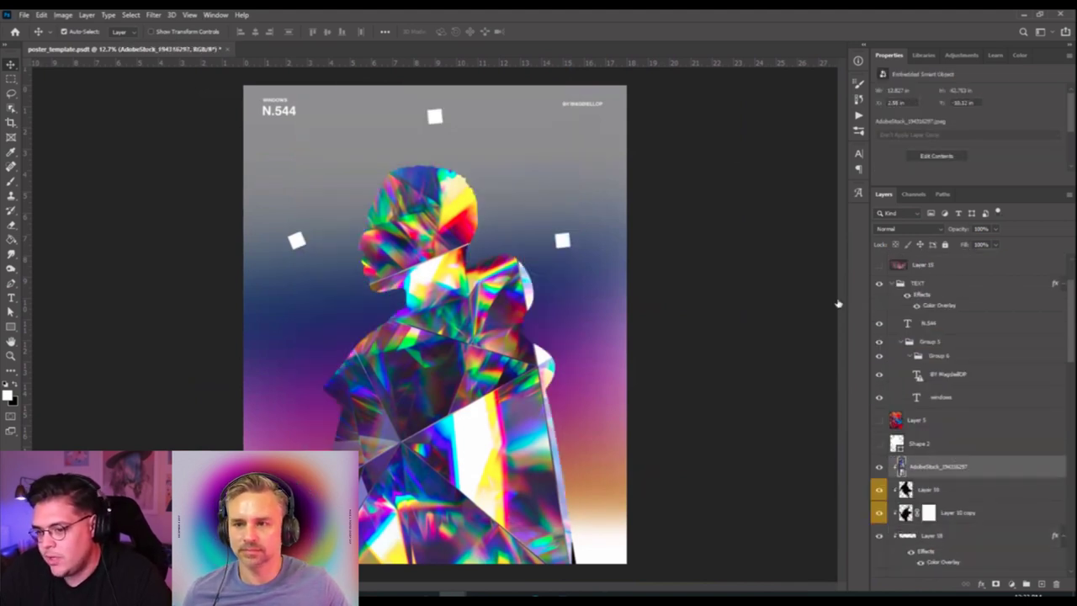
Blend the crystal image with Linear Dodge (Add), shift it within the silhouette, and enlarge it to 174.02%.
left_click(894, 230)
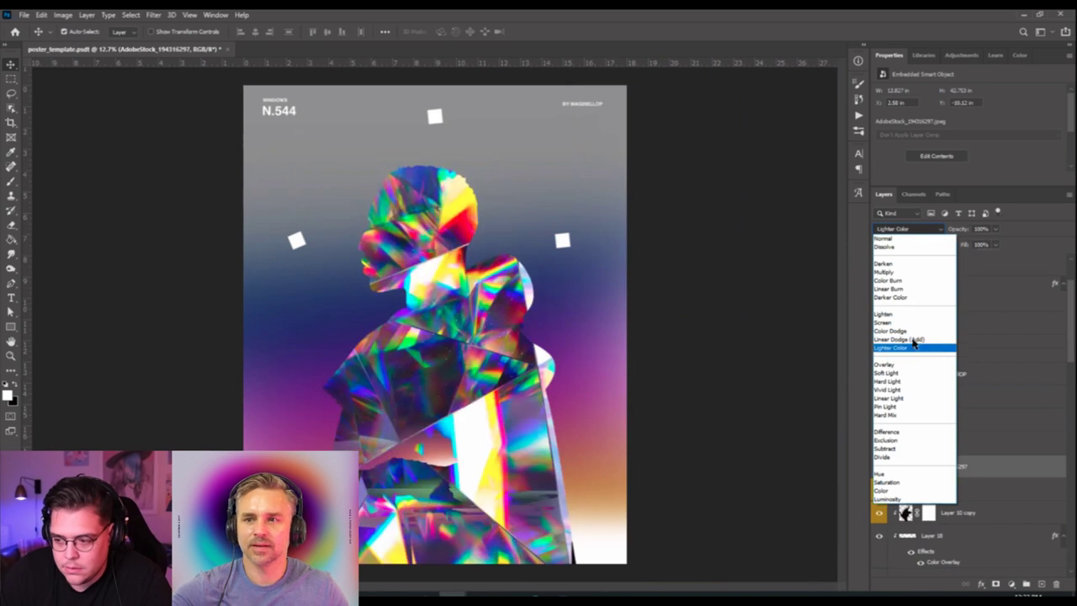
left_click(914, 342)
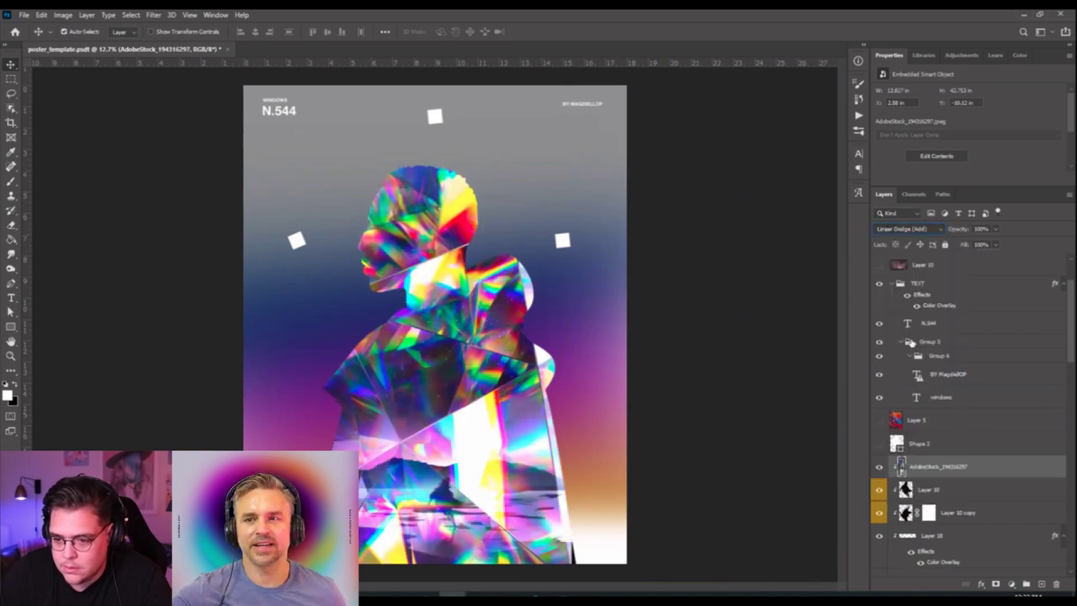
mouse_move(553, 362)
left_mouse_down()
mouse_move(497, 341)
mouse_move(510, 348)
mouse_move(503, 356)
mouse_move(496, 335)
mouse_move(553, 352)
left_mouse_up()
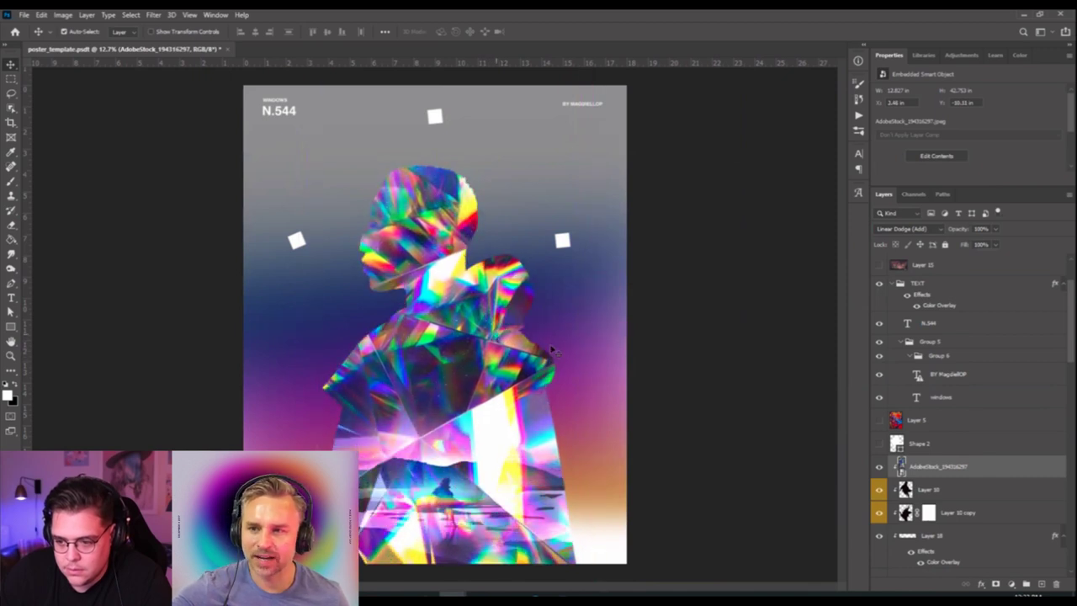
key("ctrl+t")
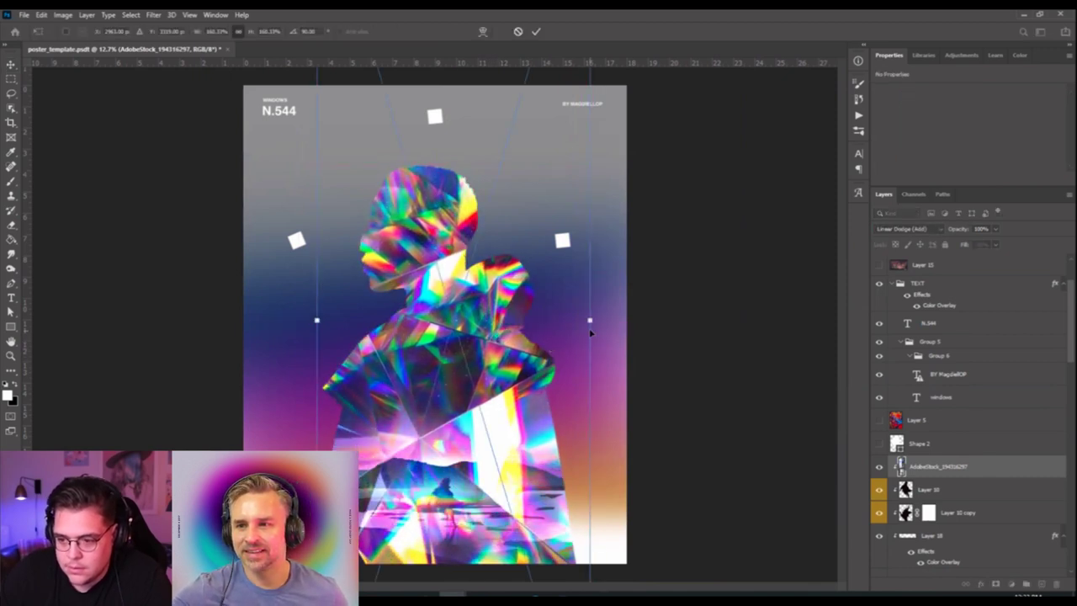
left_click_drag(591, 321, 602, 320)
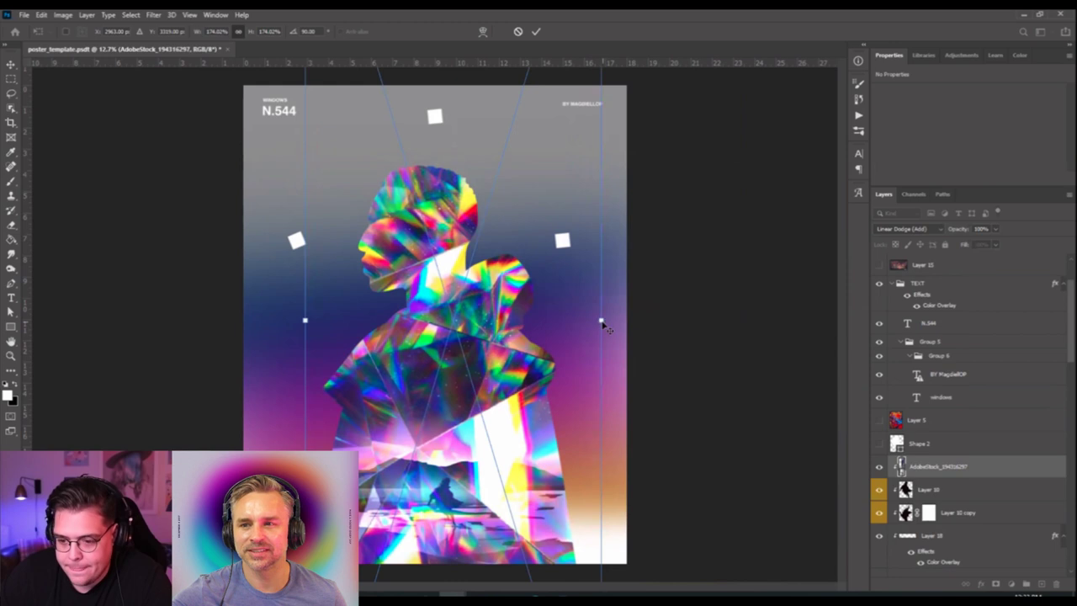
key("Return")
Darken the crystal image with a Curves adjustment through points 121/40 and 223/124 (input/output), and lower the curve's white end.
left_click(64, 15)
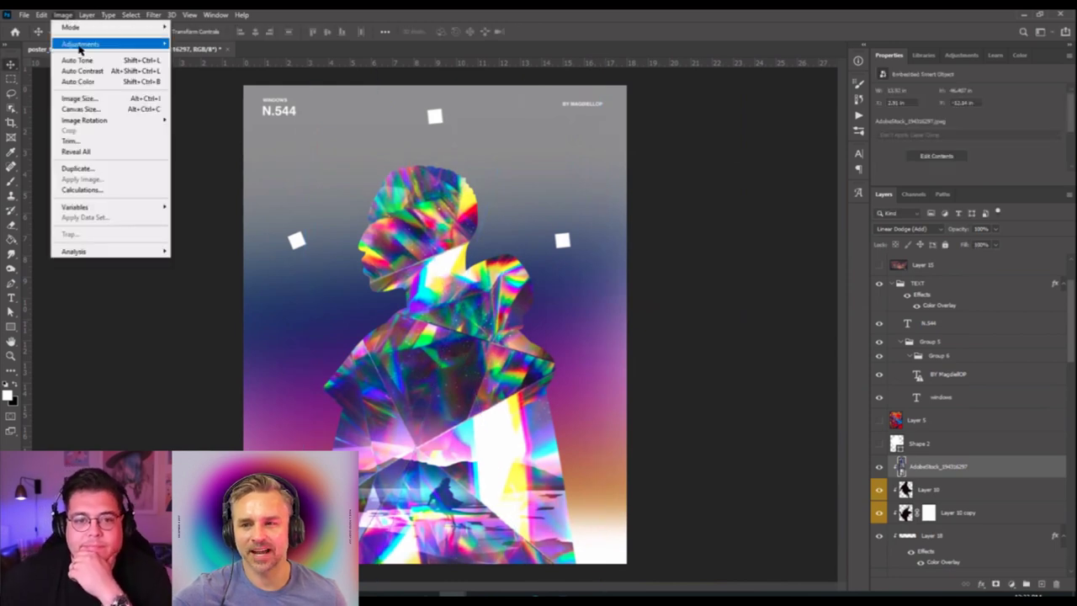
mouse_move(81, 42)
left_click(190, 65)
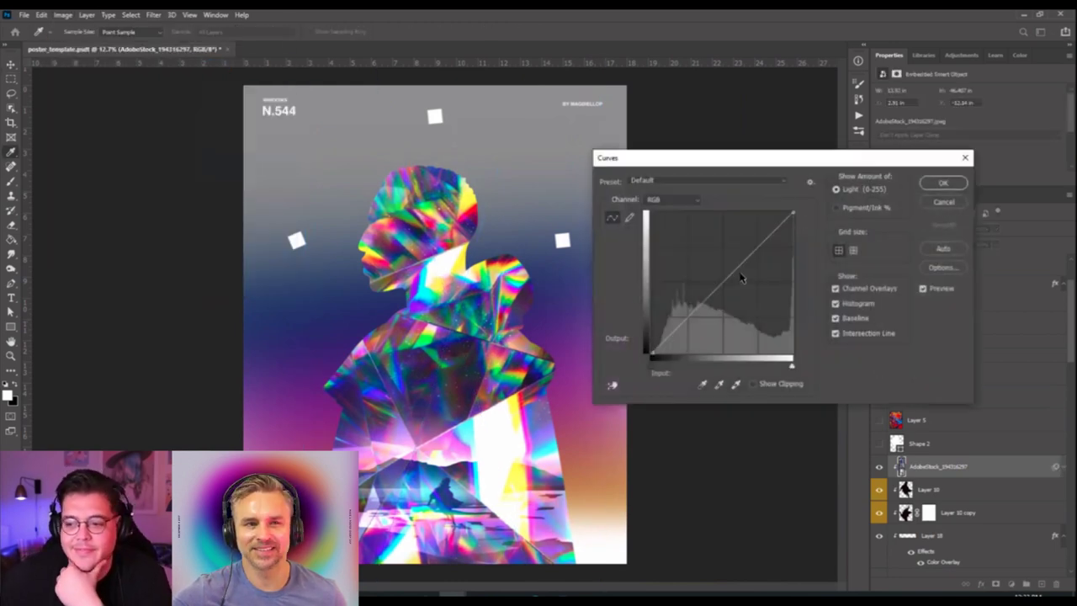
left_click_drag(741, 271, 725, 253)
left_click_drag(774, 293, 766, 281)
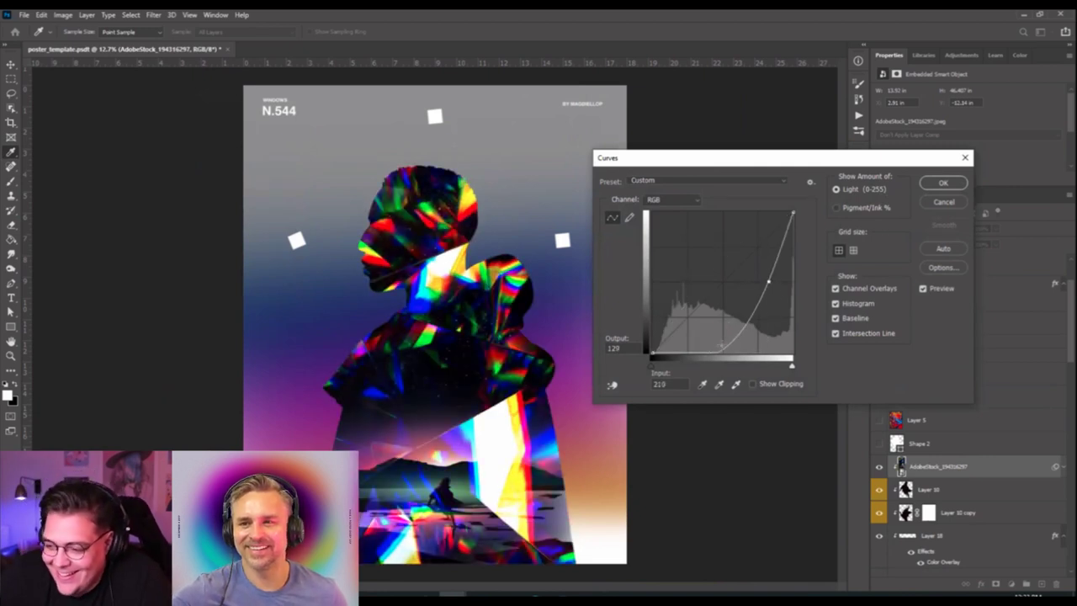
left_click_drag(722, 346, 718, 331)
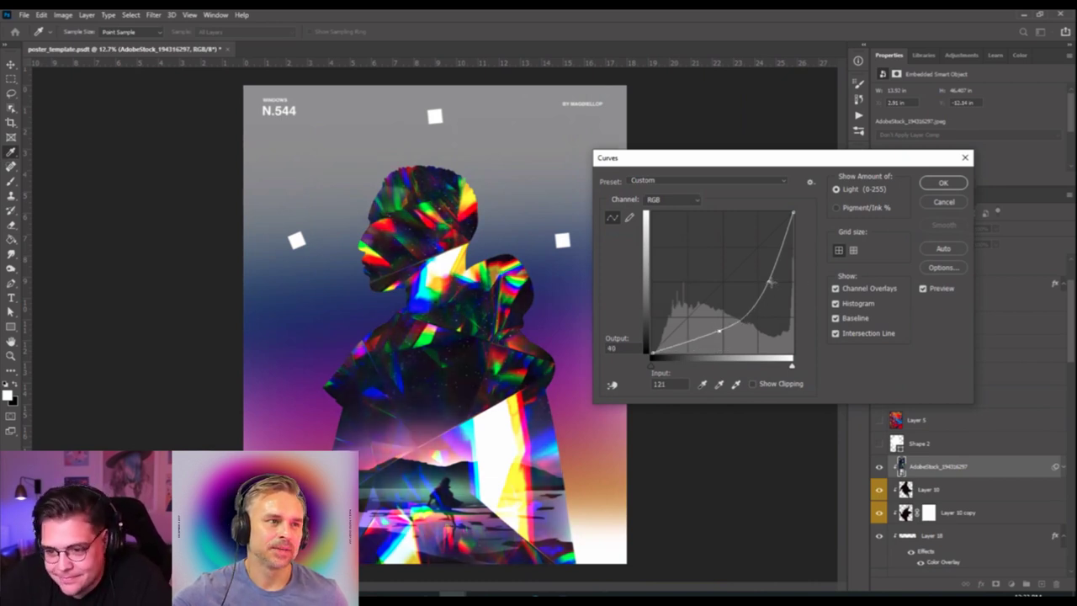
left_click_drag(771, 283, 773, 278)
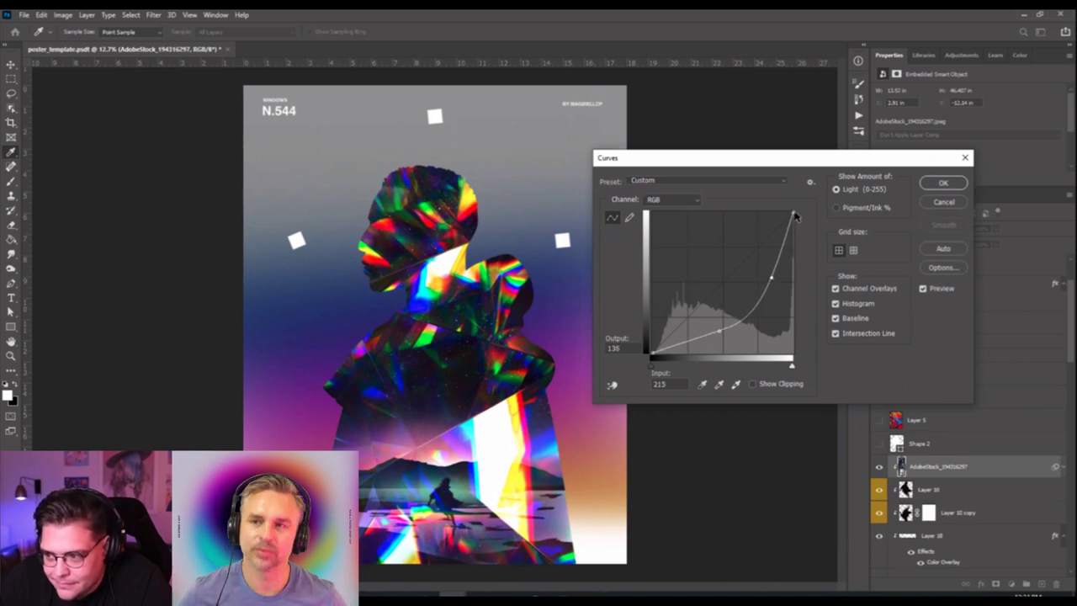
left_click_drag(793, 213, 775, 286)
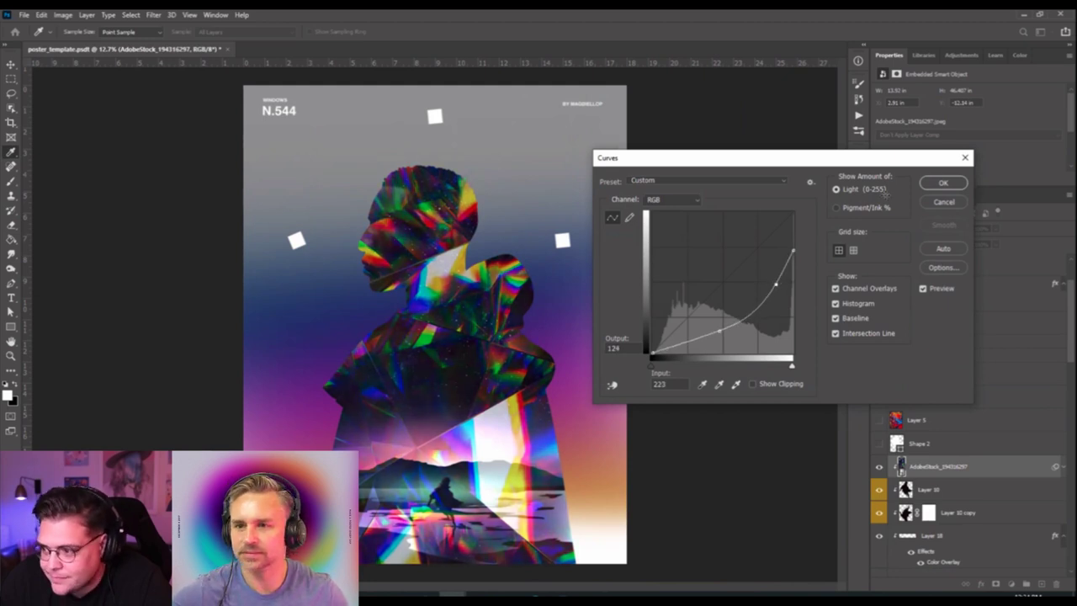
left_click(943, 182)
Add a layer mask to the crystal image and erase it with a large brush, leaving only faint refractions over the lower landscape.
scroll(432, 472, "up", 1)
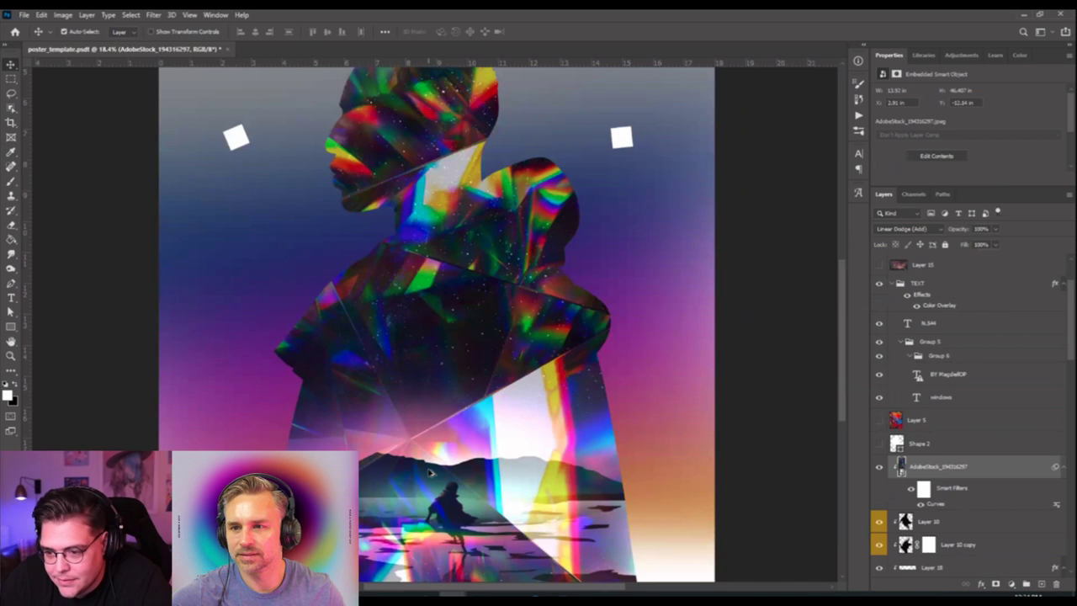
left_click(995, 584)
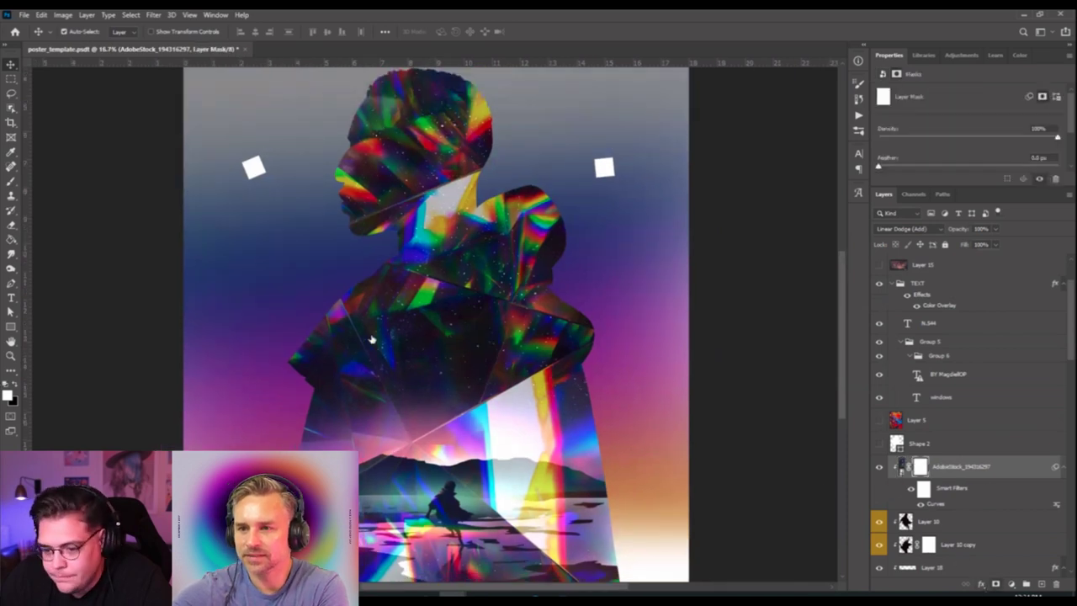
scroll(94, 247, "down", 1)
key("e")
scroll(423, 251, "down", 1)
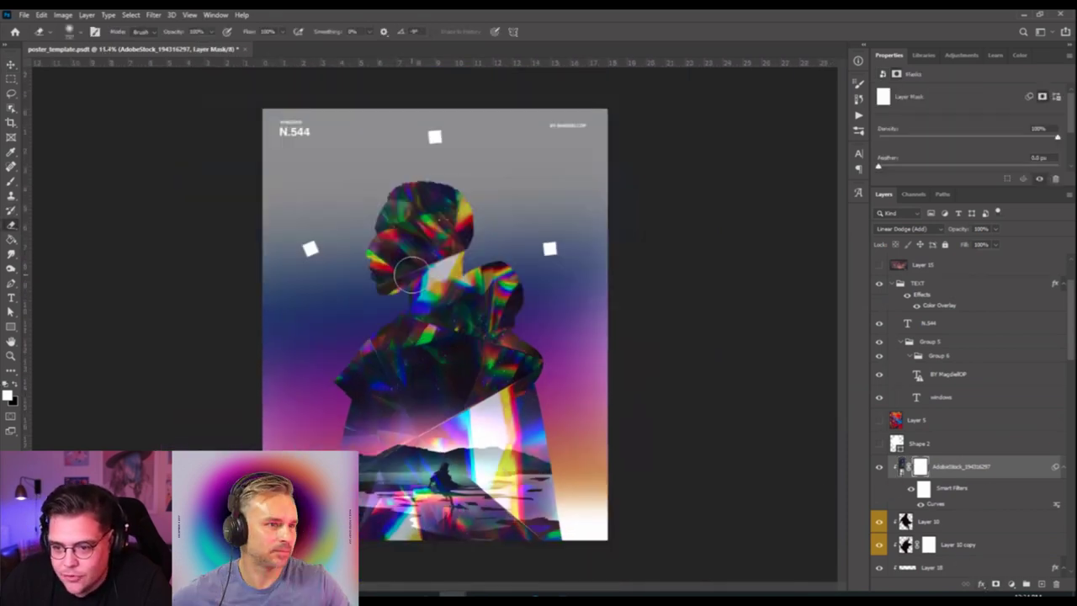
right_click(428, 257)
mouse_move(377, 209)
left_mouse_down()
mouse_move(595, 204)
mouse_move(482, 294)
mouse_move(501, 396)
mouse_move(442, 433)
mouse_move(477, 378)
mouse_move(392, 519)
left_mouse_up()
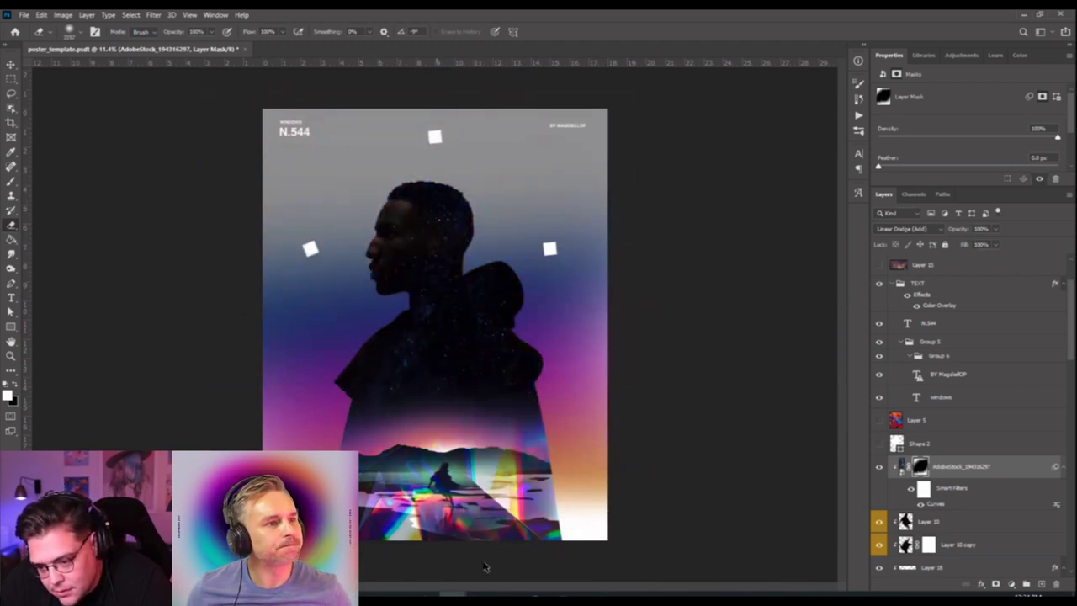
mouse_move(485, 567)
left_mouse_down()
mouse_move(434, 559)
mouse_move(486, 550)
left_mouse_up()
scroll(368, 529, "up", 3)
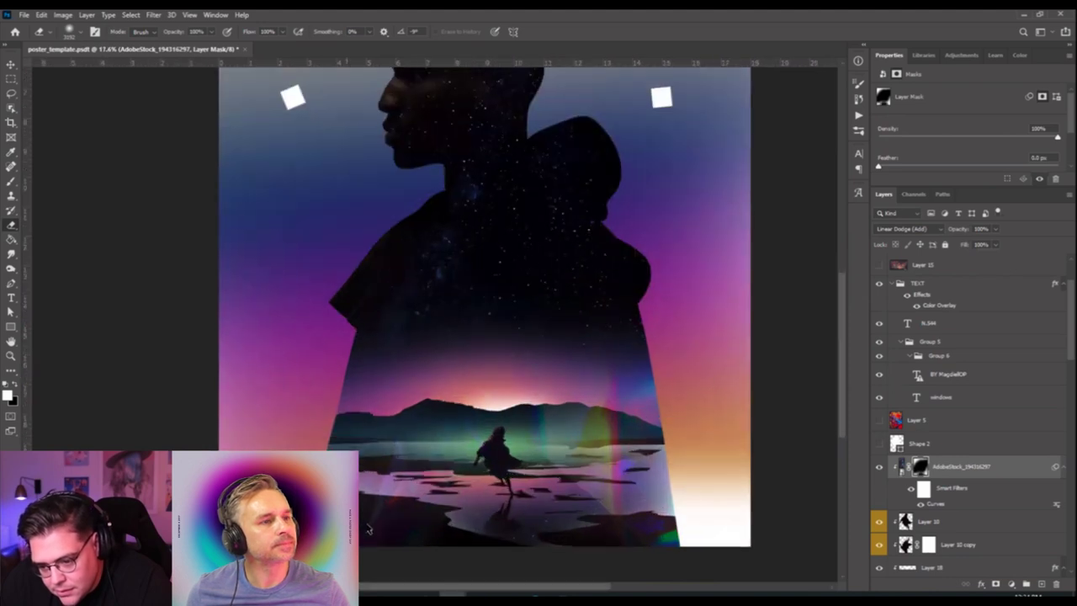
mouse_move(494, 463)
left_mouse_down()
mouse_move(487, 334)
mouse_move(501, 356)
mouse_move(448, 356)
left_mouse_up()
Target the crystal image instead of its mask and try out other blend modes on it.
left_click(903, 468)
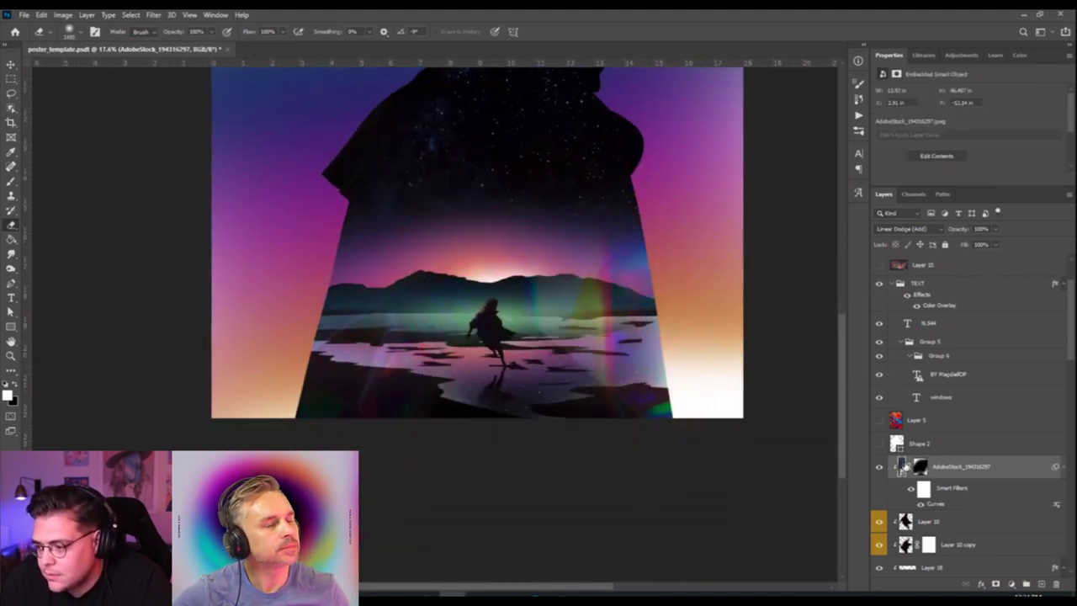
left_click(905, 229)
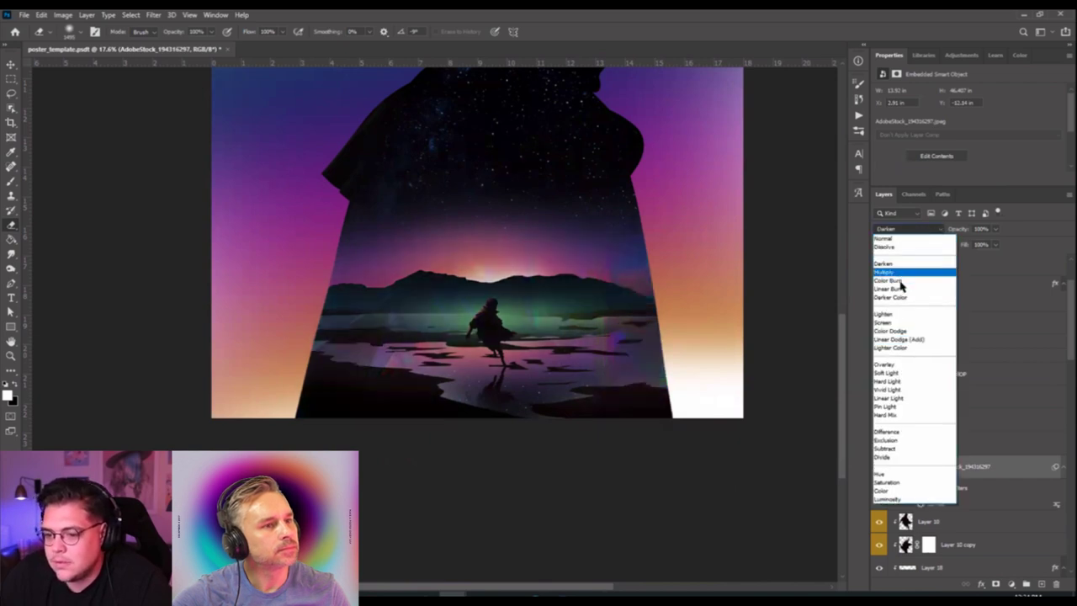
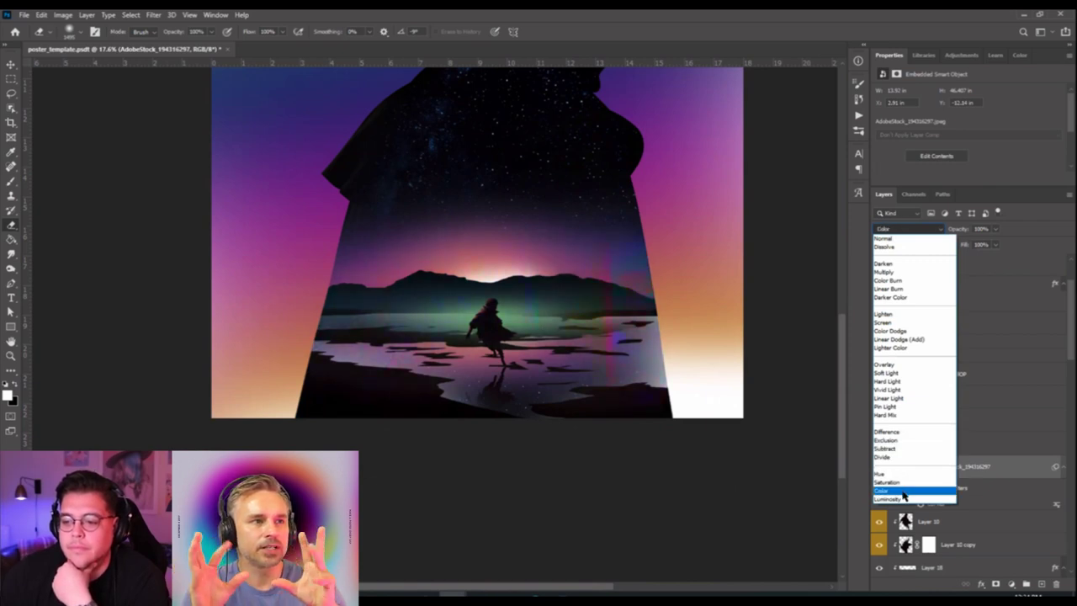
Set the AdobeStock_194316297 layer's blend mode to Color and disable its layer mask.
left_click(903, 493)
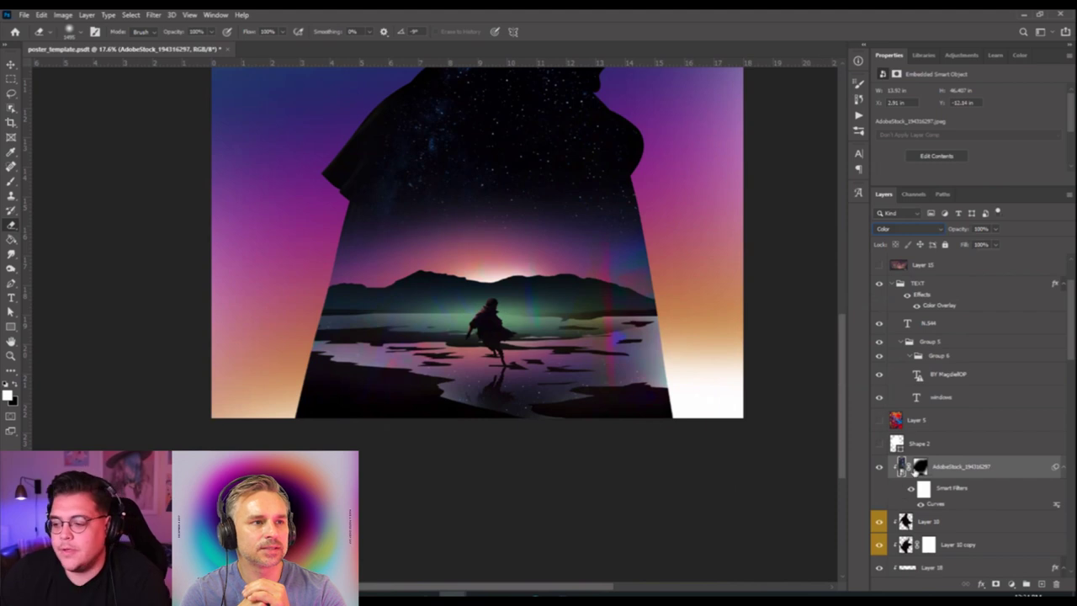
left_click(920, 467)
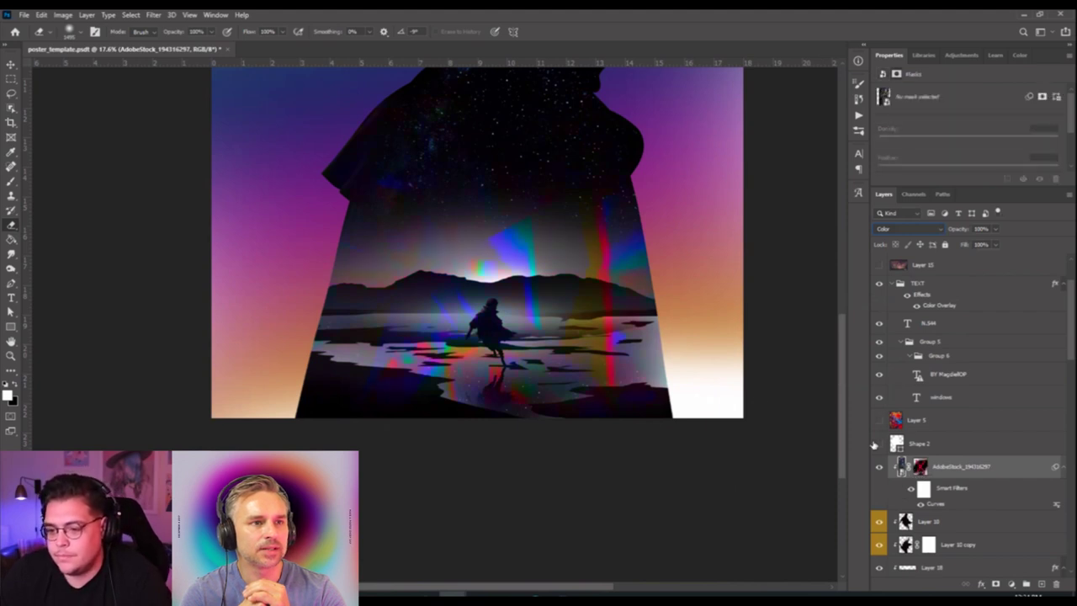
Distort the rainbow texture into a wide perspective plane with its far edge at the water's horizon and its near edge spread outward.
key("ctrl+t")
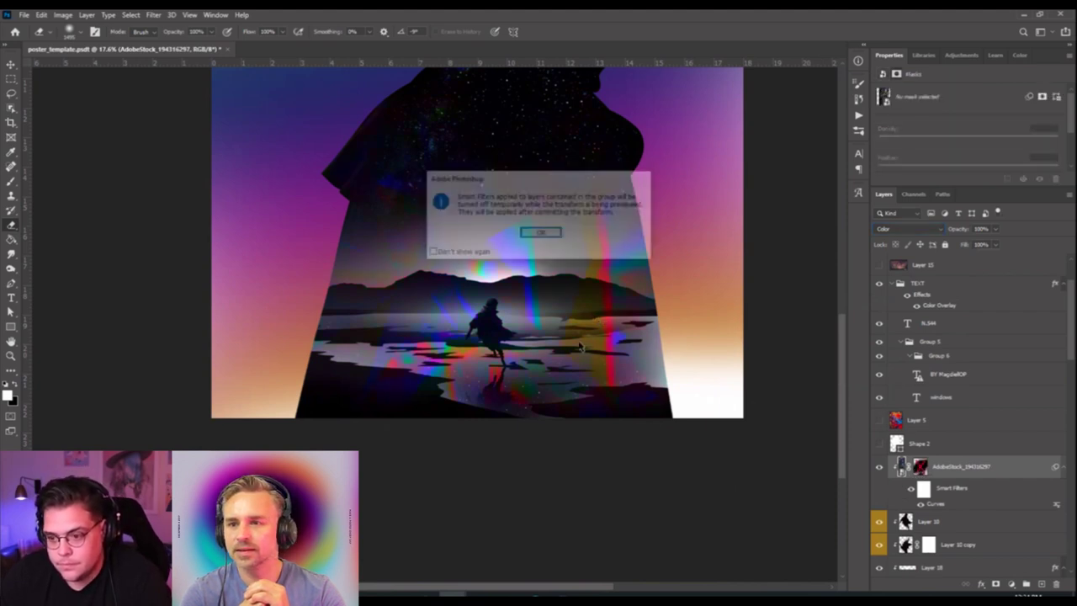
left_click(538, 236)
scroll(538, 313, "down", 5)
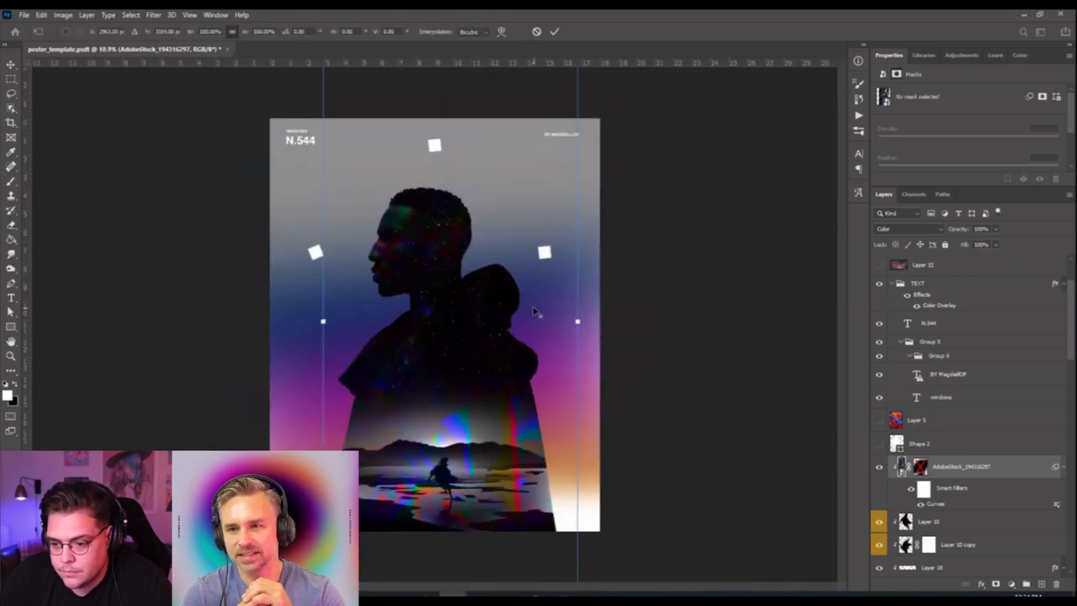
key("alt+space")
left_click(483, 331)
scroll(370, 242, "down", 2)
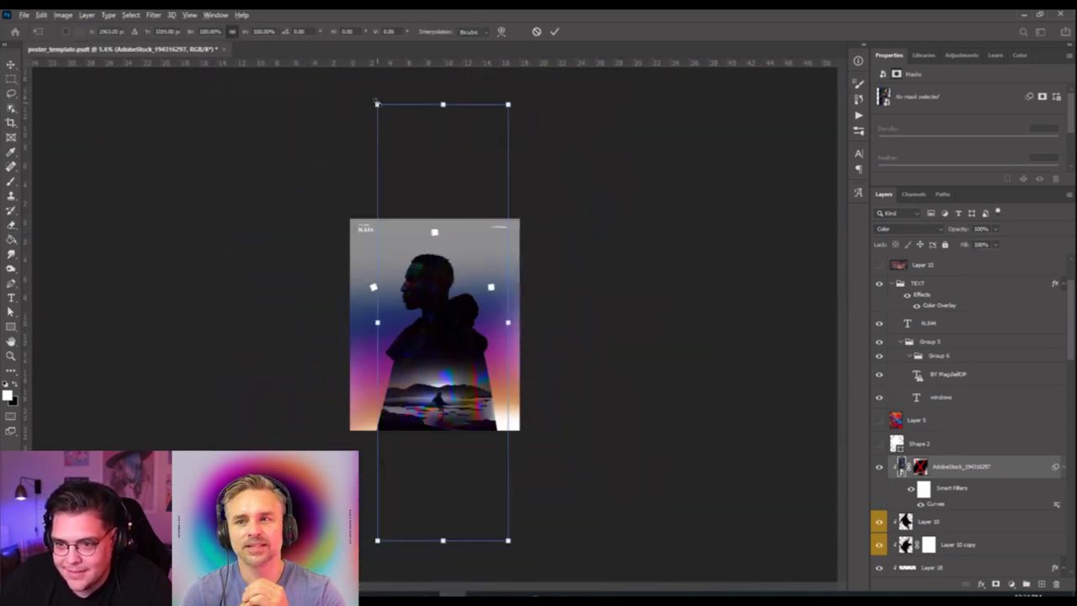
left_click_drag(378, 105, 388, 388)
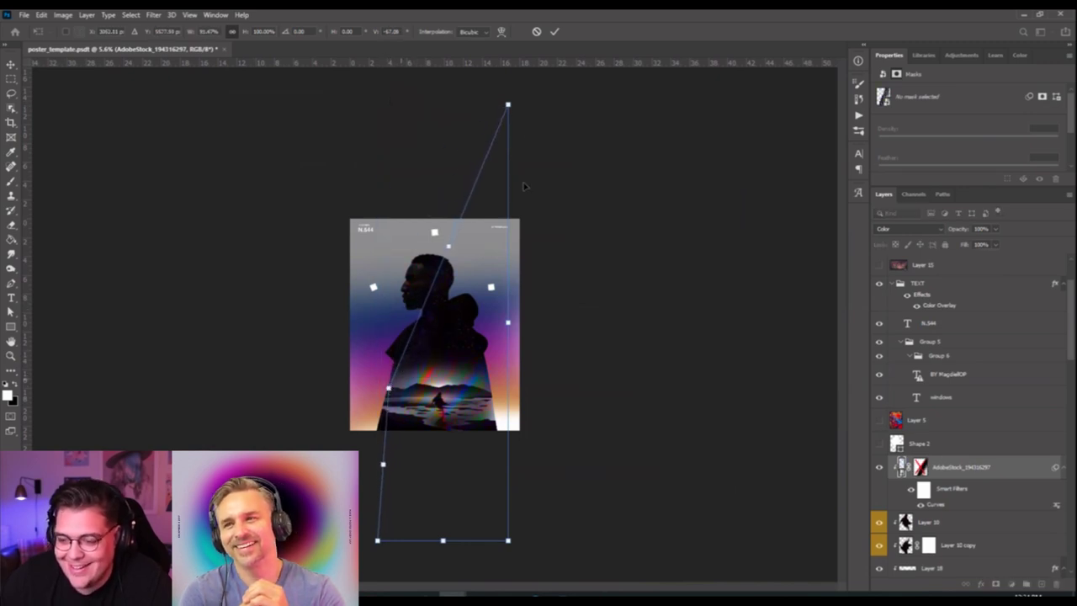
left_click_drag(509, 105, 494, 396)
left_click_drag(391, 392, 387, 401)
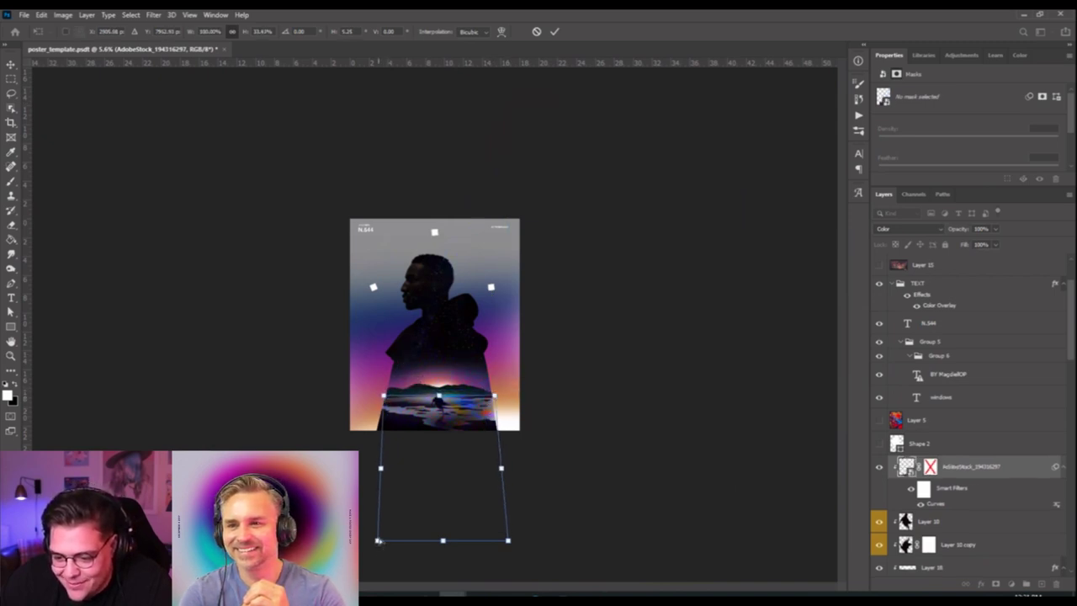
left_click_drag(378, 541, 154, 469)
key("Return")
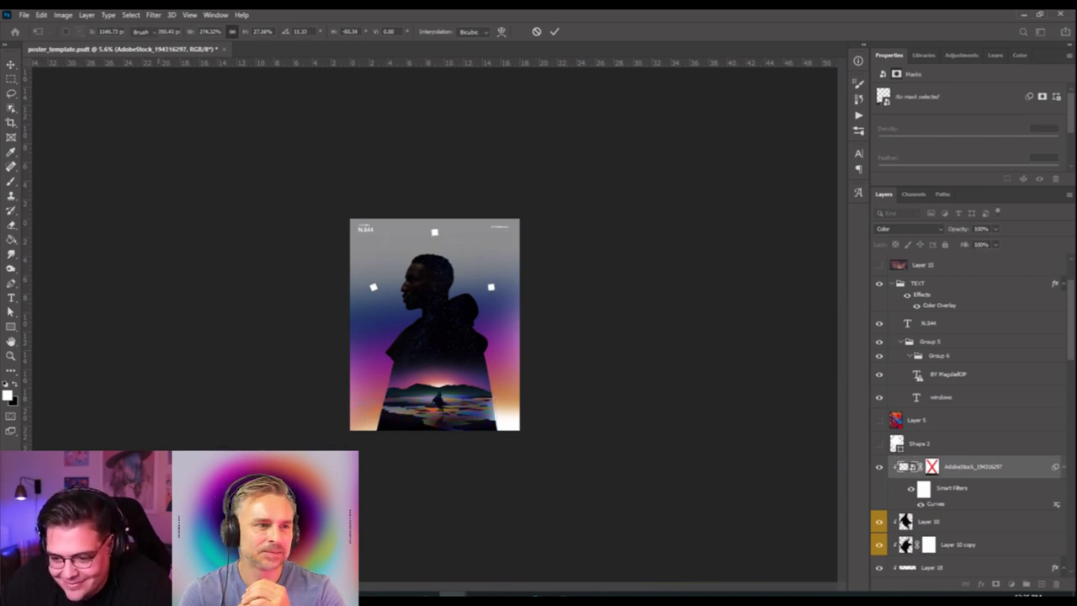
Move the distorted rainbow texture slightly down so its upper edge lines up with the far shoreline.
key("ctrl+0")
scroll(469, 486, "up", 4)
scroll(477, 499, "down", 4)
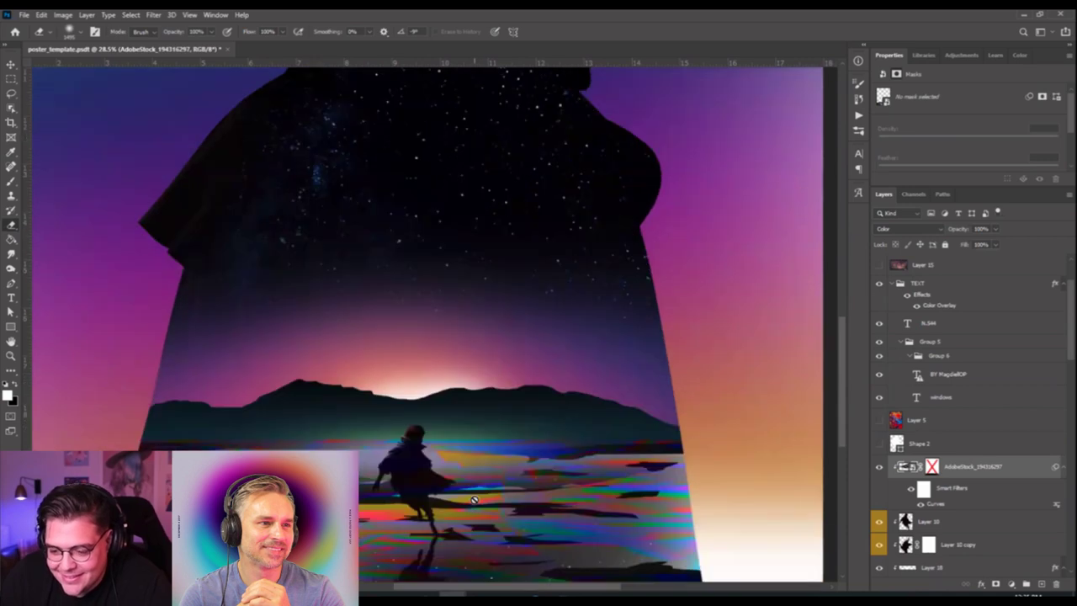
scroll(476, 486, "down", 2)
key("ctrl+t")
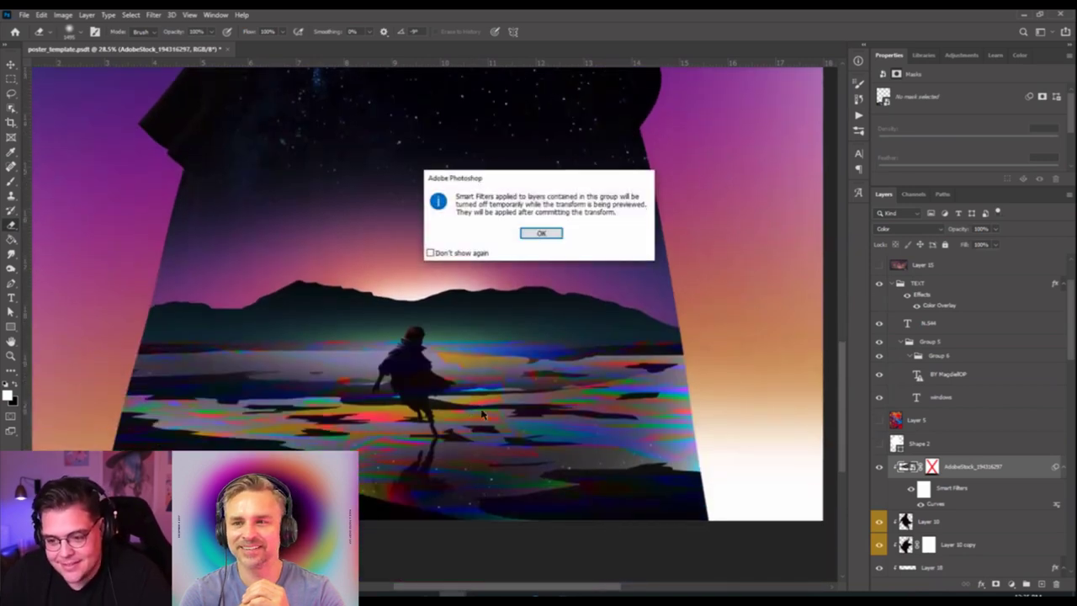
left_click(541, 233)
left_click_drag(503, 381, 506, 389)
key("Return")
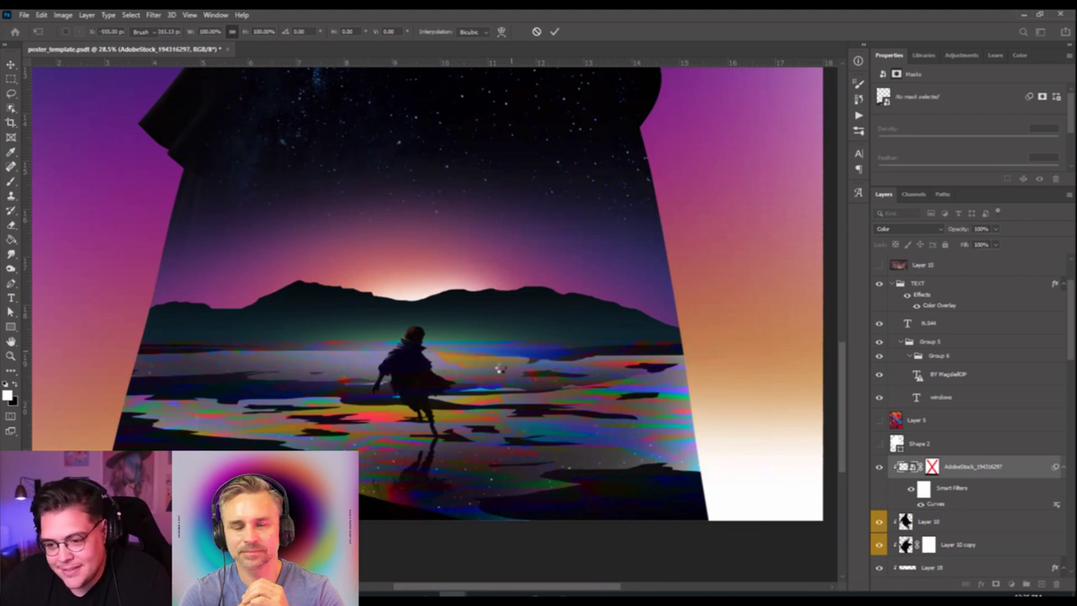
Delete the disabled mask from the AdobeStock_194316297 layer and add a new white layer mask.
key("e")
left_click_drag(933, 472, 1057, 585)
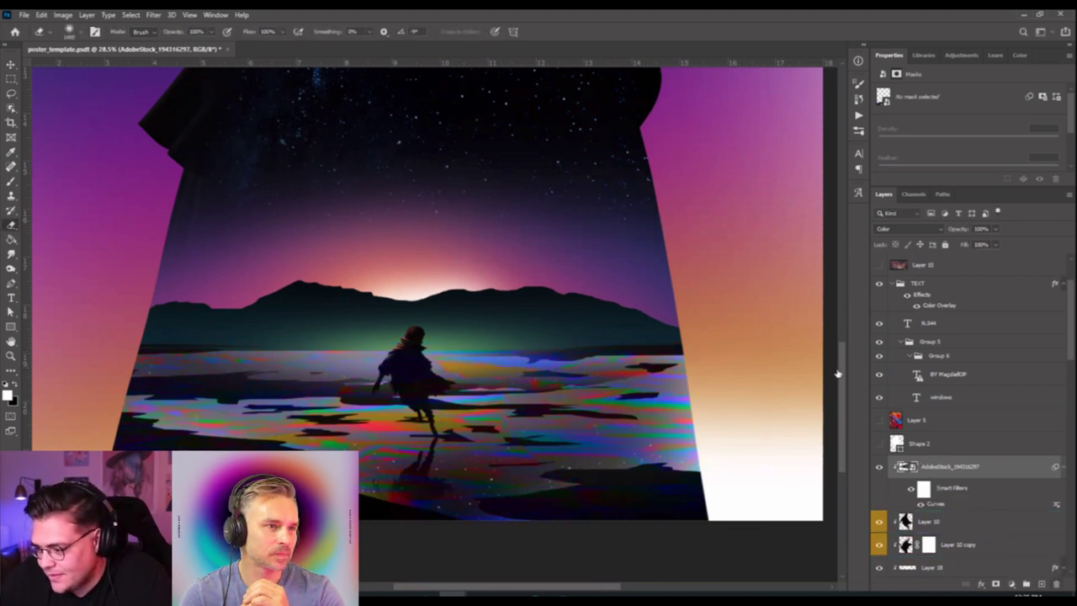
left_click(994, 584)
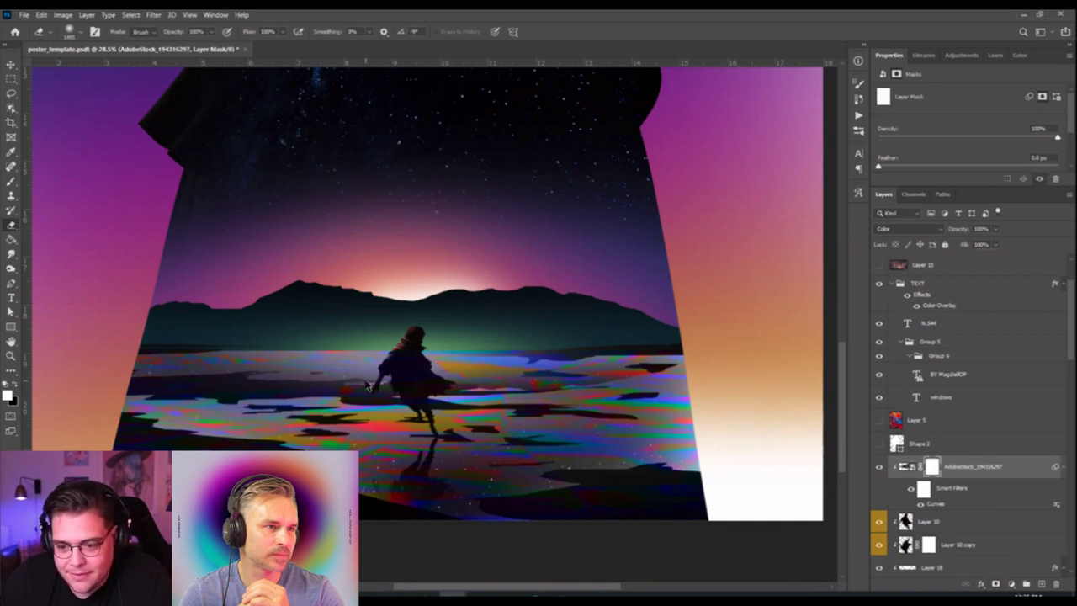
Move the AdobeStock_194316297 layer down the stack to sit between Layer 12 and Layer 17.
scroll(974, 441, "down", 3)
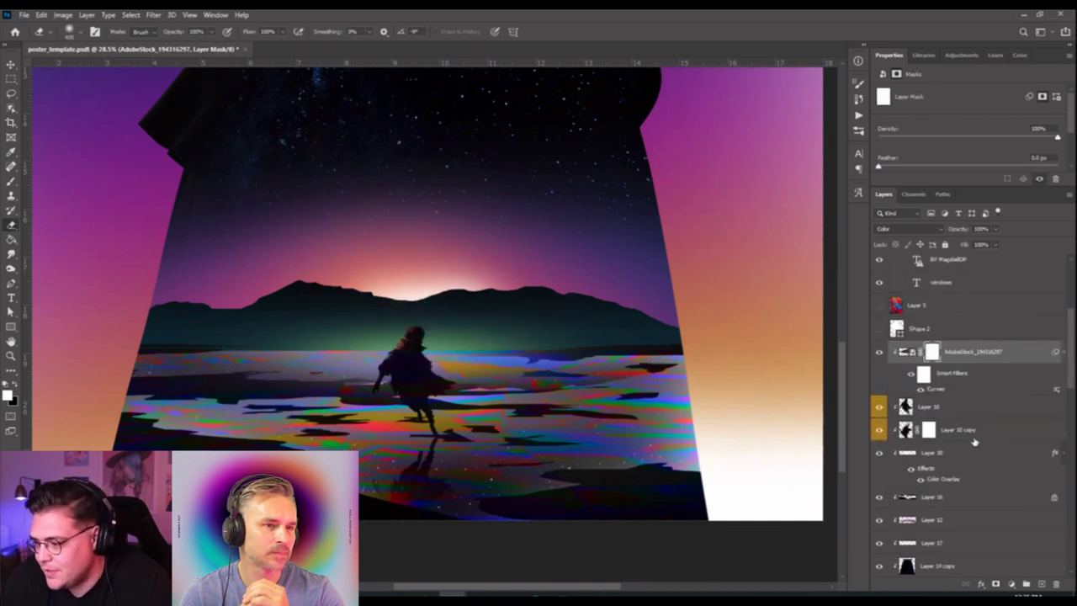
scroll(968, 421, "down", 2)
left_click_drag(967, 266, 956, 448)
left_click_drag(423, 398, 425, 389)
scroll(424, 390, "down", 1)
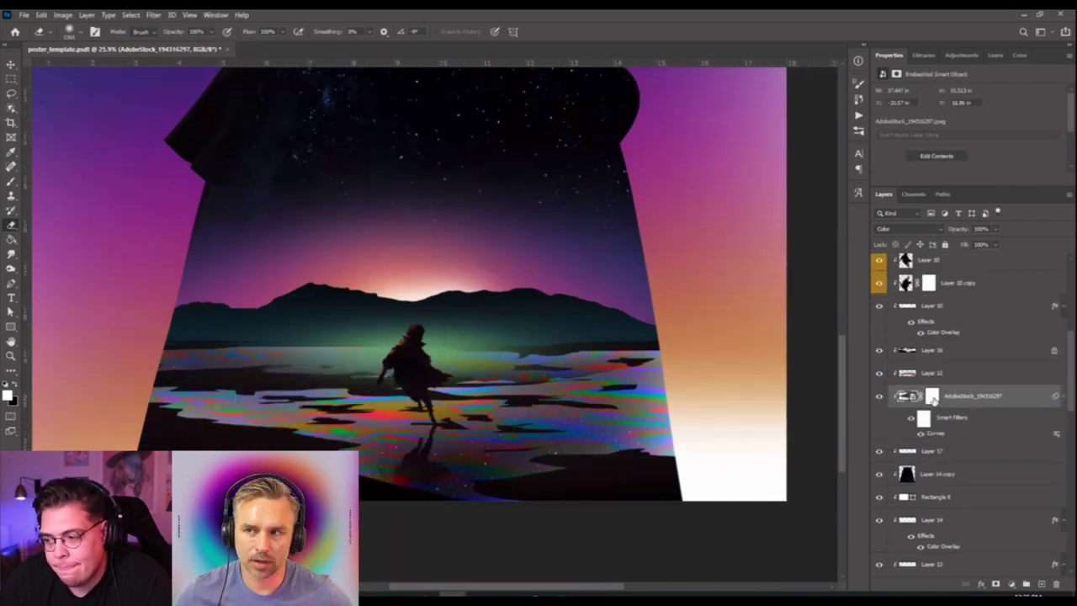
Brush on the texture layer's mask to fade most of the rainbow colour from the foreground water.
left_click(932, 395)
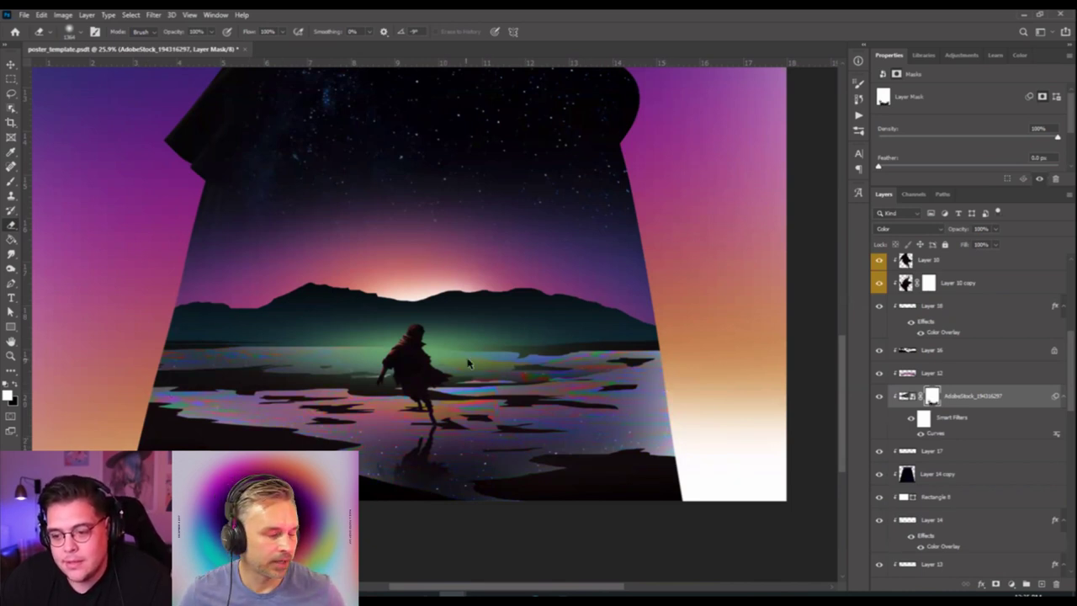
key("ctrl+0")
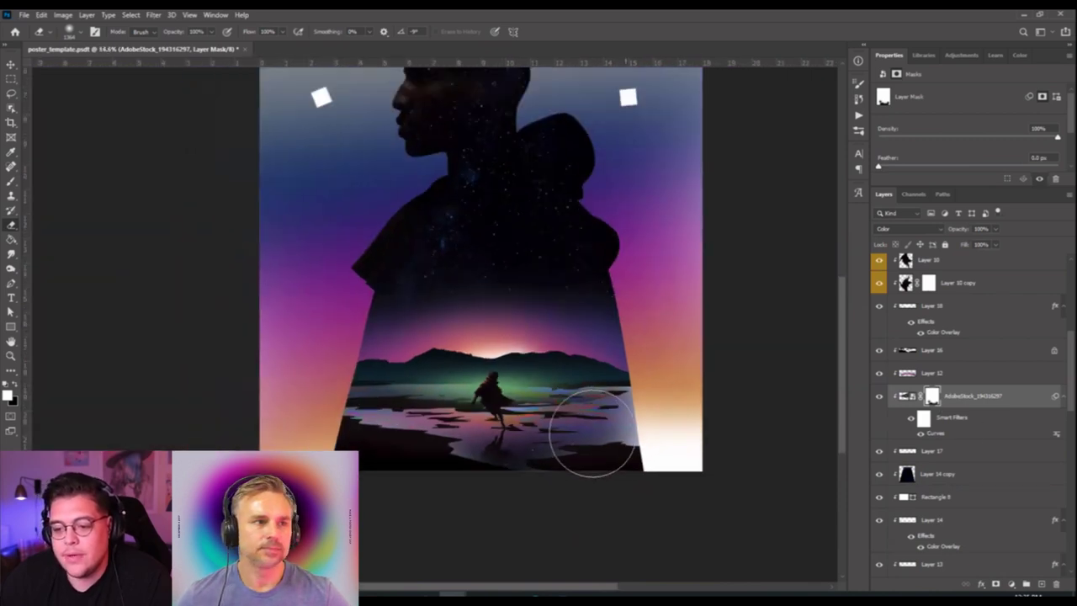
scroll(457, 533, "up", 2)
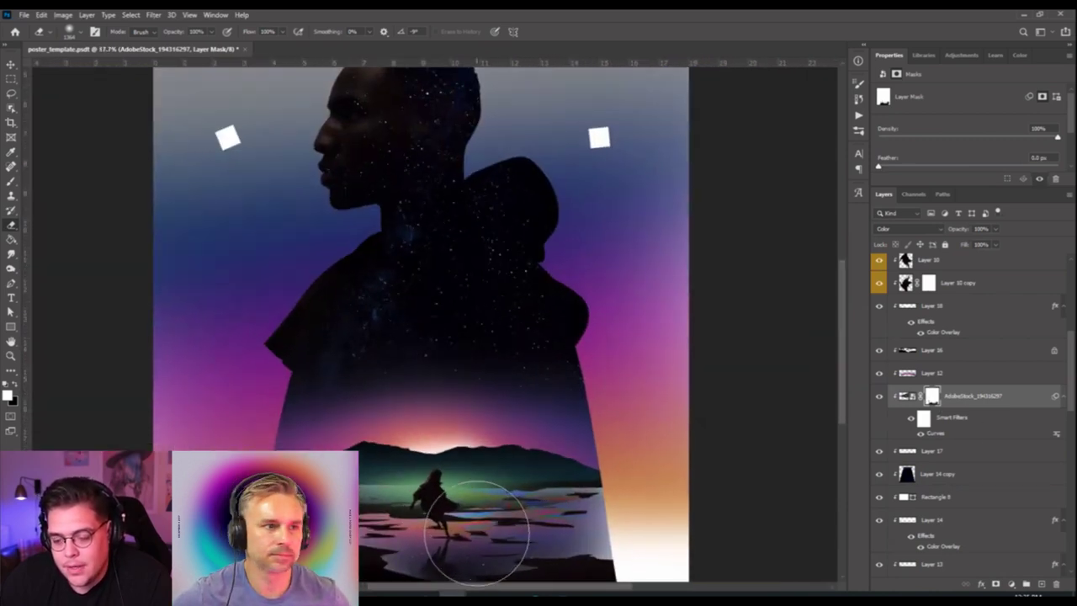
Add a Color Balance adjustment above Rectangle 9 copy 2, with midtones at -44 toward cyan and -28 toward magenta.
scroll(918, 449, "up", 2)
scroll(918, 449, "up", 3)
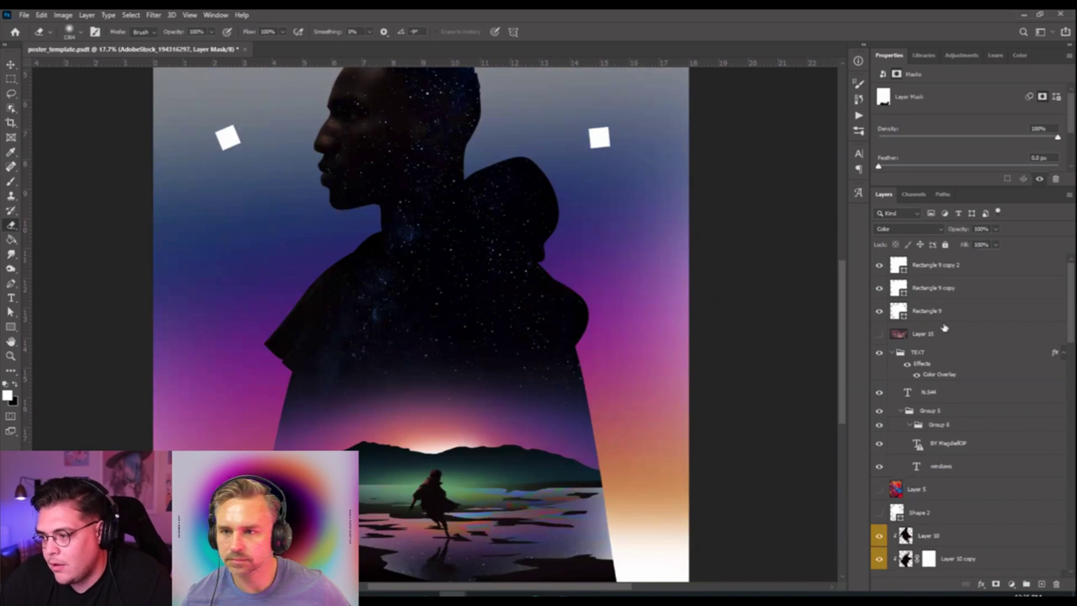
left_click(944, 268)
left_click(1010, 584)
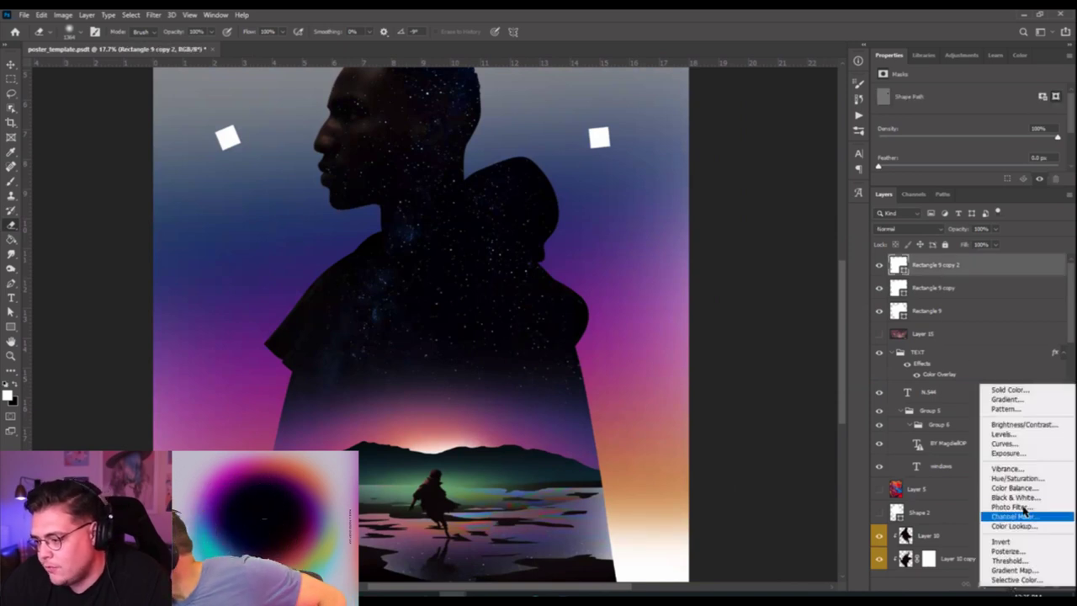
left_click(1005, 492)
left_click(901, 118)
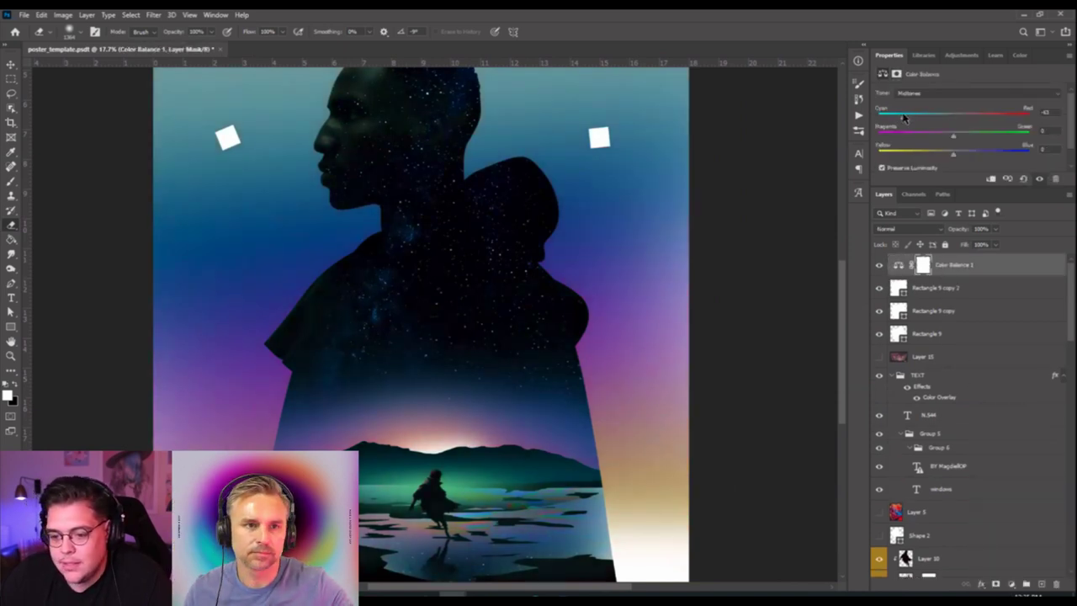
mouse_move(936, 118)
left_mouse_down()
mouse_move(934, 140)
mouse_move(907, 142)
mouse_move(972, 140)
mouse_move(916, 140)
mouse_move(942, 137)
left_mouse_up()
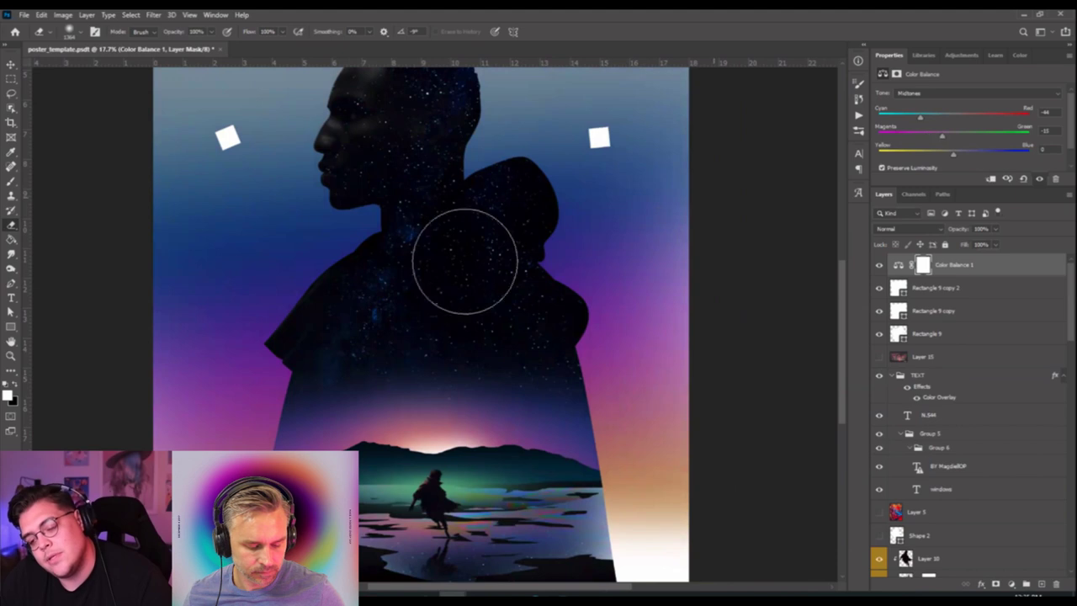
scroll(345, 353, "down", 2)
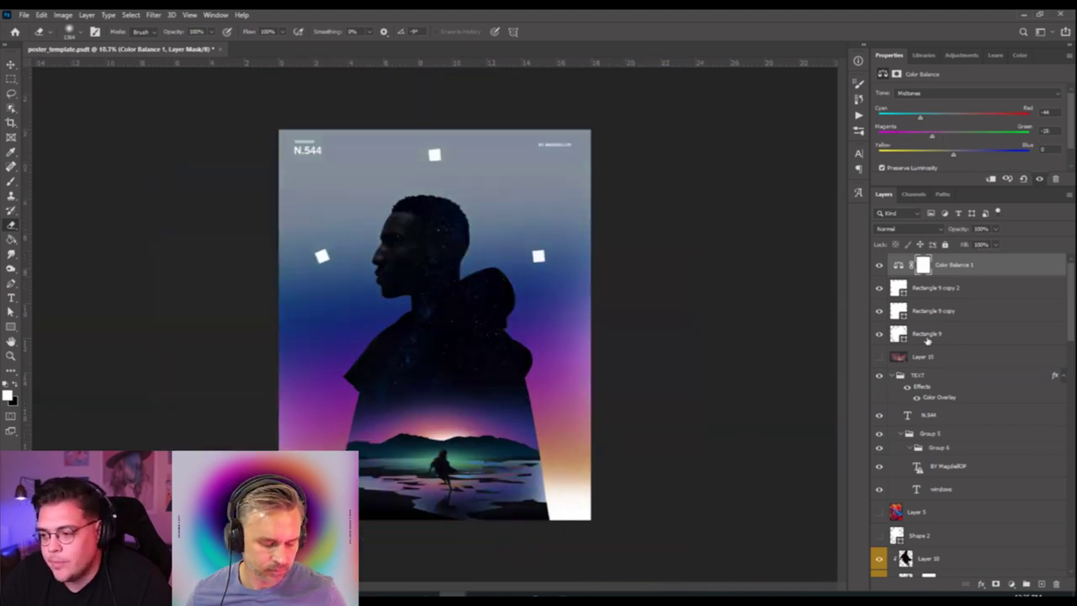
Hide the Color Balance adjustment and the AdobeStock_194316297 texture layer.
scroll(419, 535, "up", 2)
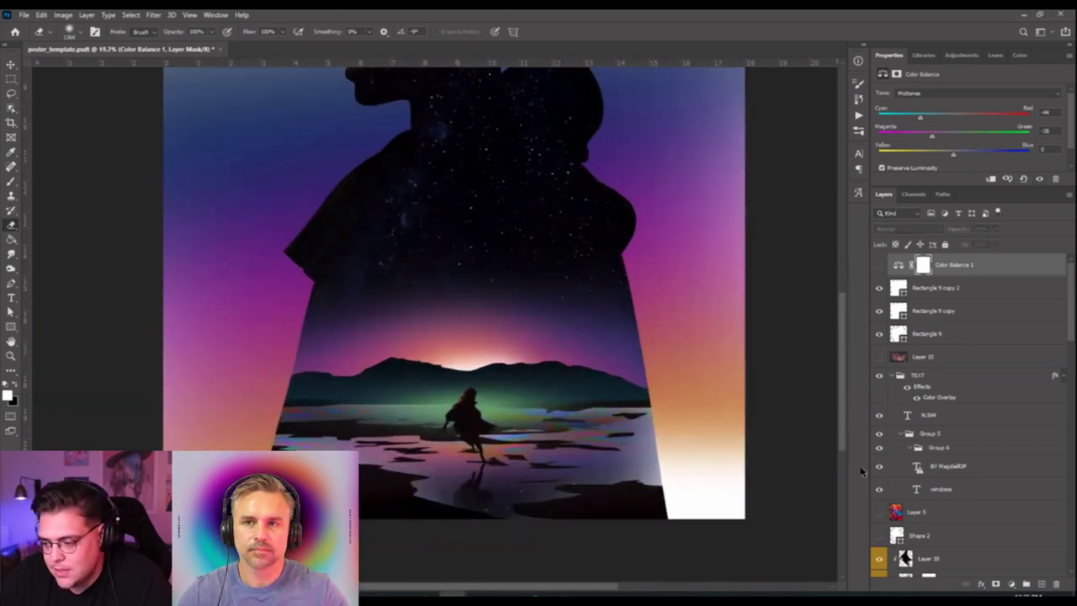
scroll(907, 505, "down", 3)
scroll(907, 505, "down", 5)
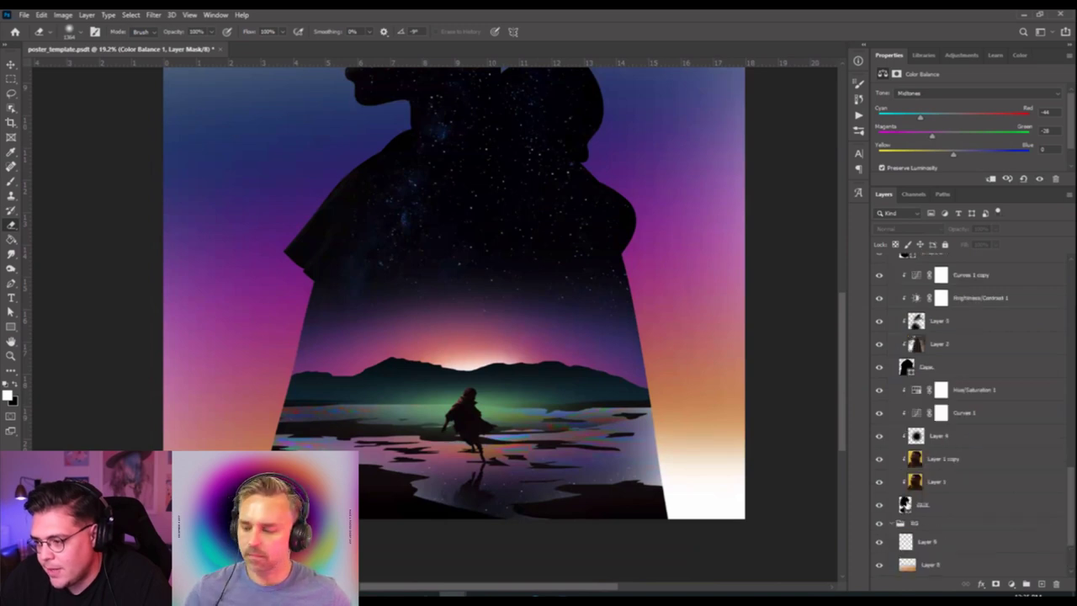
scroll(911, 505, "up", 8)
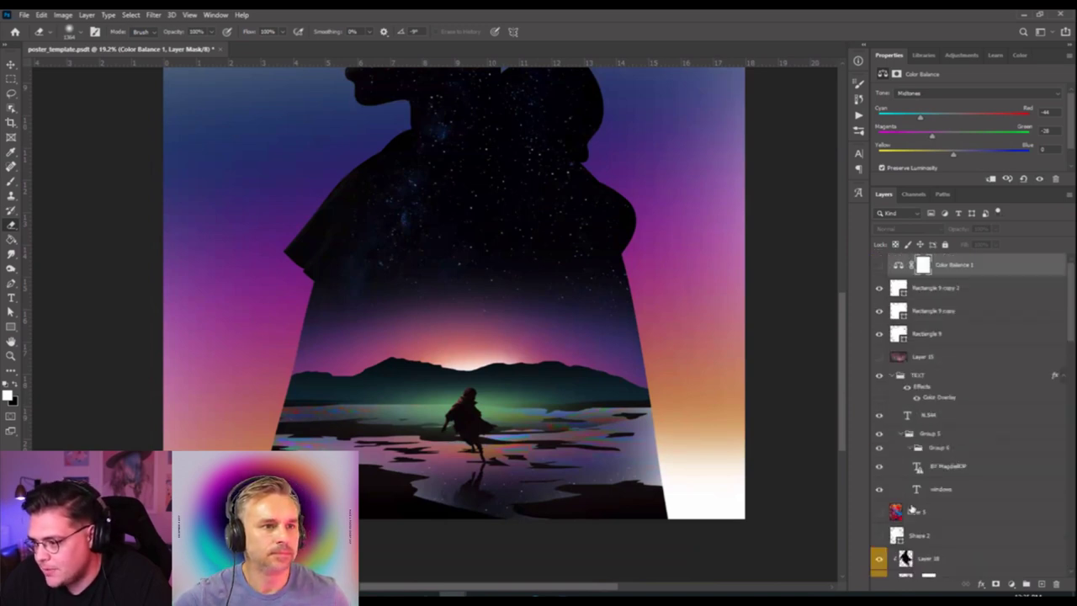
scroll(912, 510, "down", 6)
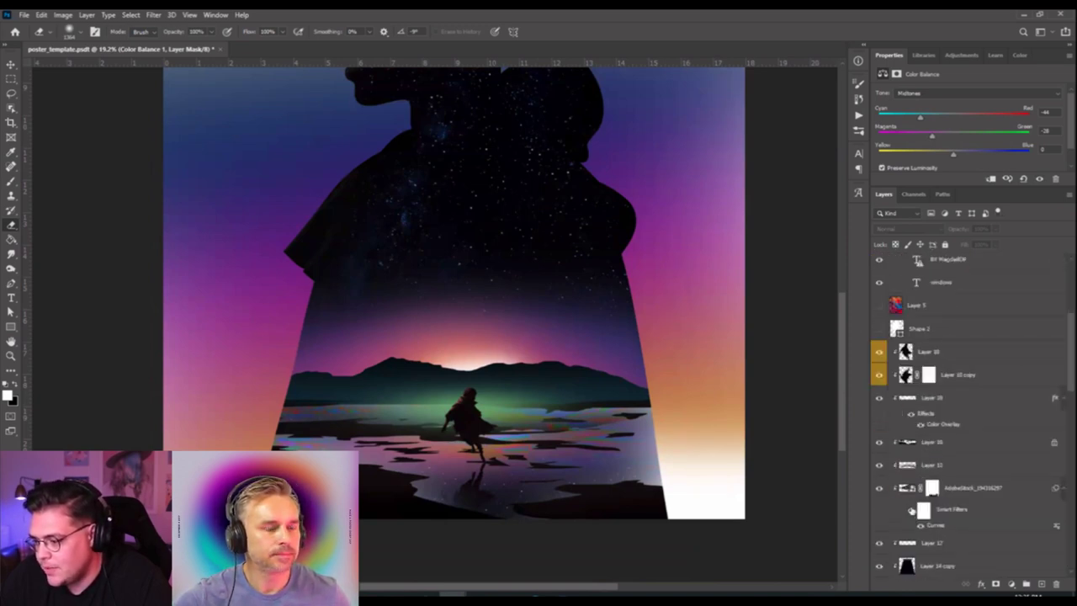
scroll(912, 511, "down", 5)
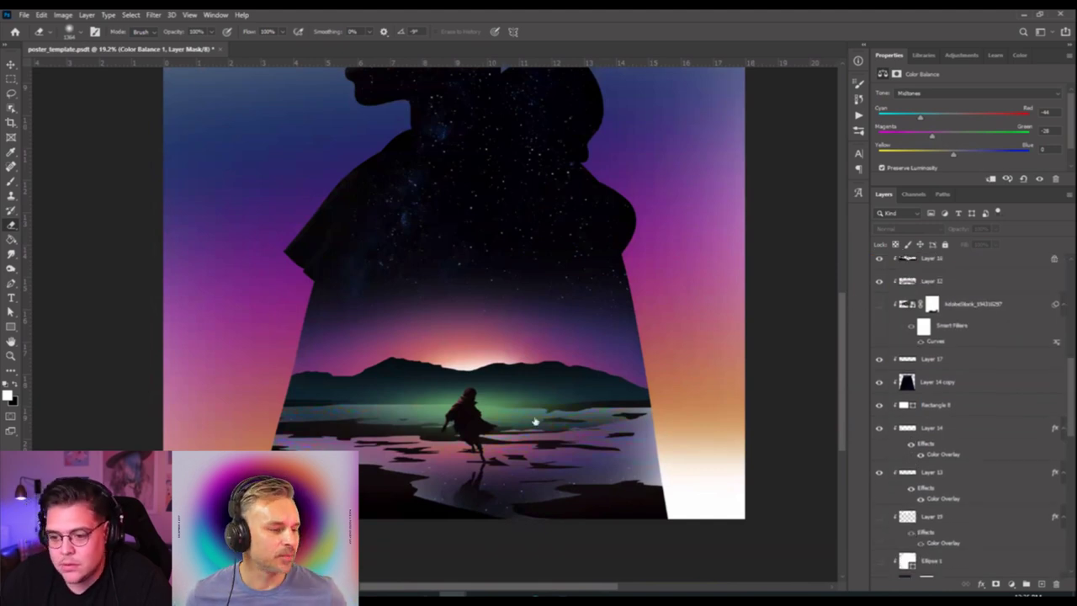
scroll(534, 421, "down", 3)
scroll(432, 493, "up", 2)
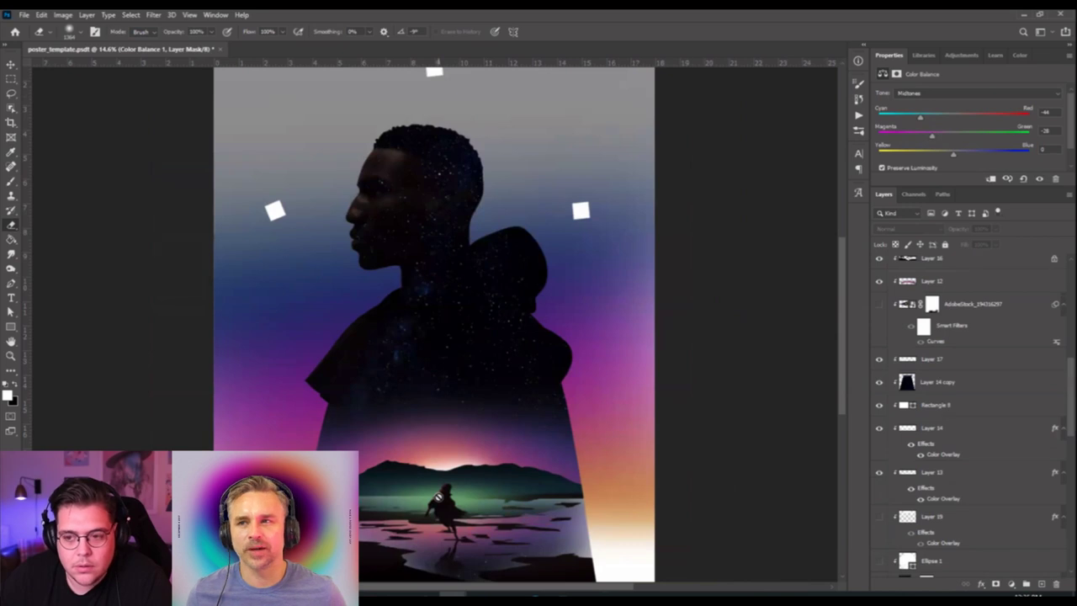
scroll(433, 493, "down", 1)
Select the tilted white square in front of the man's face and duplicate its layer.
key("v")
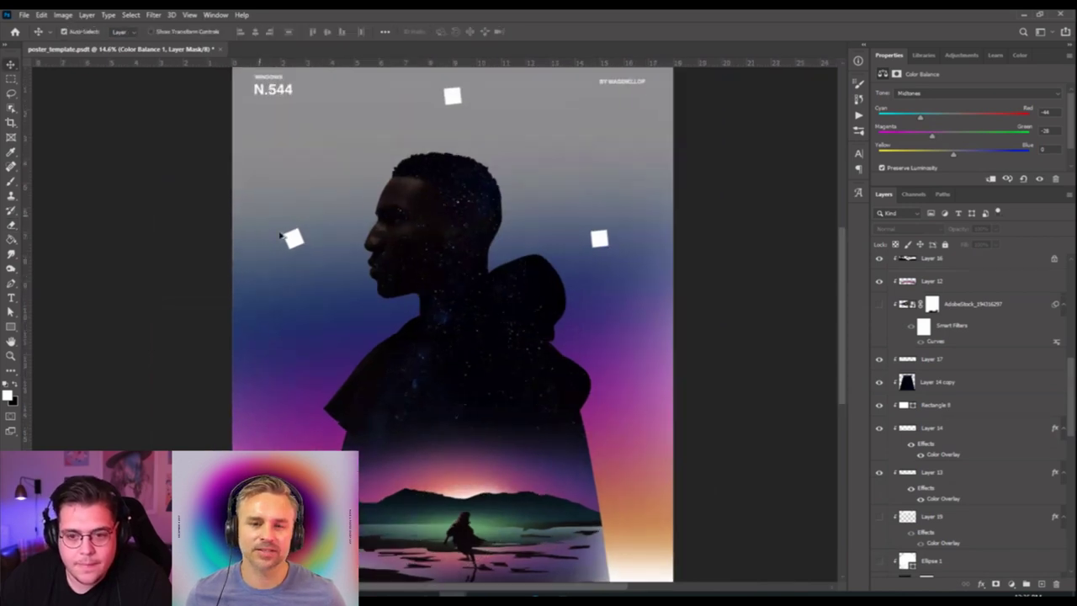
scroll(292, 240, "up", 3)
left_click_drag(292, 243, 321, 241)
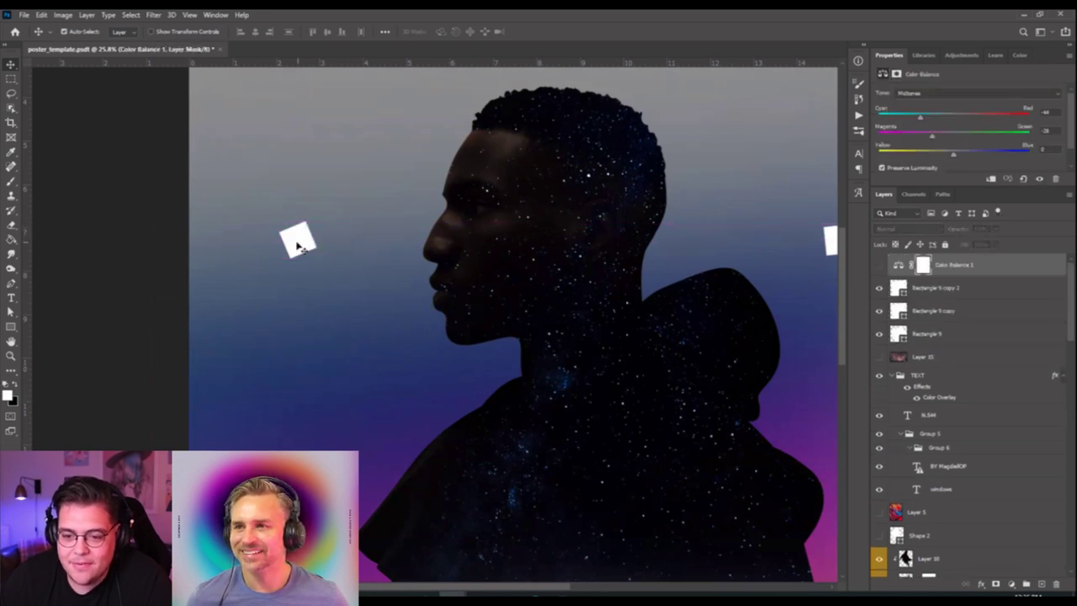
scroll(298, 239, "up", 3)
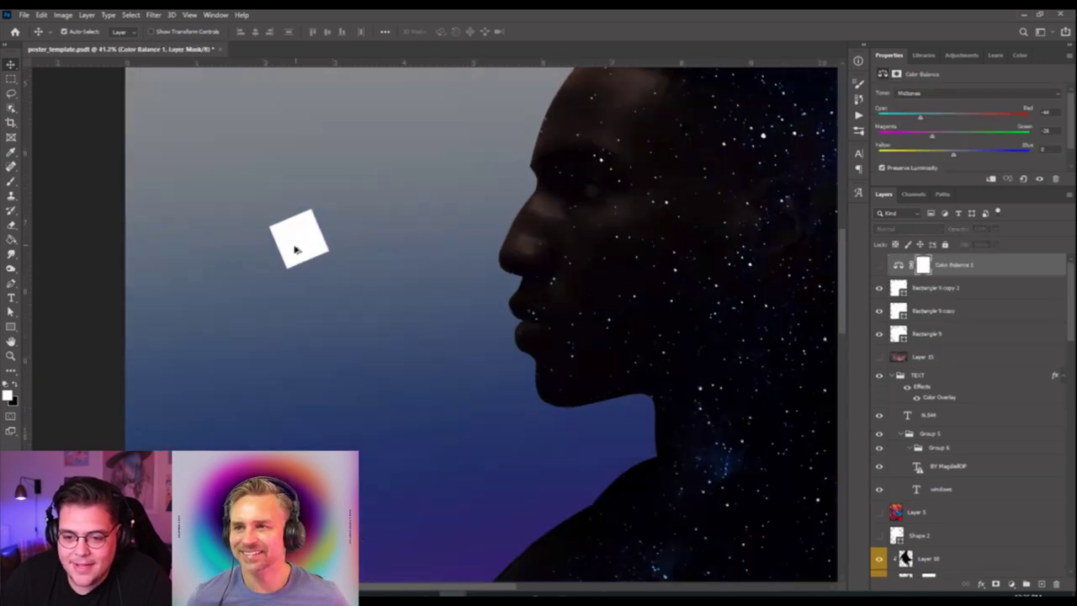
left_click(298, 239)
key("ctrl+j")
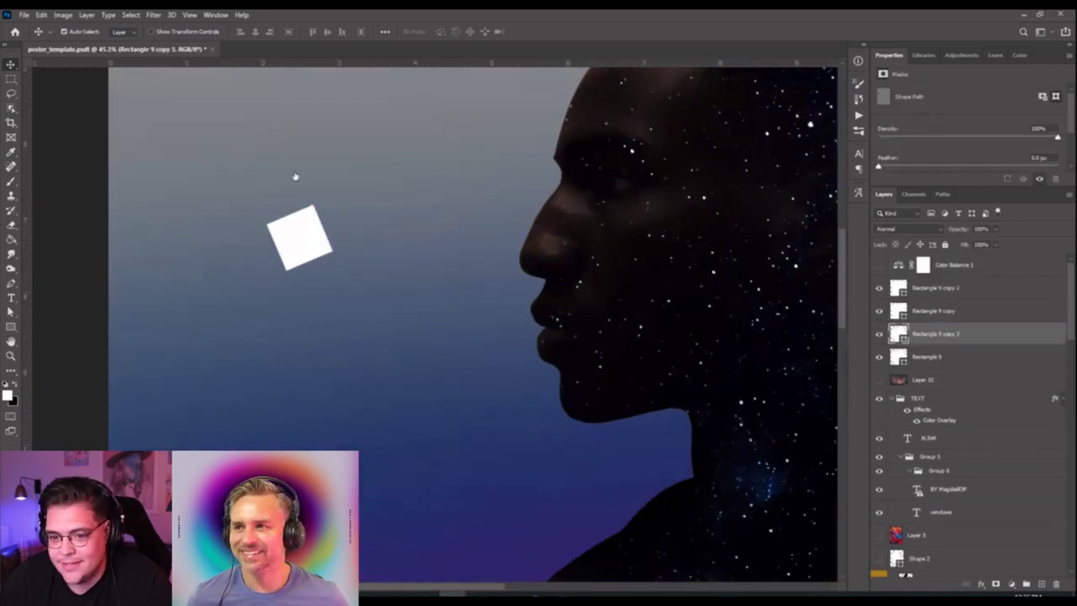
Reshape the duplicated square's corner points into a narrow slanted side face attached to the original square's edge nearest the face.
key("a")
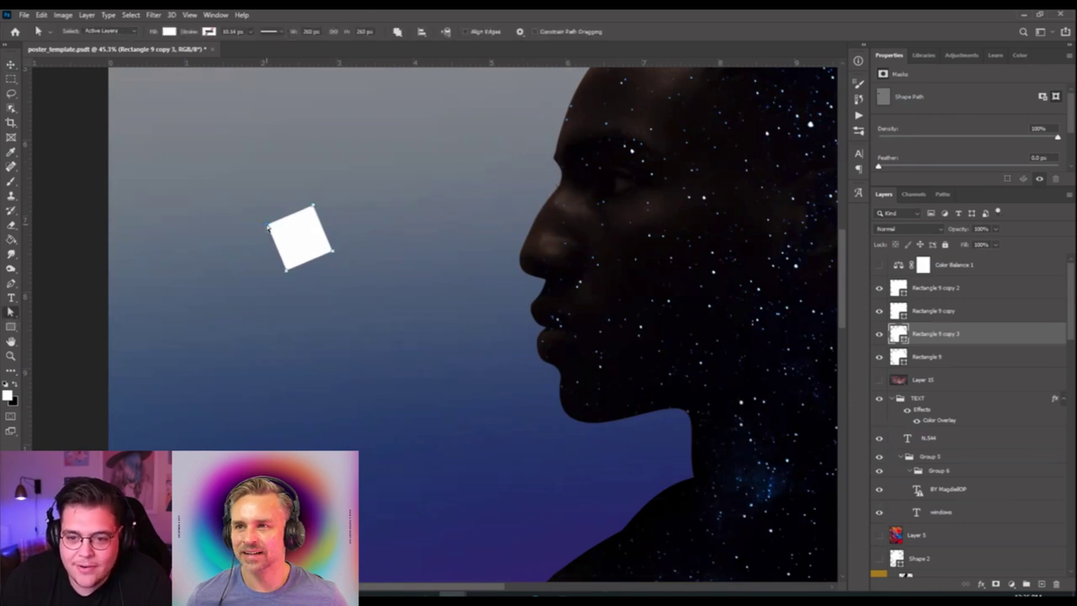
left_click_drag(286, 270, 352, 215)
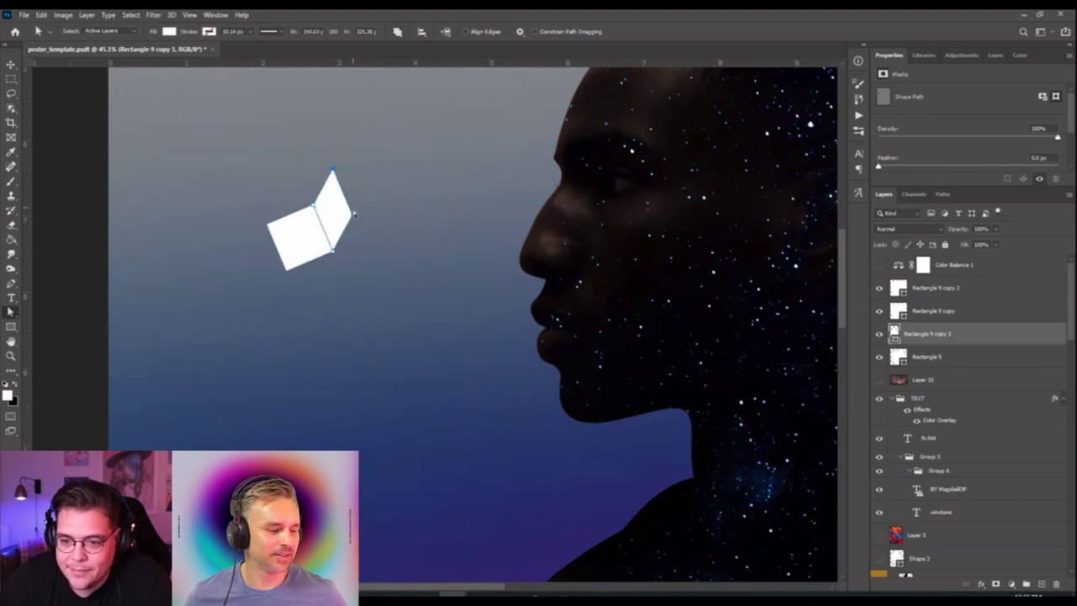
left_click(361, 201)
left_click(348, 204)
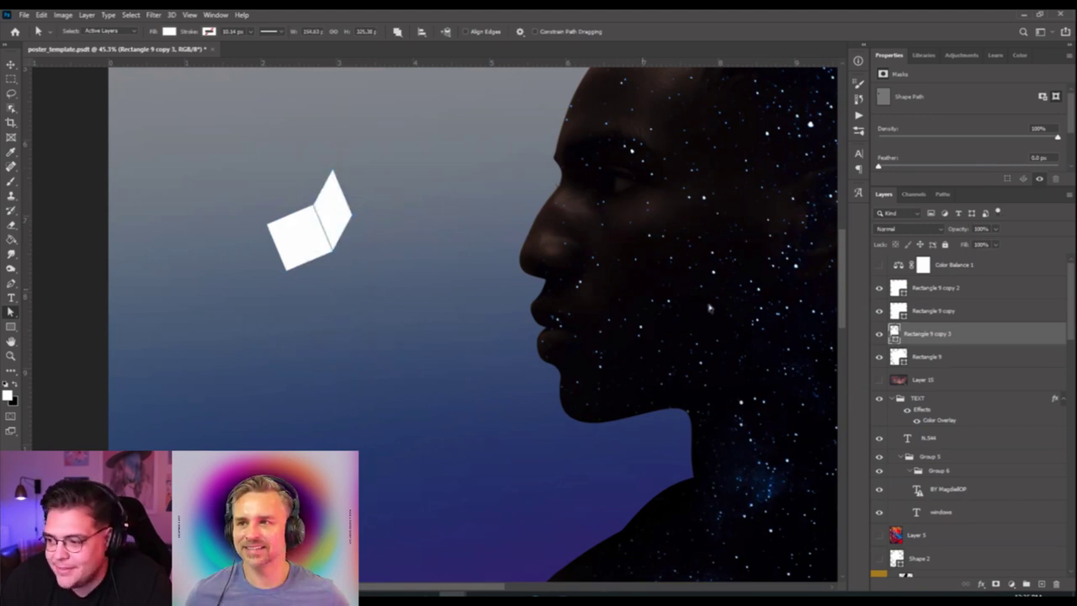
Duplicate the cube's side face and snap the copy's lowest corner onto the front square's outer upper corner.
left_click_drag(940, 336, 954, 345)
key("ctrl+t")
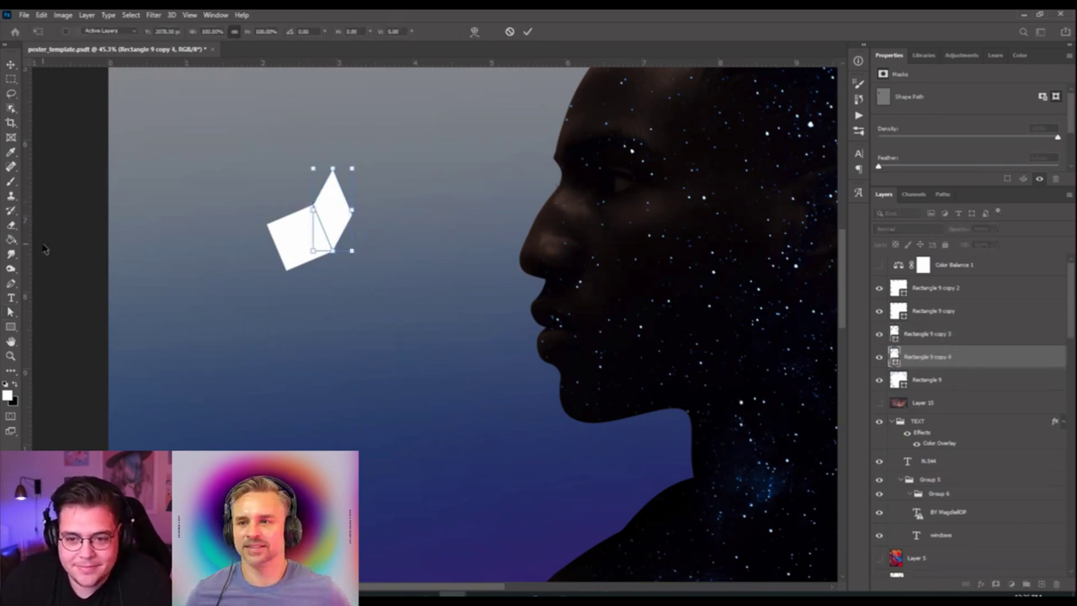
key("Return")
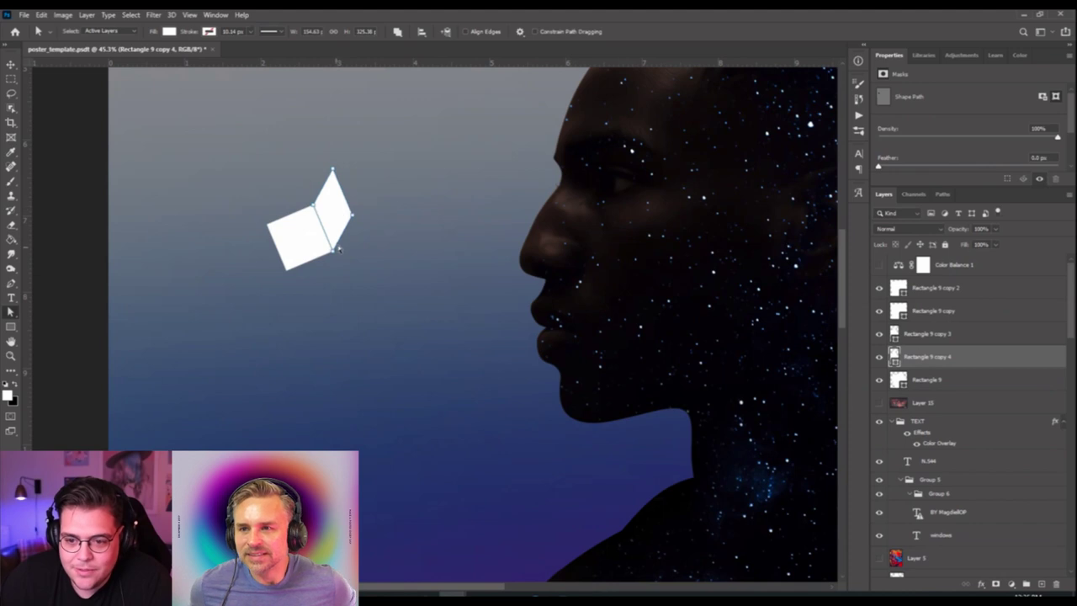
left_click_drag(333, 251, 274, 222)
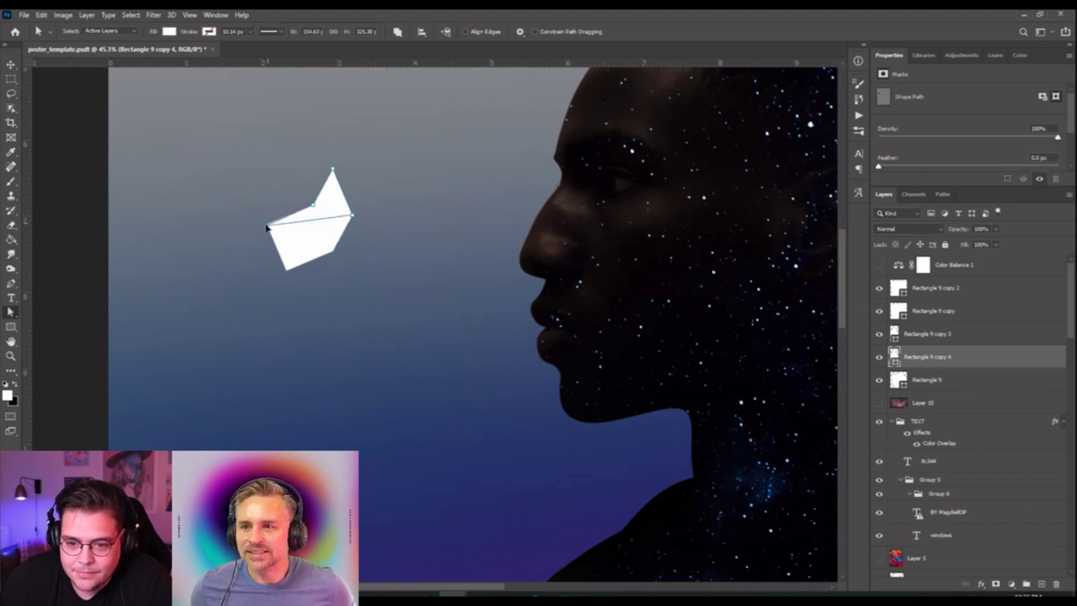
scroll(274, 223, "up", 5)
scroll(268, 232, "up", 9)
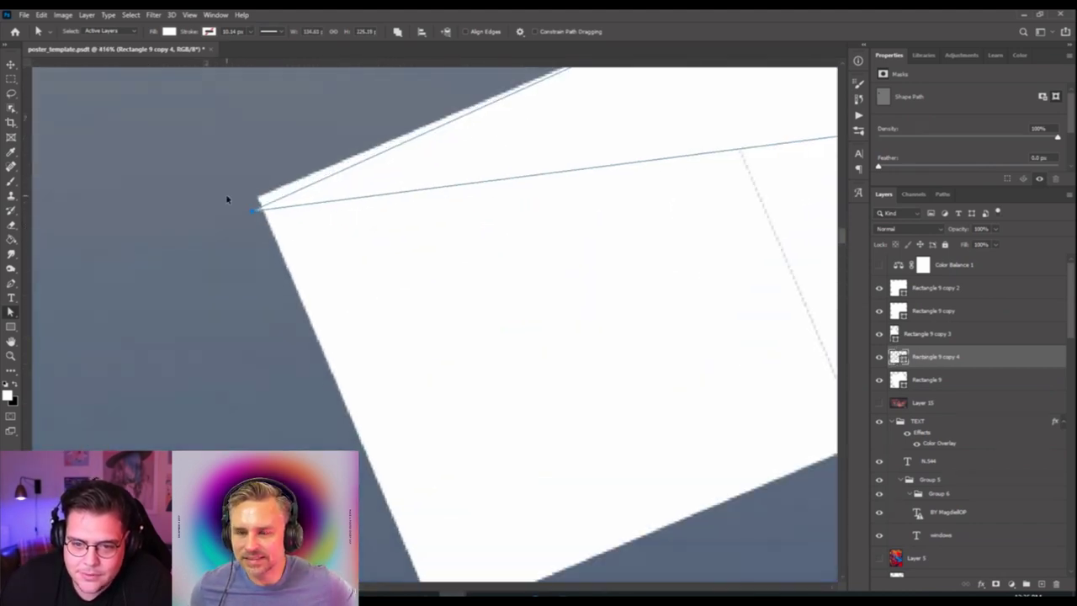
scroll(286, 240, "up", 4)
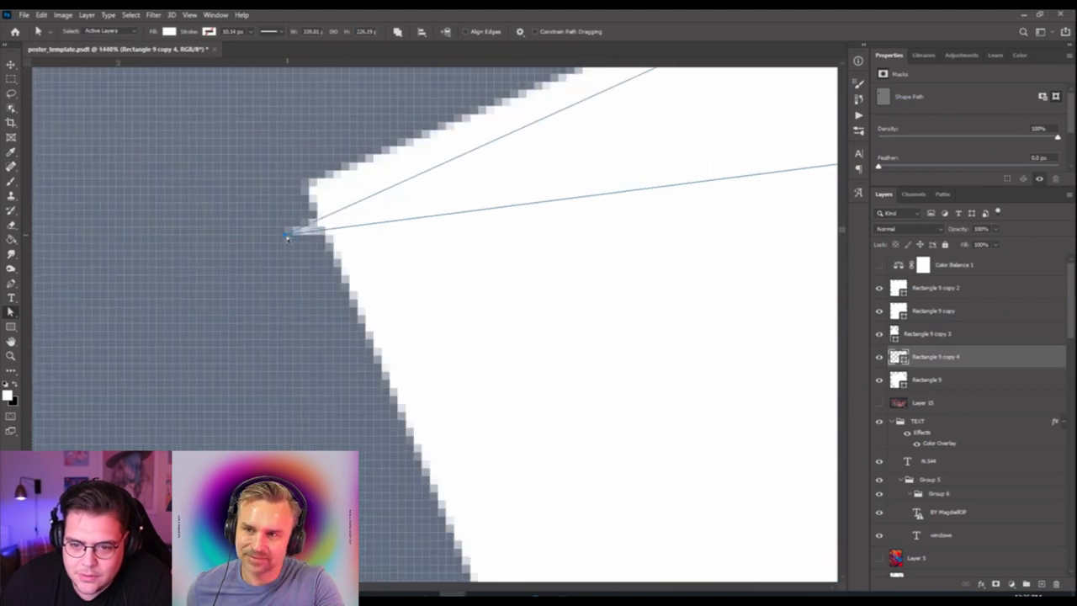
left_click_drag(287, 236, 308, 193)
scroll(310, 212, "down", 3)
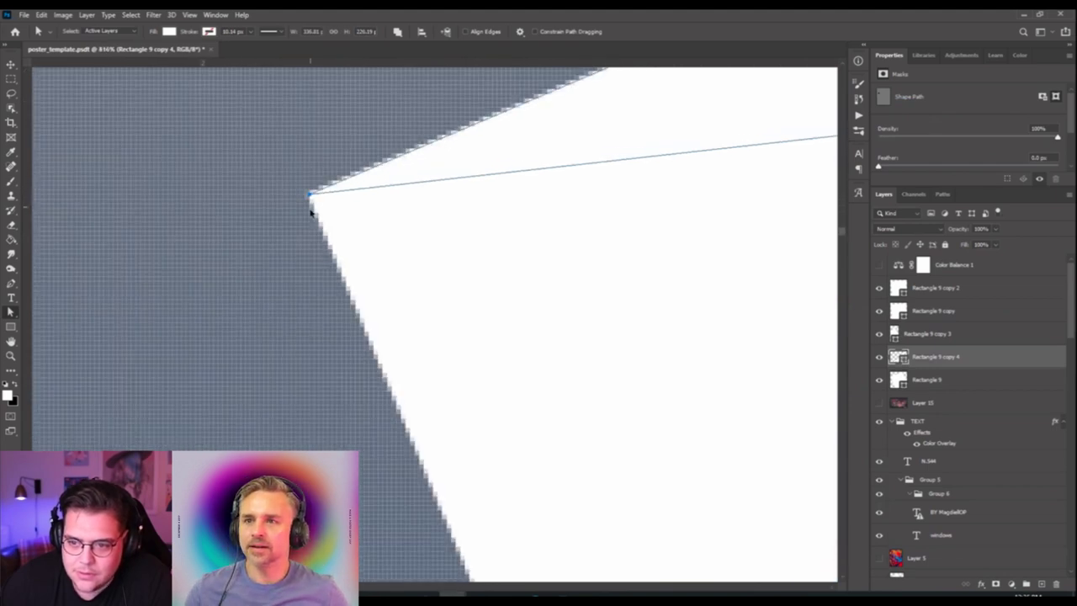
Reposition the copied face's remaining corner points to form the top face that closes the cube in front of the man's face.
scroll(311, 212, "down", 8)
left_click_drag(379, 197, 348, 194)
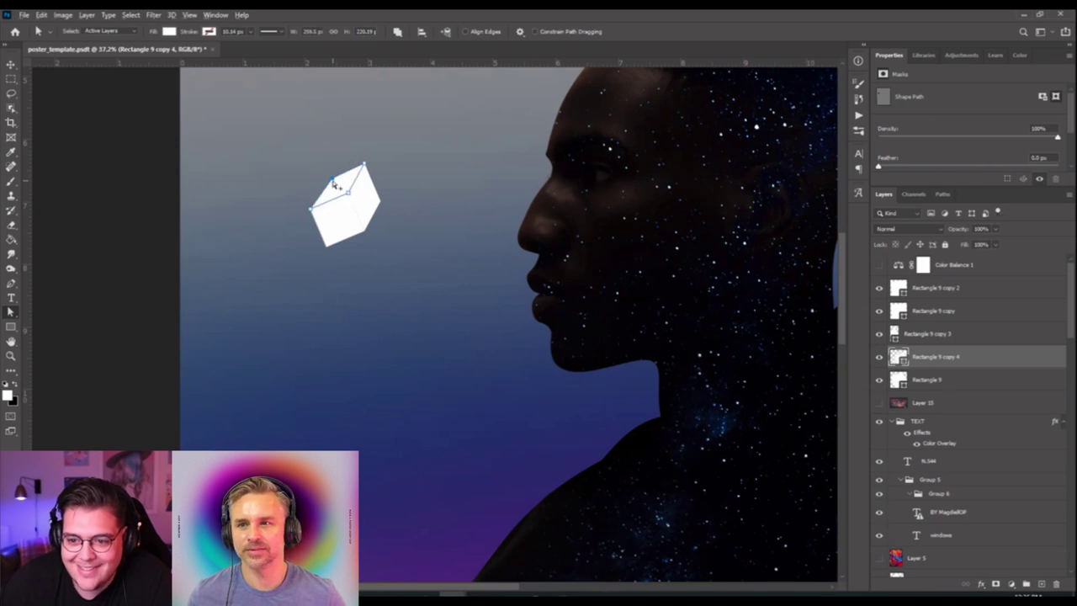
scroll(333, 181, "up", 7)
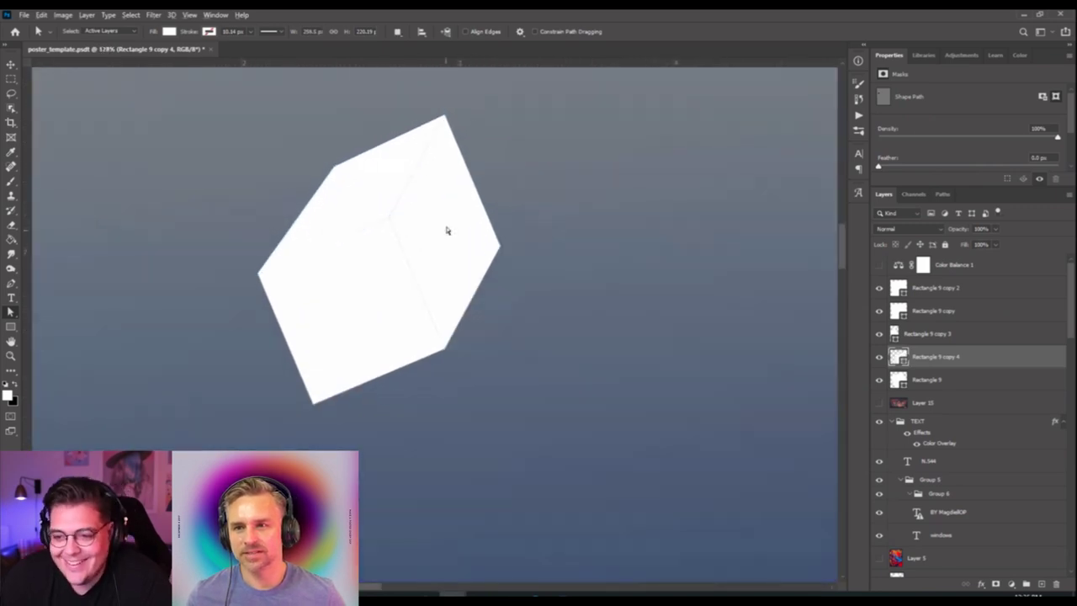
scroll(445, 231, "down", 6)
scroll(431, 228, "down", 2)
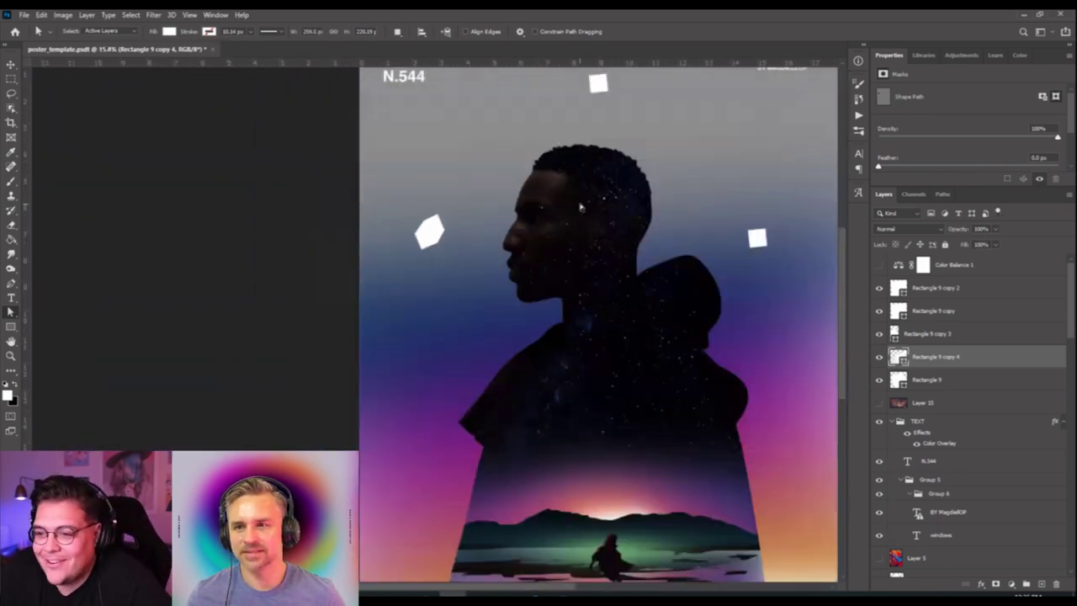
Delete the flat white square above the man's head.
left_click_drag(552, 178, 494, 234)
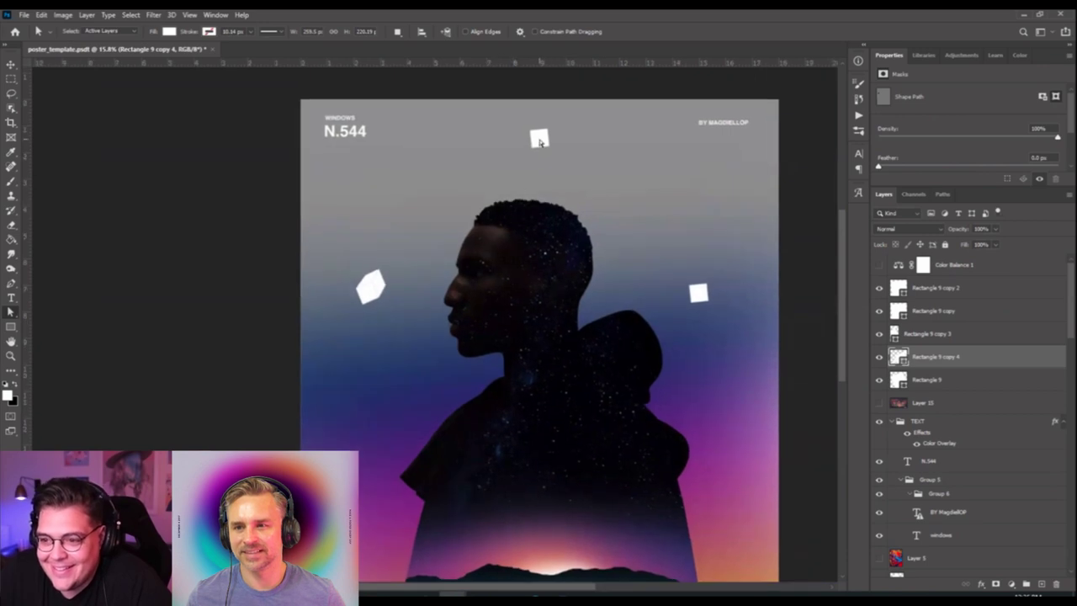
key("v")
left_click(540, 143)
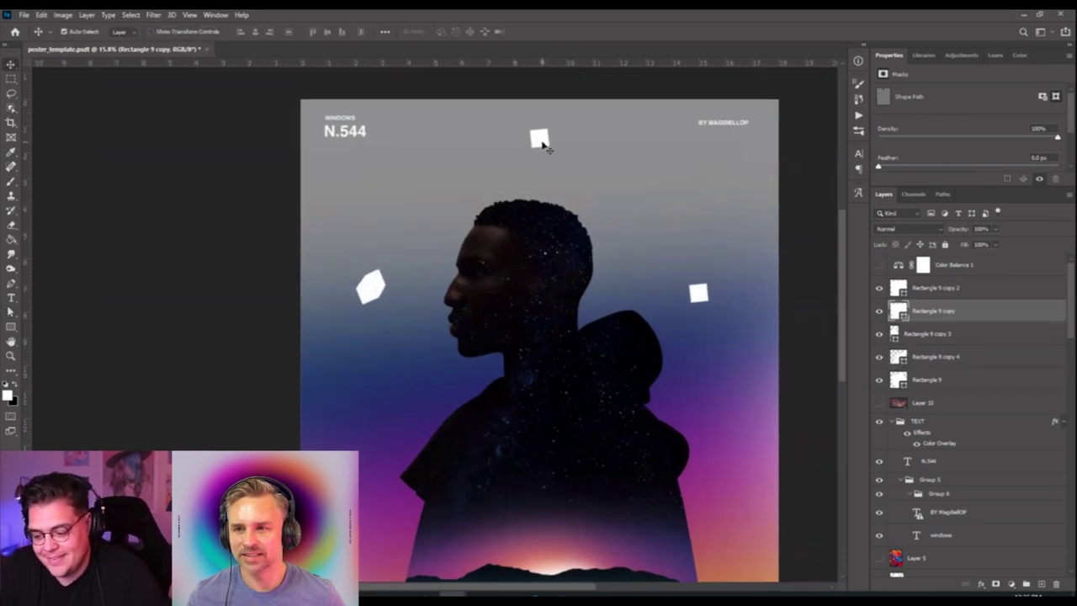
key("Delete")
Duplicate the cube's three faces to the sky behind the man's head and delete the flat white square there.
left_click(376, 290, "shift")
left_click(371, 286, "shift")
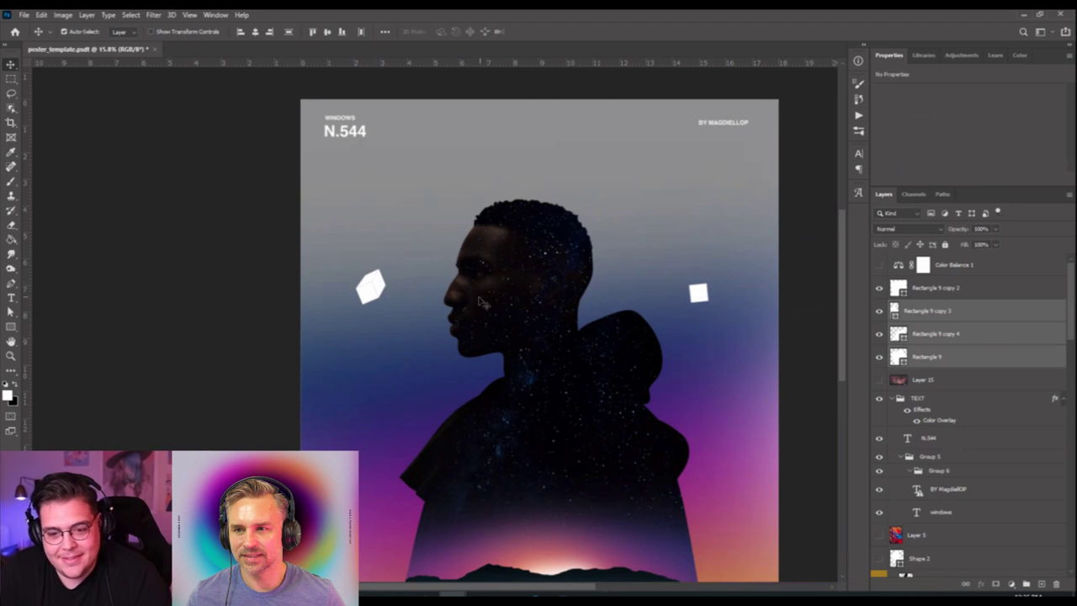
left_click_drag(367, 294, 675, 294)
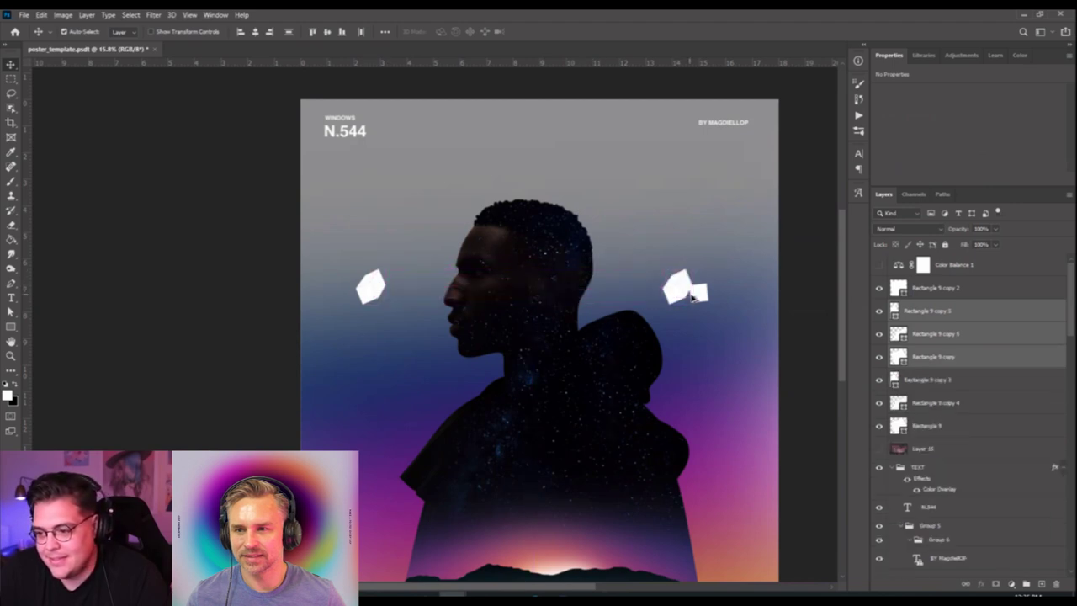
left_click(699, 299)
key("Delete")
Select the three faces of the cube behind the head and rotate them about 65° counterclockwise.
left_click(681, 286, "shift")
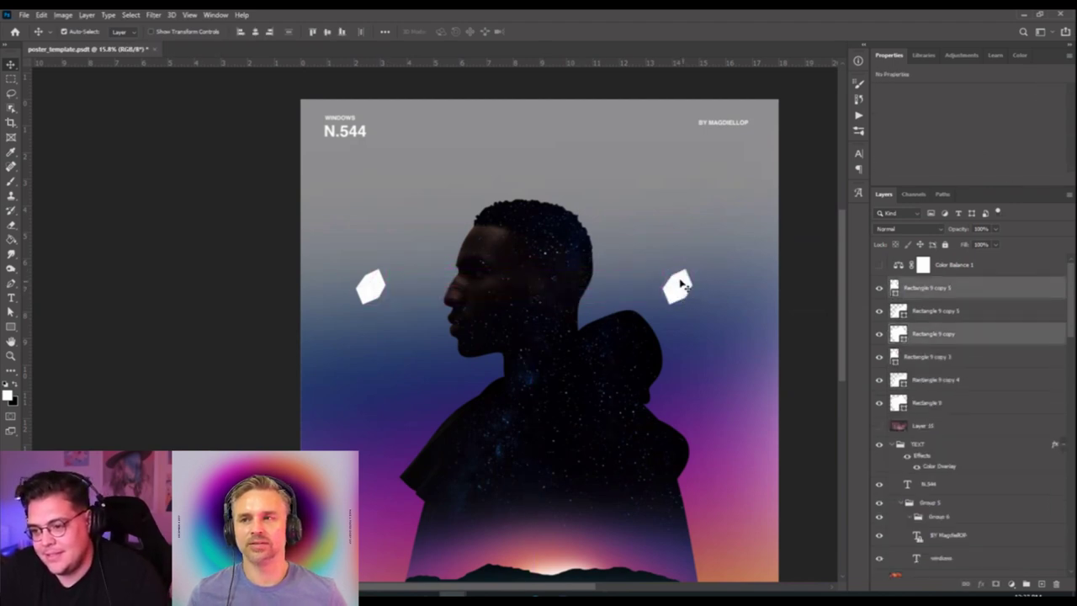
left_click(677, 284, "shift")
key("ctrl+t")
left_click_drag(670, 259, 688, 292)
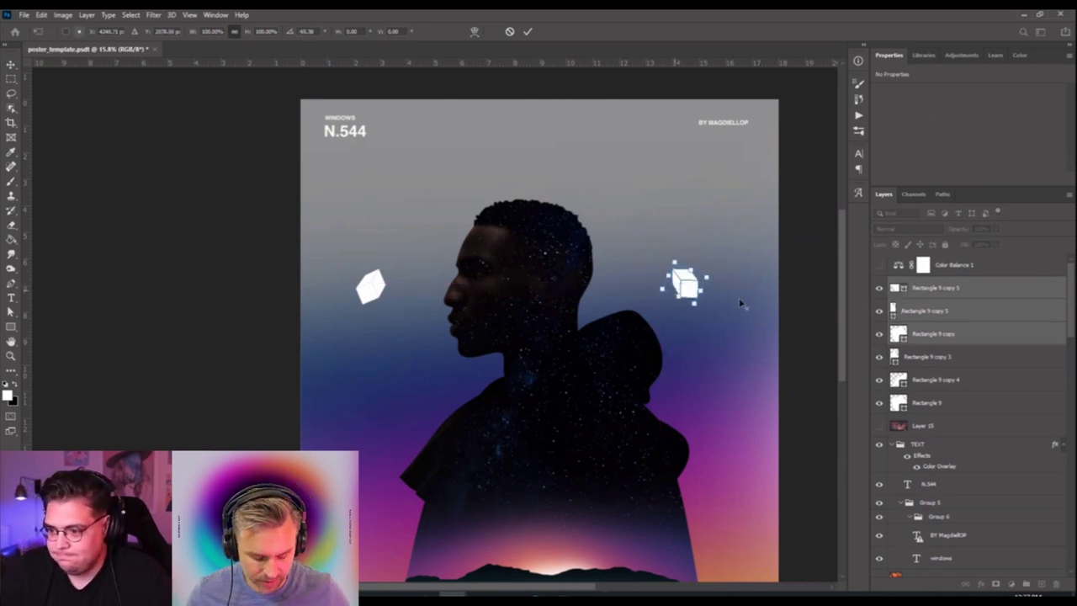
scroll(740, 305, "up", 3)
left_click_drag(689, 255, 685, 261)
key("Return")
scroll(577, 282, "down", 1)
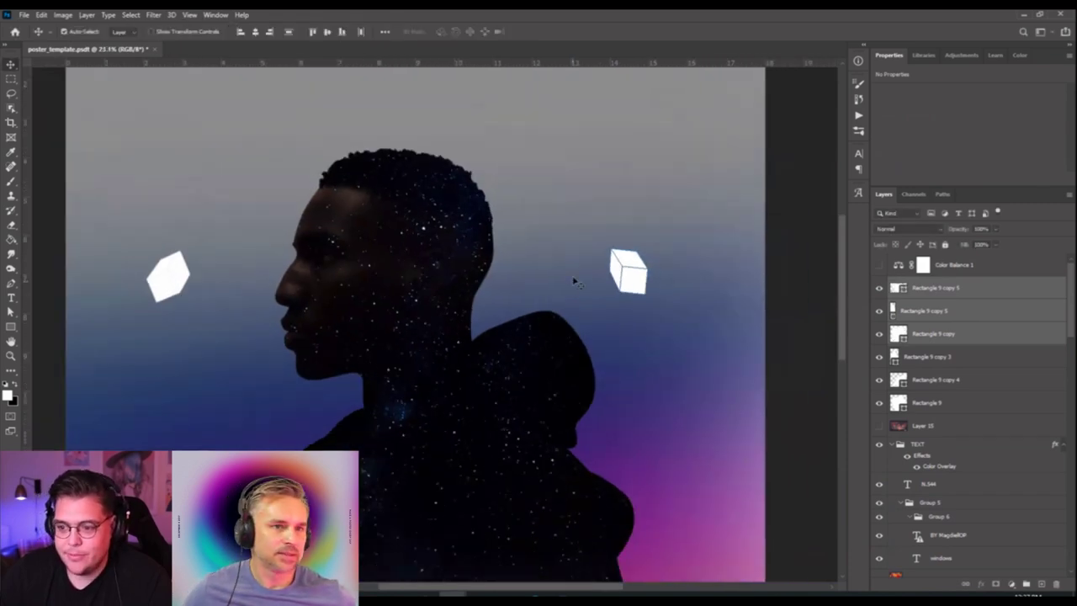
left_click(573, 282)
left_click_drag(558, 279, 615, 319)
right_click(585, 350)
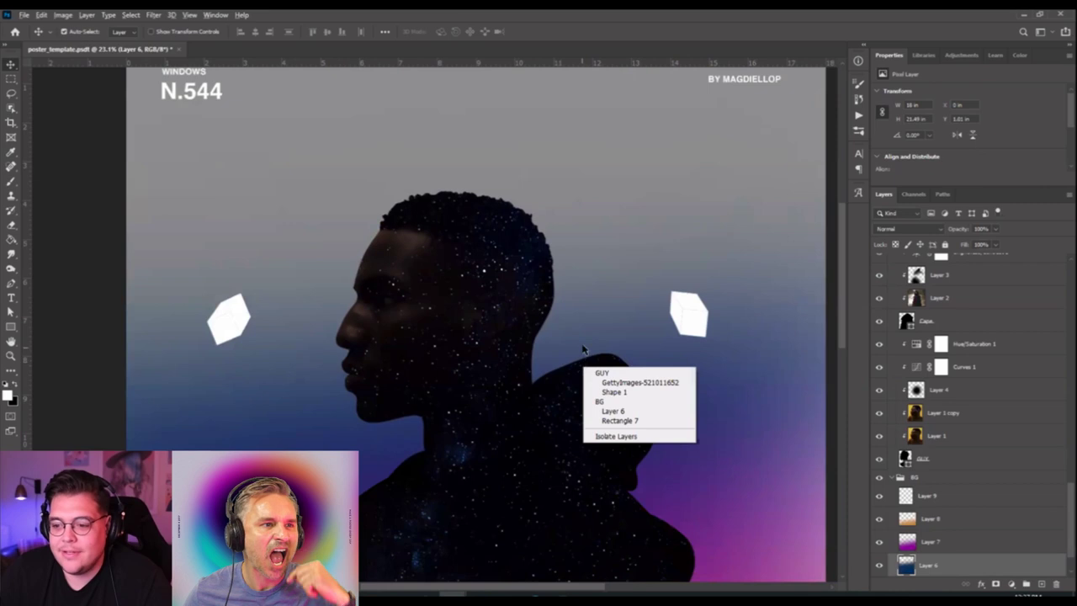
key("Escape")
scroll(580, 353, "down", 3)
left_click_drag(535, 344, 512, 379)
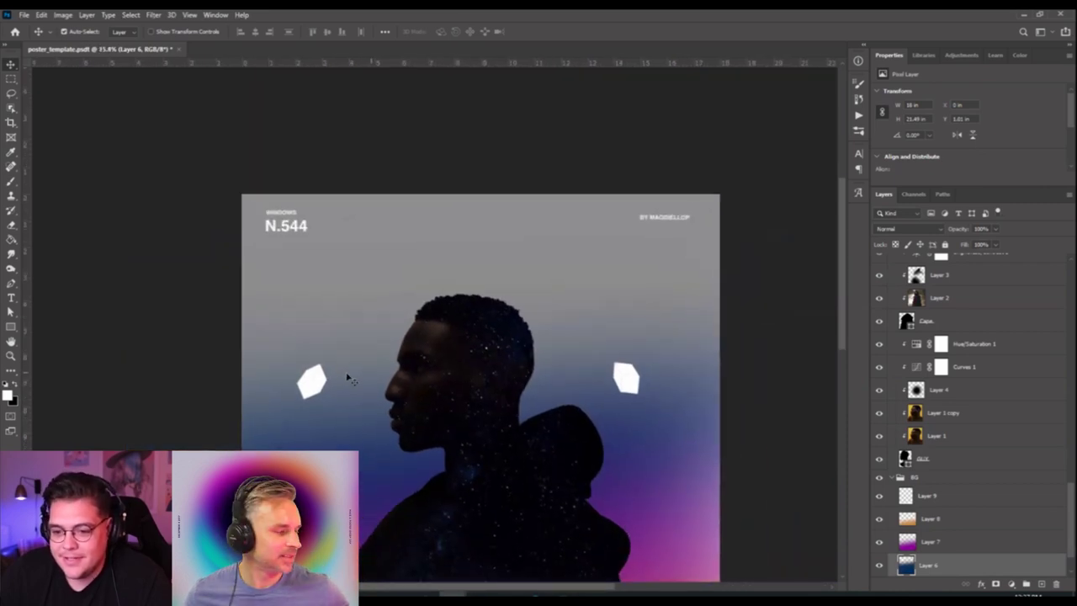
Select all three faces of the cube in front of the face and duplicate them above the man's head.
left_click(319, 384)
left_click(309, 386, "shift")
left_click(312, 376, "shift")
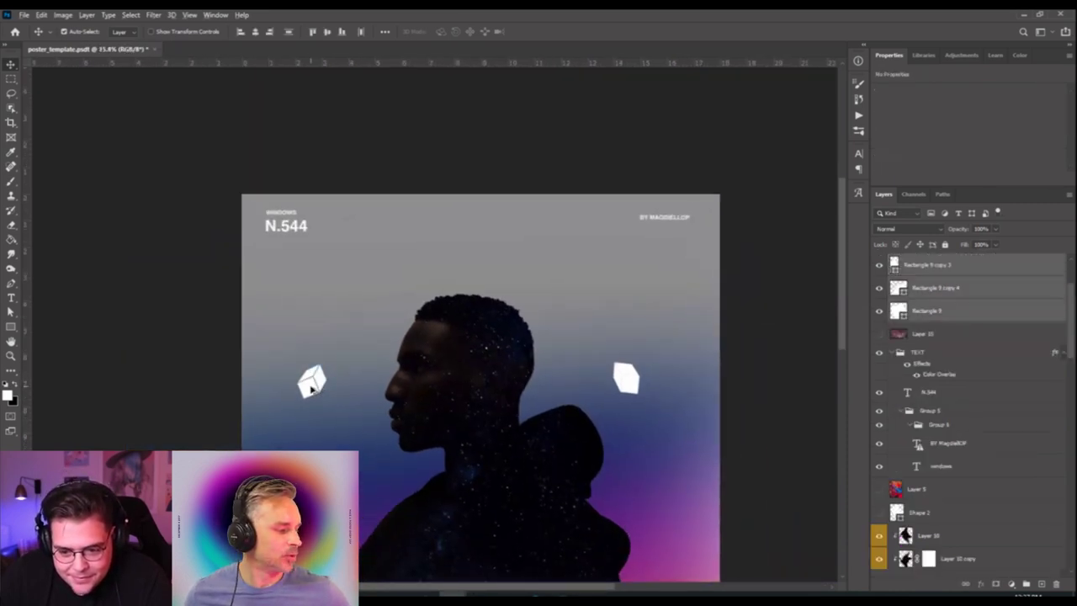
left_click_drag(312, 387, 477, 252)
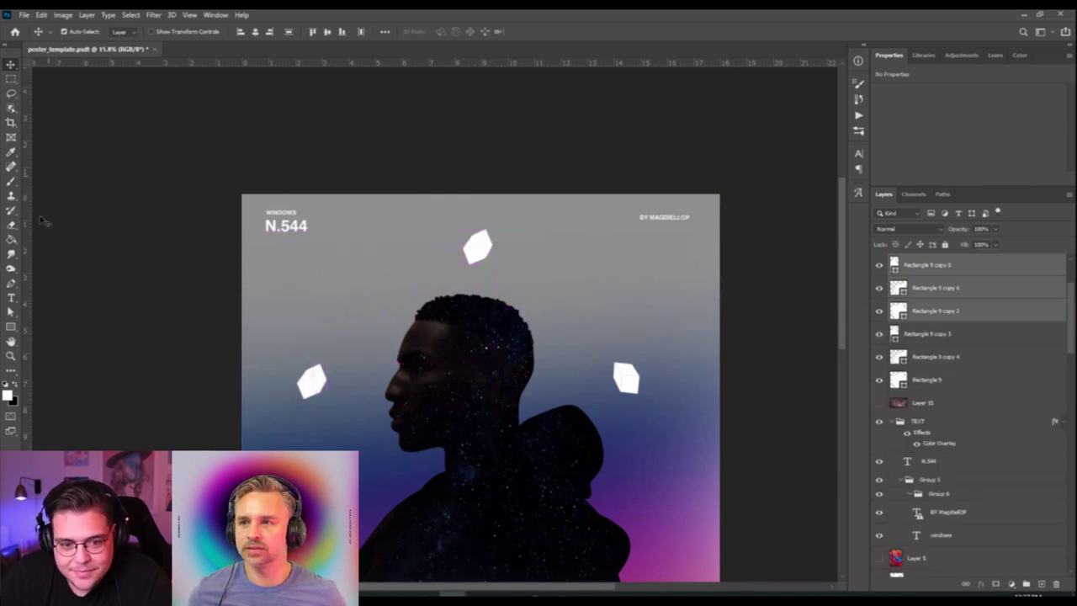
Flatten the top face of the cube above the head by lowering its two back corner points.
left_click(10, 309)
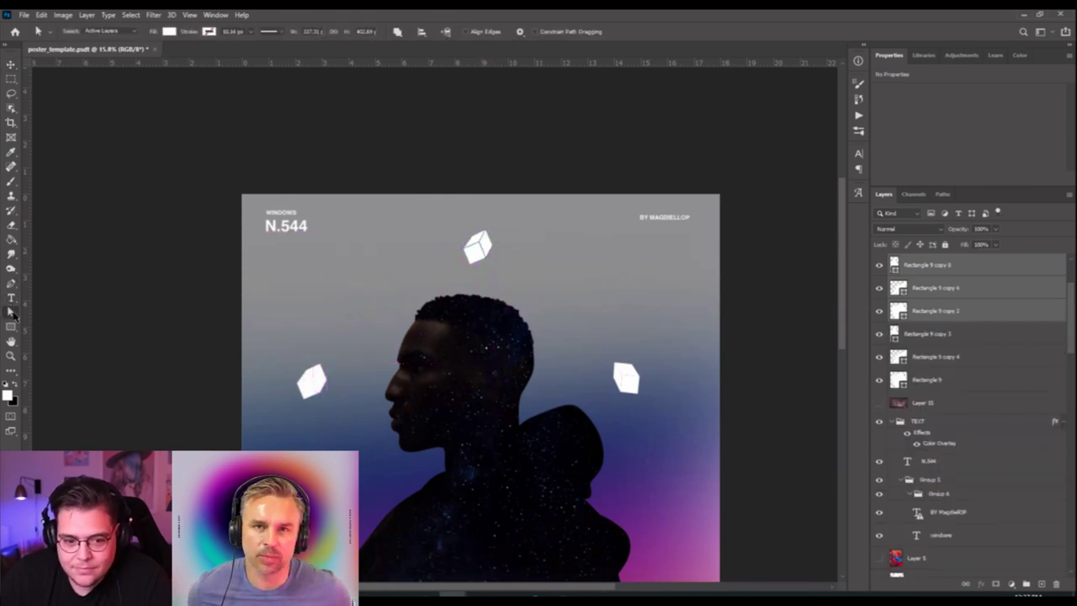
scroll(492, 240, "up", 4)
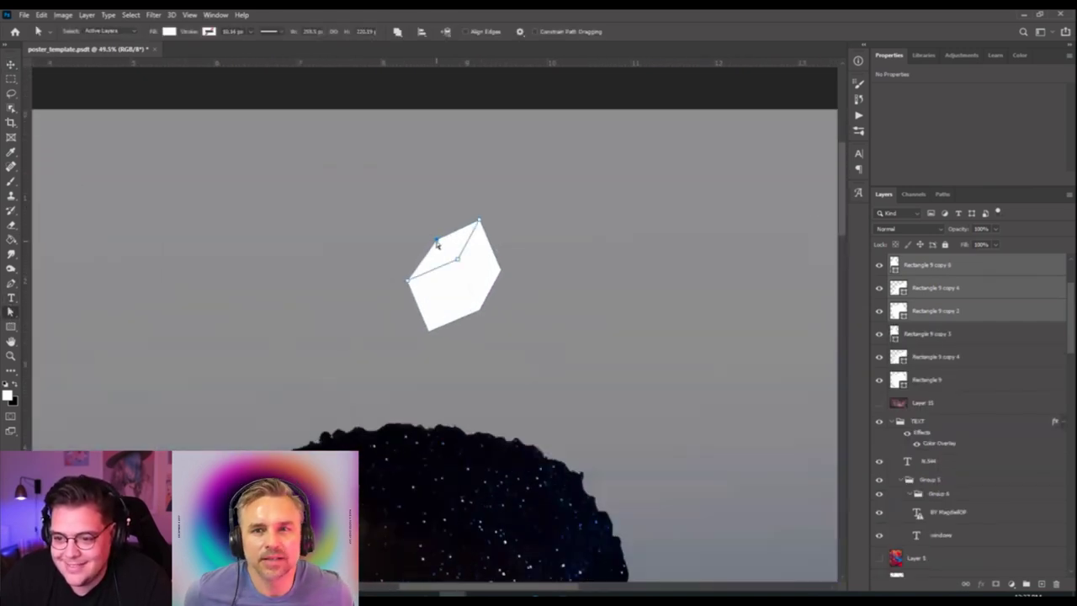
left_click_drag(479, 222, 473, 240)
key("ctrl+z")
scroll(478, 243, "up", 2)
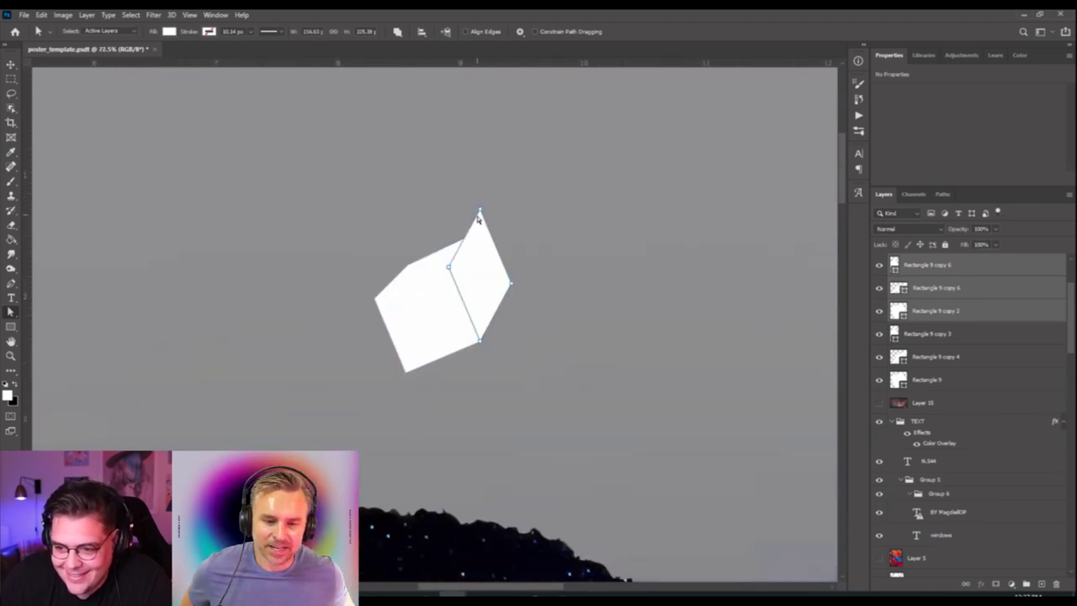
Narrow that cube's side face by moving its outer corner points inward, aligning the upper one with the top face's corner.
left_click_drag(512, 288, 505, 320)
scroll(479, 258, "up", 3)
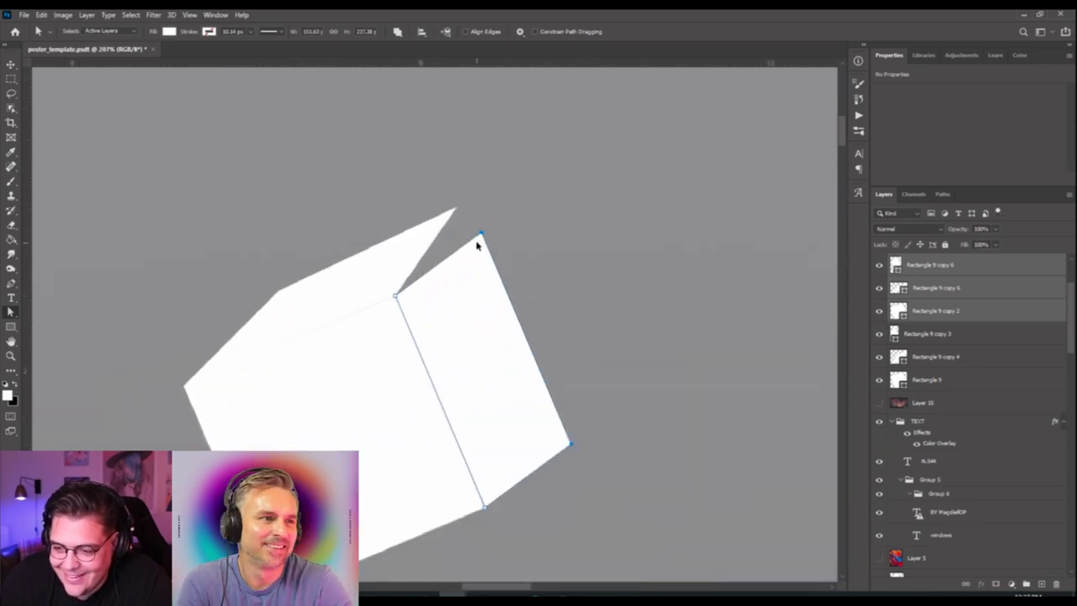
left_click_drag(482, 238, 459, 192)
scroll(458, 209, "up", 4)
scroll(461, 209, "up", 1)
scroll(454, 200, "up", 5)
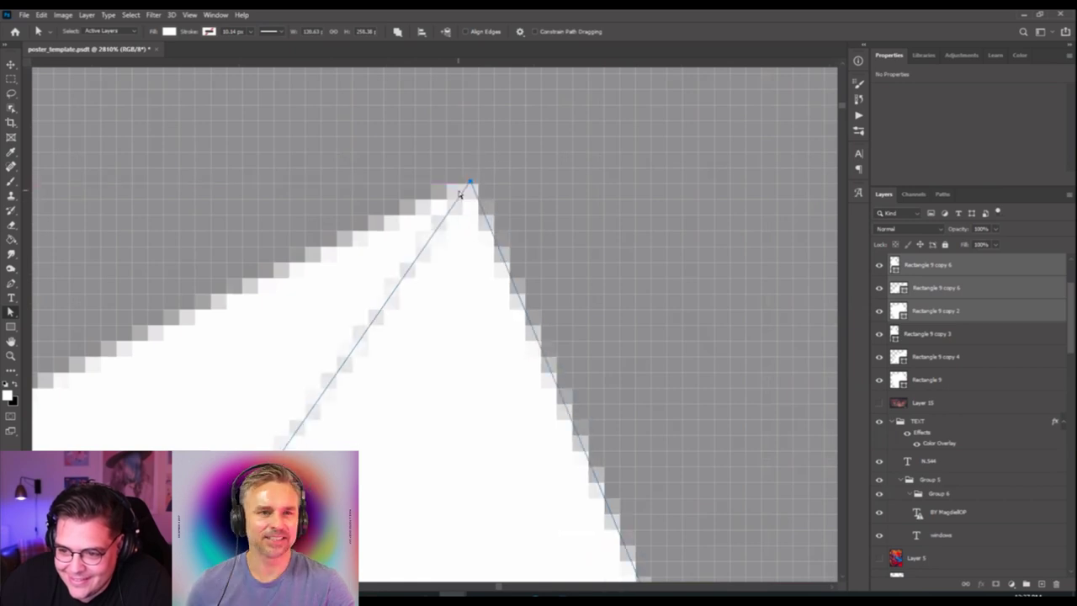
scroll(476, 202, "down", 9)
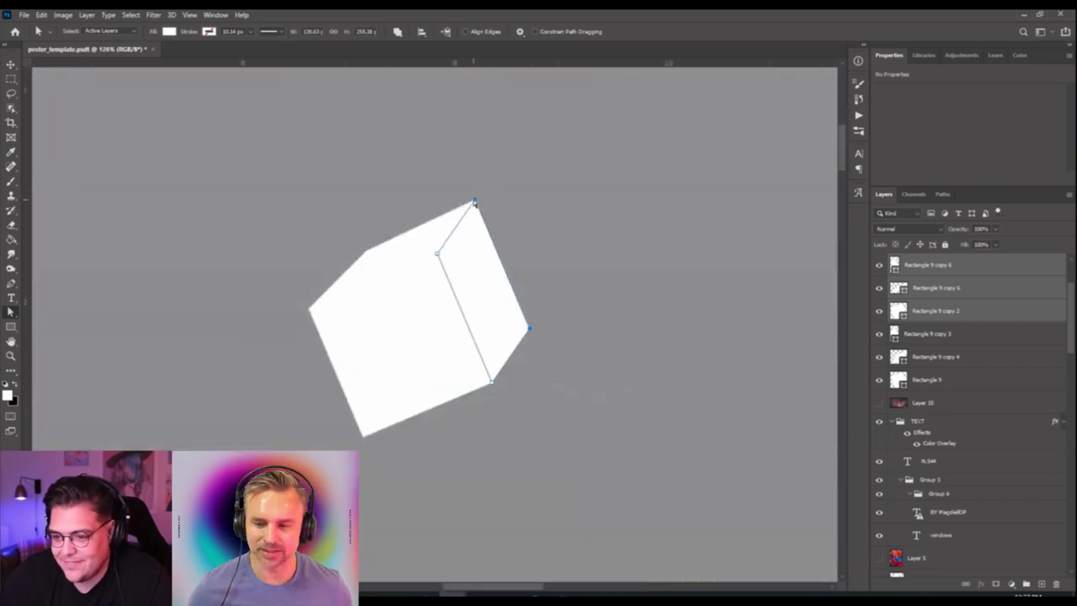
scroll(474, 203, "down", 5)
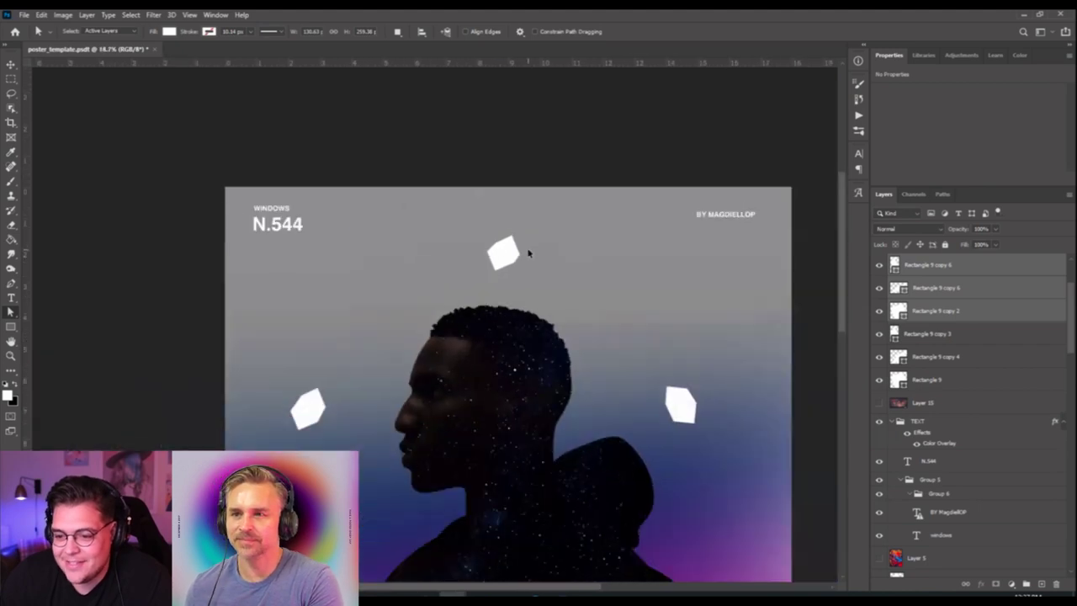
Select the three faces of the cube above the head and rotate them about 29° counterclockwise.
left_click(506, 259)
key("v")
left_click(529, 251)
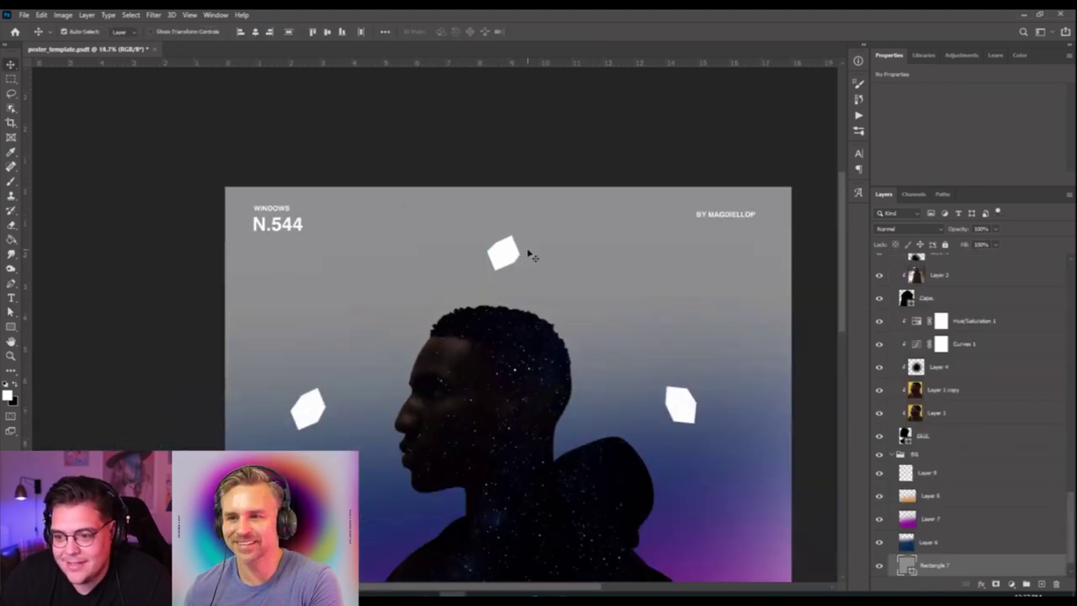
left_click(508, 256)
left_click(515, 248, "shift")
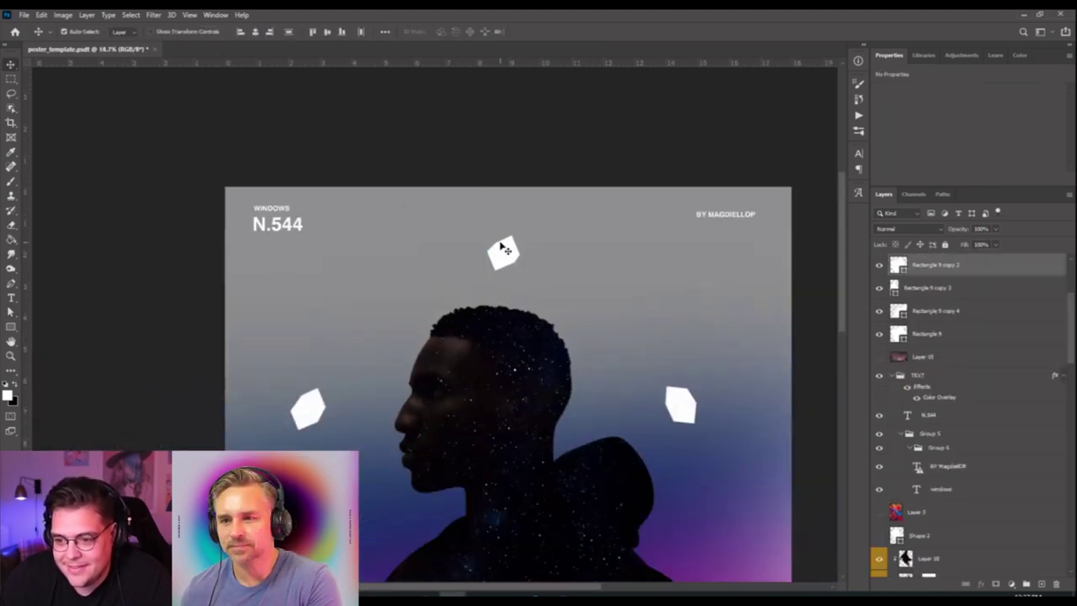
key("ctrl+t")
mouse_move(528, 233)
left_mouse_down()
mouse_move(535, 241)
mouse_move(537, 217)
mouse_move(471, 207)
mouse_move(495, 202)
mouse_move(471, 210)
mouse_move(515, 221)
mouse_move(509, 226)
left_mouse_up()
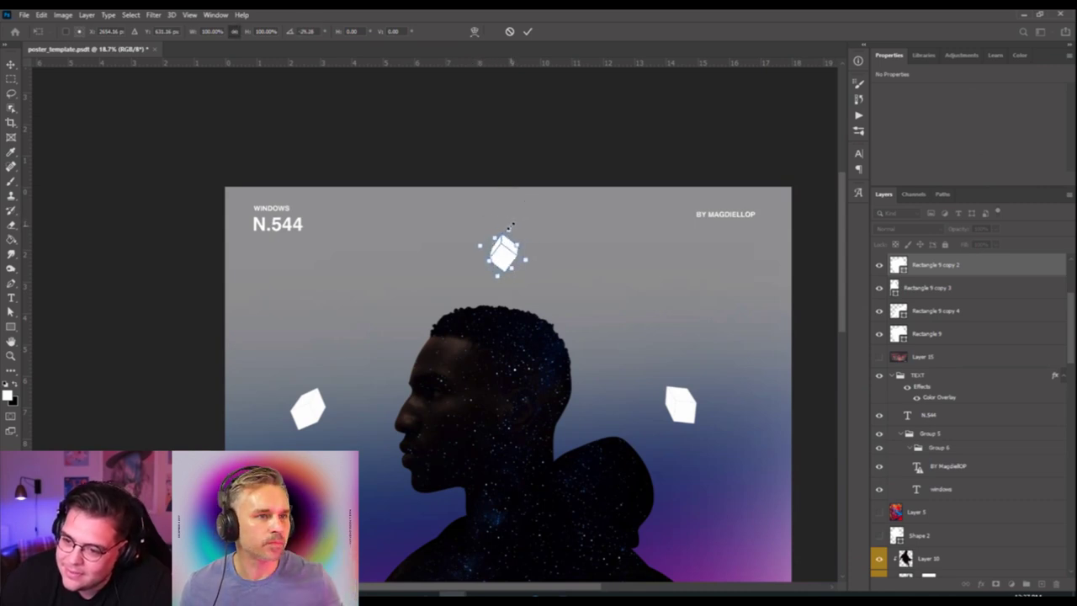
key("Return")
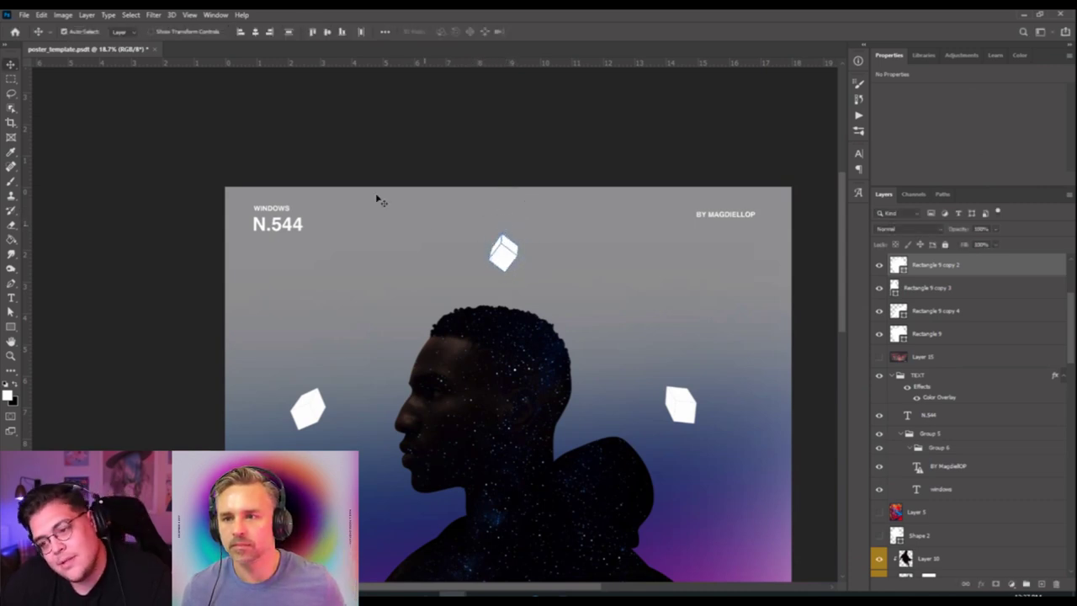
Reselect the three faces of the cube above the head and move it slightly higher.
left_click(447, 137)
key("ctrl+0")
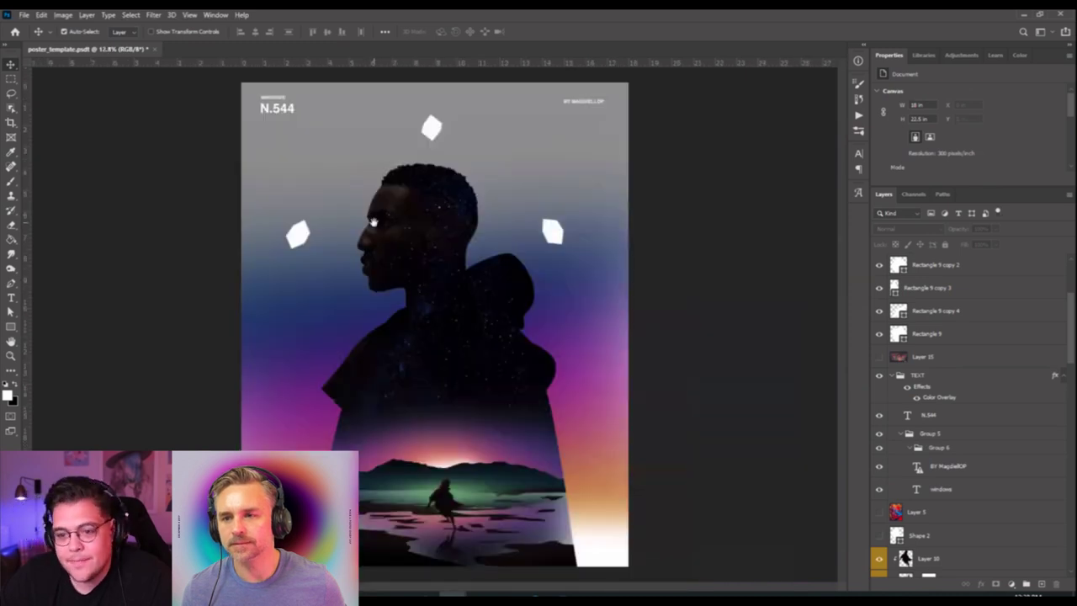
left_click(438, 132)
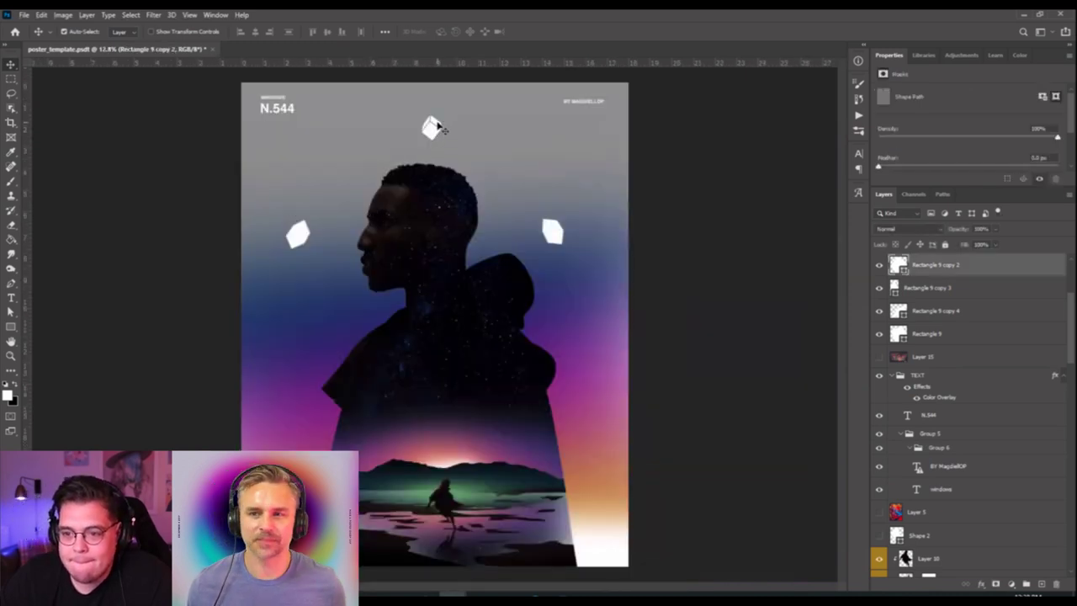
left_click_drag(432, 132, 432, 127)
scroll(429, 252, "down", 4)
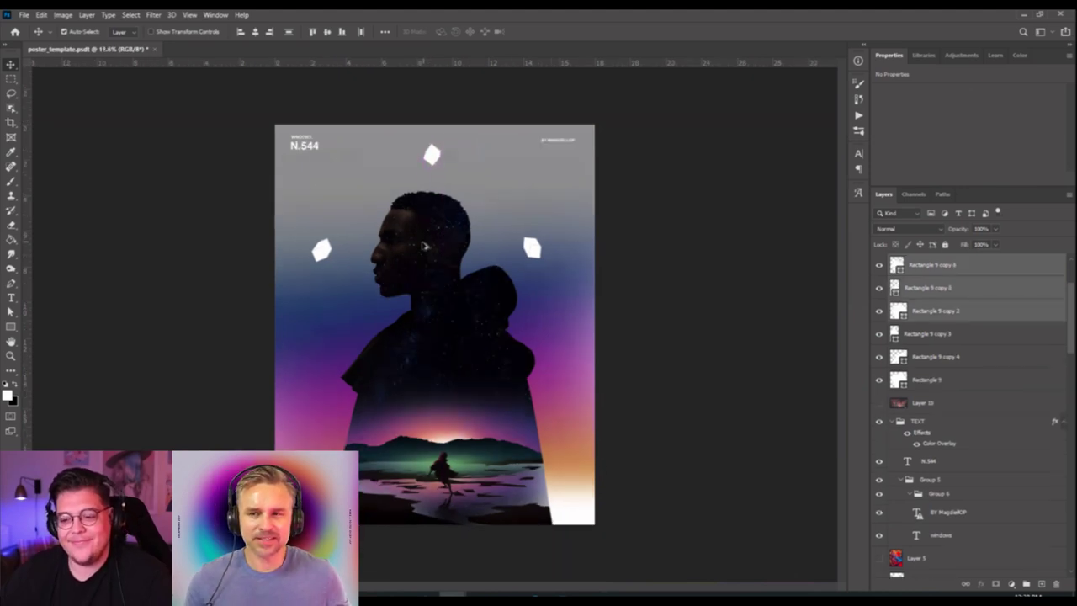
scroll(412, 222, "up", 5)
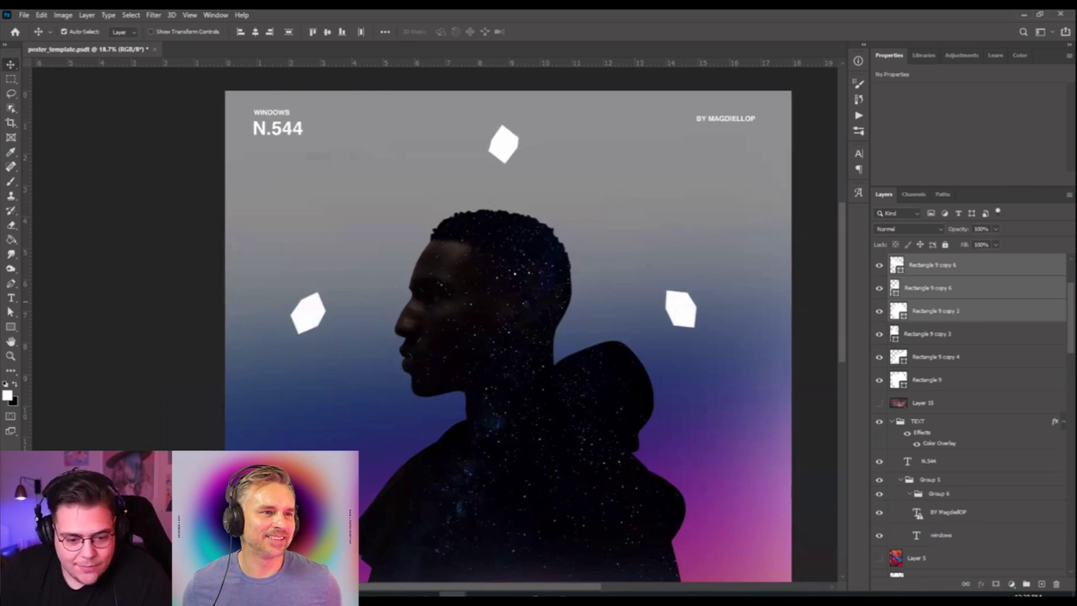
Select the front face of the cube before the man's face and place the ice texture AdobeStock_138538773 above its layer.
left_click(306, 313)
mouse_move(347, 596)
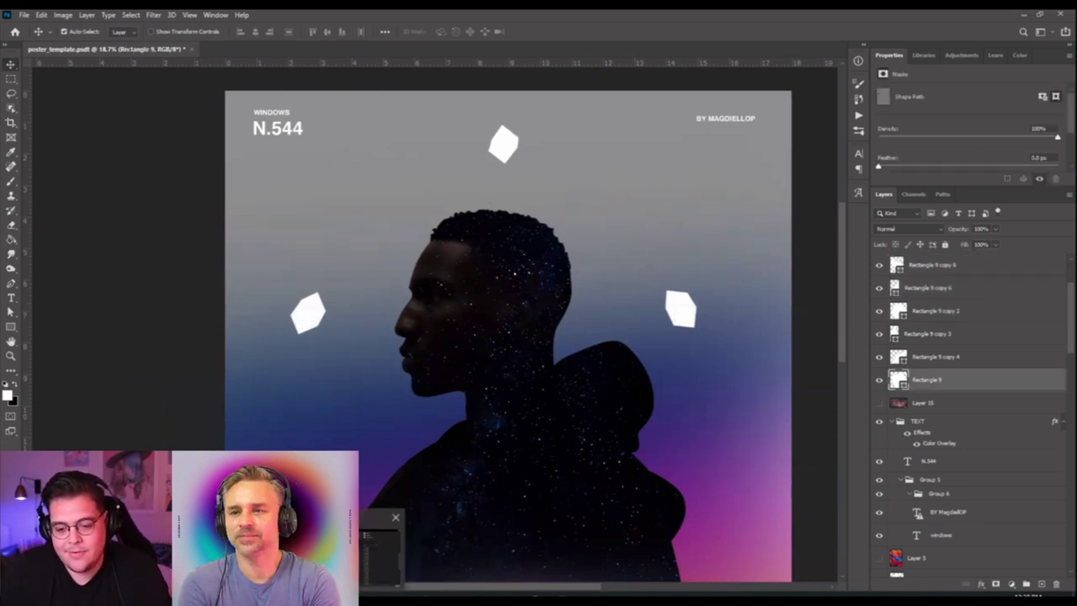
left_click(367, 551)
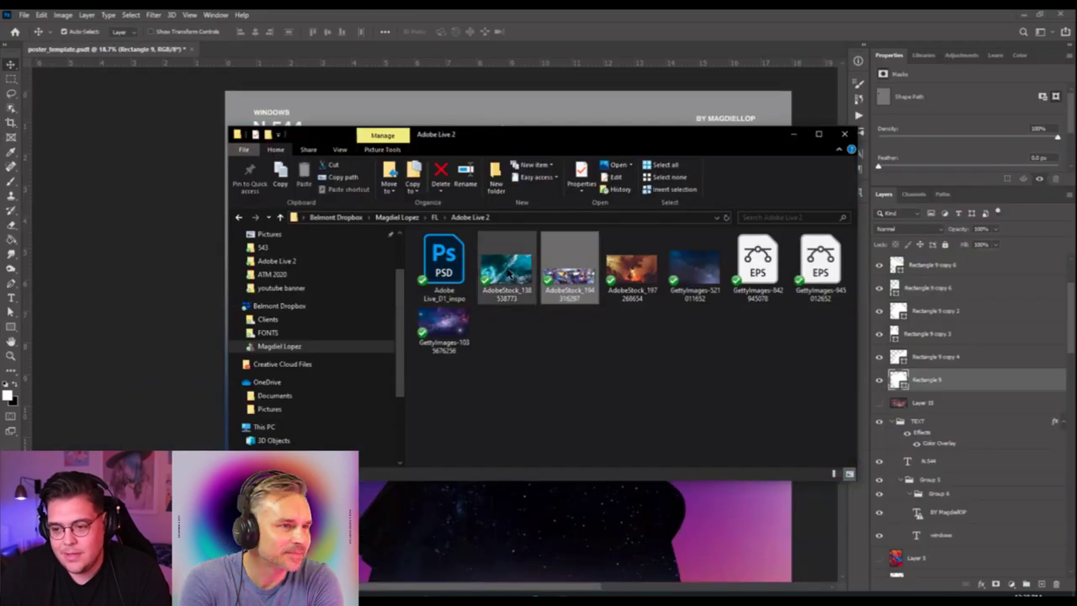
left_click_drag(508, 278, 413, 505)
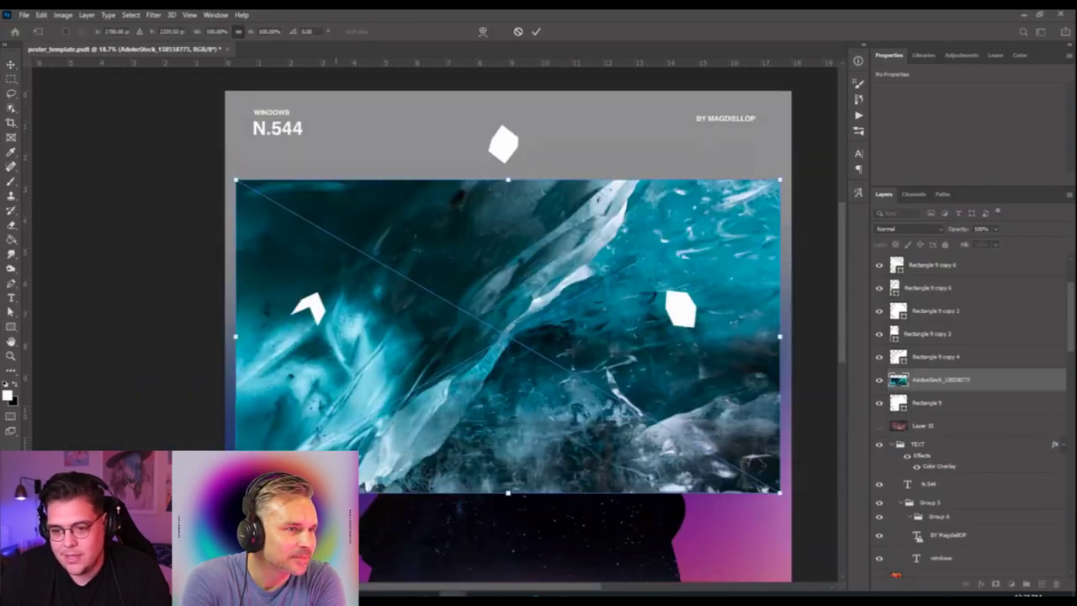
key("Return")
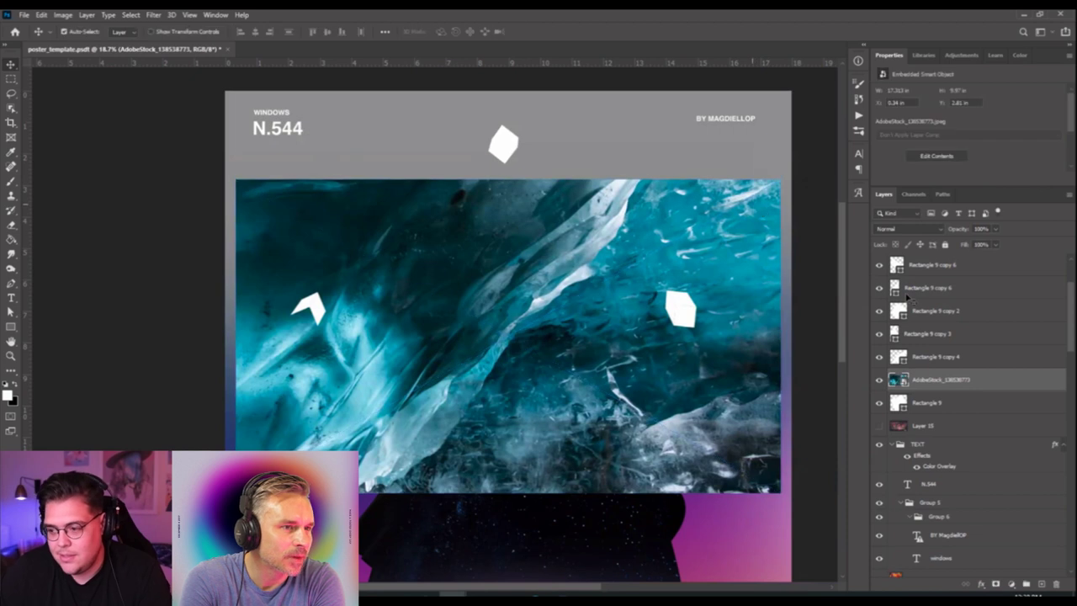
scroll(150, 330, "up", 4)
left_click_drag(498, 337, 427, 304)
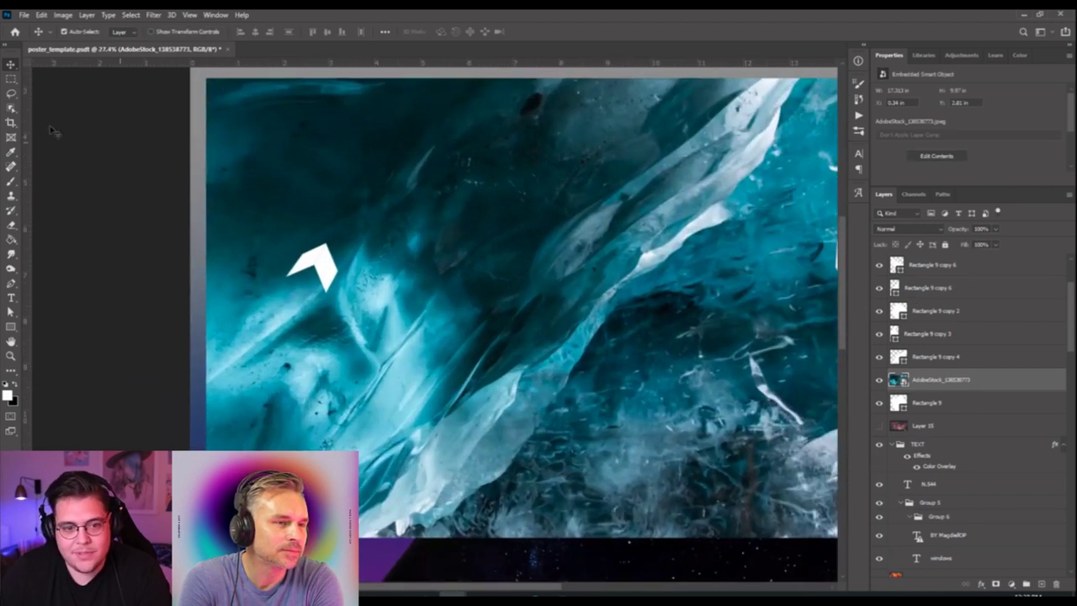
left_click(11, 328)
left_click_drag(391, 265, 444, 318)
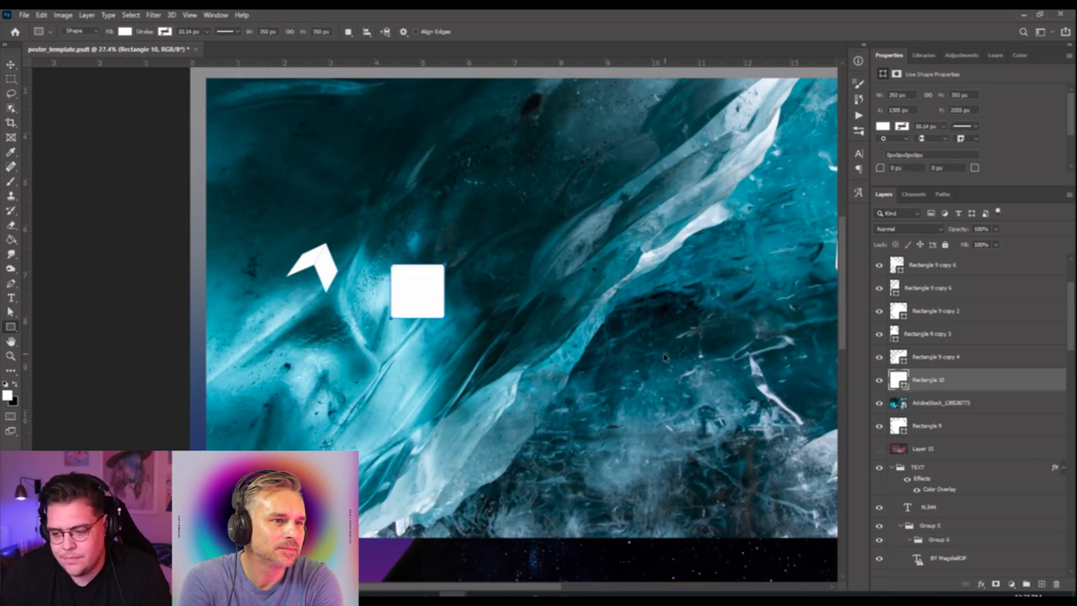
left_click(12, 64)
key("Delete")
Shift the ice image up and to the left, and copy a square patch about 1.08 in wide to a new layer.
left_click_drag(514, 337, 380, 275)
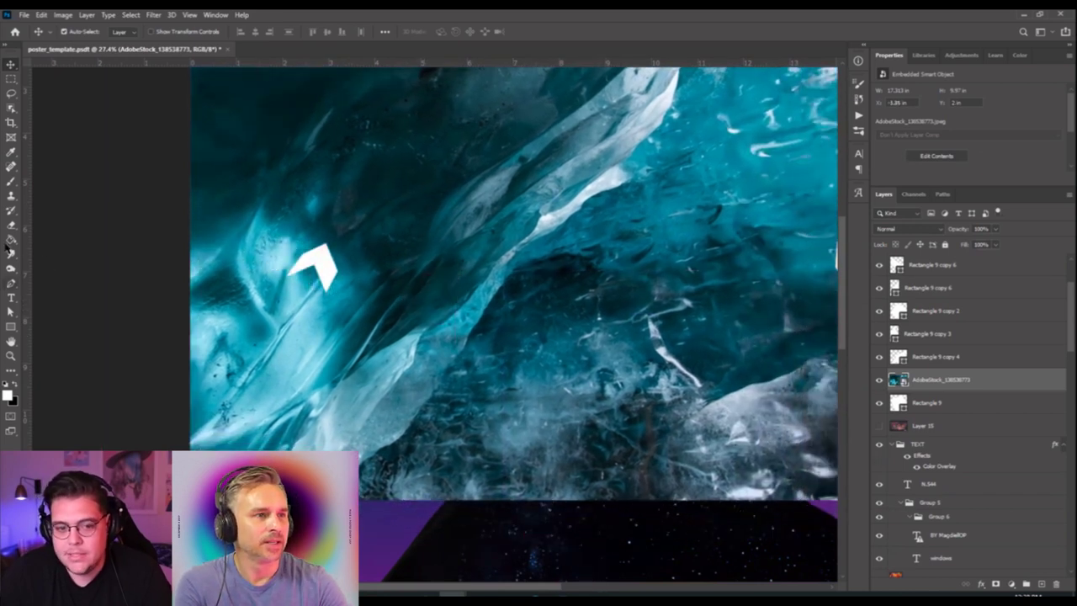
left_click(10, 78)
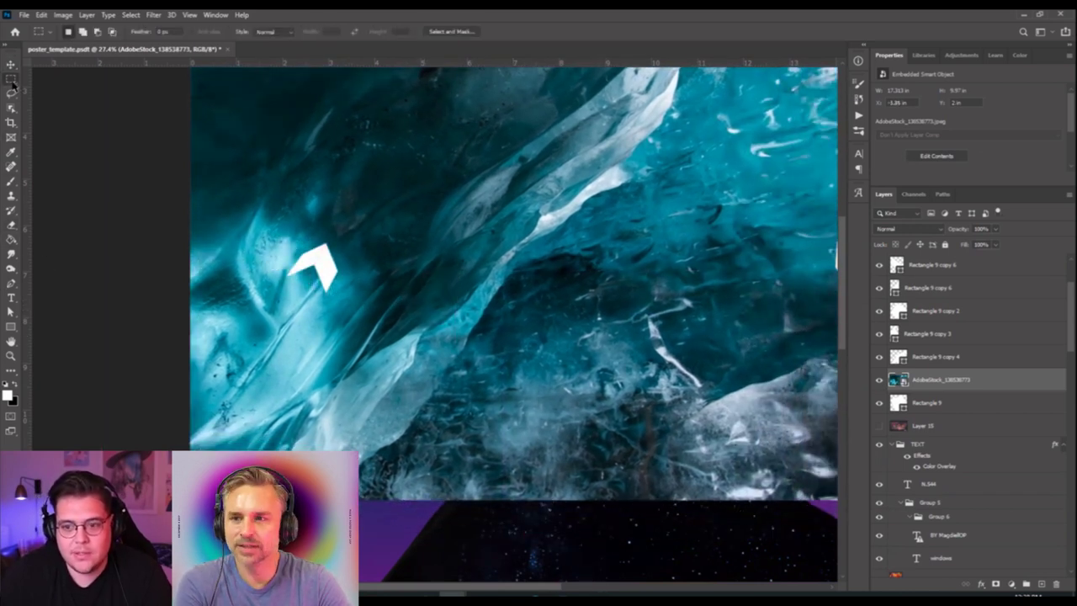
left_click_drag(432, 280, 480, 327)
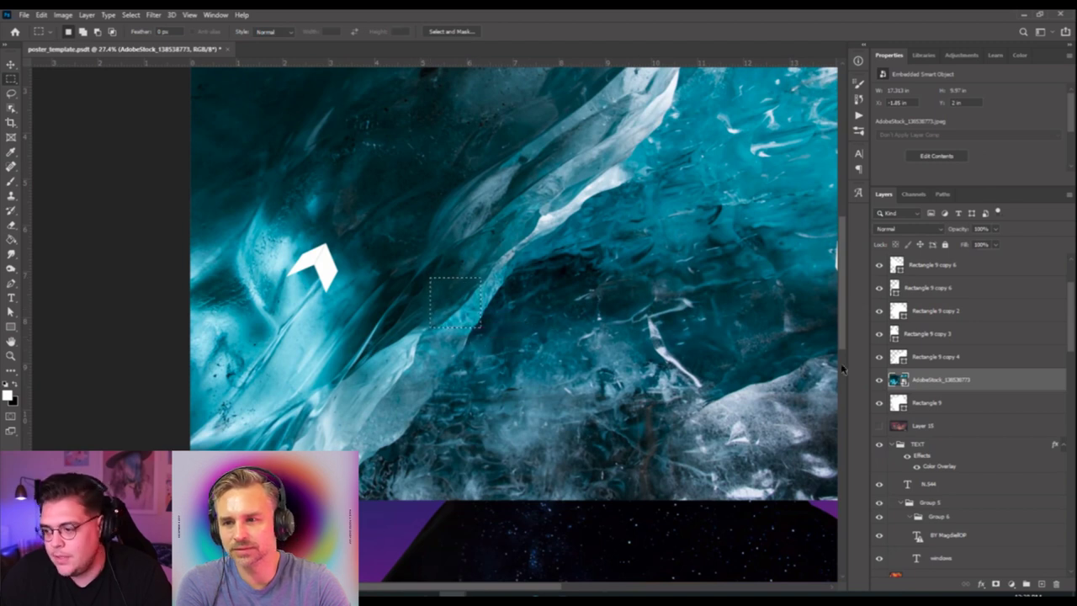
key("ctrl+j")
Copy a second, smaller square patch about 0.74 in wide from the ice image to a new layer.
left_click_drag(515, 288, 551, 323)
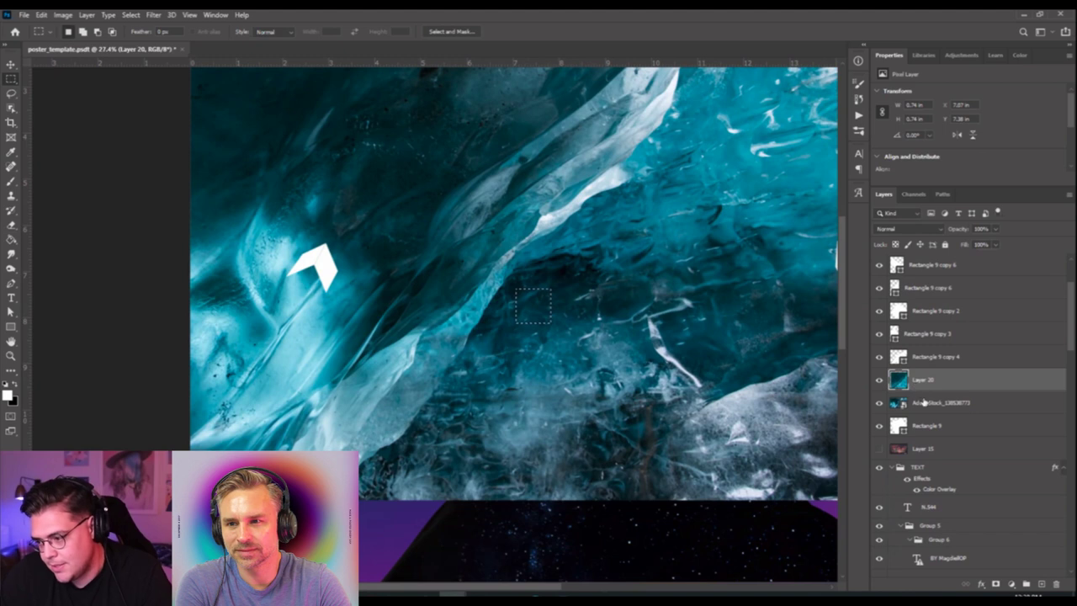
left_click(923, 402)
key("ctrl+j")
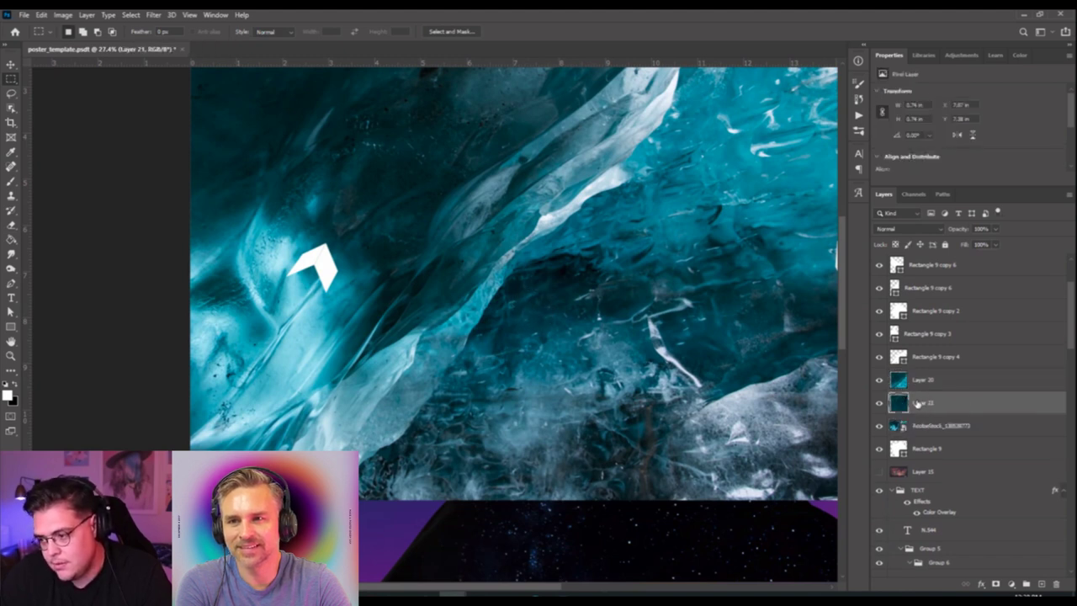
Copy a third square patch about 0.93 in wide from the ice image to a new layer and hide the full image.
left_click_drag(626, 279, 669, 319)
key("ctrl+c")
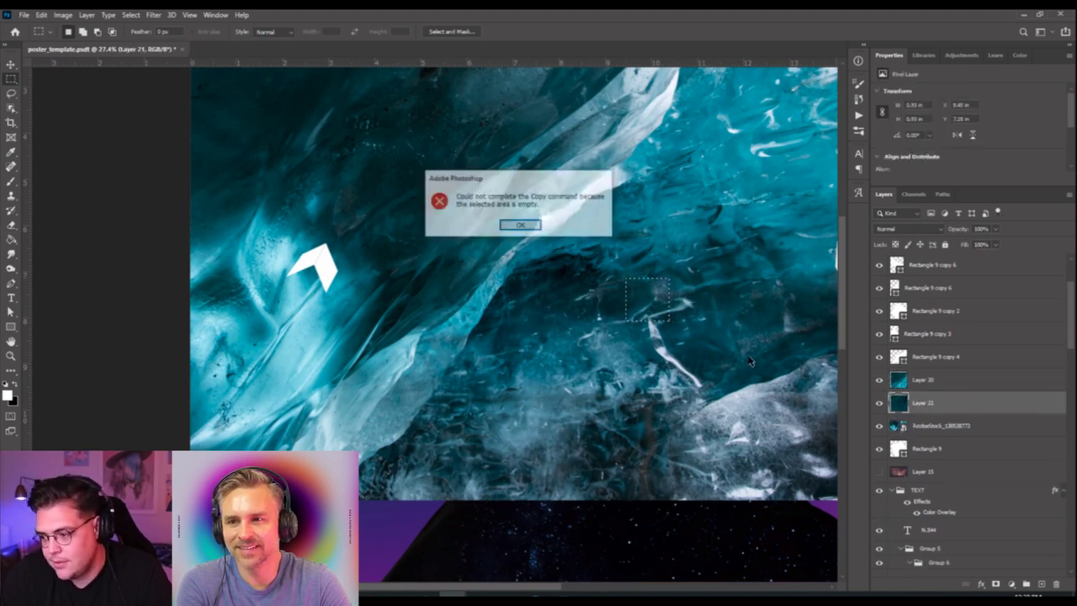
left_click(536, 226)
left_click(931, 426)
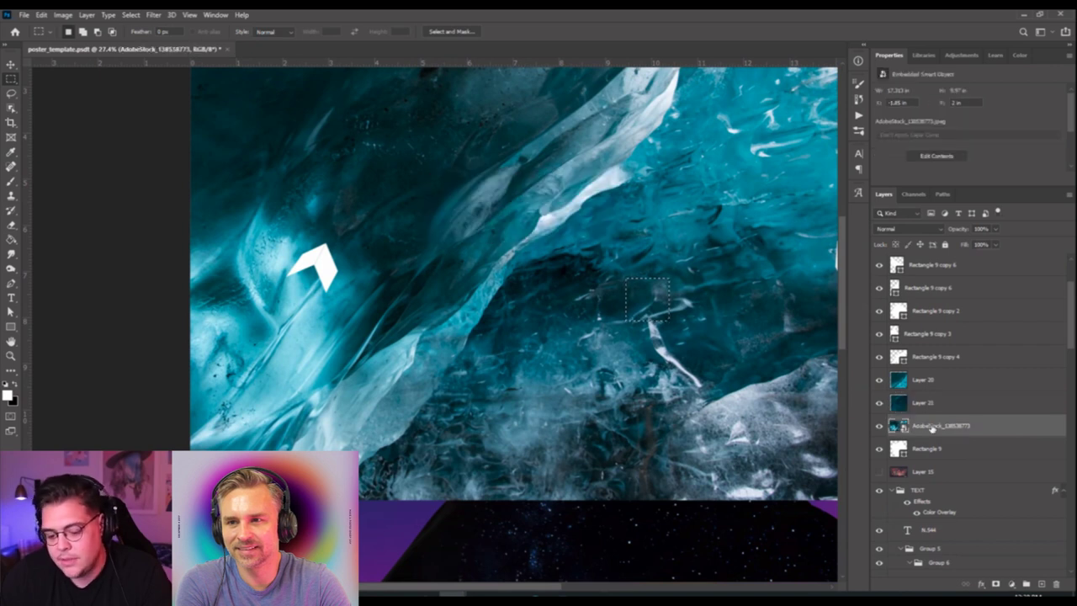
key("ctrl+j")
left_click(879, 449)
scroll(637, 392, "down", 3)
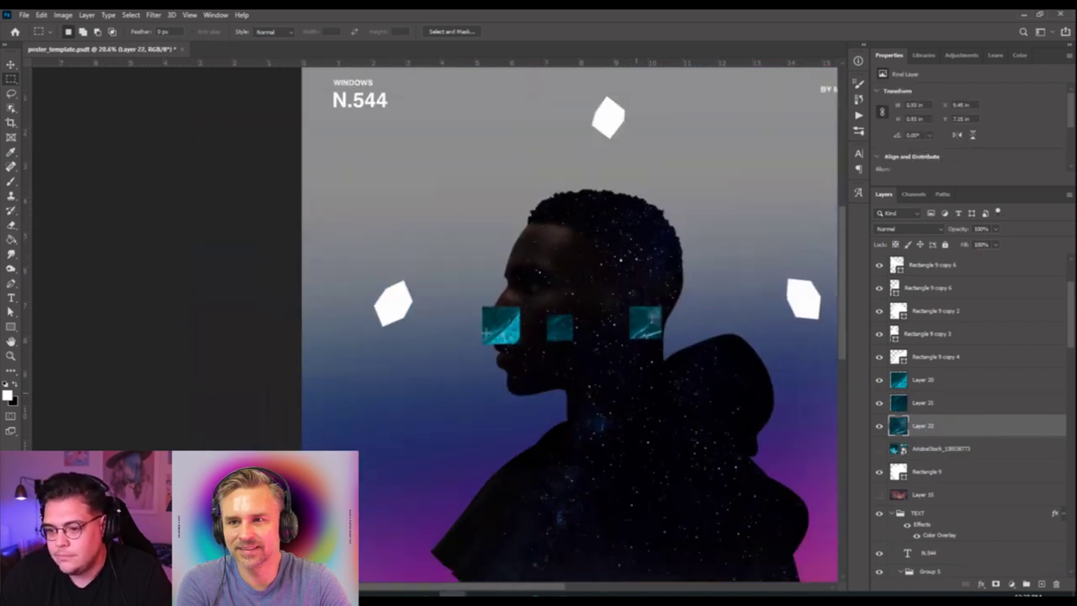
Move the first ice patch over the cube before the face and clip its layer to the front face, Rectangle 9.
key("v")
left_click_drag(499, 325, 389, 301)
scroll(389, 324, "up", 3)
scroll(390, 324, "up", 1)
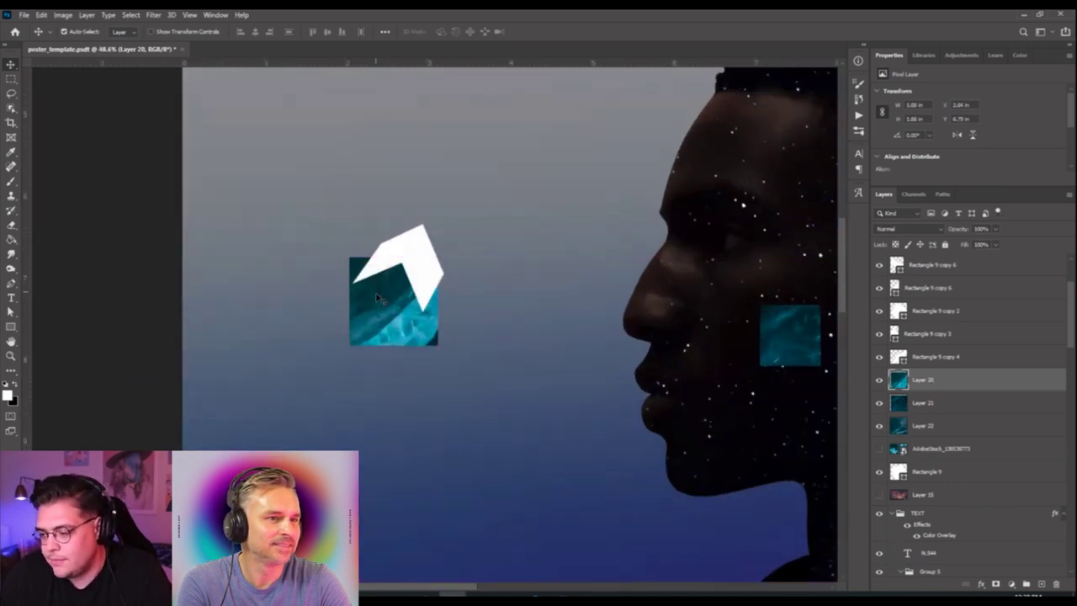
left_click_drag(378, 299, 350, 369)
left_click(693, 357)
left_click_drag(936, 385, 939, 472)
left_click(943, 457, "alt")
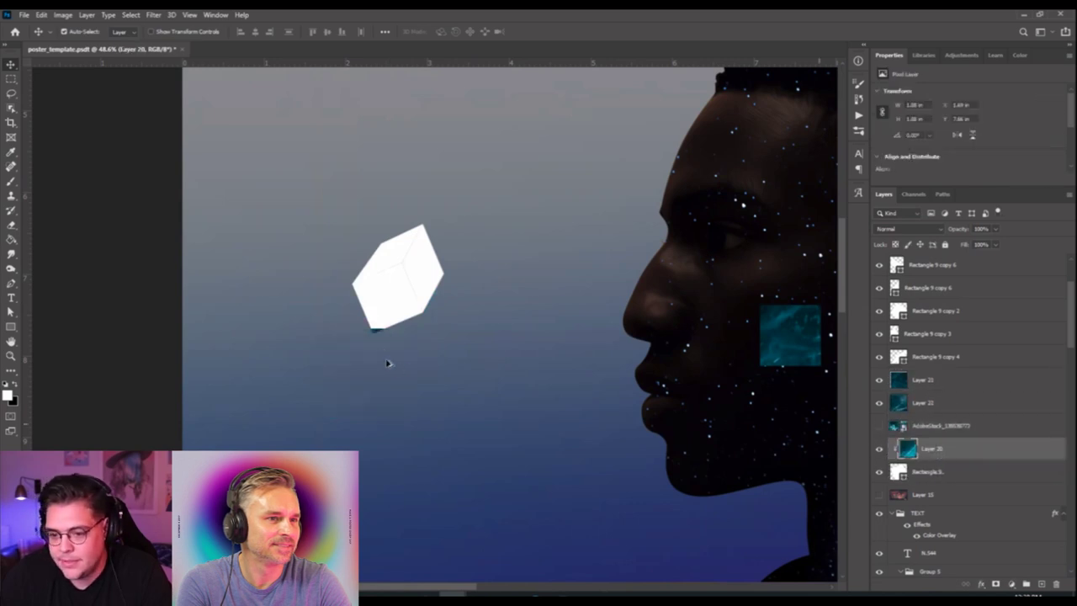
Move and rotate the clipped ice patch so that it covers the cube's whole front face.
key("ctrl+t")
left_click_drag(372, 360, 378, 291)
left_click_drag(389, 227, 355, 223)
left_click_drag(360, 297, 376, 300)
key("Return")
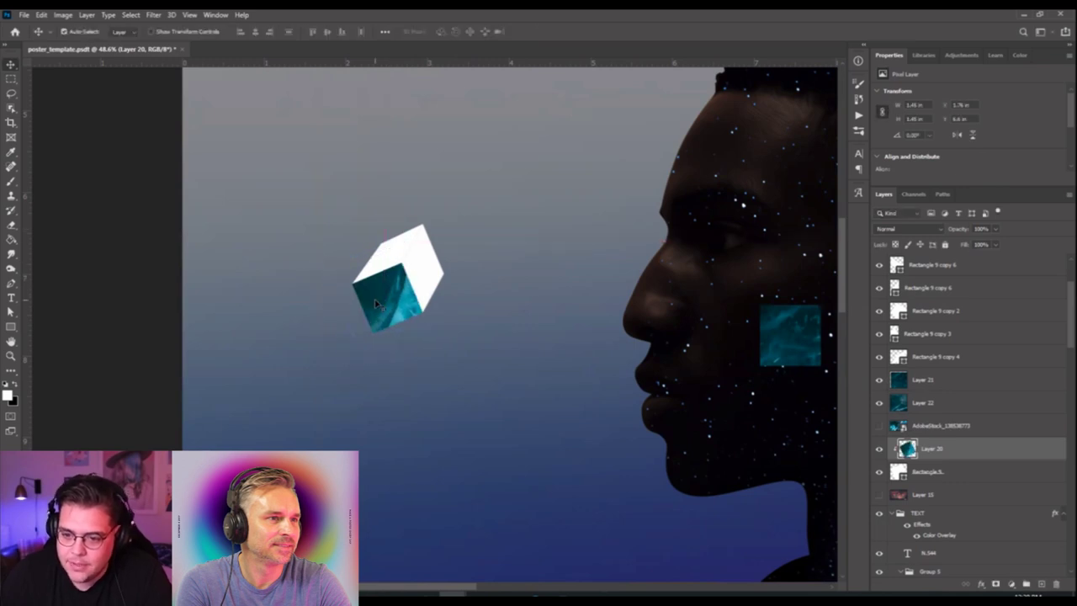
Place the second ice patch directly above the cube's side face layer, Rectangle 9 copy 3, and clip it to that face.
left_click(420, 283)
left_click_drag(923, 380, 934, 338)
key("ctrl+alt+g")
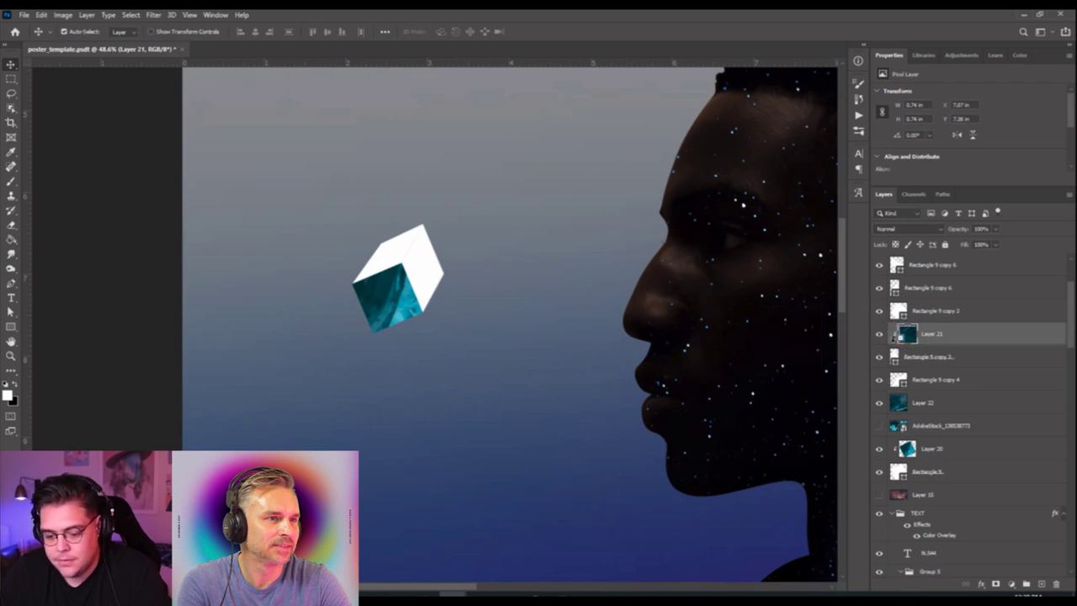
Move the second patch onto the cube's side face, rotate it and distort its outer corners to match the face's shape.
key("ctrl+t")
left_click_drag(804, 344, 440, 288)
left_click_drag(464, 239, 436, 314)
left_click_drag(416, 259, 427, 284)
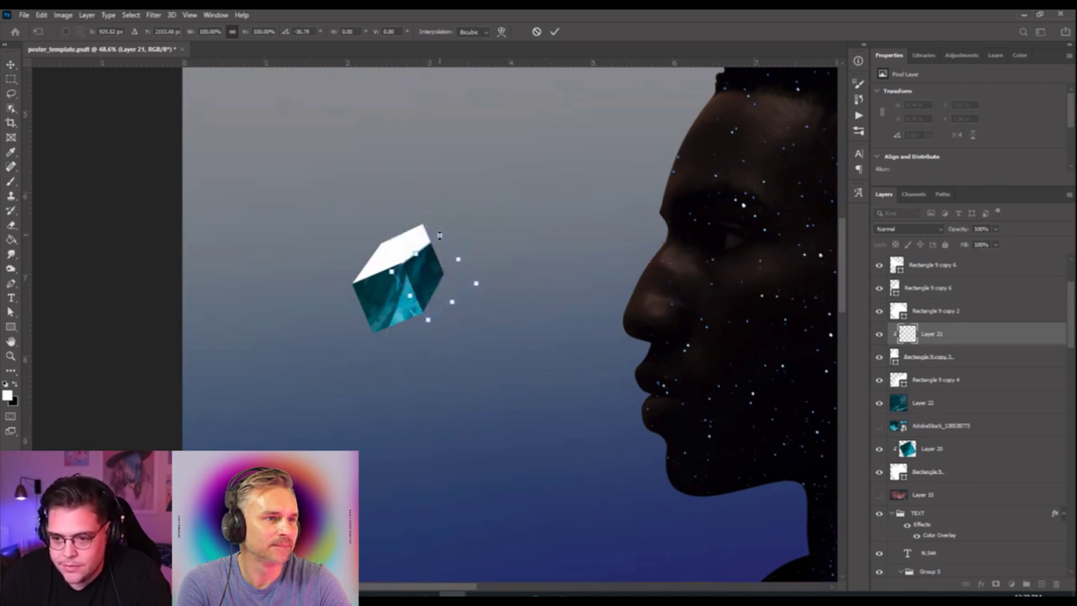
left_click_drag(438, 236, 422, 216)
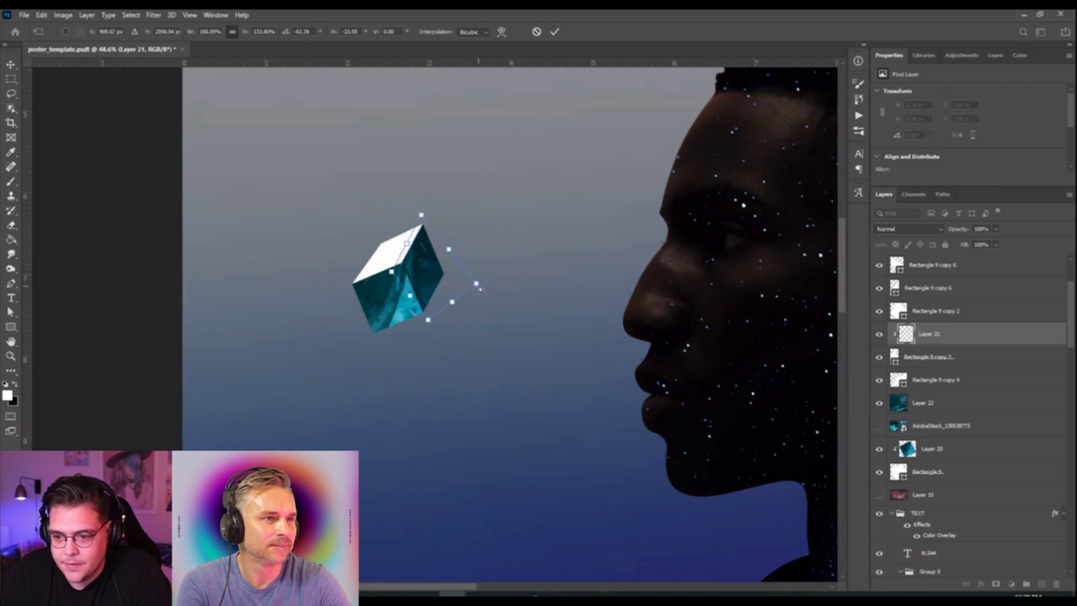
left_click_drag(478, 289, 451, 279)
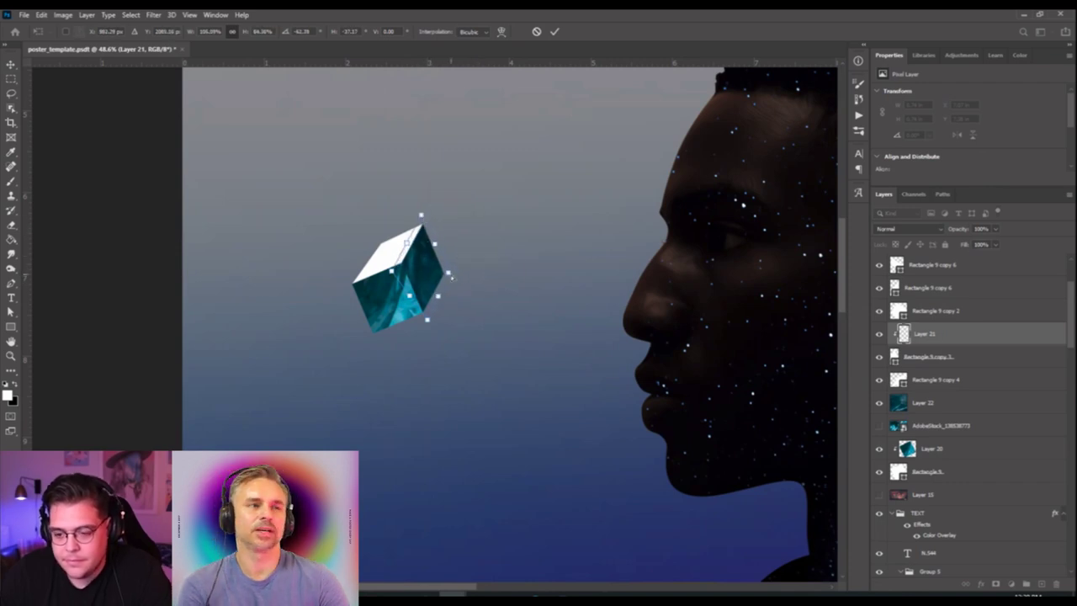
key("Return")
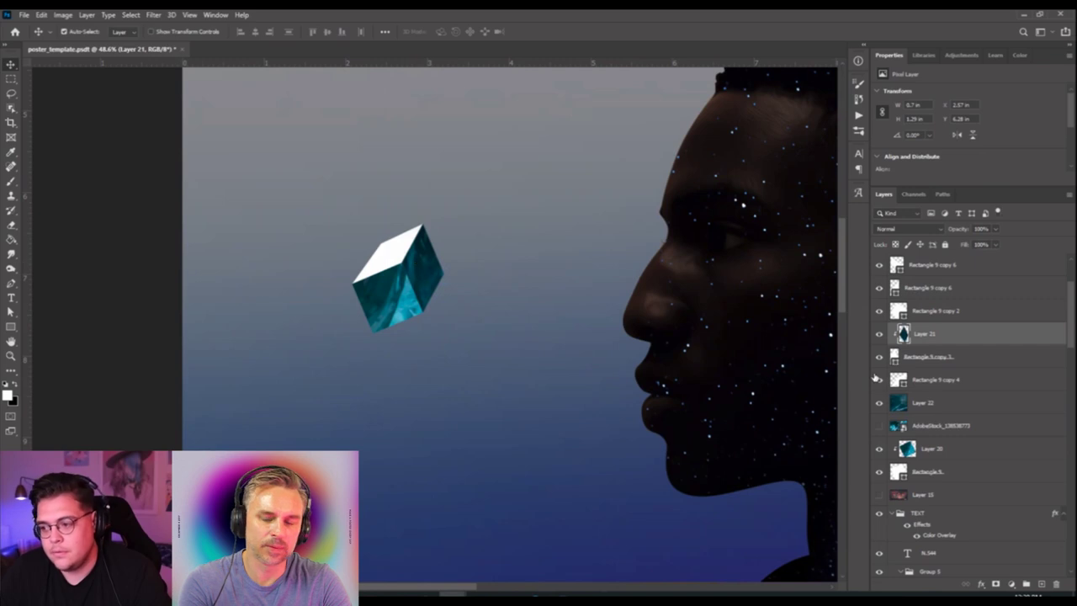
Clip a duplicate of the third ice patch to the cube's top face and distort its corners to fit the face.
left_click(389, 263)
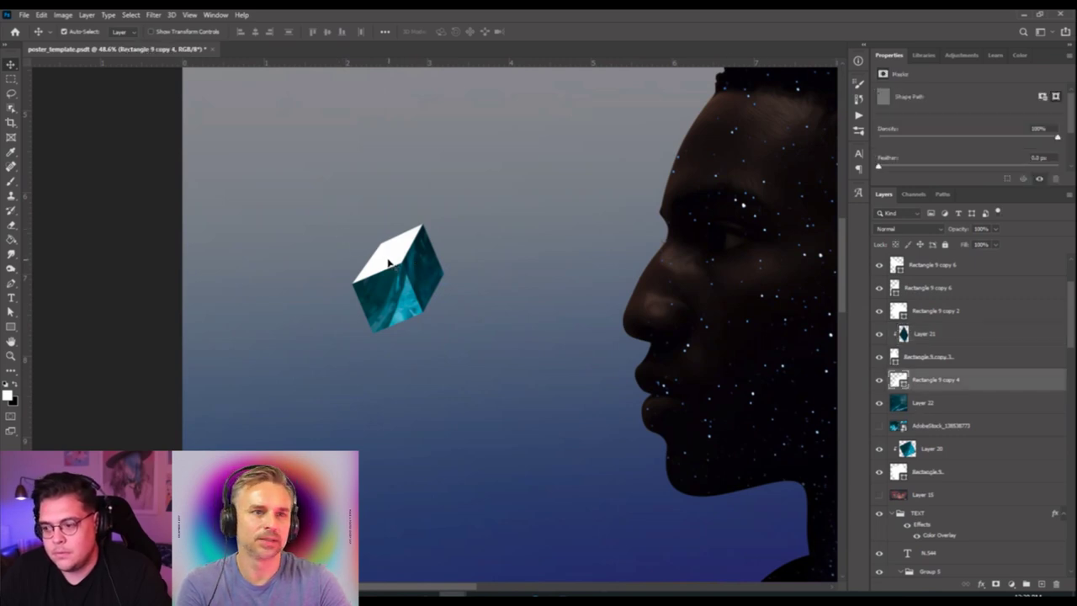
mouse_move(922, 411)
left_mouse_down()
mouse_move(948, 400)
mouse_move(931, 392)
left_mouse_up()
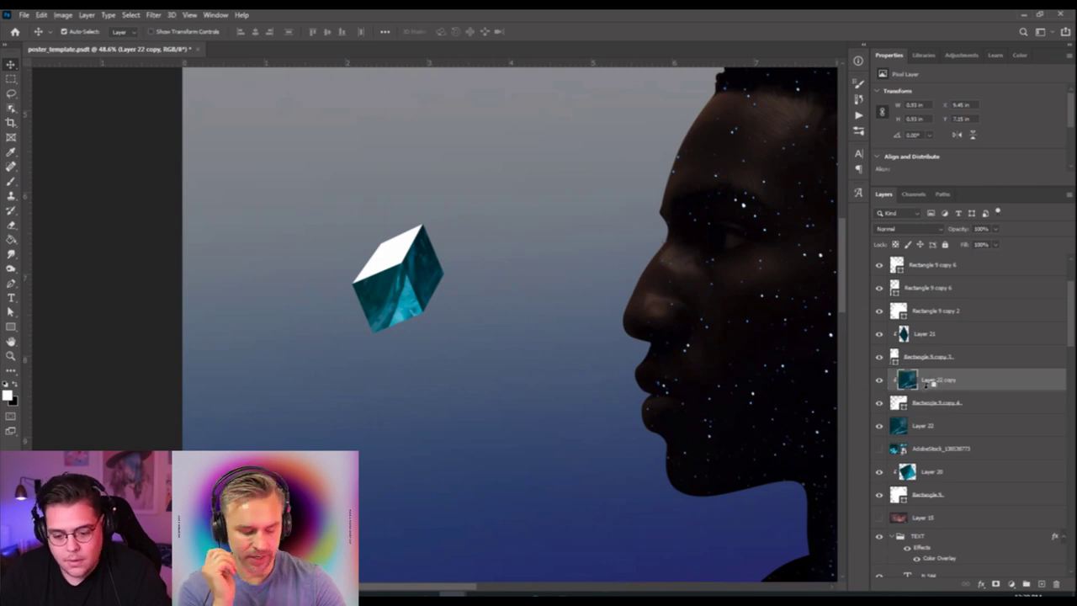
key("ctrl+t")
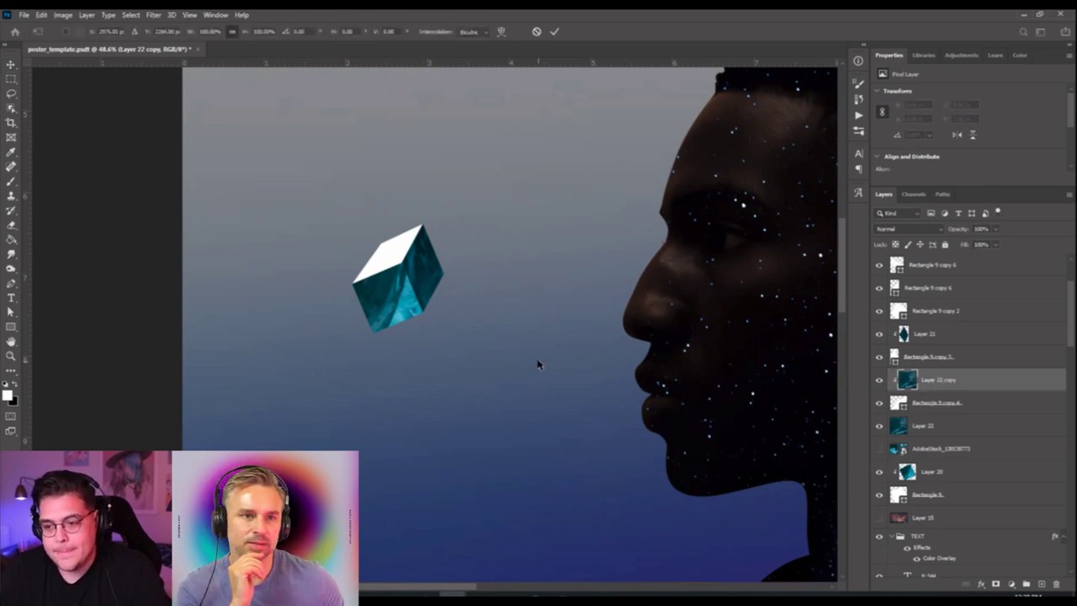
scroll(539, 363, "down", 3)
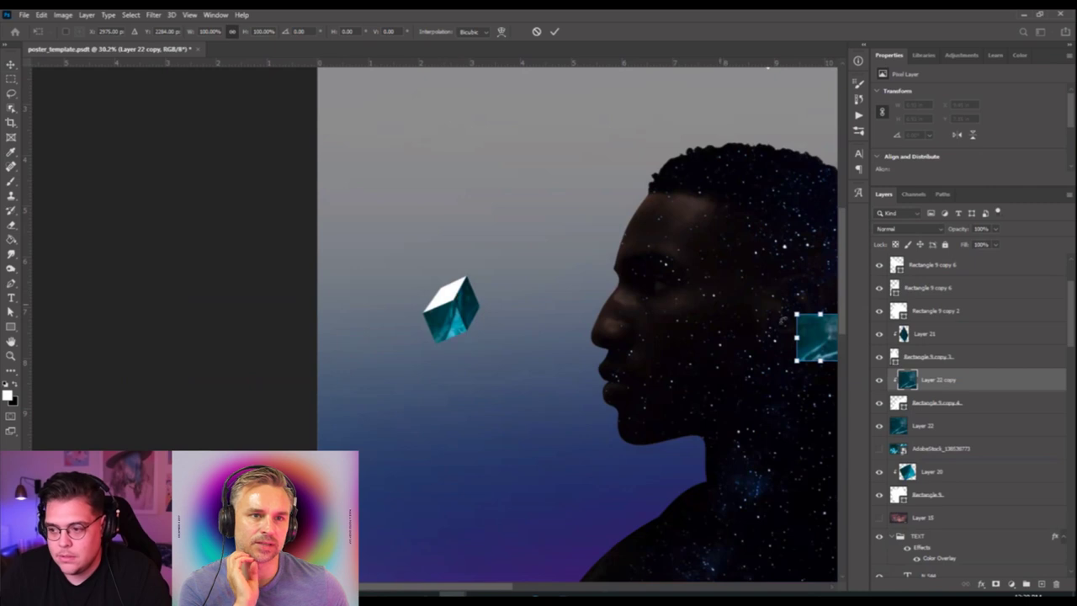
left_click_drag(808, 338, 444, 313)
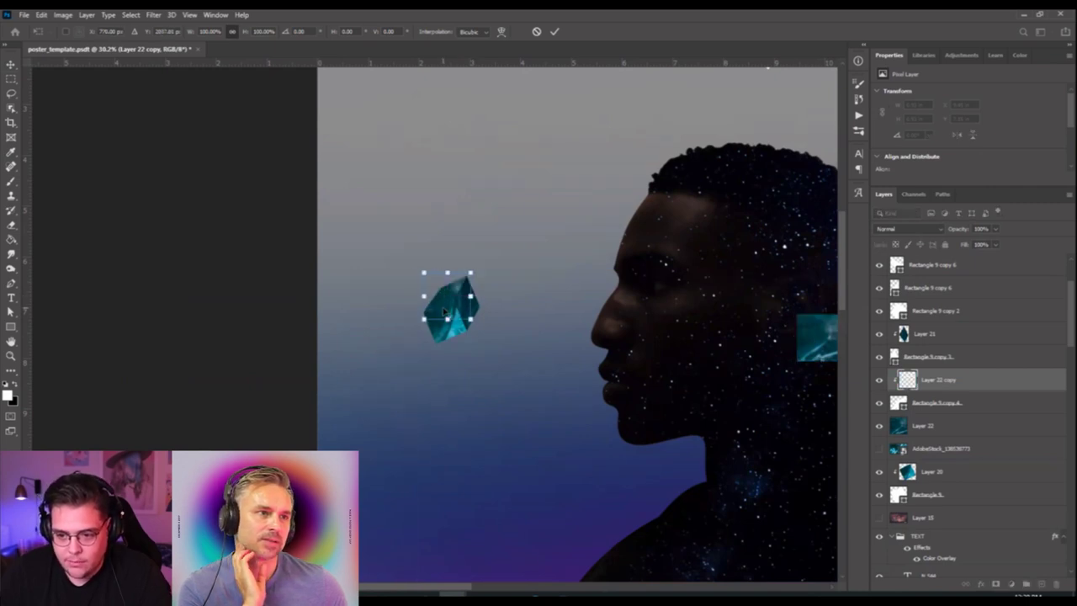
scroll(444, 313, "up", 2)
scroll(444, 313, "up", 2)
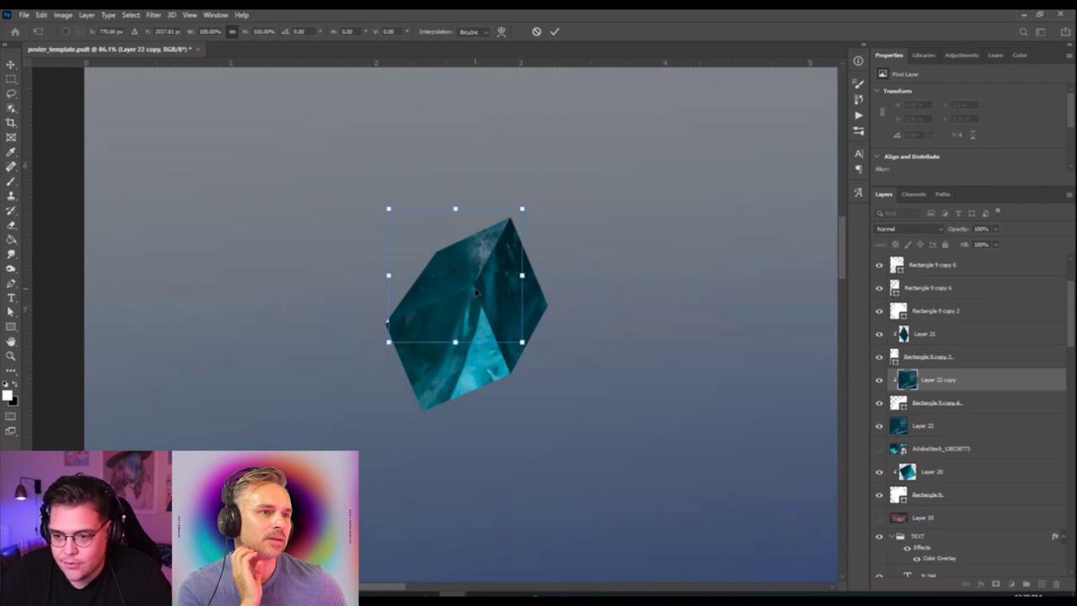
left_click_drag(523, 343, 475, 287)
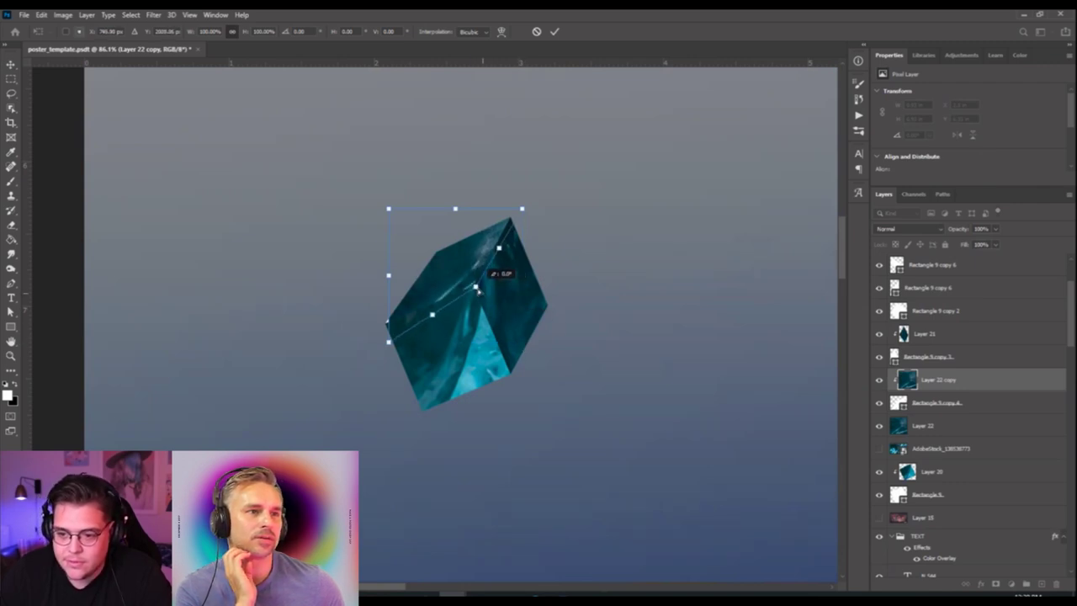
mouse_move(373, 328)
left_mouse_down()
mouse_move(403, 350)
mouse_move(383, 328)
left_mouse_up()
left_click_drag(389, 209, 431, 246)
key("Return")
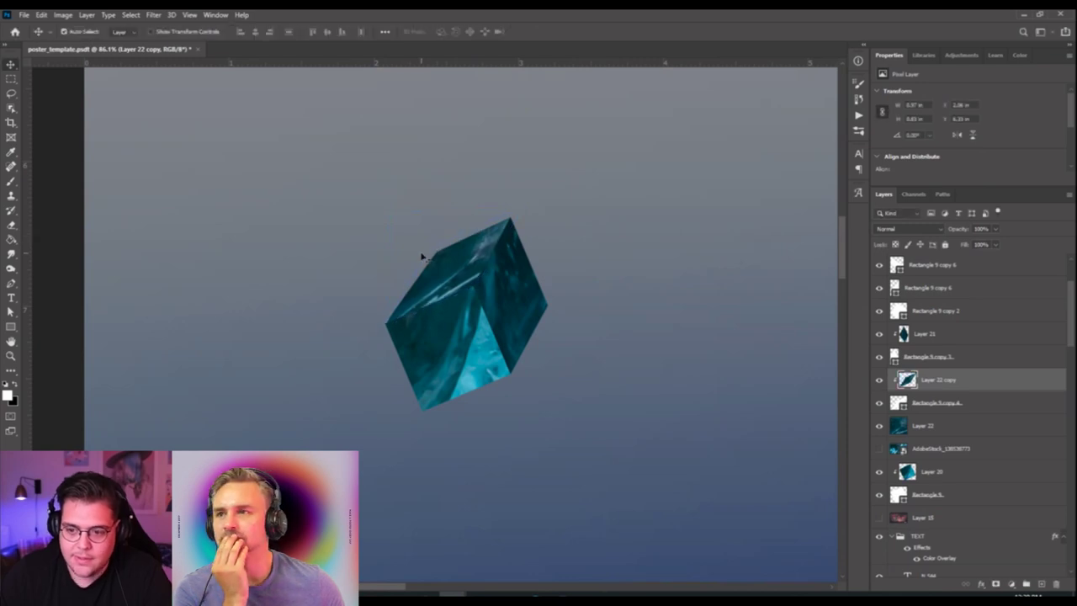
Nudge the lower-left corner of the top face's ice texture slightly upward and outward.
scroll(402, 317, "down", 2)
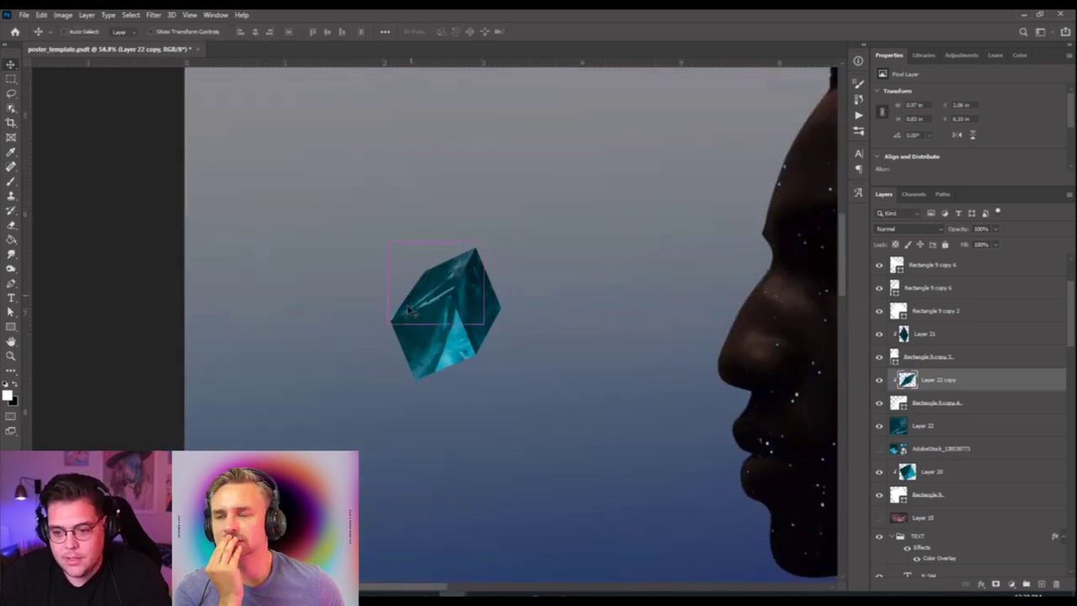
key("ctrl+t")
left_click_drag(389, 325, 387, 322)
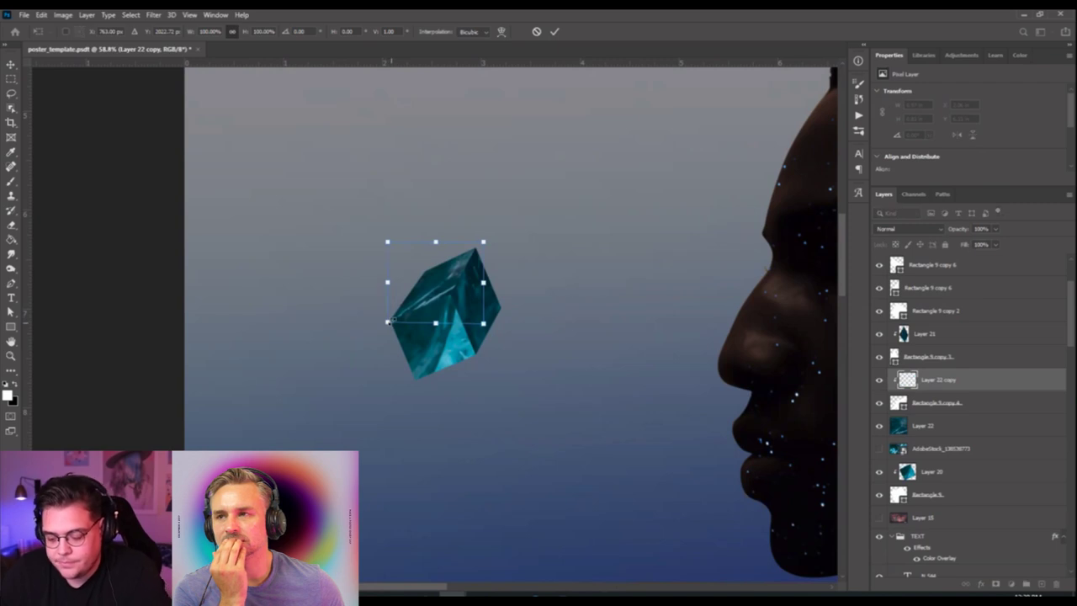
key("Return")
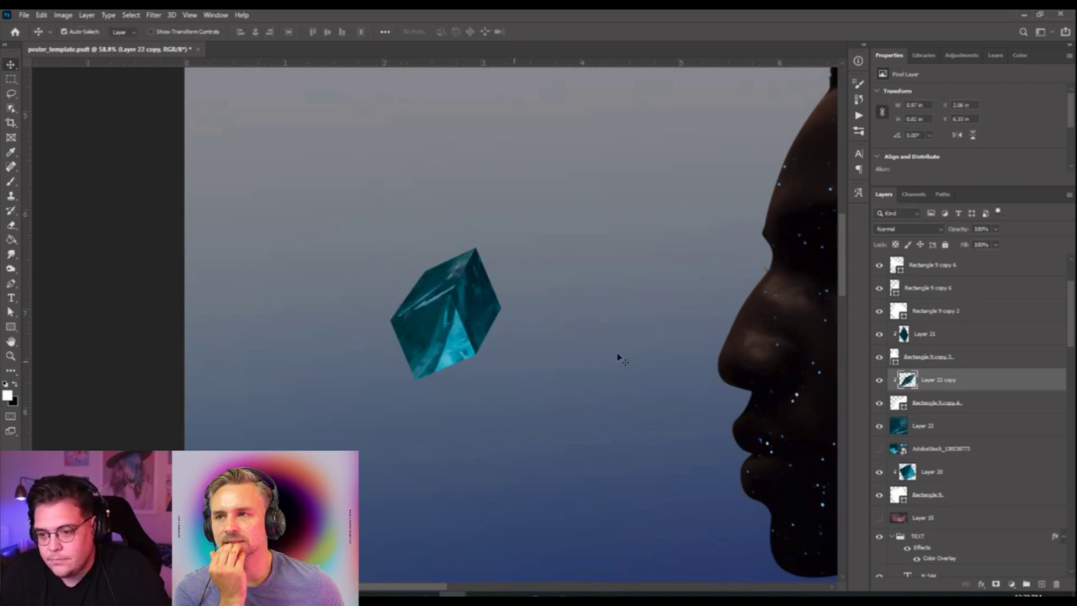
Add a new layer clipped over the top face's ice texture and brush a soft white highlight onto that face.
left_click(1042, 584)
key("ctrl+alt+g")
left_click(10, 180)
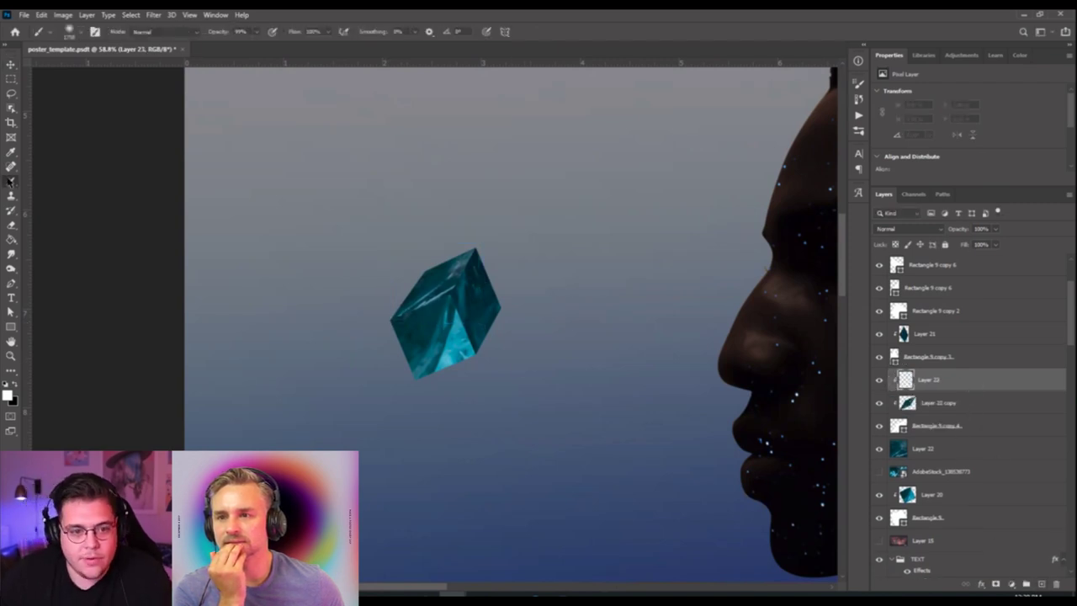
left_click_drag(503, 344, 229, 343)
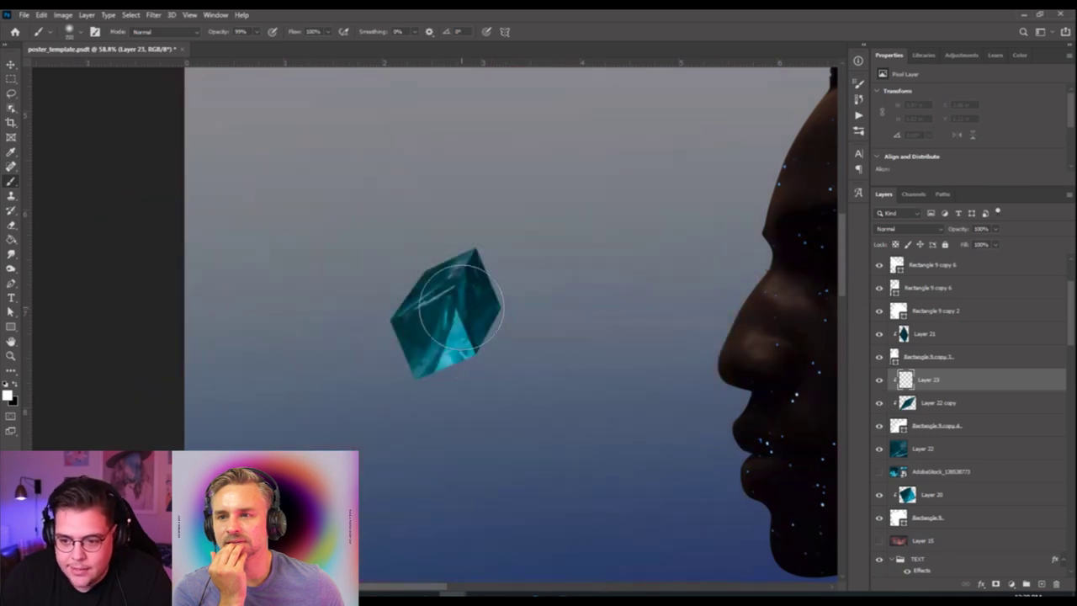
left_click(472, 306)
Add a new layer clipped over the side face's ice texture, Layer 21, and brush soft black shading onto that face.
scroll(402, 372, "up", 3)
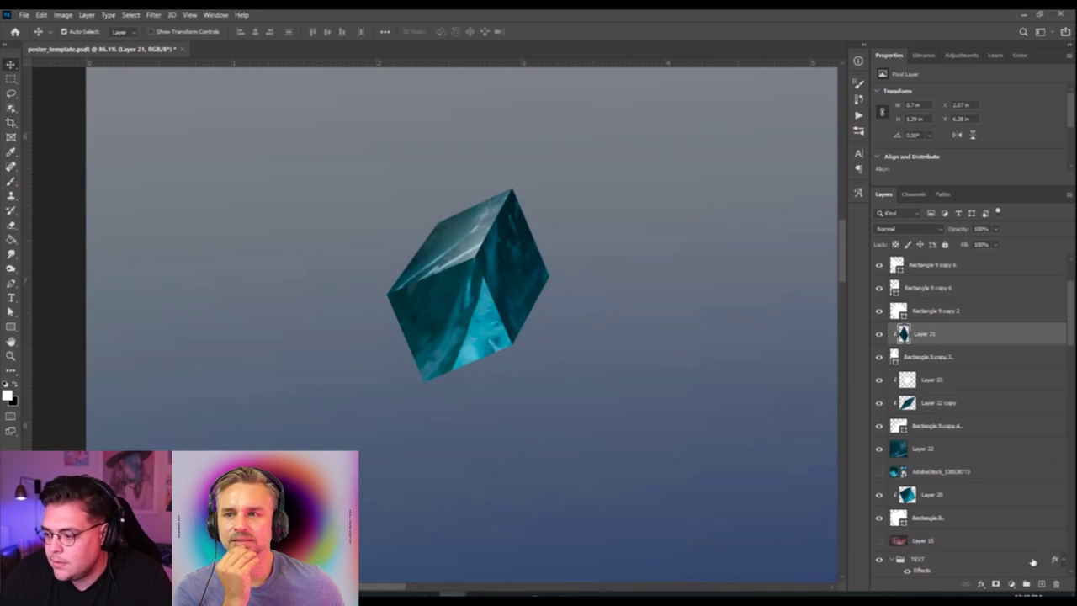
left_click(1041, 584)
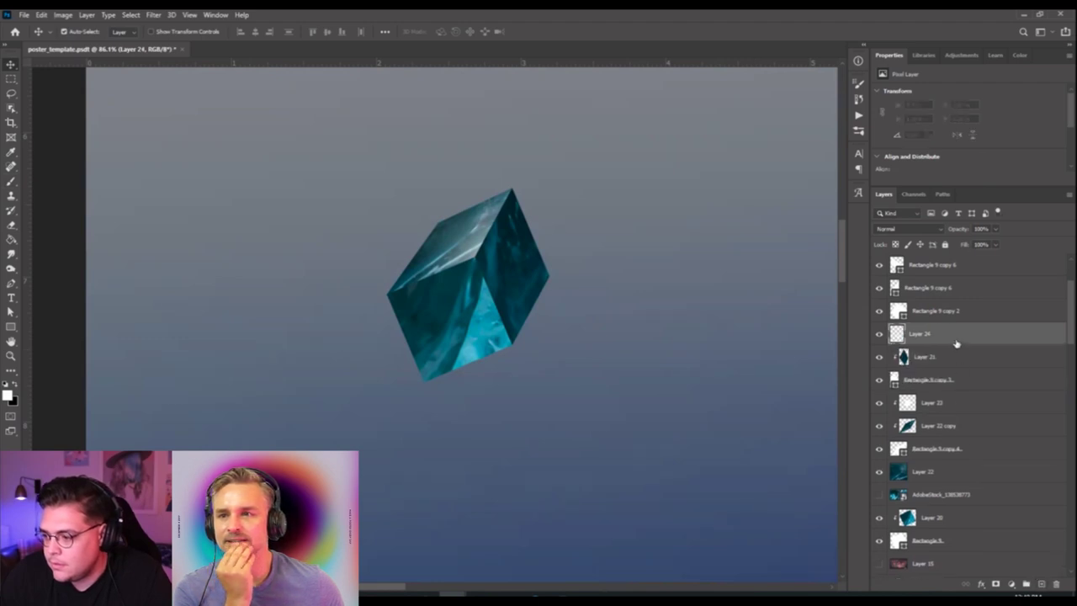
left_click(11, 183)
left_click(16, 385)
left_click(467, 286)
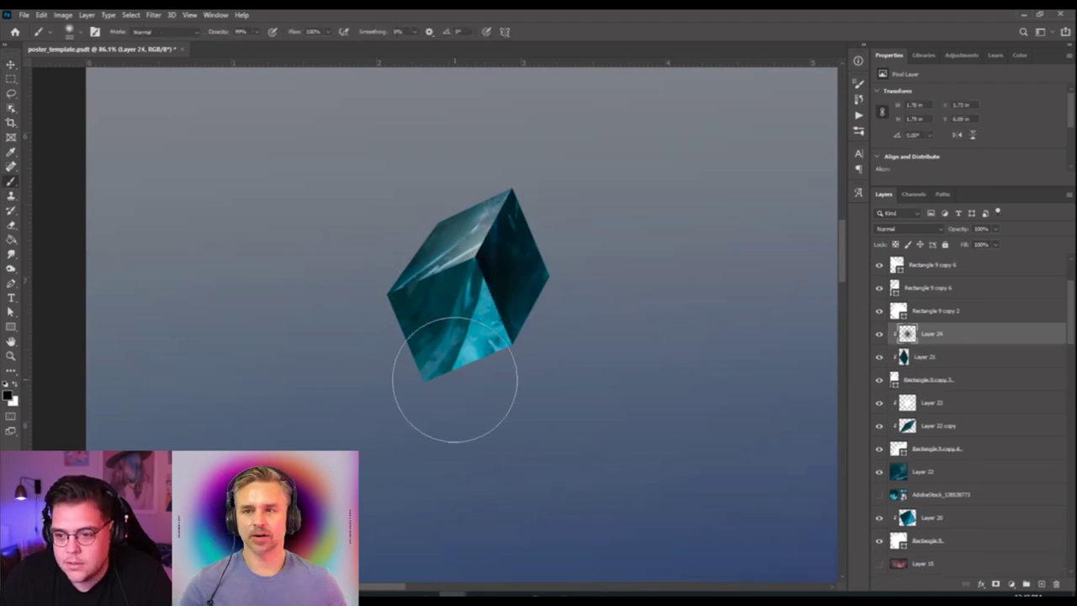
left_click_drag(454, 379, 539, 384)
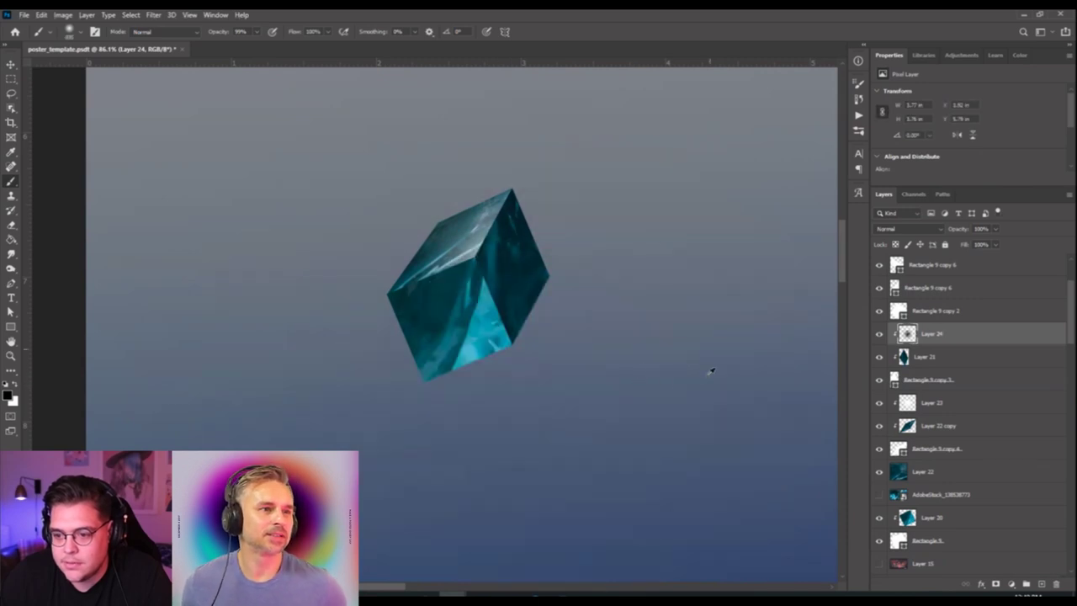
Select the ice cube's three face layers together with their ice textures and scale the cube up slightly.
scroll(569, 441, "down", 5)
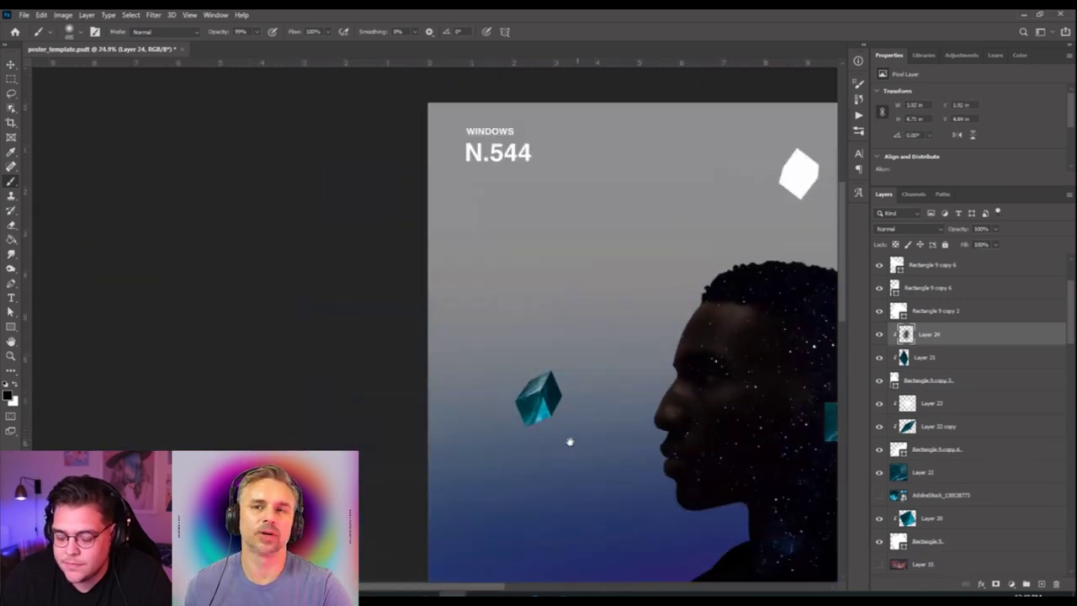
scroll(413, 284, "down", 3)
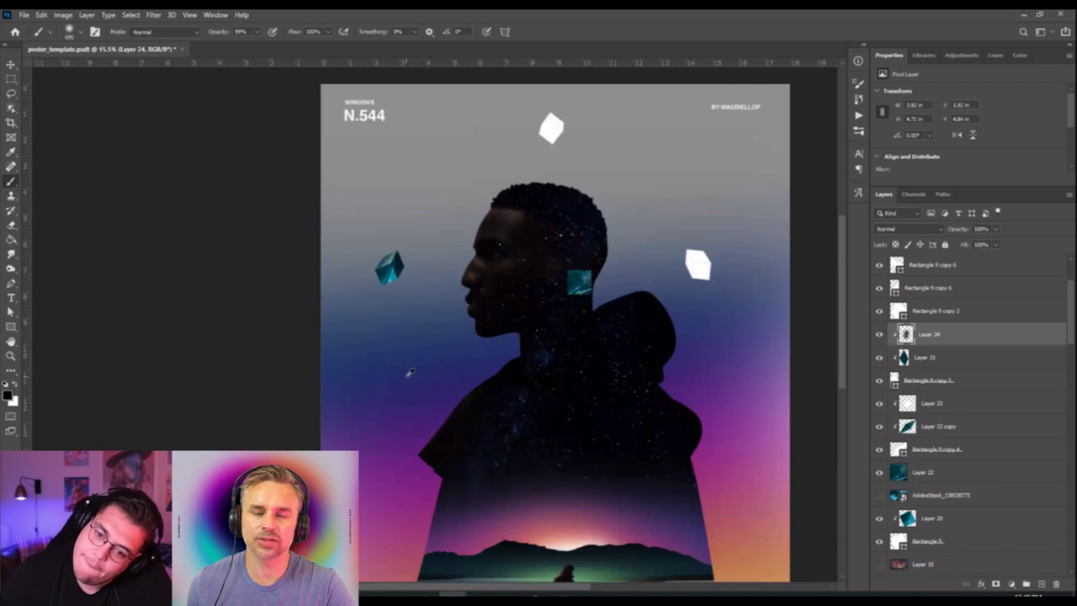
scroll(407, 375, "down", 3)
scroll(406, 375, "up", 2)
key("v")
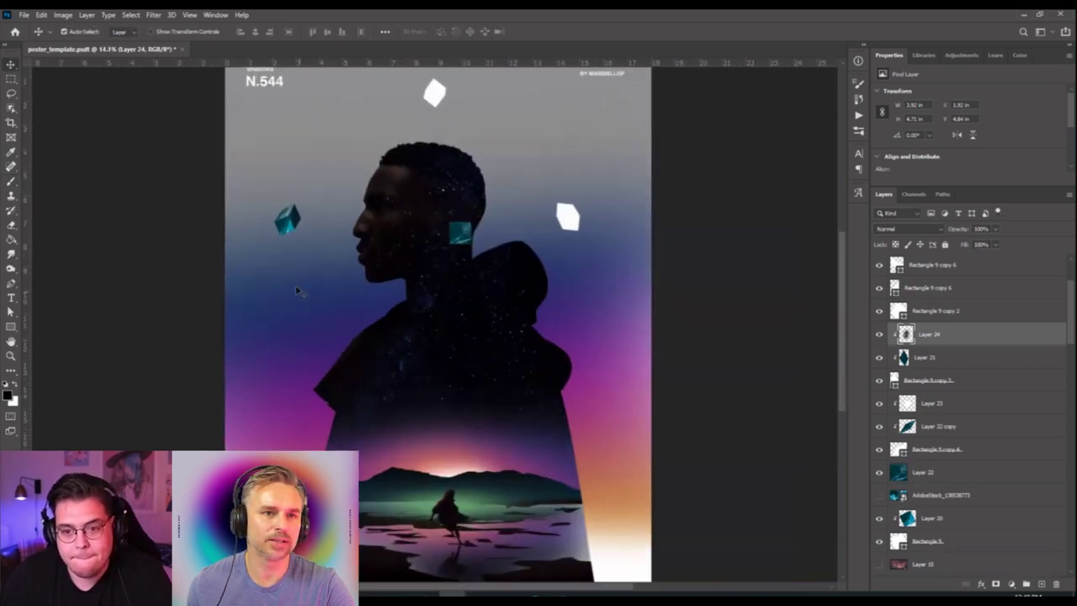
left_click(285, 227)
scroll(925, 504, "down", 1)
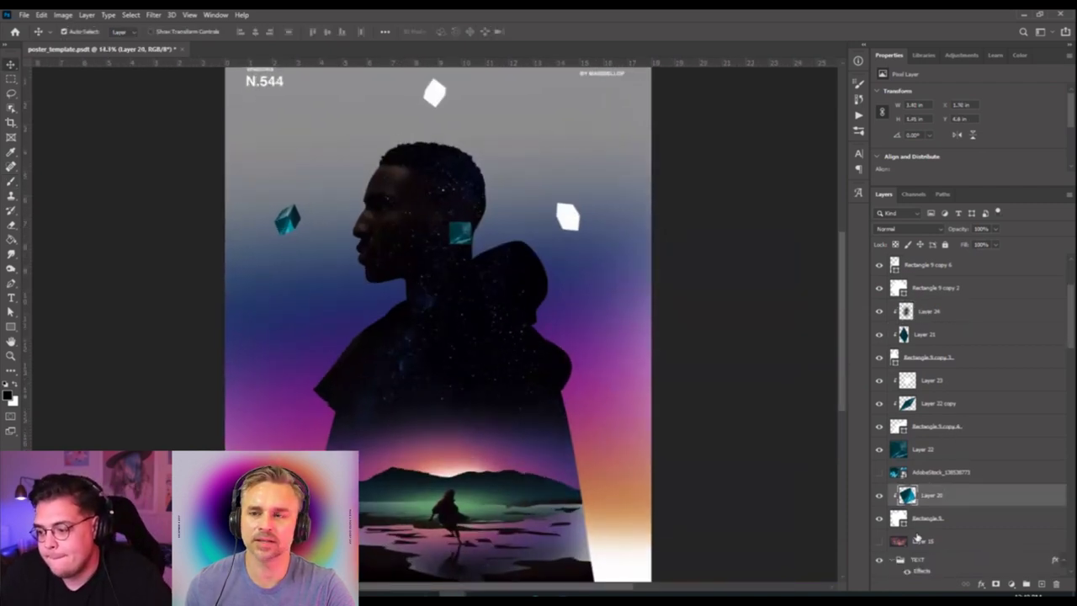
left_click(926, 520, "ctrl")
left_click(936, 407, "ctrl")
left_click(935, 426, "ctrl")
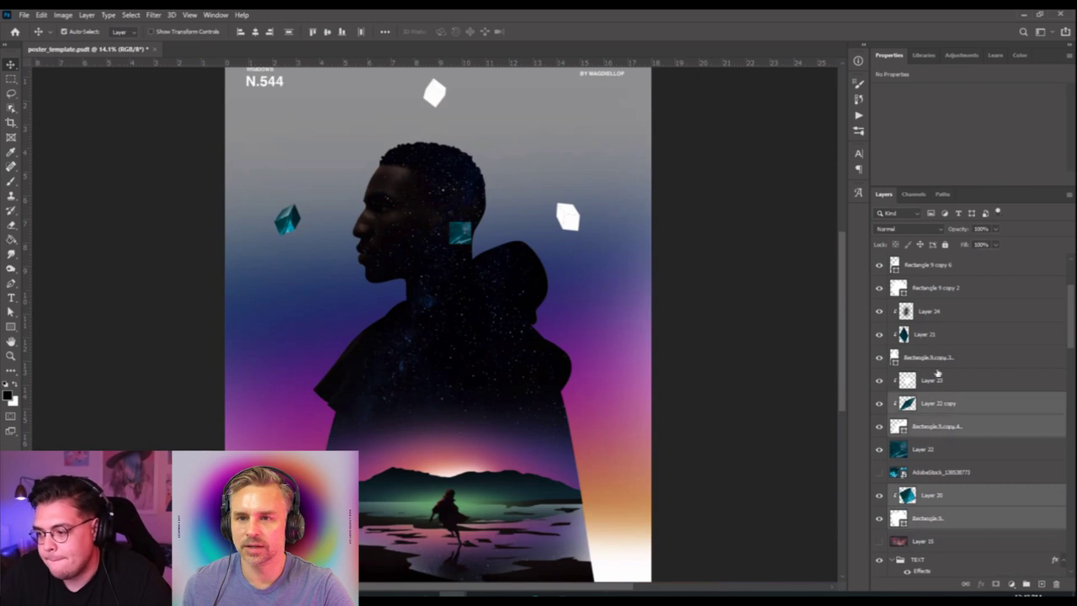
left_click(933, 336, "ctrl")
left_click(935, 360, "ctrl")
key("ctrl+t")
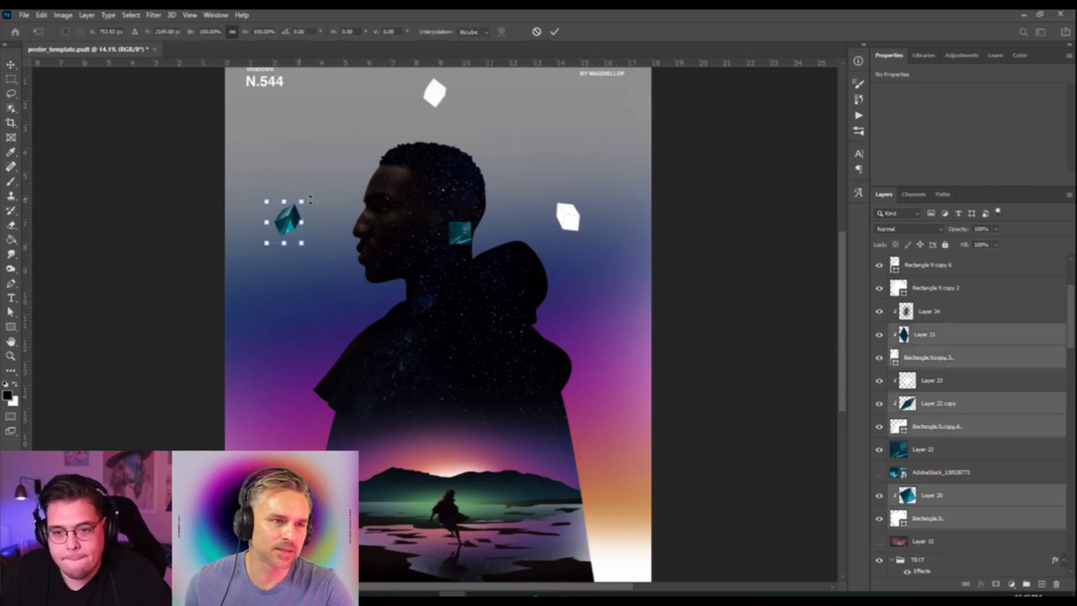
left_click_drag(305, 199, 308, 202)
key("Return")
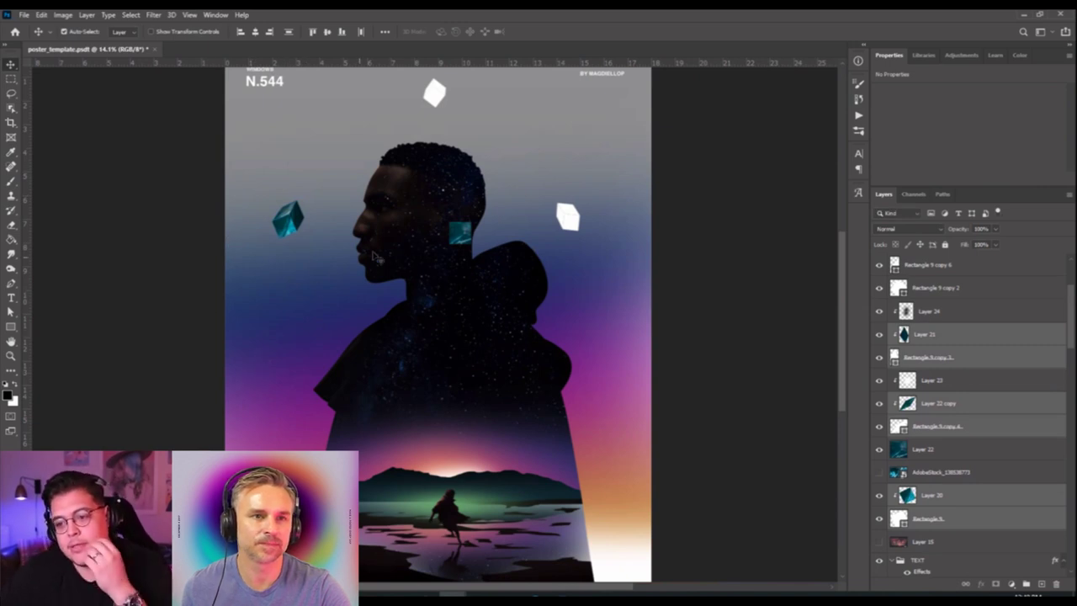
Move the loose ice patch off the figure's neck to the empty background beside the white cube.
left_click_drag(458, 236, 521, 227)
scroll(380, 229, "up", 3)
left_click_drag(497, 175, 485, 276)
Select all three faces of the white cube above the head and pull its upper-left corner slightly outward.
left_click(442, 160)
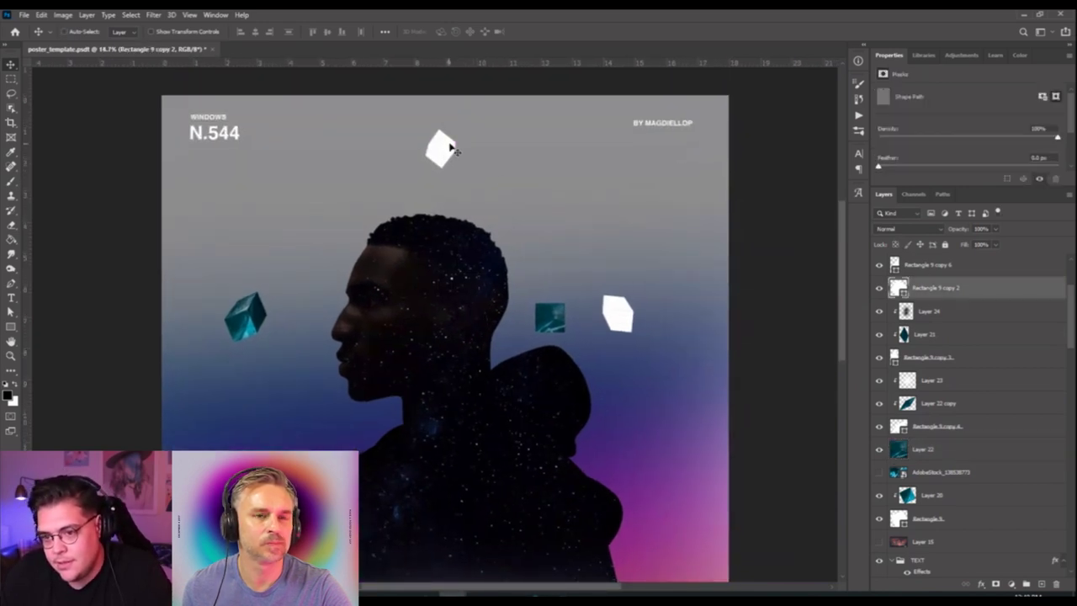
left_click(447, 151)
left_click(435, 144, "shift")
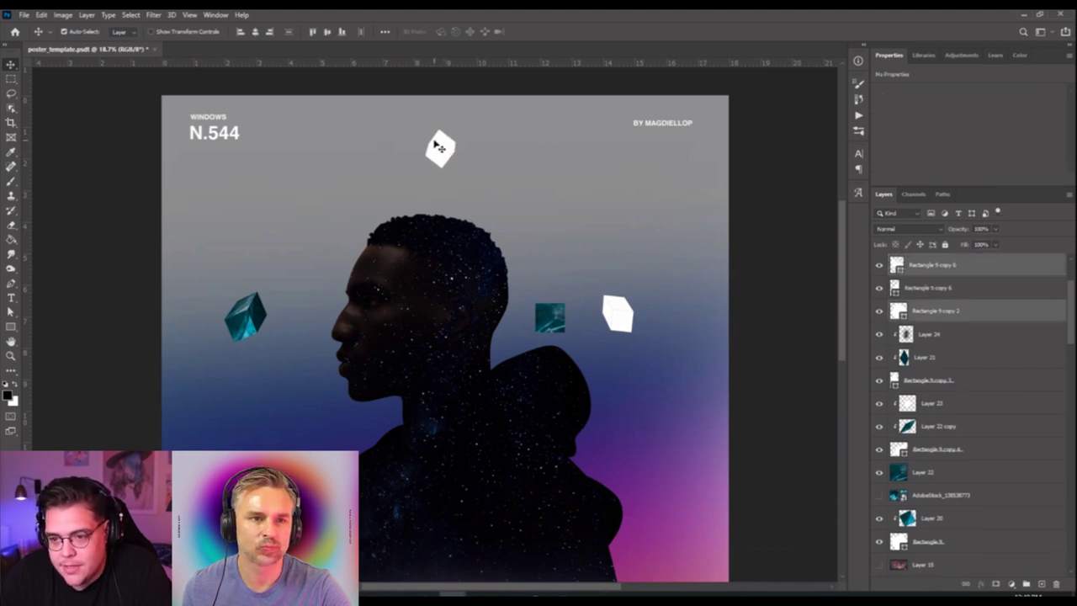
key("ctrl+t")
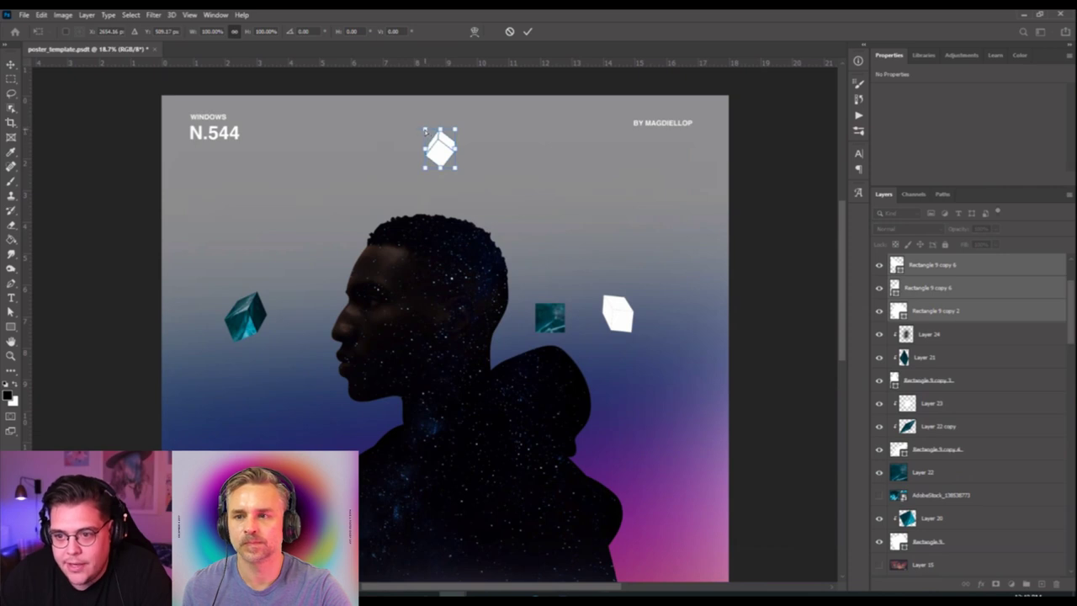
left_click_drag(425, 131, 418, 146)
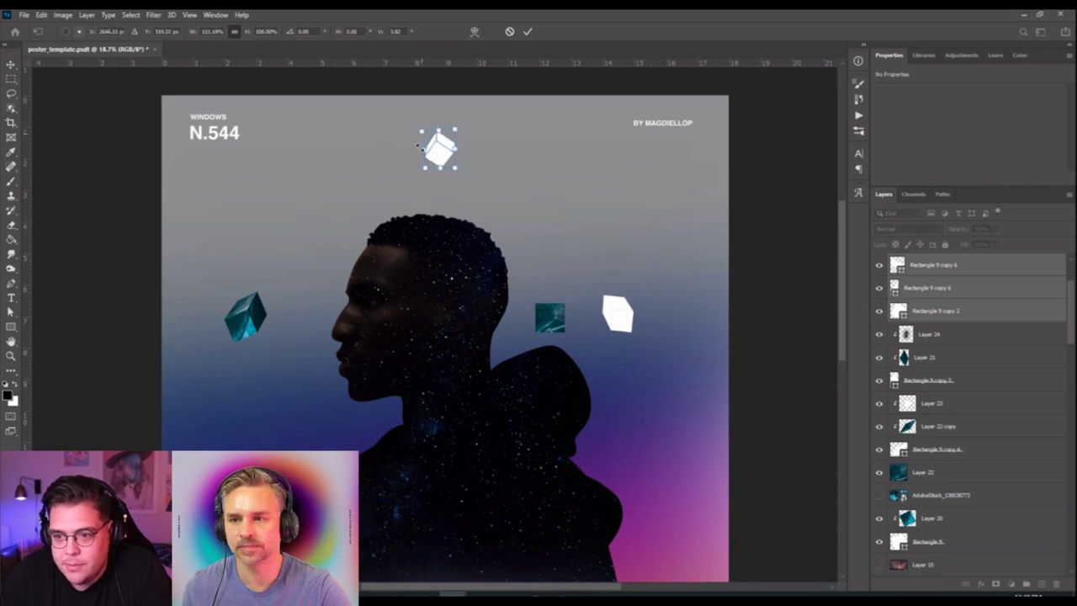
key("Return")
scroll(439, 162, "up", 5)
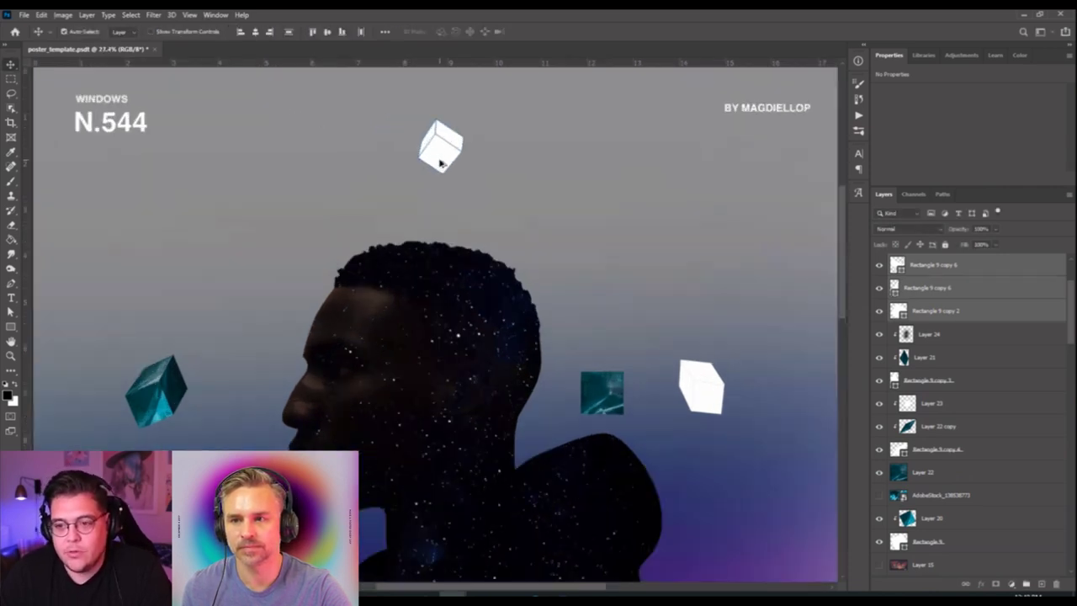
left_click_drag(442, 148, 439, 160)
left_click(457, 214)
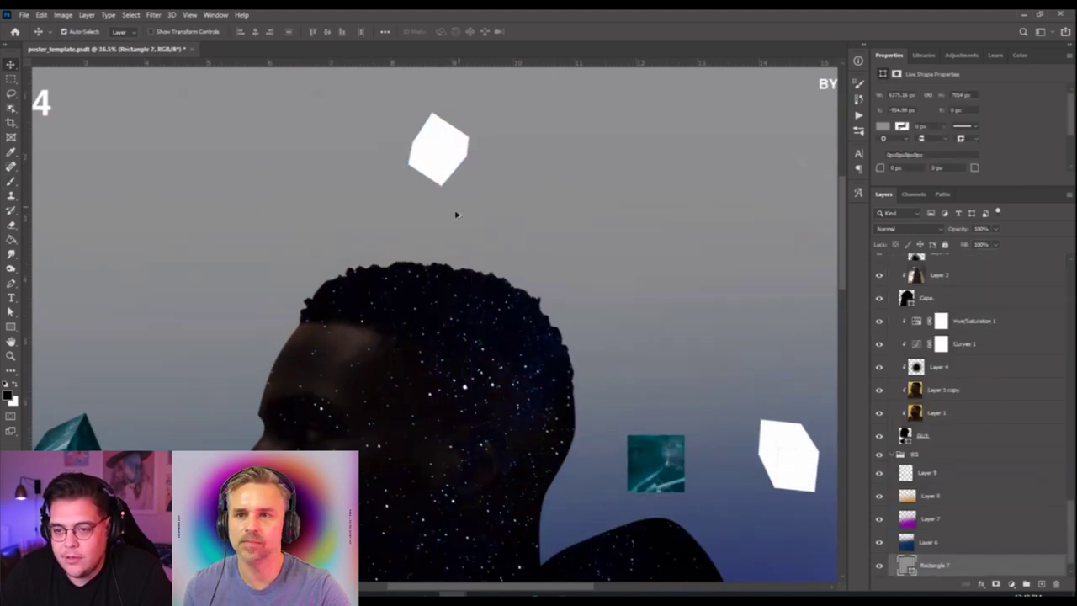
Move the loose ice patch onto the cube above the head and clip it to the front face layer, Rectangle 9 copy 2.
scroll(454, 214, "down", 2)
scroll(454, 214, "down", 1)
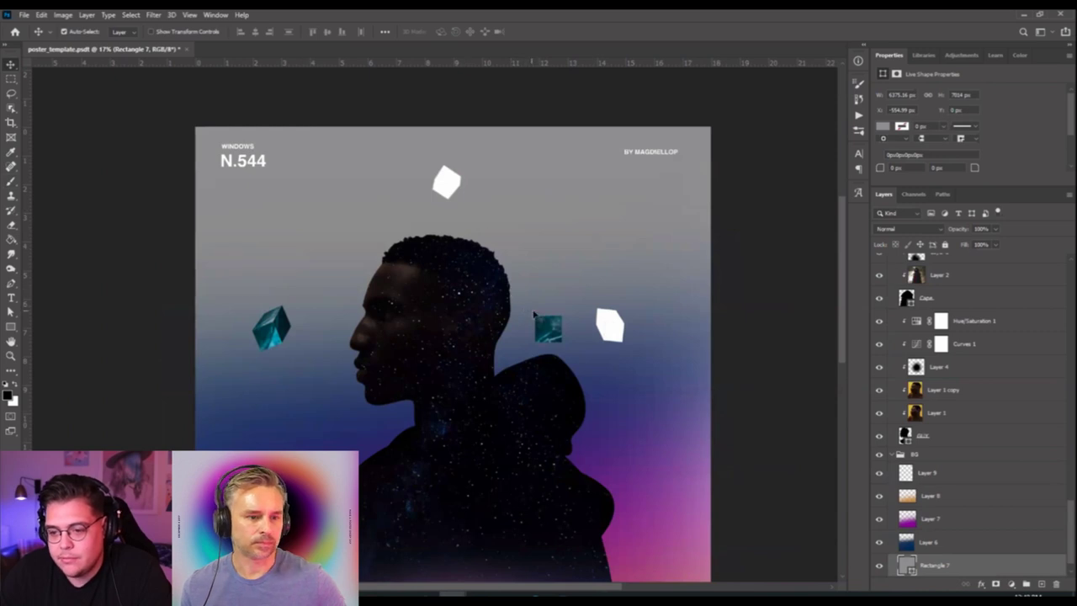
left_click(545, 328)
left_click_drag(546, 335, 448, 194)
left_click(448, 182)
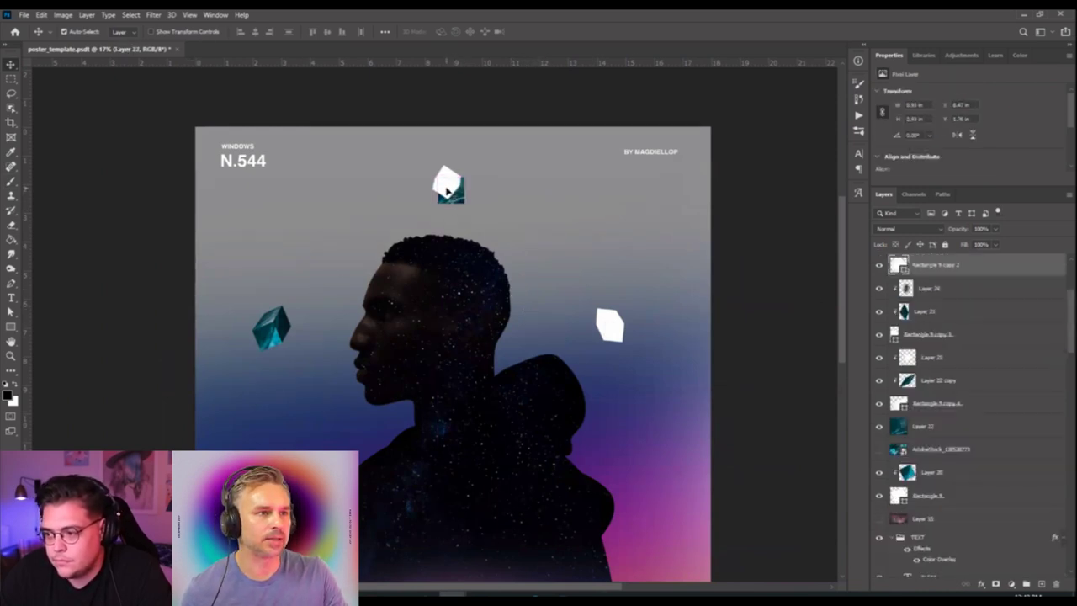
left_click_drag(940, 426, 939, 279)
left_click(940, 271, "alt")
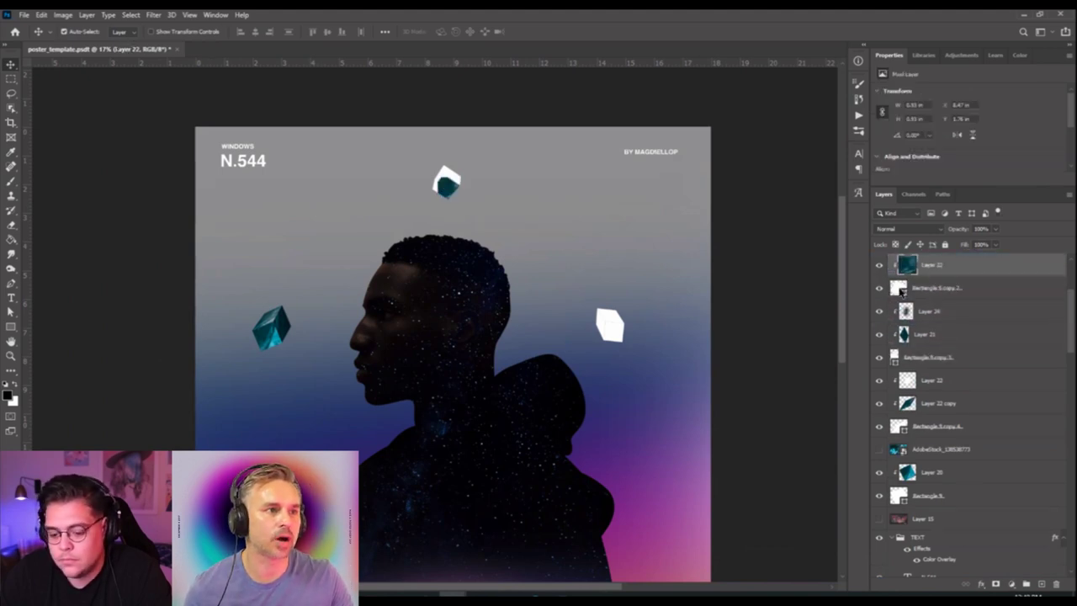
Rotate the clipped ice patch about 42.5° and distort its four corners to fit the cube's front face.
key("ctrl+t")
left_click_drag(499, 179, 497, 218)
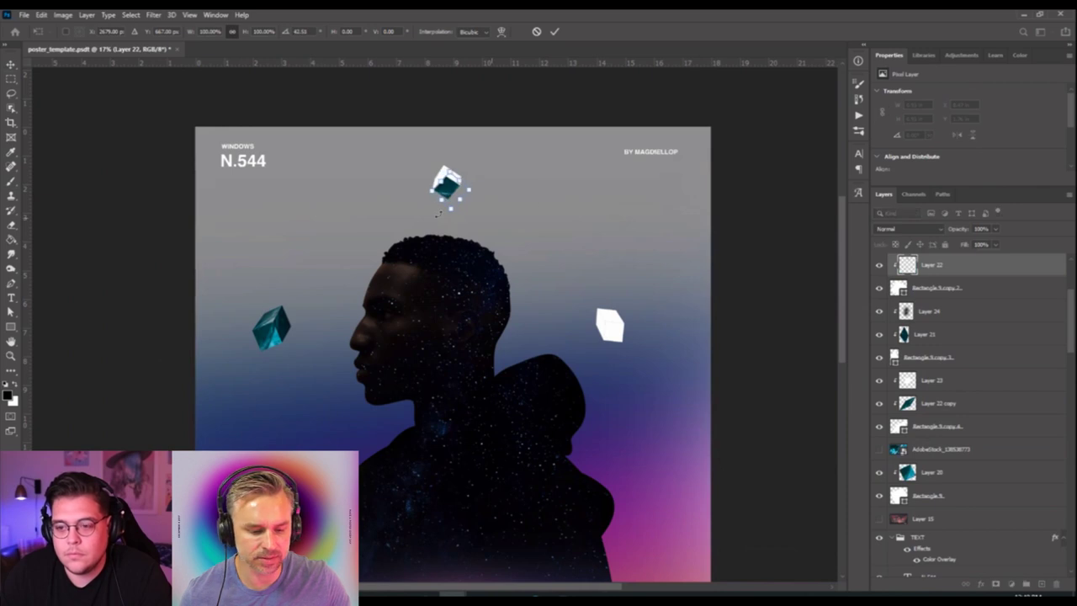
scroll(438, 213, "up", 5)
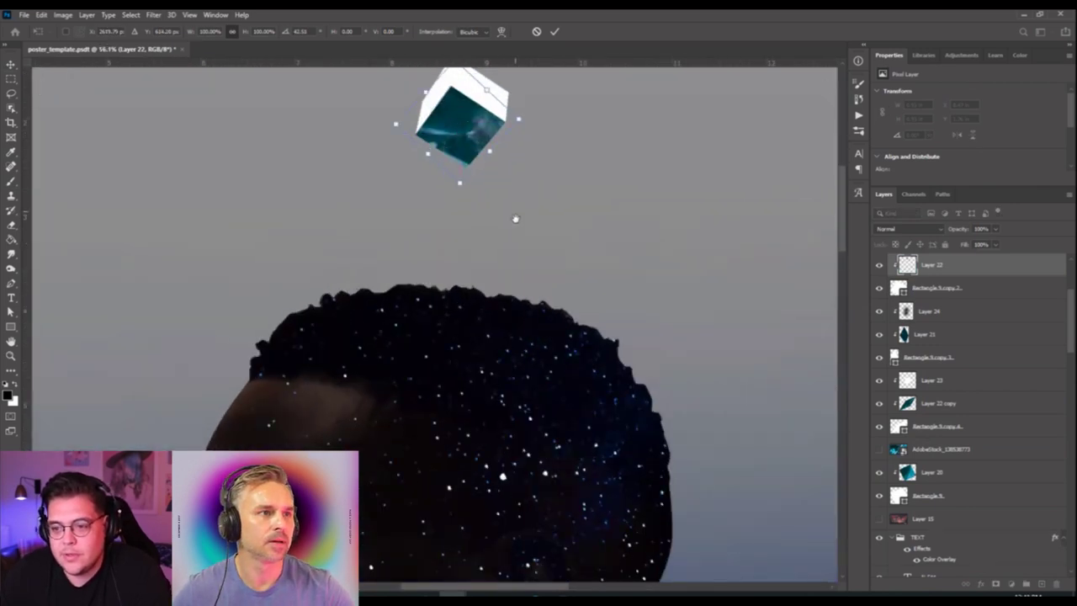
scroll(515, 219, "up", 5)
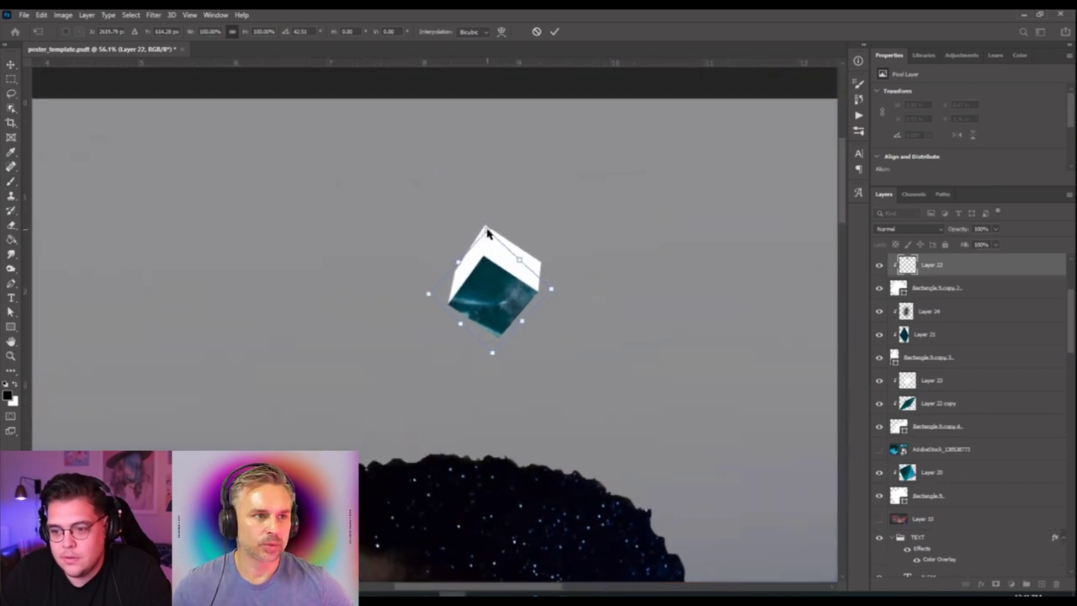
left_click_drag(487, 229, 487, 250)
left_click_drag(428, 295, 442, 307)
left_click_drag(497, 354, 501, 341)
left_click_drag(551, 291, 545, 293)
key("Return")
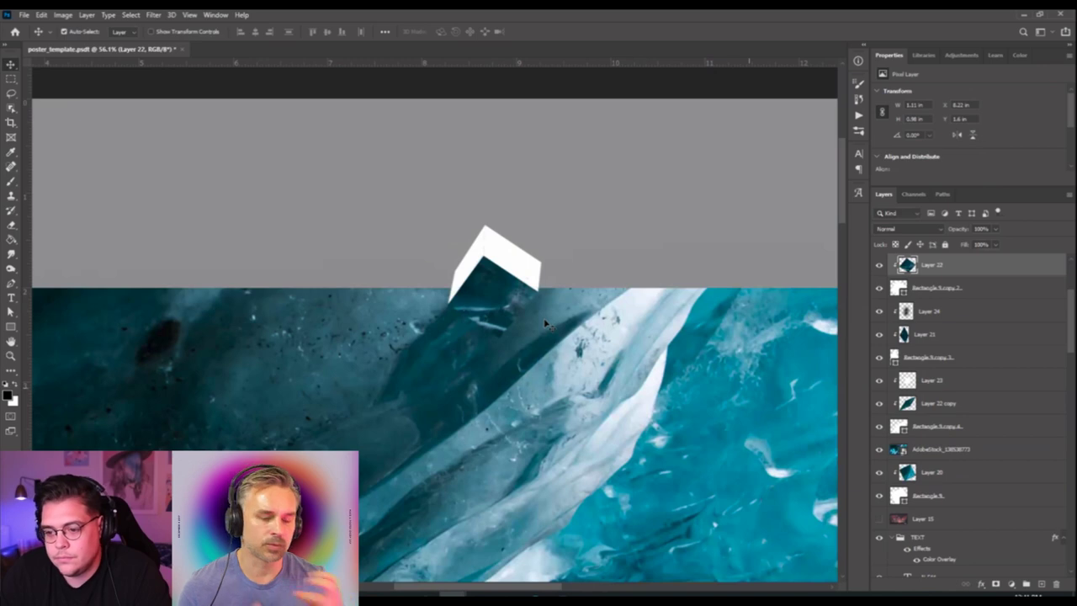
Show the AdobeStock ice photo and copy a square area of about 1.5 in from its blue part to a new layer.
scroll(547, 324, "down", 1)
left_click_drag(575, 347, 419, 189)
scroll(342, 313, "down", 3)
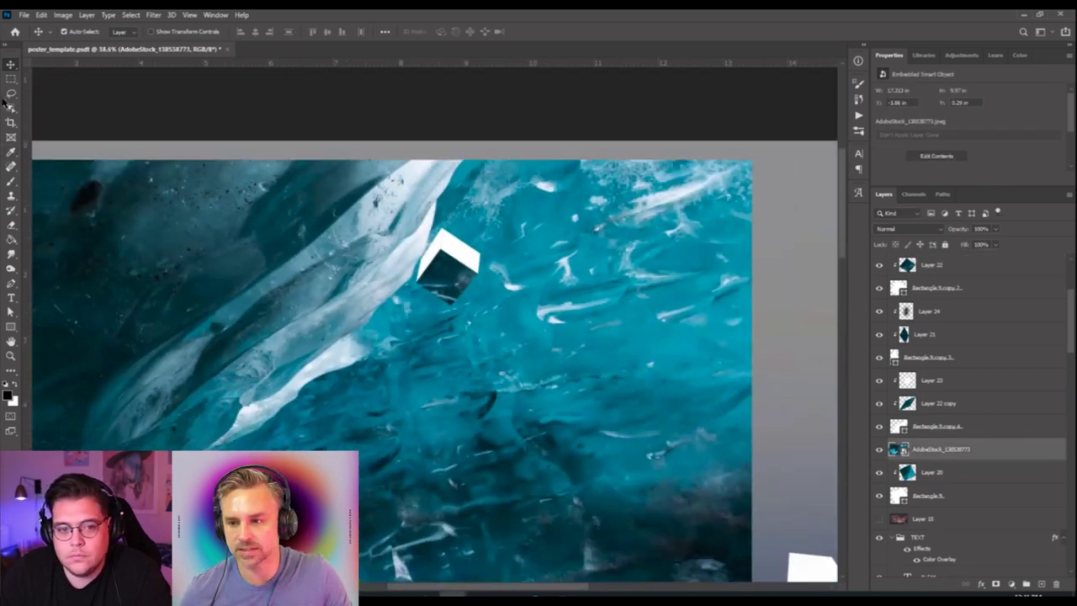
key("m")
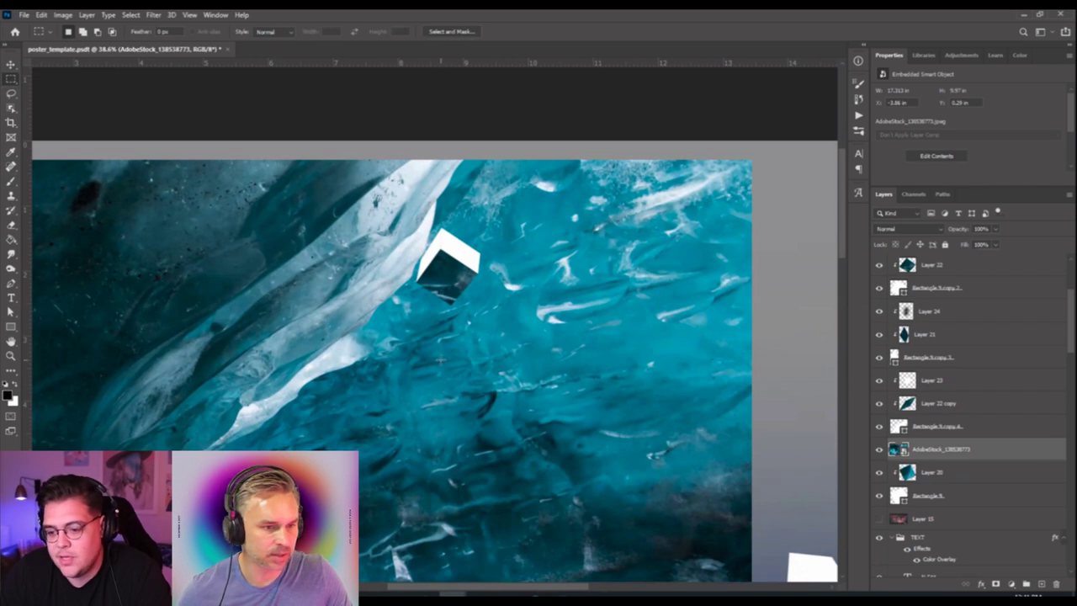
left_click_drag(440, 360, 539, 459)
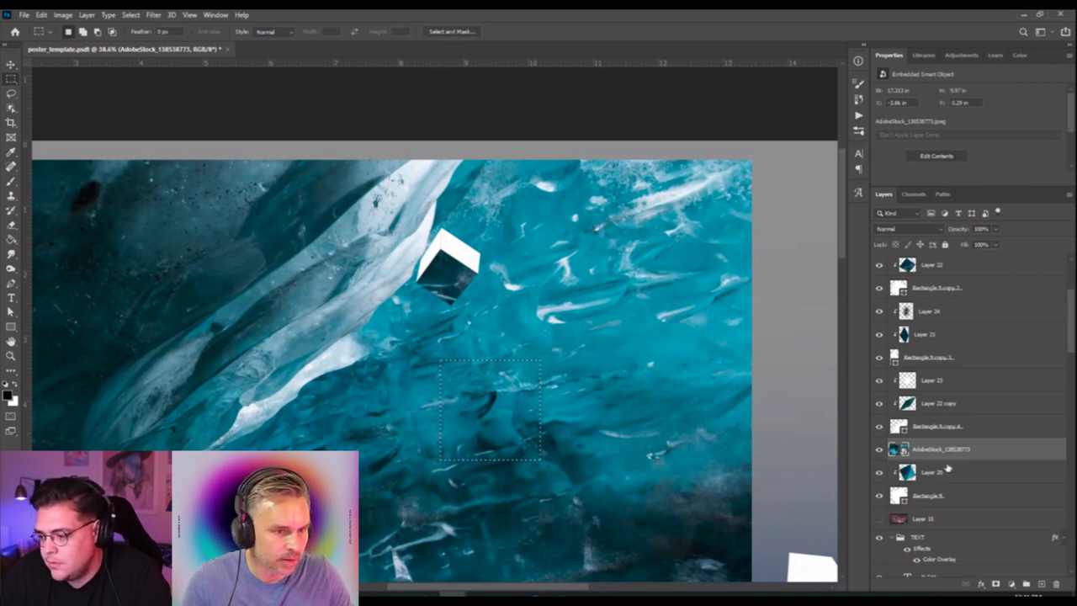
key("ctrl+j")
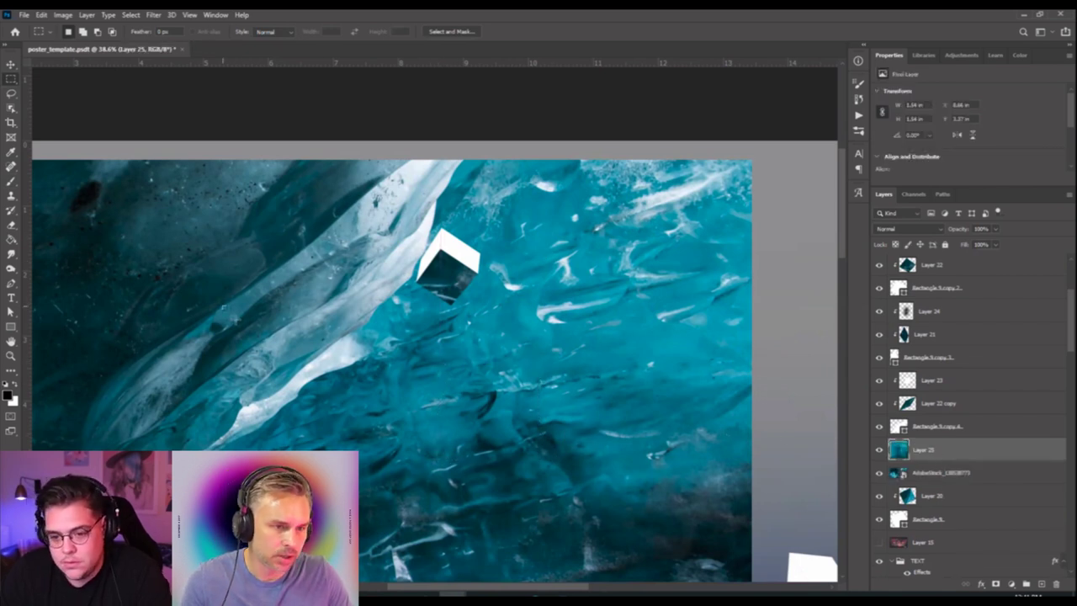
Copy a second square area of about 1.8 in, across the photo's pale diagonal streak, to a new layer.
left_click_drag(222, 307, 339, 422)
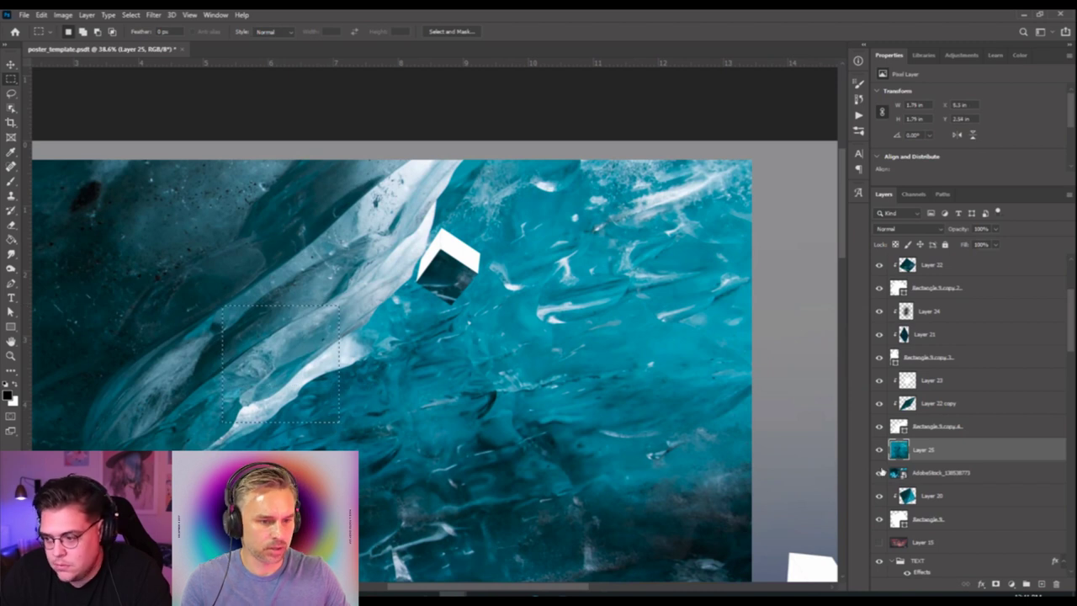
left_click(942, 476)
key("ctrl+j")
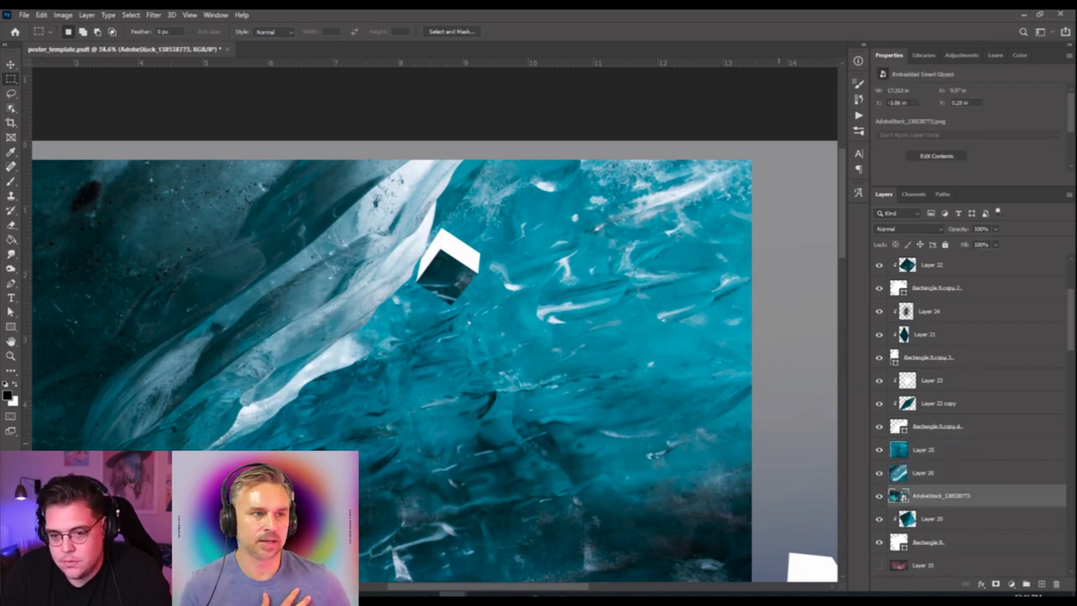
Copy a square area of about 1.3 in from the ice photo's dark part to a new layer and hide the photo.
left_click_drag(222, 349, 545, 244)
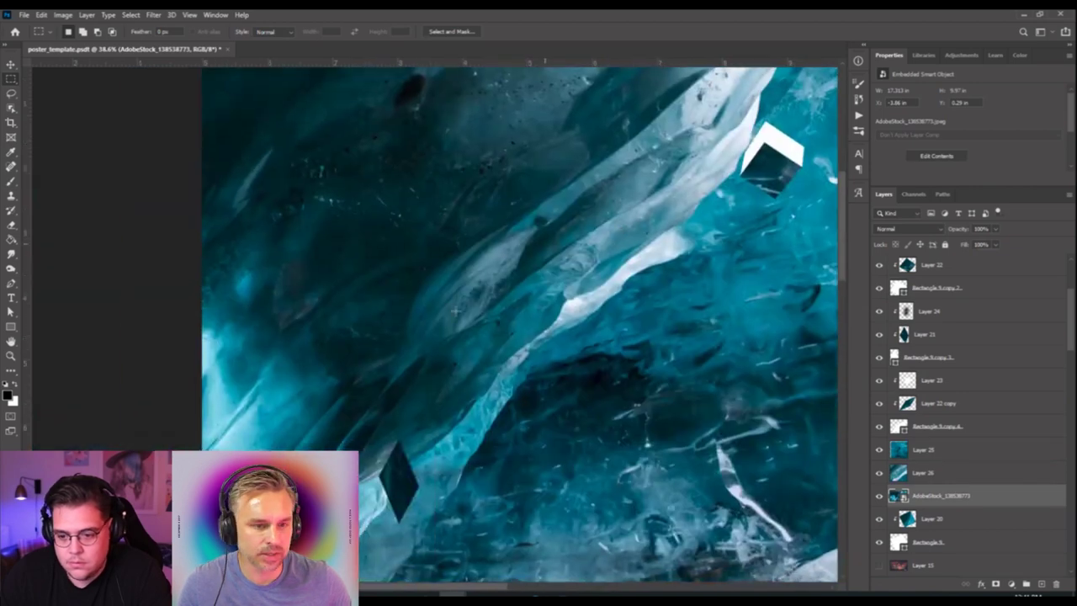
left_click(925, 451)
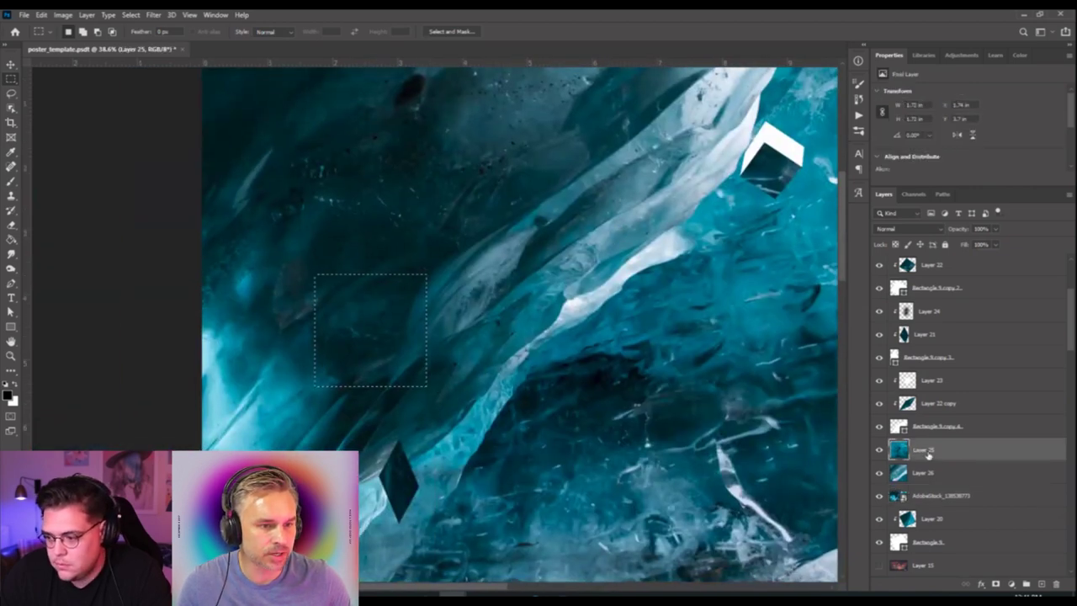
key("ctrl+c")
left_click(522, 226)
left_click(626, 308)
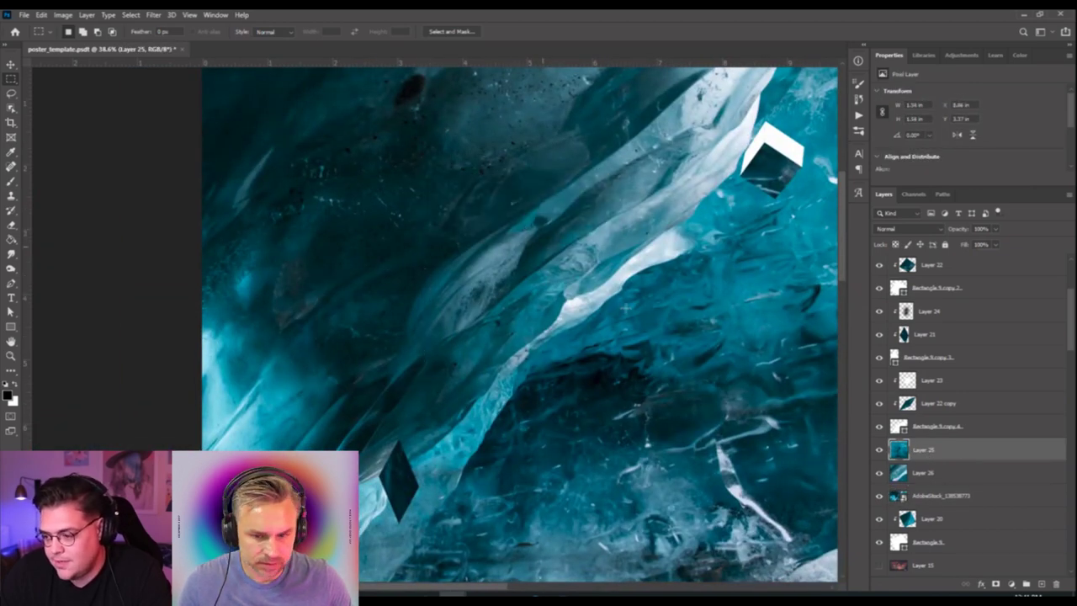
left_click(927, 497)
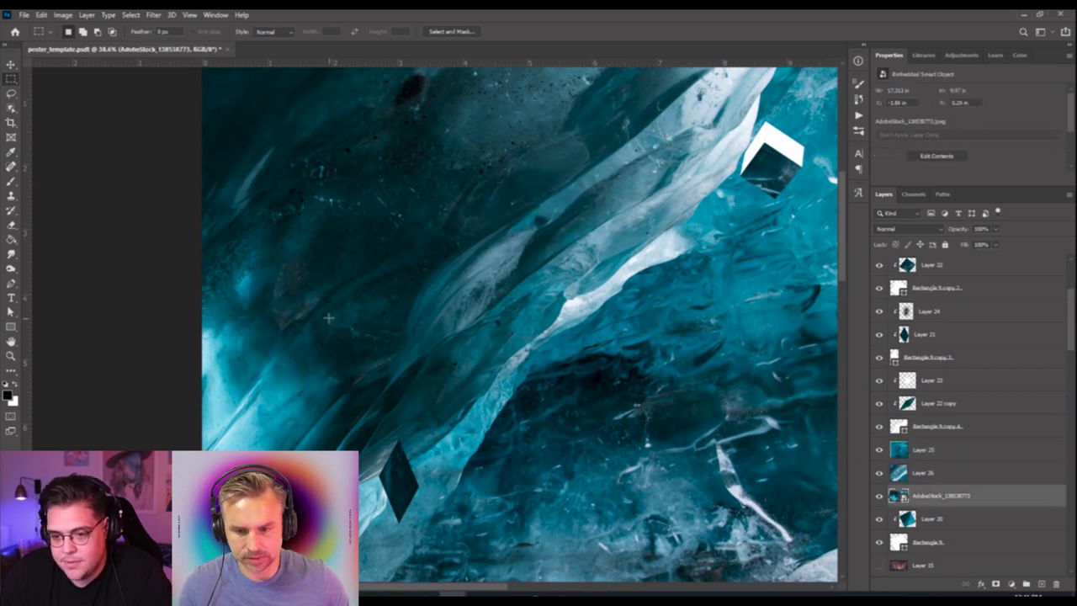
left_click_drag(328, 317, 413, 403)
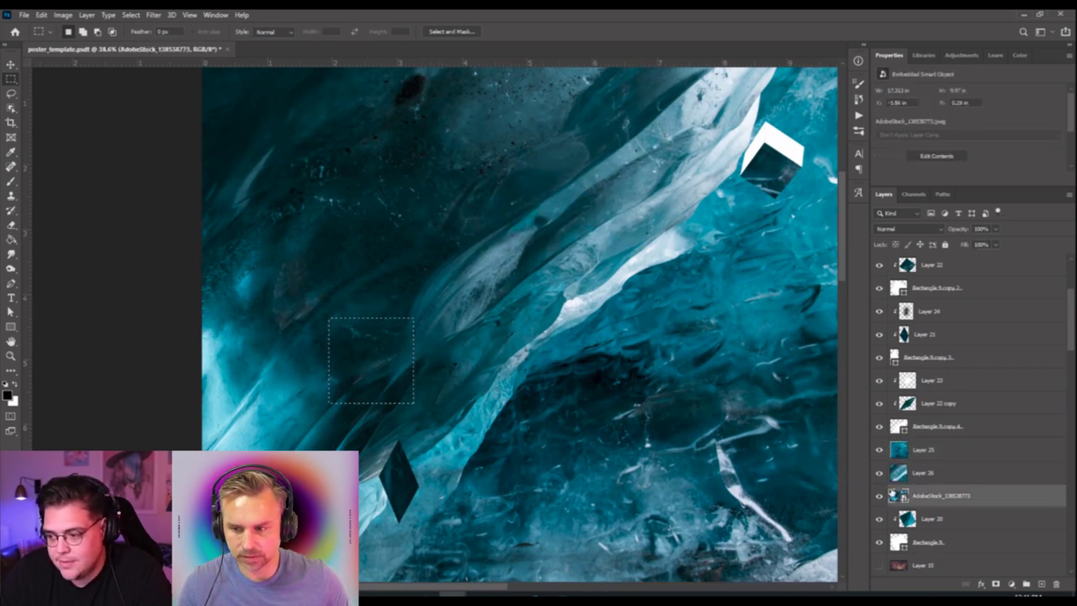
key("ctrl+j")
left_click(880, 519)
scroll(522, 283, "down", 3)
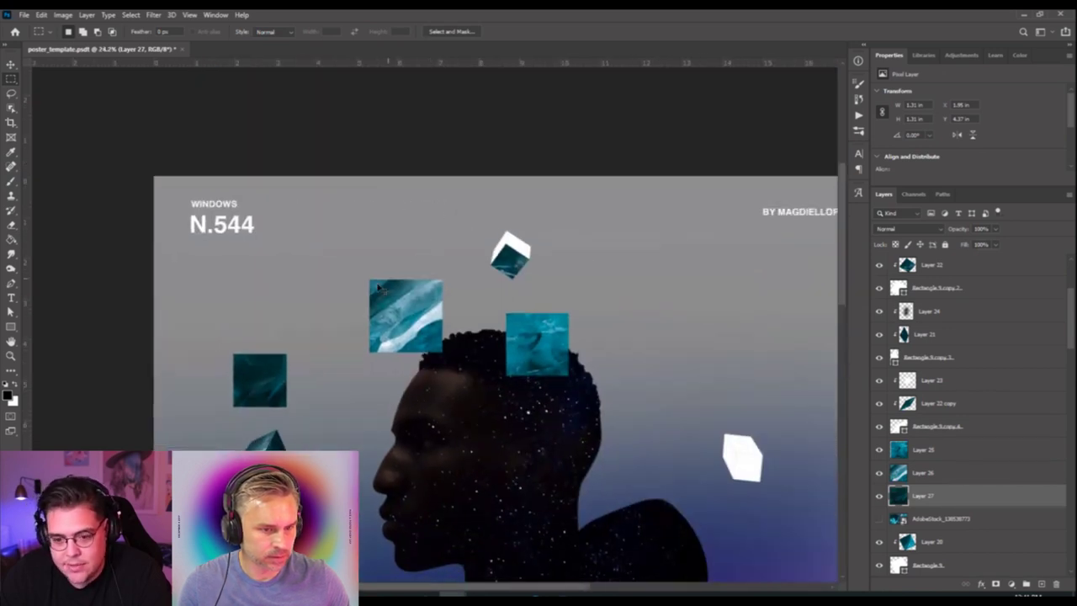
Move the dark ice patch onto the cube above the head and clip it to the cube's top face layer.
key("v")
left_click_drag(276, 392, 523, 250)
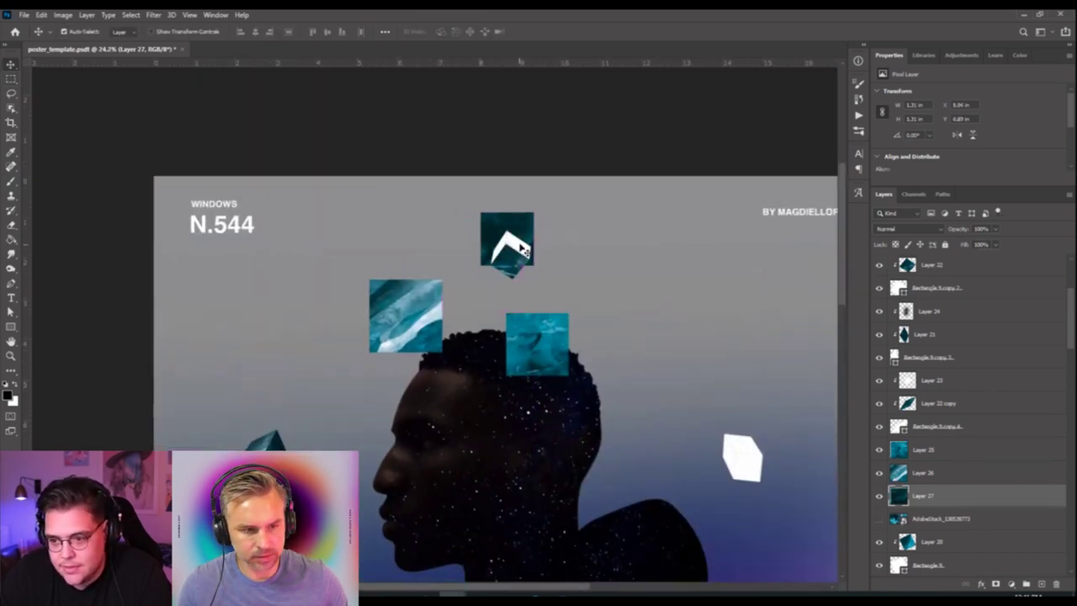
left_click(523, 250)
left_click(521, 235)
left_click(521, 245)
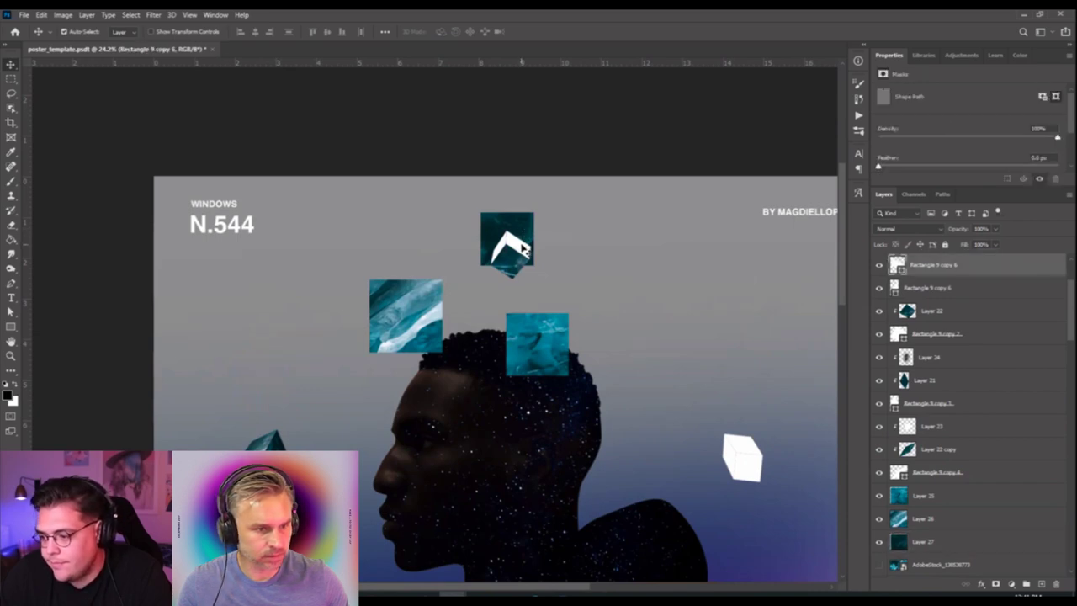
left_click_drag(919, 551, 936, 269)
left_click(939, 275, "alt")
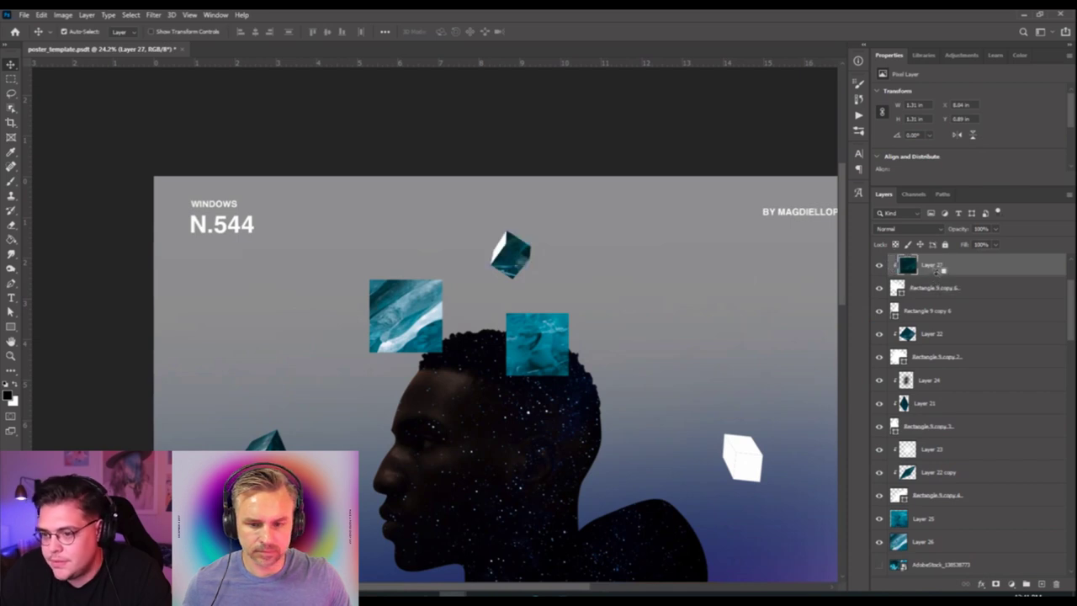
Distort the dark ice patch's four corners to fit the cube's top face.
key("ctrl+t")
scroll(488, 220, "up", 4)
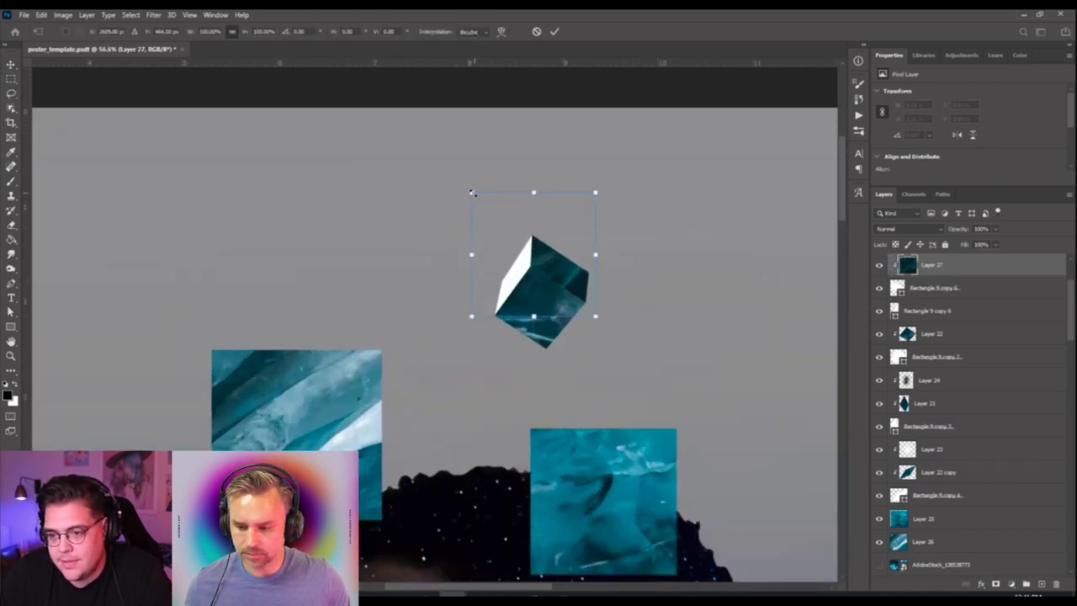
left_click_drag(471, 196, 533, 228)
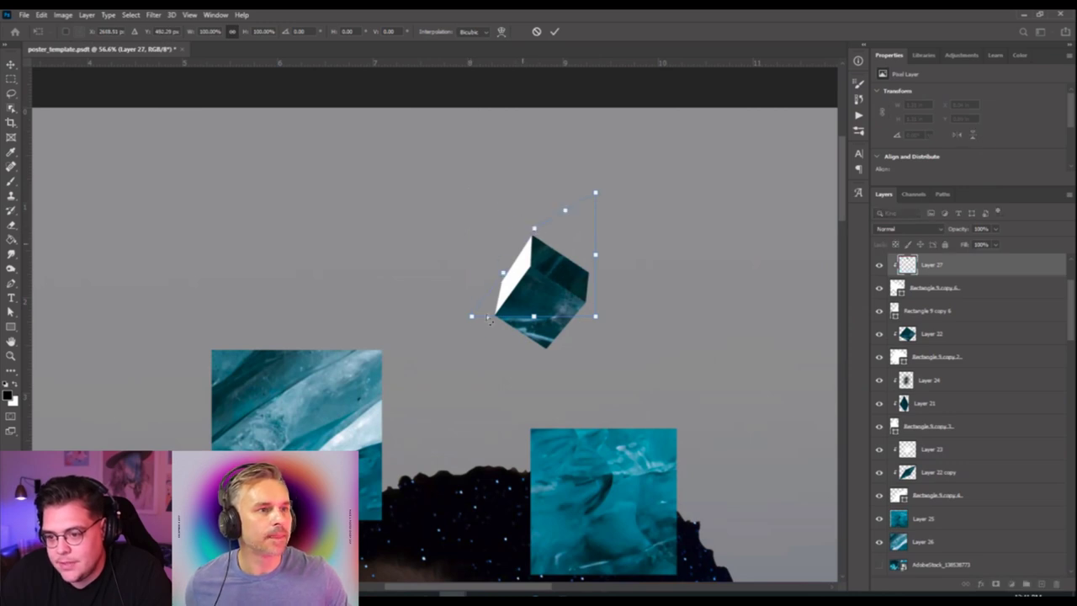
left_click_drag(472, 317, 562, 292)
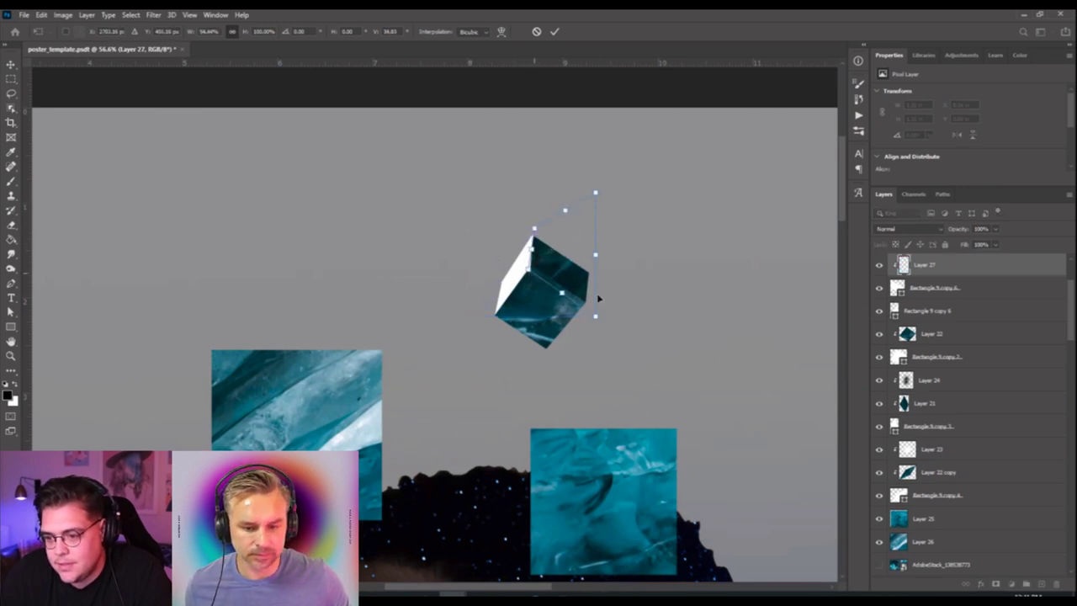
left_click_drag(596, 195, 593, 270)
mouse_move(594, 316)
left_mouse_down()
mouse_move(591, 298)
mouse_move(588, 312)
left_mouse_up()
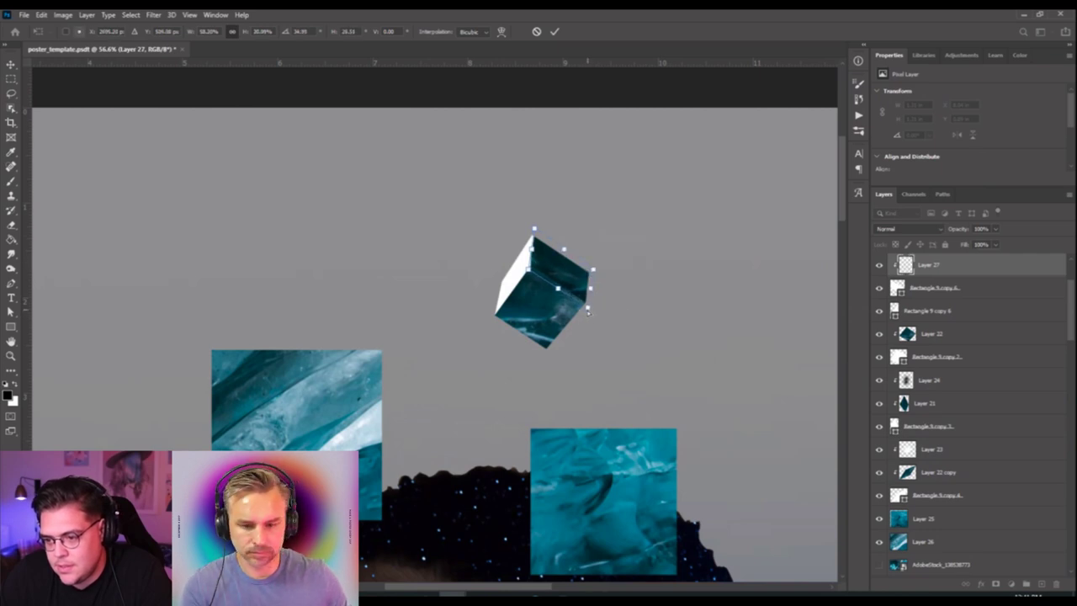
key("Return")
Move the ice patch with the pale diagonal streak onto the cube and clip it to the left face layer.
left_click_drag(297, 370, 447, 212)
left_click(511, 281)
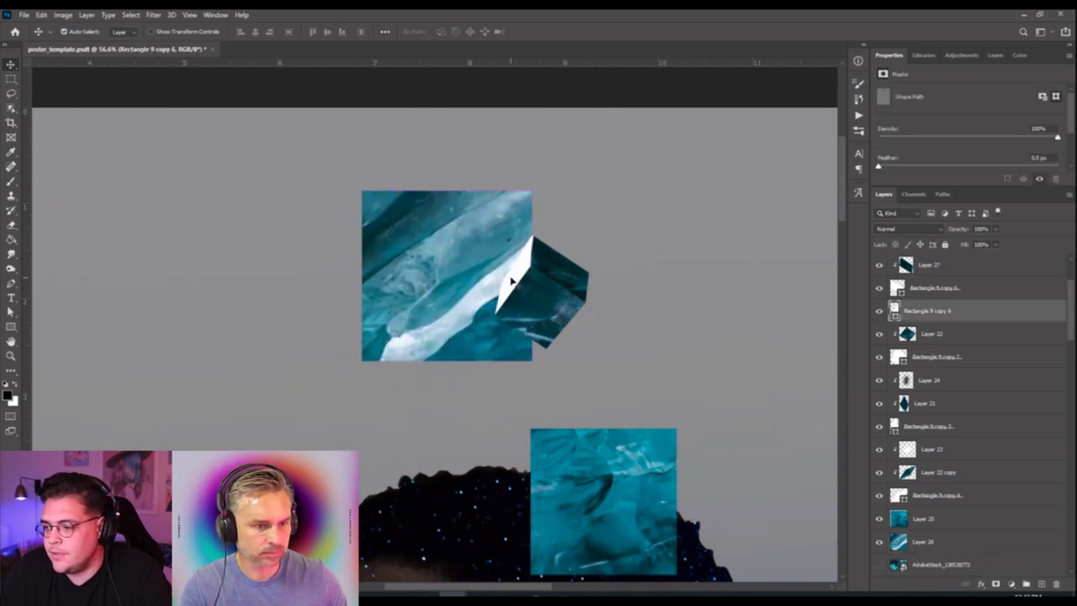
left_click_drag(929, 545, 930, 324)
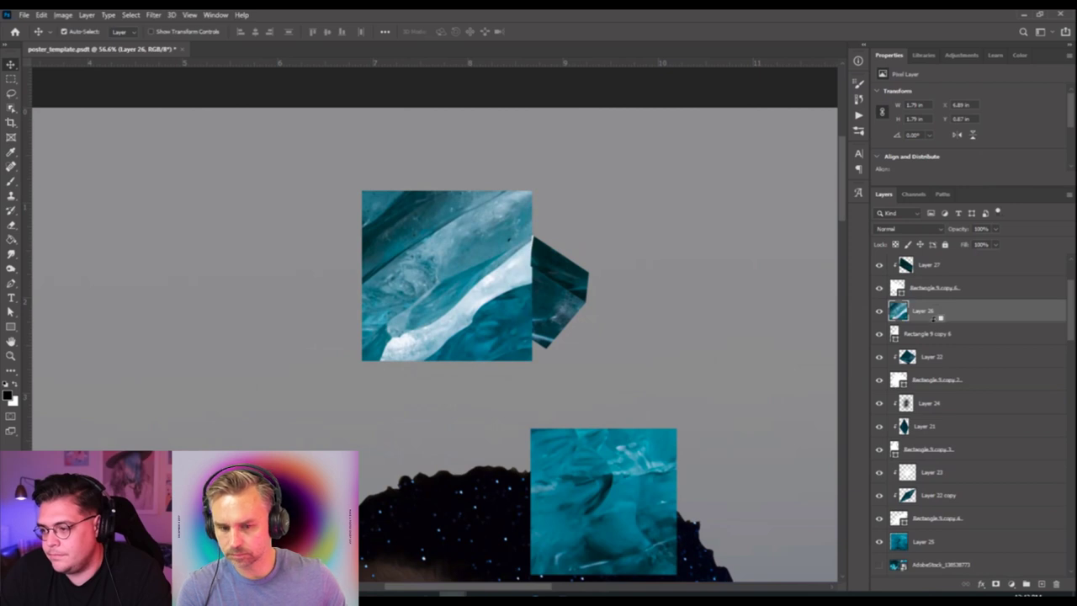
left_click(936, 320, "alt")
Distort the streaked ice patch's four corners to fit the cube's narrow left face.
key("ctrl+t")
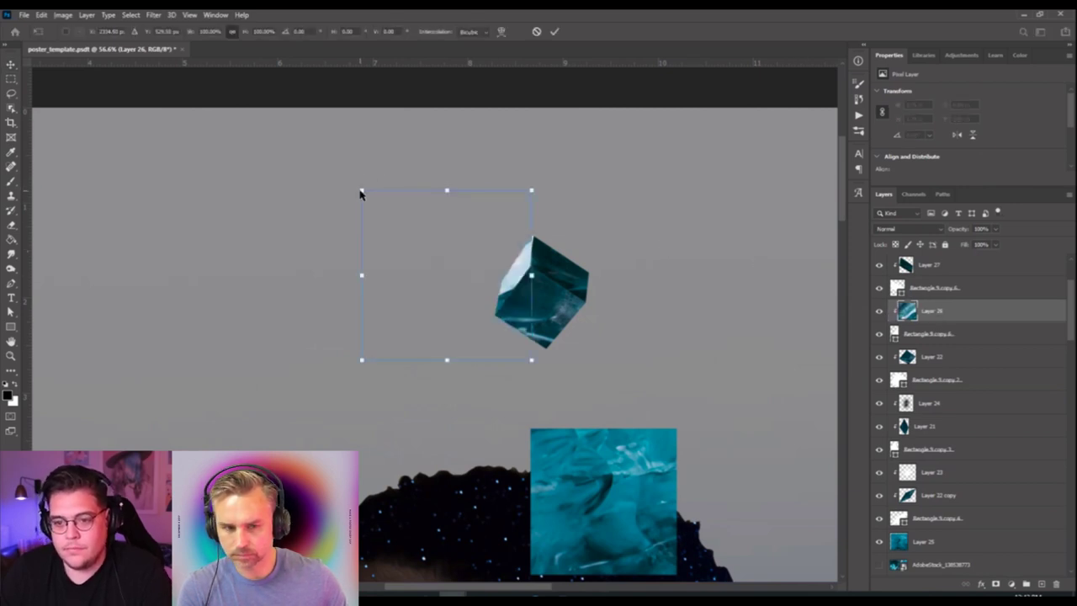
left_click_drag(364, 191, 510, 228)
left_click_drag(360, 359, 491, 321)
left_click_drag(534, 194, 534, 230)
left_click_drag(533, 364, 534, 271)
key("Return")
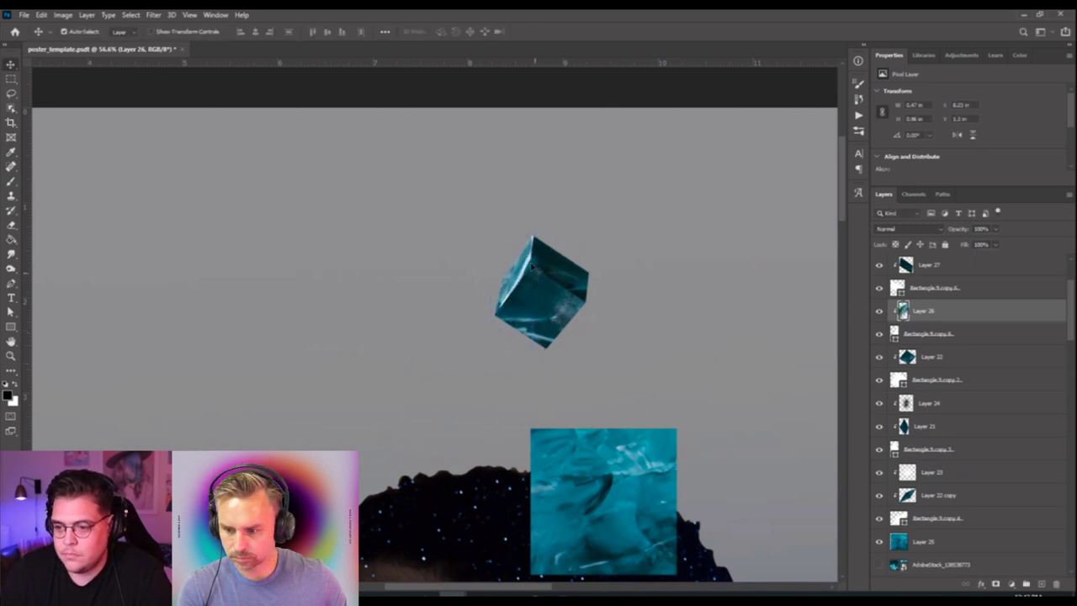
Refine the top face texture, Layer 27, by moving its upper left corner slightly outward.
left_click(543, 263, "ctrl")
key("ctrl+t")
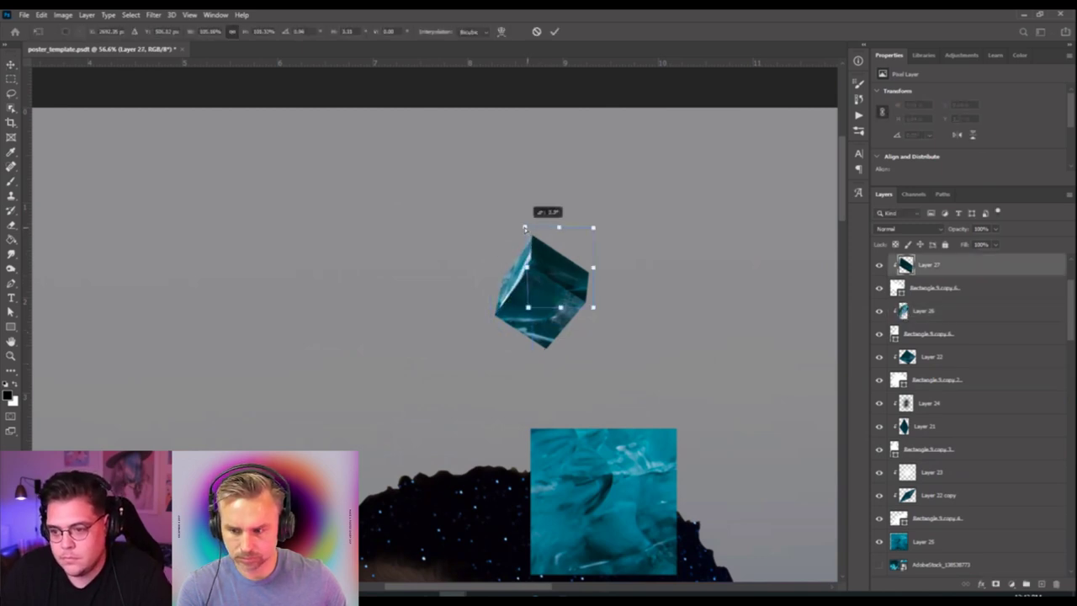
key("Return")
scroll(531, 302, "down", 5)
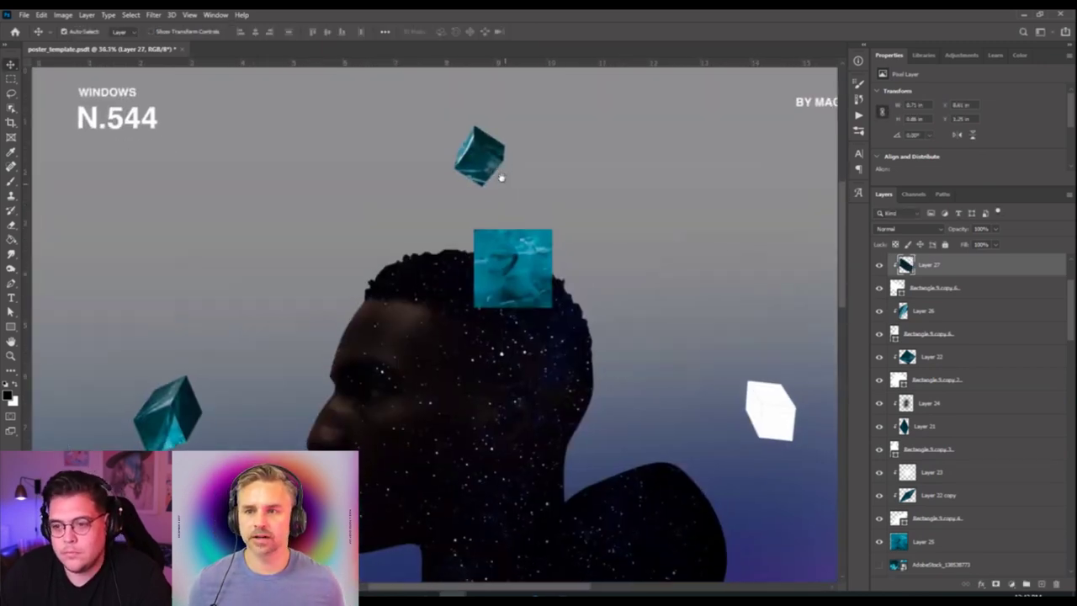
Add a new layer above the front face texture, Layer 22, and clip it to that face.
left_click(495, 170, "ctrl")
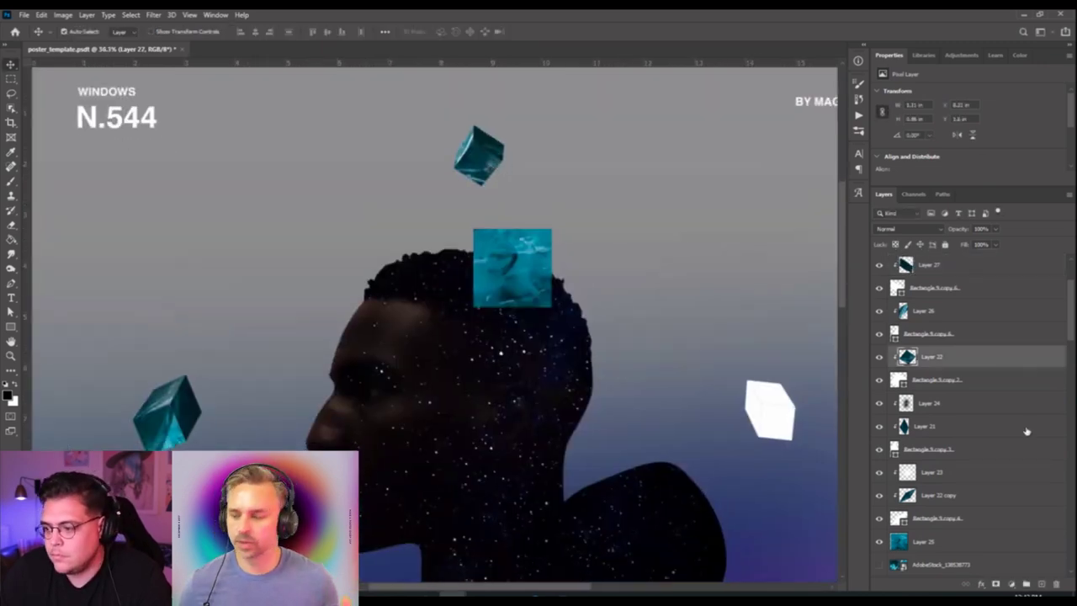
left_click(1040, 583)
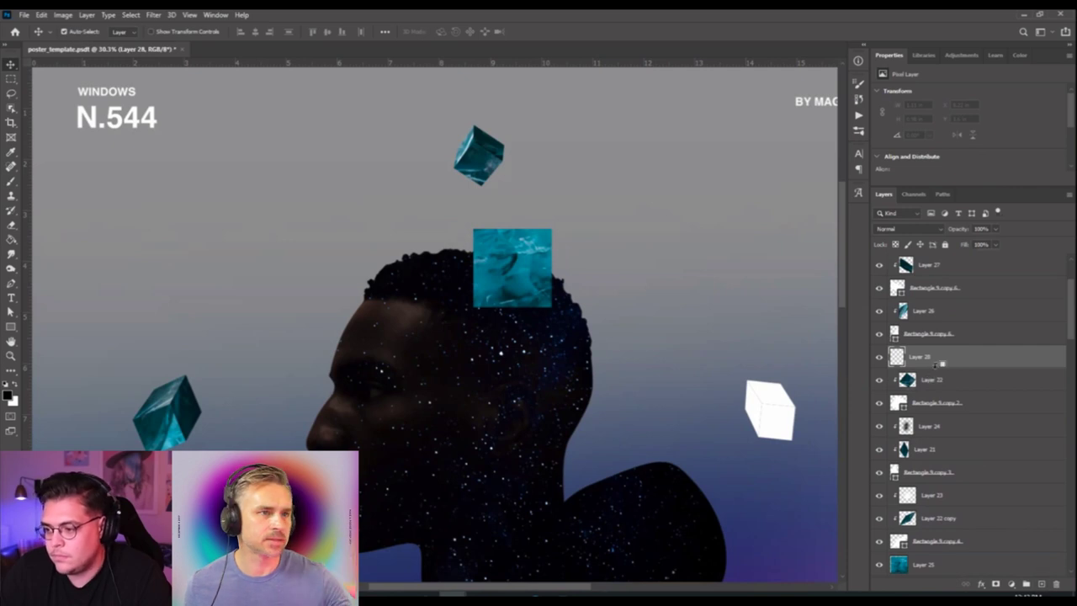
left_click(936, 366, "alt")
Dab a soft white highlight beside the cube's upper left edge with a large brush, undoing the surplus strokes.
left_click(10, 181)
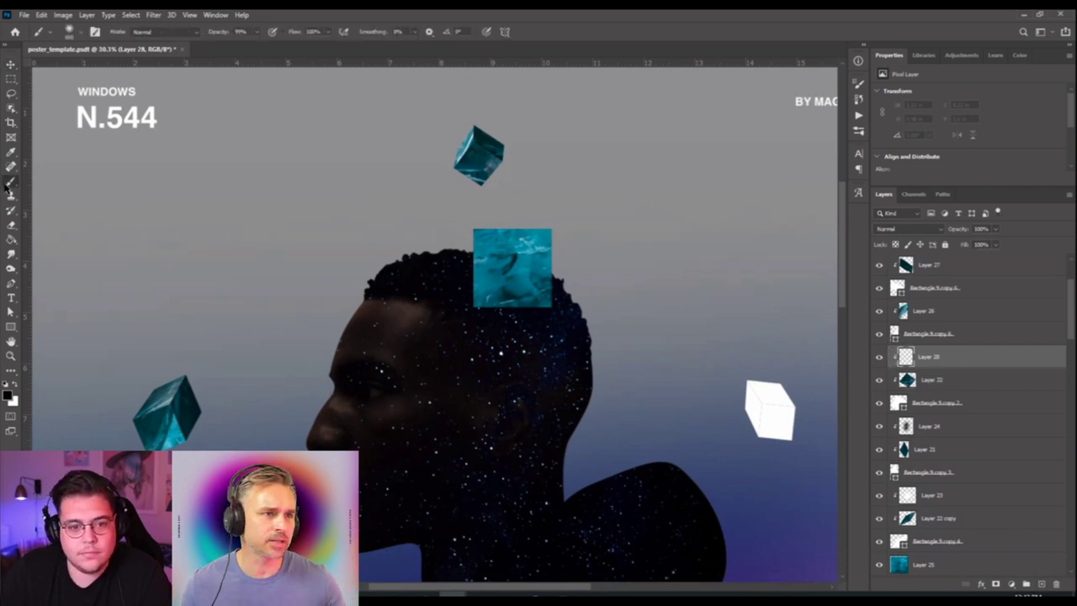
left_click(14, 384)
right_click(477, 167, "alt")
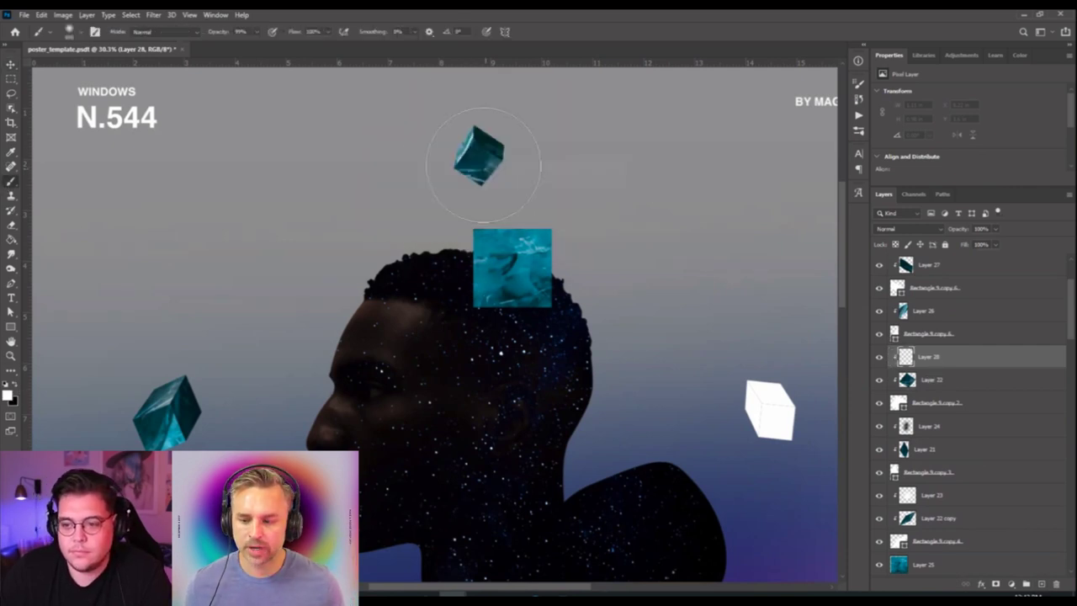
left_click(458, 119)
key("ctrl+z")
left_click(404, 112)
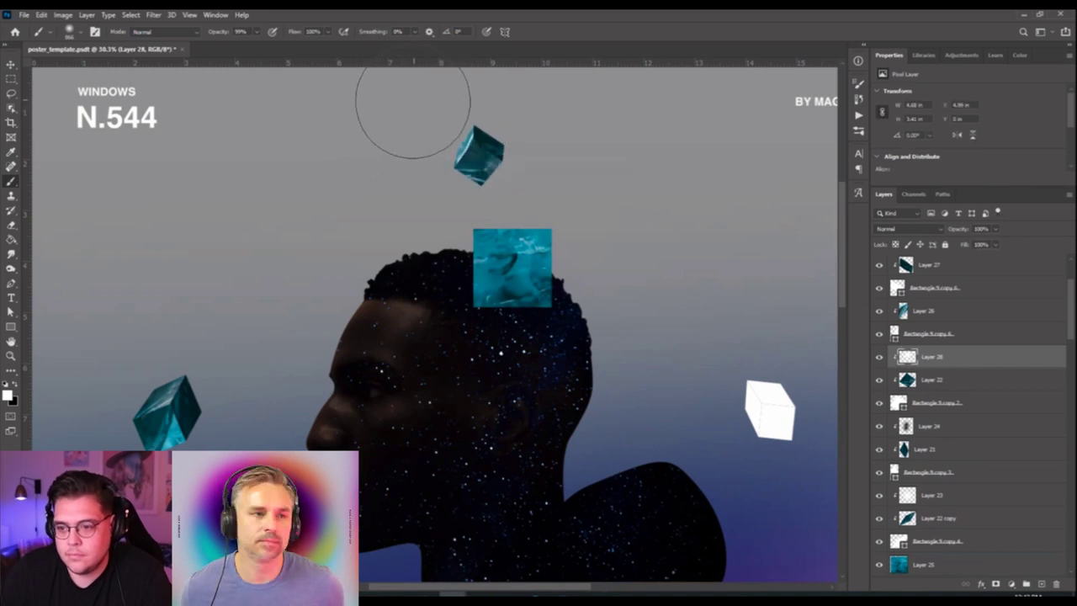
left_click(413, 103)
left_click(418, 100)
key("ctrl+z")
key("ctrl+z")
key("ctrl+z")
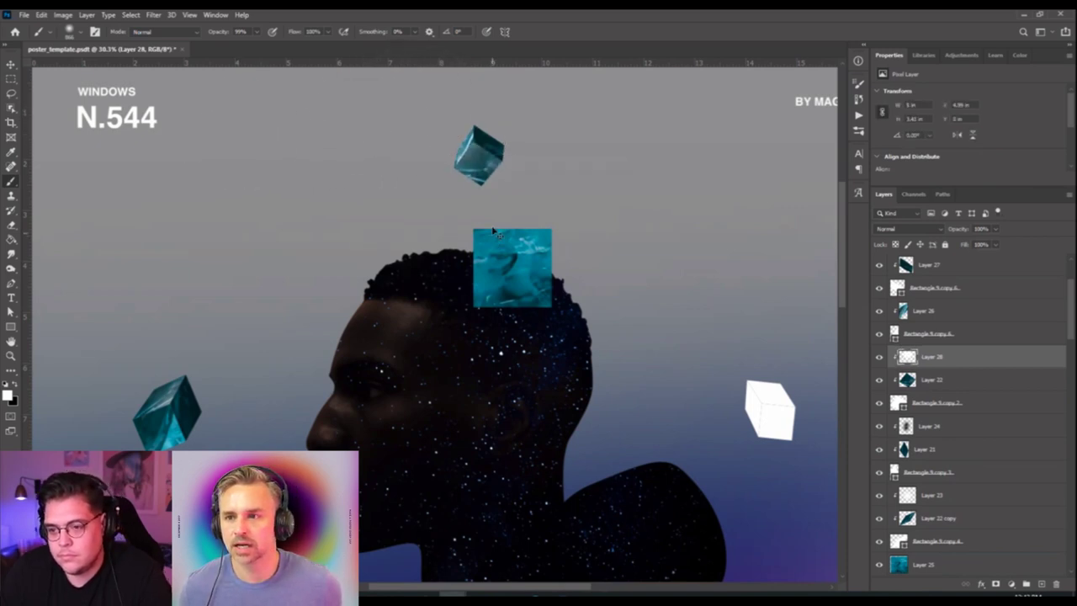
Sample a light teal from the ice square over the head and try dabbing it on the cube's front face.
left_click(9, 394)
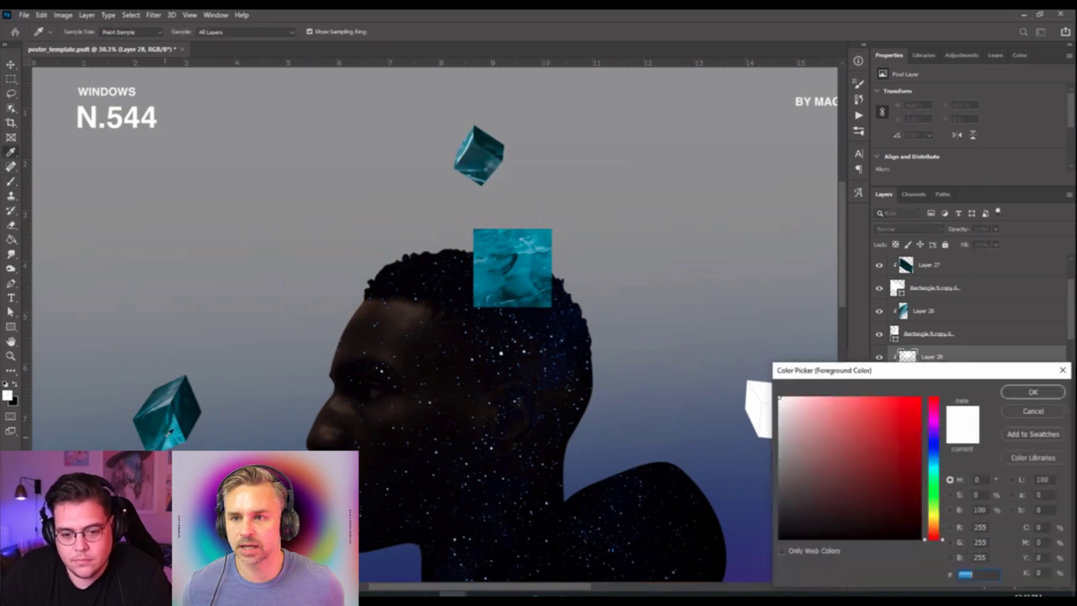
left_click(525, 245)
left_click(530, 247)
left_click(1015, 395)
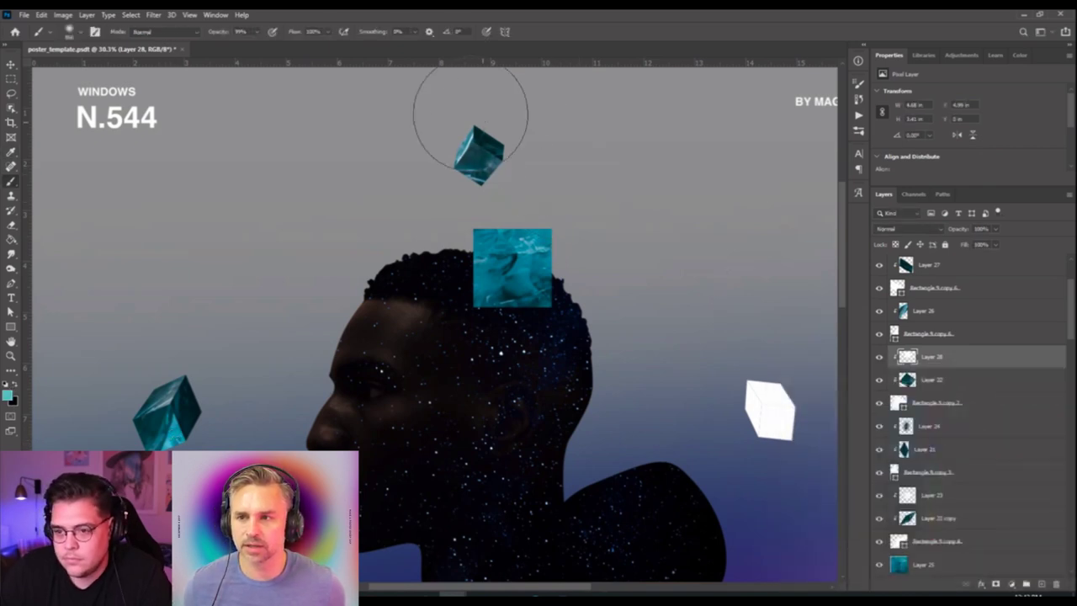
scroll(446, 117, "up", 1)
scroll(443, 122, "up", 1)
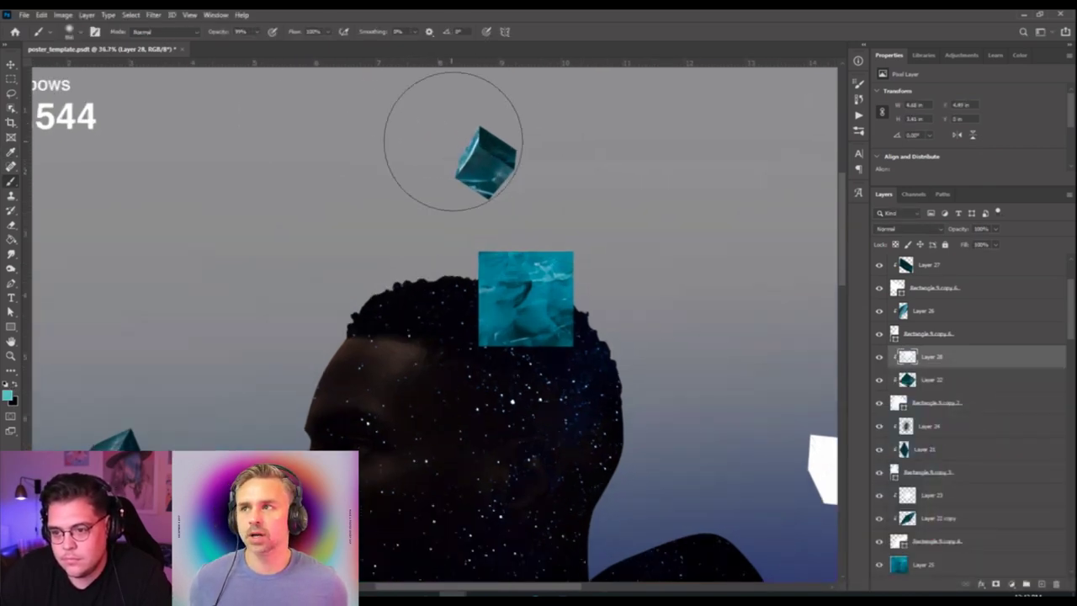
left_click_drag(456, 137, 428, 141)
left_click(457, 133)
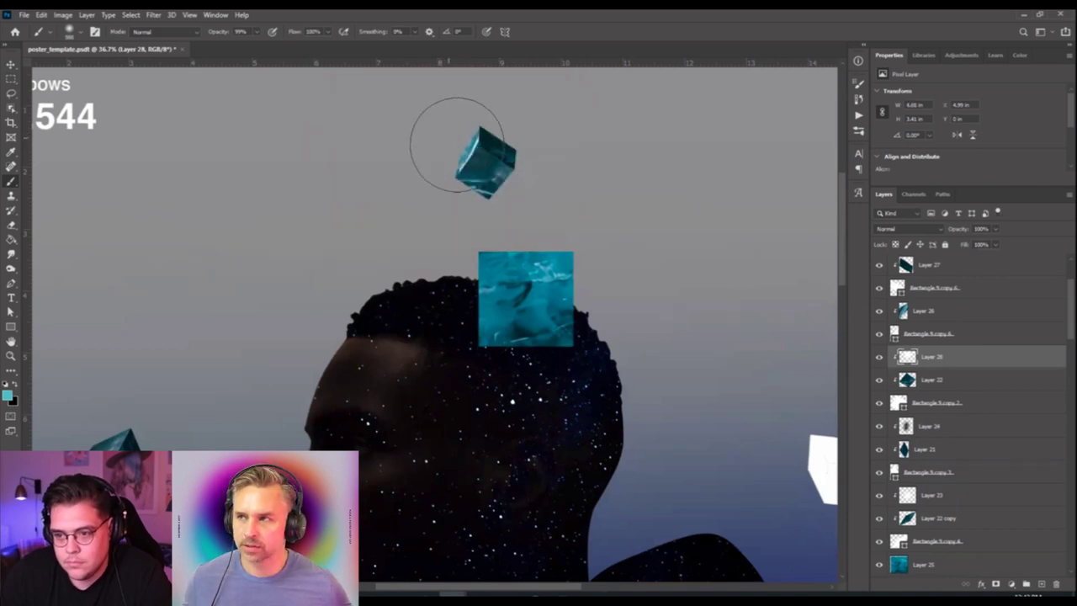
Add a new layer clipped to the cube's left face above Layer 26 and brush a soft white highlight on it.
key("v")
left_click(480, 154)
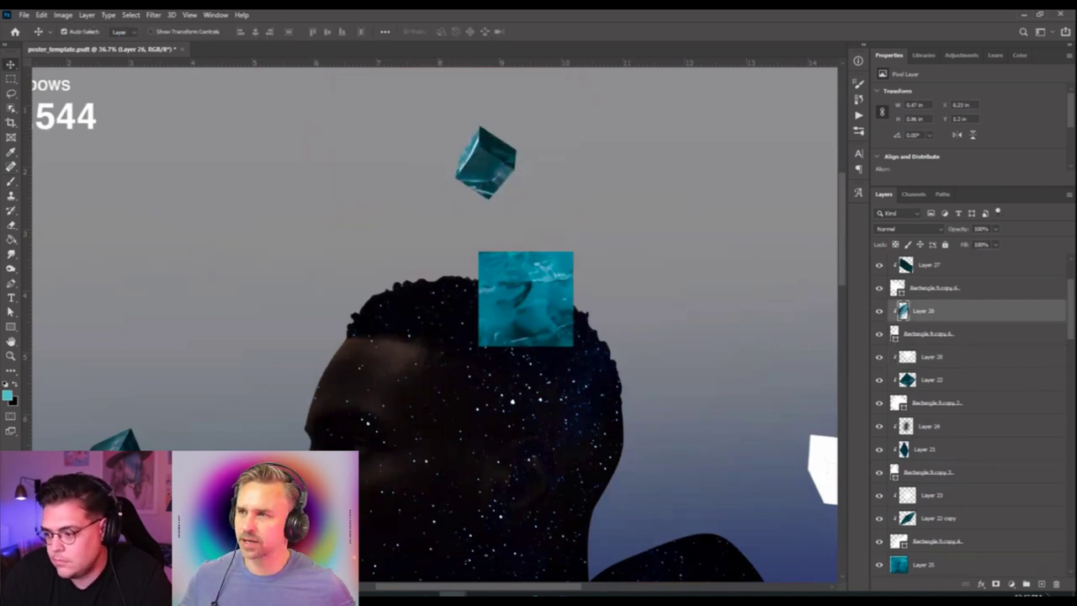
left_click(1041, 584)
left_click(949, 316, "alt")
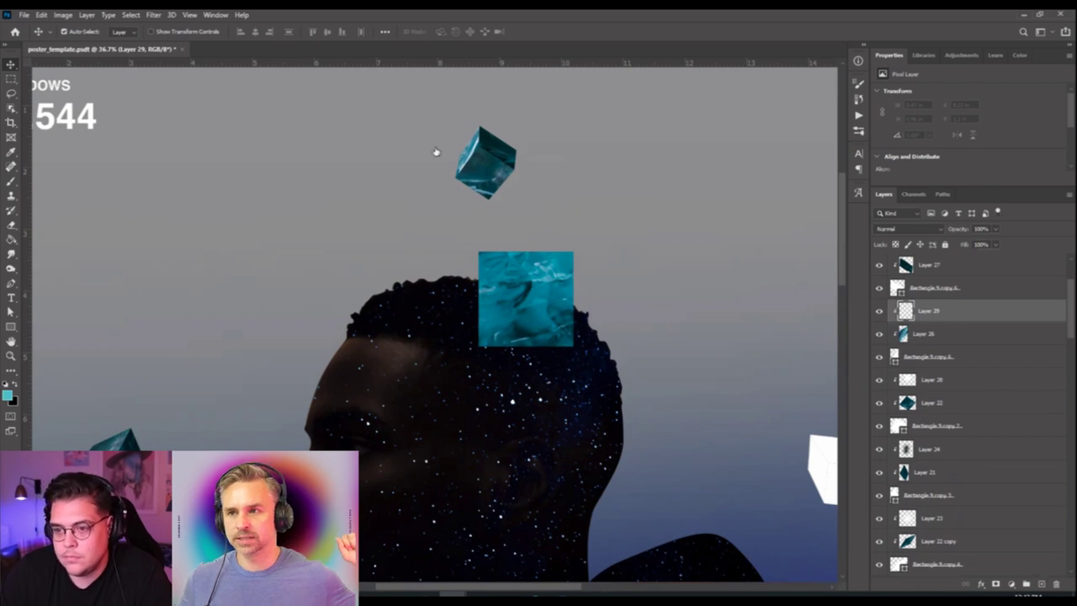
left_click(11, 181)
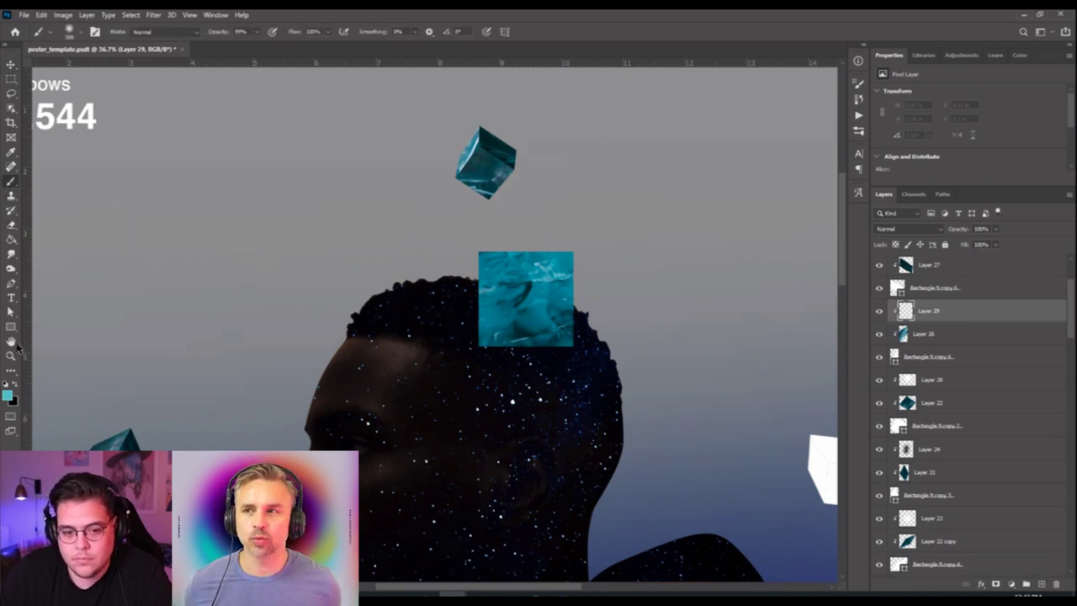
left_click(14, 384)
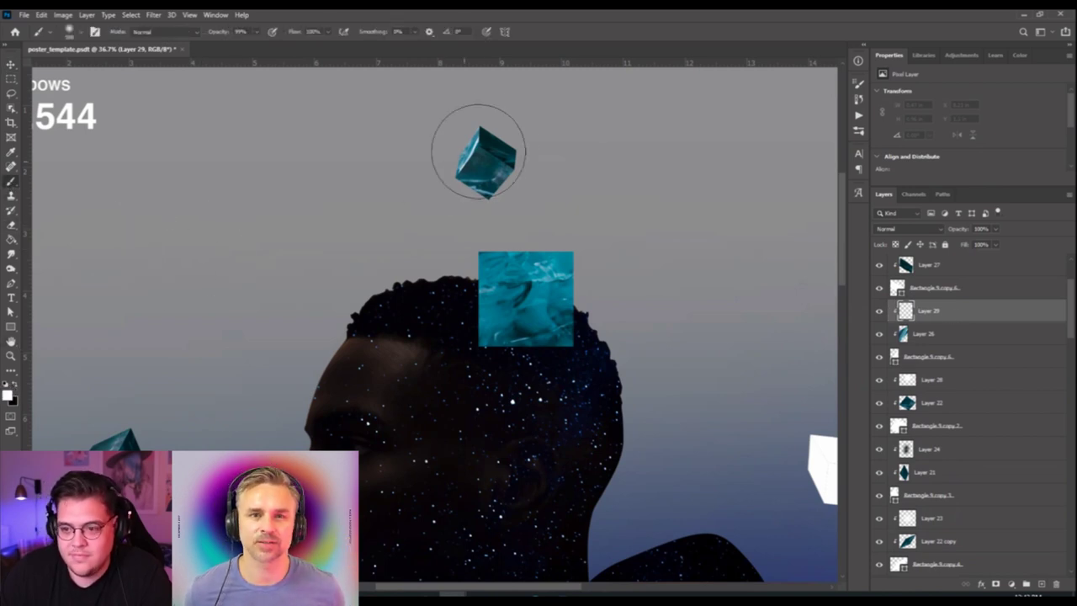
Lower the opacity of the highlight layer on the upper cube's left face to about 68%.
scroll(308, 298, "down", 3)
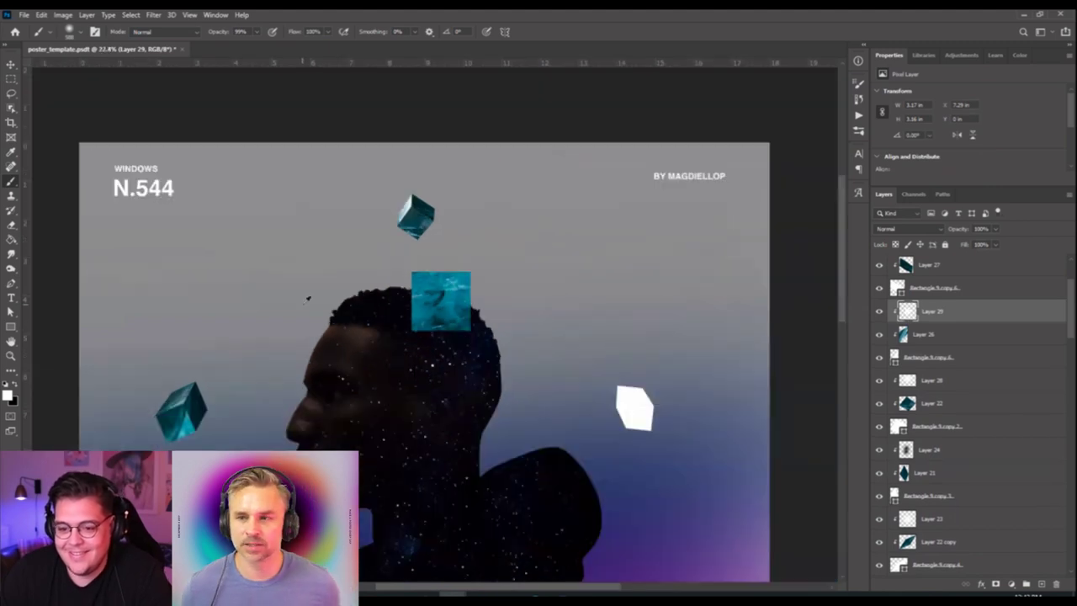
scroll(353, 251, "up", 1)
left_click(990, 233)
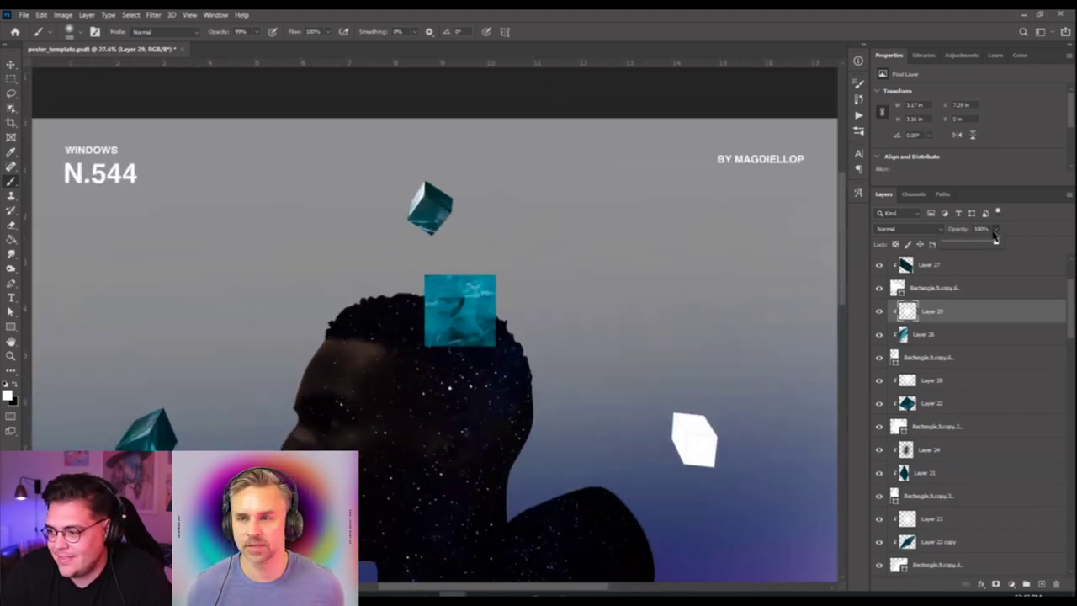
left_click(993, 233)
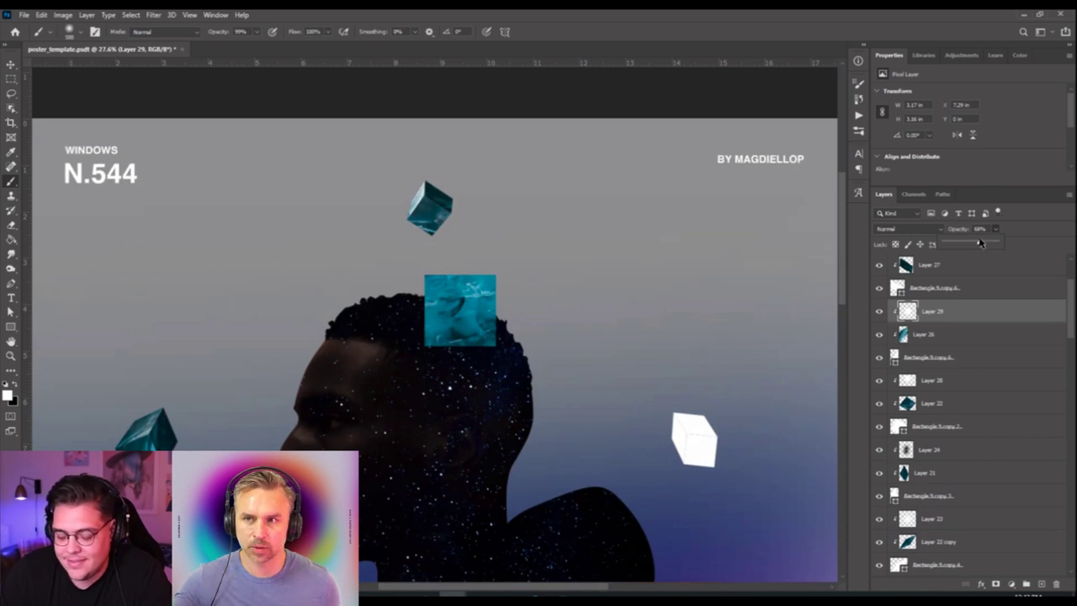
Move the ice square from over the head onto the white cube beside the figure.
key("v")
left_click_drag(517, 298, 486, 216)
left_click(404, 243)
left_click_drag(403, 242, 647, 353)
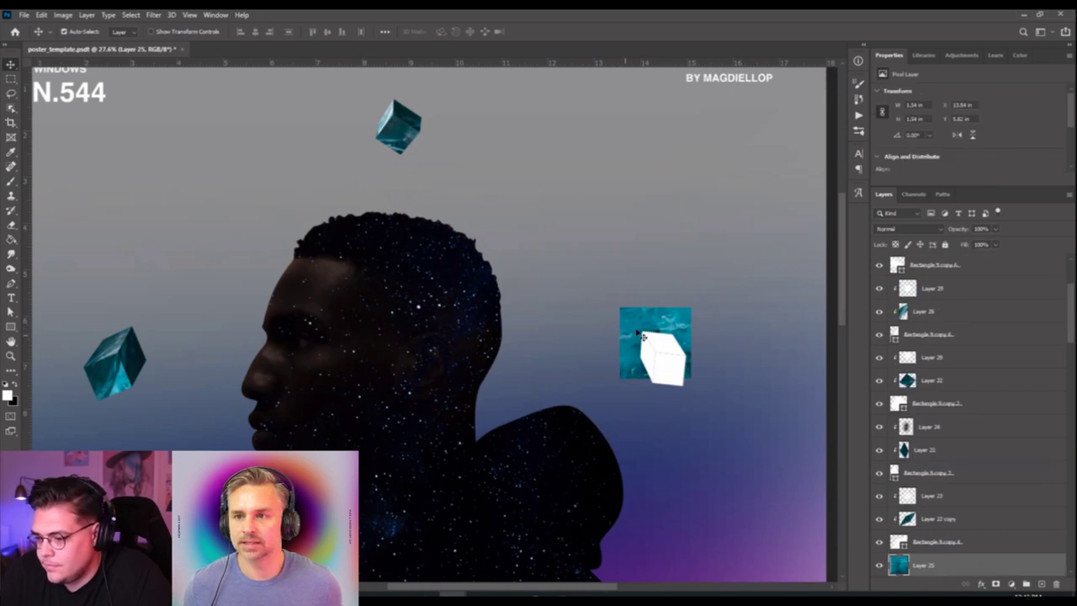
Restack the ice square, Layer 25, directly above the white cube's left face shape and clip it to that face.
left_click(646, 356)
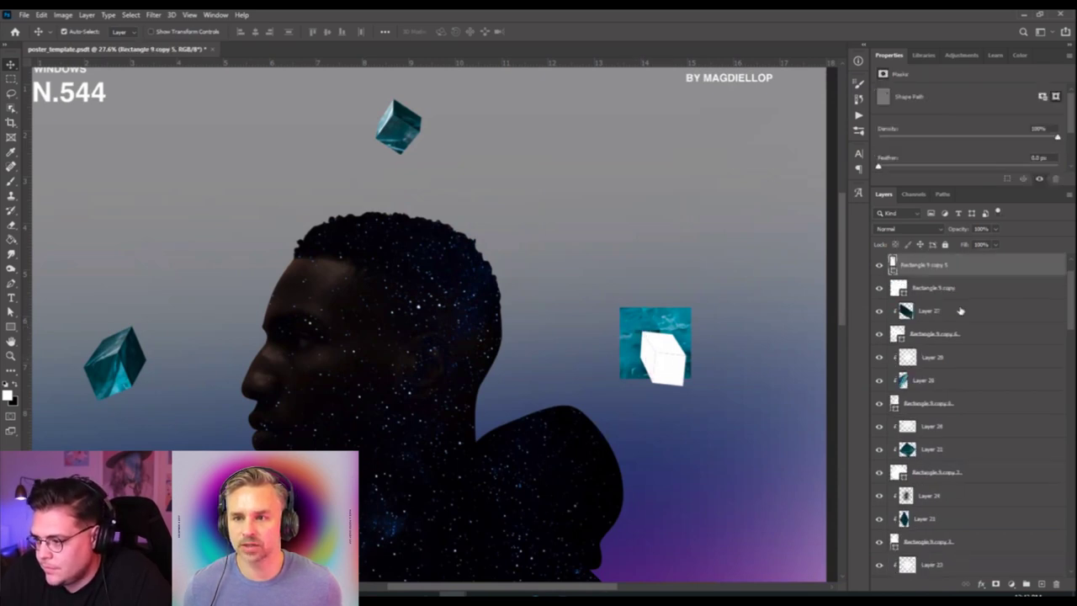
scroll(947, 461, "up", 2)
scroll(947, 463, "down", 7)
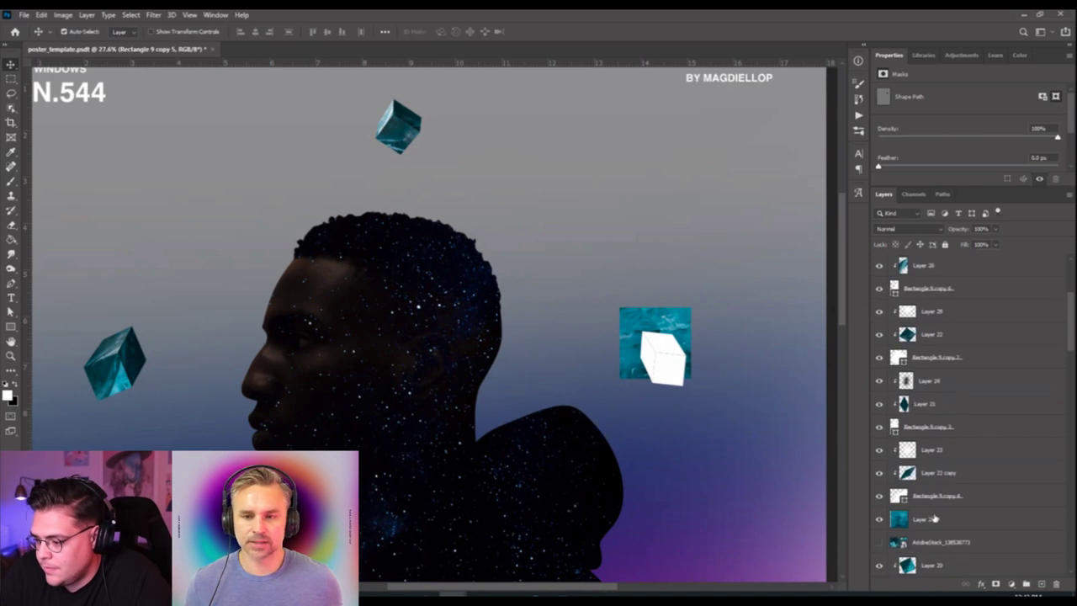
left_click_drag(933, 519, 930, 323)
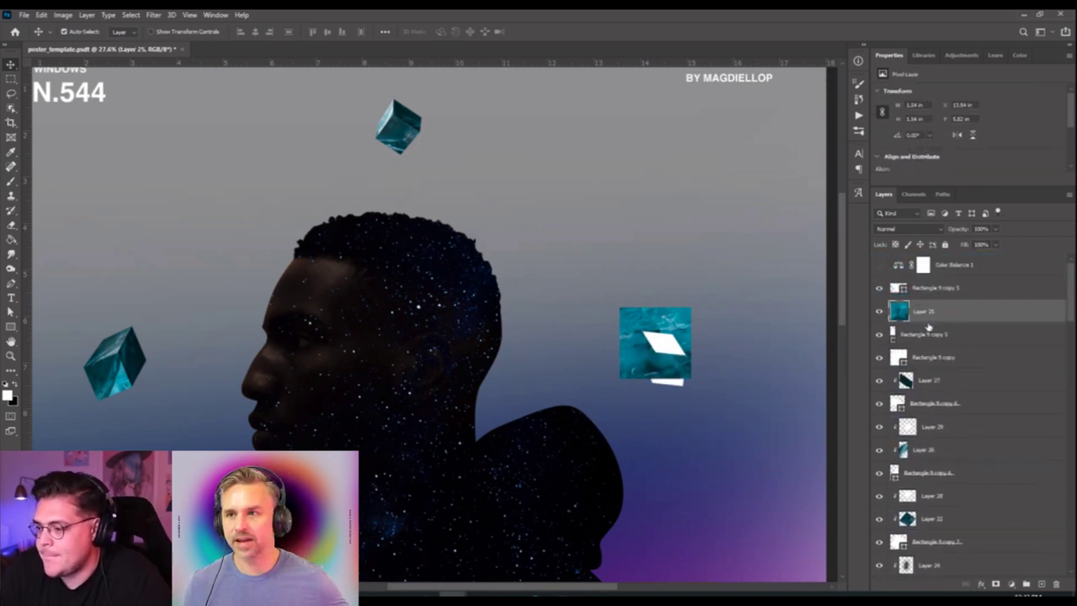
left_click(929, 323, "alt")
Distort the clipped ice texture by its corners to follow the angle of the cube's left face.
key("ctrl+t")
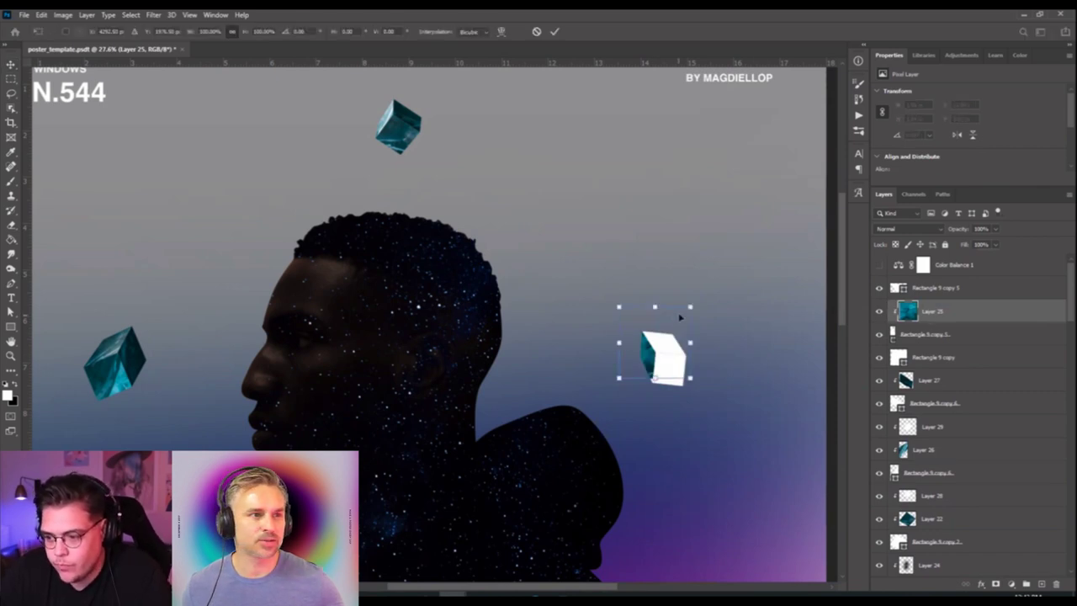
left_click_drag(690, 308, 641, 328)
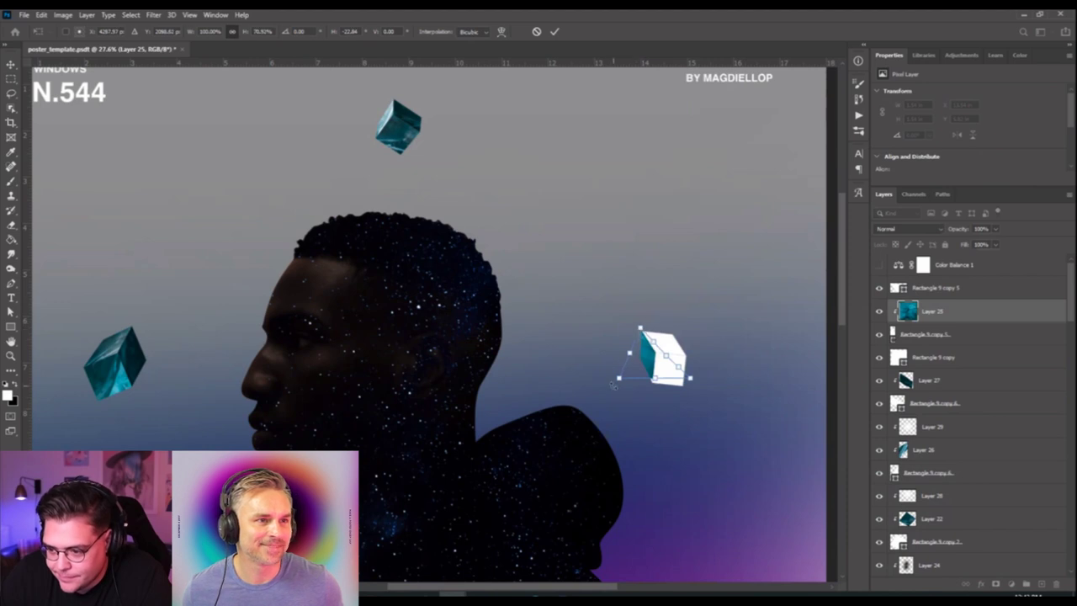
left_click_drag(620, 378, 660, 374)
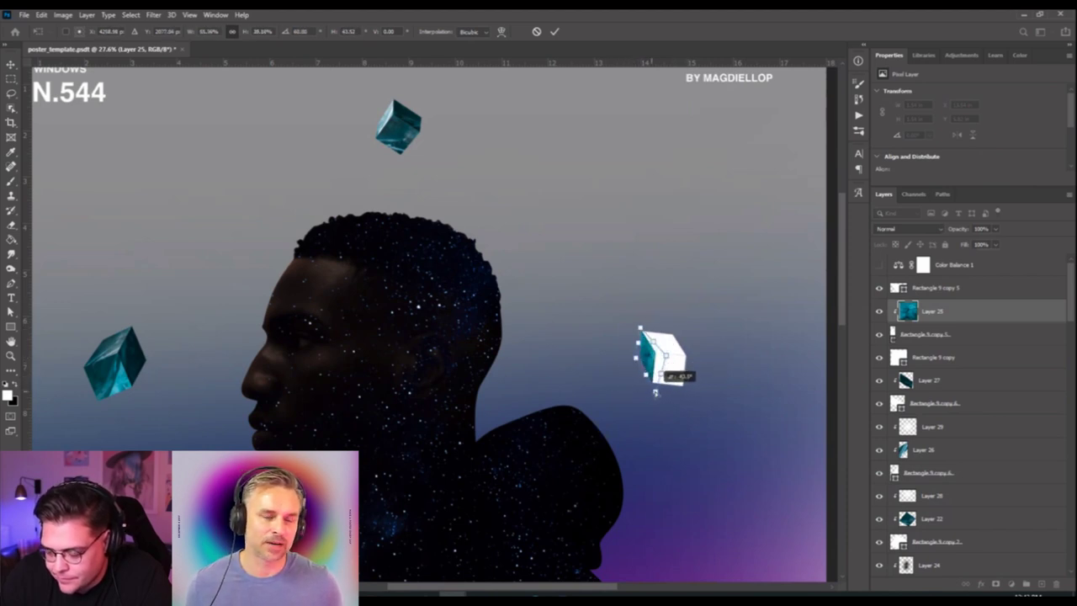
key("Return")
Stretch the left face's ice texture slightly downward past the lower edge of the cube.
scroll(595, 389, "up", 1)
scroll(594, 389, "up", 3)
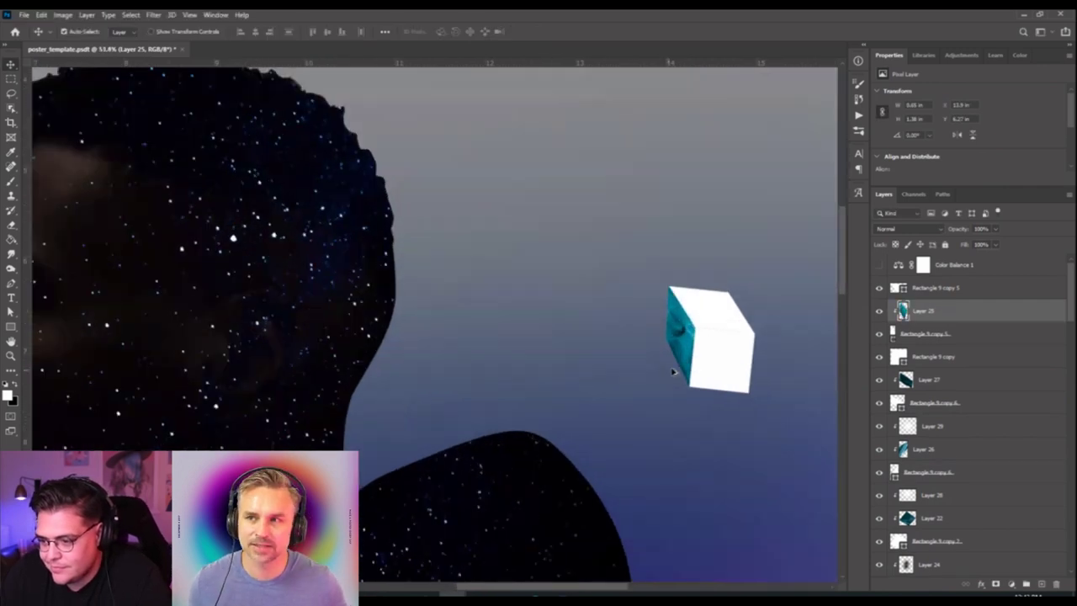
key("ctrl+t")
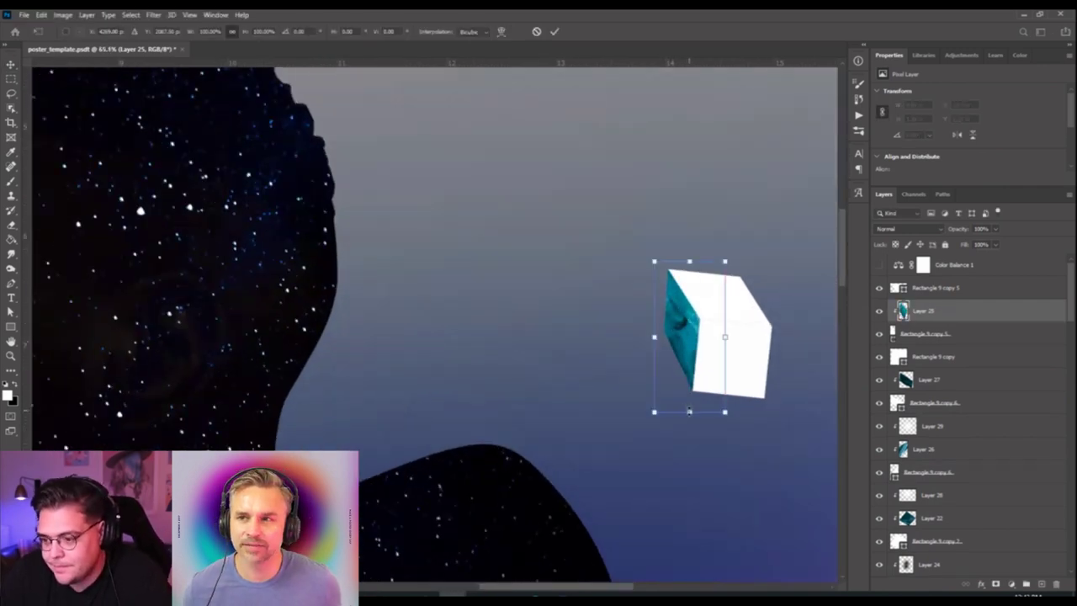
left_click_drag(690, 411, 690, 422)
key("Return")
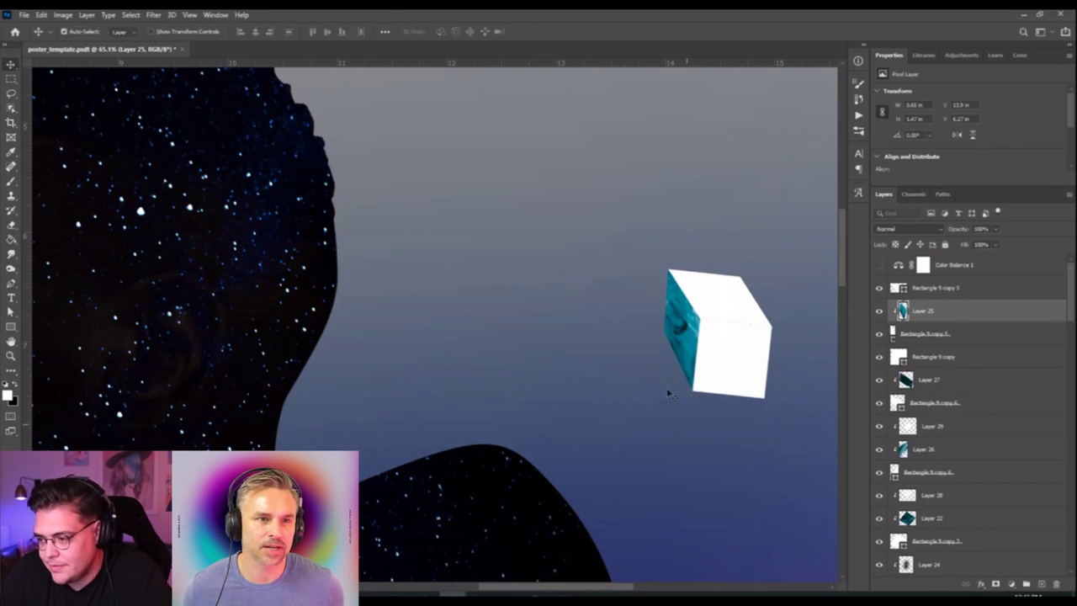
Move the AdobeStock ice photo layer above the cube's top face shape and make it visible.
left_click(717, 290)
scroll(895, 408, "down", 4)
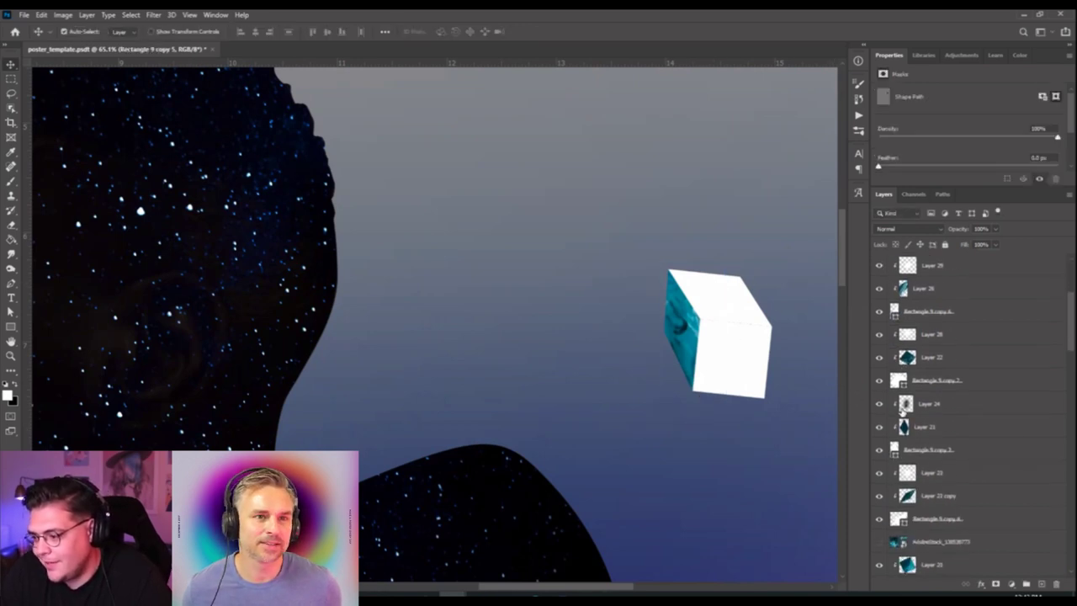
left_click_drag(930, 468, 963, 295)
left_click(880, 287)
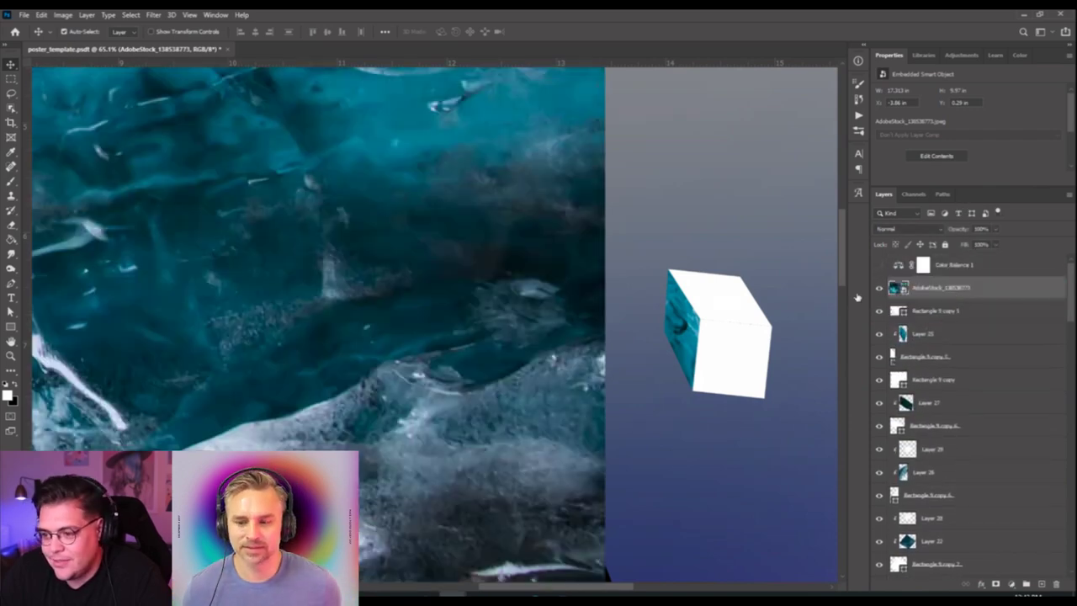
Select a square patch about 1.58 in wide in the ice photo and copy it to a new layer.
scroll(363, 330, "down", 3)
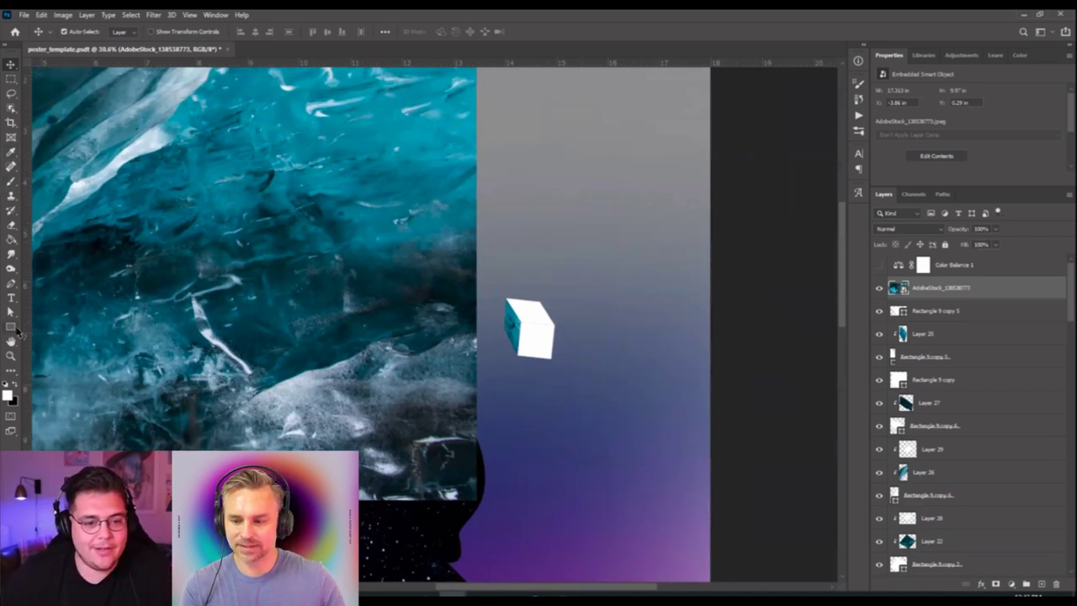
left_click(11, 78)
mouse_move(175, 196)
left_mouse_down()
mouse_move(241, 233)
mouse_move(257, 278)
left_mouse_up()
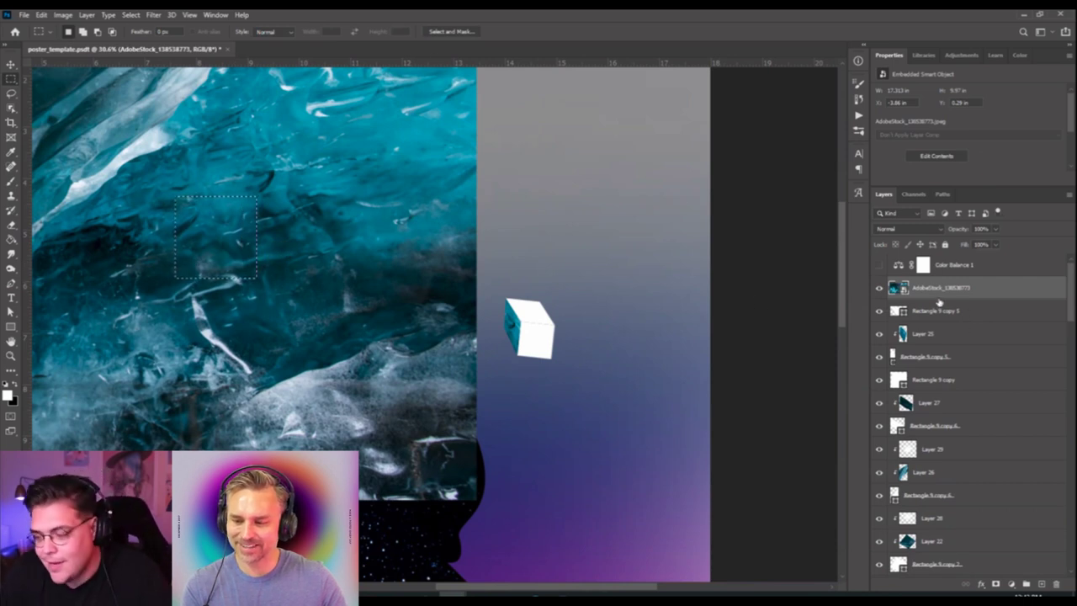
key("ctrl+j")
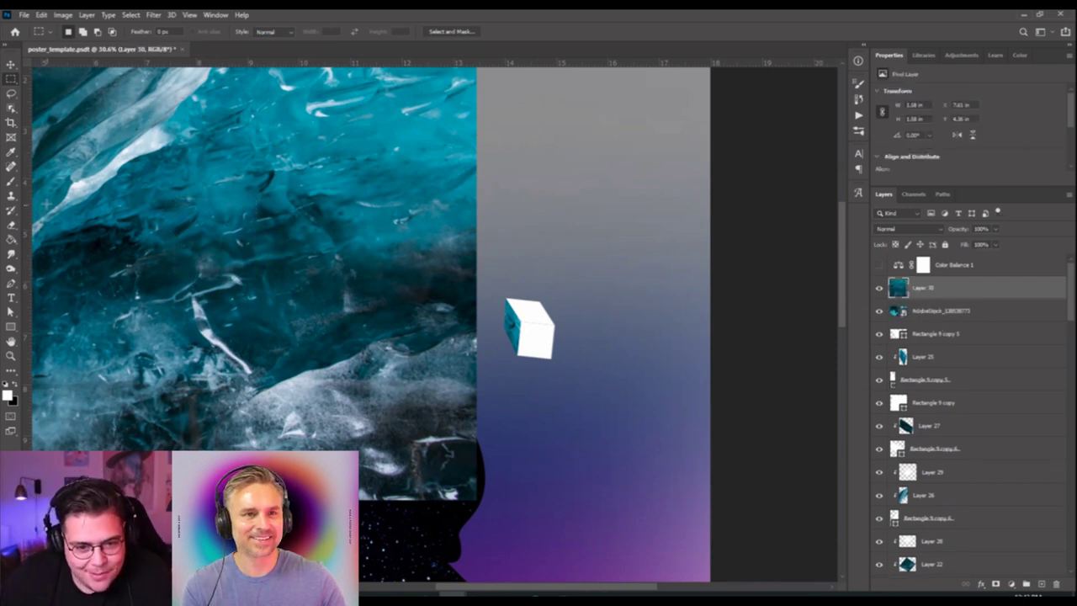
Copy a second, darker ice patch about 1.39 in square from the photo to its own layer and hide the photo.
left_click_drag(47, 204, 118, 273)
key("ctrl+j")
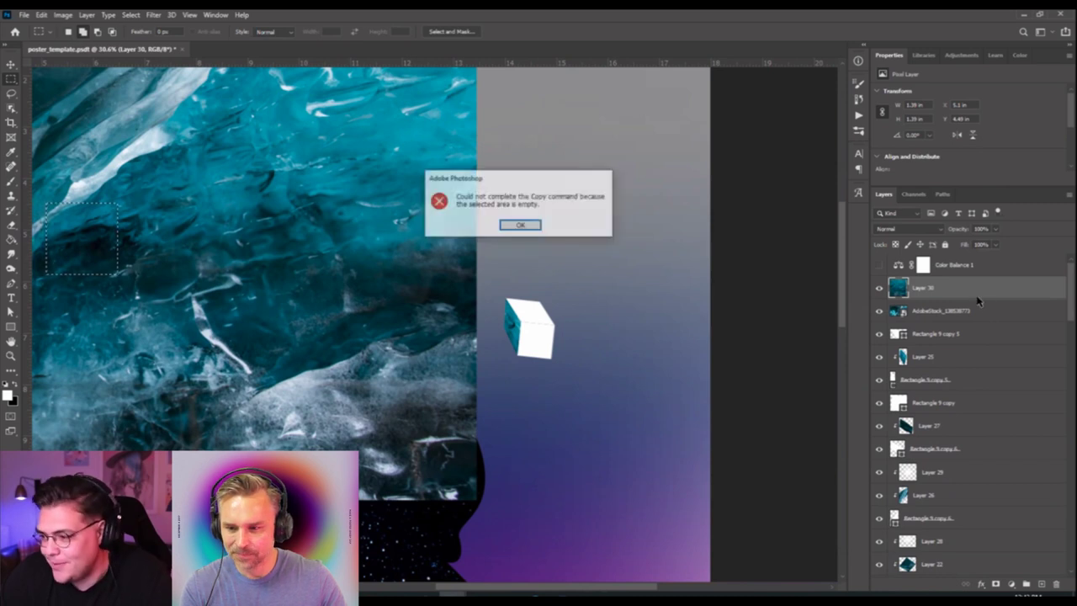
left_click(542, 227)
left_click(939, 311)
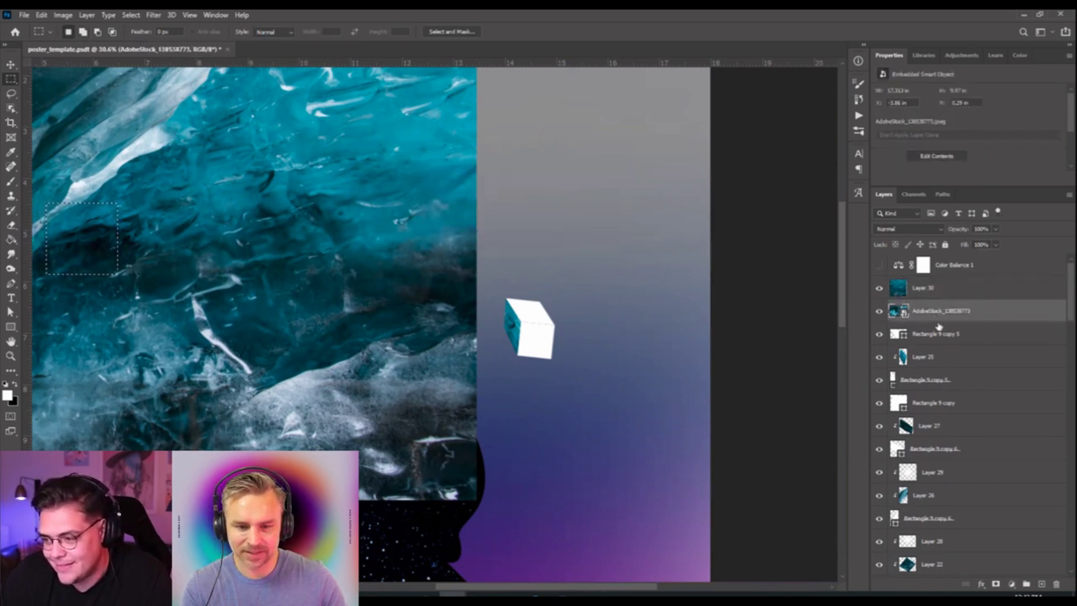
key("ctrl+j")
left_click(879, 334)
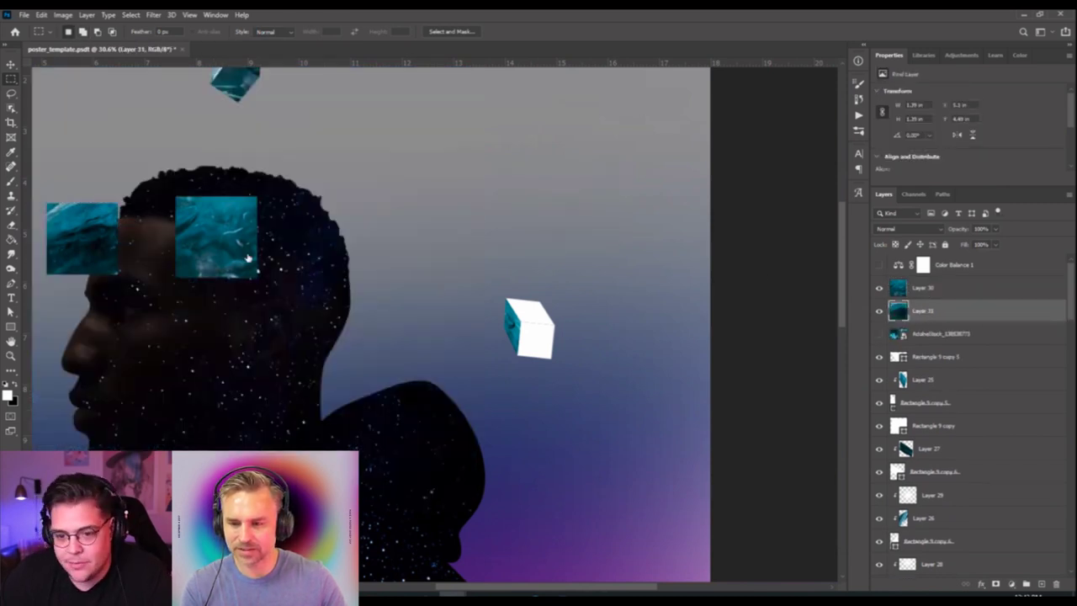
Move the larger ice patch, Layer 30, over to the white cube and clip it to the cube's top face.
key("v")
left_click_drag(243, 250, 508, 286)
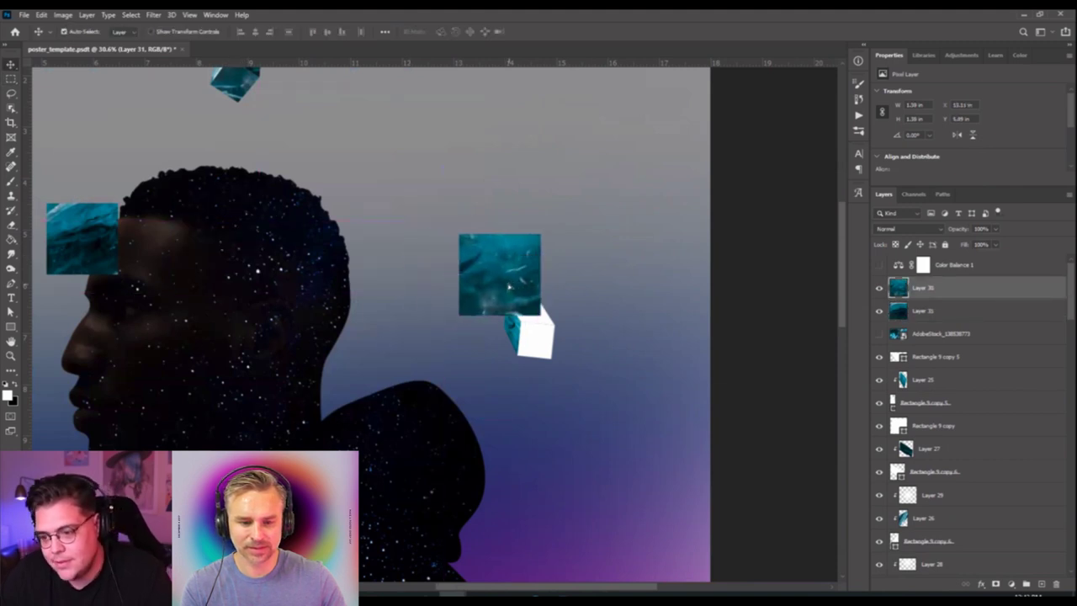
left_click(528, 321)
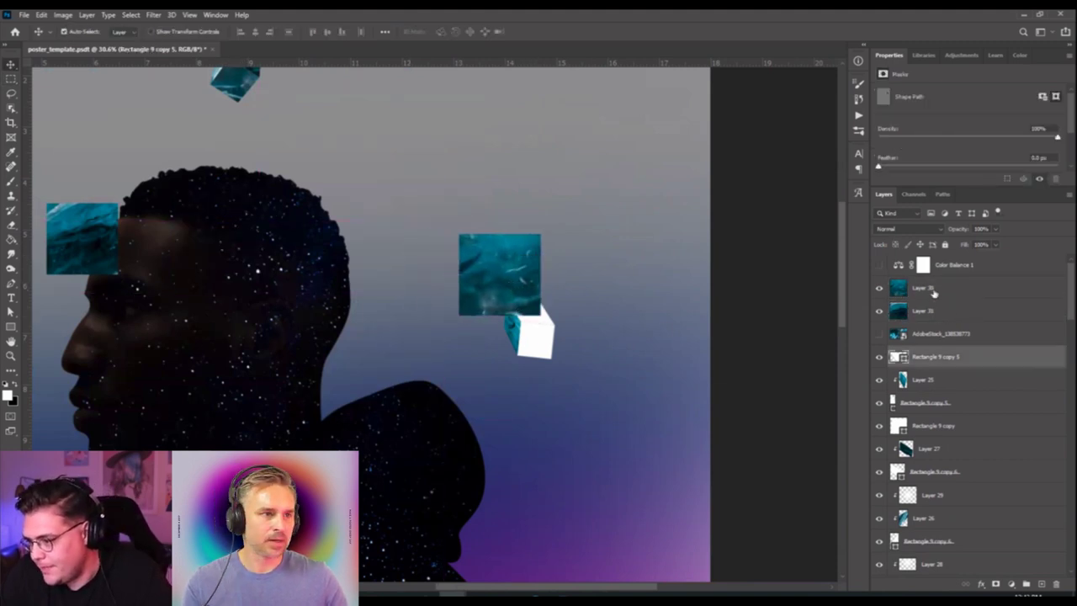
left_click_drag(935, 291, 941, 345)
left_click(938, 345, "alt")
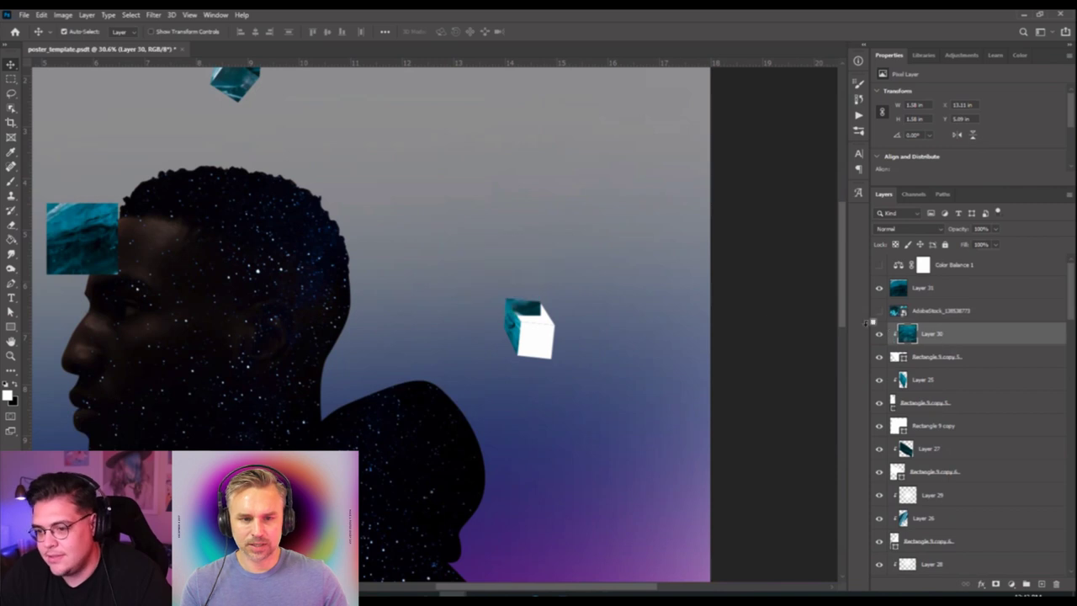
Reposition Layer 30 and distort its corners to fit the perspective of the cube's top face.
key("ctrl+t")
left_click_drag(511, 297, 577, 312)
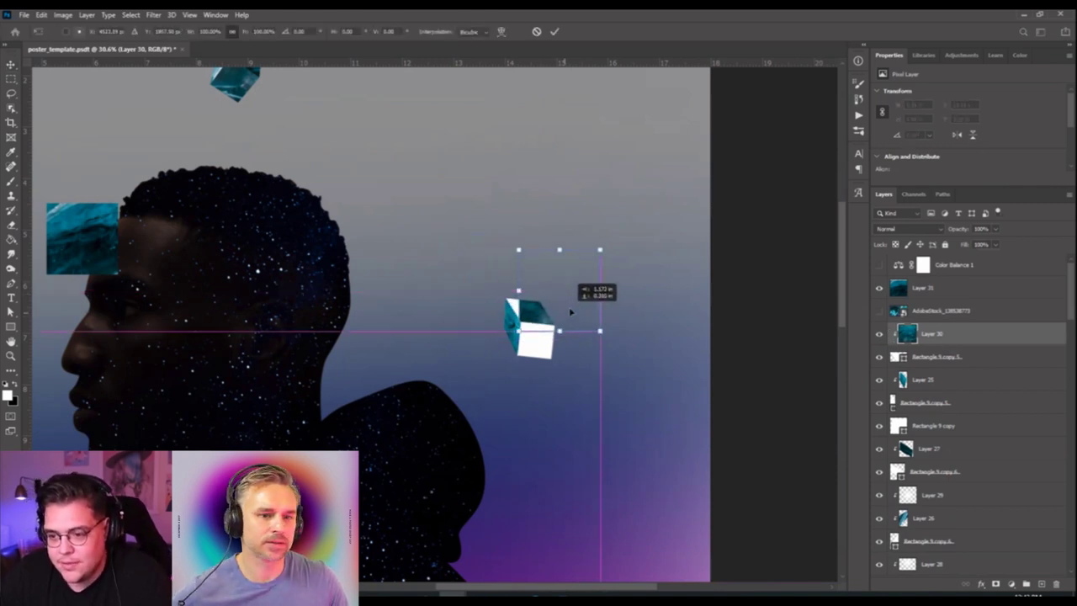
left_click_drag(522, 250, 503, 296)
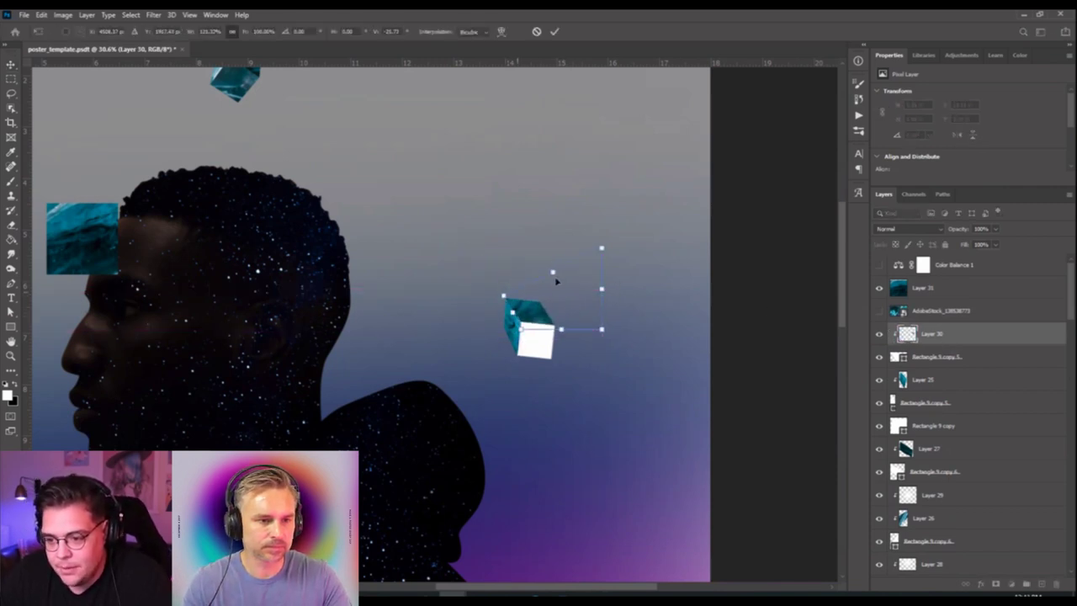
left_click_drag(601, 250, 541, 295)
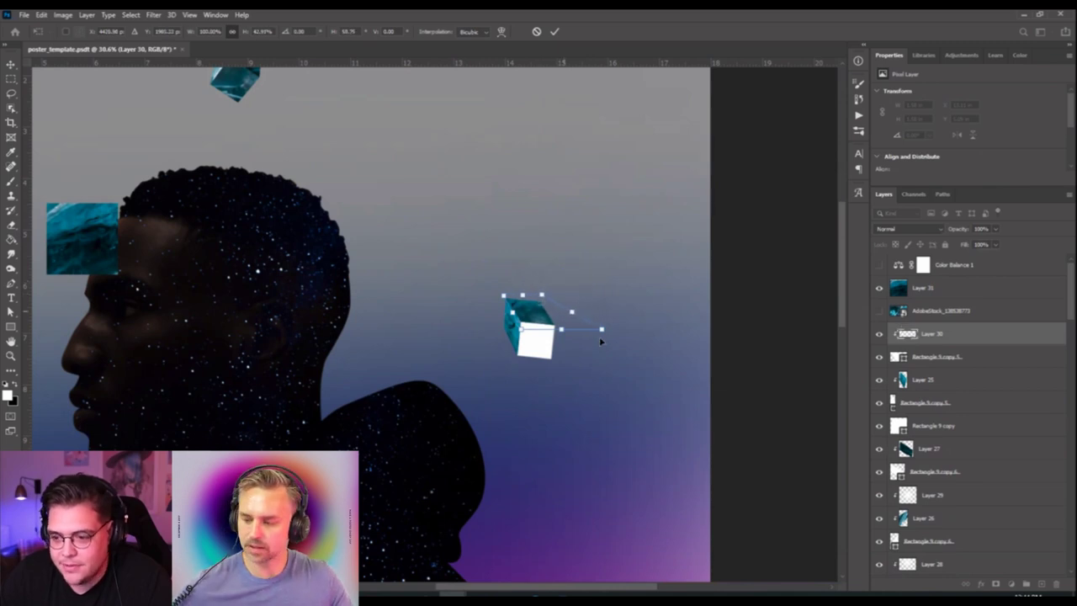
left_click_drag(602, 328, 569, 328)
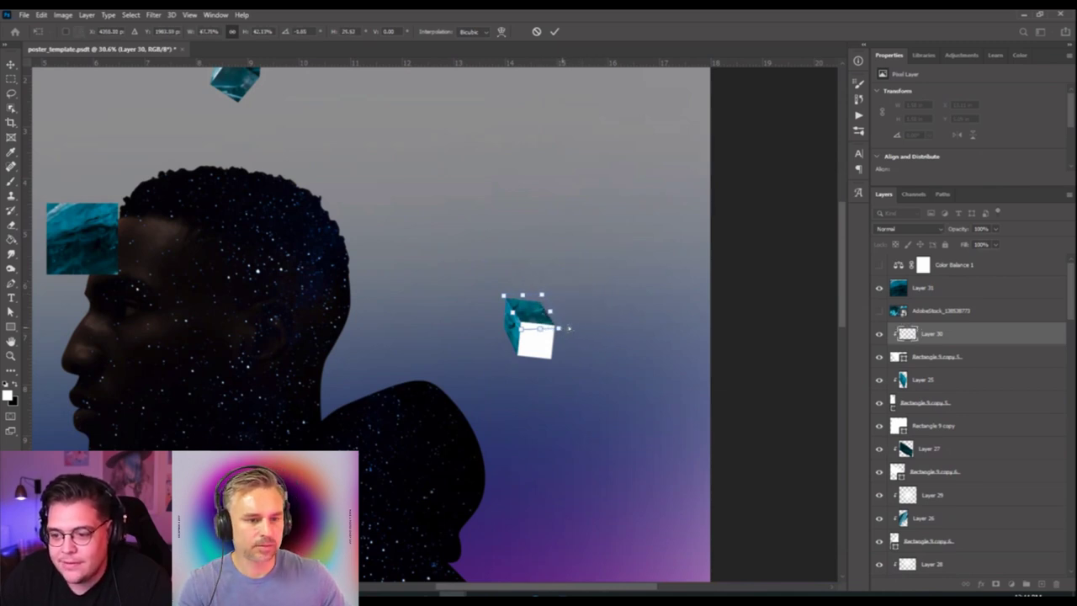
key("Return")
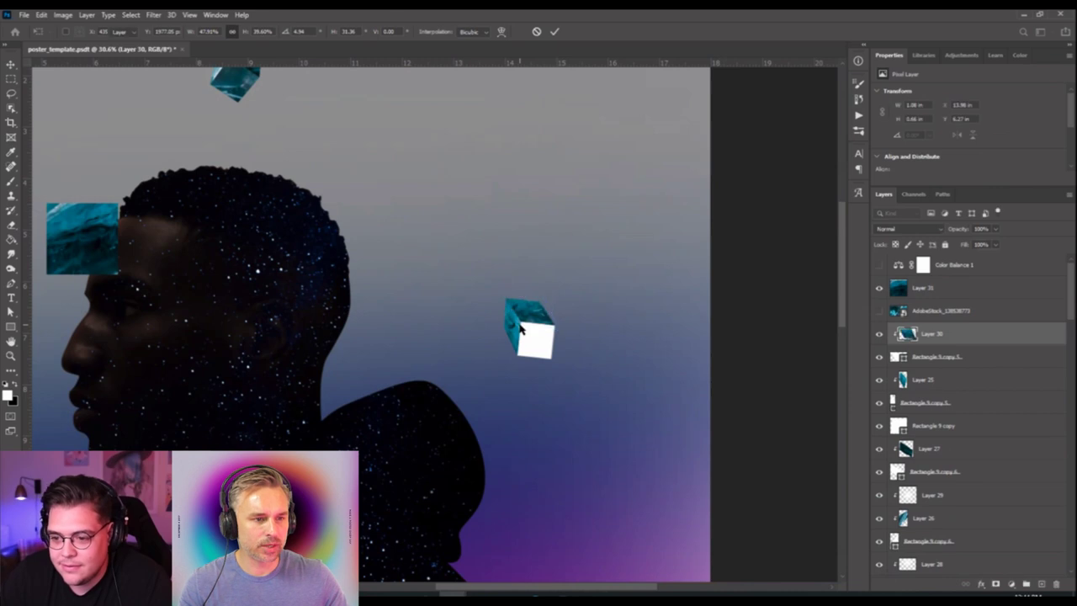
Move the darker ice patch, Layer 31, onto the cube and clip it to the white front face.
left_click_drag(74, 244, 542, 339)
left_click(525, 345)
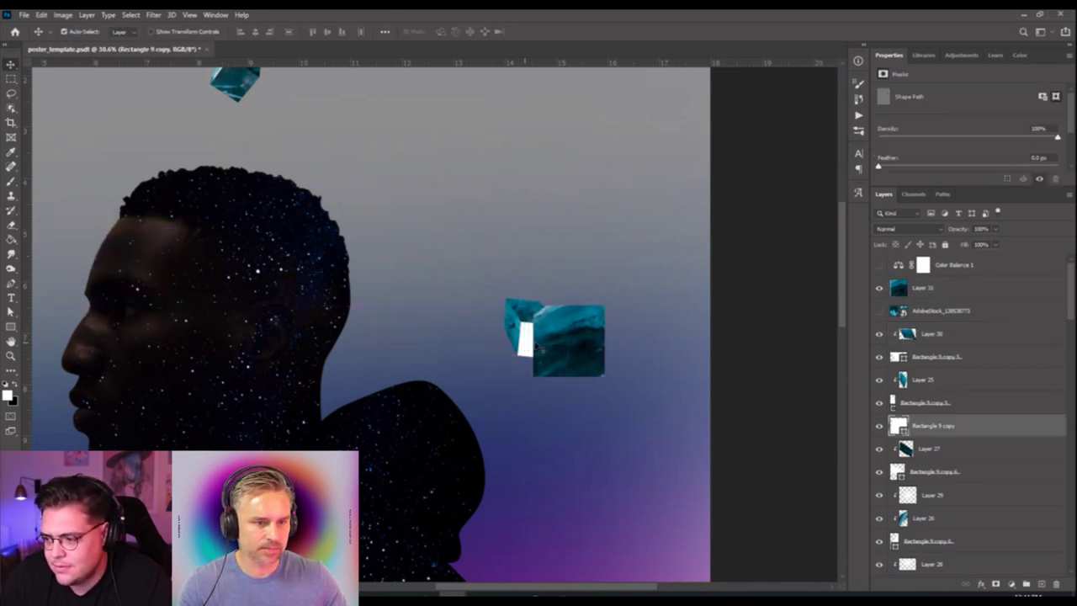
left_click_drag(977, 288, 926, 419)
left_click(929, 413, "alt")
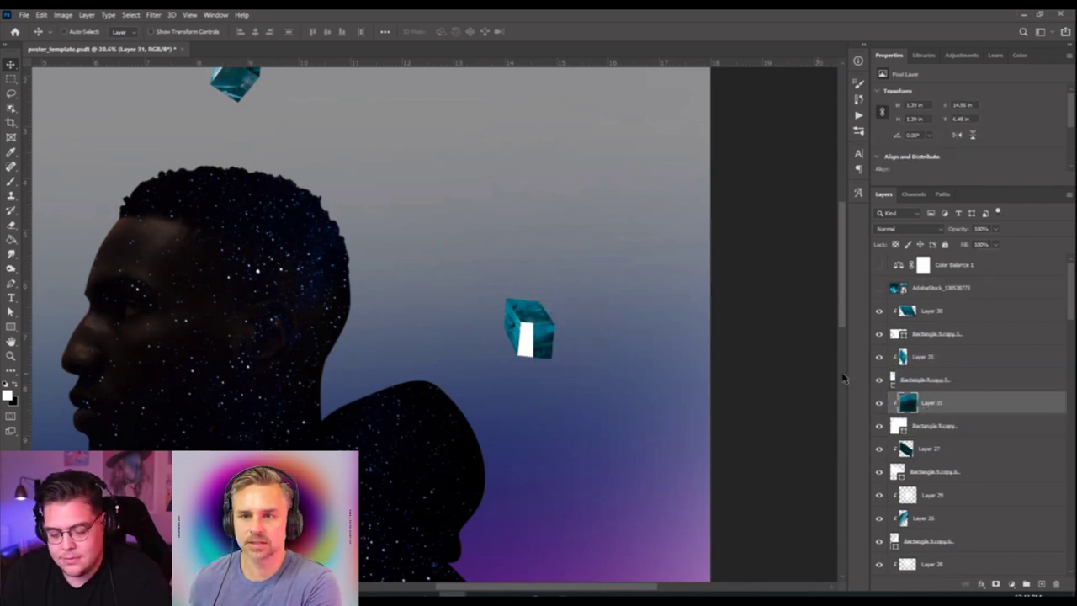
Shift Layer 31 to cover the cube's front face and pull its lower right corner in toward the face's corner.
key("ctrl+t")
left_click_drag(598, 350, 570, 365)
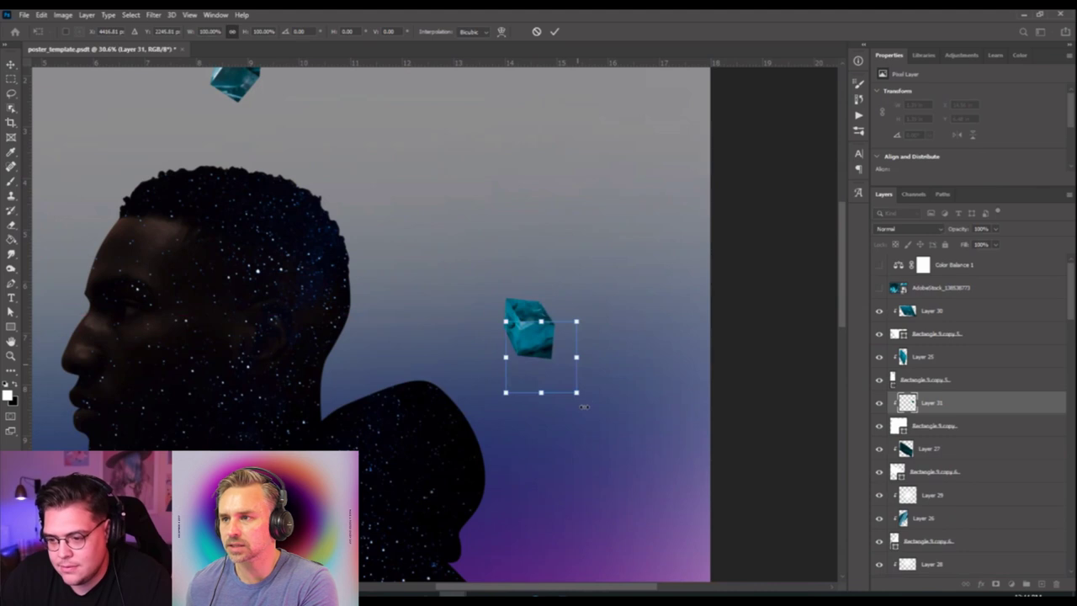
left_click_drag(584, 407, 564, 374)
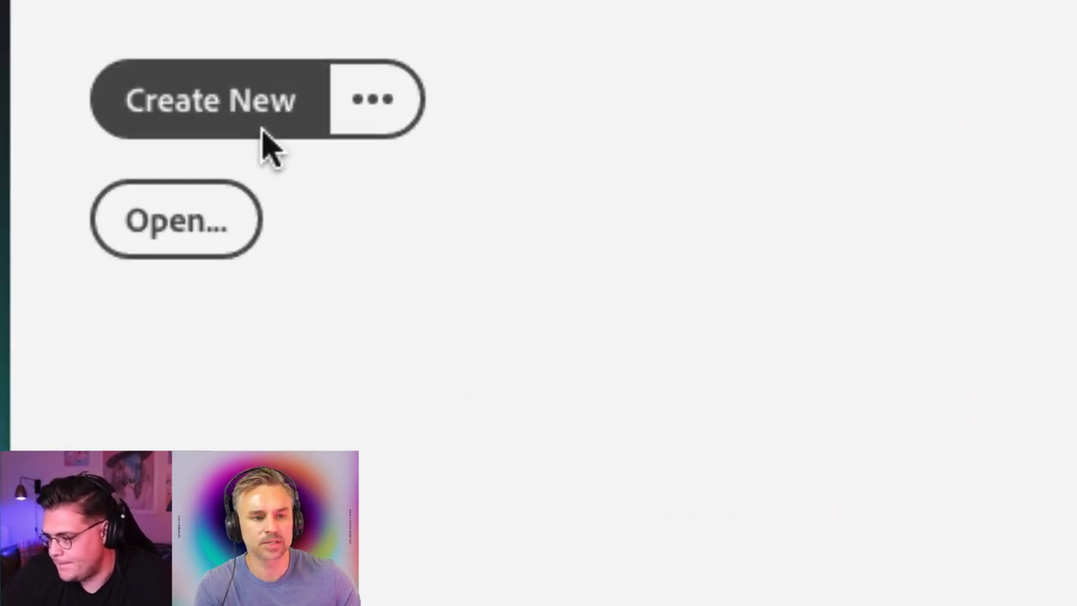
Switch to Adobe Dimension and create a new document, discarding the changes to Untitled.dn.
left_click(262, 114)
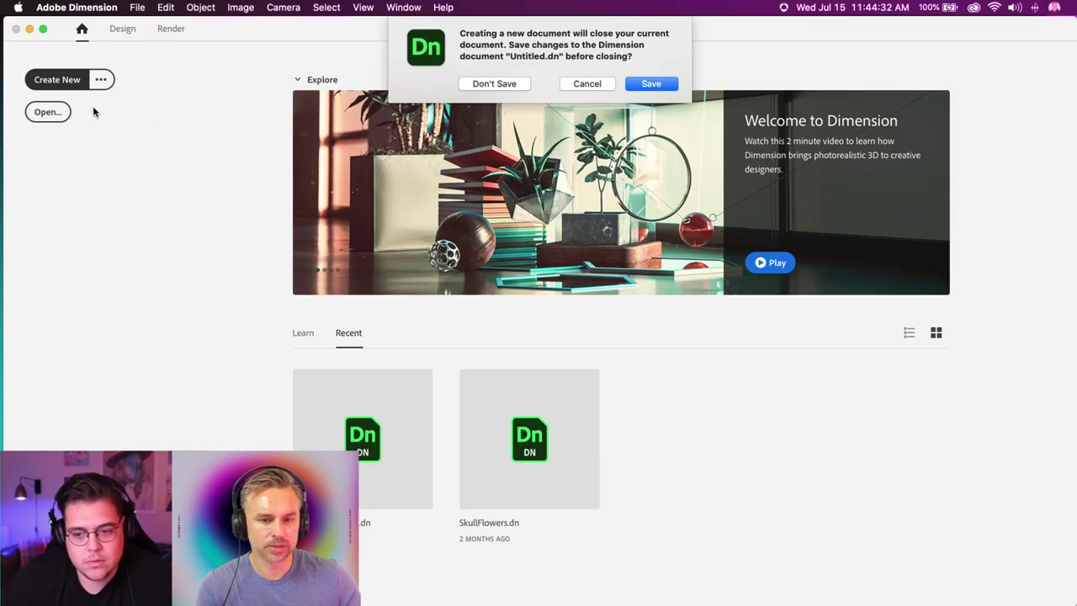
left_click(483, 84)
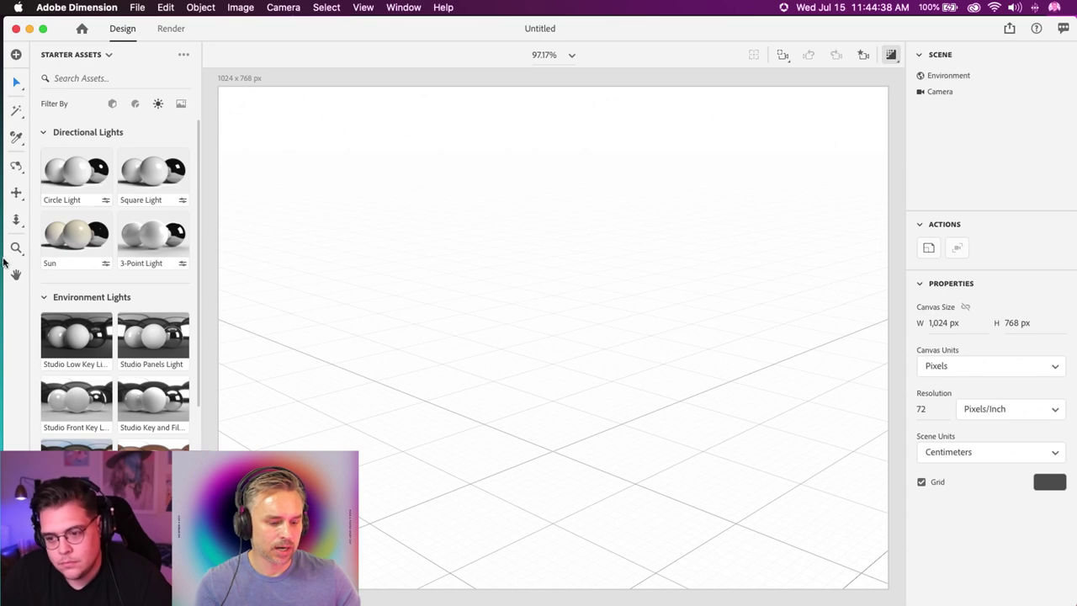
Add a Cube from the basic shapes to the middle of the canvas and turn off the render preview.
left_click(112, 103)
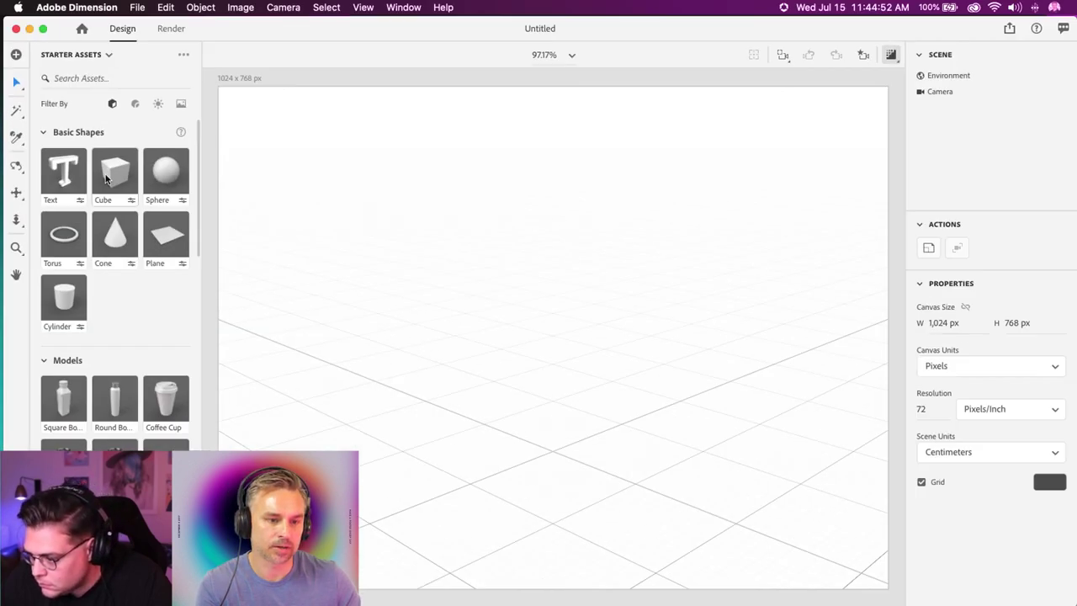
left_click_drag(106, 176, 529, 415)
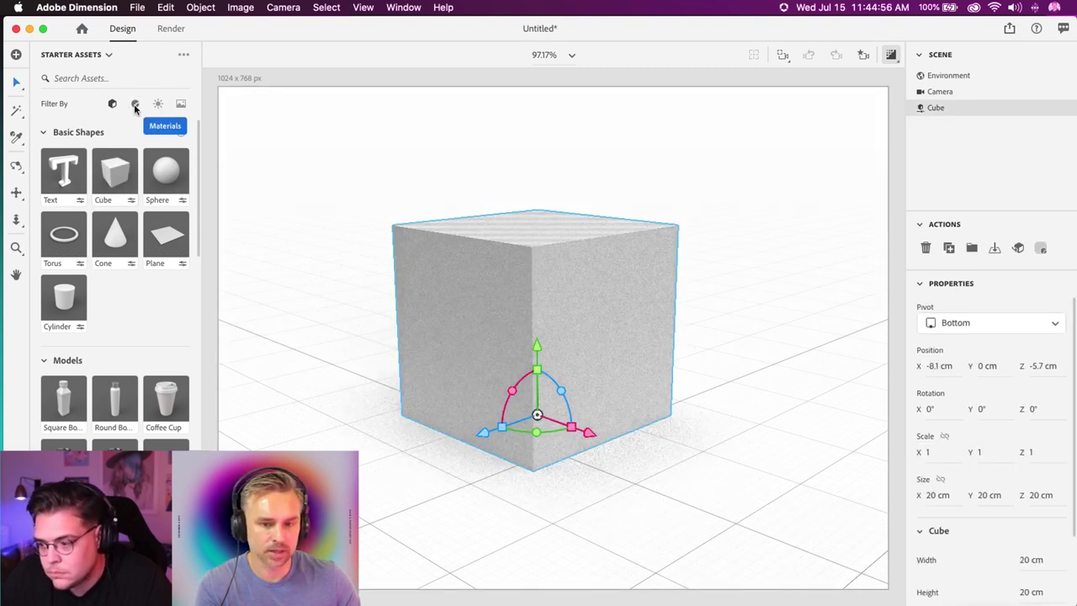
left_click(891, 54)
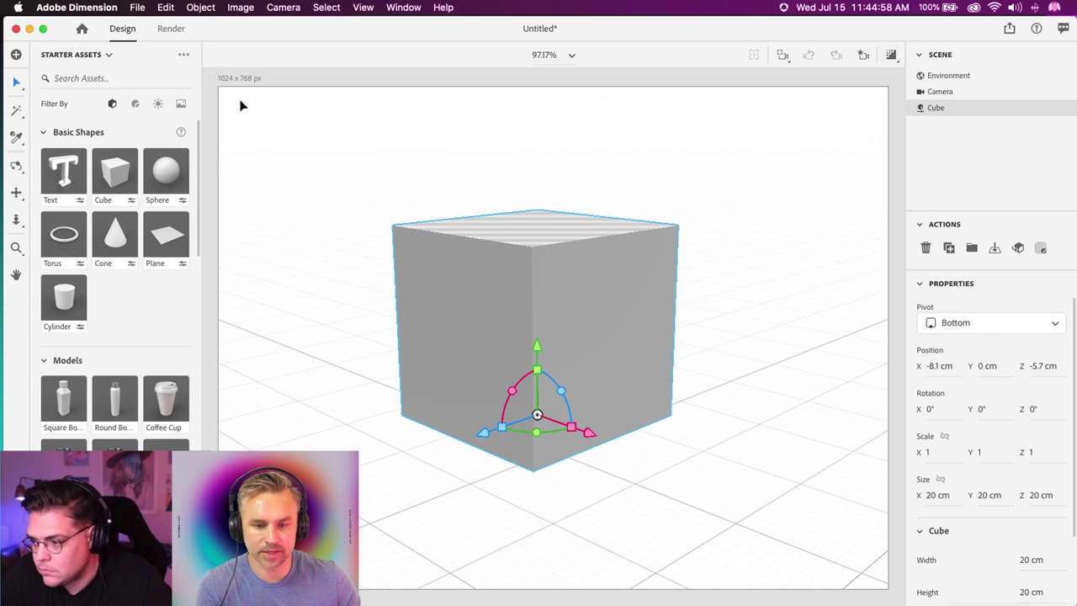
right_click(481, 280)
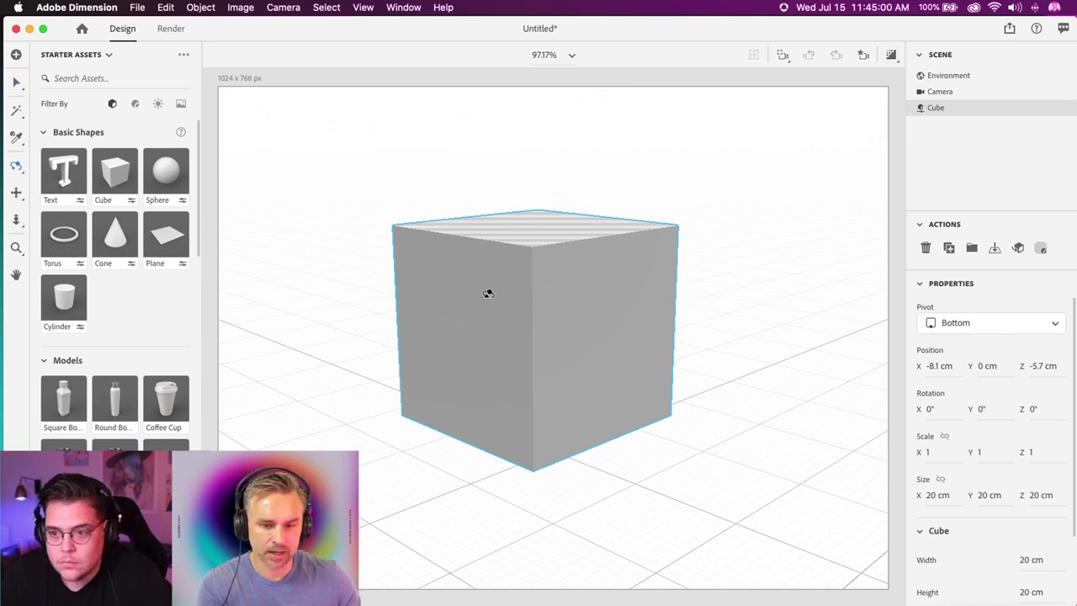
left_click_drag(488, 293, 221, 142)
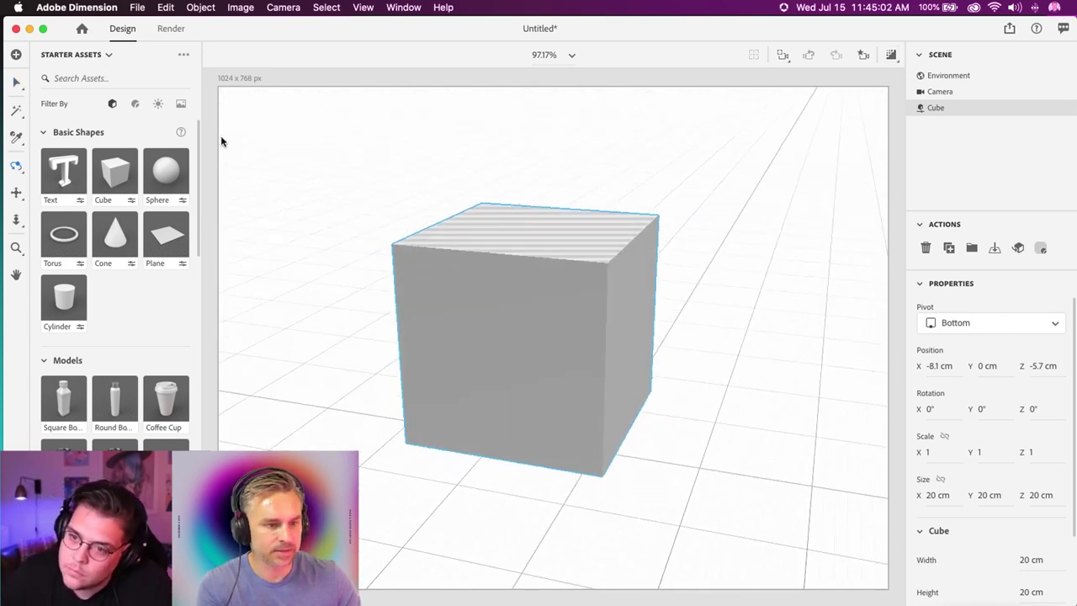
Switch from the starter assets to the Misc library and collapse its asset categories from Models through Templates.
left_click(181, 103)
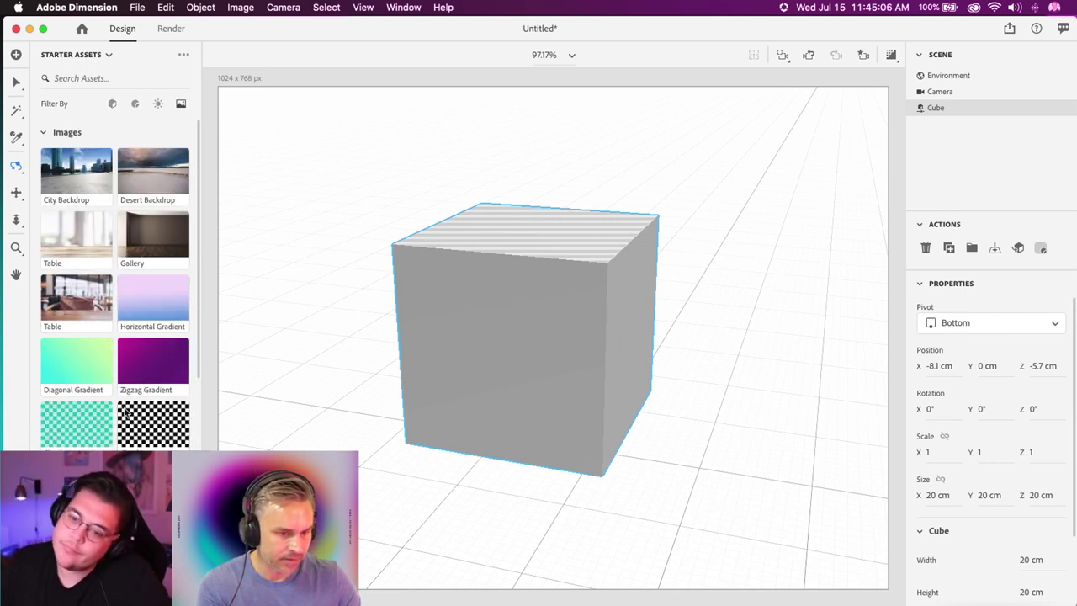
left_click(49, 54)
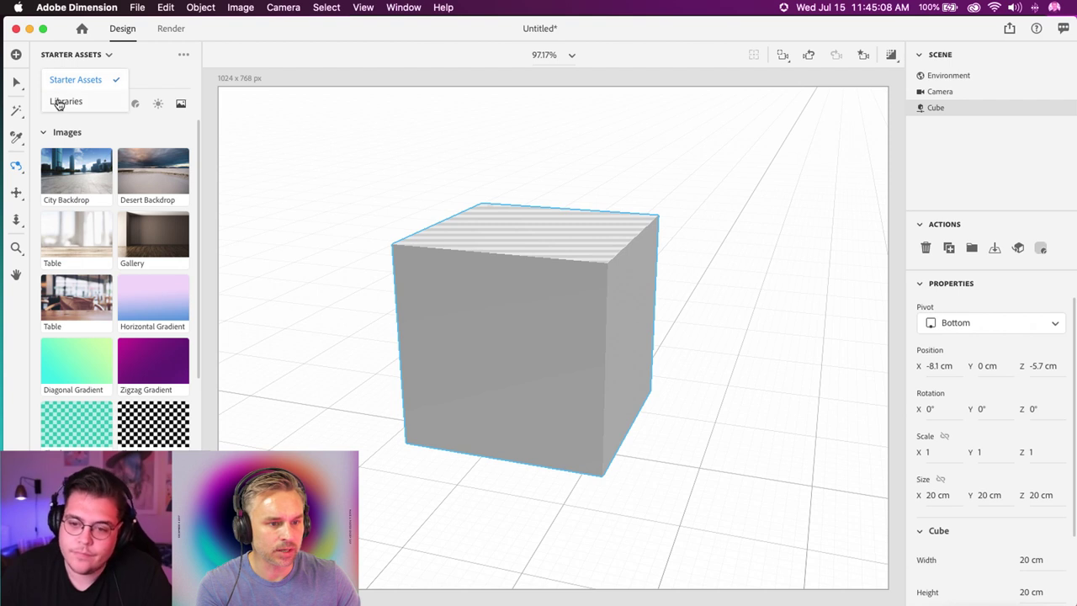
left_click(61, 100)
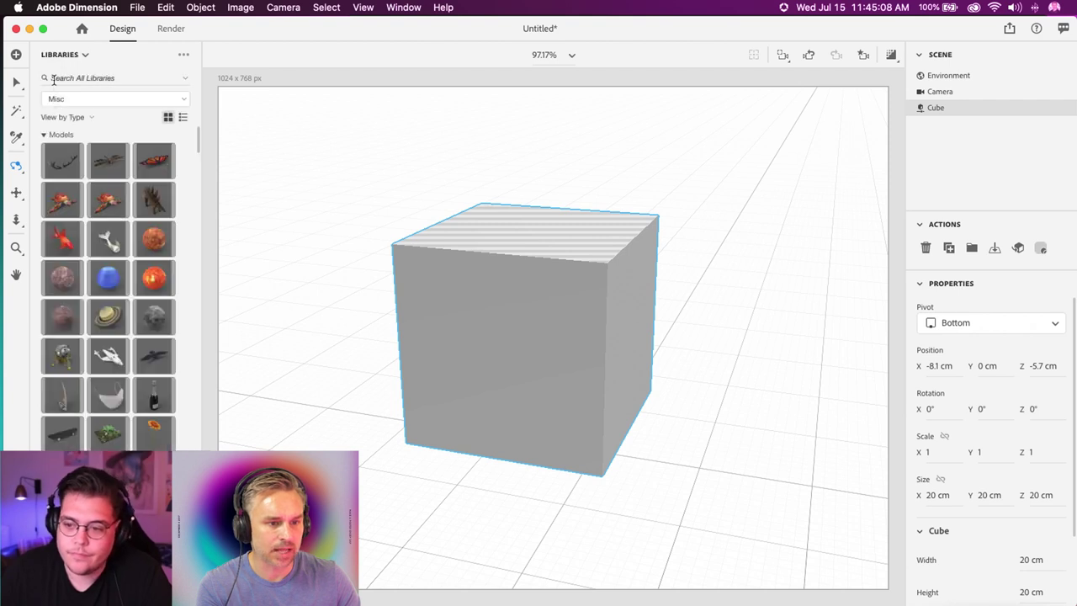
left_click(43, 135)
left_click(43, 156)
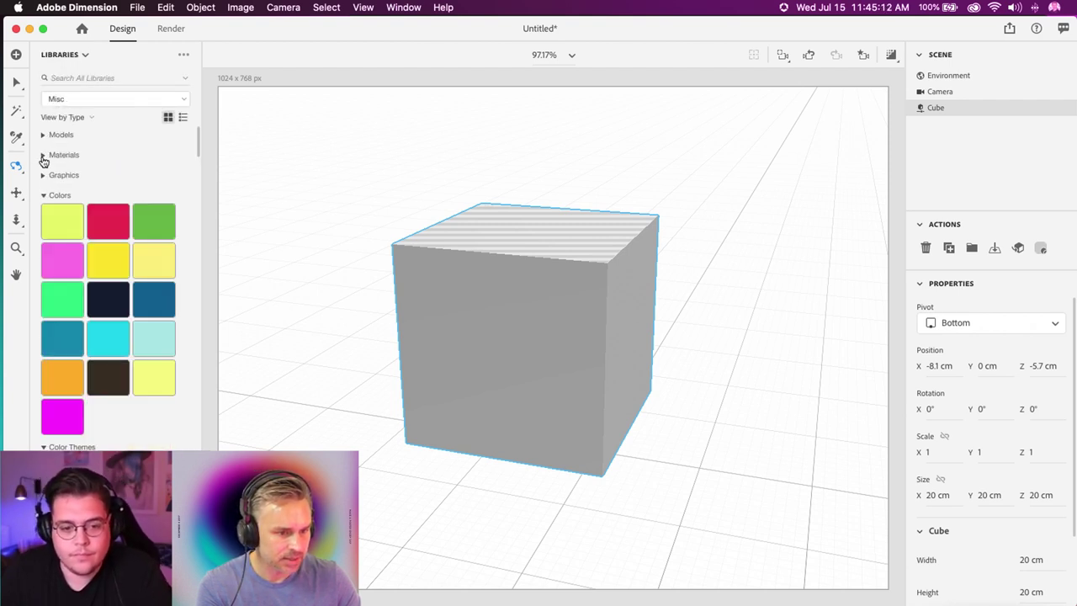
left_click(44, 195)
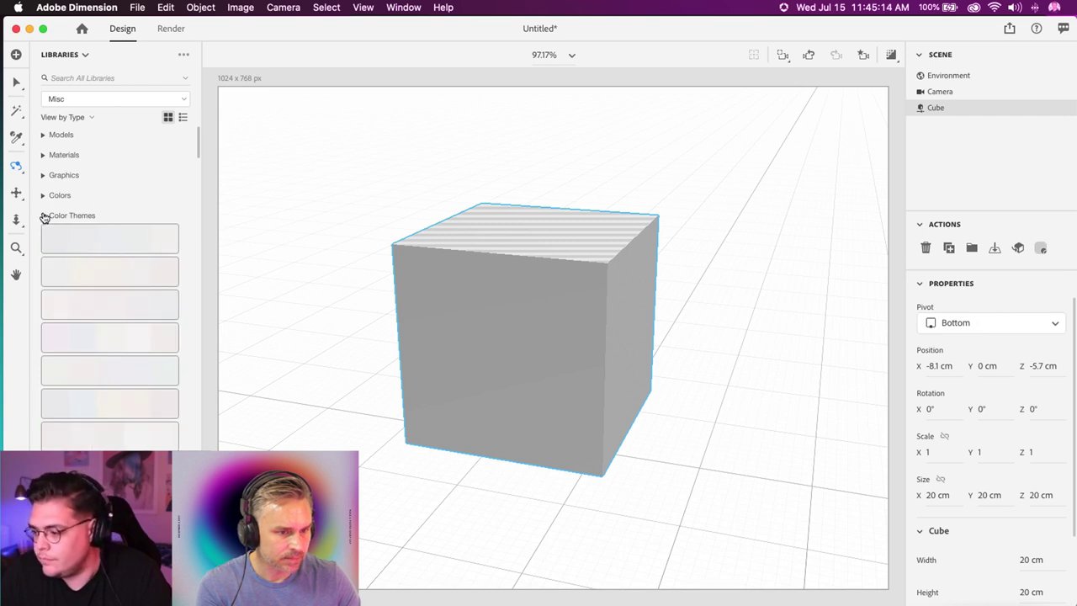
left_click(43, 216)
left_click(44, 236)
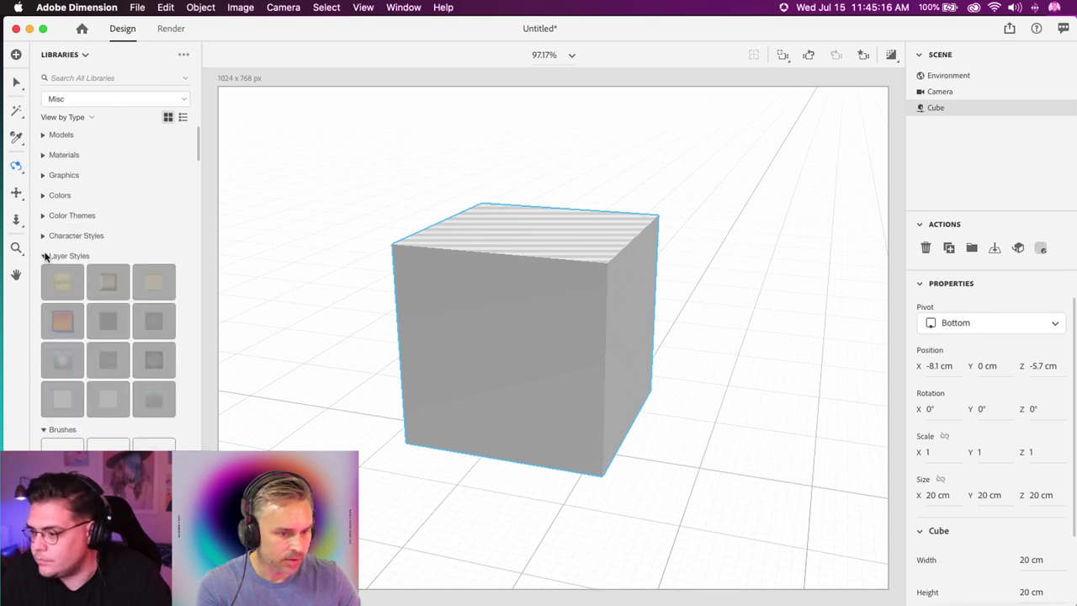
left_click(43, 256)
left_click(43, 276)
left_click(44, 297)
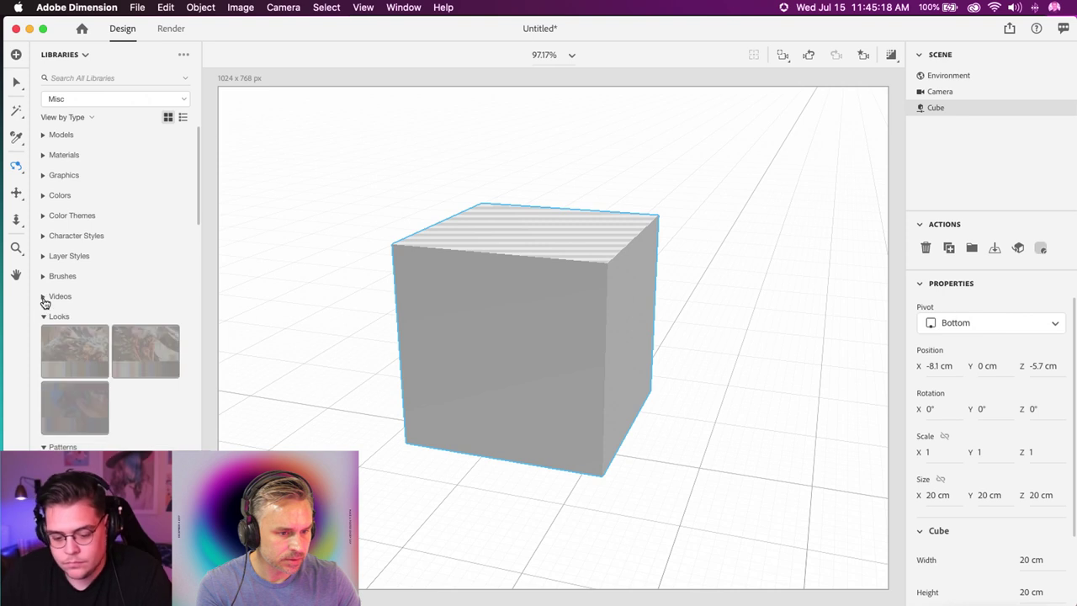
left_click(44, 317)
left_click(45, 337)
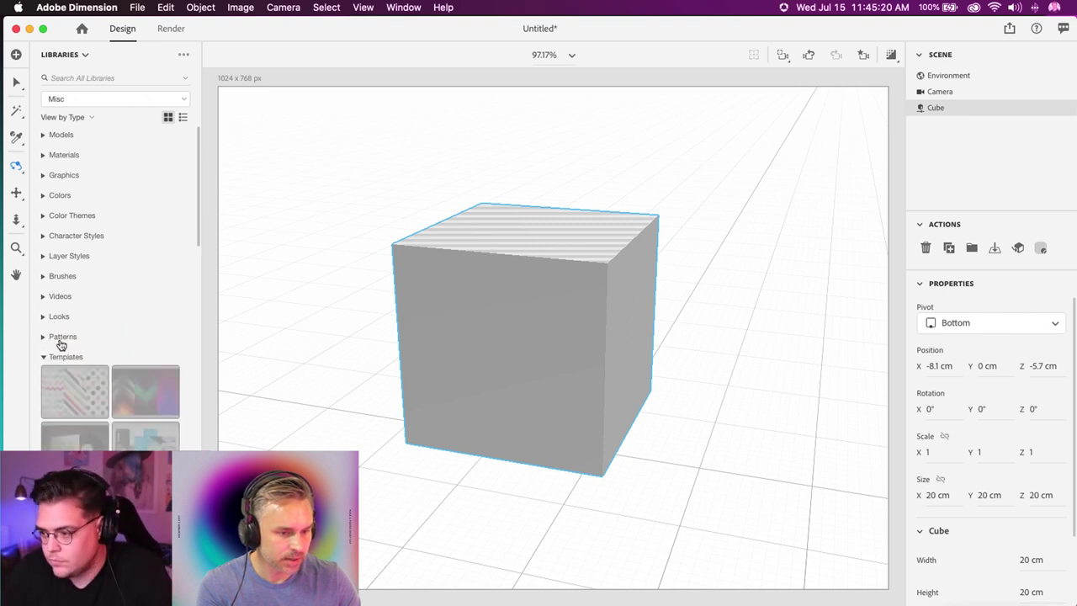
left_click(44, 358)
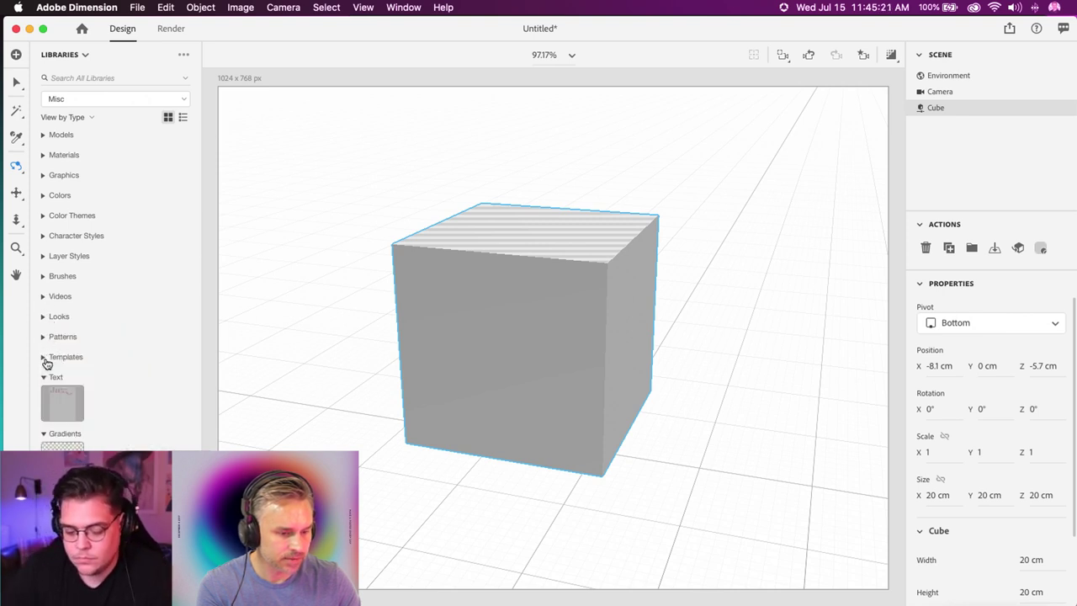
Find the 3d abstract neon image among the Misc library's graphics and apply it as the scene background.
left_click(43, 157)
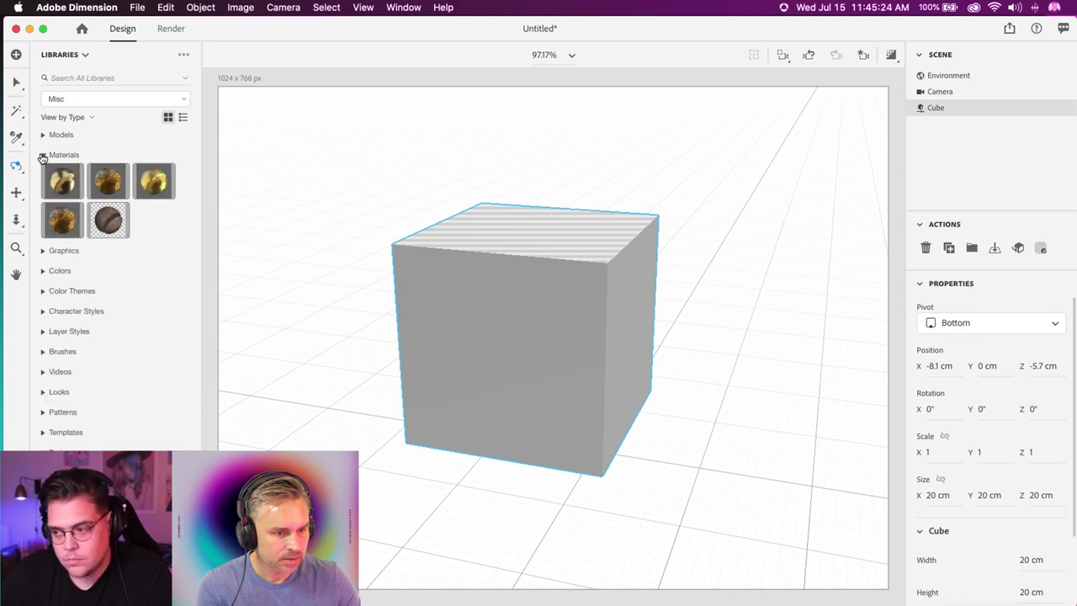
left_click(43, 157)
left_click(43, 176)
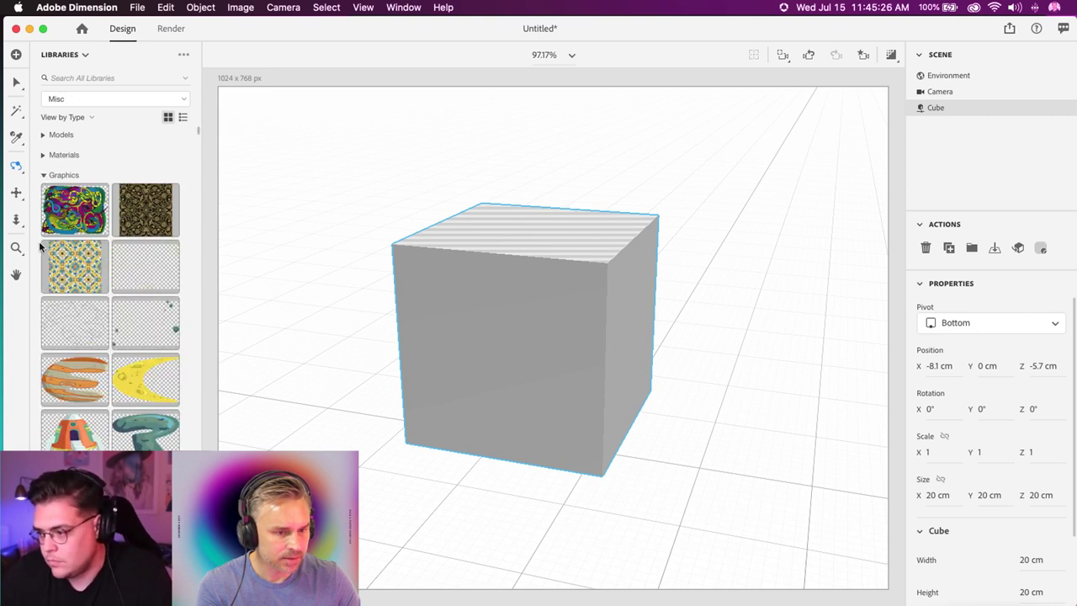
scroll(51, 249, "down", 15)
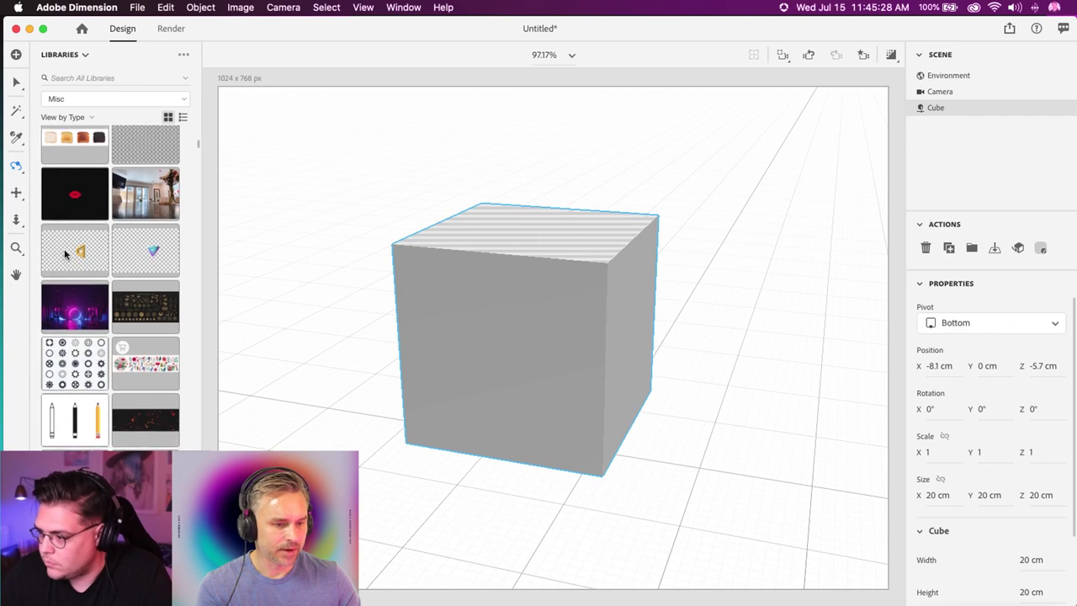
scroll(88, 282, "down", 3)
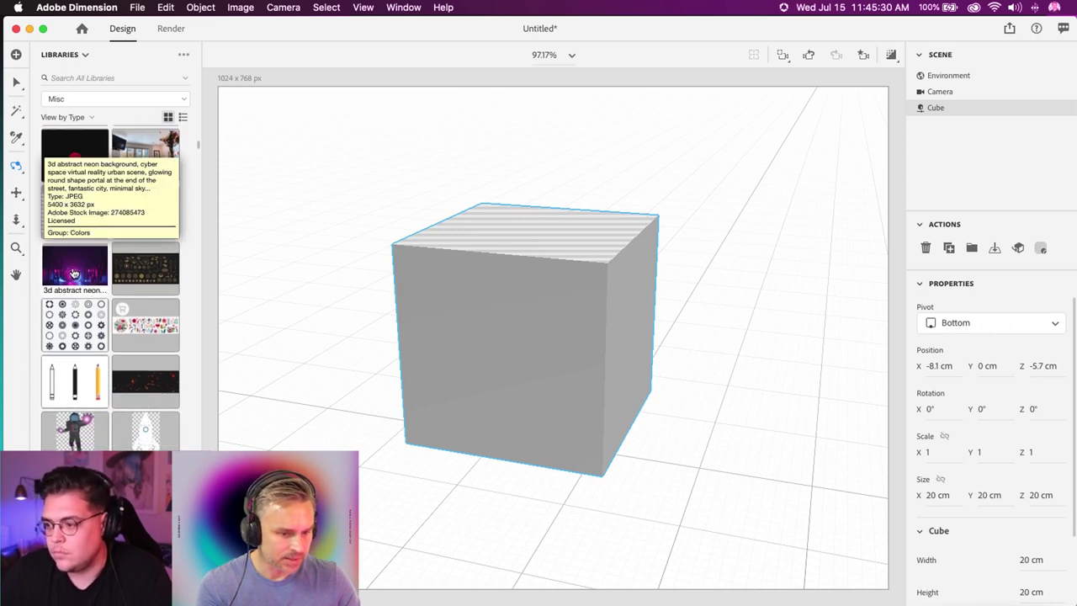
scroll(72, 273, "down", 3)
scroll(84, 169, "down", 10)
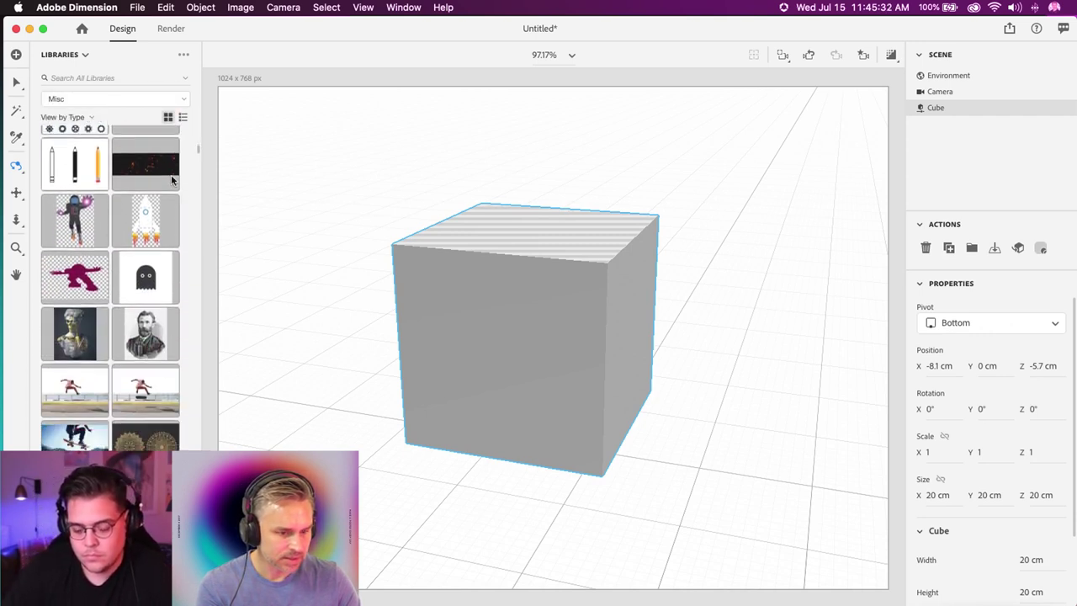
scroll(70, 315, "up", 15)
left_click_drag(70, 316, 336, 304)
left_click(617, 154)
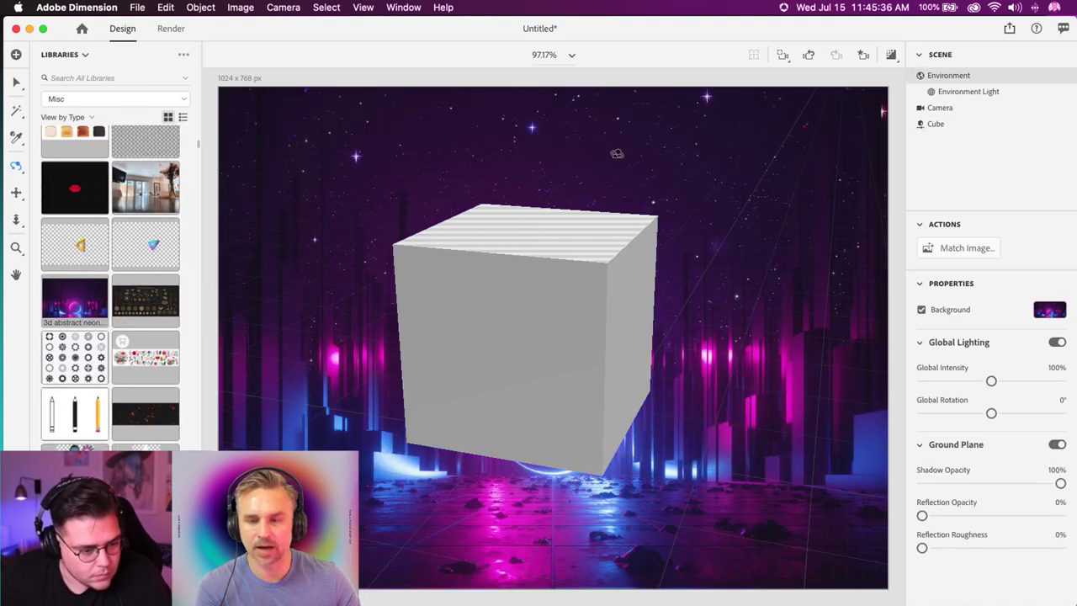
Apply the Glass material from the starter assets to the cube and turn on the render preview.
left_click(61, 54)
left_click(59, 79)
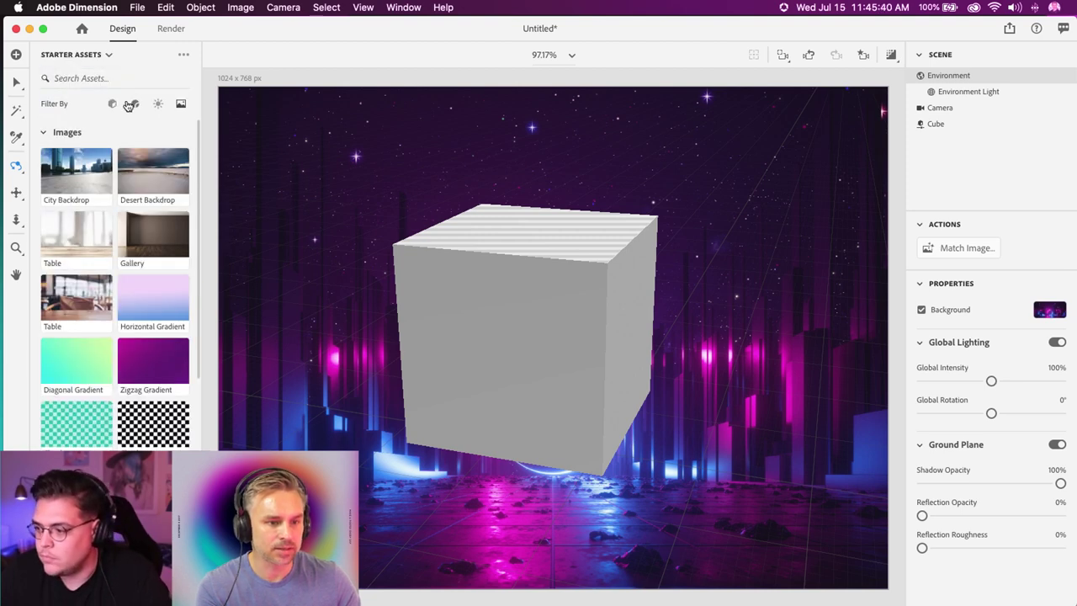
left_click(135, 105)
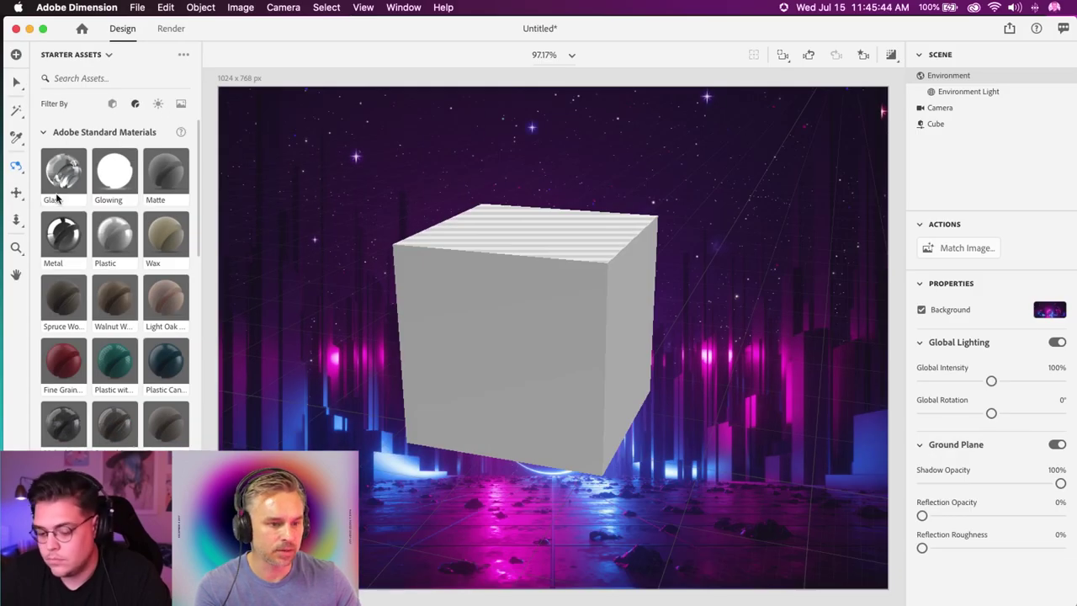
left_click_drag(56, 198, 467, 313)
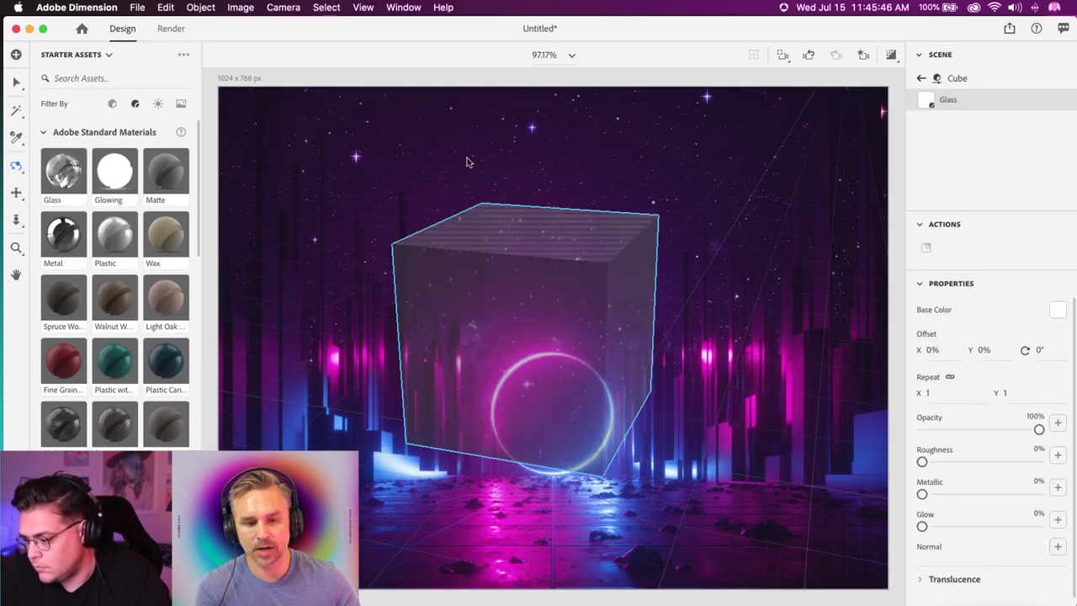
left_click_drag(527, 258, 450, 293)
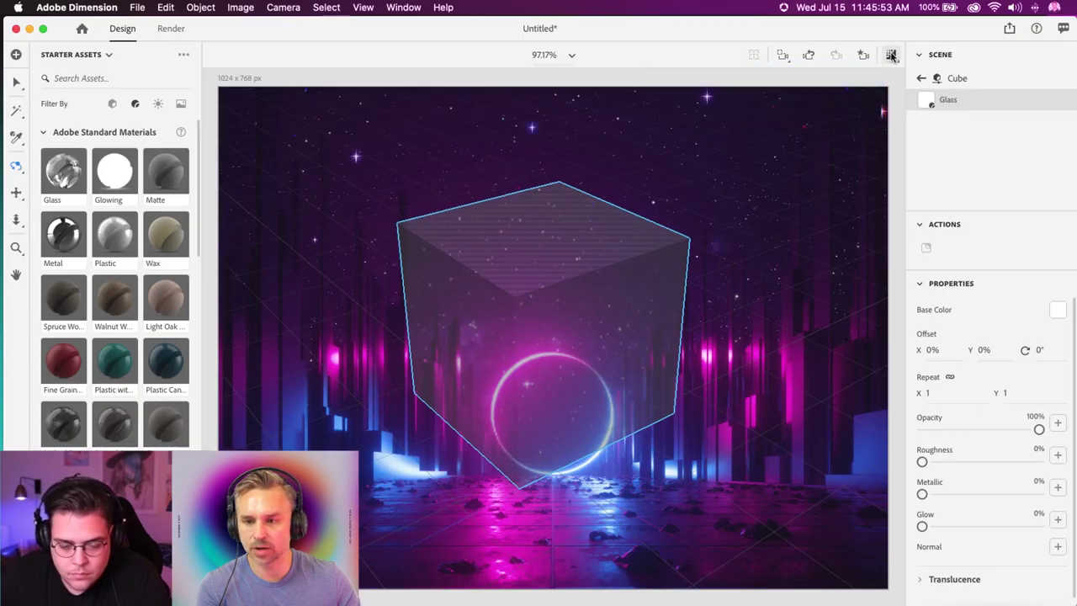
left_click(891, 55)
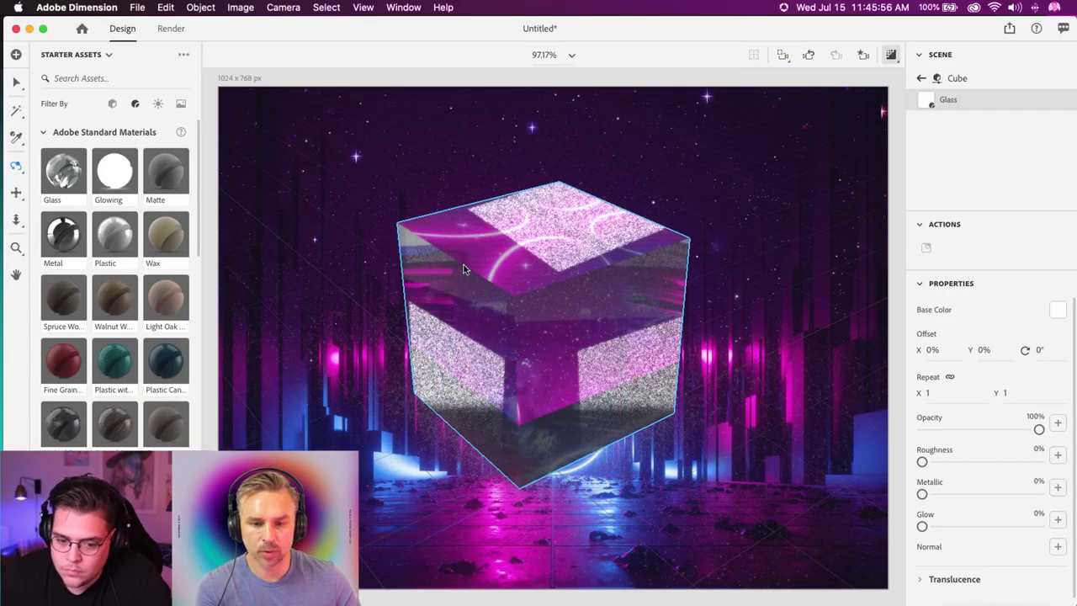
Enable the bevel on the cube and set its radius to 3 cm.
scroll(991, 338, "down", 2)
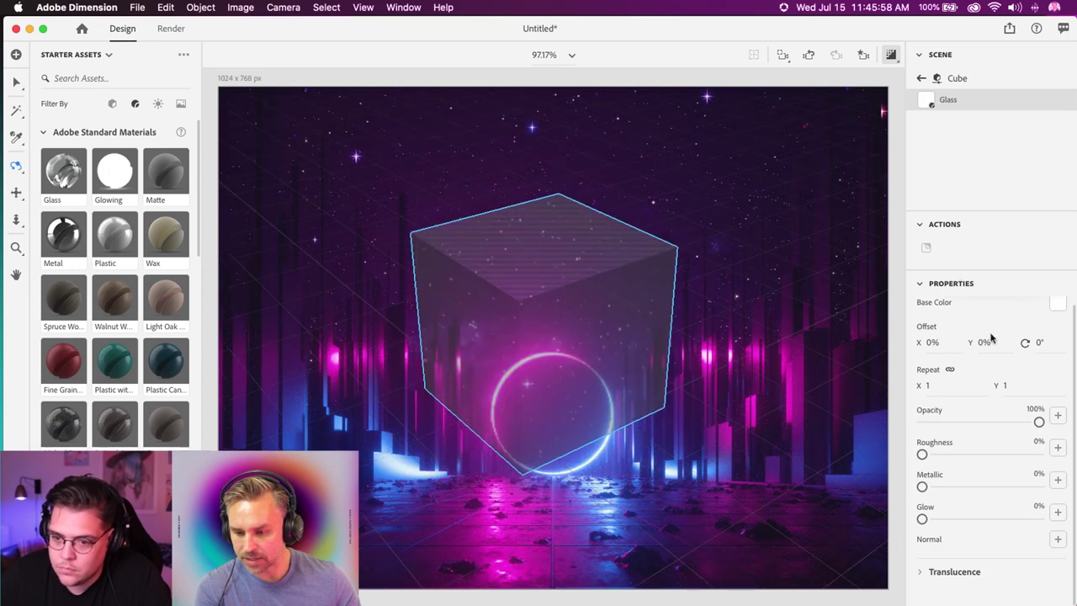
left_click(920, 80)
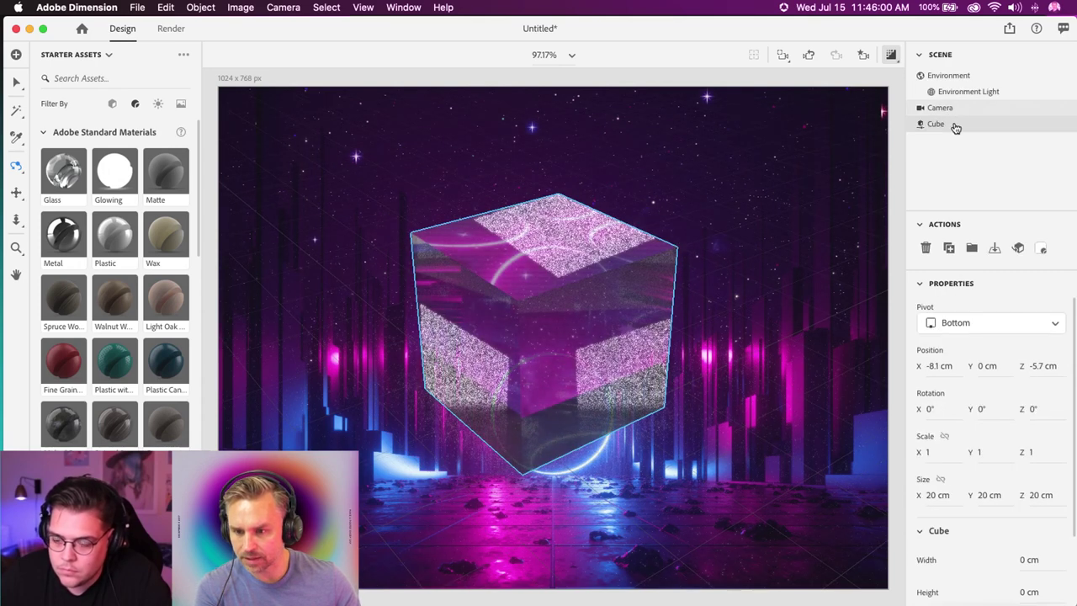
scroll(941, 370, "down", 3)
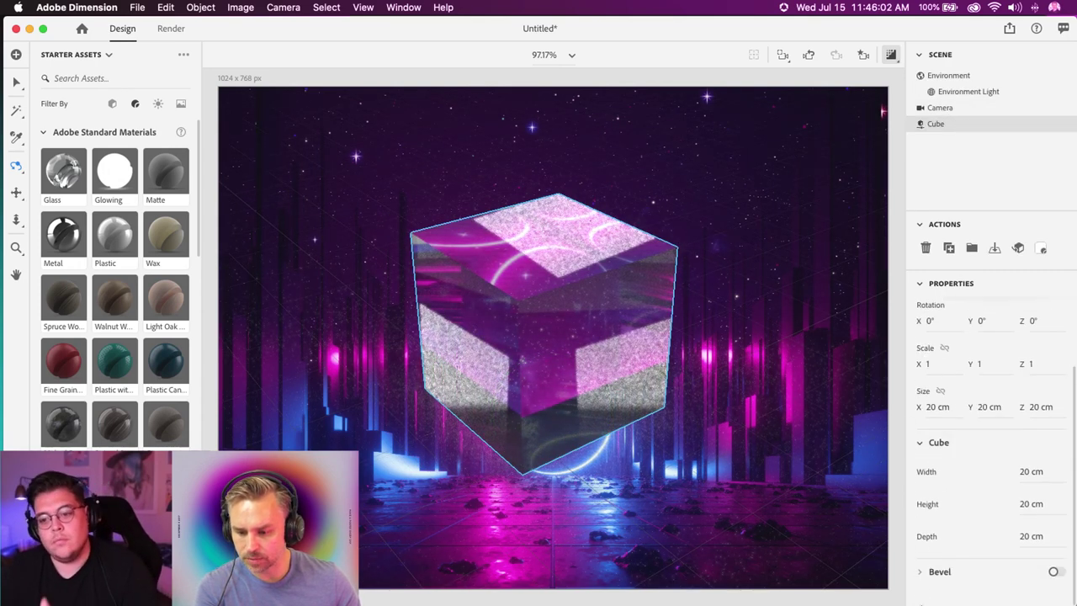
left_click(920, 574)
scroll(930, 556, "down", 2)
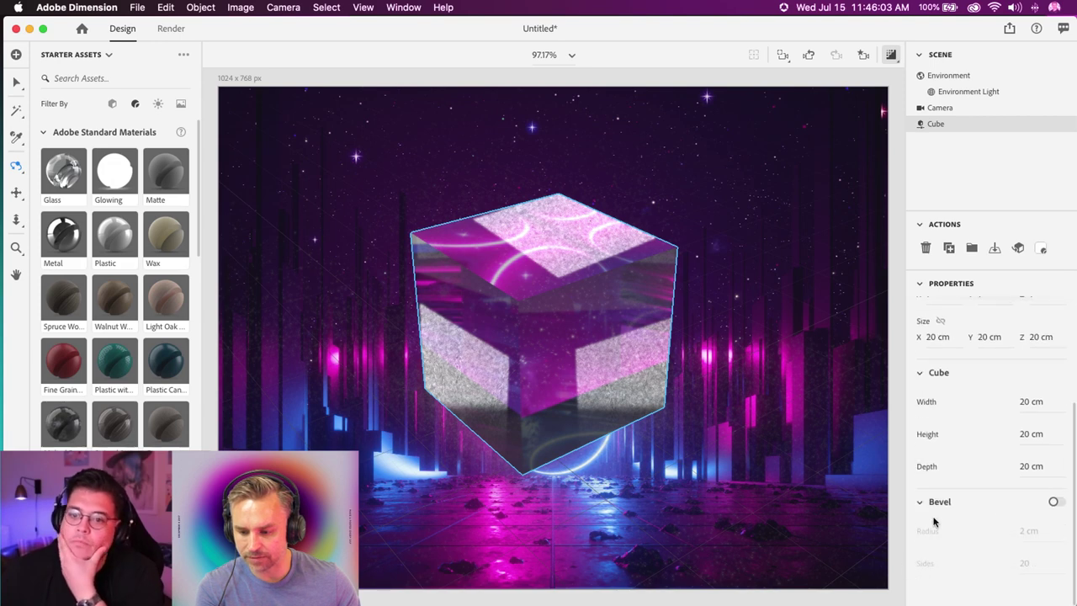
left_click(1056, 502)
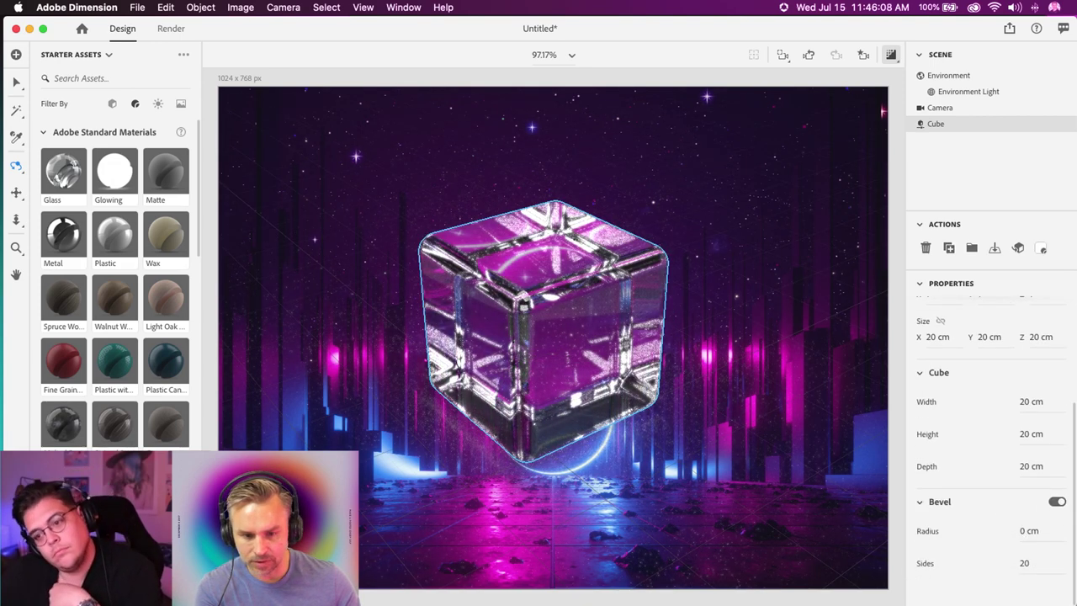
left_click_drag(1028, 531, 1044, 531)
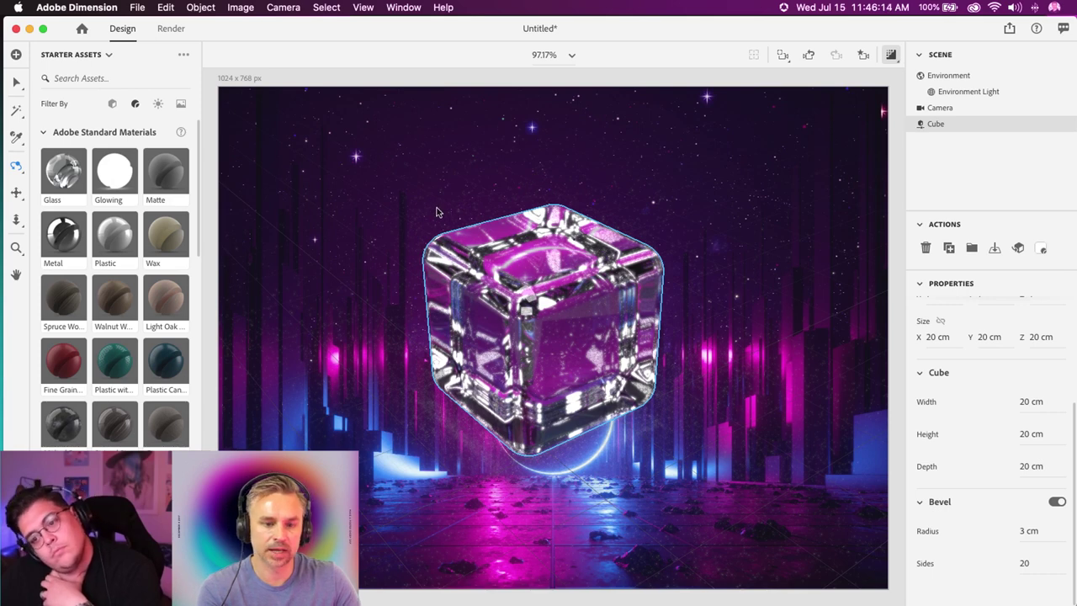
Orbit the camera slightly around the glass cube, check the render settings and return to the design view.
left_click_drag(493, 206, 492, 239)
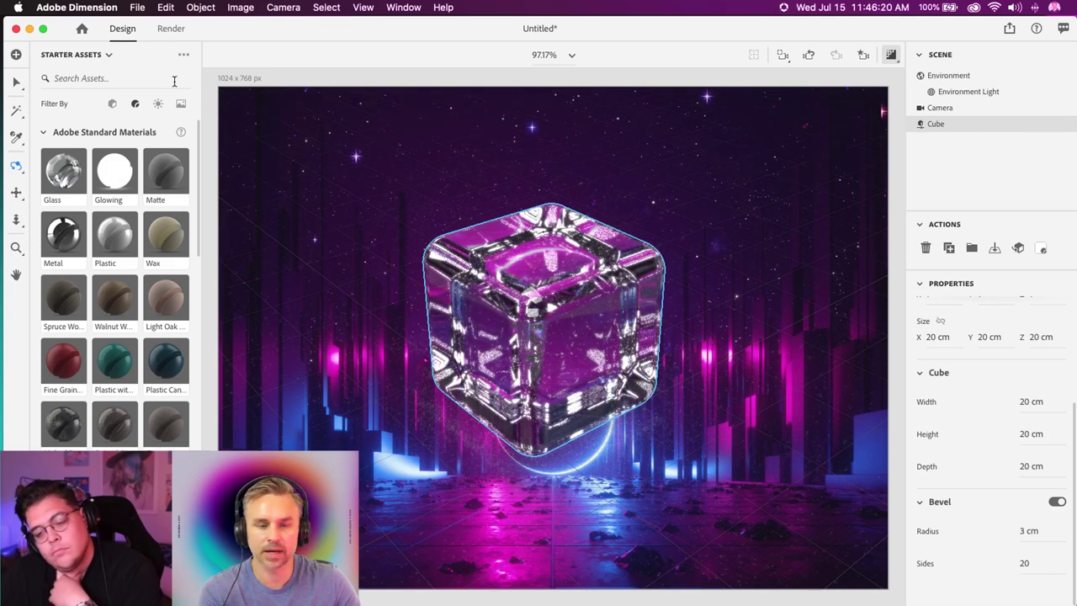
left_click(169, 29)
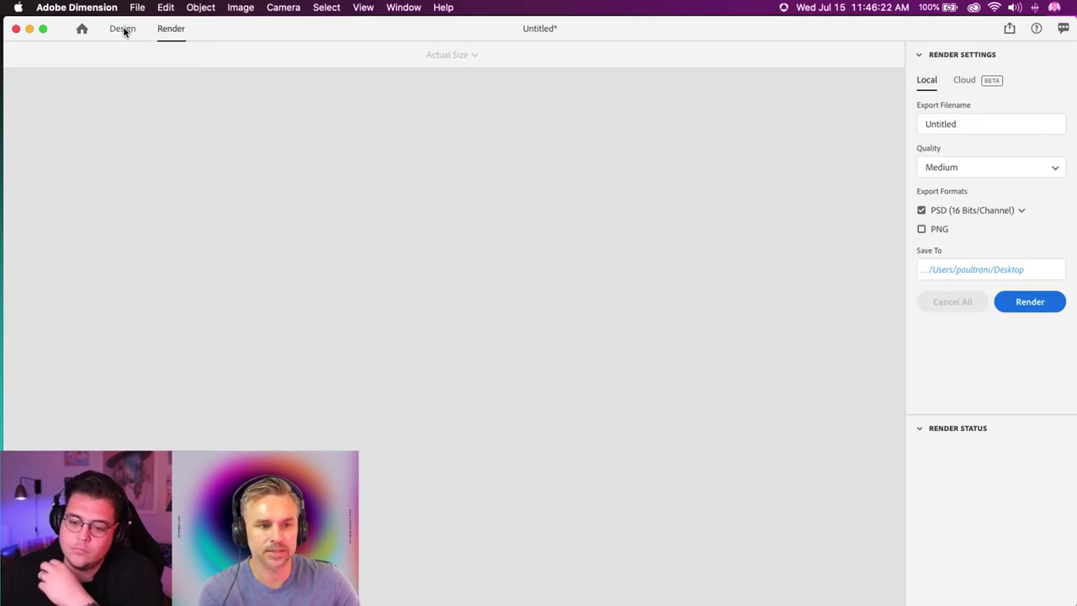
left_click(123, 29)
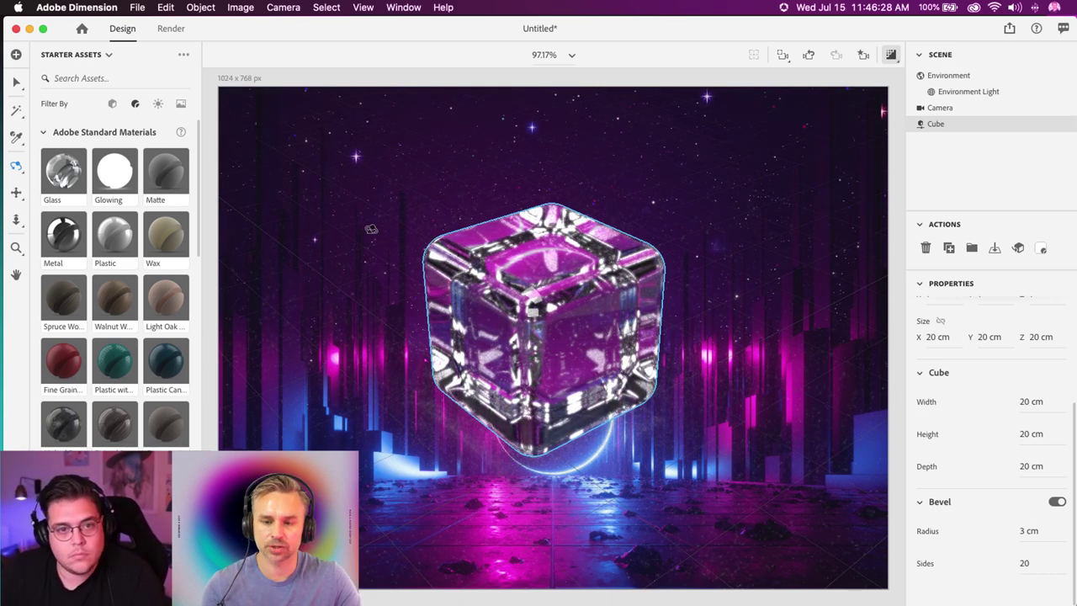
Light the scene with the 3-Point Light and the Studio Color Stage environment light that has a dark background with magenta and orange arcs.
left_click(158, 105)
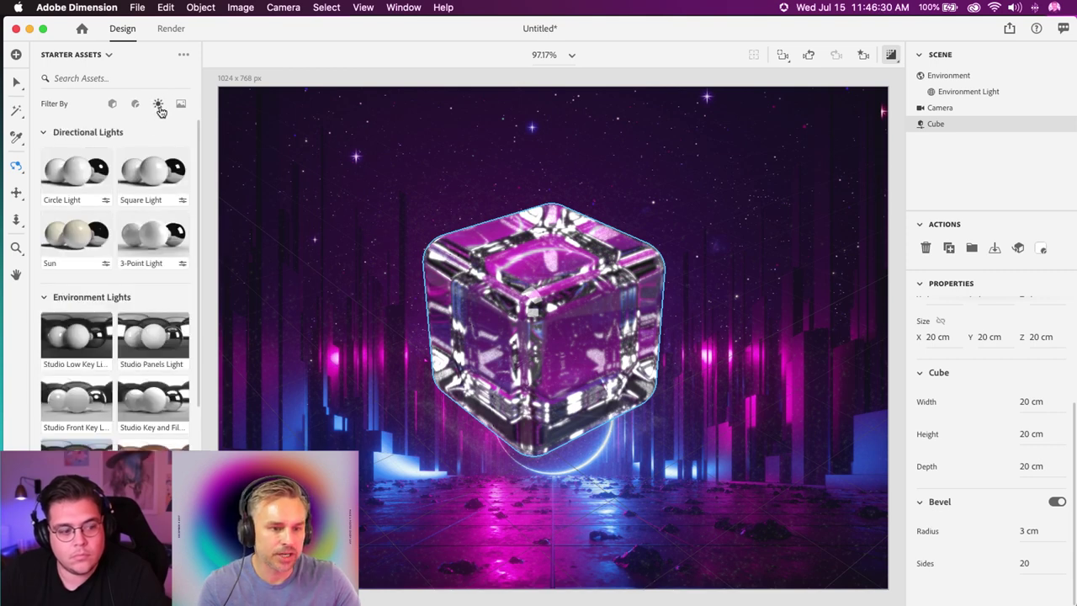
left_click(147, 248)
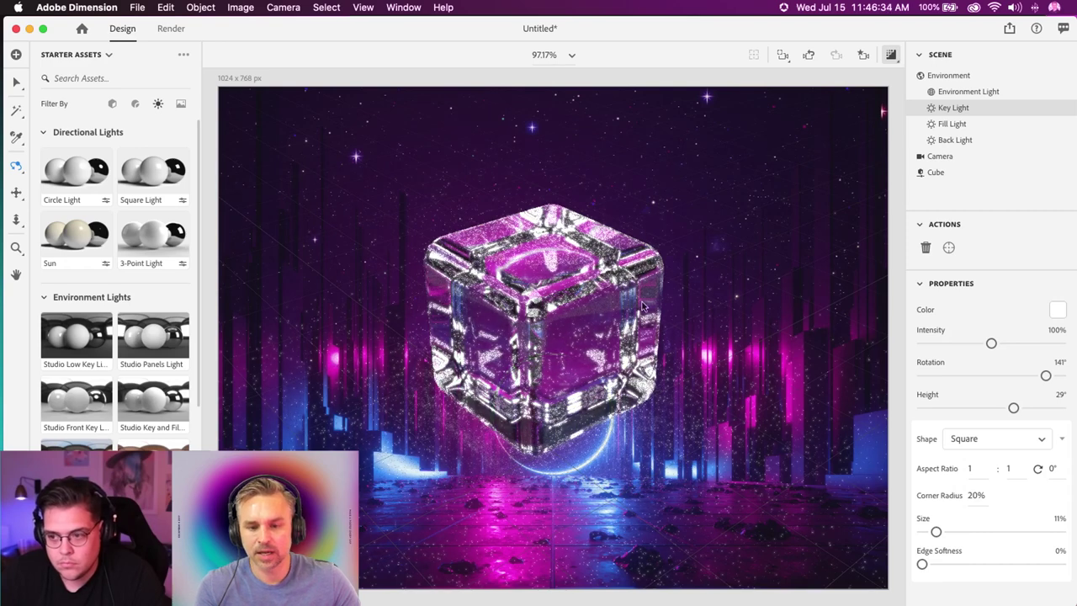
left_click(956, 140)
left_click(959, 124)
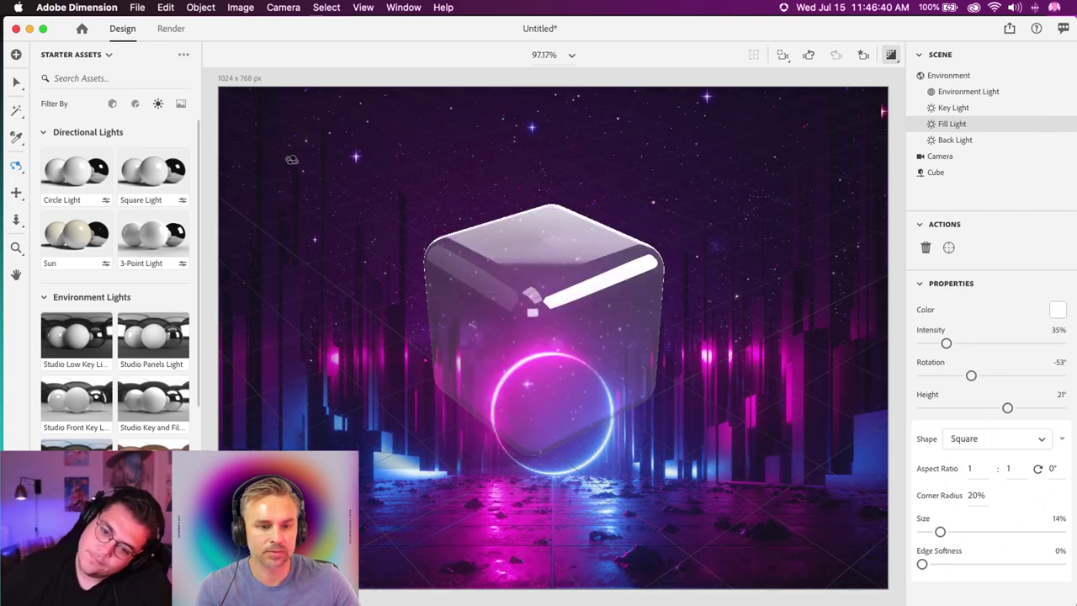
scroll(115, 294, "down", 5)
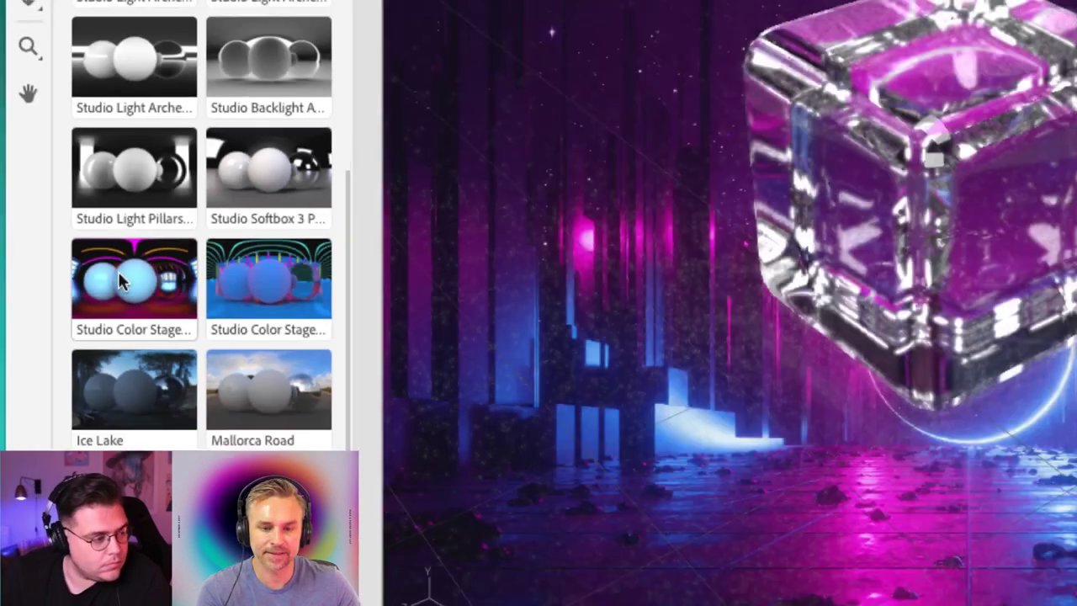
left_click(212, 271)
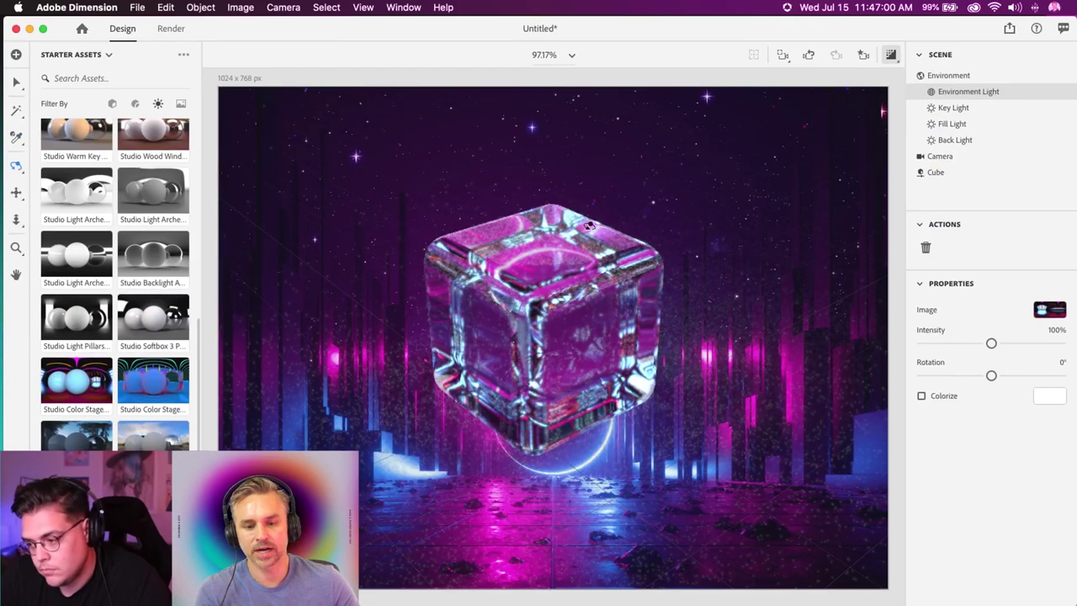
Render the scene locally at Medium quality as a 16-bit PSD, replacing the existing Untitled.psd.
left_click(165, 30)
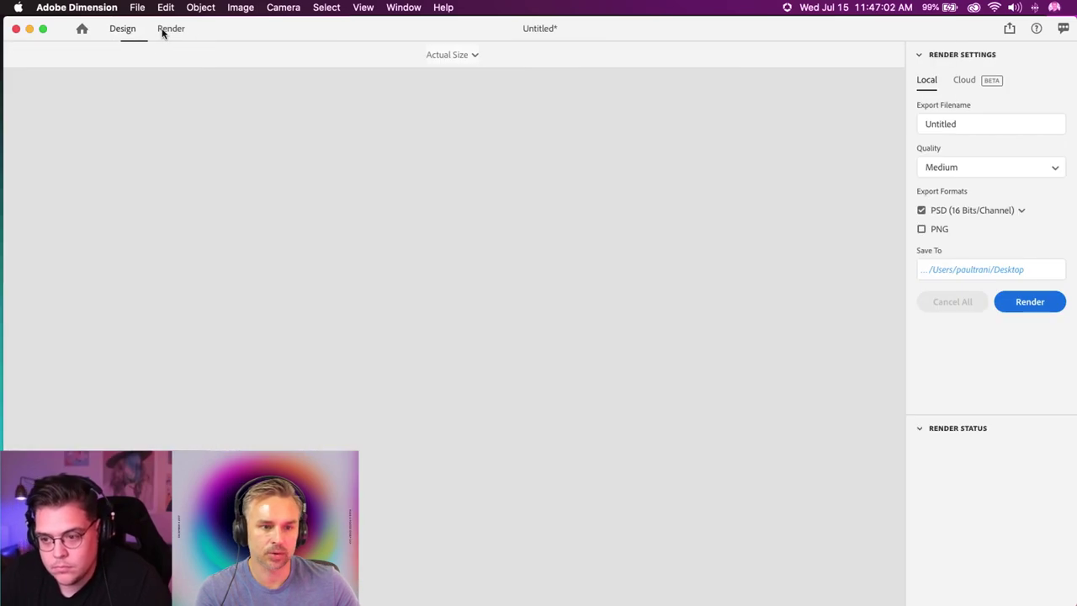
left_click(1025, 303)
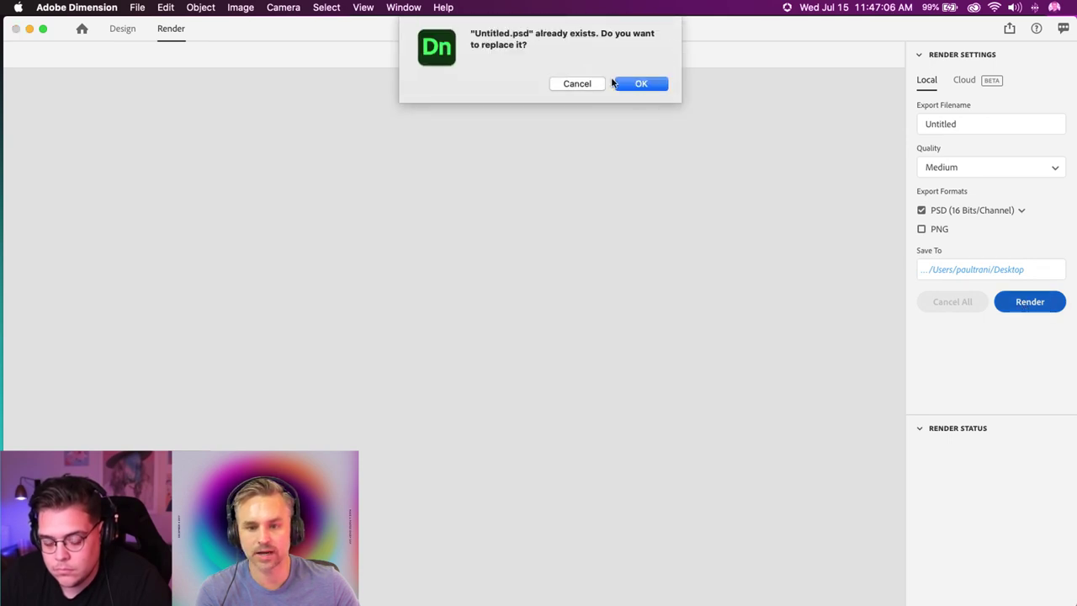
left_click(630, 86)
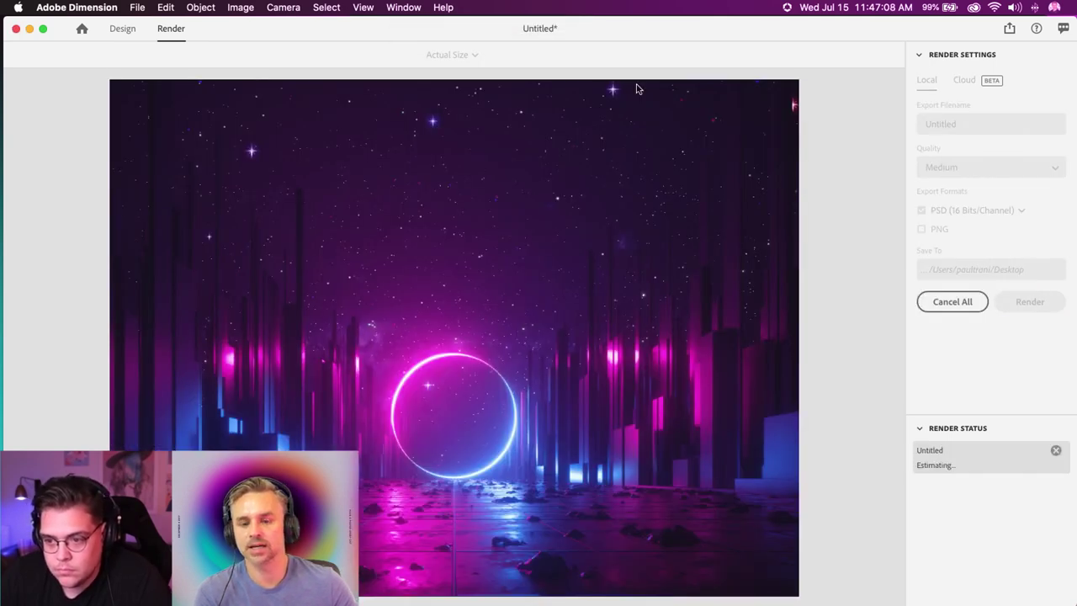
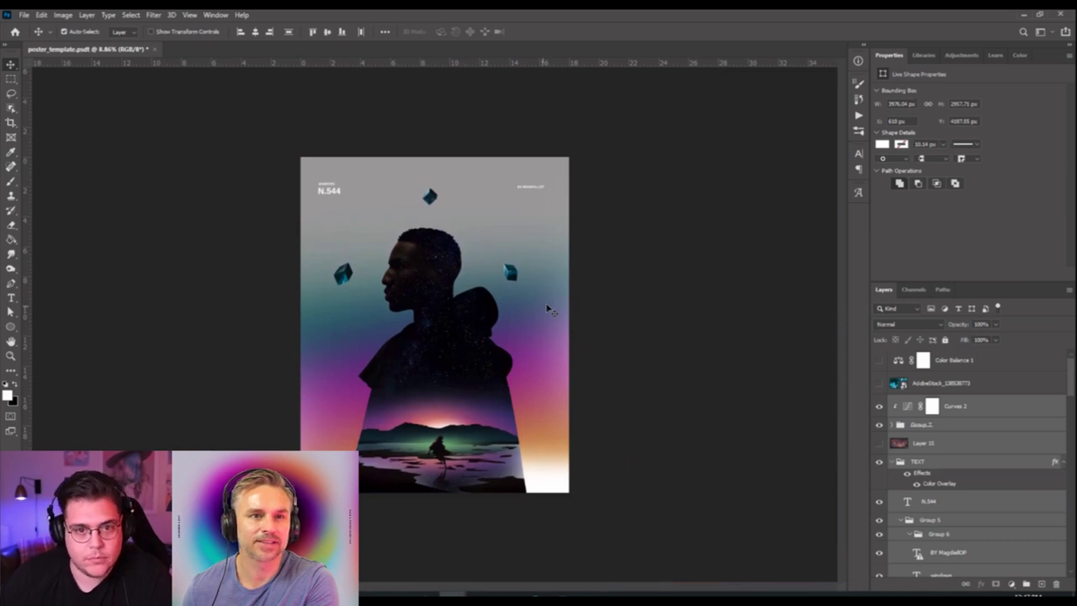
Save the poster and move the SQ C group with the top cube slightly higher above the head.
left_click(602, 292)
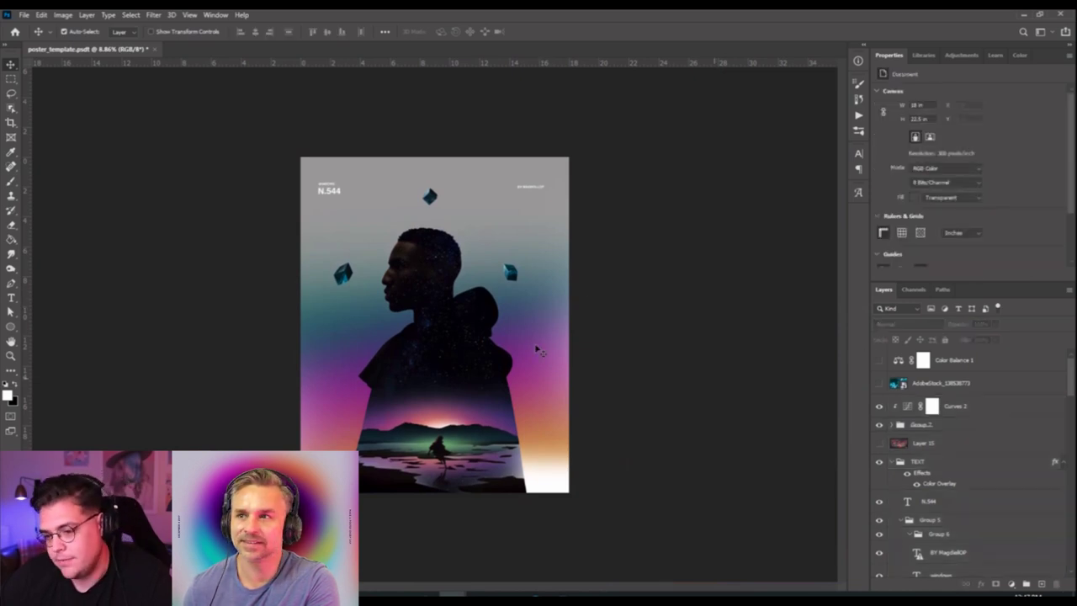
left_click(425, 206)
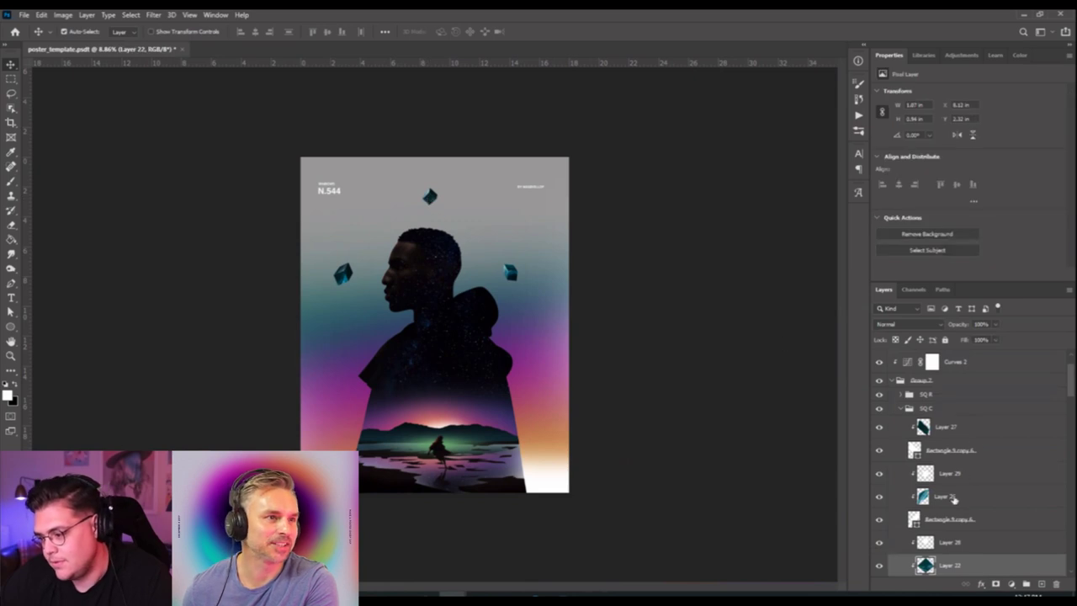
left_click(933, 411)
key("ctrl+s")
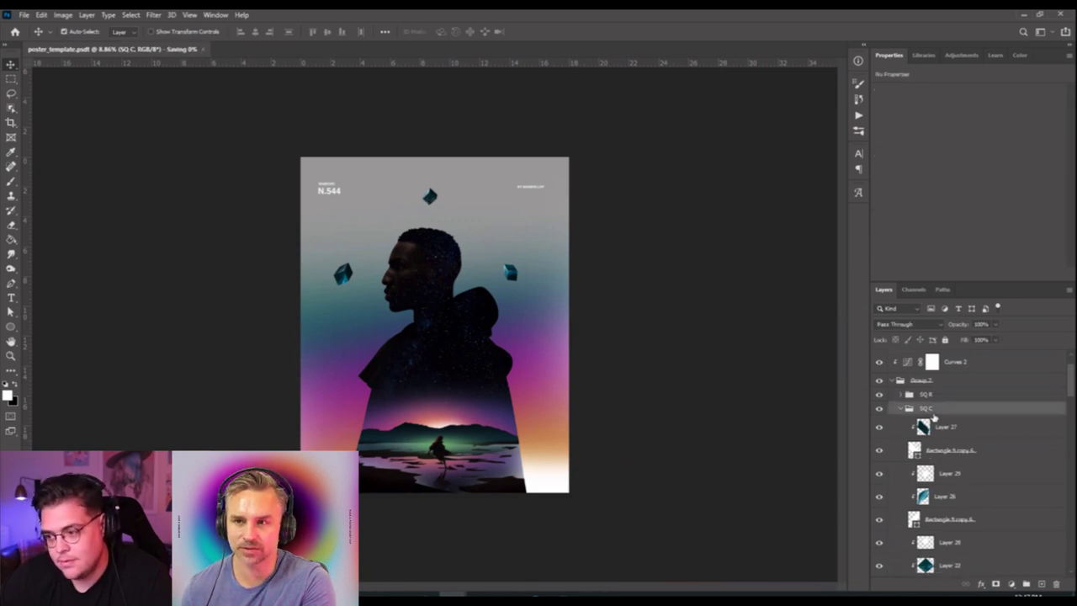
key("ctrl+t")
key("ctrl+plus")
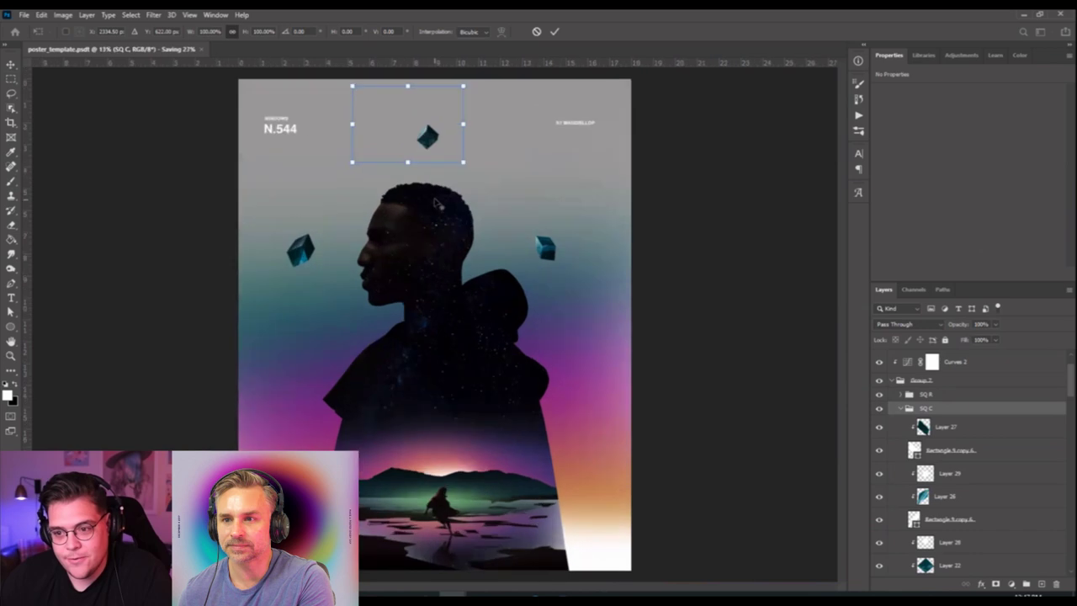
left_click_drag(438, 137, 435, 118)
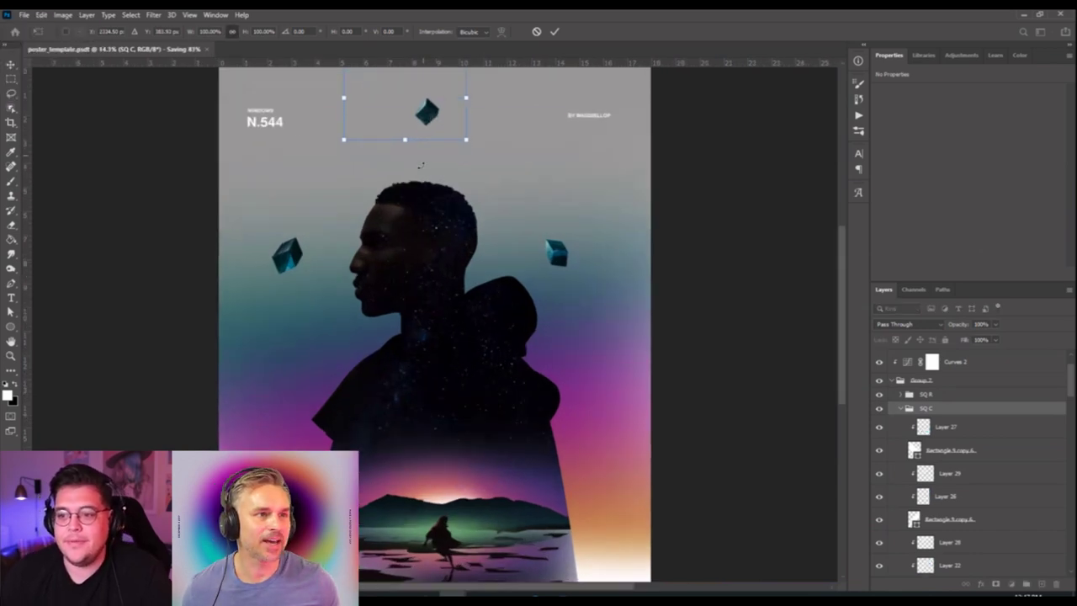
key("Return")
Scale the WINDOWS, N.544 and author credit header texts together to about 111% so they sit closer to the poster's edges.
left_click(257, 122)
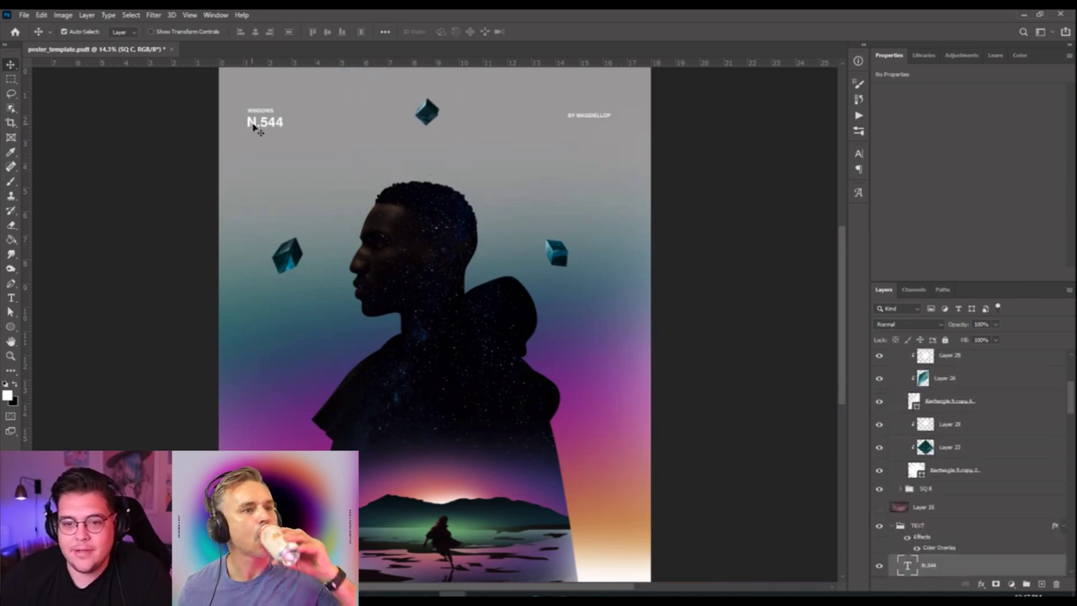
left_click(258, 112, "shift")
left_click(576, 116, "shift")
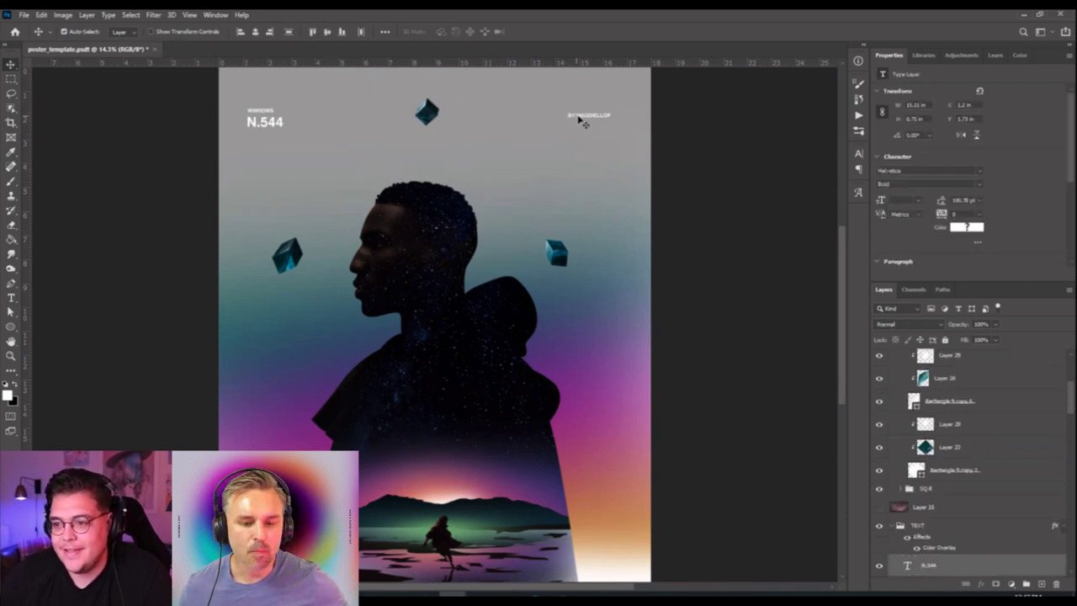
left_click_drag(578, 116, 576, 159)
key("ctrl+t")
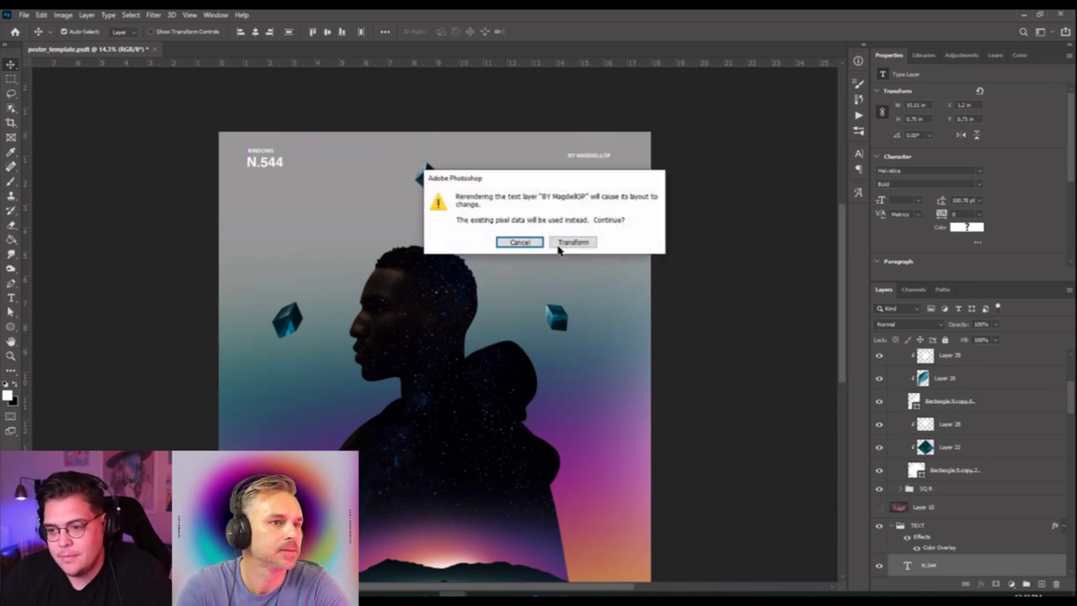
left_click(575, 242)
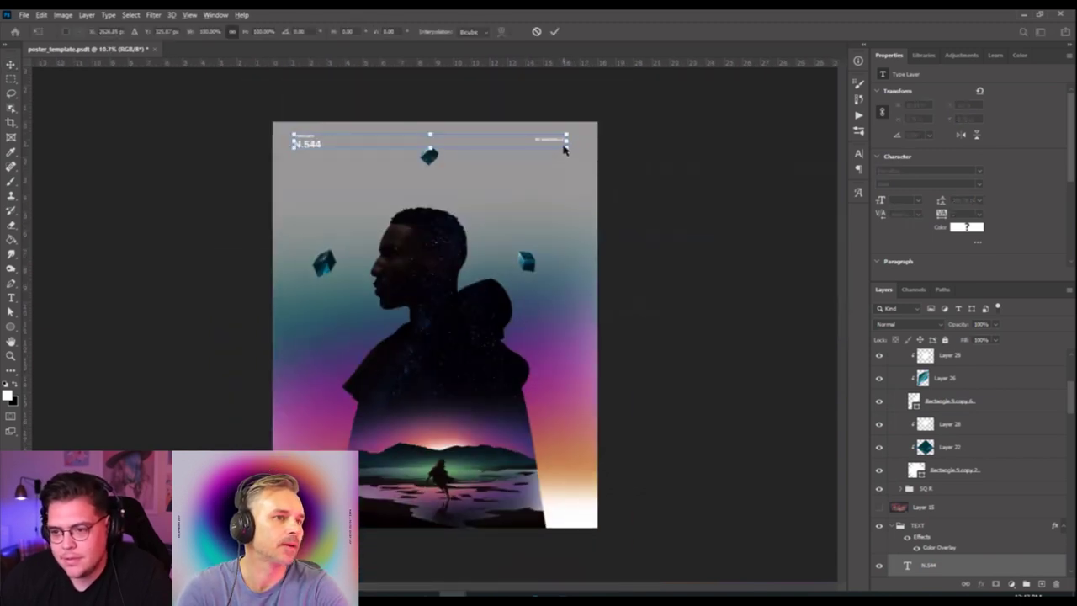
left_click_drag(570, 148, 587, 154)
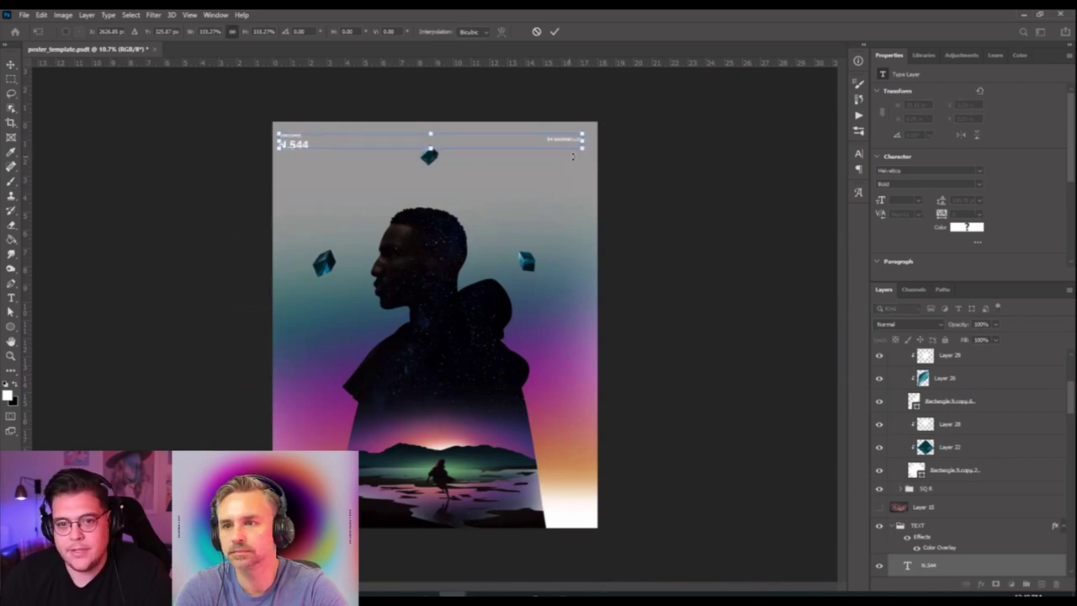
key("Return")
Try to center the header texts horizontally on the whole canvas and undo the alignment.
key("ctrl+a")
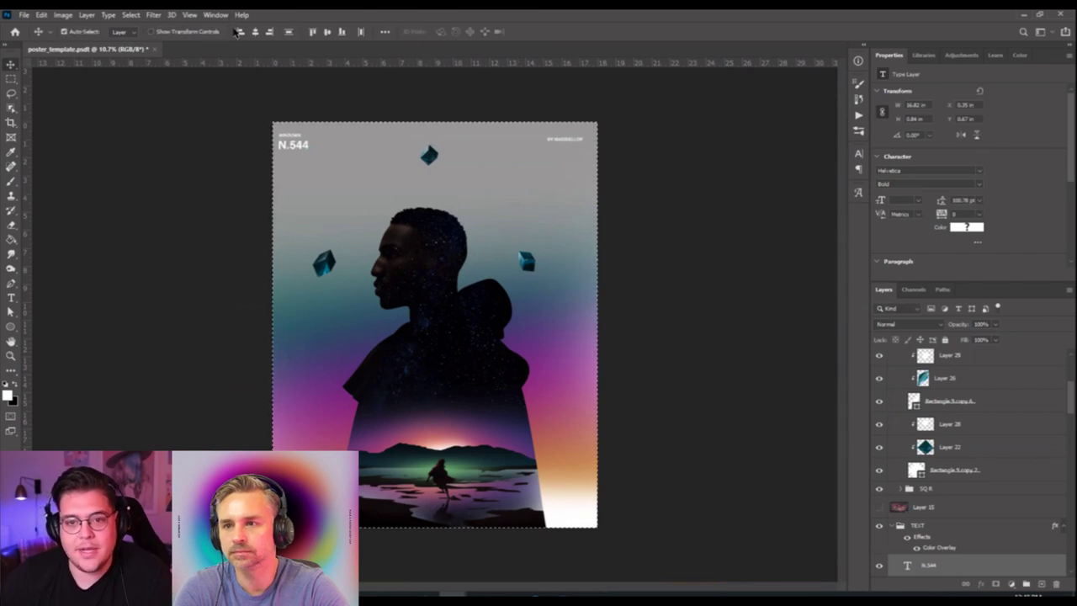
left_click(256, 32)
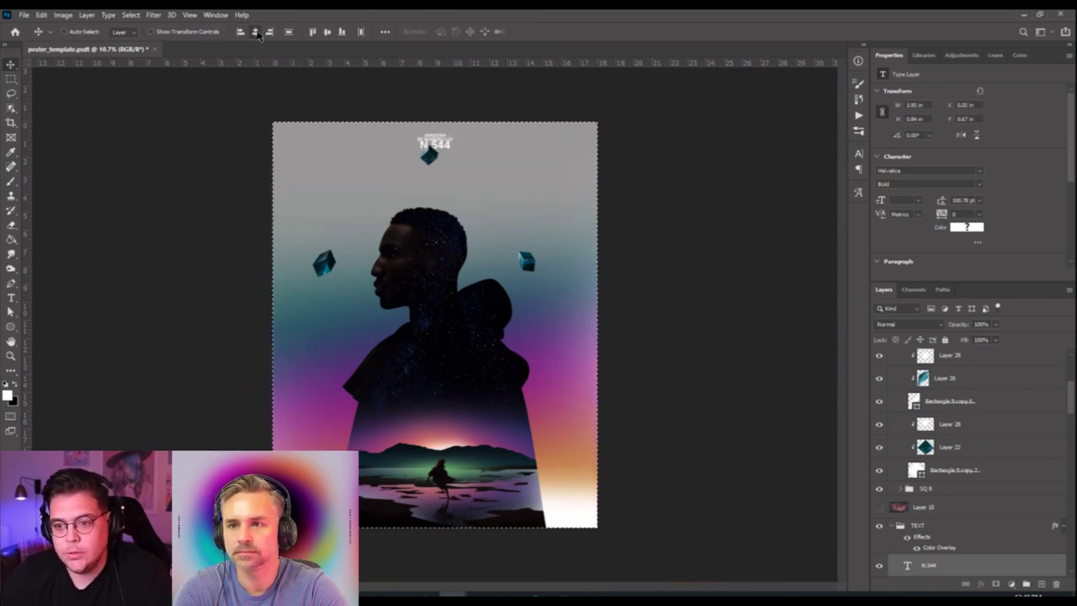
key("ctrl+f")
left_click(266, 125)
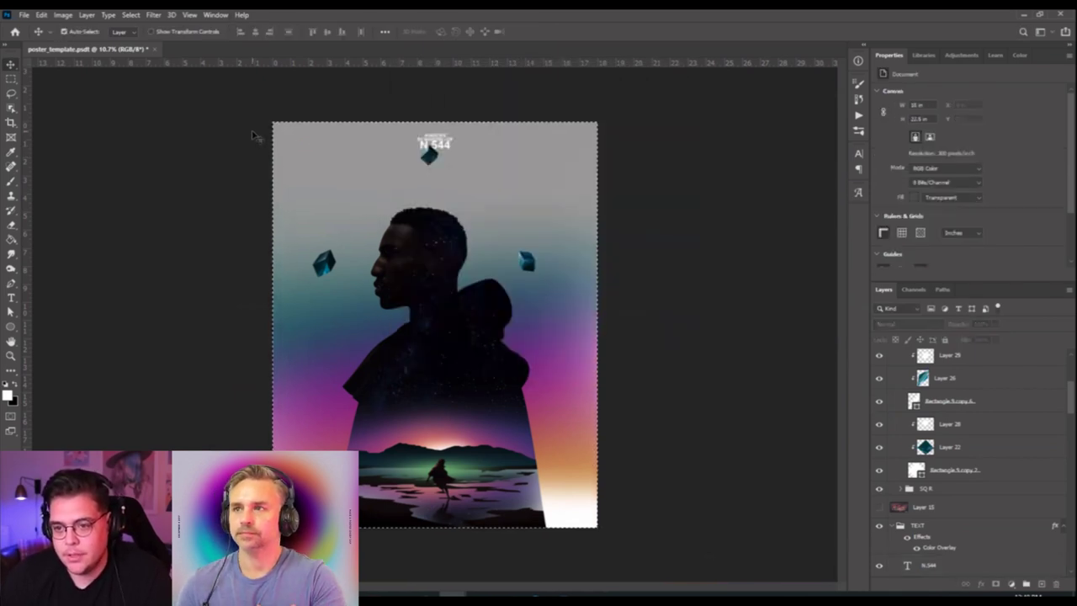
key("ctrl+d")
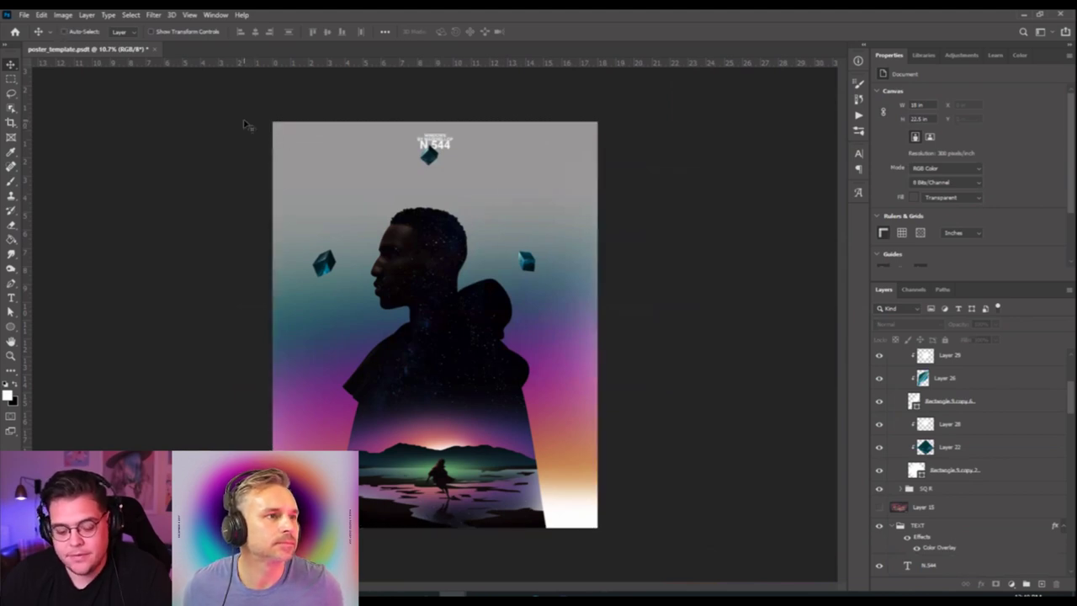
key("ctrl+z")
key("ctrl+z")
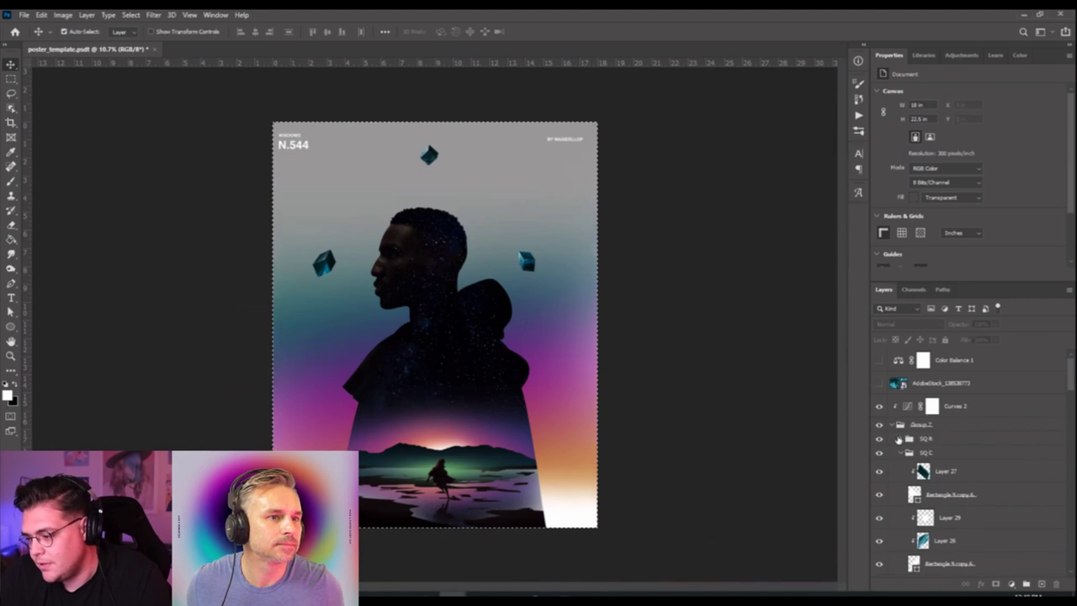
Clear the canvas selection and shift the whole TEXT group slightly upward and to the right.
left_click(894, 425)
left_click(922, 462)
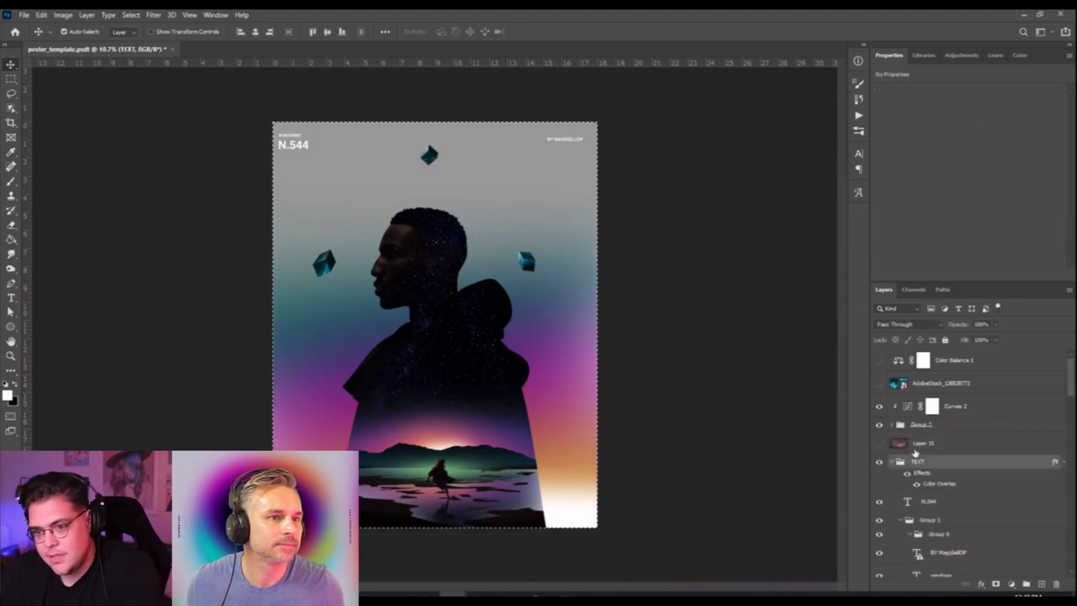
key("ctrl+d")
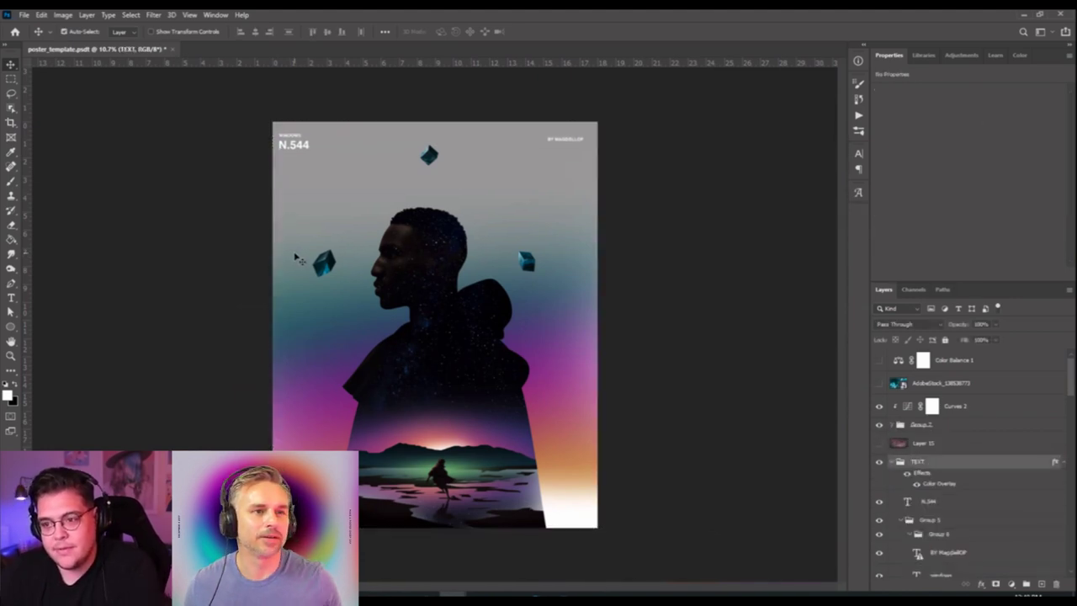
left_click_drag(294, 254, 295, 252)
key("shift+Up")
key("shift+Up")
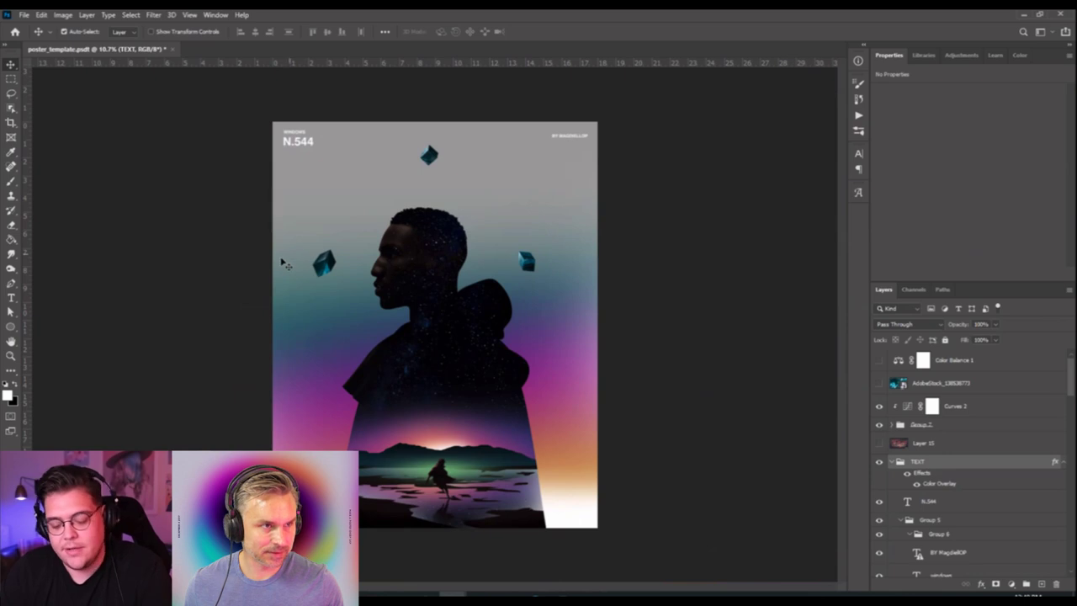
Add a white letter X in Helvetica Bold between the N.544 title and the left cube, scaled up to 63.2 pt.
key("ctrl+plus")
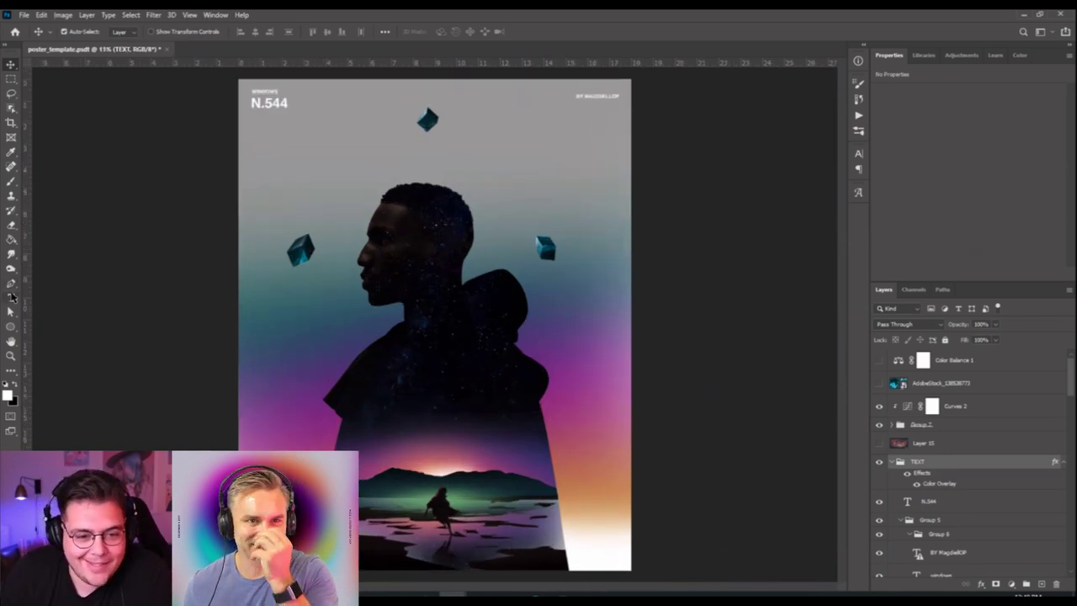
left_click(12, 296)
left_click(310, 172)
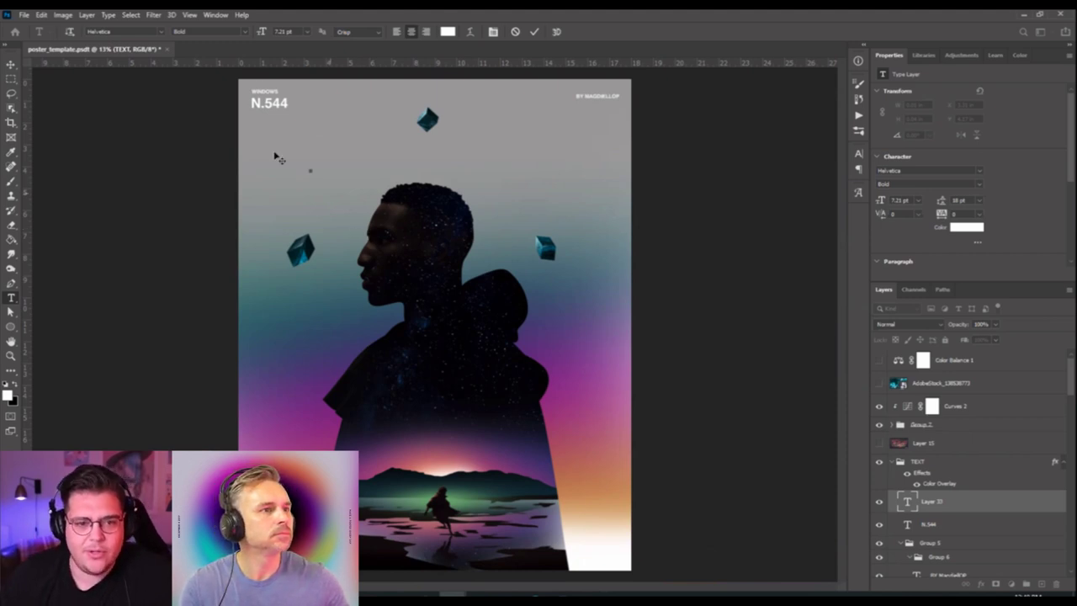
left_click(12, 64)
key("ctrl+t")
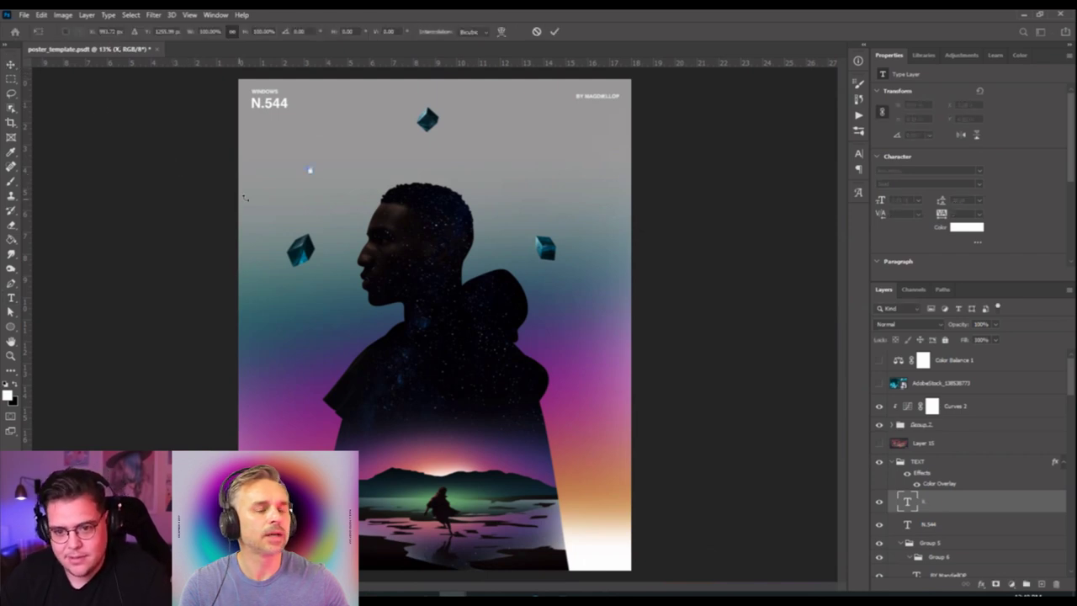
left_click_drag(313, 173, 330, 192)
key("Return")
Set the font of the letter X to Gotham Bold.
double_click(316, 177)
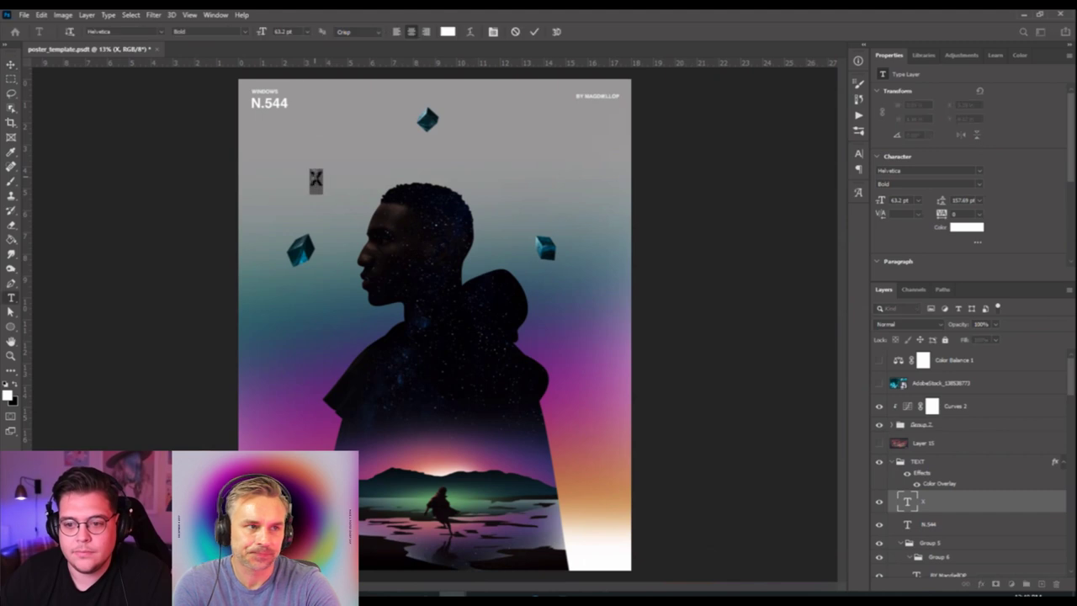
left_click(151, 32)
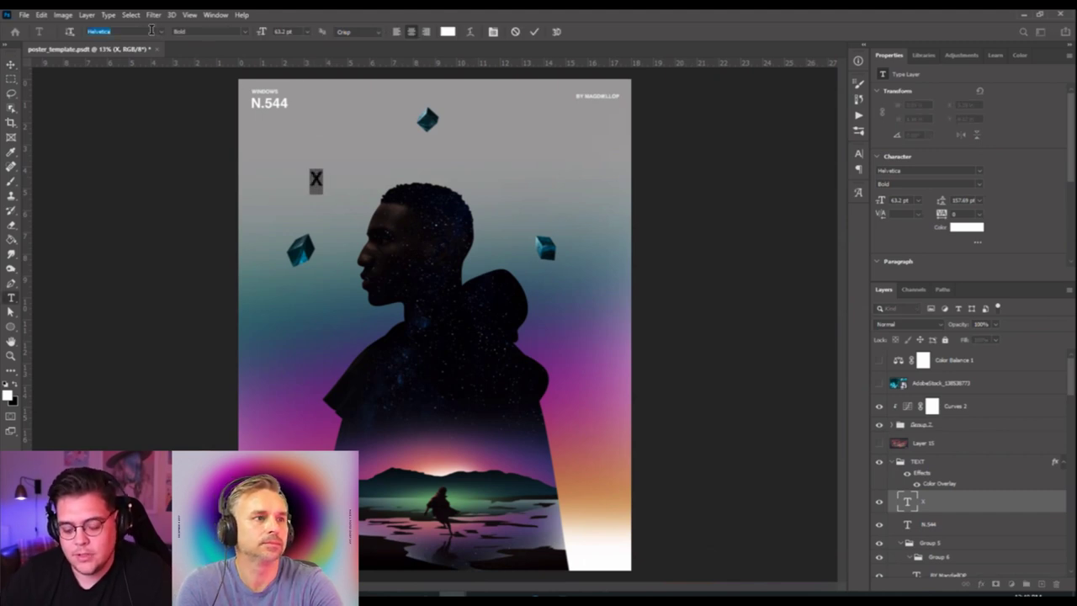
type("gpt")
key("BackSpace")
key("BackSpace")
type("otham")
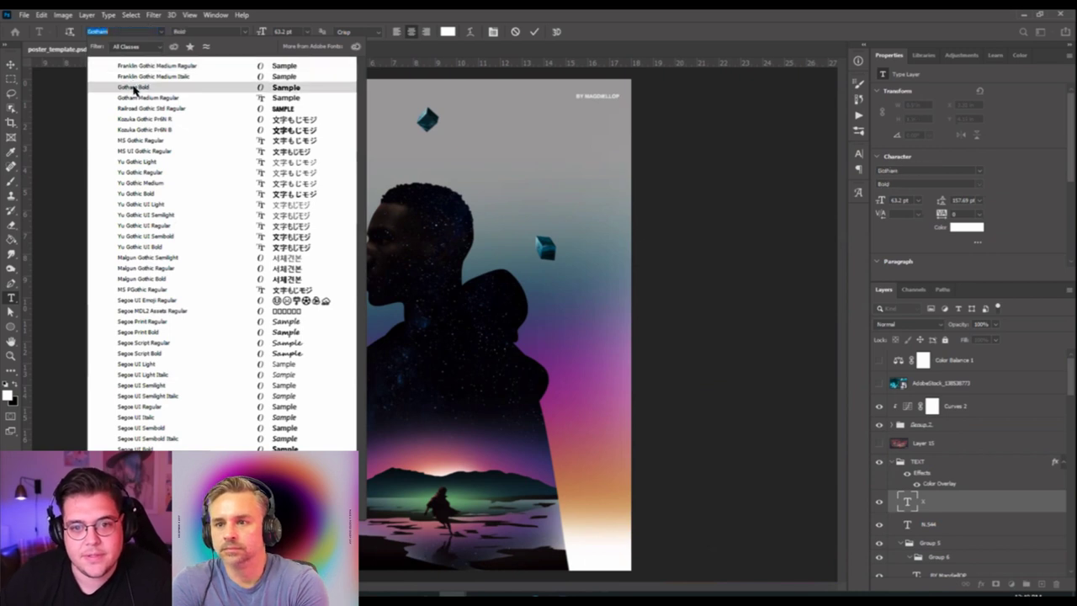
left_click(141, 89)
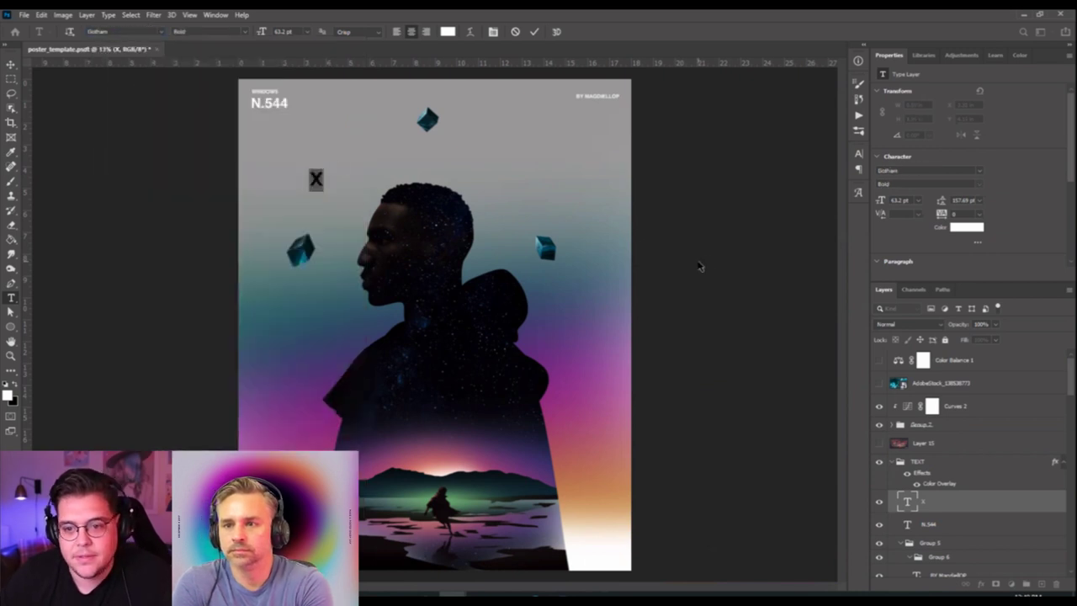
Search the fonts for "goth", preview Franklin Gothic Medium on the letter X and cancel the choice.
left_click(979, 171)
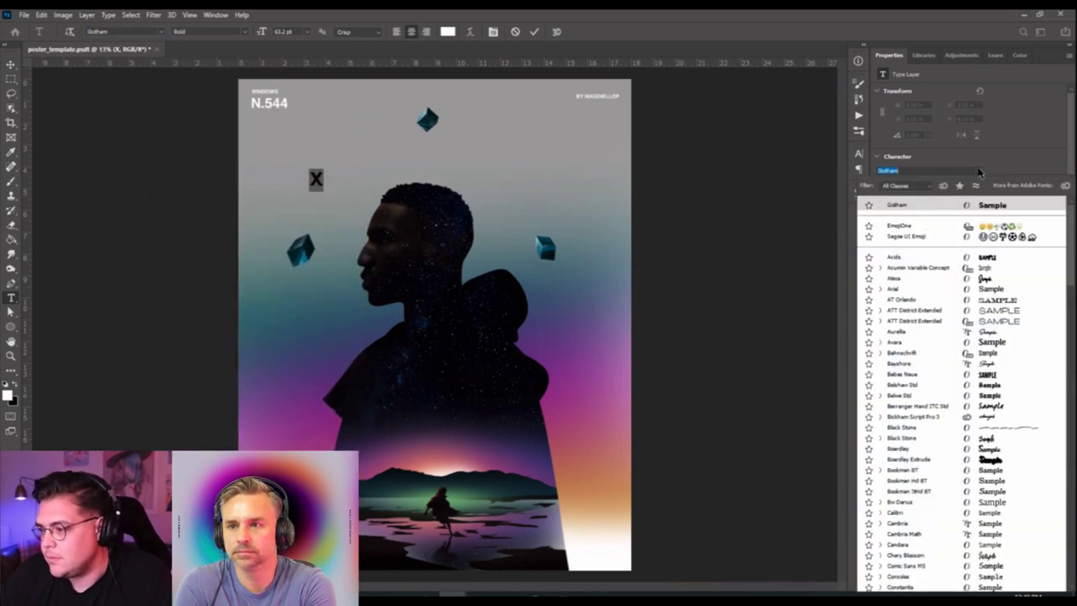
left_click(963, 171)
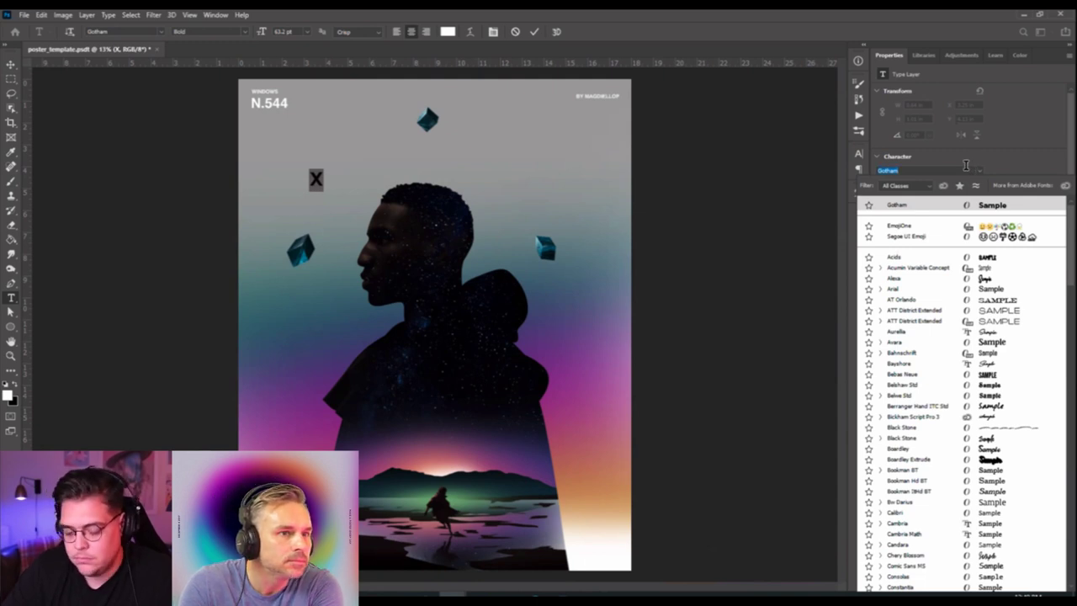
type("got")
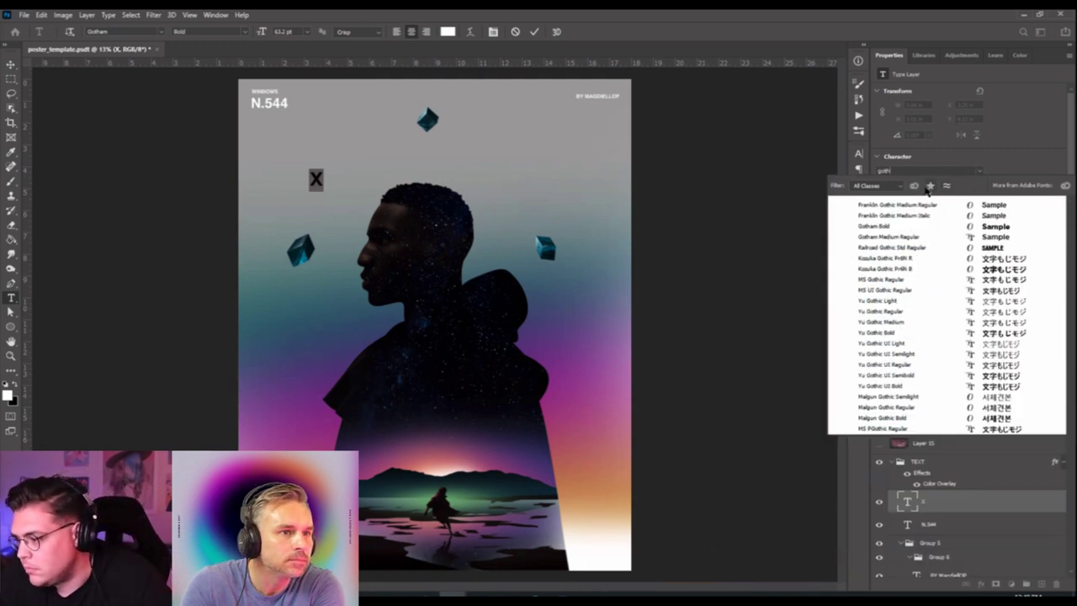
key("Down")
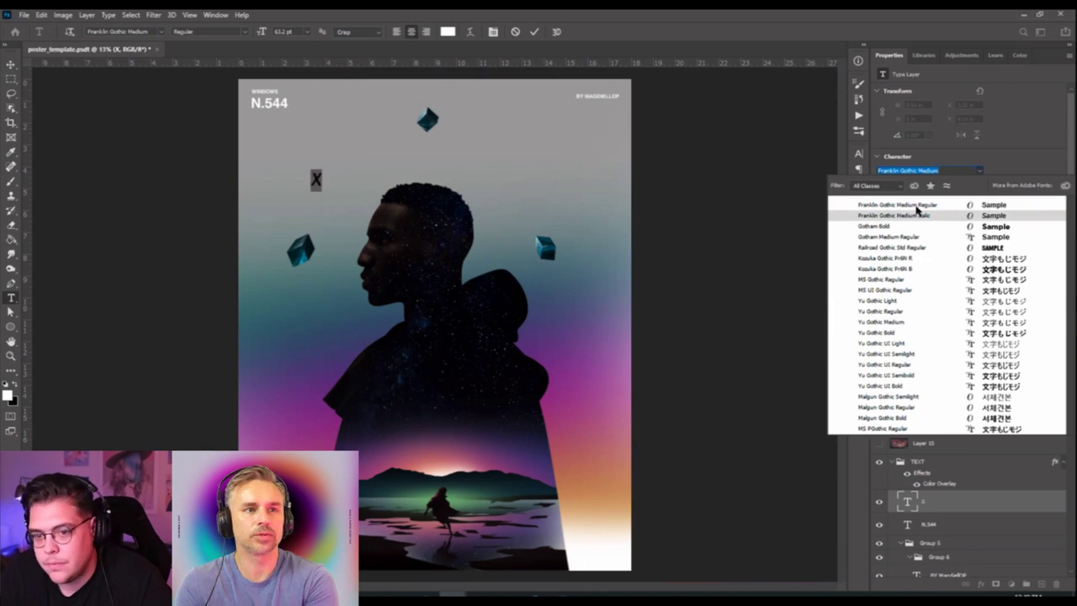
key("Escape")
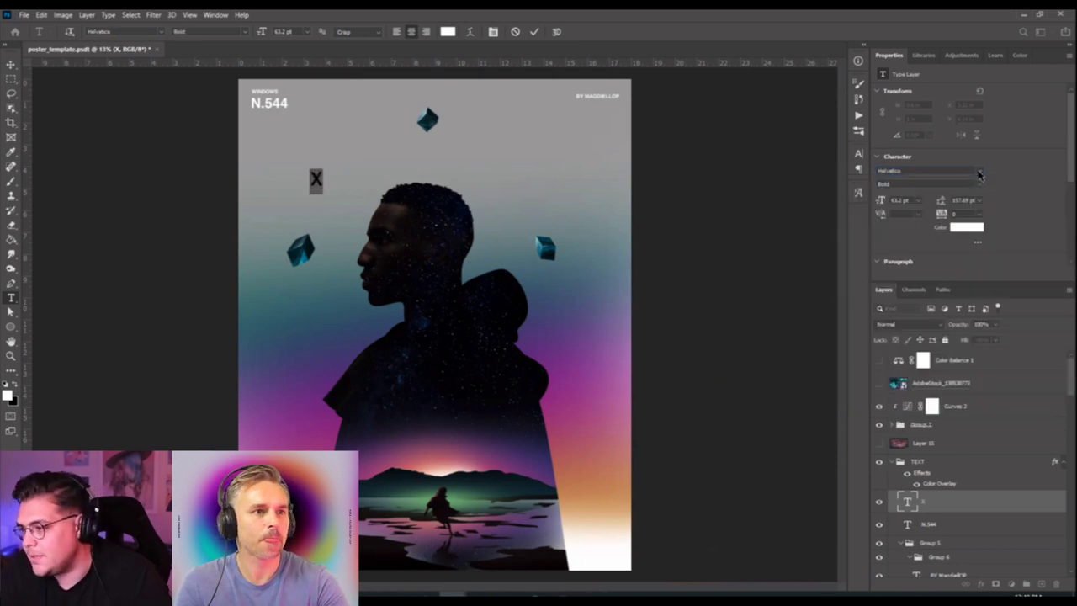
Browse the installed fonts and set the letter X to Minion Variable Concept.
left_click(978, 170)
scroll(944, 378, "down", 4)
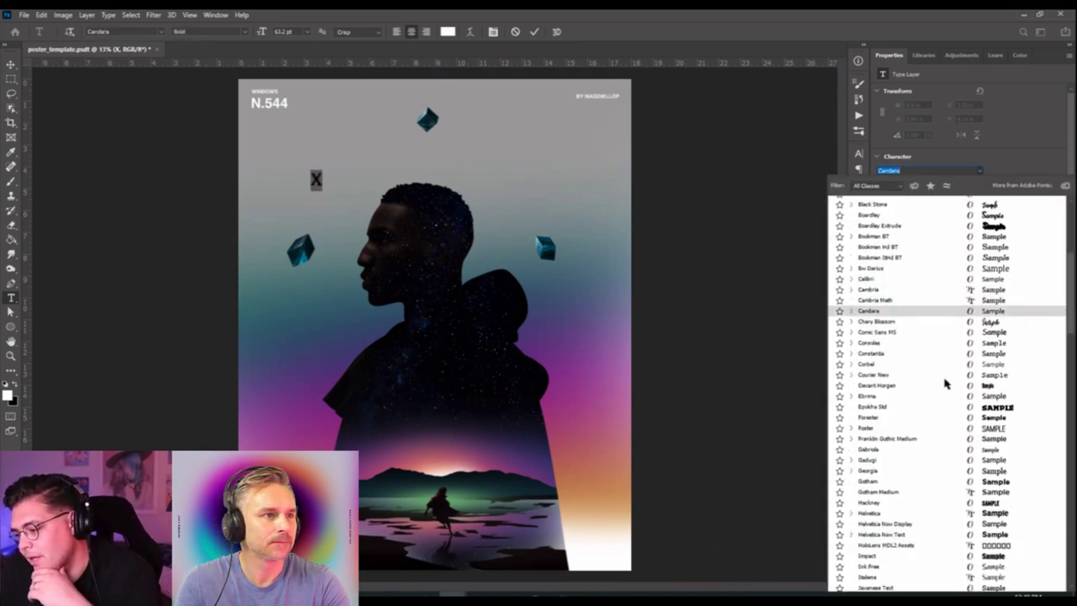
scroll(944, 381, "down", 1)
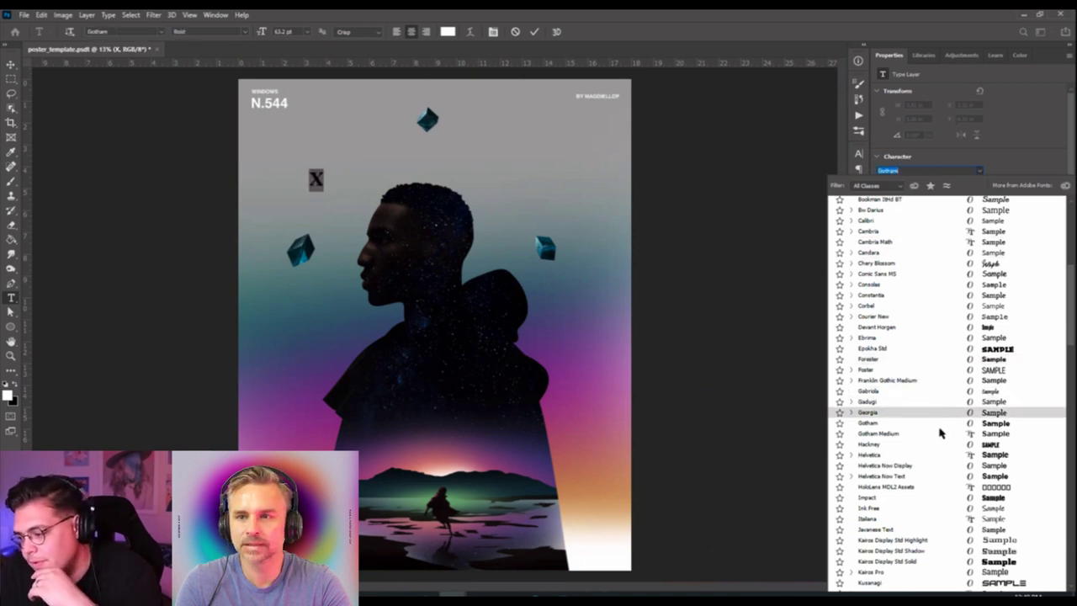
scroll(940, 430, "down", 4)
scroll(941, 429, "down", 2)
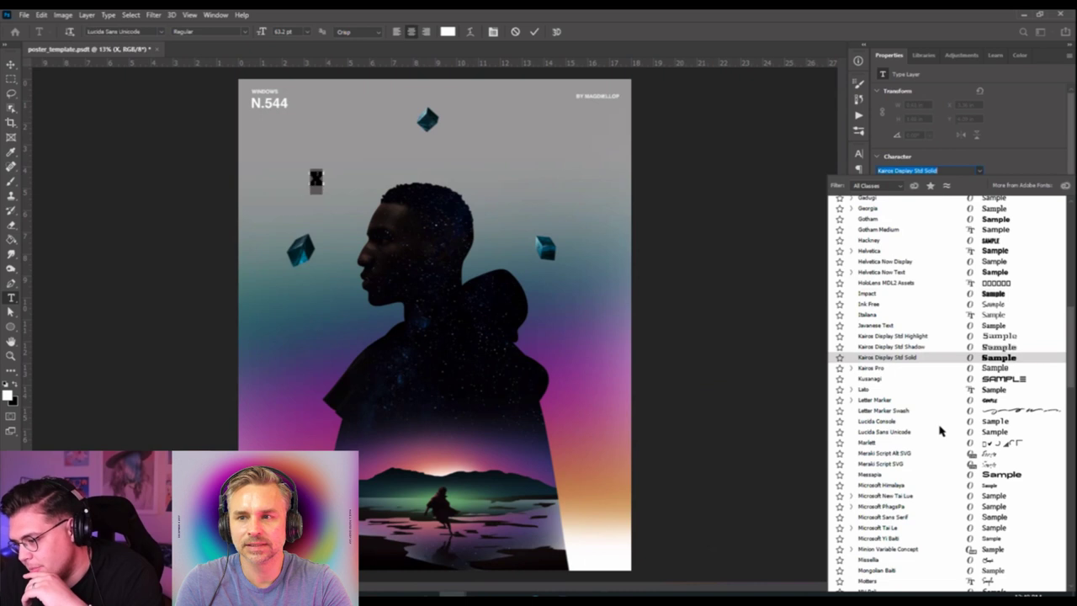
scroll(932, 392, "down", 2)
scroll(932, 398, "down", 3)
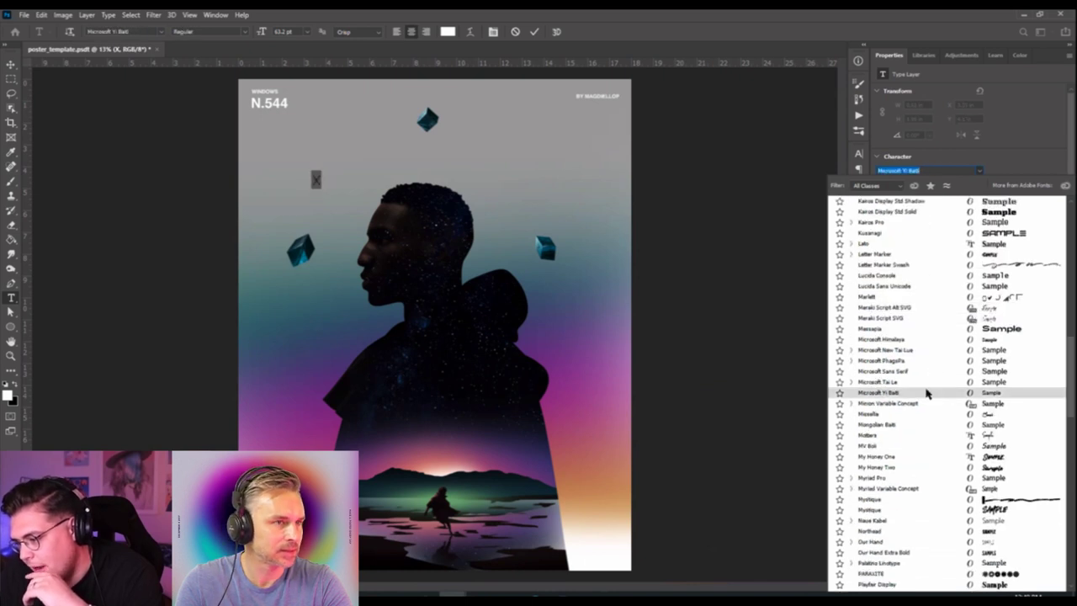
left_click(922, 406)
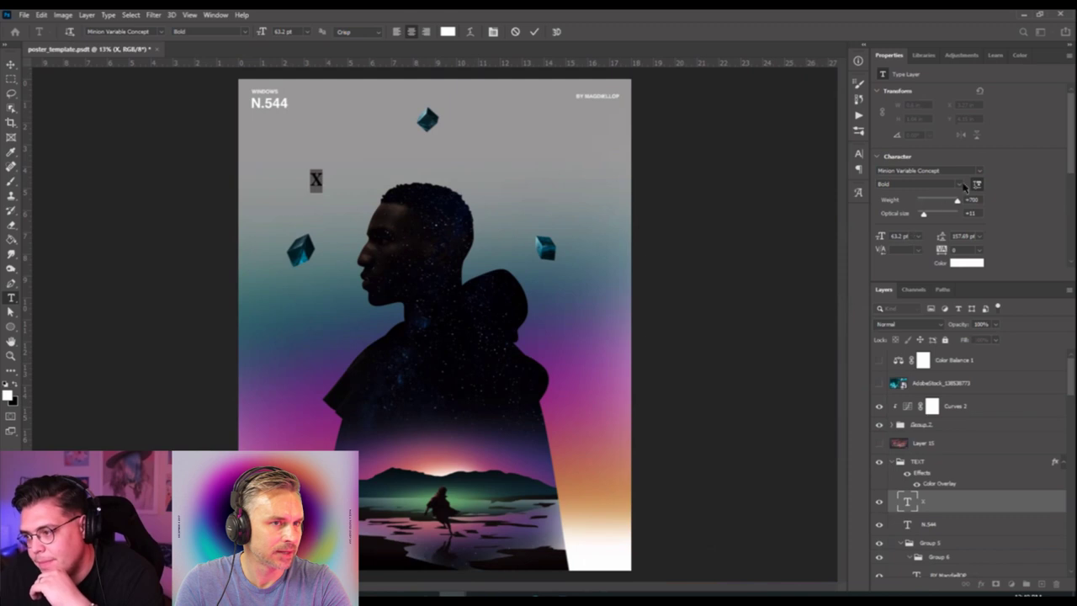
Set the letter X to the Medium style at 36 pt and commit the text.
left_click(964, 187)
left_click(940, 205)
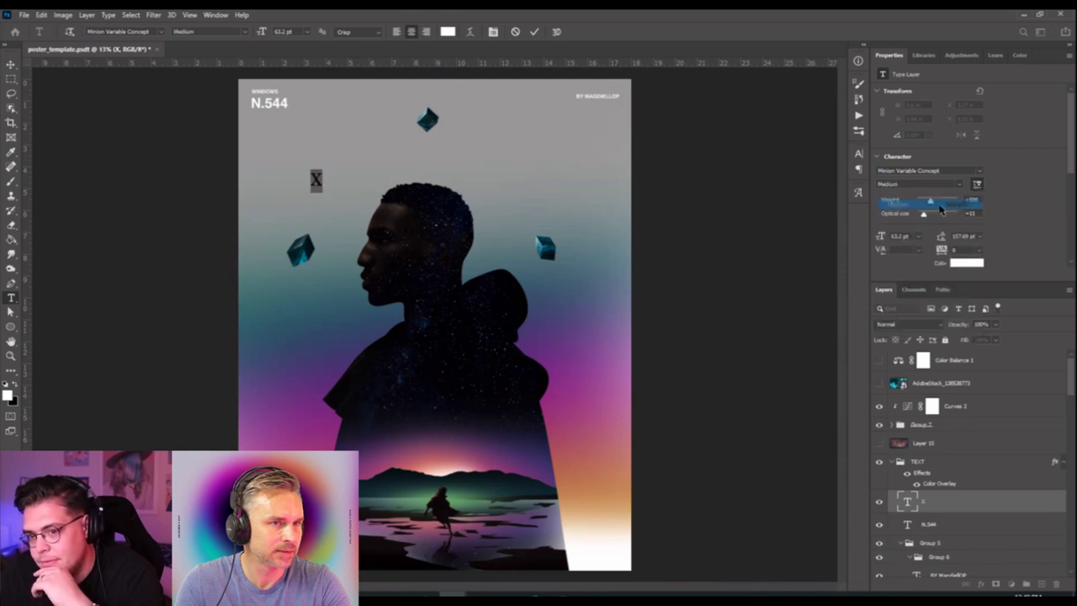
left_click(917, 237)
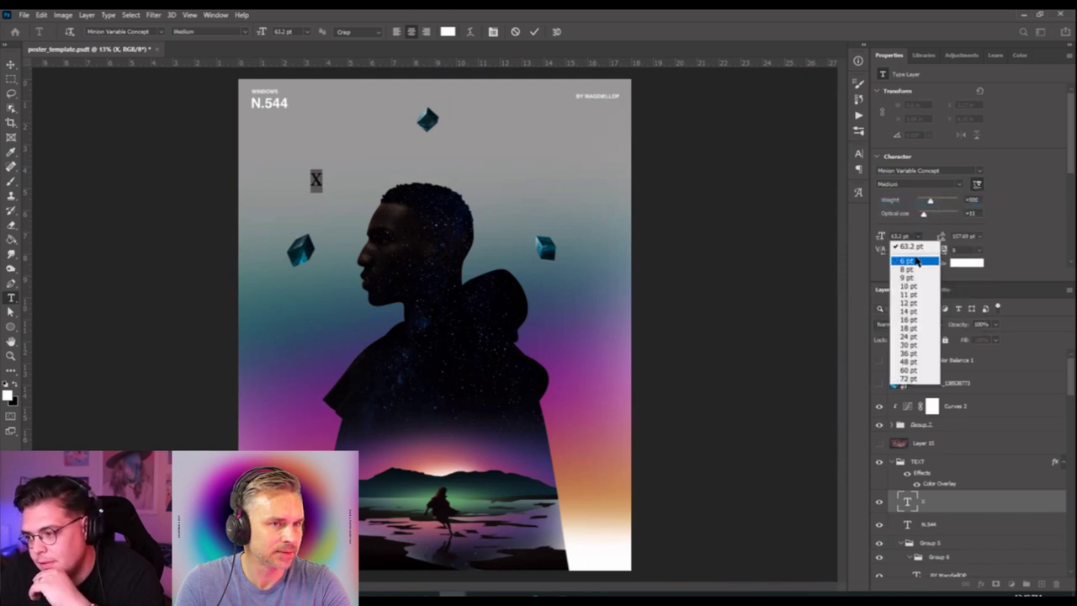
left_click(917, 354)
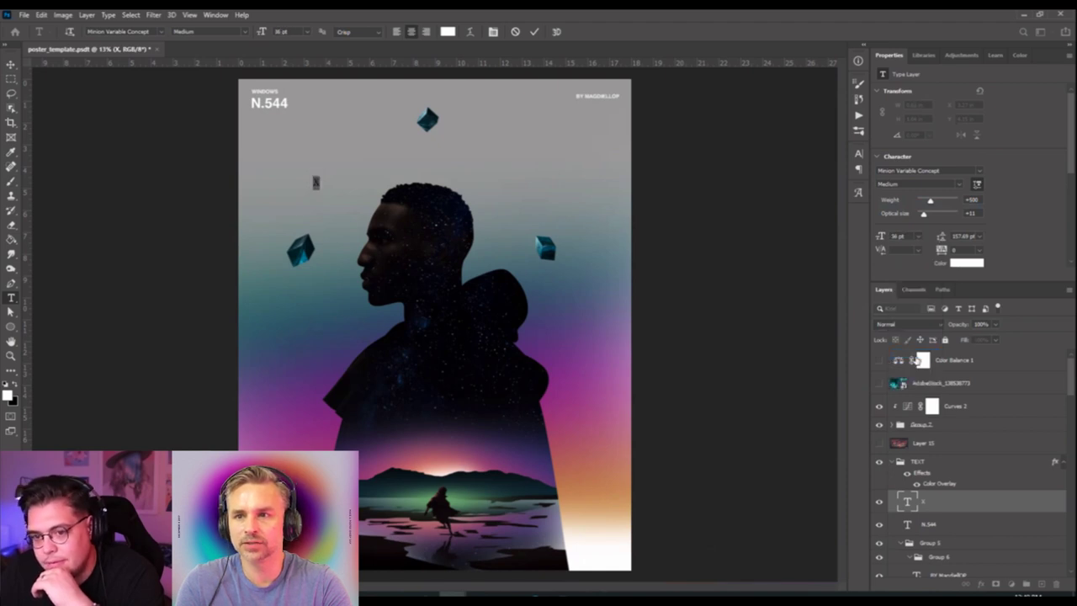
left_click(11, 64)
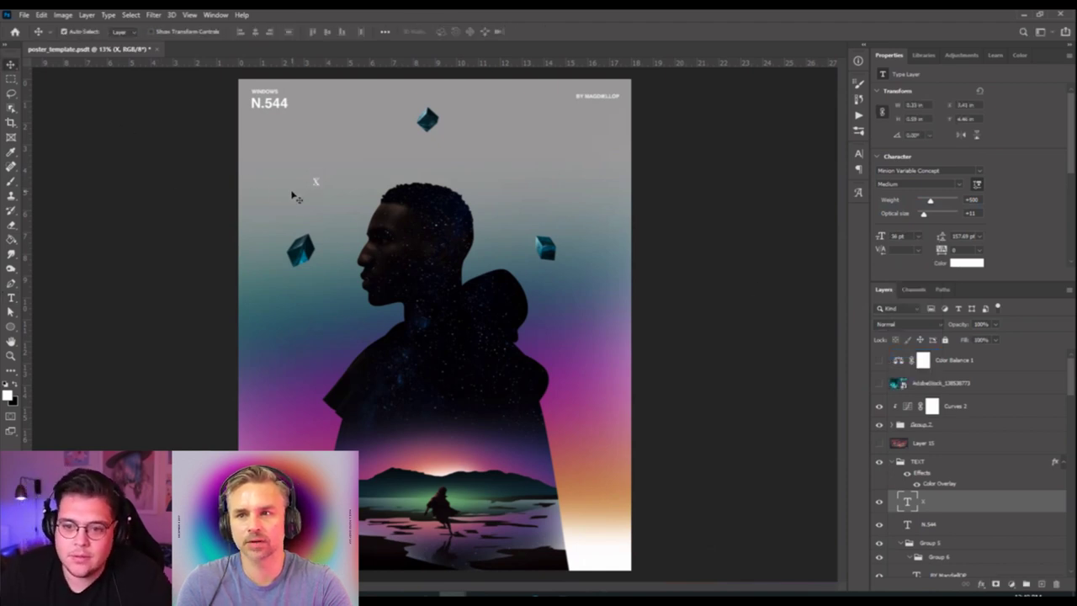
Move the letter X slightly higher on the poster.
key("ctrl+t")
scroll(316, 185, "up", 4)
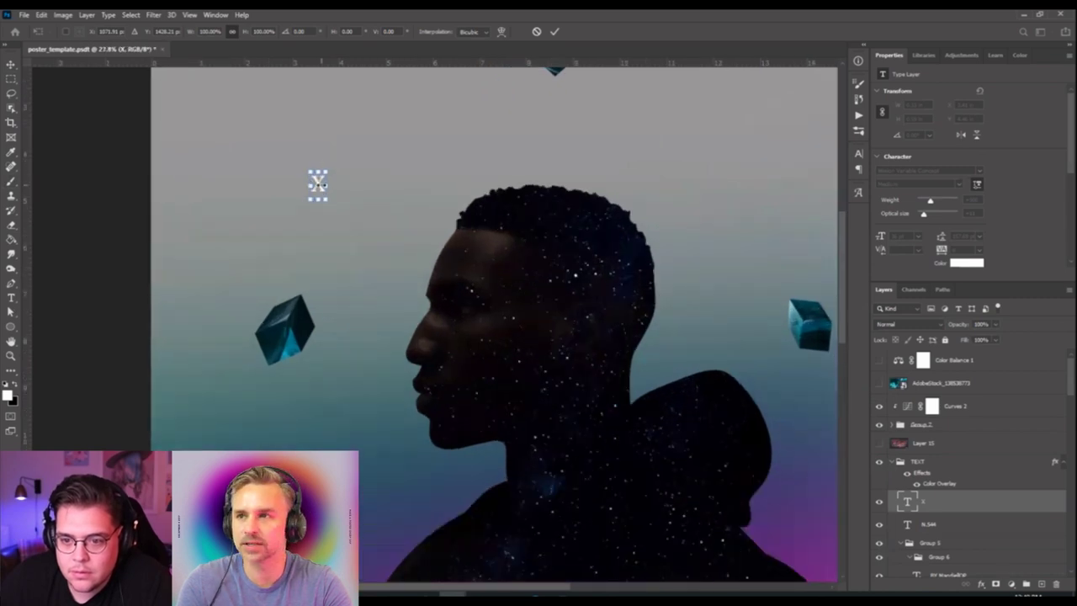
left_click_drag(323, 187, 318, 164)
key("ctrl+z")
key("Return")
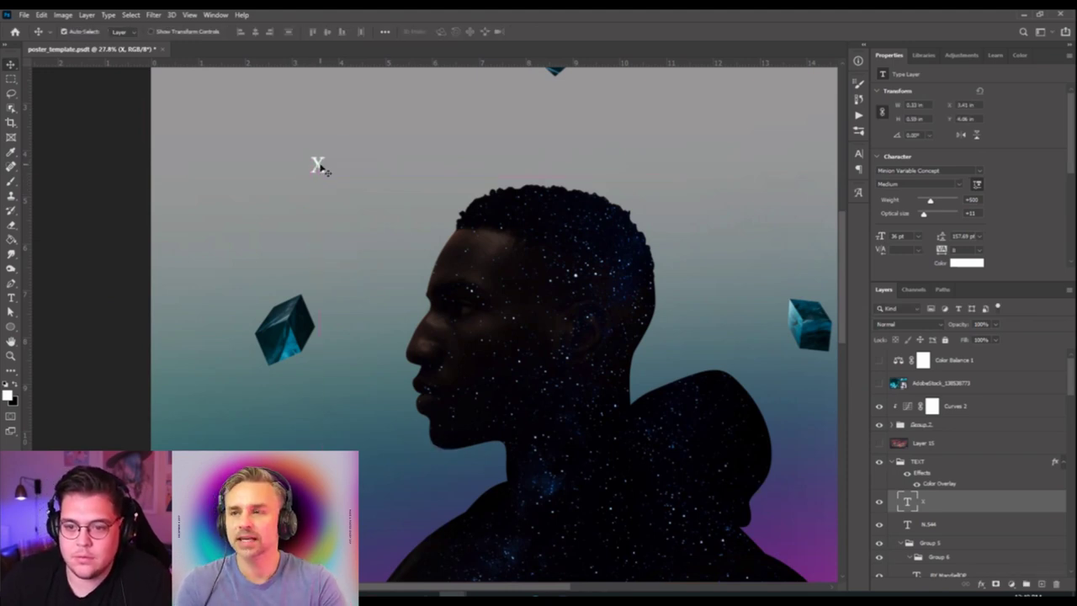
Extend the text X to read XI.
double_click(317, 164)
type("I")
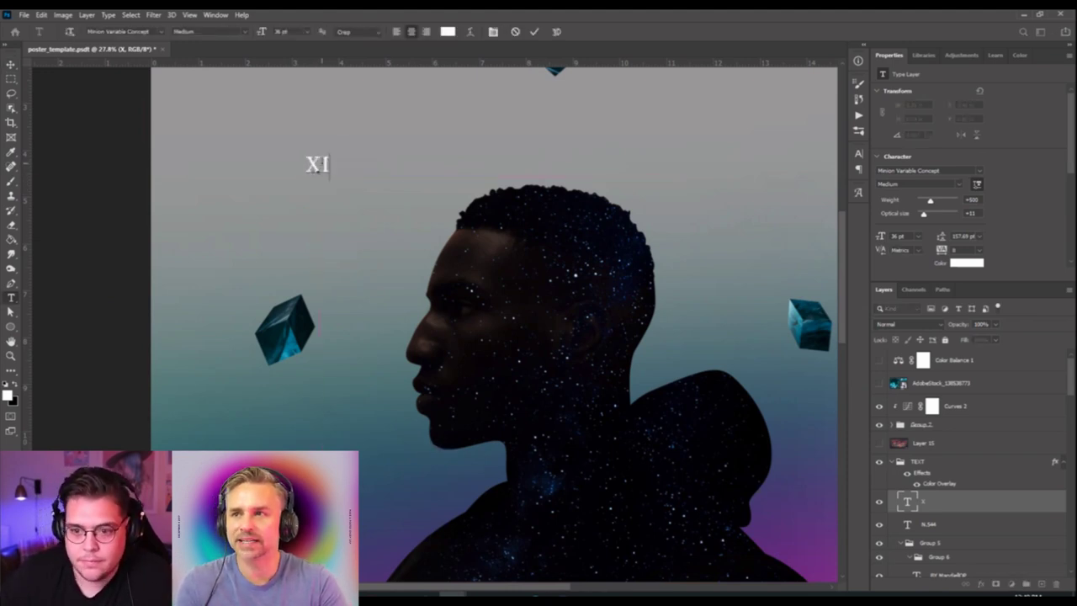
left_click(11, 64)
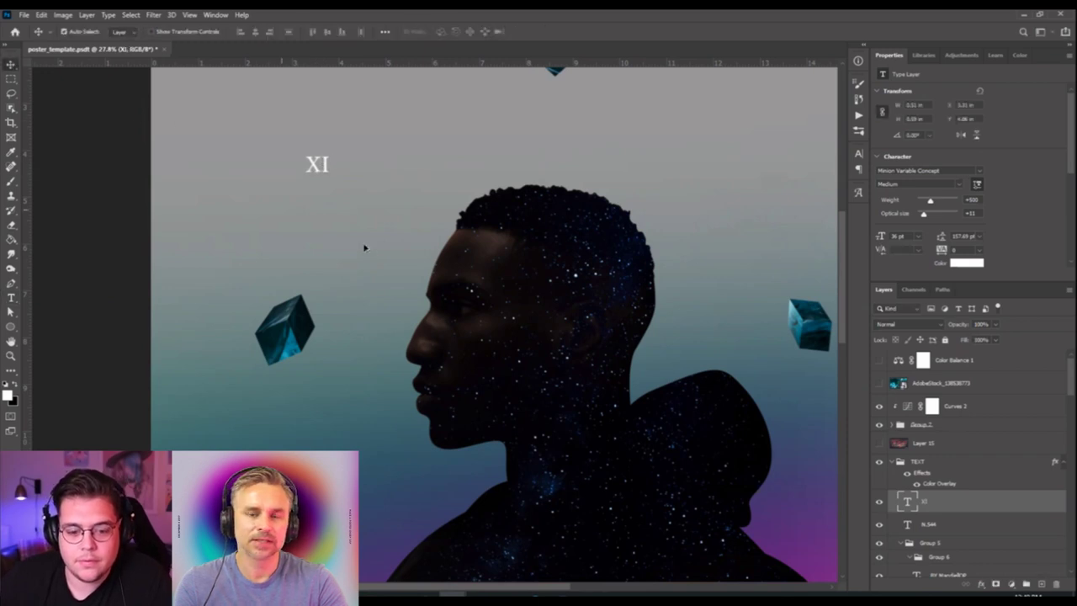
Duplicate the XI text to the other side of the head at the same height.
key("ctrl+0")
key("ctrl+t")
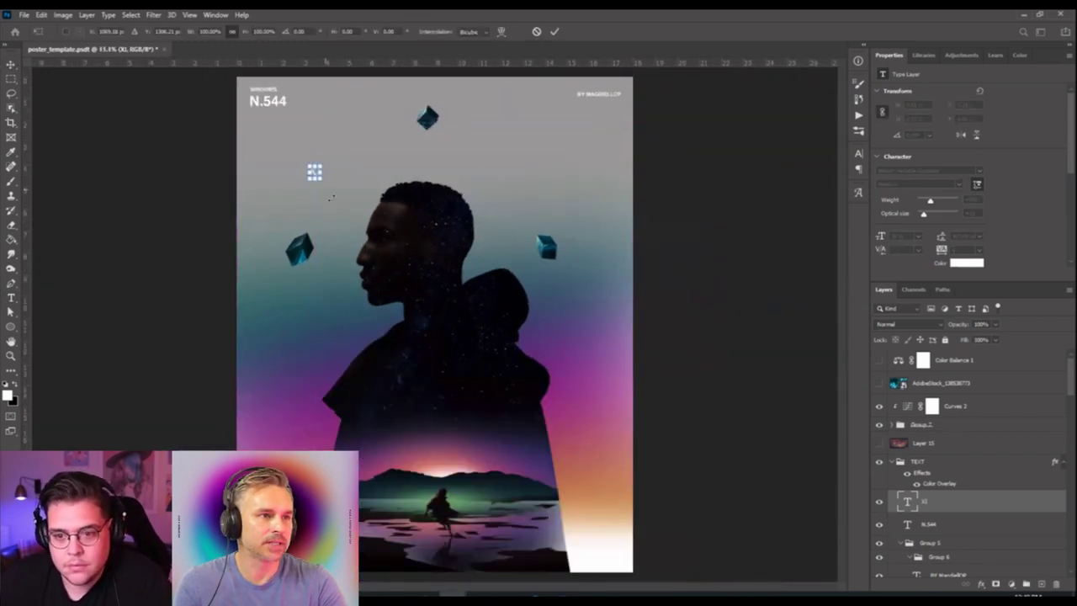
key("Return")
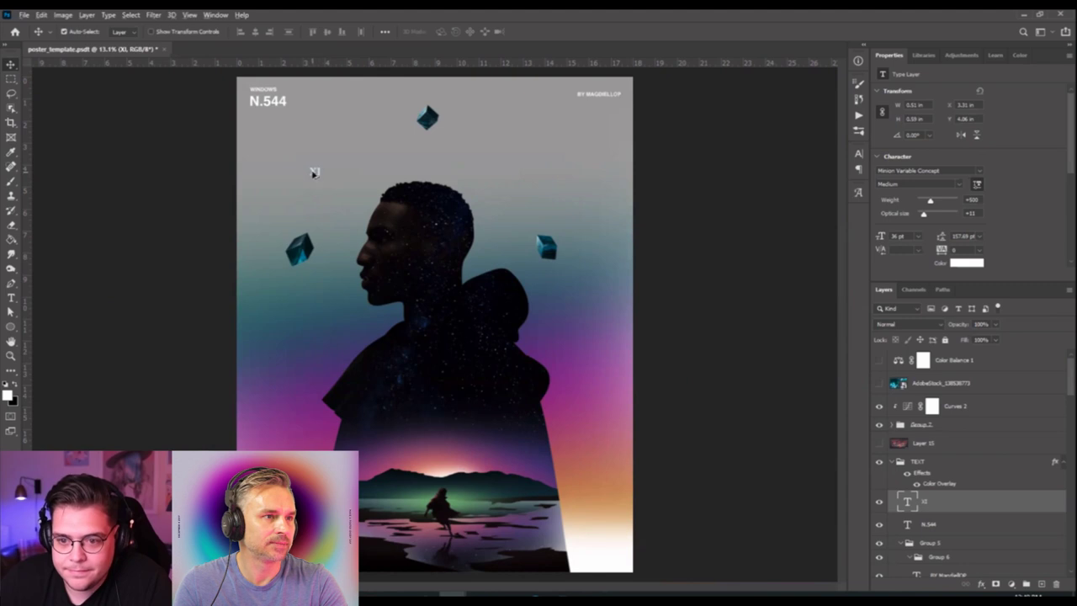
left_click_drag(313, 172, 505, 172)
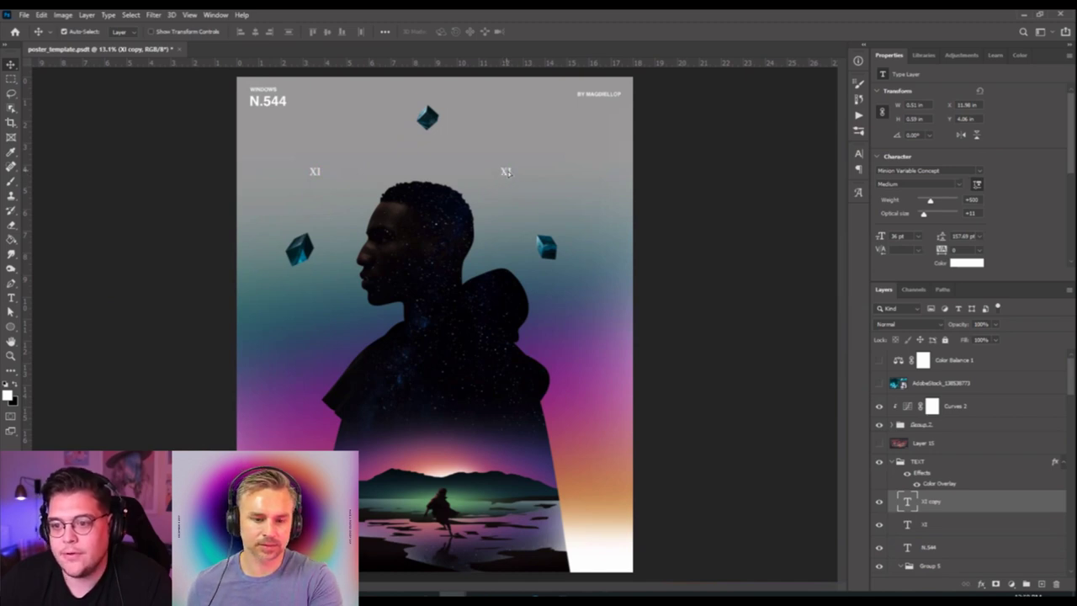
left_click_drag(505, 172, 523, 171)
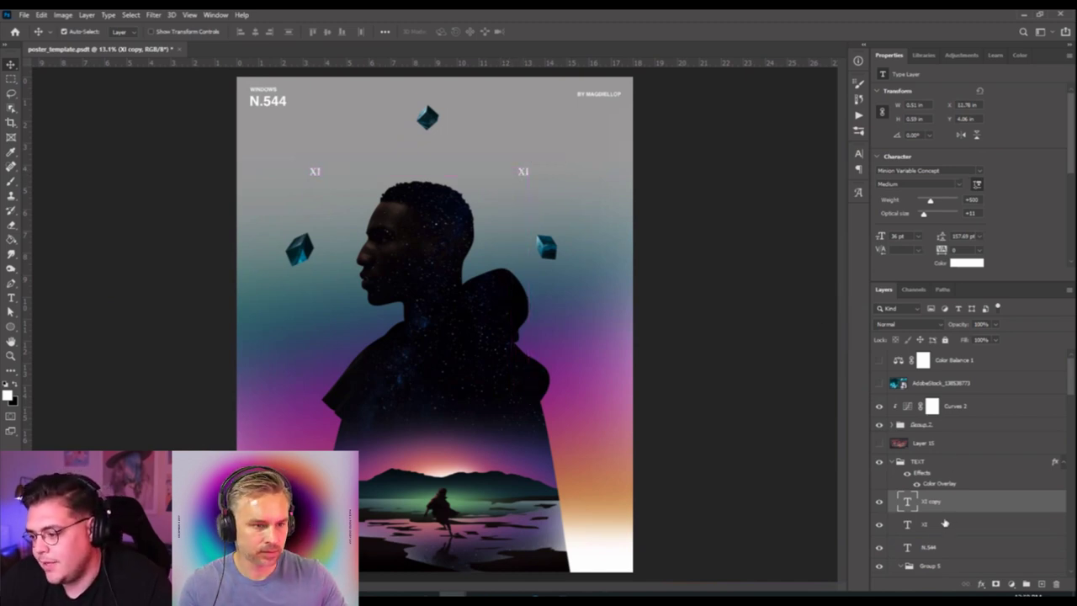
Group both XI text layers at the top of the layer stack and centre the group horizontally on the canvas.
left_click(948, 524, "shift")
key("ctrl+shift+bracketright")
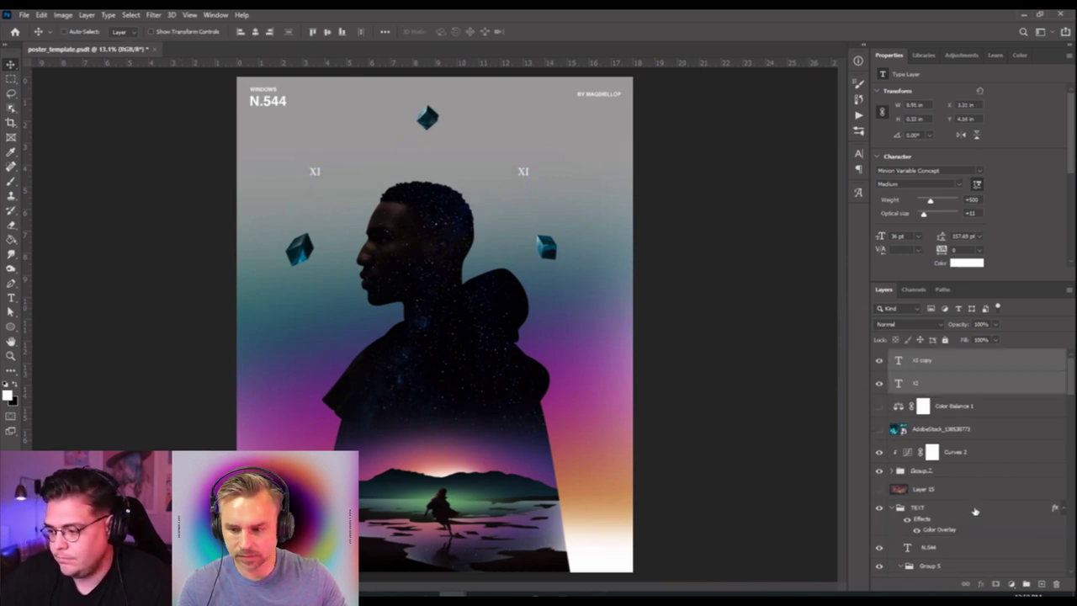
key("ctrl+g")
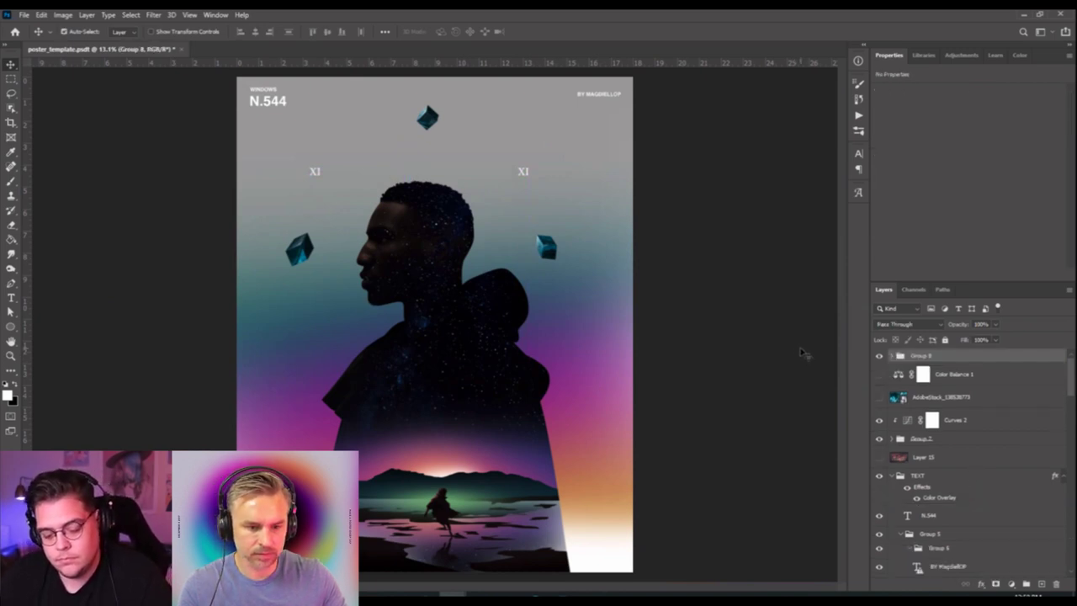
left_click(254, 33)
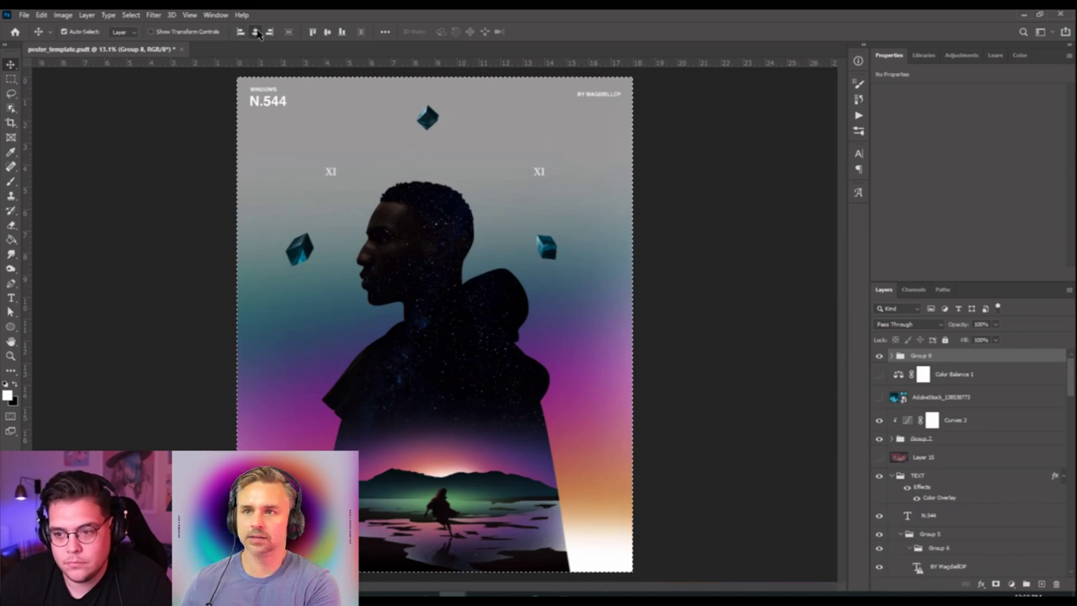
key("ctrl+d")
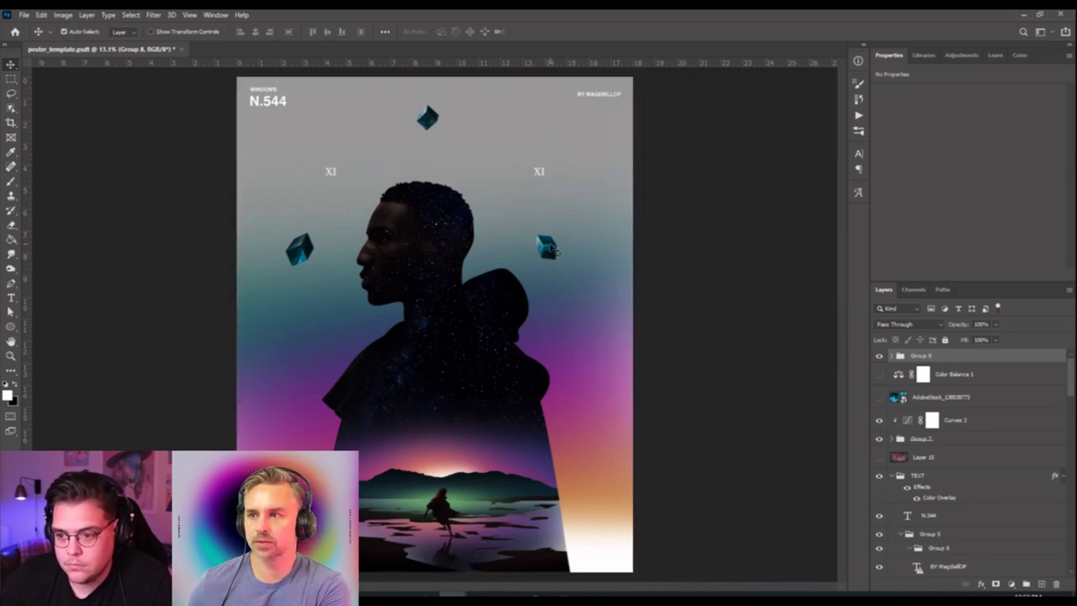
Select the right cube's group SQ R and collapse it in the layer stack.
left_click(553, 249)
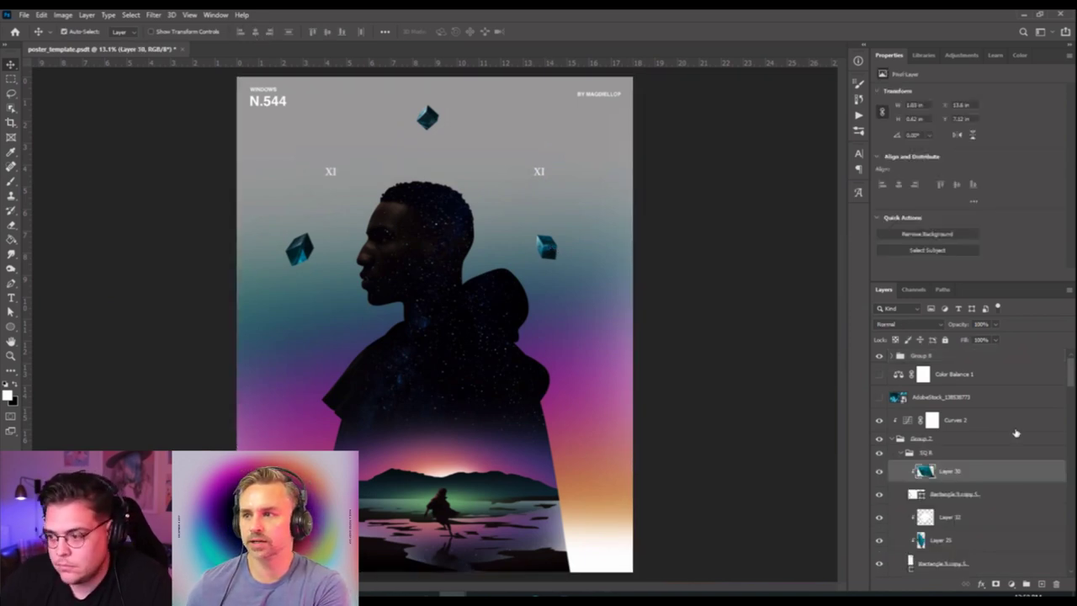
left_click(911, 454)
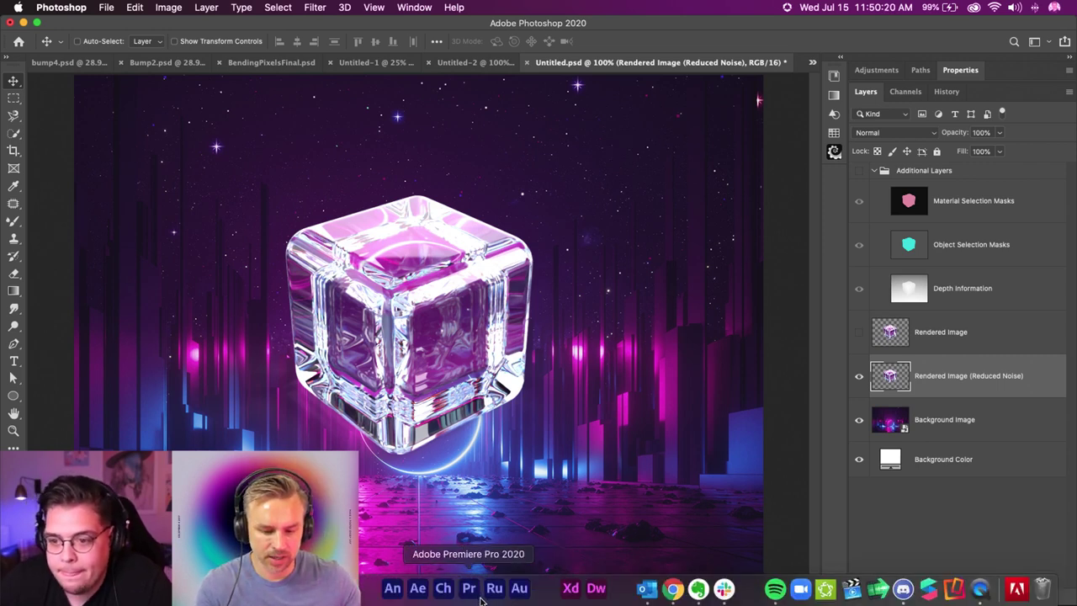
Switch to Adobe Dimension and bring up the finished Untitled render in Photoshop.
left_click(344, 594)
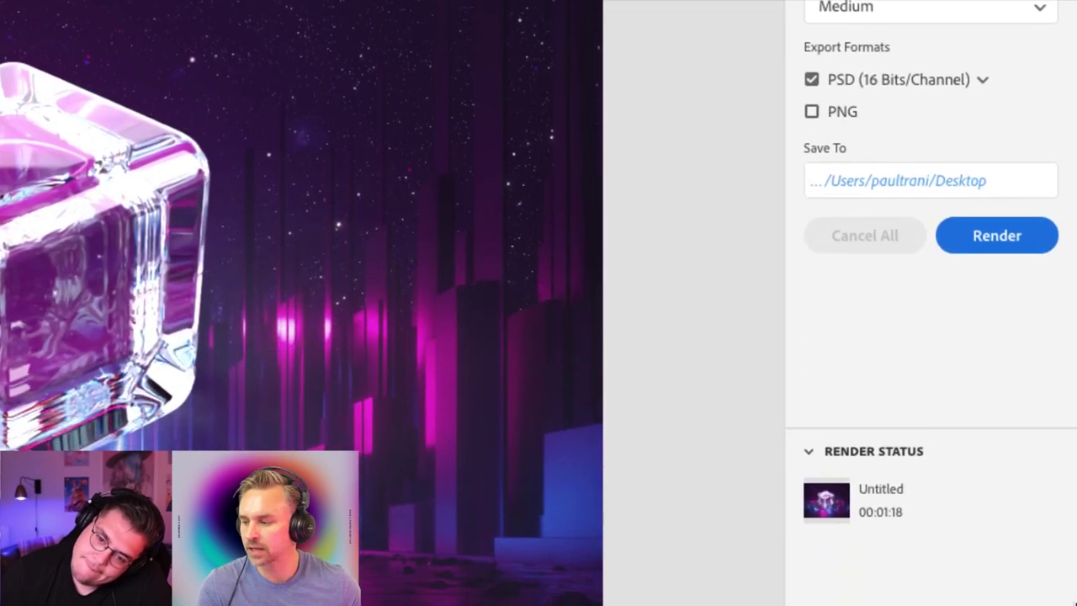
left_click(1041, 500)
left_click(976, 509)
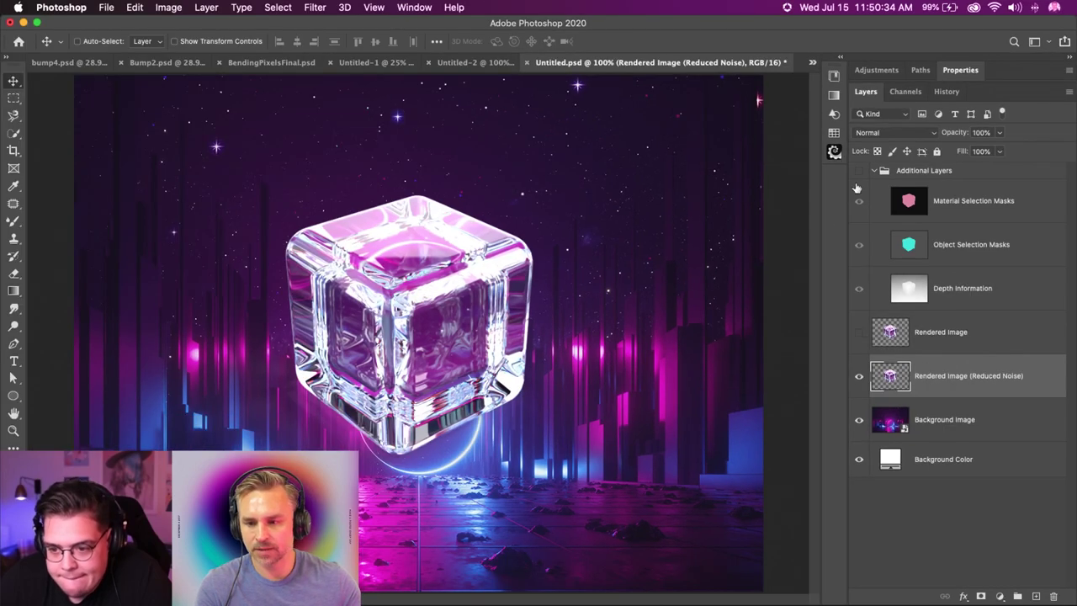
Shift the cube on the Rendered Image (Reduced Noise) layer slightly and hide the Background Image layer.
left_click(878, 170)
left_click(926, 376)
left_click_drag(308, 315, 301, 275)
left_click(859, 420)
Show the Additional Layers group and examine its material mask, object mask and depth layers one by one, hiding each.
left_click(859, 171)
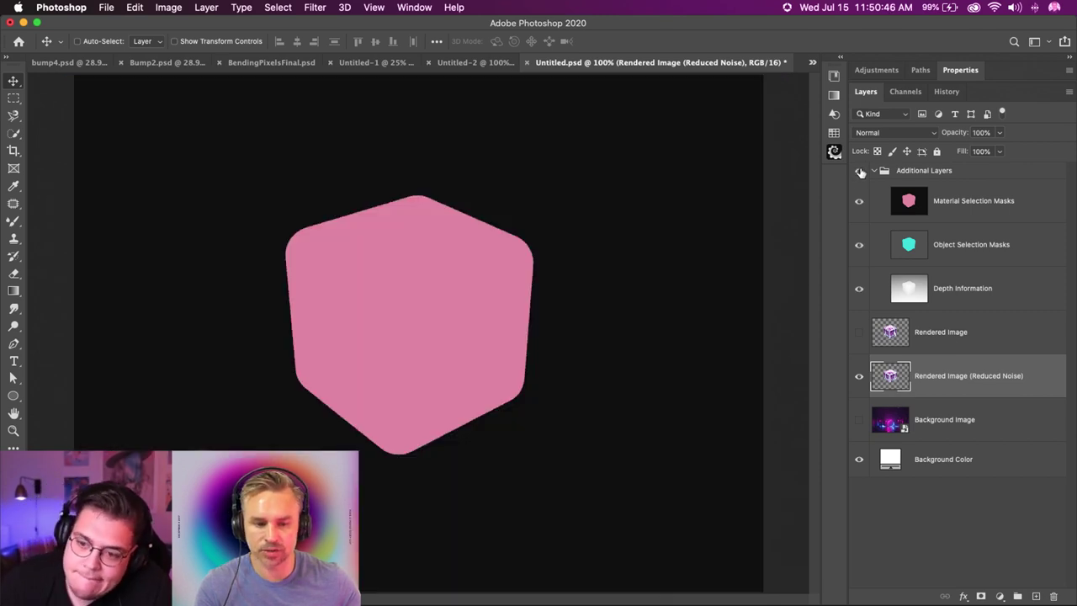
left_click(948, 207)
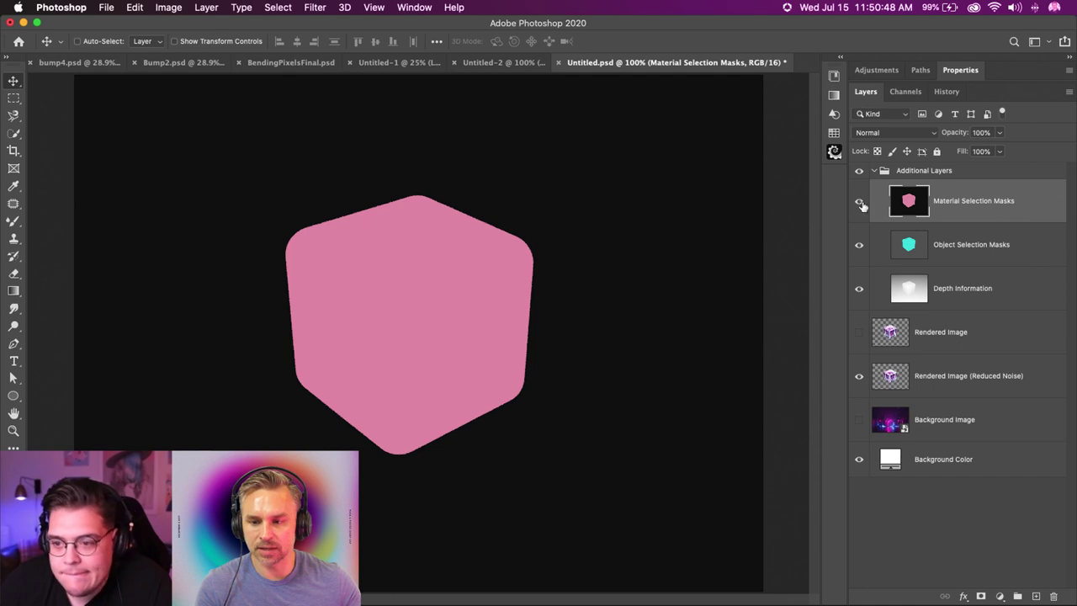
left_click(859, 204)
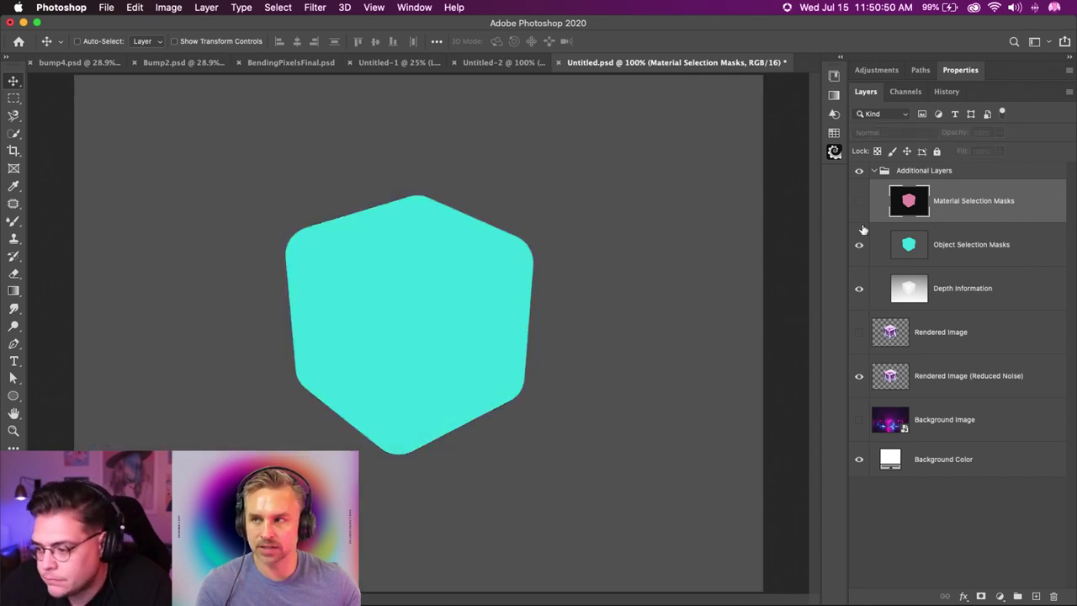
left_click(924, 249)
left_click(859, 245)
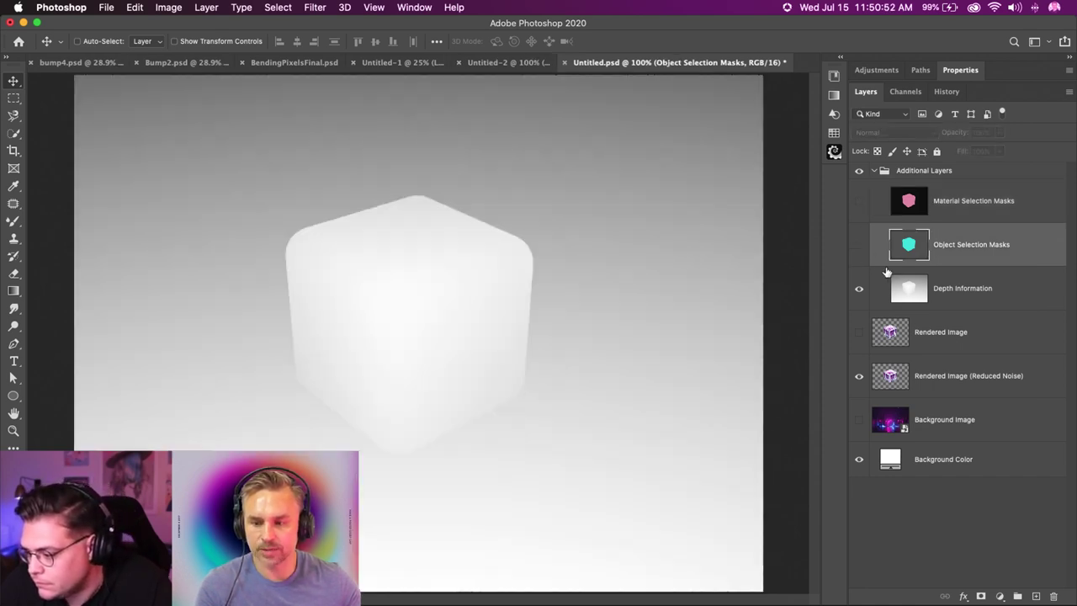
left_click(897, 294)
left_click(859, 204)
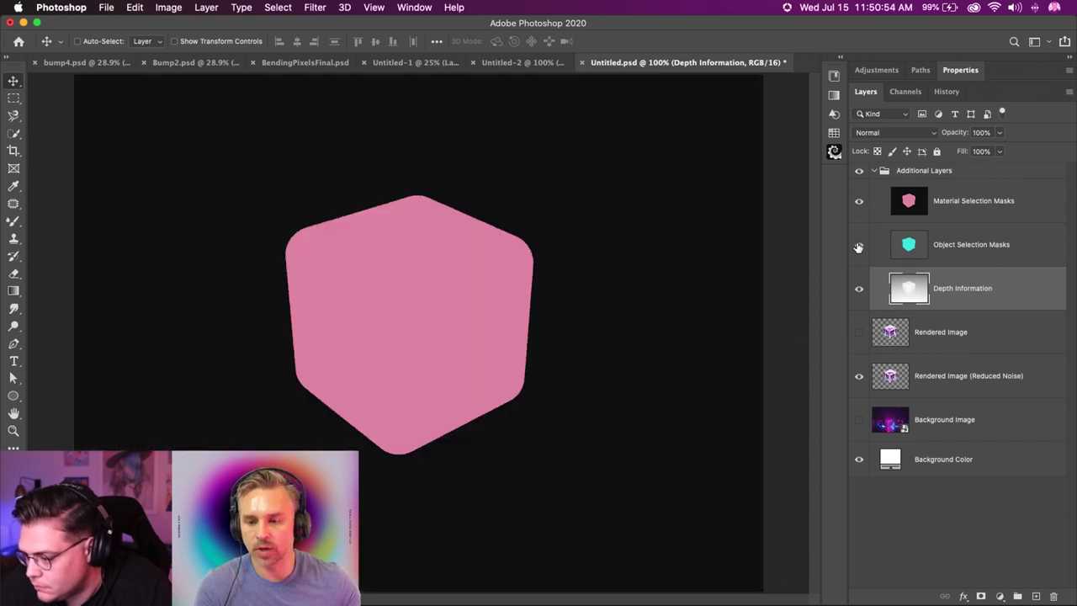
left_click(859, 205)
left_click(859, 245)
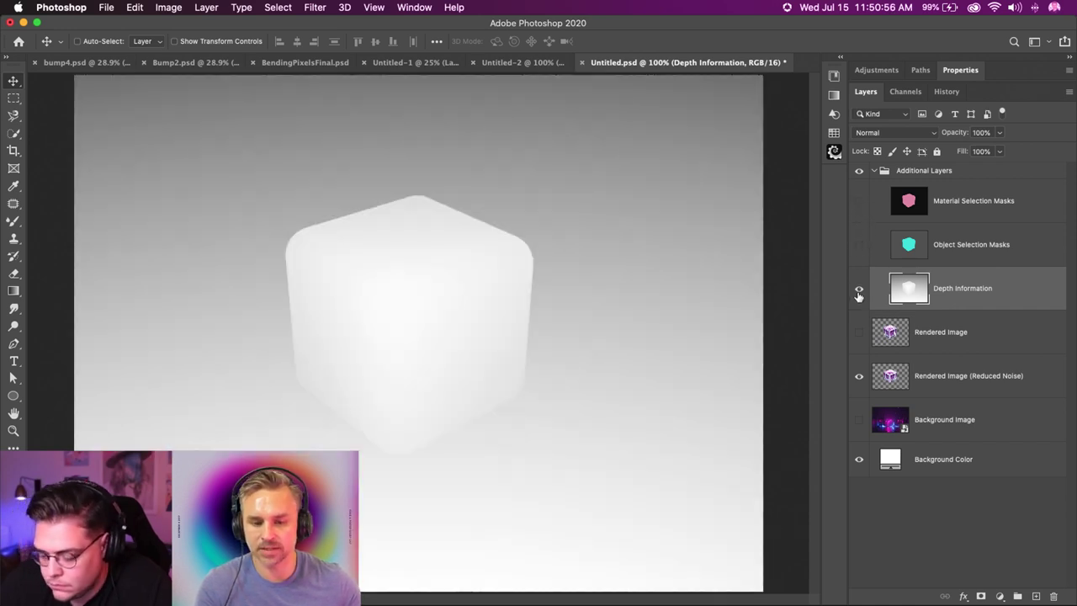
left_click(859, 294)
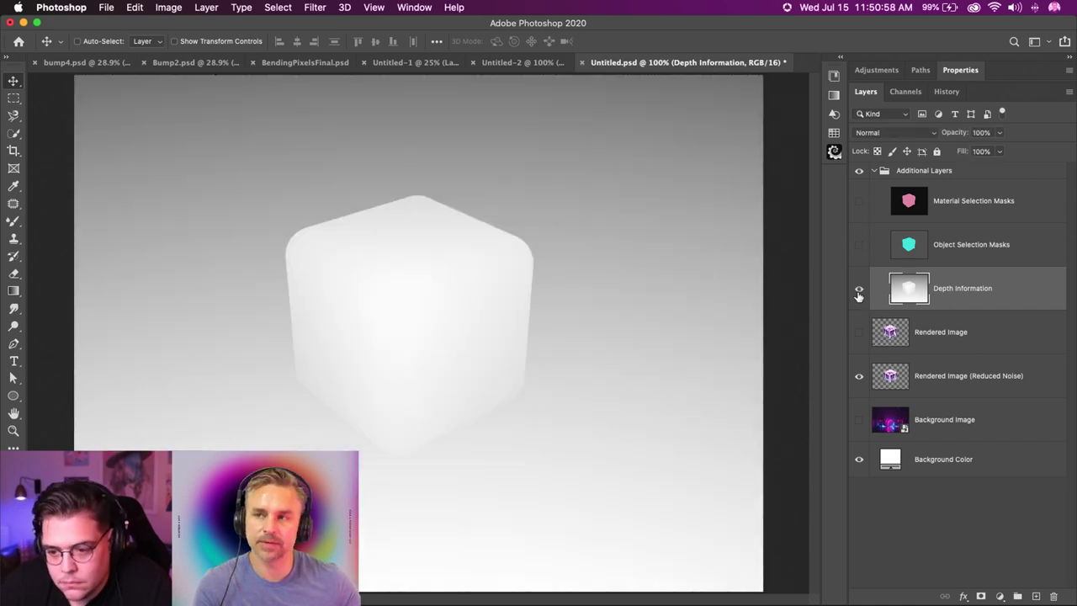
left_click(859, 295)
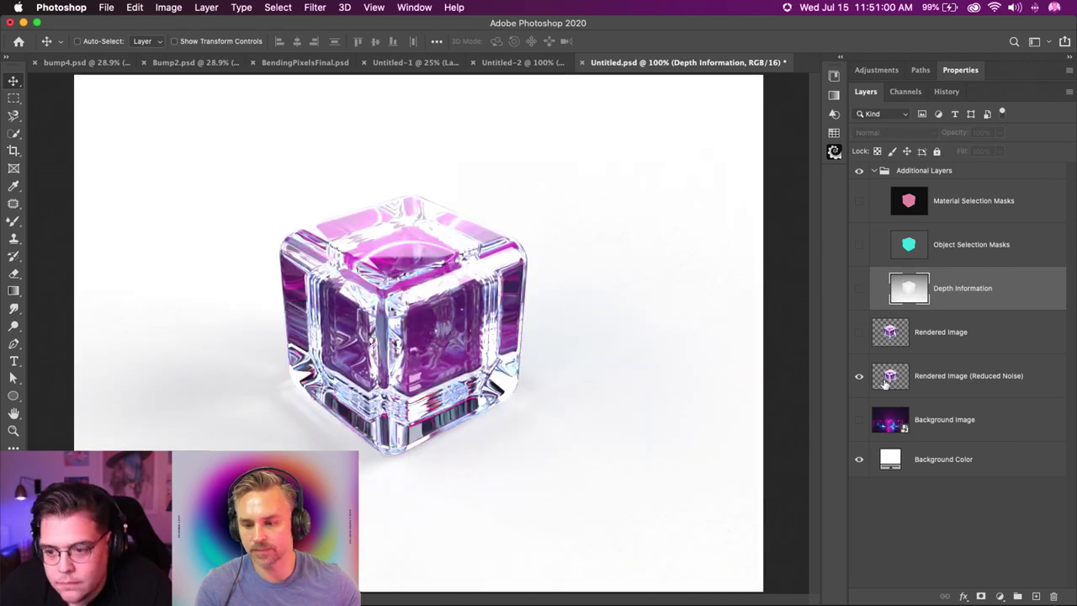
Move the Rendered Image (Reduced Noise) cube with its shadow to the right on the white background.
left_click(930, 376)
left_click_drag(447, 283, 561, 277)
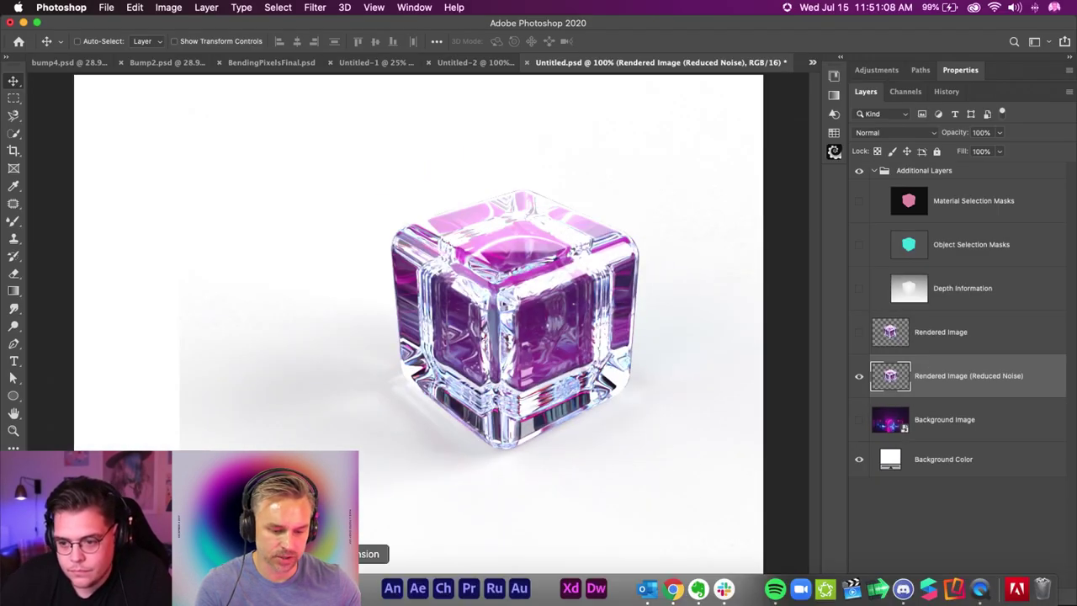
Switch to Adobe Dimension and turn off the Ground Plane for the scene's environment.
left_click(347, 589)
left_click(118, 30)
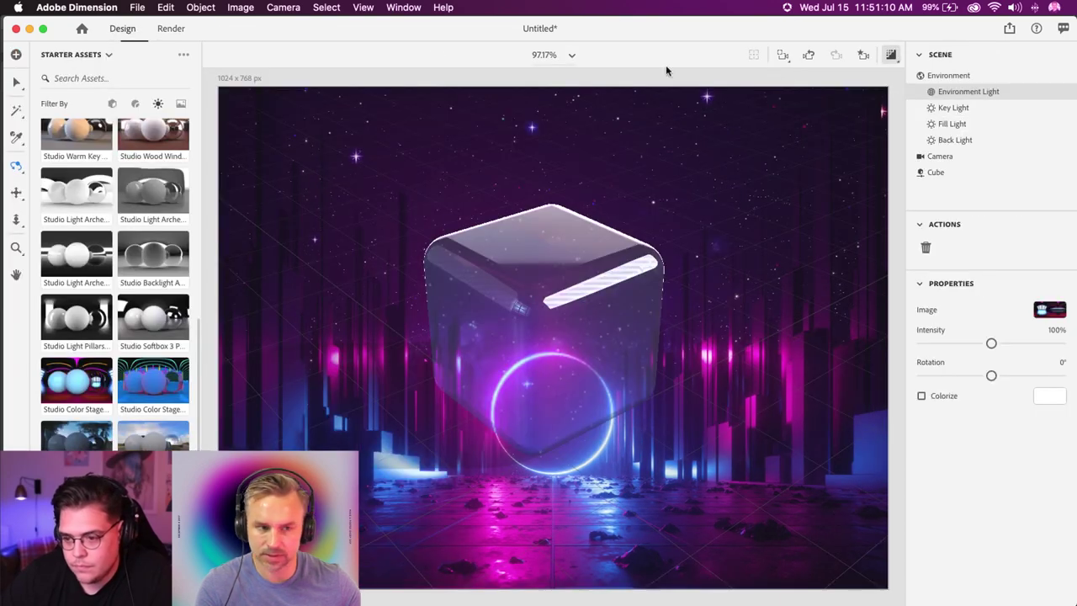
left_click(951, 76)
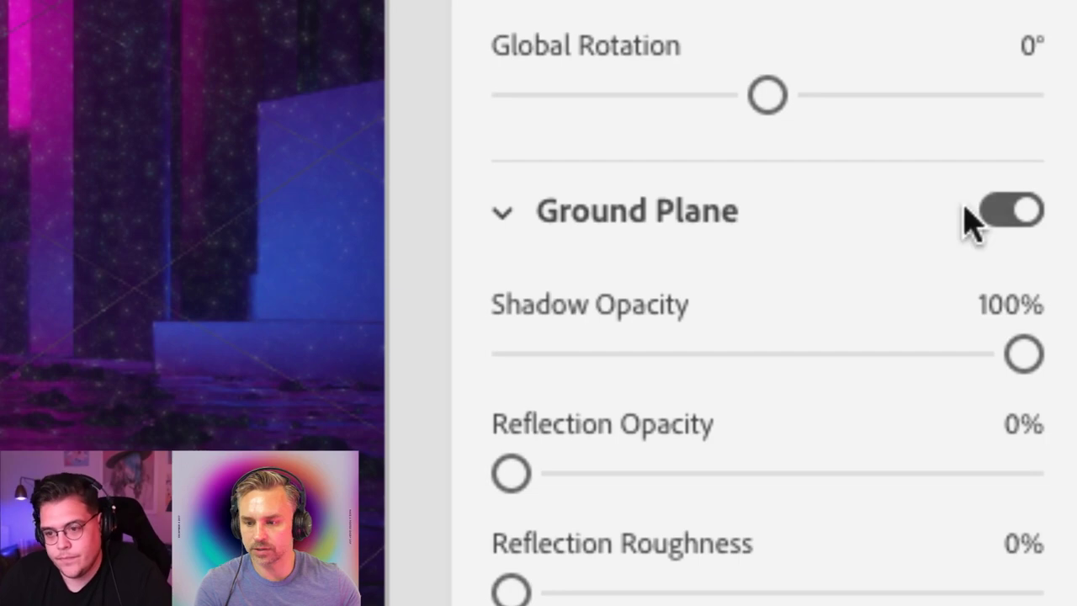
left_click(1018, 209)
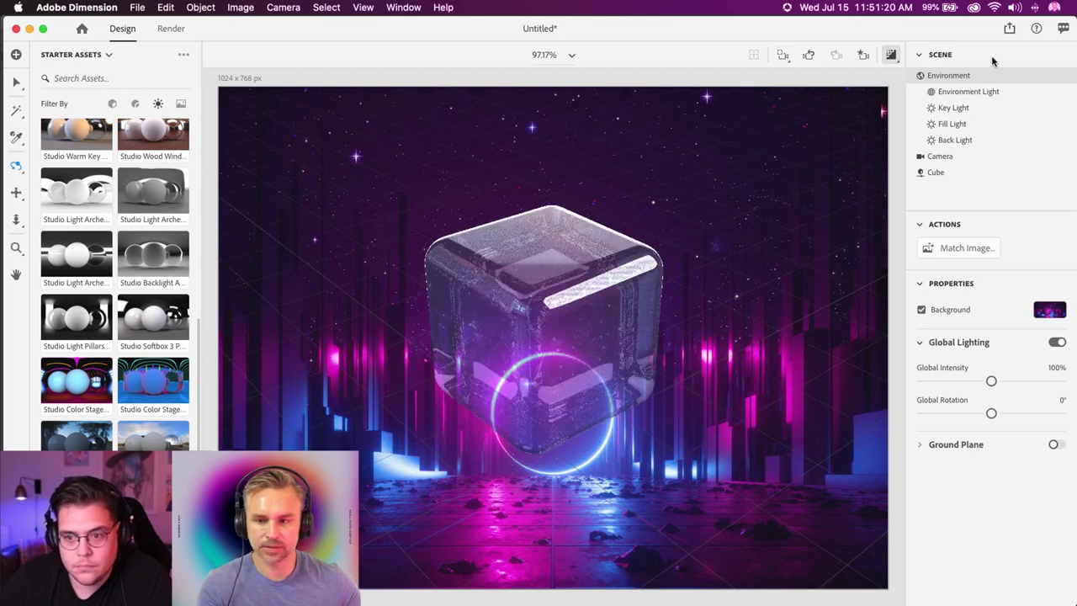
Select the glass cube and pan and orbit the camera to view it from a different angle.
left_click(936, 173)
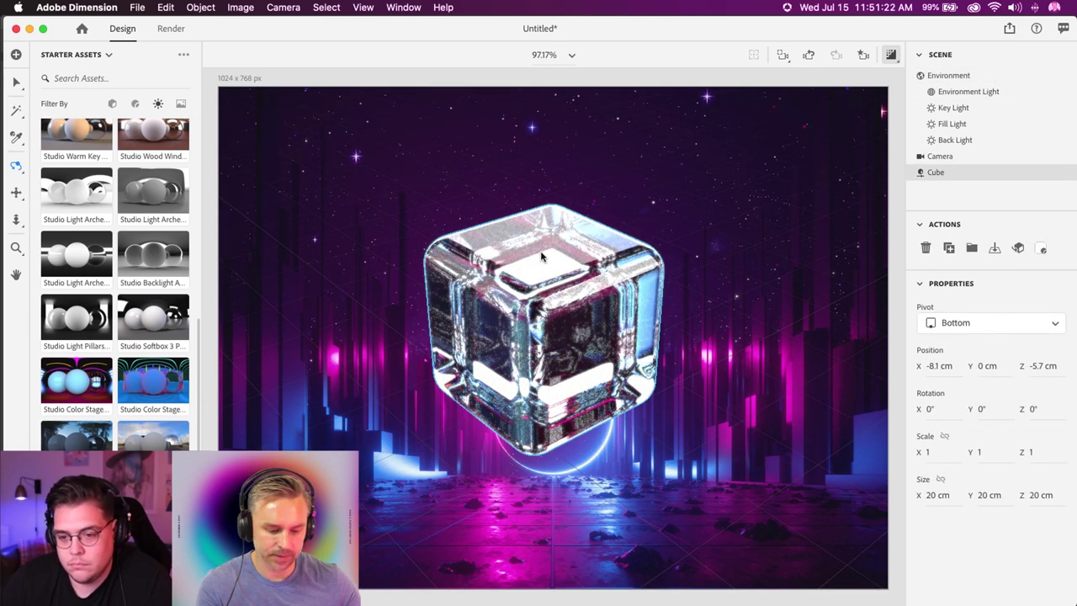
key("2")
mouse_move(606, 263)
left_mouse_down()
mouse_move(594, 236)
mouse_move(619, 251)
left_mouse_up()
key("1")
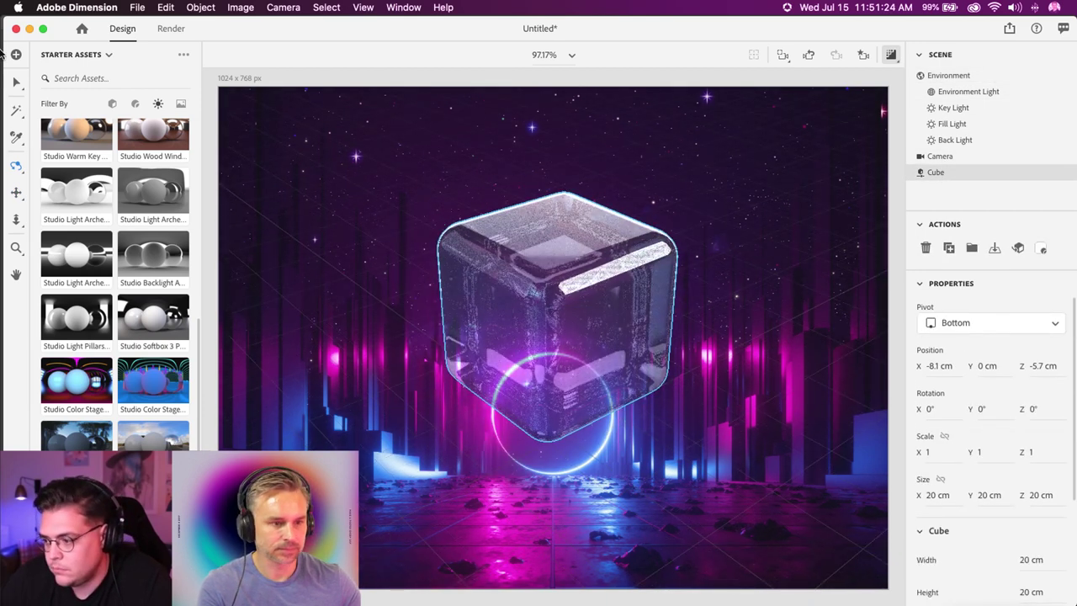
left_click_drag(678, 304, 625, 245)
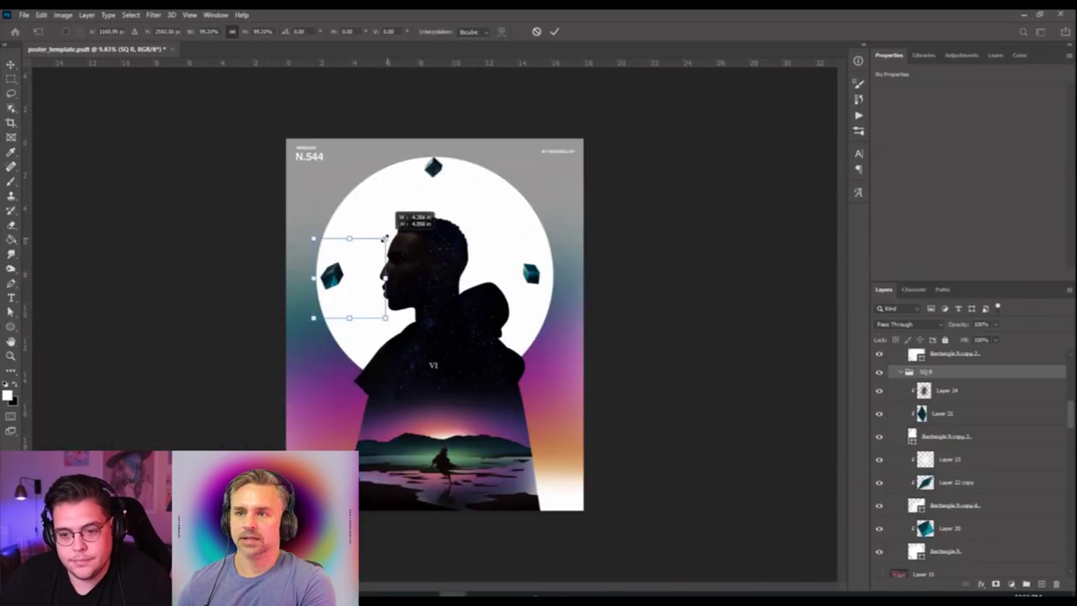
Switch to Photoshop and scale the poster's left cube group, SQ R, down slightly.
left_click_drag(389, 231, 379, 243)
key("Return")
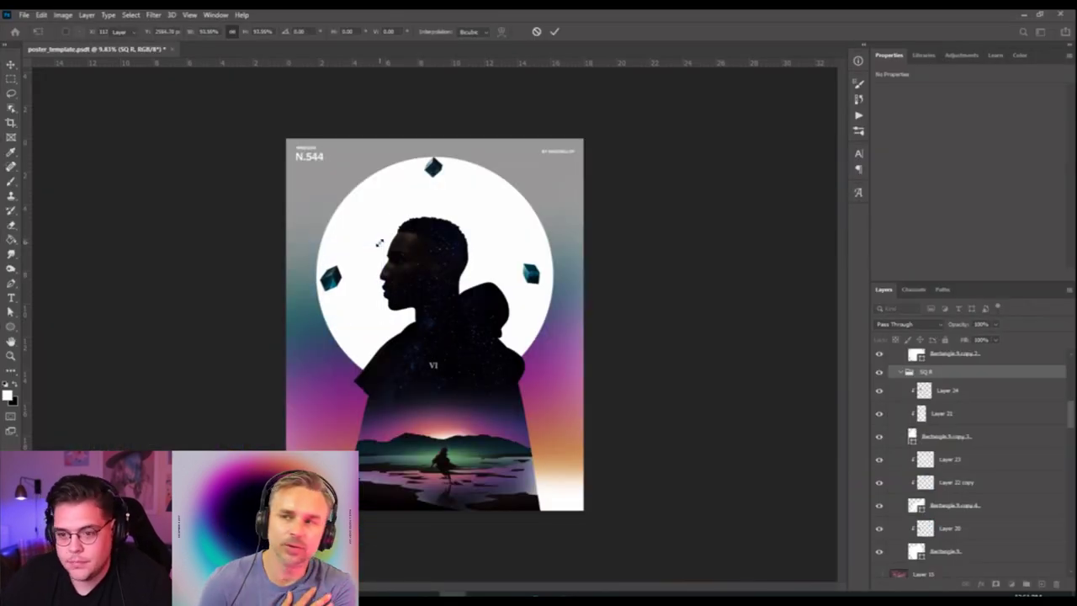
left_click(486, 202)
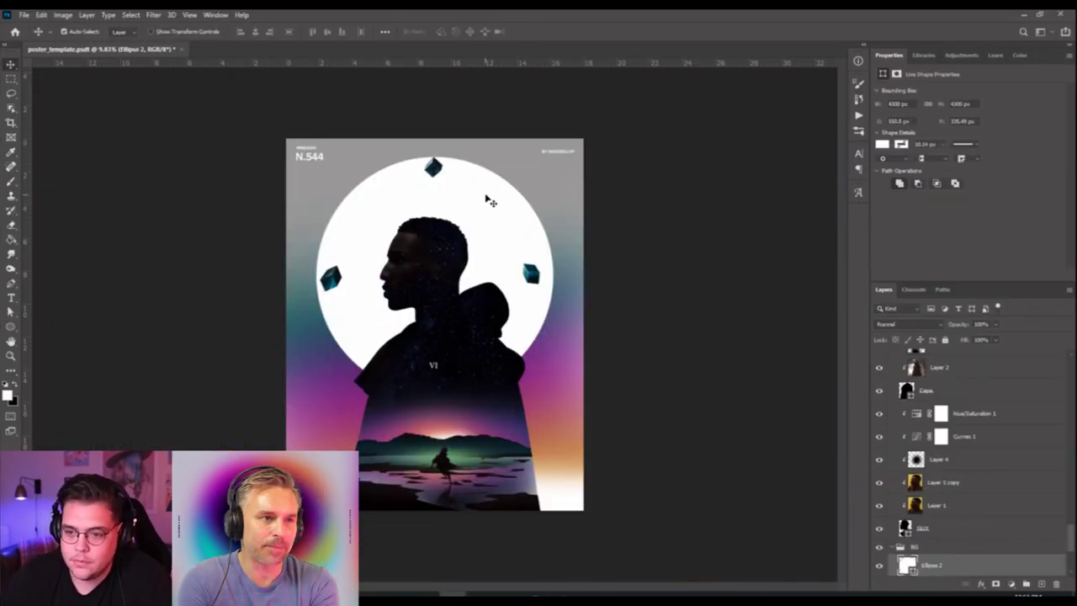
Select the SQ C group of the cube above the head and nudge it down slightly into the circle.
left_click(446, 174)
scroll(942, 412, "up", 1)
left_click(929, 414)
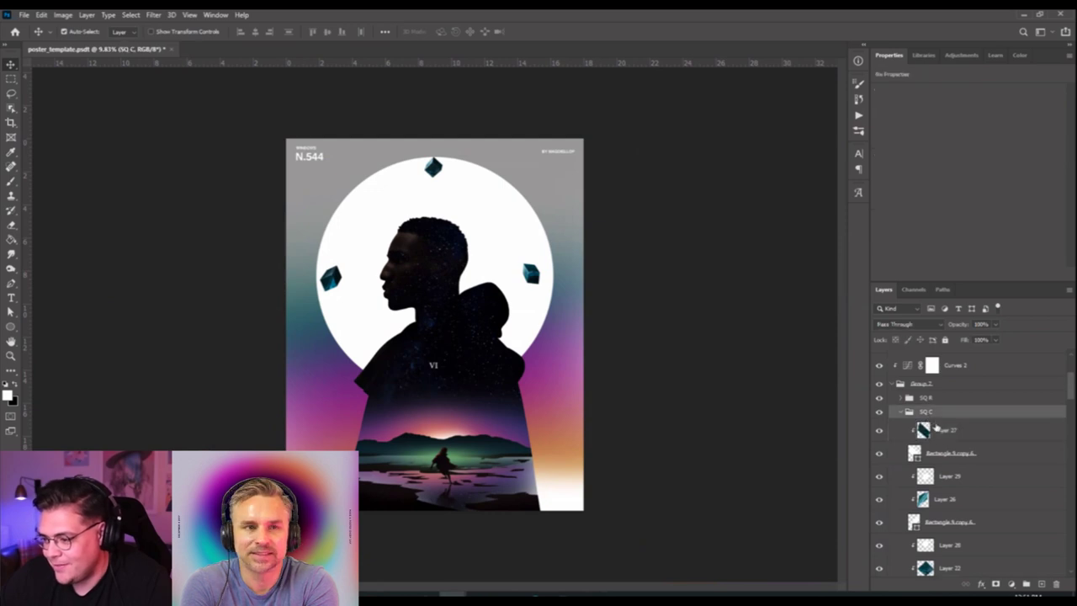
key("shift+Down")
key("shift+Down")
key("shift+Down")
key("shift+Down")
key("shift+Down")
key("shift+Down")
key("shift+Down")
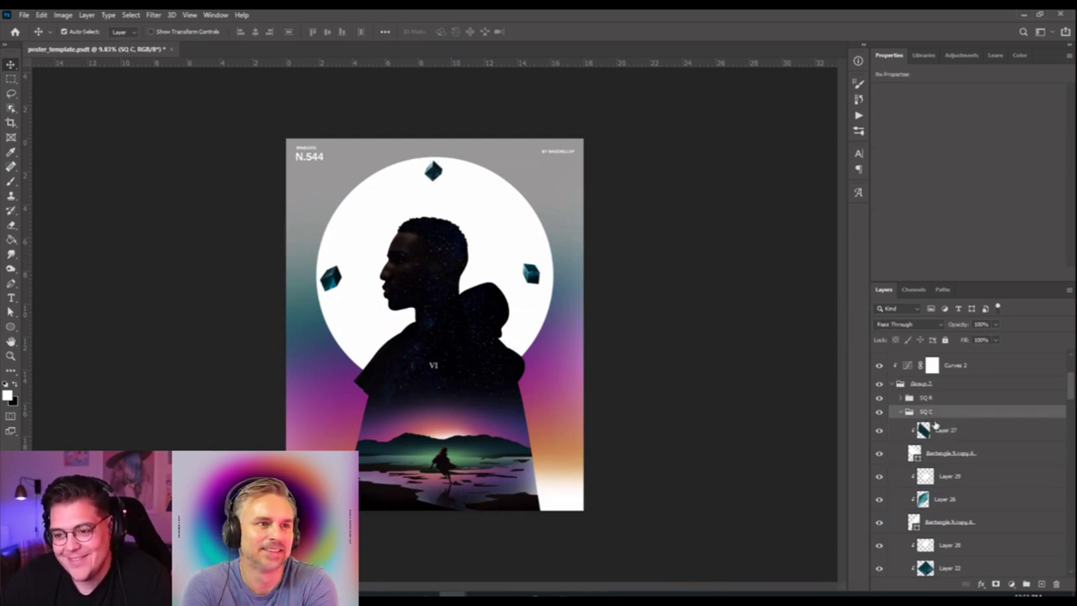
Load the white circle's outline as a selection, hide Ellipse 2 and add a new blank layer above it.
left_click(494, 174)
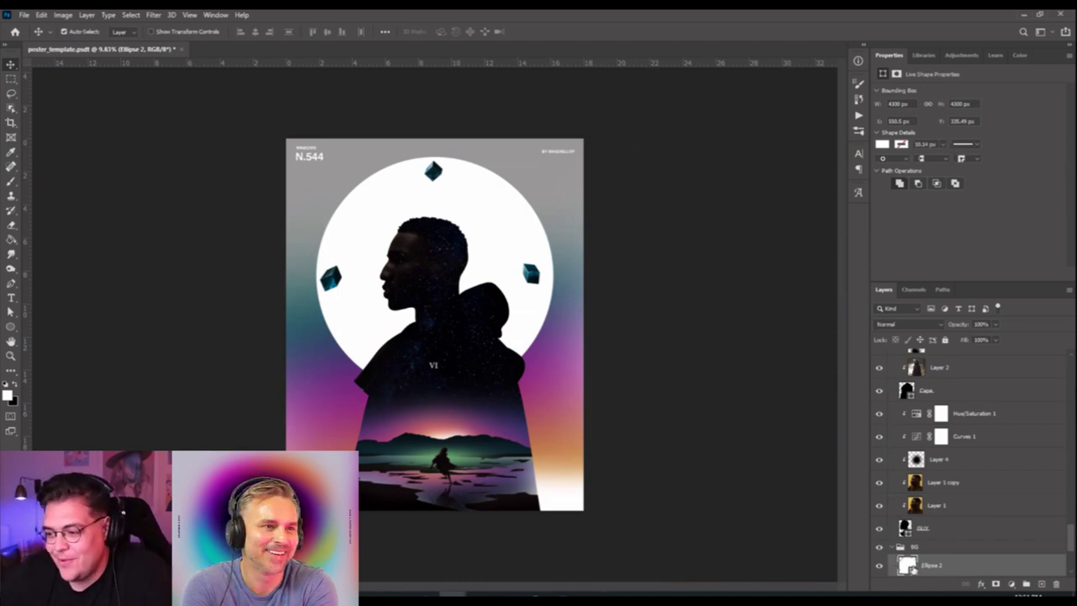
left_click(879, 566)
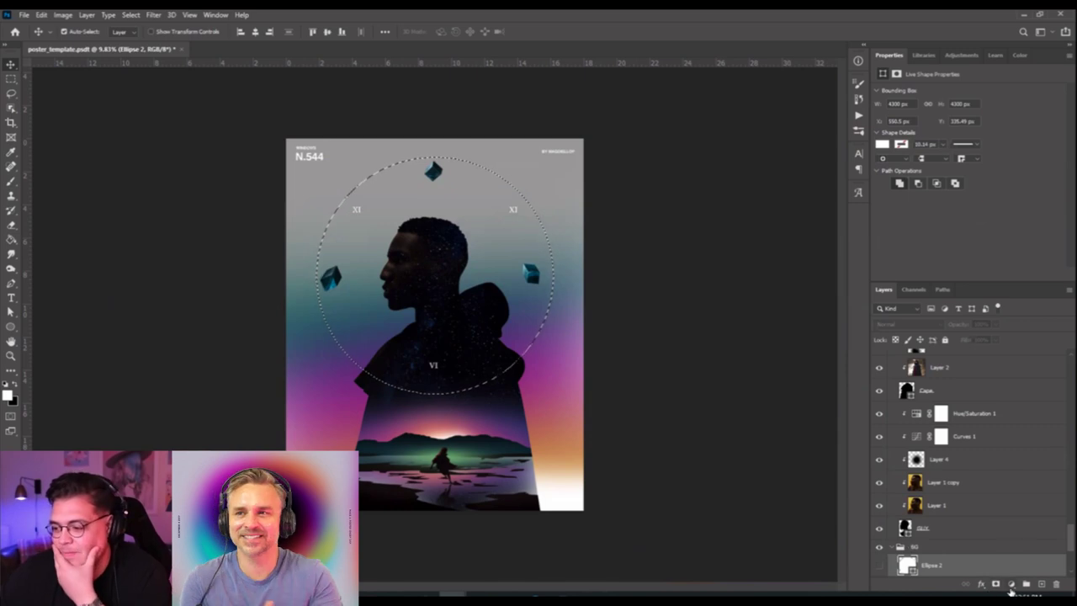
left_click(1041, 583)
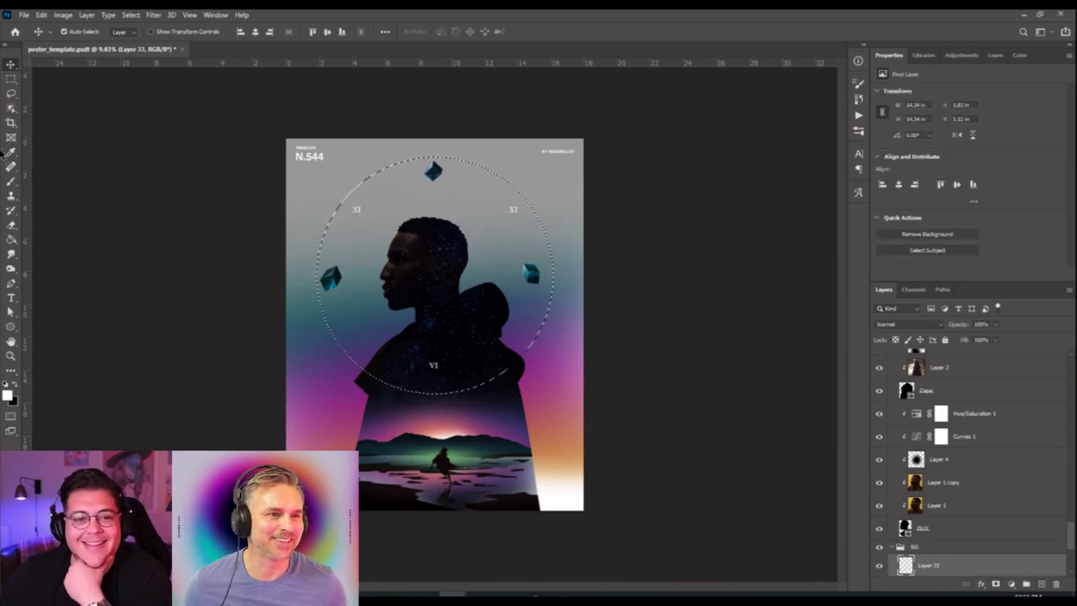
Brush soft white into the upper part of the circular selection so it fades downward, and deselect.
left_click(11, 181)
mouse_move(418, 290)
left_mouse_down()
mouse_move(505, 311)
mouse_move(554, 299)
mouse_move(494, 289)
mouse_move(530, 290)
left_mouse_up()
mouse_move(763, 317)
left_mouse_down()
mouse_move(395, 53)
mouse_move(424, 102)
left_mouse_up()
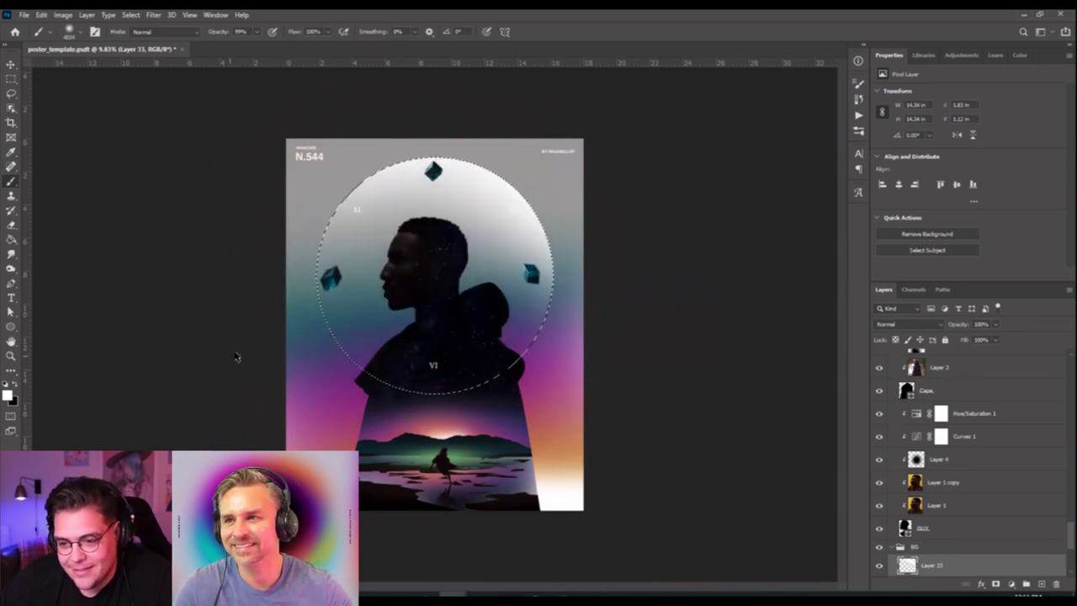
left_click_drag(212, 239, 237, 301)
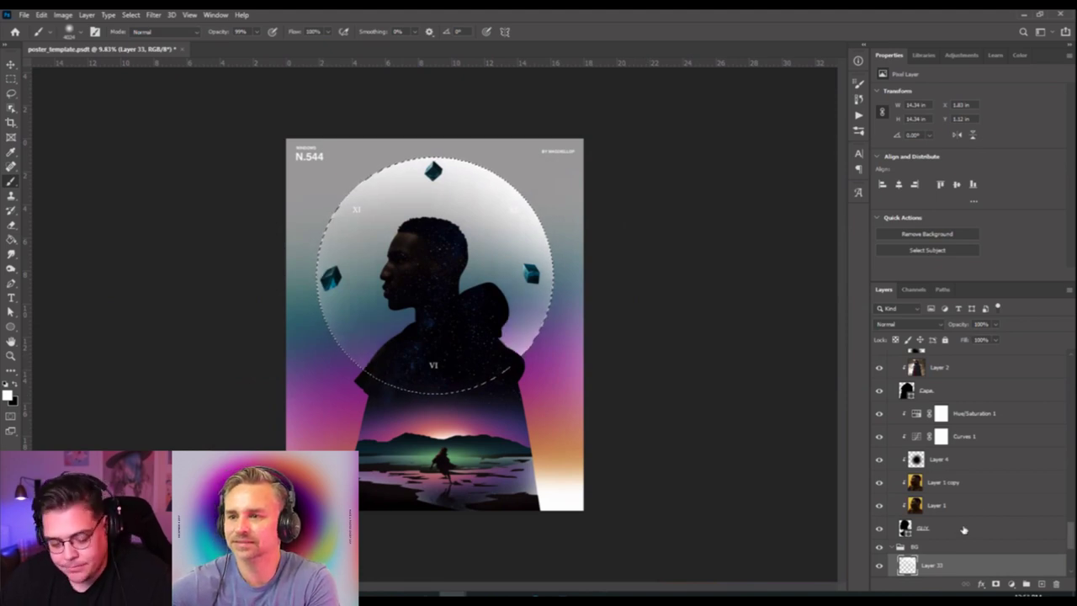
key("ctrl+d")
Add a Color Overlay to the painted circle layer, Layer 33, and try pale green tints for it.
left_click(973, 583)
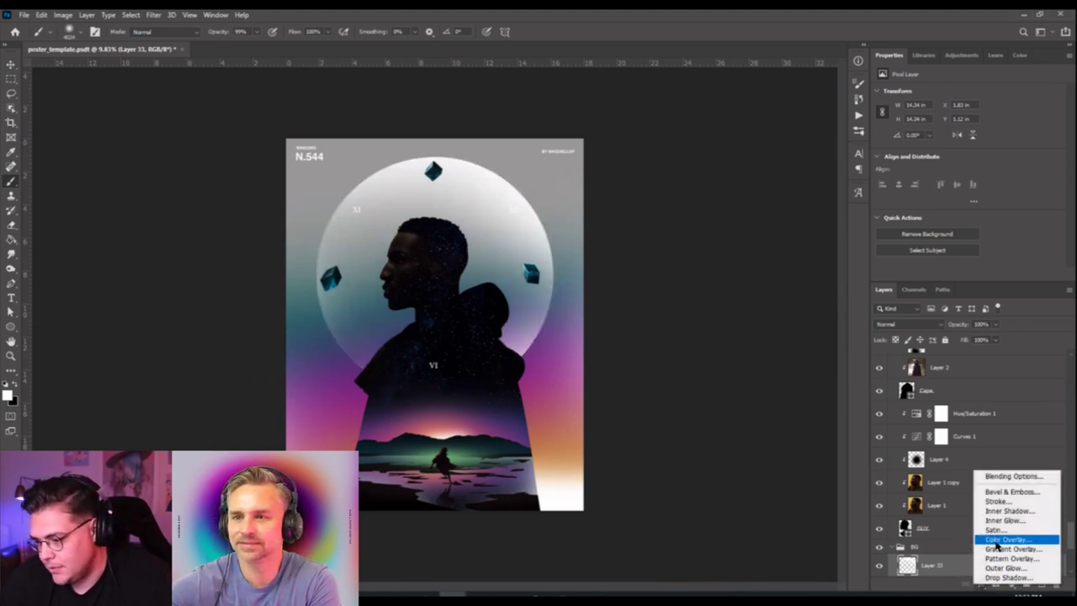
left_click(997, 547)
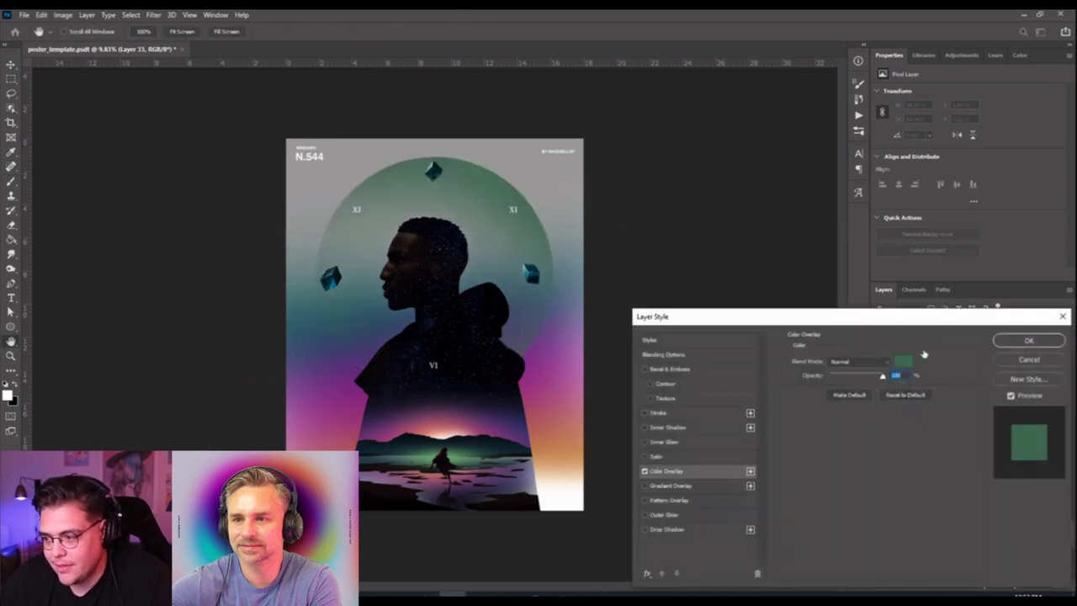
left_click(902, 365)
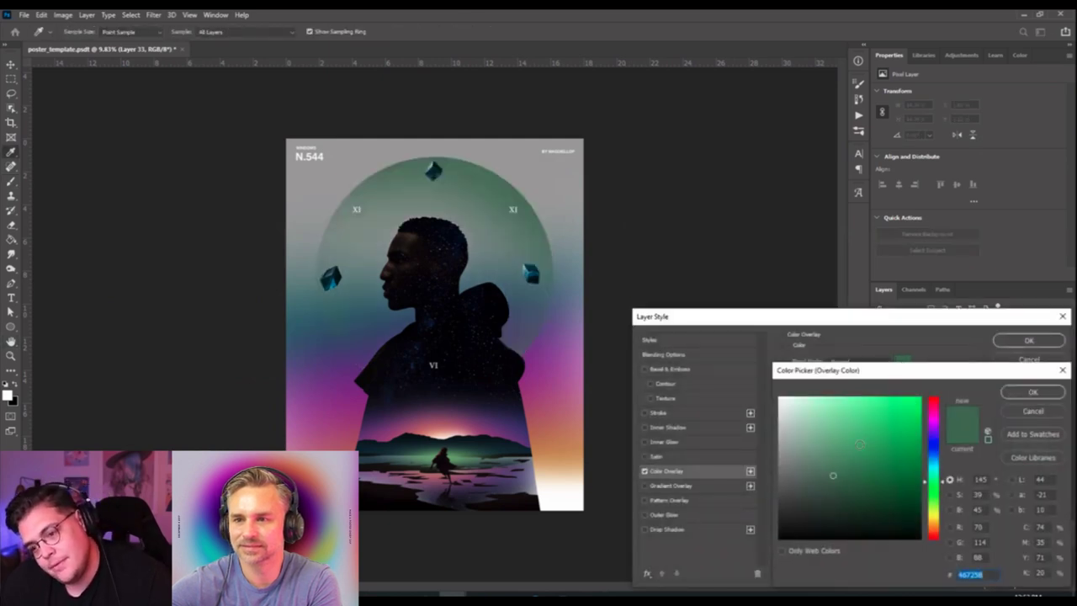
left_click(817, 435)
left_click(815, 416)
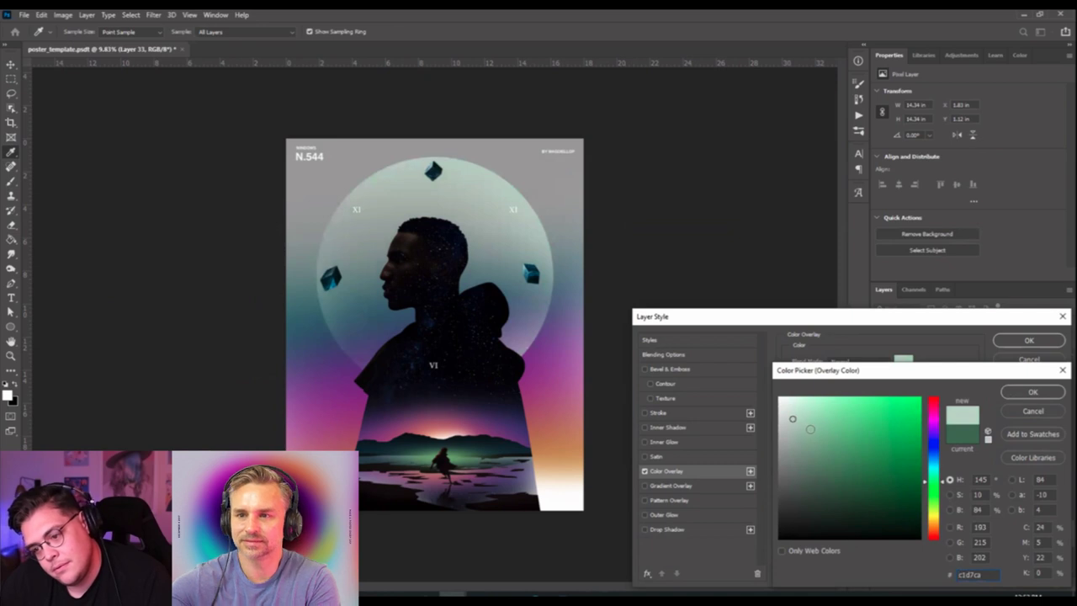
left_click(800, 439)
left_click(805, 417)
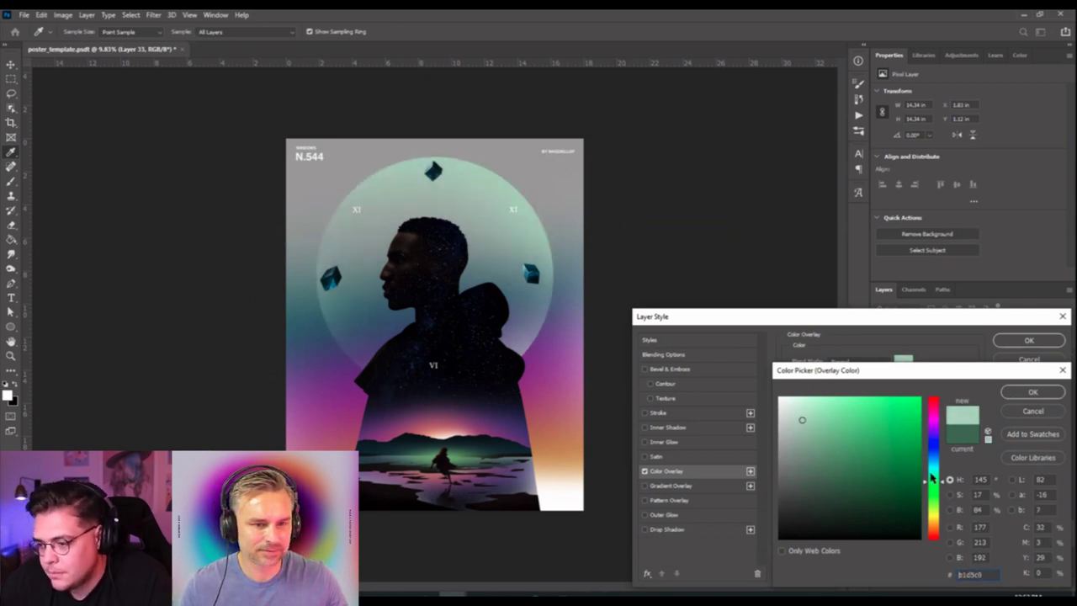
Try blue tints for the circle's Color Overlay, set its colour to dark grey #505050 and apply the style.
left_click_drag(933, 469, 939, 460)
left_click(834, 413)
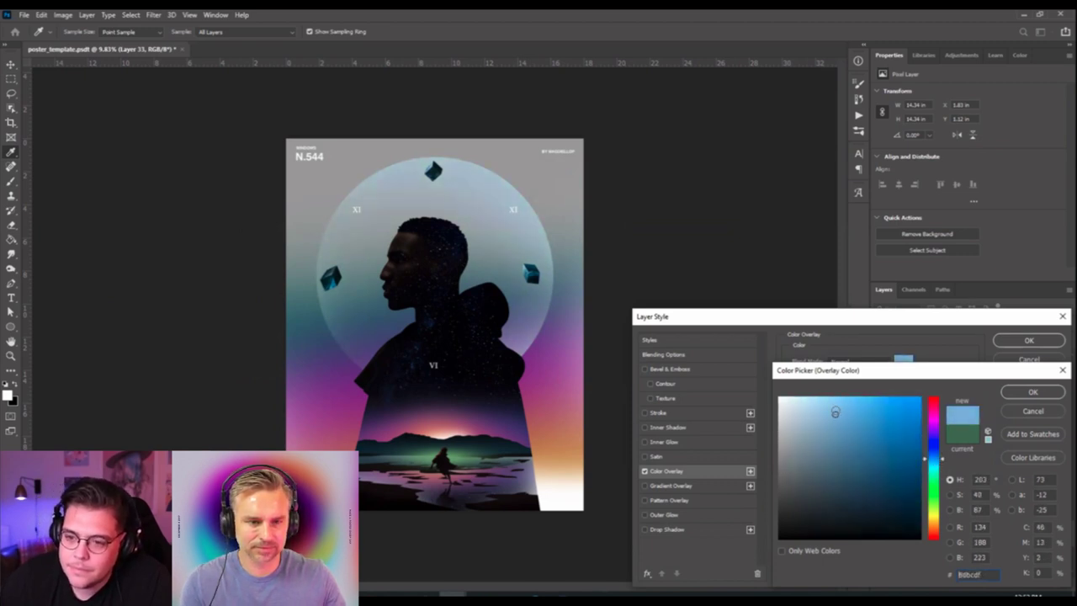
left_click(814, 410)
mouse_move(814, 410)
left_mouse_down()
mouse_move(792, 449)
mouse_move(781, 448)
mouse_move(792, 458)
mouse_move(788, 446)
mouse_move(810, 448)
mouse_move(768, 468)
mouse_move(761, 488)
mouse_move(805, 484)
mouse_move(810, 472)
mouse_move(778, 484)
left_mouse_up()
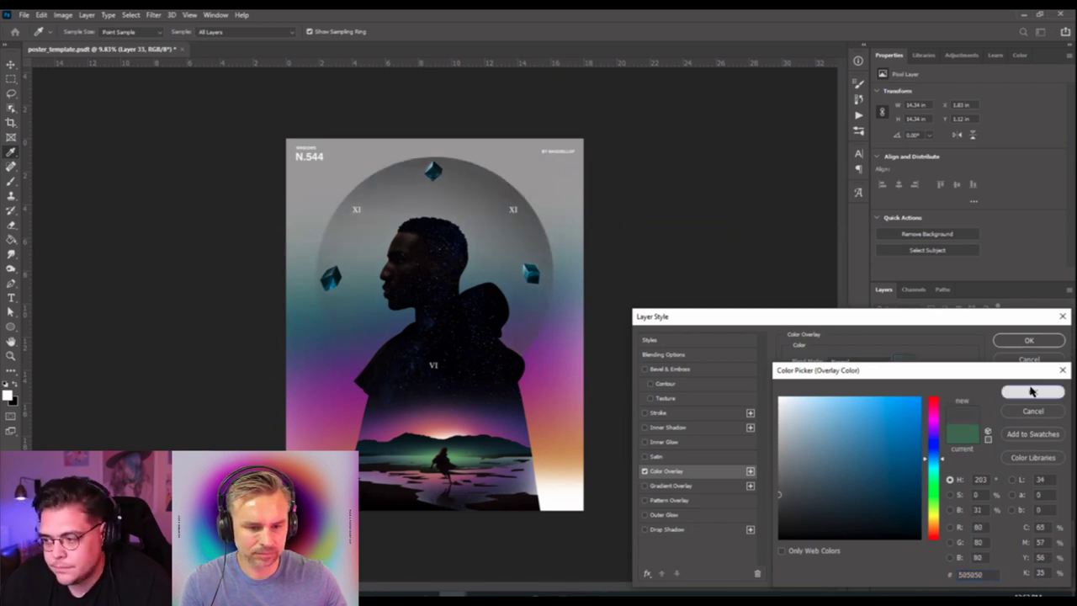
left_click(1034, 391)
left_click(1023, 341)
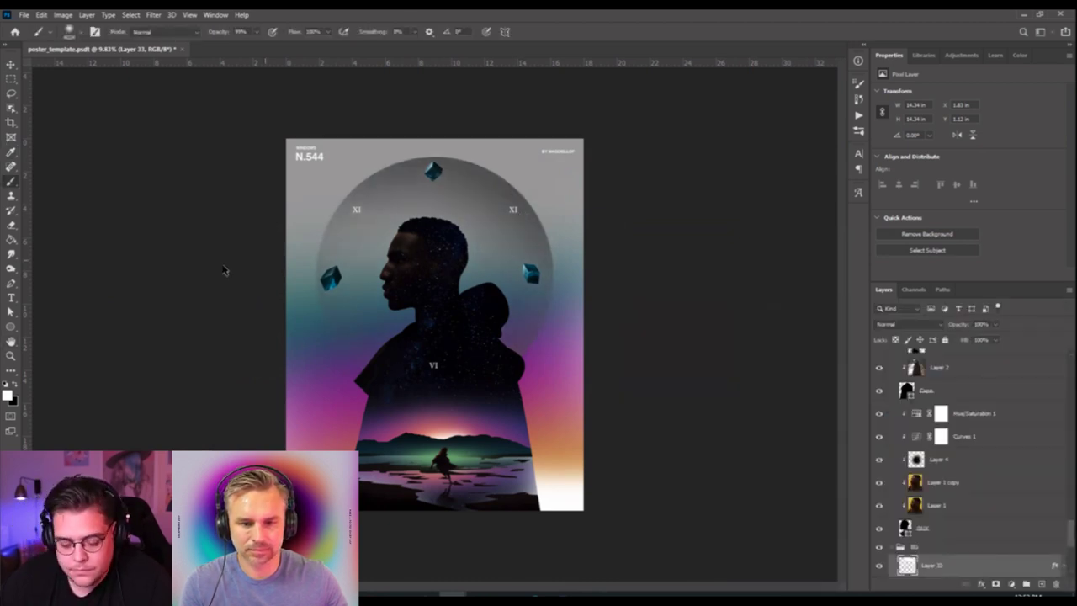
Change the XI numeral at the circle's upper right to III.
key("v")
left_click(11, 297)
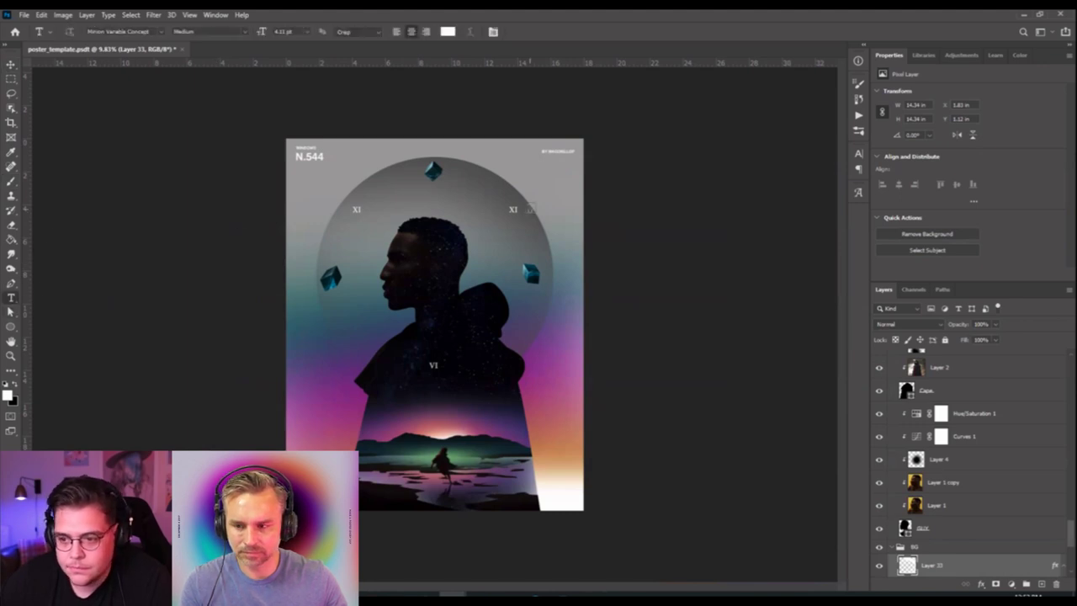
double_click(513, 210)
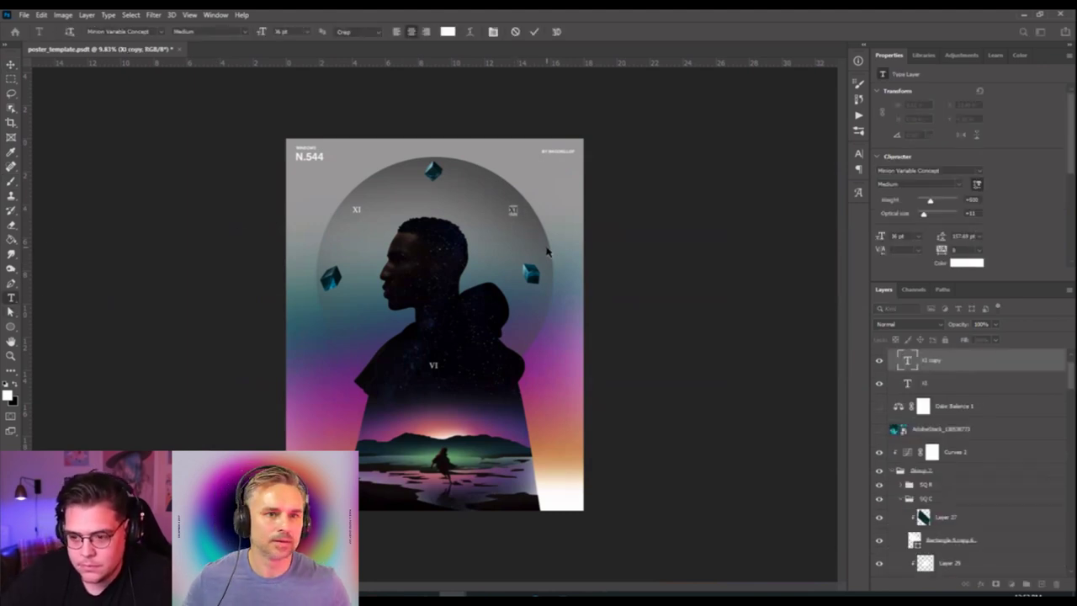
type("III")
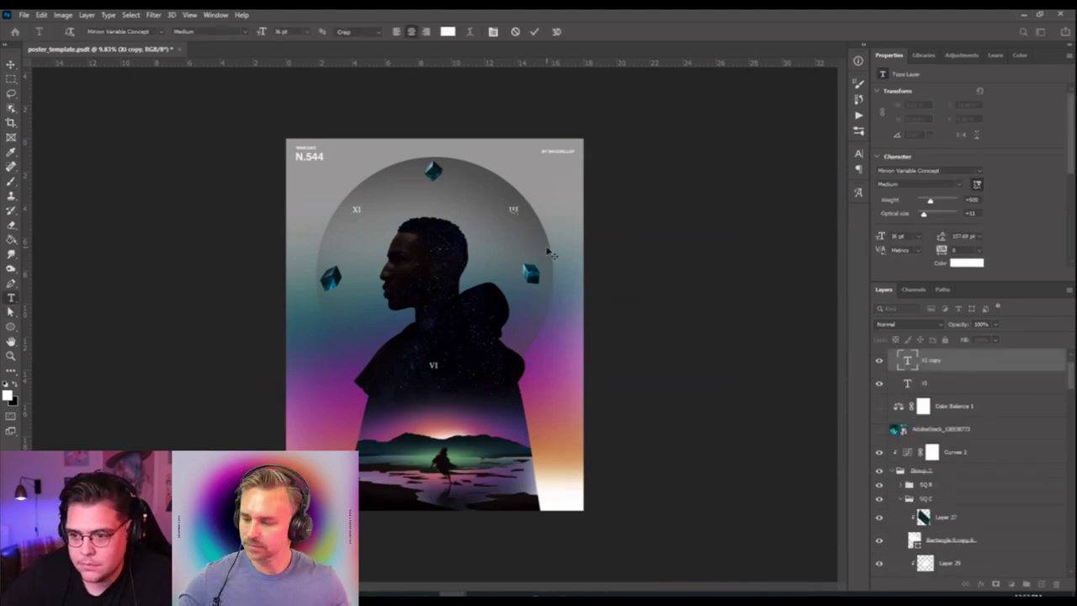
left_click(11, 65)
left_click(706, 242)
scroll(507, 298, "down", 4)
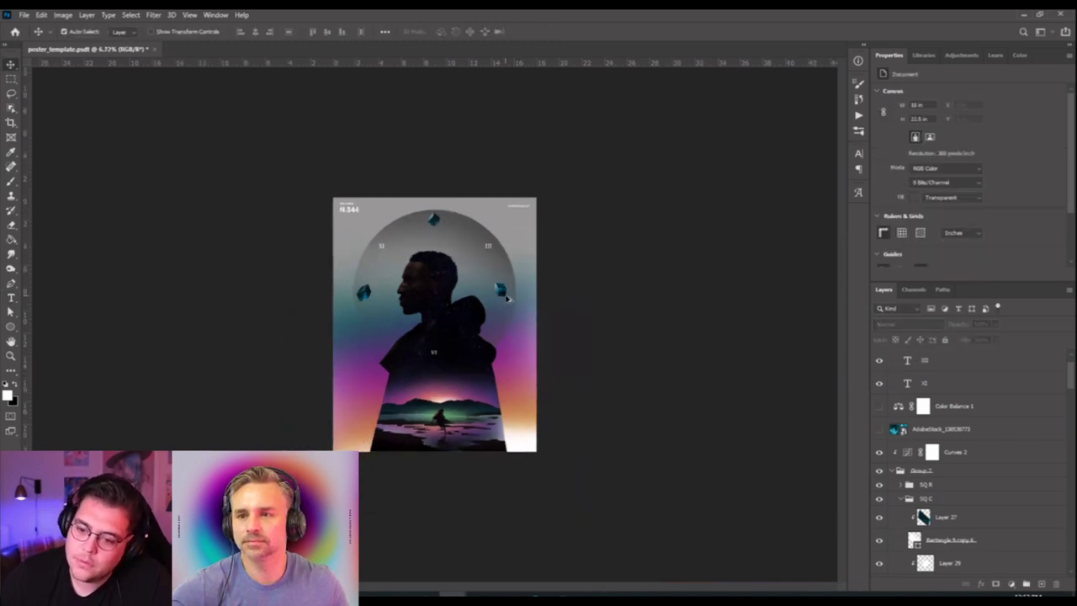
key("ctrl+plus")
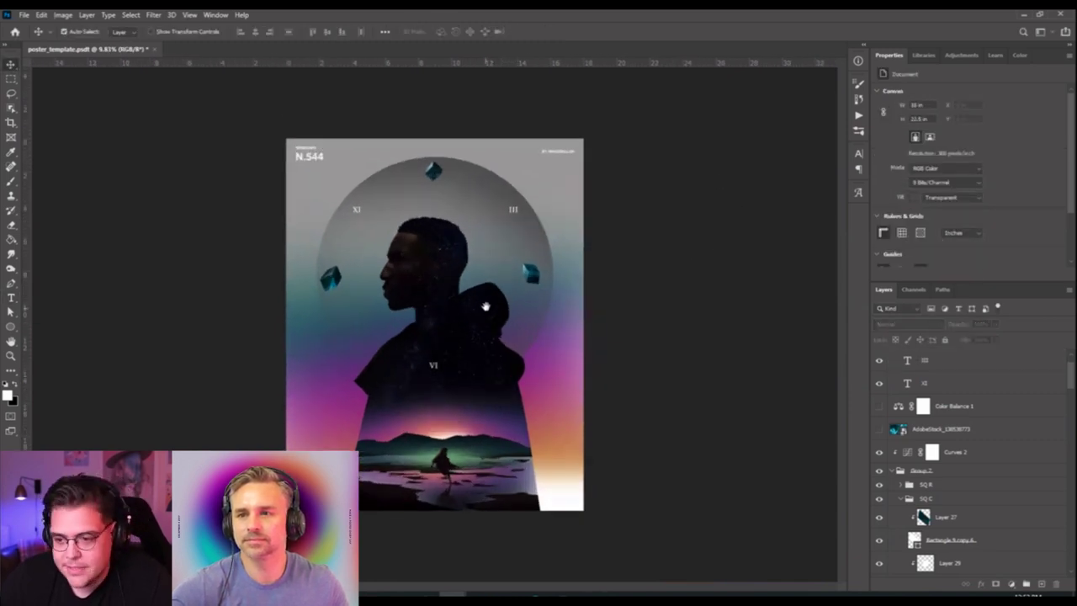
Select the left cube's SQ R group again and scale it down slightly with Free Transform.
left_click(334, 283)
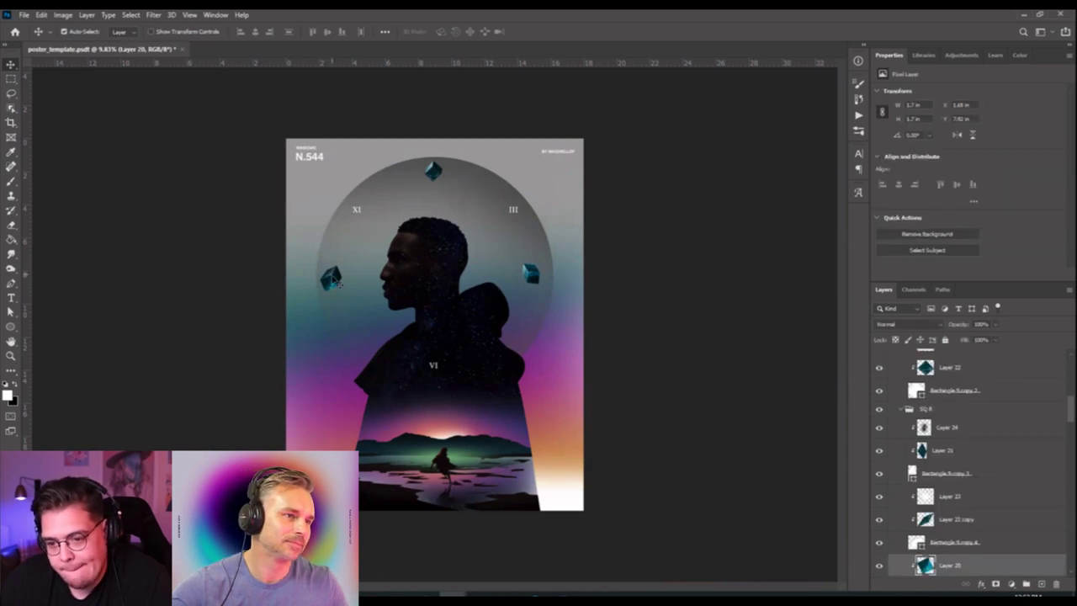
left_click(940, 409)
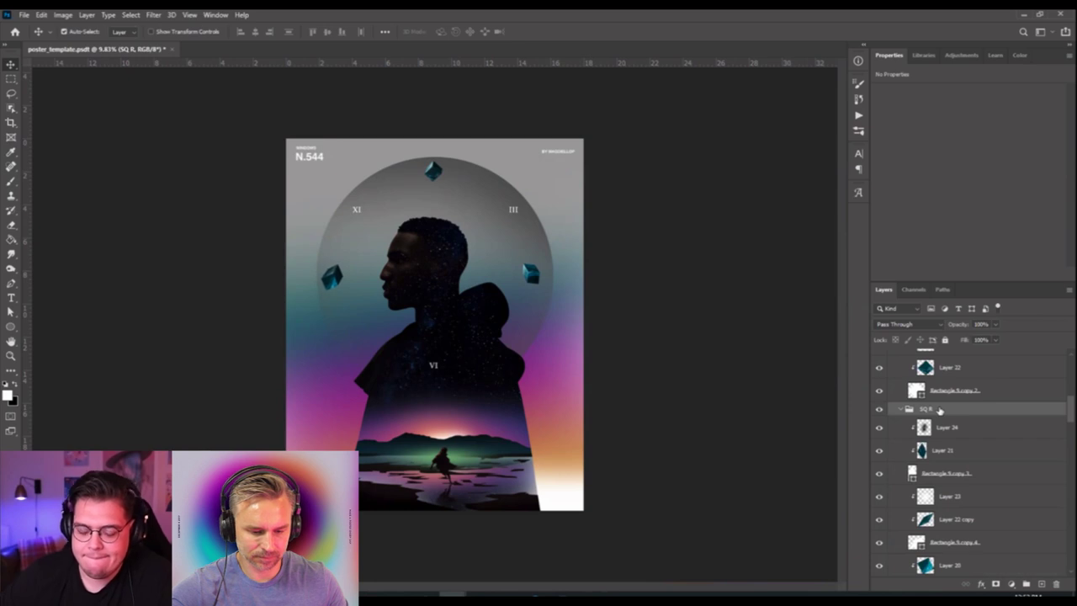
key("ctrl+t")
left_click_drag(383, 241, 381, 245)
key("Return")
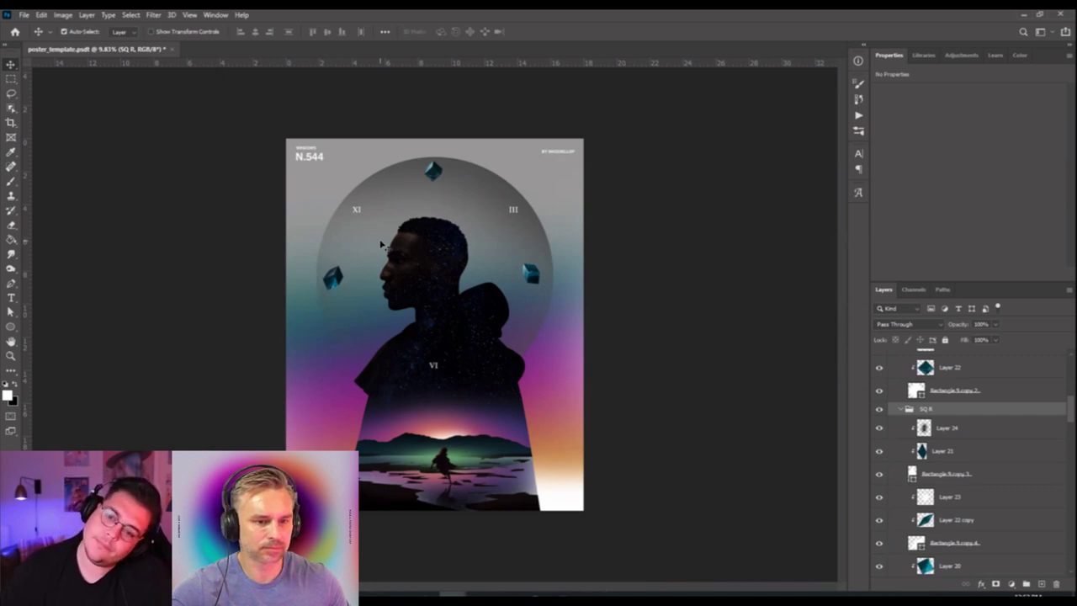
Select the top cube's SQ C group and move it slightly farther down inside the circle with Free Transform.
left_click(433, 172)
scroll(996, 406, "up", 4)
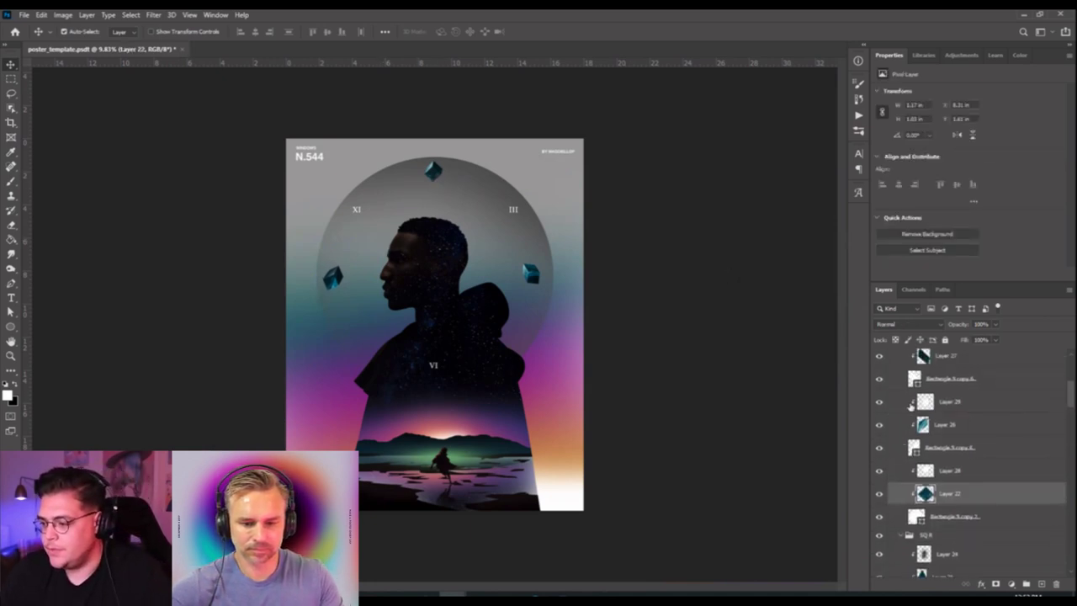
scroll(910, 405, "up", 4)
left_click(941, 412)
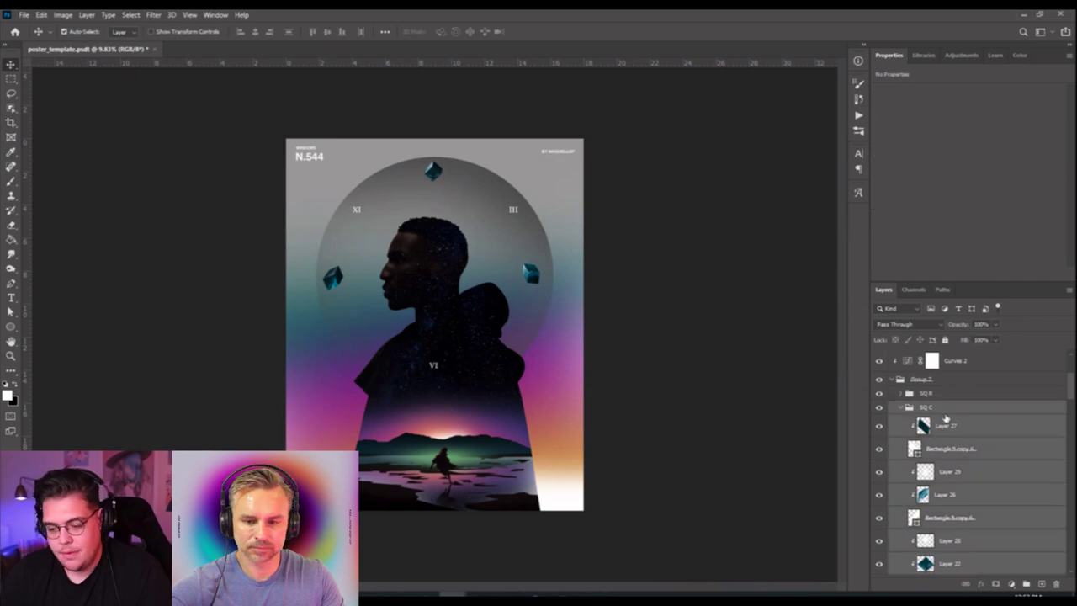
left_click(938, 409)
key("ctrl+t")
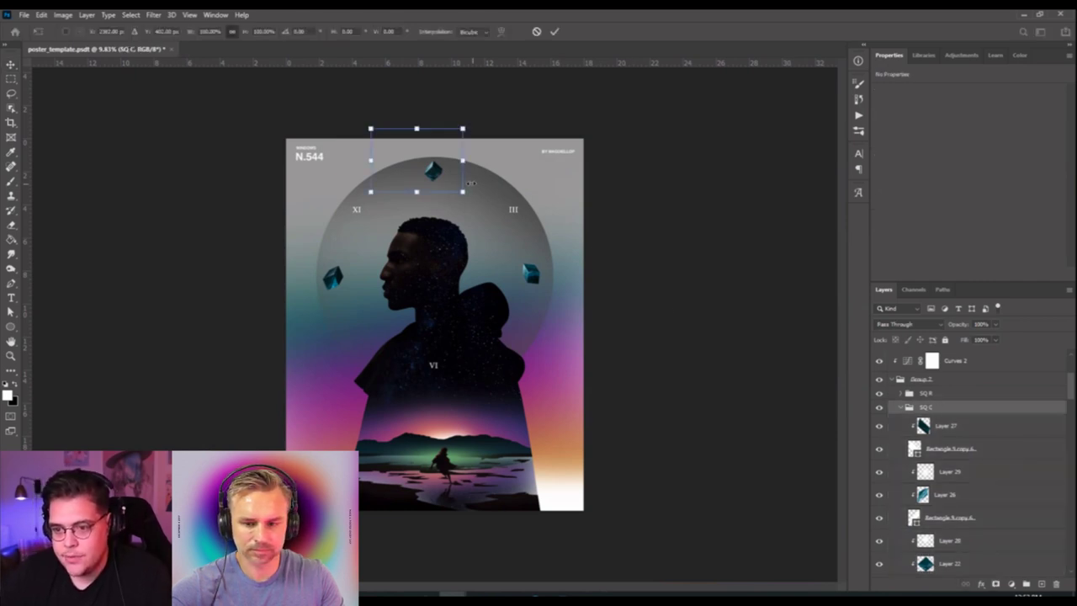
left_click_drag(461, 178, 454, 186)
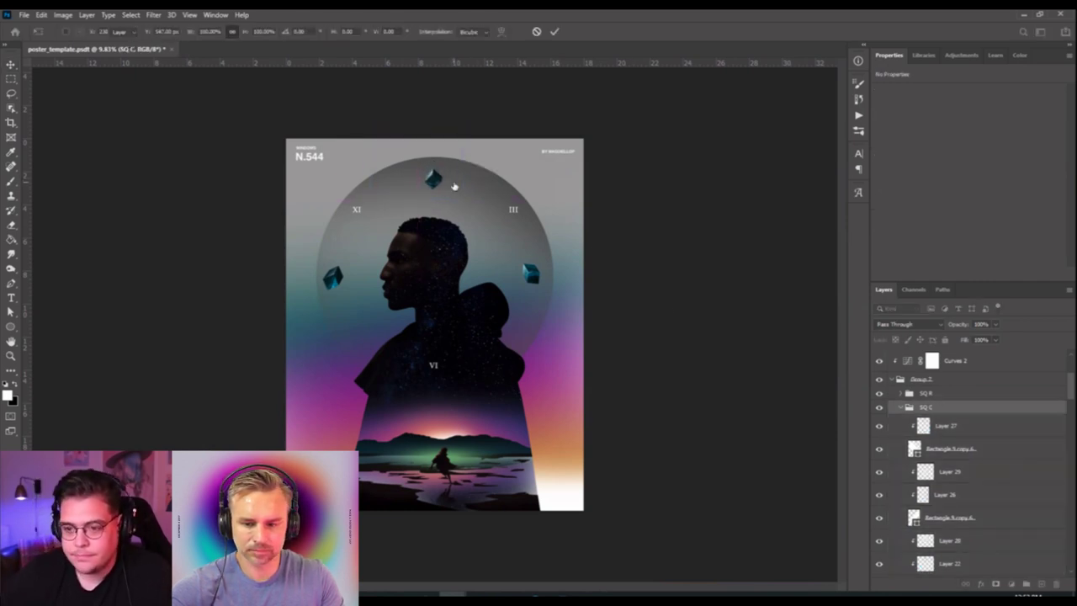
key("Return")
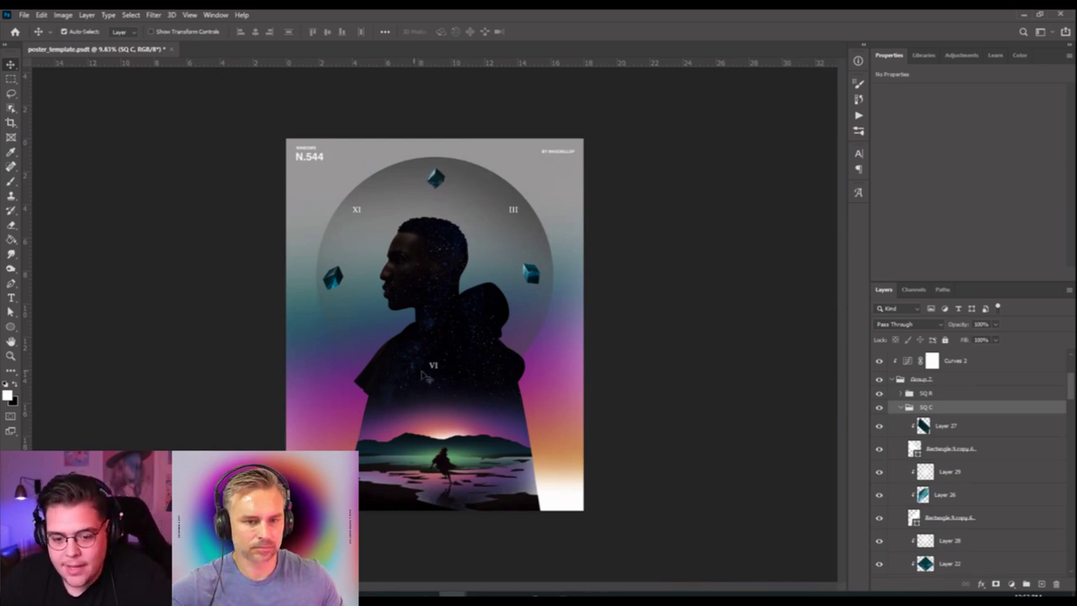
Move the VI numeral on the figure's chest up slightly.
scroll(425, 376, "down", 2)
scroll(429, 376, "up", 3)
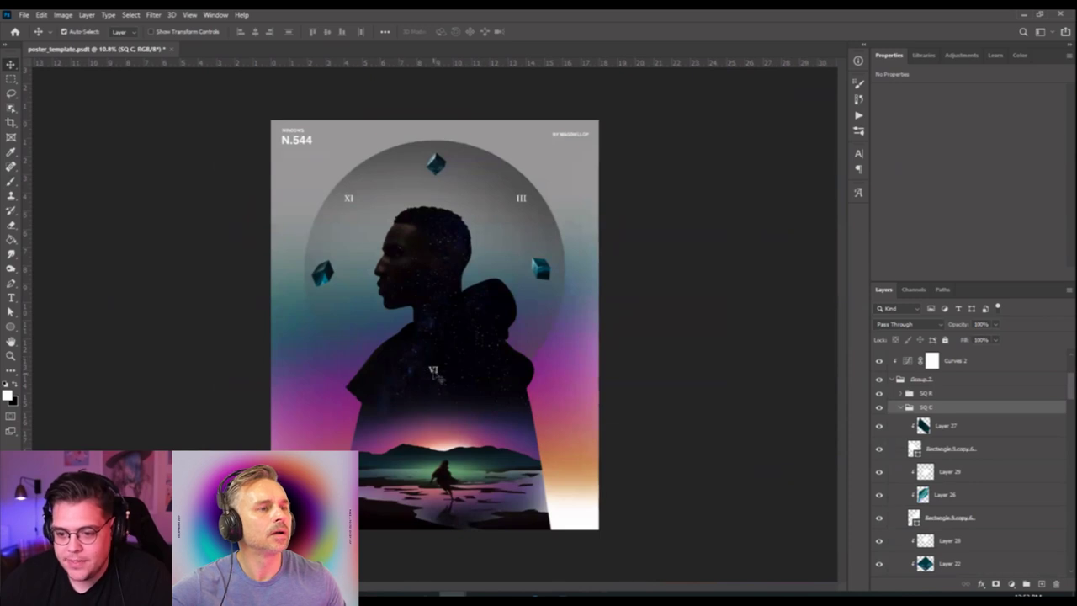
left_click(434, 374)
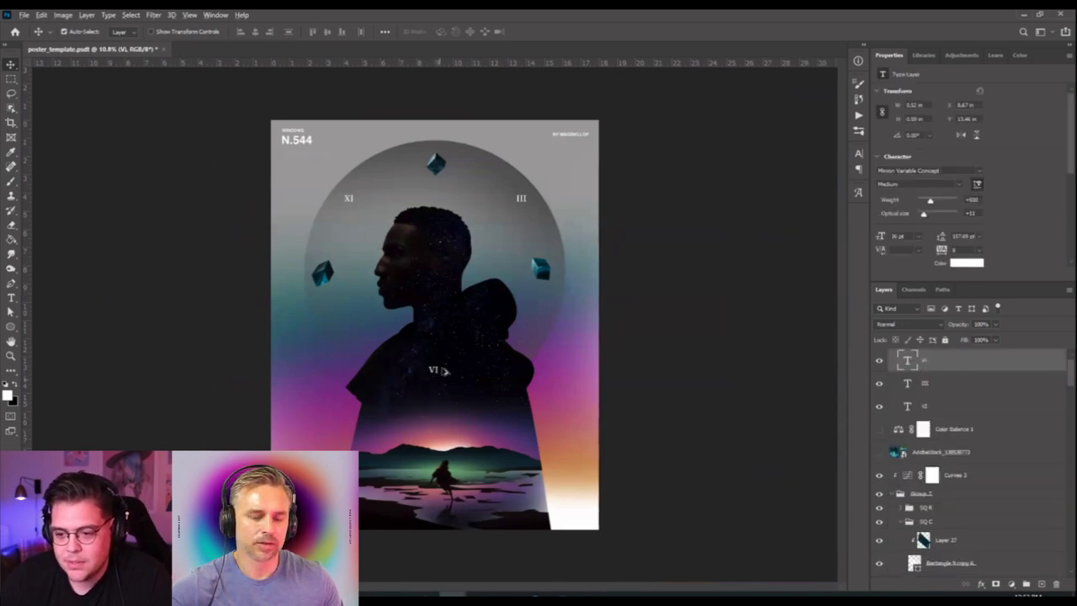
left_click_drag(435, 376, 435, 371)
Select Layer 33 in the BG group and add a new blank layer above it.
left_click(308, 439)
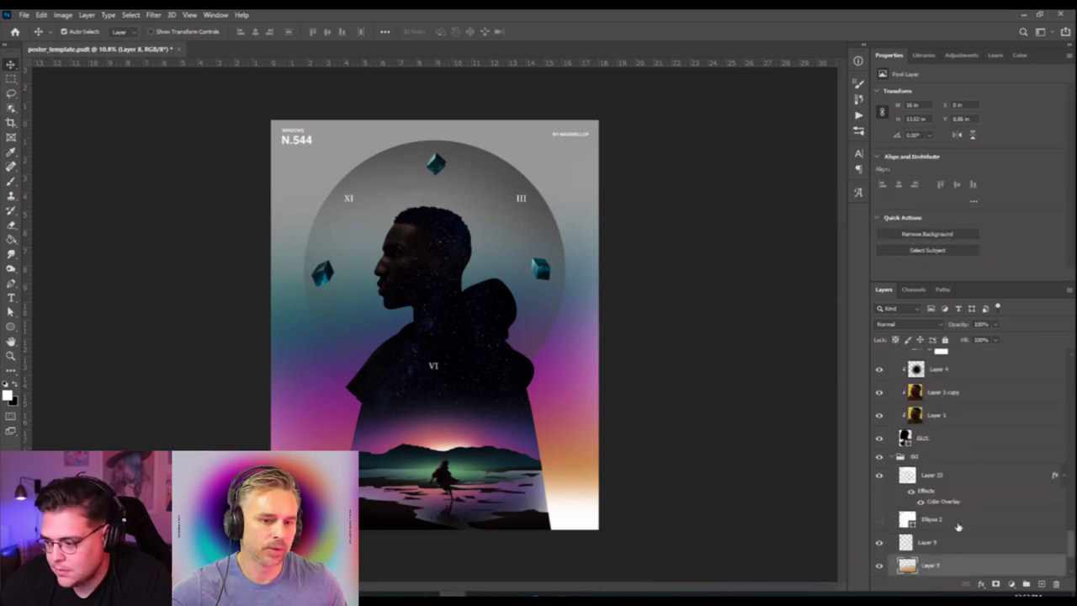
scroll(957, 527, "down", 2)
left_click(942, 453)
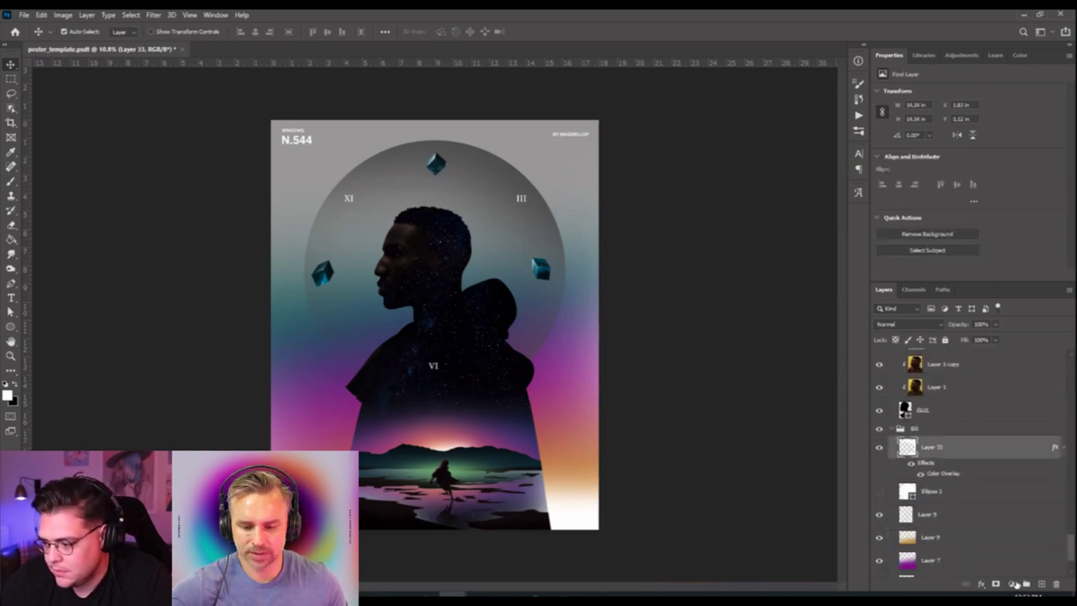
left_click(1041, 584)
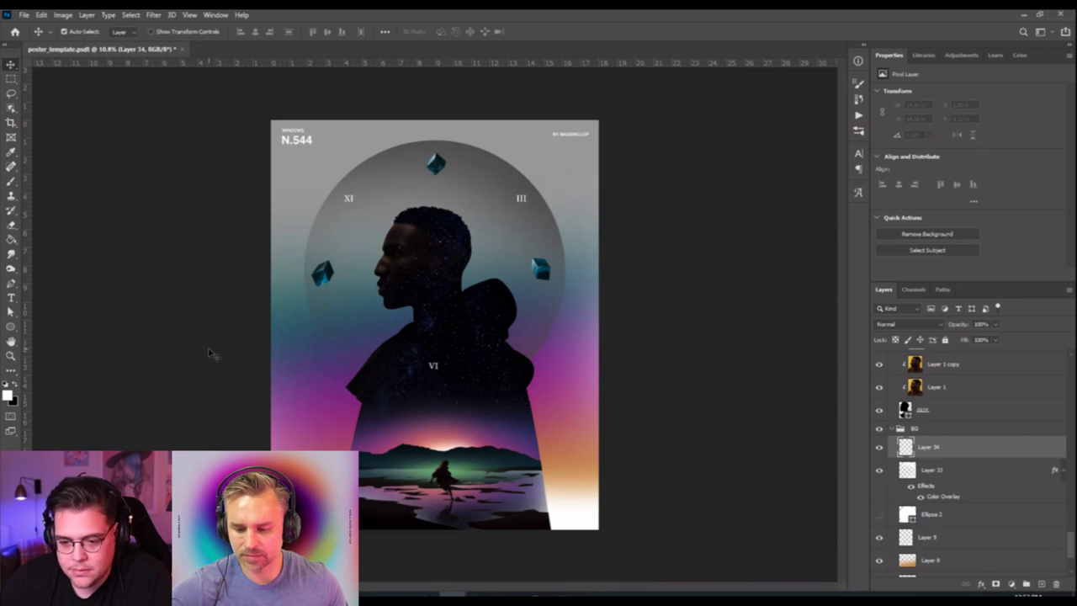
Lasso a freehand selection of the poster area above a wavy mountain-ridge line running across its lower part.
left_click(11, 180)
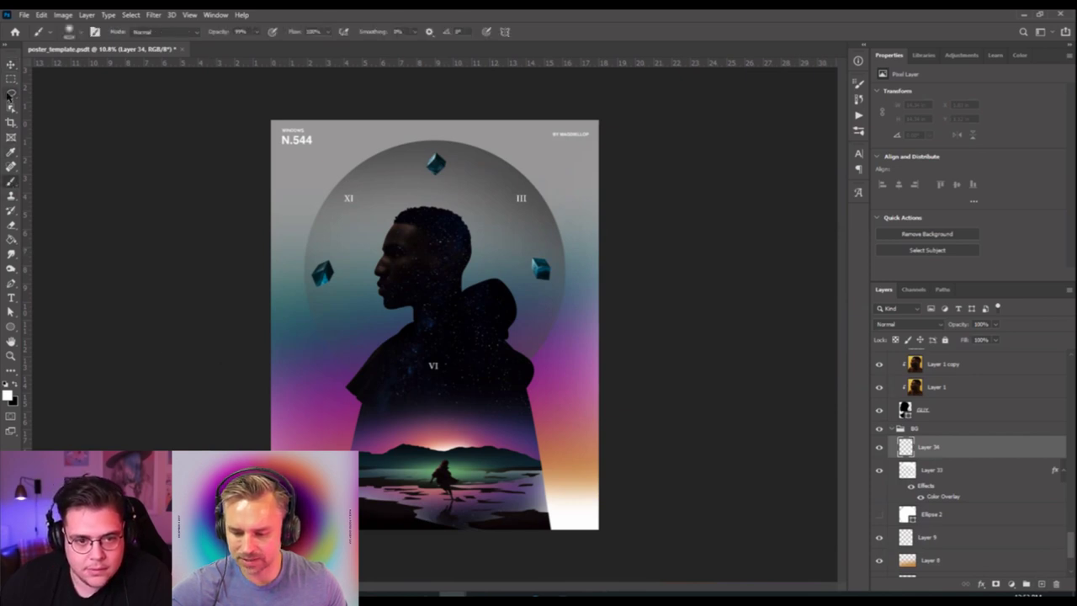
left_click(11, 93)
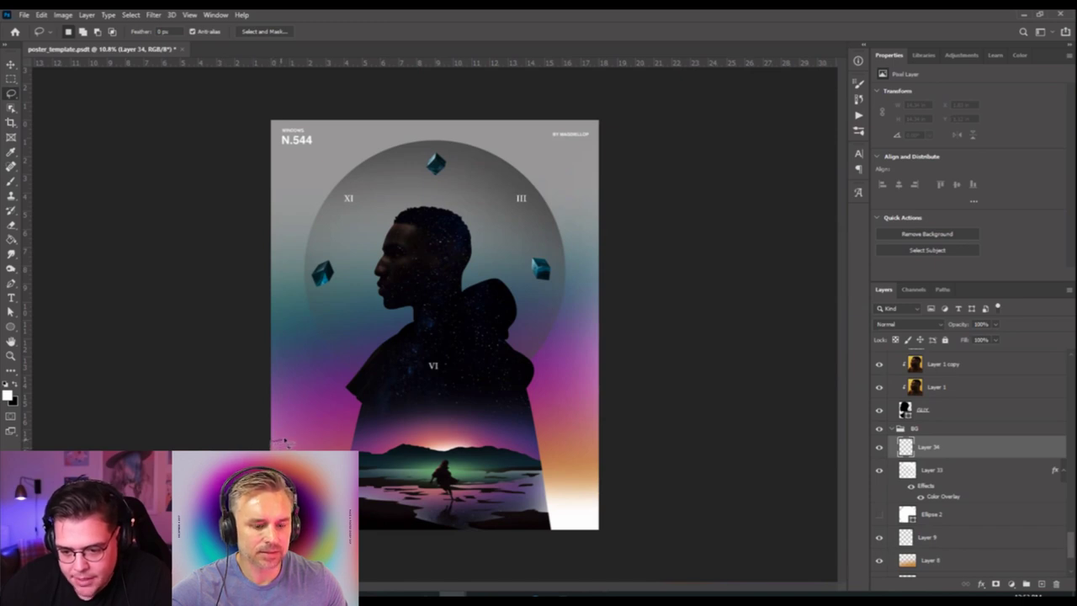
mouse_move(319, 443)
left_mouse_down()
mouse_move(538, 440)
mouse_move(601, 452)
mouse_move(685, 413)
mouse_move(639, 115)
mouse_move(12, 215)
left_mouse_up()
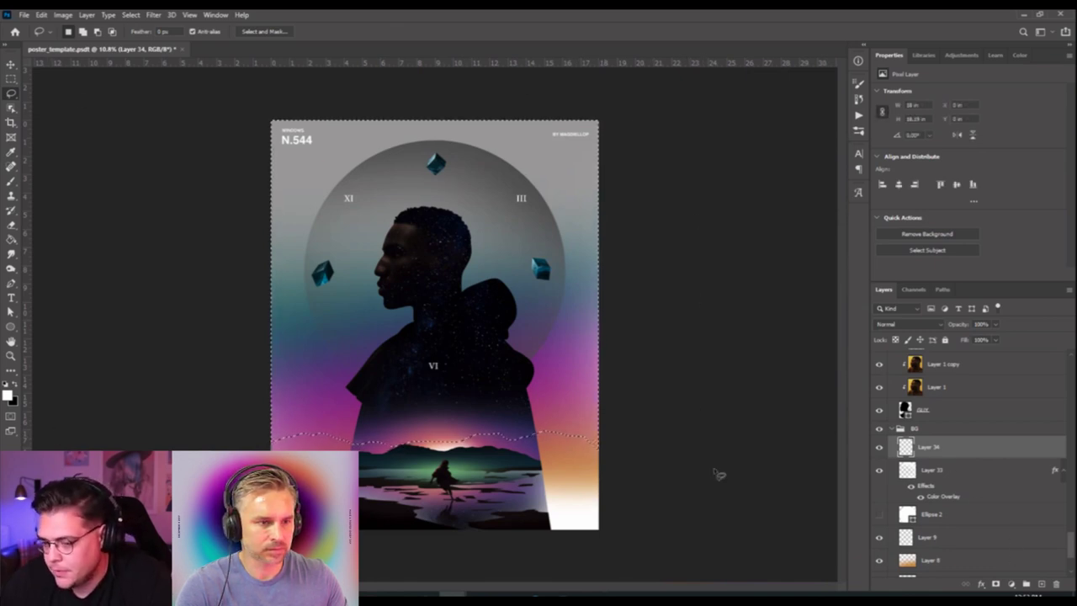
Brush soft black along the ridge line inside the selection on Layer 34, and deselect.
key("b")
left_click(15, 385)
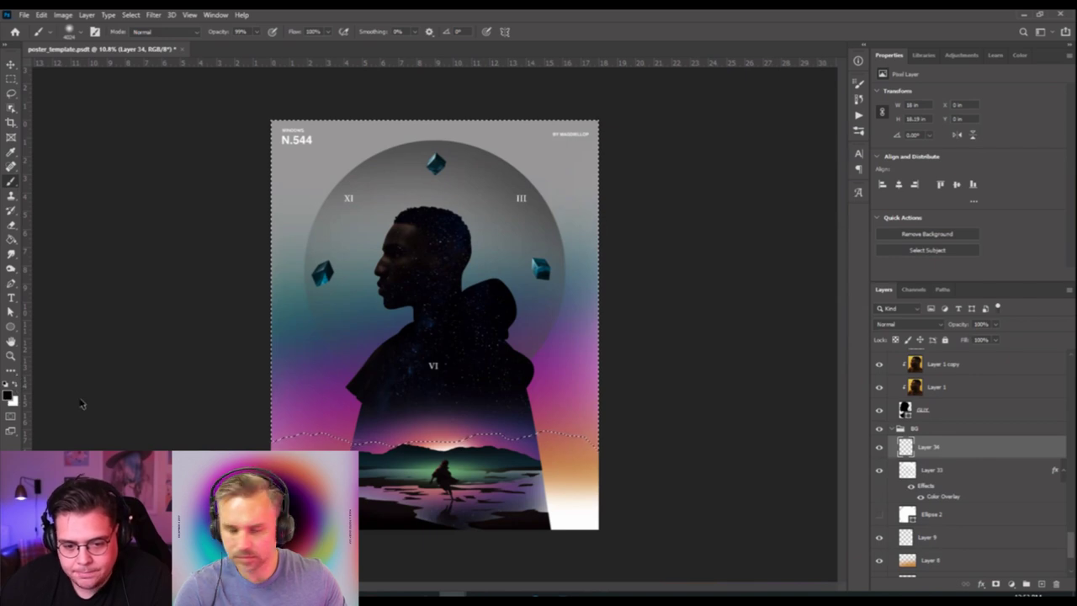
left_click(290, 526)
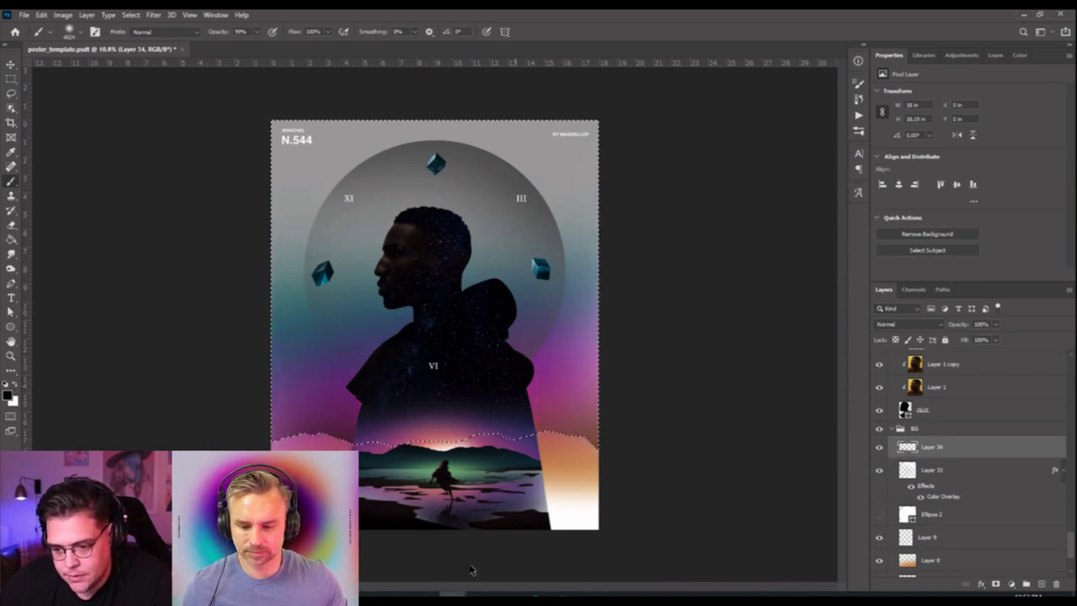
key("ctrl+d")
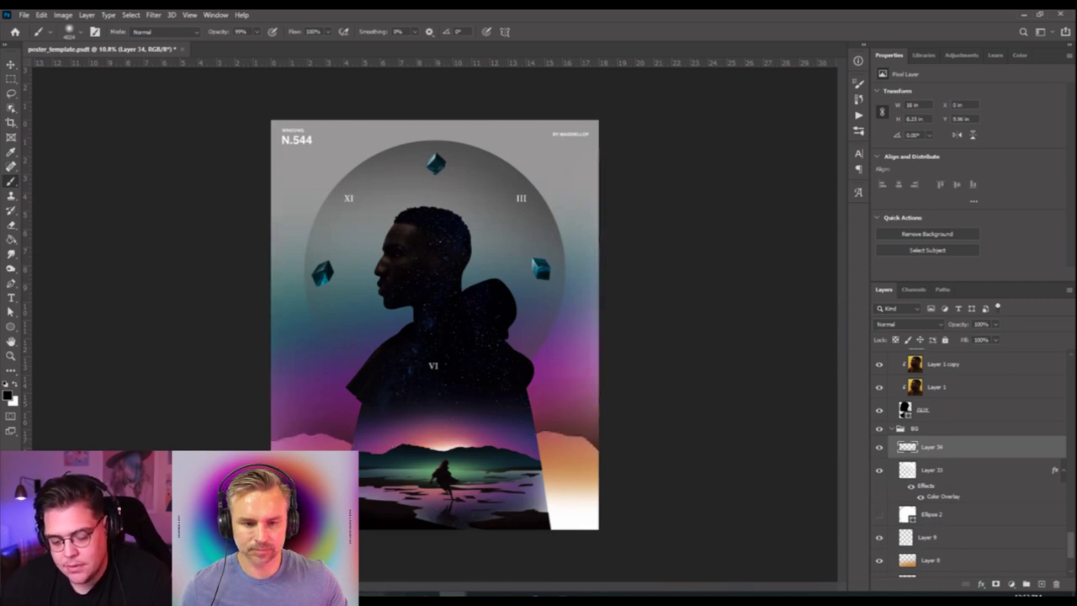
Move the painted mountain ridge on Layer 34 down to about Y 11.34 in with Free Transform.
key("ctrl+t")
mouse_move(524, 394)
left_mouse_down()
mouse_move(542, 381)
mouse_move(553, 404)
mouse_move(555, 386)
mouse_move(601, 395)
left_mouse_up()
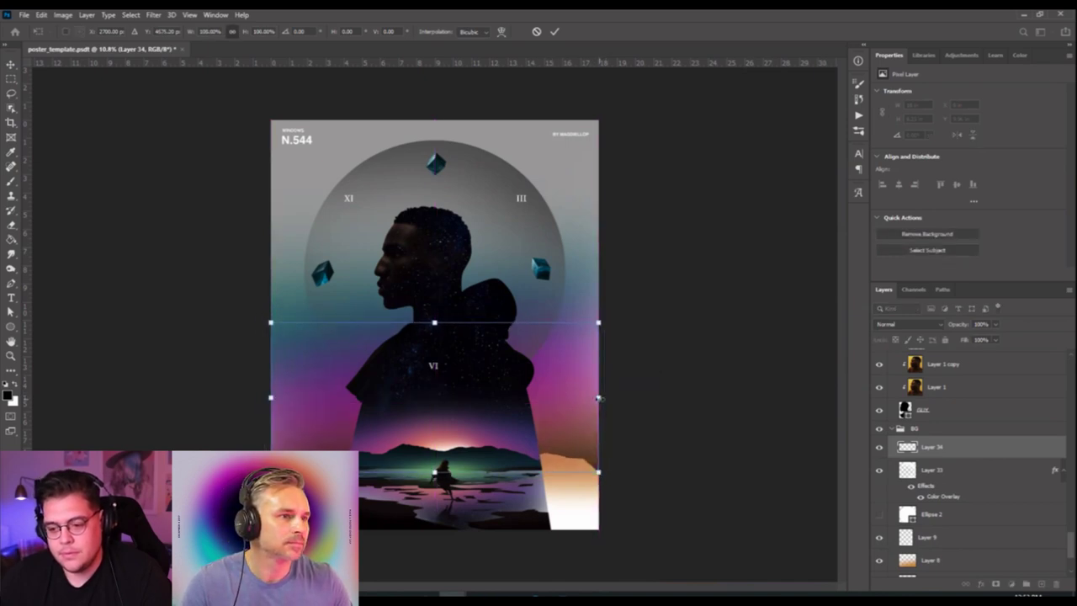
key("Return")
key("b")
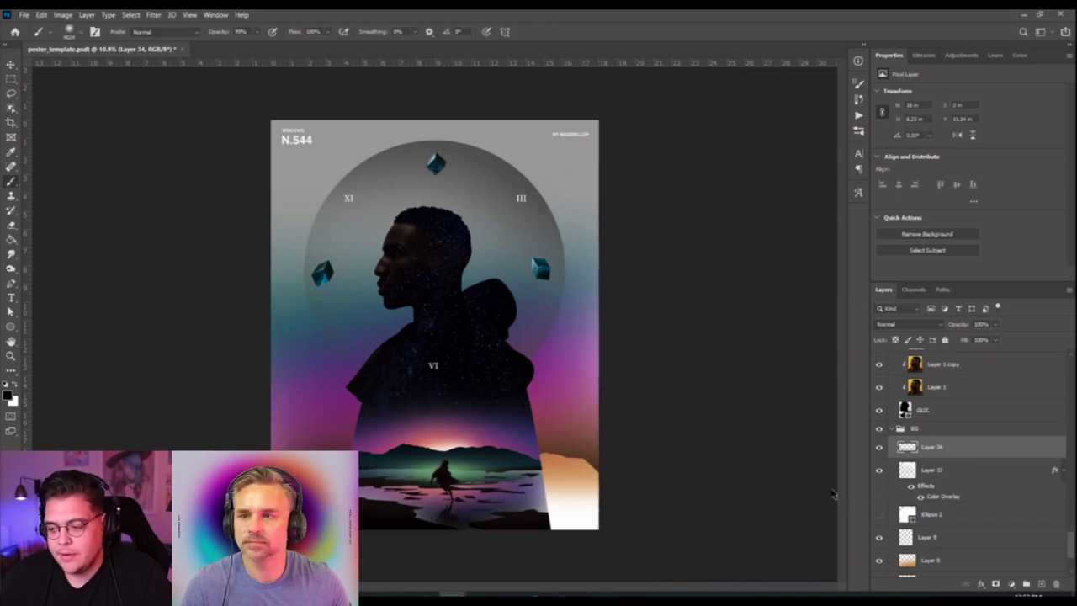
Add a Color Overlay layer style to Layer 34 with the near-white color fafaf9.
left_click(981, 583)
left_click(1003, 536)
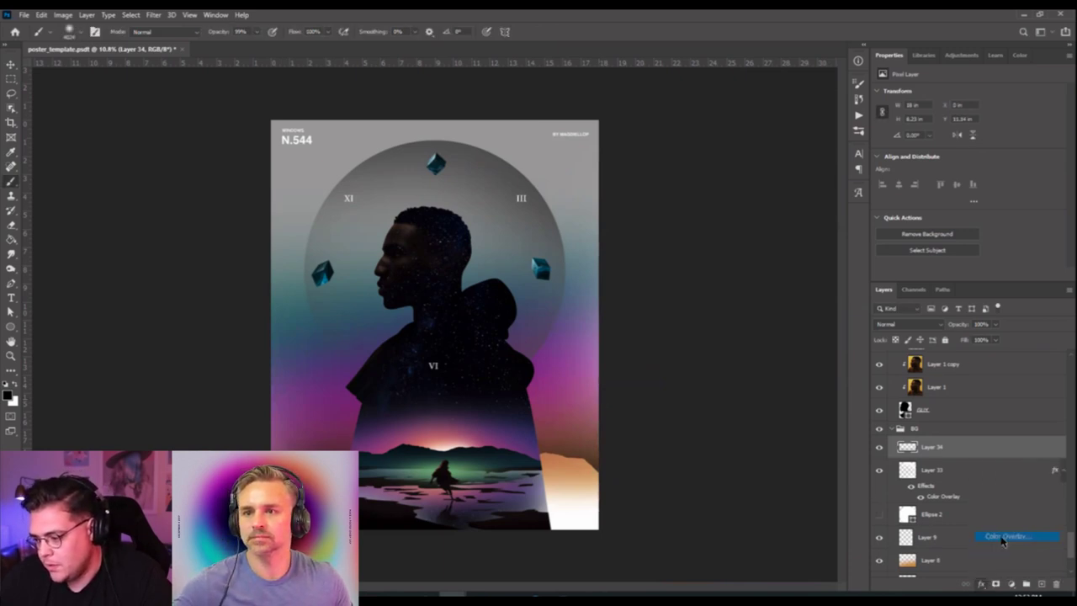
left_click(903, 361)
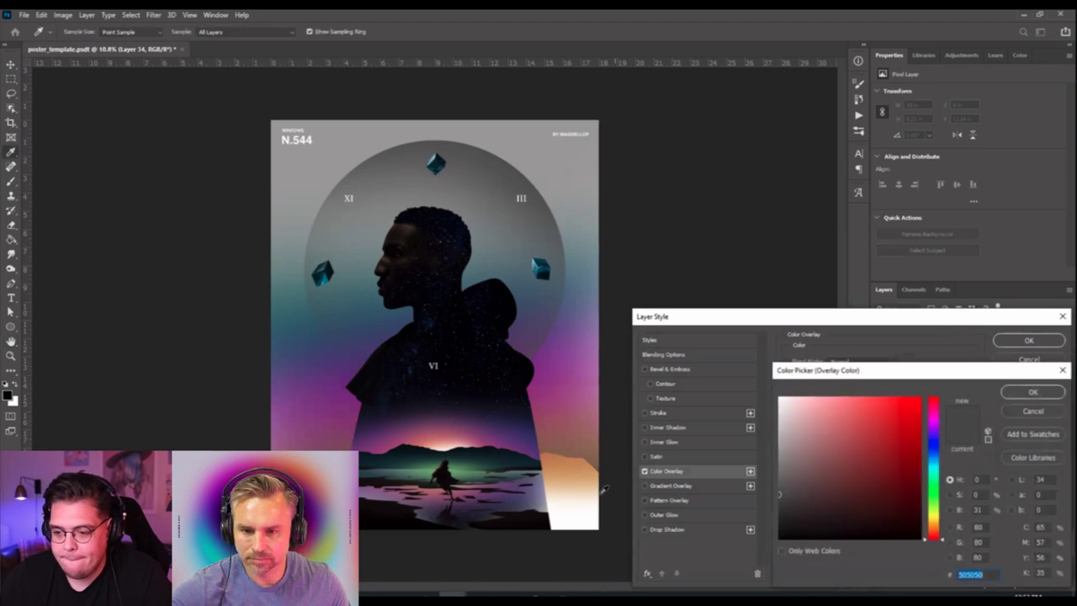
left_click(583, 467)
type("fafaf9")
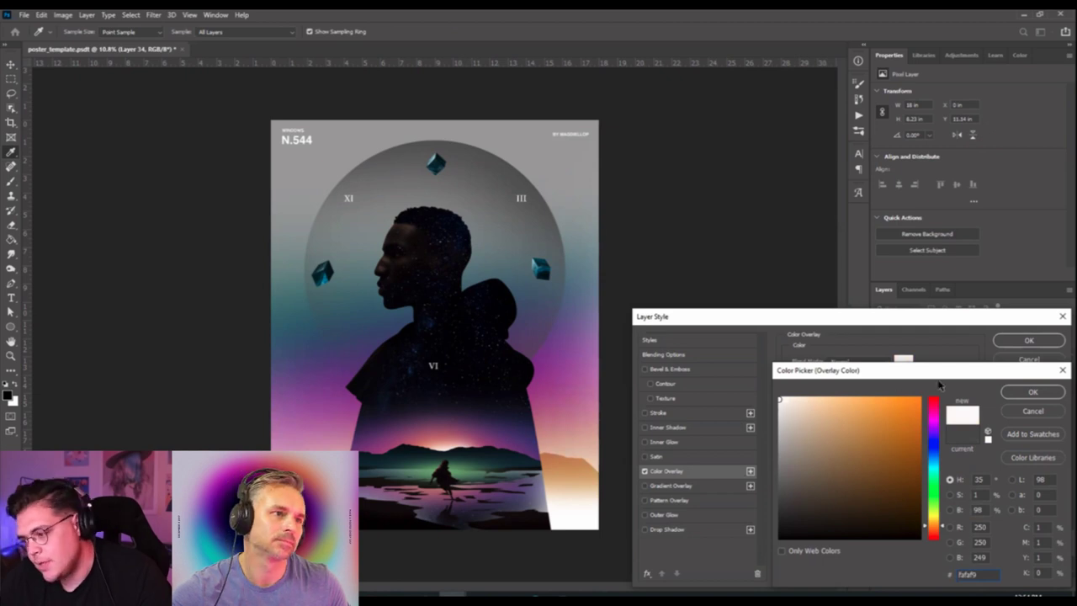
left_click(1033, 391)
left_click(1028, 339)
Examine how the new background mountains line up with the landscape inside the figure's cape, close up and in the full poster.
key("ctrl+minus")
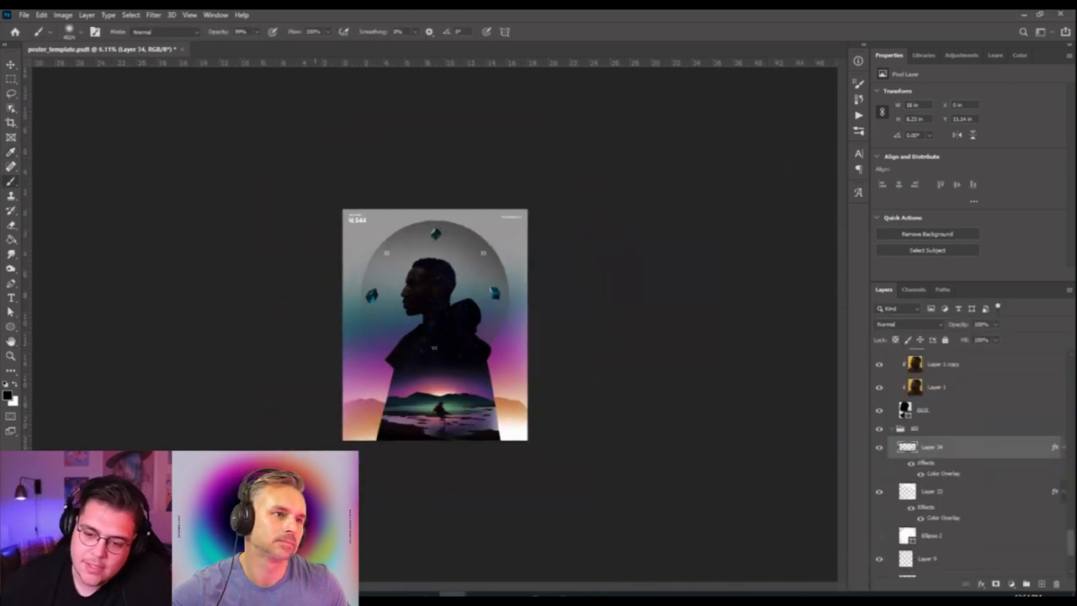
scroll(435, 325, "up", 3)
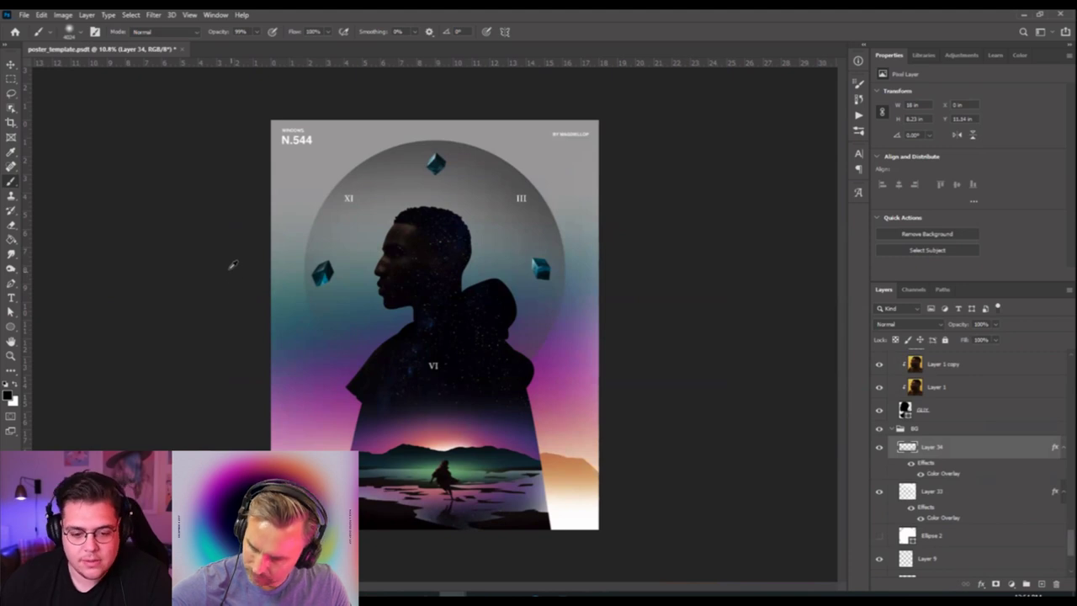
key("ctrl+plus")
key("ctrl+minus")
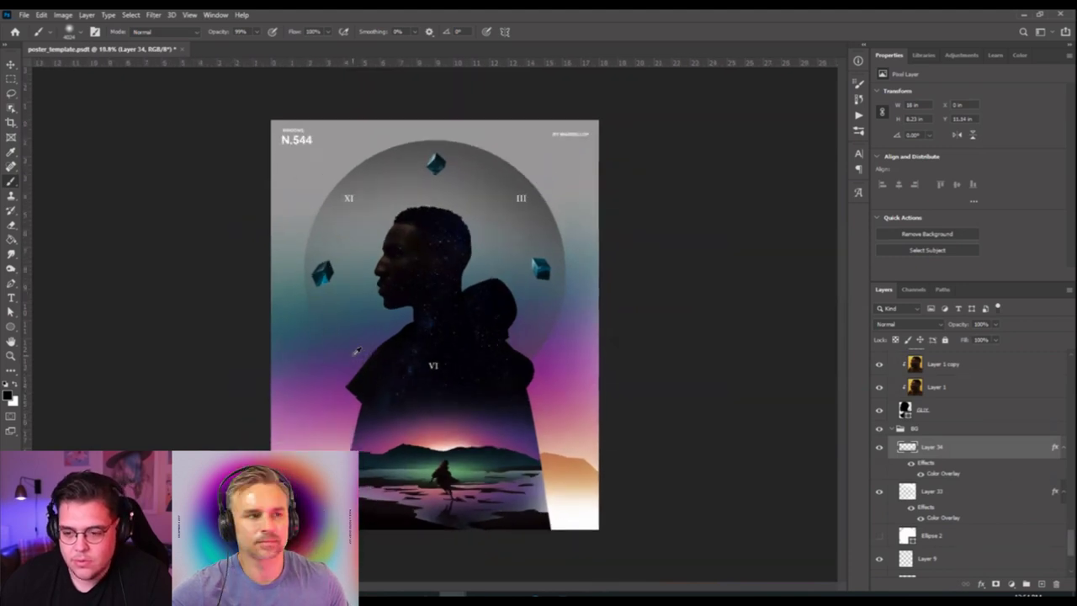
key("v")
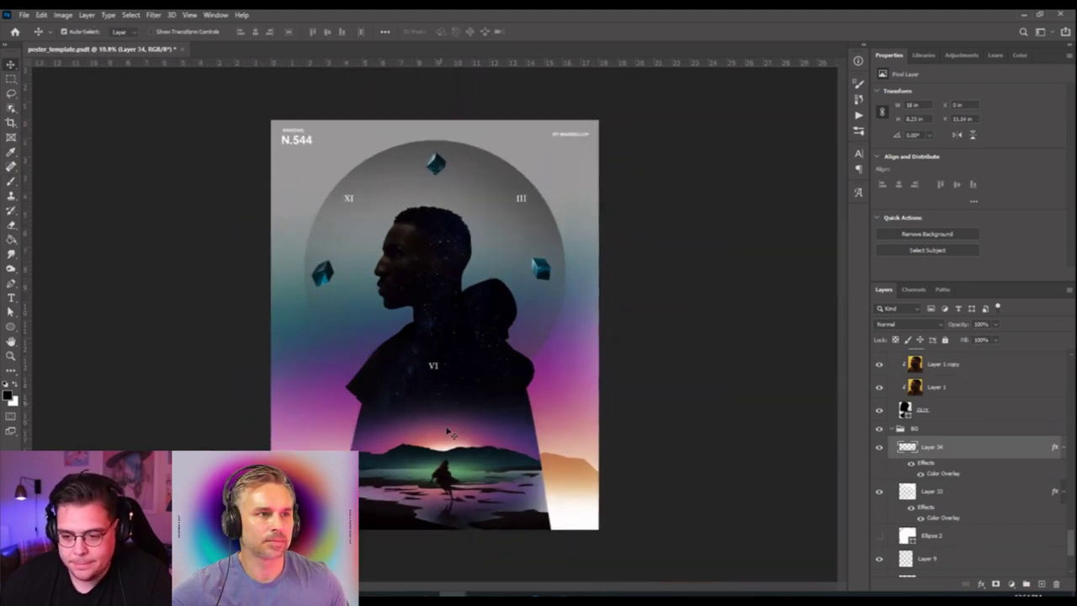
scroll(463, 477, "up", 9)
scroll(498, 515, "up", 3)
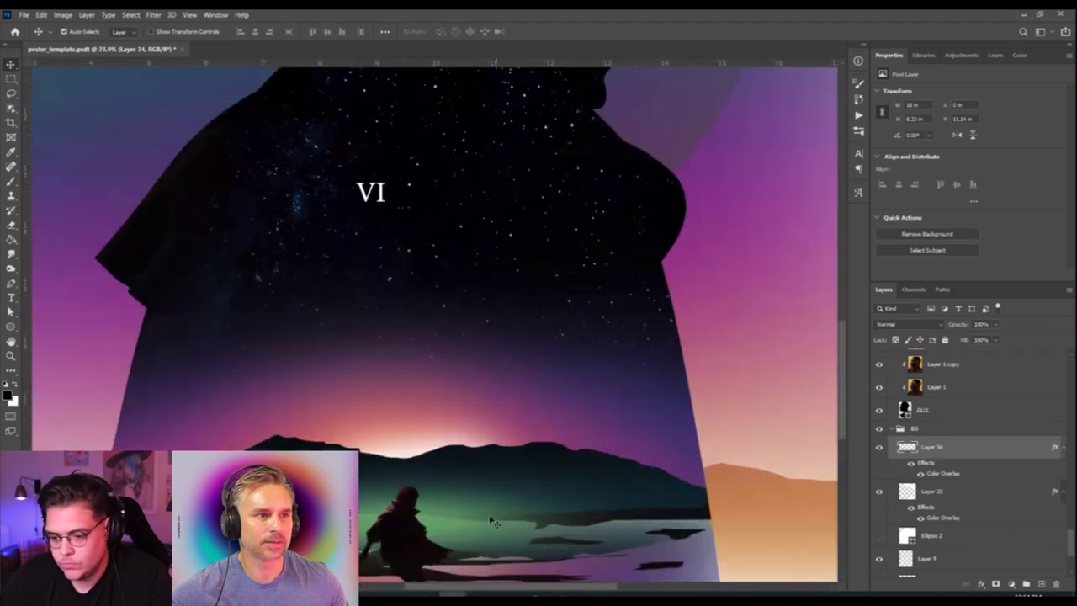
left_click_drag(490, 514, 518, 429)
left_click(510, 423)
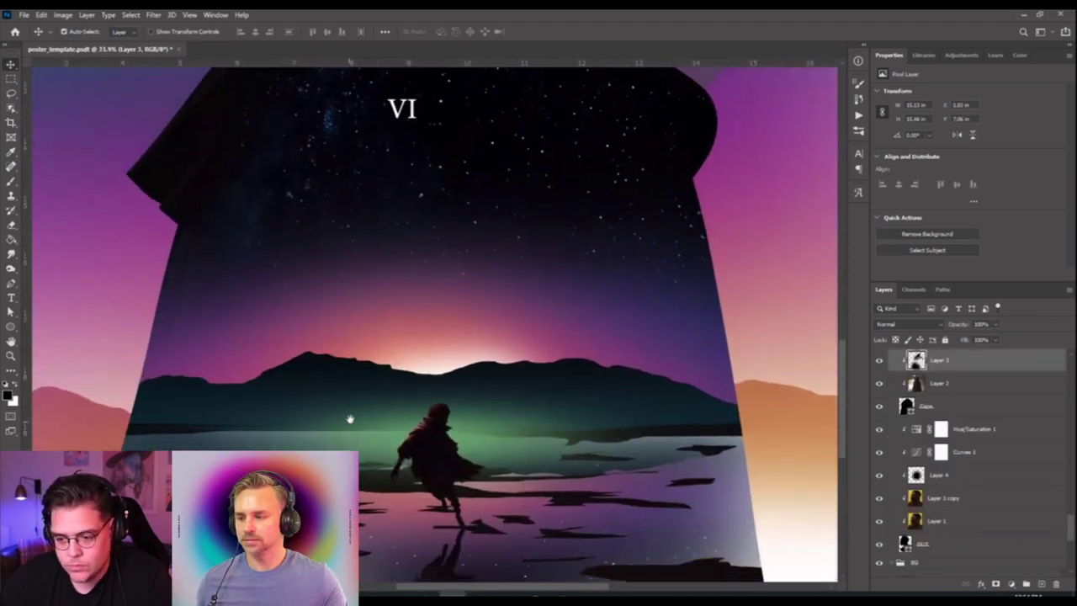
left_click_drag(348, 421, 416, 352)
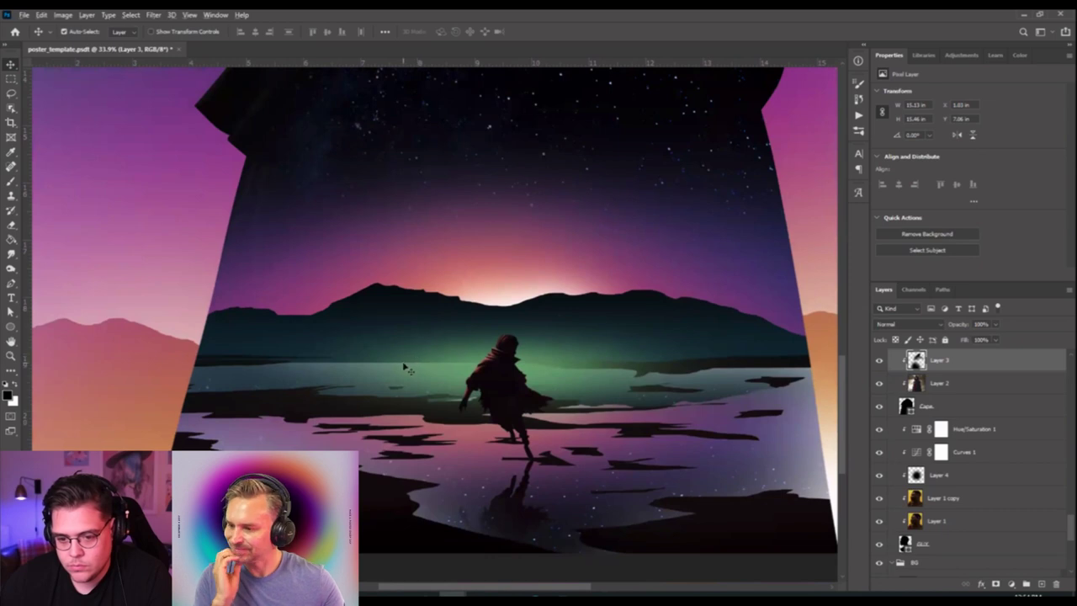
scroll(404, 363, "down", 5)
scroll(401, 365, "down", 2)
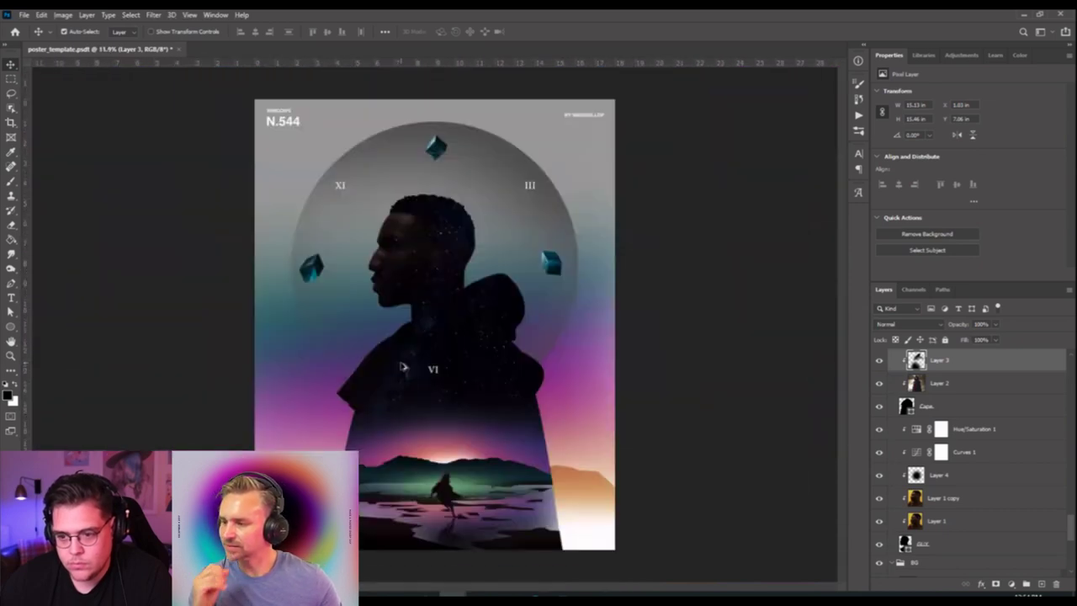
Select Layer 9 in the BG group and compare the background with and without it.
left_click(575, 385)
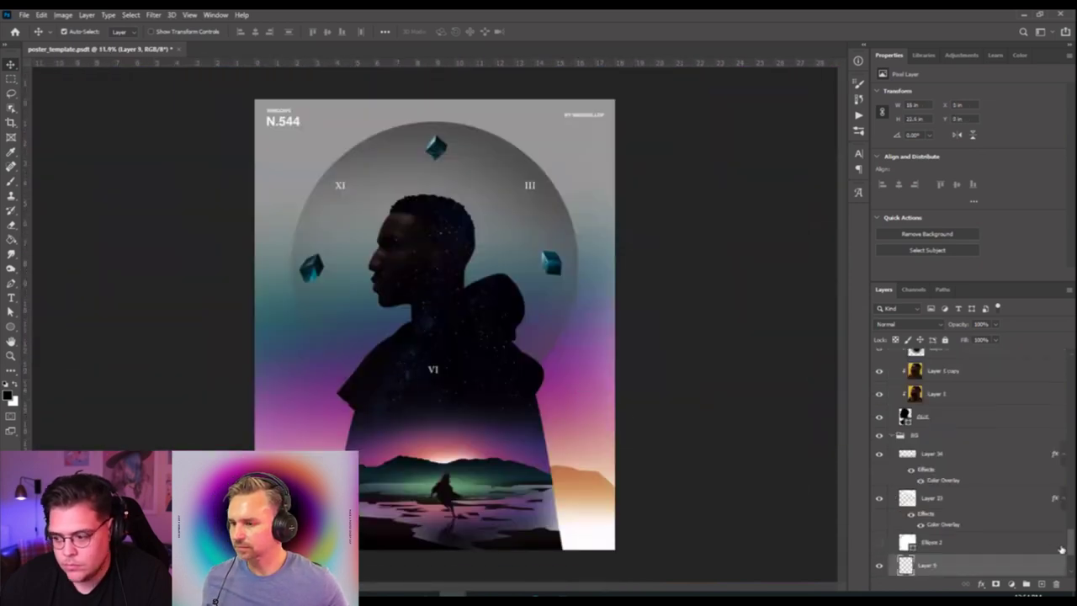
scroll(1008, 523, "down", 3)
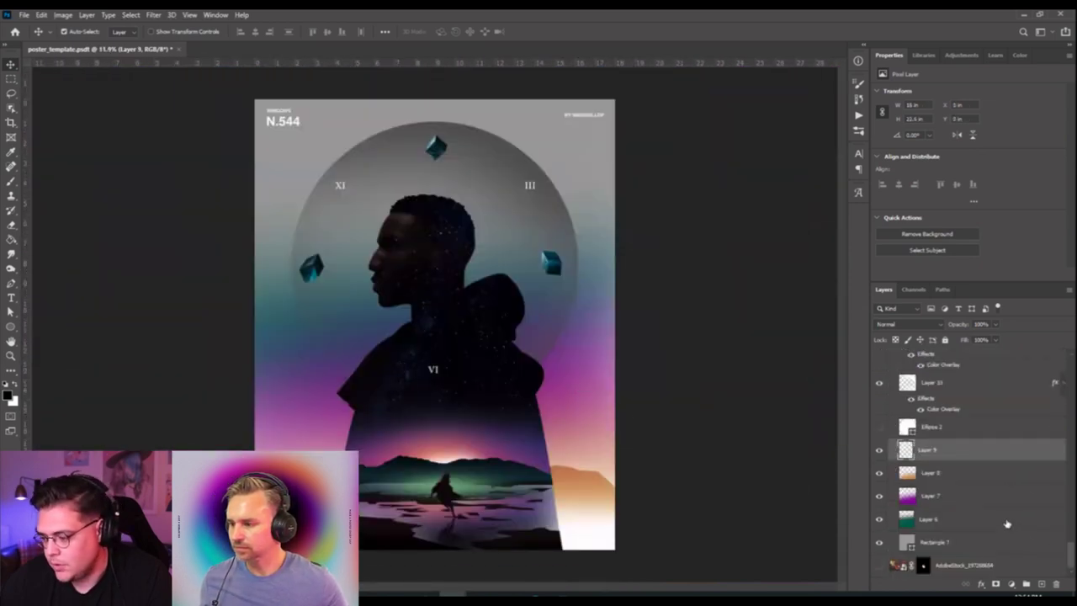
left_click(878, 454)
left_click(879, 451)
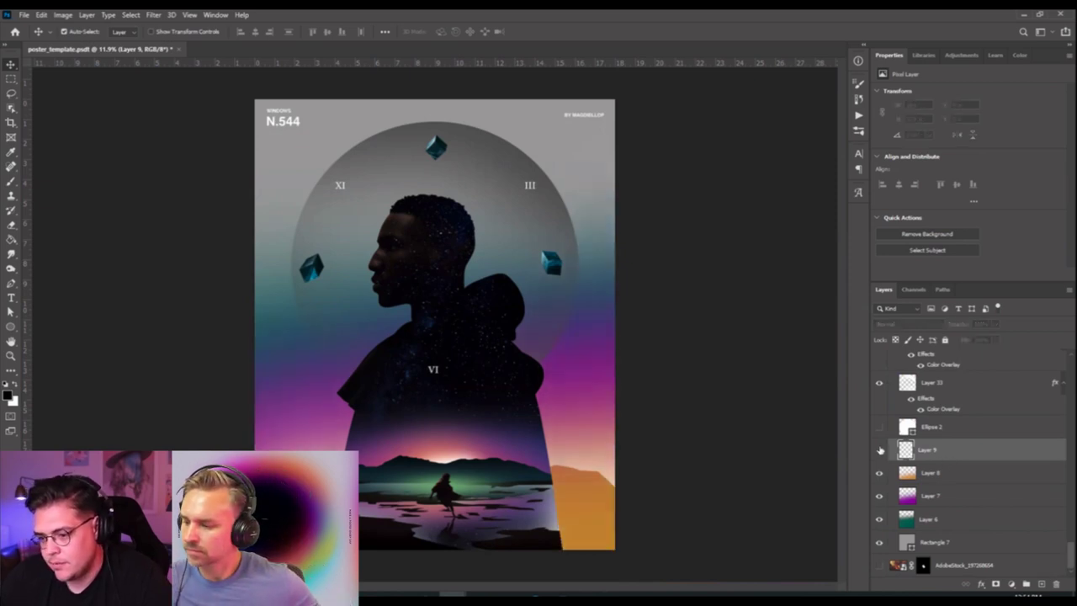
left_click(880, 451)
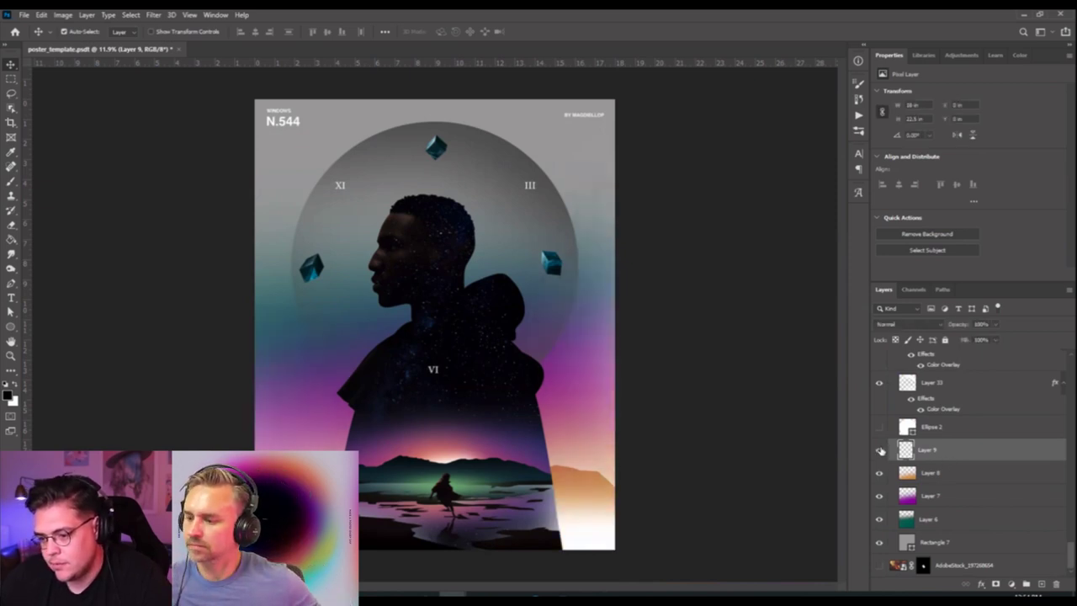
Group Layer 9 through Rectangle 7, merge a duplicate of that group into a single layer, and hide the original group.
left_click(940, 545, "shift")
key("ctrl+g")
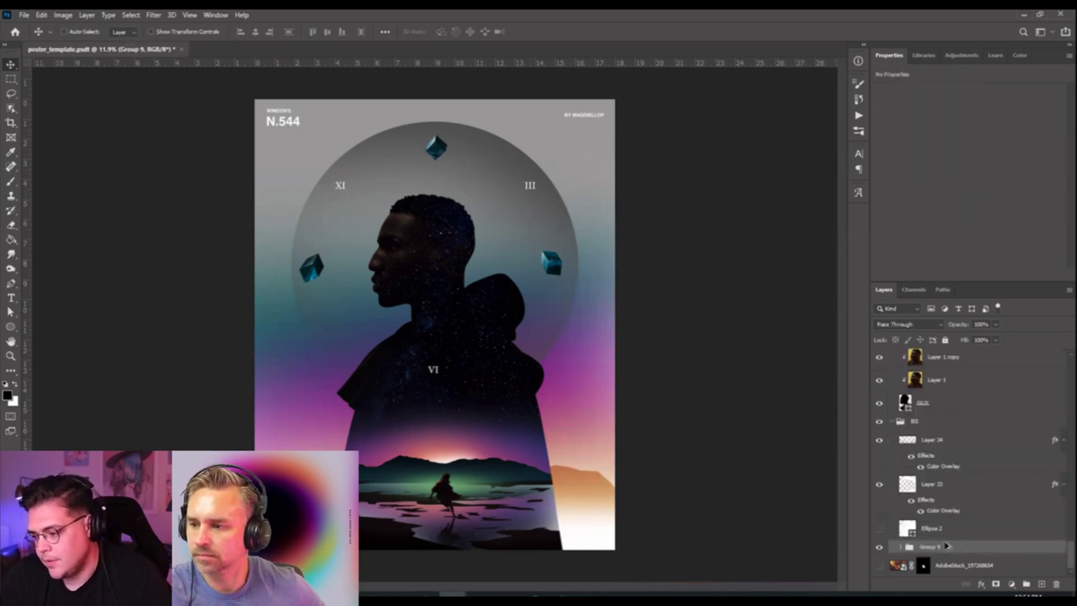
key("ctrl+j")
key("ctrl+e")
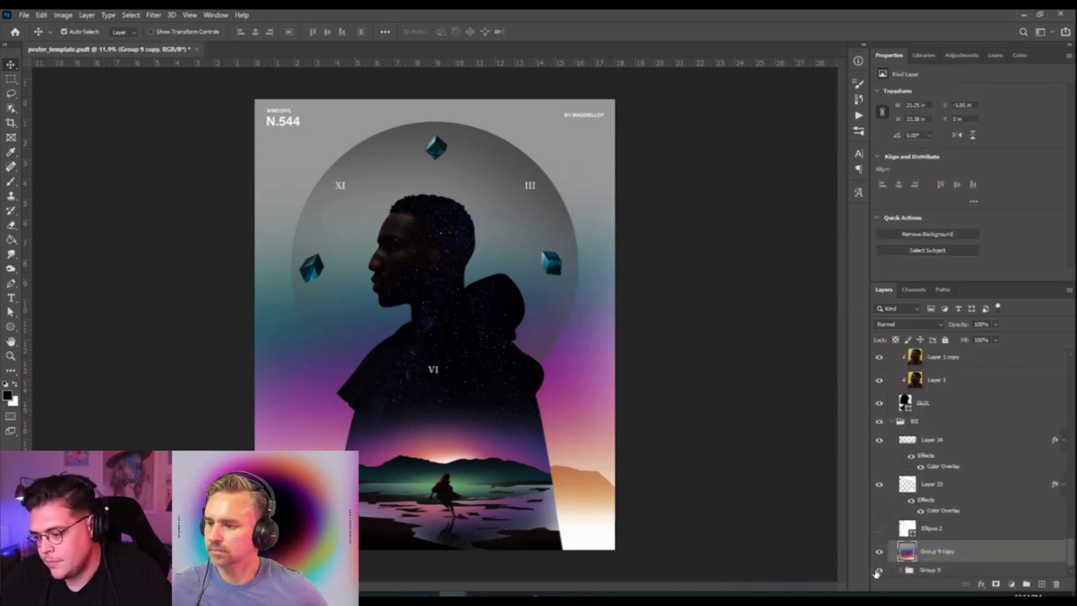
left_click(879, 571)
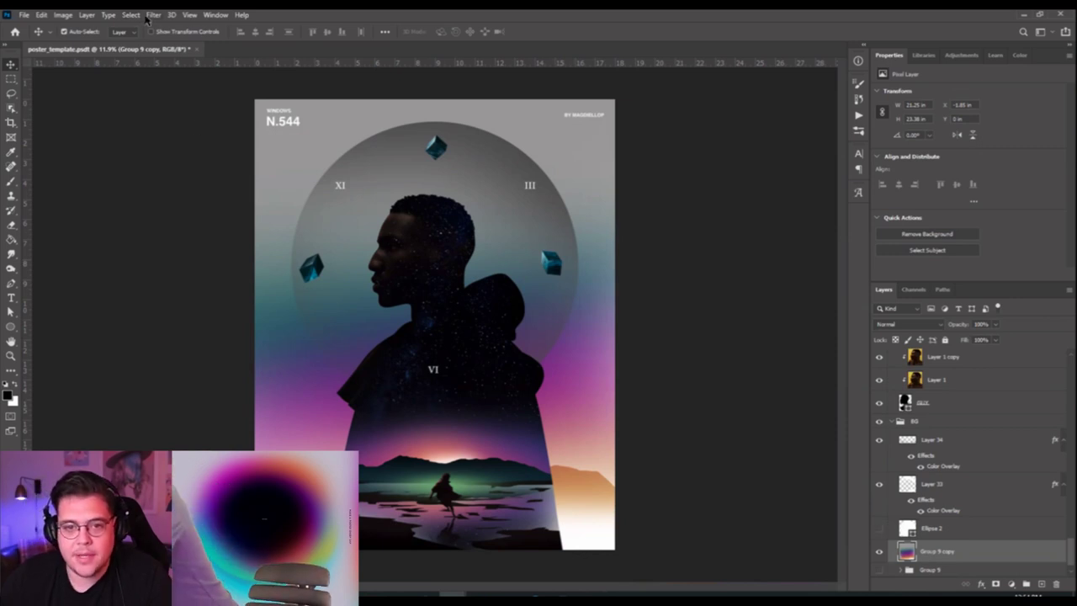
Apply Gaussian Add Noise of 15.84% to the merged background layer, with Monochromatic off.
left_click(152, 15)
mouse_move(184, 179)
left_click(319, 174)
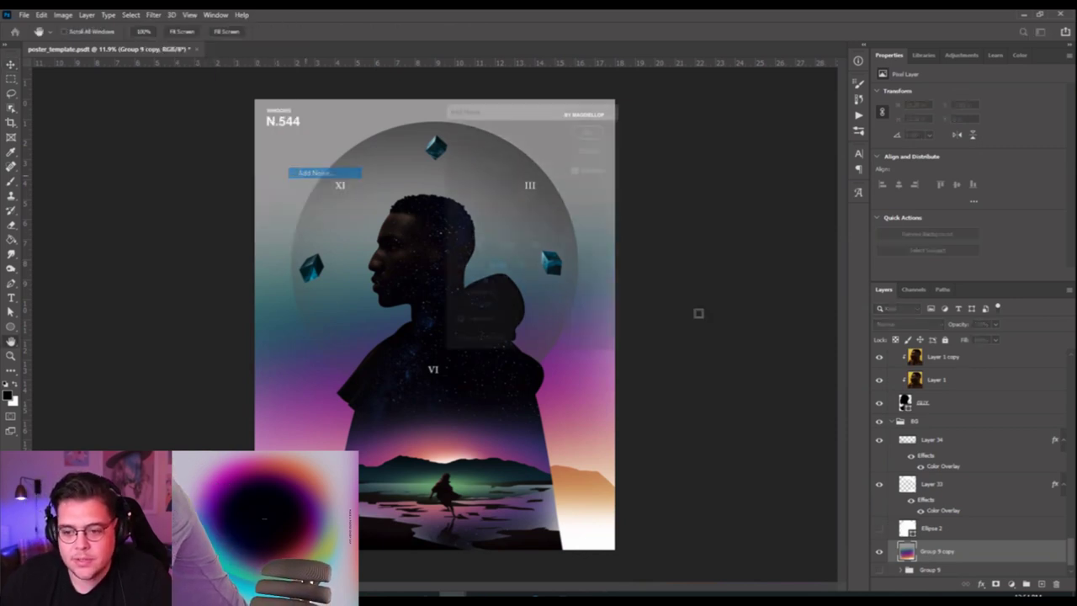
left_click_drag(467, 286, 471, 286)
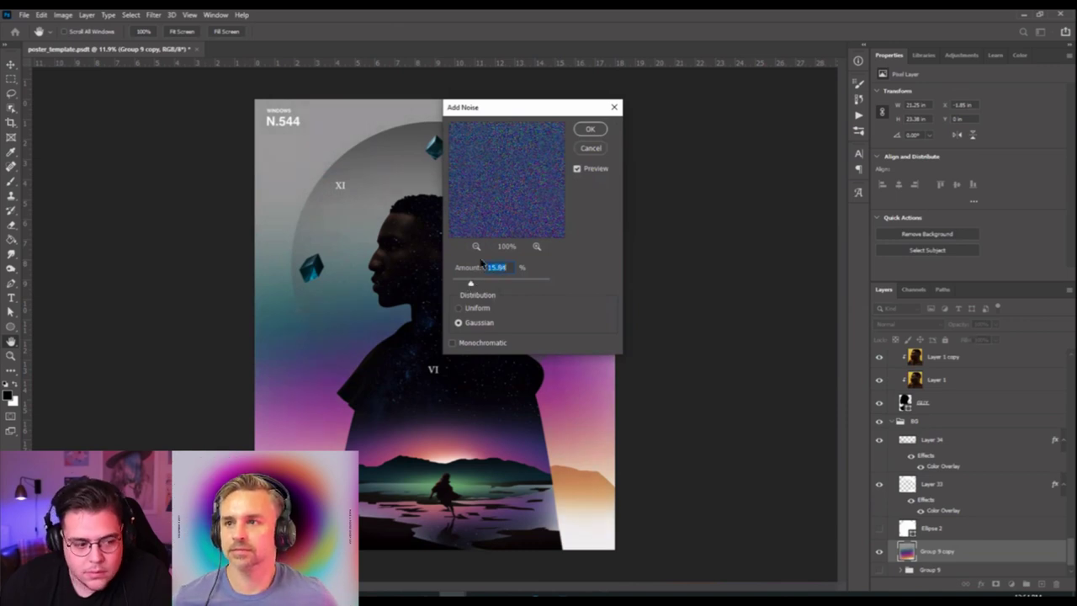
left_click(589, 129)
key("v")
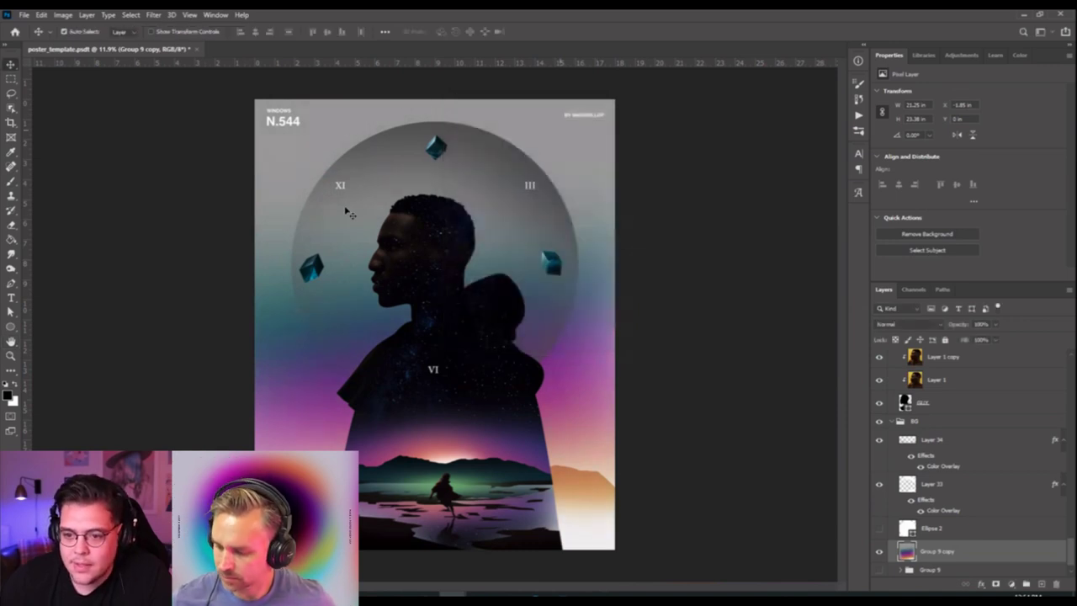
Select Layer 1 copy of the man's portrait and reapply the last Add Noise filter to it.
scroll(348, 212, "up", 2)
scroll(310, 241, "up", 5)
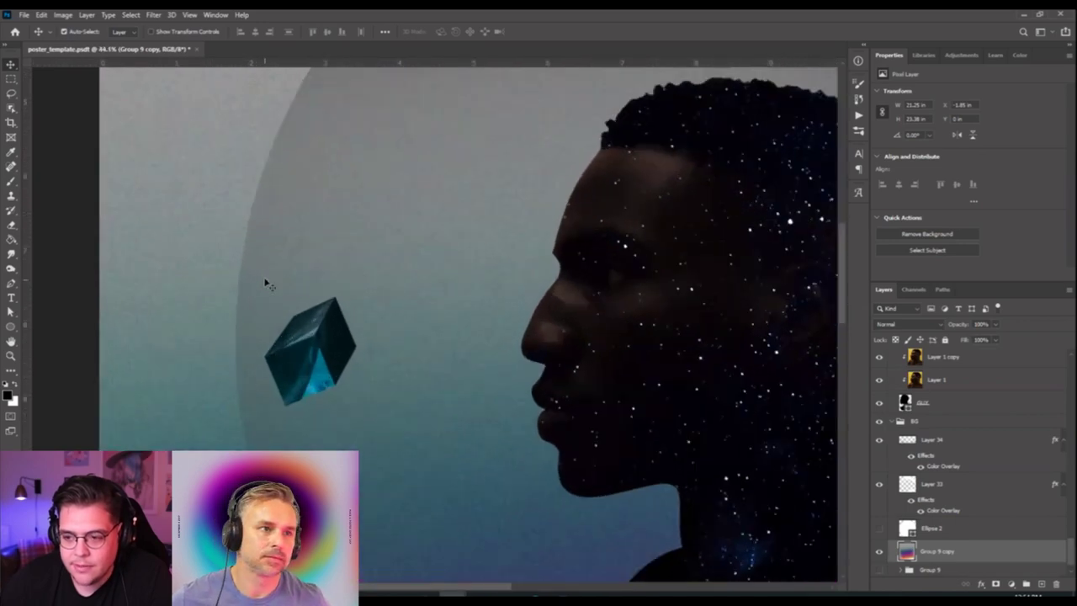
scroll(231, 180, "right", 3)
scroll(427, 356, "down", 3)
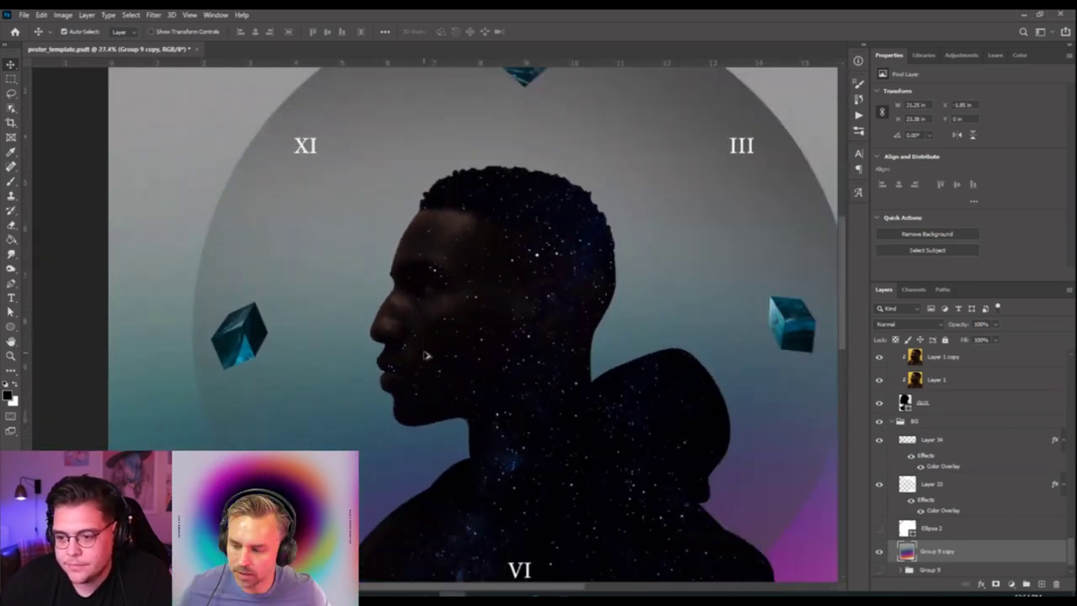
scroll(937, 427, "up", 1)
left_click(941, 405)
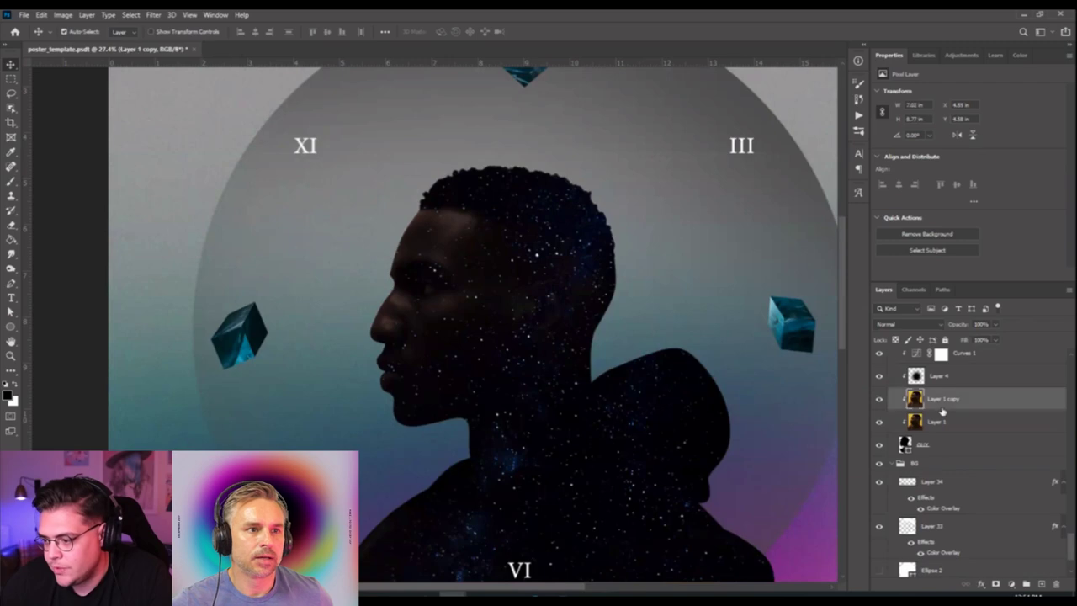
left_click(153, 15)
left_click(172, 28)
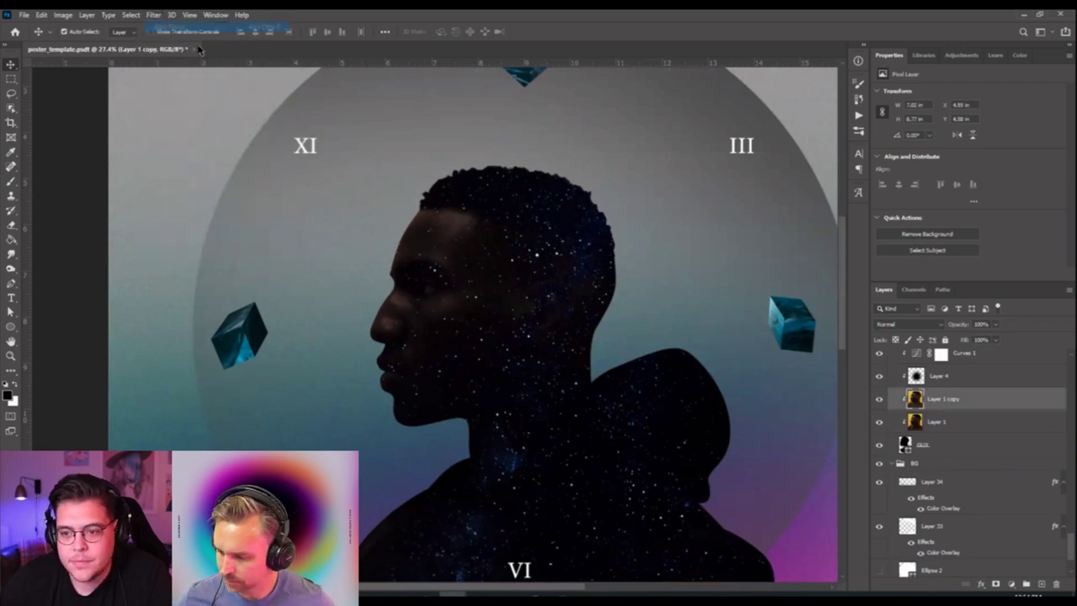
Select Layer 12, the glowing sky inside the cape landscape, and compare the artwork with and without it.
scroll(497, 362, "down", 10)
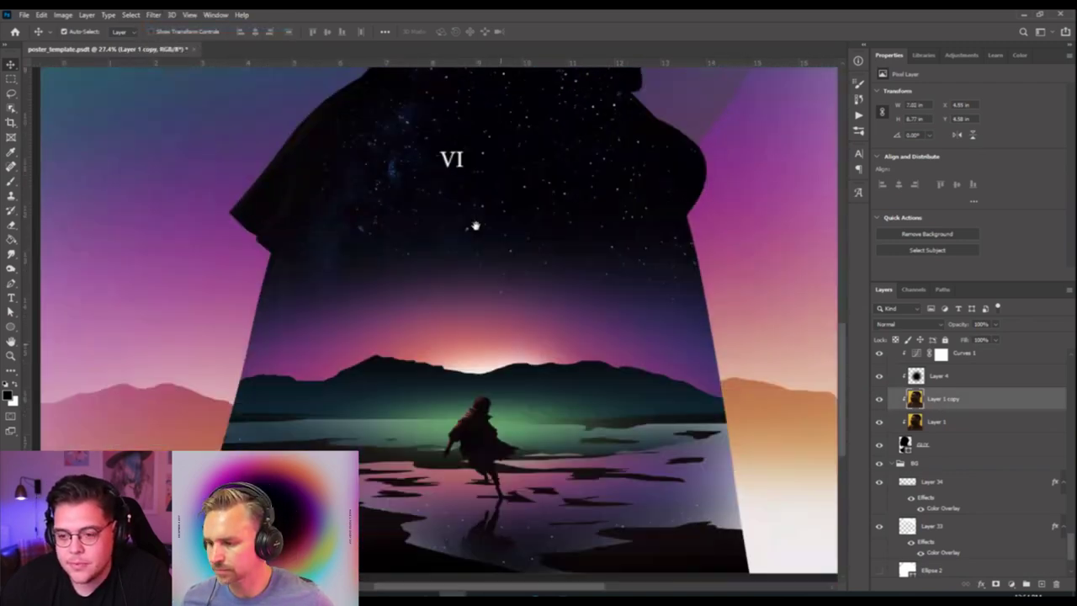
left_click(486, 318)
left_click_drag(971, 404, 969, 453)
key("ctrl+z")
scroll(945, 457, "up", 8)
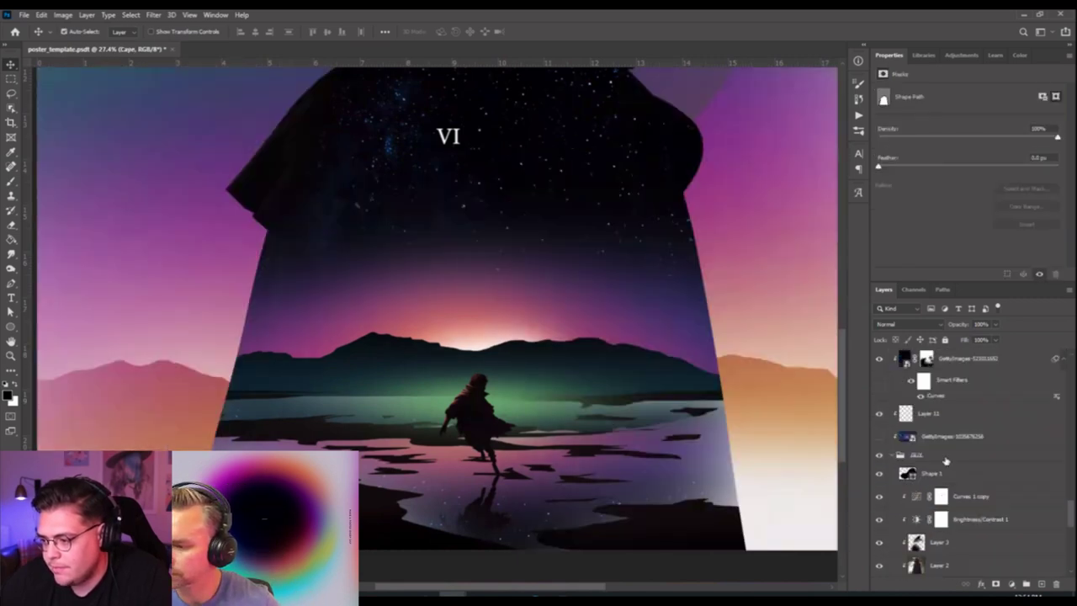
scroll(945, 461, "up", 6)
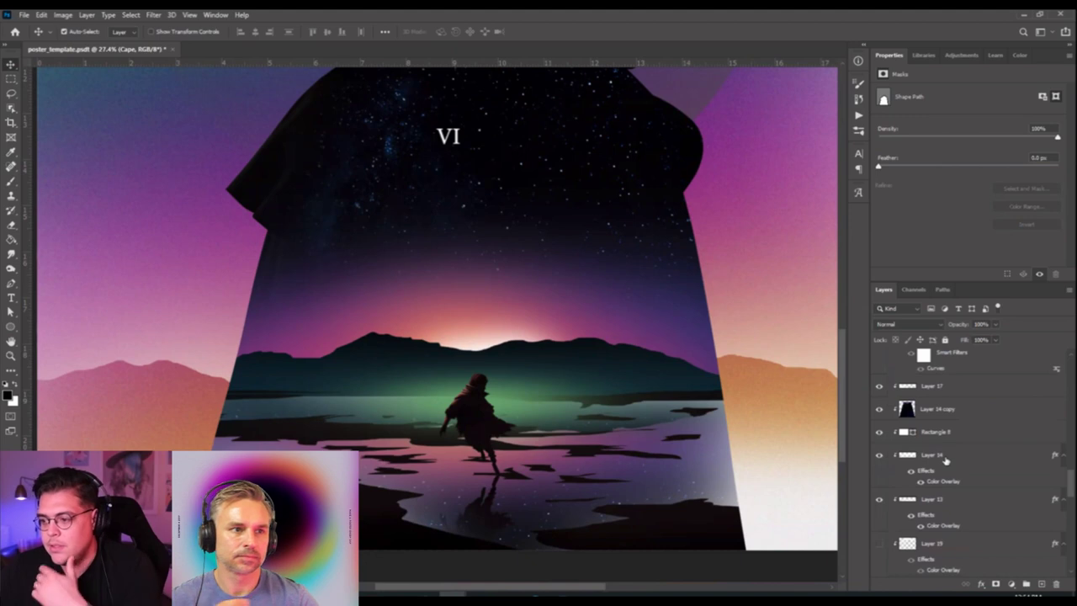
left_click(932, 424)
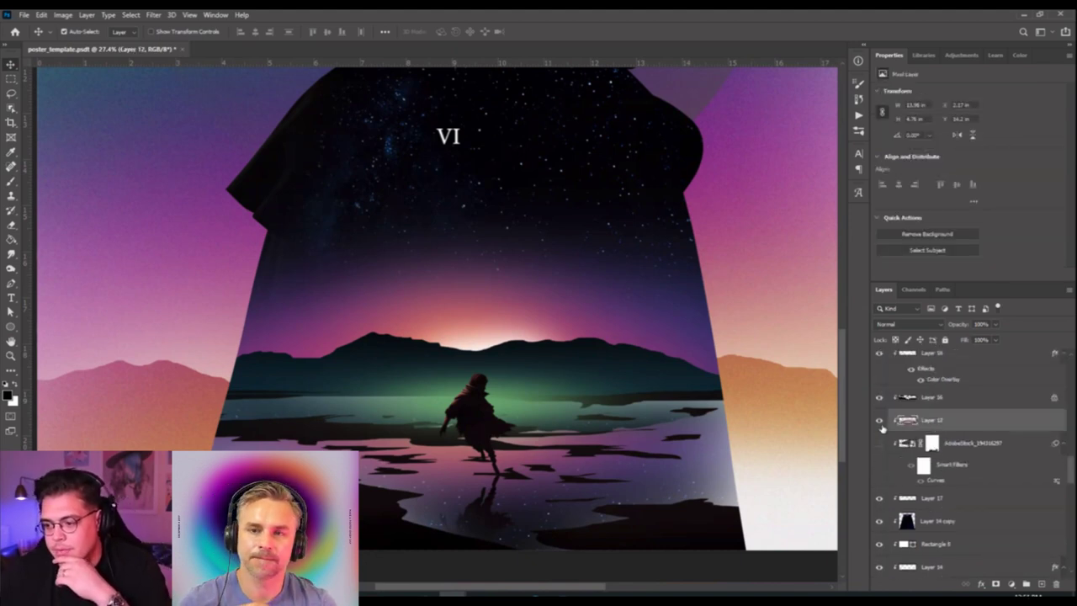
left_click(879, 420)
left_click(879, 420)
Apply Gaussian Add Noise to Layer 12 of the cape landscape, using a lower amount than the preset 15.84%.
left_click(150, 15)
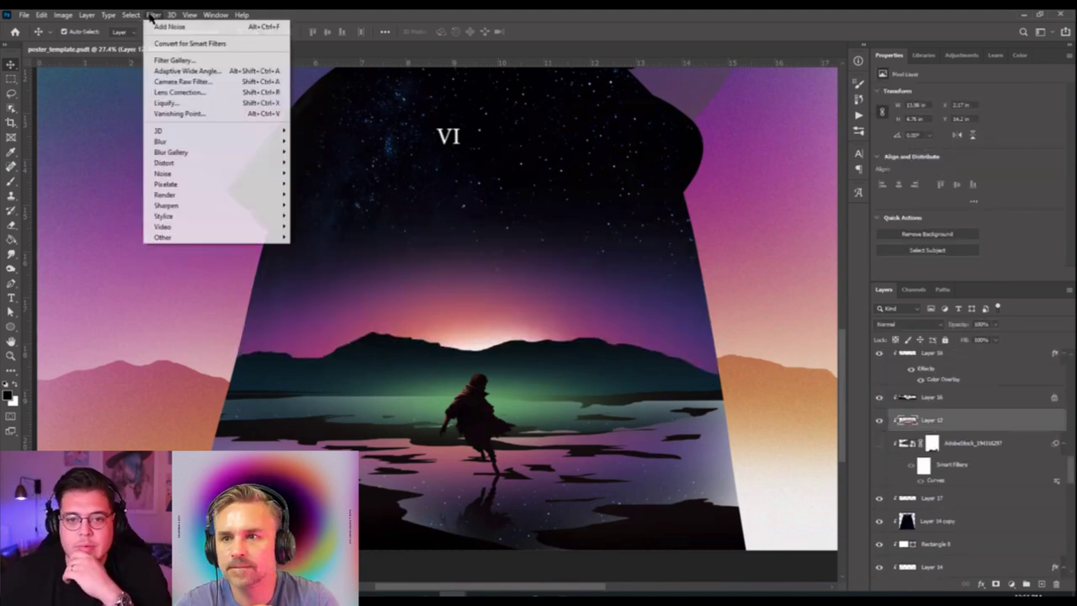
mouse_move(230, 173)
left_click(311, 173)
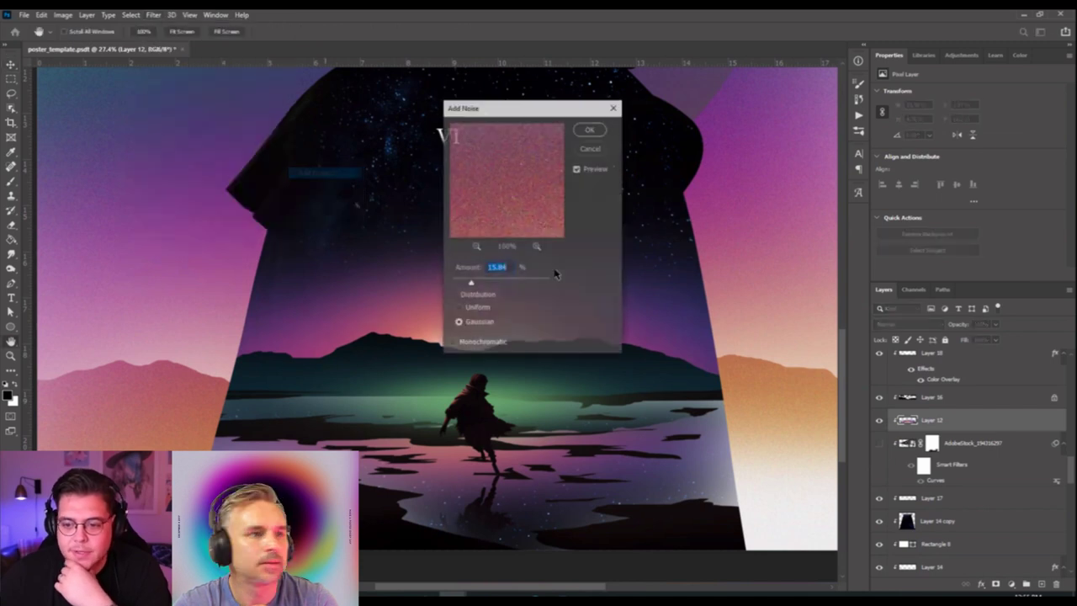
left_click_drag(452, 283, 462, 283)
left_click(590, 130)
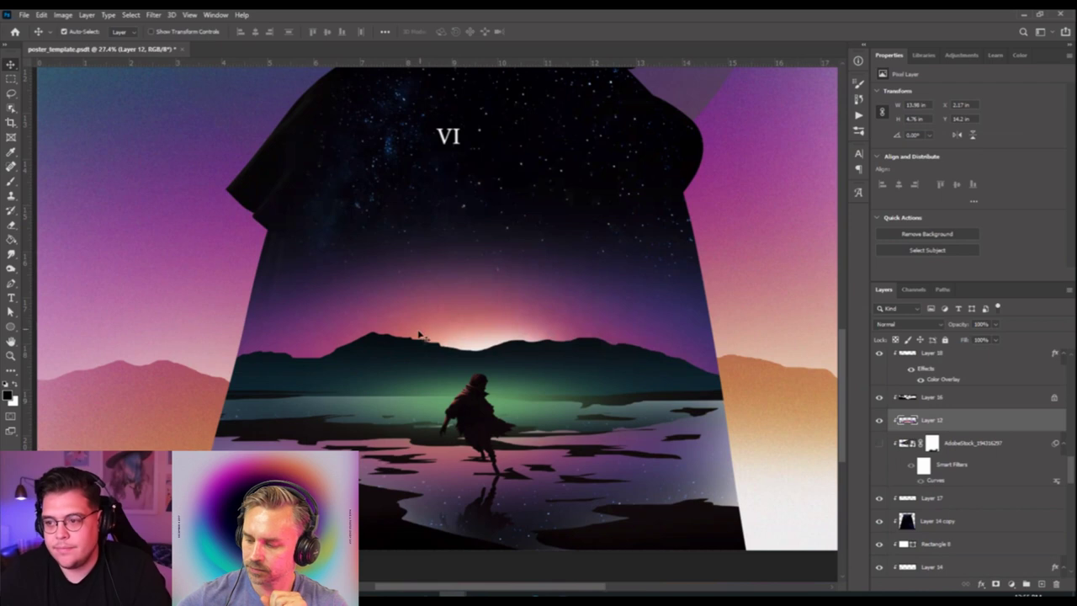
scroll(414, 336, "down", 2)
scroll(409, 357, "down", 3)
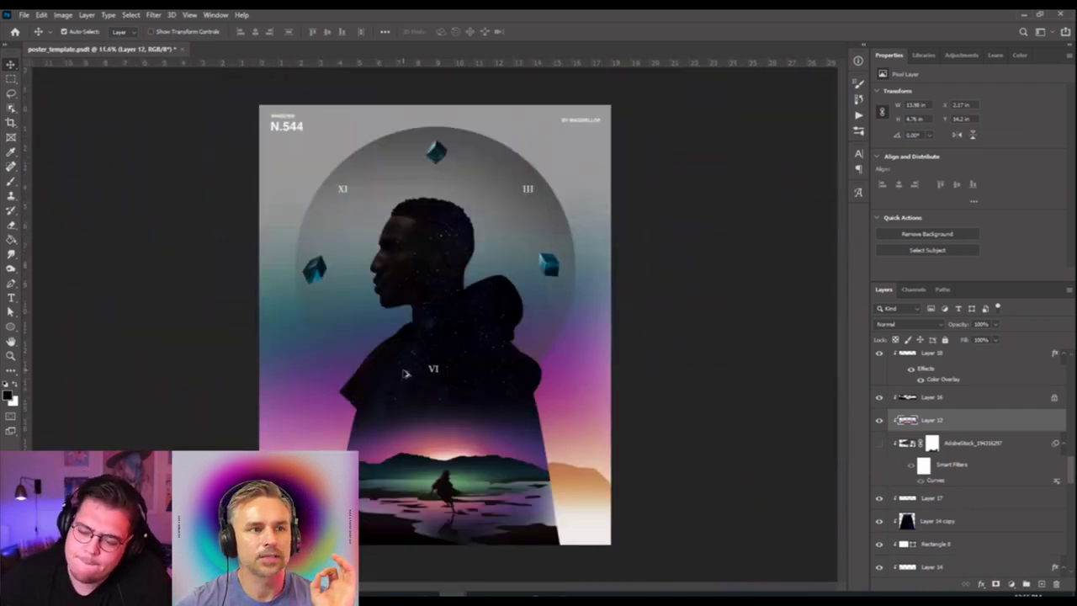
Select Layer 33, the circle tint behind the man's head, and compare the poster with and without it.
left_click(383, 150)
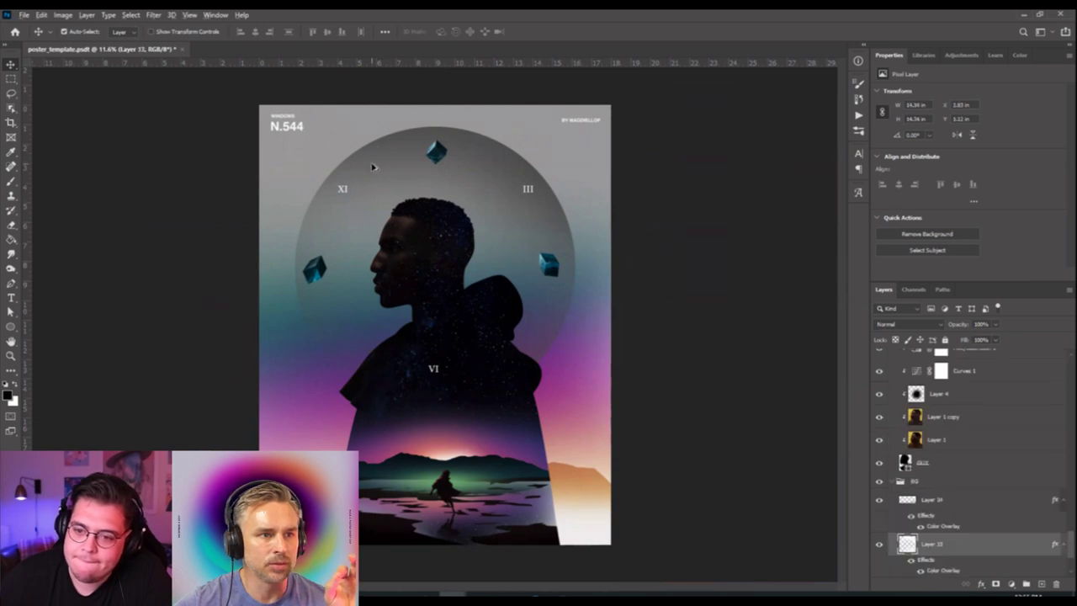
scroll(373, 167, "up", 3)
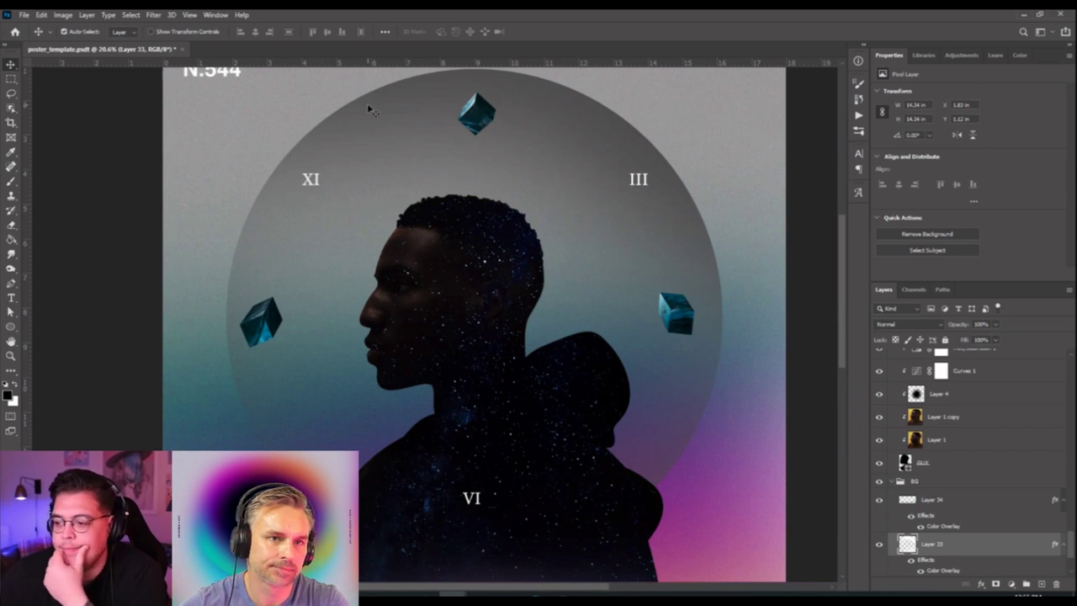
left_click(880, 545)
left_click(880, 545)
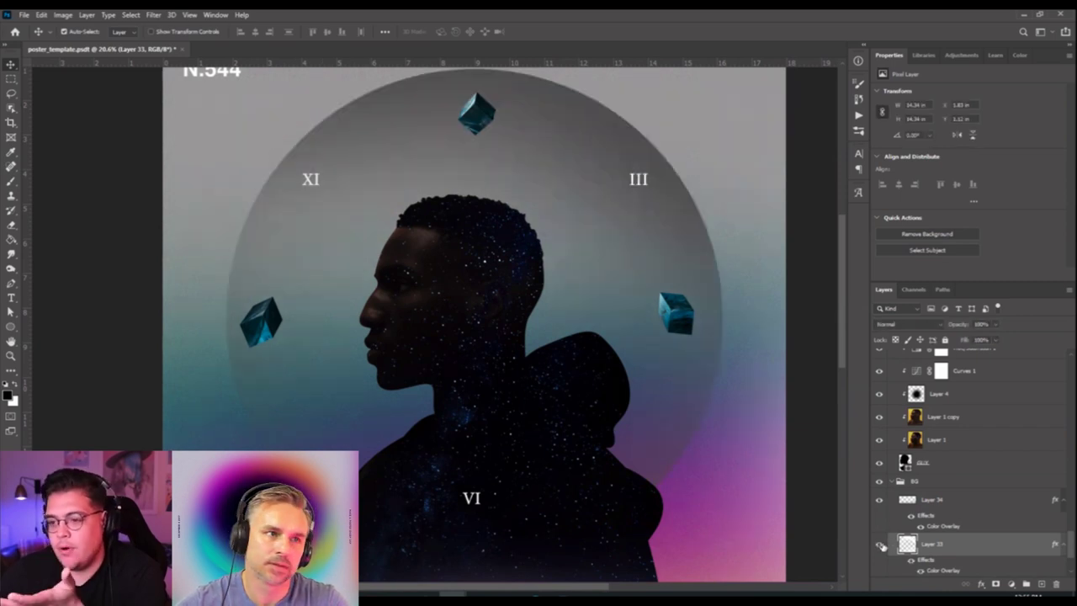
left_click(880, 545)
left_click(881, 545)
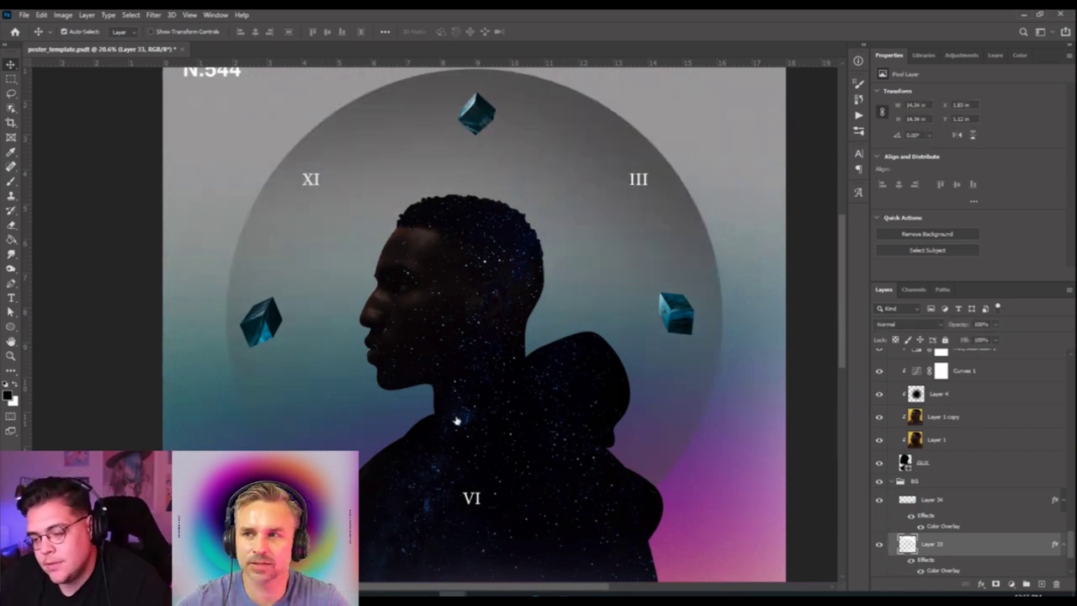
Try magenta #b23378, sampled from the poster, as the Color Overlay colour of the Layer 33 circle.
scroll(456, 421, "down", 2)
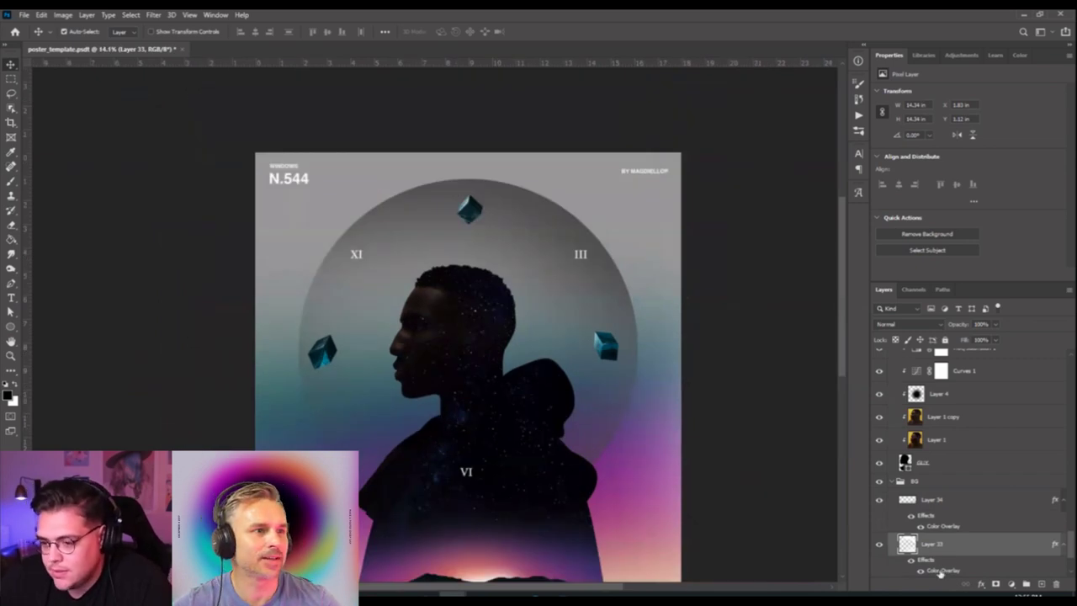
double_click(938, 571)
left_click(903, 360)
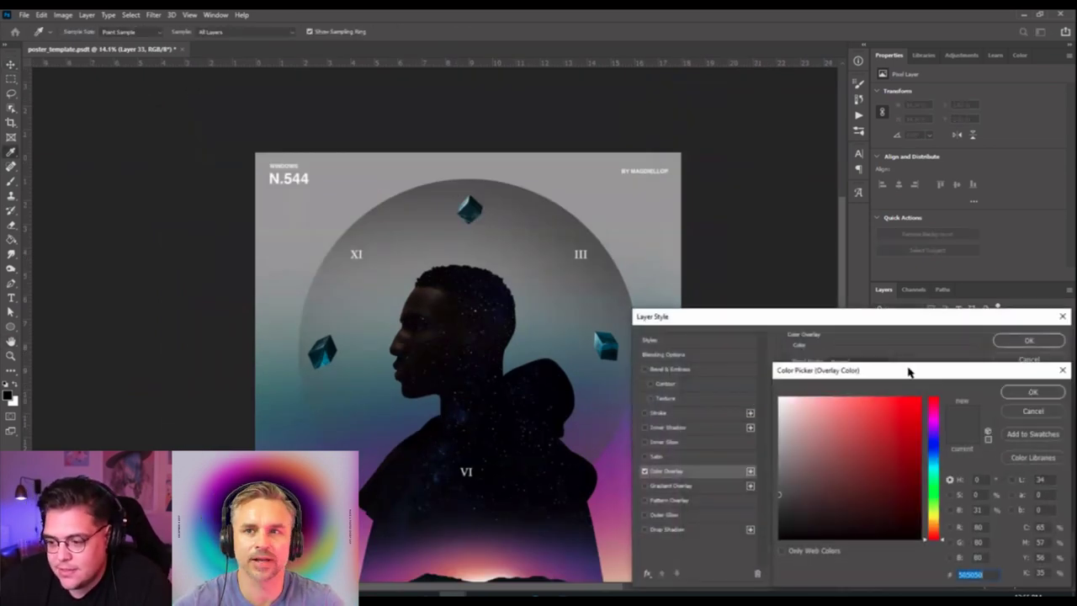
left_click_drag(866, 434, 819, 452)
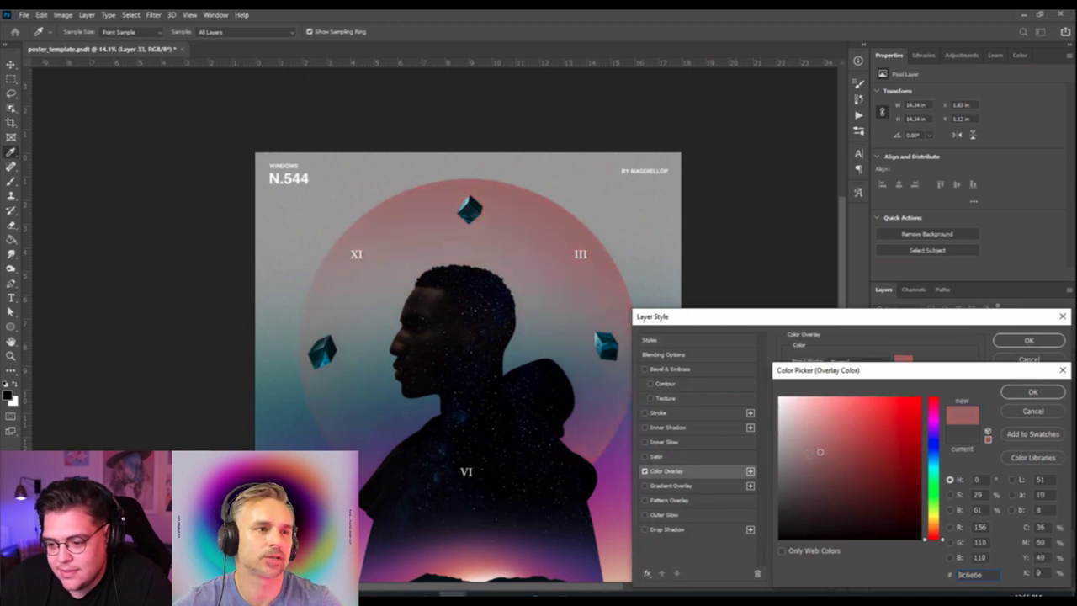
left_click(610, 498)
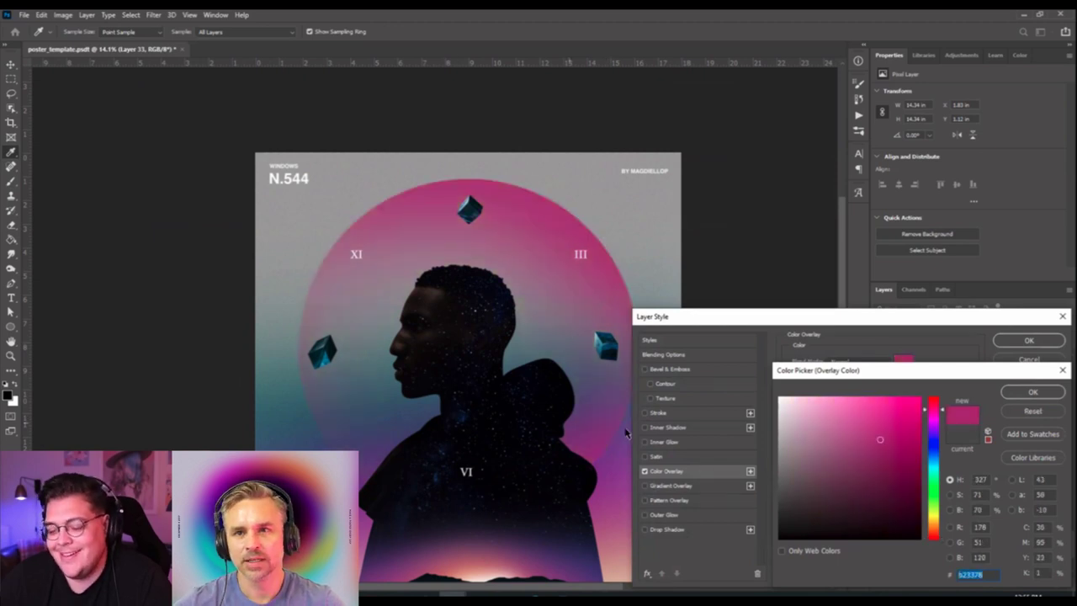
left_click(1034, 392)
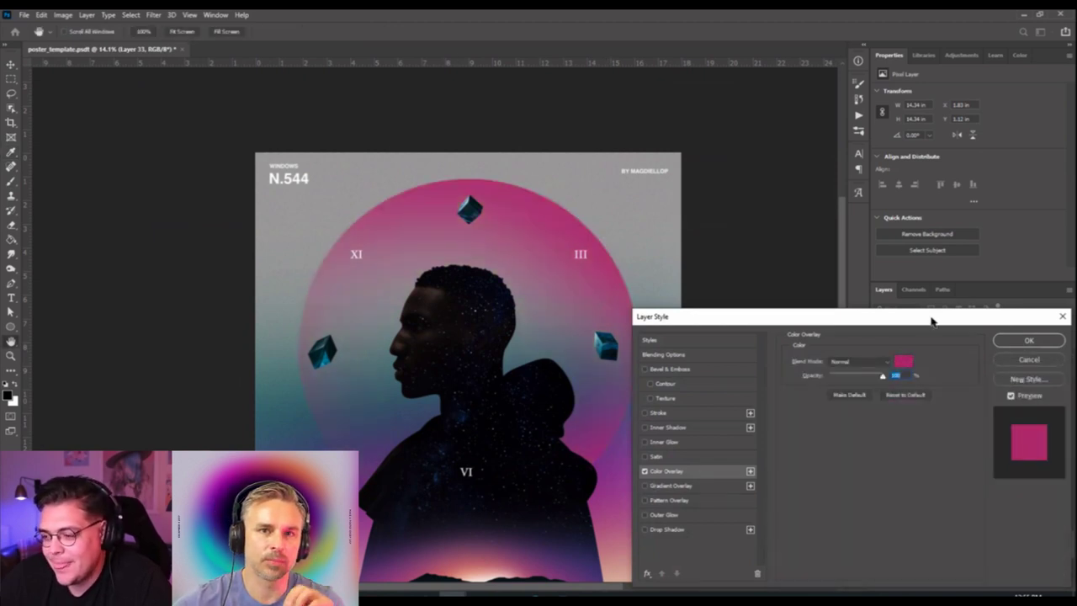
Try burnt orange #b25d33 as the circle's Color Overlay colour and review the whole poster with it.
left_click(905, 362)
left_click_drag(932, 522, 941, 534)
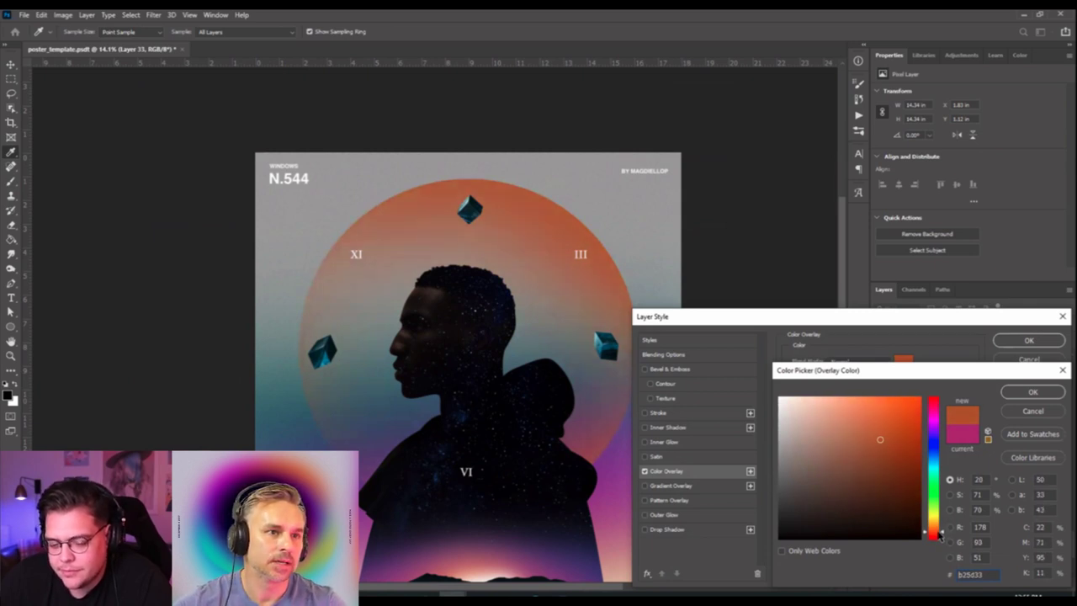
left_click(1032, 391)
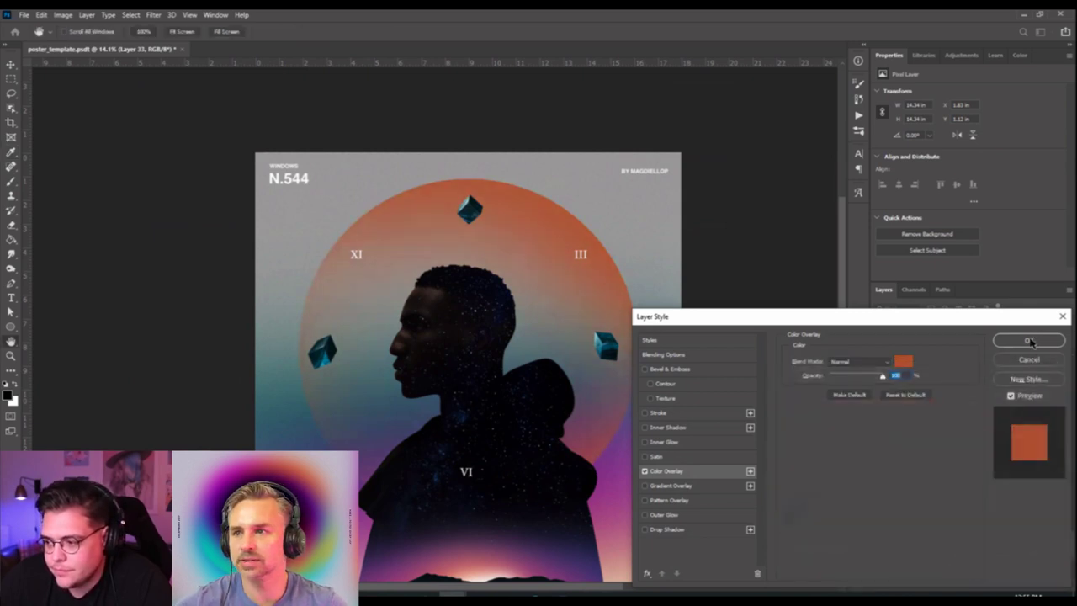
left_click(1028, 340)
scroll(463, 355, "down", 4)
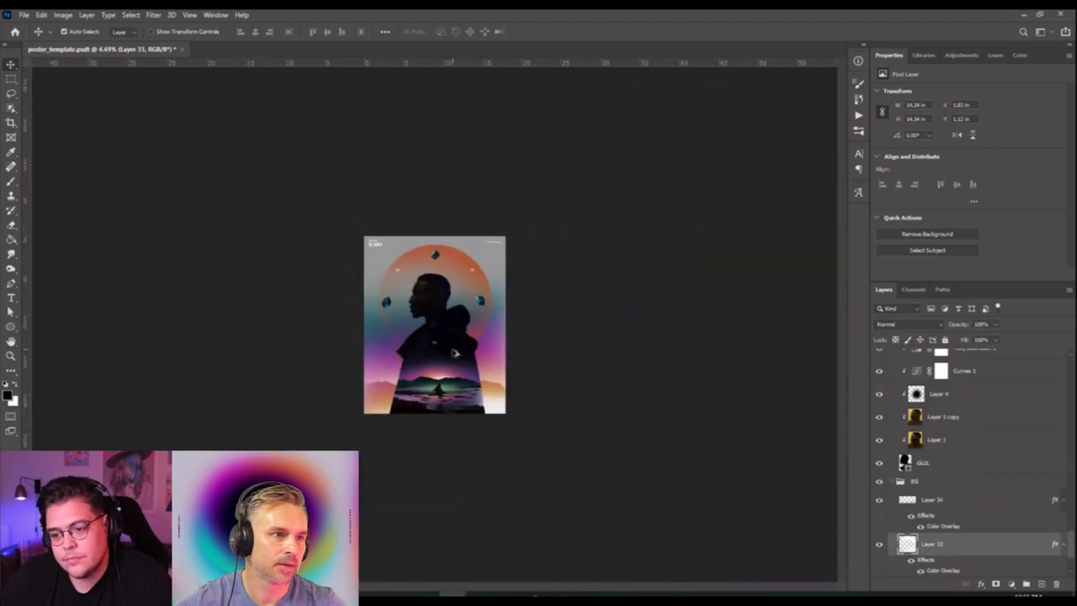
scroll(415, 378, "up", 1)
scroll(416, 379, "up", 1)
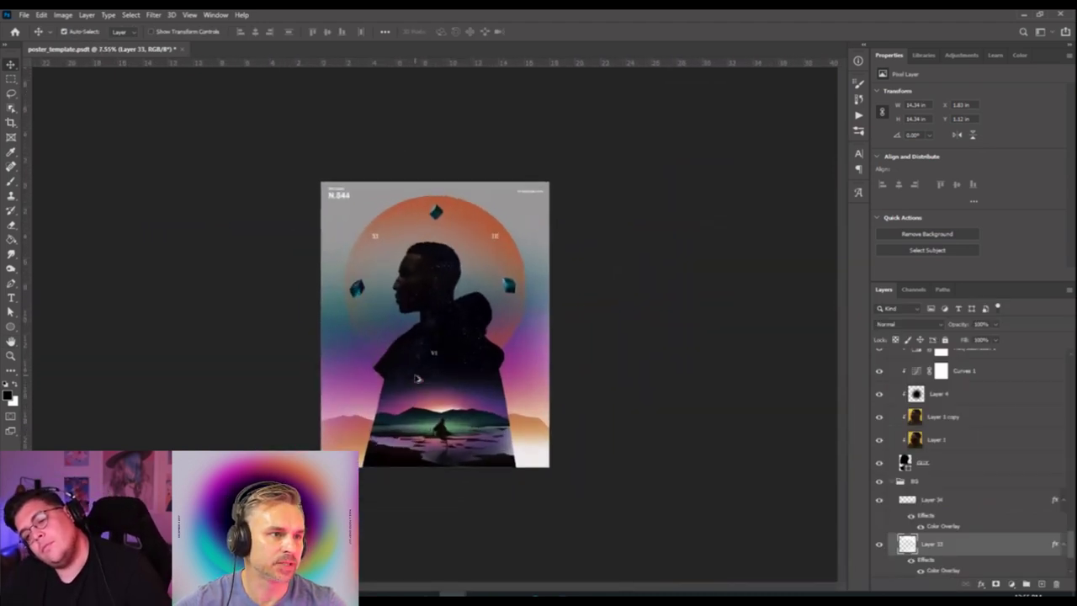
scroll(415, 379, "up", 3)
scroll(415, 378, "down", 2)
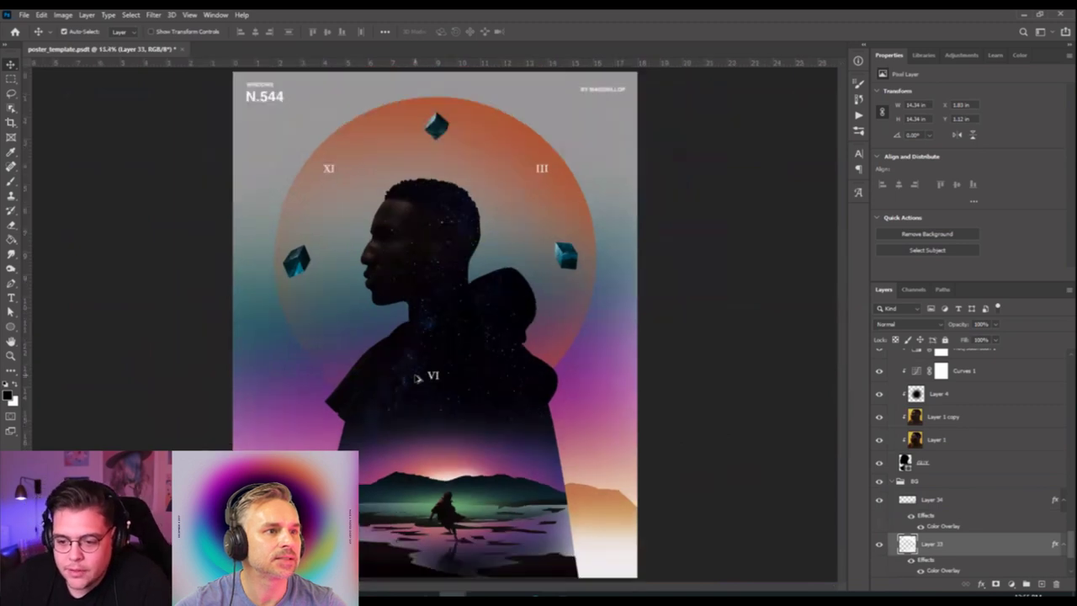
scroll(415, 378, "up", 2)
scroll(416, 379, "down", 1)
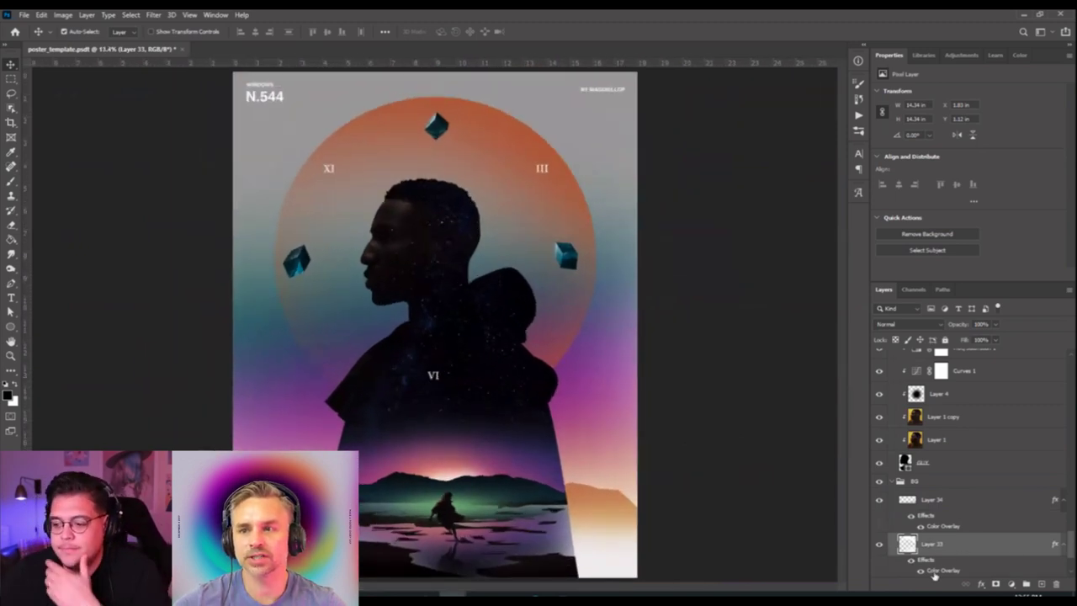
Soften the saturation of Layer 33's Color Overlay and shift its hue to 175° for teal #49b7ae.
double_click(932, 571)
left_click(902, 358)
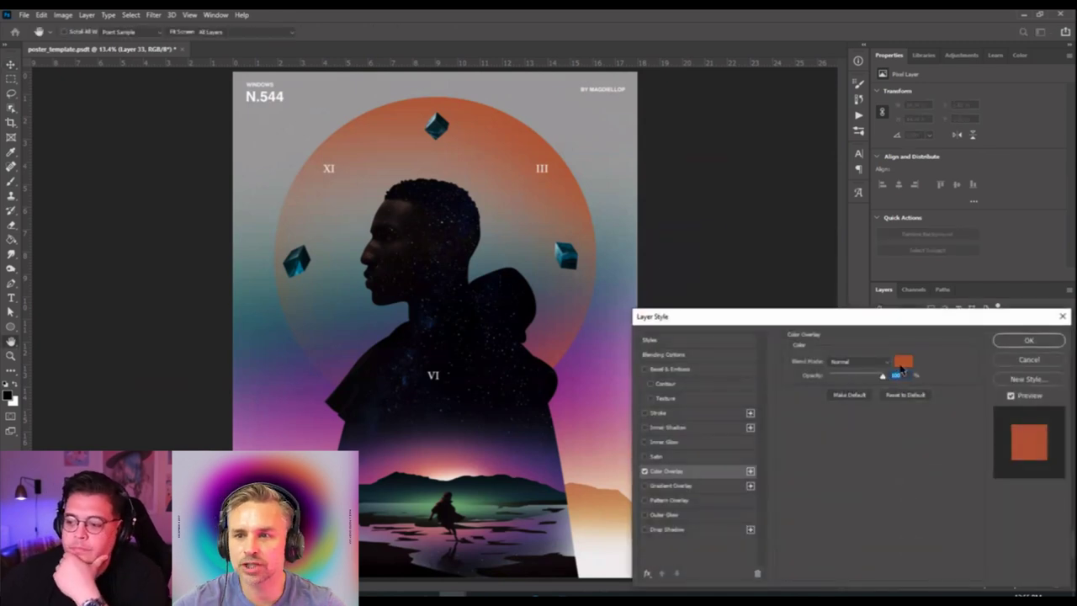
mouse_move(877, 437)
left_mouse_down()
mouse_move(846, 424)
mouse_move(863, 437)
left_mouse_up()
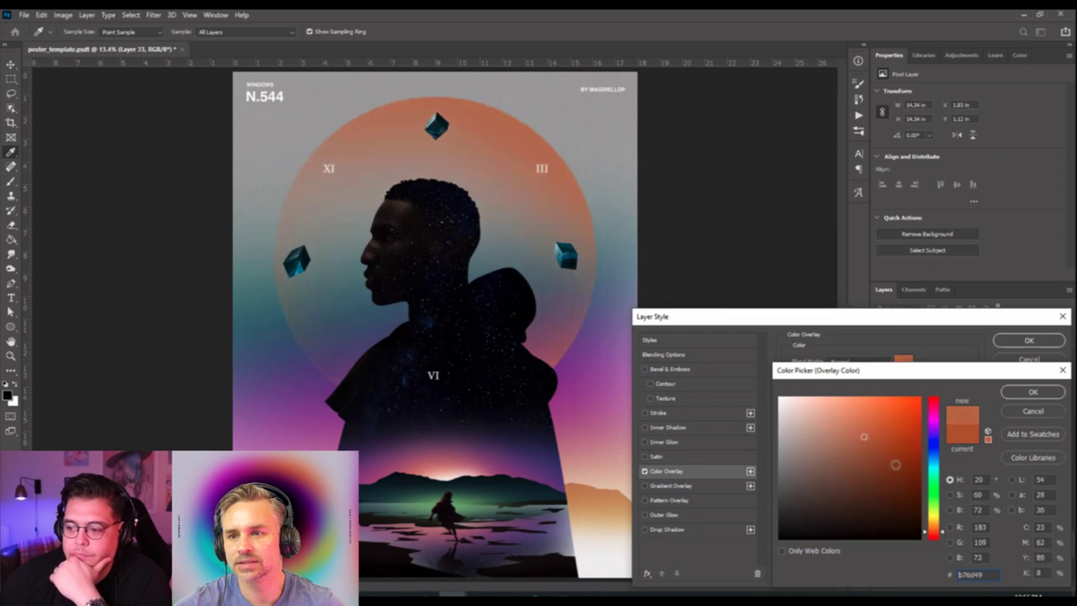
left_click(936, 521)
left_click_drag(935, 521, 933, 473)
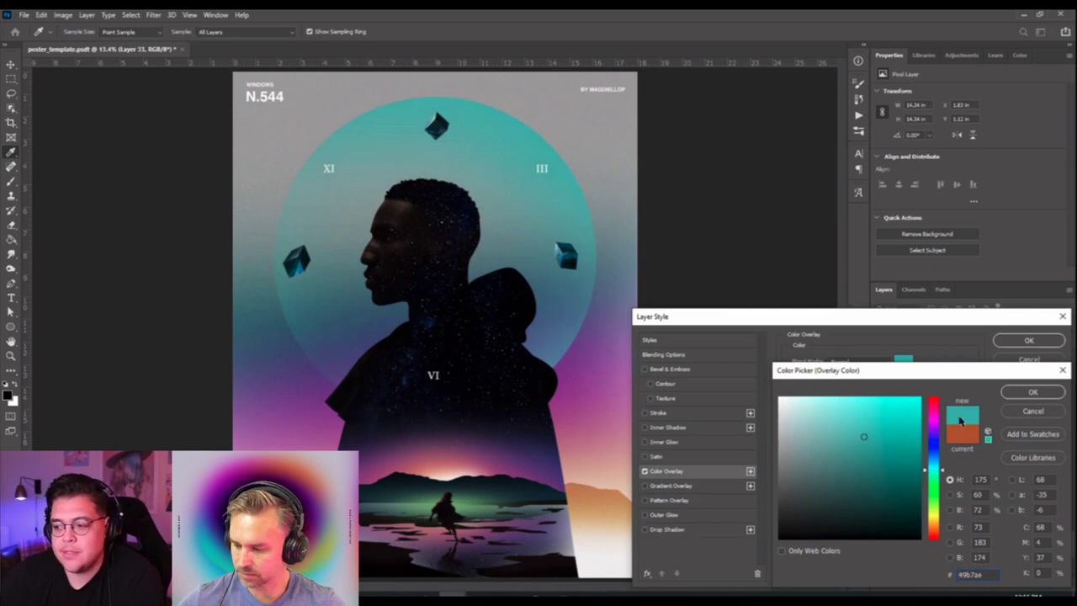
Test lighter and darker teal shades against the poster and set the circle's Color Overlay to bright cyan #3bf7e8.
left_click_drag(934, 373, 485, 214)
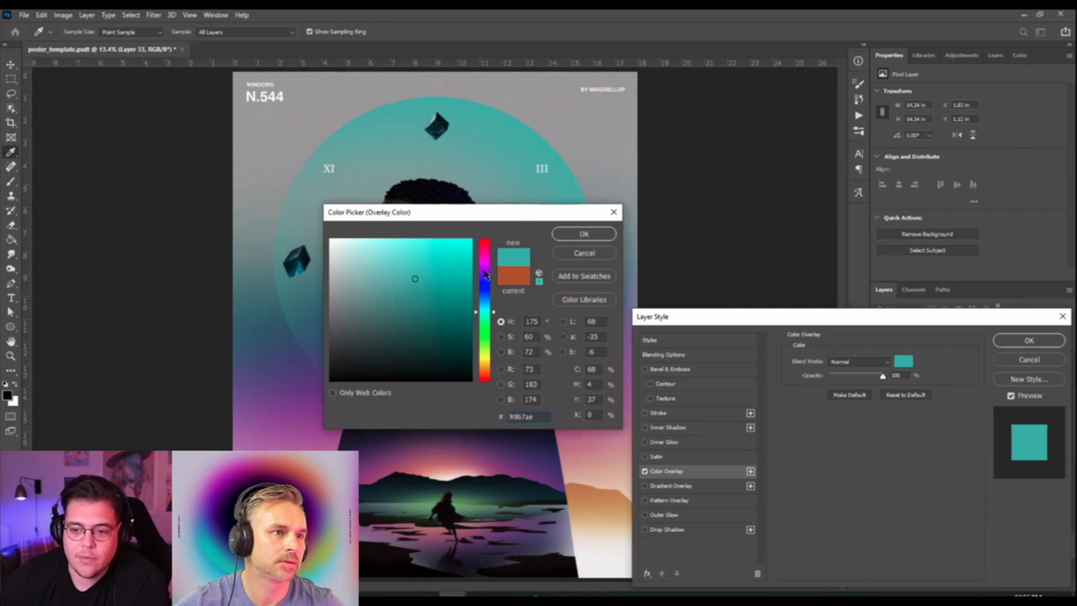
left_click(443, 249)
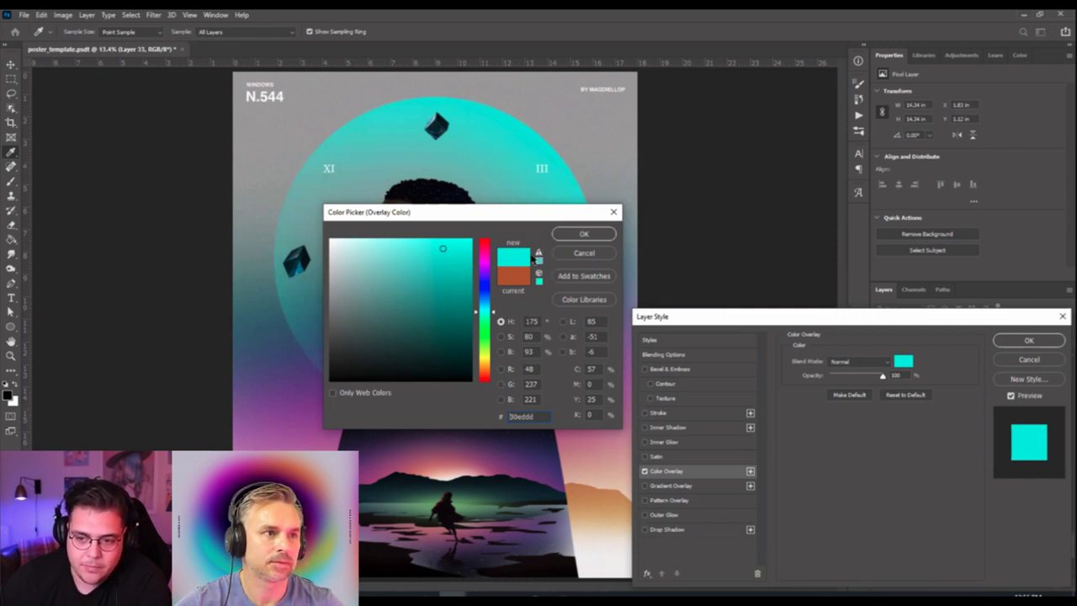
left_click(411, 279)
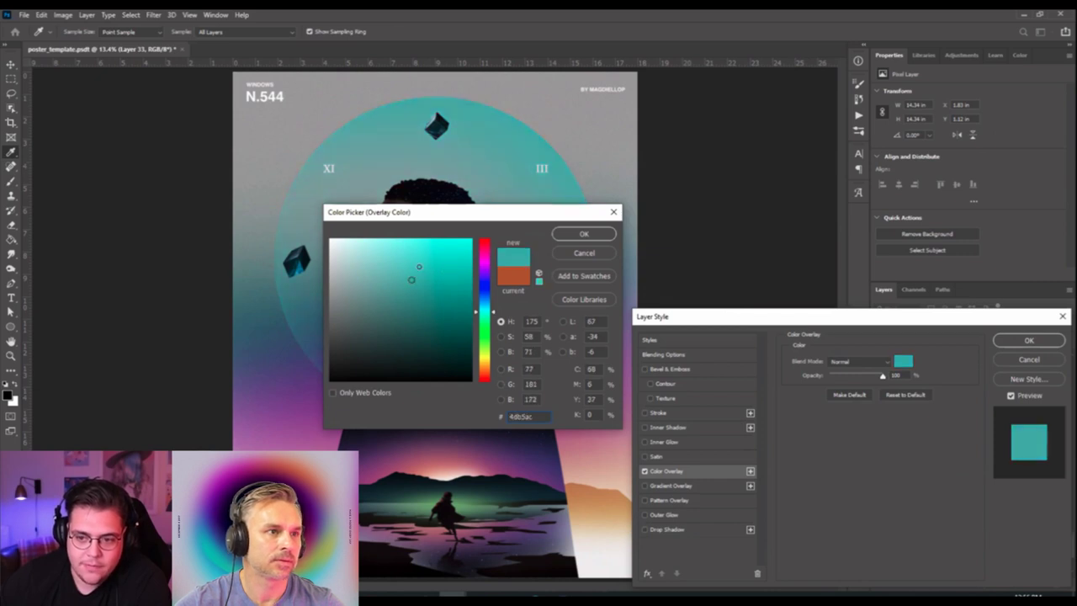
mouse_move(419, 267)
left_mouse_down()
mouse_move(420, 284)
mouse_move(414, 275)
left_mouse_up()
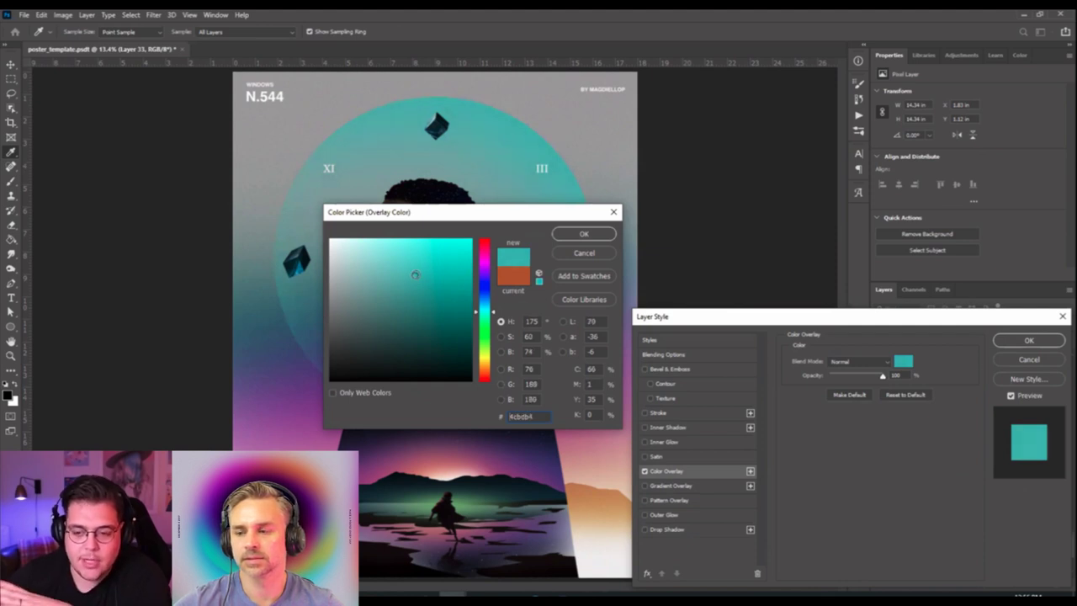
left_click_drag(415, 275, 410, 271)
mouse_move(411, 269)
left_mouse_down()
mouse_move(469, 239)
mouse_move(459, 239)
mouse_move(719, 203)
left_mouse_up()
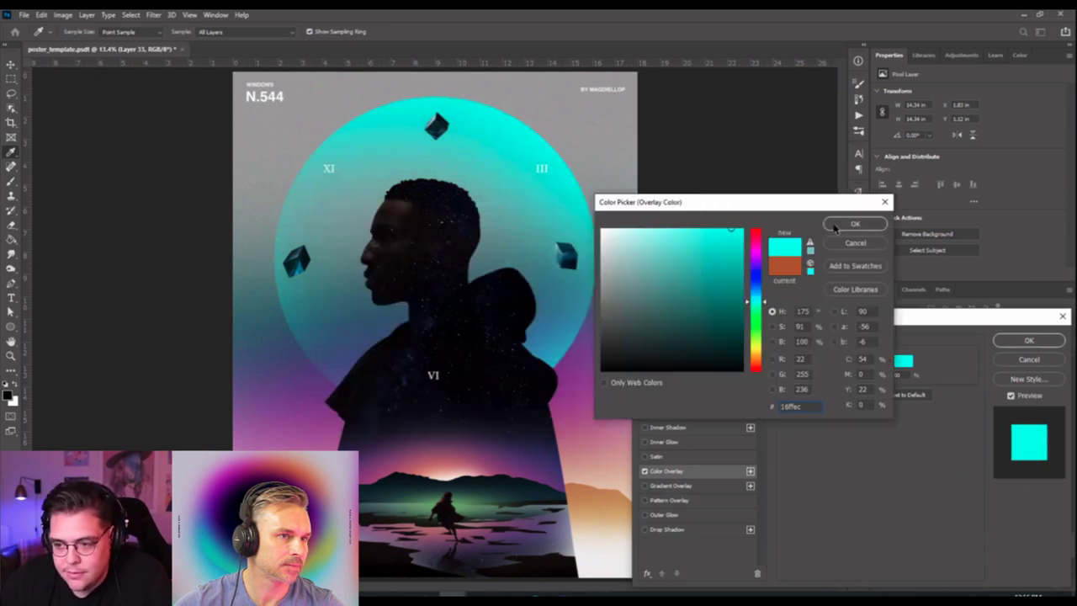
left_click_drag(711, 246, 709, 234)
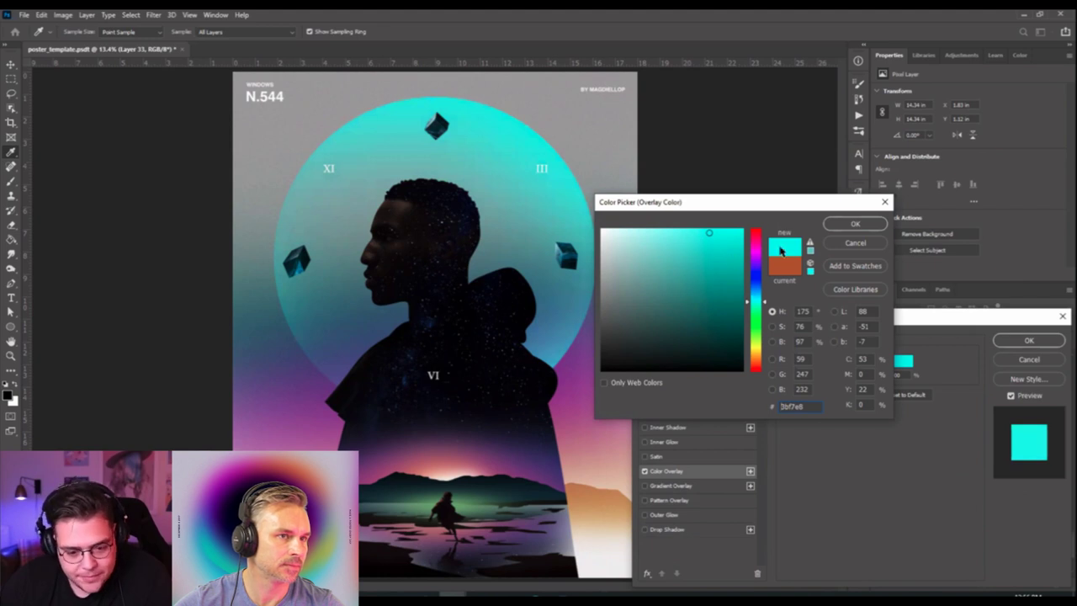
left_click(852, 223)
left_click(1029, 340)
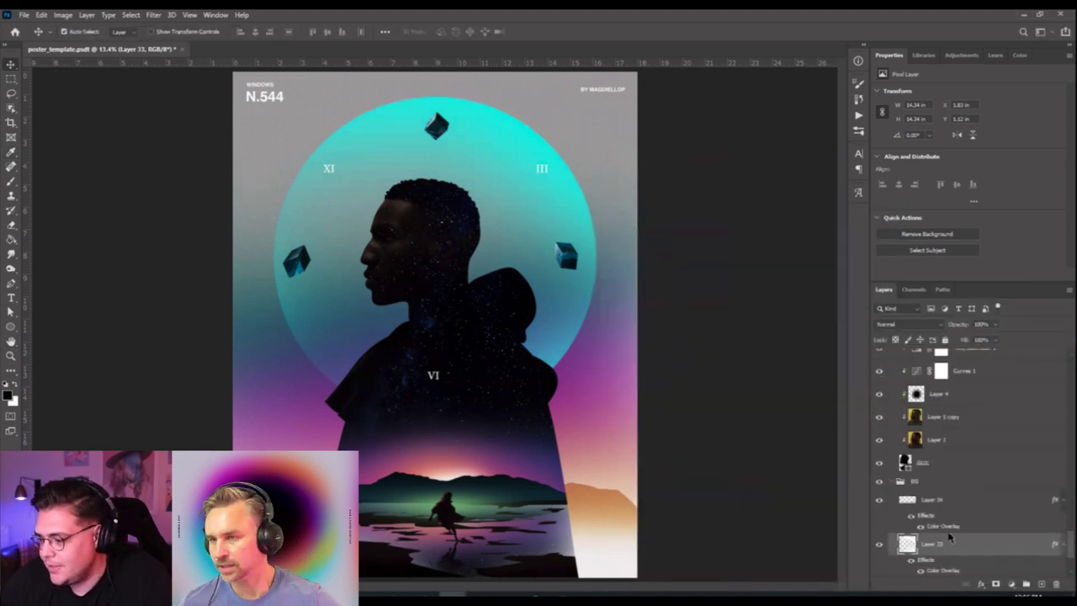
Place a duplicate of the cyan Layer 33 circle above the BG group and add an empty layer over it.
key("ctrl+j")
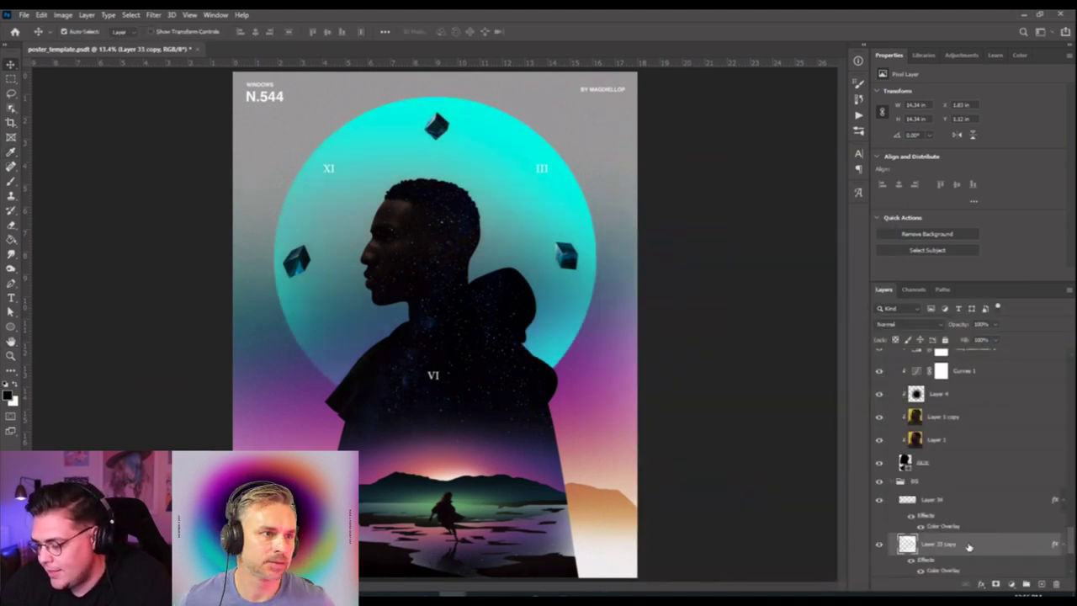
left_click_drag(968, 547, 959, 478)
left_click(1042, 584)
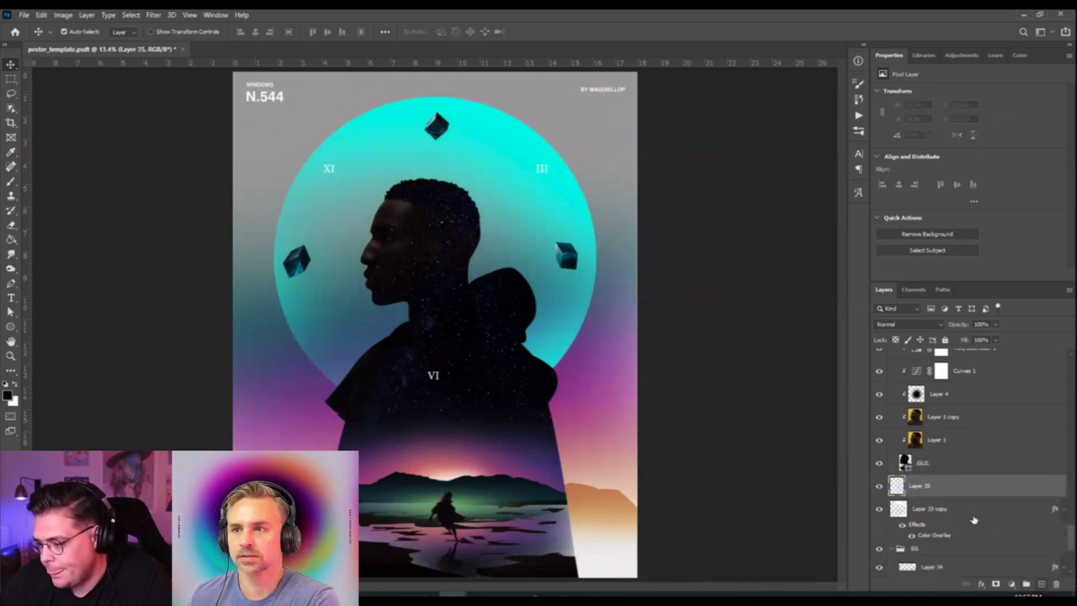
Merge the empty Layer 35 with the duplicated cyan circle and apply Motion Blur at a 26° angle and 236-pixel distance.
key("ctrl+e")
scroll(299, 324, "down", 2)
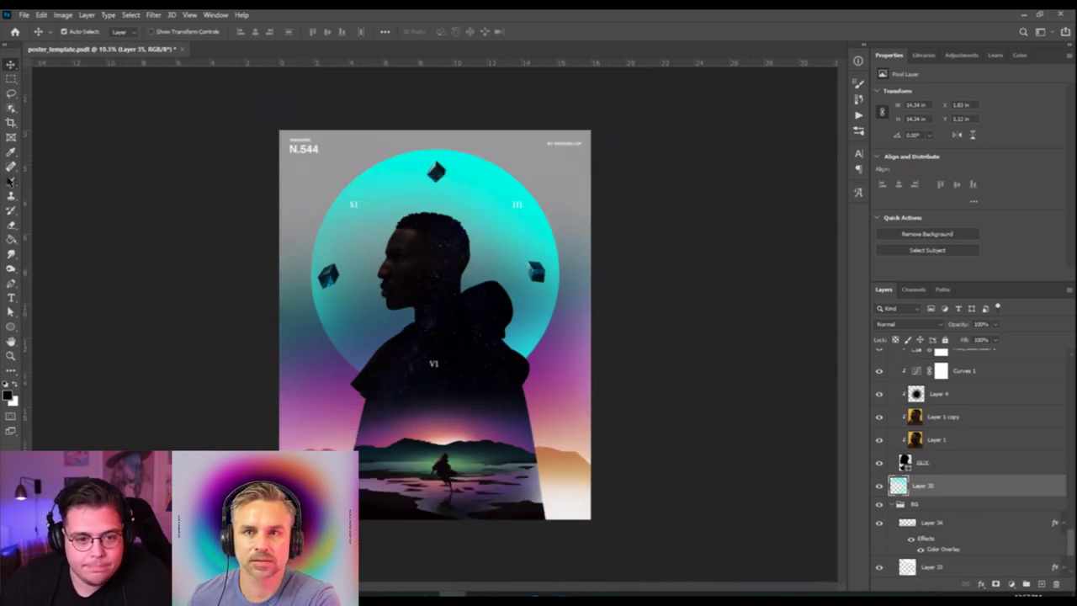
left_click(154, 15)
mouse_move(202, 141)
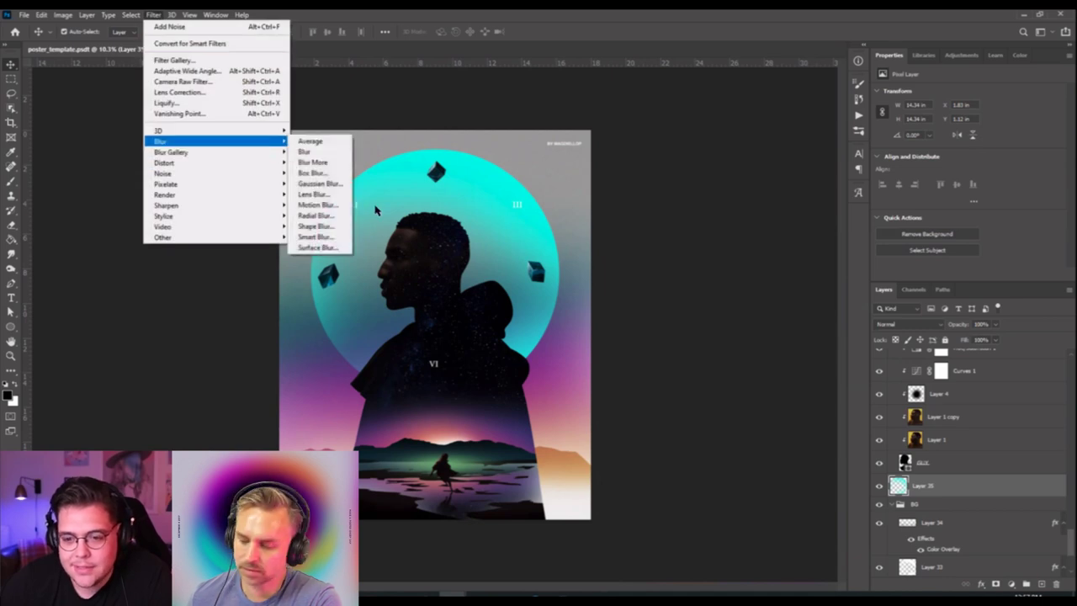
left_click(316, 204)
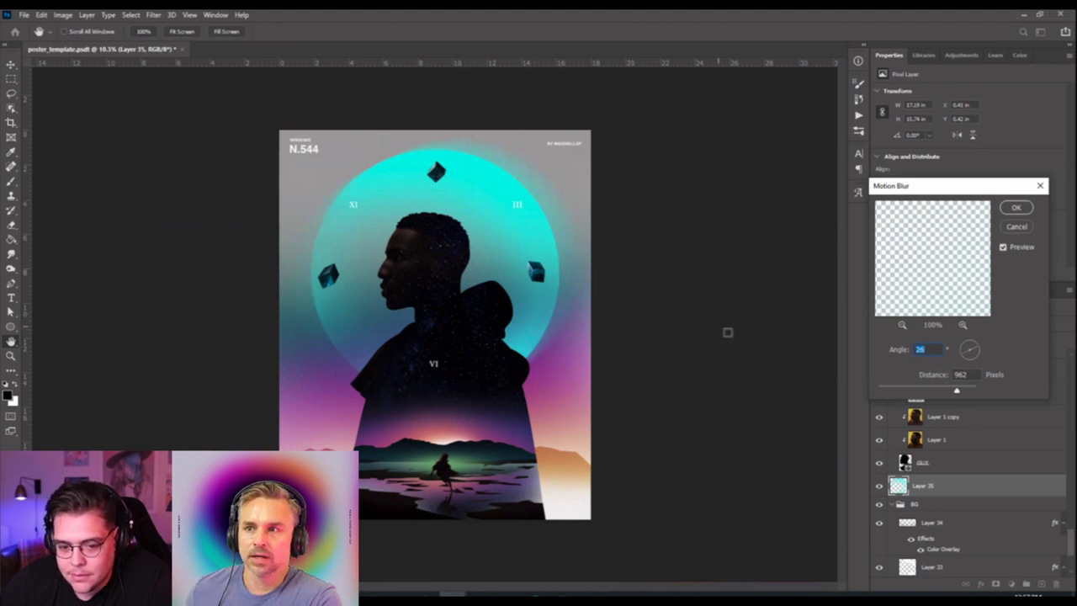
key("alt")
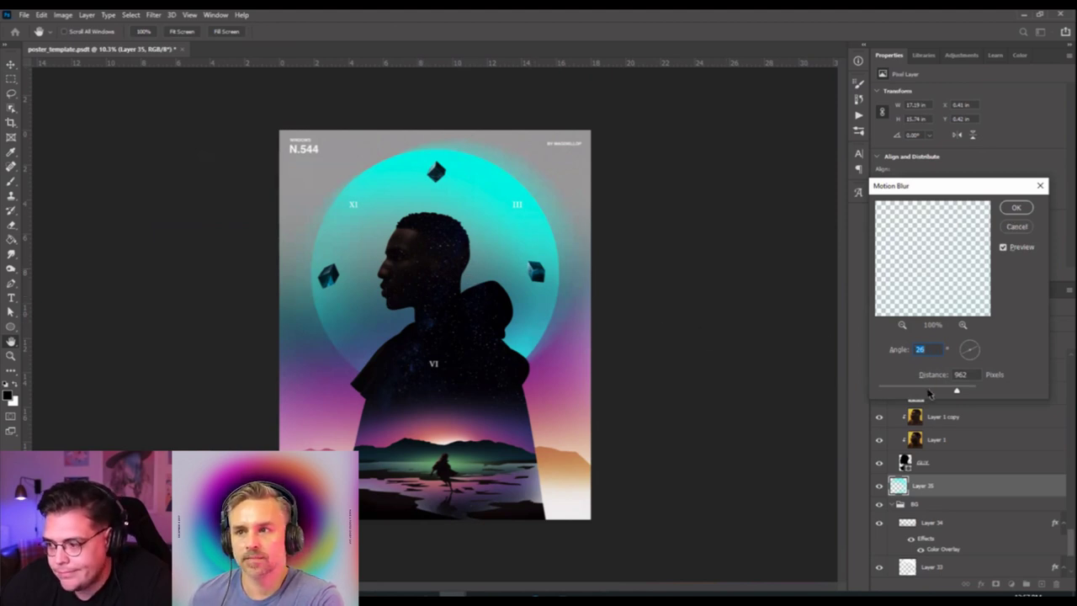
left_click_drag(929, 394, 935, 391)
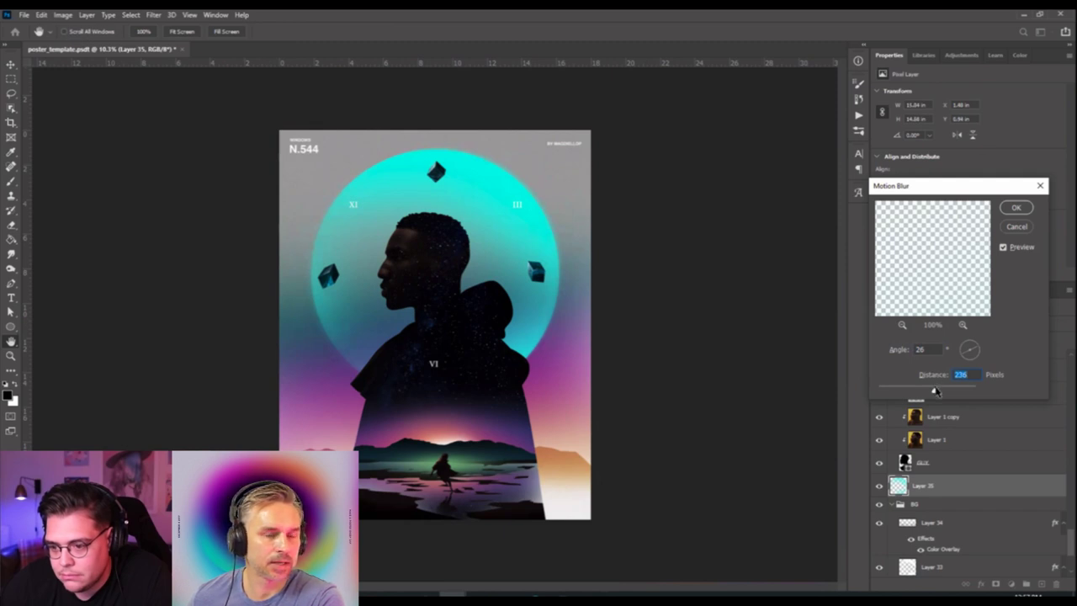
left_click(1016, 210)
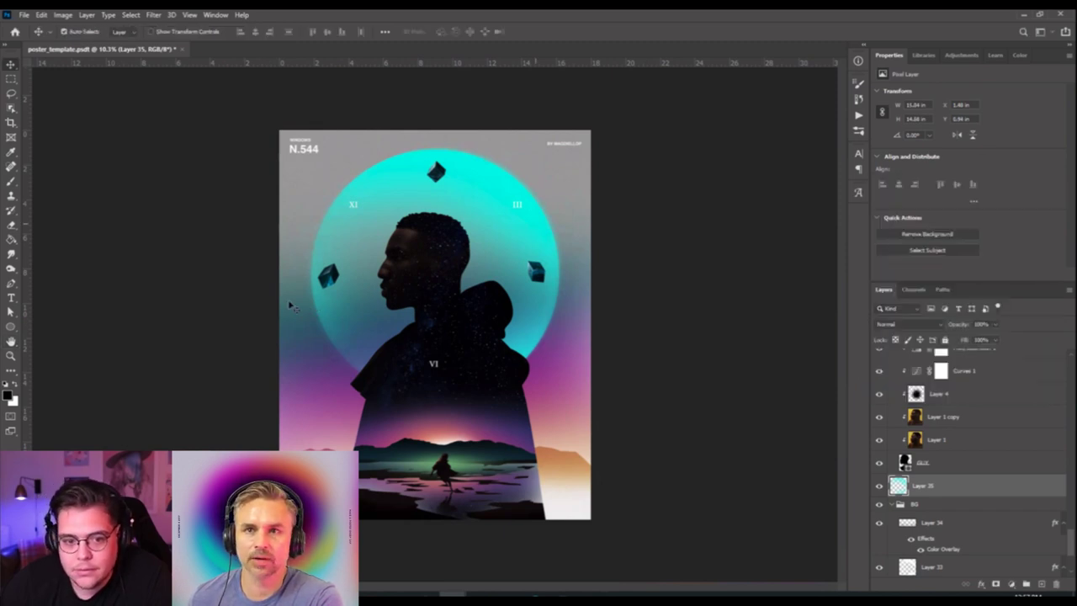
Try smudging the blurred circle's left and lower-left edges at 27% strength.
left_click(12, 255)
scroll(293, 341, "up", 4)
left_click_drag(307, 344, 340, 345)
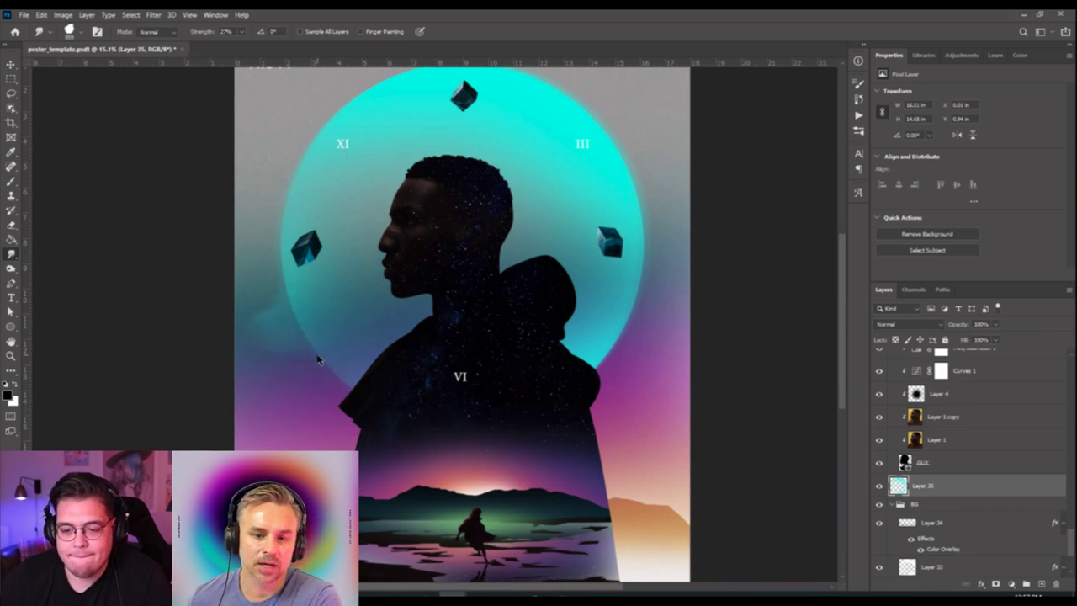
scroll(317, 355, "down", 2)
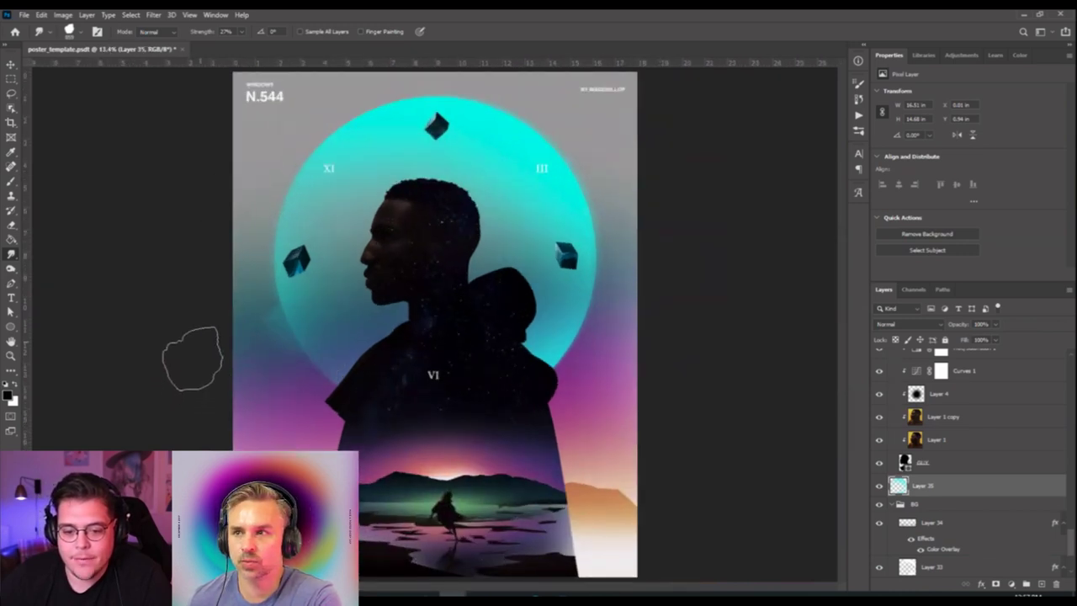
mouse_move(284, 269)
left_mouse_down()
mouse_move(260, 275)
mouse_move(273, 269)
left_mouse_up()
Choose the Soft Round brush for the Smudge tool.
left_click(79, 31)
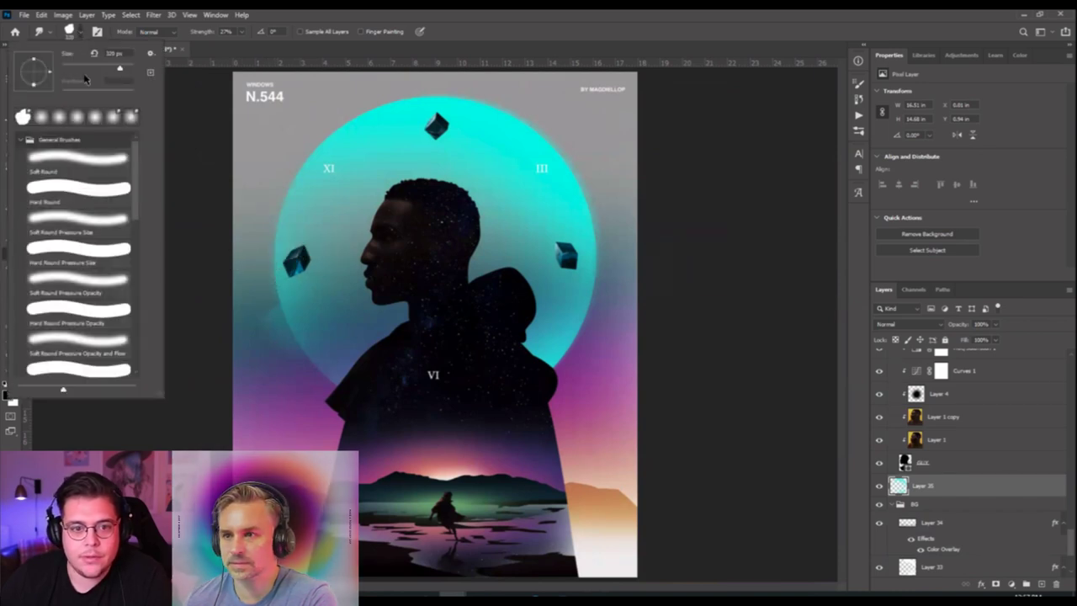
scroll(71, 165, "up", 1)
left_click(71, 160)
double_click(71, 155)
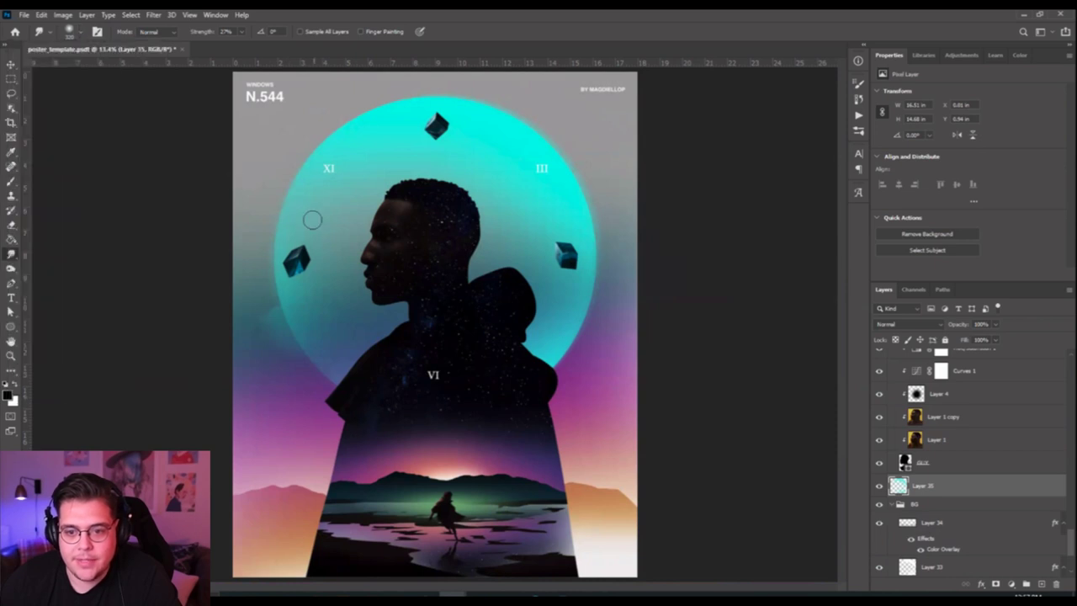
Duplicate the blurred circle on Layer 35 and hide the original layer.
key("ctrl+j")
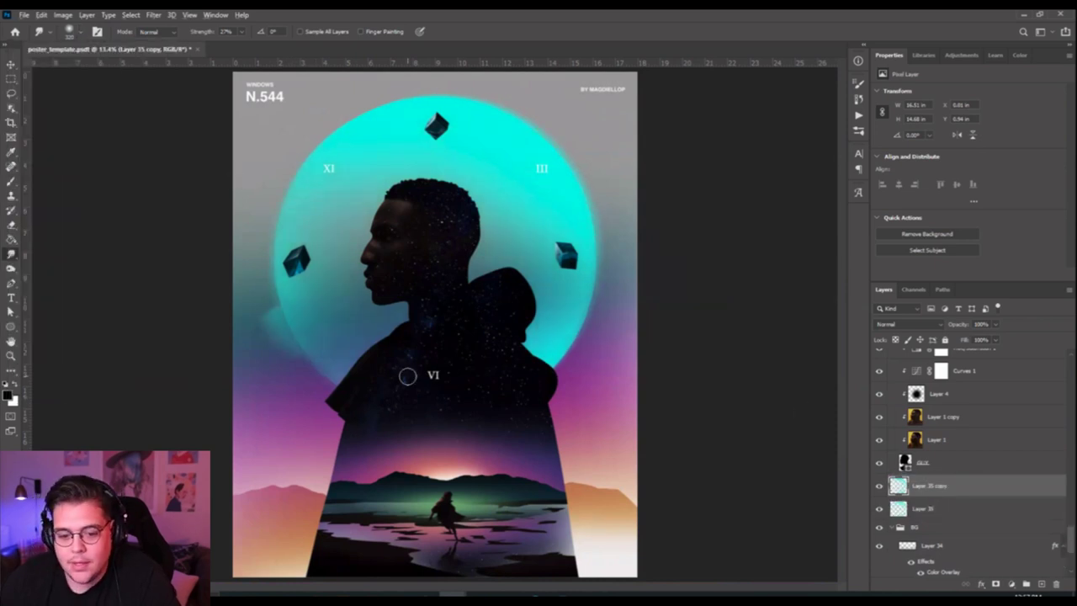
scroll(412, 377, "down", 1)
scroll(782, 471, "up", 2)
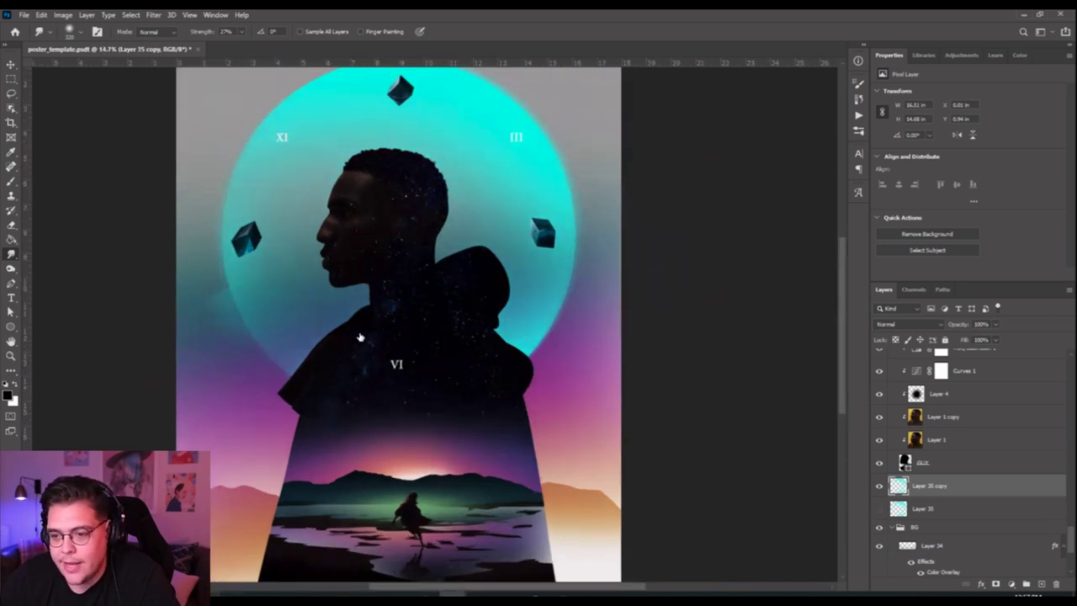
scroll(360, 337, "down", 2)
scroll(895, 453, "up", 1)
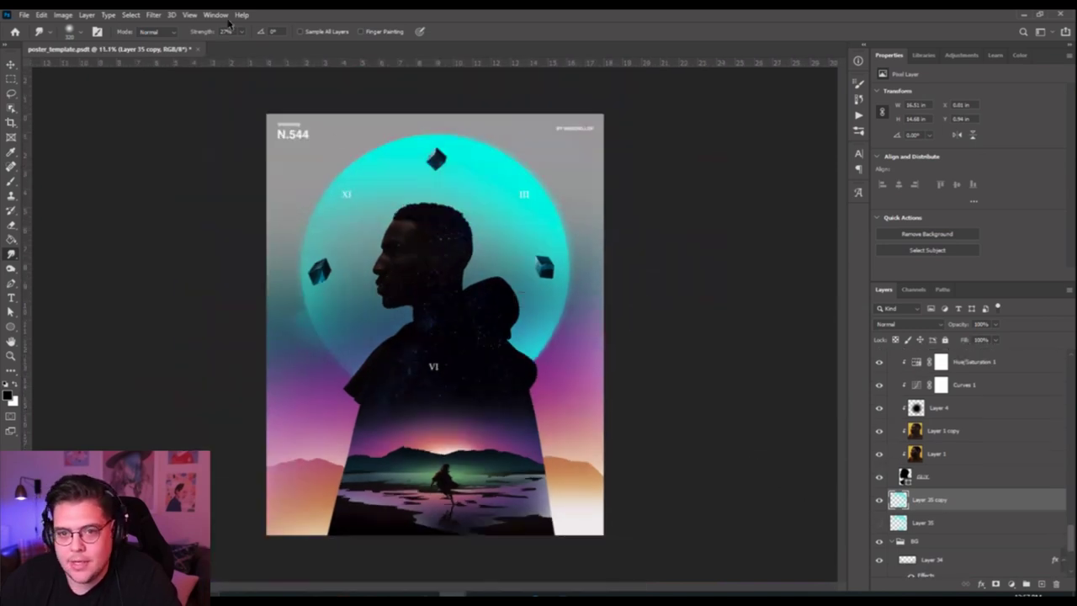
Try a Radial Blur on Layer 35 copy with the Zoom method, amount 55 and Good quality.
left_click(153, 14)
mouse_move(168, 143)
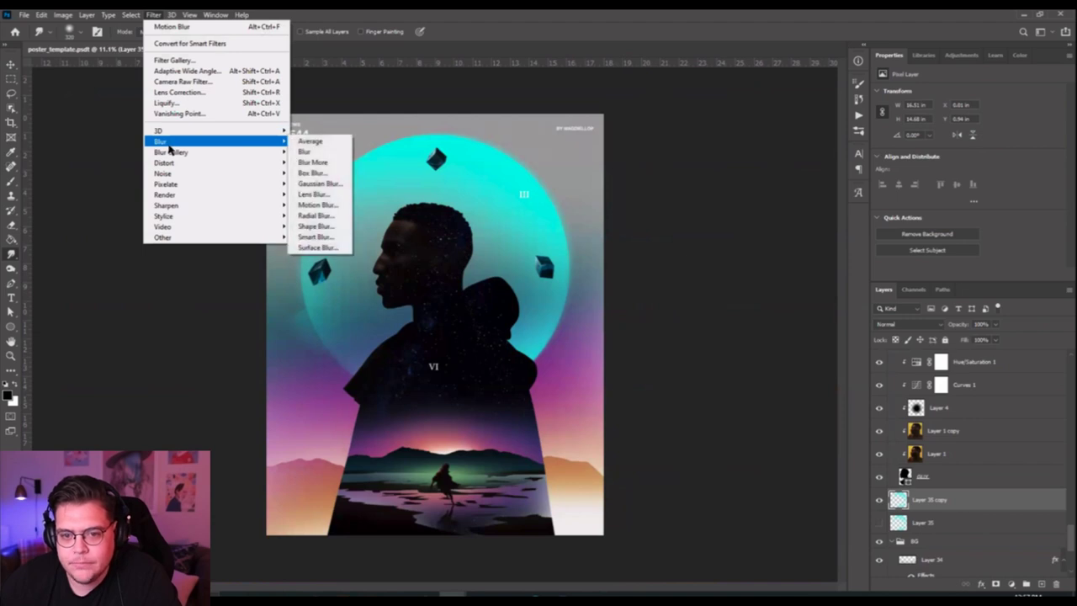
left_click(318, 216)
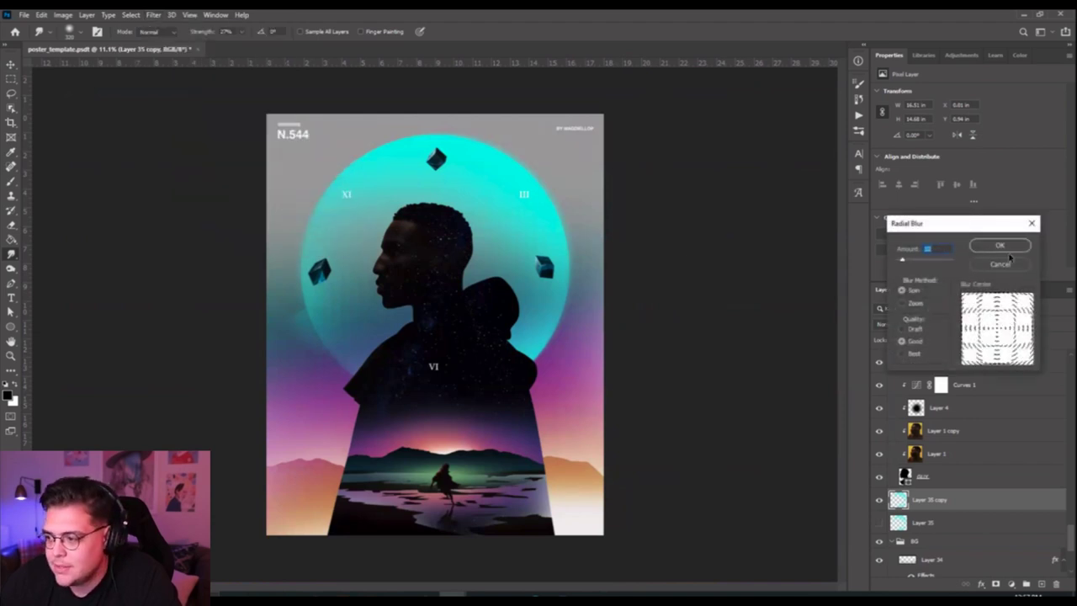
left_click(909, 303)
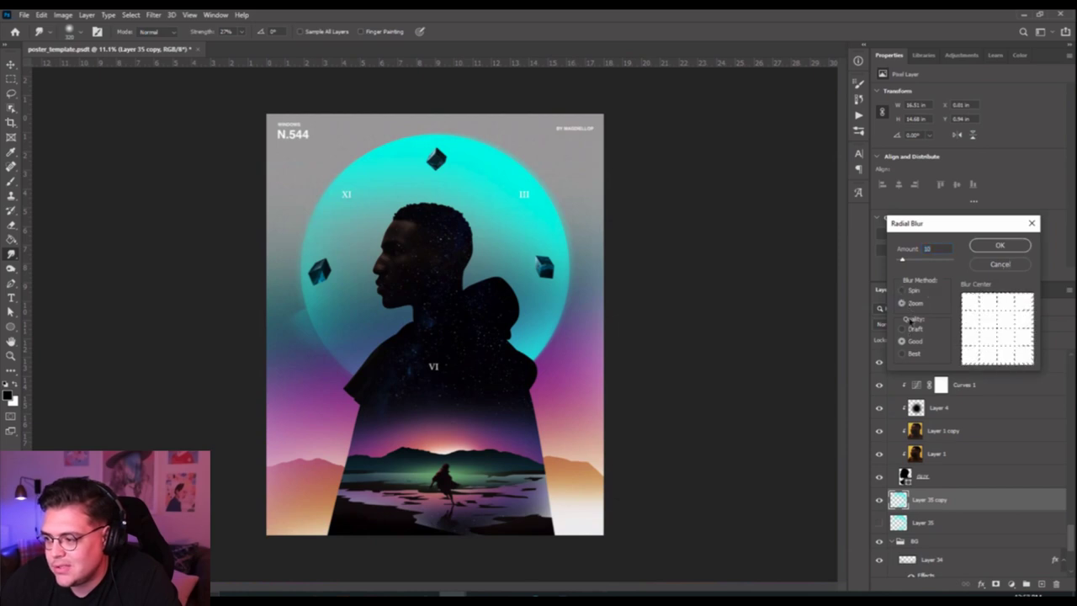
left_click_drag(917, 263, 928, 263)
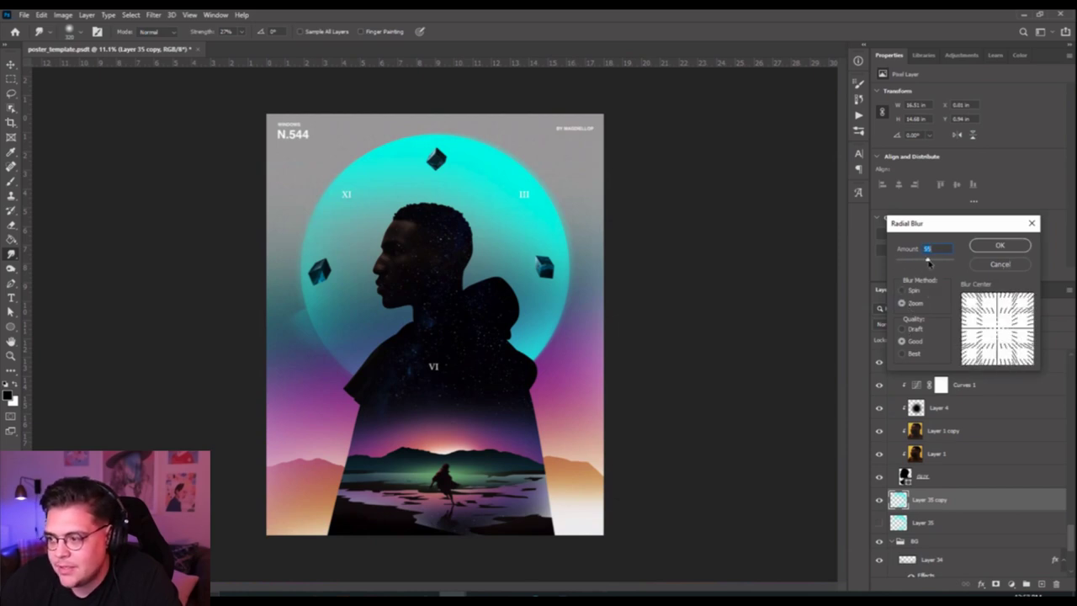
left_click(992, 246)
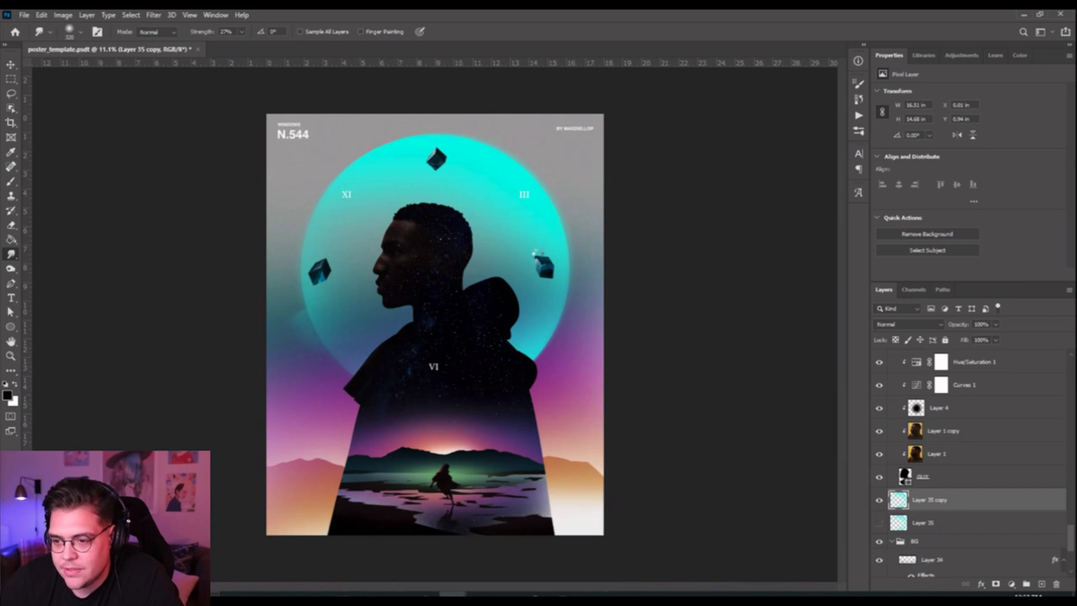
Undo the Radial Blur, the duplicate circle layer and the earlier smudge strokes.
key("ctrl+0")
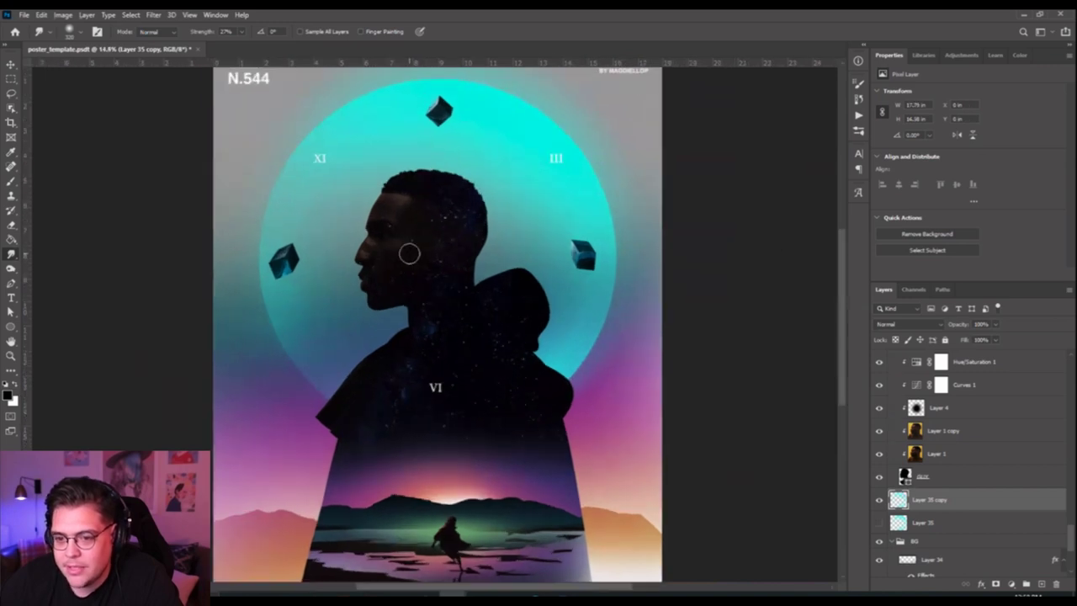
key("z")
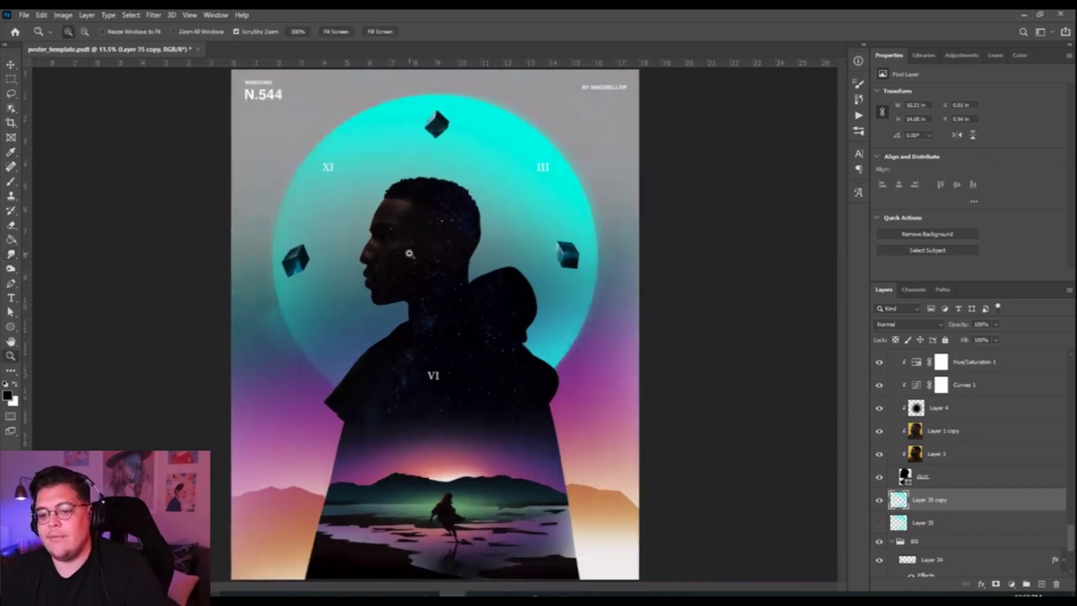
key("ctrl+z")
key("ctrl+z")
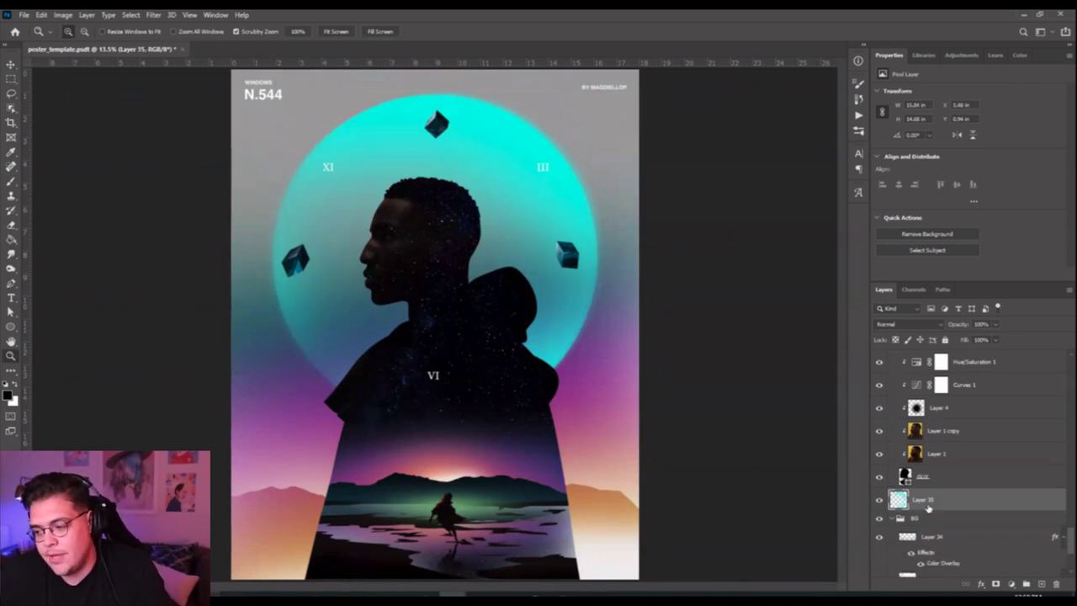
Smudge the left edge of the Layer 35 circle with the soft brush at 27% strength.
left_click(11, 254)
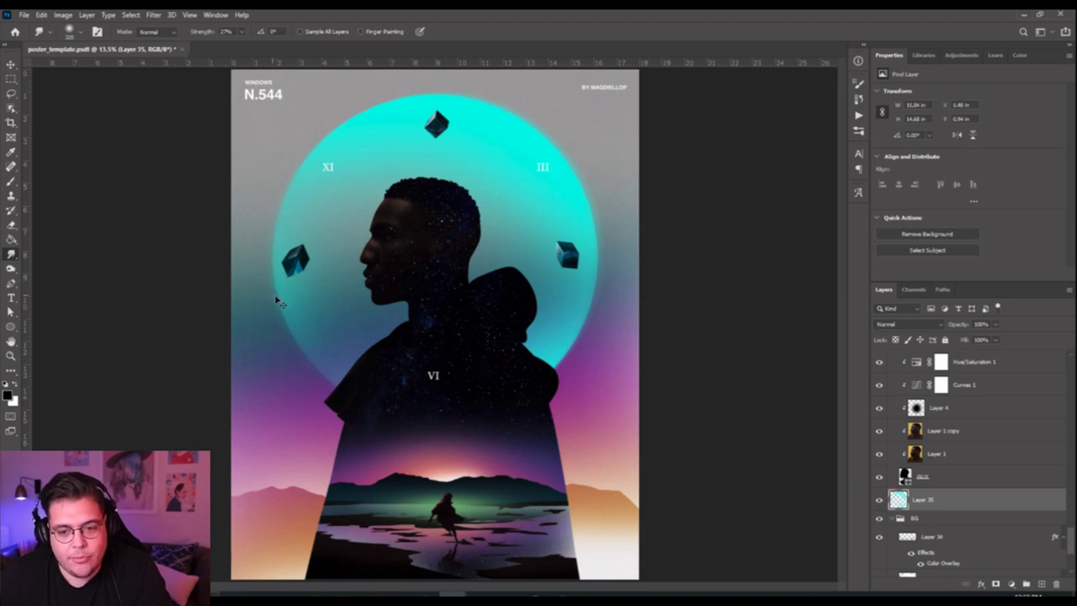
left_click_drag(287, 298, 296, 295)
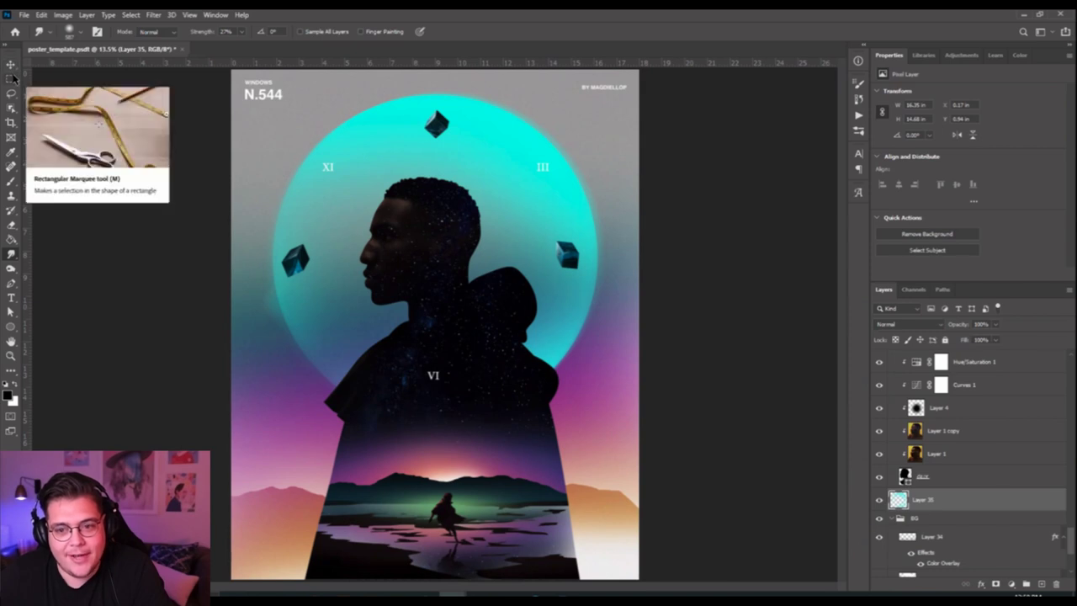
Select four separate horizontal bands of varying height across the full poster width, spaced over the circle's area.
left_click(12, 77)
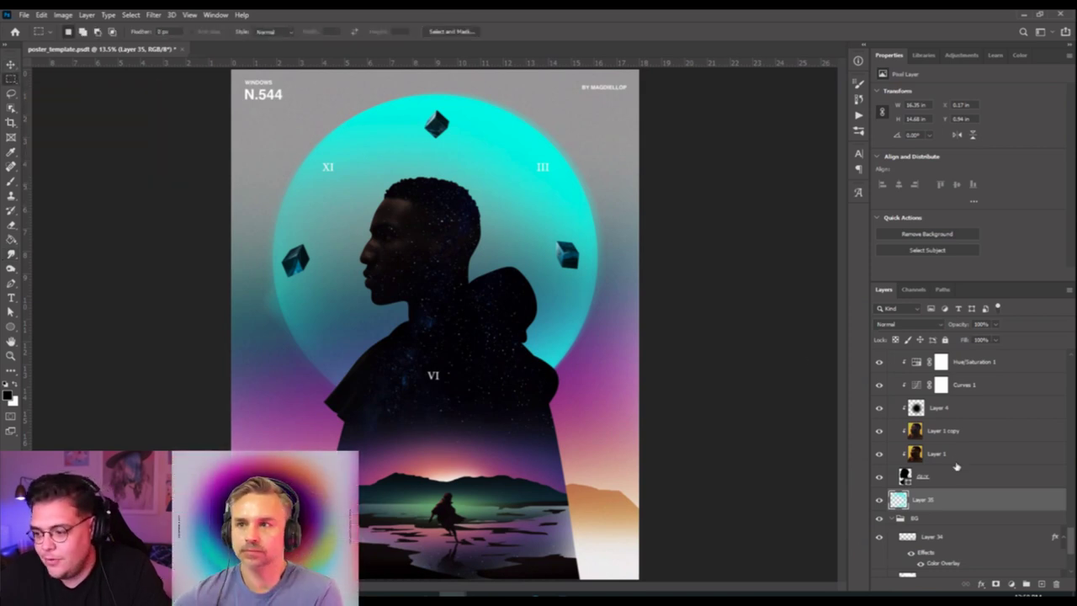
left_click_drag(227, 78, 724, 139)
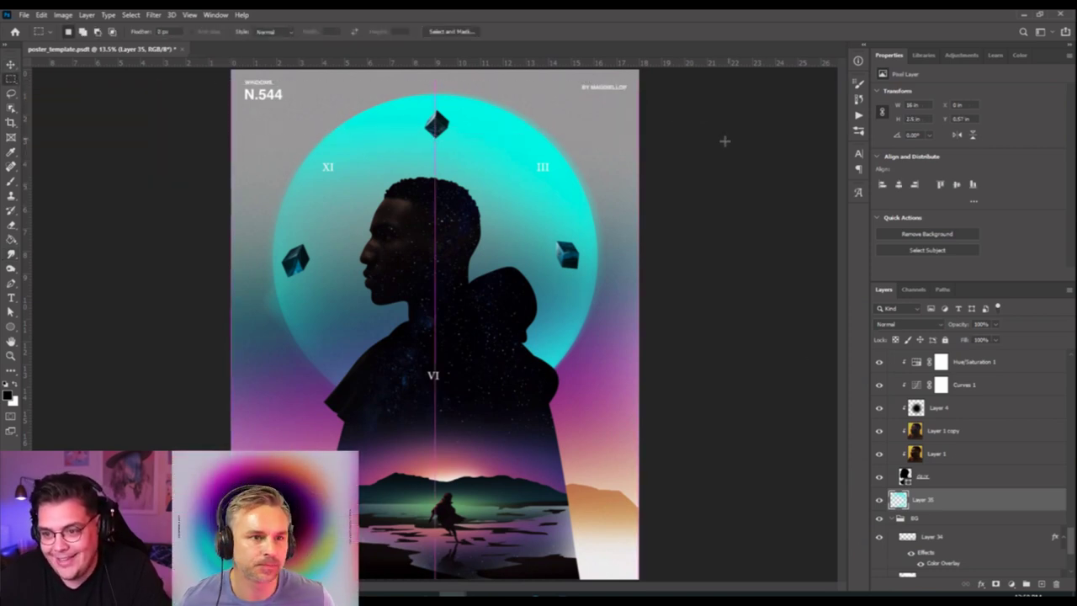
left_click_drag(198, 168, 741, 195)
left_click_drag(186, 257, 778, 275)
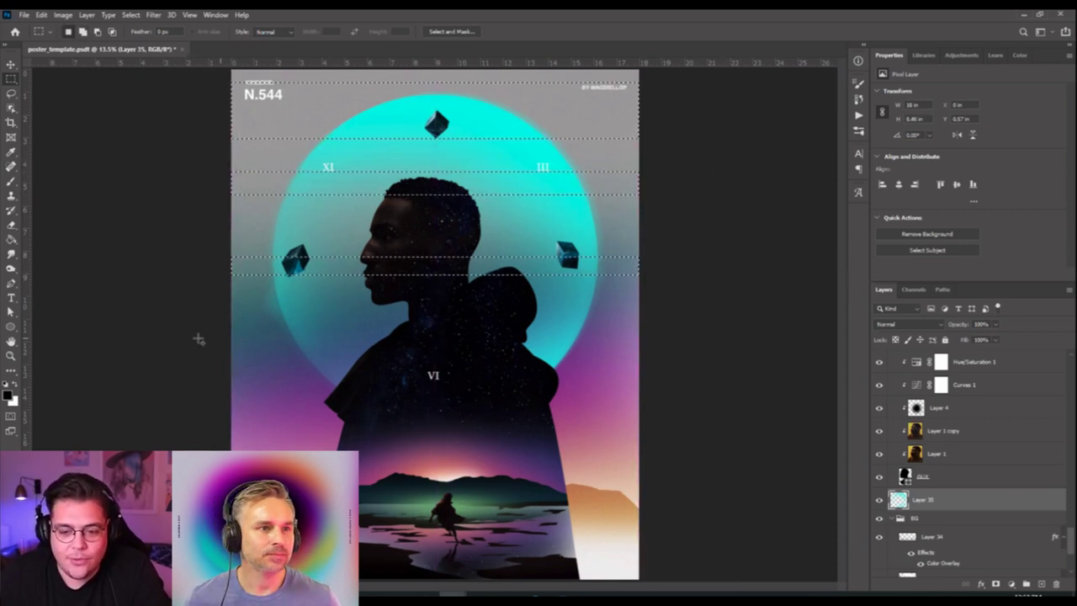
left_click_drag(197, 333, 906, 360)
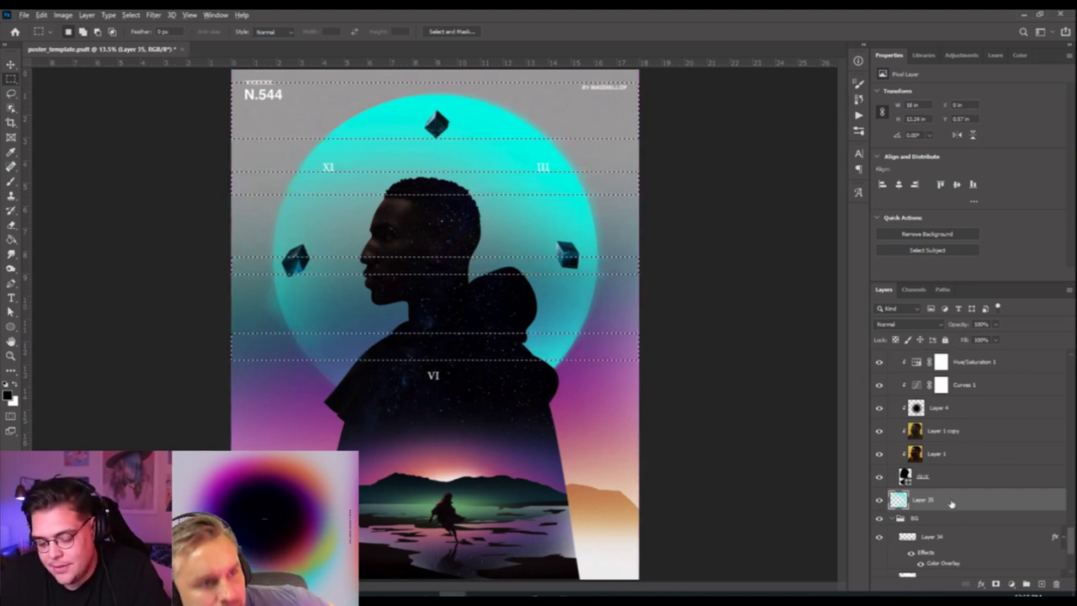
Cut the selected bands out of a duplicate of Layer 35 placed beneath the hidden original.
left_click_drag(948, 504, 949, 515)
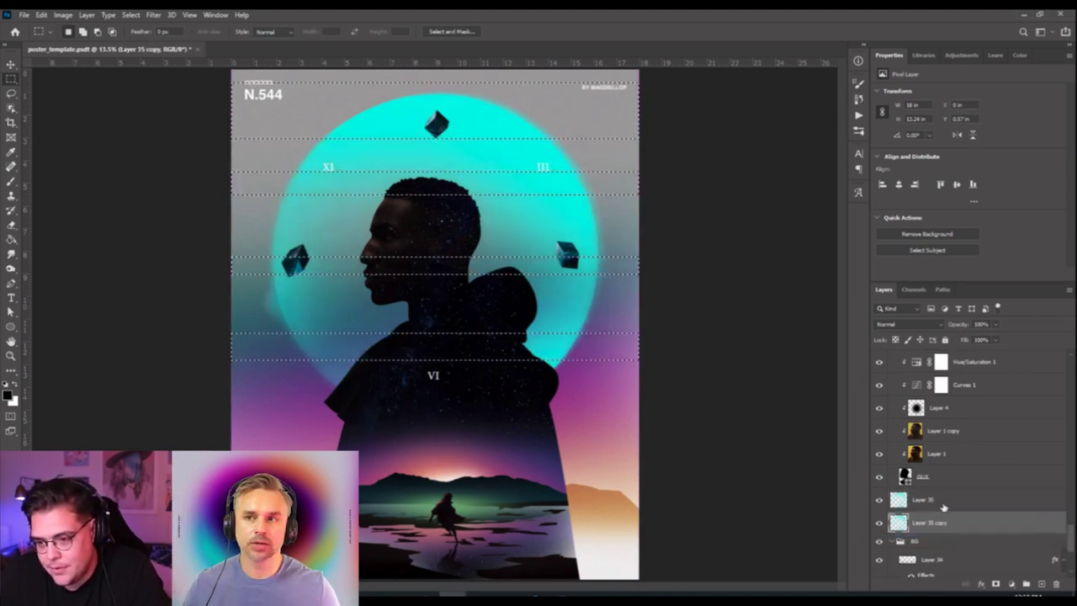
left_click(879, 500)
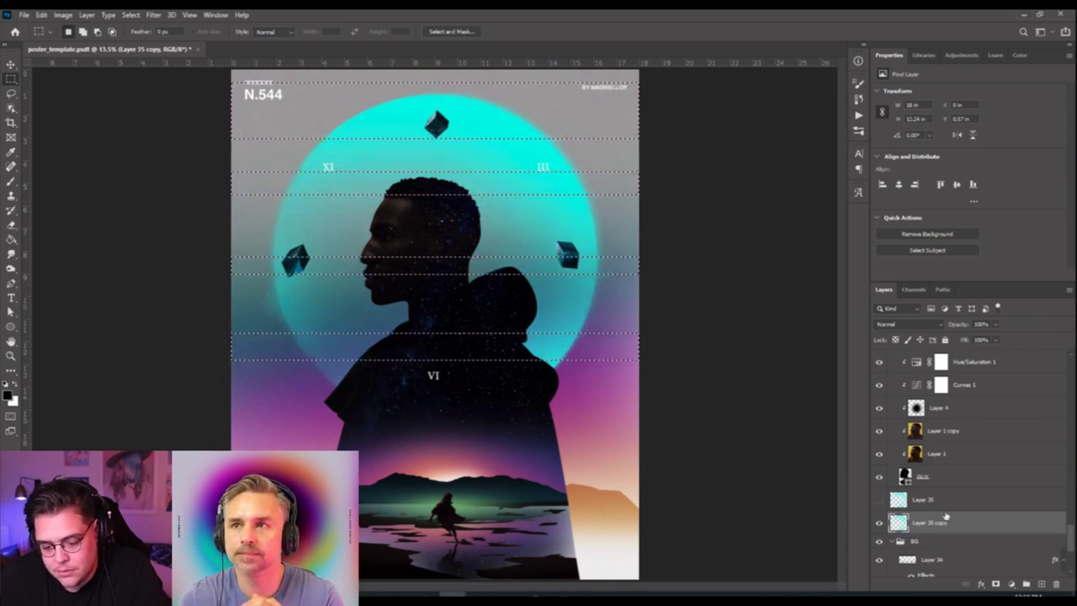
key("ctrl+d")
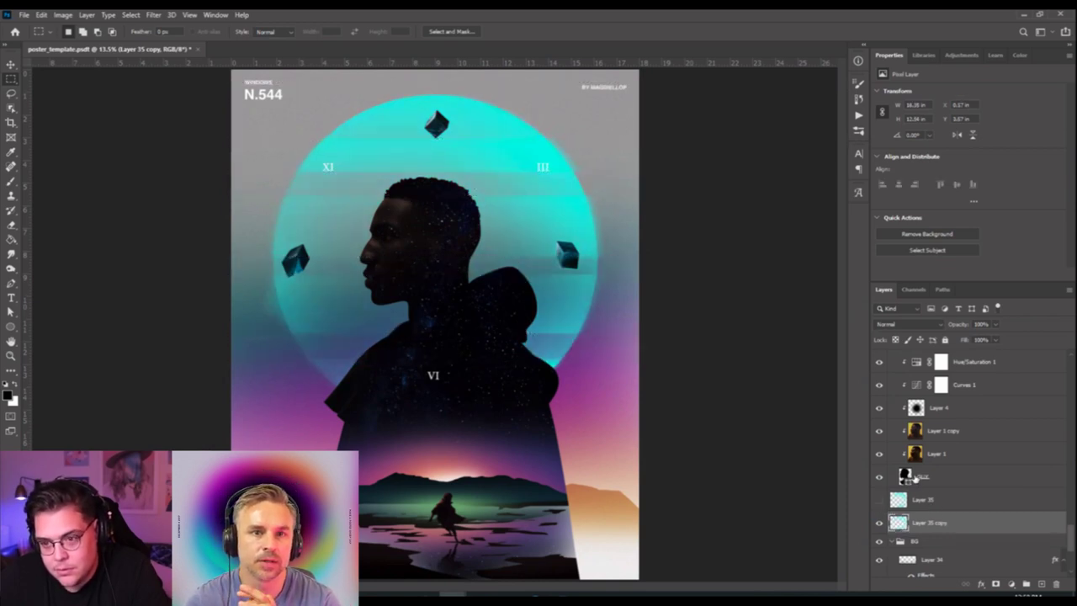
Paste the cut bands as a new layer and shift them up and left so they stick out beyond the circle.
key("ctrl+v")
key("ctrl+t")
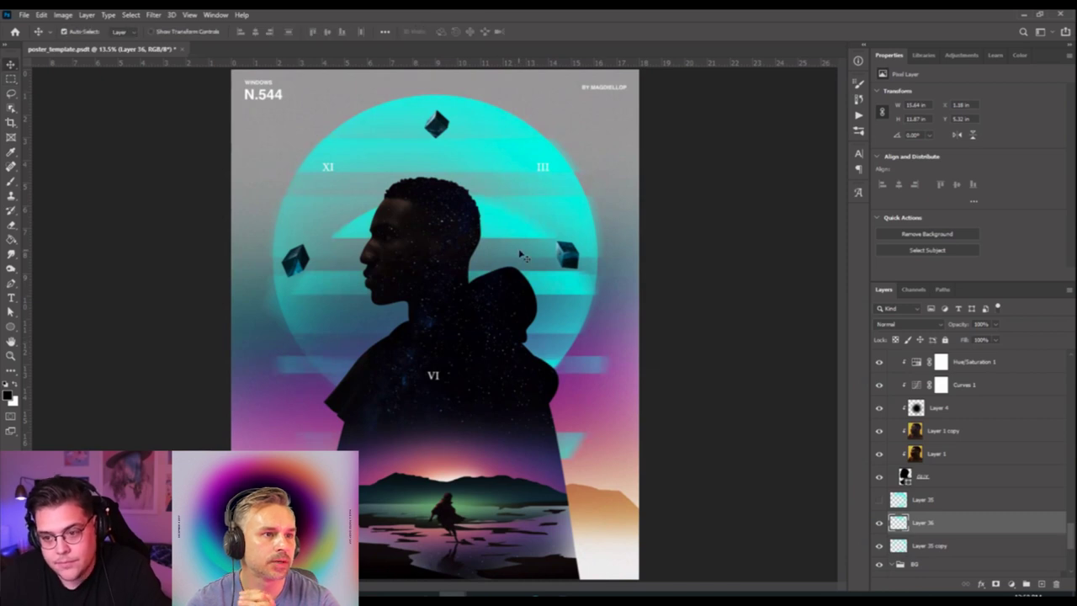
left_click_drag(509, 235, 471, 137)
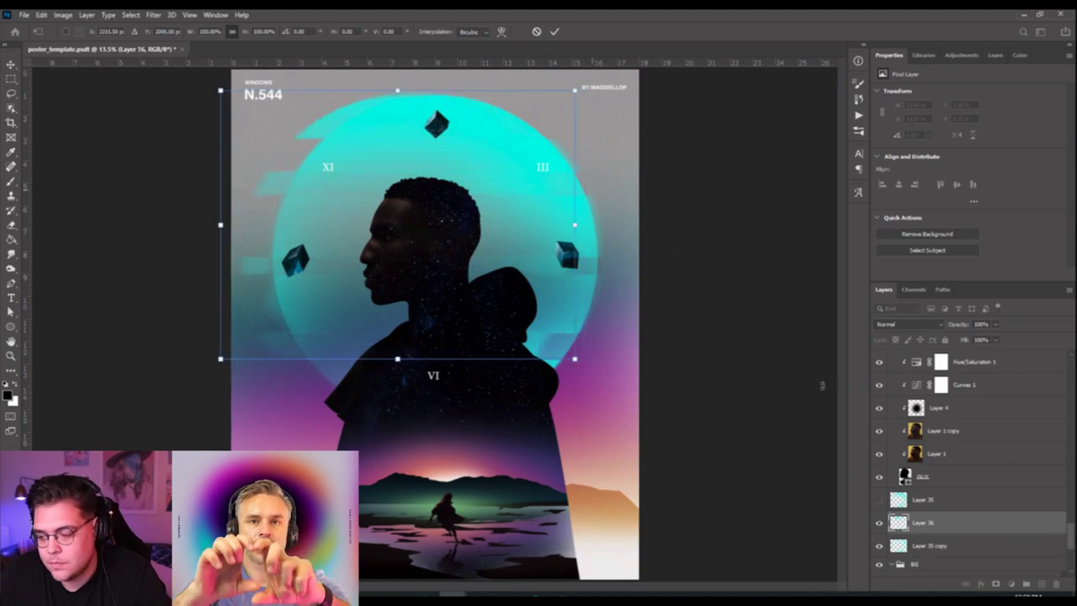
key("Return")
Select the band layer together with Layer 35 copy and move both slightly to the right.
left_click(925, 547, "shift")
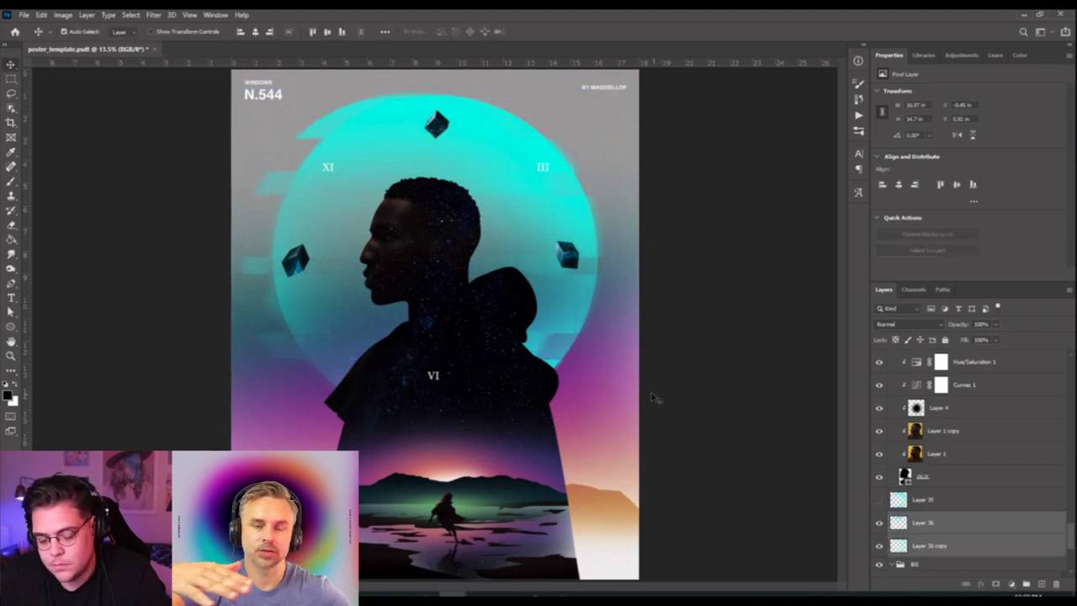
key("ctrl+t")
mouse_move(479, 273)
left_mouse_down()
mouse_move(491, 261)
mouse_move(494, 275)
left_mouse_up()
key("Return")
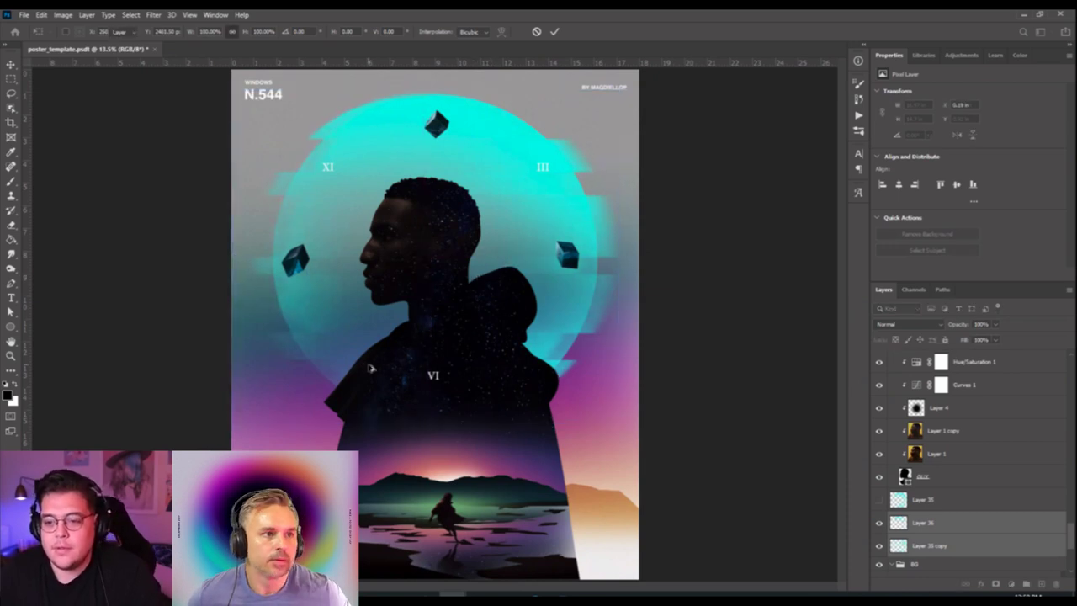
Undo the moves of the two circle layers and the pasting of the bands.
scroll(370, 366, "down", 5)
scroll(369, 367, "up", 5)
left_click_drag(370, 367, 370, 356)
key("ctrl+e")
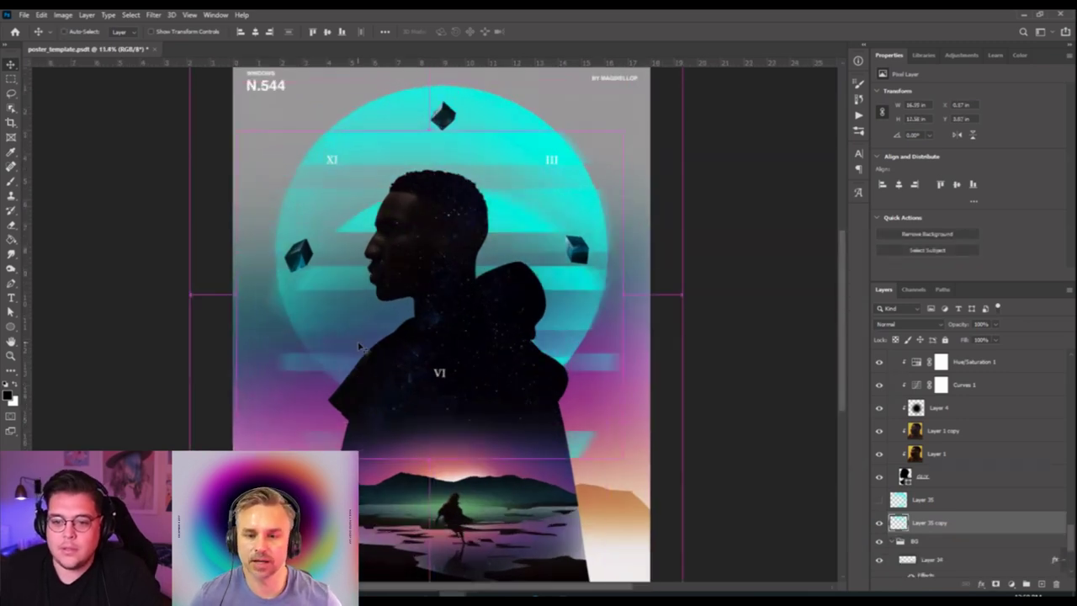
Rotate Layer 35 copy by -15 degrees, scale it to 106.84%, and position it behind the head.
scroll(376, 344, "down", 2)
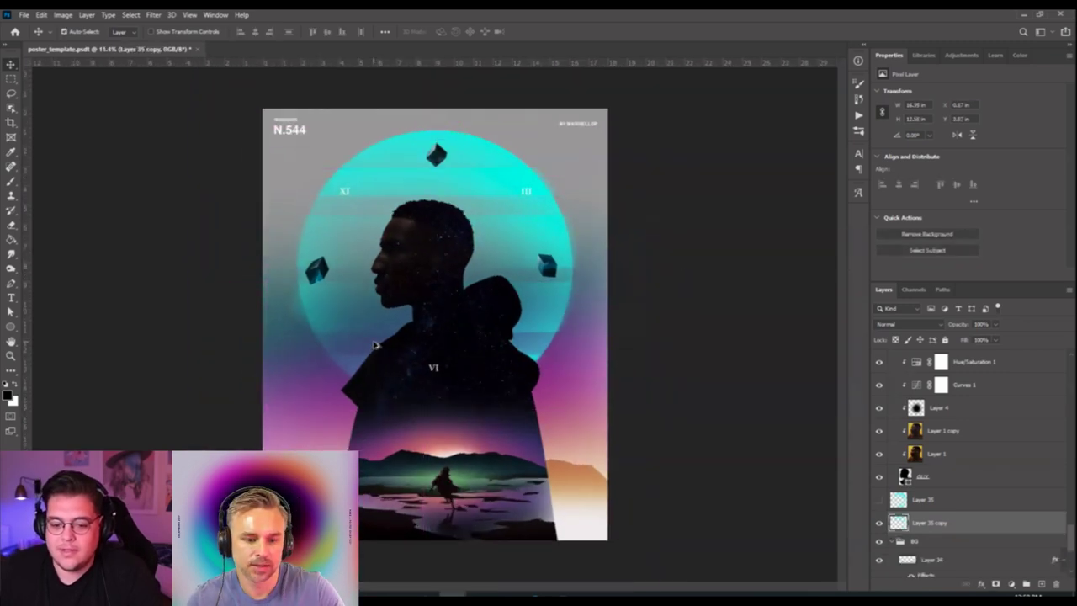
scroll(418, 359, "up", 1)
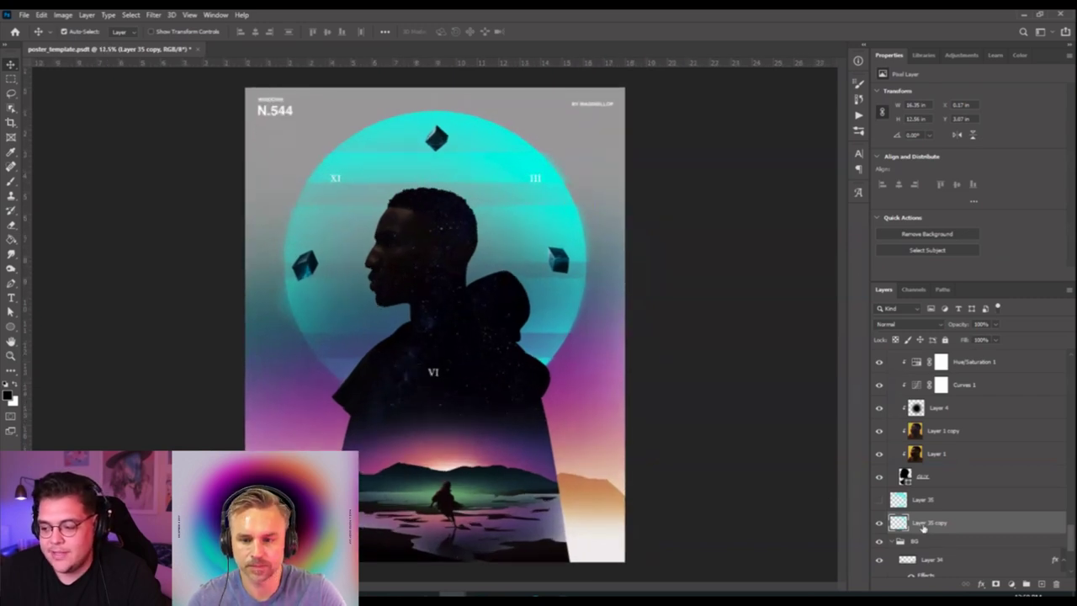
key("ctrl+t")
left_click_drag(648, 260, 636, 203)
left_click_drag(512, 225, 523, 227)
left_click_drag(396, 154, 415, 168)
key("Return")
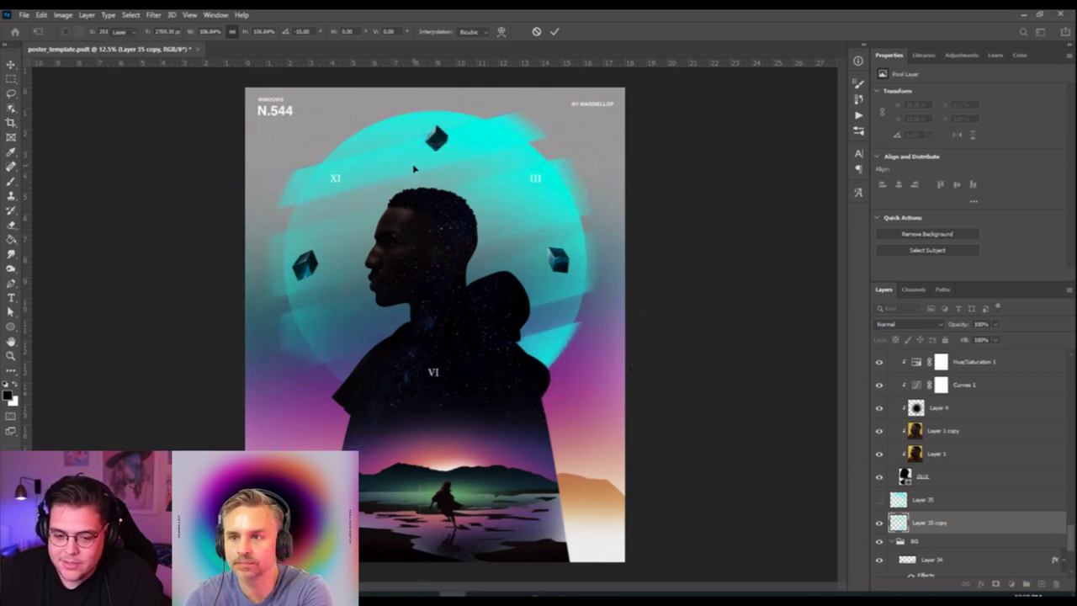
Examine the whole poster with the tilted brush-like circle from far away and close up.
scroll(414, 416, "down", 3)
scroll(414, 416, "up", 3)
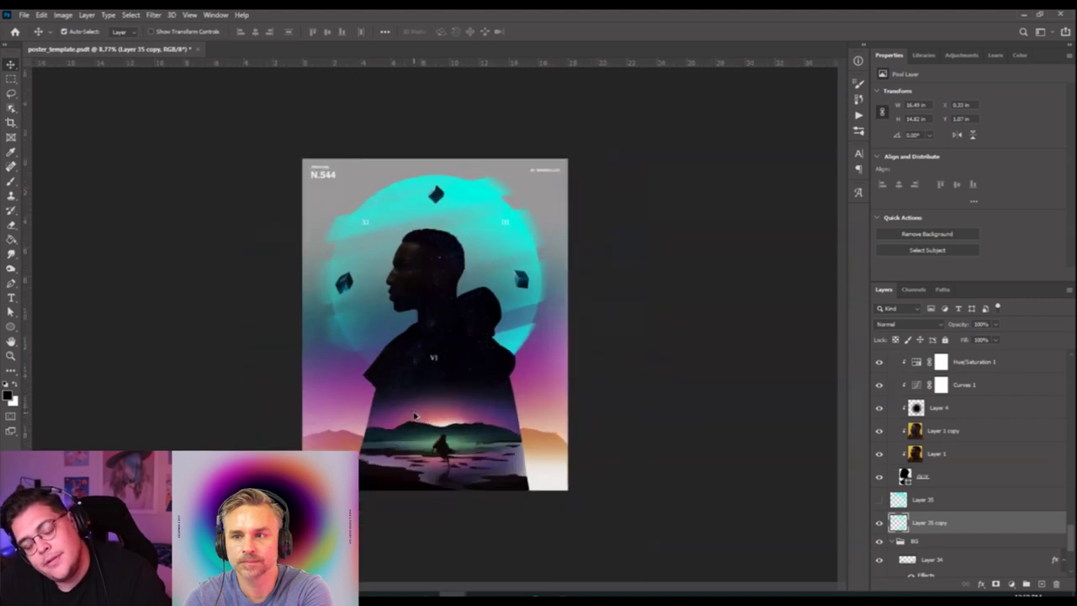
scroll(414, 416, "down", 2)
scroll(414, 416, "up", 1)
scroll(415, 416, "up", 2)
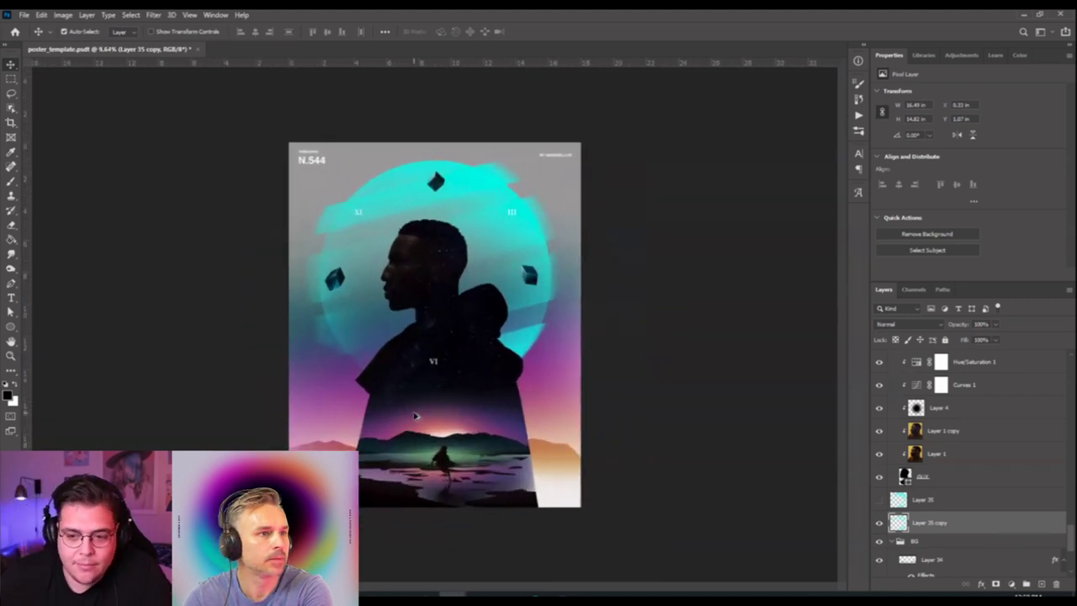
scroll(390, 433, "up", 1)
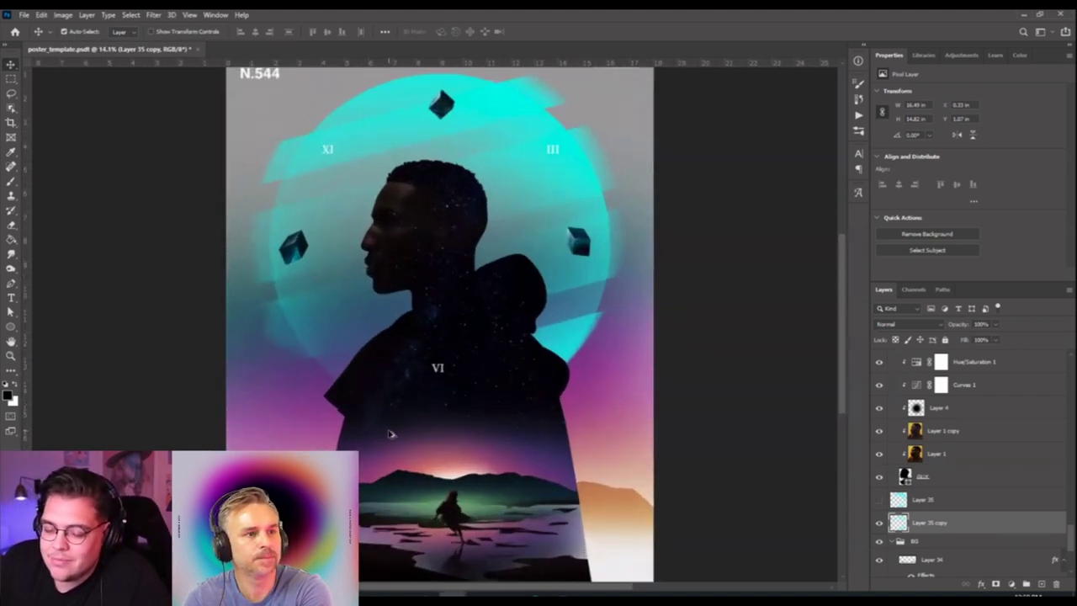
scroll(389, 433, "down", 5)
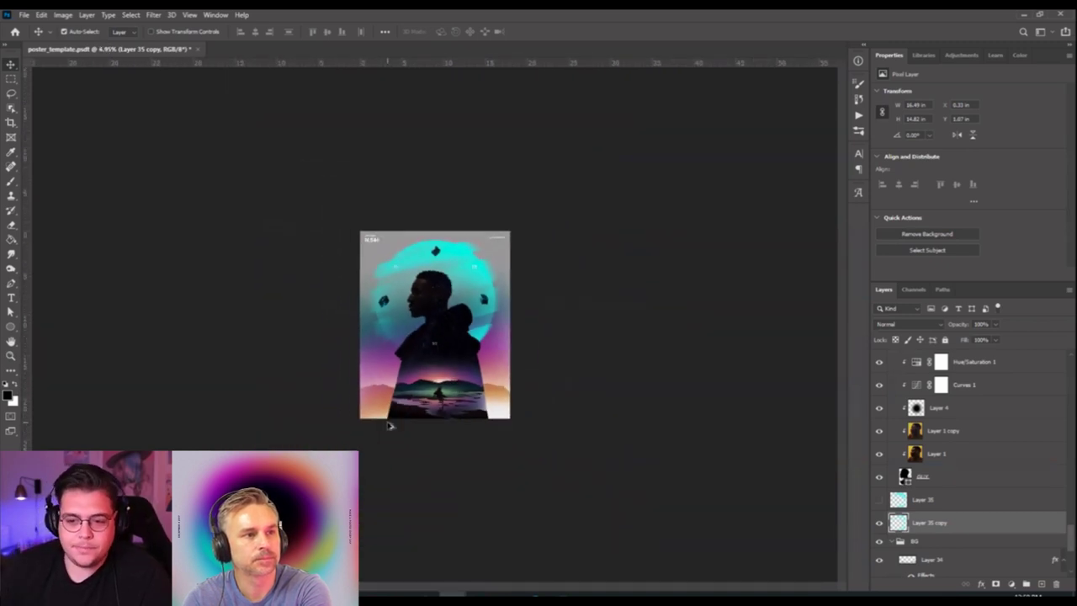
scroll(390, 426, "up", 4)
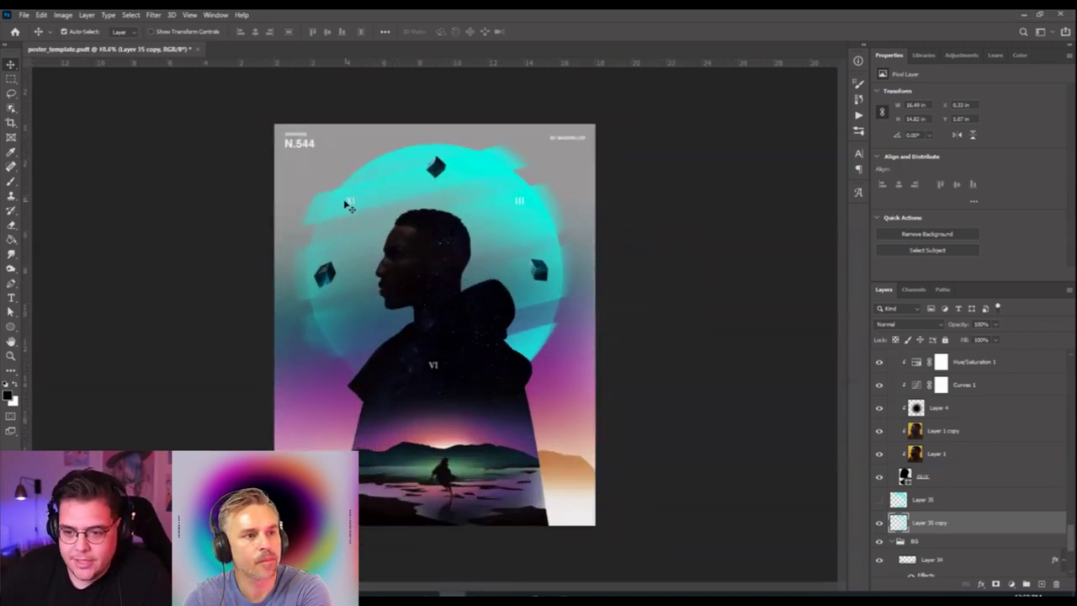
Change the text colour of the XI numeral to dark teal #0a333a.
double_click(349, 203)
left_click(447, 31)
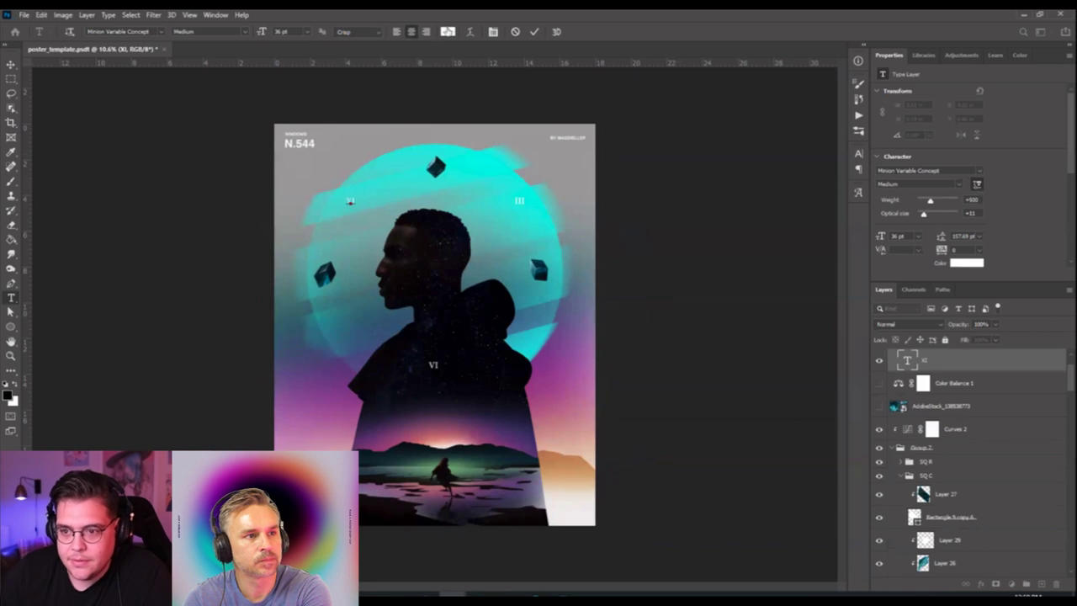
type("0a333a")
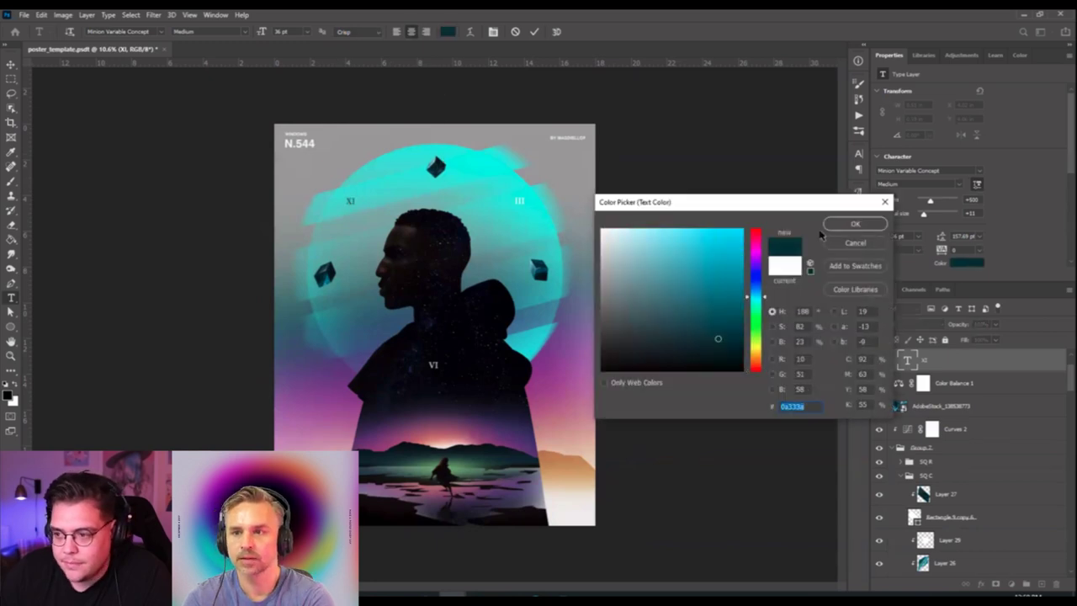
left_click(854, 223)
Change the text colour of the III numeral to very dark teal #0c2327.
left_click(519, 203)
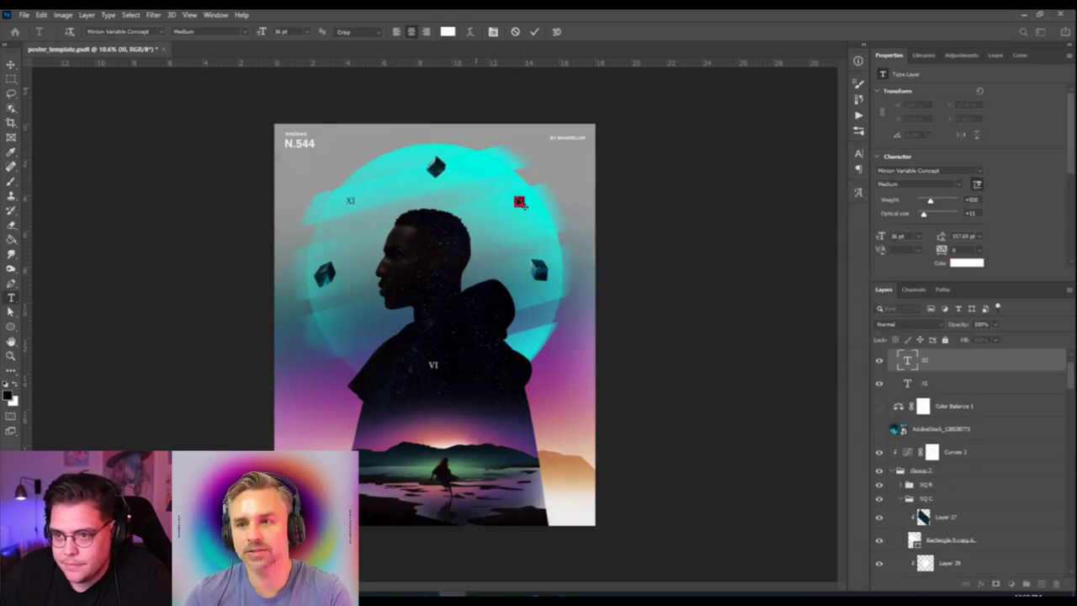
left_click(446, 31)
type("0c2327")
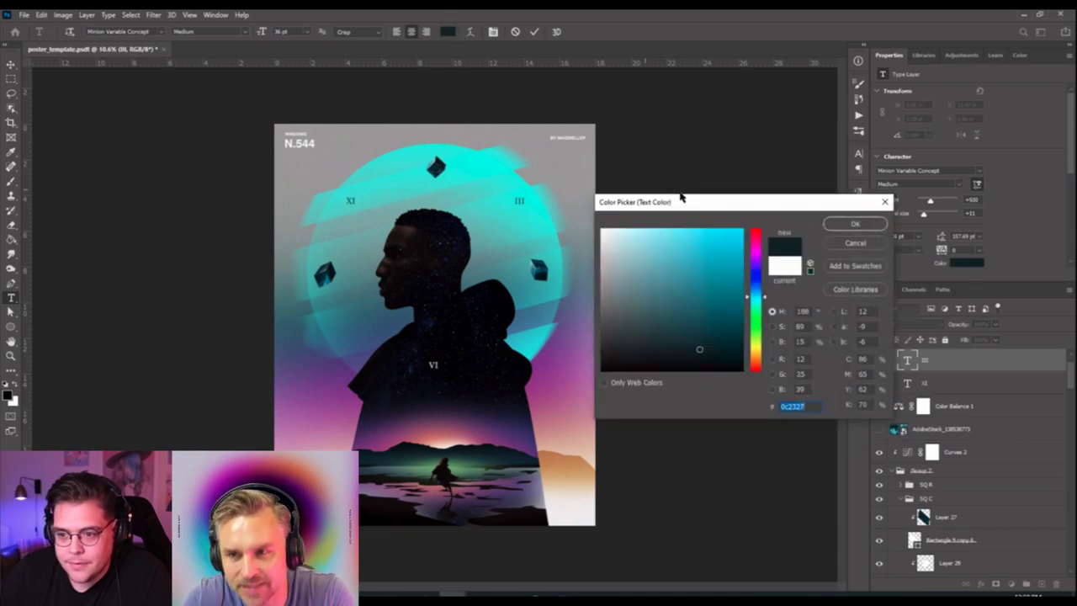
left_click(855, 223)
key("Escape")
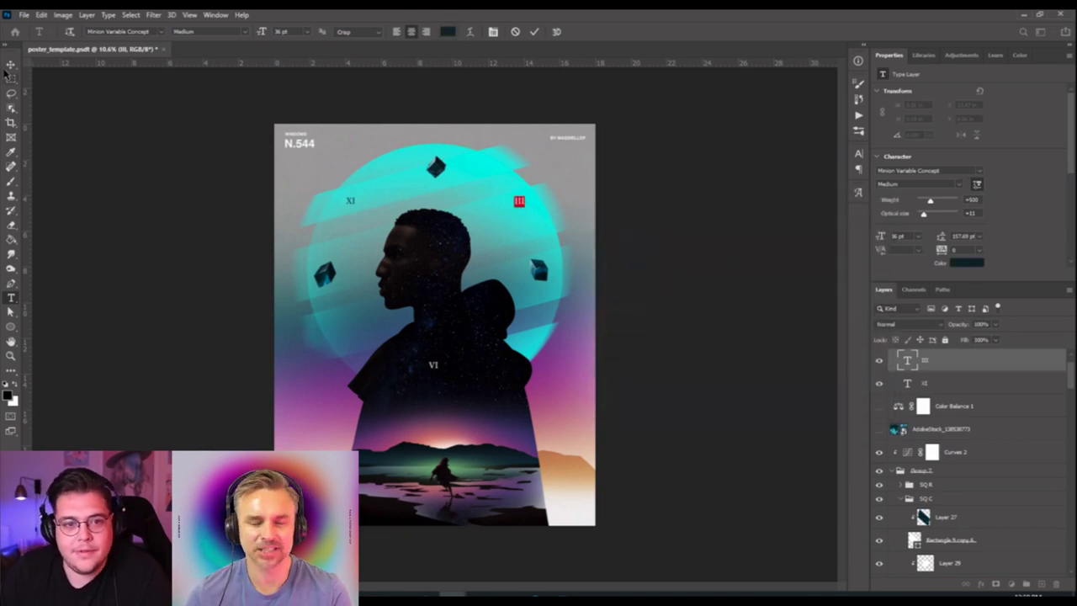
Centre the VI numeral horizontally on the whole canvas and clear the selection.
key("v")
left_click(434, 370)
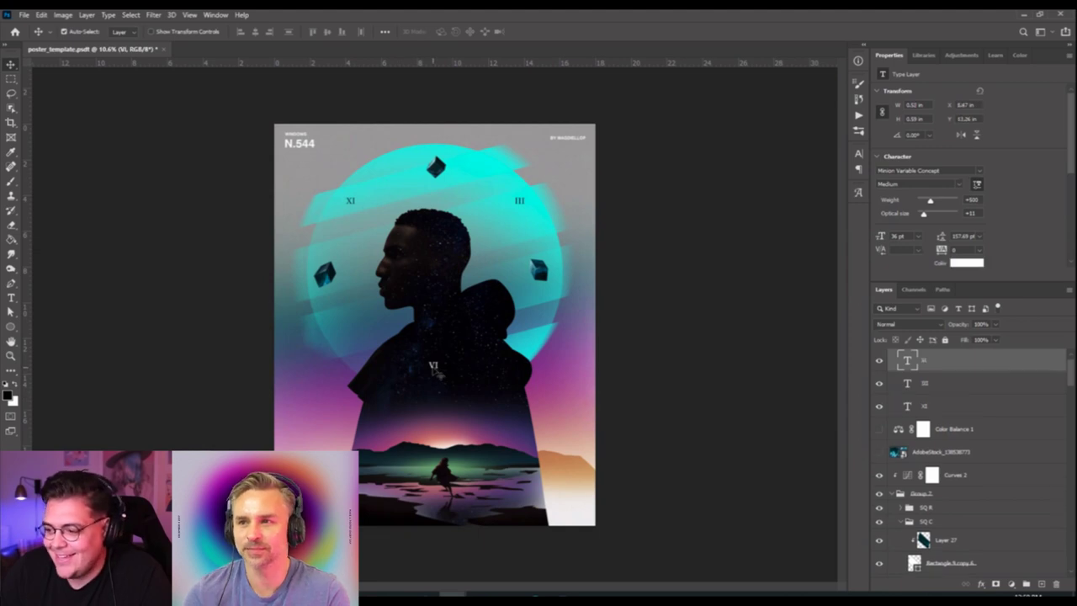
key("ctrl+a")
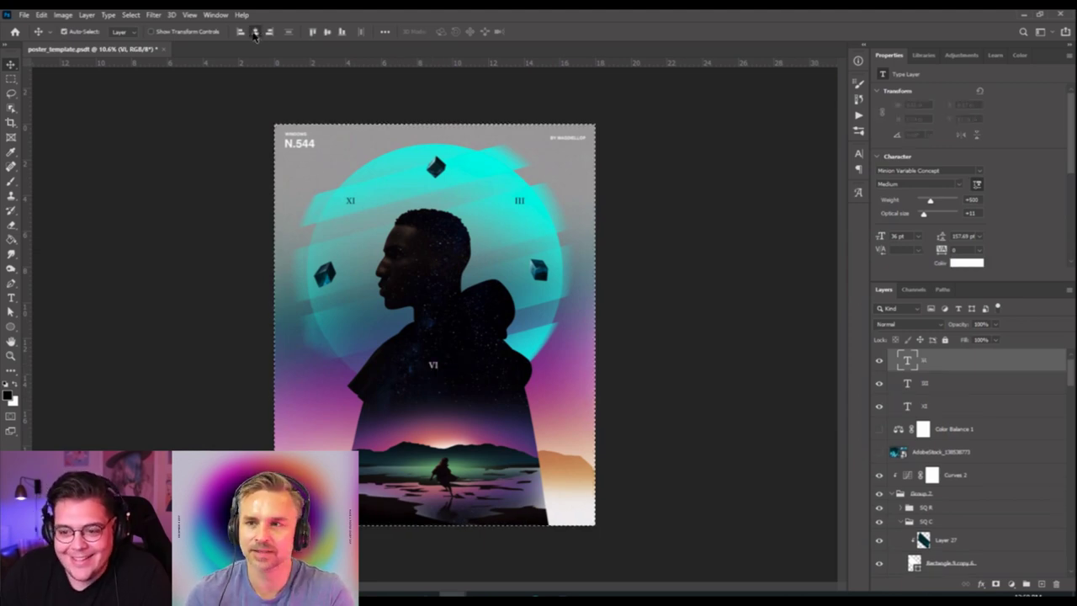
left_click(254, 32)
key("ctrl+d")
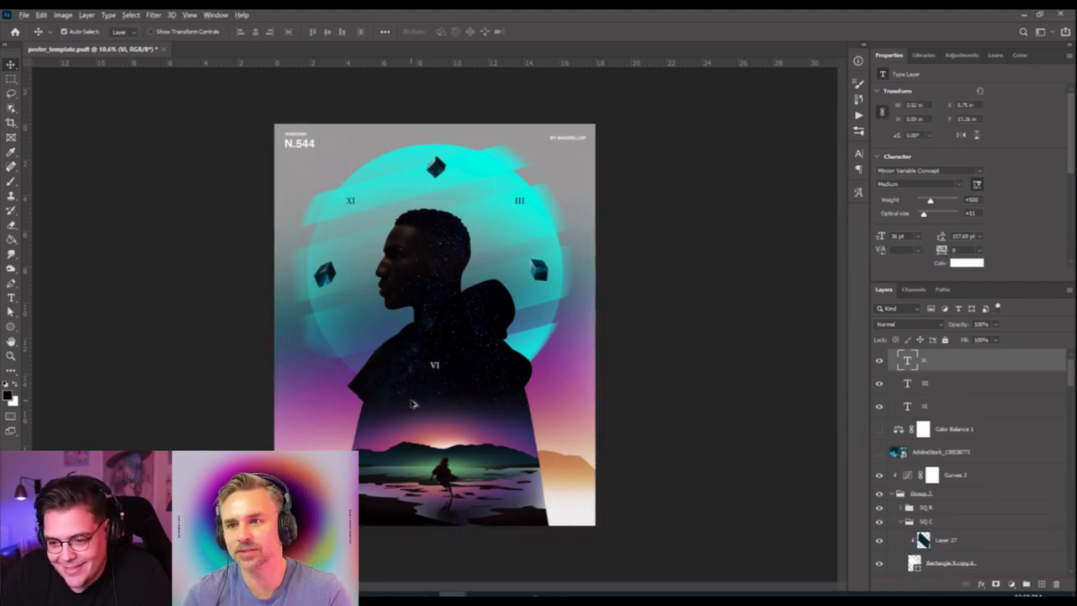
Move the VI numeral slightly up on the figure's chest and check its placement.
scroll(413, 407, "up", 2)
scroll(413, 407, "down", 1)
scroll(425, 414, "down", 1)
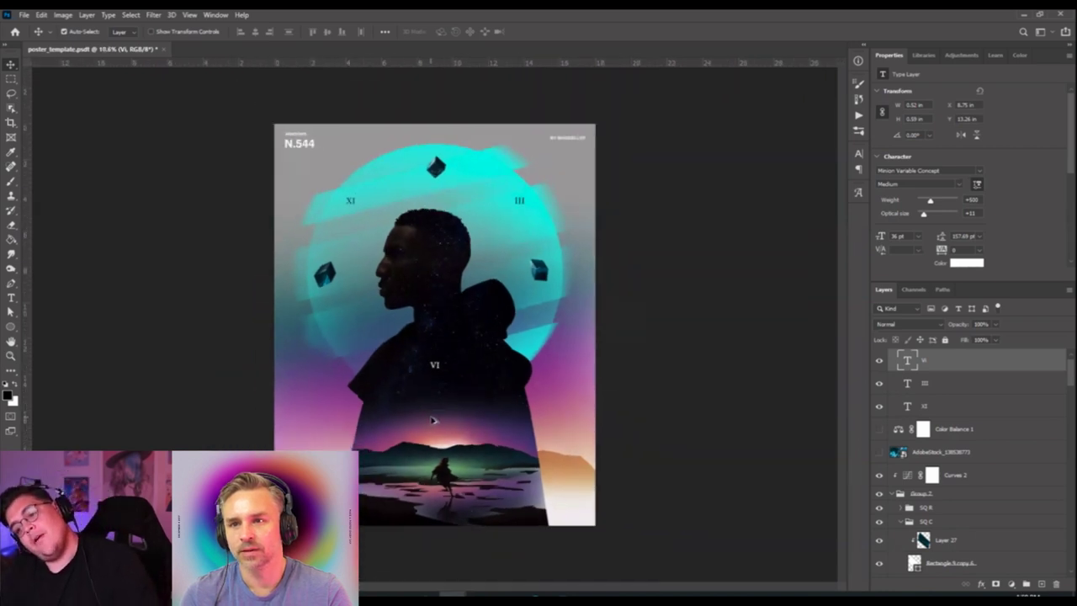
left_click_drag(436, 369, 436, 362)
scroll(500, 407, "up", 2)
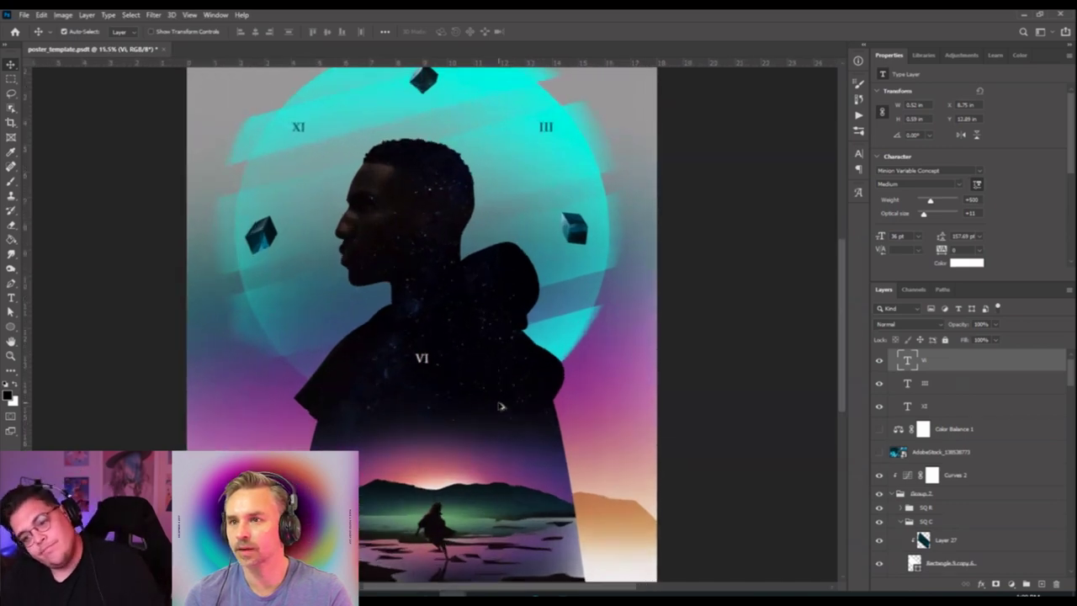
scroll(497, 413, "down", 1)
scroll(419, 428, "up", 1)
scroll(421, 430, "up", 4)
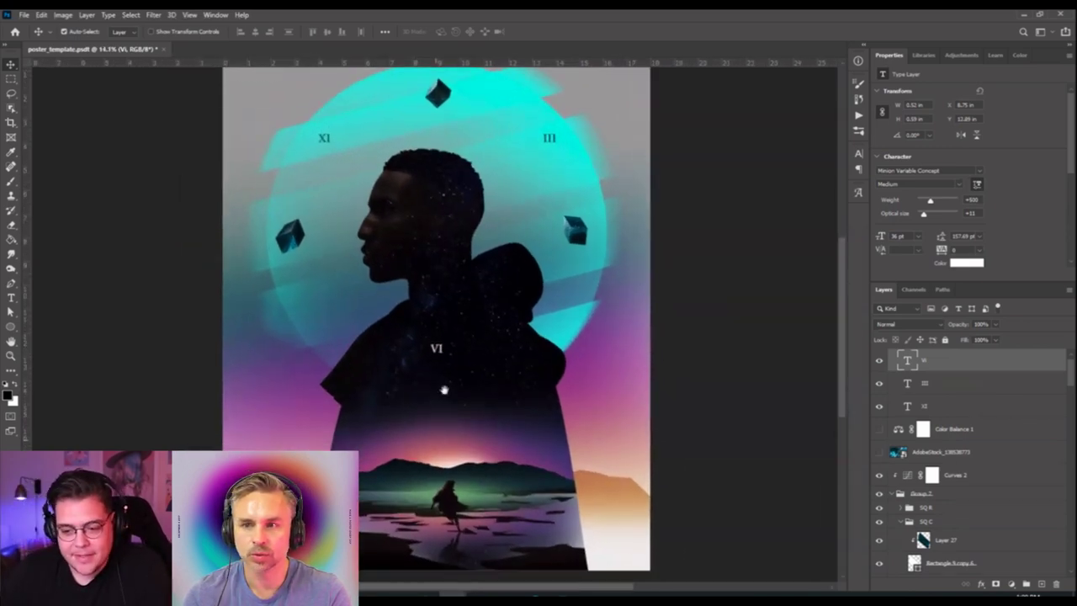
left_click_drag(456, 342, 450, 318)
Switch to the browser, search Google for adobe stock in a new tab, and return to the poster in Photoshop.
key("alt+Tab")
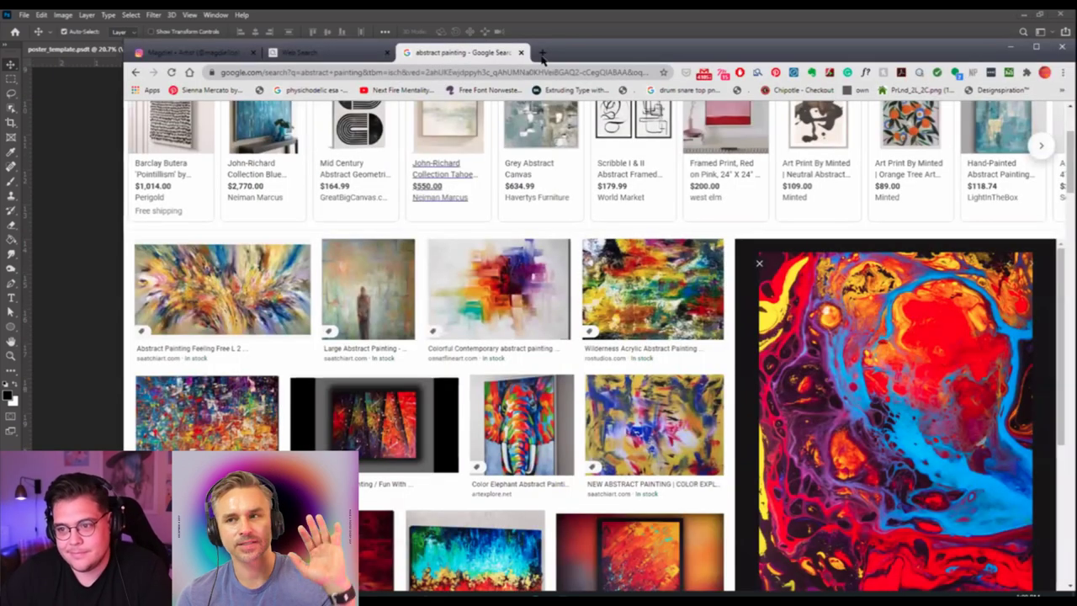
left_click(546, 50)
type("adobe")
key("Return")
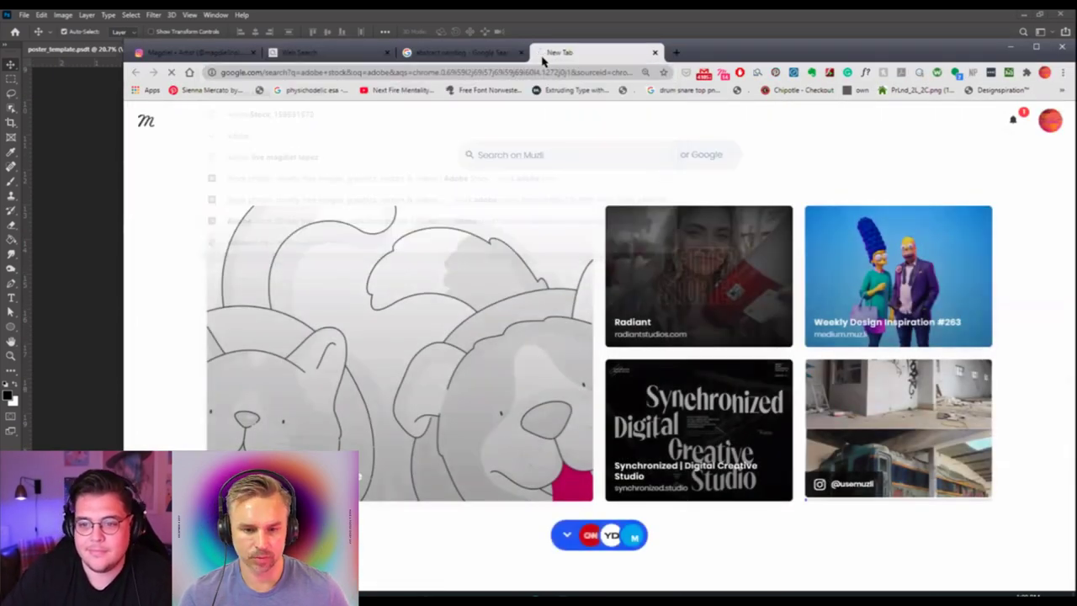
left_click(109, 232)
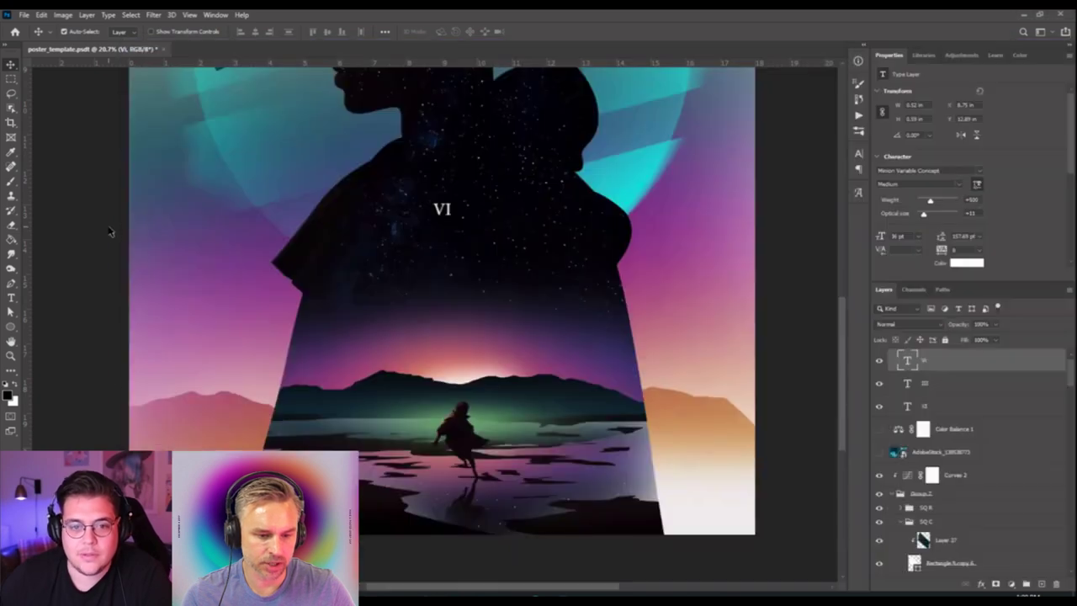
Save the poster document.
key("ctrl+s")
scroll(467, 308, "down", 2)
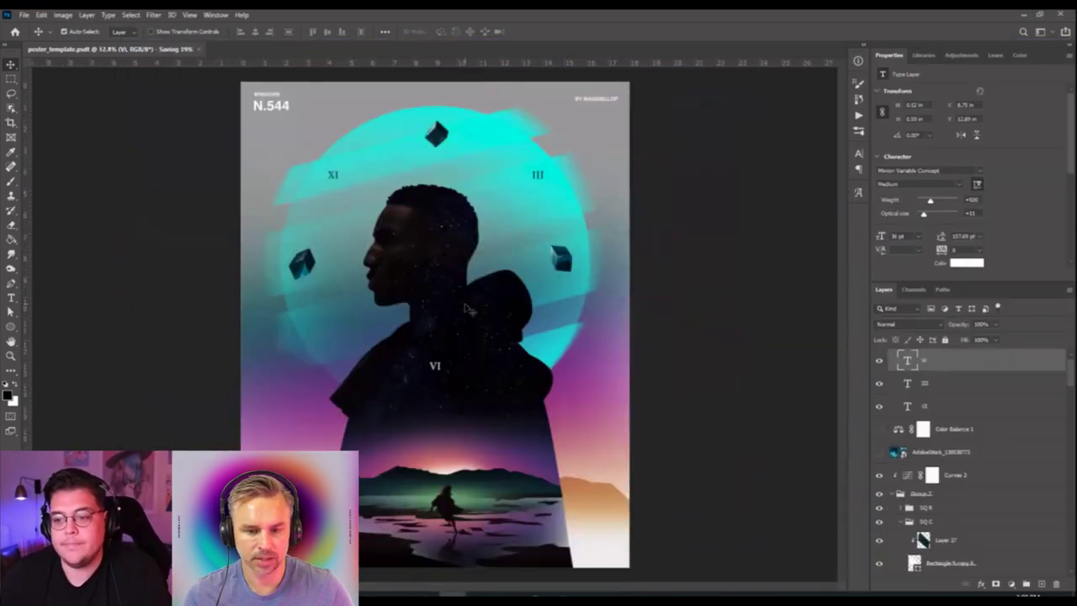
scroll(467, 308, "down", 1)
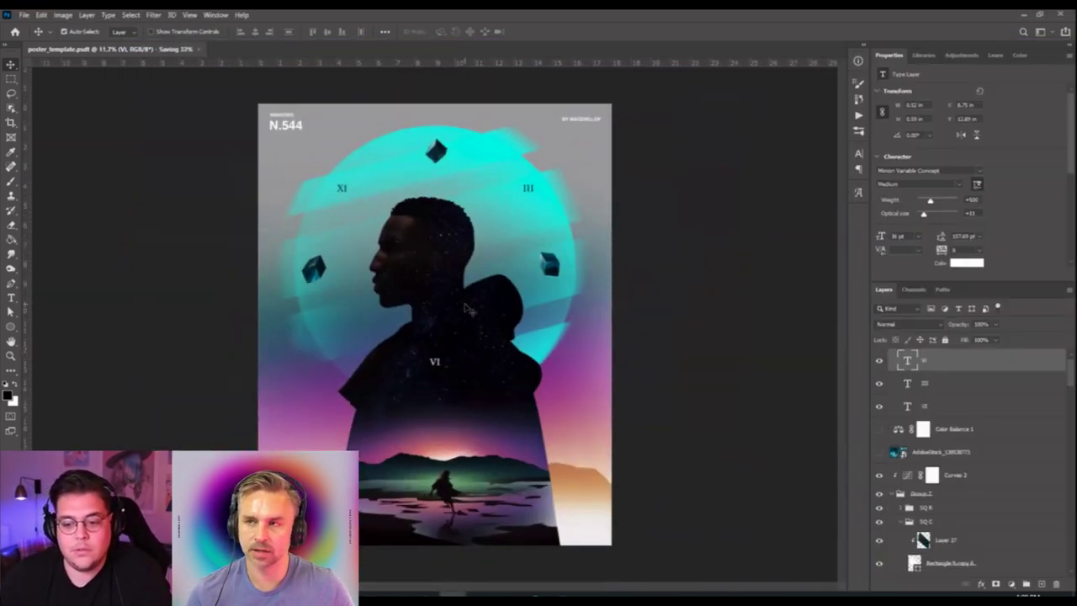
Hide Layer 34, the background mountains behind the figure, and save the document.
left_click_drag(574, 476, 578, 549)
left_click(880, 454)
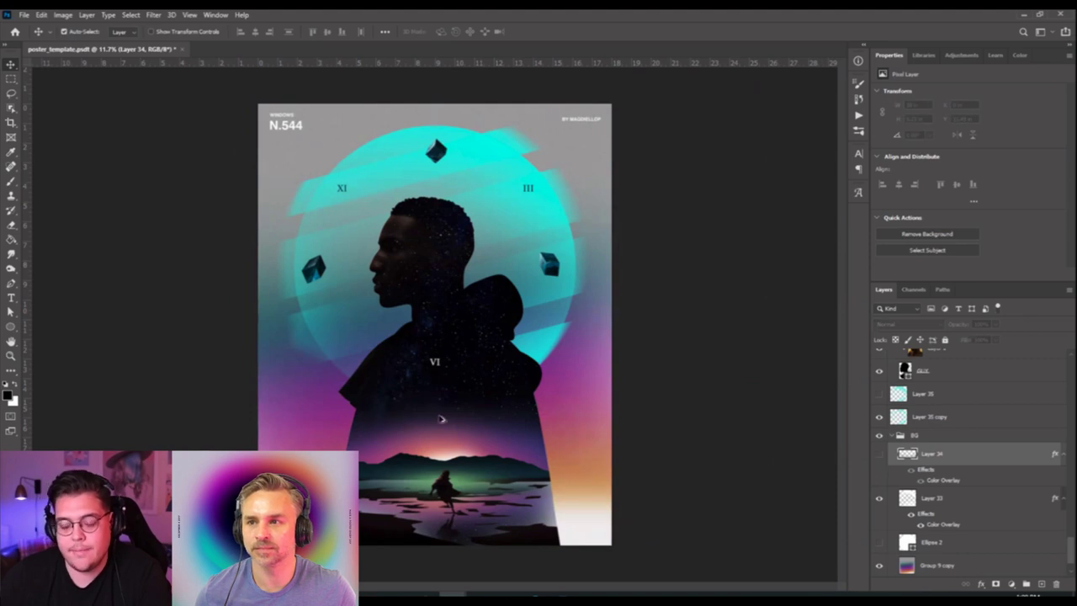
scroll(441, 418, "down", 3)
scroll(426, 425, "up", 2)
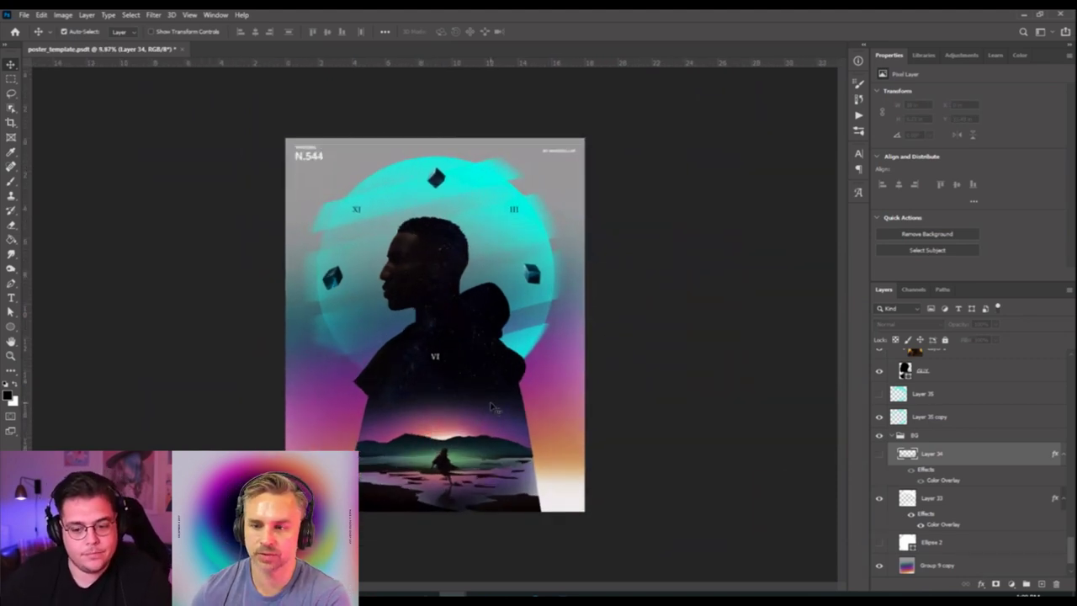
key("ctrl+s")
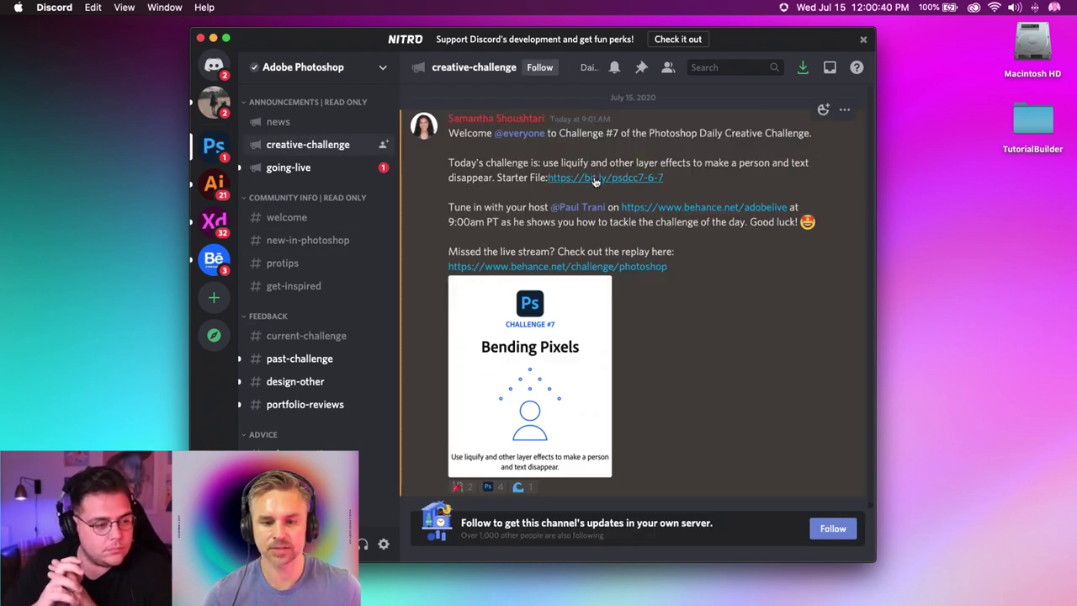
Open the Photoshop challenge replay page on Behance from the Discord challenge post and look through it.
left_click(575, 266)
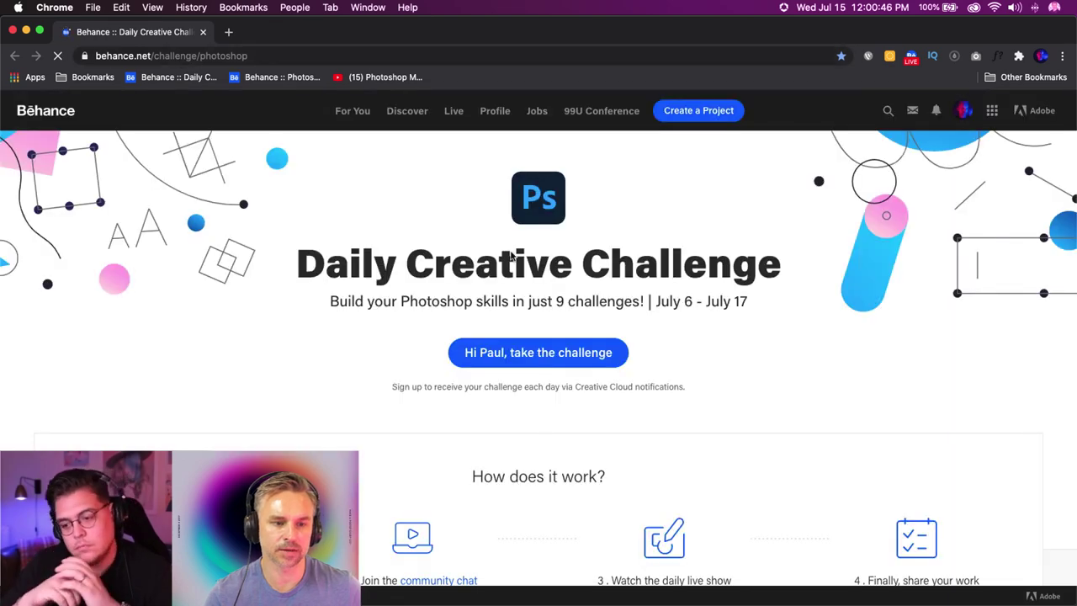
scroll(517, 282, "down", 10)
scroll(517, 283, "down", 8)
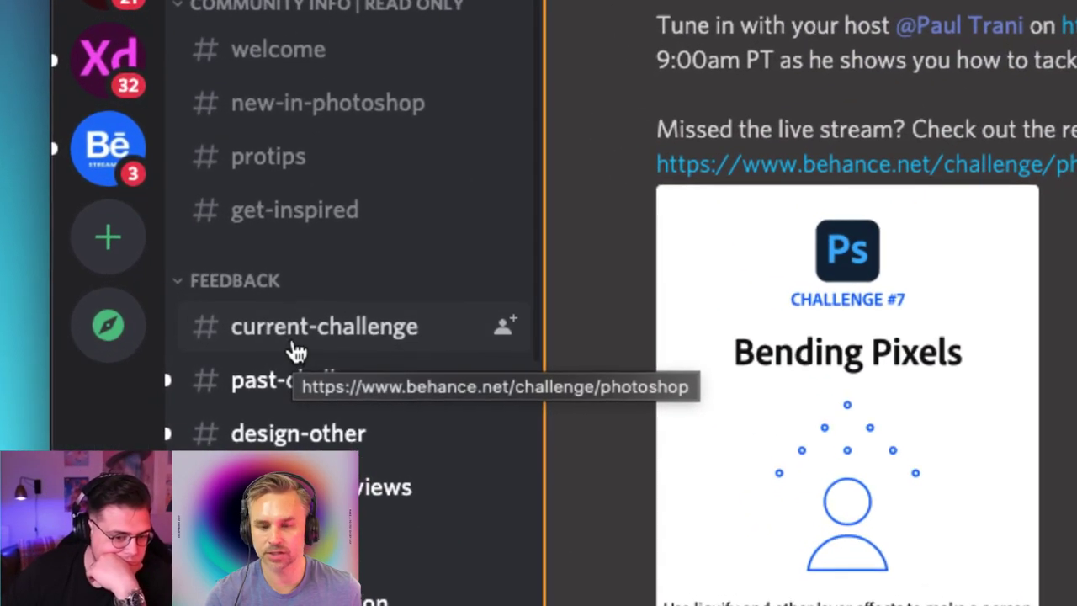
Open the current-challenge channel in Discord and examine the submitted Bending Pixels images.
left_click(292, 345)
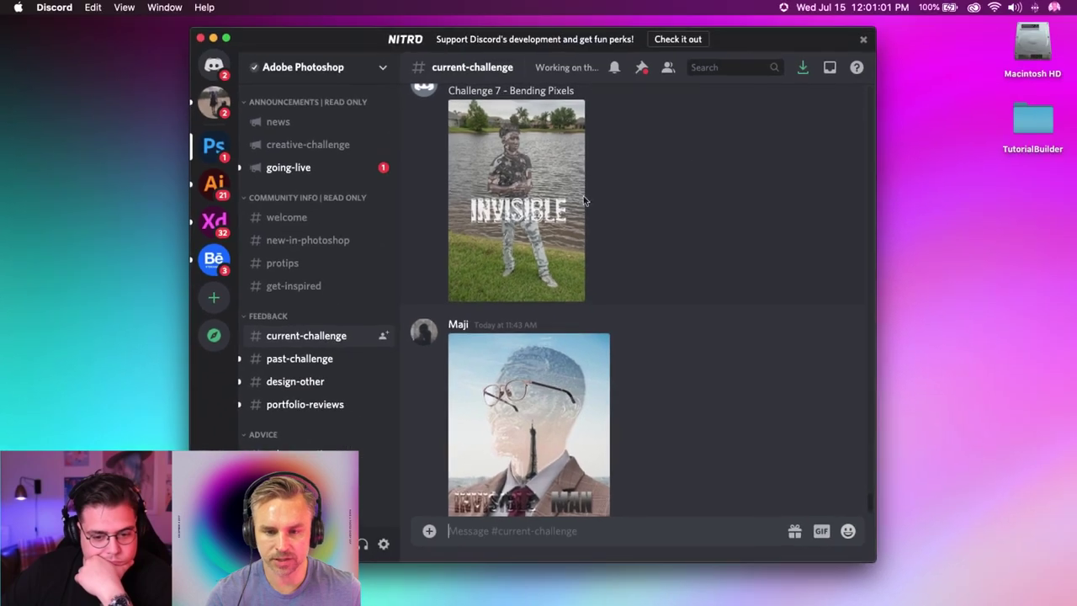
scroll(733, 212, "up", 5)
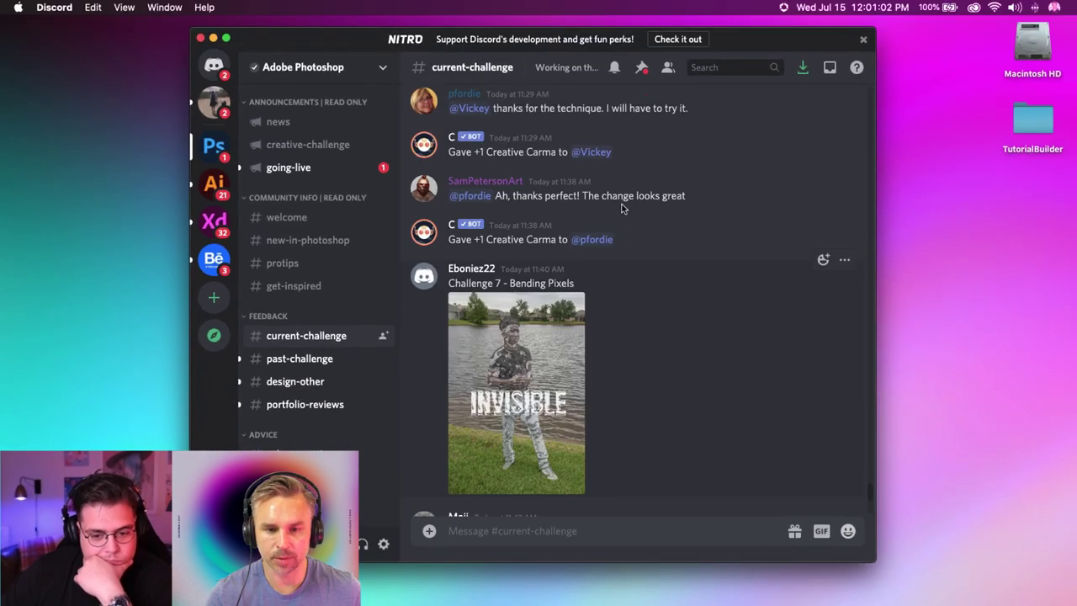
scroll(732, 212, "up", 5)
scroll(733, 212, "up", 3)
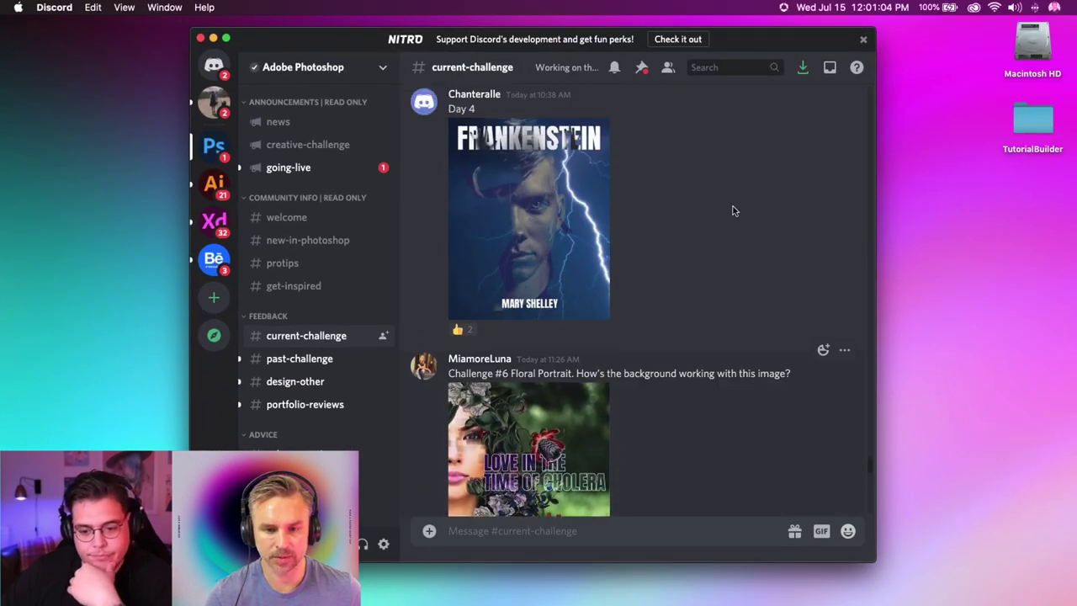
scroll(723, 214, "down", 10)
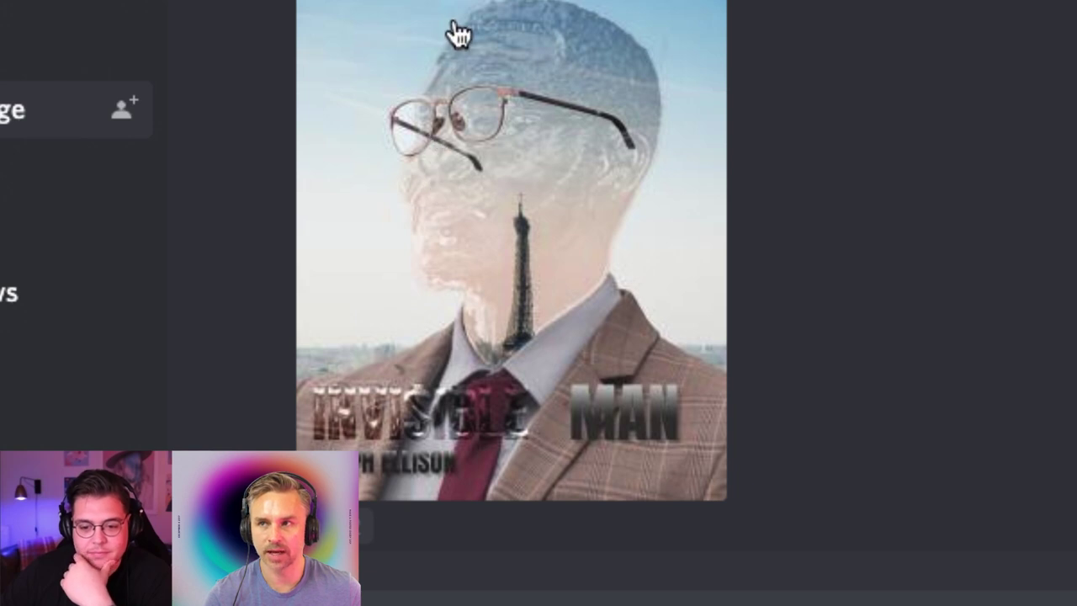
scroll(451, 25, "up", 1)
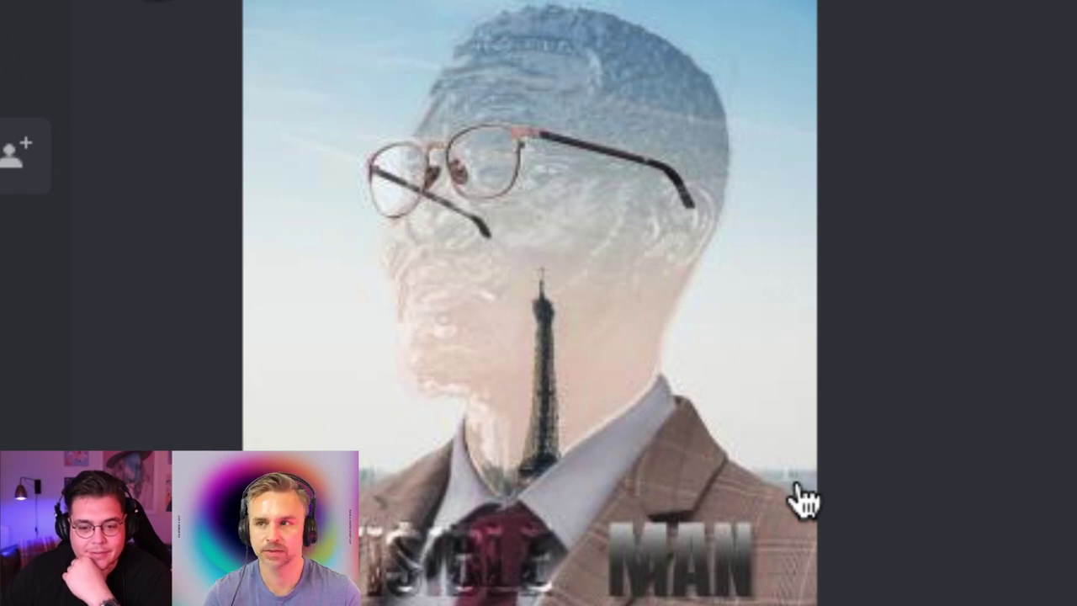
key("Escape")
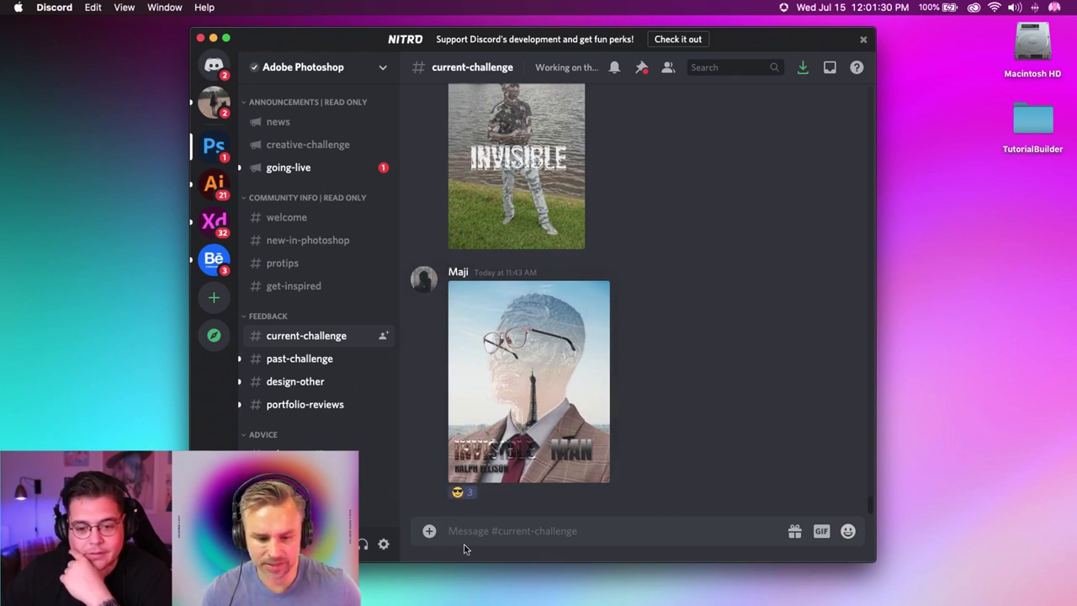
Post "Great job" followed by a mention of the Invisible Man poster's author and an exclamation mark in the current-challenge channel.
type("Great job")
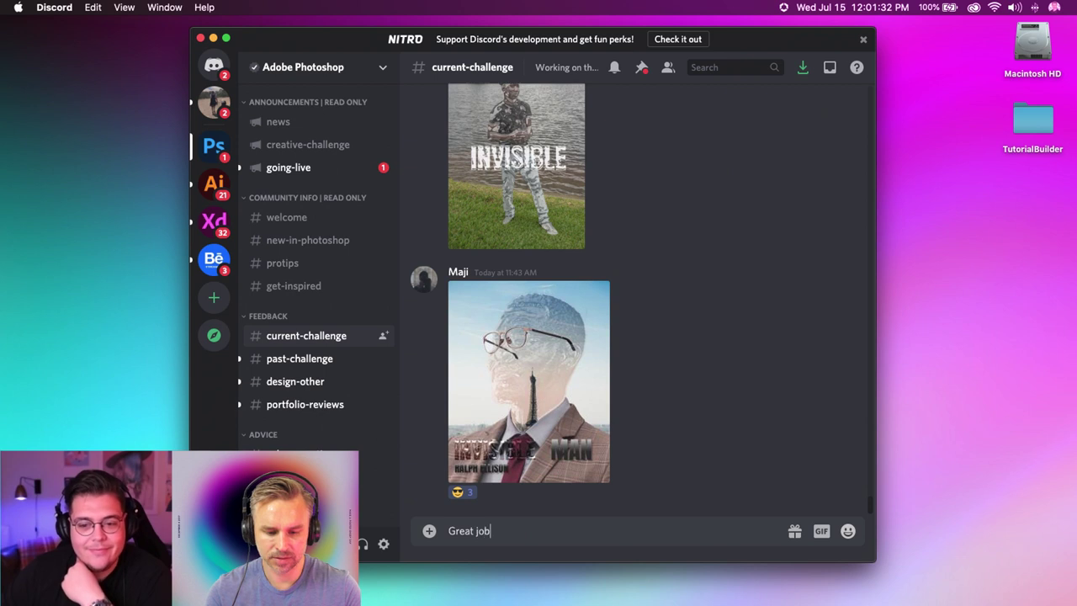
type(" @maji")
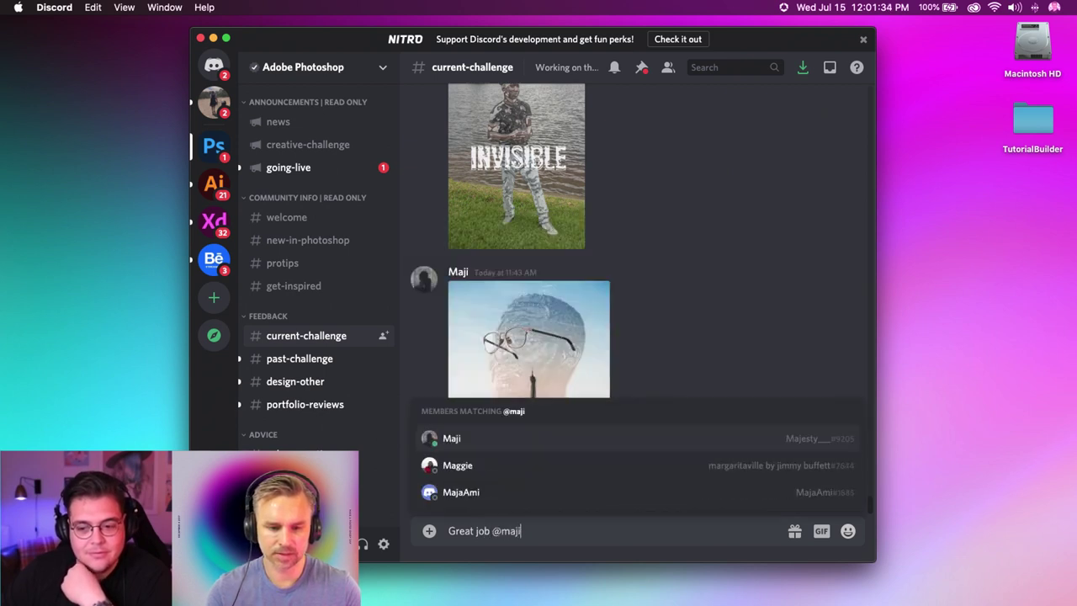
left_click(449, 439)
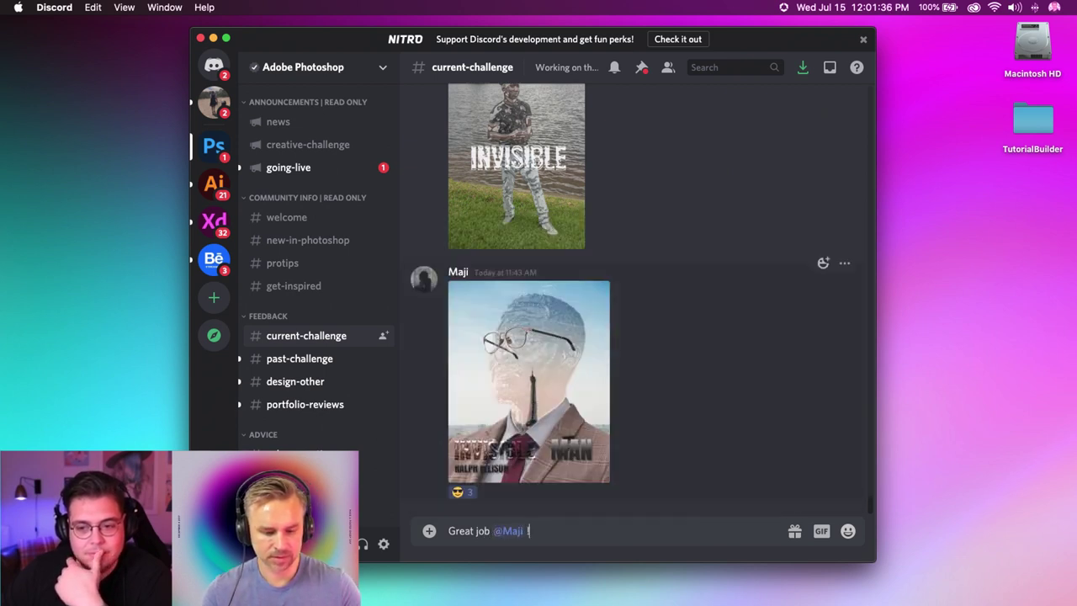
key("Return")
View the "INVISIBLE" lakeside submission for Challenge 7 - Bending Pixels enlarged, and close it after examining its details.
scroll(515, 295, "up", 5)
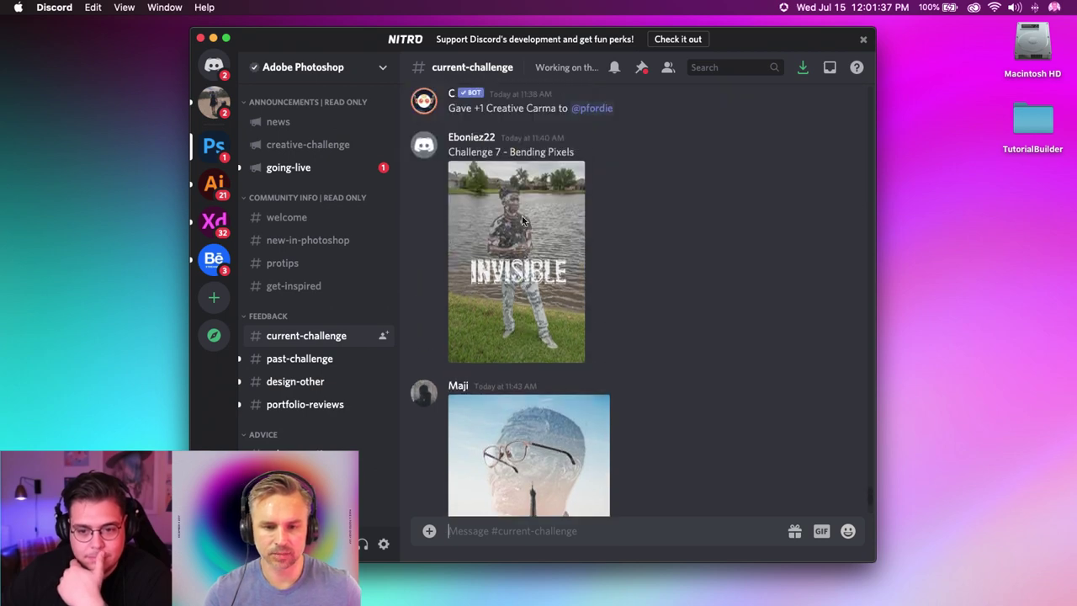
left_click(516, 298)
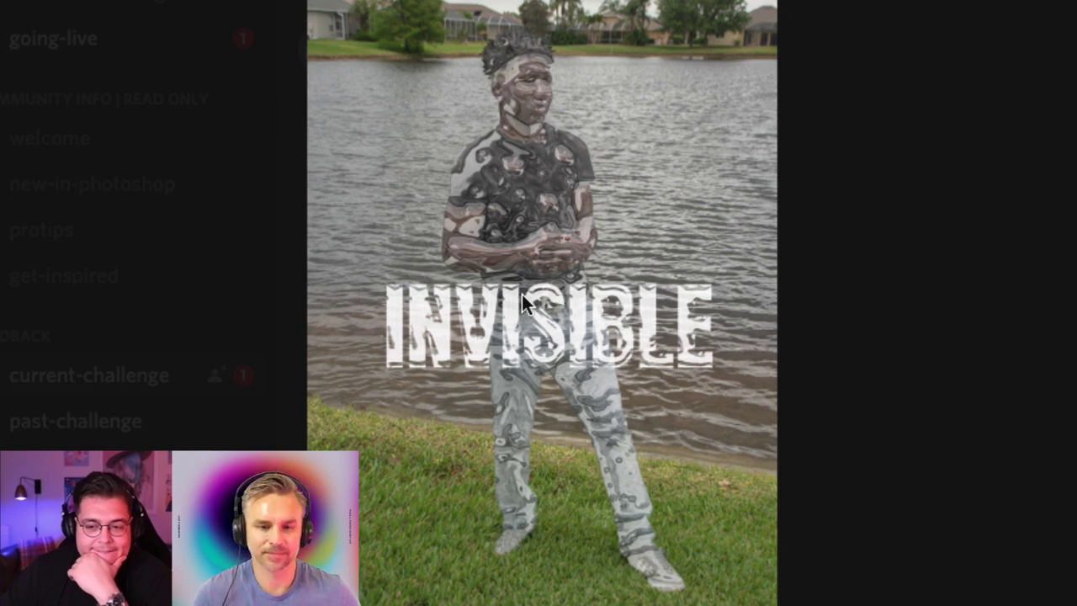
scroll(370, 61, "up", 2)
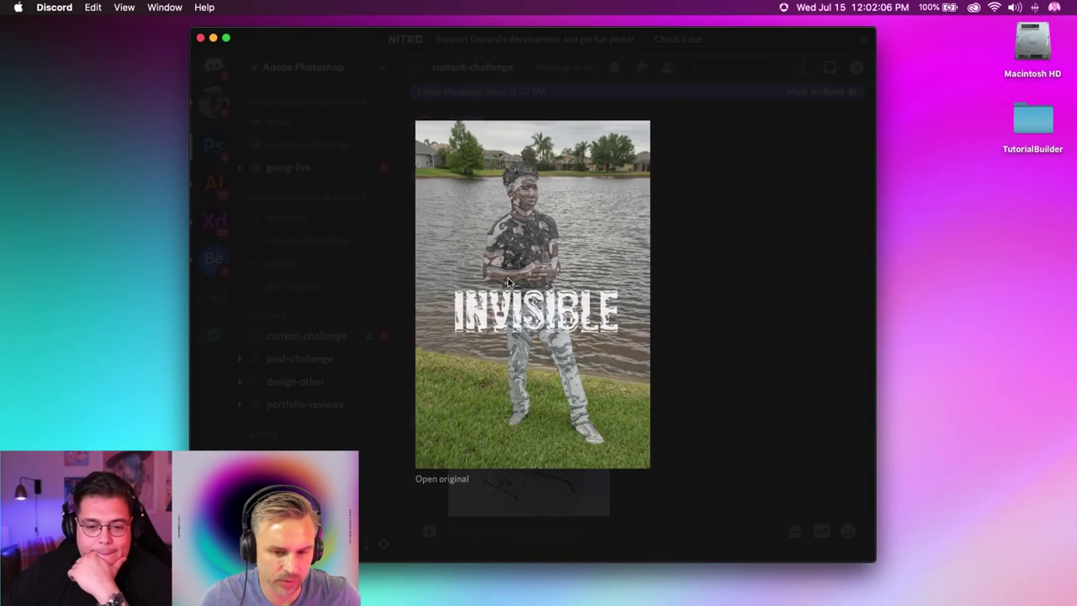
left_click(714, 272)
Find the Challenge #6 Floral Portrait submission "Love in the Time of Cholera" and enlarge it to examine how the background works.
scroll(714, 272, "up", 5)
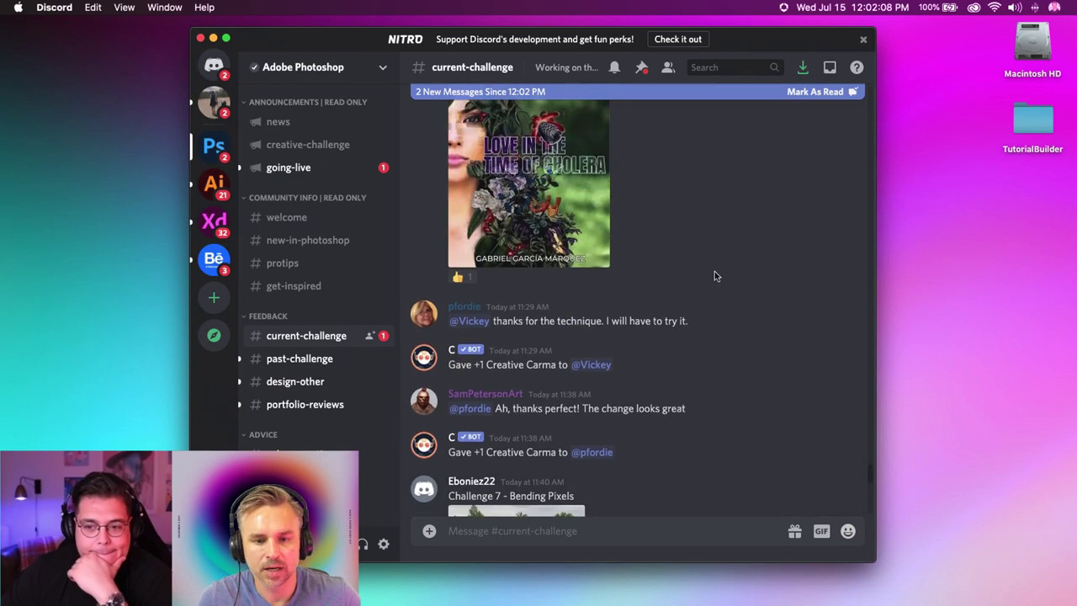
scroll(714, 271, "up", 3)
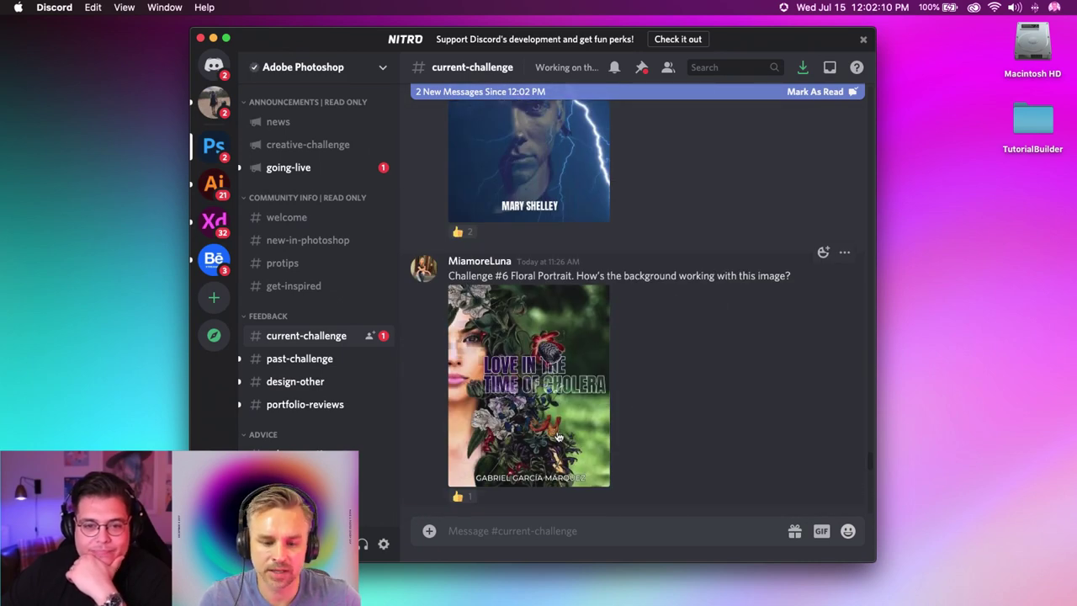
scroll(548, 467, "down", 2)
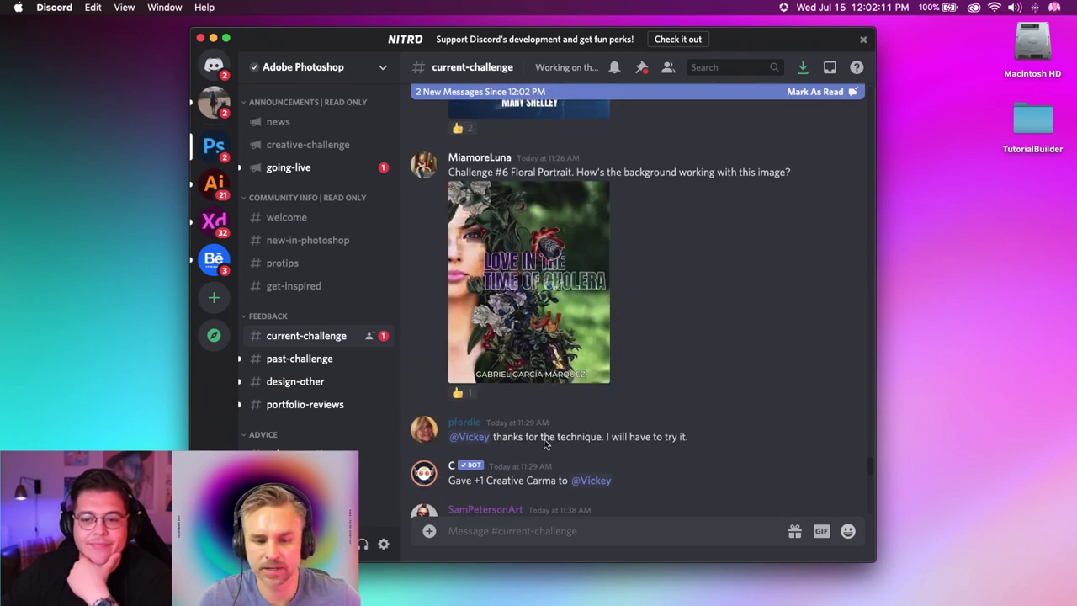
left_click(520, 266)
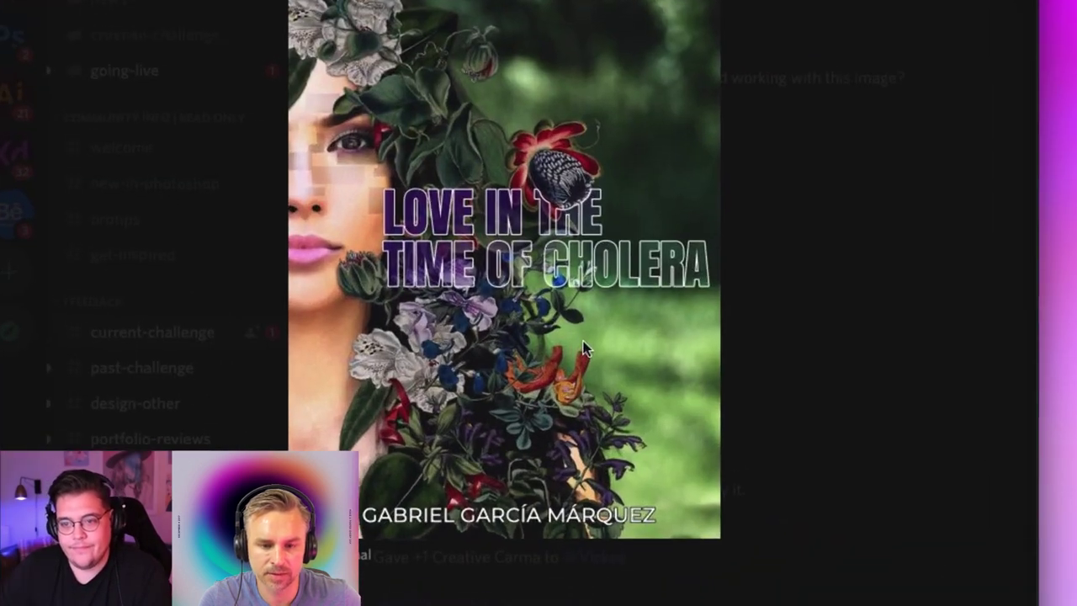
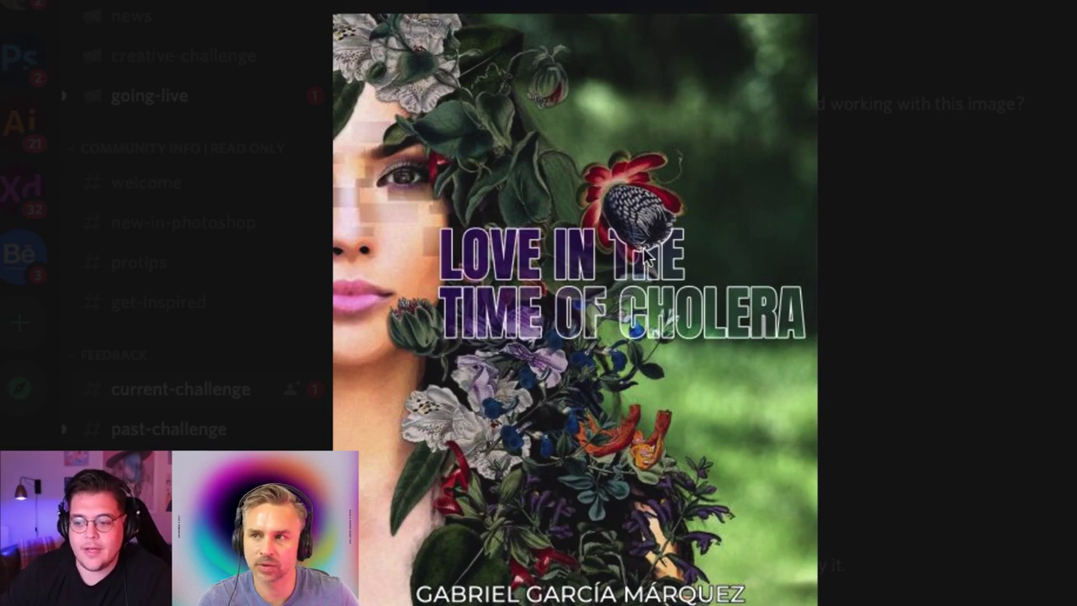
Close the enlarged floral portrait and examine the Day 4 "Frankenstein" lightning poster at enlarged size, closing it when done.
left_click(914, 332)
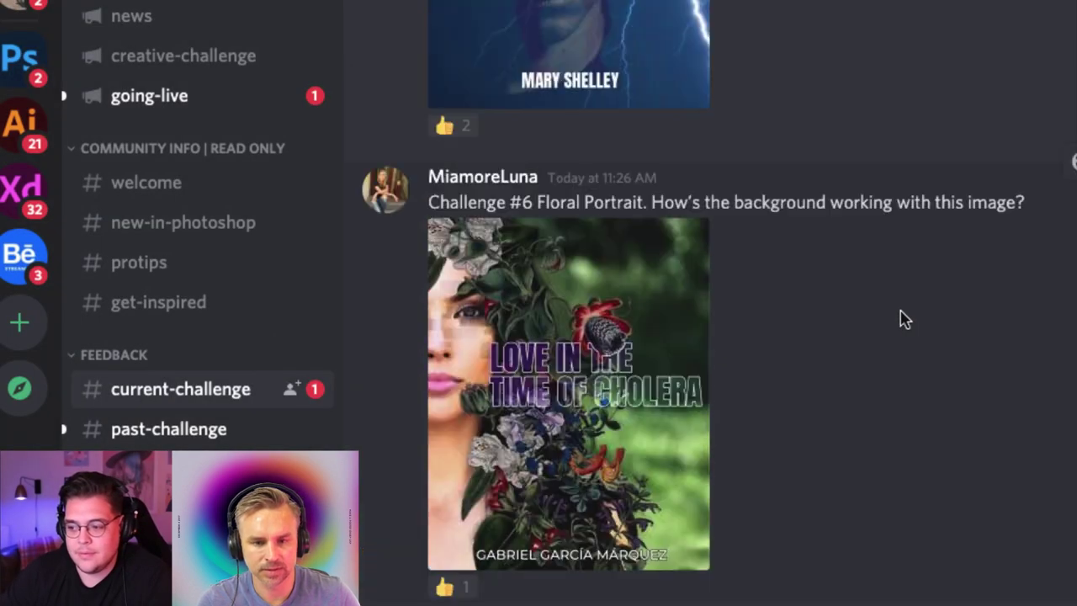
scroll(901, 318, "up", 5)
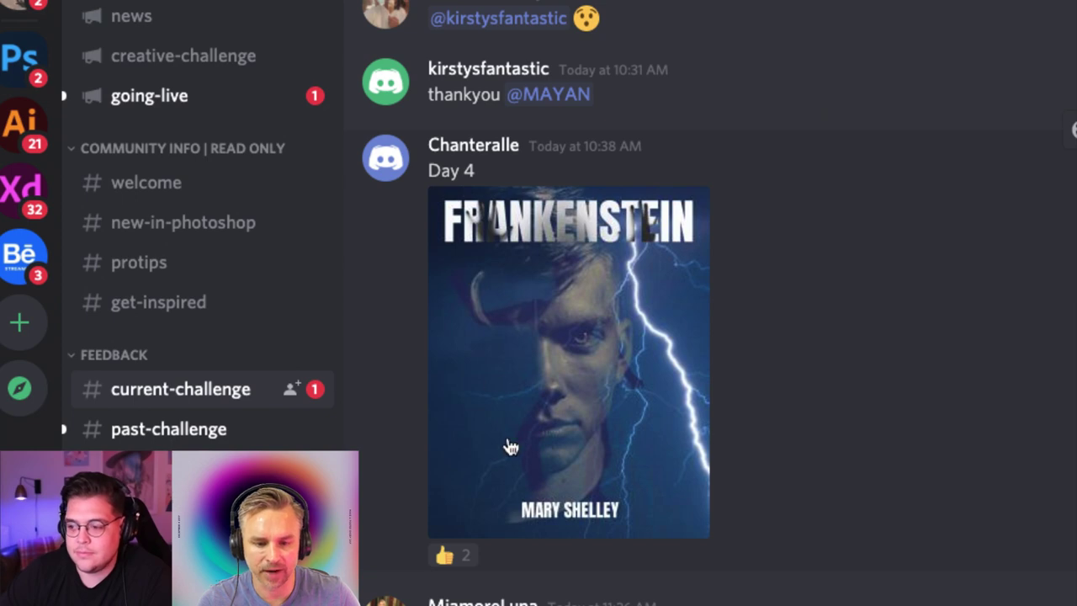
left_click(531, 359)
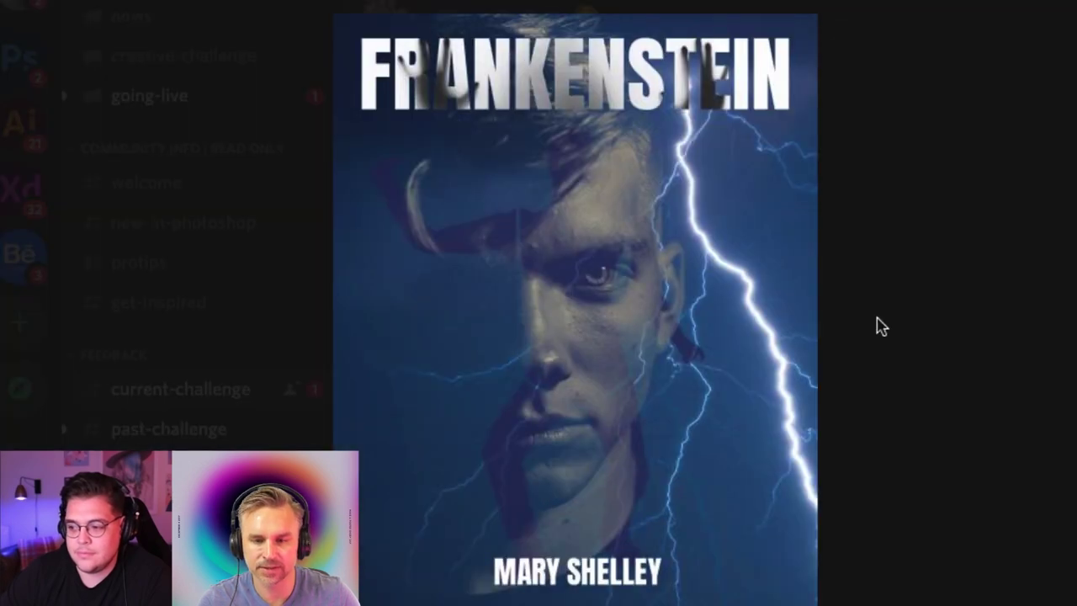
left_click(887, 343)
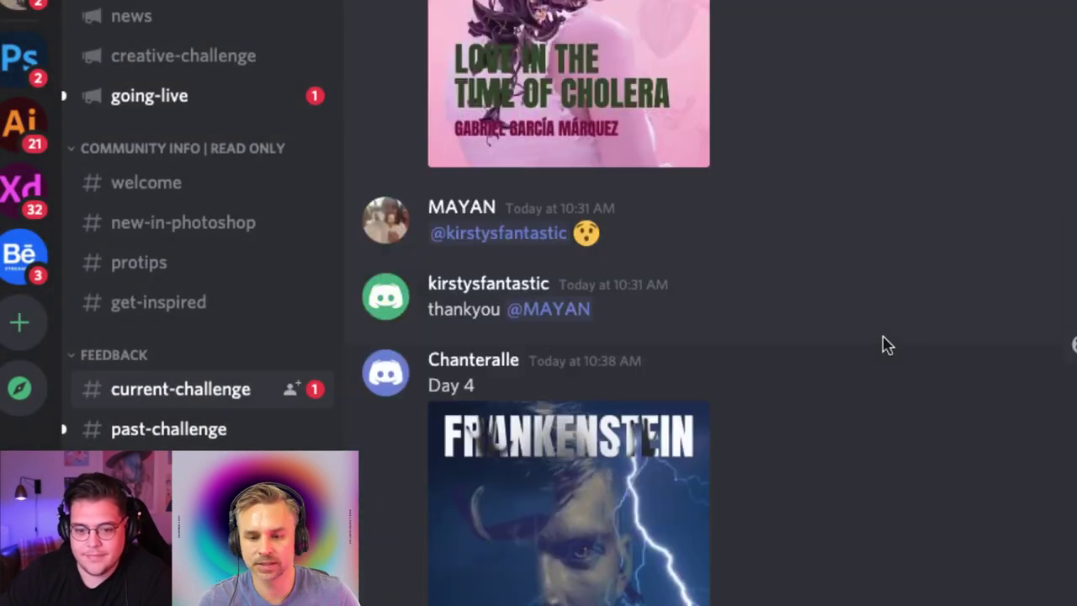
Find the pink "Day 6 Challenge" version of "Love in the Time of Cholera" and examine it enlarged, closing it when done.
scroll(887, 344, "up", 5)
scroll(887, 343, "down", 1)
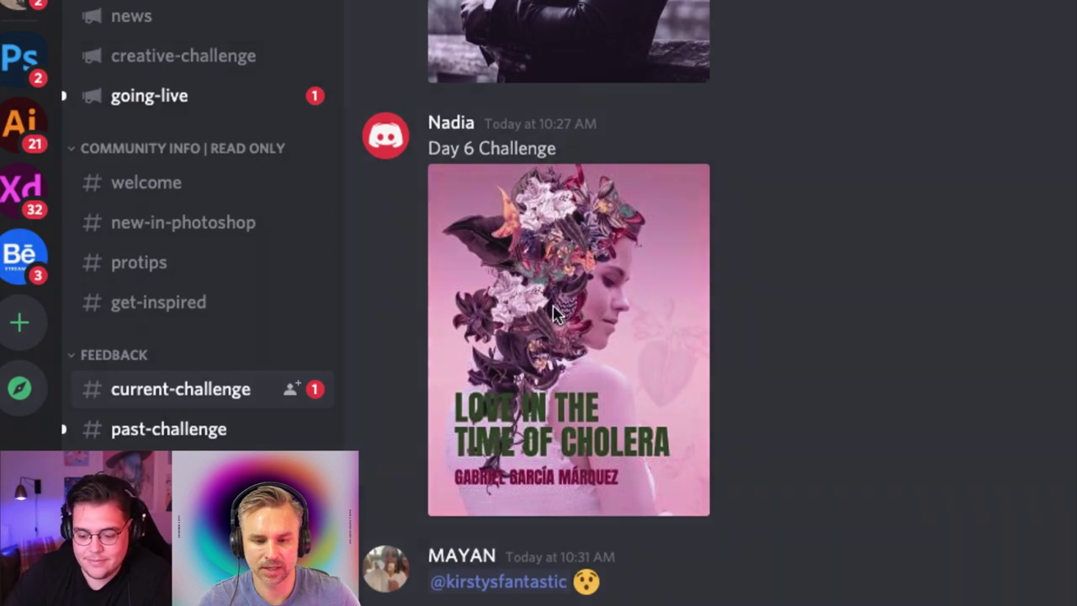
left_click(579, 321)
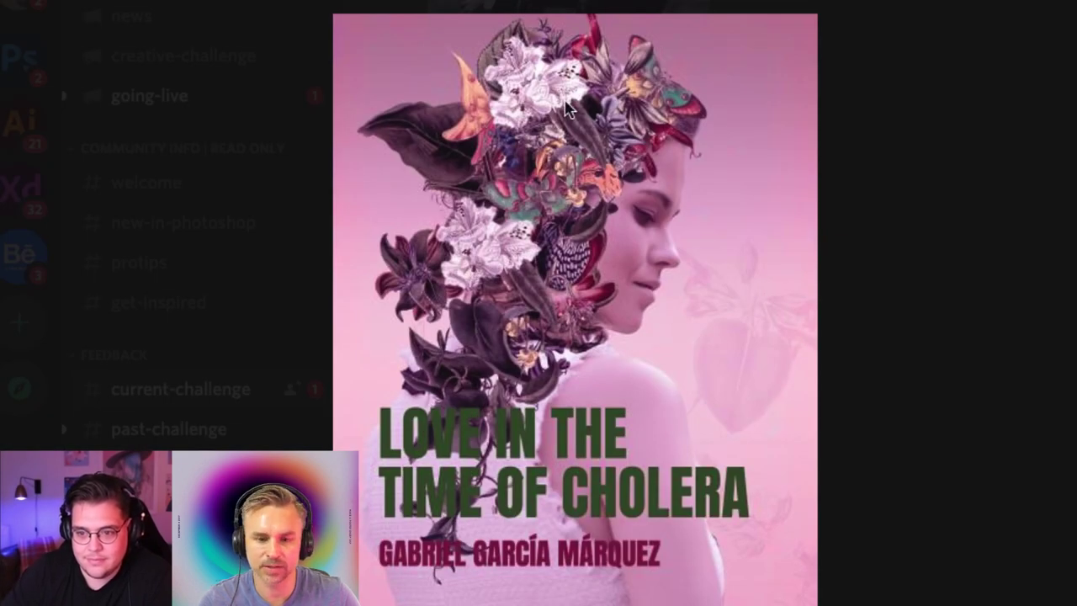
left_click(993, 343)
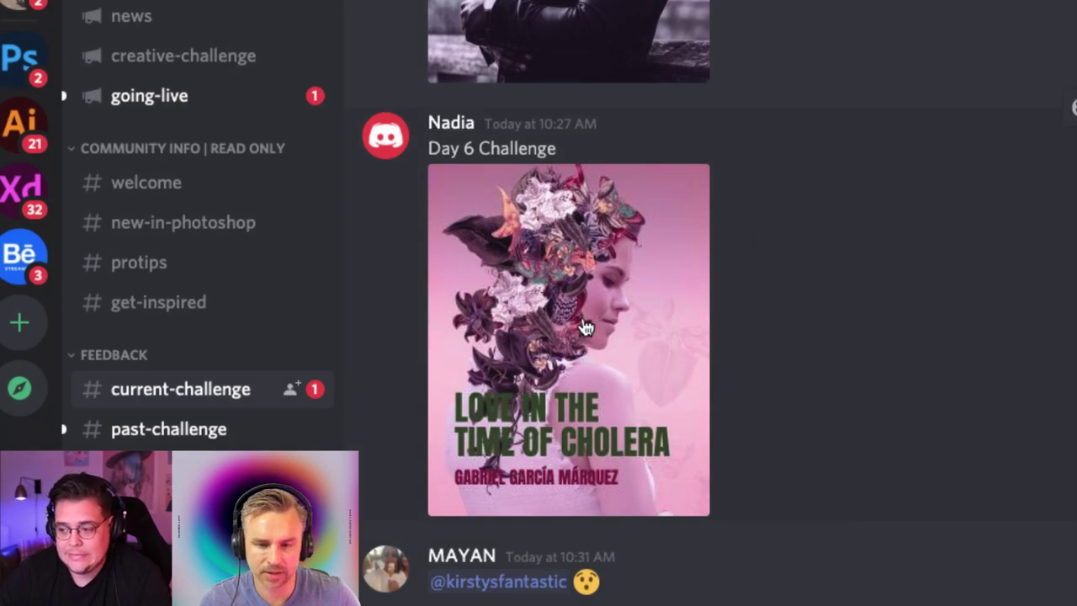
Examine the series of "Invisible Man" covers posted for Challenge #7 and the Bending Pixels landscape poster before them.
scroll(587, 328, "up", 10)
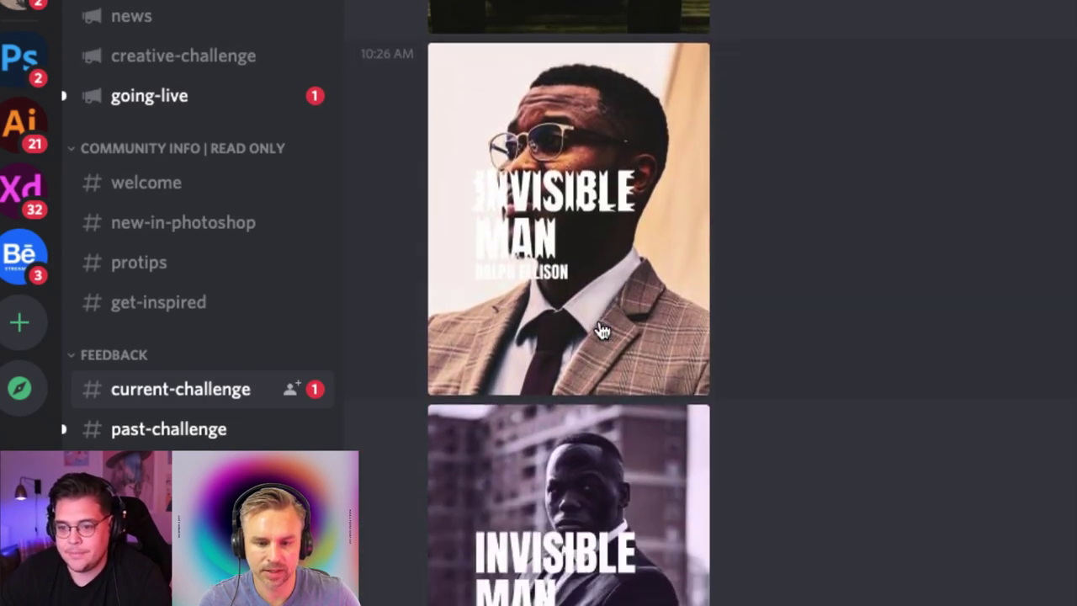
scroll(597, 235, "up", 5)
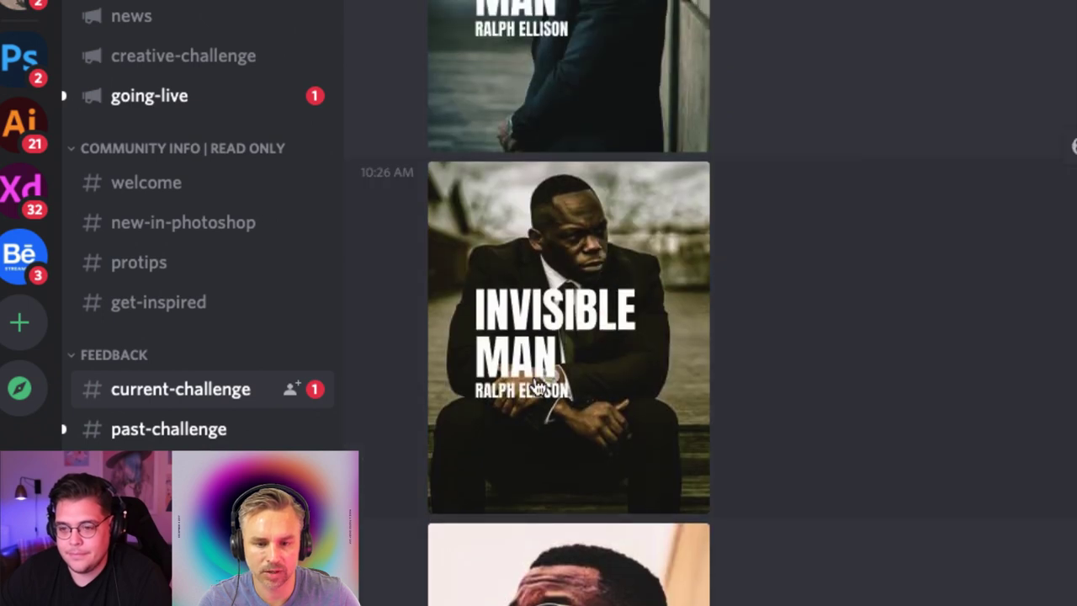
scroll(539, 385, "up", 4)
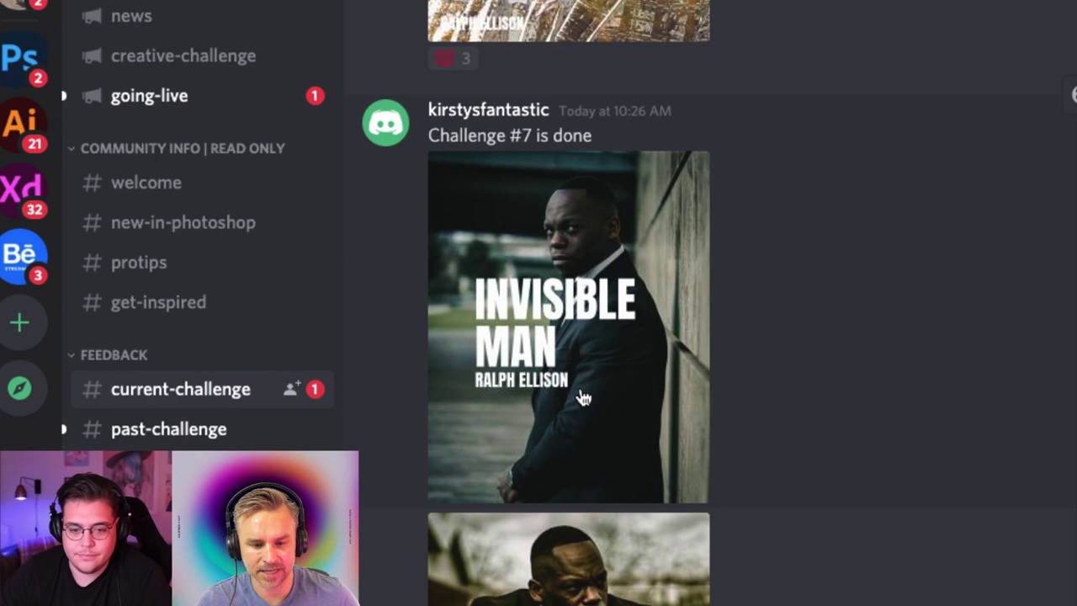
scroll(579, 392, "down", 10)
scroll(587, 400, "up", 15)
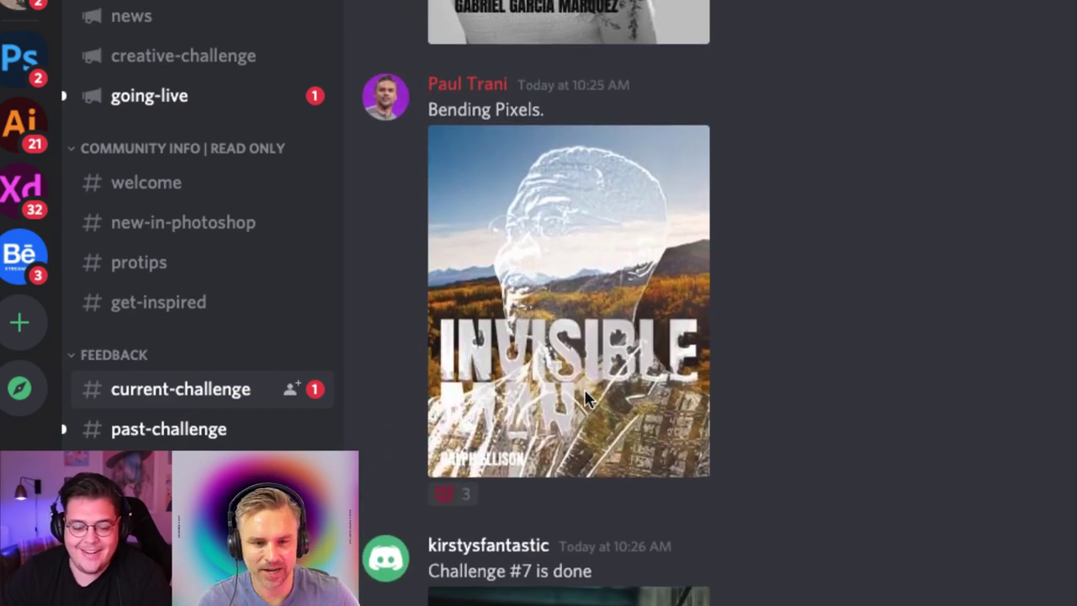
scroll(585, 401, "up", 2)
scroll(585, 401, "down", 3)
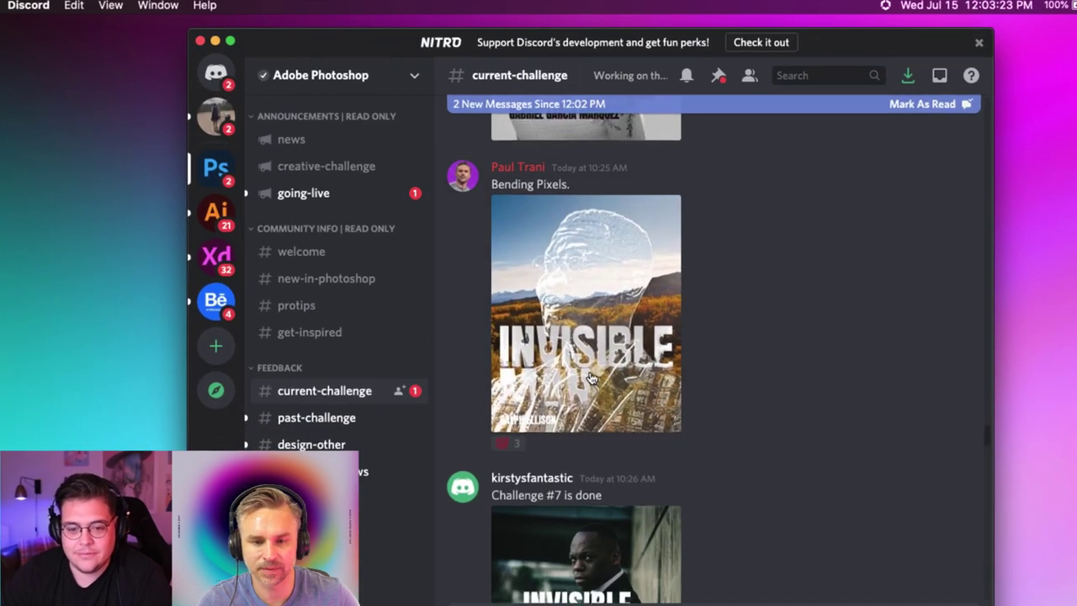
Look through the earlier floral portrait posts and examine the DCC6 cover with floral tattoos on the face enlarged, closing it when done.
scroll(591, 379, "up", 5)
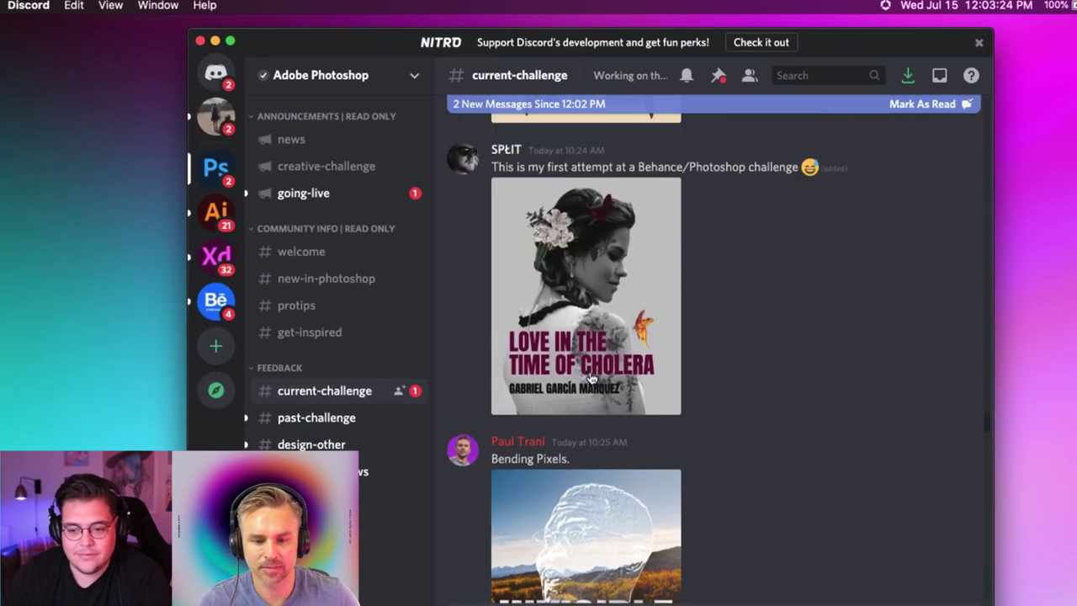
scroll(591, 379, "up", 5)
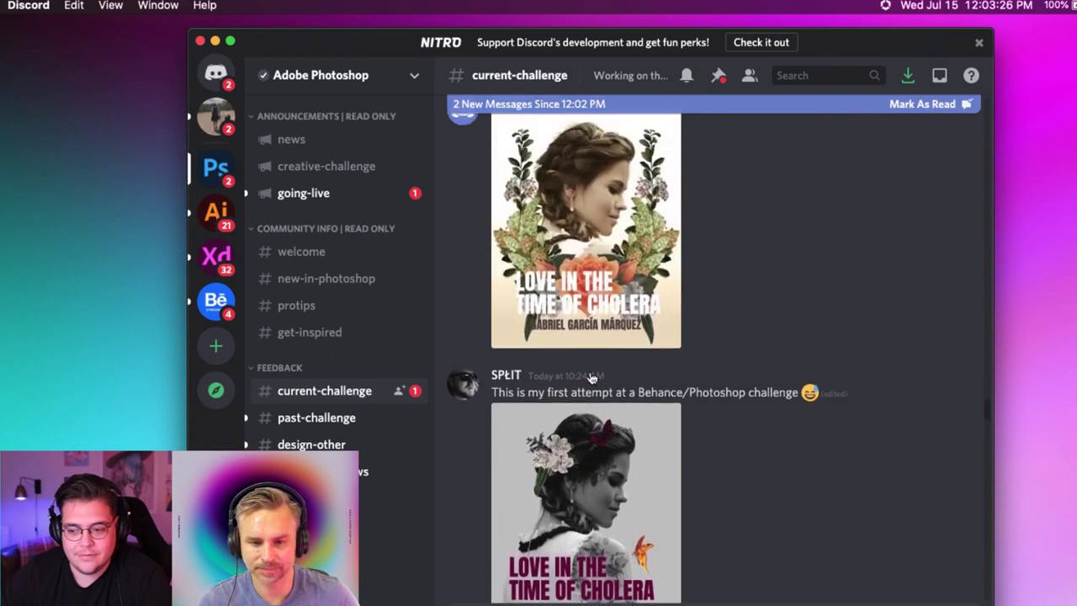
scroll(592, 379, "up", 8)
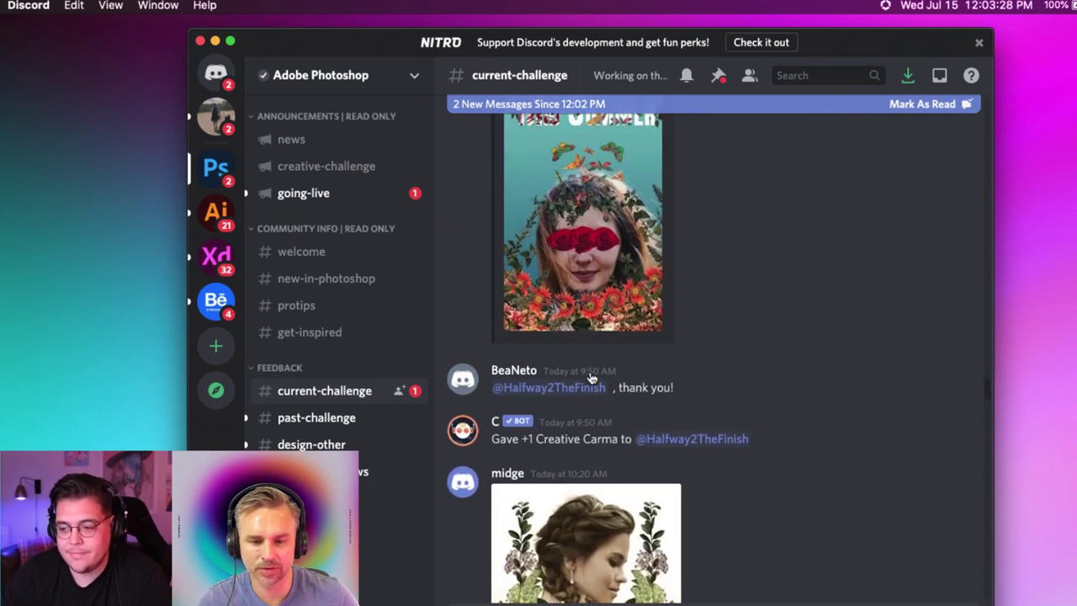
scroll(591, 379, "down", 9)
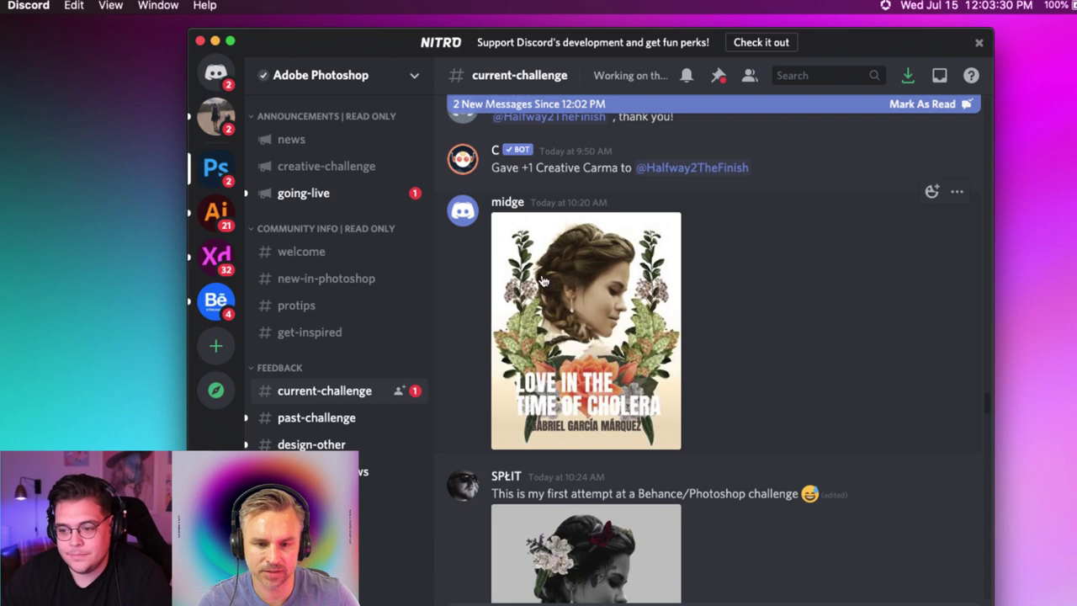
scroll(569, 317, "up", 12)
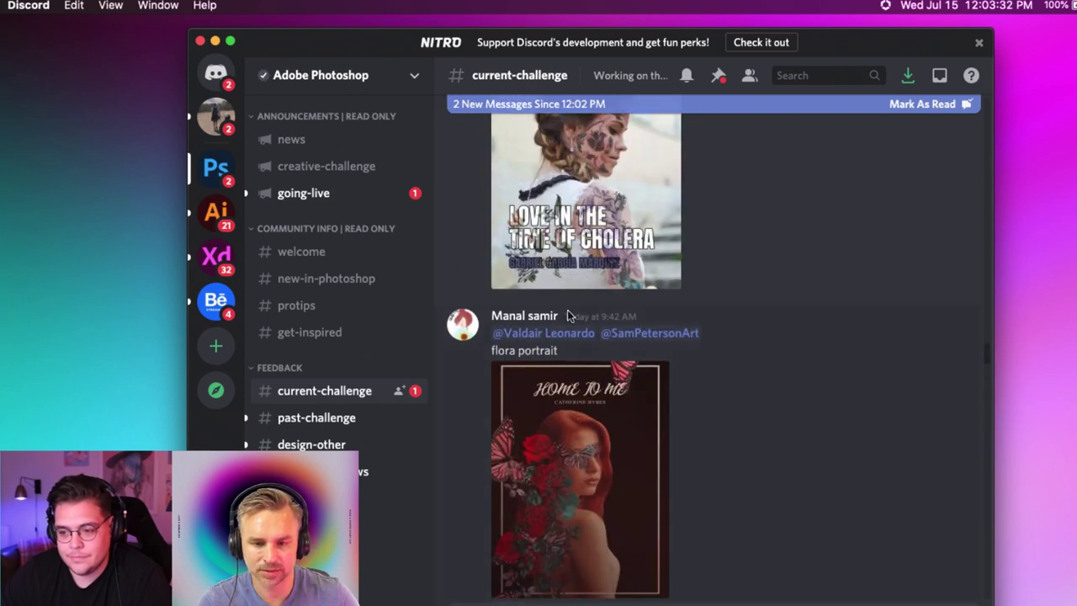
scroll(568, 316, "up", 5)
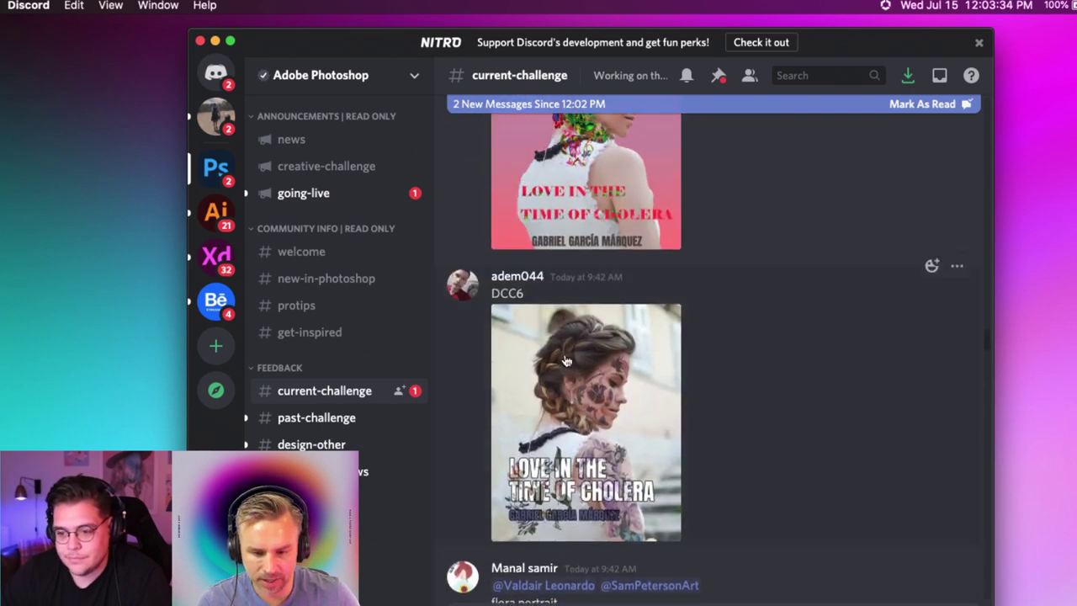
left_click(580, 411)
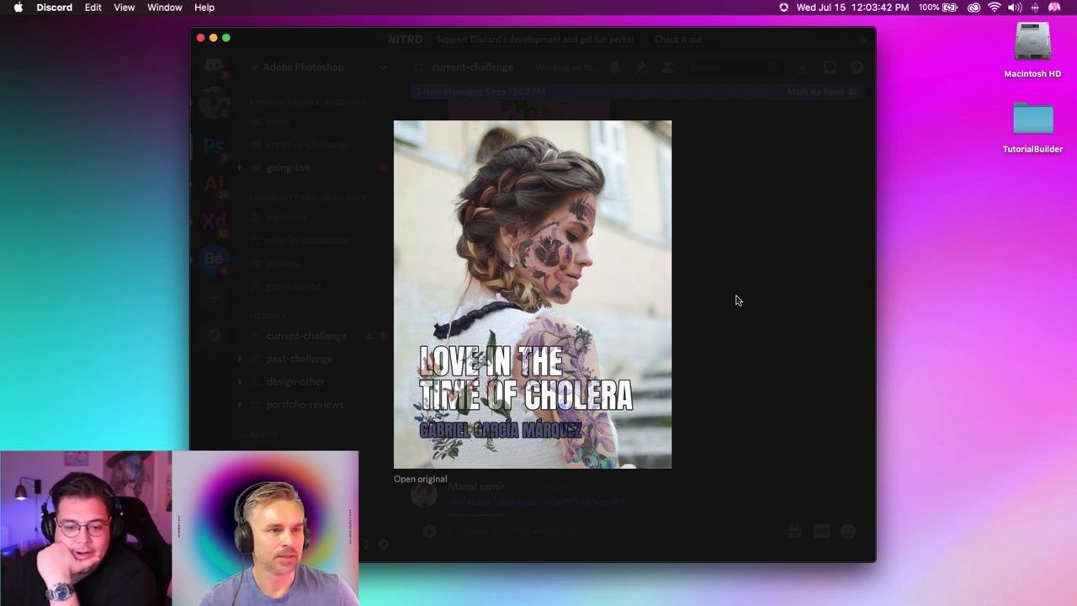
left_click(736, 300)
Find the purple-blue floral cover with the revised author's name colour among older posts and examine it enlarged, closing it when done.
scroll(733, 303, "up", 3)
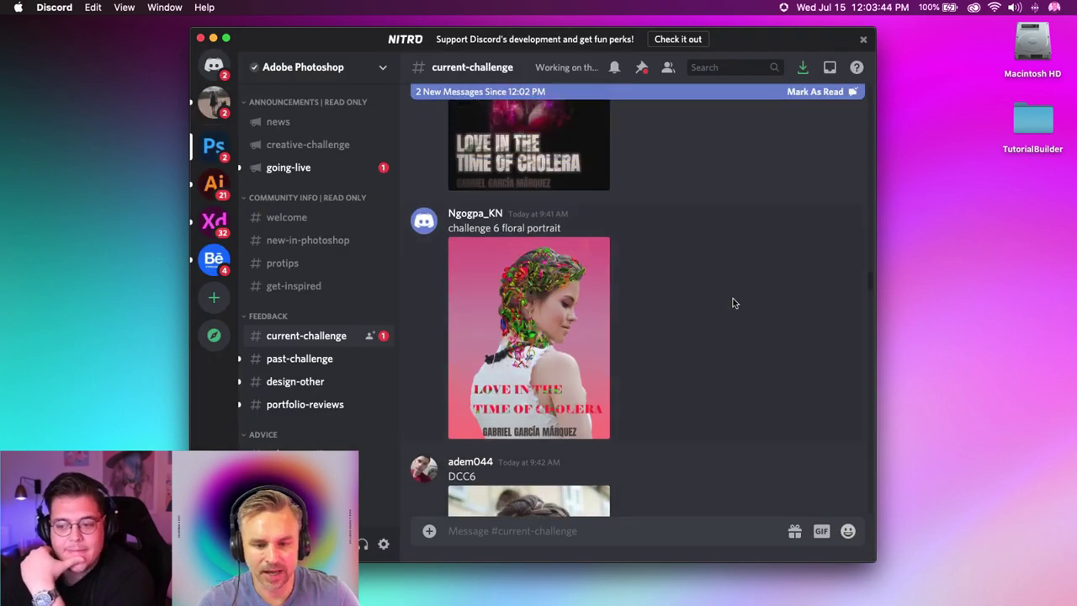
scroll(733, 303, "up", 5)
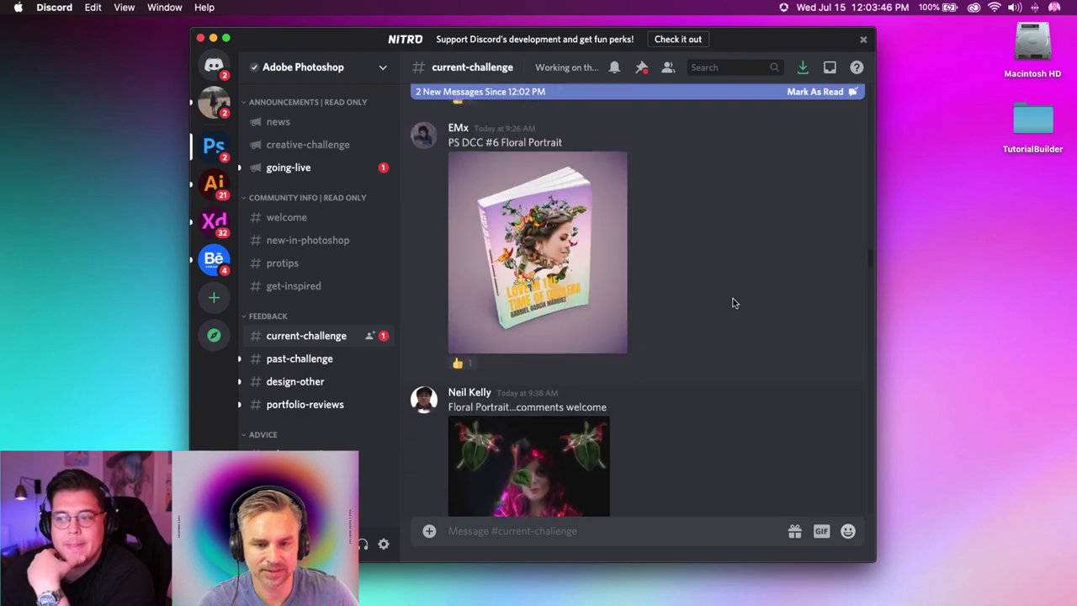
scroll(732, 302, "up", 10)
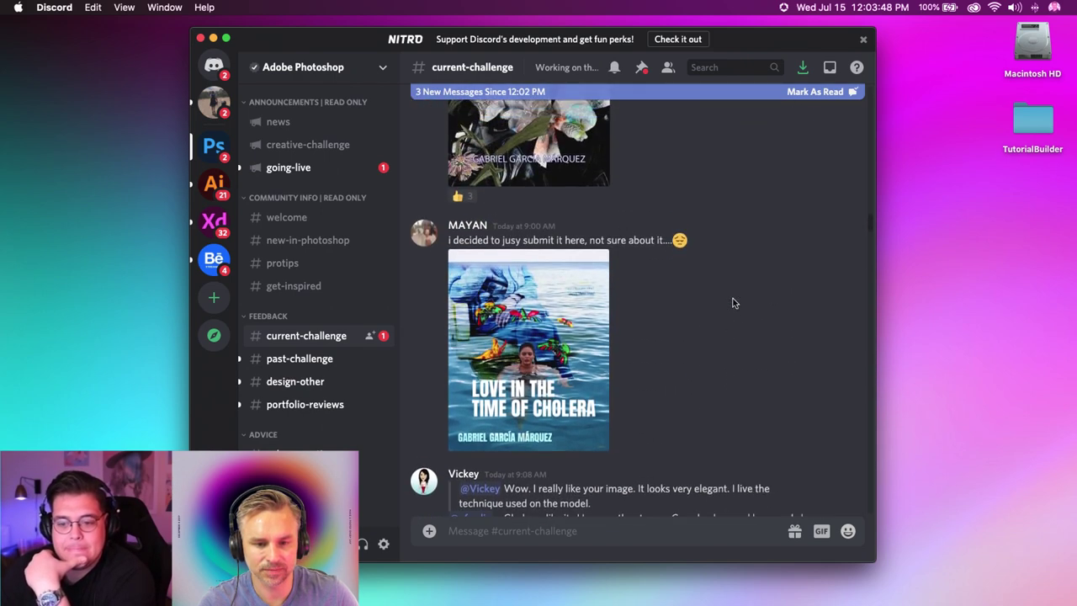
scroll(733, 303, "up", 10)
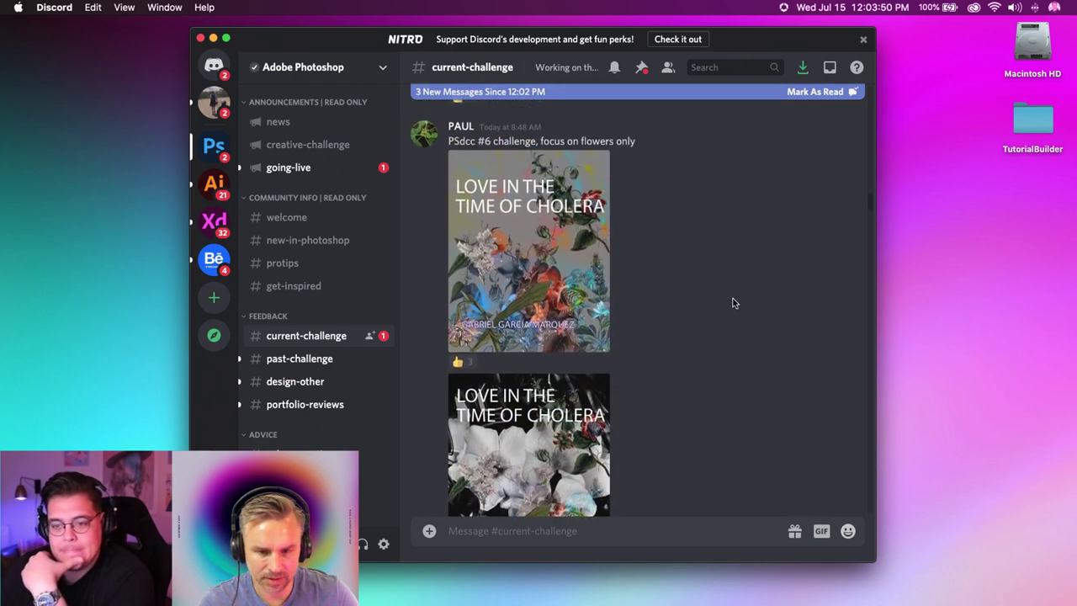
scroll(733, 303, "up", 12)
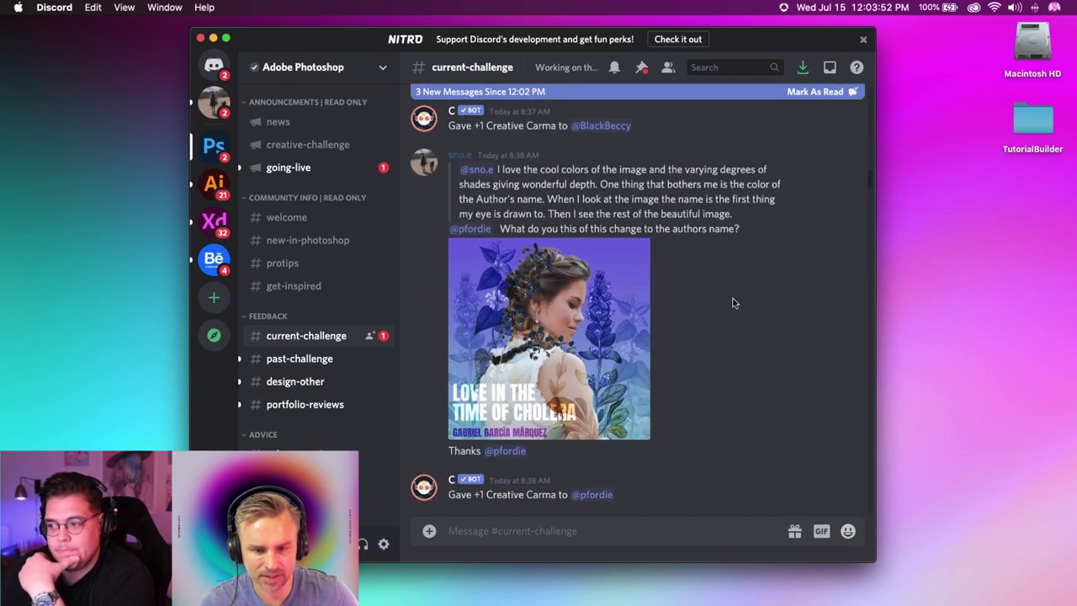
left_click(520, 343)
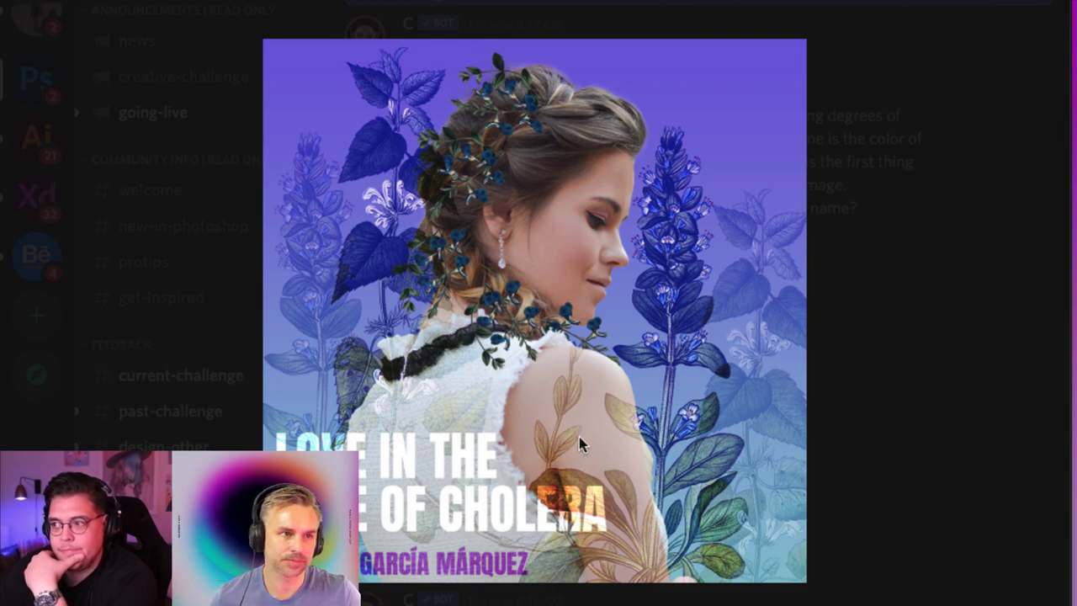
left_click(903, 383)
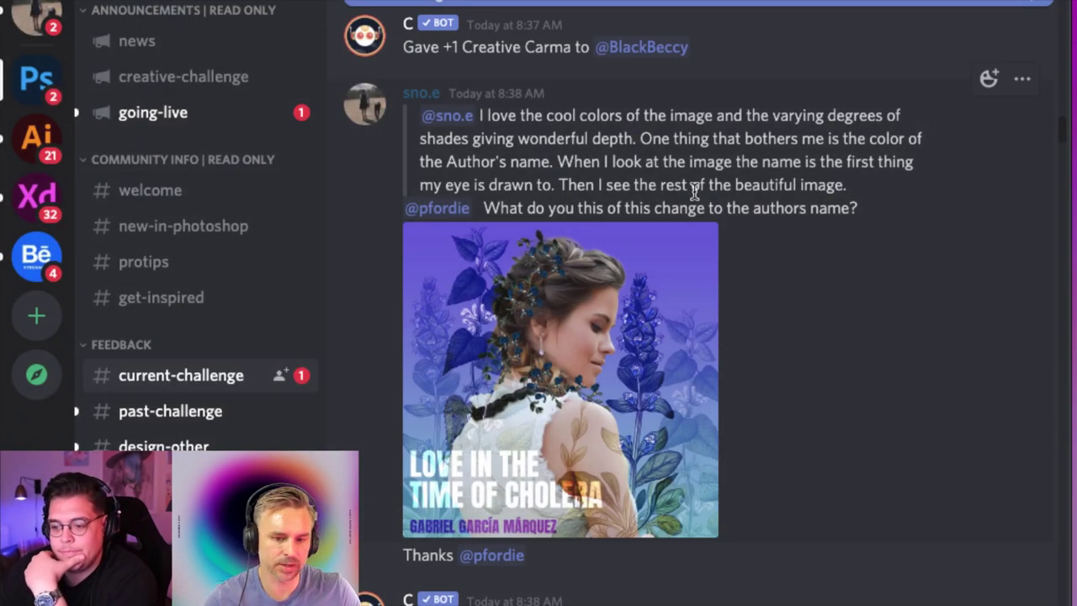
Find the "Here is my Day 6" cover with the gradient background and hair of flowers, and examine it enlarged before closing it.
scroll(698, 207, "up", 3)
scroll(700, 209, "up", 8)
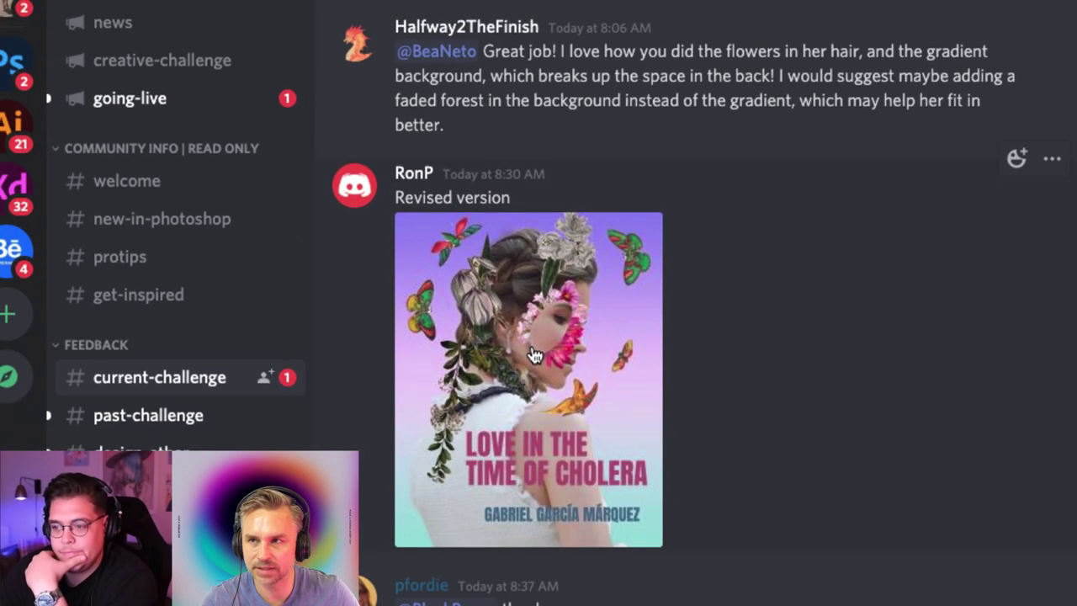
scroll(535, 355, "up", 15)
scroll(536, 353, "down", 8)
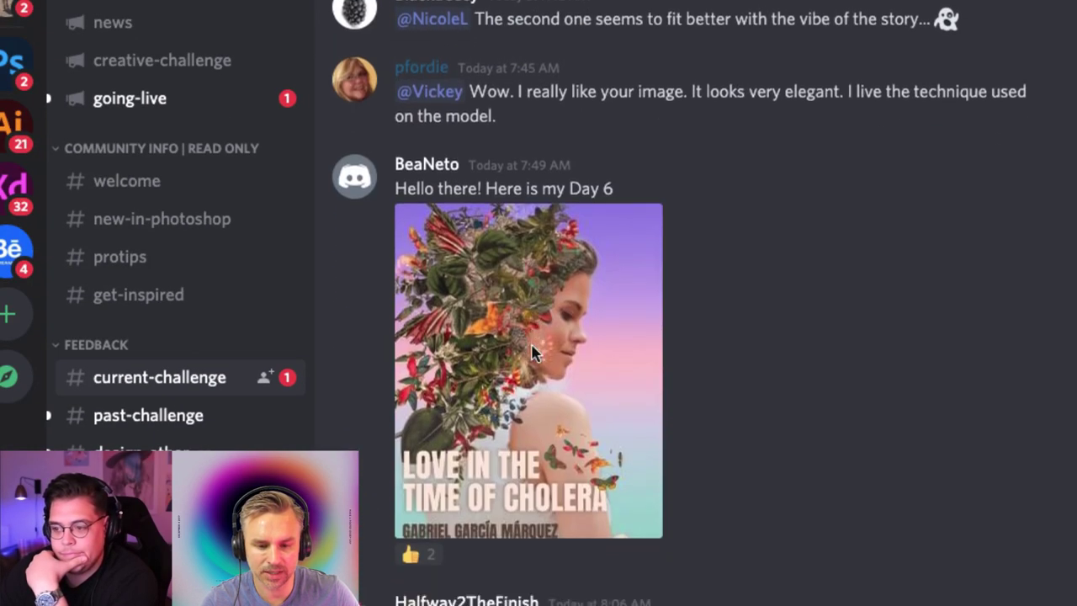
left_click(515, 287)
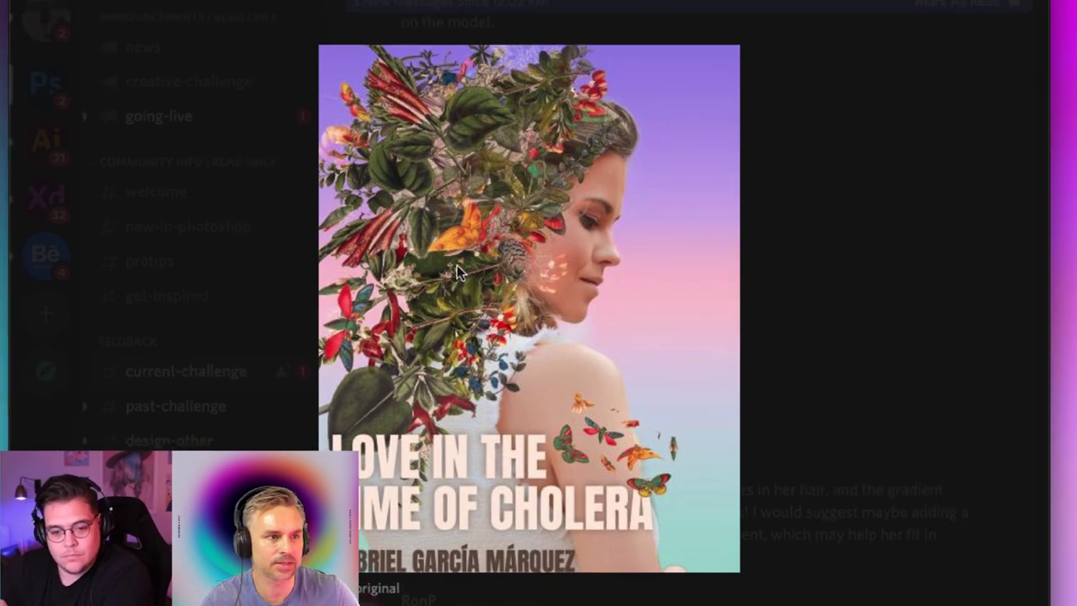
left_click(790, 291)
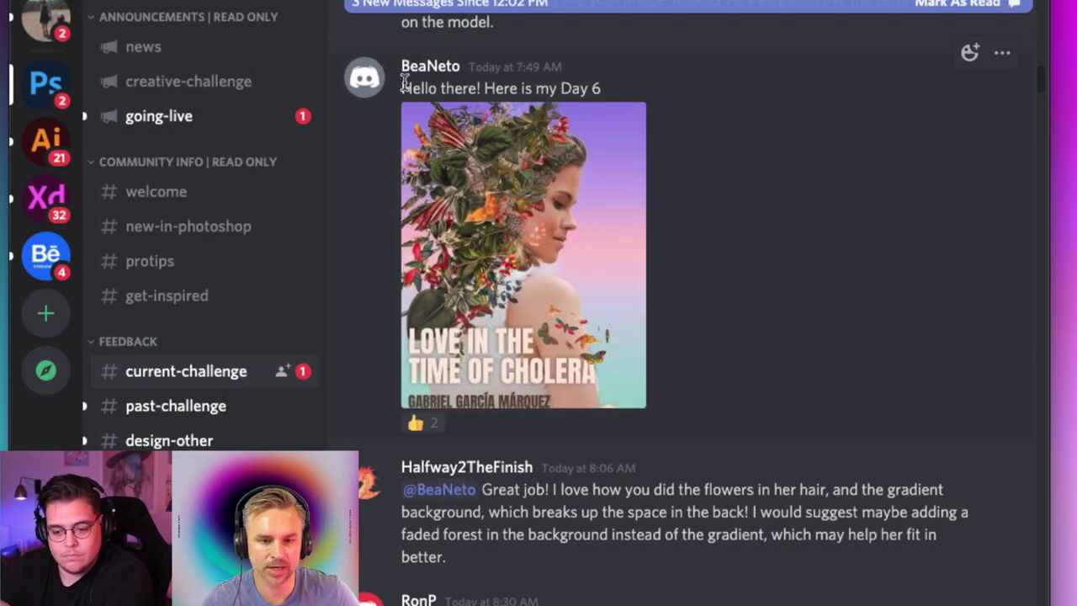
Examine the second version of the "Pet Sematary" cat poster enlarged, close it, and look at the earlier pink cat version above it.
scroll(603, 239, "up", 10)
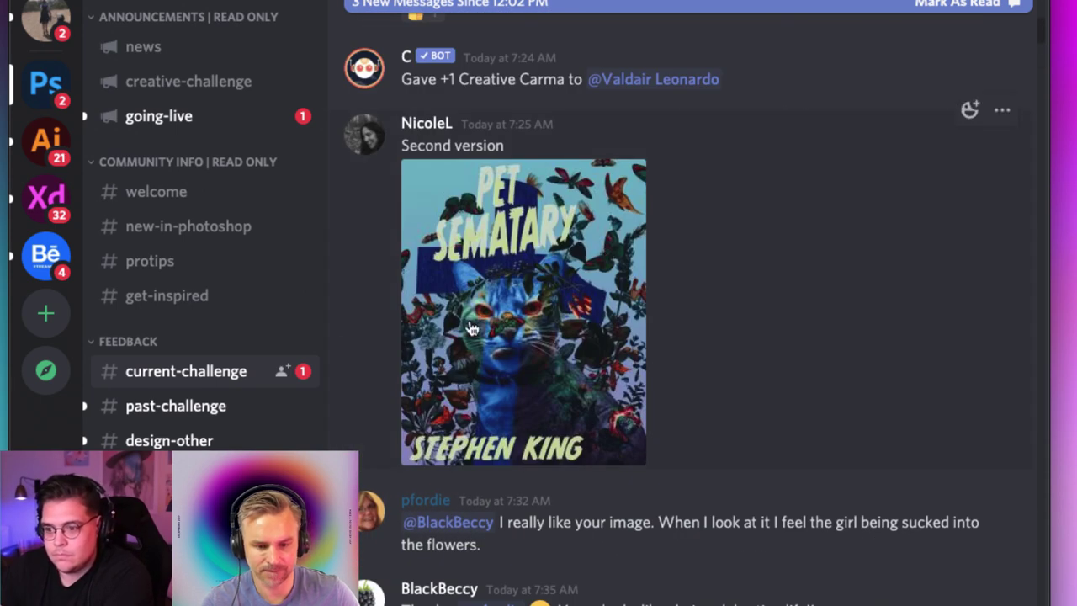
left_click(503, 352)
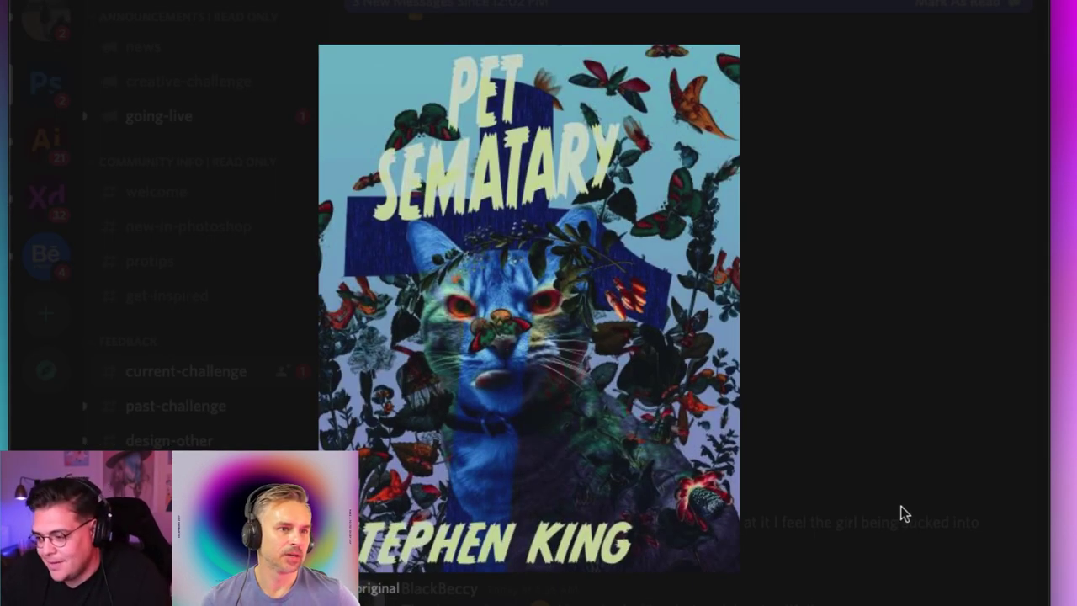
left_click(875, 459)
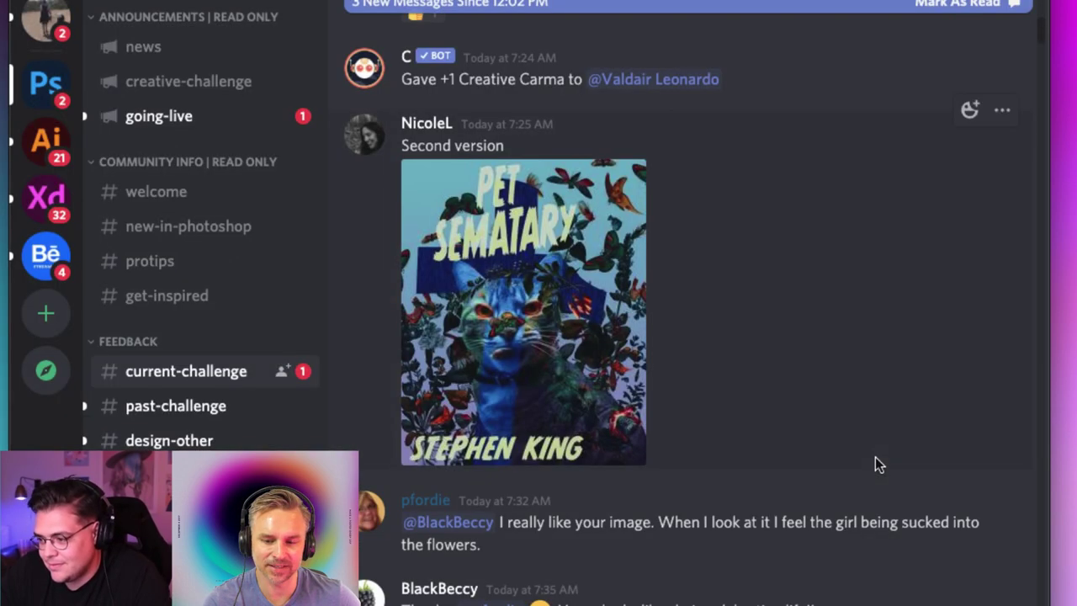
scroll(727, 414, "up", 5)
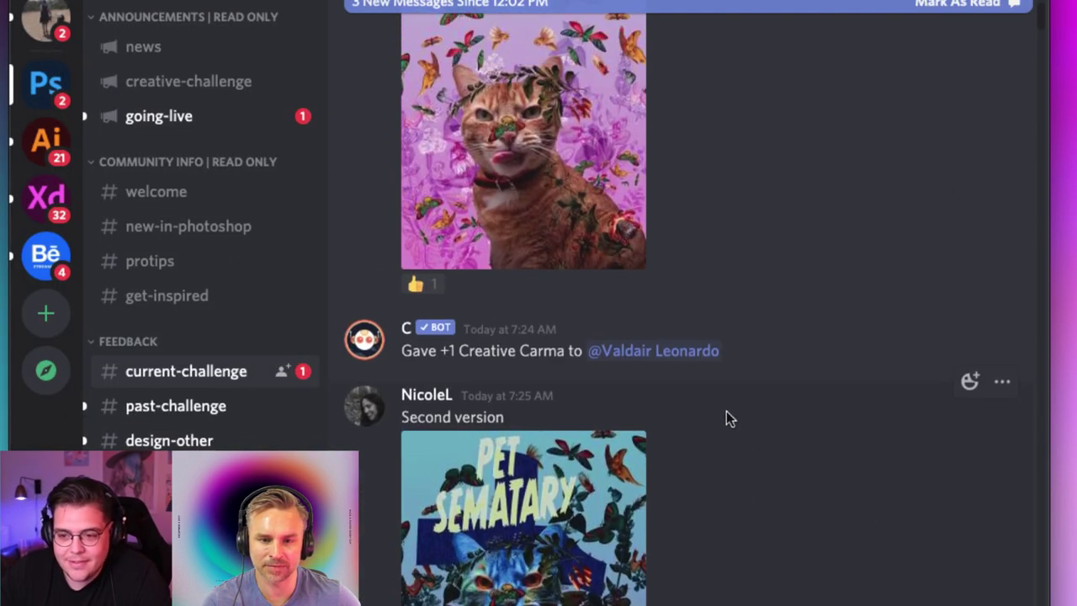
scroll(727, 414, "up", 8)
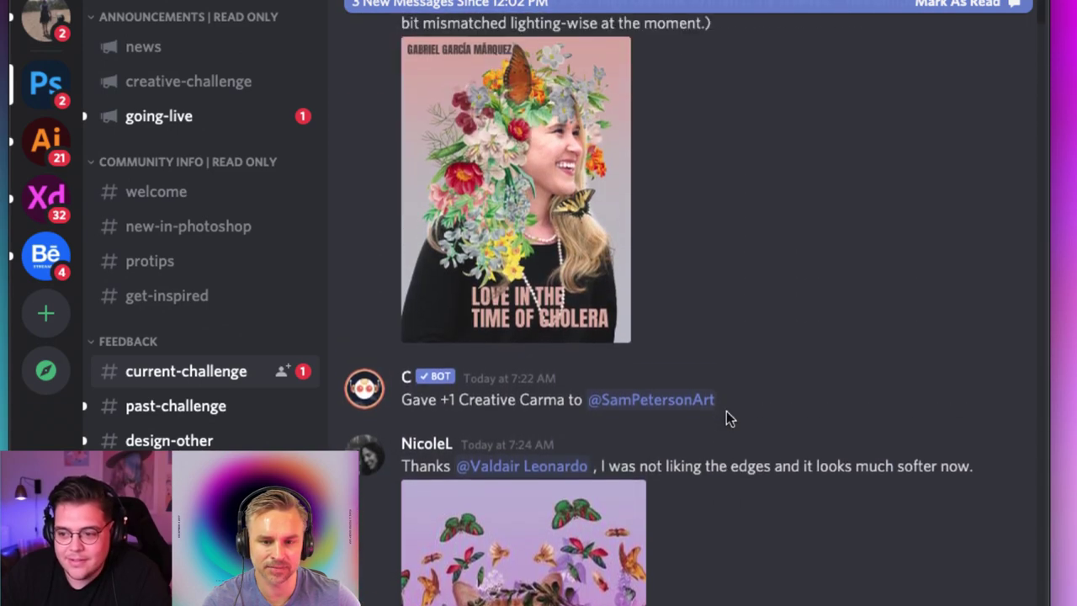
Examine the "Love in the Time of Cholera" floral cover enlarged, return to its post, and open the image again.
scroll(726, 411, "up", 2)
left_click(516, 317)
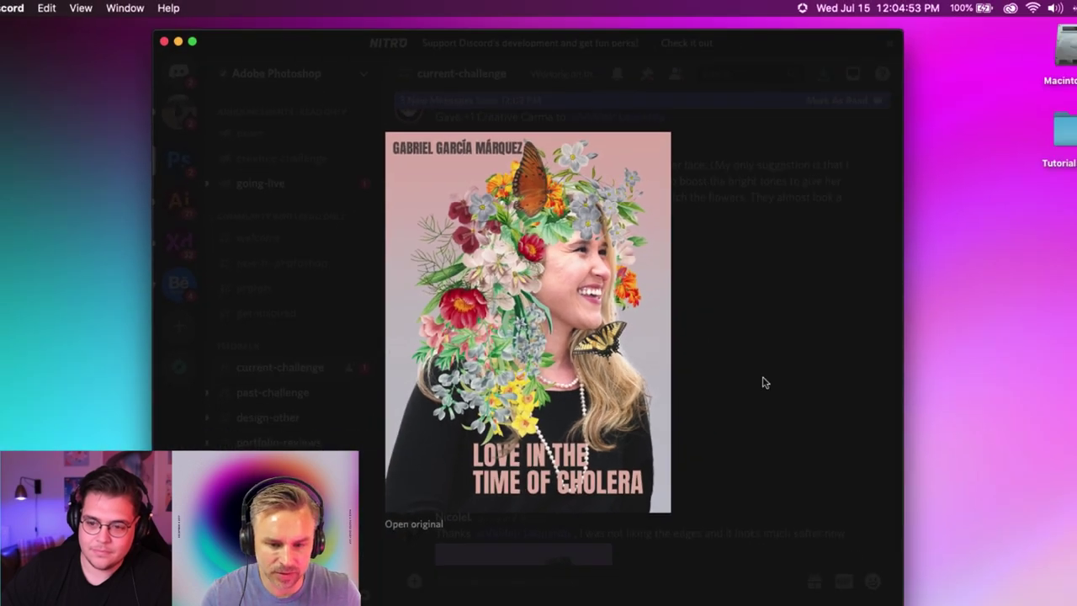
left_click(890, 380)
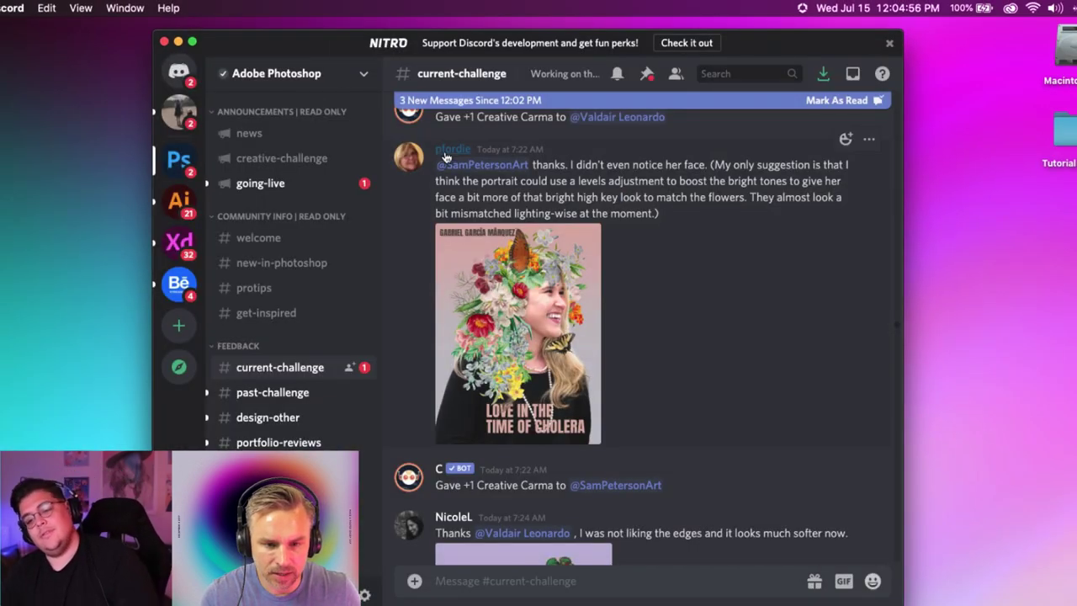
left_click(530, 324)
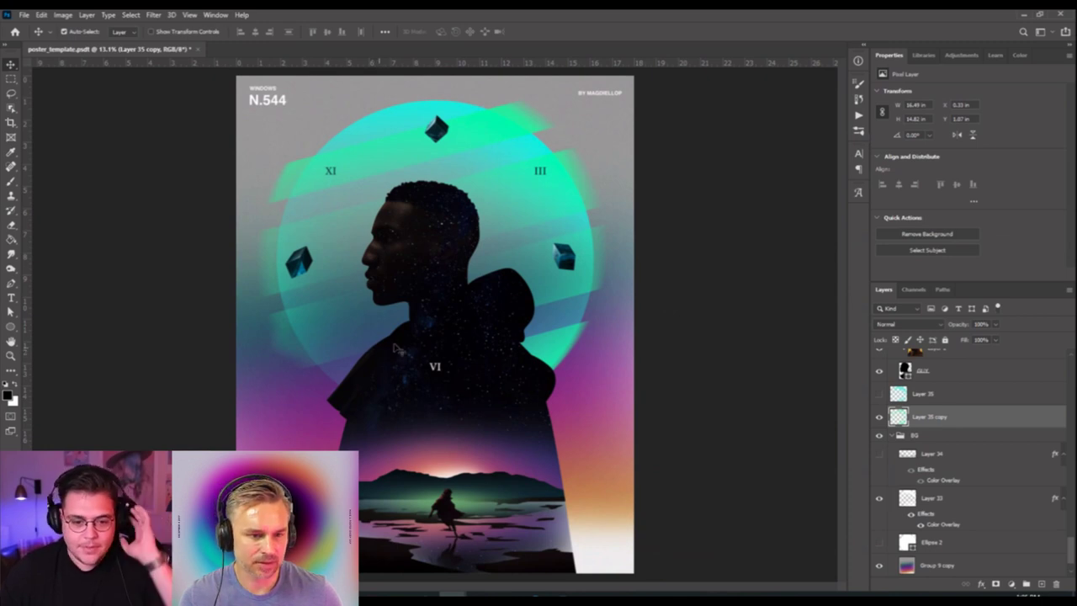
Switch to Photoshop and swap the poster's background by hiding the Group 9 copy layer and showing Group 9 beneath it.
left_click(673, 318)
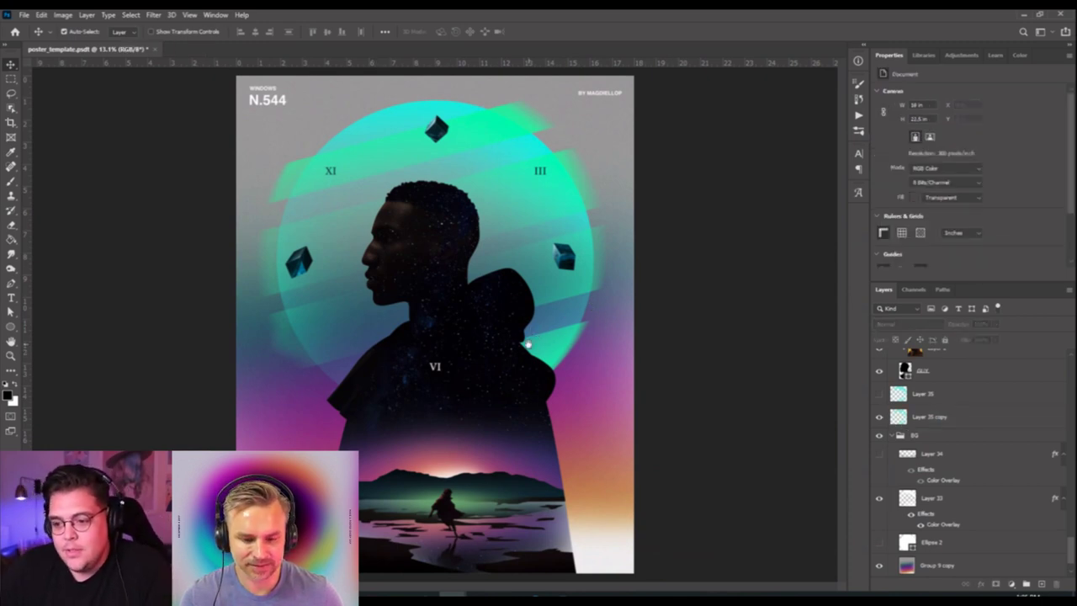
scroll(493, 378, "down", 2)
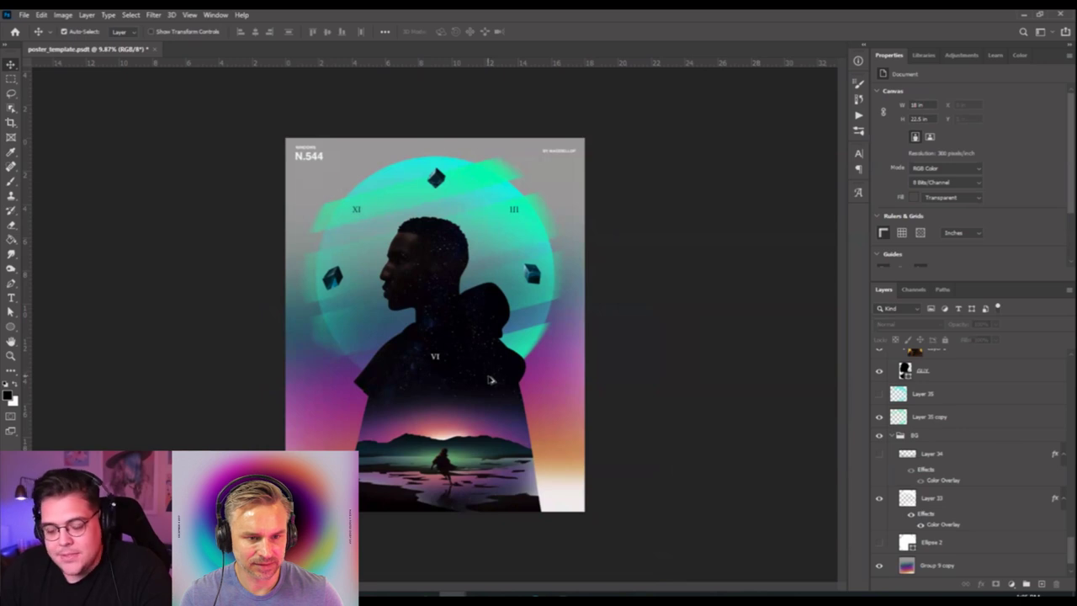
scroll(490, 391, "down", 1)
left_click(547, 452)
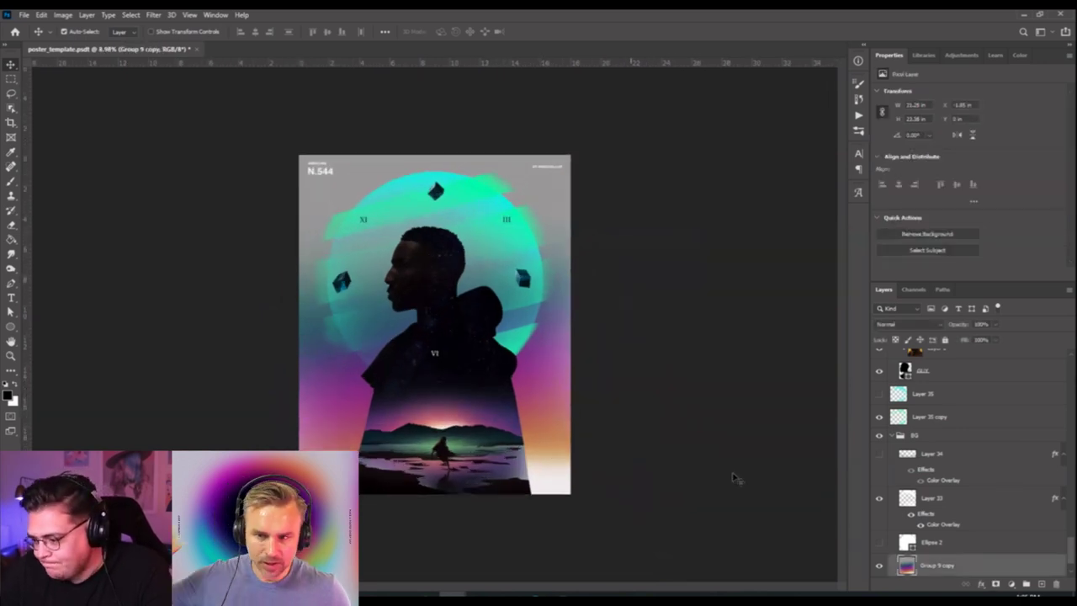
scroll(934, 513, "down", 2)
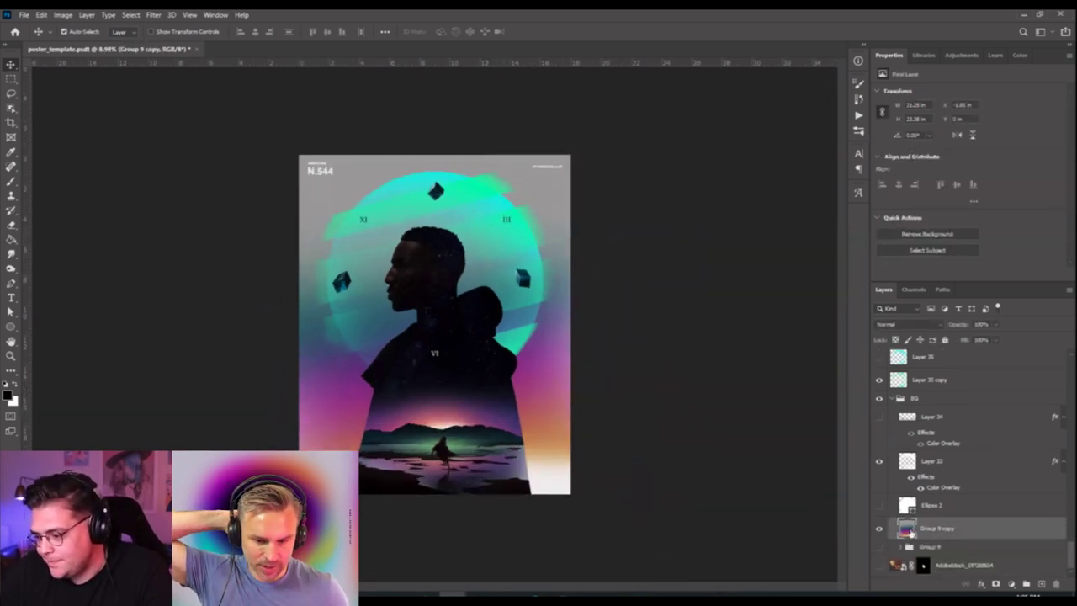
left_click(879, 528)
left_click(879, 547)
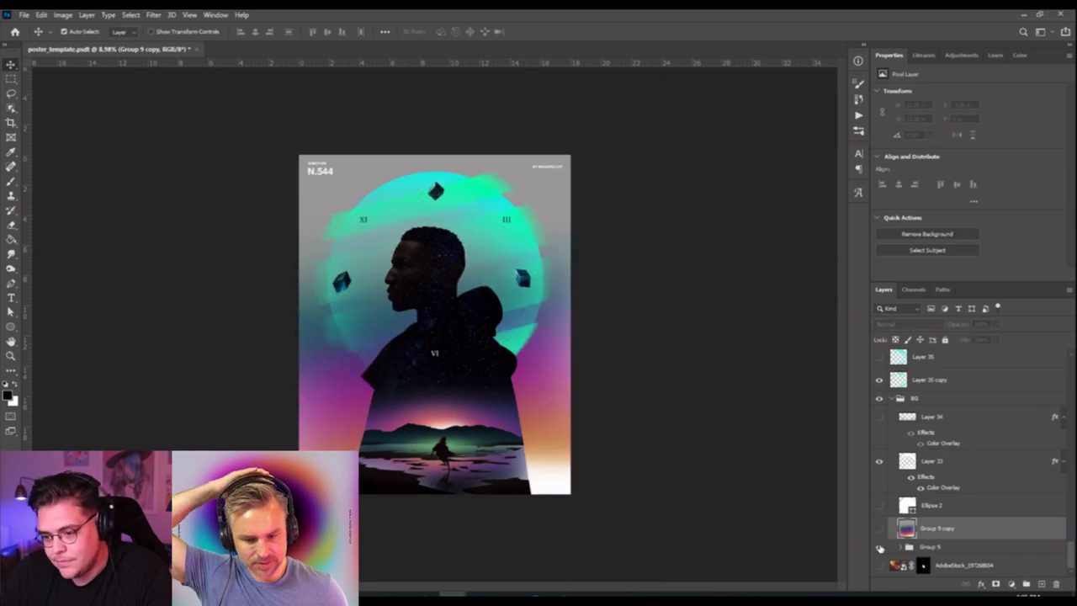
Apply a Hue/Saturation adjustment to the orange gradient on Layer 8 inside Group 9.
left_click(902, 548)
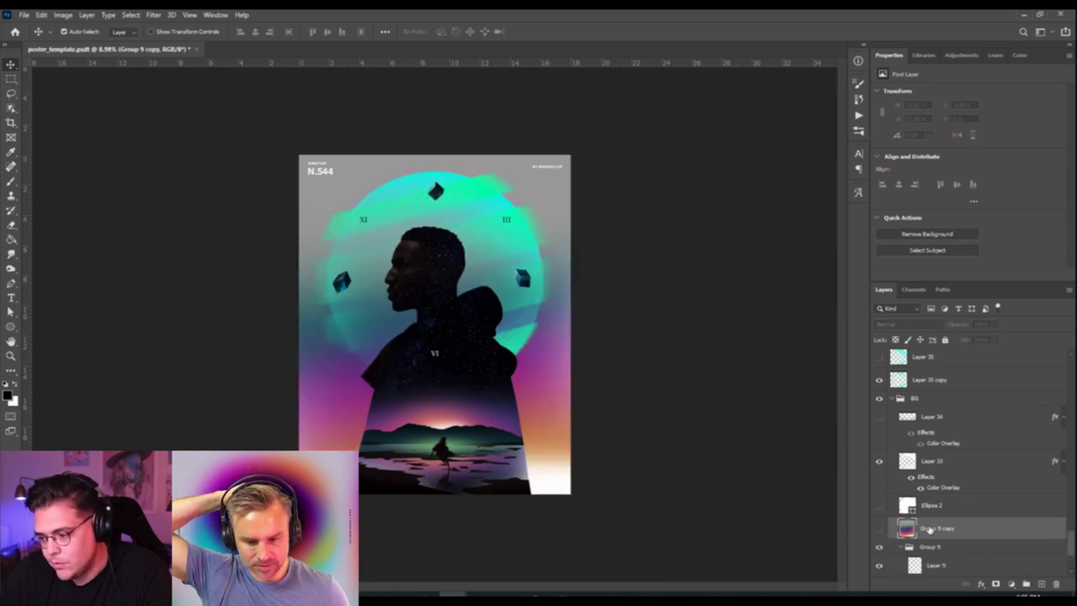
scroll(934, 528, "down", 4)
left_click(951, 472)
left_click(949, 491)
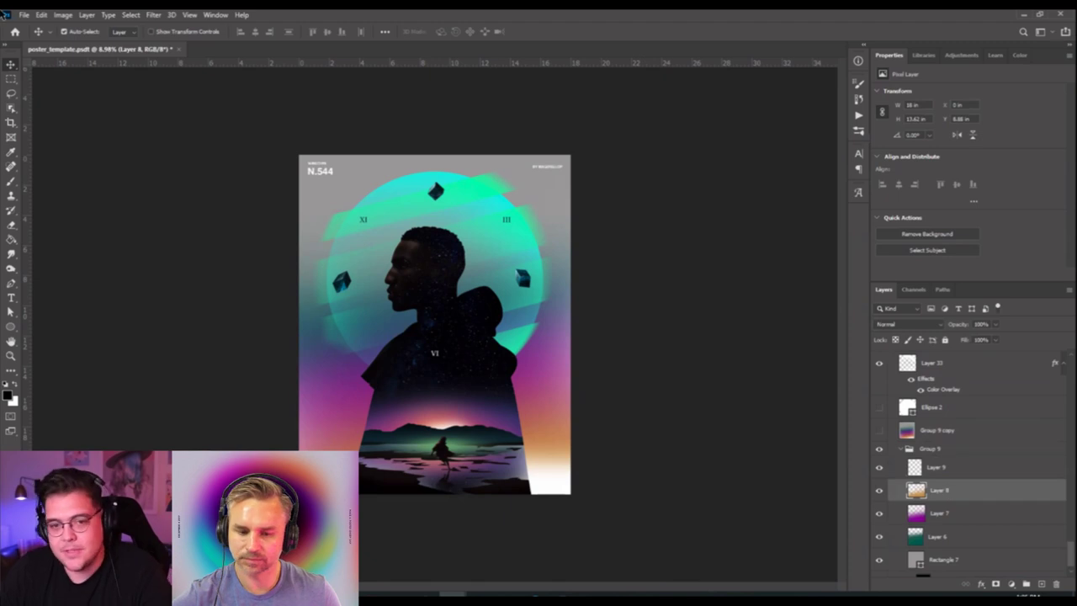
left_click(63, 14)
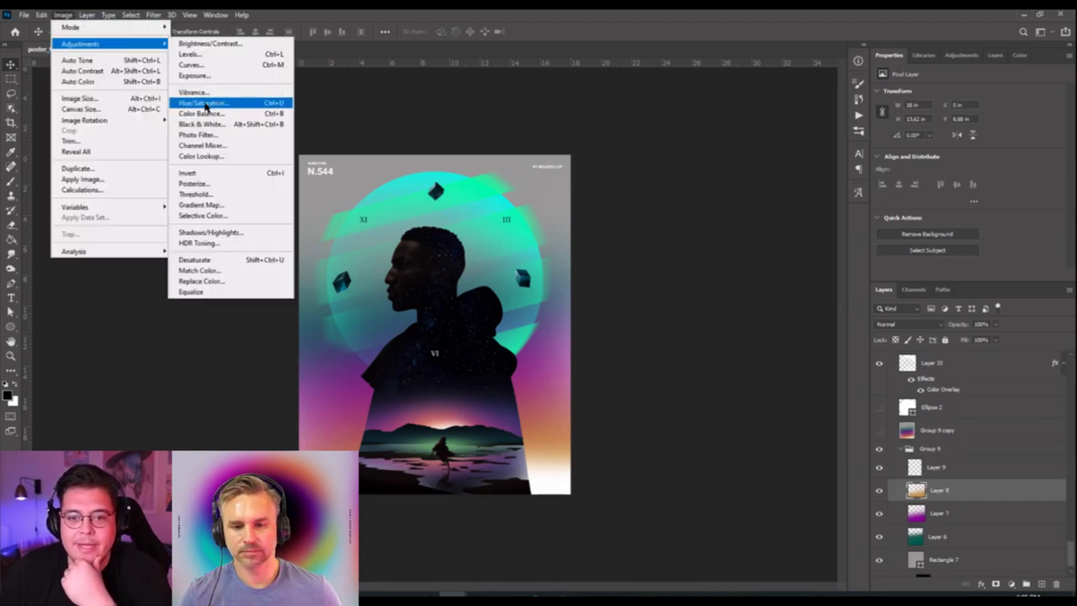
left_click(205, 104)
left_click_drag(696, 192, 692, 219)
left_click(693, 218)
left_click(812, 108)
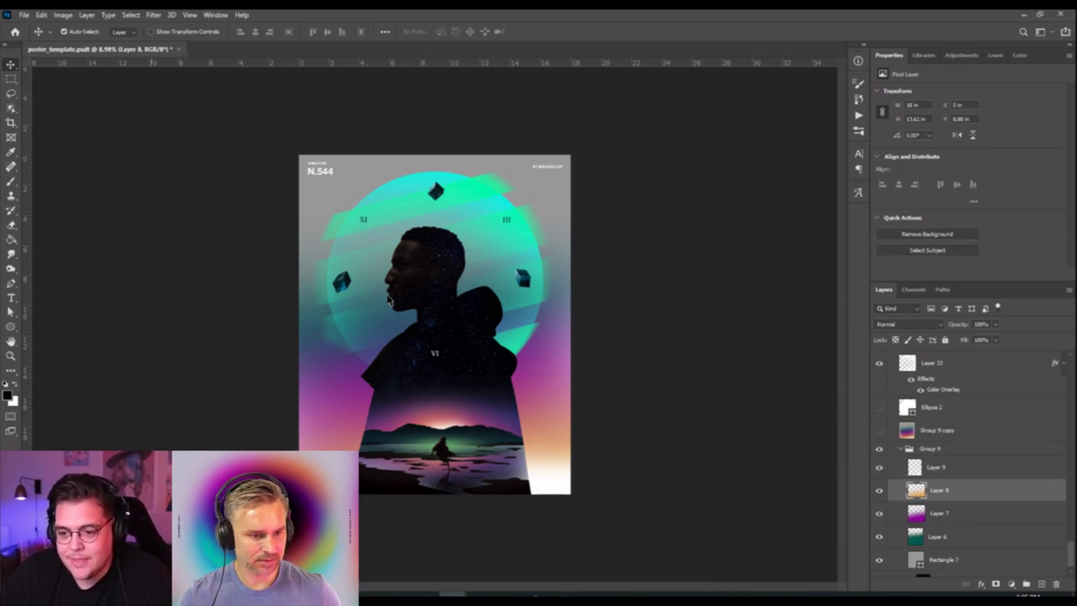
Place the night rocket launch photo AdobeStock_245137494 from the Downloads folder into the poster, on top of all layers.
scroll(428, 360, "up", 7)
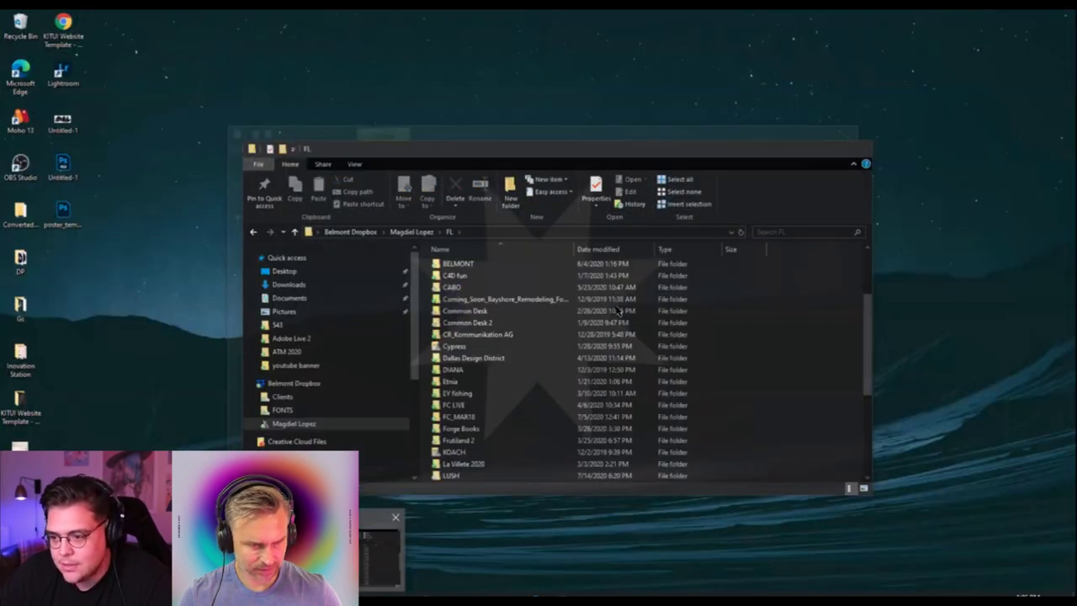
left_click(381, 551)
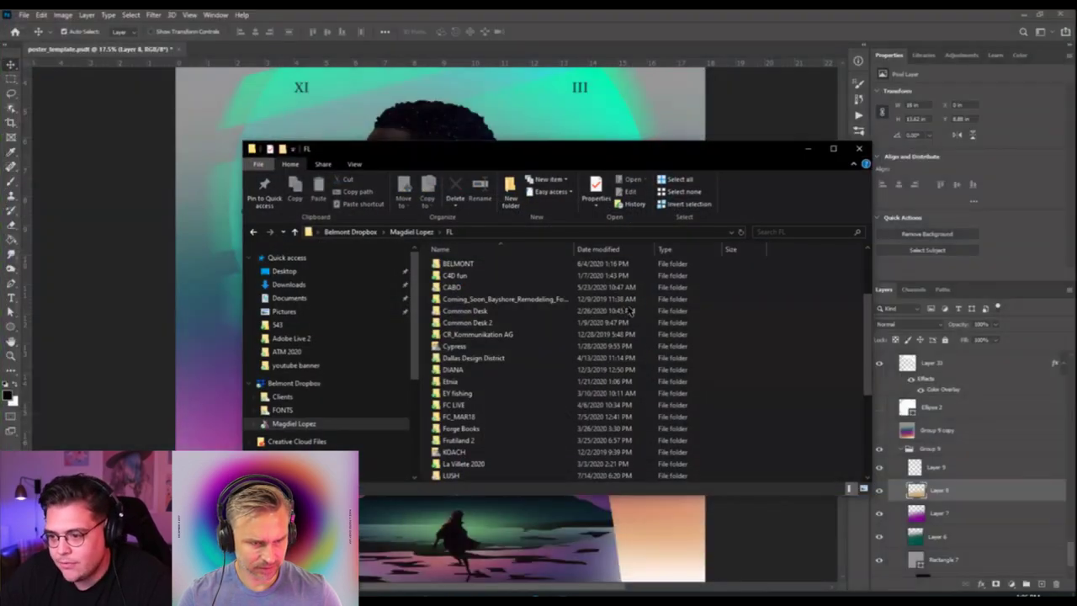
left_click(289, 284)
left_click_drag(642, 310, 187, 311)
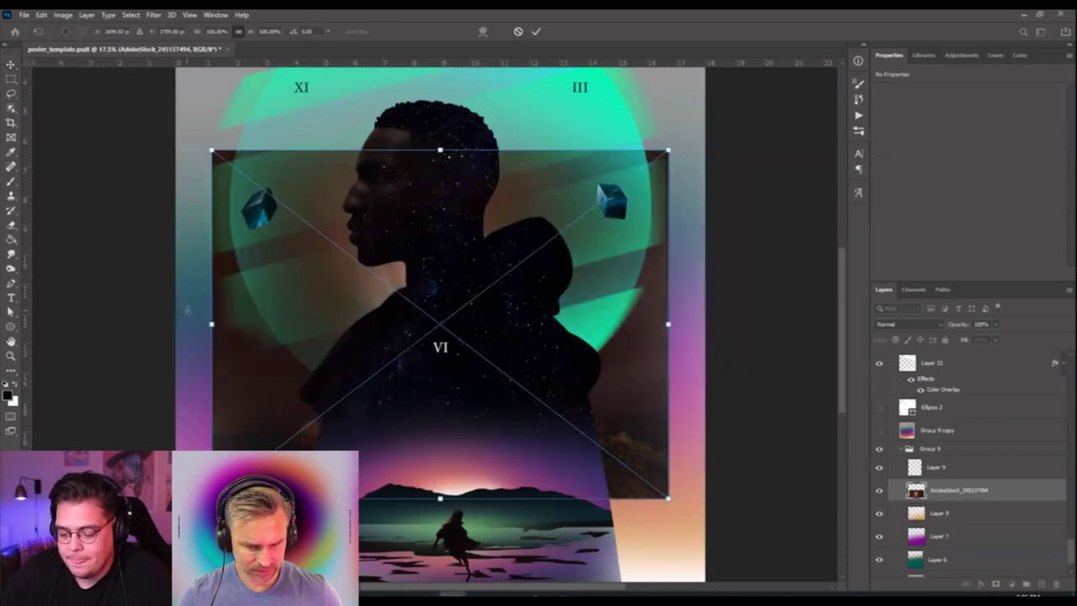
key("Return")
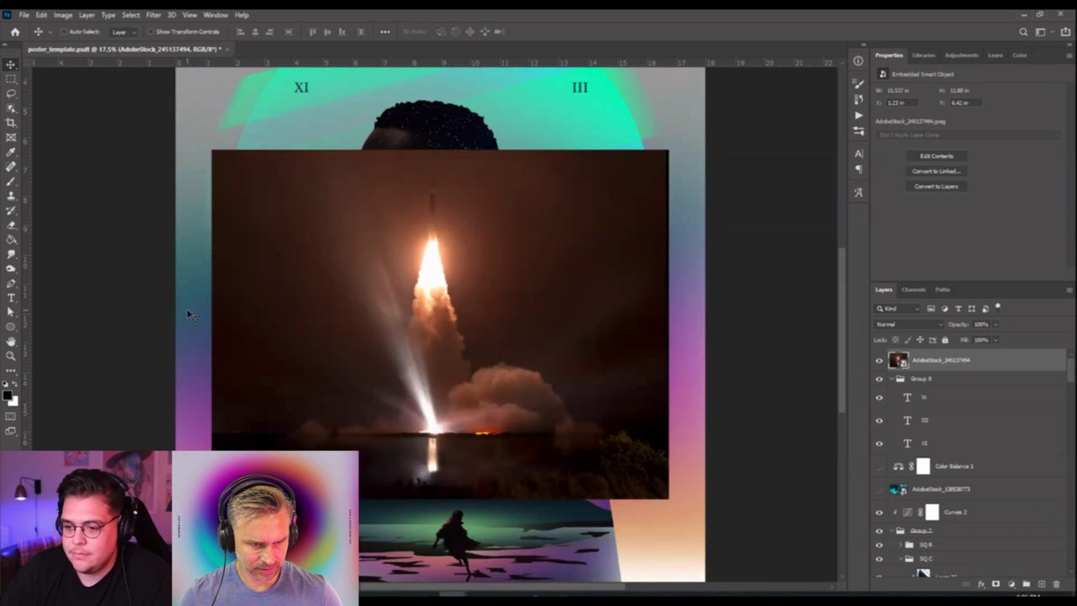
scroll(497, 345, "up", 2)
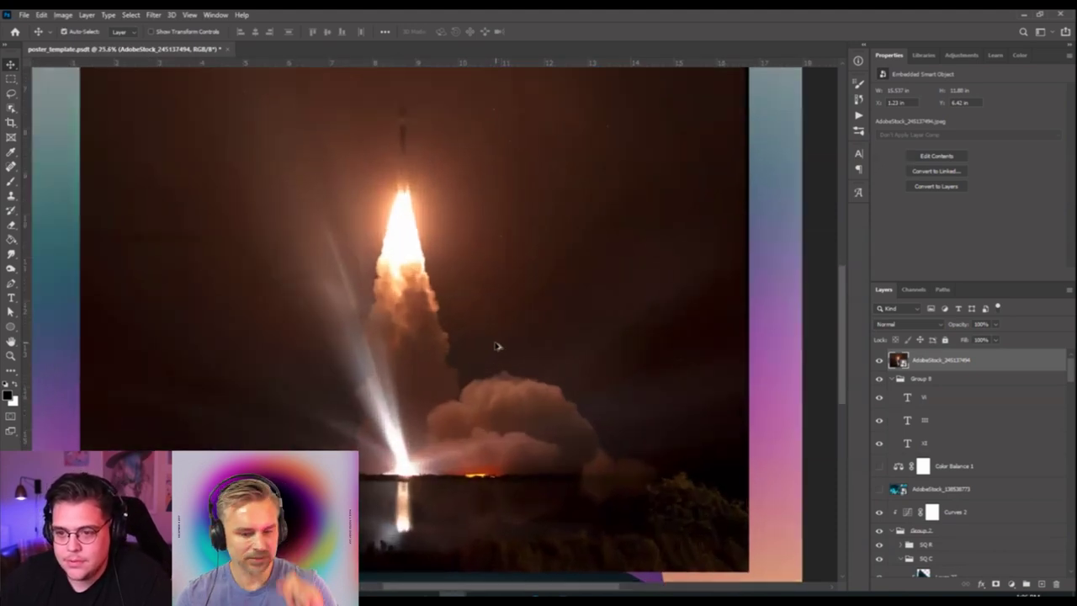
left_click_drag(412, 302, 457, 377)
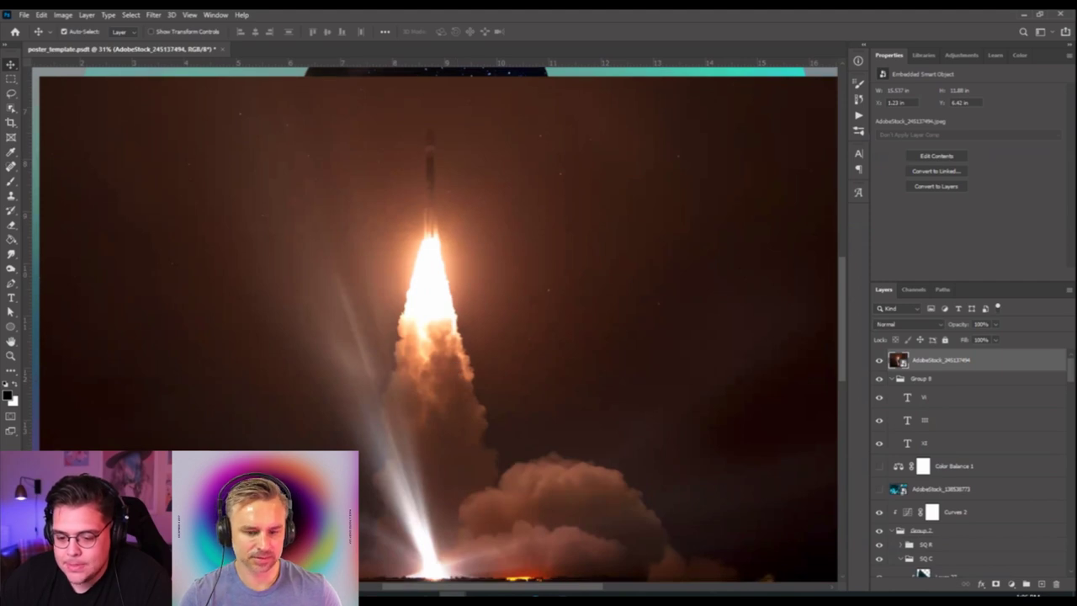
Place the blue-sky launch photo AdobeStock_271925046 from Downloads into the poster, enlarged to about 14.96 in wide.
mouse_move(347, 599)
left_click(376, 550)
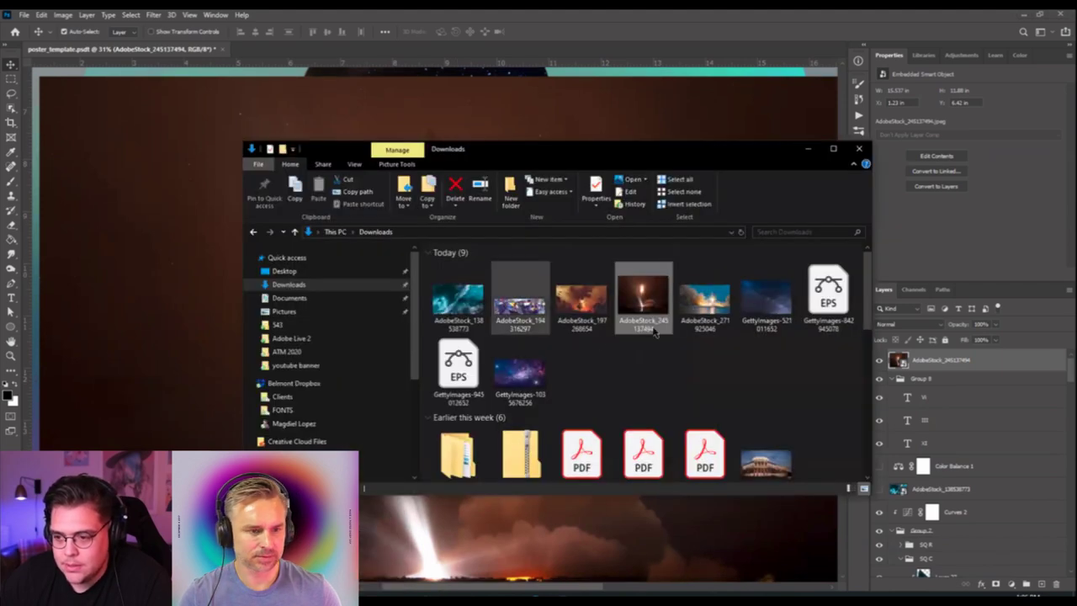
right_click(698, 310)
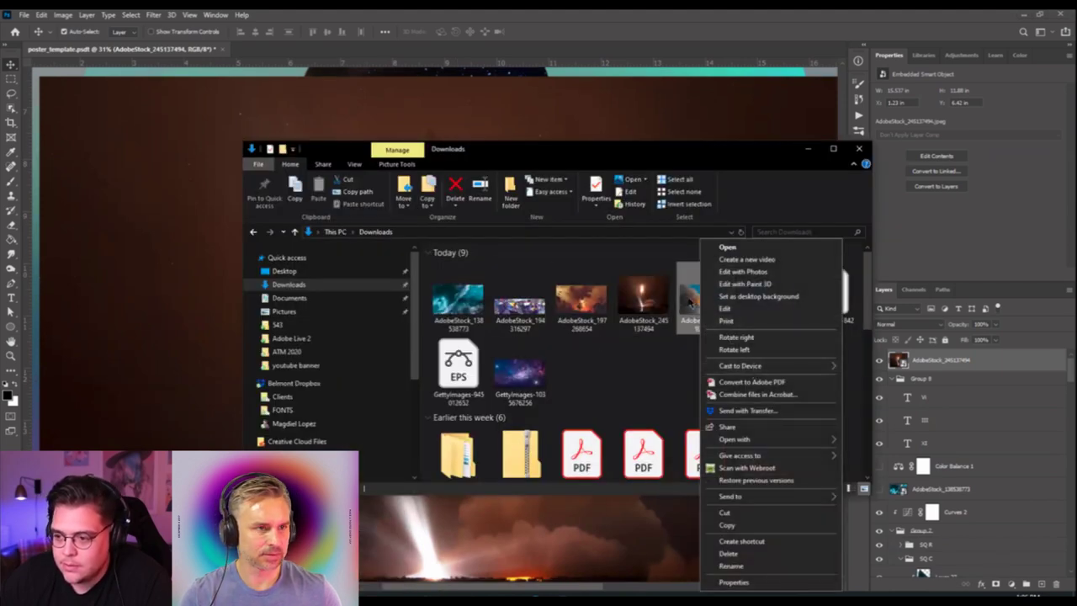
left_click_drag(693, 303, 120, 244)
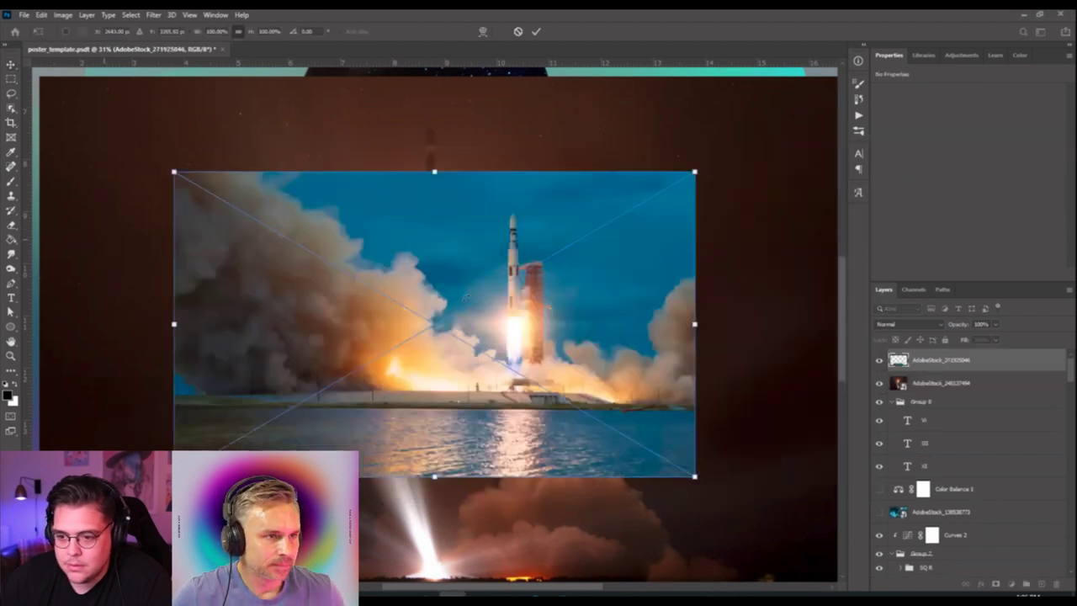
left_click_drag(712, 160, 646, 167)
key("Return")
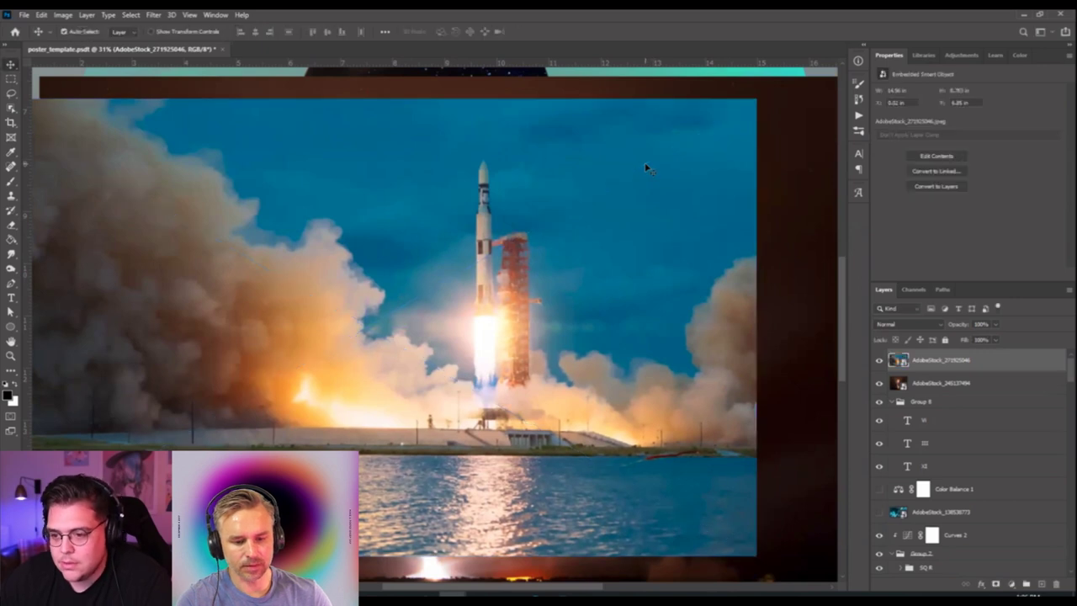
Move the blue-sky launch photo down to the poster's lower part and the night launch photo to its upper left corner.
key("ctrl+0")
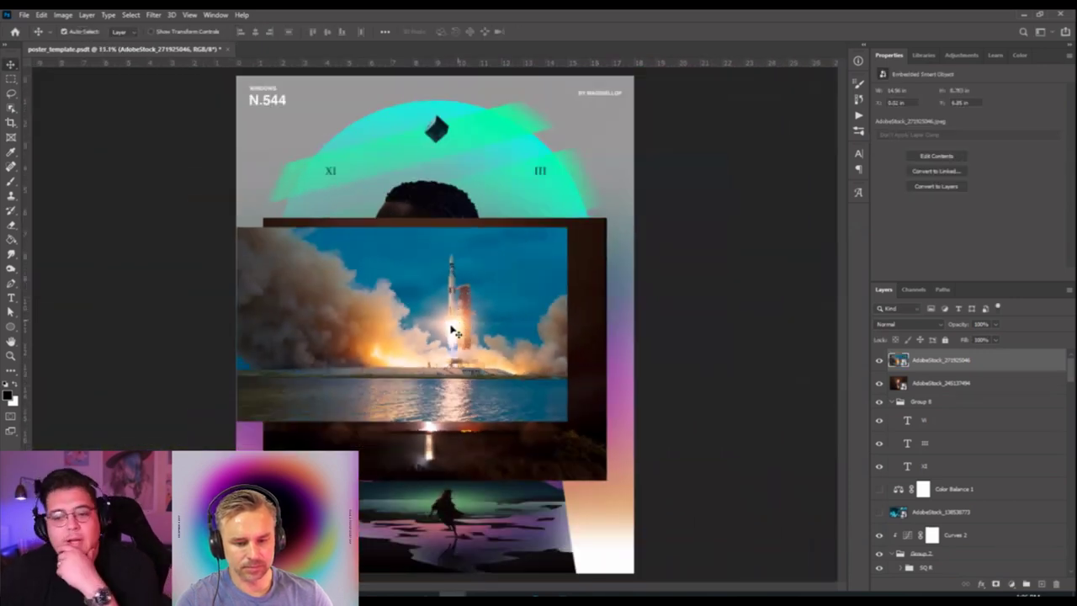
left_click_drag(445, 305, 460, 547)
mouse_move(460, 548)
left_mouse_down()
mouse_move(453, 527)
mouse_move(465, 490)
mouse_move(460, 541)
left_mouse_up()
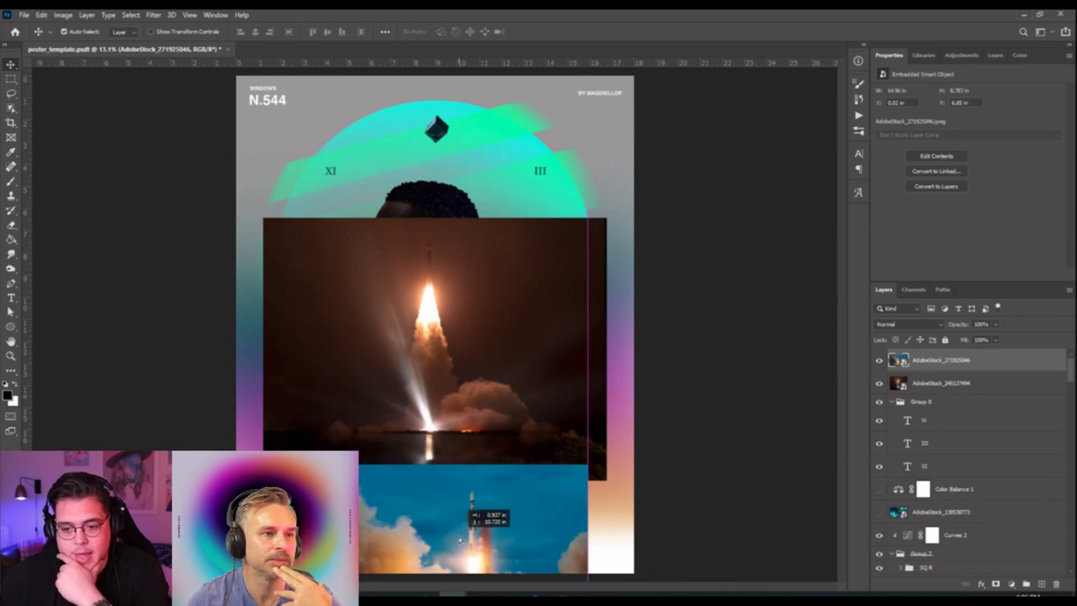
left_click_drag(460, 539, 460, 447)
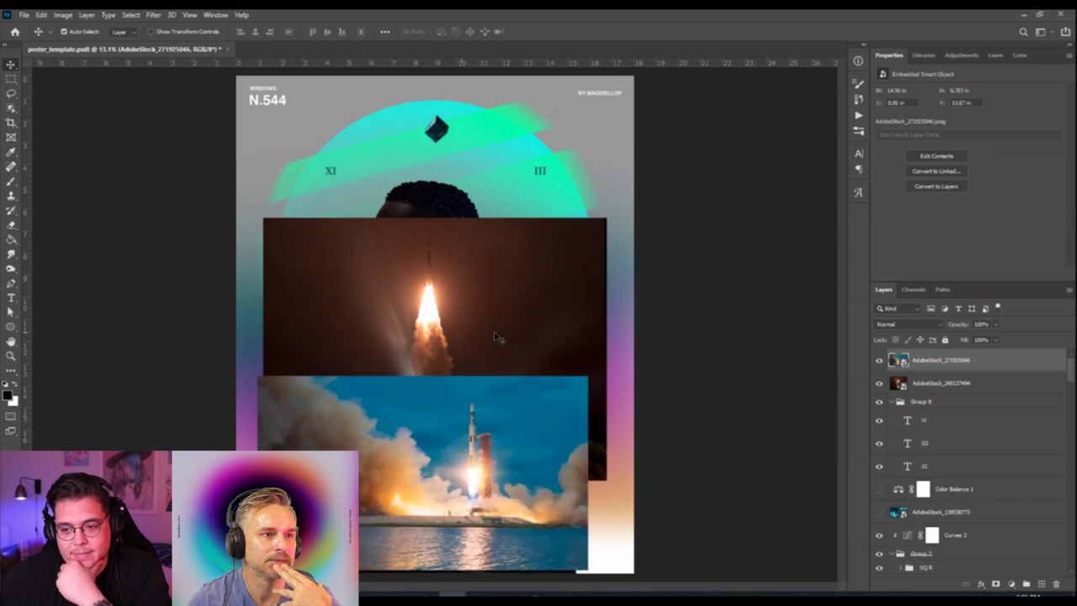
left_click_drag(488, 318, 379, 123)
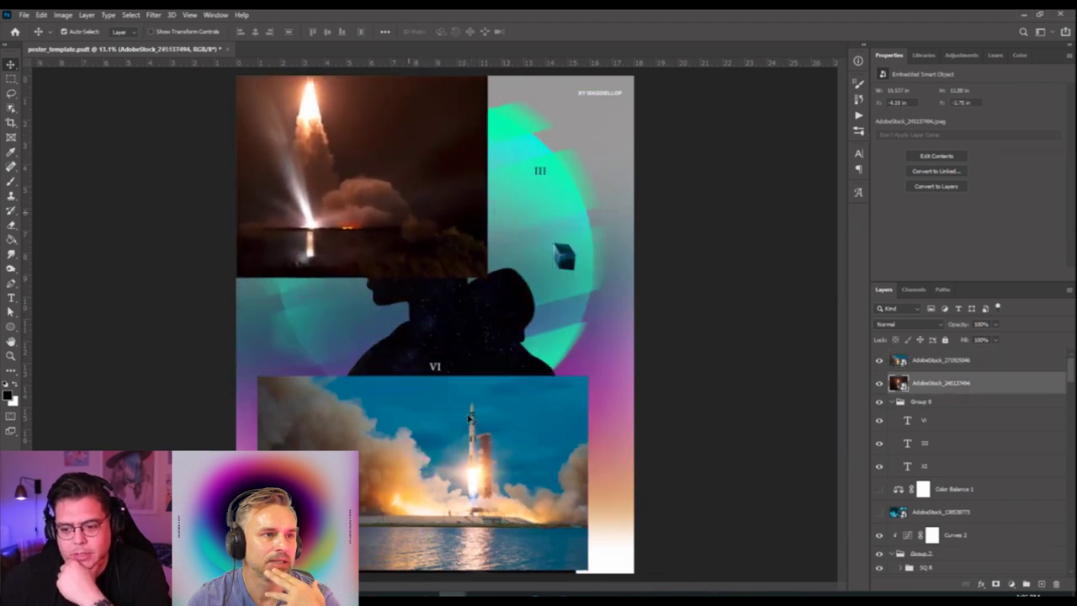
Scale the blue-sky launch photo down to about 12.24 in wide and position it over the figure's lower torso.
left_click_drag(470, 421, 445, 368)
key("ctrl+t")
left_click_drag(563, 320, 508, 368)
left_click_drag(464, 383, 503, 429)
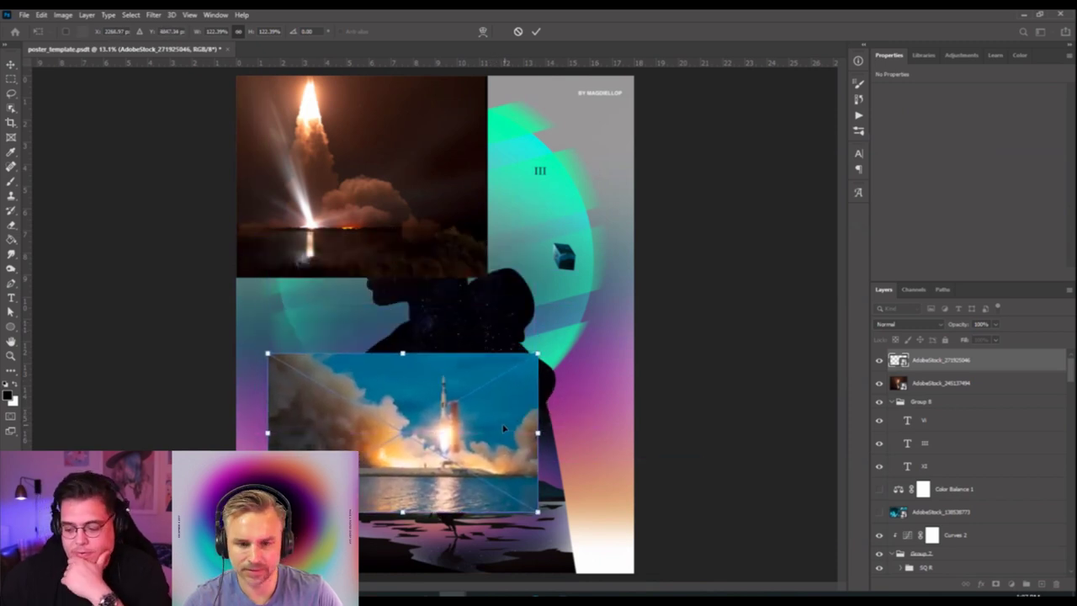
key("Return")
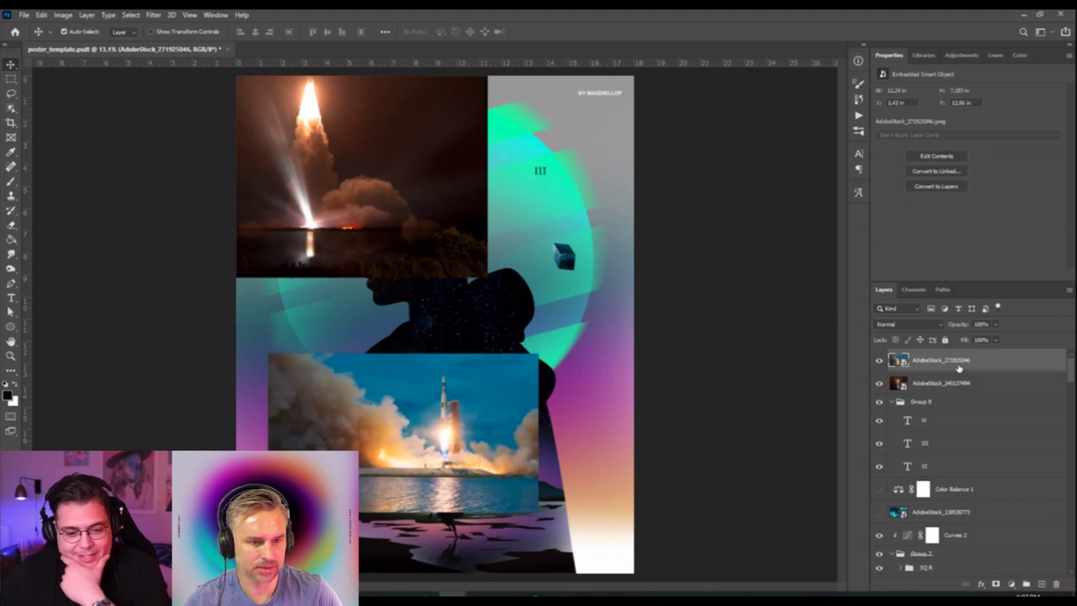
Hide the night launch photo and move AdobeStock_271925046 into the silhouette's clipped layers, directly below Layer 12.
scroll(959, 364, "down", 3)
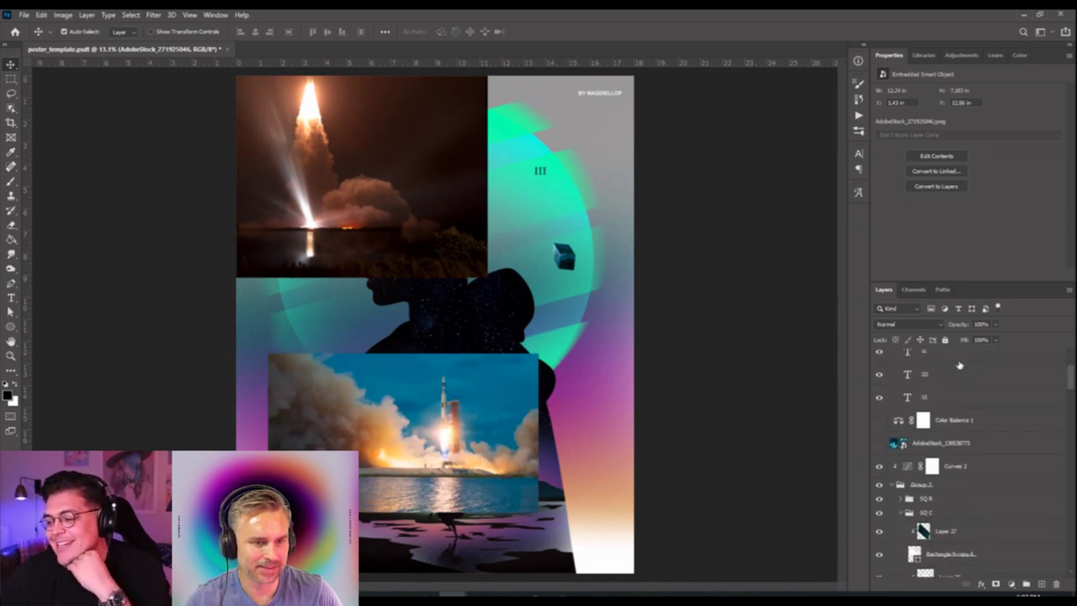
scroll(959, 365, "up", 3)
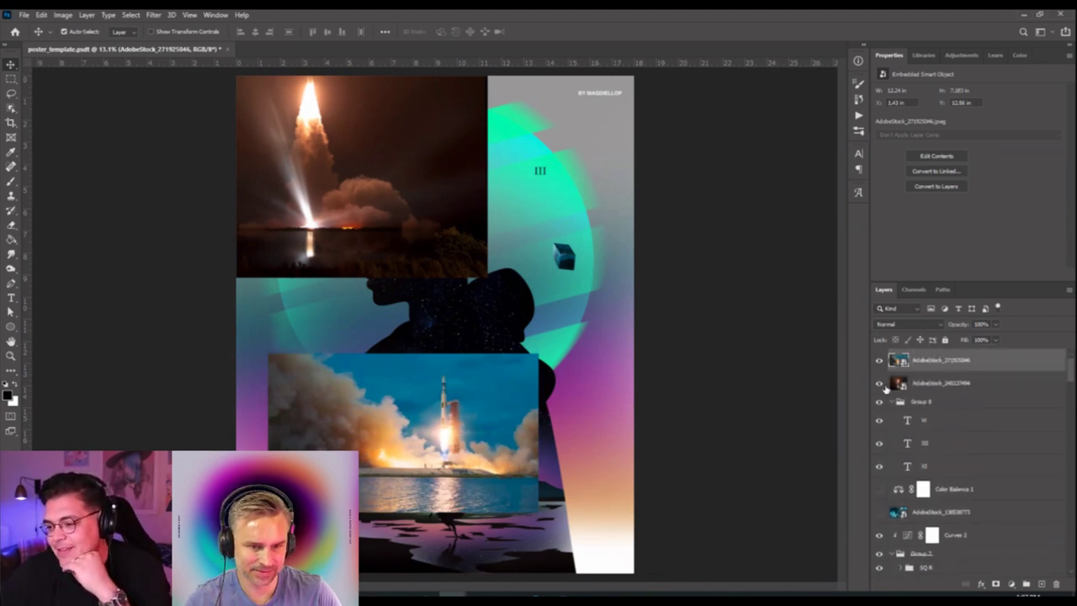
left_click(879, 384)
mouse_move(922, 369)
left_mouse_down()
mouse_move(943, 573)
mouse_move(947, 488)
mouse_move(949, 573)
mouse_move(961, 500)
mouse_move(1001, 462)
mouse_move(977, 594)
mouse_move(978, 407)
mouse_move(976, 600)
mouse_move(945, 309)
mouse_move(920, 387)
left_mouse_up()
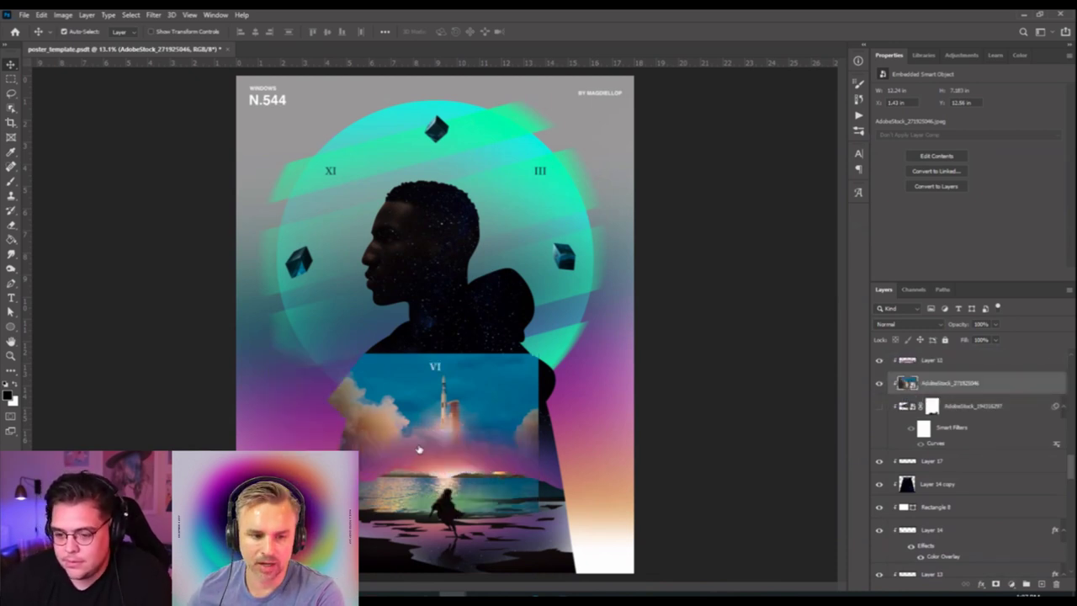
Move AdobeStock_271925046 above Layer 12 and mask it with a selection loaded from Layer 12's shape.
scroll(418, 449, "up", 3)
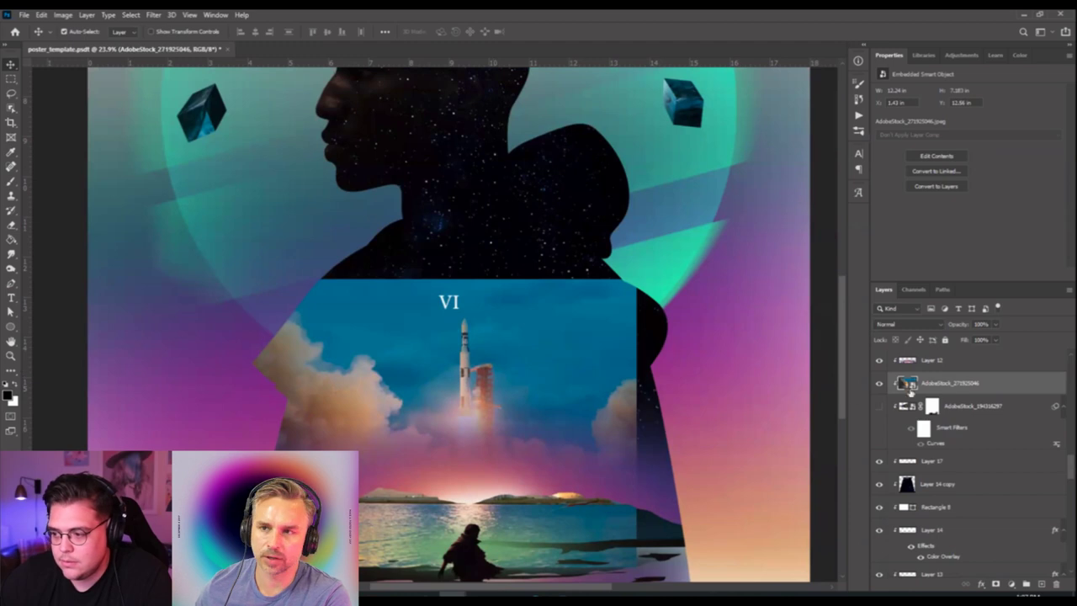
left_click_drag(910, 390, 913, 360)
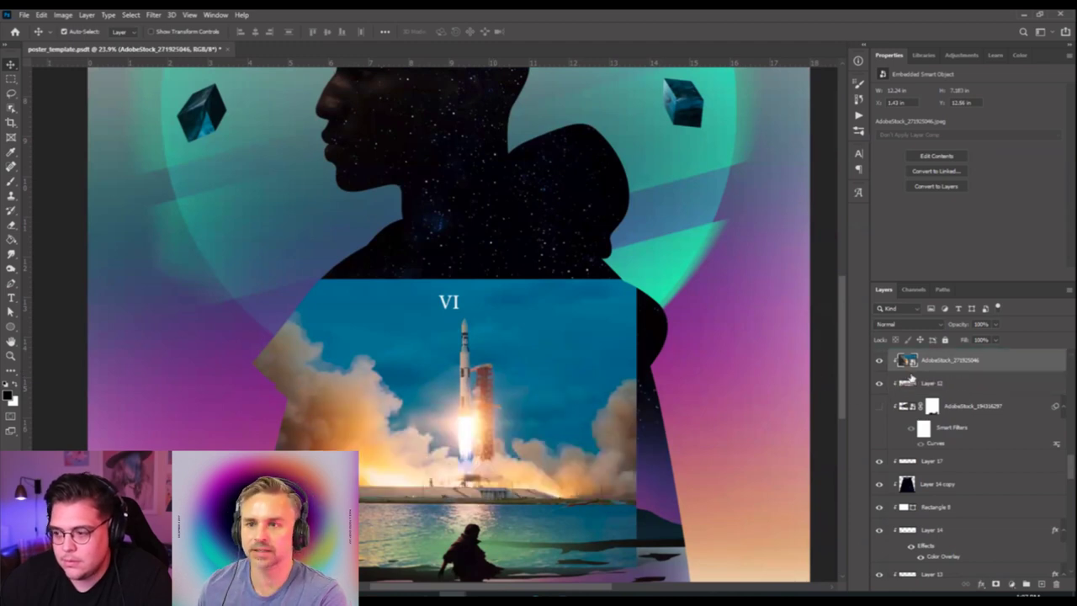
left_click(908, 383, "ctrl")
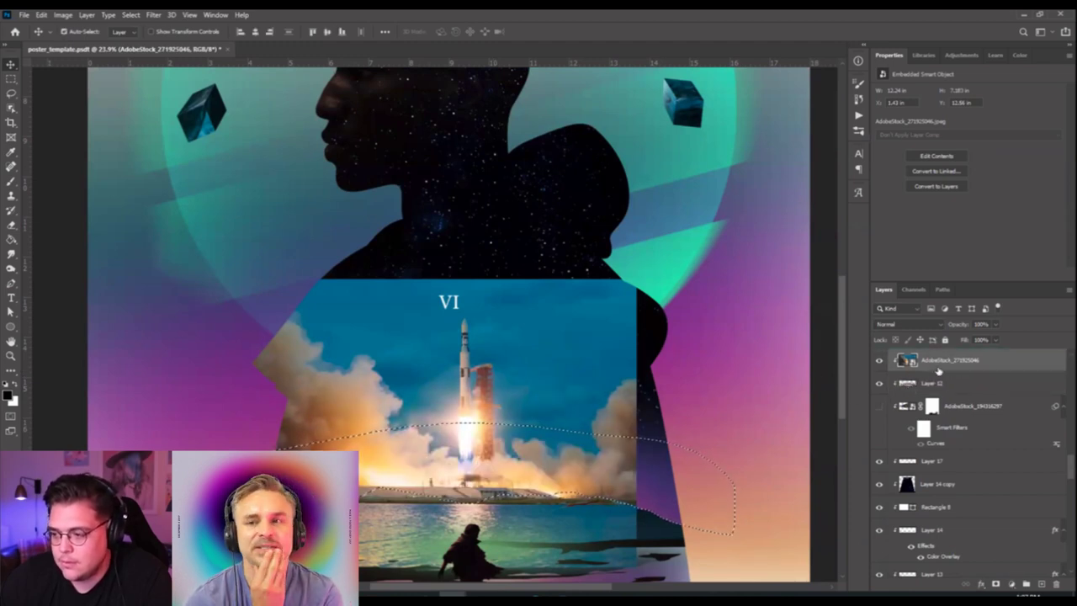
left_click(995, 584)
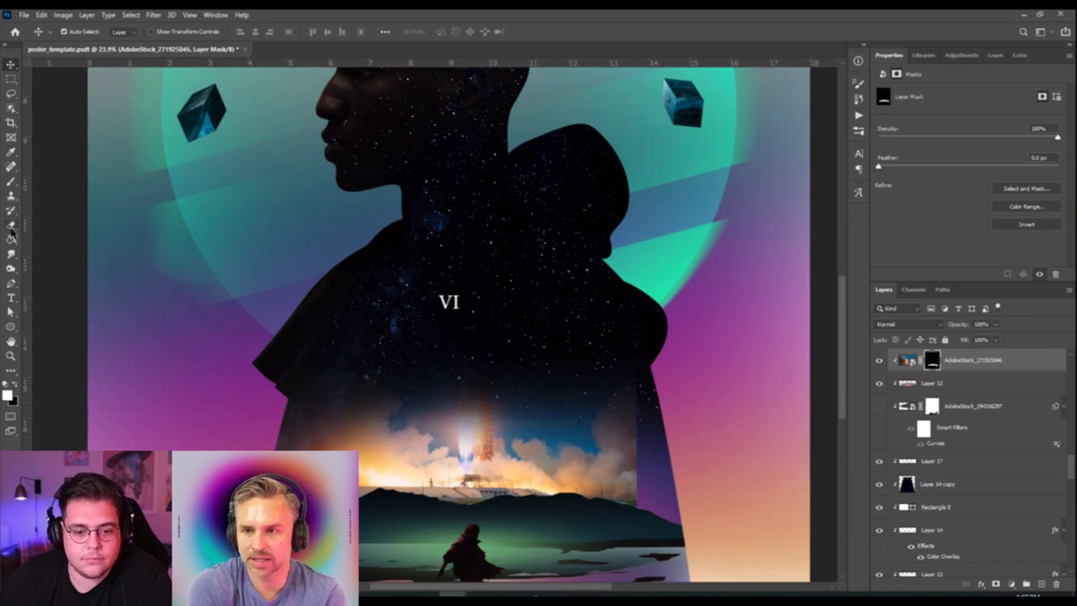
Paint white on AdobeStock_271925046's layer mask to reveal the launch photo across the figure's torso.
left_click(11, 225)
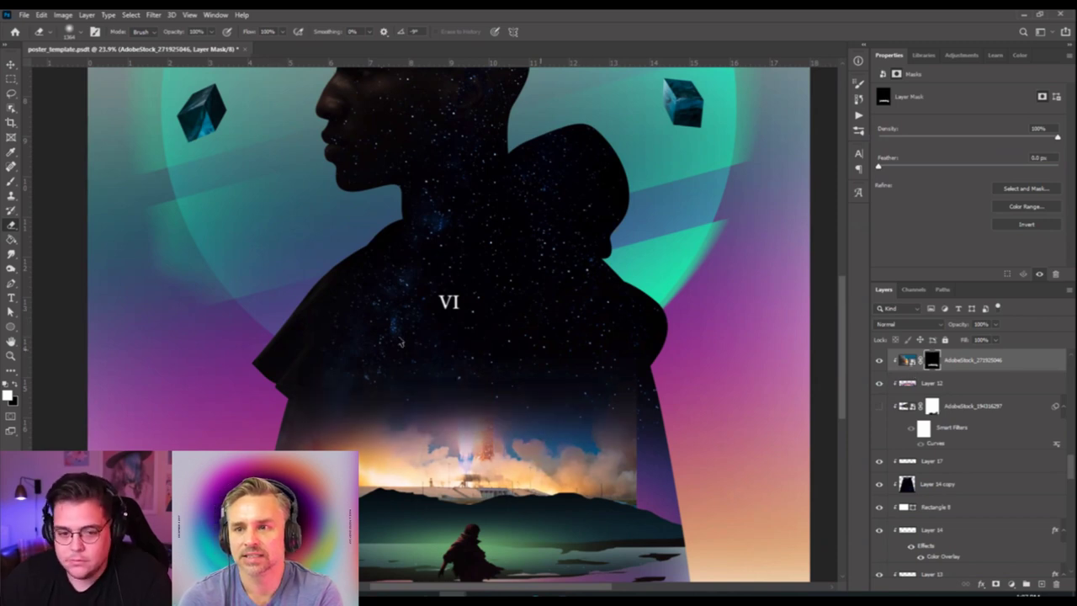
left_click(11, 182)
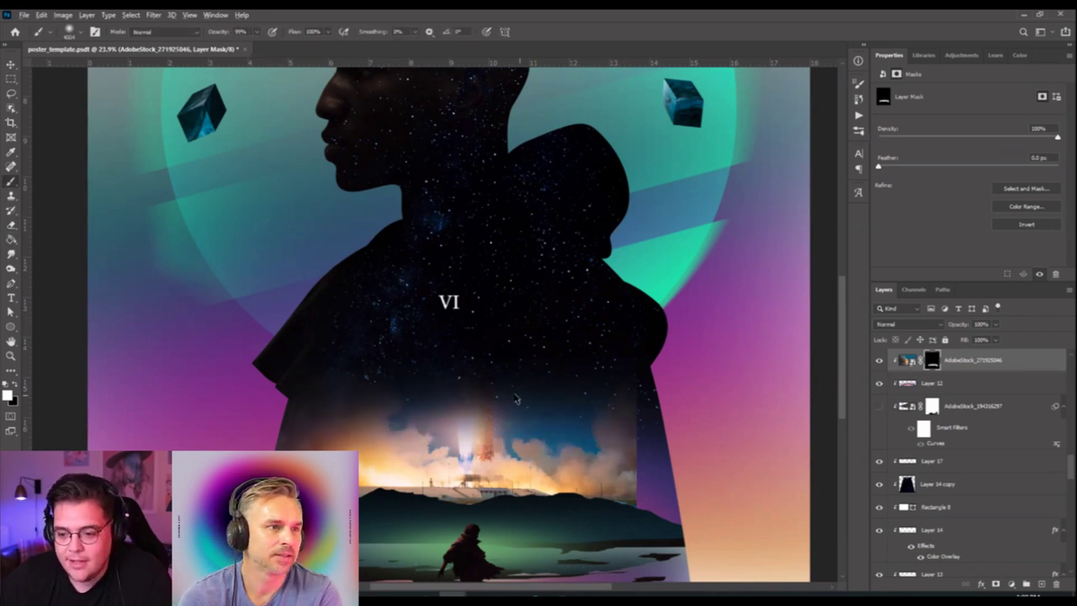
mouse_move(519, 393)
left_mouse_down()
mouse_move(503, 394)
mouse_move(503, 452)
left_mouse_up()
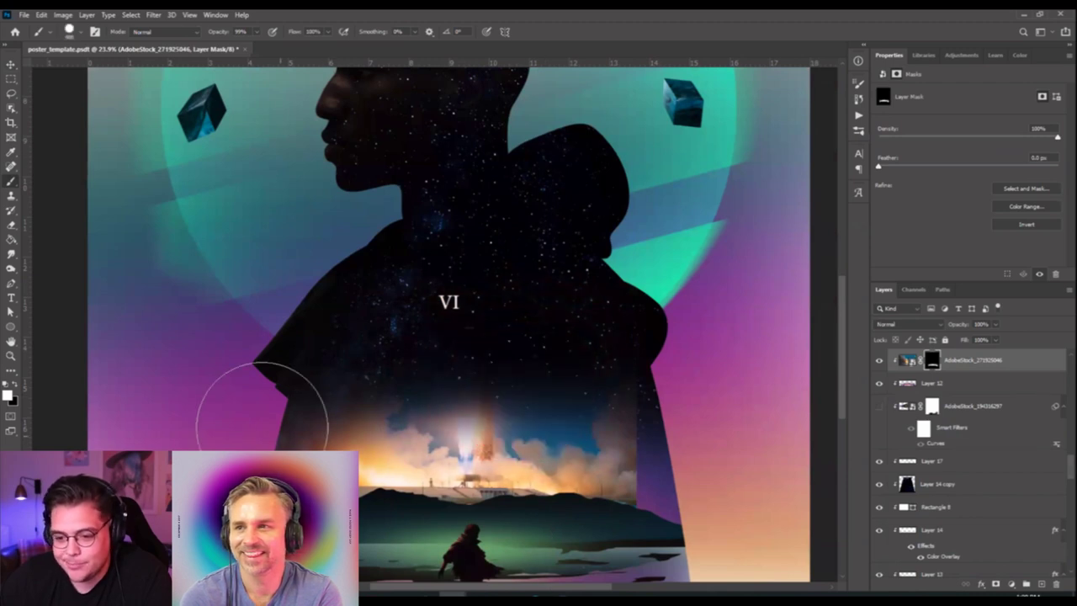
mouse_move(263, 404)
left_mouse_down()
mouse_move(763, 350)
mouse_move(363, 367)
mouse_move(612, 378)
mouse_move(288, 286)
mouse_move(409, 295)
mouse_move(691, 355)
mouse_move(593, 412)
mouse_move(764, 391)
left_mouse_up()
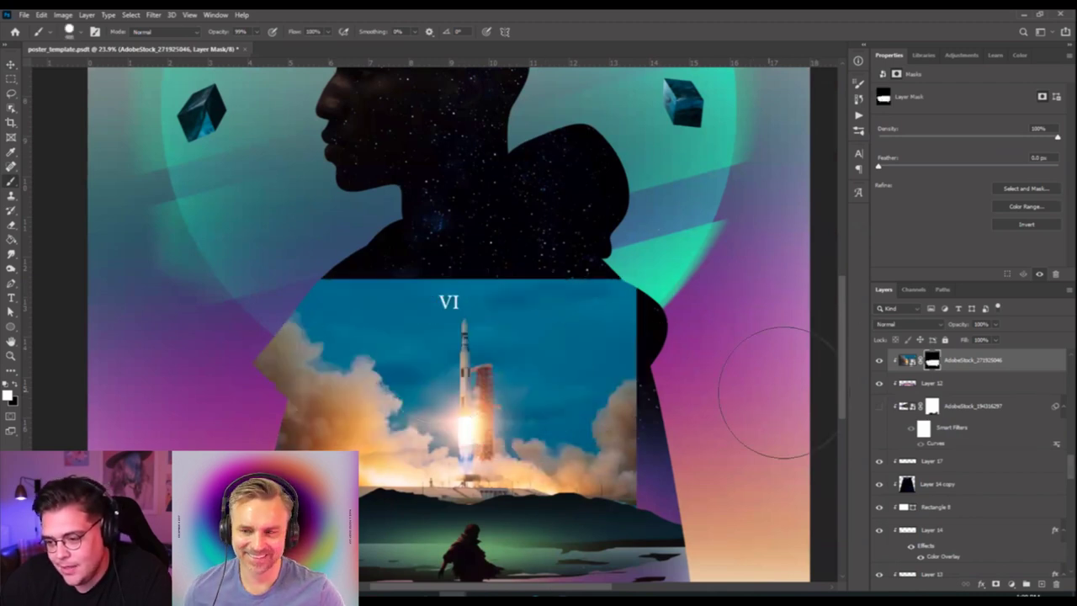
left_click_drag(479, 404, 478, 433)
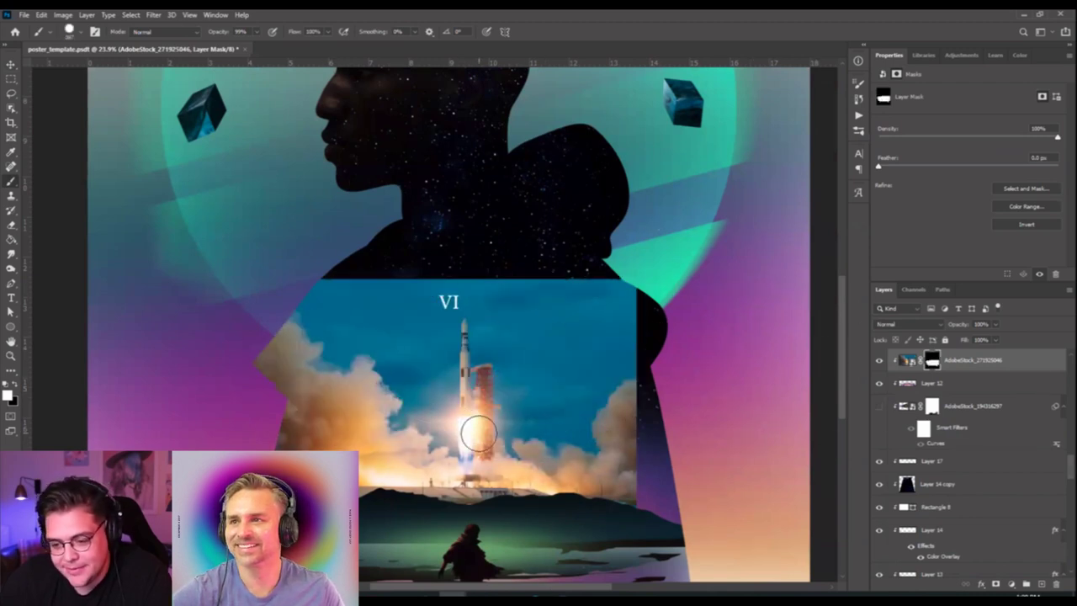
left_click(478, 433)
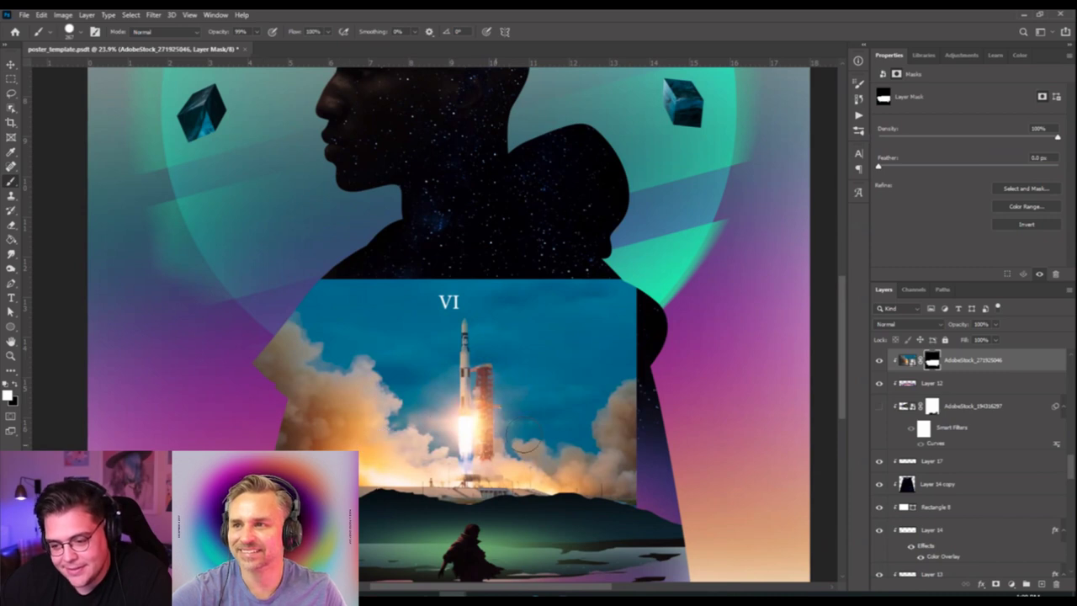
Restore AdobeStock_271925046 to an unmasked, unclipped layer at the top of the layer stack.
key("ctrl+t")
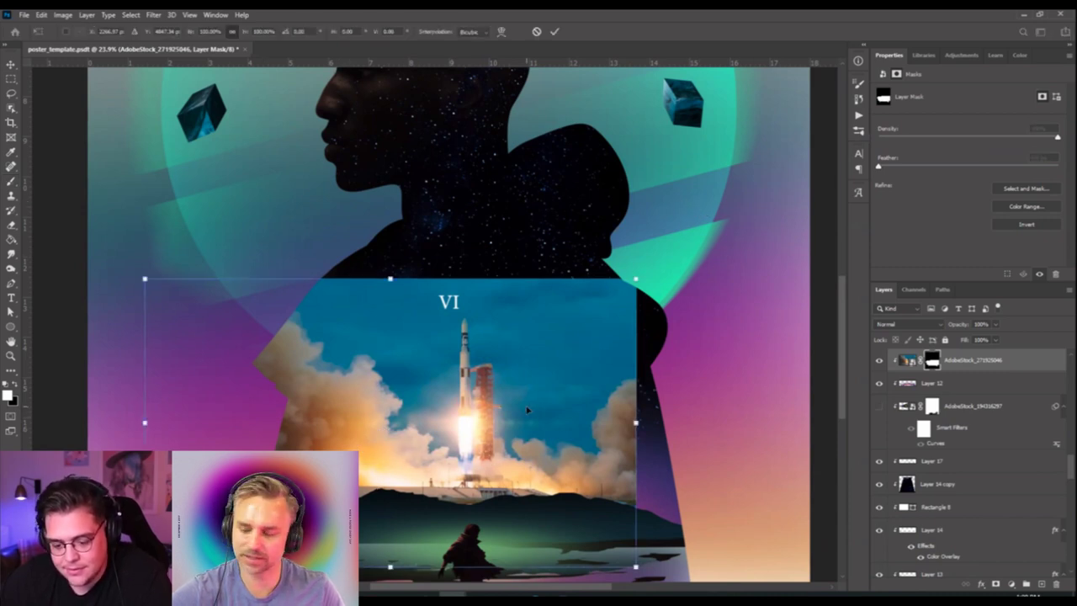
left_click(915, 361)
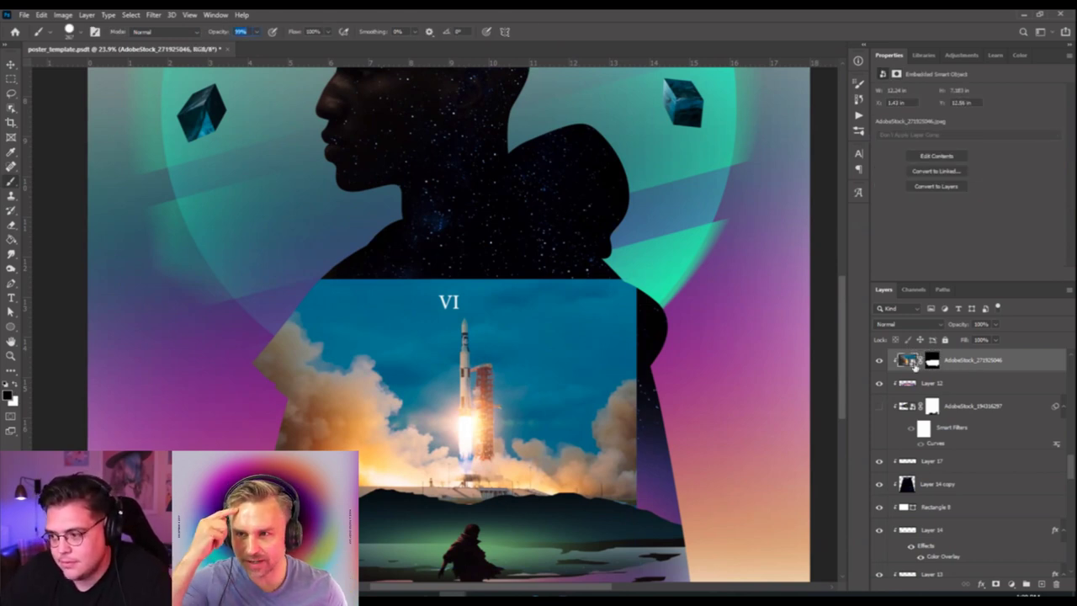
left_click(932, 362, "shift")
left_click(934, 364, "shift")
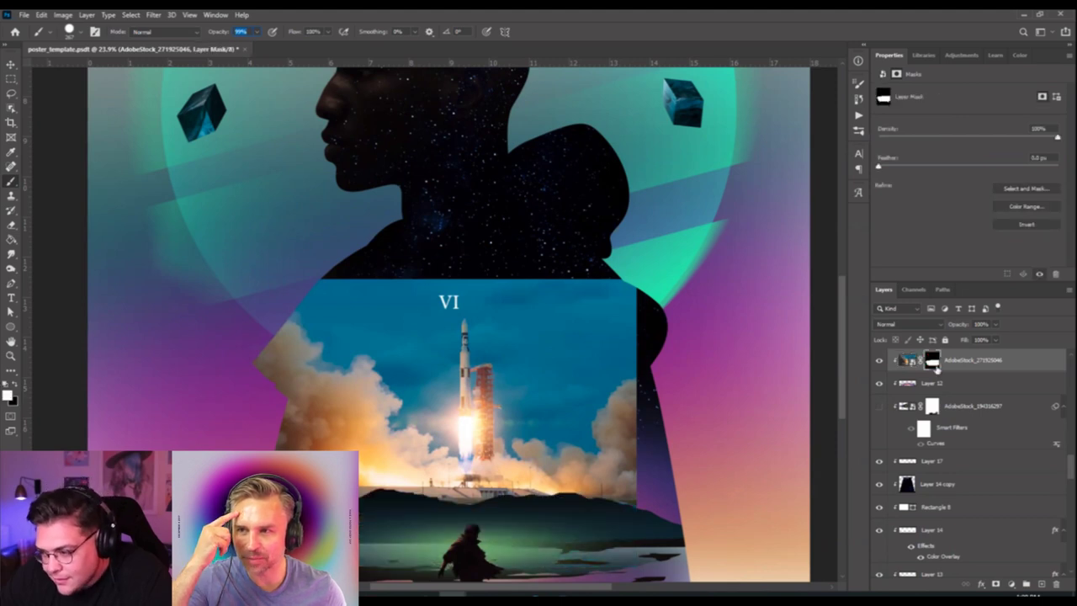
left_click_drag(957, 407, 1057, 583)
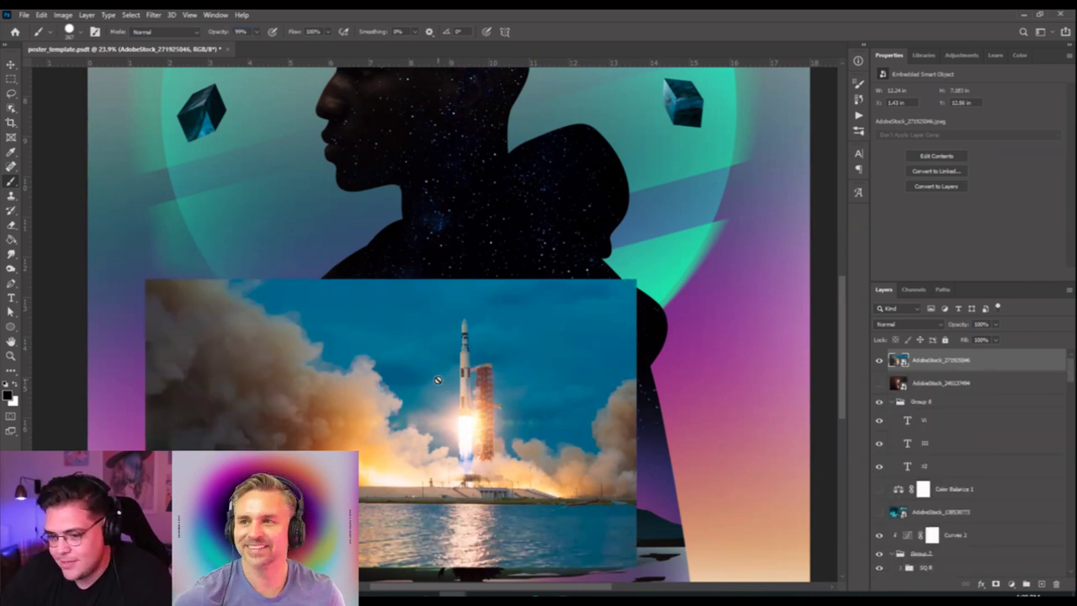
Move the unmasked launch photo slightly up and to the right, to about X 1.83 in and Y 12.09 in.
key("v")
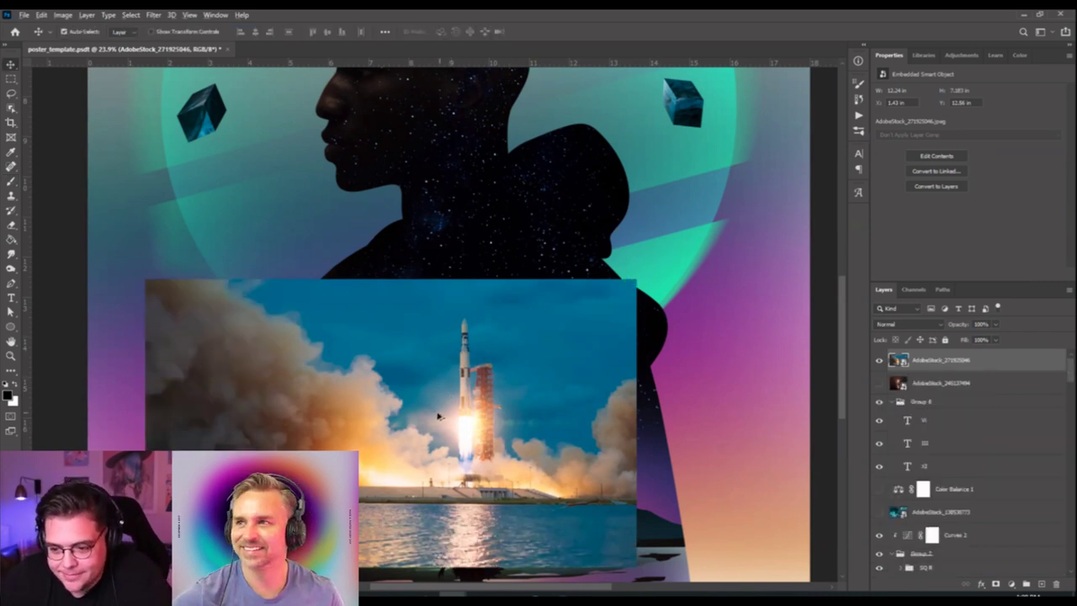
scroll(438, 415, "up", 2)
left_click_drag(421, 426, 449, 394)
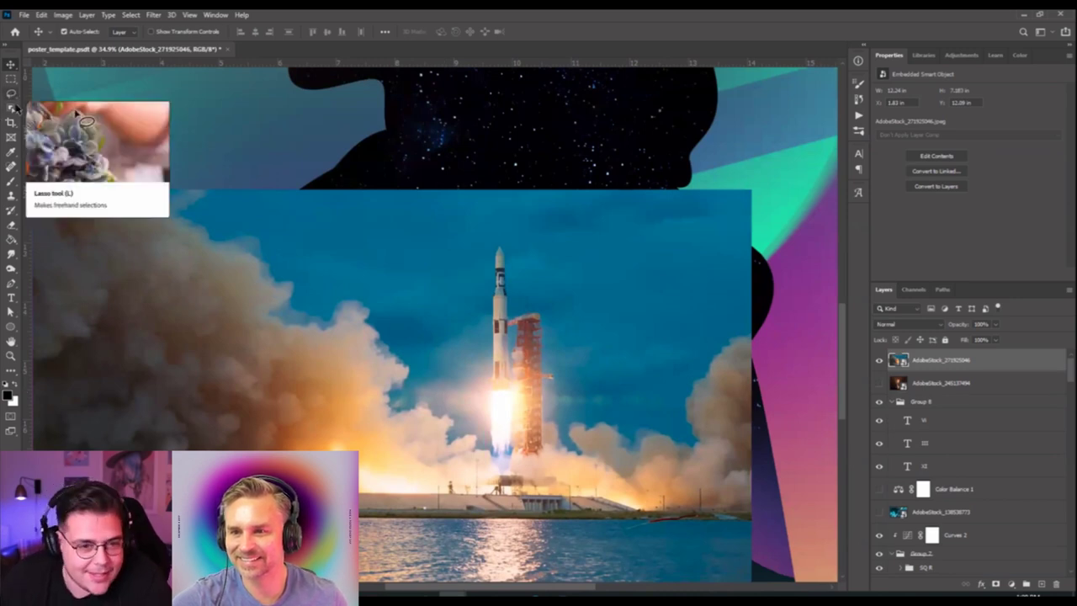
Start a black-filled Pen tool shape, tracing the left edge of the rocket's exhaust flame up to the engines.
left_click(11, 283)
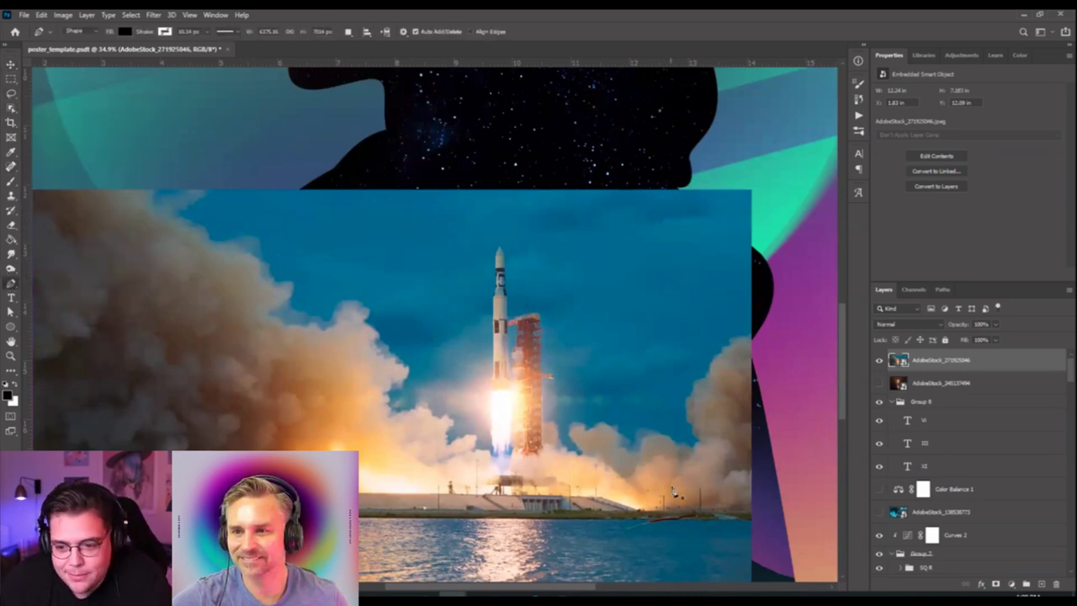
scroll(524, 477, "up", 14)
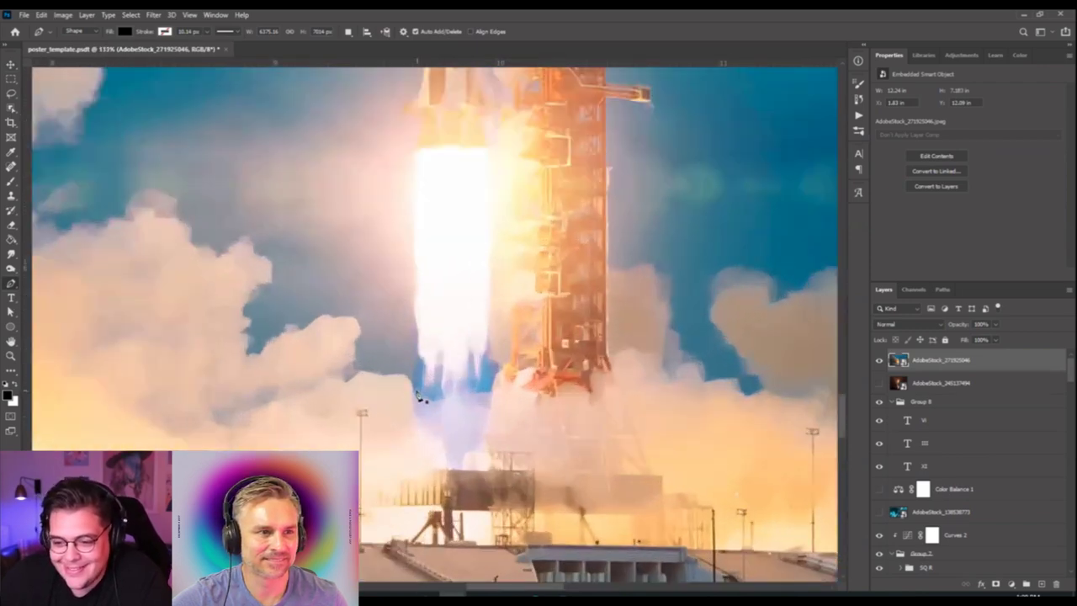
left_click(410, 391)
left_click(416, 324)
left_click(412, 297)
left_click(412, 280)
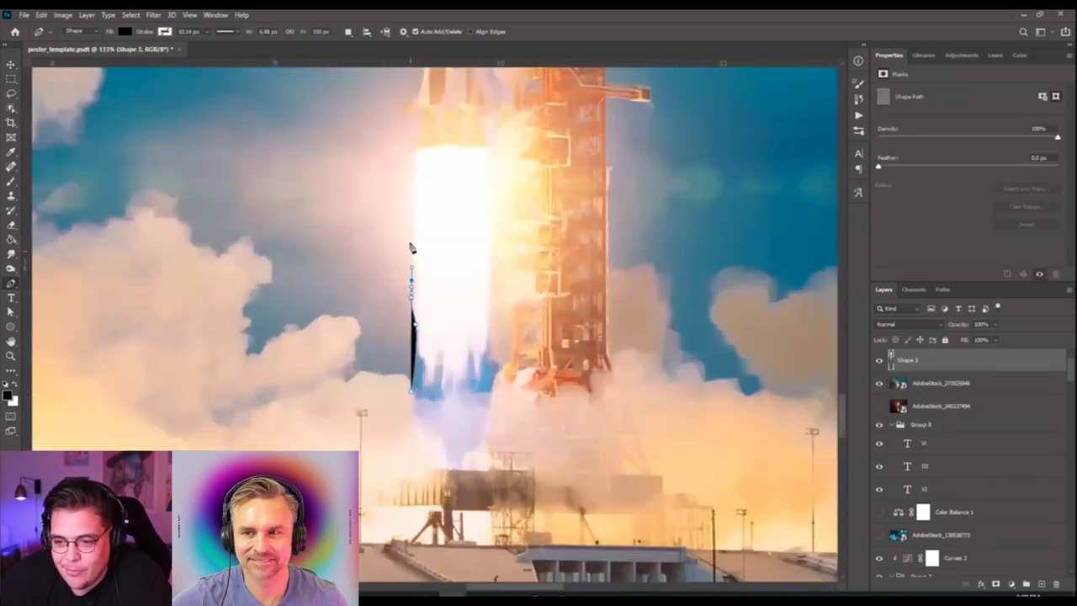
left_click_drag(409, 242, 410, 220)
left_click_drag(410, 211, 454, 427)
left_click(410, 178)
left_click(415, 153)
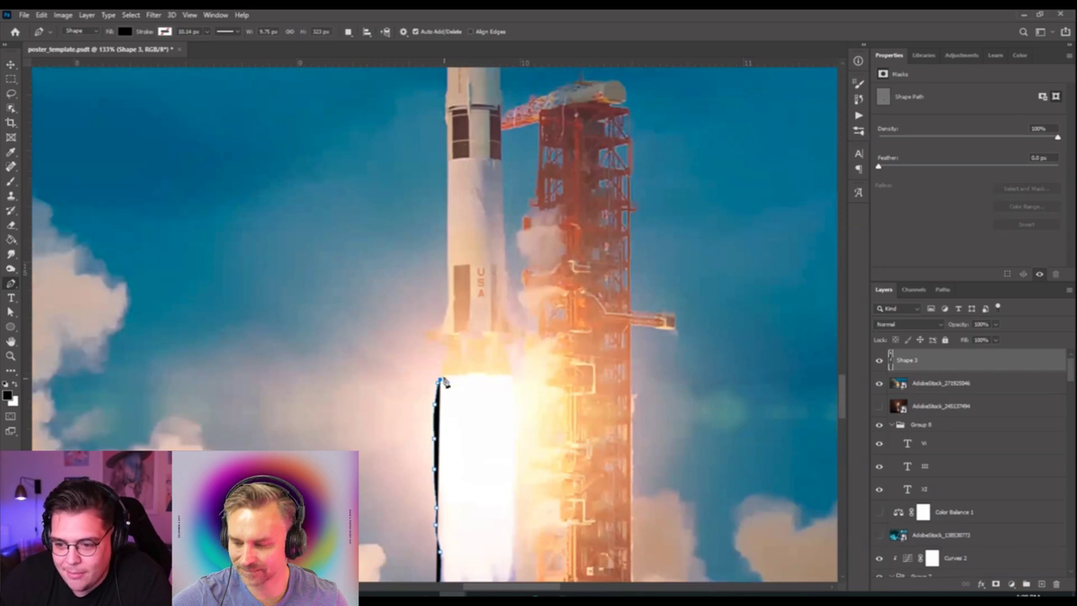
Continue the shape's outline around the rocket's left fin and up the lower body past the dark-panelled band.
left_click_drag(437, 344, 461, 457)
left_click(427, 332)
left_click(449, 302)
left_click(453, 302)
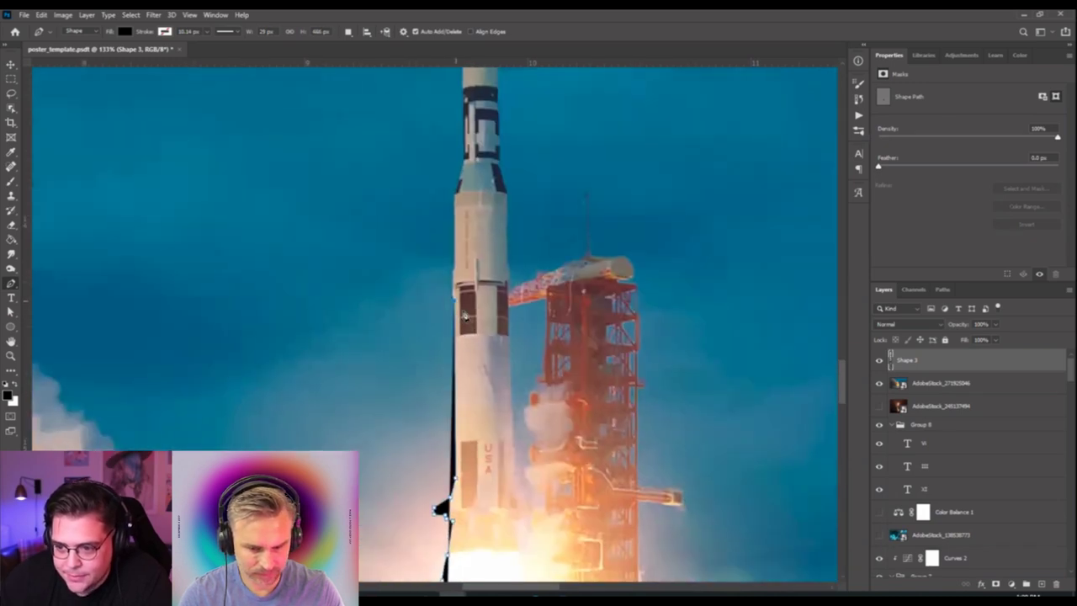
scroll(464, 305, "up", 3)
left_click(449, 261)
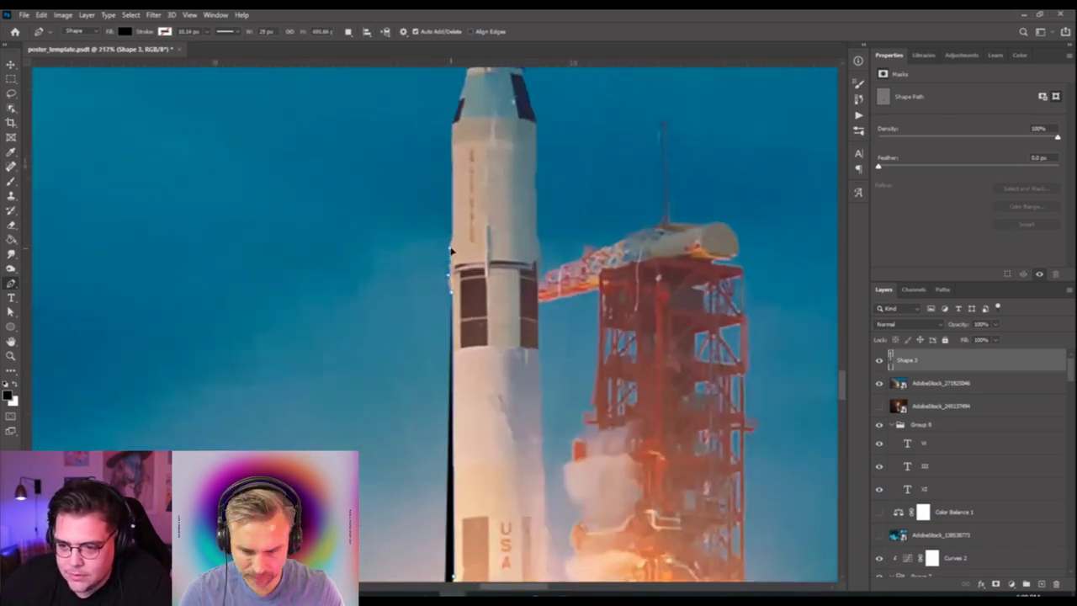
left_click(452, 246)
Trace the rocket's upper left side, following the tapered shoulder and narrow upper stage to the nose tip.
left_click_drag(447, 207, 434, 367)
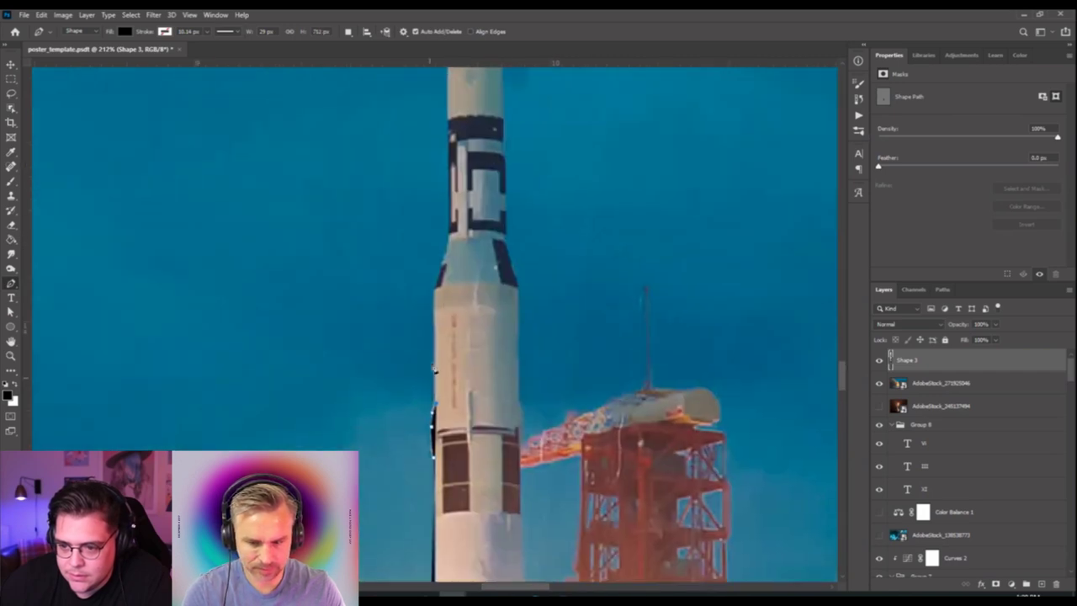
left_click(438, 292)
left_click(450, 241)
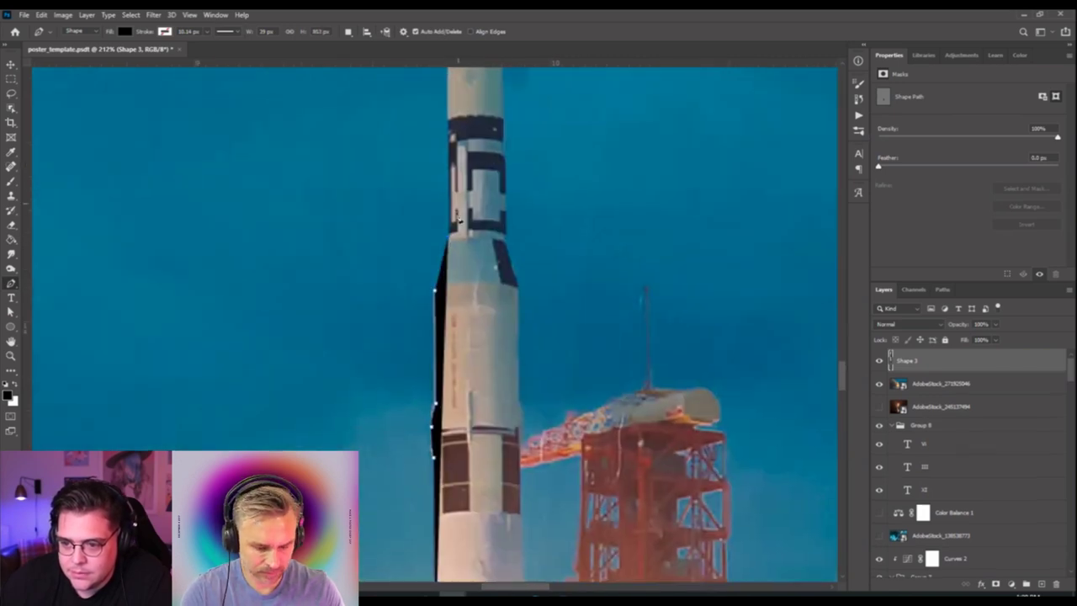
left_click_drag(459, 217, 432, 582)
left_click(427, 441)
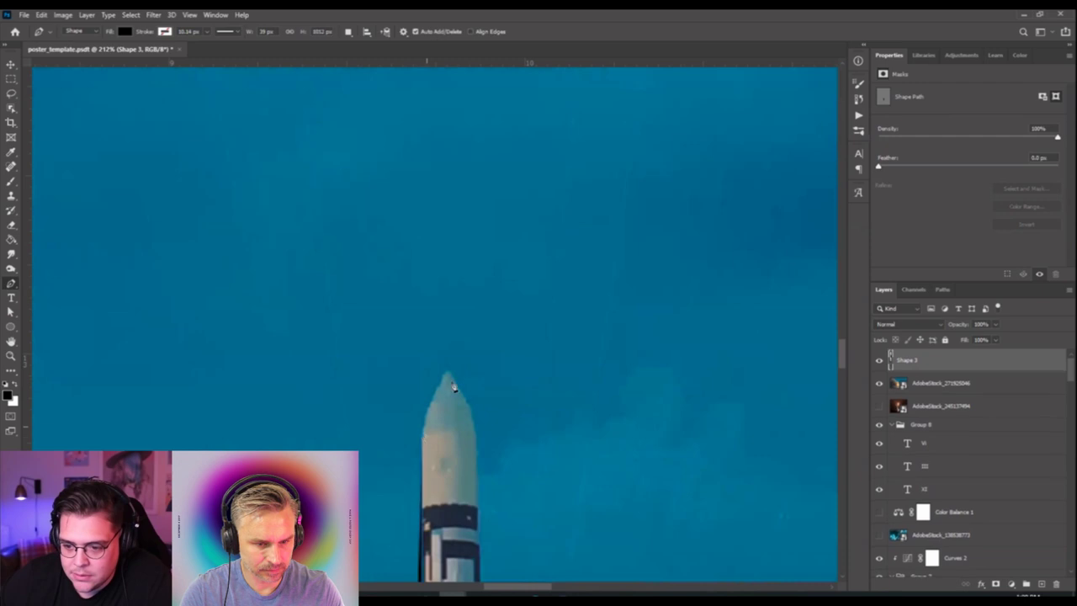
left_click(447, 372)
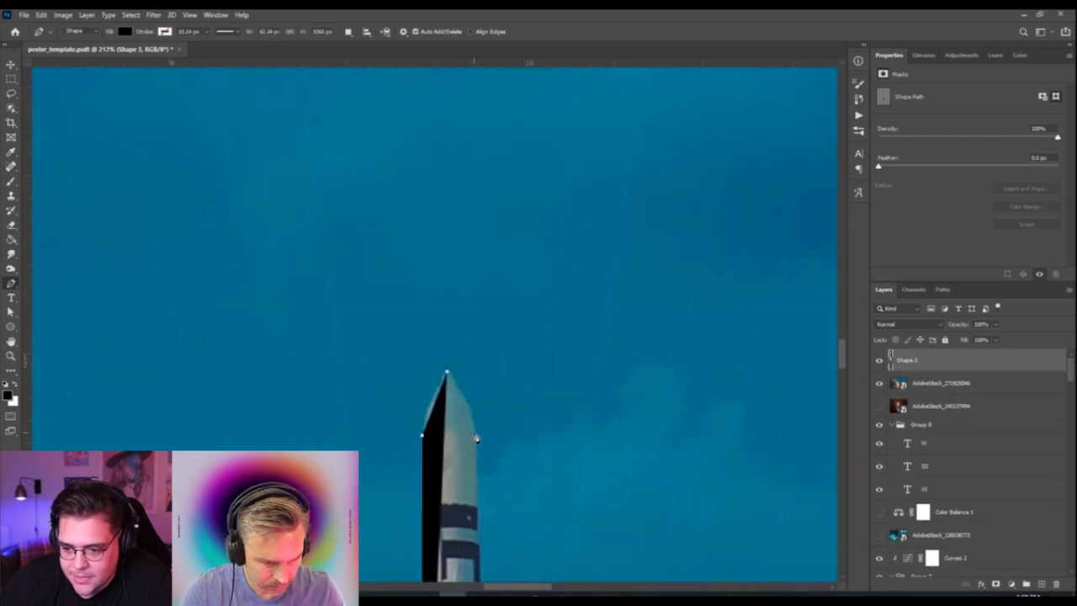
Trace the rocket's right side from the nose down past the tapered shoulder to the launch tower's connecting arm.
left_click(473, 436)
scroll(463, 396, "down", 3)
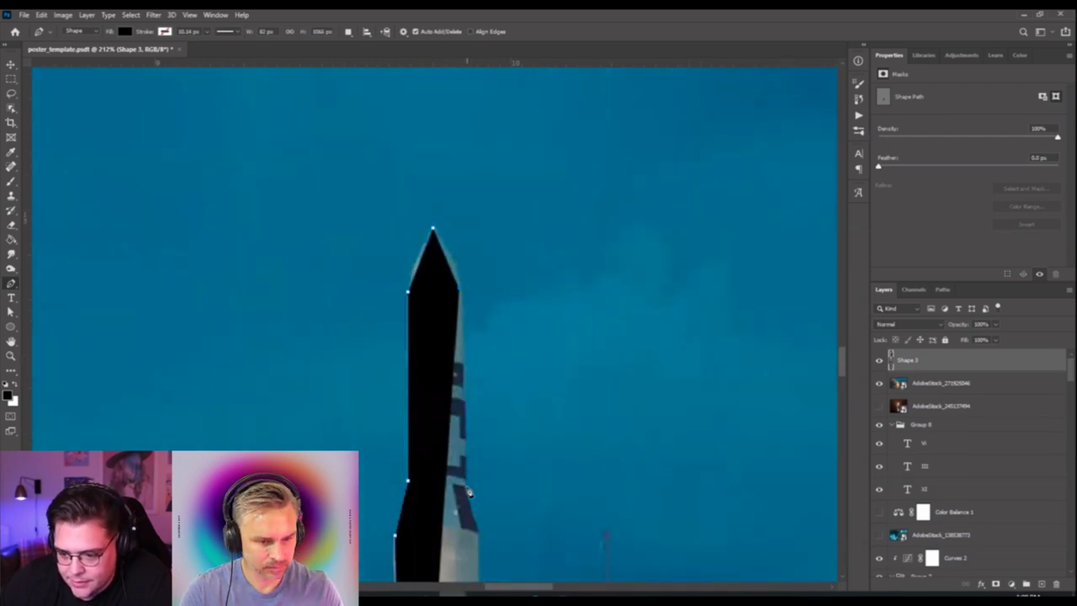
scroll(458, 383, "down", 3)
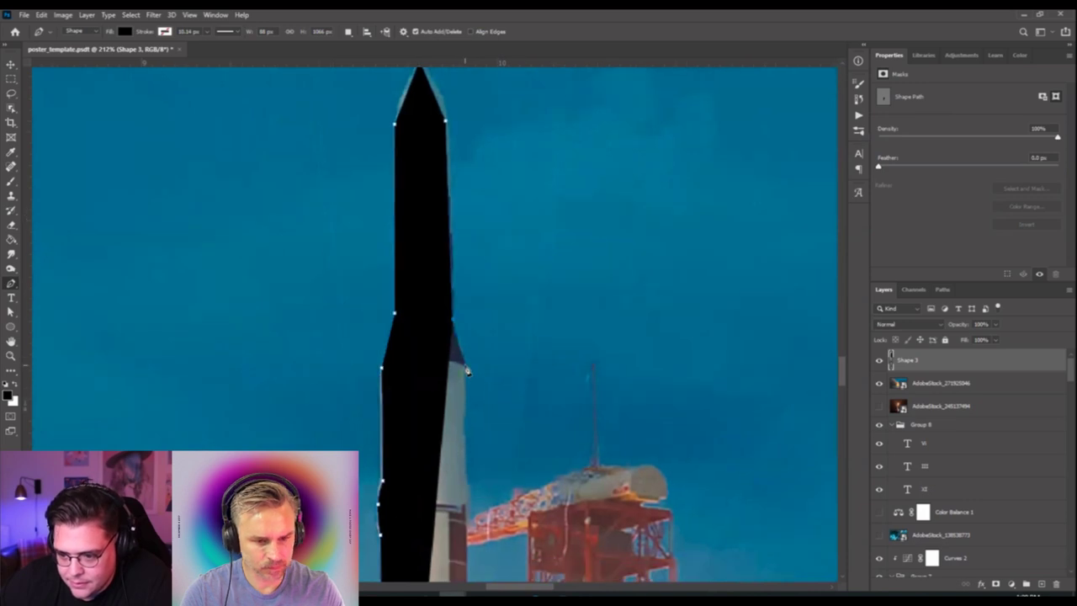
left_click(466, 369)
left_click(467, 520)
Extend the outline along the connecting arm, around the tower's antenna and over the rounded cylinder on its top.
left_click_drag(475, 515, 403, 329)
left_click(512, 287)
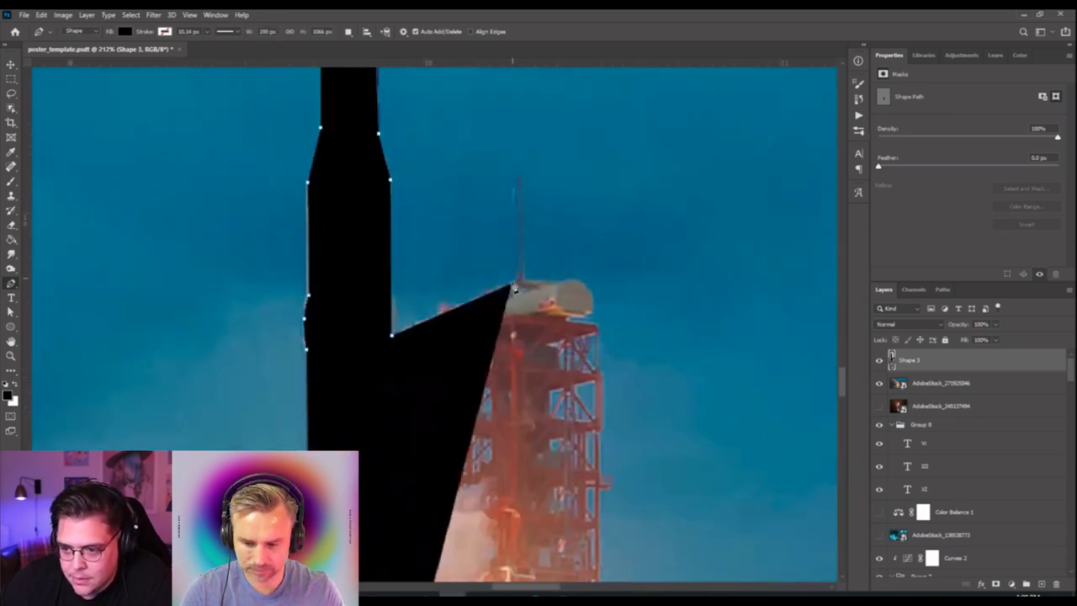
left_click(519, 184)
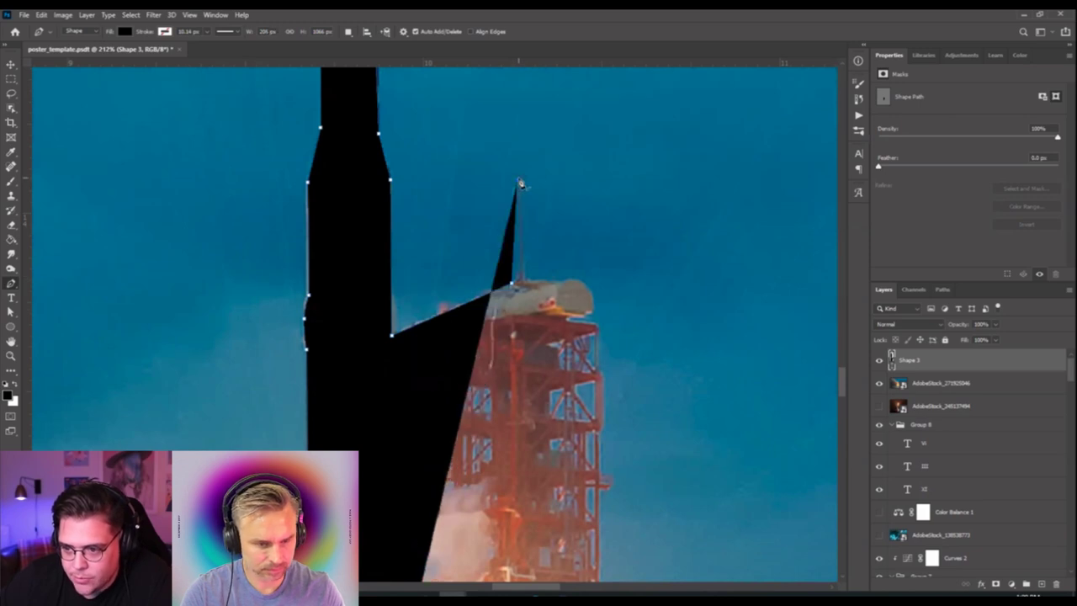
left_click(523, 284)
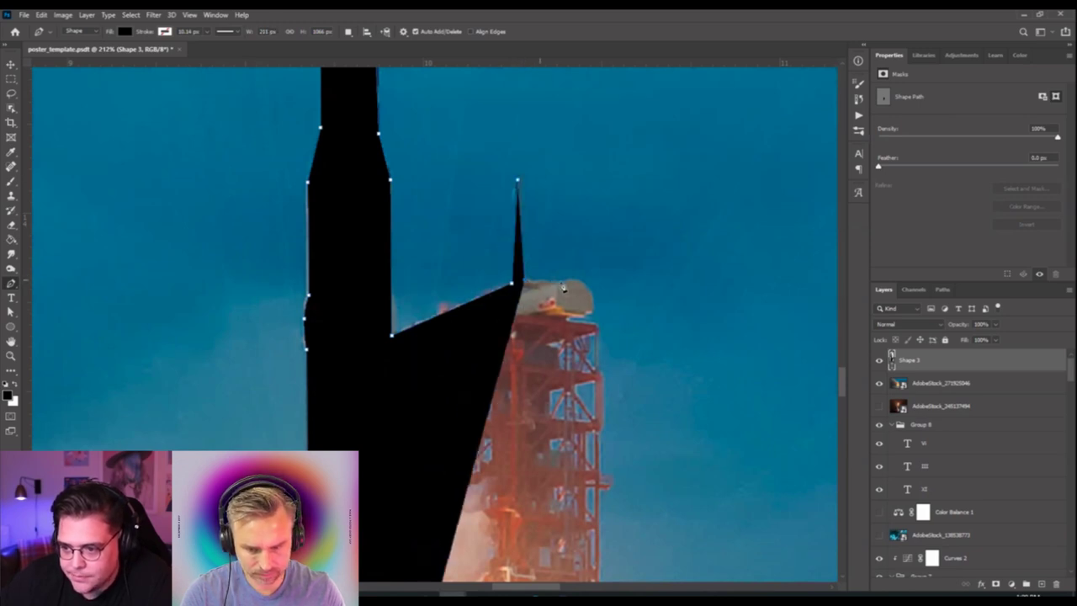
left_click(580, 282)
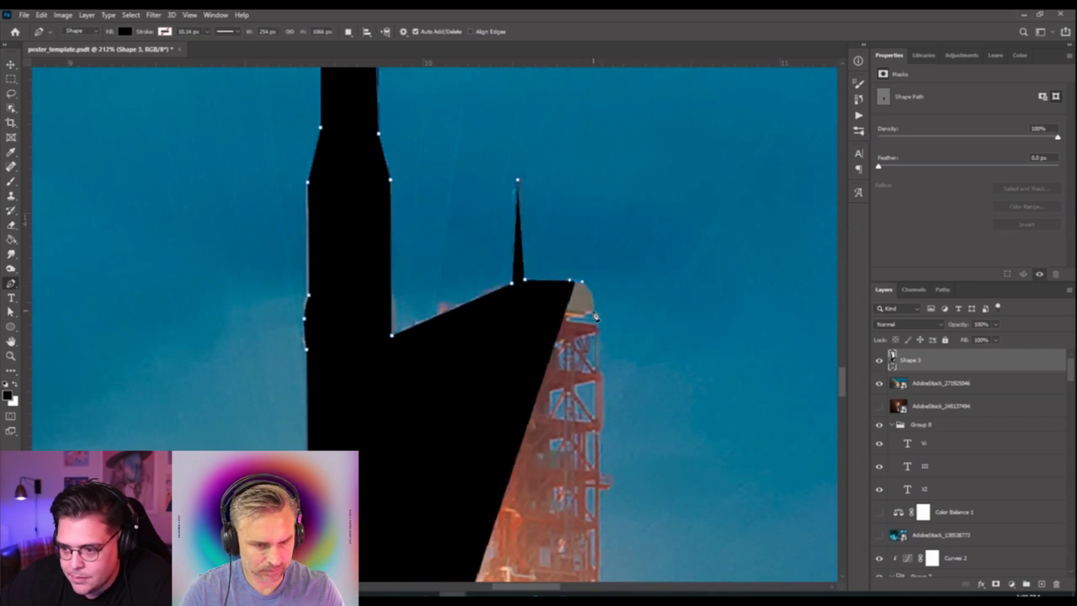
left_click(592, 316)
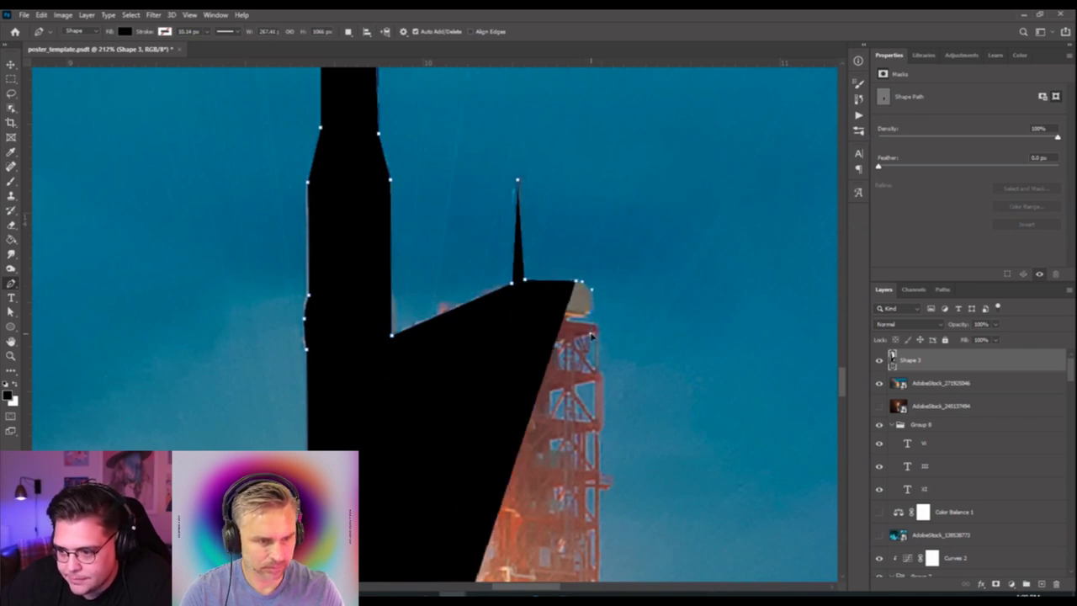
left_click_drag(589, 336, 566, 320)
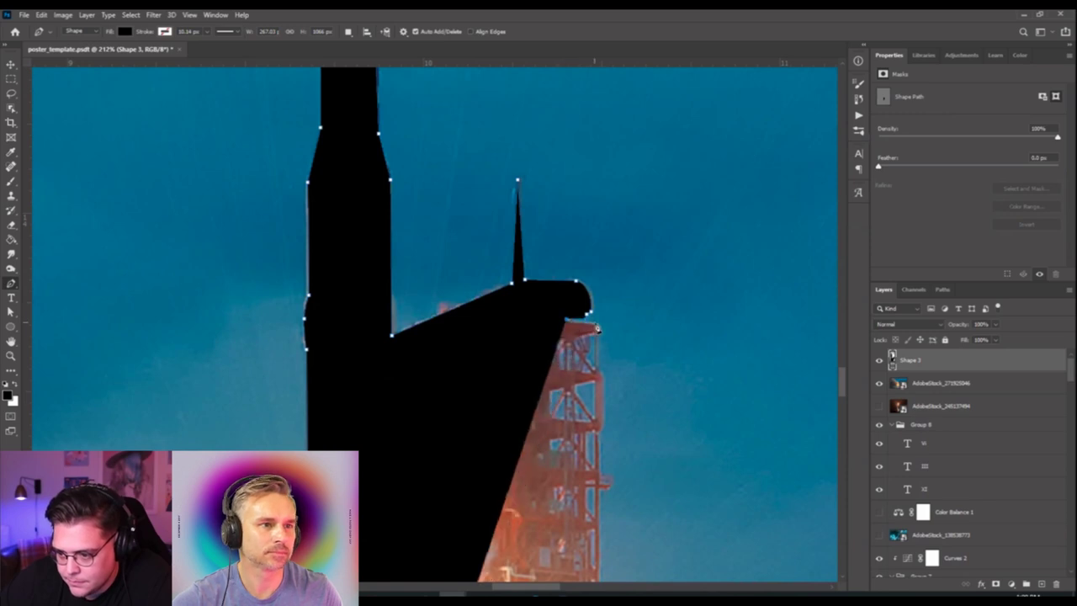
Trace the launch tower's right edge from below the rounded cylinder down to the lower protruding arm.
left_click(597, 327)
left_click_drag(599, 437, 580, 334)
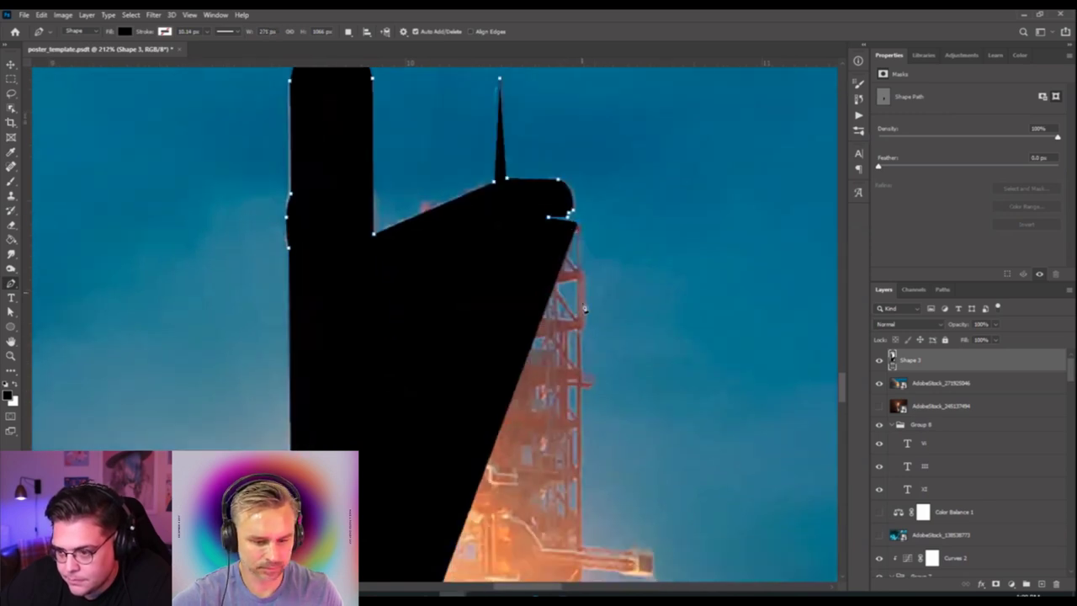
left_click(581, 274)
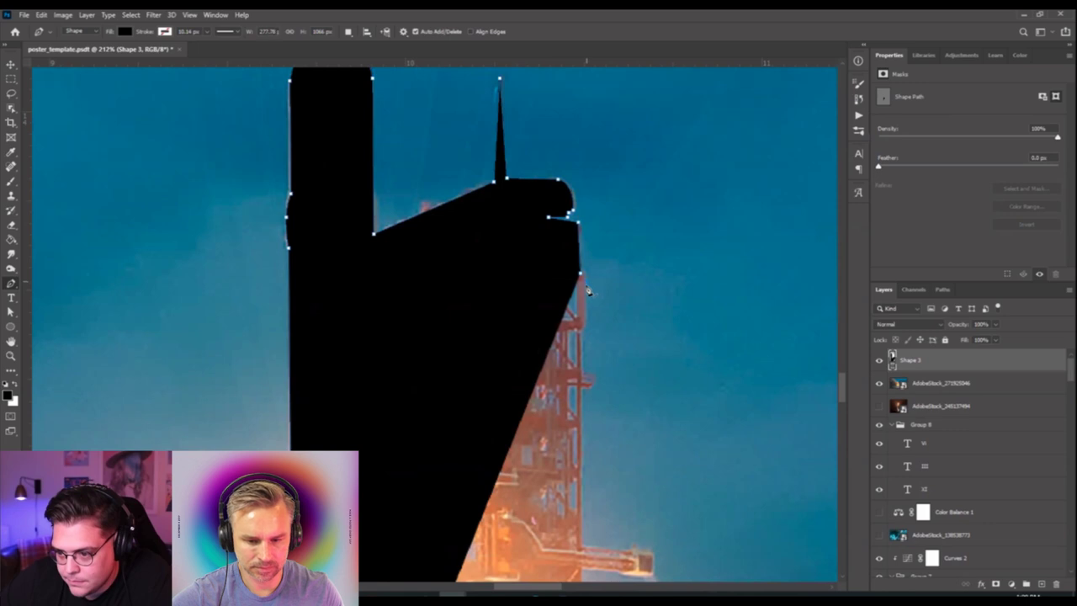
left_click(584, 324)
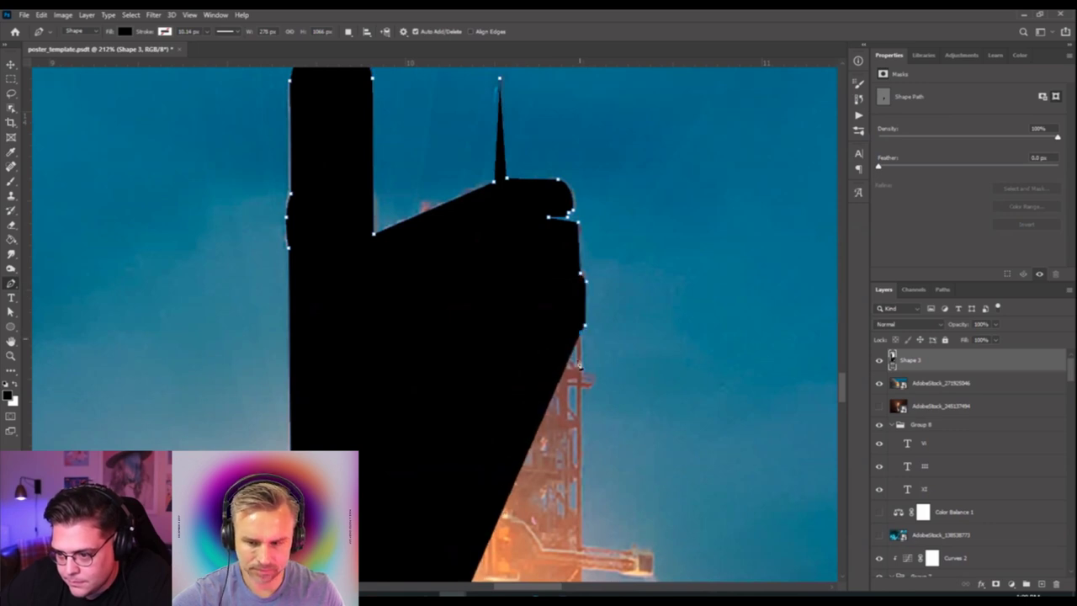
left_click(585, 551)
scroll(589, 421, "down", 8)
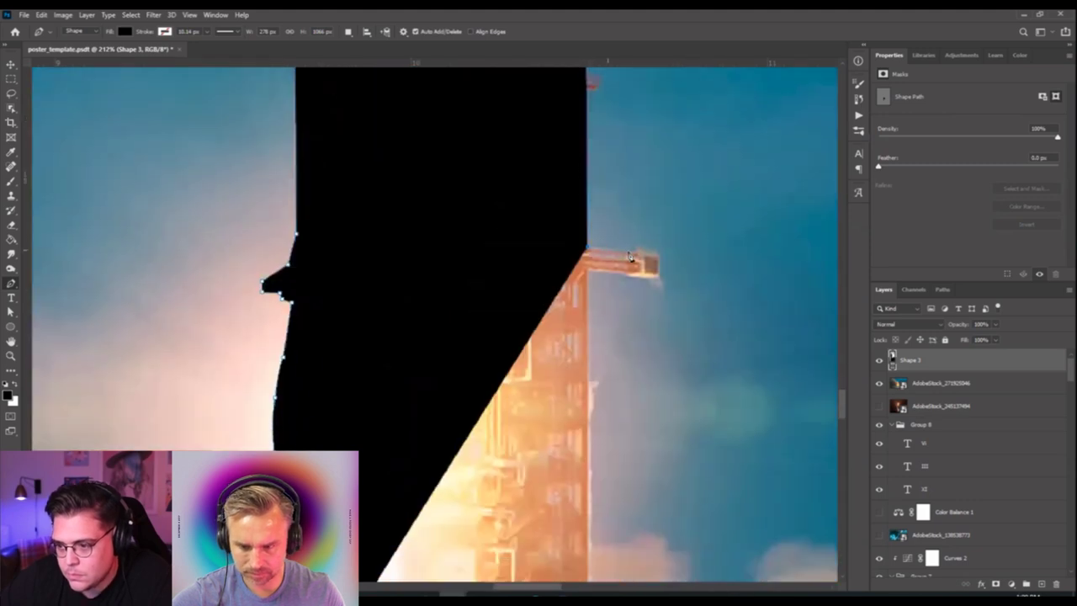
Outline the squared end of the tower's protruding arm and lower the shape's opacity to 36%.
left_click(657, 258)
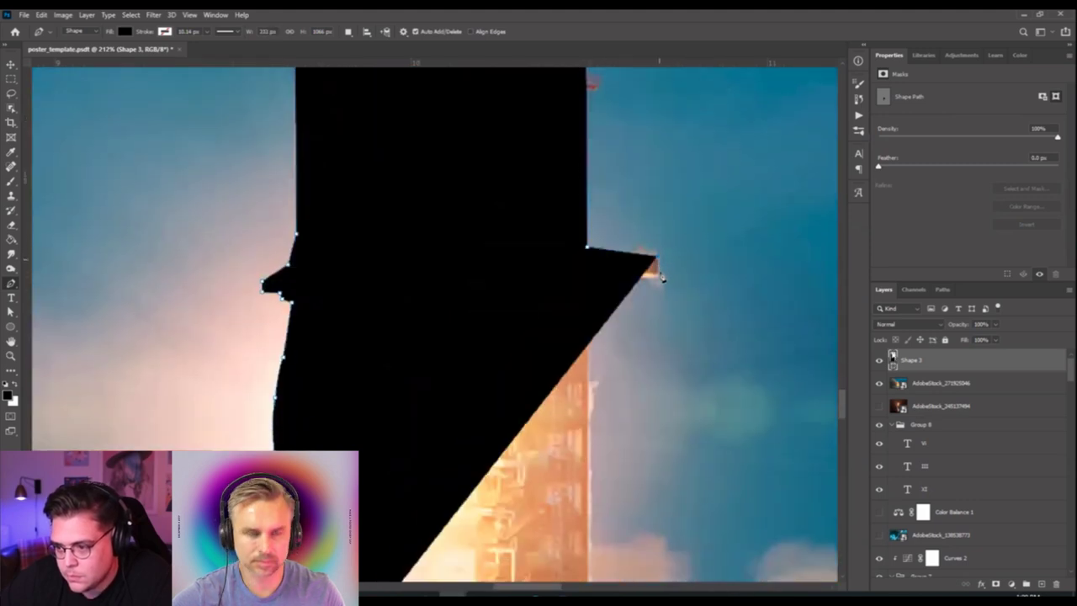
left_click(657, 277)
left_click(647, 281)
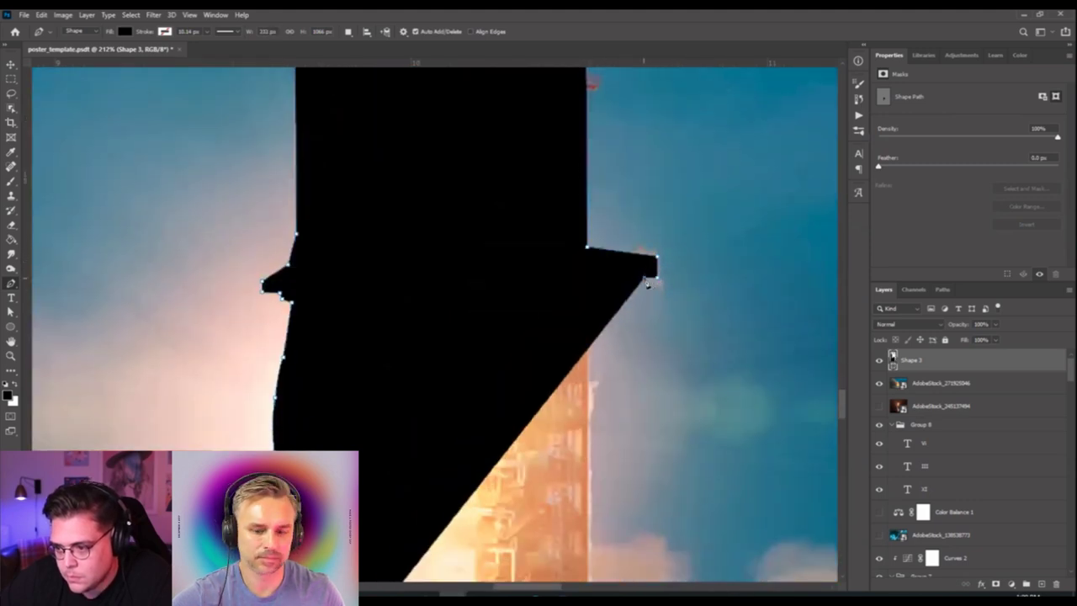
left_click(993, 329)
left_click_drag(999, 336, 962, 337)
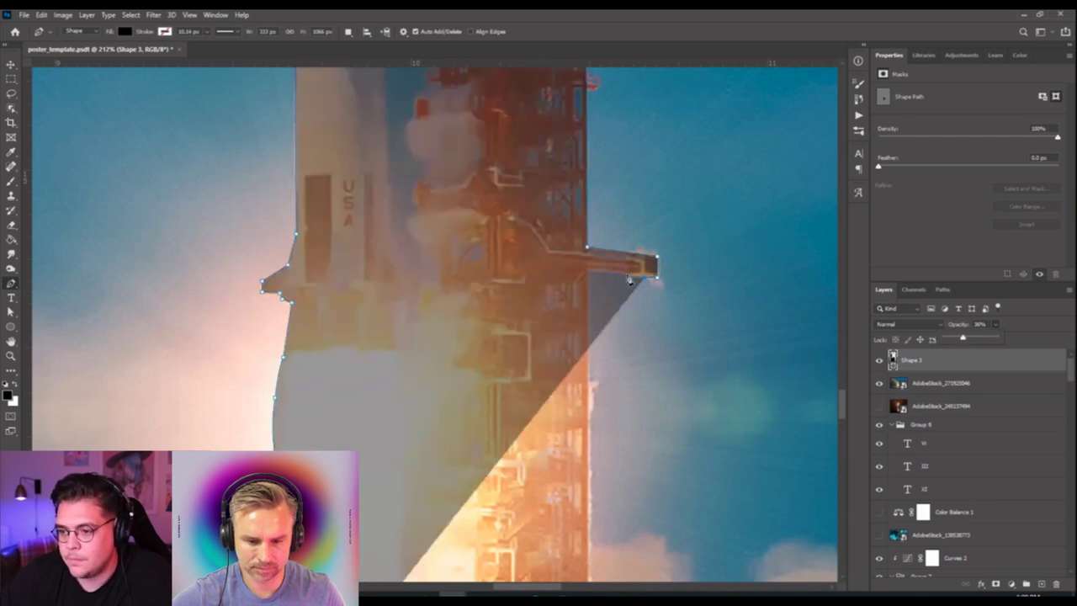
Continue the outline down the tower's right side, flaring outward through the smoke to the launch platform's lower right corner.
scroll(538, 420, "down", 5)
scroll(538, 420, "right", 1)
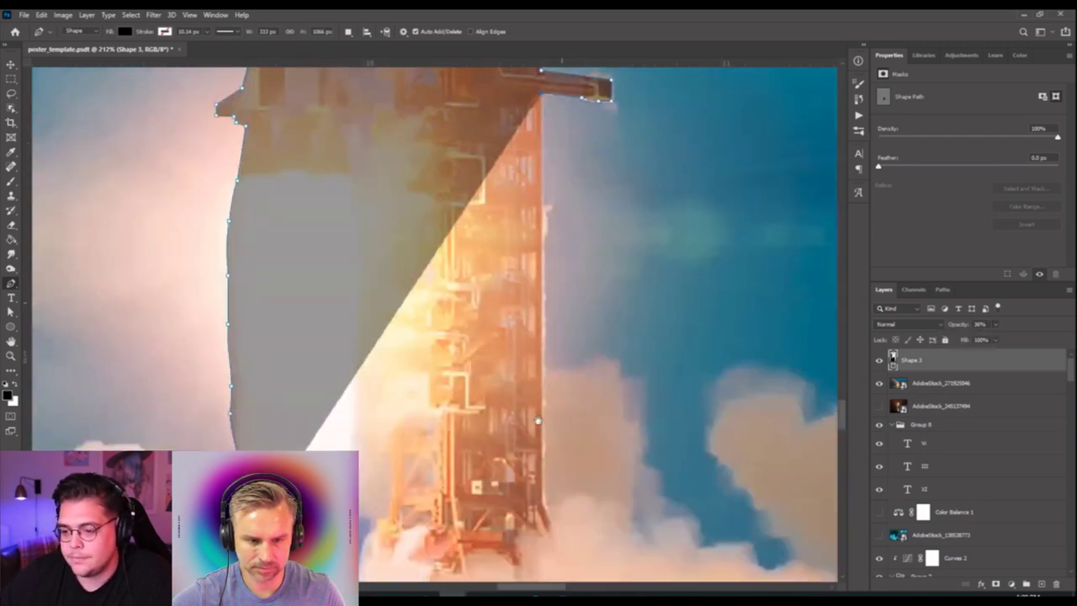
scroll(537, 421, "down", 4)
scroll(538, 421, "right", 1)
left_click(517, 347)
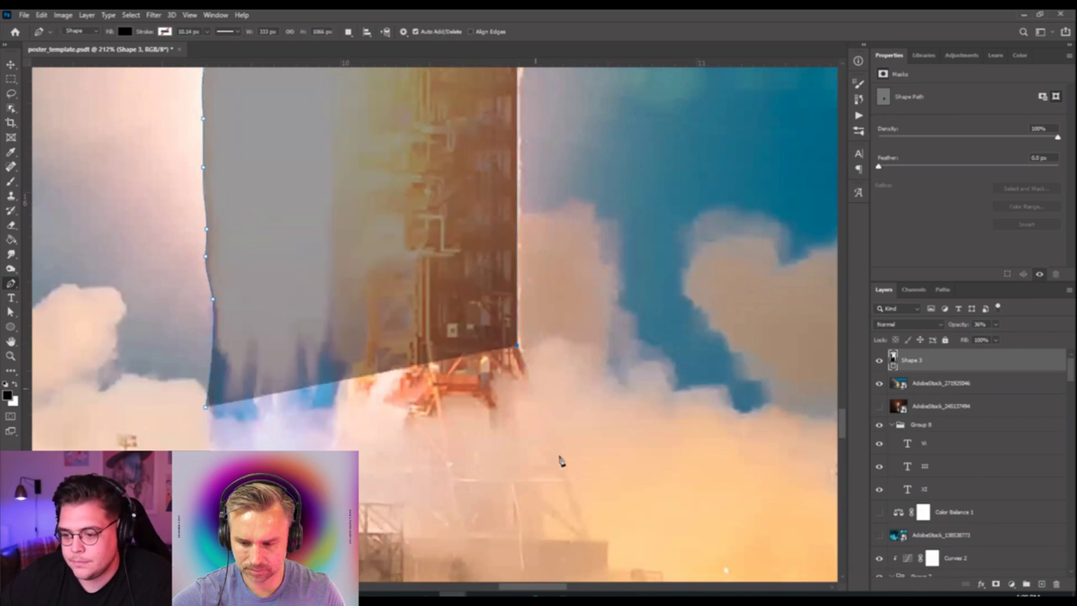
left_click(589, 543)
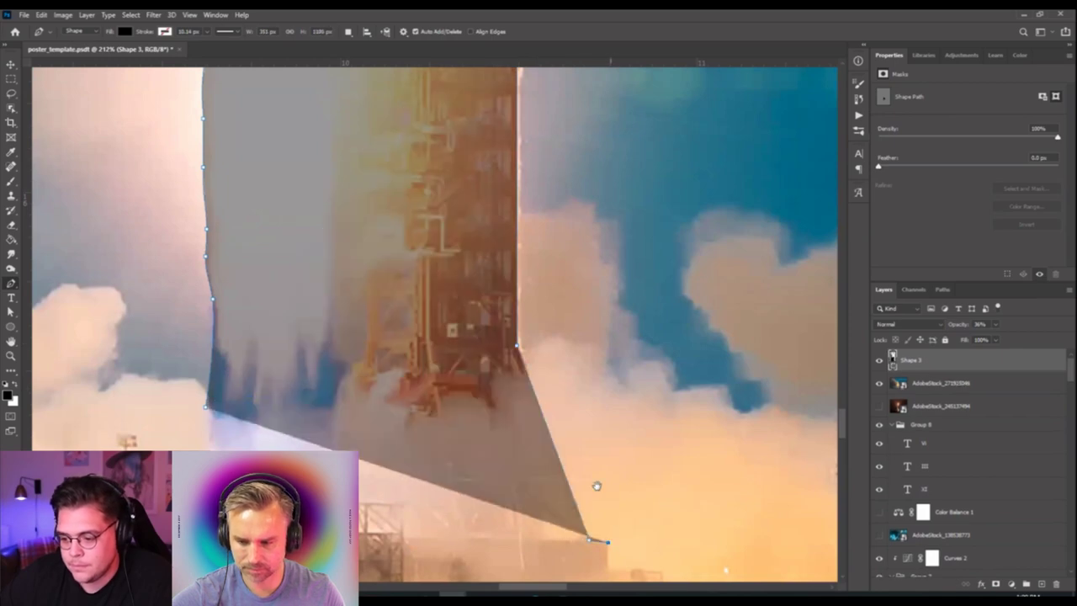
scroll(595, 488, "down", 8)
scroll(596, 488, "right", 1)
scroll(572, 316, "down", 3)
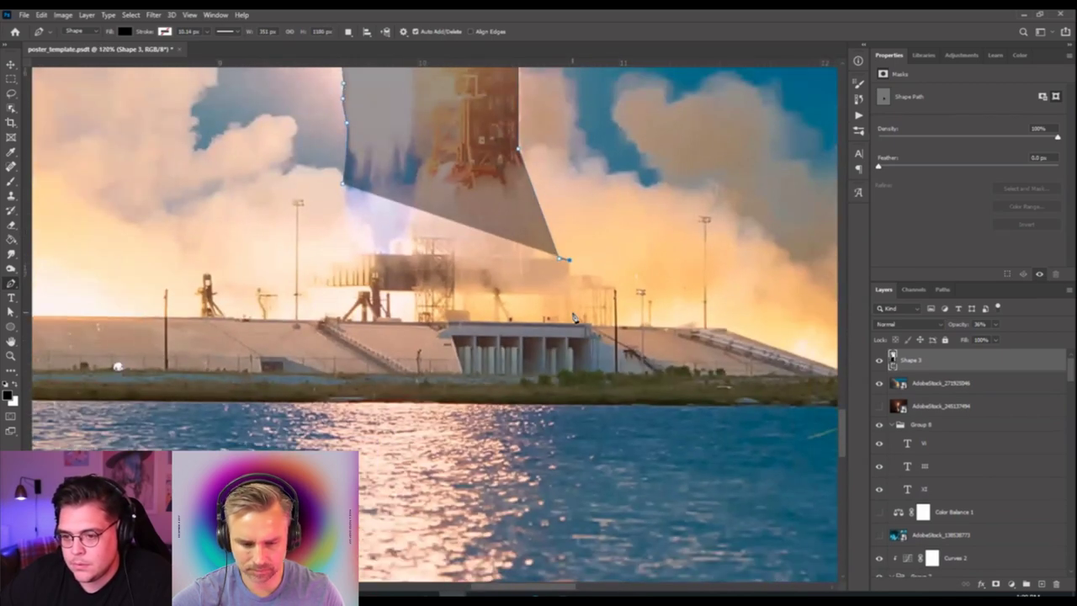
left_click(571, 320)
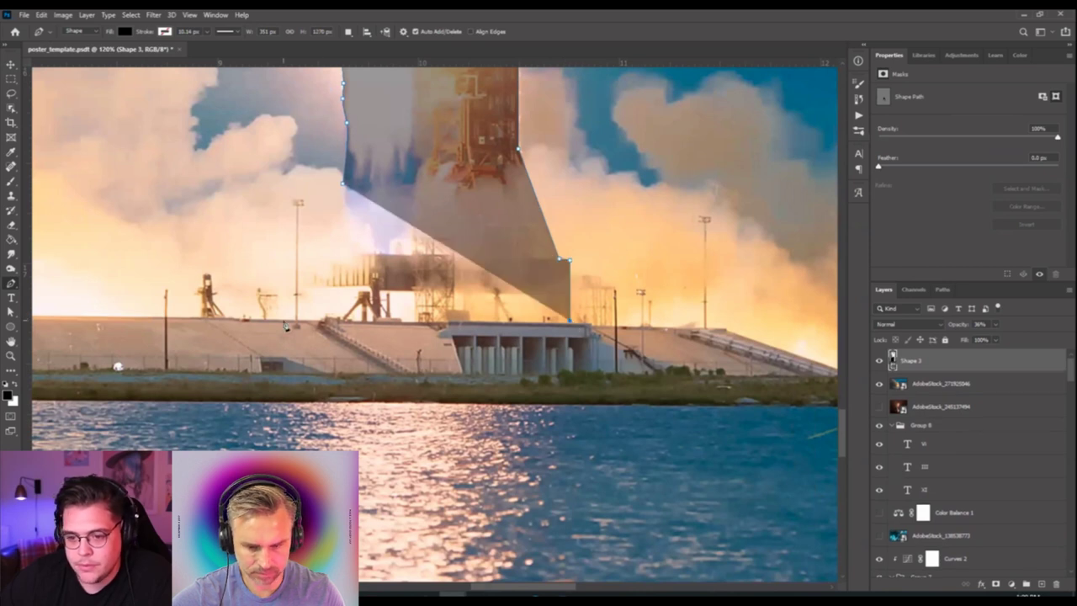
Close the outline around the launch platform up to the rocket flame and load the finished shape as a selection.
left_click(286, 322)
left_click(284, 266)
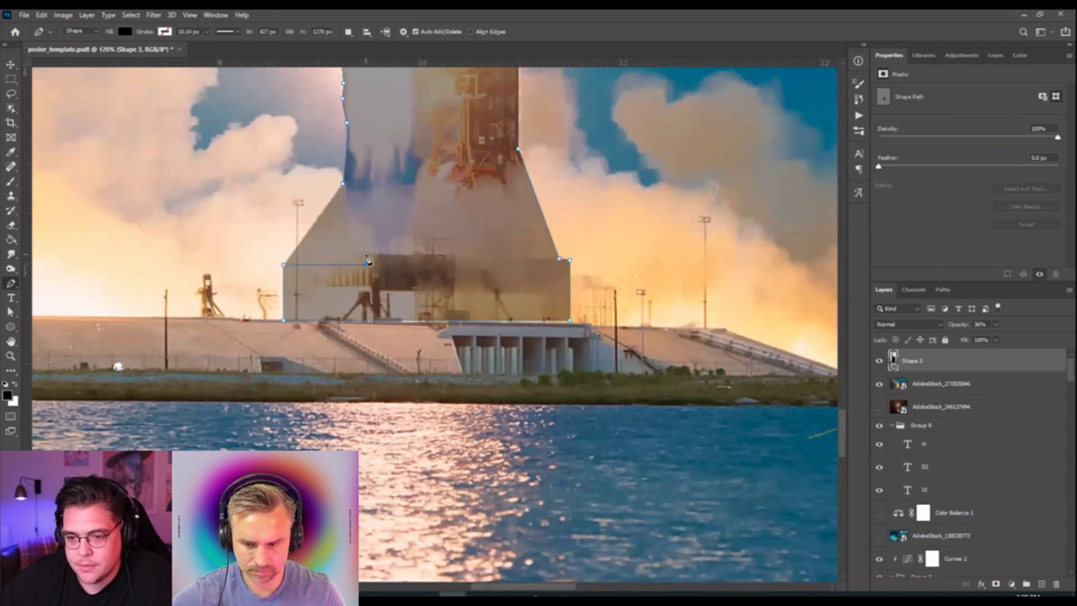
left_click(367, 265)
left_click(343, 181)
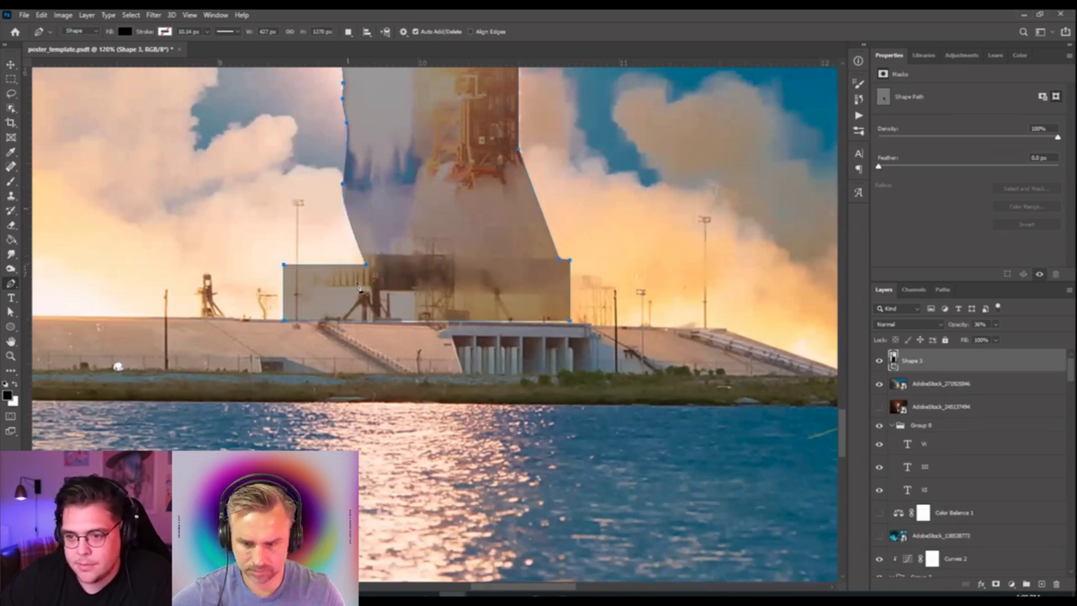
scroll(358, 284, "down", 8)
left_click(894, 359, "ctrl")
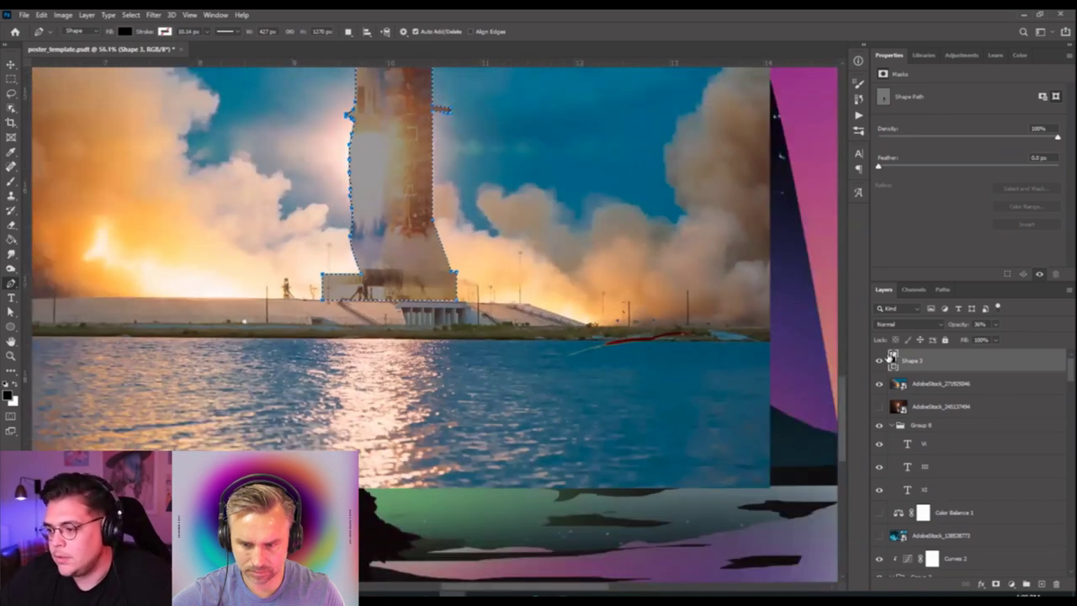
Try hiding the traced shape and masking the rocket photo with the selection.
left_click(880, 360)
left_click(943, 383)
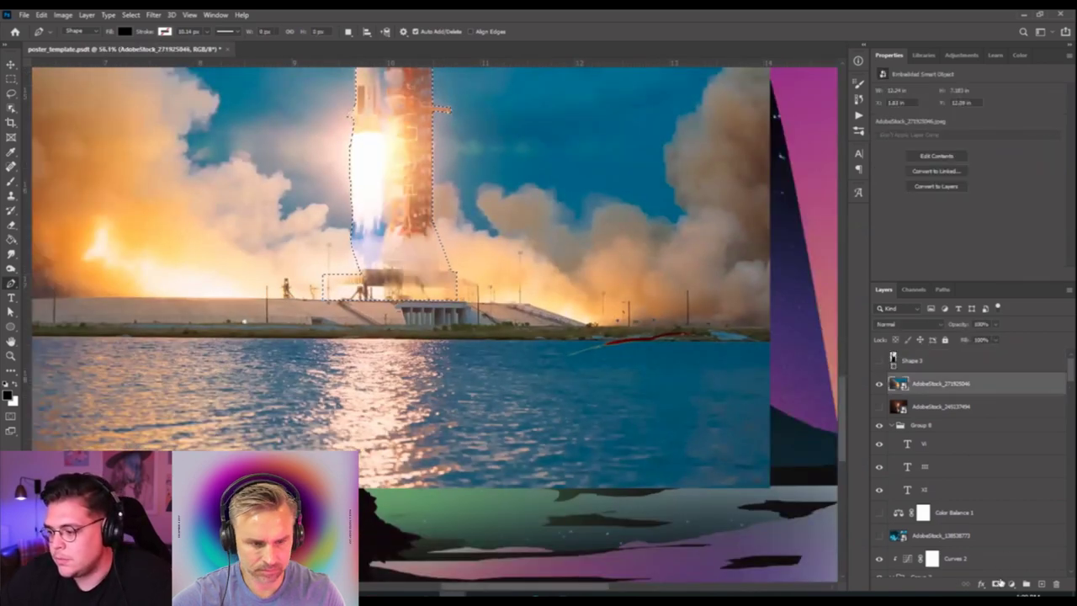
left_click(997, 583)
scroll(451, 350, "down", 2)
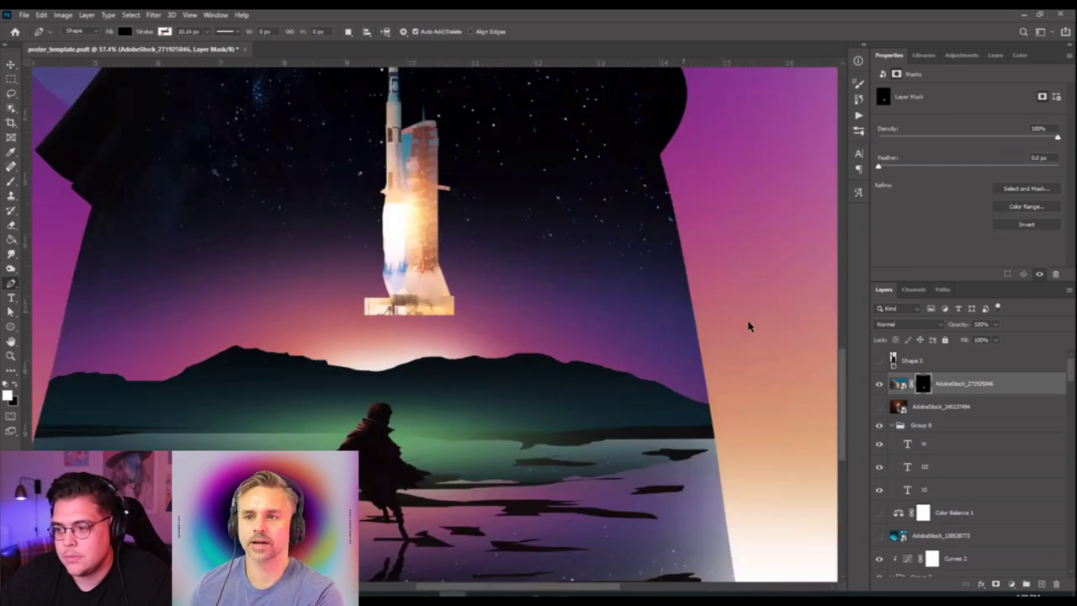
left_click_drag(451, 216, 451, 300)
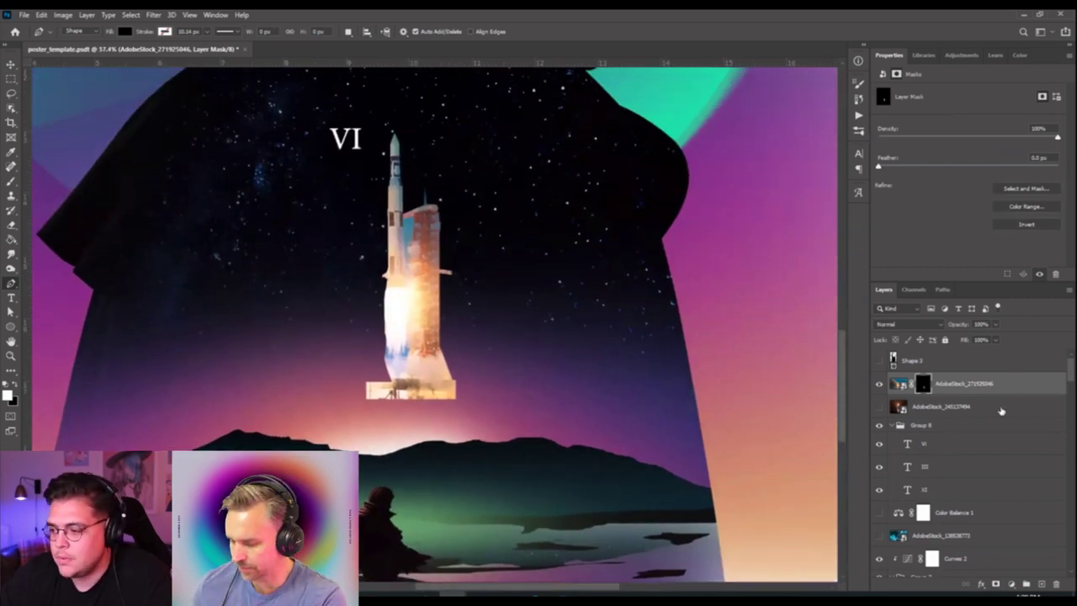
key("ctrl+z")
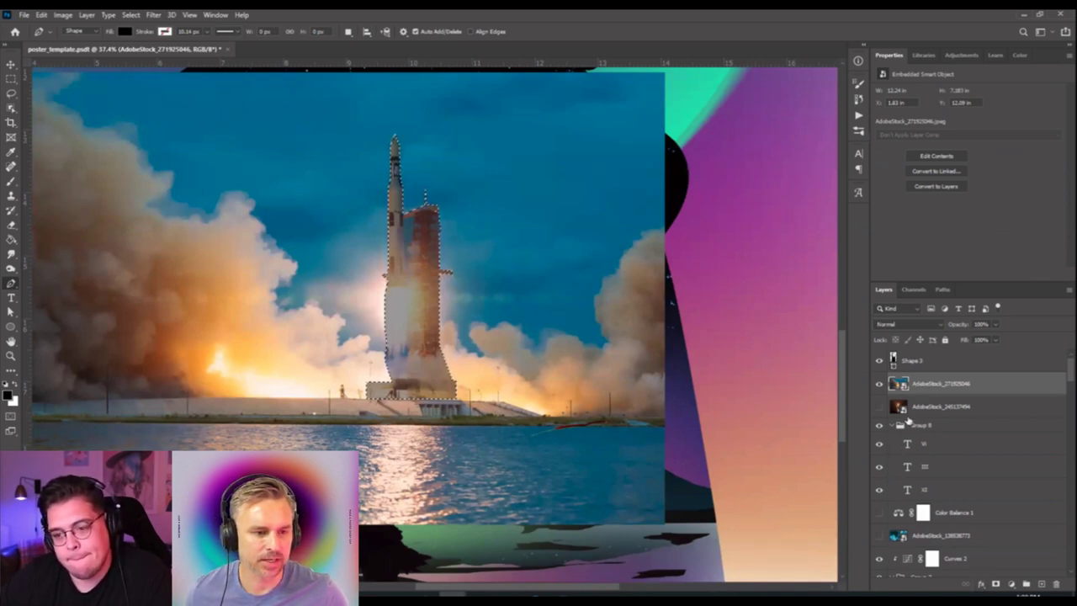
Copy the selected rocket and tower from the photo to a new layer and hide the traced shape.
key("ctrl+j")
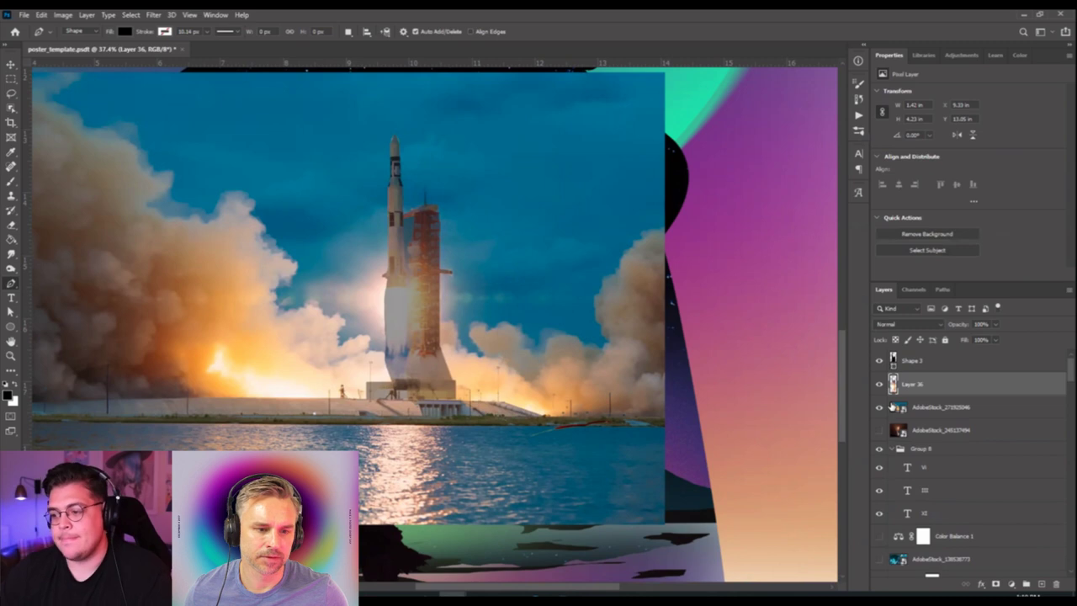
left_click(879, 362)
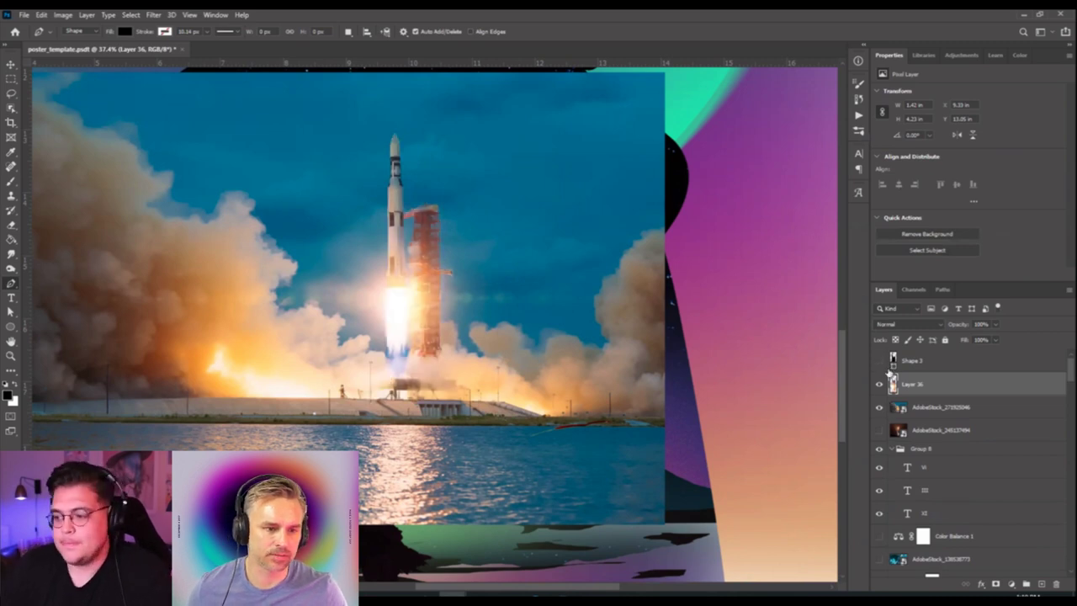
Select the launch smoke in the rocket photo with Color Range, sampling the dark brown part of the cloud.
left_click(910, 409)
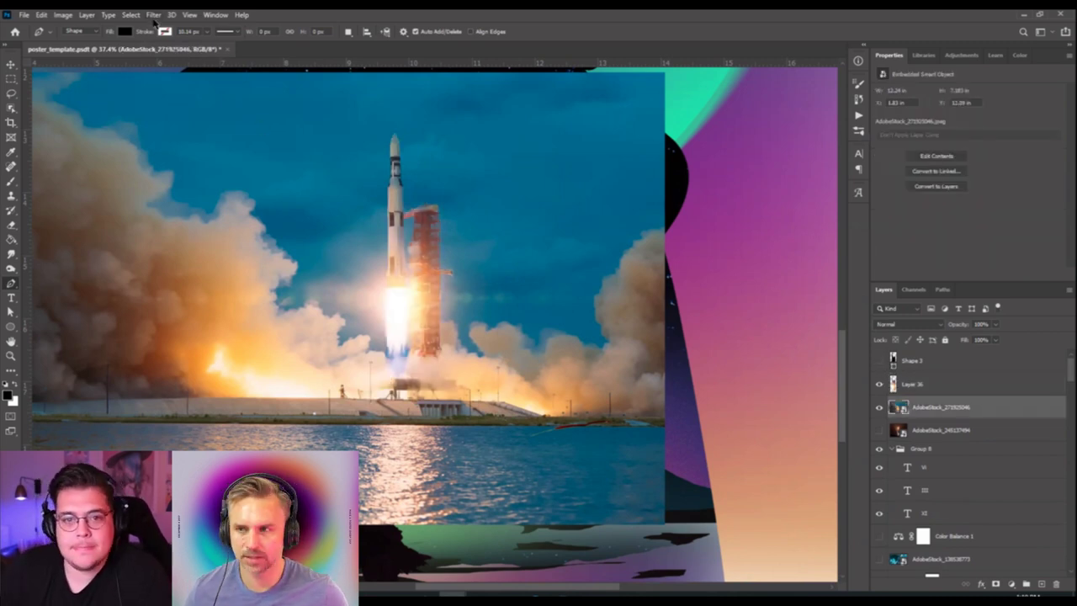
left_click(132, 16)
left_click(151, 132)
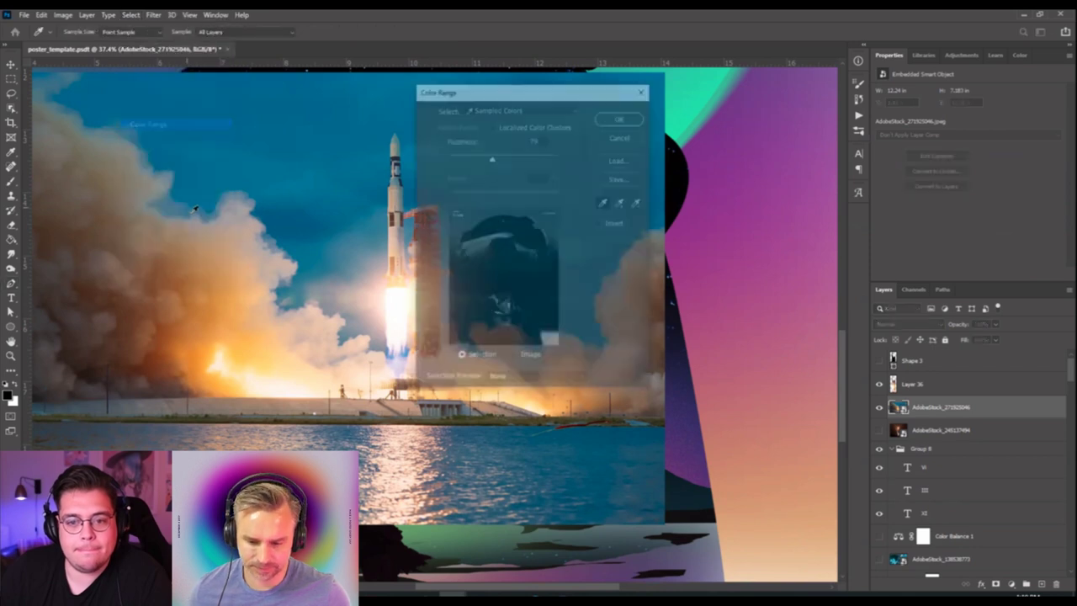
mouse_move(236, 251)
left_mouse_down()
mouse_move(205, 284)
mouse_move(187, 338)
left_mouse_up()
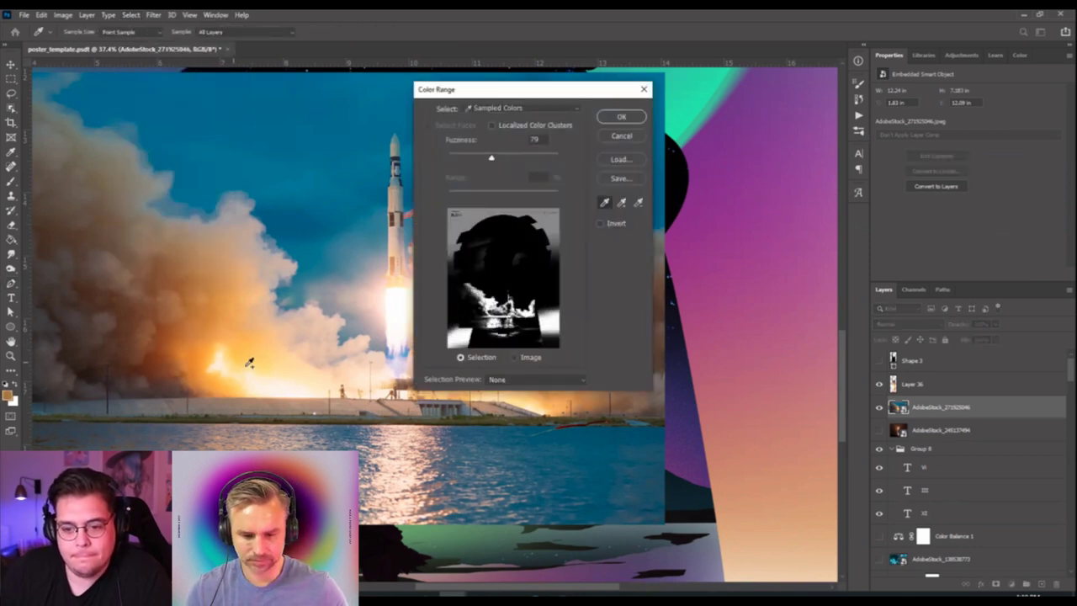
left_click(249, 362)
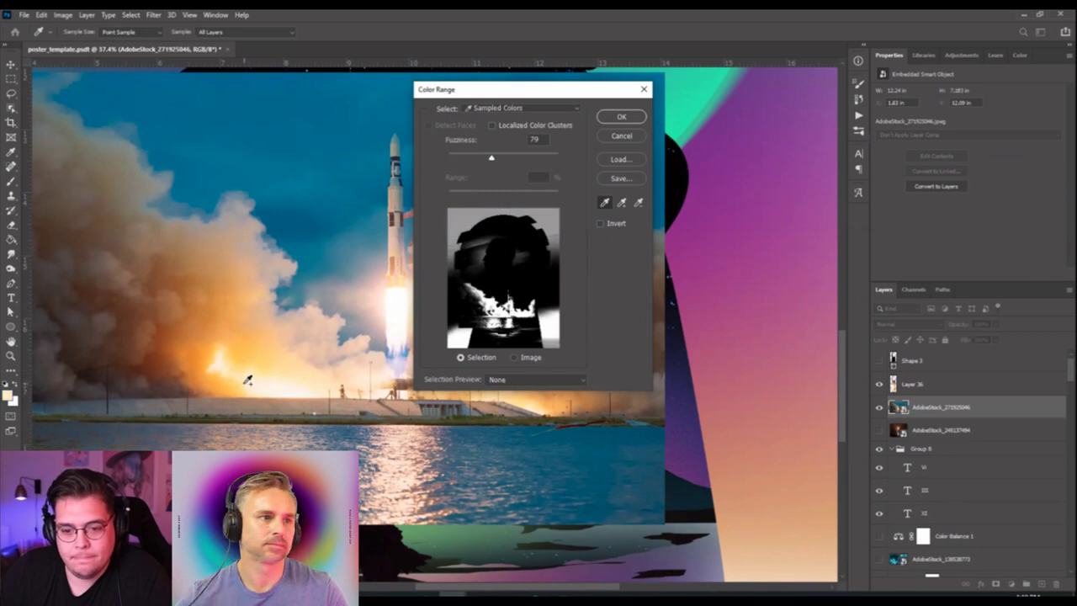
left_click(137, 351)
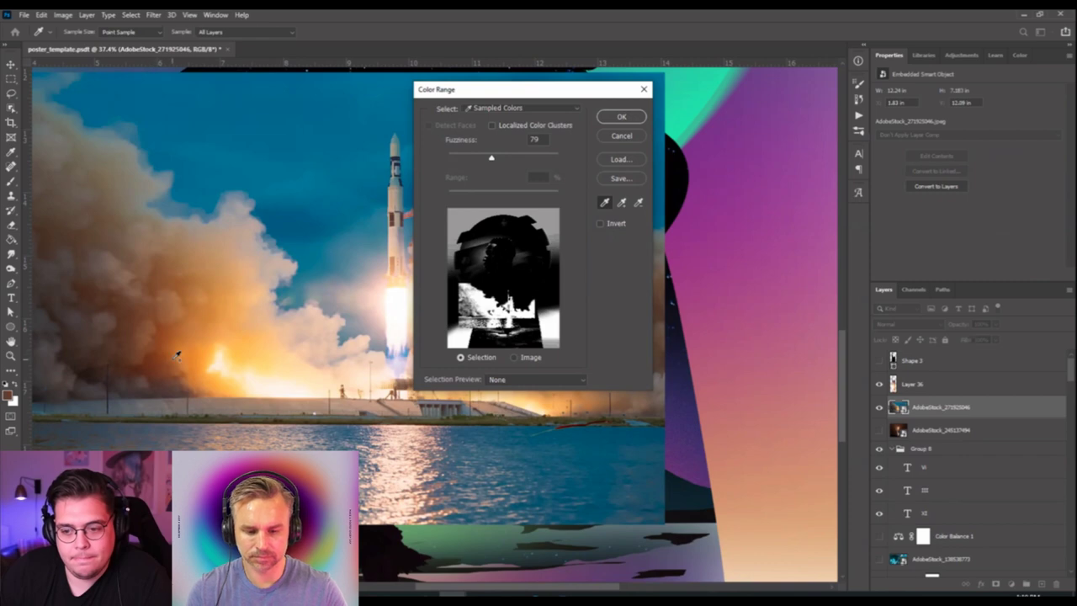
left_click(623, 116)
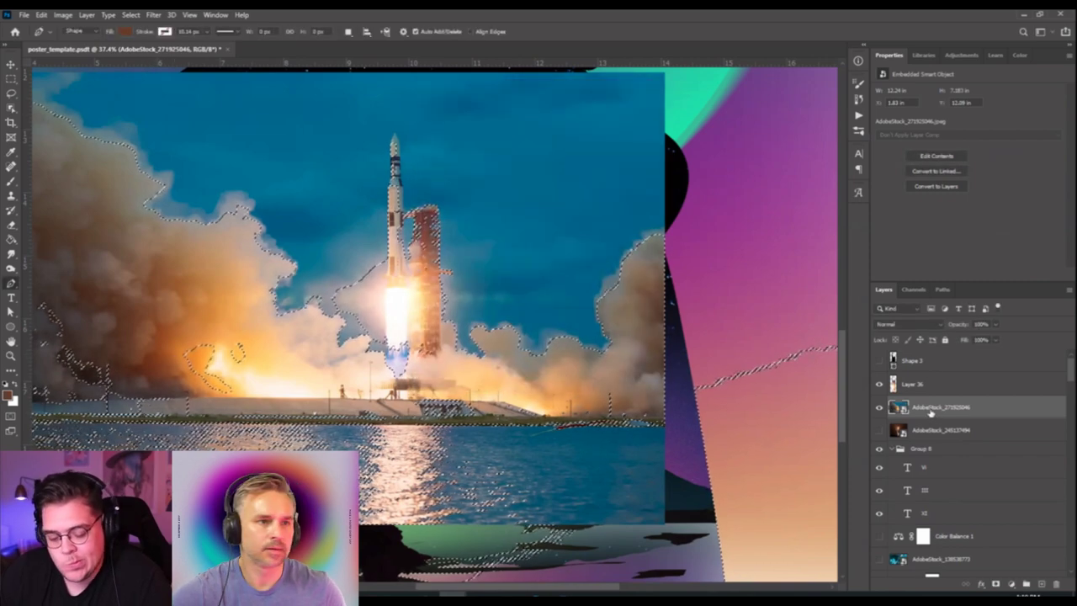
Copy the selected smoke onto its own layer and hide the original rocket photo.
key("ctrl+c")
key("ctrl+v")
left_click(880, 431)
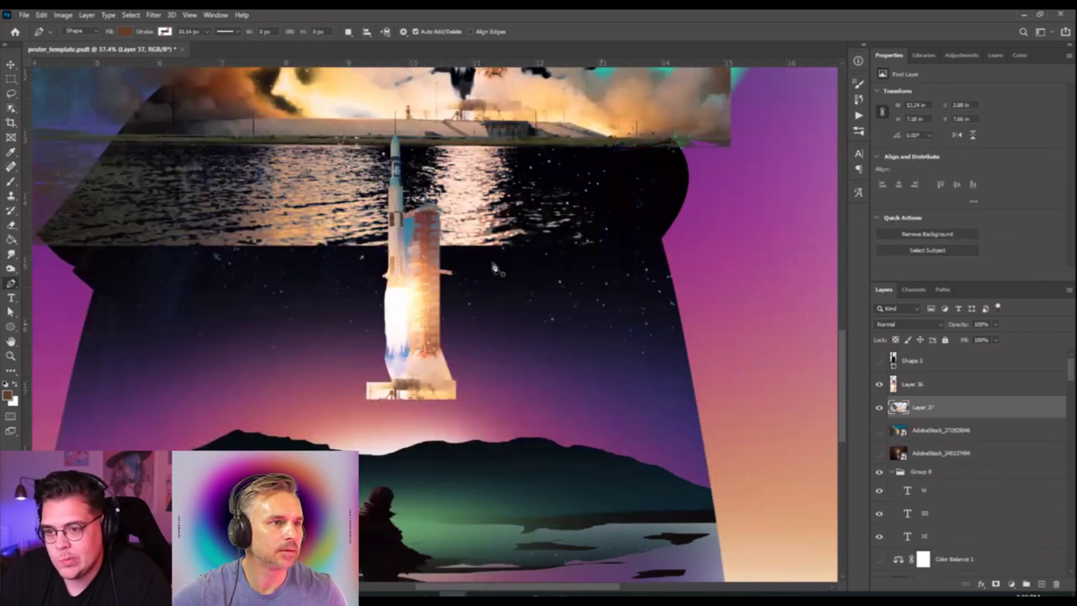
Move the smoke layer down so it lines up behind the rocket and tower cutout.
scroll(498, 274, "down", 2)
key("v")
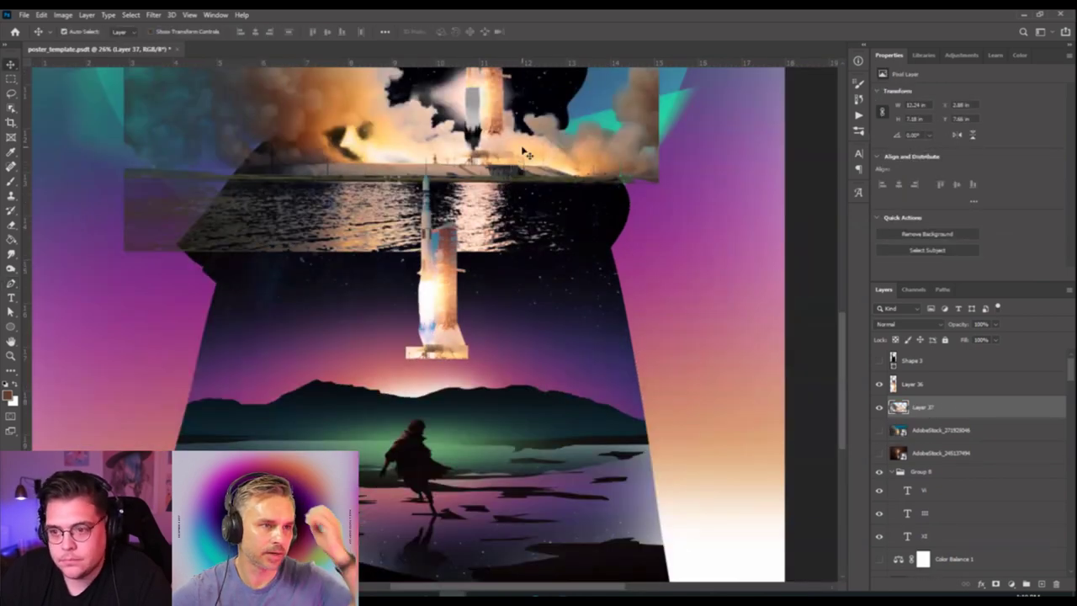
left_click_drag(523, 154, 478, 342)
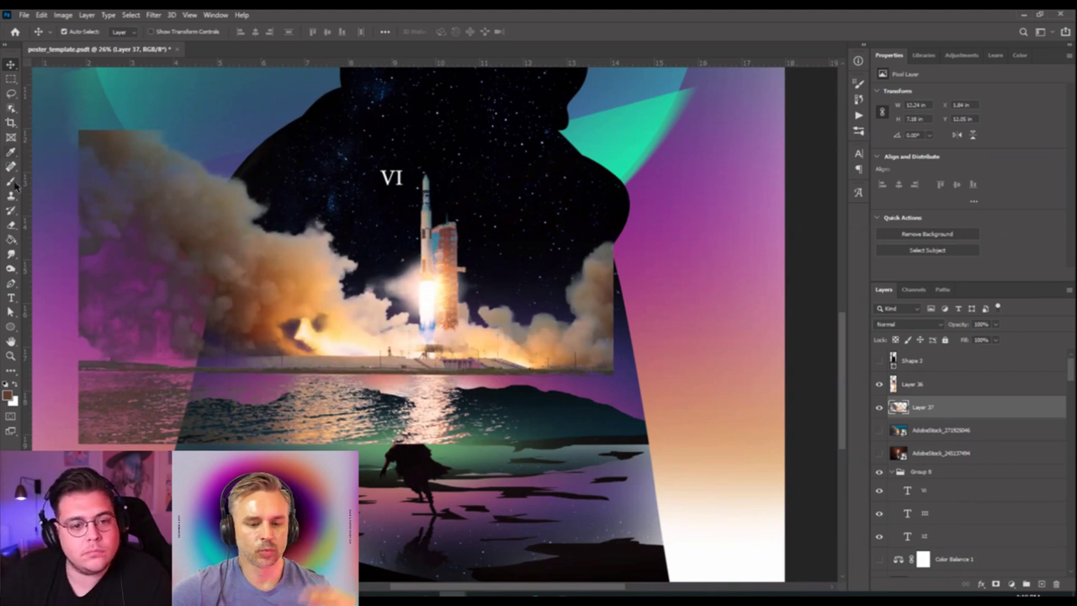
Switch to the Eraser and enlarge its soft brush over the rocket and tower.
left_click(12, 224)
left_click_drag(447, 272, 340, 270)
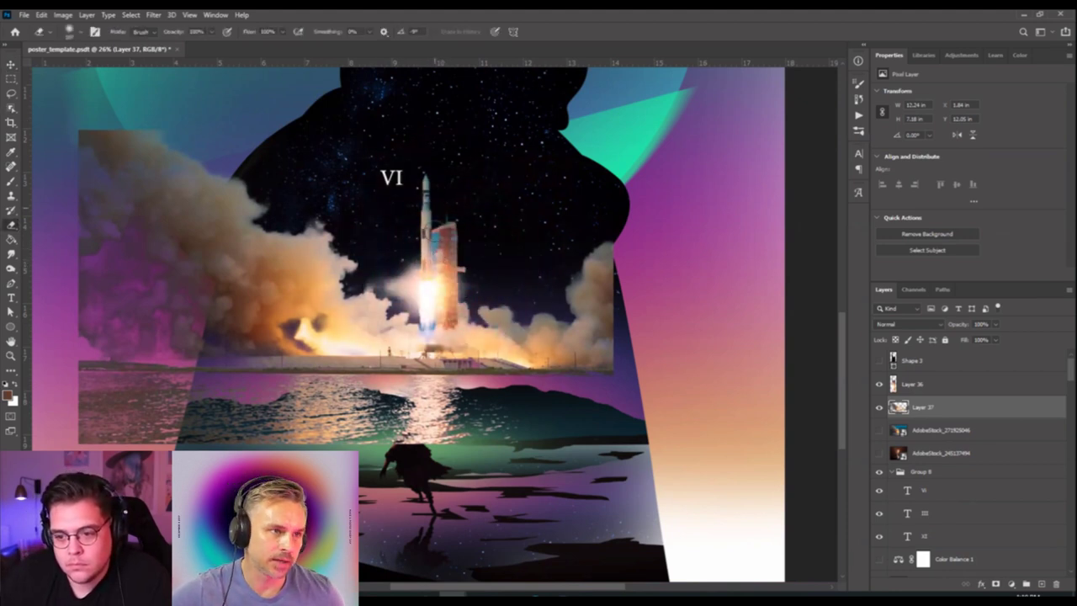
left_click_drag(430, 246, 442, 253)
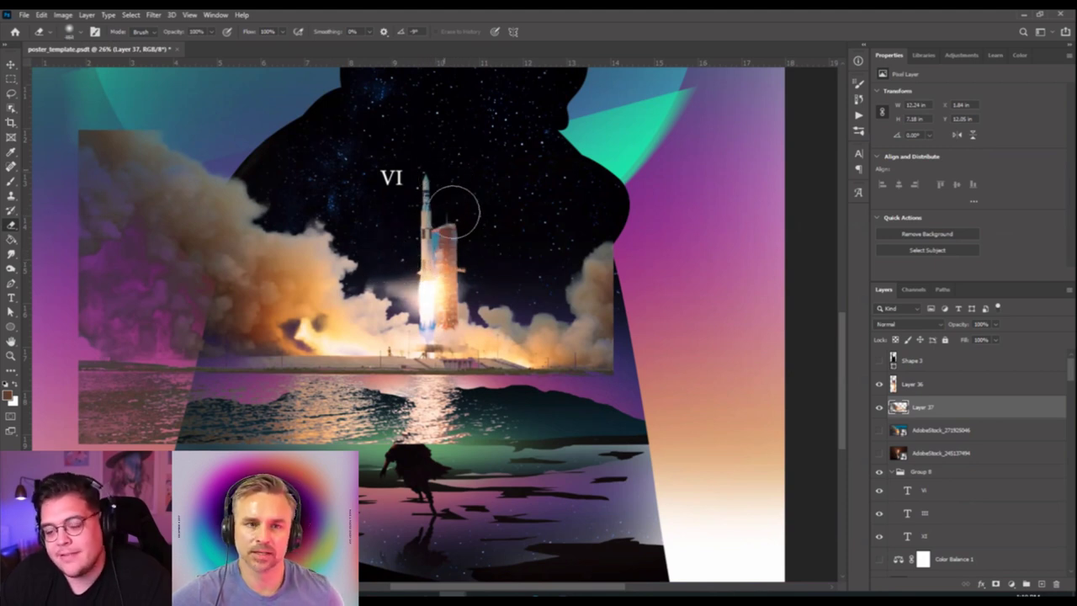
Transform the rocket and smoke layers together, moving them down over the water and scaling them up slightly.
scroll(437, 257, "down", 3)
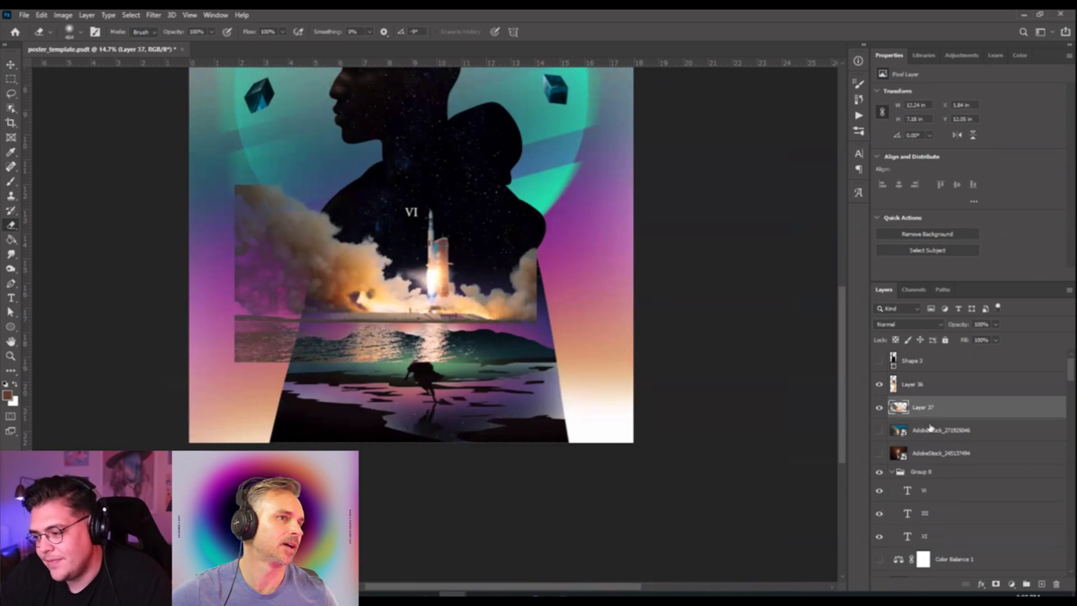
left_click(918, 392)
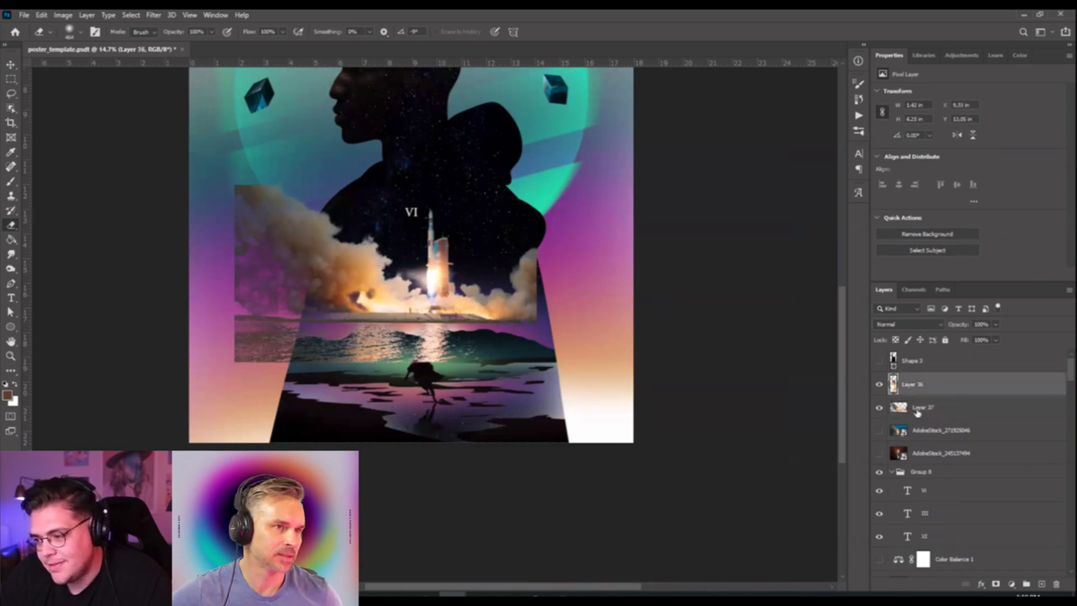
left_click(918, 409, "shift")
key("ctrl+t")
left_click_drag(436, 261, 447, 286)
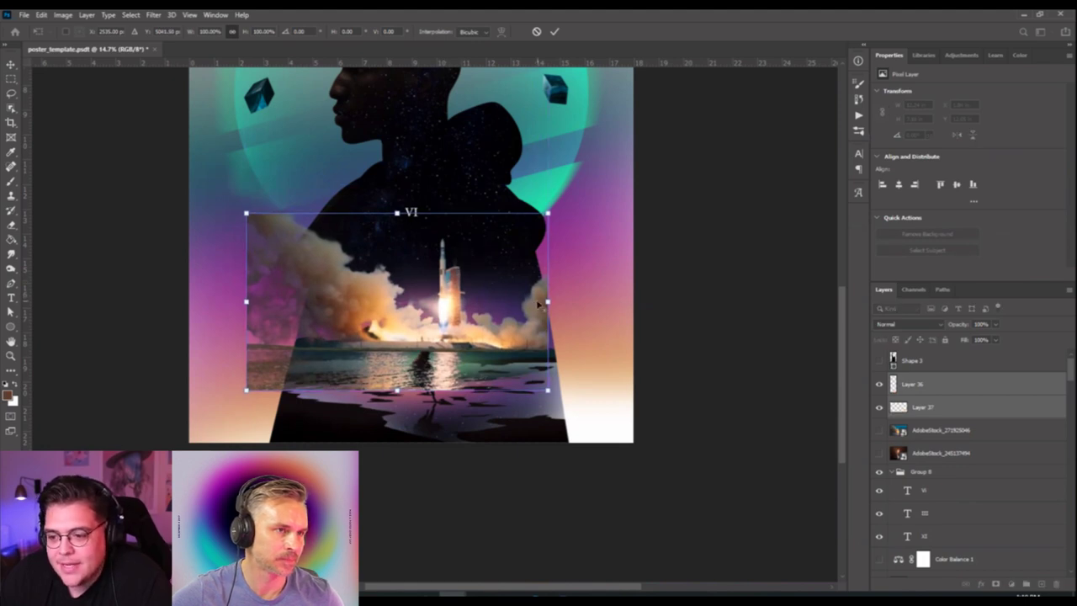
left_click_drag(547, 301, 552, 301)
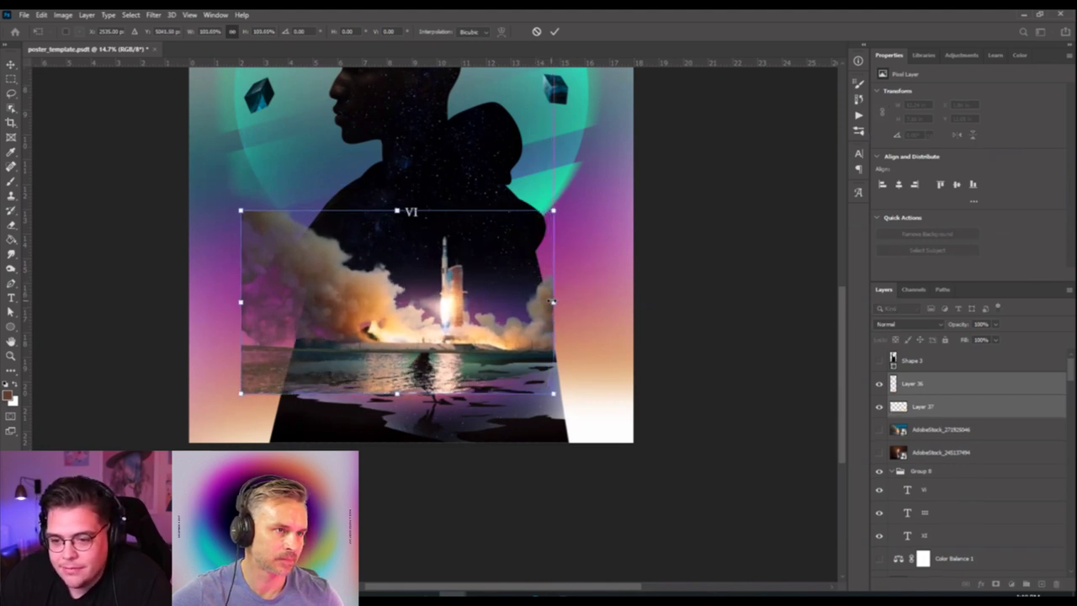
key("Return")
Merge the rocket cutout and smoke layers into a single layer.
key("e")
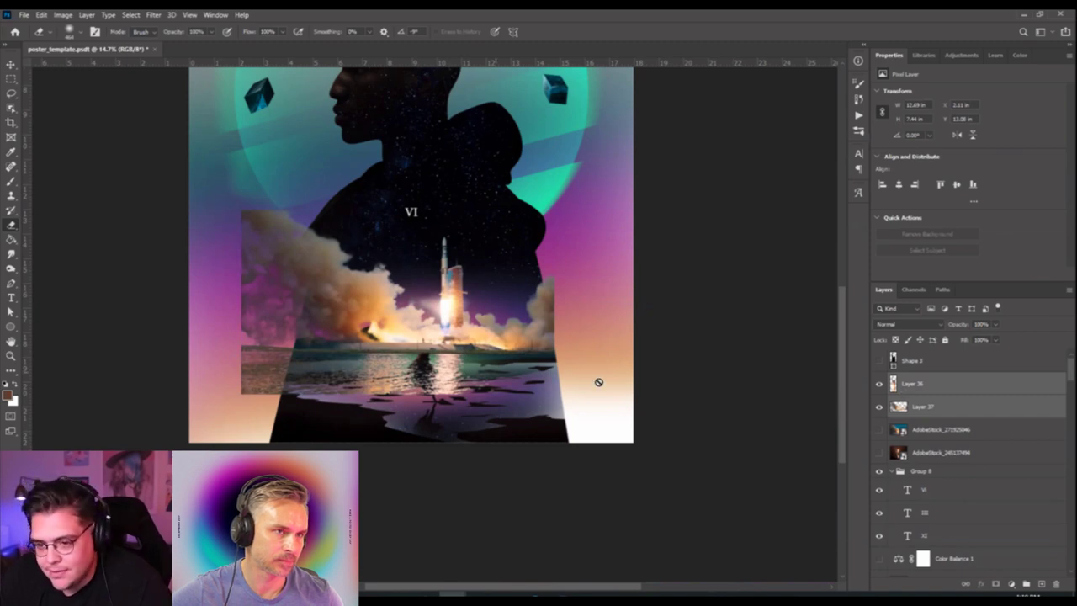
scroll(443, 340, "up", 5)
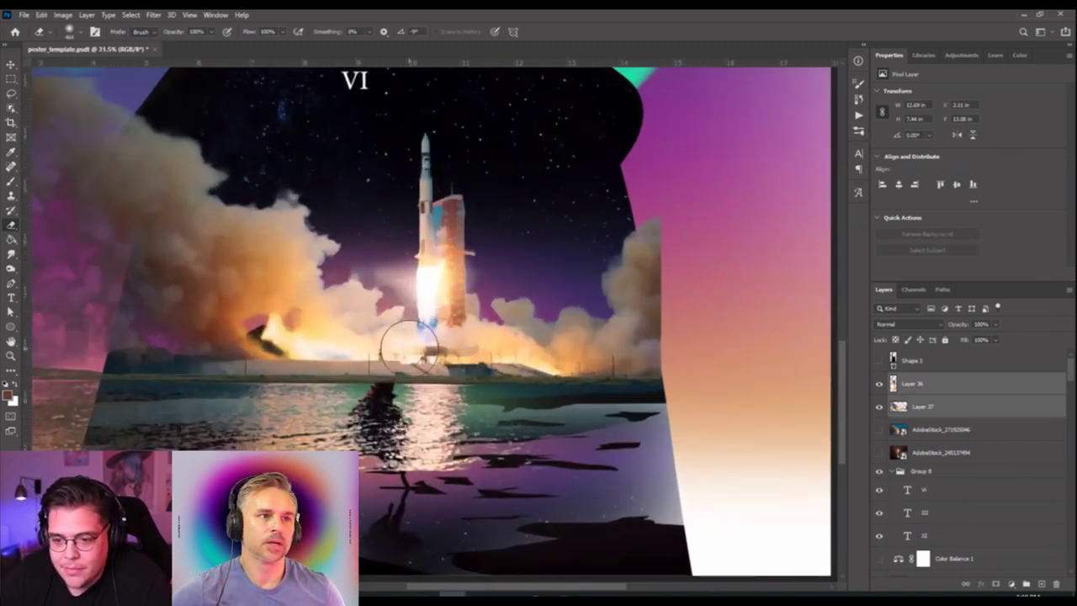
scroll(409, 345, "down", 5)
scroll(409, 362, "up", 2)
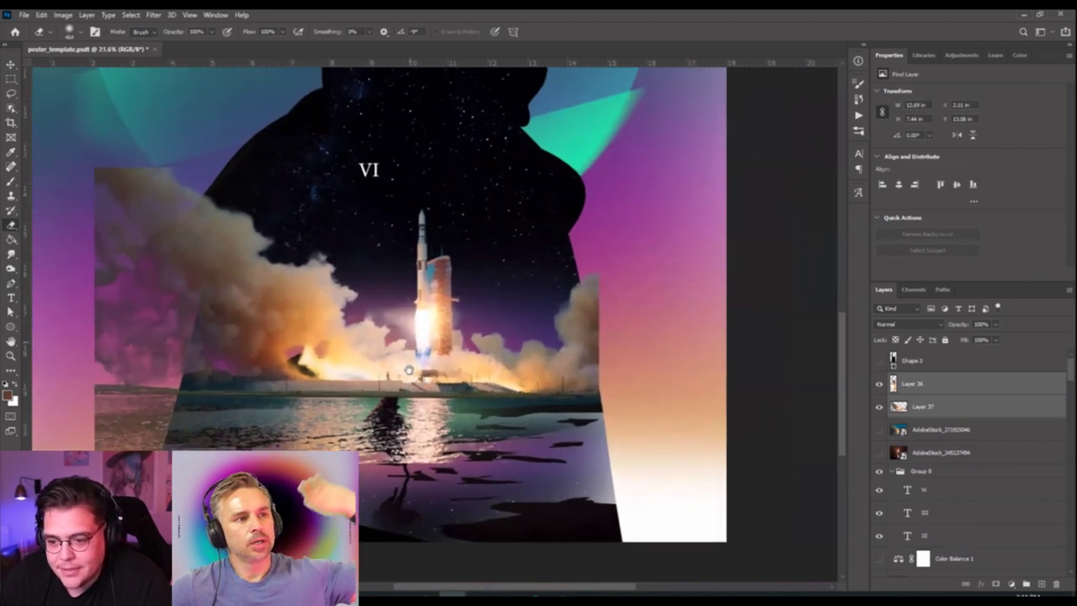
left_click_drag(409, 369, 407, 376)
key("ctrl+e")
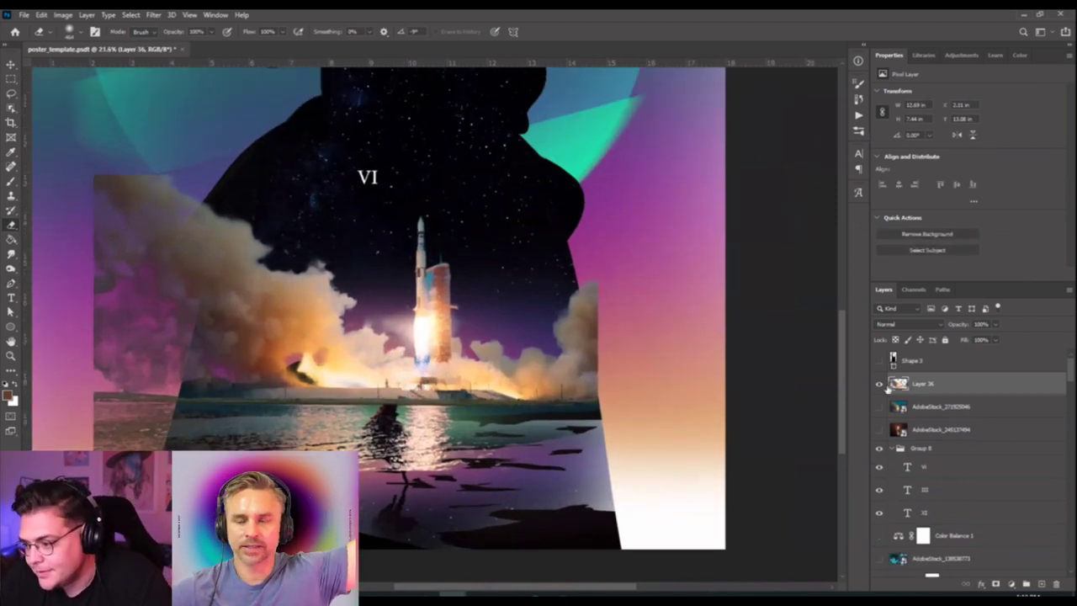
scroll(892, 420, "down", 6)
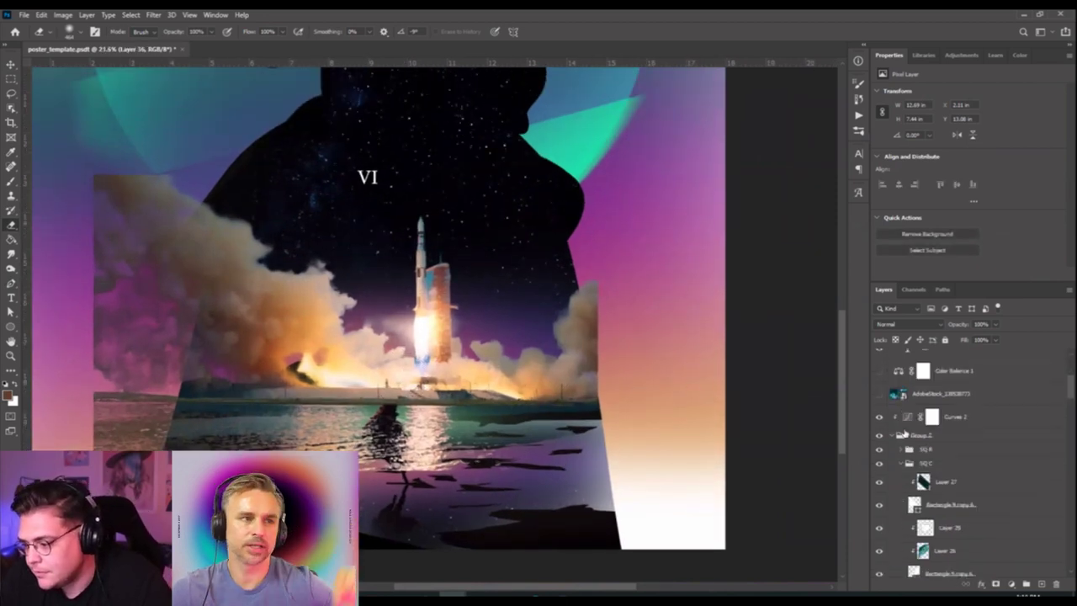
scroll(903, 434, "down", 4)
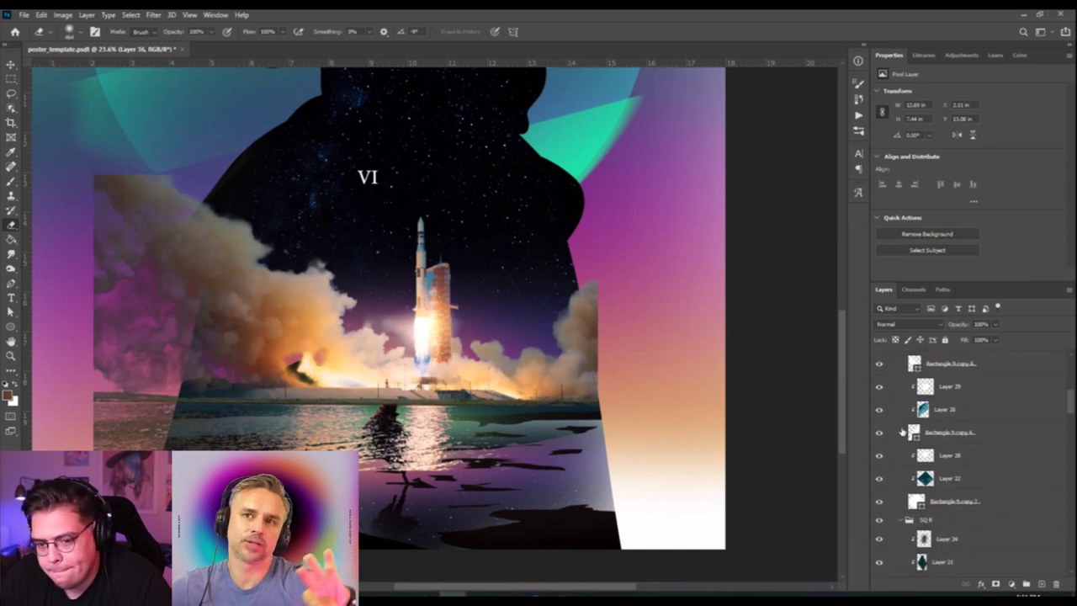
left_click(903, 432)
scroll(344, 365, "down", 4)
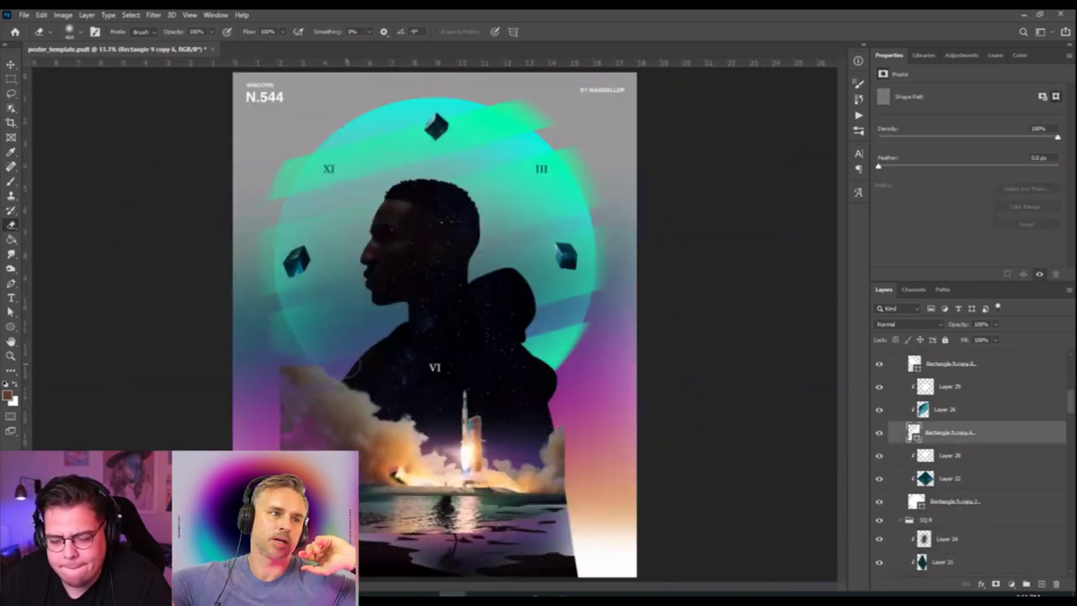
scroll(350, 363, "up", 1)
key("ctrl+t")
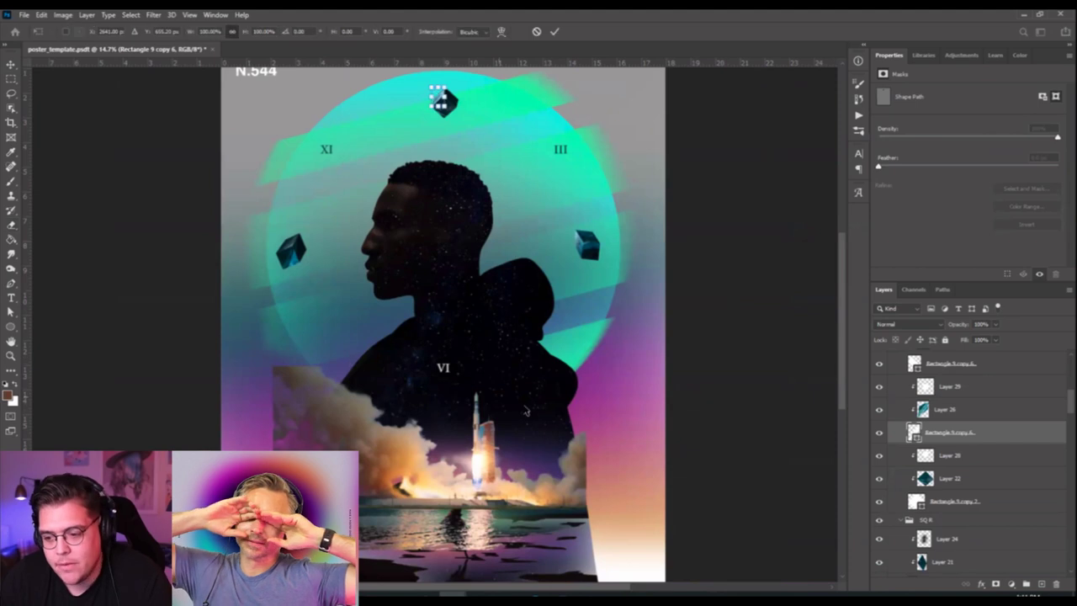
scroll(950, 435, "up", 10)
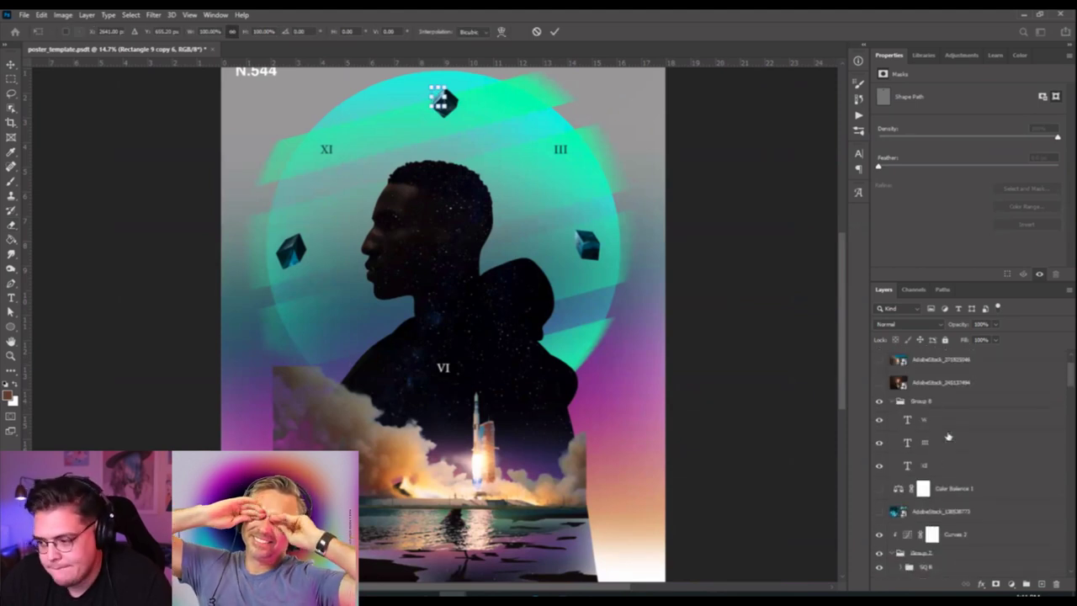
Flip the merged rocket layer horizontally and shift it right so the rocket stands near the VI numeral.
left_click(926, 384)
key("ctrl+t")
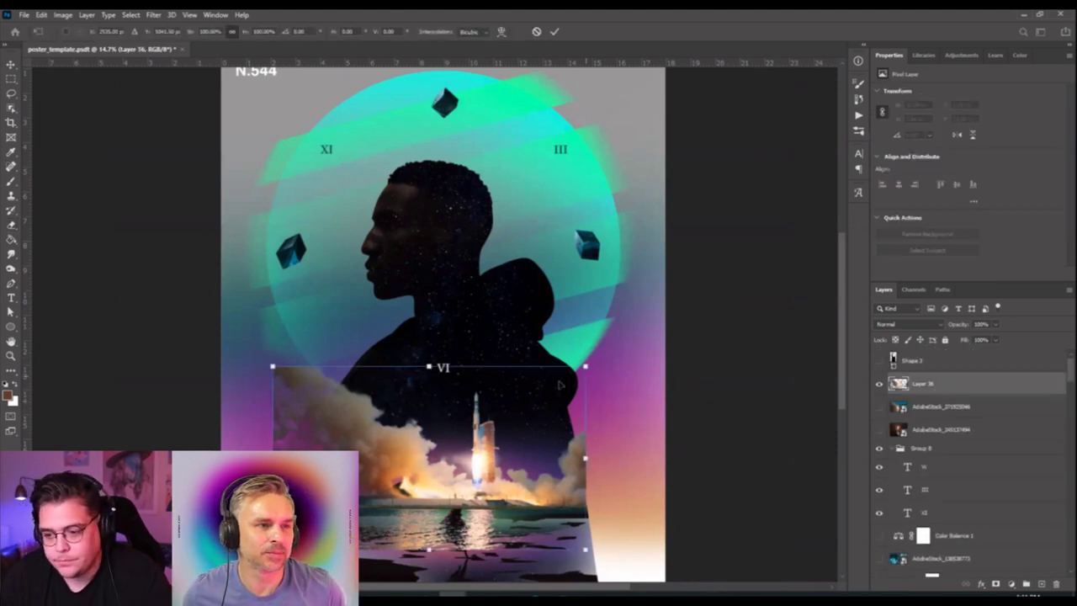
right_click(541, 184)
left_click(597, 374)
left_click_drag(490, 446, 567, 455)
scroll(568, 456, "down", 4)
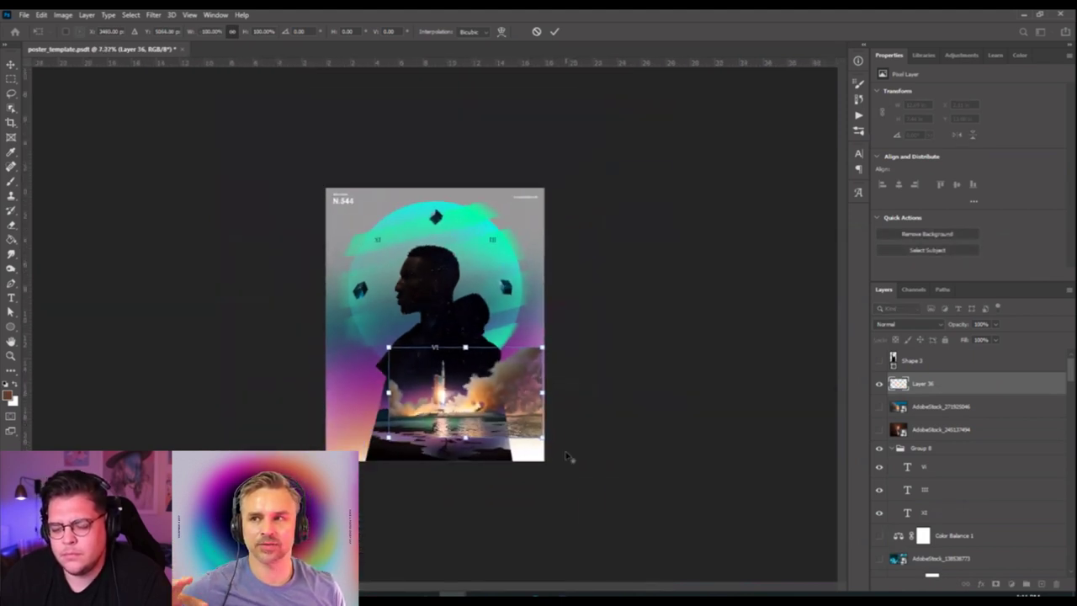
Enlarge the flipped rocket image to 106.67% and position it over the silhouette's lower half.
left_click_drag(498, 427, 522, 413)
scroll(489, 411, "down", 2)
key("ctrl+0")
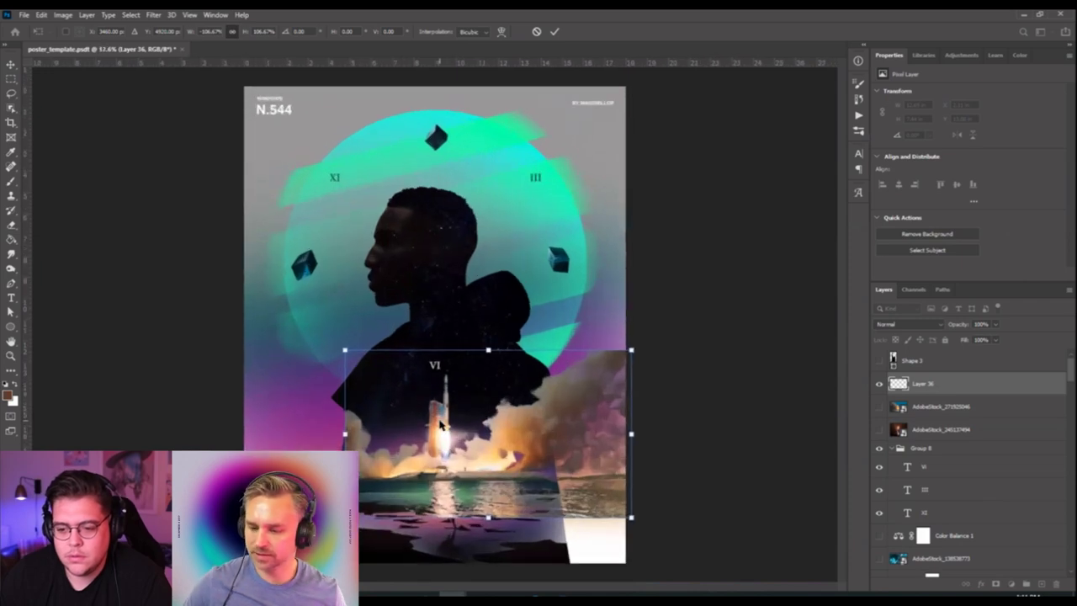
key("alt+space")
key("Return")
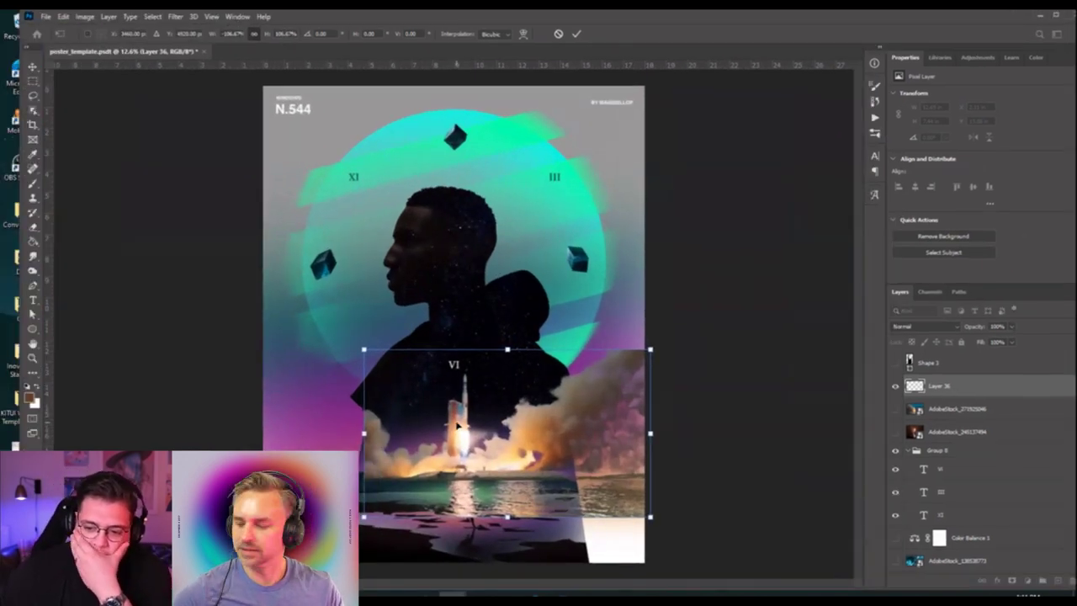
key("Return")
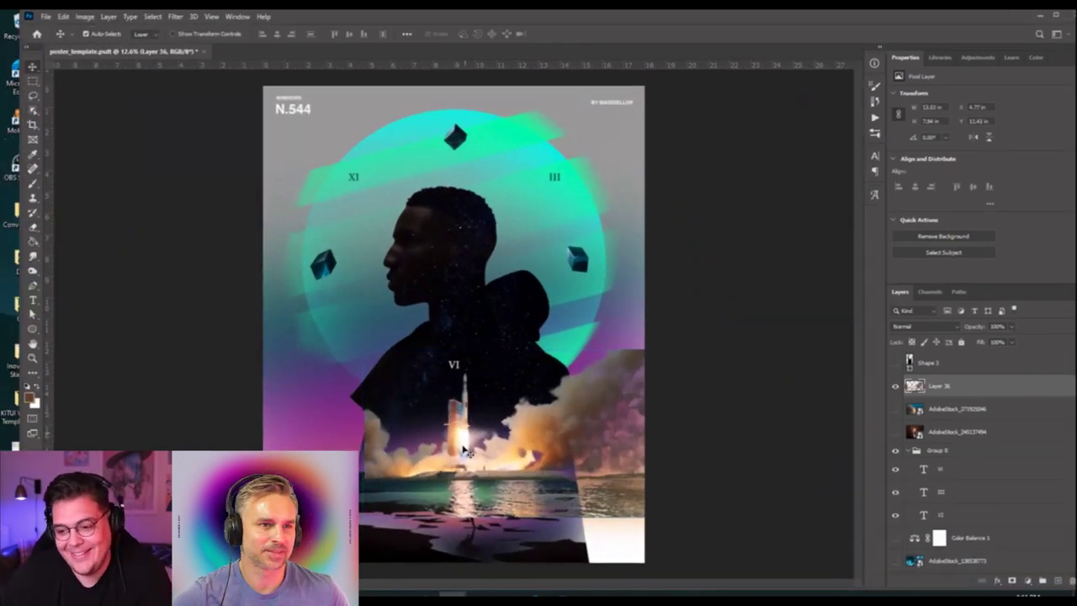
Nudge the rocket layer slightly down so the rocket's tip clears the VI numeral.
scroll(464, 452, "up", 8)
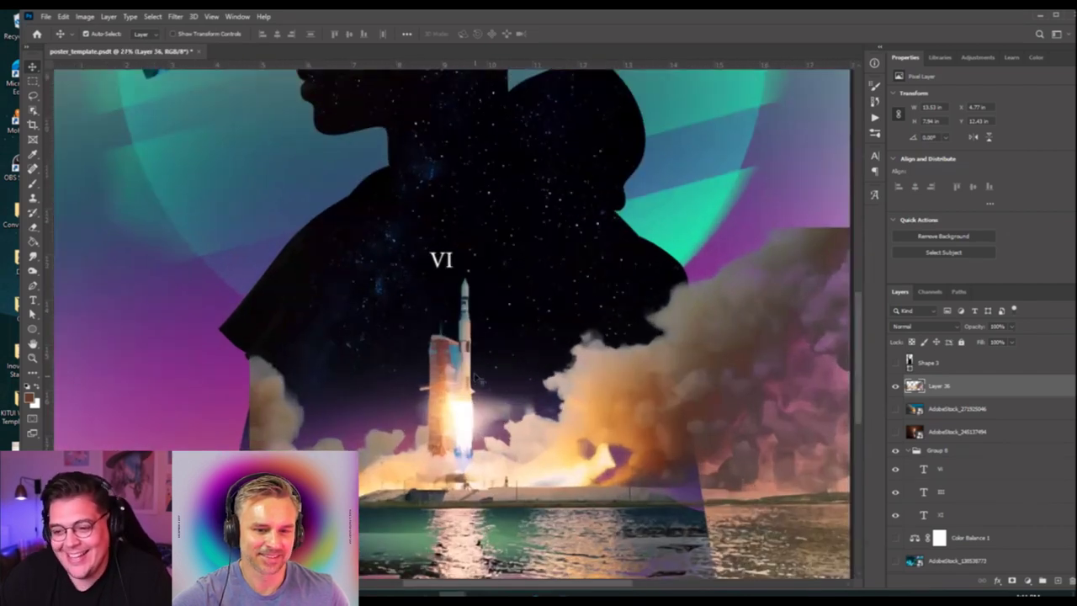
left_click(474, 373)
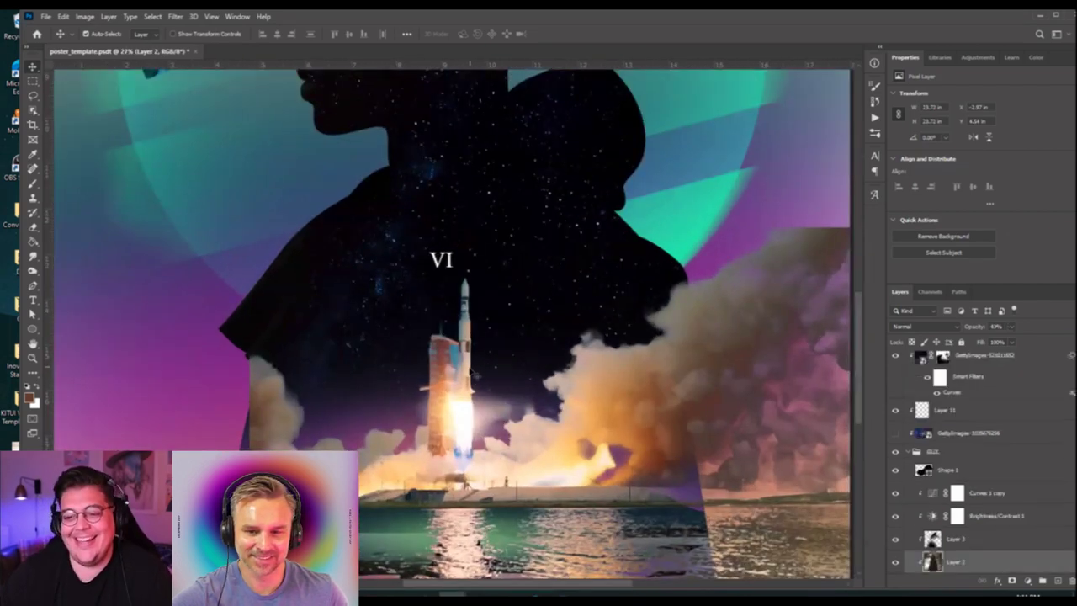
left_click(473, 373)
scroll(467, 387, "down", 3)
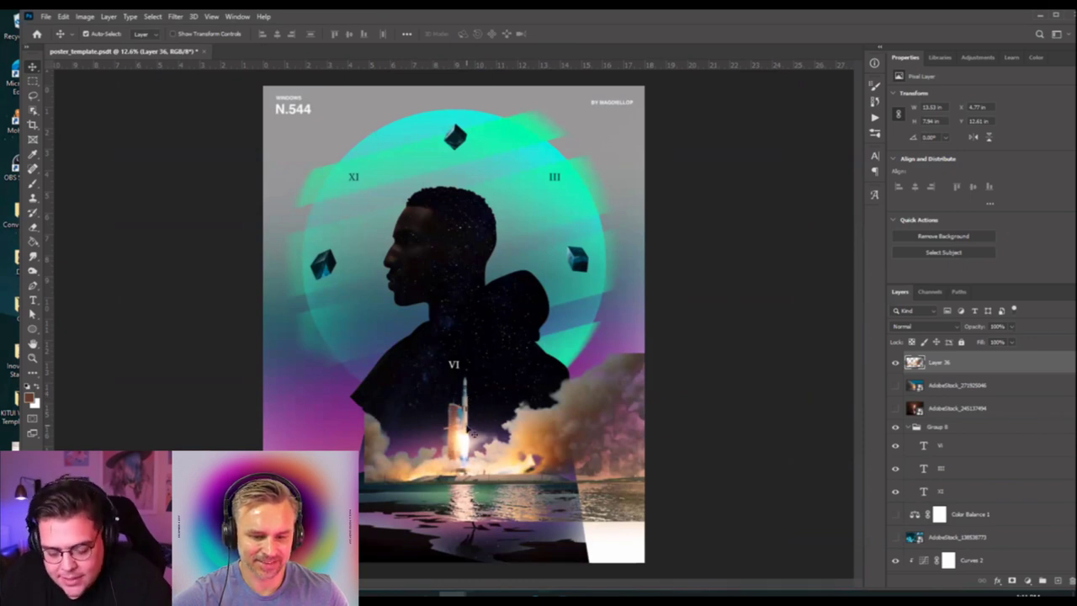
Warp the rocket layer with split lines beside the rocket, stretching its left smoke edge outward past the silhouette.
key("ctrl+t")
right_click(404, 480)
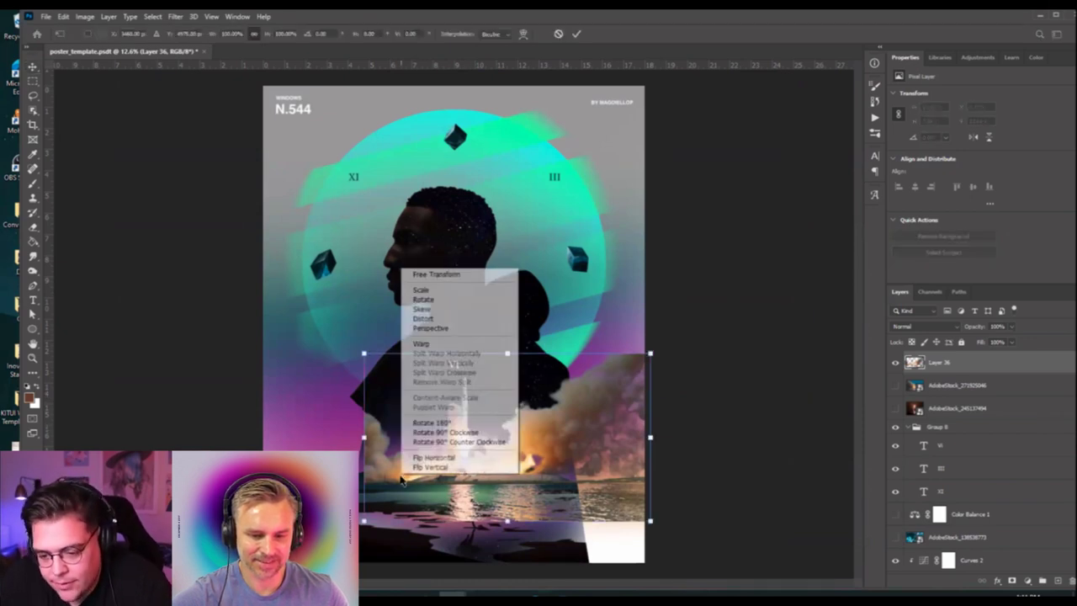
left_click(425, 344)
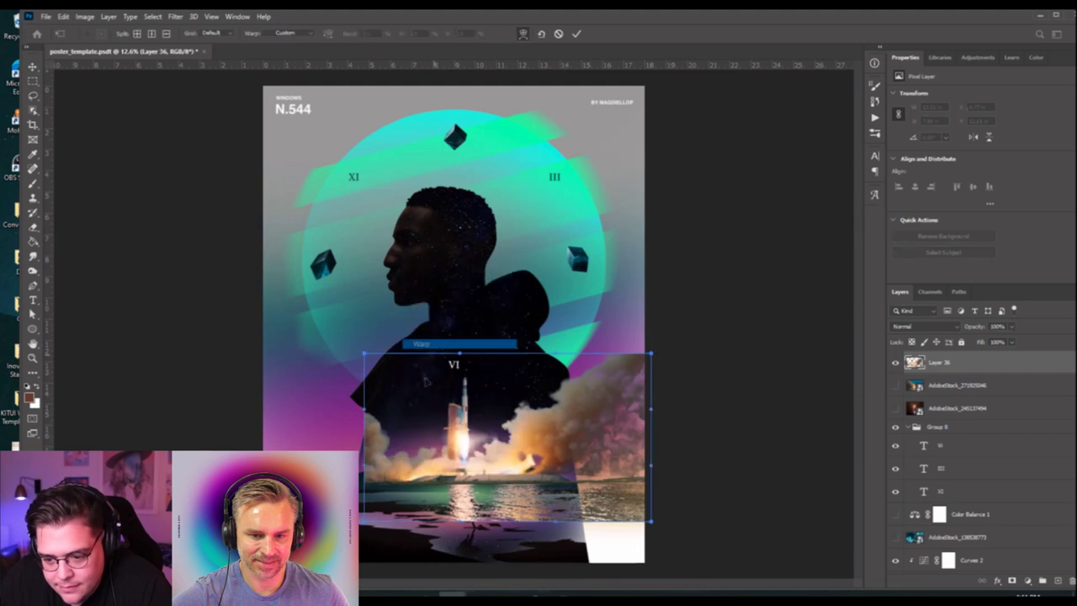
left_click(384, 487, "alt")
left_click(394, 454, "alt")
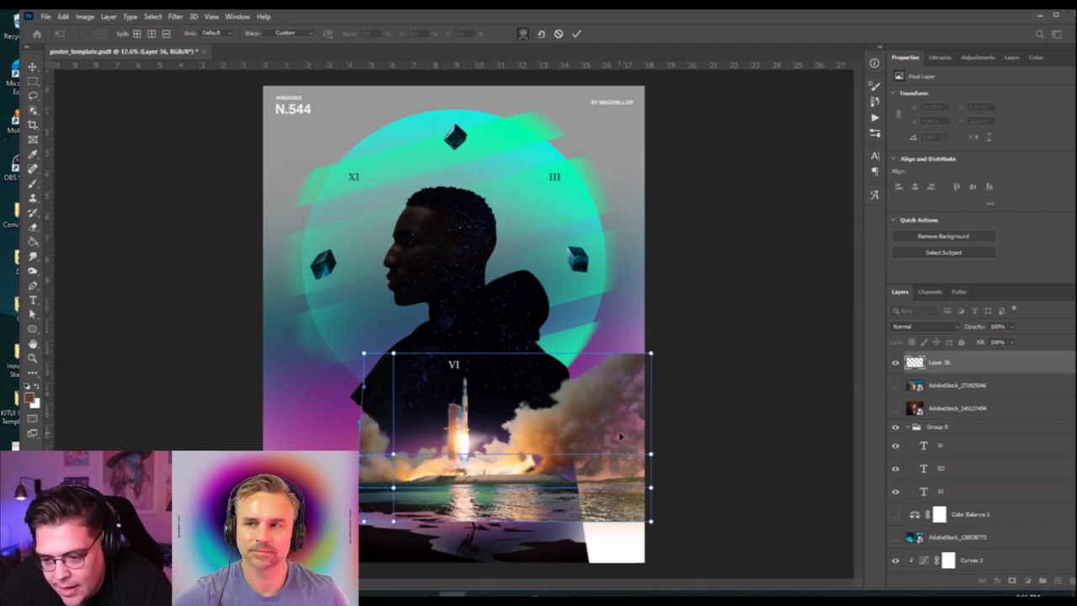
key("Return")
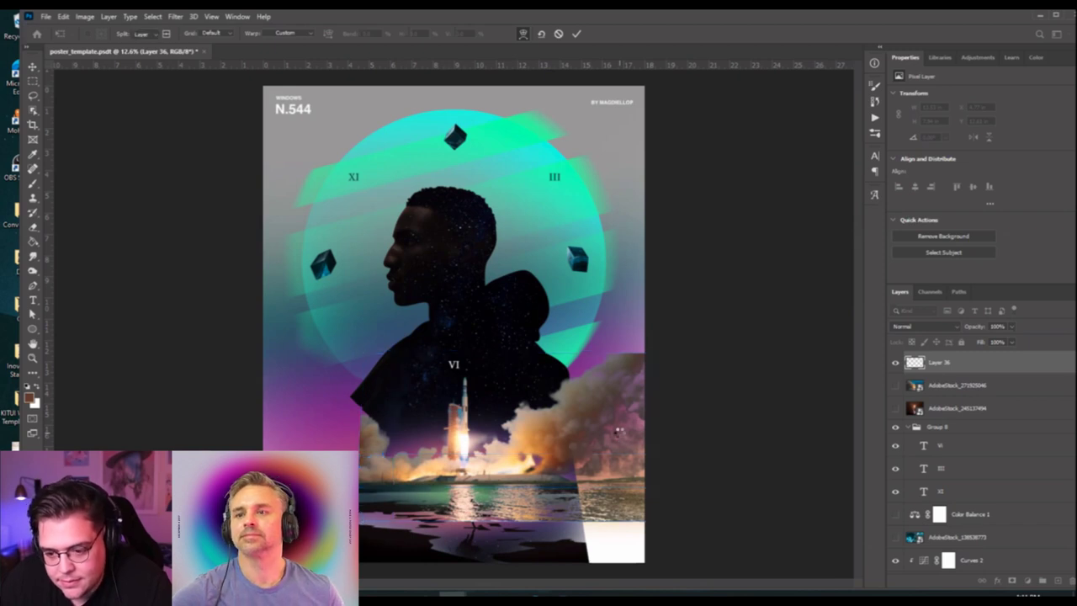
Move the rocket layer down the layer stack to sit between Shape 2 and Layer 10.
scroll(478, 485, "up", 3)
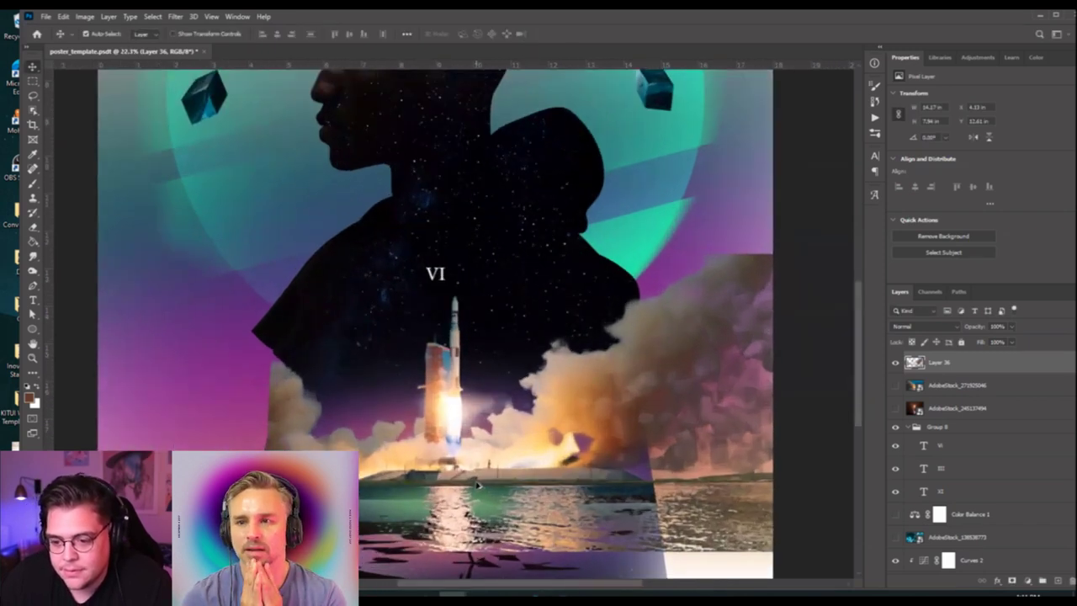
scroll(478, 485, "down", 1)
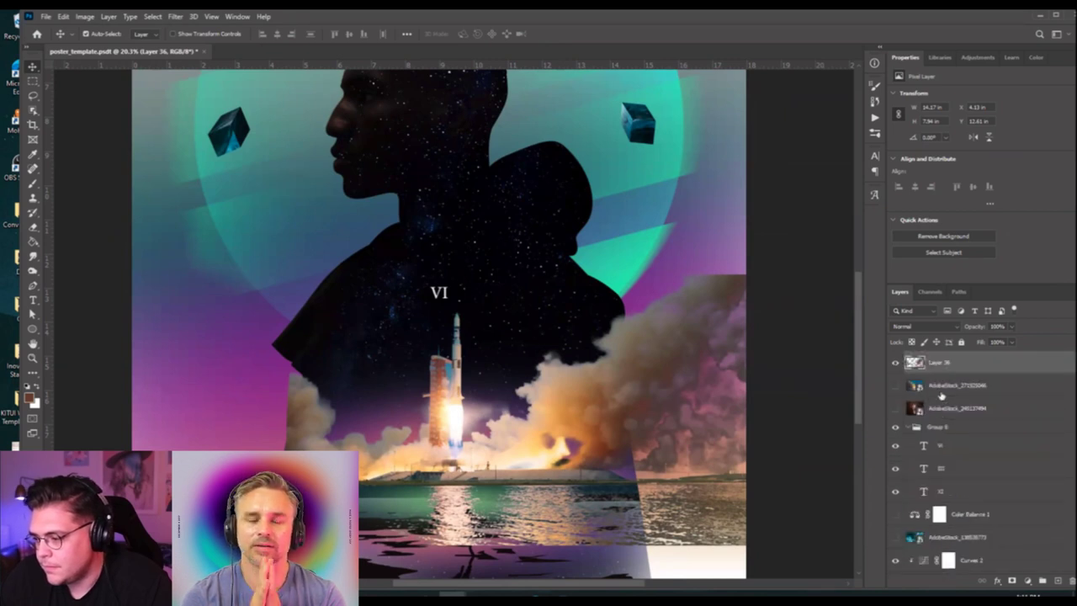
scroll(943, 385, "down", 4)
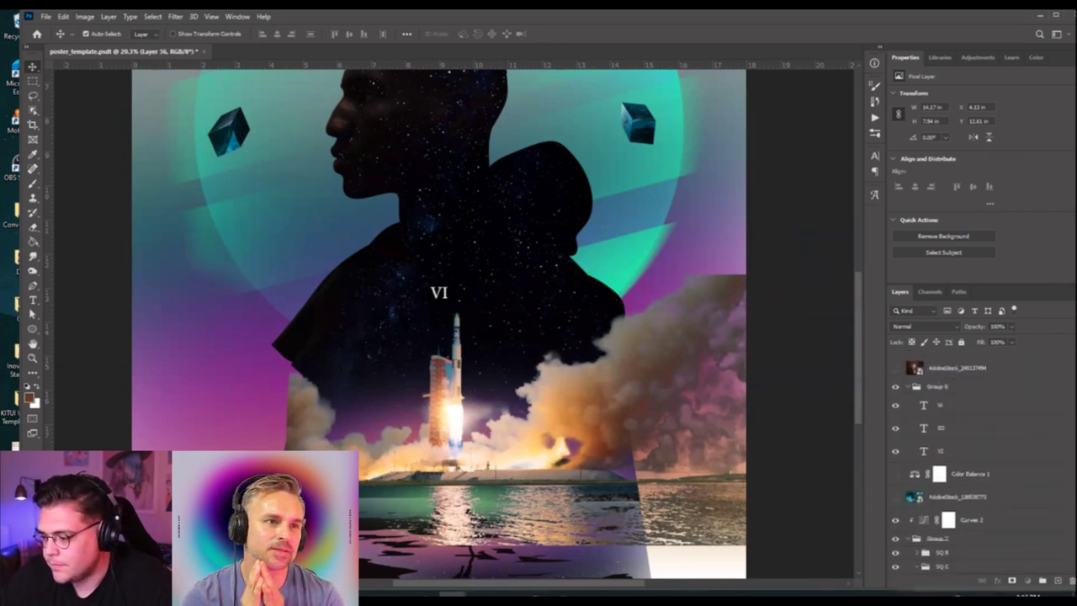
scroll(976, 472, "down", 5)
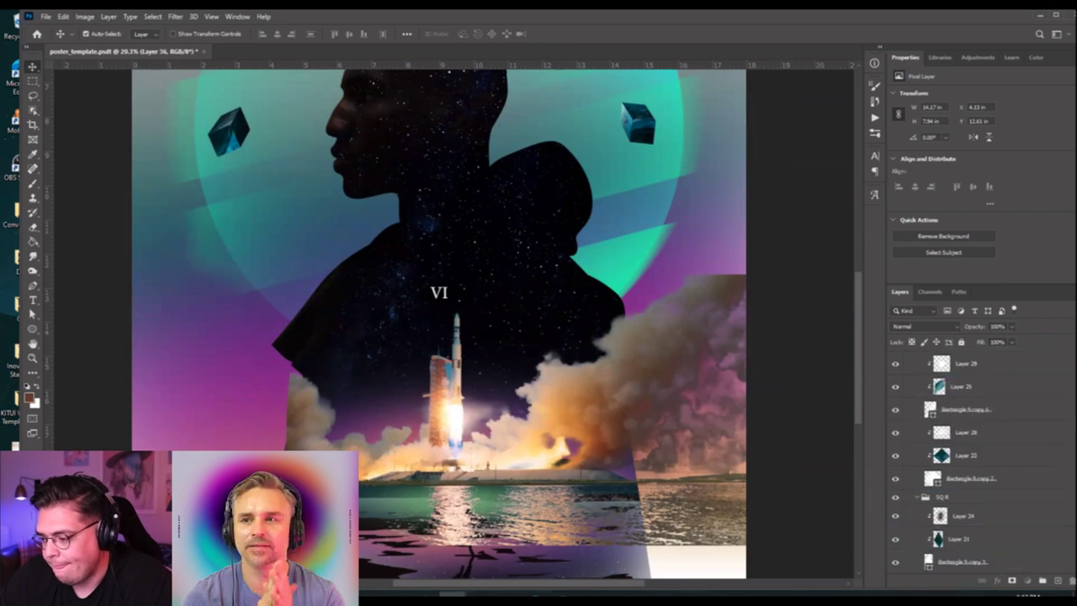
scroll(976, 463, "down", 5)
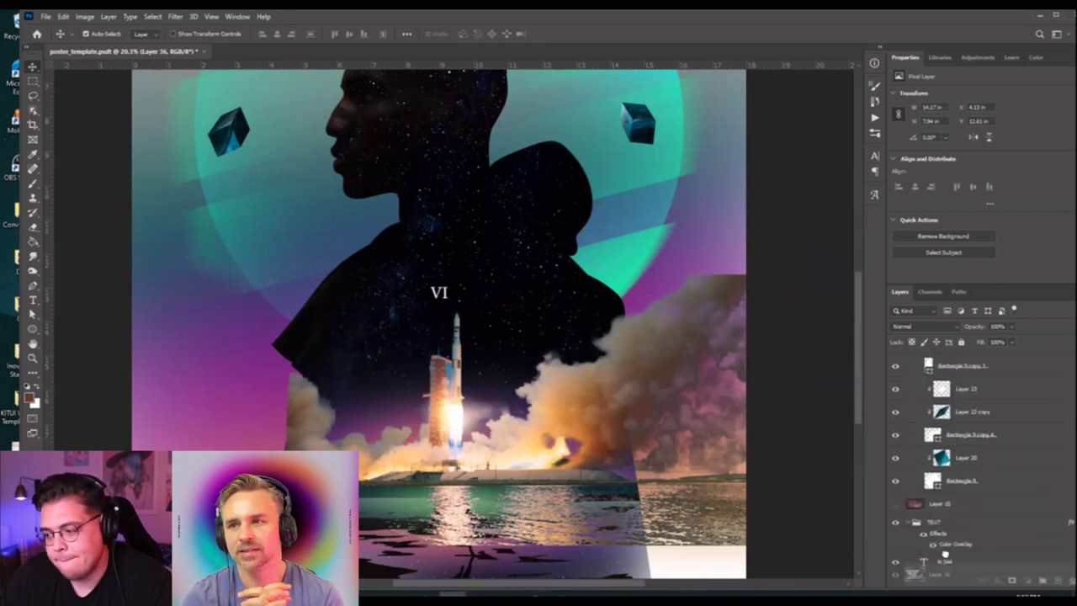
scroll(947, 581, "down", 5)
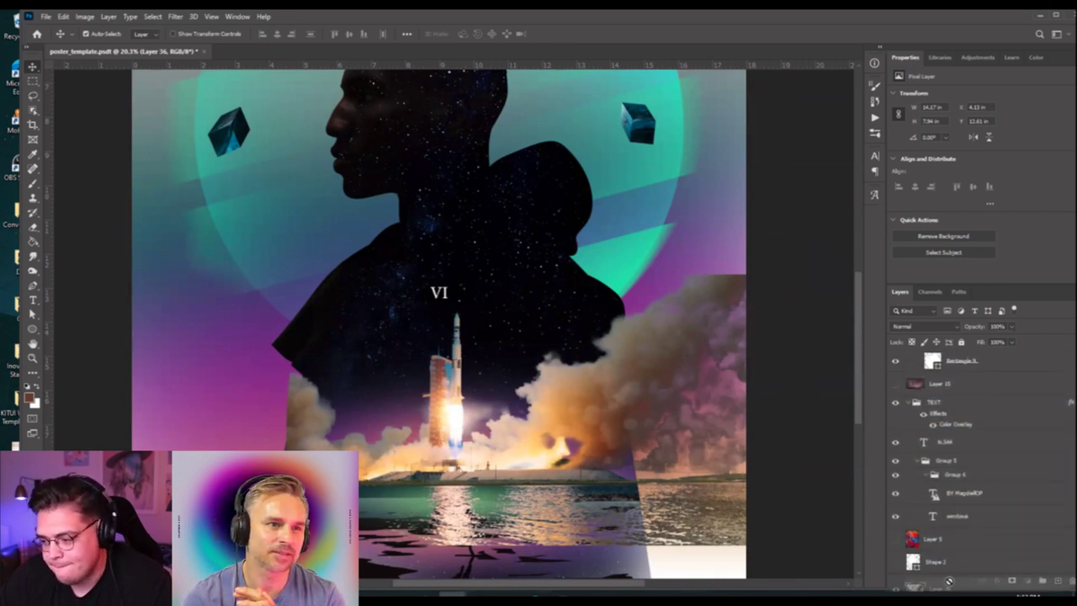
left_click_drag(951, 589, 980, 492)
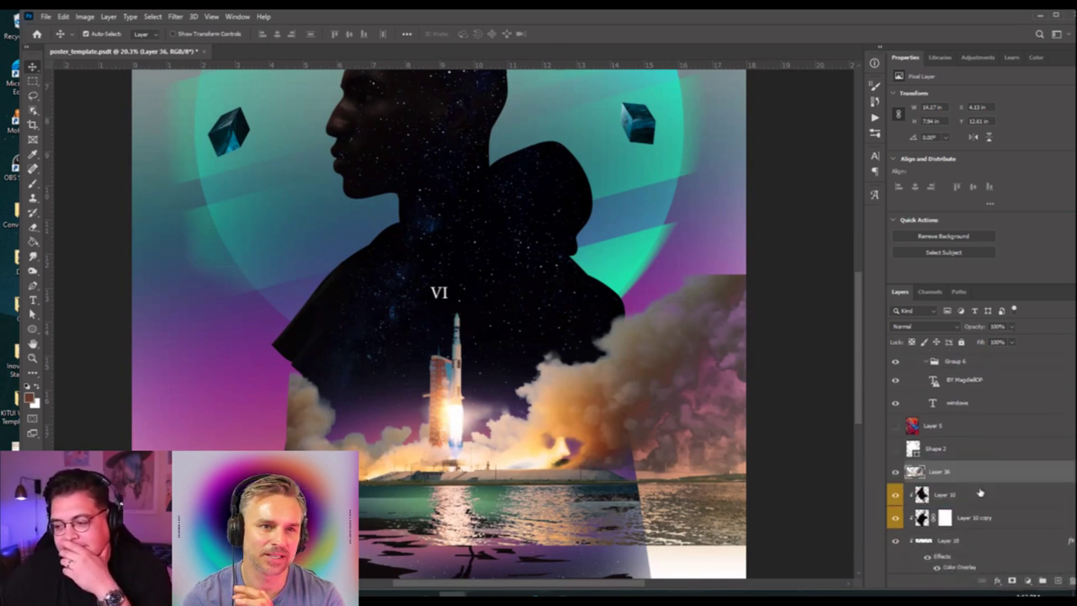
Clip the rocket layer to the silhouette between Layer 10 copy and Layer 18, and load Layer 12's outline as a selection.
scroll(976, 505, "down", 2)
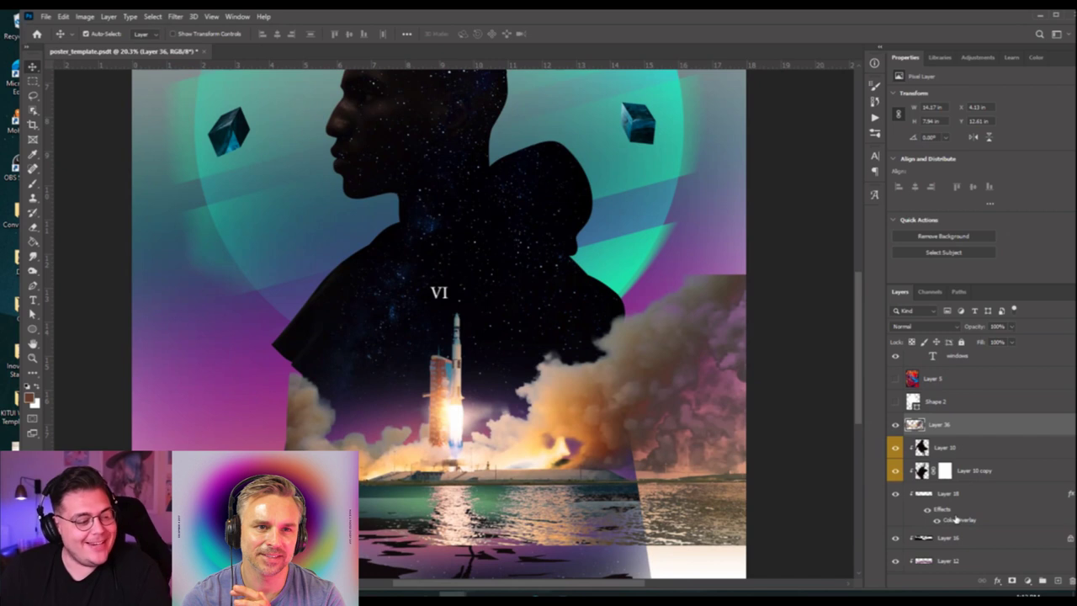
scroll(959, 487, "down", 3)
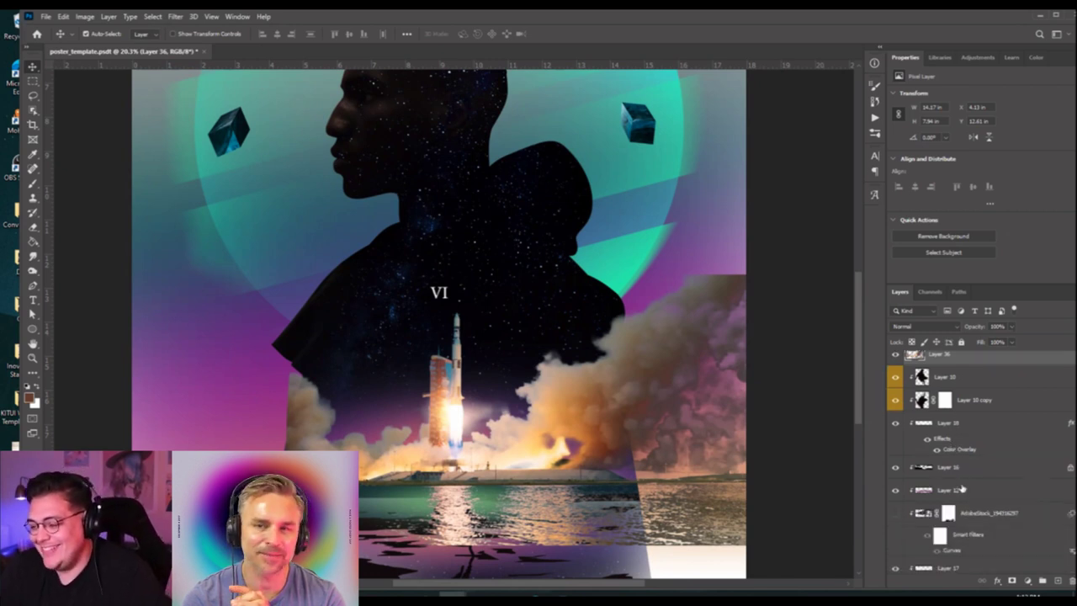
left_click_drag(959, 371, 966, 425)
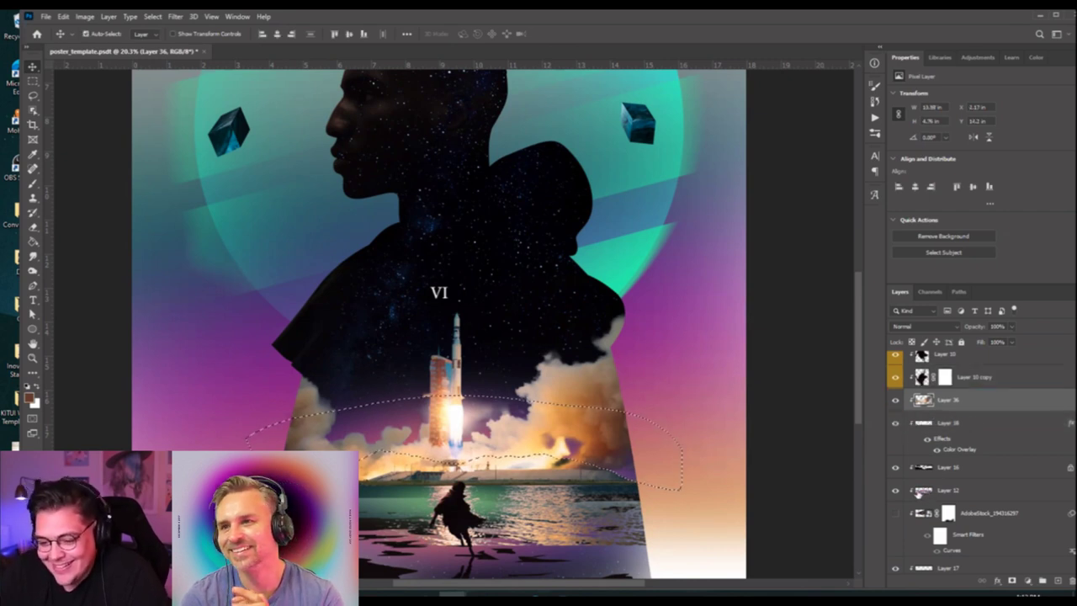
left_click(942, 402, "ctrl")
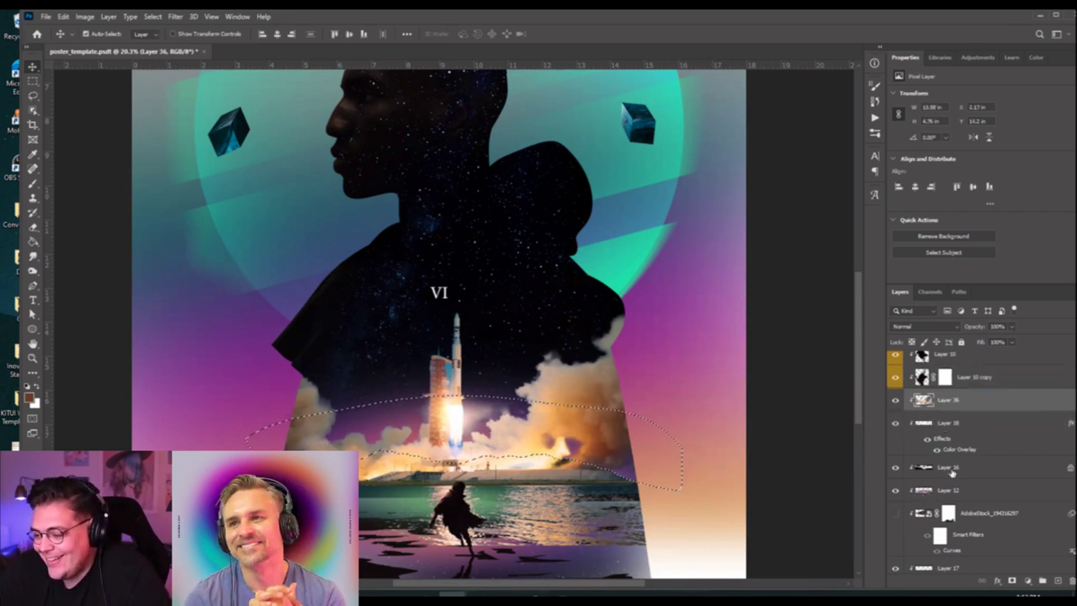
Add a layer mask to the rocket layer (Layer 36) and invert the mountain-shaped selection.
left_click(1012, 581)
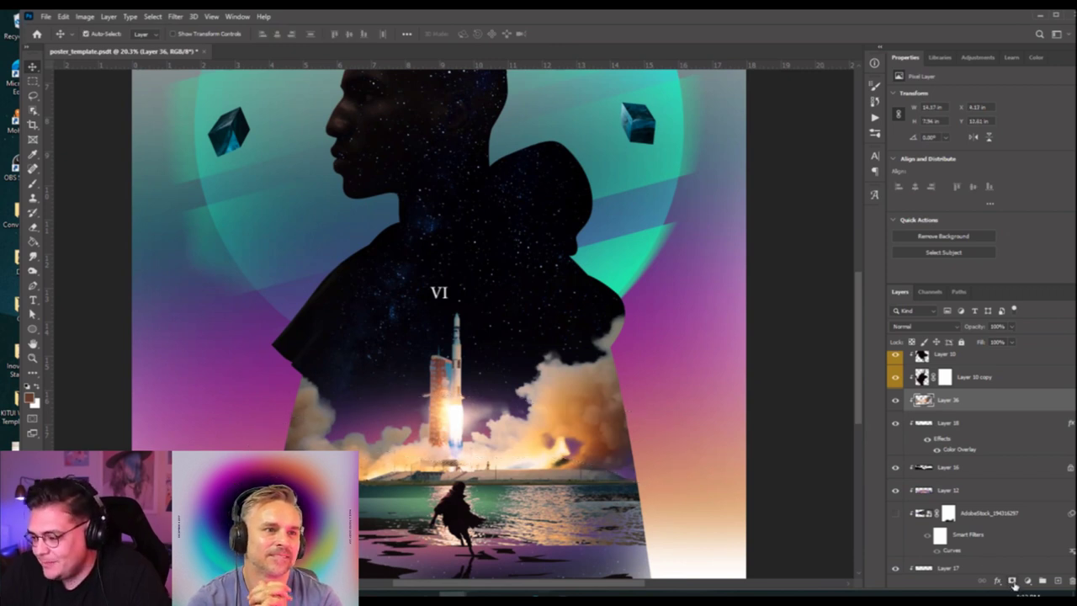
left_click(949, 401, "ctrl")
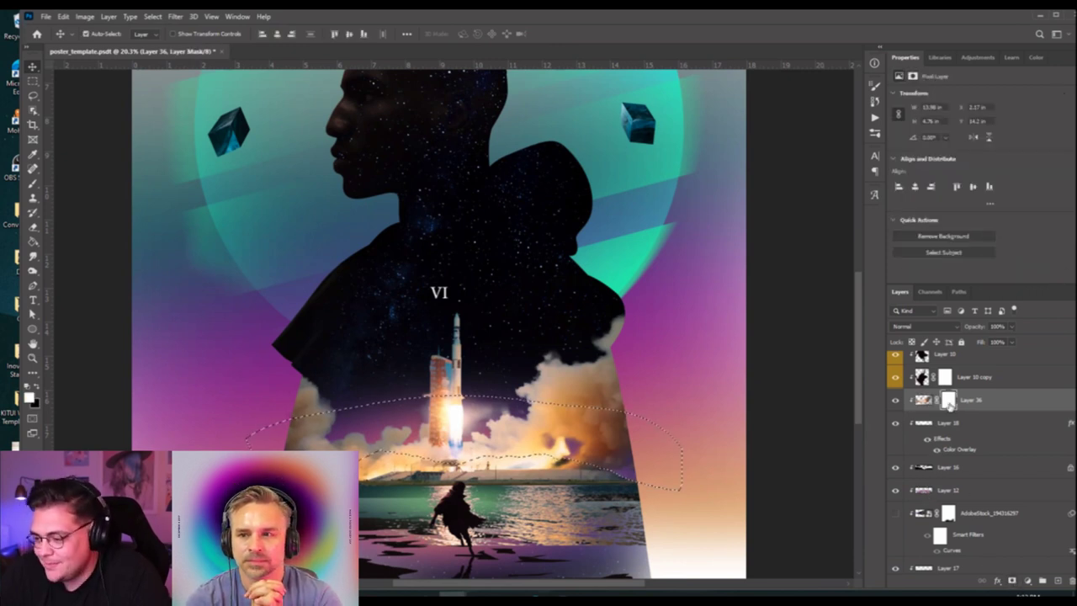
left_click(949, 402)
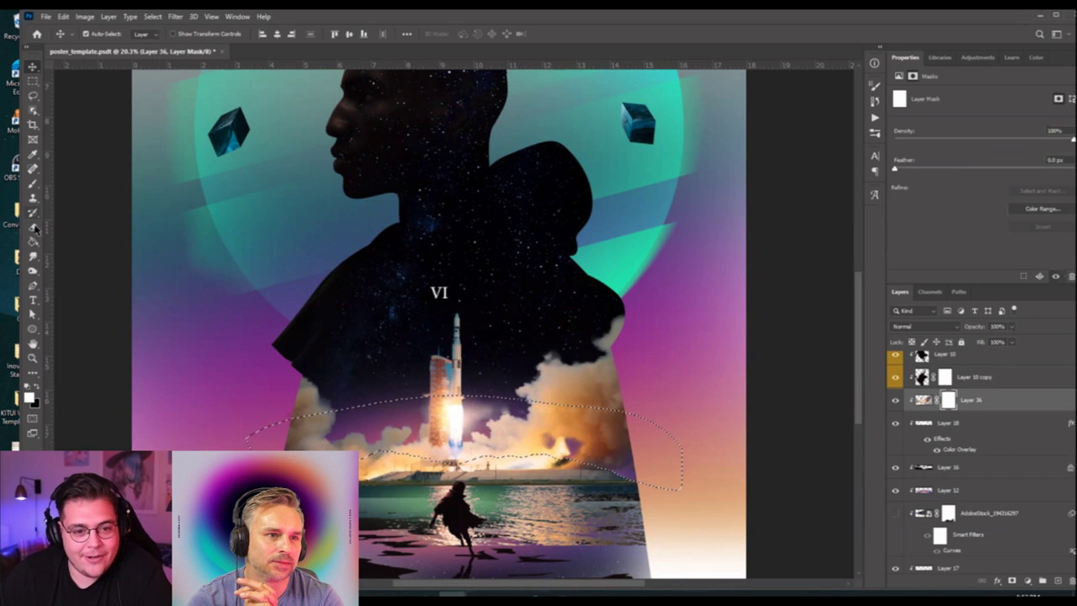
left_click(34, 227)
mouse_move(432, 480)
left_mouse_down()
mouse_move(453, 482)
mouse_move(444, 509)
mouse_move(430, 480)
left_mouse_up()
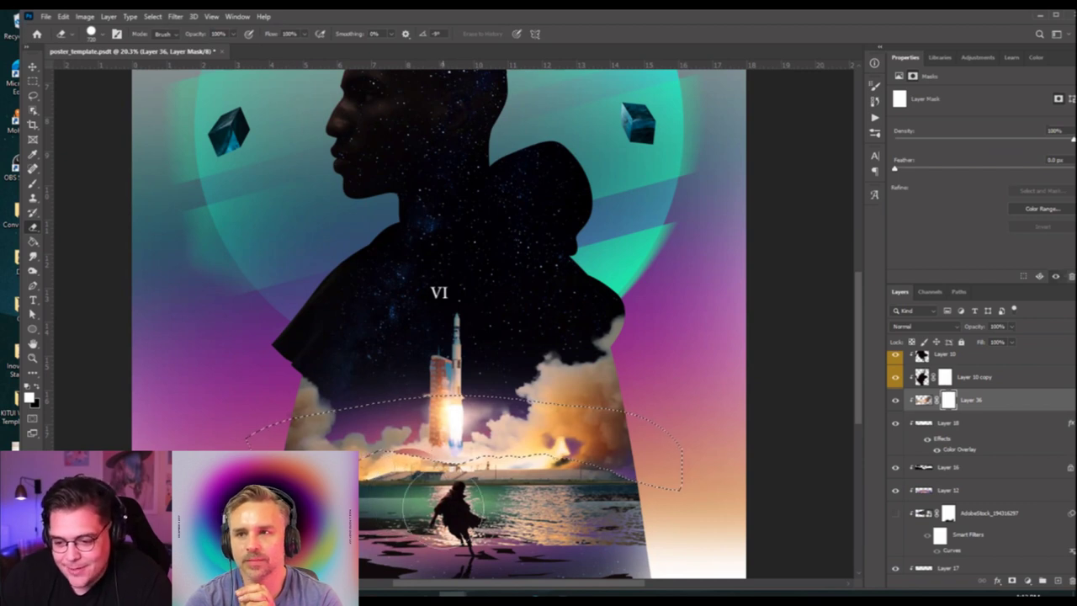
key("z")
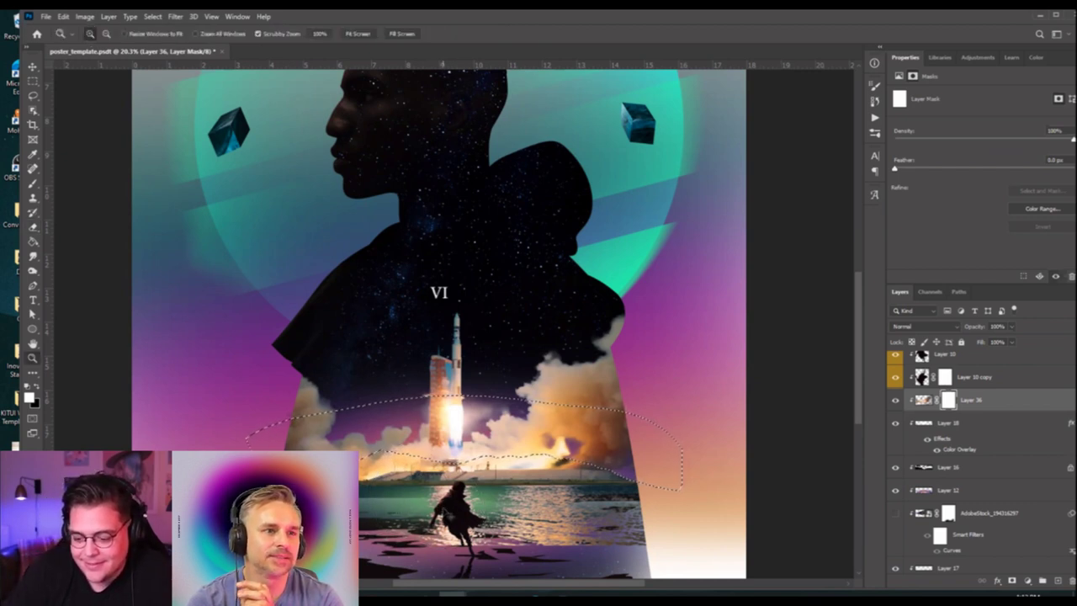
key("ctrl+shift+i")
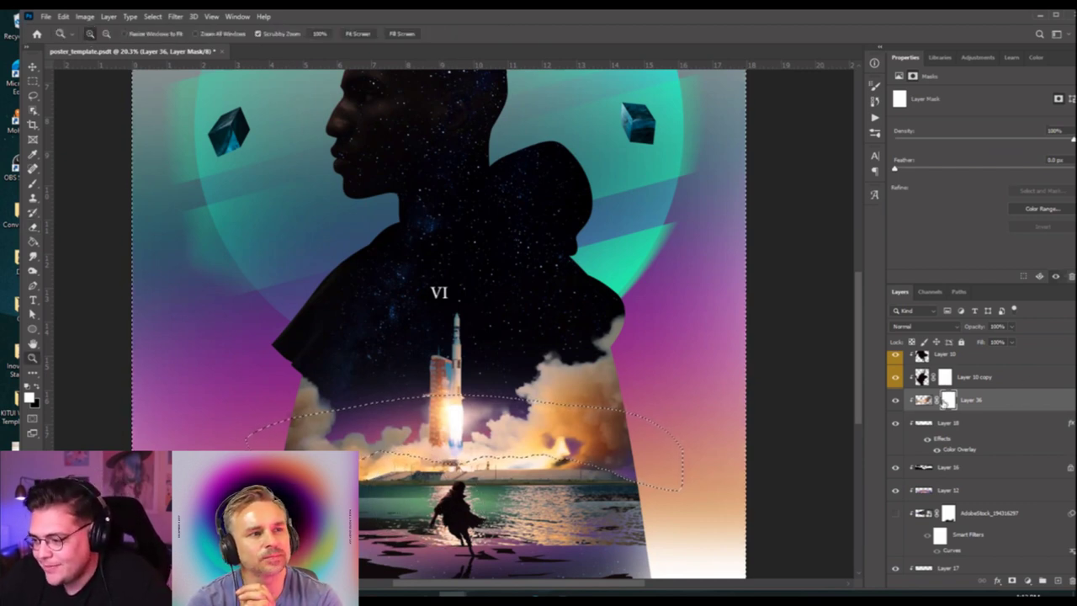
Paint black on Layer 36's mask inside the selection to hide the launch ground below the mountain ridge, and deselect.
left_click(32, 183)
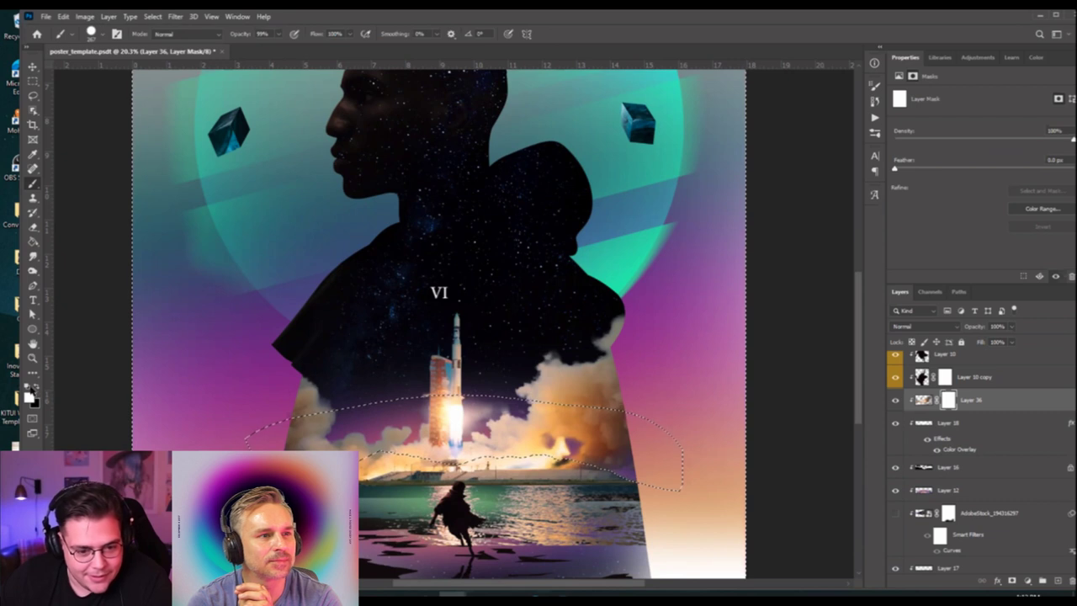
left_click(37, 387)
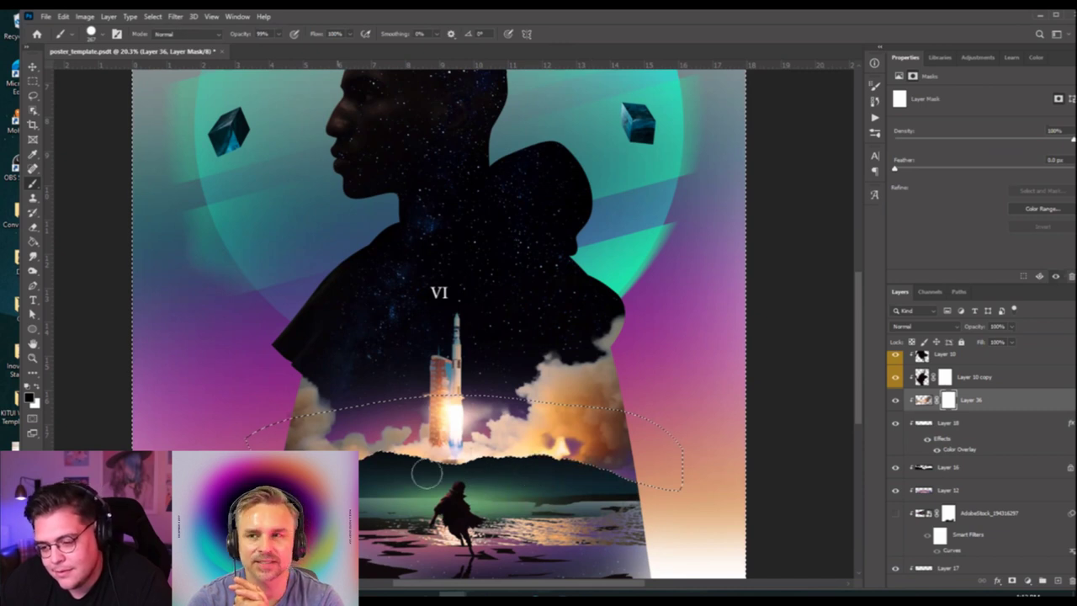
left_click_drag(315, 496, 360, 495)
key("ctrl+d")
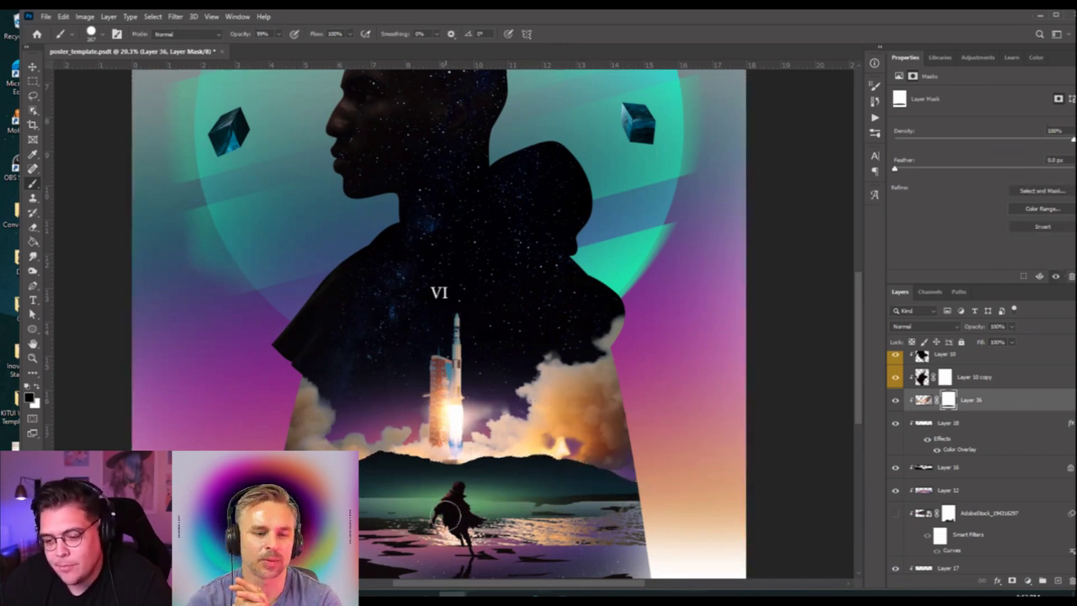
scroll(449, 516, "down", 3)
scroll(448, 517, "up", 4)
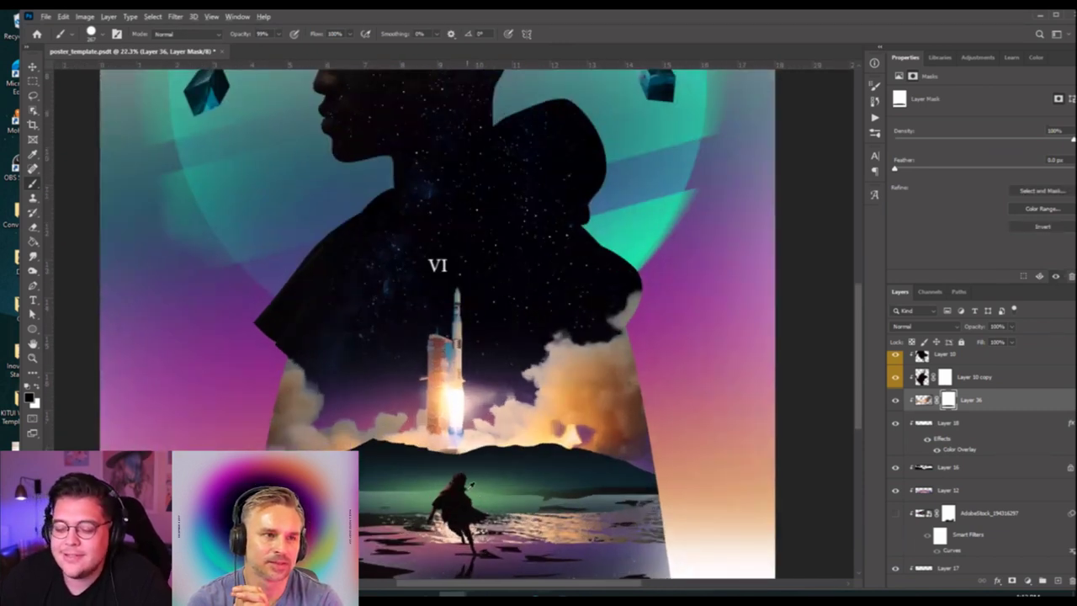
scroll(470, 460, "down", 3)
scroll(456, 428, "up", 2)
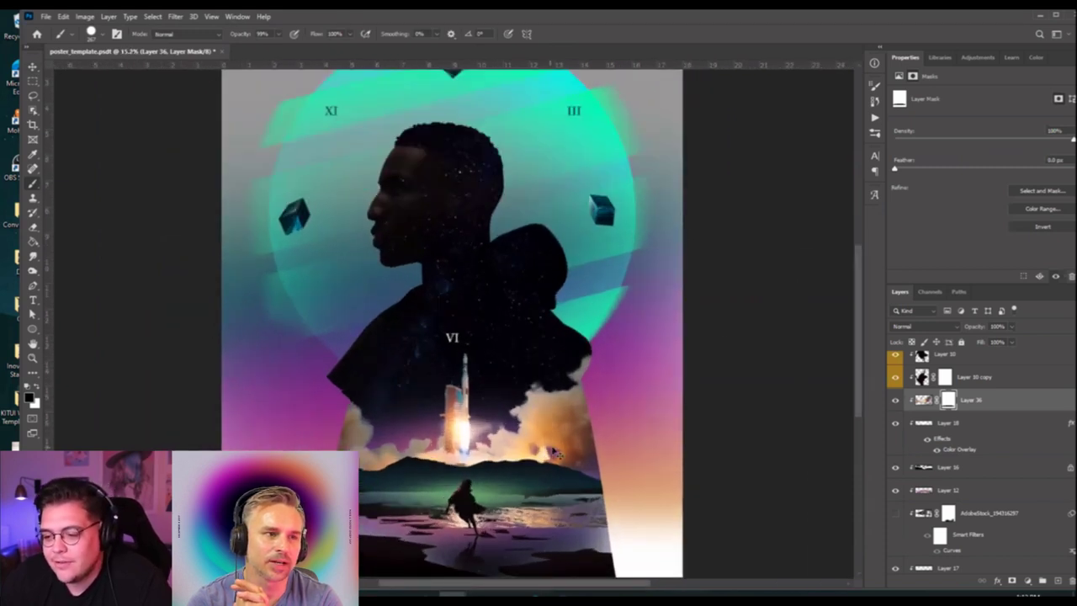
Duplicate Layer 36 with its mask and move the copy down the layer stack to sit directly above Group 9.
left_click(924, 400)
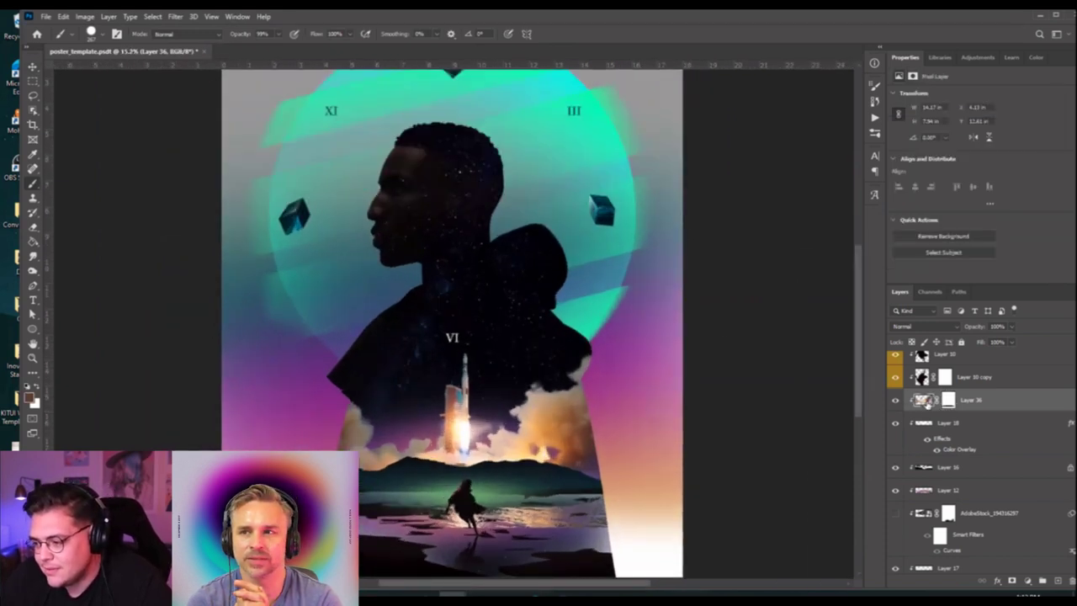
left_click(924, 400, "ctrl")
key("ctrl+d")
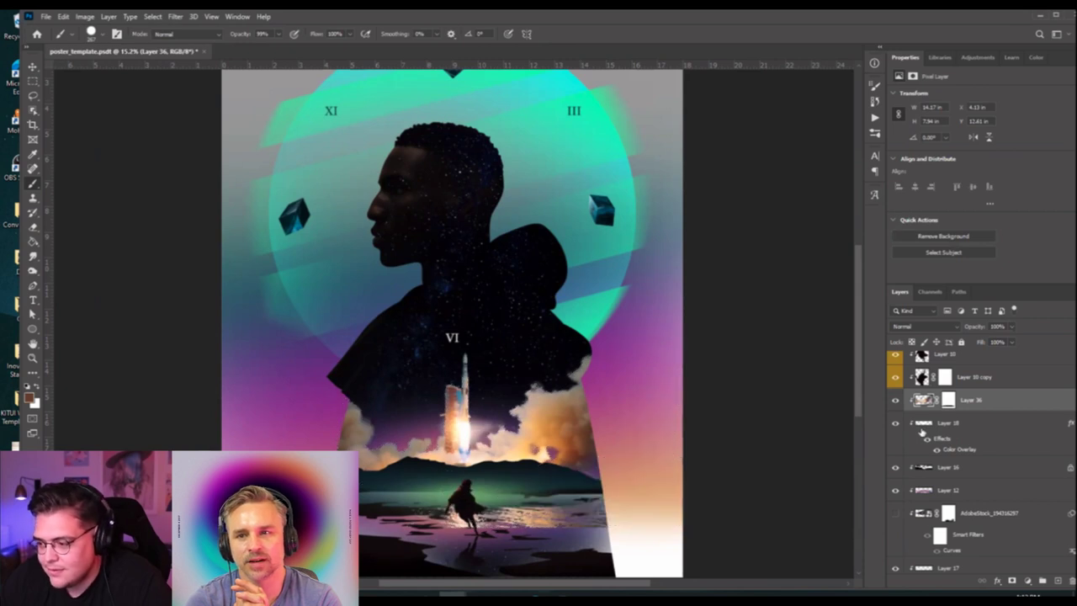
scroll(922, 431, "up", 2)
left_click_drag(987, 456, 990, 461)
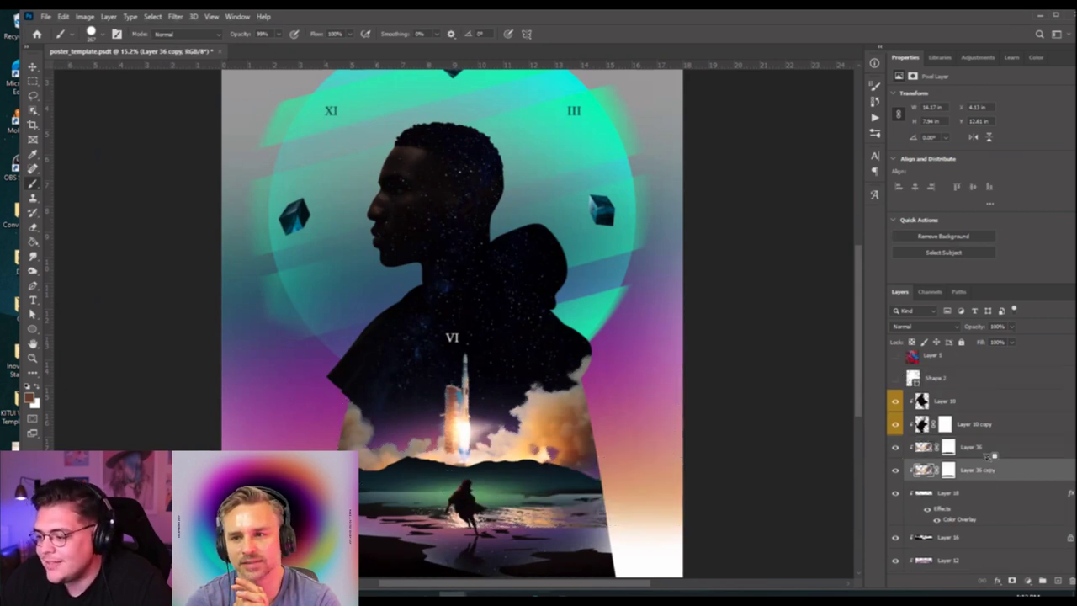
key("ctrl+shift+bracketleft")
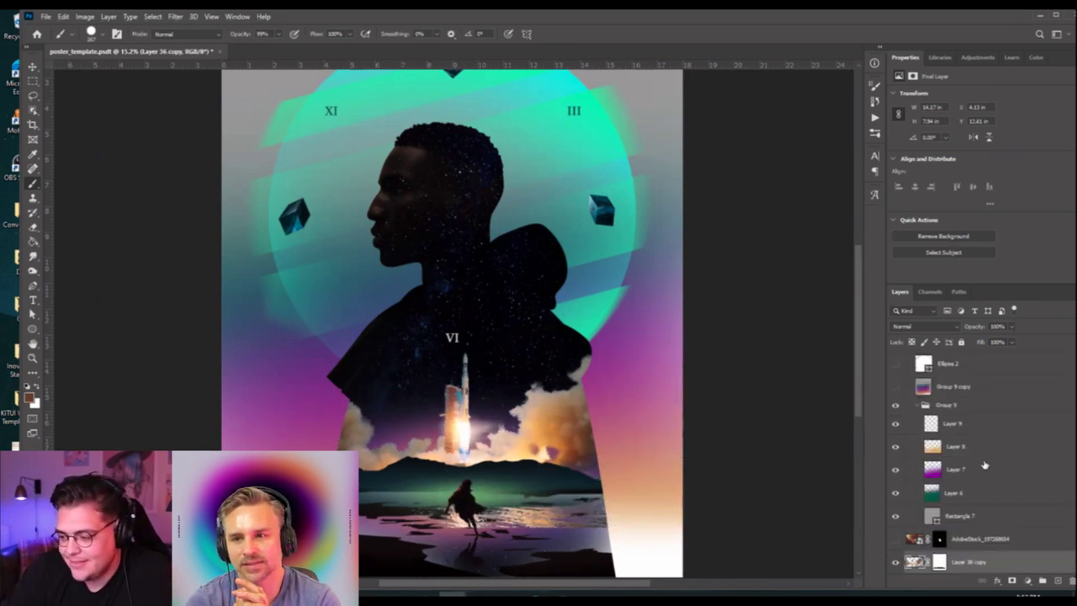
key("ctrl+bracketright")
key("ctrl+bracketright")
key("ctrl+bracketright")
key("ctrl+bracketright")
key("ctrl+bracketright")
key("ctrl+bracketright")
key("ctrl+bracketright")
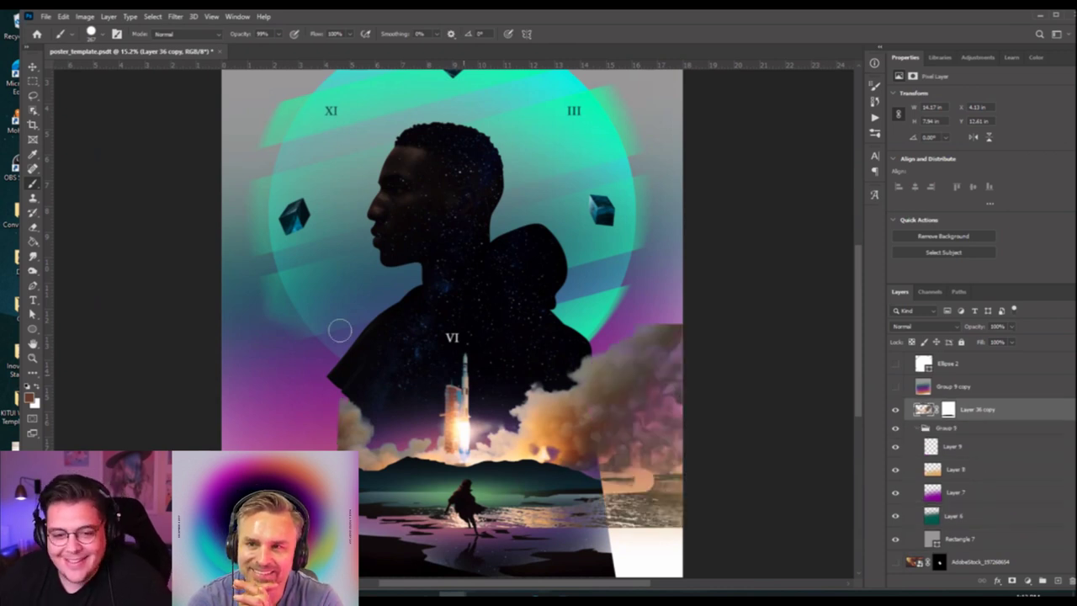
Erase on Layer 36 copy's mask to hide the leftover launch ground and water outside the silhouette beneath the smoke.
key("e")
left_click_drag(598, 488, 660, 61)
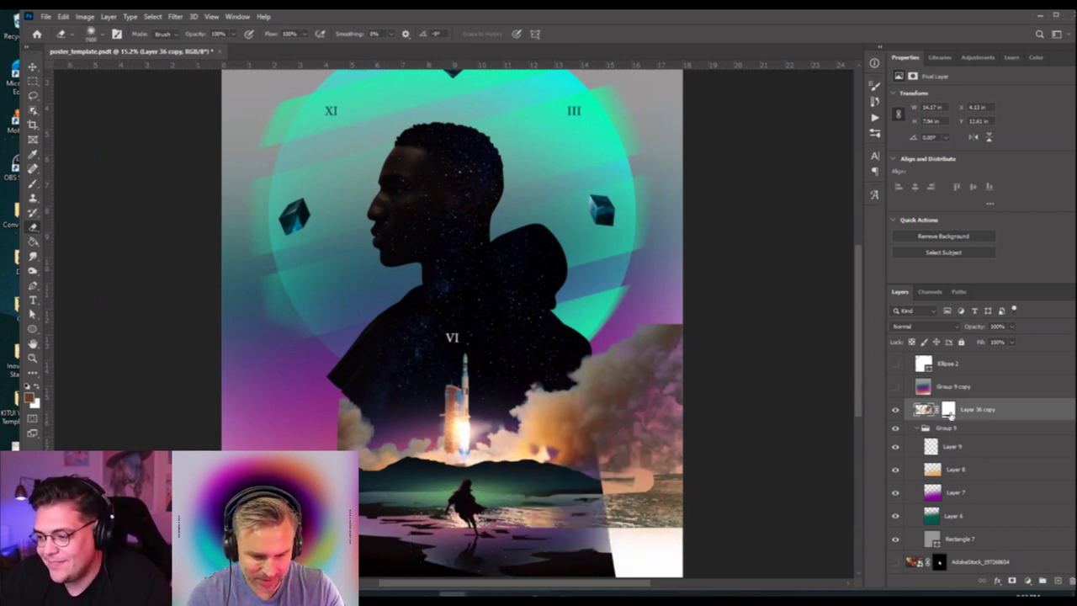
left_click(948, 409)
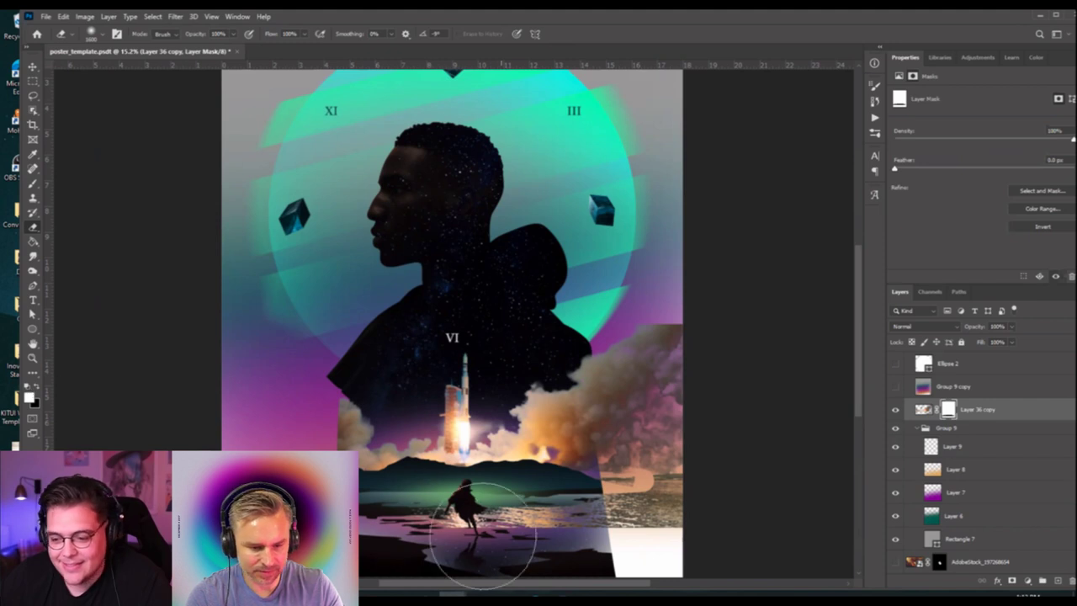
left_click_drag(619, 494, 673, 516)
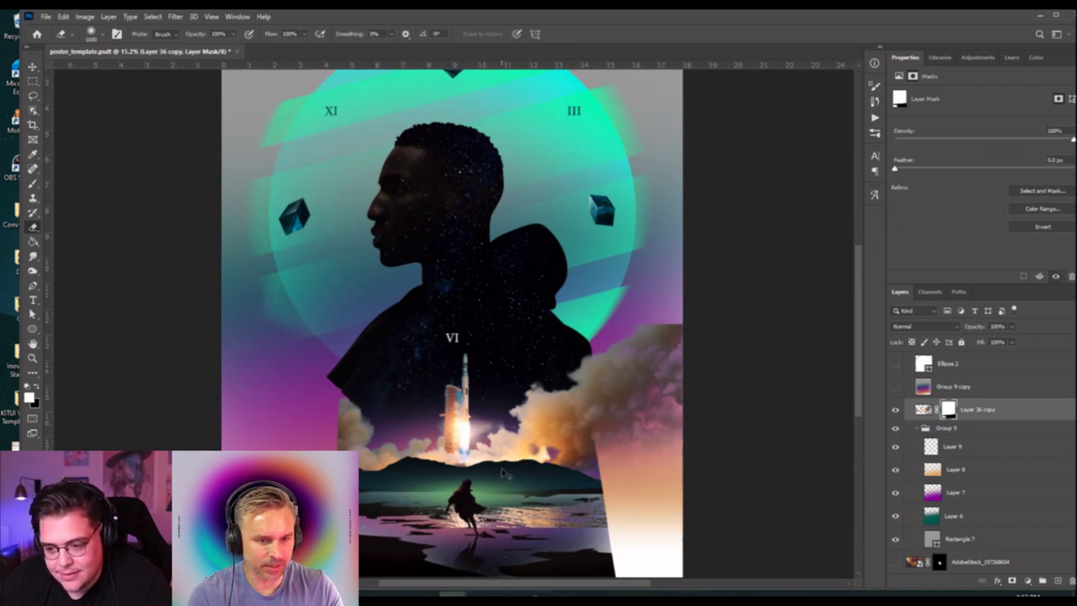
Erase on Layer 36's mask to hide the launch photo's bright water reflections around the running figure.
key("v")
left_click(519, 524)
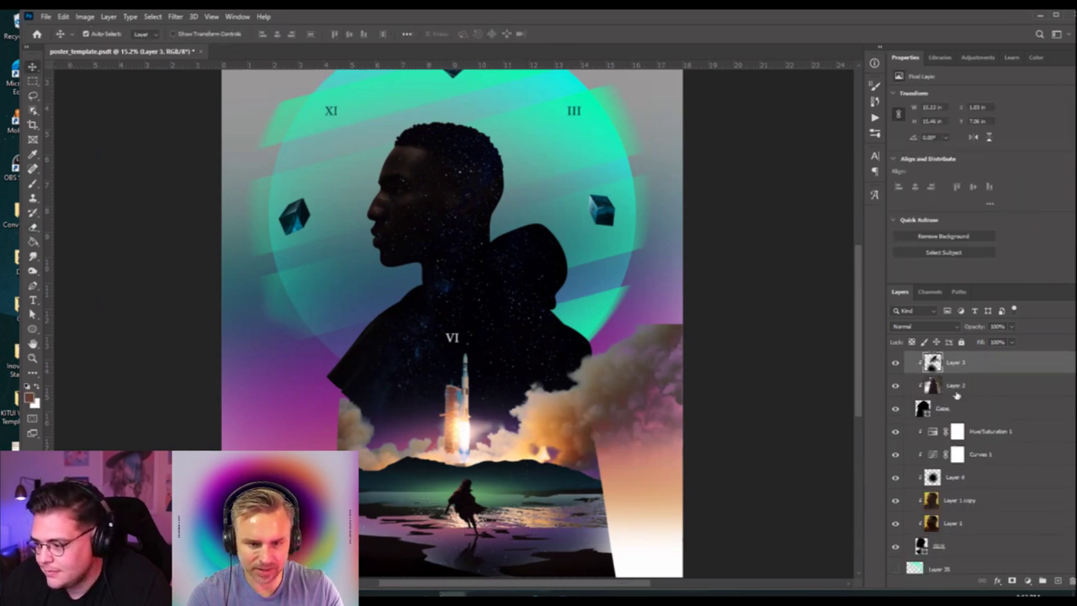
scroll(956, 394, "up", 10)
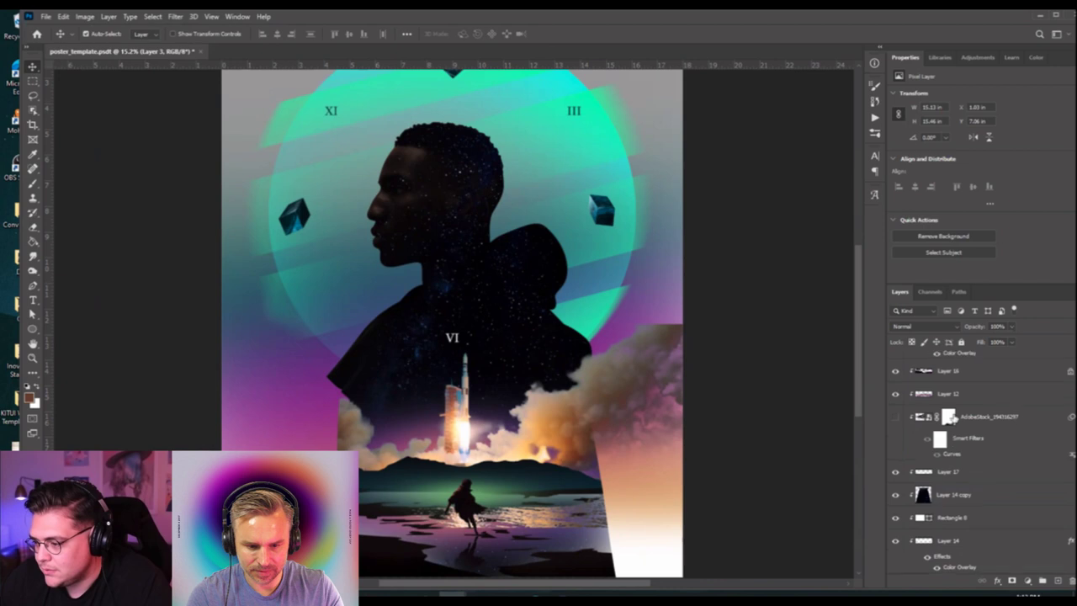
left_click(922, 395)
scroll(924, 412, "up", 2)
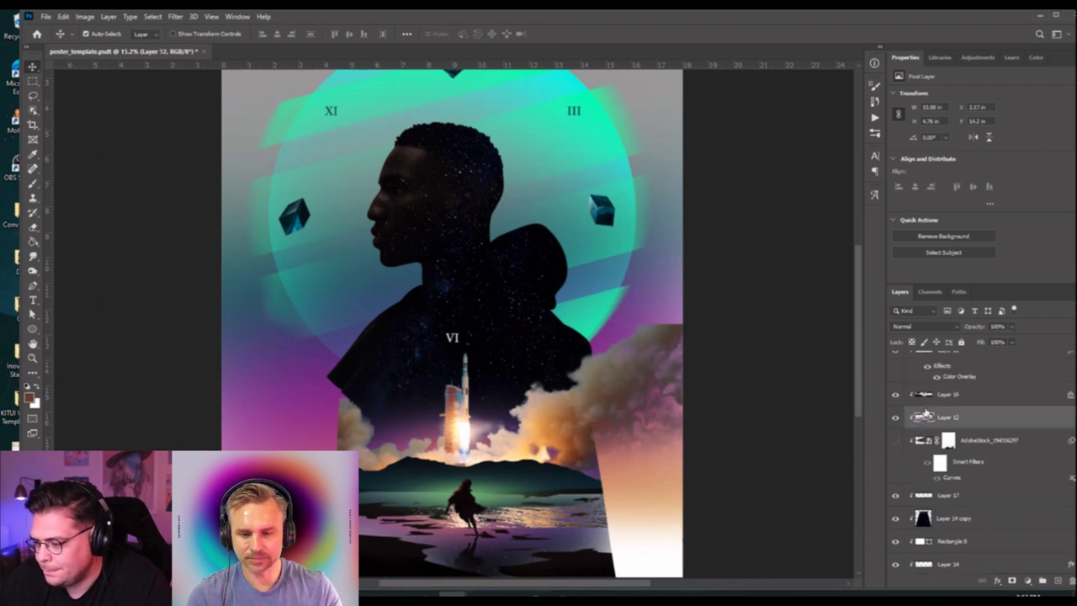
scroll(926, 420, "up", 3)
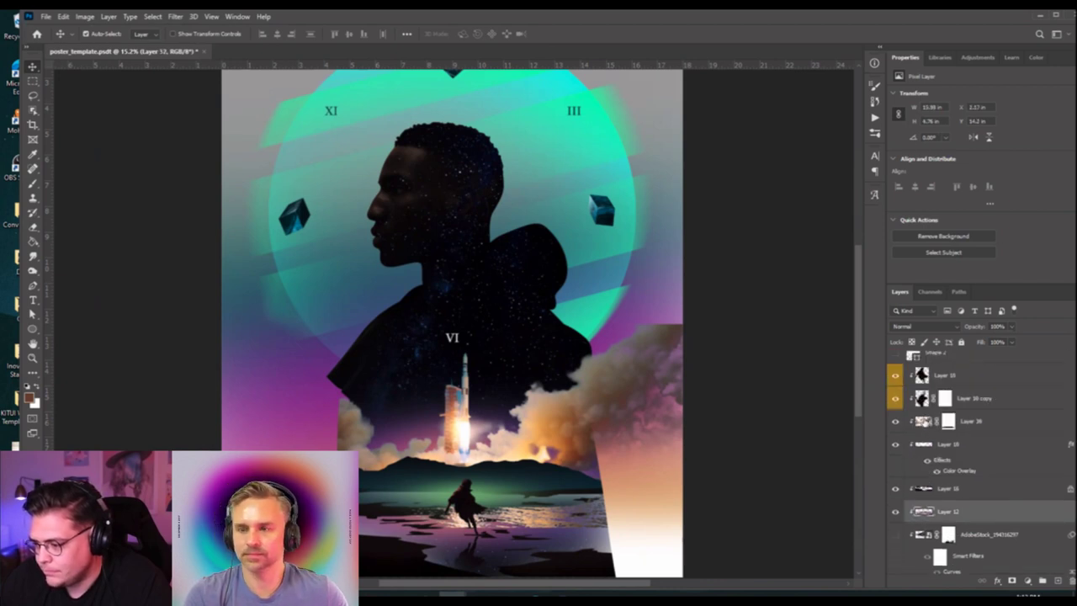
left_click(925, 422)
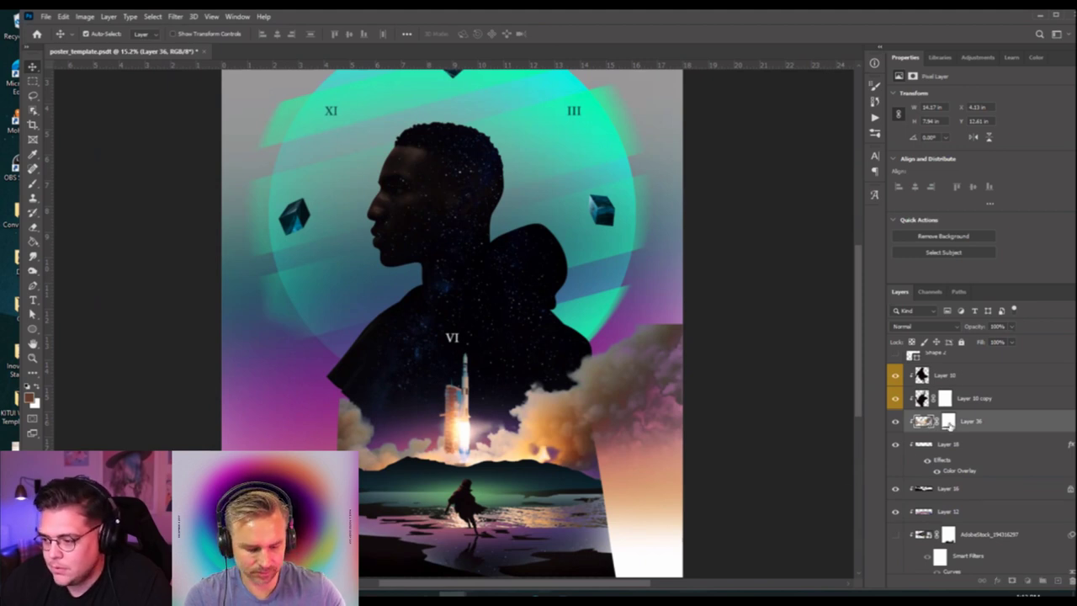
left_click(948, 421)
key("d")
left_click(33, 227)
left_click_drag(466, 531, 407, 532)
mouse_move(450, 520)
left_mouse_down()
mouse_move(551, 515)
mouse_move(478, 508)
left_mouse_up()
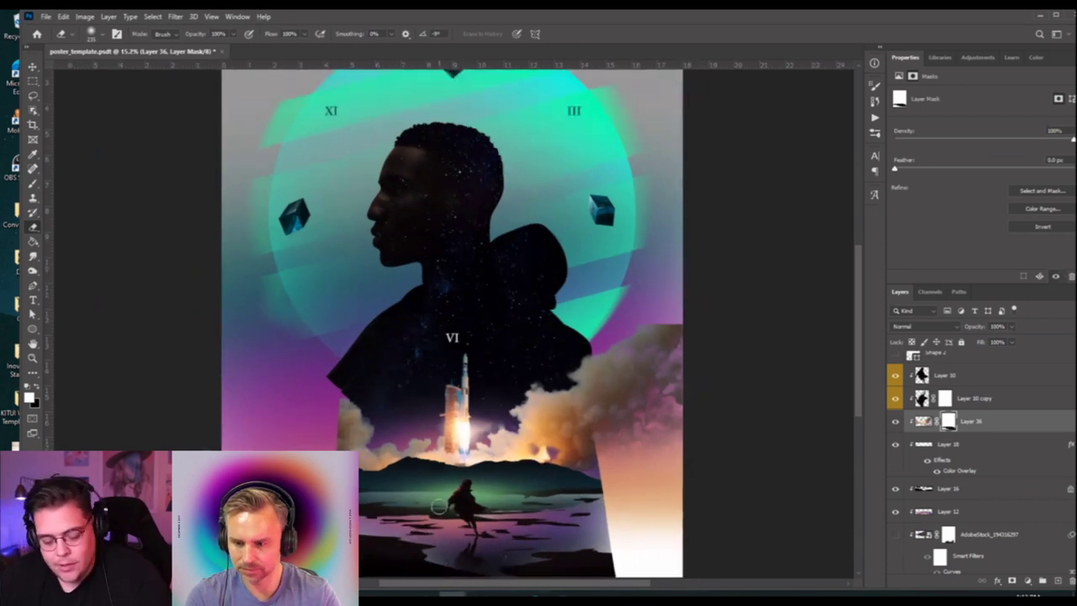
Examine how the rocket and smoke blend into the starry silhouette and the background beside it.
key("v")
scroll(515, 466, "up", 2)
left_click(541, 435)
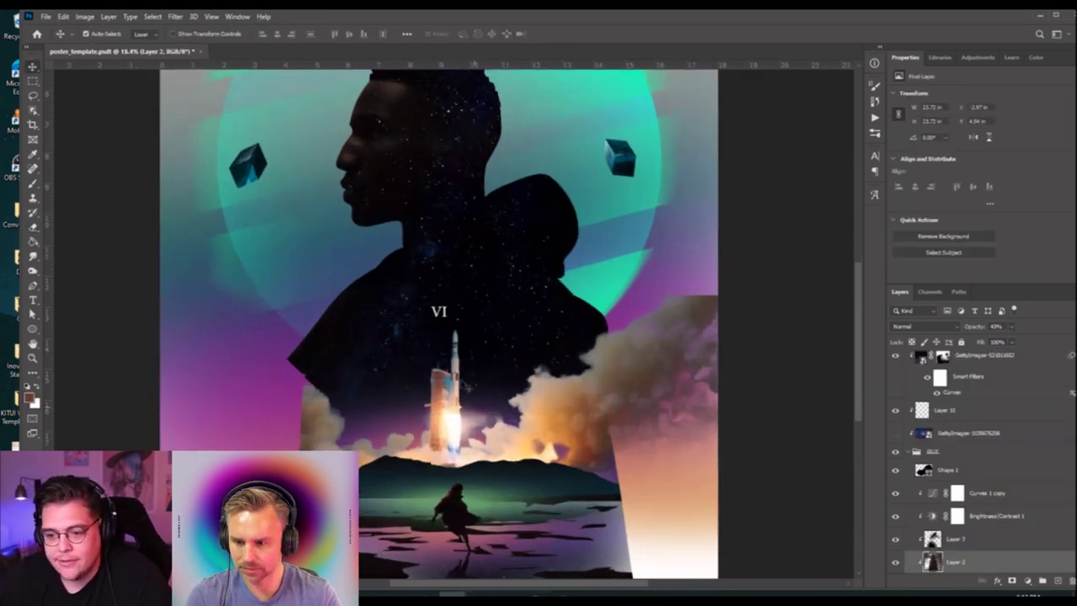
left_click(457, 371)
scroll(429, 400, "up", 4)
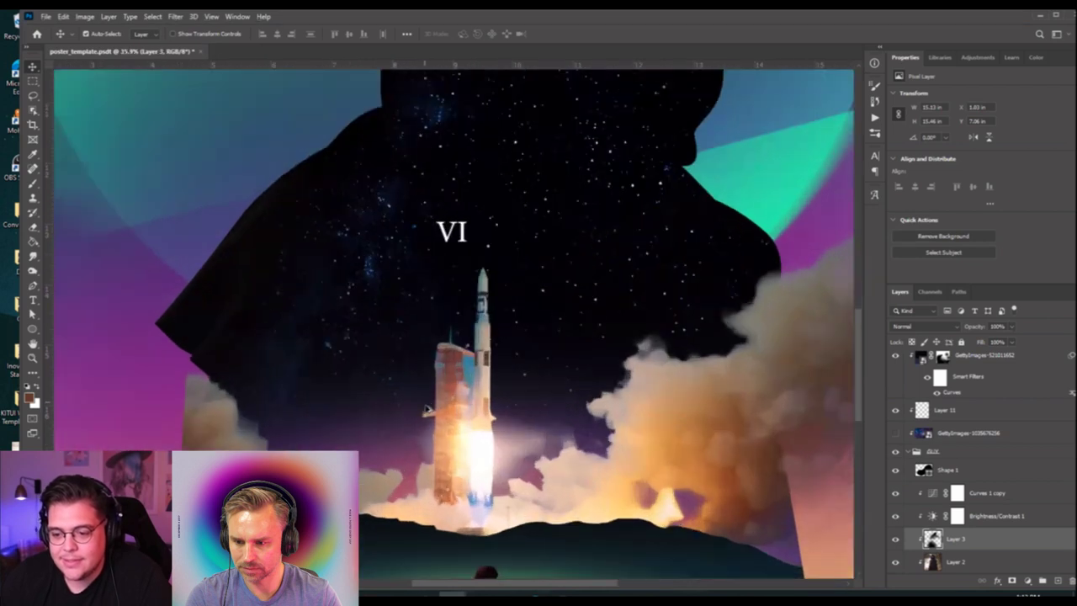
scroll(1045, 470, "down", 5)
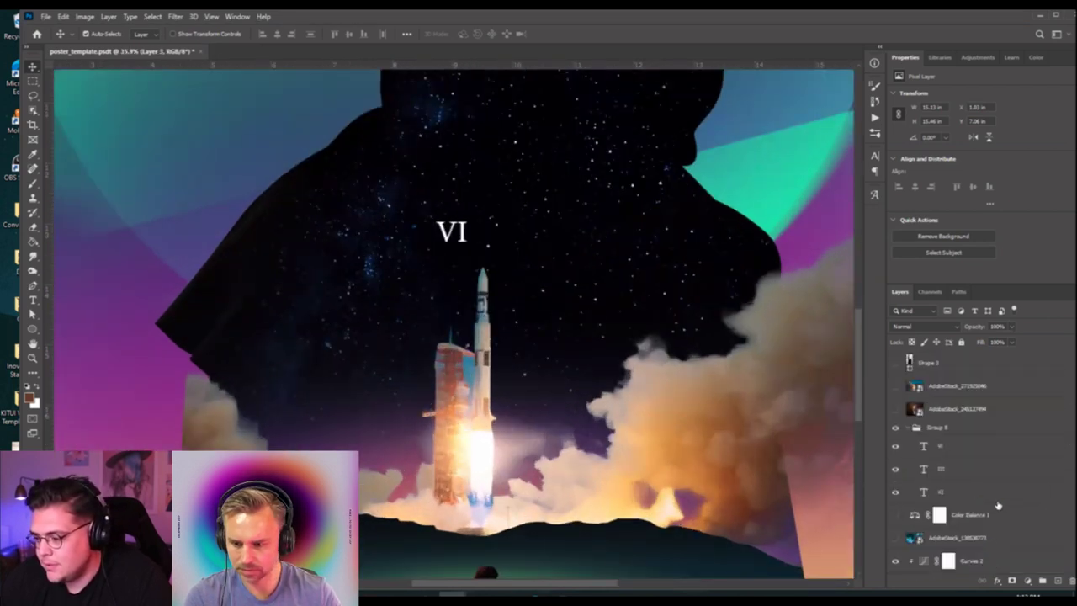
scroll(998, 505, "down", 10)
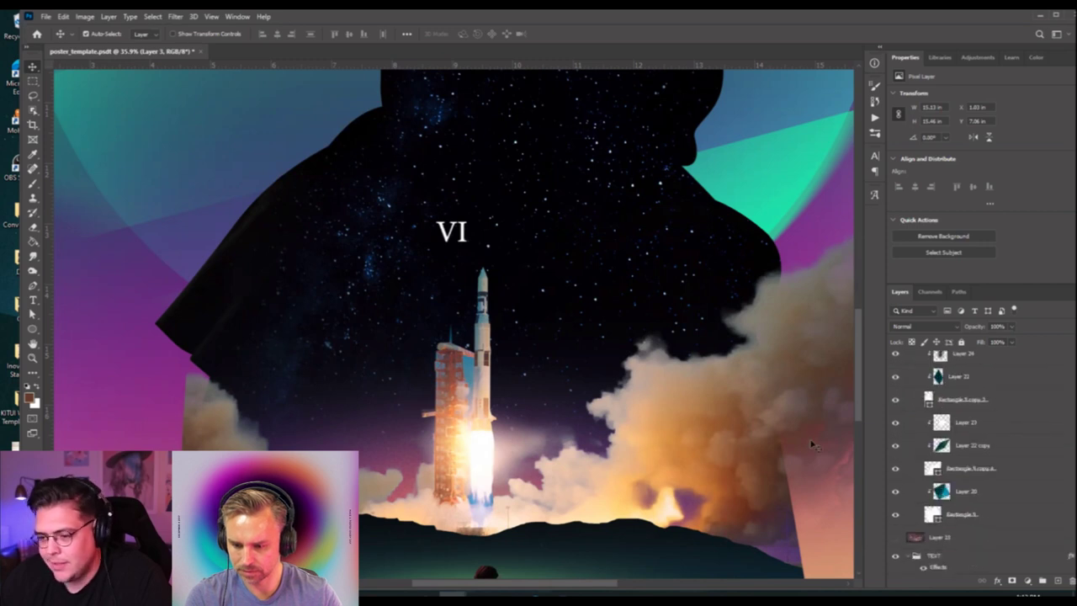
scroll(401, 365, "down", 2)
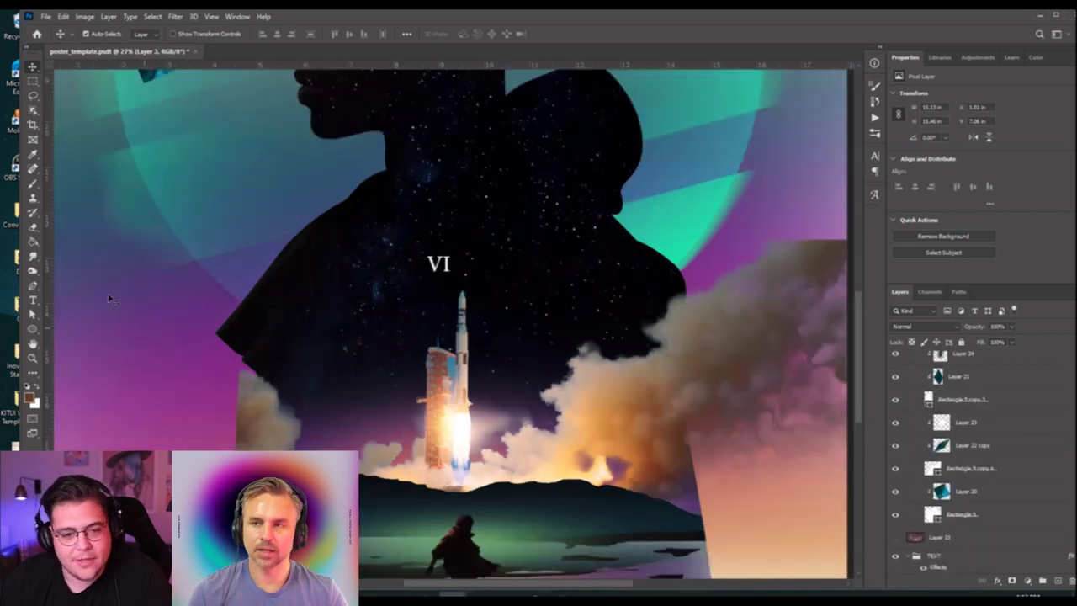
Smudge the upper smoke edges on Layer 36 so they blend softly into the starry silhouette.
left_click(32, 255)
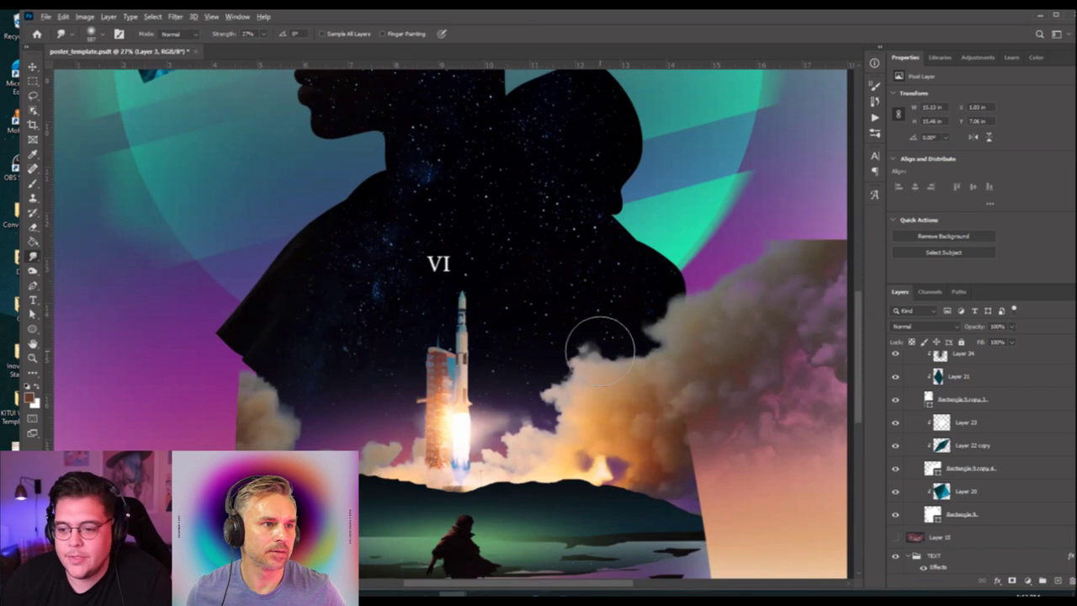
scroll(974, 502, "down", 1)
scroll(974, 502, "up", 10)
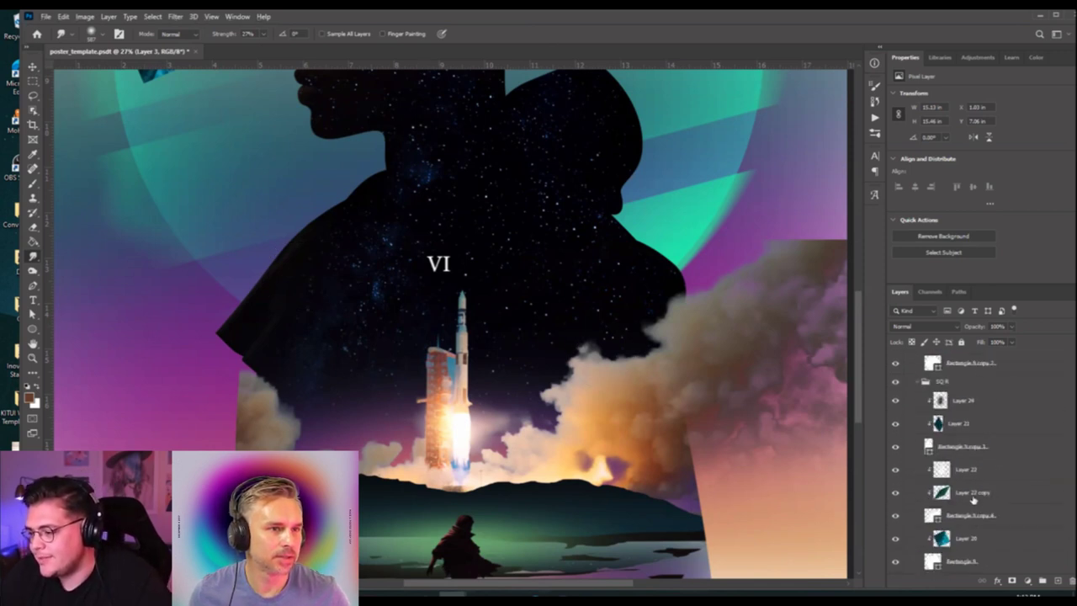
left_click(924, 463)
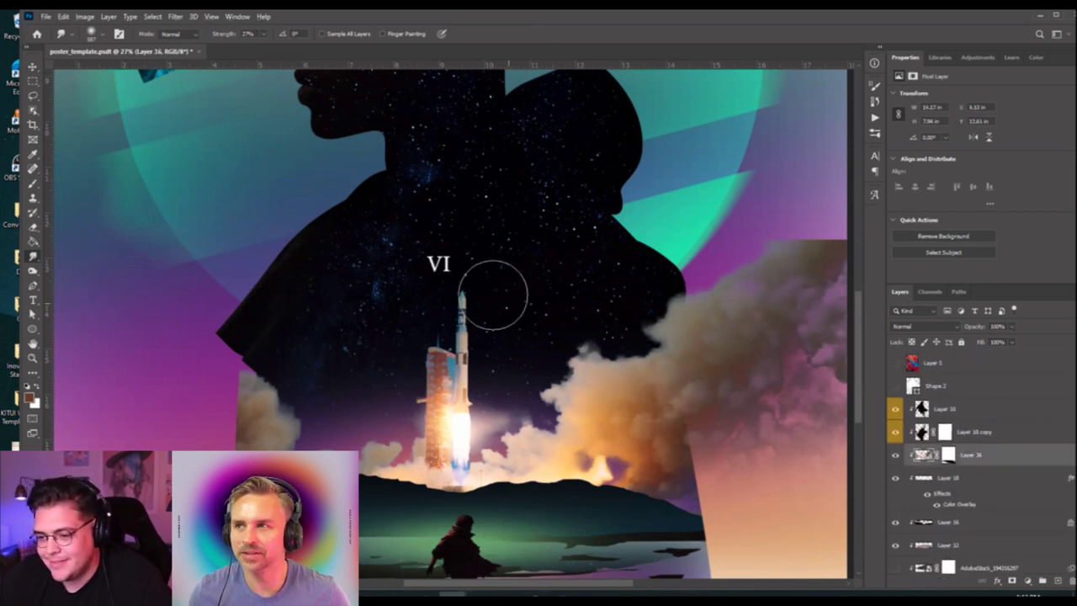
scroll(534, 365, "up", 3)
left_click_drag(527, 340, 513, 340)
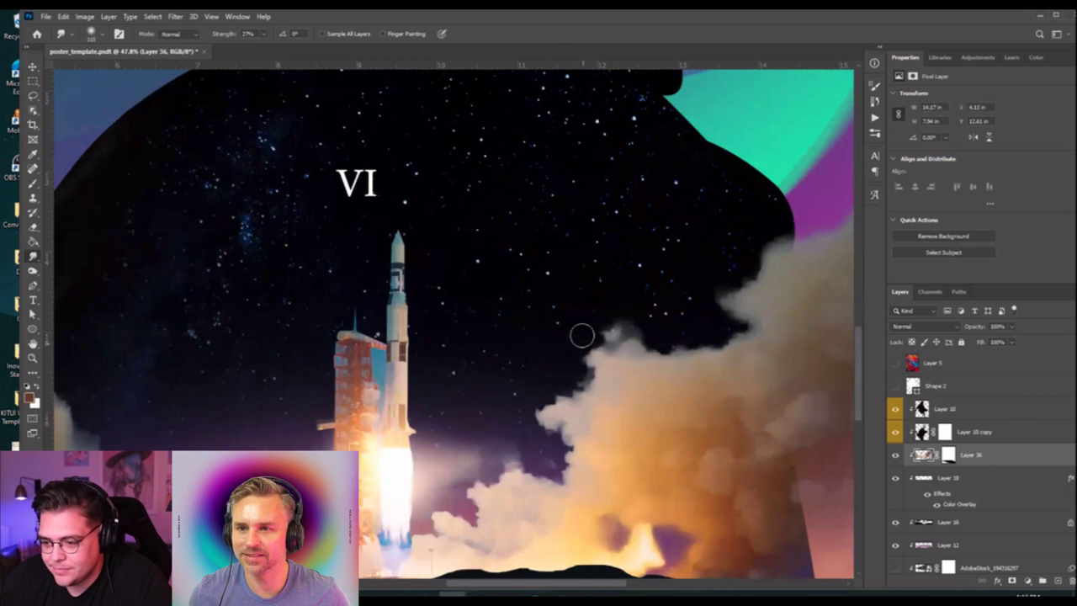
mouse_move(601, 342)
left_mouse_down()
mouse_move(642, 332)
mouse_move(652, 347)
mouse_move(613, 348)
mouse_move(553, 421)
left_mouse_up()
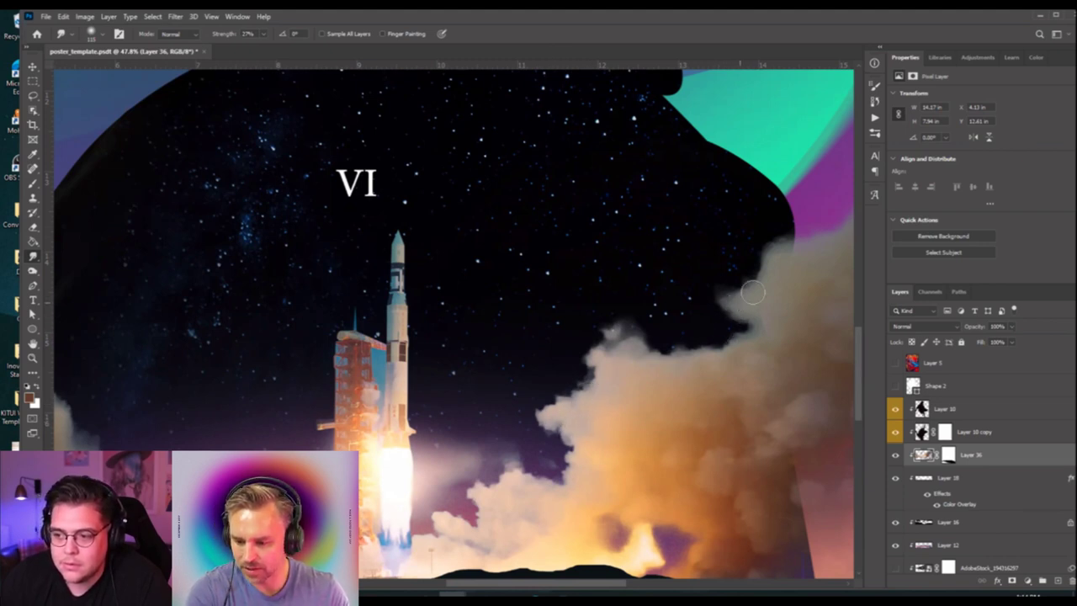
left_click_drag(768, 415, 794, 414)
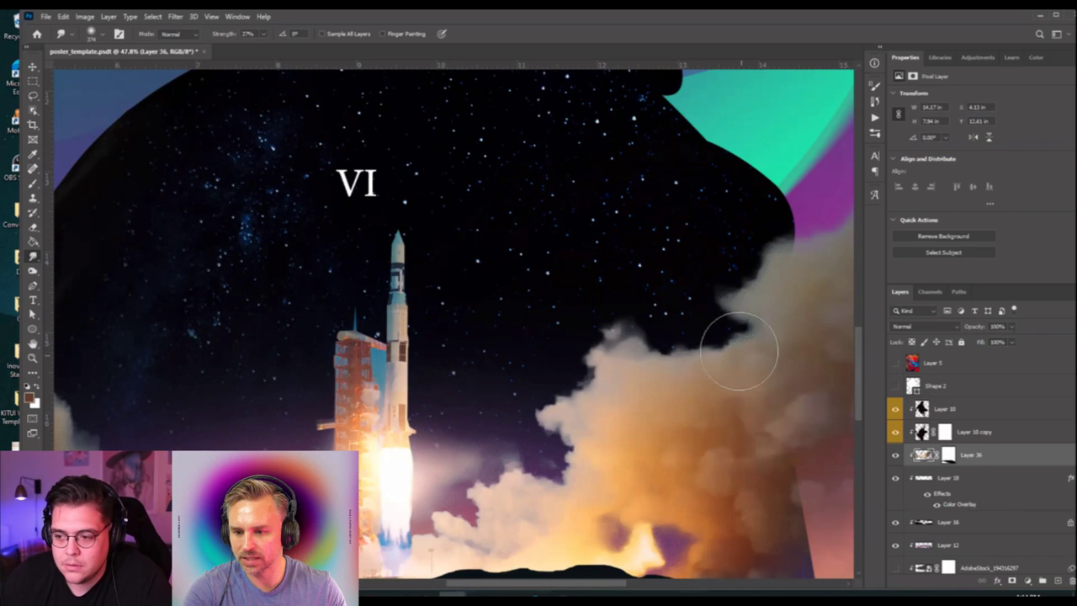
left_click_drag(435, 437, 630, 371)
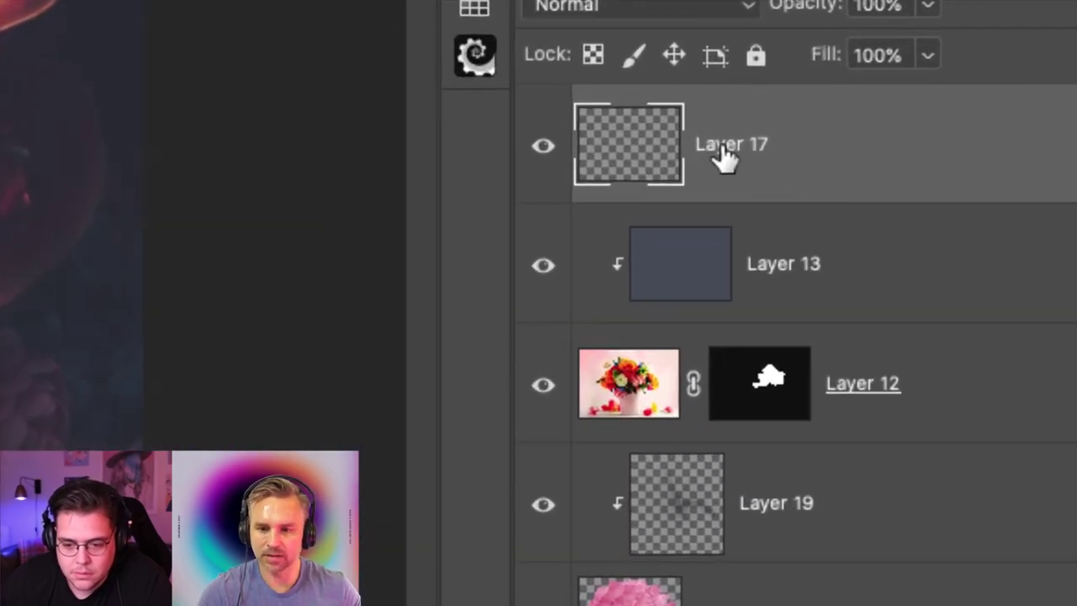
In the flower composition, rename Layer 17 as "highlihgt", Layer 13 as "next" and Layer 12 as "the".
double_click(721, 146)
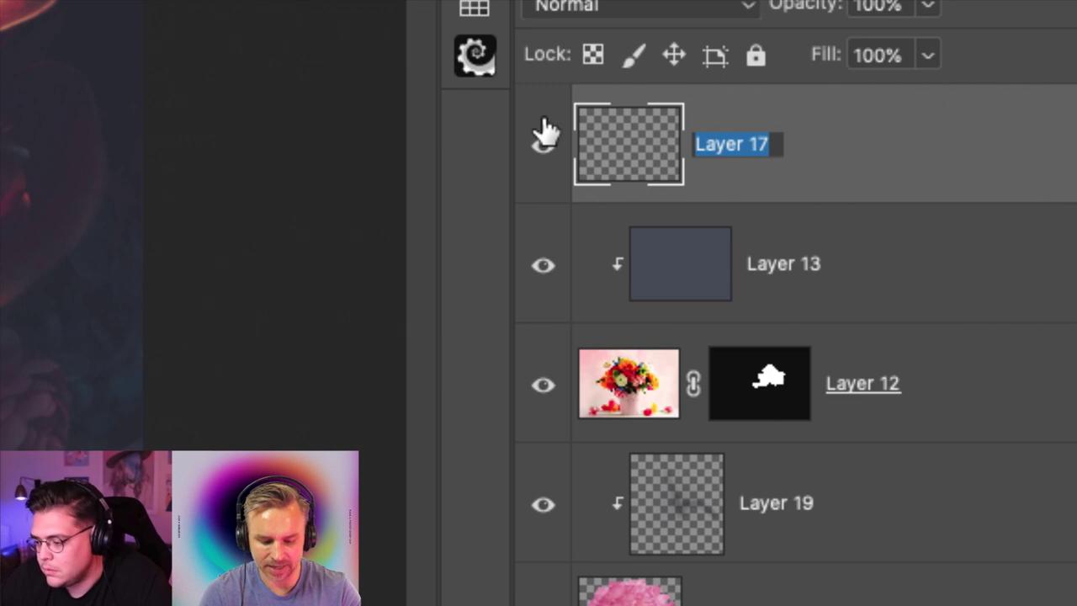
type("h")
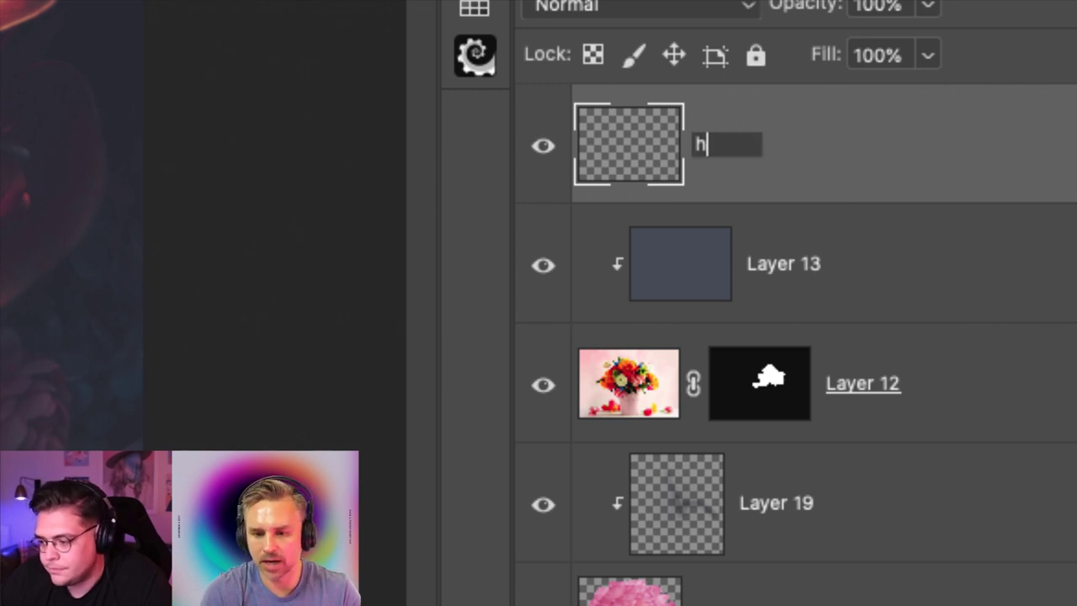
type("ighlihgt")
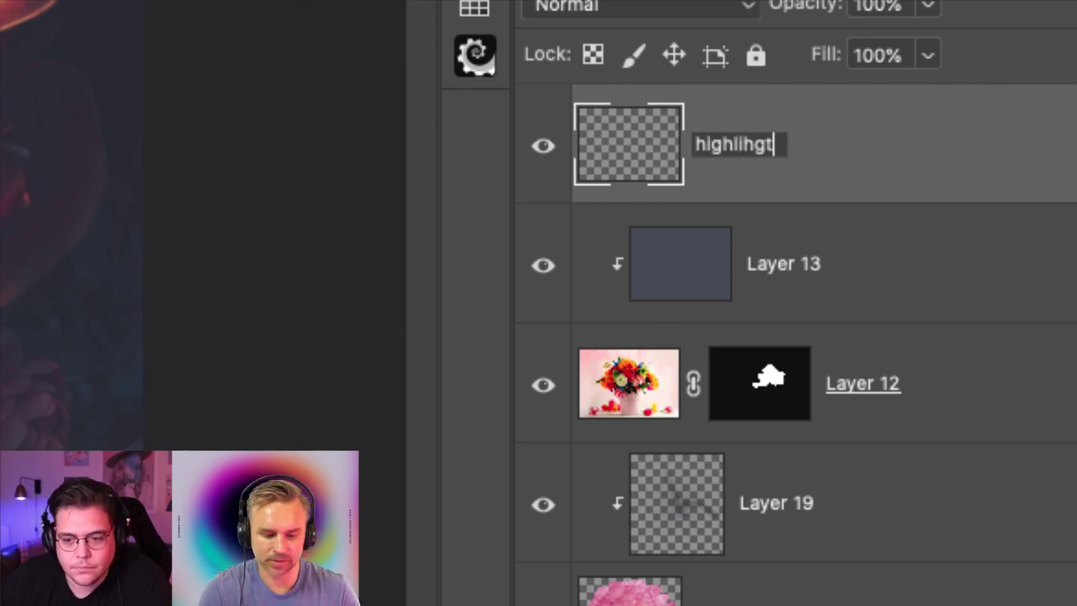
key("Tab")
type("next")
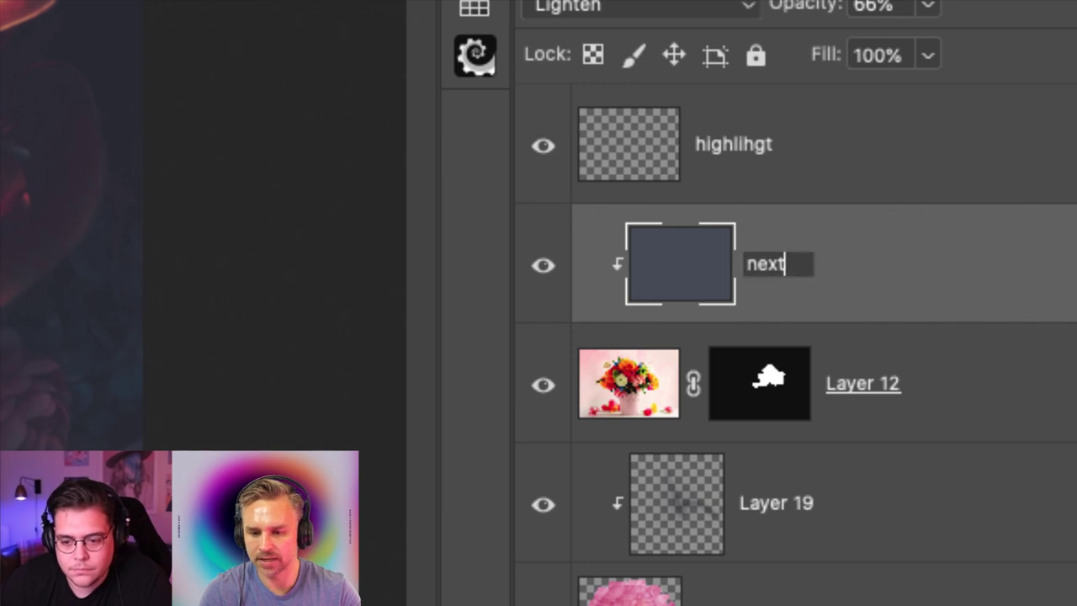
key("Tab")
type("the")
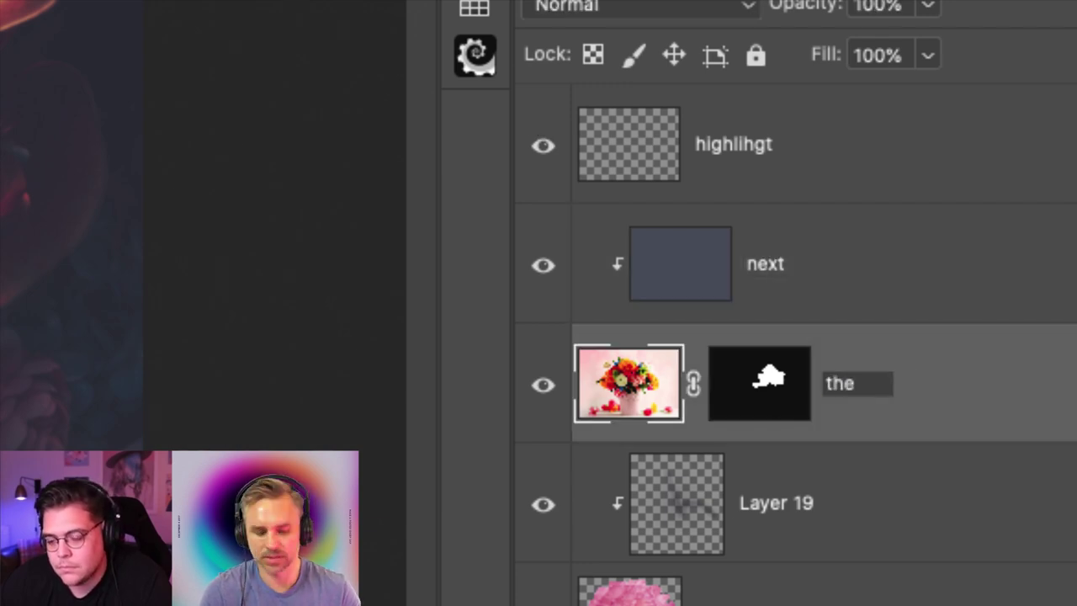
Rename Layer 19, below the masked flower bouquet layer, as "quick".
key("Tab")
type("dfhd;l")
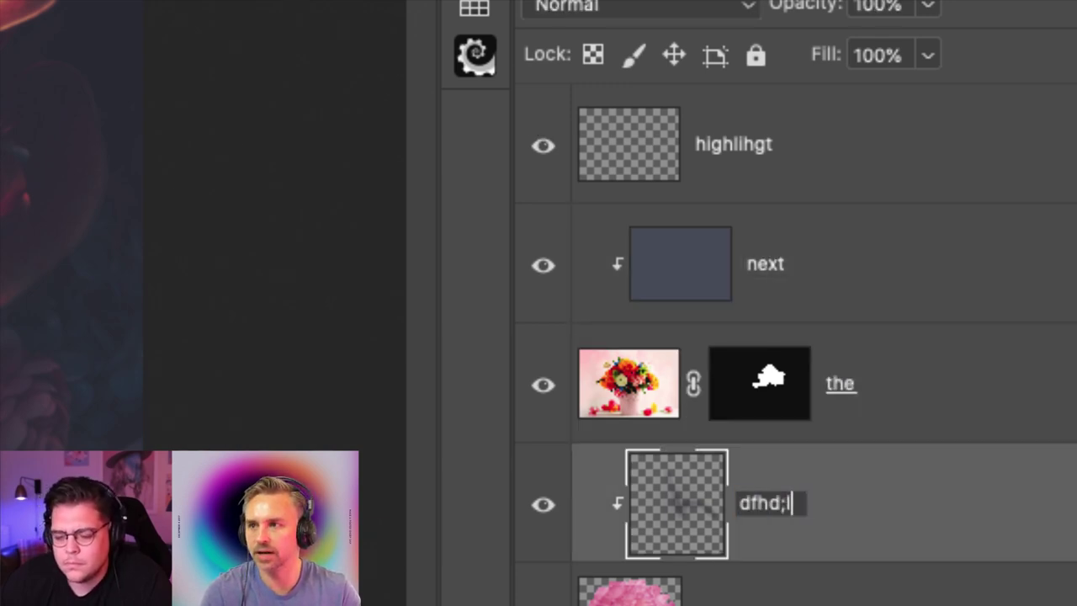
key("BackSpace")
key("BackSpace")
key("BackSpace")
key("BackSpace")
key("BackSpace")
key("BackSpace")
type("the")
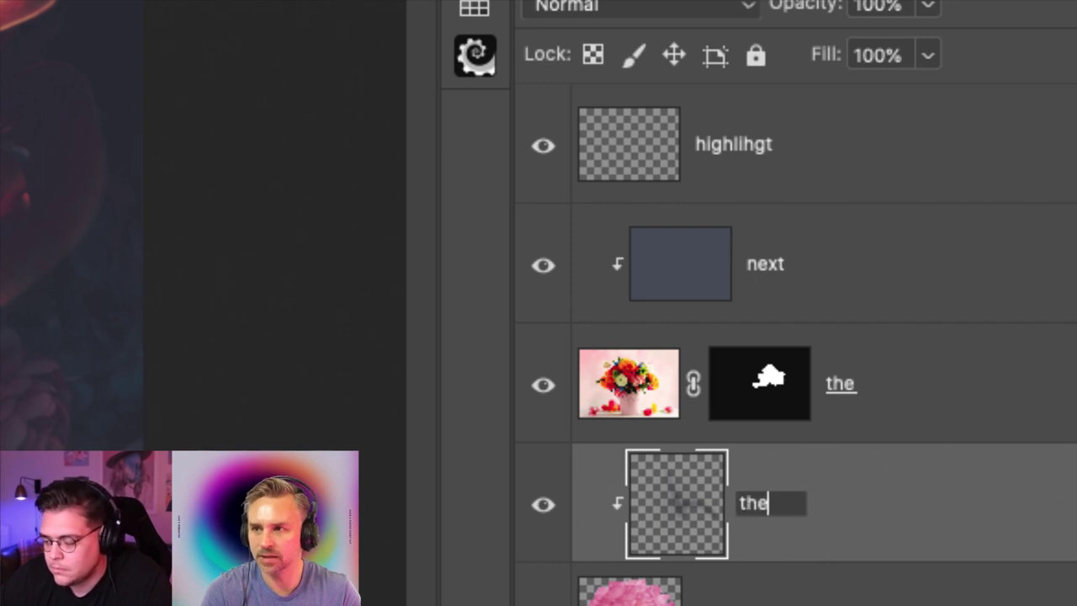
key("BackSpace")
key("BackSpace")
key("BackSpace")
type("quick")
key("Tab")
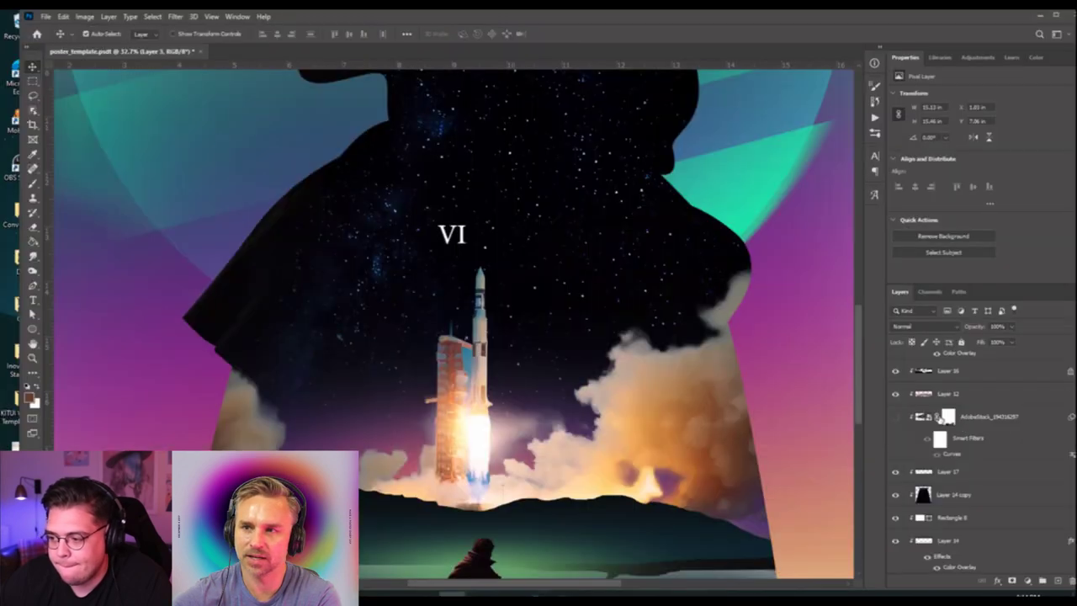
Select the teal tones on Layer 36 with Color Range, sampling the area between the launch tower and rocket.
scroll(919, 422, "up", 3)
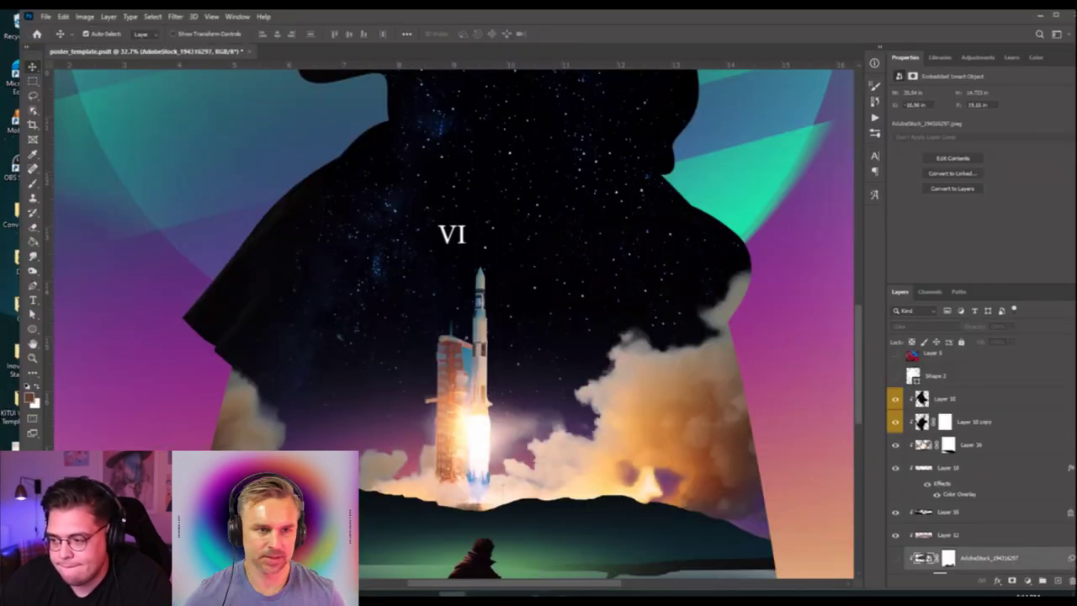
left_click(923, 446)
left_click(175, 16)
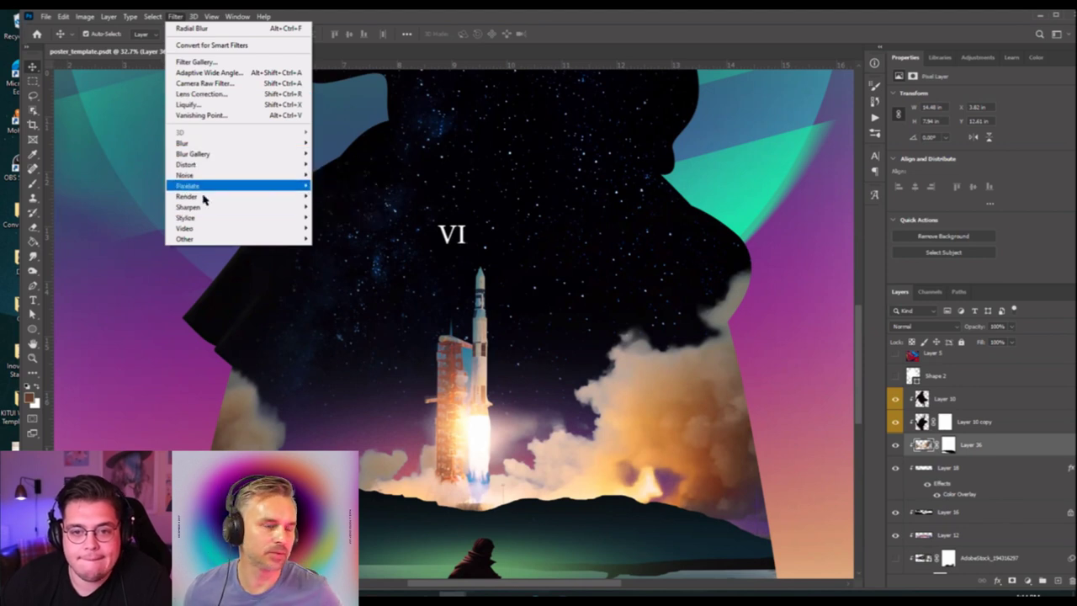
mouse_move(149, 16)
left_click(172, 125)
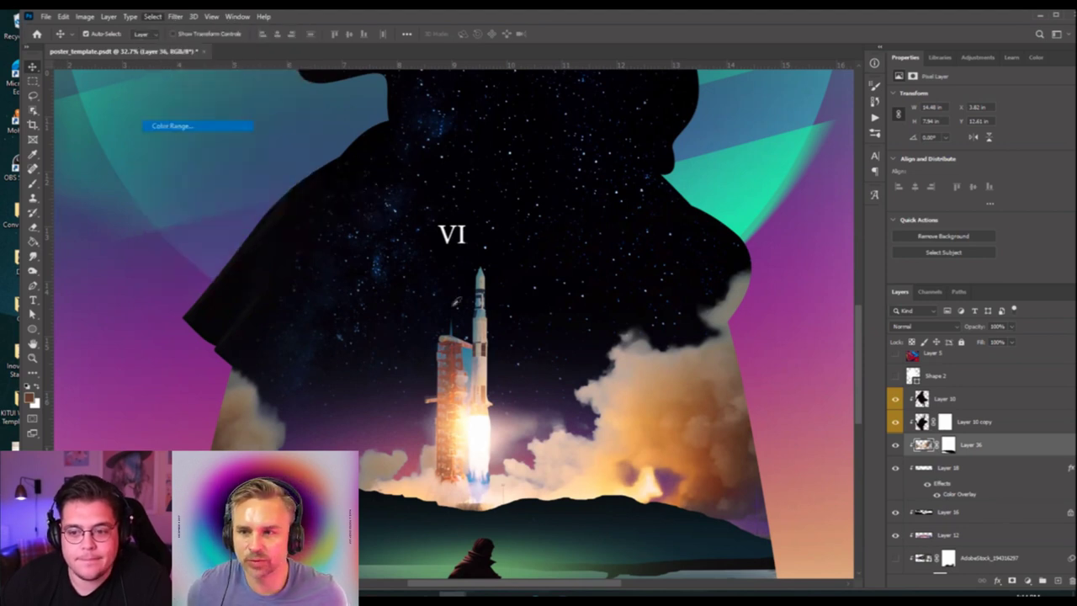
left_click_drag(502, 93, 652, 126)
scroll(454, 370, "up", 6)
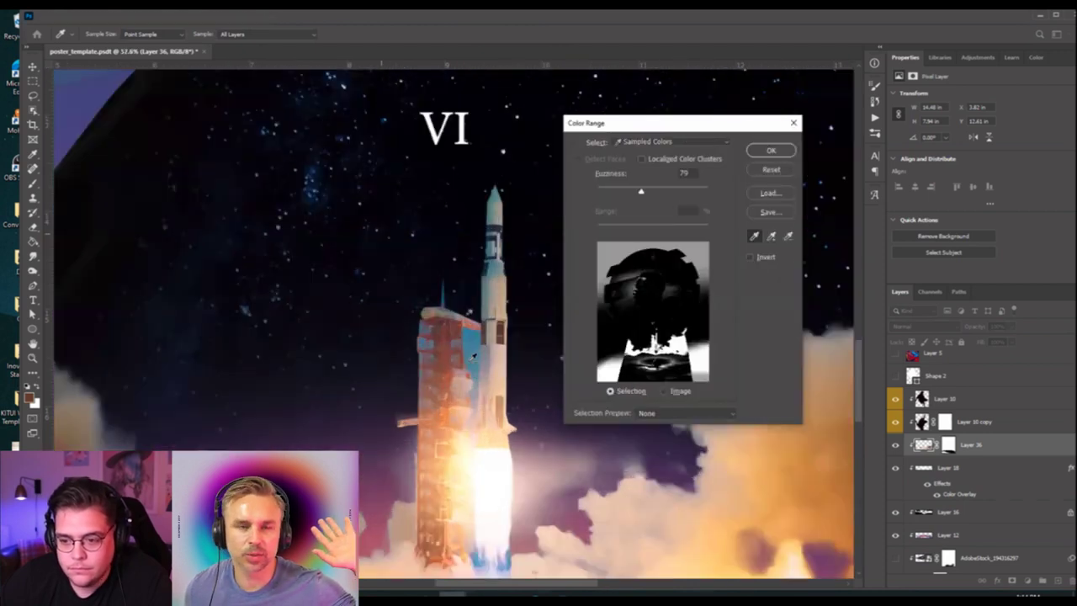
left_click(473, 343)
left_click_drag(661, 191, 656, 194)
left_click(778, 154)
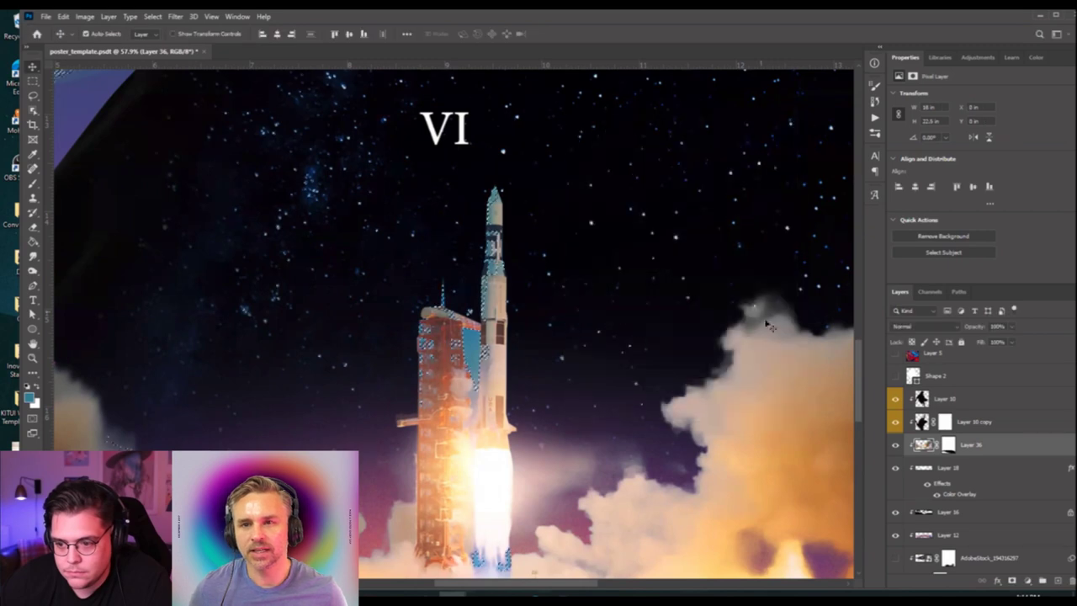
scroll(515, 404, "down", 2)
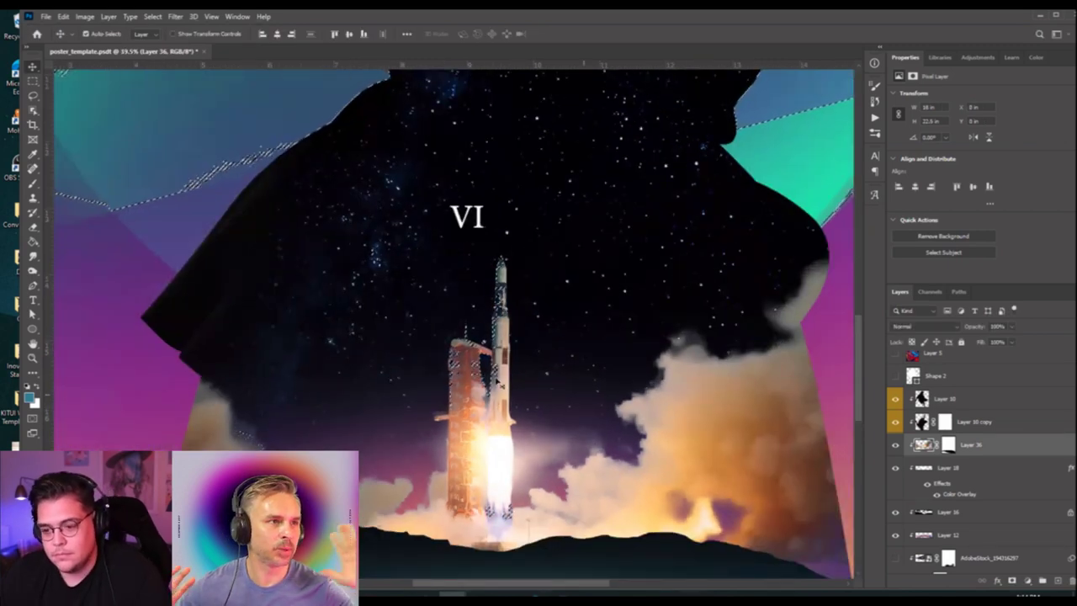
scroll(515, 404, "down", 3)
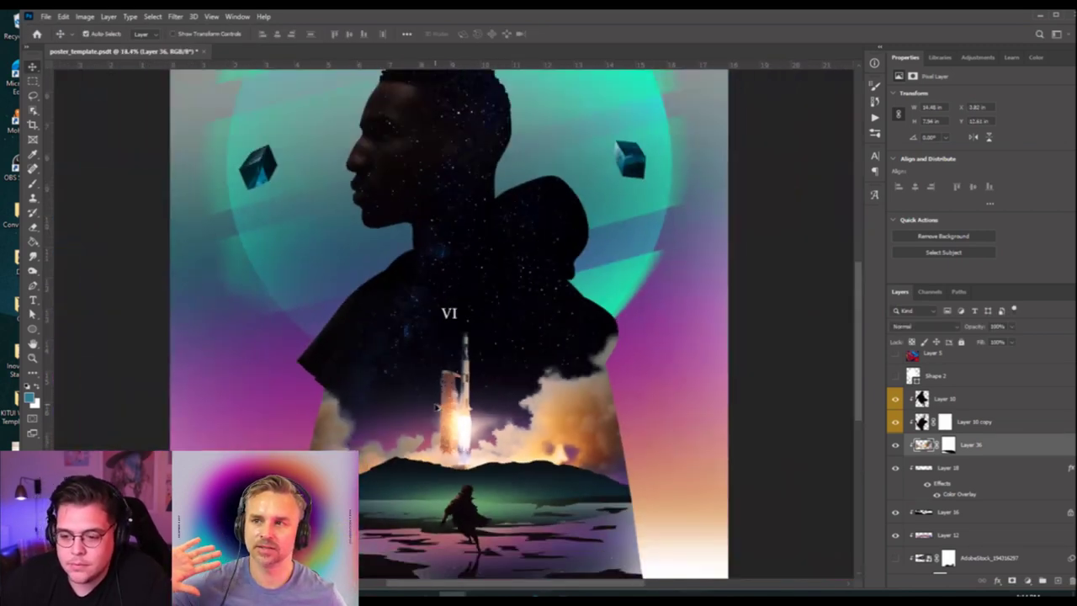
Reduce the saturation of the rocket and smoke on Layer 36 to -49 with Hue/Saturation.
scroll(437, 406, "up", 1)
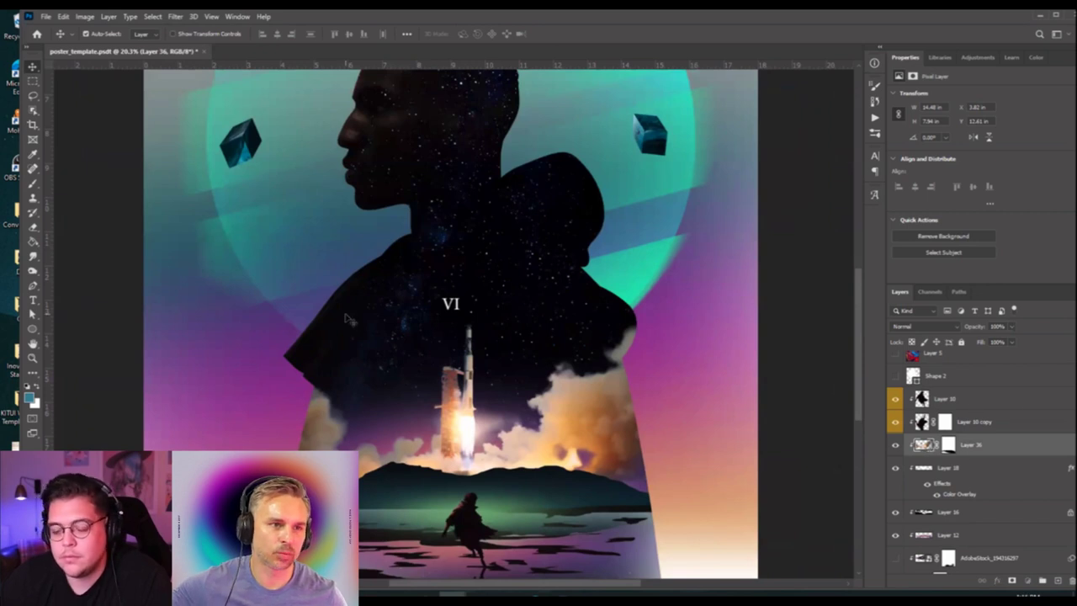
scroll(347, 320, "down", 2)
scroll(453, 424, "up", 2)
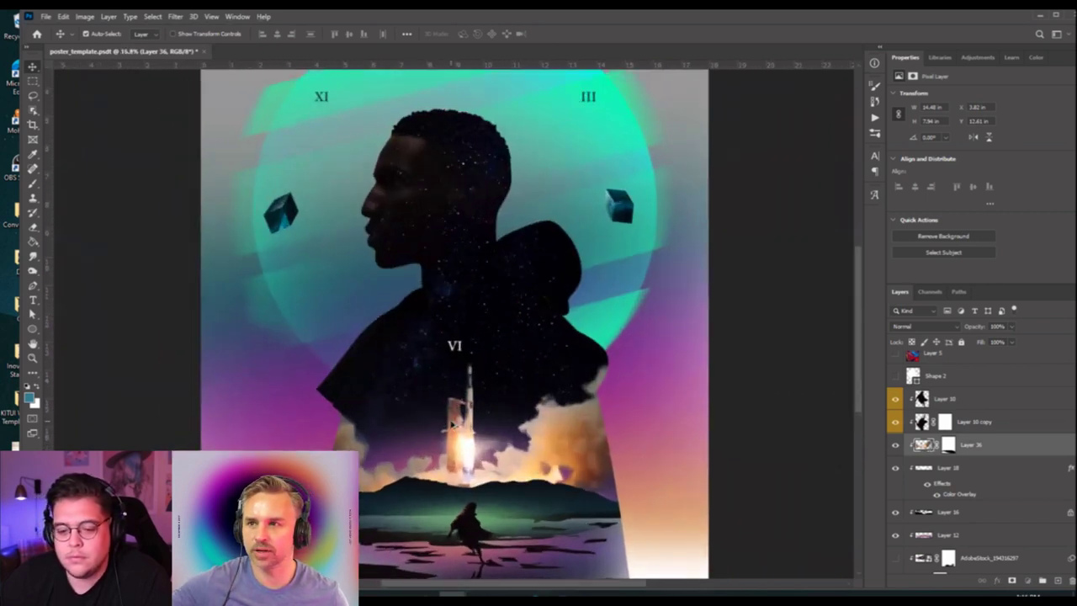
scroll(453, 425, "down", 3)
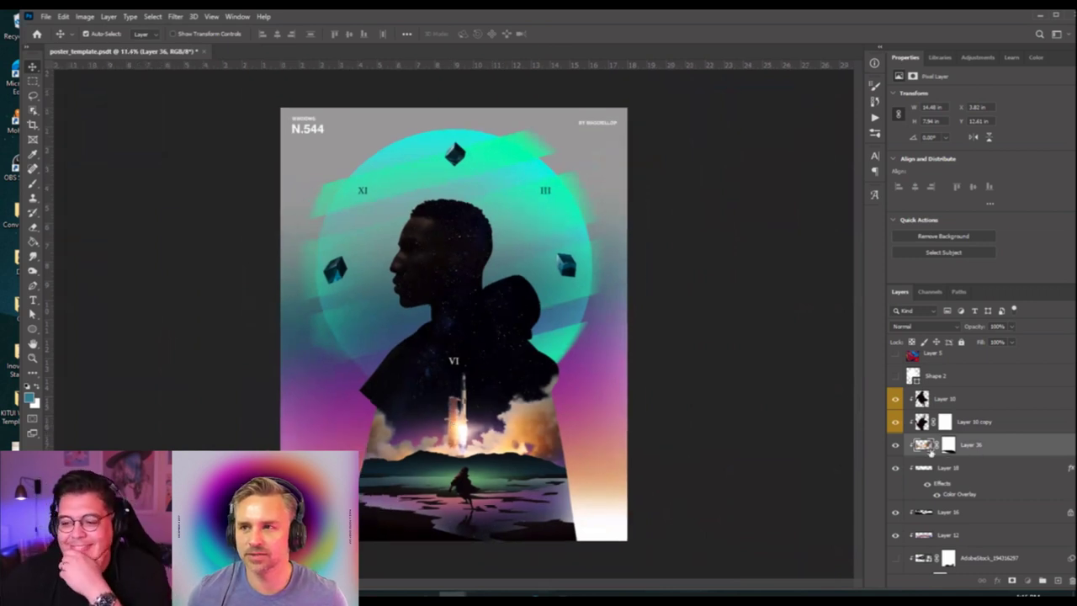
left_click(84, 16)
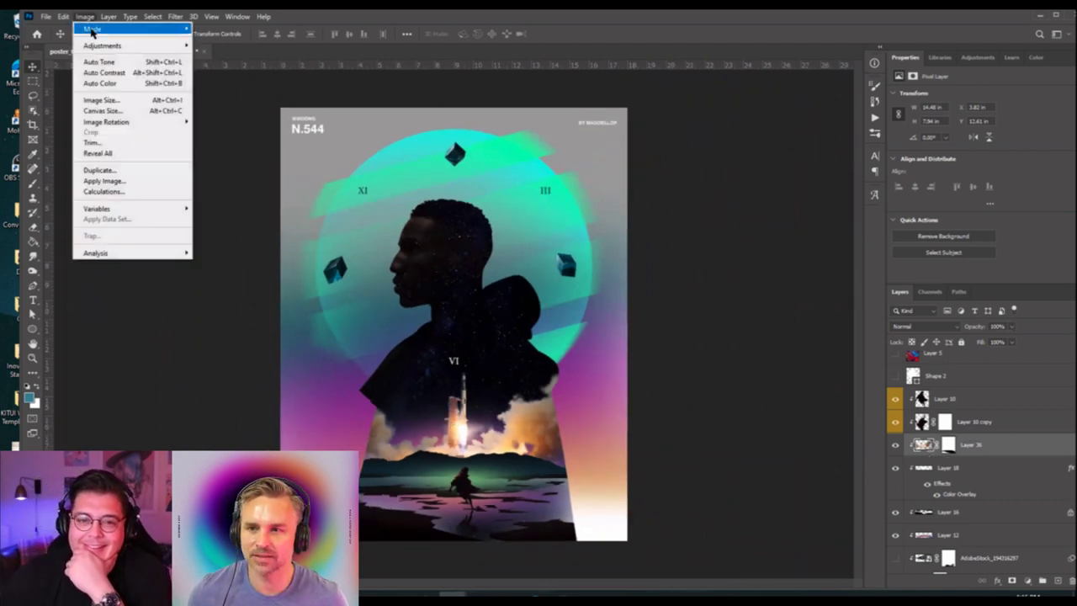
mouse_move(106, 44)
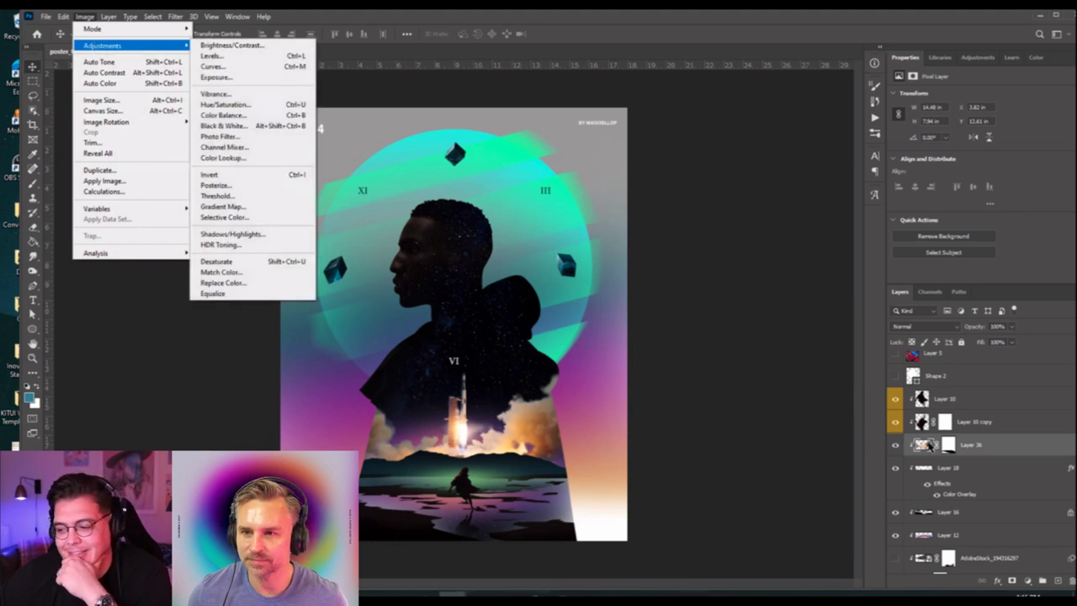
left_click(225, 104)
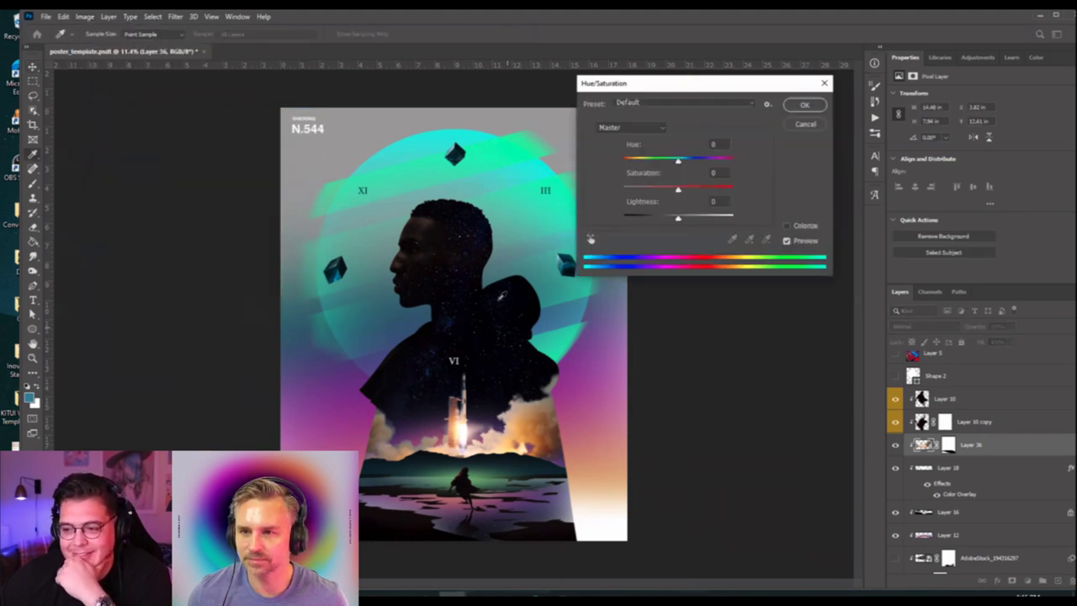
left_click_drag(665, 192, 651, 192)
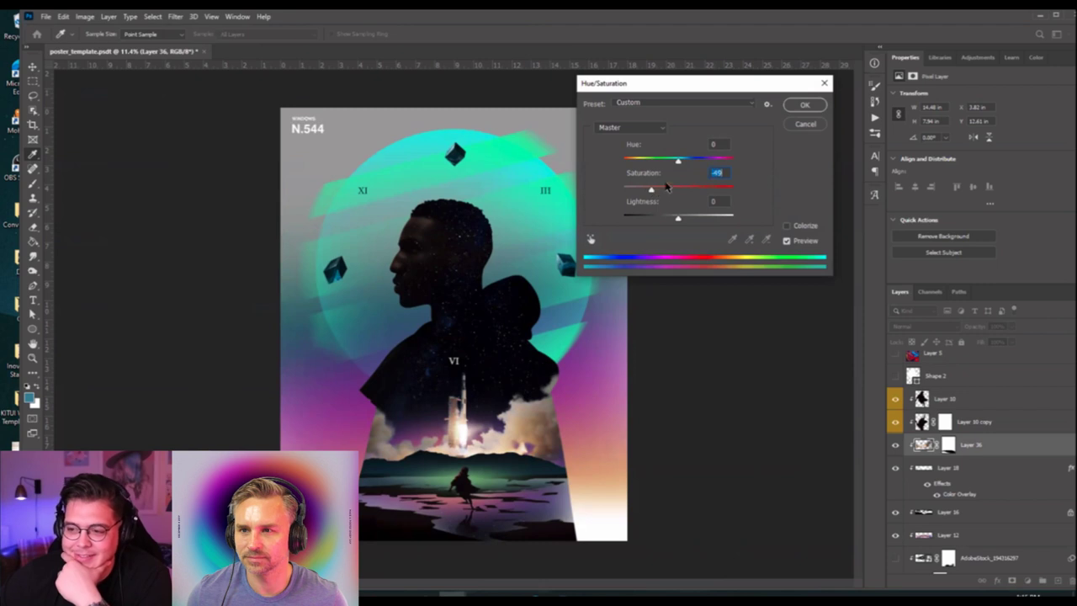
left_click(798, 106)
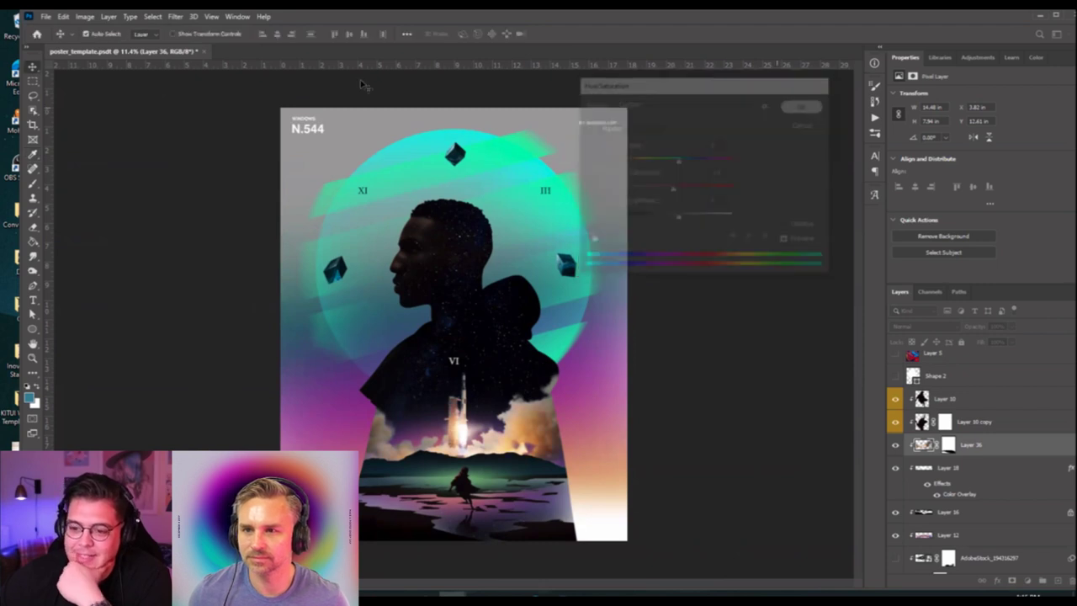
Apply Brightness/Contrast to Layer 36 with brightness -32 and contrast 28.
left_click(85, 16)
mouse_move(143, 45)
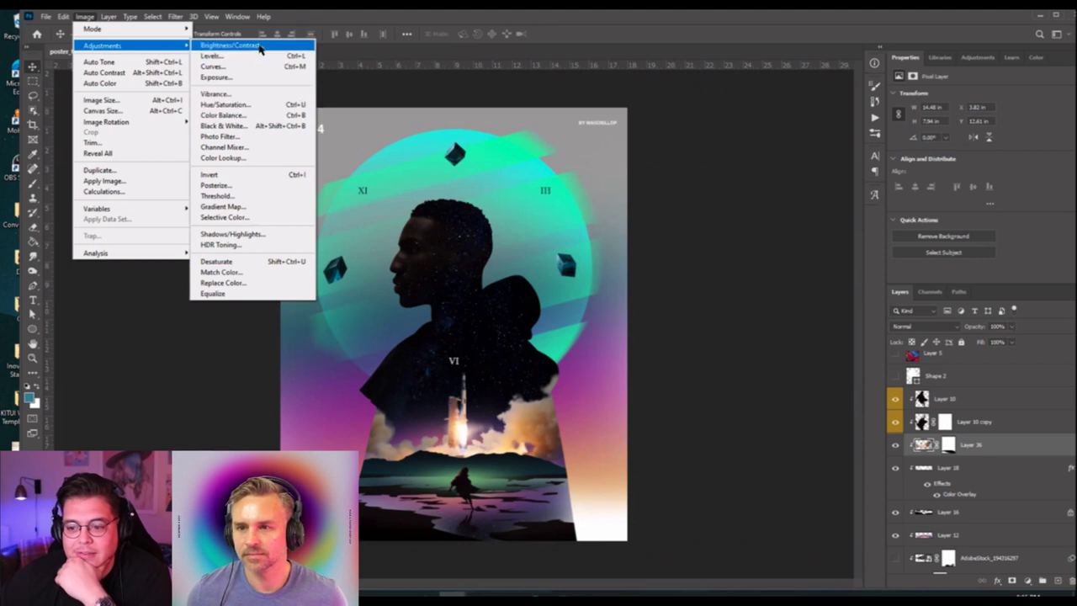
left_click(229, 45)
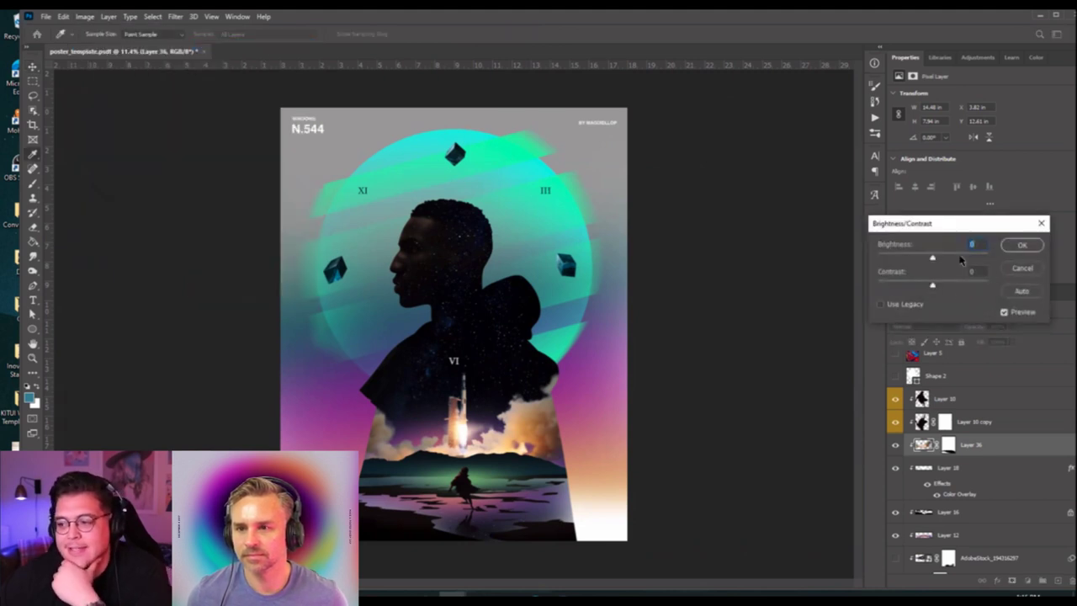
left_click_drag(947, 256, 920, 258)
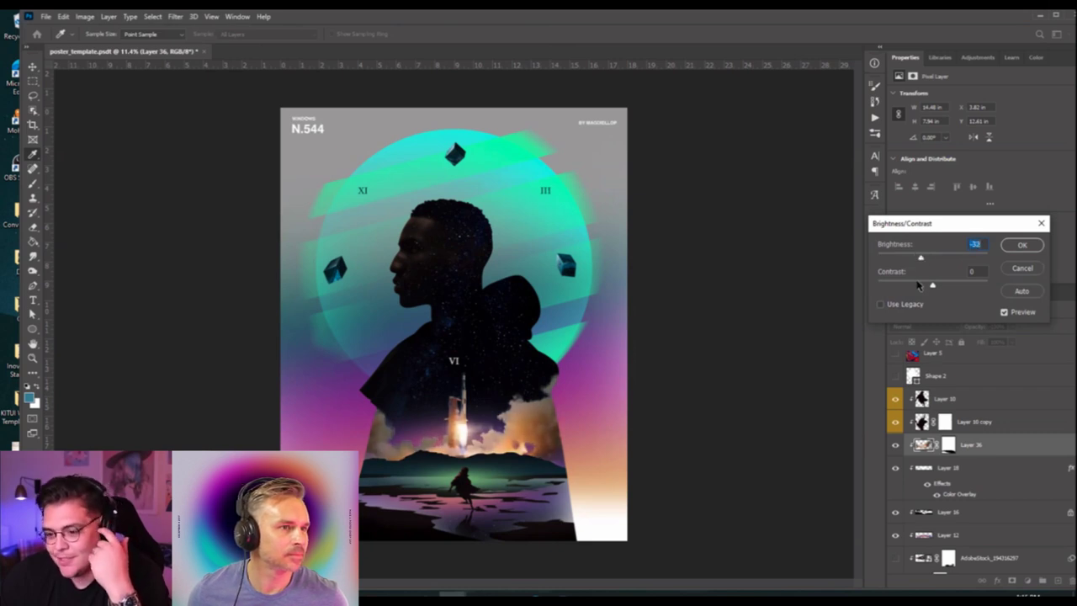
left_click(919, 286)
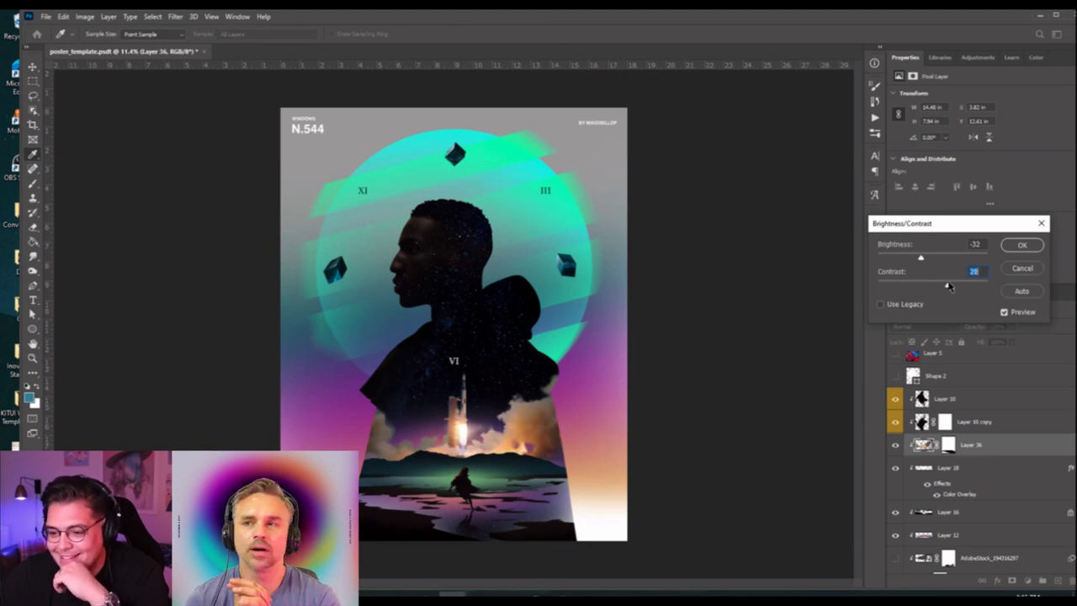
left_click(1023, 244)
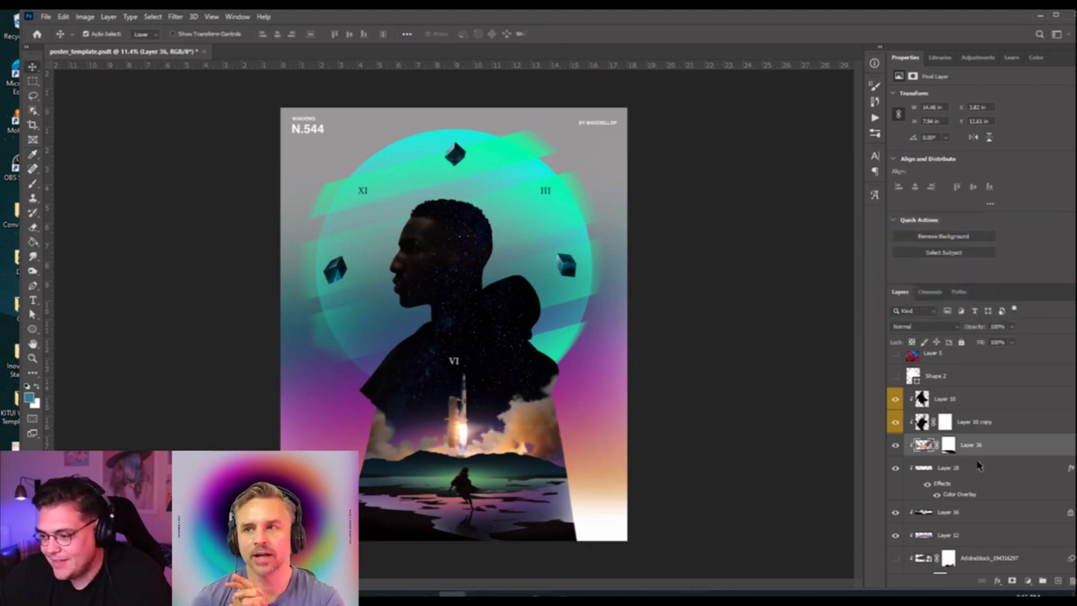
Add a clipped layer with its own layer mask above Layer 36 and load Layer 36's mask as a selection.
left_click(1057, 581)
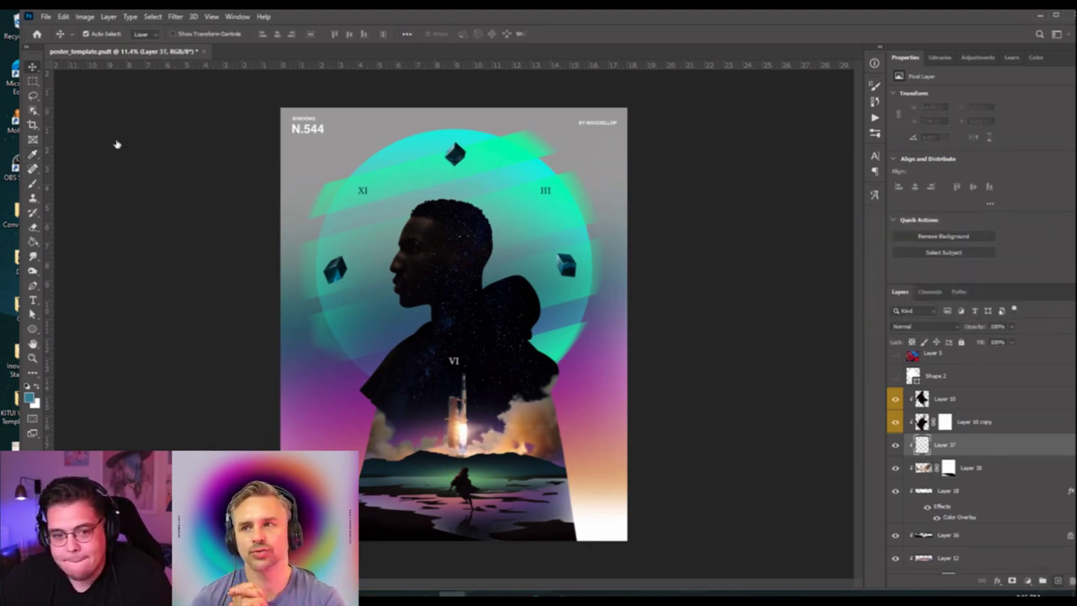
left_click(34, 183)
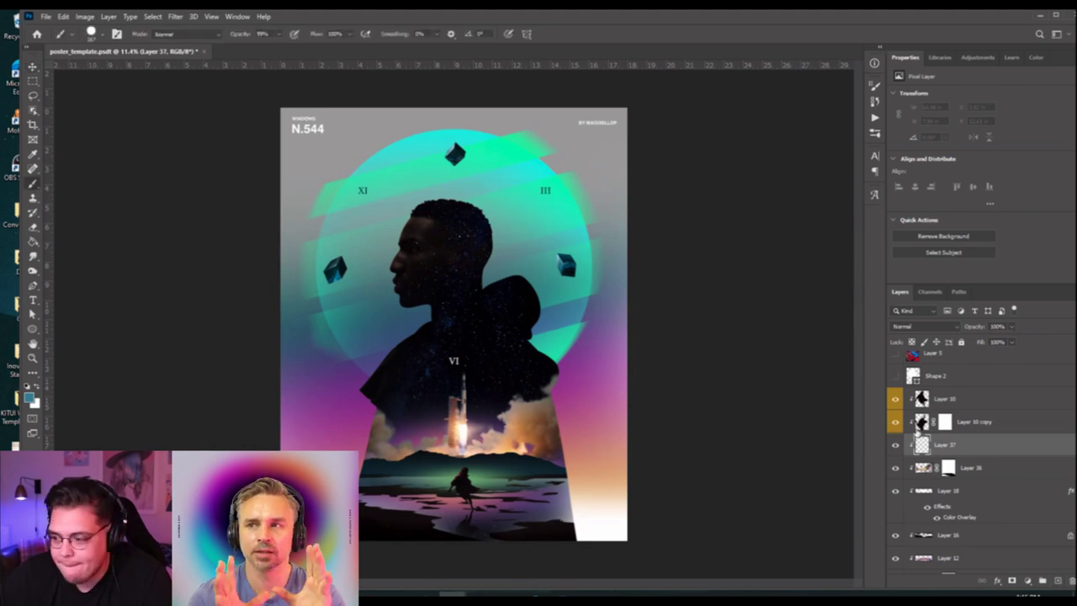
left_click(1011, 580)
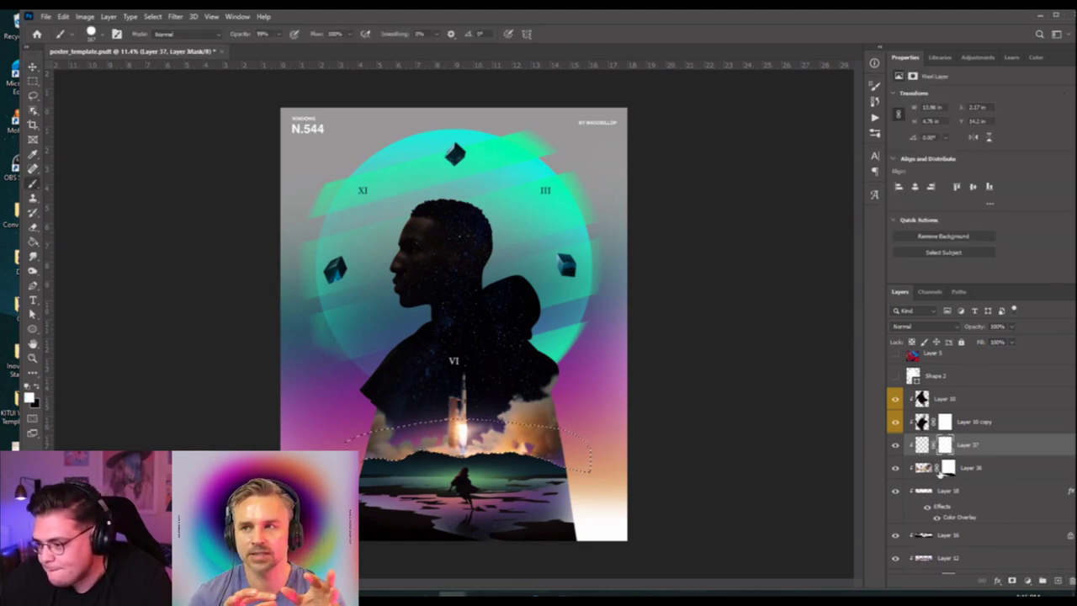
left_click(947, 468, "ctrl")
left_click(945, 446)
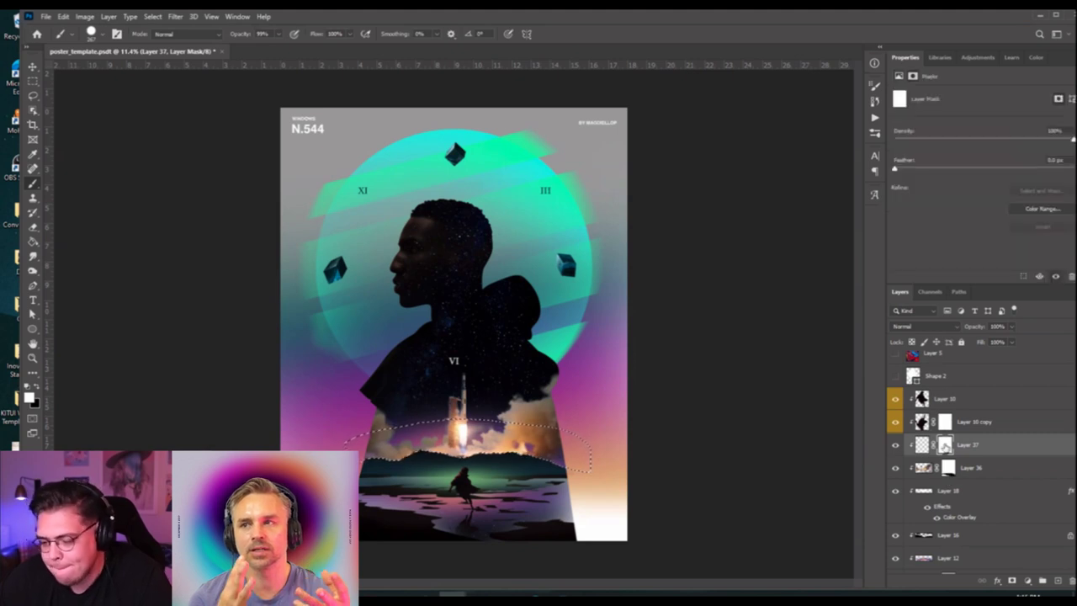
Invert the selection, brush soft teal haze along the hilltops beneath the rocket on Layer 37's pixels, and deselect.
scroll(441, 463, "up", 4)
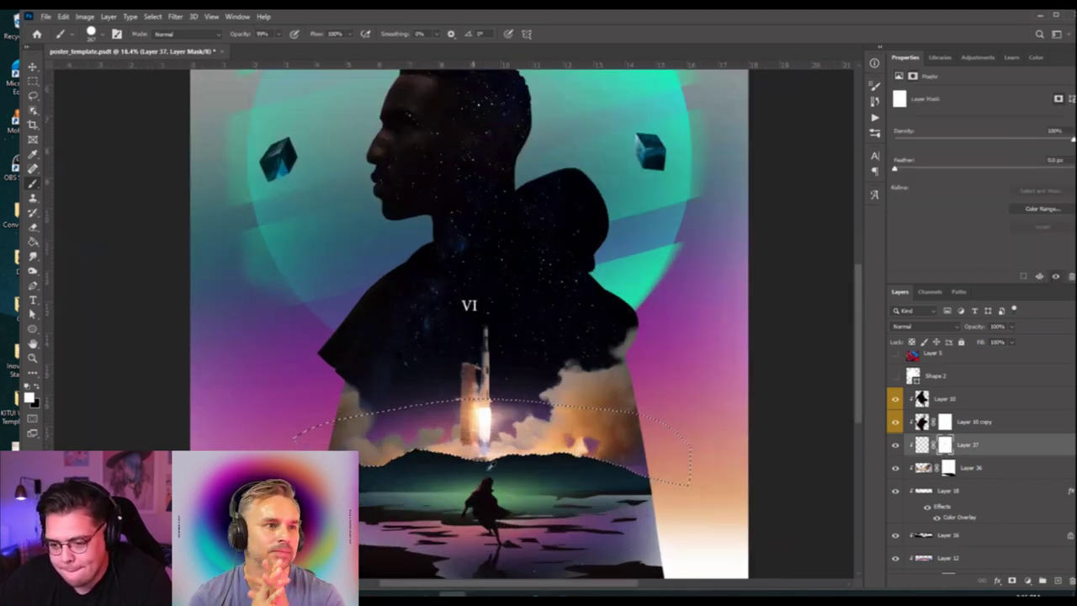
left_click_drag(486, 487, 480, 450)
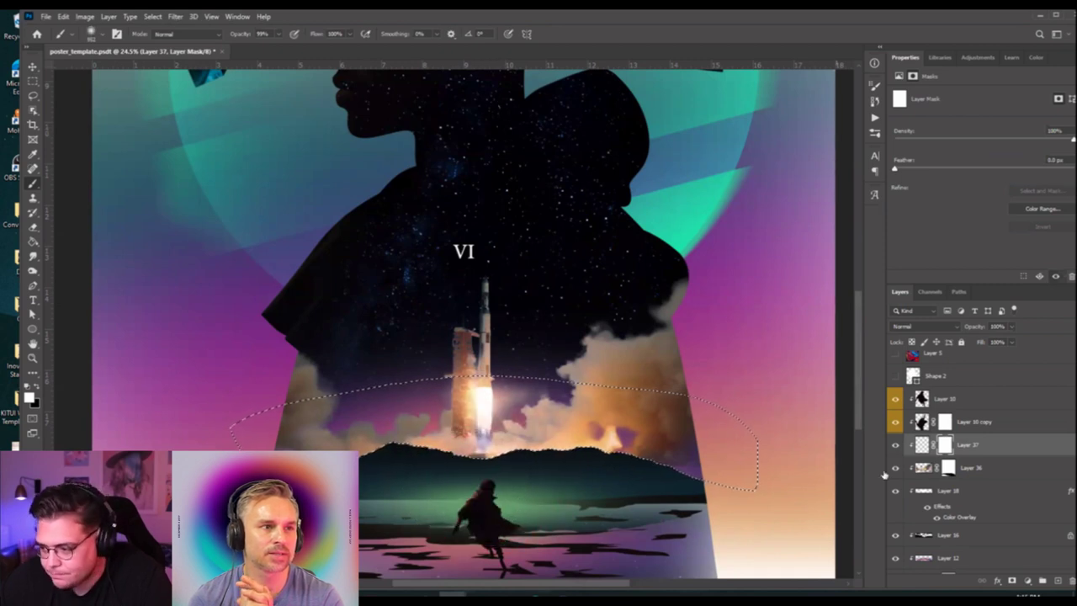
key("ctrl+shift+i")
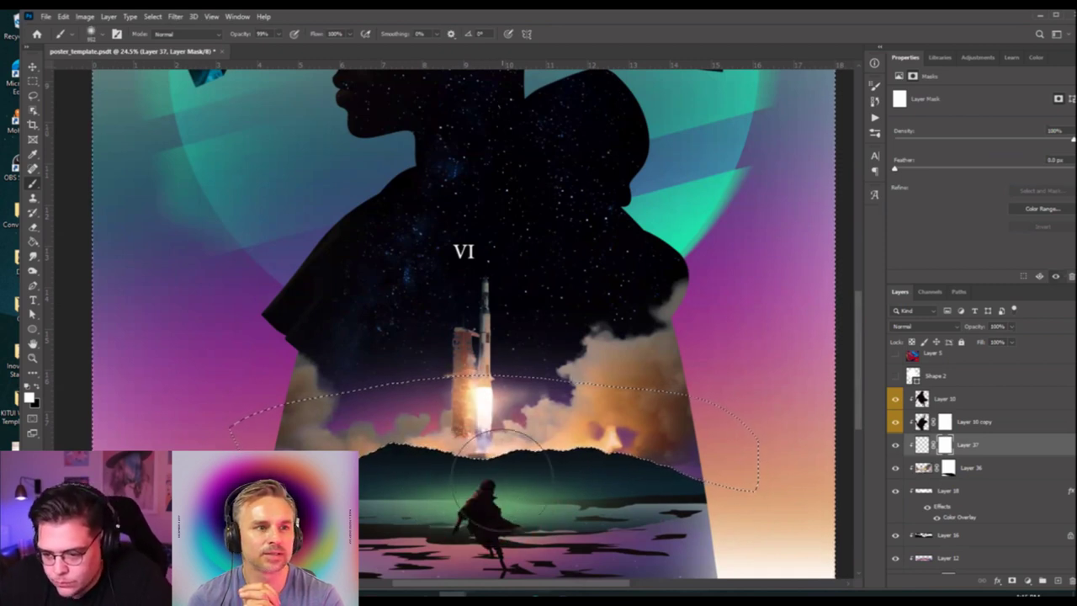
left_click(922, 445)
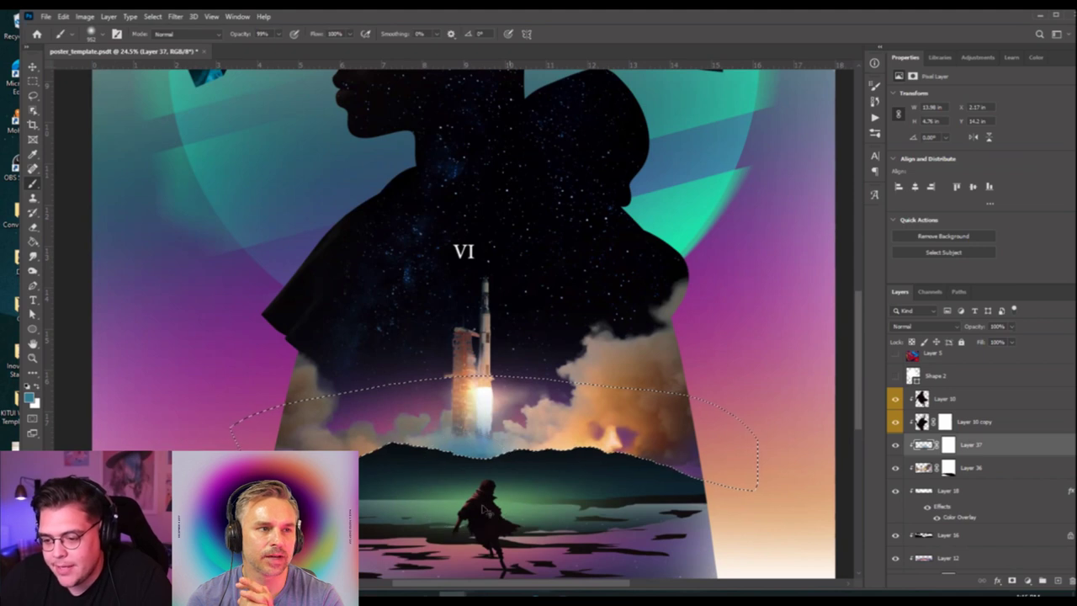
left_click_drag(504, 505, 460, 495)
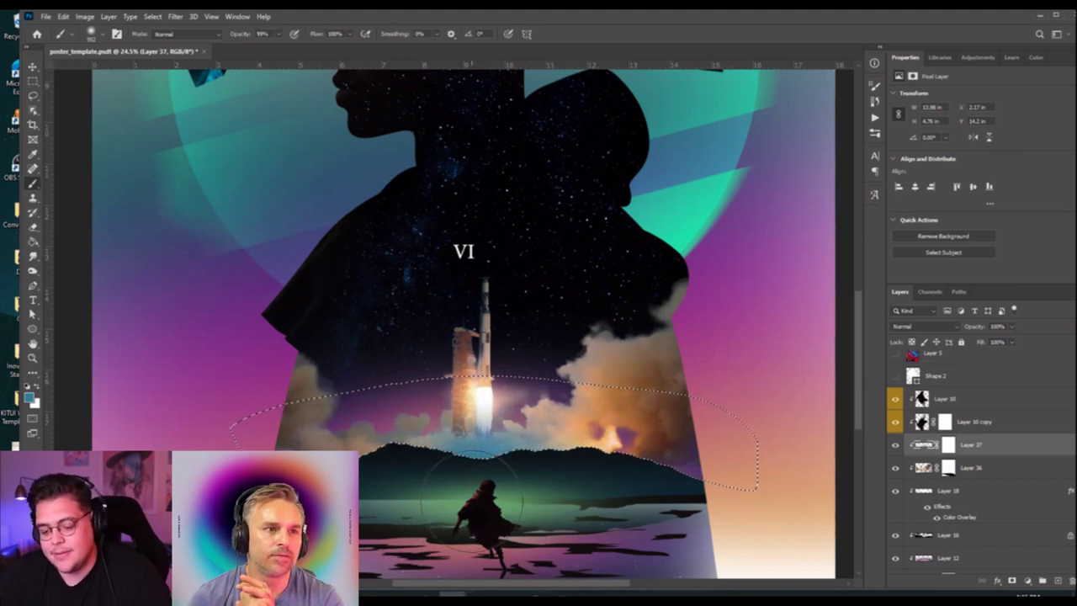
key("ctrl+d")
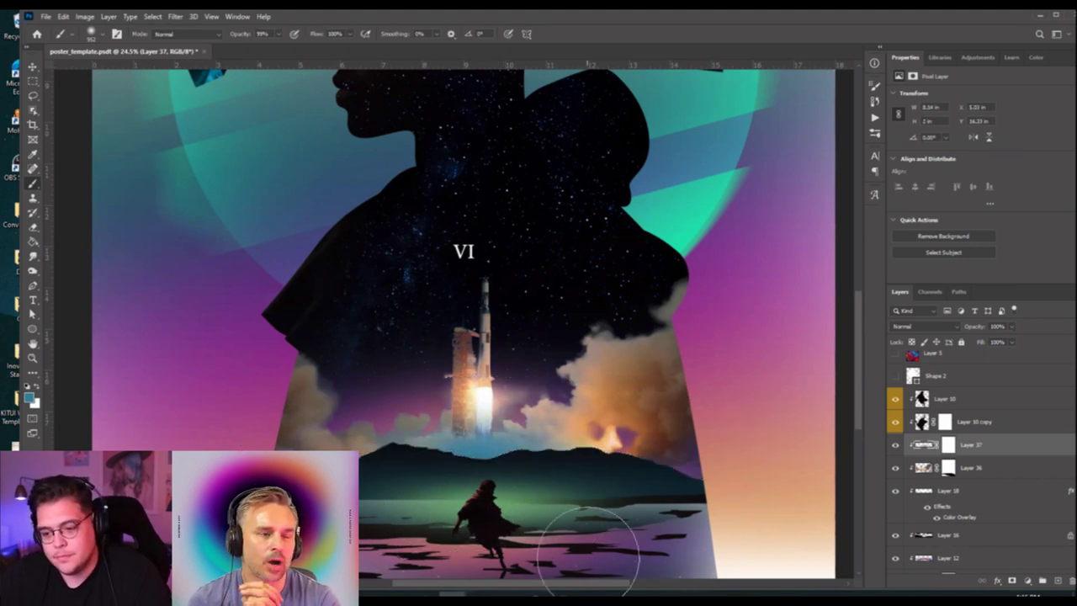
Add a Color Overlay effect in white (ffffff) to the painted haze on Layer 37.
left_click(998, 581)
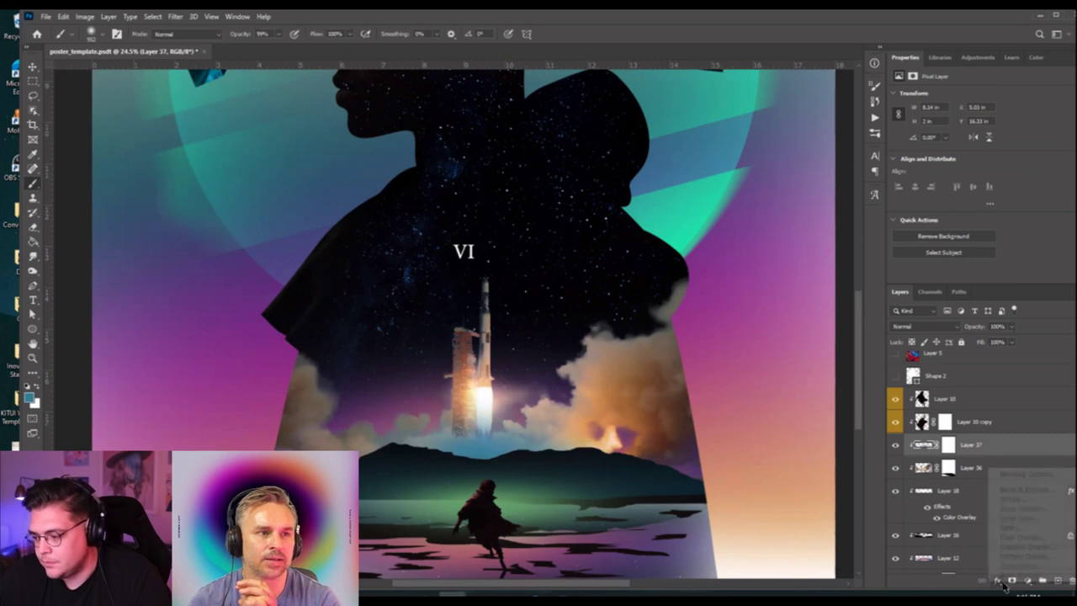
left_click(1018, 542)
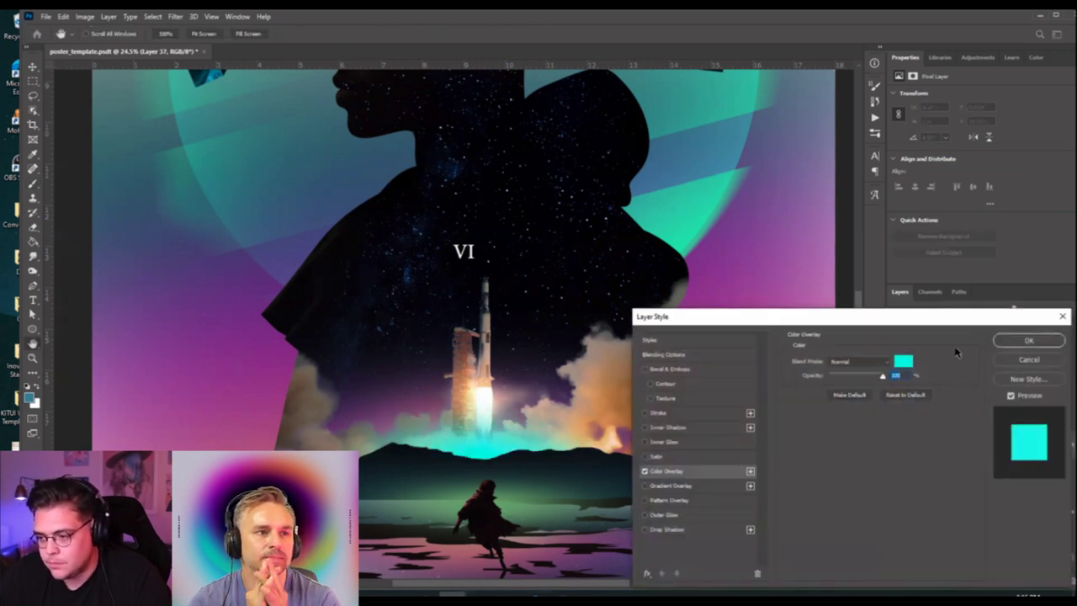
left_click(907, 362)
left_click_drag(627, 349, 603, 227)
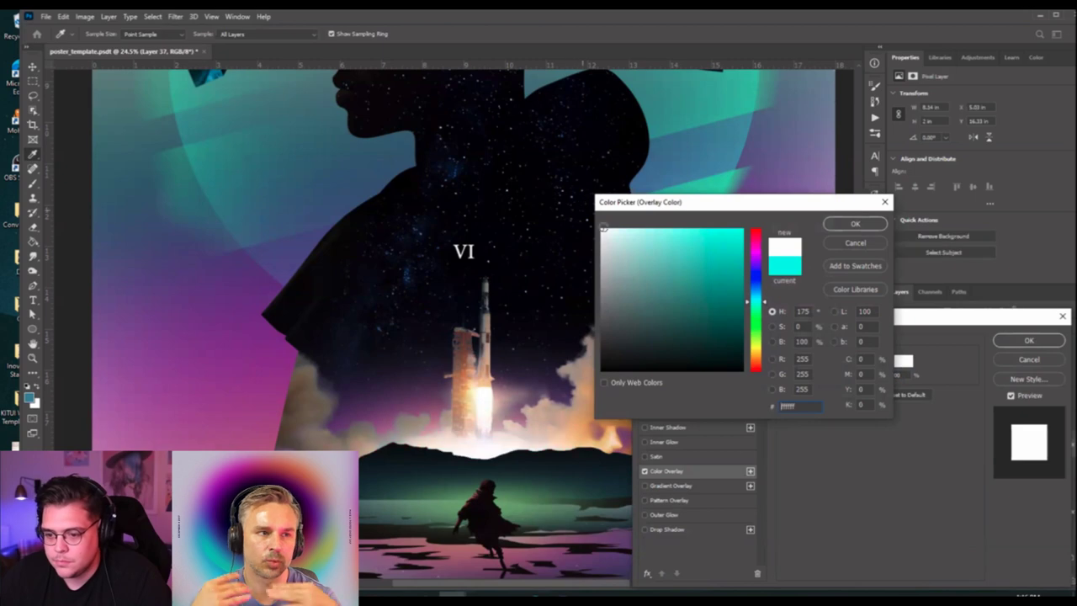
left_click(855, 223)
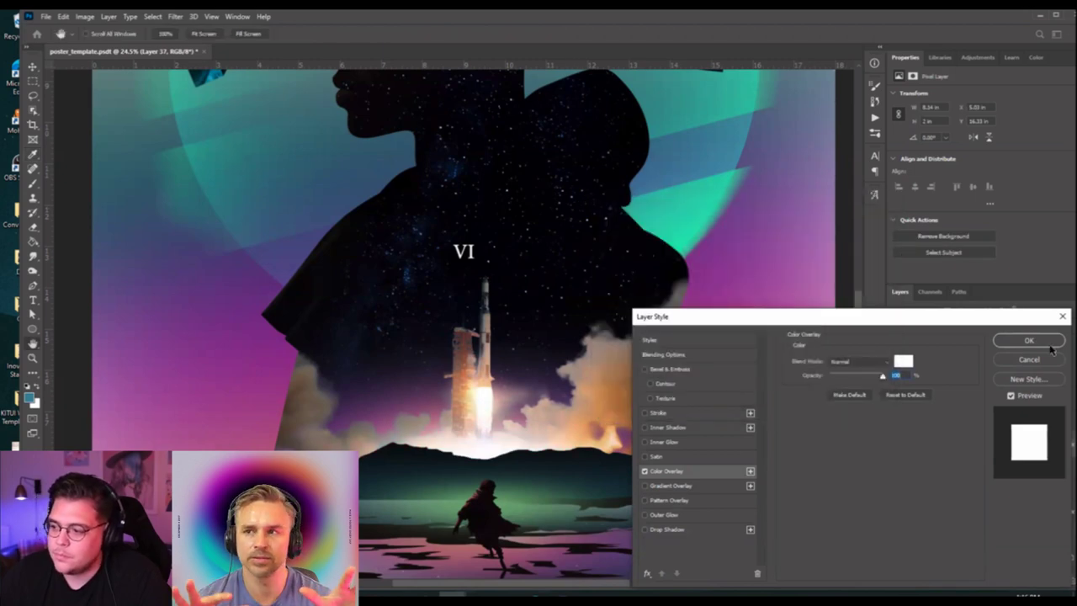
left_click(1028, 340)
scroll(587, 365, "down", 3)
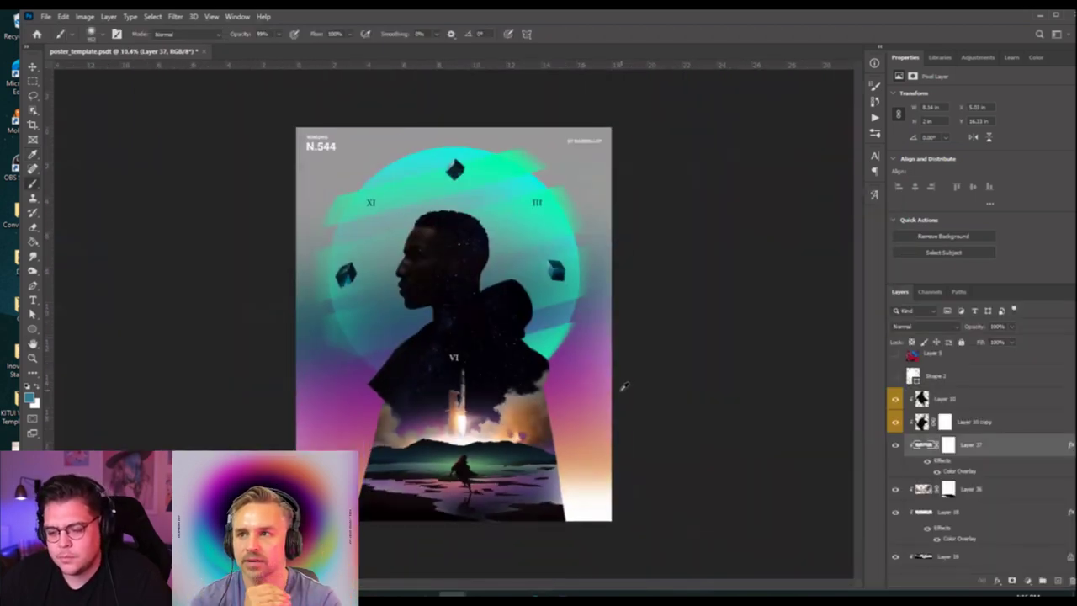
Look through the layer stack for the haze at the rocket's base, checking the visibility of Layer 18 and Layer 37.
key("v")
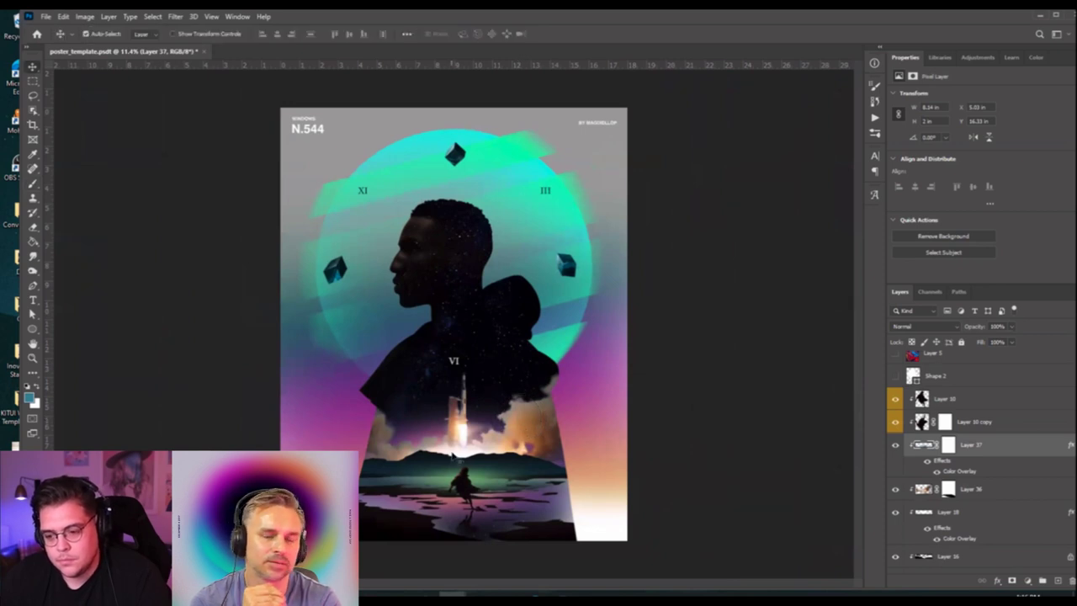
left_click(456, 456)
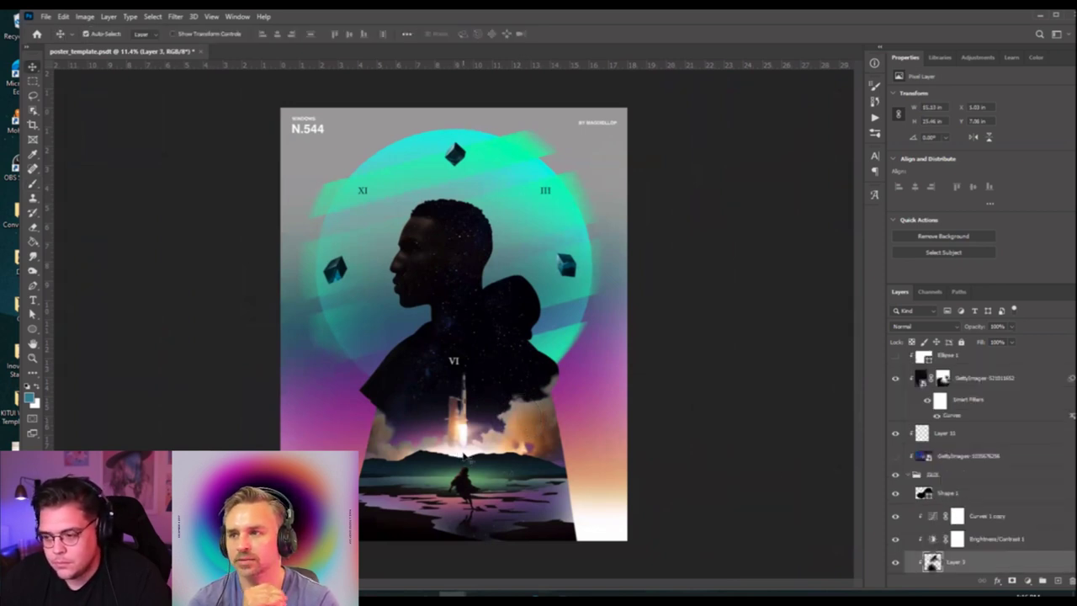
scroll(938, 465, "up", 4)
scroll(940, 465, "down", 3)
scroll(940, 465, "up", 3)
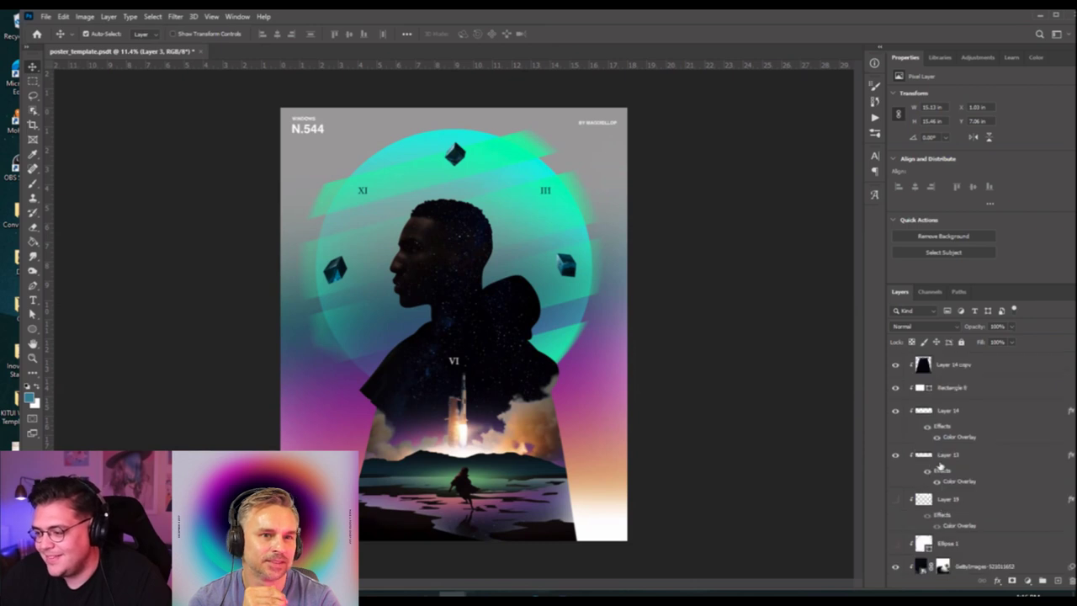
scroll(941, 465, "down", 4)
scroll(940, 466, "down", 3)
scroll(938, 470, "up", 5)
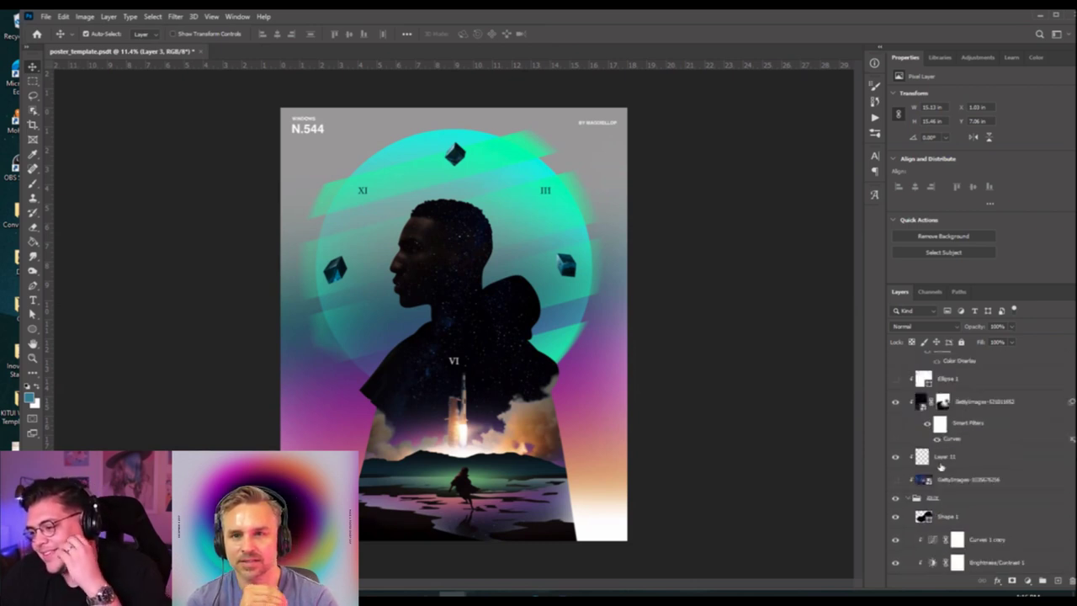
scroll(941, 475, "up", 1)
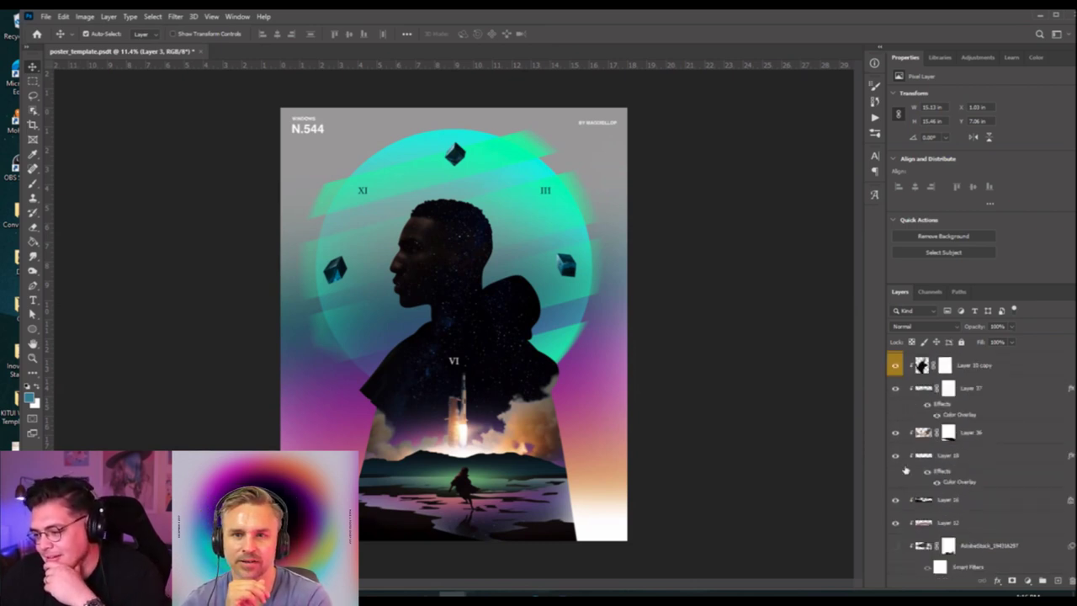
left_click(895, 456)
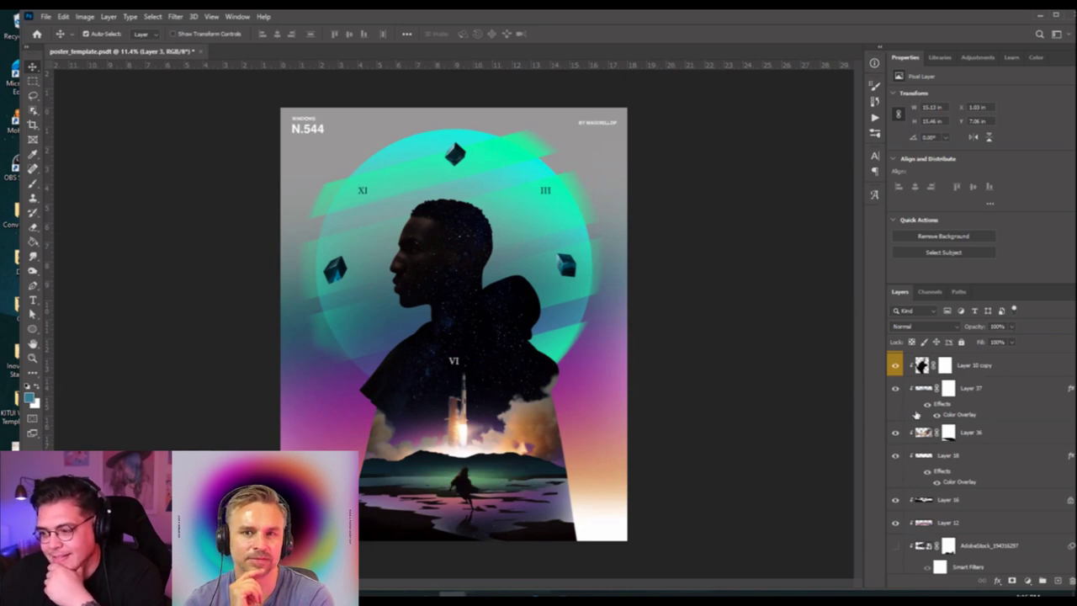
left_click(895, 389)
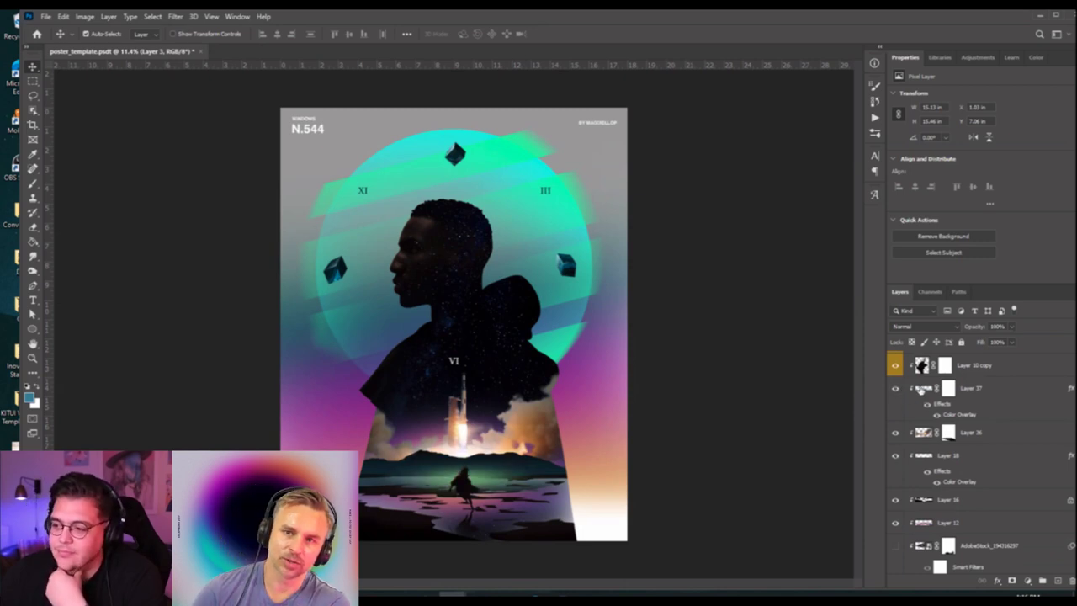
Add a white Outer Glow to Layer 37 with Color Dodge blending, 32% opacity and a 54 px size.
left_click(922, 387)
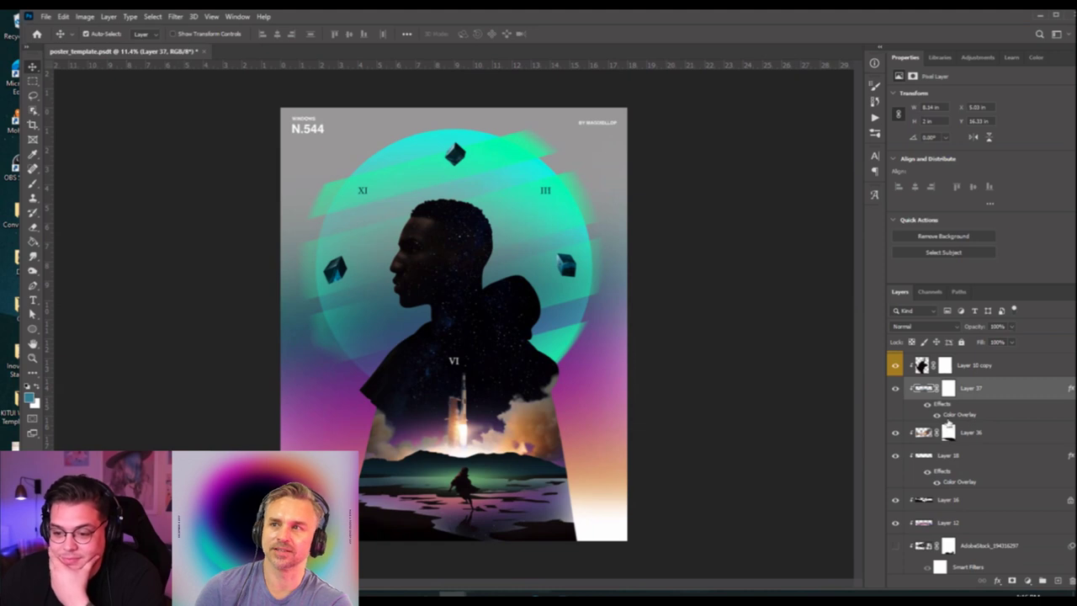
double_click(949, 416)
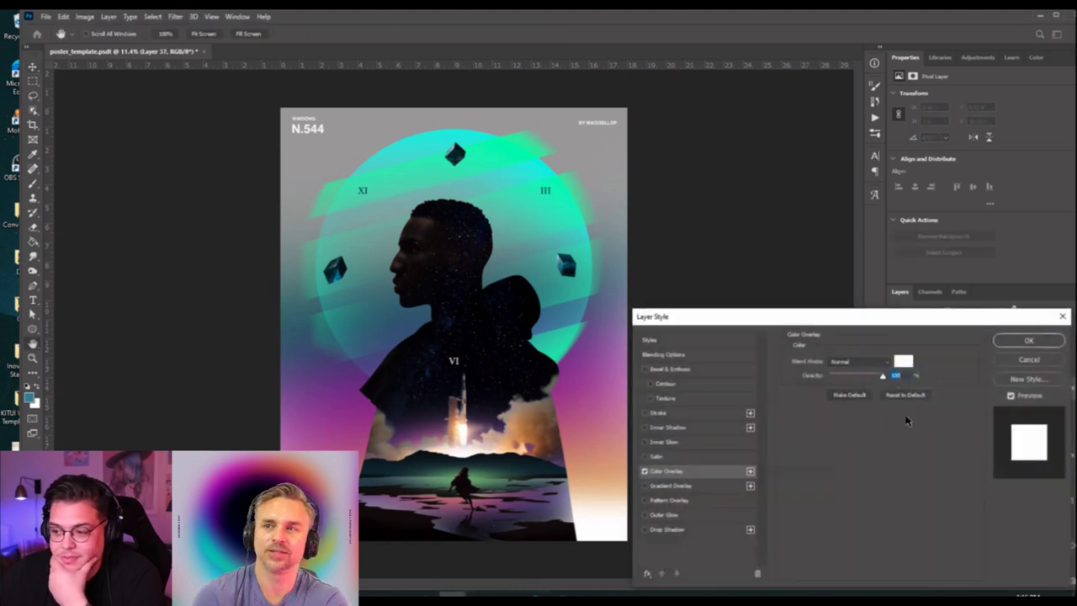
left_click(670, 516)
left_click(815, 399)
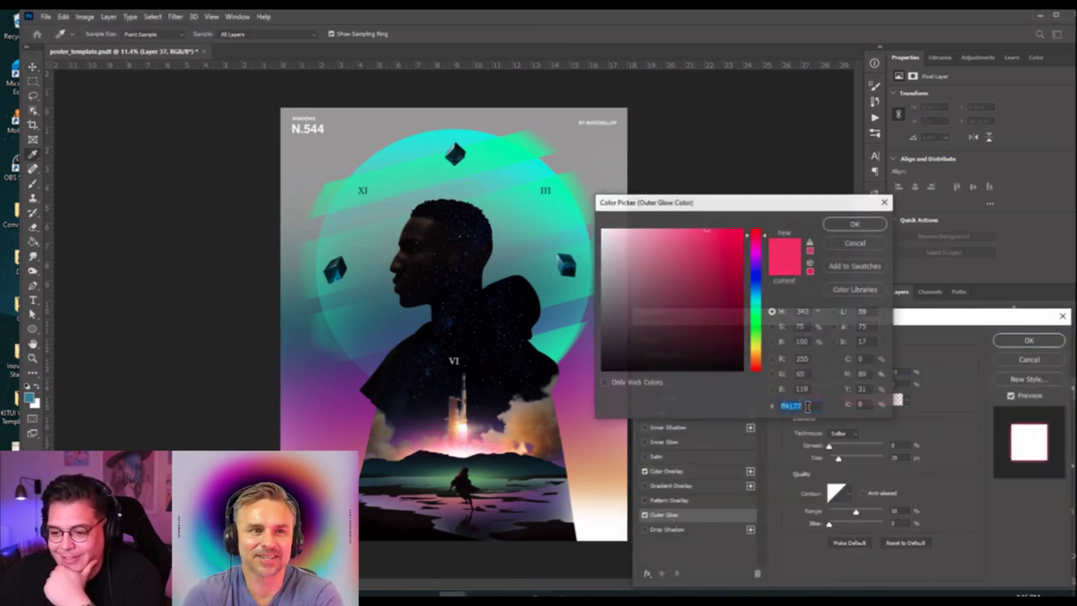
left_click_drag(676, 325, 585, 213)
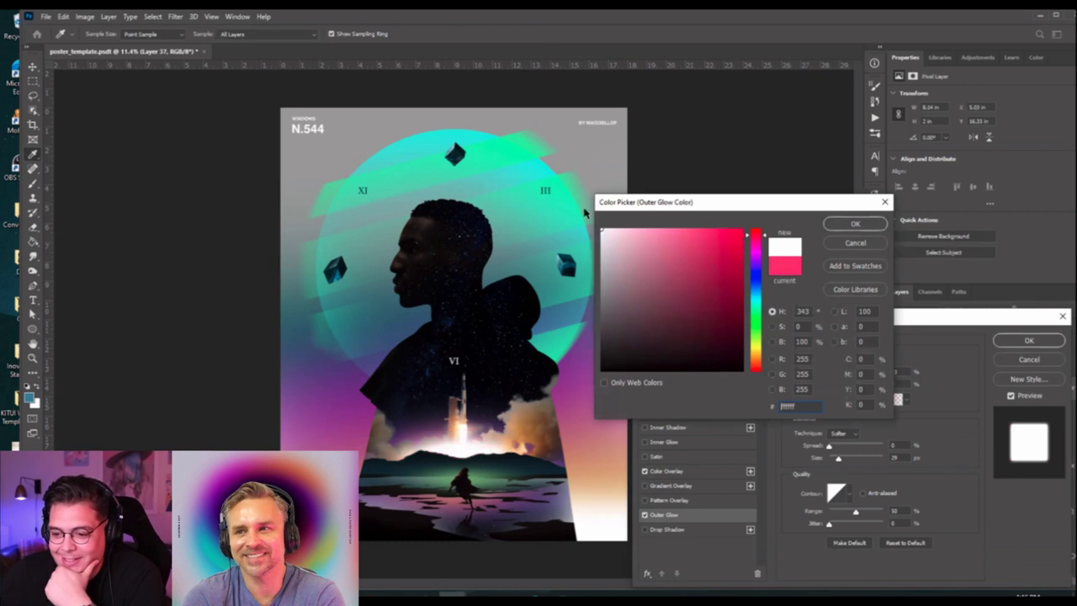
left_click(853, 224)
left_click(839, 362)
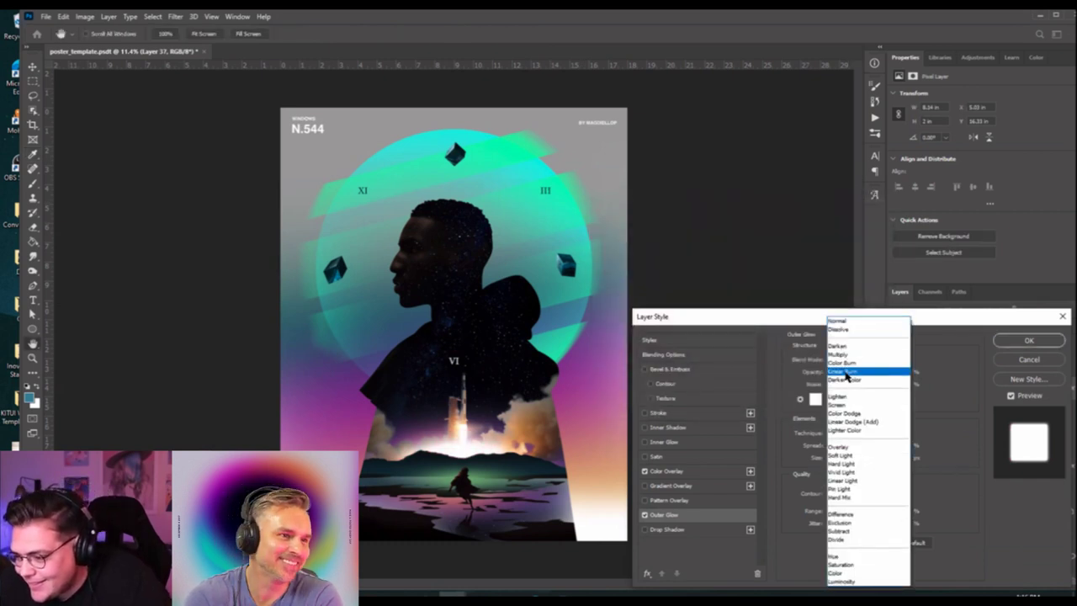
left_click(869, 413)
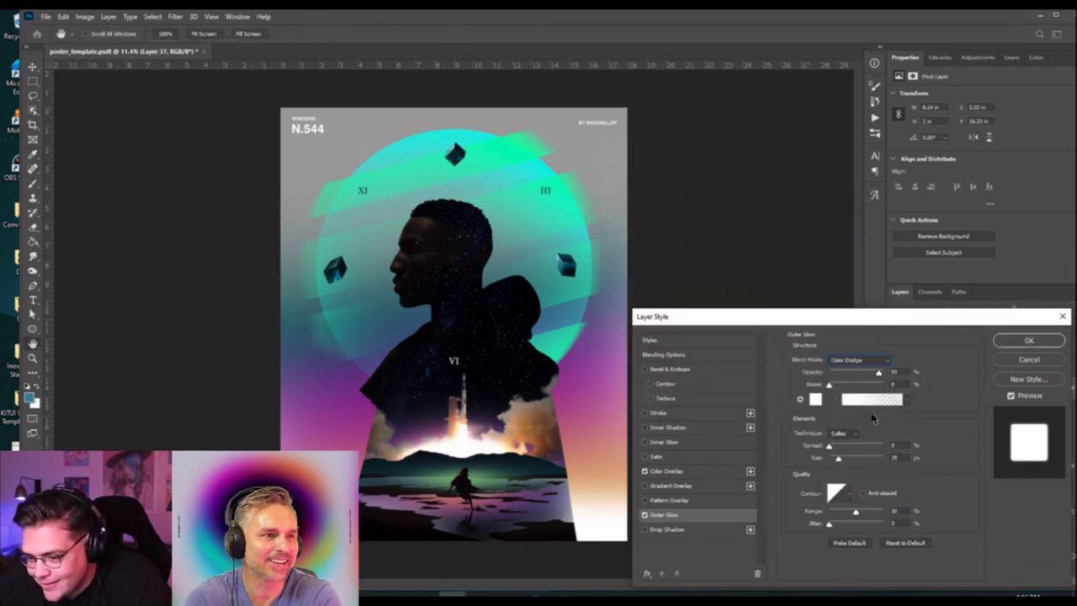
left_click(848, 373)
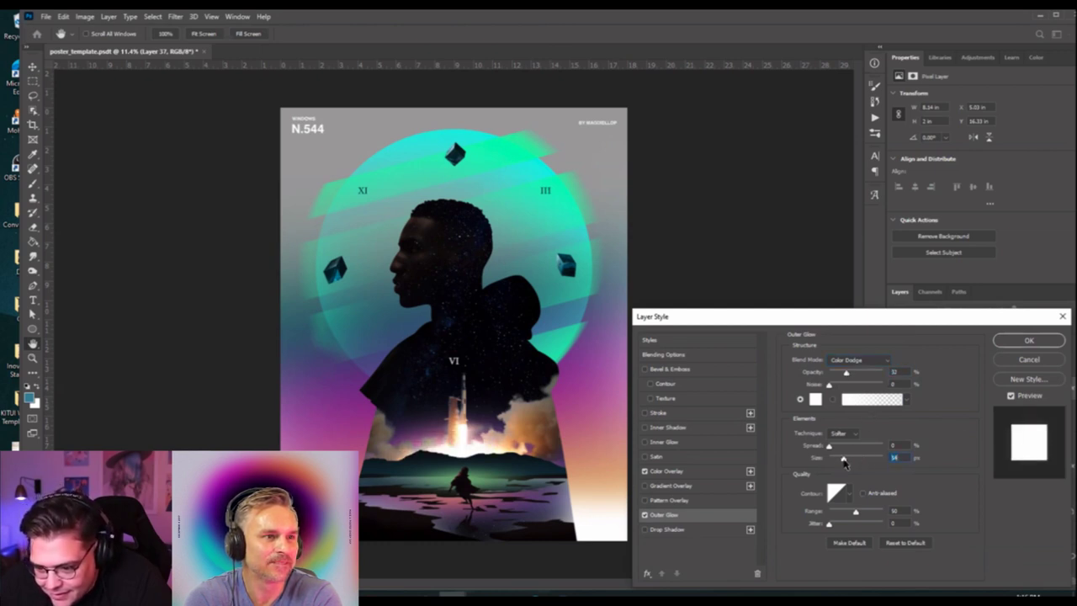
left_click(1008, 342)
Apply the Oil Paint filter to the smoke image on Layer 36 with Stylization, Cleanliness, Scale and Bristle Detail at 10.0 and Shine at 0.0.
scroll(512, 473, "up", 8)
scroll(512, 471, "down", 3)
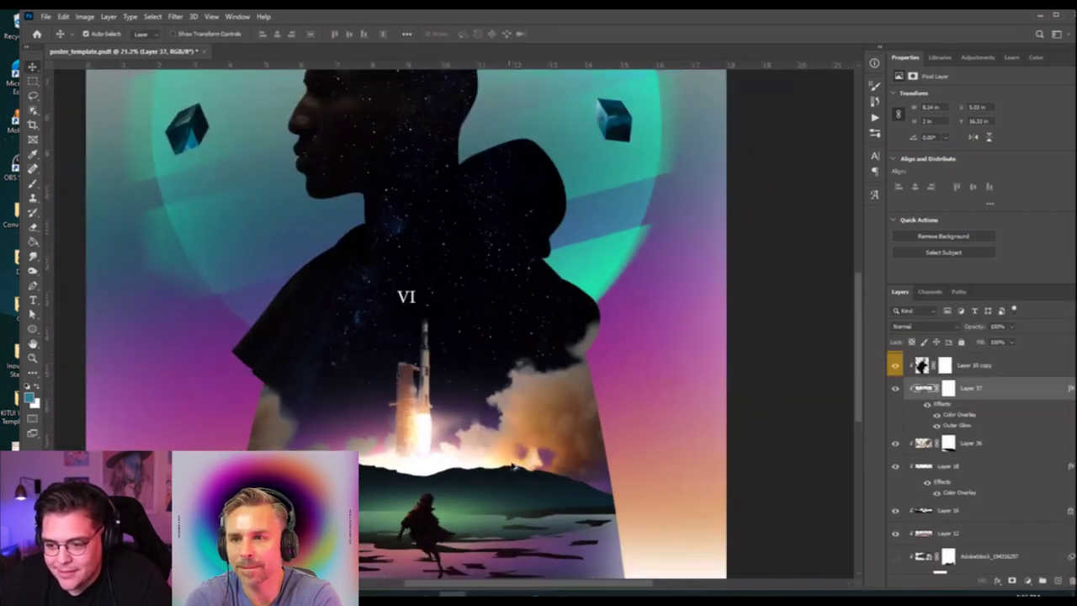
left_click(767, 431)
scroll(942, 530, "up", 8)
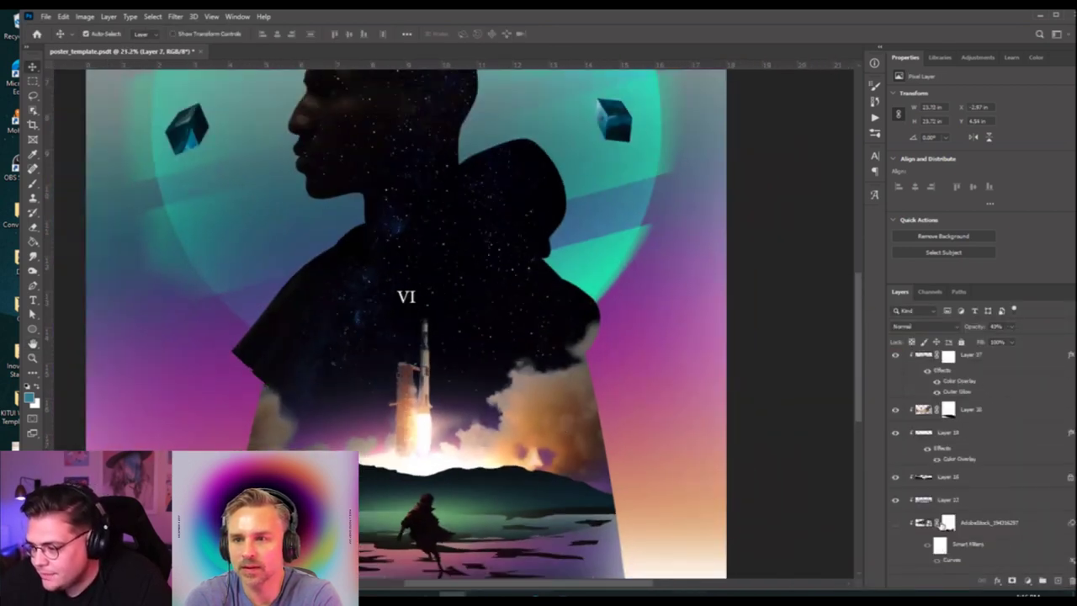
left_click(924, 412)
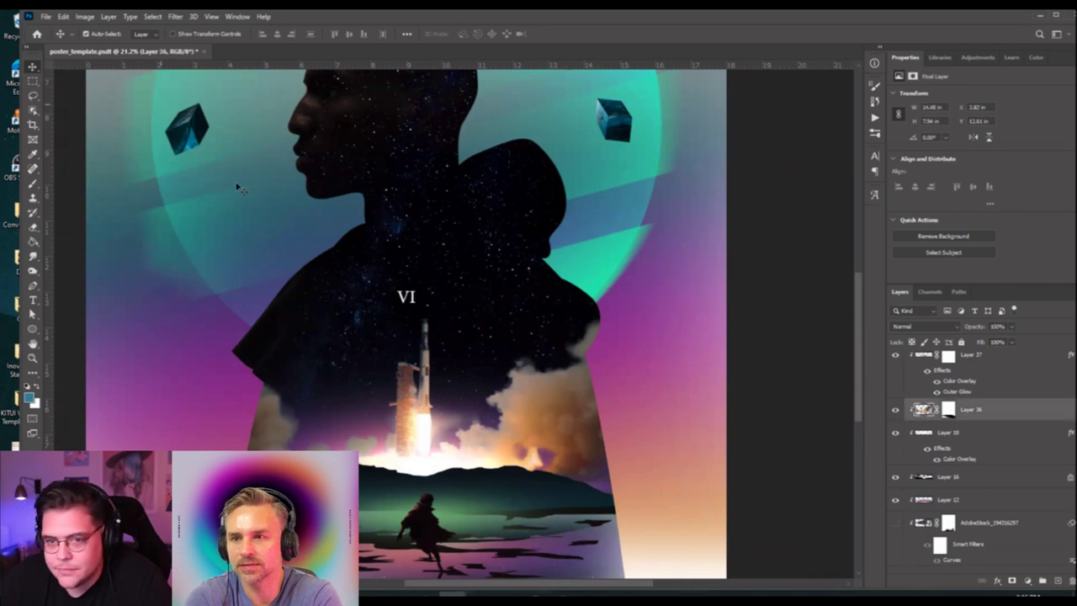
left_click(177, 16)
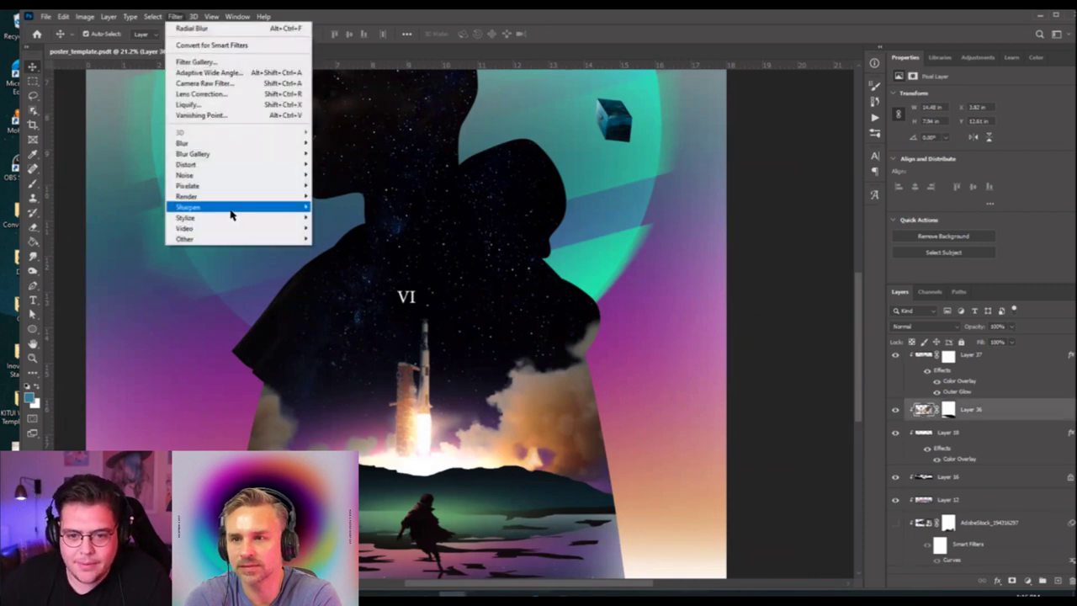
mouse_move(266, 217)
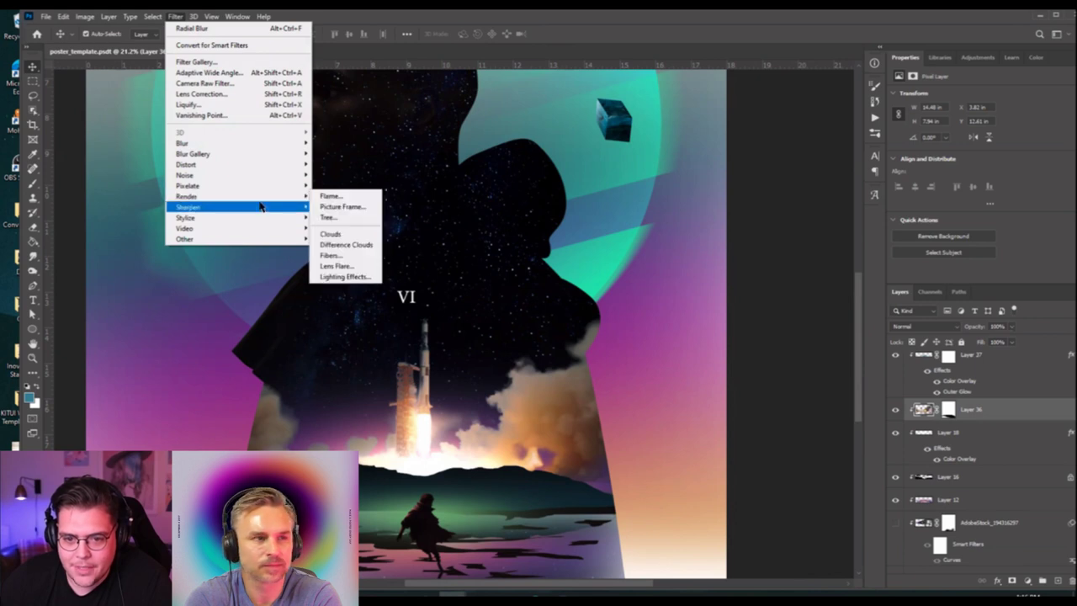
left_click(336, 260)
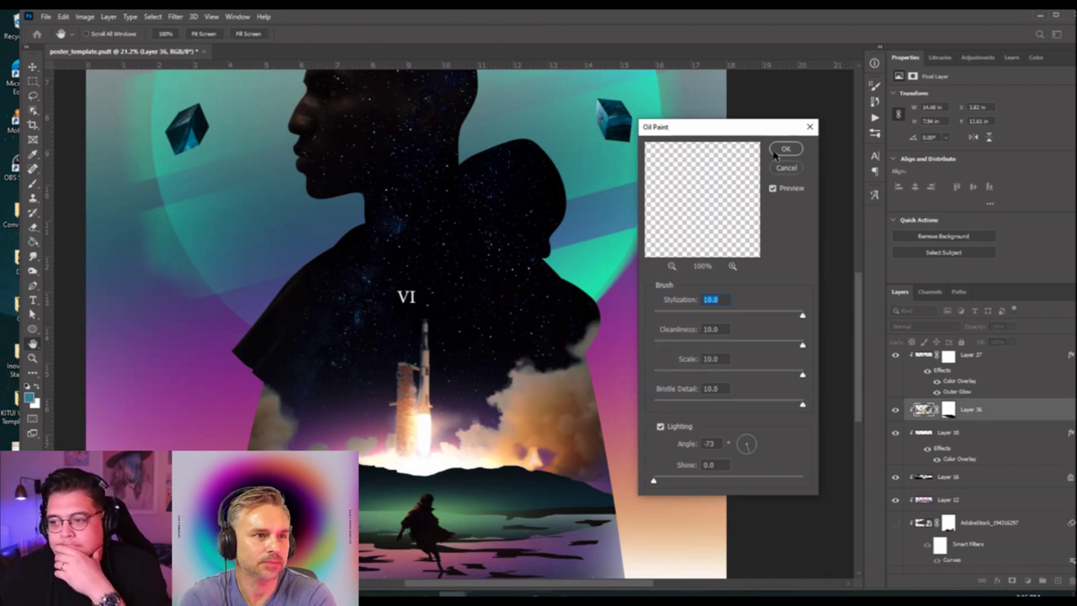
left_click(777, 152)
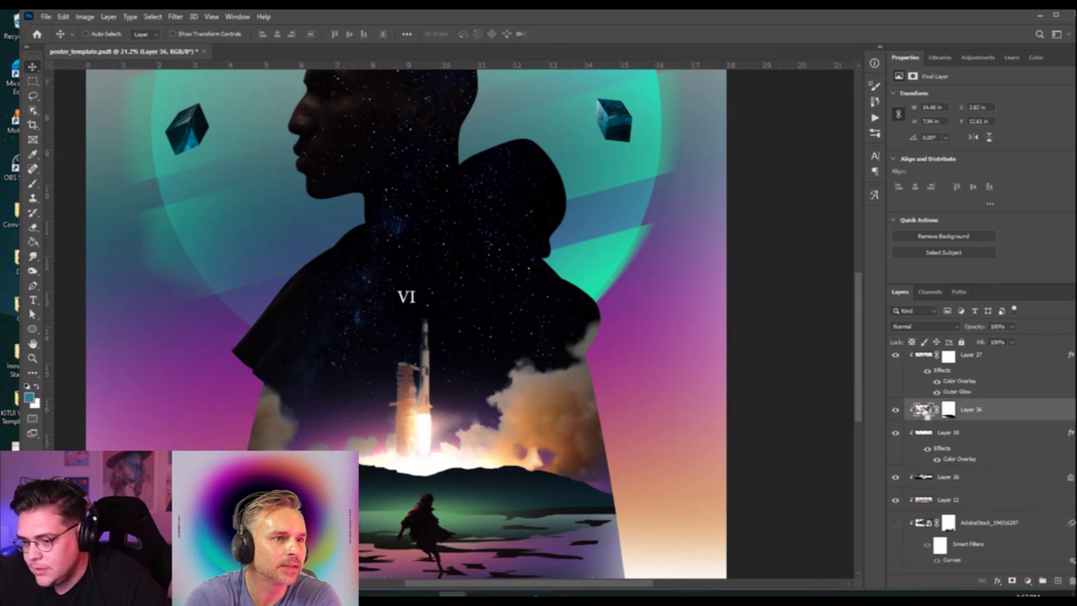
Load Layer 36's outline as a selection, brush soft black over the rocket and launch tower on a new clipped layer above, and deselect.
left_click(925, 413, "ctrl")
left_click(1058, 581)
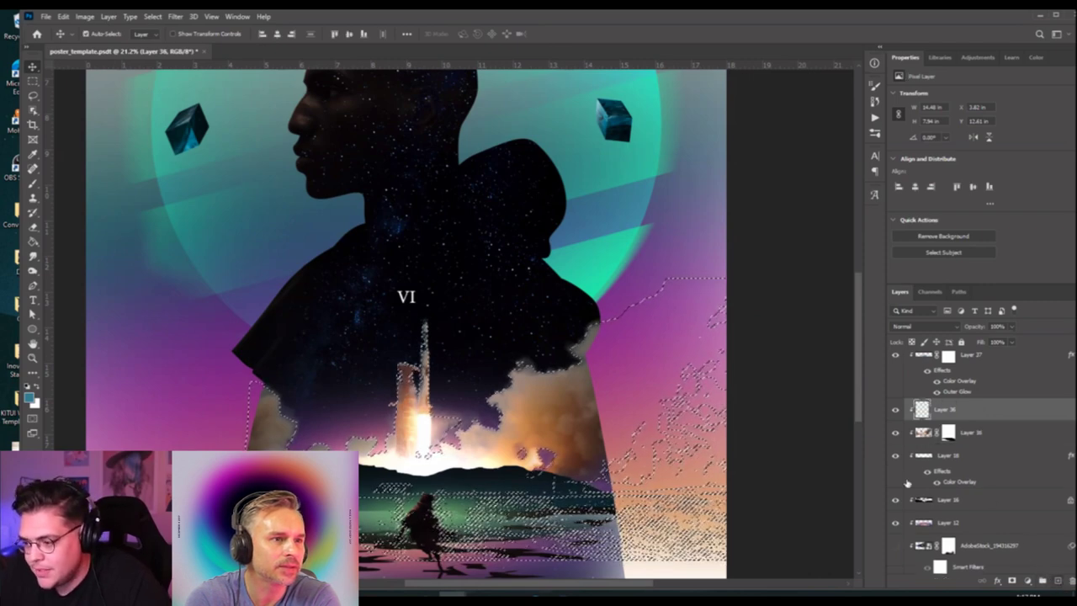
key("b")
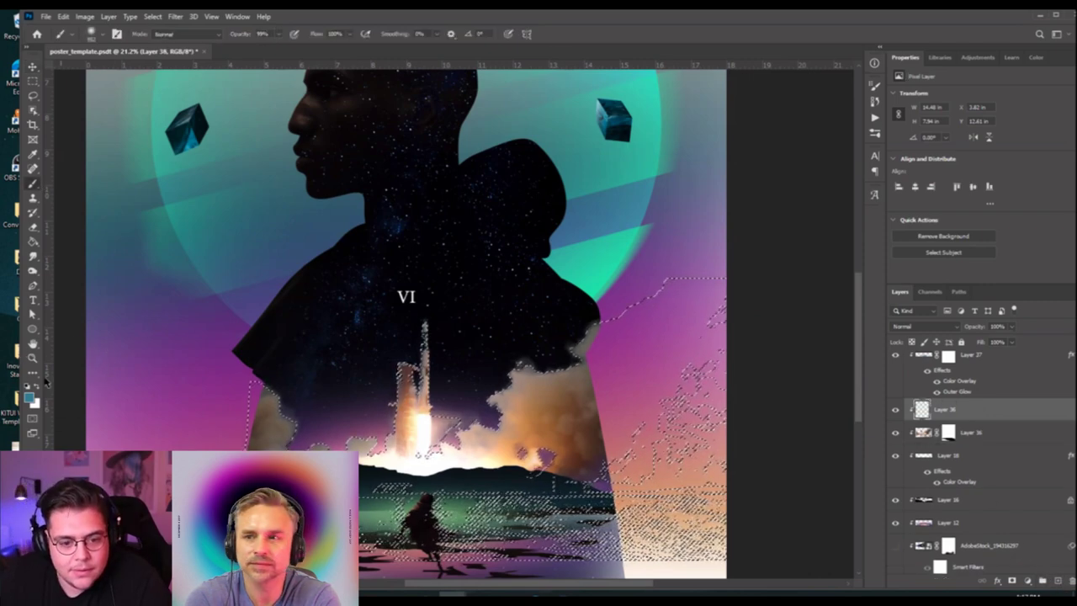
left_click(26, 386)
mouse_move(384, 384)
left_mouse_down()
mouse_move(359, 375)
mouse_move(383, 359)
mouse_move(359, 399)
mouse_move(385, 362)
mouse_move(411, 359)
left_mouse_up()
key("ctrl+z")
key("ctrl+z")
left_click_drag(392, 296, 422, 278)
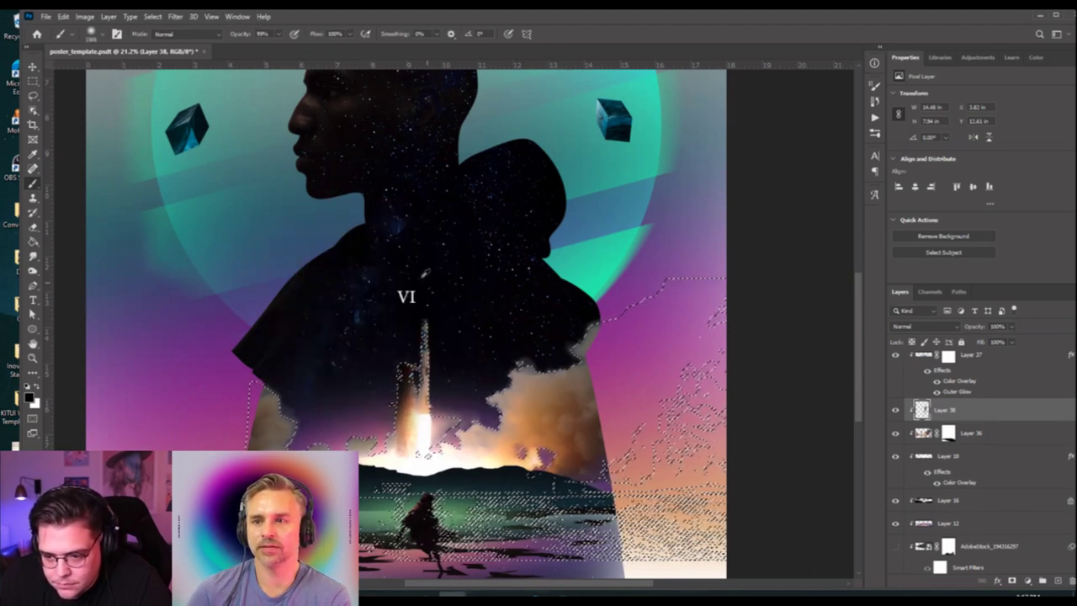
key("ctrl+d")
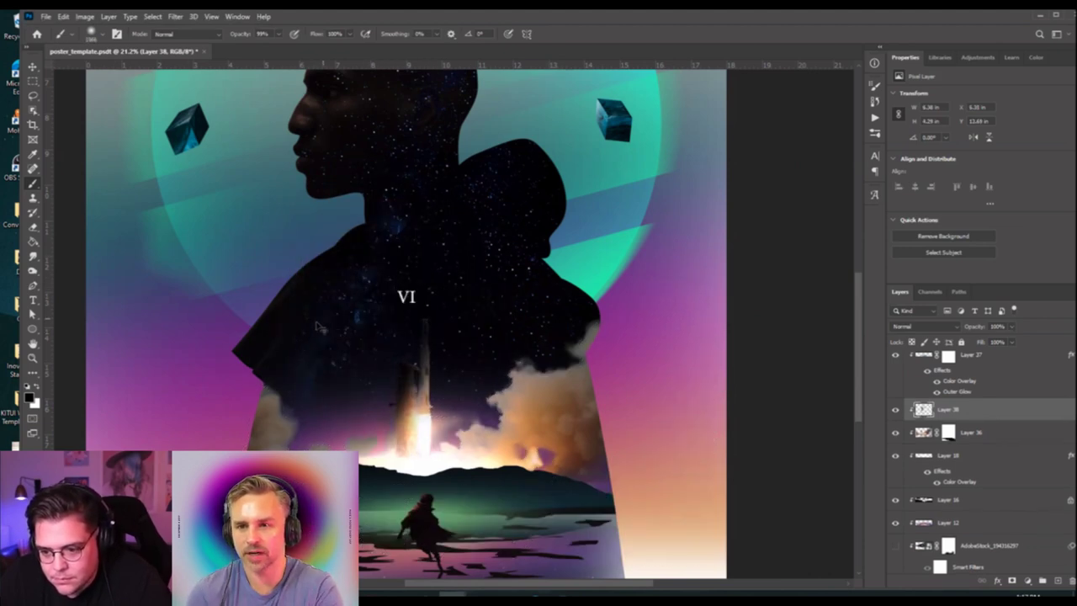
Add a Color Overlay effect in dark blue with Normal blending to the painted rocket shadow on Layer 38.
left_click(998, 581)
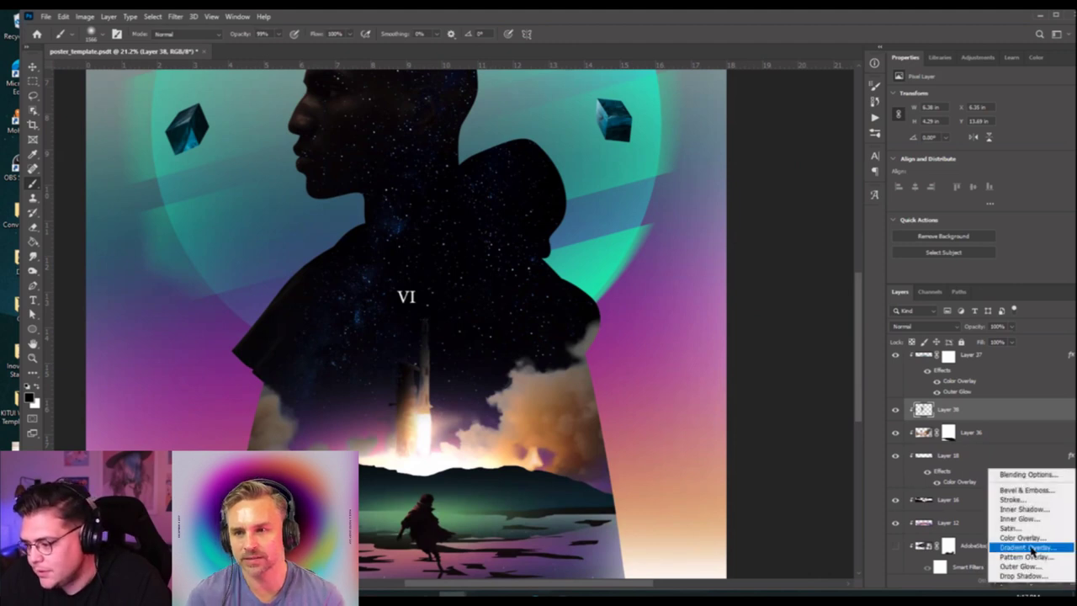
left_click(1001, 543)
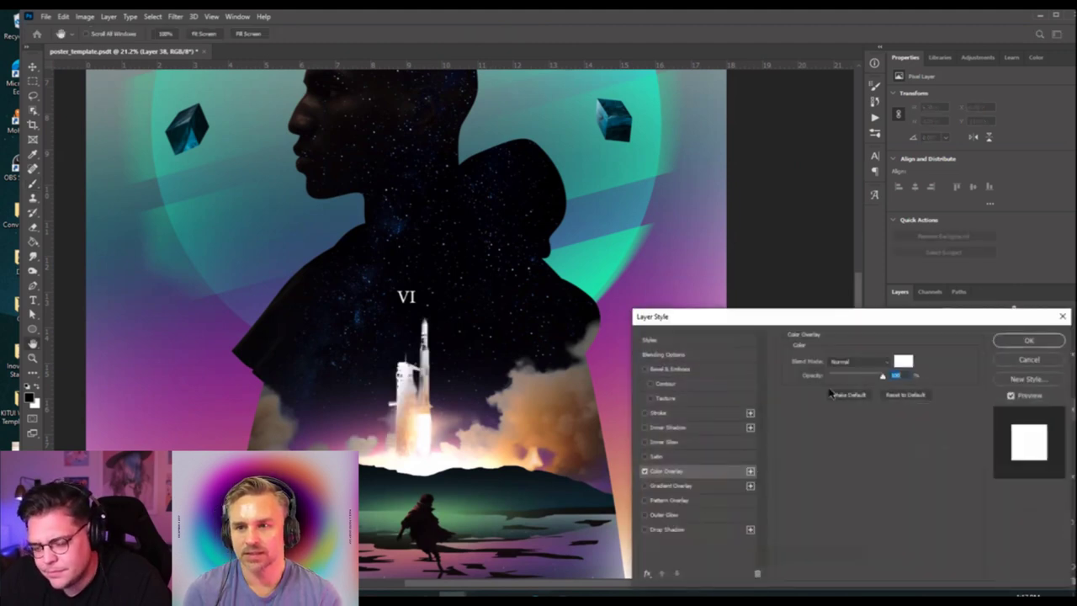
left_click(899, 361)
left_click(482, 399)
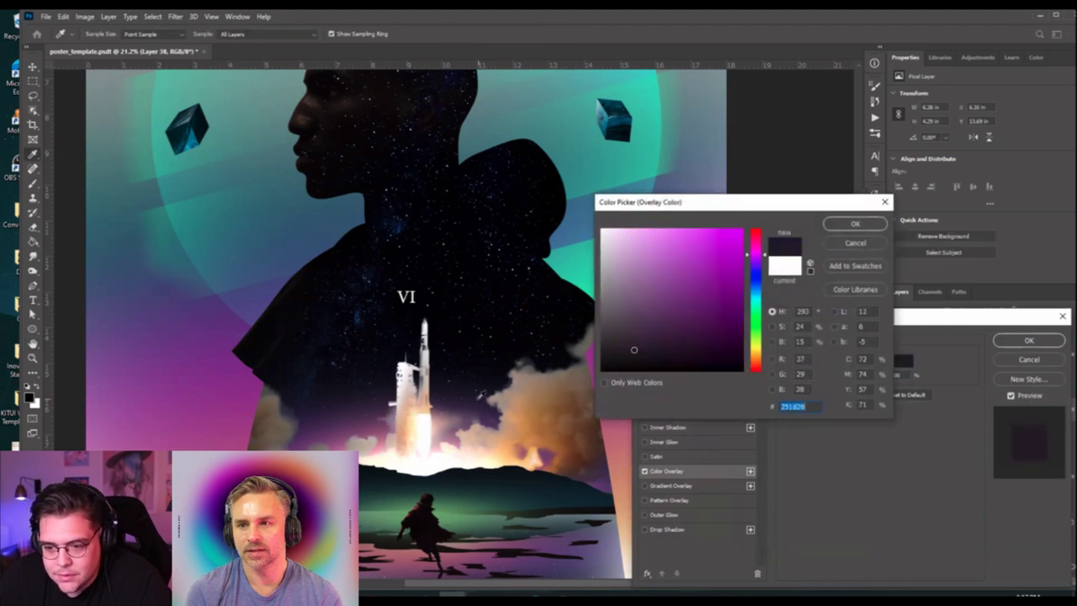
left_click(470, 403)
left_click(457, 404)
left_click_drag(461, 399, 497, 383)
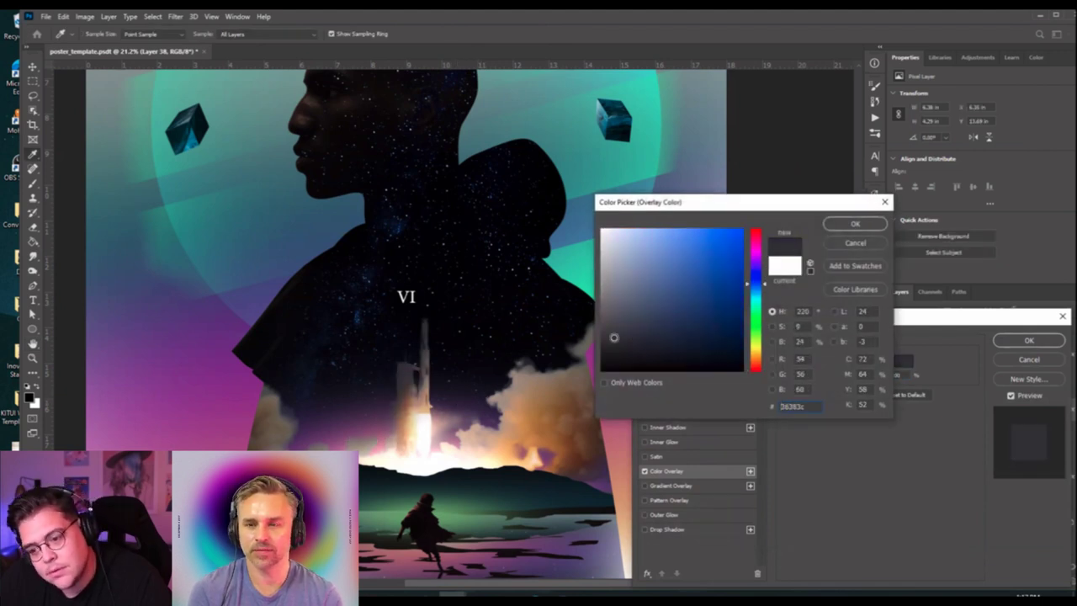
mouse_move(632, 335)
left_mouse_down()
mouse_move(623, 356)
mouse_move(645, 328)
mouse_move(630, 329)
mouse_move(686, 343)
mouse_move(619, 317)
mouse_move(656, 330)
mouse_move(699, 311)
mouse_move(667, 308)
mouse_move(666, 319)
mouse_move(686, 310)
mouse_move(693, 331)
mouse_move(684, 316)
left_mouse_up()
left_click(854, 224)
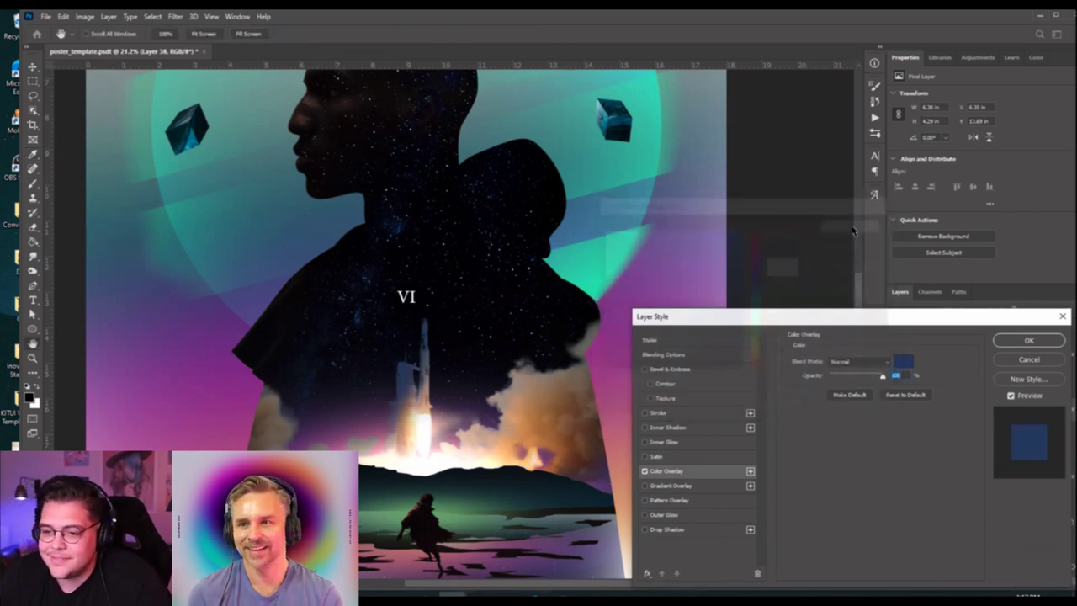
left_click(1028, 340)
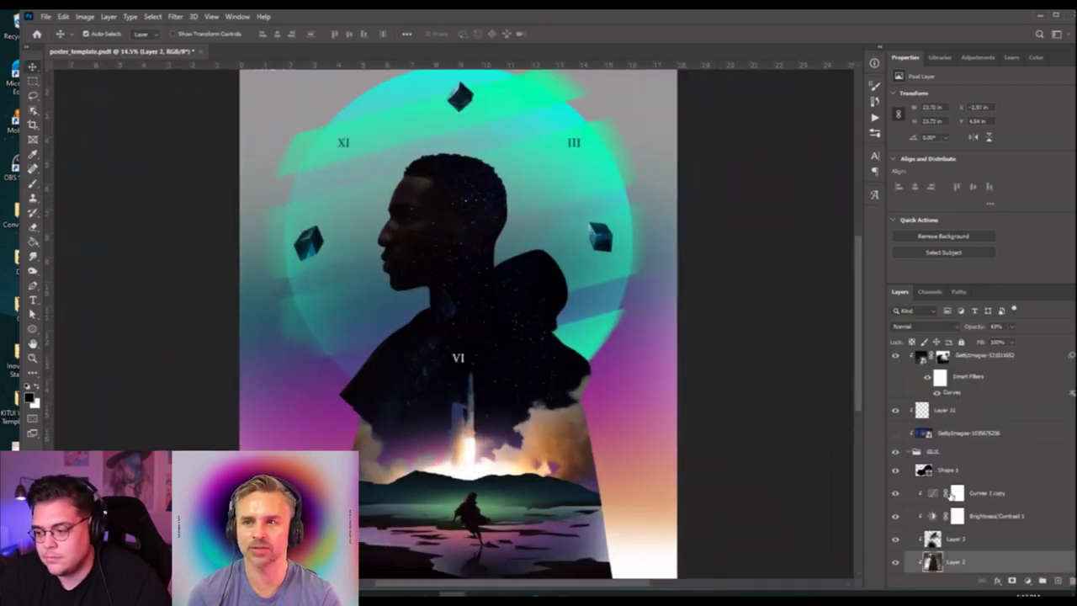
Select the hidden AdobeStock_194316297 smart object beneath Layer 12 in the clipped stack.
scroll(945, 493, "up", 5)
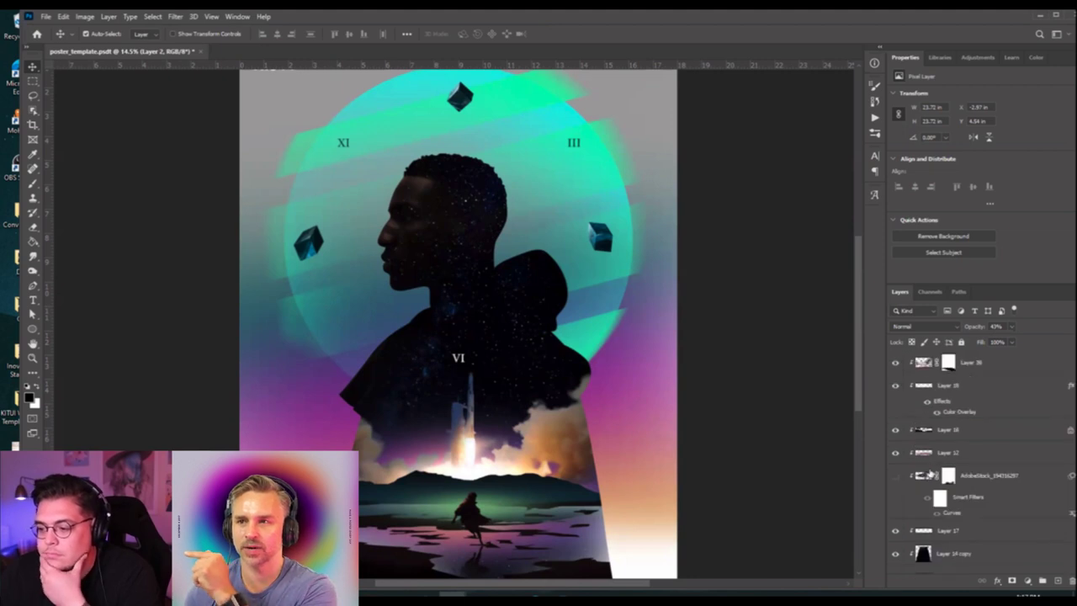
left_click(919, 477)
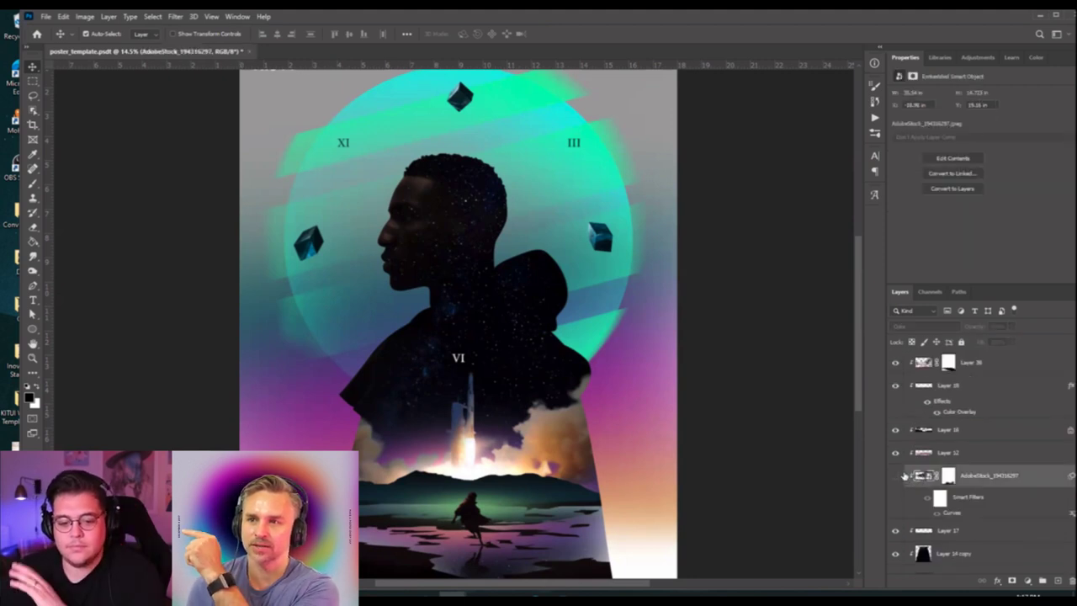
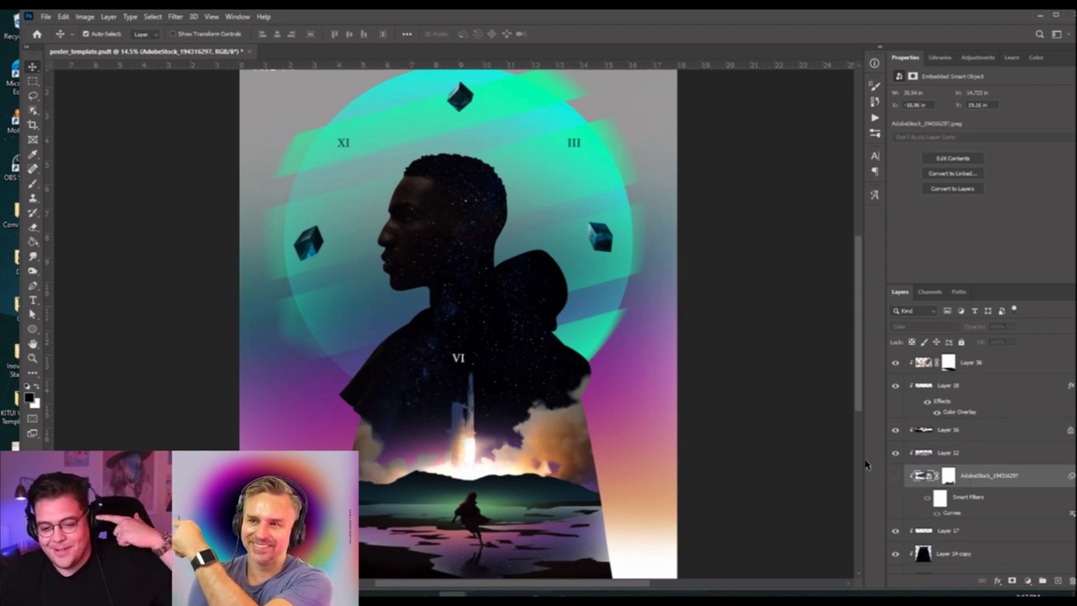
Locate and select Layer 38, the painted rocket shadow, in the clipped stack above Layer 36.
scroll(370, 275, "down", 1)
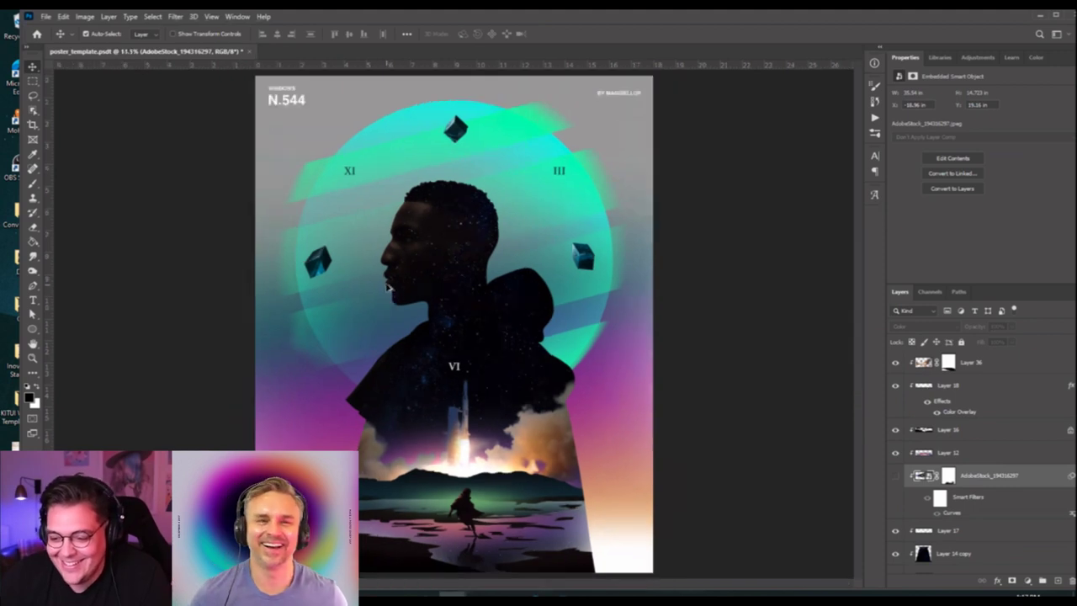
scroll(448, 391, "up", 2)
left_click(459, 430)
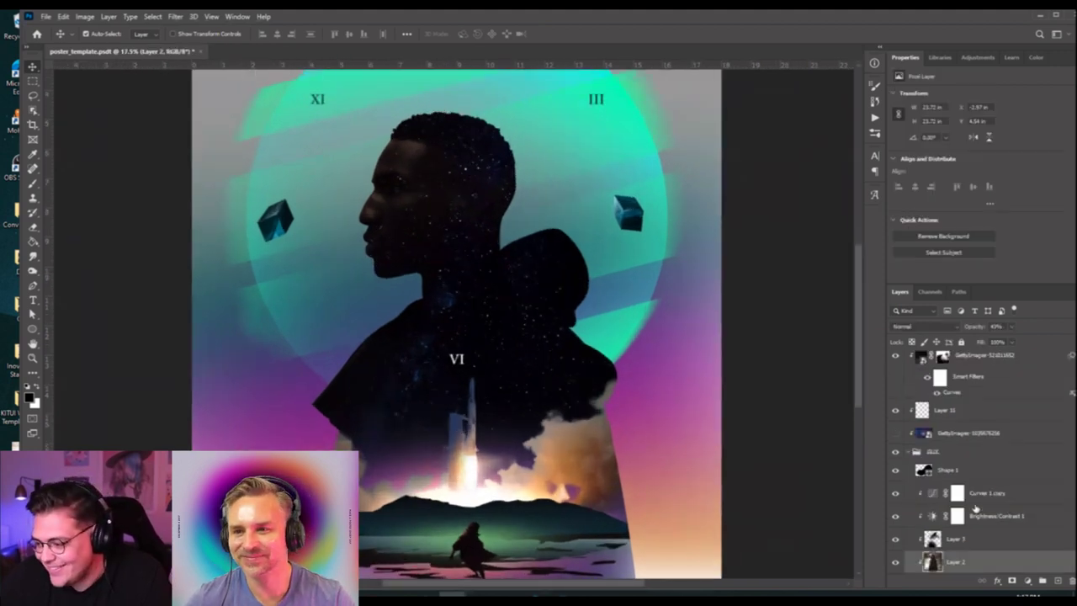
scroll(974, 507, "up", 6)
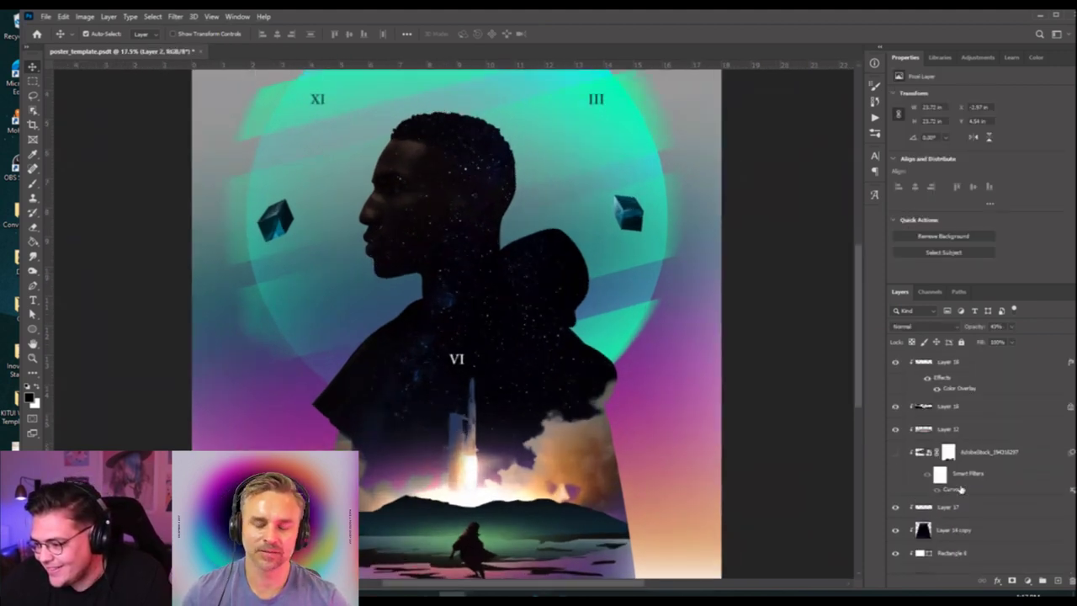
scroll(959, 483, "up", 2)
left_click(896, 411)
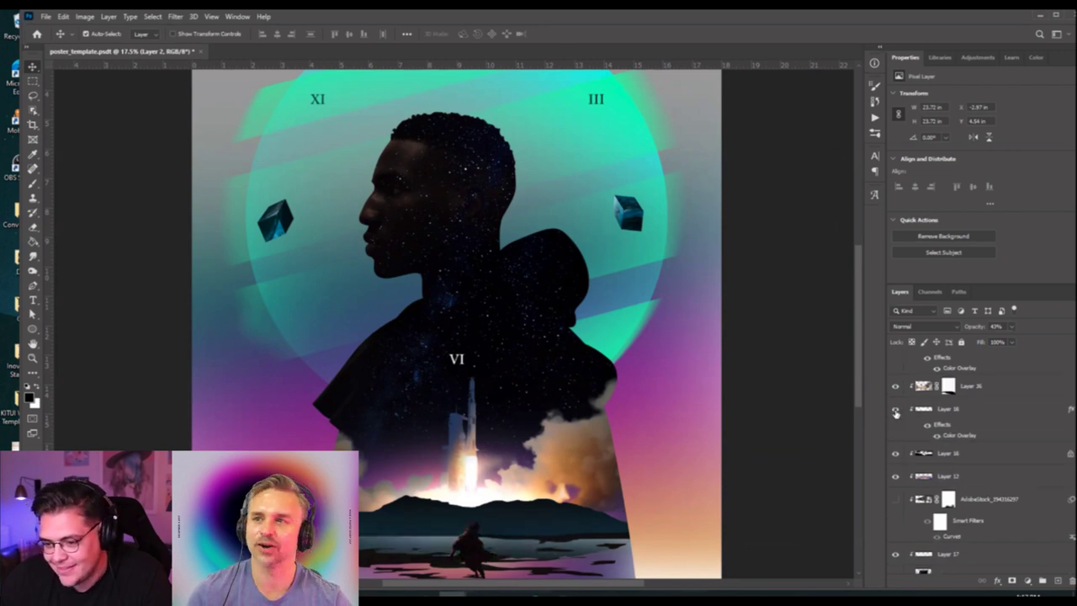
scroll(900, 412, "up", 1)
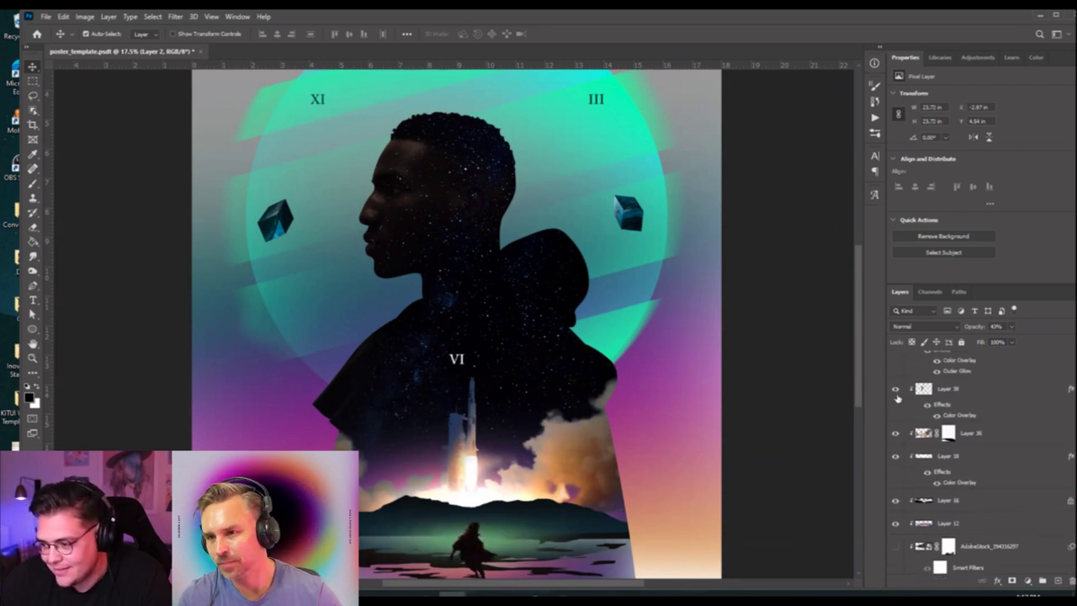
left_click(941, 390)
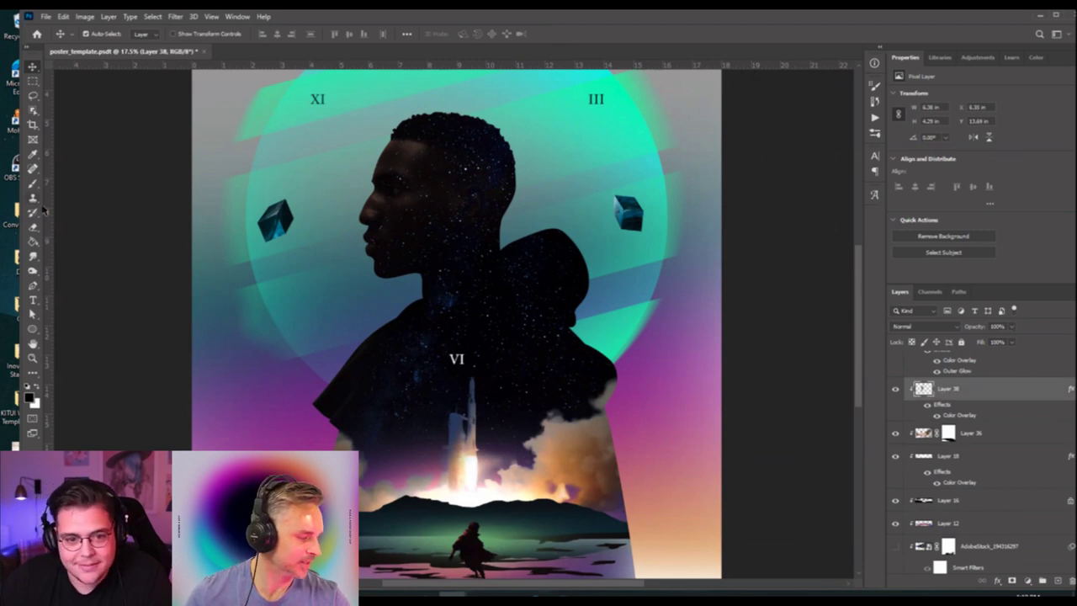
Erase the dark blue tint around the rocket, launch tower and nearby smoke on Layer 38 with a soft Eraser.
left_click(35, 228)
mouse_move(474, 444)
left_mouse_down()
mouse_move(495, 421)
mouse_move(462, 363)
left_mouse_up()
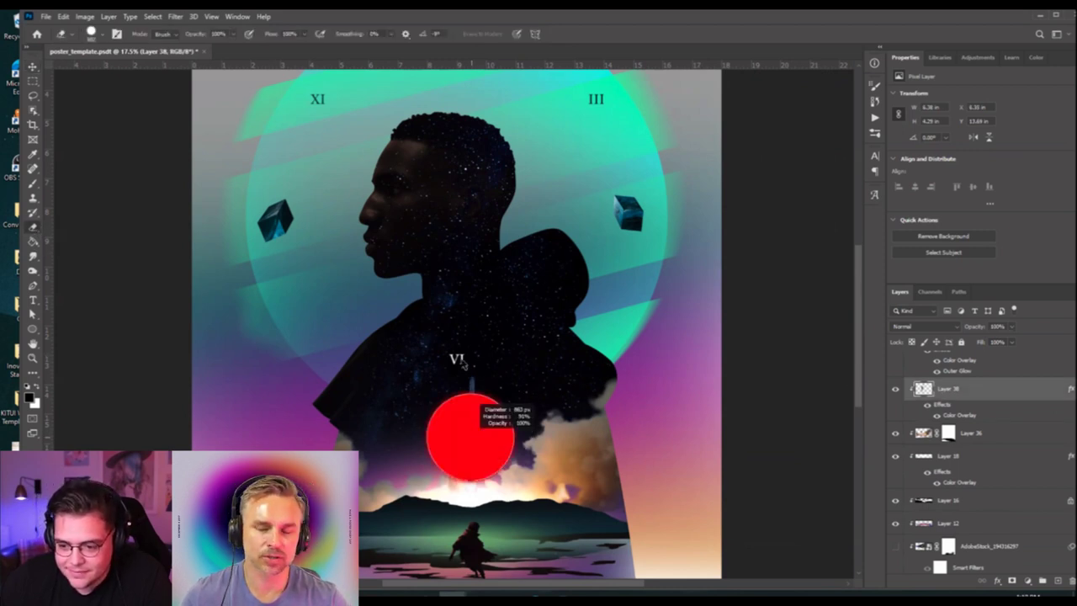
left_click_drag(474, 456, 475, 282)
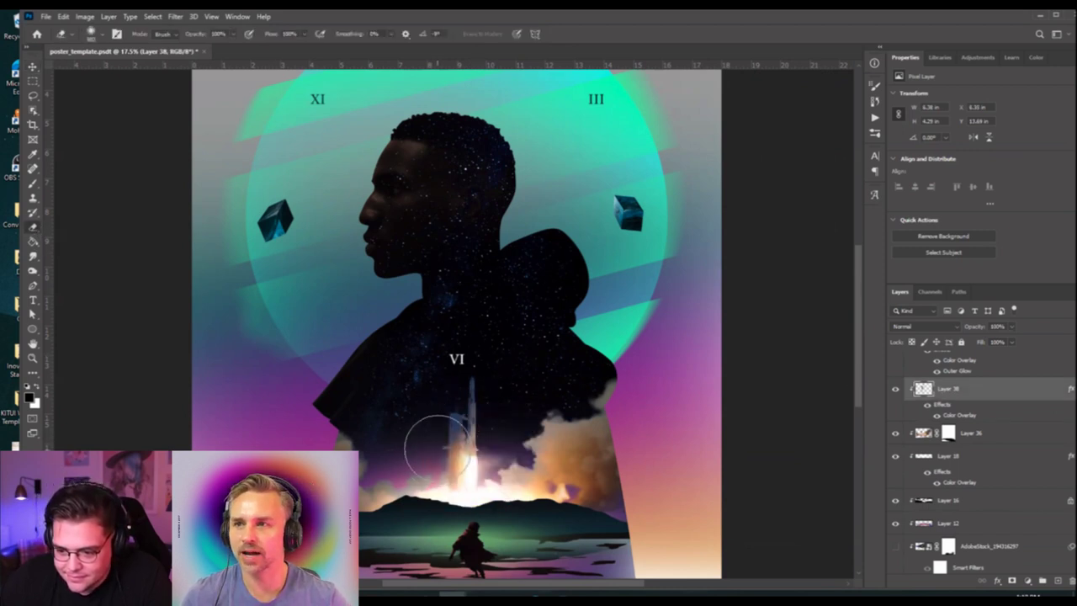
mouse_move(437, 446)
left_mouse_down()
mouse_move(416, 459)
mouse_move(466, 440)
mouse_move(500, 397)
mouse_move(520, 471)
left_mouse_up()
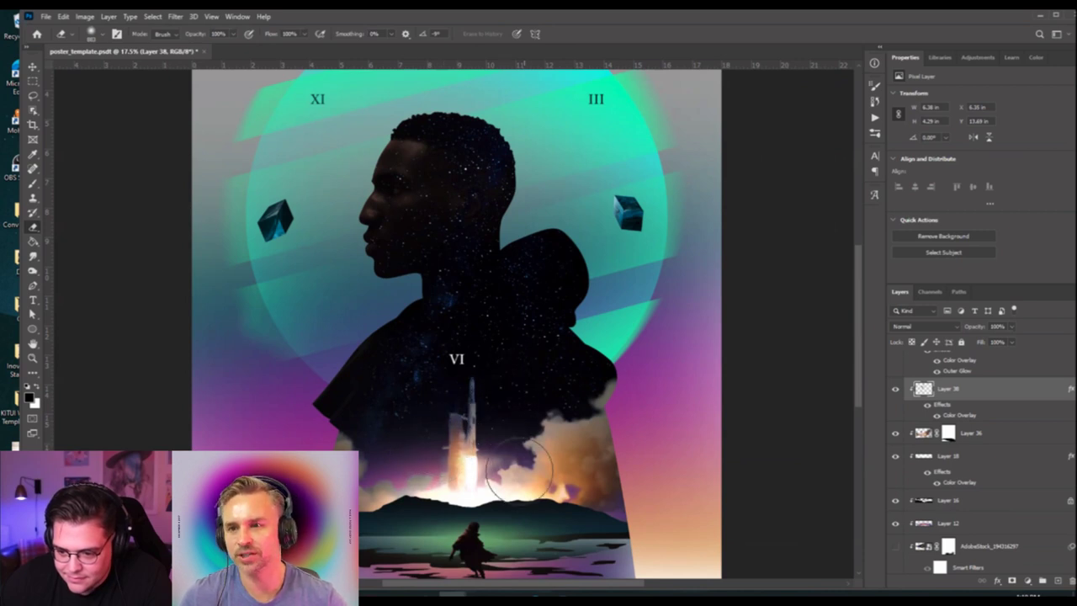
left_click_drag(503, 424, 482, 417)
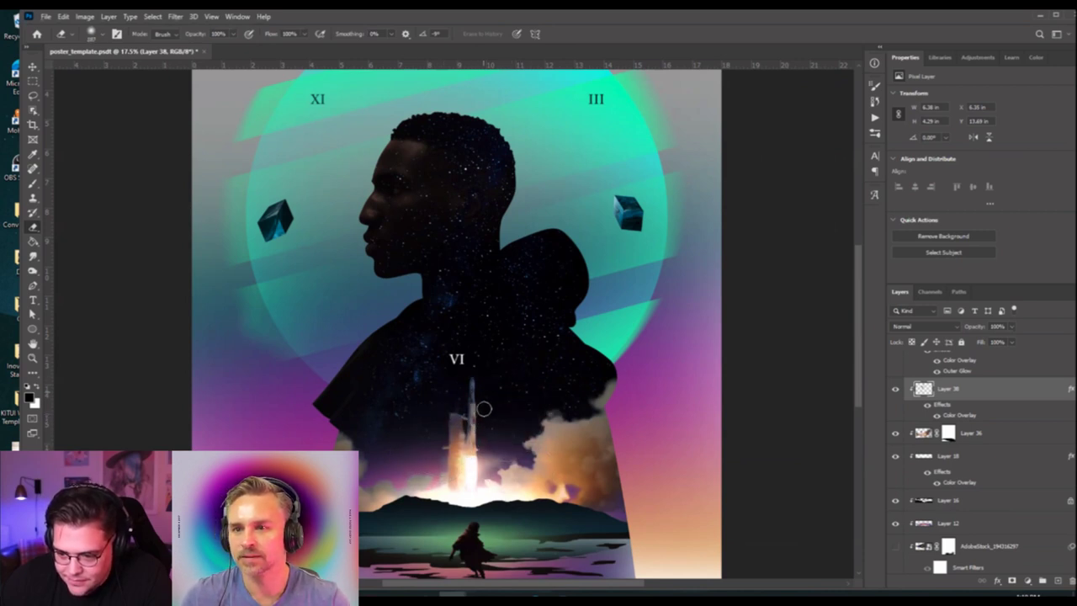
scroll(479, 383, "up", 1)
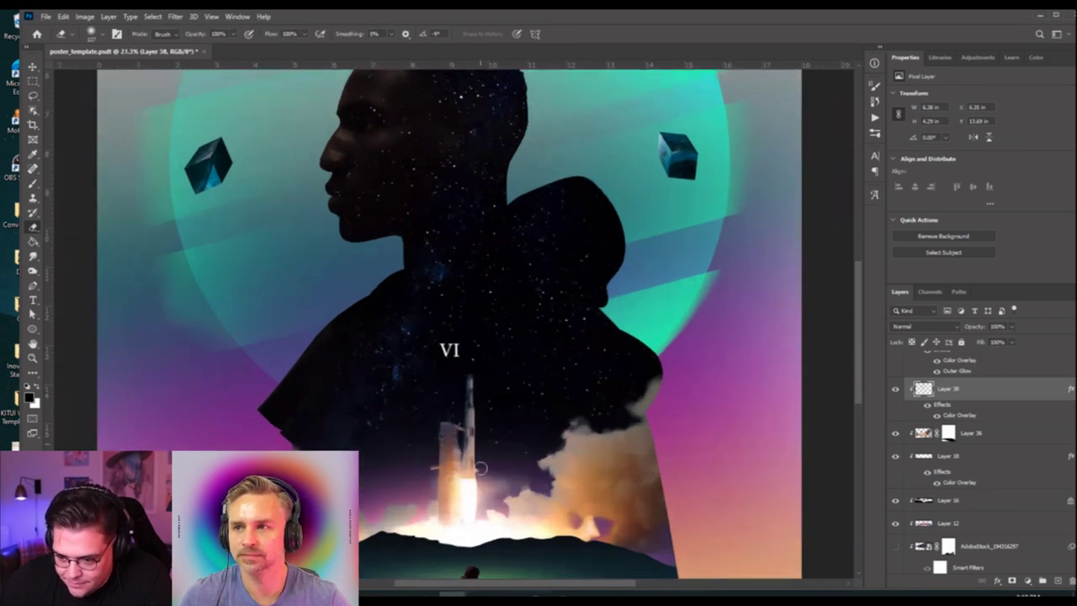
scroll(443, 520, "down", 1)
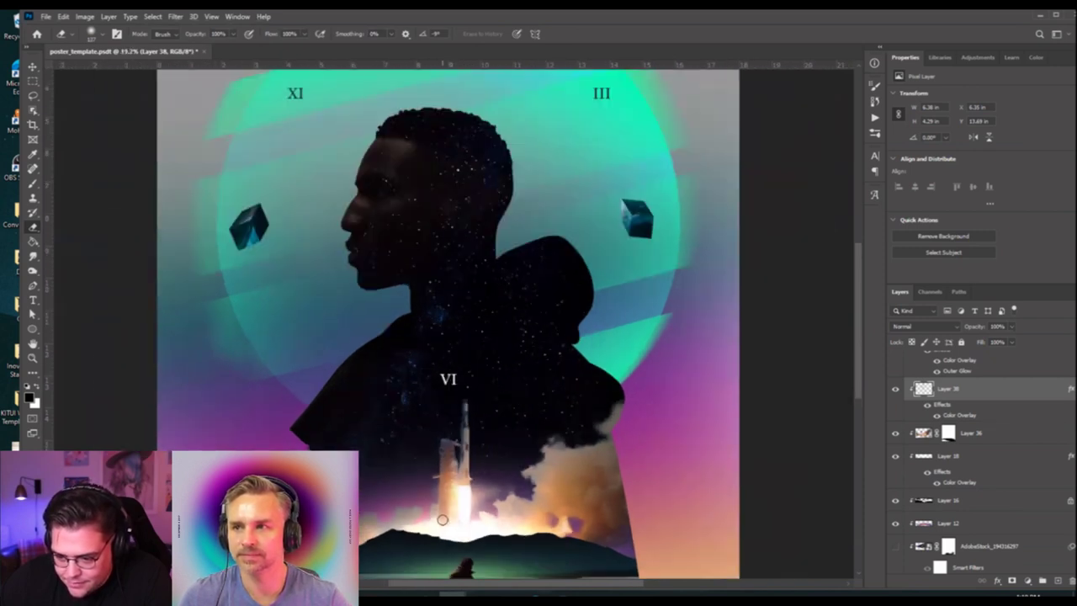
scroll(470, 523, "down", 3)
scroll(445, 523, "up", 2)
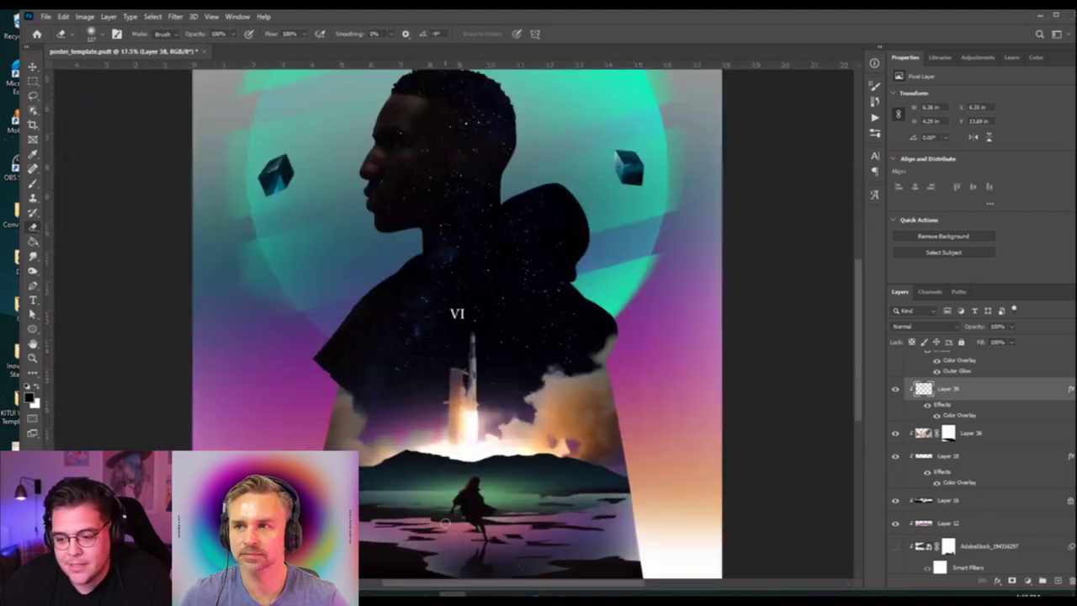
Apply a Color Balance adjustment to the rocket and smoke on Layer 36, with Midtones color levels of -17, -52 and 0.
key("v")
left_click(471, 413)
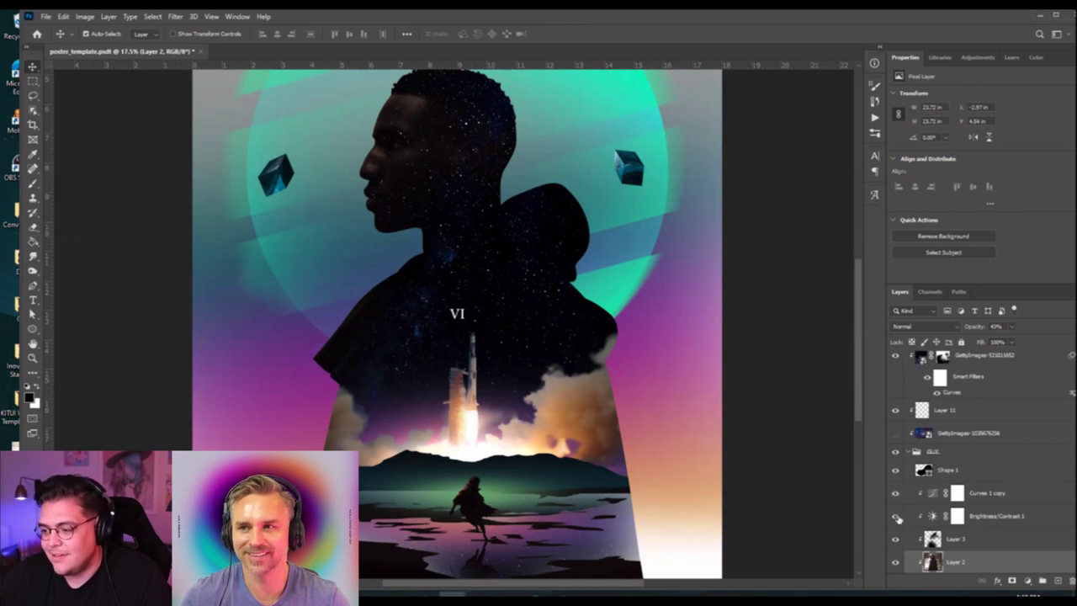
scroll(1012, 488, "up", 4)
scroll(929, 483, "up", 6)
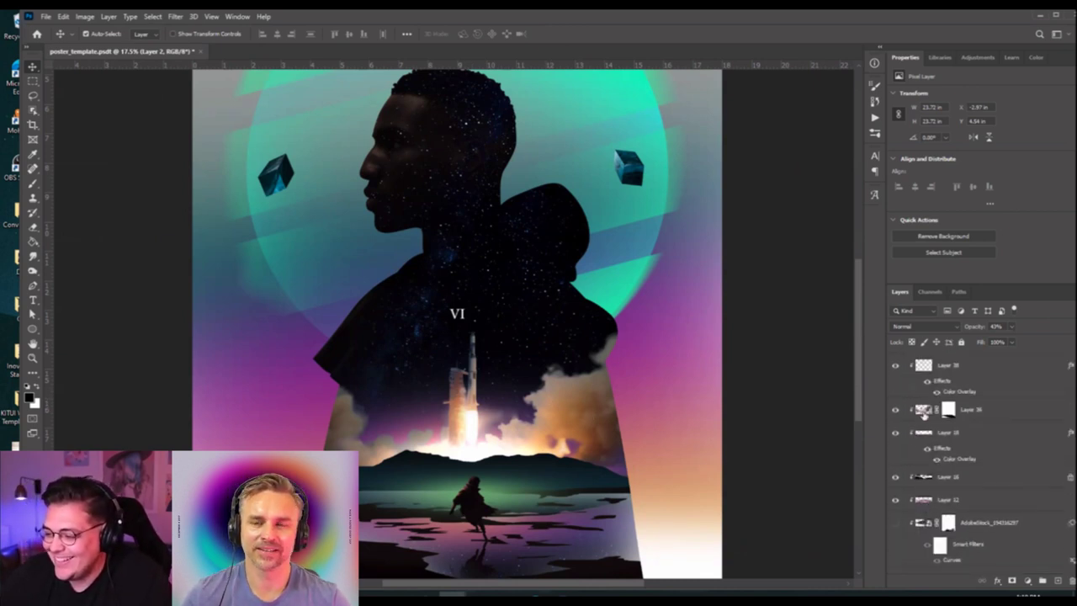
left_click(923, 411)
left_click(86, 16)
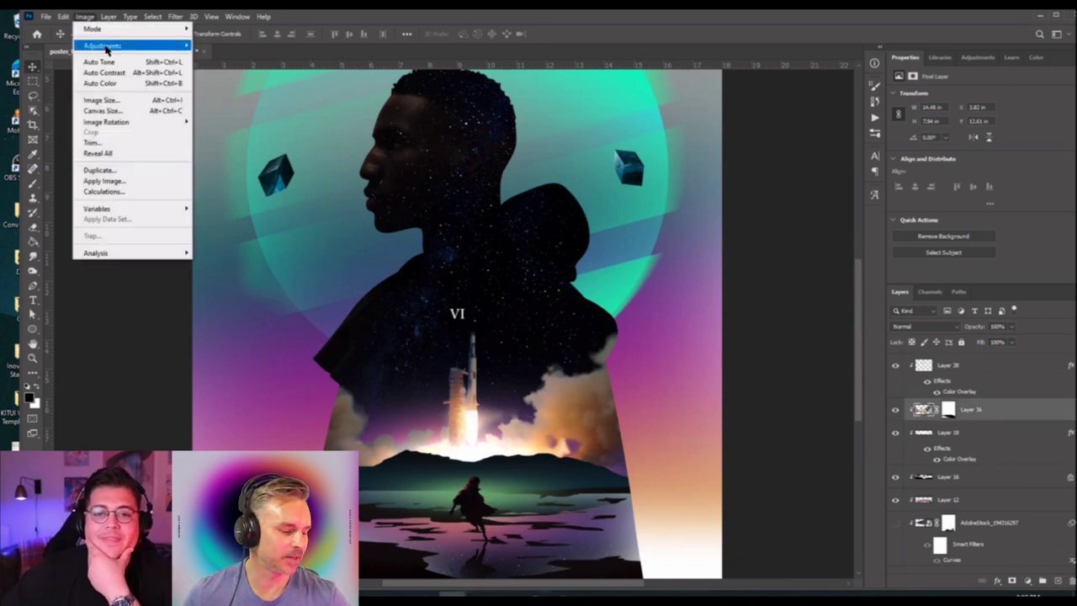
mouse_move(143, 47)
left_click(228, 114)
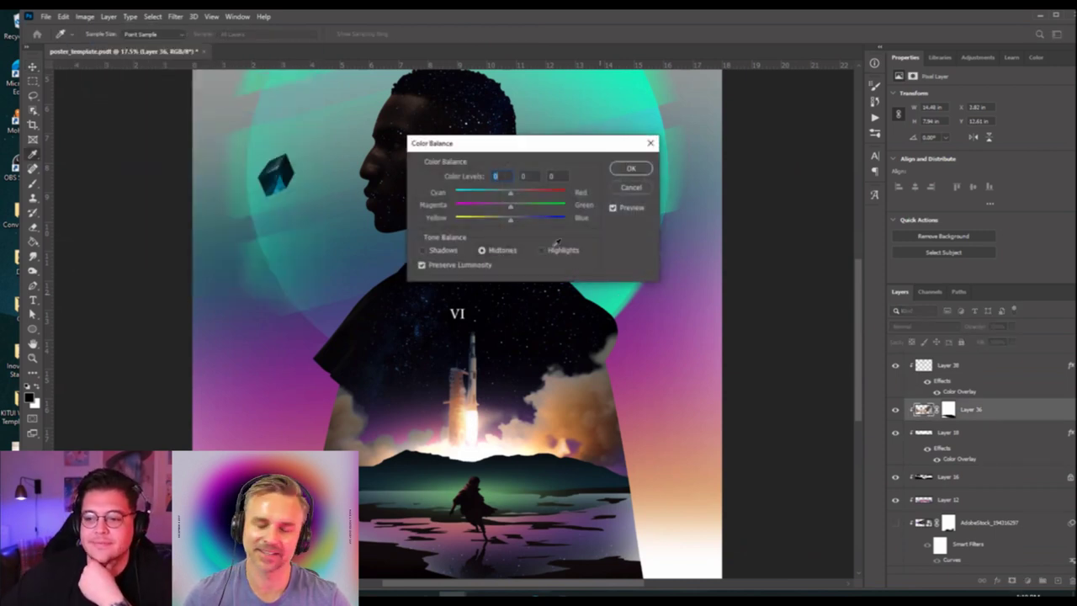
left_click_drag(515, 206, 497, 206)
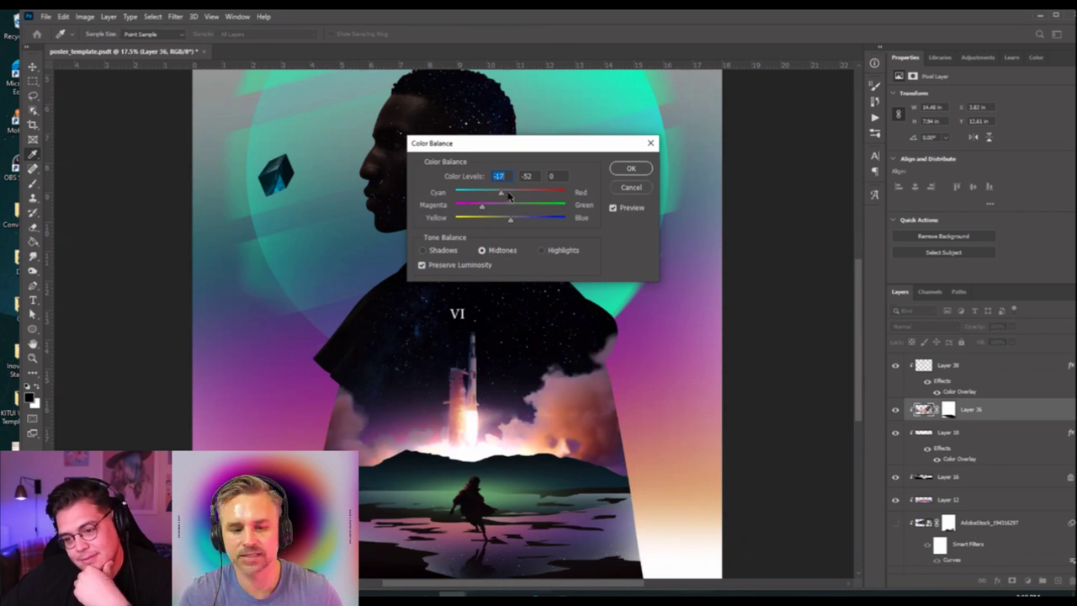
left_click(630, 168)
key("v")
Hide the rocket and smoke on Layer 36 together with the painted shadow on Layer 38.
scroll(471, 403, "down", 5)
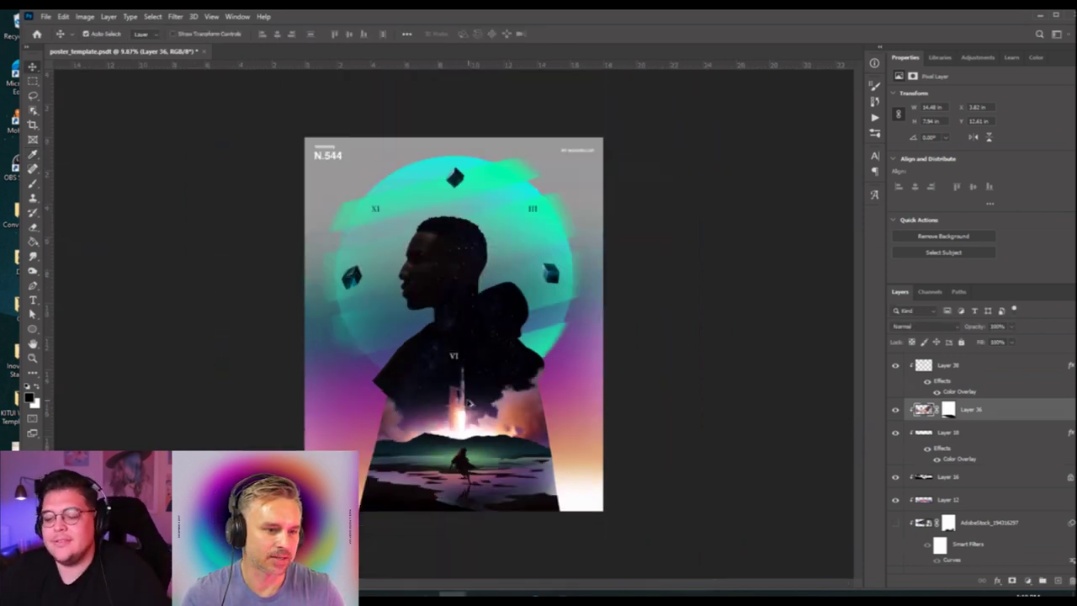
scroll(461, 438, "up", 2)
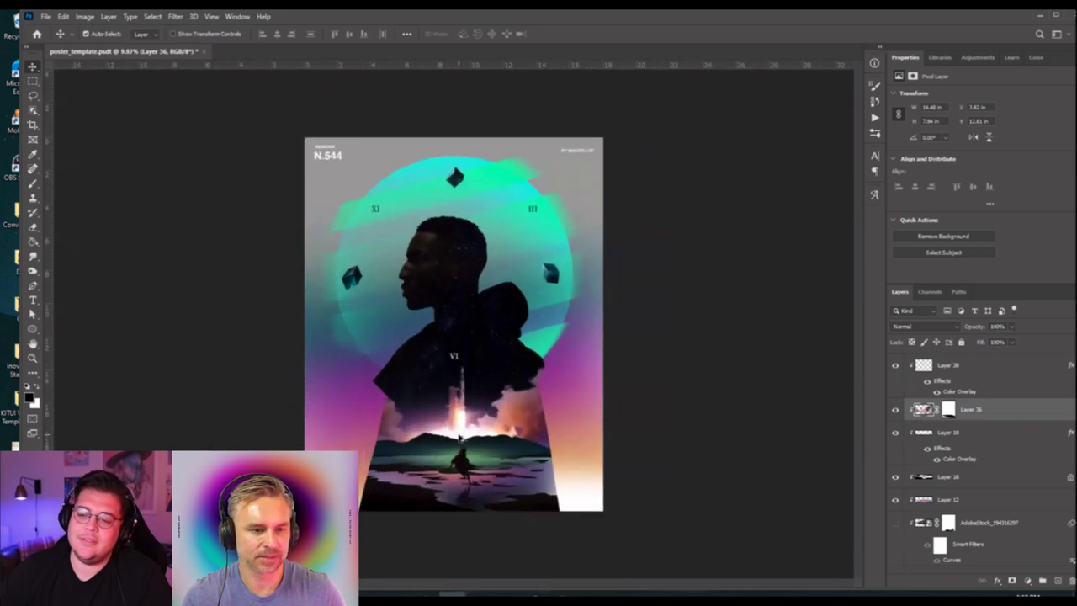
scroll(460, 437, "down", 2)
scroll(465, 471, "down", 2)
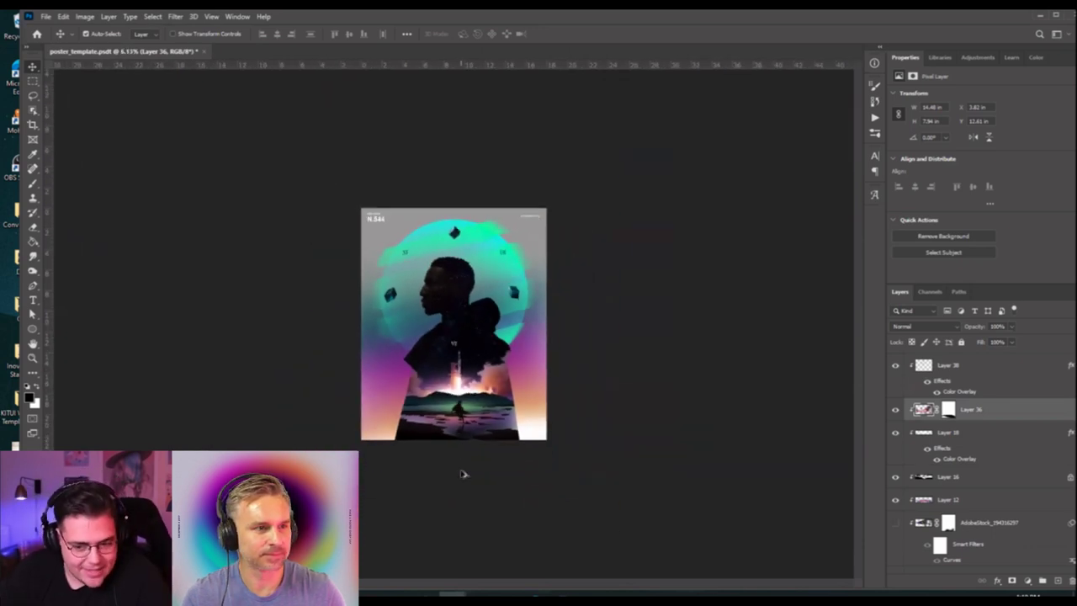
scroll(465, 472, "up", 4)
left_click_drag(413, 529, 417, 469)
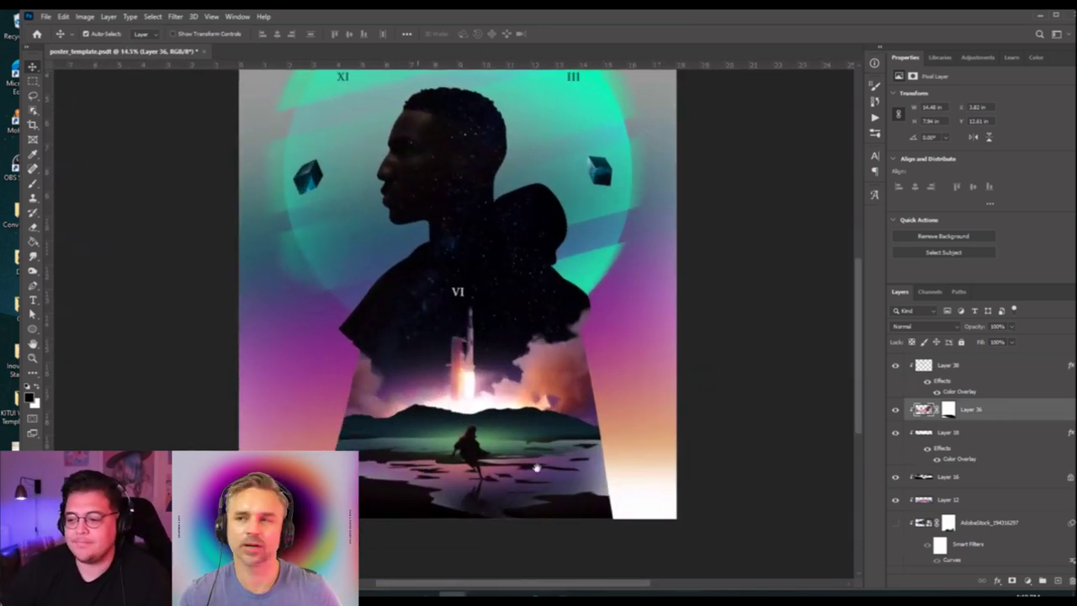
left_click(896, 409)
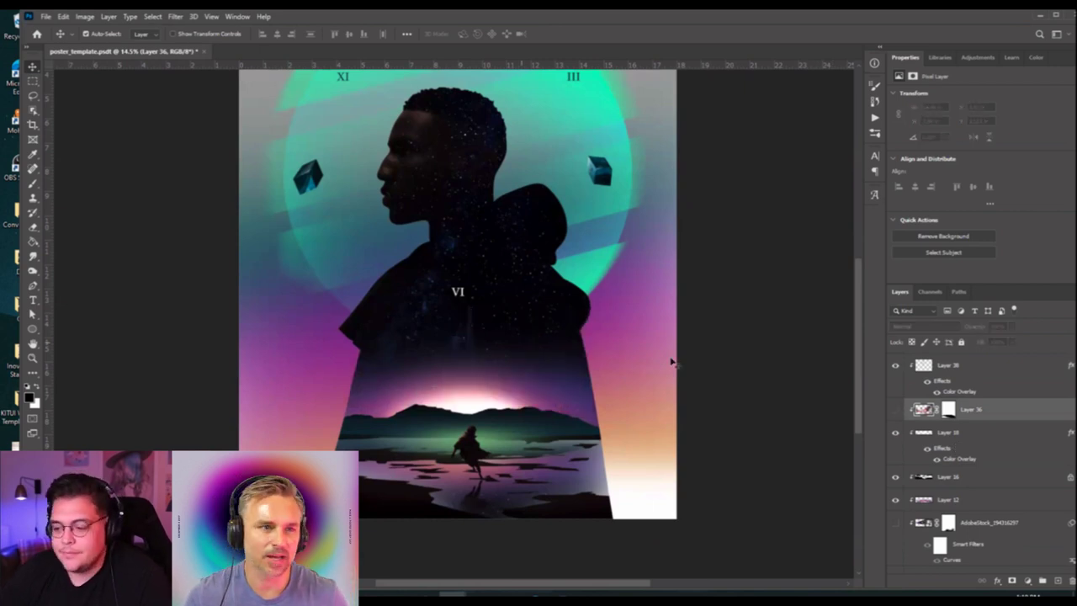
left_click(896, 367)
scroll(545, 429, "down", 2)
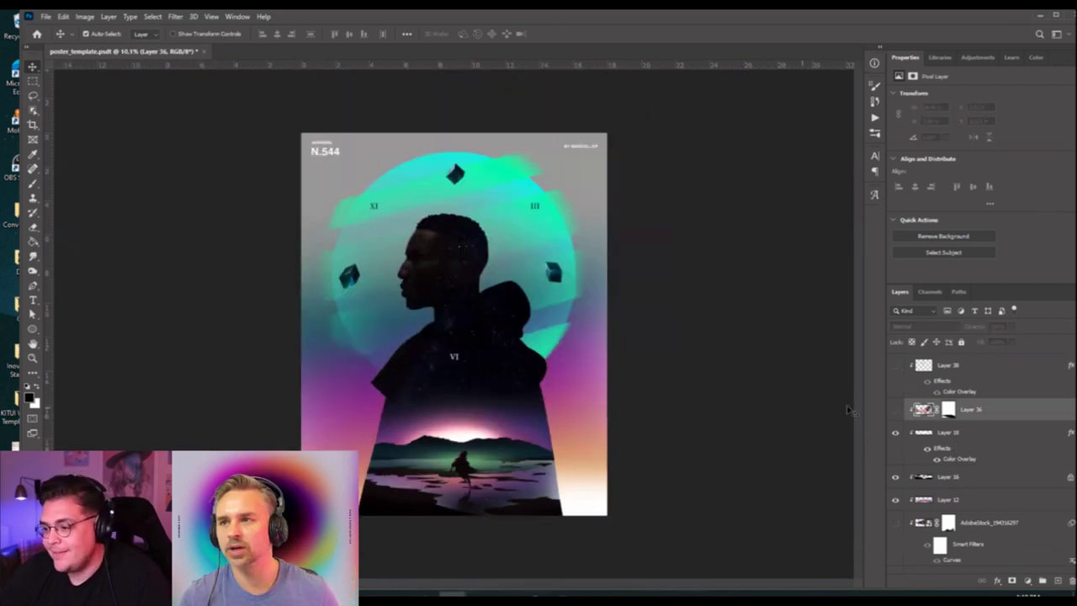
scroll(930, 503, "up", 1)
Try to stretch the sunset sky on Layer 12 upward with Free Transform, and undo the stretch.
left_click(929, 523)
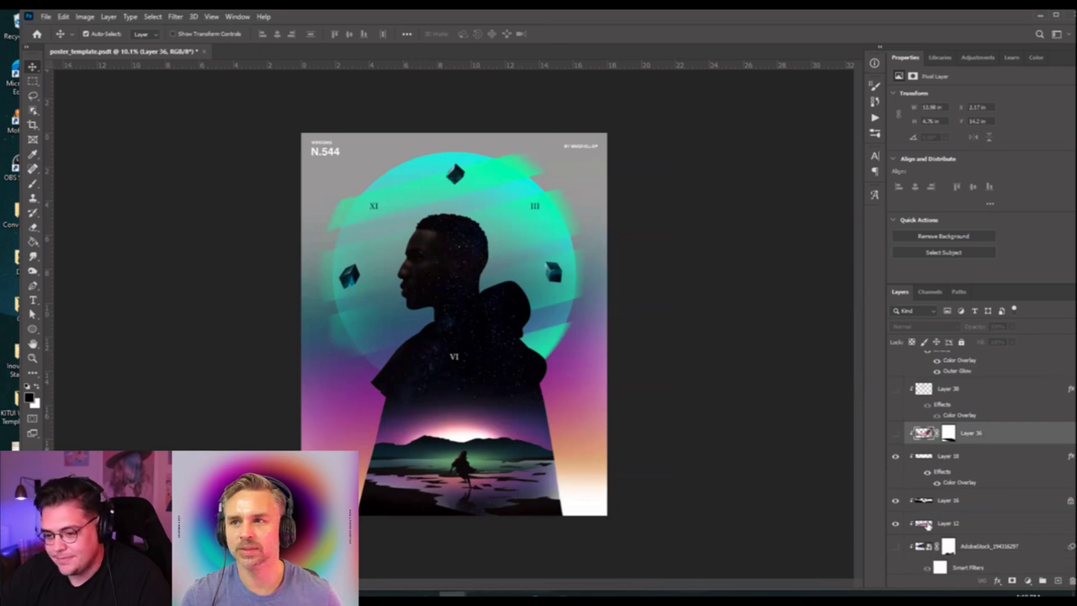
key("ctrl+t")
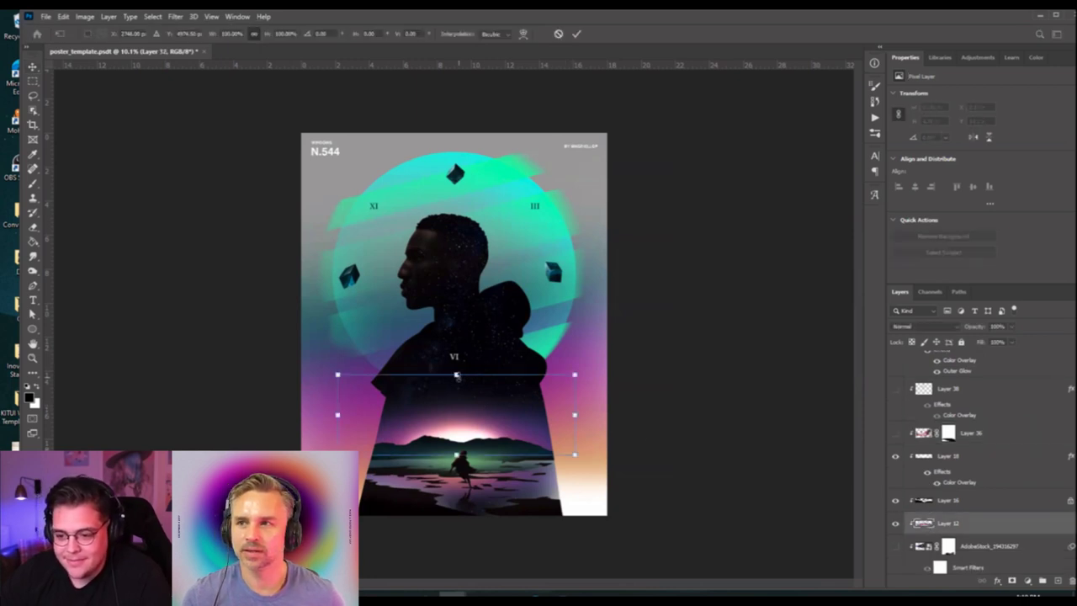
left_click_drag(456, 376, 456, 355)
key("ctrl+z")
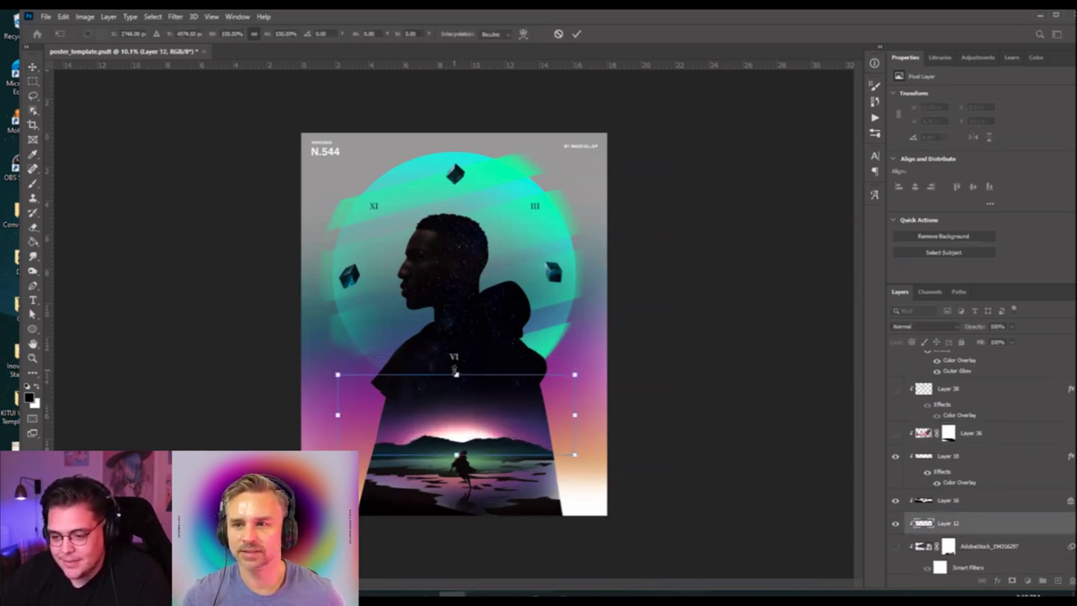
key("Return")
Compare the landscape scene with and without the color-overlaid Layer 18 by switching its visibility off and on.
left_click(455, 440, "ctrl")
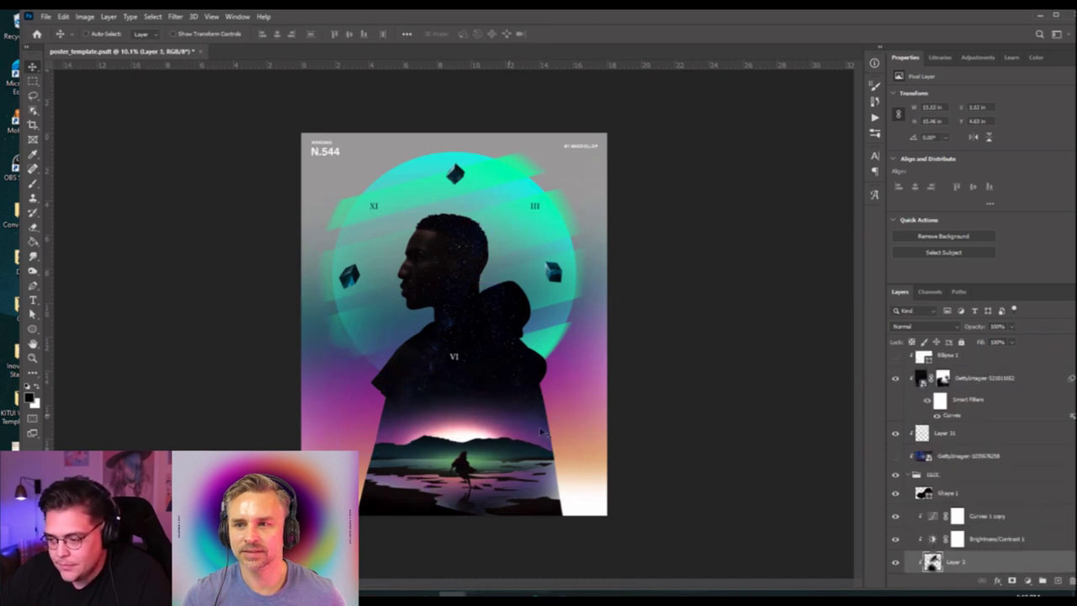
scroll(968, 438, "down", 3)
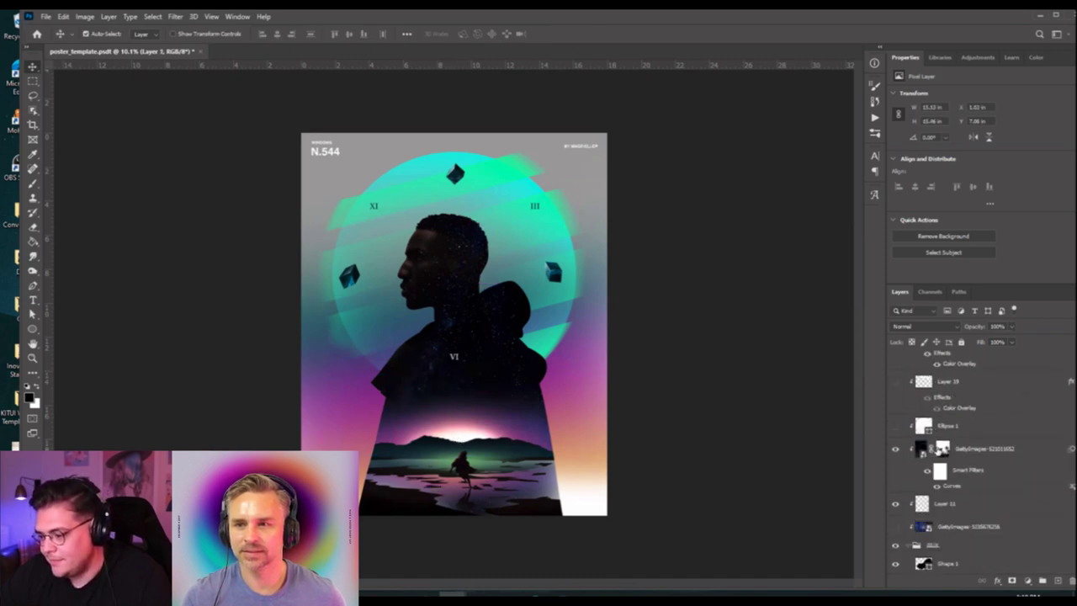
scroll(936, 452, "up", 10)
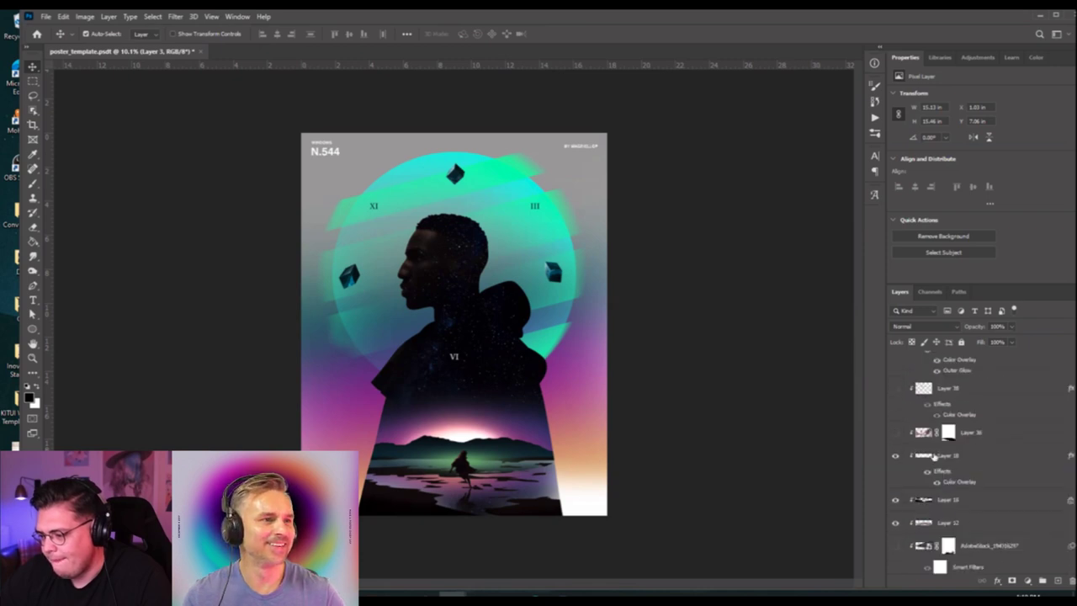
scroll(935, 455, "up", 1)
left_click(896, 456)
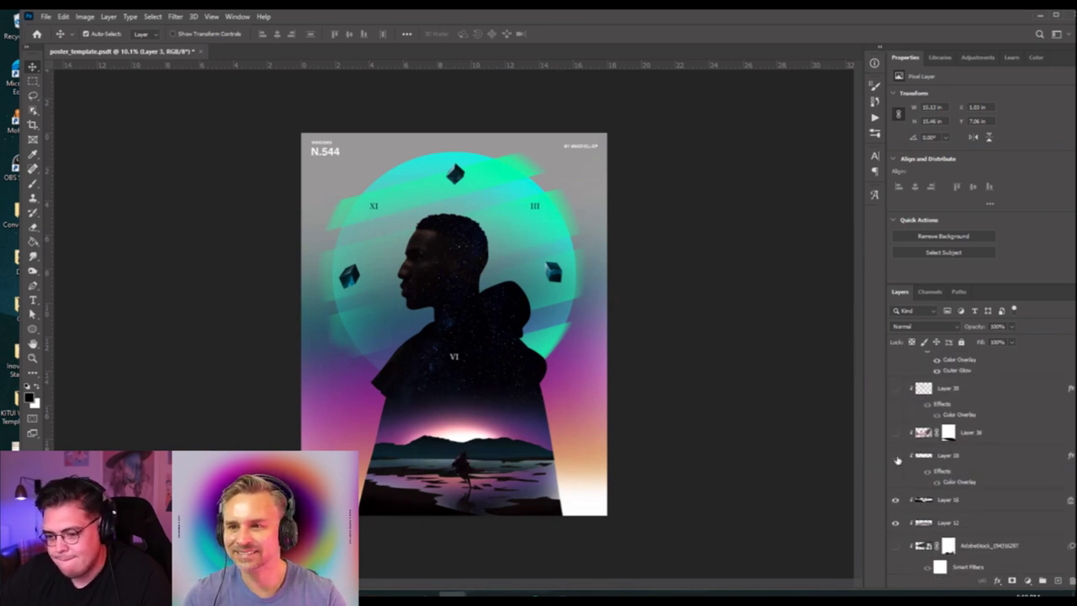
left_click(896, 456)
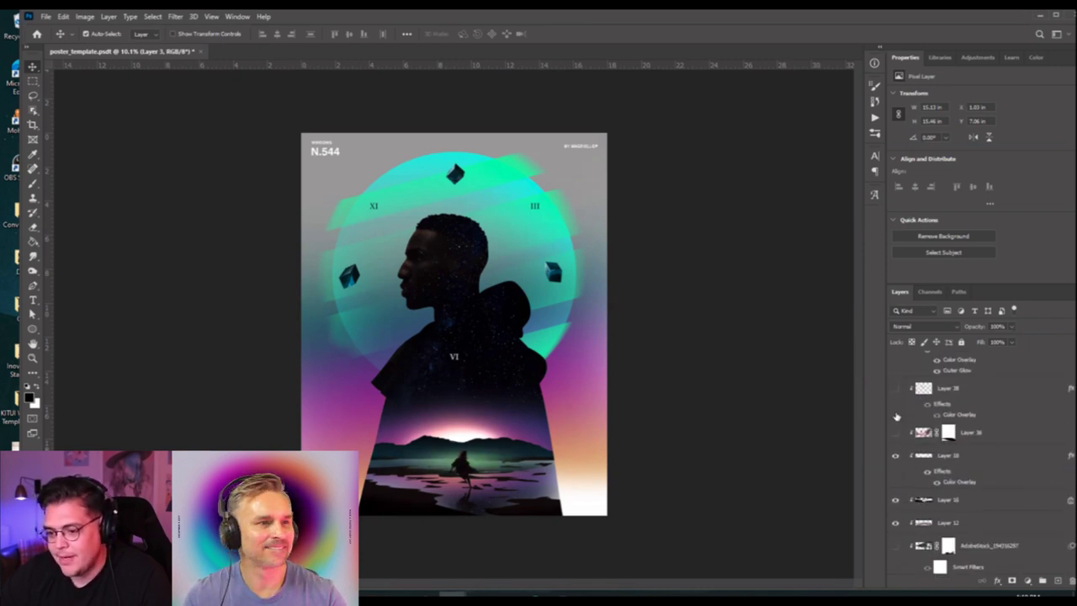
Compare the horizon with and without the glowing haze on Layer 37, and leave that layer hidden.
scroll(897, 418, "up", 4)
left_click(895, 430)
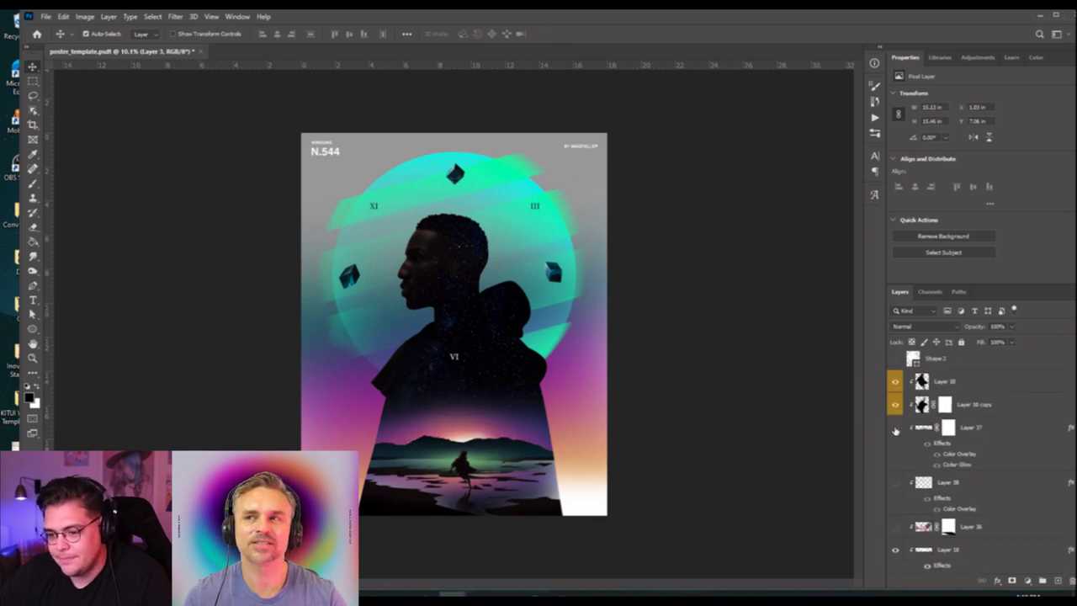
left_click(895, 430)
left_click(895, 429)
scroll(410, 447, "up", 1)
scroll(410, 447, "up", 1)
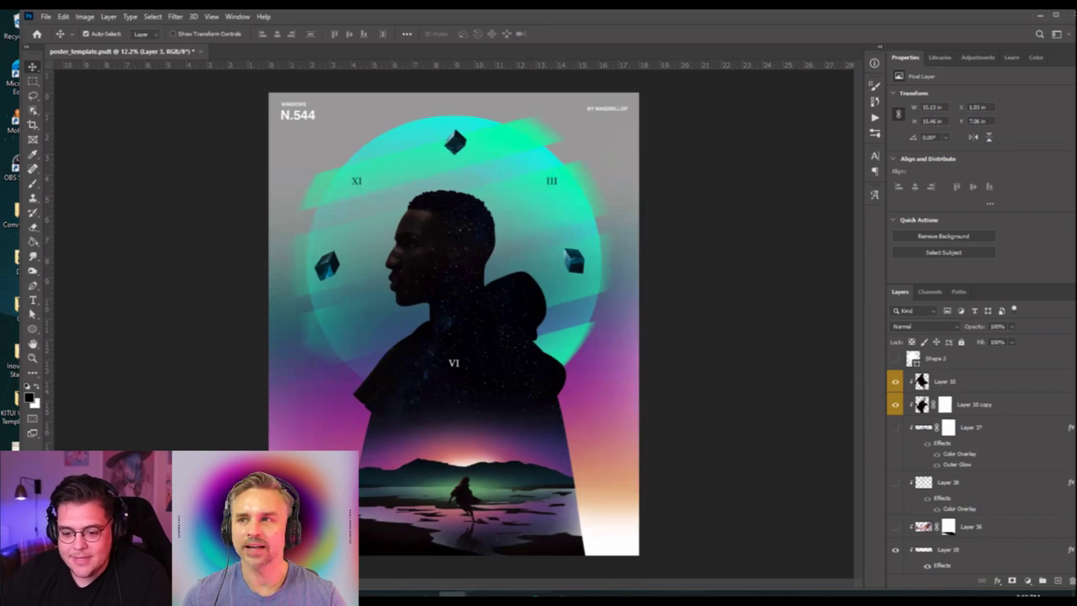
Switch to Adobe Stock in the browser and search its images for "smoke texture".
left_click(452, 595)
scroll(483, 216, "up", 5)
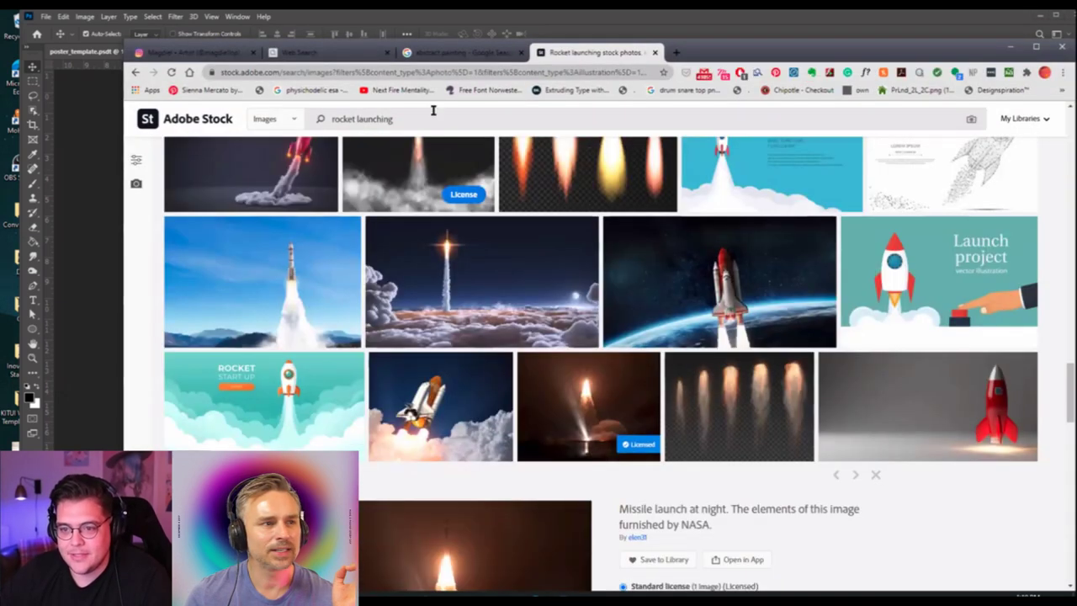
double_click(432, 113)
left_click(433, 116)
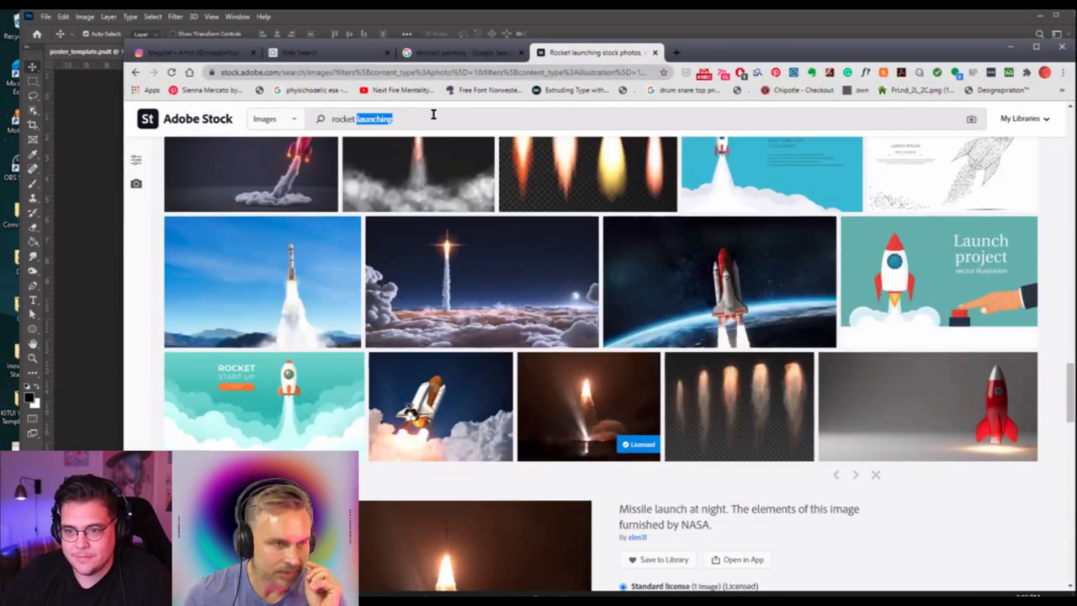
type("smoke ")
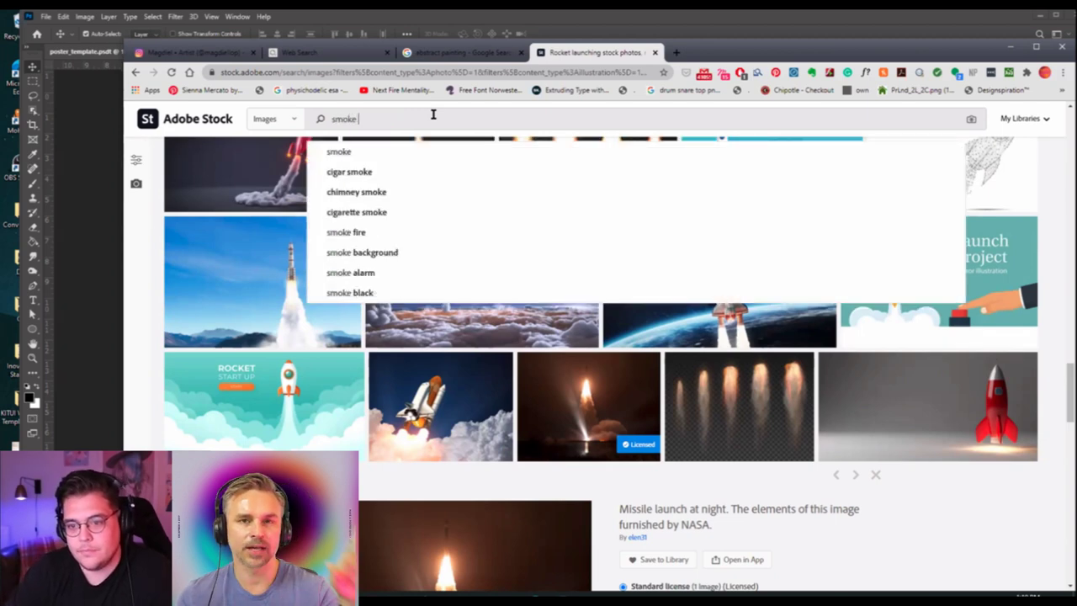
type("texture")
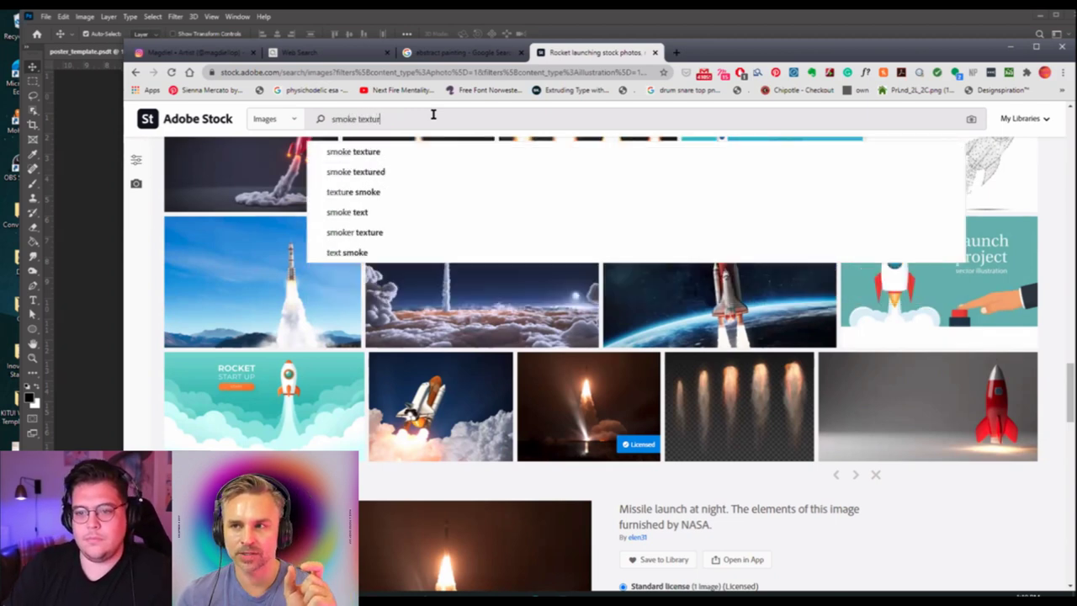
key("Return")
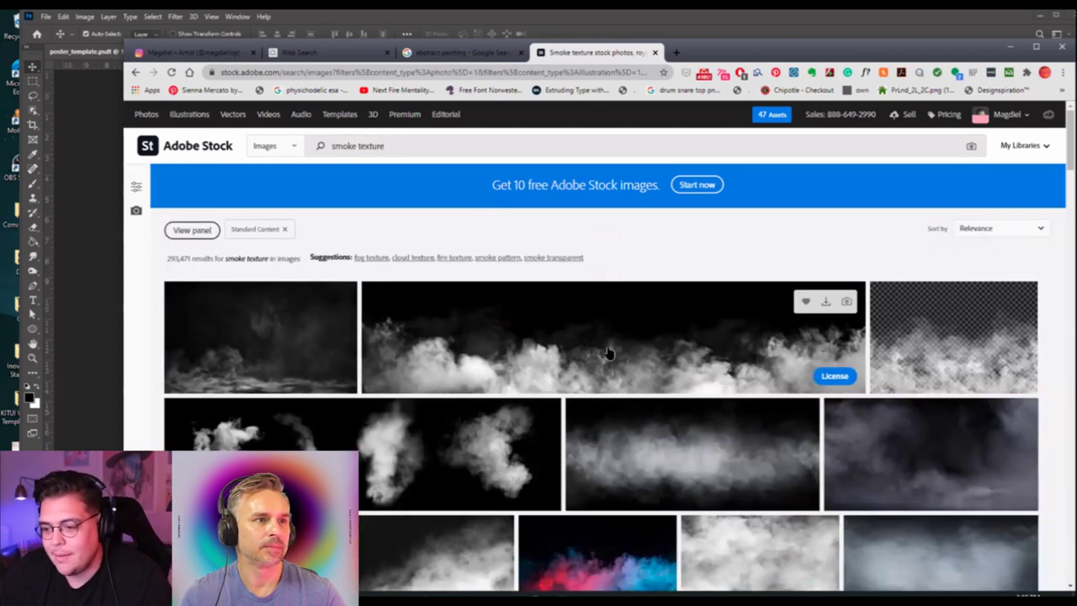
Browse the smoke texture results for a fog image that suits the poster's atmosphere.
scroll(603, 352, "down", 3)
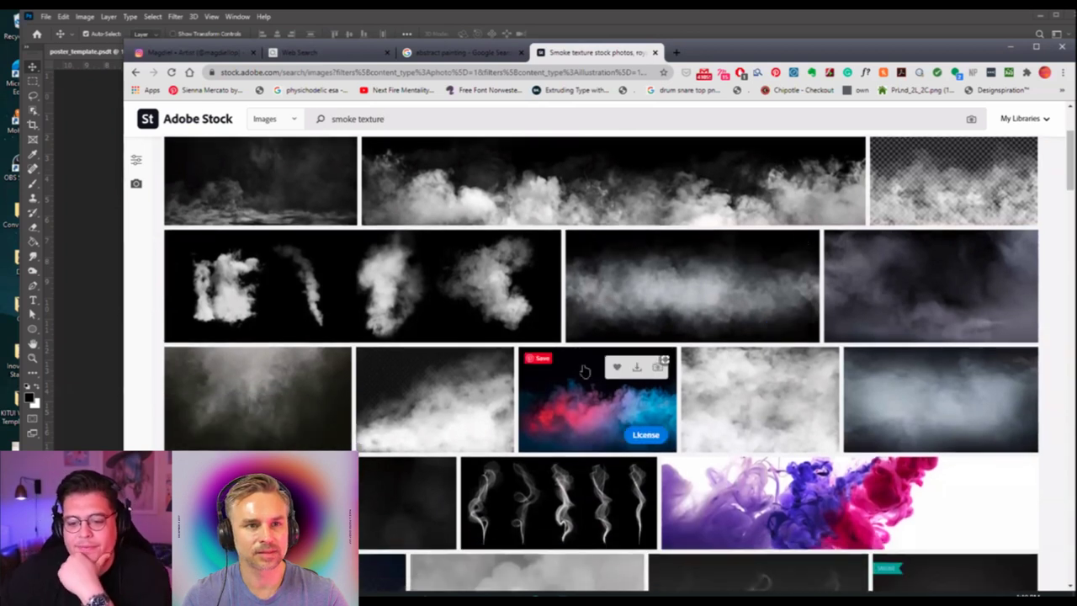
scroll(589, 368, "down", 2)
scroll(583, 368, "down", 1)
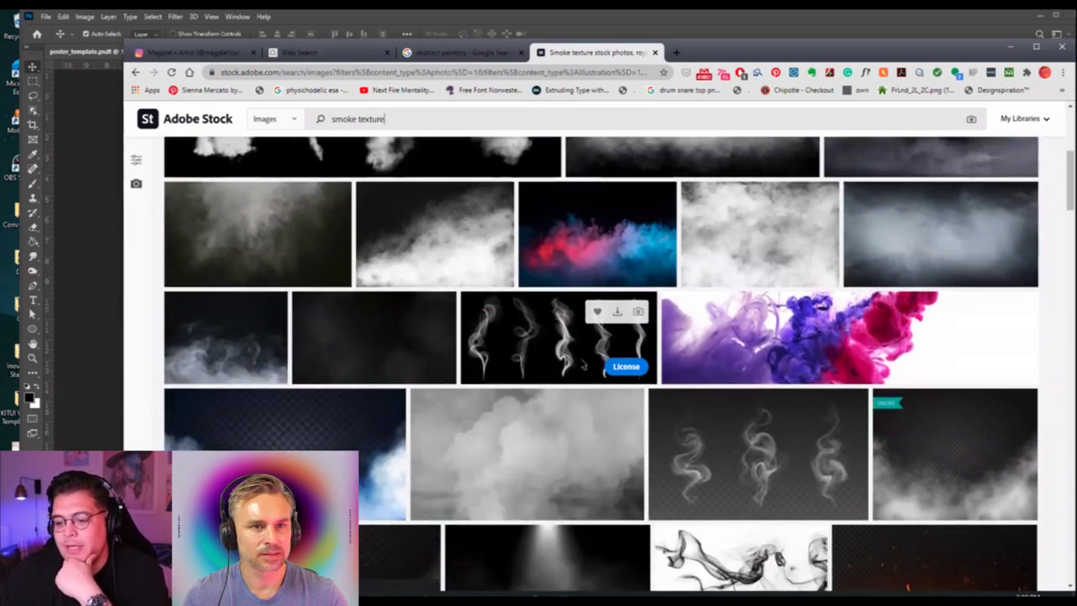
scroll(580, 360, "down", 7)
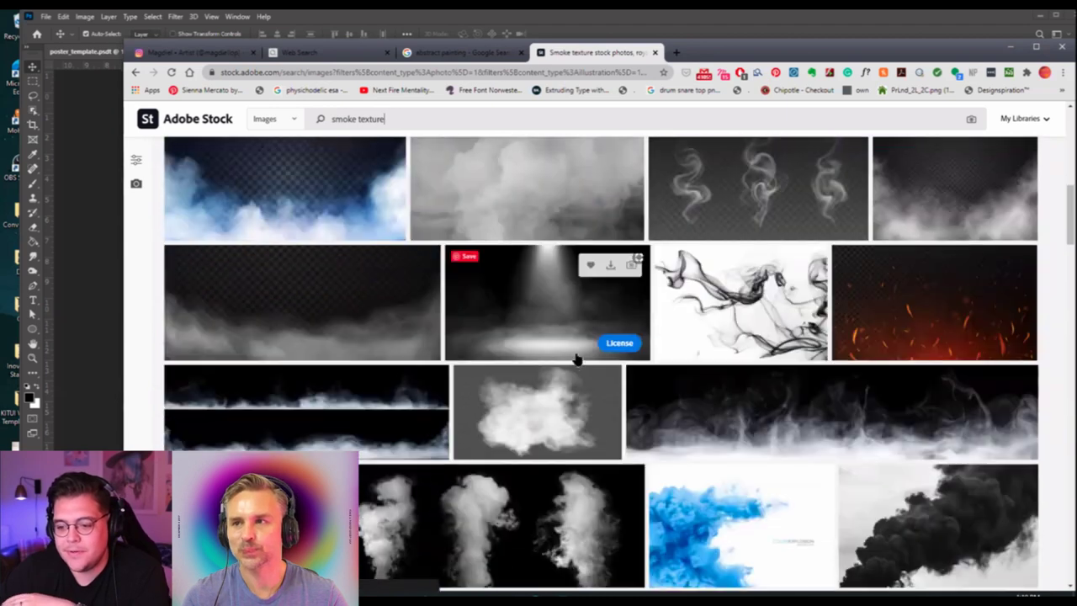
scroll(579, 360, "down", 3)
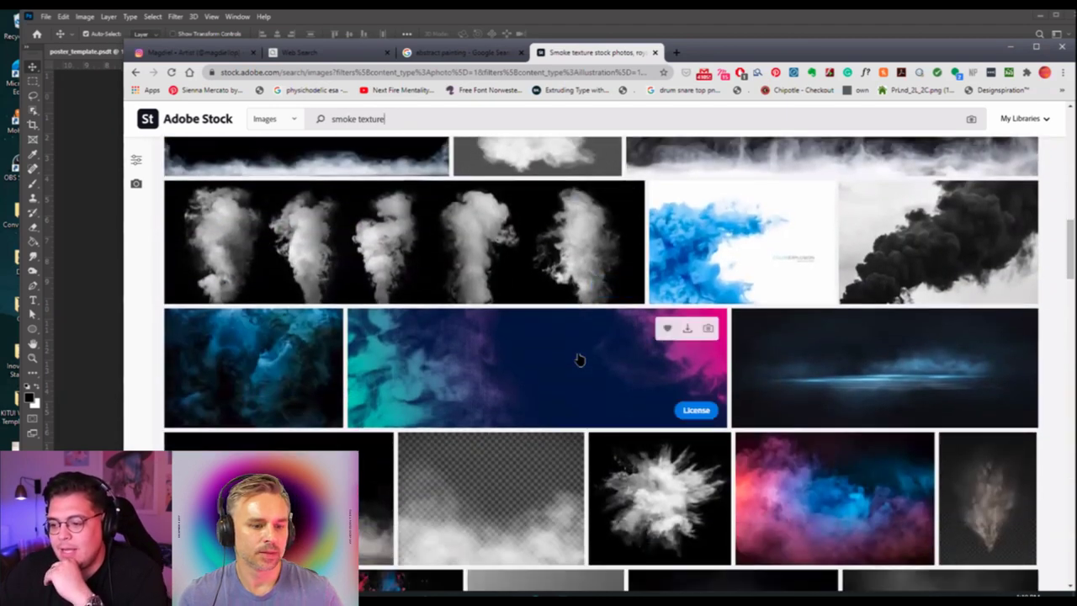
scroll(579, 360, "down", 4)
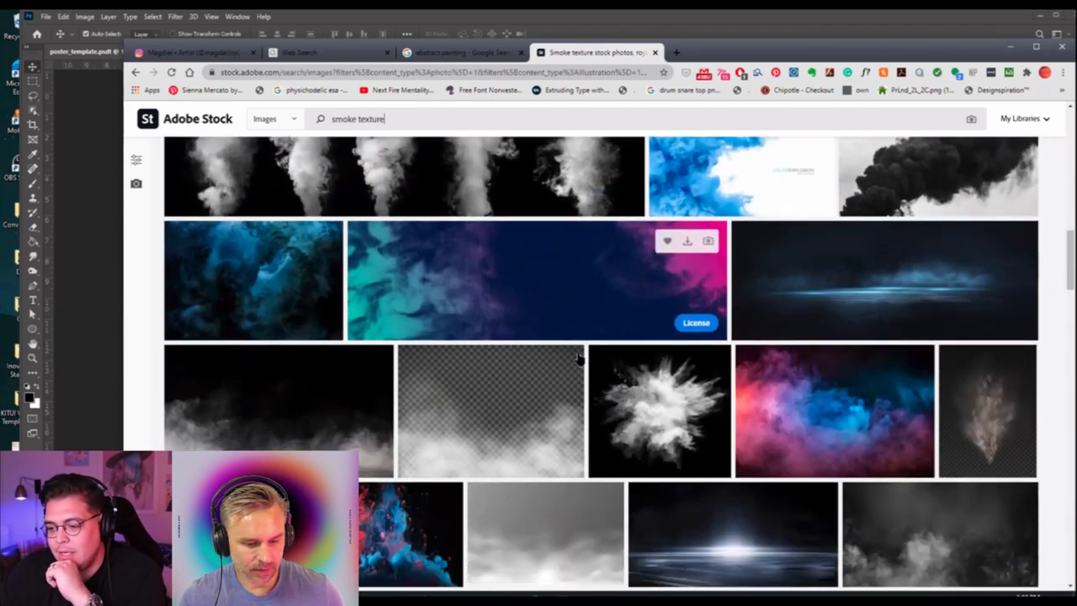
scroll(578, 359, "down", 4)
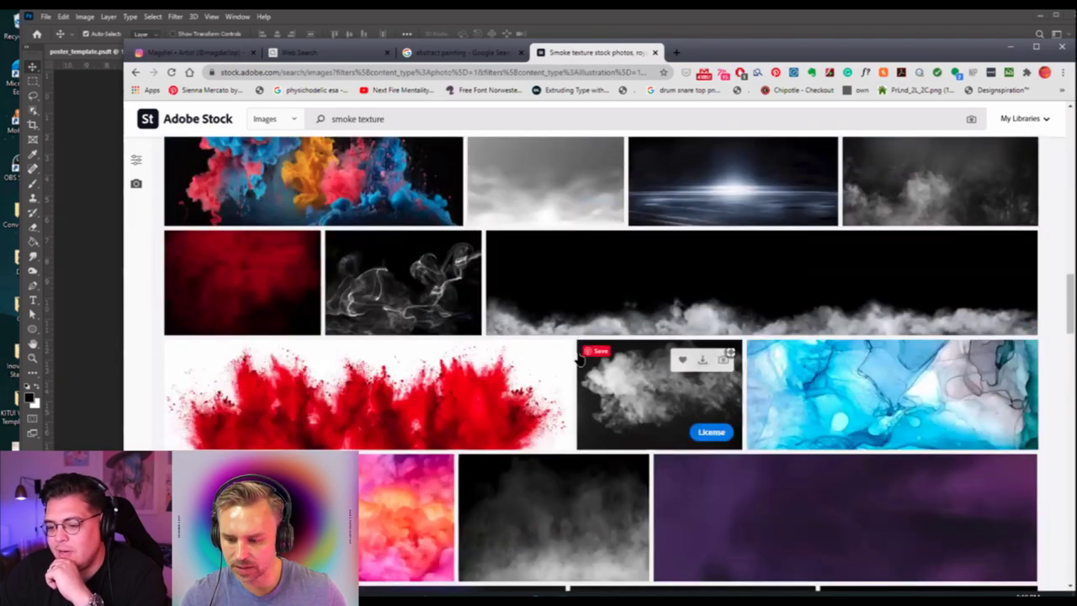
scroll(579, 360, "up", 15)
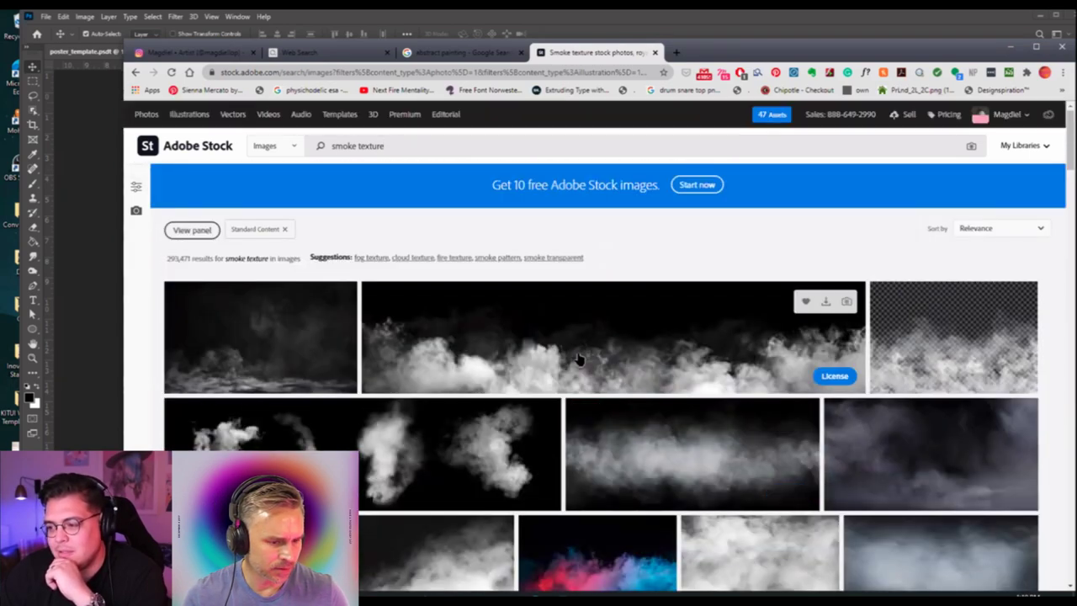
scroll(579, 360, "down", 1)
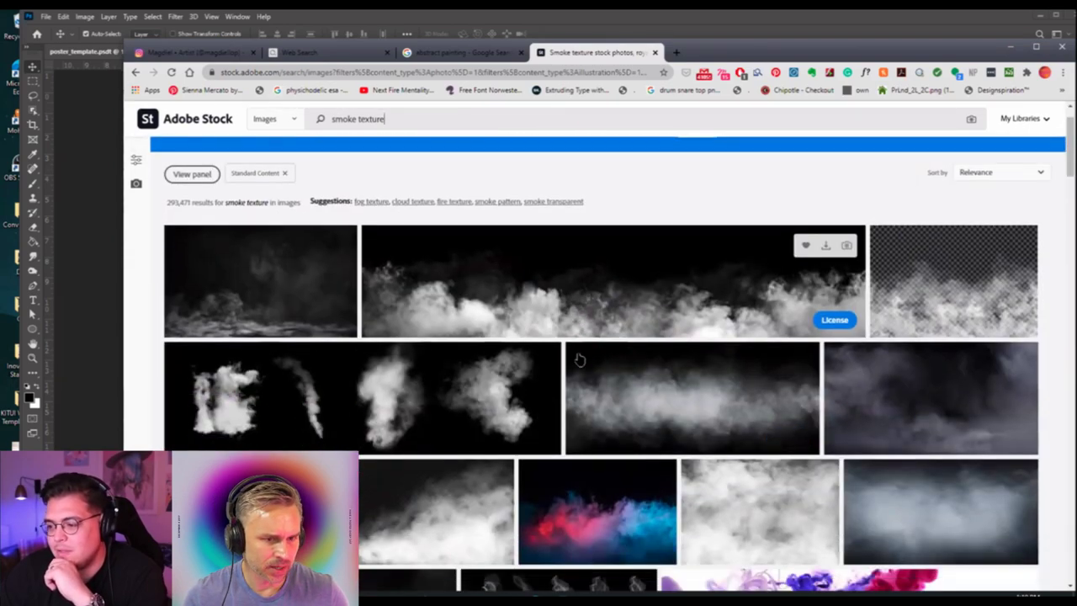
License the dark dry ice smoke fog overlay under the Standard license and return to Photoshop.
scroll(885, 416, "down", 4)
left_click(884, 410)
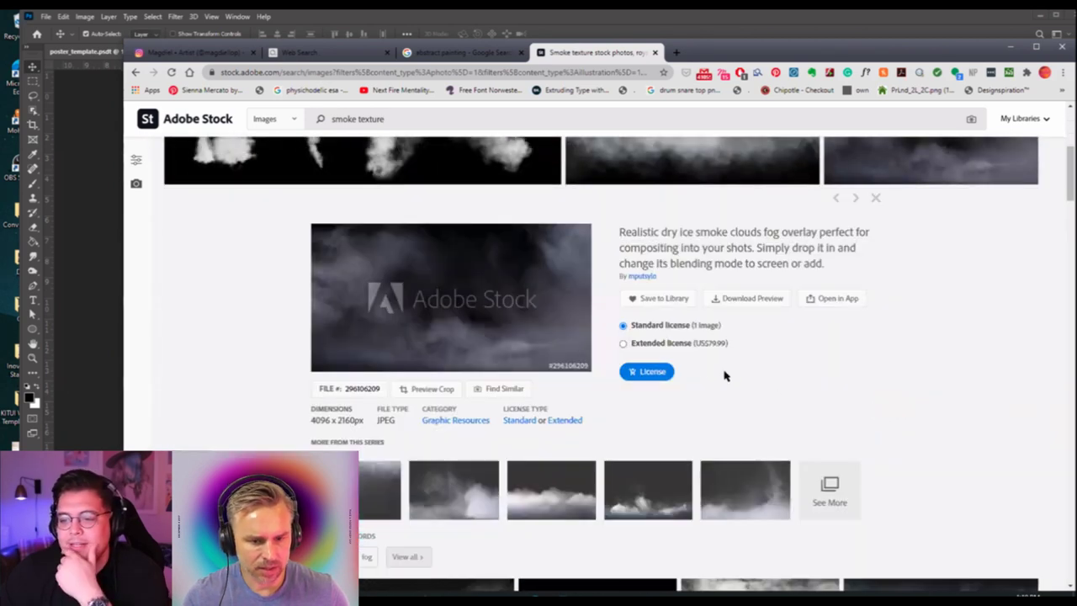
left_click(661, 377)
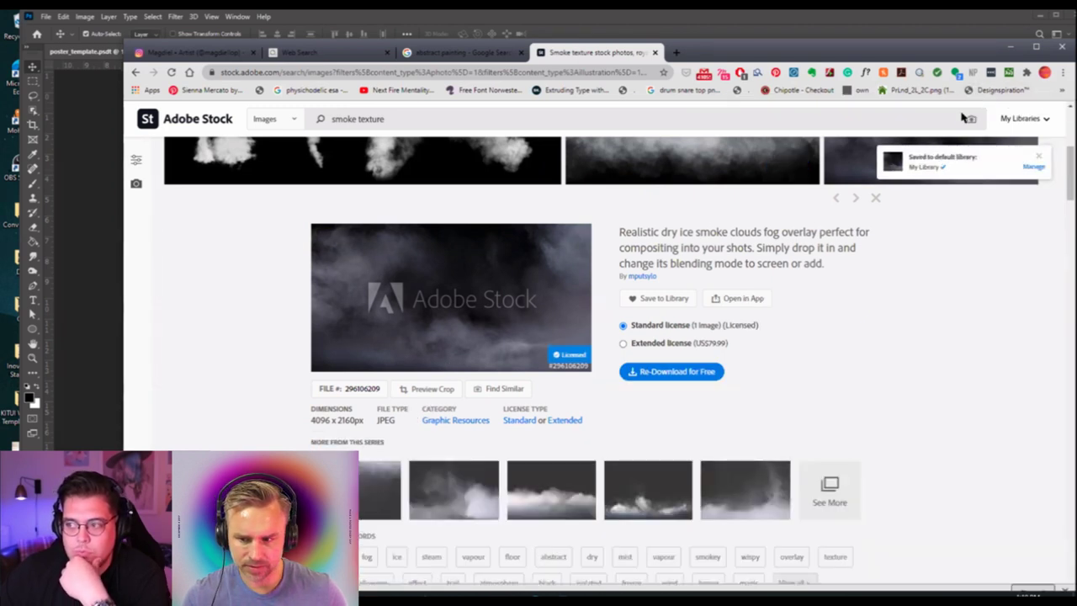
key("Escape")
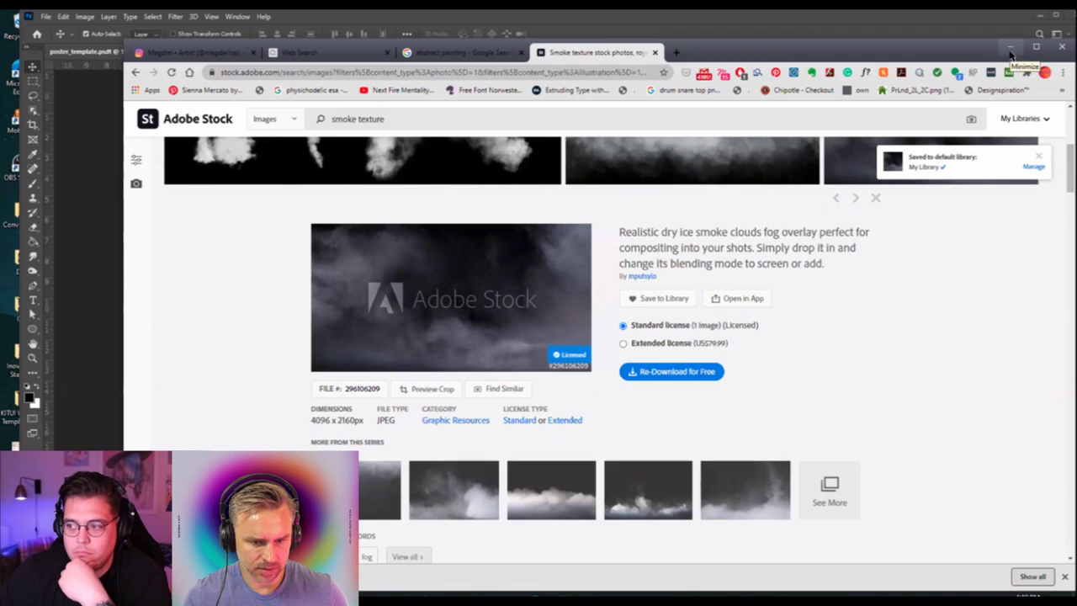
left_click(1010, 46)
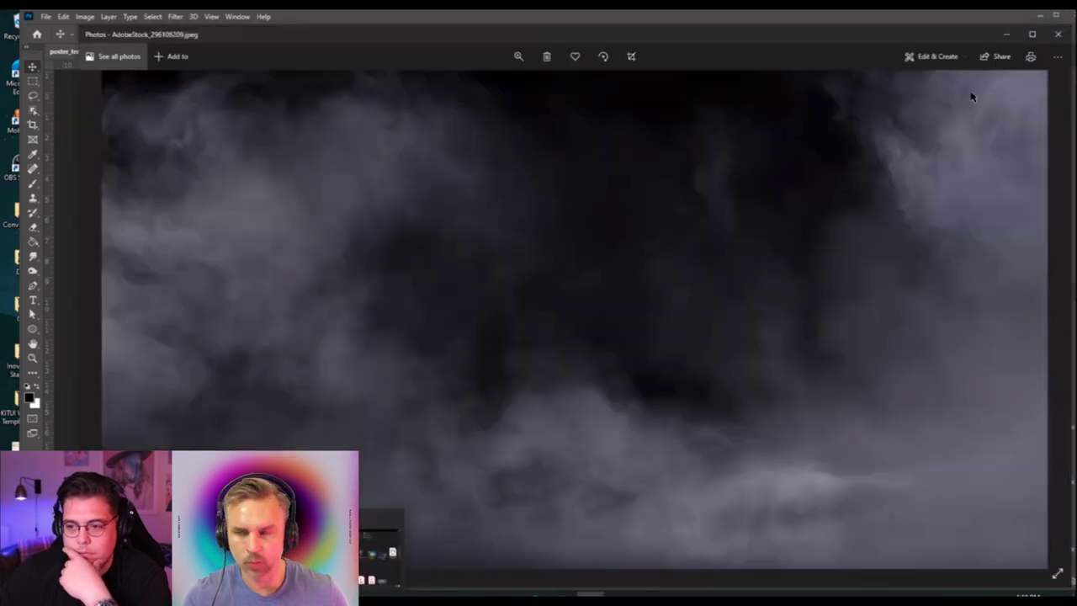
left_click(1058, 34)
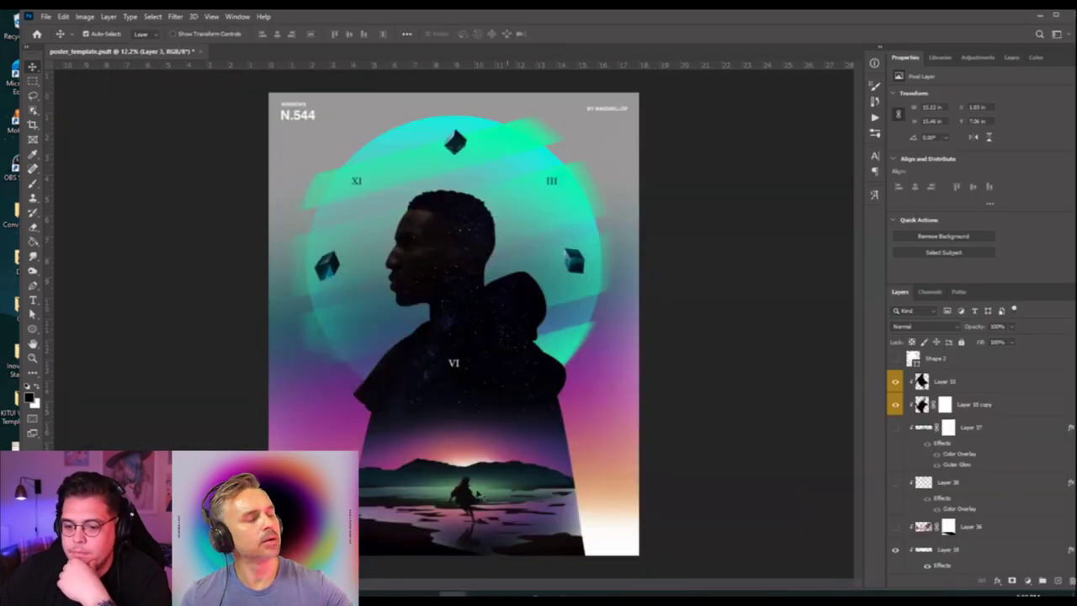
Place the image AdobeStock_296106209 from the Downloads folder into the poster document.
mouse_move(341, 598)
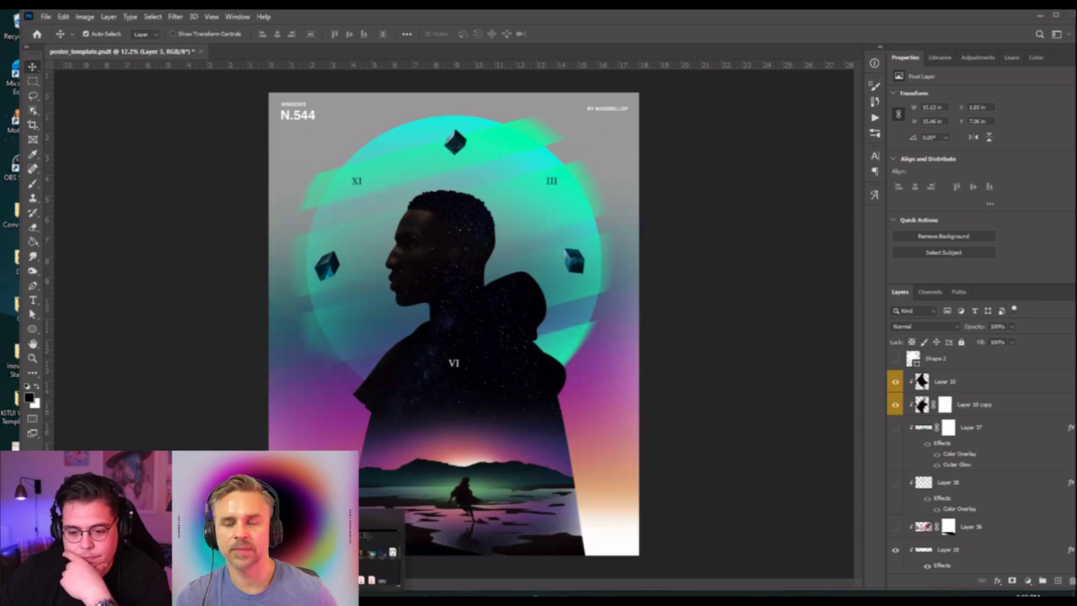
left_click(341, 556)
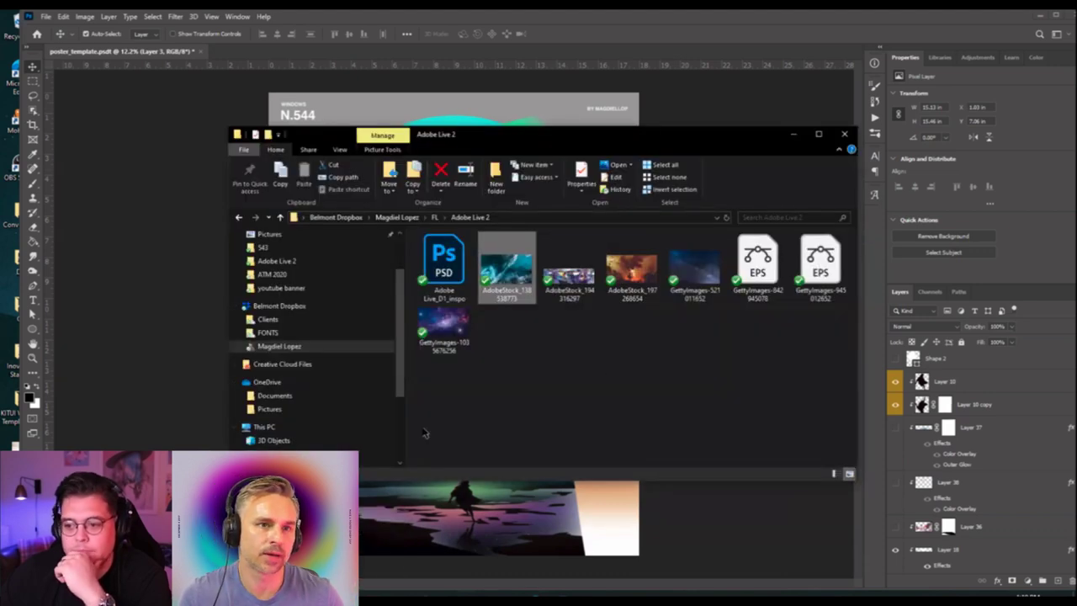
left_click(290, 600)
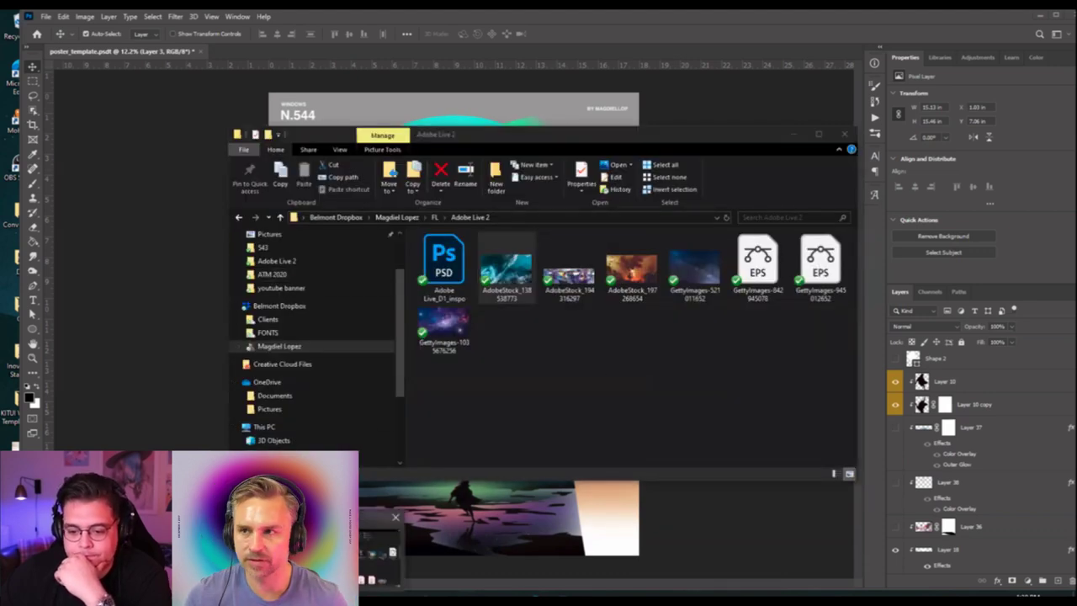
left_click(349, 553)
left_click(589, 385)
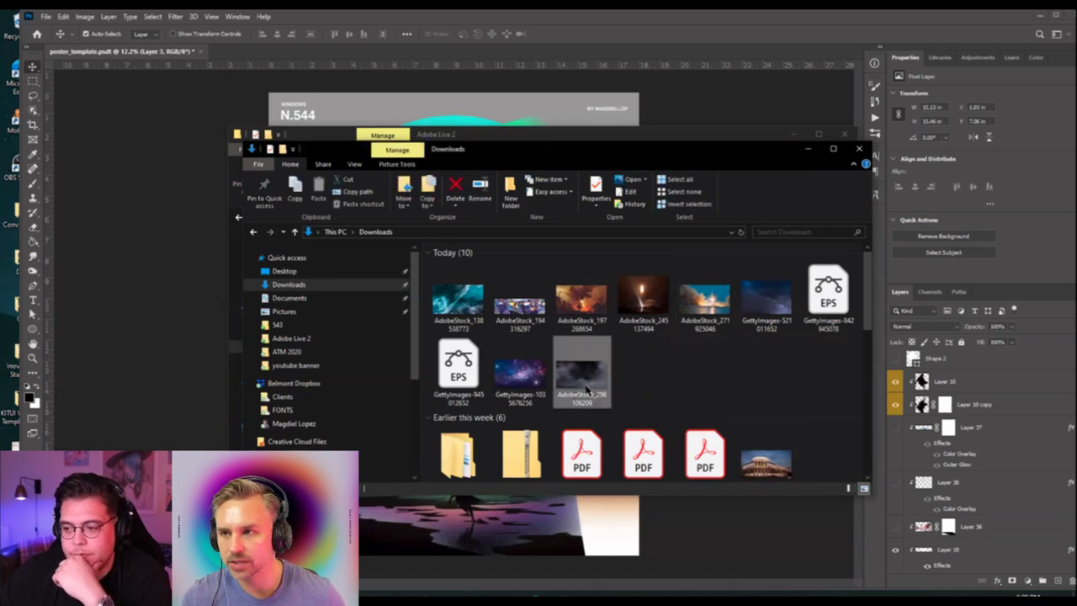
left_click_drag(589, 391, 490, 113)
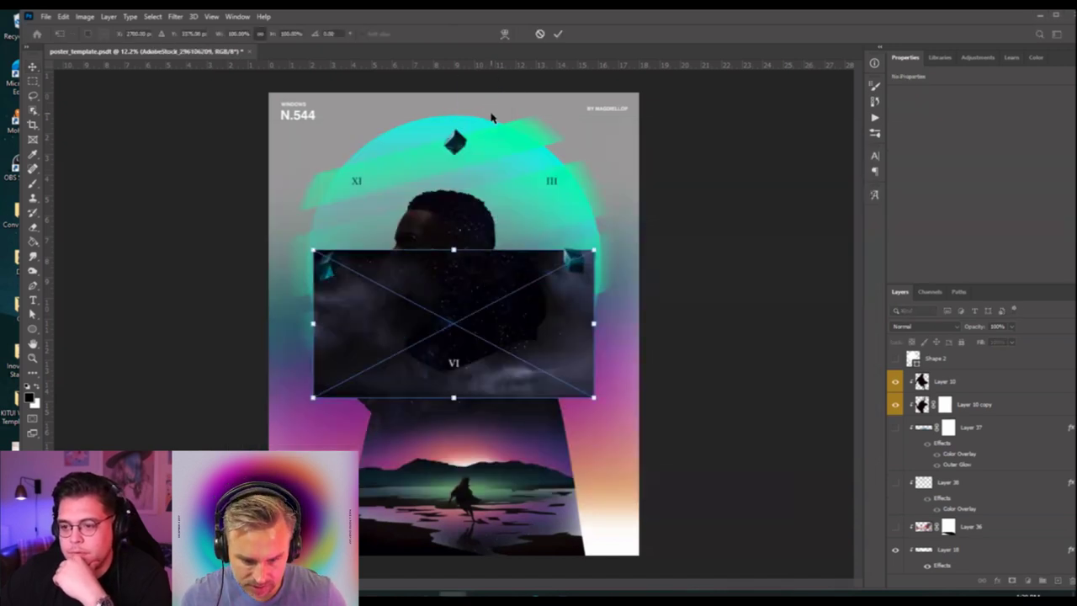
key("Return")
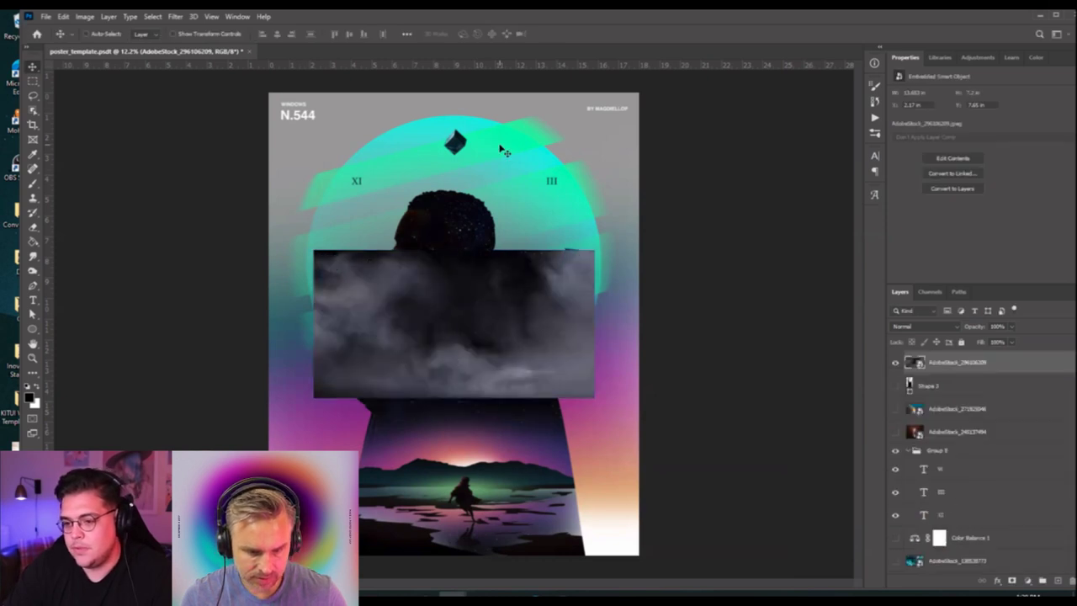
Enlarge the smoke image to about 168% and move it down to cover the poster's lower half.
key("ctrl+t")
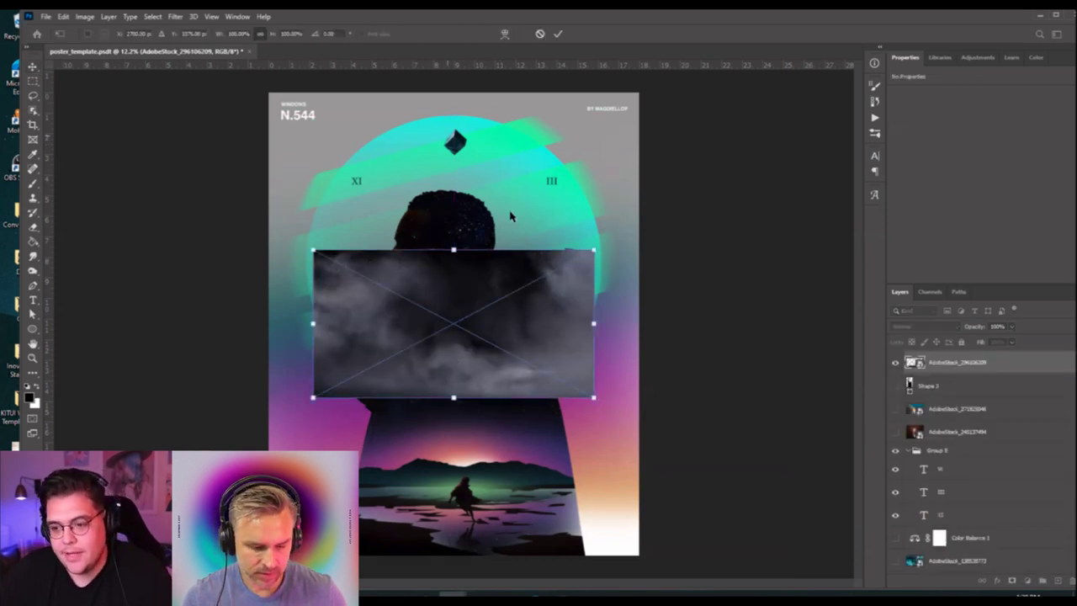
left_click_drag(453, 250, 180, 199)
left_click_drag(508, 364, 519, 413)
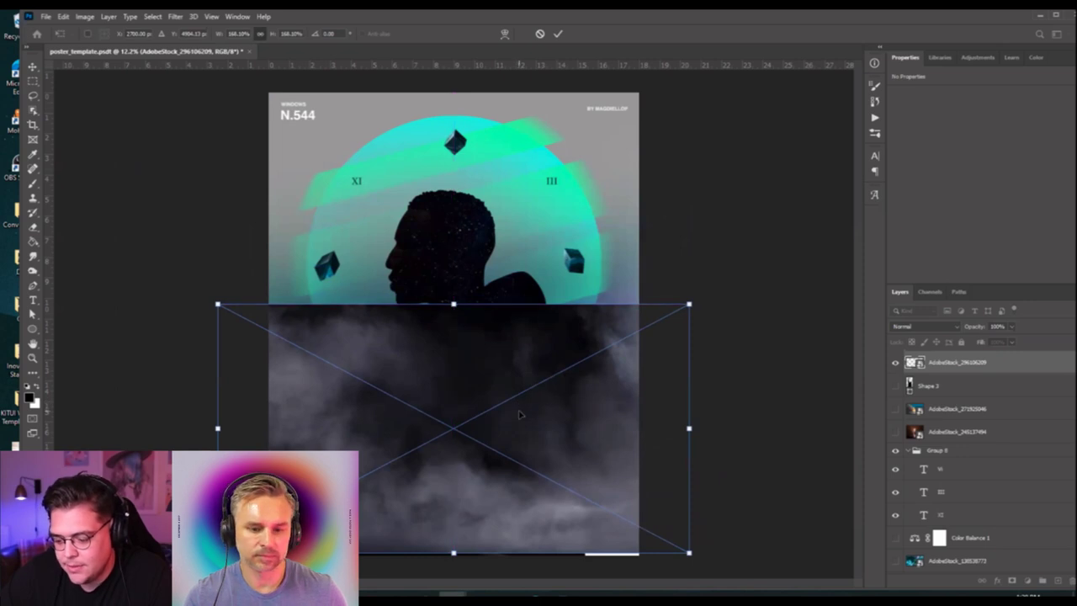
key("Return")
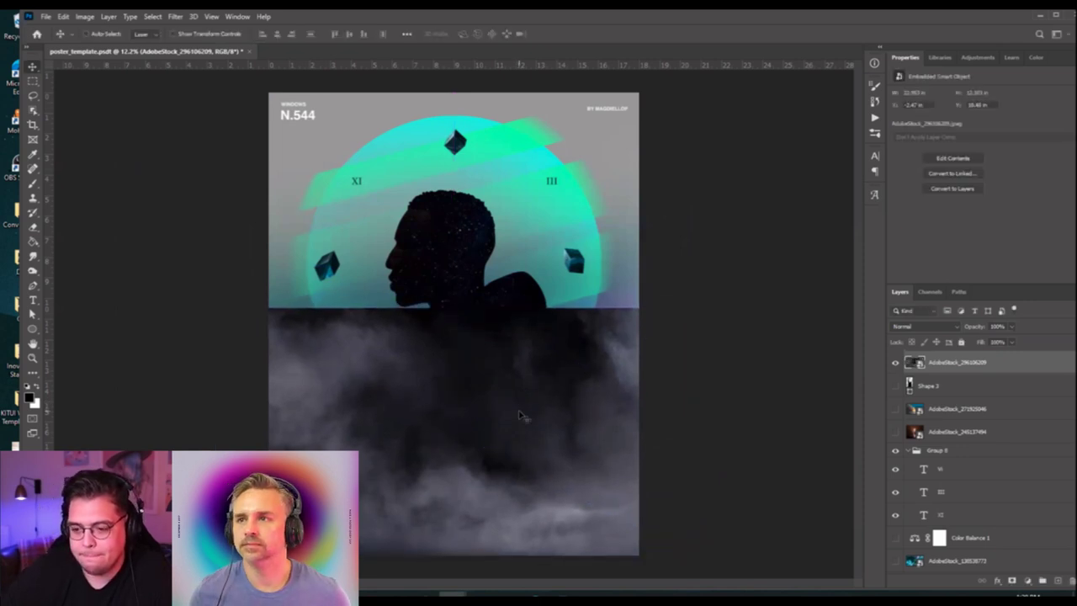
Set the smoke layer's blending mode to Color Dodge and stretch its upper edge upward to a height of about 15.1 in.
left_click(913, 326)
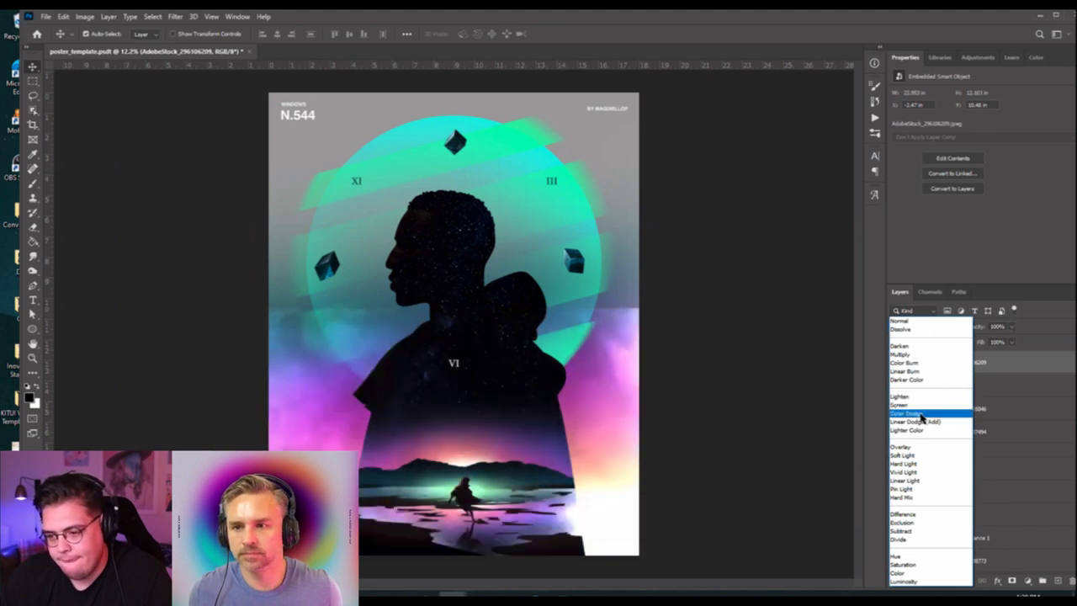
left_click(920, 417)
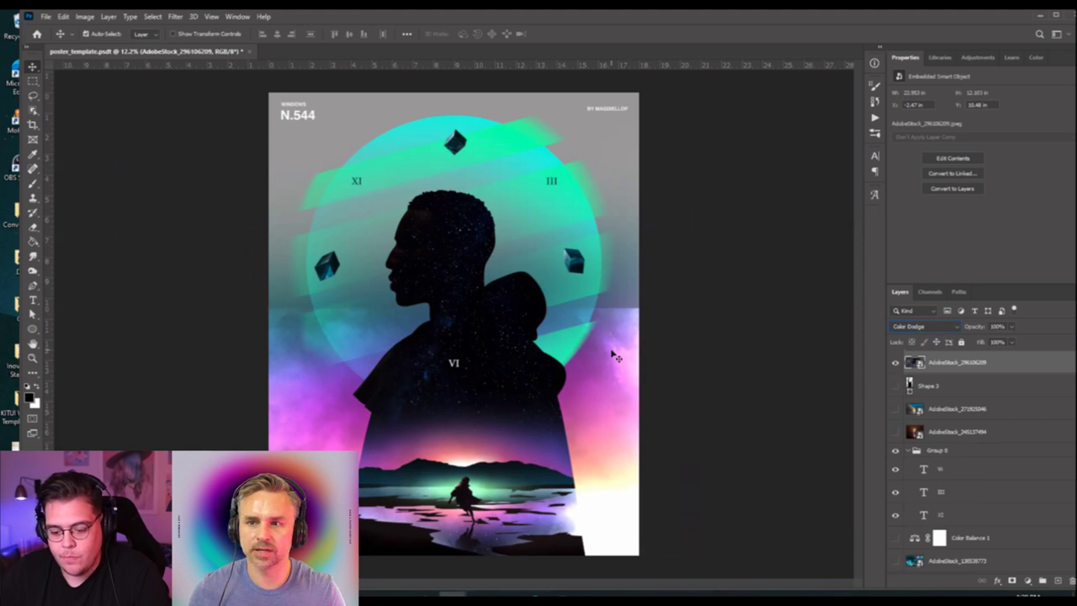
key("ctrl+t")
left_click_drag(454, 308, 454, 248)
key("Return")
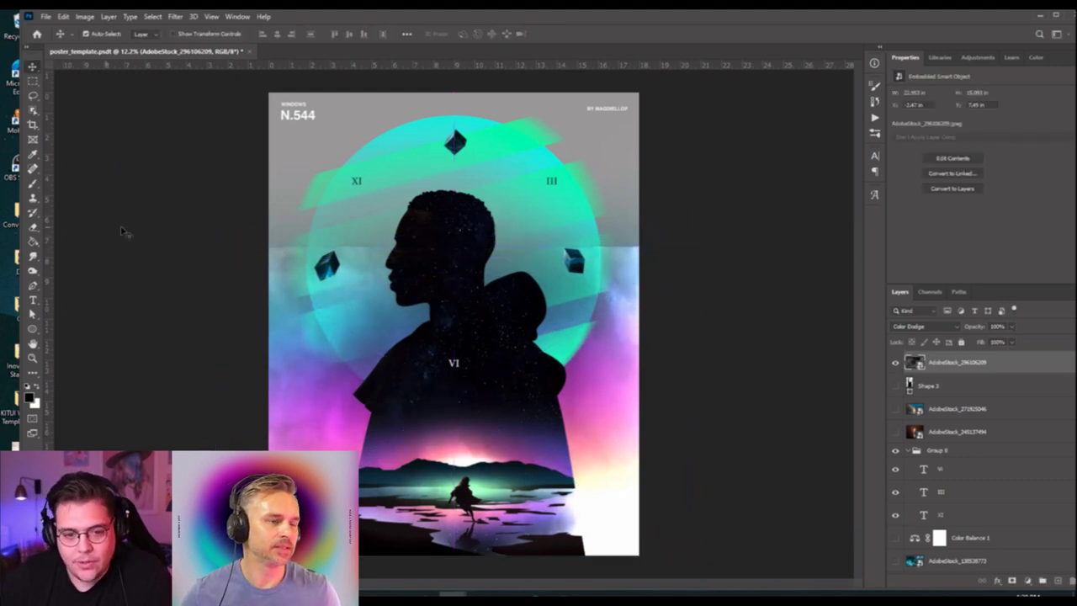
Add a layer mask to the smoke and fade out its hard upper edge along the poster's left side with the Eraser.
left_click(33, 228)
left_click_drag(336, 299, 439, 299)
left_click(1013, 583)
mouse_move(324, 238)
left_mouse_down()
mouse_move(371, 236)
mouse_move(345, 83)
left_mouse_up()
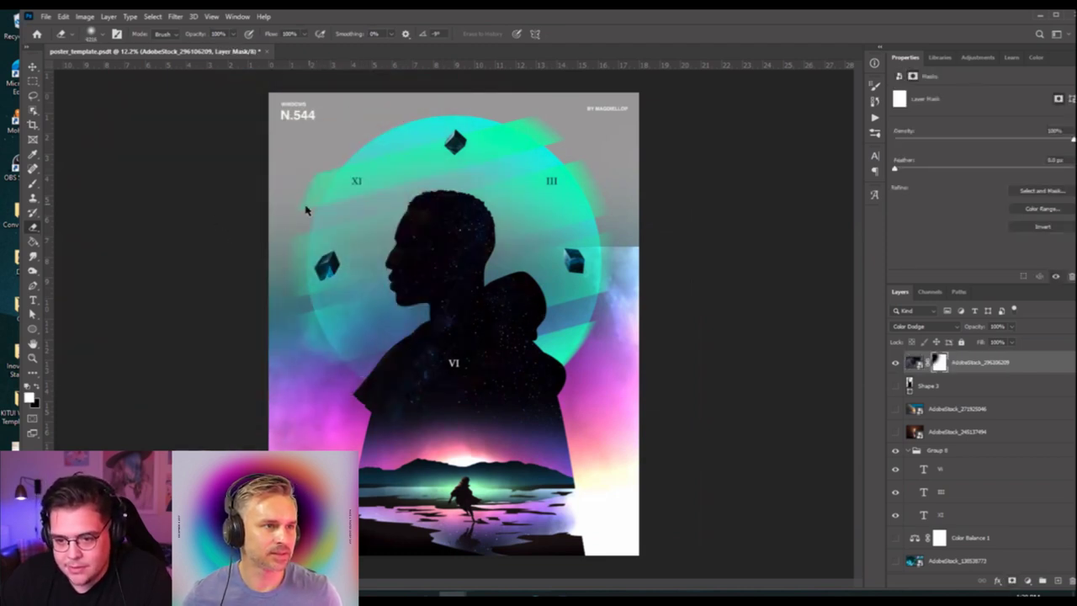
left_click(209, 359)
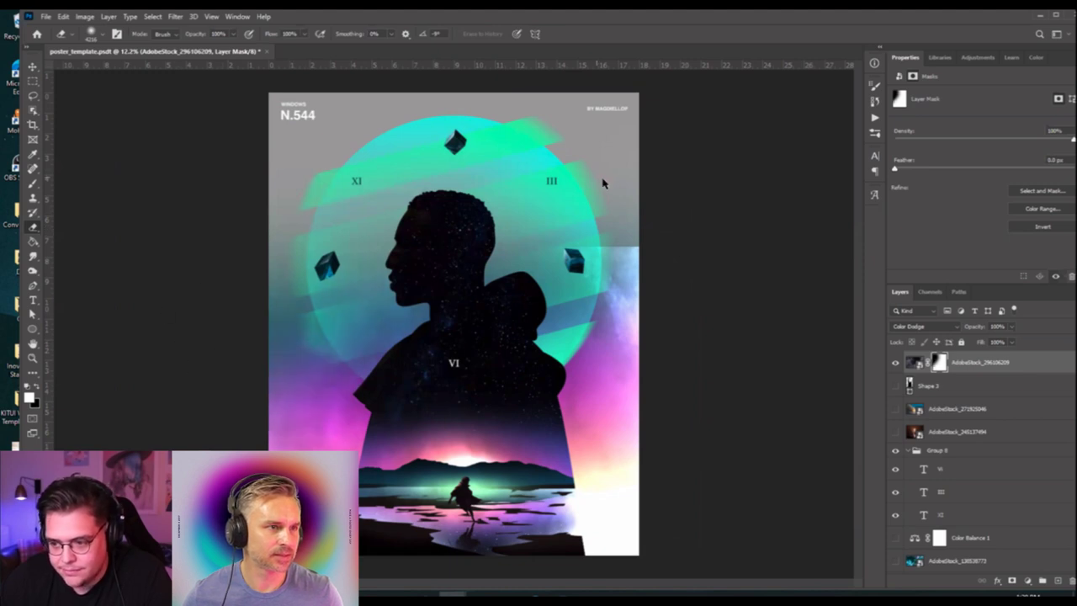
Fade out the smoke's hard upper edge along the poster's right side on the mask, and undo the last erasing stroke.
left_click(700, 243)
left_click(714, 268)
left_click(707, 334)
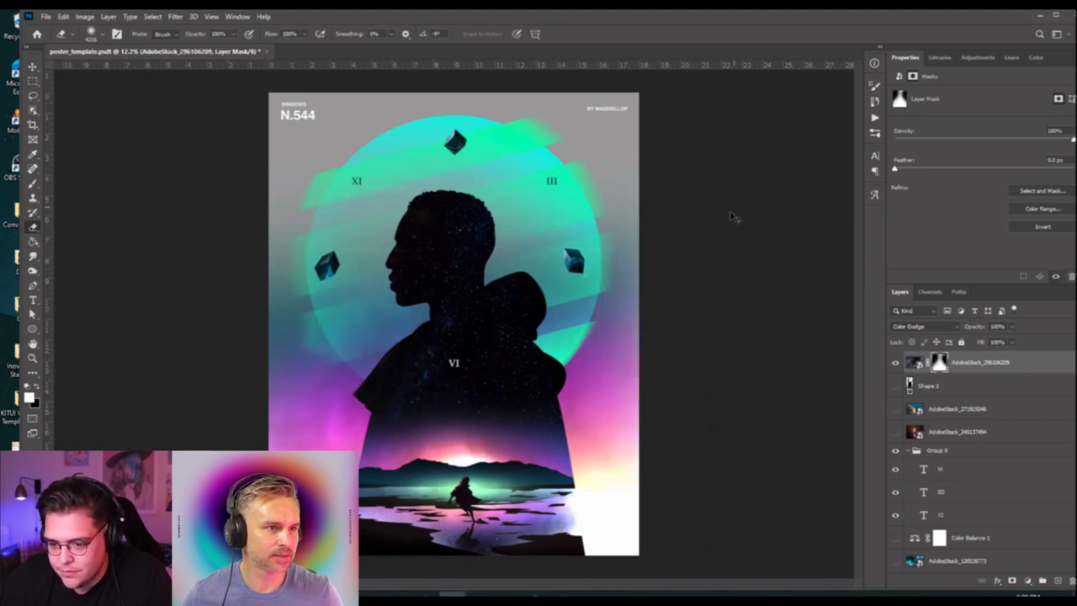
key("ctrl+z")
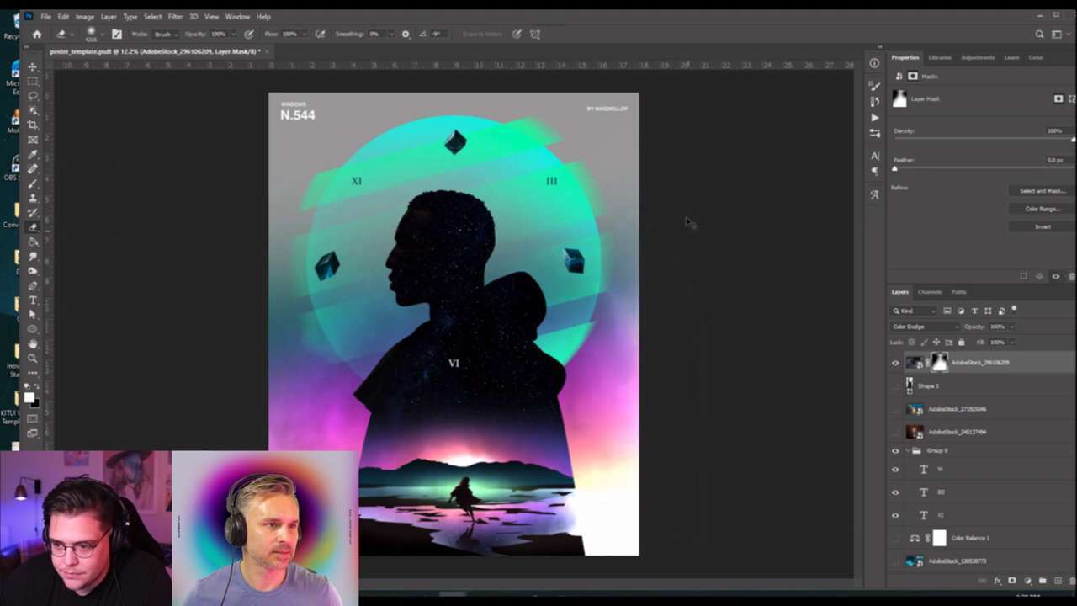
key("ctrl+minus")
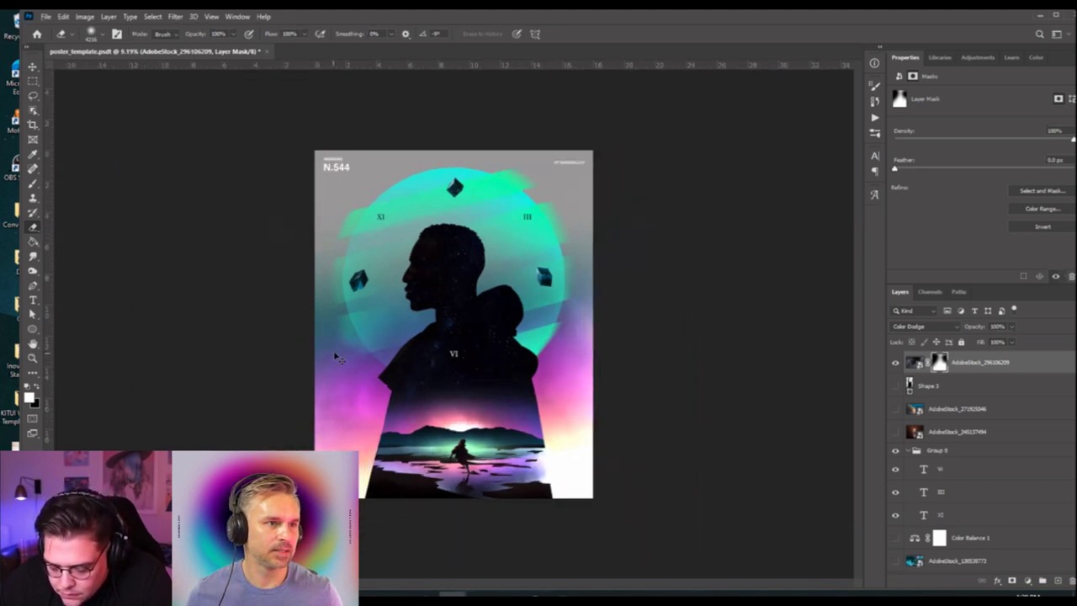
Lock the masked smoke layer completely so it cannot be edited or moved.
scroll(318, 333, "up", 1)
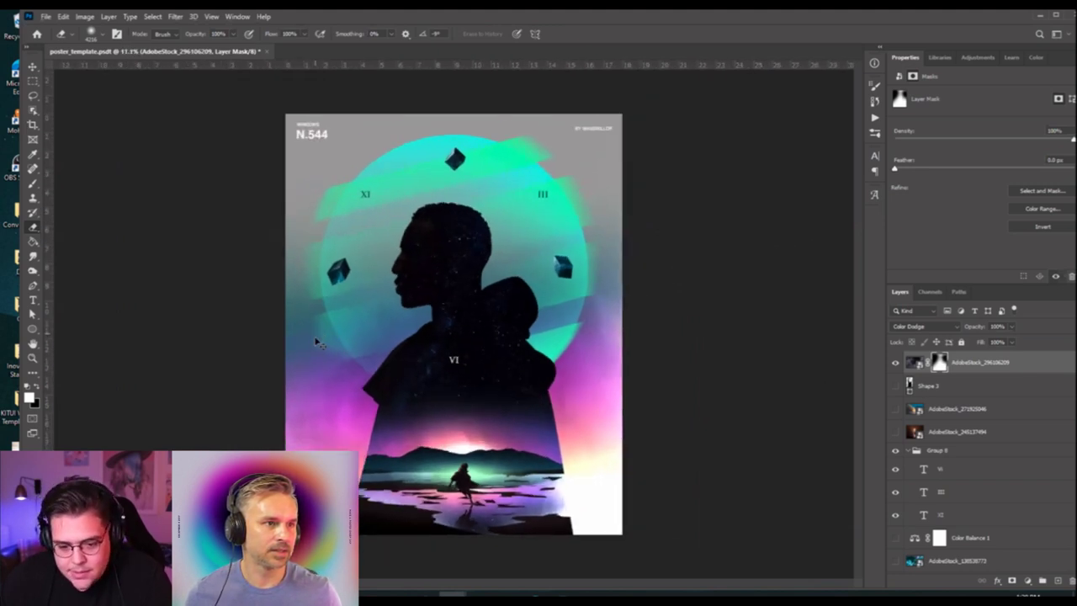
scroll(430, 408, "up", 1)
left_click_drag(451, 399, 456, 323)
key("v")
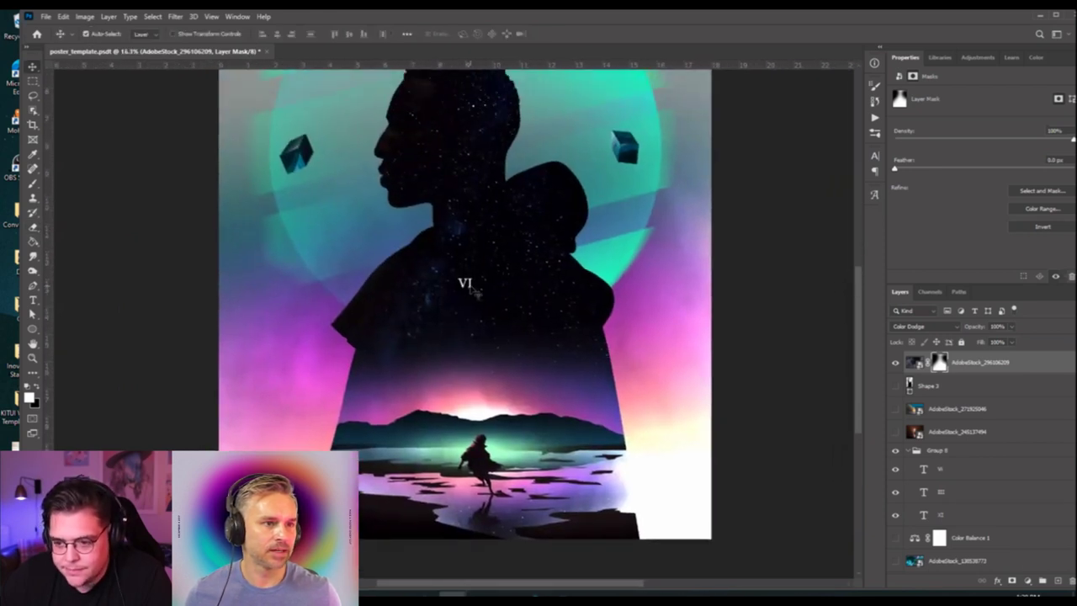
left_click(961, 343)
Recolor the white VI numeral on the silhouette to a muted blue, 355b8f, after trying purple and pink tones sampled from the sunset.
left_click(919, 516)
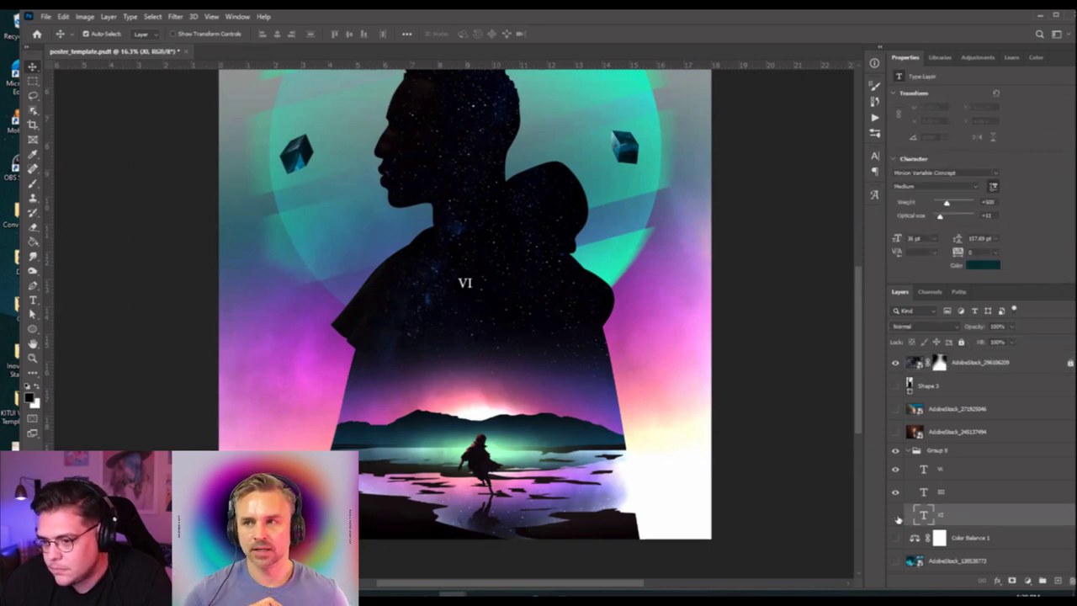
double_click(923, 471)
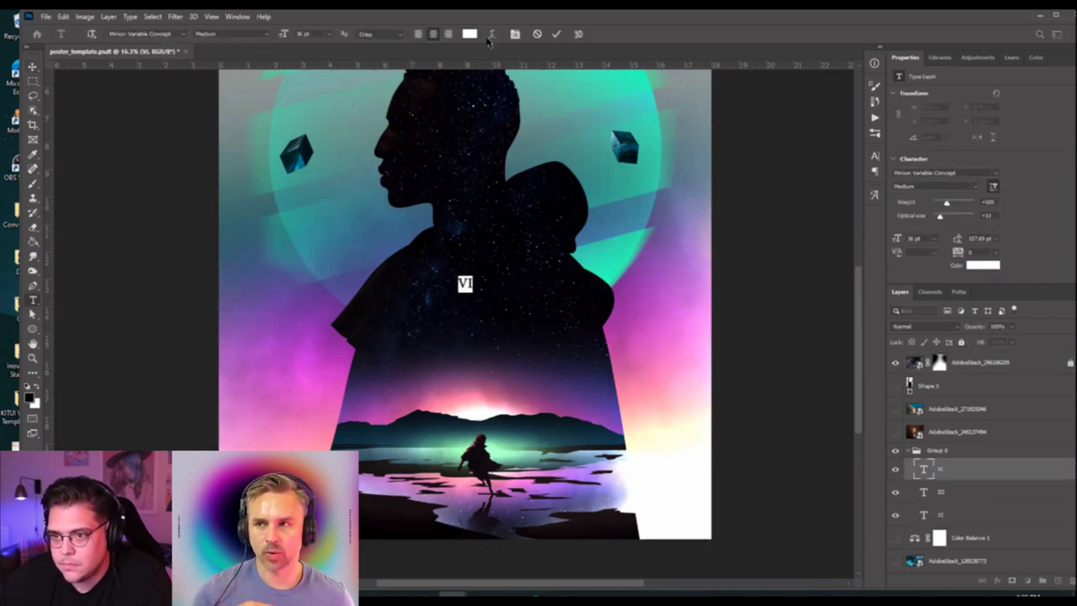
left_click(470, 34)
left_click(518, 379)
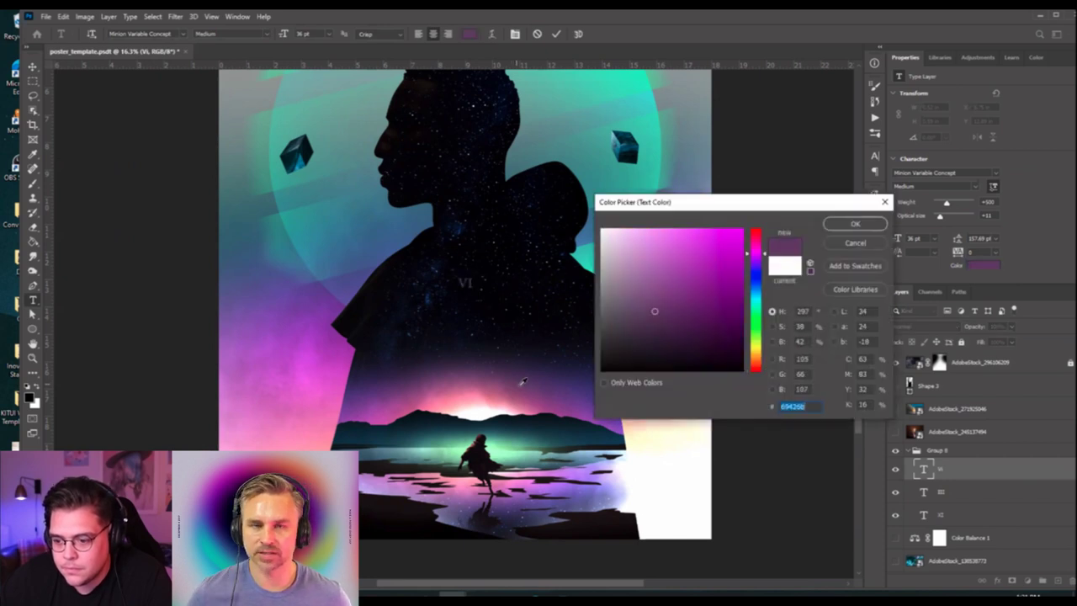
left_click(525, 396)
left_click(516, 388)
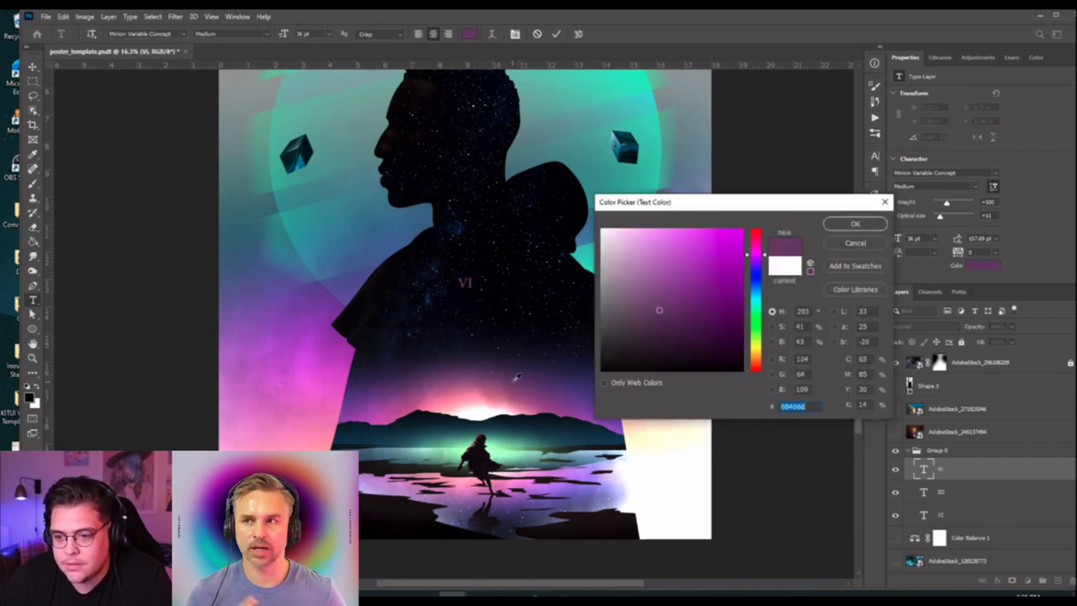
left_click(502, 392)
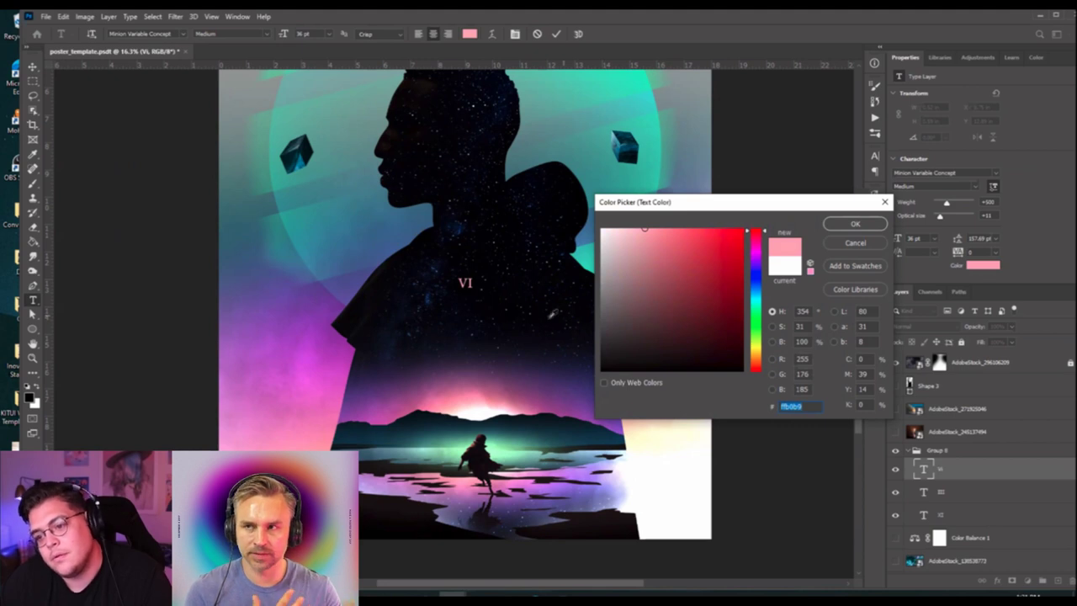
left_click_drag(759, 317, 757, 289)
left_click_drag(692, 324, 690, 291)
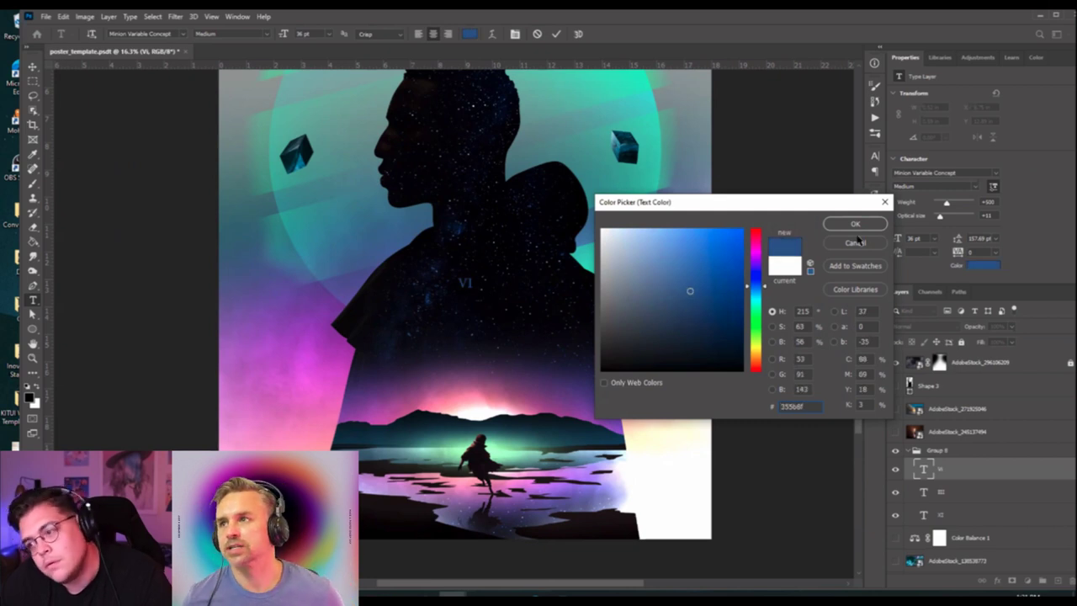
left_click(854, 224)
scroll(458, 417, "down", 3)
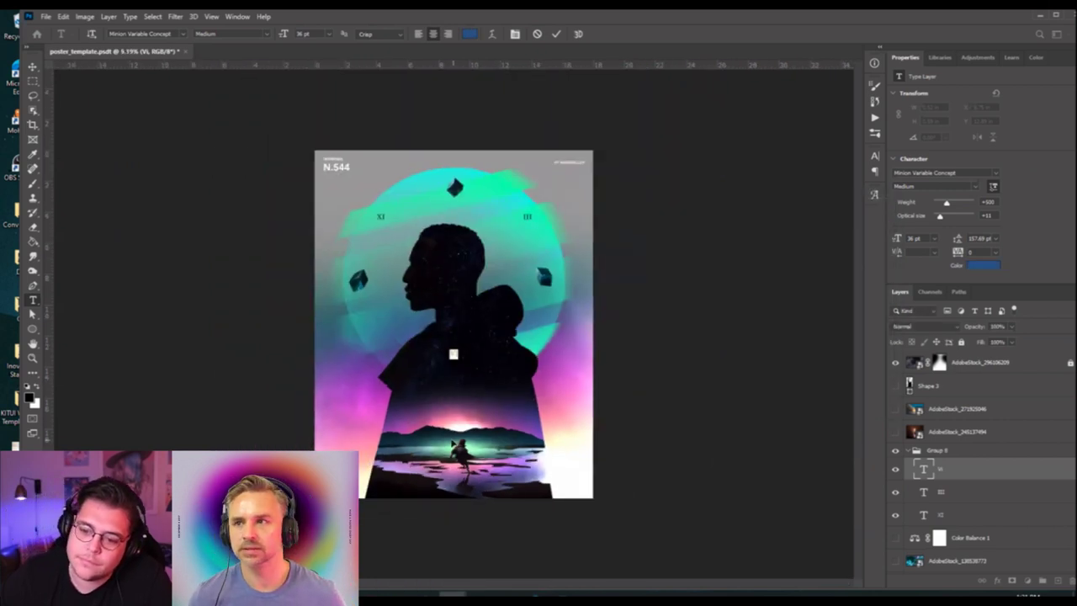
scroll(452, 444, "up", 1)
left_click(33, 68)
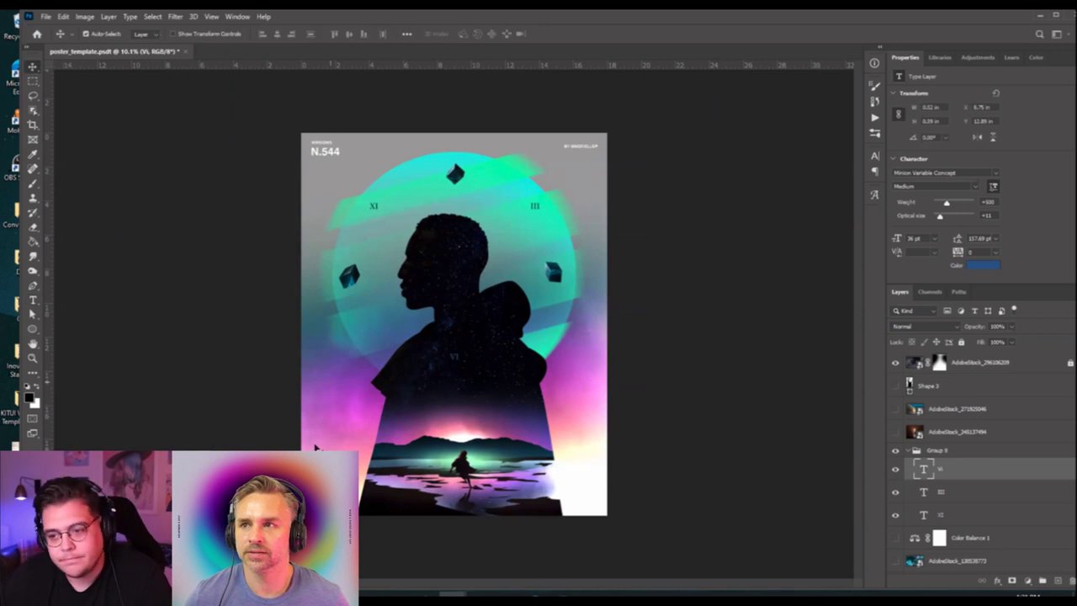
Pick the green paint-stroke layer behind the figure (Layer 35 copy) and load its painted area as a selection.
scroll(340, 425, "up", 1)
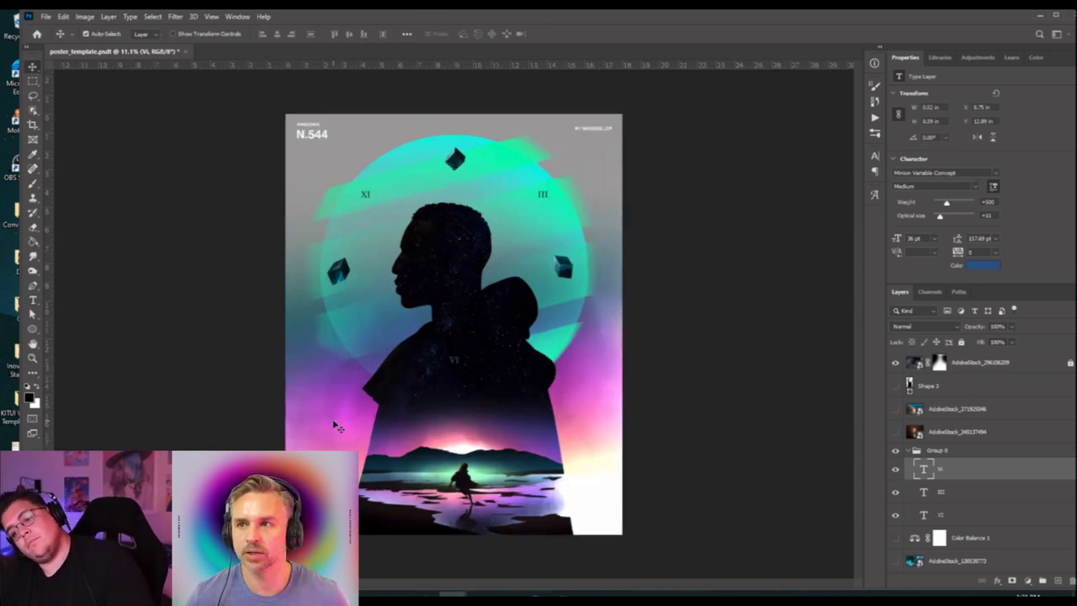
scroll(399, 367, "up", 1)
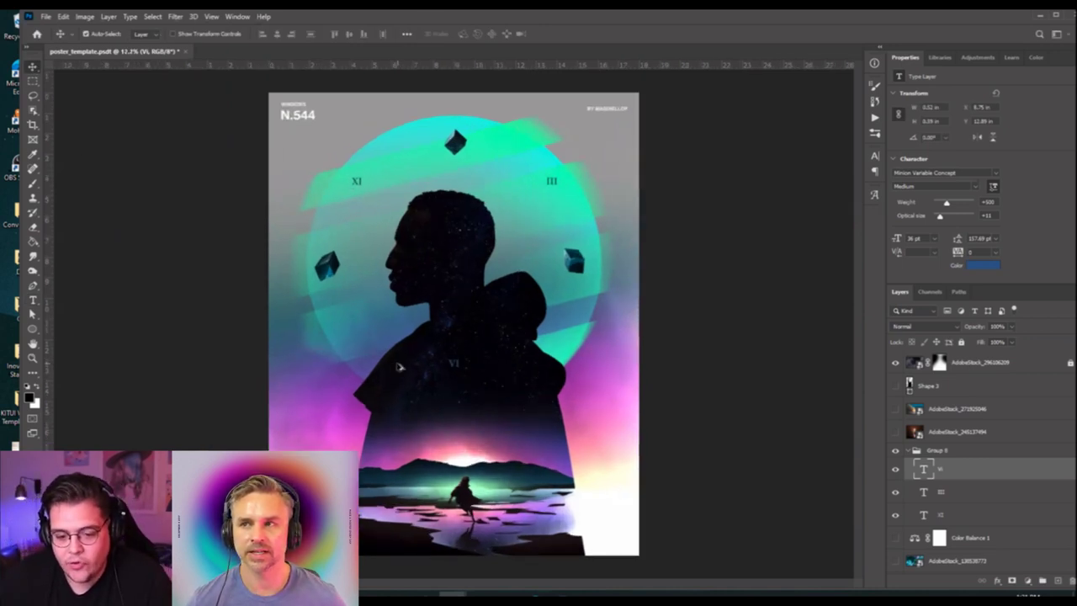
scroll(399, 367, "up", 1)
scroll(399, 366, "down", 1)
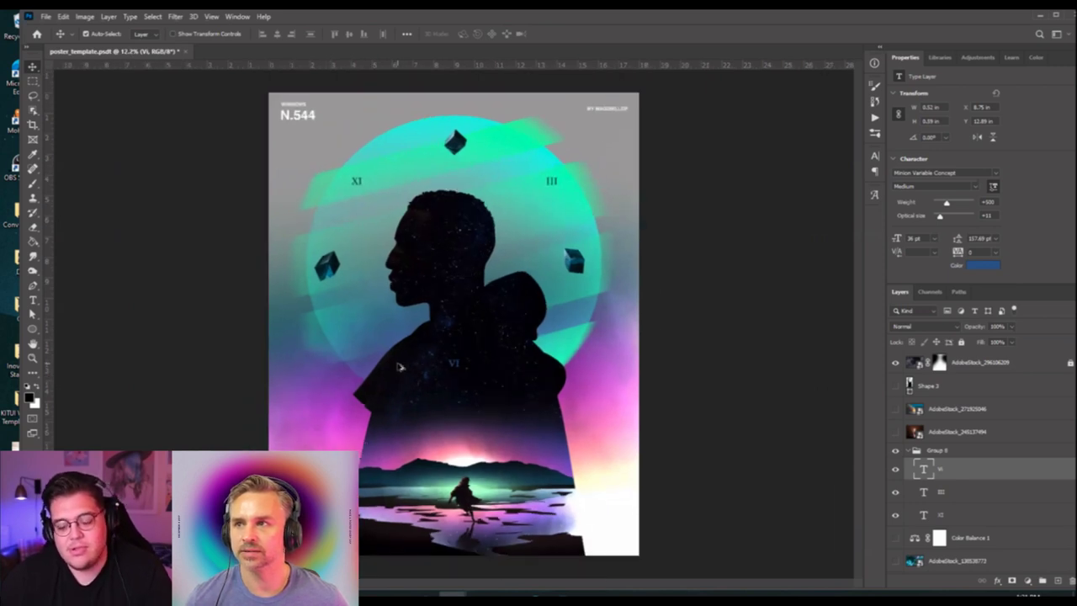
left_click(535, 143)
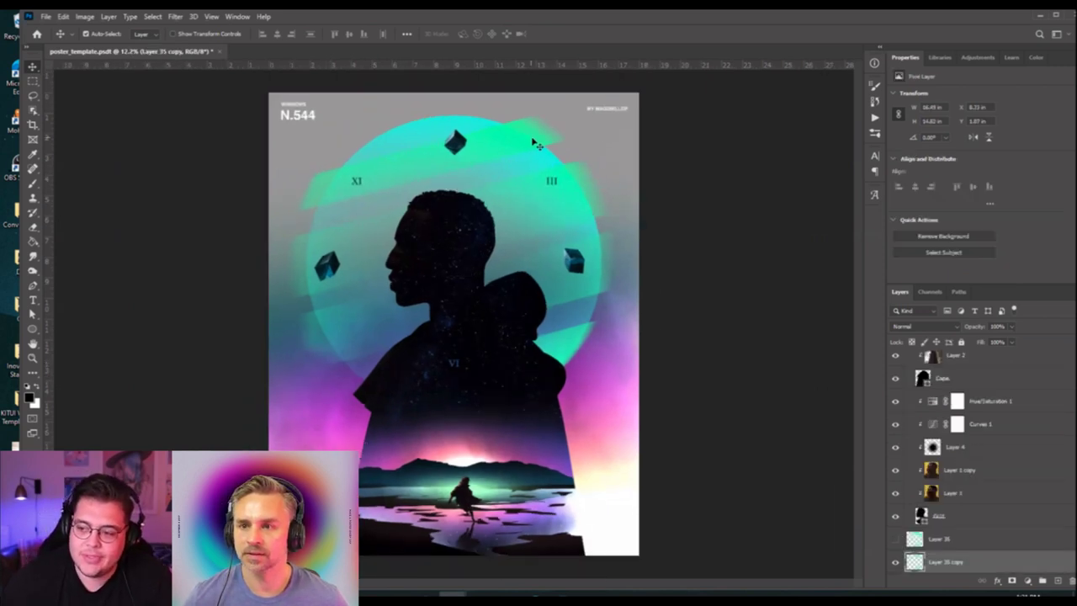
left_click(916, 564, "ctrl")
Set the Brush's foreground color to light pink ff8ee2, starting from a pink sampled beside the silhouette.
left_click(32, 185)
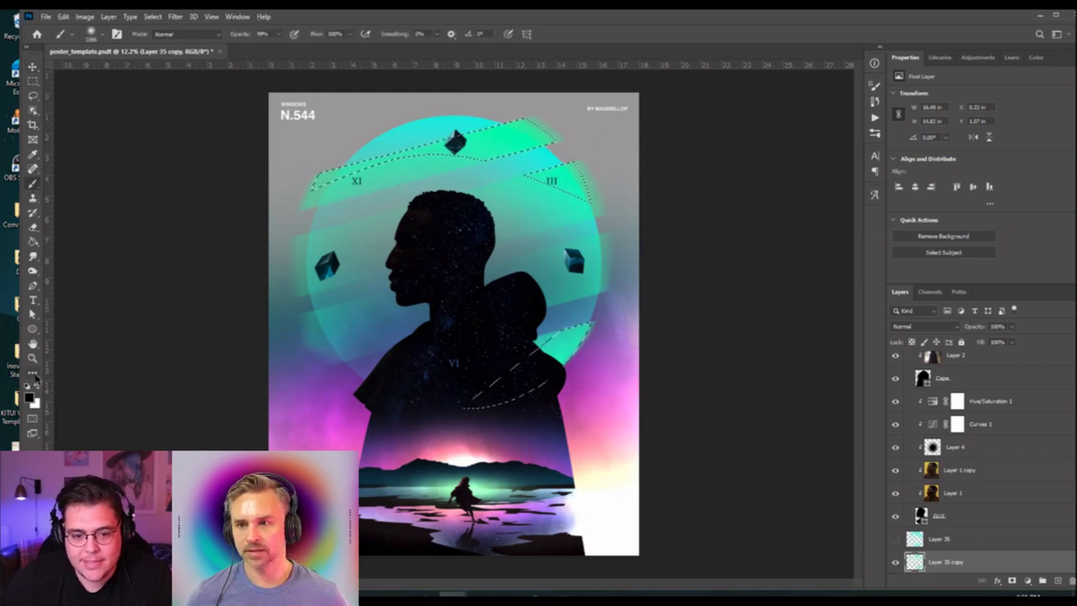
left_click(31, 397)
left_click(564, 412)
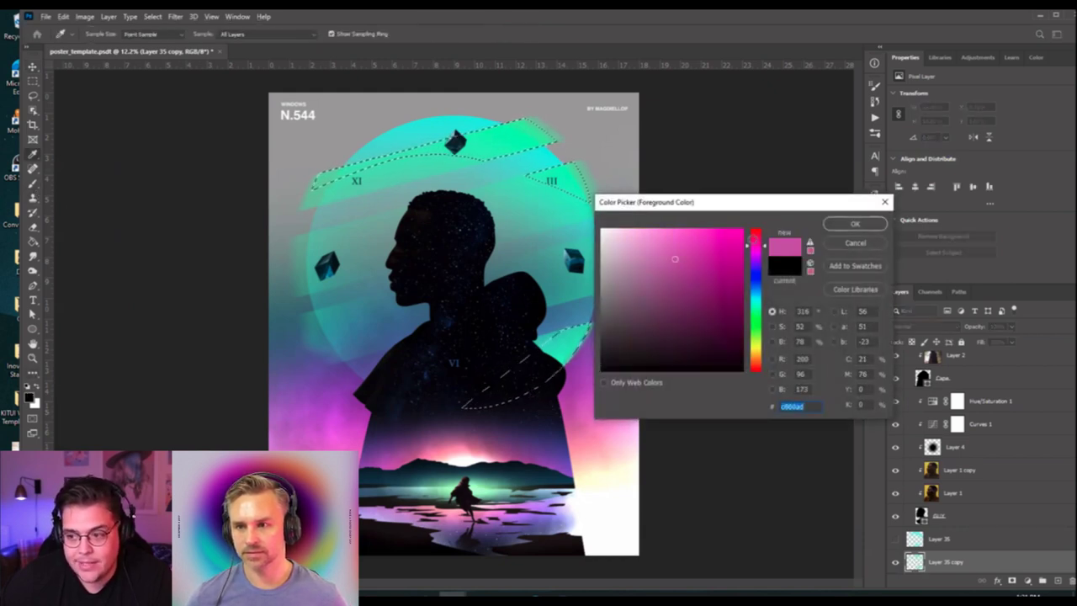
left_click_drag(712, 239, 665, 227)
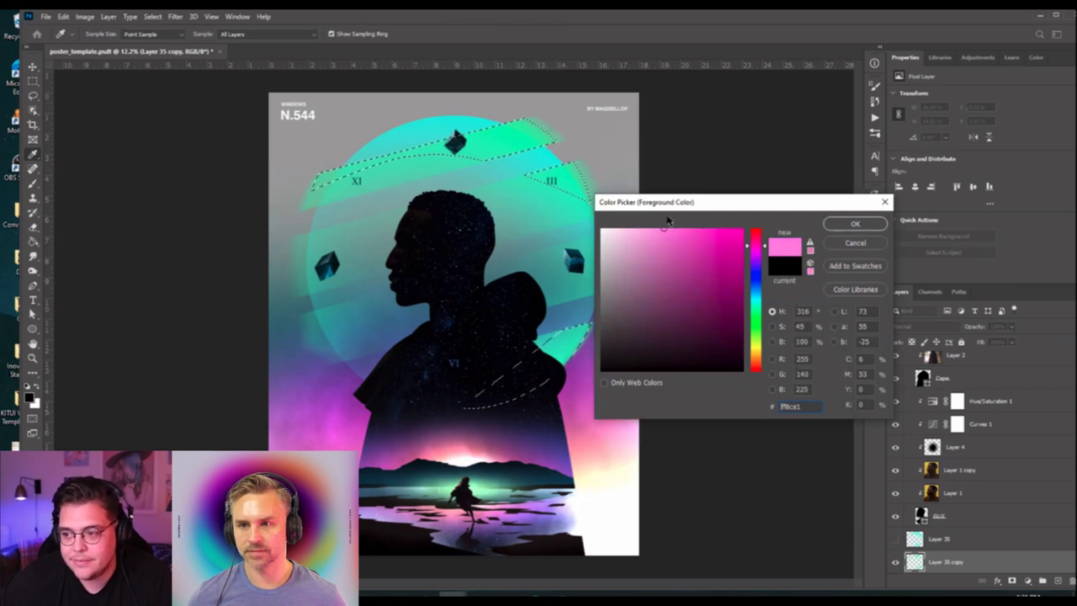
left_click(852, 224)
Clear the paint-stroke selection and save the poster.
scroll(454, 325, "down", 2)
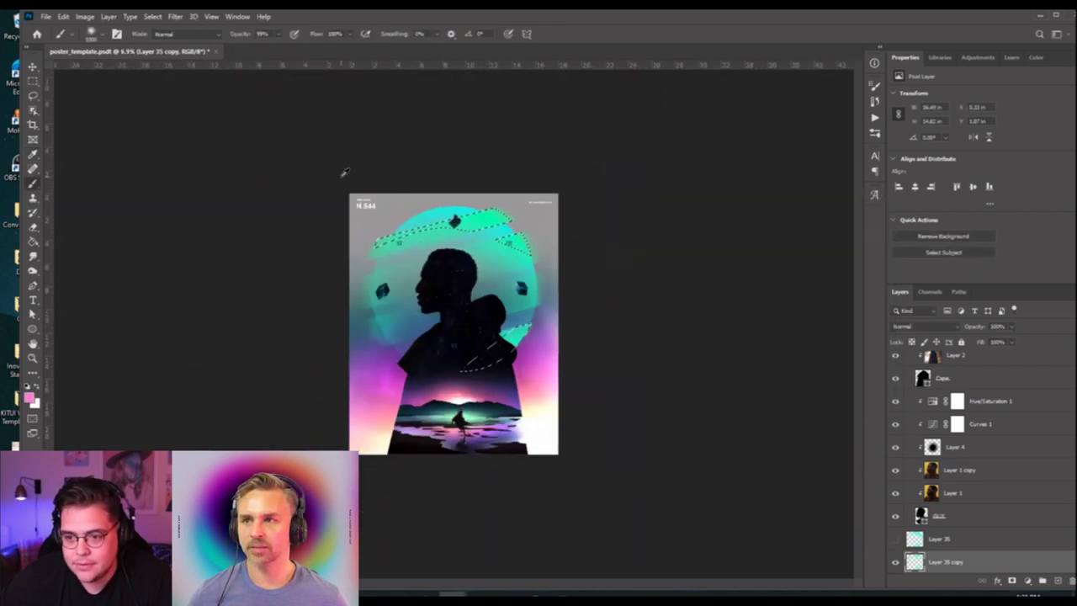
key("ctrl+d")
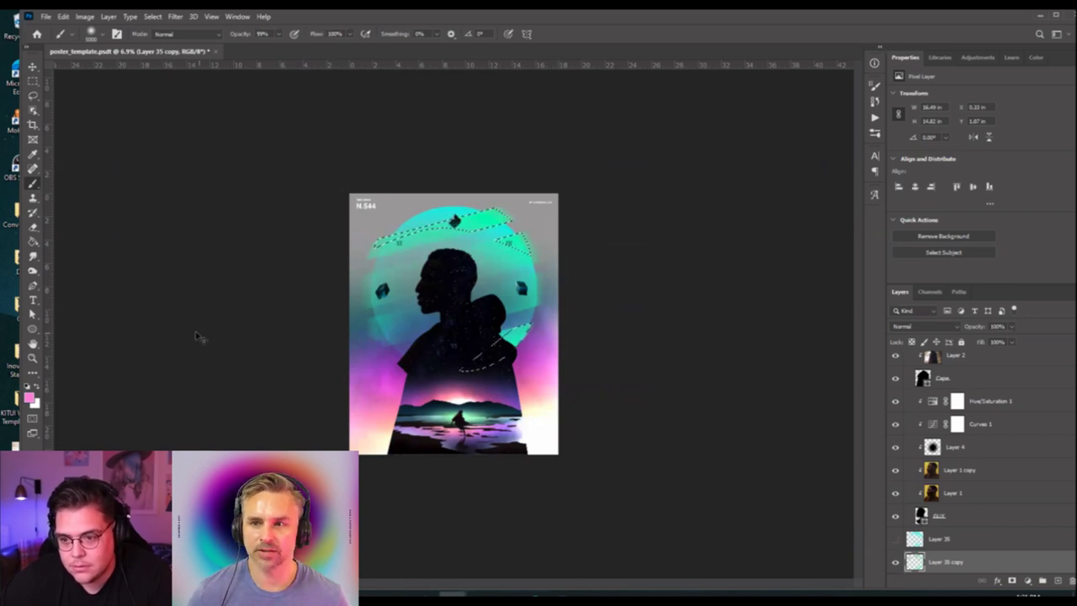
key("ctrl+s")
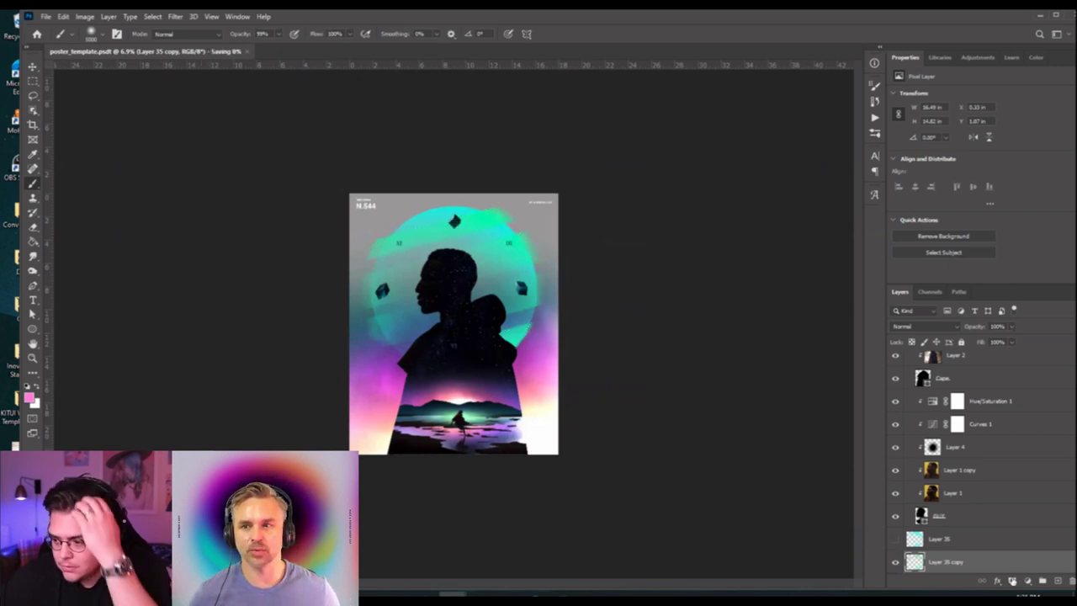
Add a new layer at the top of the BG group and softly brush pink over the poster's upper-left background.
left_click(1057, 581)
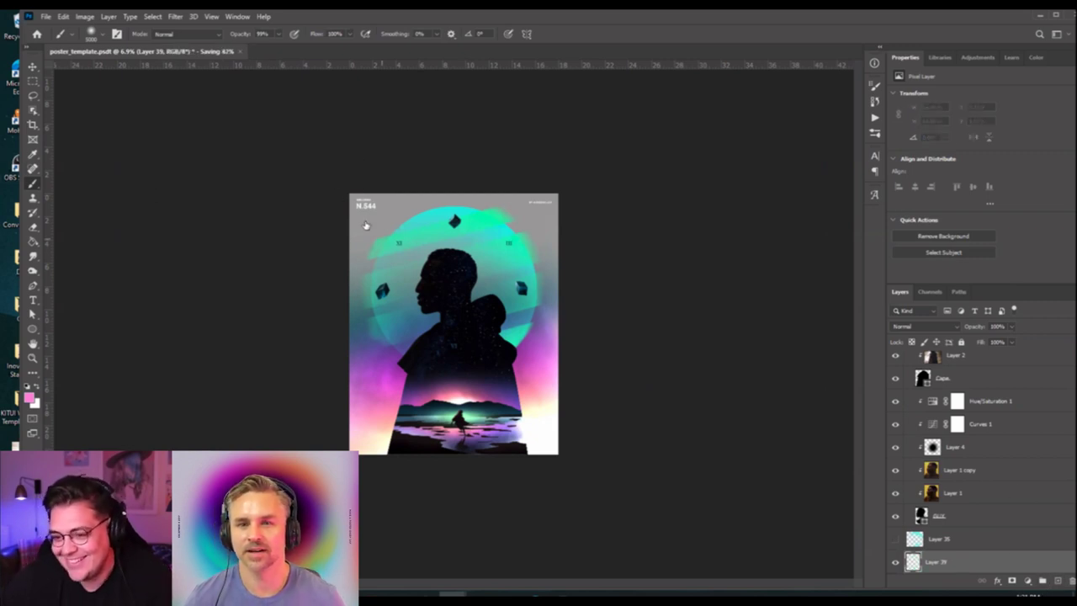
scroll(939, 477, "down", 5)
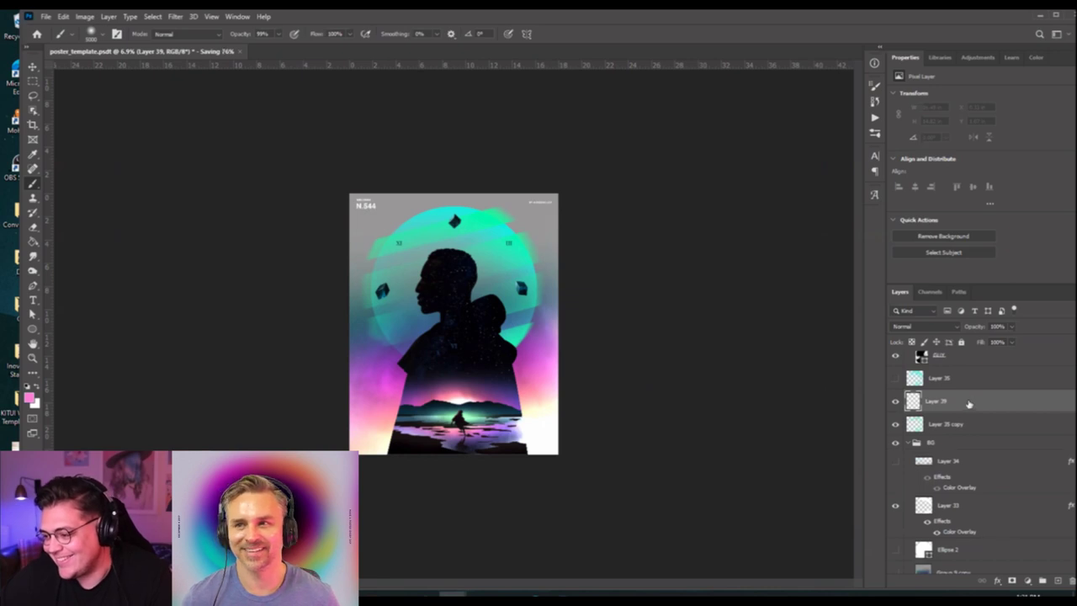
left_click_drag(969, 404, 954, 452)
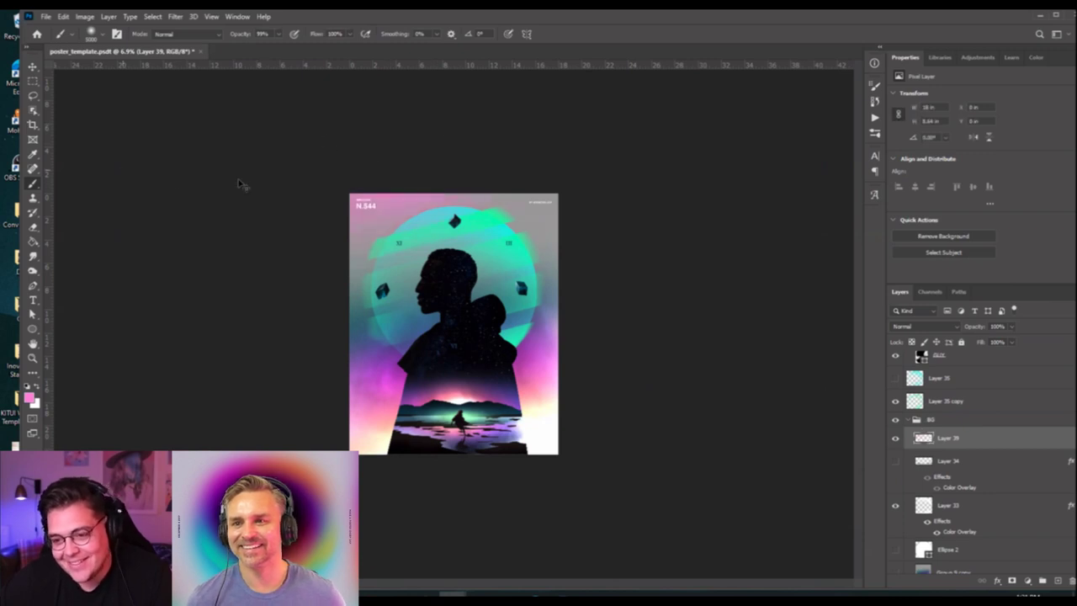
key("ctrl+plus")
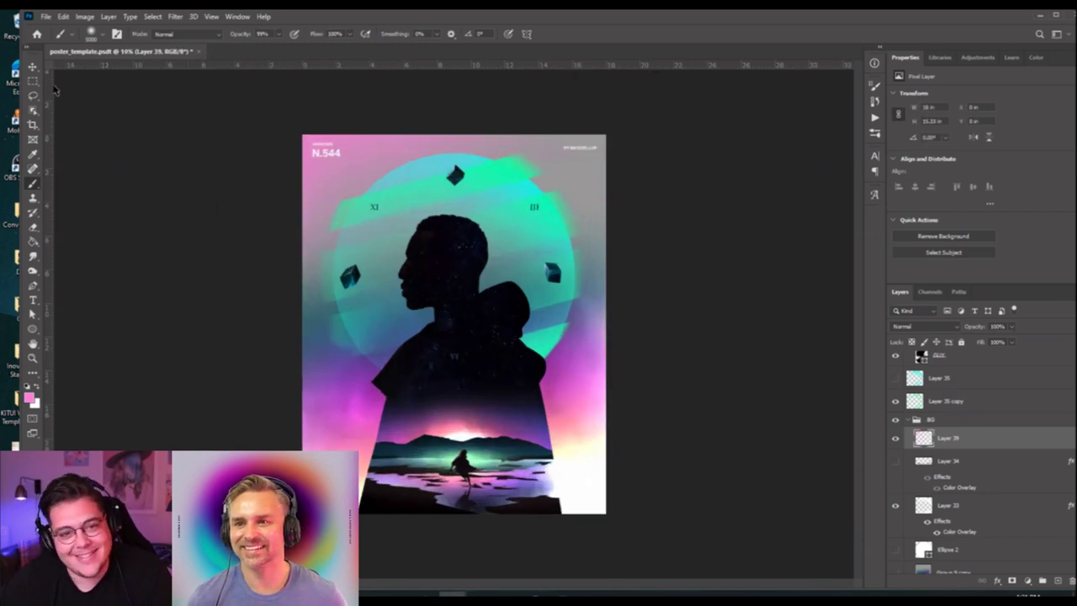
key("v")
key("ctrl+plus")
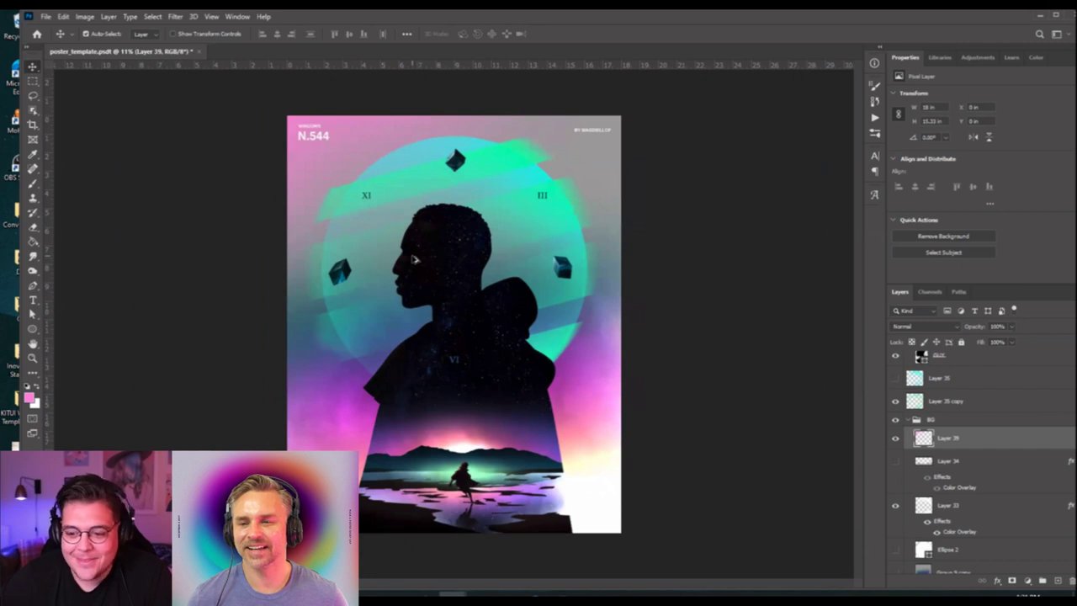
Give the pink glow layer a Color Overlay in Normal mode, using a bright pink based on the purple-pink haze beside the silhouette.
left_click(997, 582)
left_click(1016, 538)
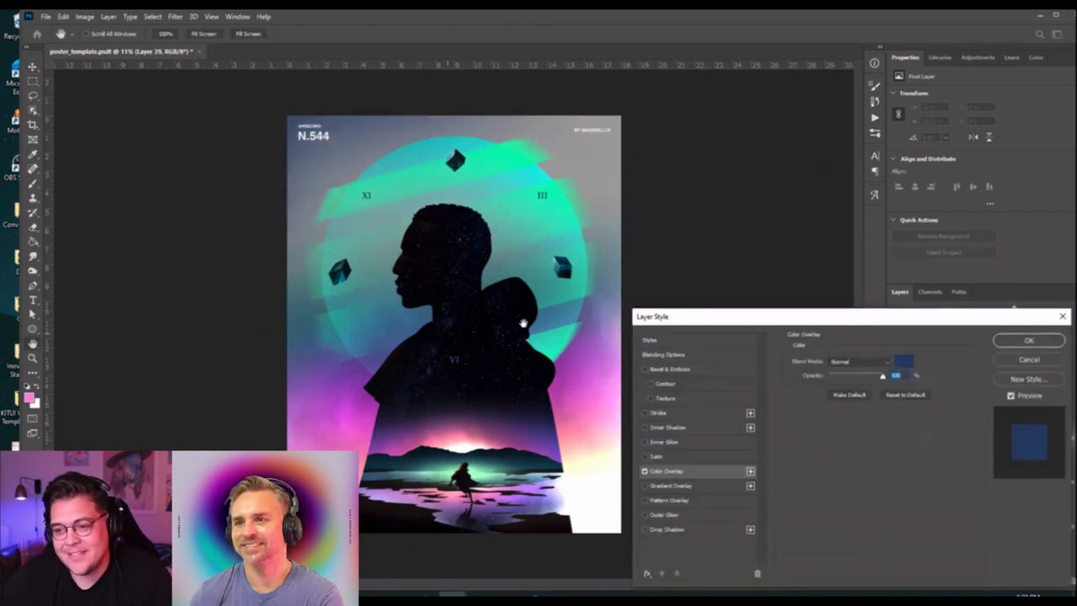
left_click(905, 360)
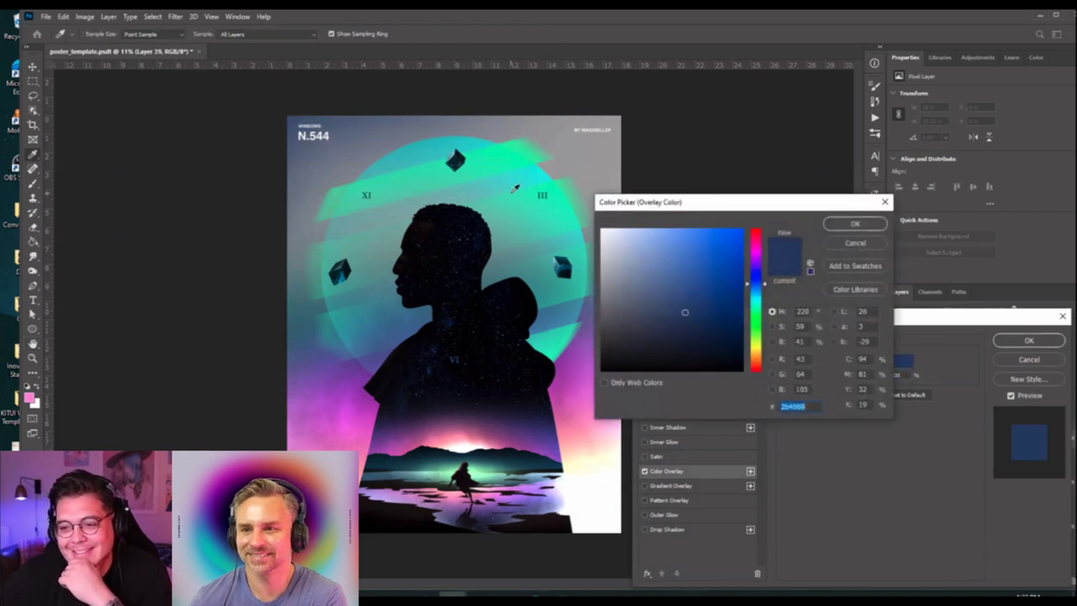
left_click(512, 191)
left_click(577, 368)
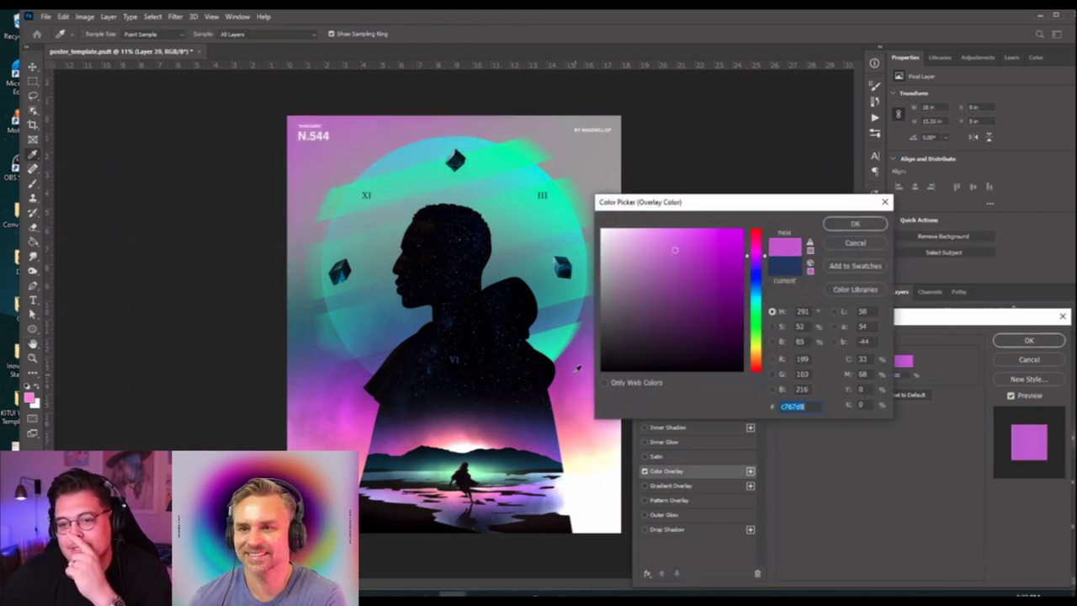
left_click(696, 229)
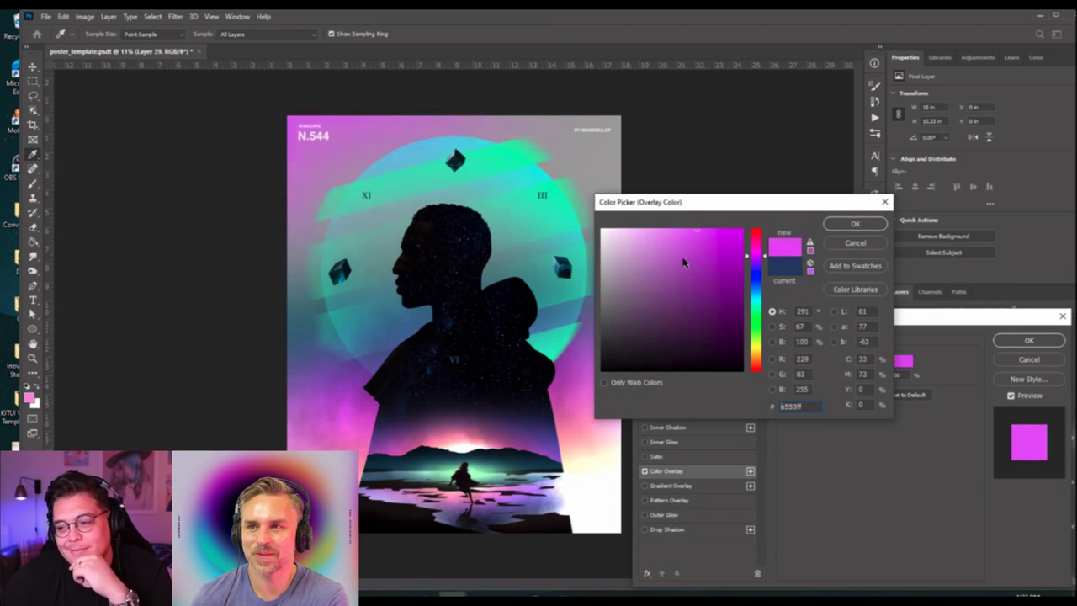
left_click(646, 228)
left_click_drag(760, 261, 754, 257)
left_click(672, 231)
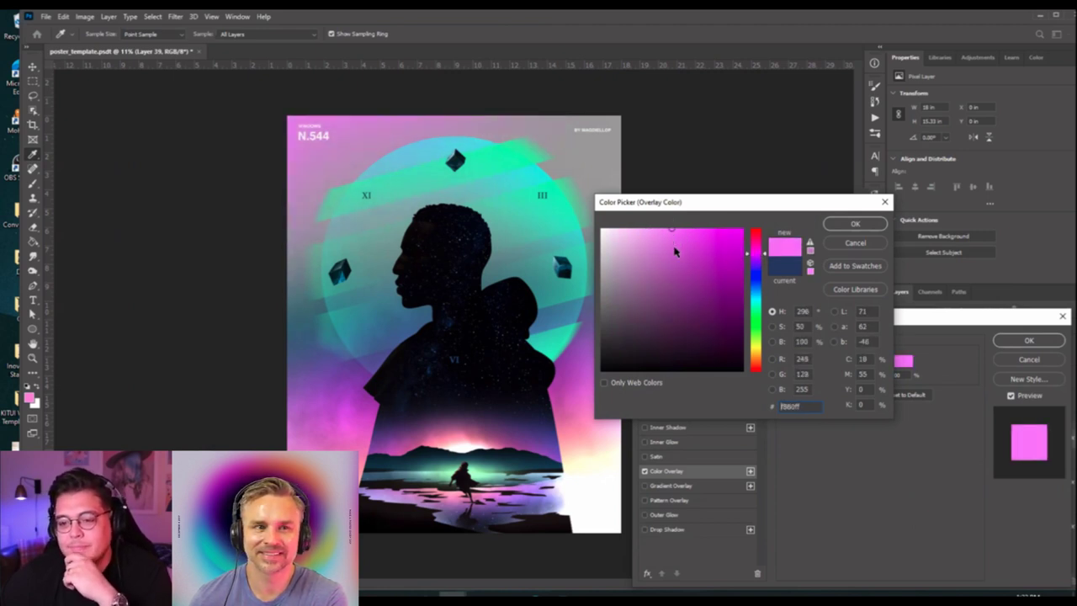
left_click(675, 231)
left_click(851, 225)
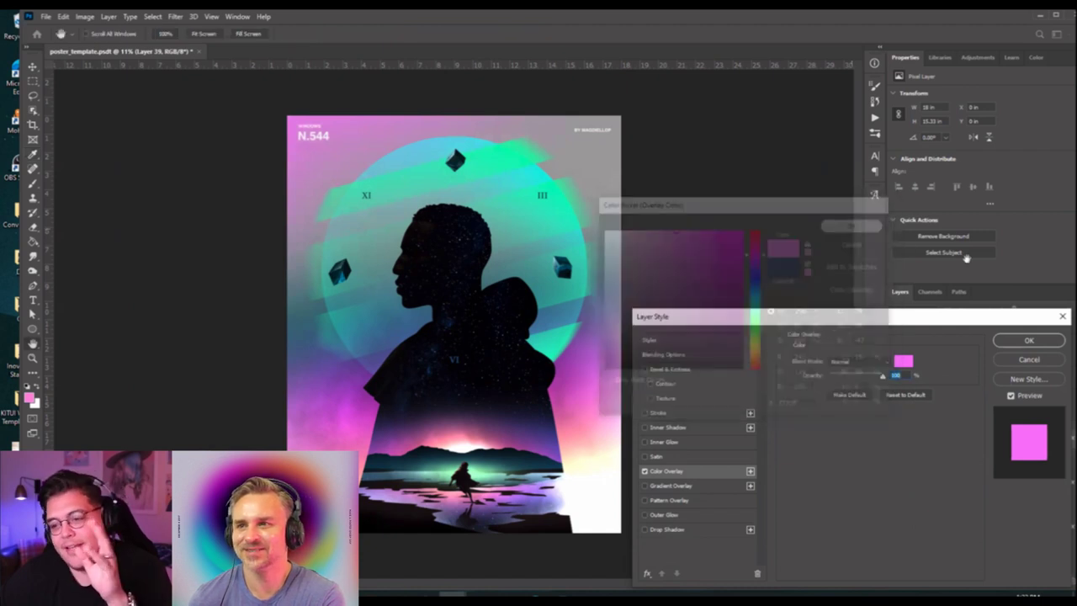
left_click(1028, 341)
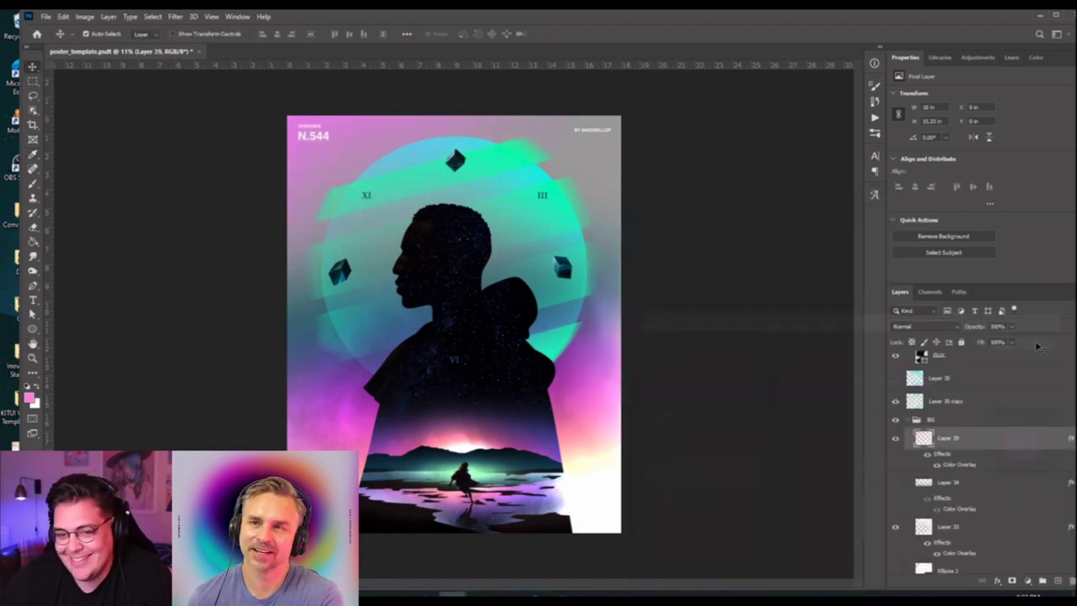
Intensify the pink glow in the poster's upper-left corner with the Brush in Dissolve mode.
left_click(34, 185)
left_click(169, 37)
left_click(177, 56)
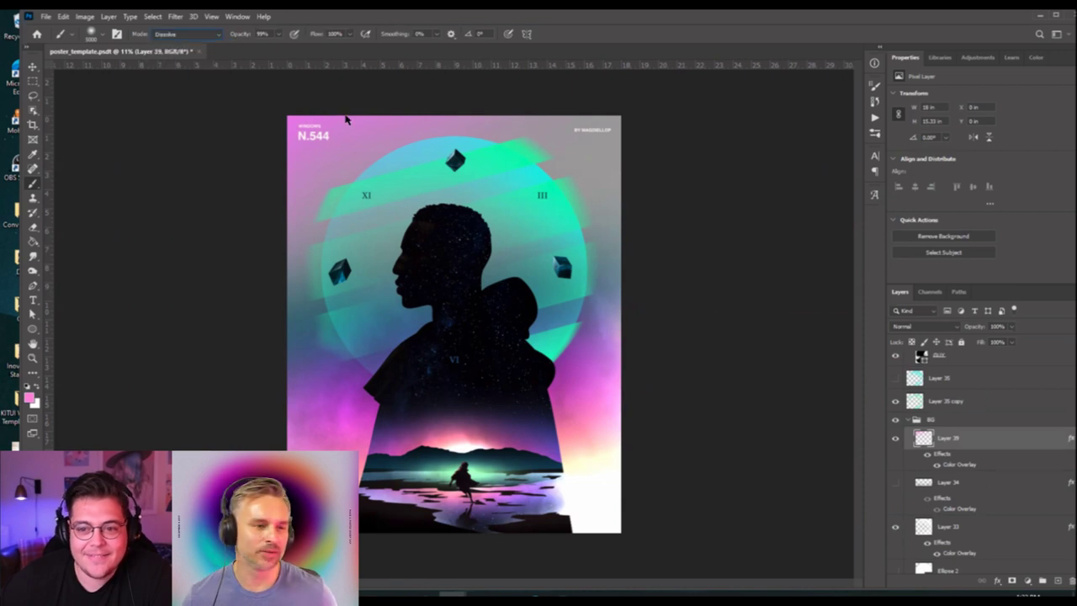
left_click_drag(345, 130, 250, 144)
left_click(335, 120)
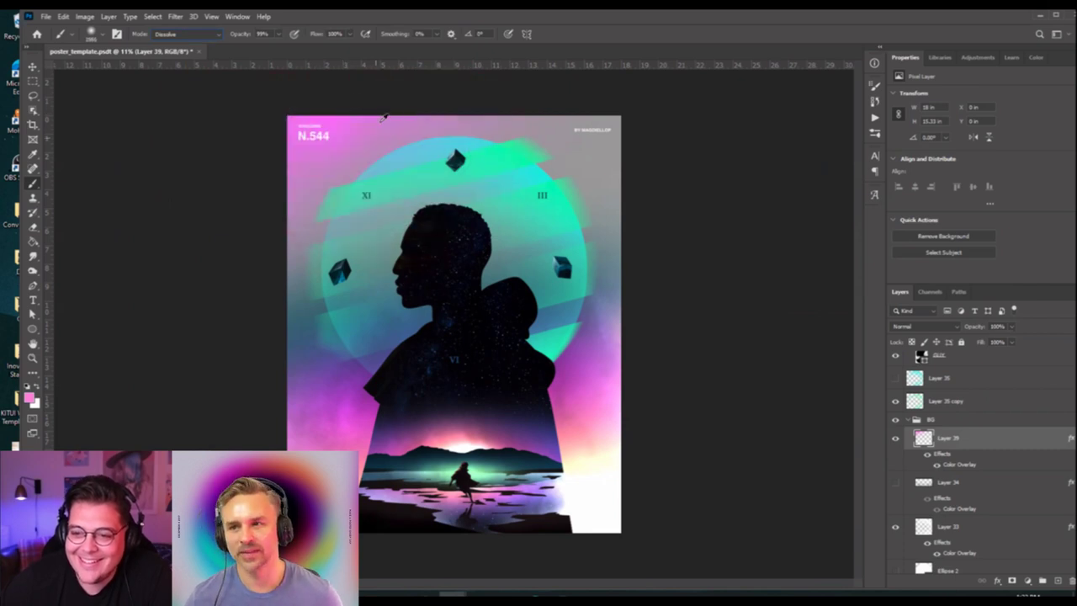
left_click(34, 67)
scroll(984, 441, "down", 1)
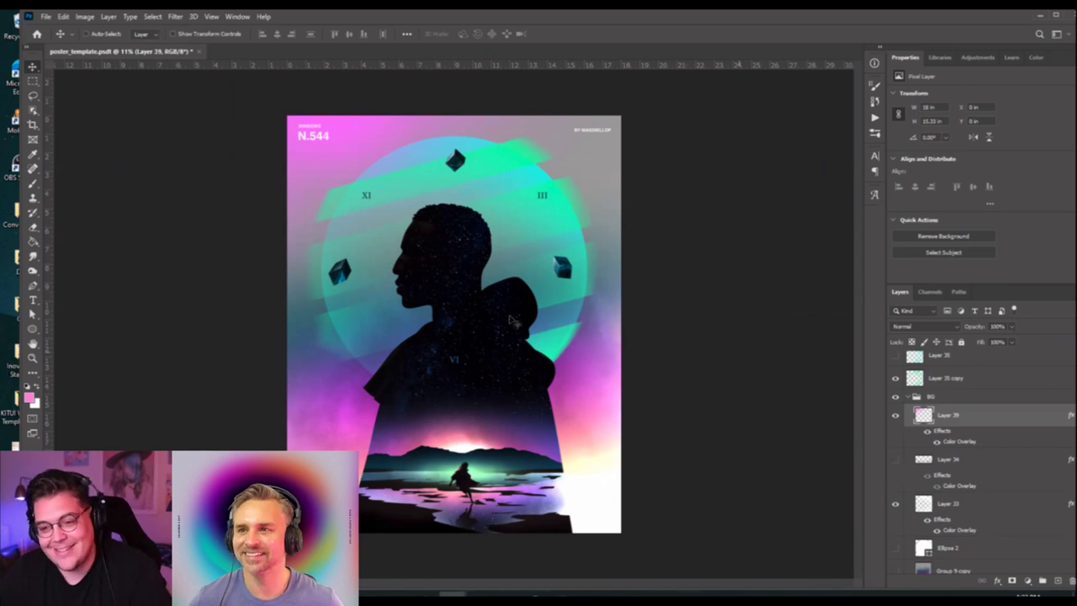
Squash the pink glow layer vertically with Free Transform and shift it up toward the poster's upper edge.
key("ctrl+t")
left_click_drag(454, 399, 429, 197)
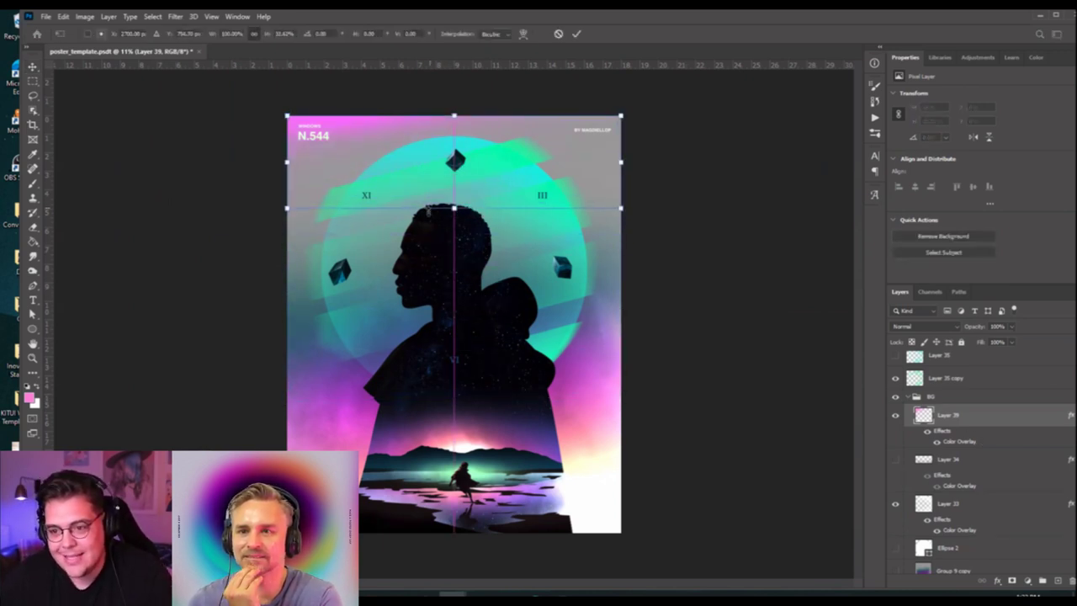
key("Return")
key("ctrl+t")
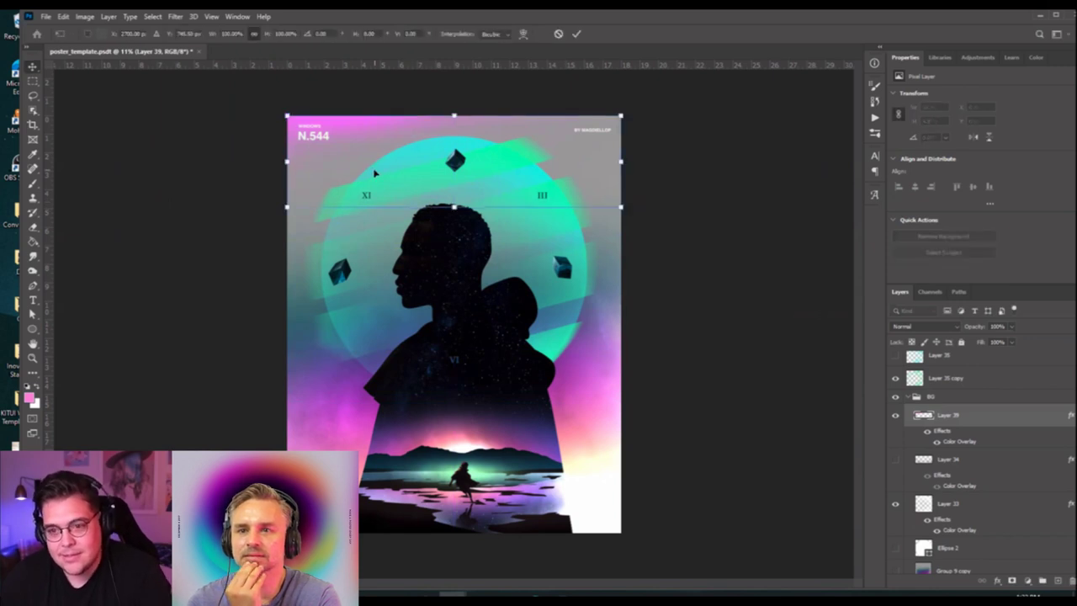
left_click_drag(454, 168, 446, 203)
key("Return")
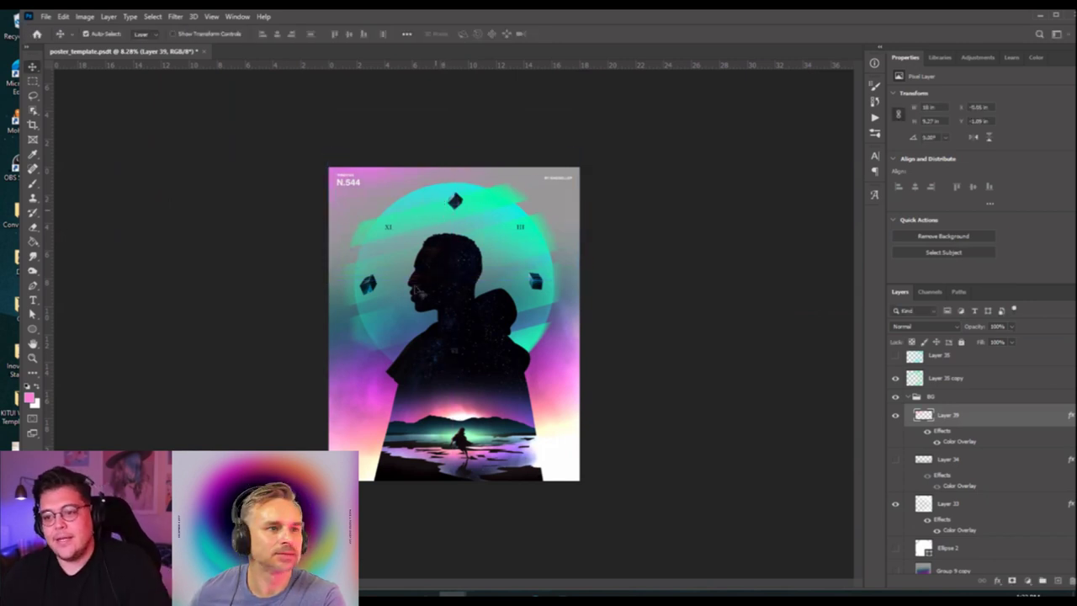
scroll(414, 292, "up", 2)
scroll(402, 286, "down", 1)
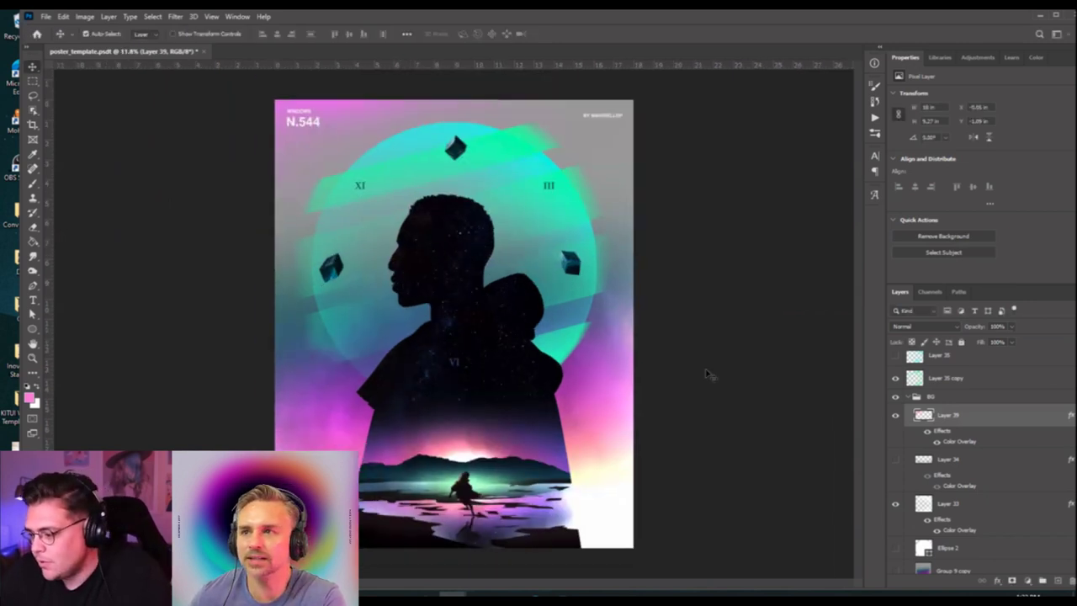
Add a new empty layer above the uppermost AdobeStock layer, with a Color Balance adjustment layer over it.
scroll(1000, 409, "down", 5)
scroll(1001, 409, "down", 6)
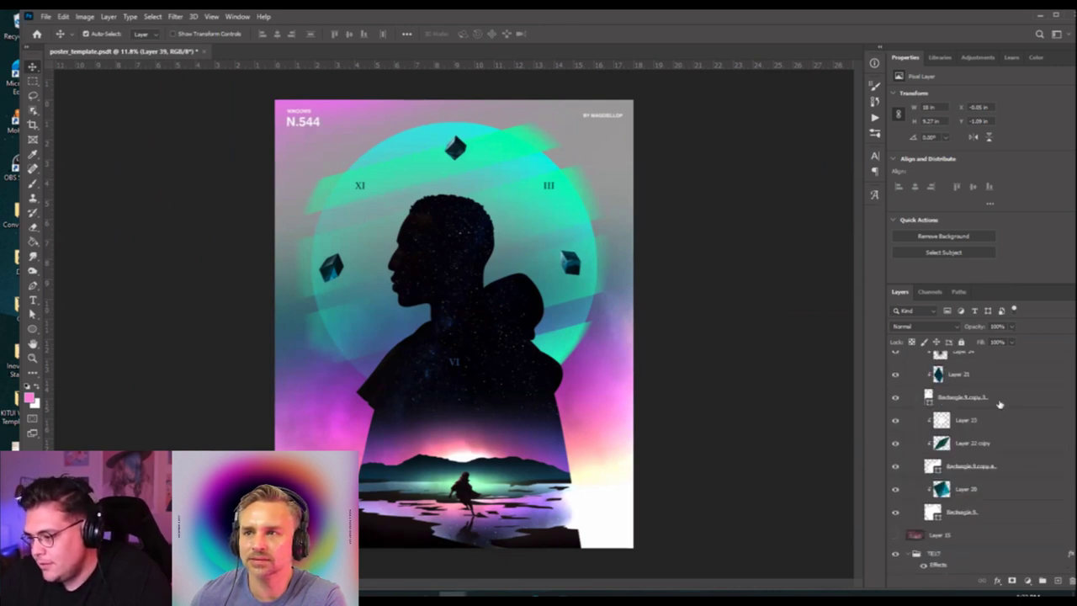
left_click(995, 368)
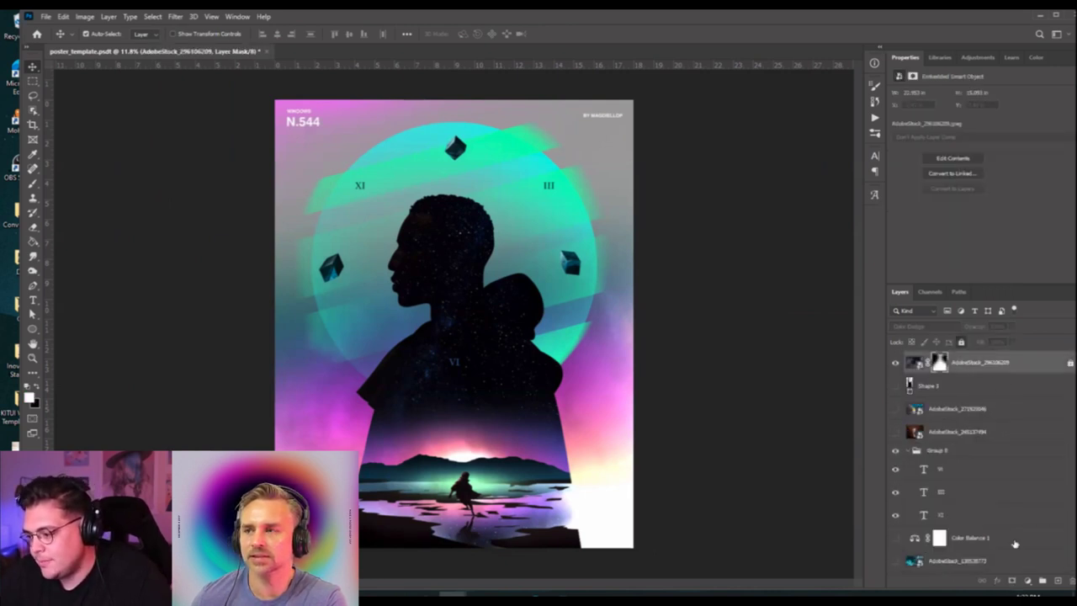
left_click(1060, 582)
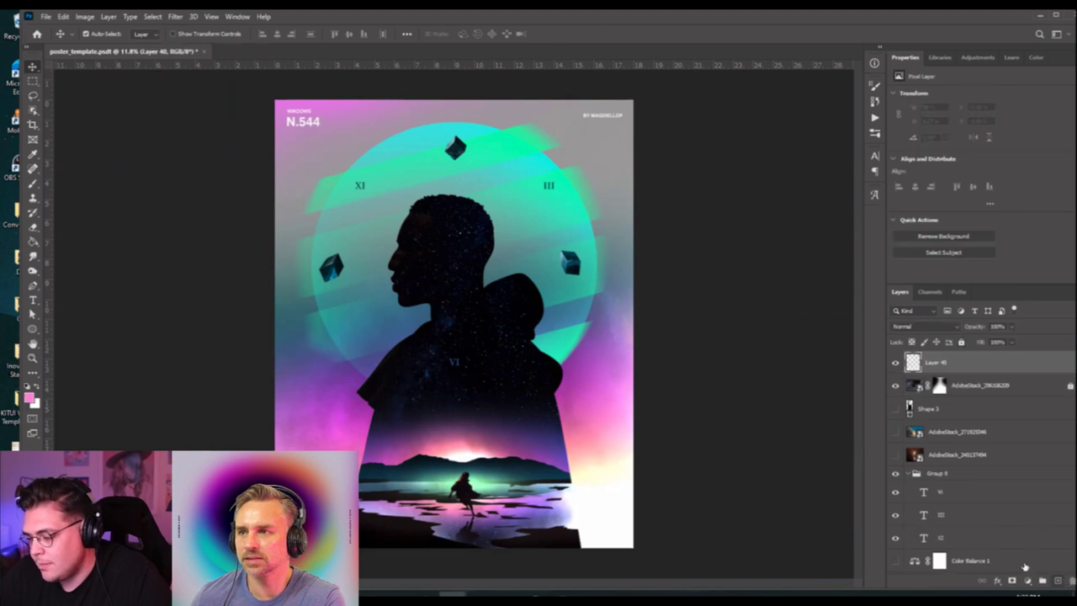
left_click(1026, 581)
left_click(1022, 481)
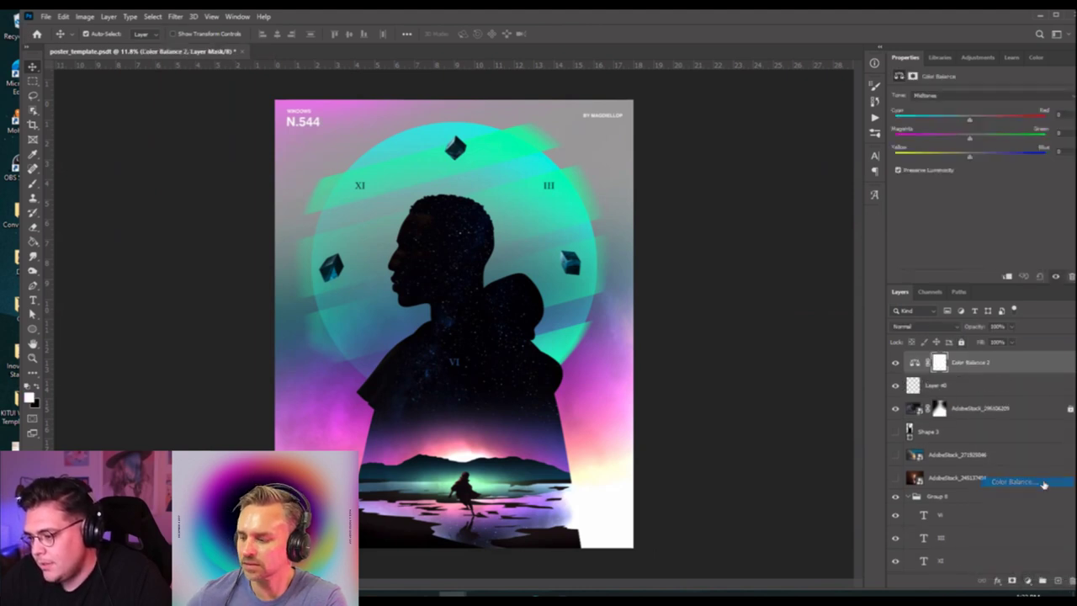
Set the Color Balance midtones to Cyan-Red +7, Magenta-Green +5 and Yellow-Blue -25.
left_click_drag(969, 121, 953, 155)
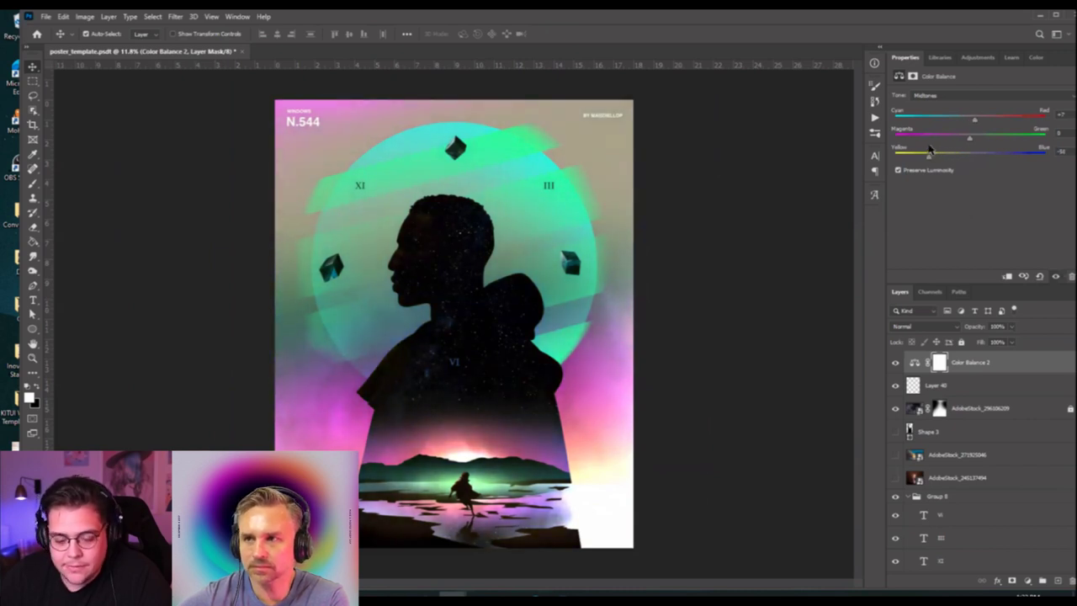
mouse_move(940, 150)
left_mouse_down()
mouse_move(978, 151)
mouse_move(956, 145)
left_mouse_up()
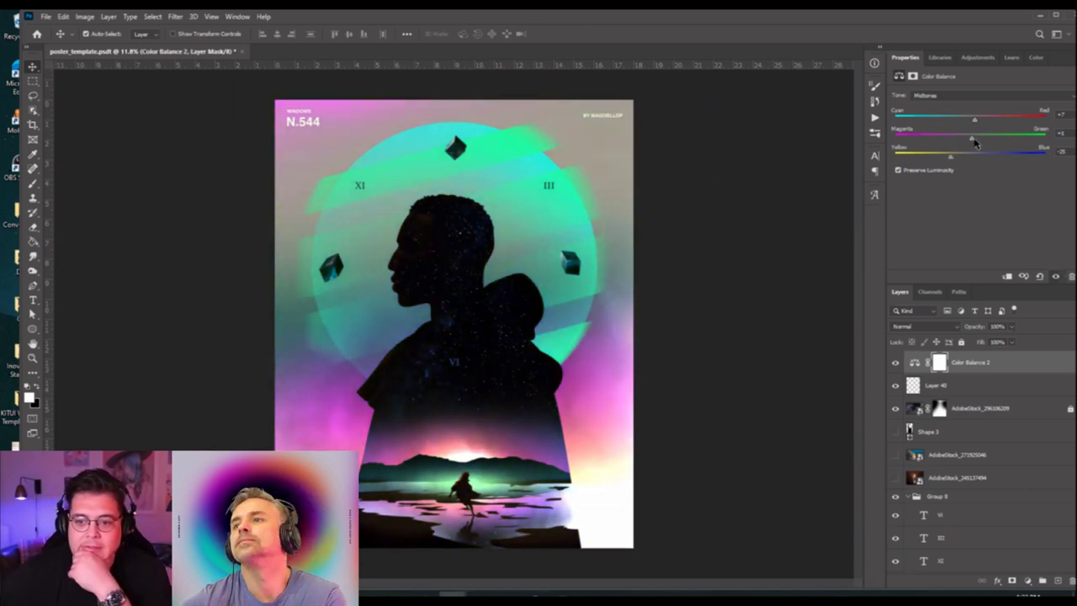
mouse_move(970, 137)
left_mouse_down()
mouse_move(947, 141)
mouse_move(965, 140)
left_mouse_up()
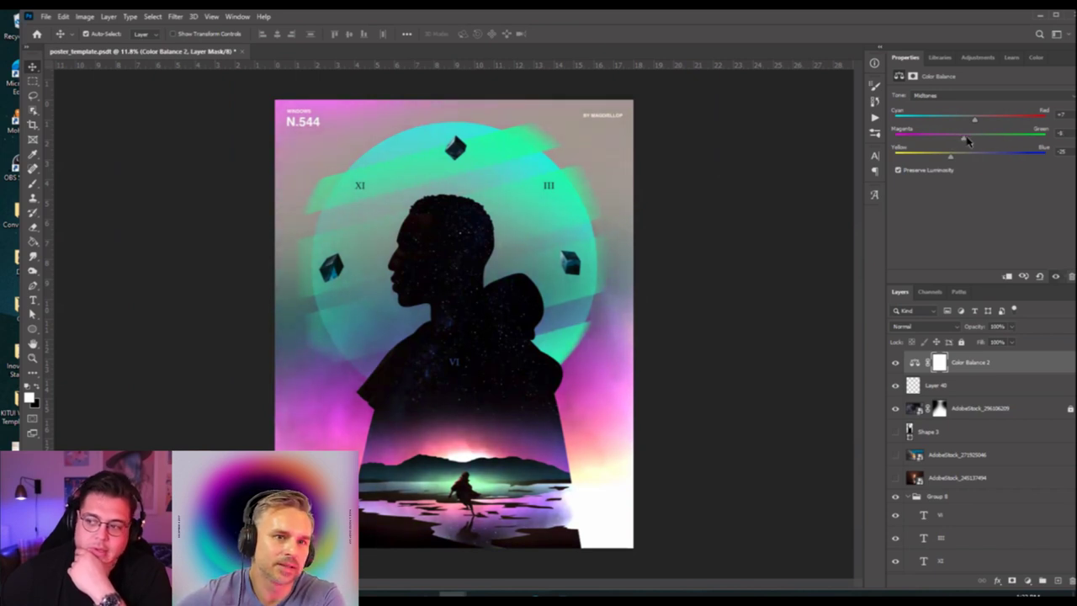
left_click_drag(968, 141, 973, 142)
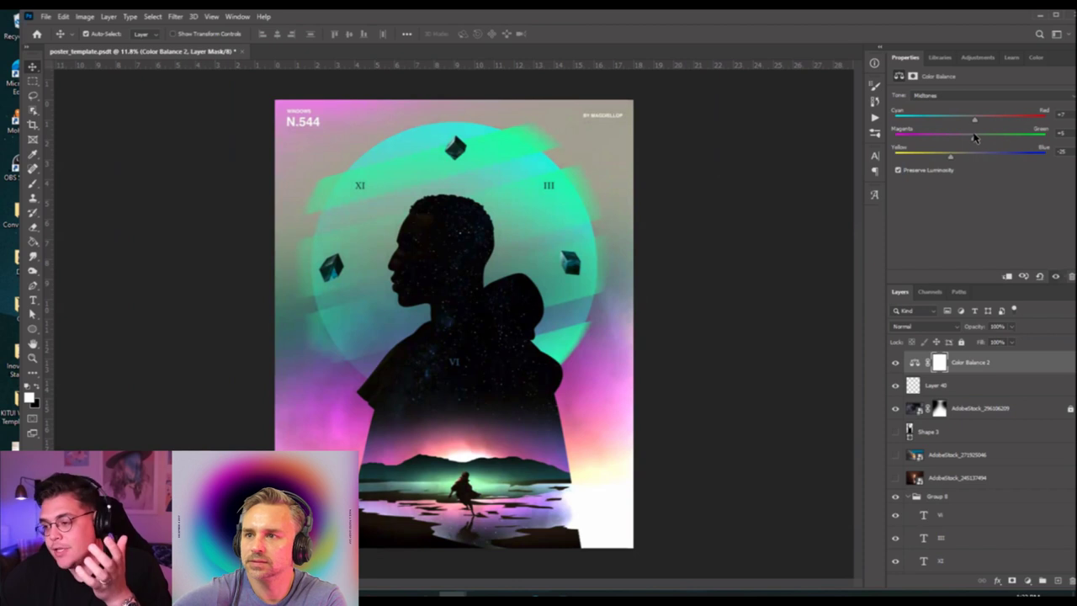
Add a new layer above the Color Balance adjustment and set its blend mode to Overlay.
left_click(1055, 581)
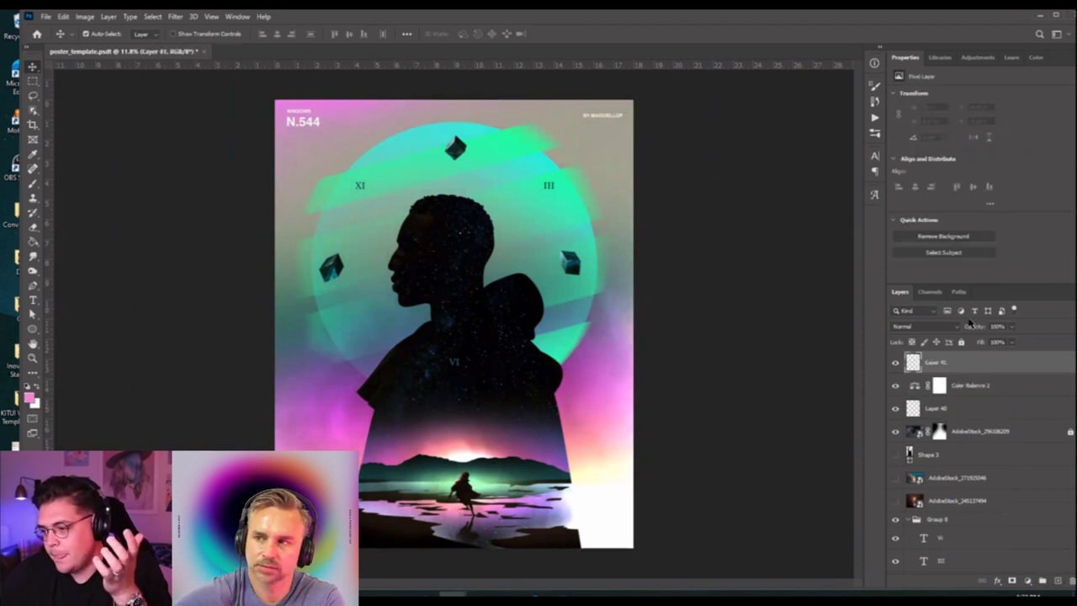
left_click(949, 327)
left_click(936, 452)
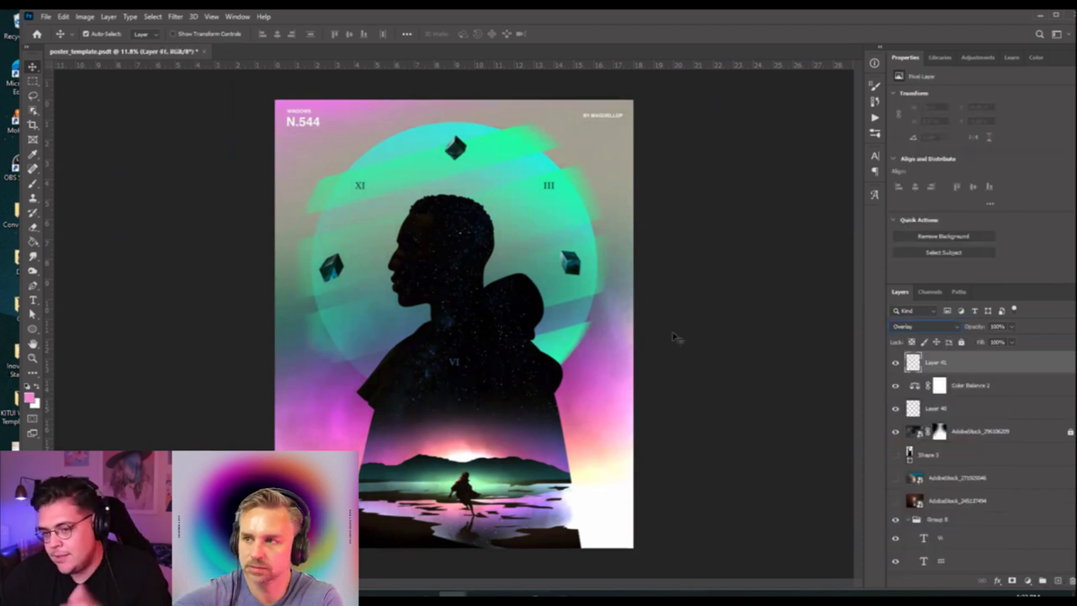
Brush soft crimson #f21c59 over the landscape's horizon and the background to the right of the silhouette.
left_click(32, 183)
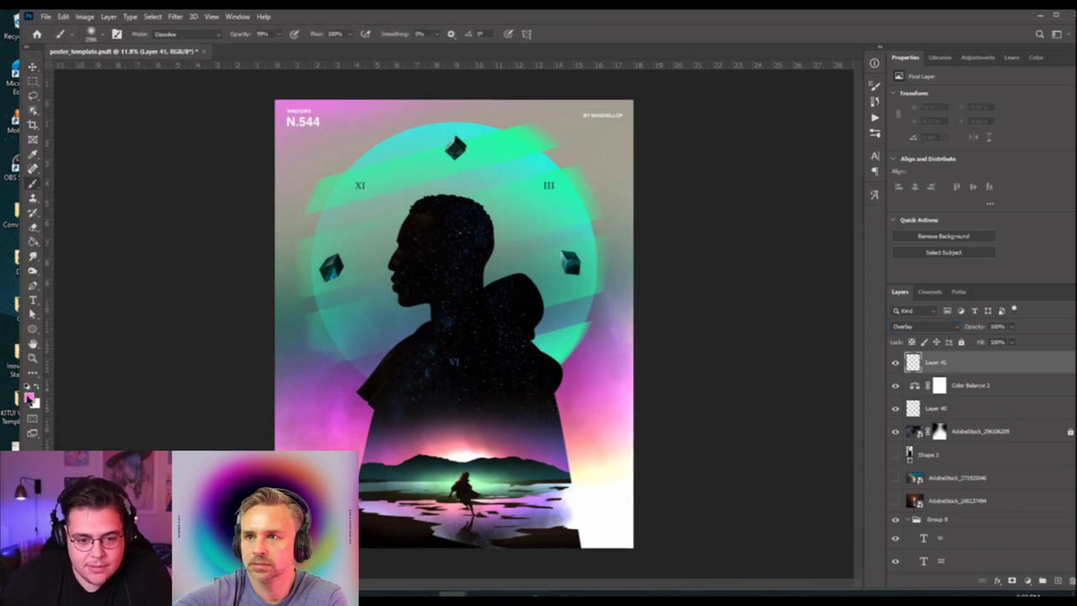
left_click(28, 397)
left_click(736, 246)
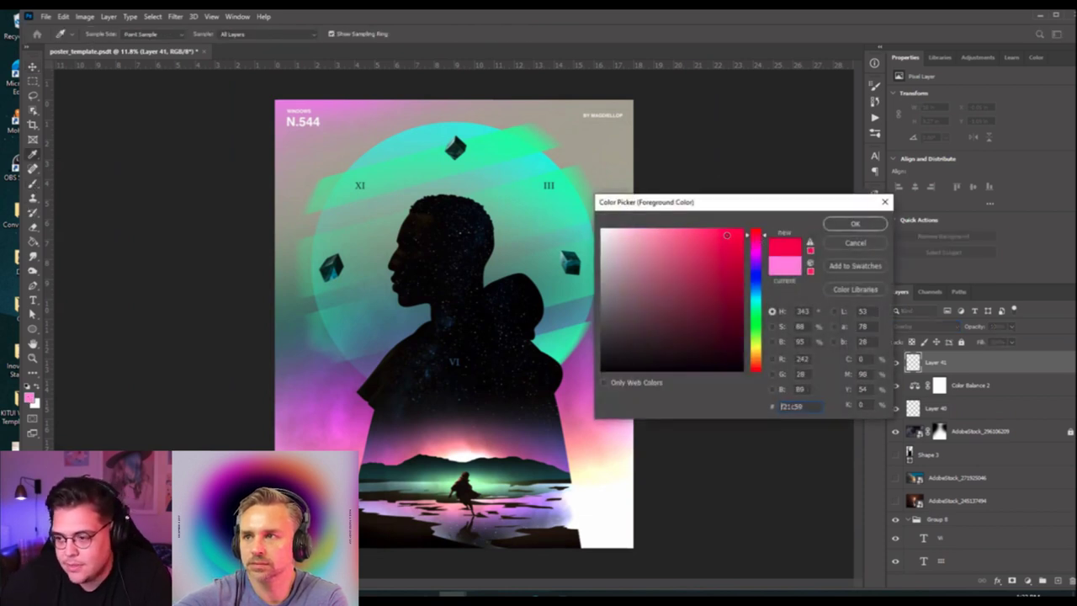
left_click(855, 224)
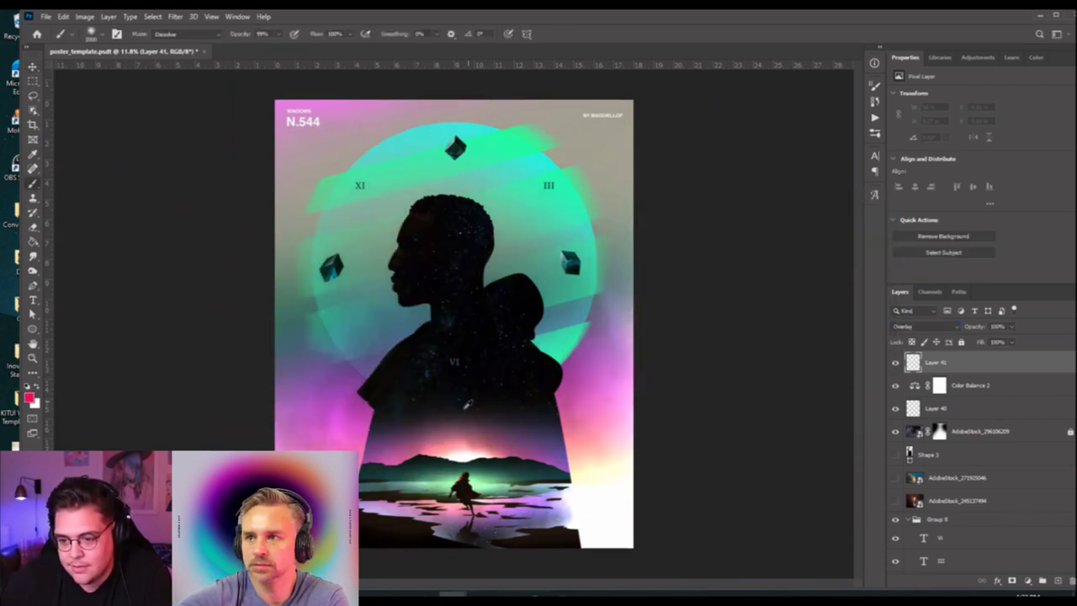
left_click(523, 418)
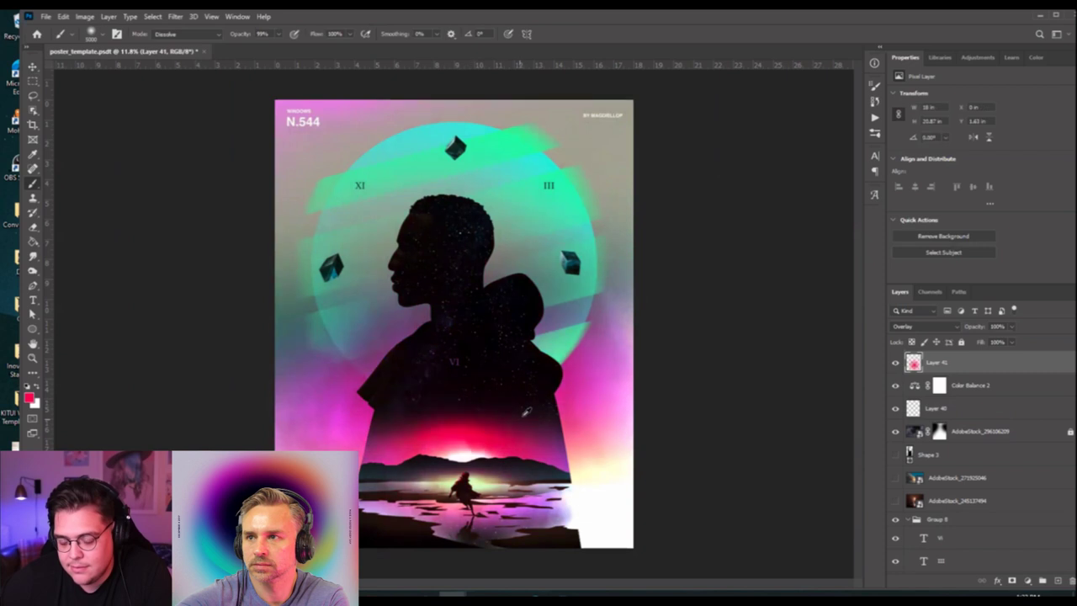
left_click(627, 261)
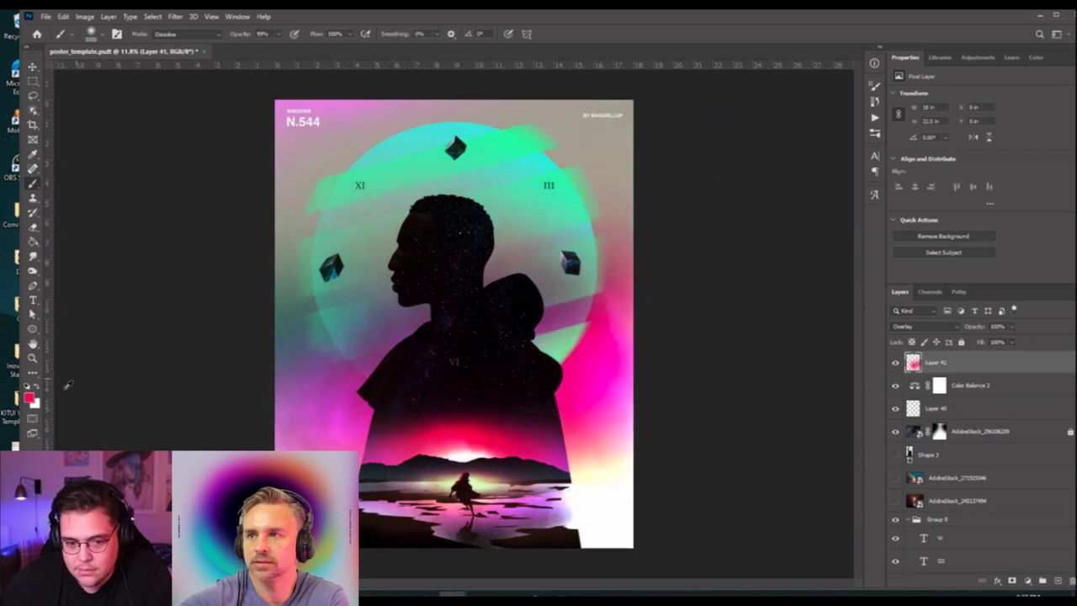
Set the brush color to orange #f3b41d and dab it over the left background and beside the silhouette's lower right.
left_click(32, 401)
left_click(757, 355)
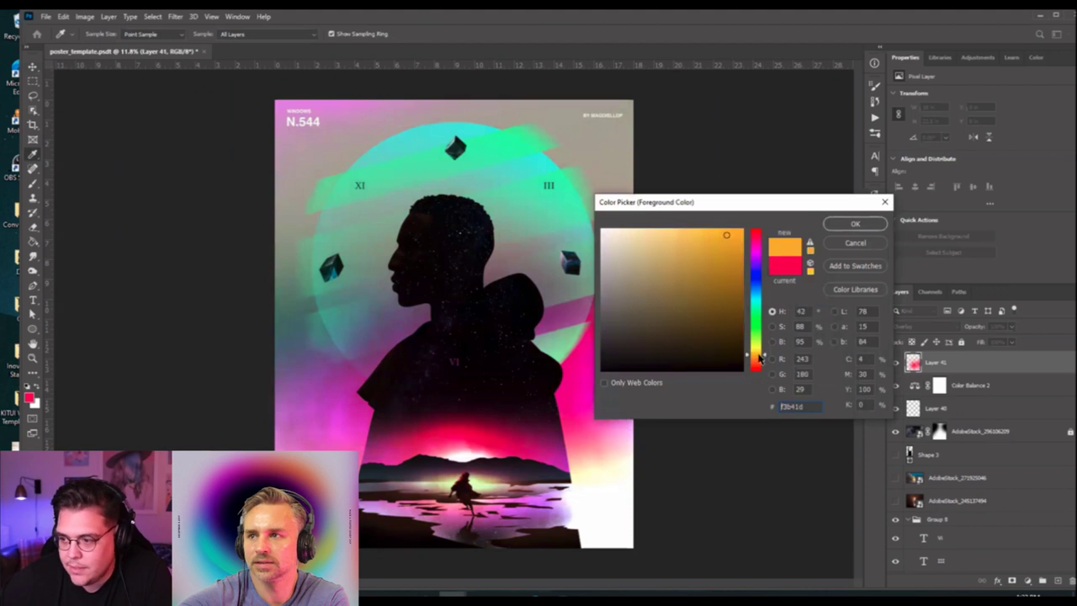
left_click(853, 222)
left_click(260, 376)
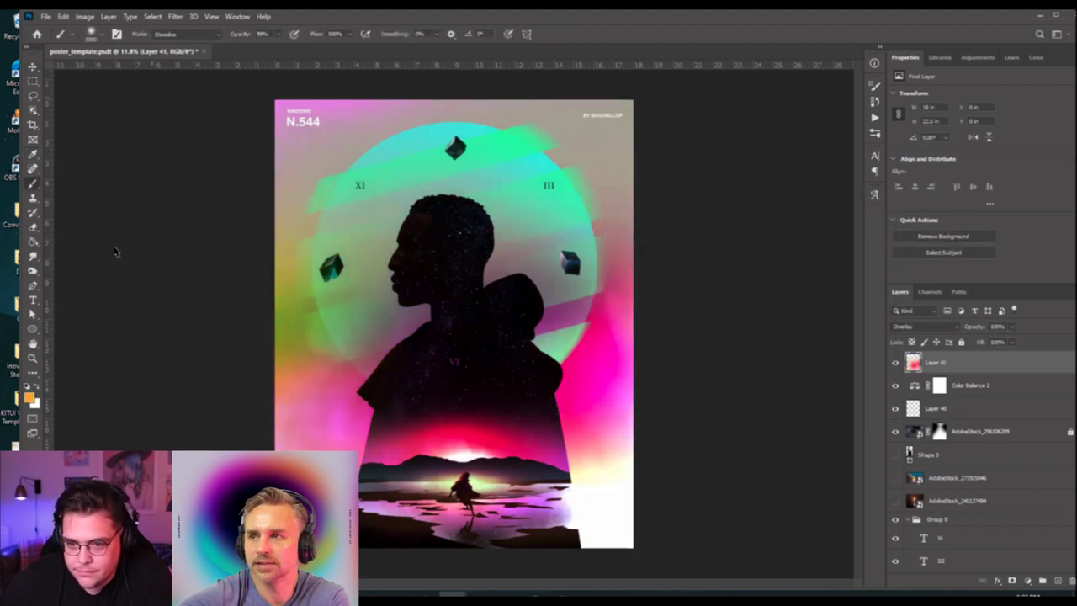
left_click_drag(532, 395, 464, 391)
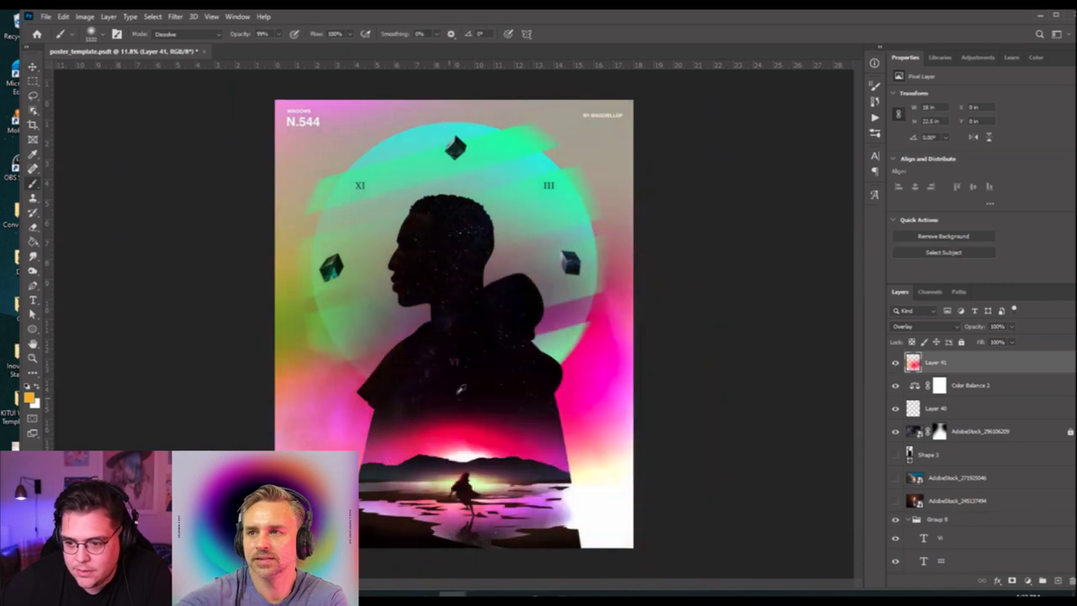
left_click(575, 406)
left_click(577, 429)
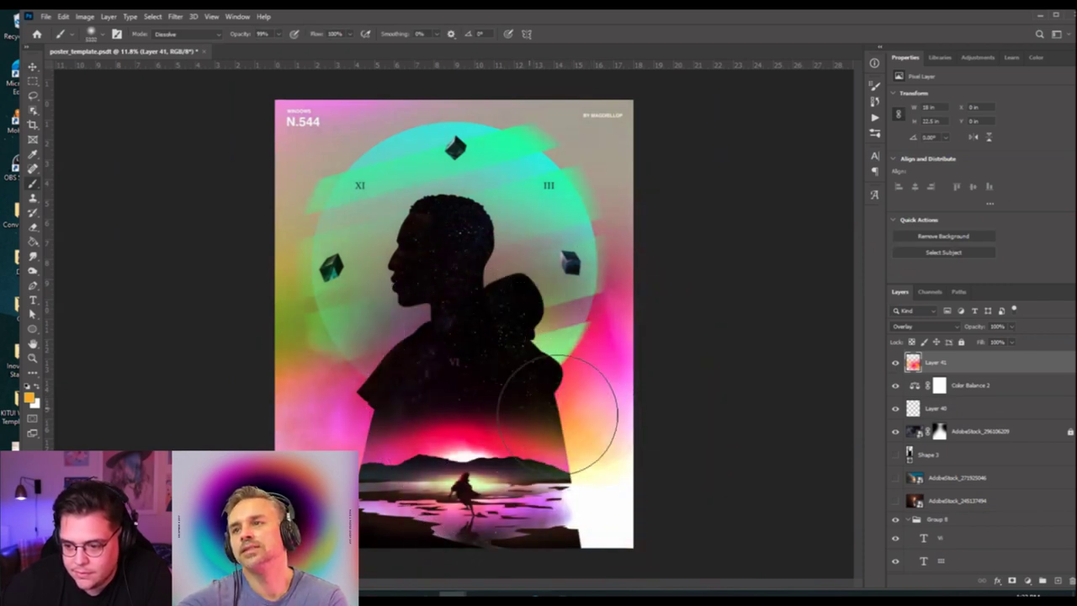
Brush orange over the water around the running figure's reflection, comparing the stroke through undo and redo.
scroll(497, 462, "down", 3)
scroll(486, 490, "up", 5)
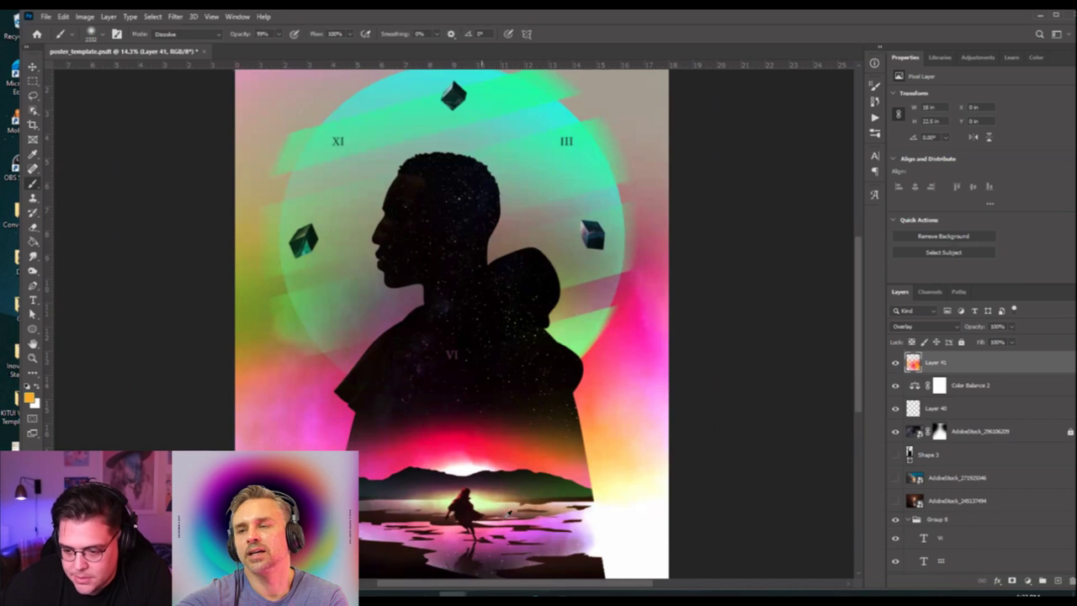
scroll(509, 513, "up", 1)
left_click_drag(525, 513, 452, 322)
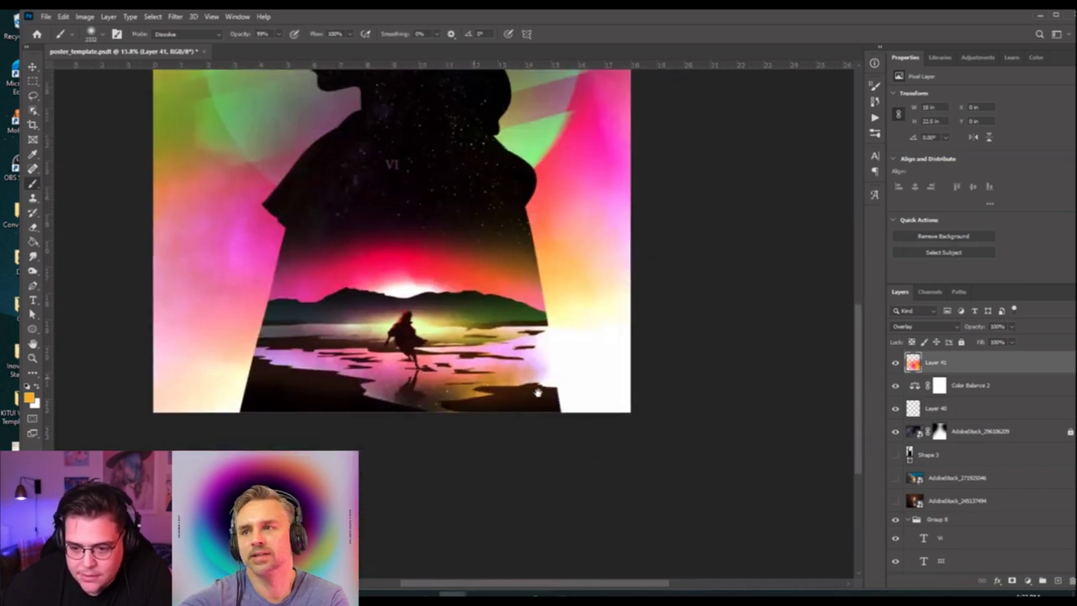
key("ctrl+z")
key("ctrl+shift+z")
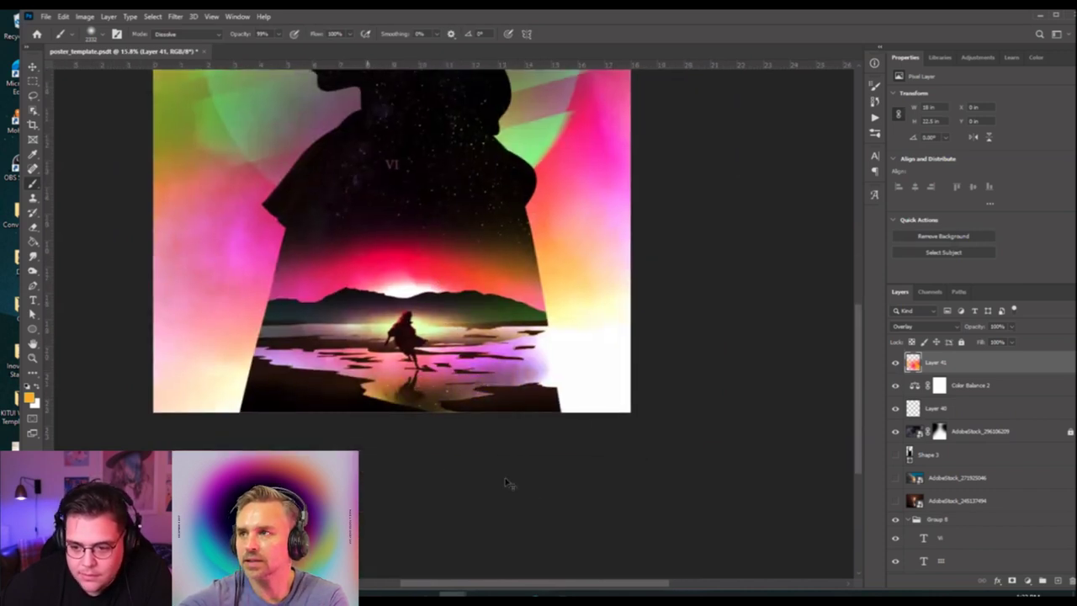
key("ctrl+z")
key("ctrl+shift+z")
scroll(315, 476, "up", 3)
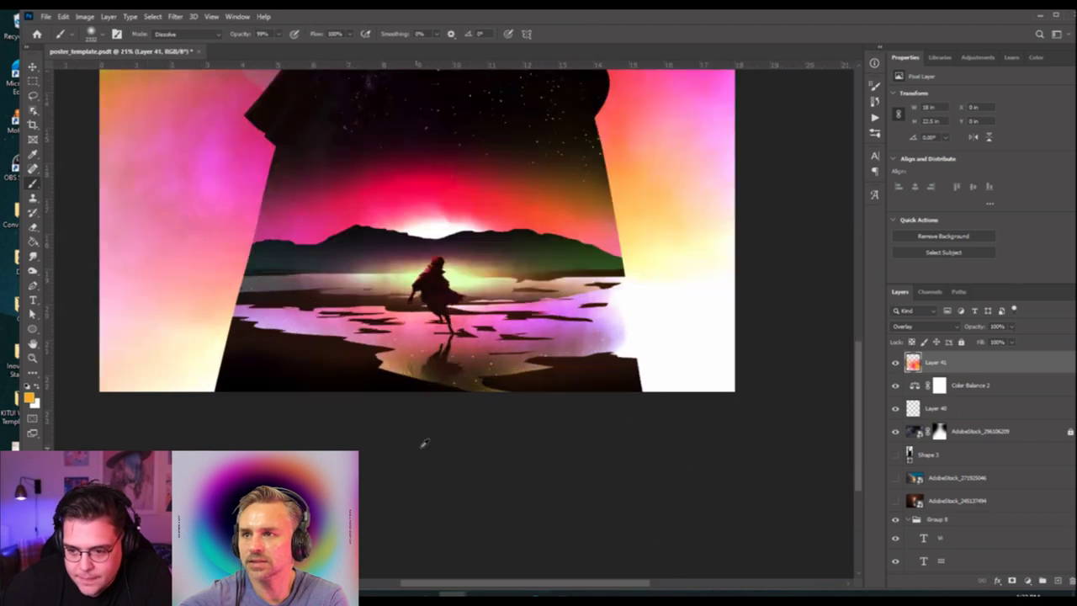
mouse_move(459, 366)
left_mouse_down()
mouse_move(428, 367)
mouse_move(412, 383)
mouse_move(434, 373)
mouse_move(420, 378)
left_mouse_up()
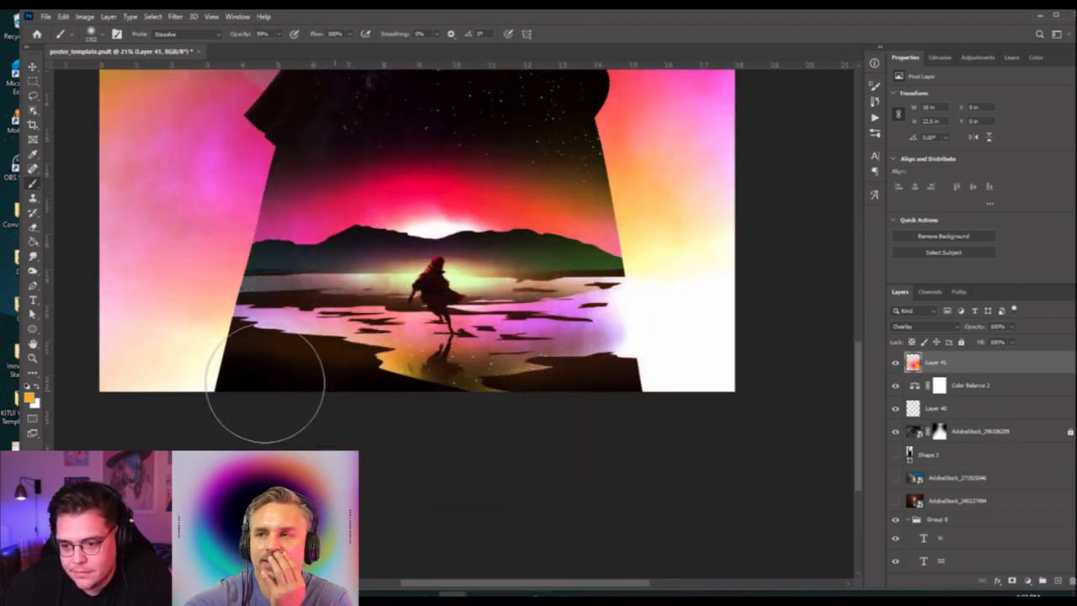
Inspect the grainy paint across the lower landscape and change the Brush mode to Normal.
scroll(303, 391, "up", 3)
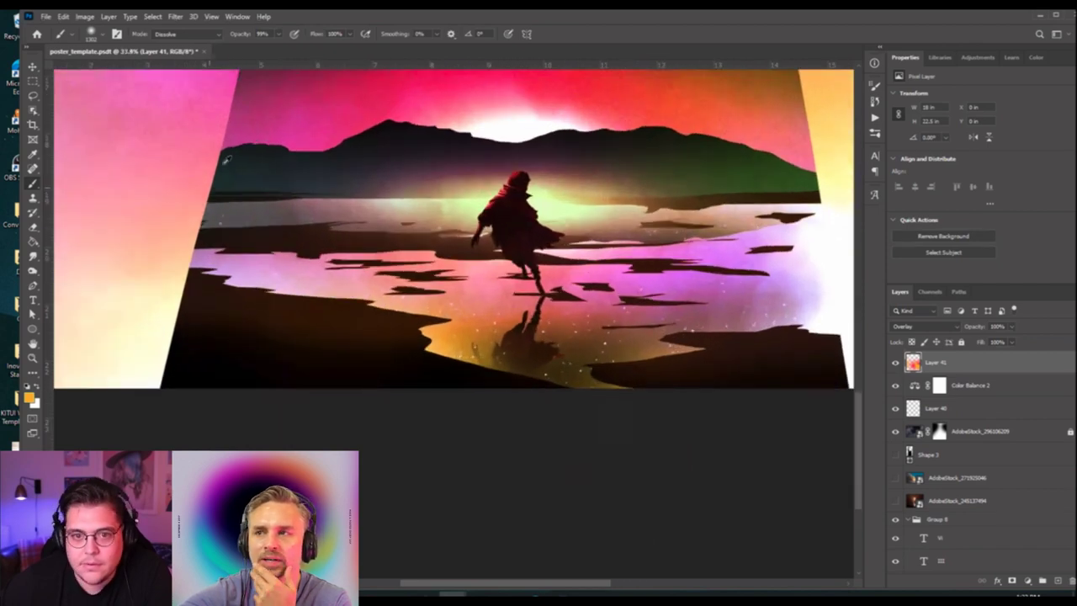
left_click_drag(350, 249, 268, 325)
left_click_drag(341, 273, 337, 314)
left_click_drag(320, 254, 356, 317)
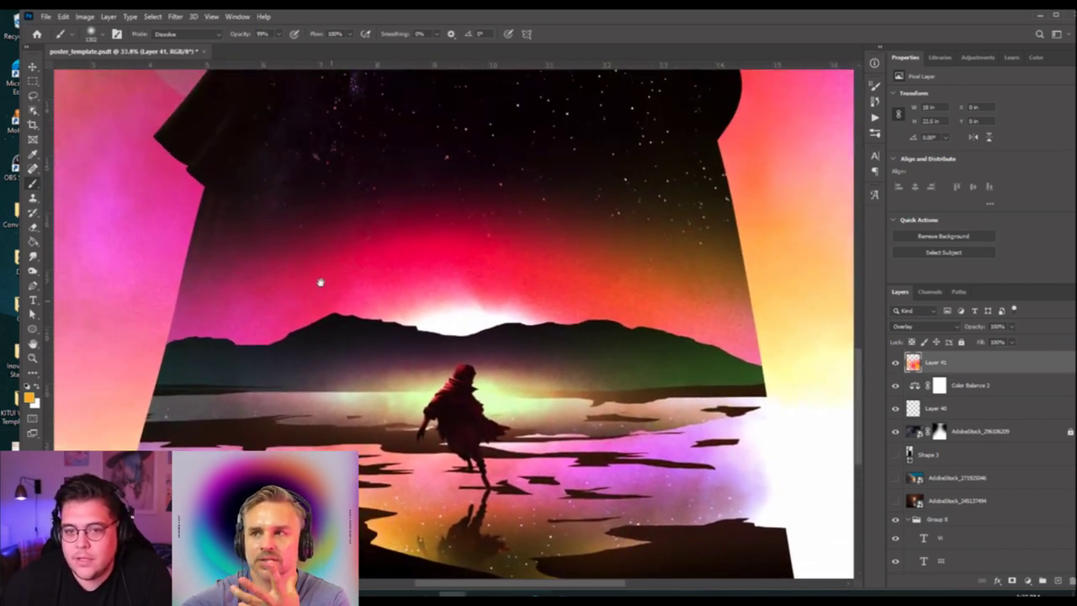
left_click(177, 34)
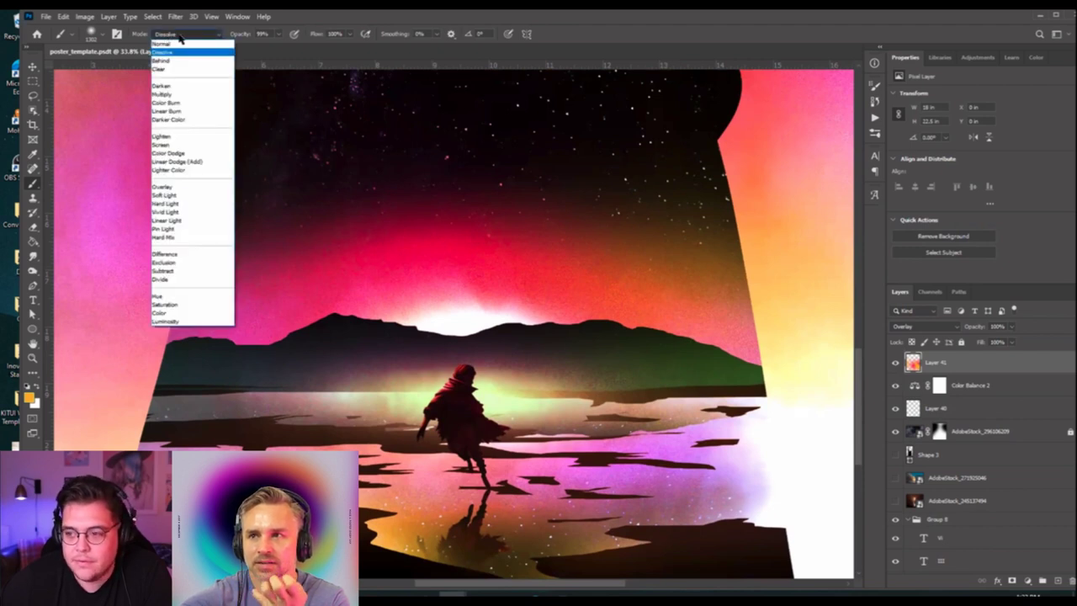
left_click(179, 43)
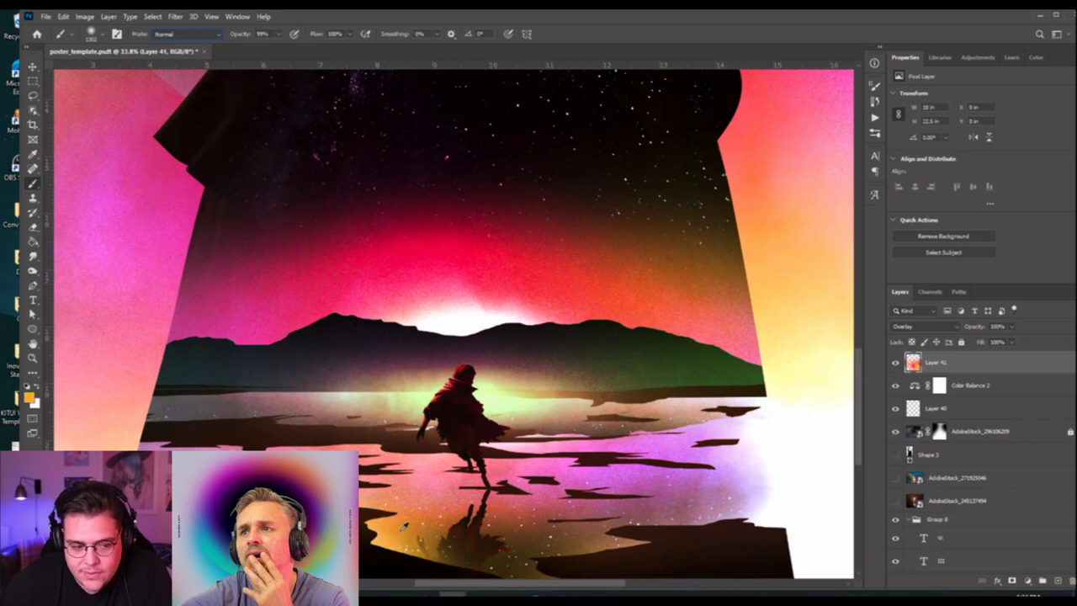
Compare the whole poster with and without the crimson and orange Overlay paint layer.
scroll(404, 526, "down", 10)
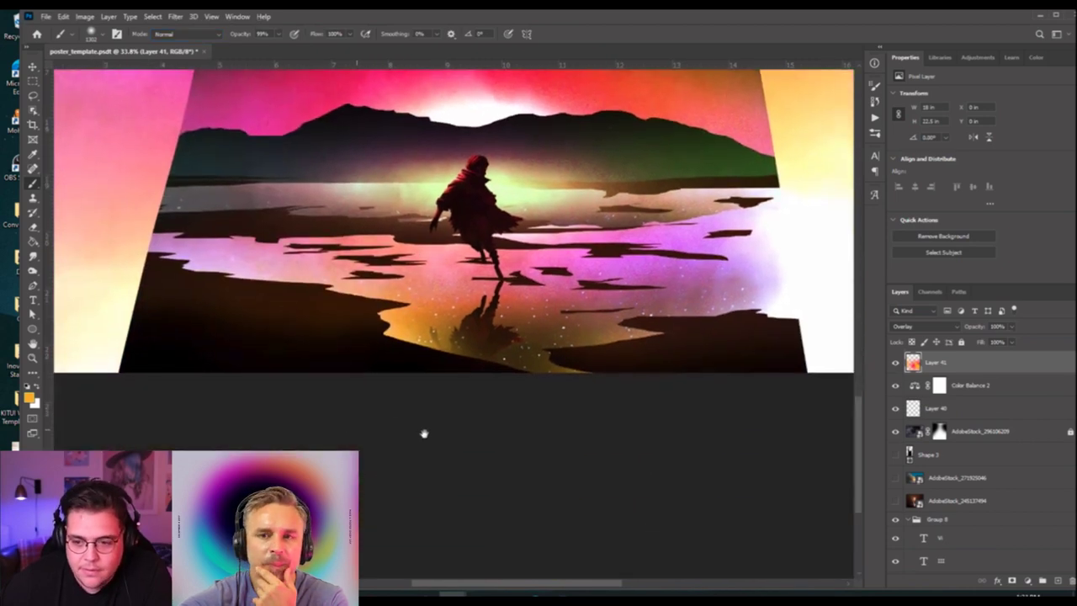
scroll(348, 428, "down", 6)
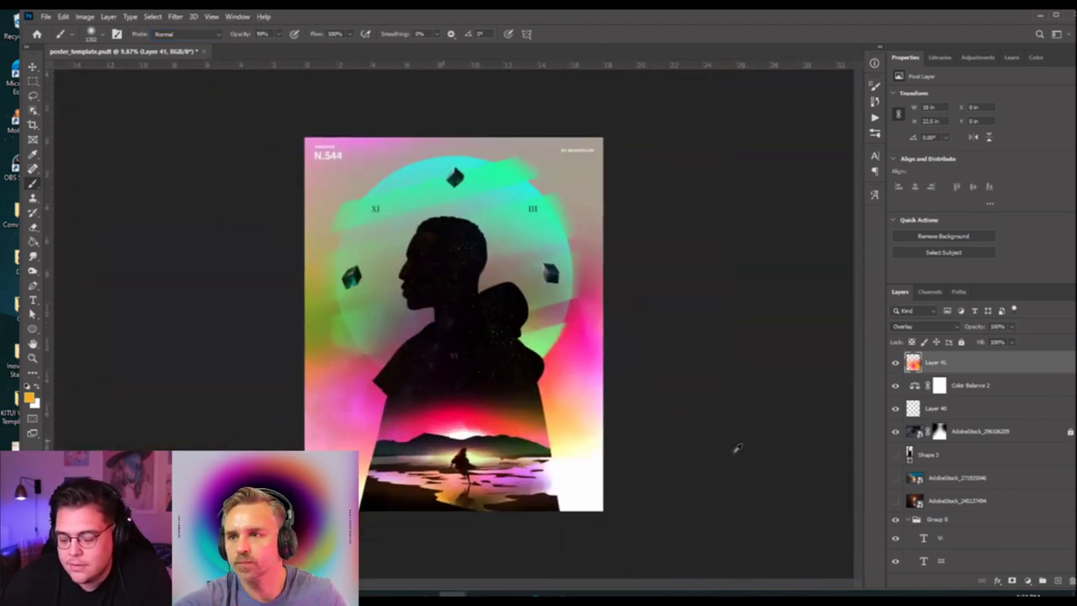
left_click(896, 362)
left_click(896, 363)
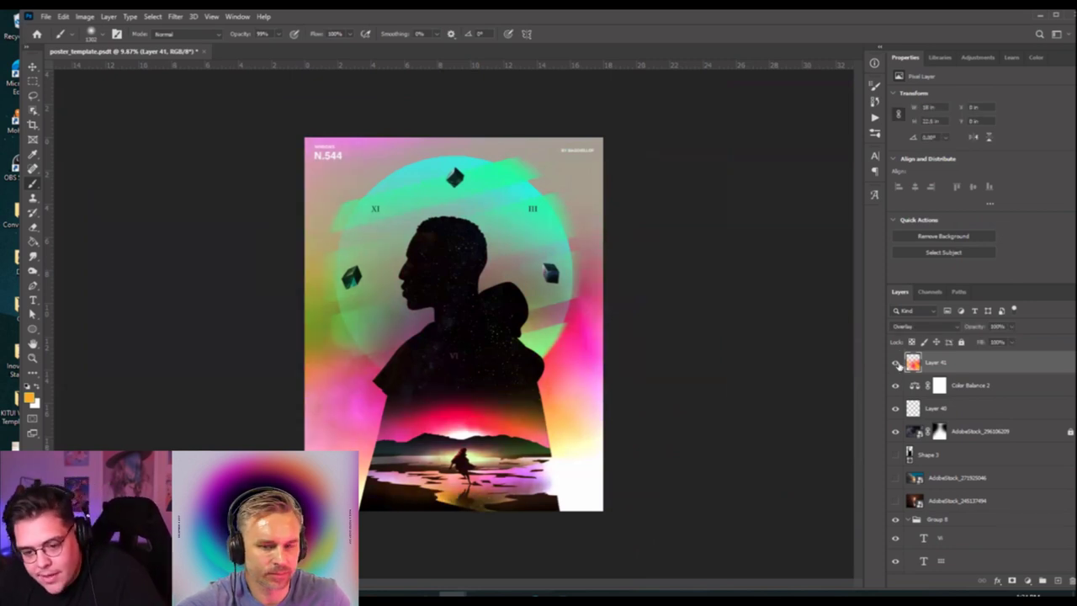
Set the crimson and orange Overlay paint layer's opacity to 26% and compare the poster with and without it.
left_click(896, 363)
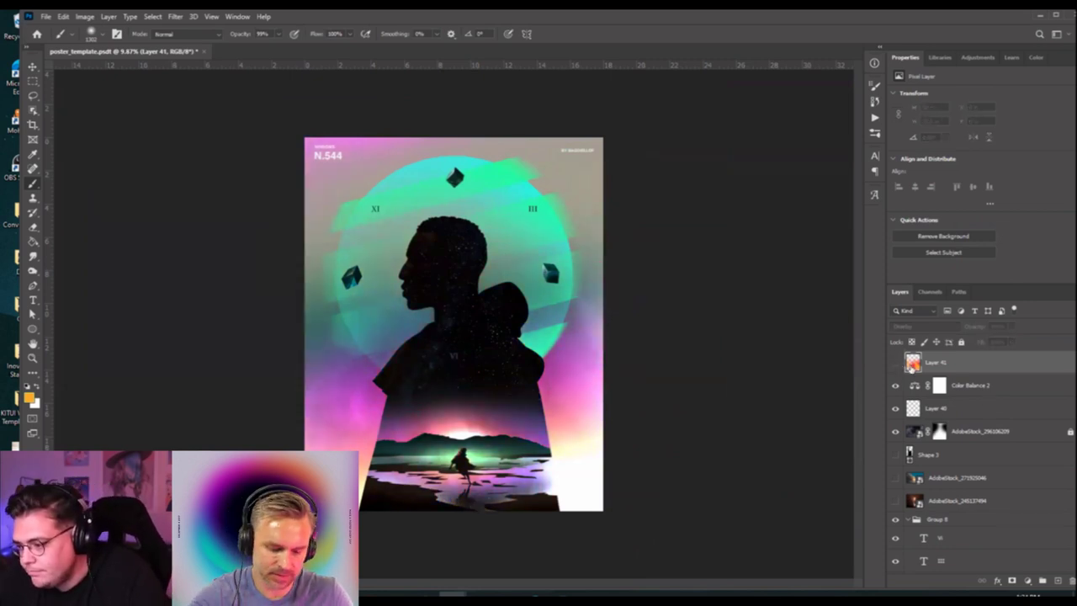
left_click(896, 363)
left_click_drag(1009, 328, 976, 340)
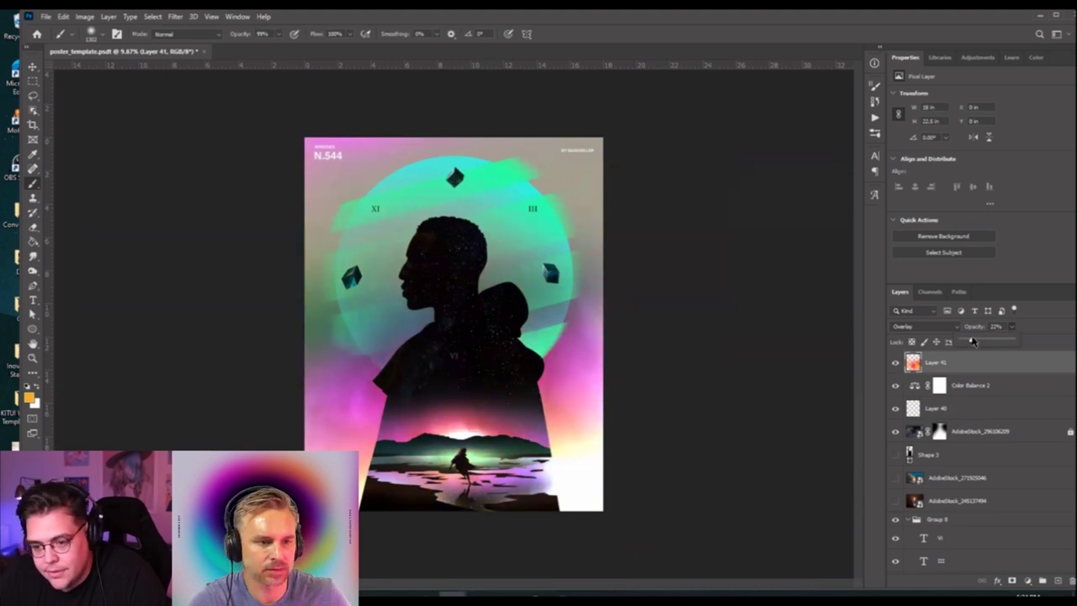
left_click(897, 363)
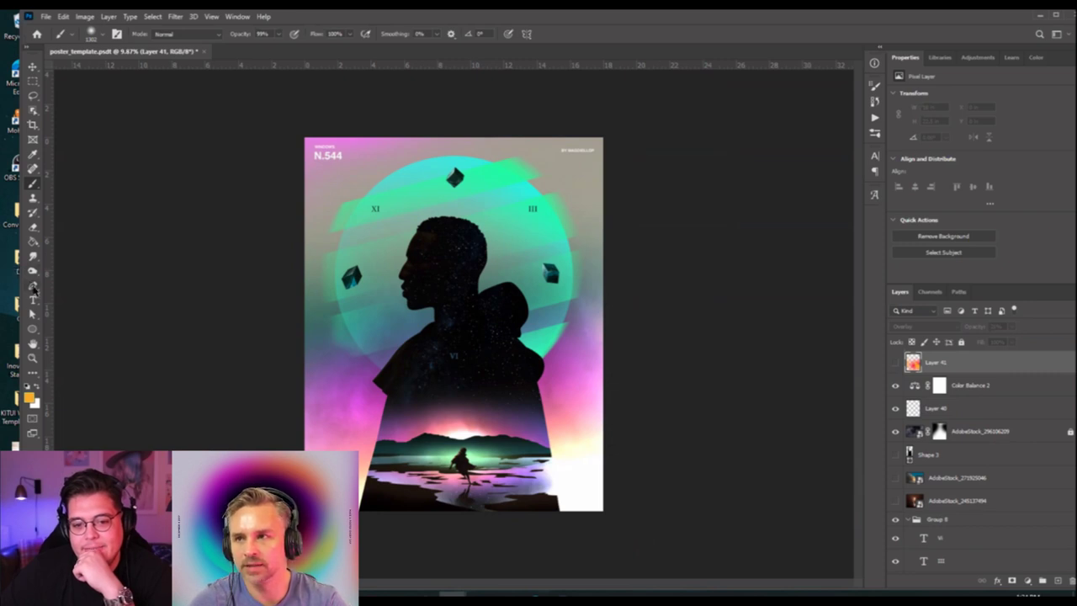
key("v")
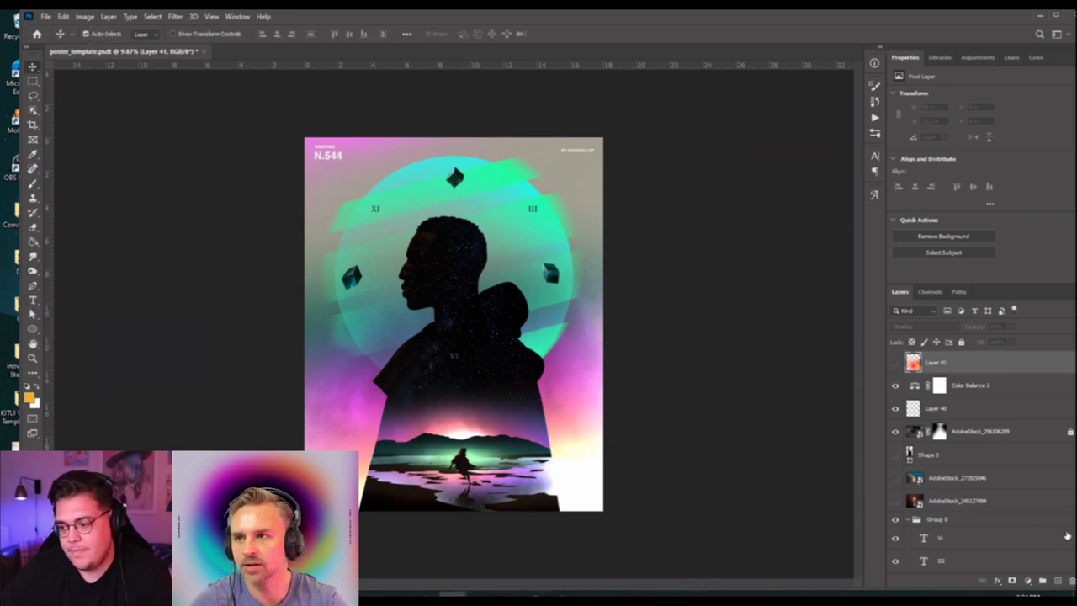
scroll(976, 501, "down", 8)
scroll(976, 505, "down", 6)
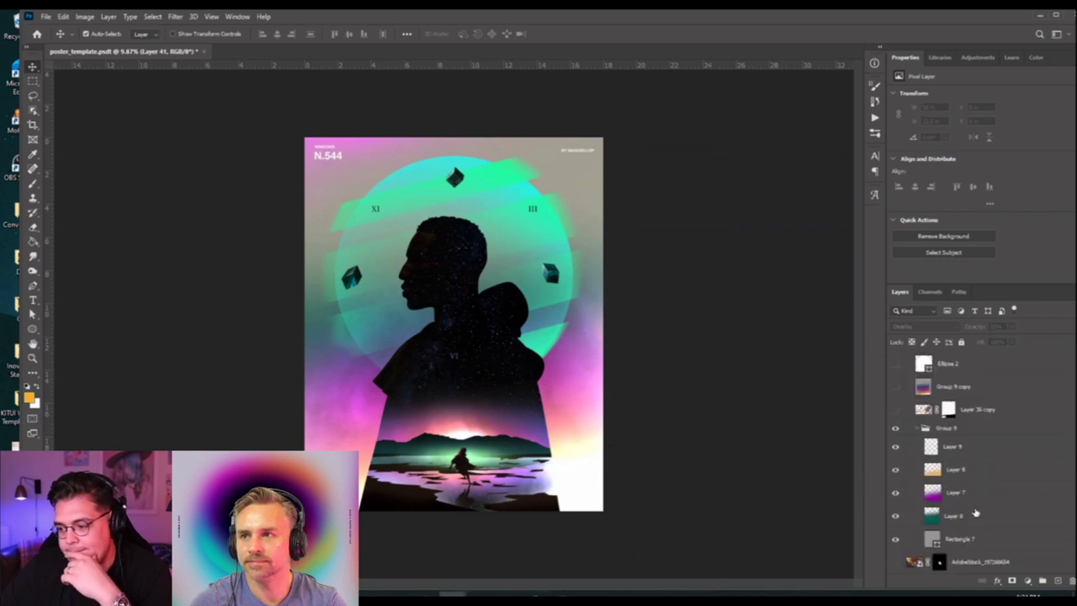
left_click(959, 471)
left_click(936, 545)
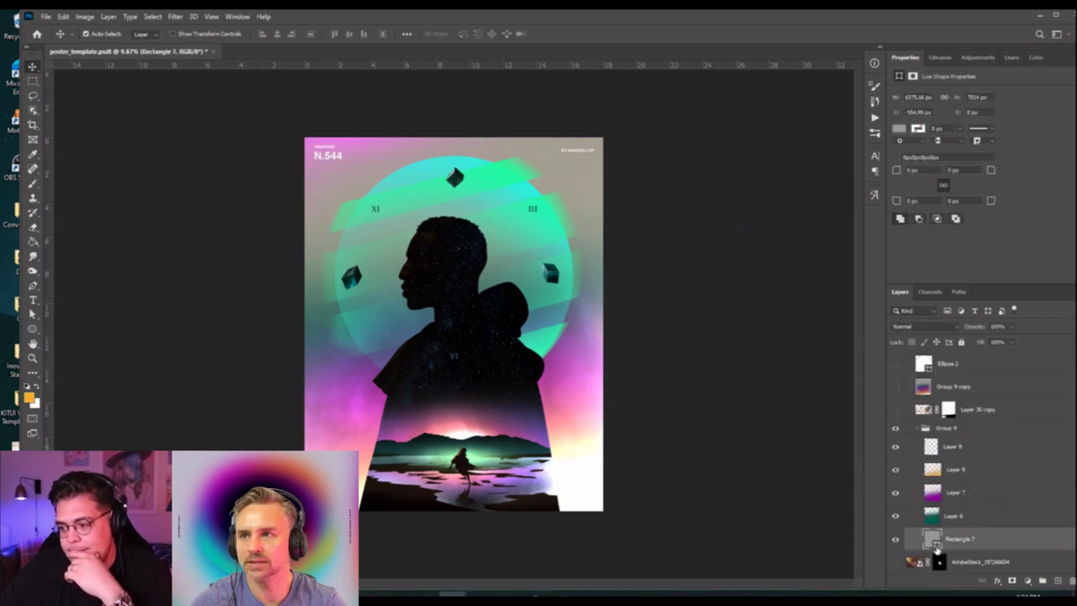
double_click(934, 543)
left_click(630, 228)
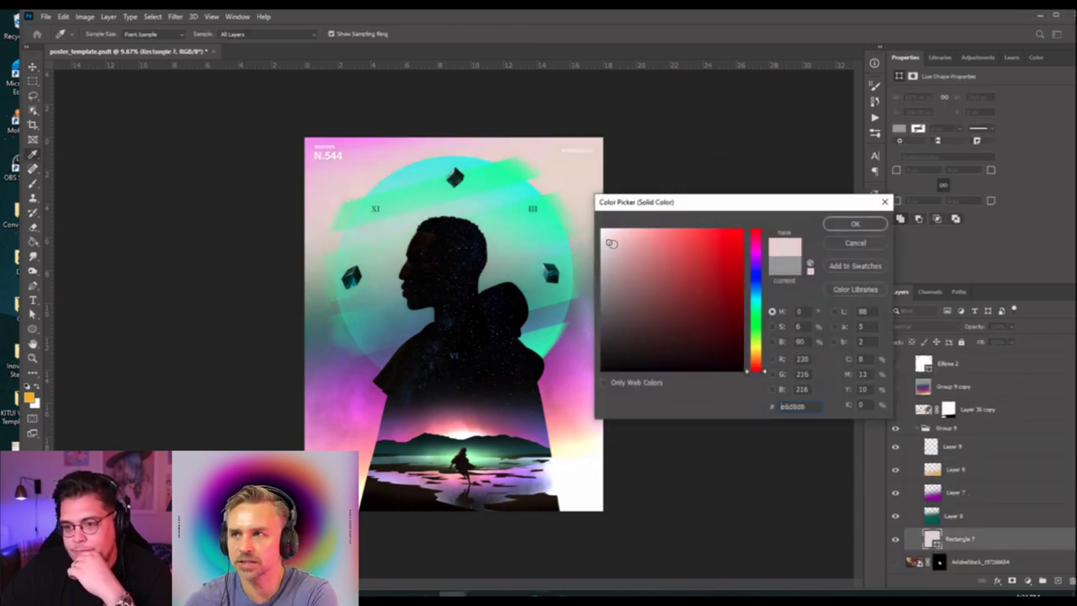
mouse_move(630, 214)
left_mouse_down()
mouse_move(597, 347)
mouse_move(587, 267)
mouse_move(580, 289)
left_mouse_up()
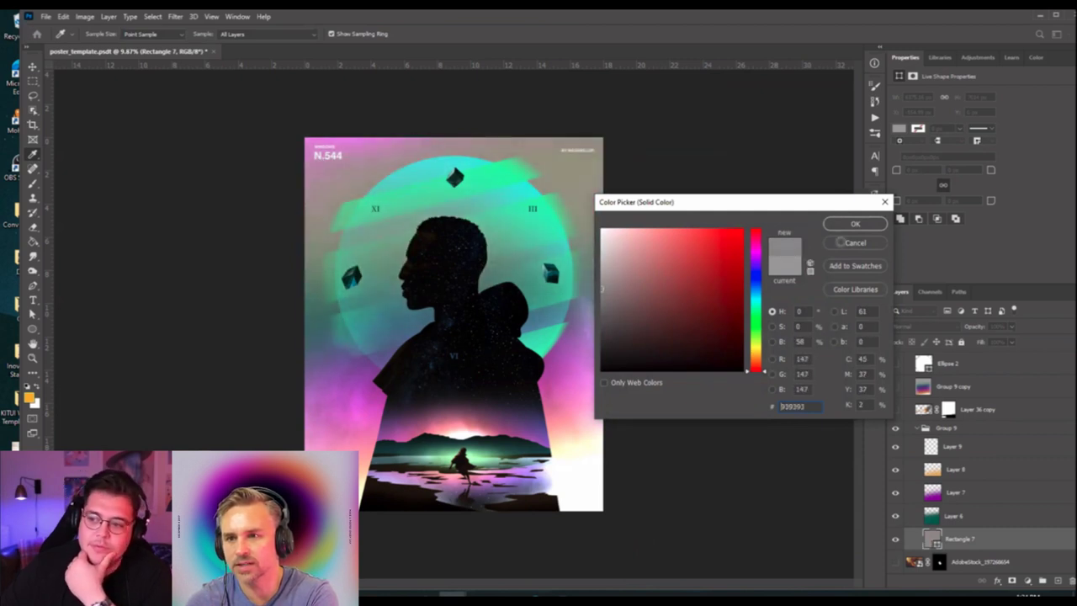
left_click(851, 244)
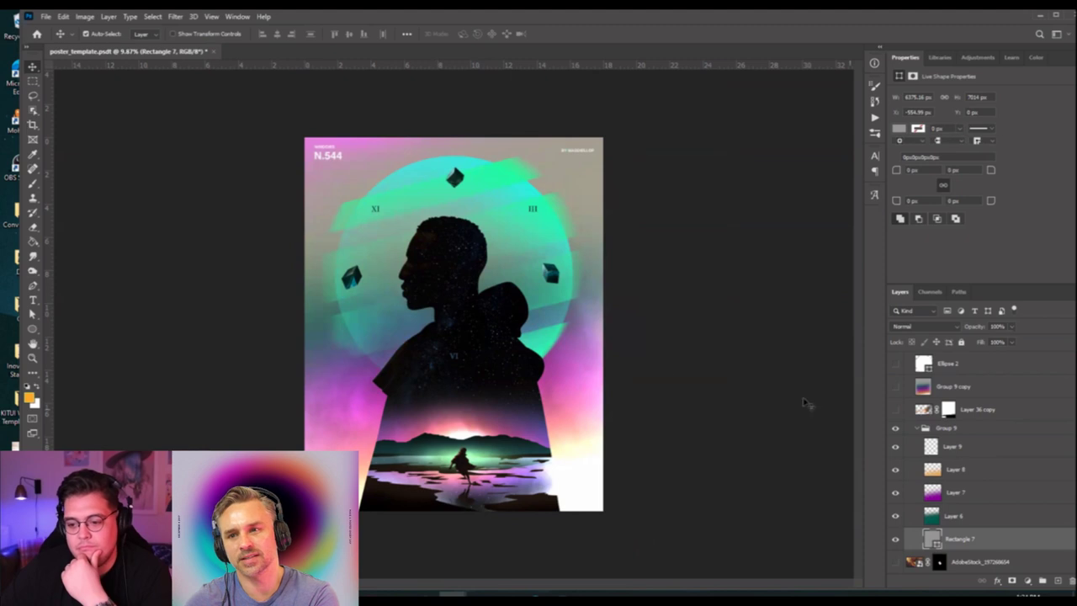
Select the crimson and orange Overlay paint layer, compare the poster with and without it, and leave it shown.
scroll(969, 448, "up", 3)
scroll(972, 446, "up", 5)
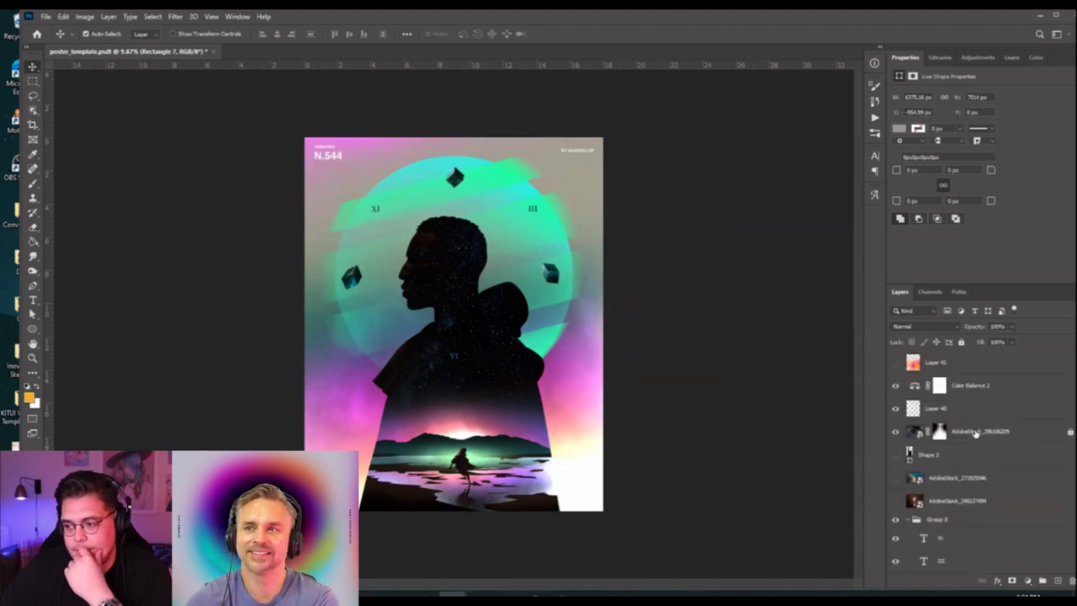
left_click(967, 369)
left_click(895, 362)
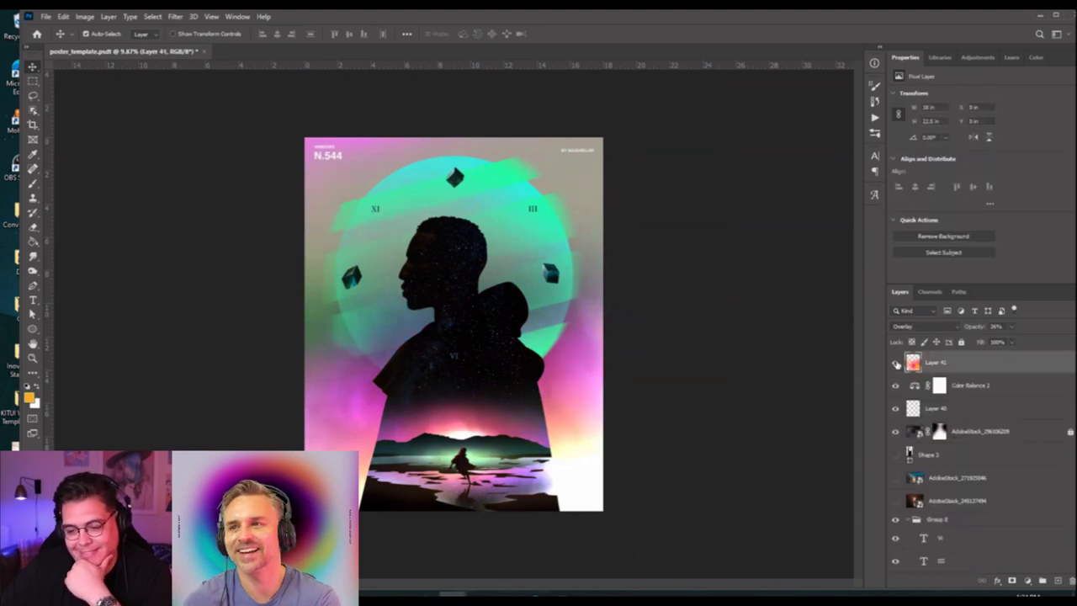
left_click(896, 364)
left_click(896, 363)
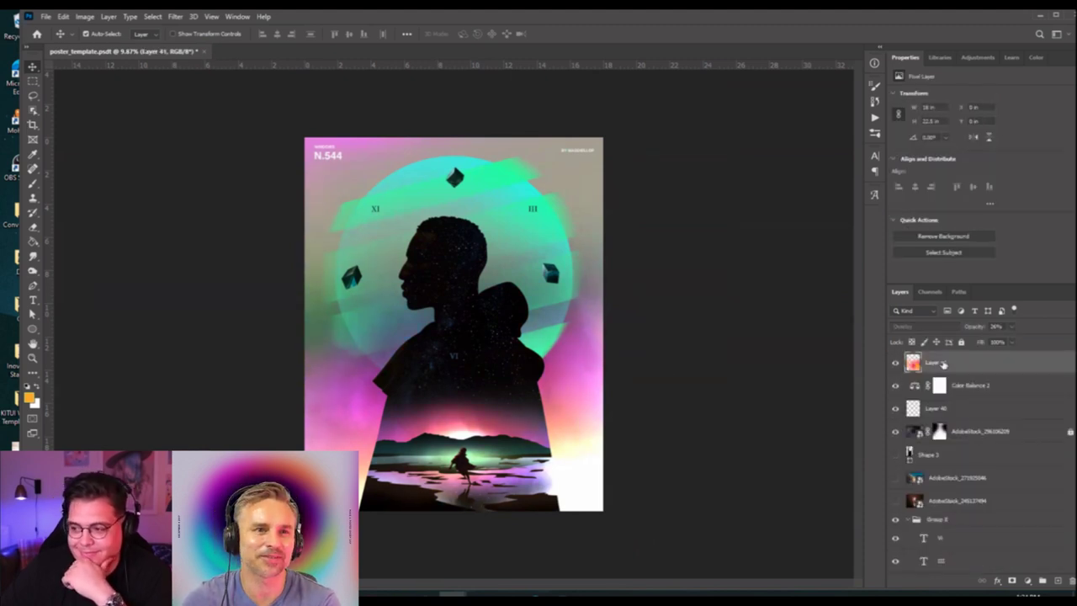
Shift the Overlay paint layer's hue from crimson and orange to blue with a direct Hue/Saturation adjustment.
left_click(86, 17)
mouse_move(101, 46)
left_click(217, 105)
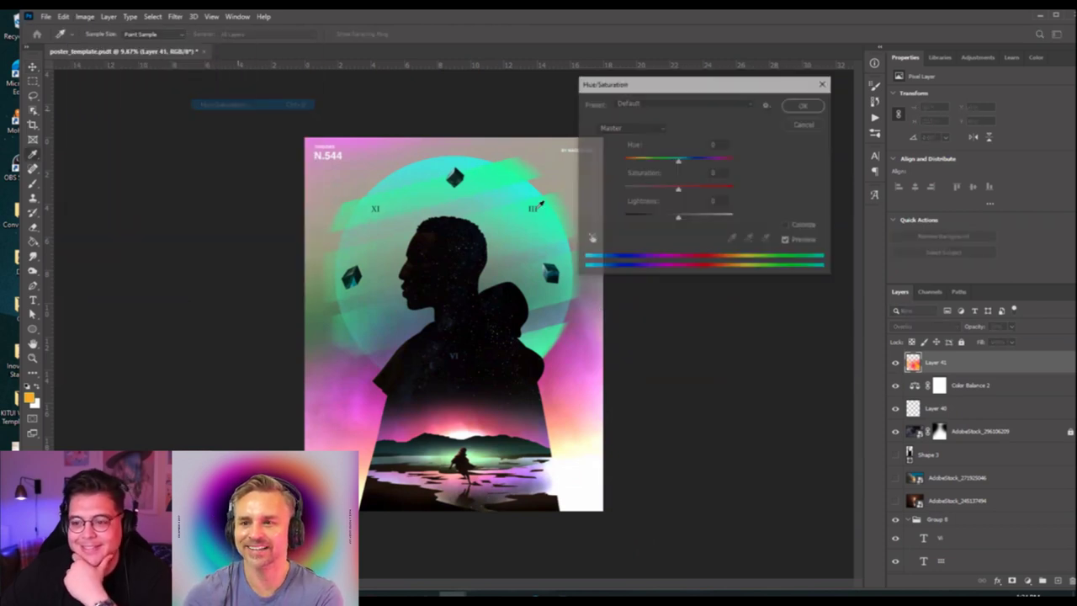
left_click_drag(678, 160, 634, 160)
left_click(792, 108)
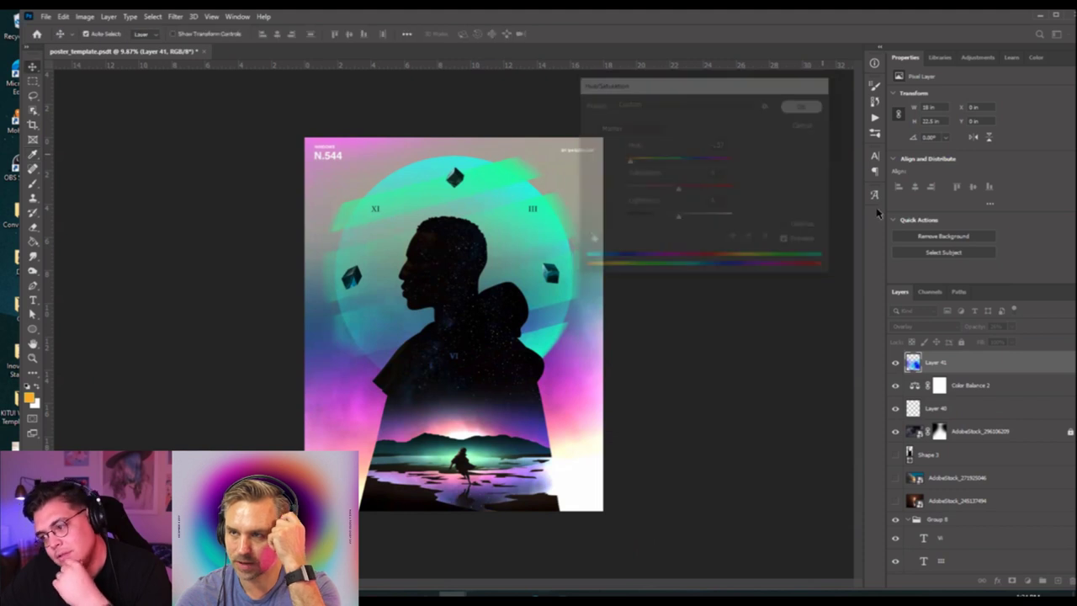
Add a Hue/Saturation adjustment layer above the blue paint layer and set its saturation to -30.
left_click(1001, 581)
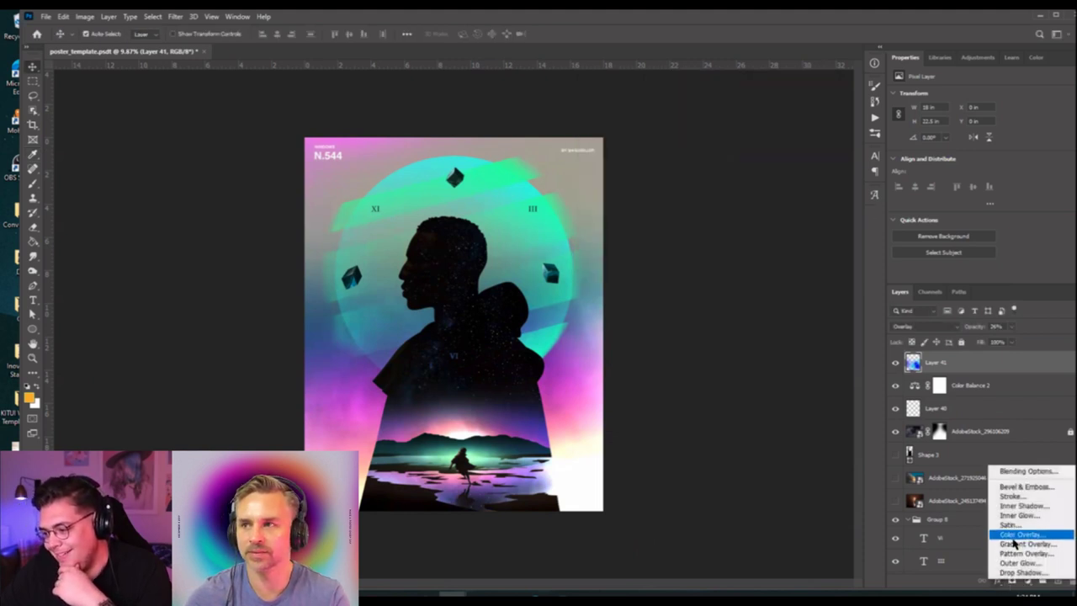
left_click(973, 586)
left_click(1026, 580)
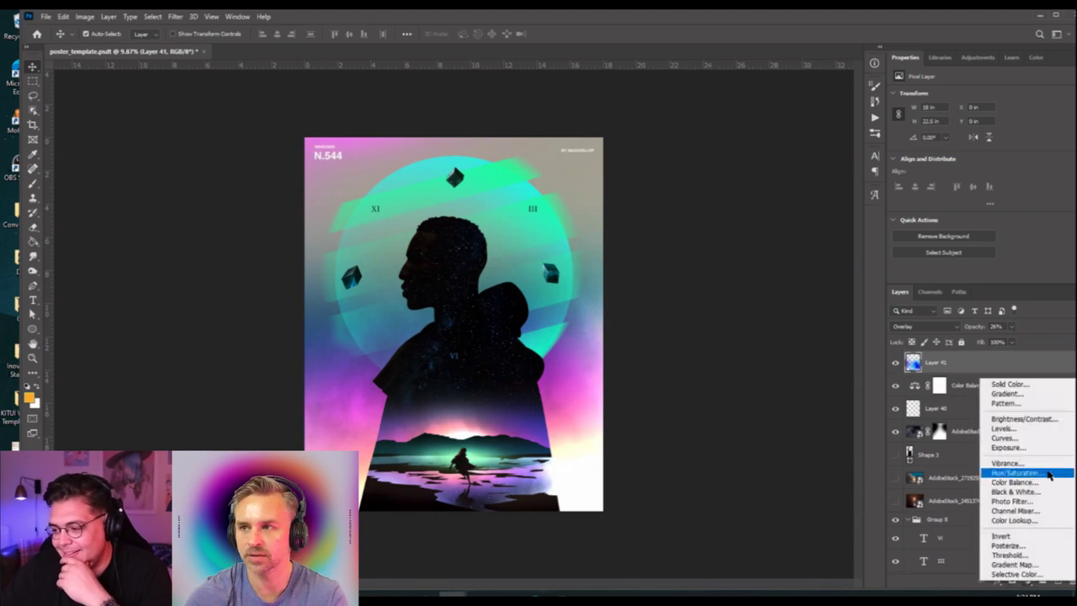
left_click(1013, 473)
mouse_move(962, 163)
left_mouse_down()
mouse_move(821, 157)
mouse_move(1059, 158)
mouse_move(875, 156)
mouse_move(1000, 163)
mouse_move(976, 162)
left_mouse_up()
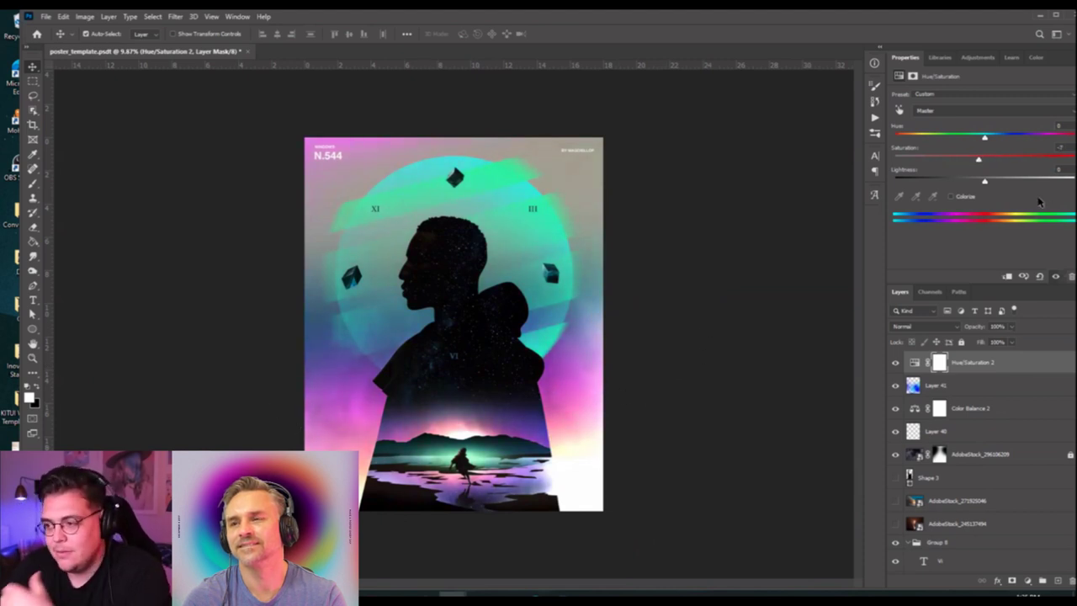
mouse_move(974, 161)
left_mouse_down()
mouse_move(1028, 163)
mouse_move(954, 168)
left_mouse_up()
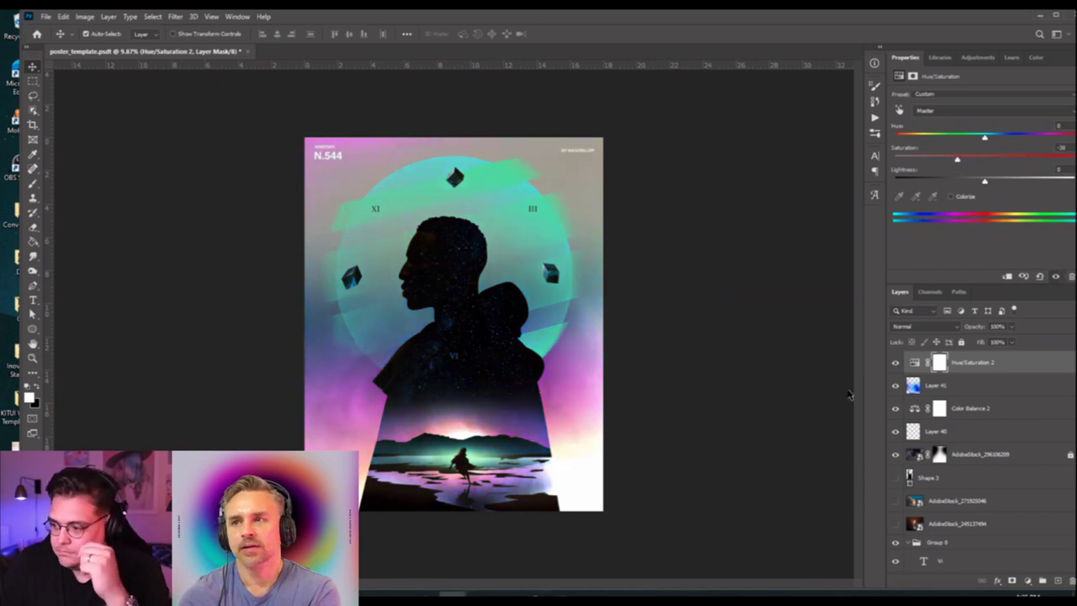
Compare the poster with and without the blue paint and Color Balance layers, then hide the paint layer and the Hue/Saturation adjustment.
left_click_drag(885, 382, 886, 383)
left_click(896, 386)
left_click(896, 387)
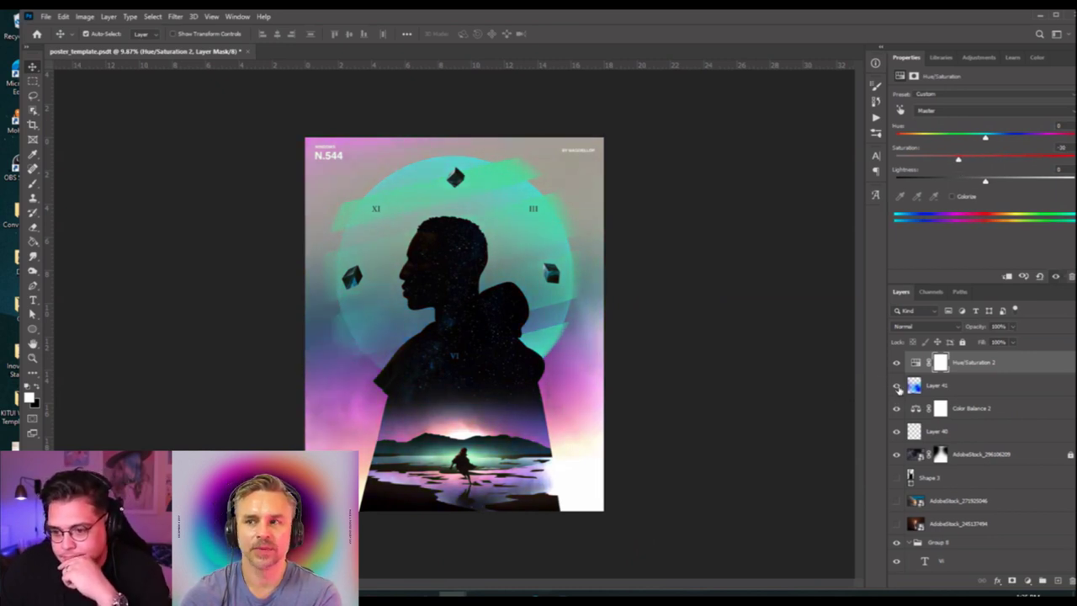
left_click(896, 386)
left_click(897, 411)
left_click(897, 410)
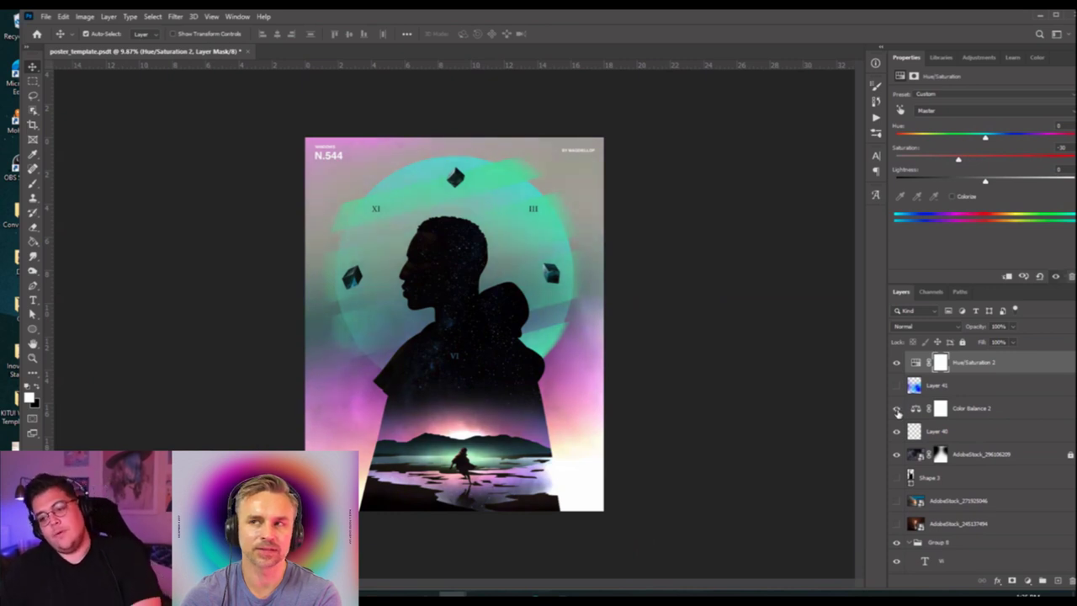
left_click(954, 410)
left_click(969, 367)
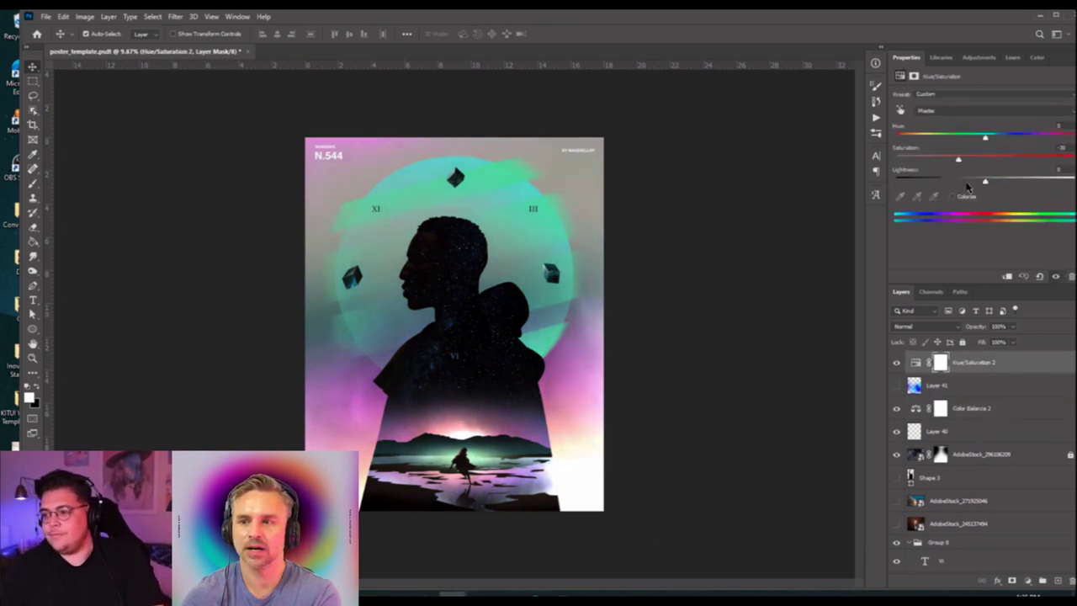
left_click(896, 362)
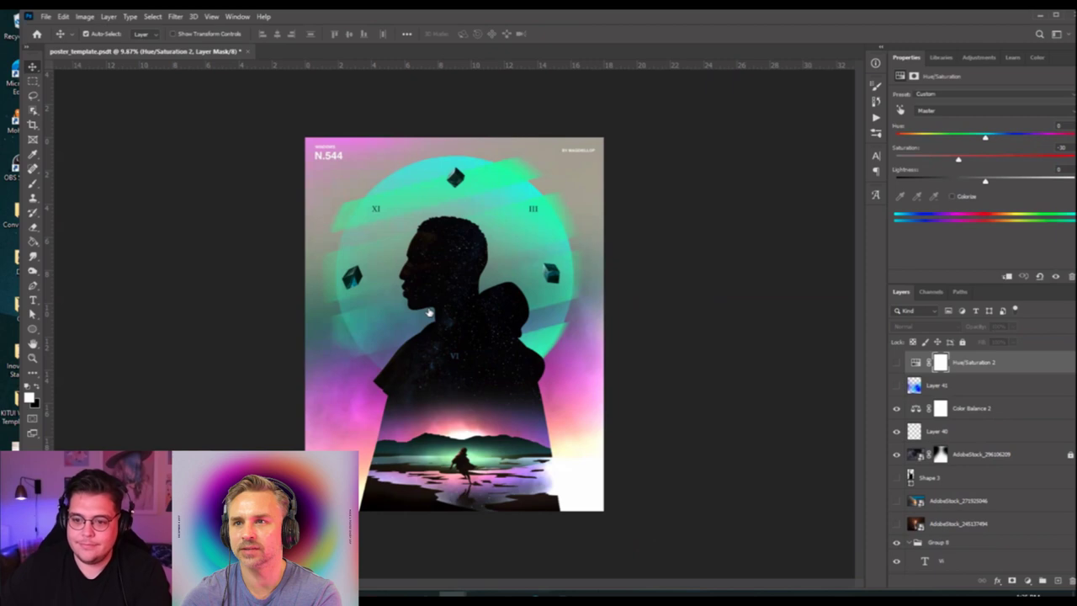
Examine the running figure, mountains and water in the poster's lower landscape up close.
scroll(431, 311, "up", 2)
scroll(481, 372, "up", 1)
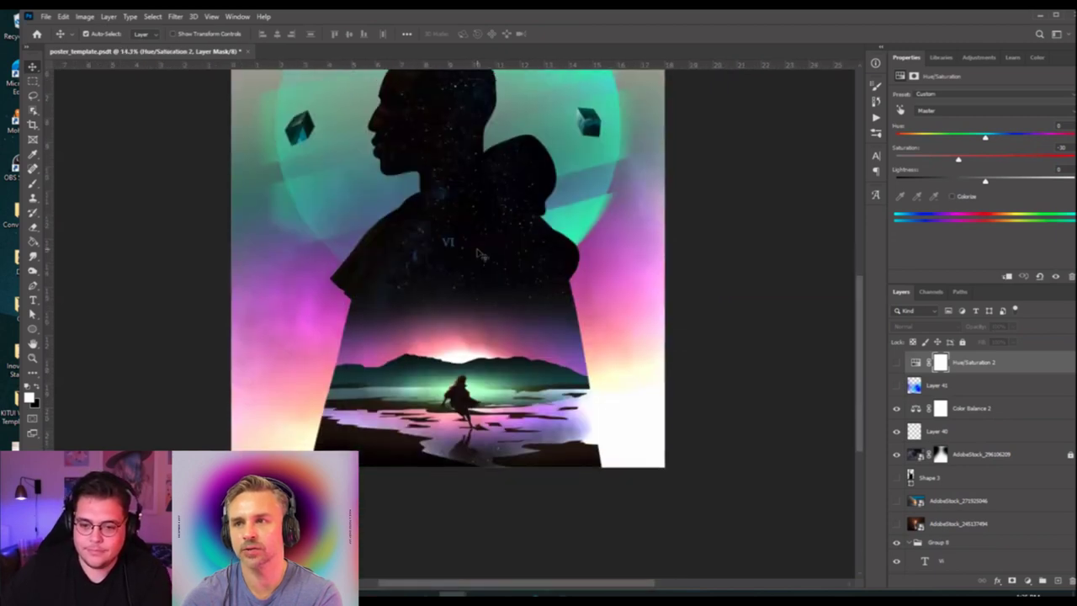
scroll(456, 305, "up", 1)
scroll(458, 306, "up", 3)
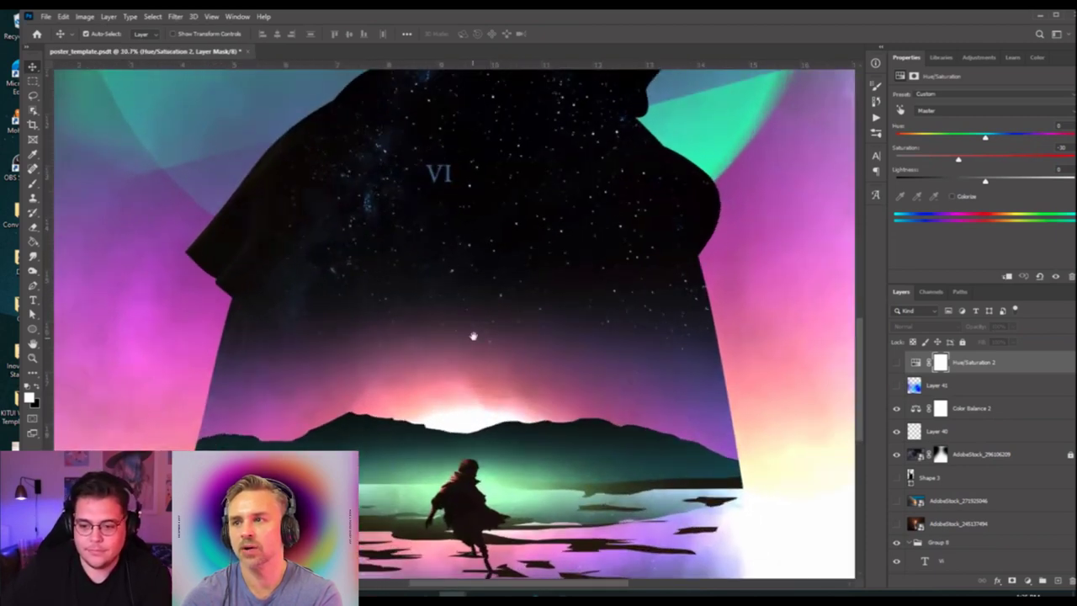
left_click_drag(474, 337, 474, 139)
scroll(477, 151, "up", 1)
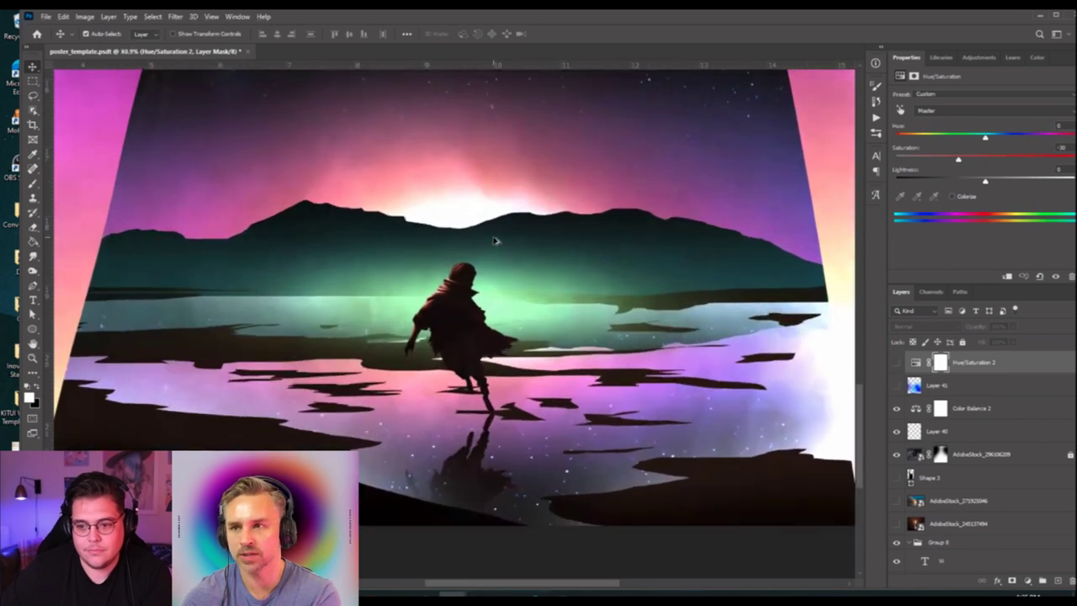